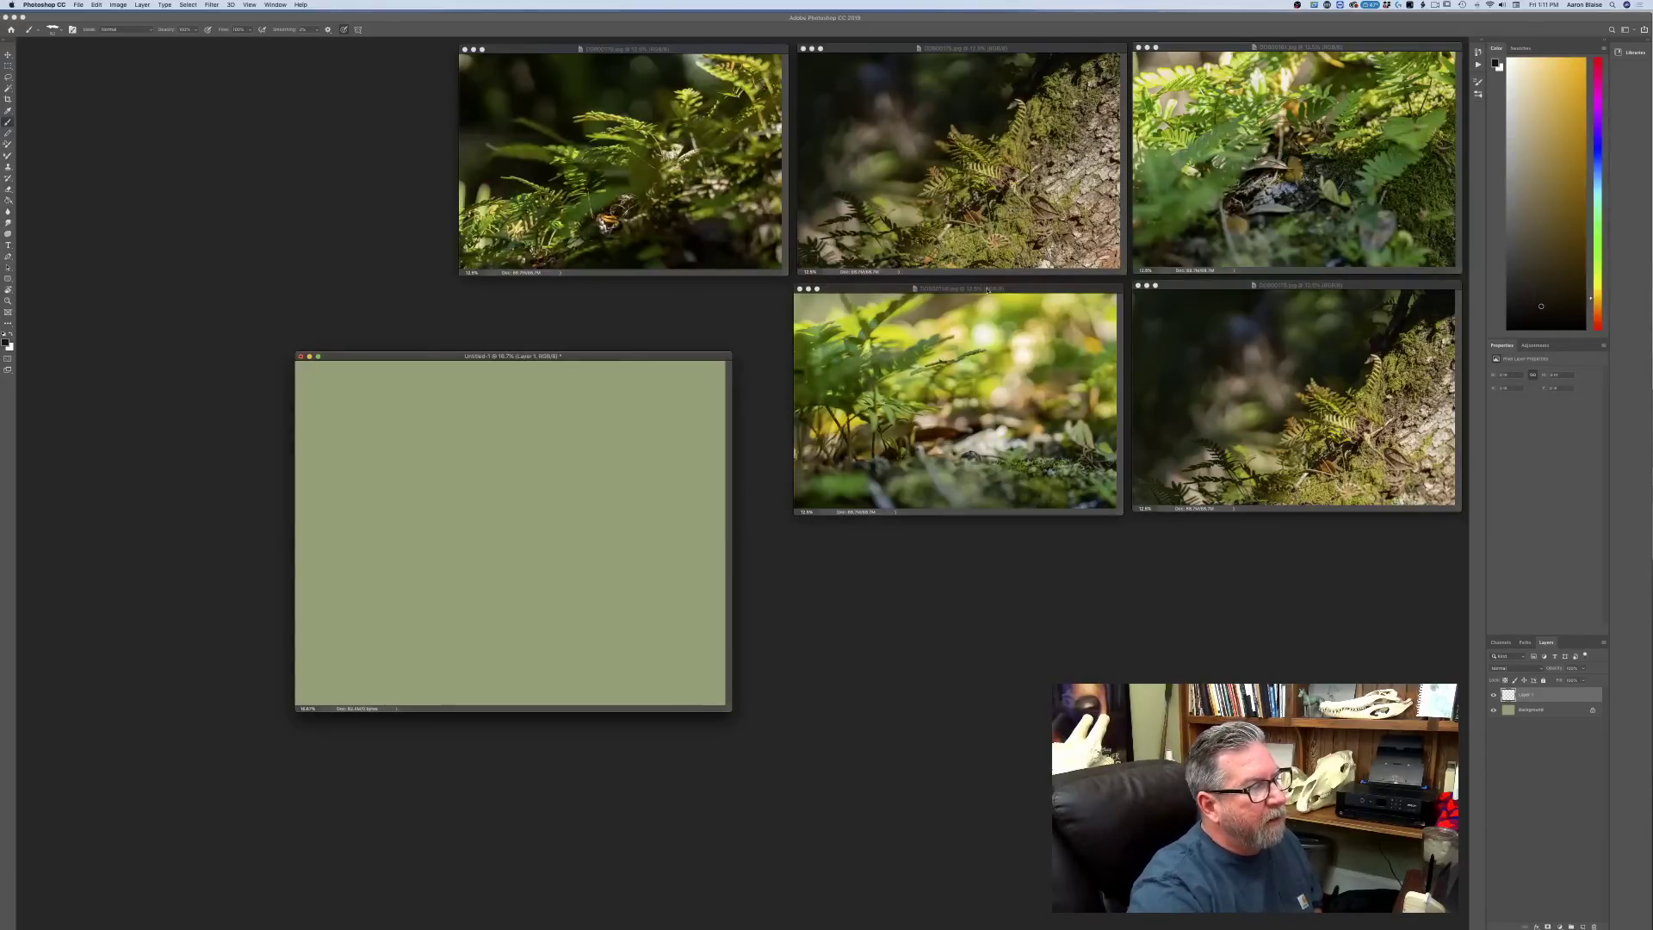
- Enlarge the dark backlit fern reference photo to examine its foliage and lighting, ending with it reduced to a small reference size
click(552, 53)
key(super+equal)
key(super+equal)
key(super+equal)
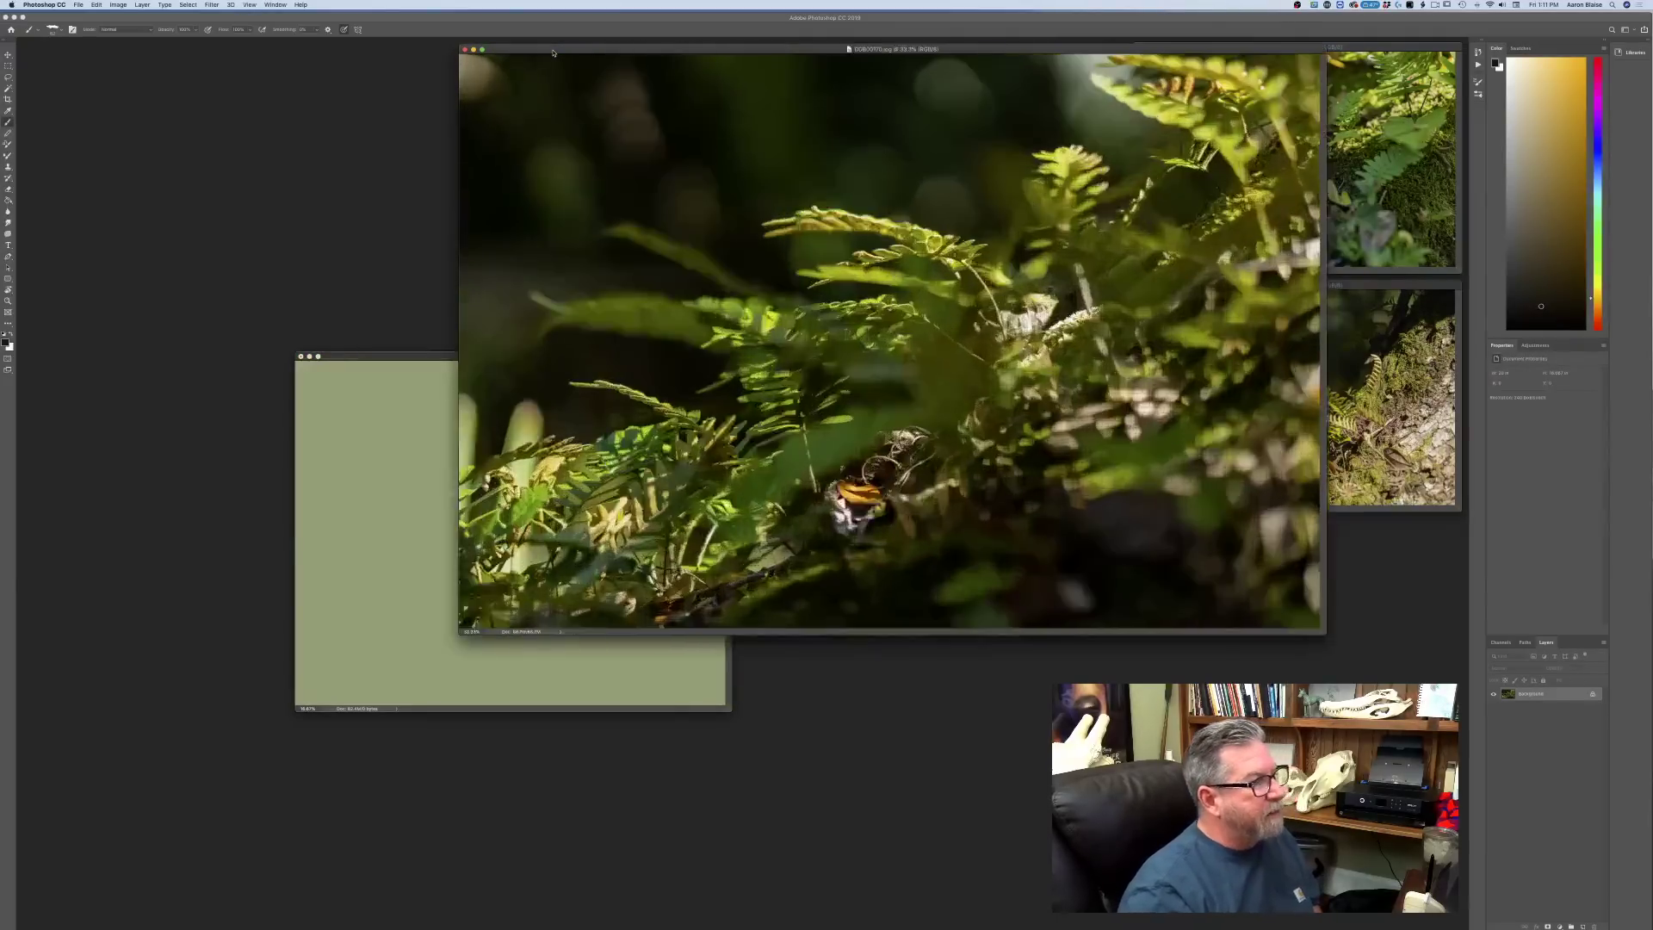
key(super+equal)
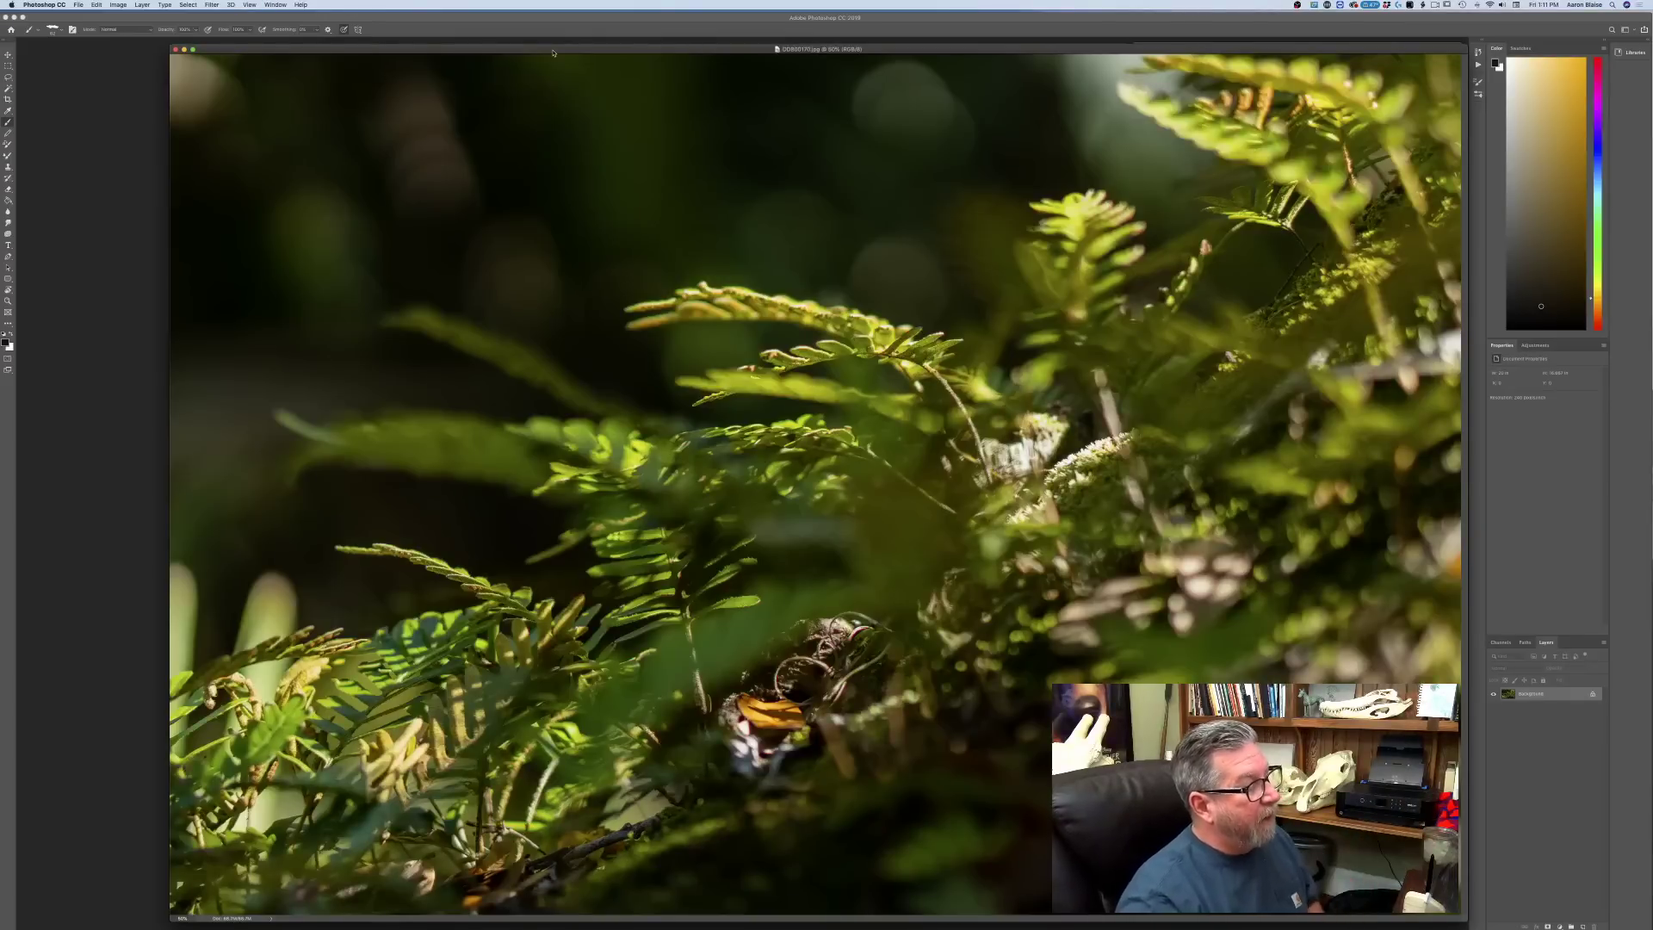
key(super+minus)
key(super+minus)
key(super+minus)
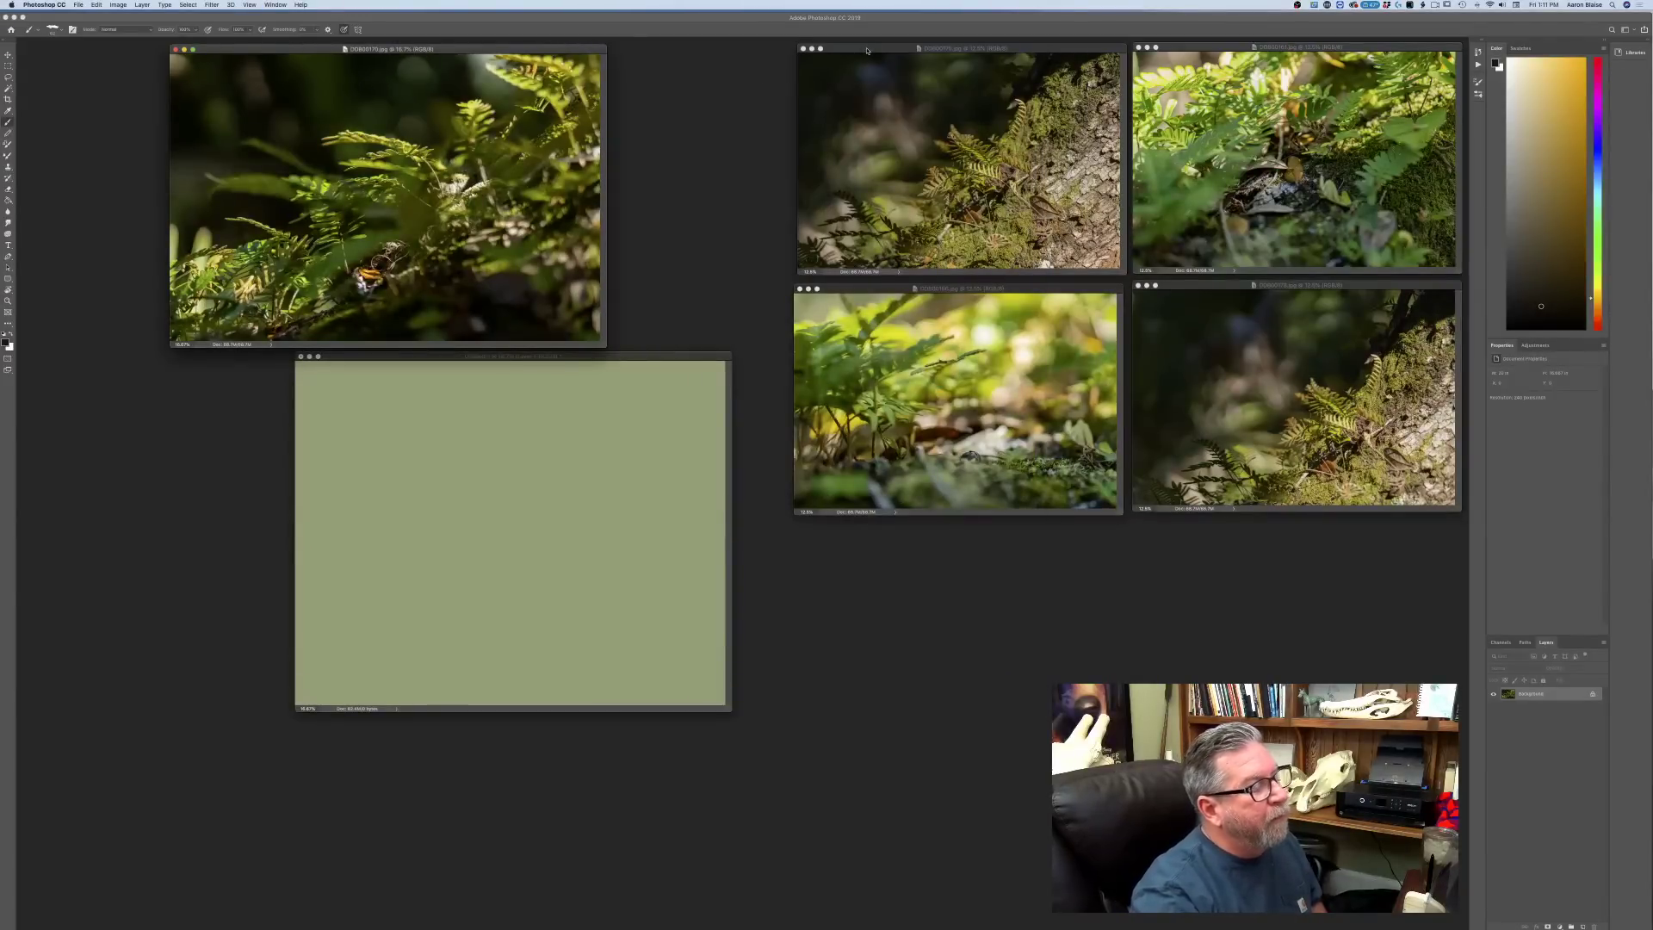
- Examine the photo of ferns growing on mossy bark at a larger size, then return it to the row of references
drag(867, 50, 634, 168)
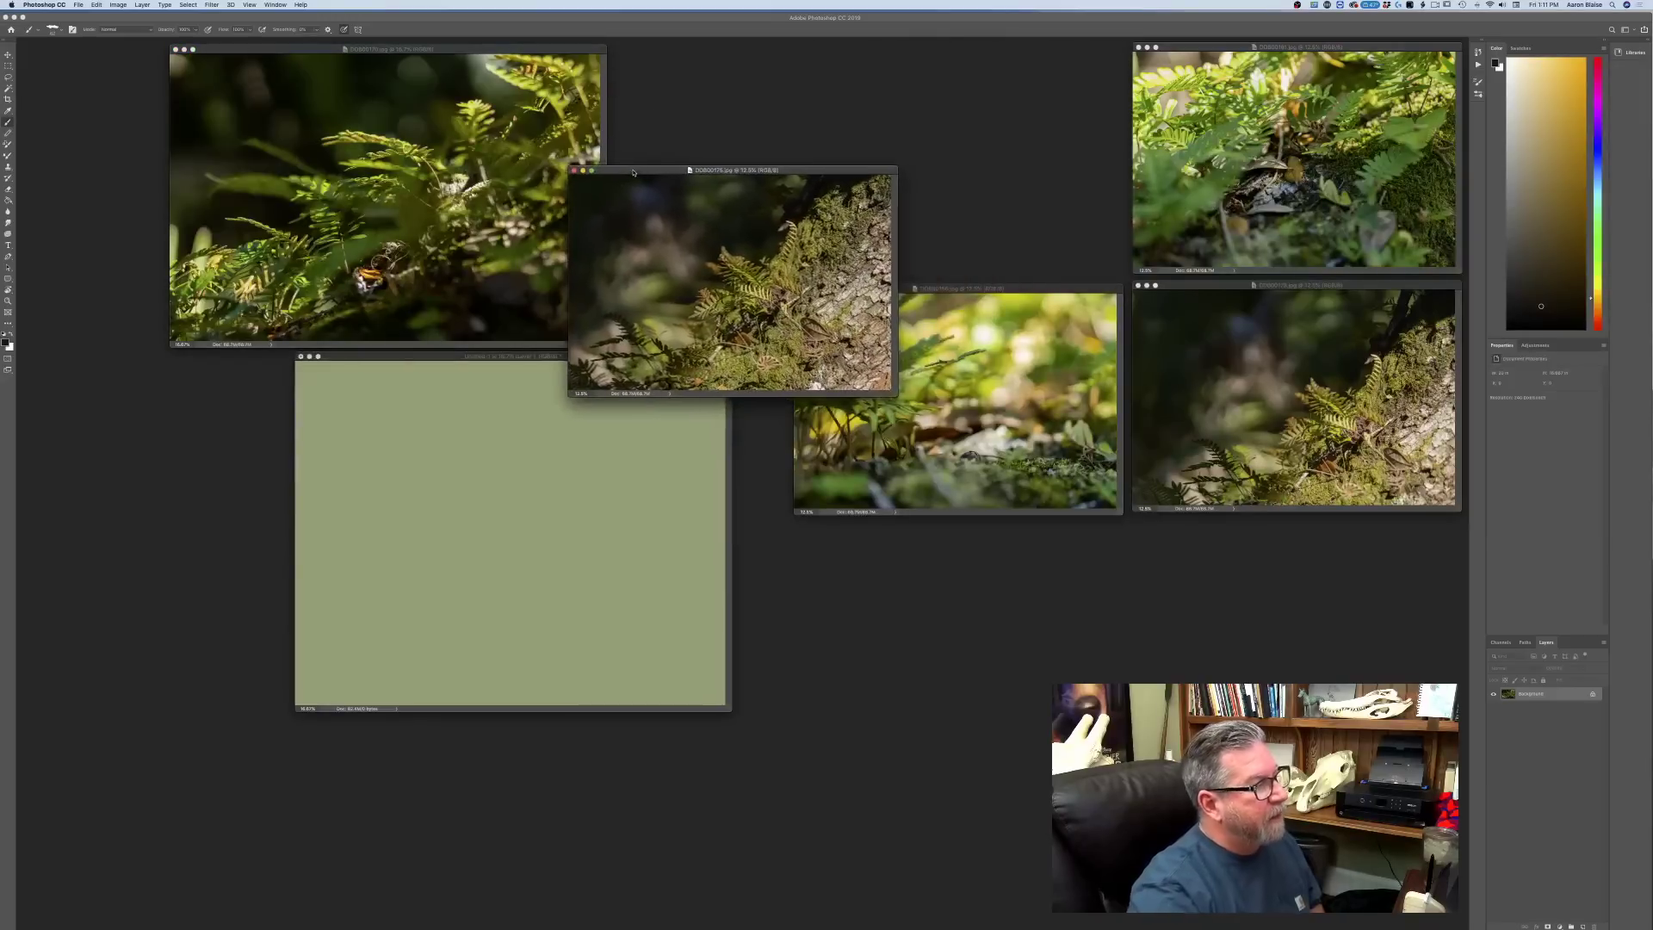
key(super+plus)
key(super+plus)
key(super+plus)
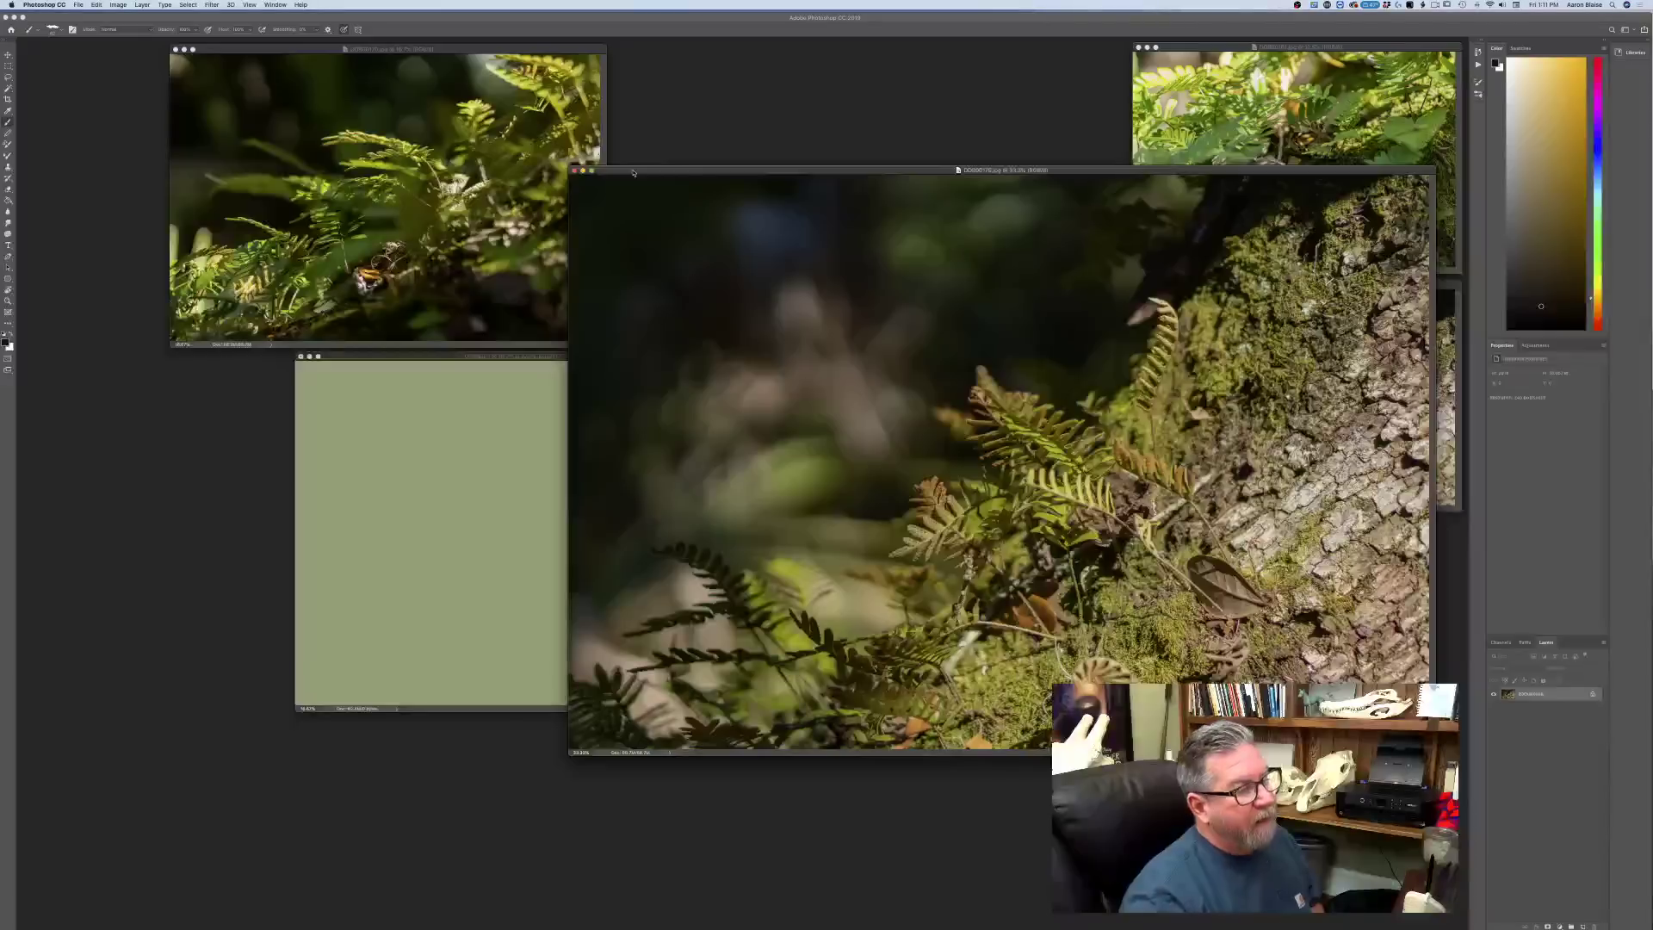
key(super+minus)
key(super+minus)
key(super+minus)
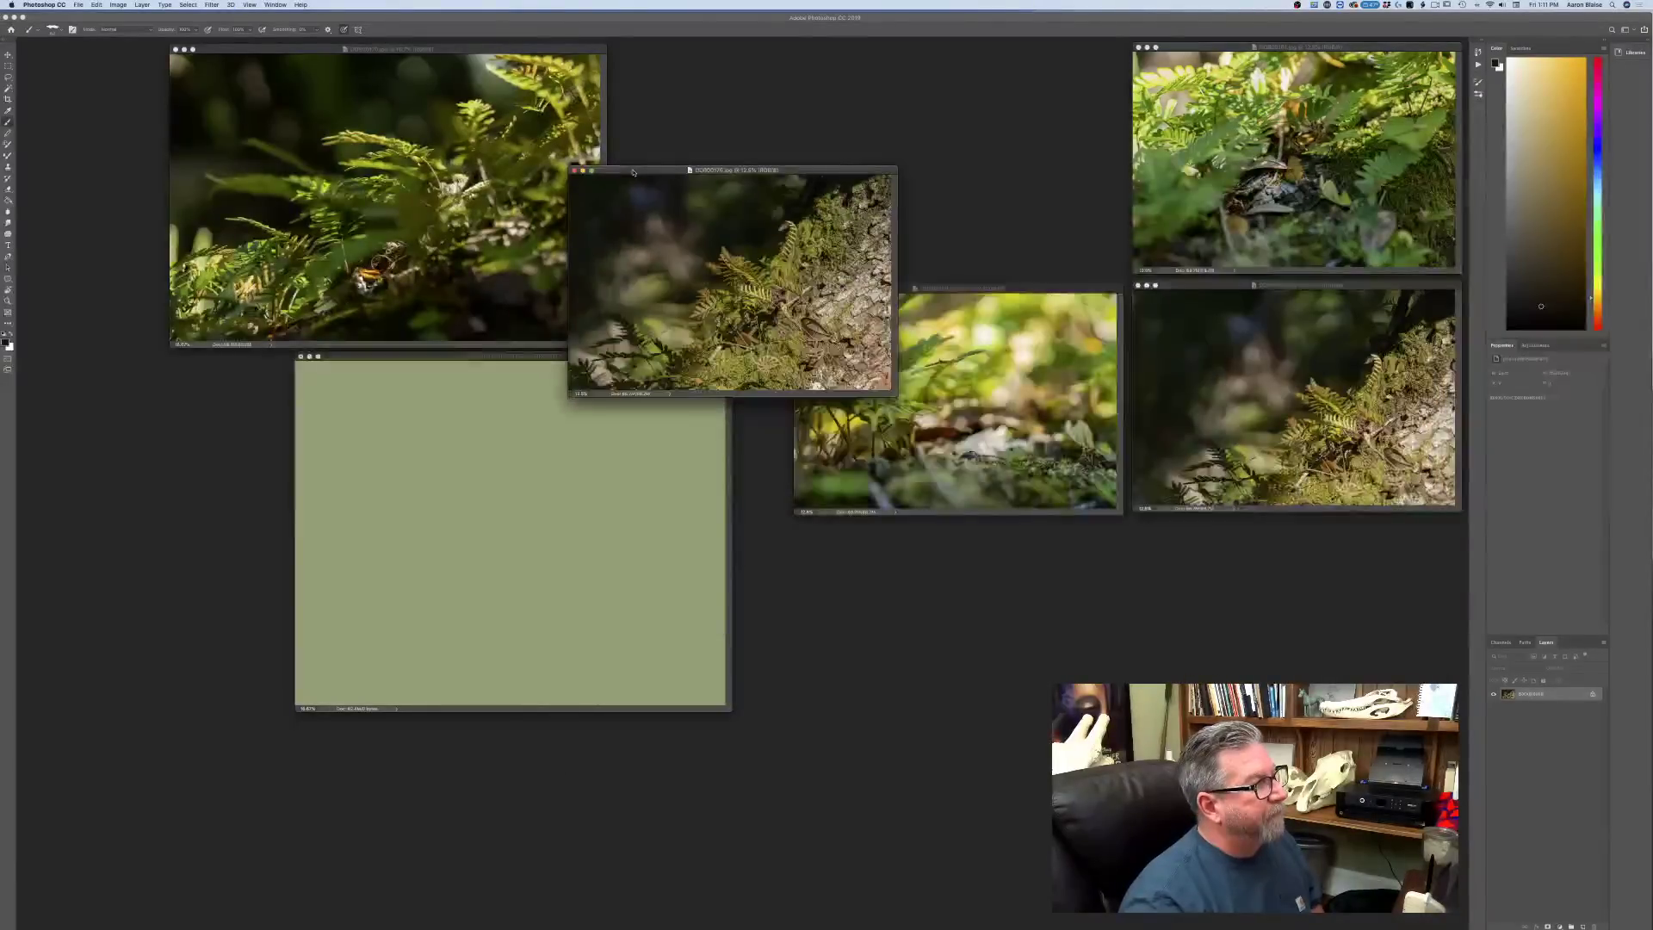
drag(633, 171, 844, 51)
- Examine the photo of sunlit ferns over dark leaf litter up close and put it back among the references
drag(1191, 49, 652, 226)
key(super+equal)
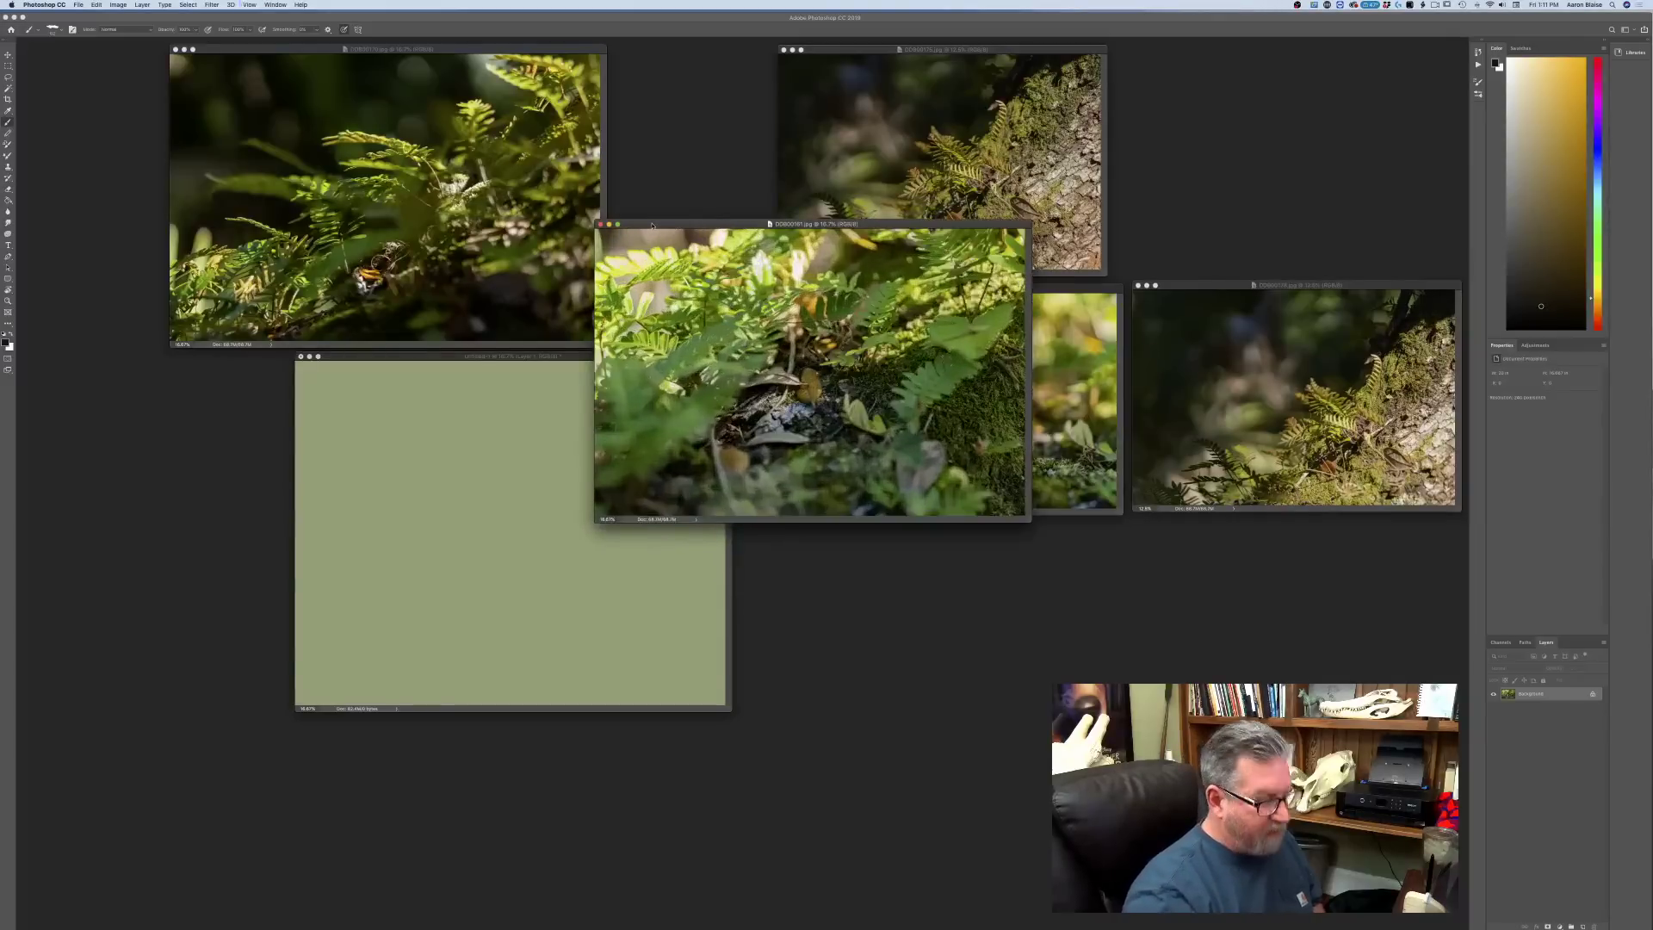
key(super+equal)
key(super+equal)
key(super+minus)
key(super+minus)
key(super+minus)
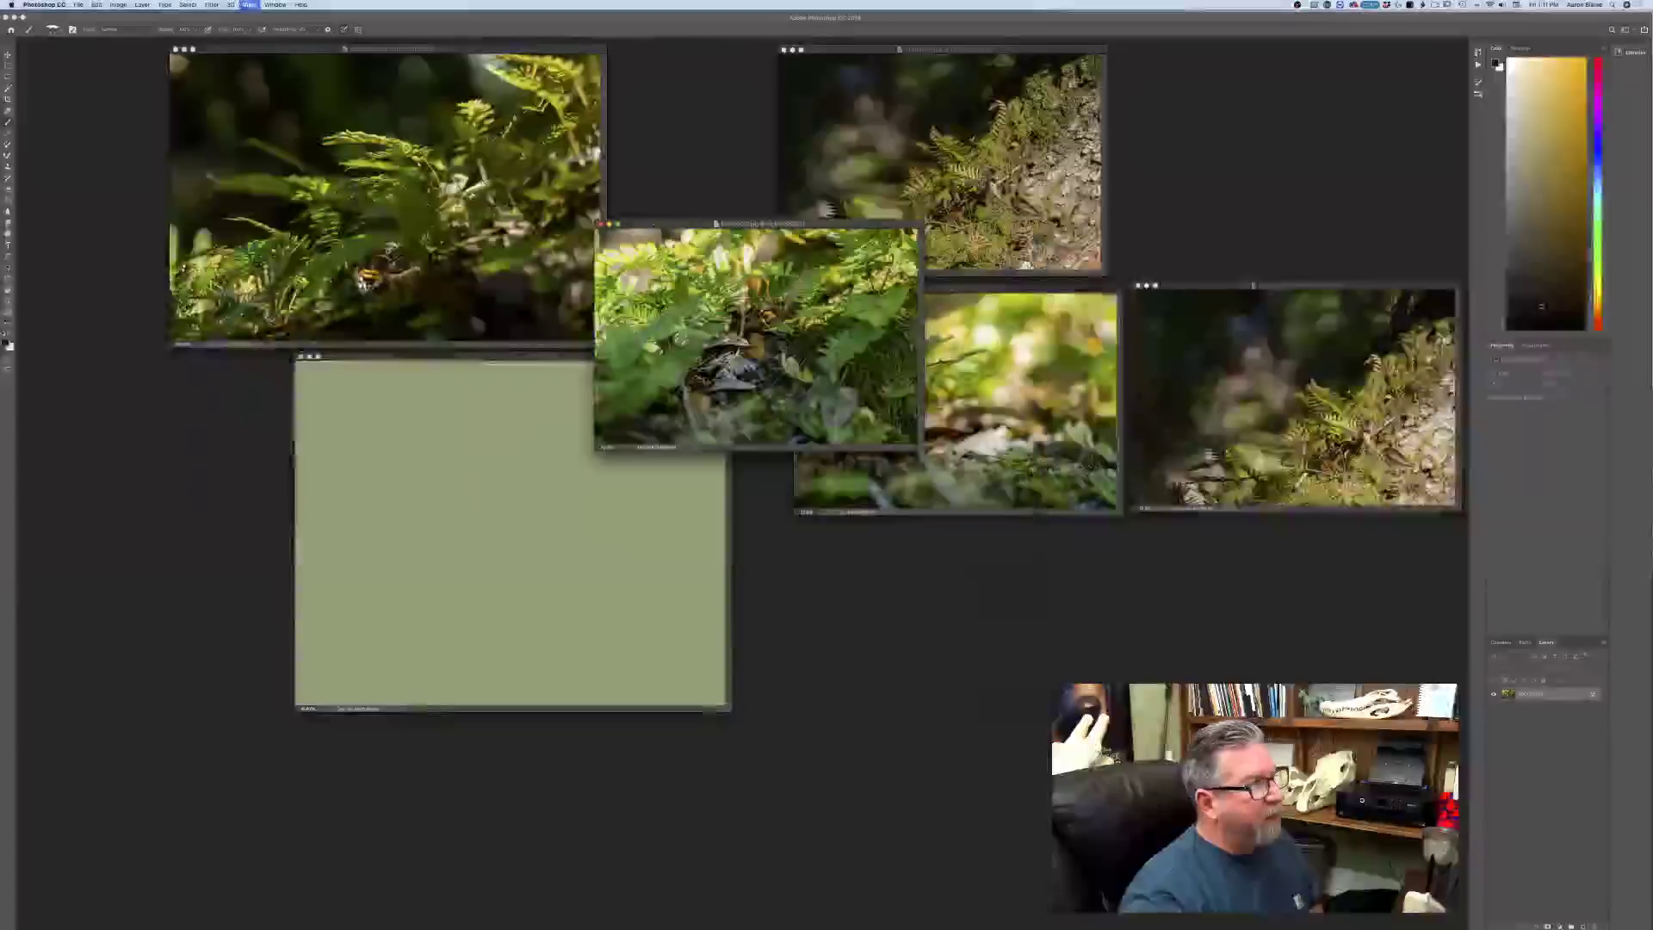
drag(662, 224, 1183, 39)
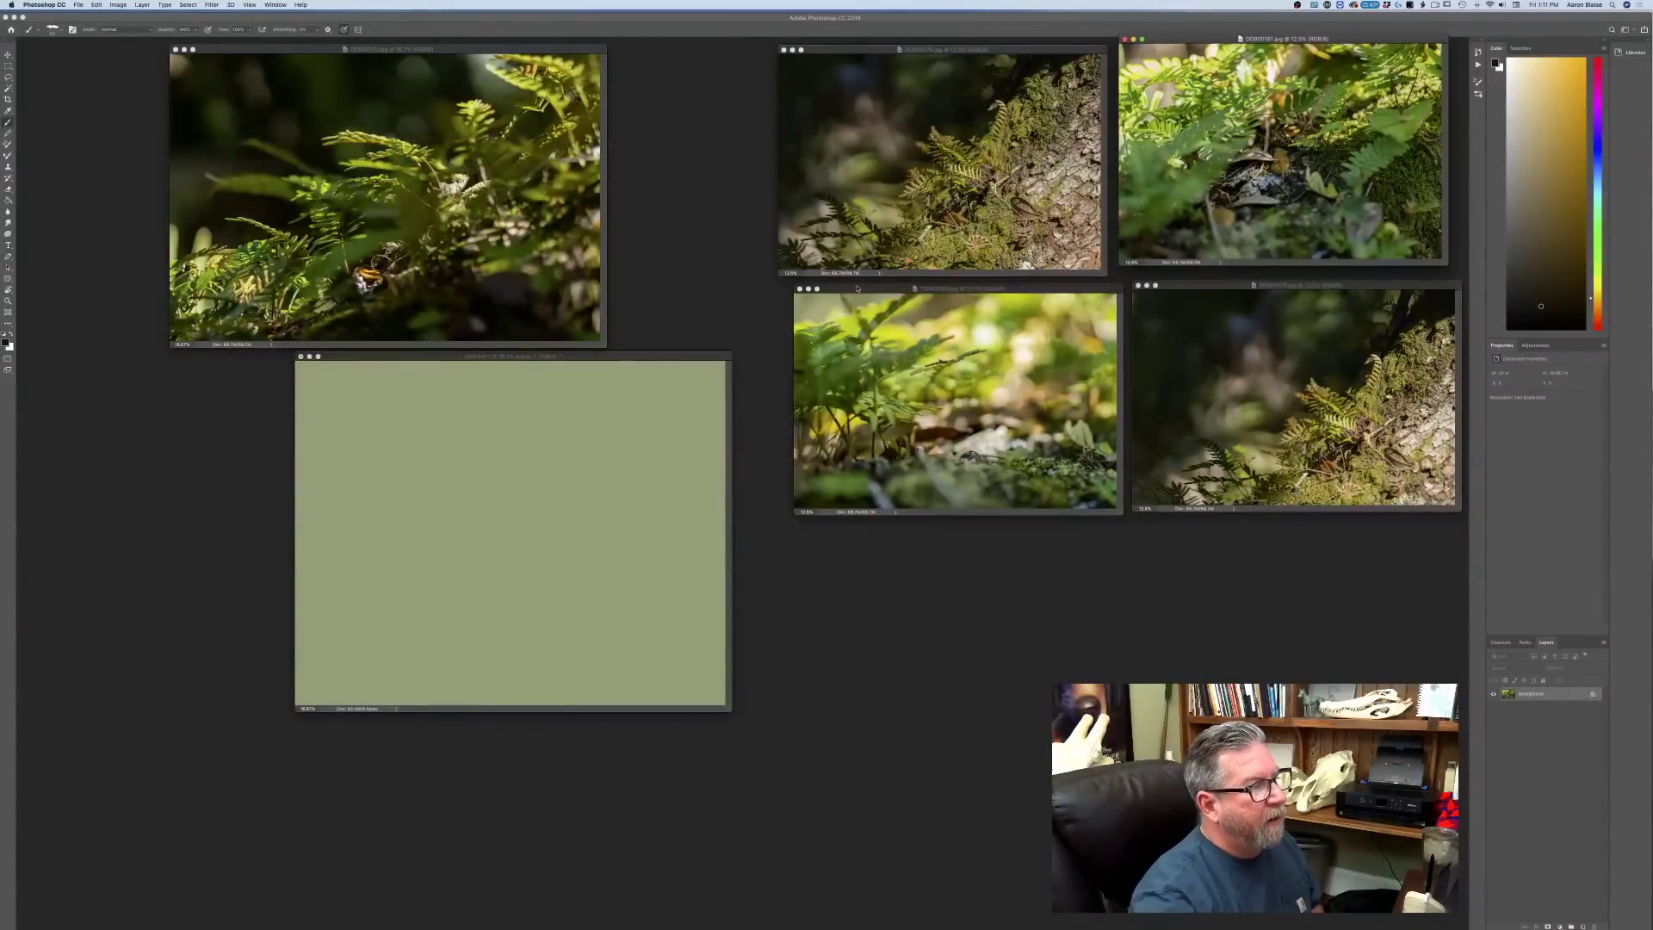
- Study the low-angle photo of bright ferns against a blurred yellow-green background at large size, then shrink it again
drag(856, 288, 663, 293)
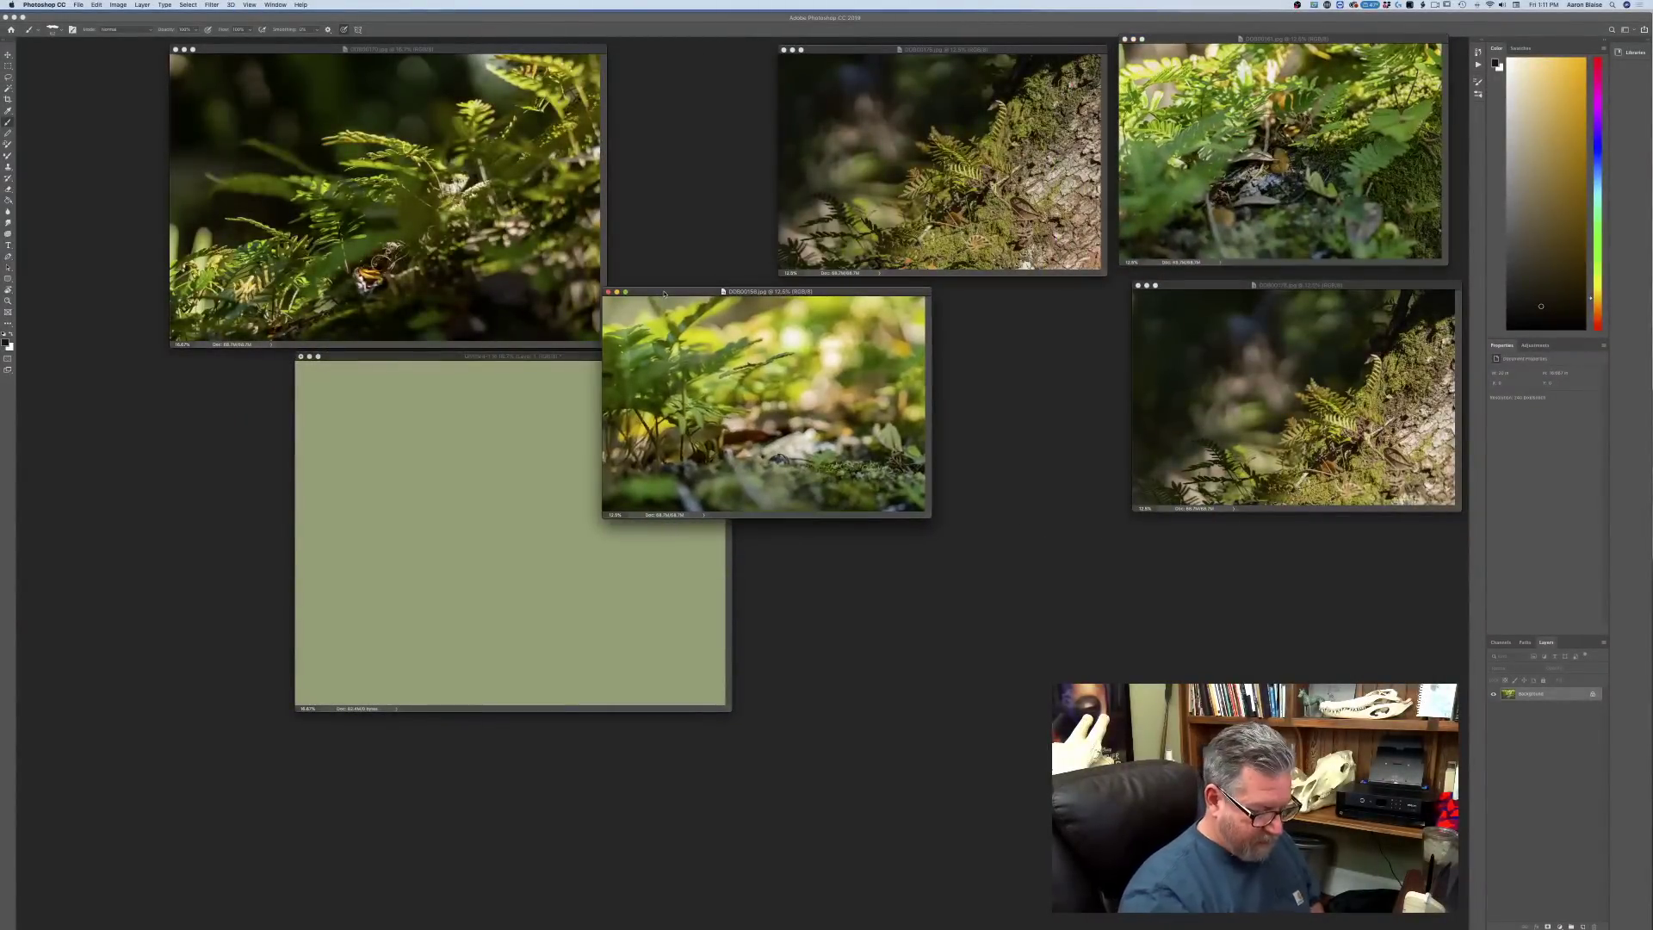
key(super+plus)
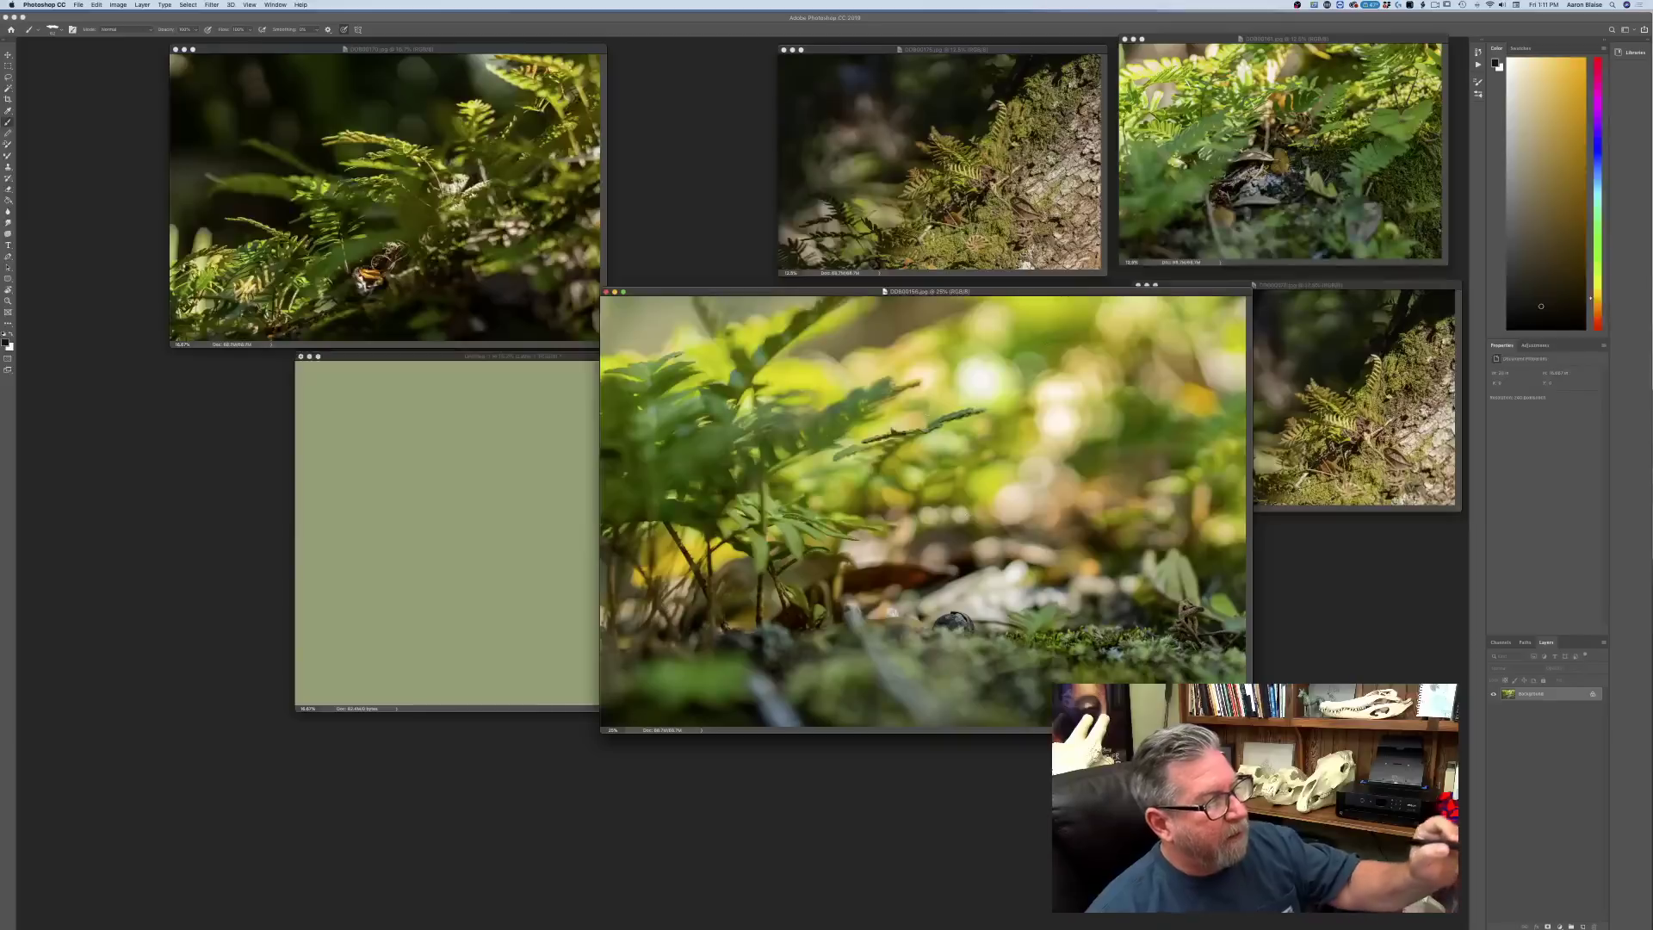
key(super+plus)
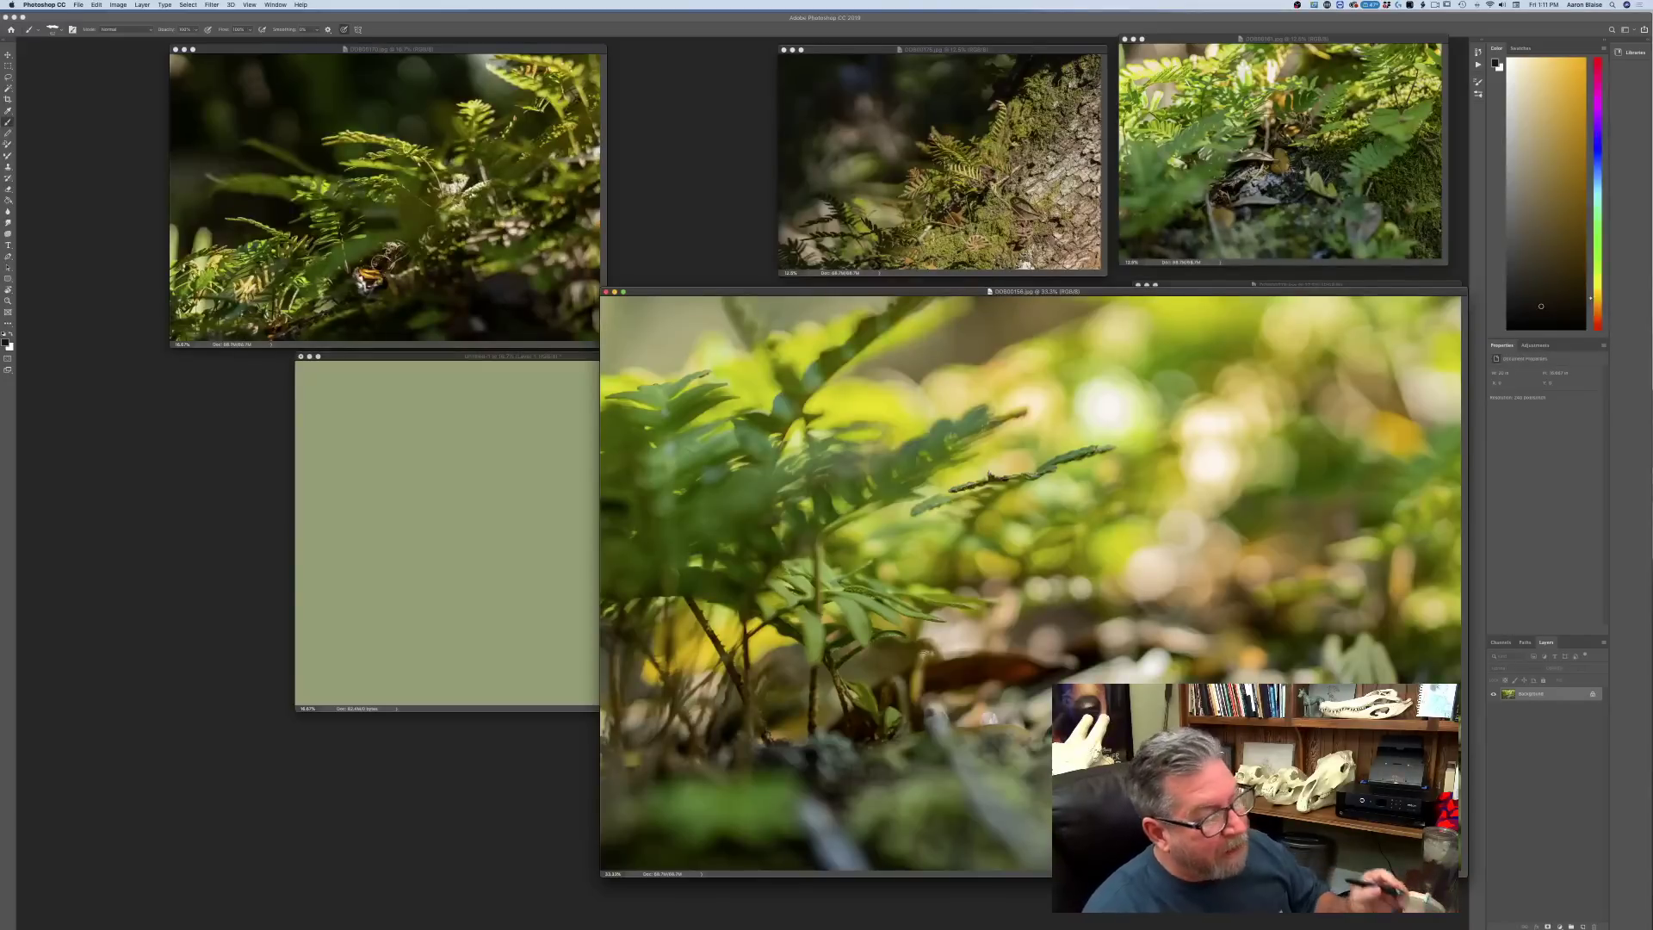
drag(710, 295, 523, 183)
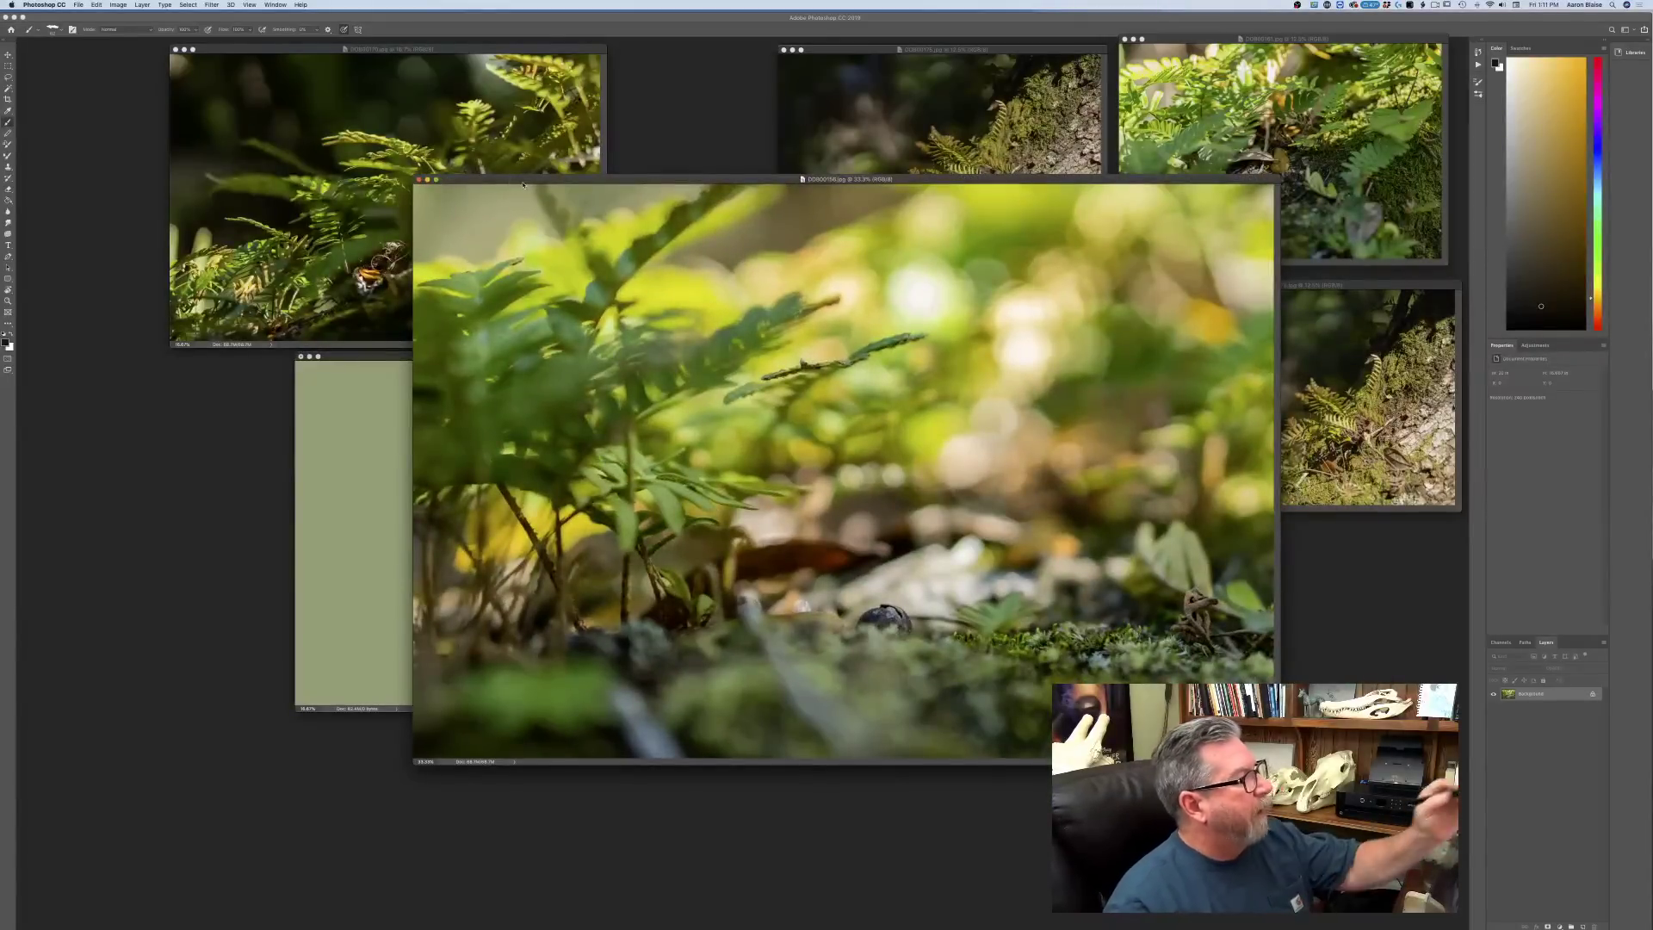
drag(522, 184, 461, 165)
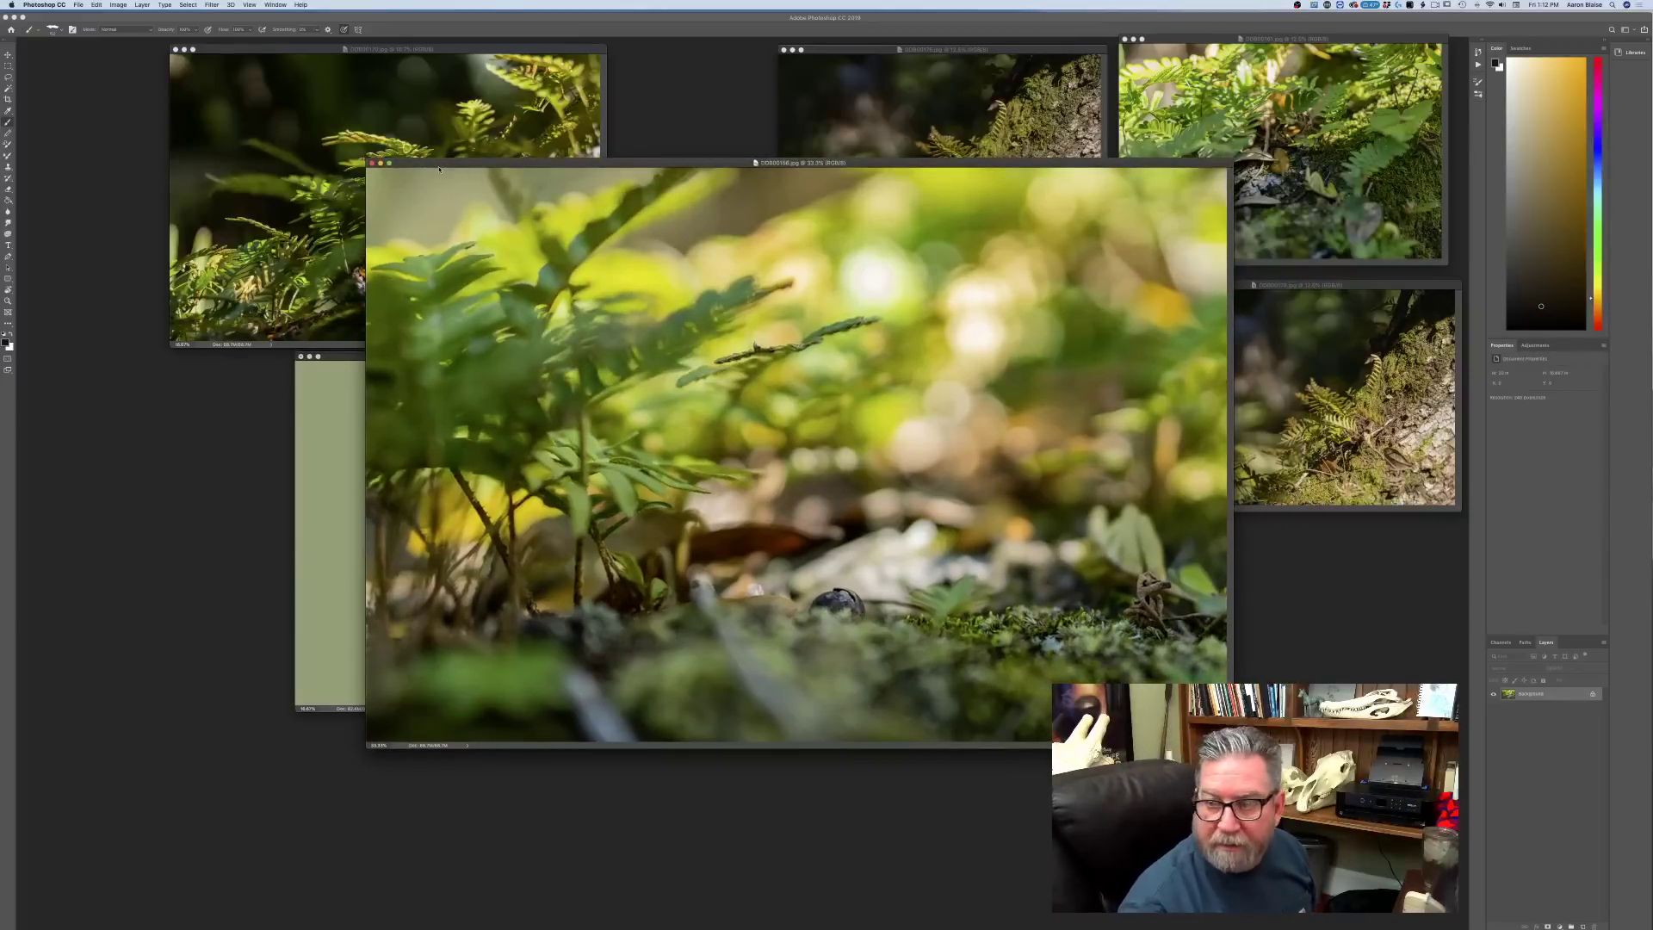
key(super+minus)
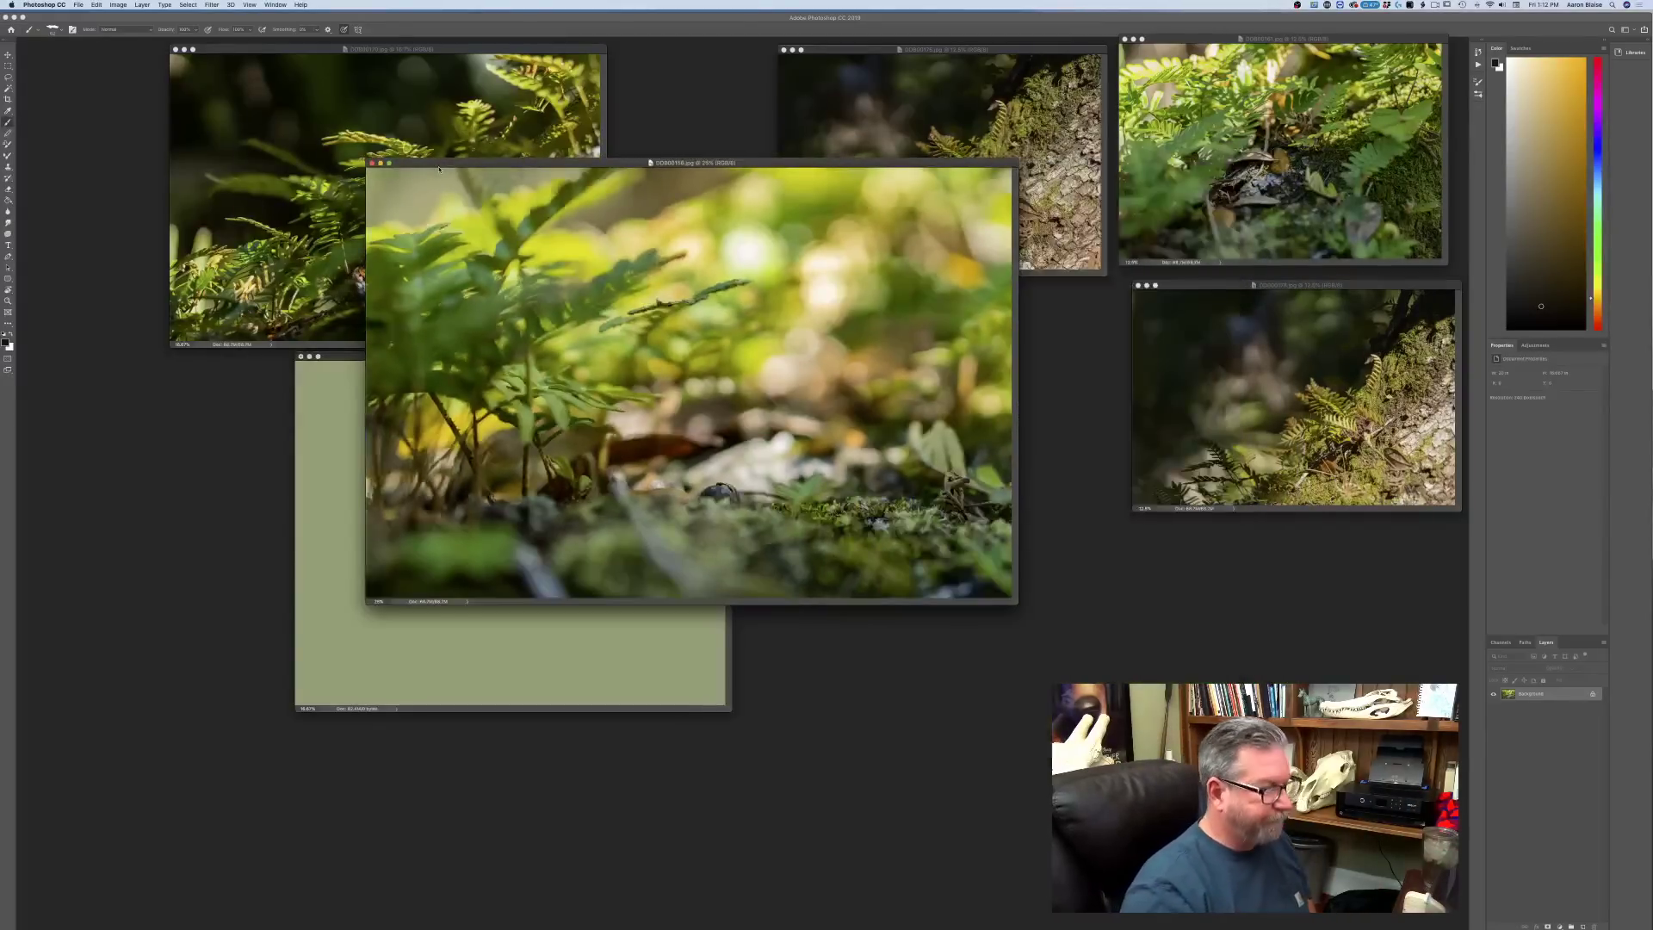
key(super+minus)
- Arrange the dark fern photo and the low-angle bright fern photo side by side as references above the canvas
drag(439, 169, 536, 86)
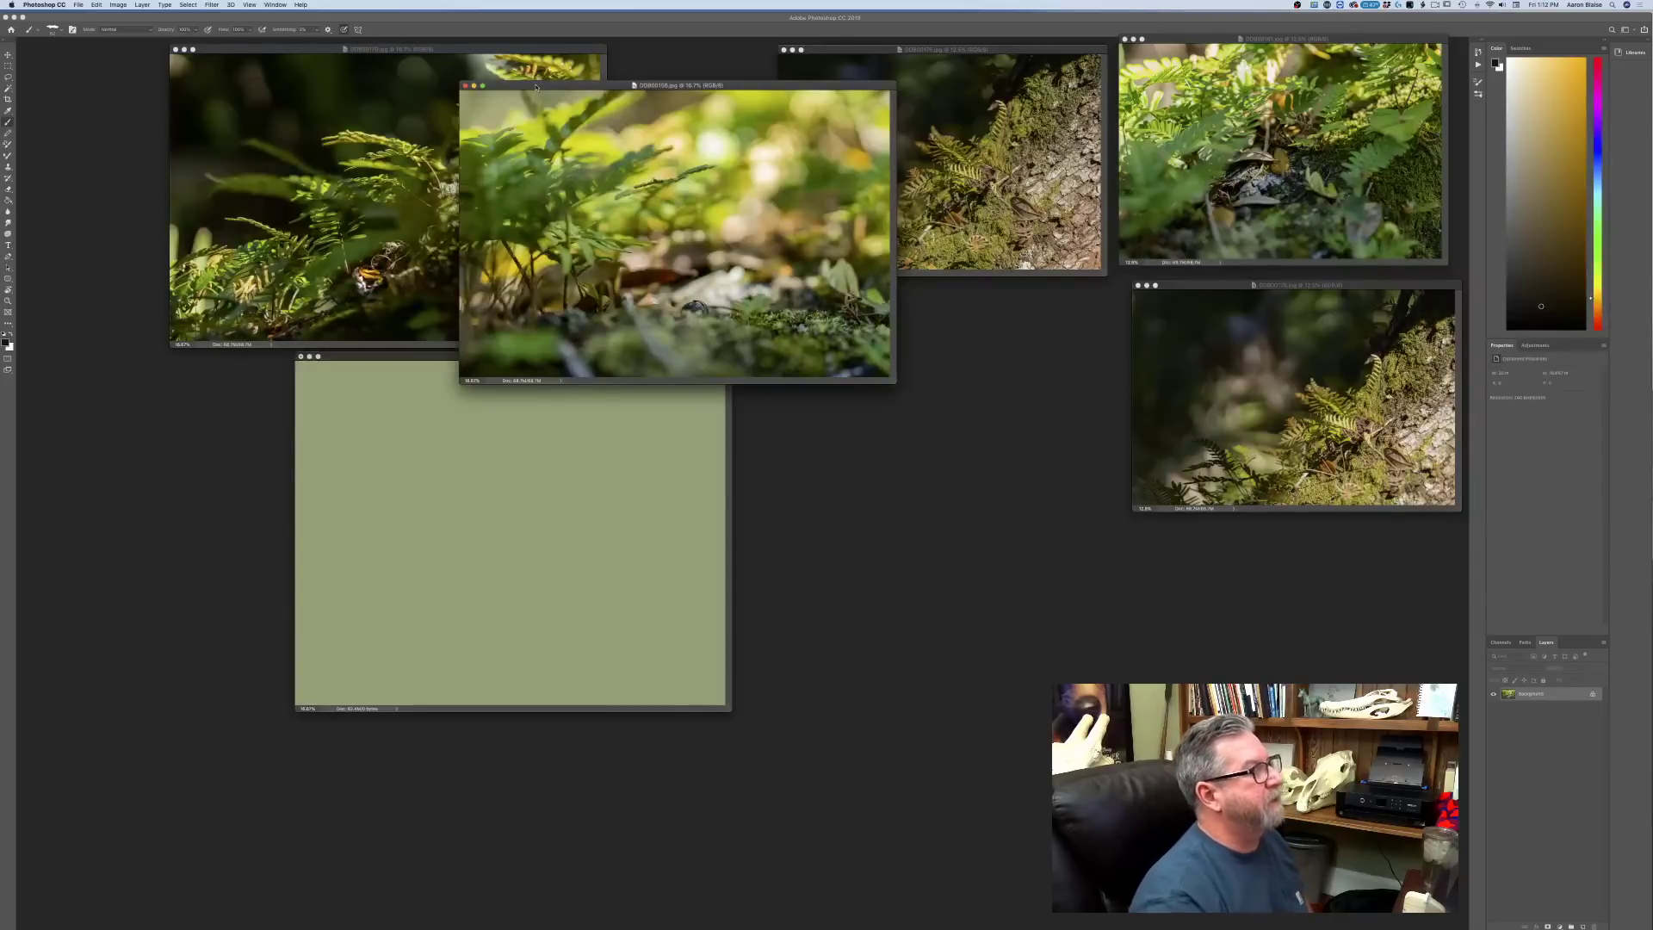
drag(284, 45, 201, 55)
drag(568, 85, 629, 50)
- Enlarge the blank green canvas to 33.3% and place it centrally below the reference photos
drag(564, 367, 683, 399)
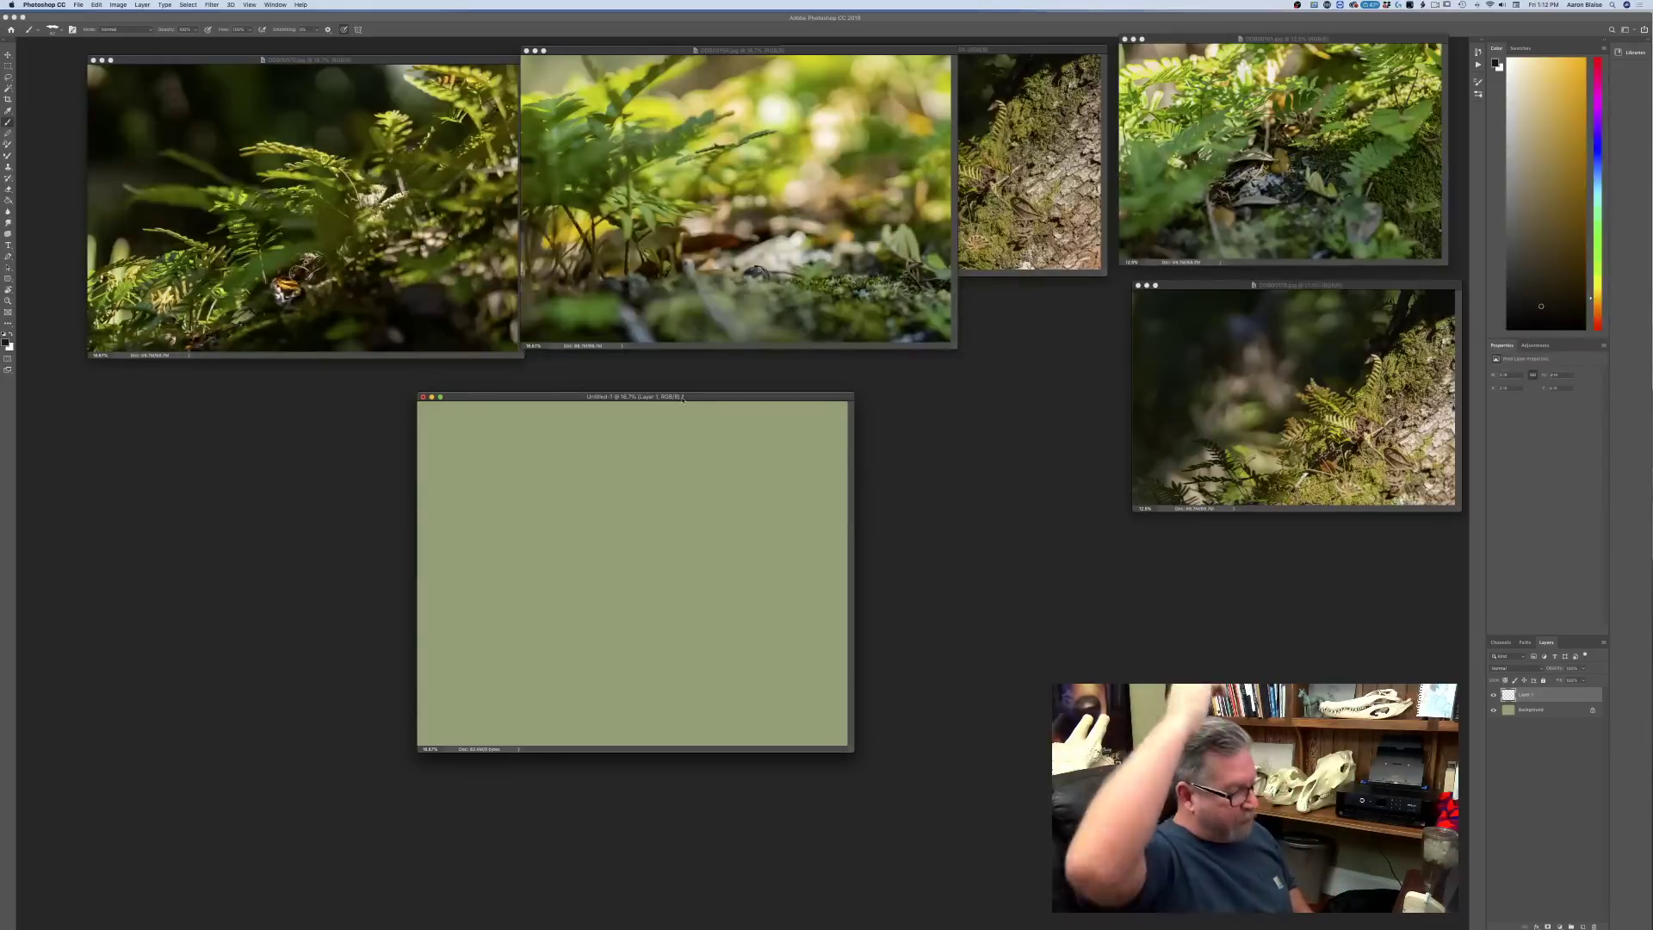
key(super+plus)
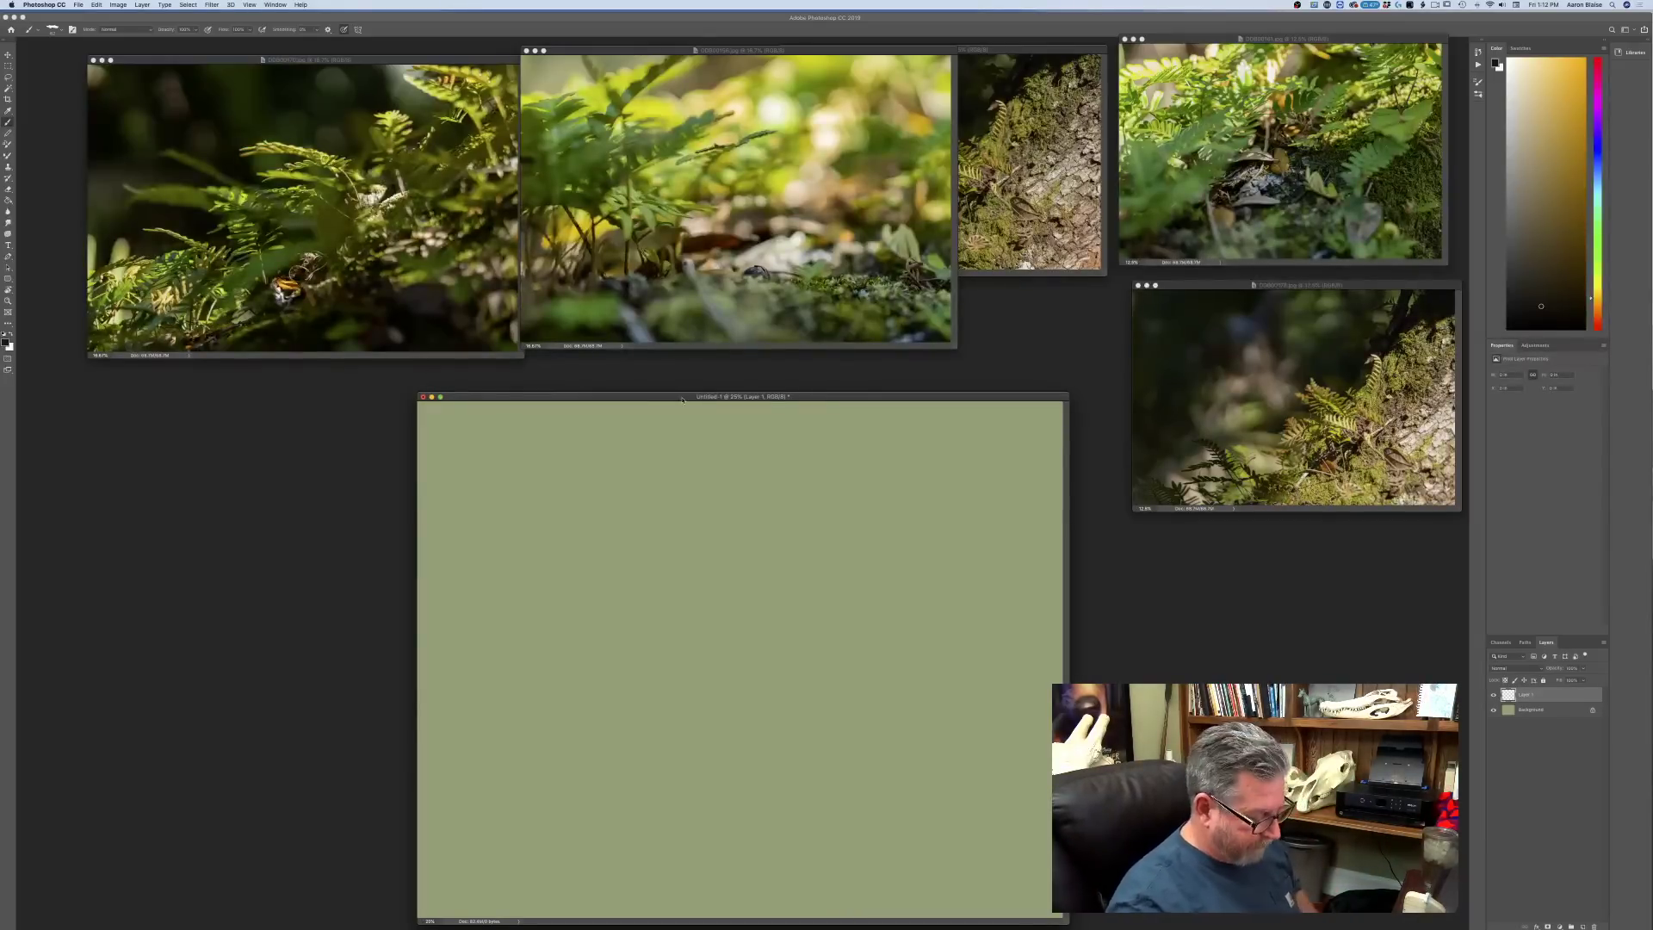
drag(529, 397, 545, 266)
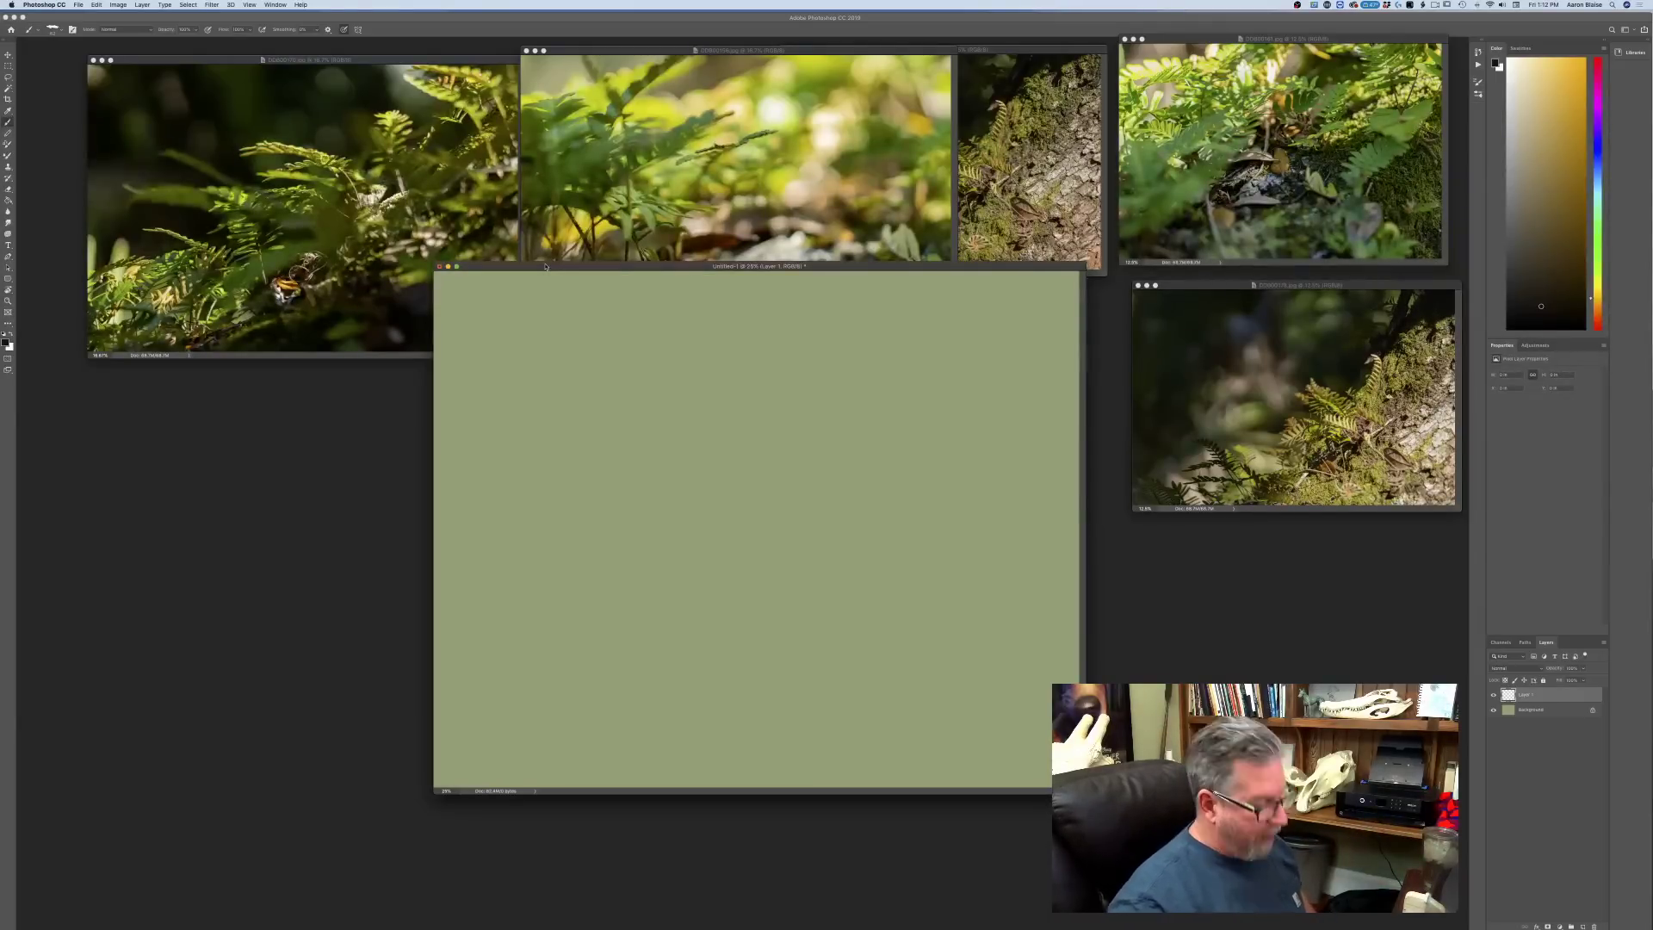
key(super+equal)
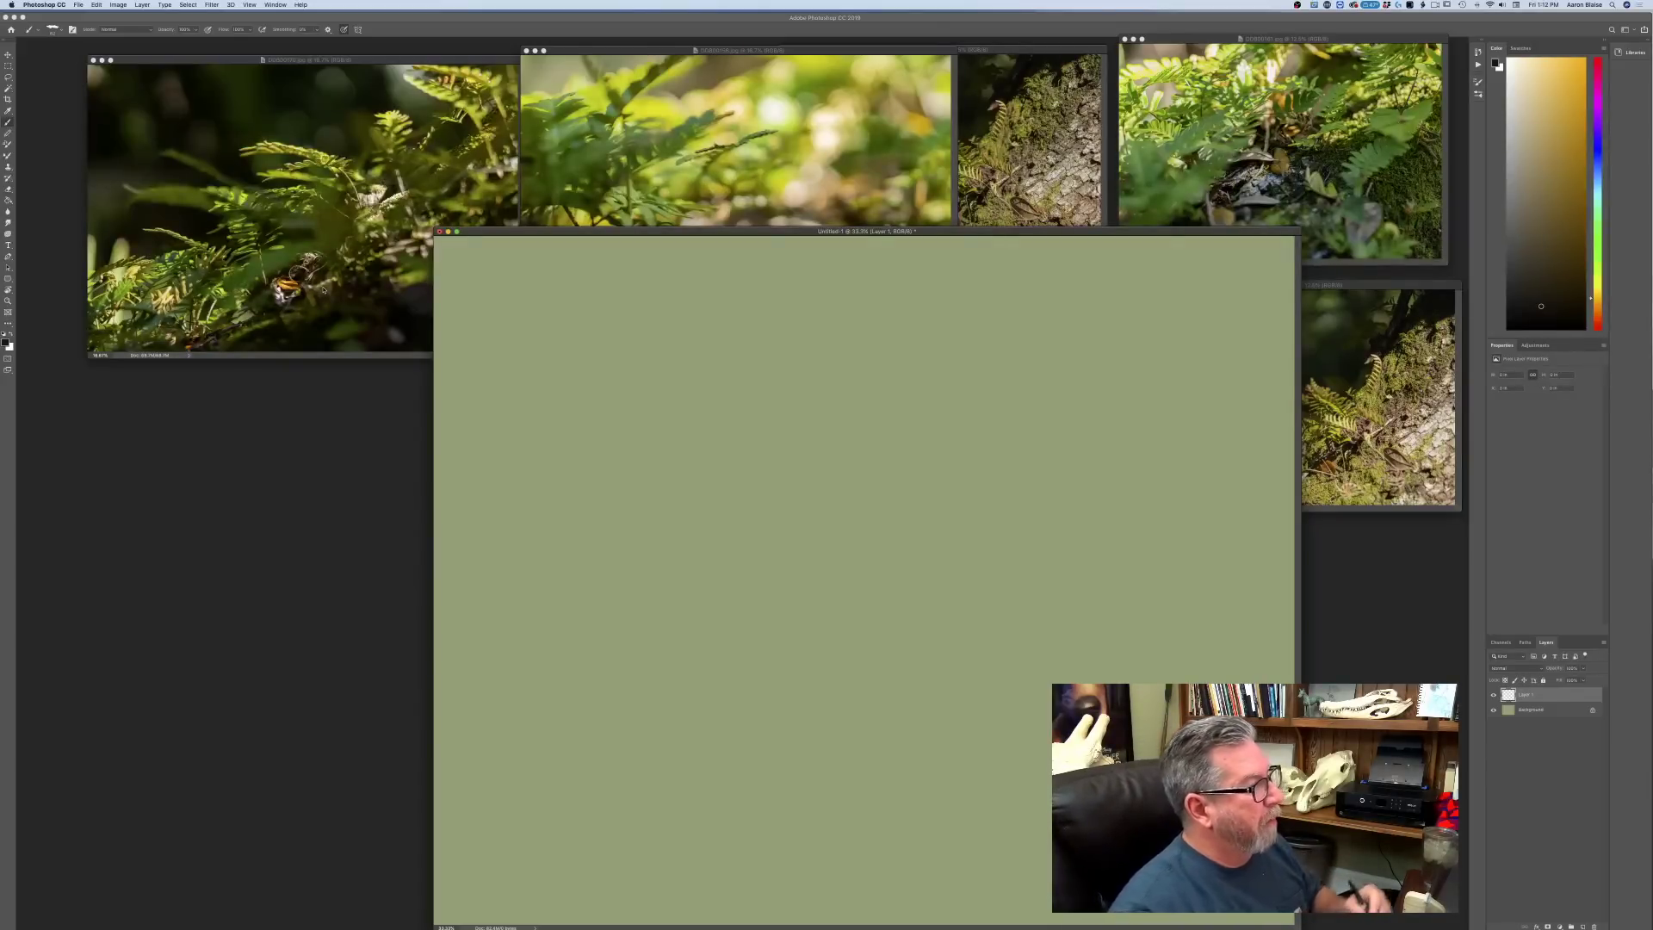
drag(651, 234, 603, 129)
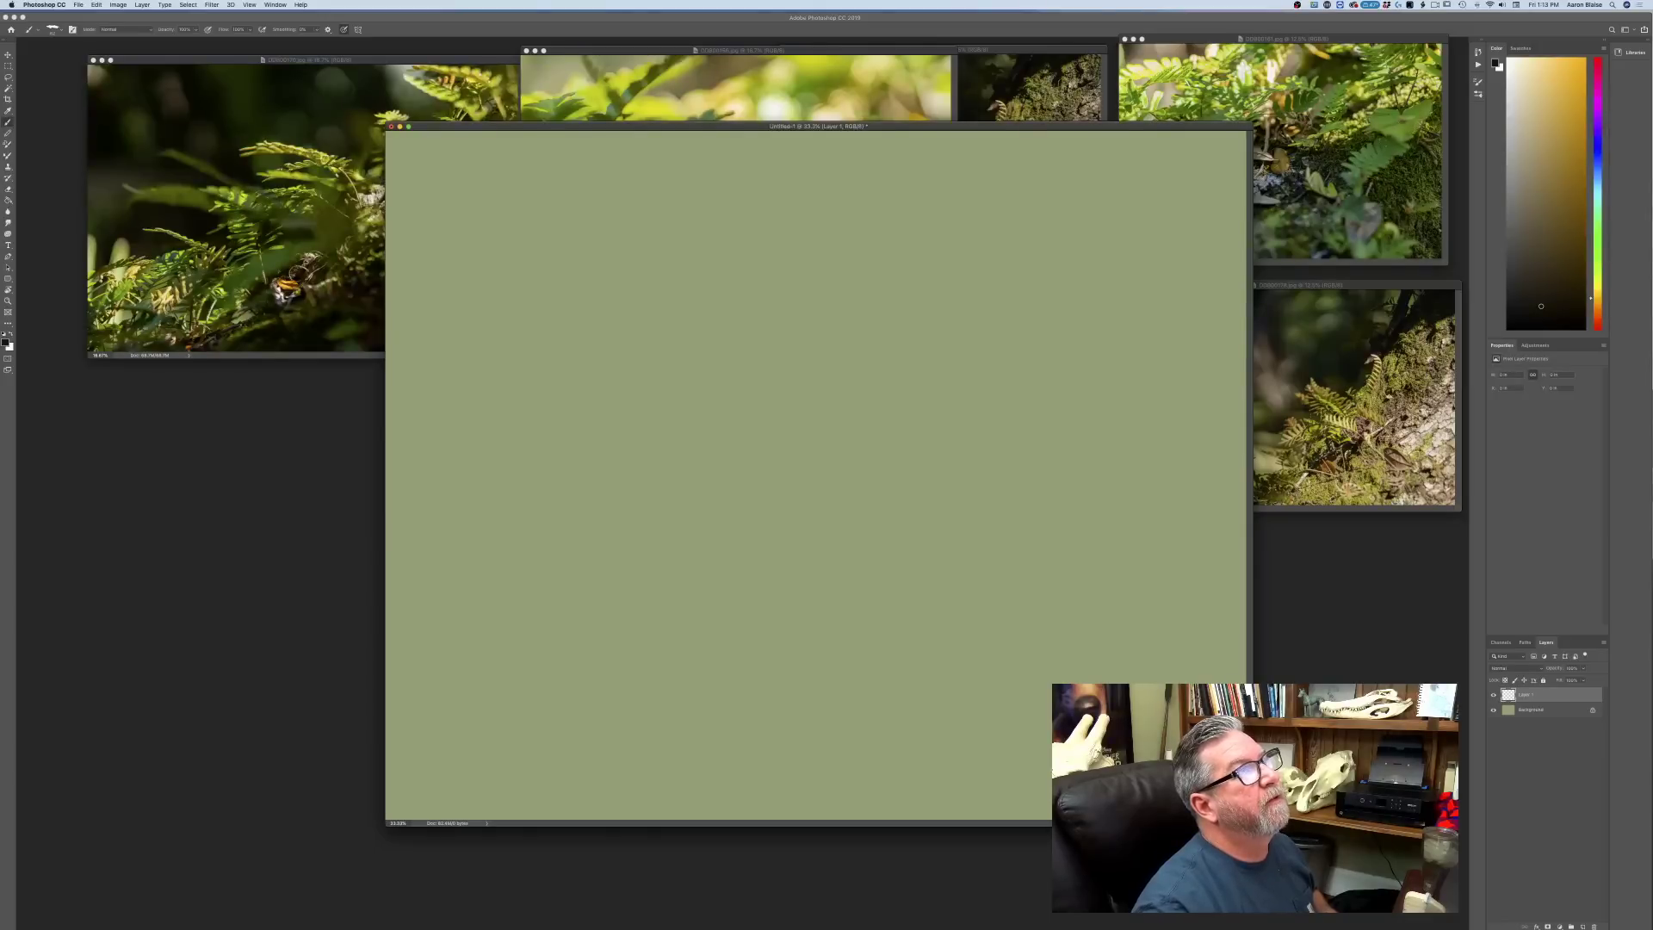
- Bring out the tree trunk photo with the knothole, examine its bark and air plants up close, and reduce it again
drag(982, 49, 802, 313)
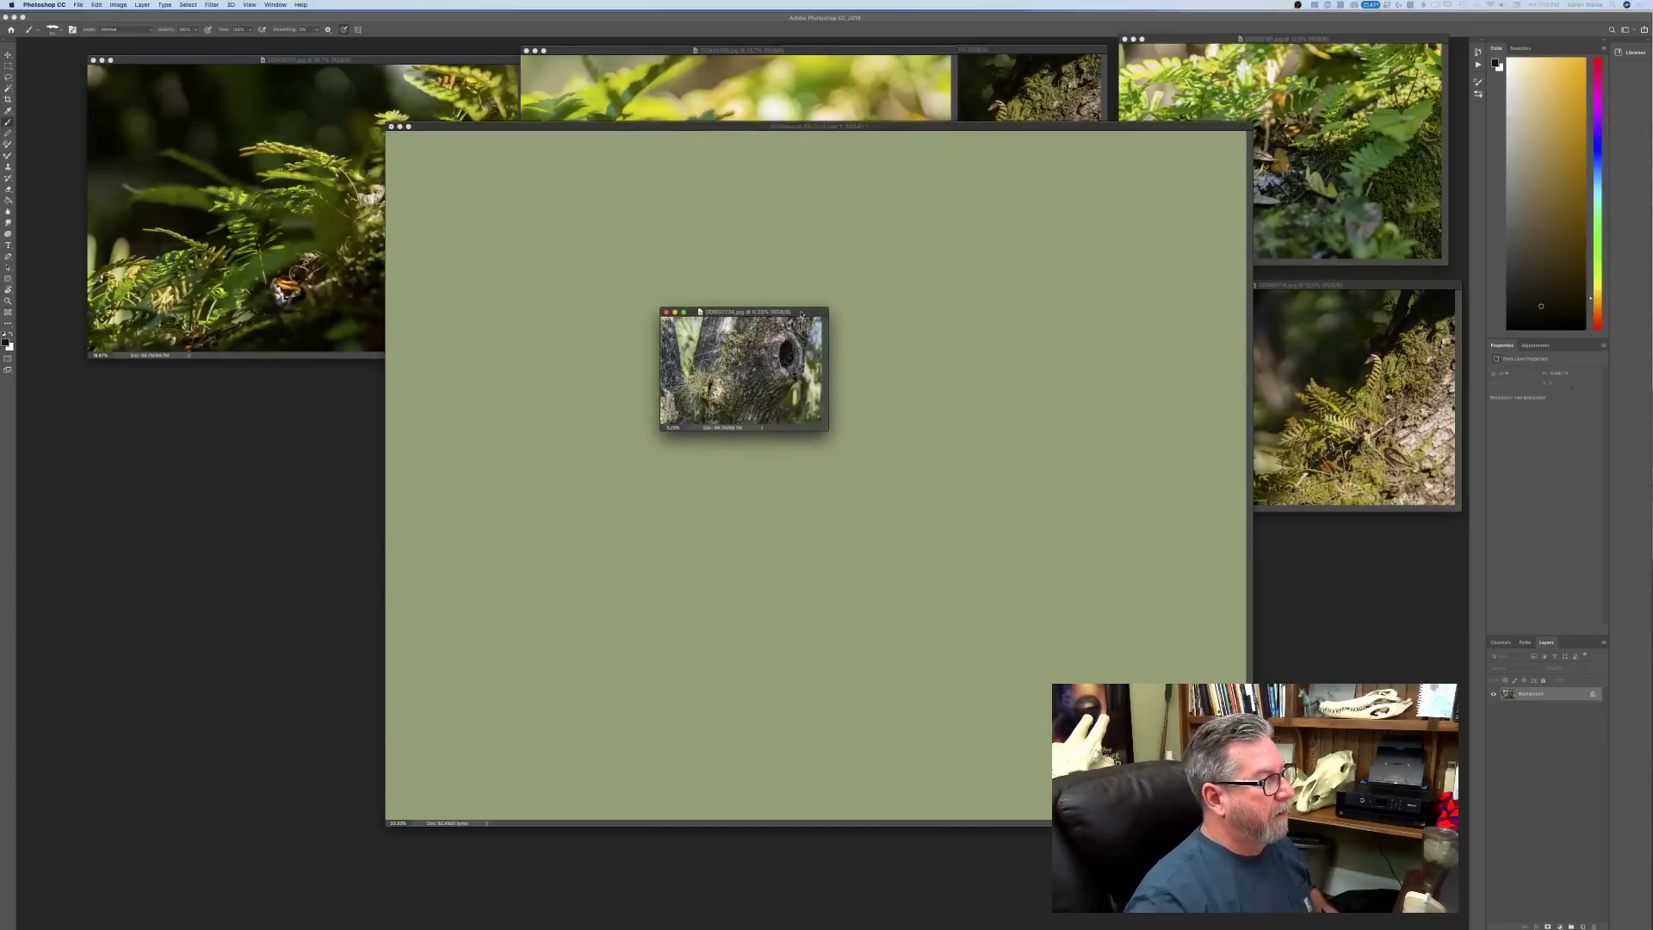
key(super+equal)
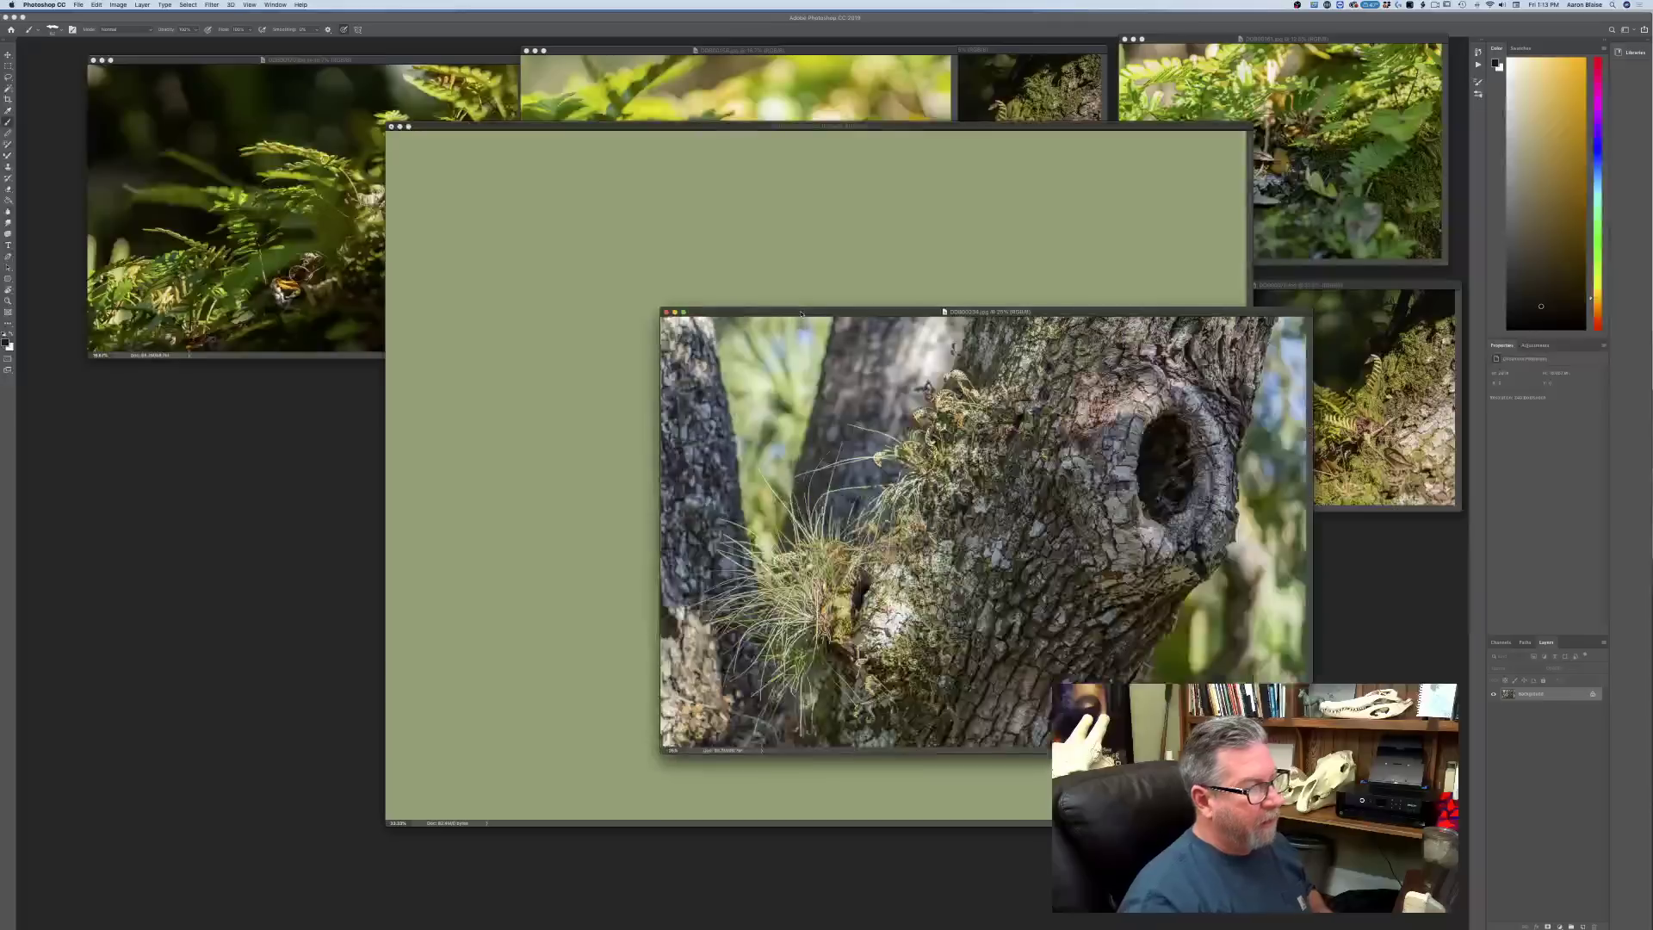
key(super+equal)
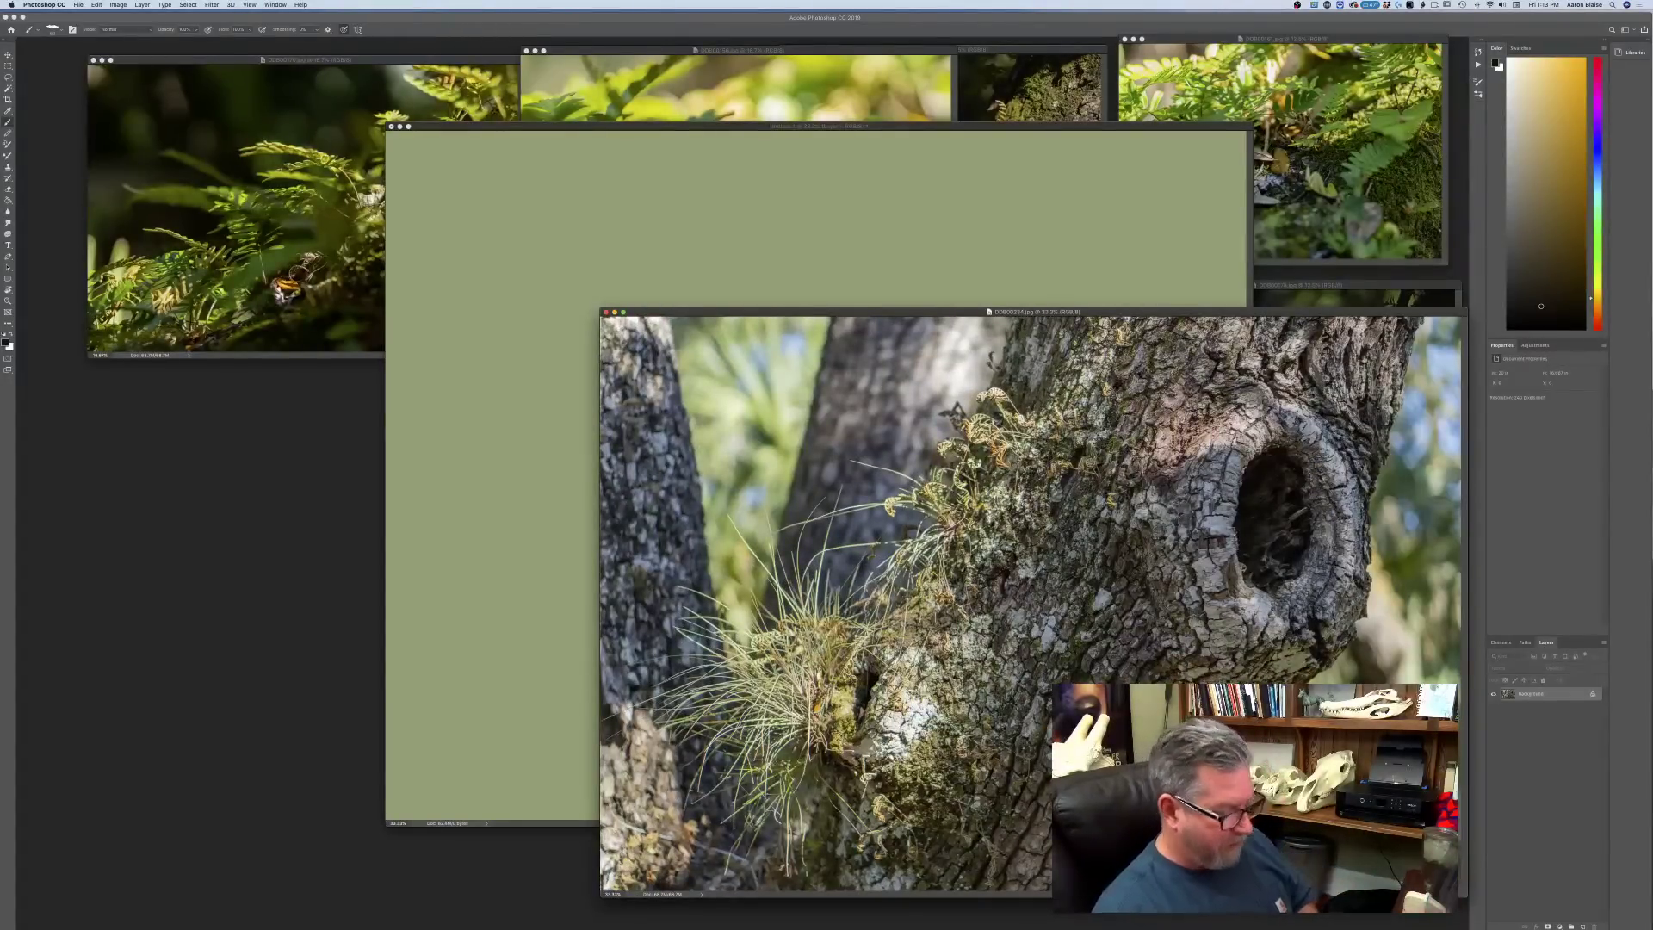
key(super+equal)
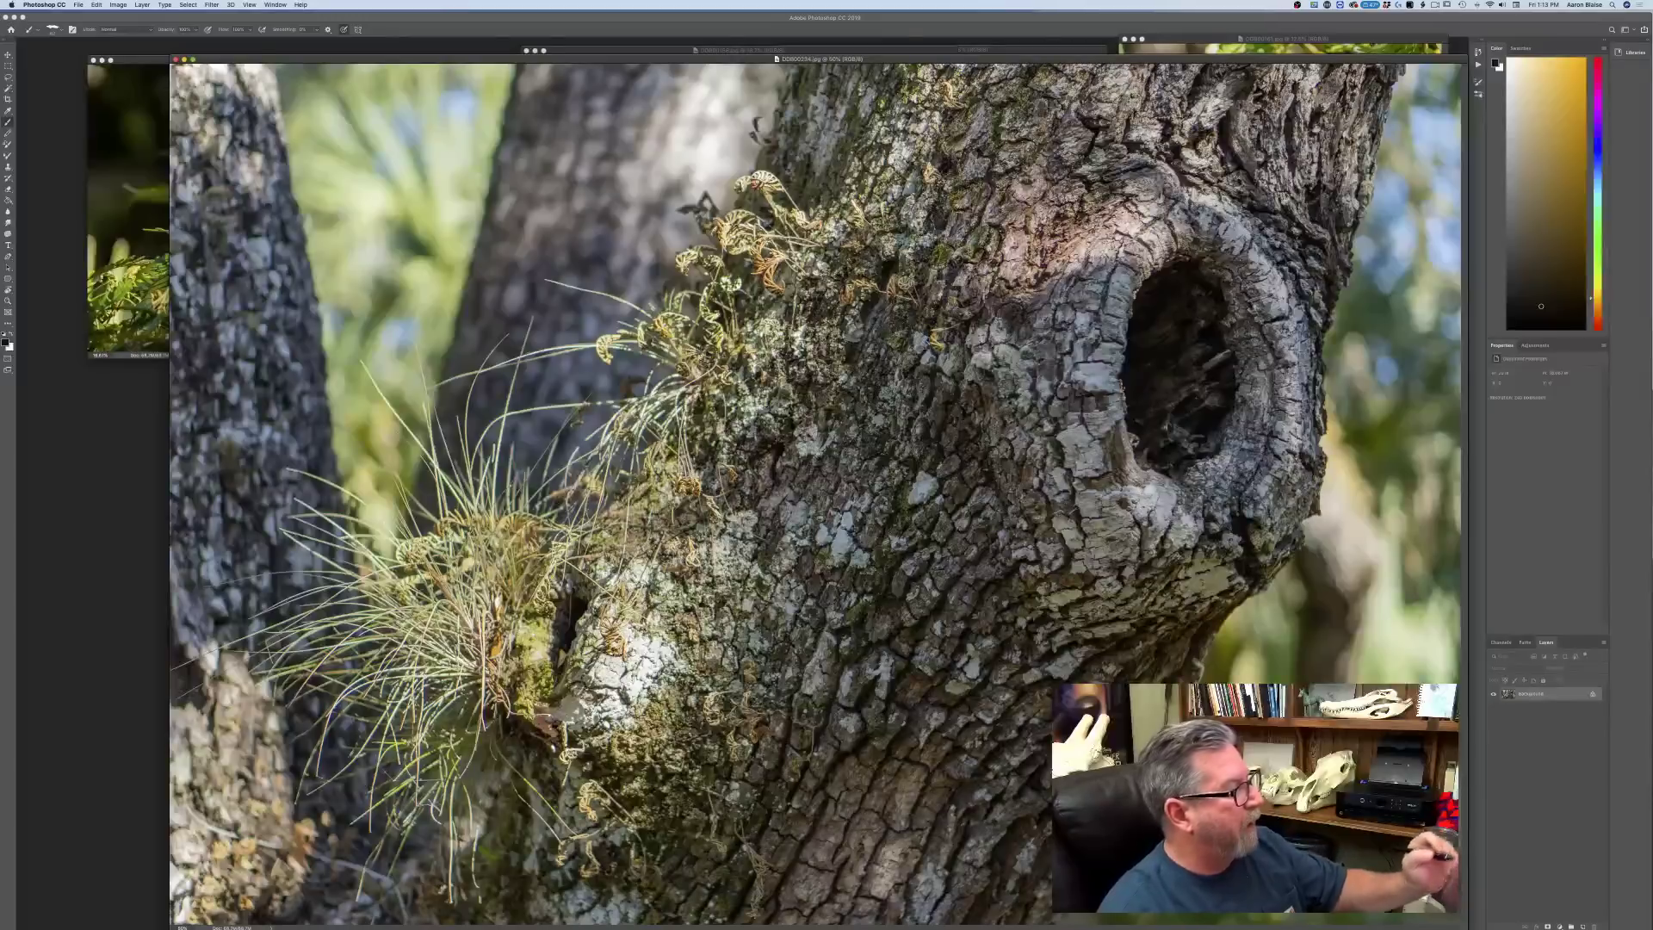
key(super+minus)
key(super+minus)
key(super+minus)
key(super+minus)
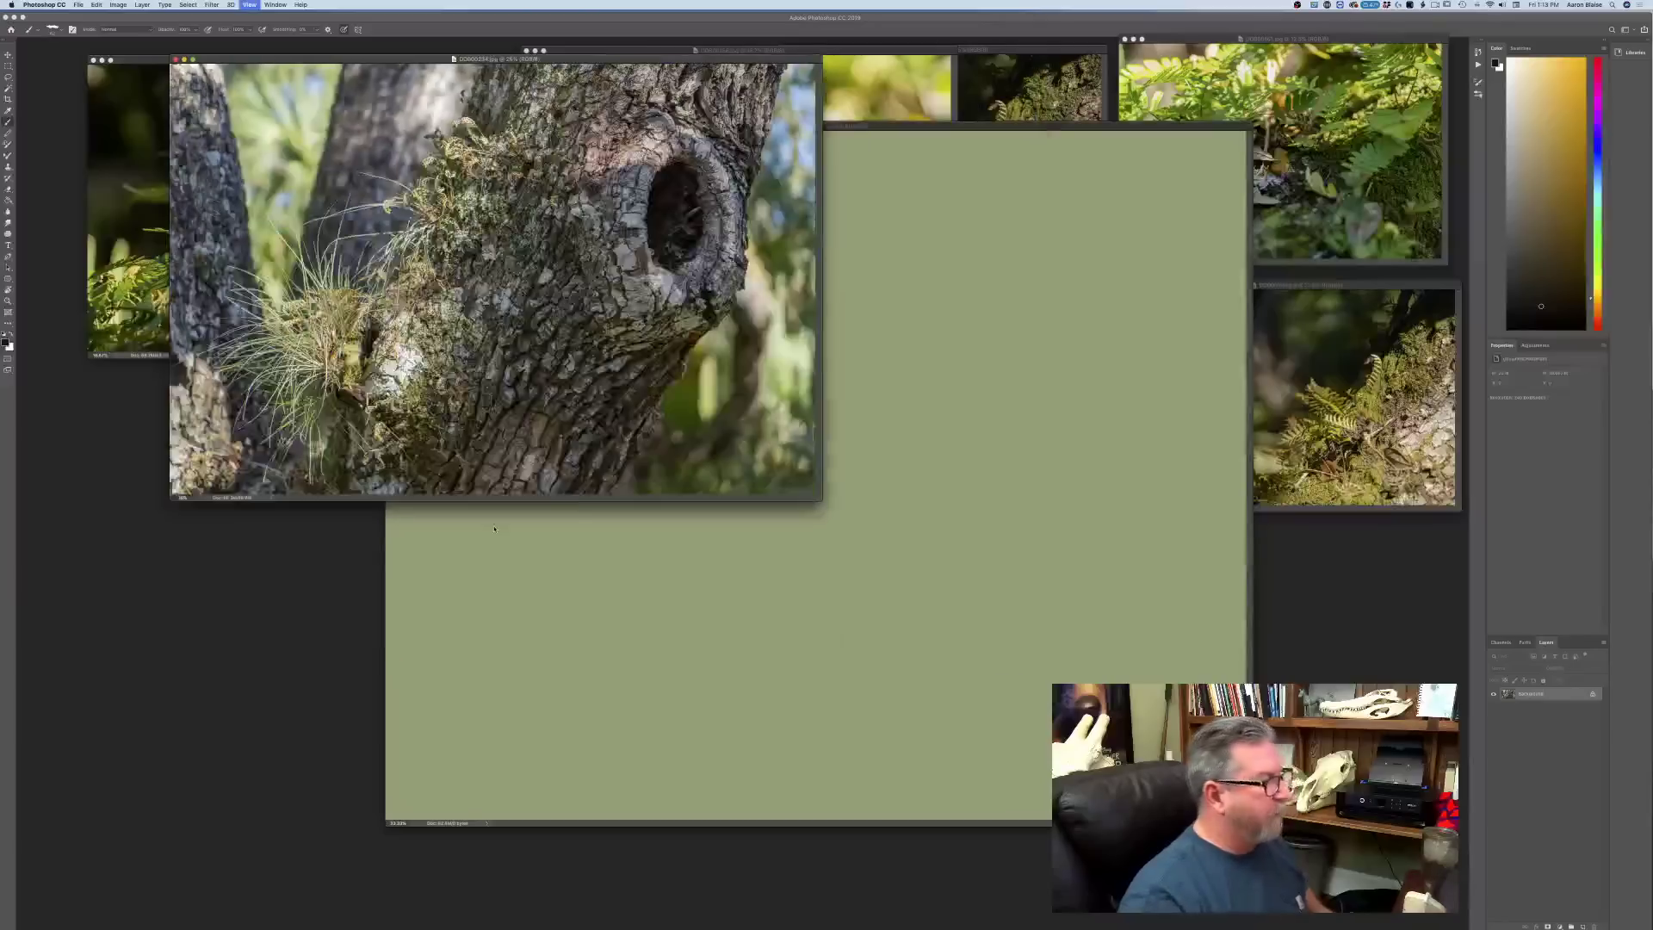
- Bring the green canvas forward below the references and rough in two large rounded head shapes with a small circle inside one on Layer 1
click(621, 127)
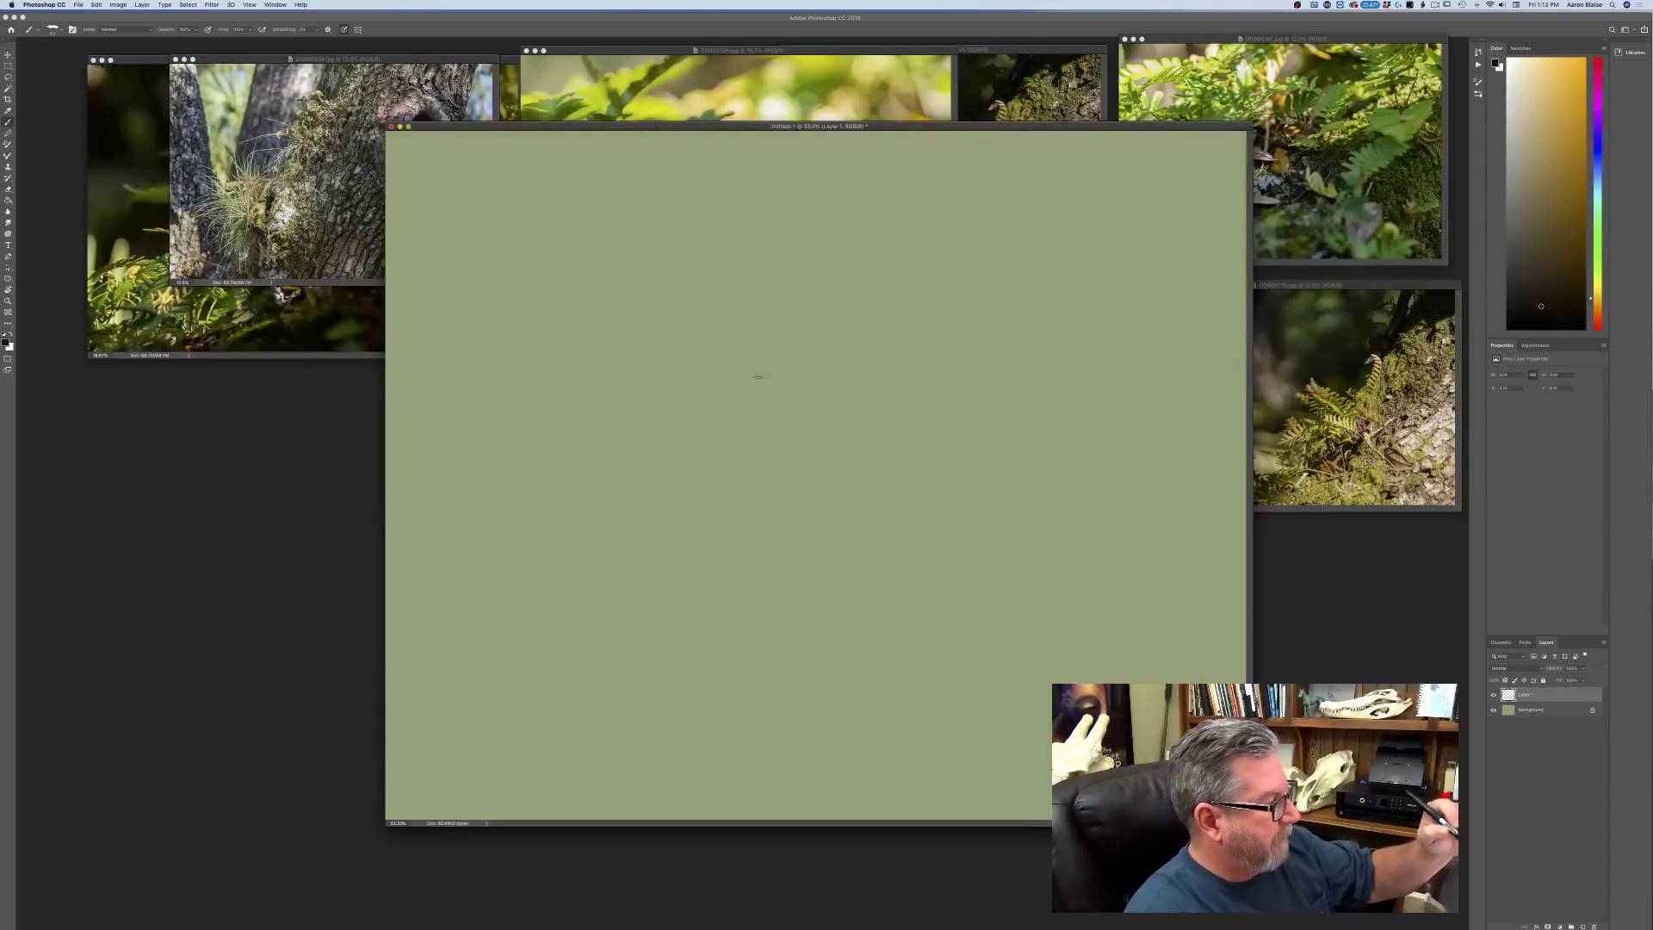
drag(637, 127, 569, 211)
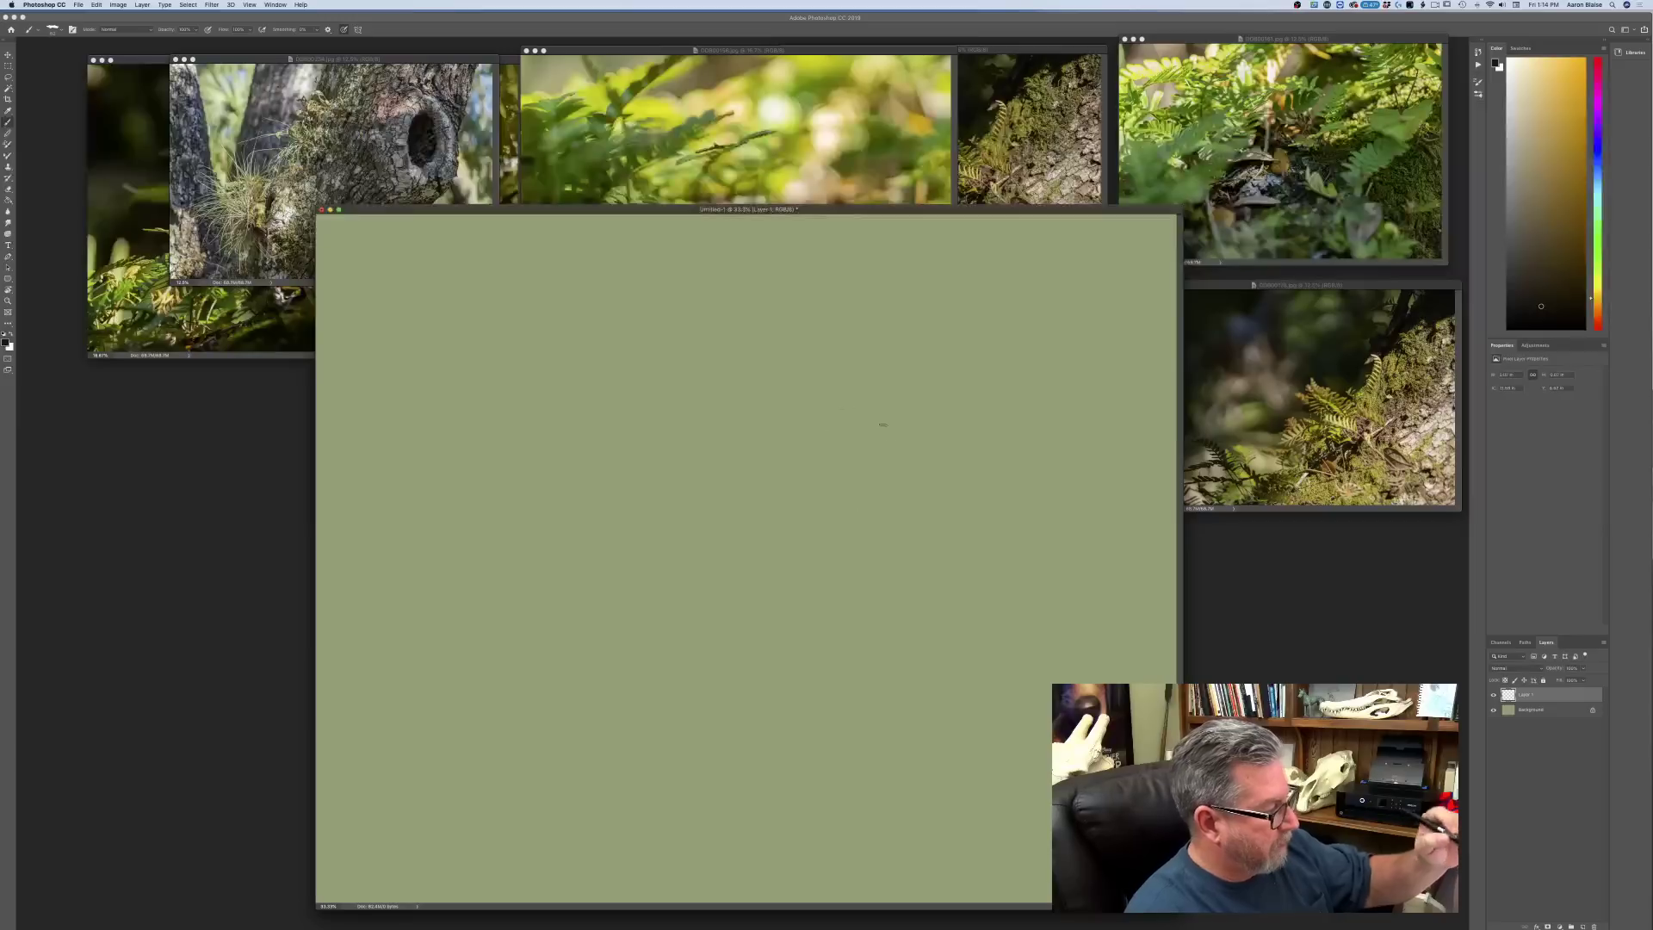
mouse_move(838, 507)
mouse_down()
mouse_move(897, 449)
mouse_move(828, 477)
mouse_move(887, 440)
mouse_move(898, 477)
mouse_move(844, 427)
mouse_move(797, 462)
mouse_move(889, 497)
mouse_move(885, 448)
mouse_move(793, 456)
mouse_move(684, 520)
mouse_move(722, 569)
mouse_up()
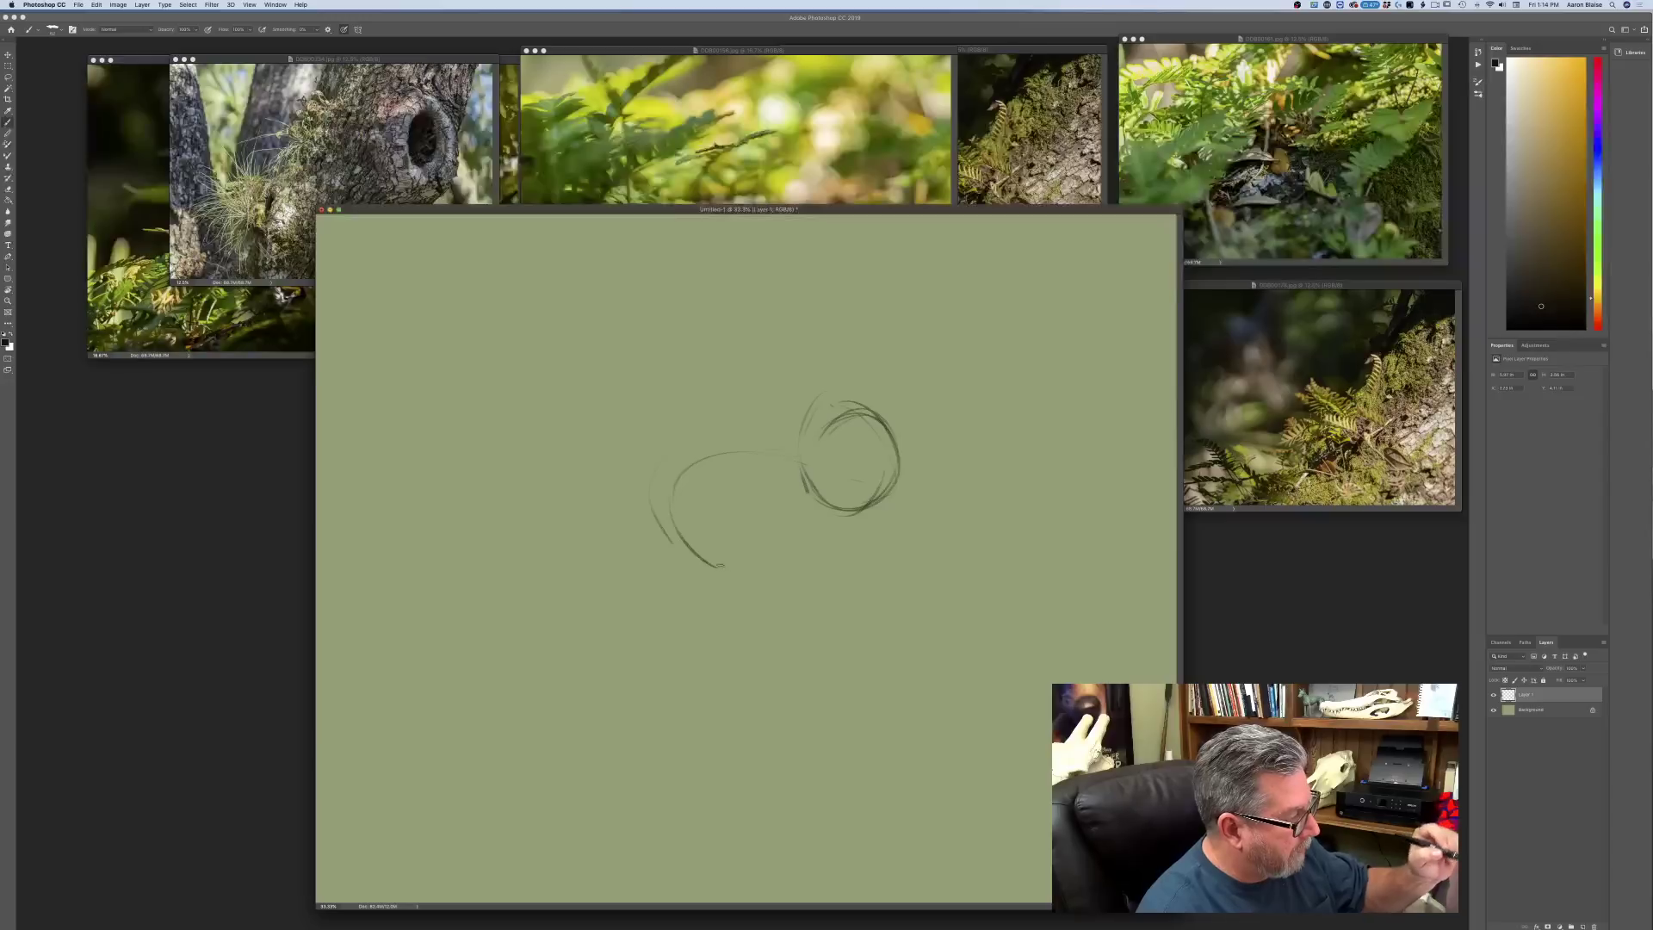
drag(723, 449, 722, 566)
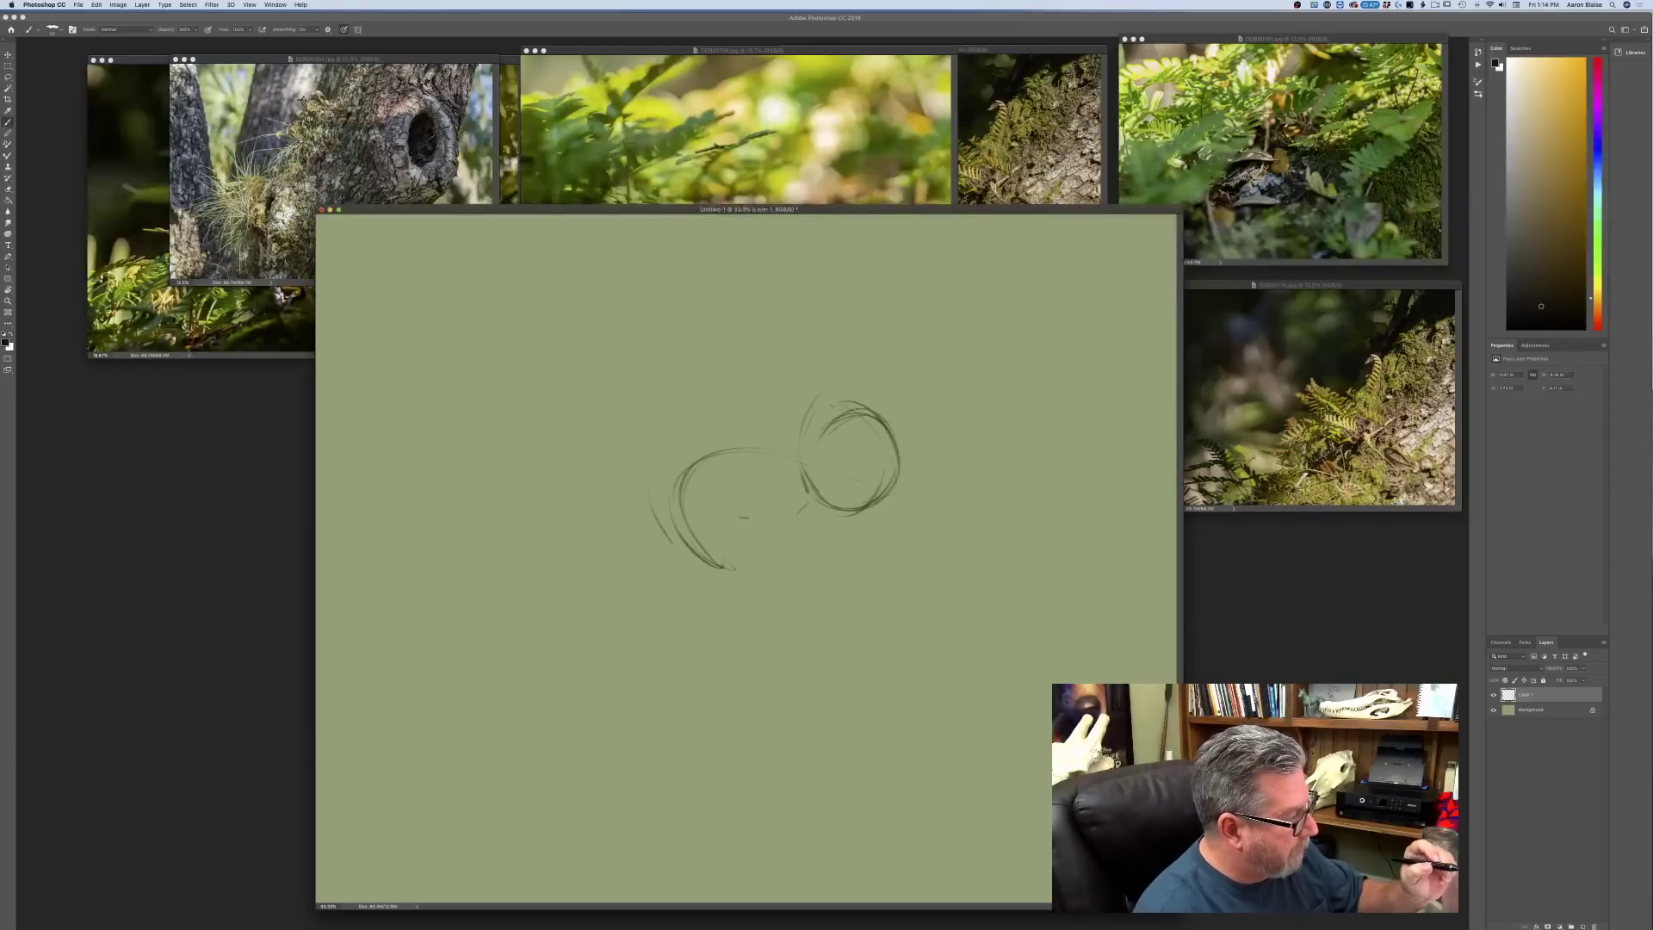
drag(748, 505, 746, 564)
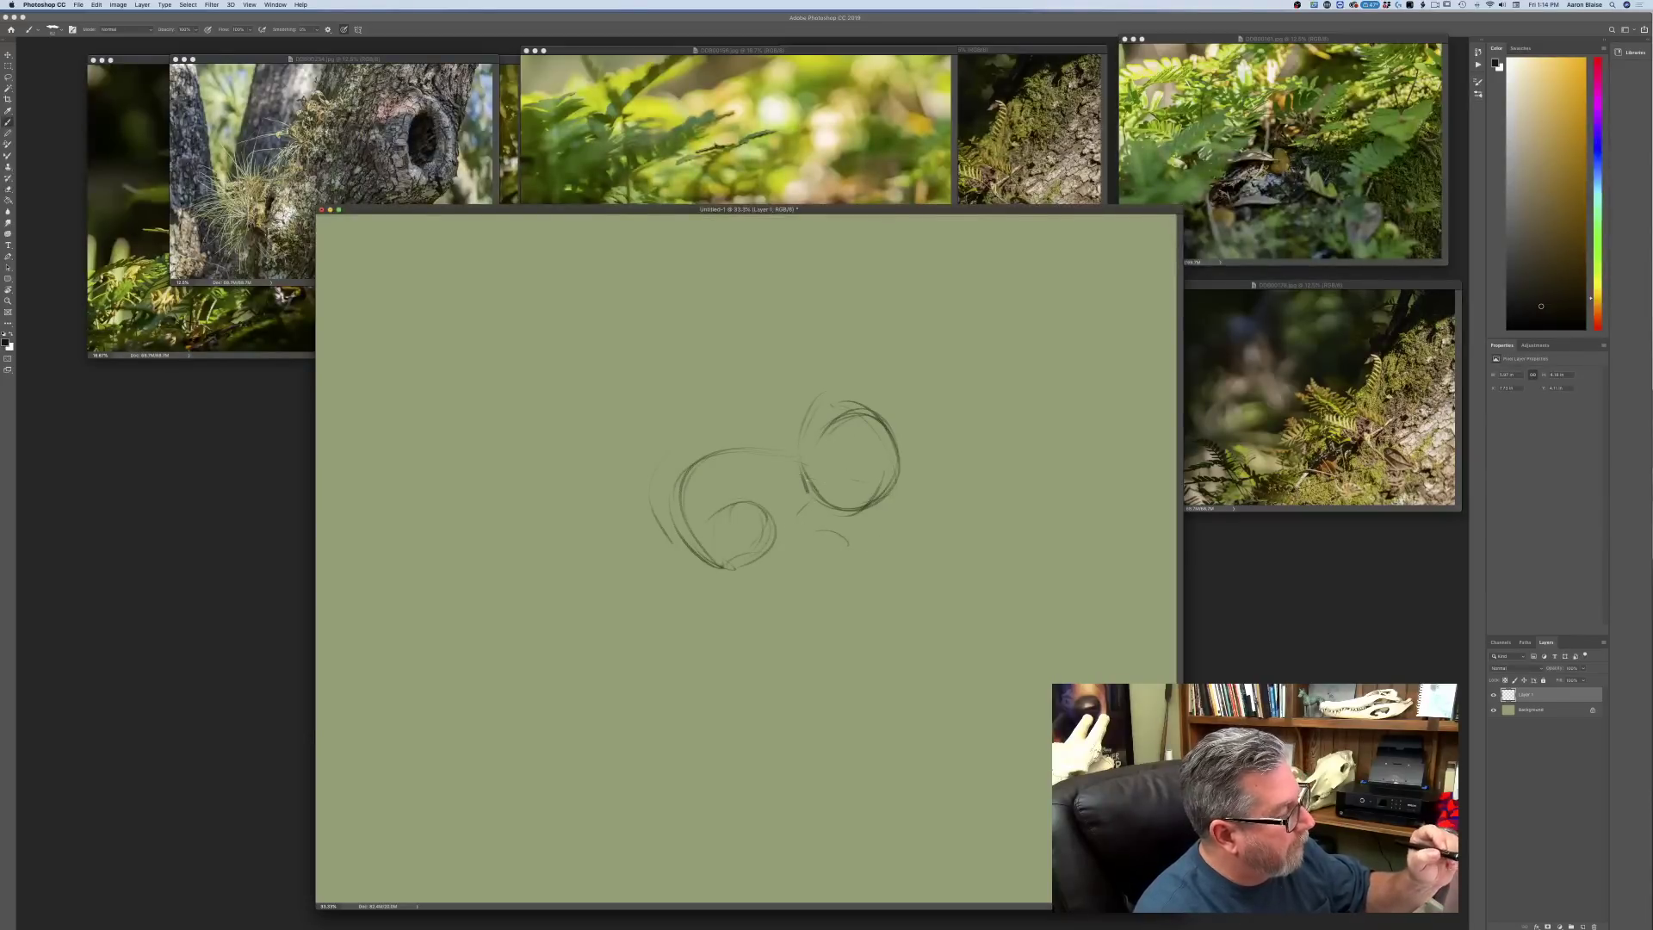
- Sketch long curved strokes fanning out above and beside the round shapes, and add a small pupil inside the inner circle
drag(785, 422, 768, 315)
drag(745, 403, 662, 273)
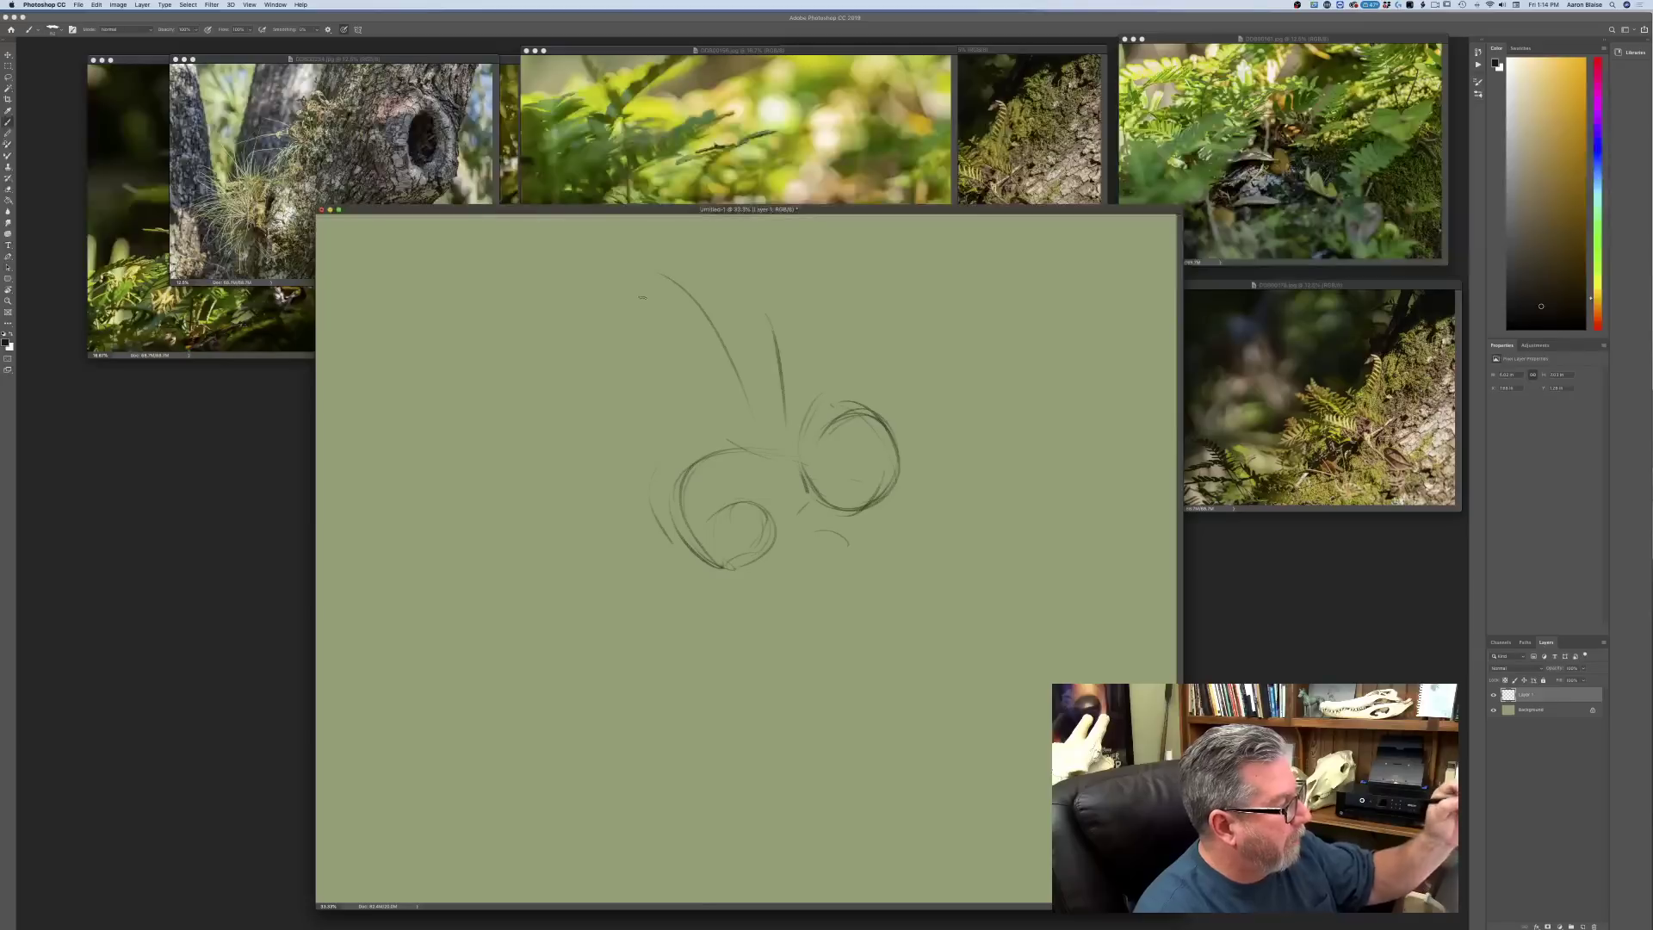
drag(560, 380, 404, 415)
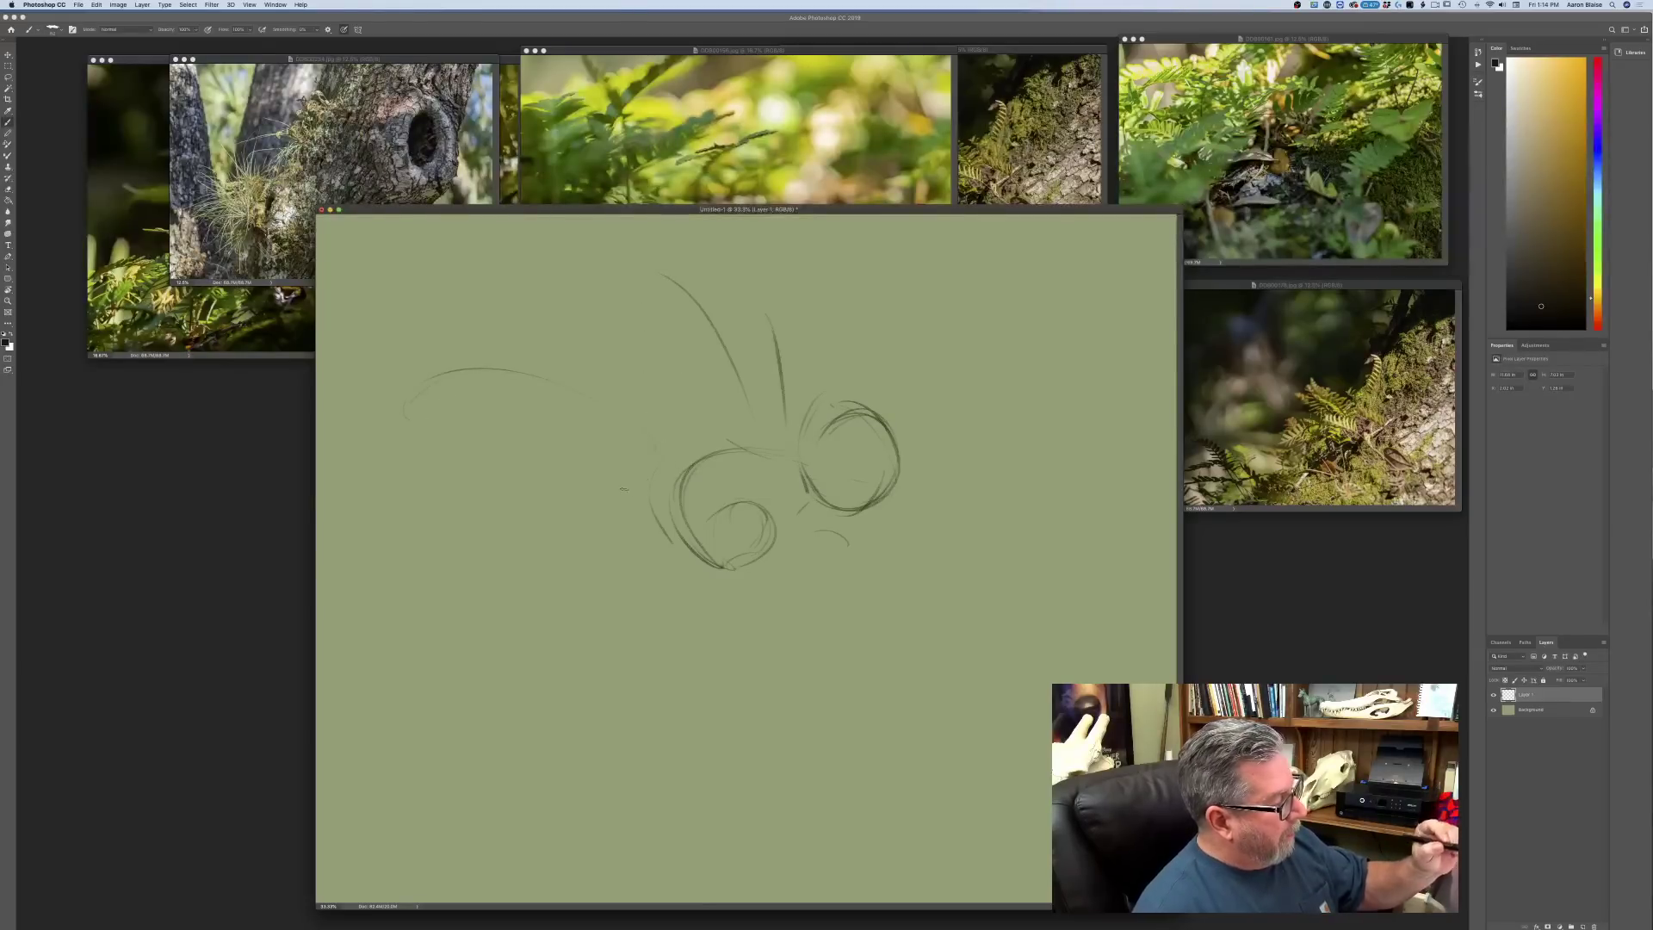
mouse_move(703, 526)
mouse_down()
mouse_move(773, 526)
mouse_move(745, 520)
mouse_up()
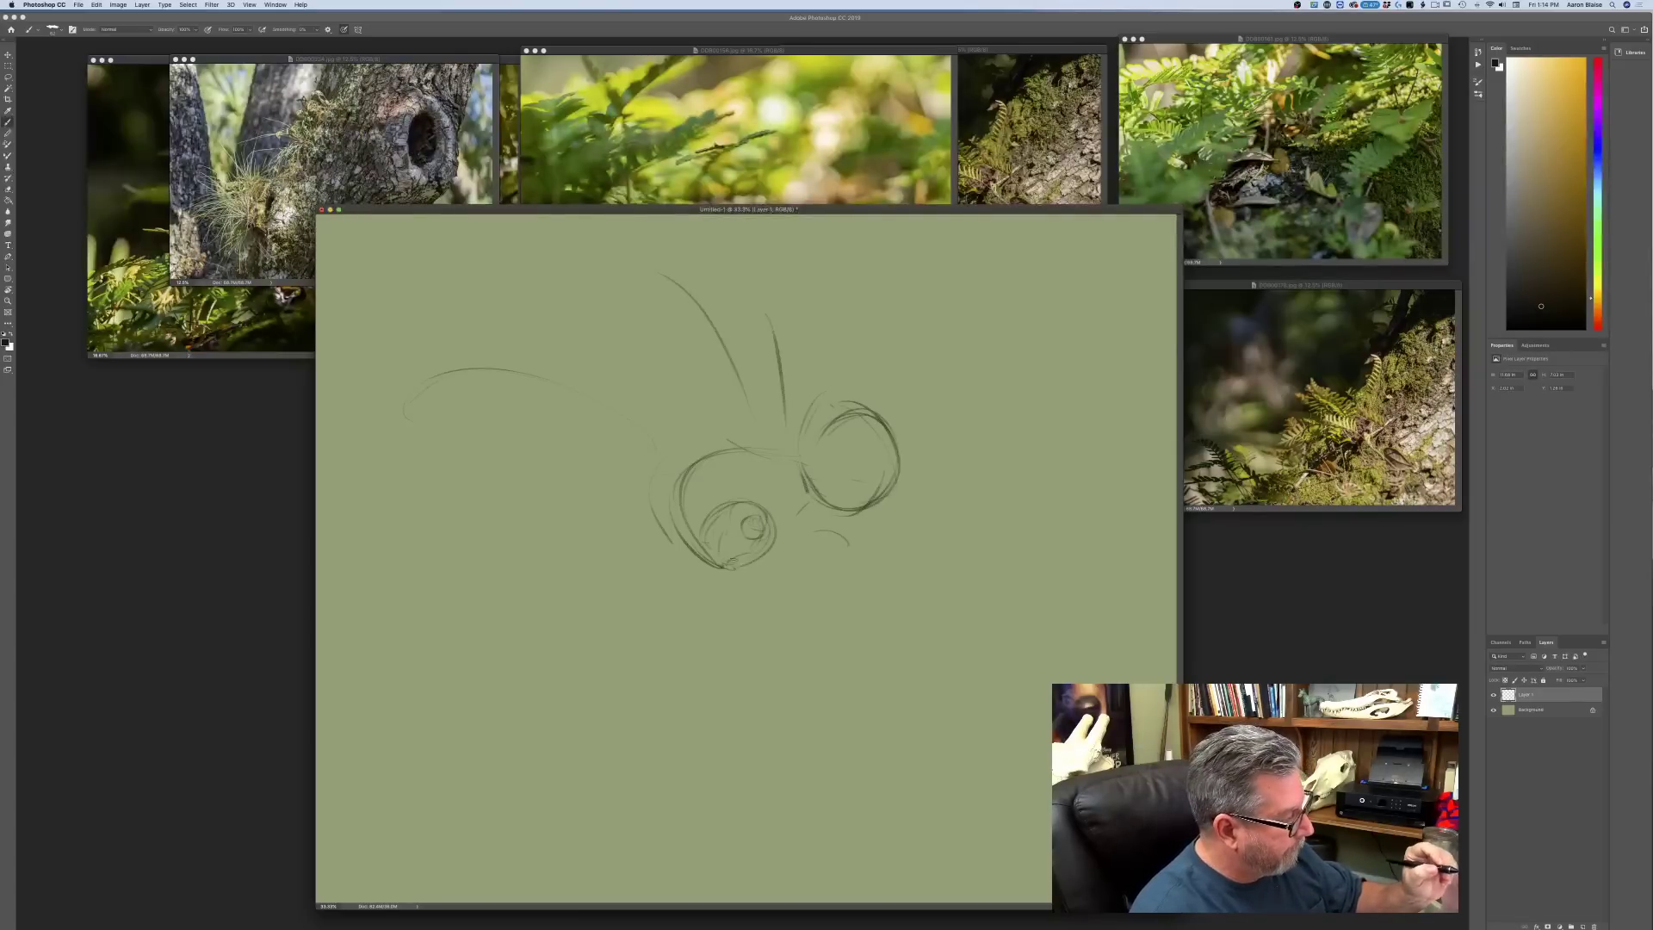
- Sketch short jagged forms beneath the lower round shape and more long curves around the upper one, then darken the inner eye
mouse_move(744, 575)
mouse_down()
mouse_move(722, 575)
mouse_move(783, 609)
mouse_move(741, 610)
mouse_move(720, 584)
mouse_move(752, 615)
mouse_up()
mouse_move(820, 536)
mouse_down()
mouse_move(863, 557)
mouse_move(815, 571)
mouse_move(838, 544)
mouse_move(862, 569)
mouse_move(775, 585)
mouse_move(816, 635)
mouse_up()
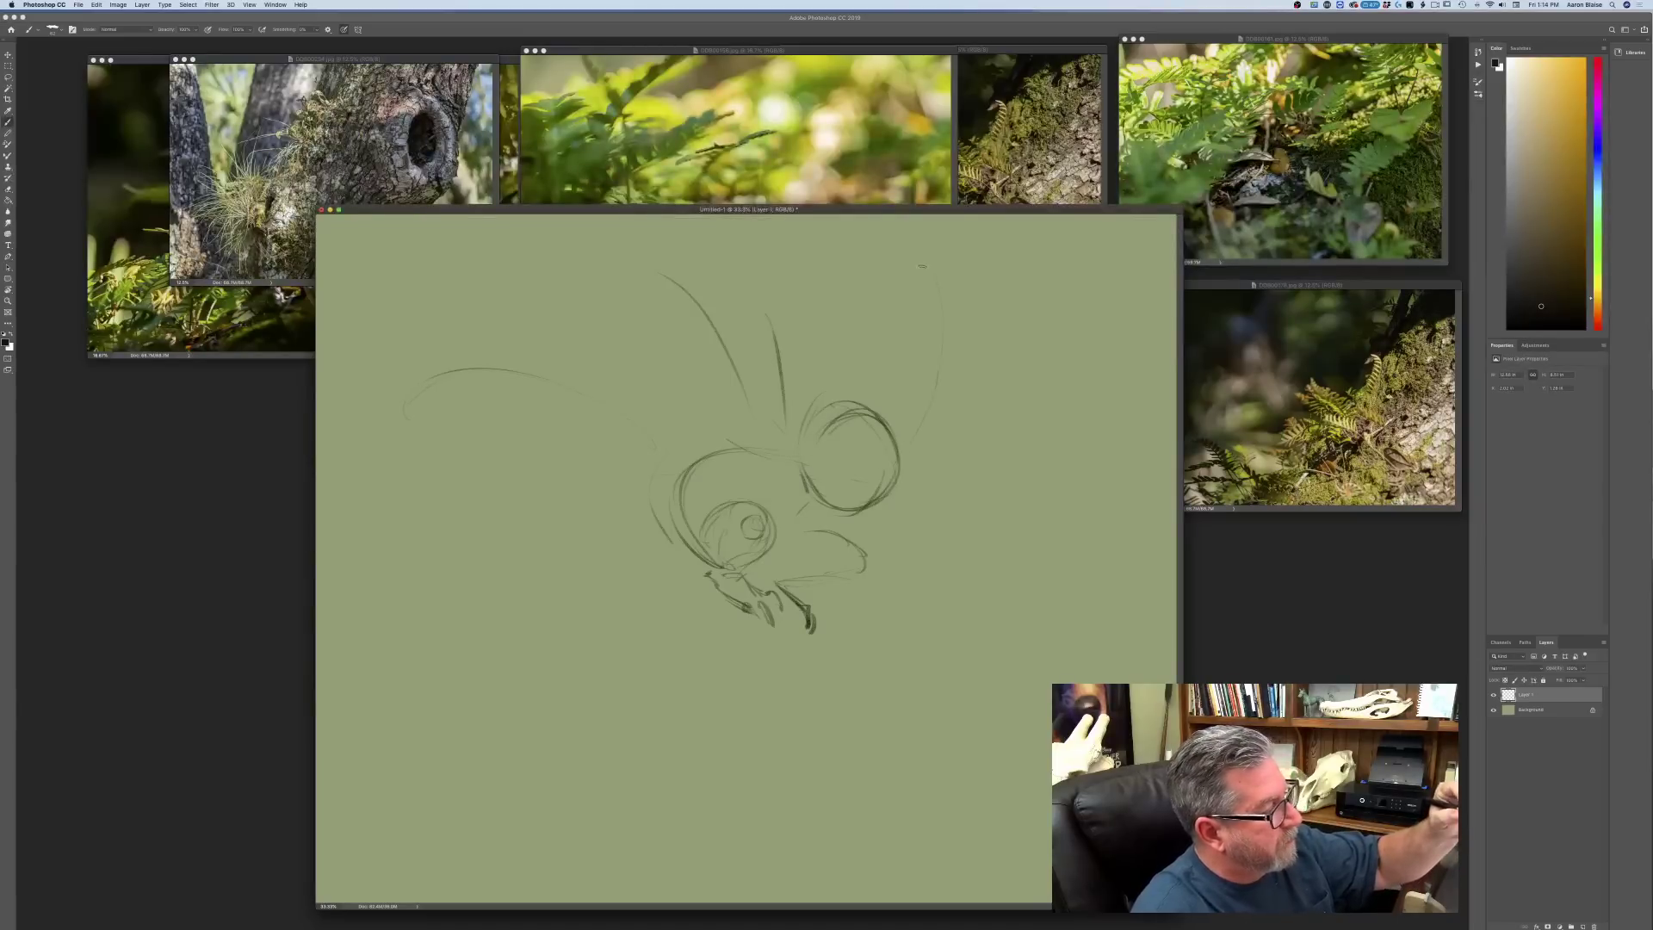
drag(947, 332, 901, 461)
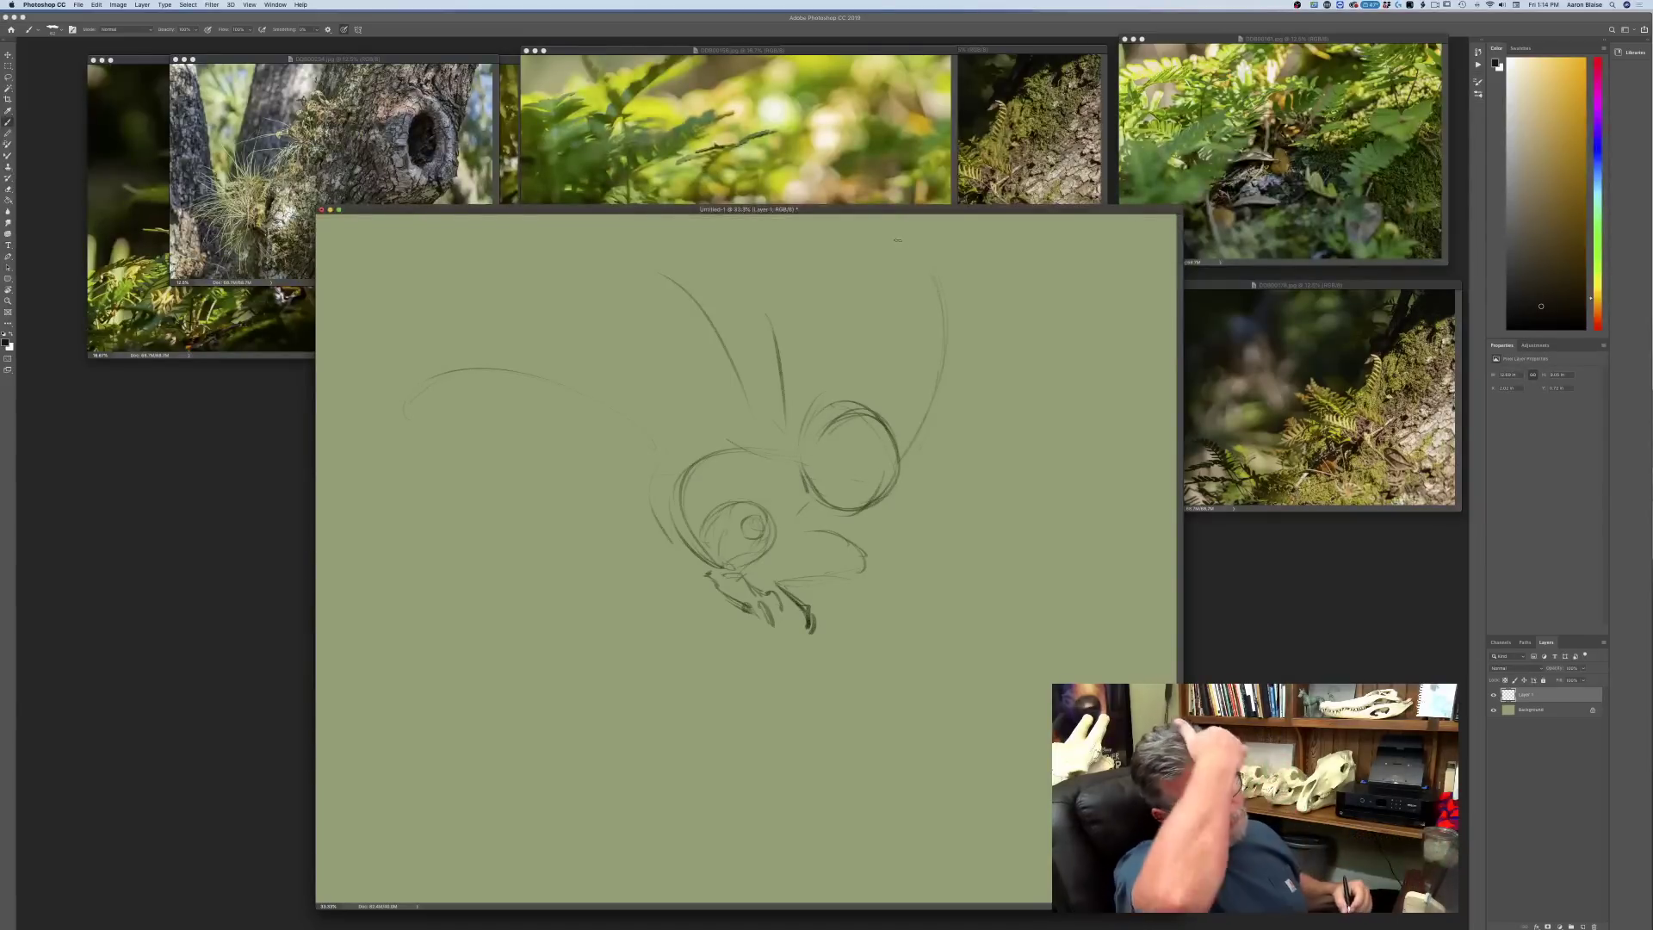
drag(801, 282, 852, 362)
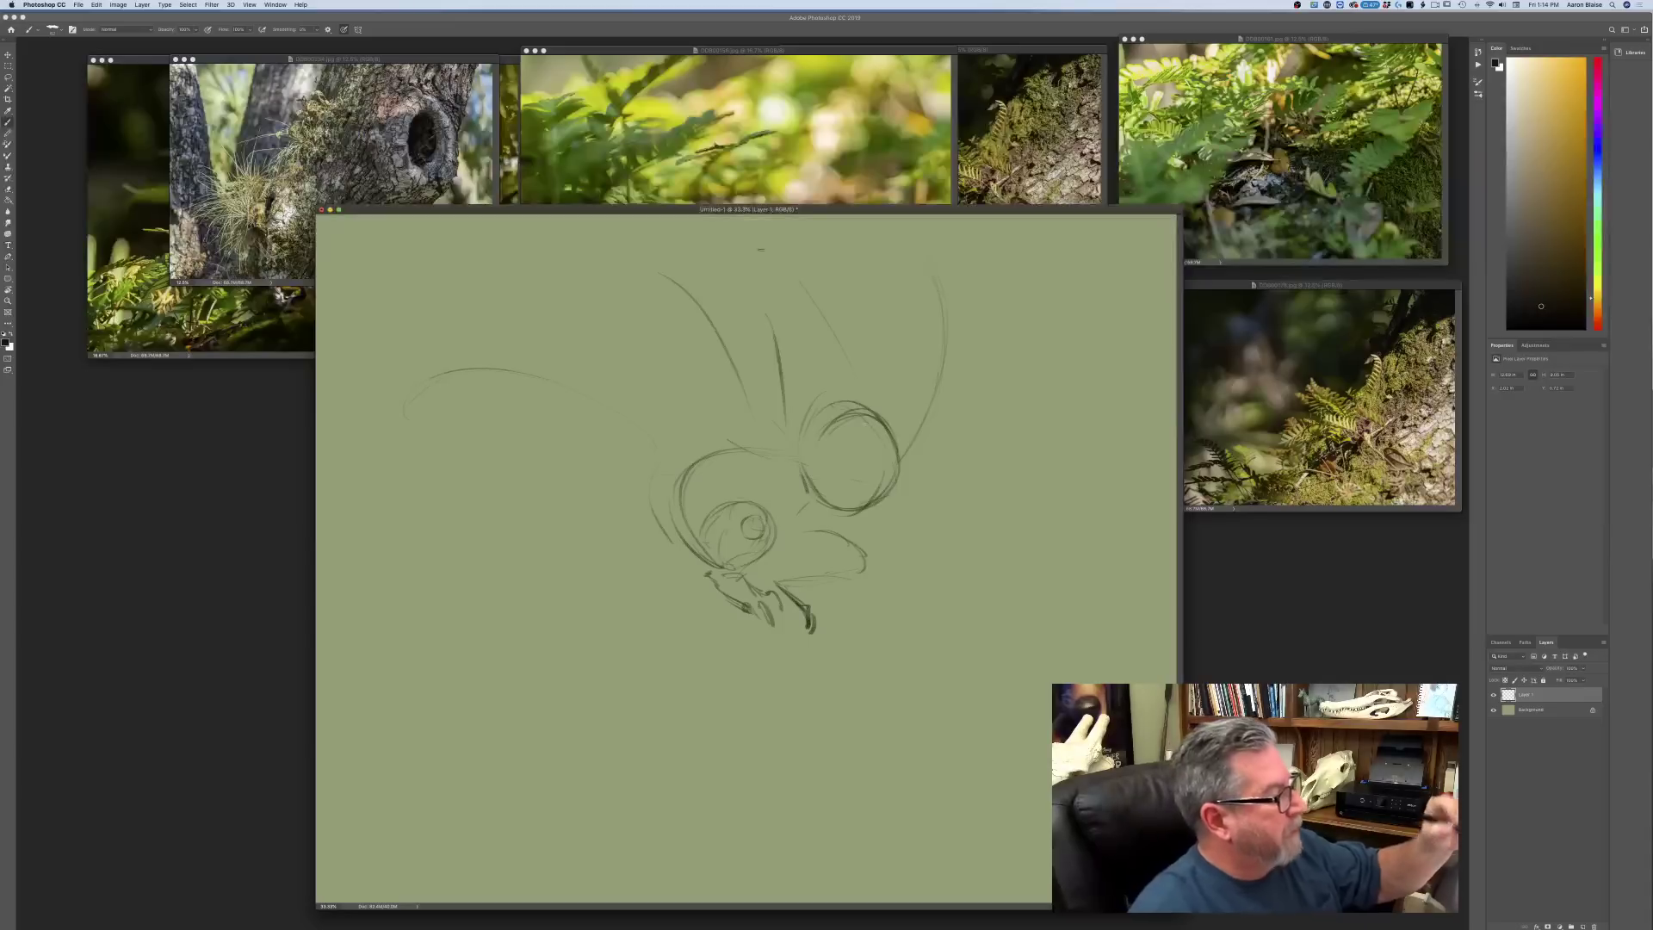
drag(909, 485, 973, 450)
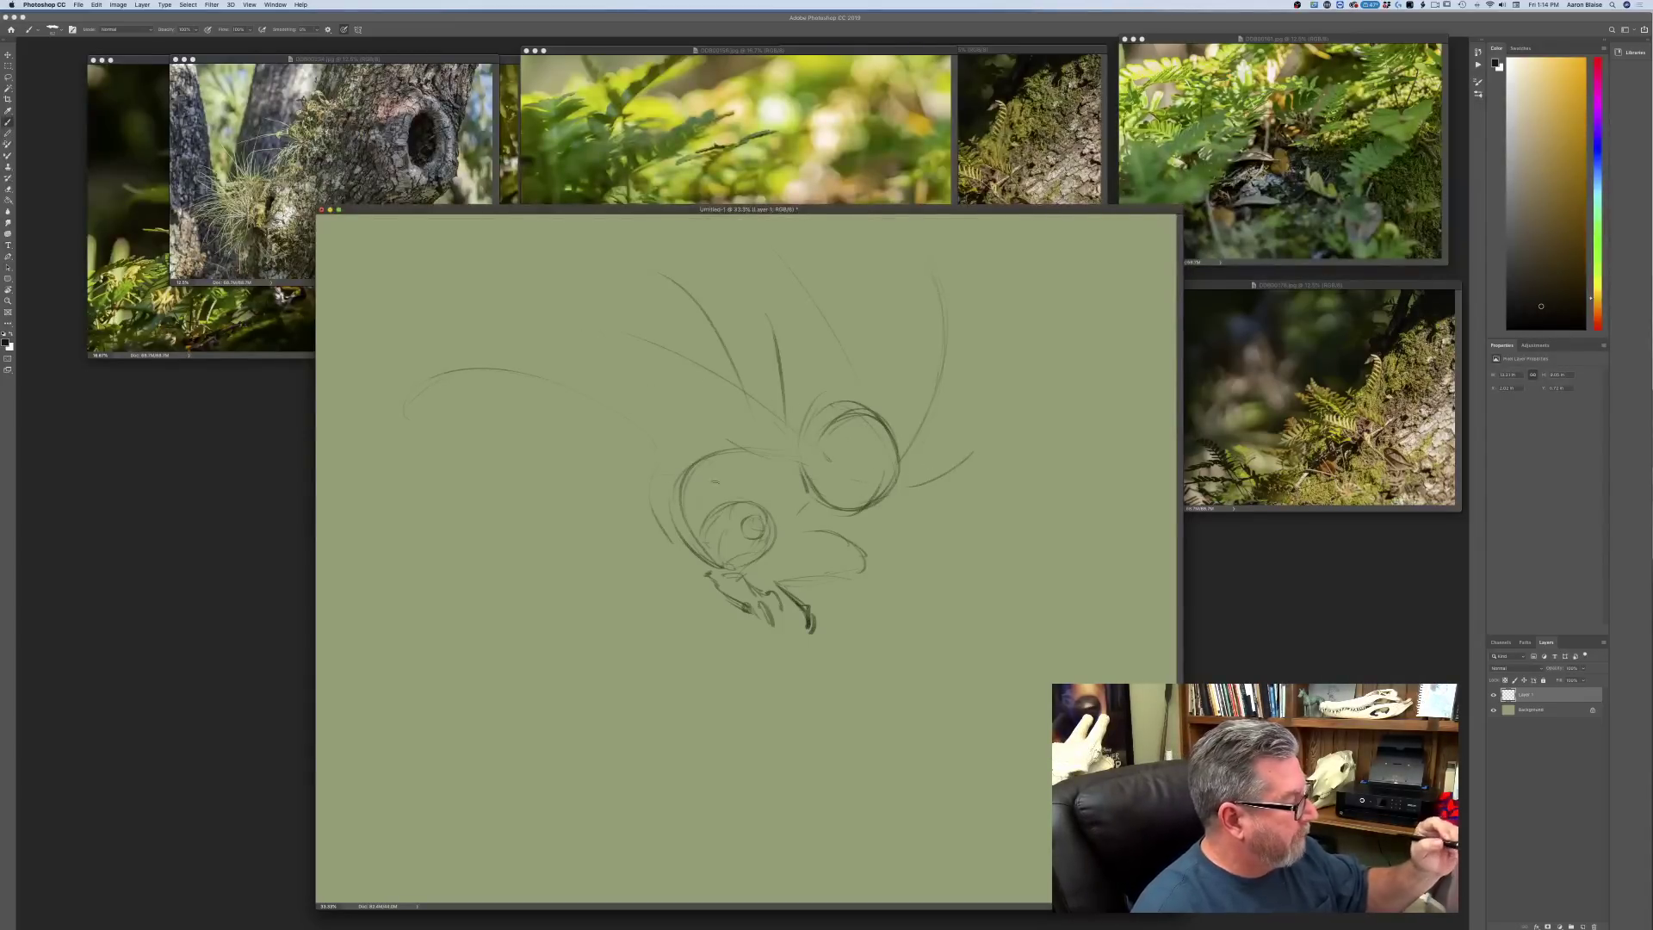
mouse_move(722, 547)
mouse_down()
mouse_move(711, 568)
mouse_move(736, 526)
mouse_up()
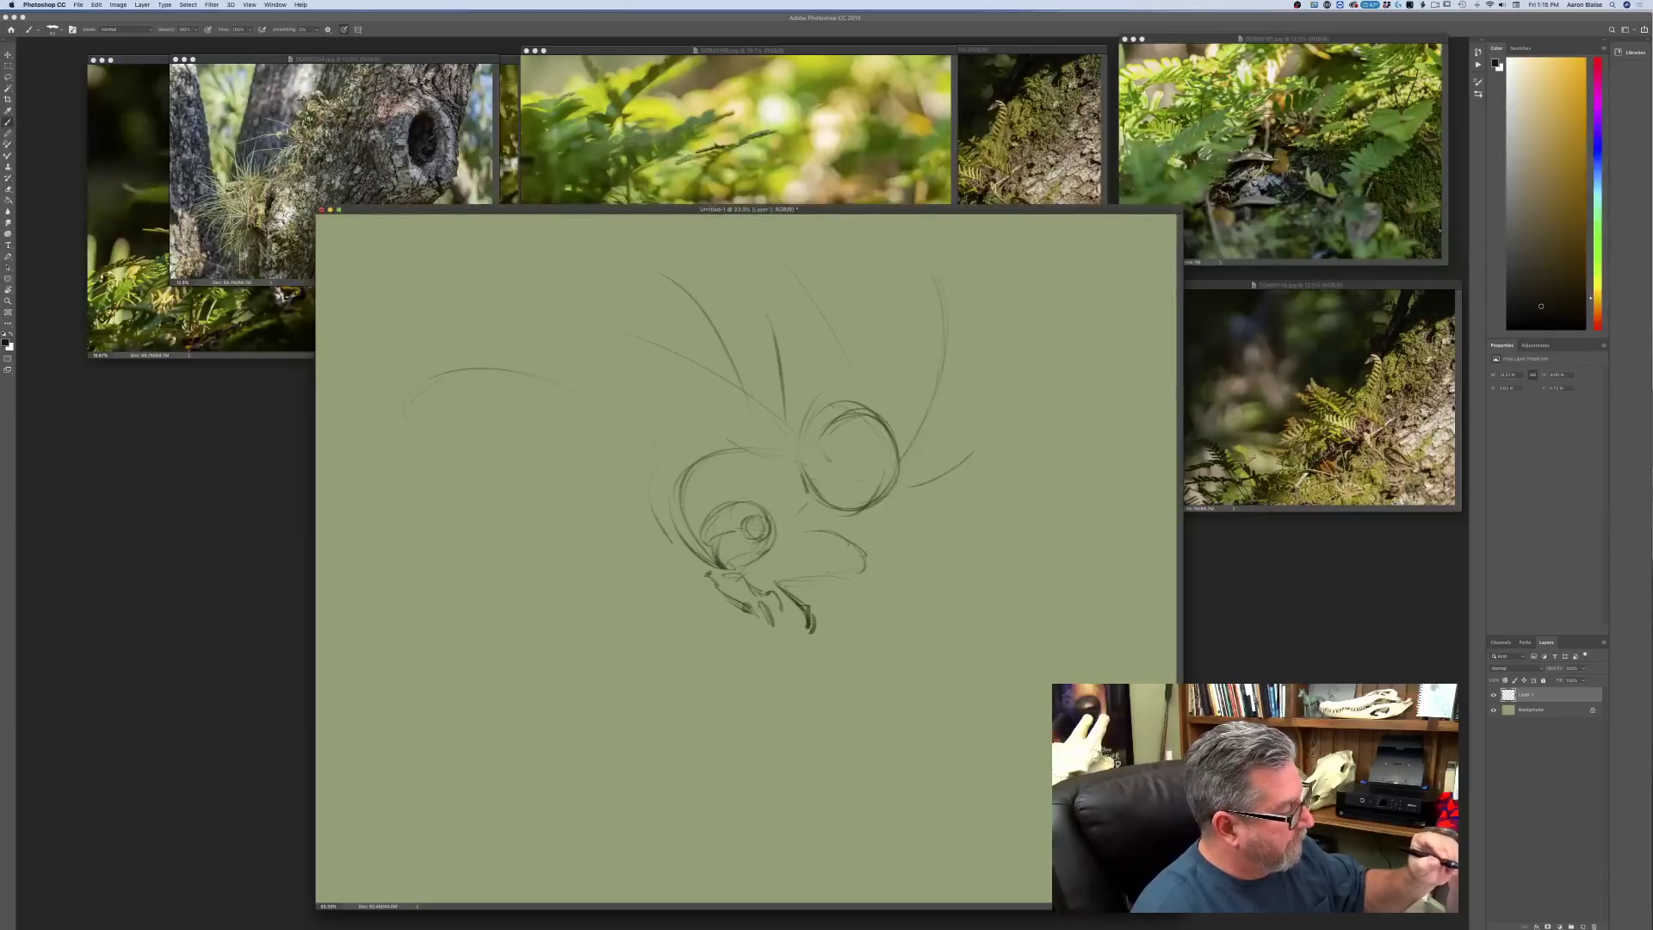
- Draw a long, dark tapered form running down to a point from between the two round shapes
mouse_move(863, 568)
mouse_down()
mouse_move(849, 554)
mouse_move(739, 576)
mouse_move(791, 522)
mouse_move(830, 670)
mouse_up()
drag(792, 601, 836, 680)
drag(803, 522, 842, 698)
- Shift the canvas window slightly and rotate the whole creature sketch counterclockwise with Free Transform
mouse_move(539, 210)
mouse_down()
mouse_move(599, 506)
mouse_move(573, 325)
mouse_move(525, 225)
mouse_up()
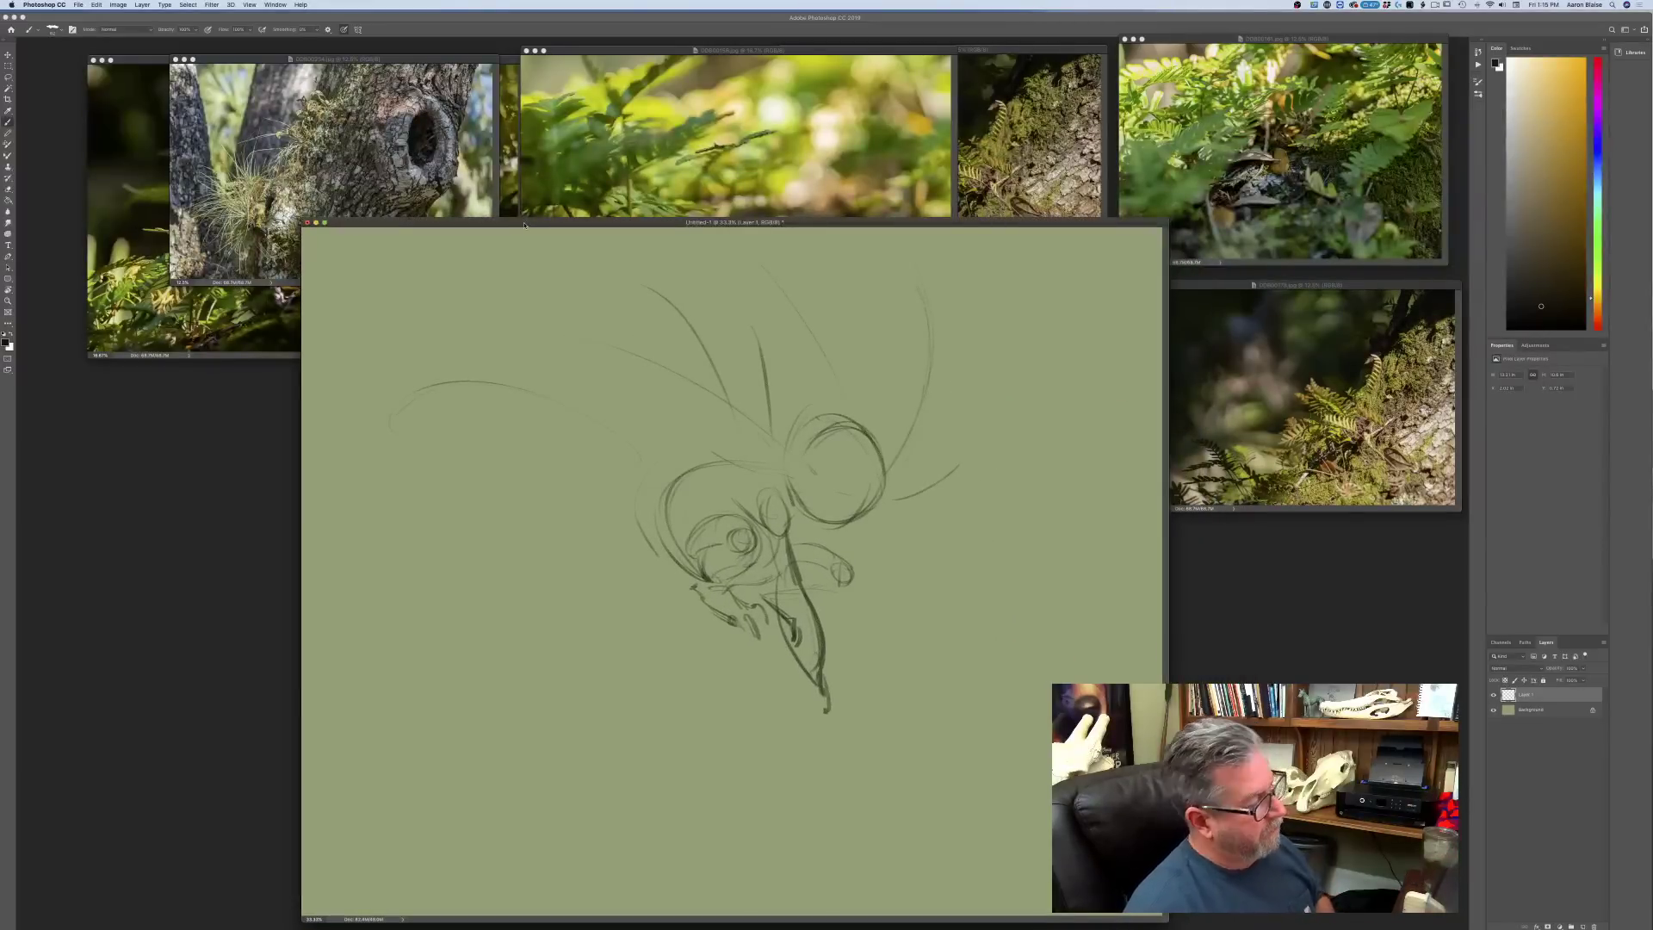
click(96, 4)
click(104, 197)
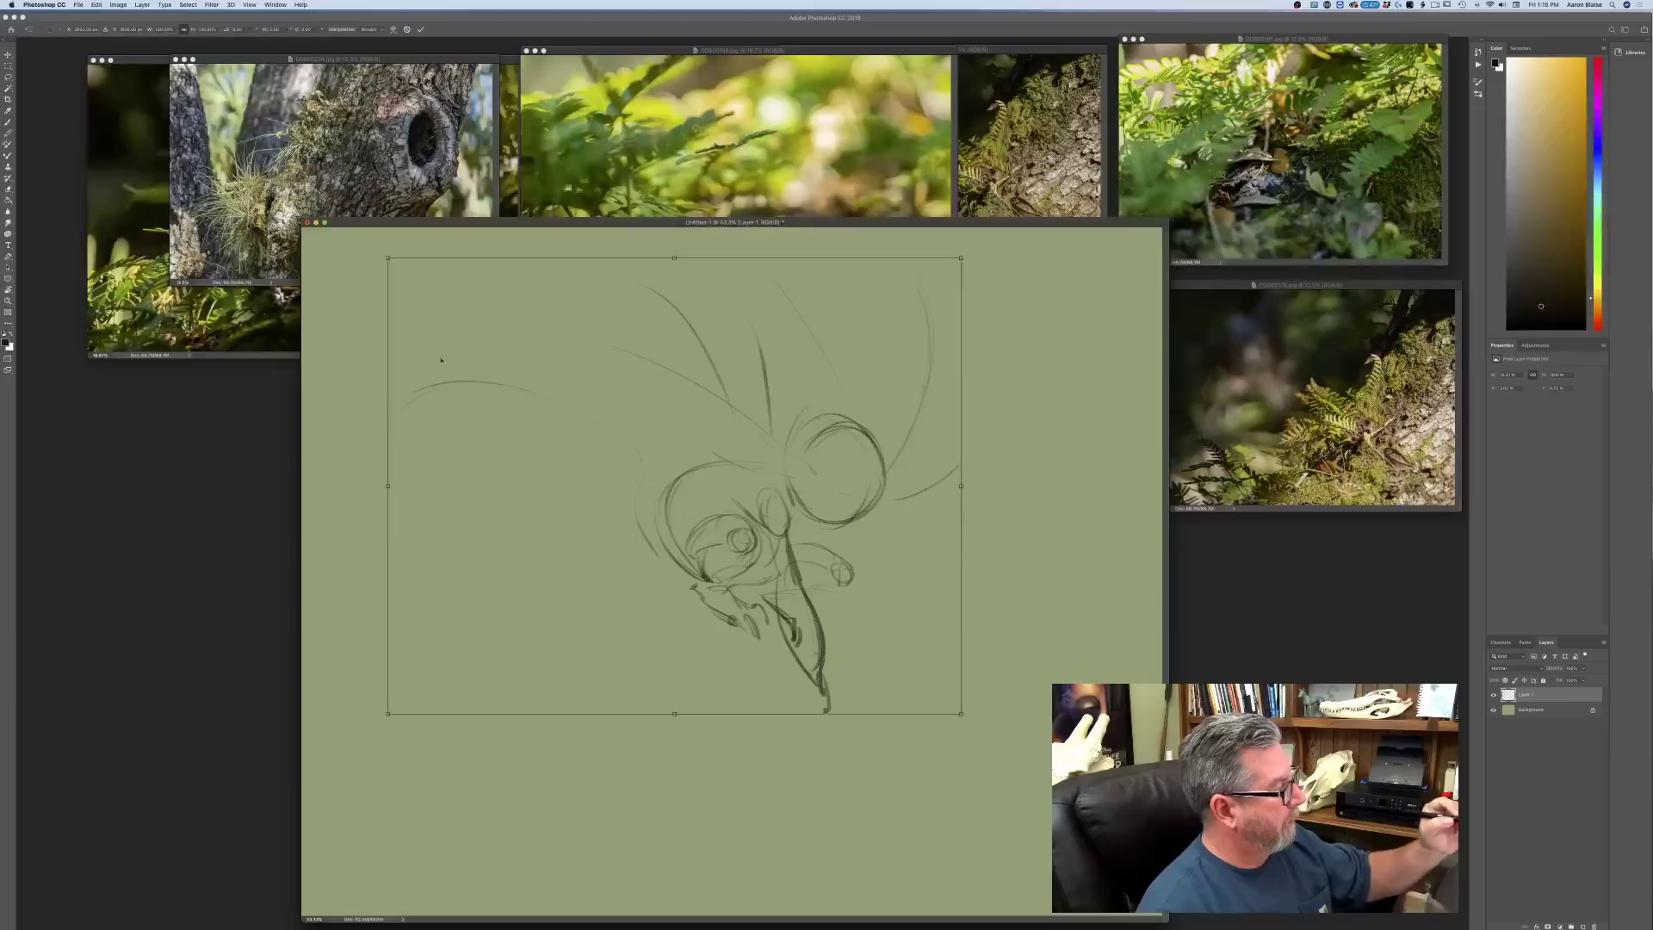
mouse_move(367, 269)
mouse_down()
mouse_move(358, 482)
mouse_move(351, 380)
mouse_up()
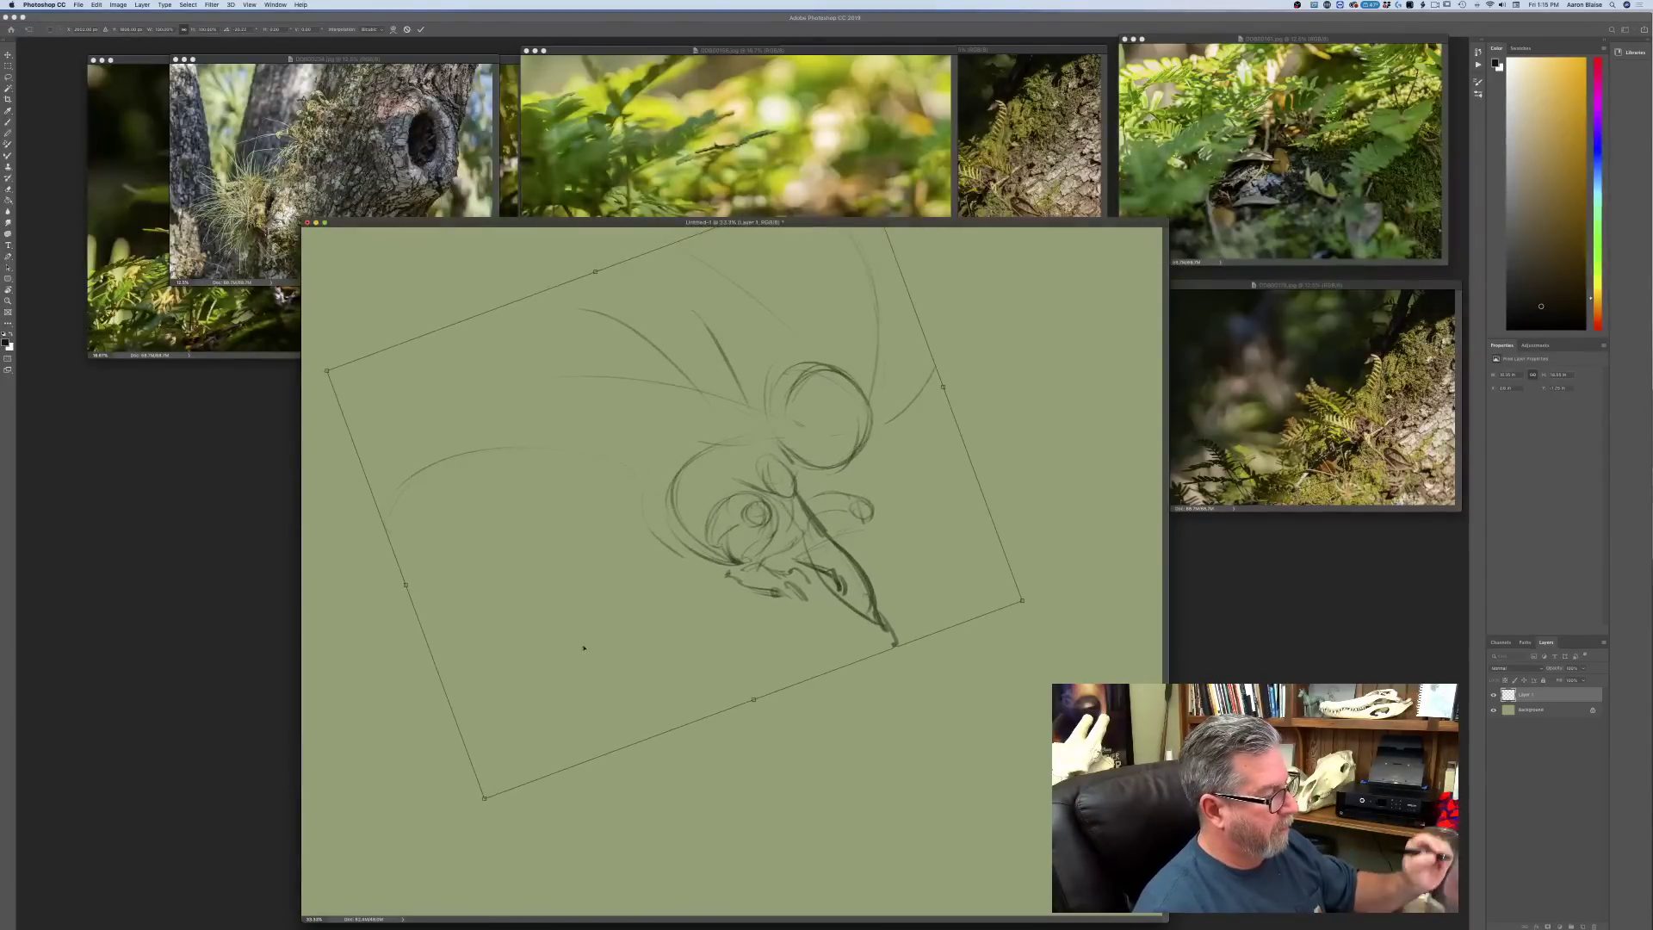
key(Return)
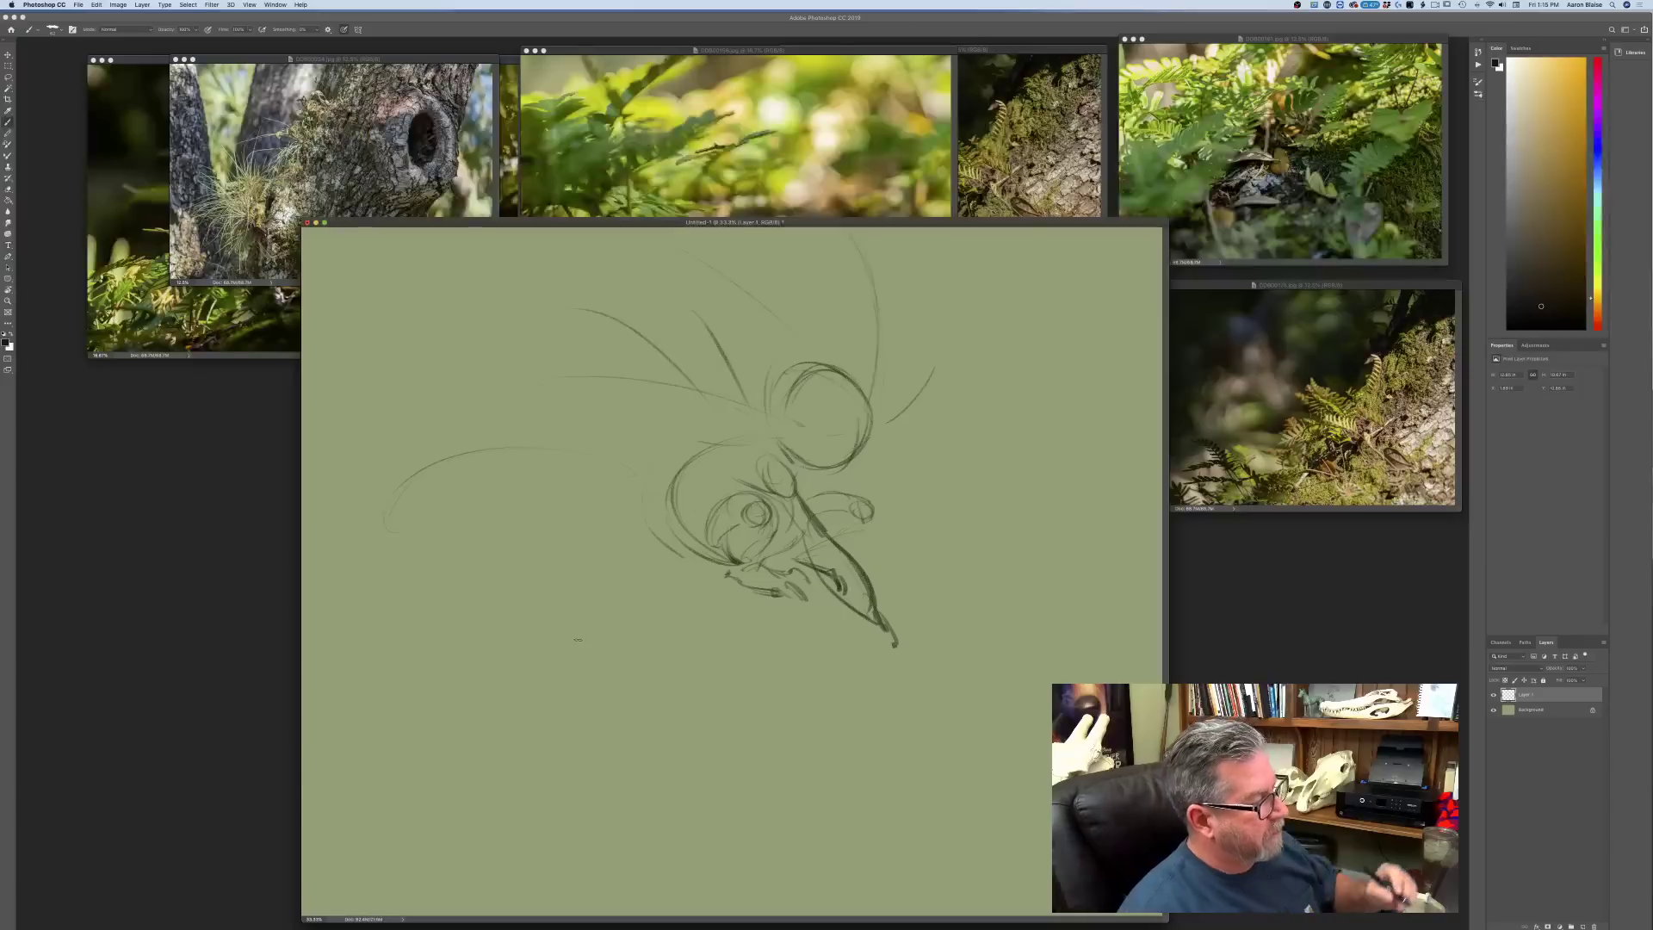
- Add a small oval inside the upper round shape, then scale the whole sketch down and place it in the canvas's upper-left corner
mouse_move(859, 391)
mouse_down()
mouse_move(872, 441)
mouse_move(818, 476)
mouse_move(825, 454)
mouse_move(850, 461)
mouse_move(840, 472)
mouse_move(791, 454)
mouse_up()
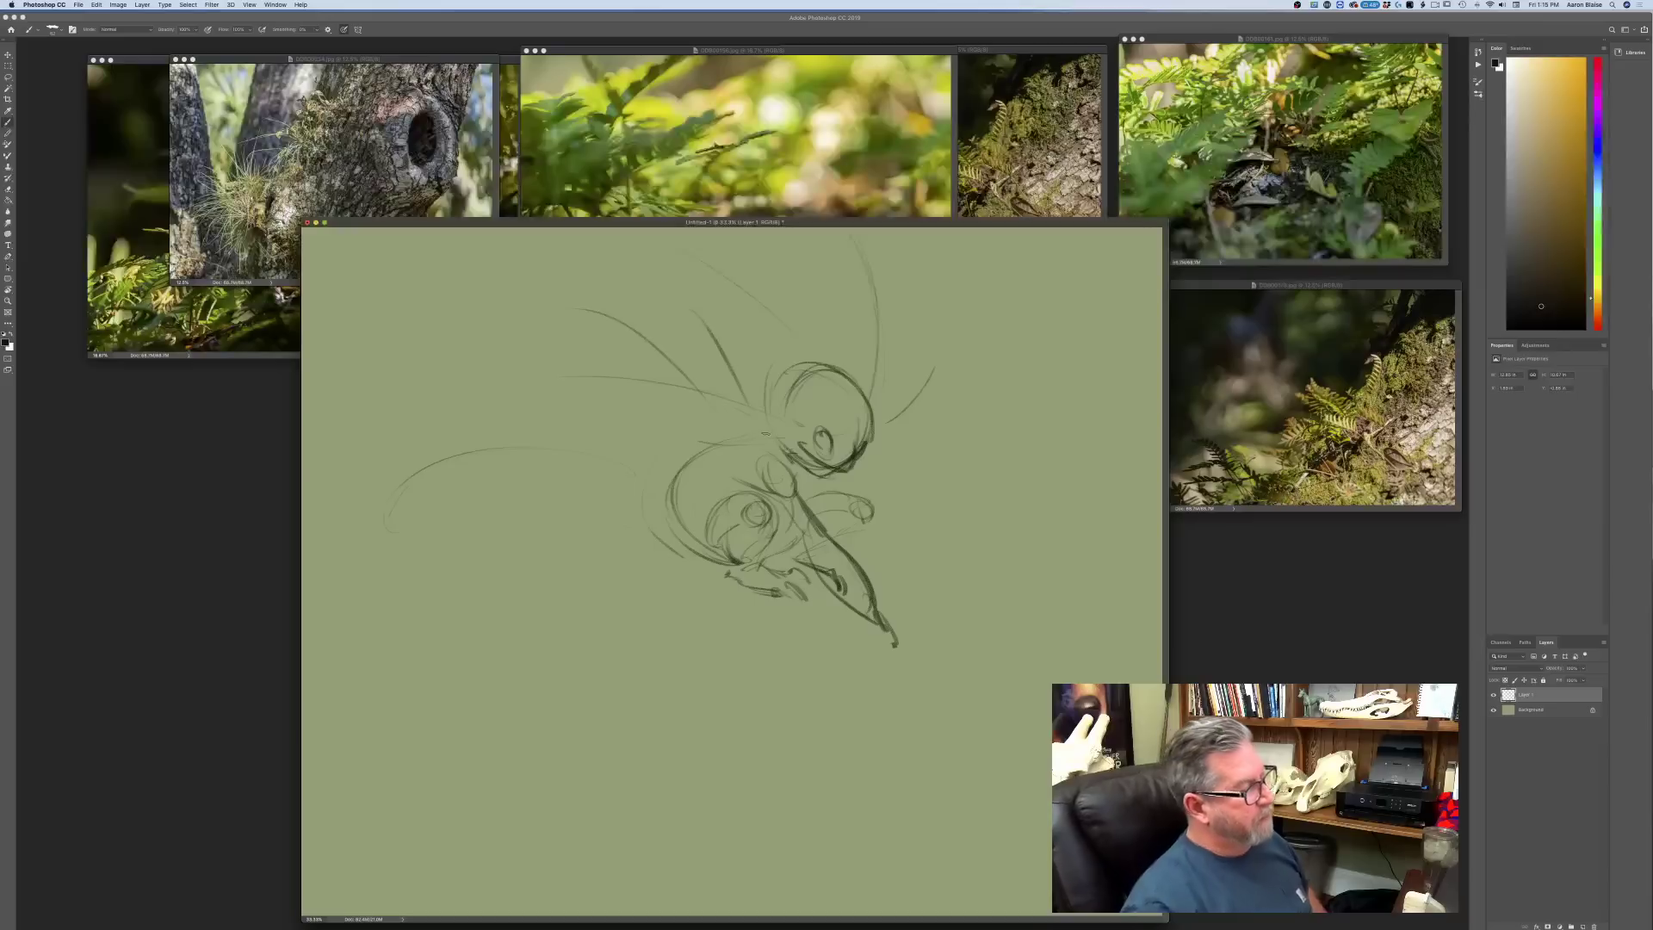
drag(680, 472, 685, 494)
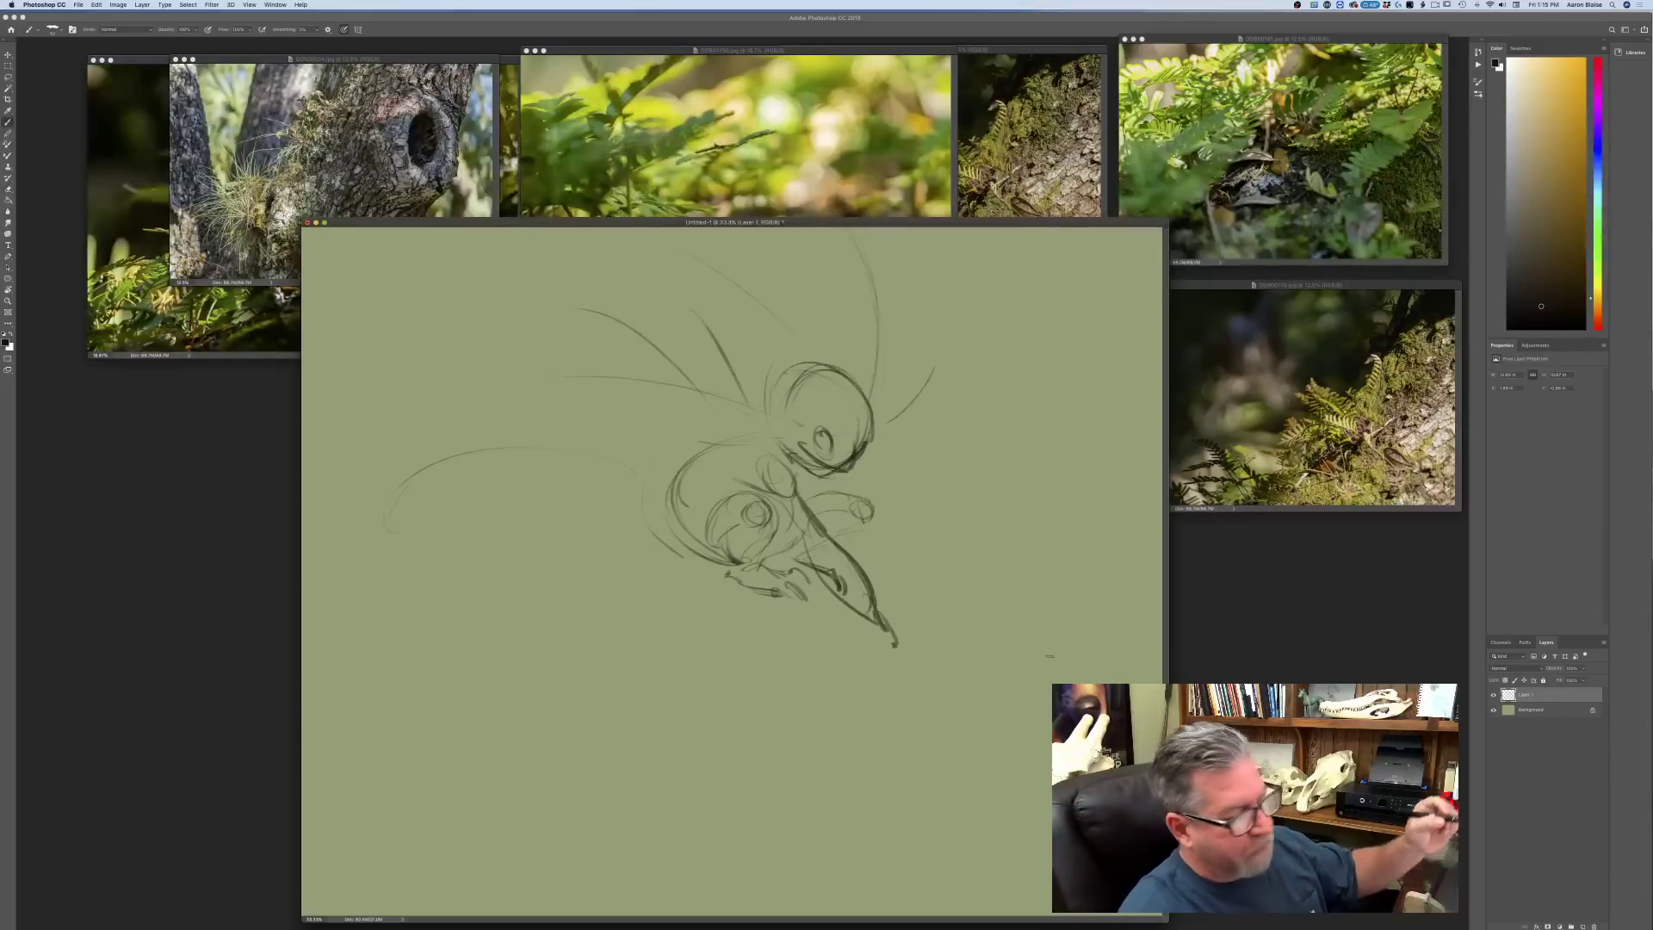
click(97, 5)
click(130, 197)
drag(936, 647, 664, 417)
drag(490, 389, 413, 431)
drag(586, 458, 555, 433)
key(Return)
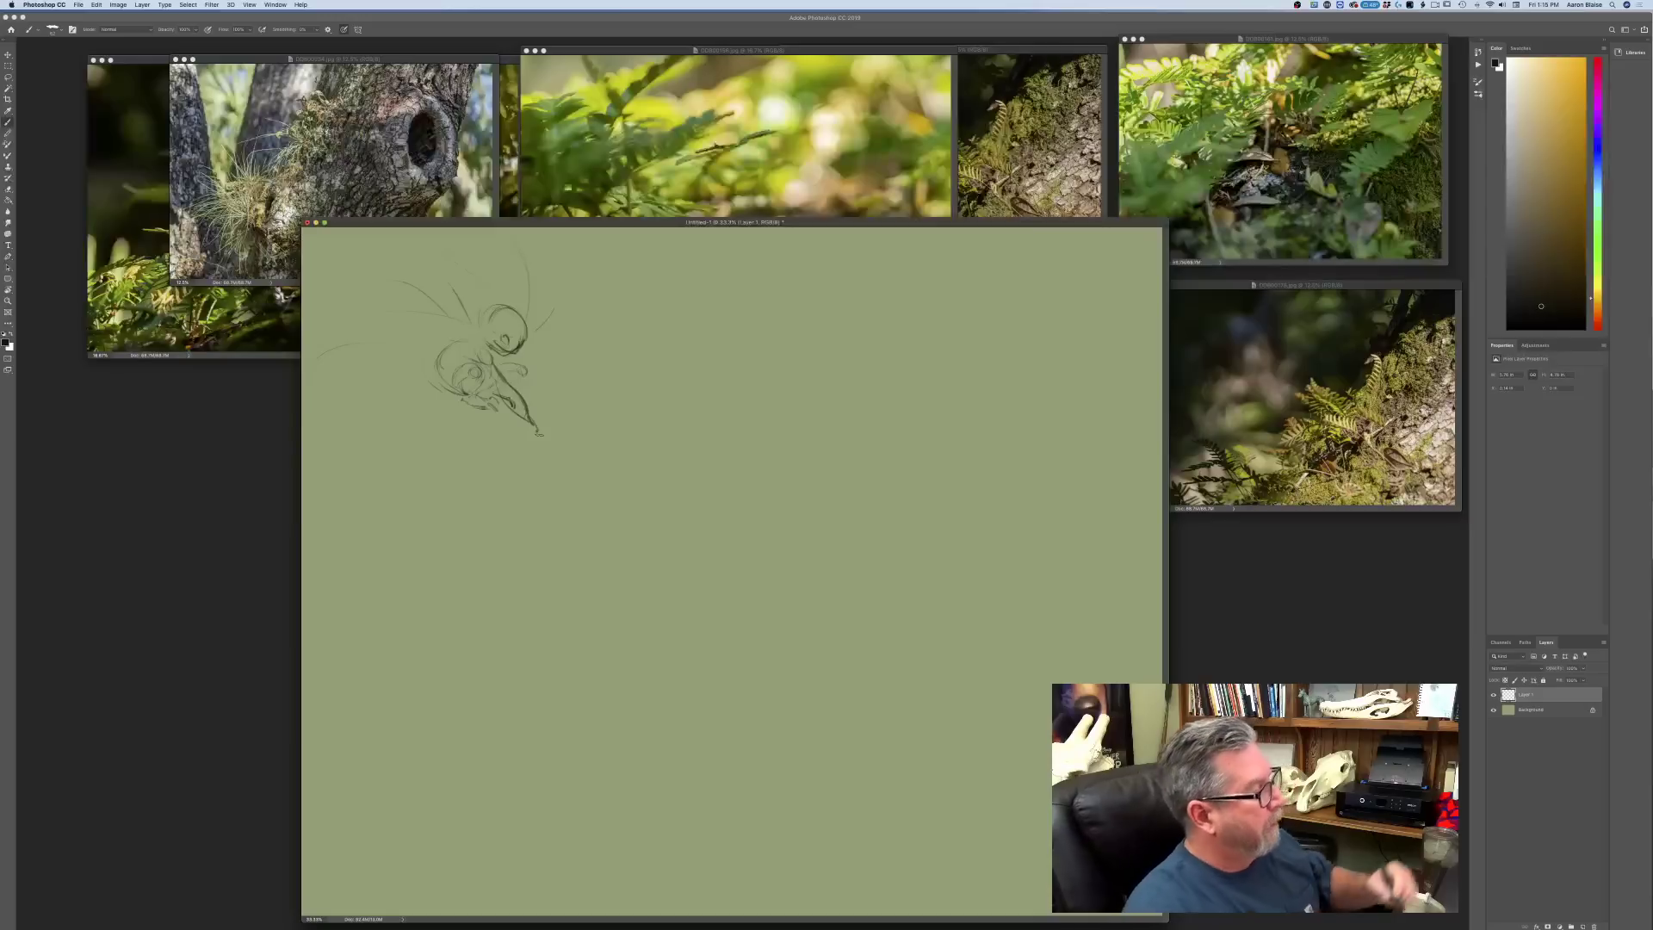
- Create a new layer and sketch a round head shape near the middle of the canvas
click(1582, 926)
mouse_move(750, 428)
mouse_down()
mouse_move(730, 461)
mouse_move(773, 442)
mouse_up()
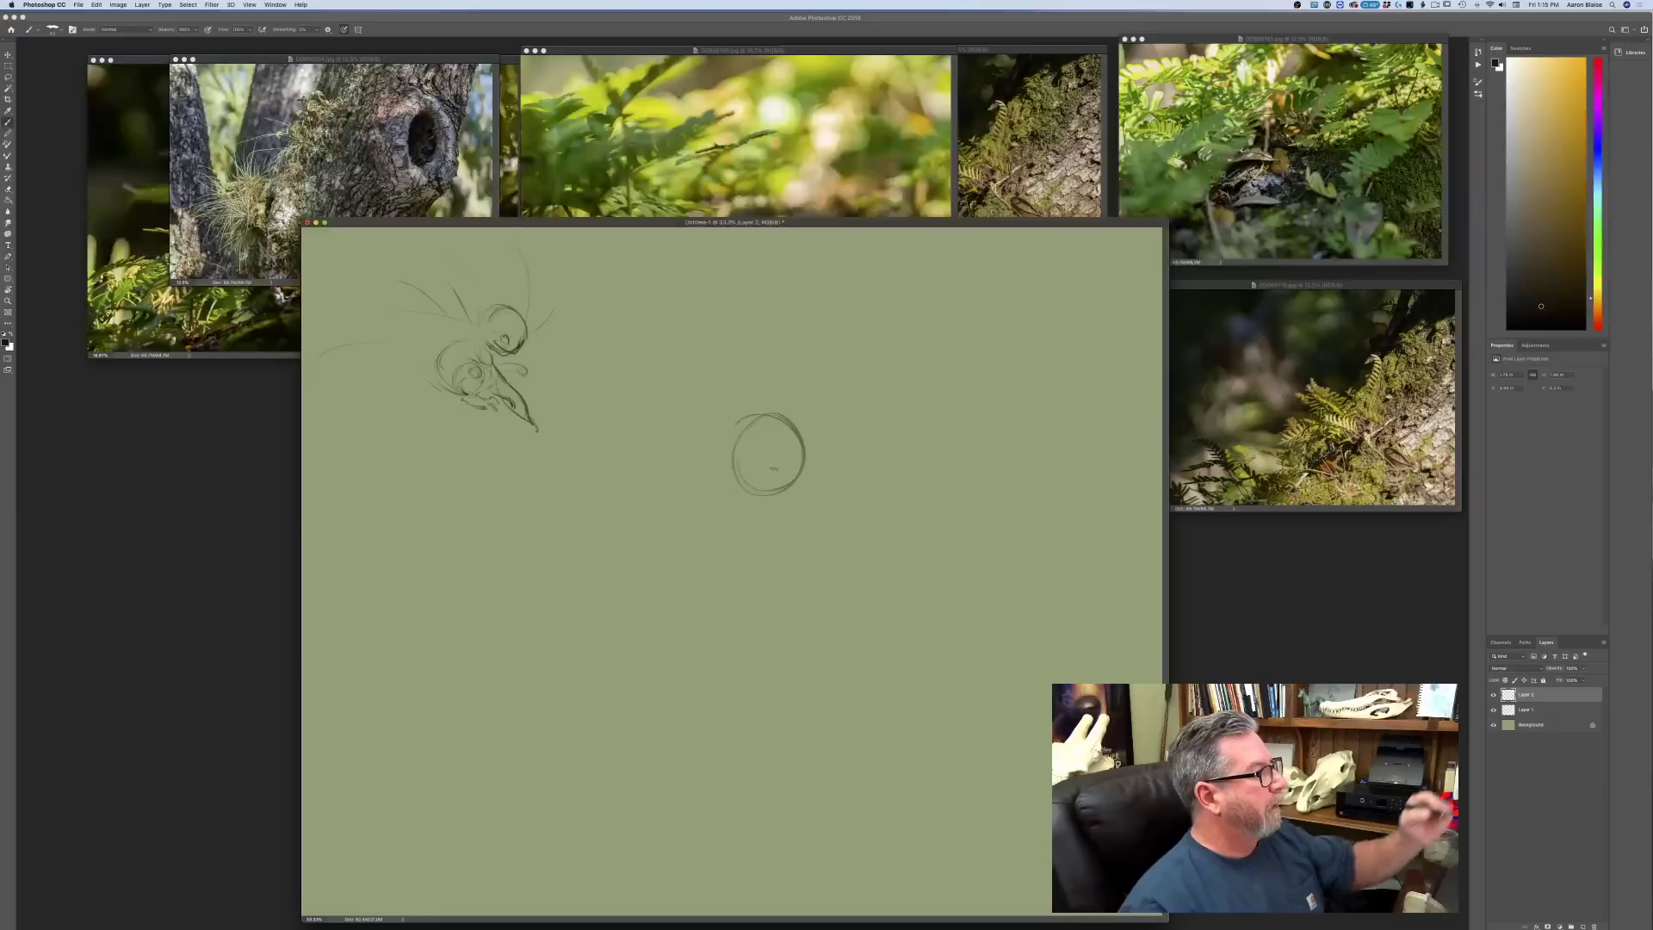
- Bring the dark fern photo in front of the tree trunk photo and position the canvas below the reference photos
drag(537, 222, 531, 343)
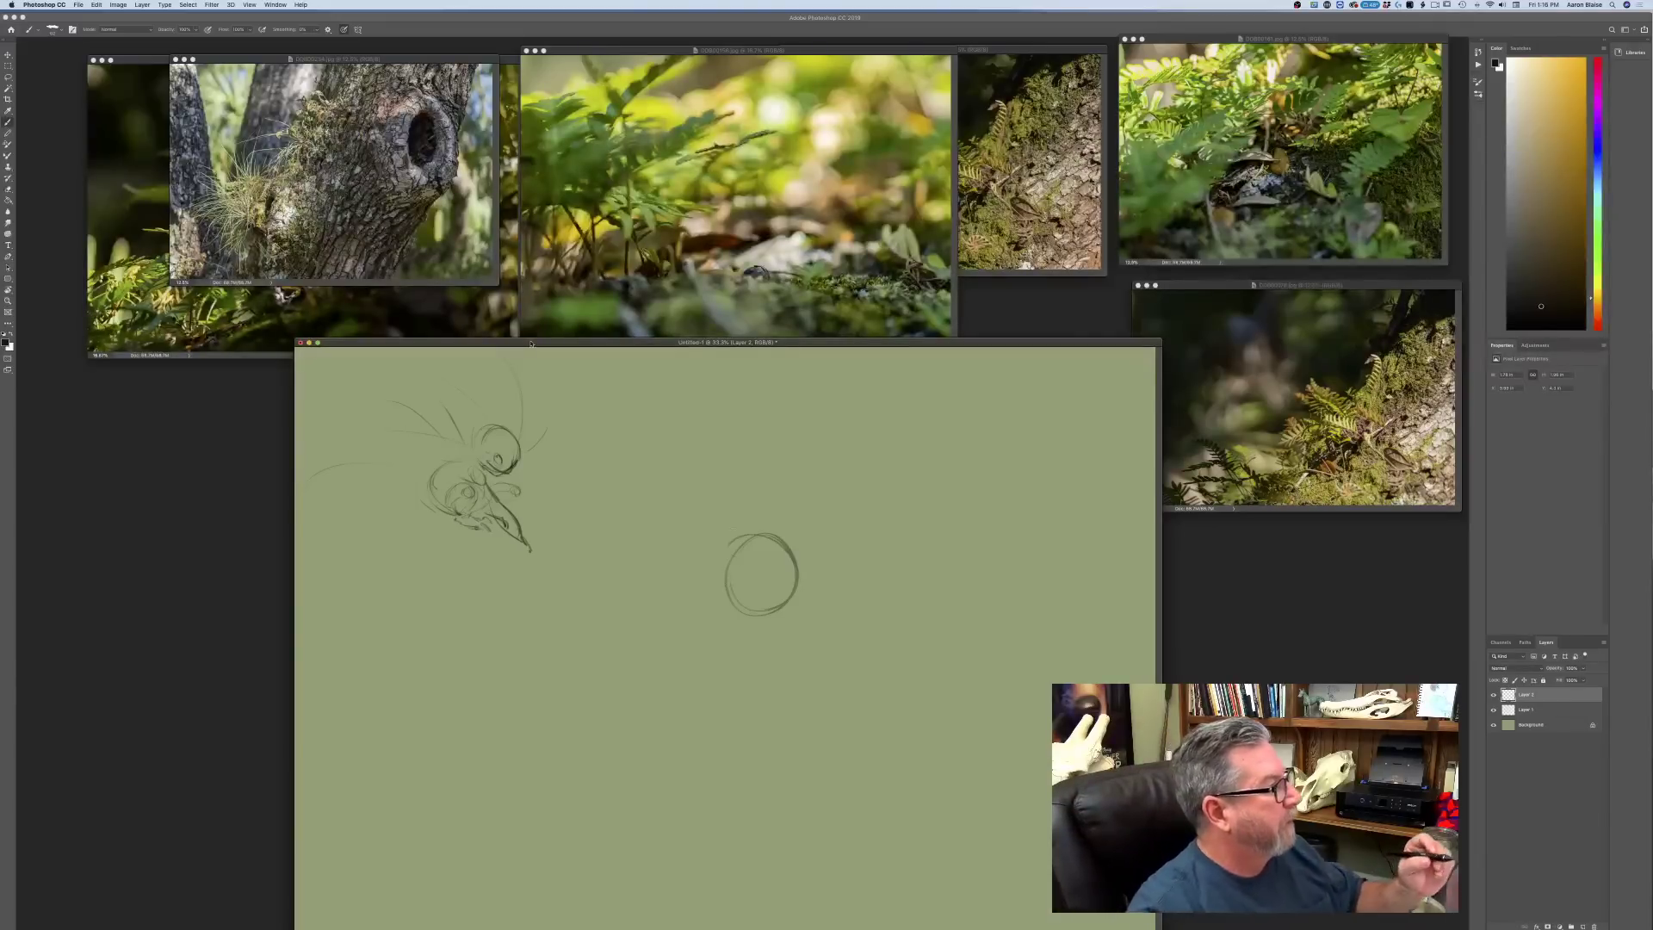
click(130, 301)
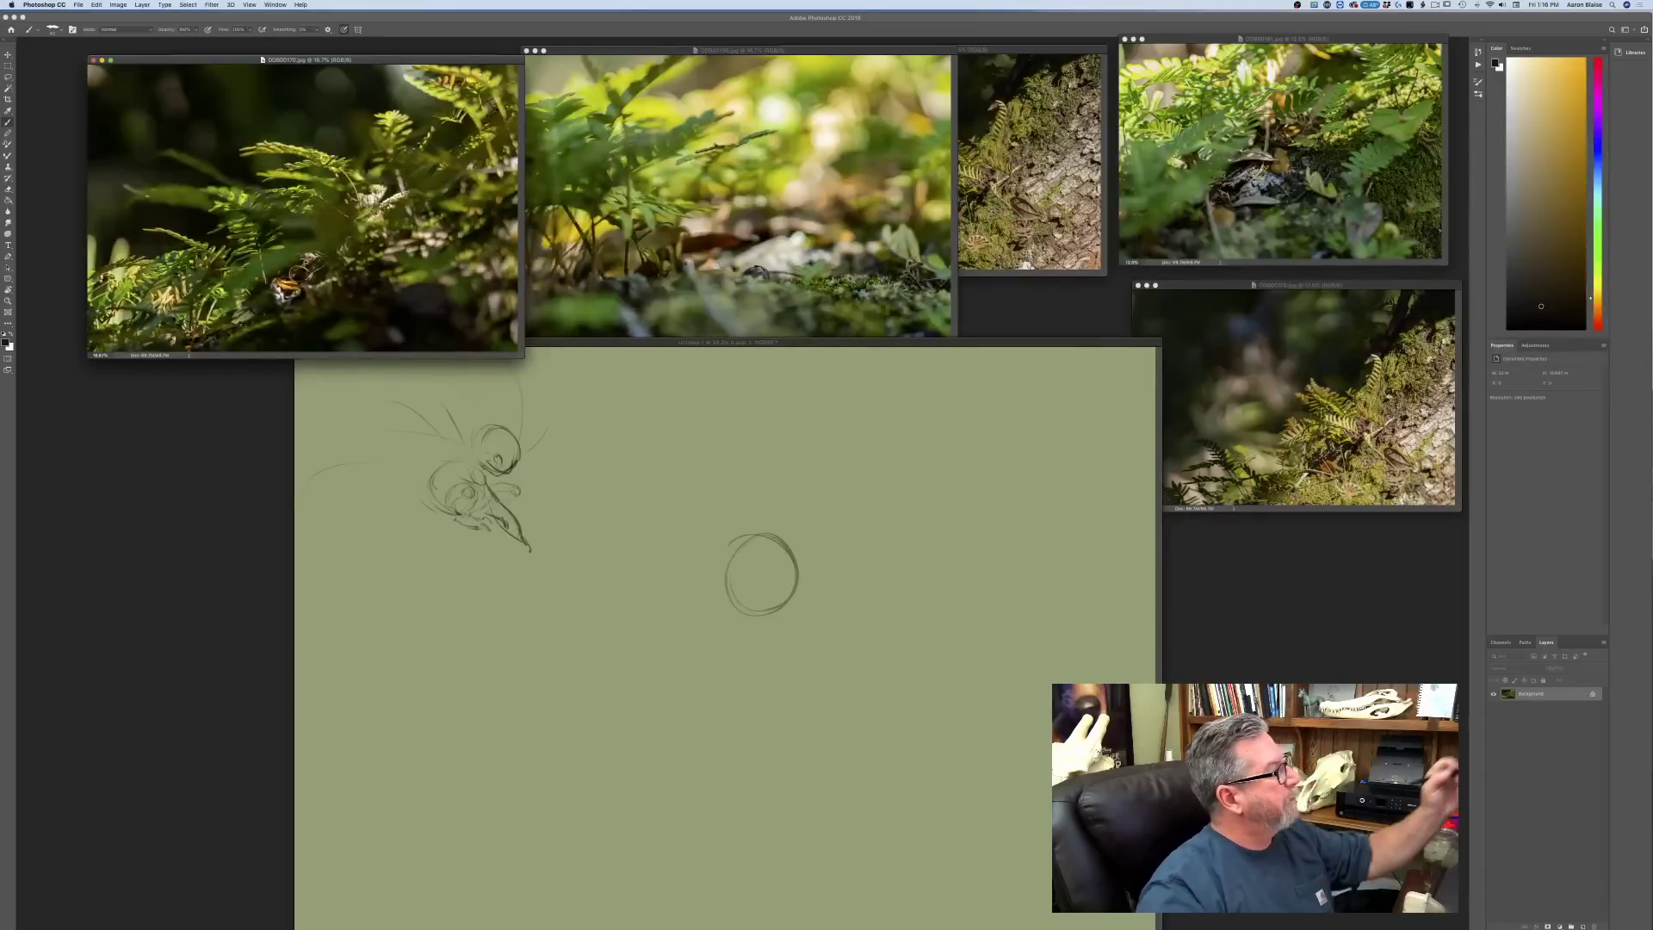
drag(181, 61, 650, 300)
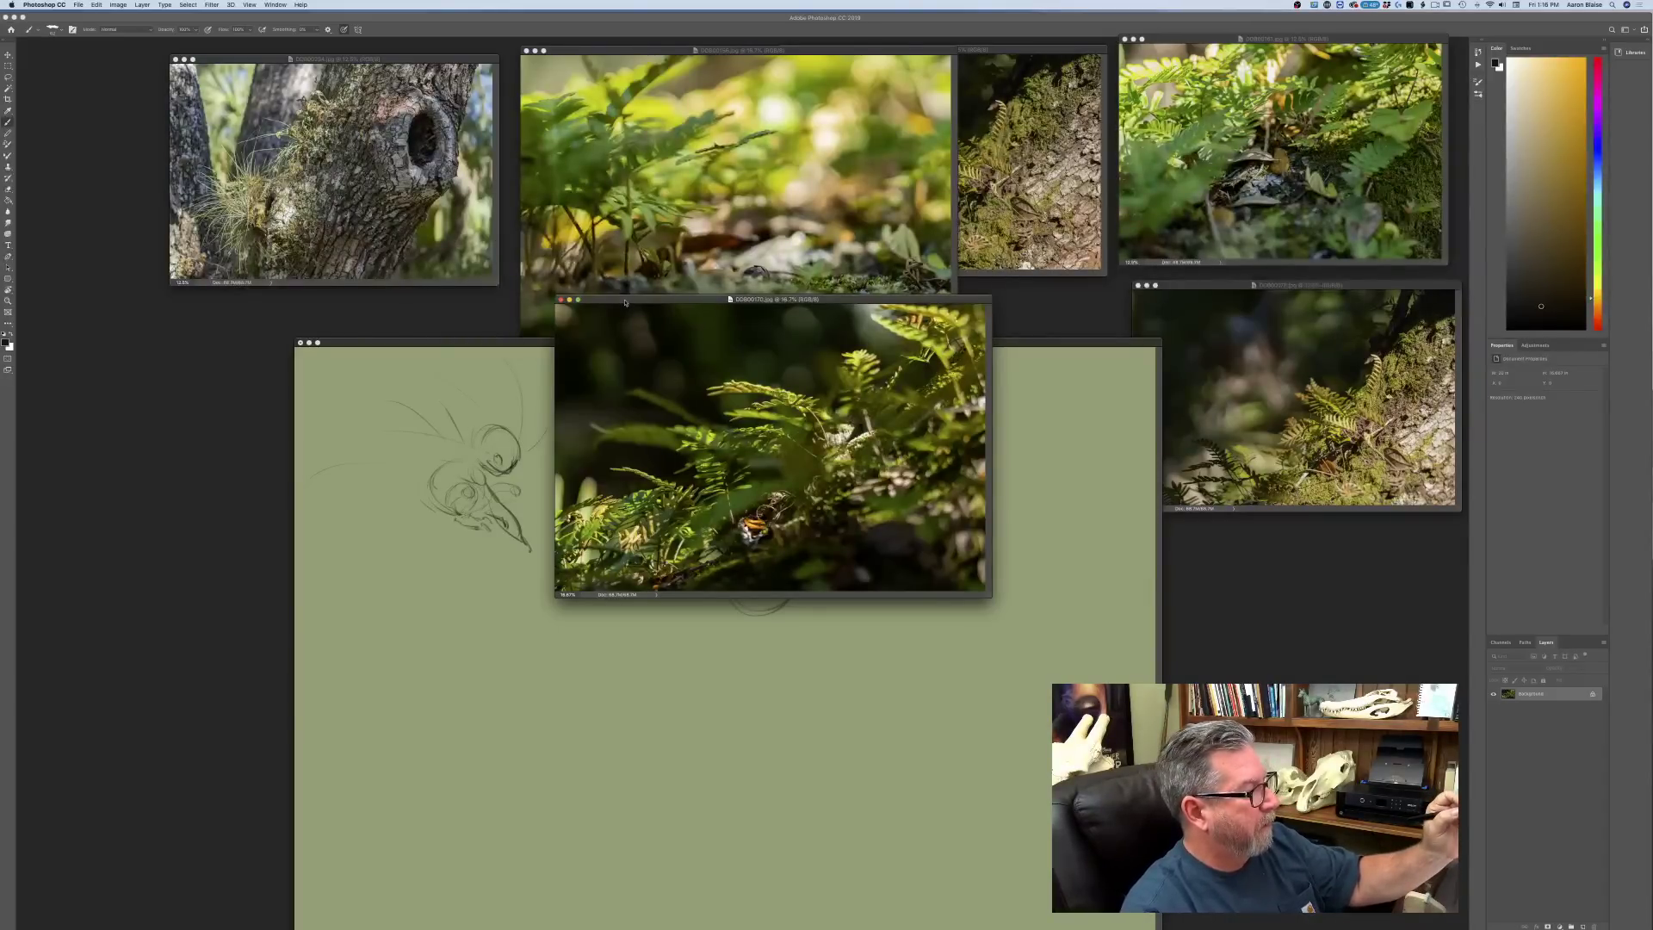
drag(625, 302, 150, 93)
drag(587, 345, 552, 294)
- Reinforce the circular head and add a pointed ear on each side and two dark oval eyes
mouse_move(701, 496)
mouse_down()
mouse_move(701, 554)
mouse_move(684, 547)
mouse_move(756, 545)
mouse_move(692, 552)
mouse_move(767, 503)
mouse_move(705, 485)
mouse_up()
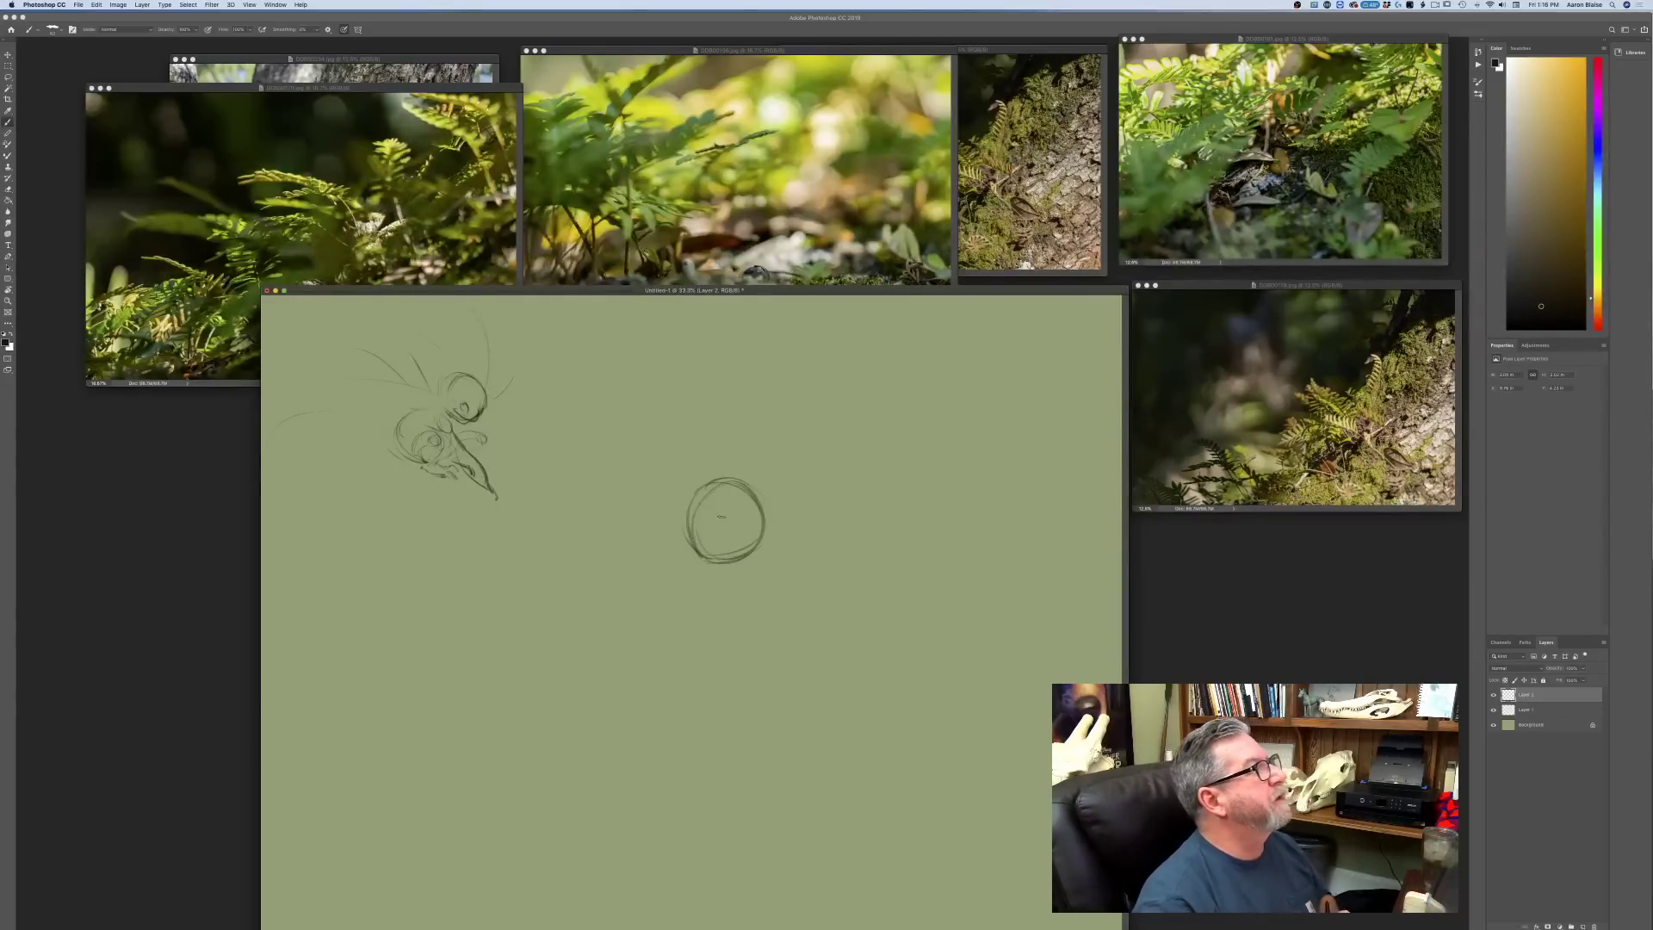
mouse_move(690, 496)
mouse_down()
mouse_move(681, 547)
mouse_move(747, 561)
mouse_move(775, 532)
mouse_up()
mouse_move(679, 513)
mouse_down()
mouse_move(766, 528)
mouse_move(727, 497)
mouse_move(777, 538)
mouse_up()
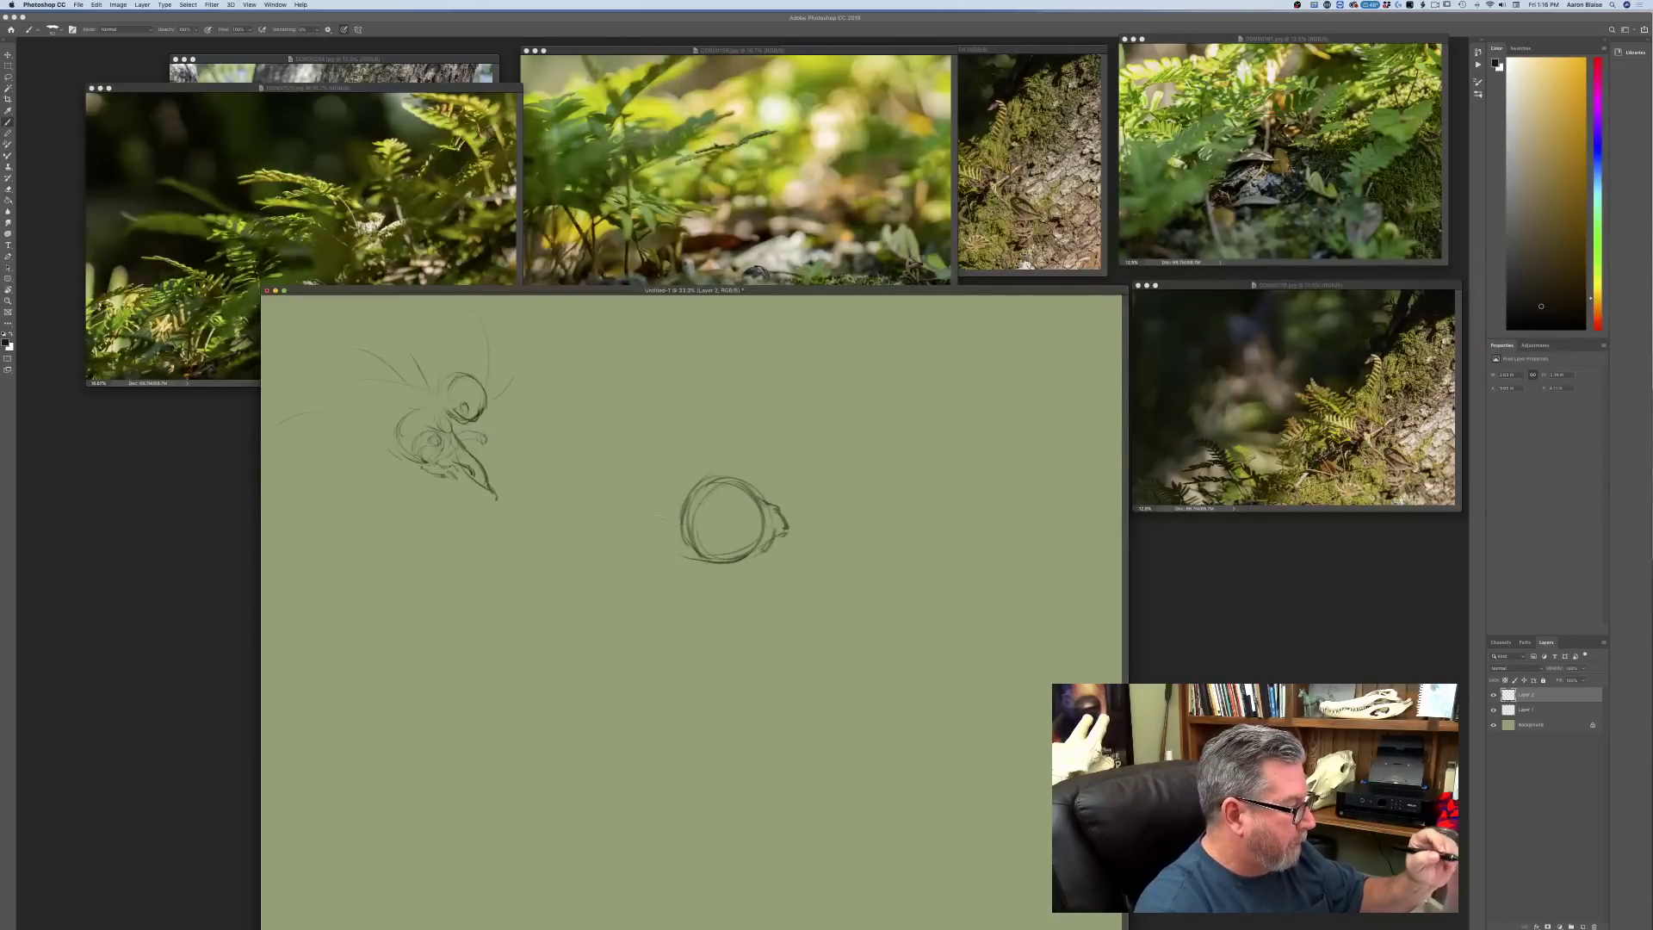
mouse_move(677, 510)
mouse_down()
mouse_move(663, 552)
mouse_move(745, 565)
mouse_move(771, 546)
mouse_move(748, 518)
mouse_move(752, 532)
mouse_move(694, 544)
mouse_move(687, 527)
mouse_up()
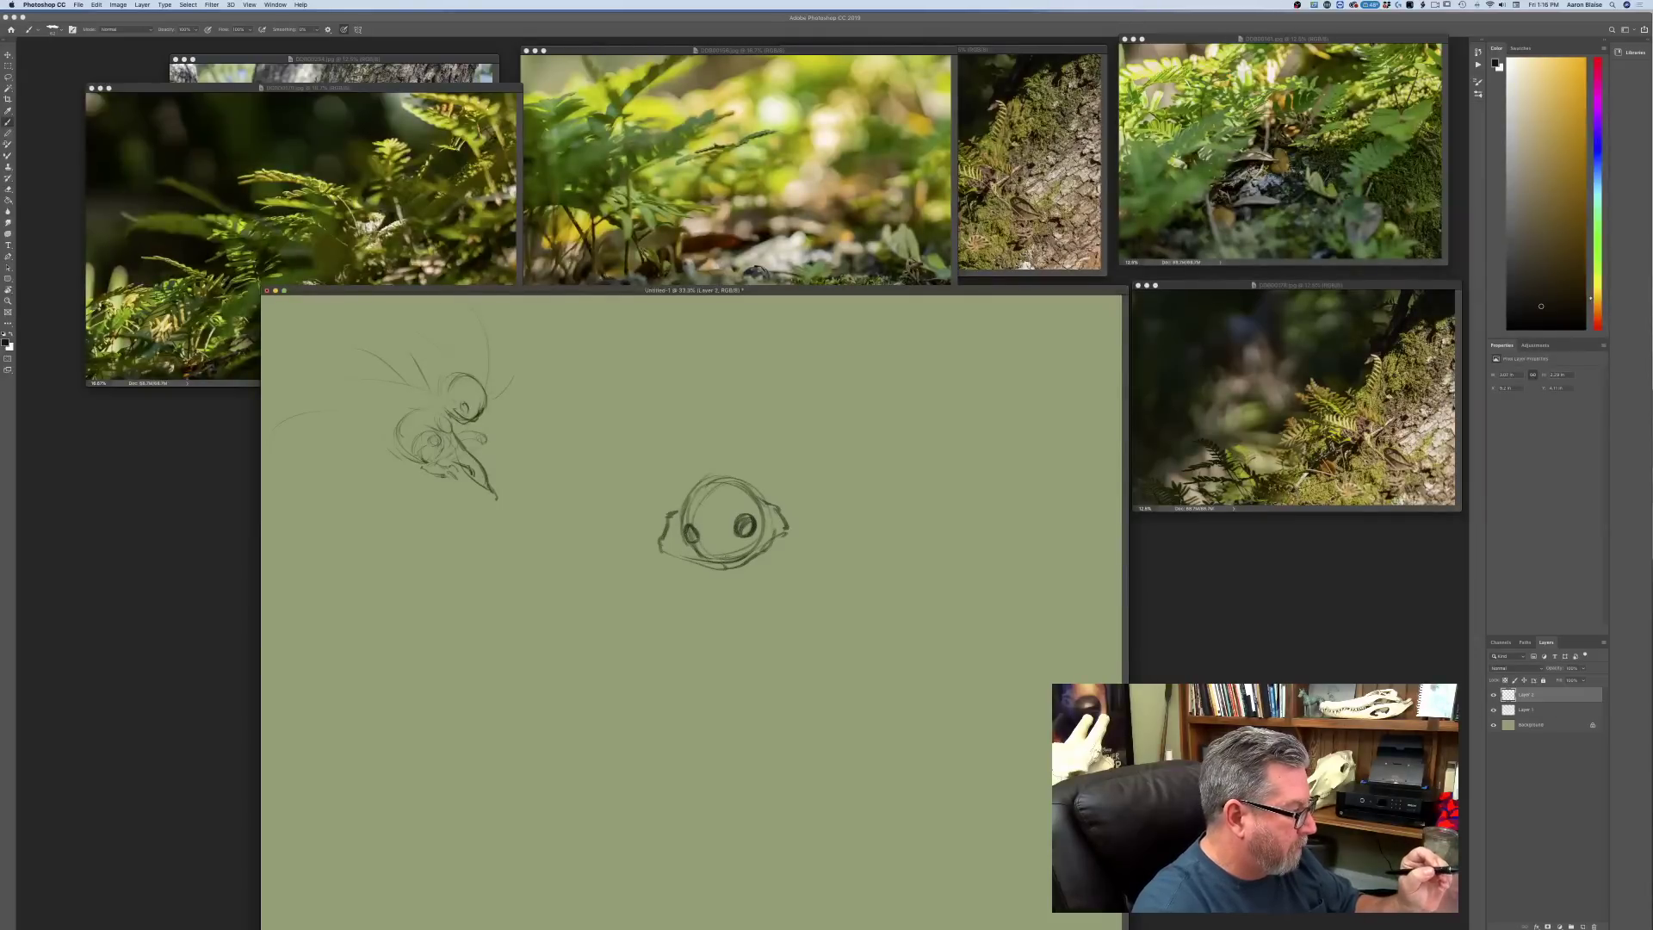
mouse_move(759, 498)
mouse_down()
mouse_move(791, 537)
mouse_move(694, 535)
mouse_up()
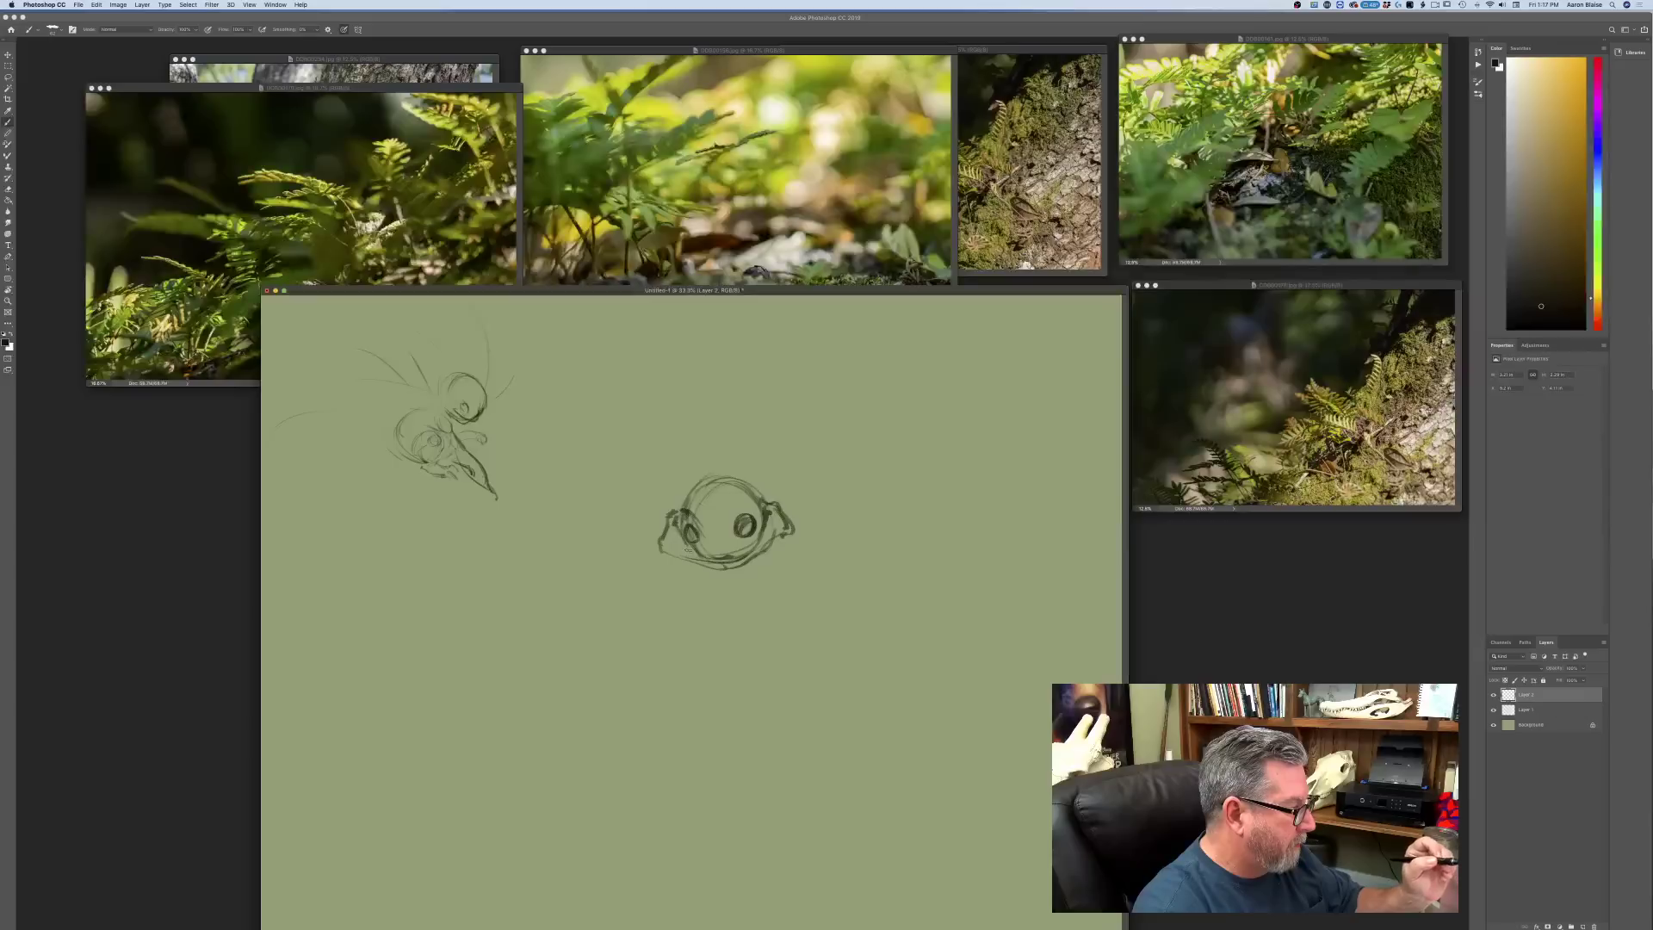
- Define the chin and mouth, shape the brow and crown with a central cleft, and darken the eyes and head outline
drag(702, 565, 731, 569)
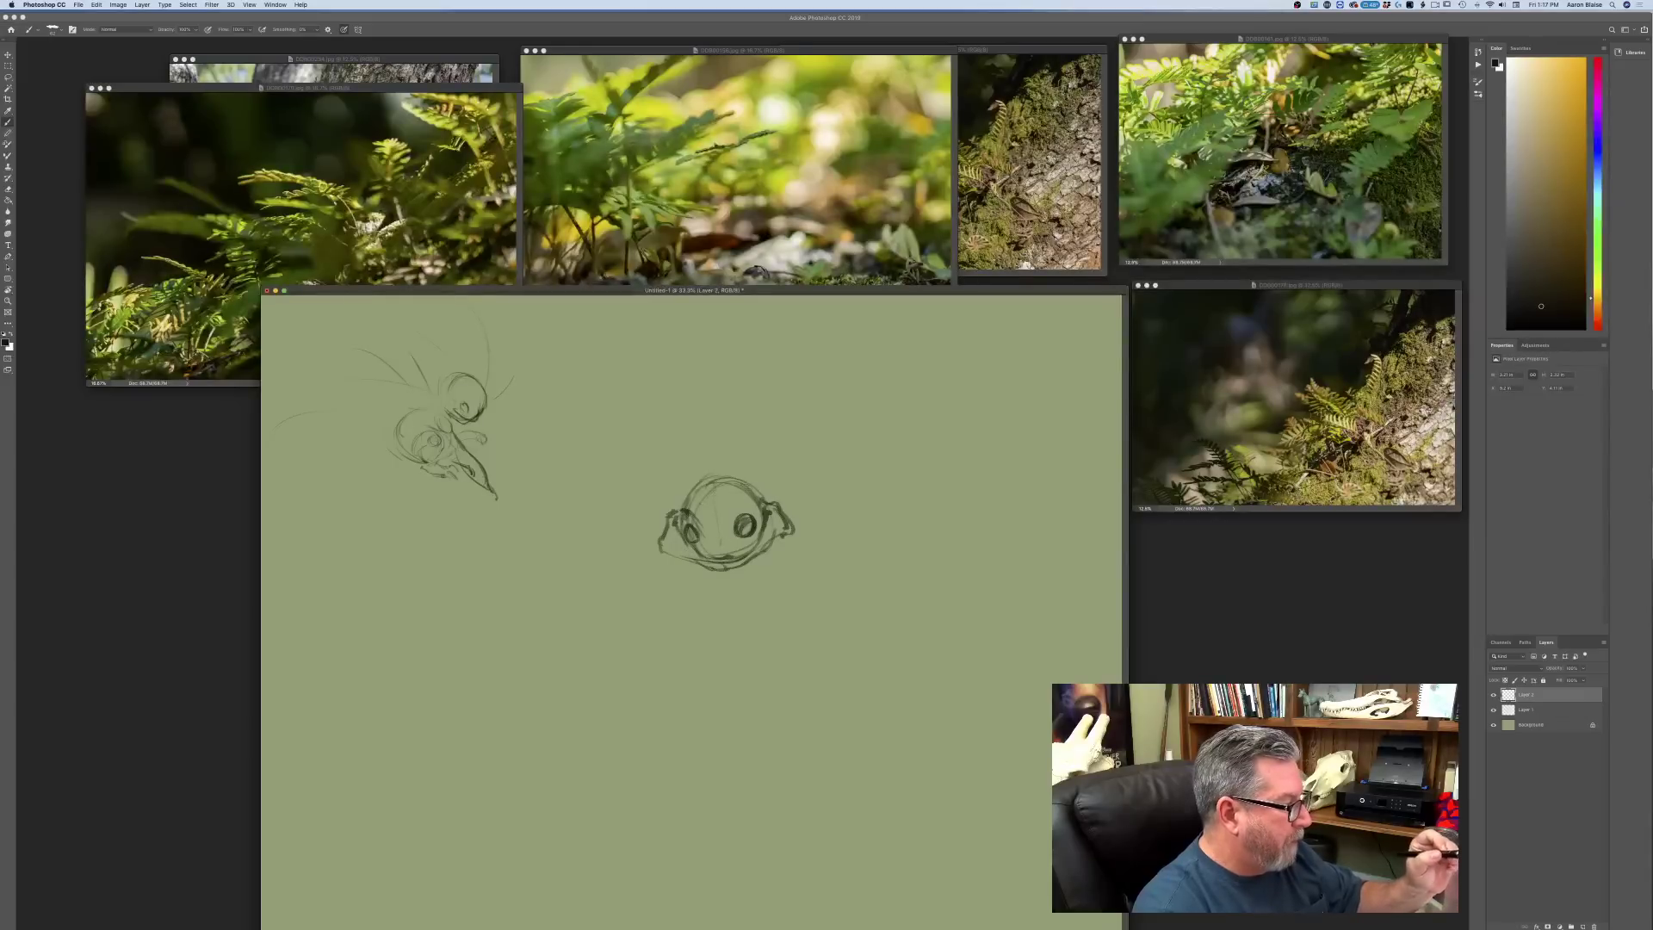
mouse_move(722, 474)
mouse_down()
mouse_move(762, 504)
mouse_move(734, 474)
mouse_move(679, 502)
mouse_up()
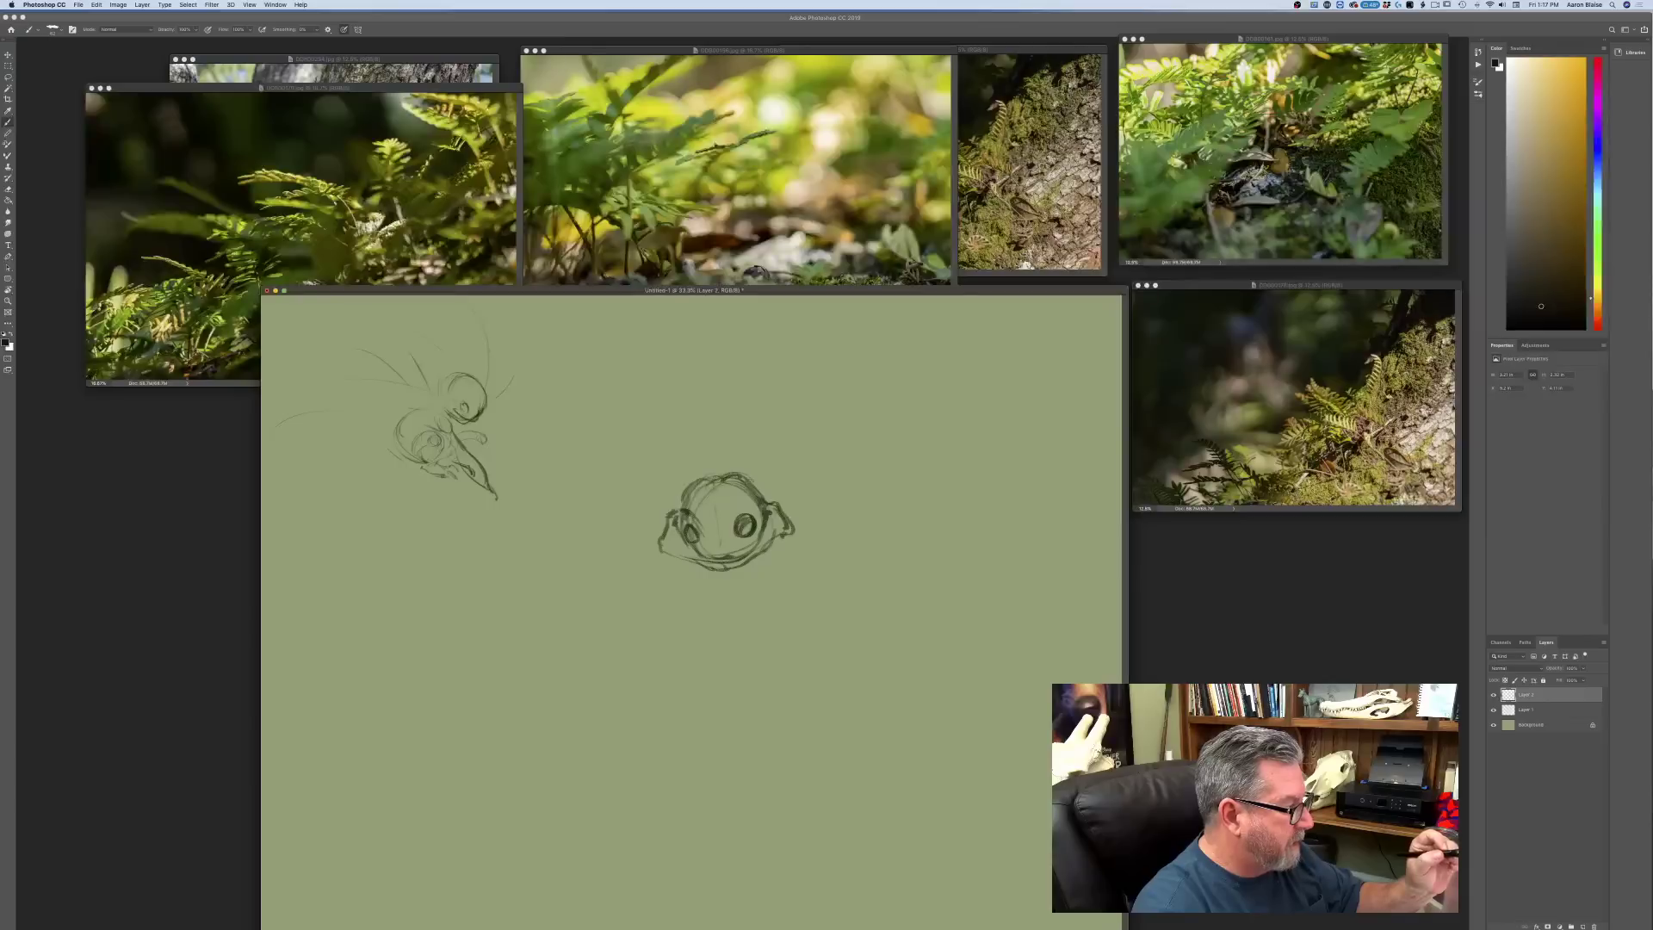
drag(773, 541, 747, 567)
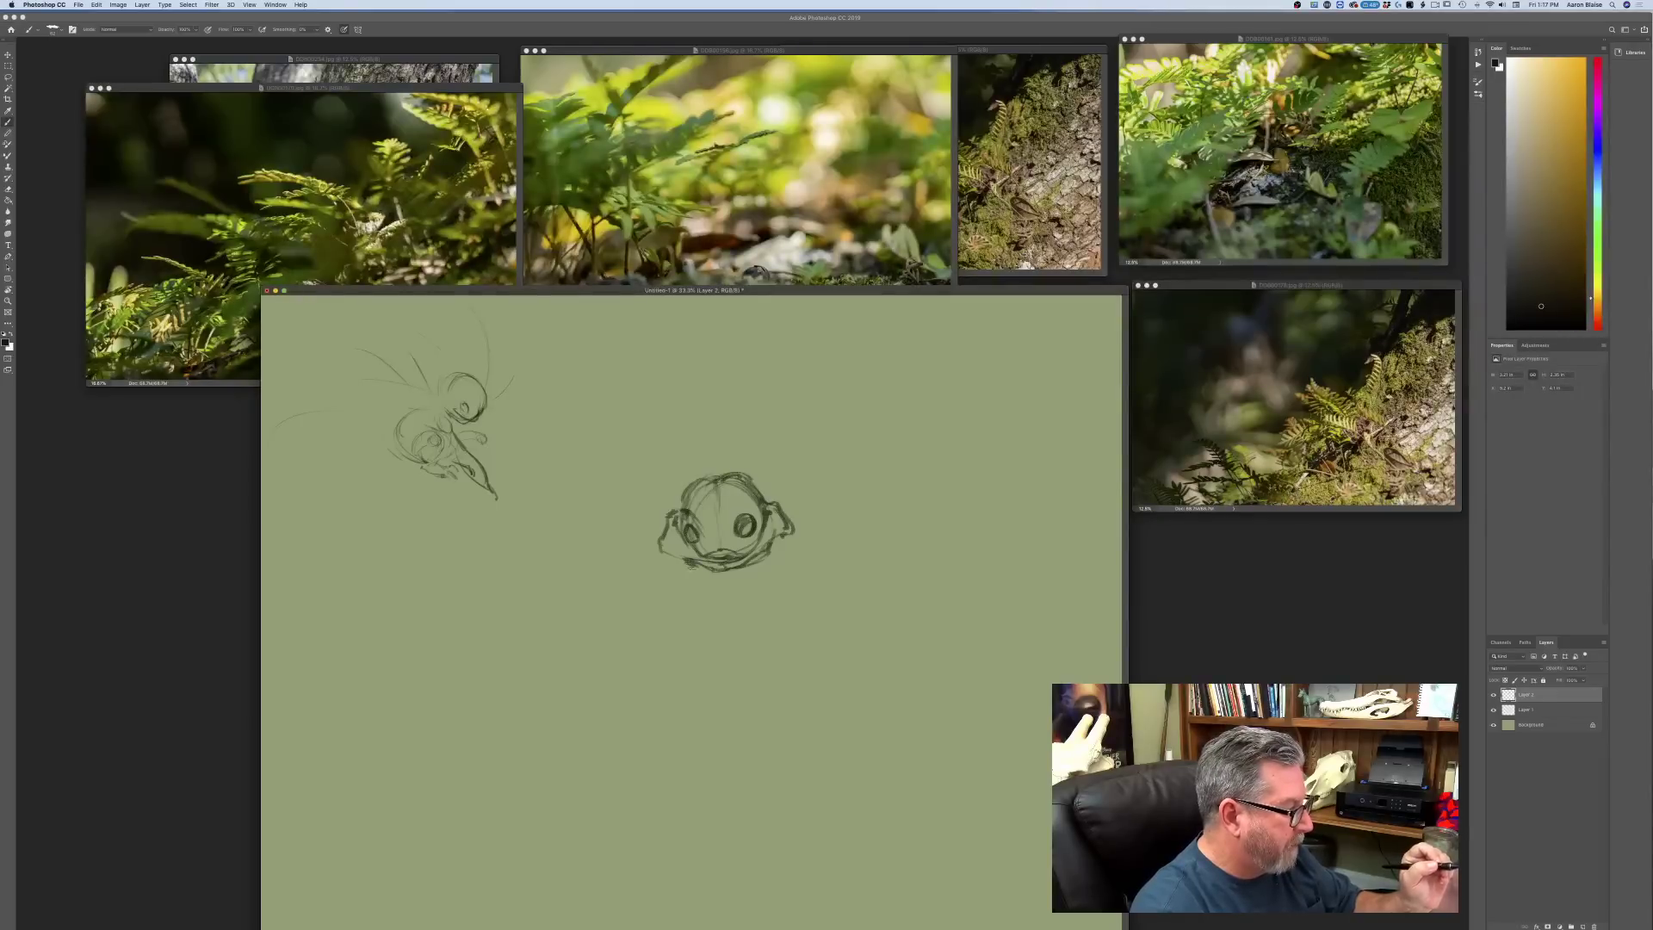
drag(742, 567, 722, 572)
mouse_move(760, 493)
mouse_down()
mouse_move(771, 510)
mouse_move(694, 475)
mouse_move(684, 541)
mouse_up()
drag(699, 533, 686, 542)
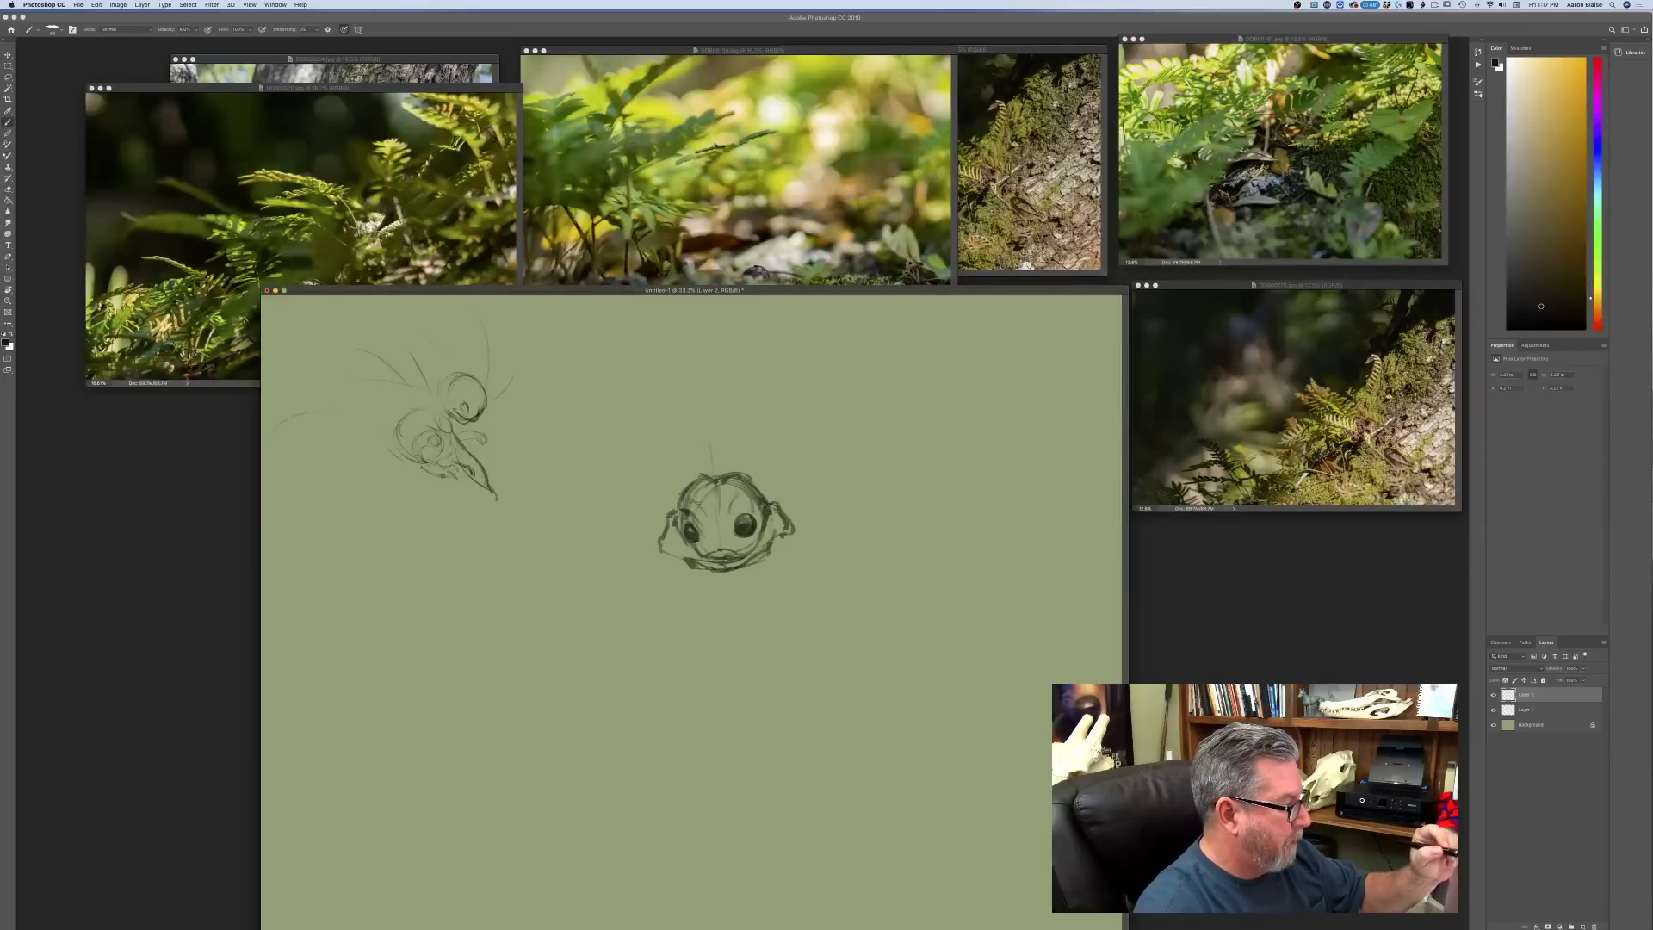
drag(676, 495, 691, 515)
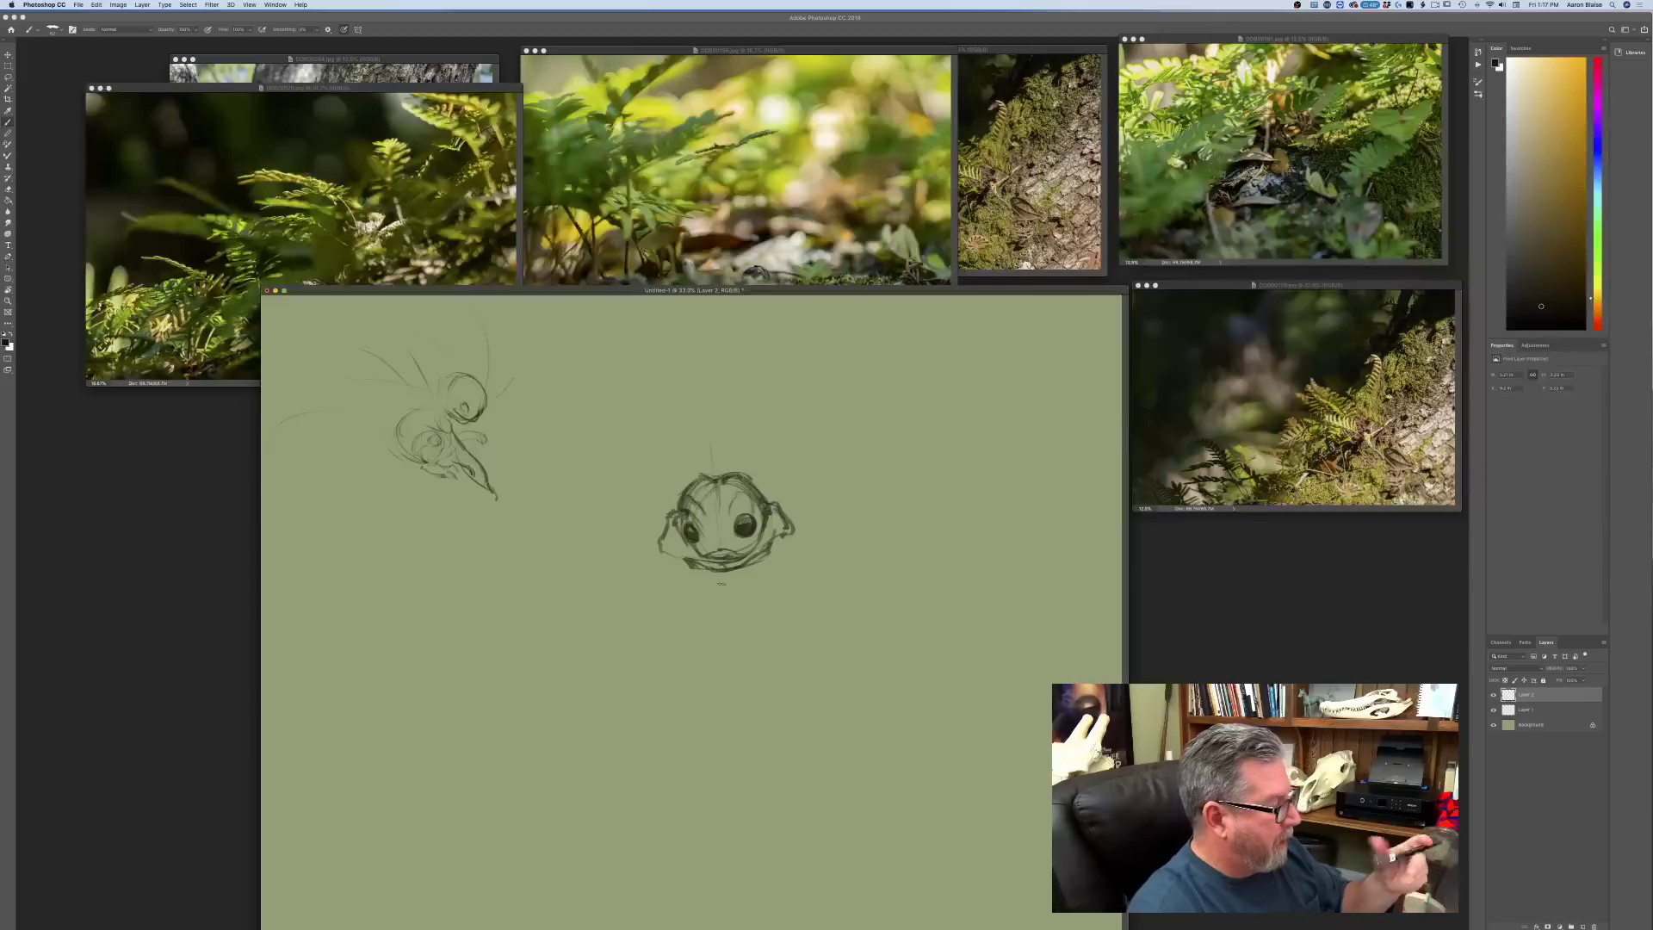
- Undo the last mouth strokes, redraw the mouth as a wide curved line, and firm up the ear and cheek edges
key(super+z)
key(super+z)
key(super+z)
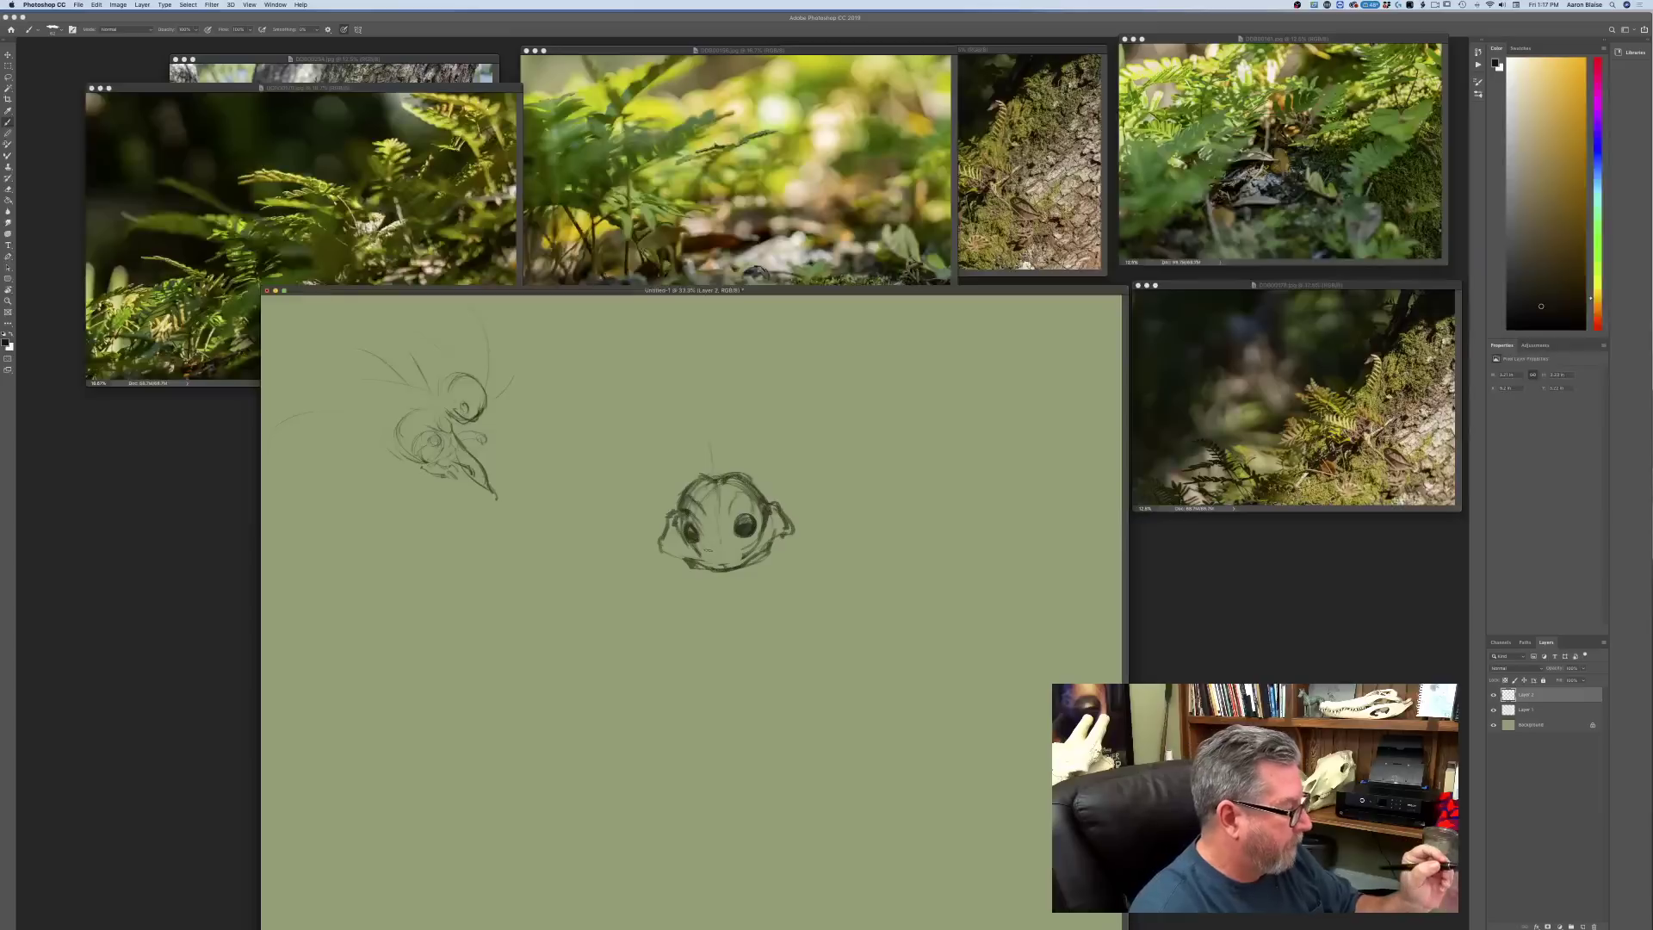
drag(700, 552, 753, 547)
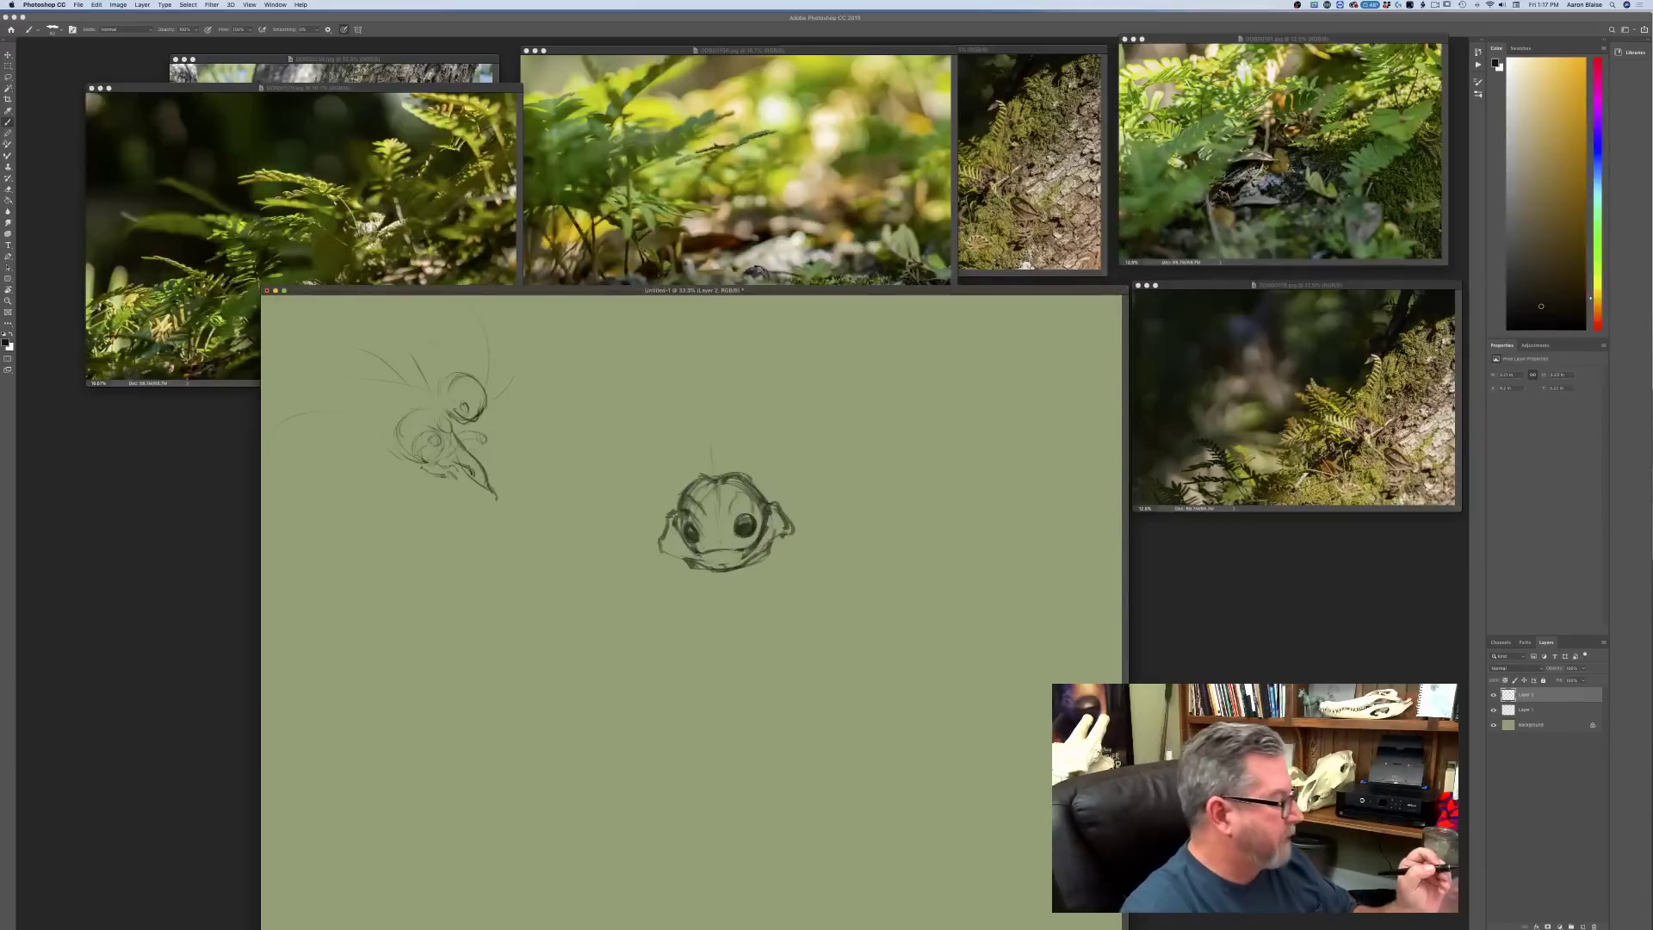
drag(742, 551, 783, 550)
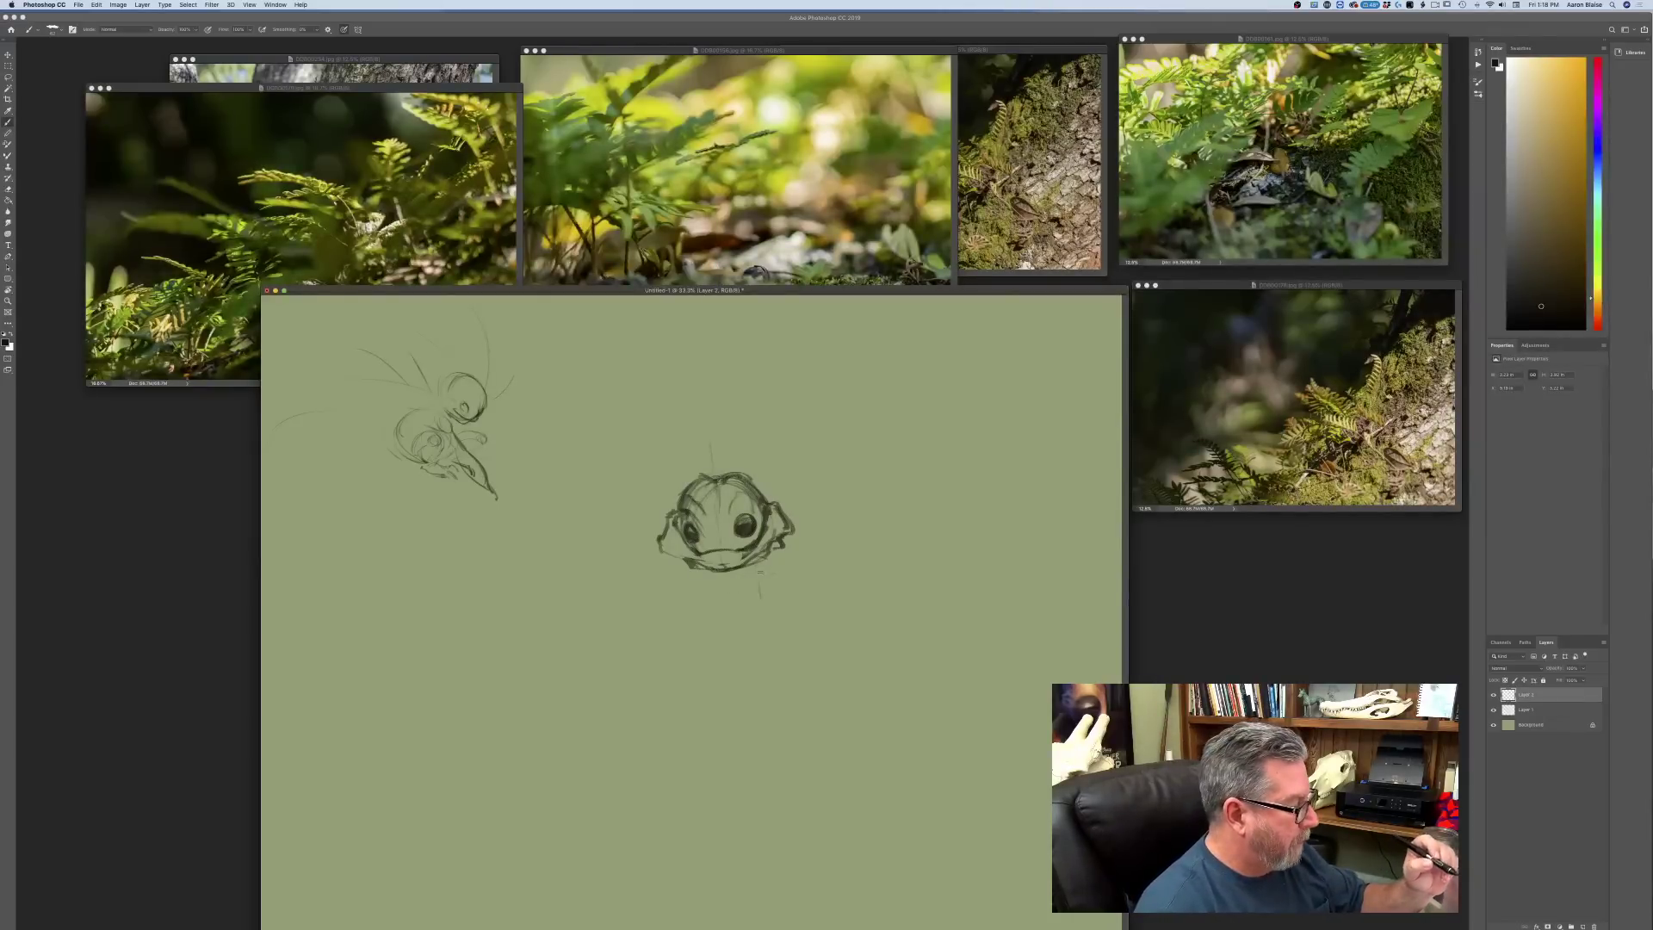
- Sketch two short neck strokes under the chin and a light diagonal line running down beside them
drag(742, 567, 773, 624)
drag(740, 569, 717, 585)
drag(729, 571, 743, 589)
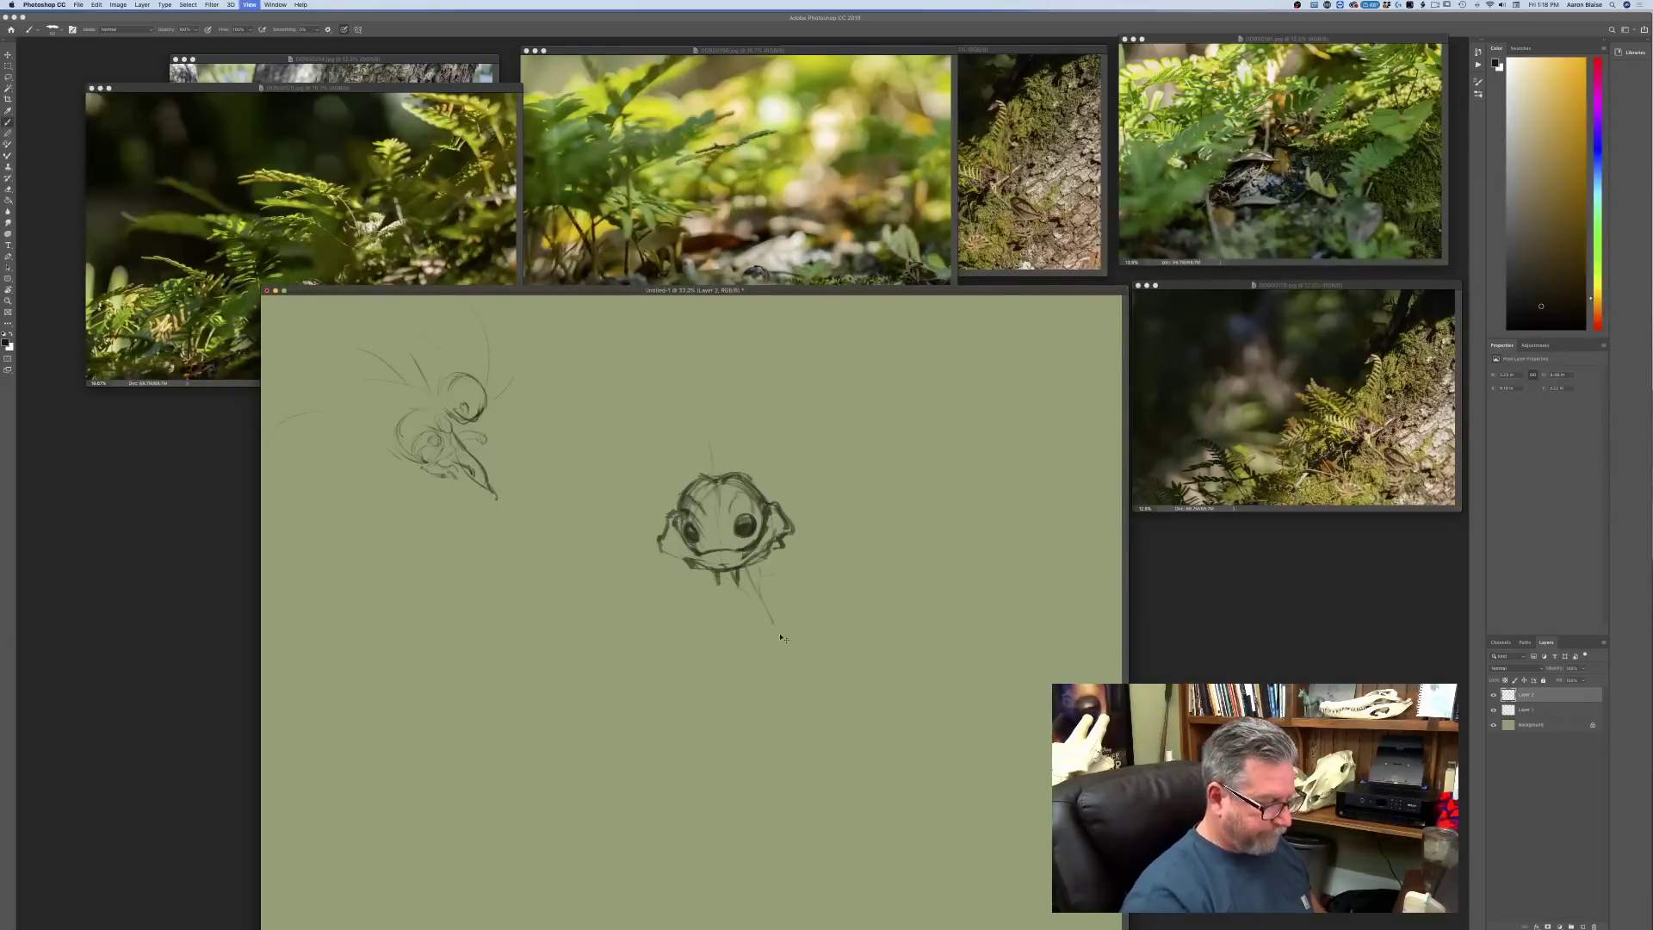
- Try out loose body strokes beneath the head and darken the start of the neck
key(super+plus)
mouse_move(909, 417)
mouse_down()
mouse_move(937, 469)
mouse_move(916, 539)
mouse_up()
drag(937, 474, 923, 542)
mouse_move(893, 419)
mouse_down()
mouse_move(907, 443)
mouse_move(866, 418)
mouse_move(926, 441)
mouse_move(807, 447)
mouse_up()
mouse_move(924, 512)
mouse_down()
mouse_move(911, 533)
mouse_move(845, 546)
mouse_up()
mouse_move(861, 417)
mouse_down()
mouse_move(823, 541)
mouse_move(819, 527)
mouse_up()
drag(917, 426, 951, 510)
mouse_move(877, 399)
mouse_down()
mouse_move(846, 428)
mouse_move(864, 404)
mouse_move(928, 475)
mouse_move(923, 517)
mouse_move(858, 446)
mouse_move(899, 427)
mouse_move(827, 432)
mouse_move(932, 463)
mouse_move(900, 413)
mouse_move(831, 448)
mouse_move(827, 517)
mouse_move(922, 506)
mouse_move(848, 514)
mouse_up()
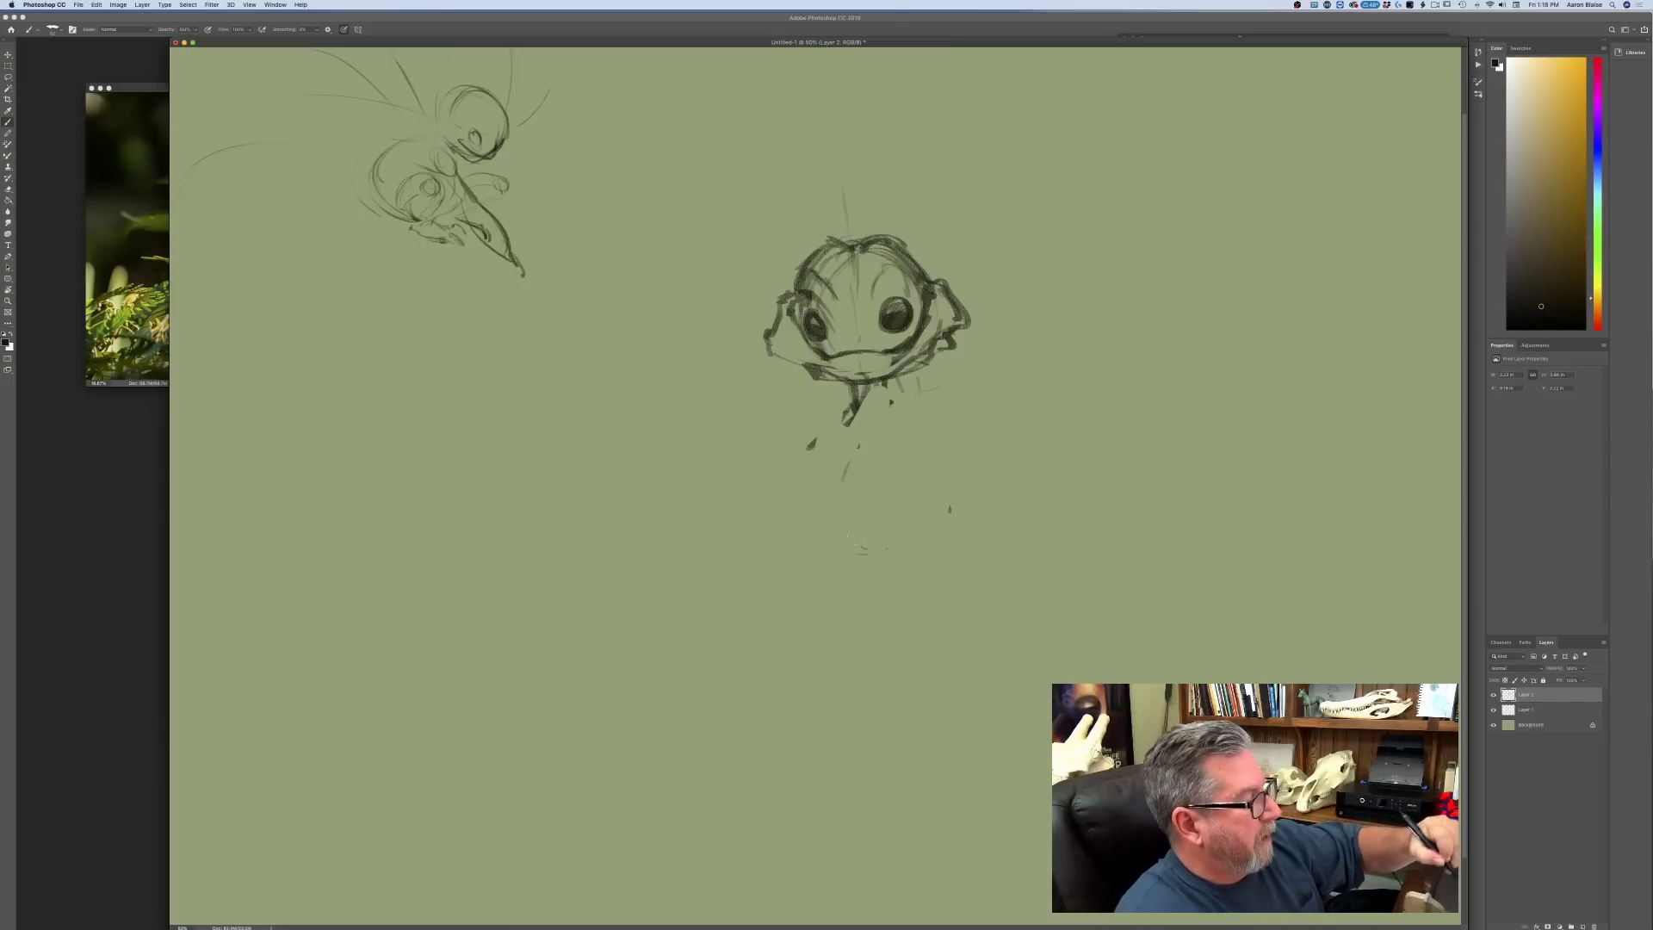
- Draw the thin neck and a pear-shaped body below the head, with heavy lines around the rounded belly
mouse_move(887, 388)
mouse_down()
mouse_move(861, 412)
mouse_move(846, 400)
mouse_move(824, 444)
mouse_up()
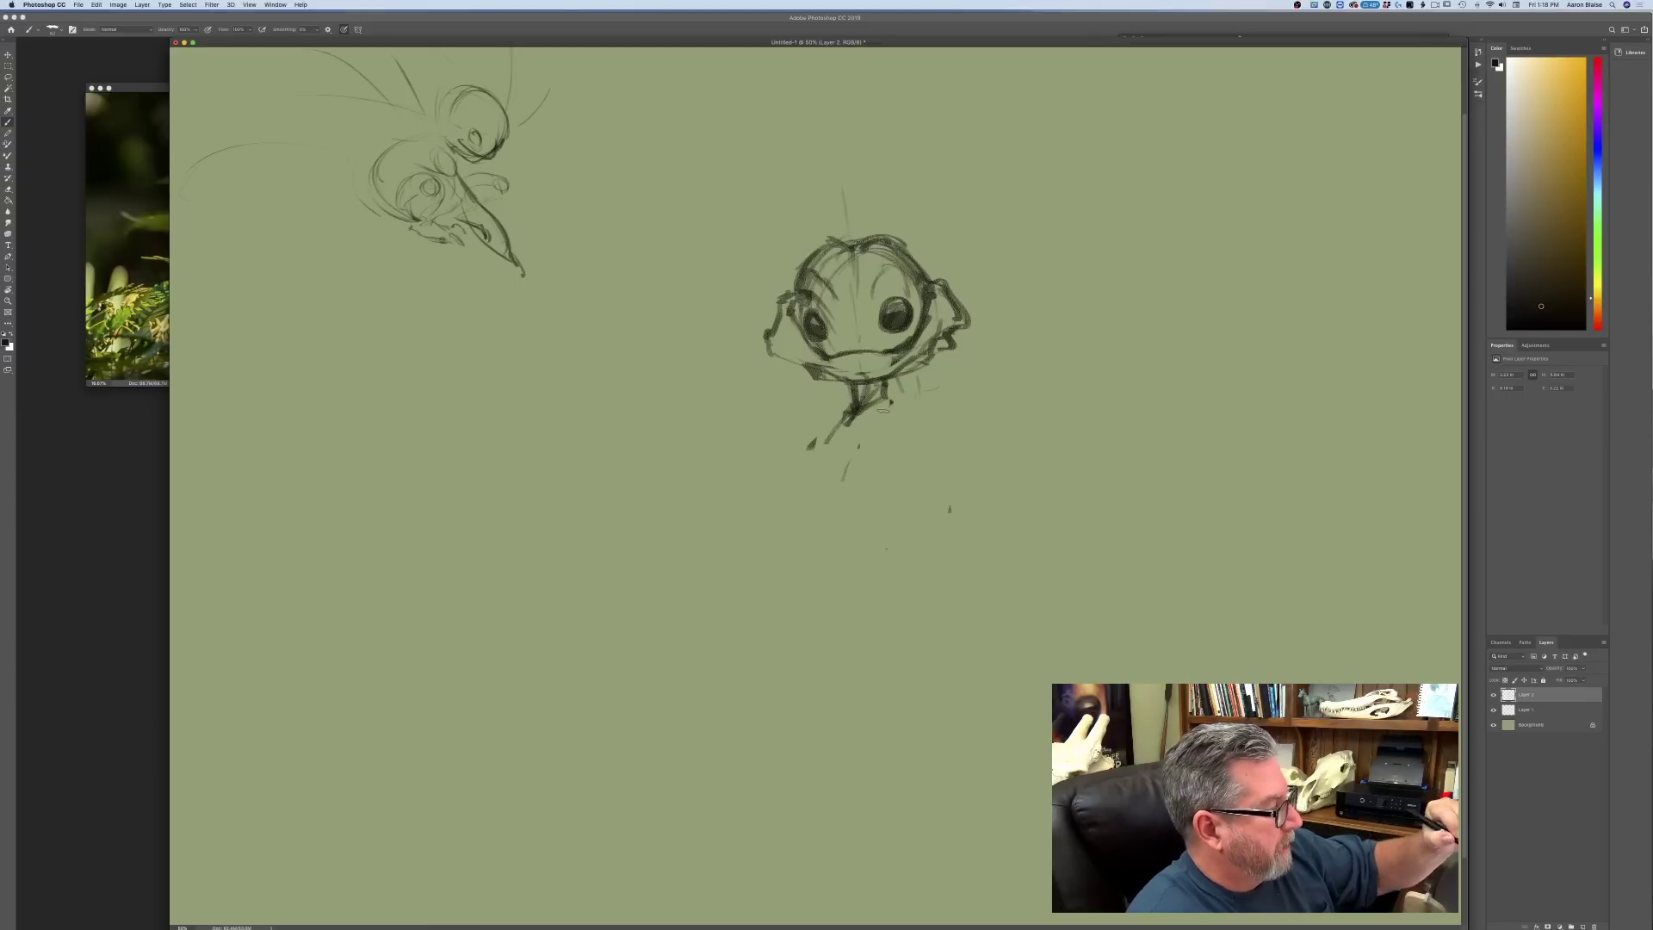
mouse_move(887, 398)
mouse_down()
mouse_move(917, 491)
mouse_move(848, 446)
mouse_move(902, 469)
mouse_move(920, 534)
mouse_up()
drag(898, 471, 909, 508)
mouse_move(846, 420)
mouse_down()
mouse_move(794, 530)
mouse_move(851, 569)
mouse_move(912, 495)
mouse_move(880, 566)
mouse_up()
mouse_move(900, 482)
mouse_down()
mouse_move(871, 572)
mouse_move(829, 587)
mouse_up()
drag(828, 449, 797, 542)
drag(797, 517, 853, 587)
drag(898, 479, 920, 546)
drag(915, 555, 891, 576)
drag(900, 575, 870, 582)
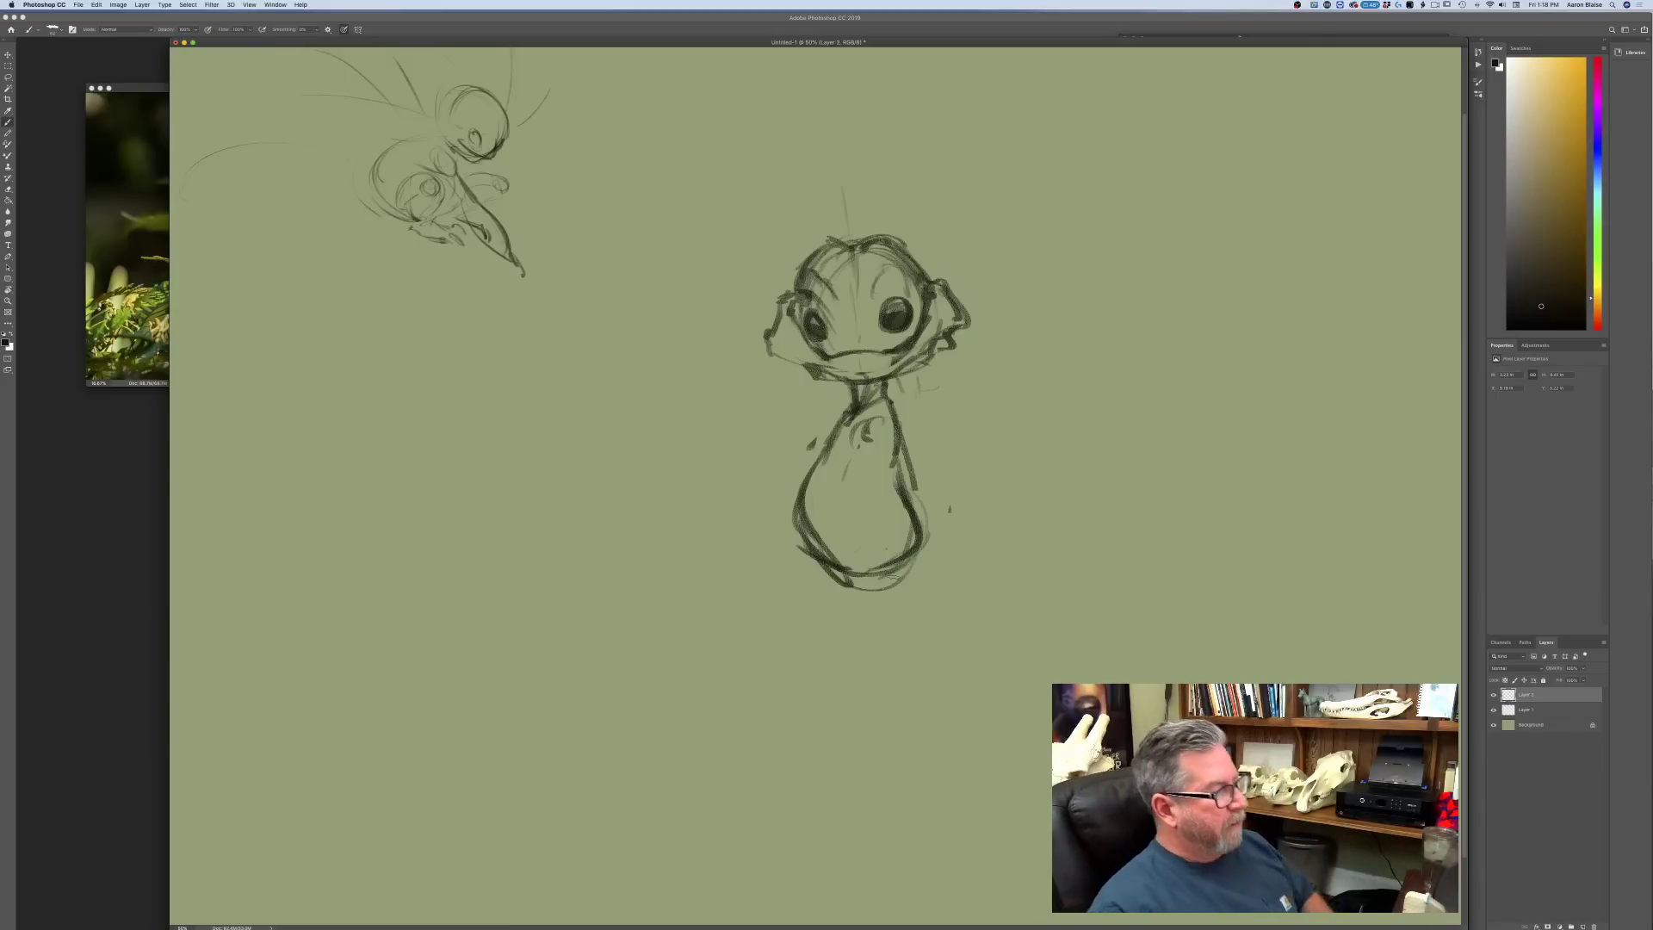
- Sketch the near arm hanging from the shoulder, with forearm lines crossing the lower belly and a short limb line outside it
drag(870, 444, 882, 511)
mouse_move(891, 435)
mouse_down()
mouse_move(887, 516)
mouse_move(864, 508)
mouse_move(809, 585)
mouse_up()
mouse_move(892, 527)
mouse_down()
mouse_move(790, 596)
mouse_move(872, 582)
mouse_up()
mouse_move(866, 498)
mouse_down()
mouse_move(790, 594)
mouse_move(849, 593)
mouse_up()
mouse_move(892, 473)
mouse_down()
mouse_move(882, 551)
mouse_move(876, 475)
mouse_up()
drag(796, 512, 741, 577)
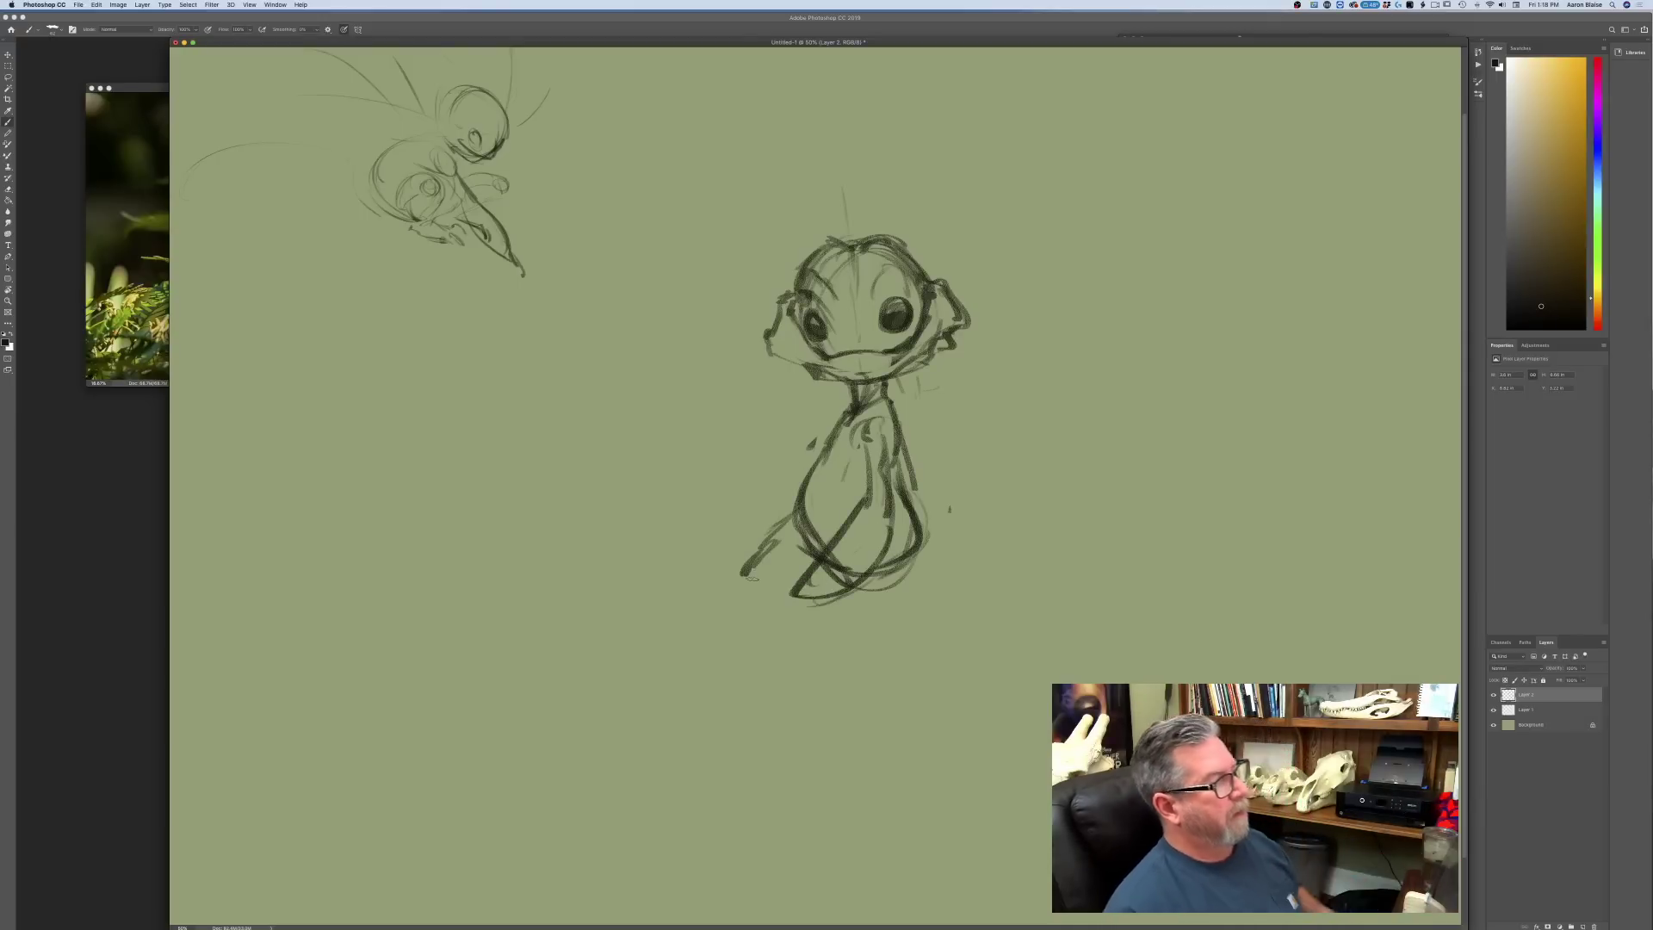
- Darken the brow lines above both eyes and add small marks beside the creature's upper back
drag(878, 293, 916, 264)
drag(887, 260, 823, 280)
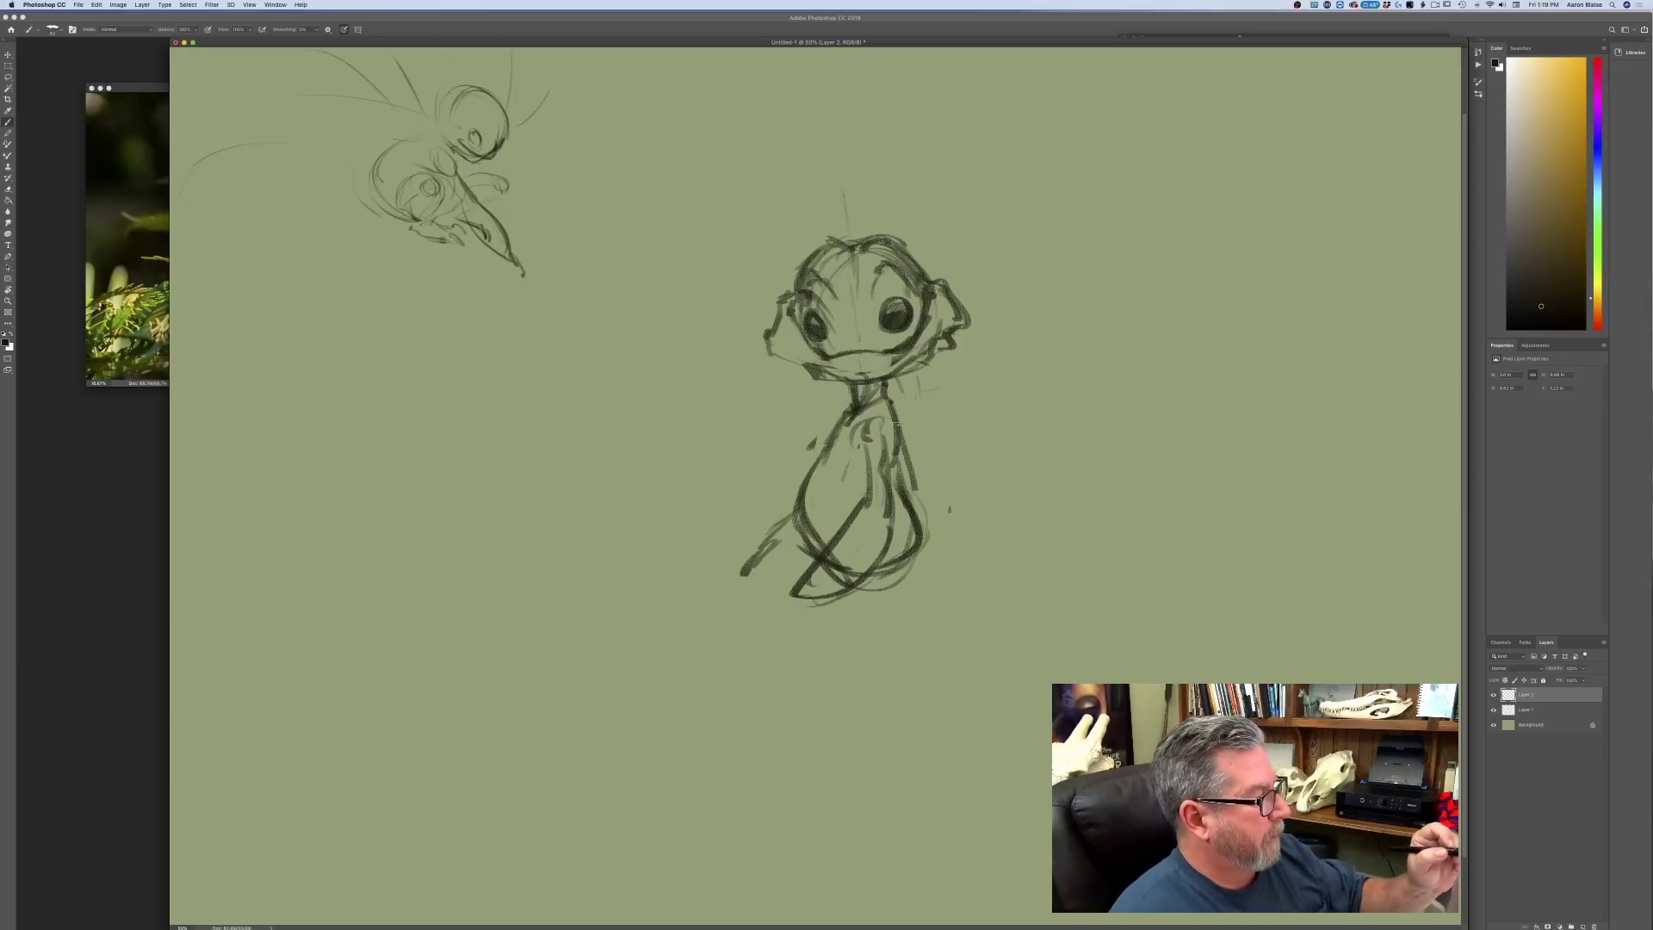
drag(911, 513, 916, 492)
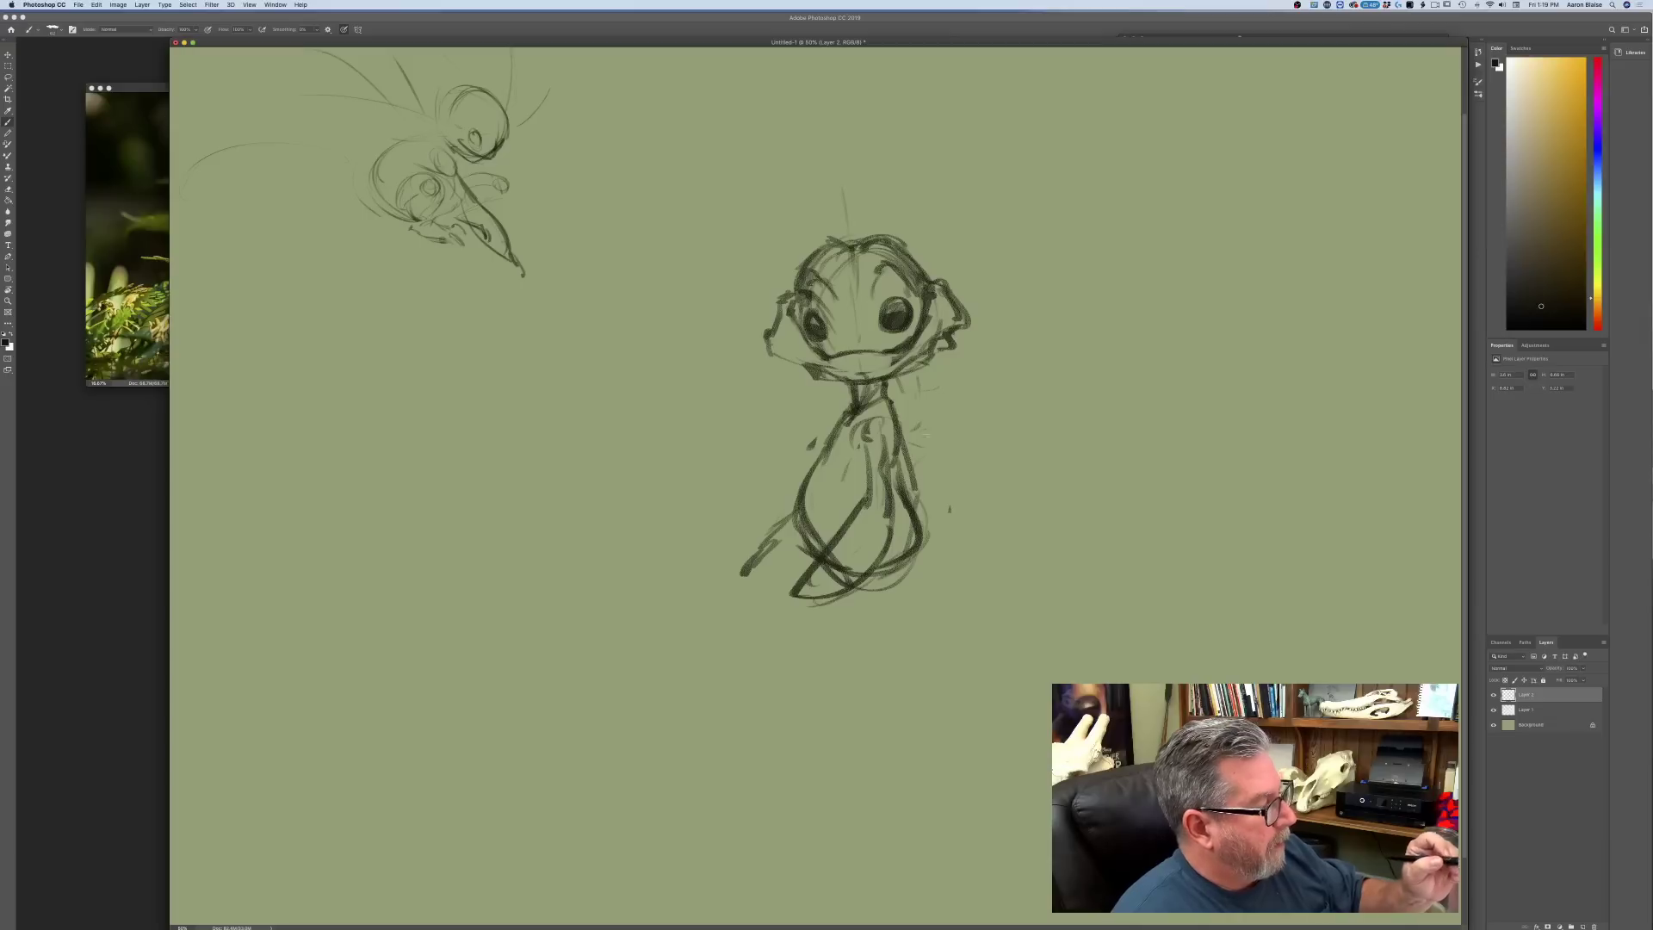
- Reinforce the shoulder, arm and chest contours with heavier lines and thicken the forearm and hand lines over the belly
mouse_move(904, 400)
mouse_down()
mouse_move(880, 428)
mouse_move(908, 465)
mouse_move(857, 442)
mouse_move(882, 481)
mouse_up()
mouse_move(889, 411)
mouse_down()
mouse_move(875, 473)
mouse_move(837, 445)
mouse_move(814, 481)
mouse_move(825, 493)
mouse_up()
drag(829, 445, 801, 477)
drag(810, 471, 794, 502)
mouse_move(837, 488)
mouse_down()
mouse_move(854, 466)
mouse_move(898, 469)
mouse_move(923, 527)
mouse_move(895, 546)
mouse_move(875, 533)
mouse_up()
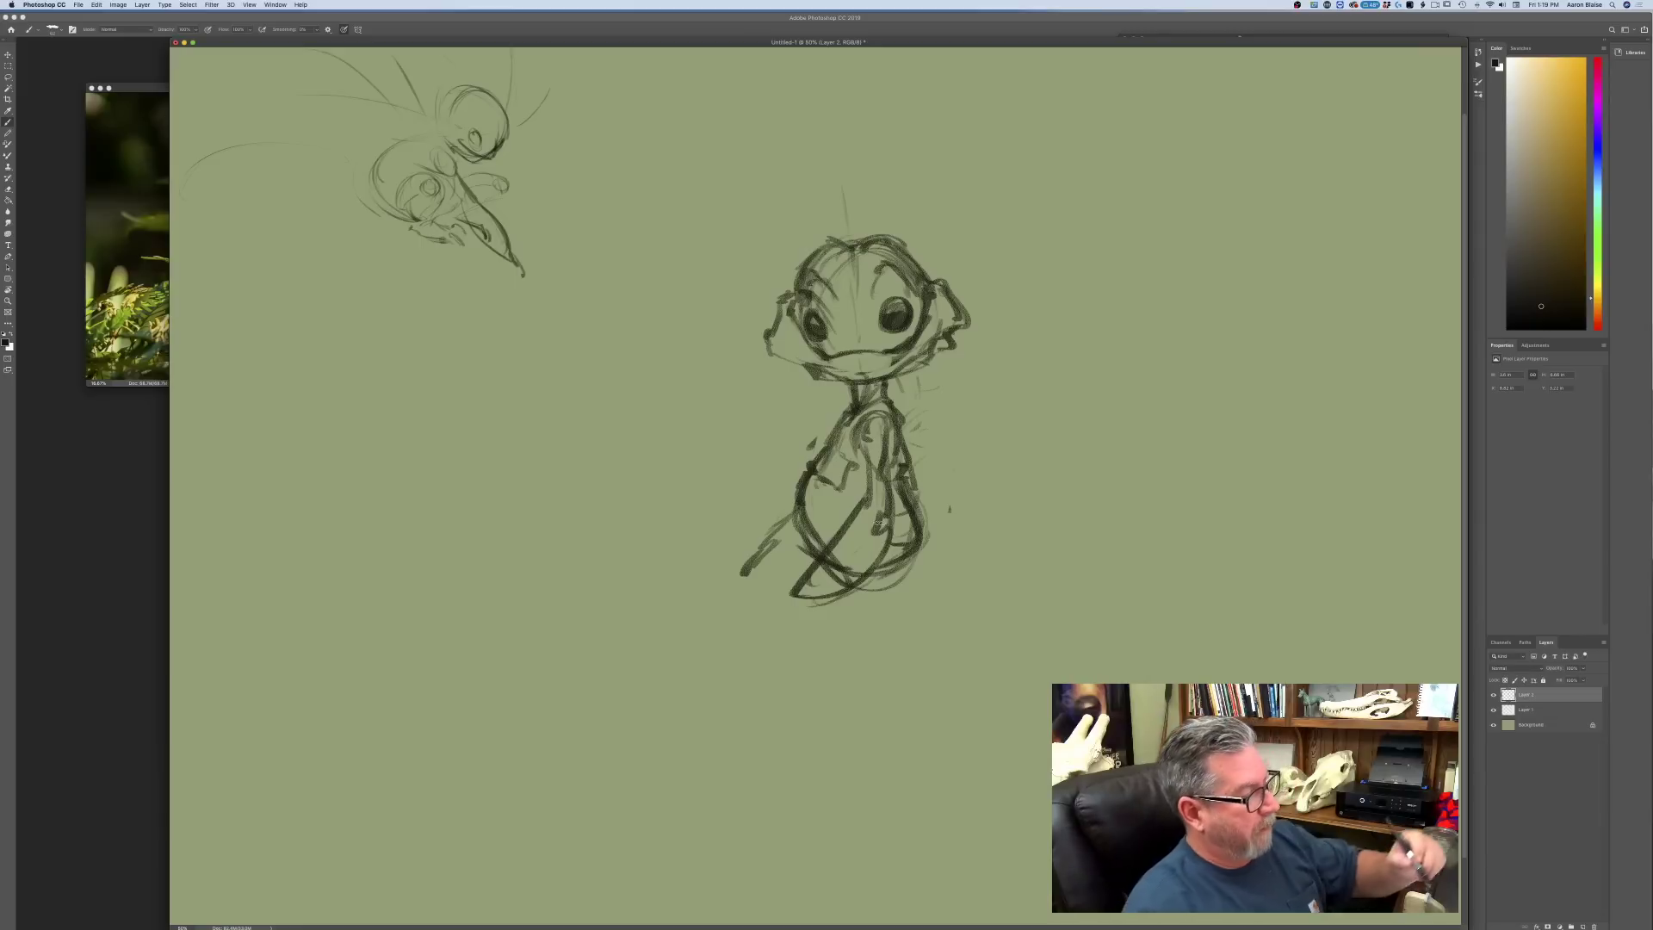
mouse_move(888, 506)
mouse_down()
mouse_move(876, 534)
mouse_move(883, 473)
mouse_move(872, 540)
mouse_move(861, 506)
mouse_up()
mouse_move(835, 603)
mouse_down()
mouse_move(805, 570)
mouse_move(840, 538)
mouse_move(887, 538)
mouse_up()
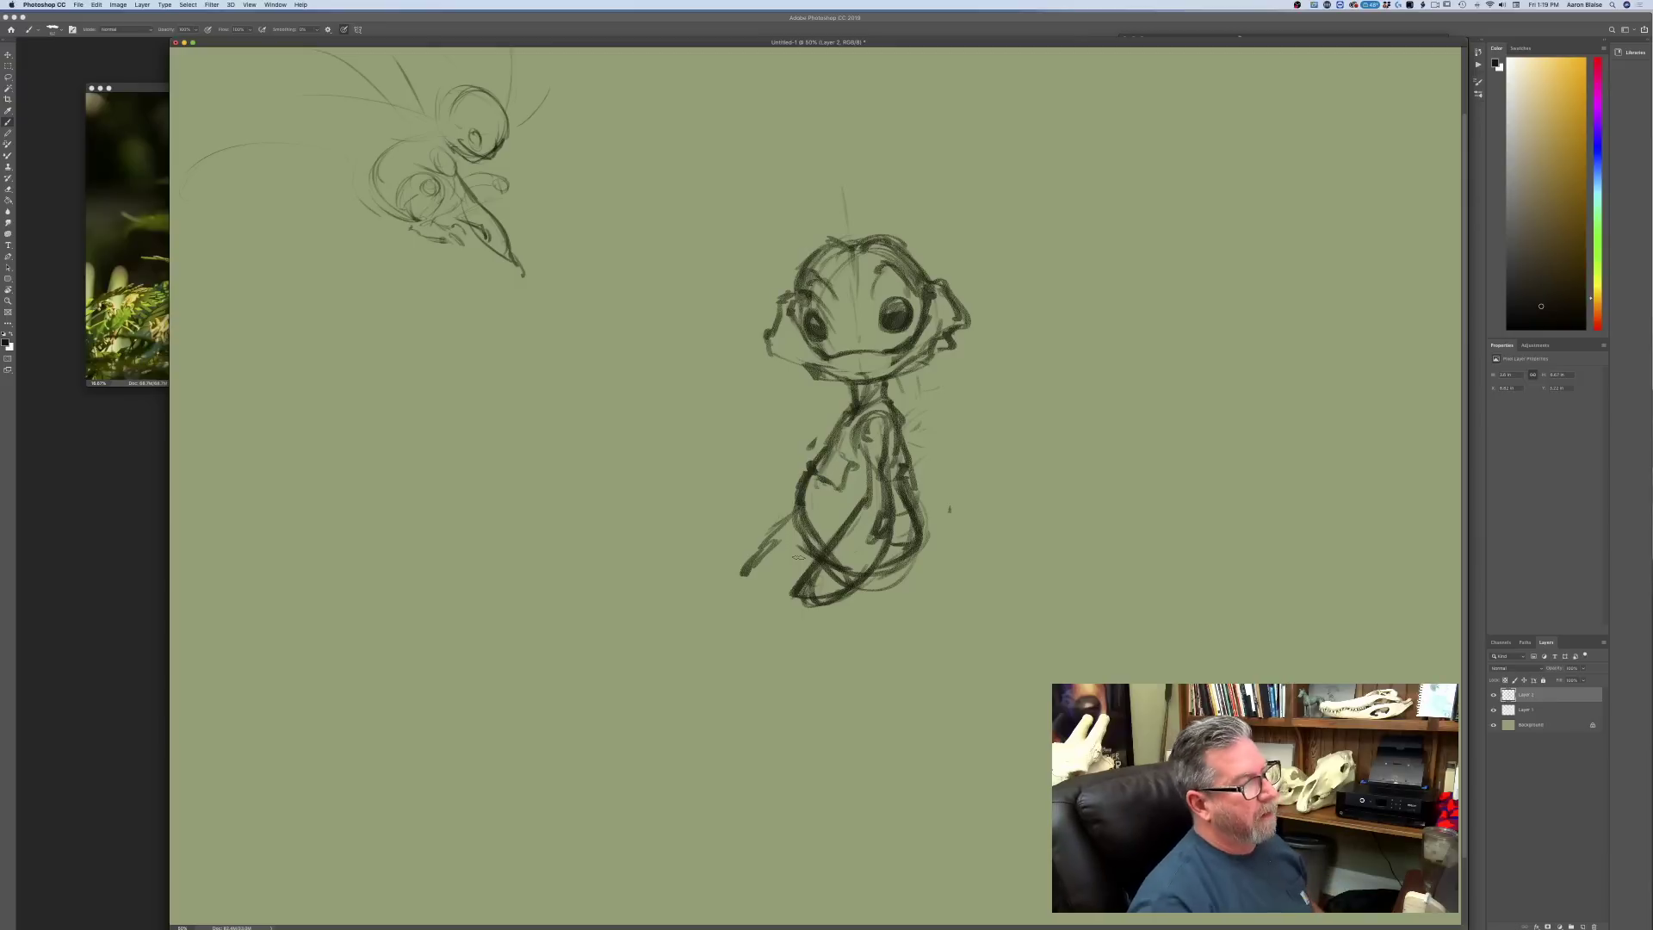
- Shade the small shape in front of the belly and add light nose and mouth lines to the face
drag(796, 552, 764, 561)
mouse_move(797, 508)
mouse_down()
mouse_move(750, 554)
mouse_move(797, 555)
mouse_move(762, 555)
mouse_up()
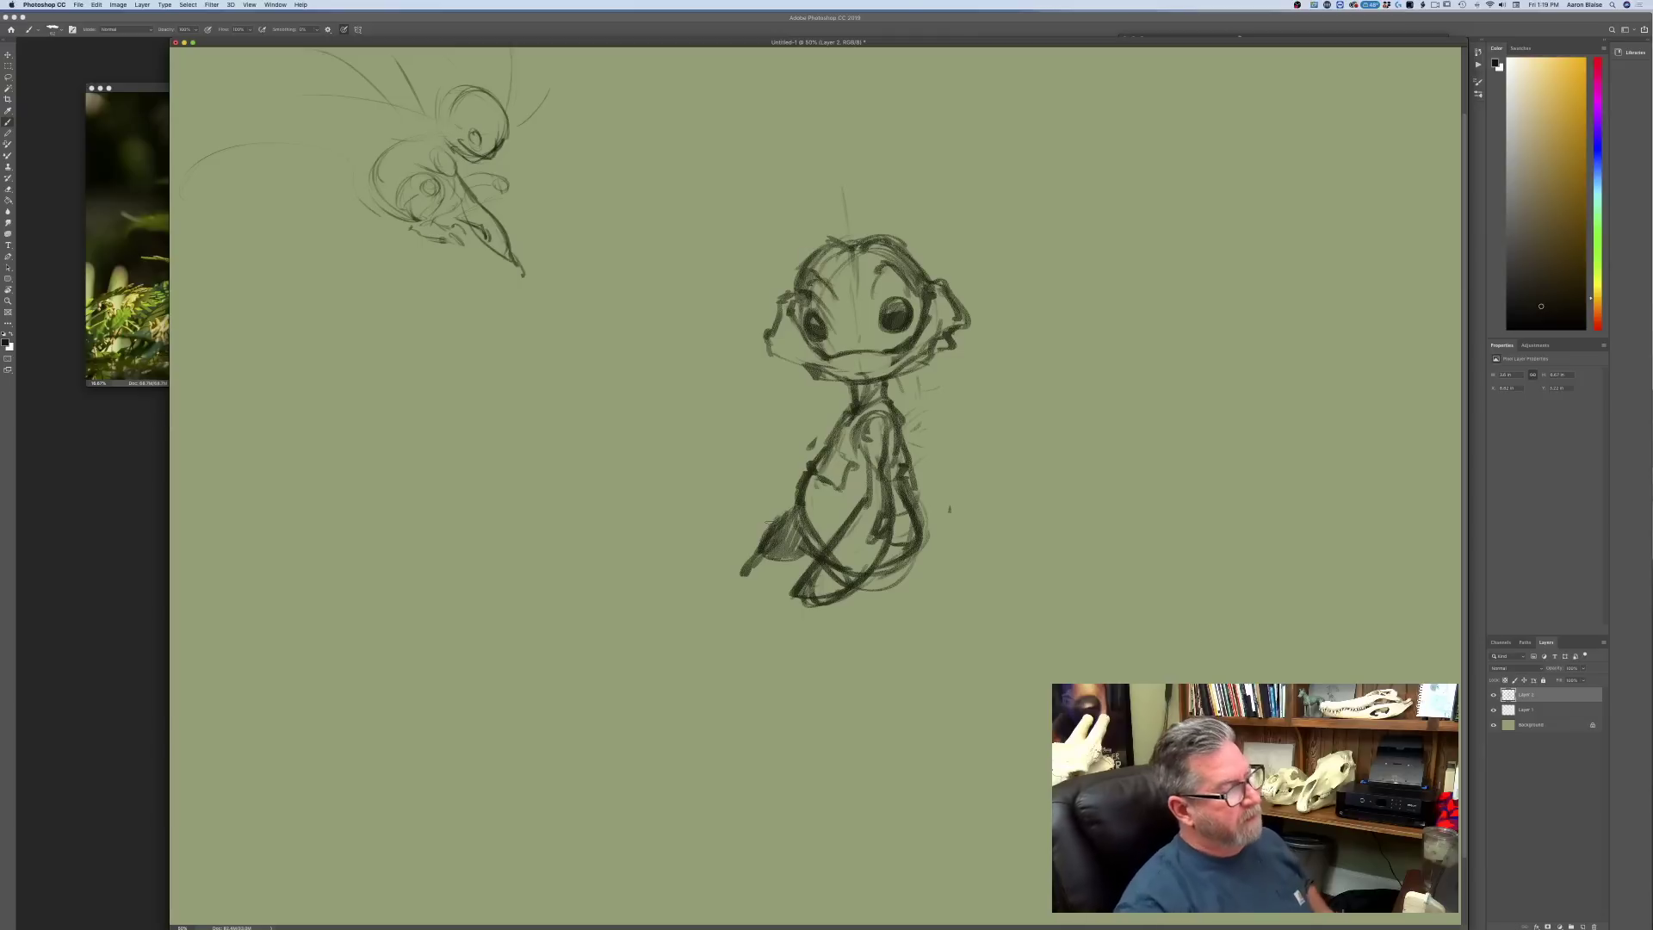
drag(934, 351, 850, 379)
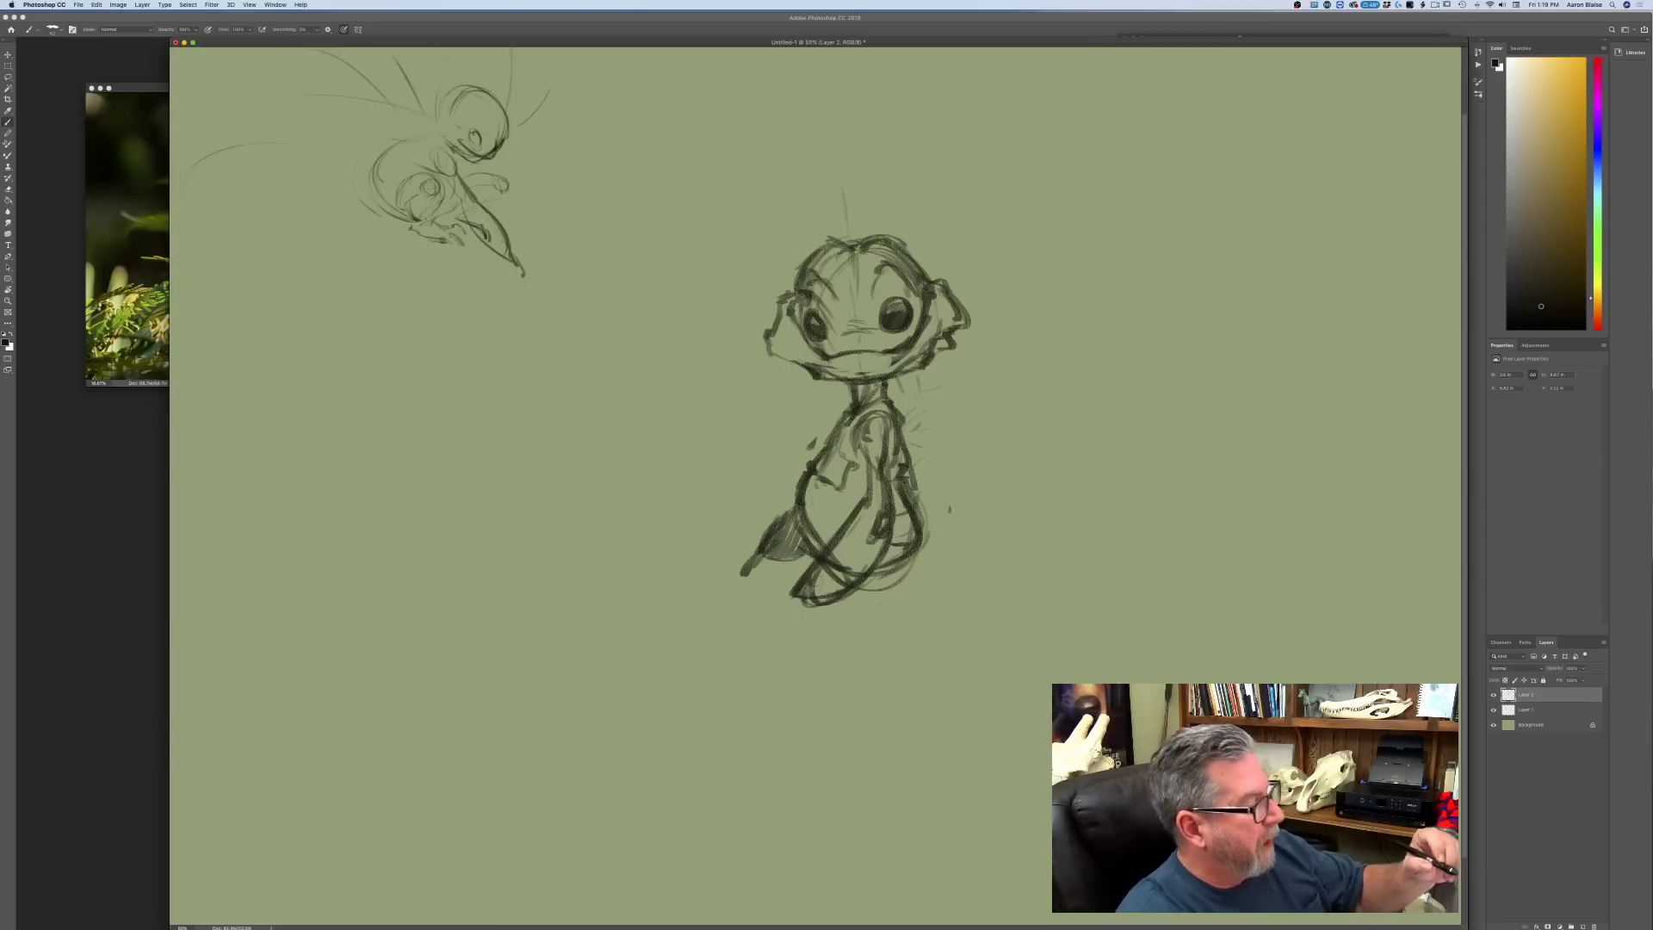
- Try out a pair of short bent legs beneath the belly and undo them
mouse_move(864, 588)
mouse_down()
mouse_move(895, 610)
mouse_move(914, 607)
mouse_move(925, 667)
mouse_up()
mouse_move(917, 606)
mouse_down()
mouse_move(891, 629)
mouse_move(911, 685)
mouse_up()
mouse_move(921, 639)
mouse_down()
mouse_move(931, 680)
mouse_move(914, 693)
mouse_up()
mouse_move(852, 594)
mouse_down()
mouse_move(865, 647)
mouse_move(877, 615)
mouse_move(890, 638)
mouse_move(870, 689)
mouse_up()
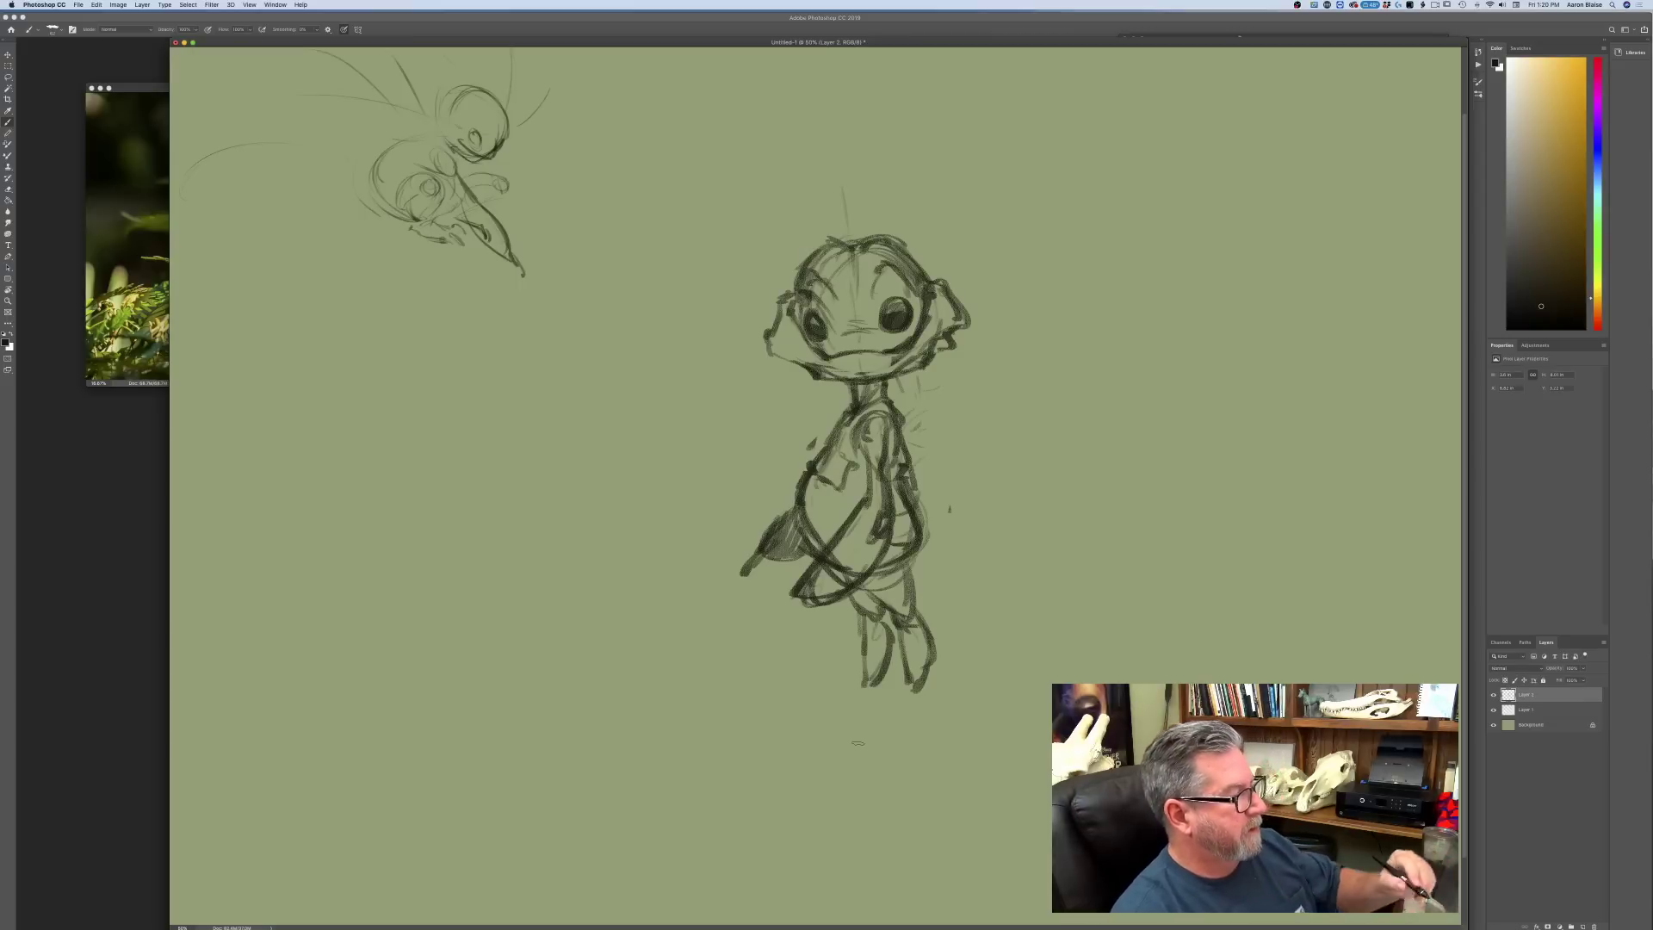
key(super+z)
key(super+z)
key(super+z)
key(super+z)
key(super+z)
key(super+z)
key(super+z)
key(super+z)
key(super+z)
key(super+z)
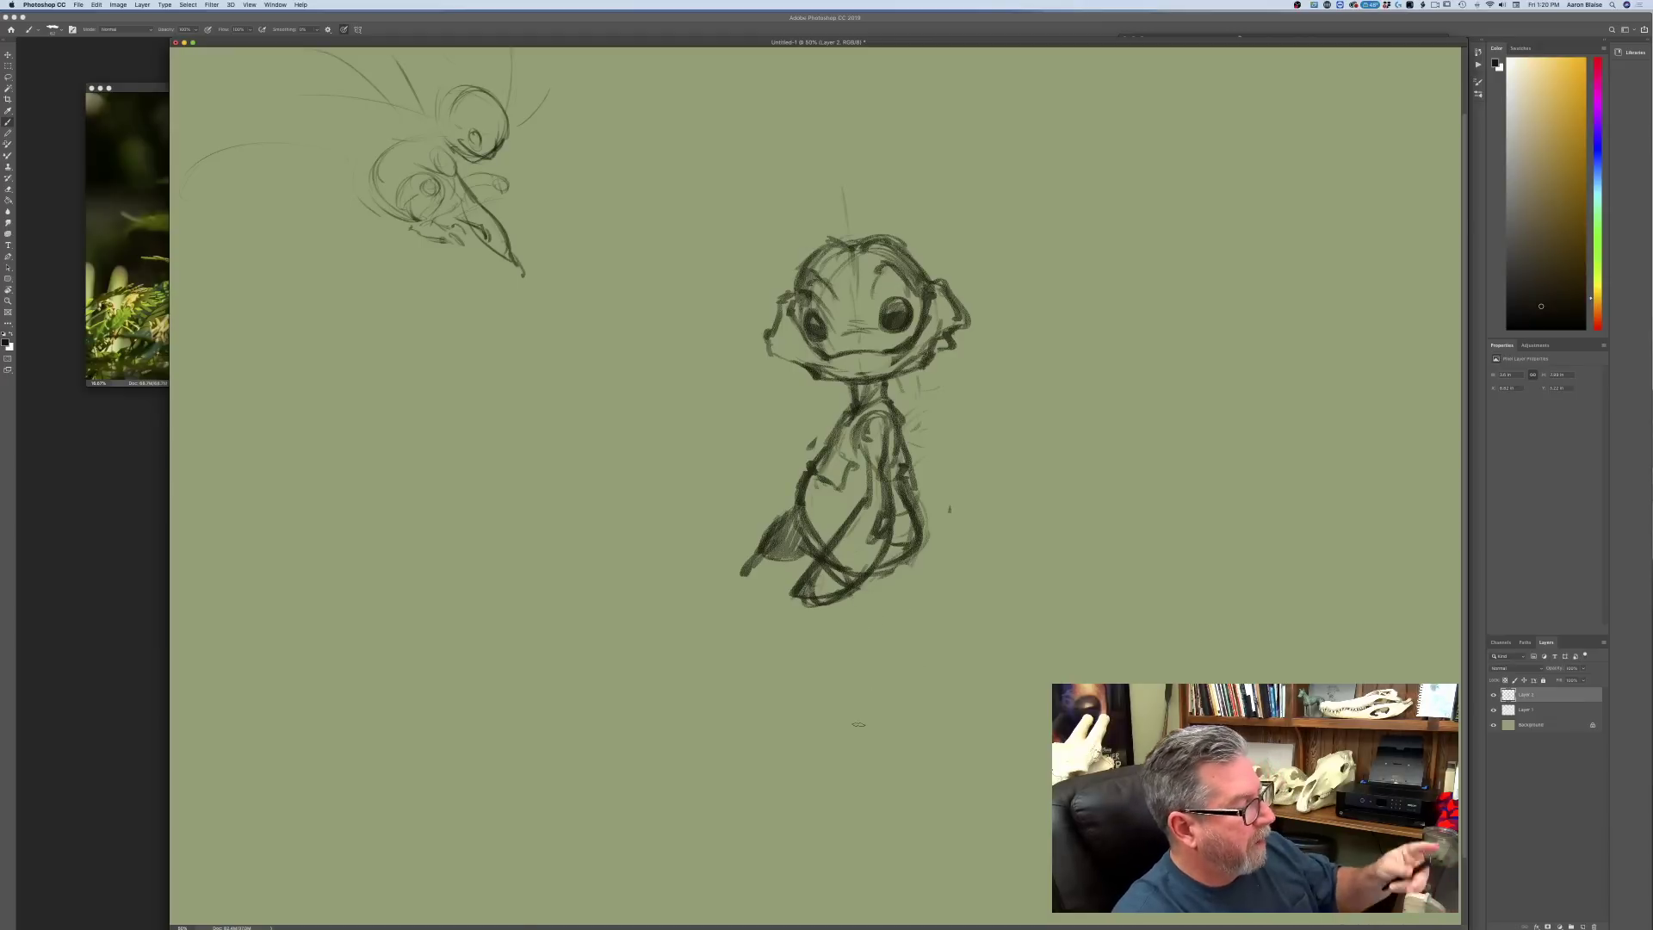
- Draw the longer near leg below the belly, with a knee, calf and flat foot with toes
mouse_move(922, 545)
mouse_down()
mouse_move(876, 606)
mouse_move(908, 594)
mouse_move(899, 631)
mouse_up()
mouse_move(900, 632)
mouse_down()
mouse_move(860, 607)
mouse_move(890, 644)
mouse_move(905, 616)
mouse_move(916, 645)
mouse_move(894, 718)
mouse_move(882, 650)
mouse_move(899, 728)
mouse_up()
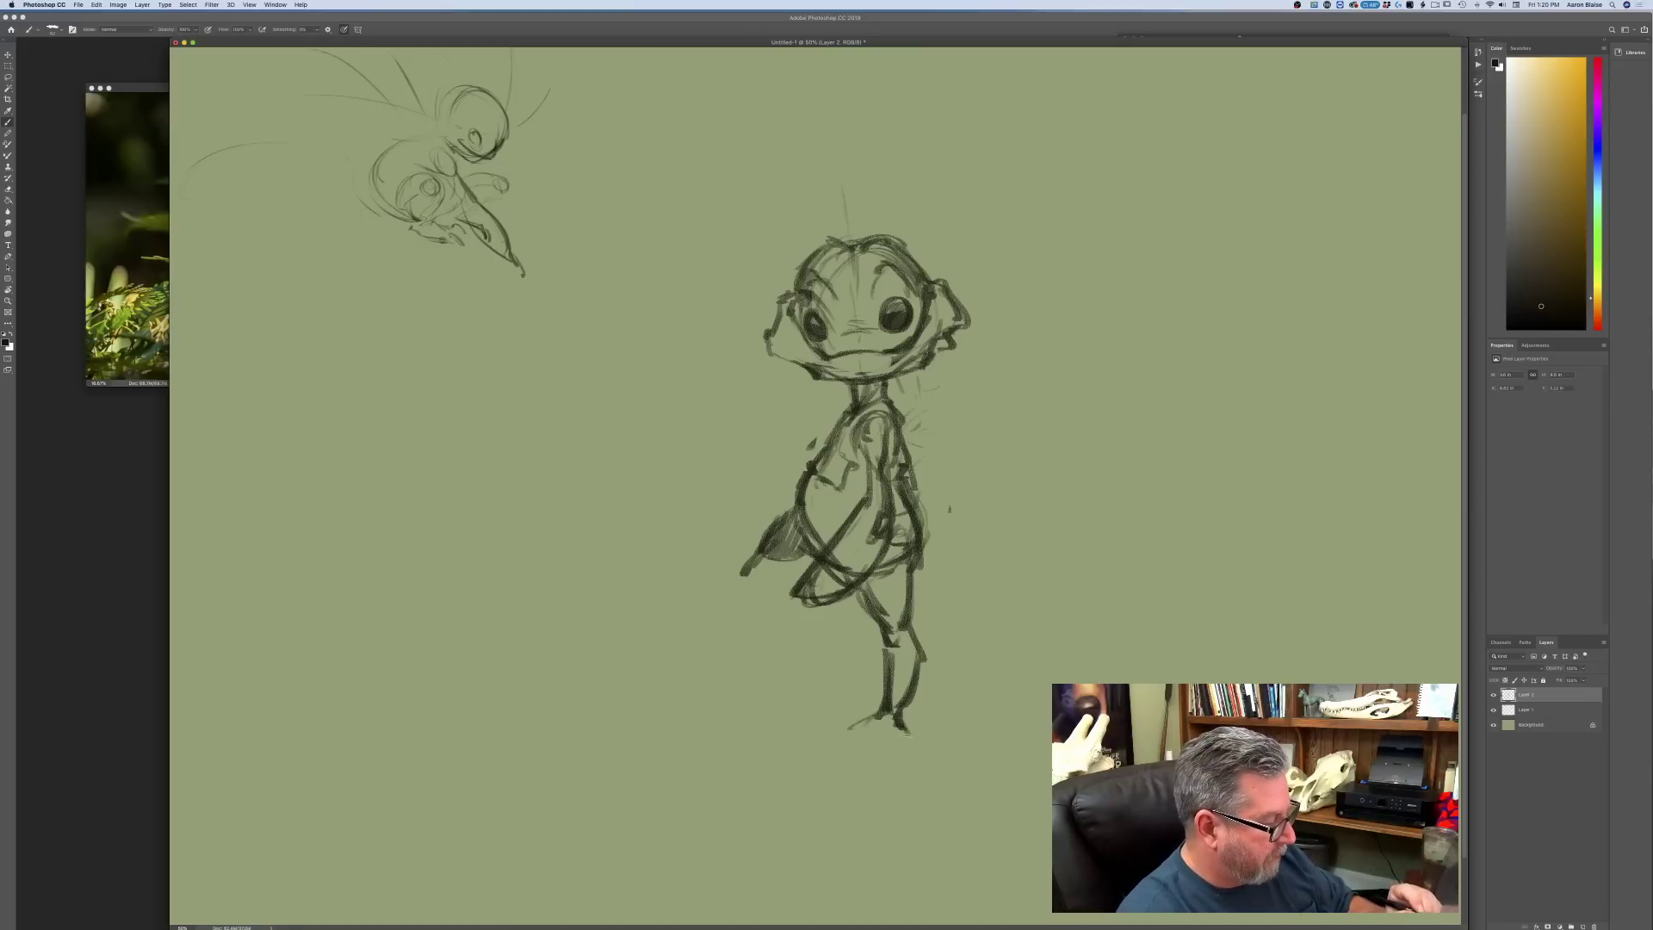
mouse_move(907, 732)
mouse_down()
mouse_move(805, 743)
mouse_move(820, 746)
mouse_up()
mouse_move(850, 739)
mouse_down()
mouse_move(825, 747)
mouse_move(861, 744)
mouse_up()
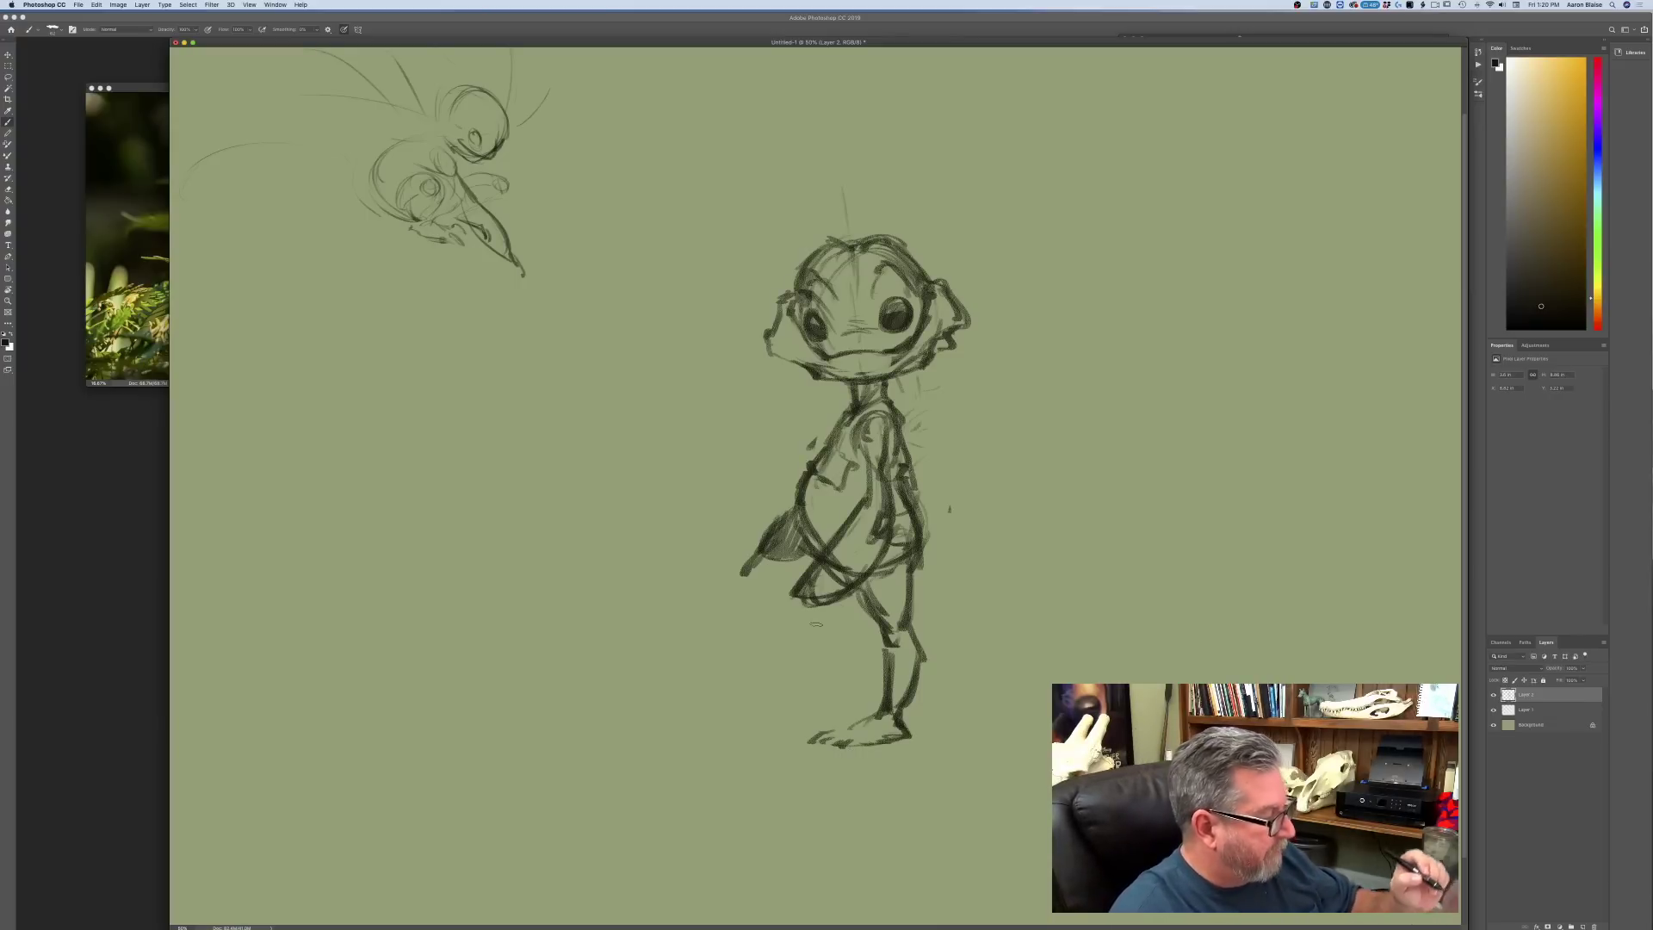
- Draw the far leg beside the first one and finish it with a second forward-pointing foot
mouse_move(818, 577)
mouse_down()
mouse_move(842, 644)
mouse_move(871, 651)
mouse_move(852, 703)
mouse_up()
mouse_move(840, 635)
mouse_down()
mouse_move(840, 702)
mouse_move(816, 587)
mouse_up()
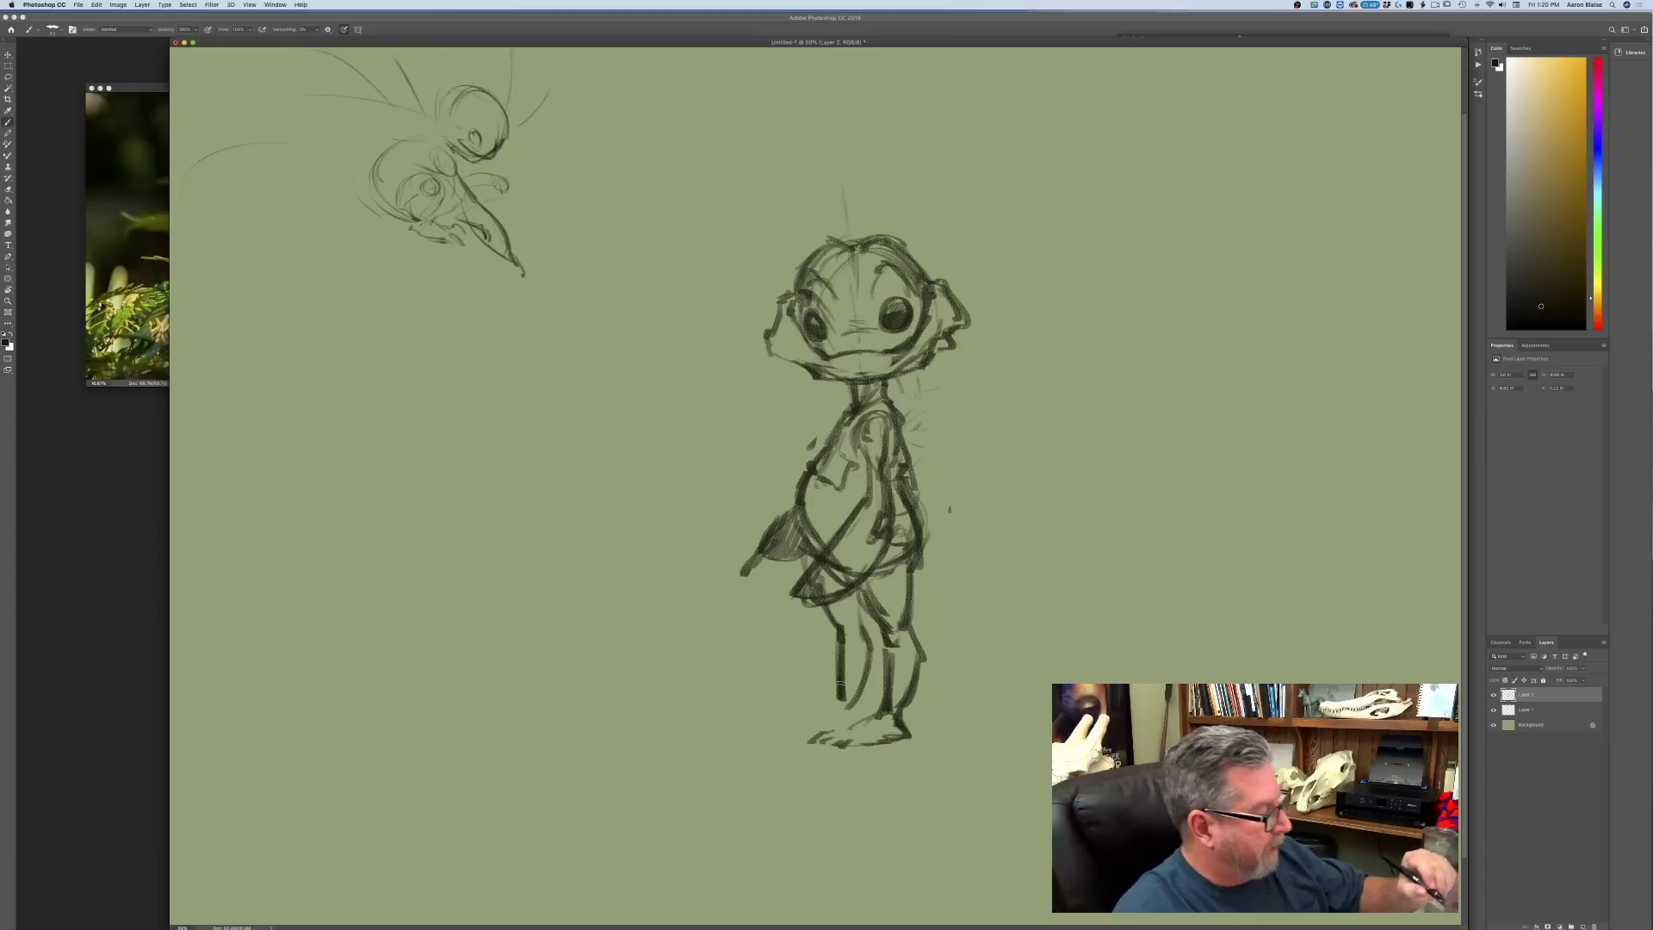
mouse_move(866, 707)
mouse_down()
mouse_move(776, 729)
mouse_move(847, 744)
mouse_up()
drag(907, 736, 850, 740)
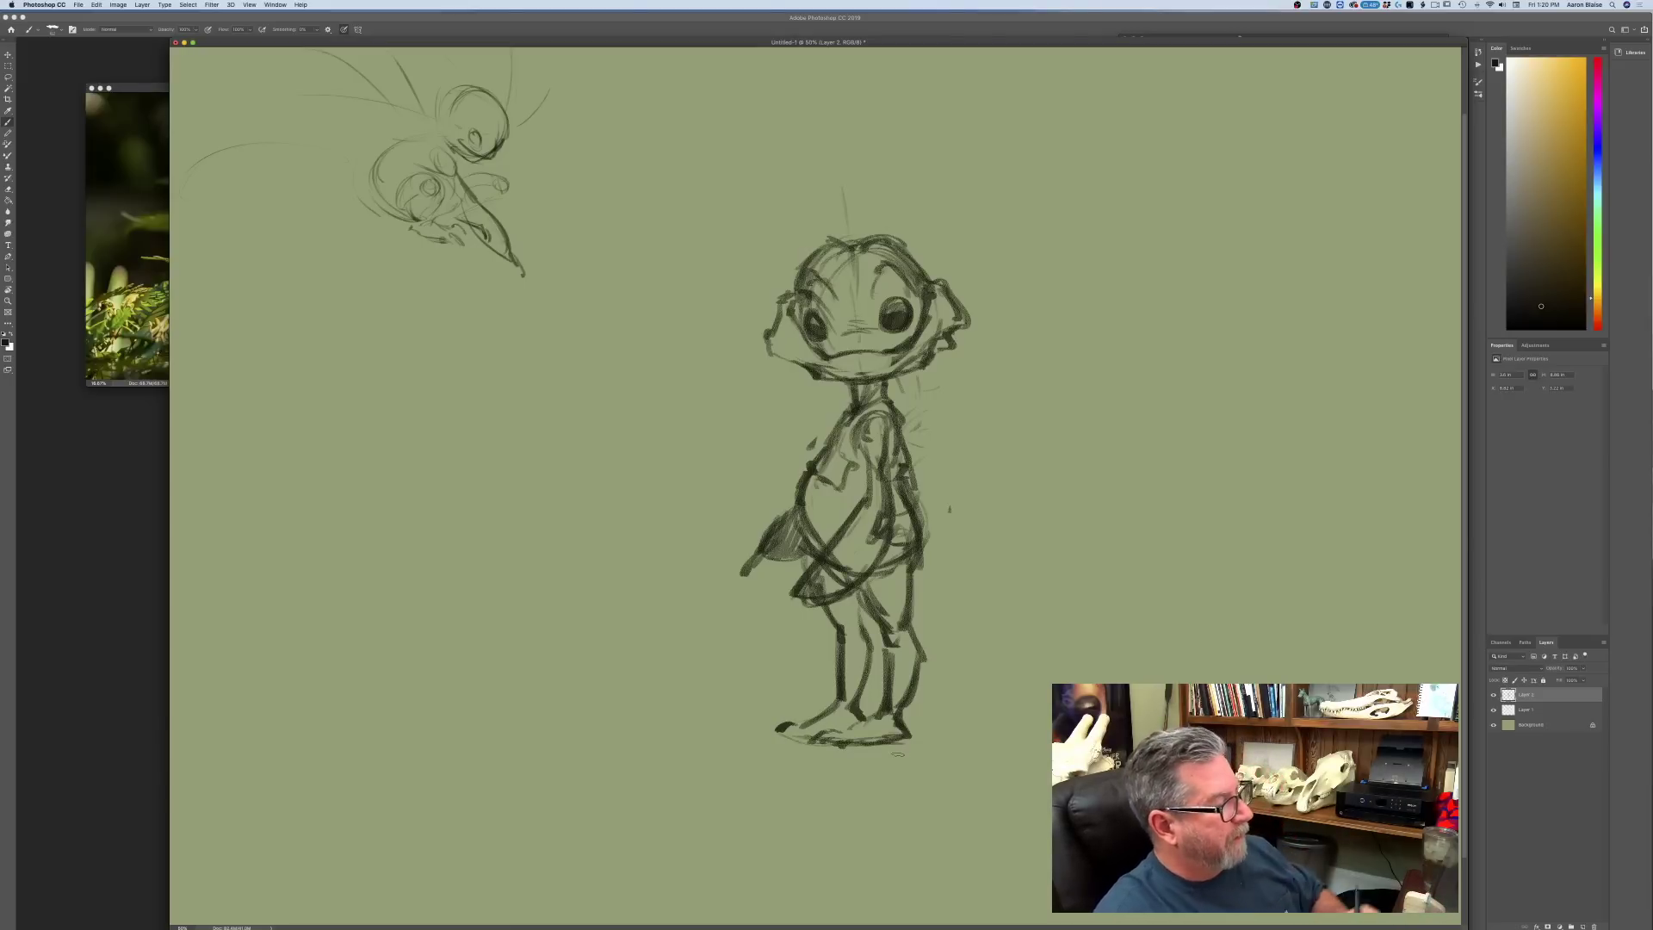
- Draw a long tail sweeping down and away from the lower back, fringed with overlapping fern-like strokes
mouse_move(919, 541)
mouse_down()
mouse_move(947, 620)
mouse_move(1052, 716)
mouse_move(933, 596)
mouse_move(943, 672)
mouse_up()
drag(934, 582, 978, 710)
drag(963, 625, 1002, 734)
mouse_move(984, 661)
mouse_down()
mouse_move(1037, 744)
mouse_move(1052, 734)
mouse_up()
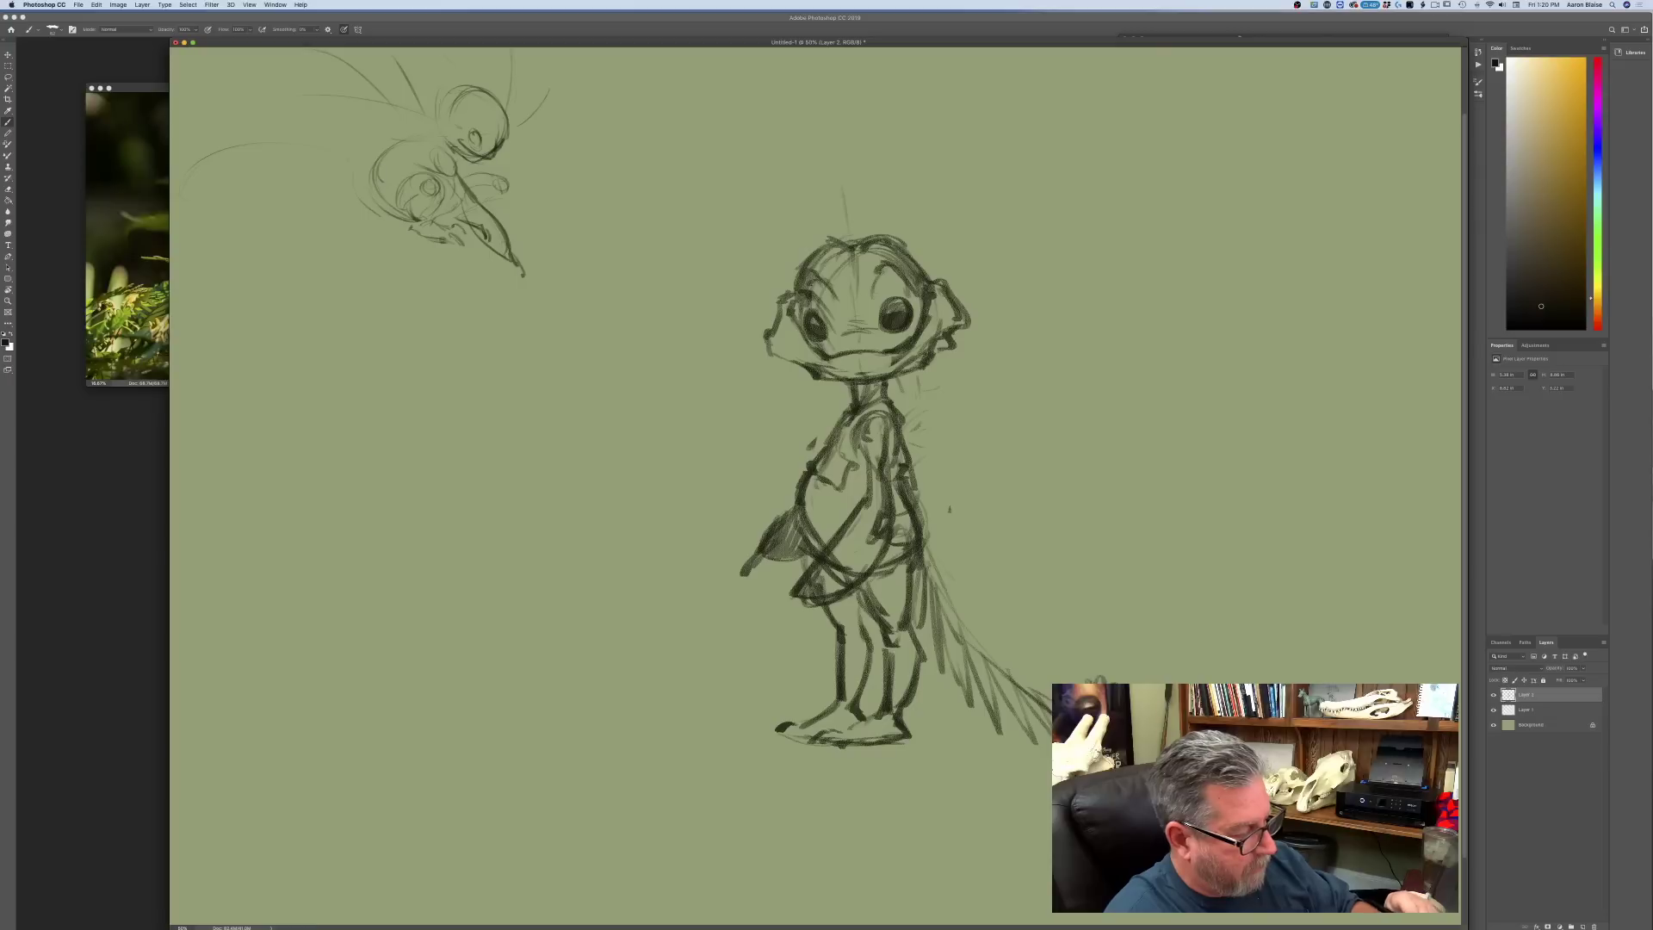
drag(968, 637, 1021, 689)
drag(922, 557, 959, 642)
drag(923, 552, 941, 672)
drag(917, 586, 928, 678)
drag(931, 634, 973, 719)
drag(959, 642, 996, 717)
drag(936, 588, 970, 645)
drag(933, 567, 945, 589)
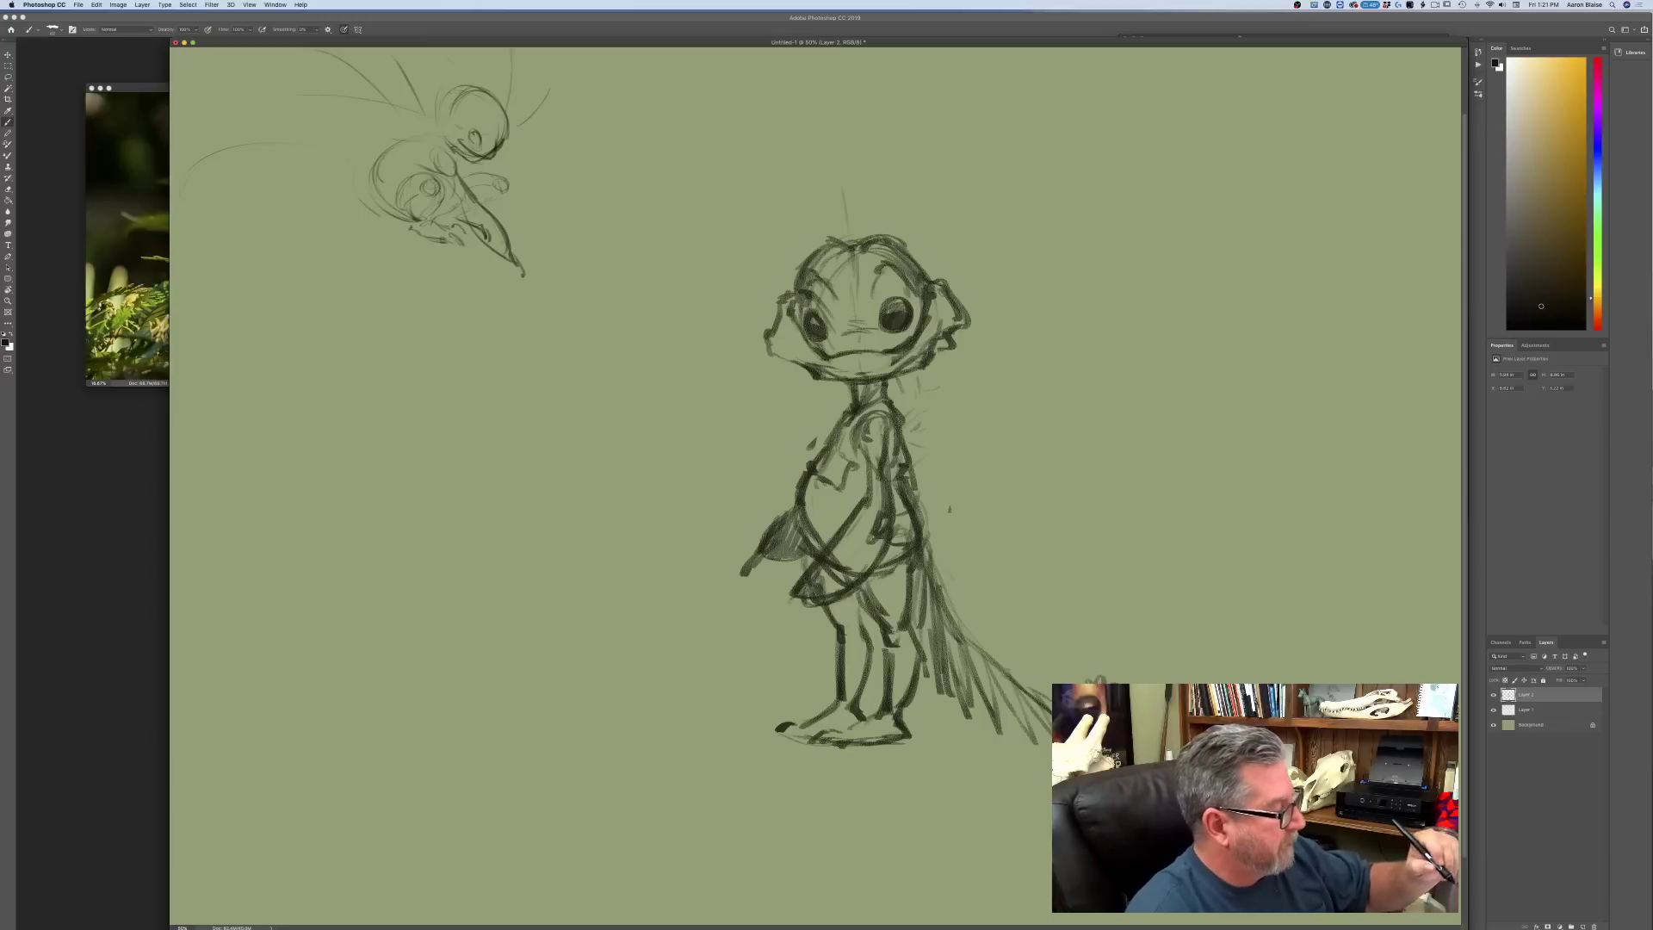
- Add spiky frond strokes down the back and a ragged leafy fringe around the hips and upper legs
mouse_move(895, 435)
mouse_down()
mouse_move(948, 469)
mouse_move(968, 533)
mouse_up()
mouse_move(904, 490)
mouse_down()
mouse_move(967, 568)
mouse_move(914, 544)
mouse_up()
mouse_move(924, 547)
mouse_down()
mouse_move(951, 593)
mouse_move(935, 630)
mouse_move(878, 588)
mouse_up()
drag(929, 596, 915, 629)
drag(908, 551, 861, 641)
drag(878, 582, 839, 664)
mouse_move(840, 581)
mouse_down()
mouse_move(825, 648)
mouse_move(812, 641)
mouse_up()
drag(813, 592, 804, 615)
drag(820, 627, 806, 649)
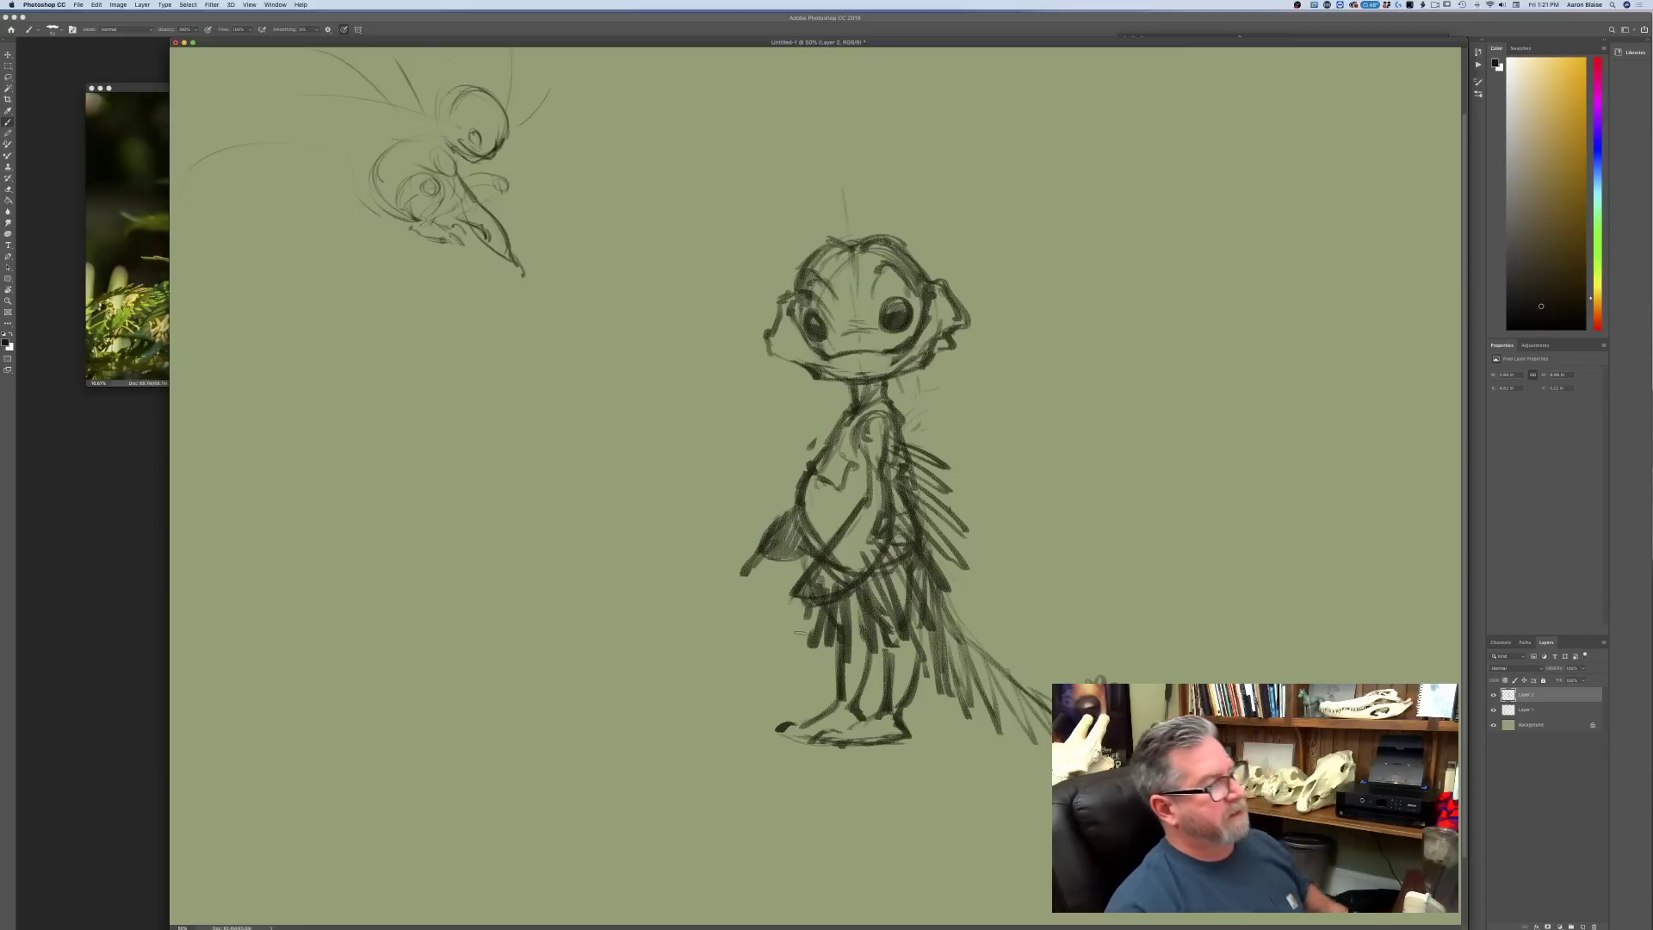
- Extend the fringe under the small shape in front of the belly and darken the hand, chest and shoulder outlines
drag(784, 555, 761, 615)
drag(781, 558, 775, 604)
mouse_move(797, 551)
mouse_down()
mouse_move(792, 588)
mouse_move(751, 583)
mouse_up()
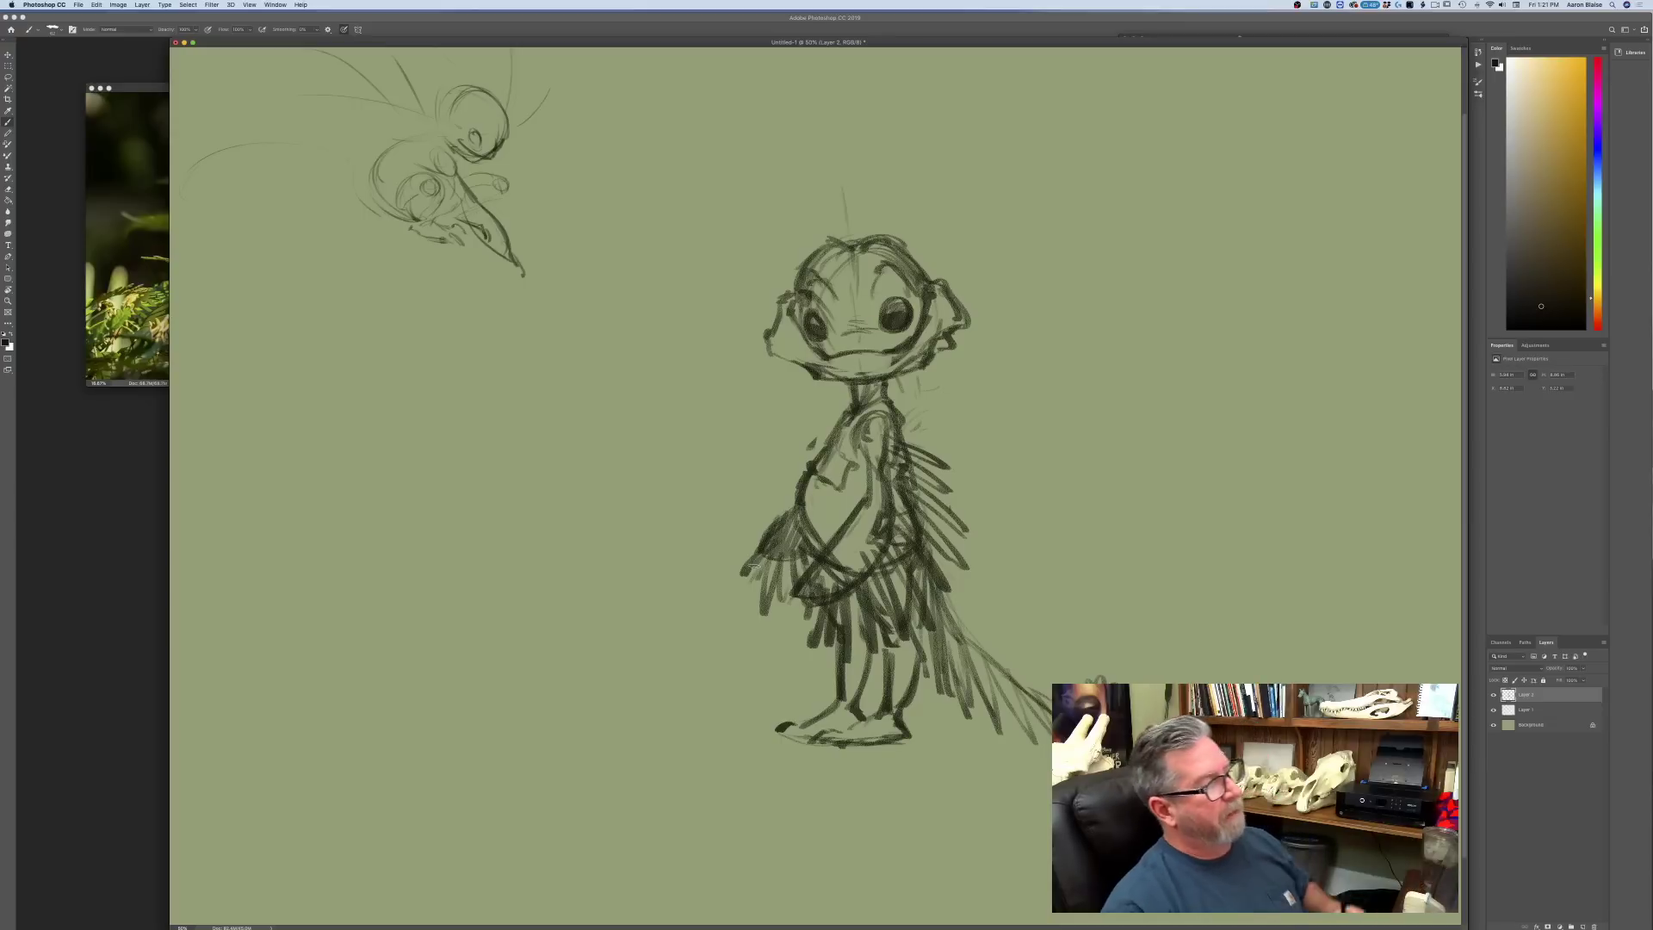
mouse_move(870, 485)
mouse_down()
mouse_move(828, 447)
mouse_move(859, 467)
mouse_up()
drag(853, 412, 814, 453)
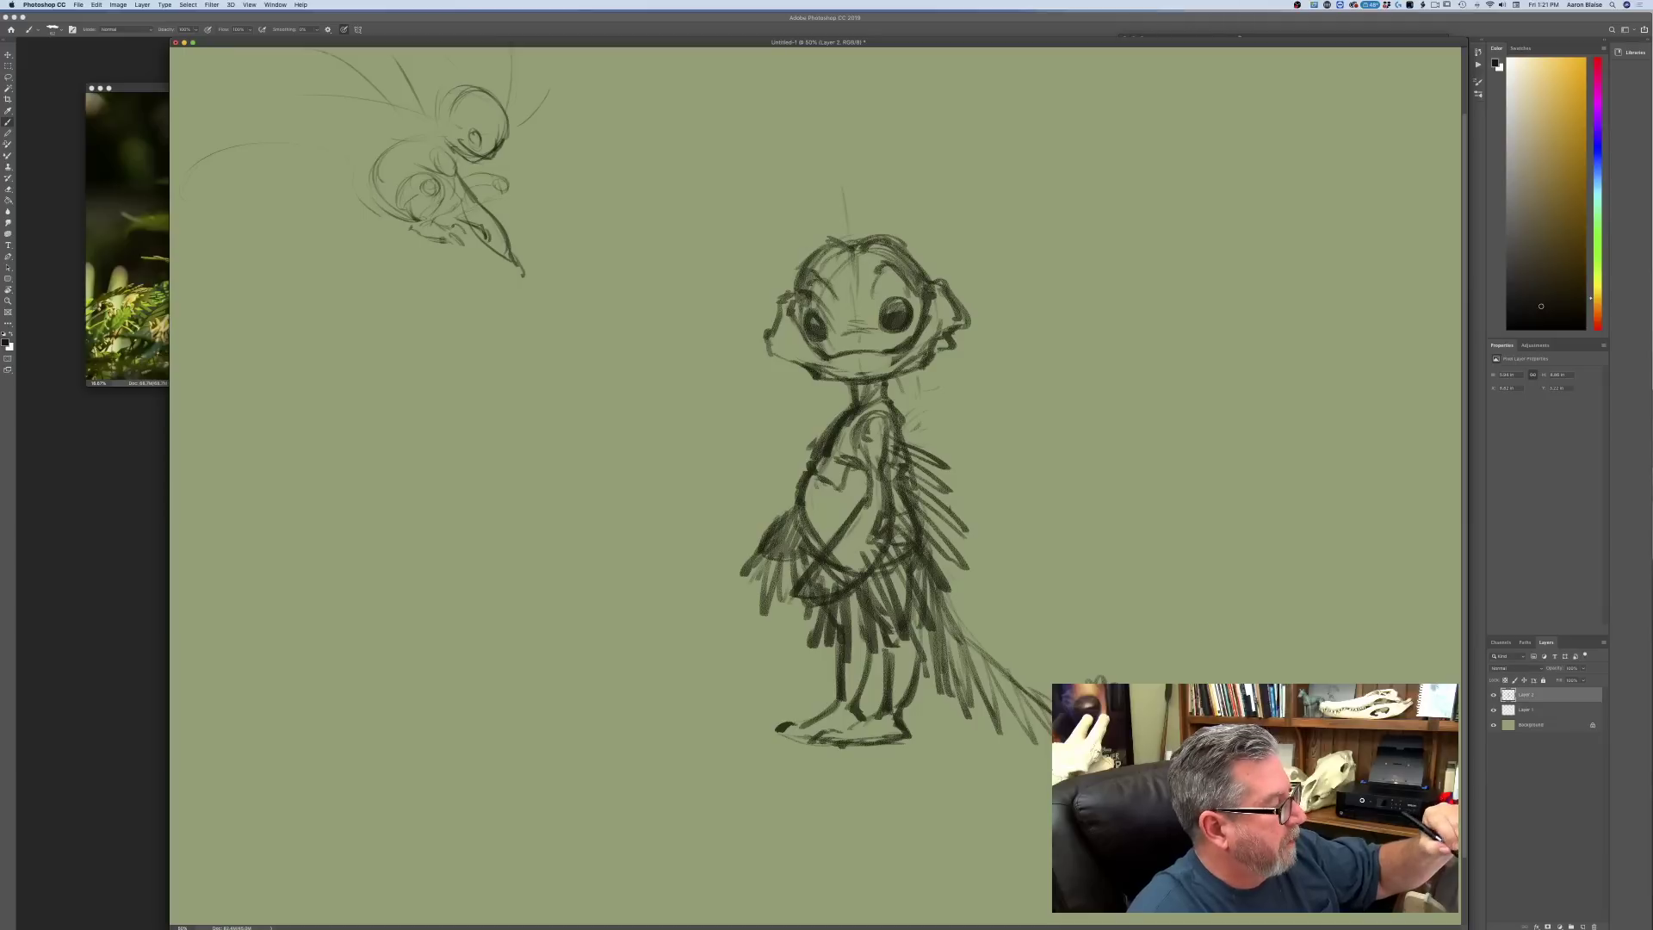
mouse_move(887, 405)
mouse_down()
mouse_move(852, 427)
mouse_move(876, 437)
mouse_move(857, 425)
mouse_up()
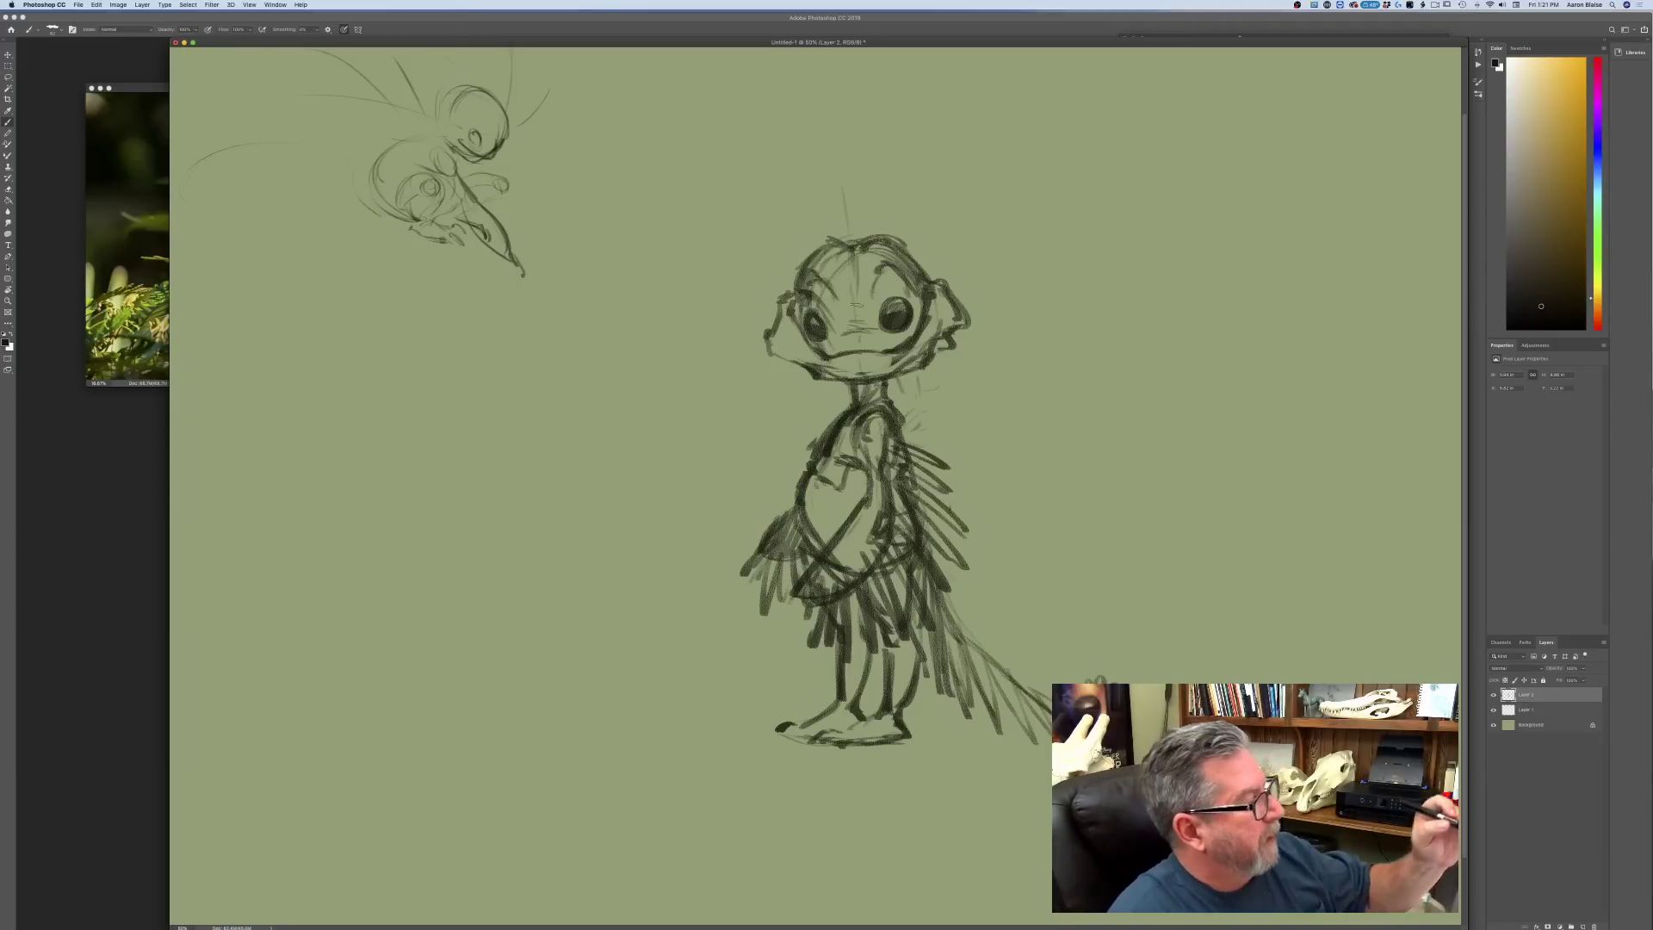
- Draw an upright fern frond crest on top of the head, with a central stem and looped leaflets on both sides
mouse_move(853, 225)
mouse_down()
mouse_move(824, 78)
mouse_move(850, 80)
mouse_move(837, 142)
mouse_move(857, 259)
mouse_up()
mouse_move(866, 90)
mouse_down()
mouse_move(843, 105)
mouse_move(840, 163)
mouse_up()
drag(904, 160, 840, 179)
drag(904, 172, 840, 193)
drag(897, 190, 842, 209)
drag(878, 203, 846, 222)
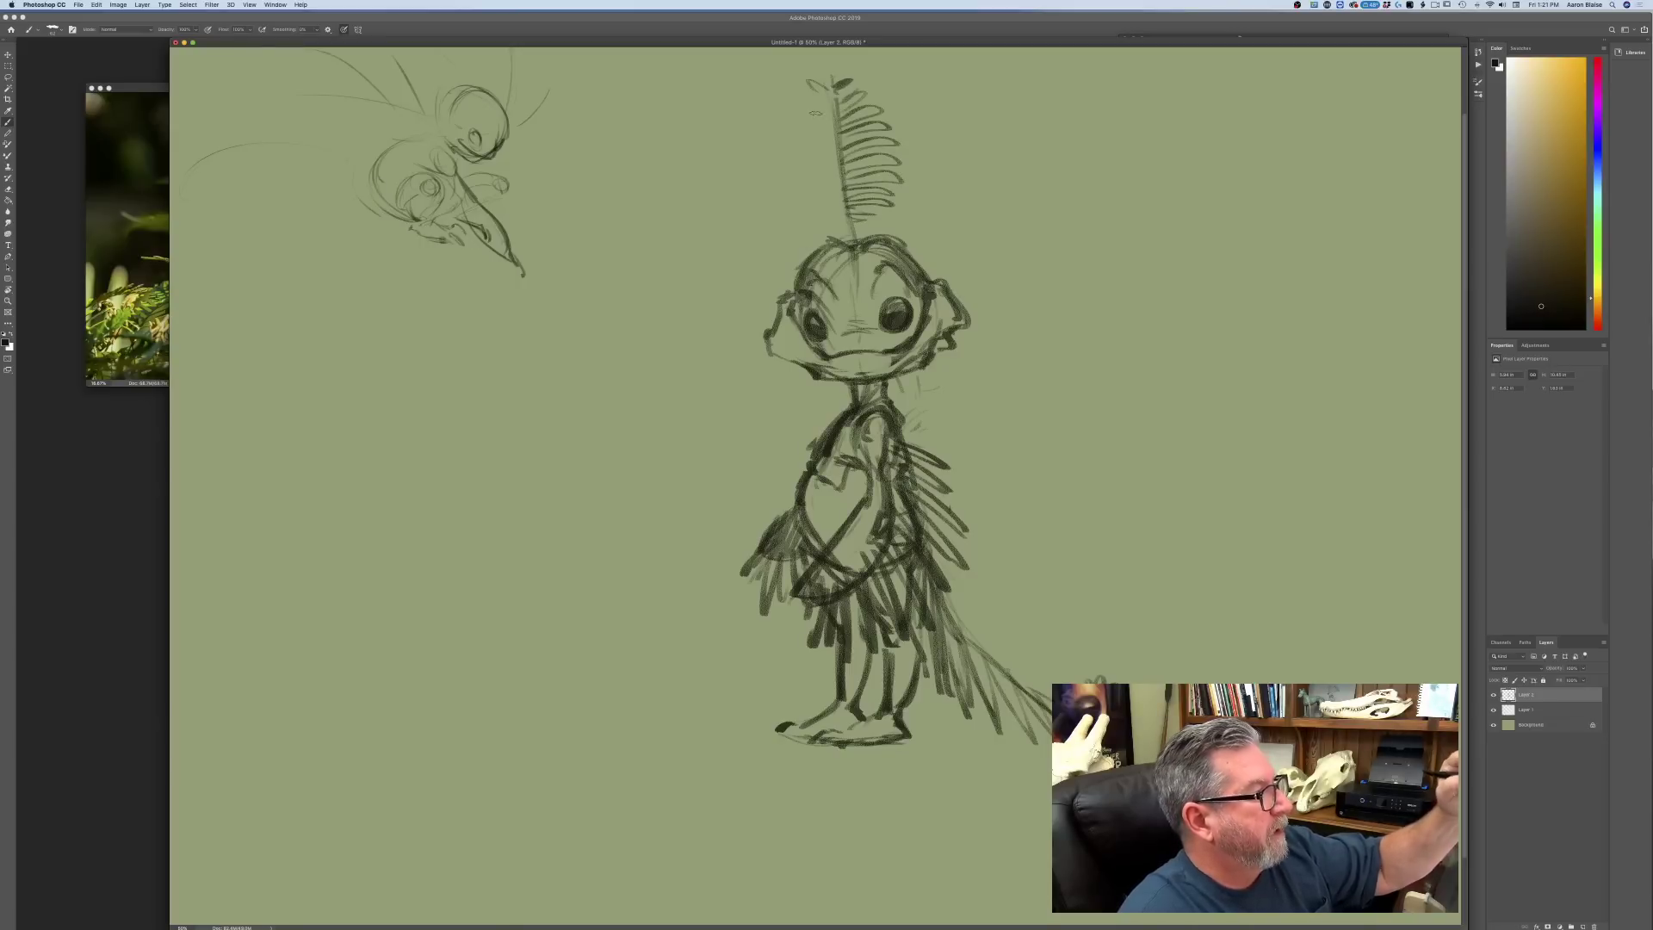
mouse_move(792, 118)
mouse_down()
mouse_move(839, 127)
mouse_move(846, 179)
mouse_up()
drag(791, 175, 848, 196)
drag(821, 191, 851, 211)
drag(820, 211, 850, 224)
mouse_move(832, 223)
mouse_down()
mouse_move(851, 229)
mouse_move(854, 260)
mouse_up()
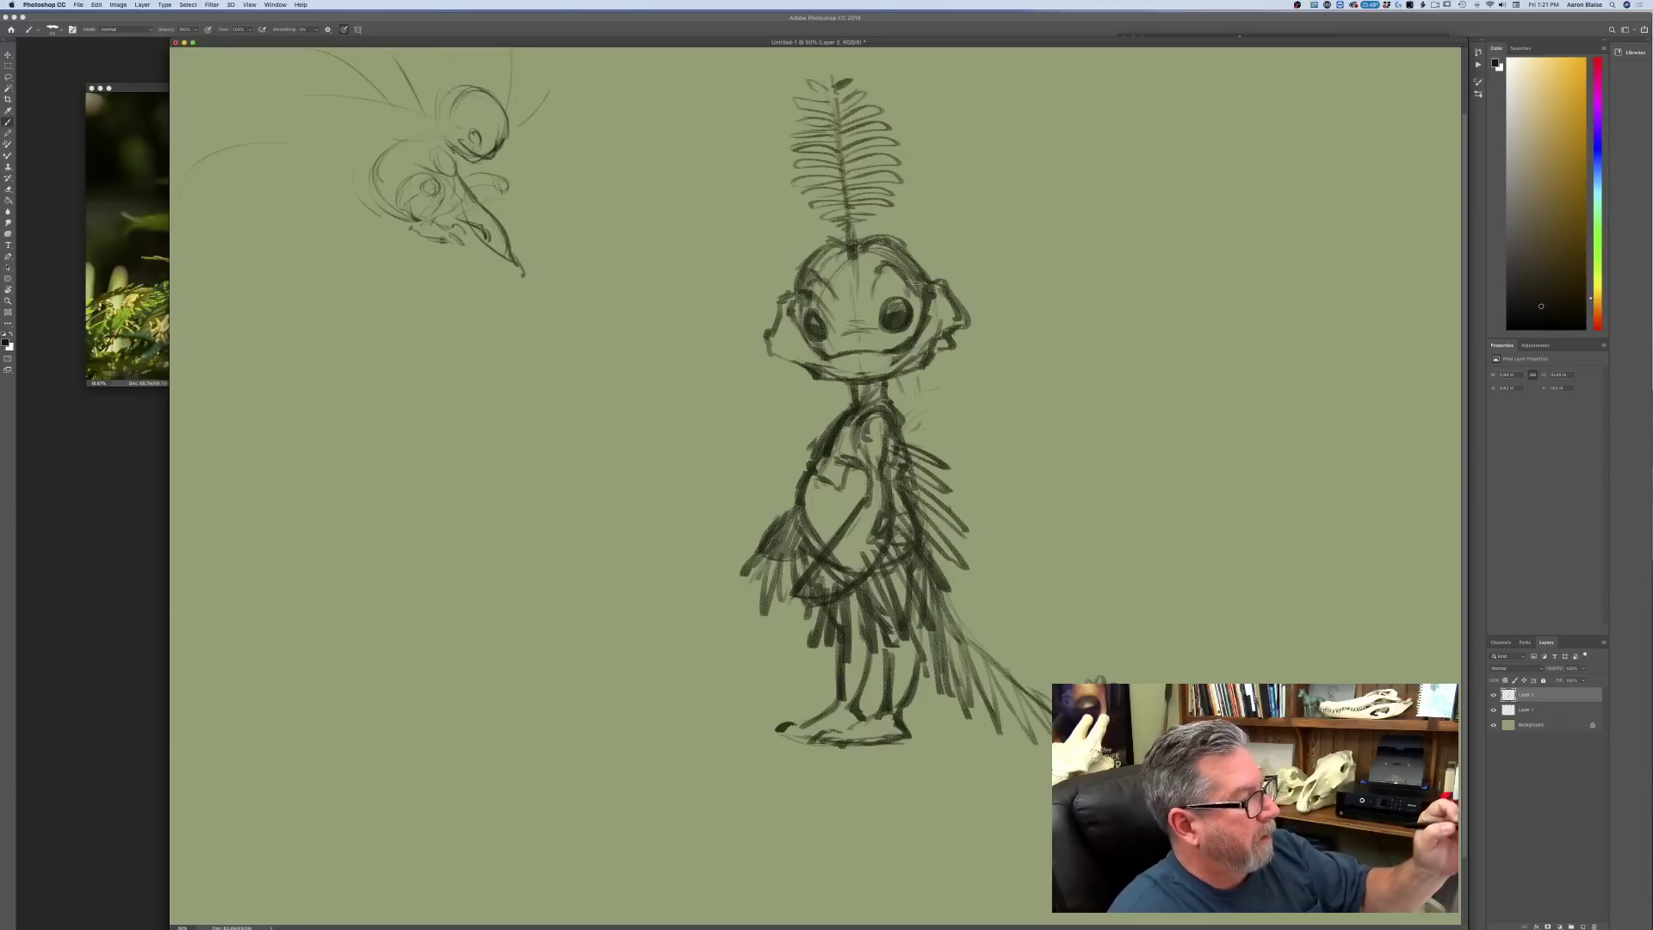
- Draw a long curved stem reaching outward from each ear
drag(963, 297, 1170, 273)
mouse_move(960, 297)
mouse_down()
mouse_move(1147, 267)
mouse_move(1210, 286)
mouse_up()
drag(773, 302, 570, 277)
drag(697, 295, 761, 303)
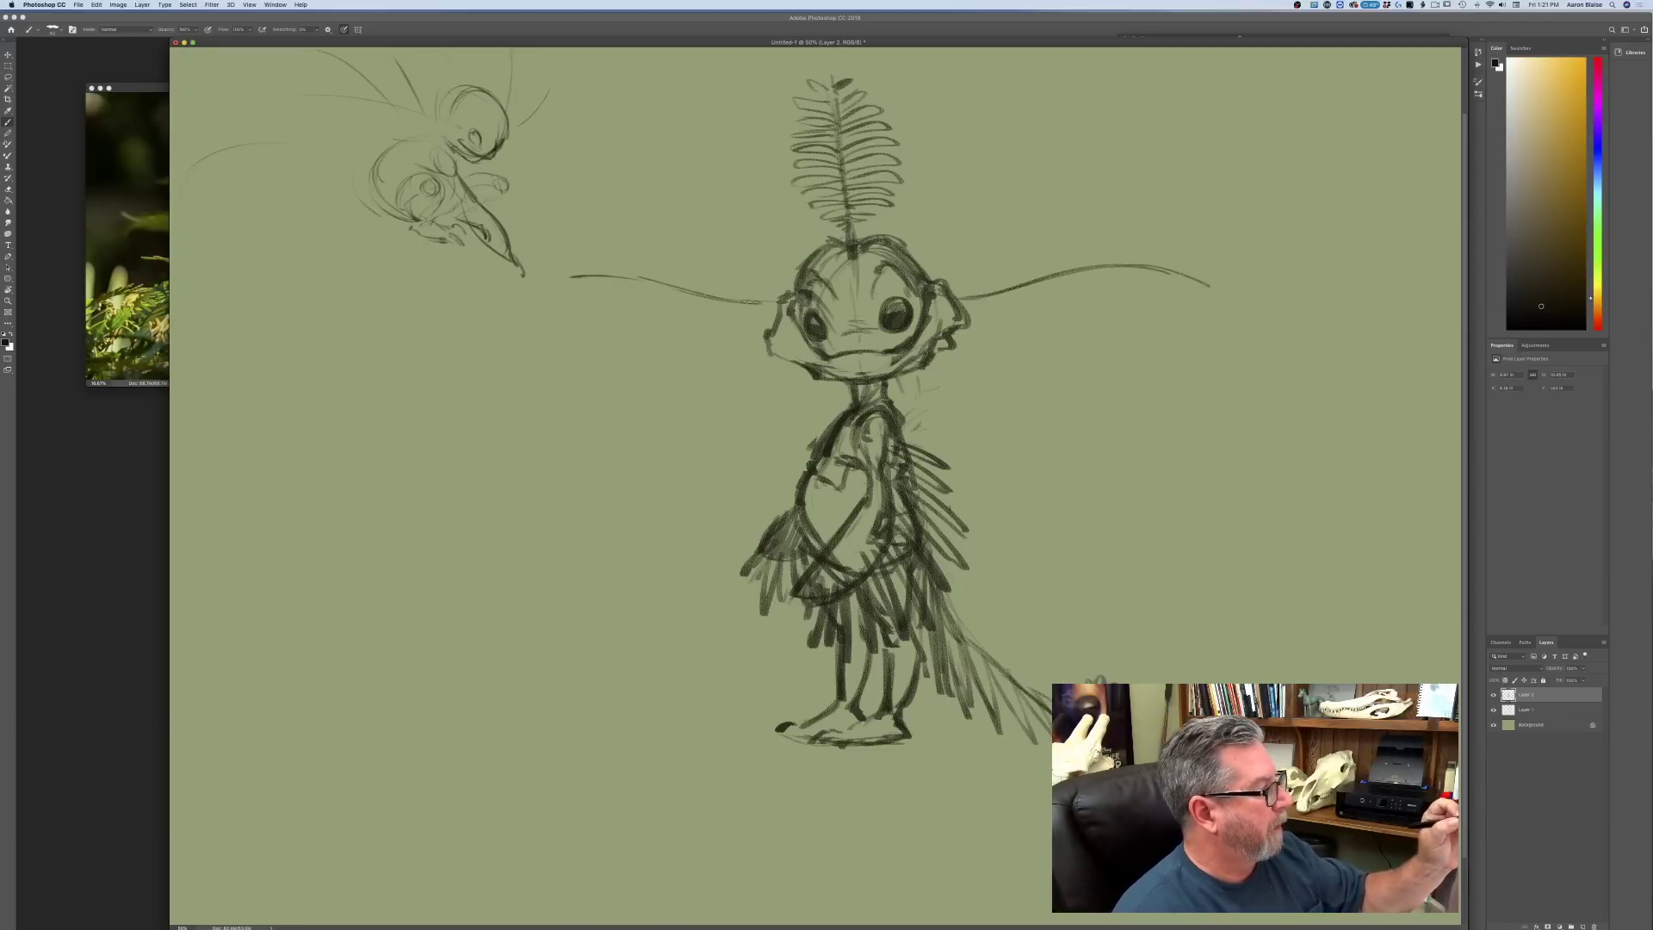
- Fill the underside of the right ear stem with hanging fern leaflets that shorten toward the tip
mouse_move(945, 299)
mouse_down()
mouse_move(948, 365)
mouse_move(992, 377)
mouse_up()
mouse_move(997, 299)
mouse_down()
mouse_move(1004, 377)
mouse_move(1031, 301)
mouse_move(1044, 365)
mouse_up()
mouse_move(1051, 274)
mouse_down()
mouse_move(1057, 348)
mouse_move(1073, 344)
mouse_up()
mouse_move(1081, 272)
mouse_down()
mouse_move(1088, 341)
mouse_move(1129, 325)
mouse_up()
drag(1134, 267, 1140, 319)
drag(1147, 267, 1158, 315)
mouse_move(1161, 270)
mouse_down()
mouse_move(1164, 309)
mouse_move(1182, 310)
mouse_up()
mouse_move(1188, 272)
mouse_down()
mouse_move(1197, 311)
mouse_move(1226, 306)
mouse_up()
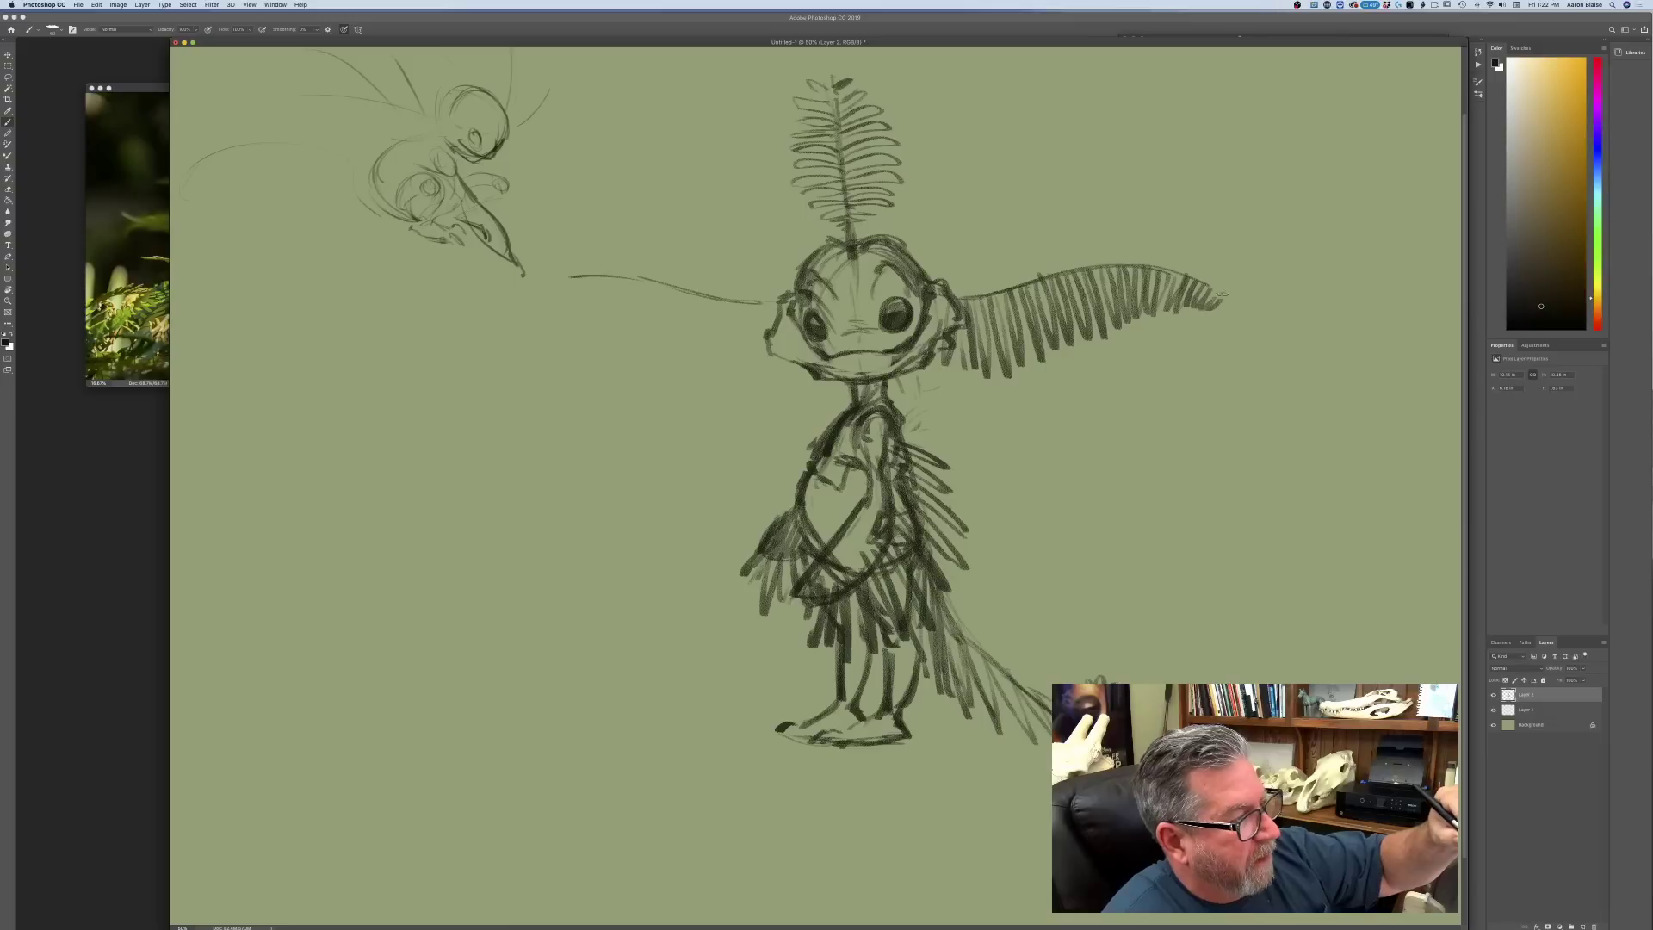
- Fill the underside of the left ear stem with matching leaflets that shorten toward the tip
drag(782, 303, 756, 379)
mouse_move(751, 307)
mouse_down()
mouse_move(744, 375)
mouse_move(728, 357)
mouse_up()
mouse_move(728, 306)
mouse_down()
mouse_move(713, 373)
mouse_move(683, 358)
mouse_up()
mouse_move(682, 293)
mouse_down()
mouse_move(665, 355)
mouse_move(648, 343)
mouse_up()
drag(654, 282, 635, 331)
drag(641, 297, 622, 336)
mouse_move(625, 279)
mouse_down()
mouse_move(611, 334)
mouse_move(580, 318)
mouse_up()
drag(584, 279, 561, 309)
drag(568, 281, 551, 292)
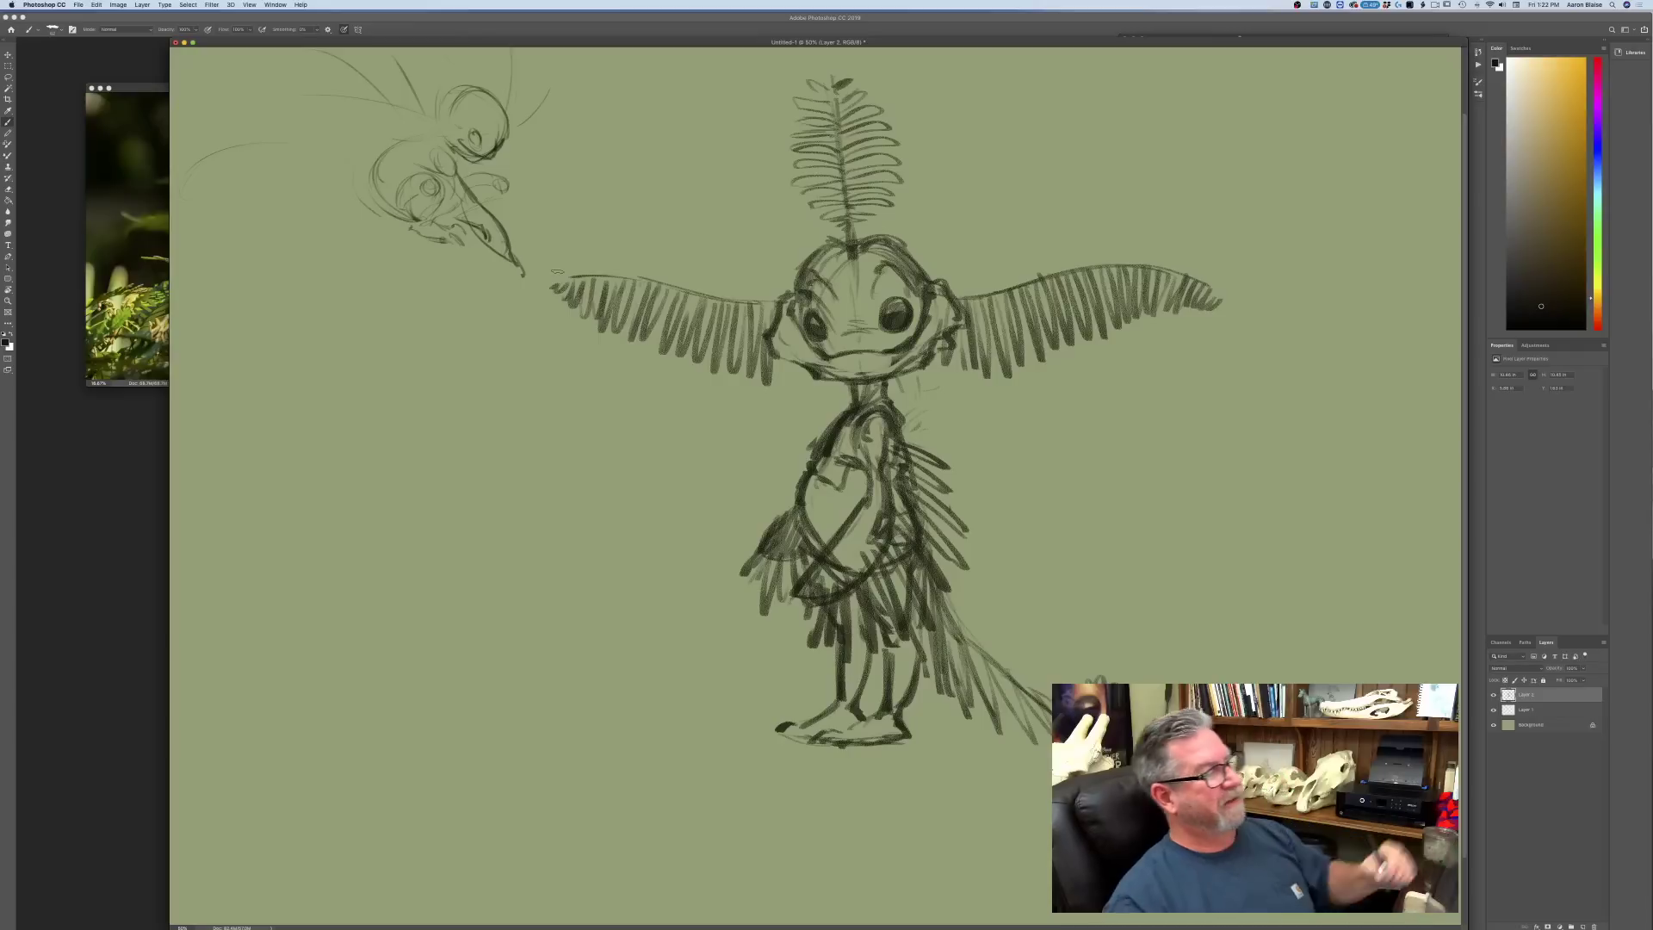
- Add short looped leaflets along the upper edges of both ear fronds and light strokes along the jaw
mouse_move(949, 269)
mouse_down()
mouse_move(974, 297)
mouse_move(1079, 252)
mouse_move(1202, 277)
mouse_up()
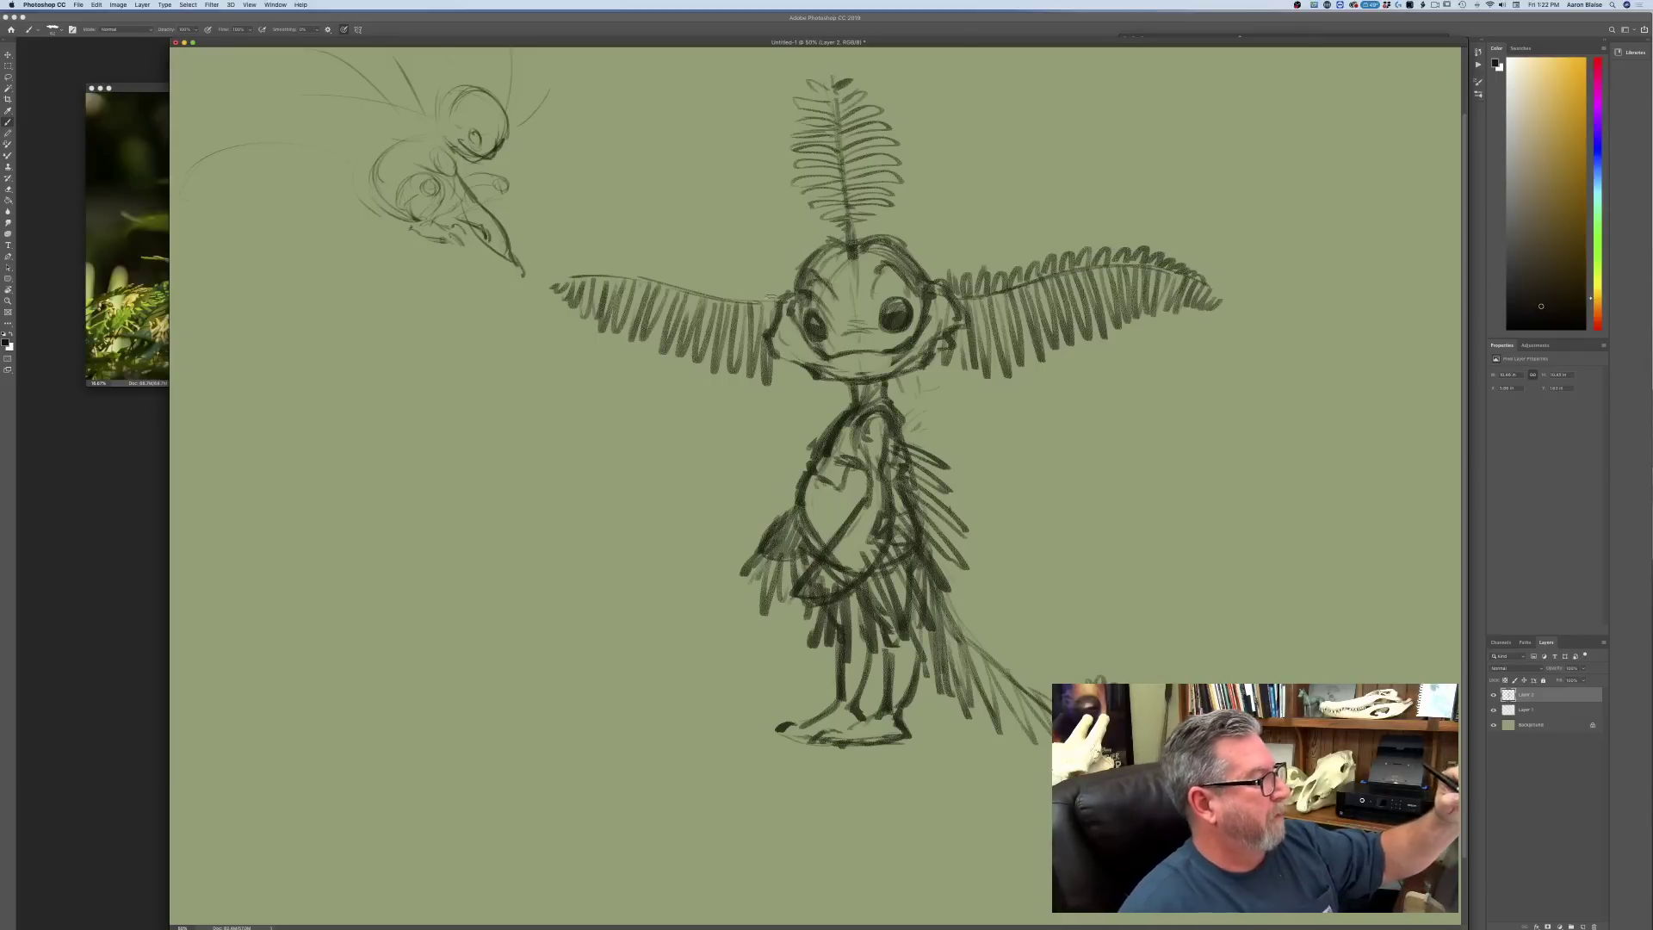
mouse_move(767, 300)
mouse_down()
mouse_move(788, 325)
mouse_move(757, 288)
mouse_move(668, 269)
mouse_move(547, 276)
mouse_up()
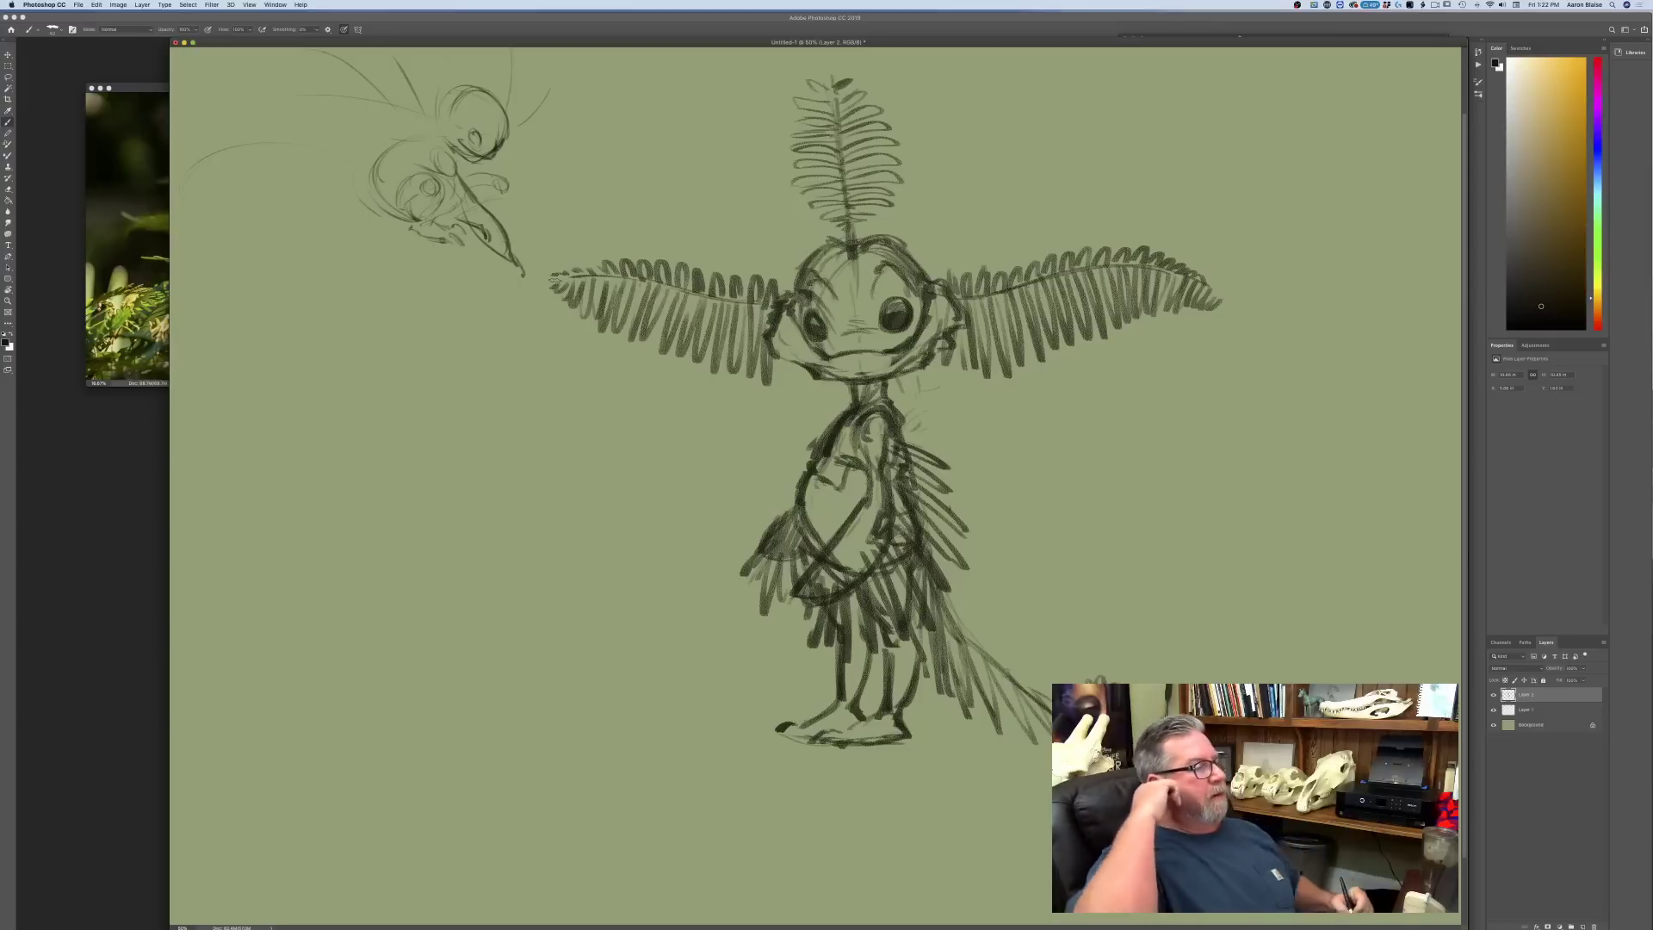
drag(937, 348, 892, 382)
mouse_move(772, 353)
mouse_down()
mouse_move(790, 378)
mouse_move(818, 376)
mouse_up()
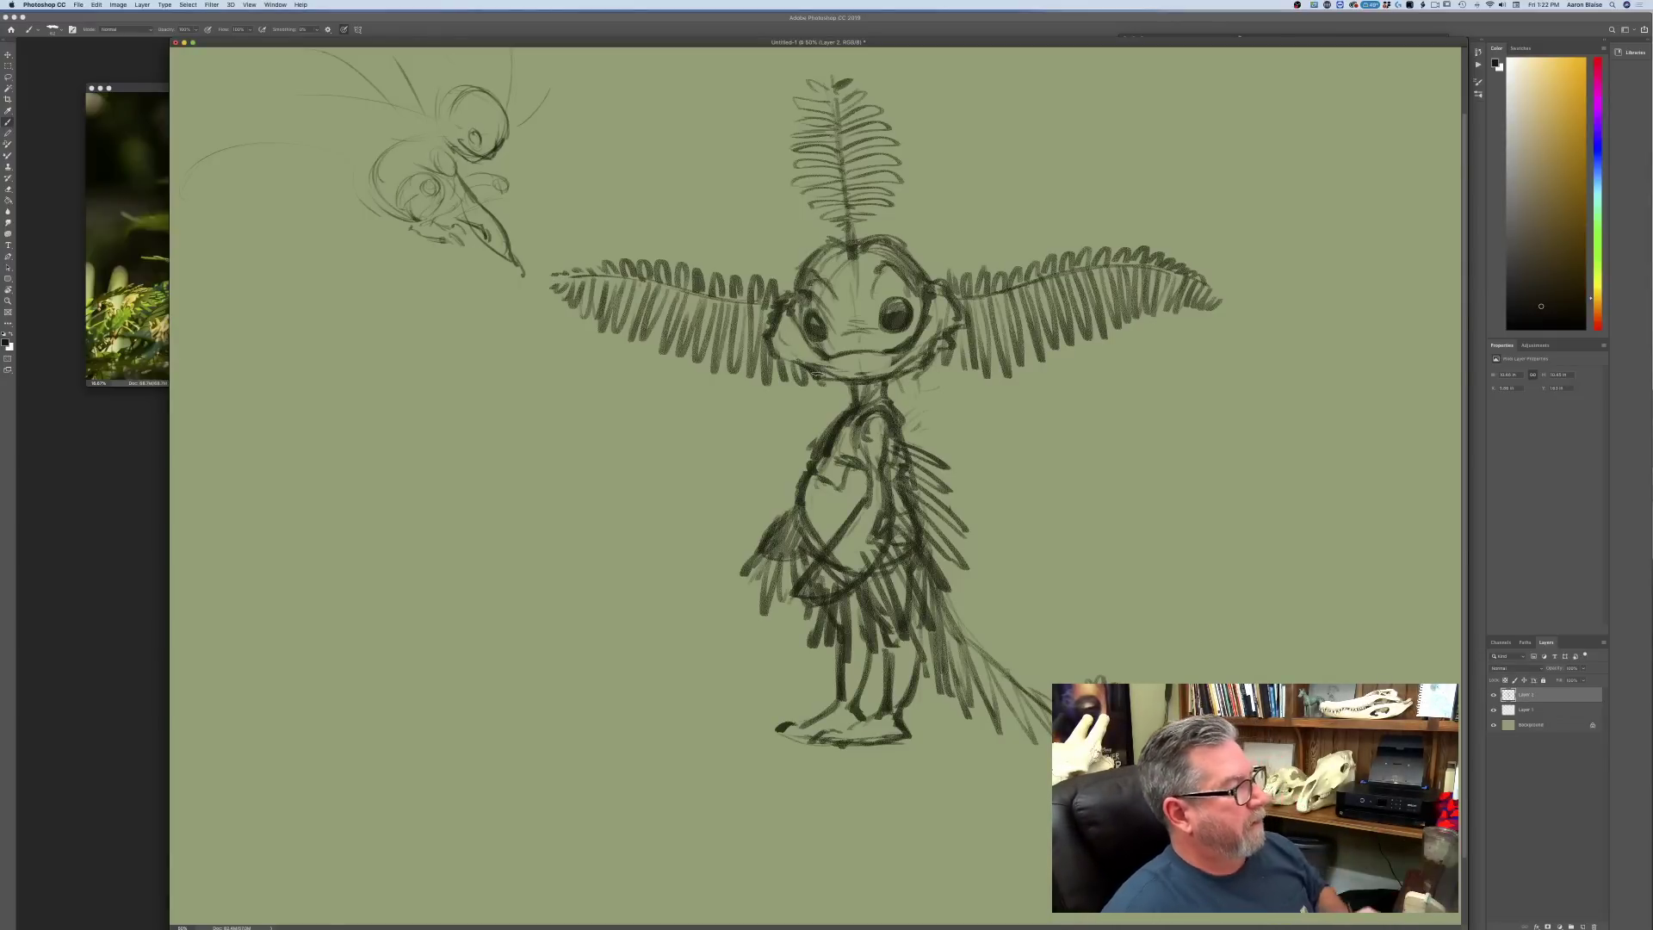
- Draw two short fern-textured antennae with dark rounded tips rising from either side of the head
mouse_move(909, 252)
mouse_down()
mouse_move(945, 205)
mouse_move(981, 205)
mouse_up()
mouse_move(911, 267)
mouse_down()
mouse_move(951, 274)
mouse_move(928, 248)
mouse_move(956, 255)
mouse_move(939, 232)
mouse_move(969, 235)
mouse_move(946, 215)
mouse_move(986, 205)
mouse_up()
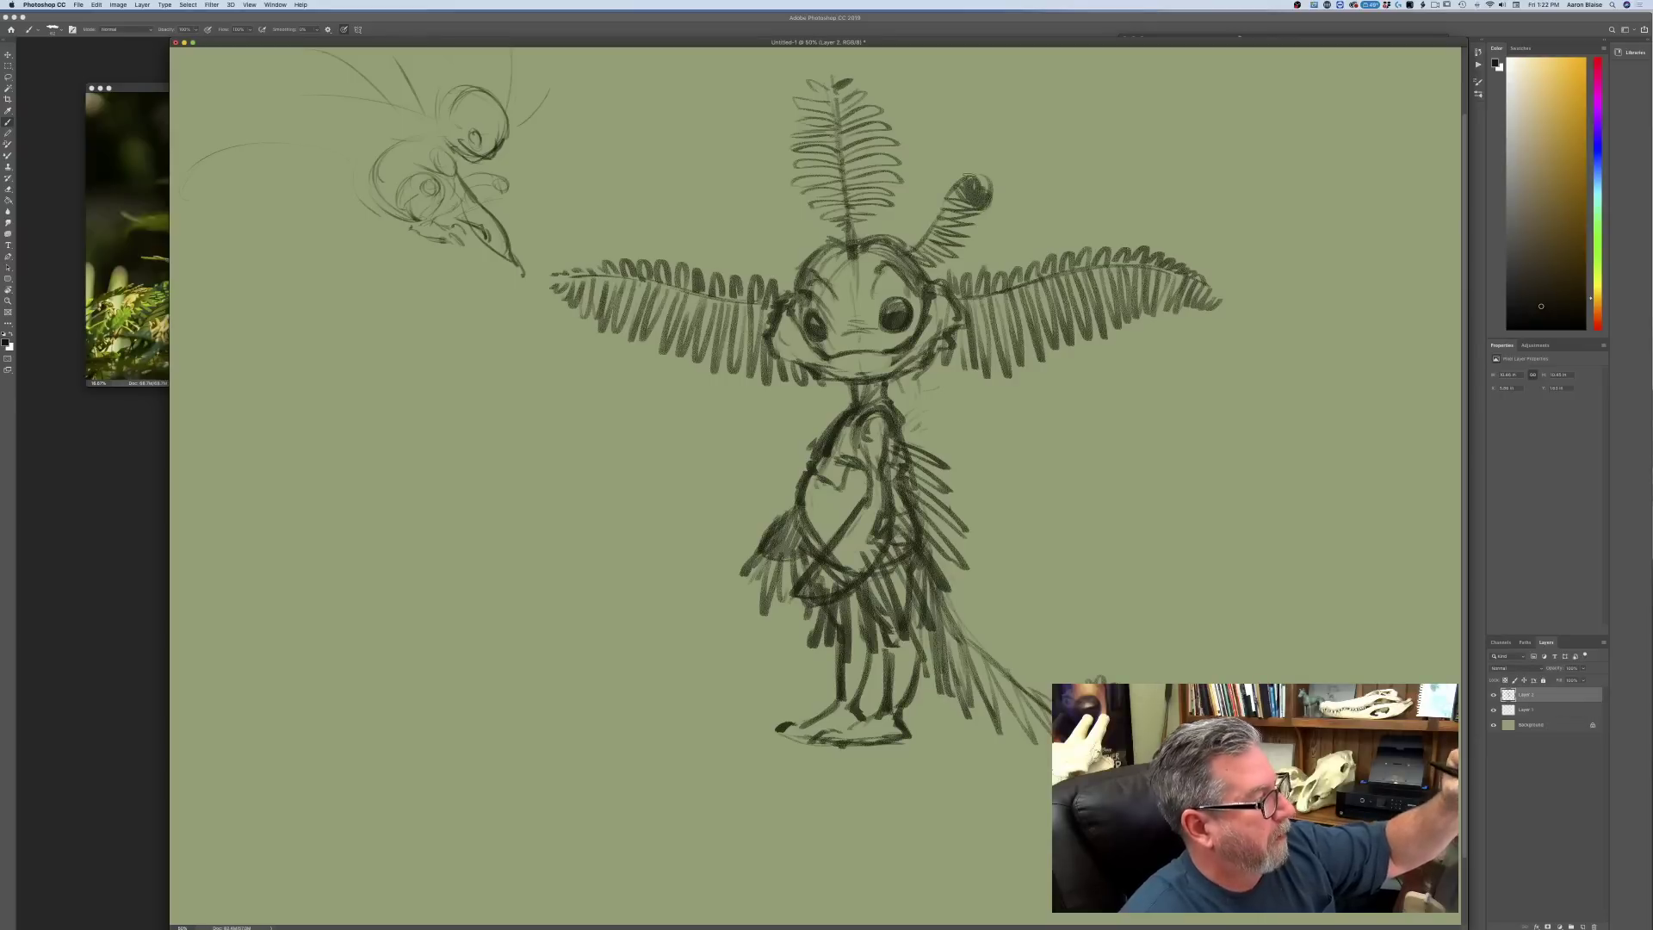
mouse_move(796, 251)
mouse_down()
mouse_move(736, 198)
mouse_move(723, 222)
mouse_move(742, 217)
mouse_up()
mouse_move(805, 275)
mouse_down()
mouse_move(747, 237)
mouse_move(740, 200)
mouse_move(730, 222)
mouse_up()
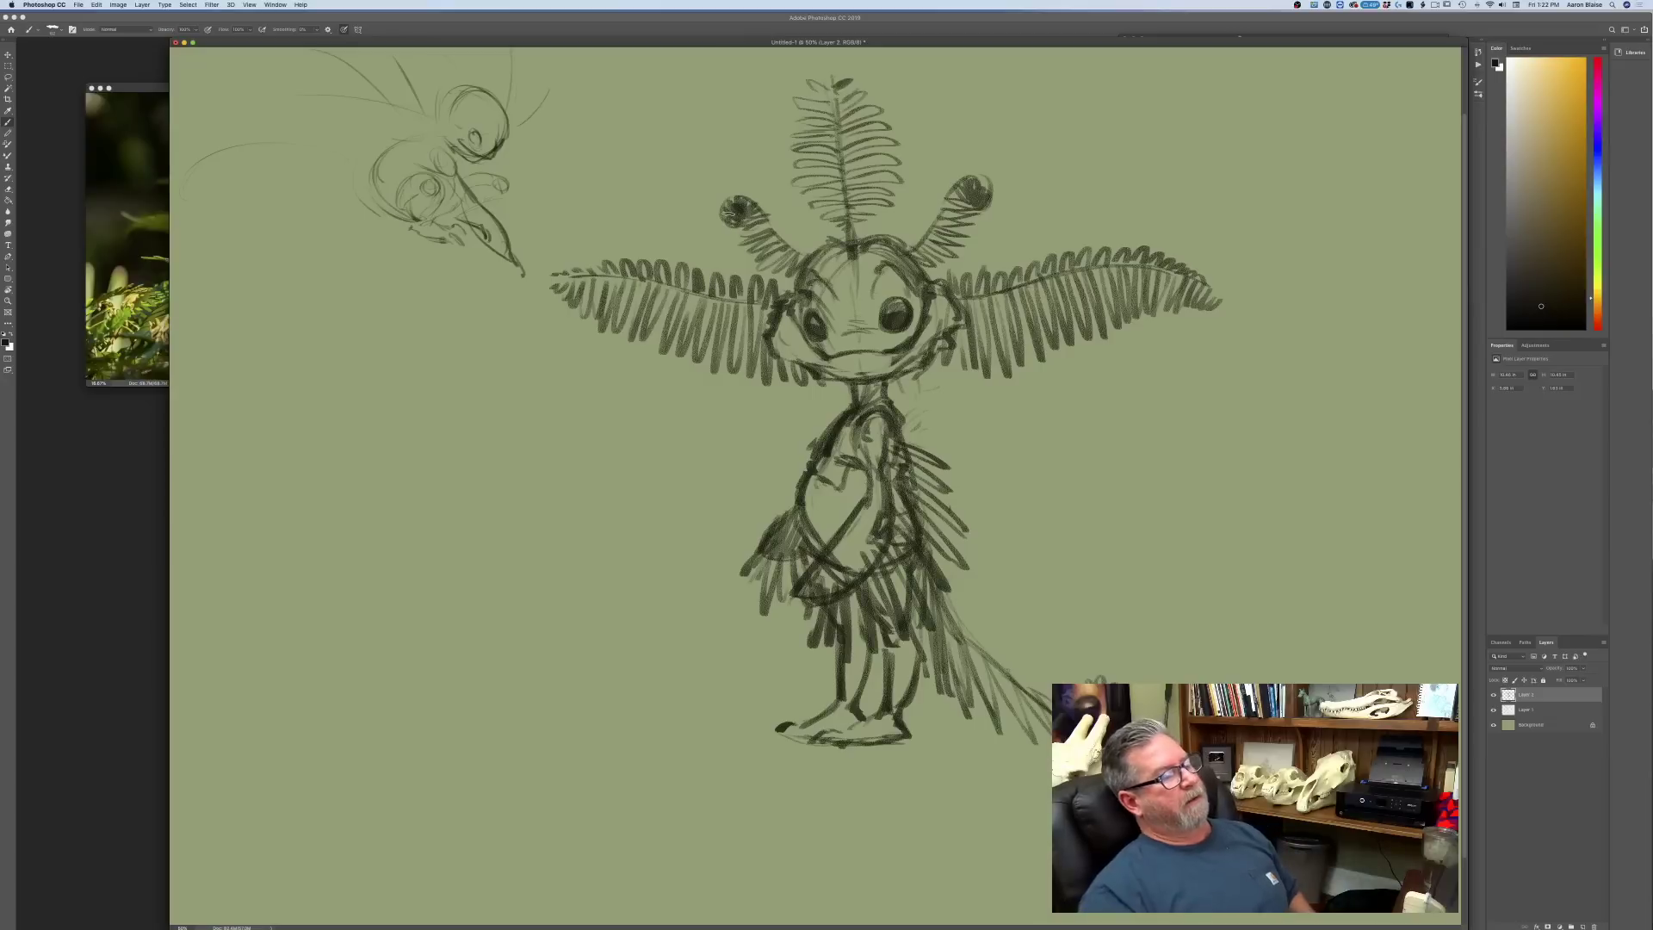
drag(816, 258, 775, 238)
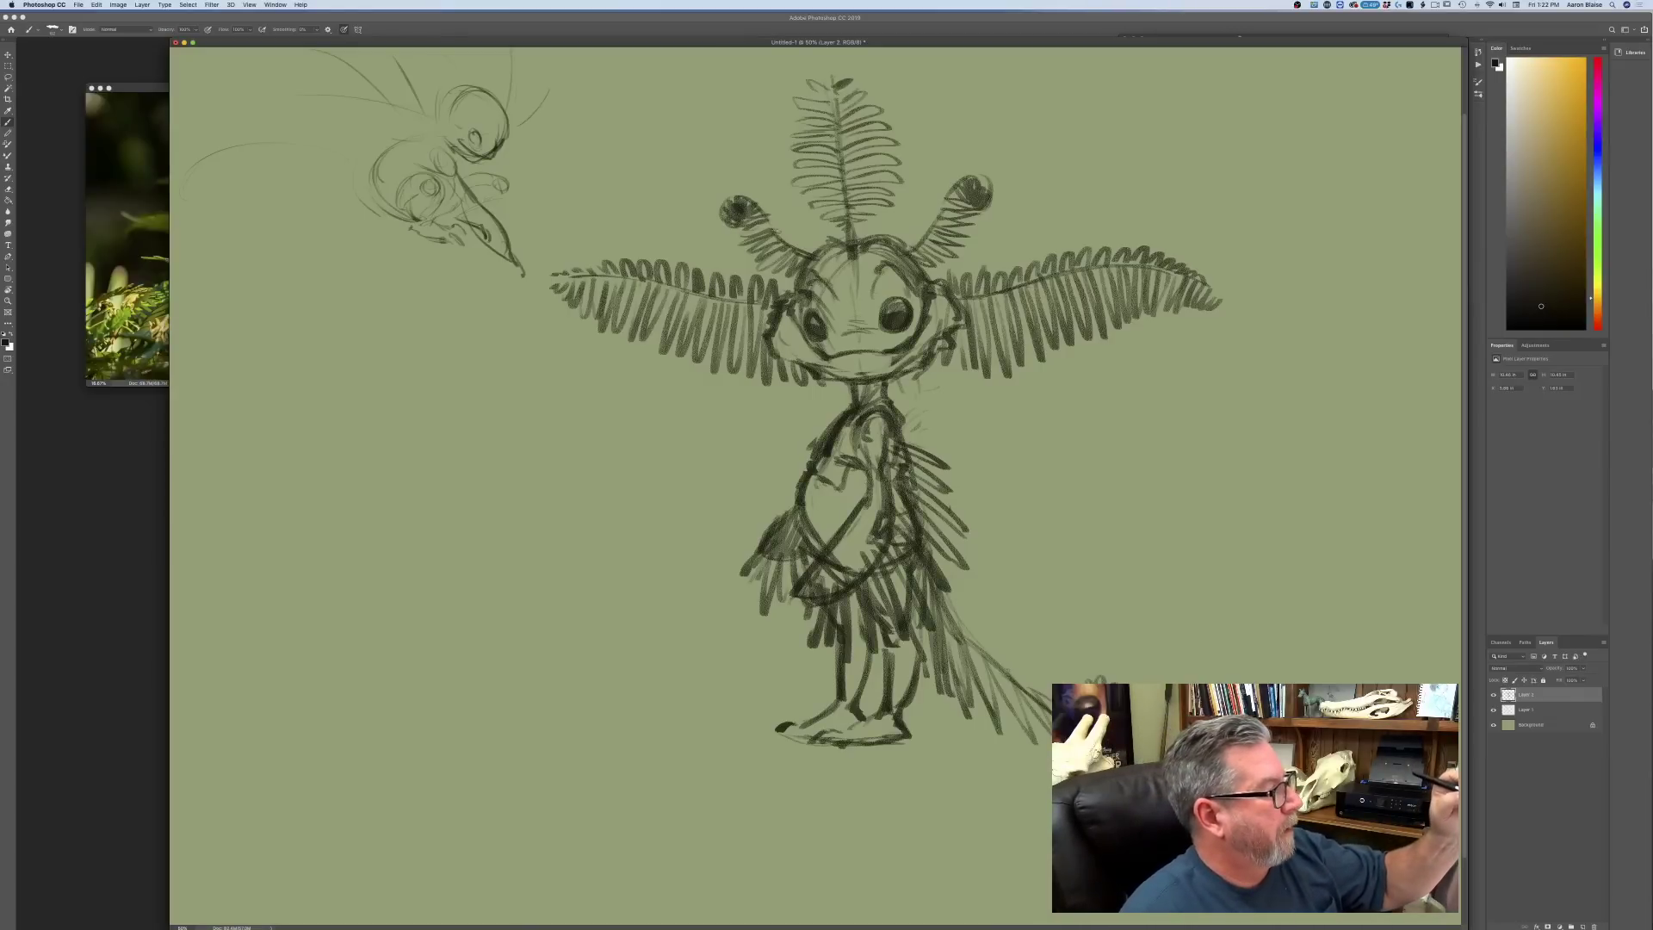
- Add forehead markings, strengthen the smile, and redraw the outer cheek contours on both sides of the face
mouse_move(907, 263)
mouse_down()
mouse_move(810, 263)
mouse_move(798, 286)
mouse_move(856, 298)
mouse_up()
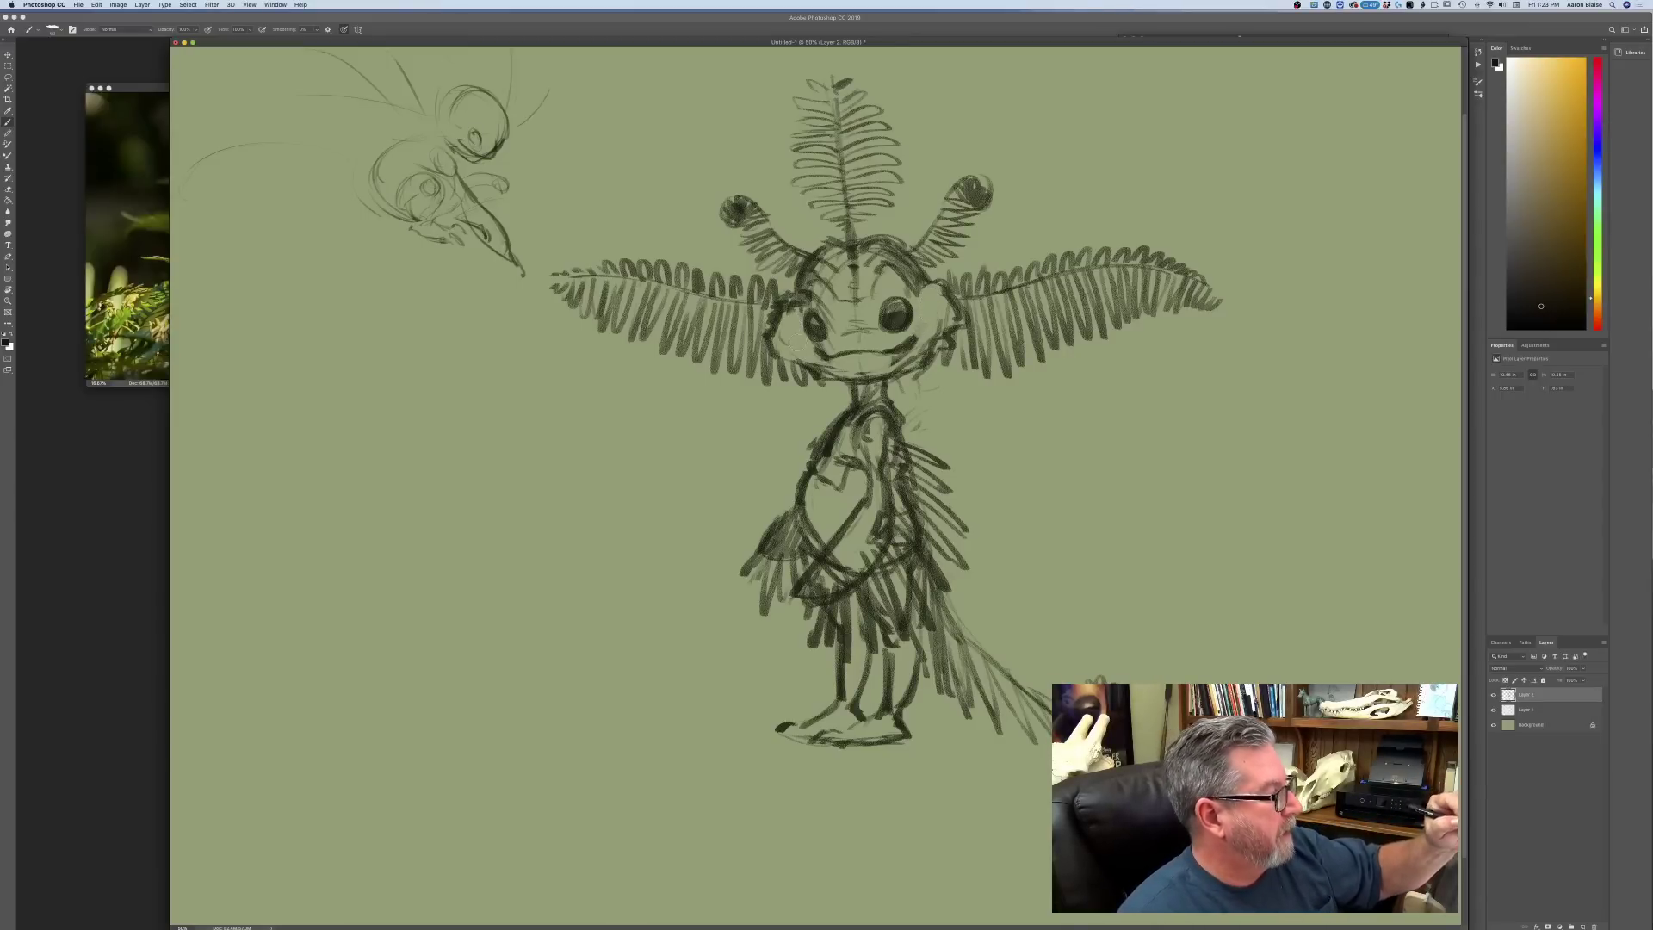
mouse_move(922, 279)
mouse_down()
mouse_move(945, 333)
mouse_move(897, 374)
mouse_up()
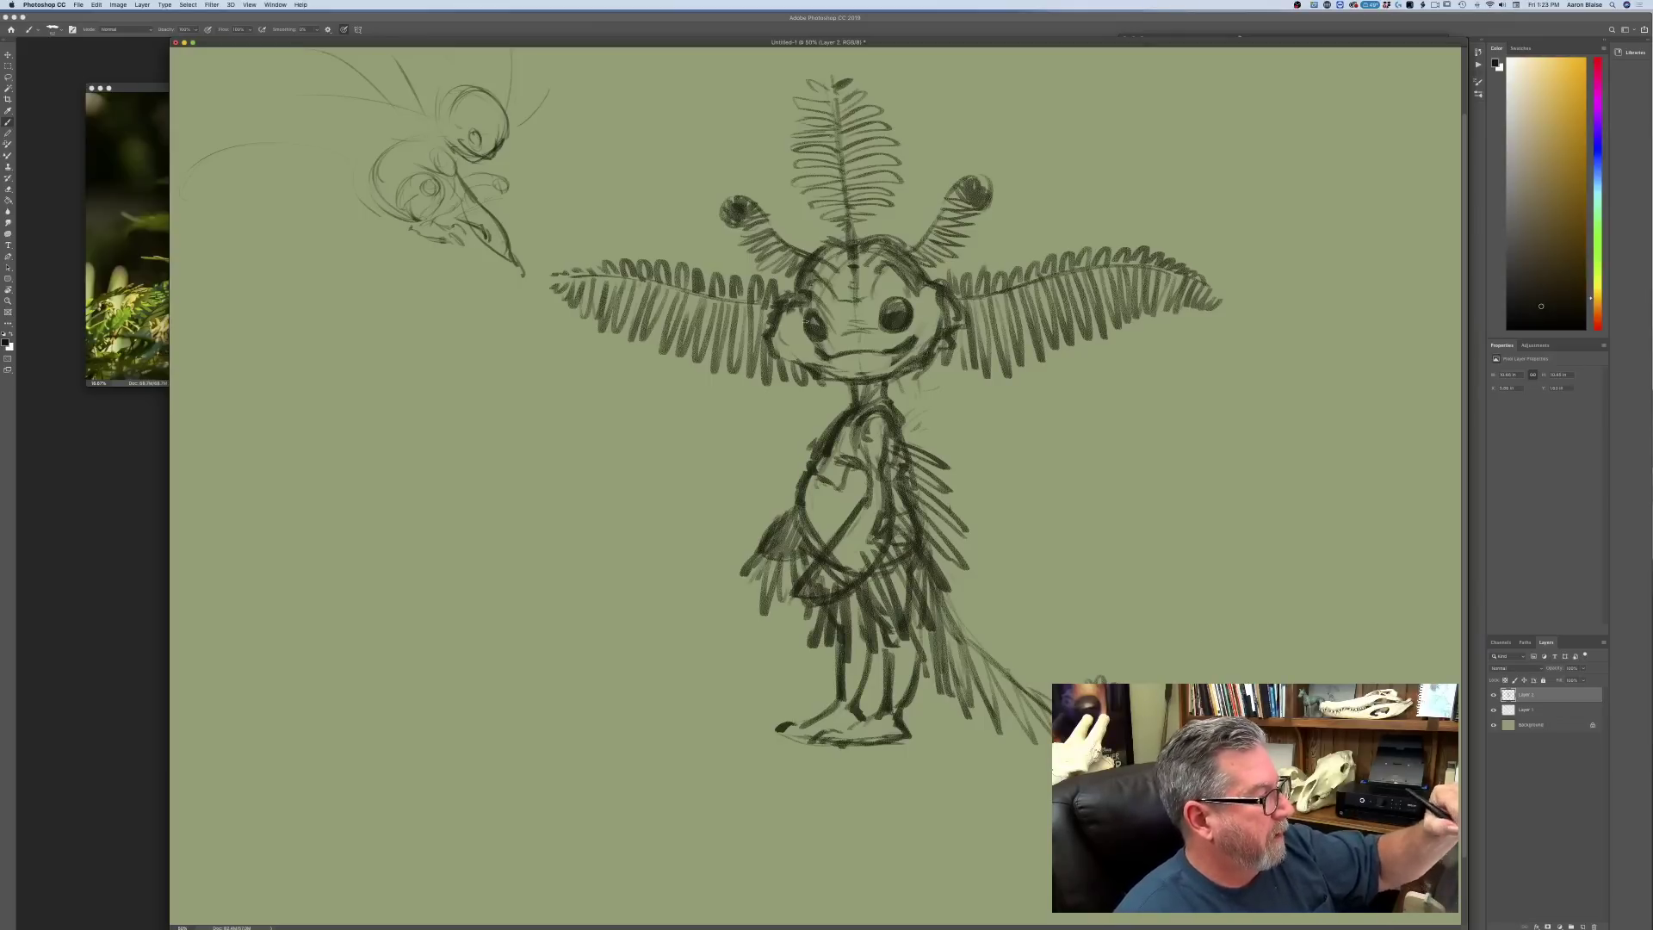
drag(775, 314, 817, 372)
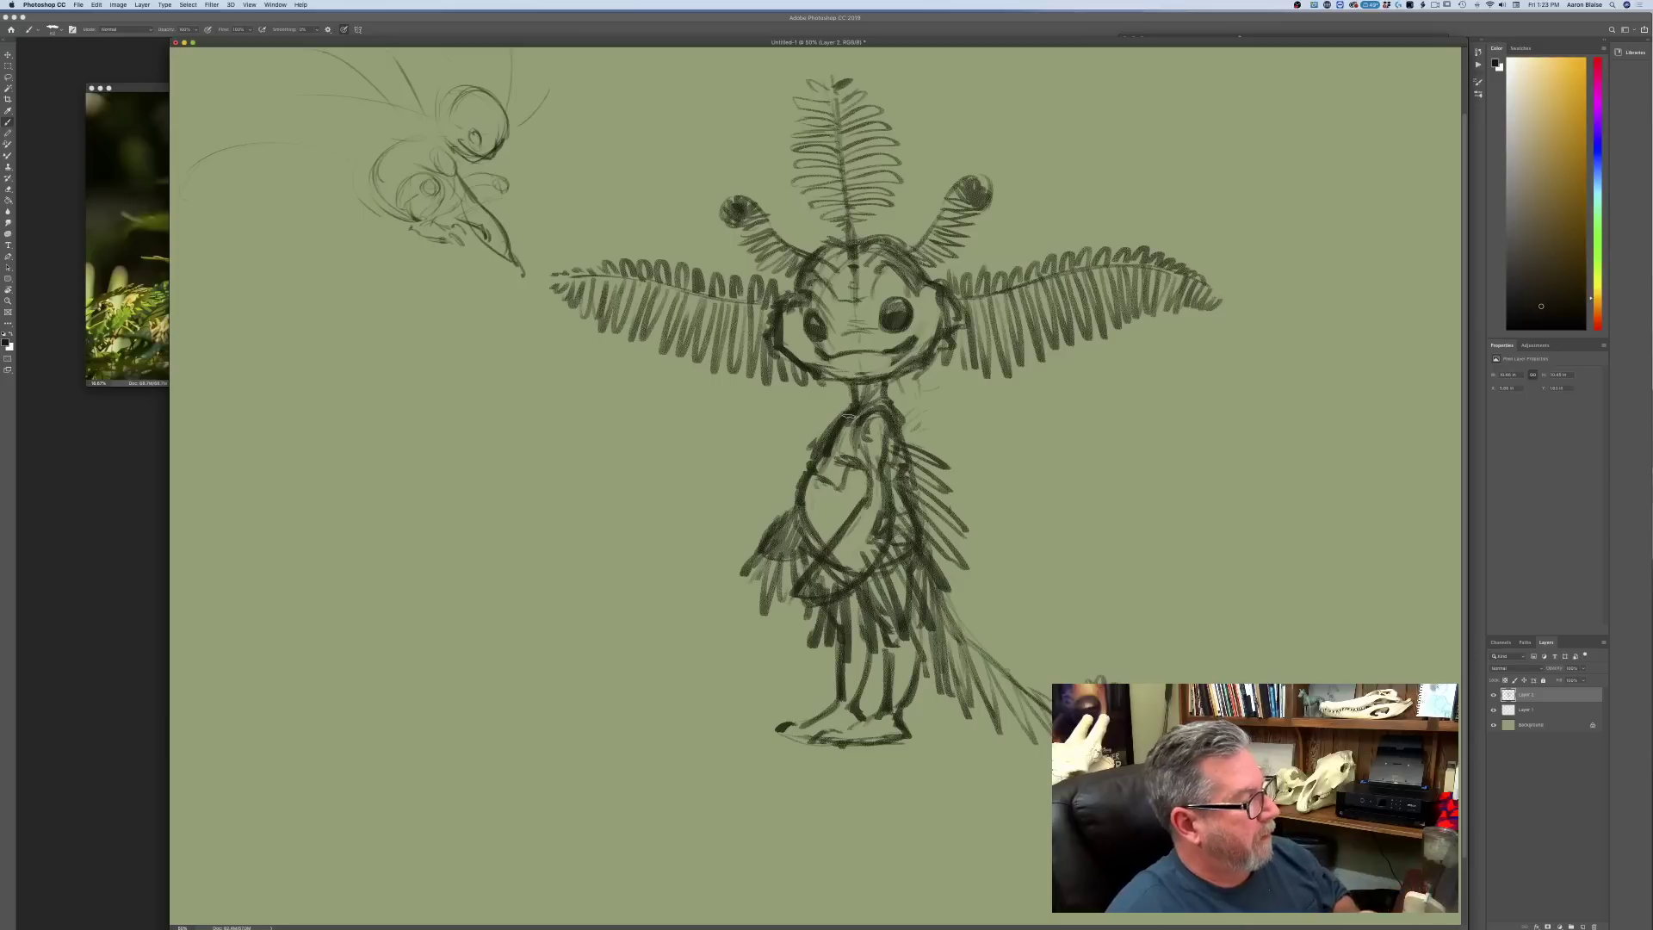
- Select the body, legs and tail below the head with a freehand lasso and cut them from the sketch
click(8, 78)
mouse_move(788, 416)
mouse_down()
mouse_move(905, 398)
mouse_move(1030, 498)
mouse_move(793, 787)
mouse_move(712, 508)
mouse_move(786, 418)
mouse_up()
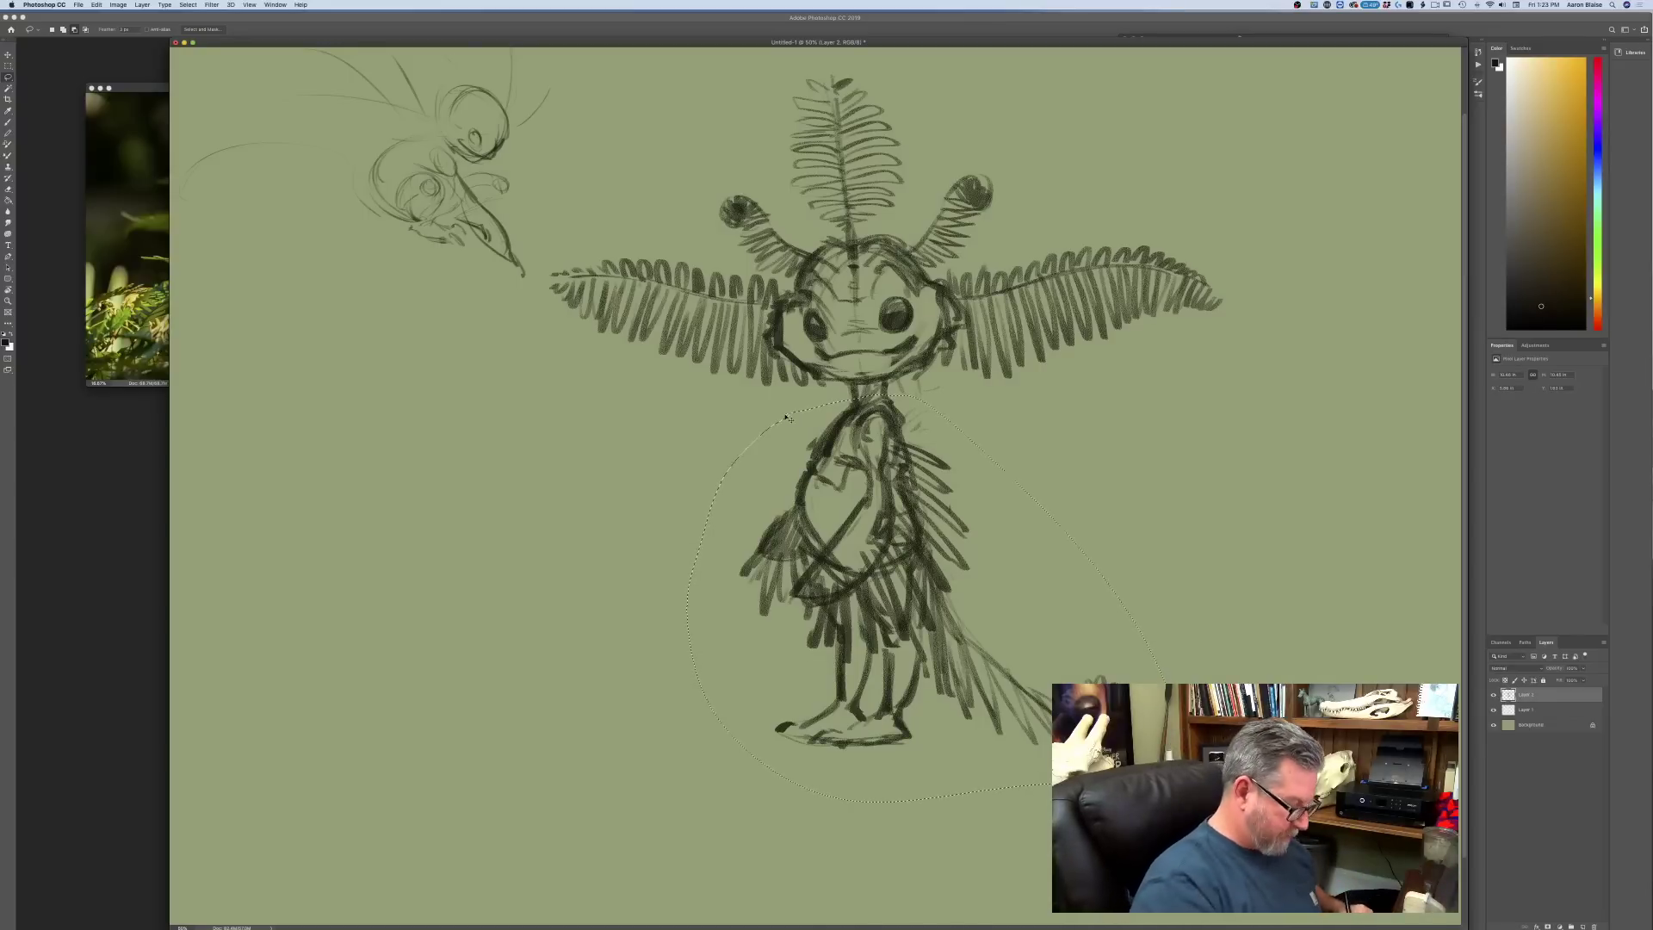
key(super+x)
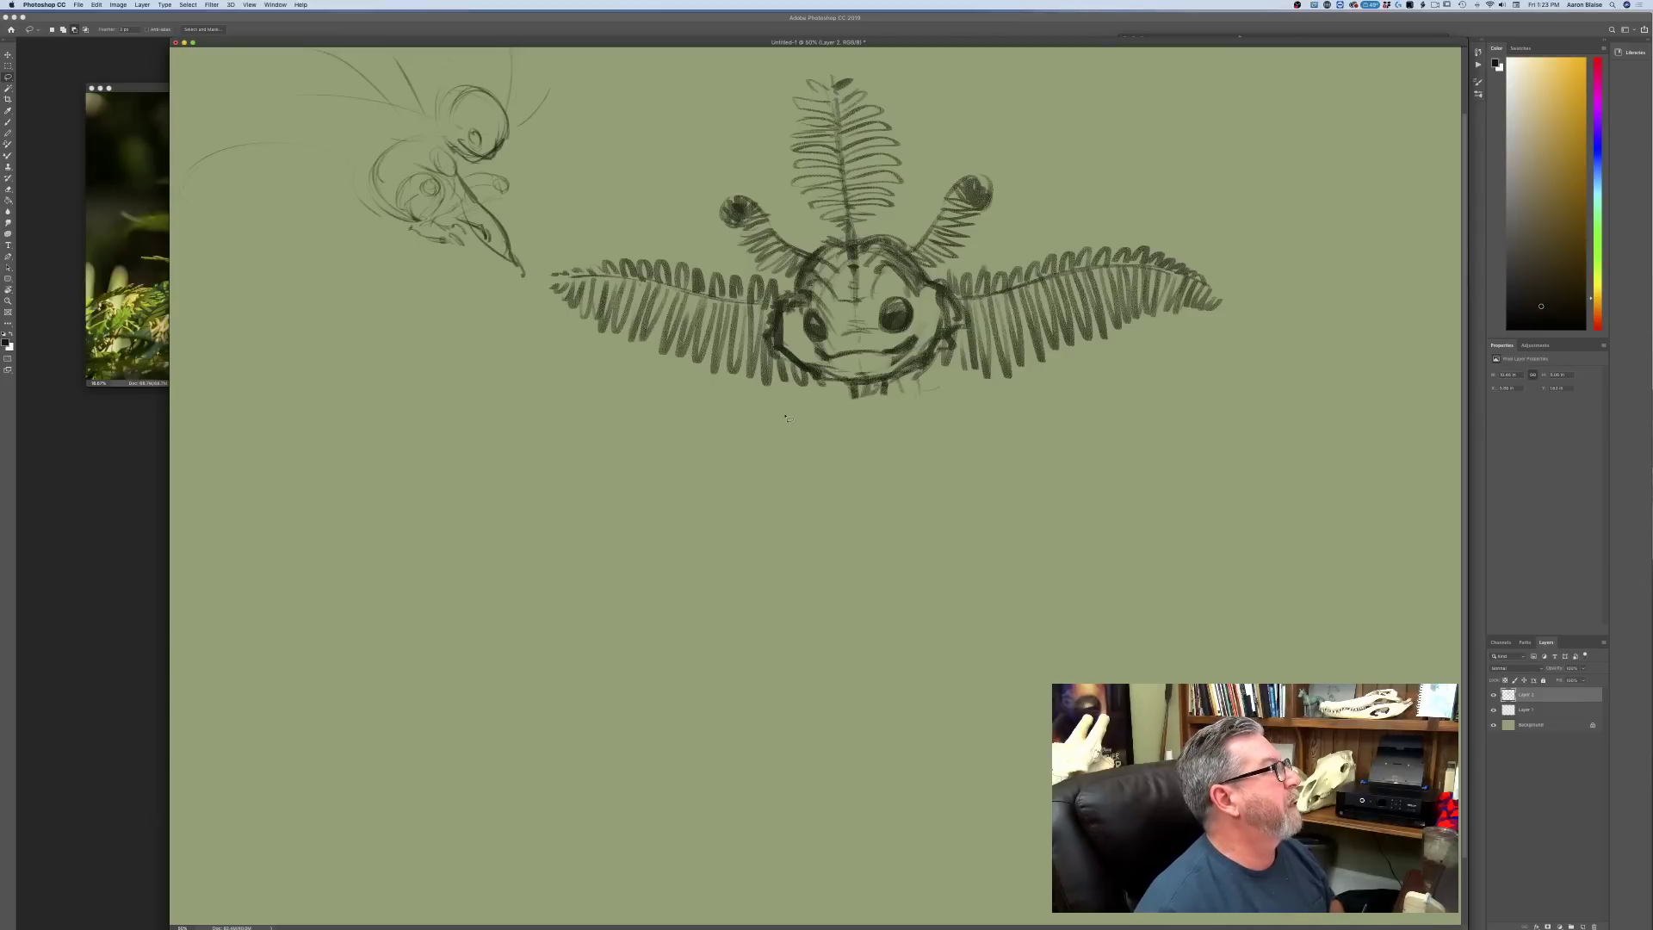
- Thicken the brushed contours along both sides of the fern-eared face, curving down toward the chin
drag(881, 395, 881, 408)
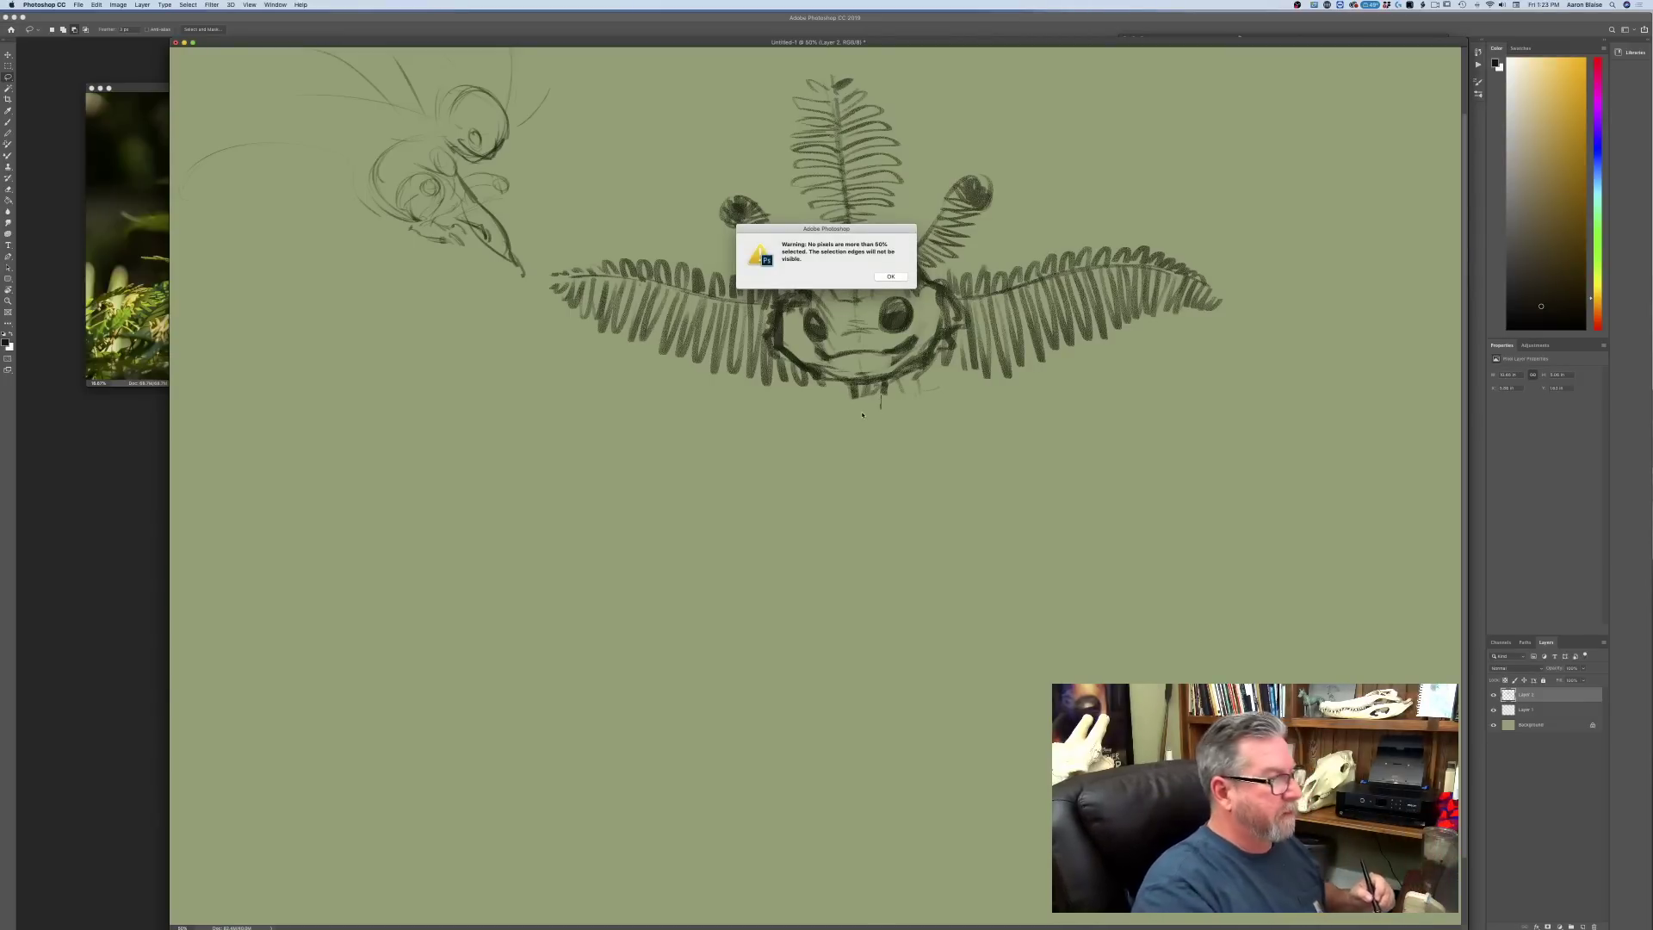
click(888, 278)
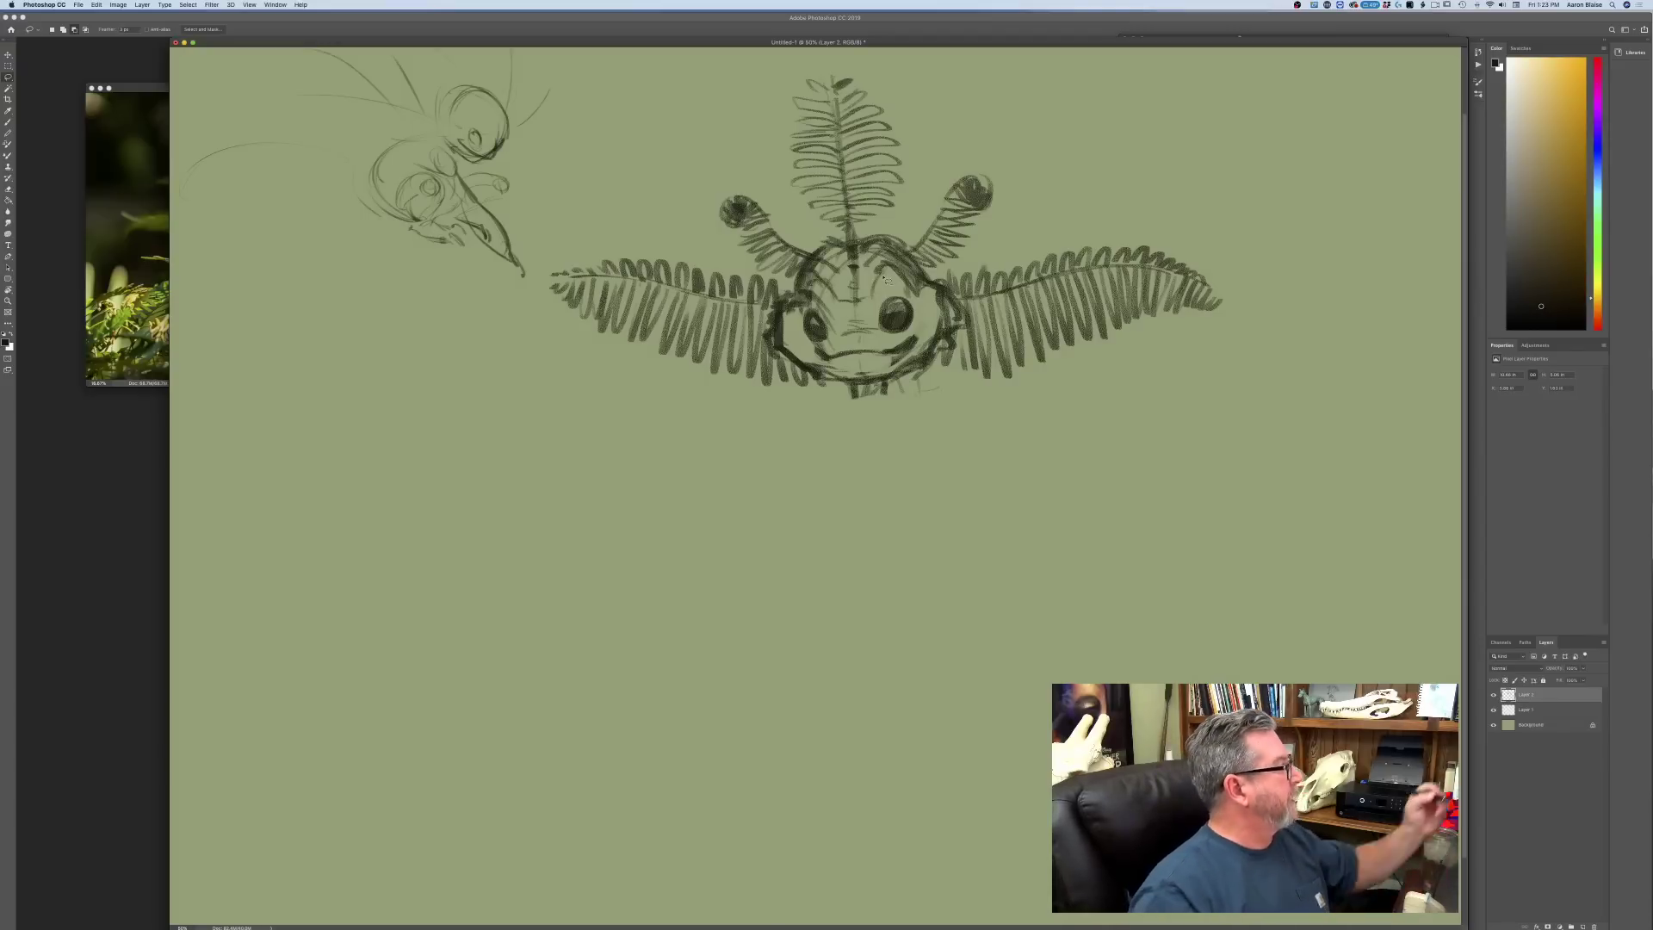
key(b)
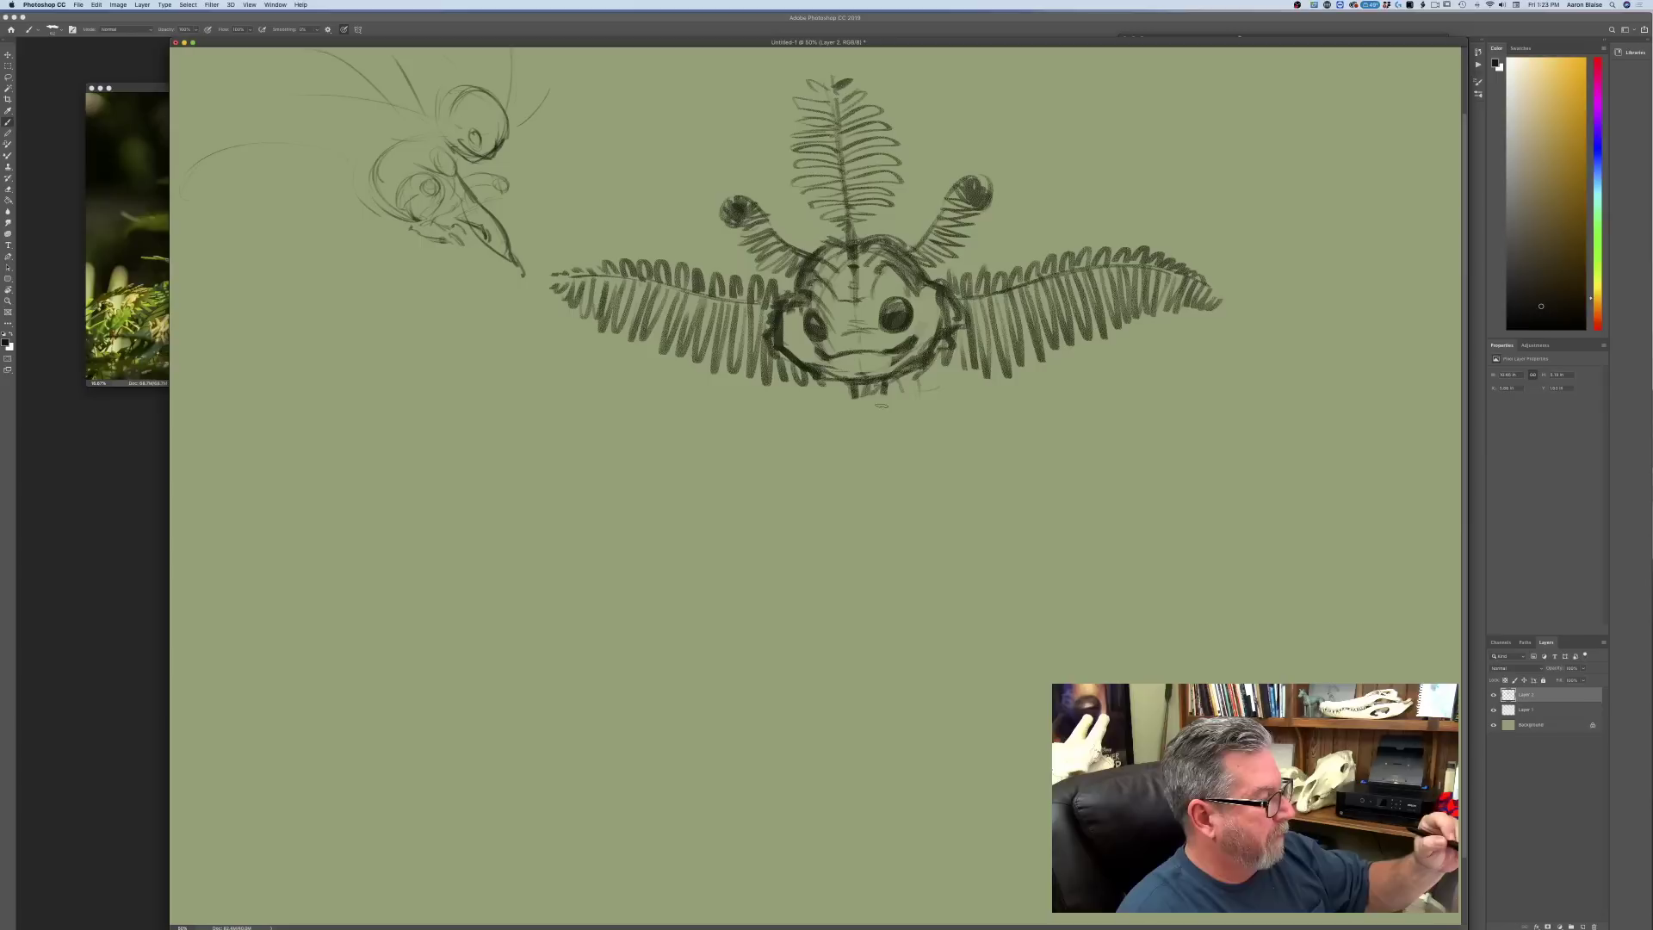
click(188, 6)
click(187, 23)
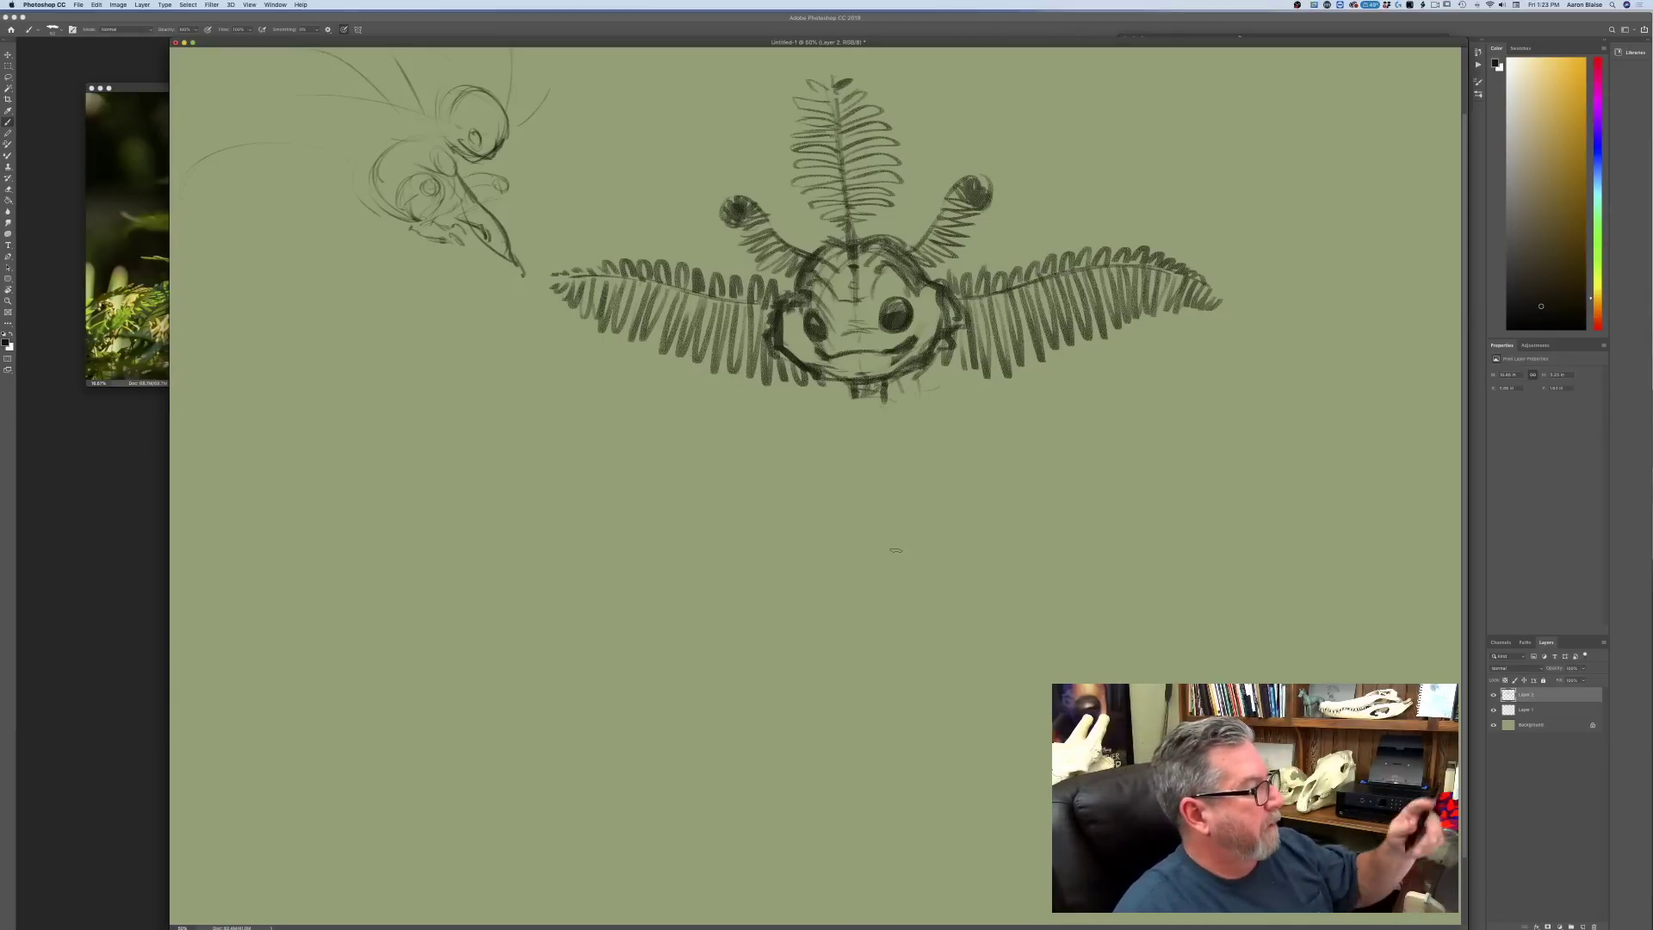
mouse_move(782, 312)
mouse_down()
mouse_move(796, 376)
mouse_move(833, 377)
mouse_up()
drag(936, 288, 905, 368)
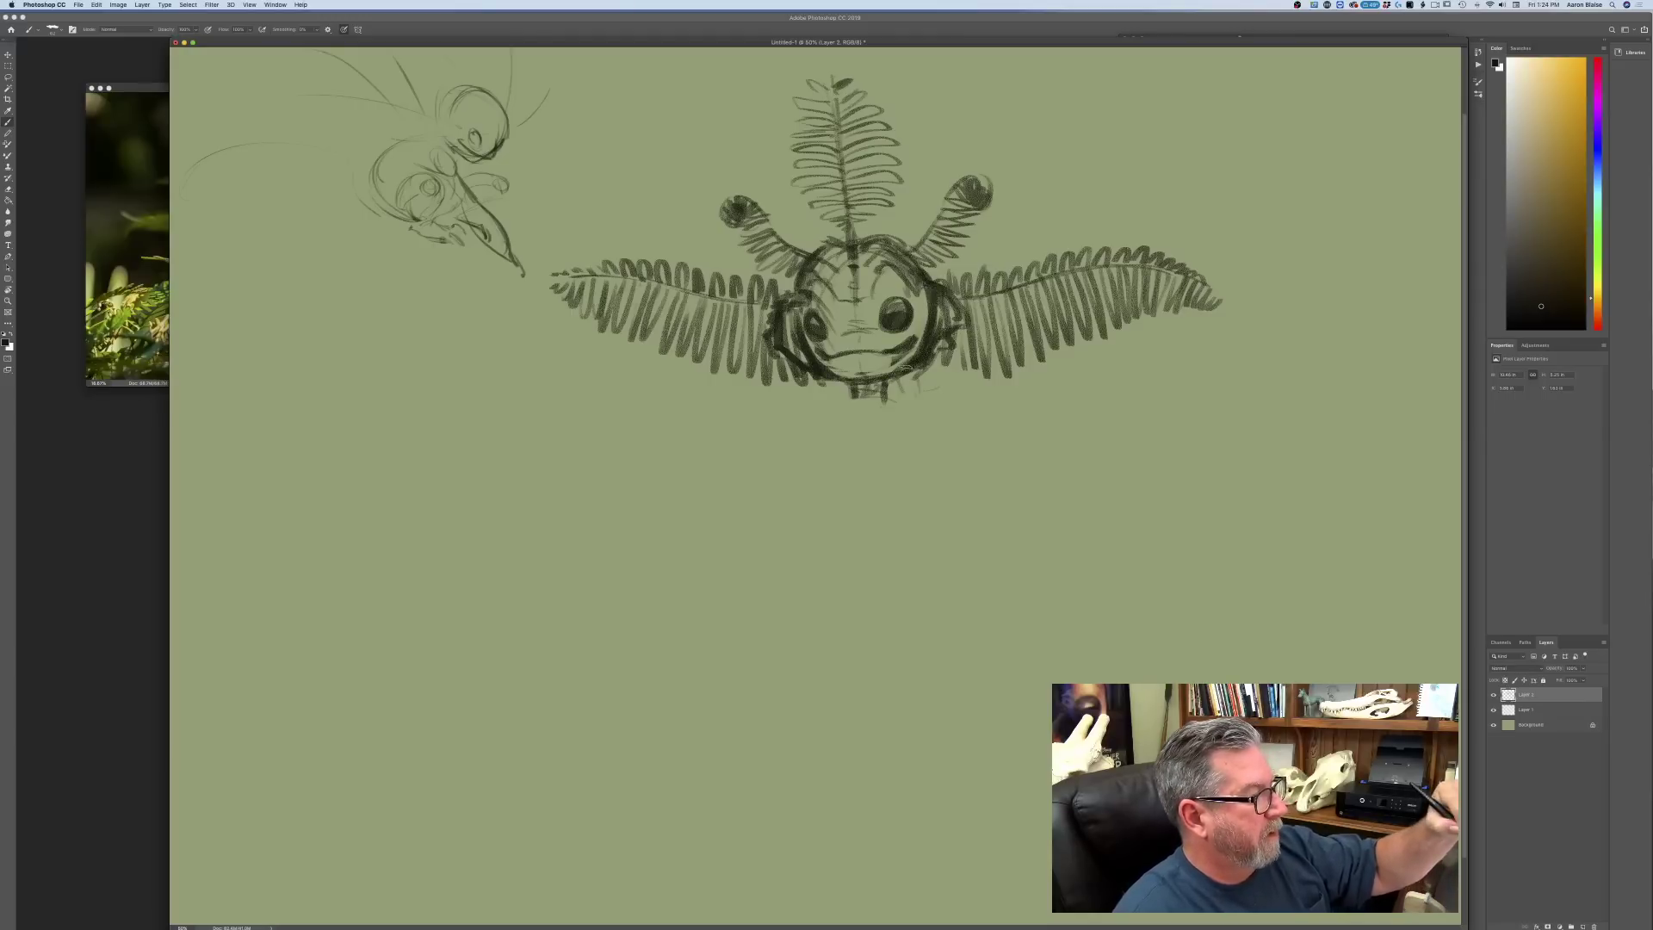
right_click(911, 348)
key(Escape)
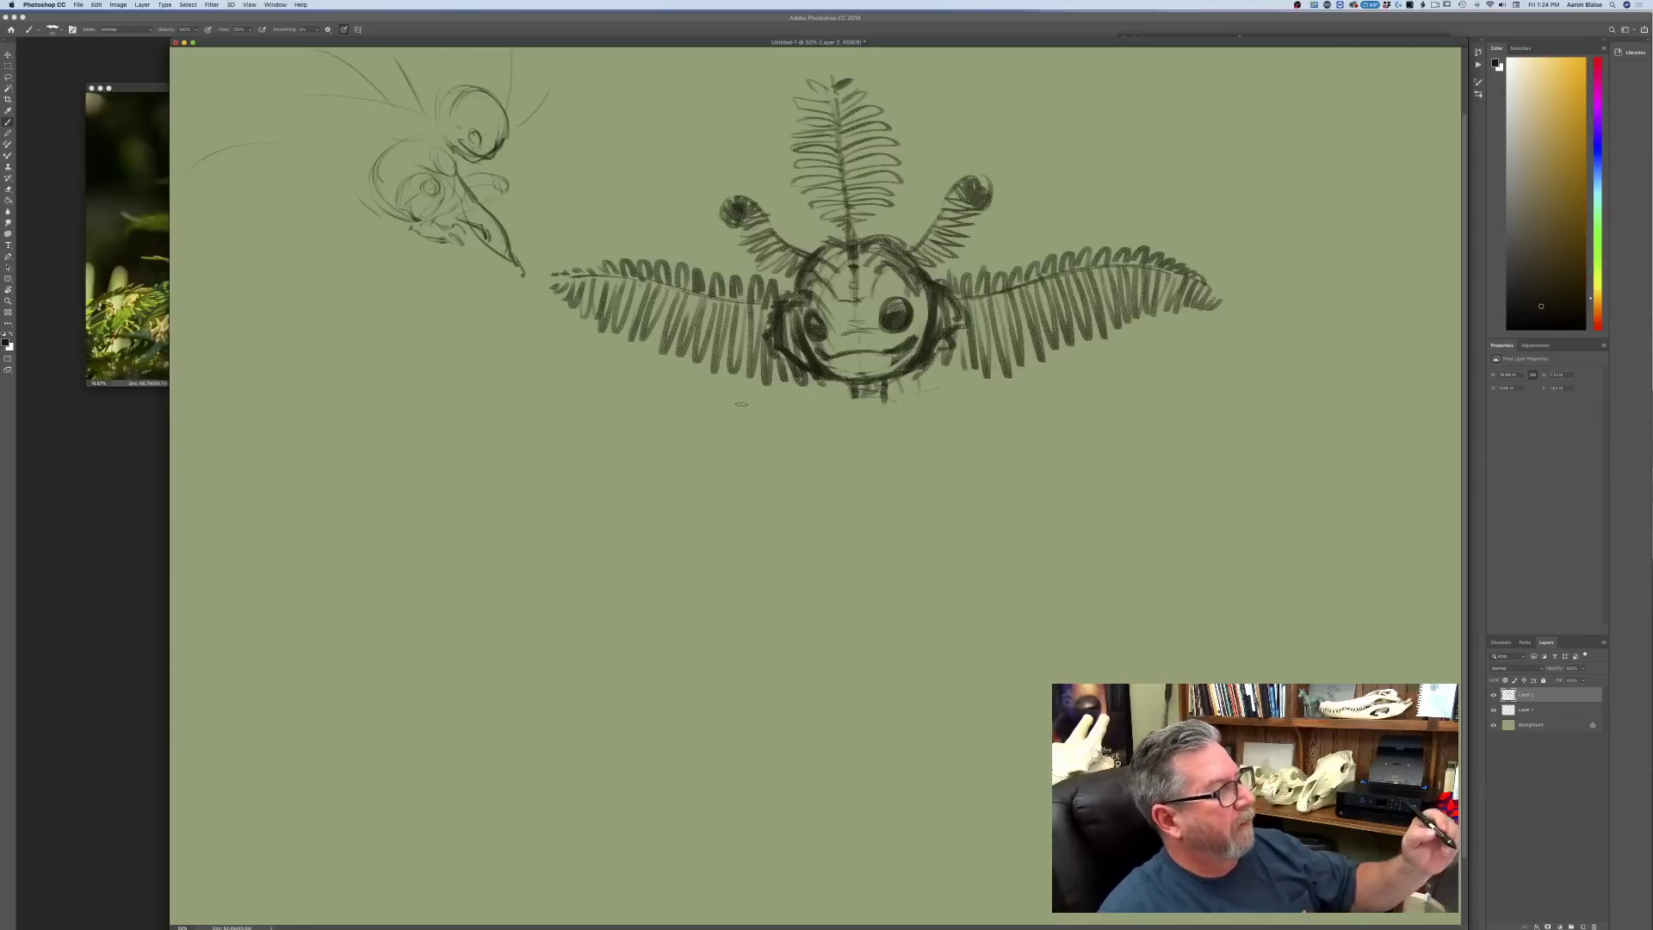
click(1494, 695)
click(1494, 694)
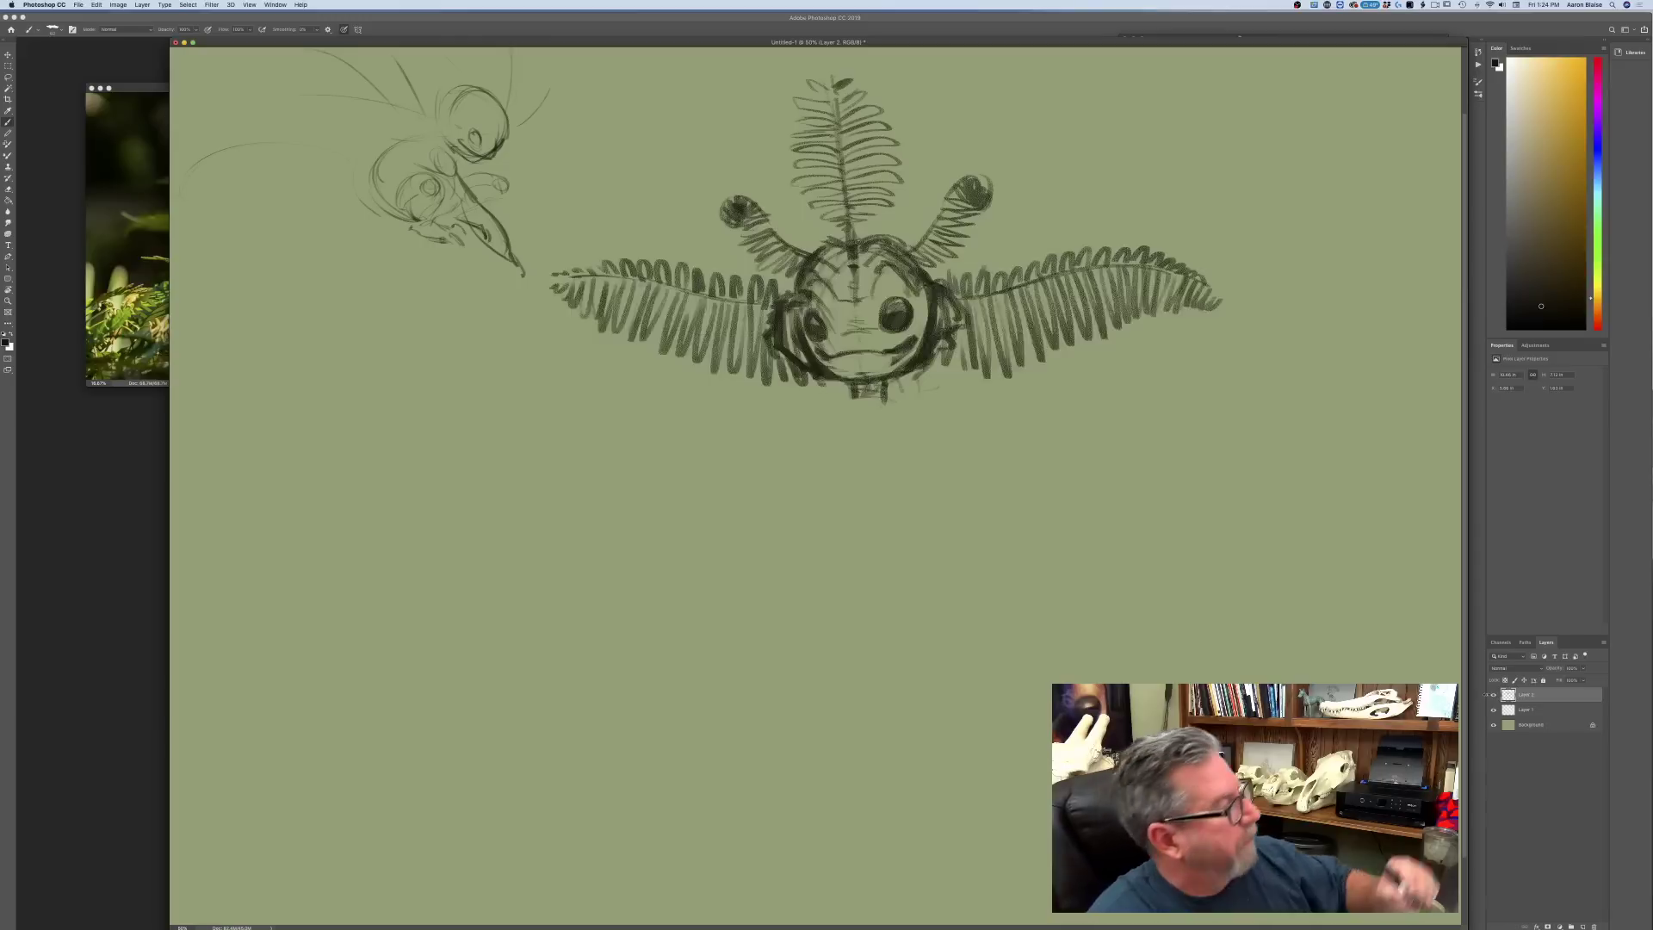
- Scale the fern-eared head down with Free Transform and place it beside the small creature sketch near the canvas's upper edge
click(95, 6)
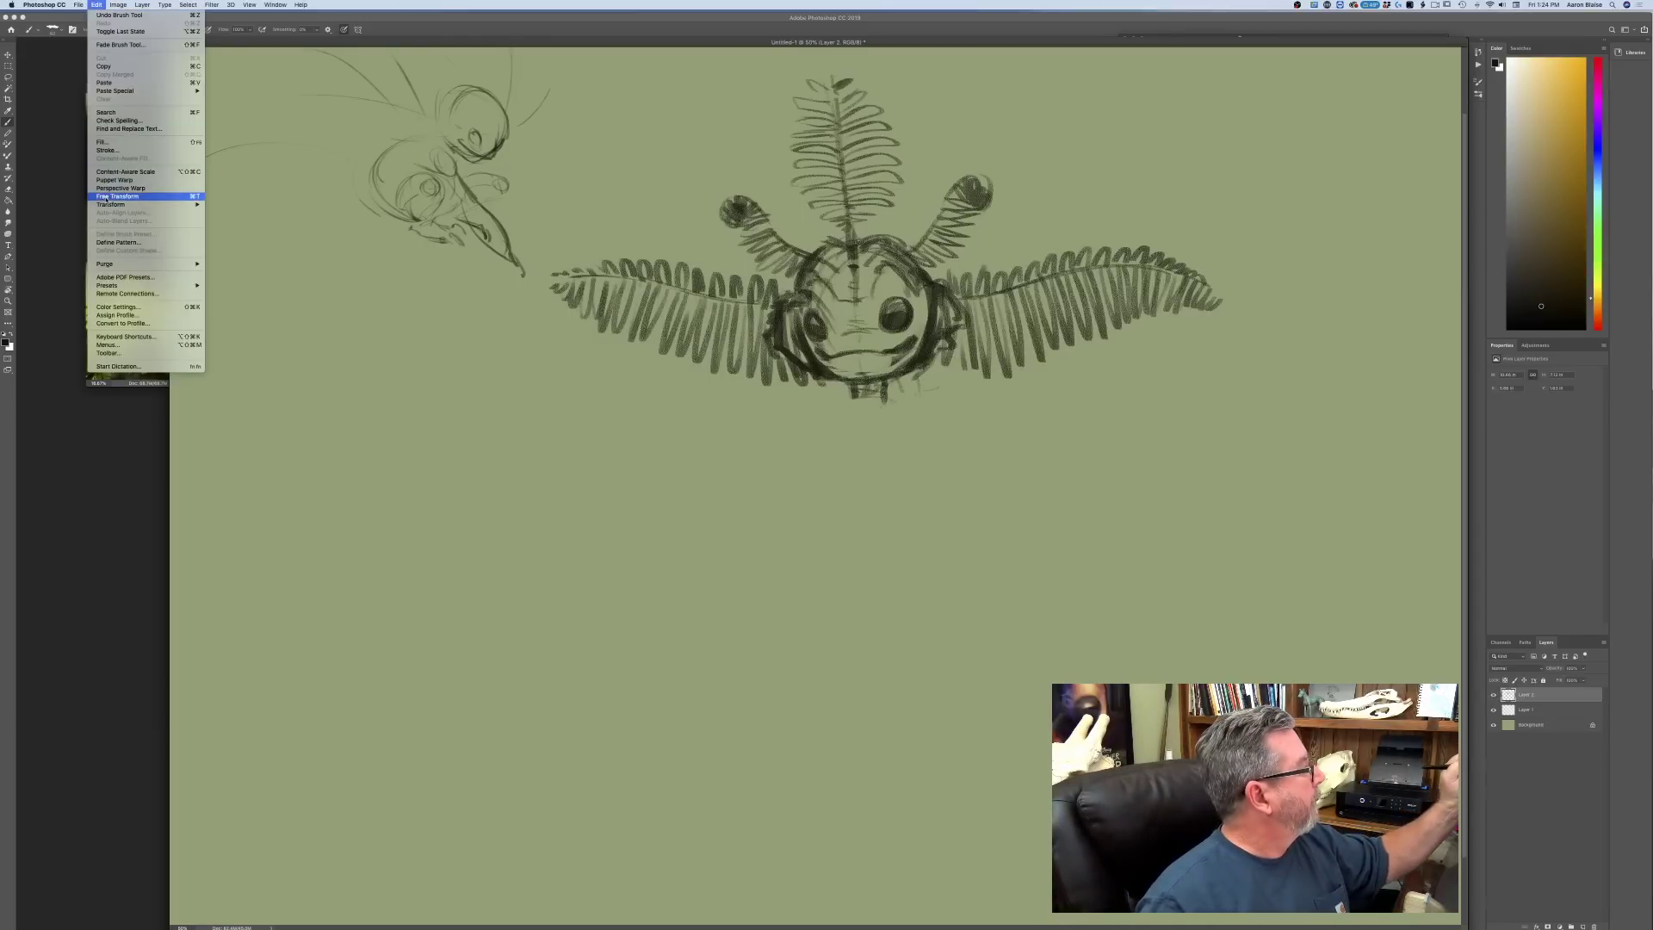
click(120, 198)
drag(1223, 533, 923, 330)
drag(725, 285, 717, 271)
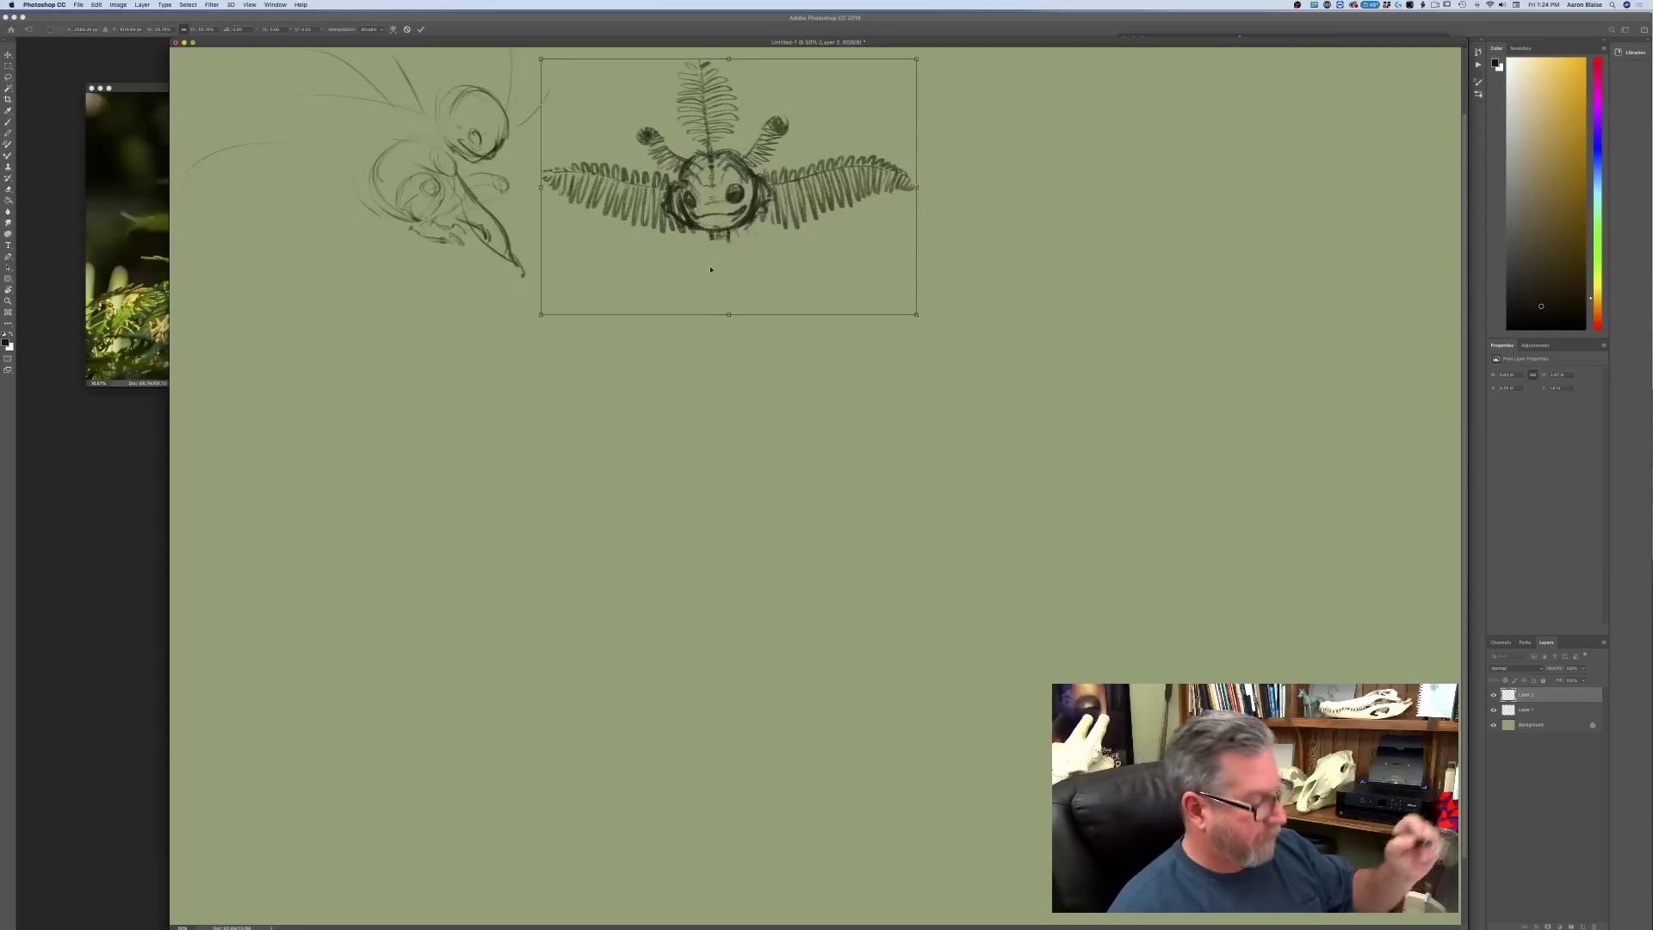
key(Return)
key(b)
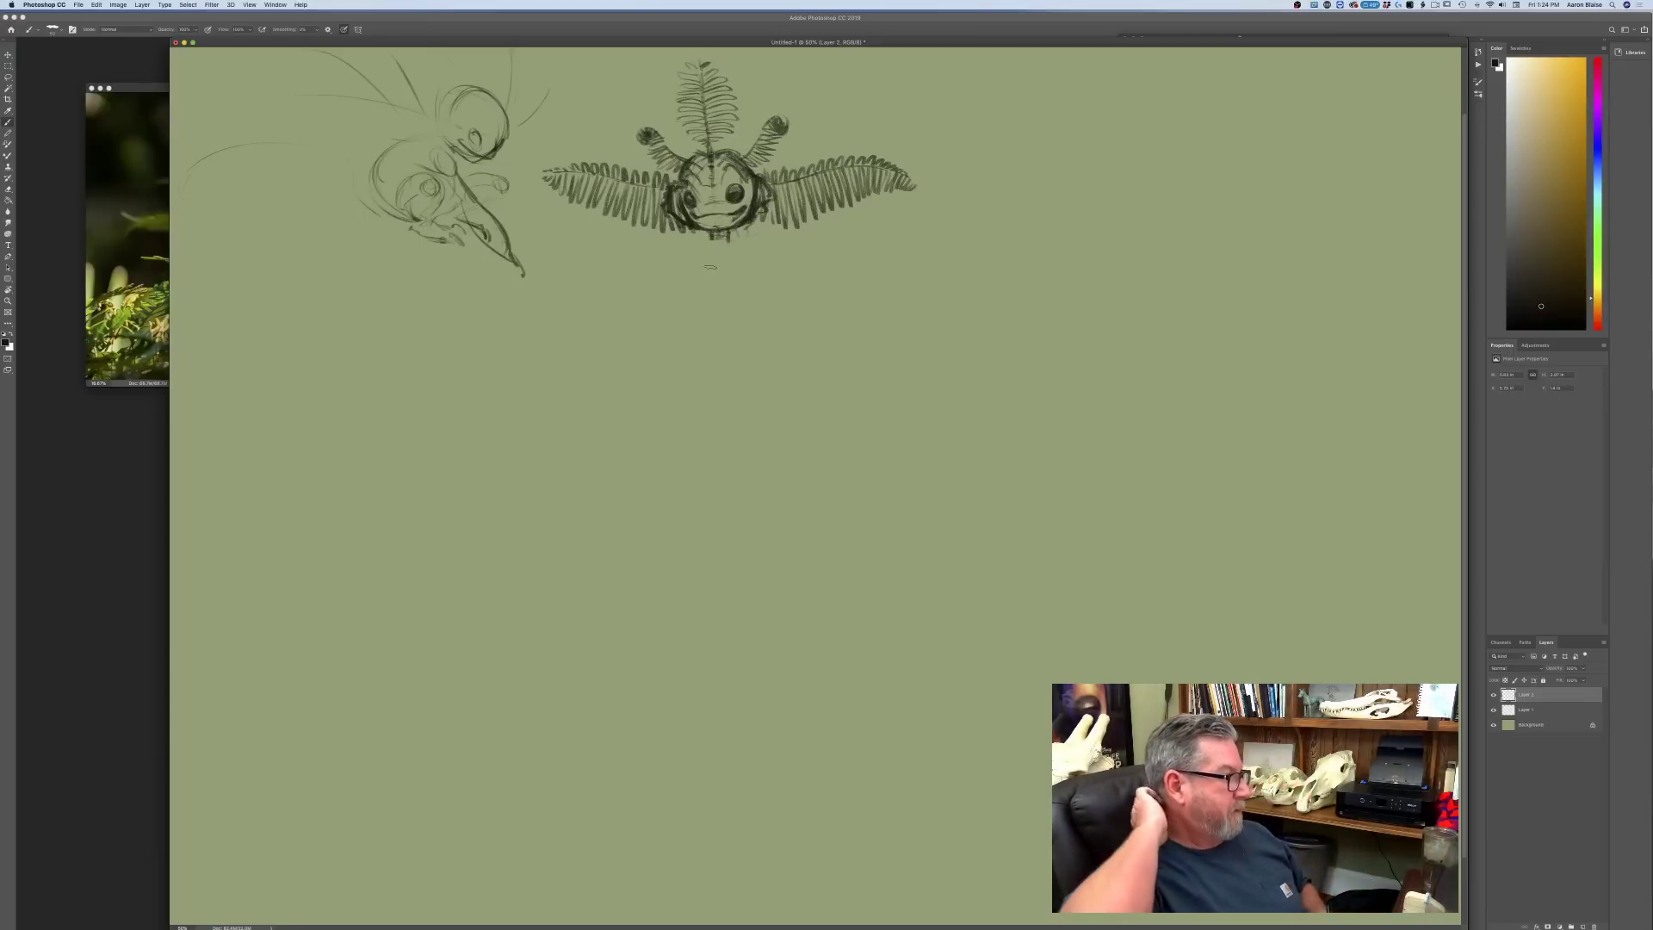
- Try a small oval head with long frond lines radiating outward on a new layer
click(1582, 927)
mouse_move(878, 328)
mouse_down()
mouse_move(851, 370)
mouse_move(966, 247)
mouse_move(913, 302)
mouse_up()
drag(871, 198, 868, 298)
drag(804, 256, 846, 333)
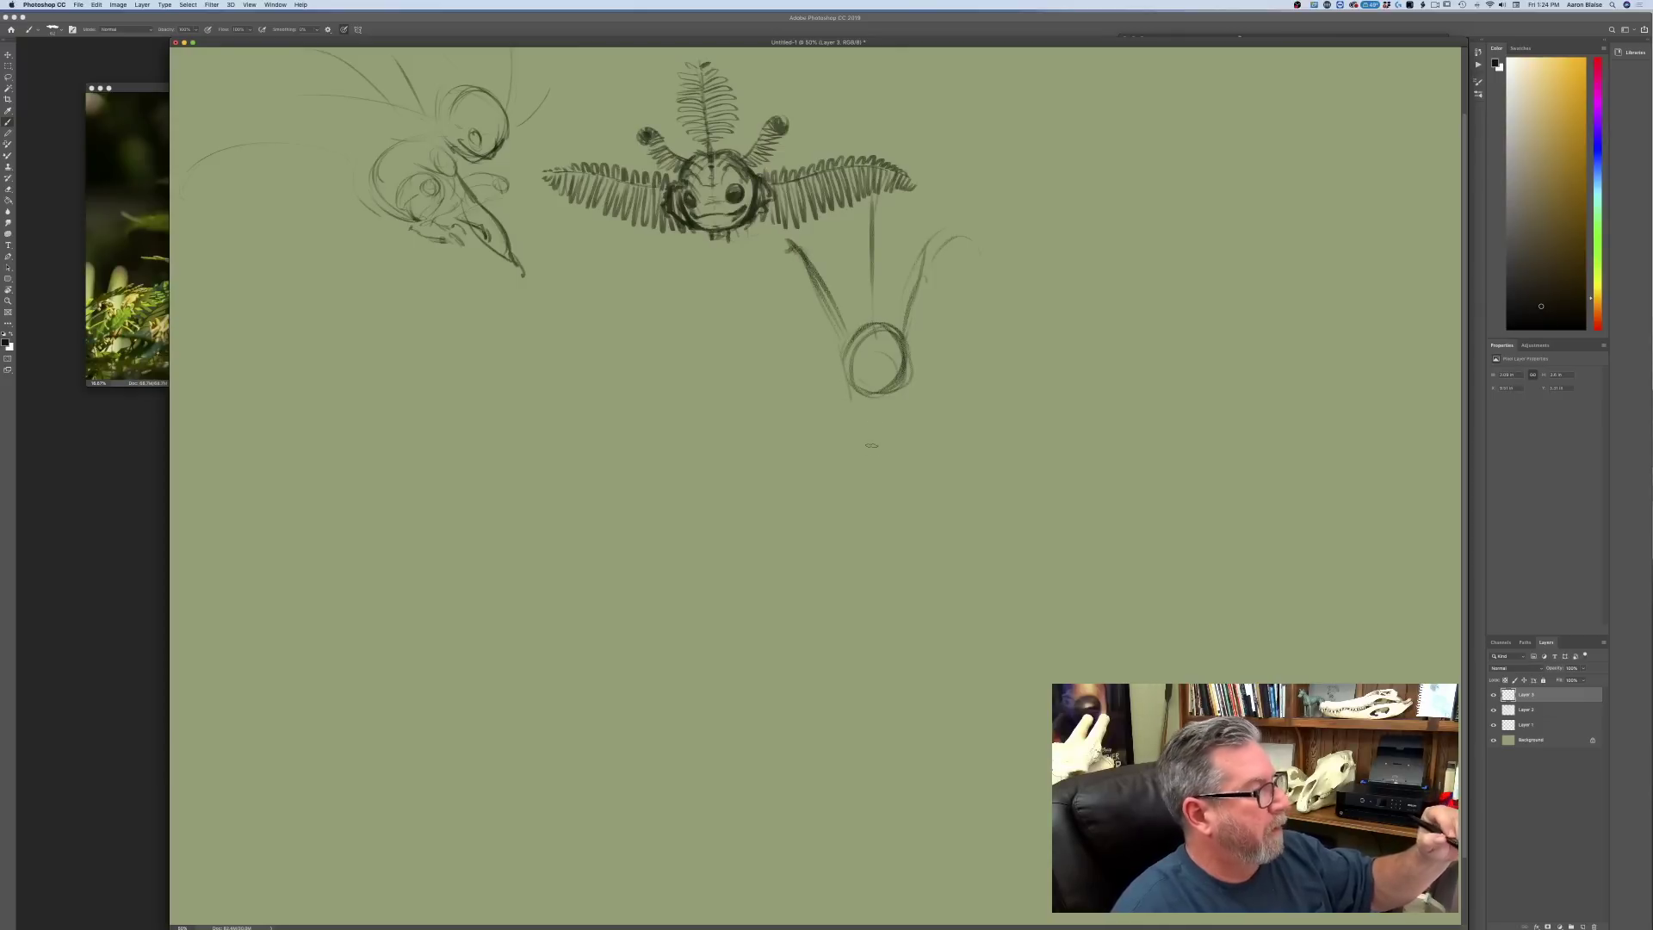
drag(405, 43, 369, 167)
drag(876, 459, 1027, 405)
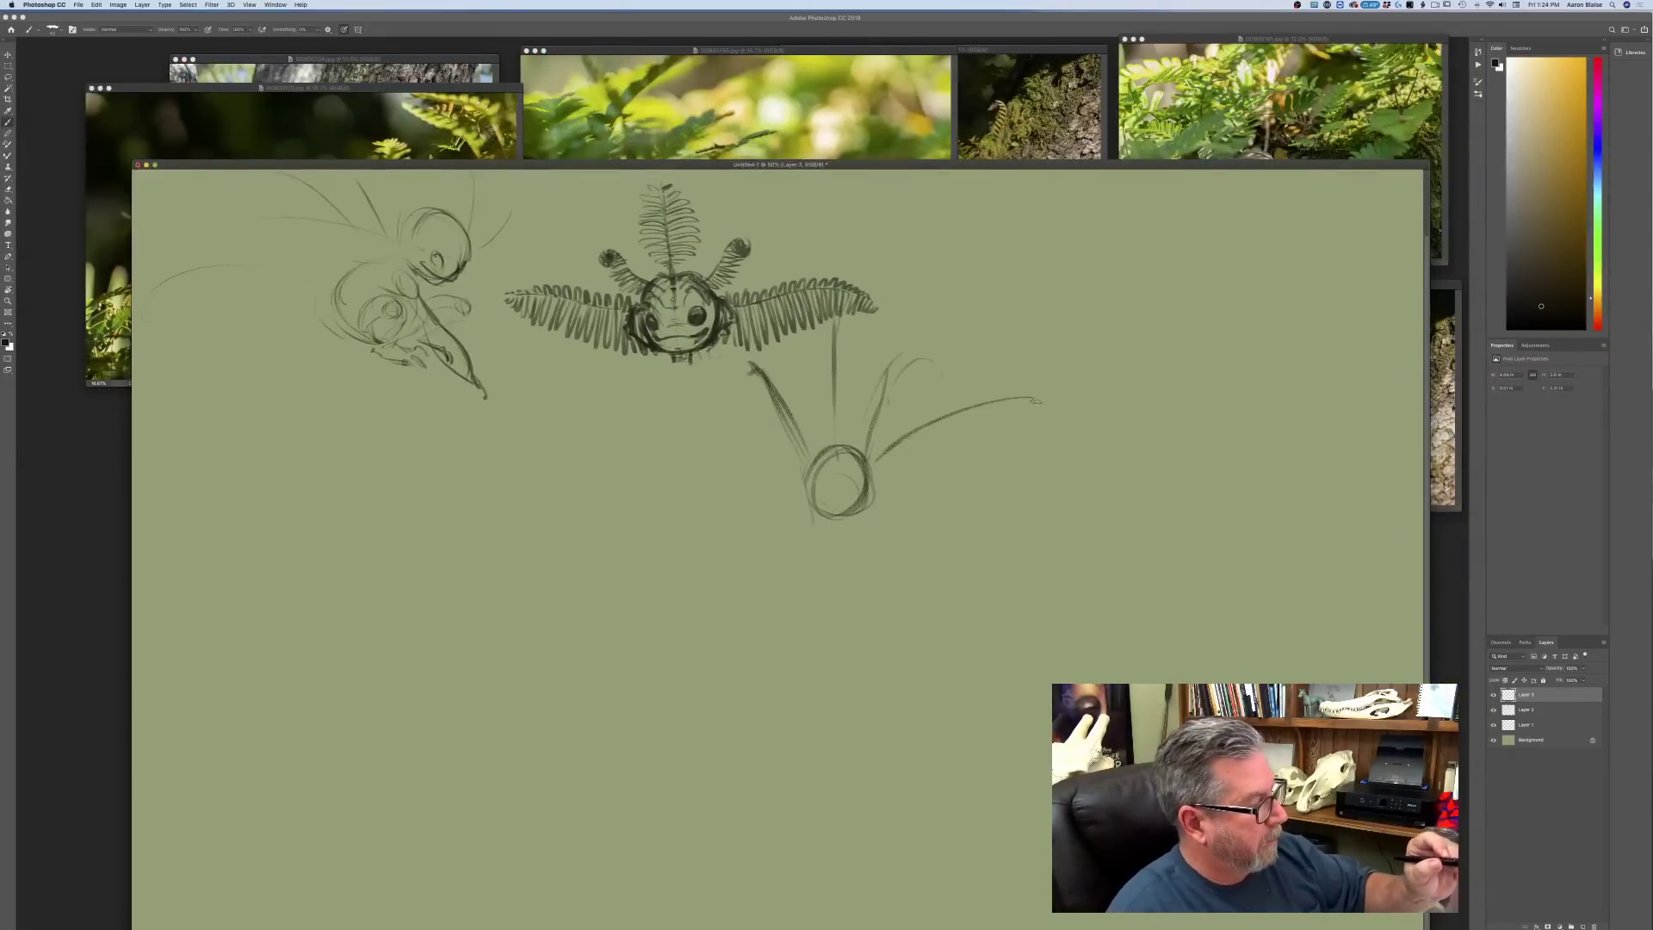
mouse_move(672, 402)
mouse_down()
mouse_move(806, 481)
mouse_move(977, 484)
mouse_up()
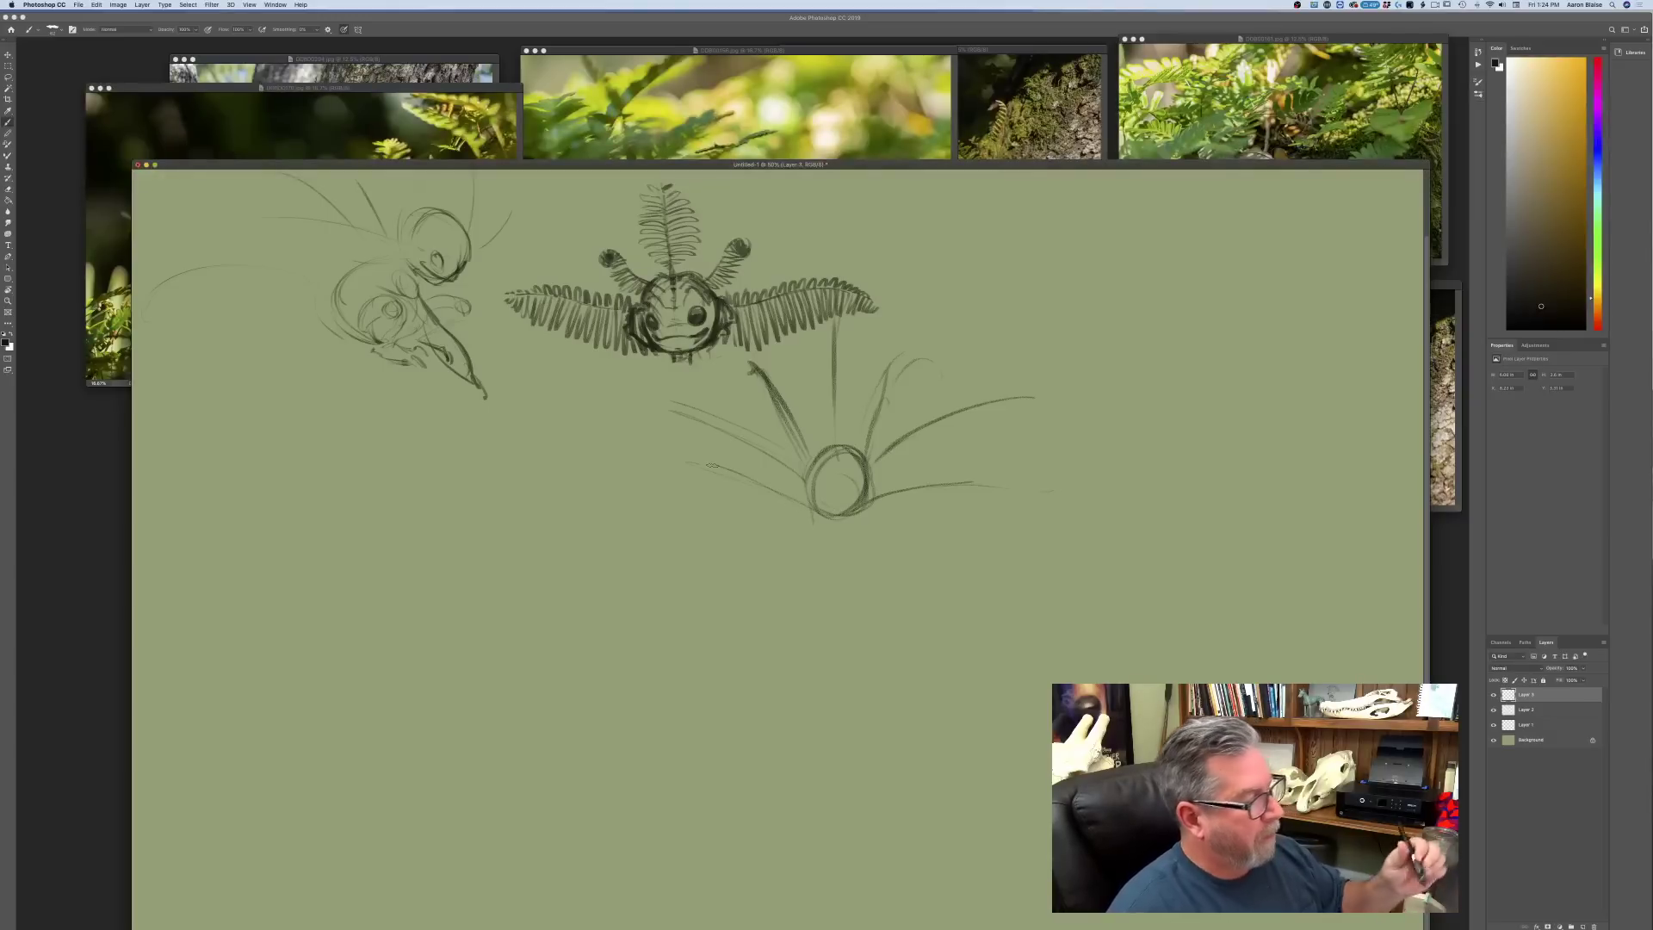
- On a new layer, sketch a rounded head with two eyes, a muzzle, a straight mouth, pointed cheeks and a brow mark
click(1585, 926)
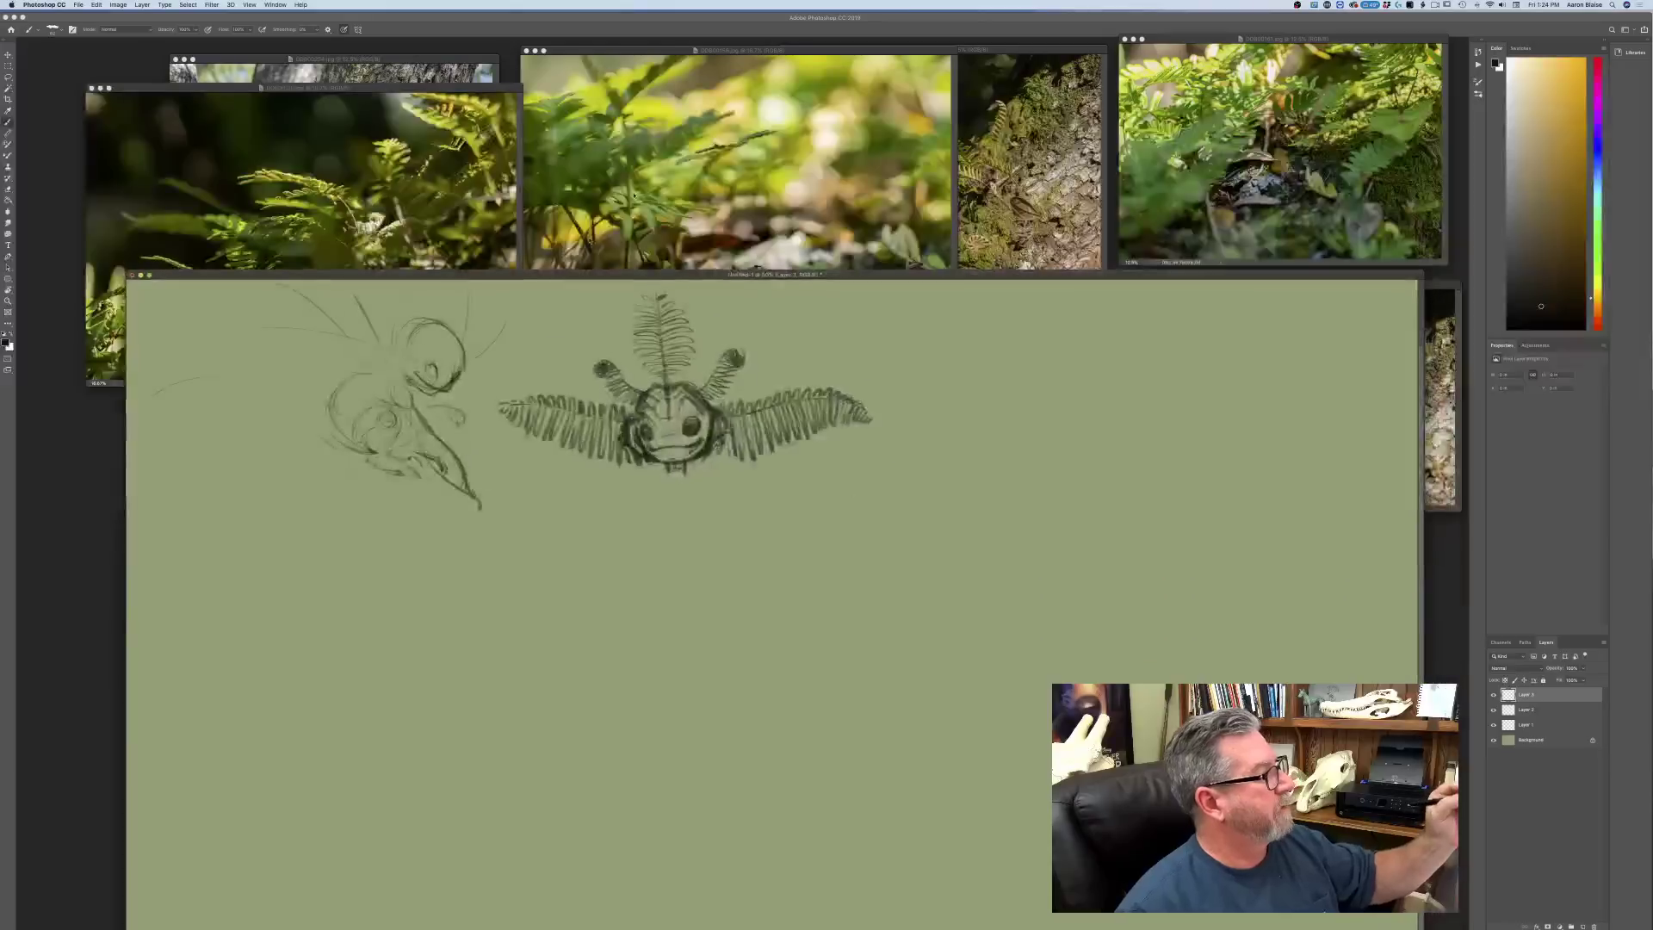
mouse_move(904, 510)
mouse_down()
mouse_move(884, 541)
mouse_move(960, 525)
mouse_move(883, 530)
mouse_move(866, 577)
mouse_move(933, 591)
mouse_up()
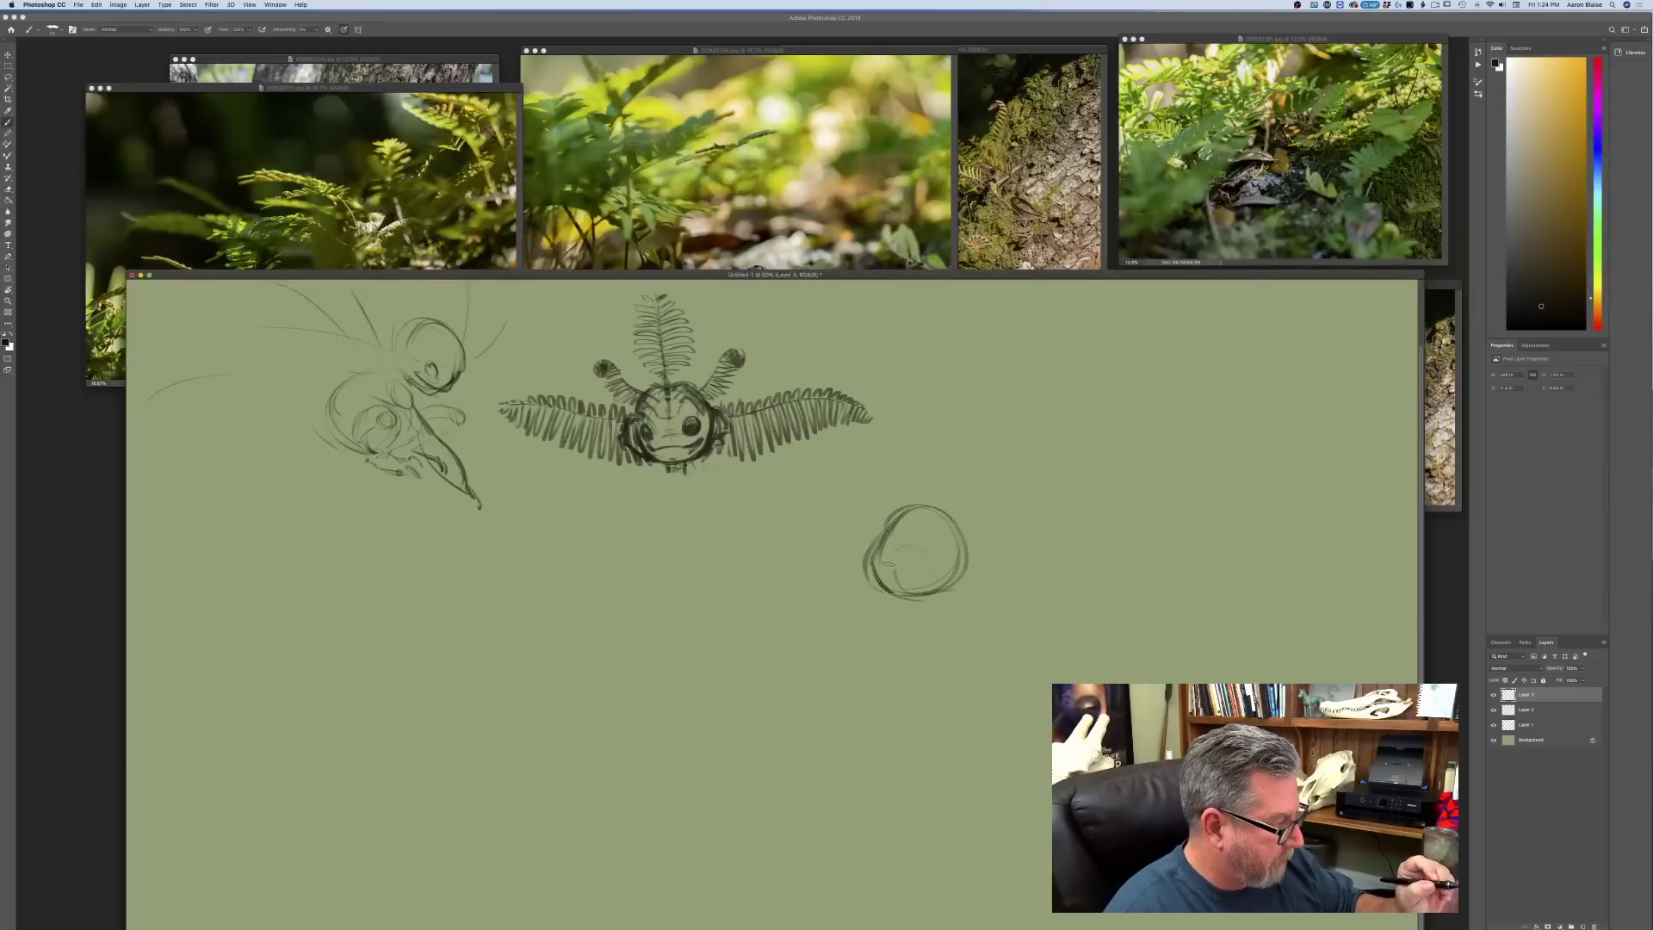
mouse_move(888, 594)
mouse_down()
mouse_move(935, 603)
mouse_move(948, 551)
mouse_move(952, 565)
mouse_move(878, 566)
mouse_move(897, 511)
mouse_up()
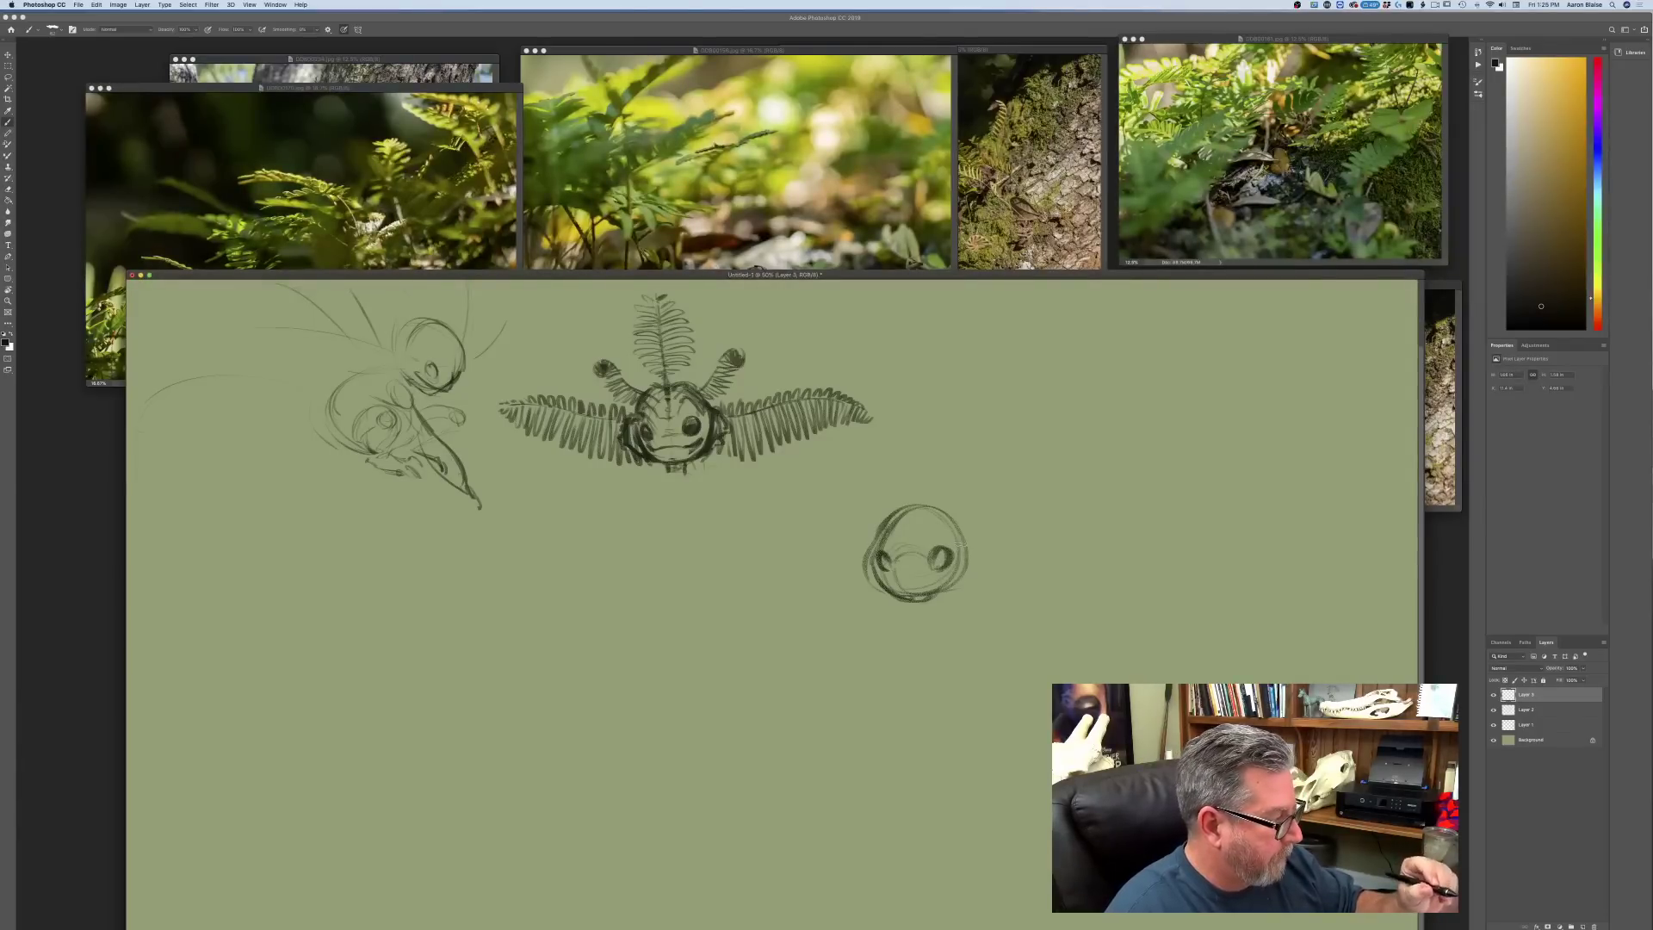
mouse_move(975, 566)
mouse_down()
mouse_move(961, 598)
mouse_move(871, 590)
mouse_move(939, 577)
mouse_move(901, 585)
mouse_up()
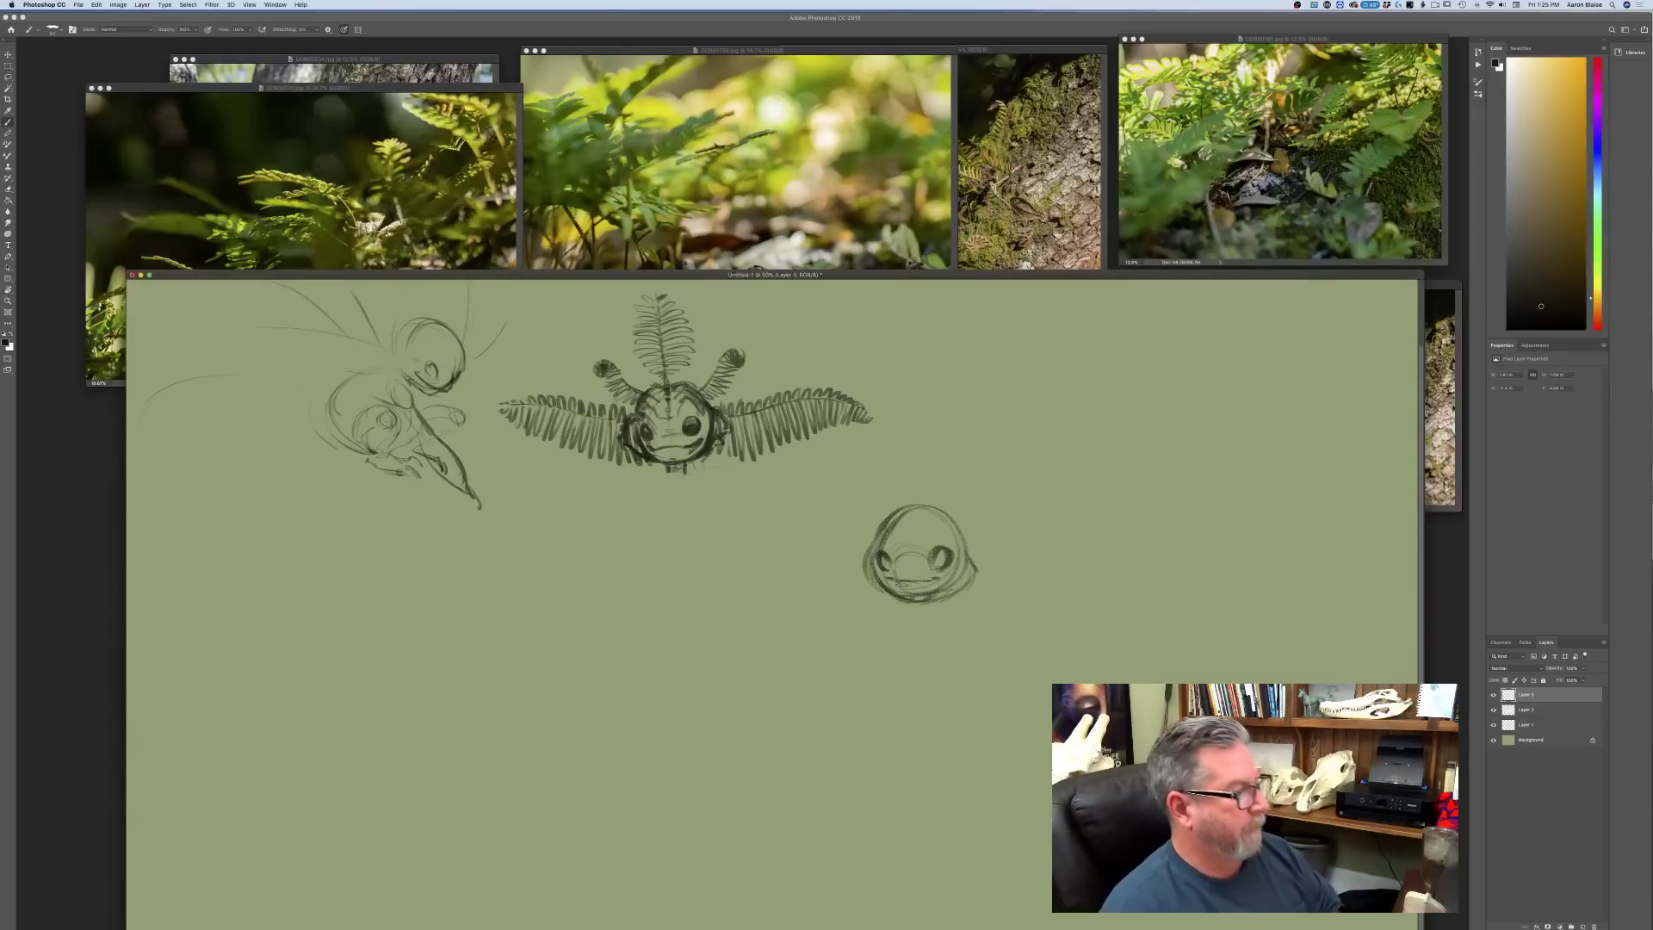
key(super+plus)
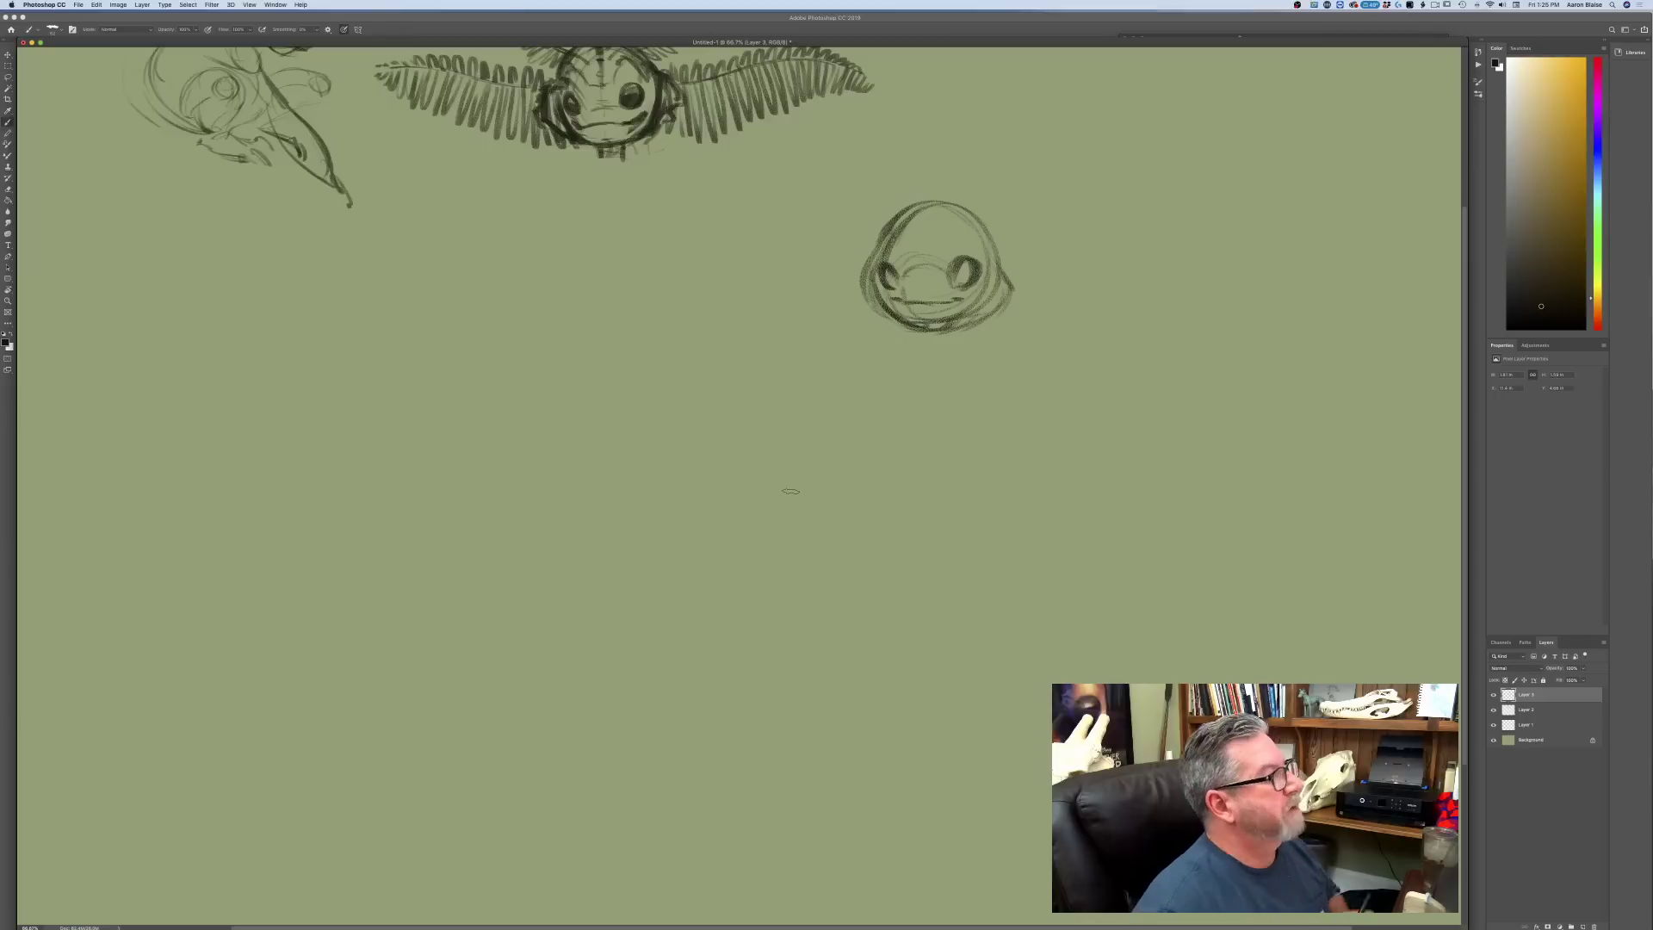
mouse_move(883, 229)
mouse_down()
mouse_move(857, 283)
mouse_move(908, 329)
mouse_move(872, 314)
mouse_move(896, 323)
mouse_up()
drag(954, 235, 973, 245)
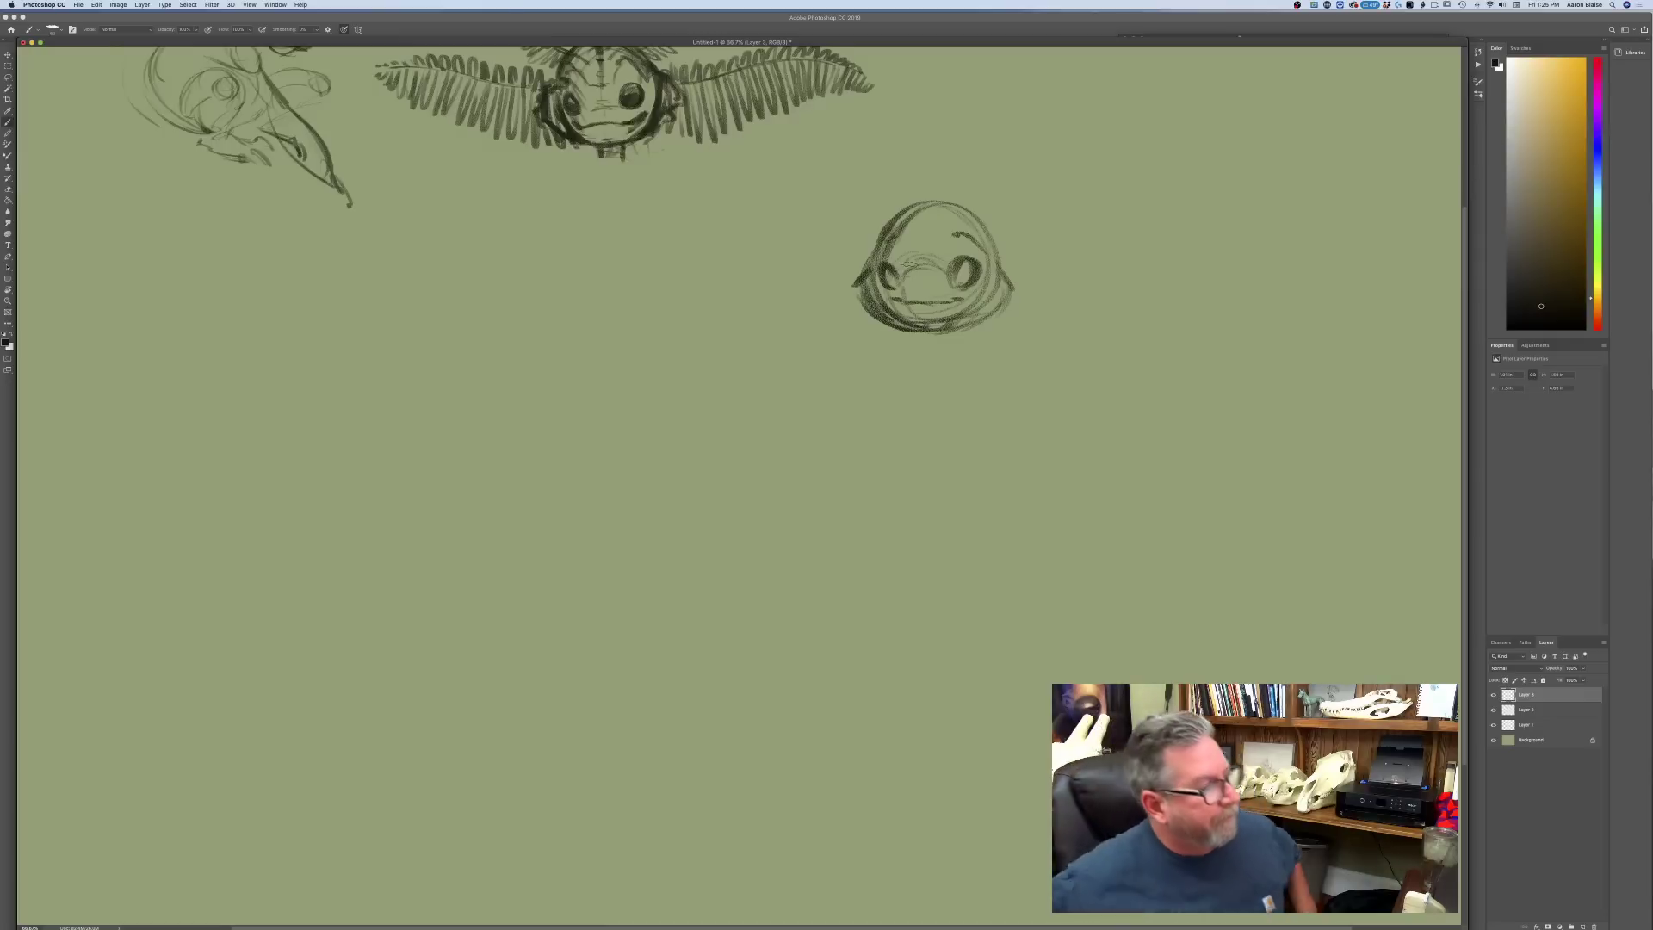
- Add long curved frond lines sweeping out from both sides of the head and a short neck under the chin
mouse_move(1011, 316)
mouse_down()
mouse_move(989, 324)
mouse_move(1090, 273)
mouse_move(1184, 278)
mouse_up()
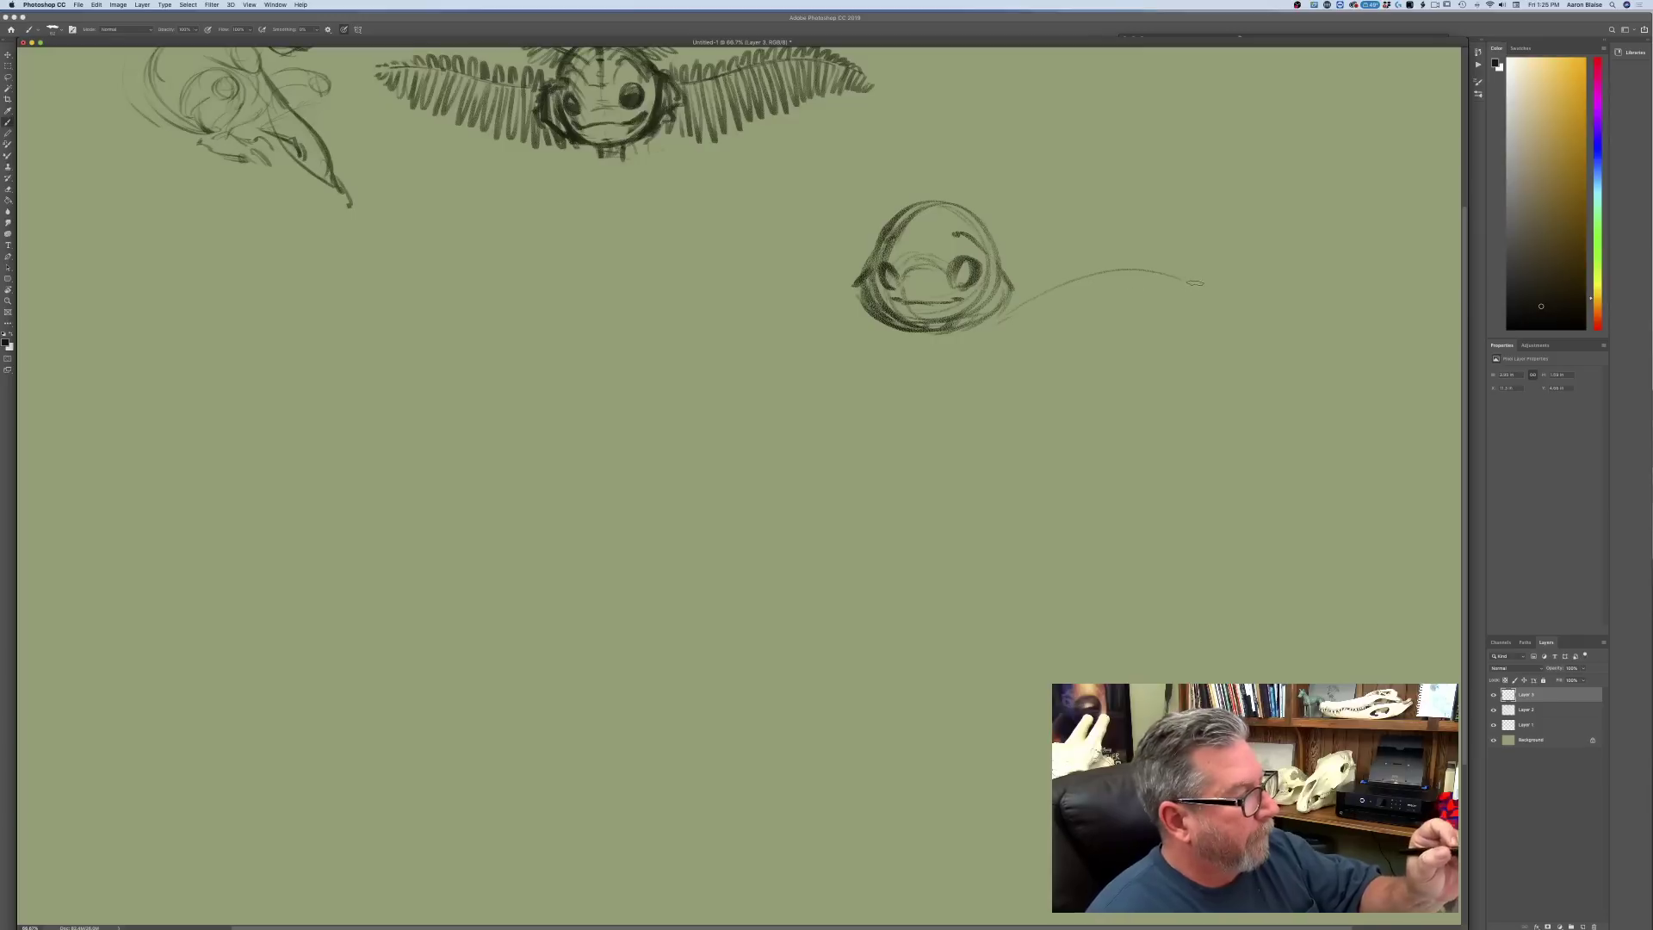
mouse_move(851, 303)
mouse_down()
mouse_move(732, 252)
mouse_move(640, 314)
mouse_up()
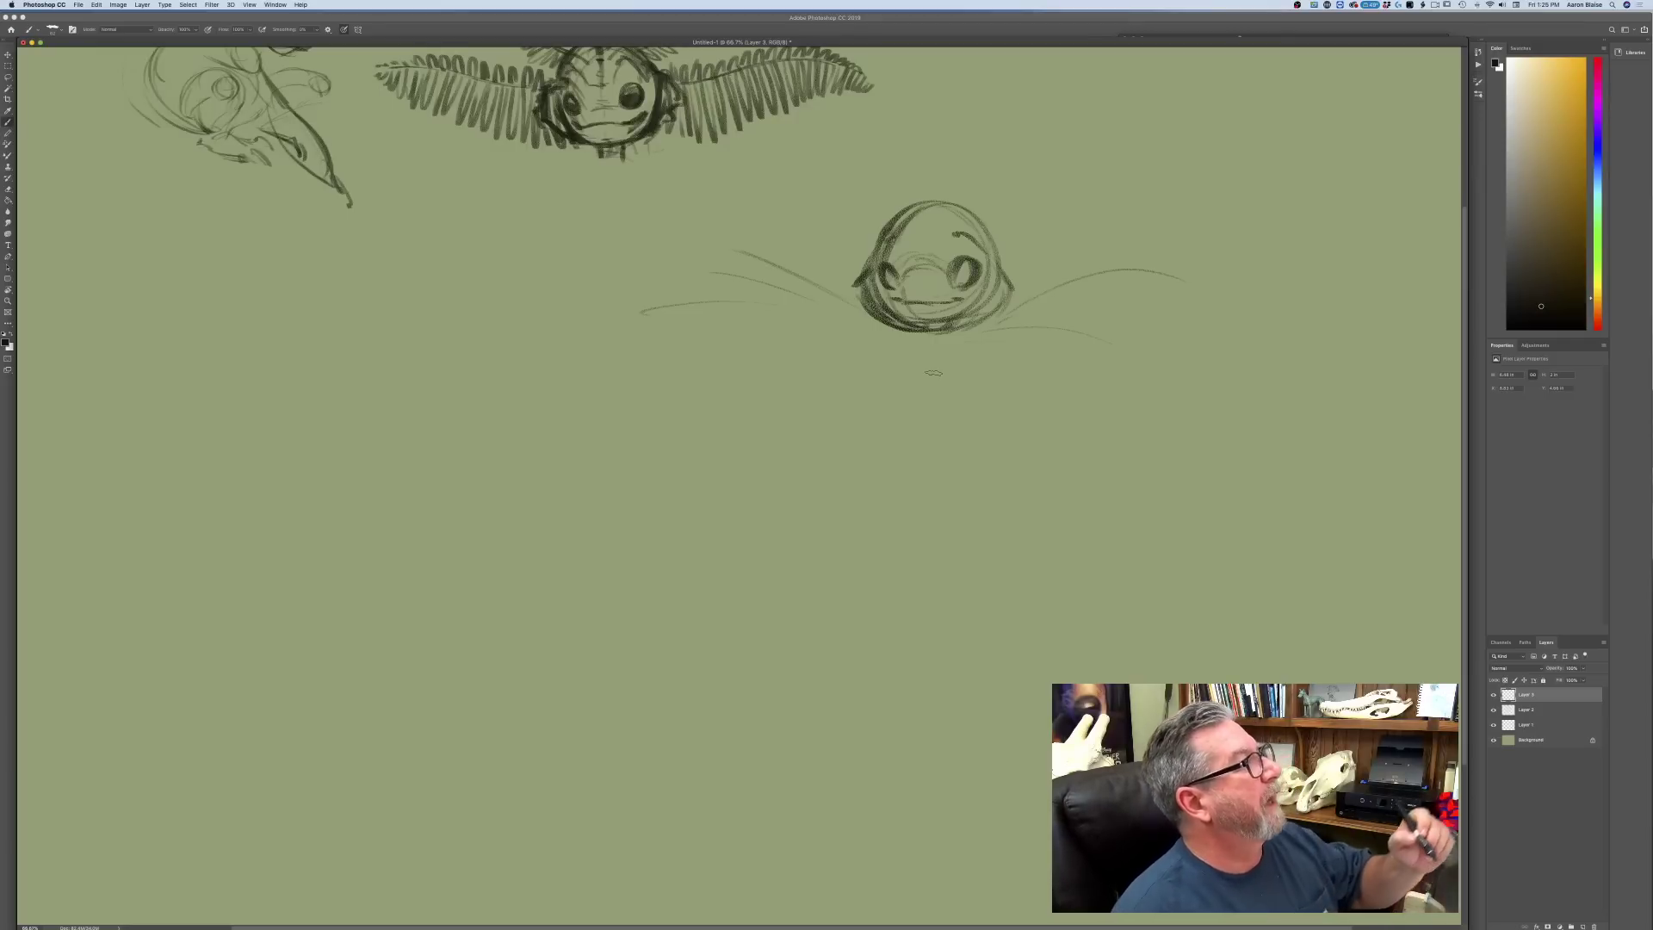
mouse_move(999, 267)
mouse_down()
mouse_move(943, 274)
mouse_move(993, 244)
mouse_move(929, 243)
mouse_move(955, 341)
mouse_up()
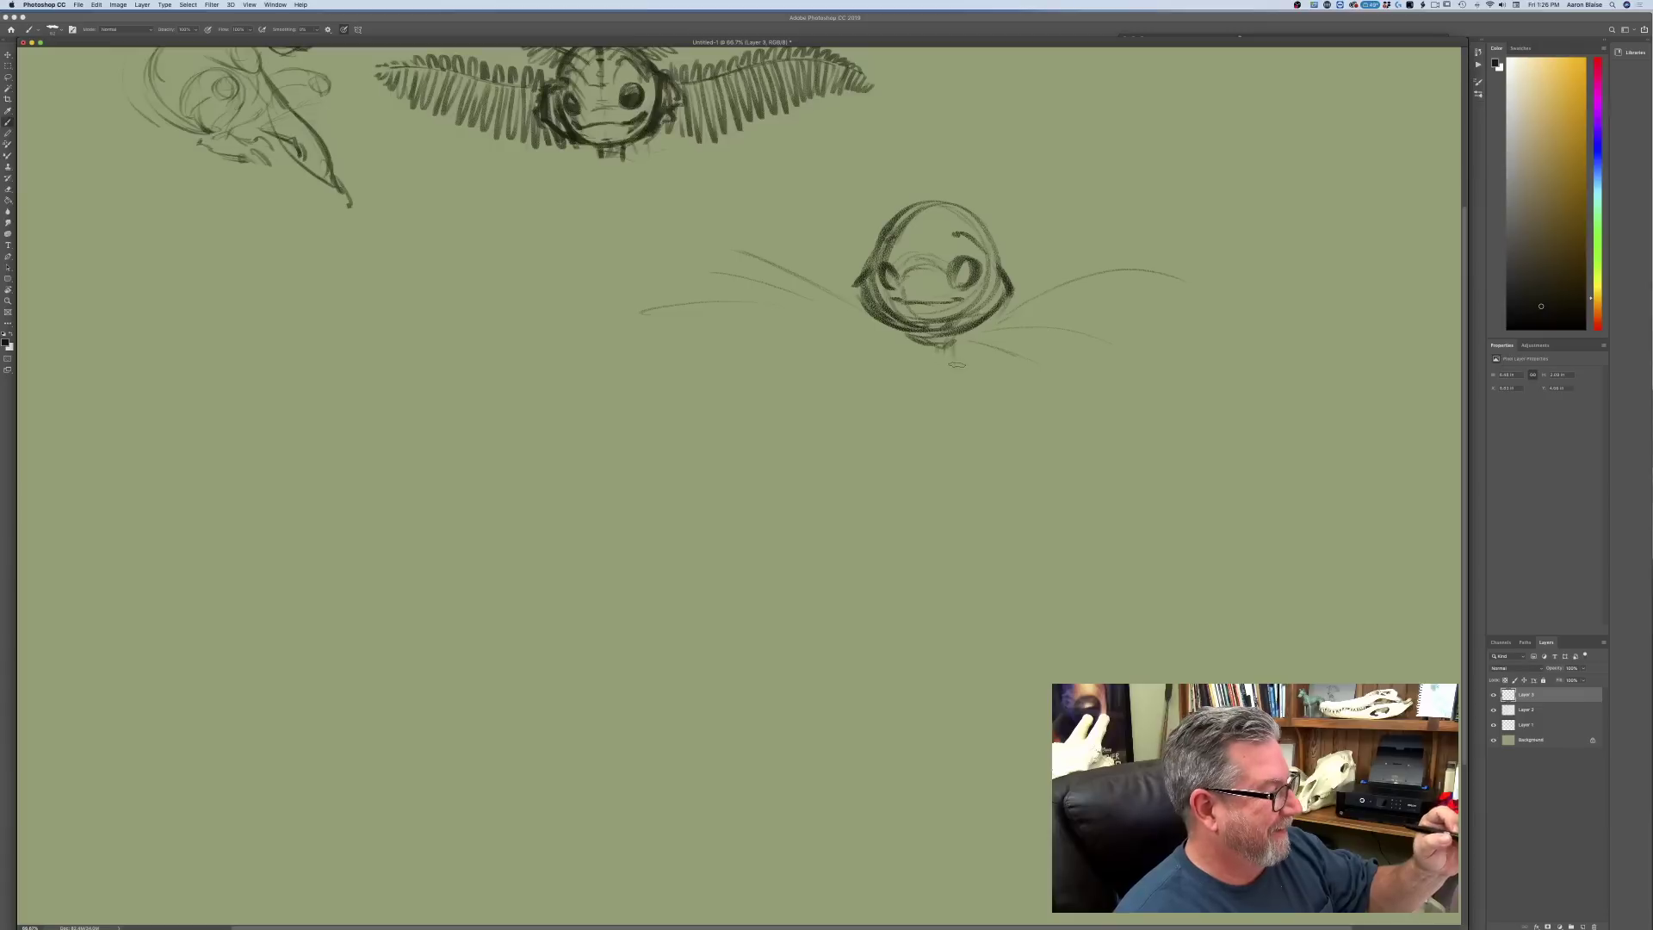
- Sketch a pear-shaped torso below the neck with sloping shoulders and a vertical center line
drag(951, 349, 1012, 425)
mouse_move(954, 348)
mouse_down()
mouse_move(990, 438)
mouse_move(964, 504)
mouse_up()
mouse_move(917, 344)
mouse_down()
mouse_move(887, 392)
mouse_move(893, 472)
mouse_move(973, 495)
mouse_up()
drag(876, 478, 948, 526)
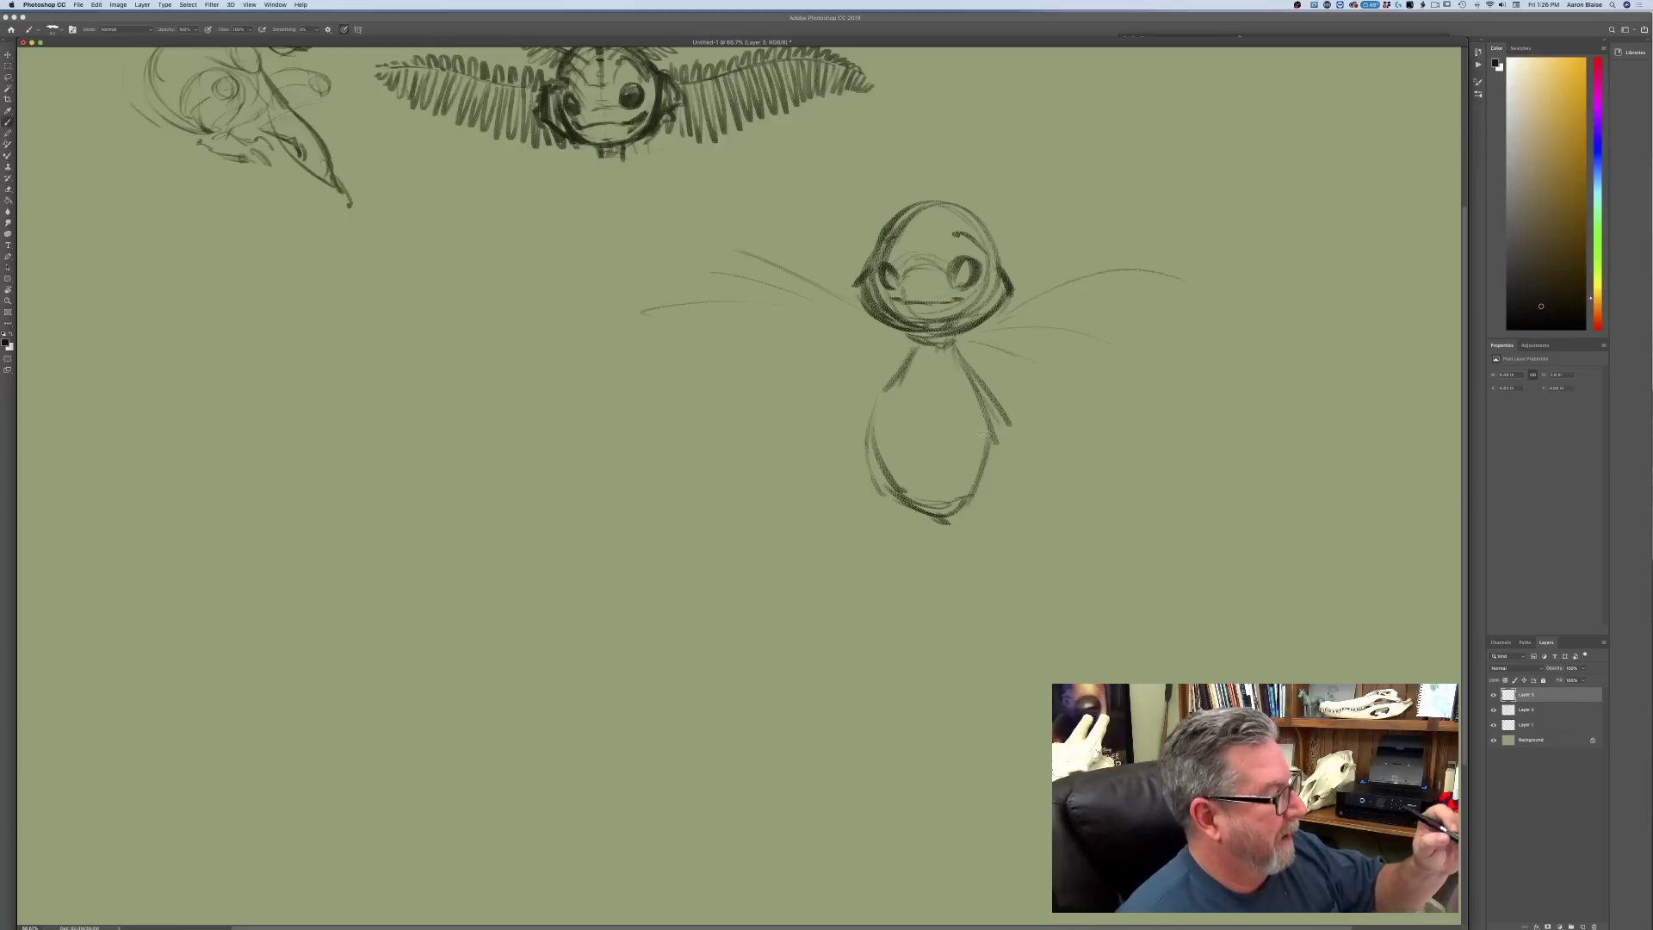
drag(923, 460, 925, 496)
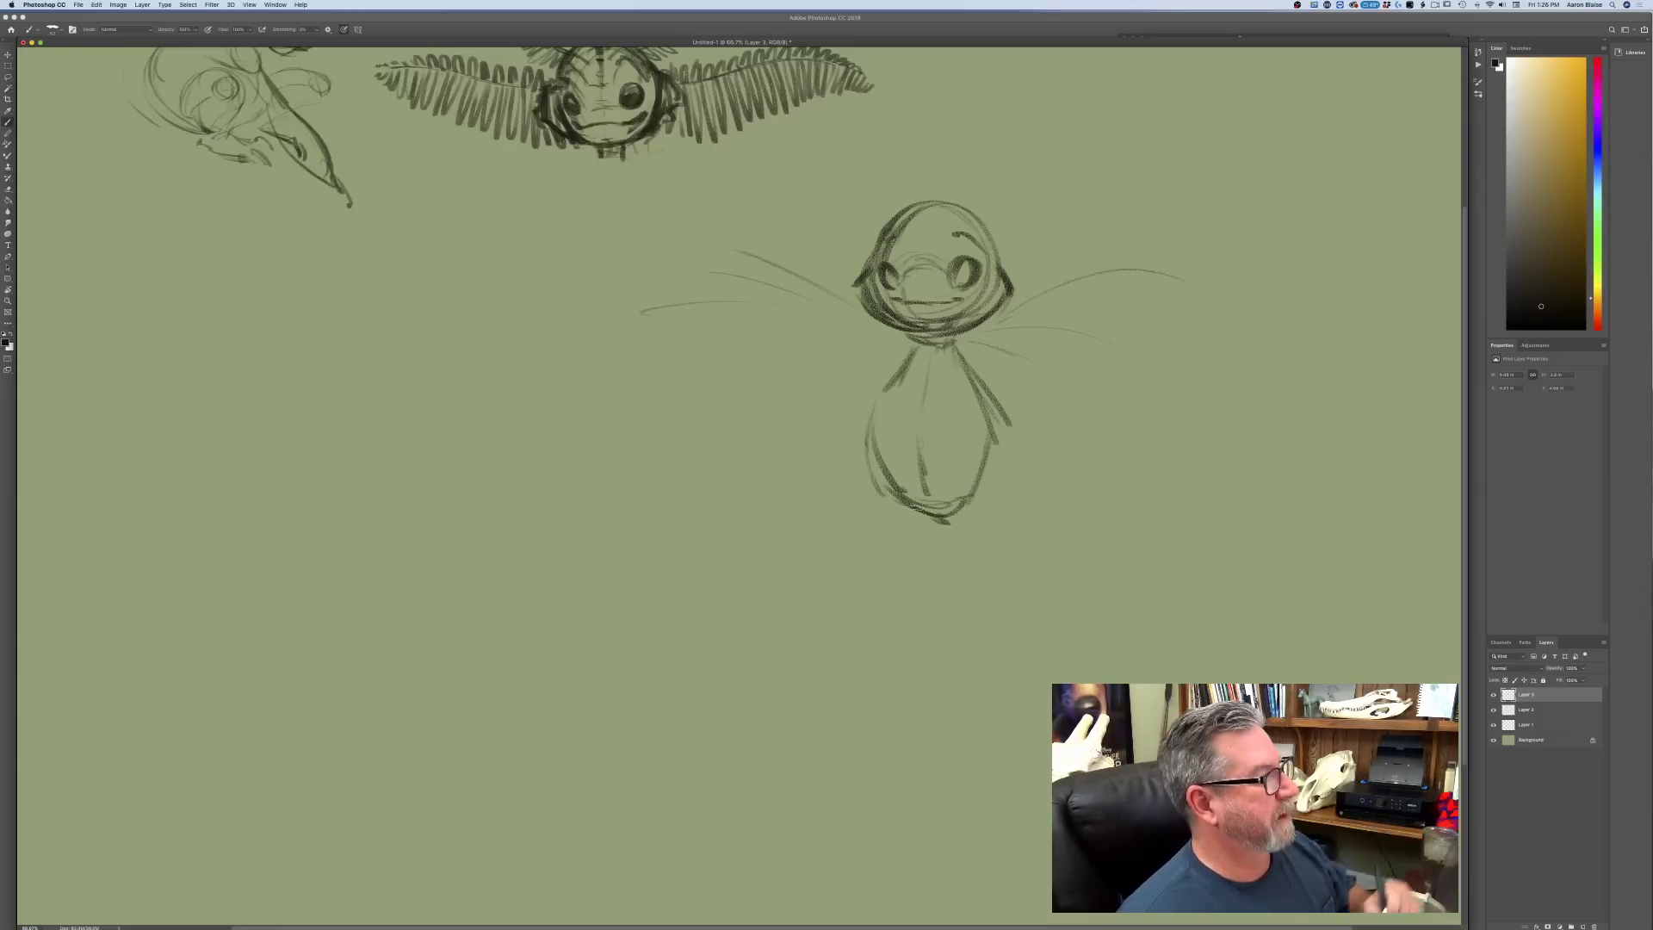
drag(893, 385, 874, 433)
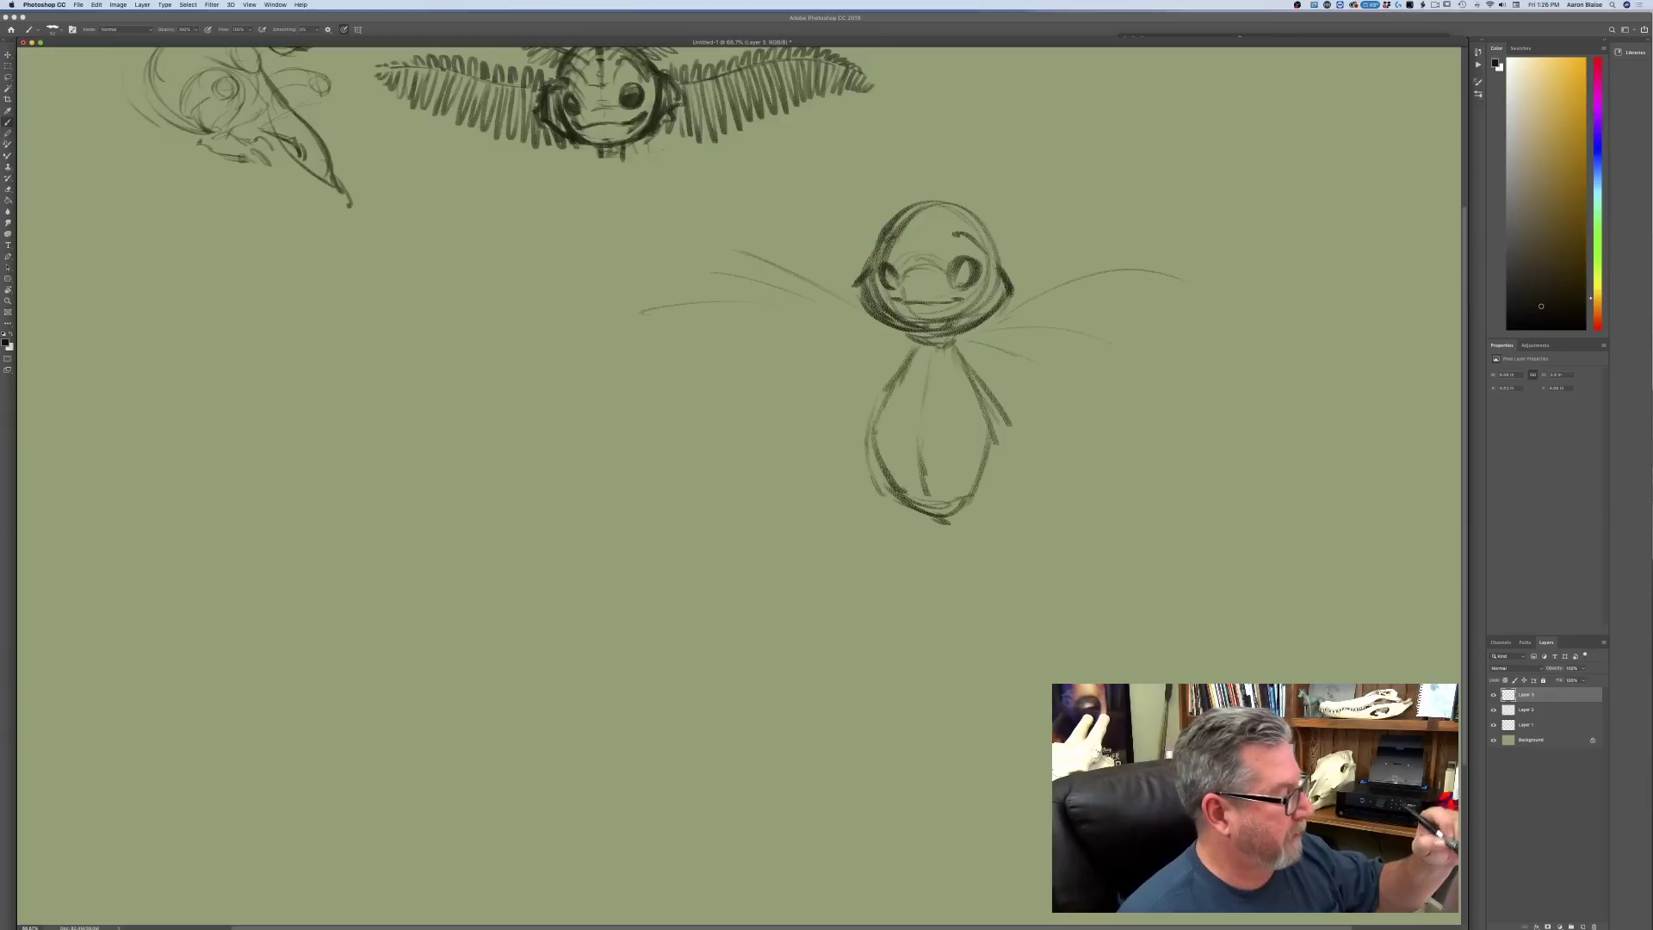
- Draw angular, leaf-like shoulder shapes on both sides of the chest and extend the lines running down the torso
mouse_move(951, 344)
mouse_down()
mouse_move(1005, 372)
mouse_move(984, 401)
mouse_move(901, 350)
mouse_move(878, 366)
mouse_move(880, 392)
mouse_up()
mouse_move(1004, 393)
mouse_down()
mouse_move(1022, 437)
mouse_move(993, 382)
mouse_up()
drag(1006, 375, 990, 396)
mouse_move(926, 347)
mouse_down()
mouse_move(913, 388)
mouse_move(864, 372)
mouse_up()
mouse_move(897, 369)
mouse_down()
mouse_move(869, 399)
mouse_move(885, 401)
mouse_up()
drag(938, 350, 921, 405)
drag(938, 360, 932, 503)
- Strengthen the lower torso curves and draw two thin legs with small feet beneath the body
drag(986, 425, 941, 518)
drag(965, 456, 943, 513)
drag(878, 426, 911, 507)
drag(990, 444, 963, 551)
drag(987, 436, 960, 553)
drag(872, 444, 903, 535)
drag(883, 472, 919, 558)
mouse_move(910, 538)
mouse_down()
mouse_move(970, 602)
mouse_move(970, 555)
mouse_move(955, 586)
mouse_move(950, 553)
mouse_move(966, 580)
mouse_move(964, 598)
mouse_move(952, 565)
mouse_move(953, 611)
mouse_move(918, 539)
mouse_move(920, 589)
mouse_up()
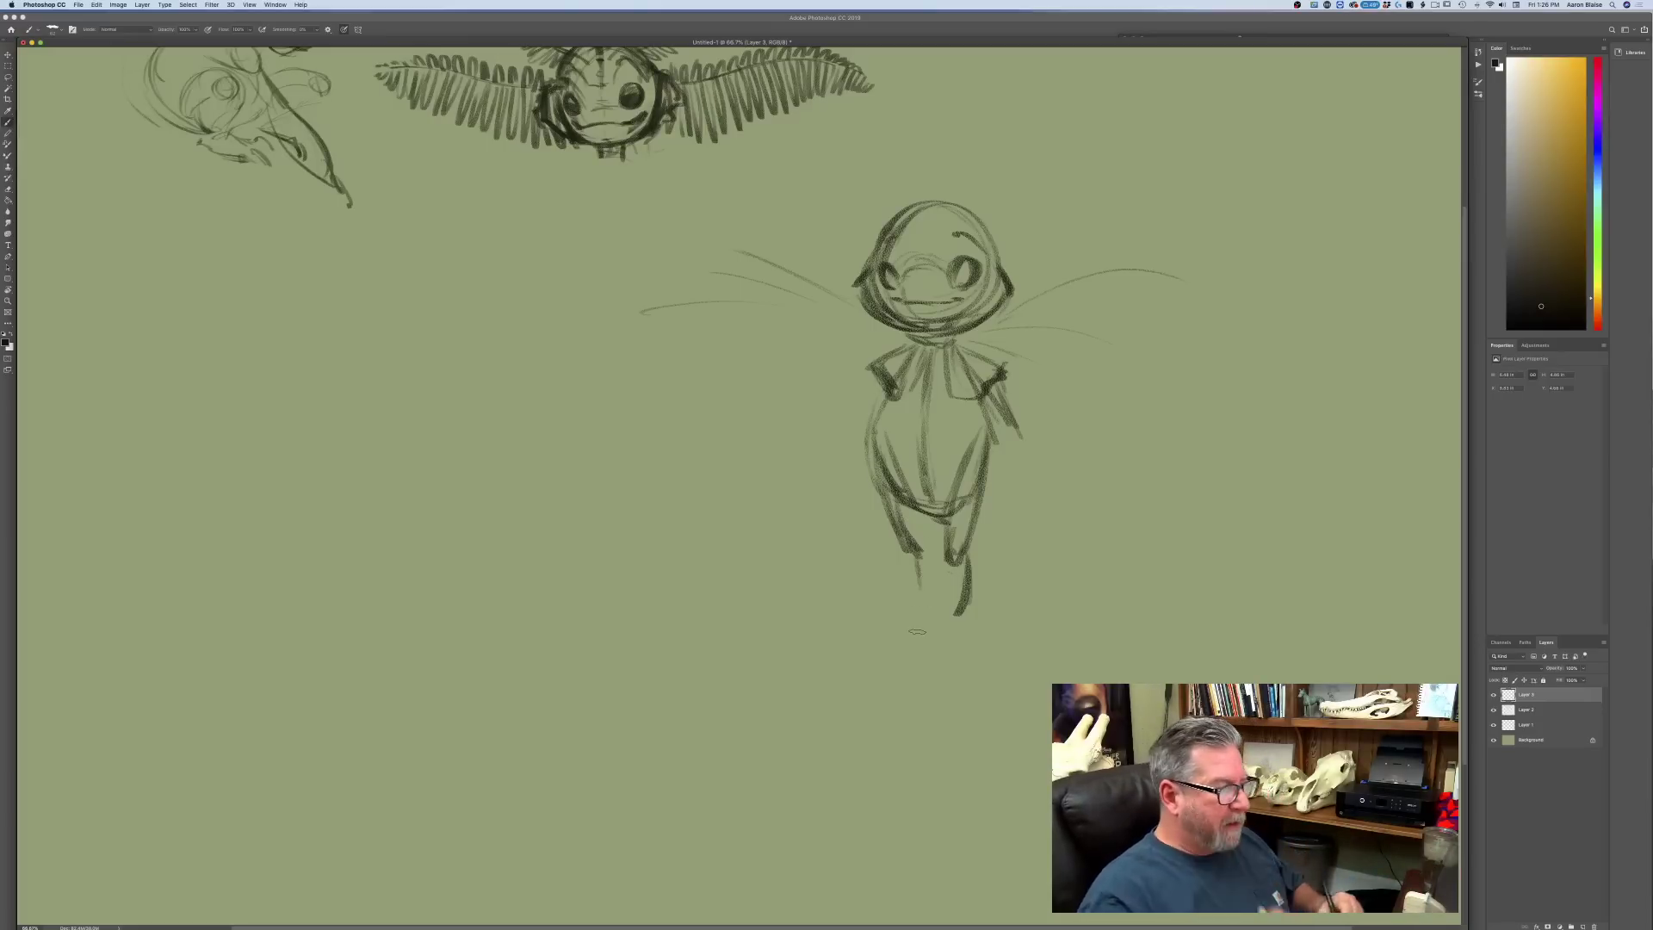
drag(878, 471, 922, 608)
mouse_move(914, 551)
mouse_down()
mouse_move(903, 613)
mouse_move(979, 616)
mouse_up()
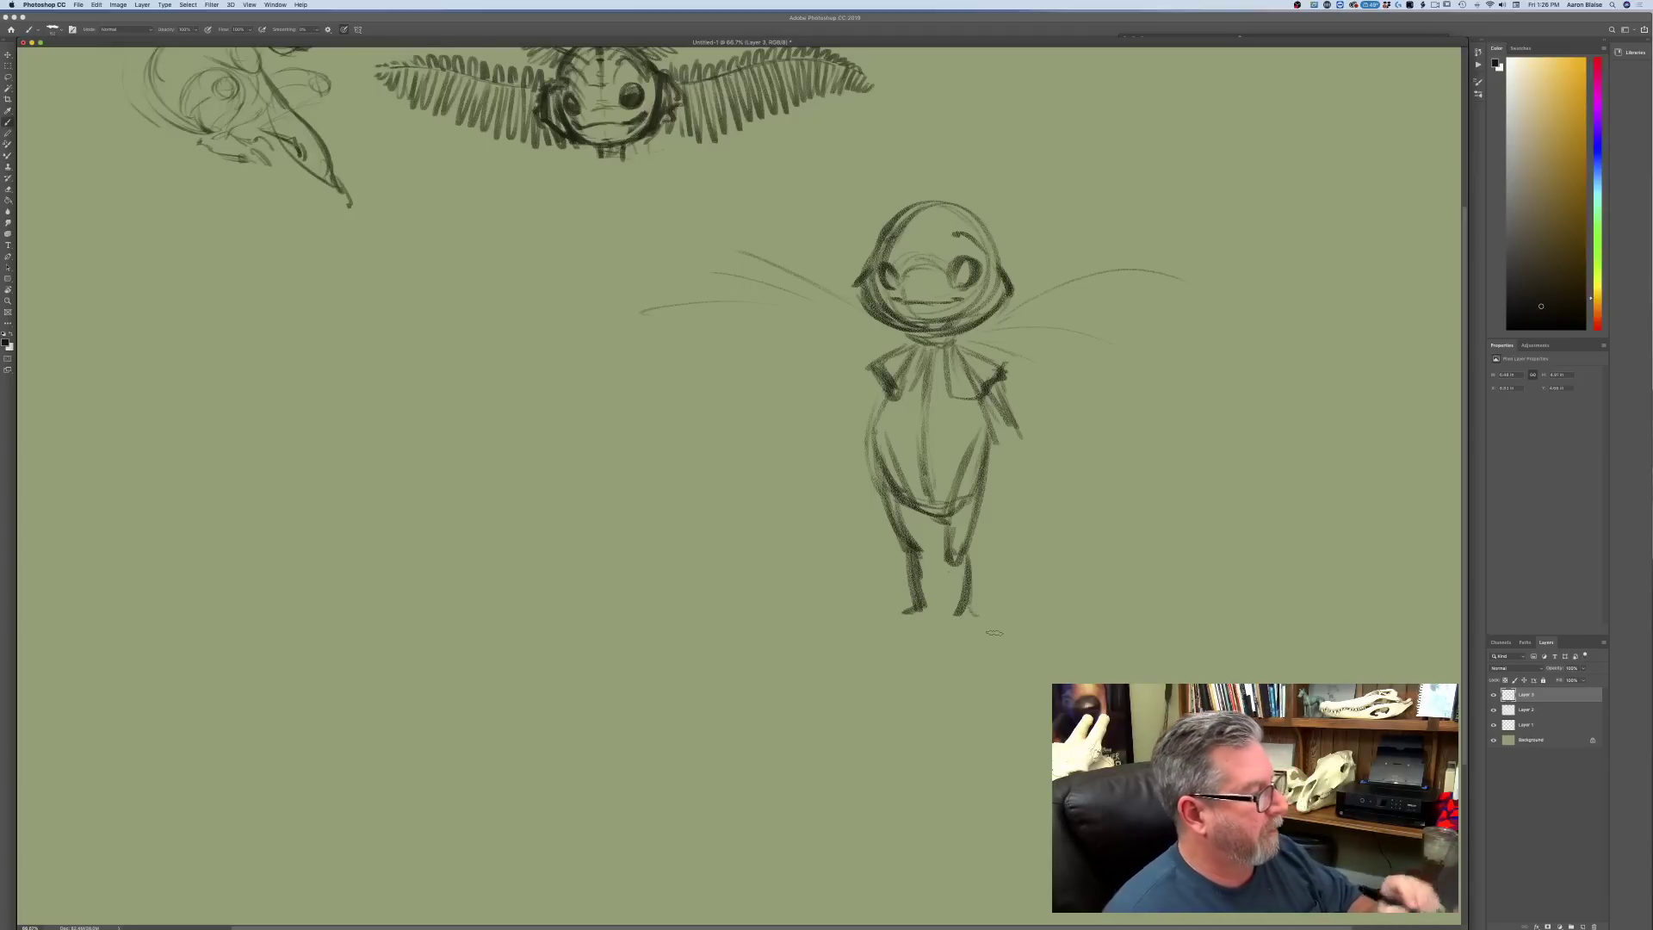
- Add another sweeping frond line beside the neck and redraw the crown contour of the head
drag(973, 344, 1103, 384)
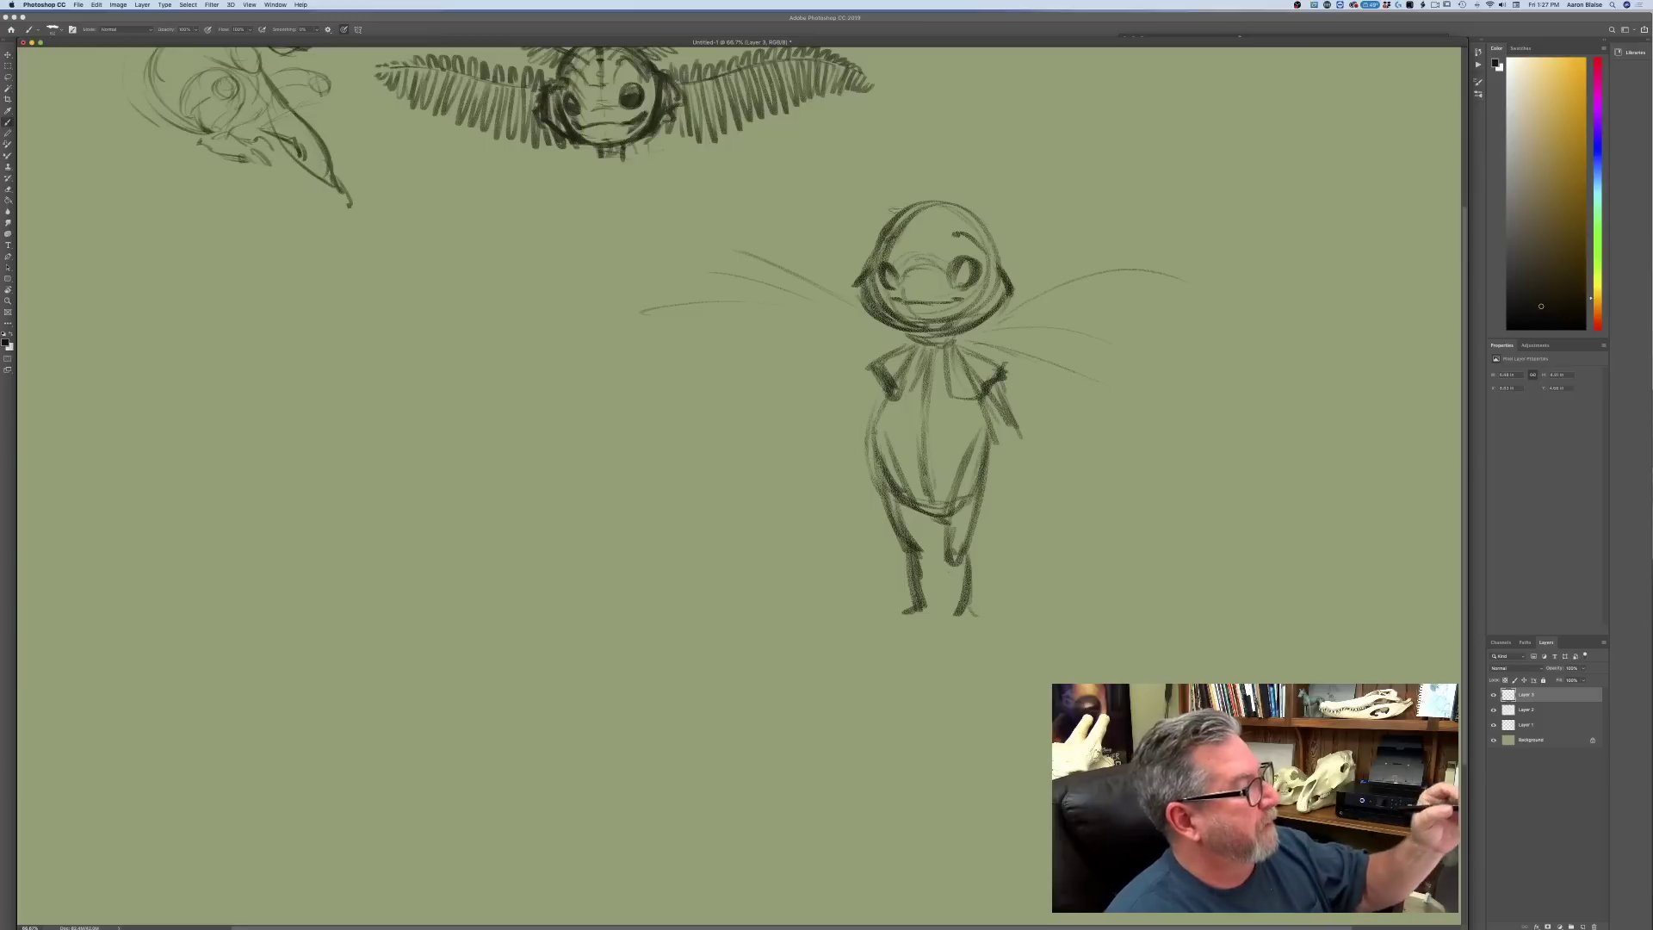
mouse_move(994, 250)
mouse_down()
mouse_move(939, 196)
mouse_move(904, 204)
mouse_up()
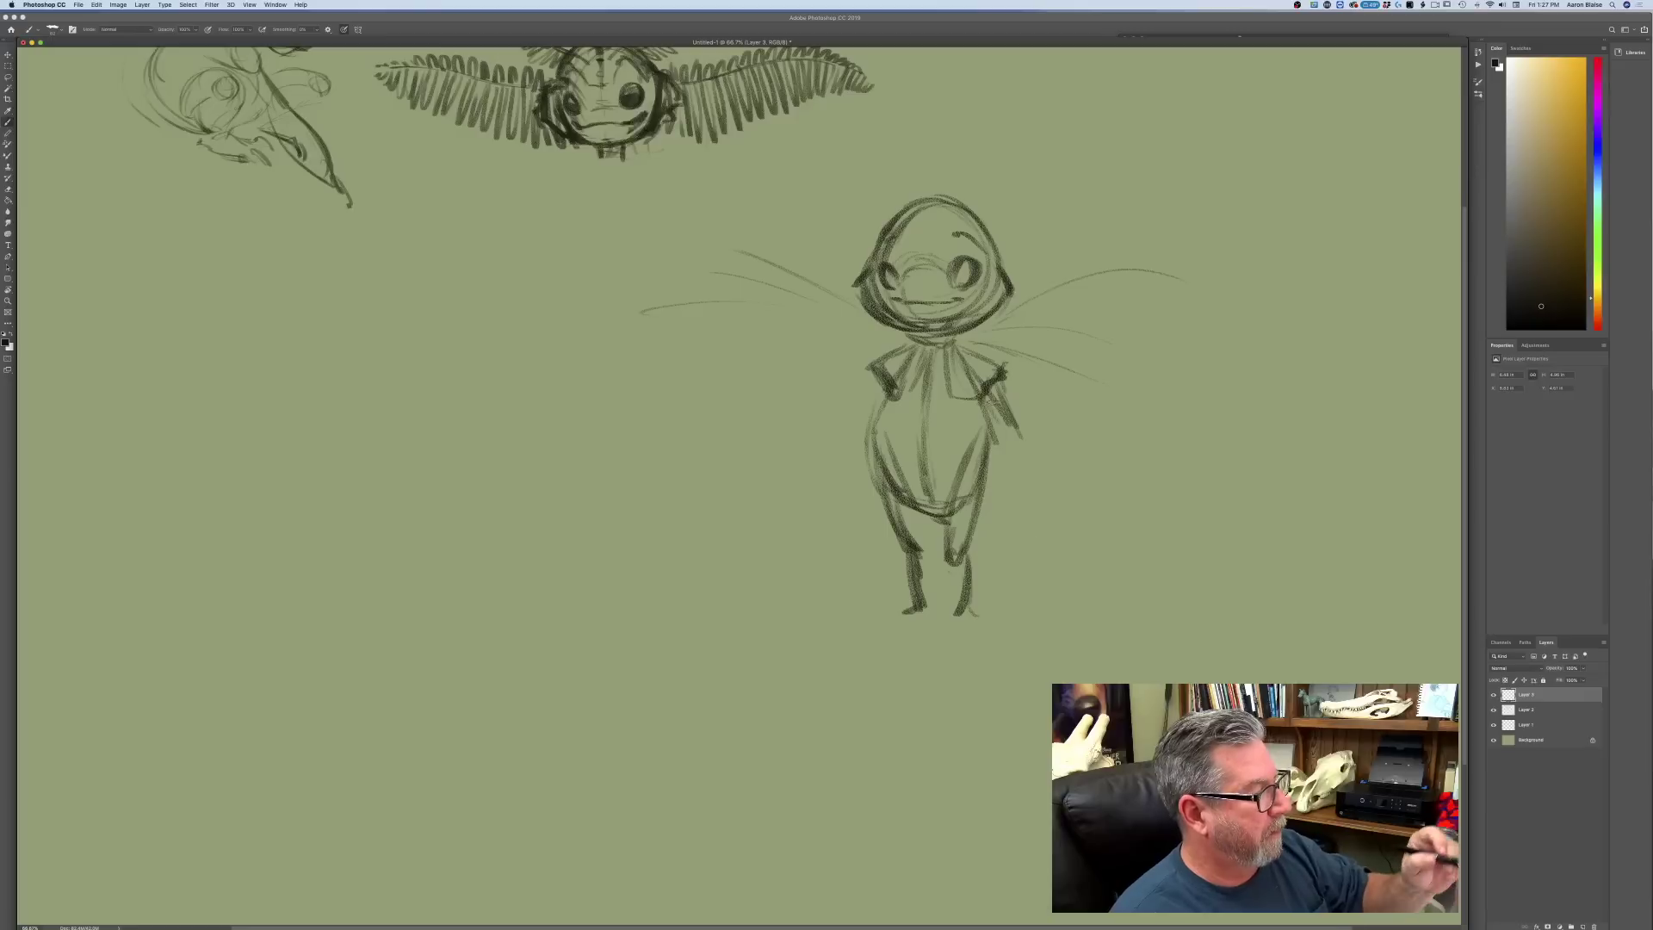
- Draw two long arms with bulging forearms and curled hands hanging beside the body
mouse_move(1021, 418)
mouse_down()
mouse_move(1056, 490)
mouse_move(1038, 517)
mouse_move(1063, 462)
mouse_move(1019, 527)
mouse_move(1046, 455)
mouse_move(1031, 535)
mouse_up()
mouse_move(852, 431)
mouse_down()
mouse_move(876, 384)
mouse_move(823, 500)
mouse_move(868, 467)
mouse_move(819, 504)
mouse_move(835, 513)
mouse_up()
mouse_move(818, 525)
mouse_down()
mouse_move(840, 548)
mouse_move(845, 522)
mouse_move(864, 549)
mouse_up()
mouse_move(1025, 517)
mouse_down()
mouse_move(994, 560)
mouse_move(993, 538)
mouse_up()
drag(992, 544, 1009, 536)
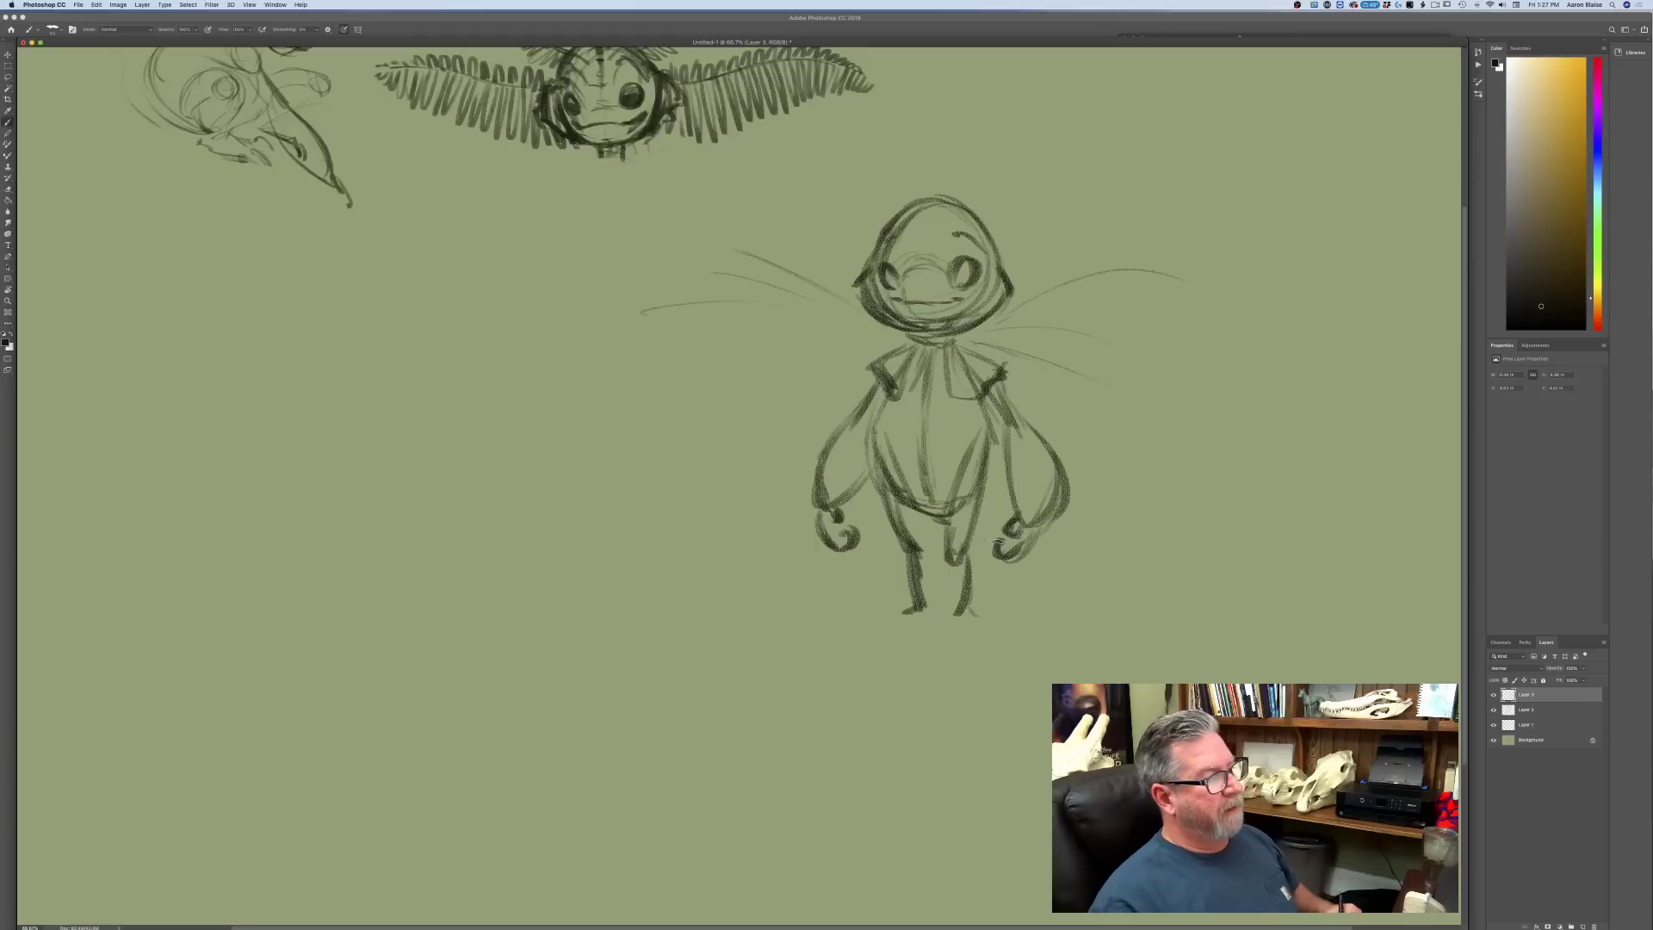
- Define the upper arms and the torso contours, and add a light vertical line above the head
mouse_move(1019, 439)
mouse_down()
mouse_move(1001, 388)
mouse_move(988, 392)
mouse_move(1018, 444)
mouse_up()
drag(1006, 384, 1019, 444)
drag(866, 404, 832, 502)
mouse_move(921, 375)
mouse_down()
mouse_move(921, 413)
mouse_move(974, 496)
mouse_up()
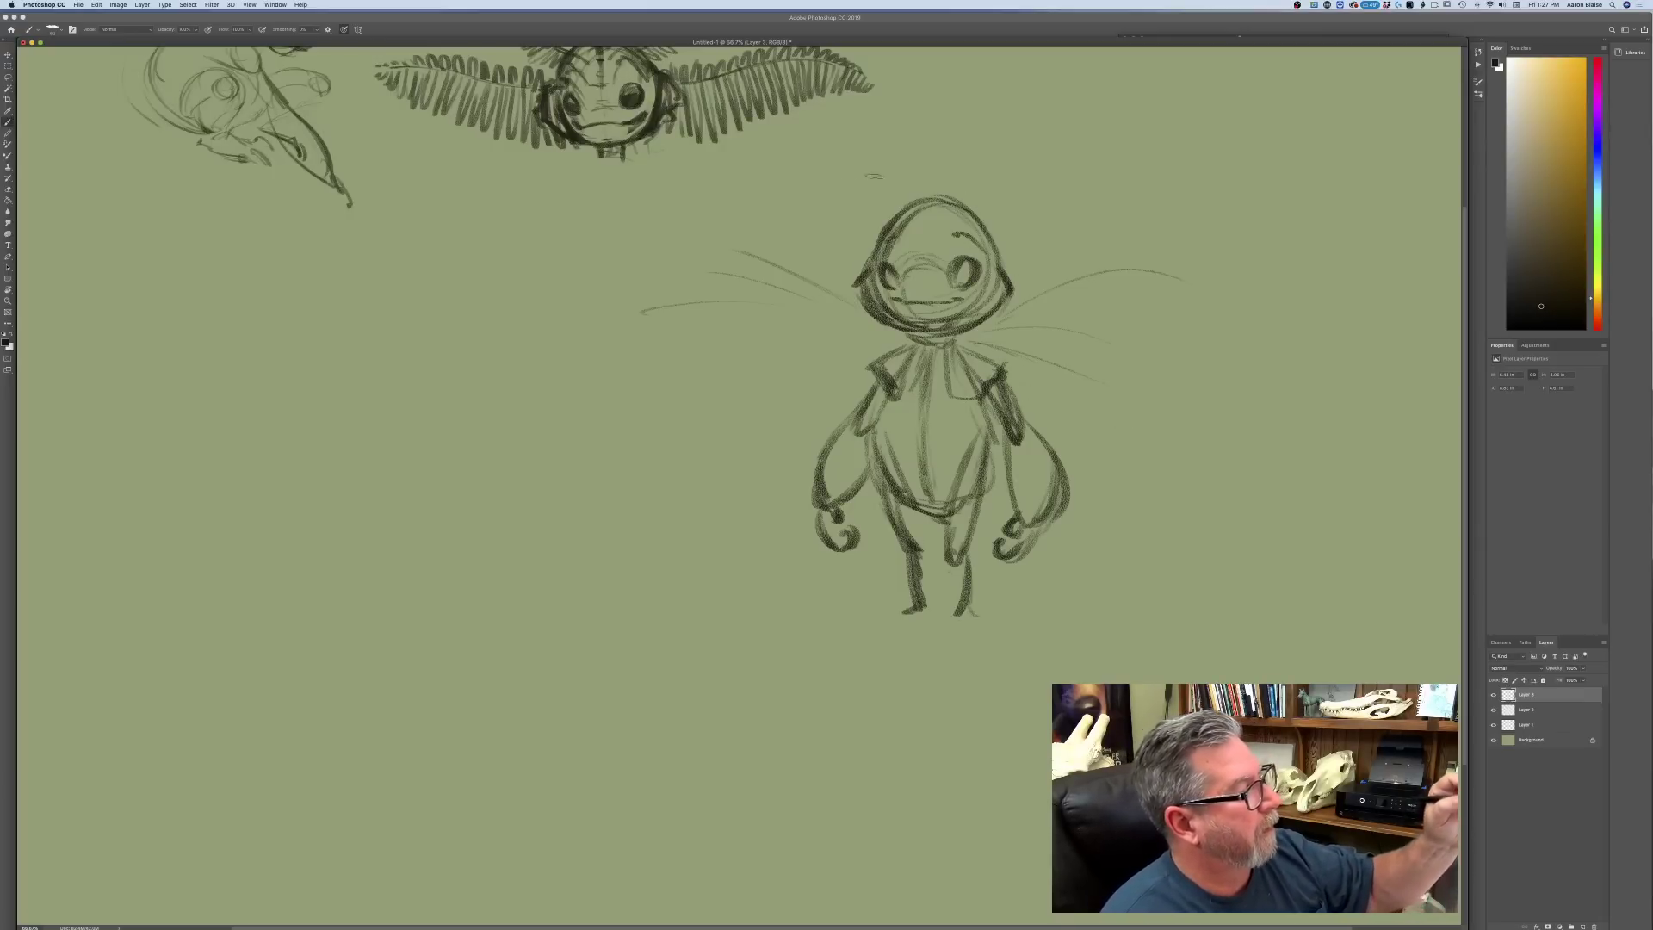
drag(927, 209, 933, 176)
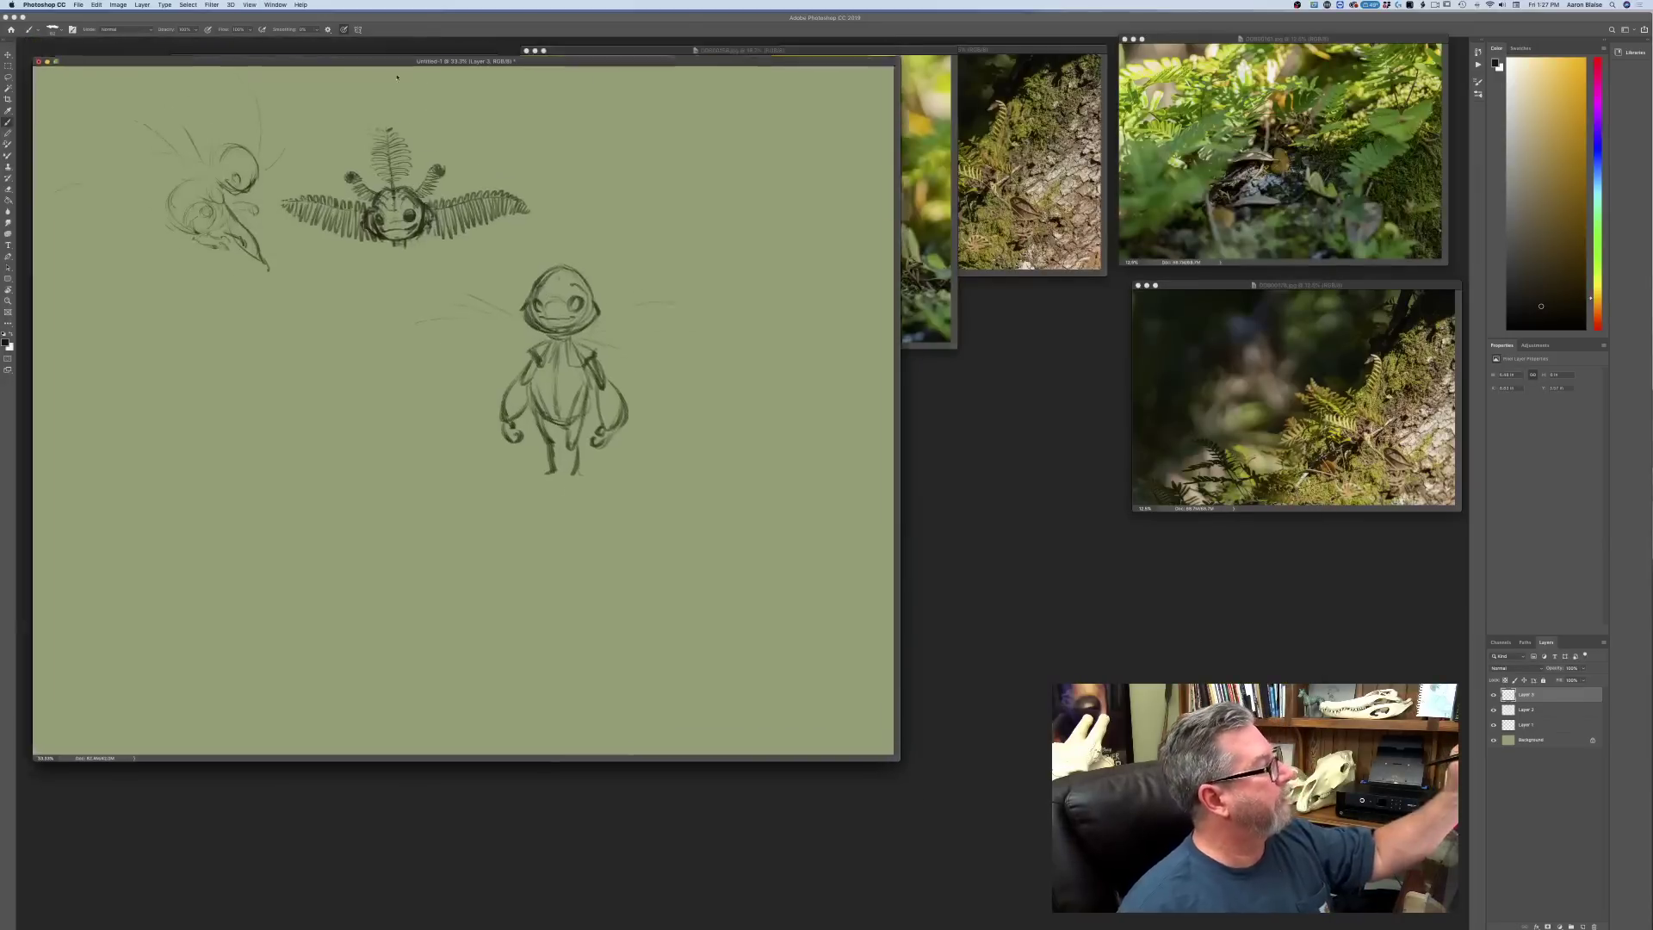
- Move the full-body creature sketch across the canvas to sit below the first small creature sketch
mouse_move(397, 77)
mouse_down()
mouse_move(758, 397)
mouse_move(748, 331)
mouse_up()
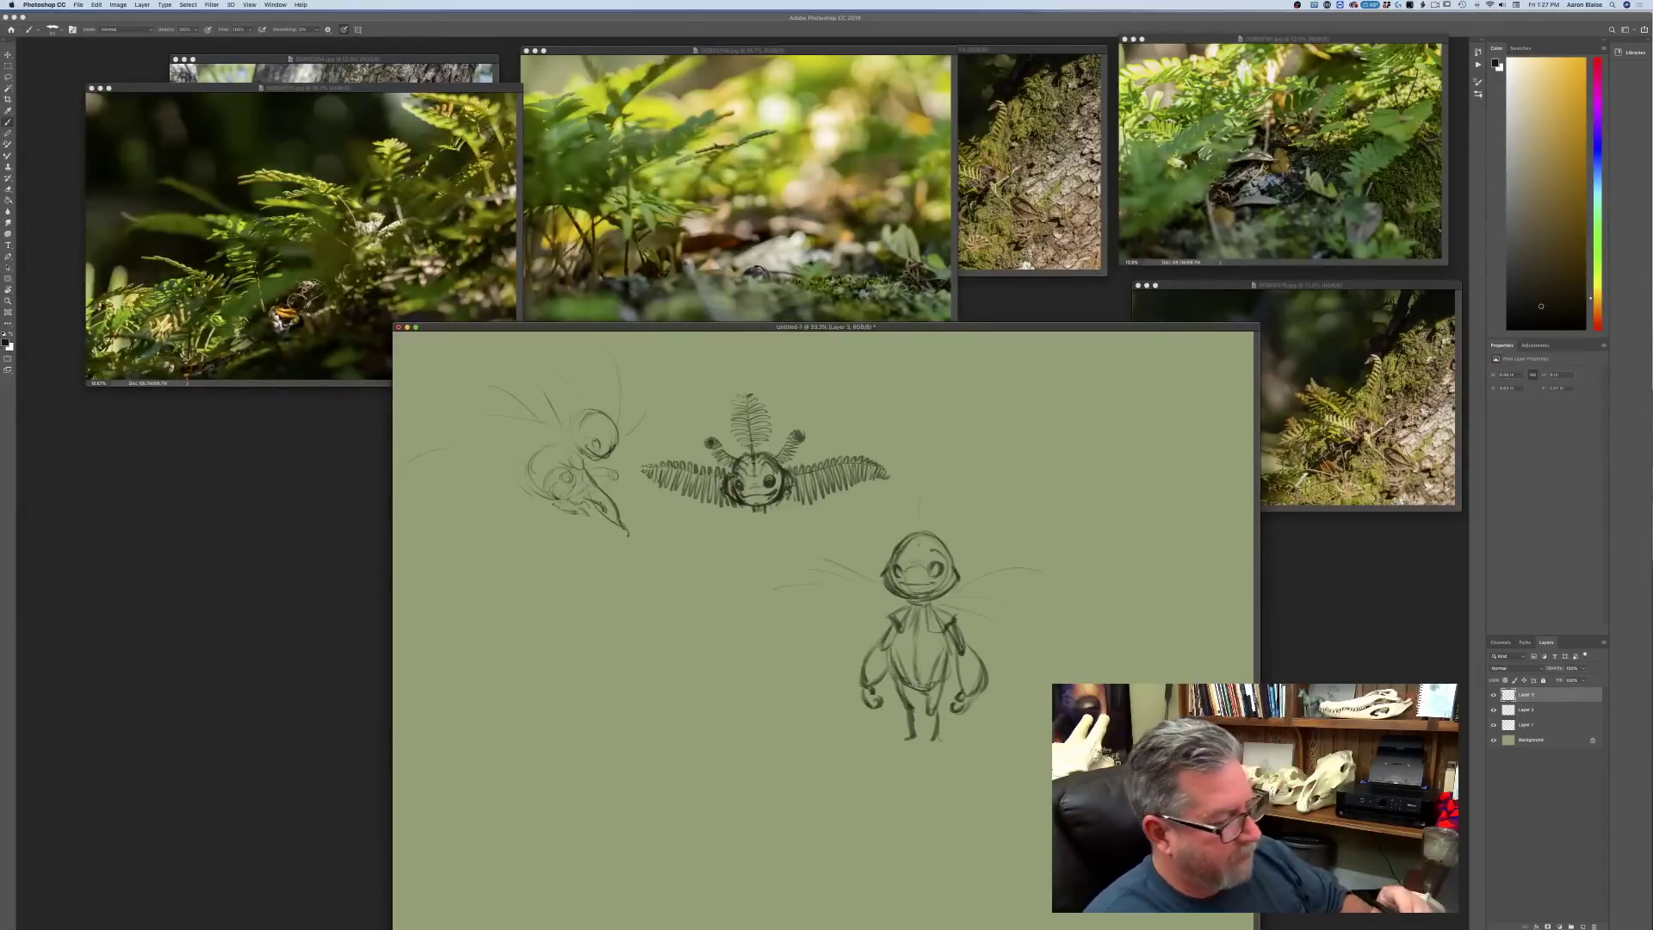
key(v)
mouse_move(818, 734)
mouse_down()
mouse_move(468, 737)
mouse_move(450, 752)
mouse_up()
- Add a new layer and rough in a round head with loose circular strokes in the empty area right of the standing creature
click(1582, 926)
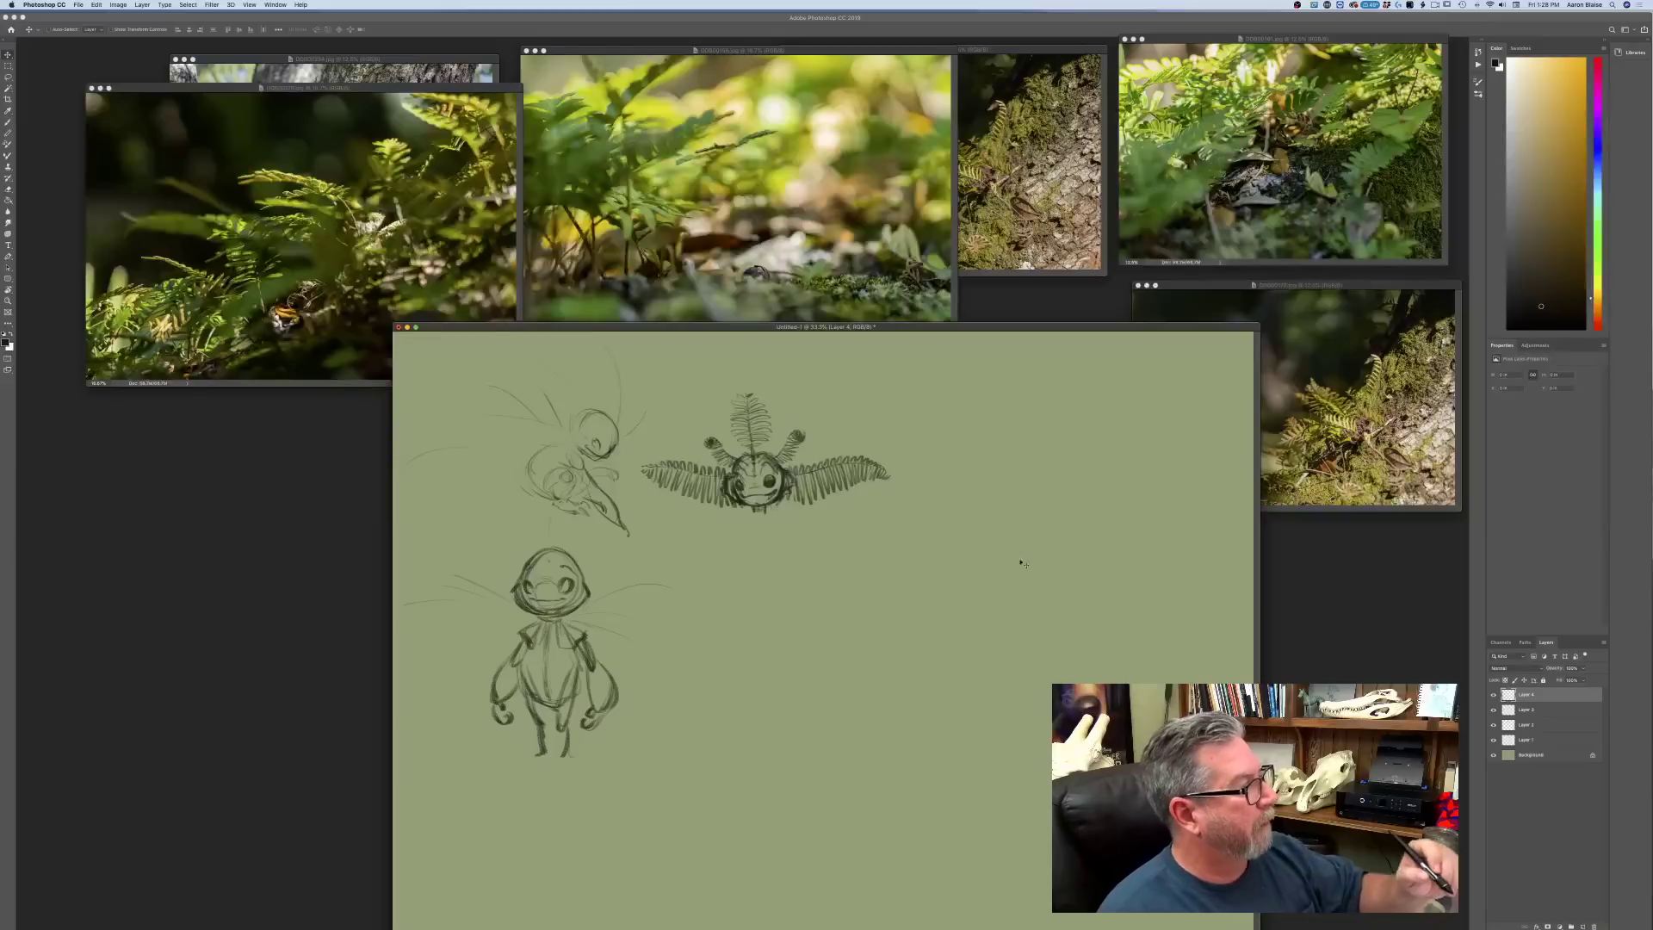
drag(615, 327, 587, 185)
key(b)
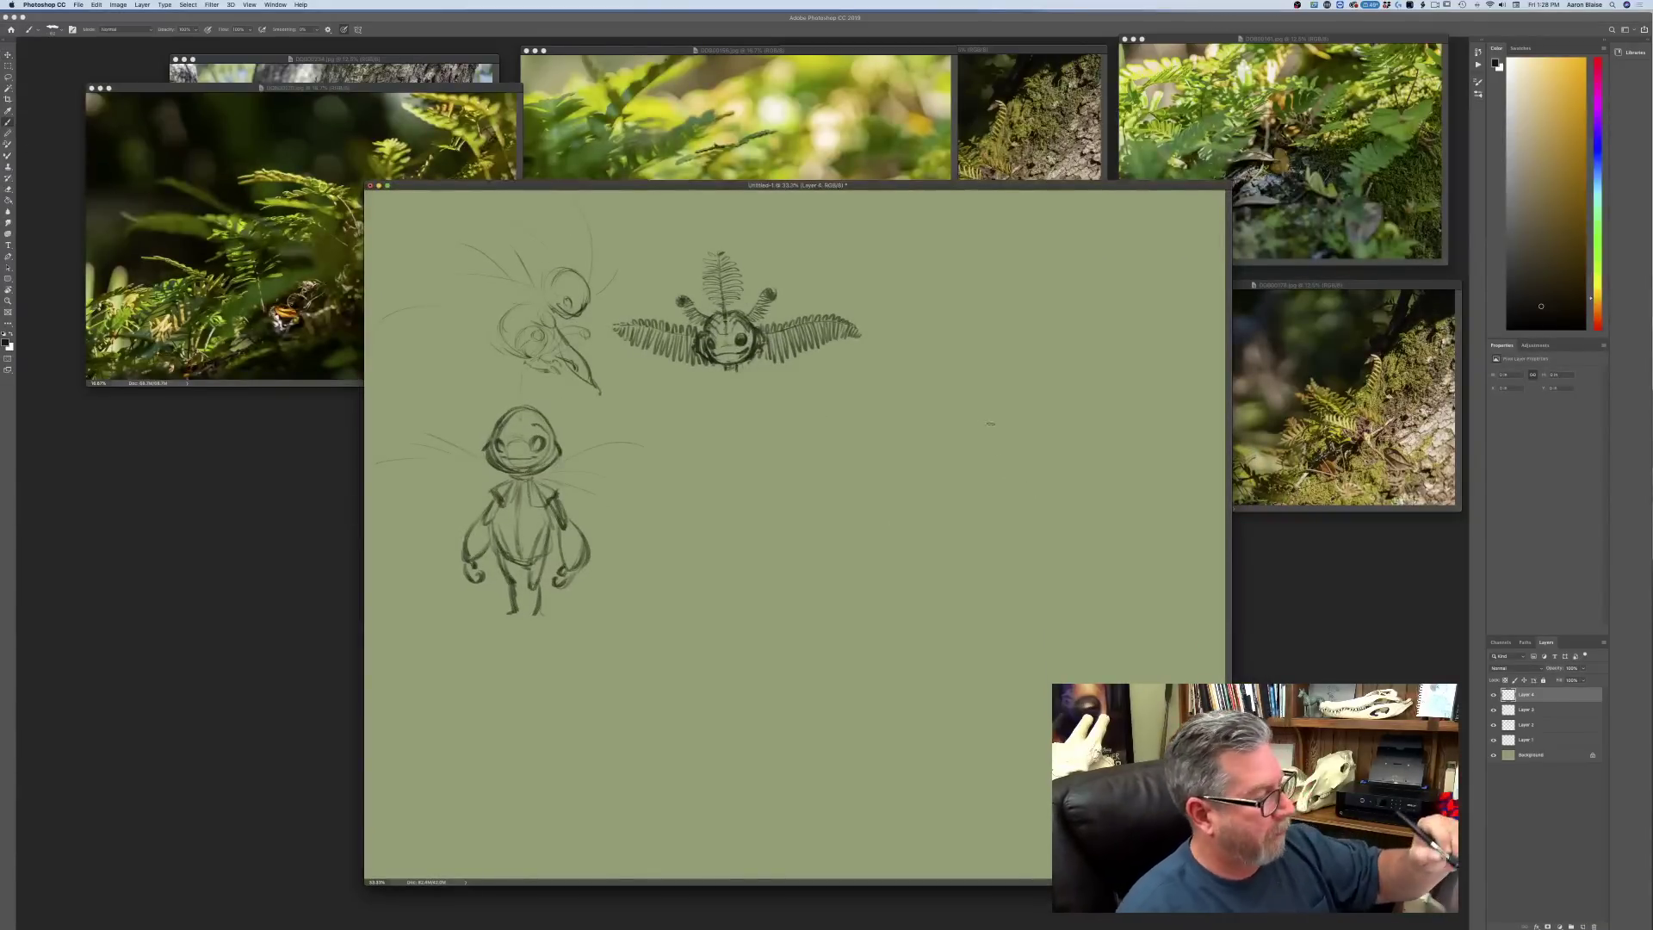
drag(1003, 454, 1009, 488)
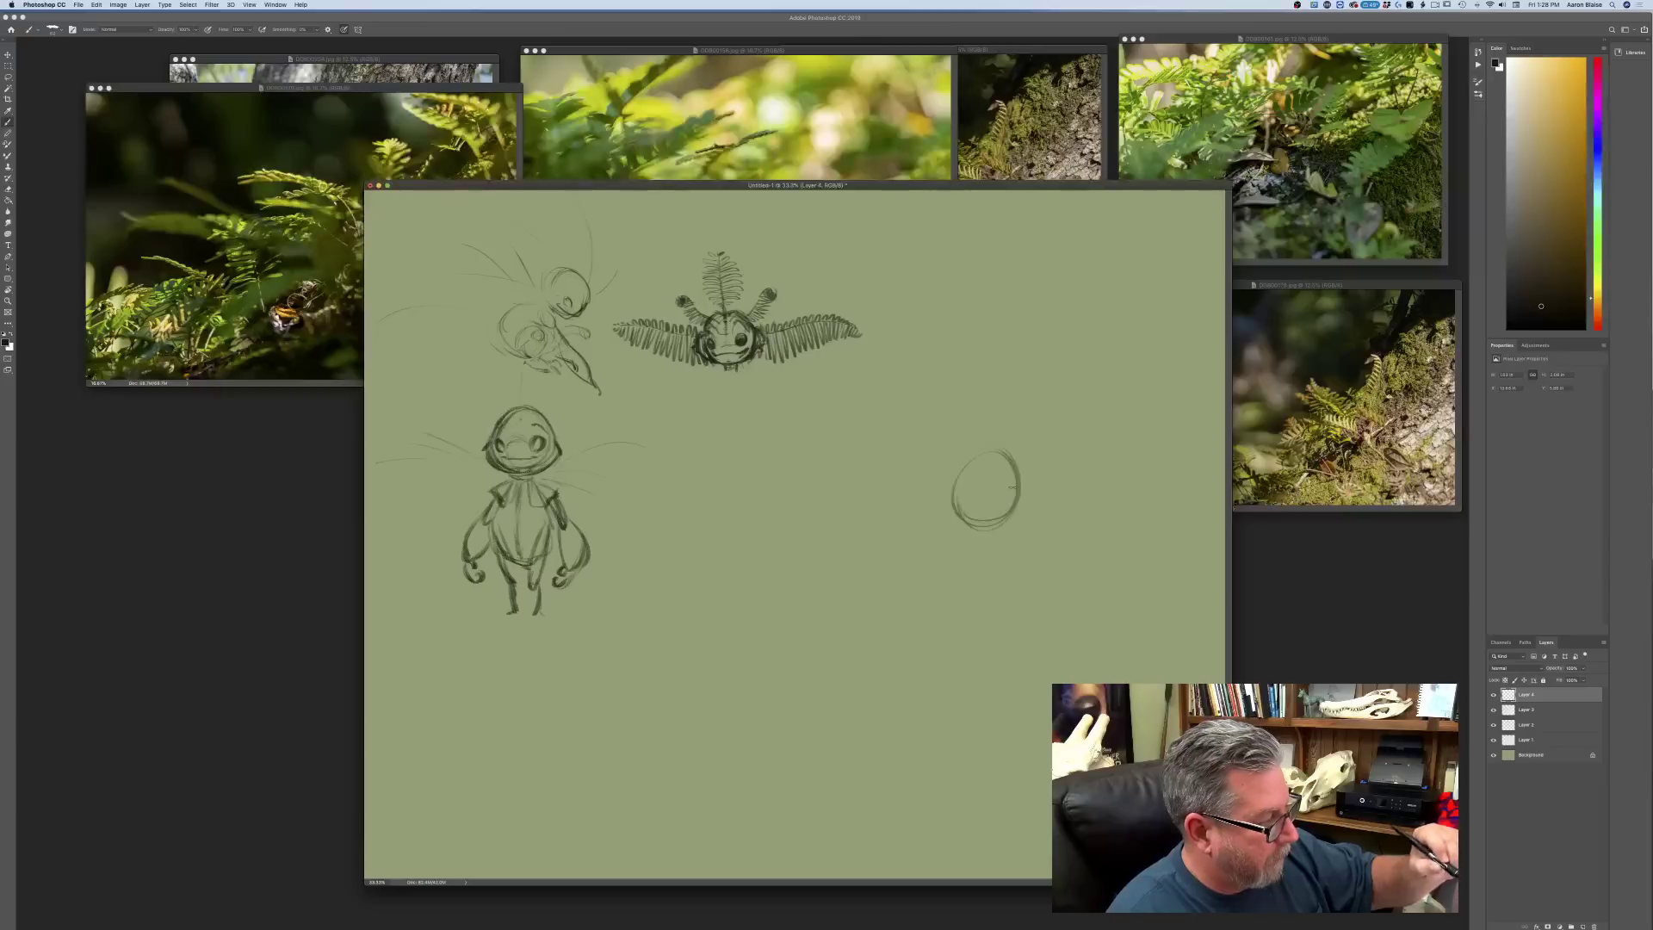
drag(627, 188, 525, 260)
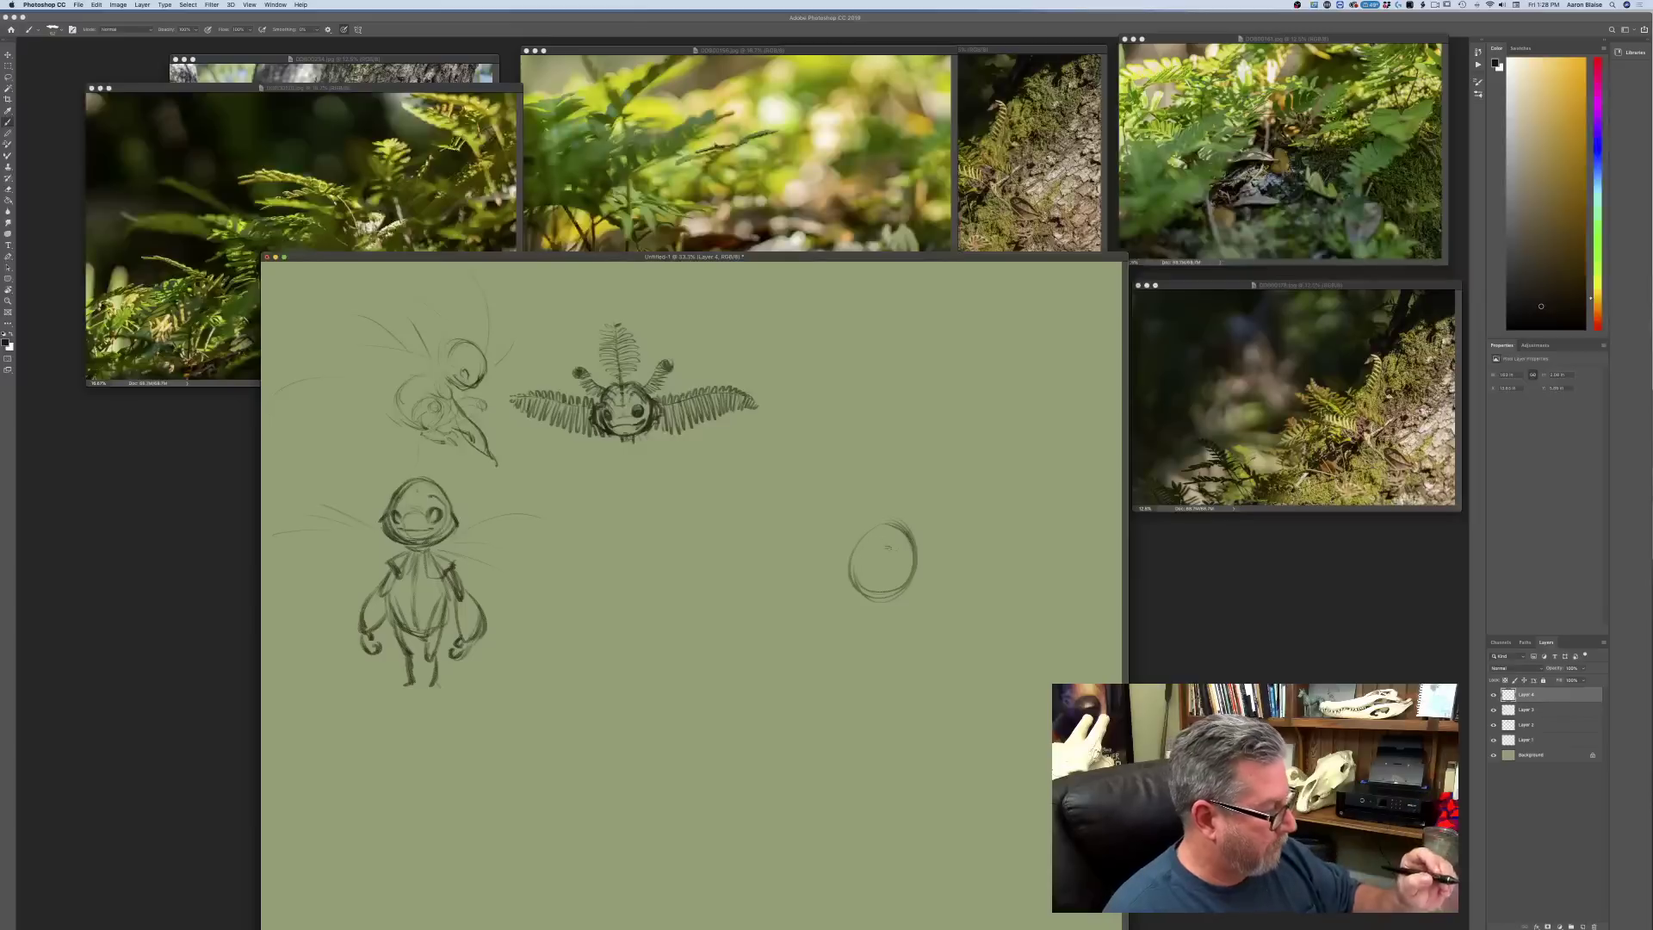
mouse_move(852, 551)
mouse_down()
mouse_move(912, 532)
mouse_move(849, 570)
mouse_move(902, 596)
mouse_up()
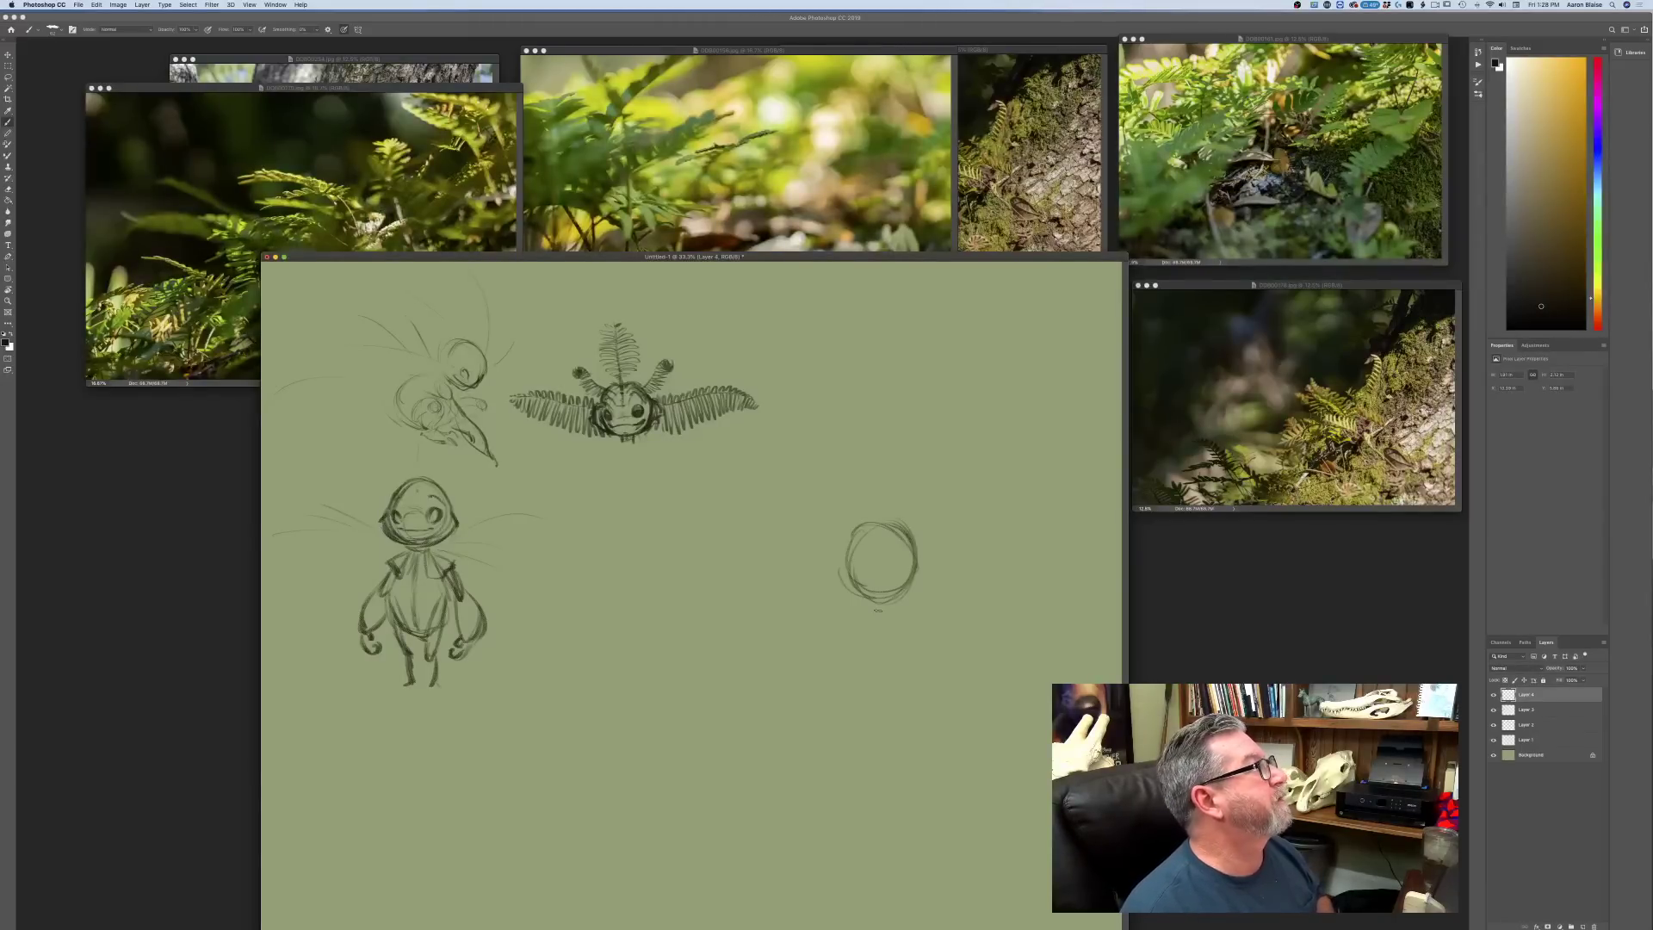
- Sketch a crouching body around the head with one planted arm, one raised arm, an arched back, a rear leg and an eye
mouse_move(852, 516)
mouse_down()
mouse_move(921, 561)
mouse_move(844, 590)
mouse_move(865, 645)
mouse_move(878, 637)
mouse_move(874, 664)
mouse_move(818, 702)
mouse_up()
drag(880, 662, 865, 688)
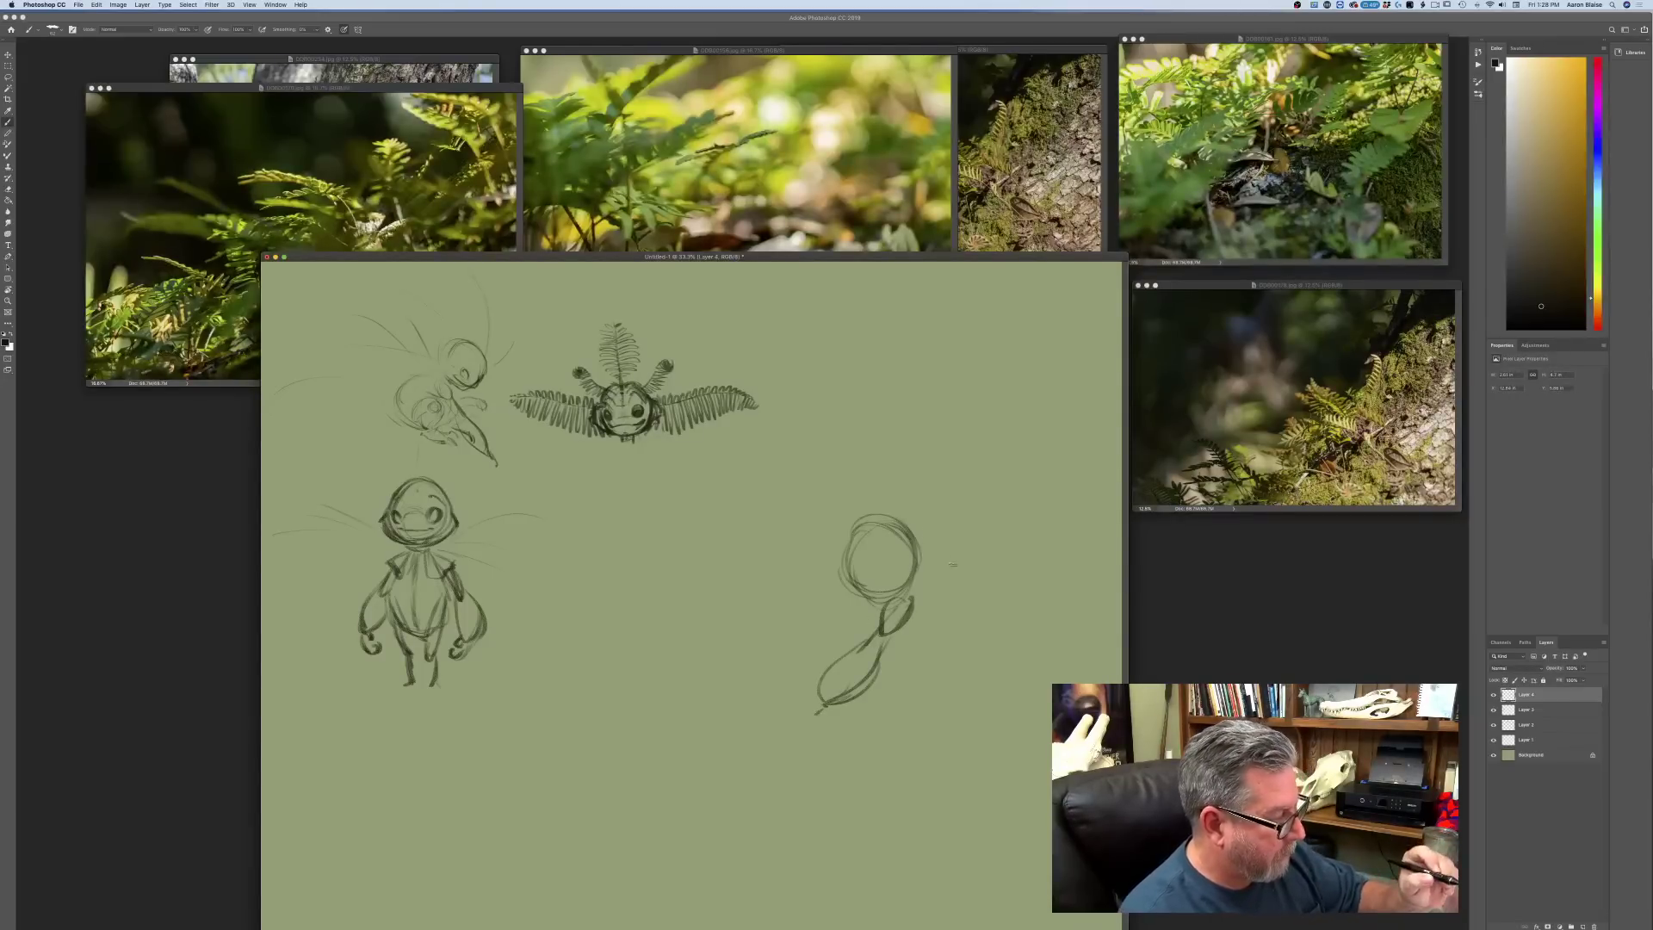
drag(921, 544, 948, 632)
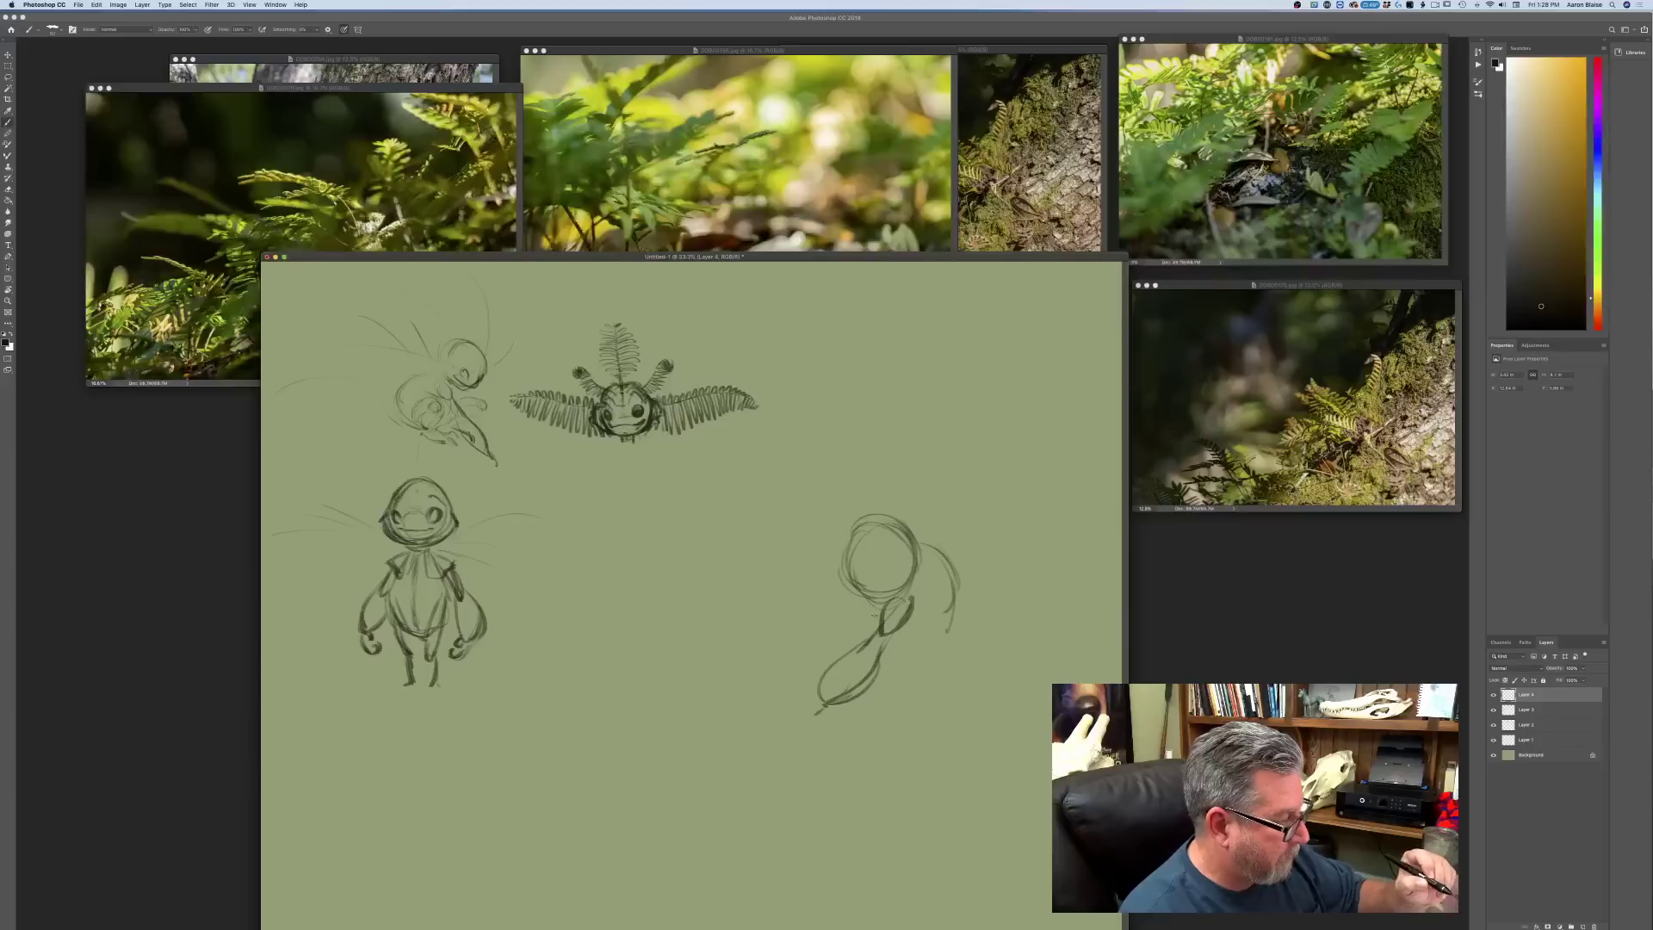
drag(828, 542, 780, 577)
drag(839, 531, 794, 564)
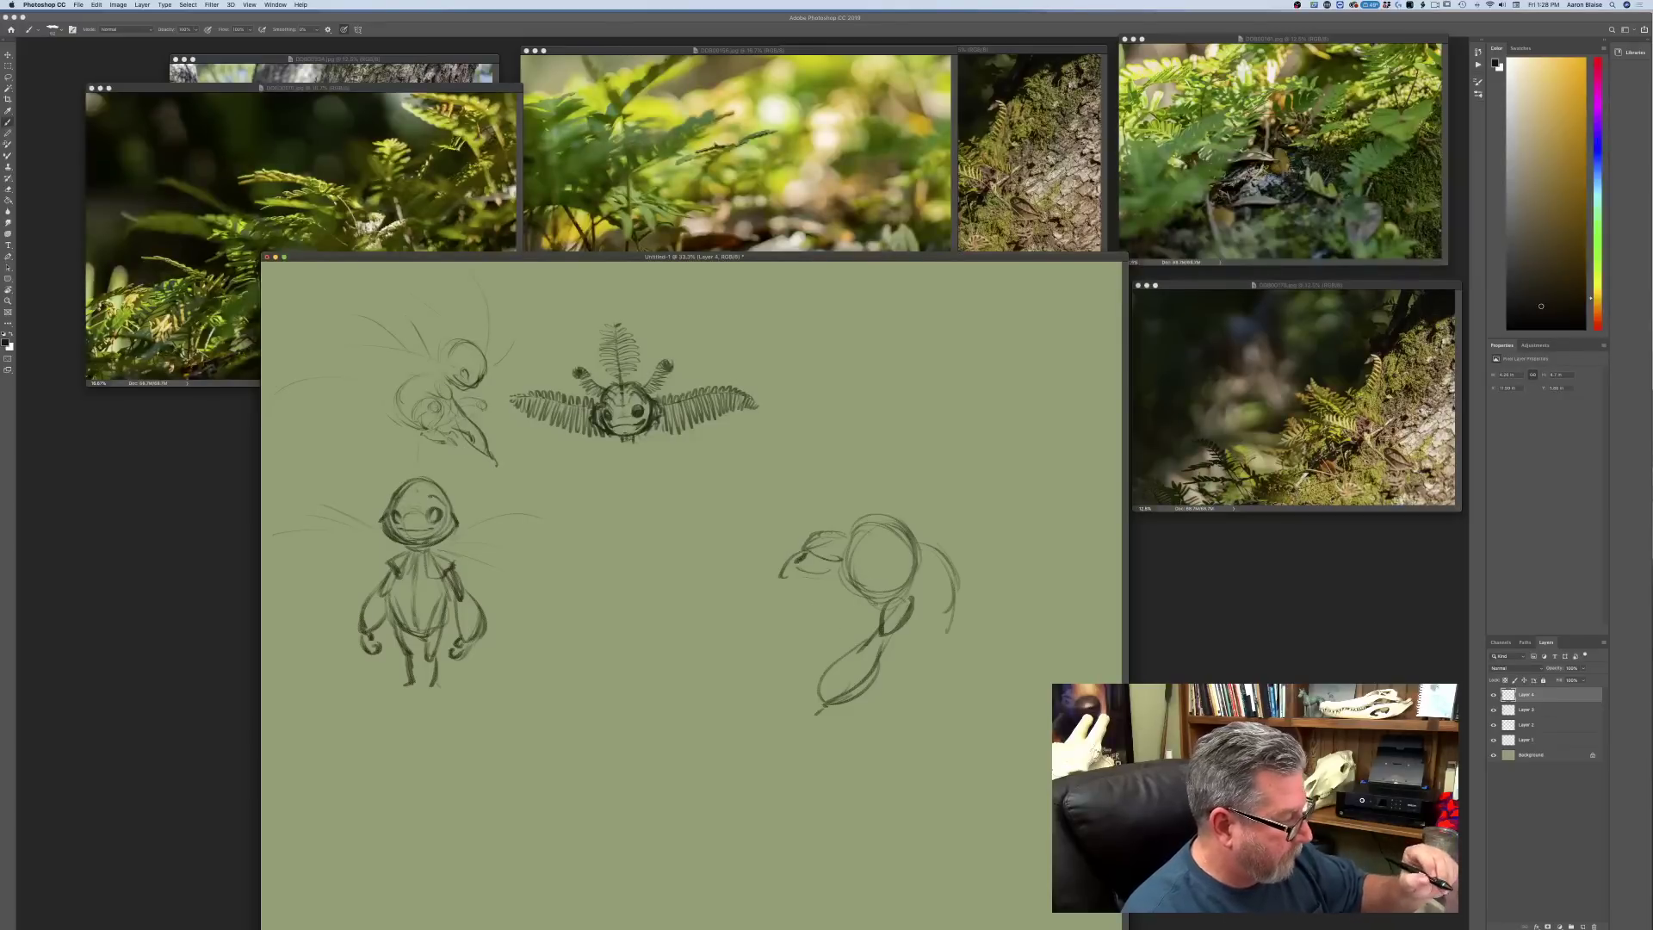
mouse_move(896, 575)
mouse_down()
mouse_move(848, 579)
mouse_move(845, 596)
mouse_move(945, 592)
mouse_move(917, 618)
mouse_move(914, 658)
mouse_move(937, 696)
mouse_move(920, 701)
mouse_up()
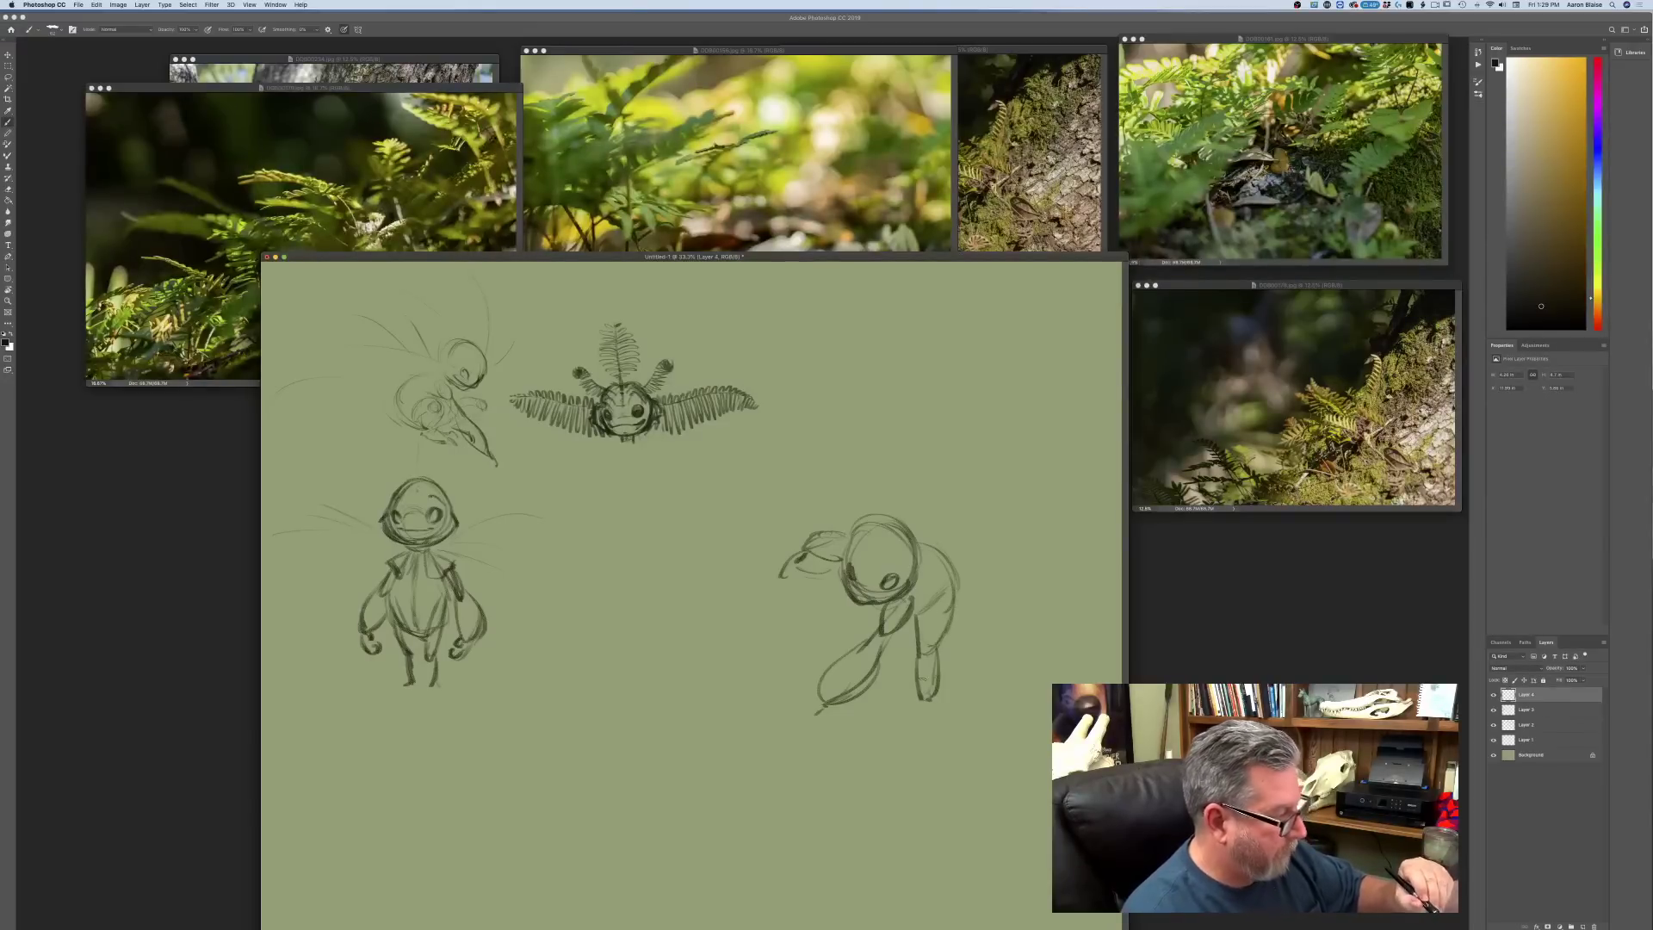
mouse_move(899, 644)
mouse_down()
mouse_move(882, 671)
mouse_move(908, 687)
mouse_up()
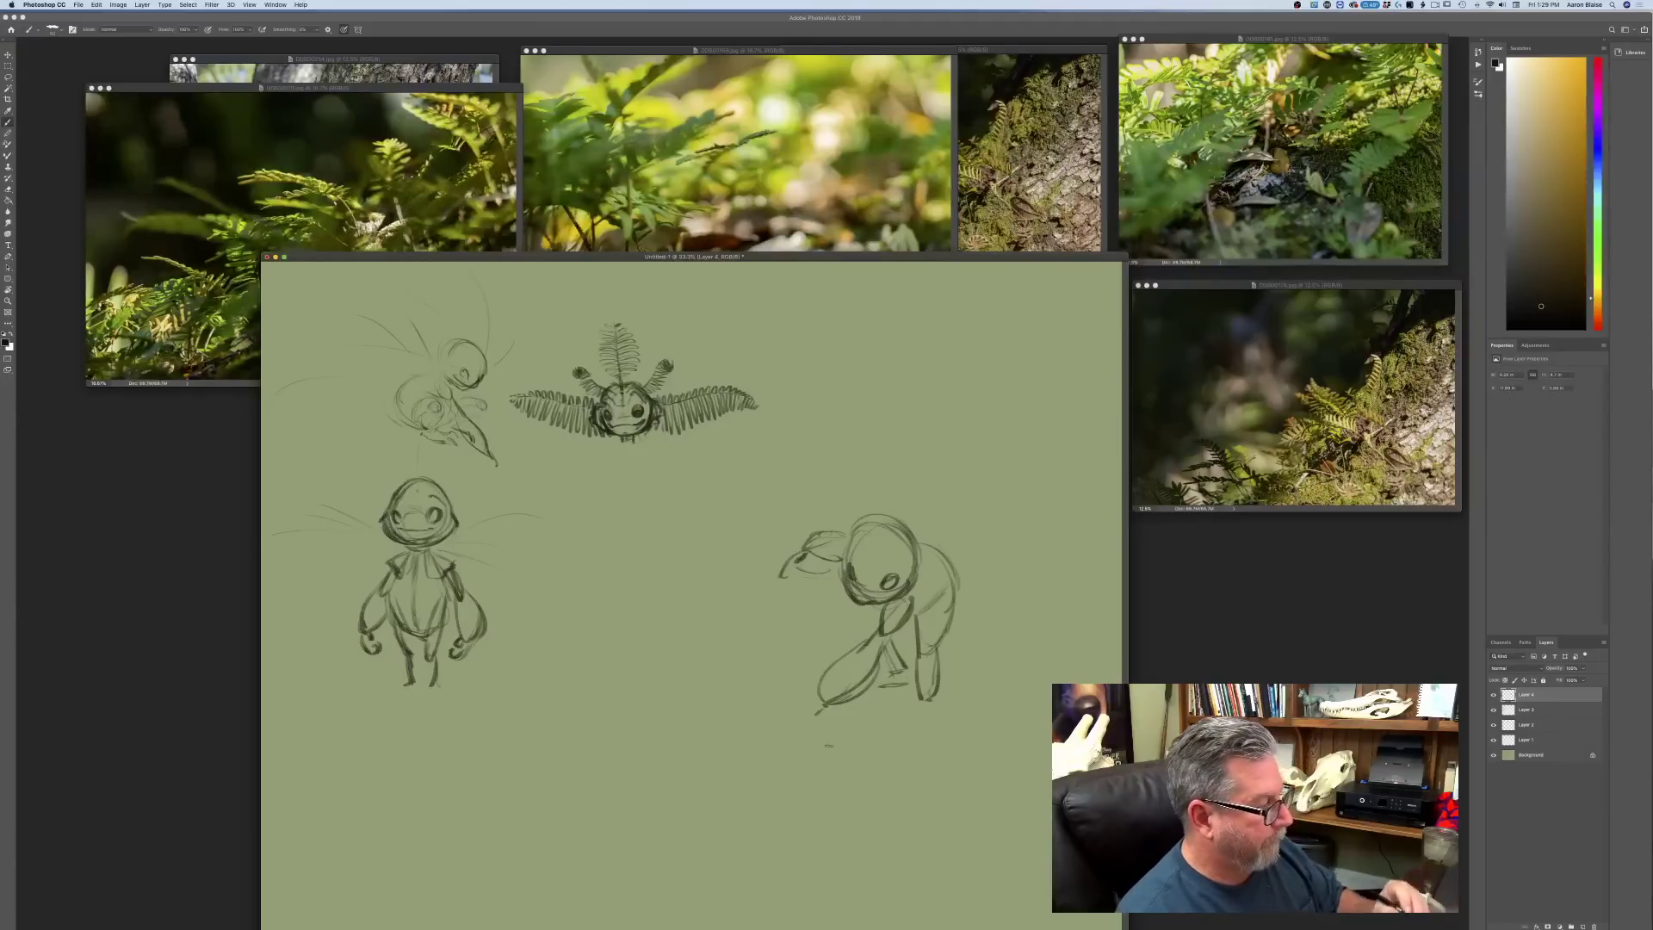
- Draw long sweeping frond lines trailing behind the crouching creature's back and rising from its head, one with a curled tip
drag(932, 565, 1045, 567)
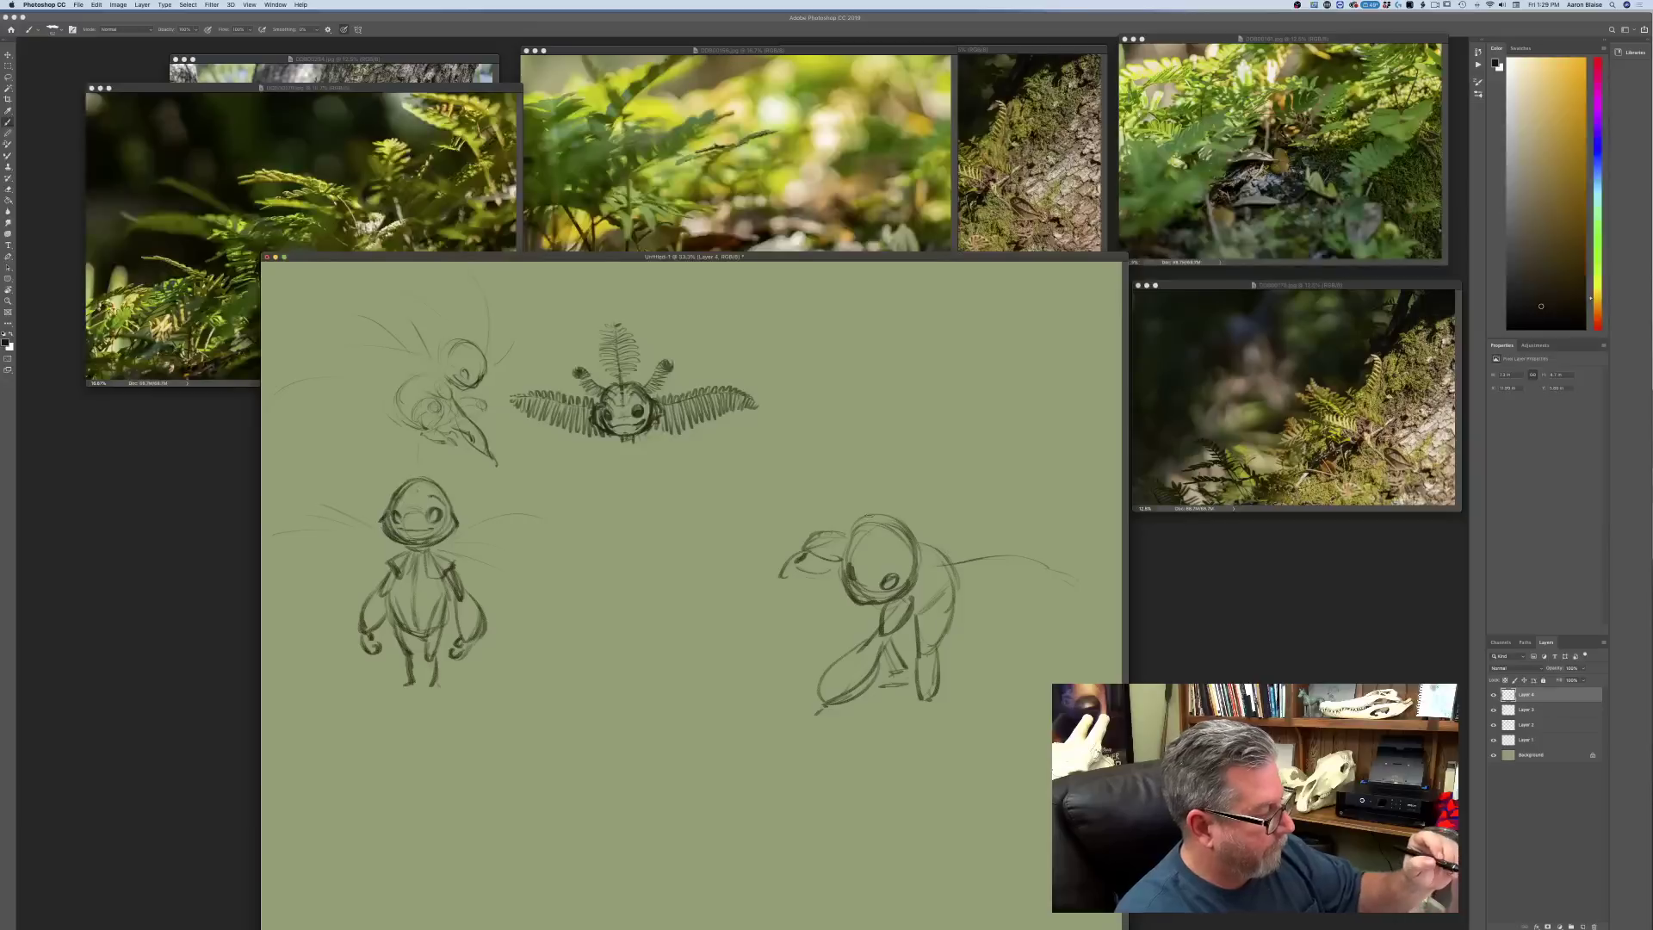
mouse_move(870, 558)
mouse_down()
mouse_move(888, 483)
mouse_move(805, 432)
mouse_up()
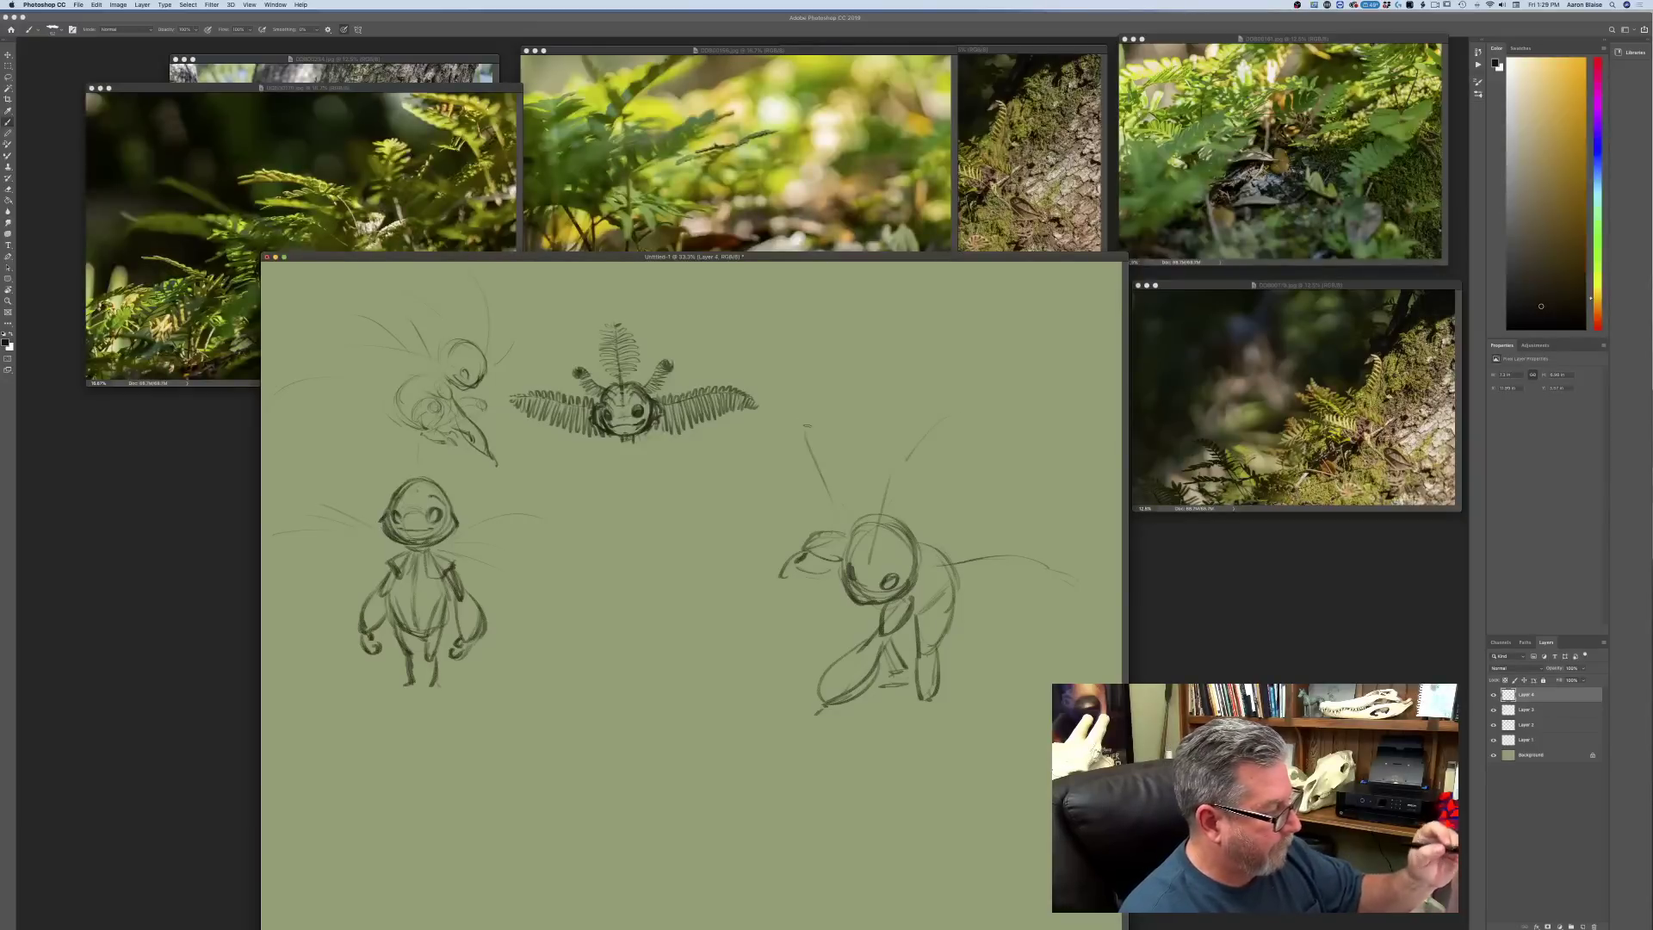
drag(583, 256, 596, 421)
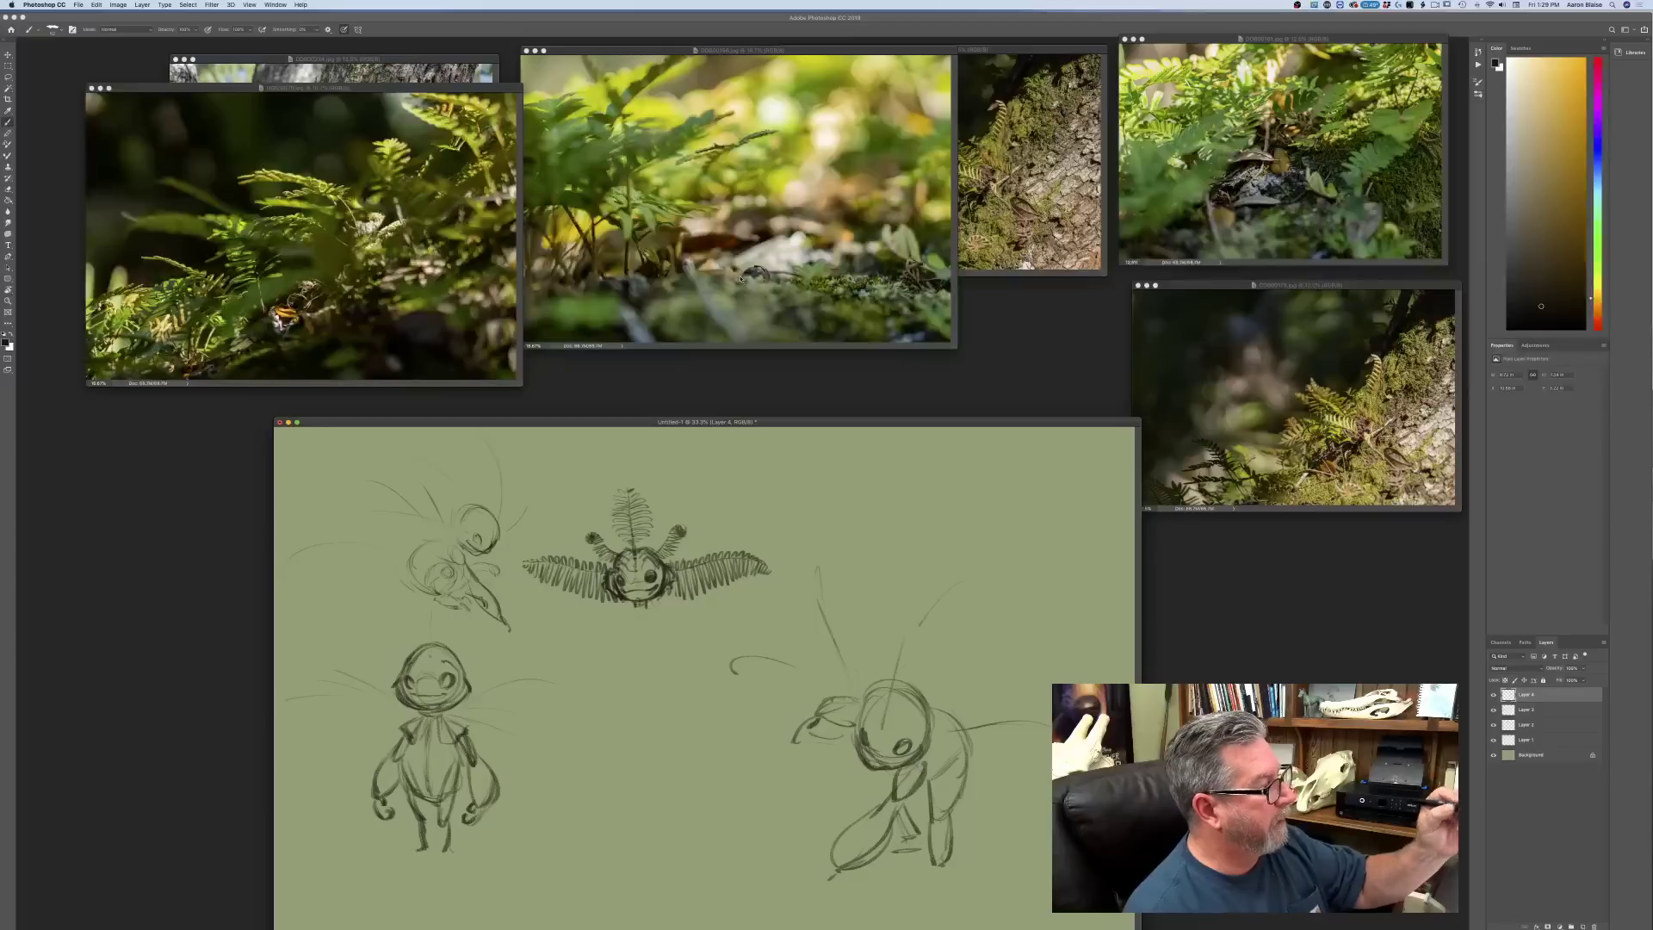
drag(638, 423, 577, 172)
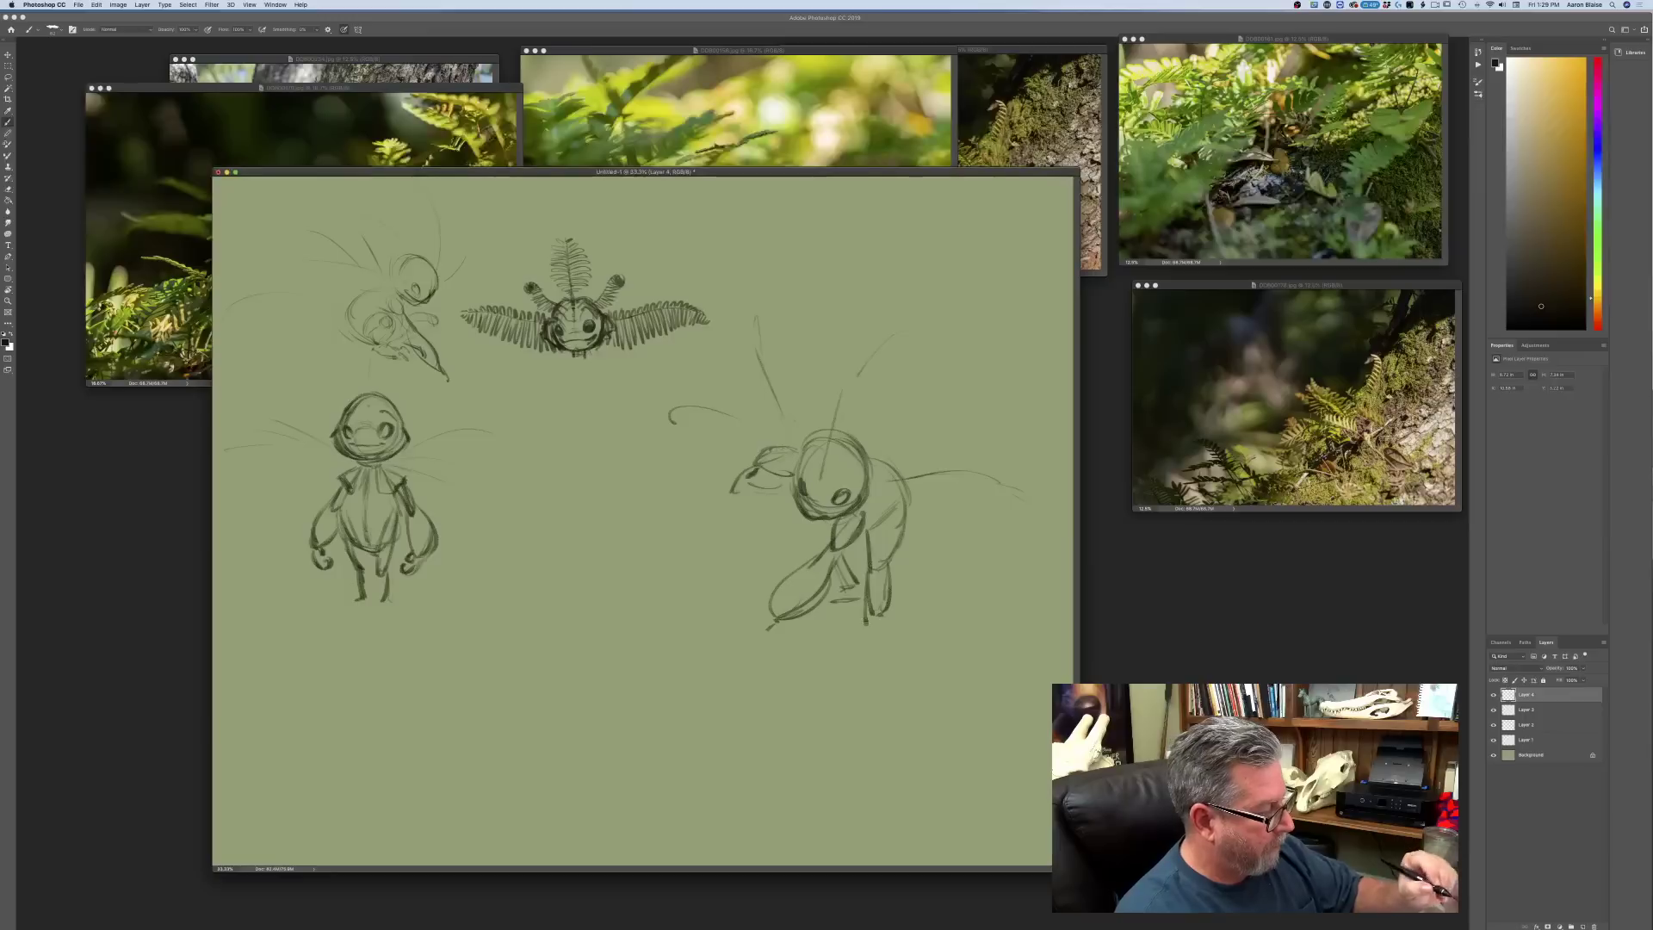
- Add a ground line under the crouching creature and hatch frond-like strokes beneath its arm and along its back
drag(908, 635, 822, 614)
drag(832, 521, 813, 552)
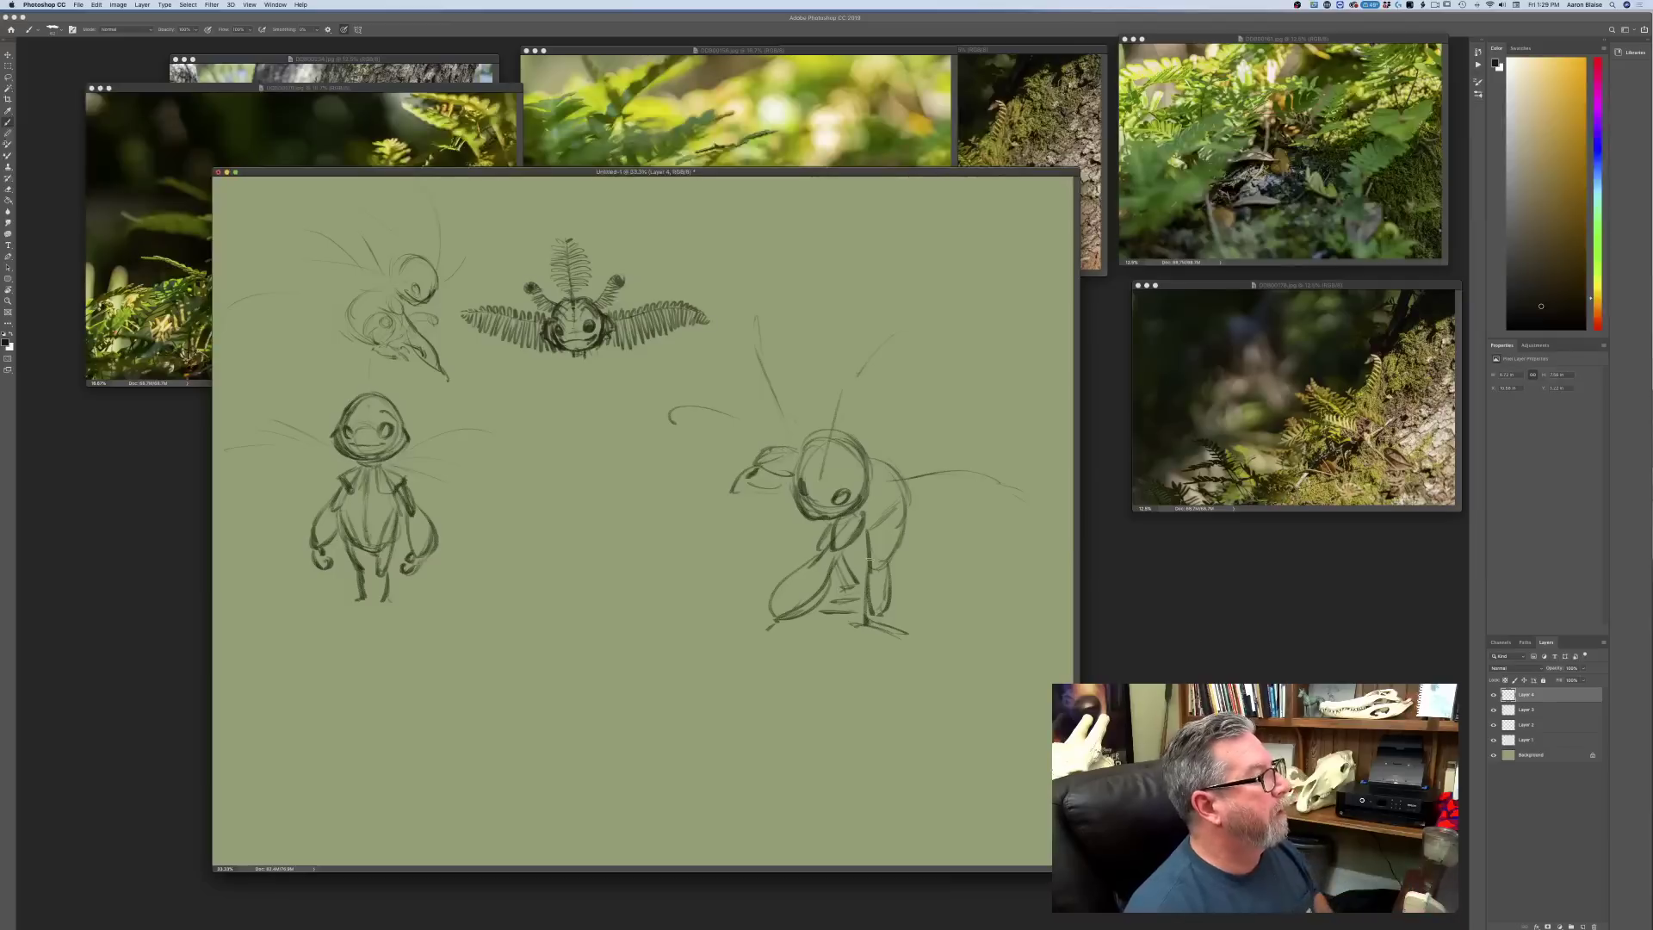
mouse_move(878, 464)
mouse_down()
mouse_move(912, 512)
mouse_move(905, 540)
mouse_move(859, 558)
mouse_move(872, 579)
mouse_move(825, 616)
mouse_move(790, 619)
mouse_up()
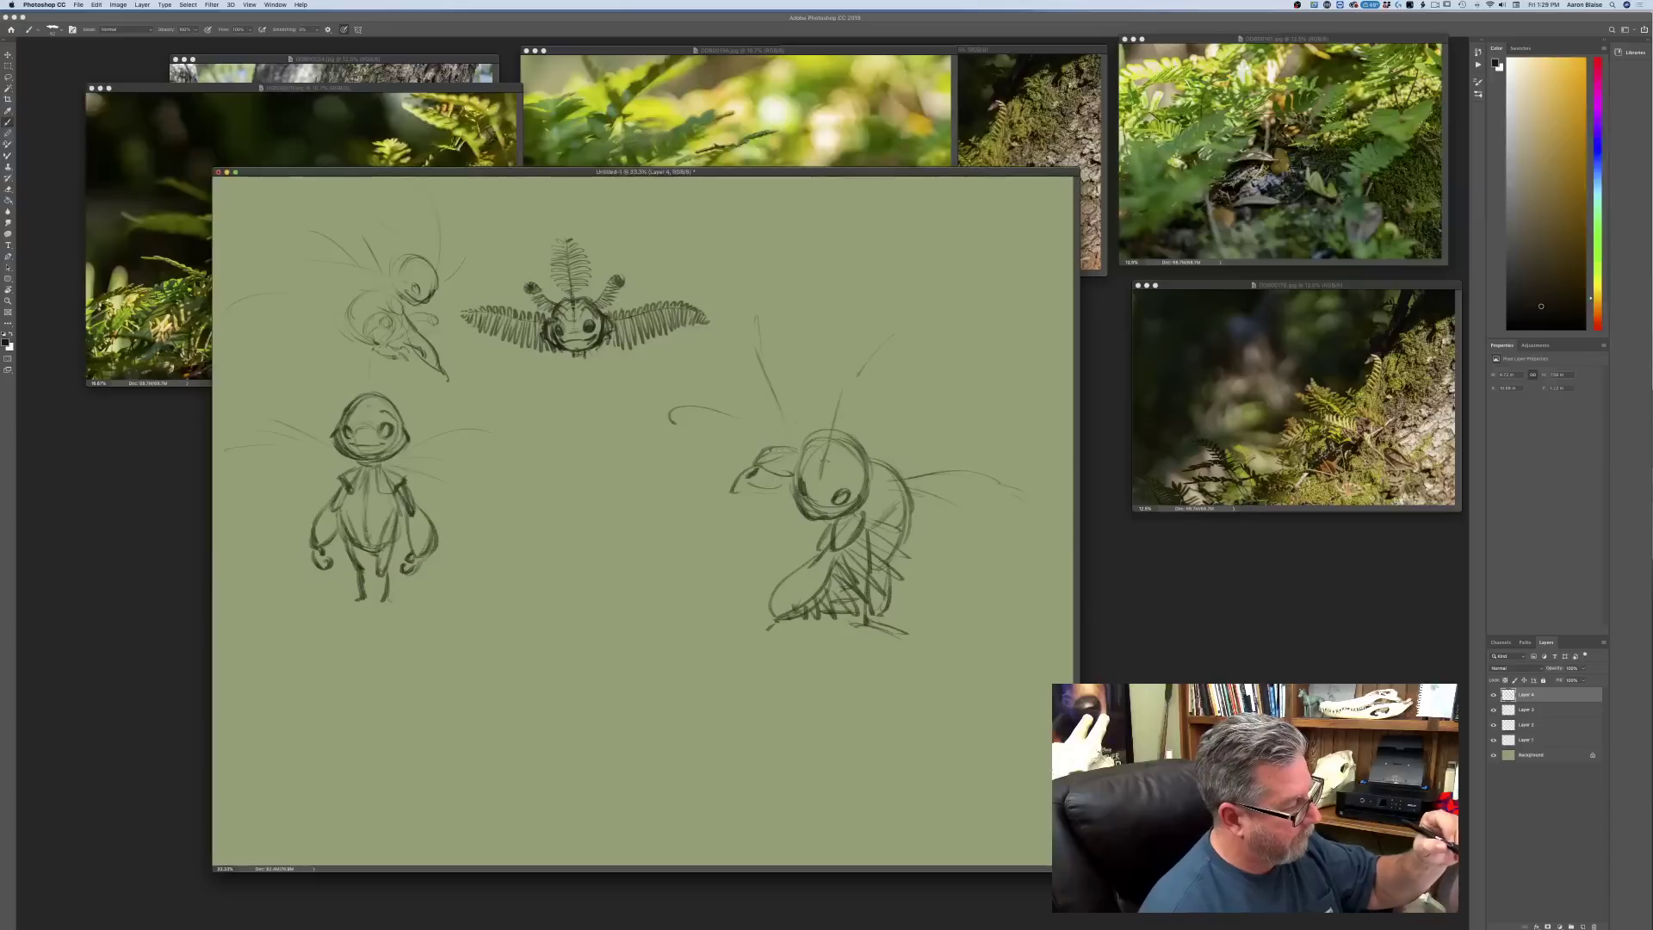
- Strengthen the head and ear contours, draw a fingered hand on the planted arm, and thicken the shoulder line
drag(832, 450, 814, 494)
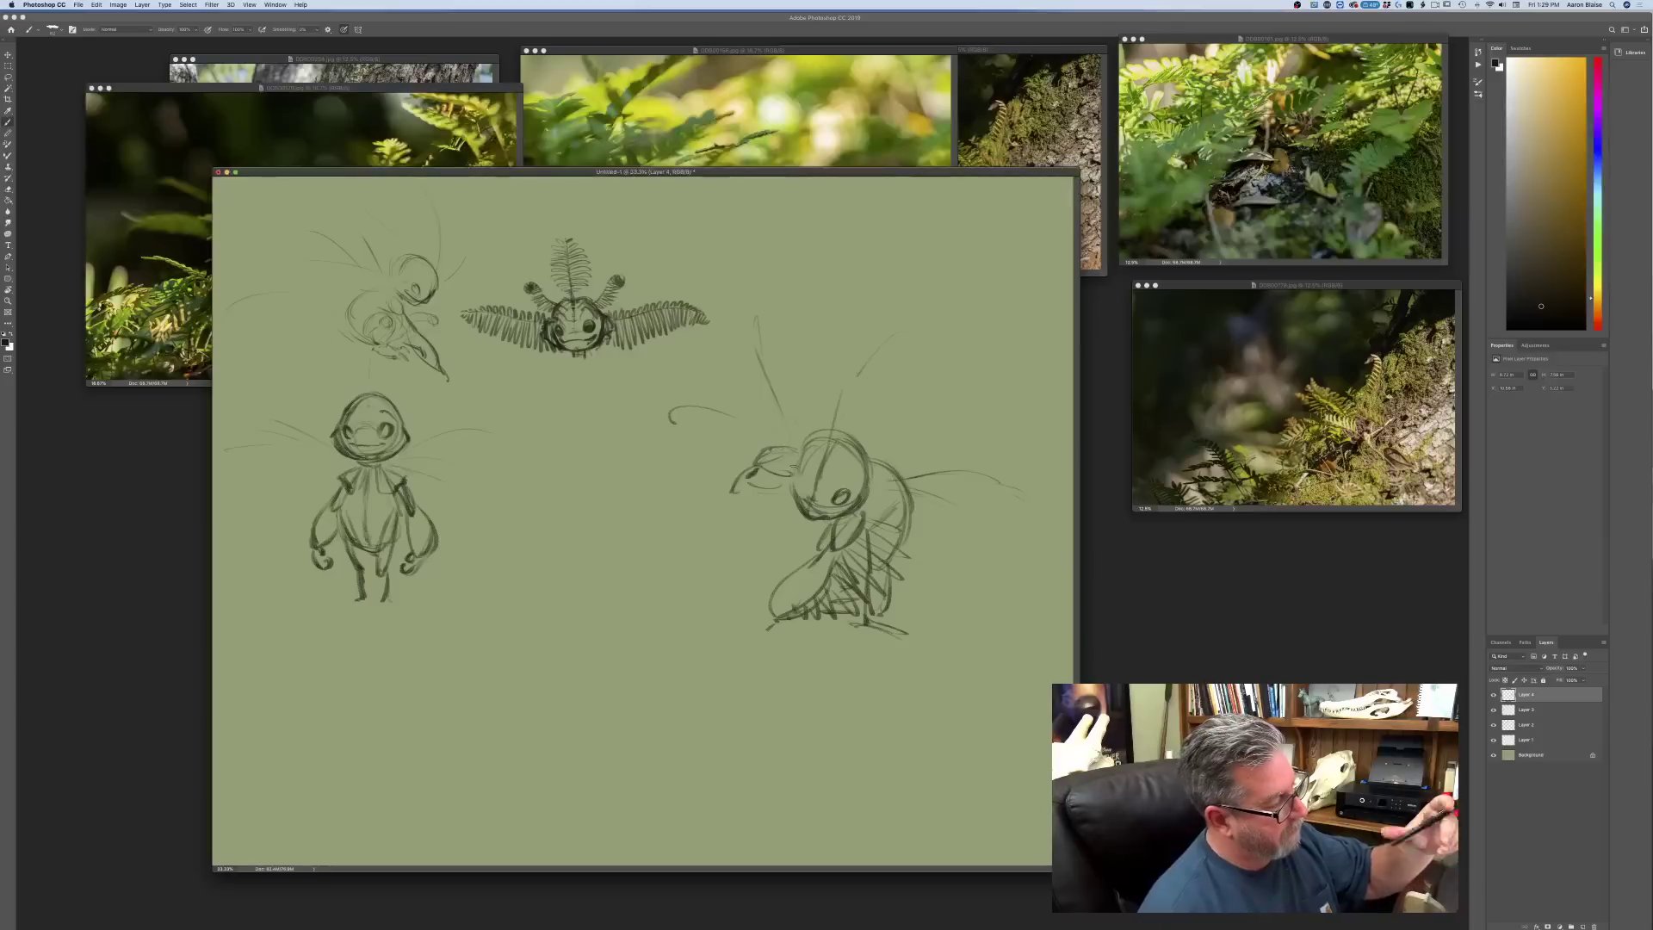
mouse_move(798, 477)
mouse_down()
mouse_move(794, 492)
mouse_move(787, 465)
mouse_move(801, 513)
mouse_up()
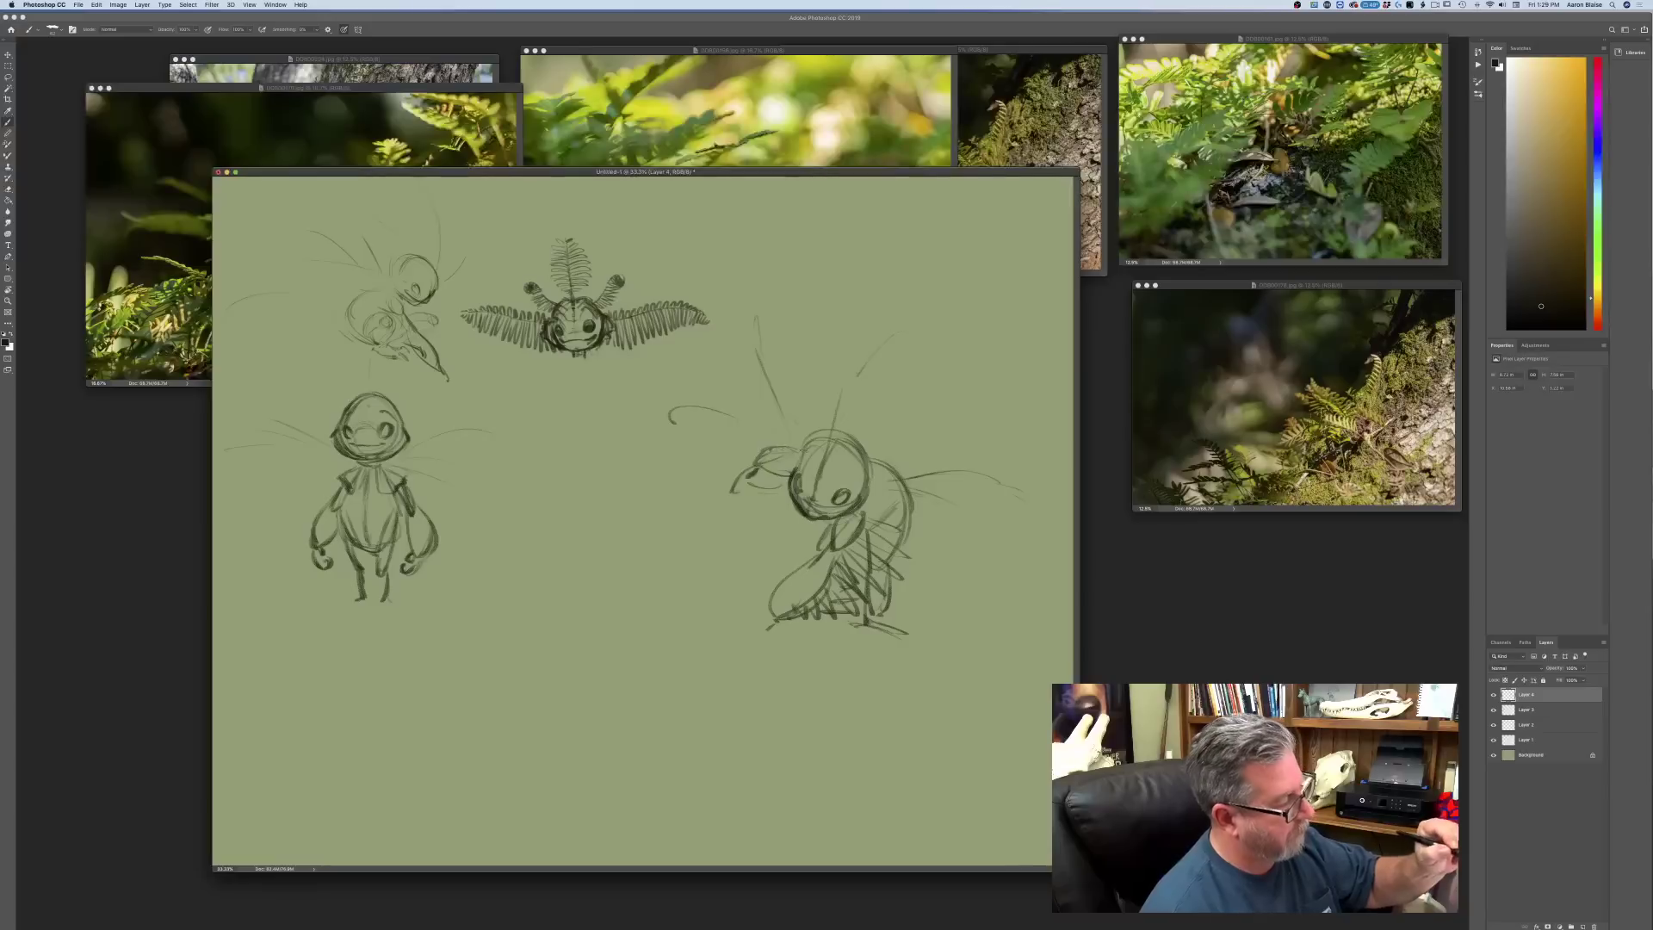
mouse_move(839, 437)
mouse_down()
mouse_move(869, 496)
mouse_move(796, 468)
mouse_up()
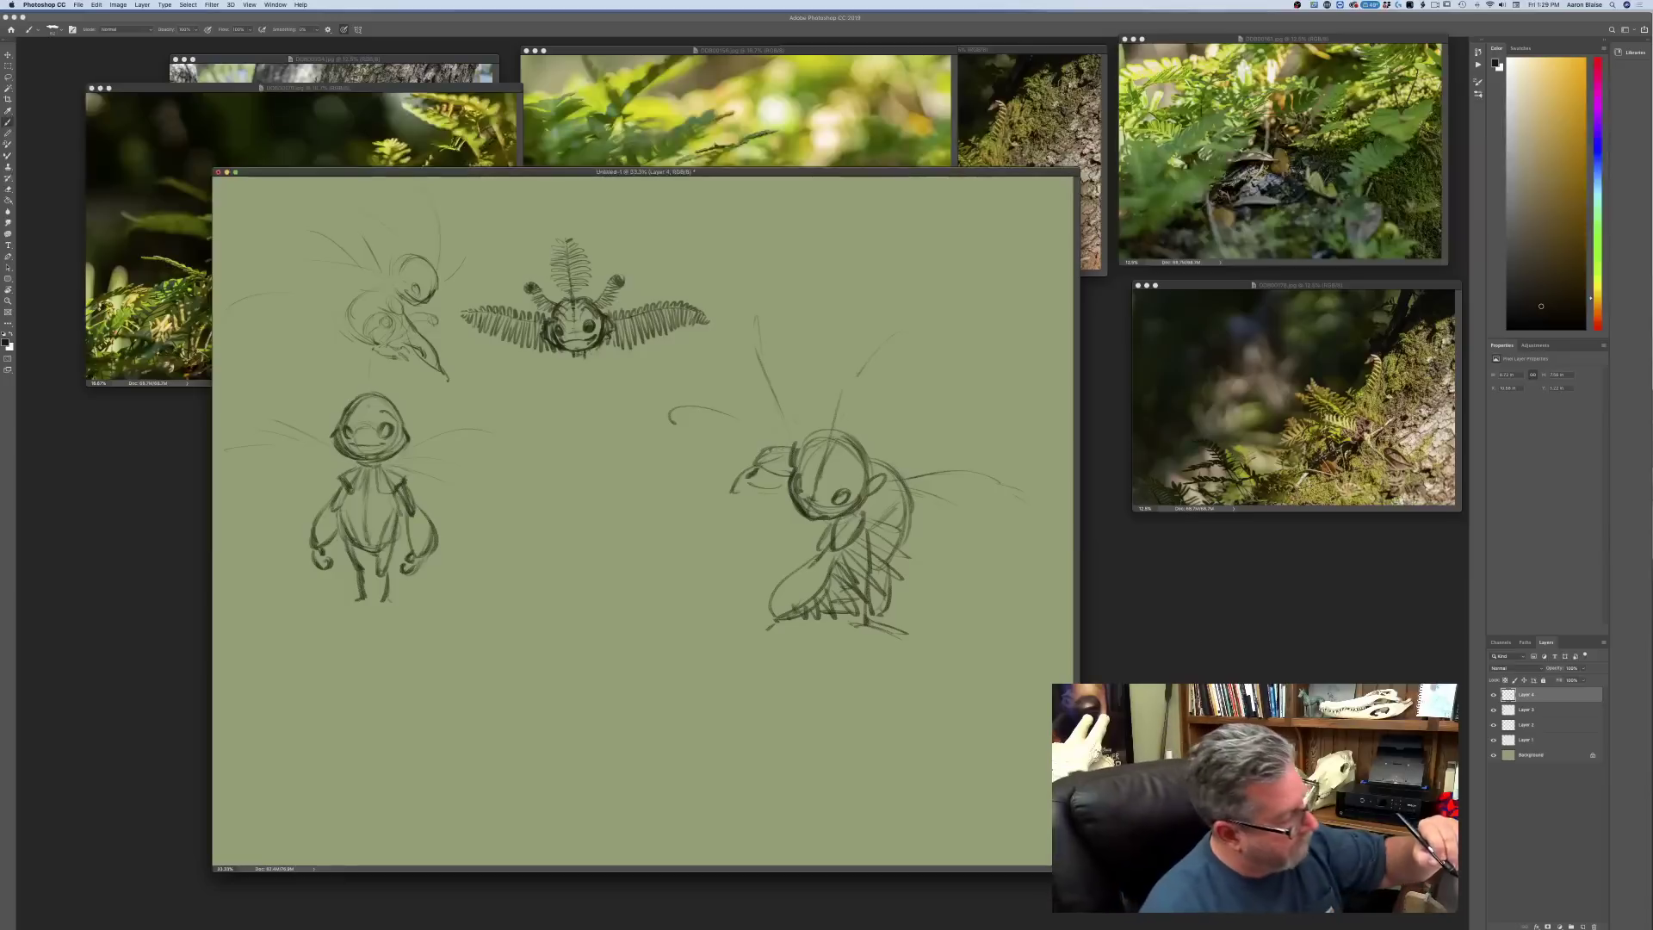
mouse_move(814, 561)
mouse_down()
mouse_move(740, 621)
mouse_move(749, 638)
mouse_move(736, 631)
mouse_up()
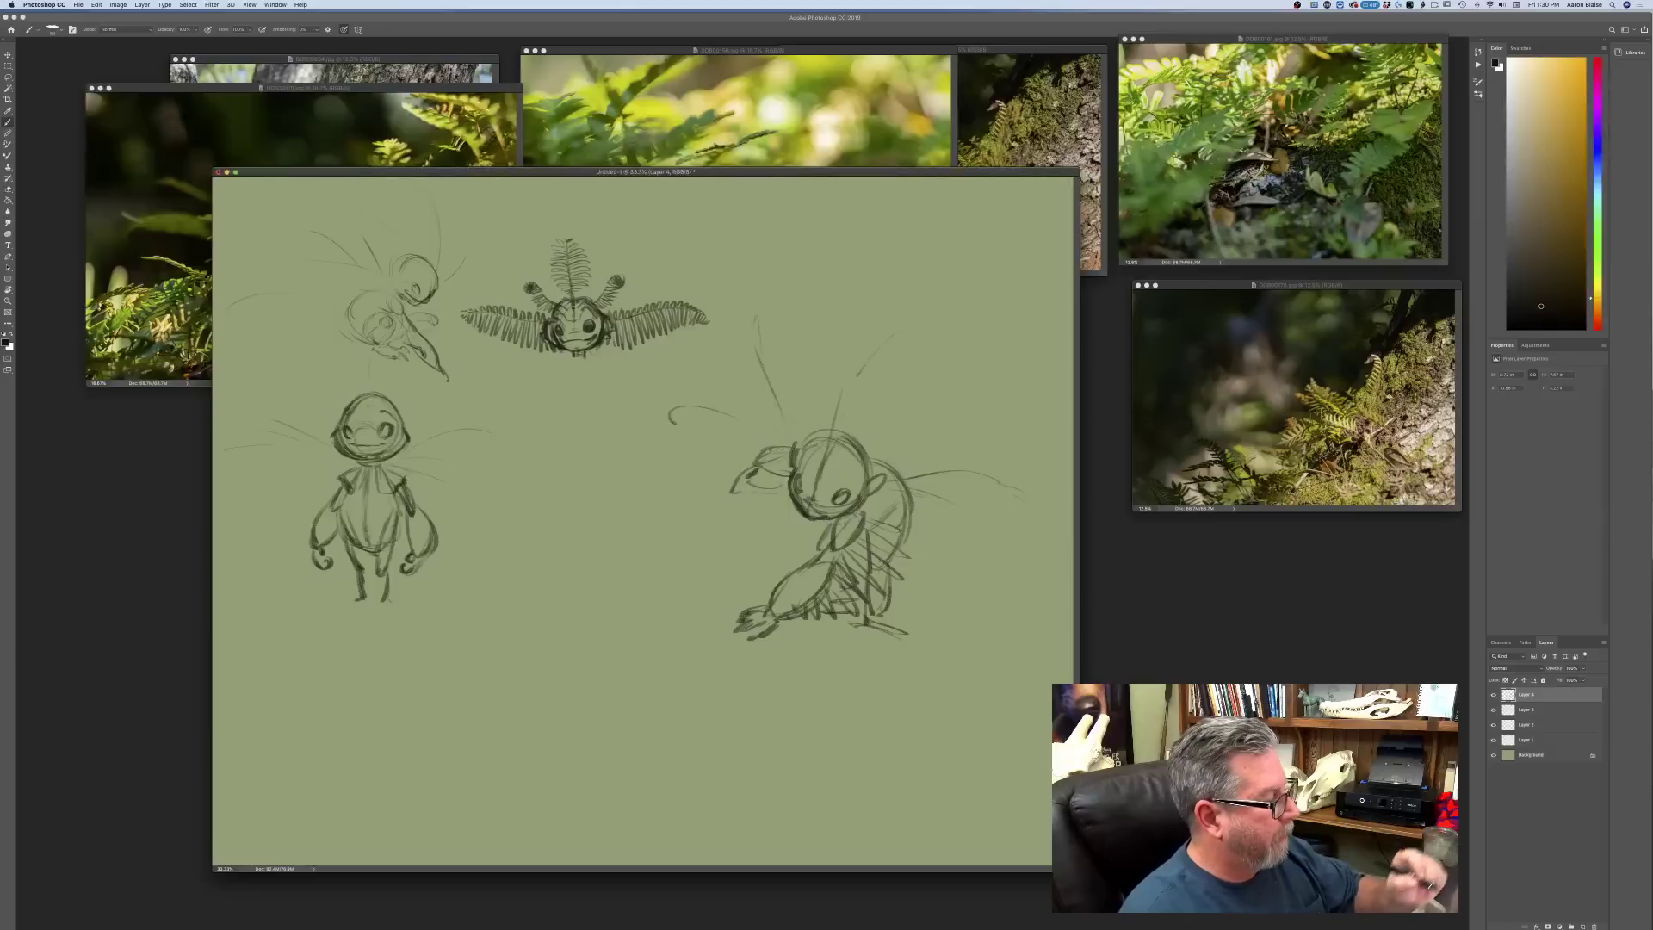
mouse_move(883, 467)
mouse_down()
mouse_move(910, 519)
mouse_move(867, 527)
mouse_up()
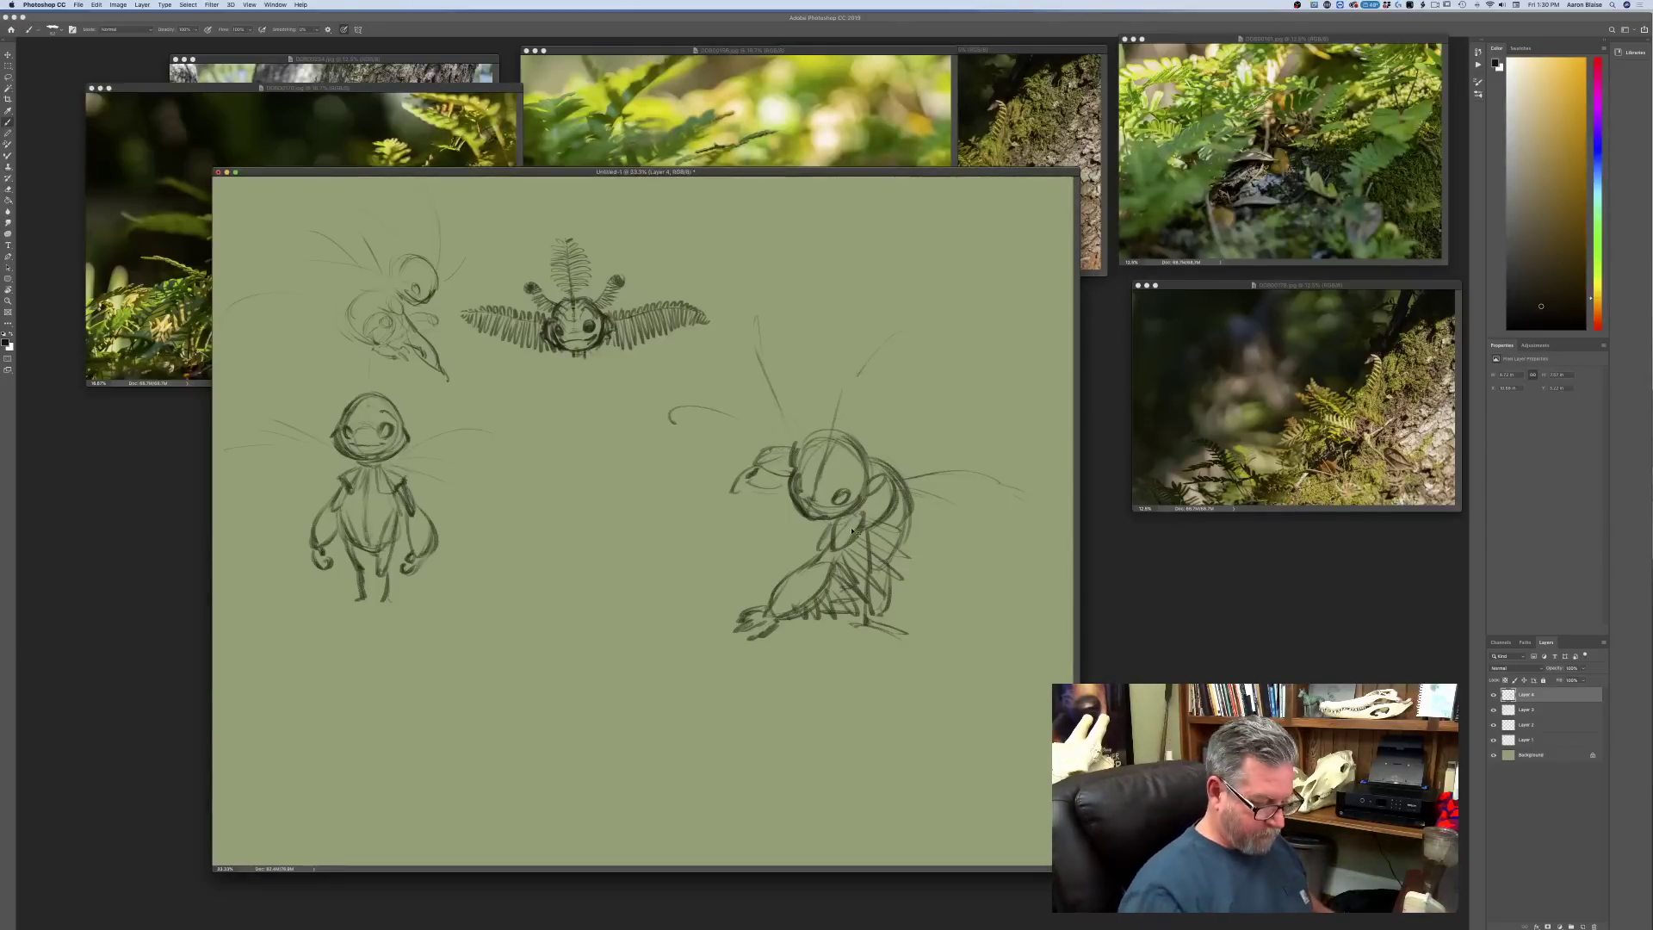
- Draw pointed, leaf-like crown shapes across the forehead and top of the crouching creature's head
key(super+equal)
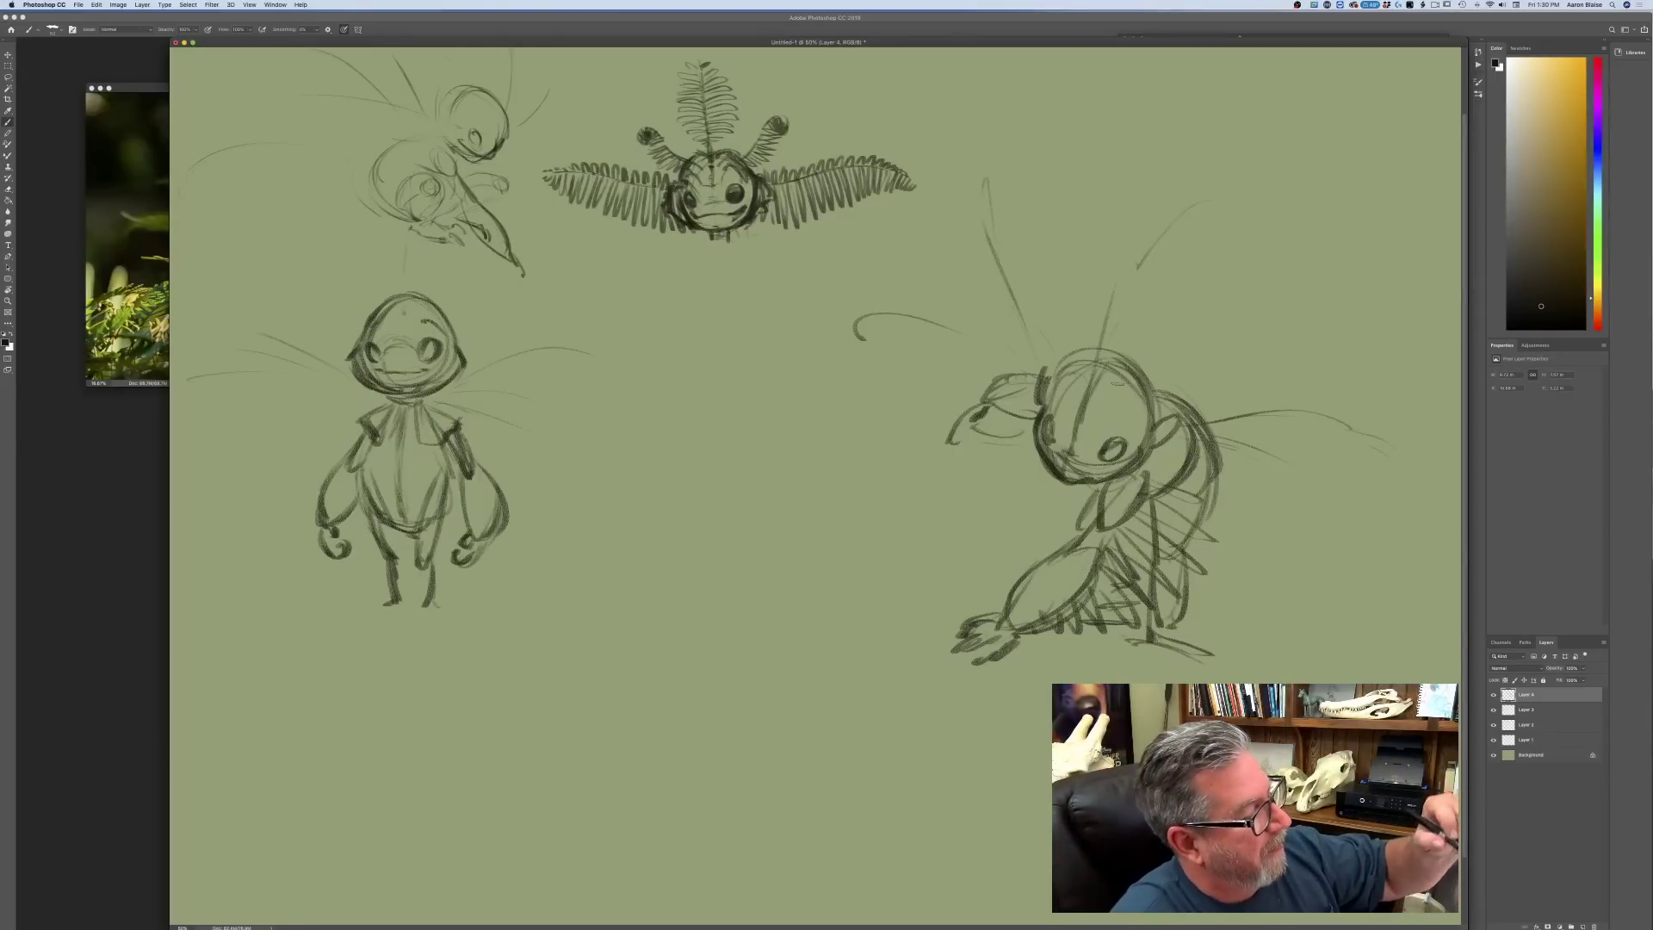
mouse_move(1121, 401)
mouse_down()
mouse_move(1130, 411)
mouse_move(1051, 404)
mouse_move(1122, 341)
mouse_move(1082, 353)
mouse_move(1148, 418)
mouse_up()
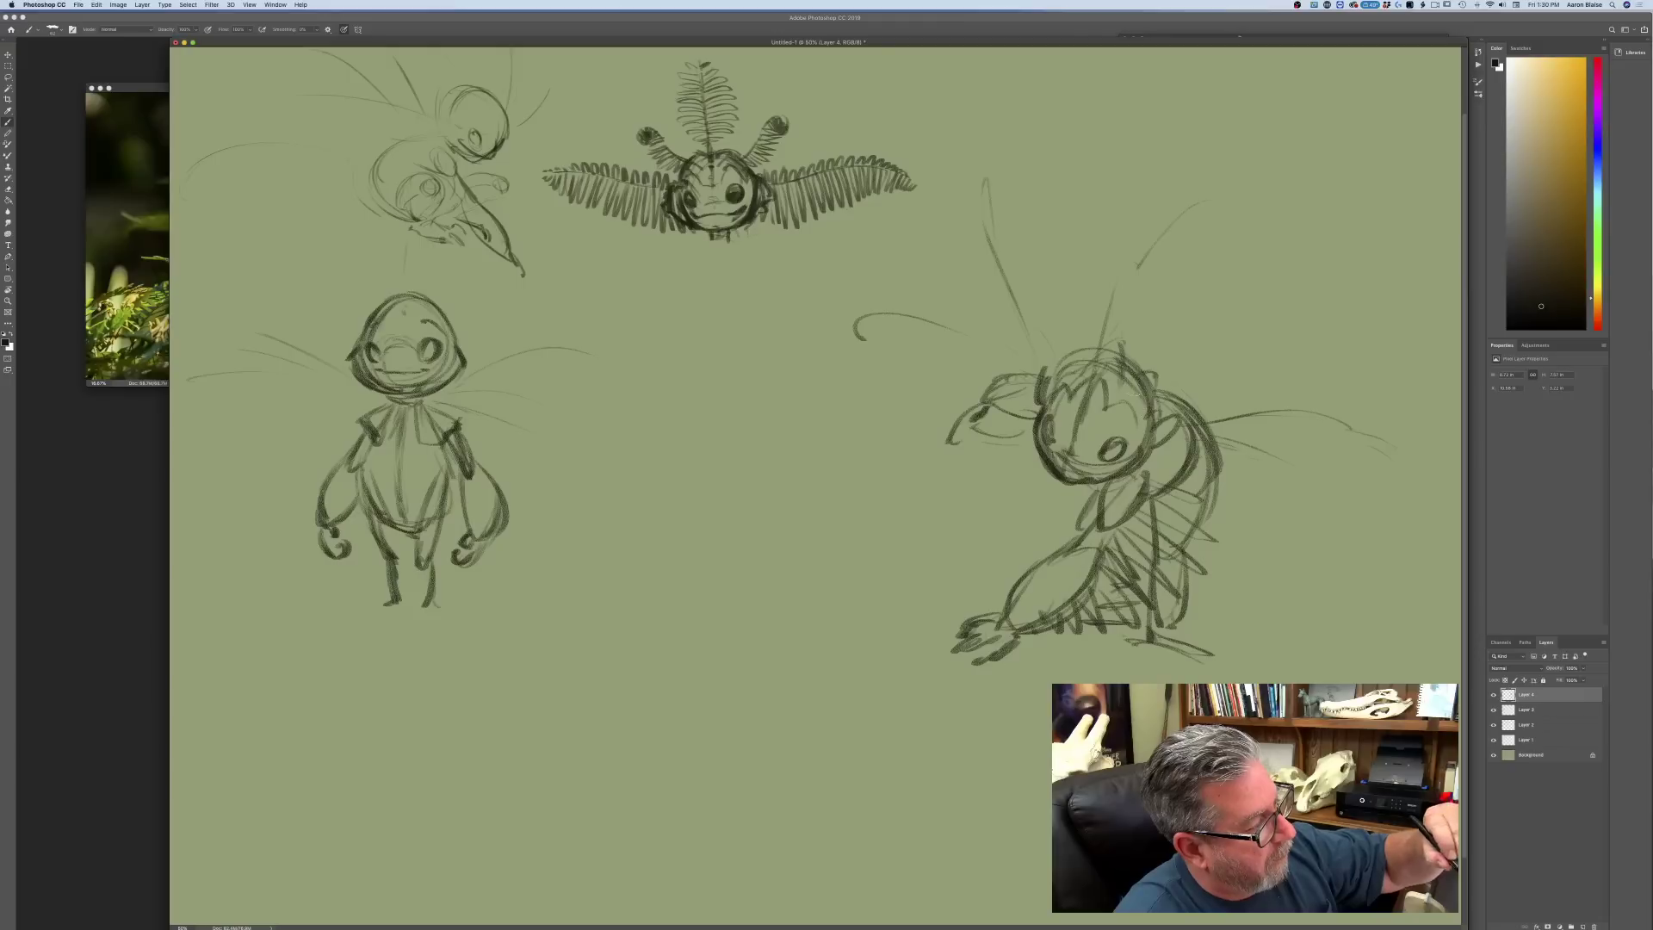
drag(1088, 351, 1052, 382)
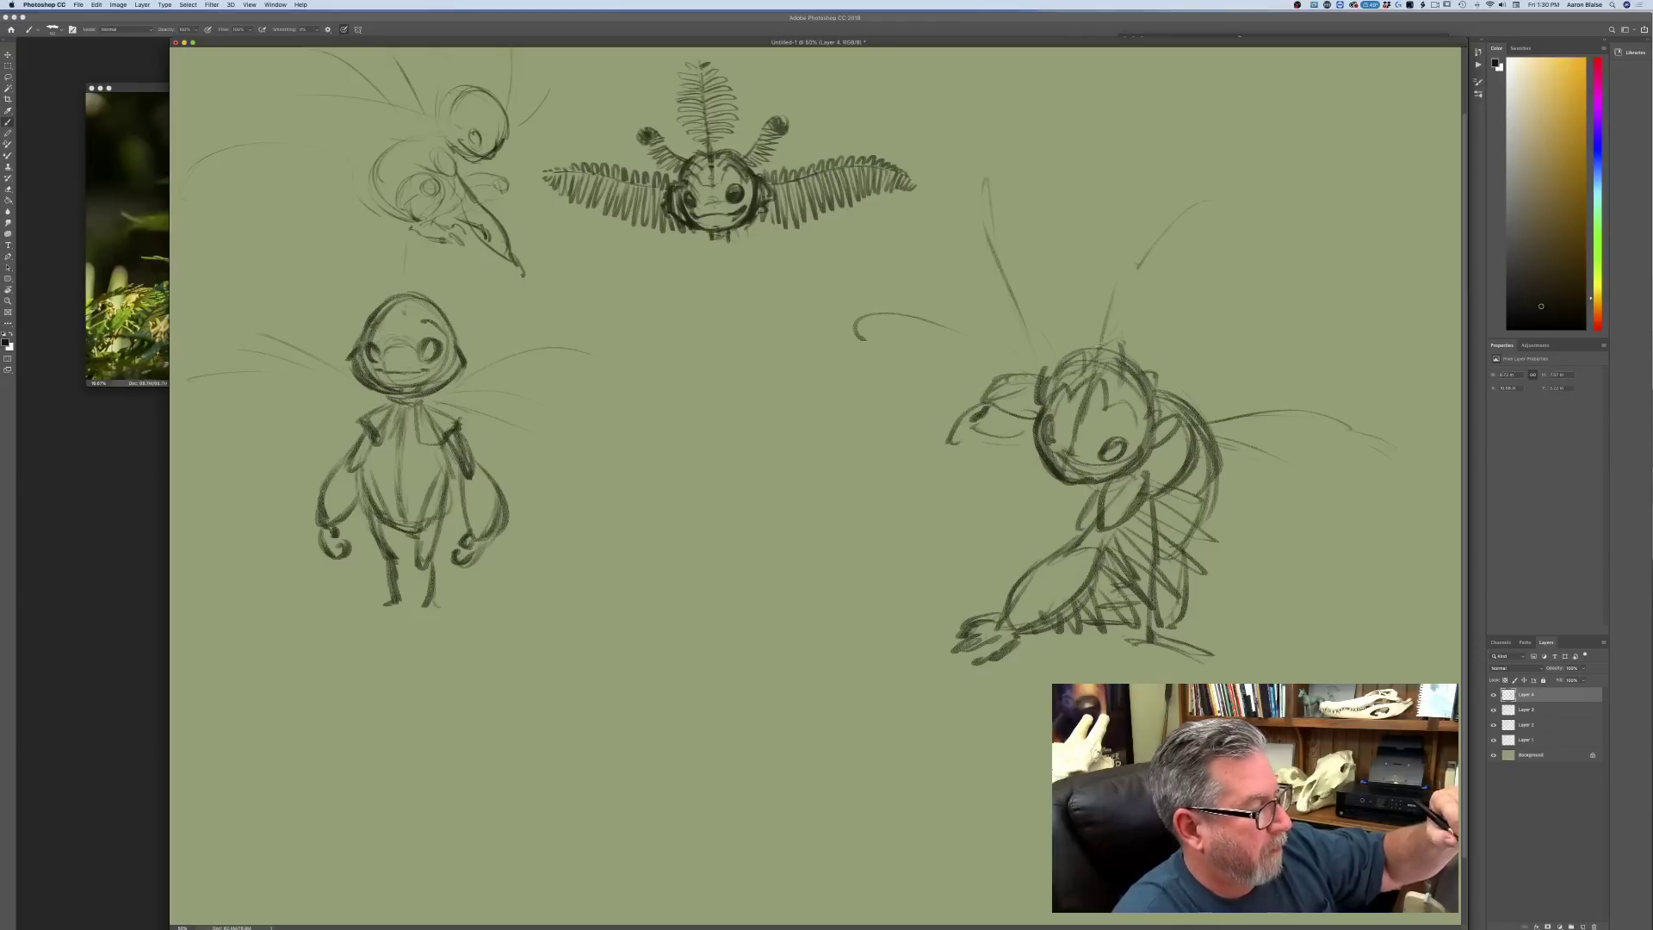
- Darken the contours of the crouching creature's arched back and rear leg with heavier strokes
mouse_move(1179, 399)
mouse_down()
mouse_move(1173, 481)
mouse_move(1205, 514)
mouse_up()
drag(1211, 456, 1185, 546)
drag(1158, 489, 1155, 555)
drag(1210, 471, 1203, 521)
mouse_move(1205, 508)
mouse_down()
mouse_move(1167, 551)
mouse_move(1158, 629)
mouse_up()
drag(1159, 568, 1150, 631)
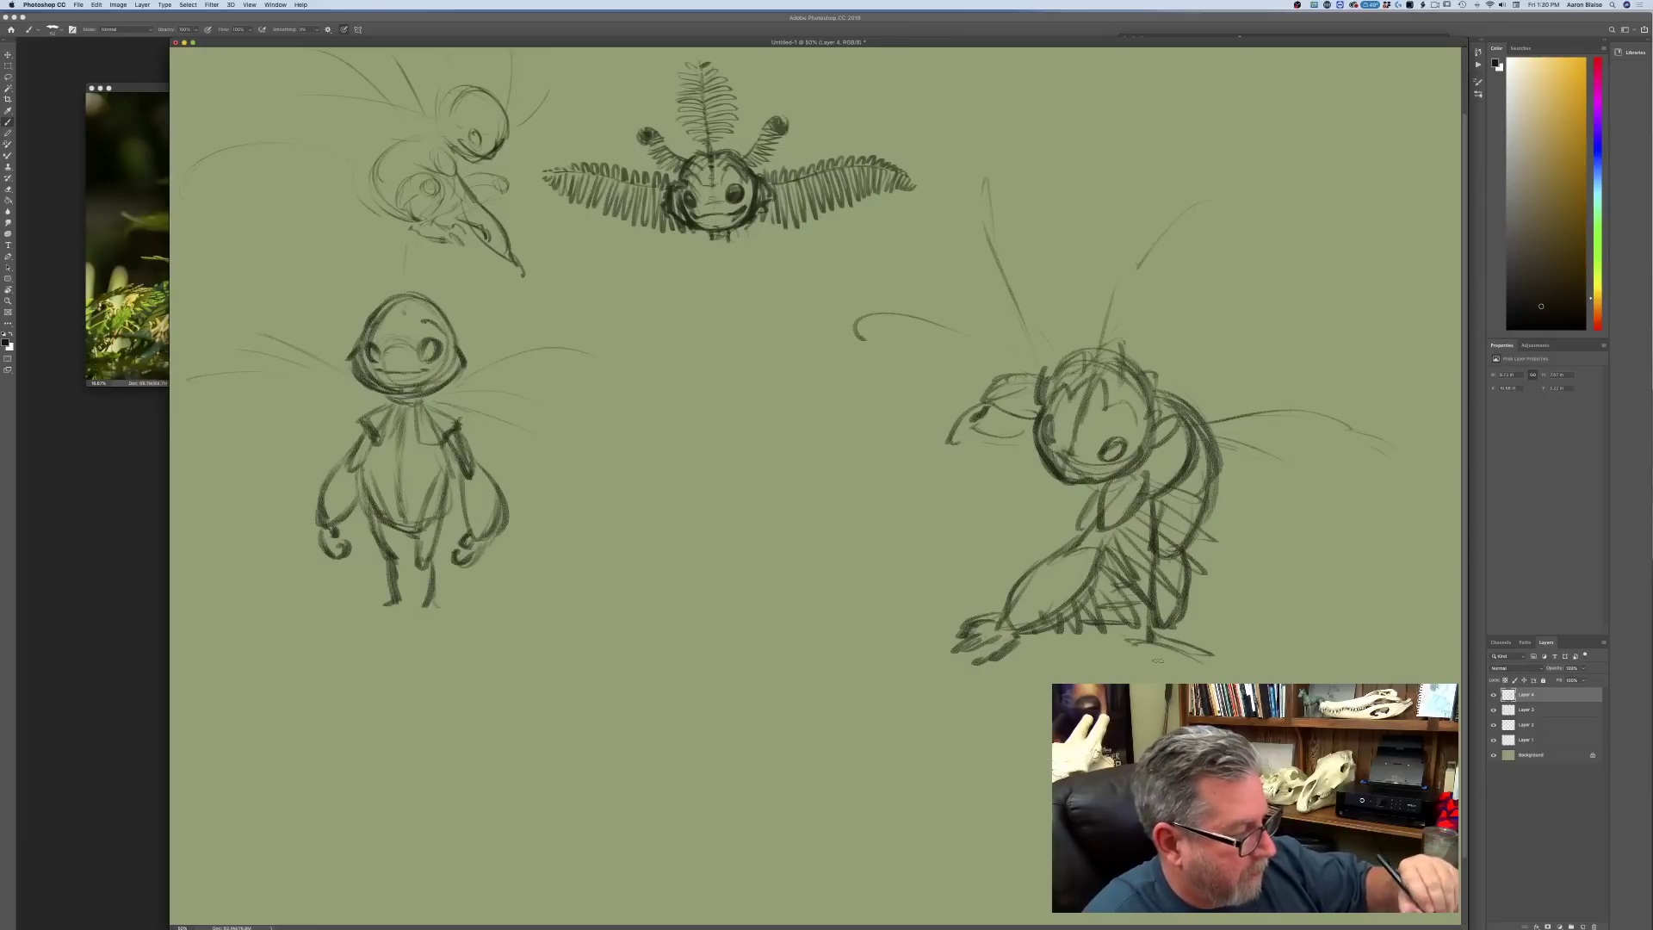
- Redefine both edges of the planted arm from the upper arm down to the wrist with bolder lines
mouse_move(1105, 492)
mouse_down()
mouse_move(1094, 524)
mouse_move(1099, 503)
mouse_move(1121, 524)
mouse_move(1143, 502)
mouse_move(1109, 548)
mouse_up()
drag(1112, 544, 1019, 627)
drag(1080, 538, 994, 618)
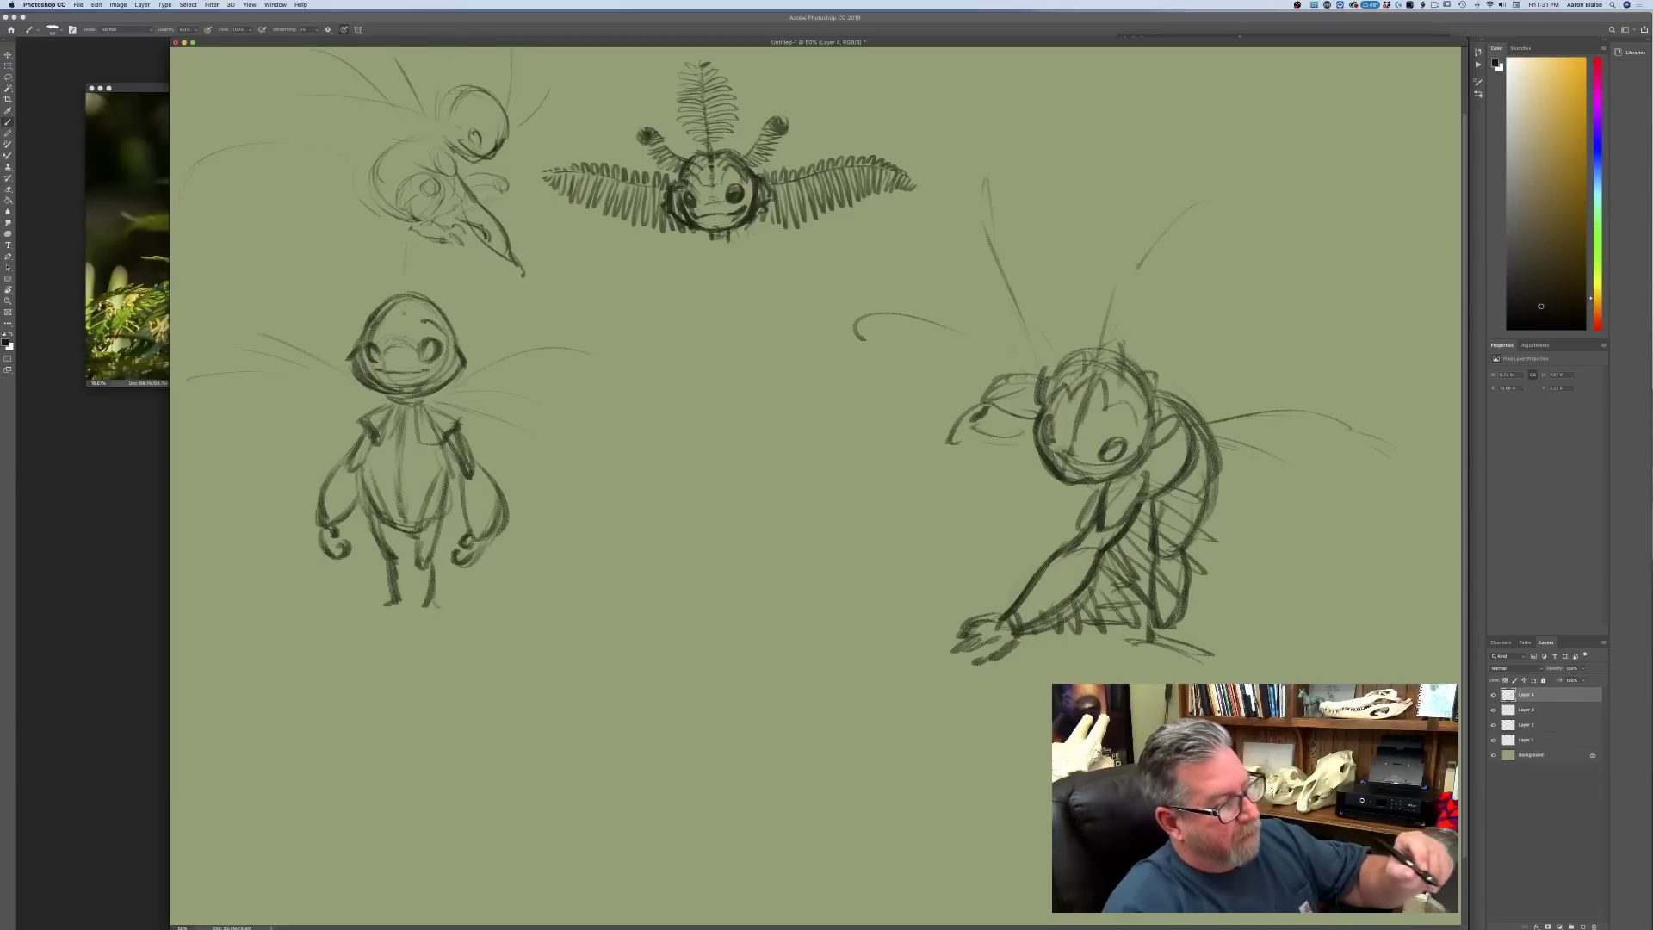
- Build up the shoulder and upper back with overlapping dark strokes, and define the chest line below the chin
drag(1187, 429, 1151, 482)
drag(1183, 407, 1164, 461)
mouse_move(1174, 383)
mouse_down()
mouse_move(1148, 405)
mouse_move(1166, 425)
mouse_up()
mouse_move(1167, 387)
mouse_down()
mouse_move(1152, 402)
mouse_move(1199, 466)
mouse_up()
drag(1195, 418, 1207, 496)
drag(1080, 482, 1073, 533)
drag(1083, 487, 1070, 543)
mouse_move(1085, 487)
mouse_down()
mouse_move(1072, 536)
mouse_move(1145, 528)
mouse_move(1161, 554)
mouse_move(1160, 634)
mouse_up()
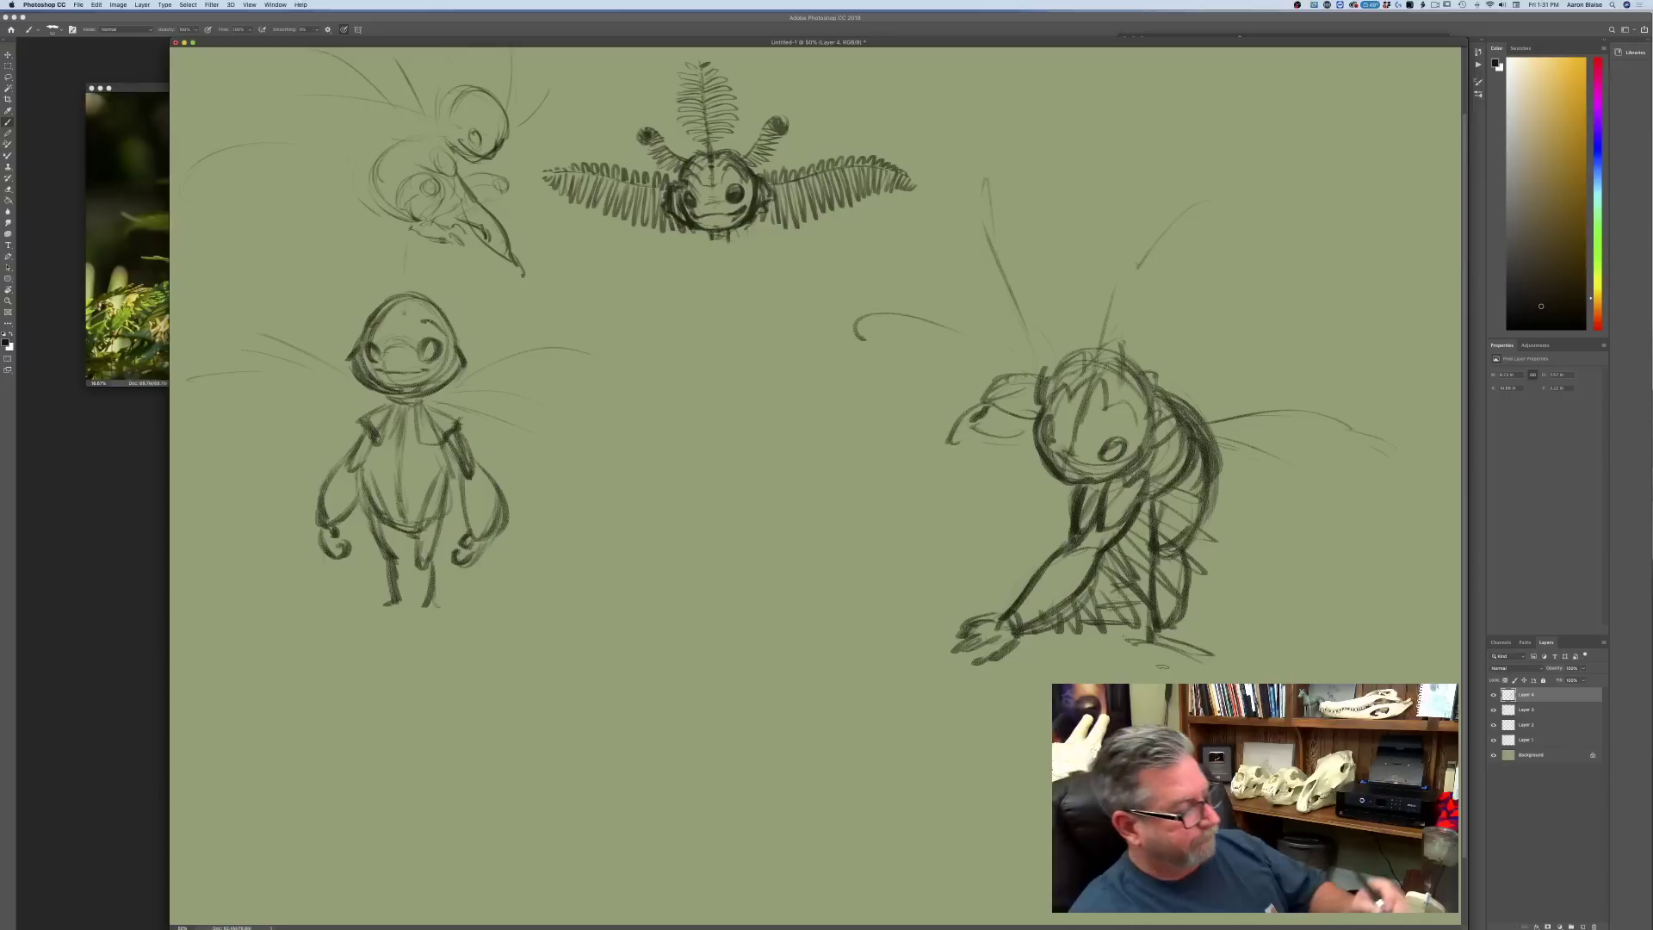
- Shorten the planted forearm and rework its hand closer to the body
mouse_move(999, 659)
mouse_down()
mouse_move(1005, 613)
mouse_move(977, 663)
mouse_move(952, 646)
mouse_up()
mouse_move(1067, 603)
mouse_down()
mouse_move(1008, 630)
mouse_move(1022, 607)
mouse_move(982, 604)
mouse_move(1019, 636)
mouse_move(985, 623)
mouse_move(1024, 614)
mouse_move(1002, 637)
mouse_up()
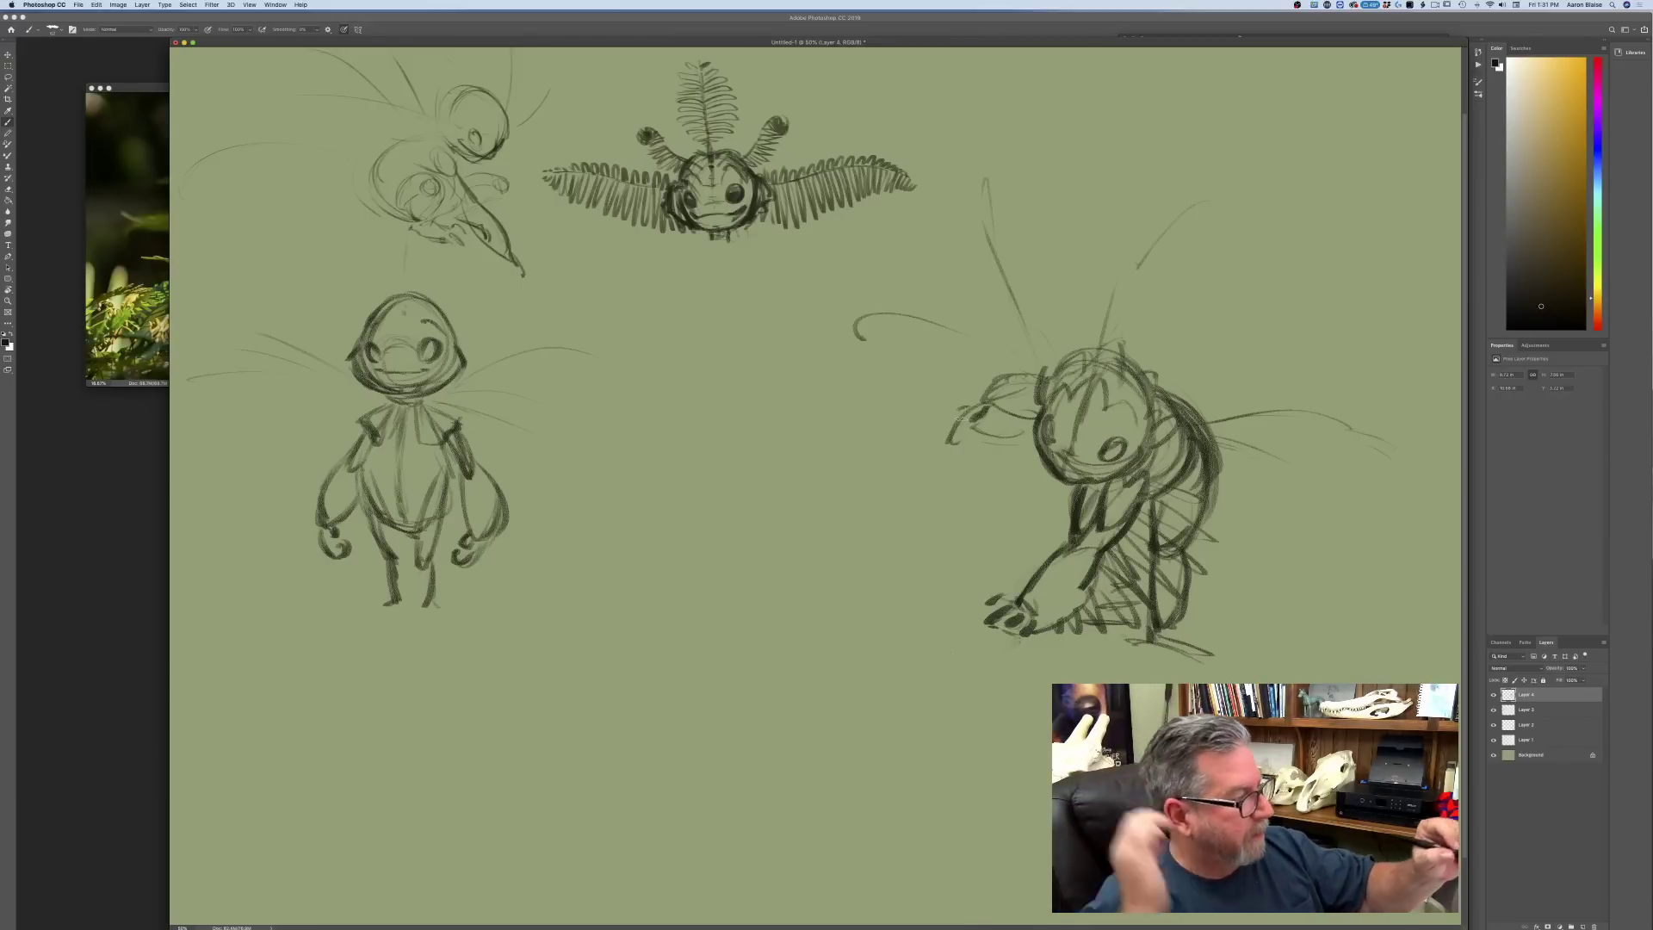
- Copy the crouching creature's layer into the blurred-background fern photo and place it on the mossy ground among the leaves
drag(559, 42, 610, 339)
drag(610, 52, 552, 238)
key(v)
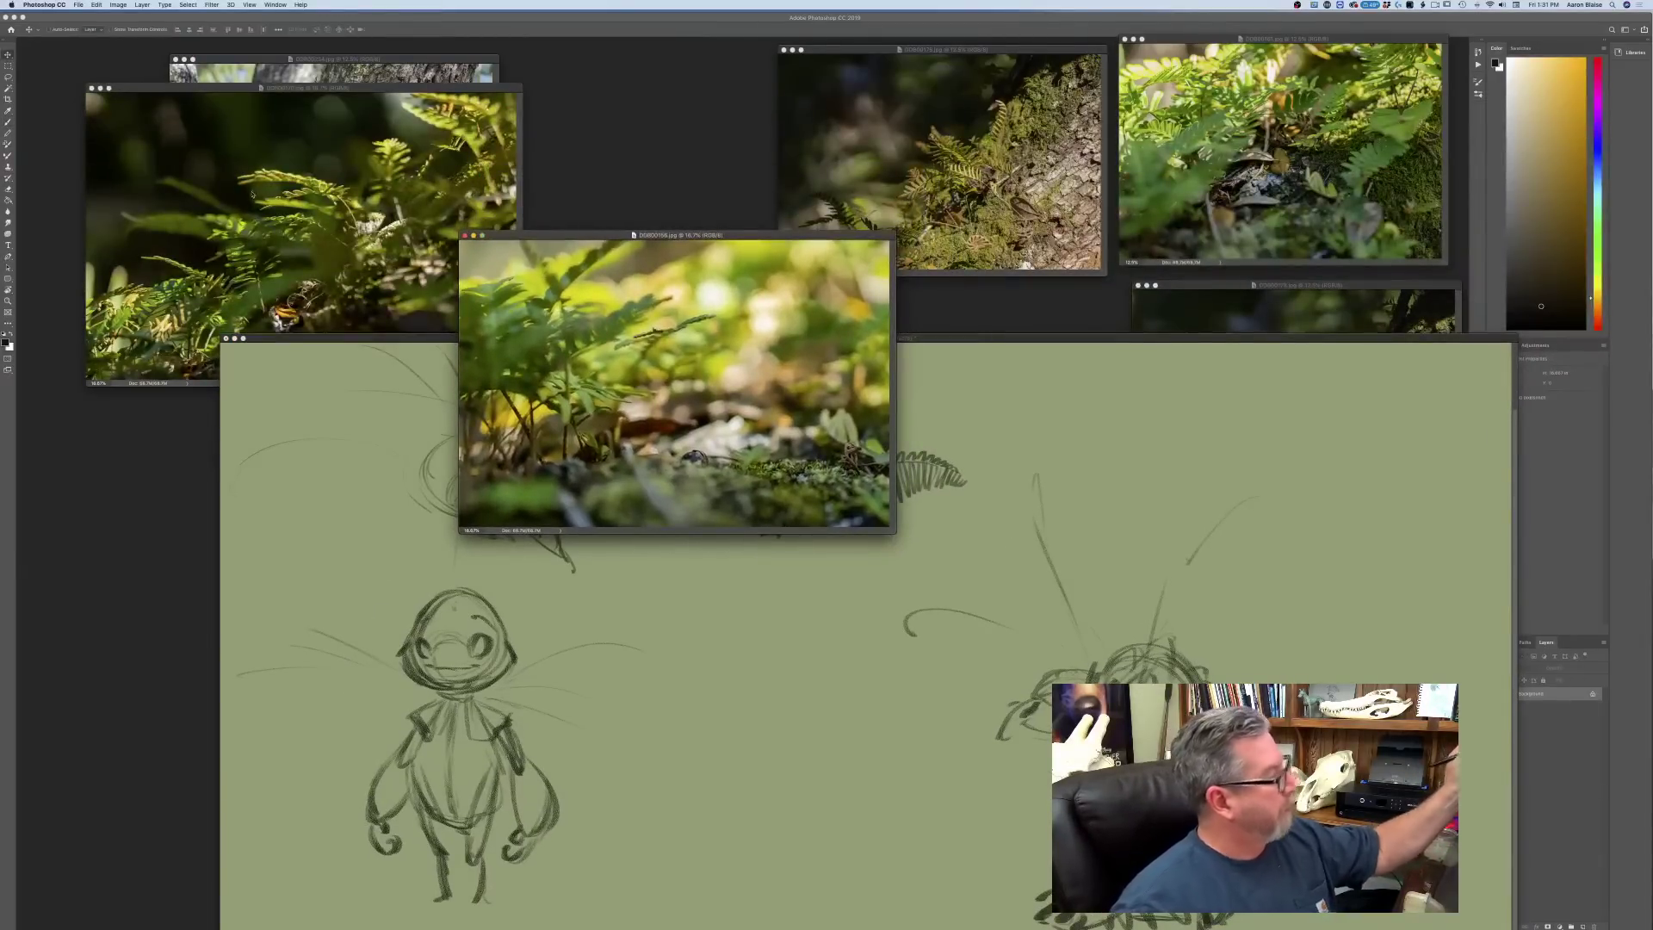
click(732, 620)
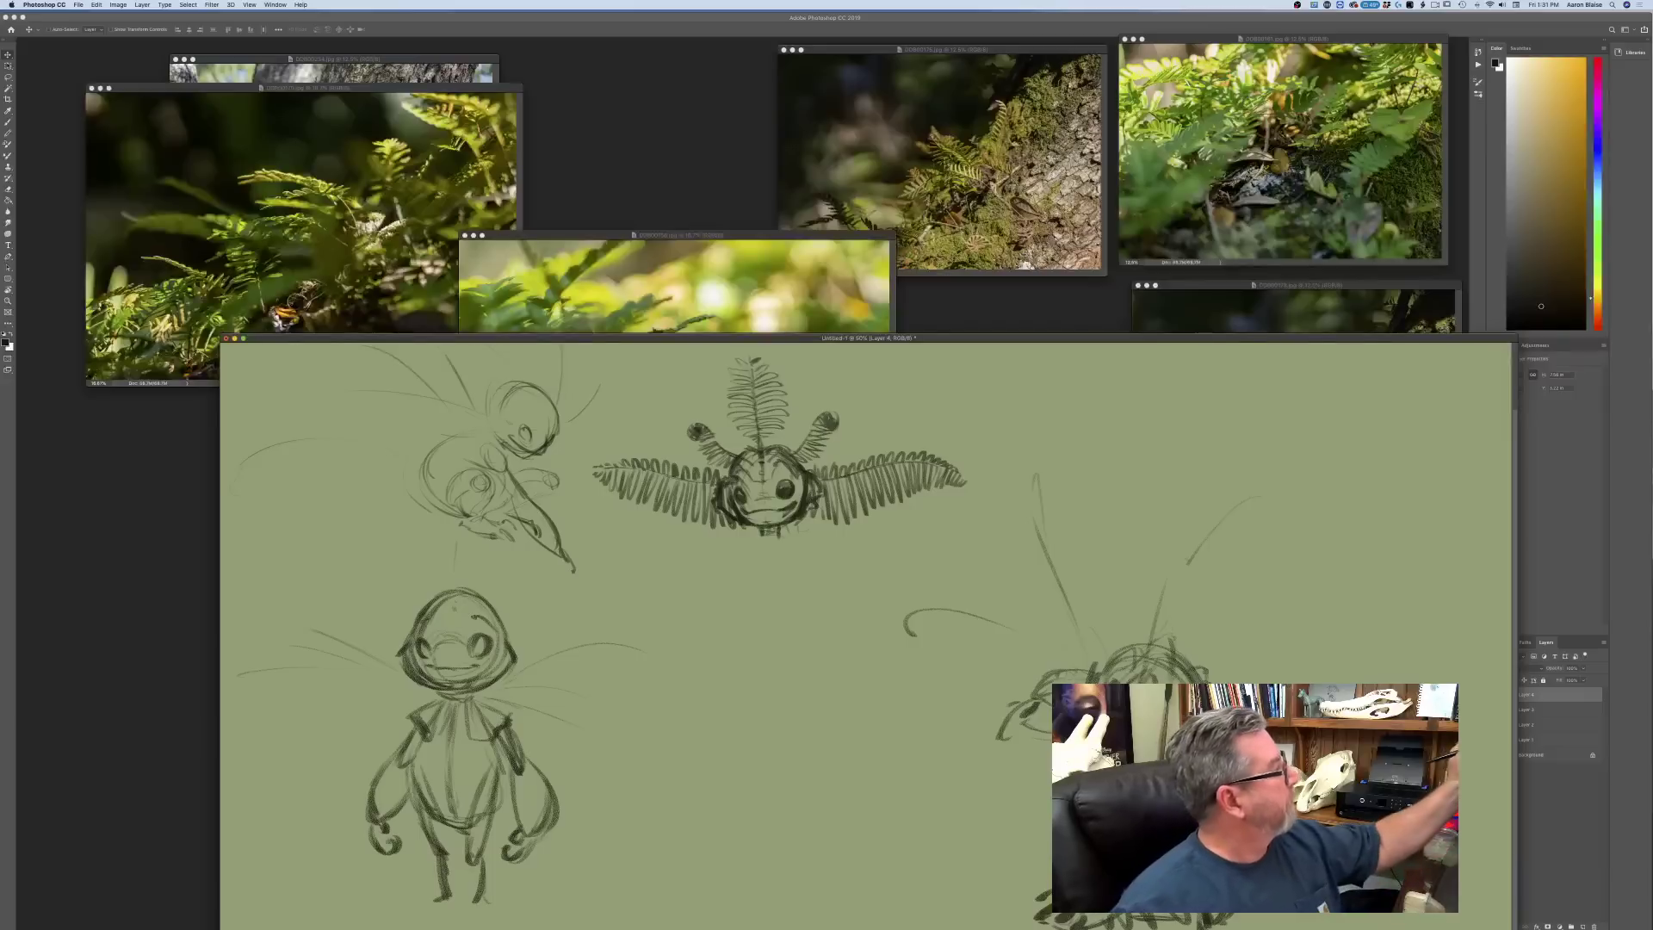
mouse_move(1068, 603)
mouse_down()
mouse_move(904, 559)
mouse_move(701, 293)
mouse_up()
drag(553, 238, 599, 307)
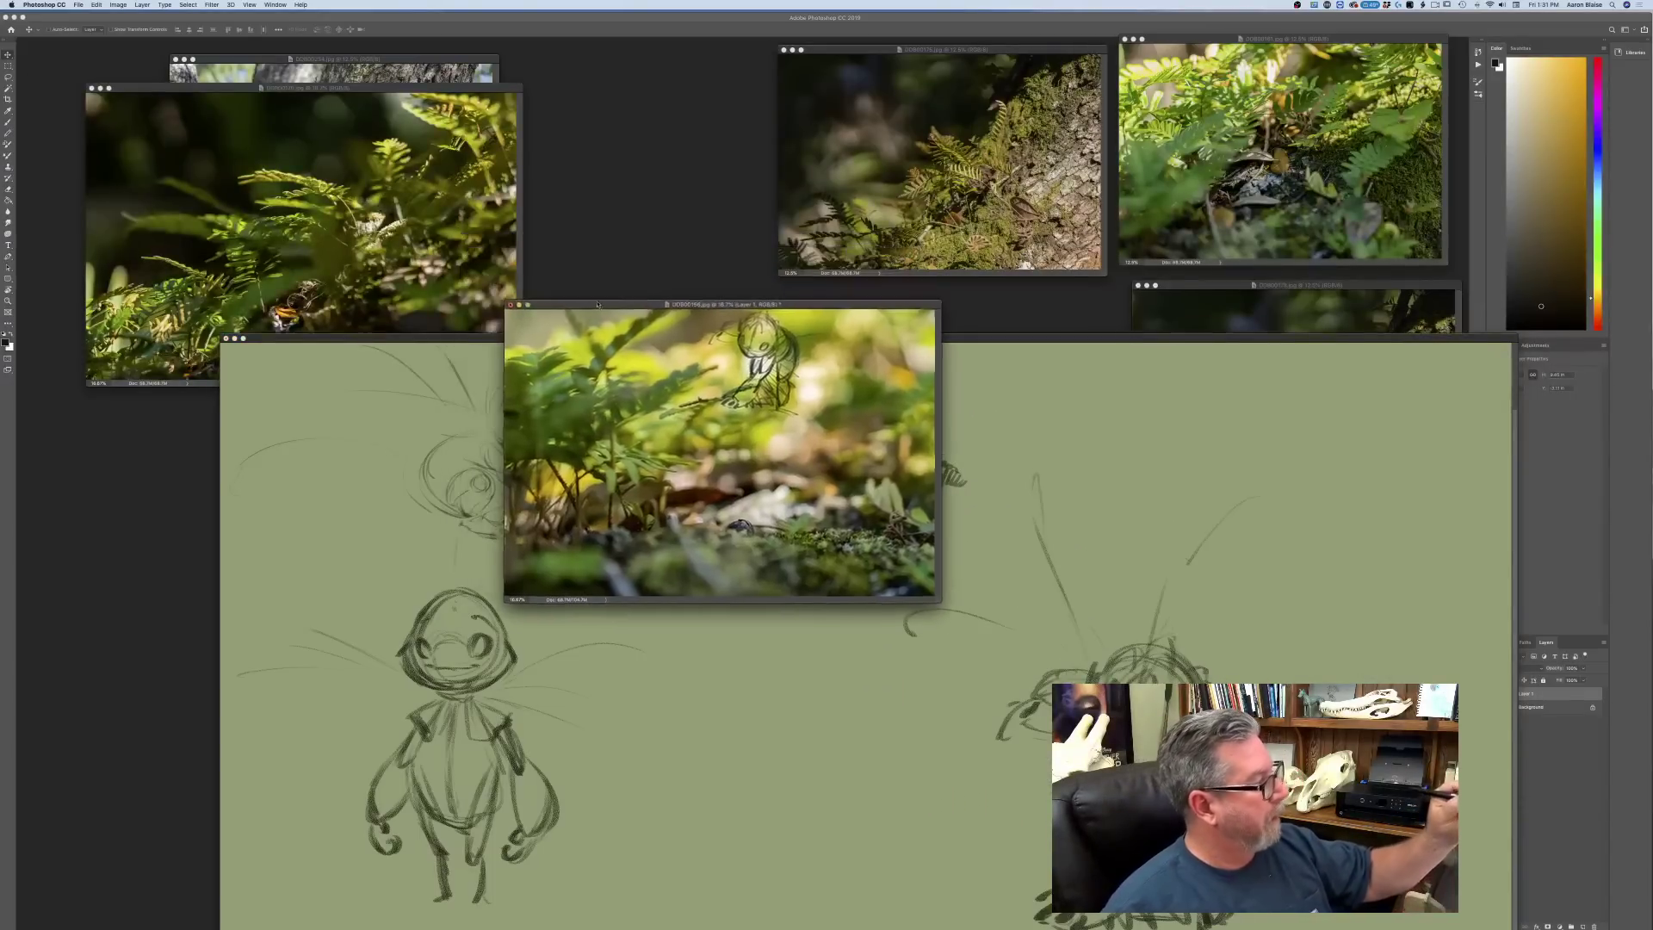
drag(751, 417, 829, 506)
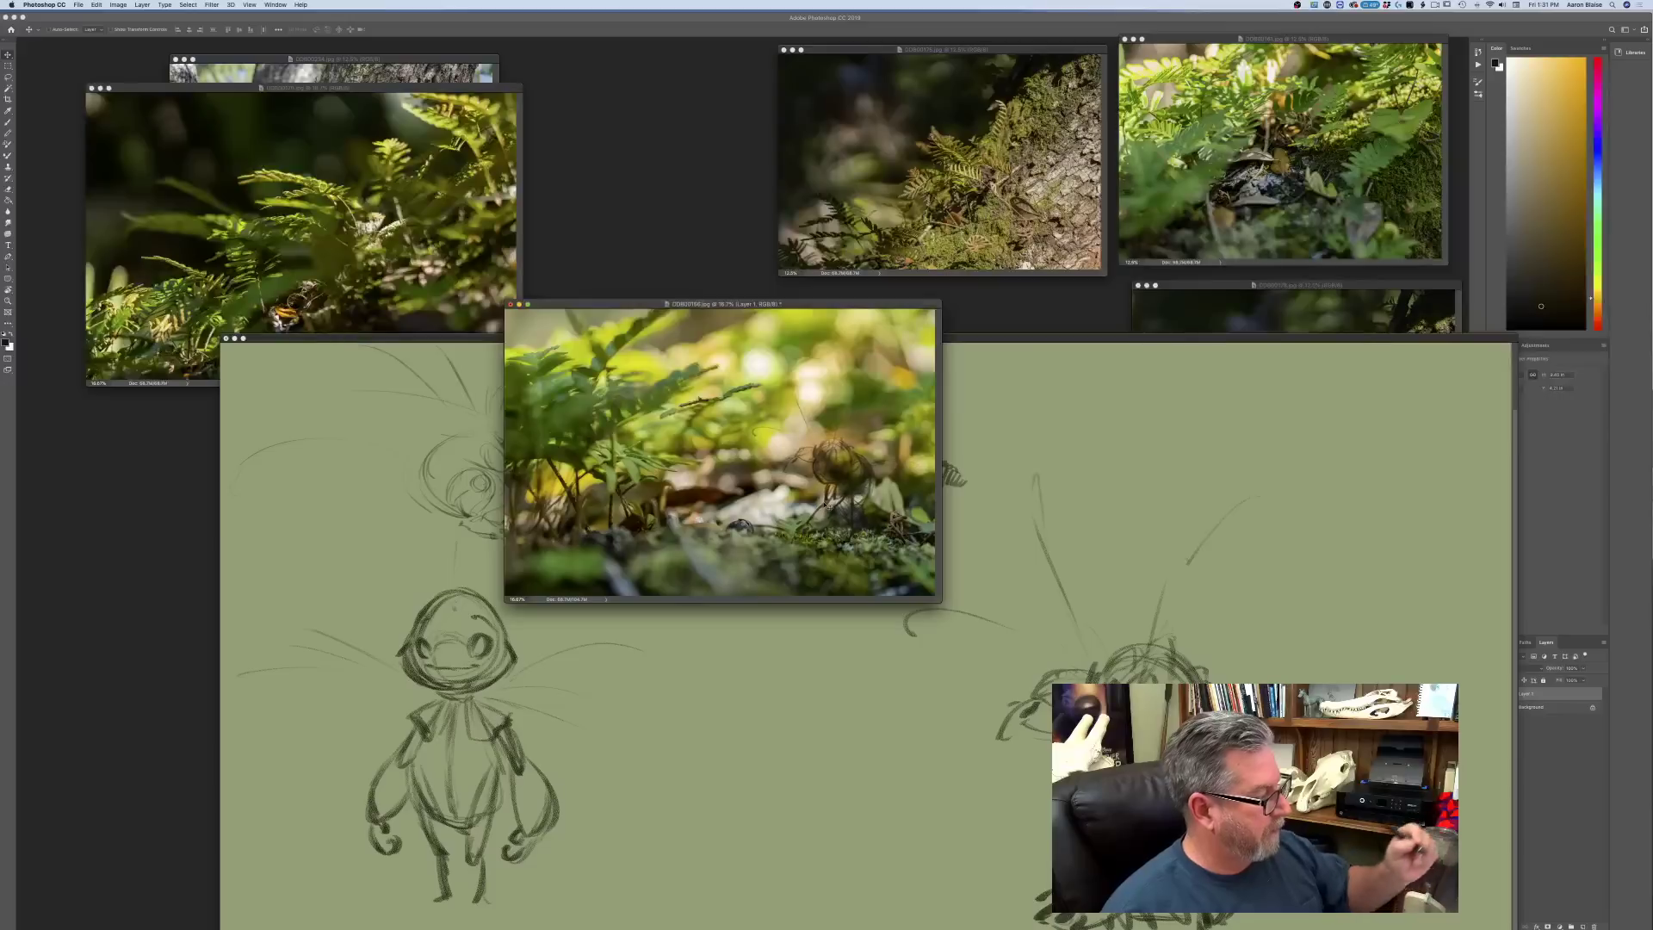
- Enlarge the crouching creature sketch with Free Transform and reposition it on the mossy ground in the fern photo
key(super+equal)
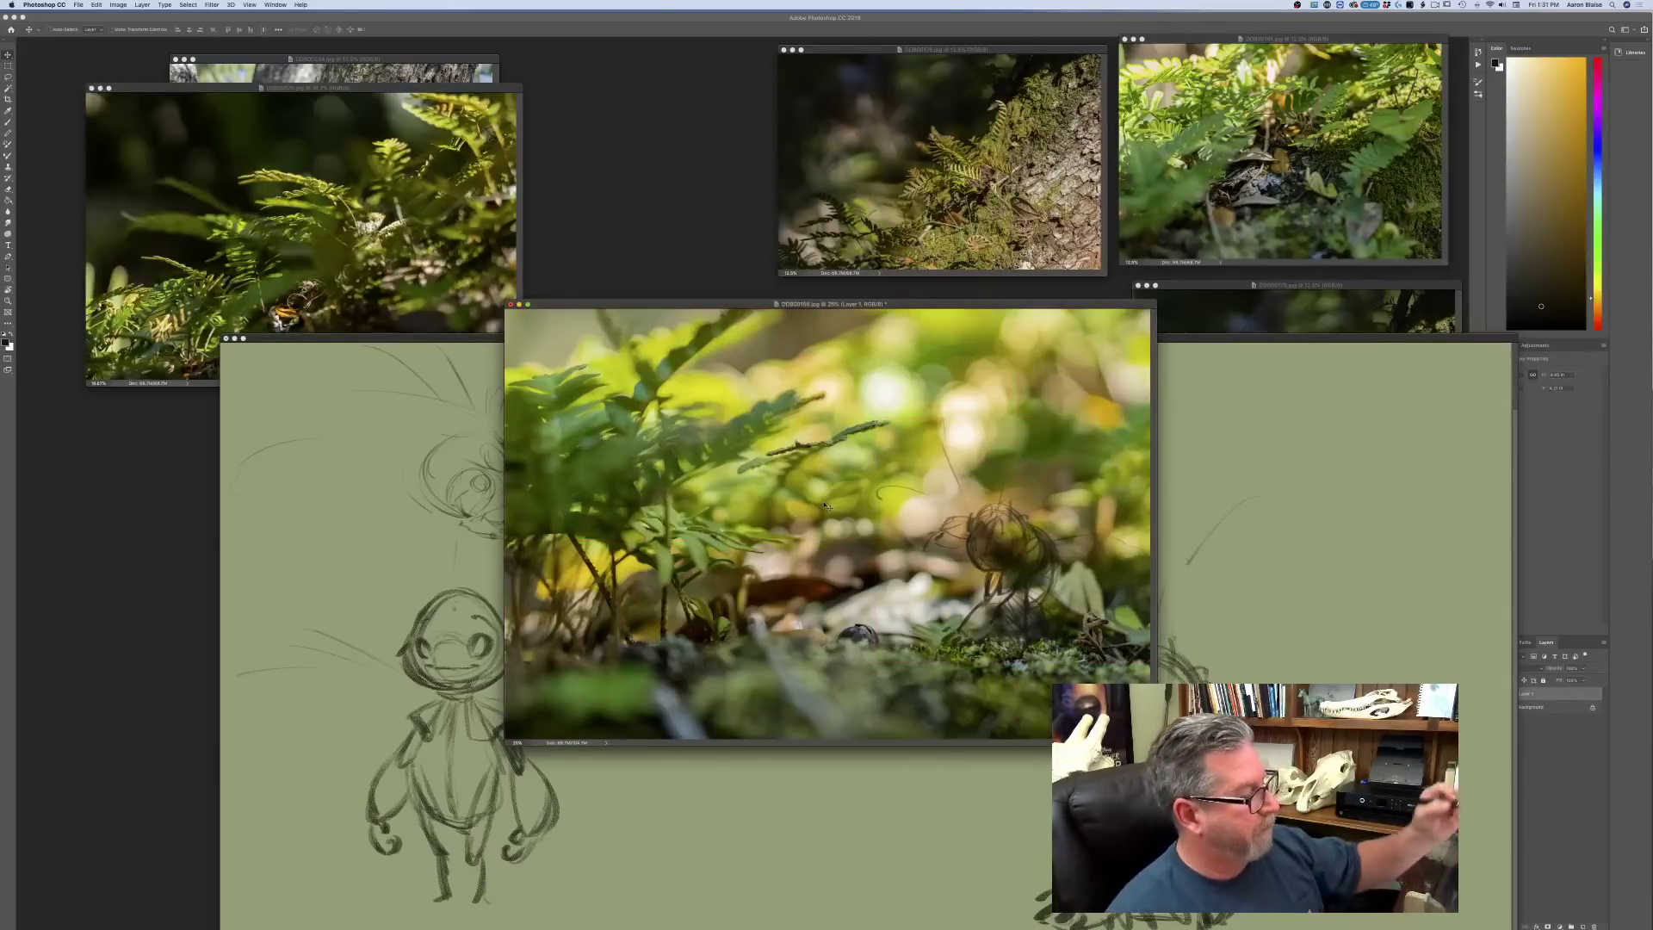
click(97, 4)
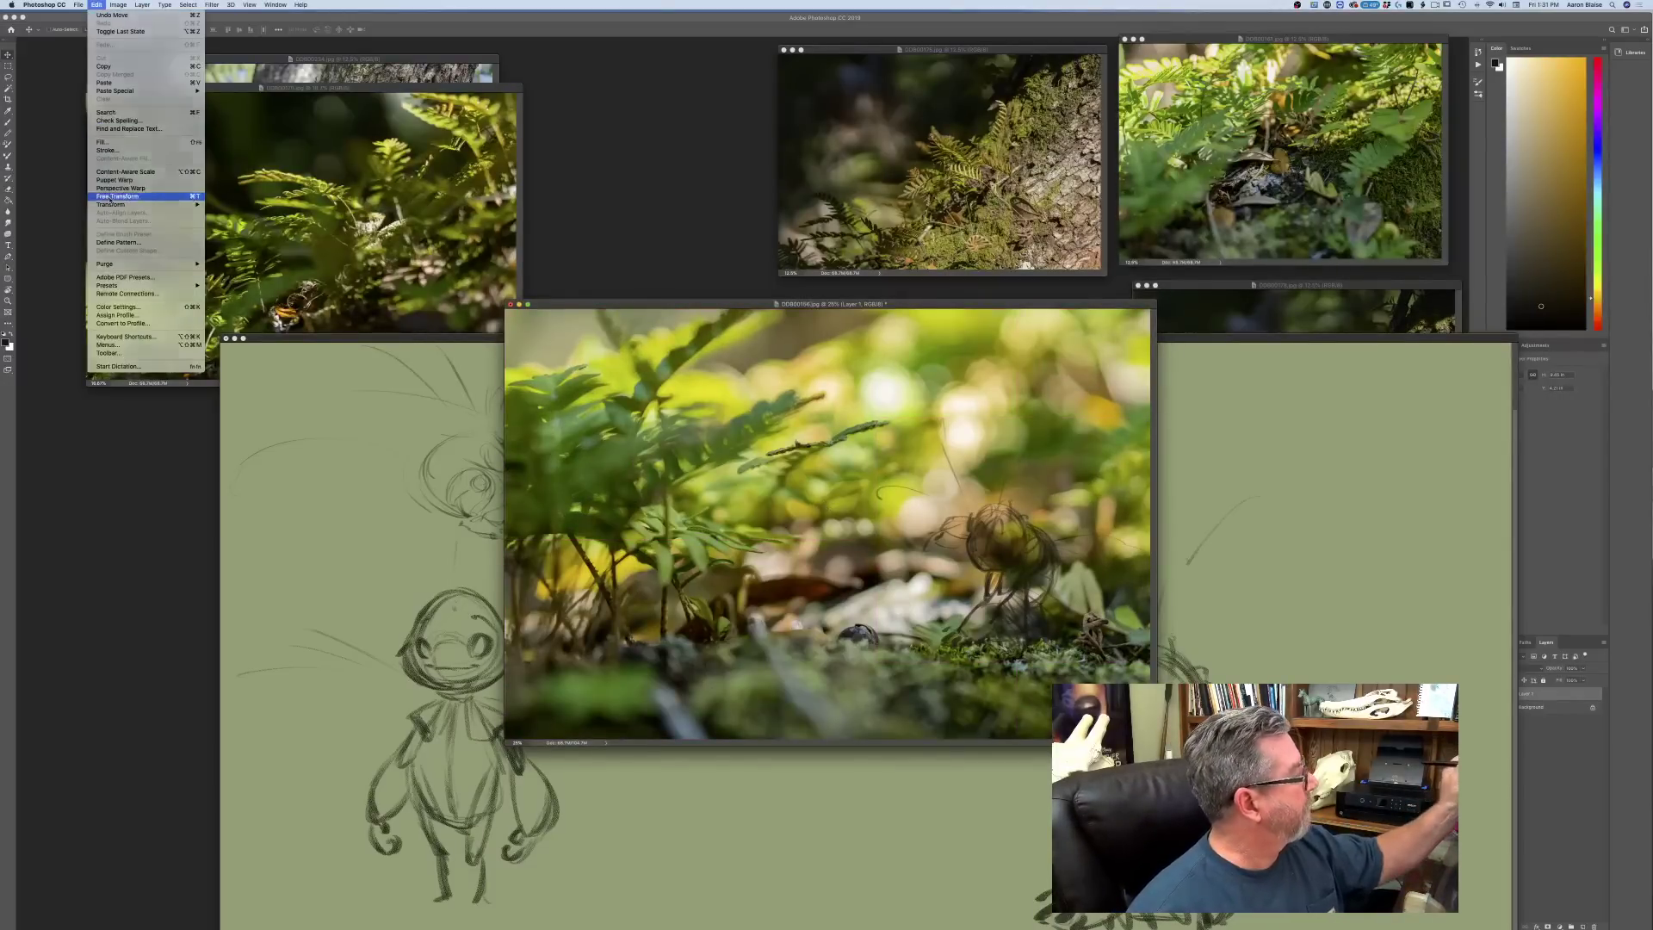
click(122, 204)
drag(875, 418, 770, 327)
drag(816, 523, 806, 499)
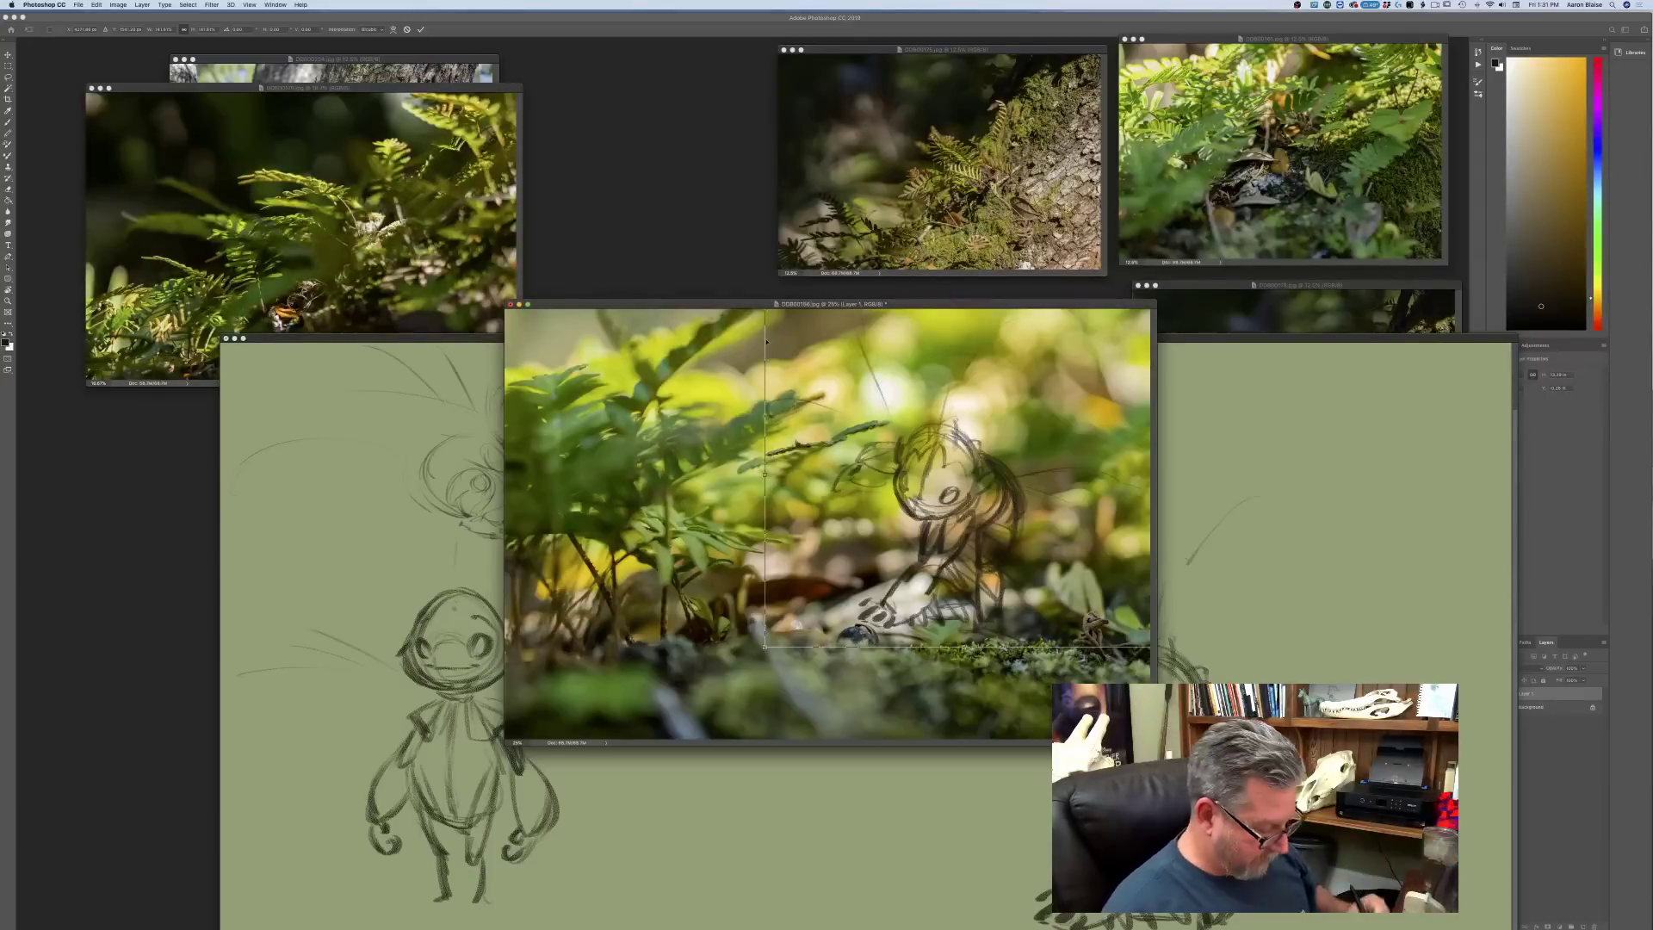
drag(803, 548, 824, 584)
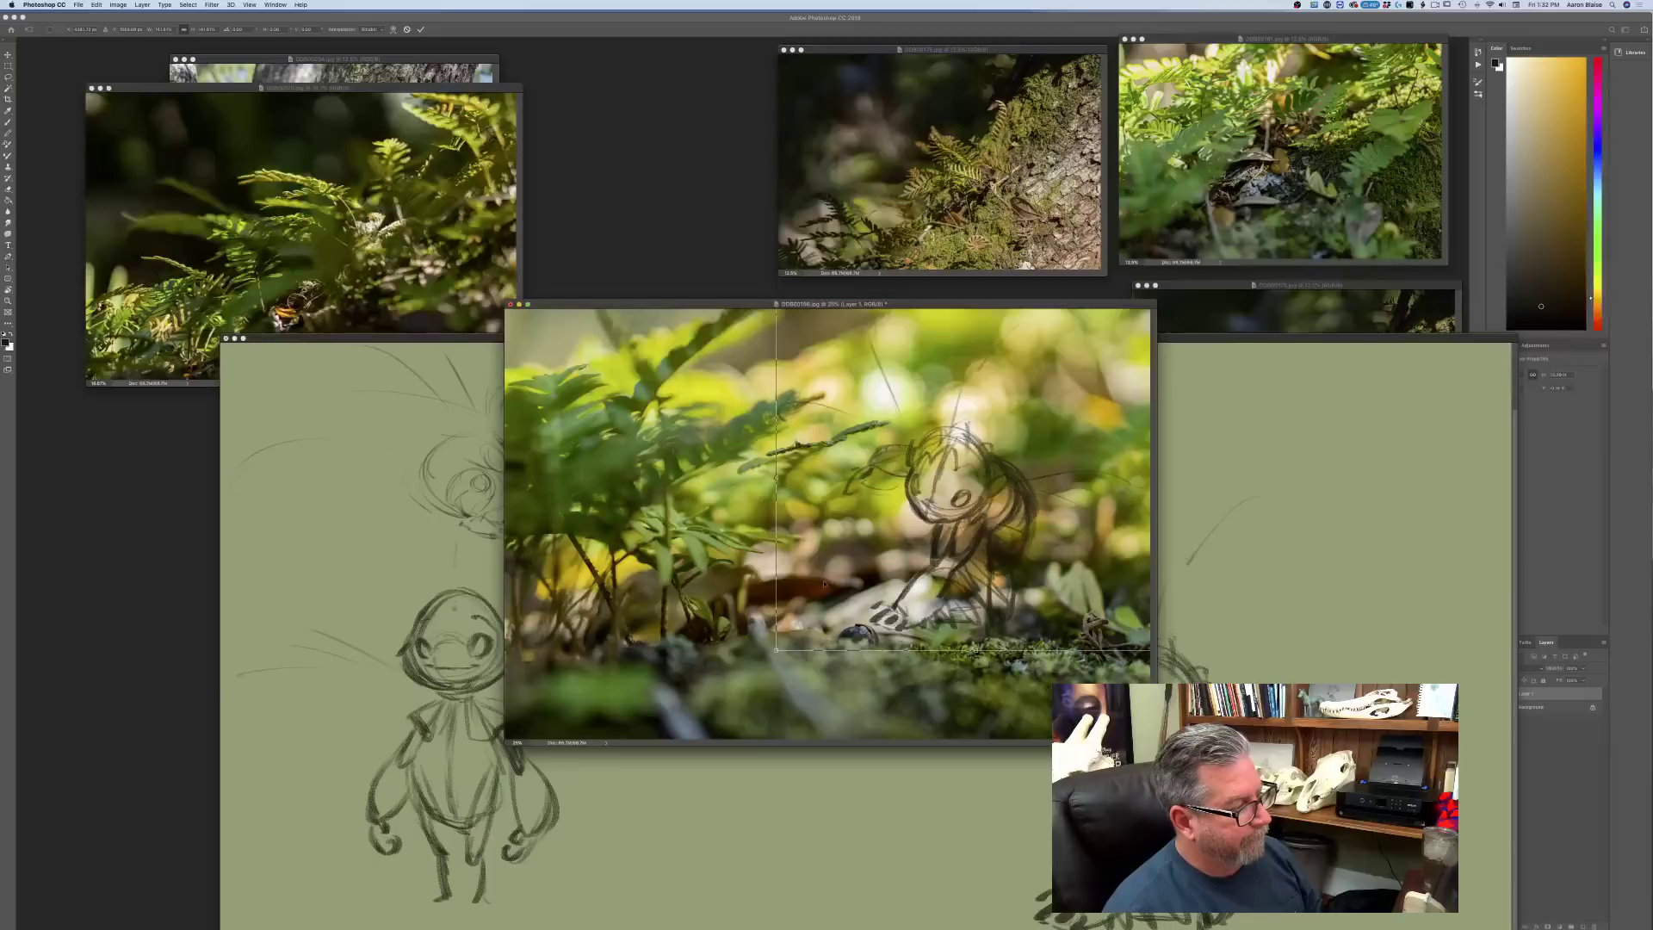
key(Return)
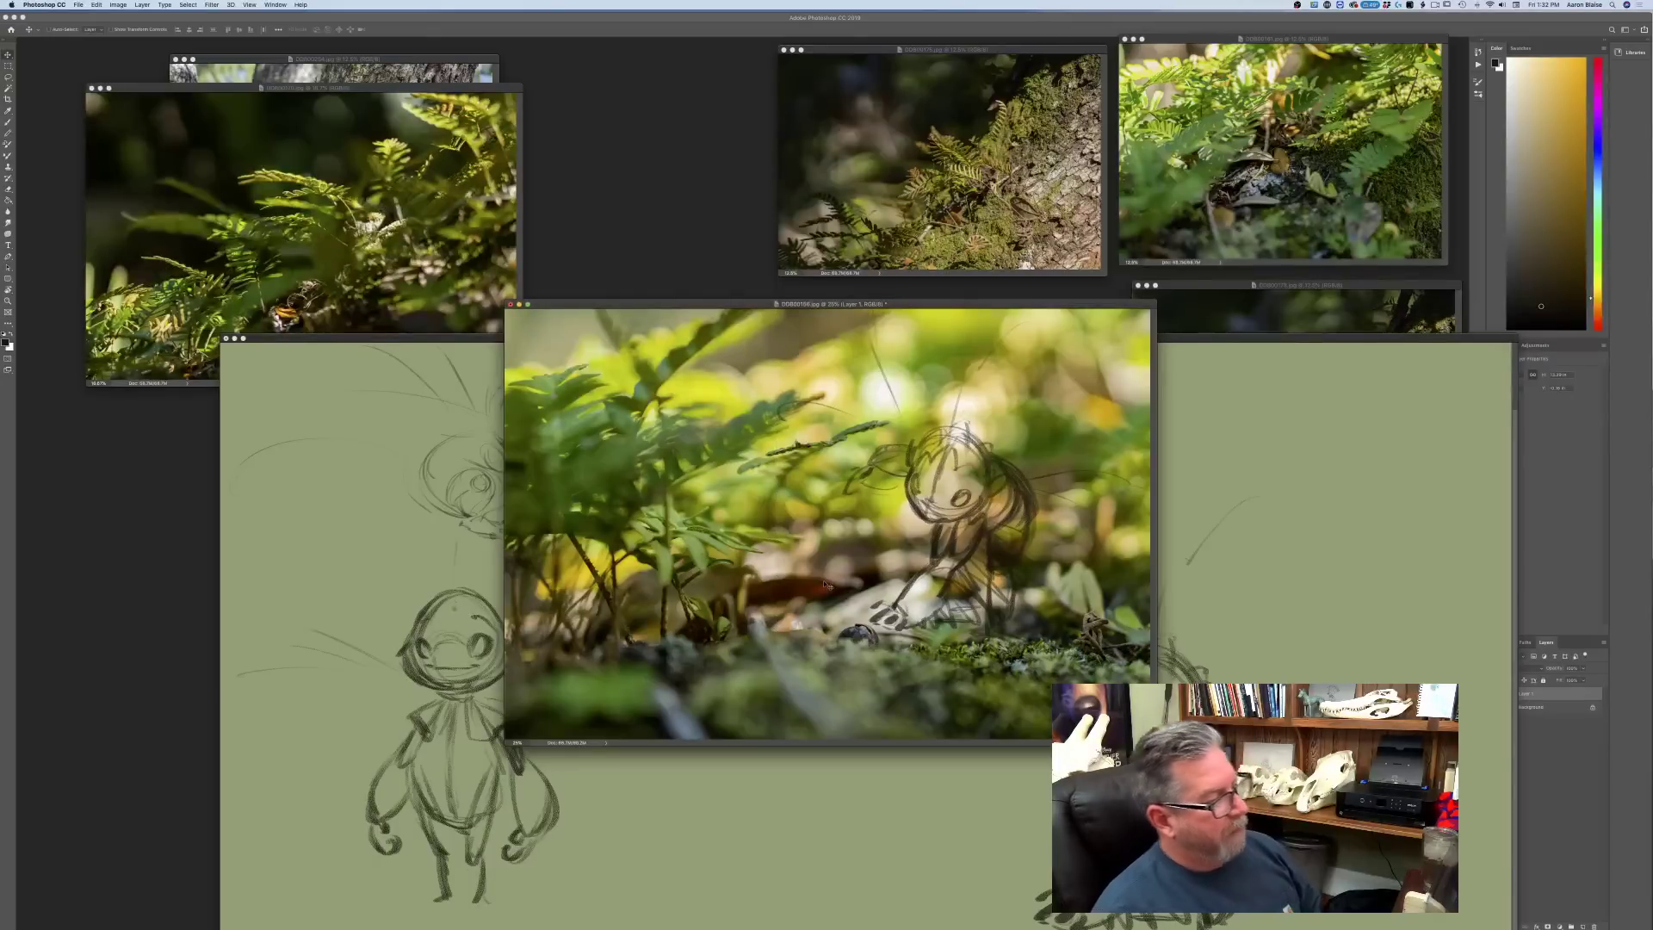
- Add a new layer beneath the creature sketch, fill it with light gray and lower its opacity to fade the photo
drag(609, 308, 535, 253)
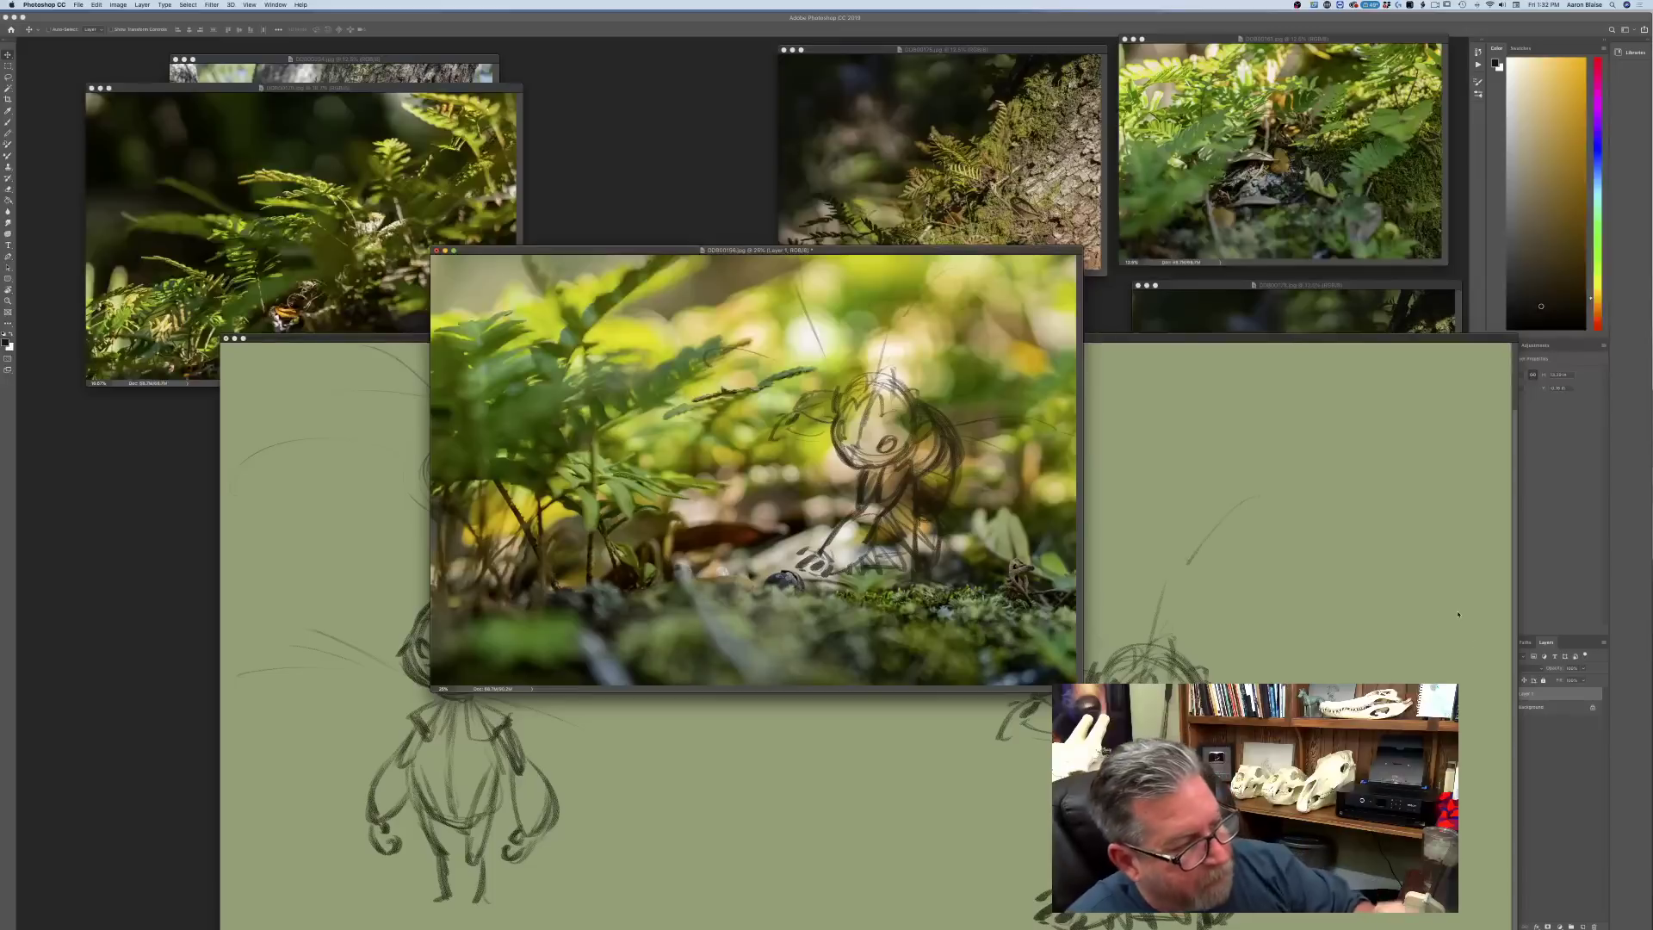
drag(722, 252, 720, 250)
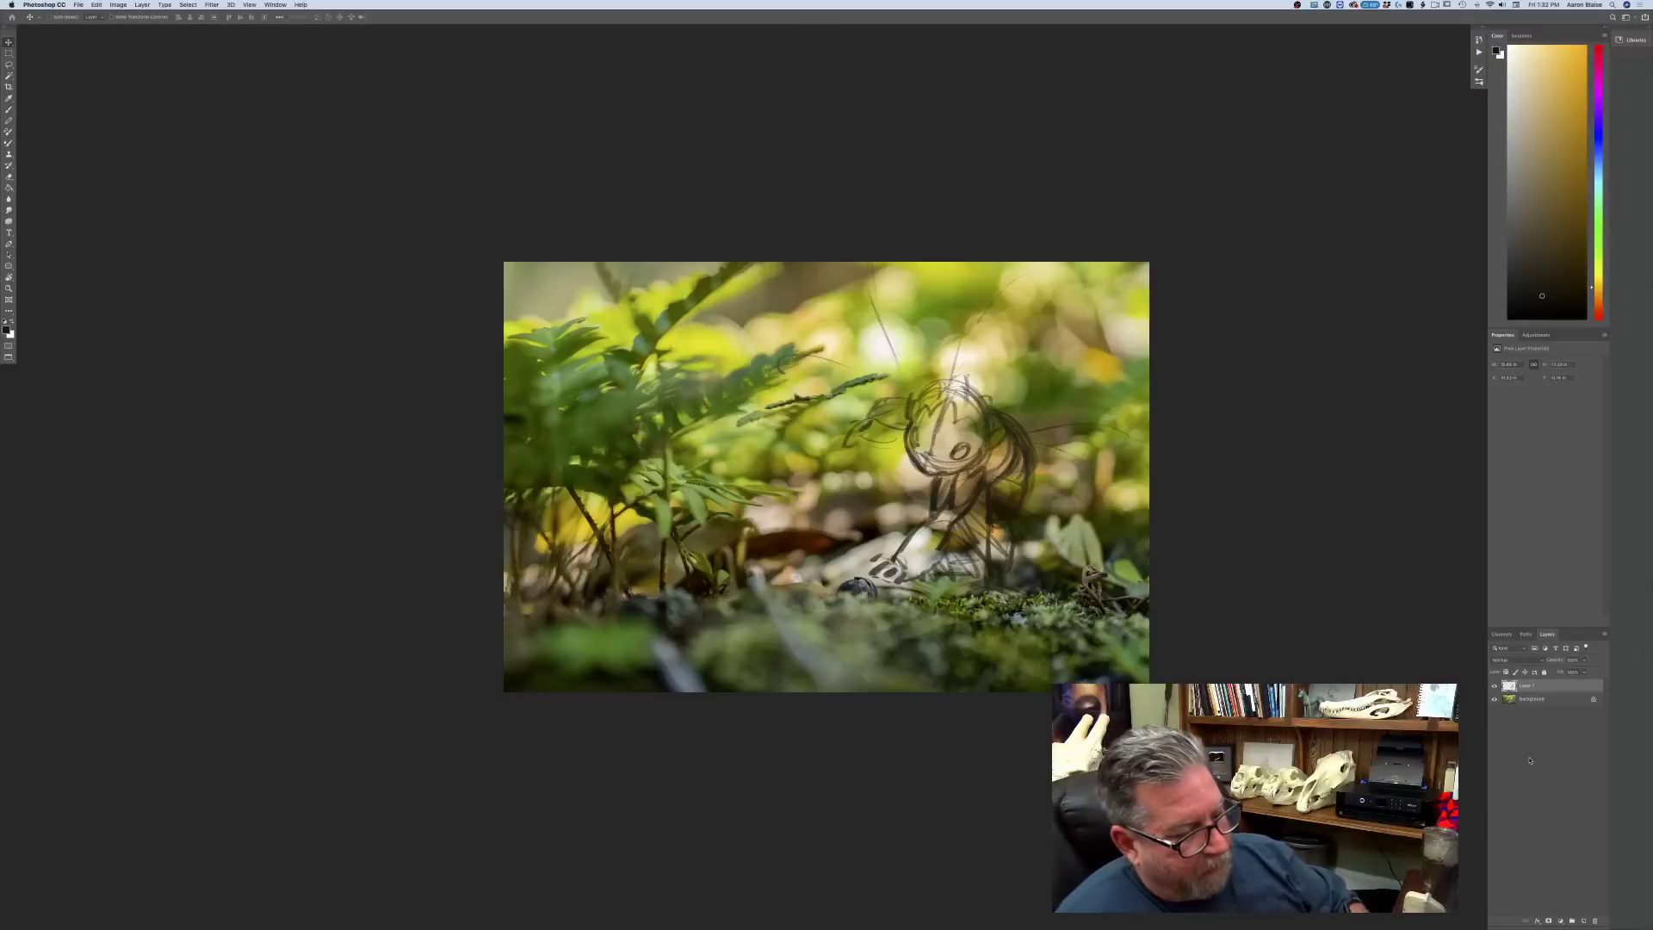
click(1581, 921)
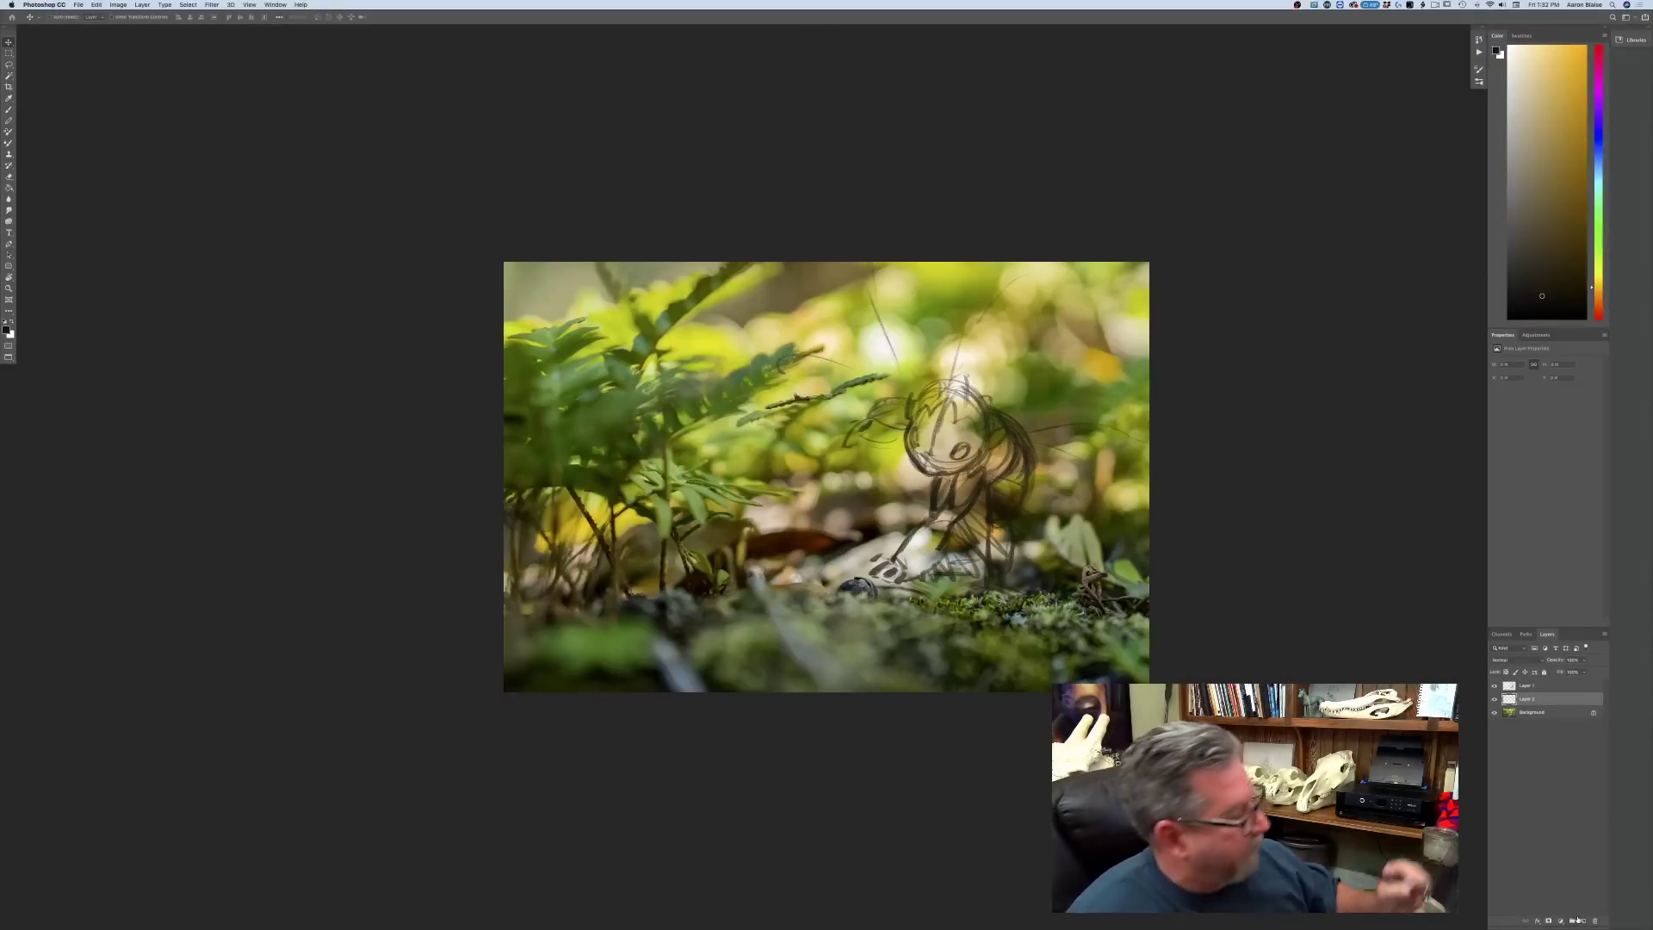
click(6, 330)
click(100, 284)
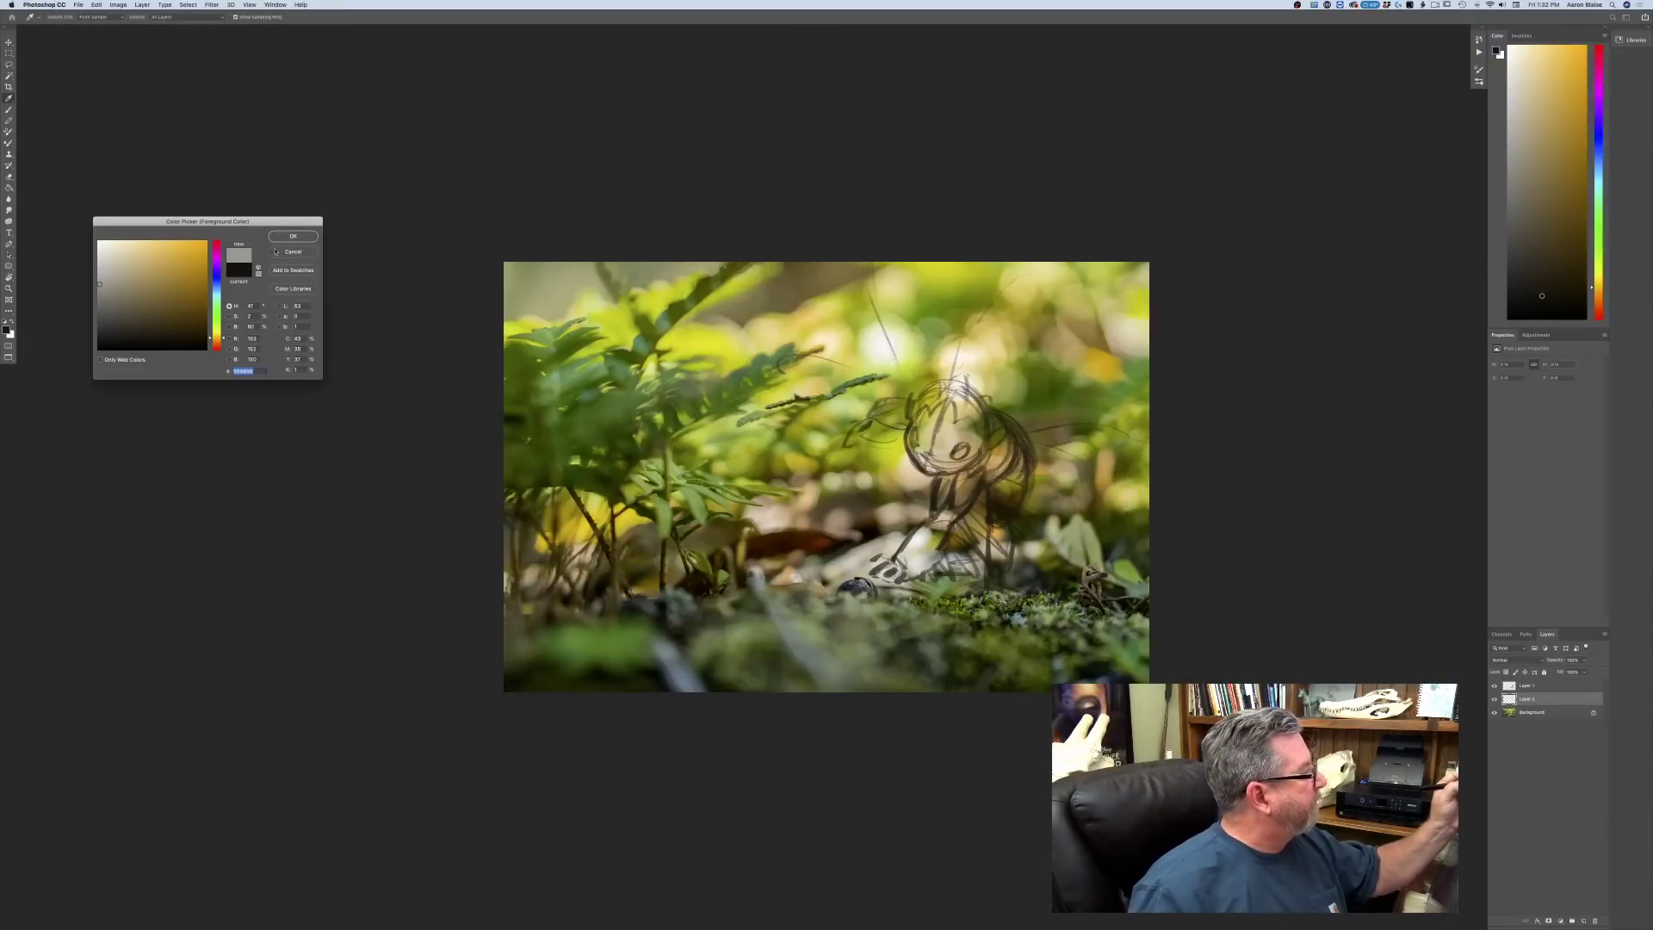
click(293, 236)
click(9, 187)
click(653, 579)
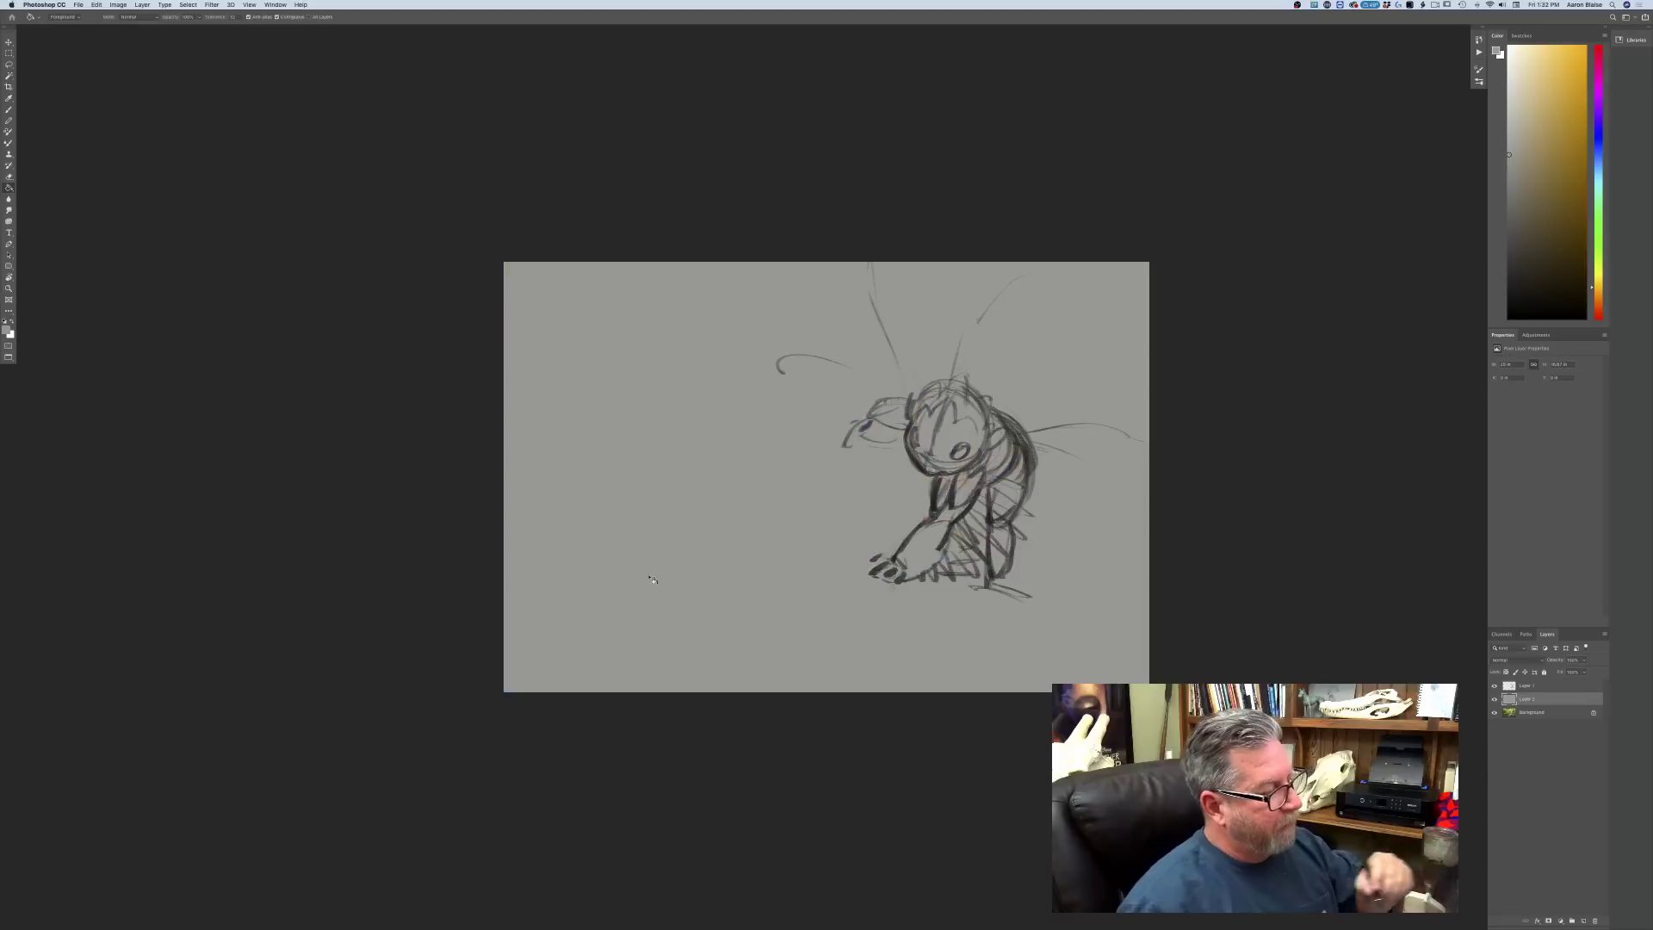
click(1586, 659)
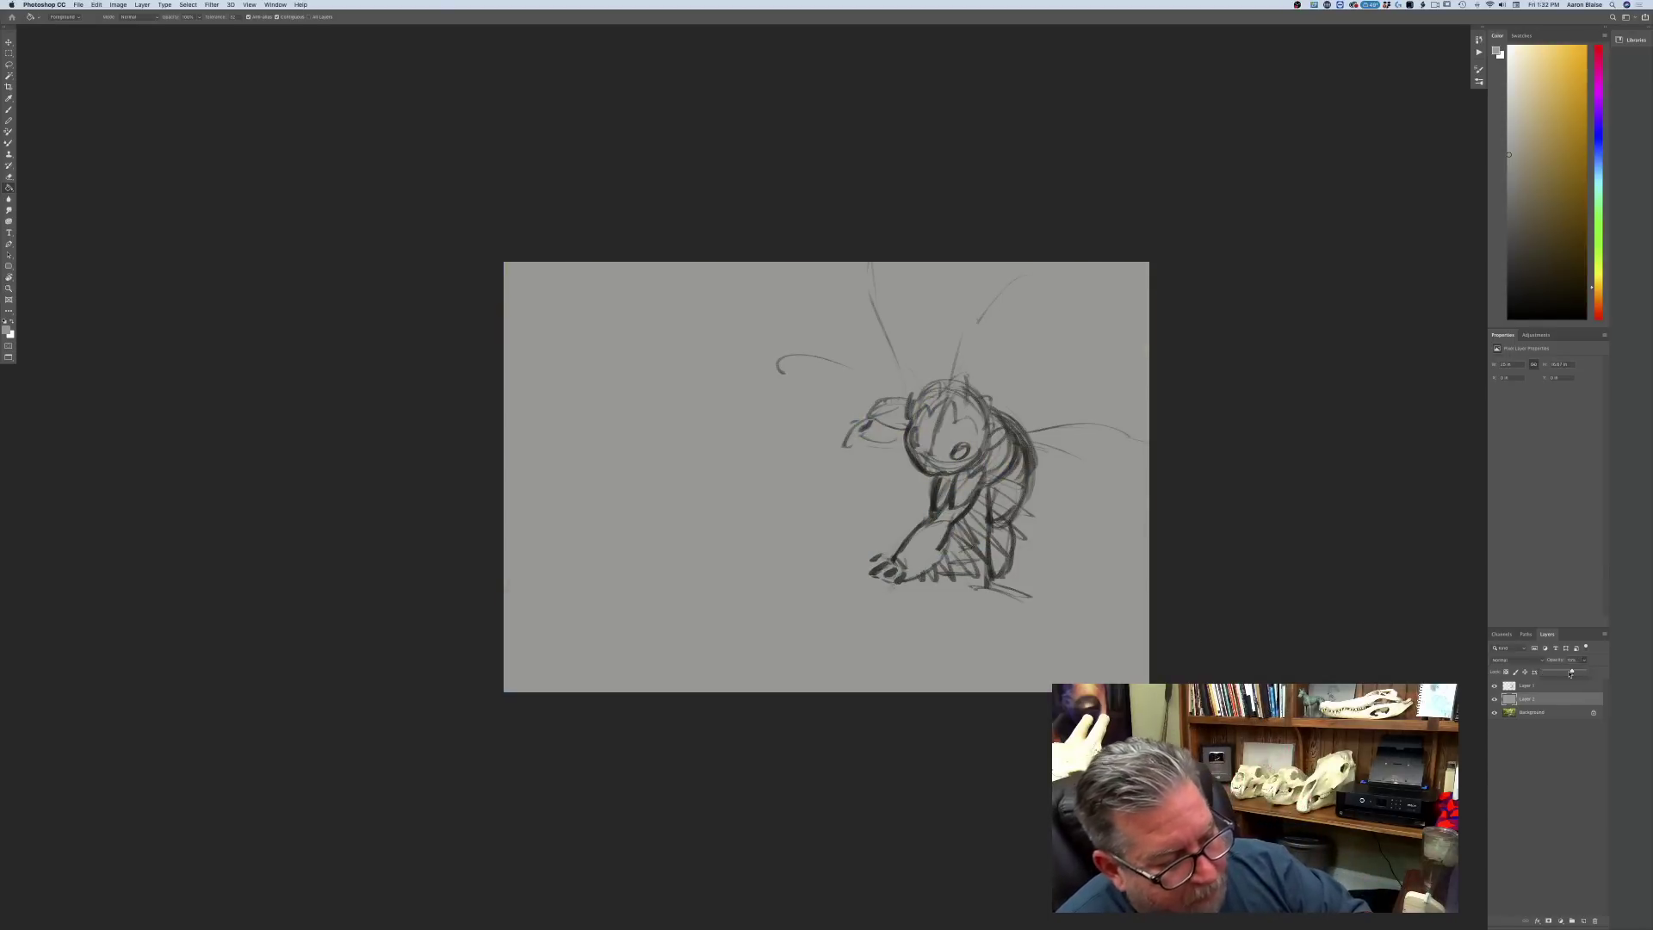
drag(1573, 673, 1567, 671)
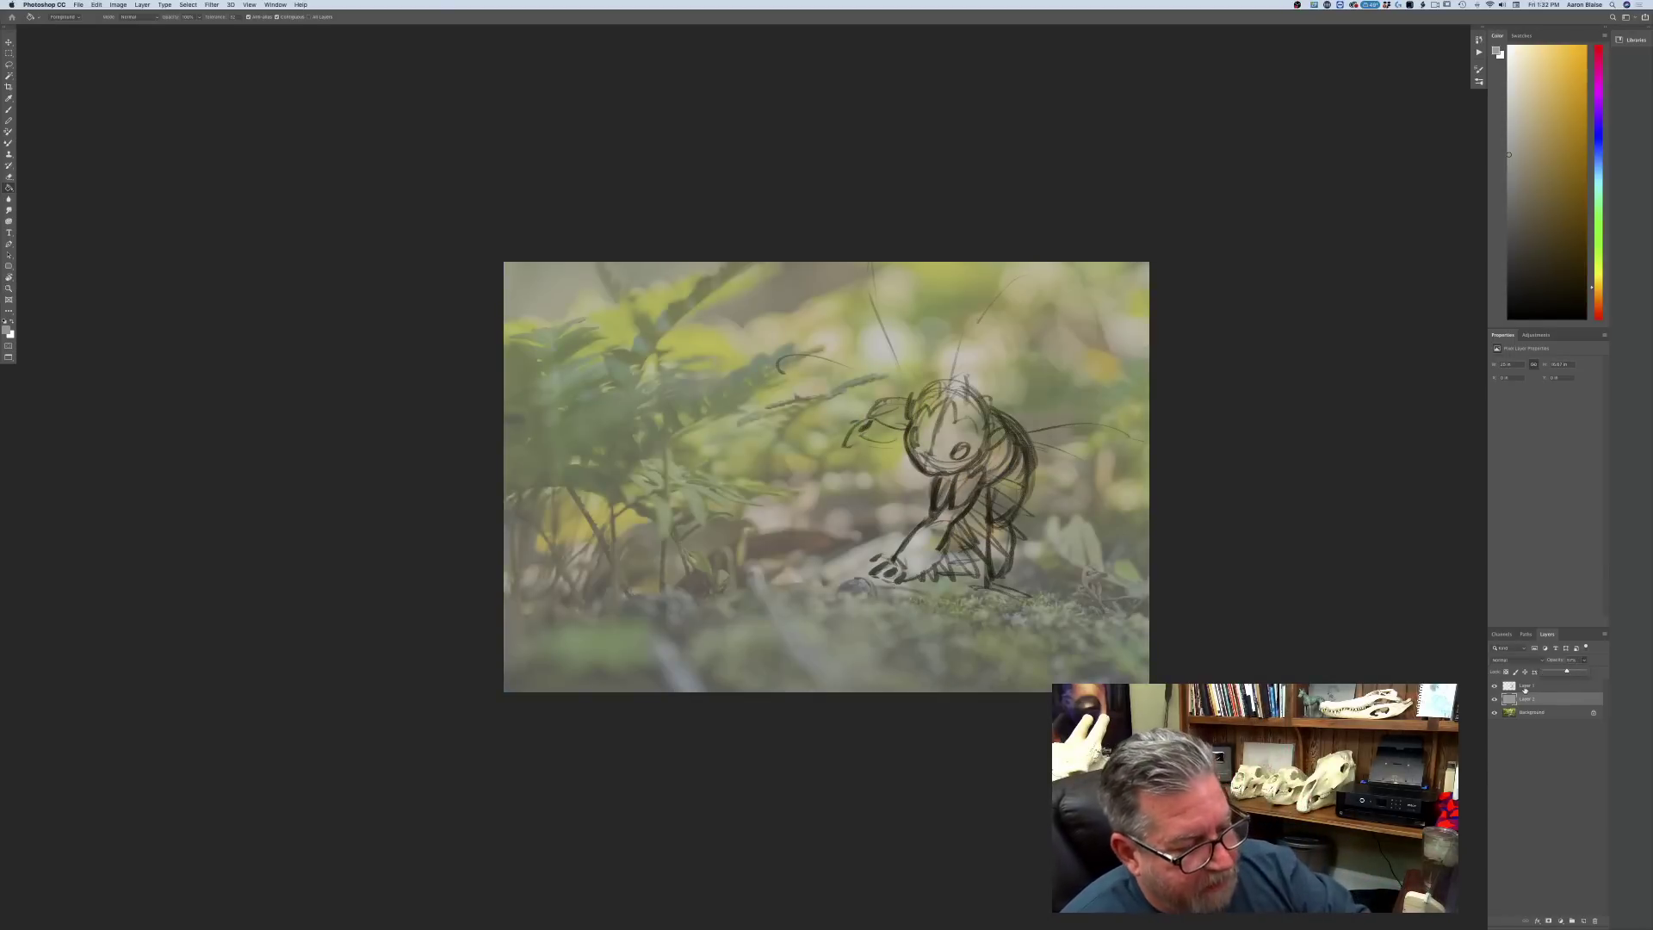
- On the sketch layer, thicken the creature's back and rear leg outlines with a near-black brush
click(1550, 686)
key(super+plus)
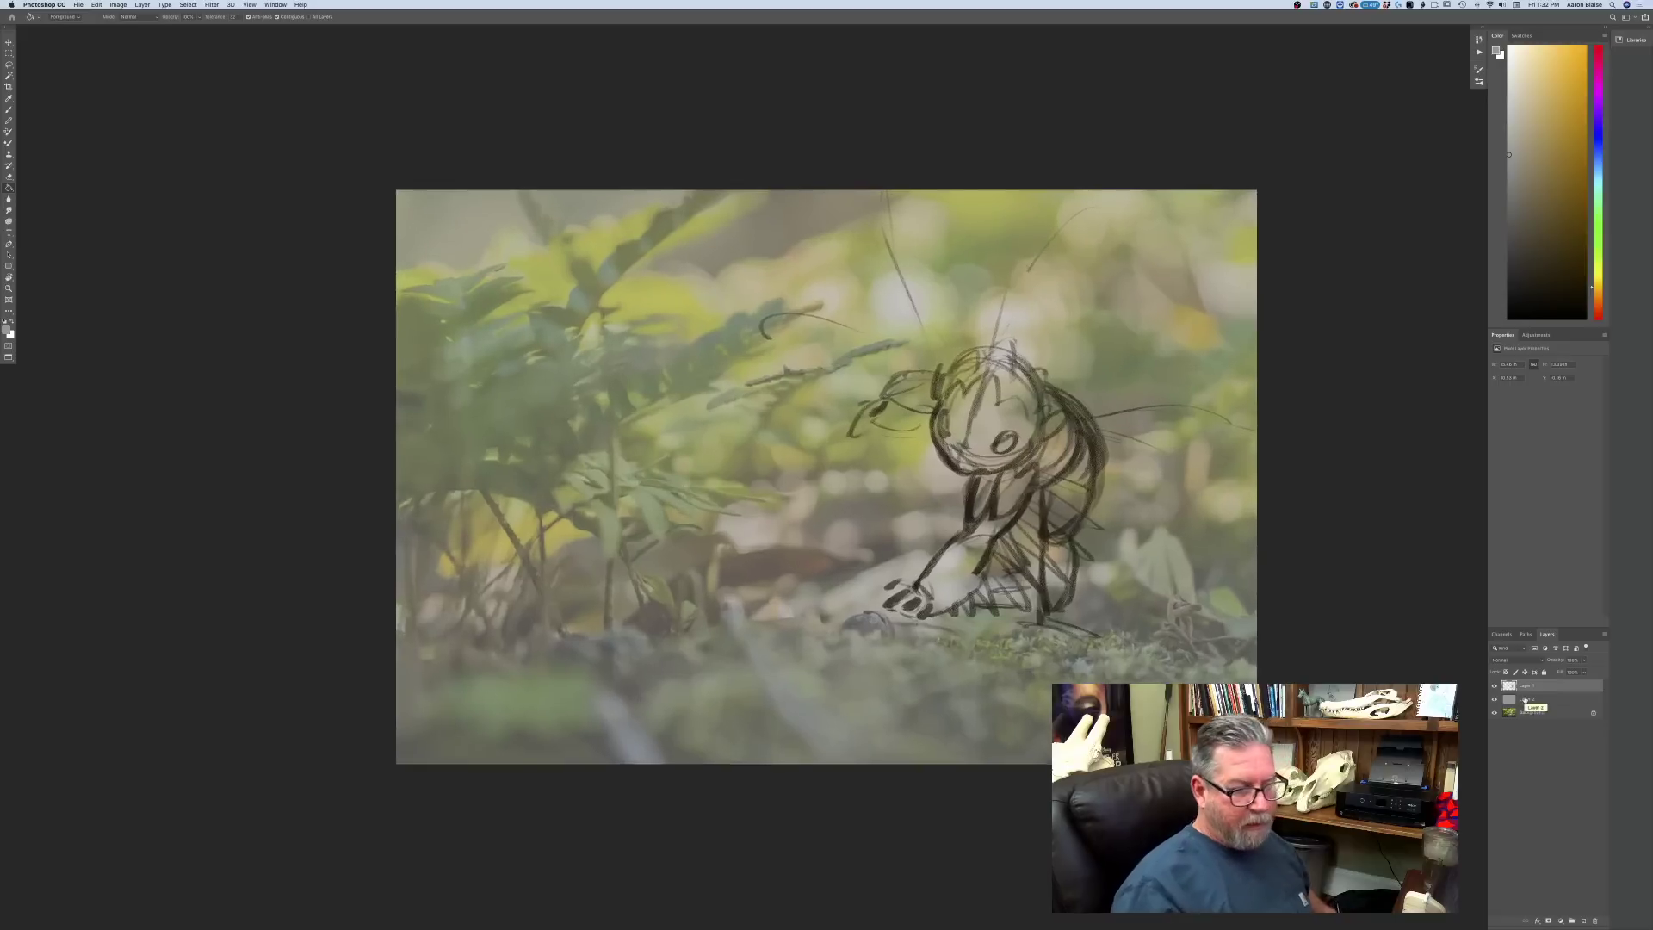
click(6, 330)
click(131, 338)
click(292, 236)
key(b)
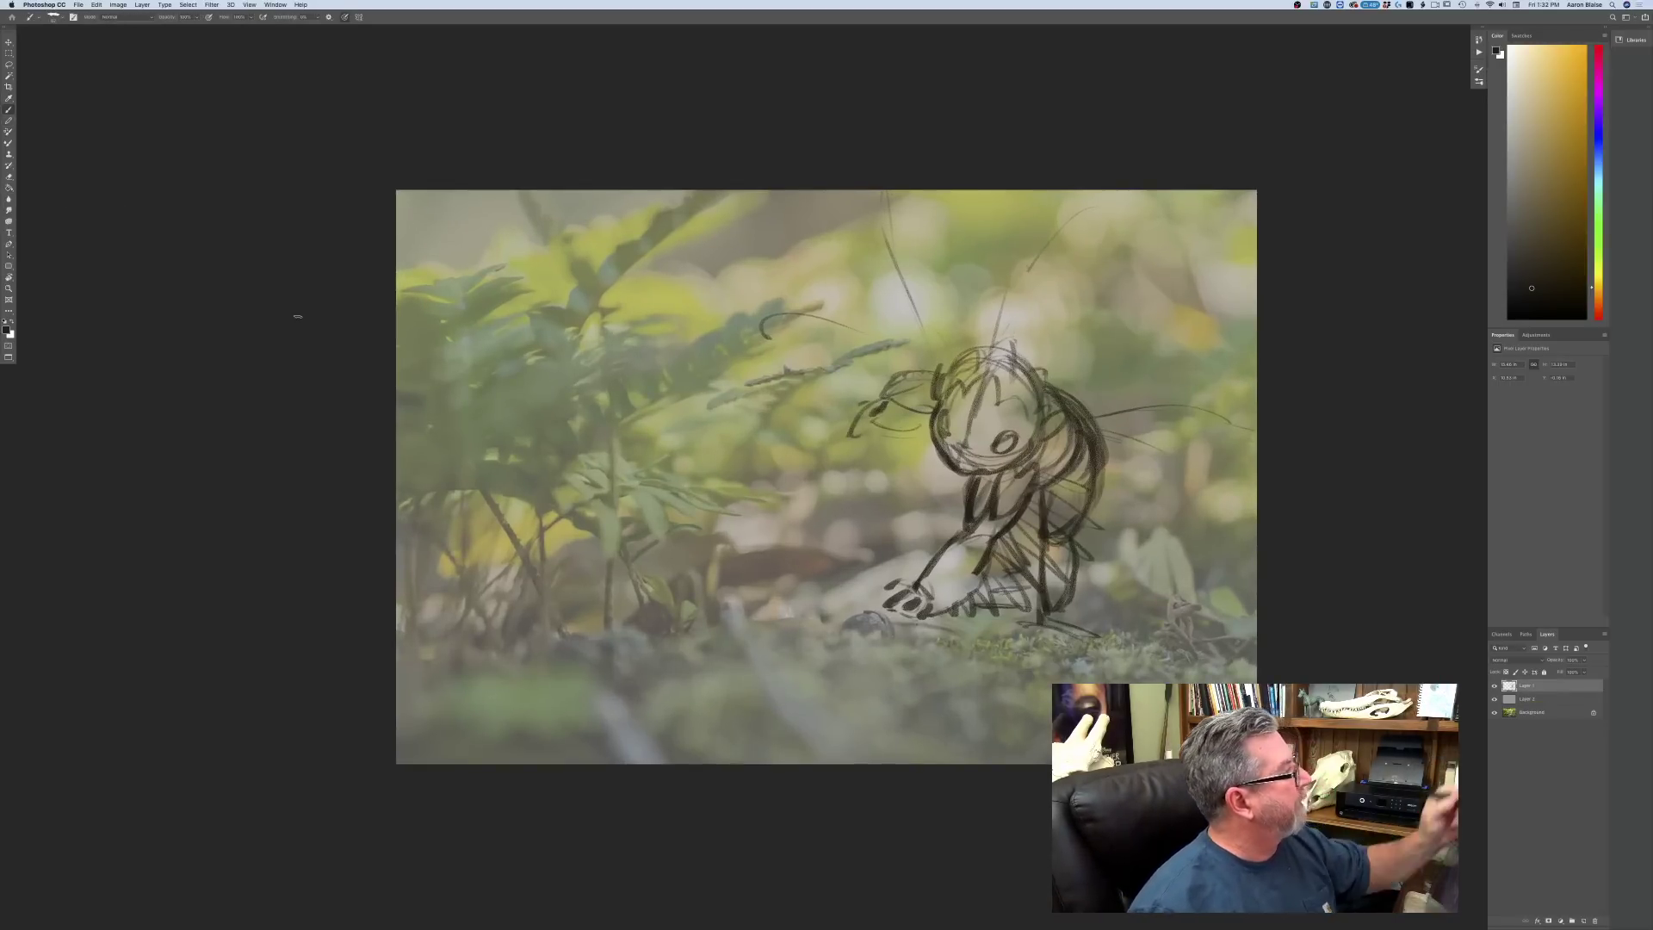
drag(1075, 562, 1046, 637)
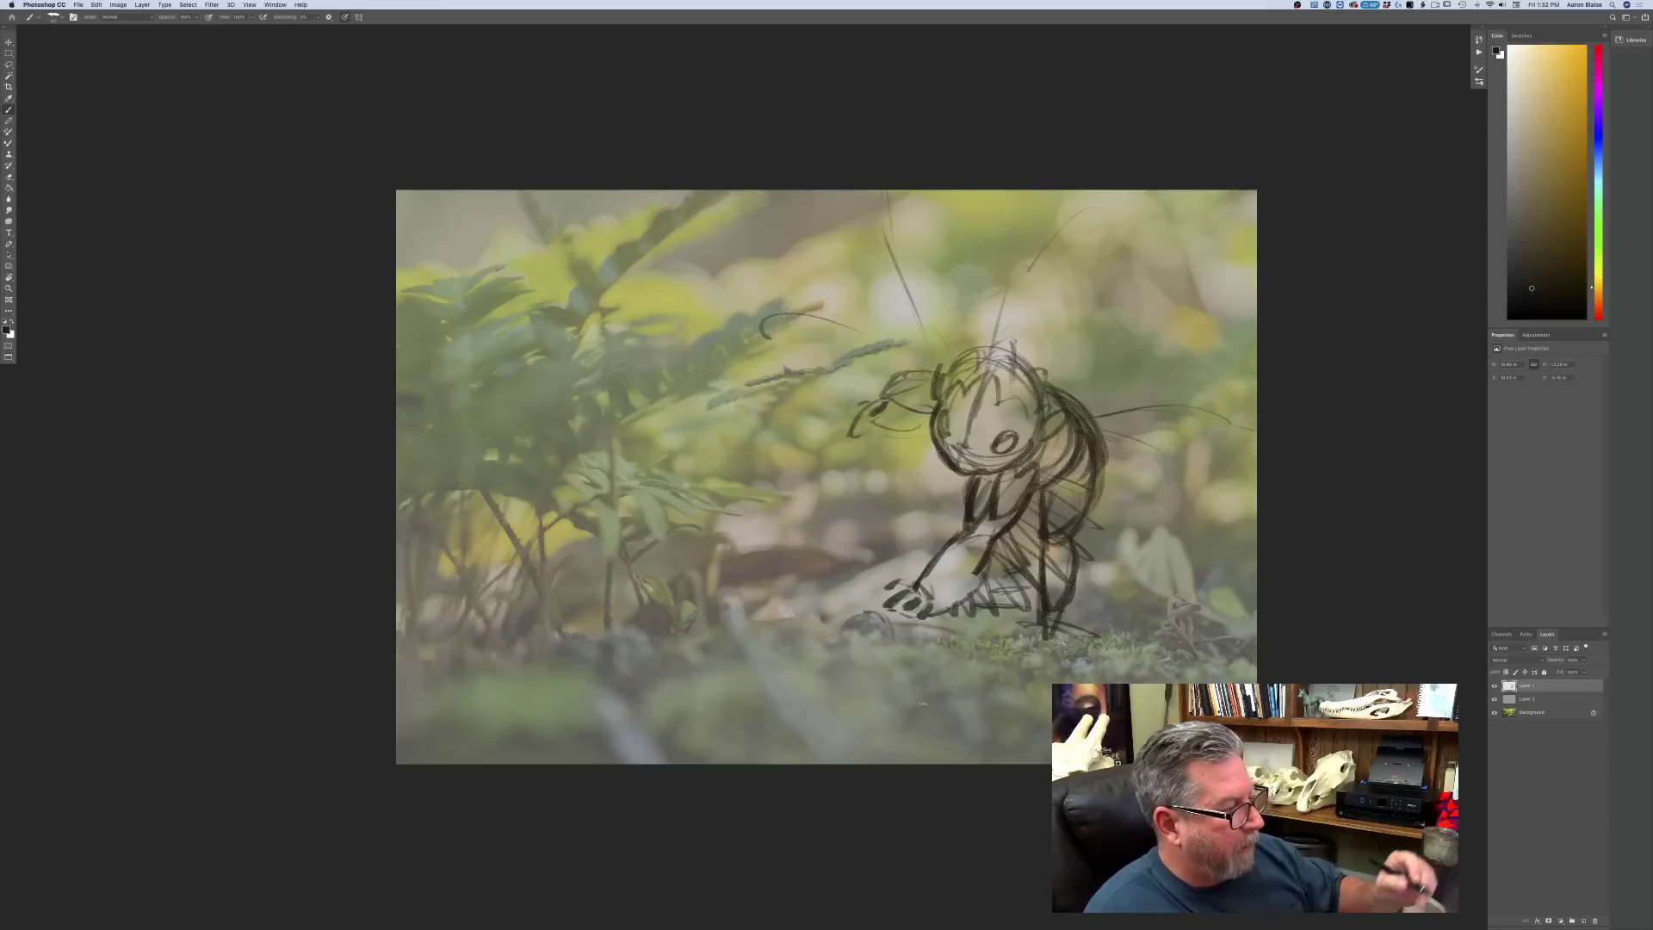
mouse_move(1061, 400)
mouse_down()
mouse_move(1103, 496)
mouse_move(1066, 537)
mouse_up()
right_click(1065, 408)
click(1064, 408)
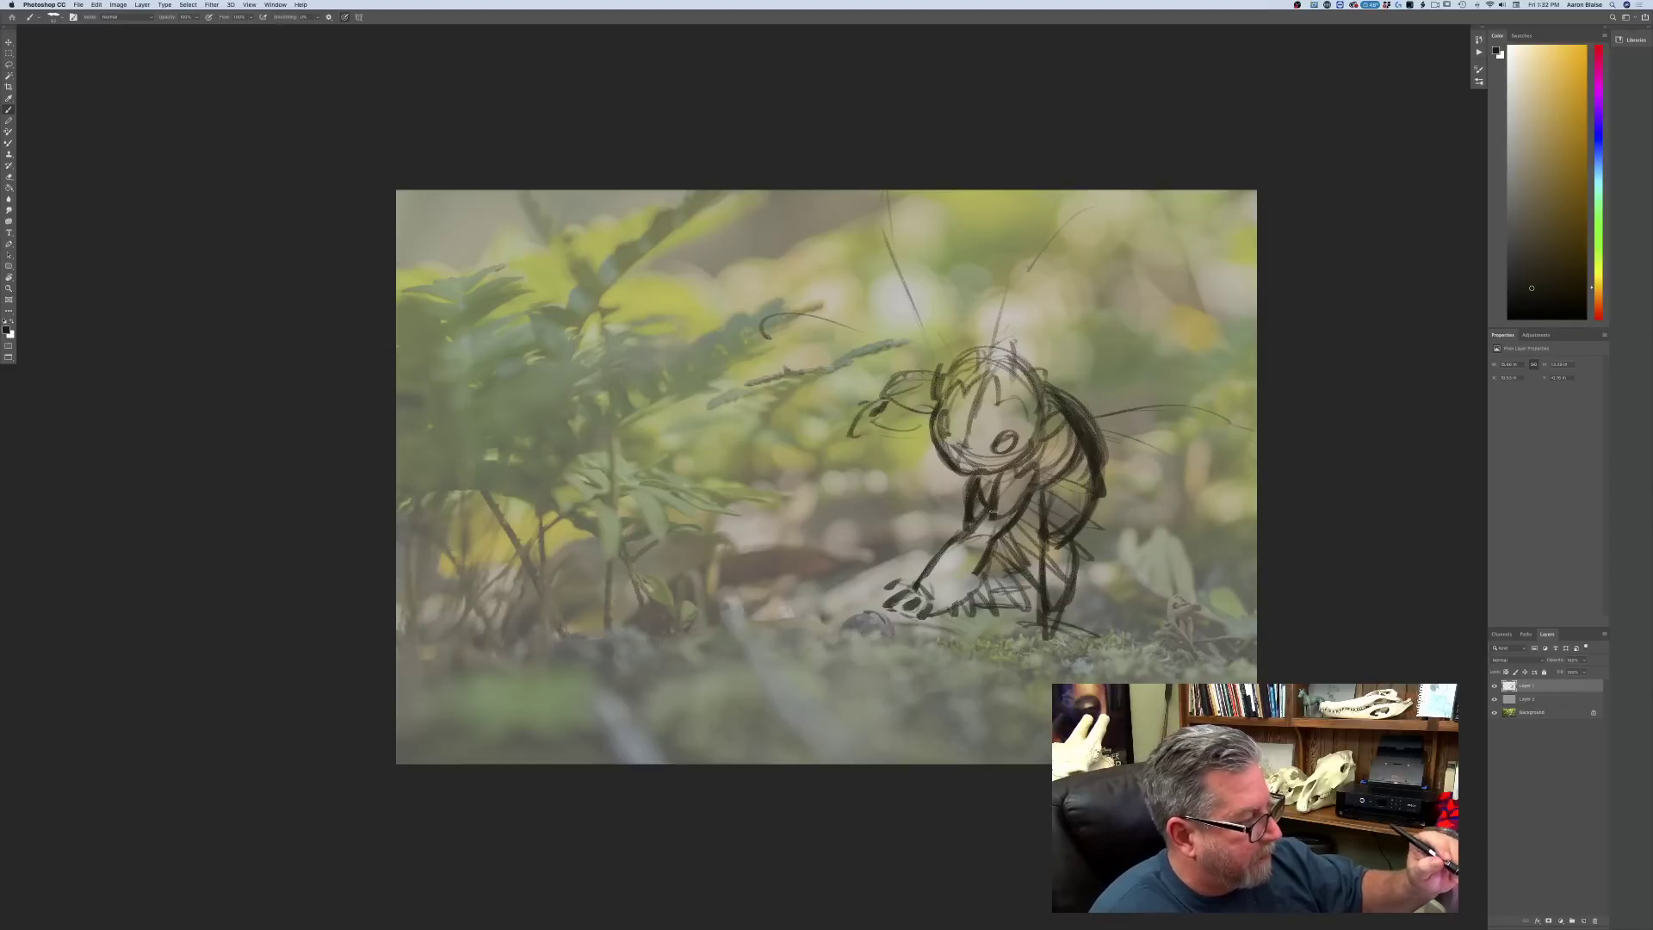
- Erase the scribbled lines inside the torso, the lower back outline and the old rear leg
mouse_move(1063, 484)
mouse_down()
mouse_move(1046, 531)
mouse_move(1065, 471)
mouse_move(1040, 510)
mouse_move(1080, 447)
mouse_move(1068, 385)
mouse_up()
drag(969, 475, 970, 516)
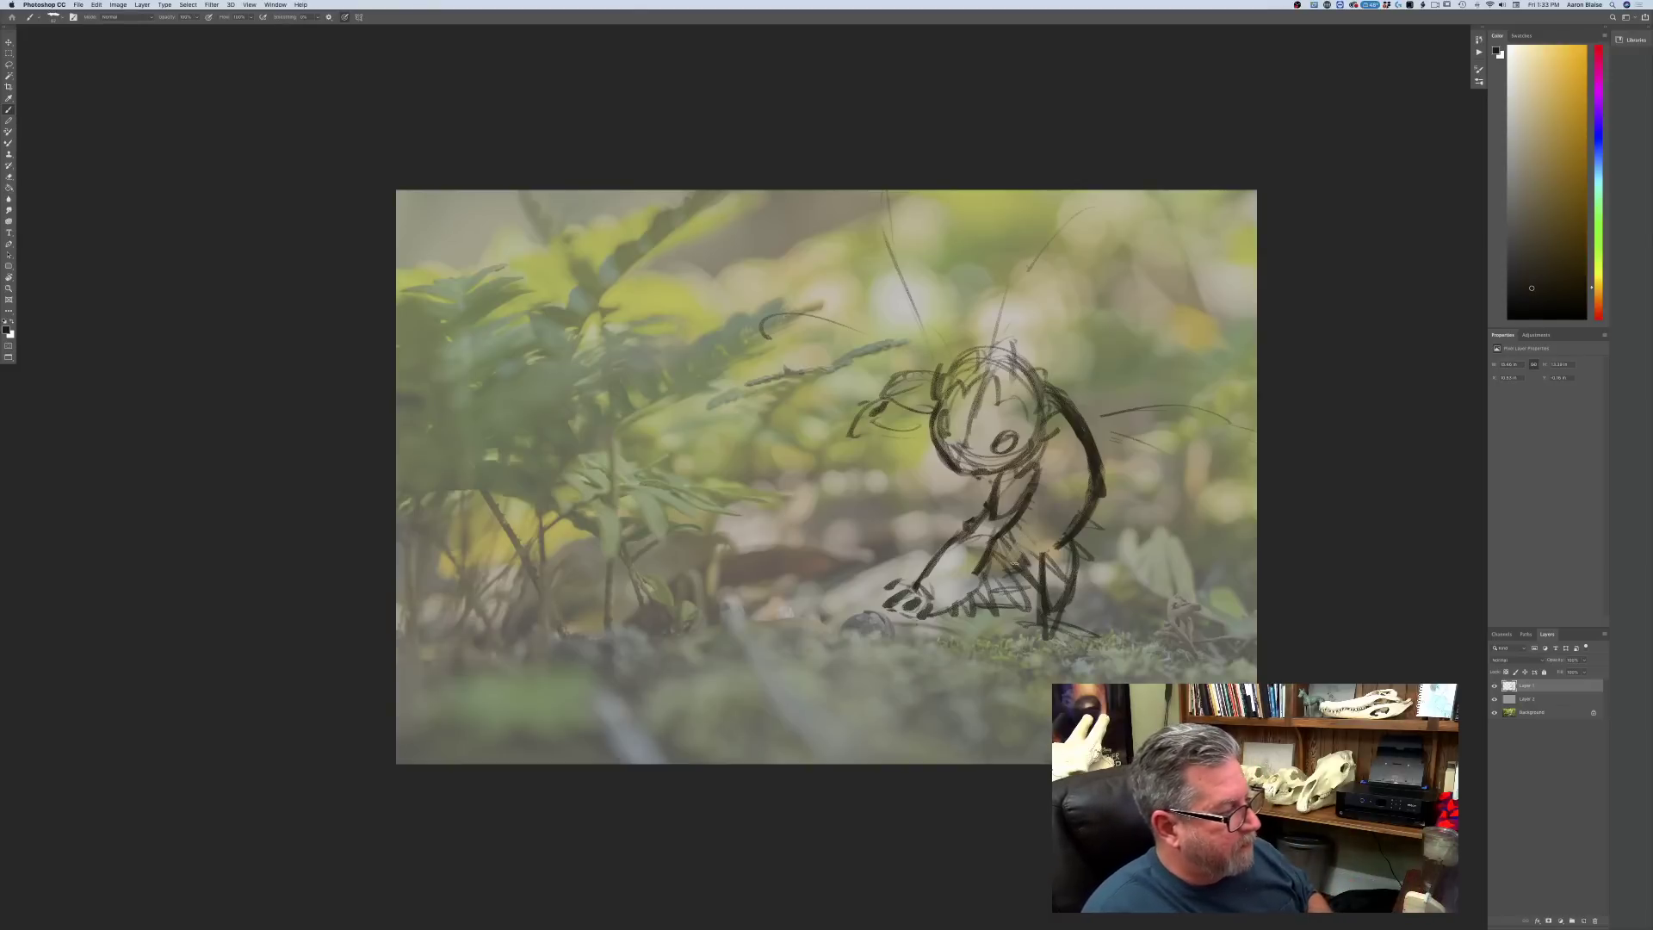
mouse_move(1099, 458)
mouse_down()
mouse_move(1046, 566)
mouse_move(1063, 578)
mouse_move(1051, 633)
mouse_move(1026, 608)
mouse_up()
mouse_move(1098, 488)
mouse_down()
mouse_move(1095, 530)
mouse_move(1102, 499)
mouse_up()
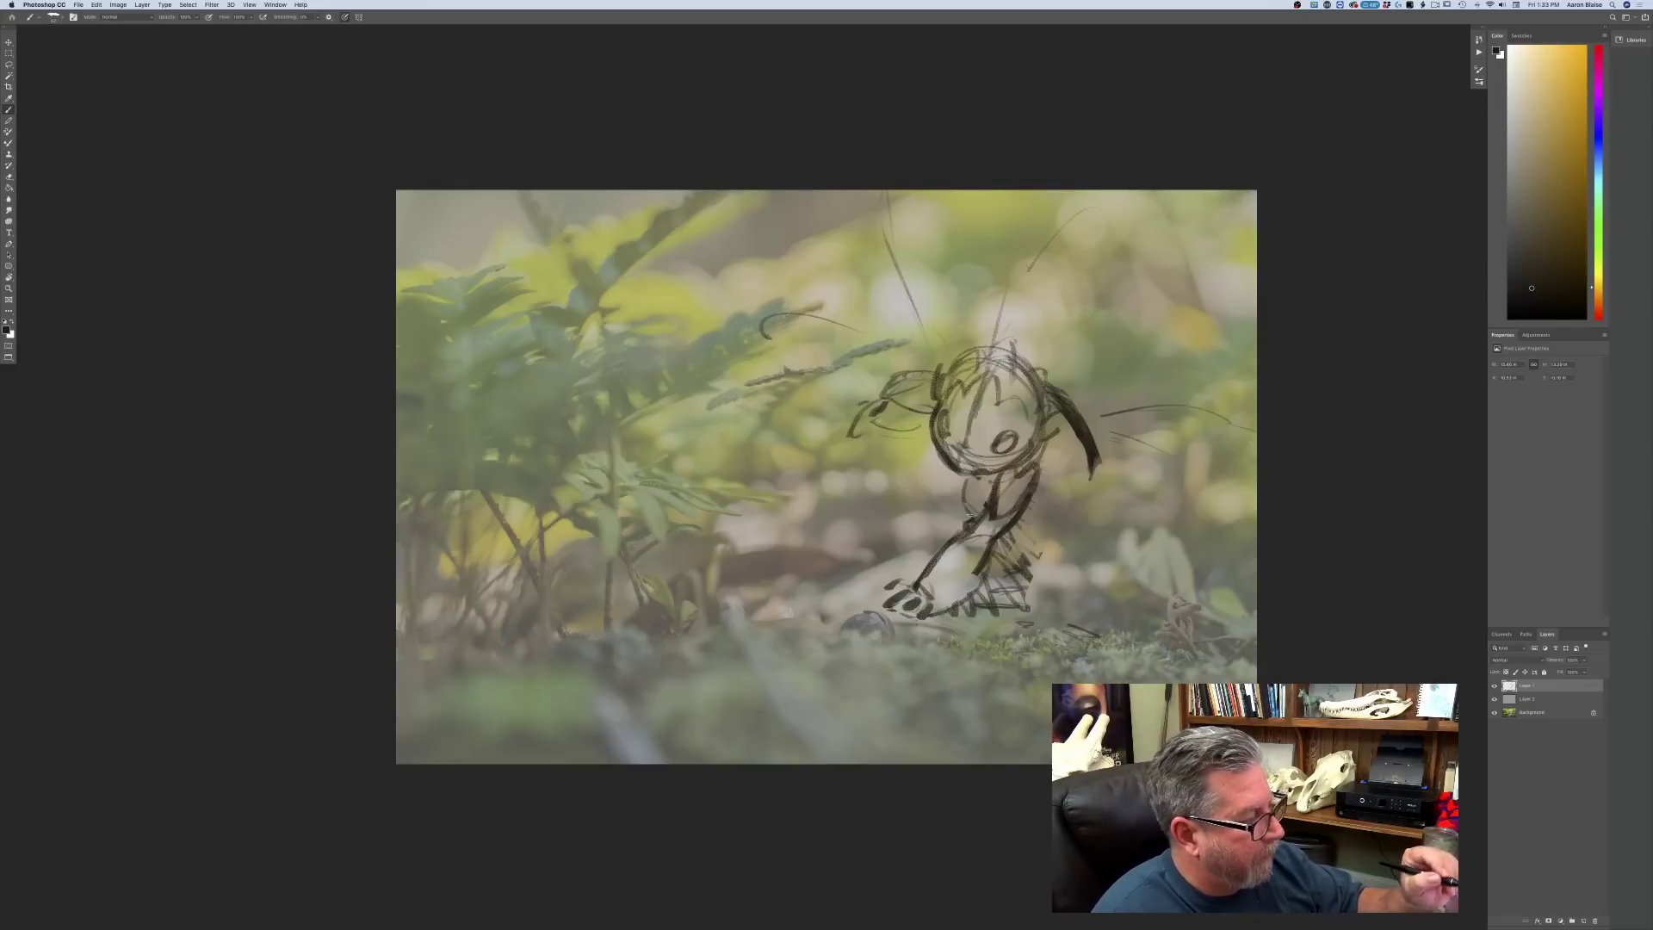
- Redraw the rounded lower back and add a bent rear leg with a clawed foot on the moss
mouse_move(1097, 465)
mouse_down()
mouse_move(1074, 532)
mouse_move(1035, 542)
mouse_up()
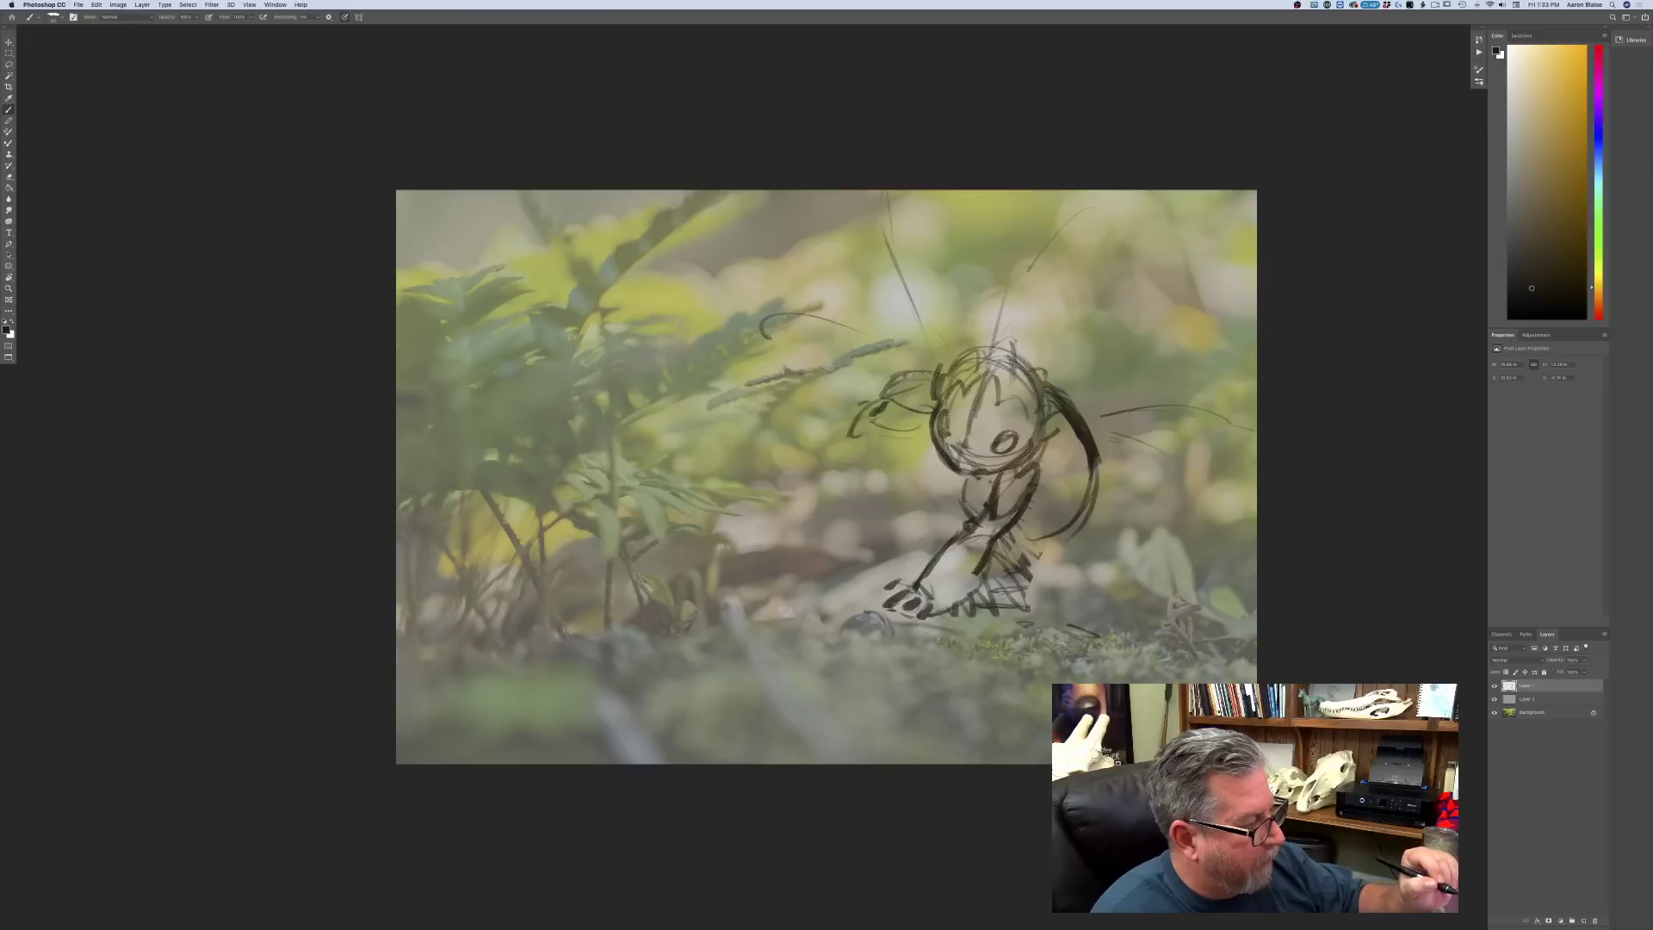
mouse_move(1040, 484)
mouse_down()
mouse_move(1068, 475)
mouse_move(971, 501)
mouse_move(965, 520)
mouse_up()
mouse_move(1097, 497)
mouse_down()
mouse_move(1116, 582)
mouse_move(1084, 579)
mouse_move(1061, 635)
mouse_move(1096, 607)
mouse_up()
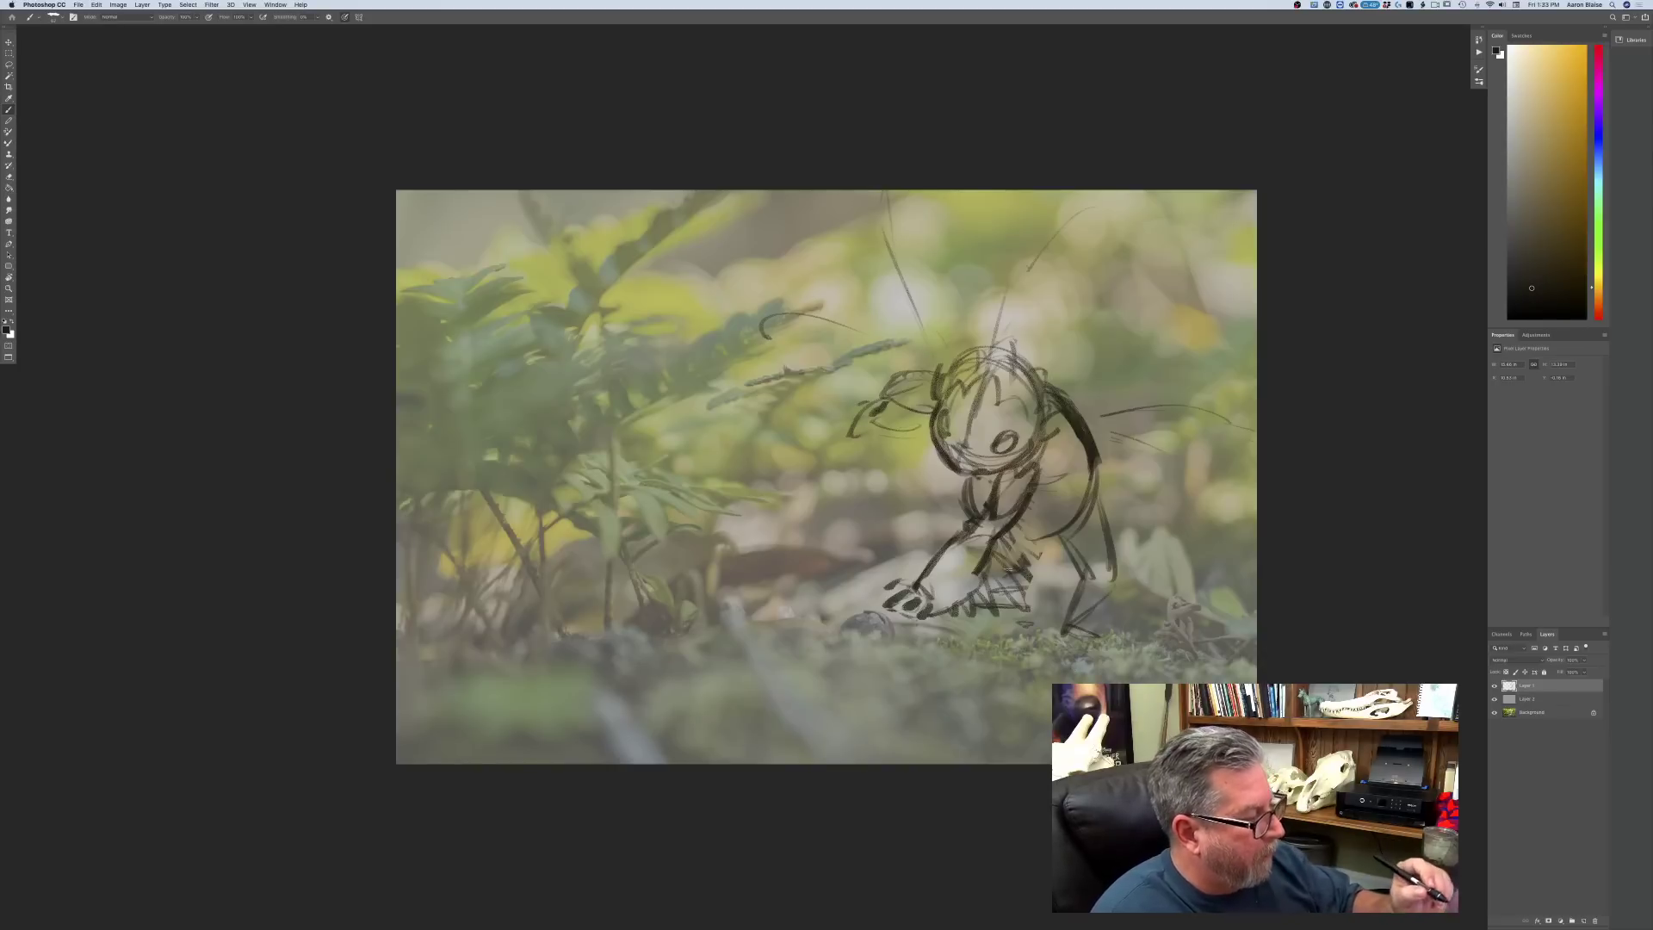
drag(982, 611, 989, 621)
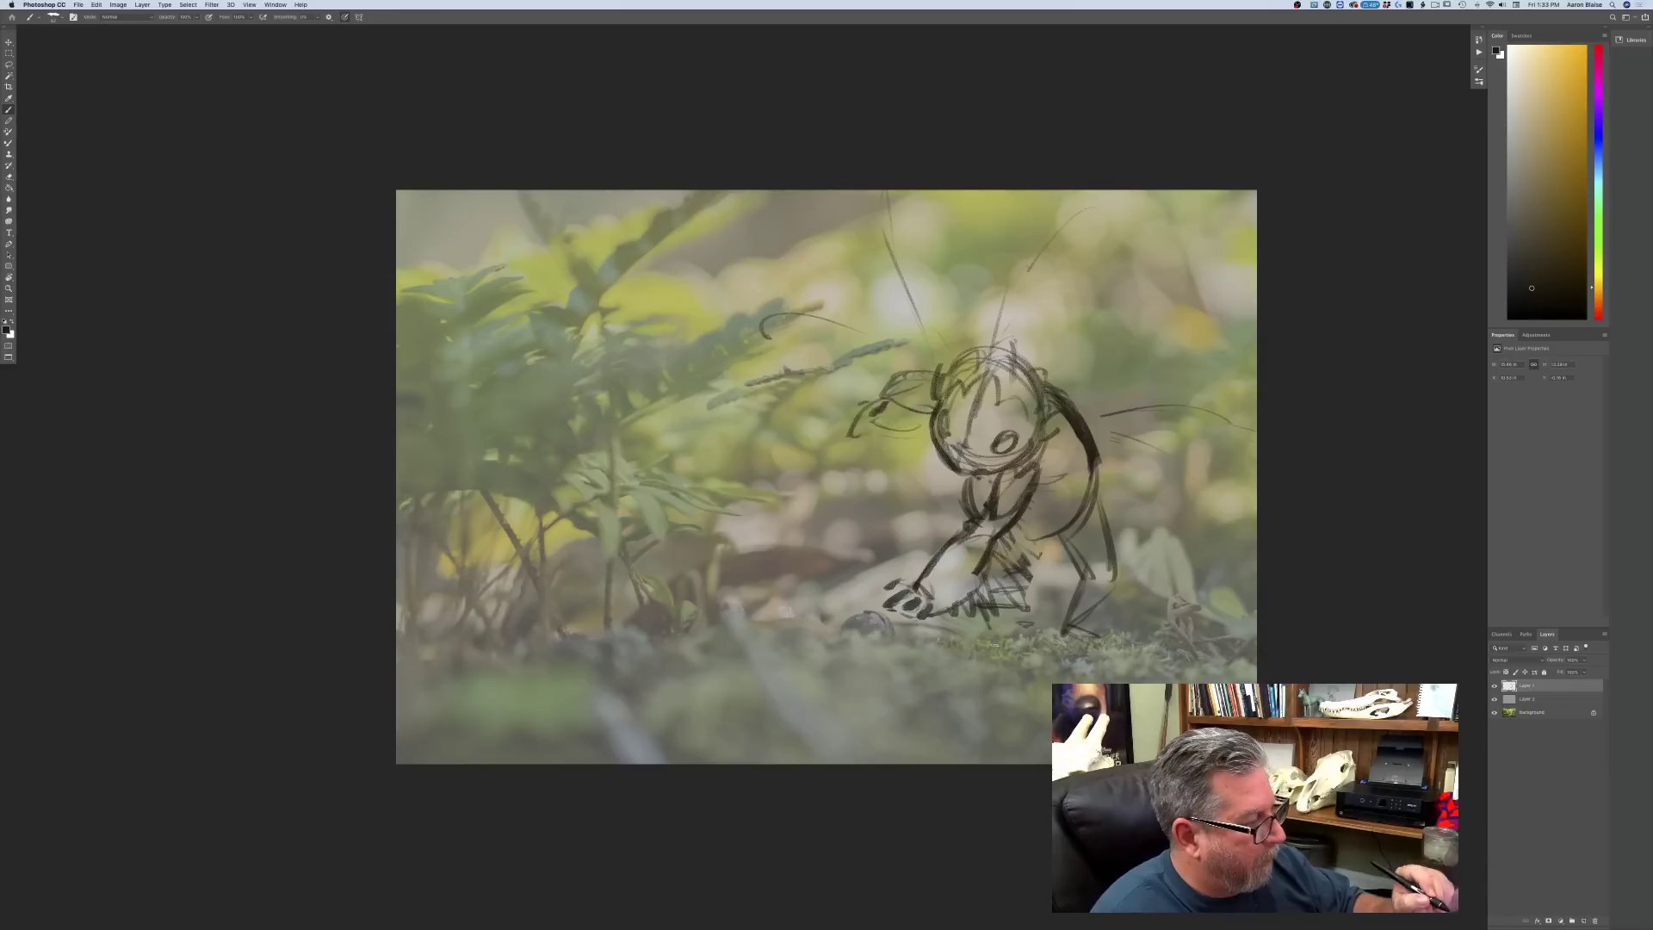
drag(1057, 538, 1082, 577)
mouse_move(1091, 483)
mouse_down()
mouse_move(1032, 538)
mouse_move(1031, 564)
mouse_move(1080, 564)
mouse_move(1105, 520)
mouse_move(1104, 582)
mouse_move(1069, 634)
mouse_move(1040, 640)
mouse_move(1142, 647)
mouse_up()
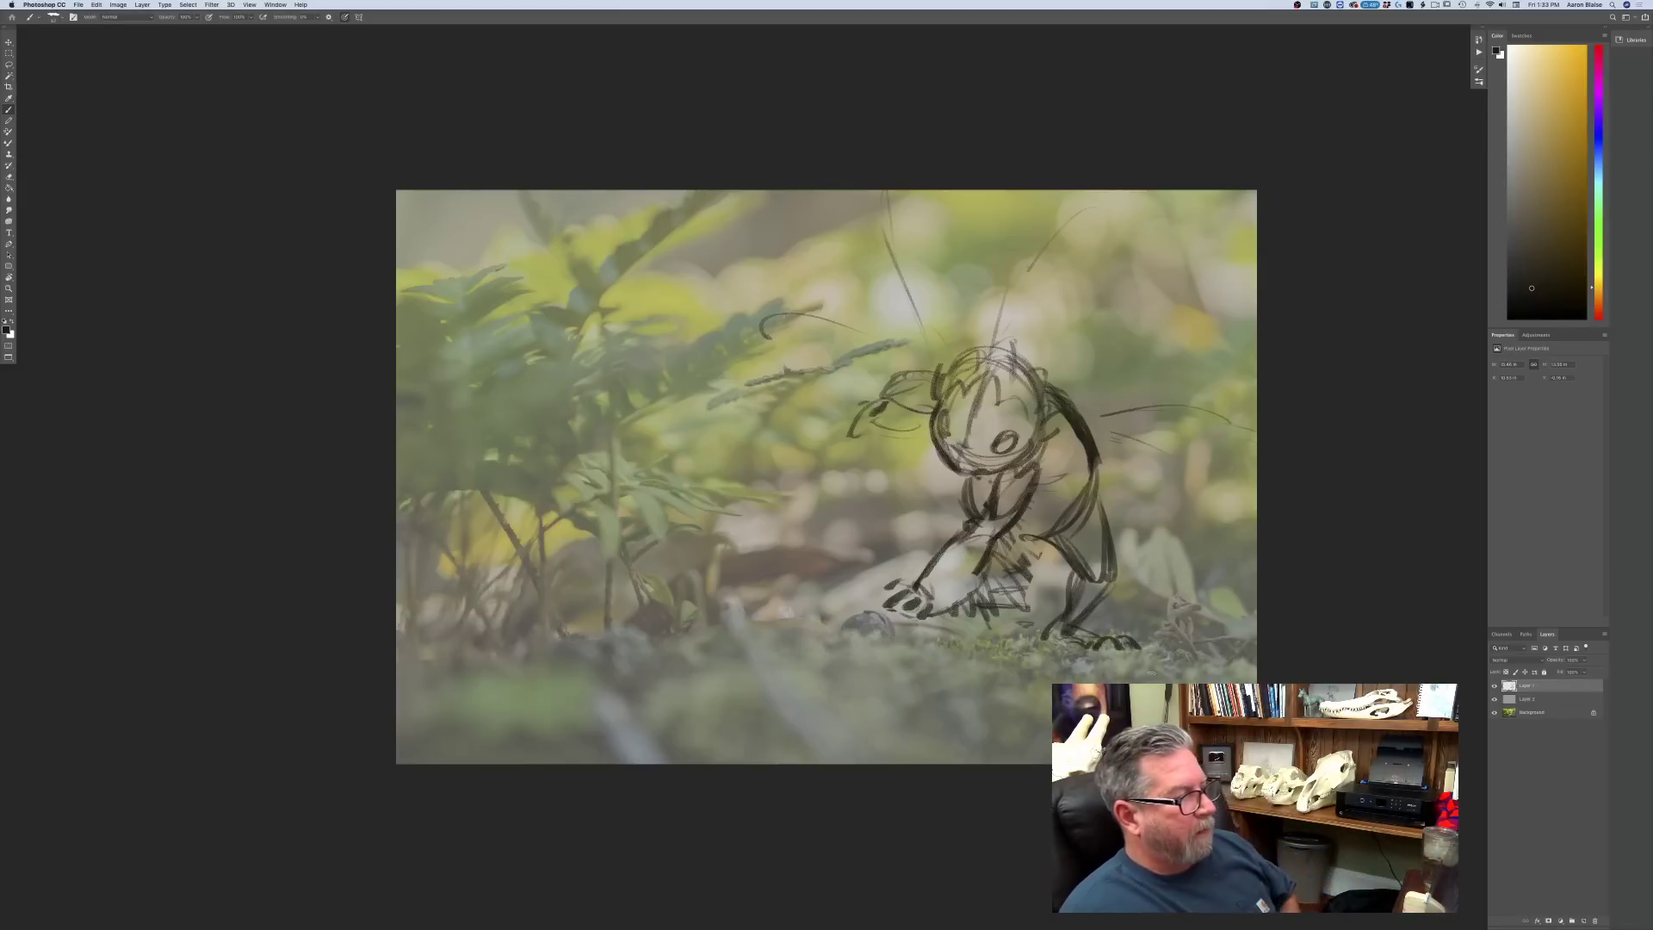
- Define the eyes and muzzle, and add darker strokes to the raised arm's fingers and the antenna above the head
mouse_move(903, 590)
mouse_down()
mouse_move(887, 608)
mouse_move(903, 583)
mouse_up()
mouse_move(996, 439)
mouse_down()
mouse_move(1013, 453)
mouse_move(942, 437)
mouse_move(952, 424)
mouse_move(953, 461)
mouse_move(983, 472)
mouse_move(1001, 412)
mouse_move(958, 388)
mouse_up()
drag(995, 480, 1023, 458)
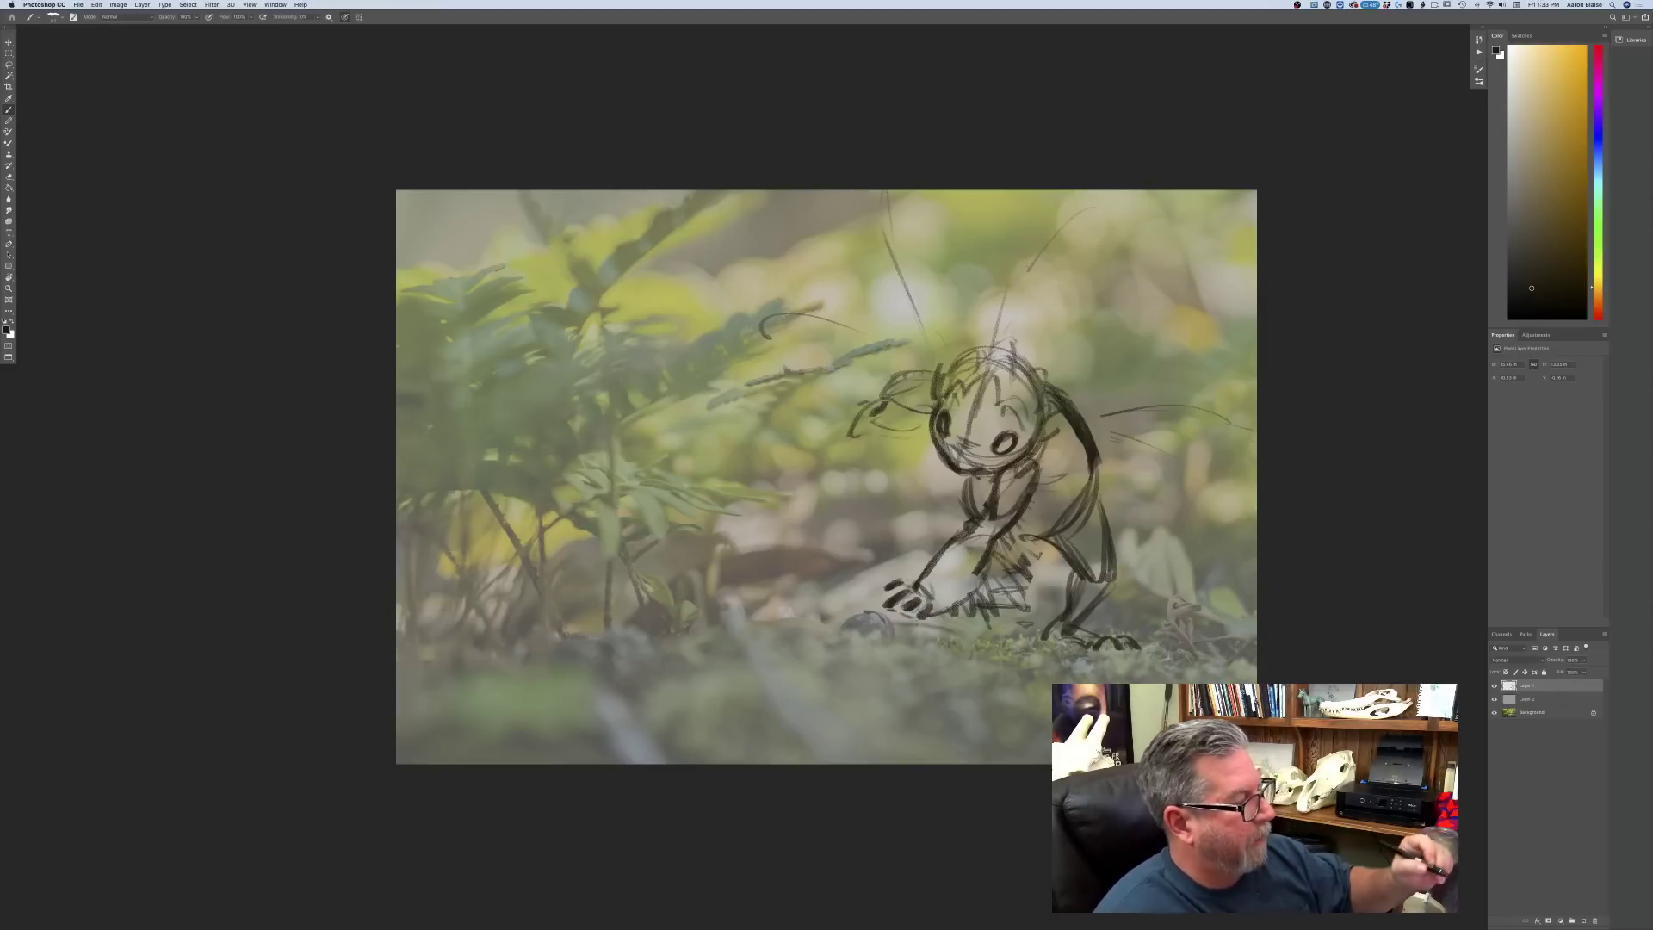
mouse_move(913, 376)
mouse_down()
mouse_move(867, 381)
mouse_move(921, 413)
mouse_move(933, 370)
mouse_move(885, 384)
mouse_up()
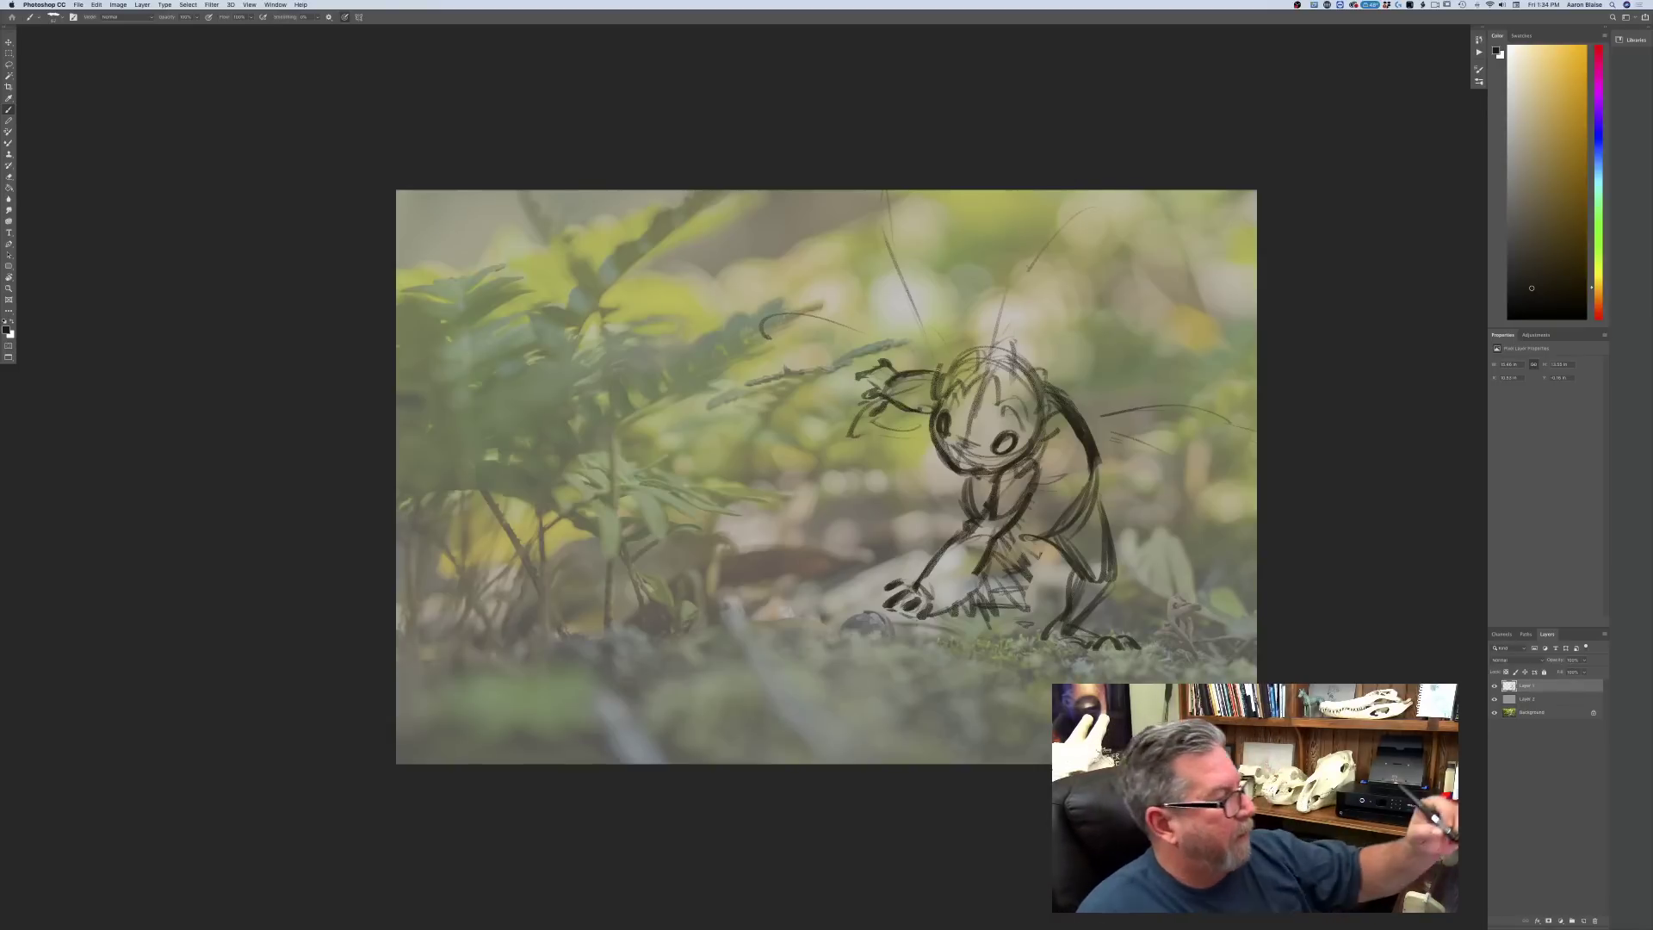
drag(988, 379, 1019, 301)
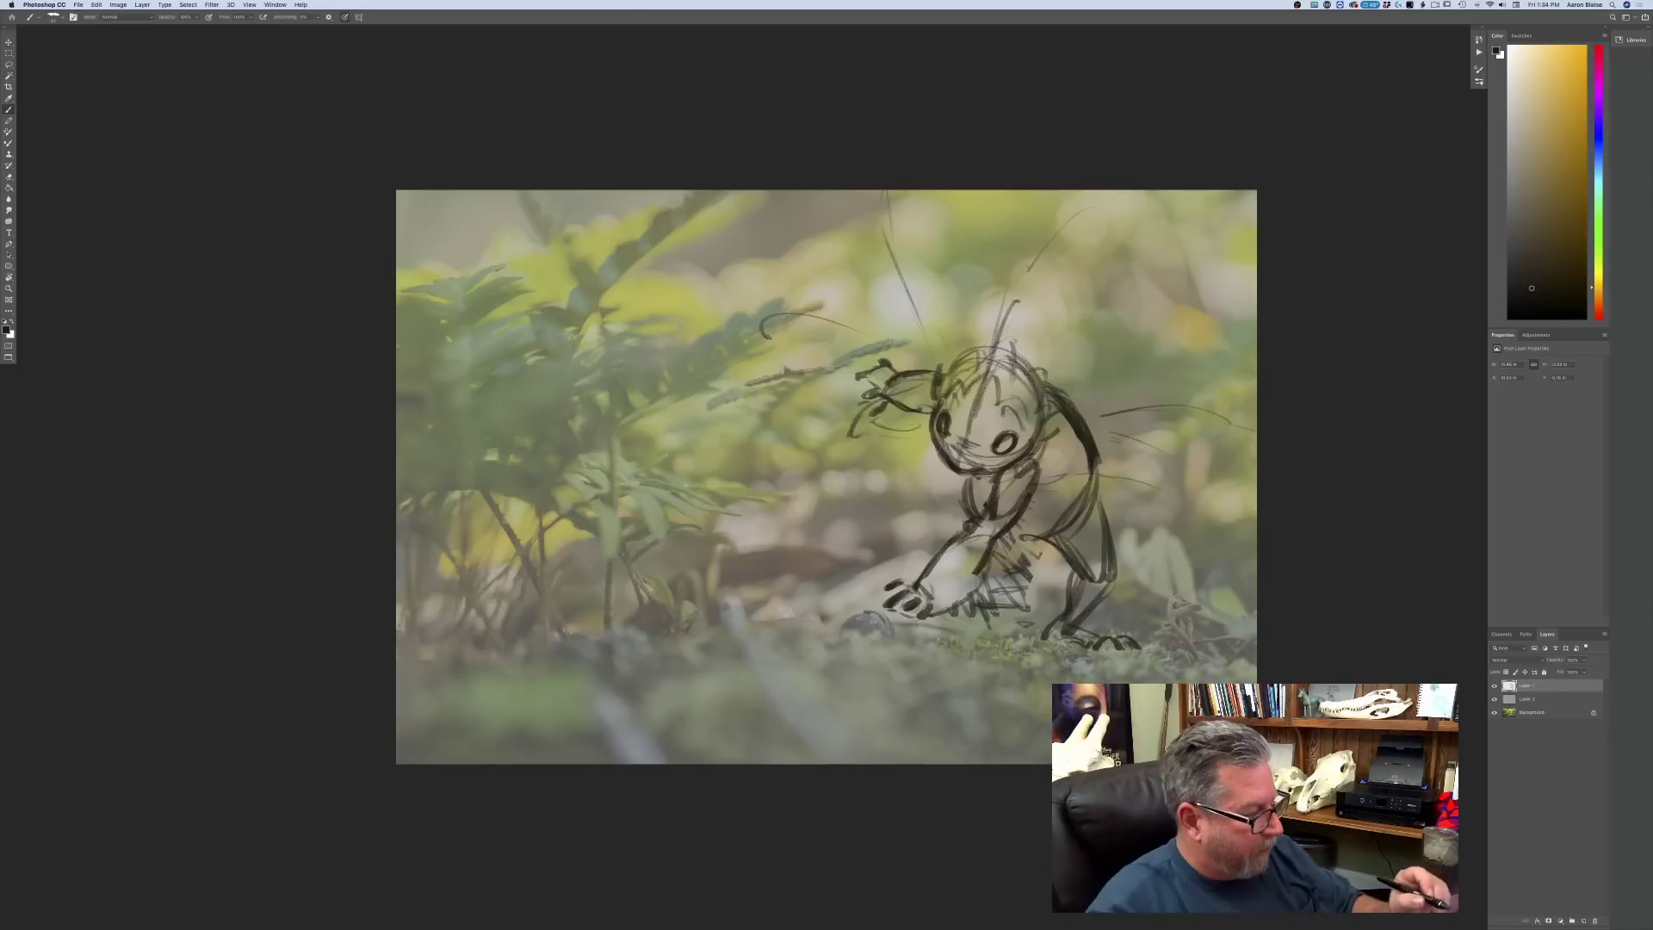
- Draw the second lower leg and its long-toed foot beneath the ragged lower body
drag(1000, 613, 990, 637)
mouse_move(982, 606)
mouse_down()
mouse_move(974, 637)
mouse_move(991, 634)
mouse_move(915, 639)
mouse_up()
mouse_move(927, 630)
mouse_down()
mouse_move(910, 642)
mouse_move(961, 646)
mouse_up()
drag(968, 642, 948, 647)
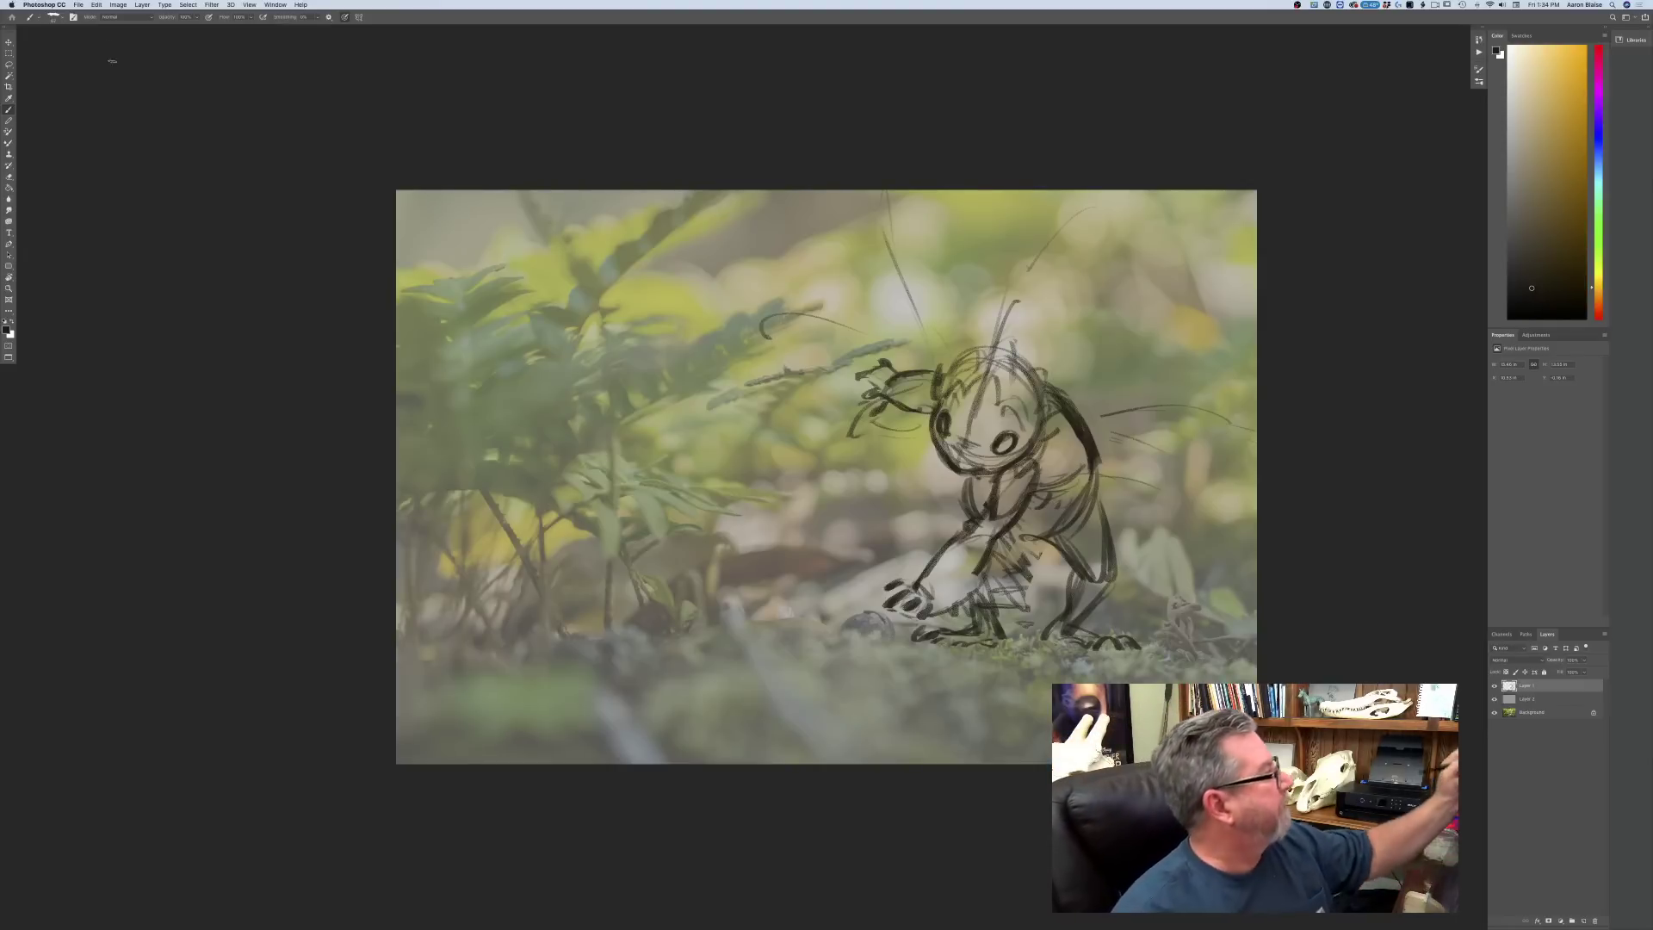
- Flip the whole canvas horizontally
click(118, 4)
mouse_move(136, 87)
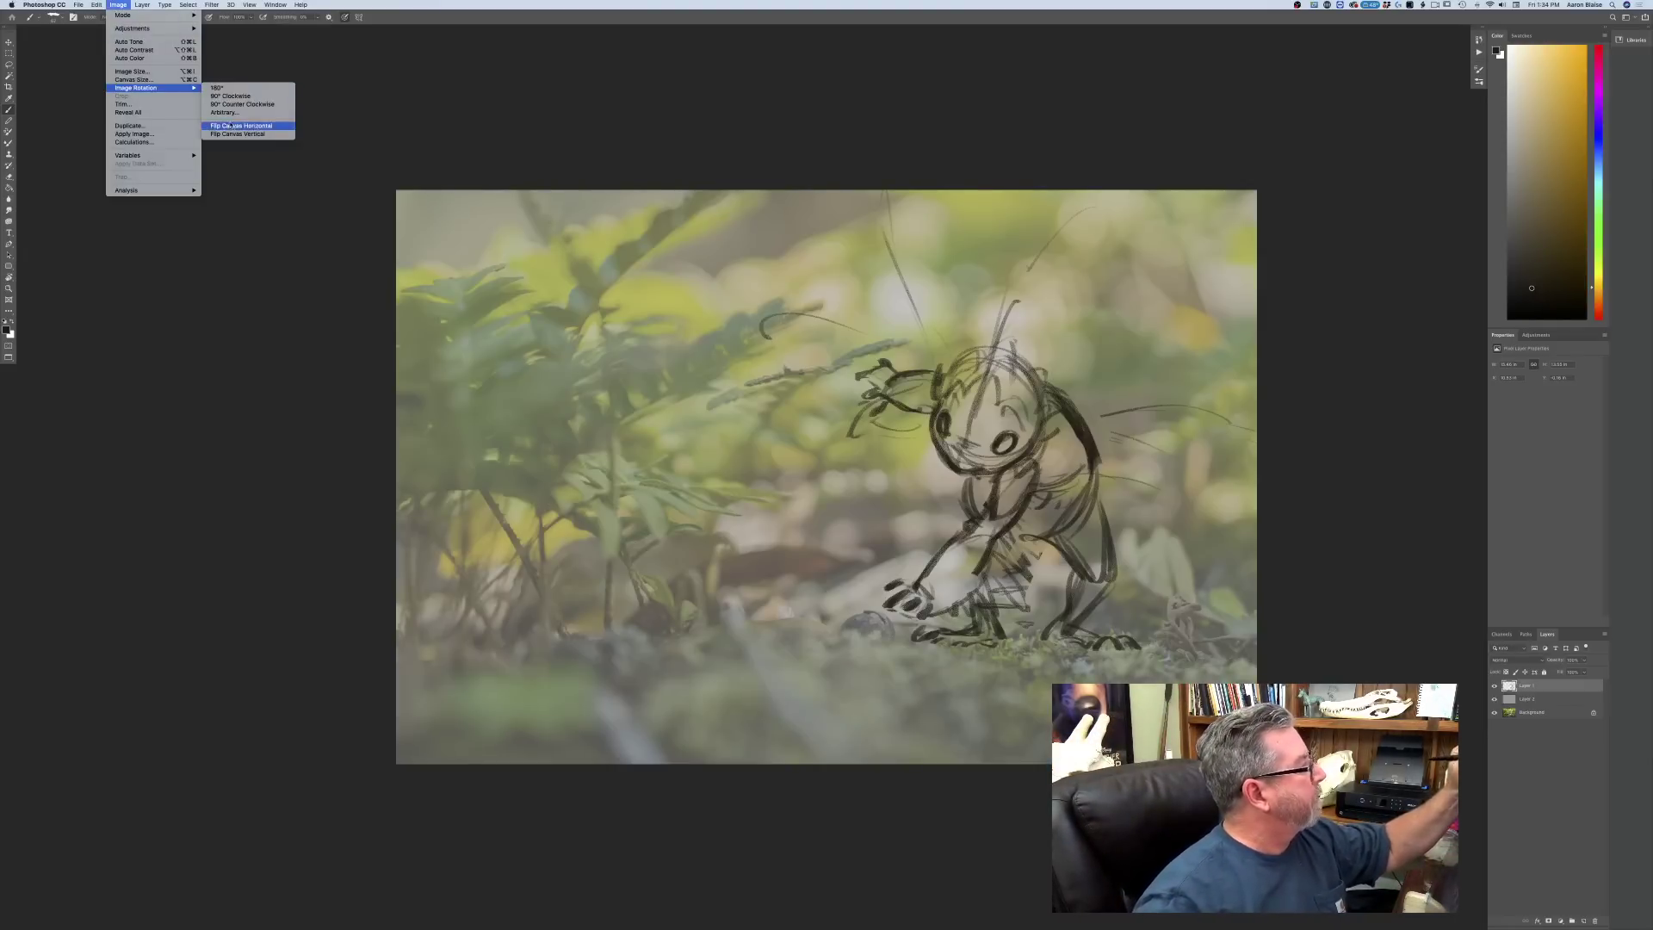
click(241, 126)
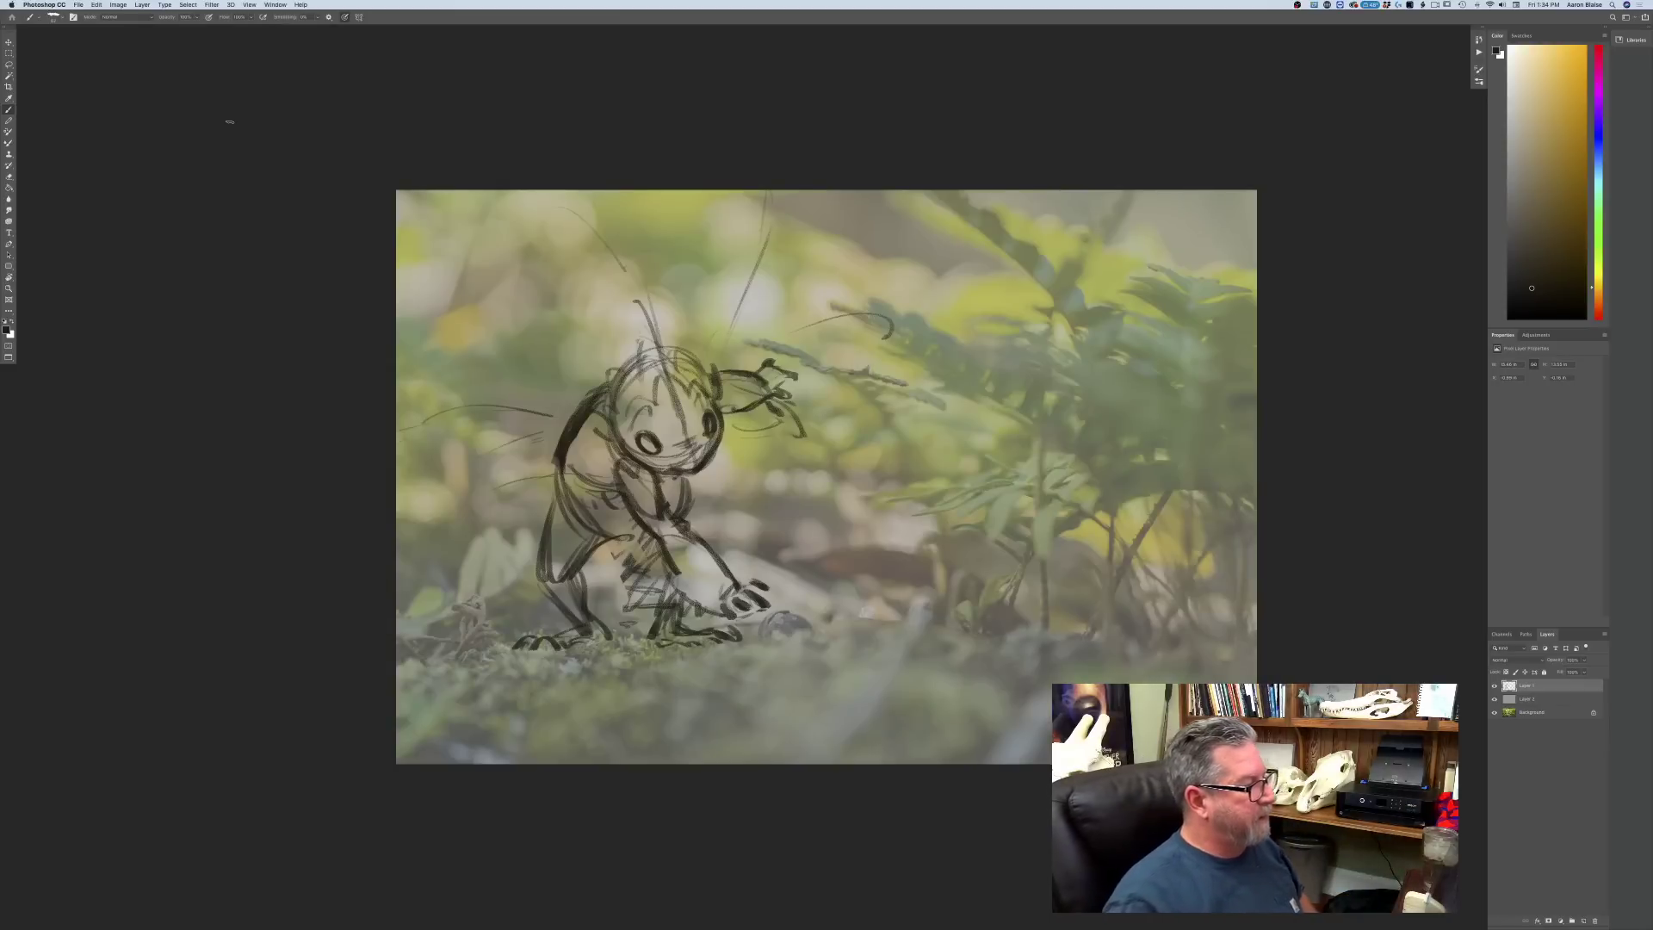
- Erase the raised arm beside the head and slim down the heavy shoulder outline
mouse_move(730, 372)
mouse_down()
mouse_move(739, 409)
mouse_move(742, 371)
mouse_move(775, 405)
mouse_move(794, 375)
mouse_up()
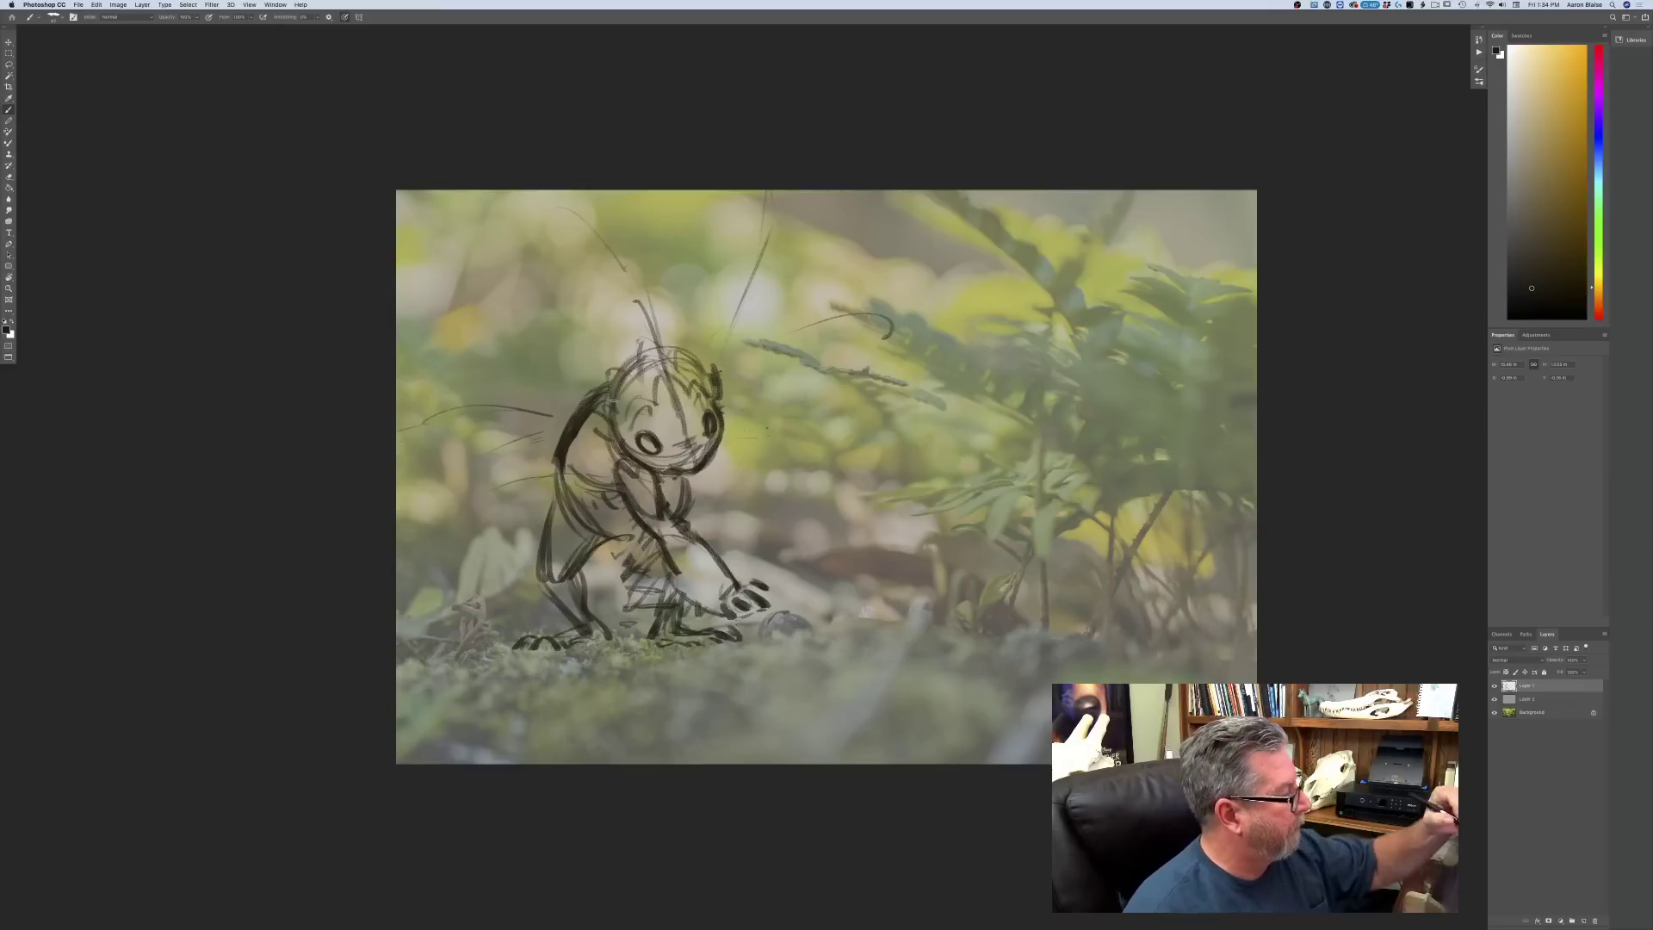
drag(607, 400, 564, 461)
drag(603, 385, 551, 456)
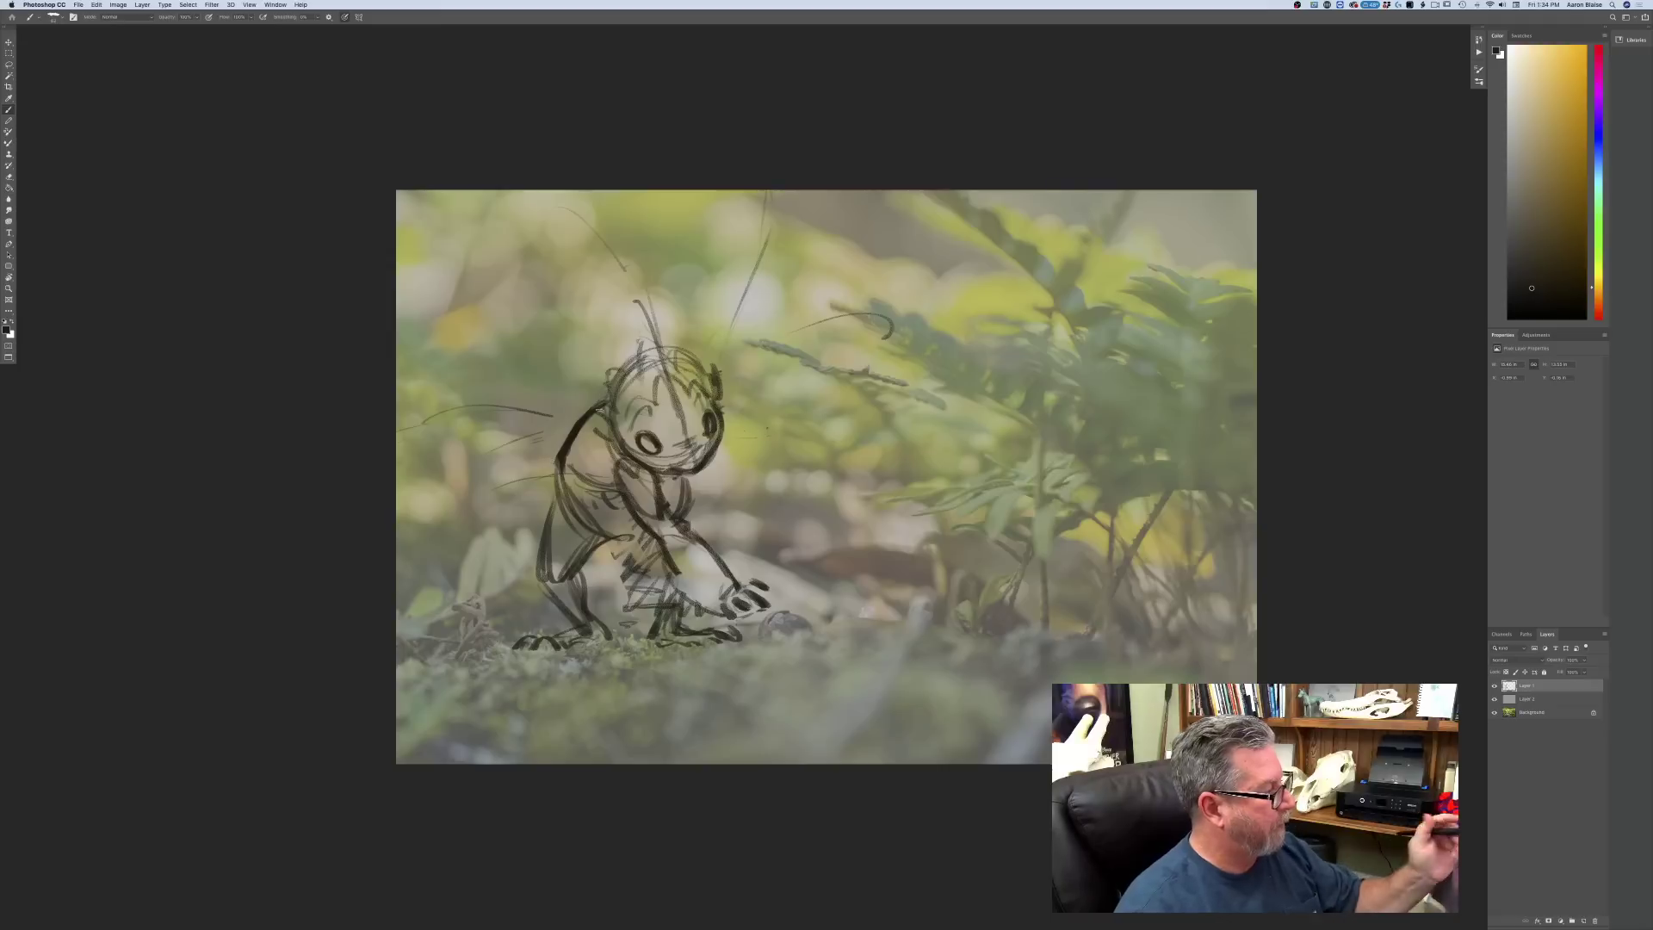
- Redraw the raised arm reaching forward from beside the head toward the ferns, ending in an open hand with spread fingers
mouse_move(720, 402)
mouse_down()
mouse_move(750, 424)
mouse_move(739, 435)
mouse_move(817, 466)
mouse_move(766, 474)
mouse_up()
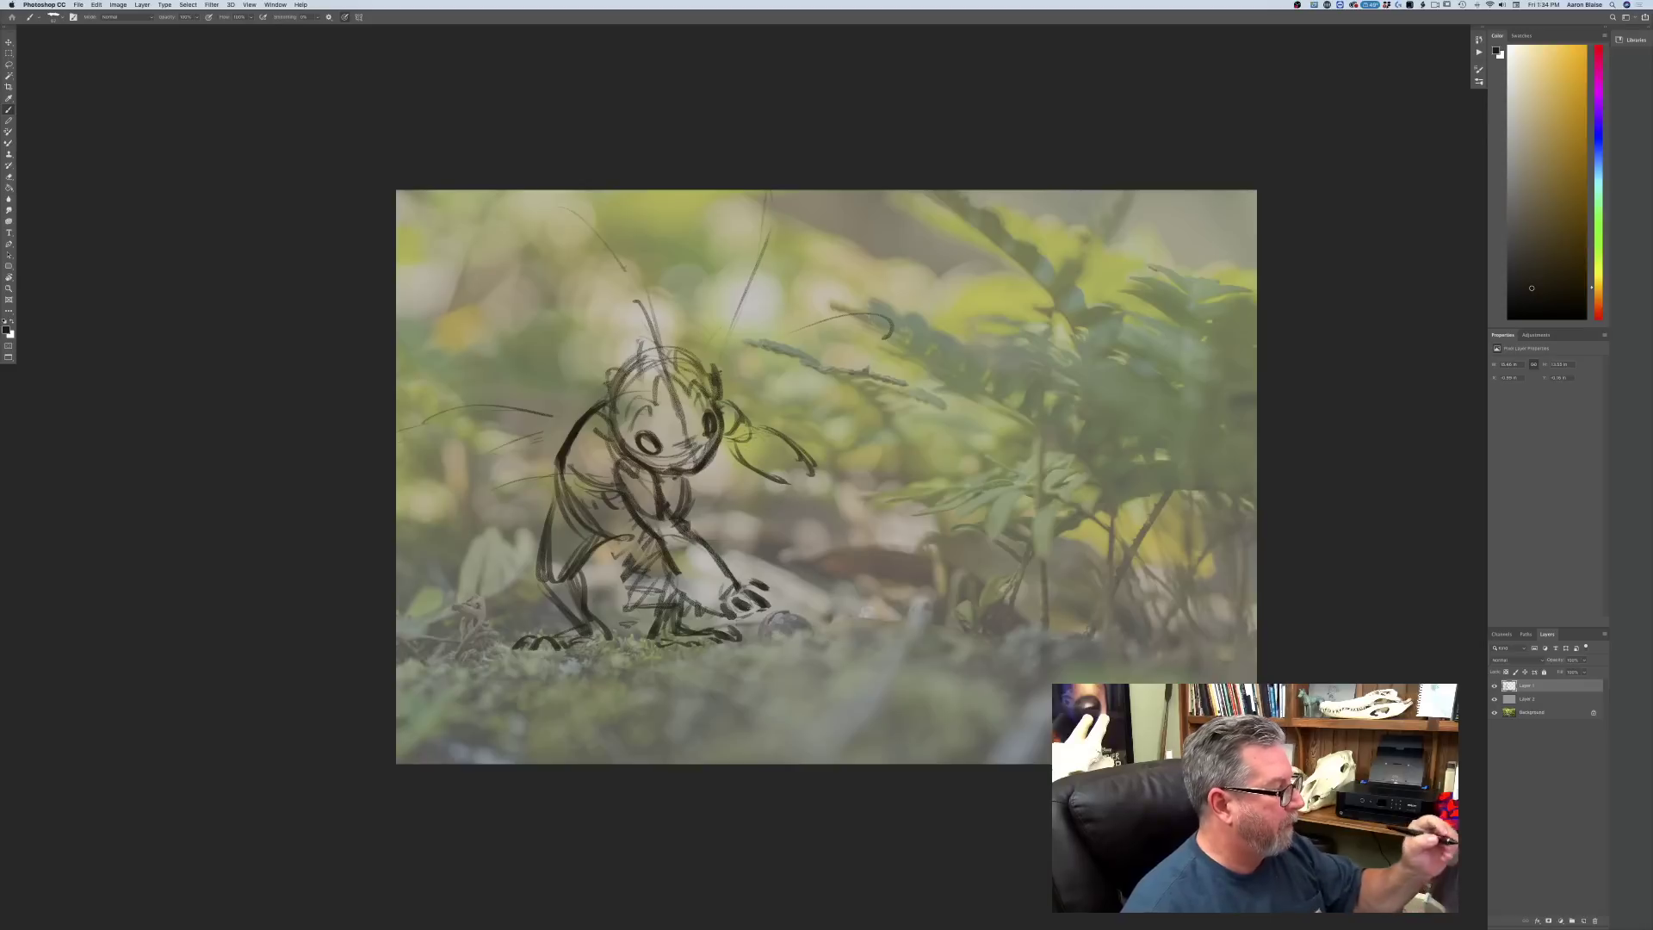
mouse_move(747, 416)
mouse_down()
mouse_move(739, 465)
mouse_move(786, 441)
mouse_move(816, 474)
mouse_up()
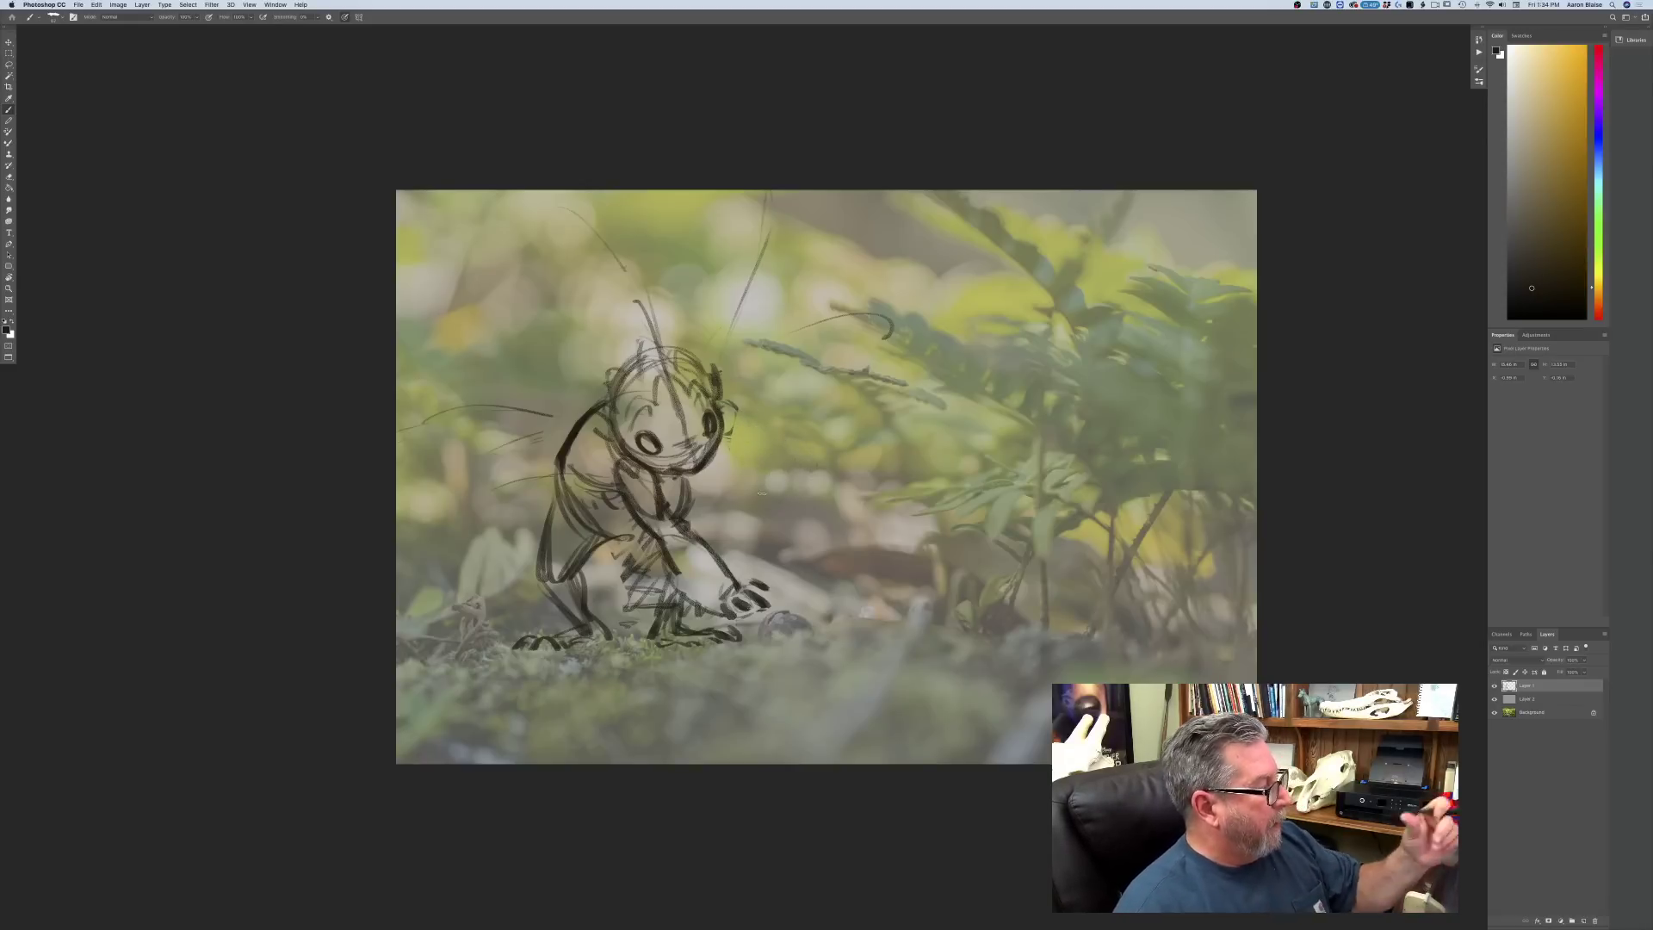
drag(740, 414, 722, 438)
drag(742, 407, 732, 426)
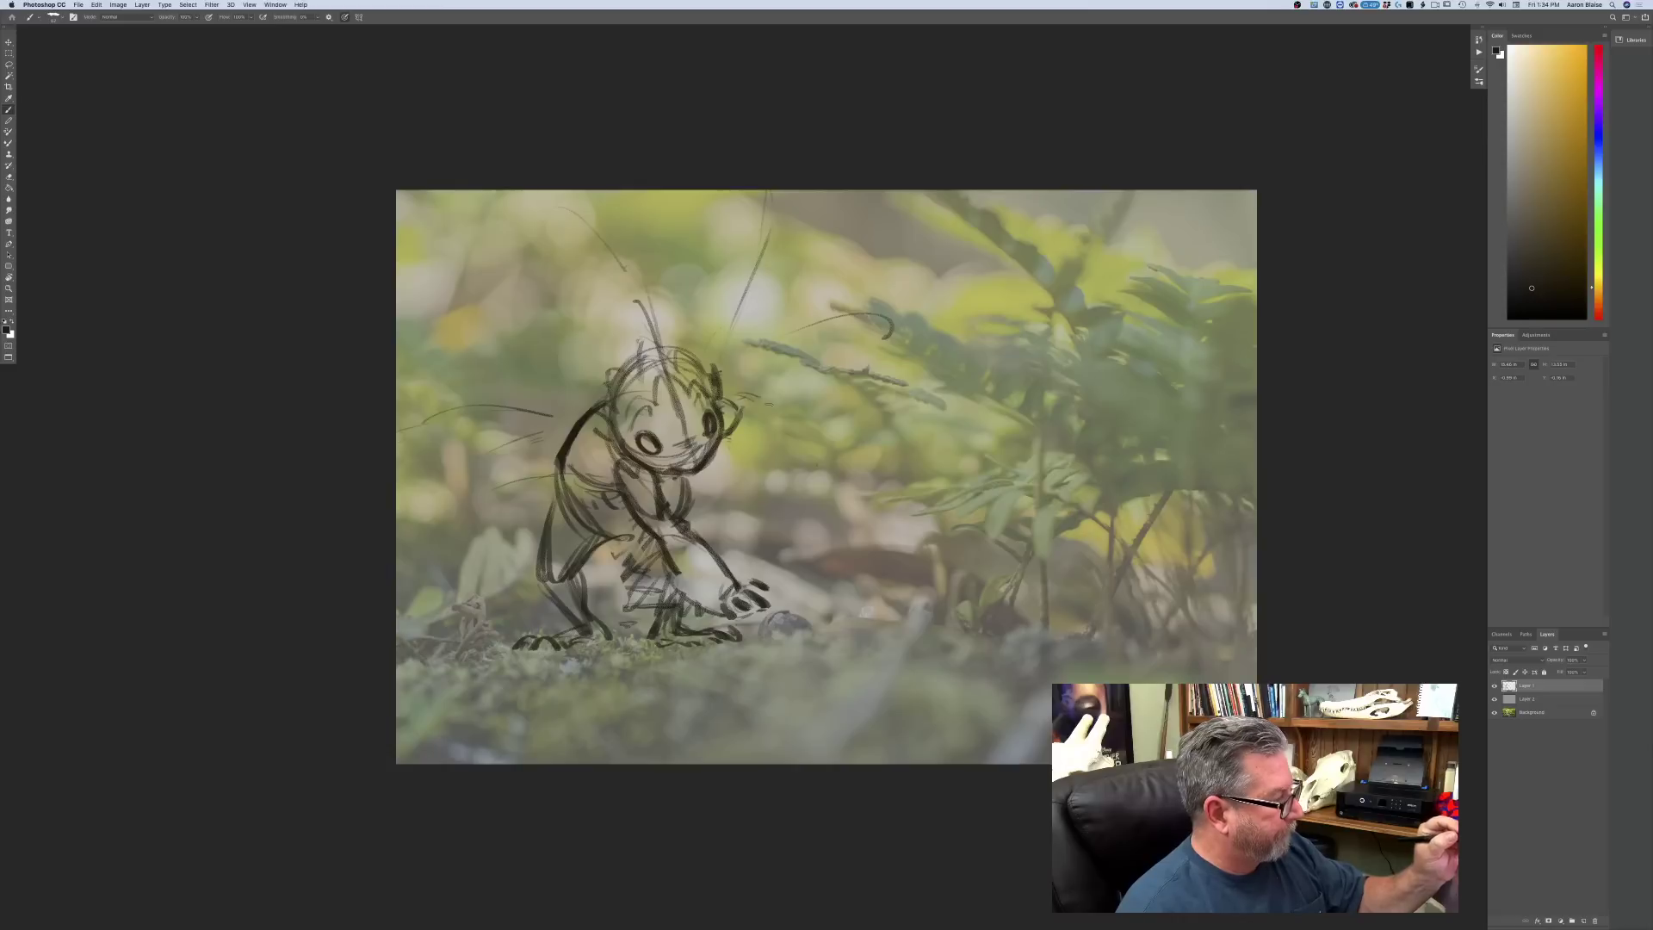
drag(733, 417, 822, 422)
drag(715, 388, 743, 400)
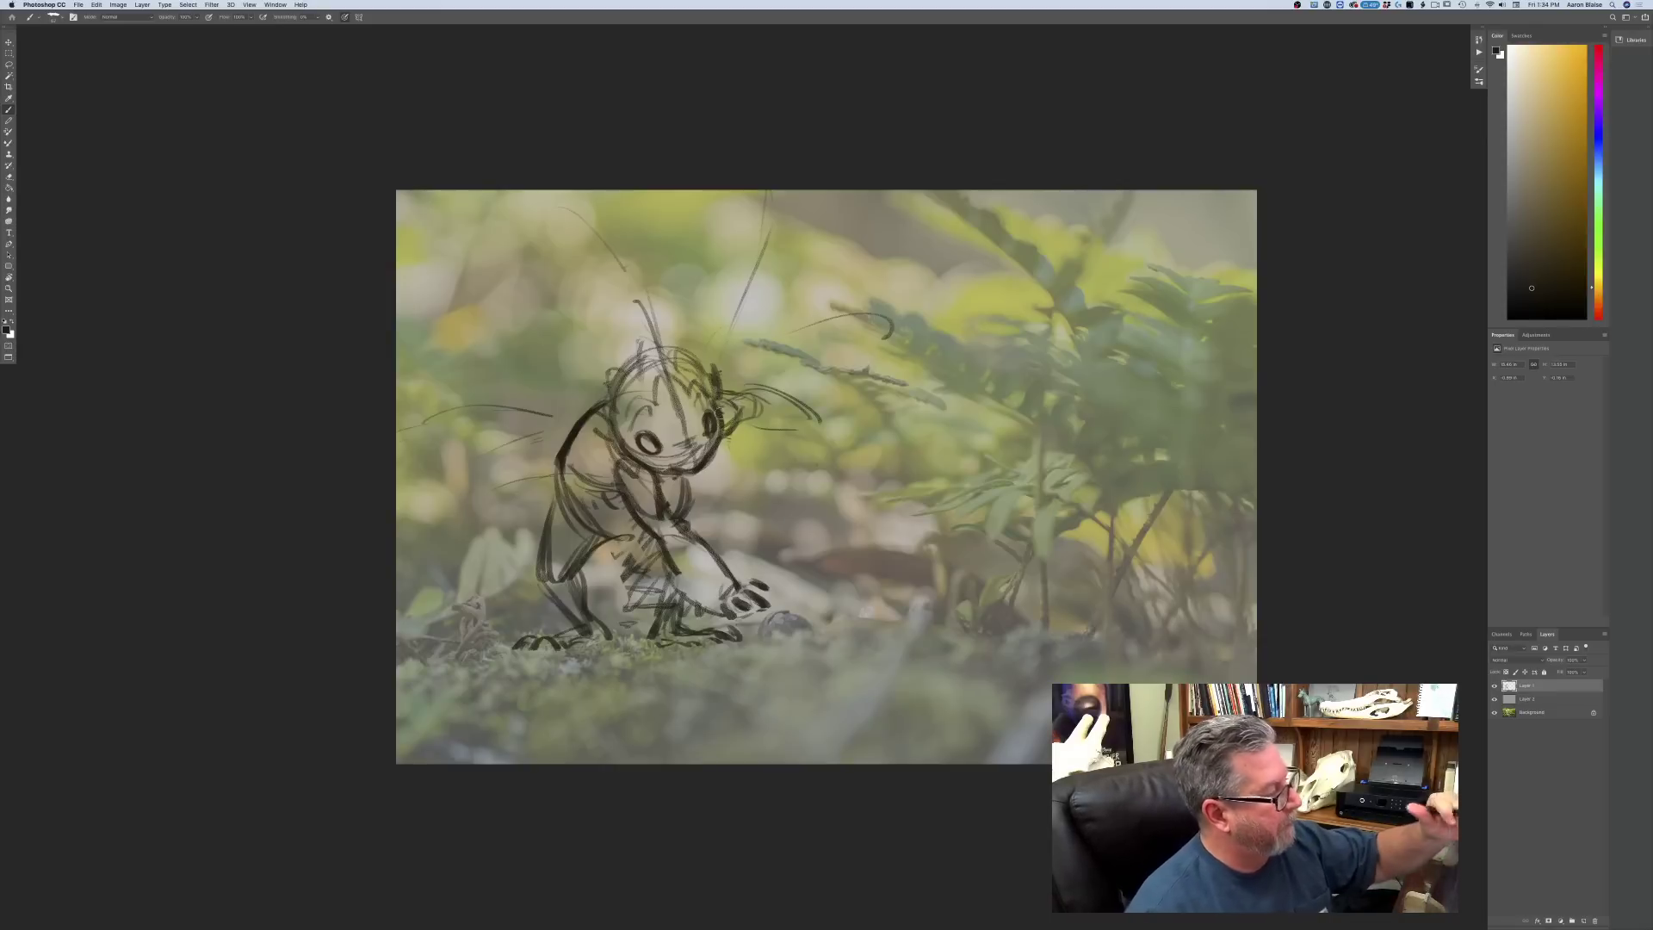
mouse_move(731, 387)
mouse_down()
mouse_move(809, 411)
mouse_move(769, 418)
mouse_move(804, 430)
mouse_move(822, 413)
mouse_move(848, 438)
mouse_move(854, 414)
mouse_up()
drag(817, 400, 861, 413)
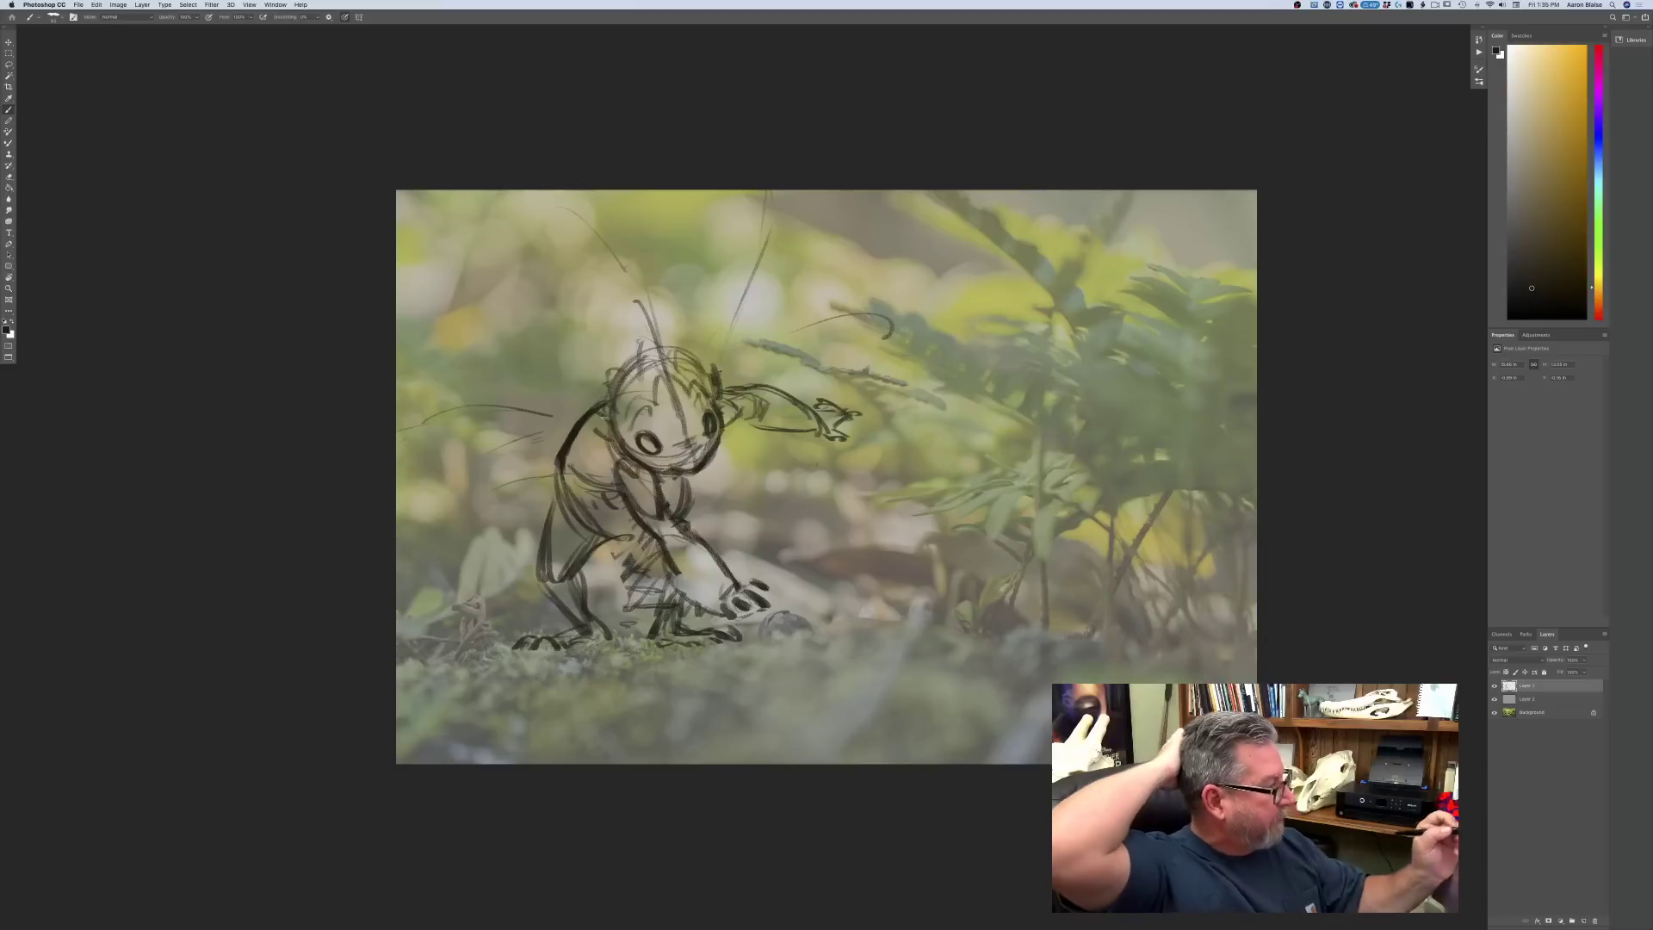
- Draw a leafy fringe beneath the outstretched forearm and add pointed ears on both sides of the creature's head
drag(741, 426, 864, 414)
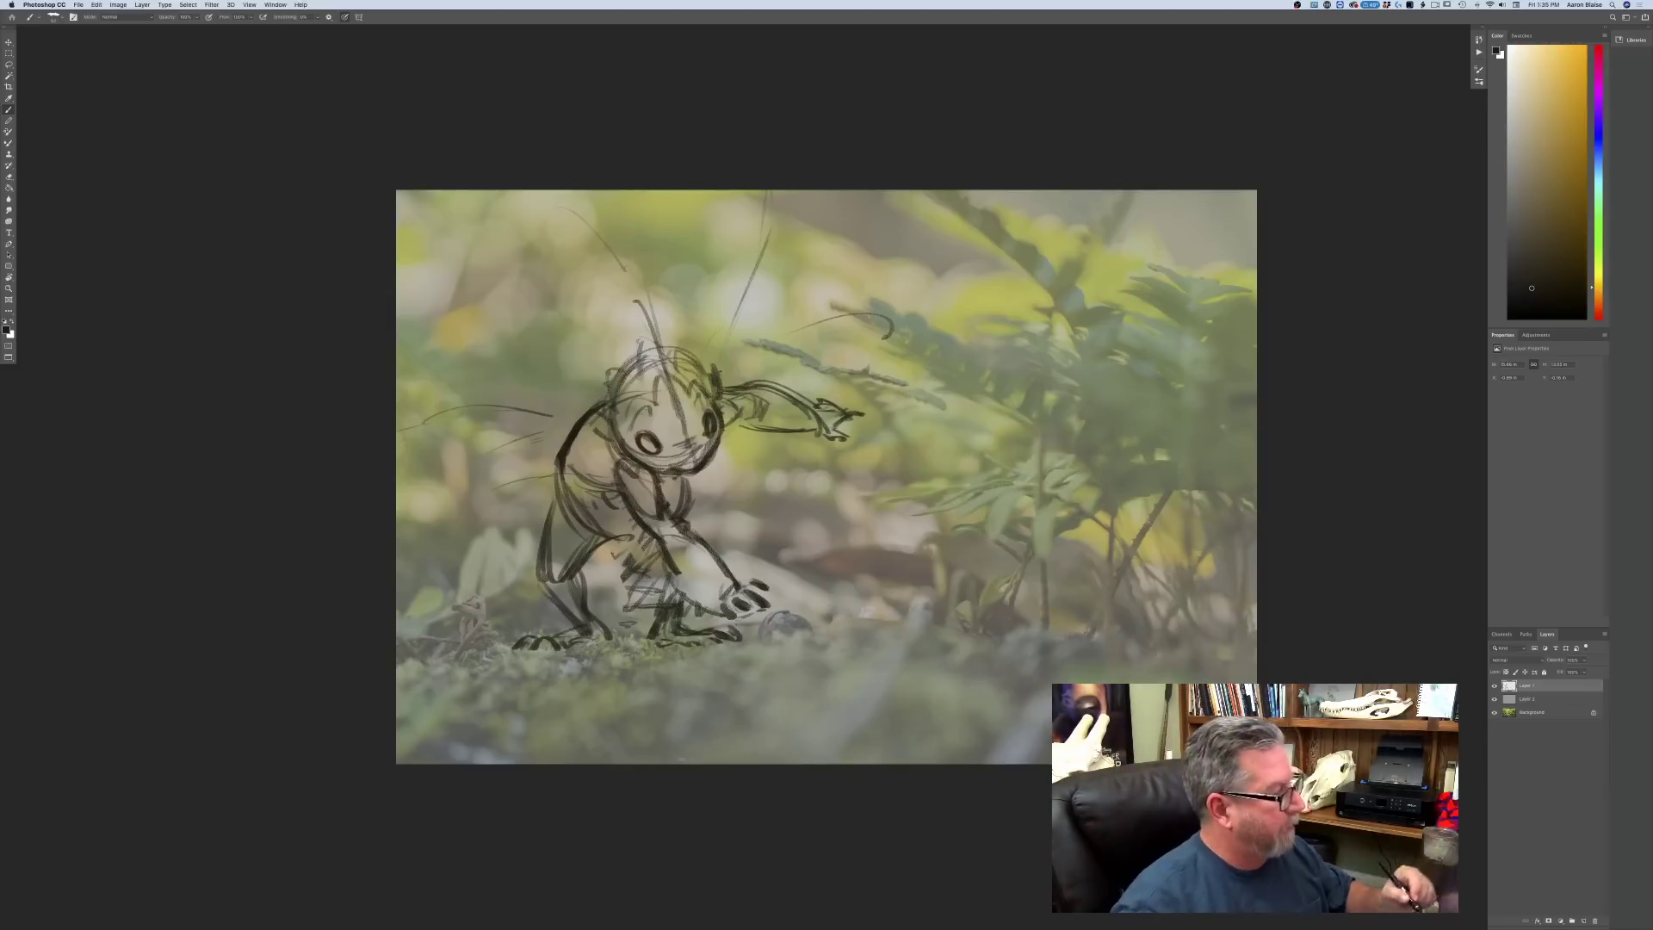
drag(789, 441, 720, 429)
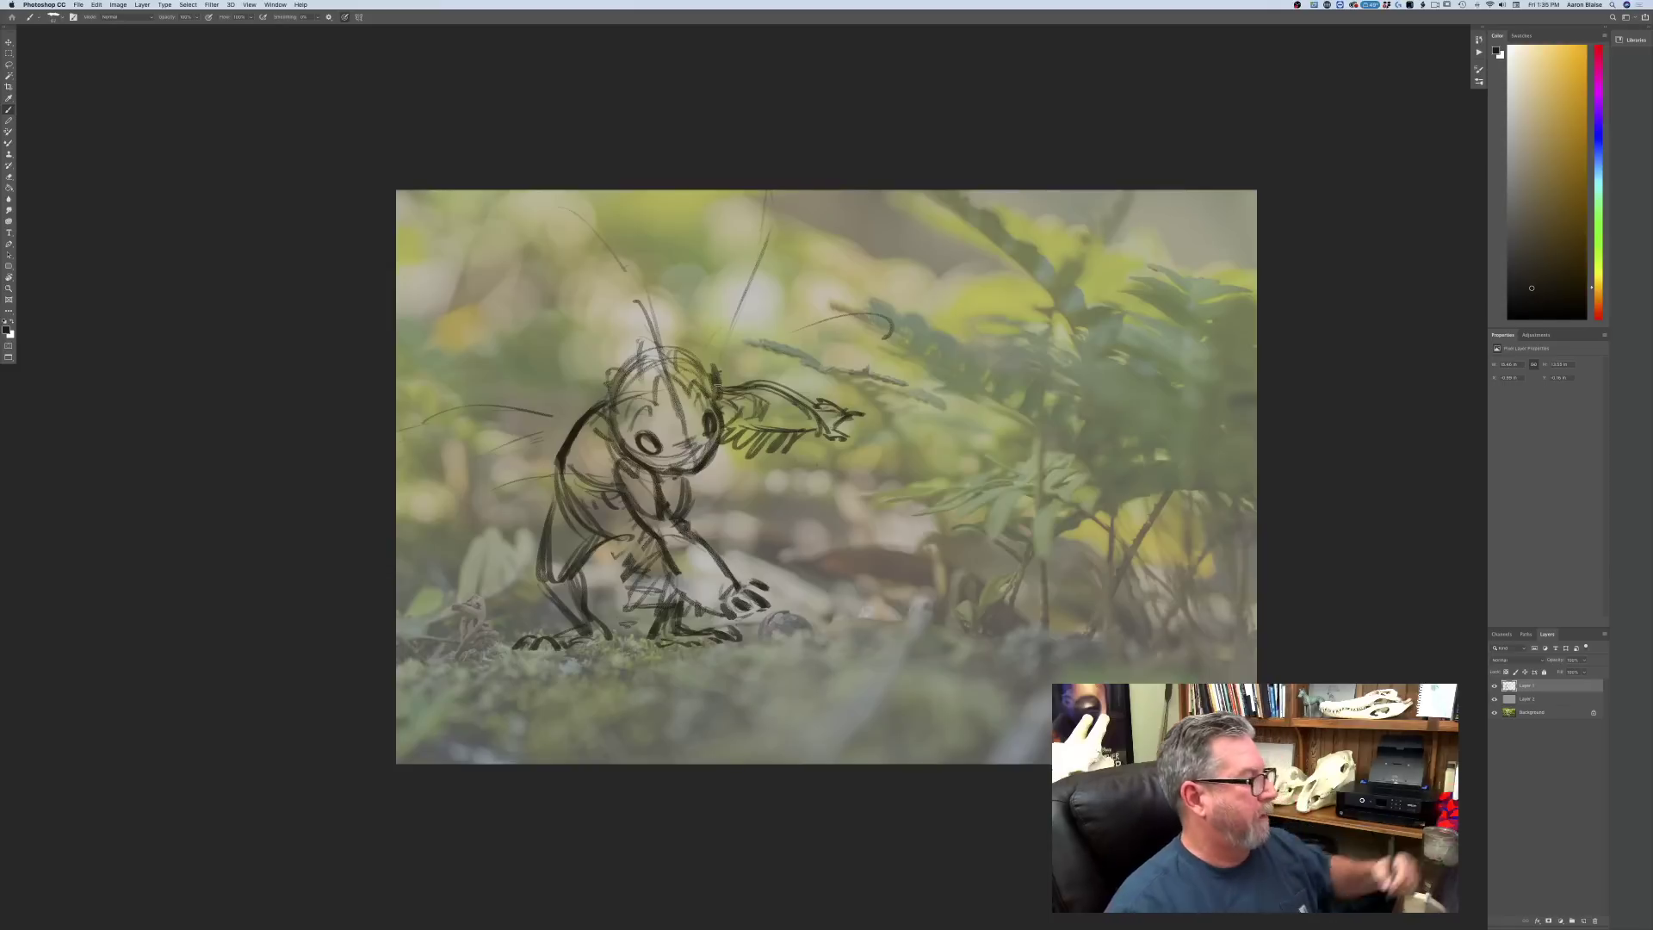
mouse_move(597, 415)
mouse_down()
mouse_move(581, 432)
mouse_move(611, 422)
mouse_move(585, 441)
mouse_up()
drag(722, 344, 714, 389)
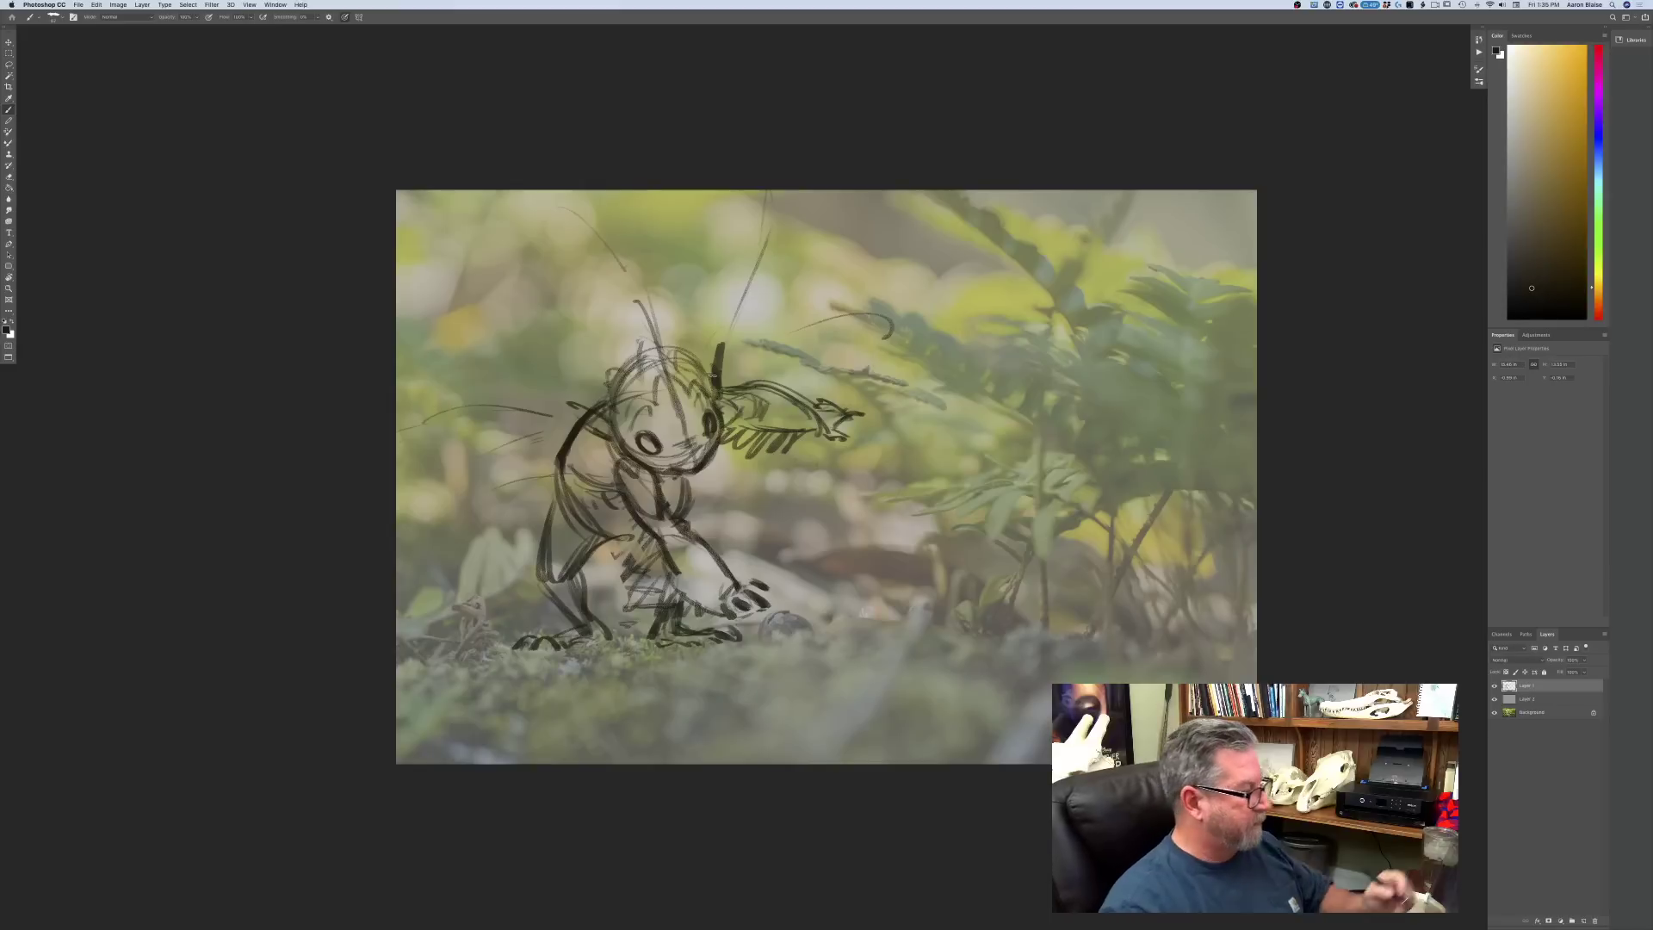
- Fill in the eyes solid black and strengthen the lines of the lowered arms, chest and lower body
drag(648, 534, 728, 607)
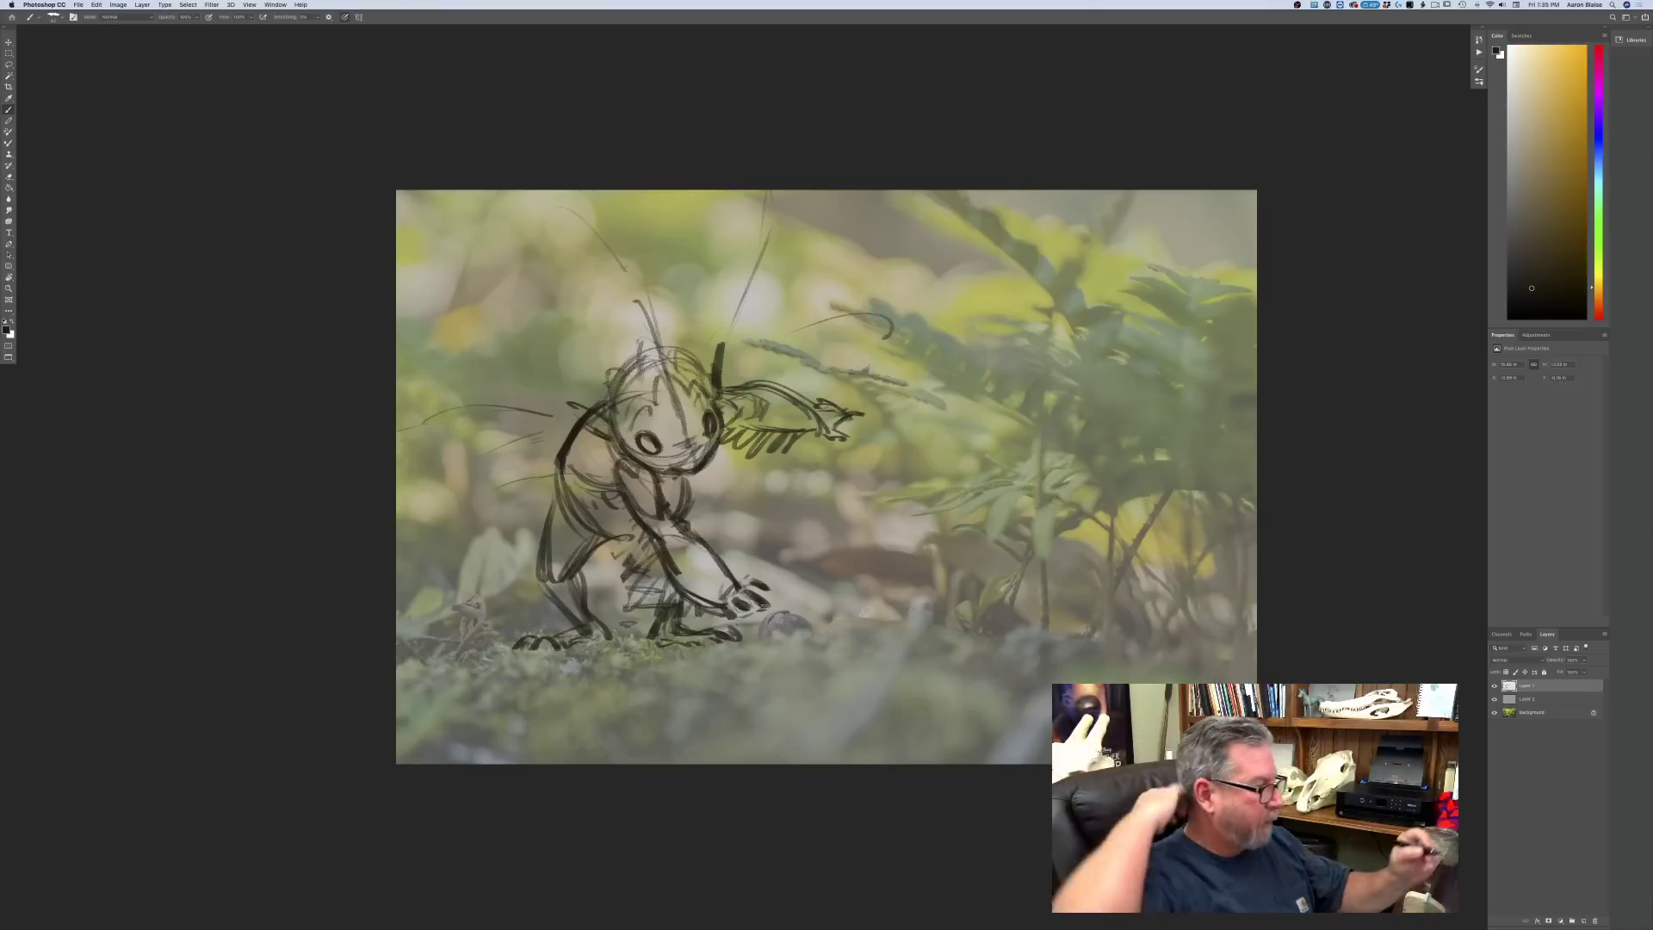
mouse_move(643, 441)
mouse_down()
mouse_move(721, 430)
mouse_move(630, 456)
mouse_move(682, 500)
mouse_move(668, 516)
mouse_up()
mouse_move(684, 478)
mouse_down()
mouse_move(679, 515)
mouse_move(716, 548)
mouse_move(676, 628)
mouse_up()
drag(676, 623, 668, 638)
mouse_move(624, 549)
mouse_down()
mouse_move(658, 536)
mouse_move(663, 611)
mouse_up()
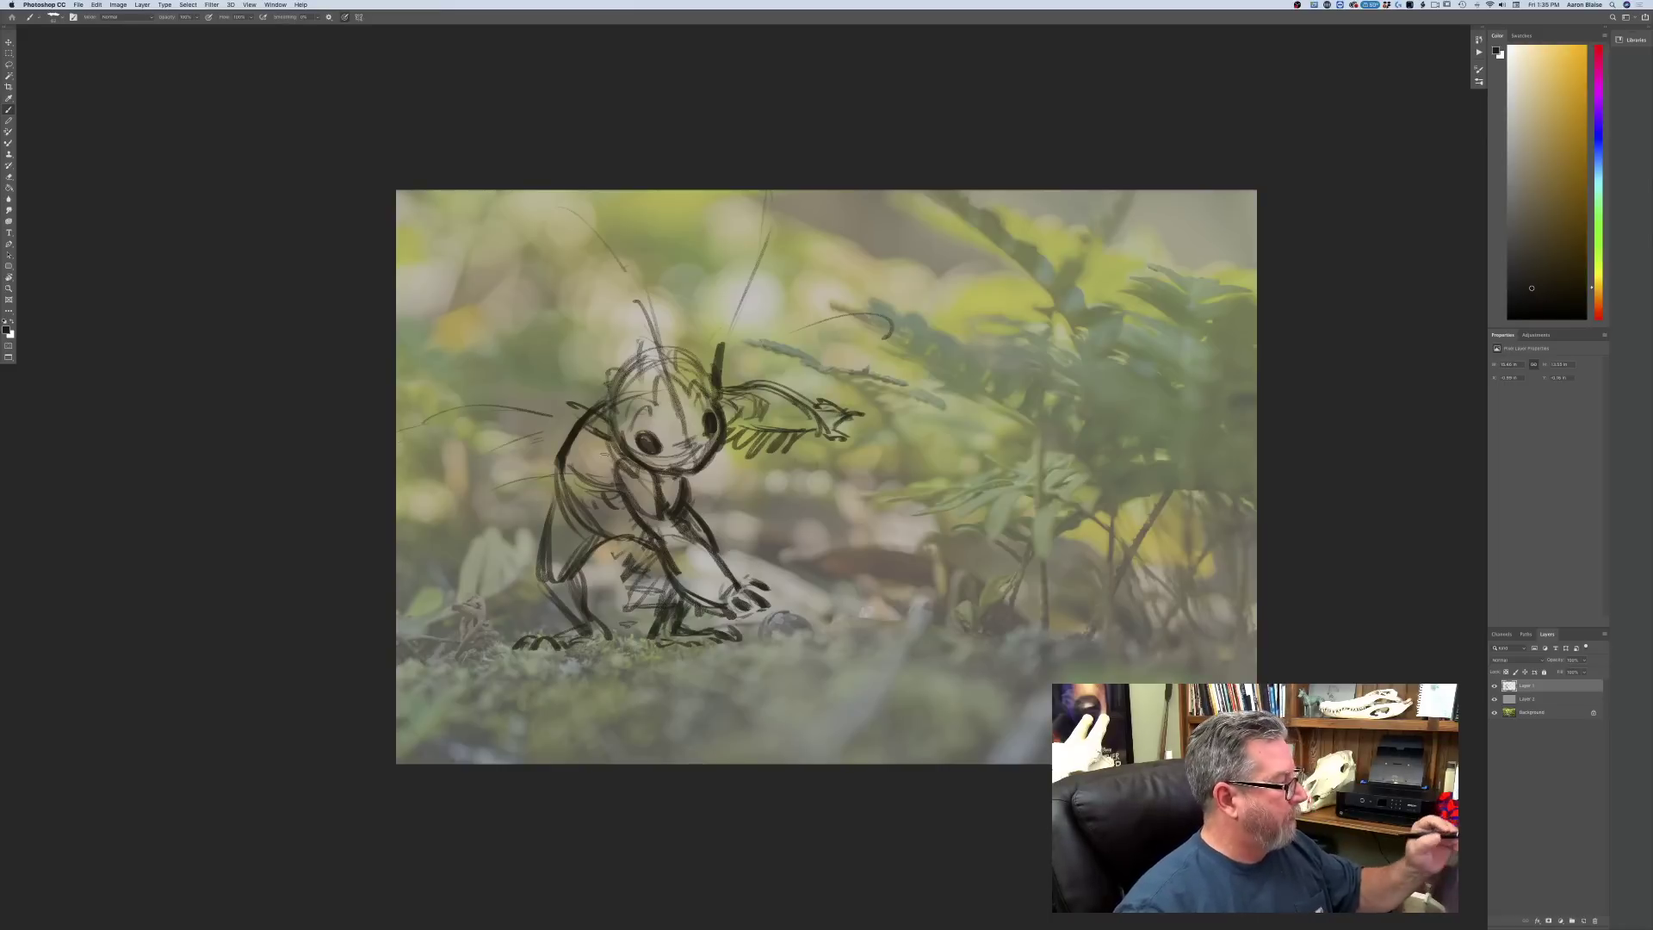
- Draw a long fern frond sweeping back from the head, with leaflets along both sides of its stem
mouse_move(616, 384)
mouse_down()
mouse_move(556, 332)
mouse_move(476, 311)
mouse_up()
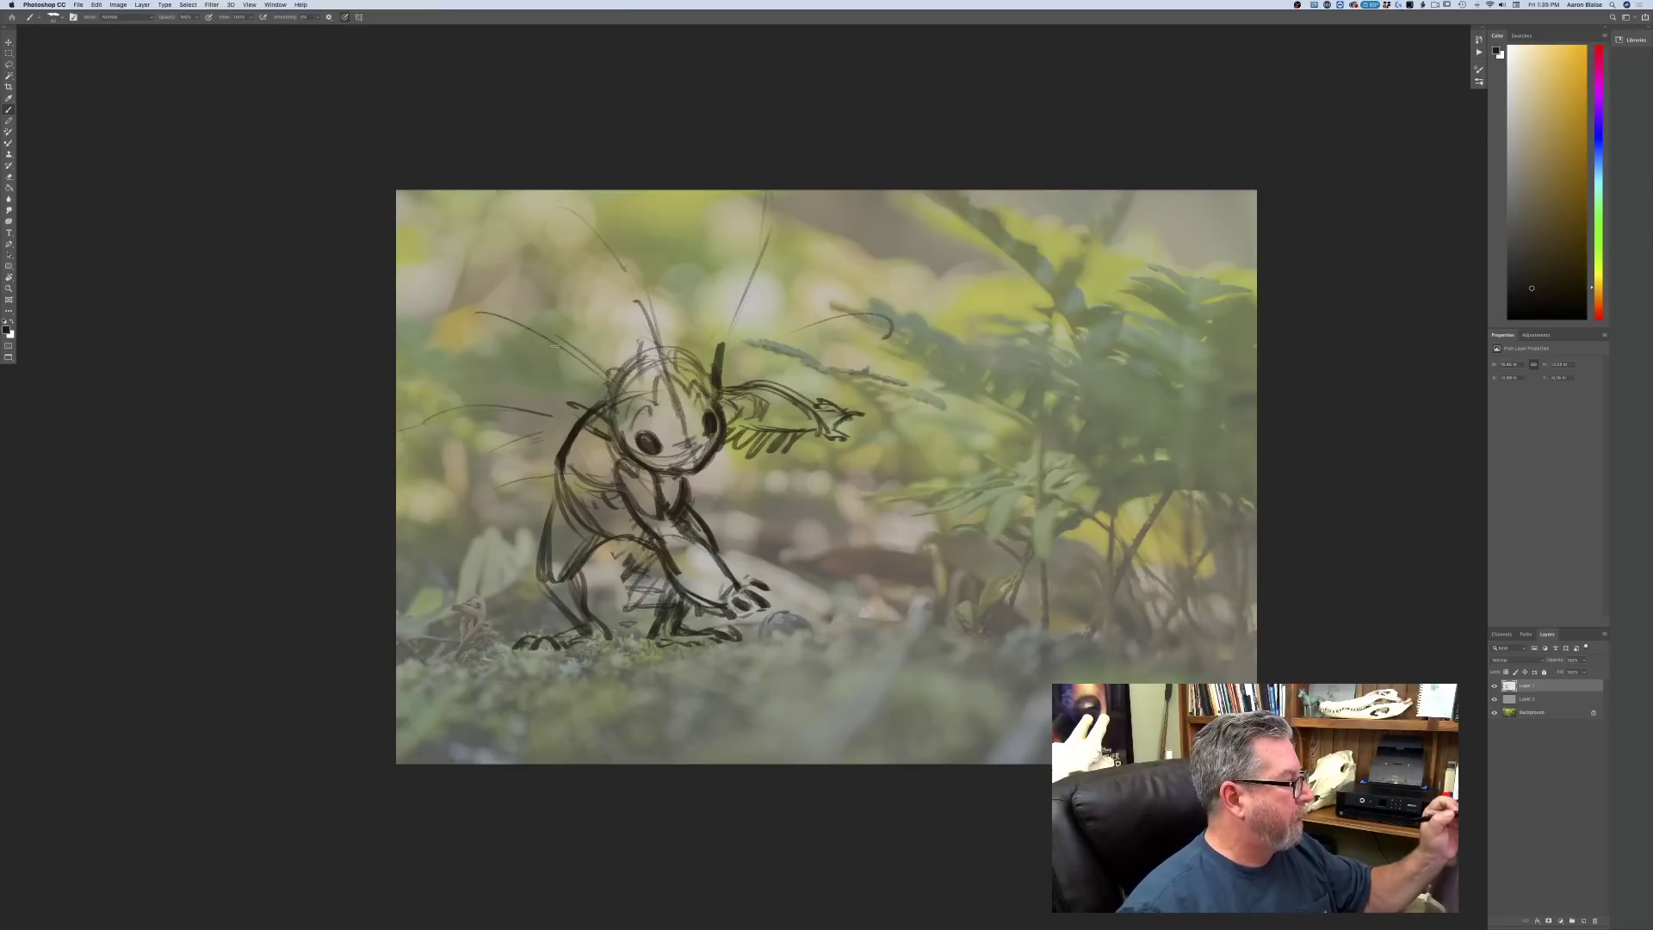
mouse_move(606, 378)
mouse_down()
mouse_move(508, 319)
mouse_move(453, 315)
mouse_up()
drag(636, 370, 632, 397)
mouse_move(610, 335)
mouse_down()
mouse_move(557, 295)
mouse_move(549, 330)
mouse_up()
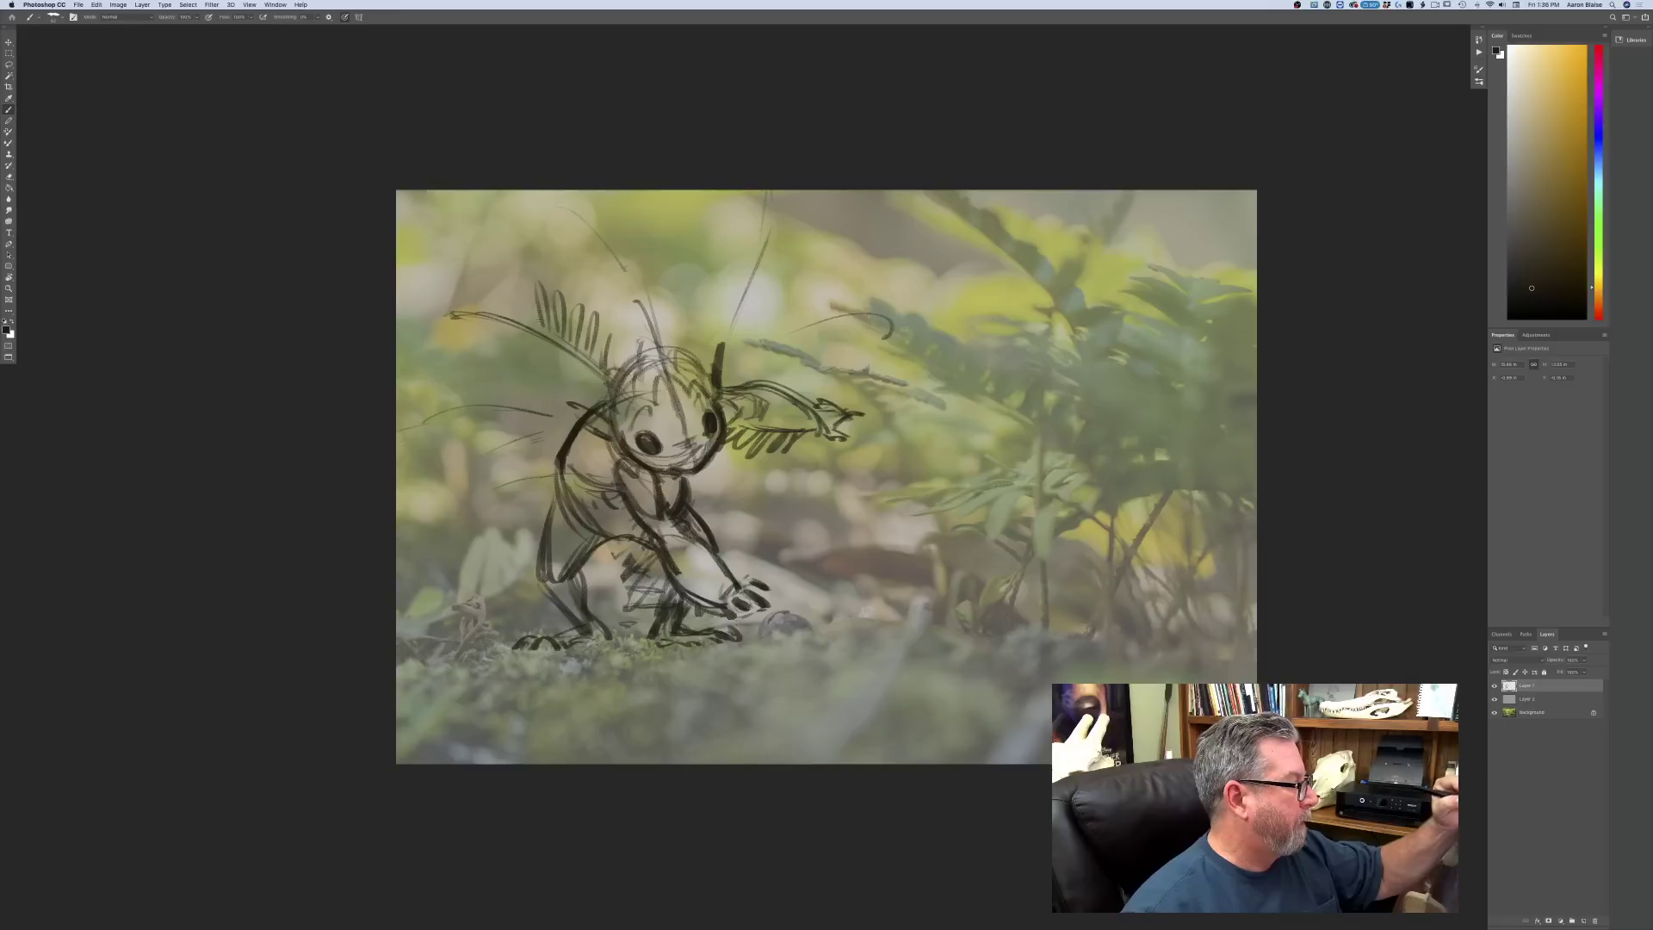
drag(533, 263, 536, 327)
drag(517, 266, 515, 317)
mouse_move(493, 274)
mouse_down()
mouse_move(502, 313)
mouse_move(480, 309)
mouse_up()
drag(452, 300, 467, 313)
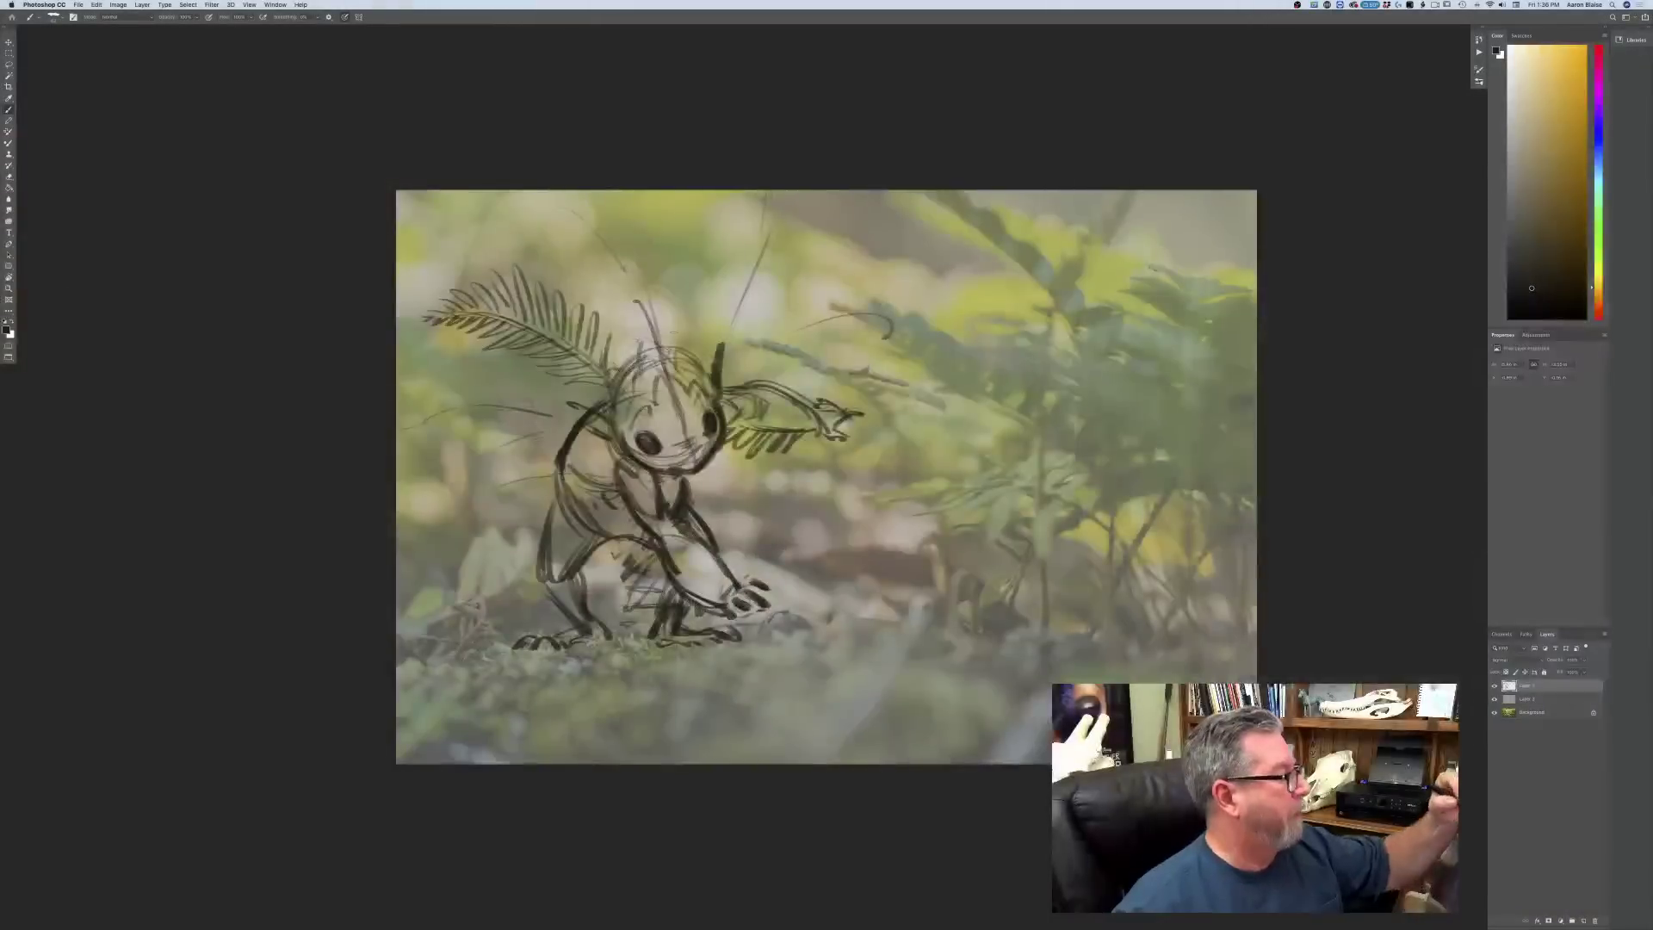
- Draw leaflets along two upright stems above the head to form a pair of tall fern fronds
mouse_move(654, 325)
mouse_down()
mouse_move(684, 287)
mouse_move(677, 267)
mouse_move(671, 286)
mouse_up()
mouse_move(635, 232)
mouse_down()
mouse_move(653, 269)
mouse_move(630, 239)
mouse_up()
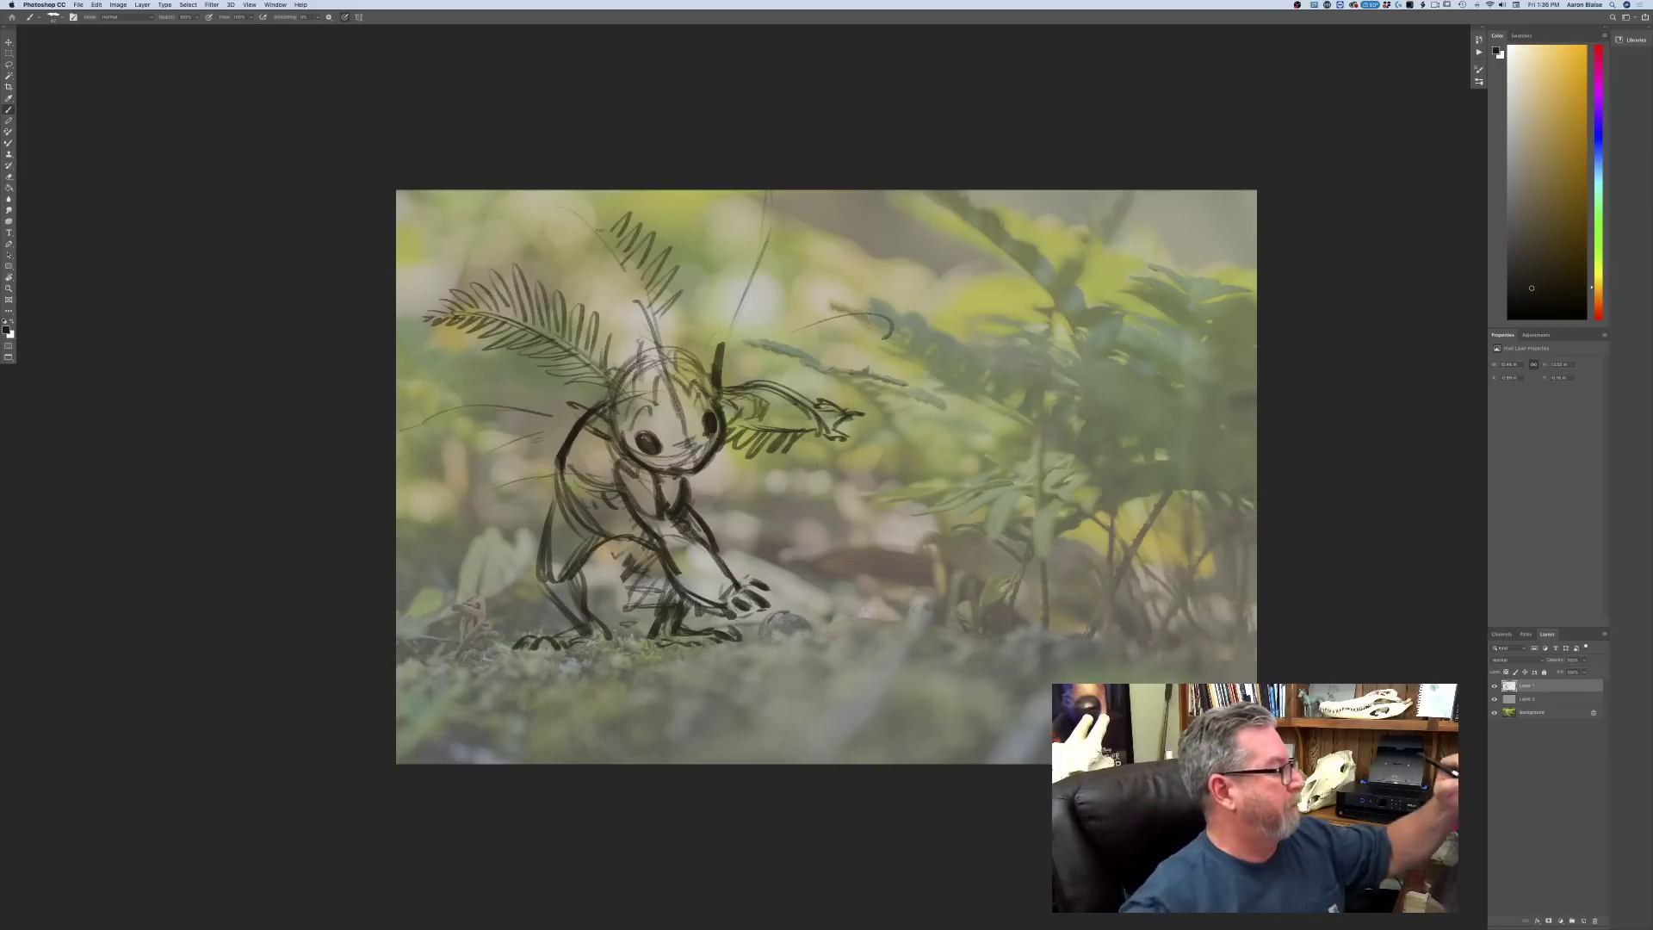
mouse_move(600, 207)
mouse_down()
mouse_move(616, 230)
mouse_move(603, 221)
mouse_up()
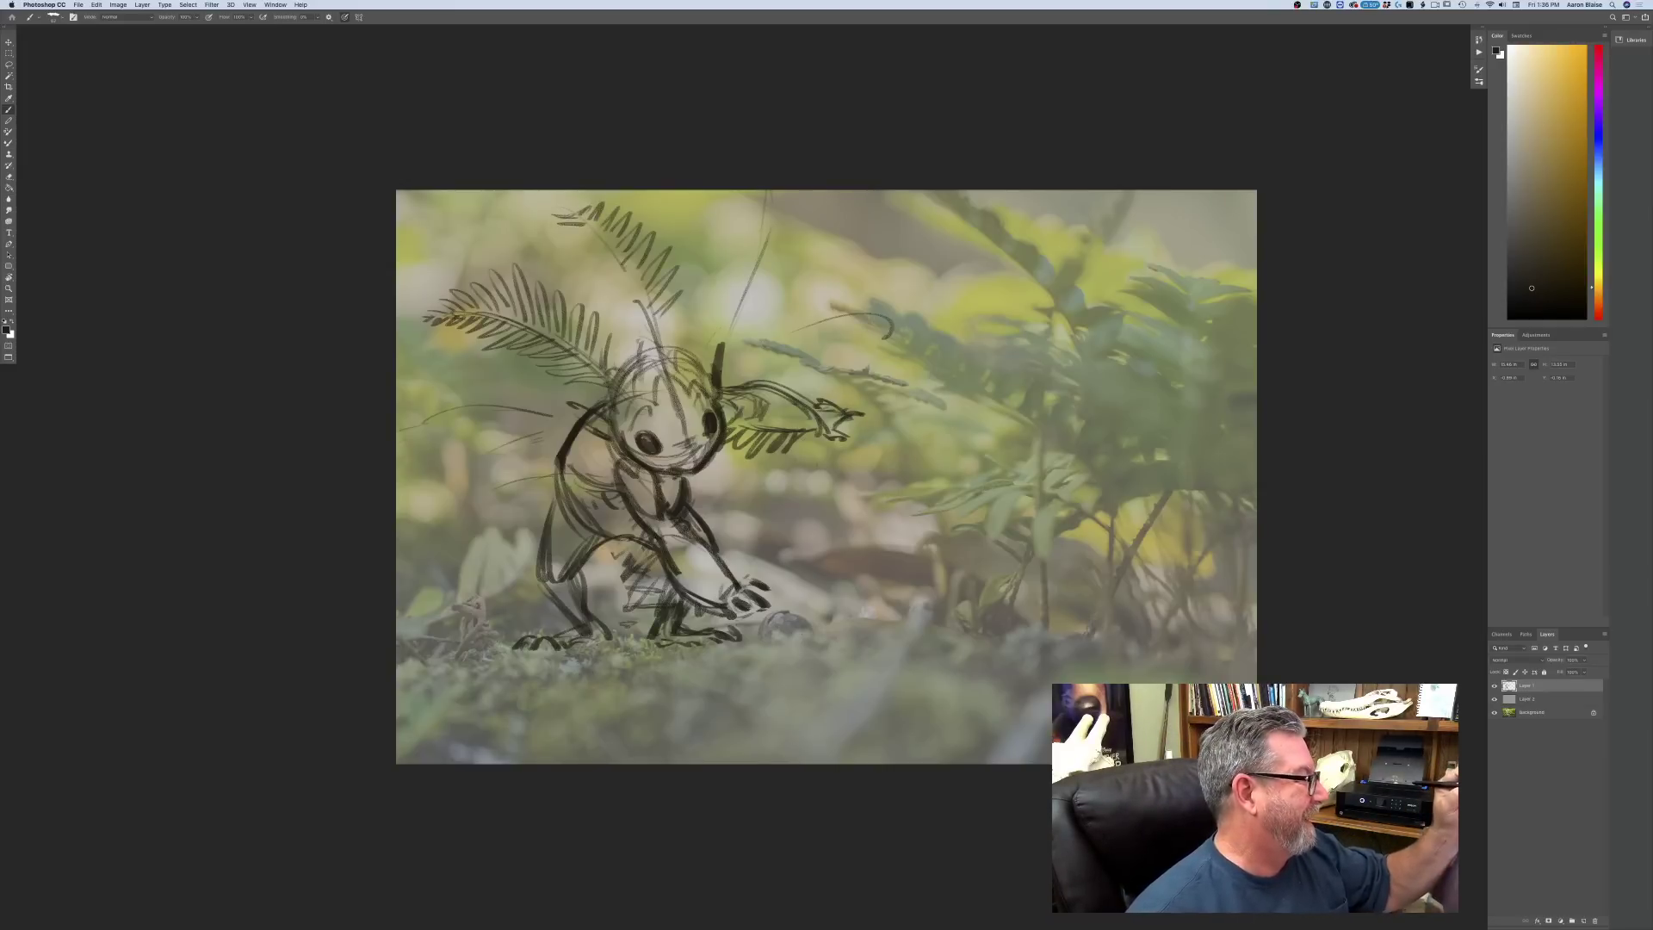
drag(582, 259, 647, 304)
drag(591, 296, 639, 311)
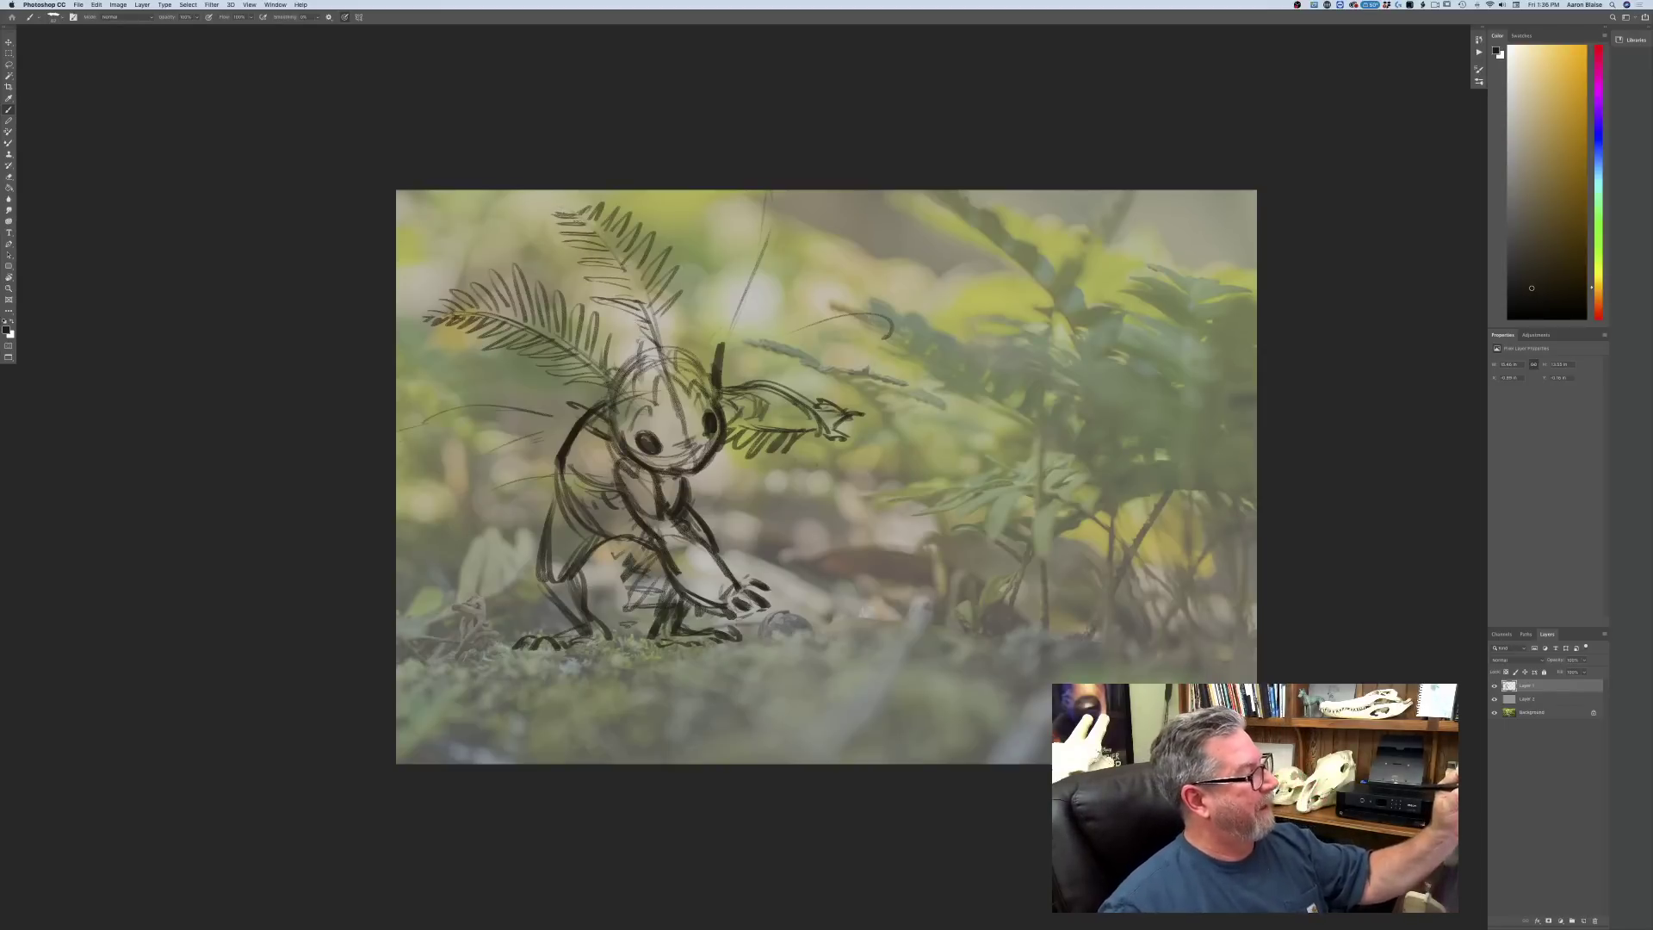
drag(658, 311, 675, 336)
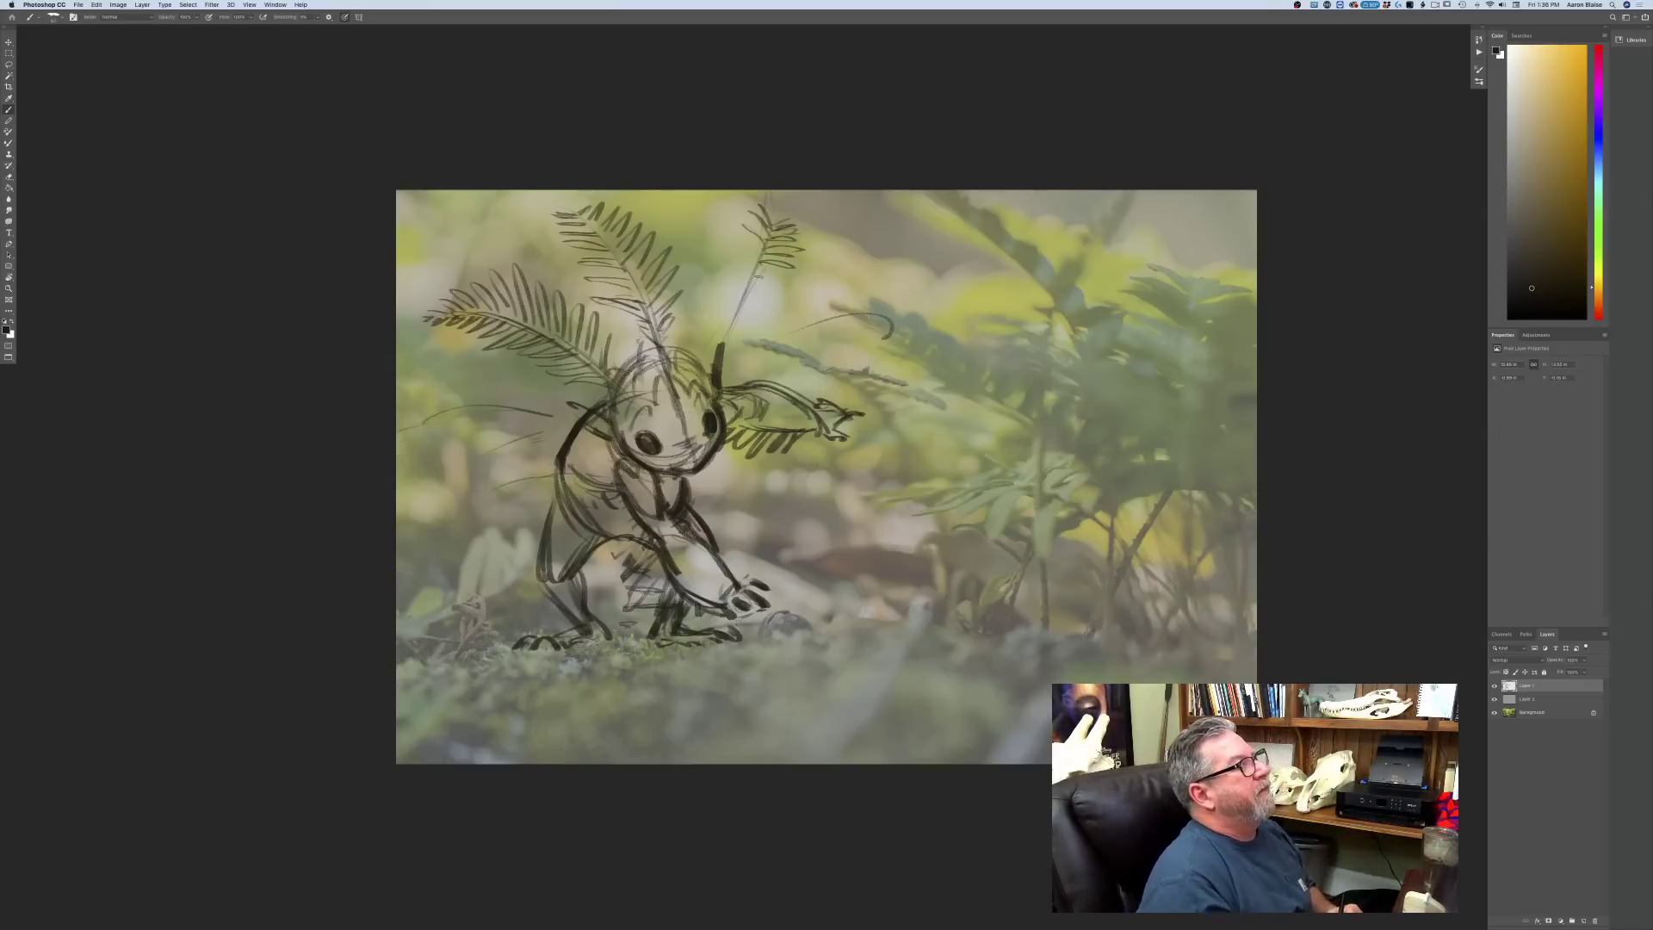
mouse_move(761, 269)
mouse_down()
mouse_move(775, 277)
mouse_move(739, 337)
mouse_up()
drag(735, 233, 706, 311)
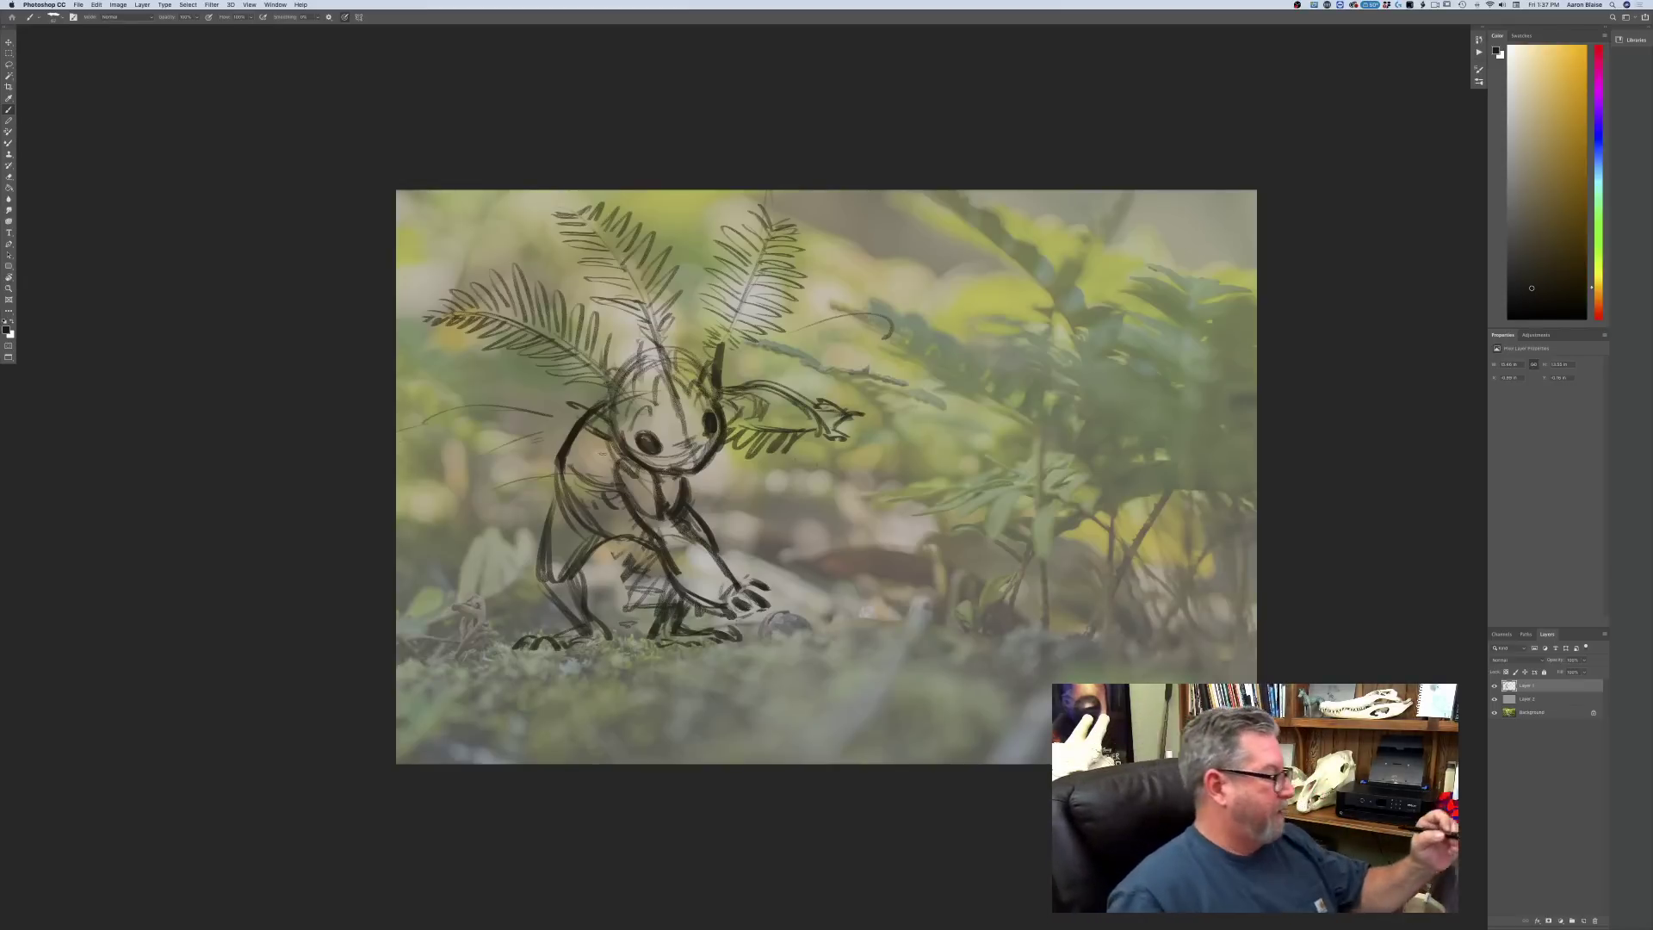
- Add leafy fringes along the belly, behind the shoulder, at the rear elbow and along the front upper arm
mouse_move(603, 489)
mouse_down()
mouse_move(572, 509)
mouse_move(607, 525)
mouse_move(607, 572)
mouse_move(704, 626)
mouse_up()
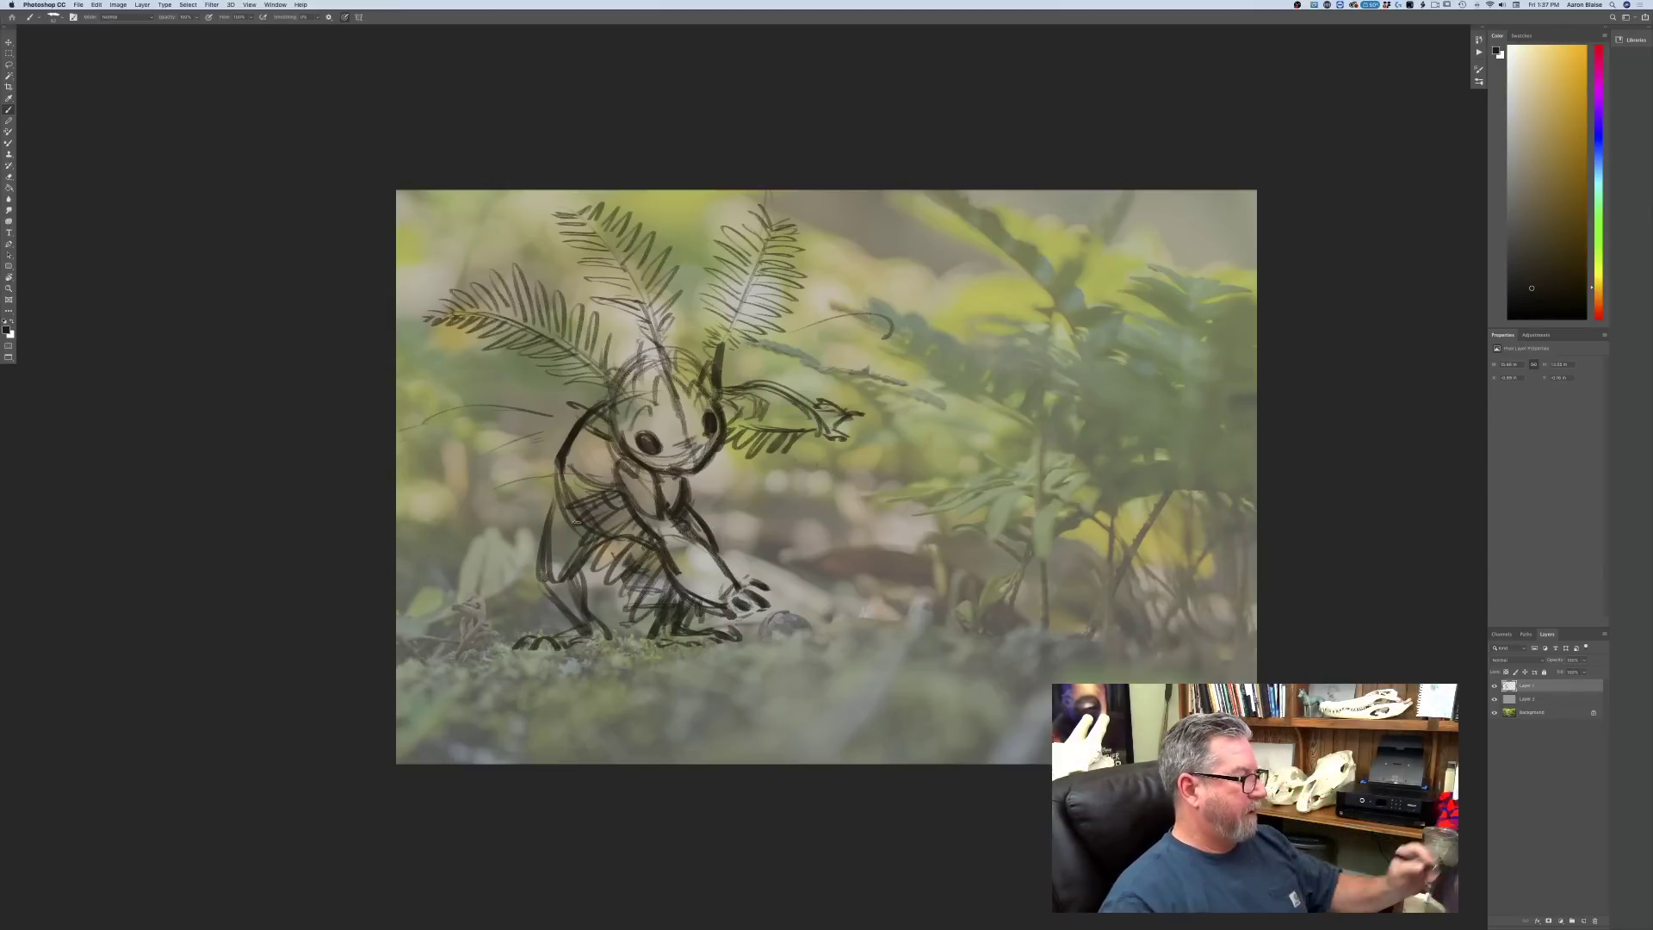
mouse_move(567, 402)
mouse_down()
mouse_move(492, 440)
mouse_move(502, 465)
mouse_up()
drag(557, 460, 504, 464)
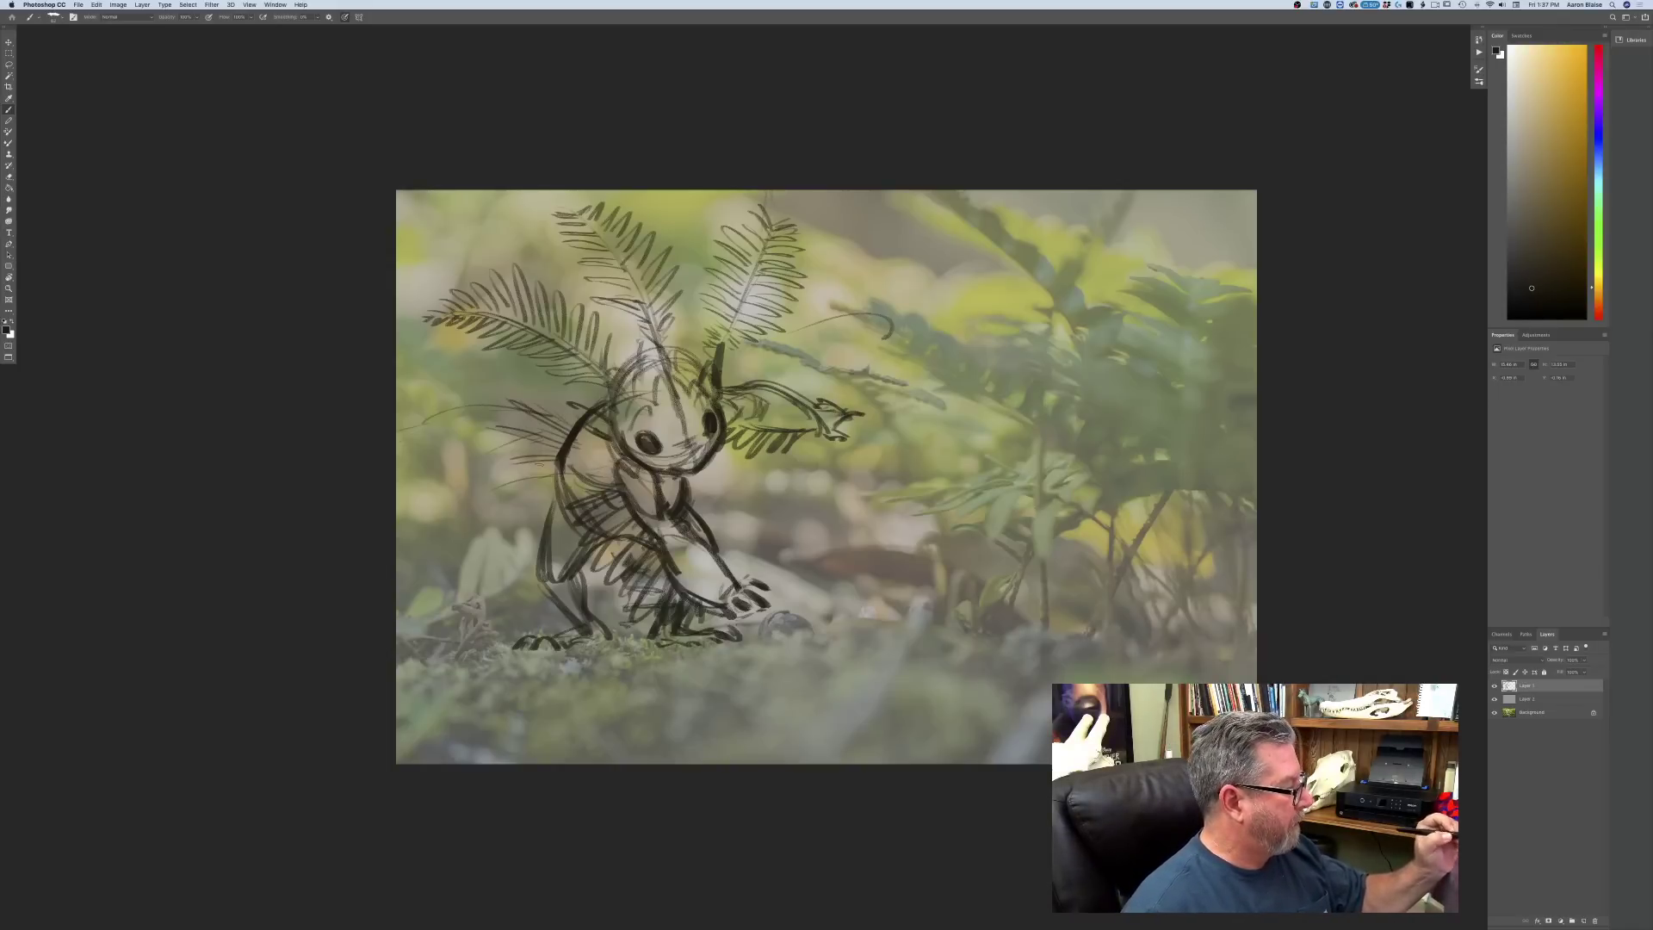
mouse_move(541, 530)
mouse_down()
mouse_move(505, 549)
mouse_move(523, 576)
mouse_up()
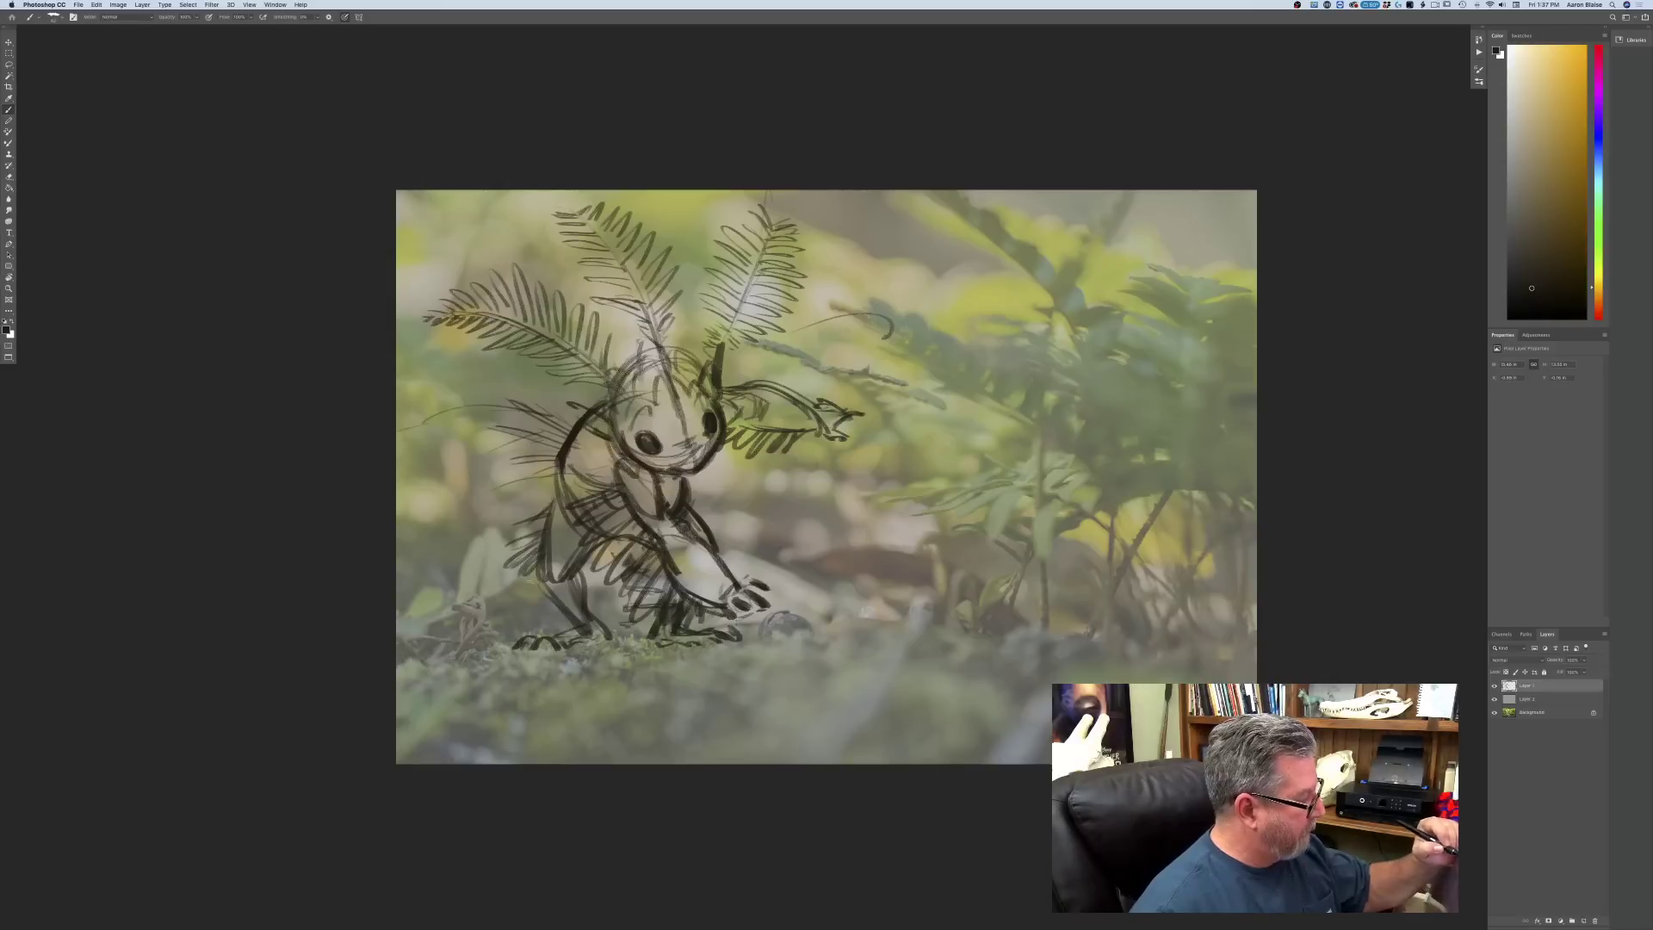
mouse_move(716, 491)
mouse_down()
mouse_move(680, 503)
mouse_move(695, 548)
mouse_up()
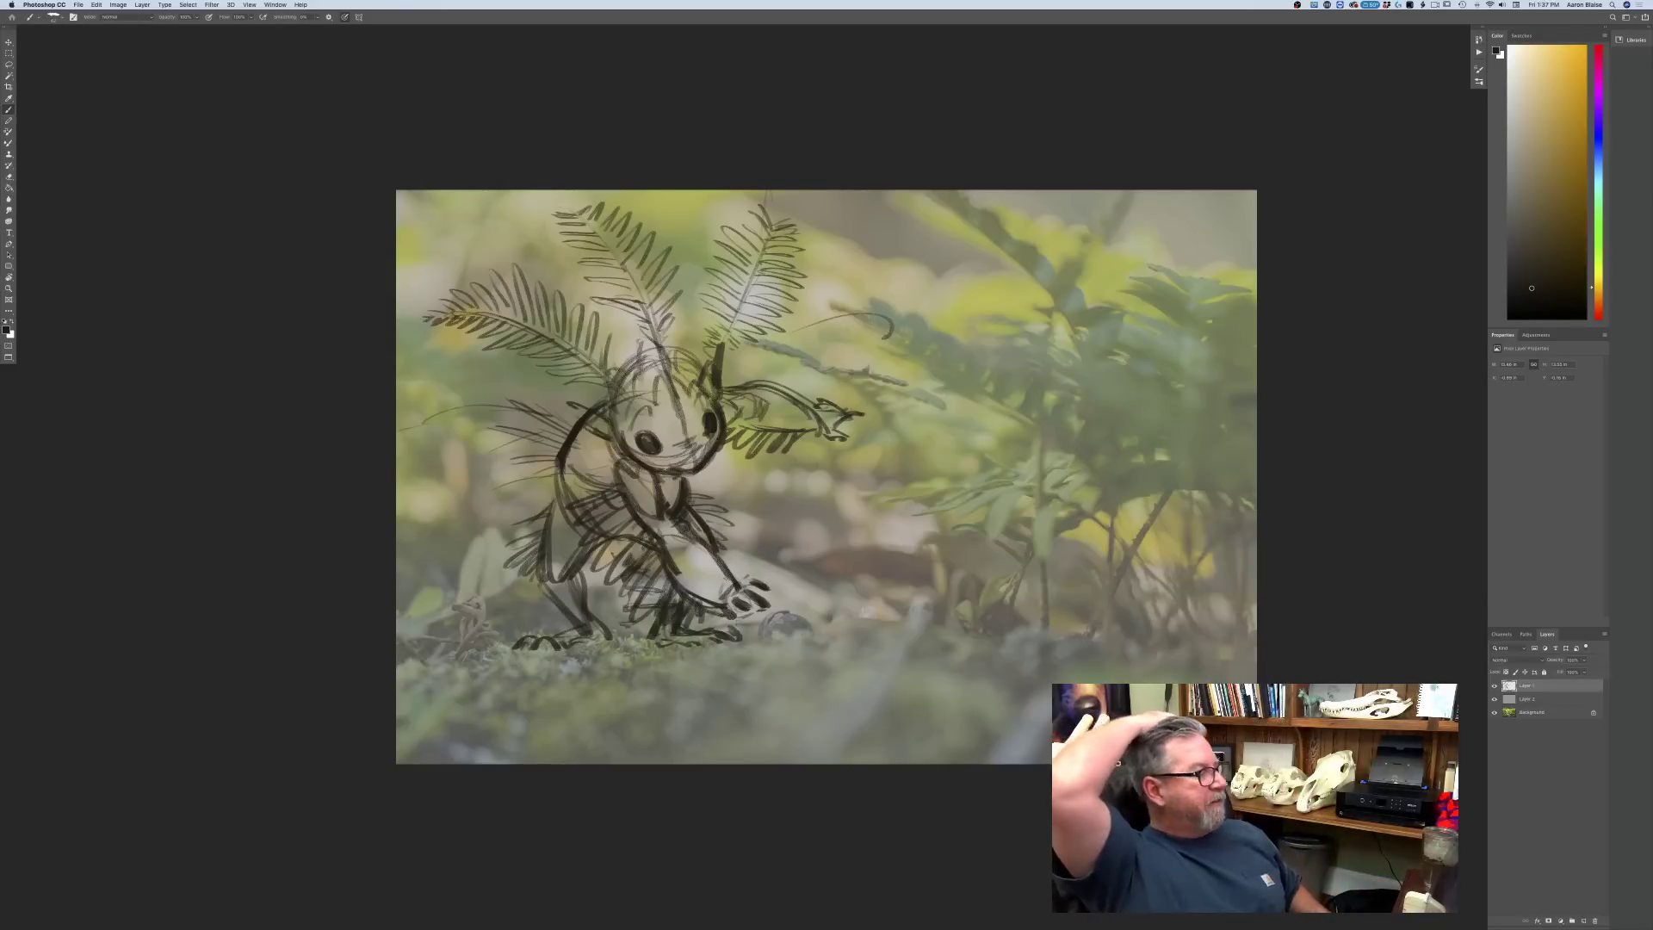
- Thicken the contours of the torso, rear arm, back leg with its foot, and the front forearm
drag(566, 453, 547, 555)
drag(628, 511, 611, 528)
mouse_move(622, 456)
mouse_down()
mouse_move(608, 492)
mouse_move(641, 497)
mouse_up()
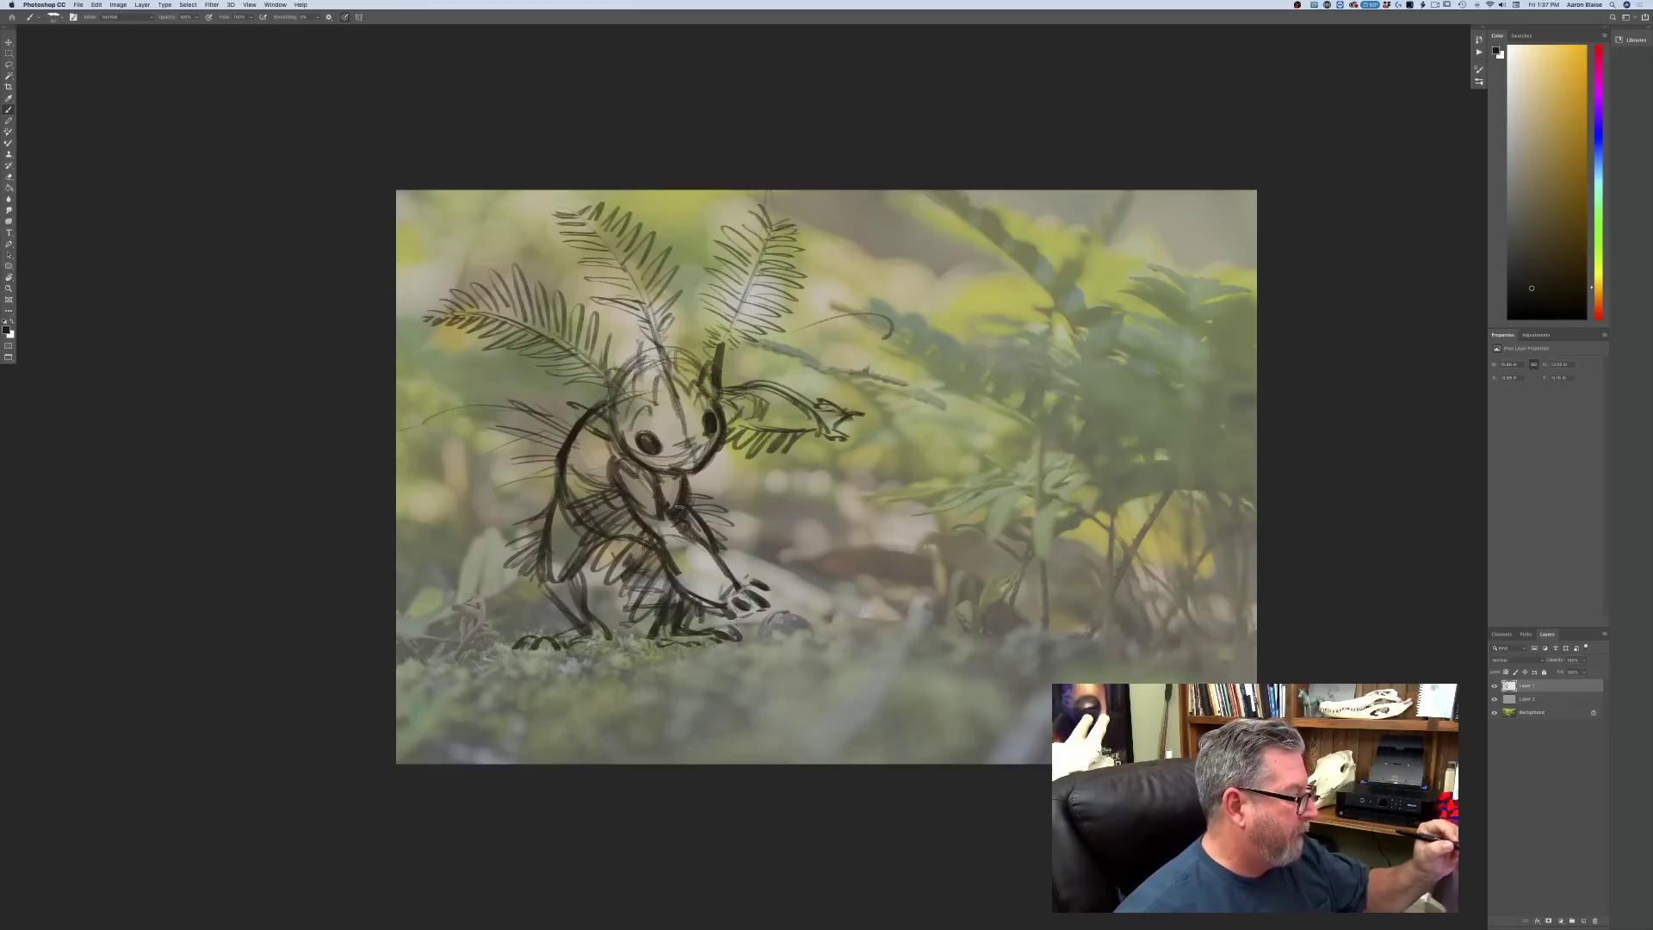
mouse_move(649, 530)
mouse_down()
mouse_move(619, 536)
mouse_move(568, 600)
mouse_move(542, 586)
mouse_move(565, 607)
mouse_up()
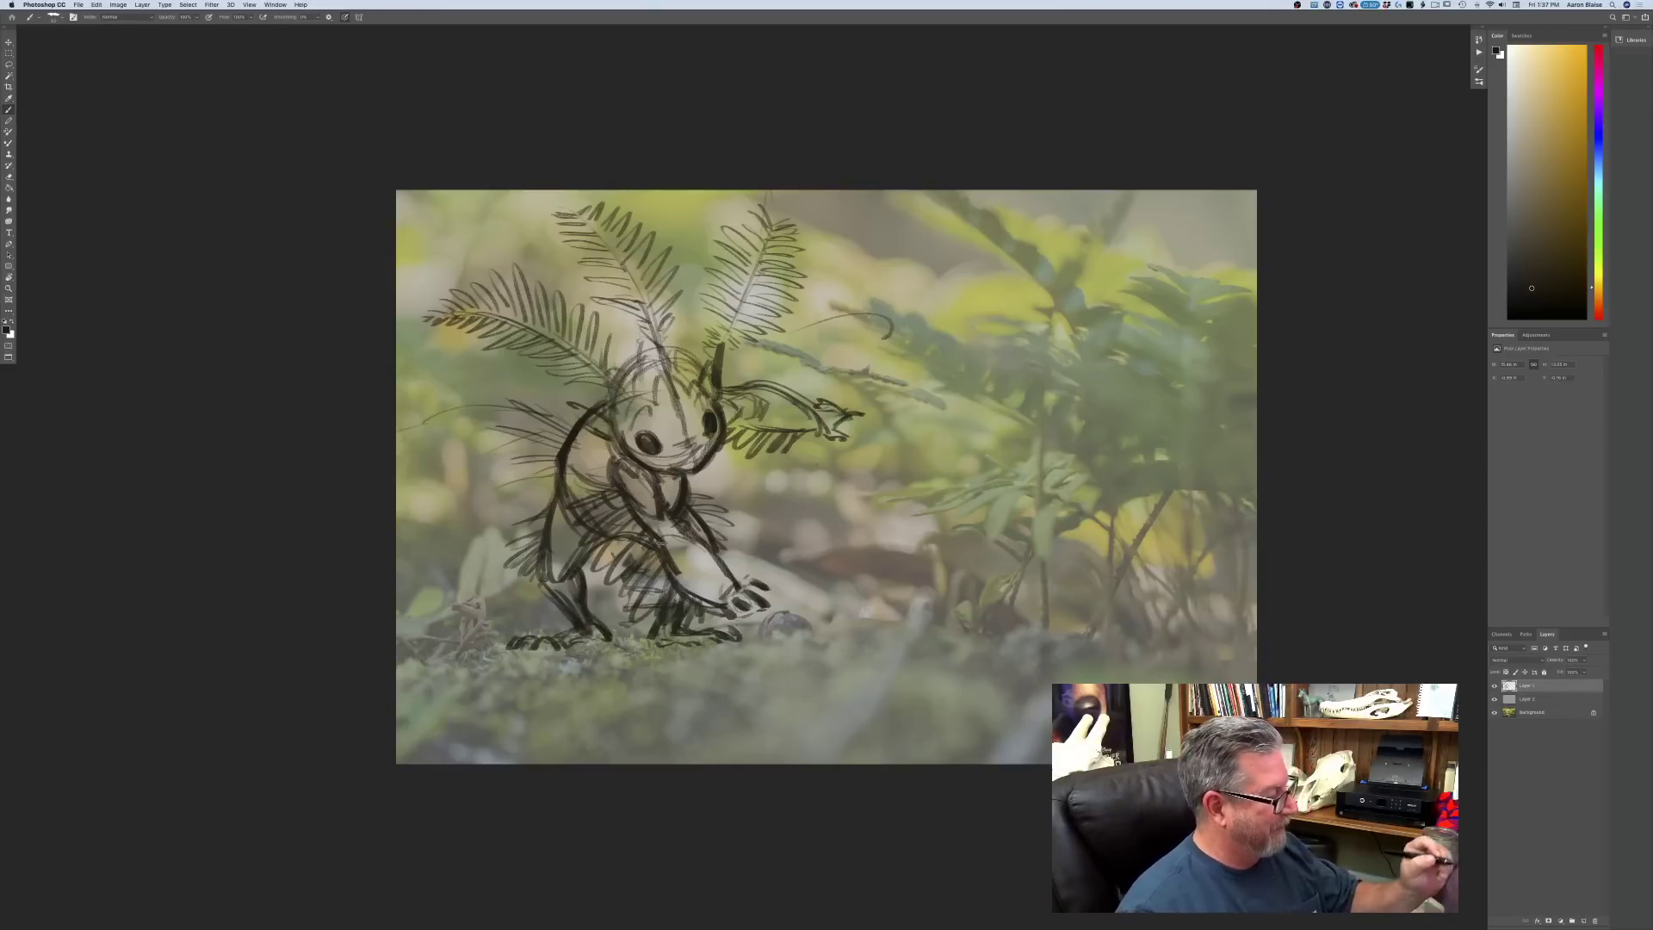
drag(673, 573, 717, 599)
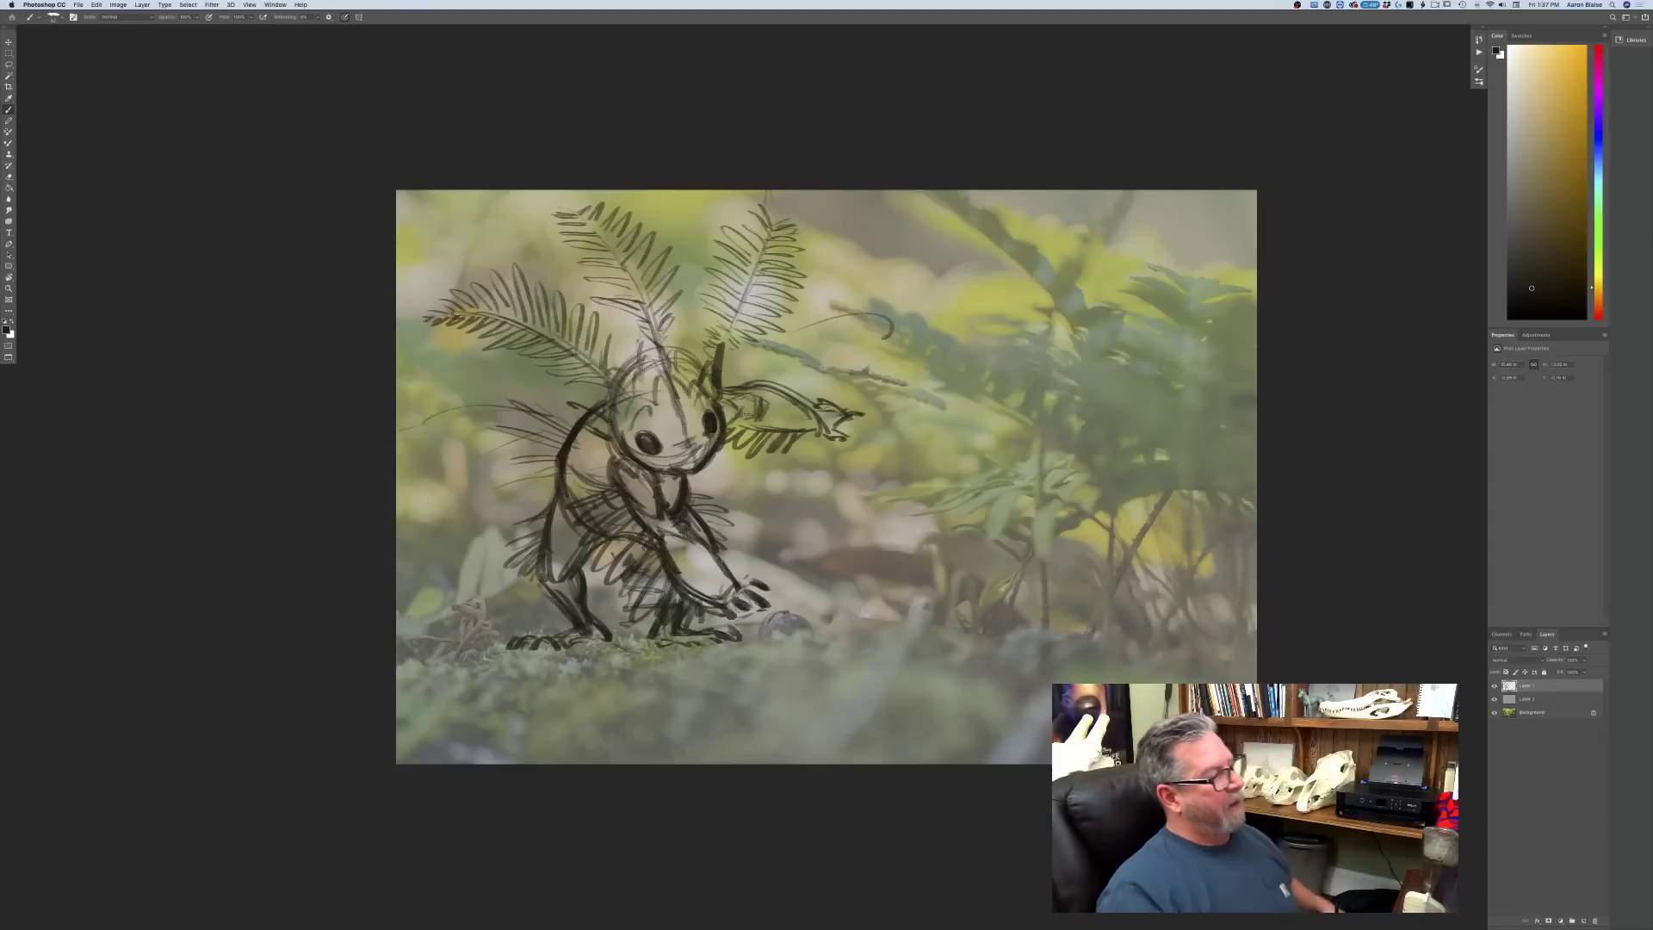
key(super+minus)
key(super+minus)
key(super+minus)
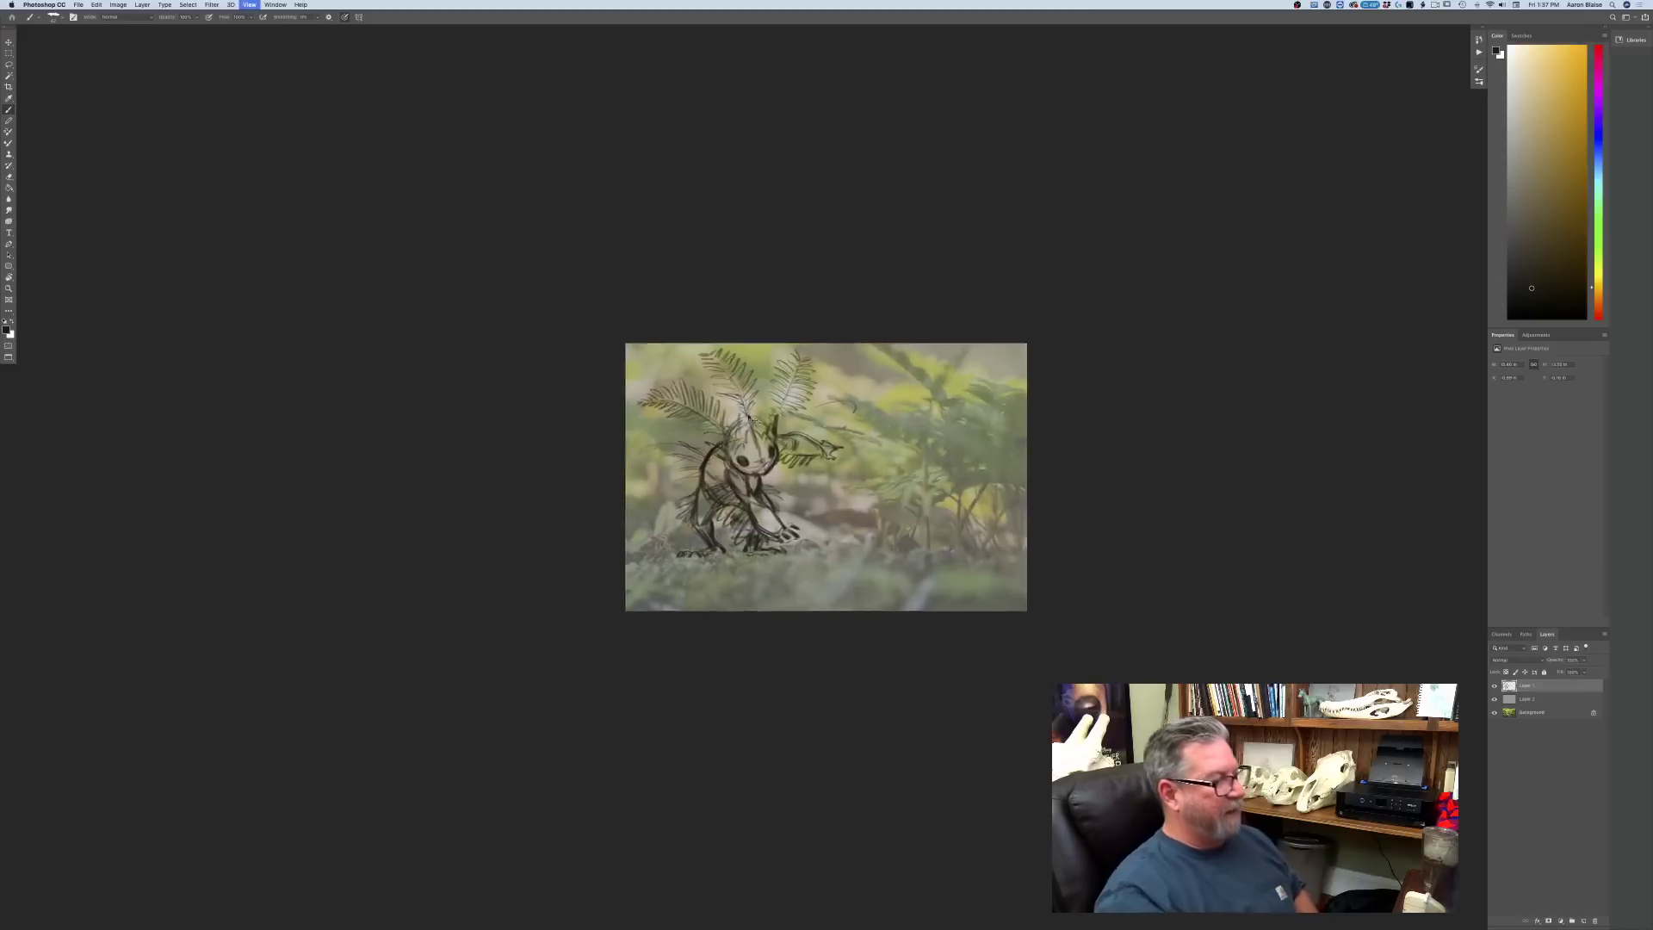
key(super+plus)
key(super+plus)
key(super+plus)
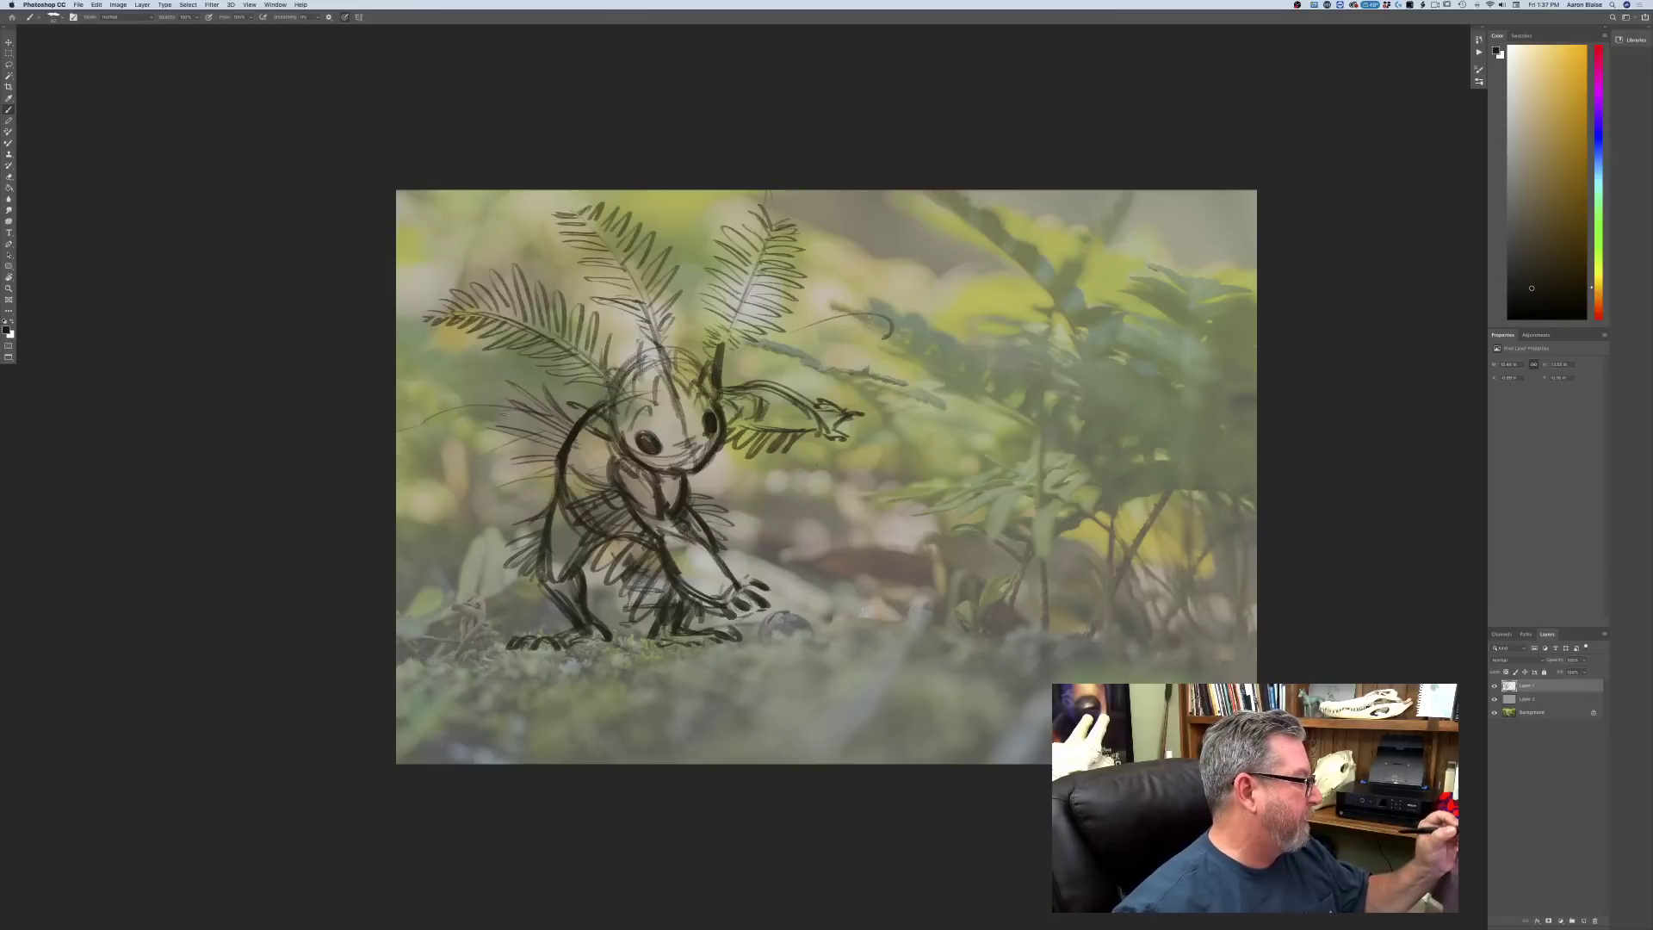
- Draw a fern frond growing from the upper back and ending in a curled tip, with leaflets along its stem
drag(512, 412, 431, 427)
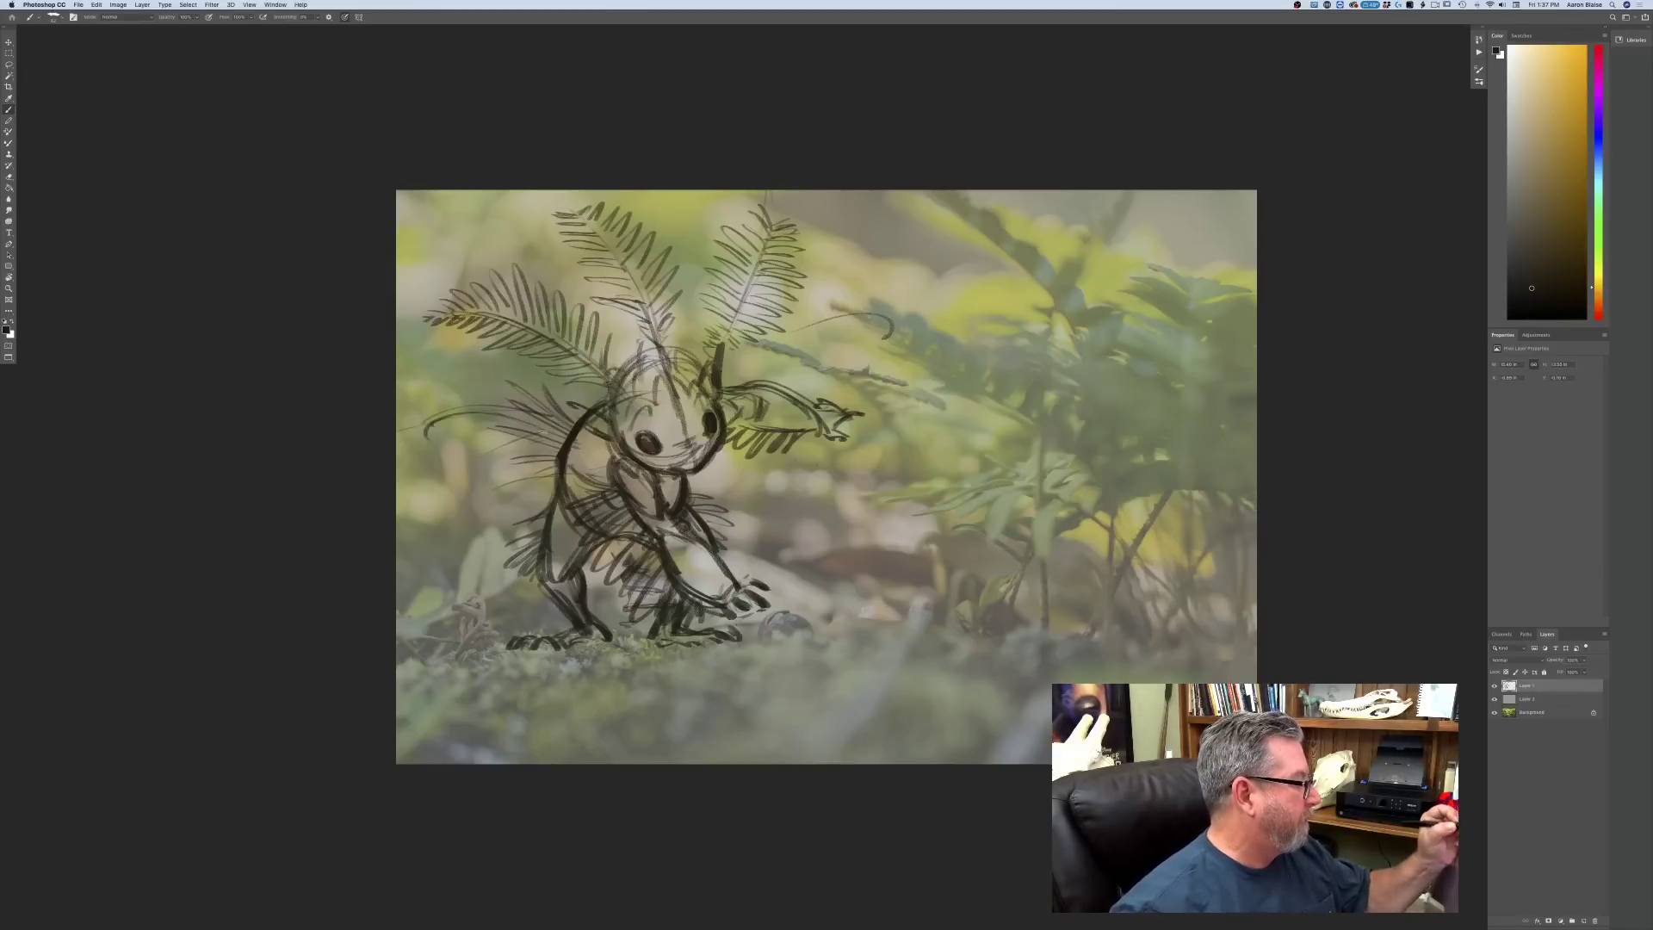
mouse_move(527, 376)
mouse_down()
mouse_move(474, 372)
mouse_move(473, 427)
mouse_move(439, 444)
mouse_move(449, 458)
mouse_up()
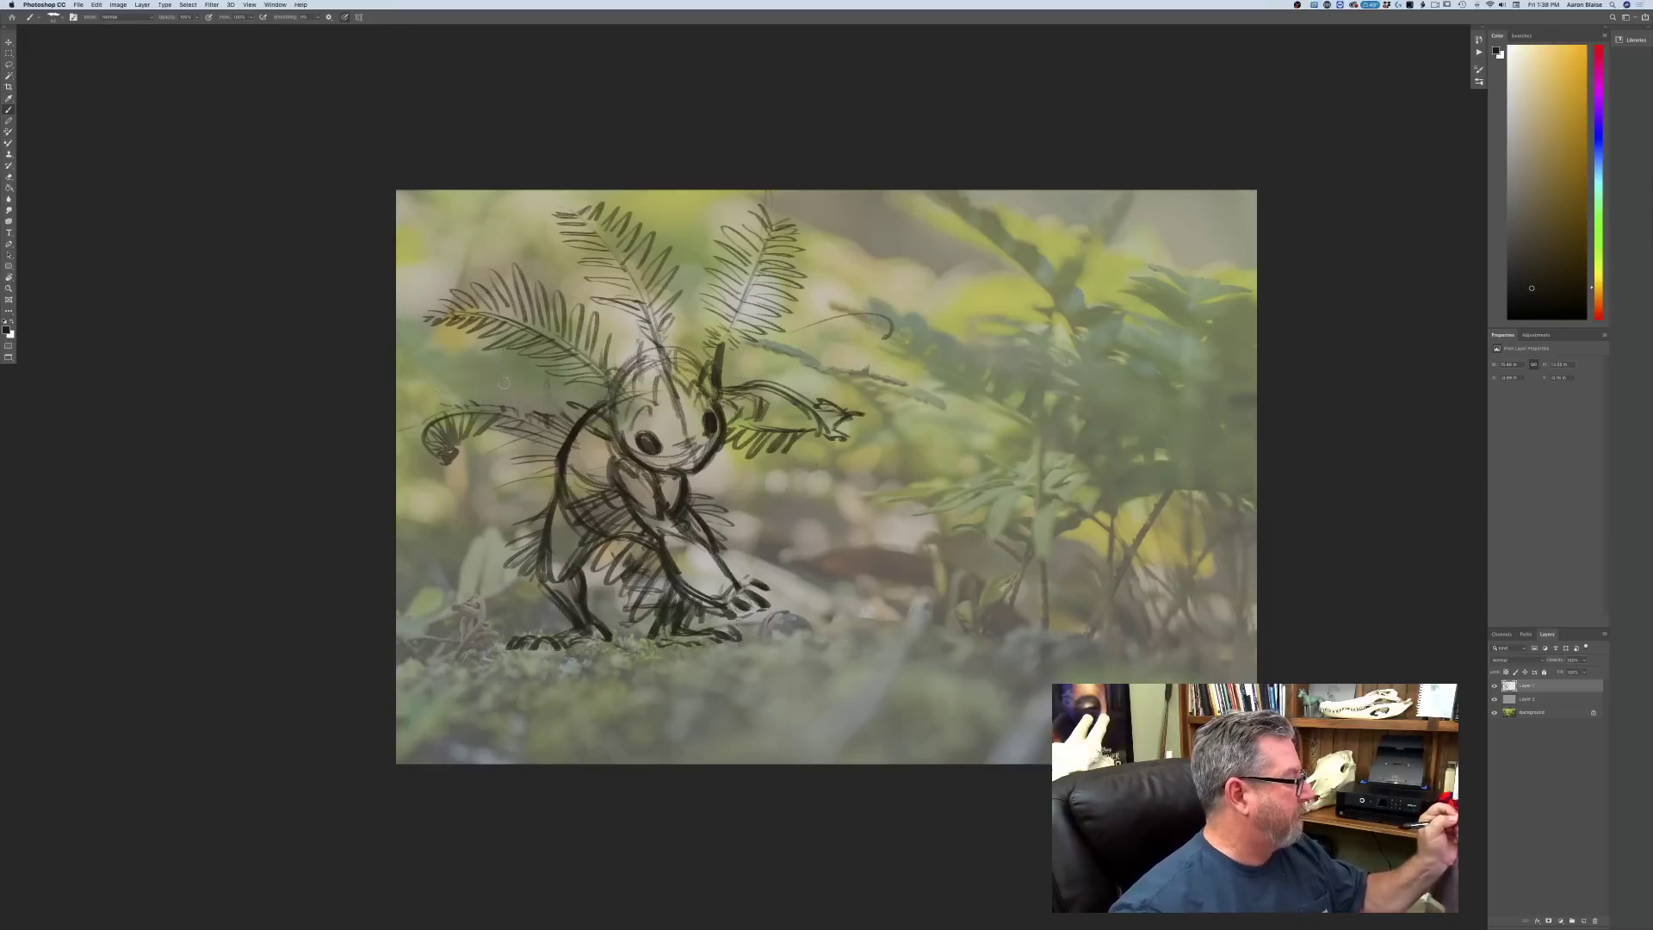
drag(487, 425, 539, 442)
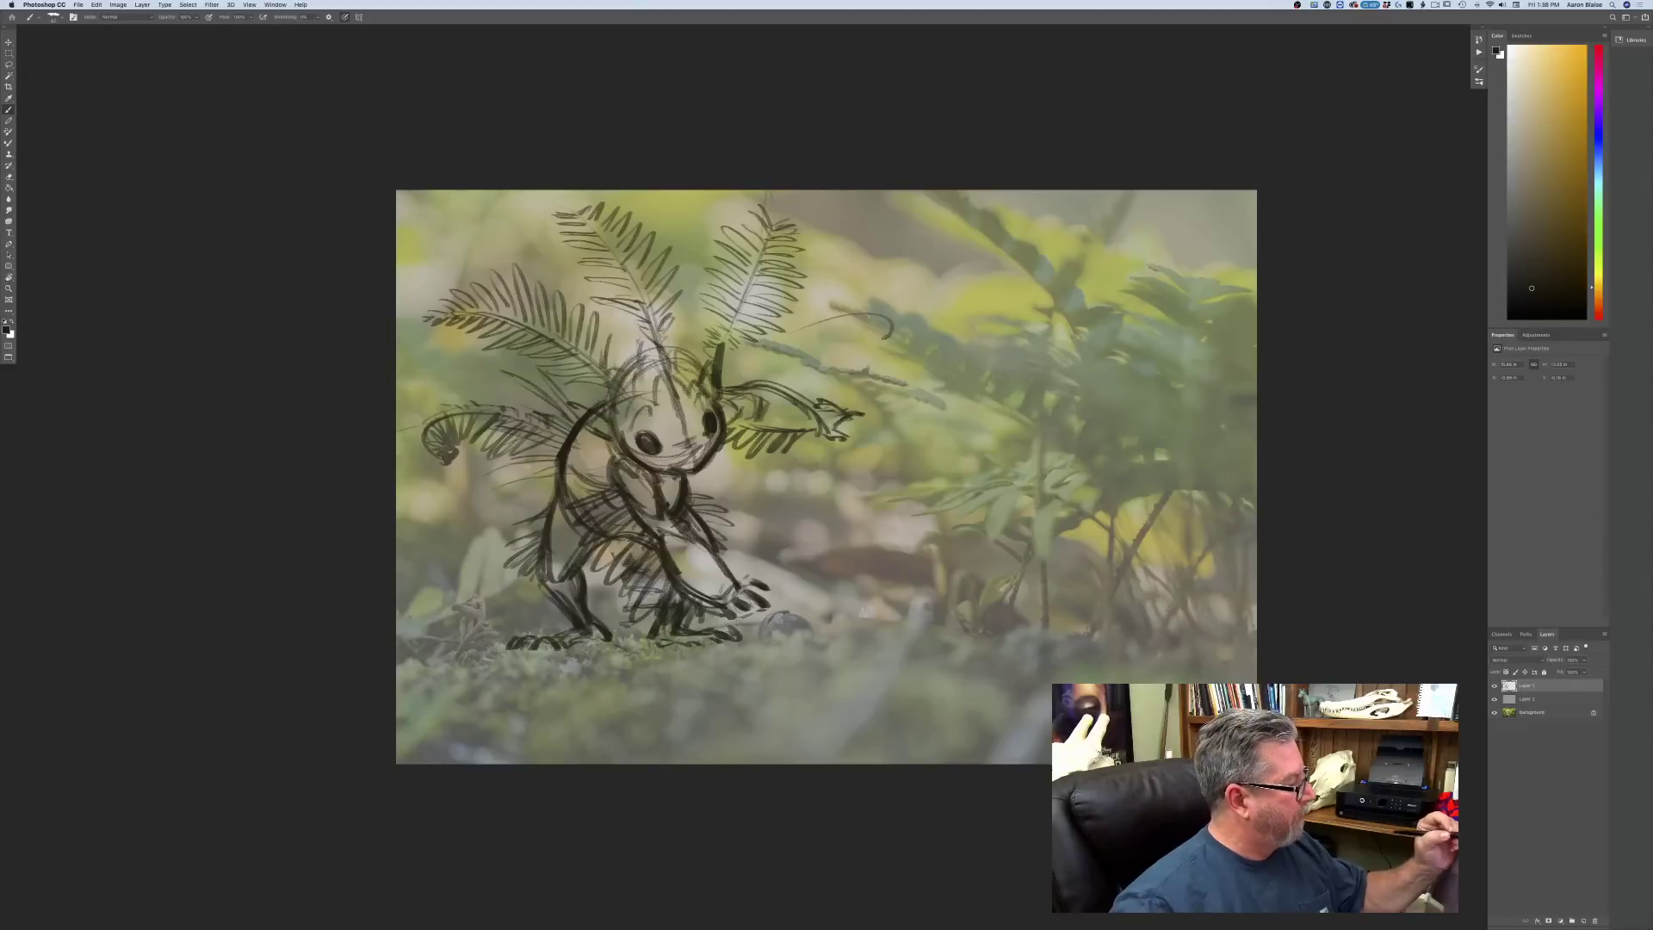
- Draw a second curling fern frond with leaflets and a spiral tip from the lower back
drag(479, 514, 467, 545)
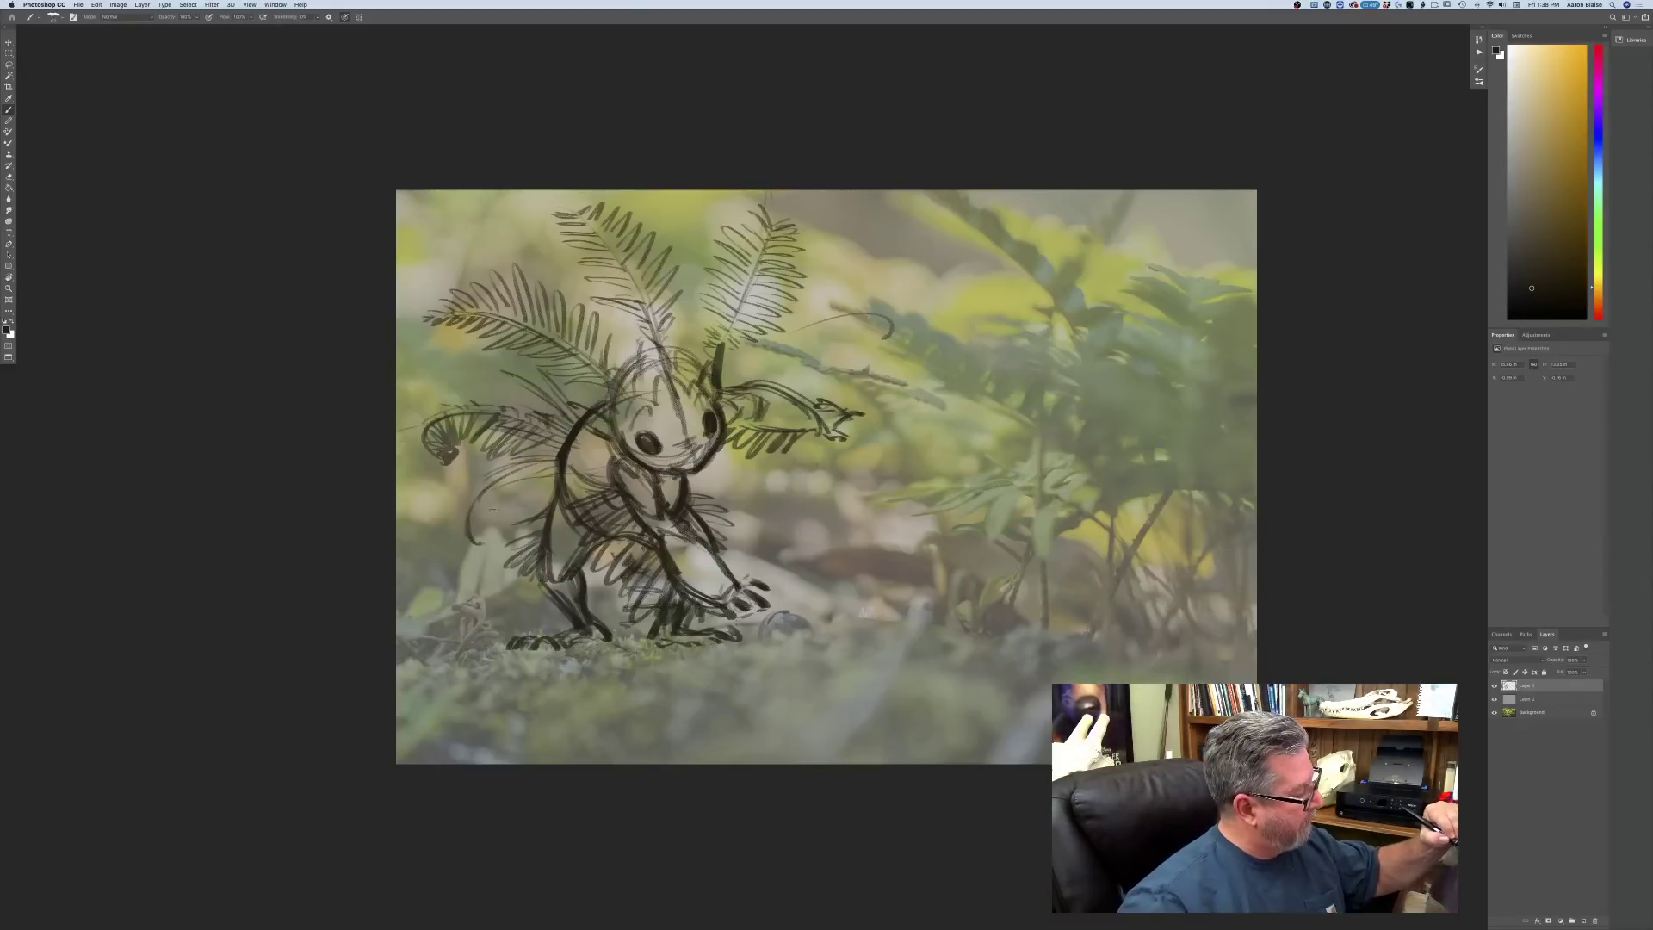
mouse_move(551, 478)
mouse_down()
mouse_move(541, 513)
mouse_move(542, 489)
mouse_up()
mouse_move(544, 465)
mouse_down()
mouse_move(532, 515)
mouse_move(514, 520)
mouse_up()
drag(516, 482, 472, 543)
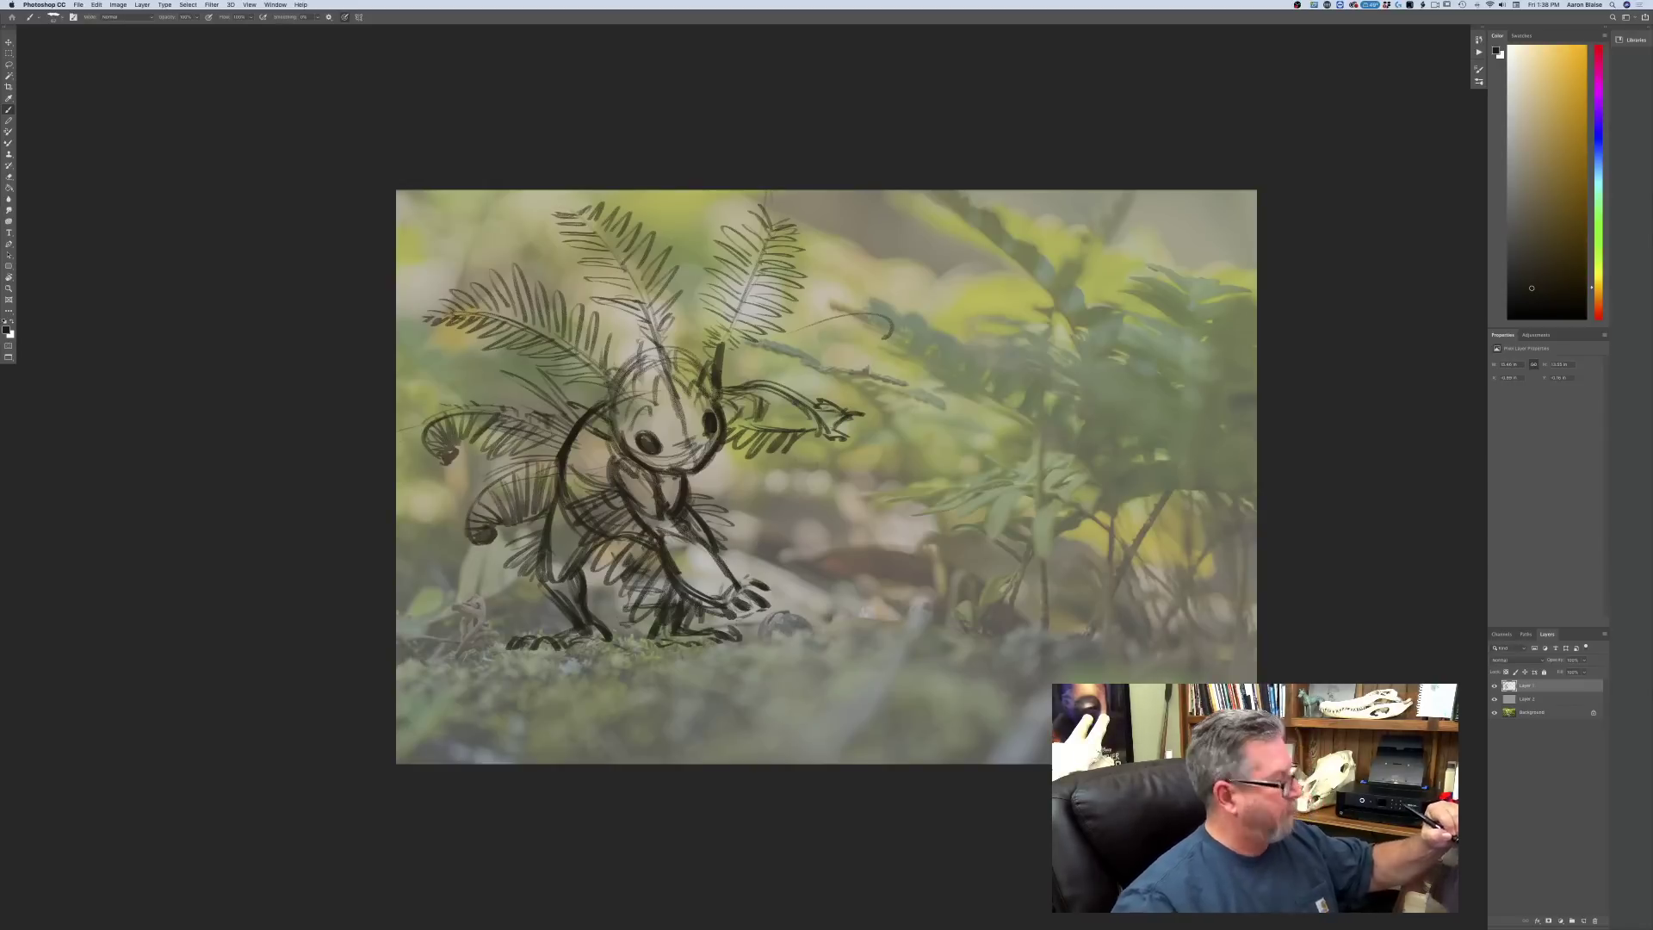
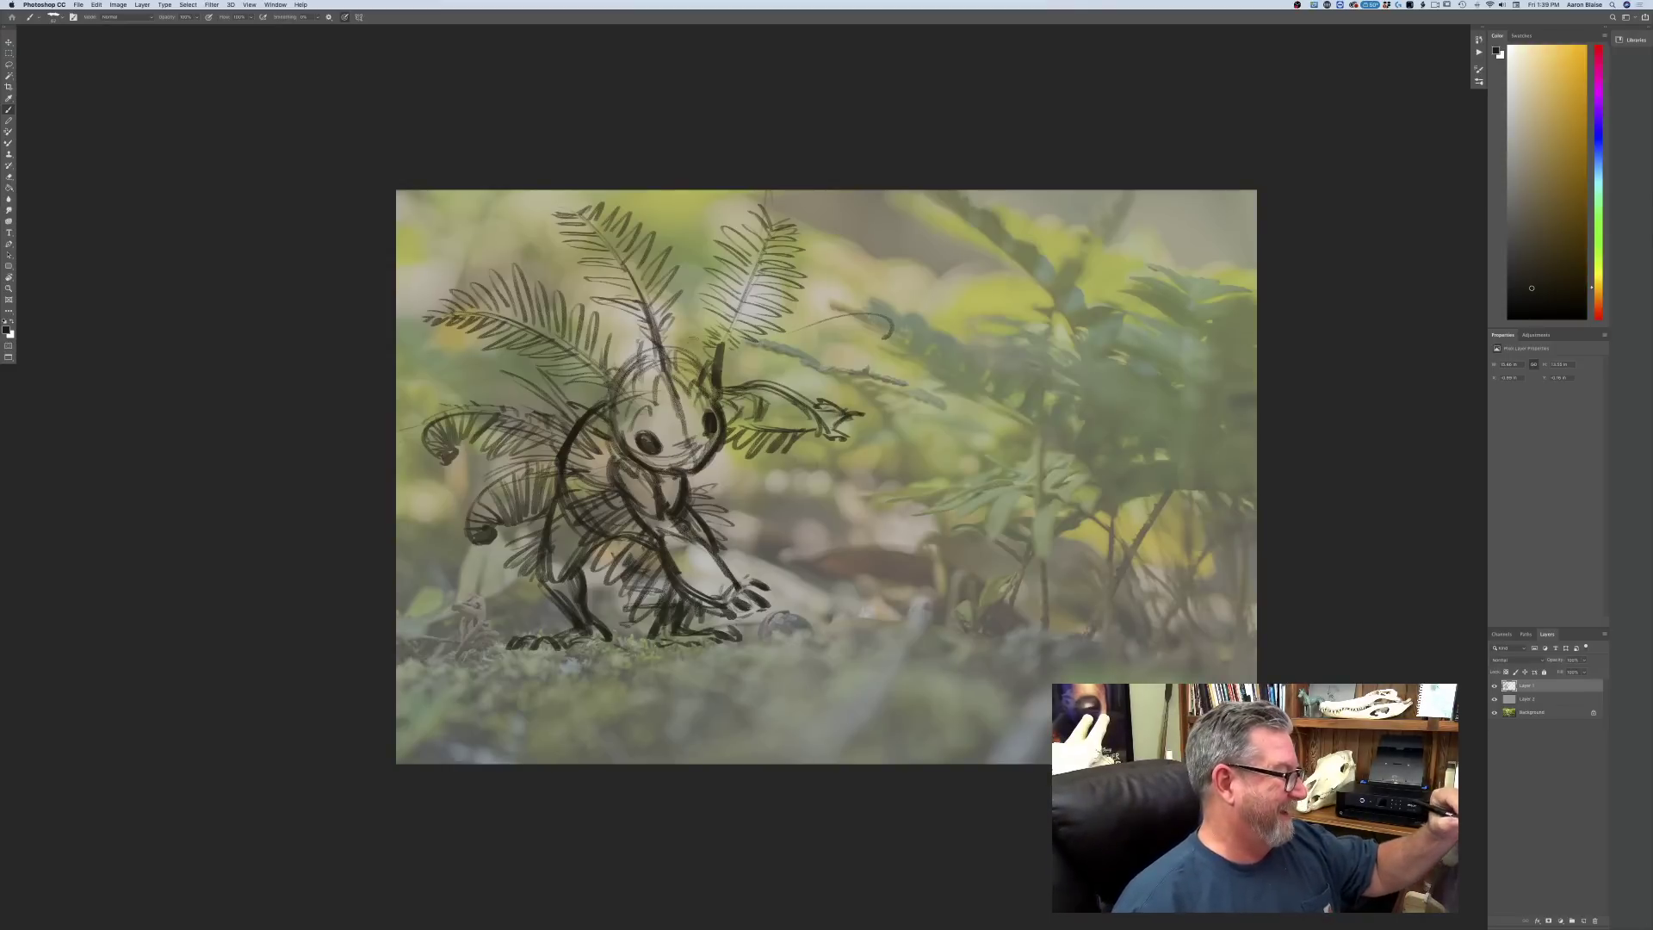
- Add short spiky leaf tufts across the crown of the head and leafy strokes over the shoulder and chest
mouse_move(701, 361)
mouse_down()
mouse_move(689, 306)
mouse_move(683, 348)
mouse_move(677, 324)
mouse_up()
mouse_move(682, 355)
mouse_down()
mouse_move(668, 328)
mouse_move(625, 330)
mouse_up()
mouse_move(650, 356)
mouse_down()
mouse_move(609, 316)
mouse_move(623, 352)
mouse_up()
drag(624, 345, 605, 319)
mouse_move(635, 374)
mouse_down()
mouse_move(605, 345)
mouse_move(590, 386)
mouse_move(568, 387)
mouse_move(682, 370)
mouse_up()
drag(694, 394, 624, 324)
drag(654, 373, 619, 339)
mouse_move(635, 366)
mouse_down()
mouse_move(621, 344)
mouse_move(694, 331)
mouse_up()
drag(706, 376, 691, 352)
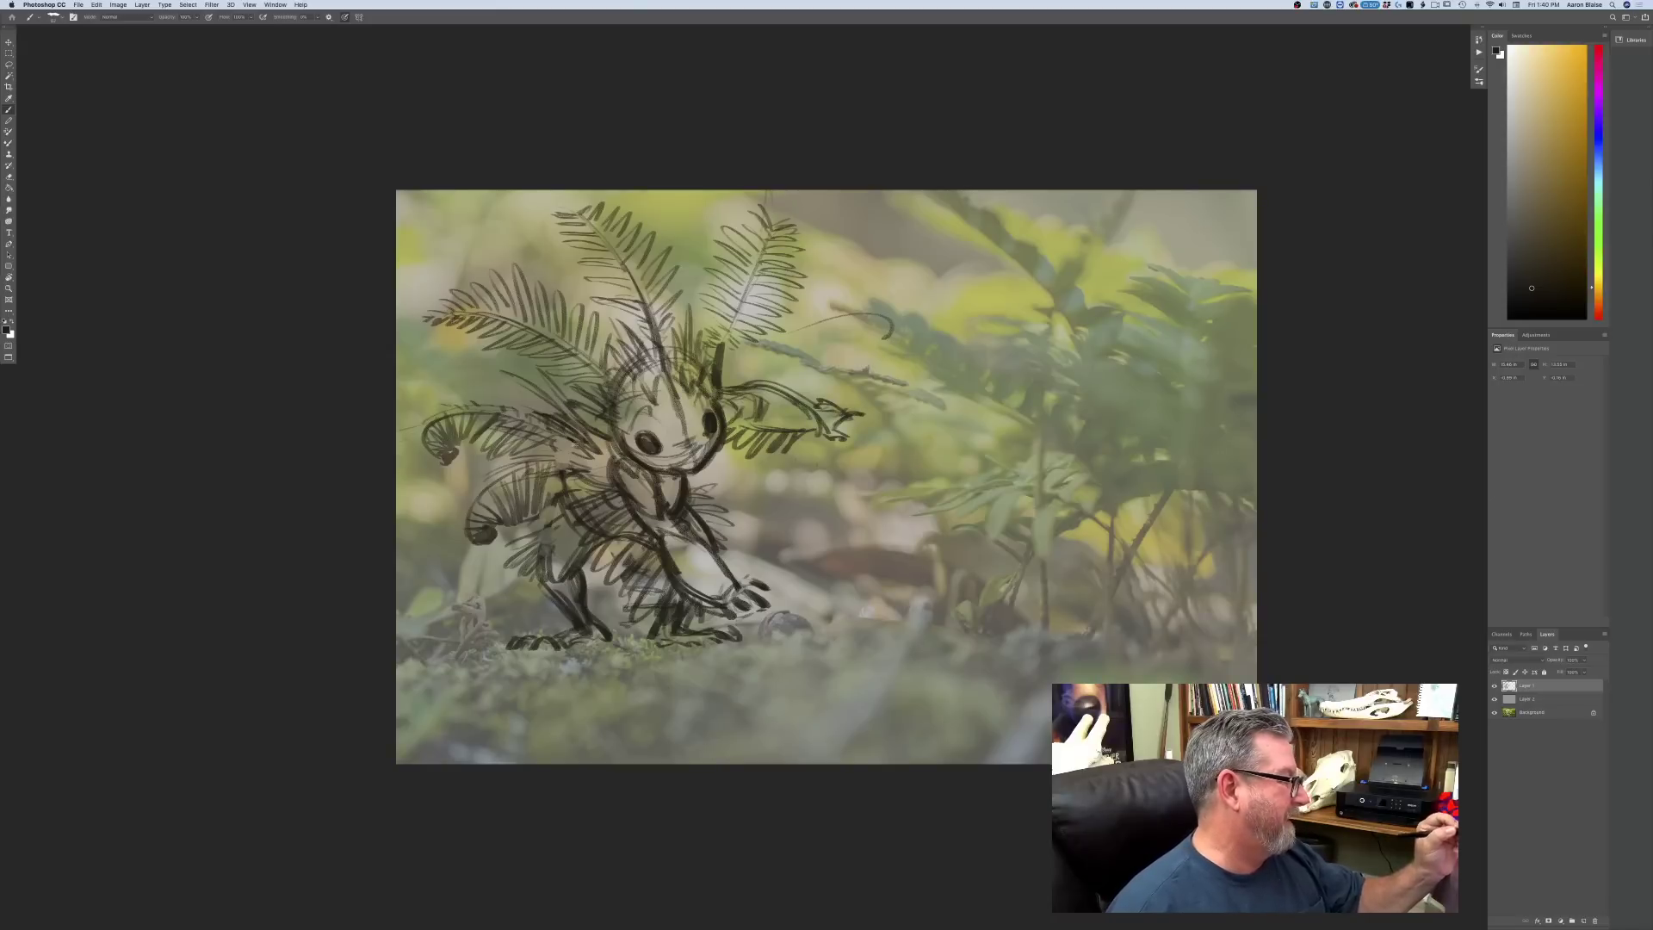
drag(583, 456, 542, 466)
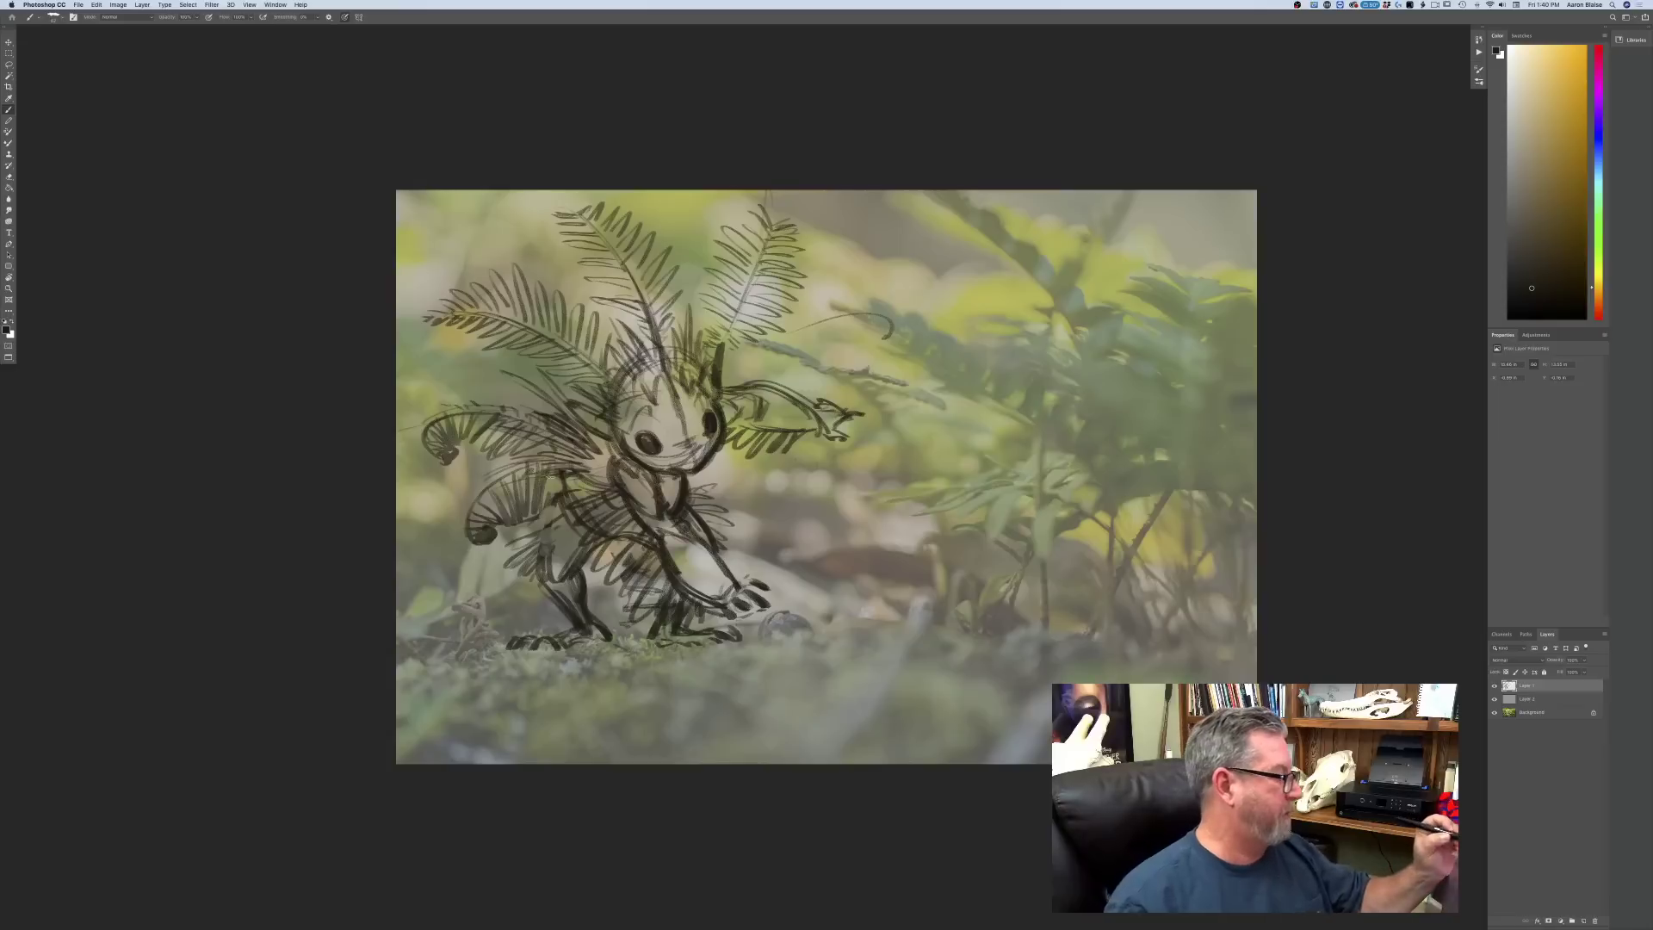
mouse_move(578, 493)
mouse_down()
mouse_move(670, 493)
mouse_move(680, 511)
mouse_up()
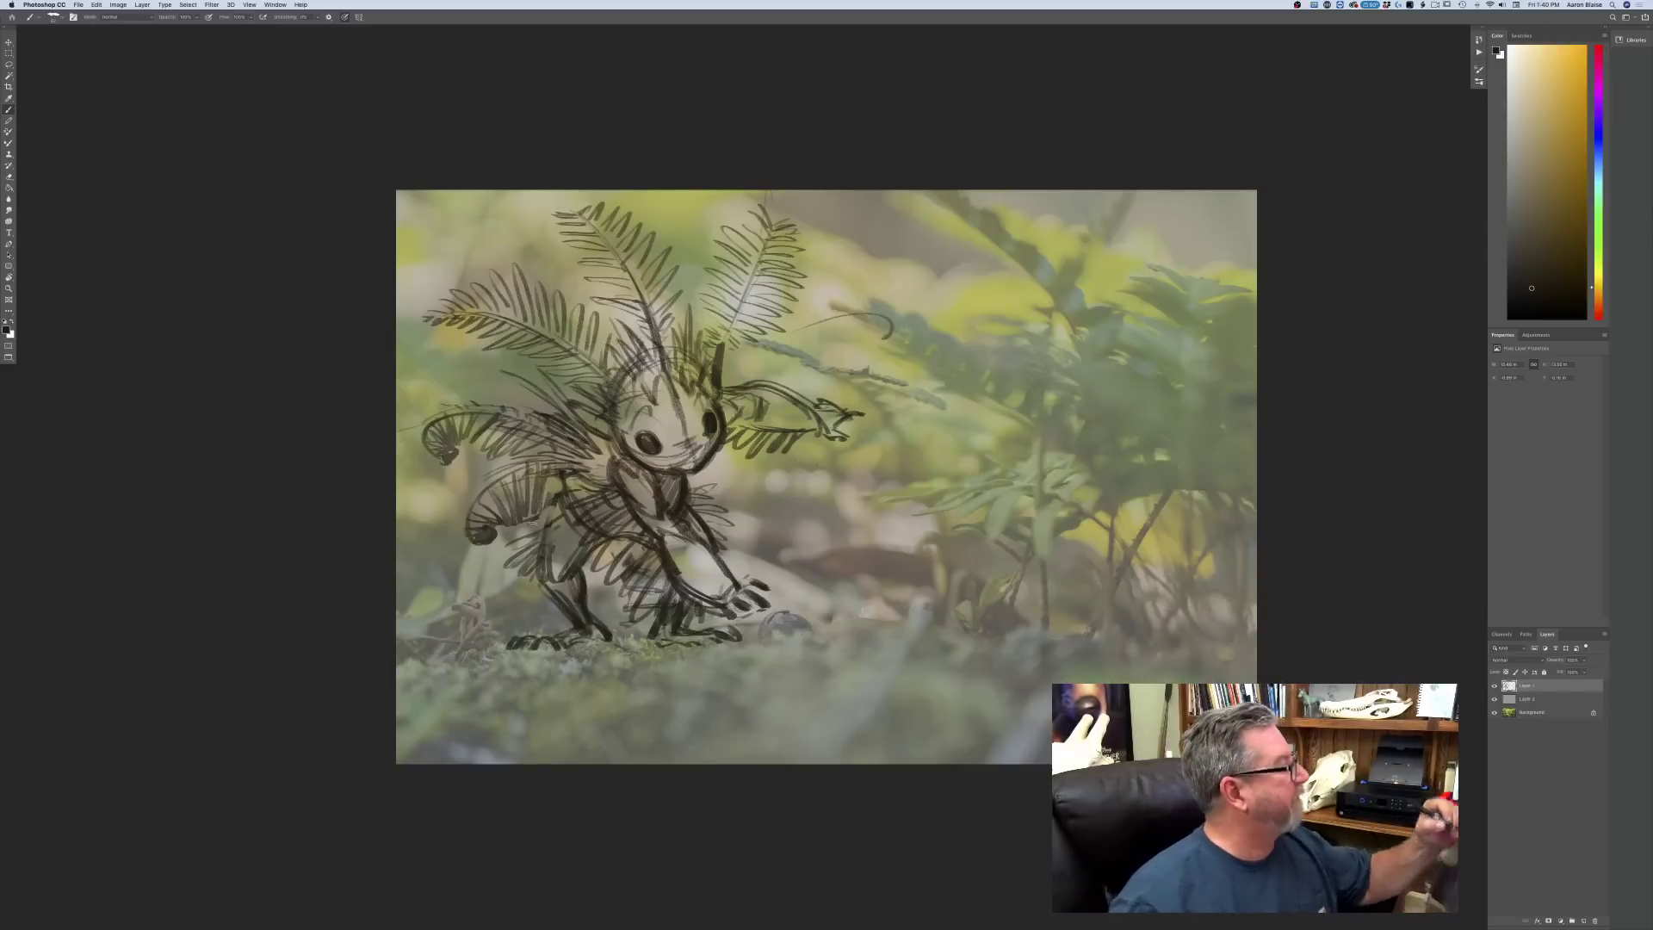
- Flip the whole canvas horizontally so the creature faces the other way
click(118, 5)
mouse_move(138, 87)
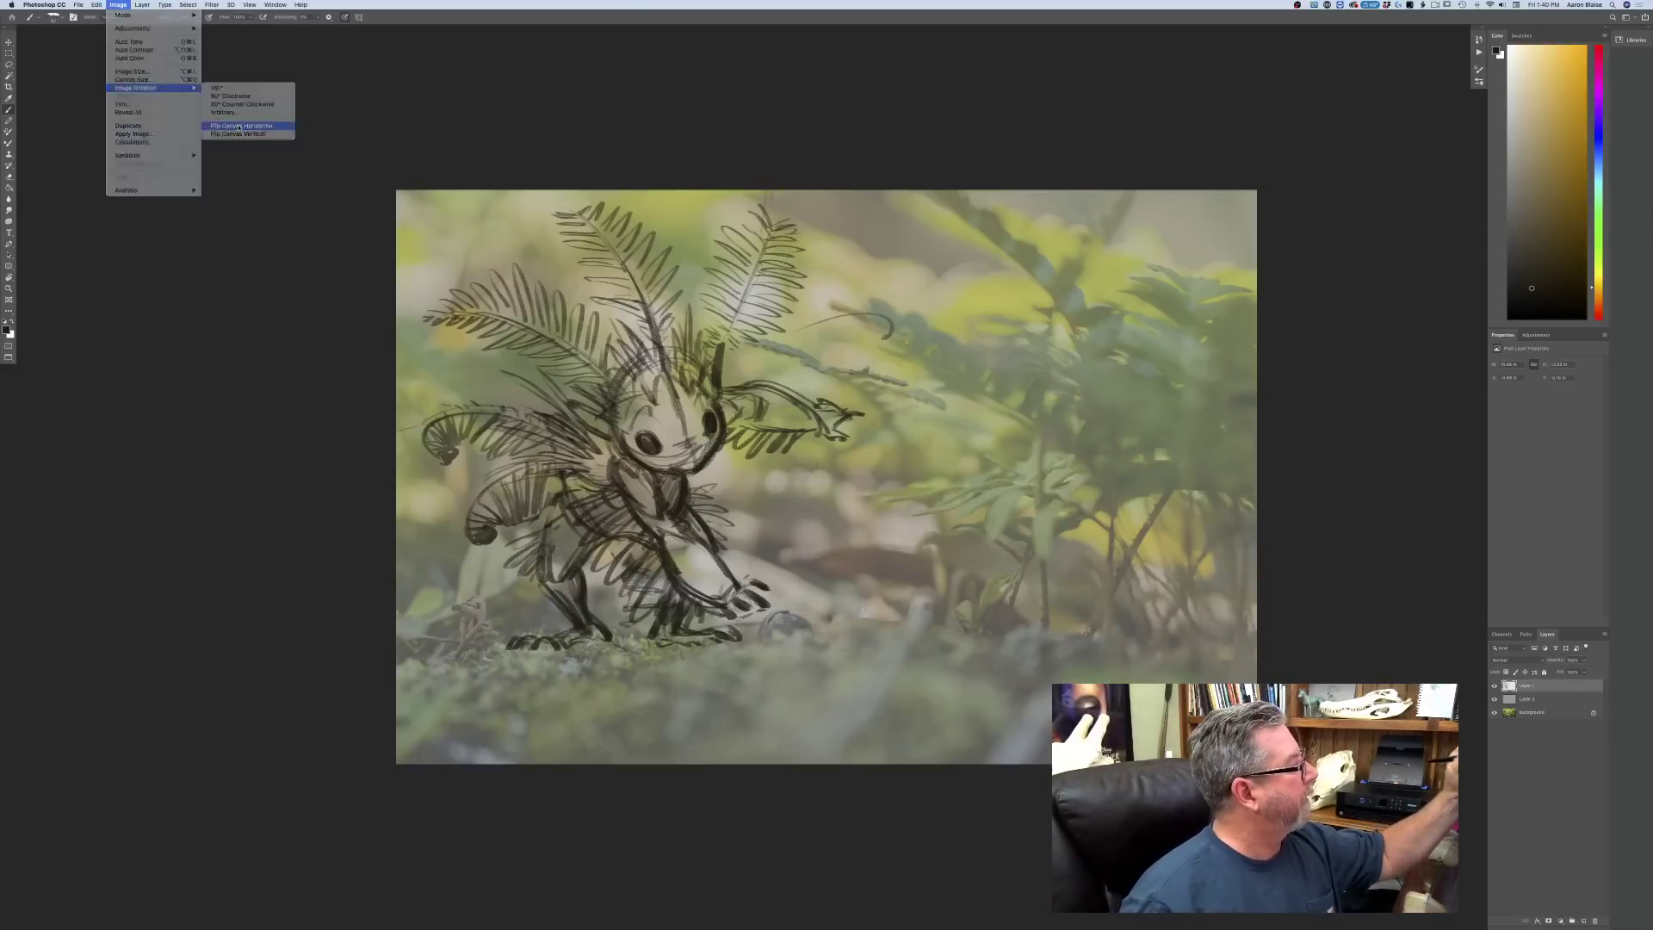
click(237, 125)
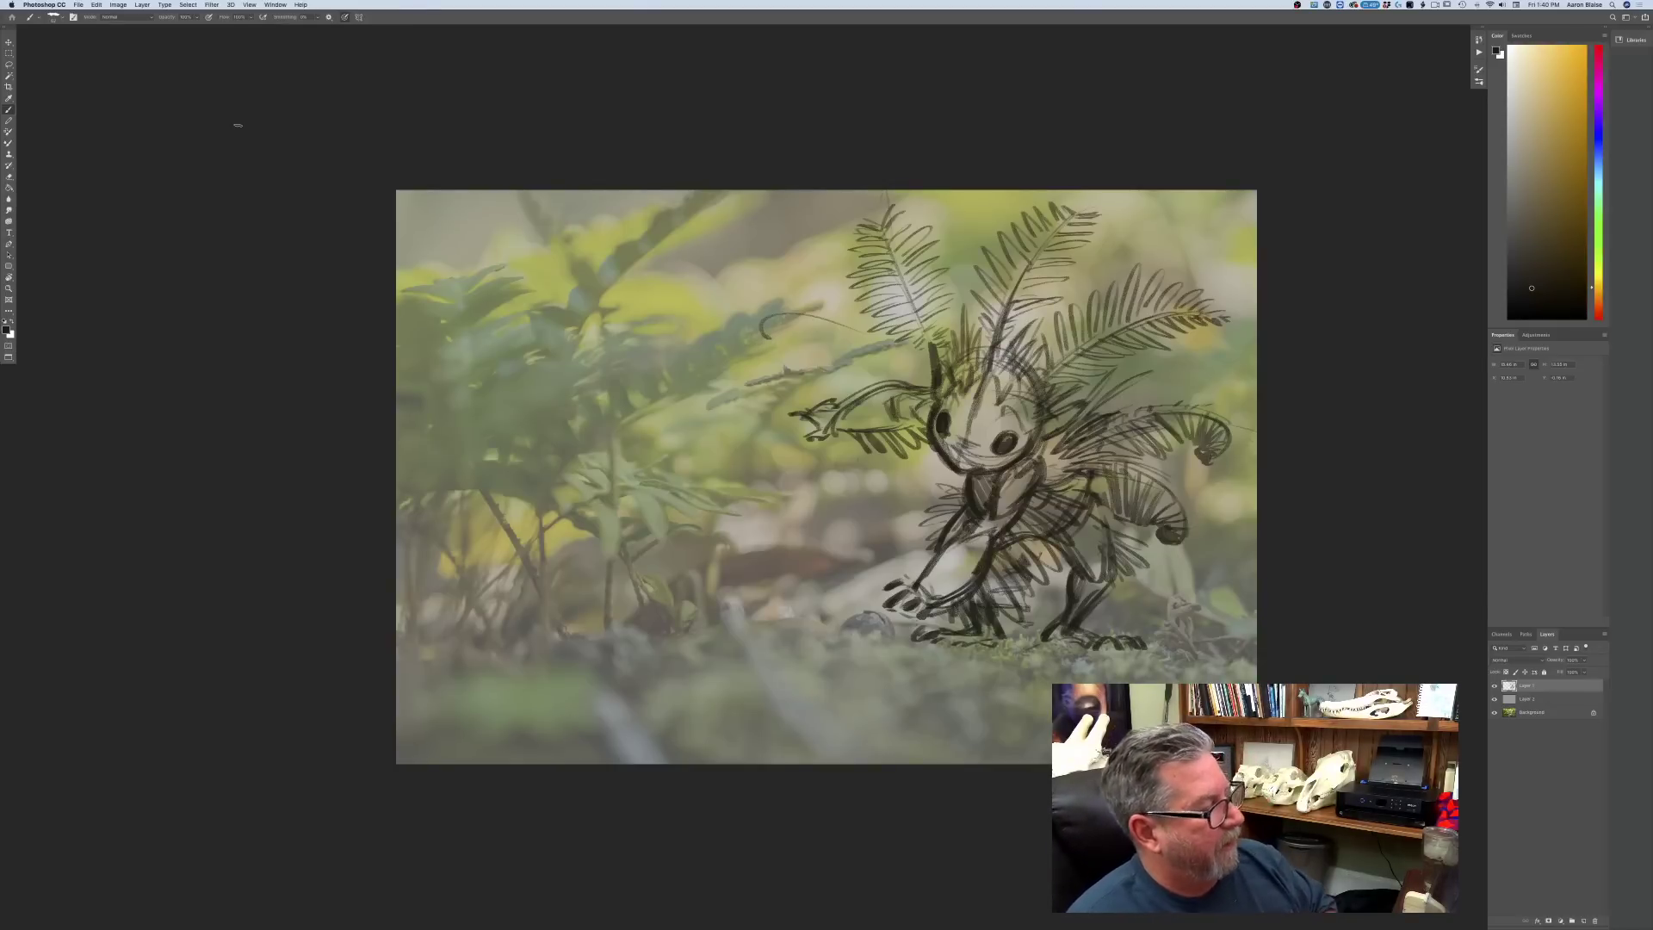
- Lower the opacity of the creature sketch layer and raise the opacity of the gray overlay layer beneath it
click(1584, 659)
drag(1587, 671, 1561, 672)
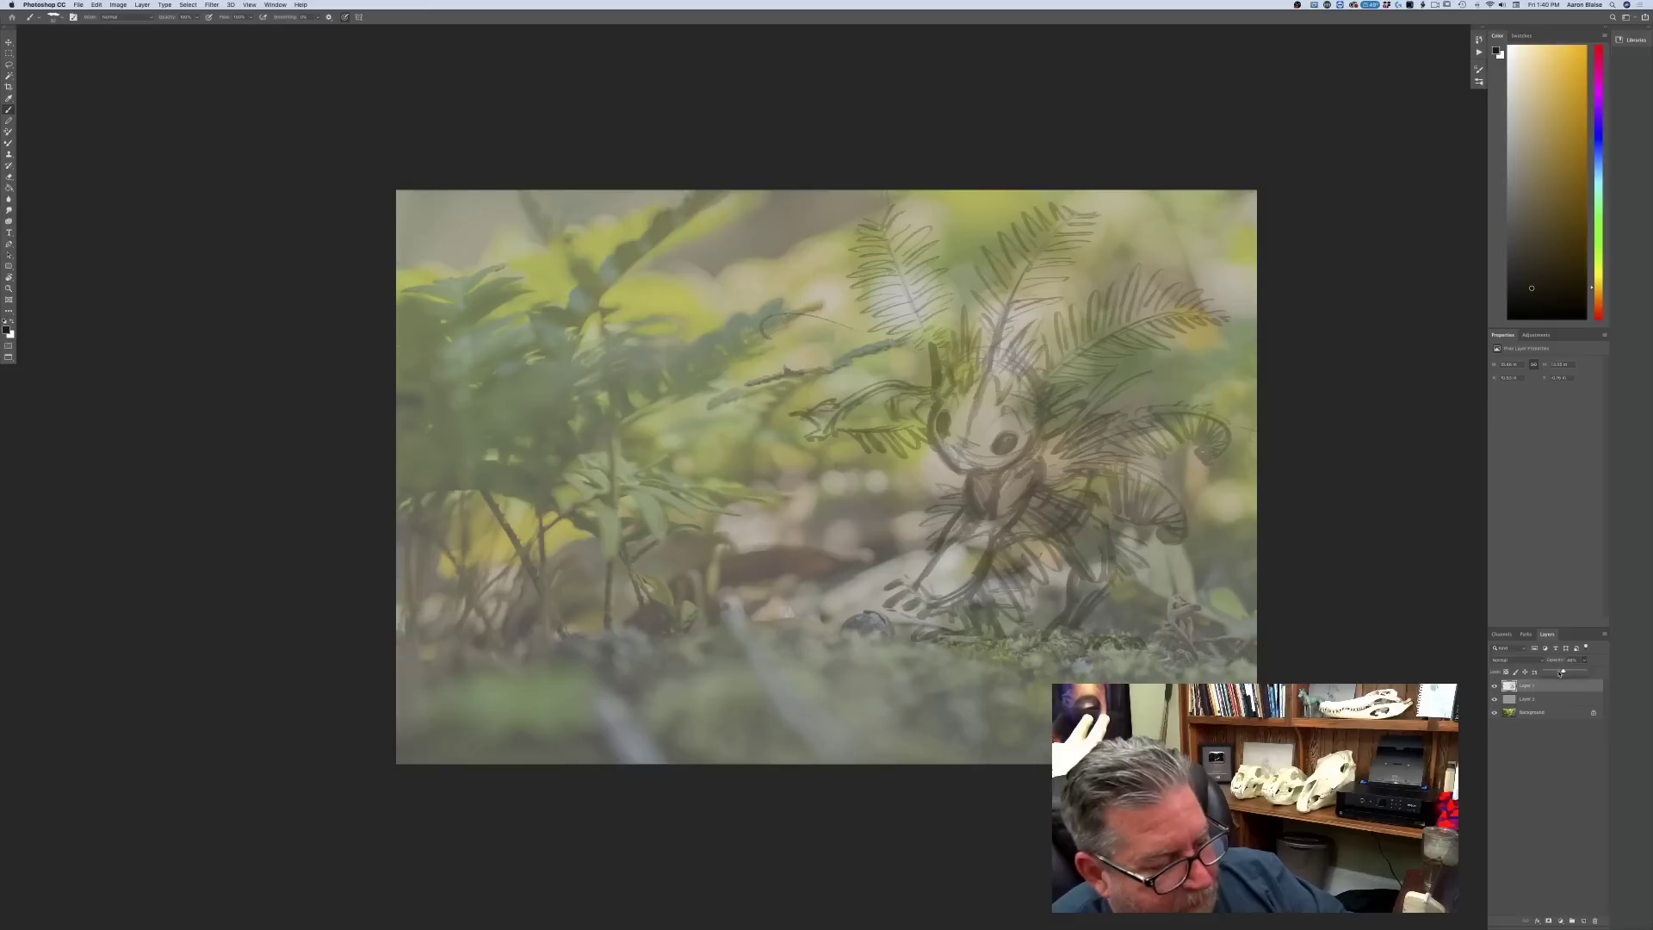
click(1537, 698)
click(1584, 659)
drag(1582, 671, 1592, 674)
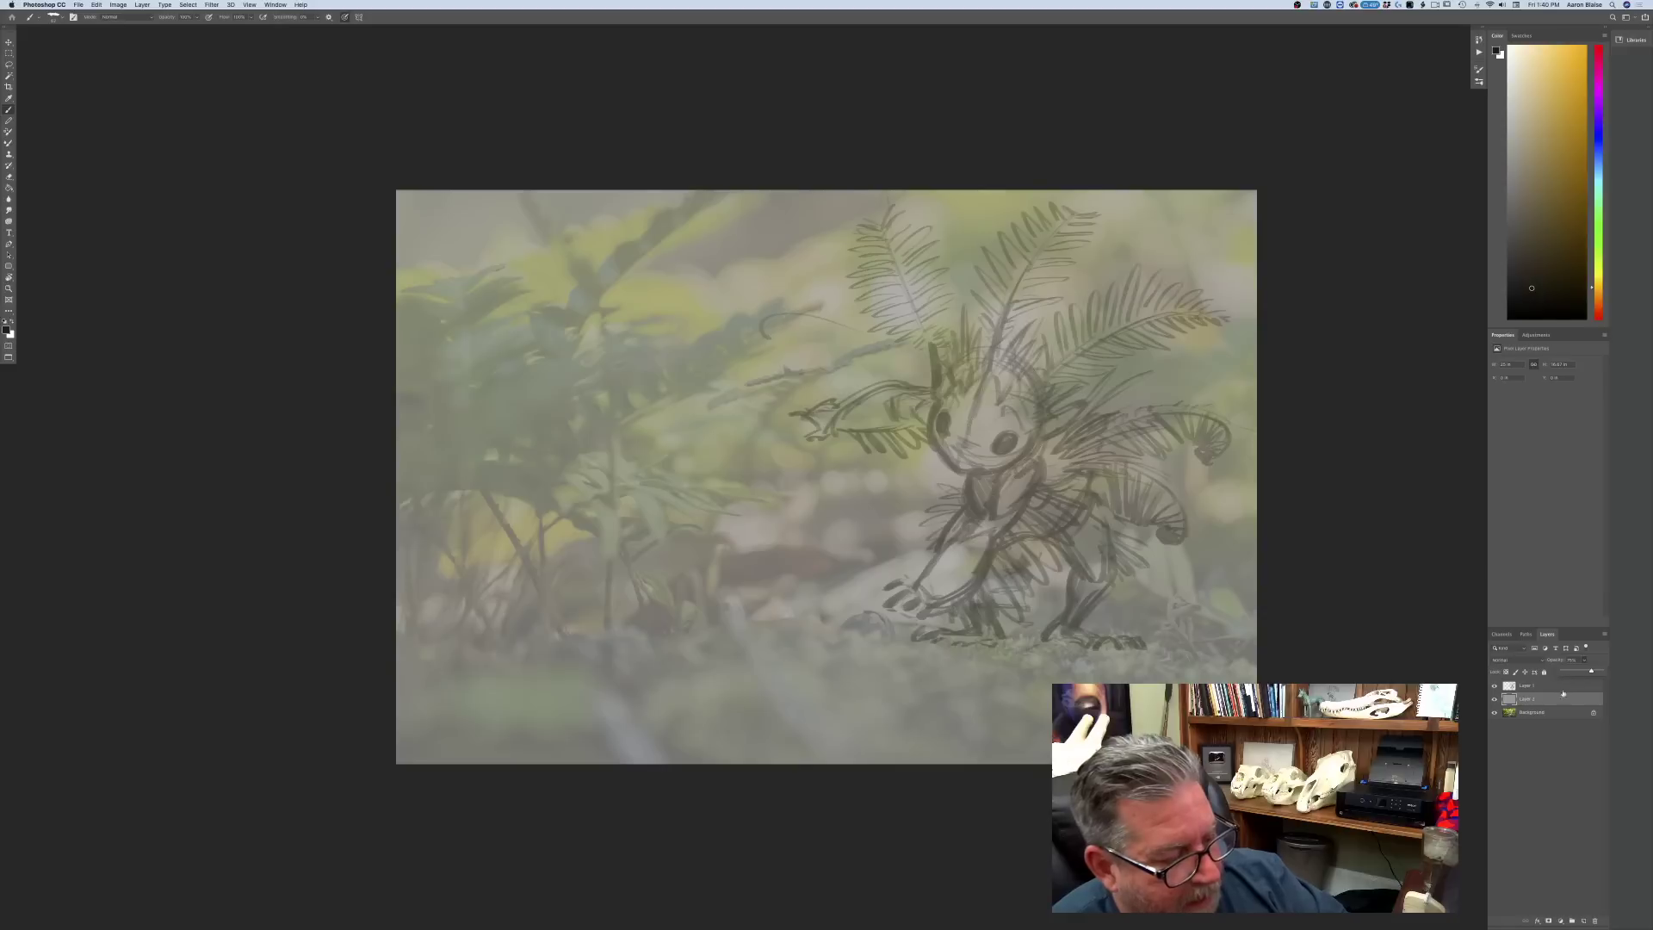
- Reduce the opacity of the rough creature sketch layer further and add a new empty layer above it
click(1576, 687)
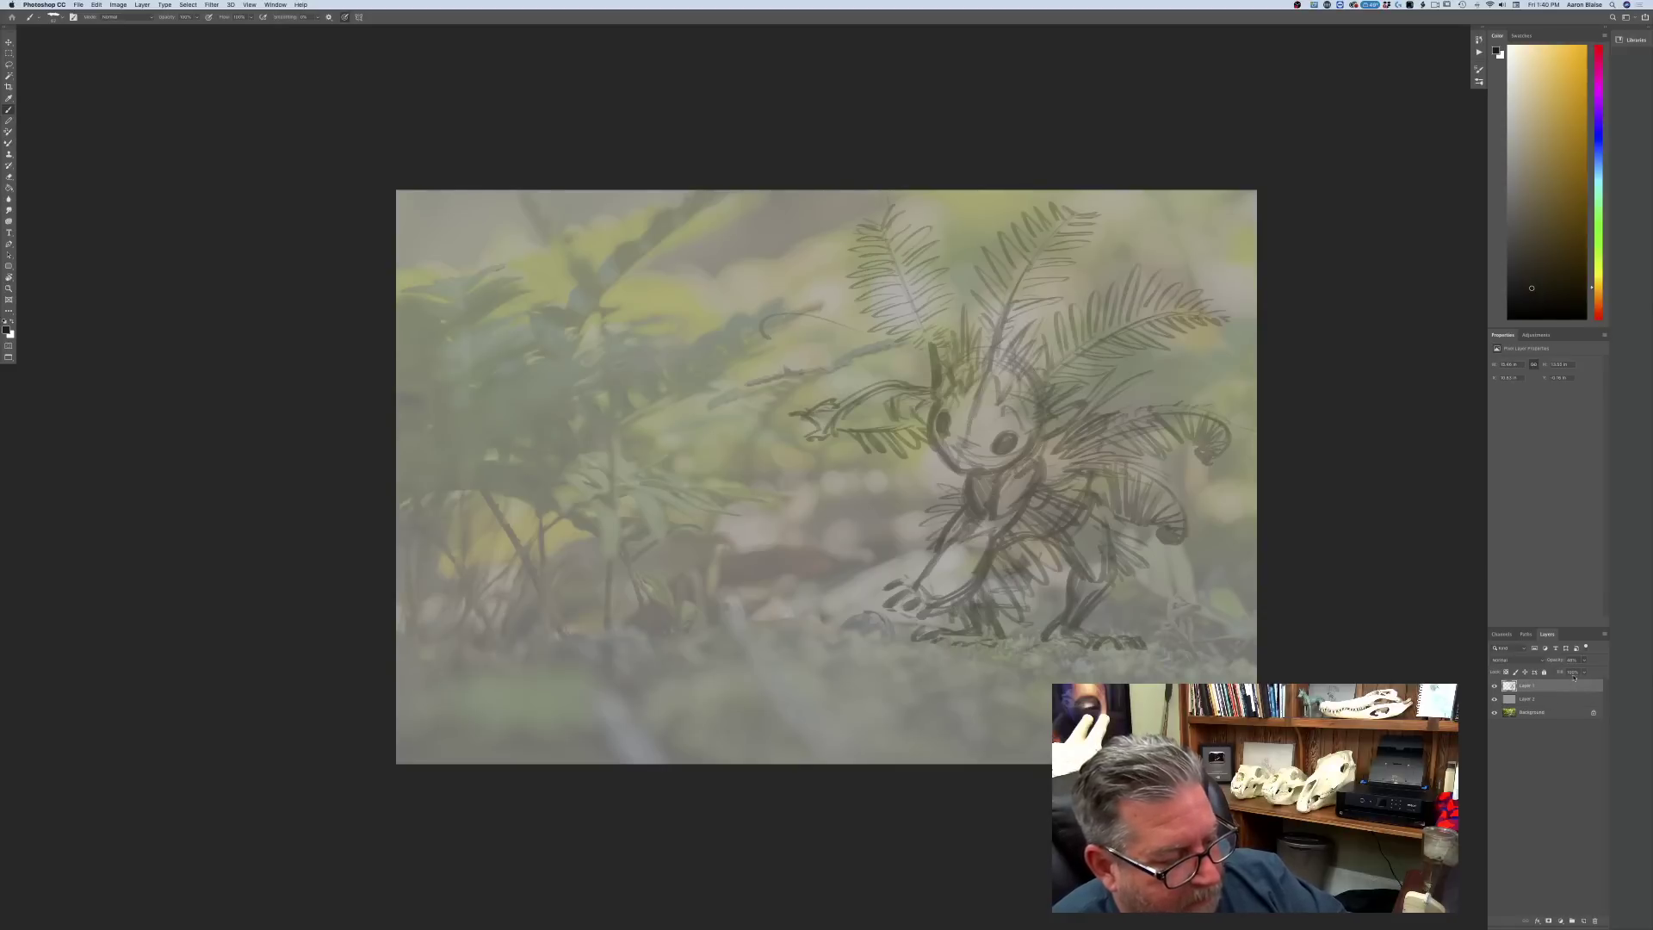
click(1584, 661)
drag(1578, 672, 1573, 737)
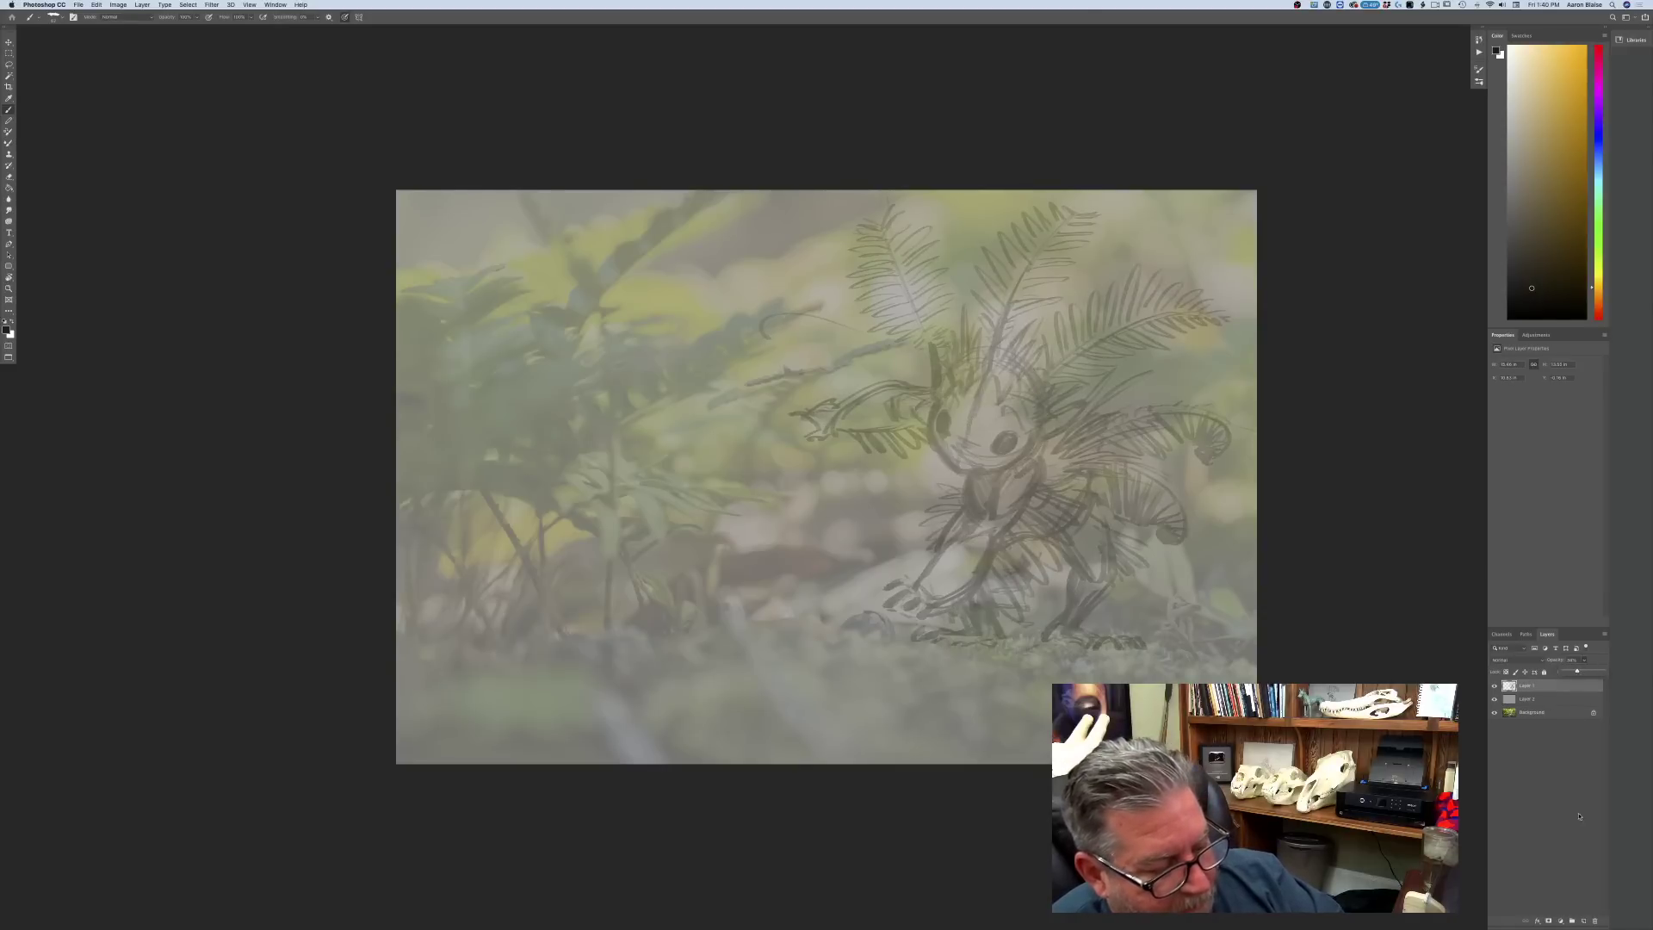
click(1584, 921)
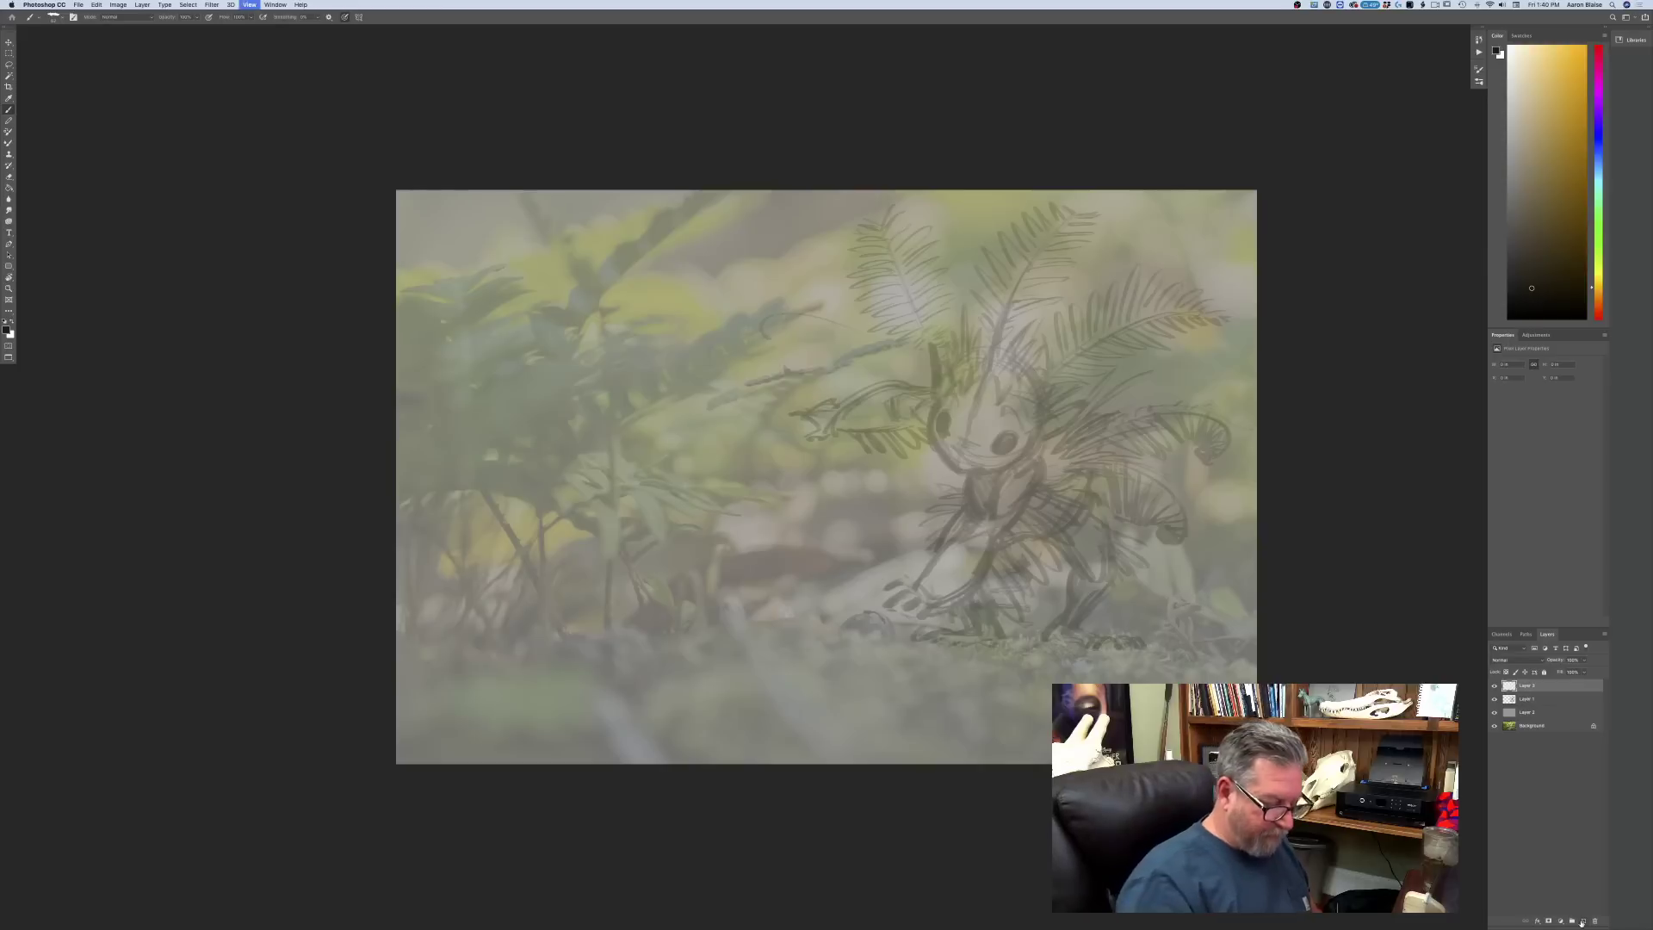
- Choose the Hard Round brush and trace clean dark outlines around both of the creature's eyes on the new layer
key(super+equal)
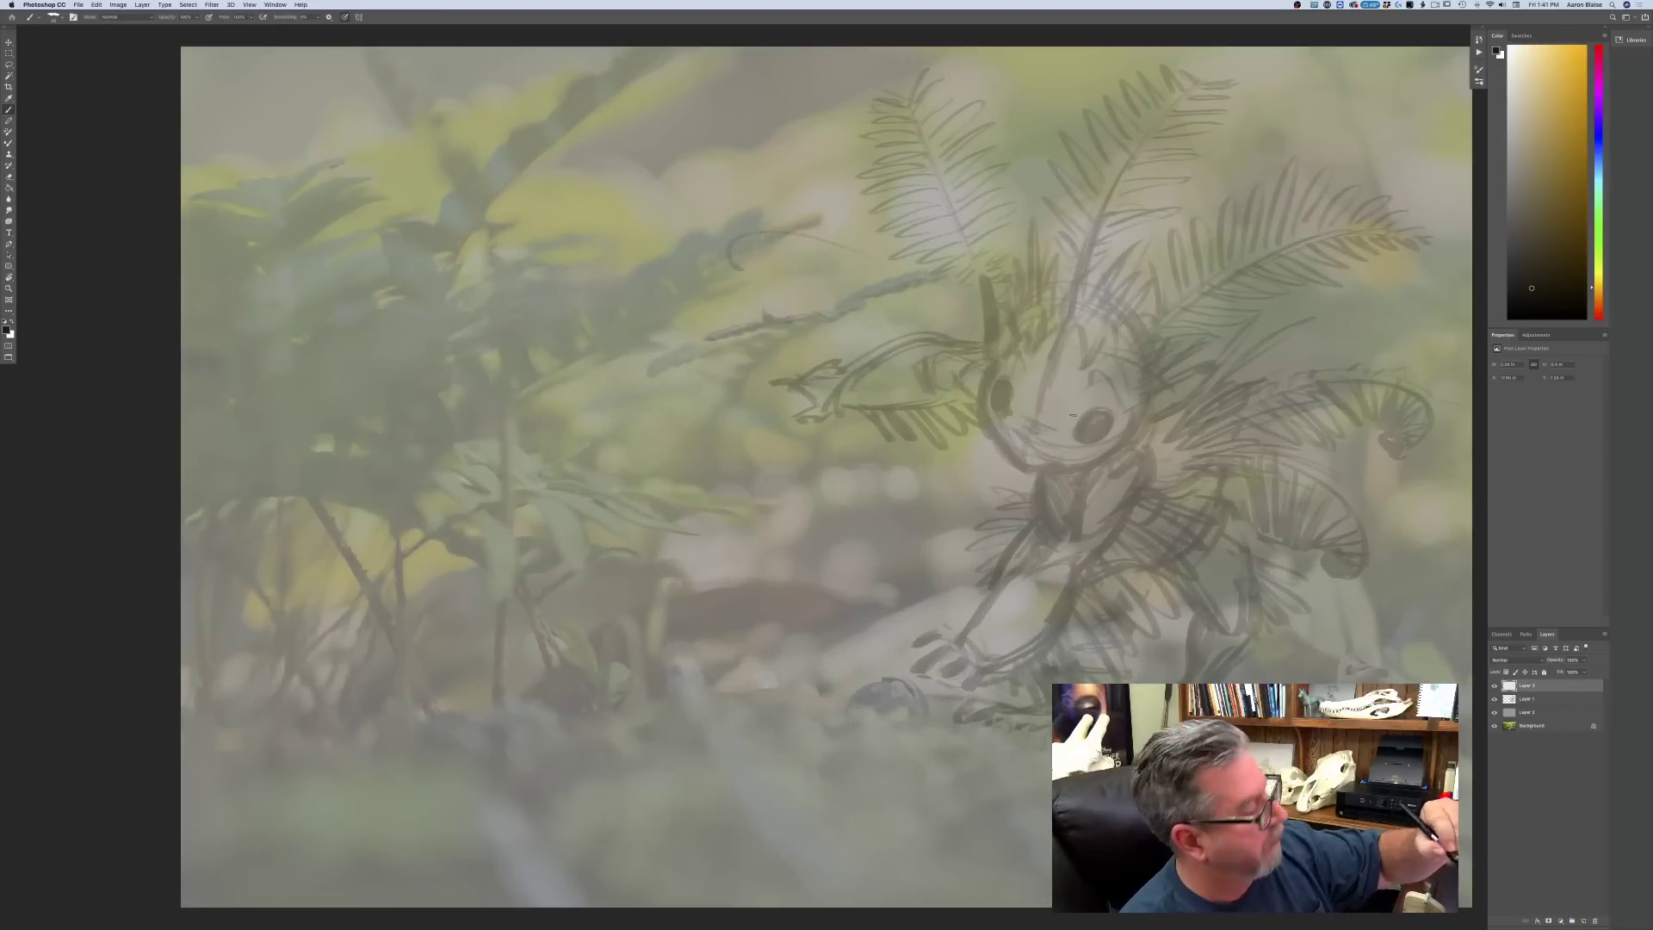
click(56, 18)
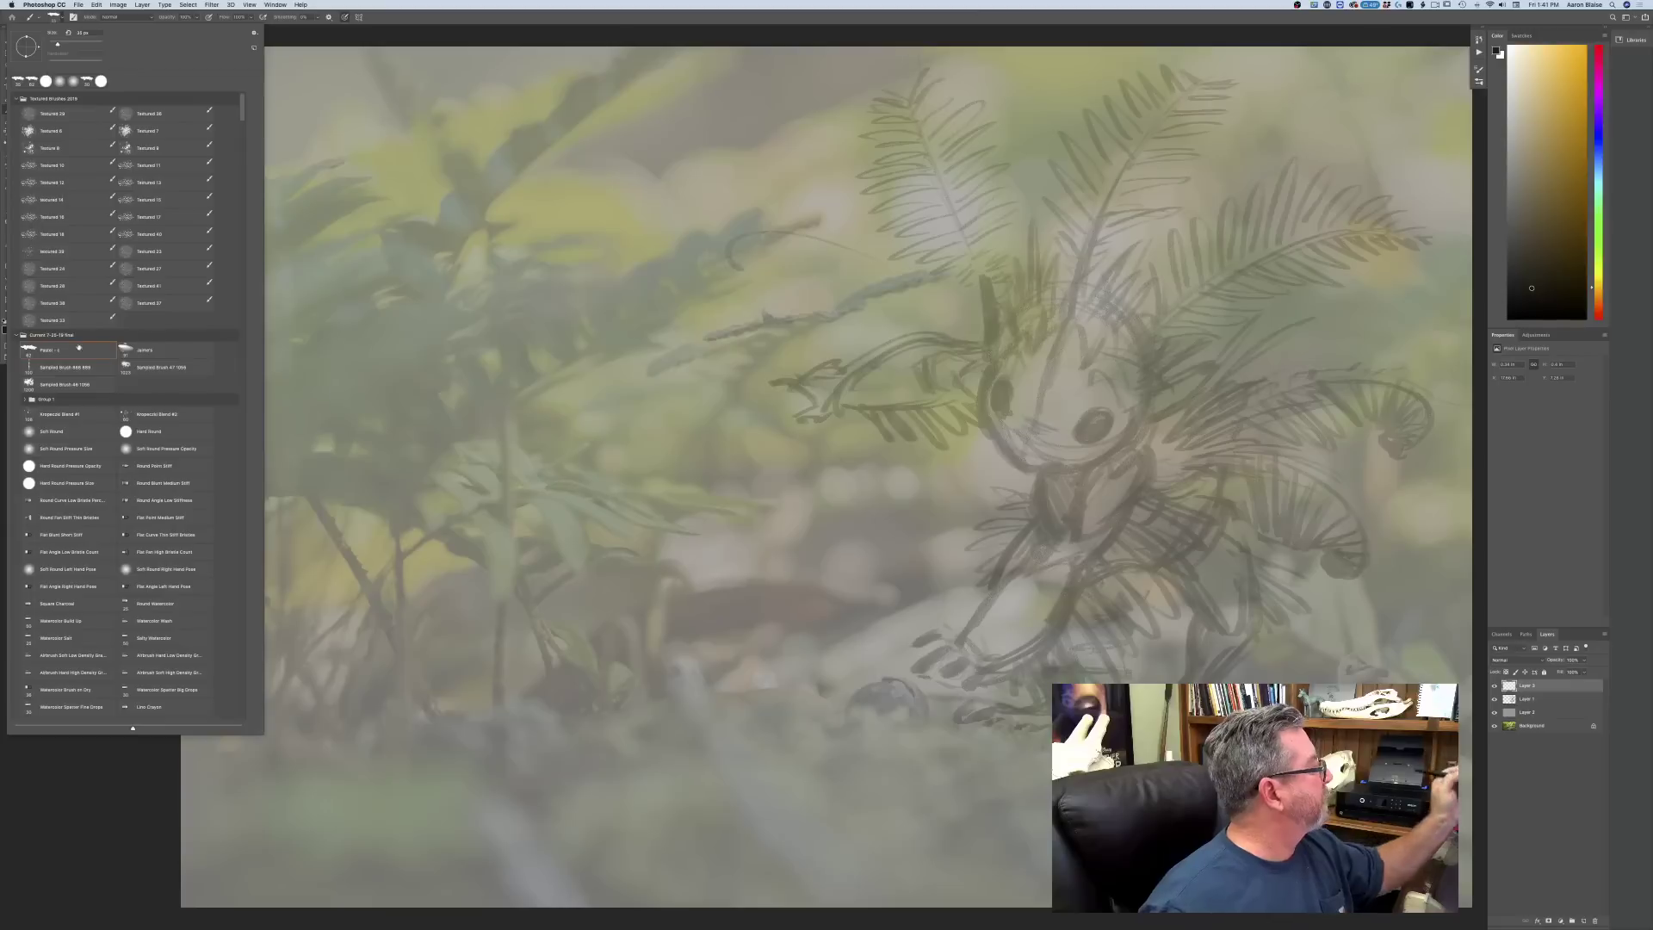
click(126, 431)
key(Return)
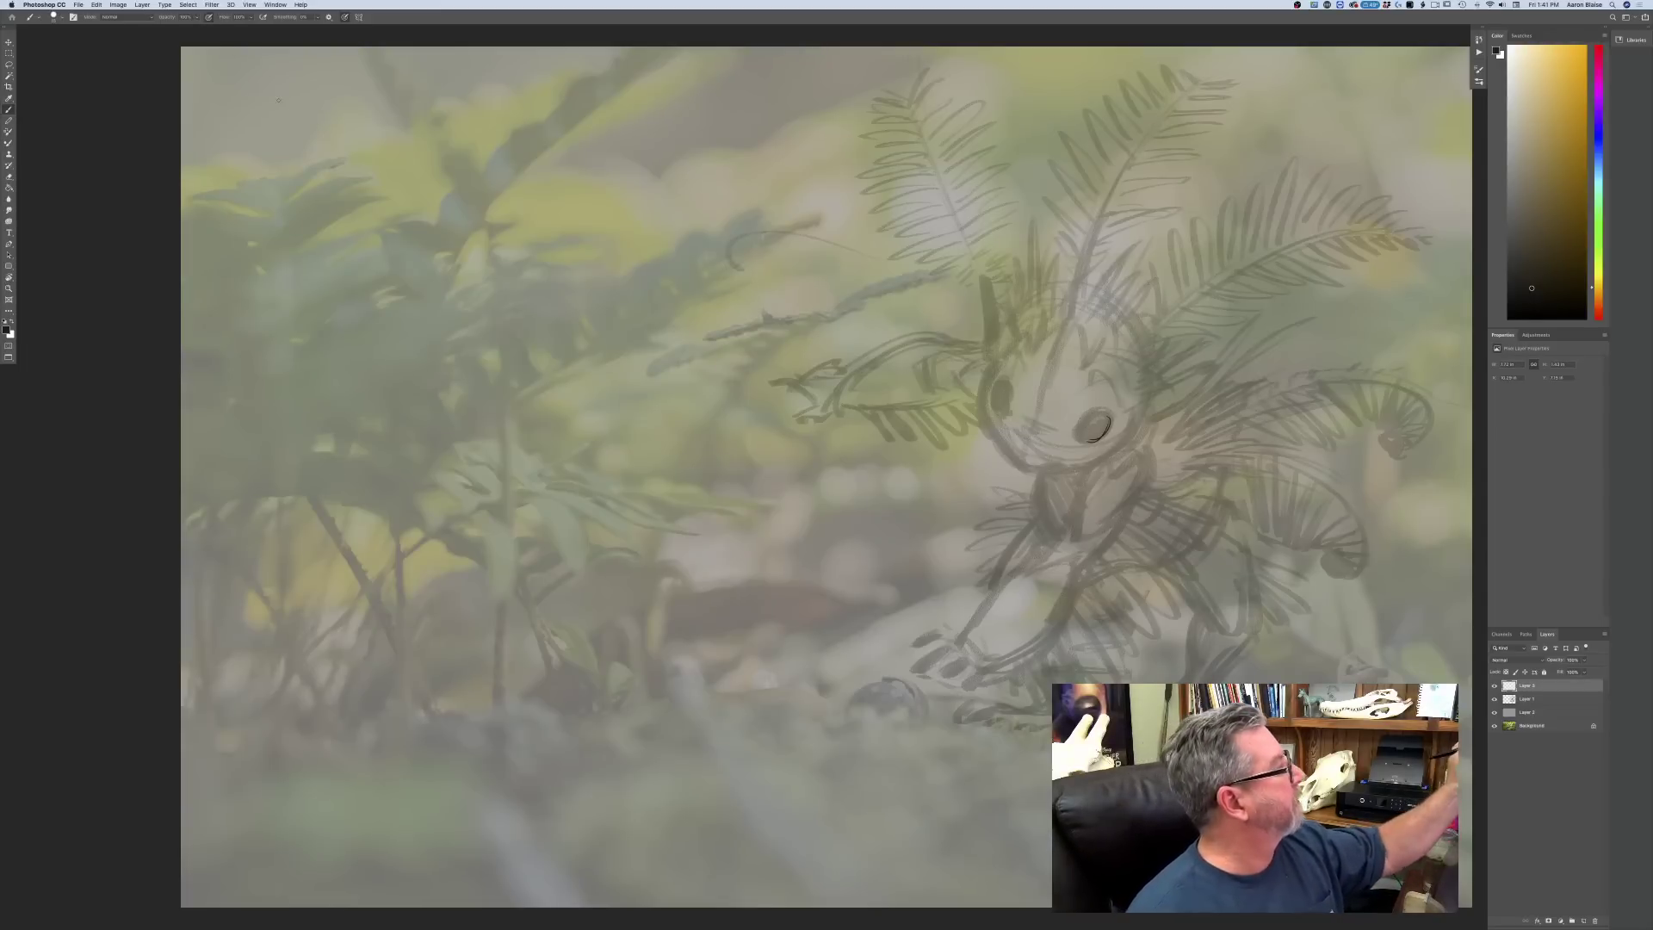
key(super+z)
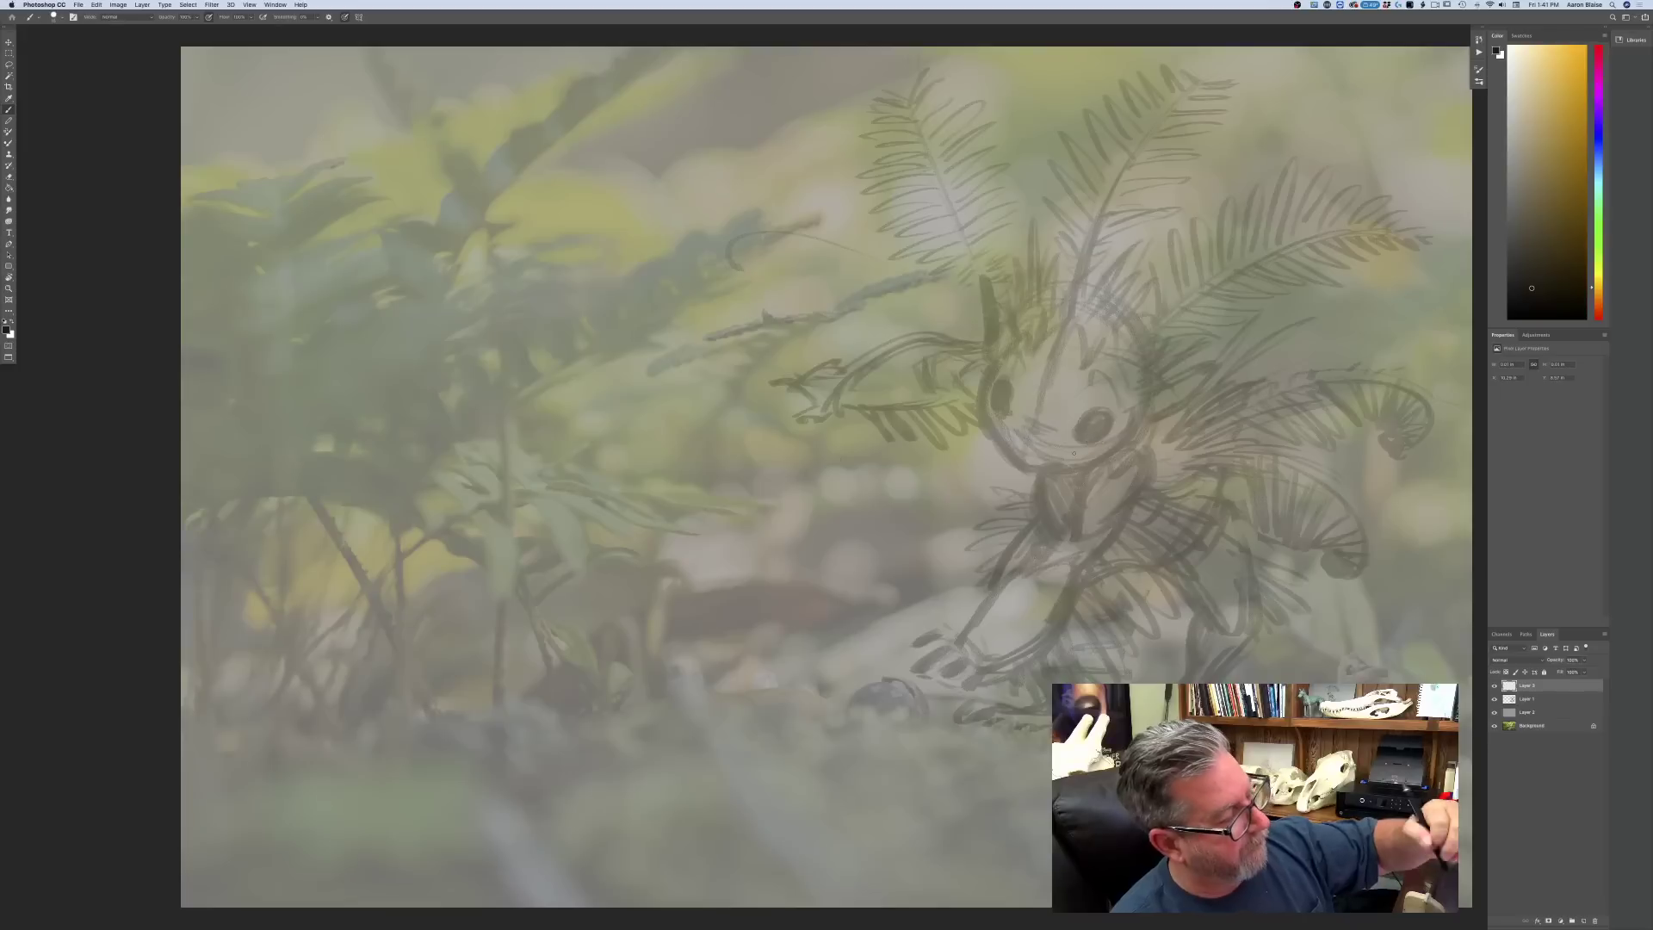
drag(1094, 419, 1110, 438)
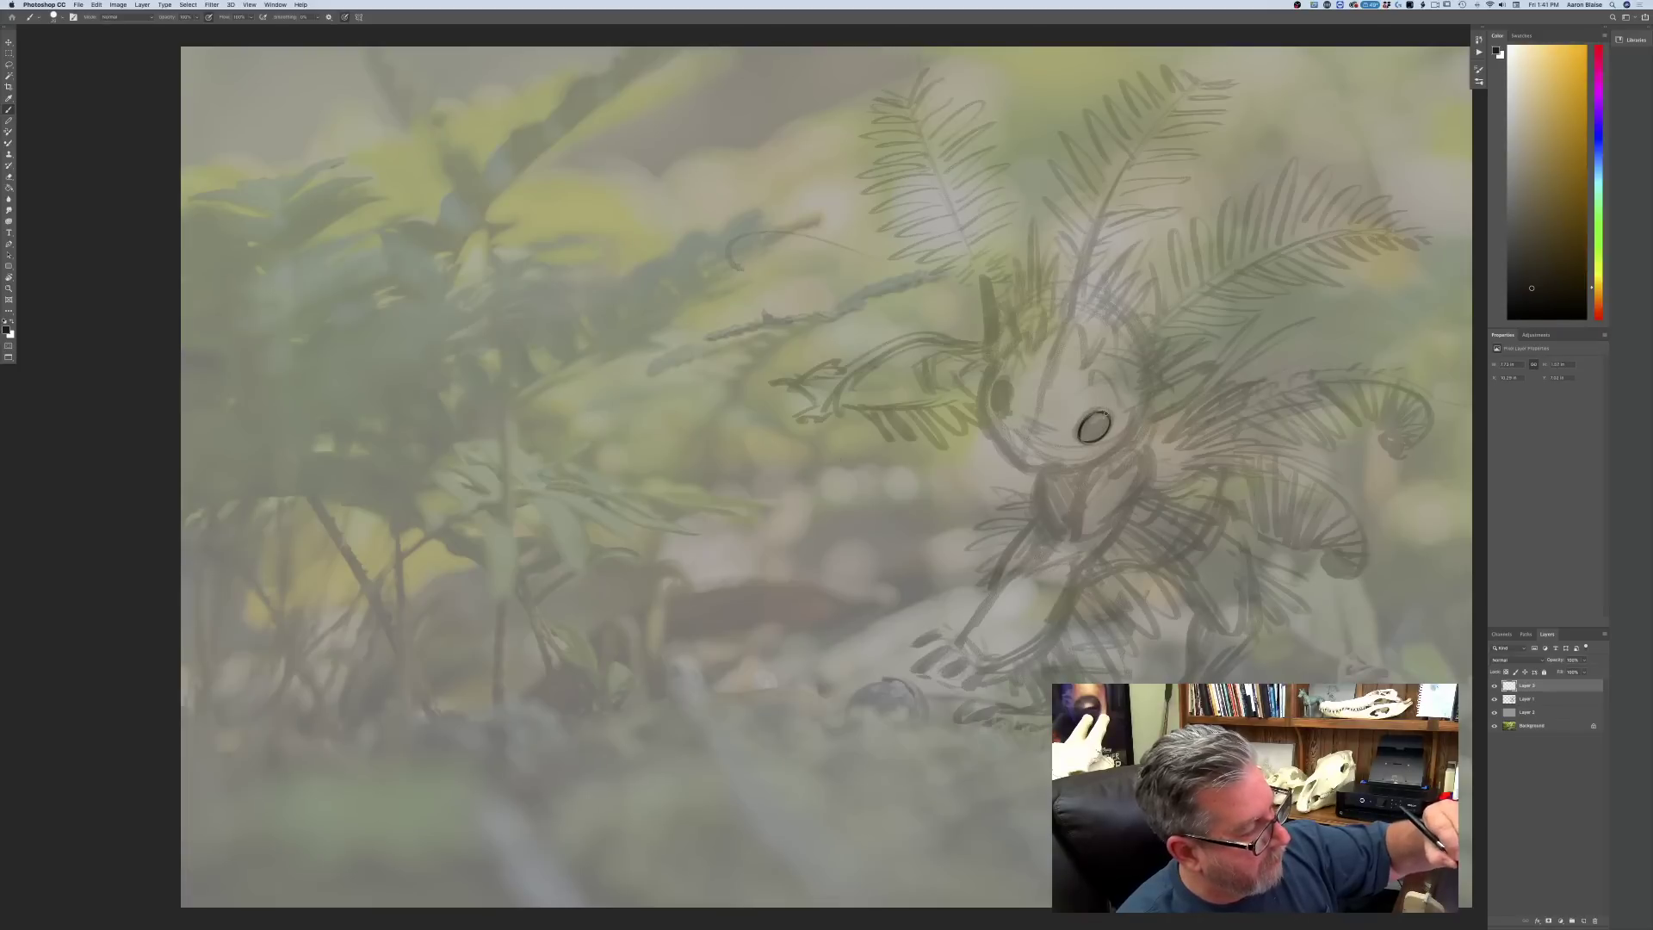
drag(1001, 384, 1003, 402)
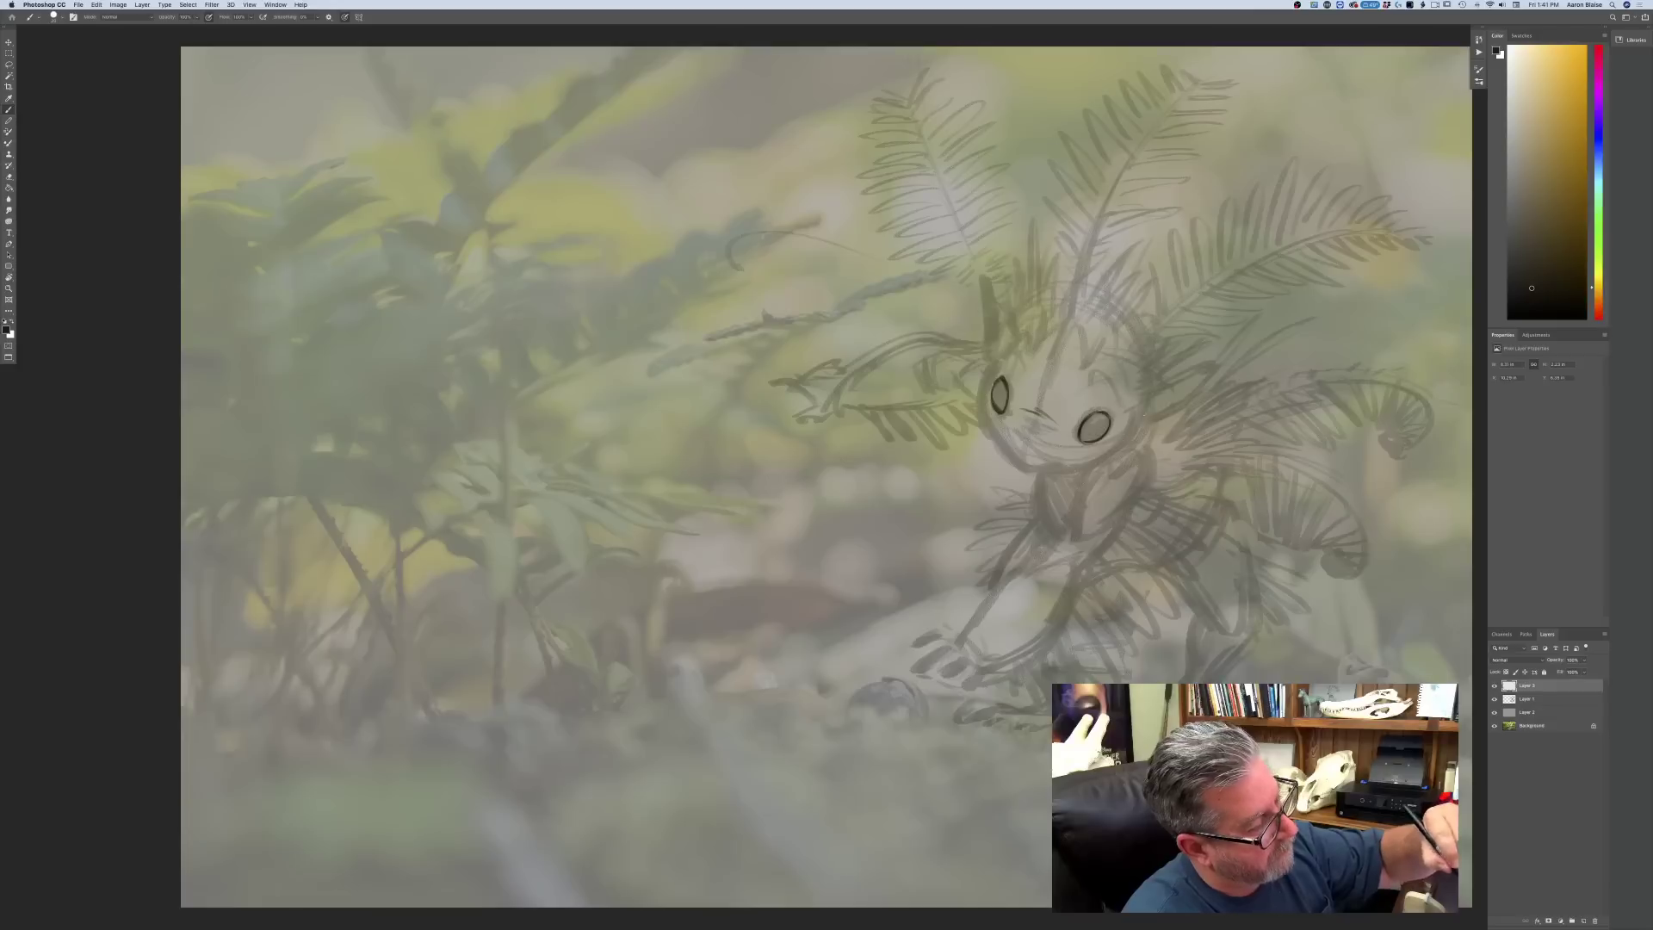
- Trace the creature's jaw, mouth and face contour, with brow lines above the eyes and the central forehead spike
drag(1141, 418, 1081, 471)
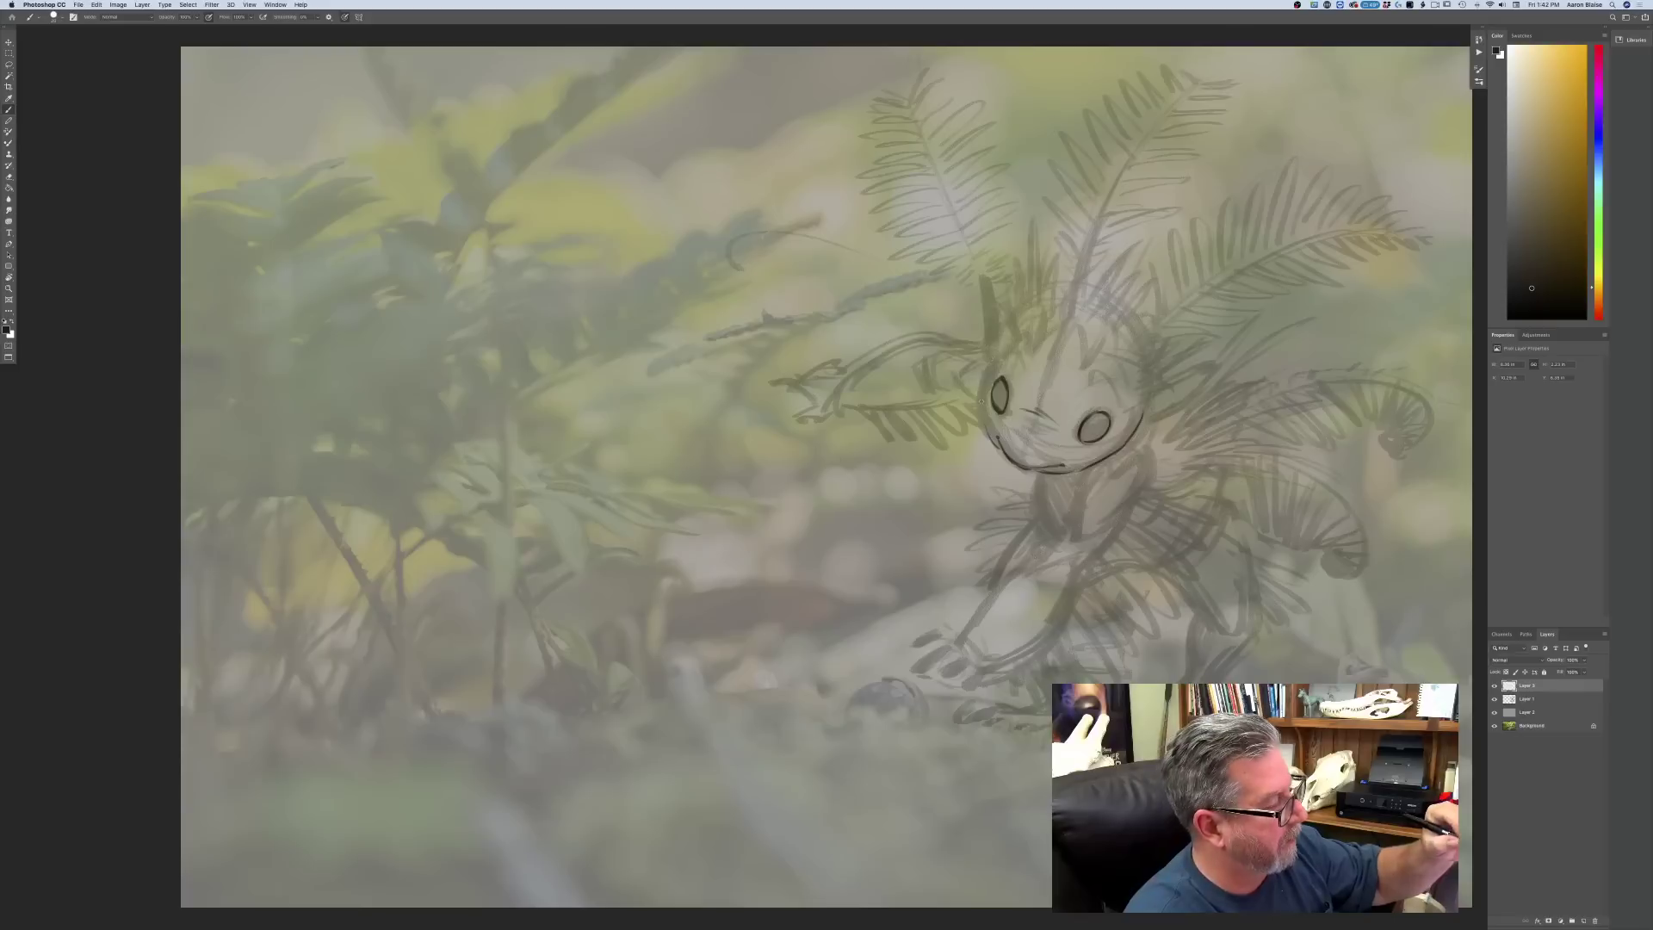
drag(986, 379, 982, 421)
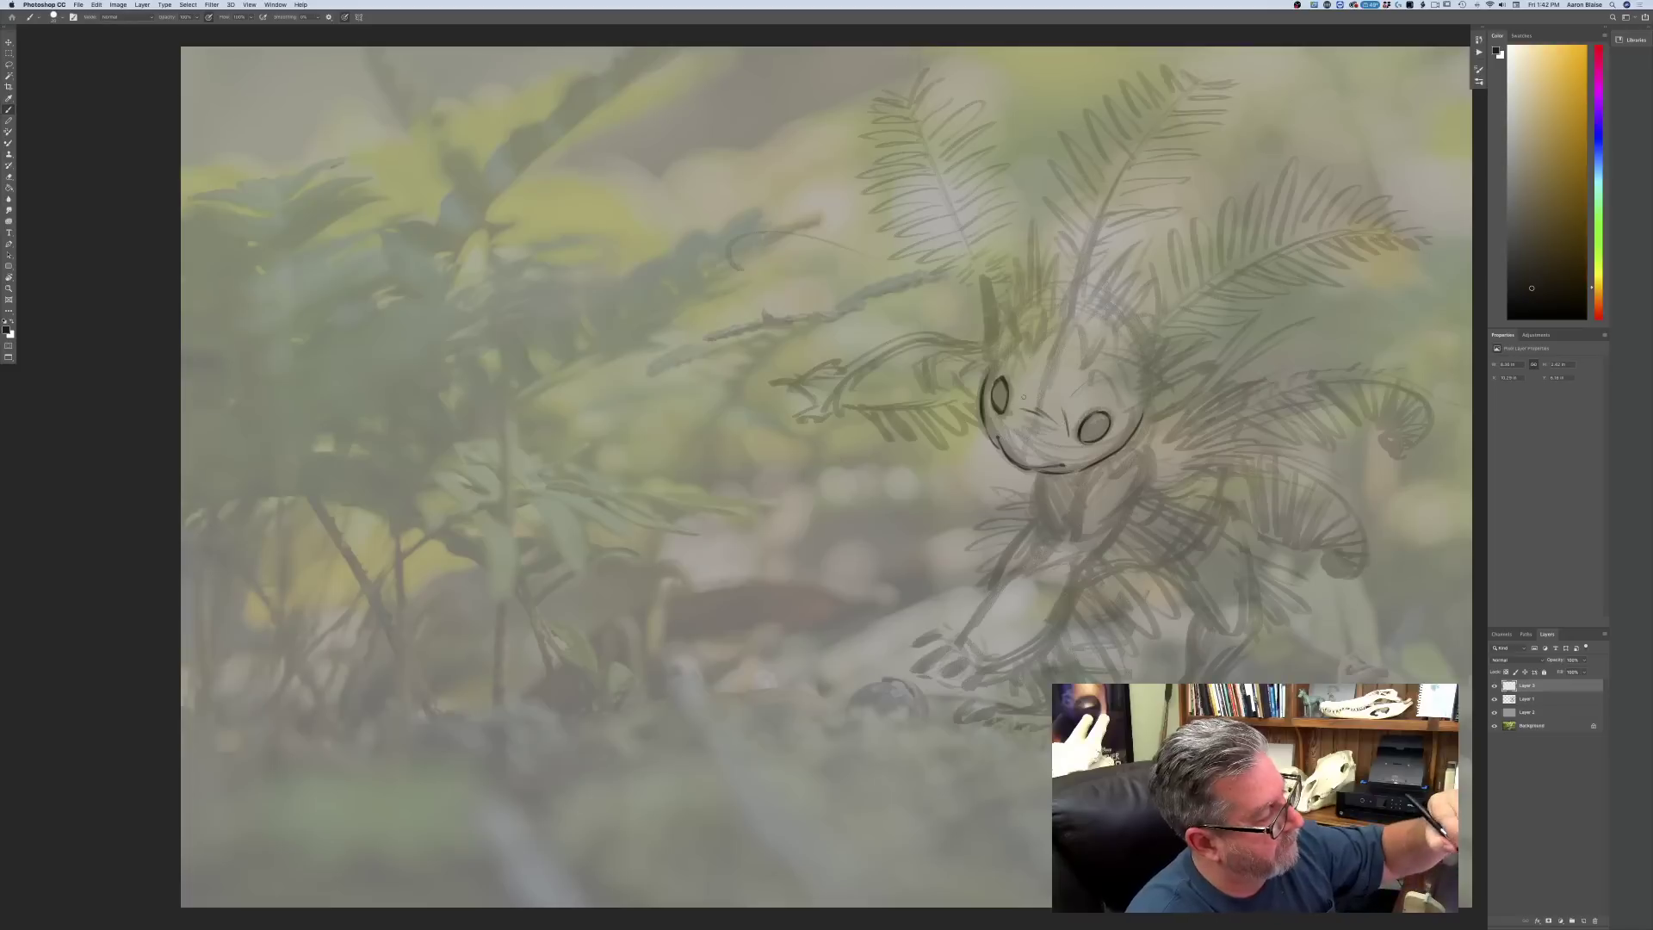
drag(1026, 370, 1022, 348)
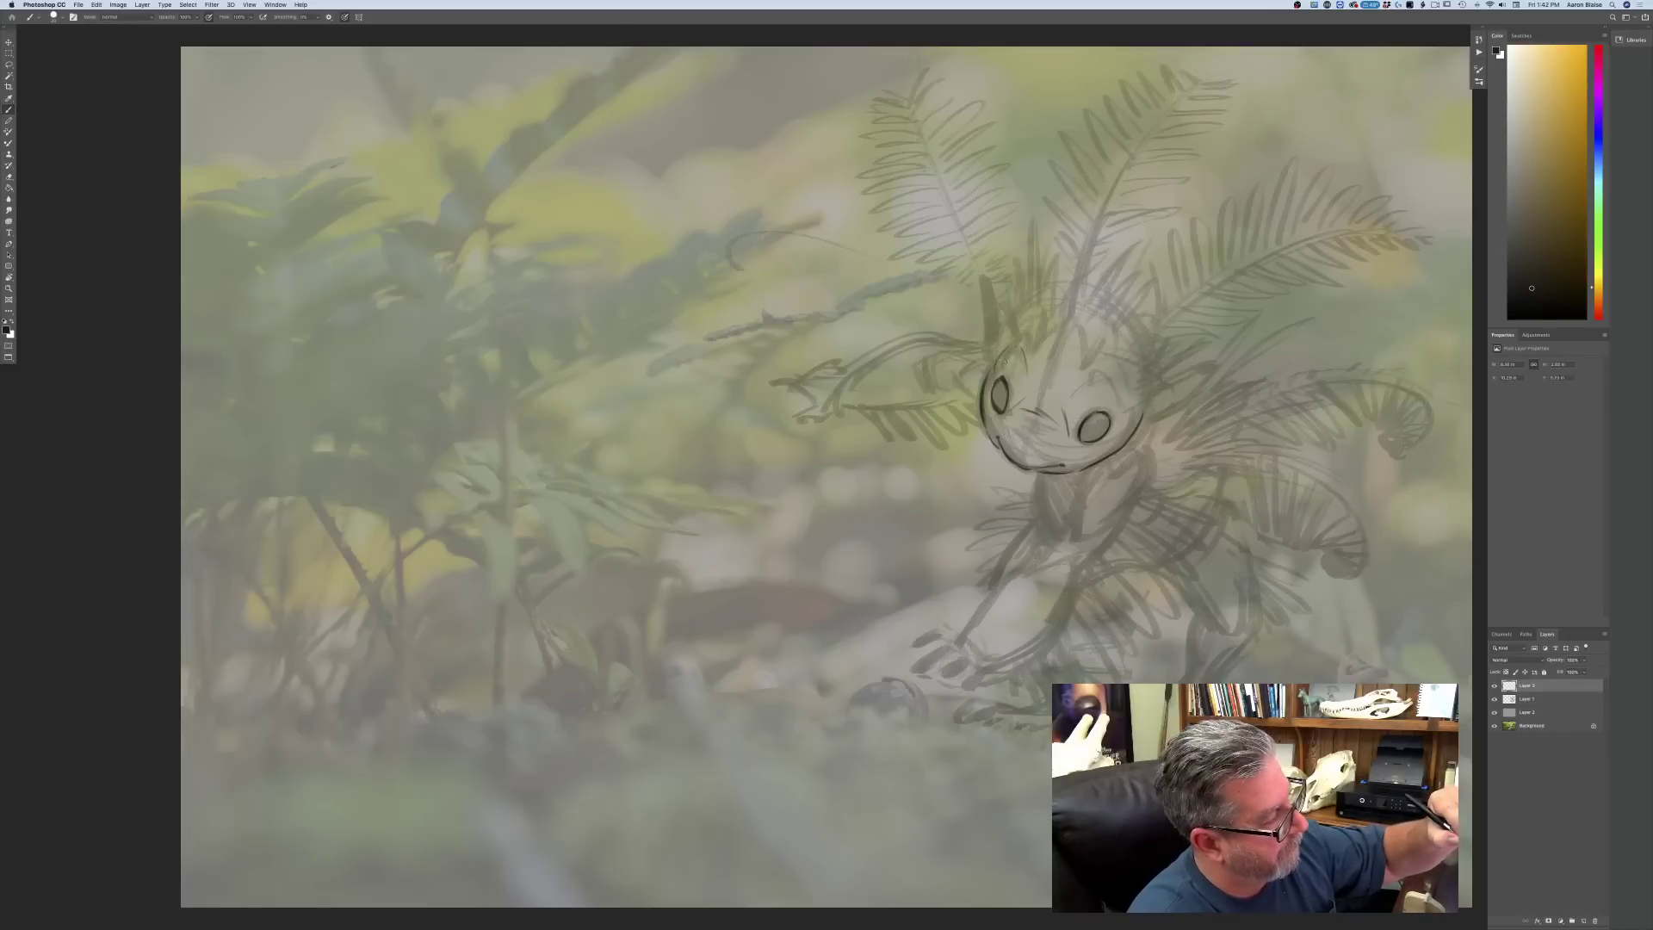
drag(1120, 407, 1106, 379)
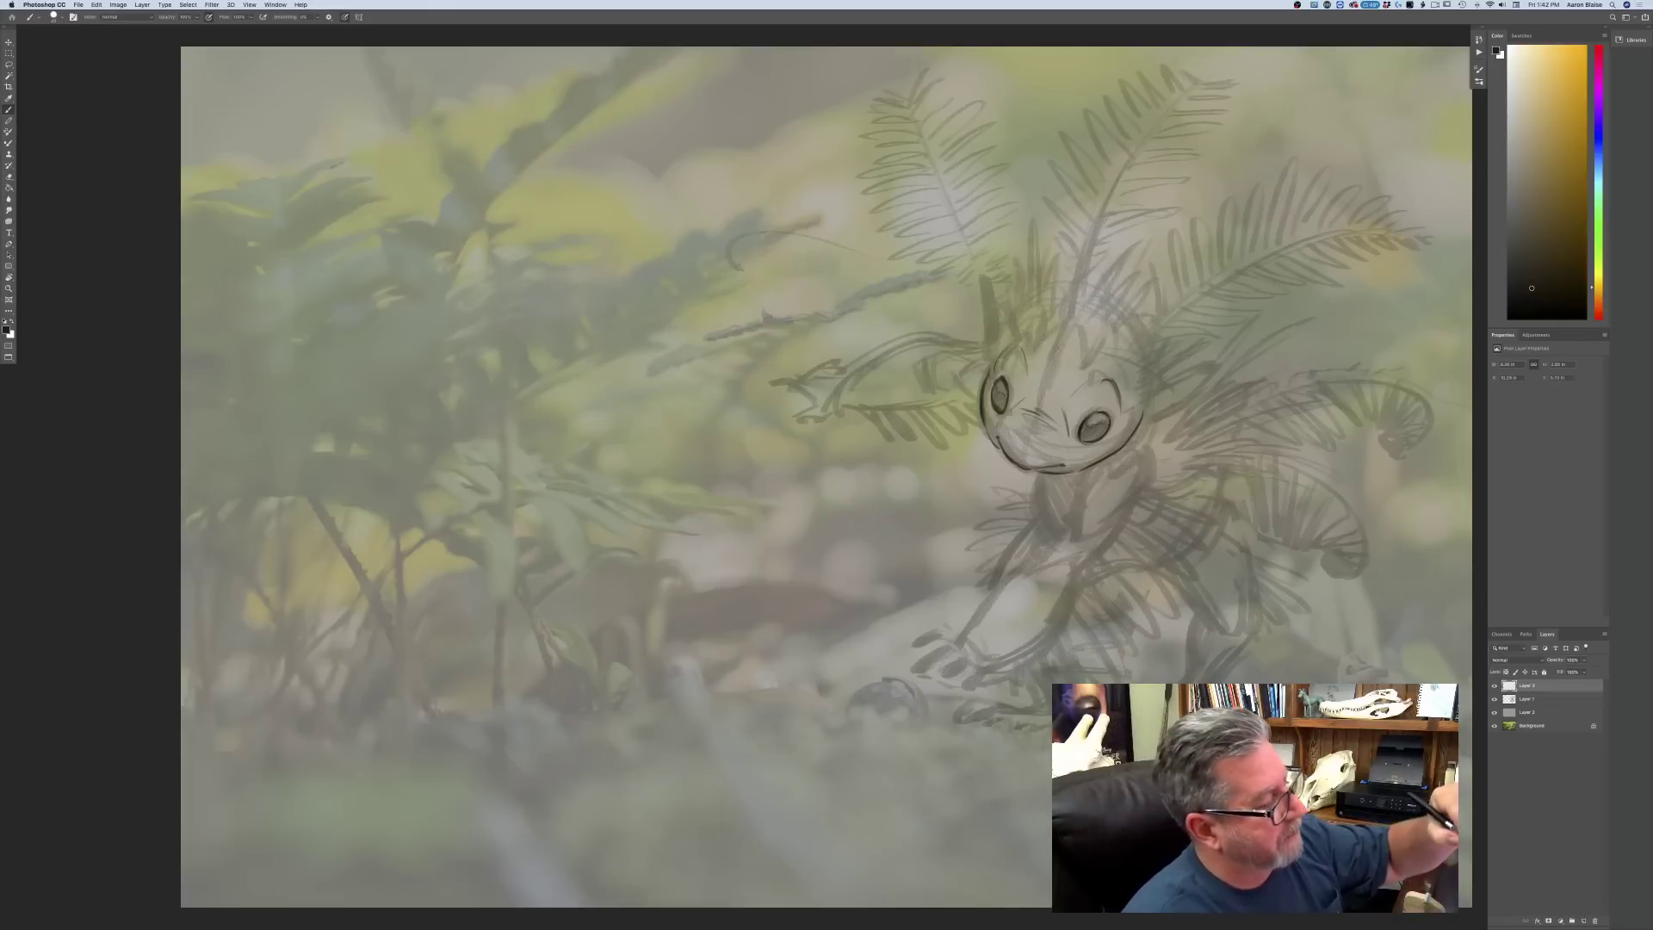
drag(1057, 360, 1069, 319)
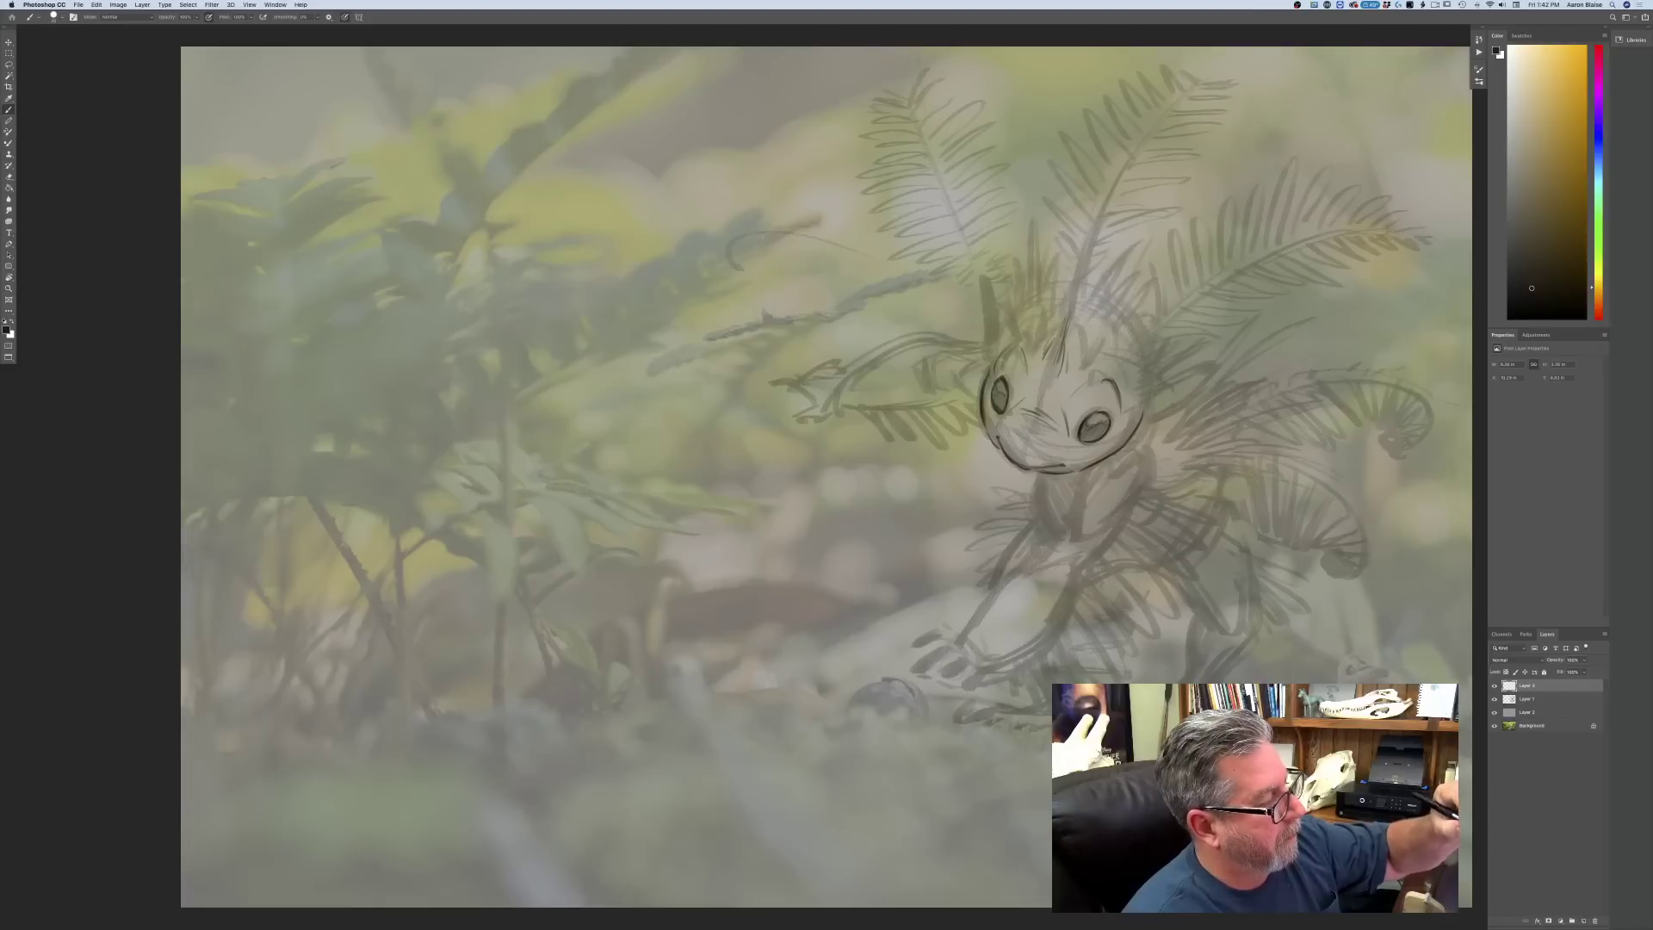
drag(1068, 321, 1077, 284)
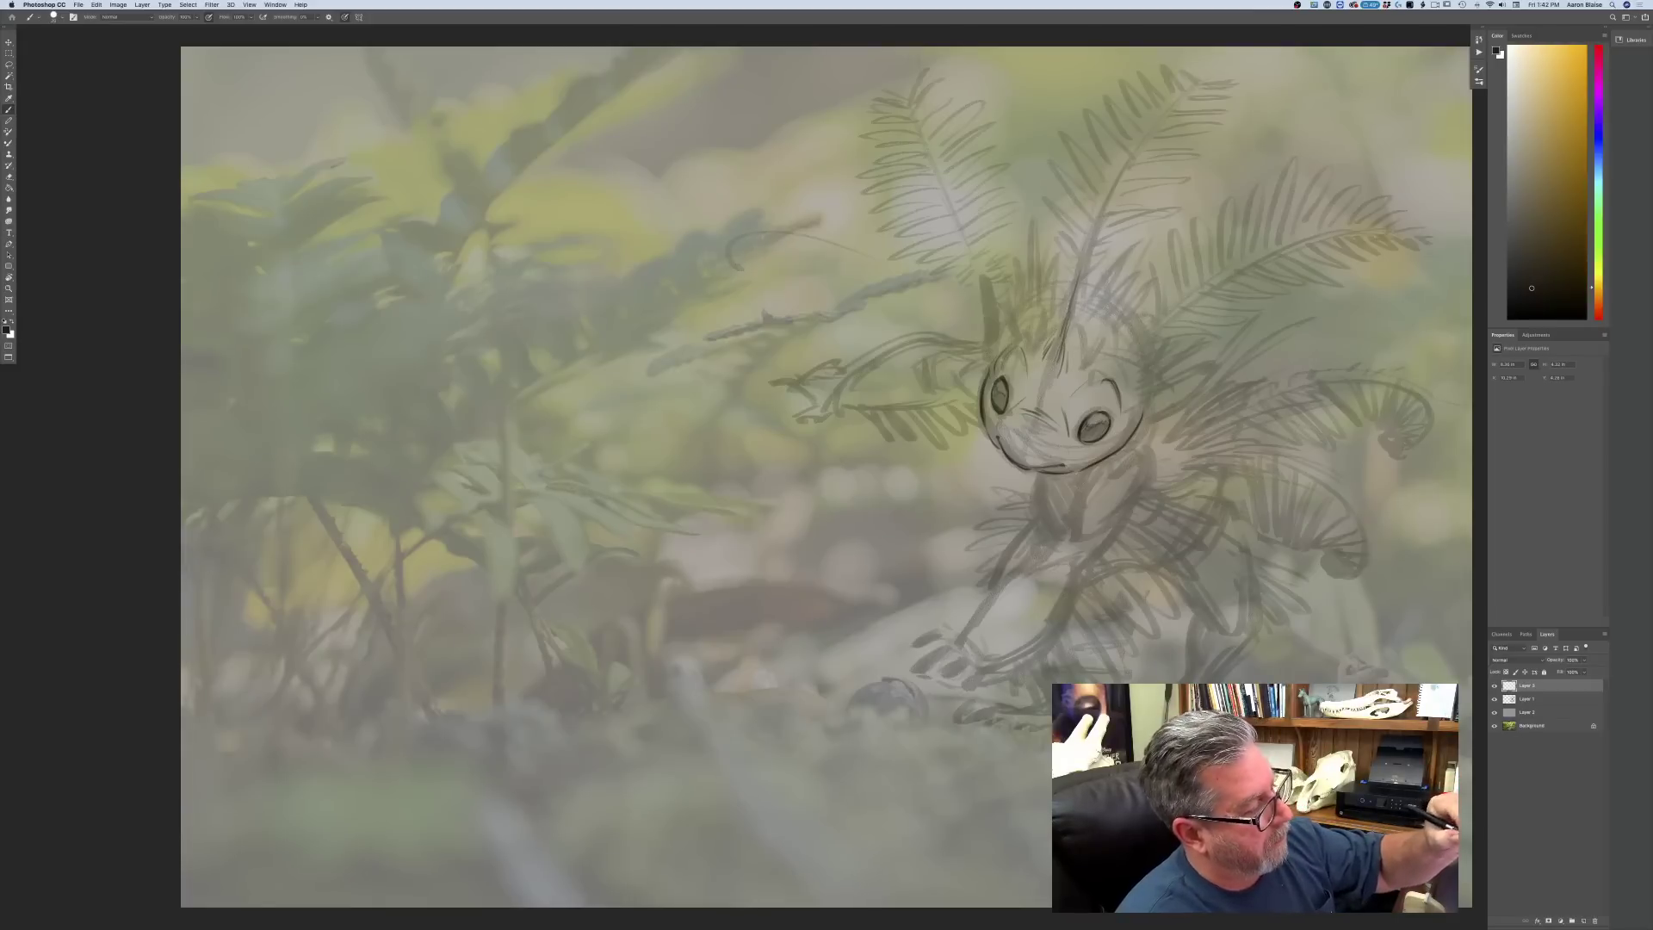
drag(988, 444, 999, 441)
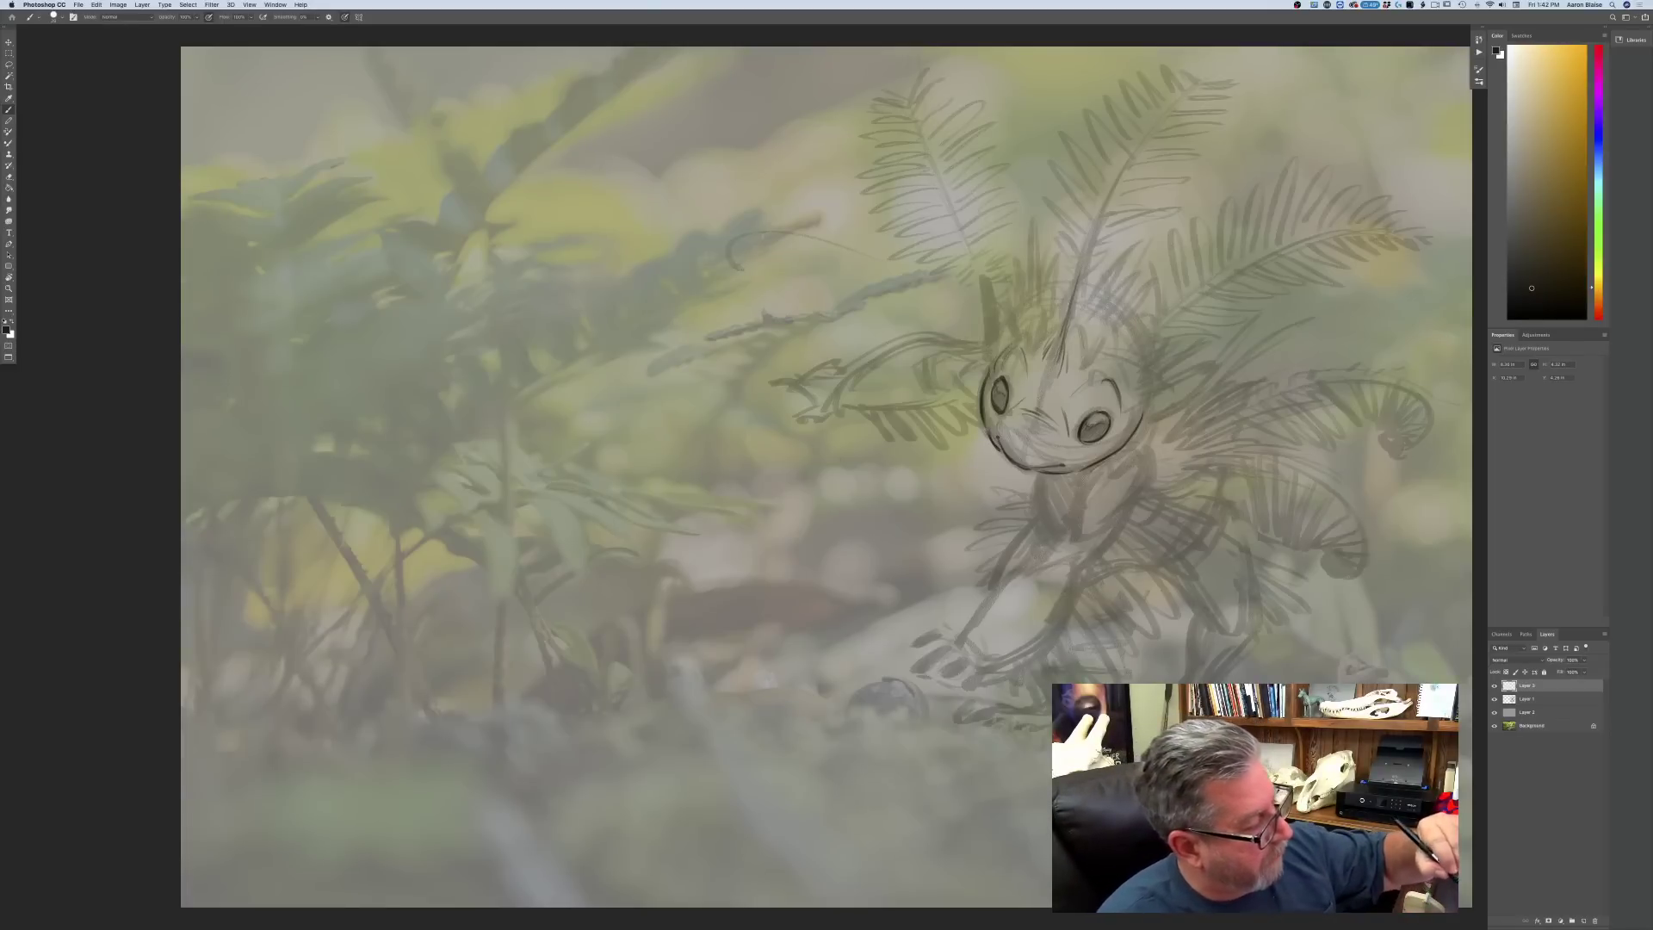
- Trace the neck, shoulder and front arm down to the wrist, adding a first leaflet stroke at the shoulder
drag(1081, 484, 1079, 523)
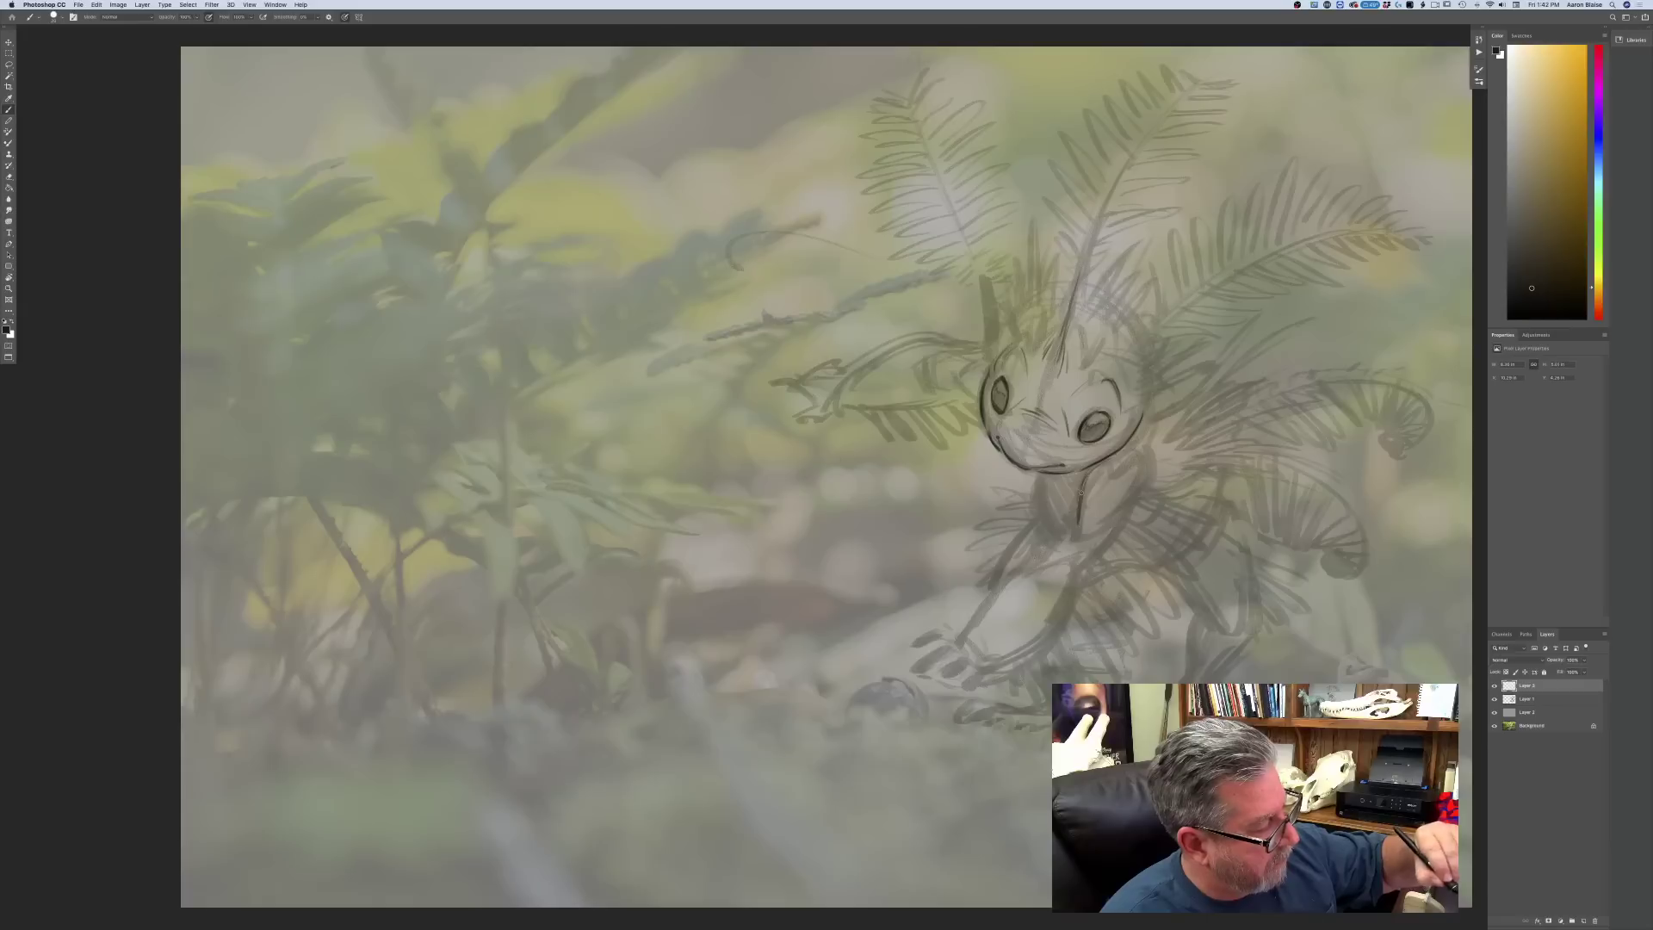
drag(1145, 439, 1139, 489)
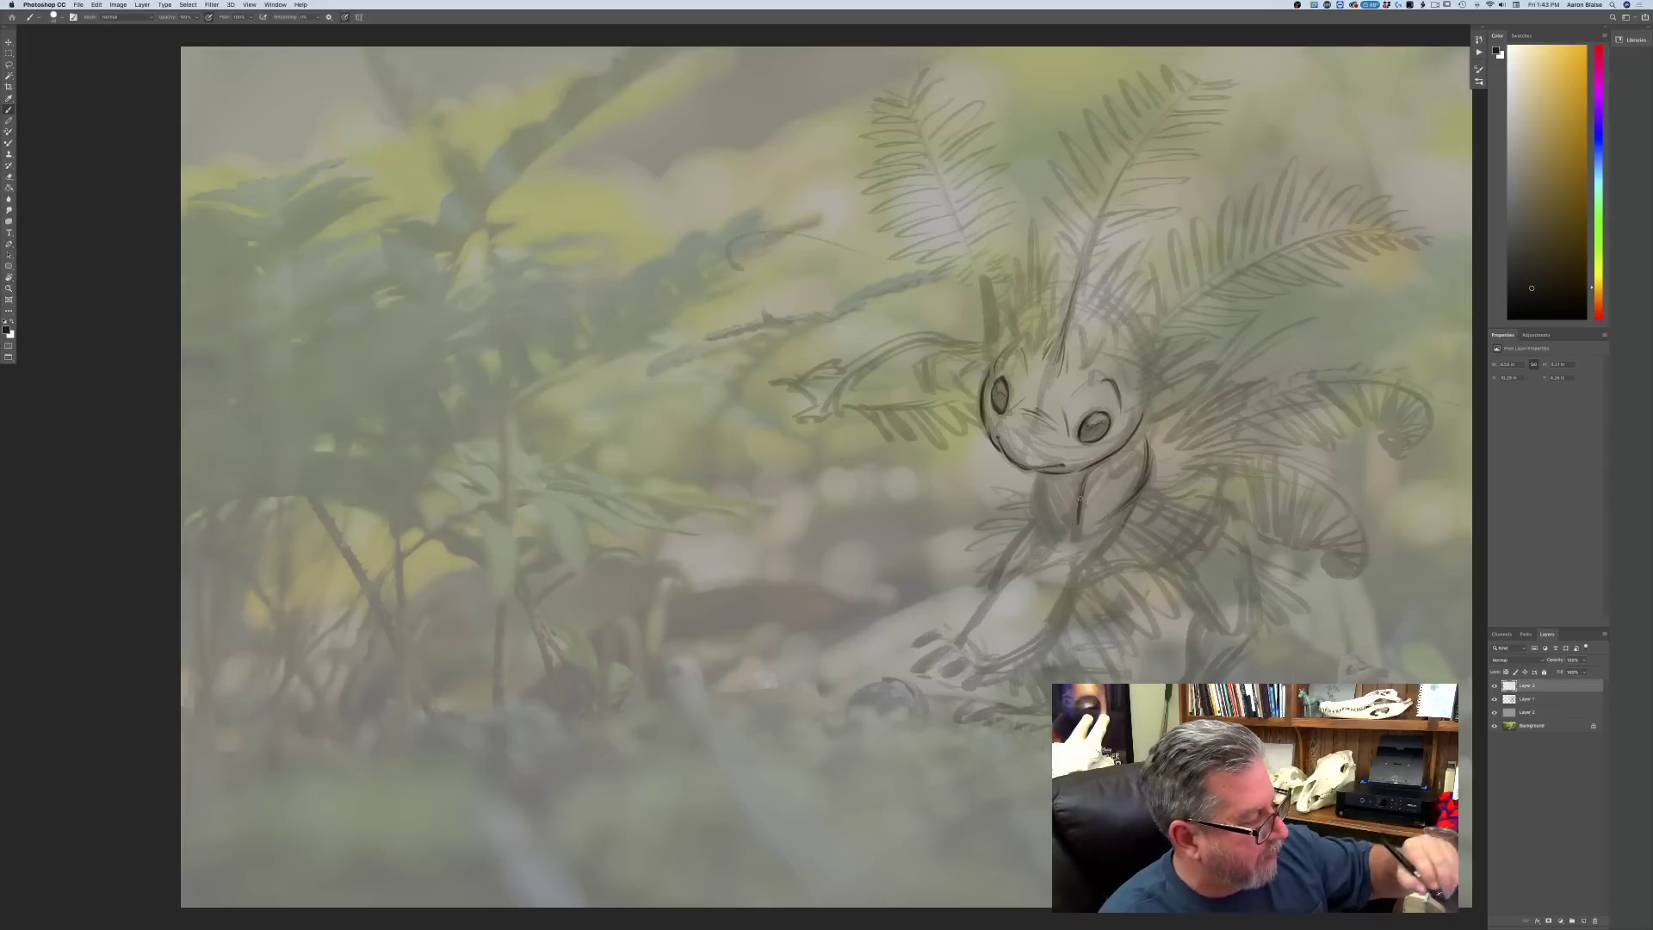
drag(1068, 519, 1047, 547)
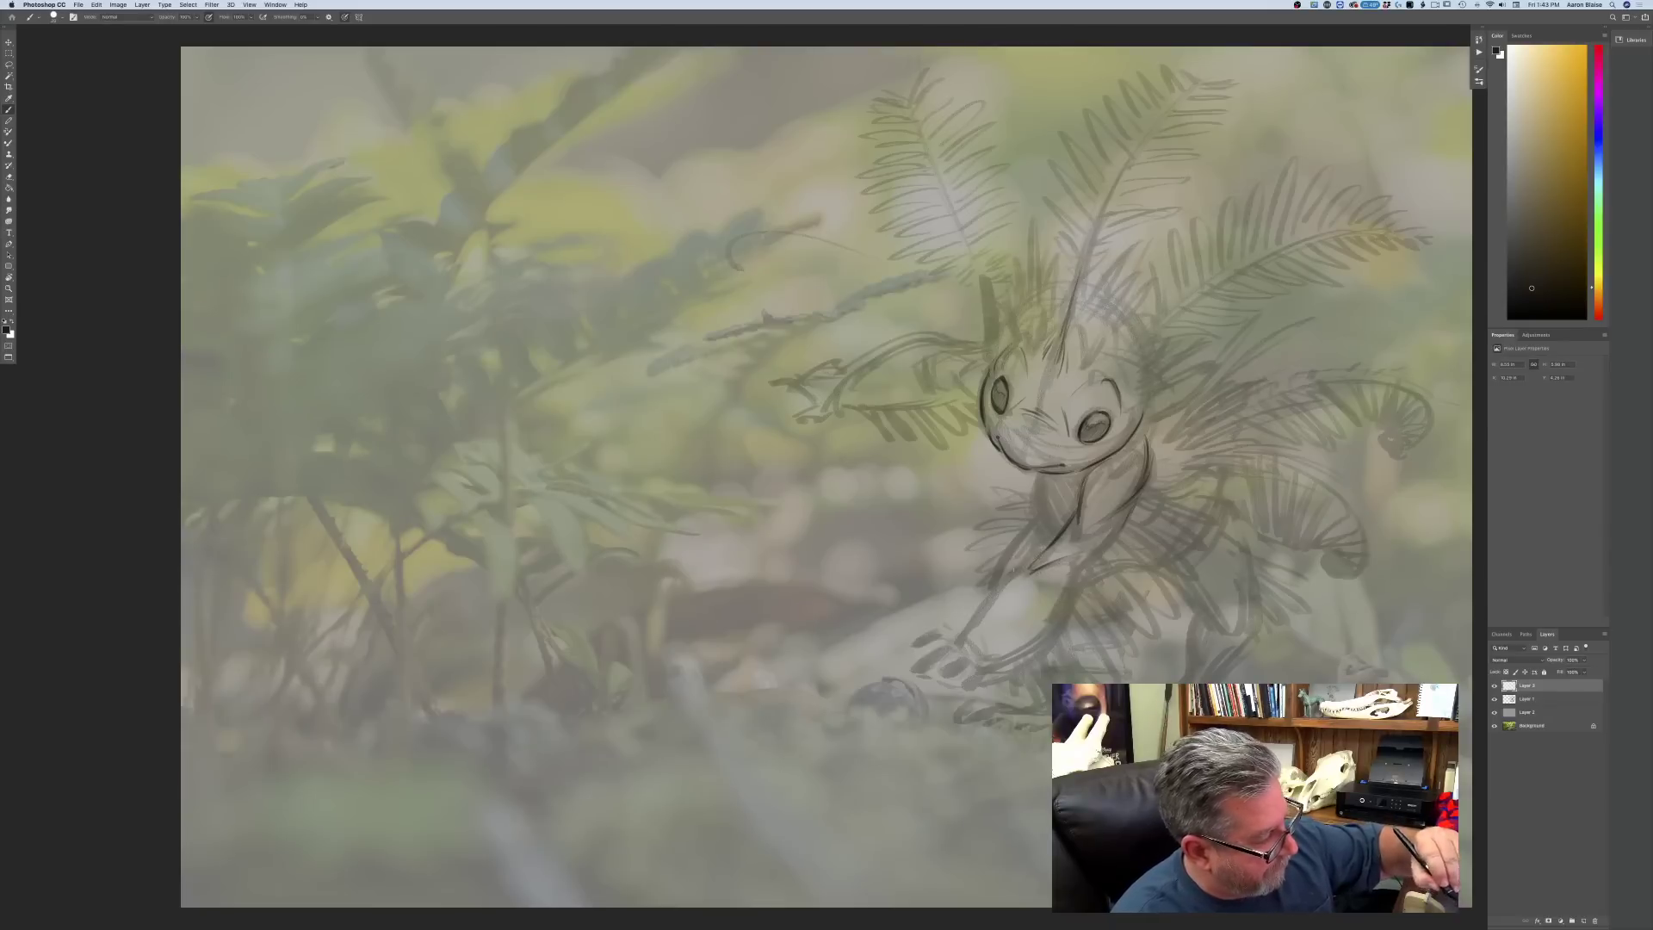
mouse_move(1031, 557)
mouse_down()
mouse_move(974, 624)
mouse_move(988, 658)
mouse_up()
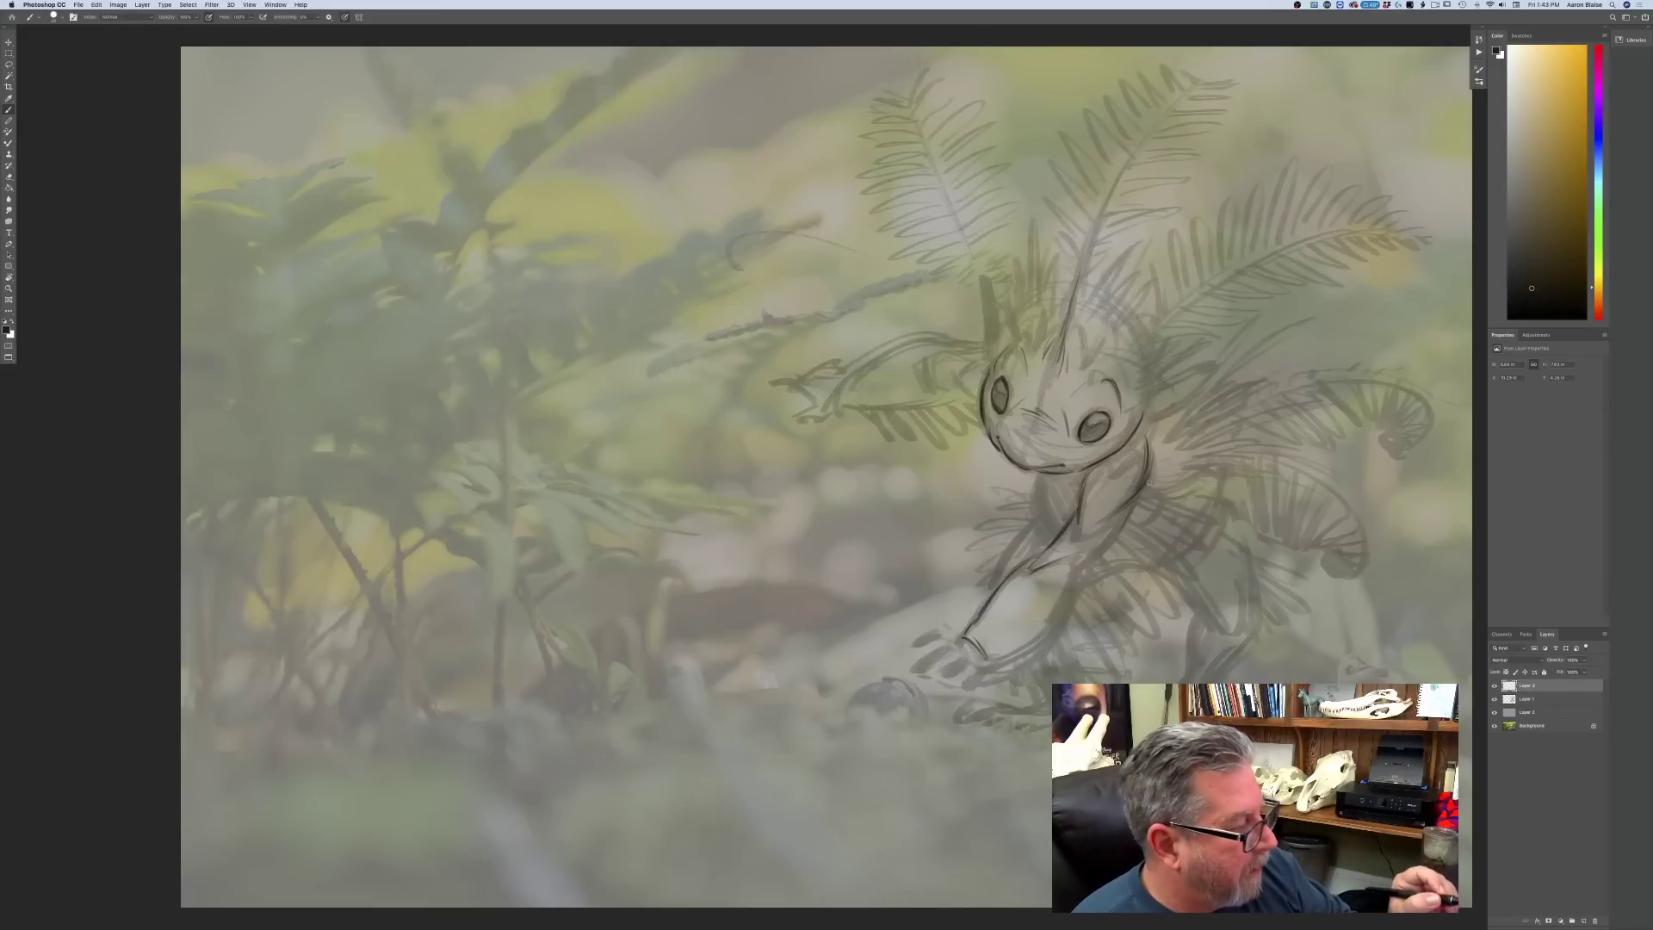
drag(1161, 496, 1211, 519)
- Check the clean linework against the bare photo by temporarily hiding the gray overlay and the rough sketch layer
click(1495, 712)
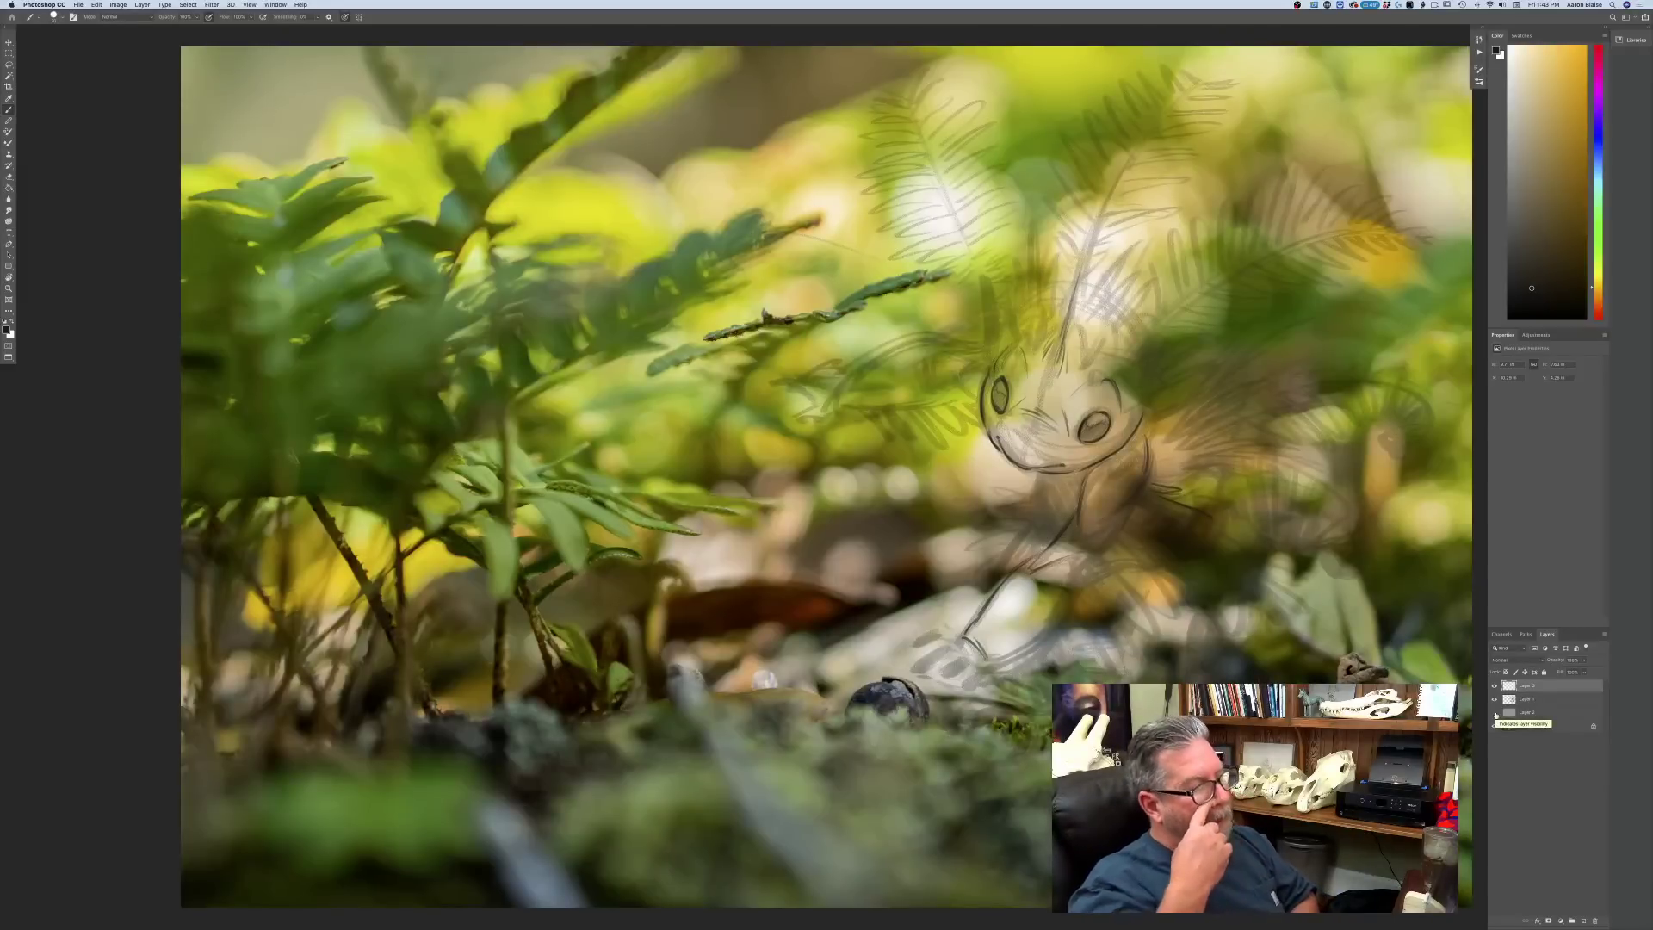
click(1495, 699)
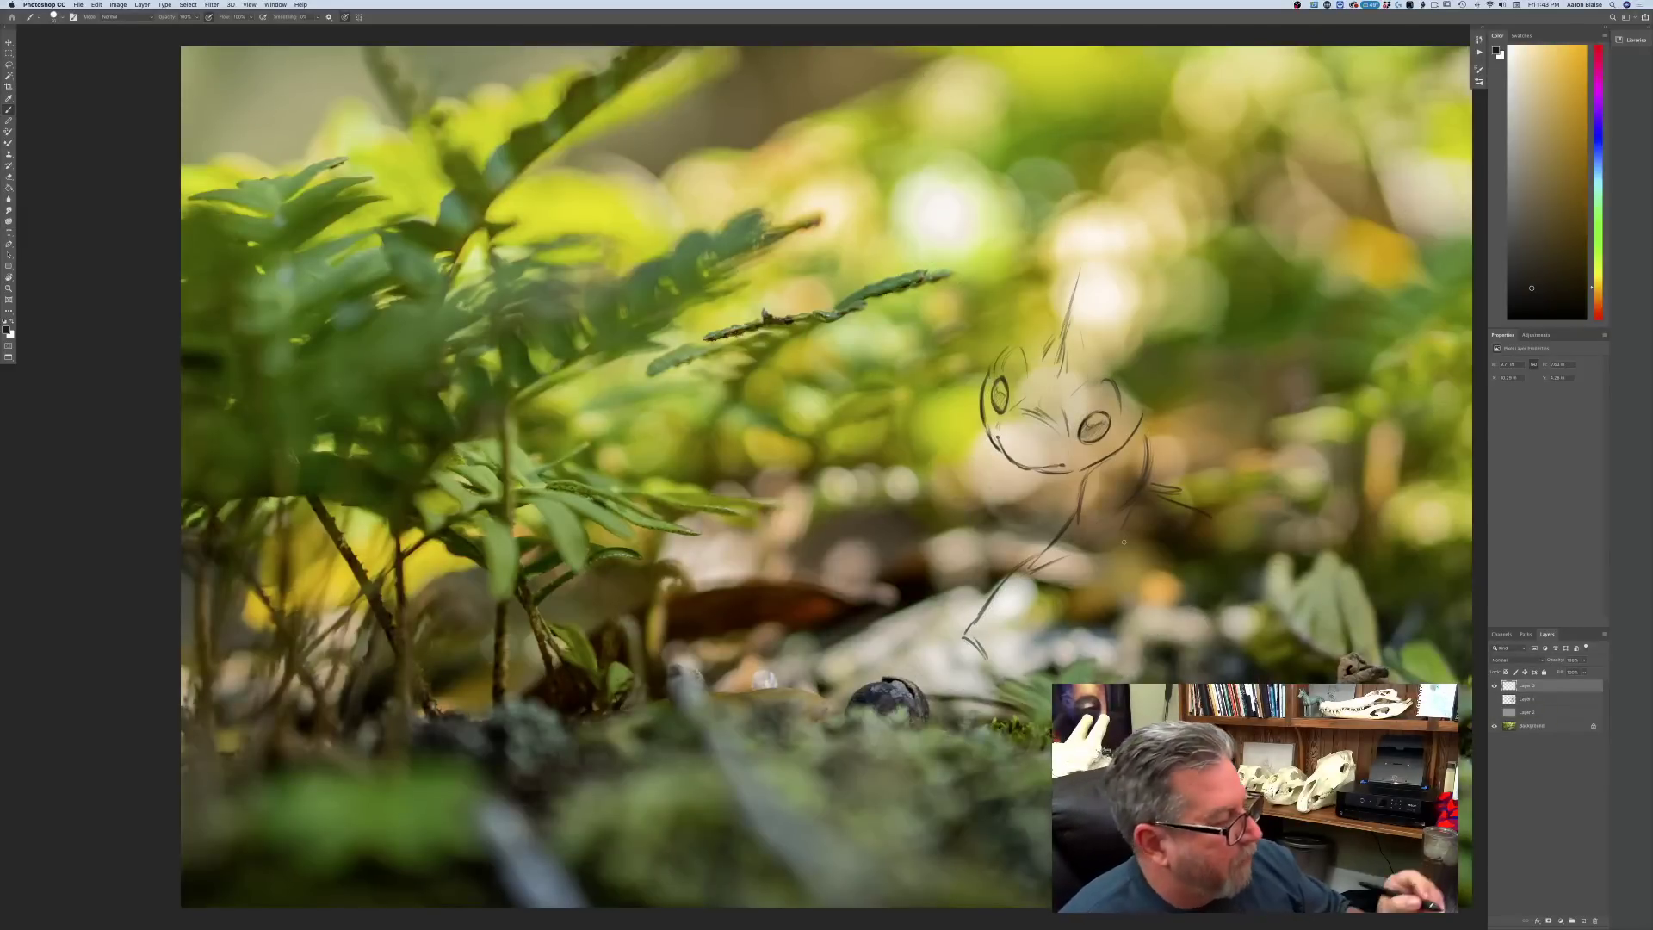
click(1495, 712)
click(1495, 699)
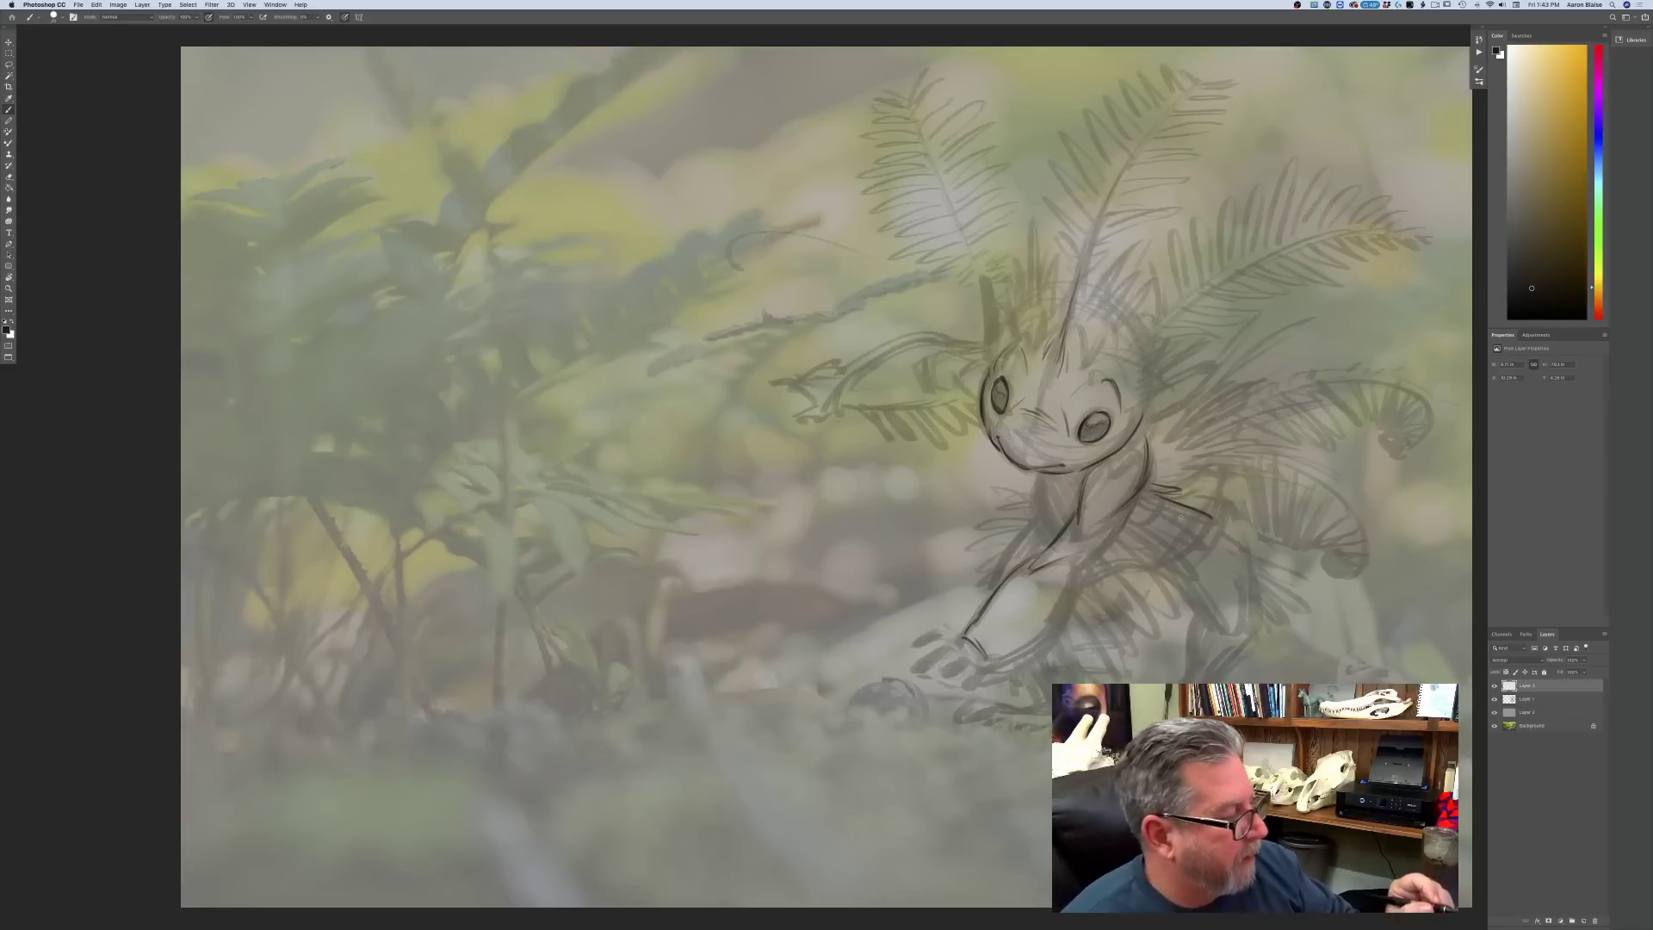
- Draw a row of long curved fern leaflets hanging along the front arm from the shoulder to the forearm
mouse_move(1159, 505)
mouse_down()
mouse_move(1204, 521)
mouse_move(1204, 546)
mouse_move(1173, 538)
mouse_move(1196, 580)
mouse_move(1163, 559)
mouse_move(1176, 618)
mouse_up()
drag(1114, 558, 1159, 609)
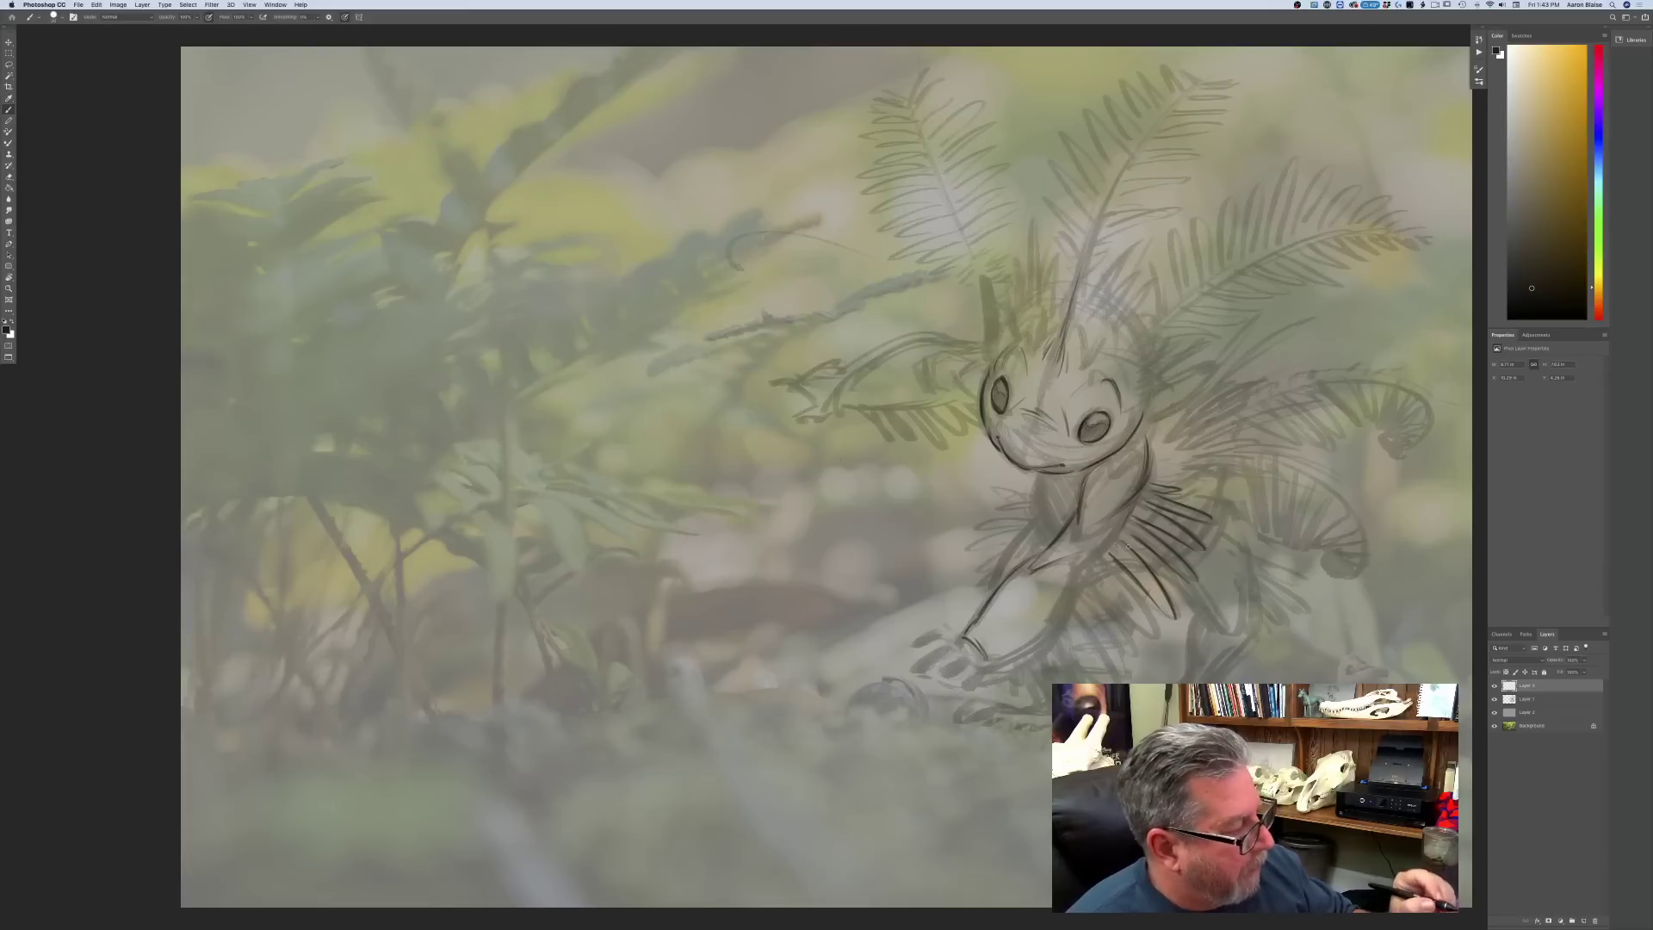
drag(1116, 534, 1141, 518)
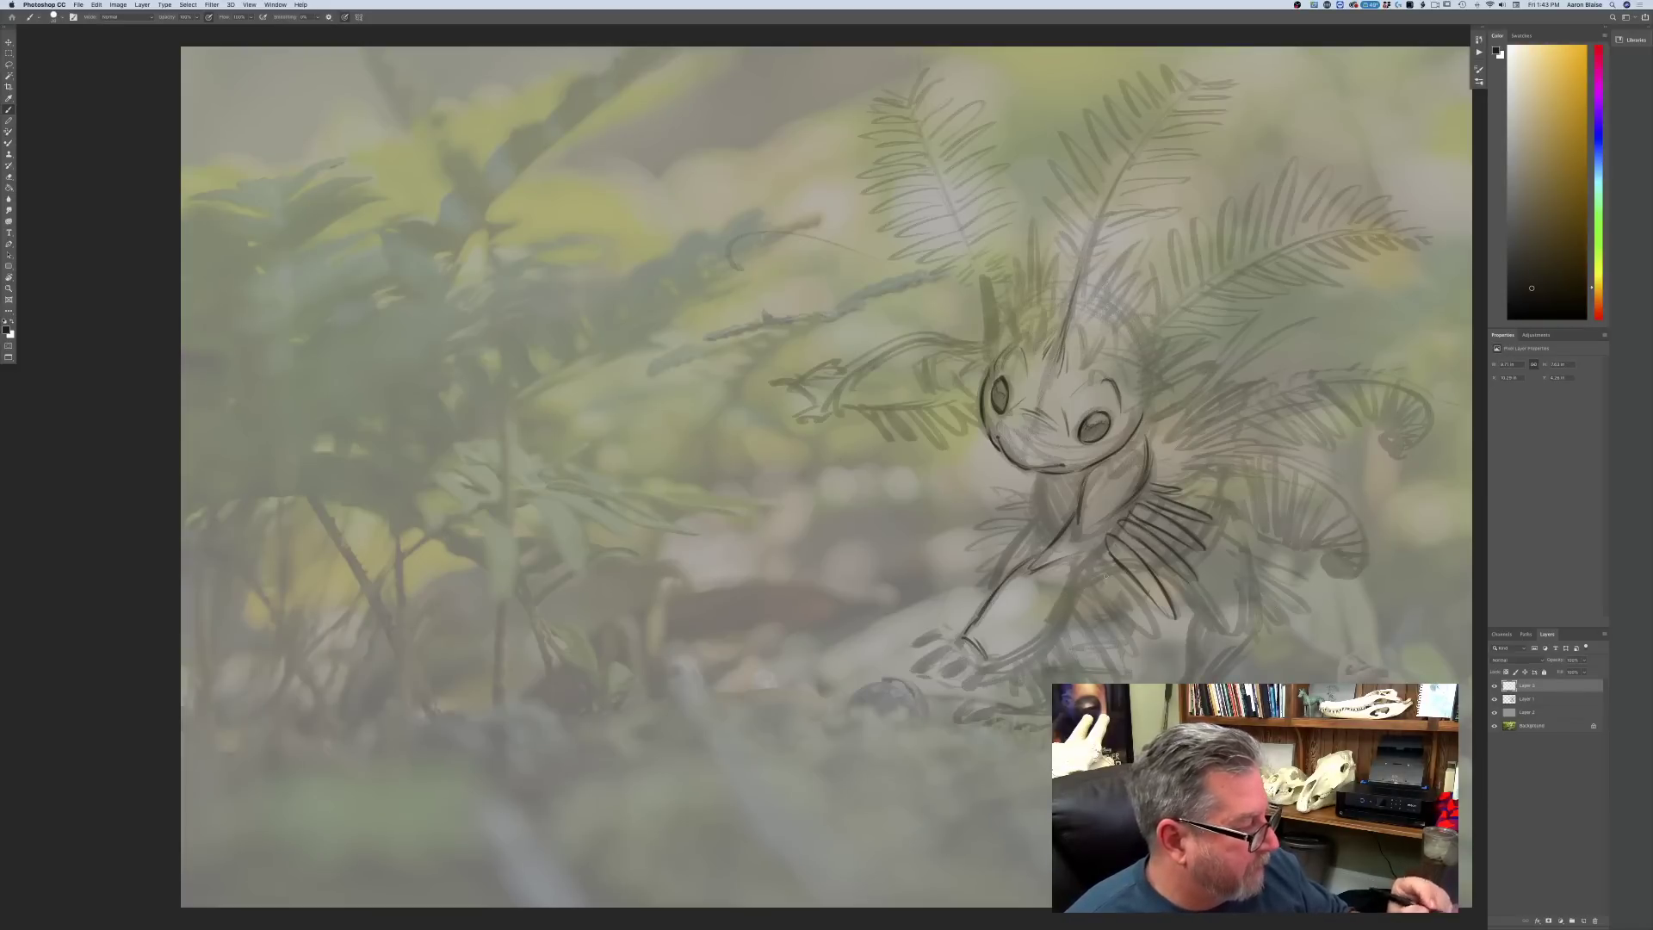
drag(1097, 552, 1143, 631)
drag(1086, 567, 1150, 639)
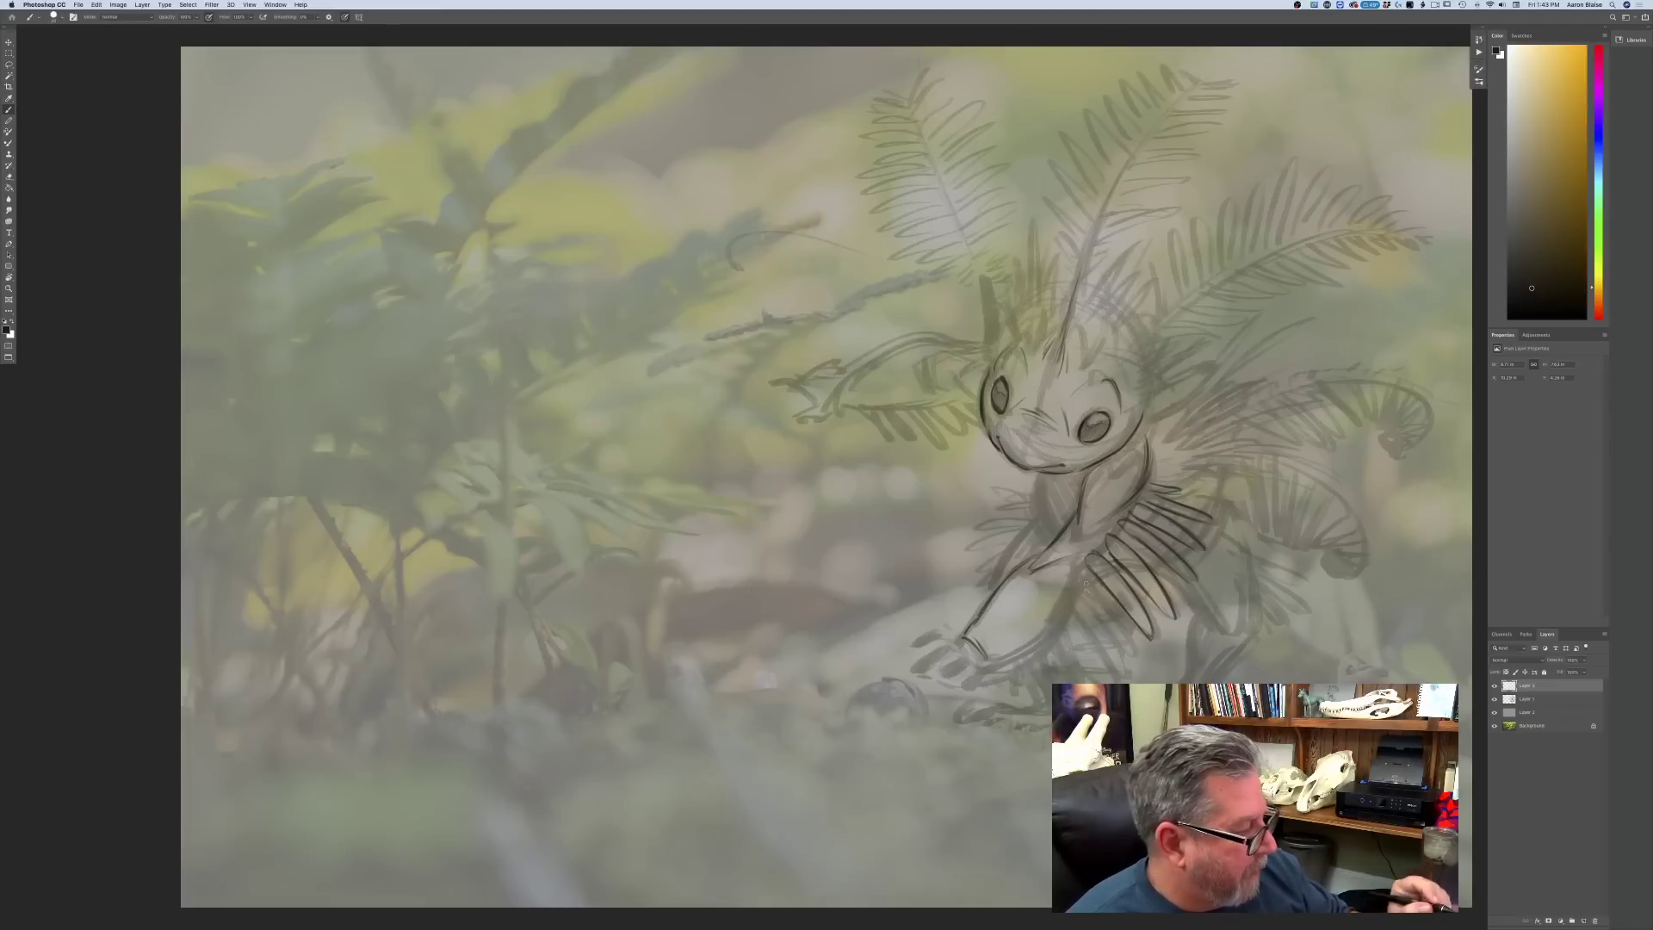
mouse_move(1078, 576)
mouse_down()
mouse_move(1131, 637)
mouse_move(1135, 657)
mouse_move(1094, 613)
mouse_move(1126, 661)
mouse_up()
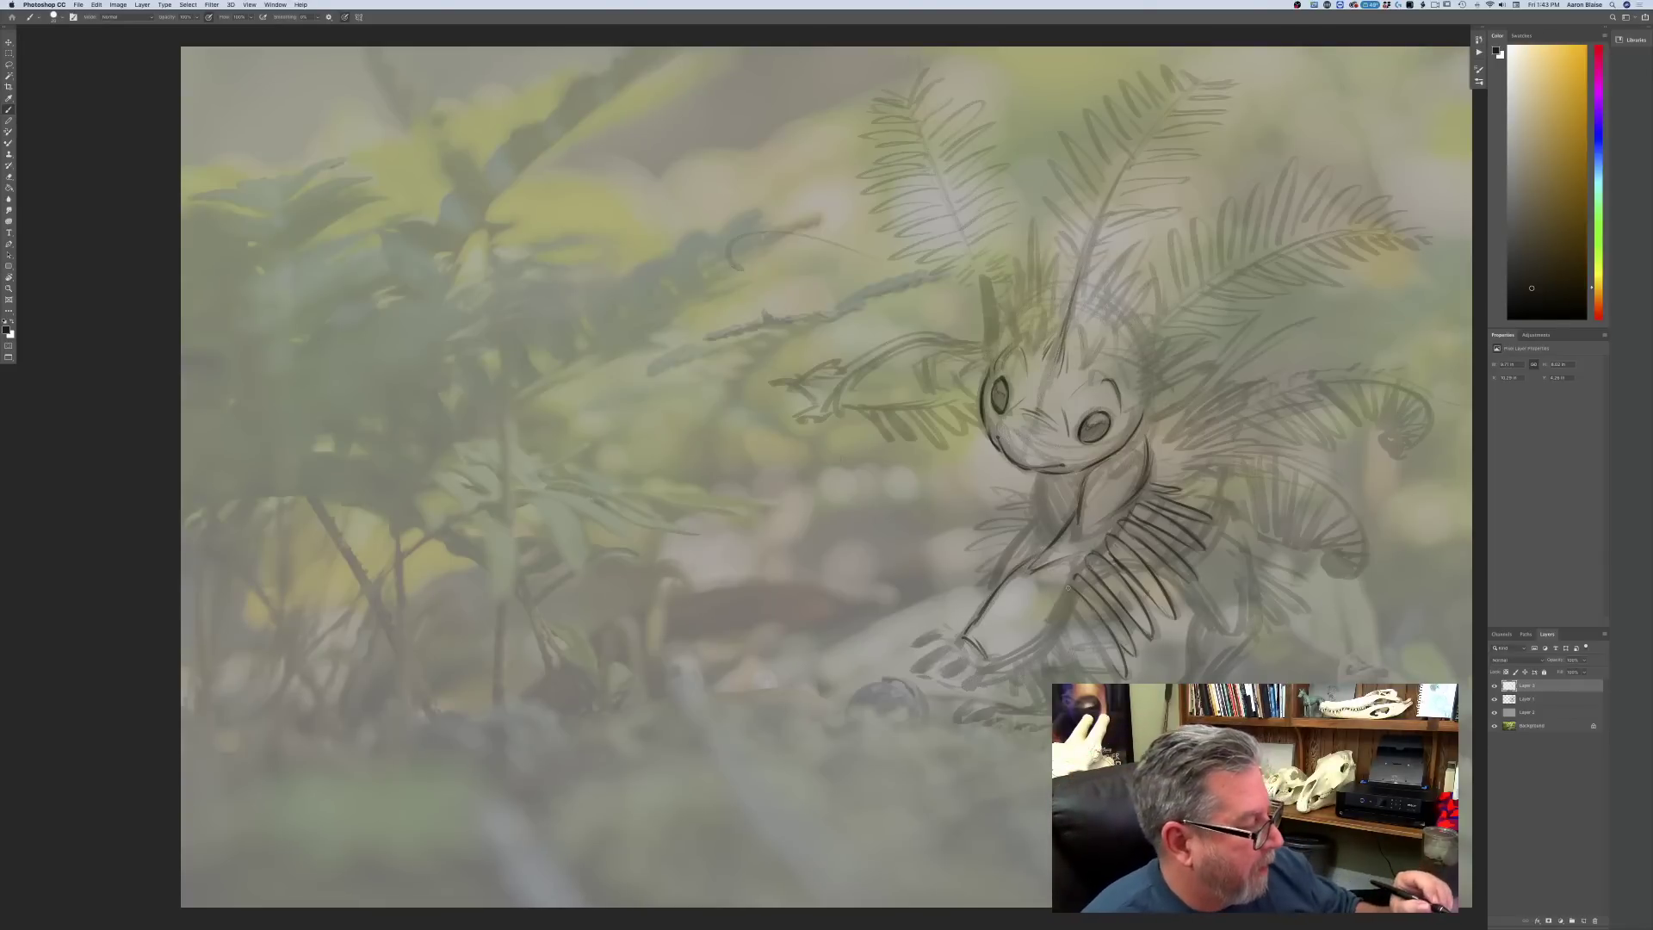
mouse_move(1075, 611)
mouse_down()
mouse_move(1114, 678)
mouse_move(1064, 628)
mouse_move(1071, 682)
mouse_move(1040, 633)
mouse_up()
mouse_move(1051, 661)
mouse_down()
mouse_move(1045, 631)
mouse_move(1025, 645)
mouse_up()
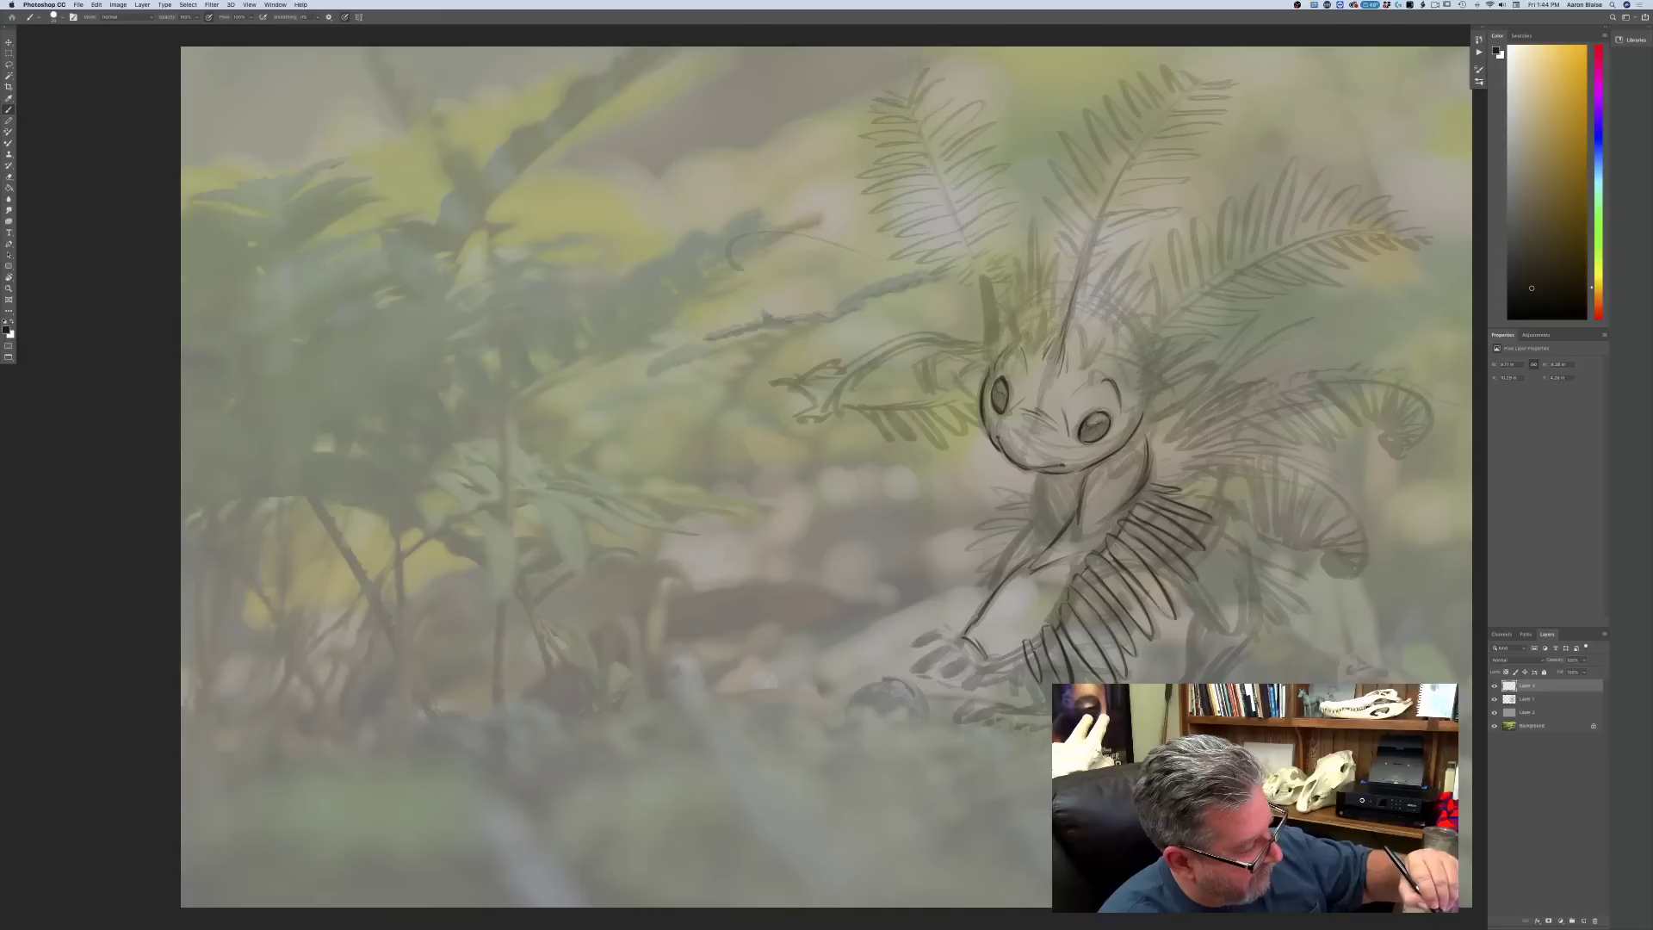
- Outline the underside of the wrist and the splayed, rounded fingers of the front hand
mouse_move(1021, 654)
mouse_down()
mouse_move(985, 662)
mouse_move(1006, 656)
mouse_up()
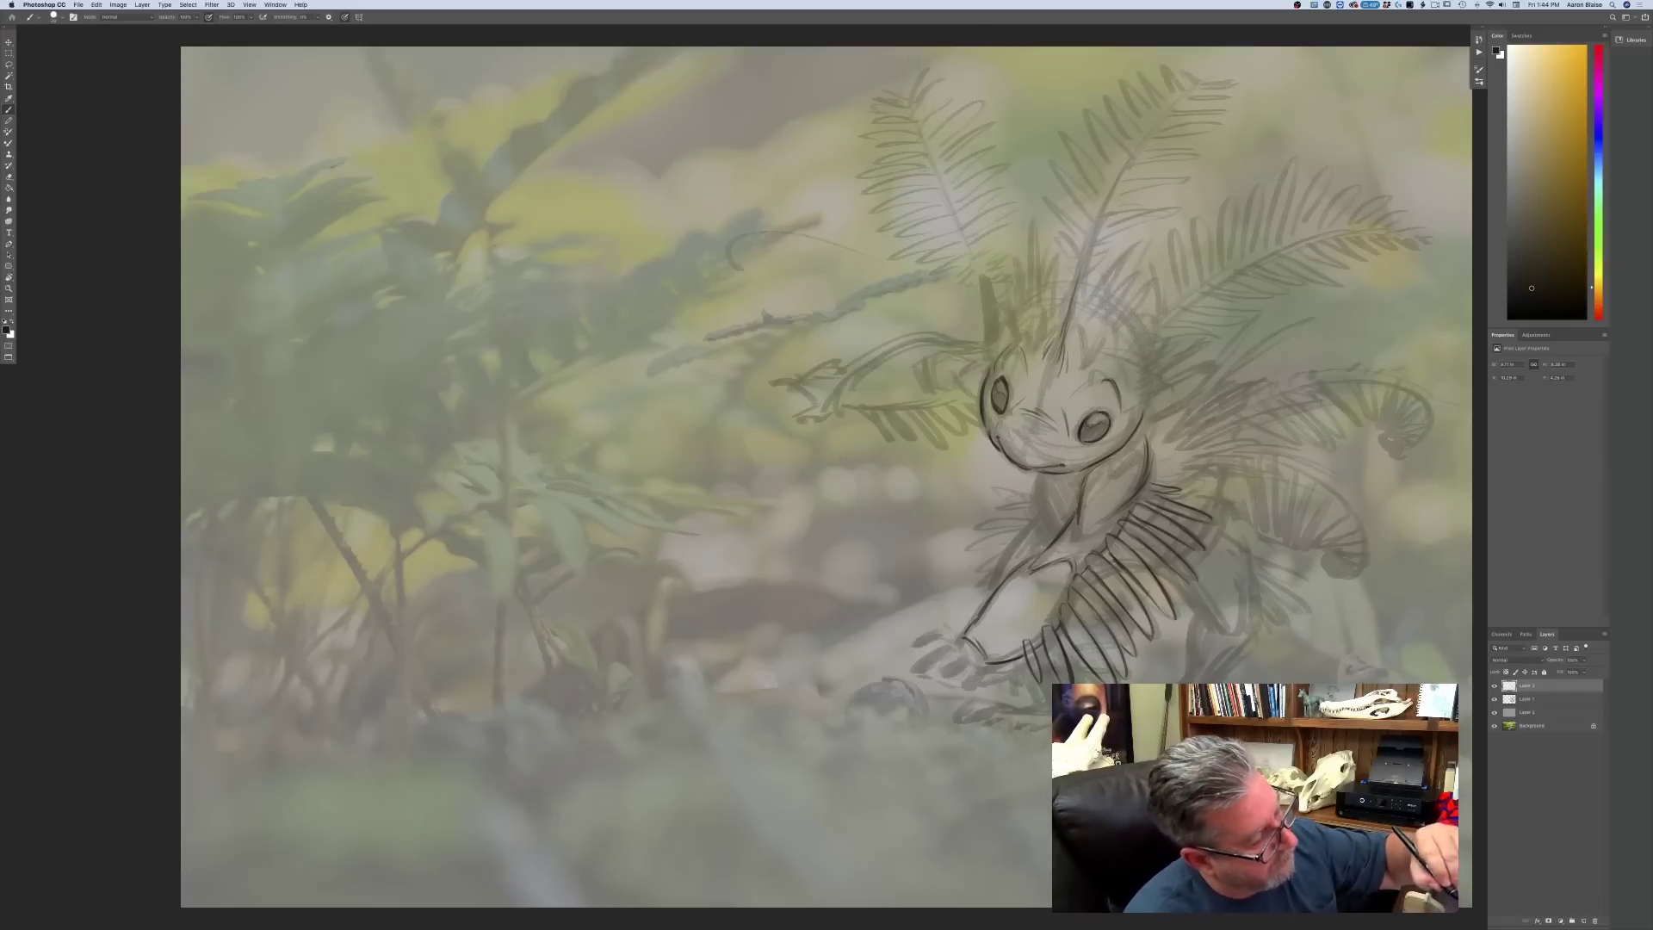
drag(962, 632, 983, 649)
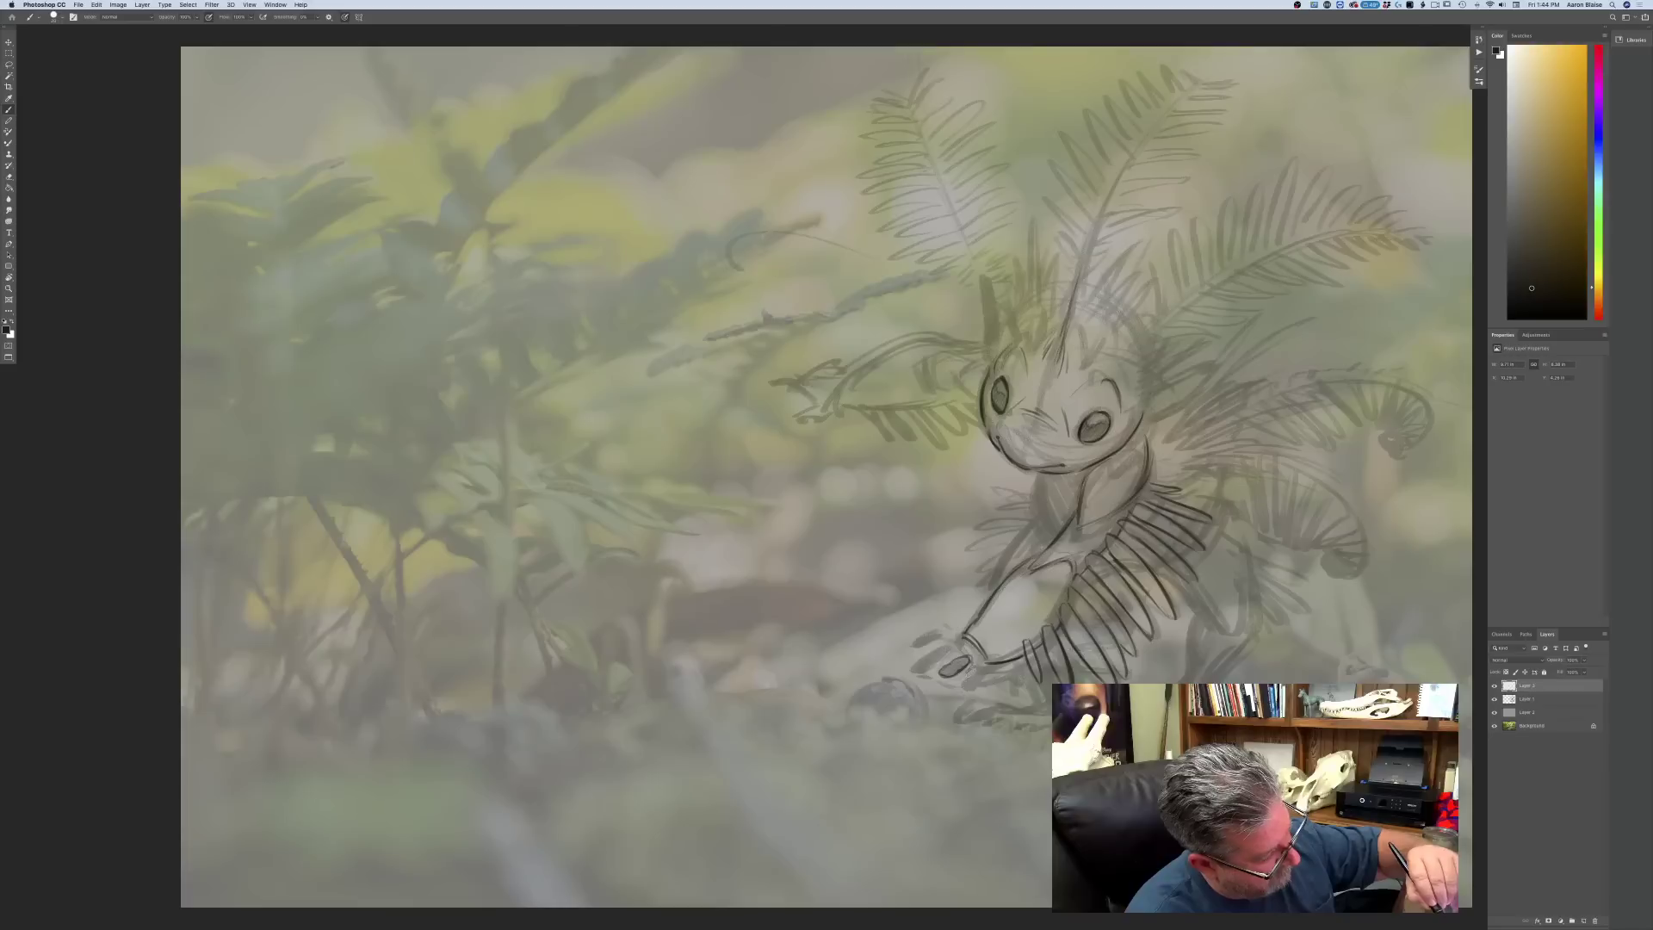
mouse_move(983, 673)
mouse_down()
mouse_move(967, 689)
mouse_move(982, 683)
mouse_up()
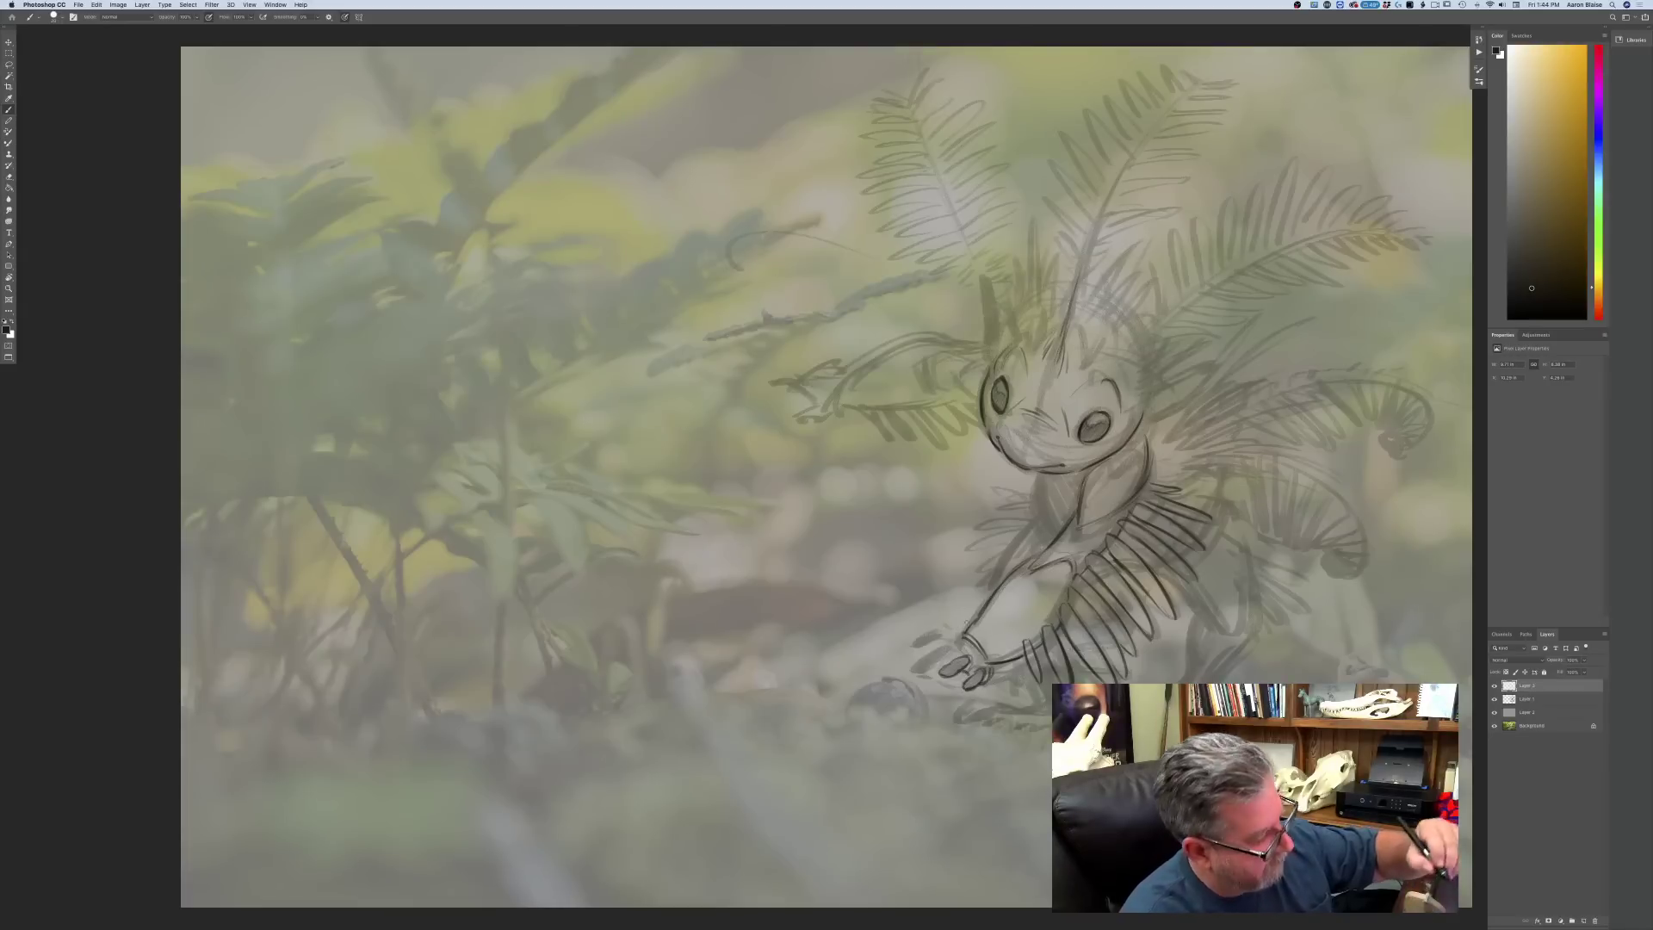
mouse_move(912, 668)
mouse_down()
mouse_move(936, 666)
mouse_move(923, 642)
mouse_up()
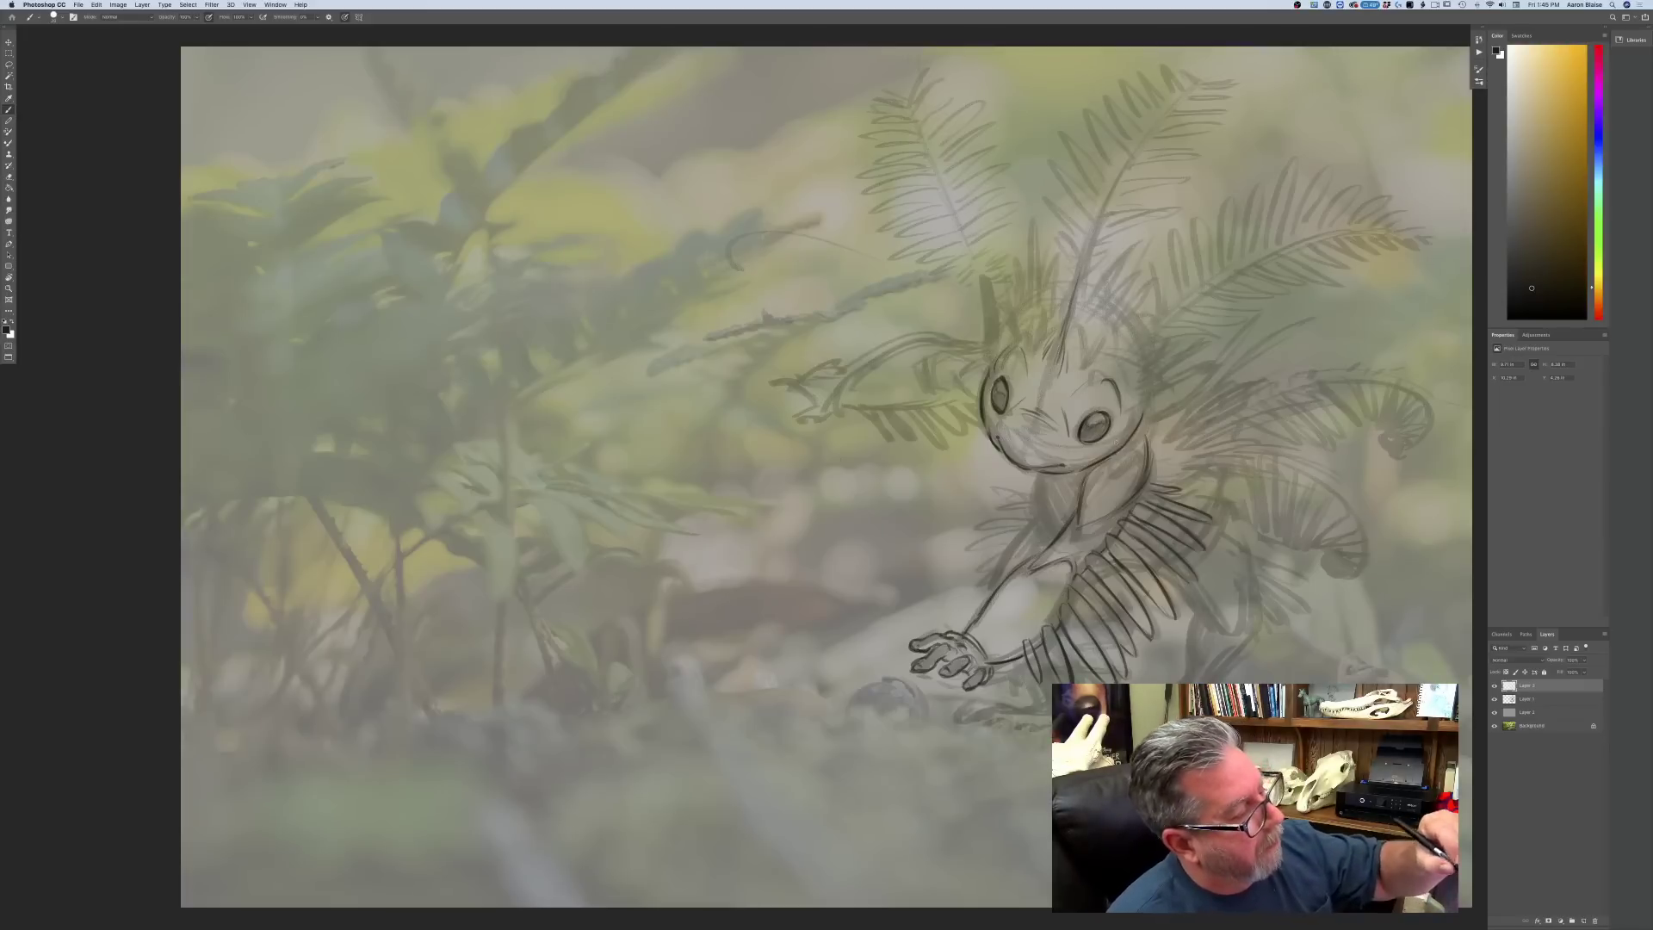
- Outline both long pointed ears and the far edge of the neck and chest below the chin
mouse_move(1209, 365)
mouse_down()
mouse_move(1152, 398)
mouse_move(1208, 368)
mouse_move(1136, 427)
mouse_up()
drag(987, 278, 989, 360)
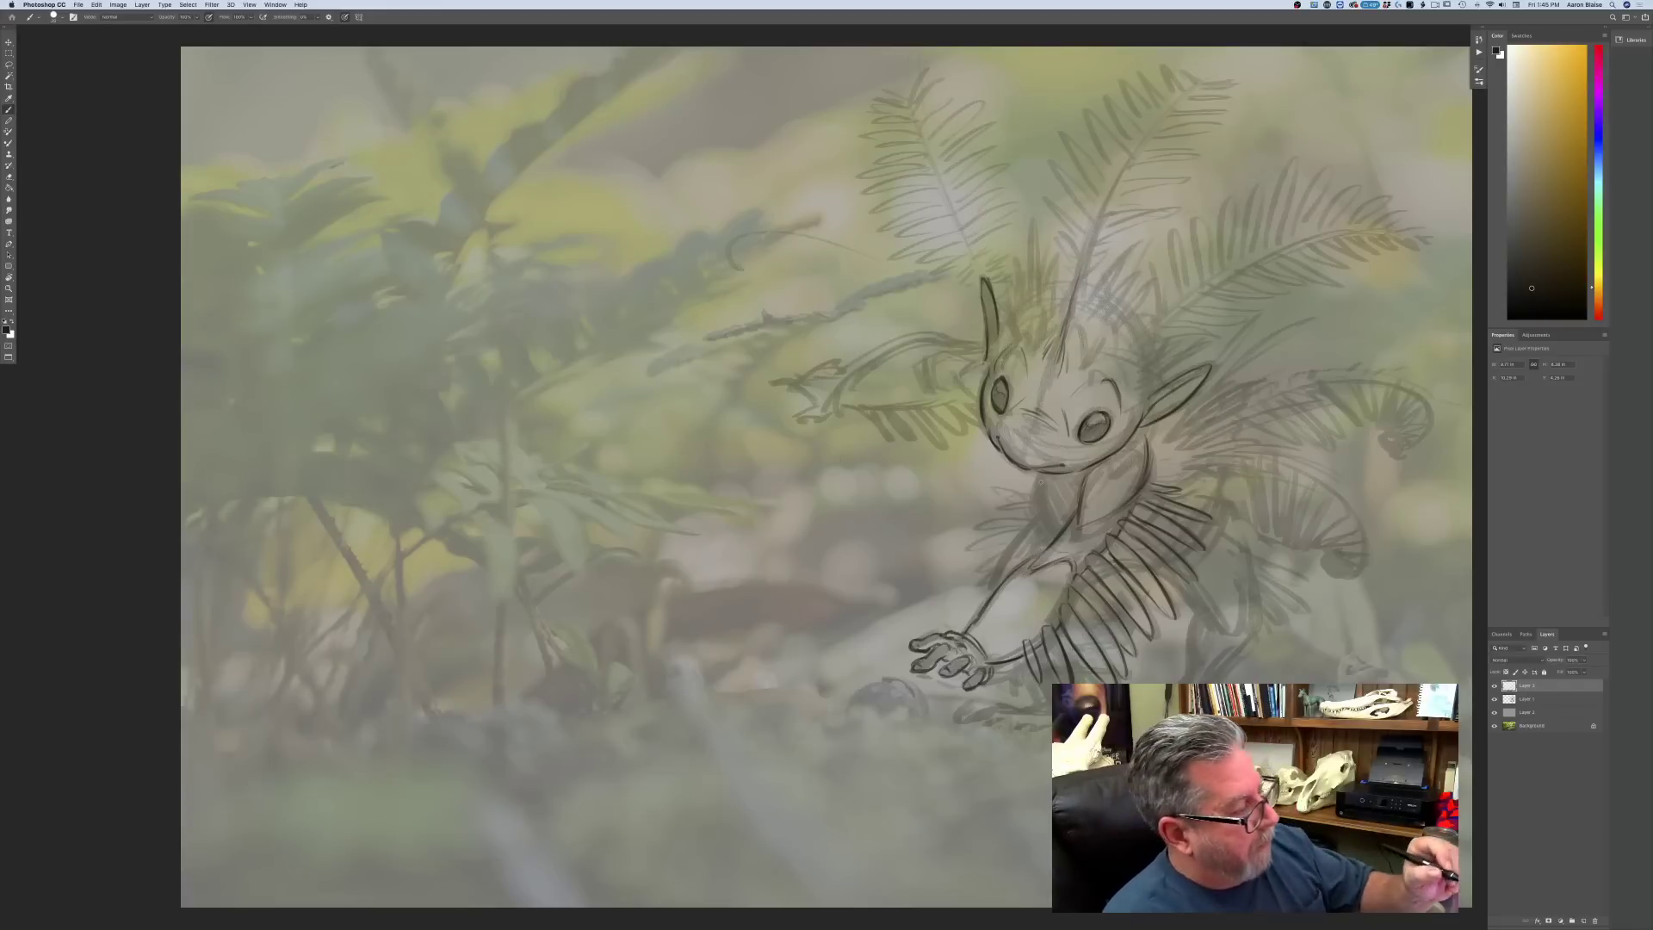
drag(1037, 479, 1051, 532)
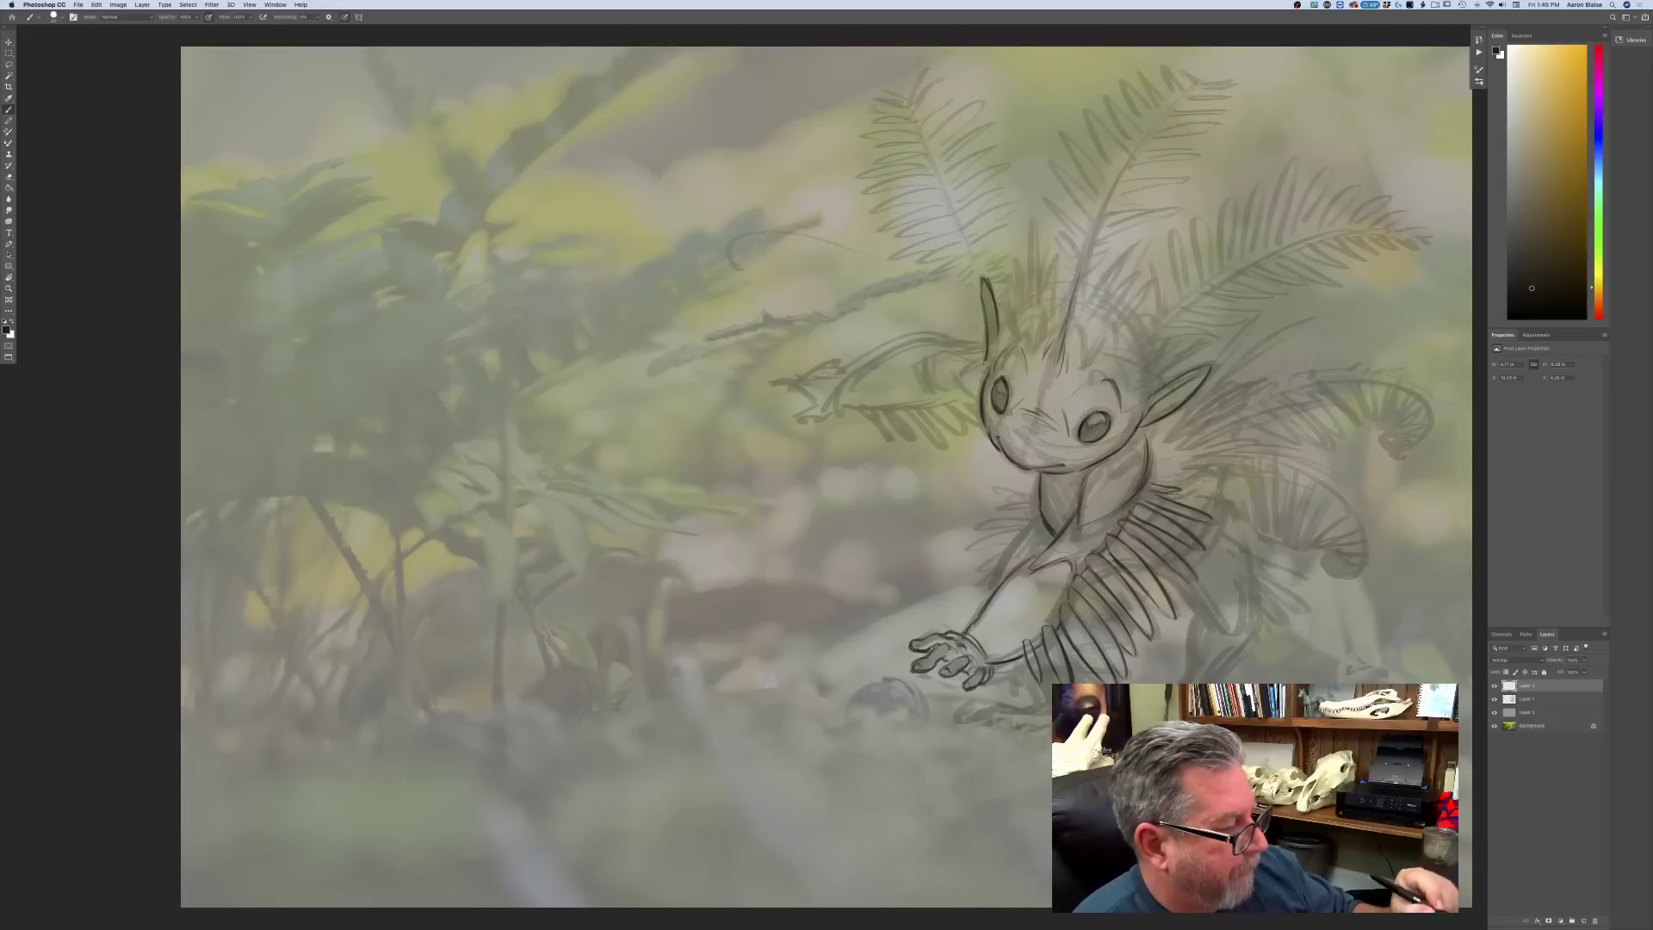
- Outline the rump, the bent hind leg and the long-toed foot resting on the ground behind the front hand
mouse_move(1219, 493)
mouse_down()
mouse_move(1250, 626)
mouse_move(1225, 645)
mouse_move(1187, 586)
mouse_move(1151, 566)
mouse_up()
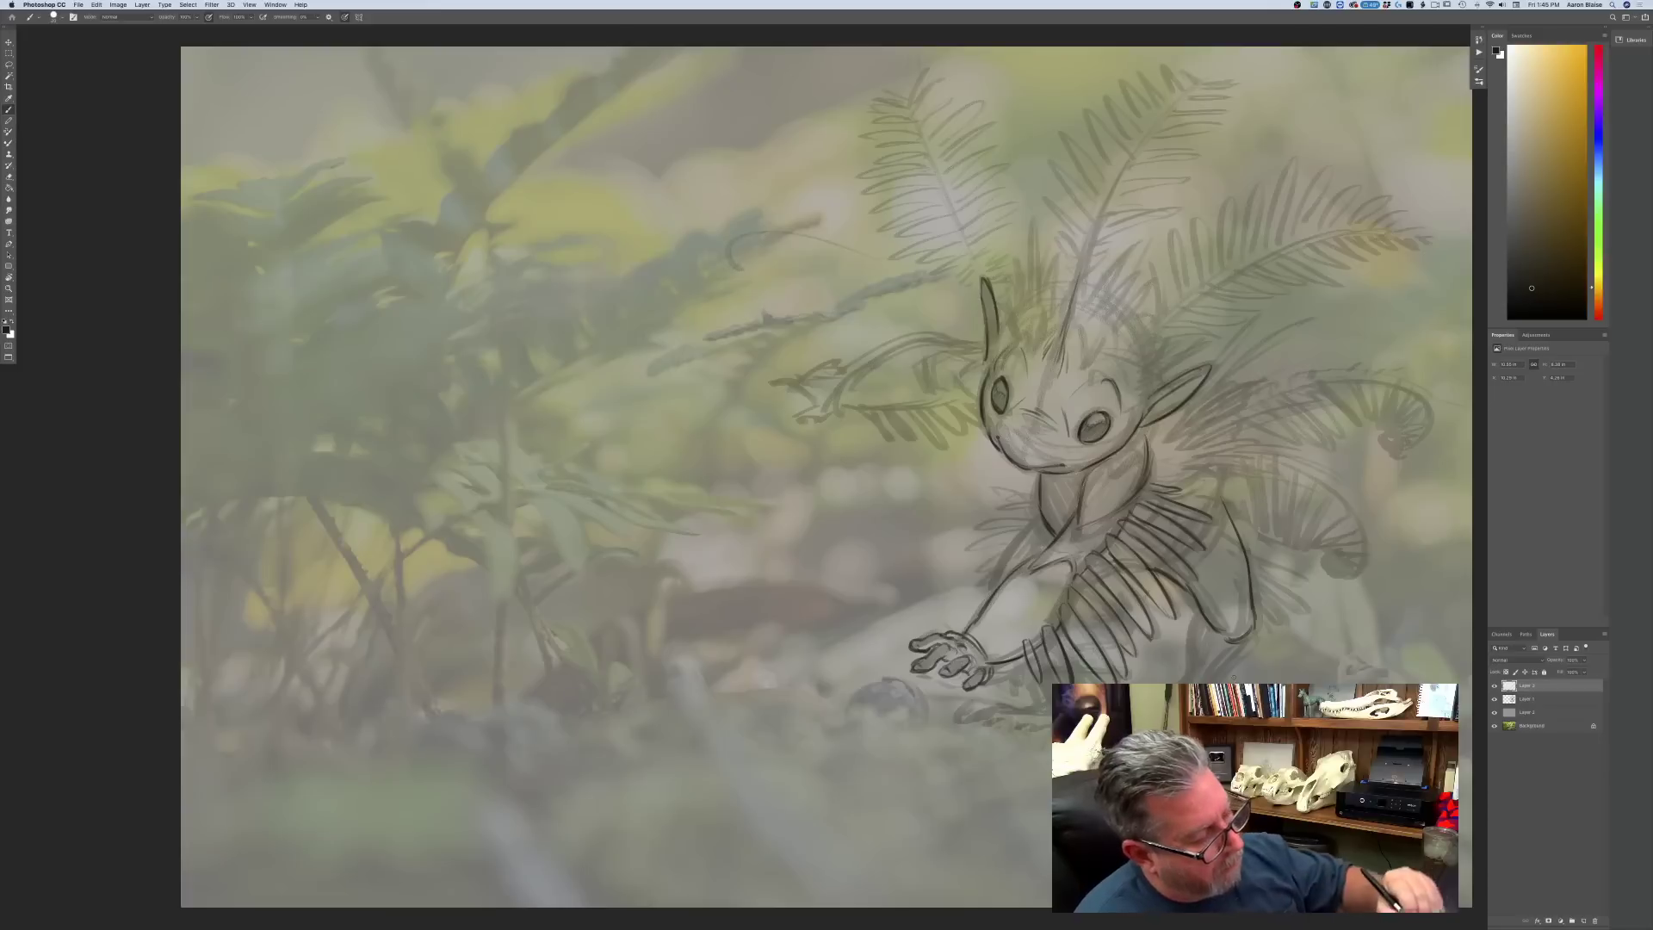
mouse_move(1198, 618)
mouse_down()
mouse_move(1192, 663)
mouse_move(1238, 644)
mouse_up()
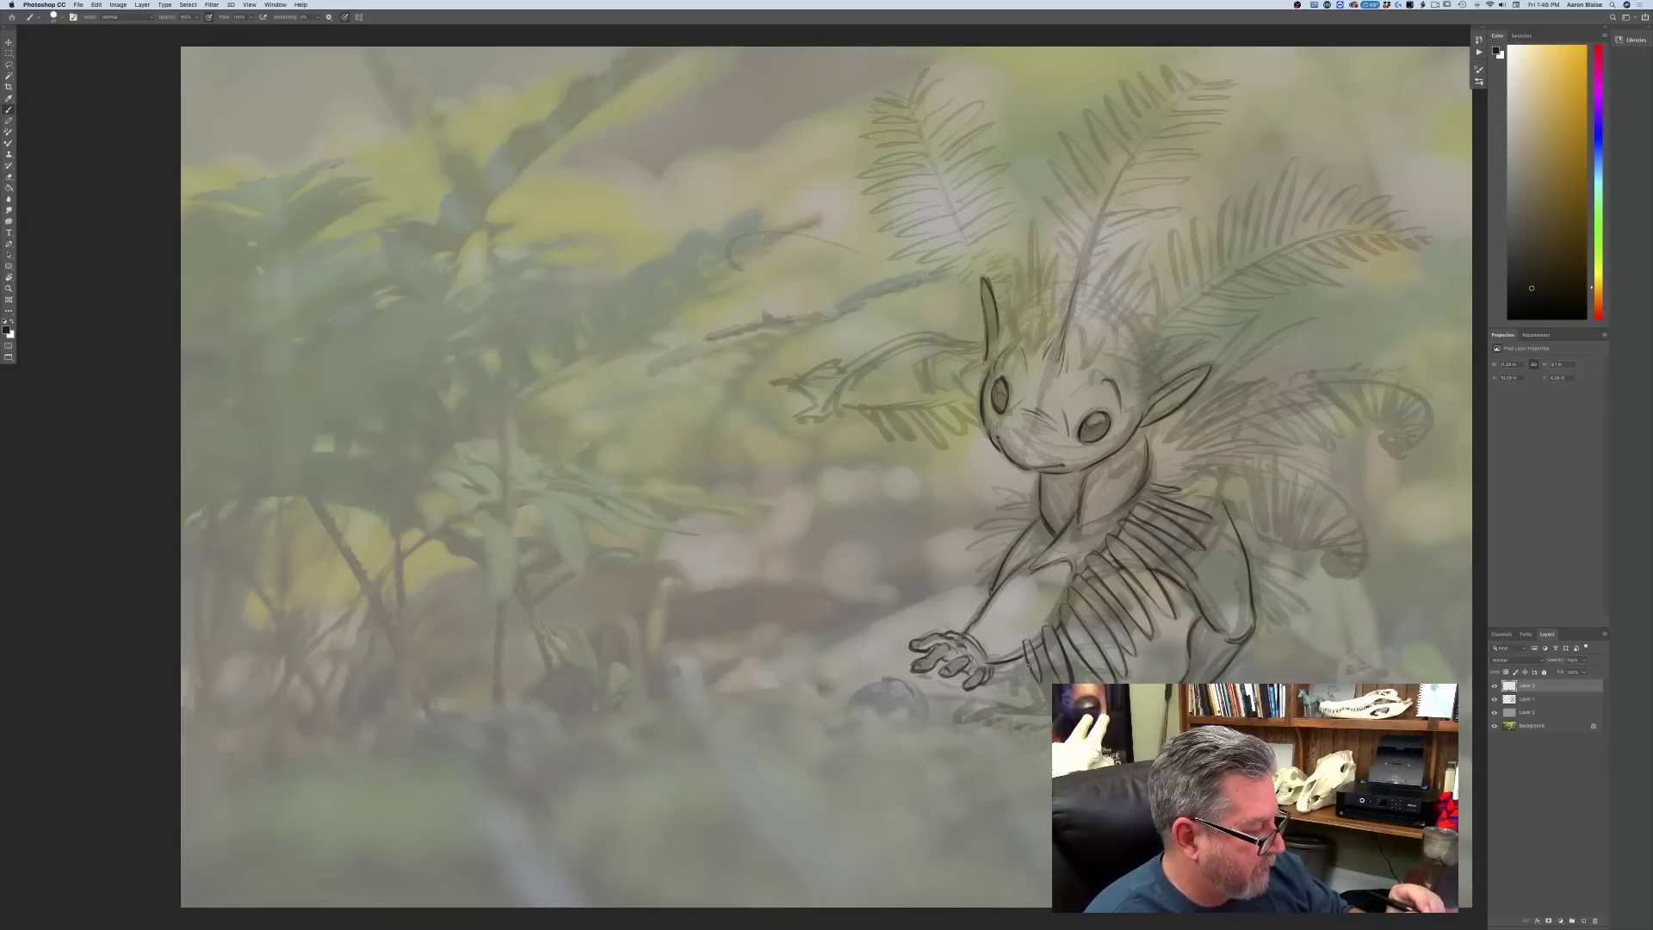
drag(1036, 678, 1050, 706)
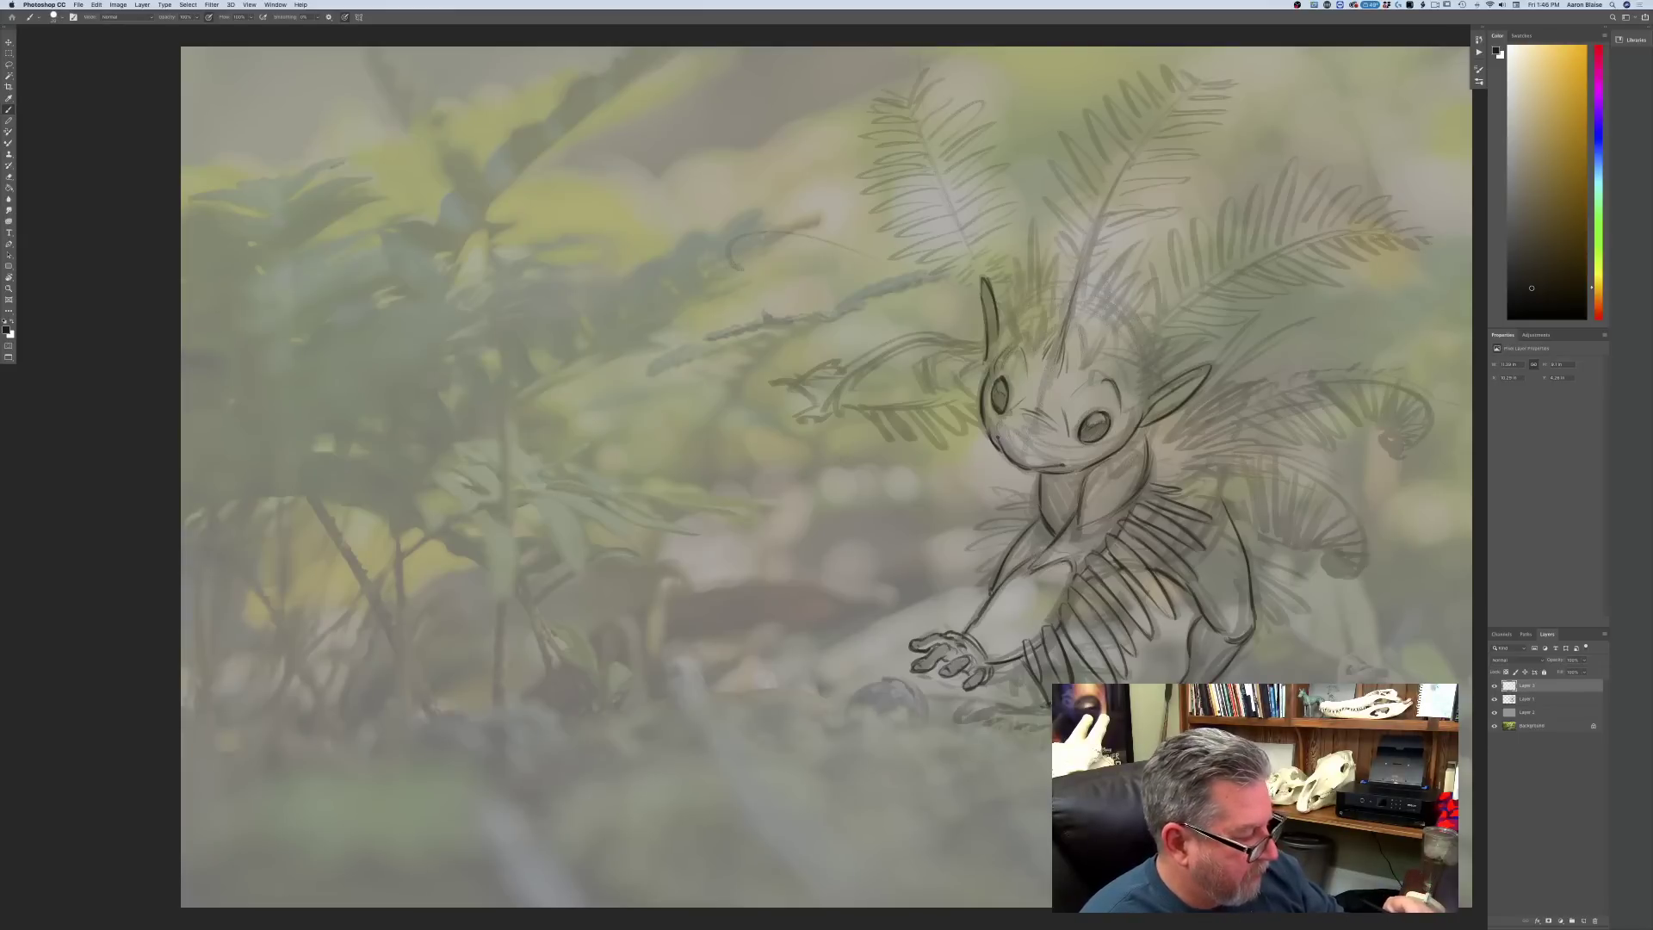
mouse_move(1024, 712)
mouse_down()
mouse_move(1047, 704)
mouse_move(946, 718)
mouse_move(963, 704)
mouse_move(941, 723)
mouse_move(1012, 709)
mouse_up()
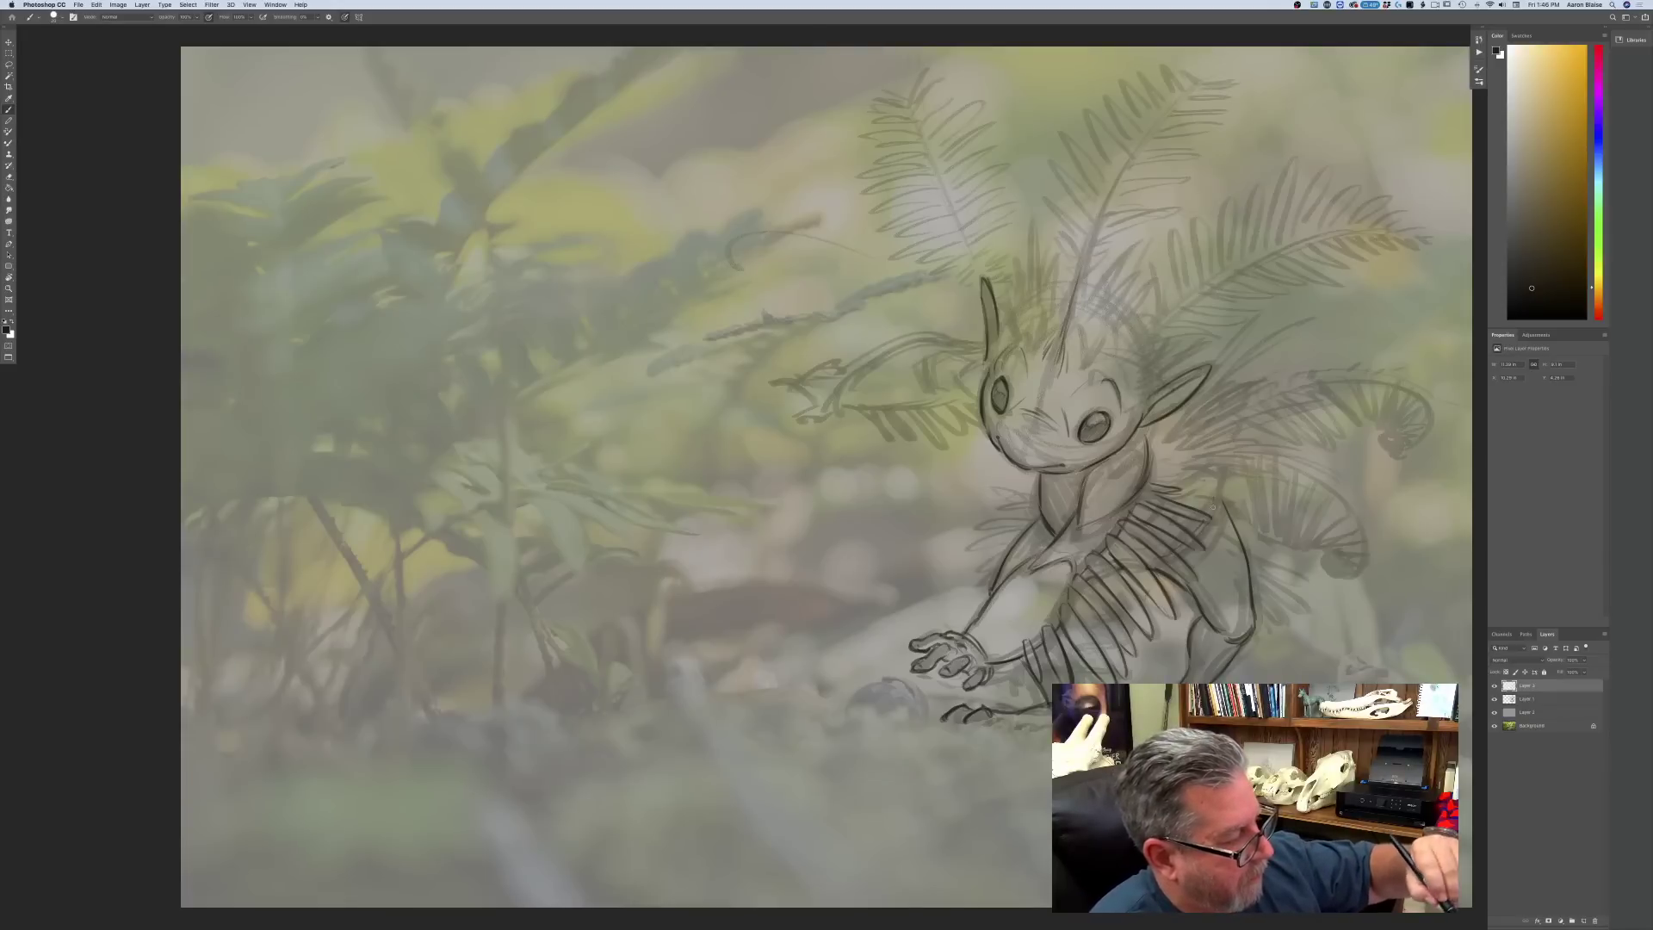
- Draw short pointed leaflets along the hind leg and a tuft of leaflets around the far shoulder
mouse_move(1251, 594)
mouse_down()
mouse_move(1287, 624)
mouse_move(1236, 591)
mouse_move(1240, 562)
mouse_move(1301, 611)
mouse_up()
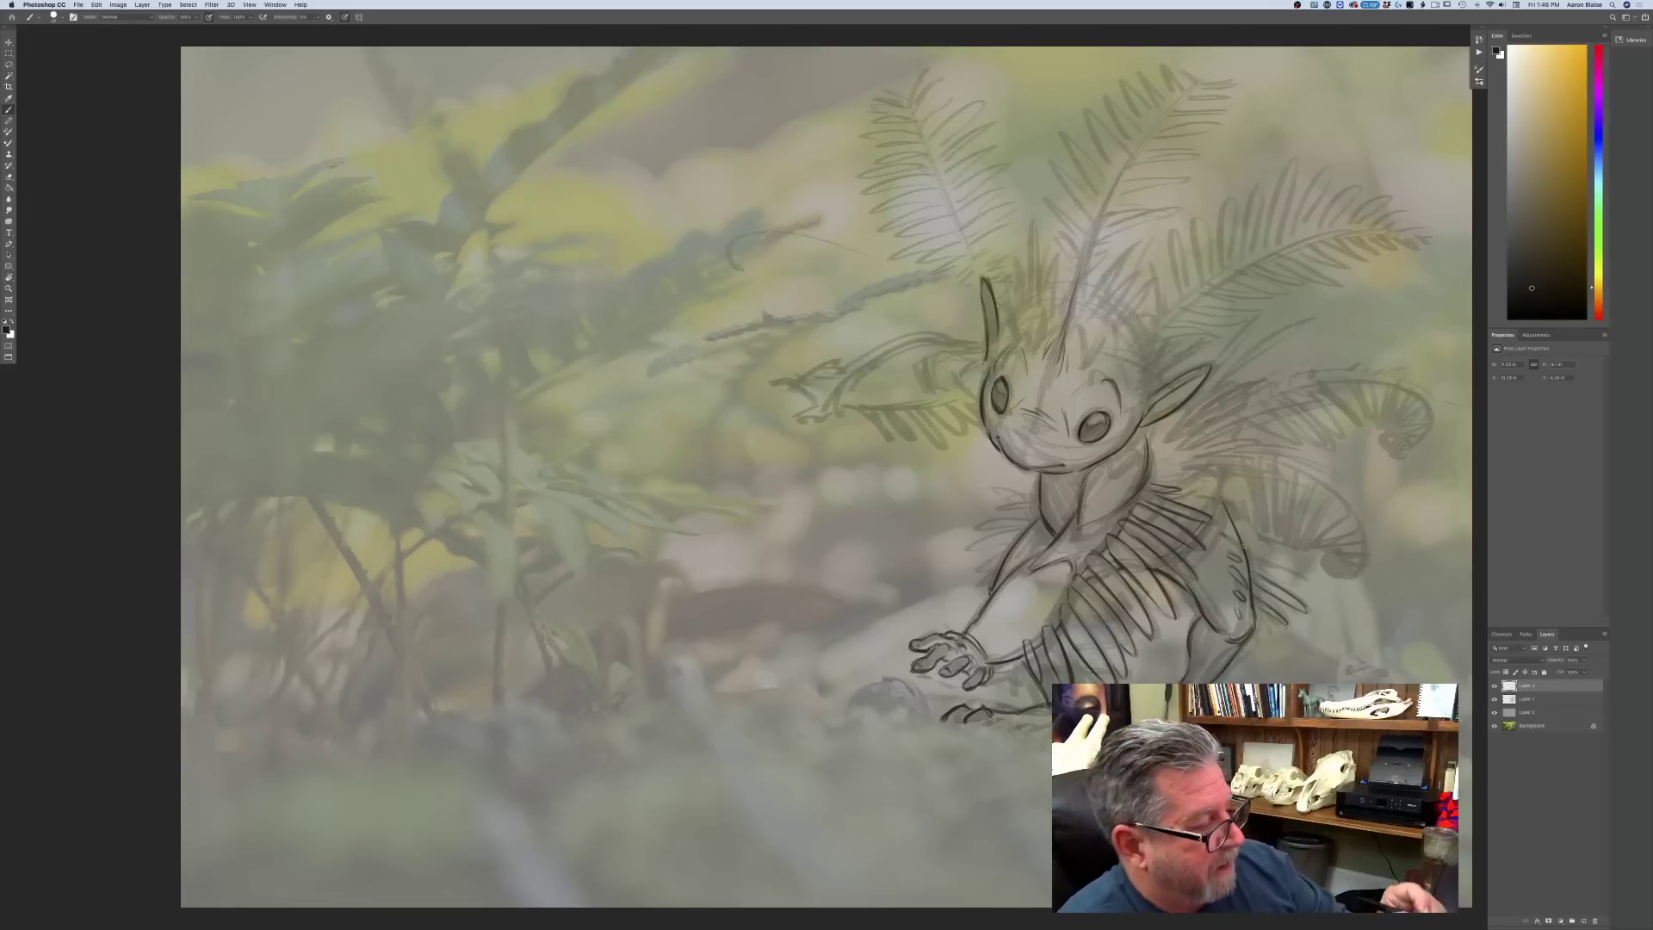
mouse_move(1260, 583)
mouse_down()
mouse_move(1294, 570)
mouse_move(1261, 526)
mouse_up()
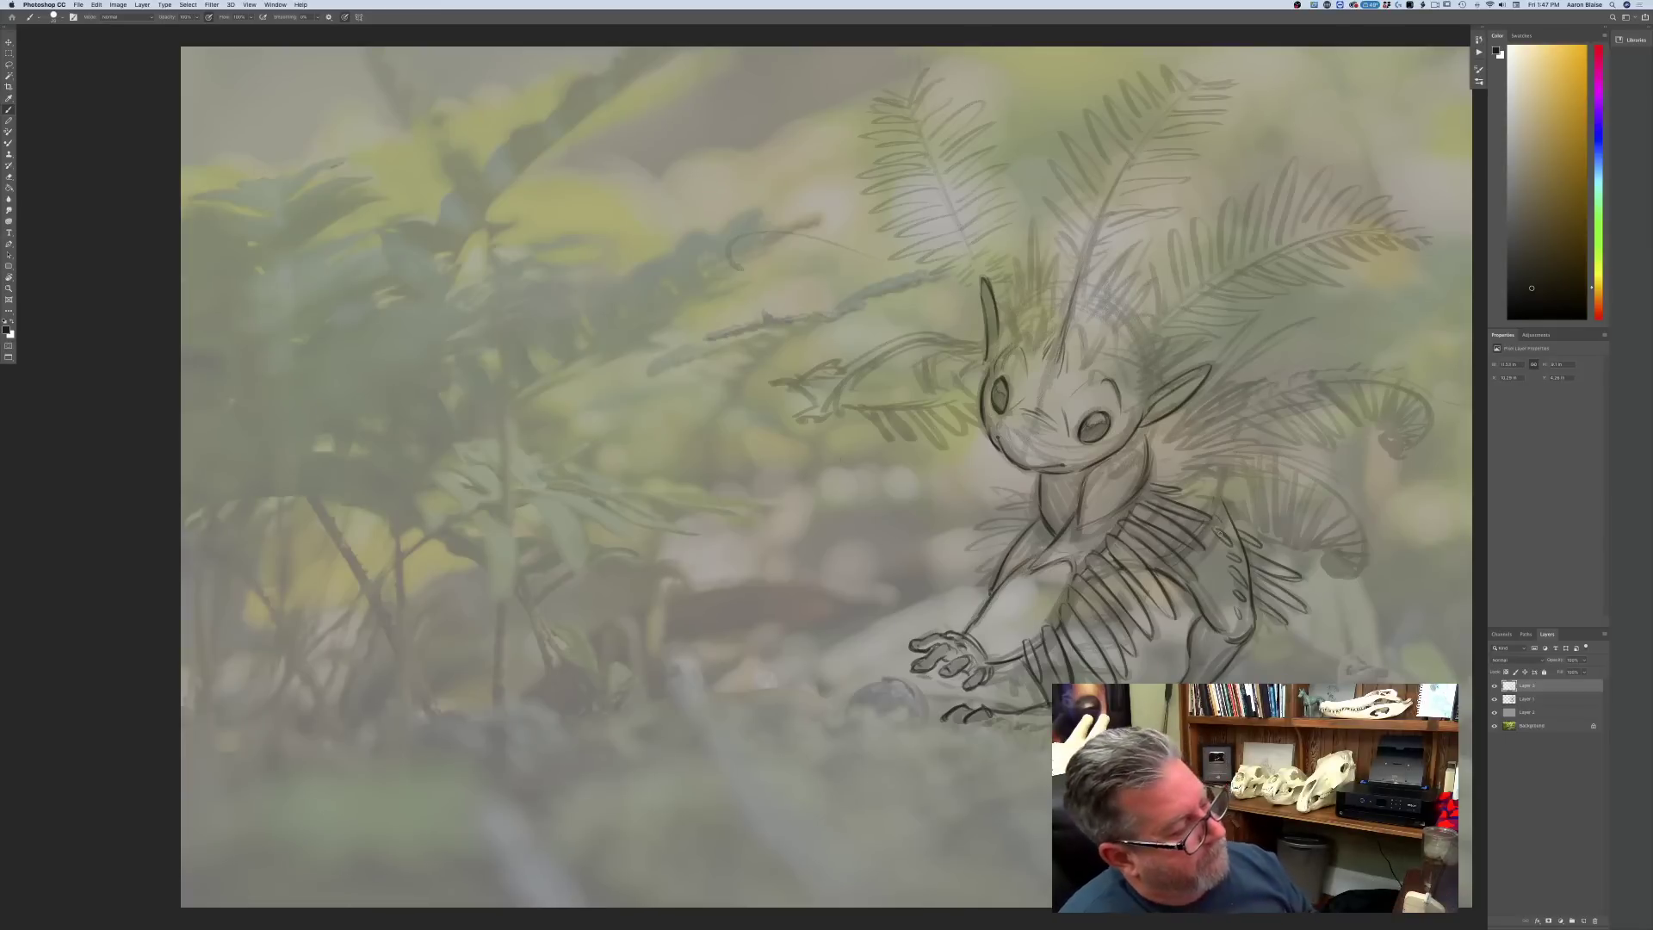
mouse_move(1036, 494)
mouse_down()
mouse_move(987, 518)
mouse_move(1016, 527)
mouse_move(980, 572)
mouse_up()
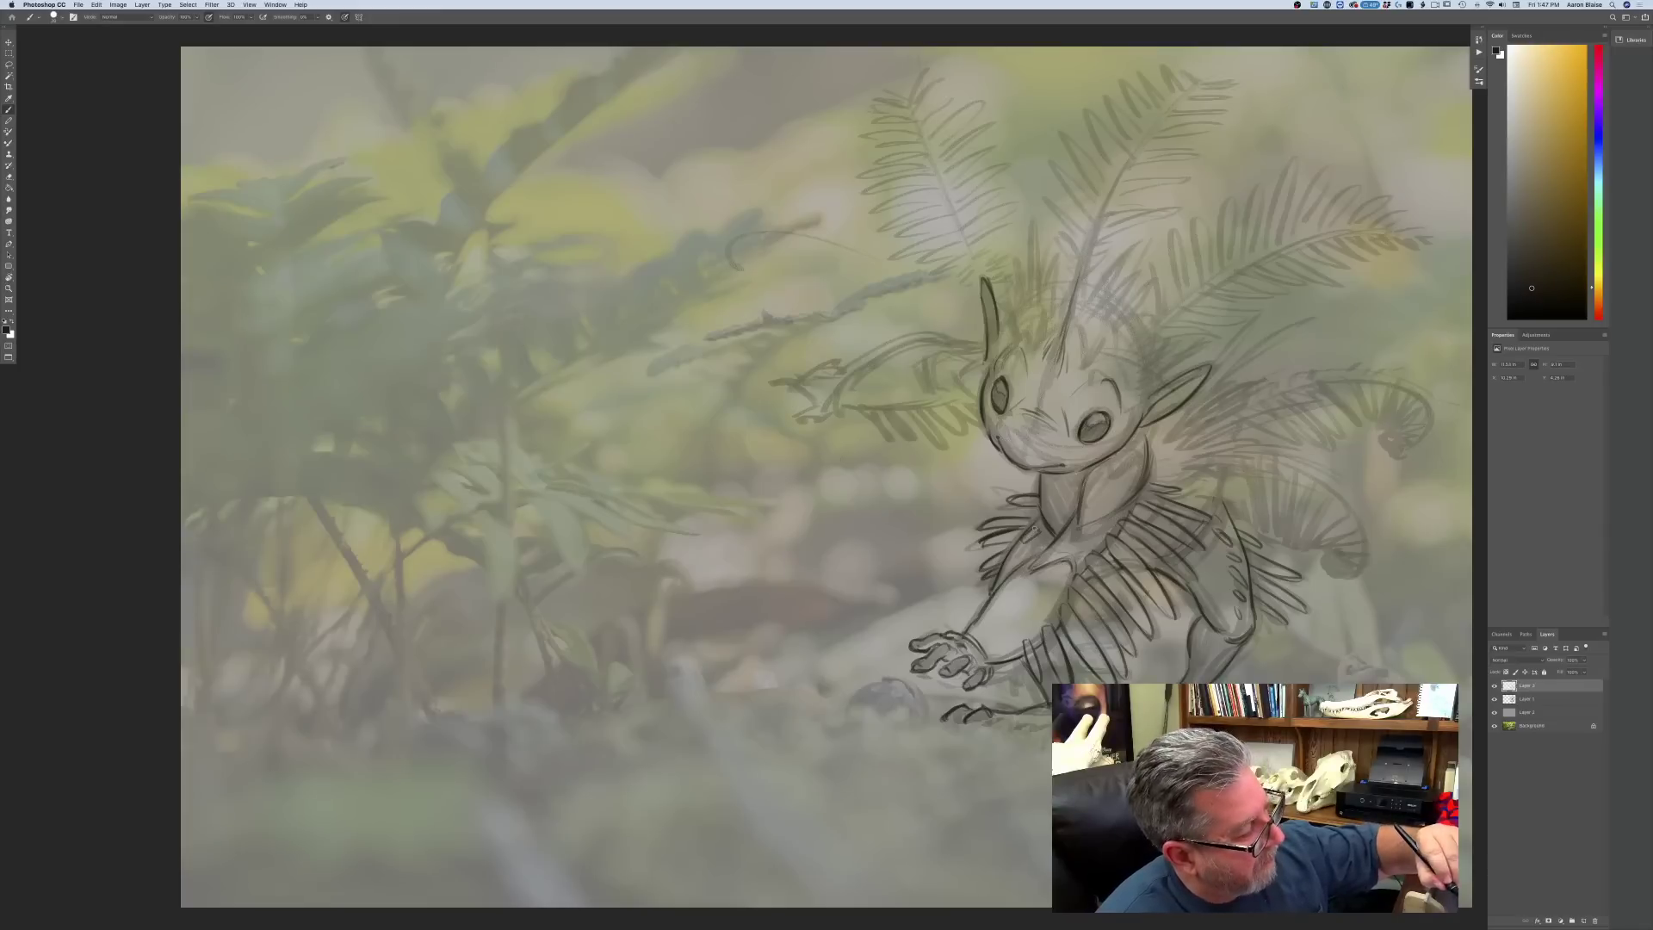
drag(1025, 549, 1008, 562)
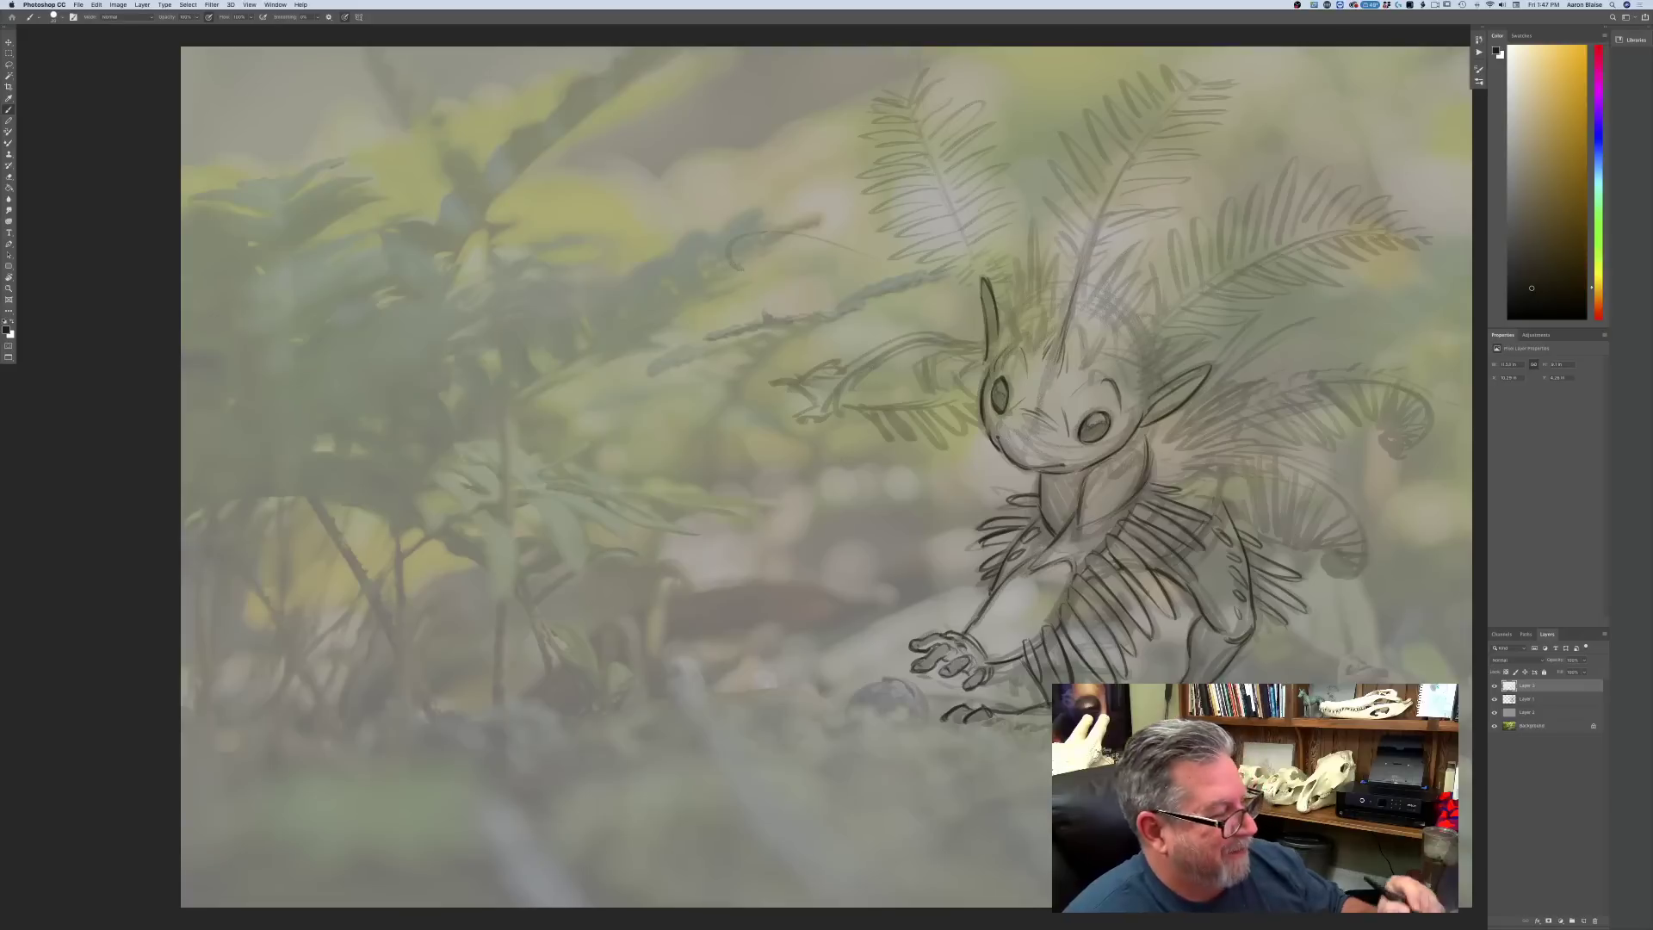
- Draw small leaf spikes behind the neck and a jagged crown of pointed leaves across the top of the head
mouse_move(1186, 474)
mouse_down()
mouse_move(1156, 485)
mouse_move(1161, 464)
mouse_up()
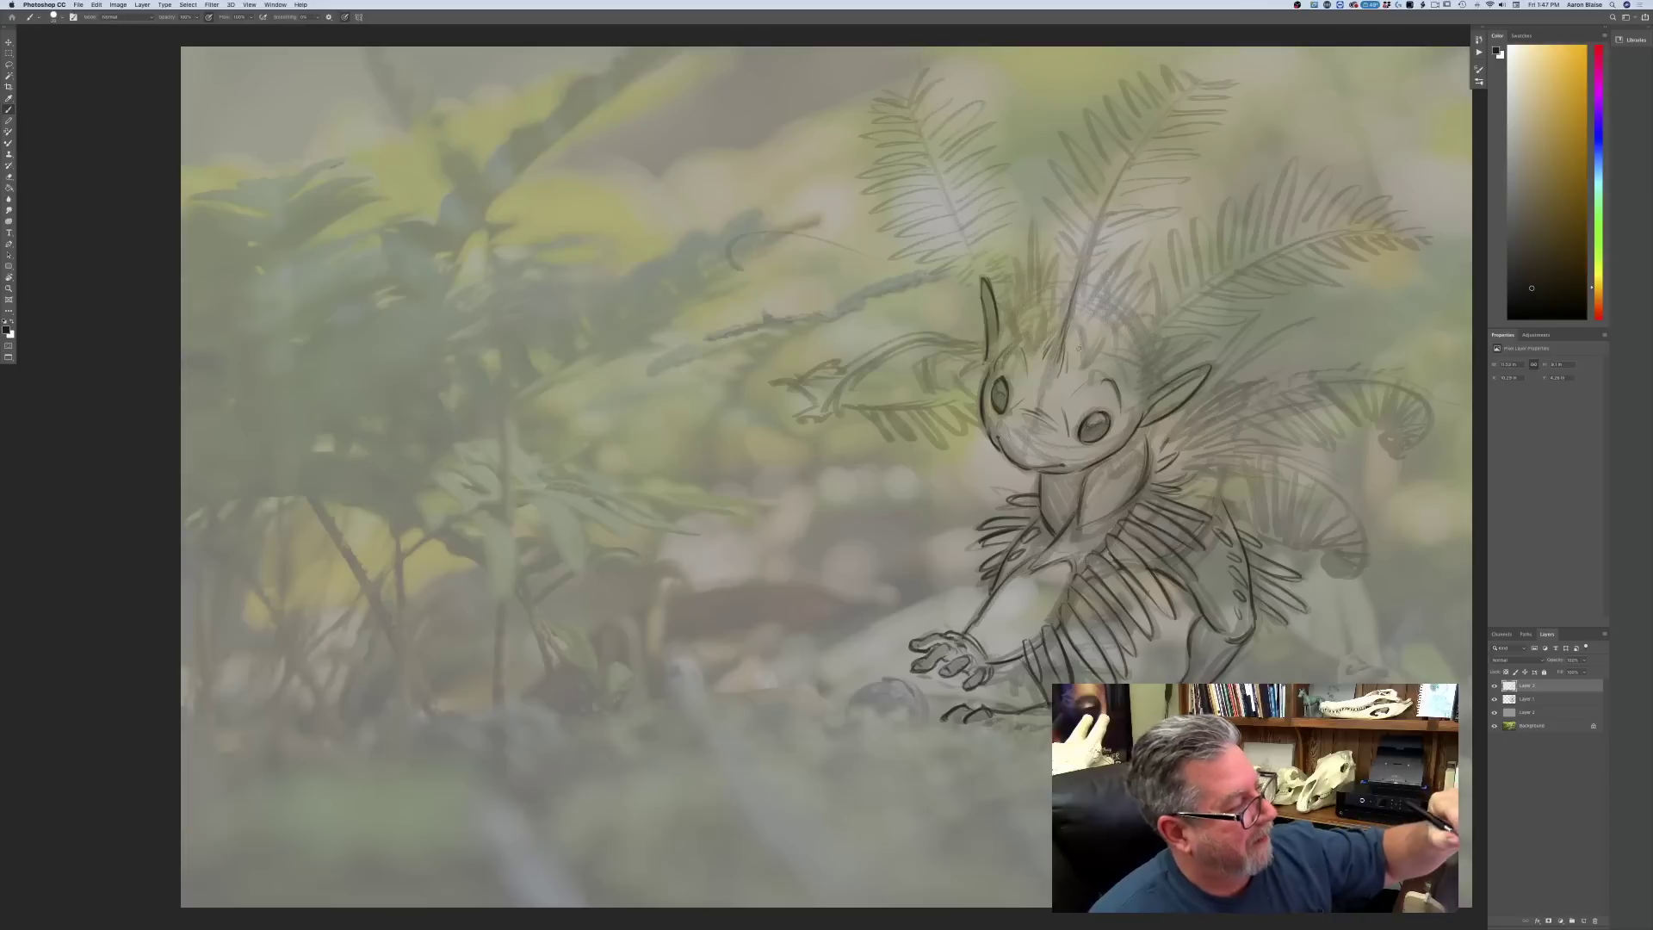
mouse_move(1076, 288)
mouse_down()
mouse_move(1066, 340)
mouse_move(1072, 318)
mouse_move(1112, 332)
mouse_move(1130, 433)
mouse_up()
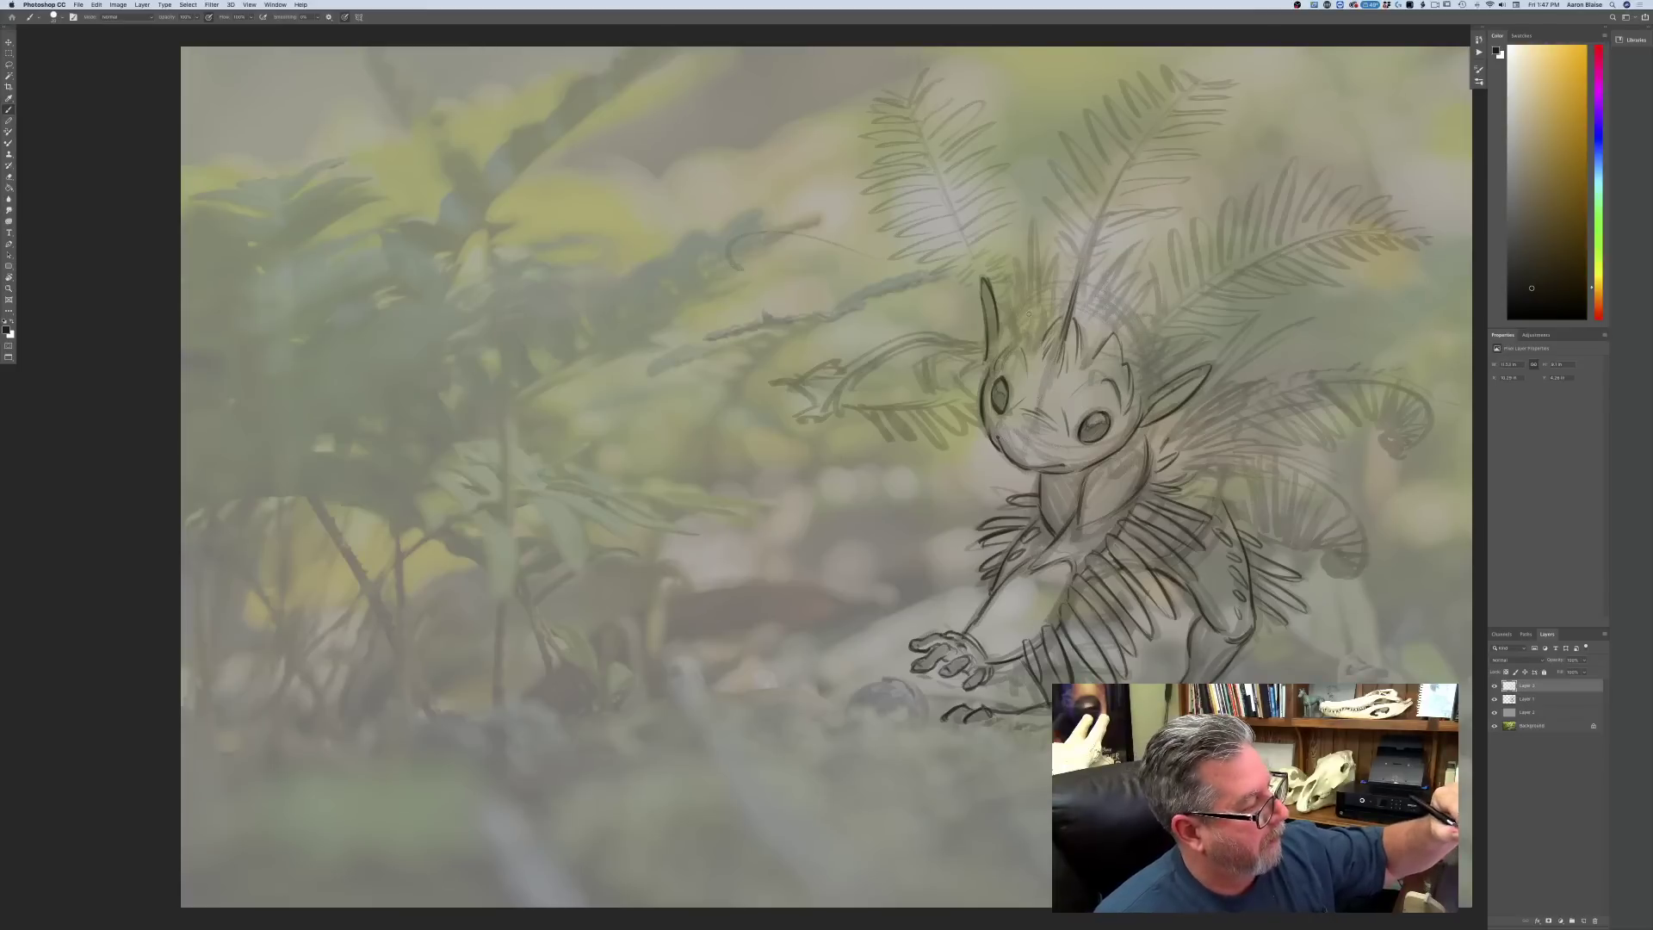
drag(1038, 310, 992, 352)
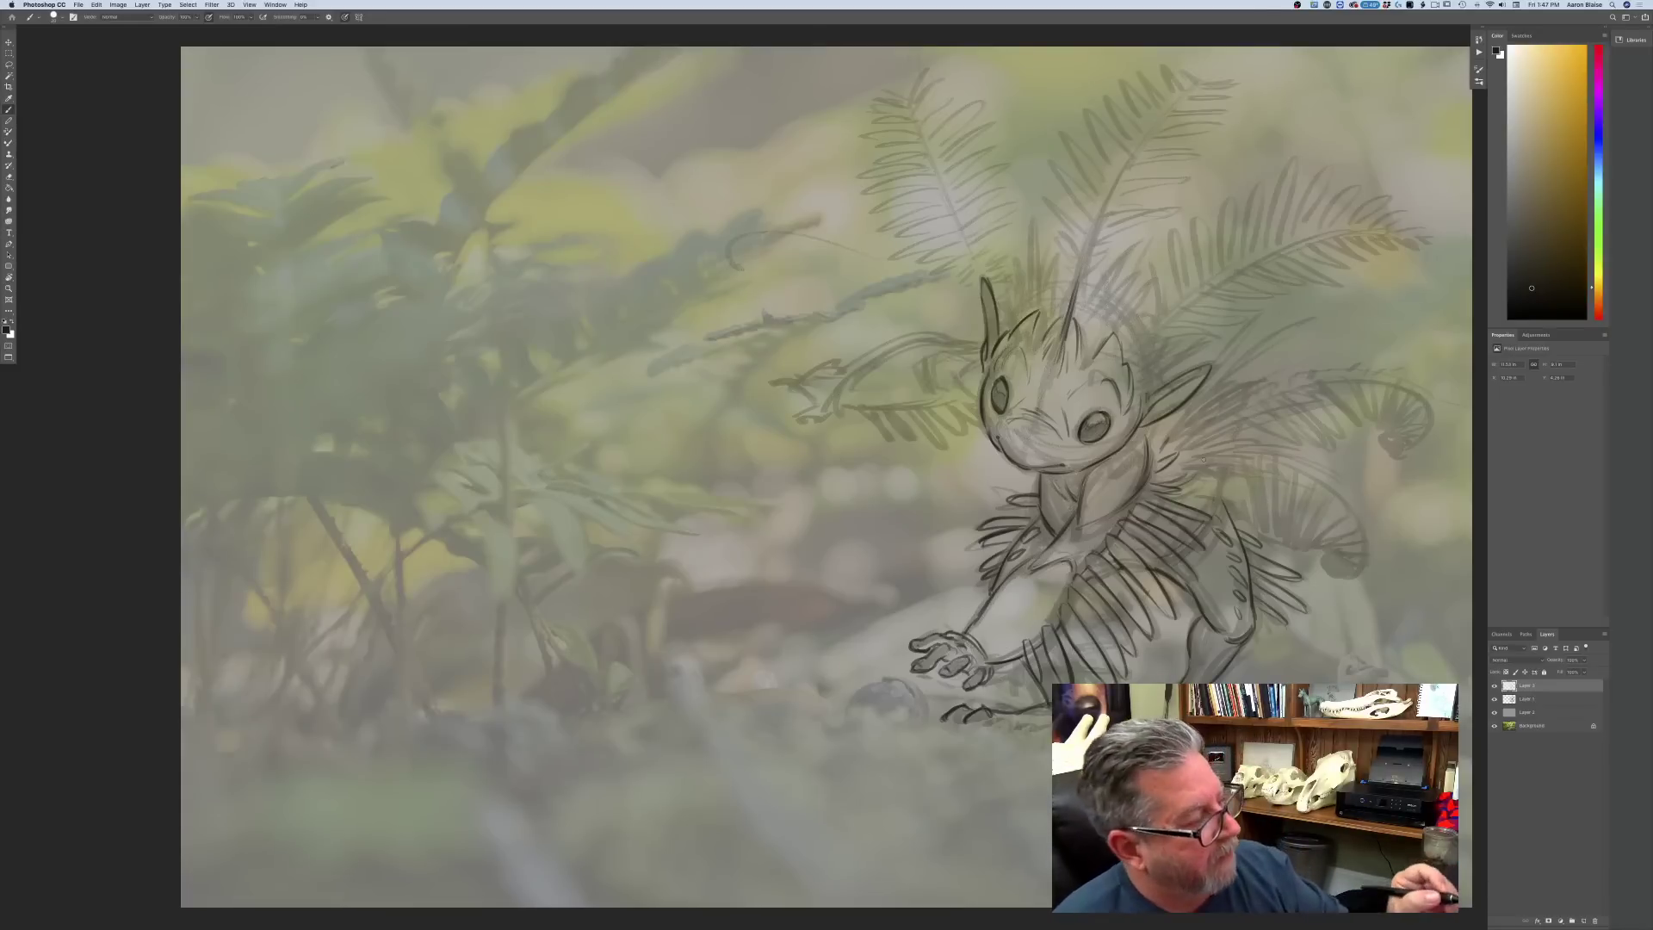
- Draw long tapering leaf blades sweeping back from the near shoulder over the creature's back
mouse_move(1207, 455)
mouse_down()
mouse_move(1279, 476)
mouse_move(1295, 501)
mouse_move(1254, 463)
mouse_move(1255, 502)
mouse_up()
mouse_move(1210, 475)
mouse_down()
mouse_move(1245, 498)
mouse_move(1202, 479)
mouse_up()
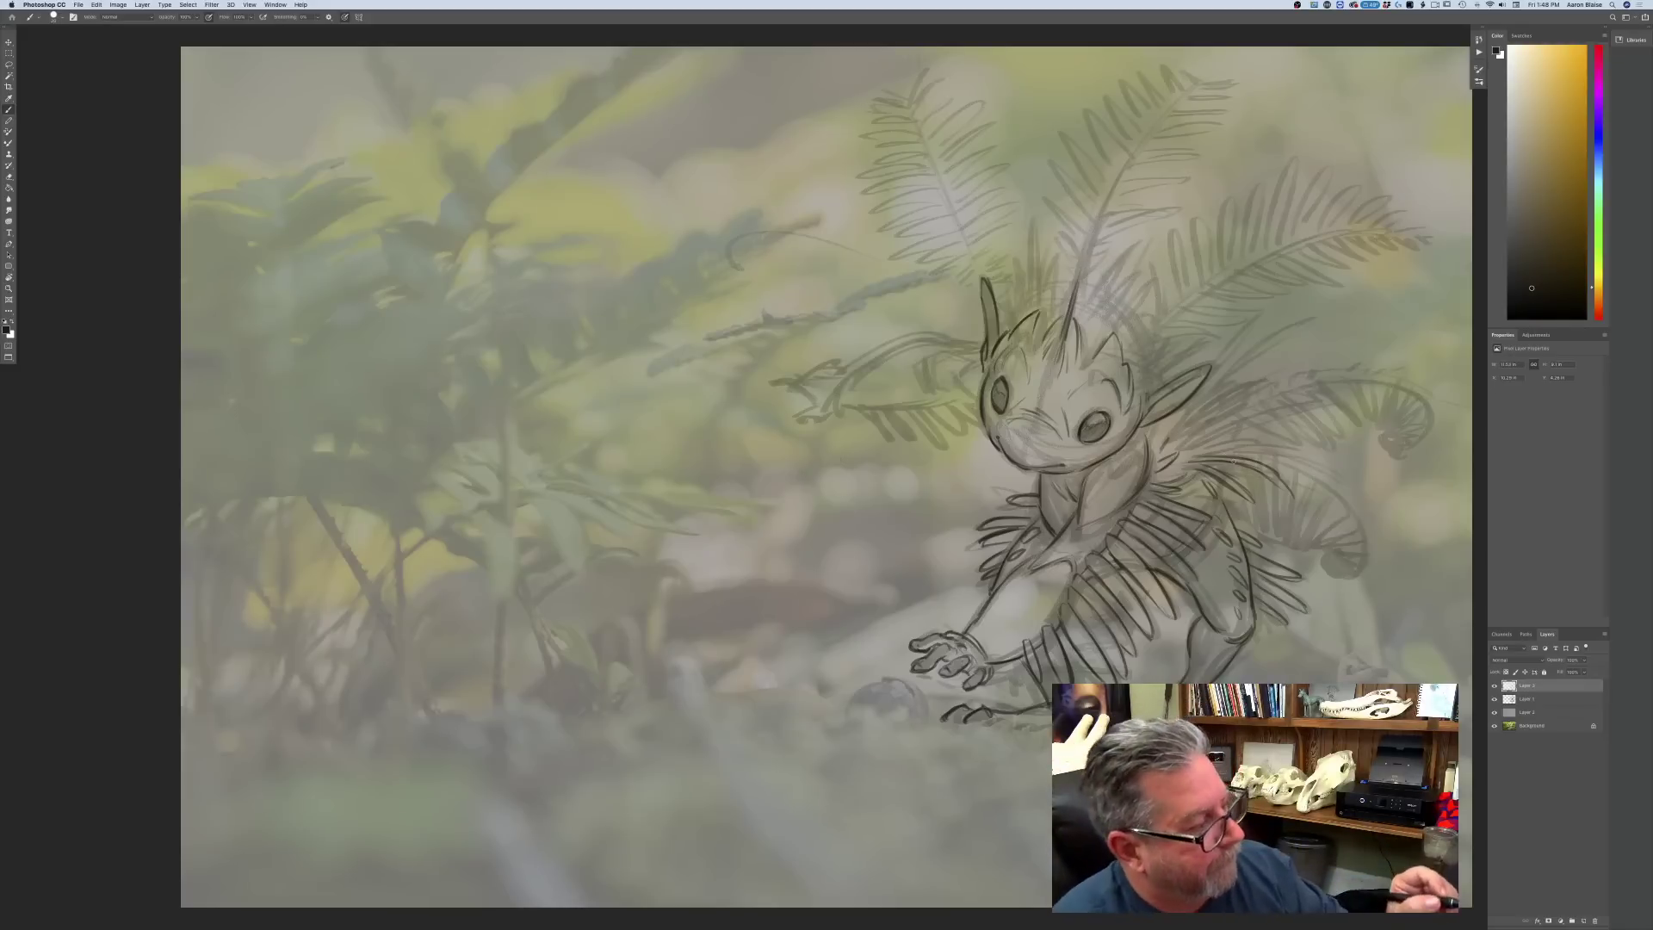
drag(1256, 443, 1196, 454)
mouse_move(1331, 400)
mouse_down()
mouse_move(1199, 444)
mouse_move(1260, 421)
mouse_move(1188, 449)
mouse_up()
drag(1244, 430, 1163, 478)
drag(1186, 471, 1158, 478)
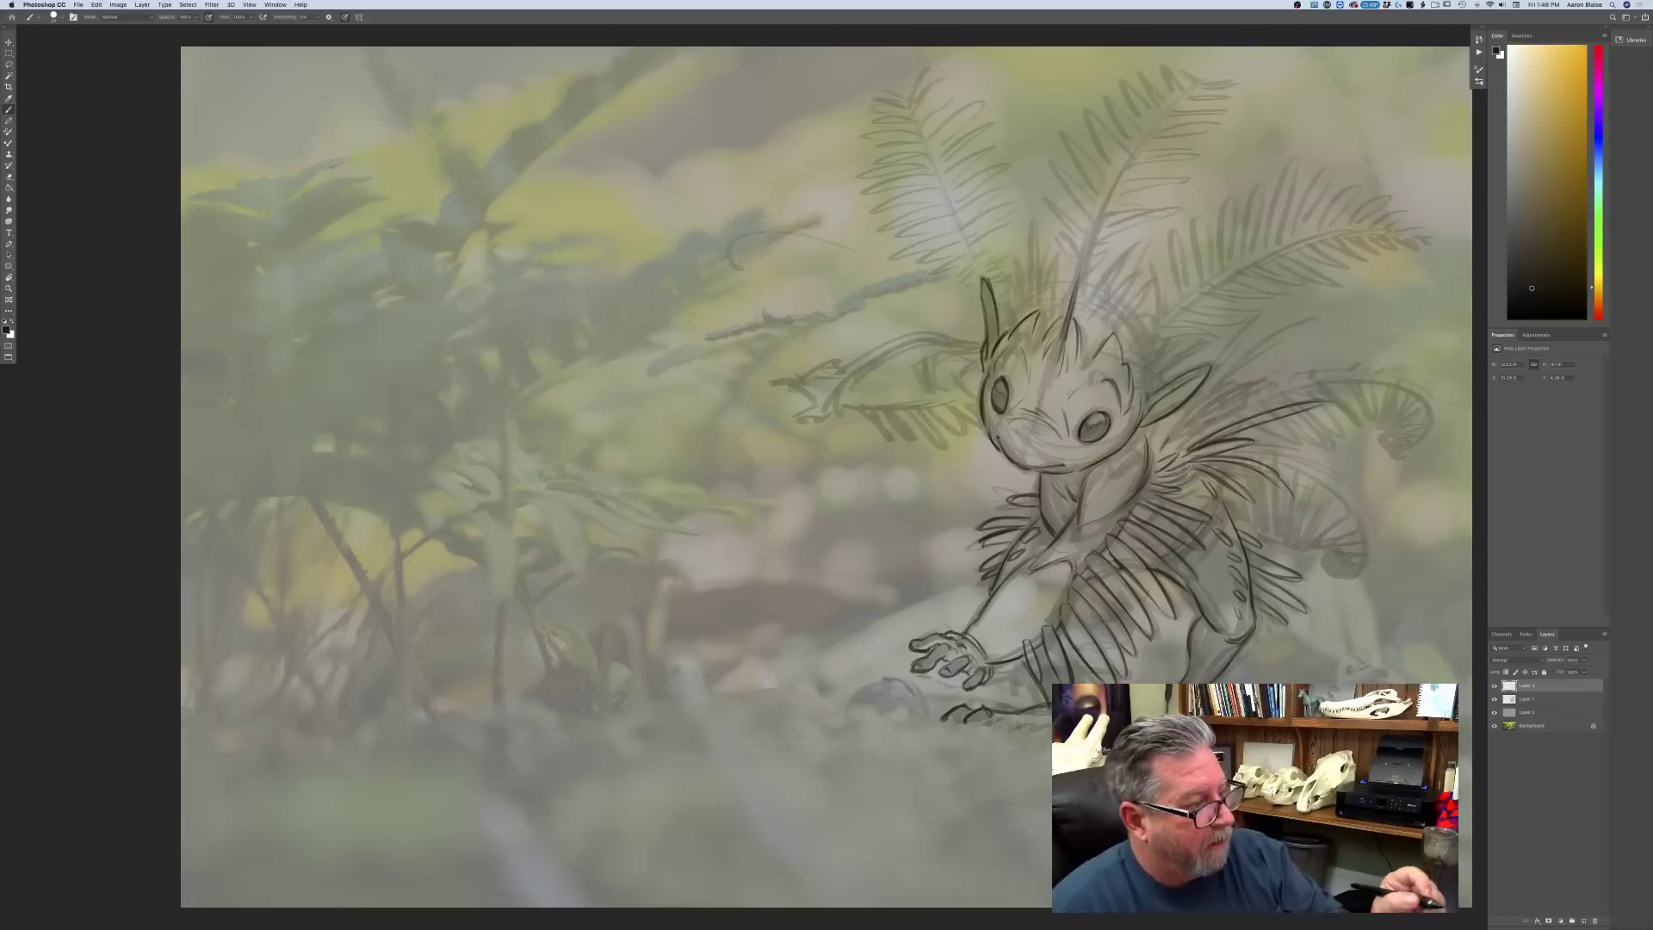
- Draw the lower curled fern frond behind the back, with a spiral tip and closely spaced leaflets filling its underside
mouse_move(1310, 453)
mouse_down()
mouse_move(1248, 474)
mouse_move(1318, 495)
mouse_up()
mouse_move(1358, 497)
mouse_down()
mouse_move(1339, 521)
mouse_move(1364, 541)
mouse_move(1348, 575)
mouse_move(1325, 570)
mouse_move(1338, 556)
mouse_up()
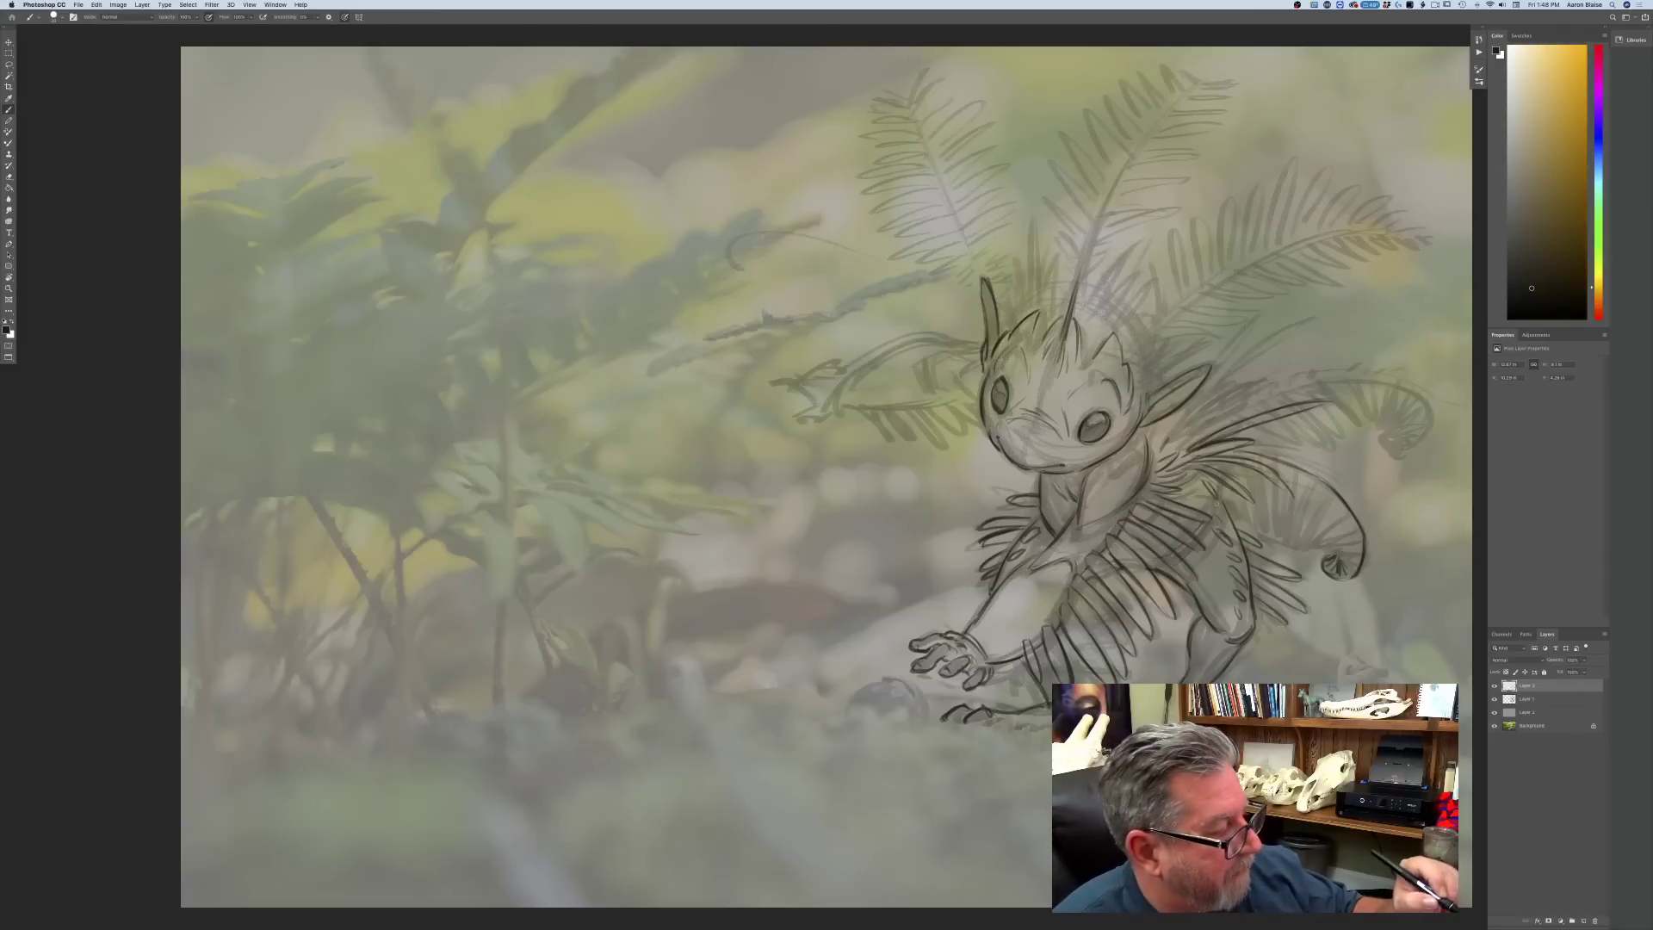
drag(1225, 489, 1254, 538)
drag(1254, 502, 1263, 525)
drag(1260, 469, 1266, 538)
drag(1269, 480, 1271, 514)
drag(1272, 483, 1276, 538)
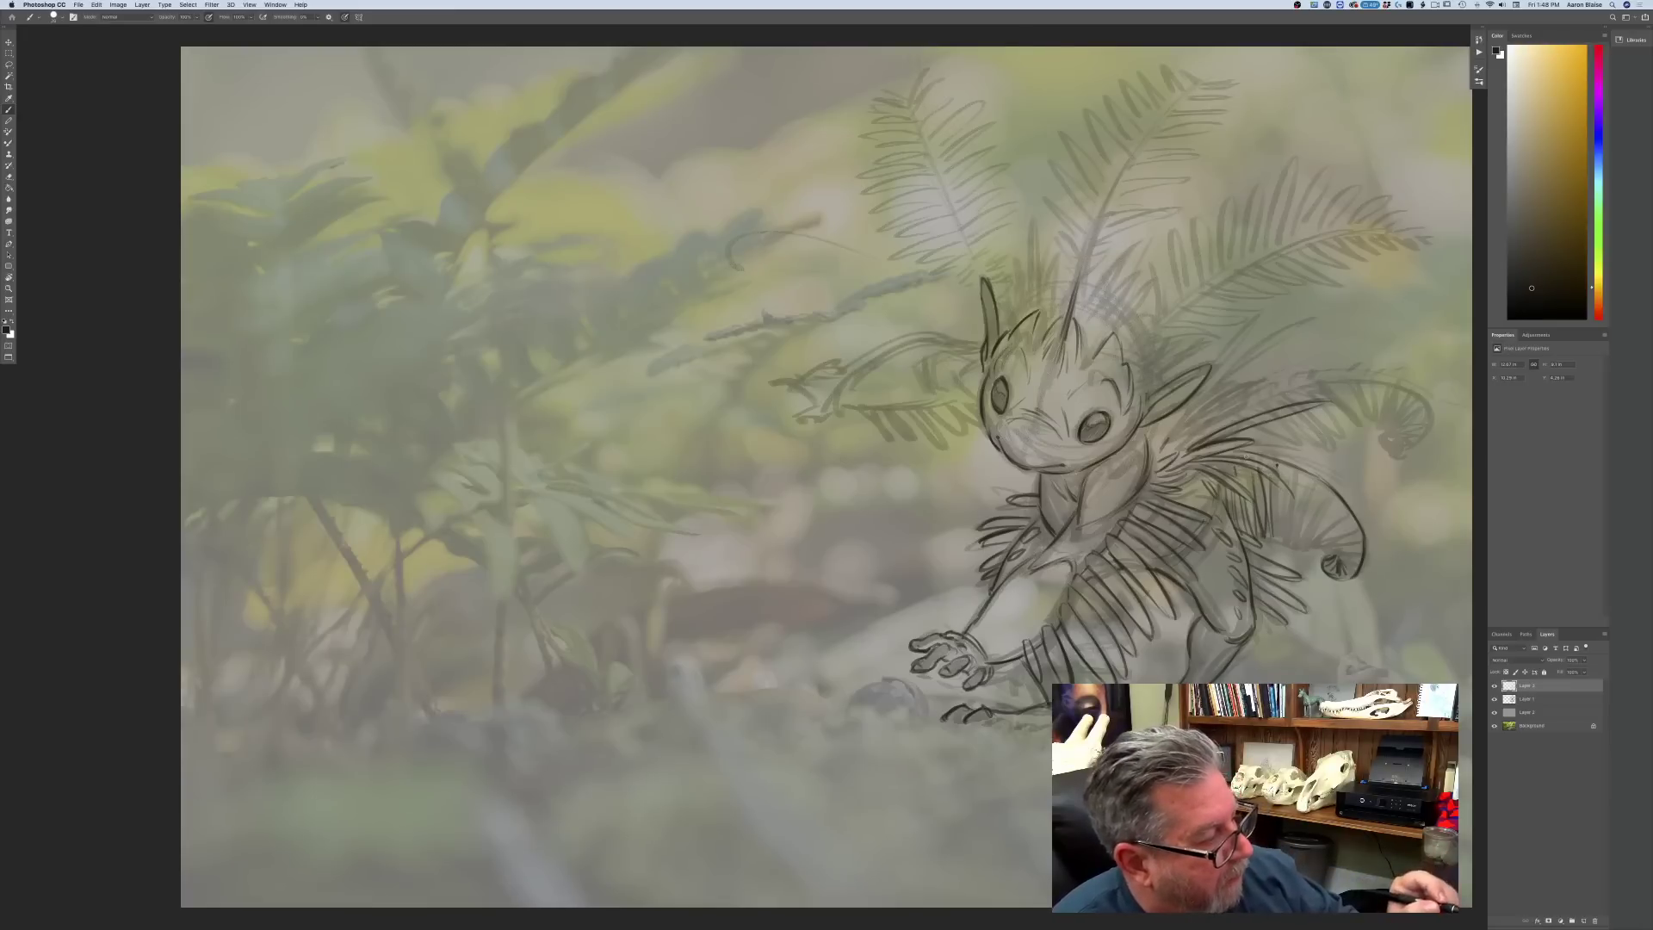
mouse_move(1243, 453)
mouse_down()
mouse_move(1307, 474)
mouse_move(1280, 545)
mouse_up()
drag(1301, 478, 1294, 539)
drag(1312, 490, 1298, 549)
mouse_move(1334, 505)
mouse_down()
mouse_move(1301, 552)
mouse_move(1319, 532)
mouse_move(1321, 546)
mouse_up()
mouse_move(1344, 536)
mouse_down()
mouse_move(1314, 551)
mouse_move(1331, 547)
mouse_move(1339, 572)
mouse_up()
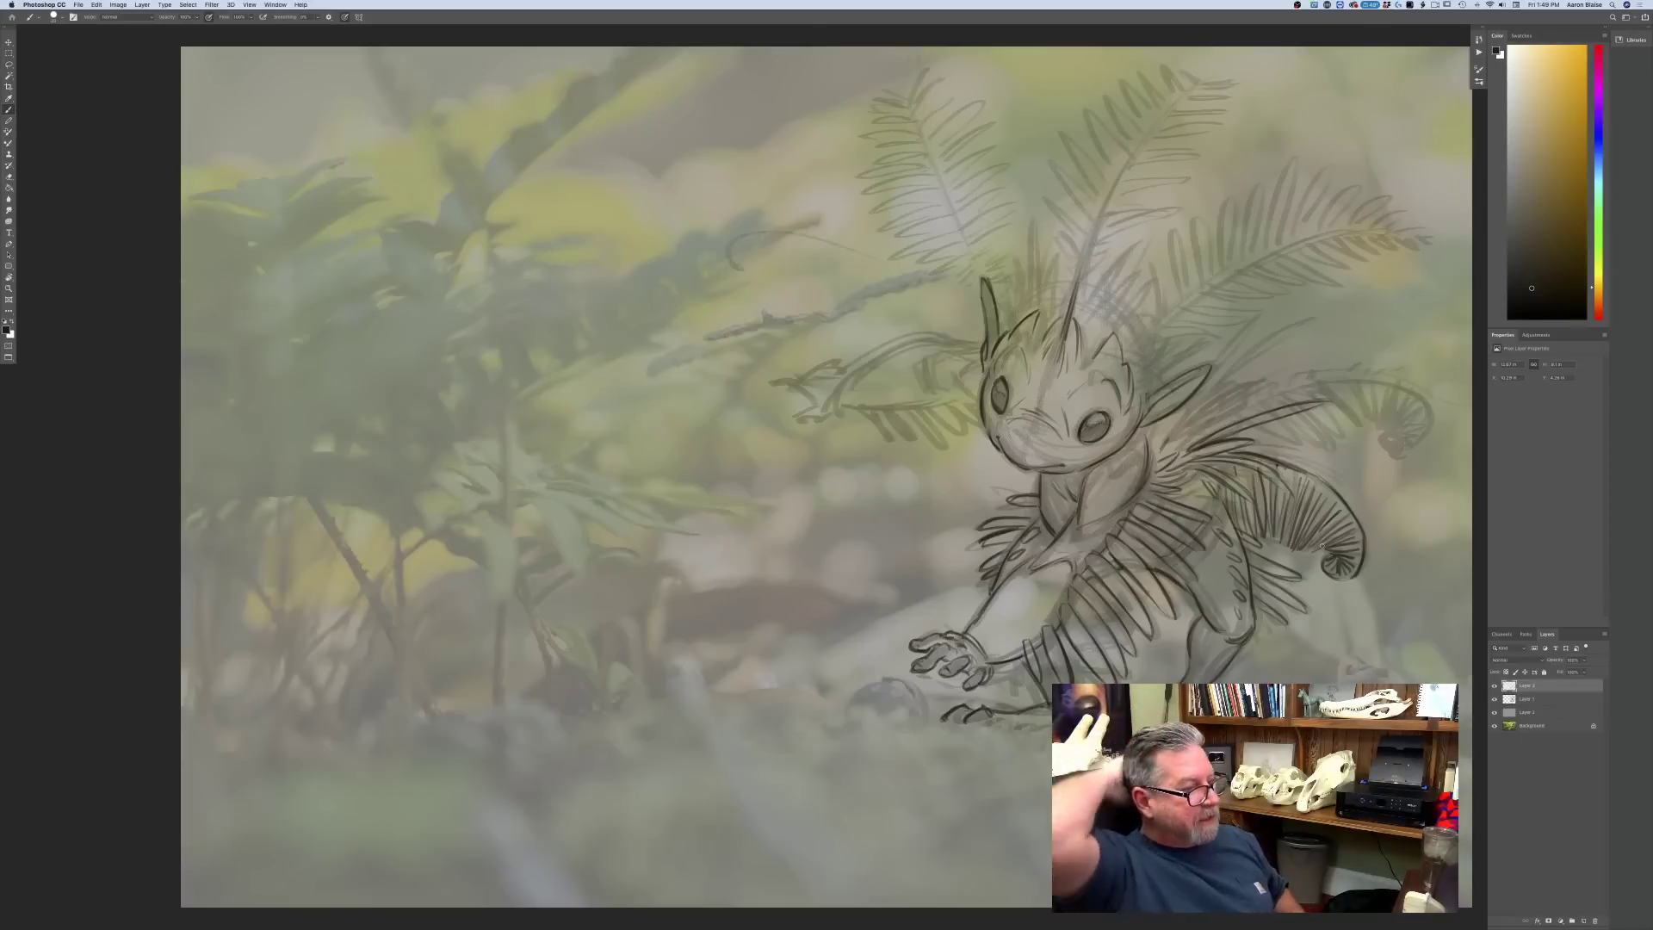
- Draw the upper curled fern frond as a long arching stem with hanging leaflets and a ribbed spiral tip
drag(1423, 398, 1414, 443)
drag(1387, 381, 1421, 399)
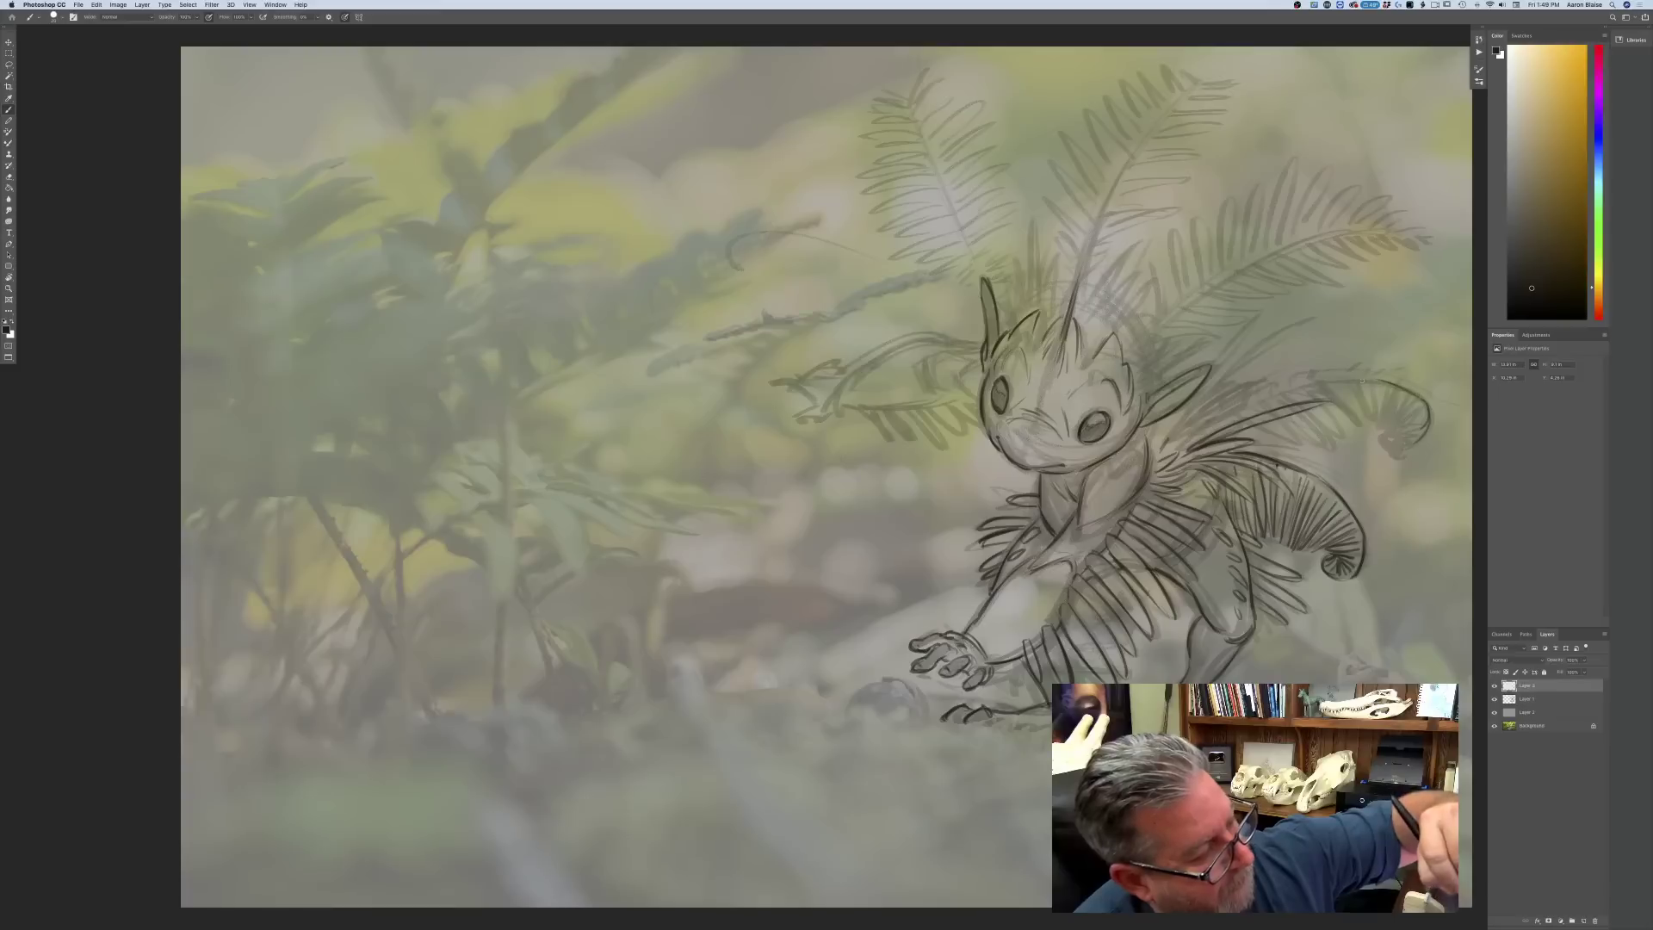
drag(1272, 392, 1332, 381)
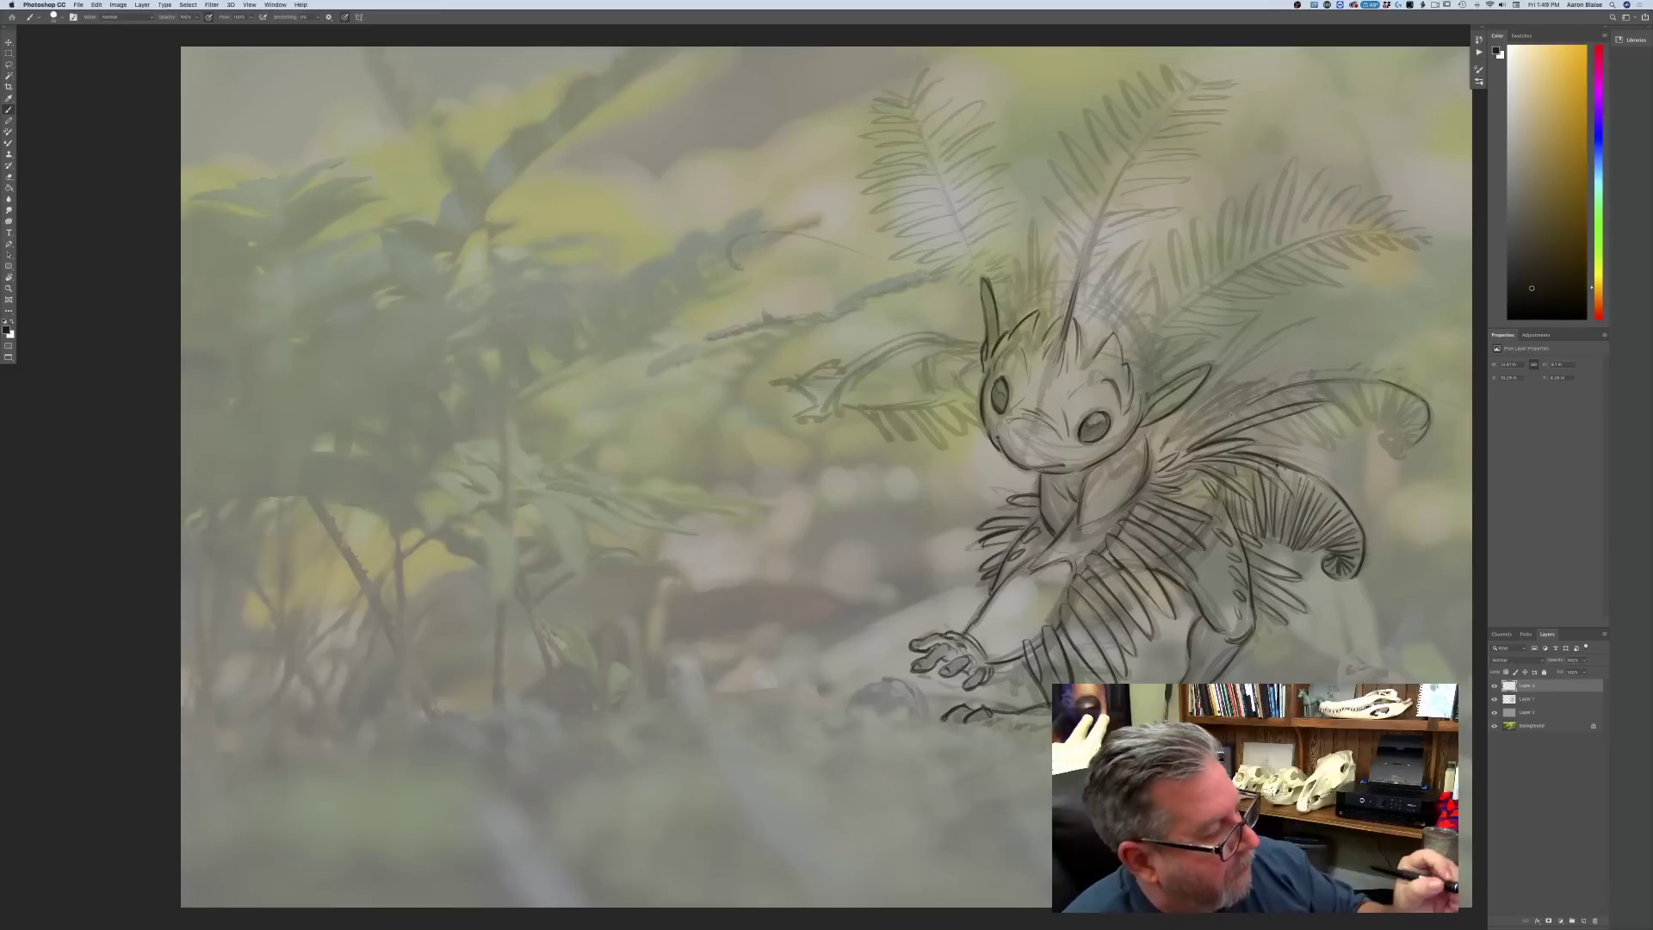
mouse_move(1228, 410)
mouse_down()
mouse_move(1177, 448)
mouse_move(1246, 422)
mouse_move(1296, 446)
mouse_up()
drag(1264, 429, 1319, 446)
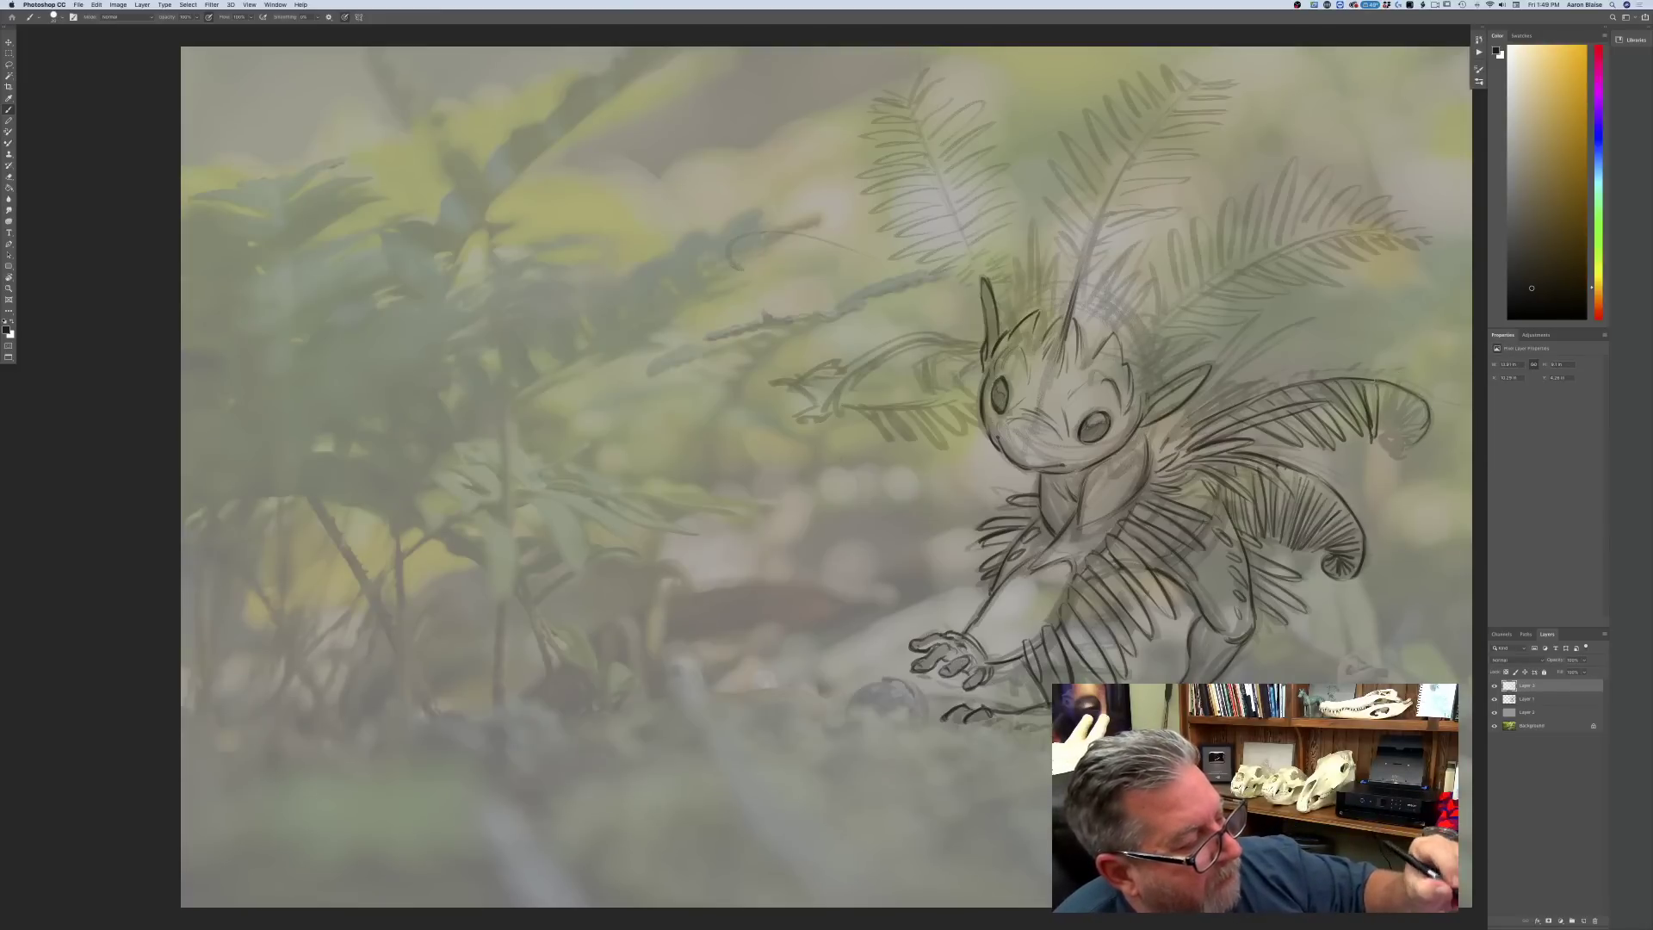
mouse_move(1387, 386)
mouse_down()
mouse_move(1380, 431)
mouse_move(1406, 396)
mouse_move(1389, 438)
mouse_move(1415, 418)
mouse_move(1380, 445)
mouse_up()
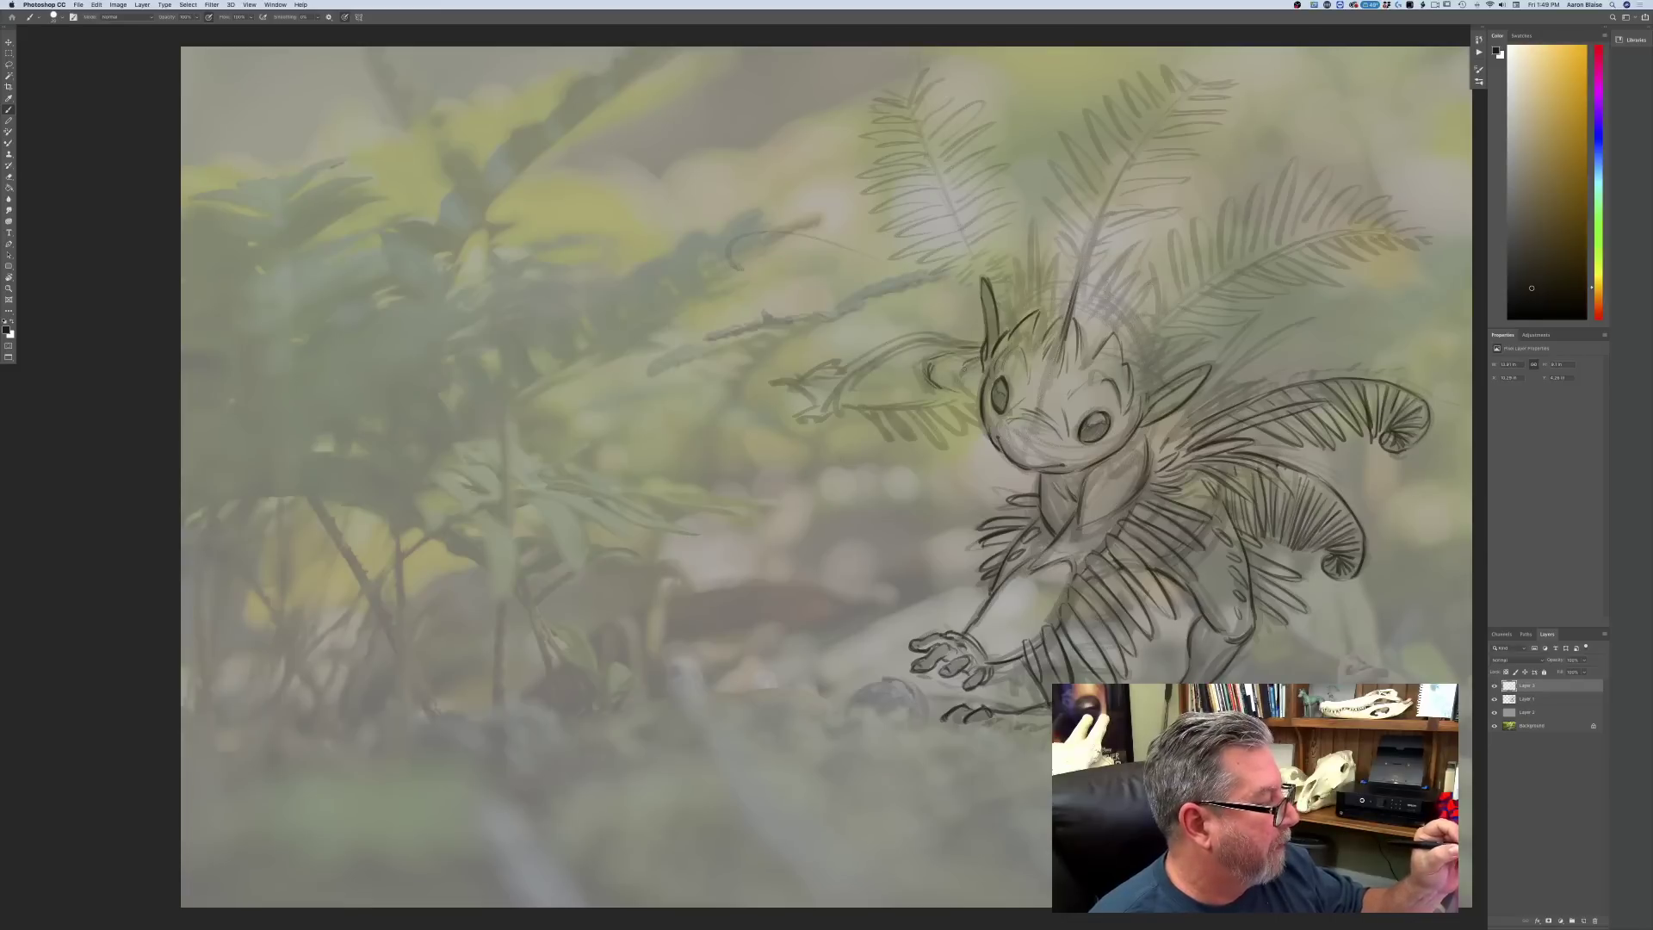
- Outline the small rounded form between the face and the extended far arm, redrawing its curled end
drag(975, 366, 959, 405)
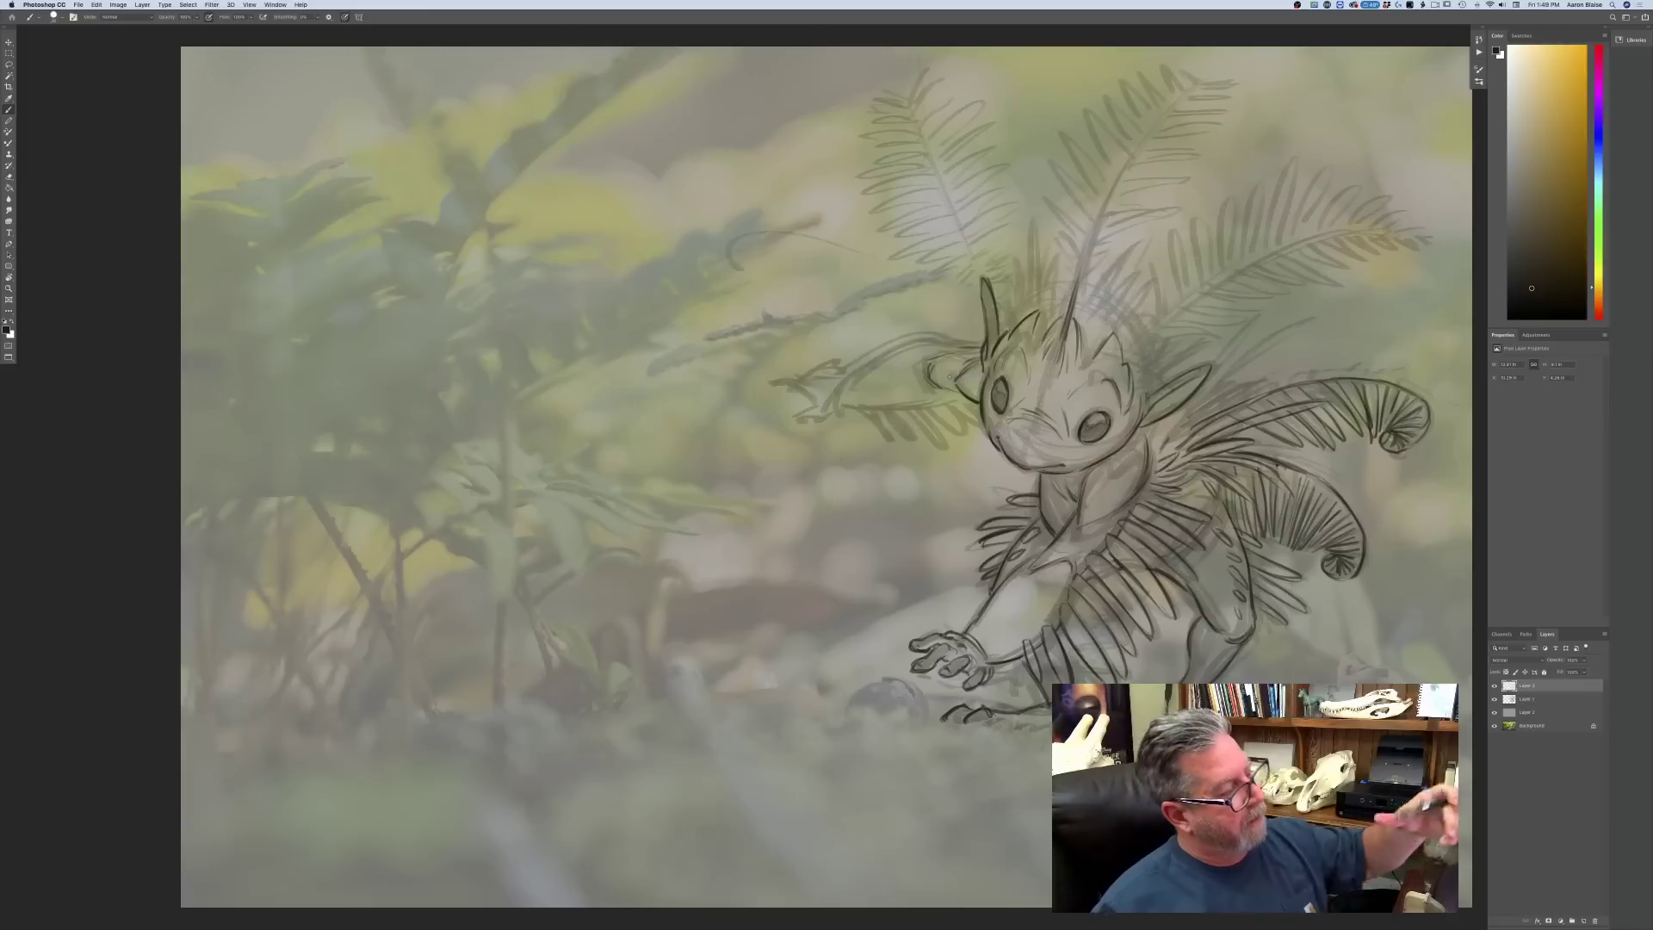
mouse_move(953, 373)
mouse_down()
mouse_move(957, 390)
mouse_move(930, 366)
mouse_up()
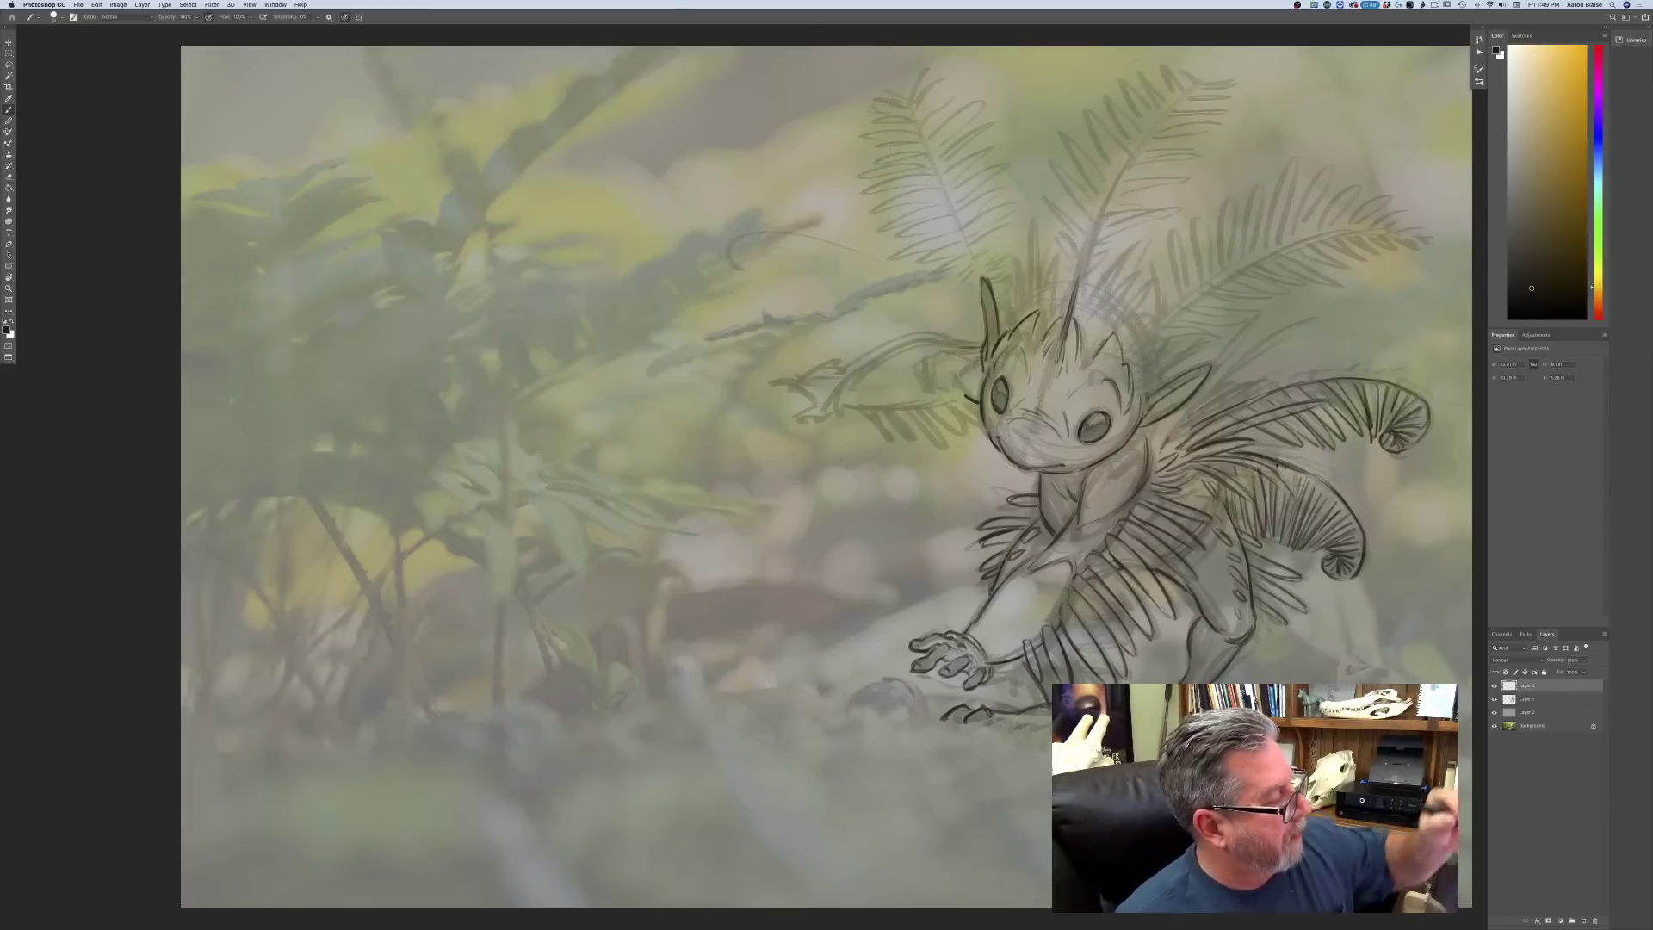
mouse_move(927, 360)
mouse_down()
mouse_move(954, 373)
mouse_move(919, 385)
mouse_move(952, 392)
mouse_move(981, 352)
mouse_move(973, 398)
mouse_move(977, 358)
mouse_up()
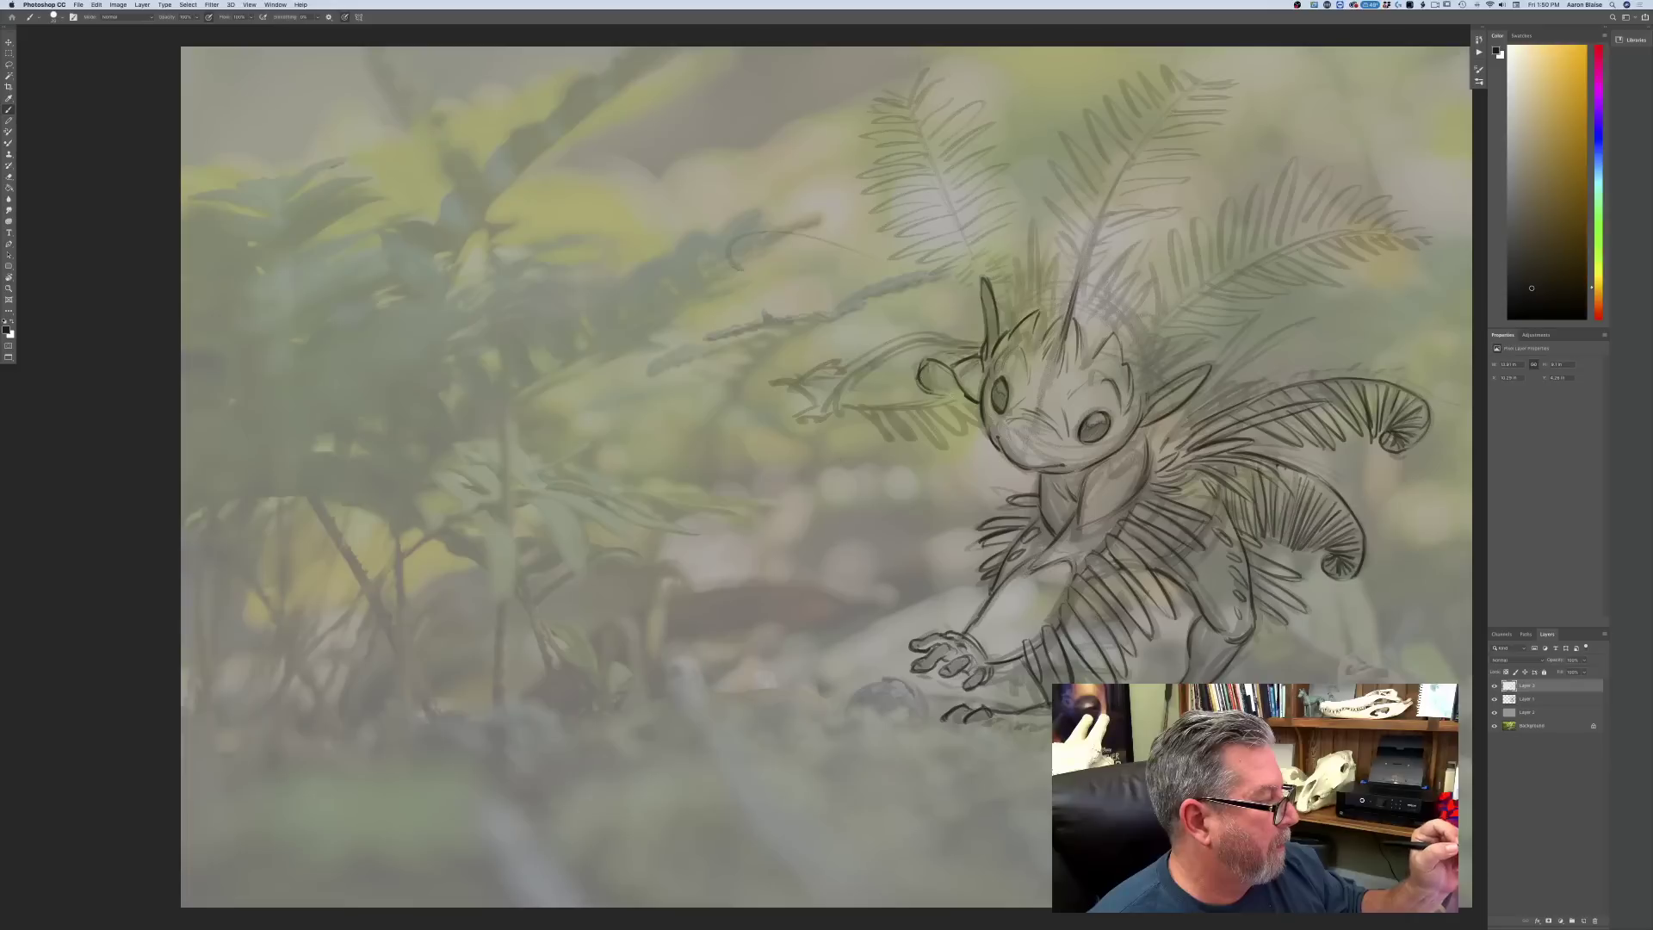
drag(923, 389, 959, 396)
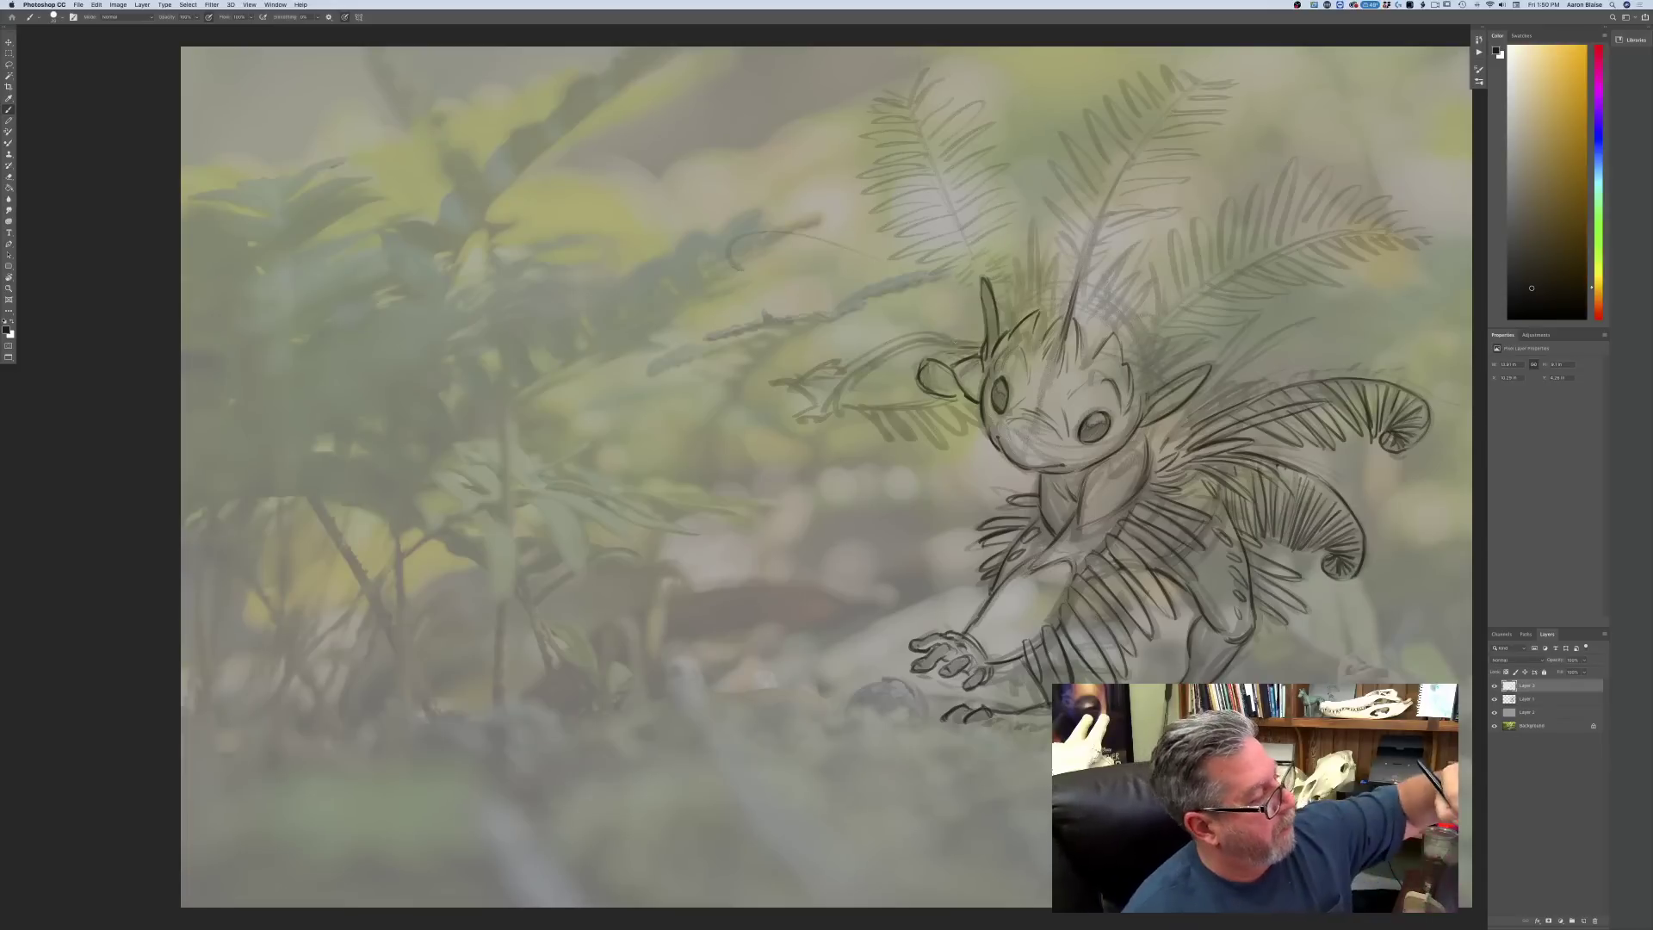
- Outline the upper and lower edges of the extended far arm and hang short pointed leaflets beneath it
mouse_move(919, 337)
mouse_down()
mouse_move(964, 345)
mouse_move(868, 363)
mouse_move(835, 405)
mouse_up()
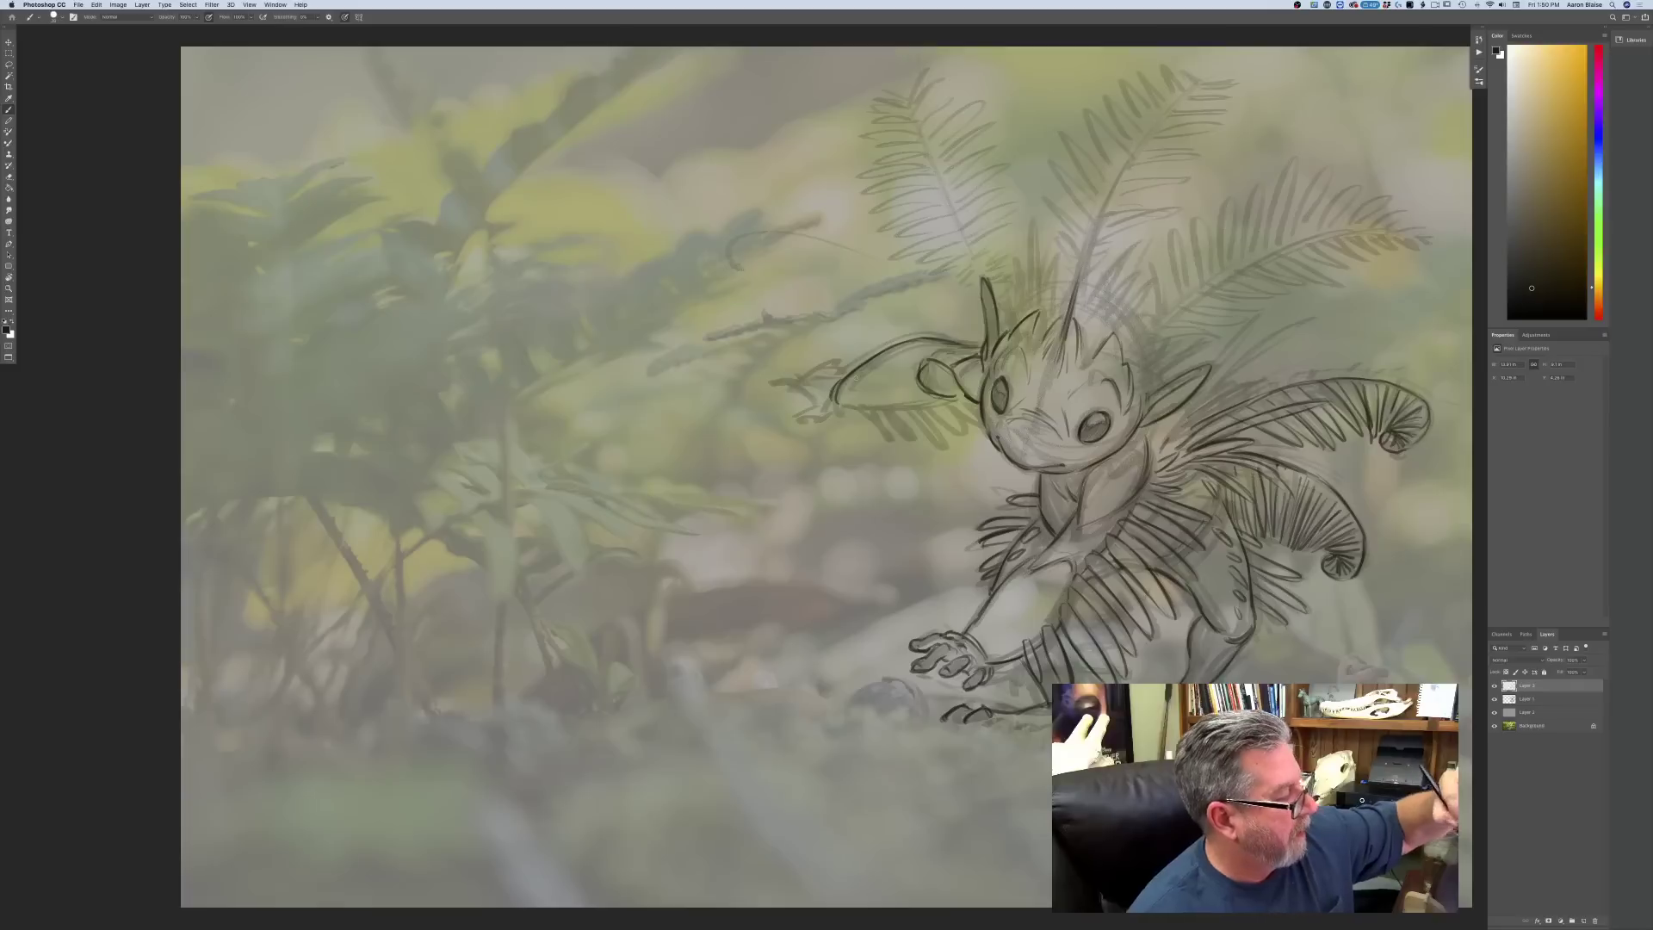
drag(954, 399, 885, 410)
mouse_move(896, 409)
mouse_down()
mouse_move(843, 410)
mouse_move(861, 407)
mouse_up()
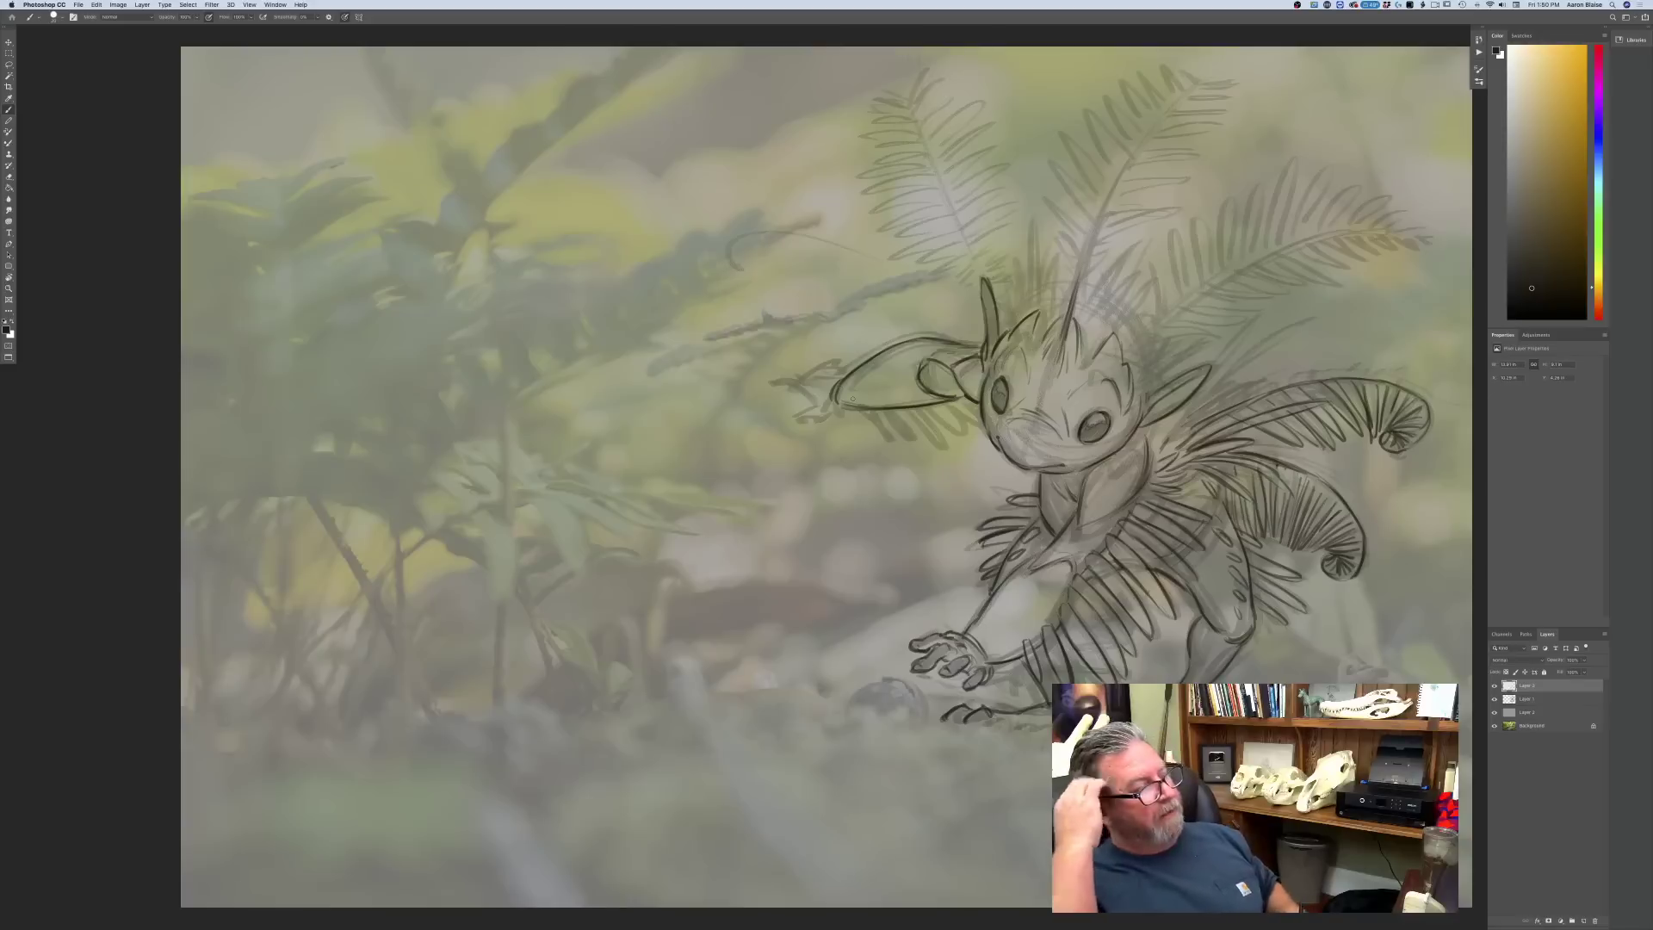
mouse_move(881, 412)
mouse_down()
mouse_move(868, 433)
mouse_move(912, 441)
mouse_up()
mouse_move(939, 409)
mouse_down()
mouse_move(924, 443)
mouse_move(965, 416)
mouse_up()
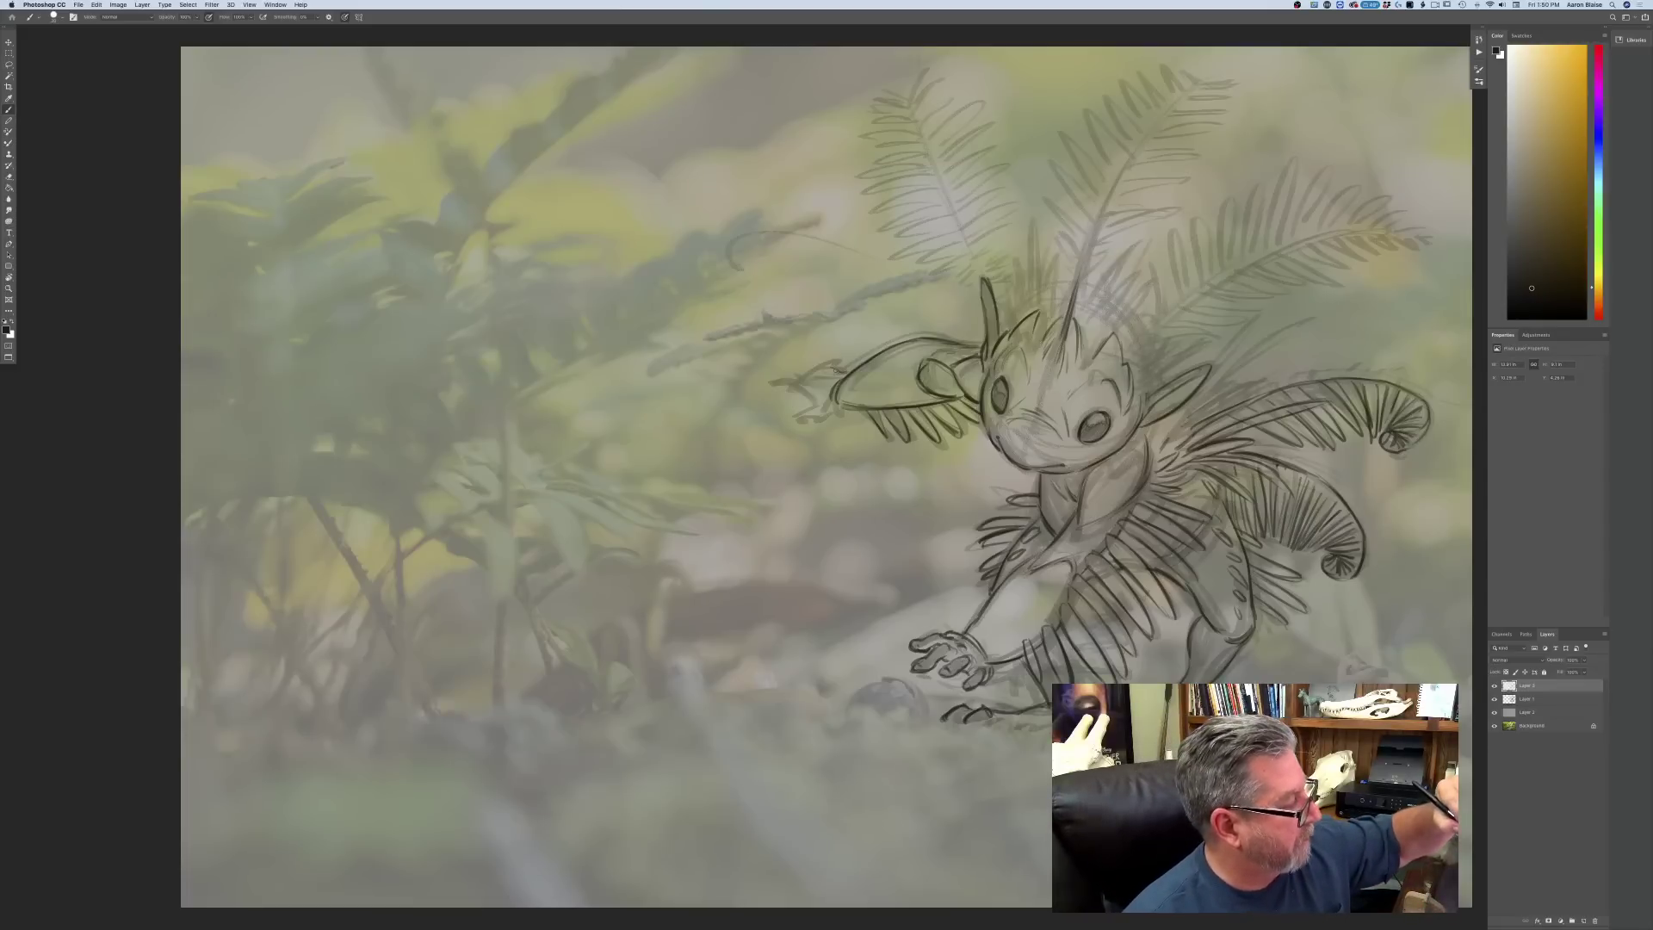
- Outline the palm and the lower curled fingers of the outstretched far hand
mouse_move(846, 373)
mouse_down()
mouse_move(808, 377)
mouse_move(817, 421)
mouse_up()
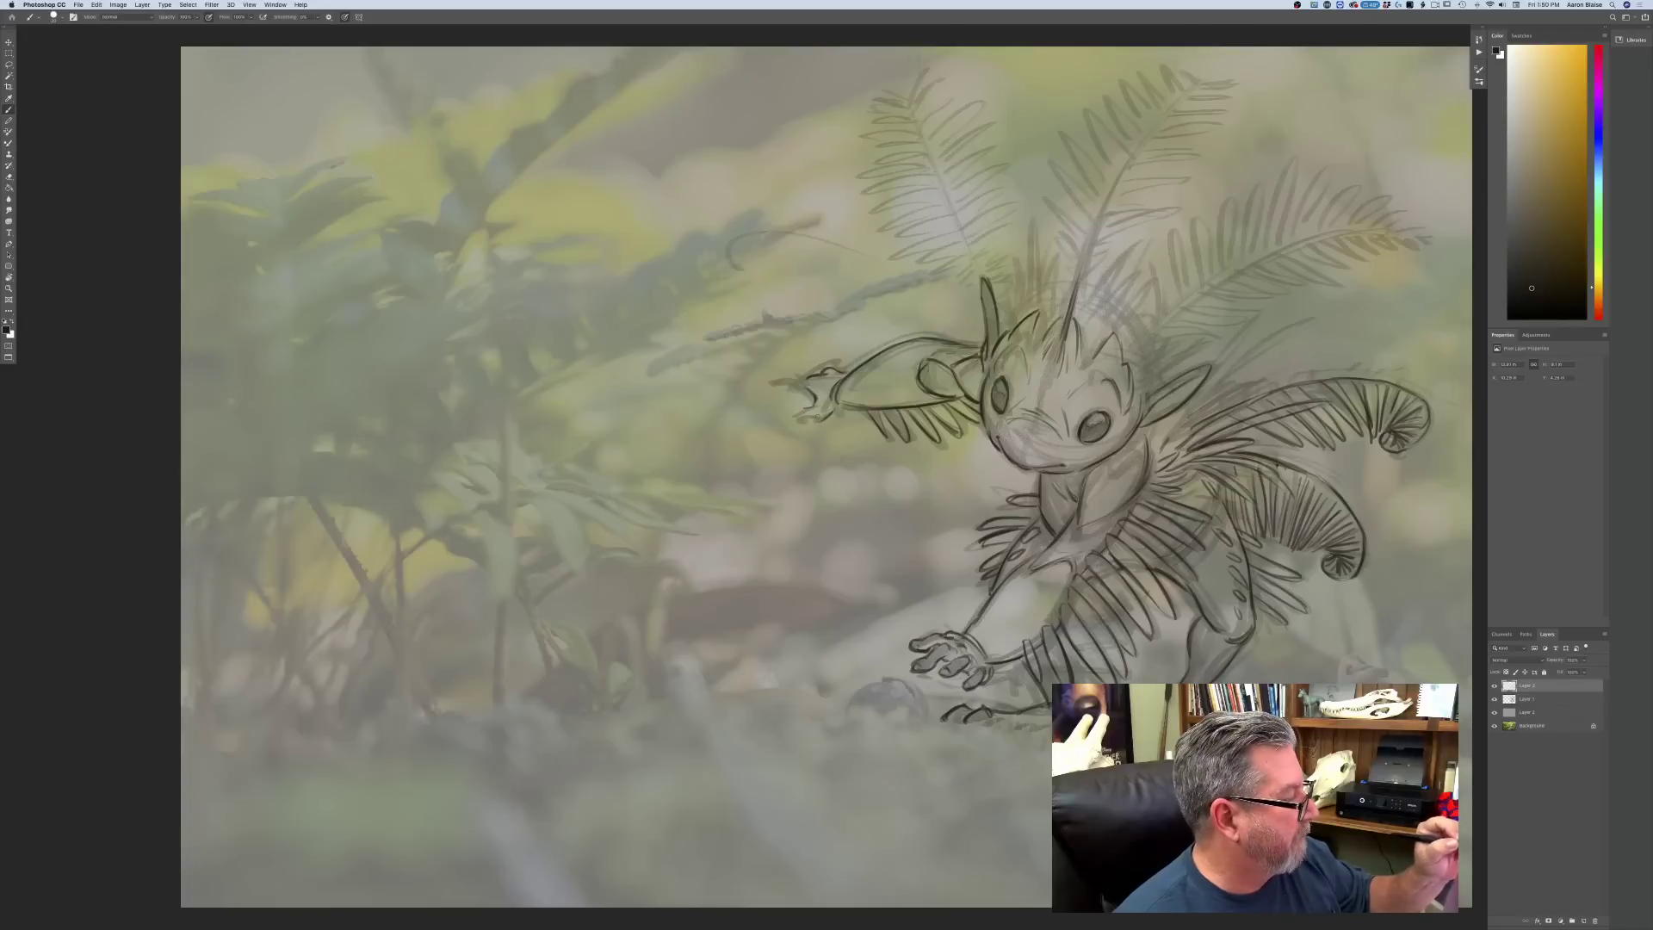
drag(806, 404, 792, 421)
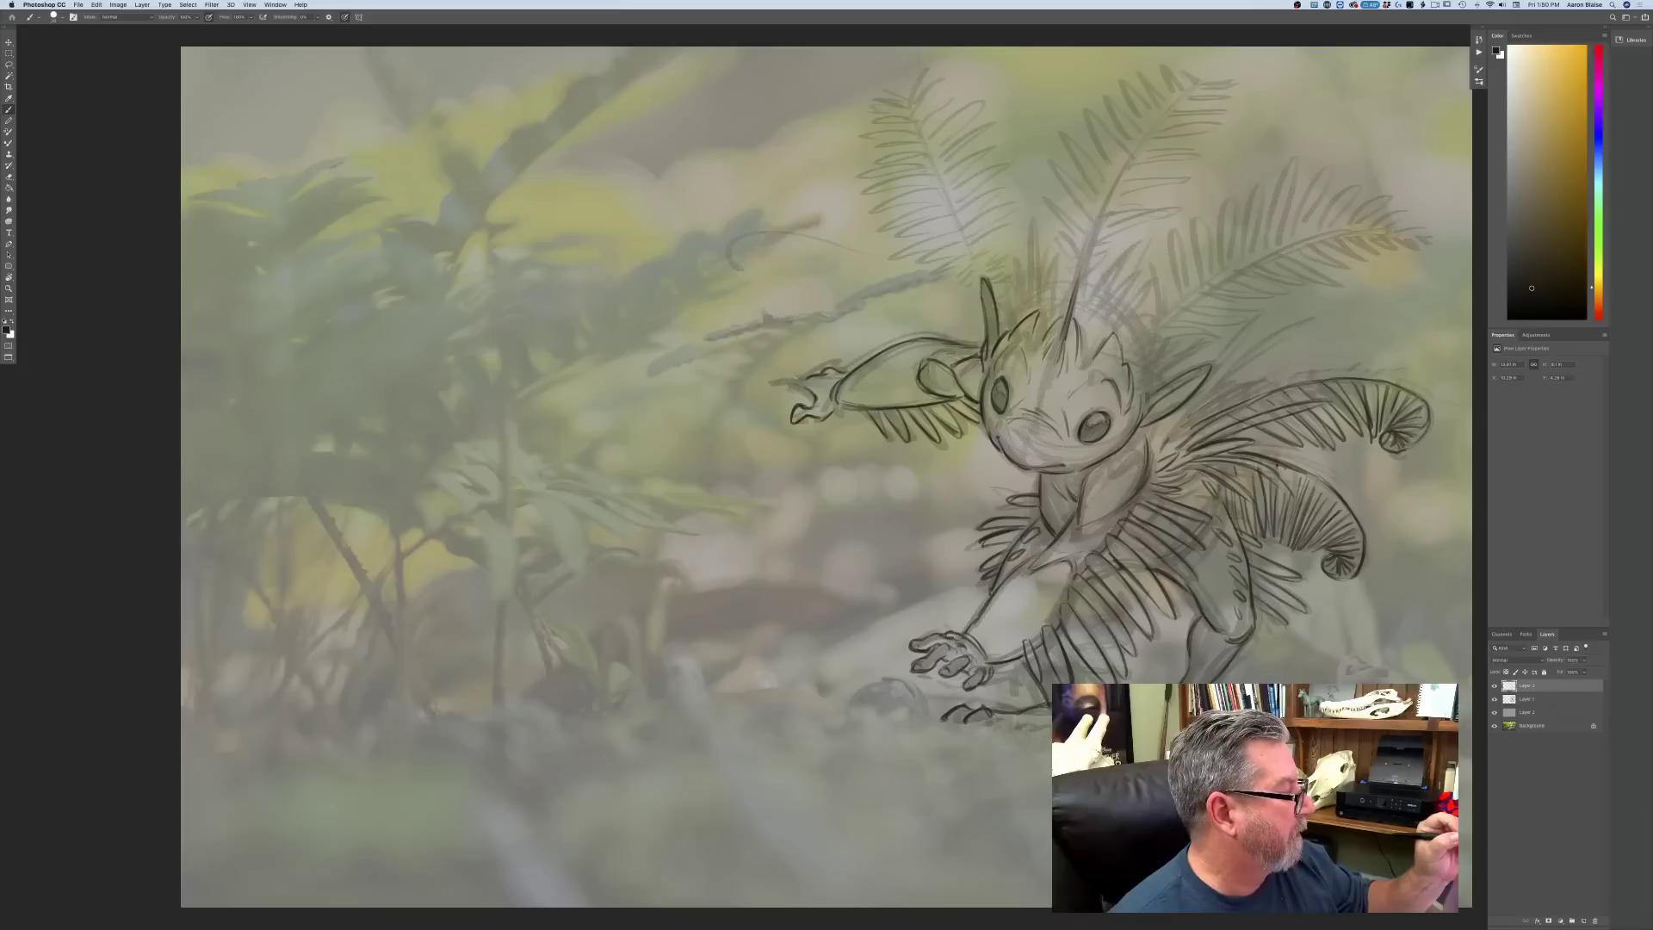
- Finish the fingers of the creature's outstretched hand and ink spiky leaf tufts along the top of its head
drag(786, 392, 769, 381)
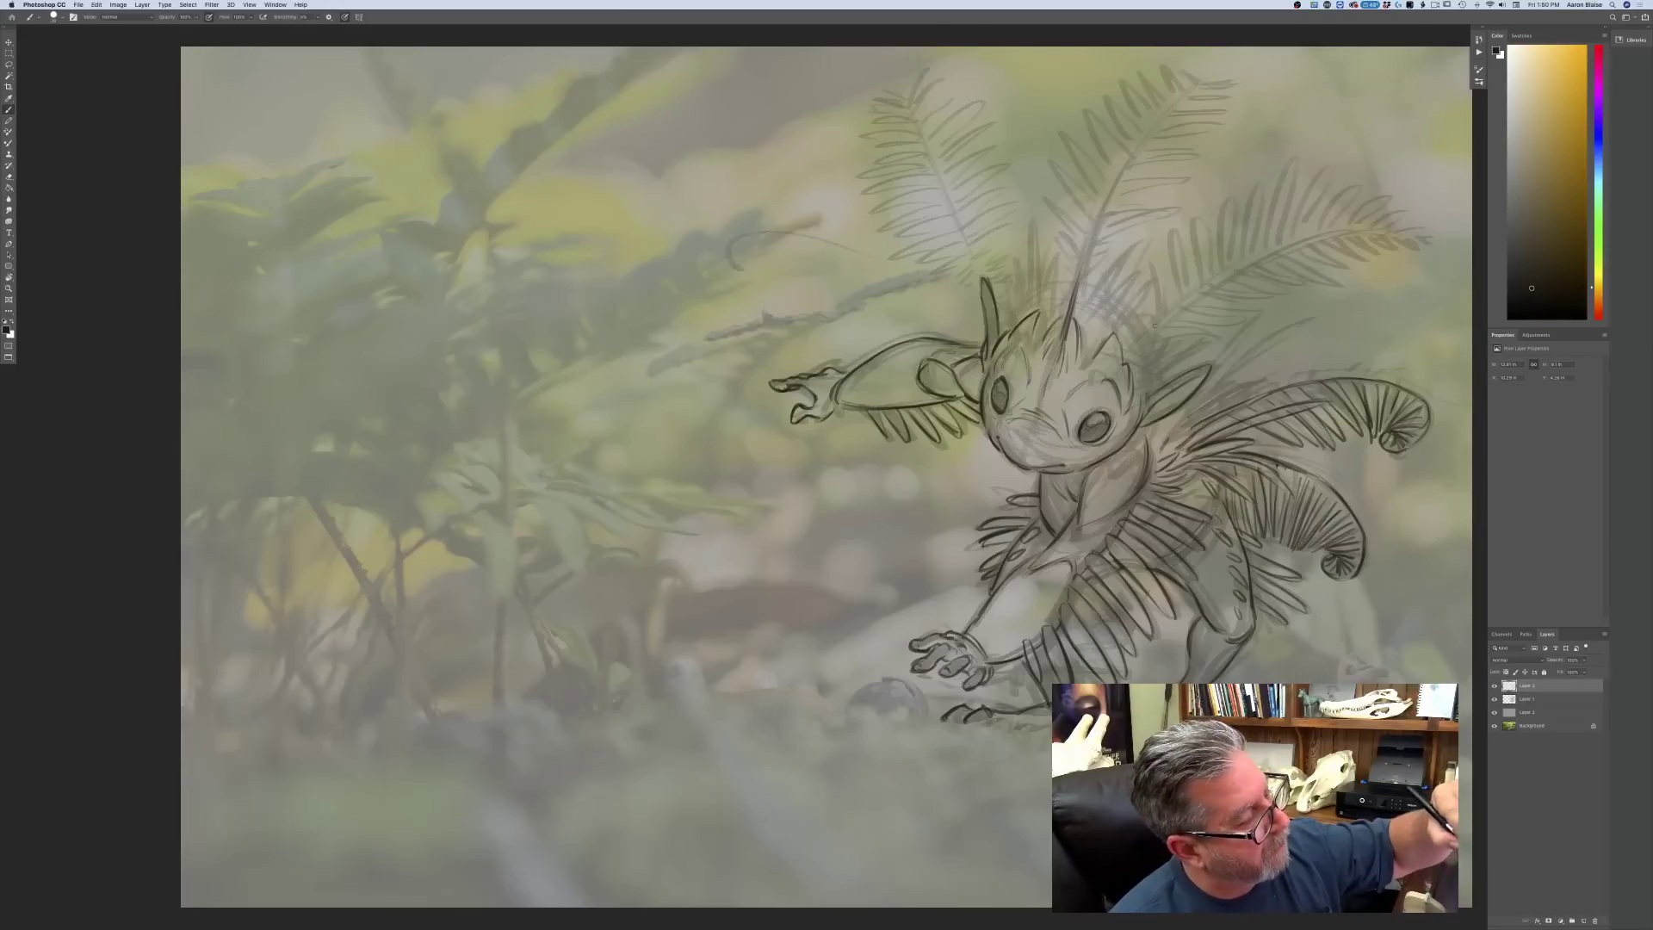
mouse_move(1123, 286)
mouse_down()
mouse_move(1095, 318)
mouse_move(1128, 303)
mouse_up()
drag(1137, 299, 1122, 329)
mouse_move(1140, 242)
mouse_down()
mouse_move(1086, 316)
mouse_move(1105, 300)
mouse_move(1101, 338)
mouse_up()
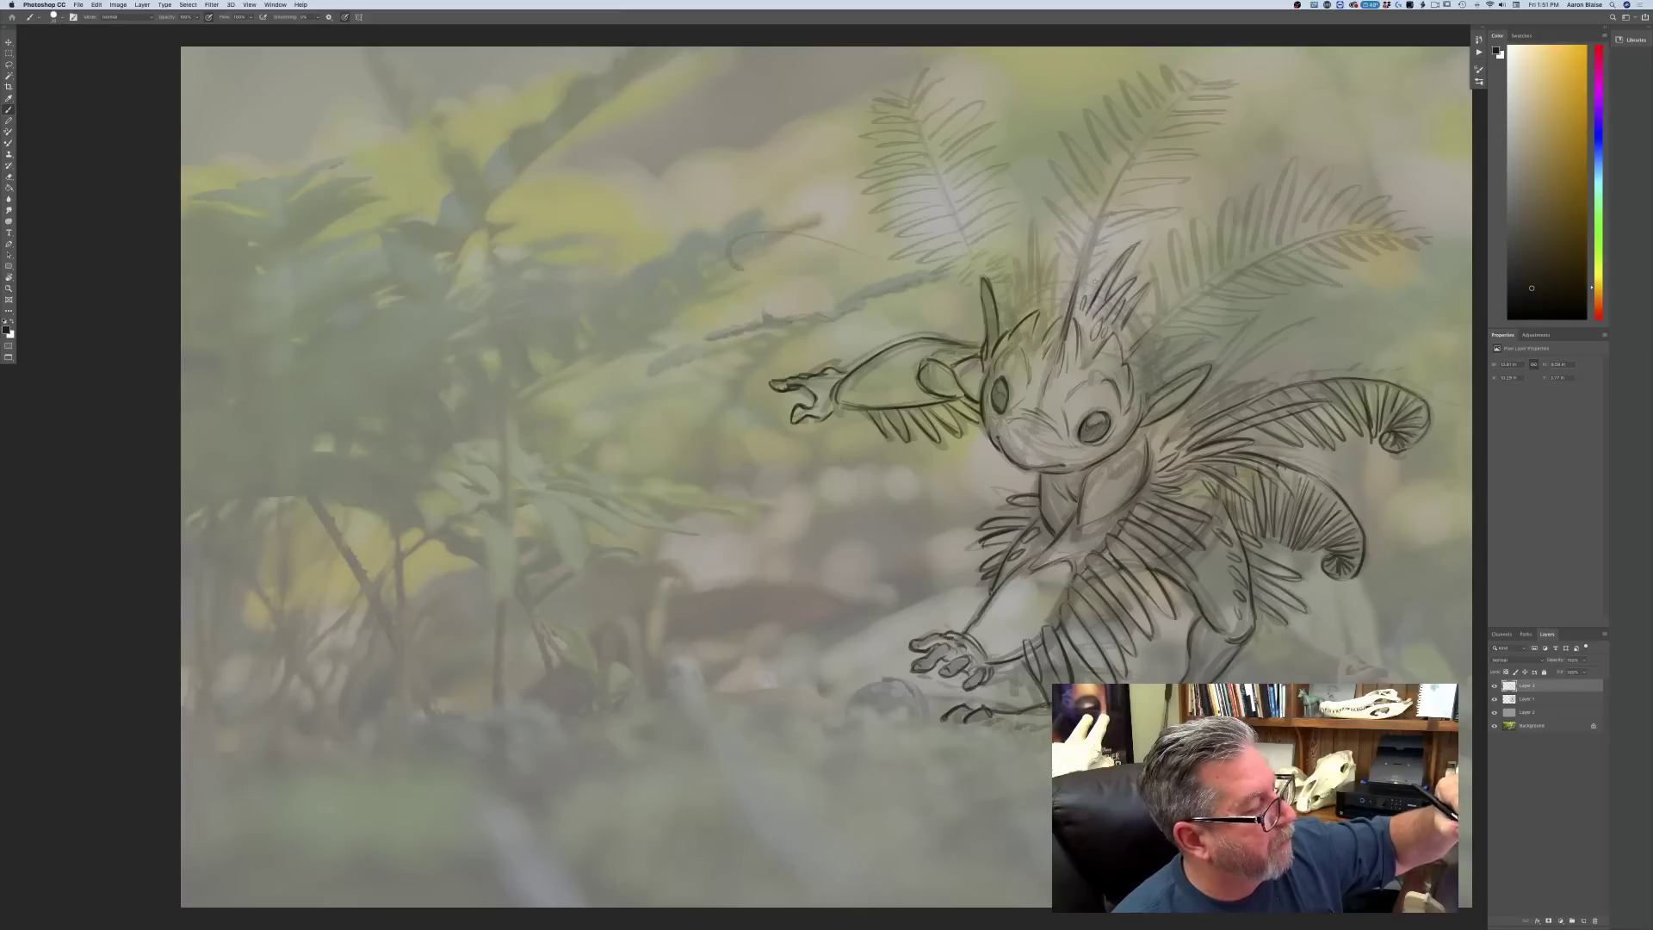
drag(1066, 285, 1042, 302)
drag(1037, 216, 1034, 276)
drag(1030, 228, 1026, 309)
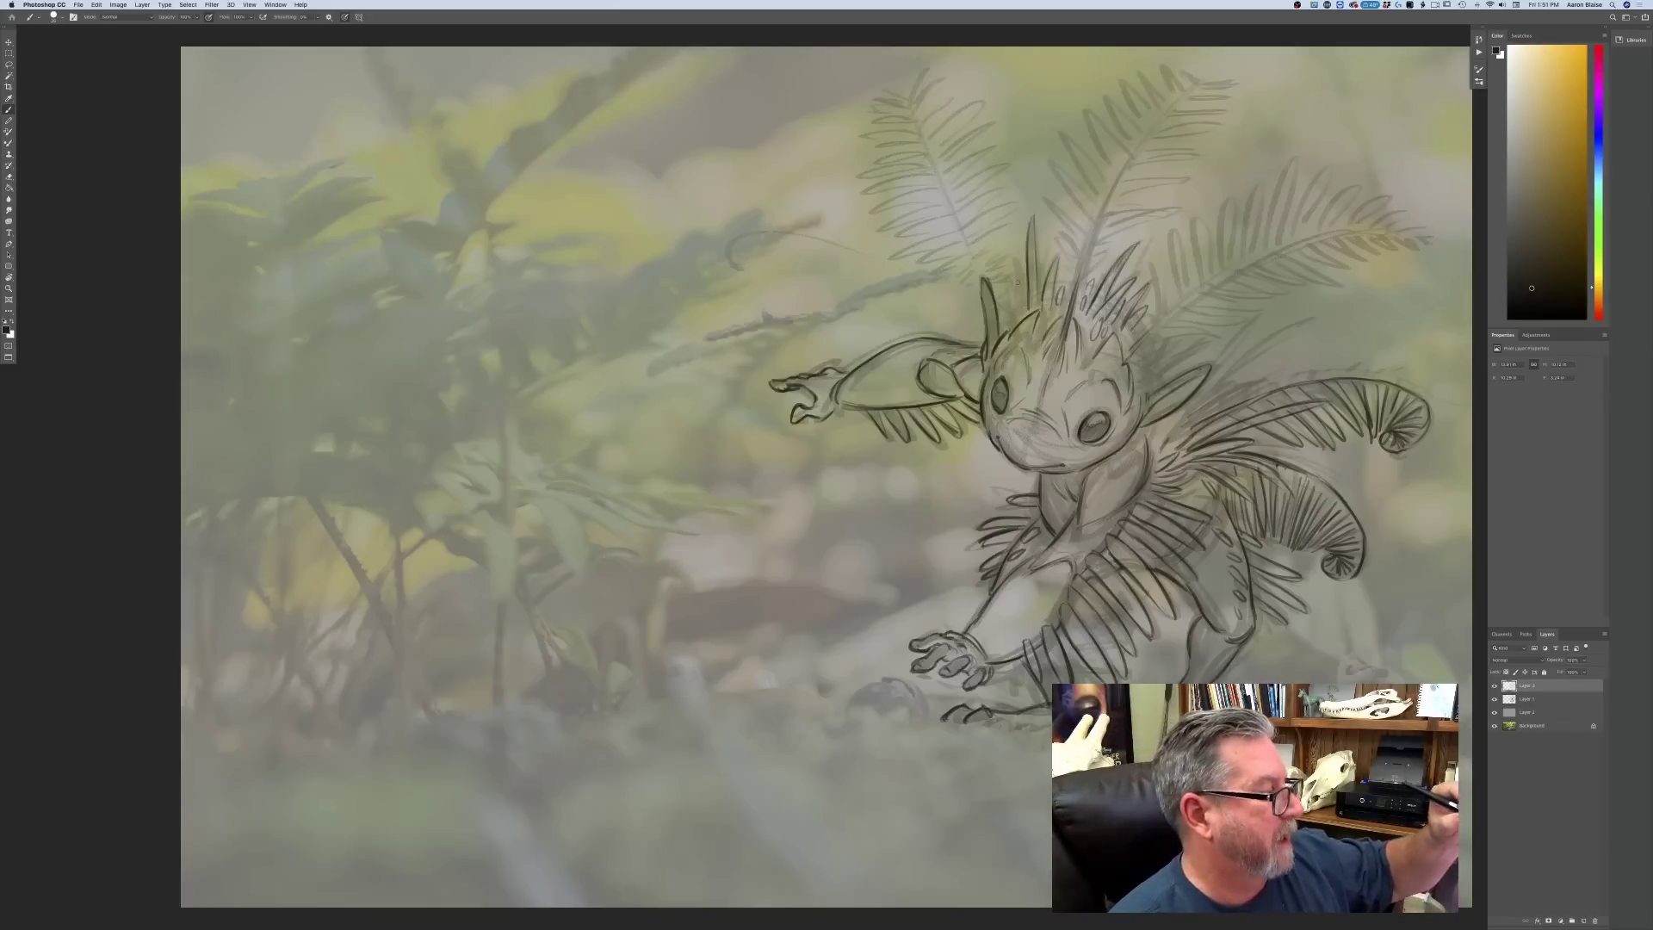
drag(1014, 254, 1020, 307)
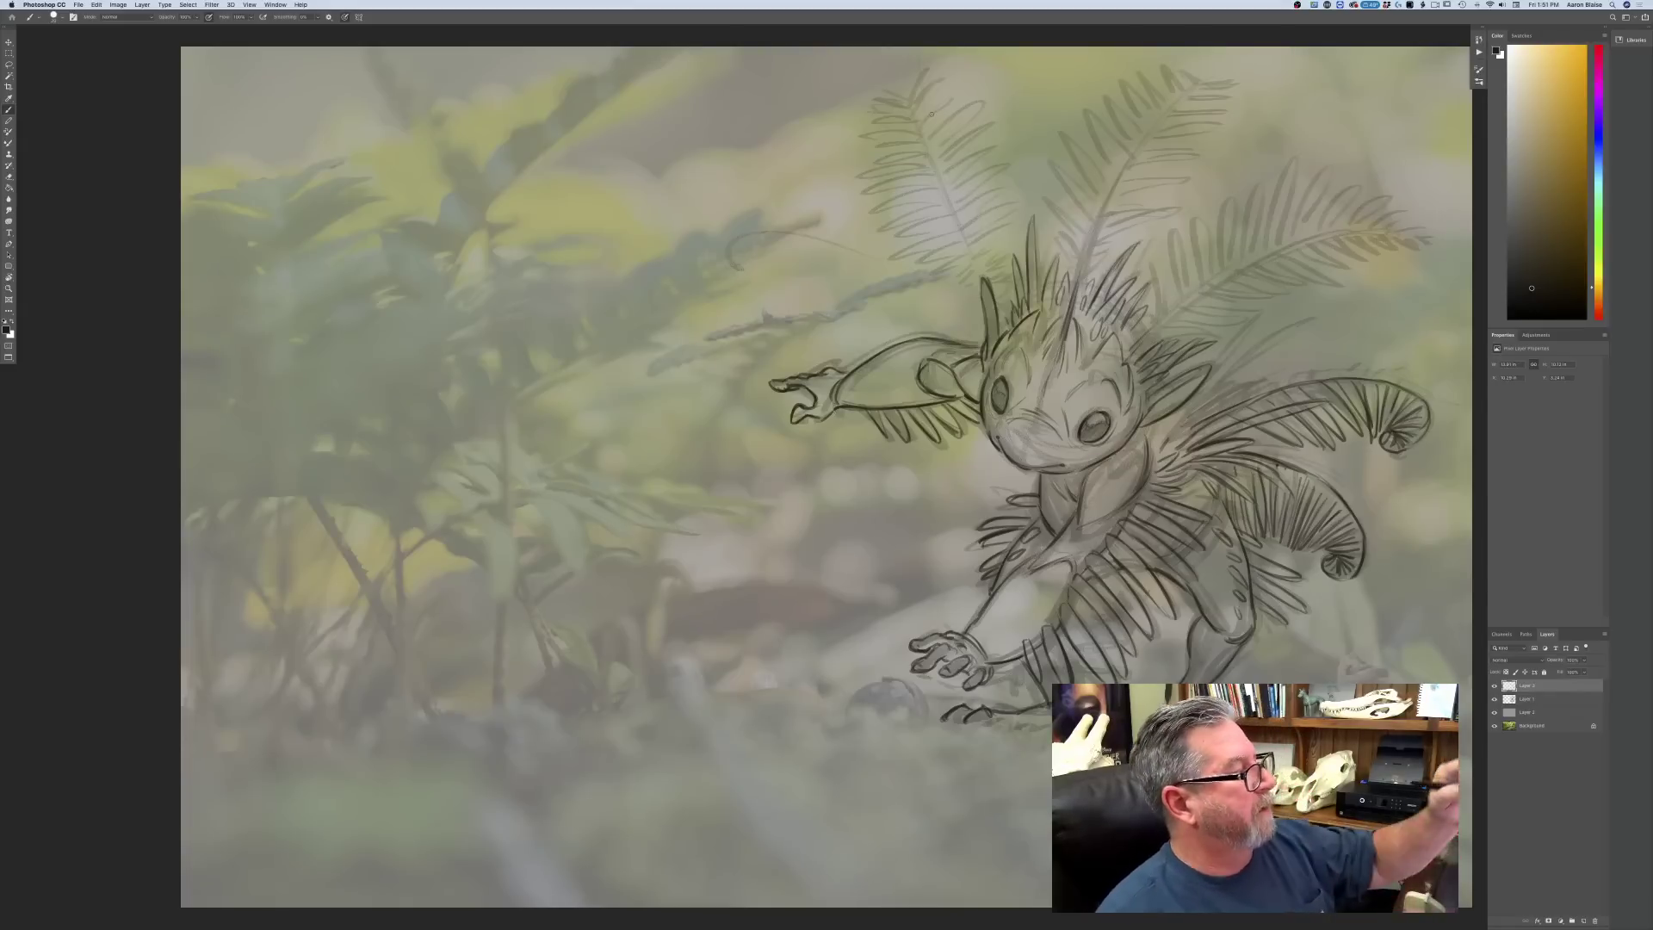
- Ink the central stem of the head frond nearest the outstretched arm, with leaflets at its tip and base
drag(908, 99, 1004, 310)
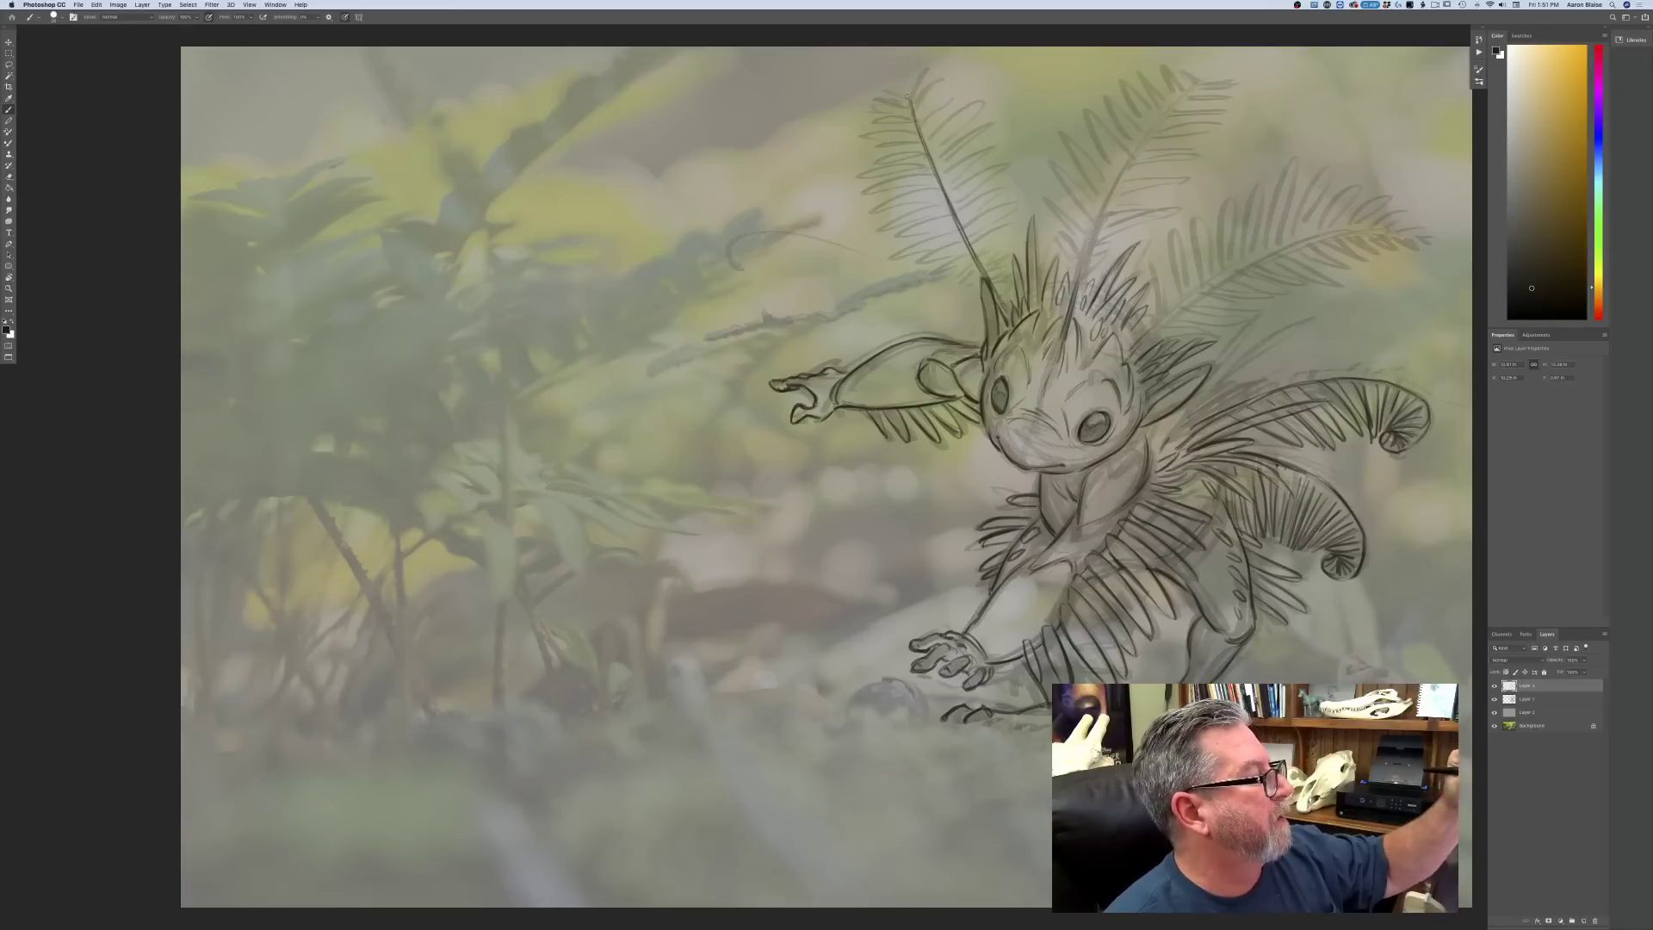
mouse_move(906, 98)
mouse_down()
mouse_move(914, 129)
mouse_move(909, 97)
mouse_move(872, 109)
mouse_move(953, 90)
mouse_move(945, 105)
mouse_move(977, 117)
mouse_up()
drag(932, 142, 976, 122)
mouse_move(935, 144)
mouse_down()
mouse_move(973, 128)
mouse_move(869, 114)
mouse_move(884, 129)
mouse_move(866, 143)
mouse_move(889, 136)
mouse_up()
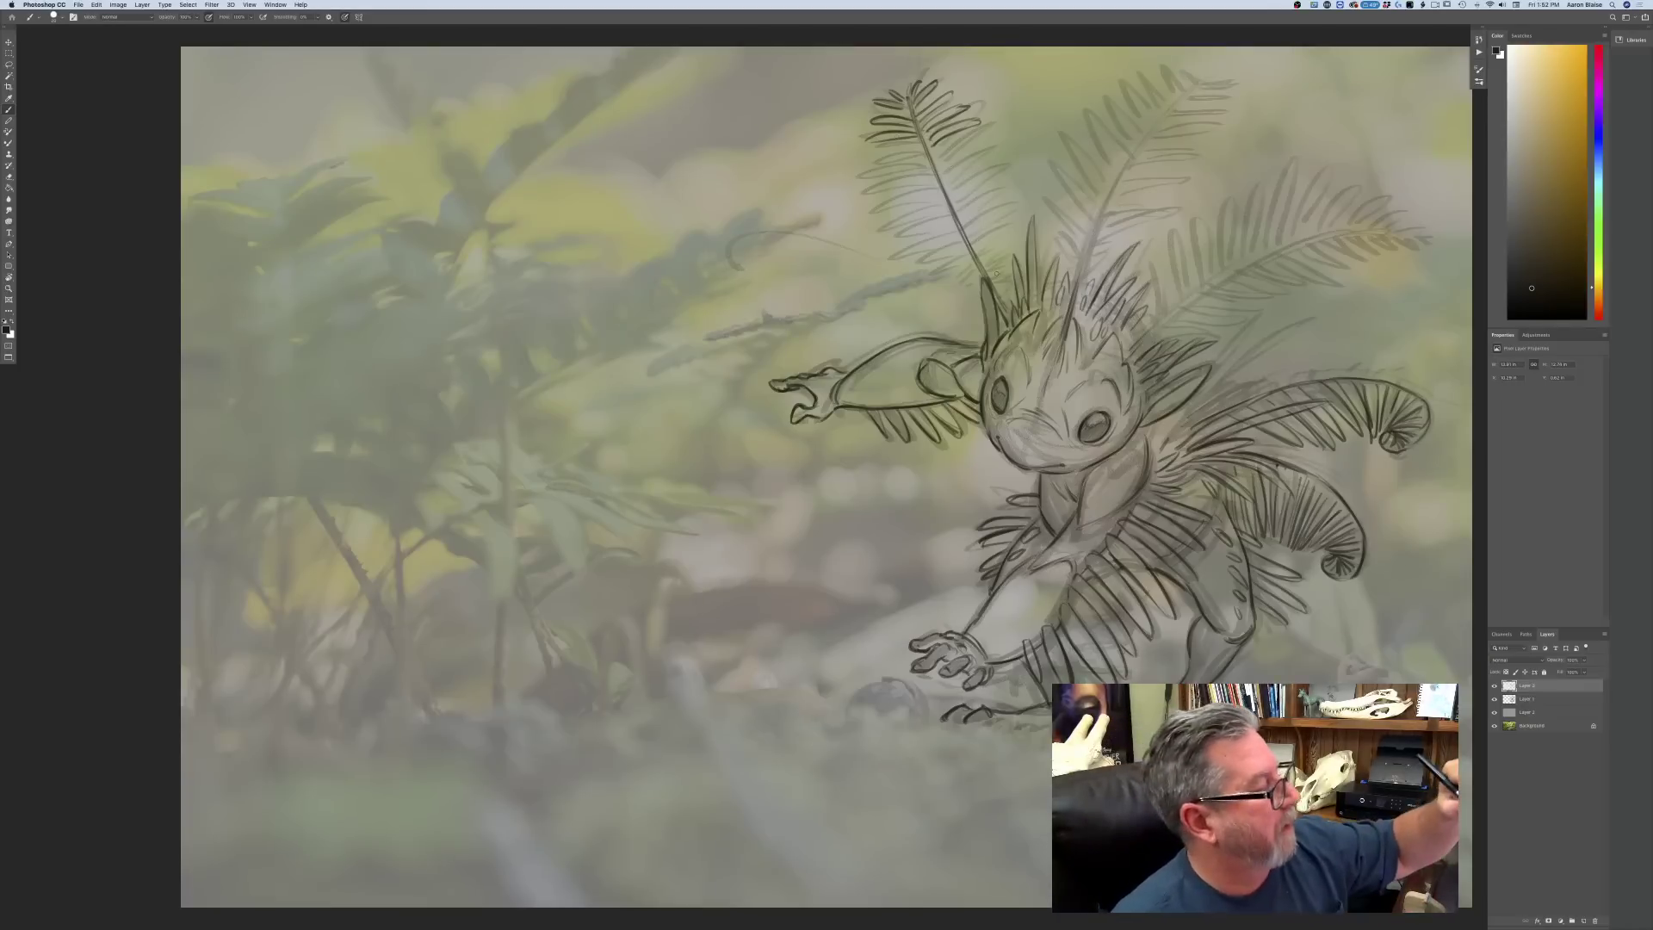
mouse_move(1011, 283)
mouse_down()
mouse_move(991, 312)
mouse_move(1009, 314)
mouse_up()
mouse_move(1012, 257)
mouse_down()
mouse_move(993, 282)
mouse_move(1000, 262)
mouse_up()
mouse_move(1001, 254)
mouse_down()
mouse_move(951, 288)
mouse_move(1001, 291)
mouse_up()
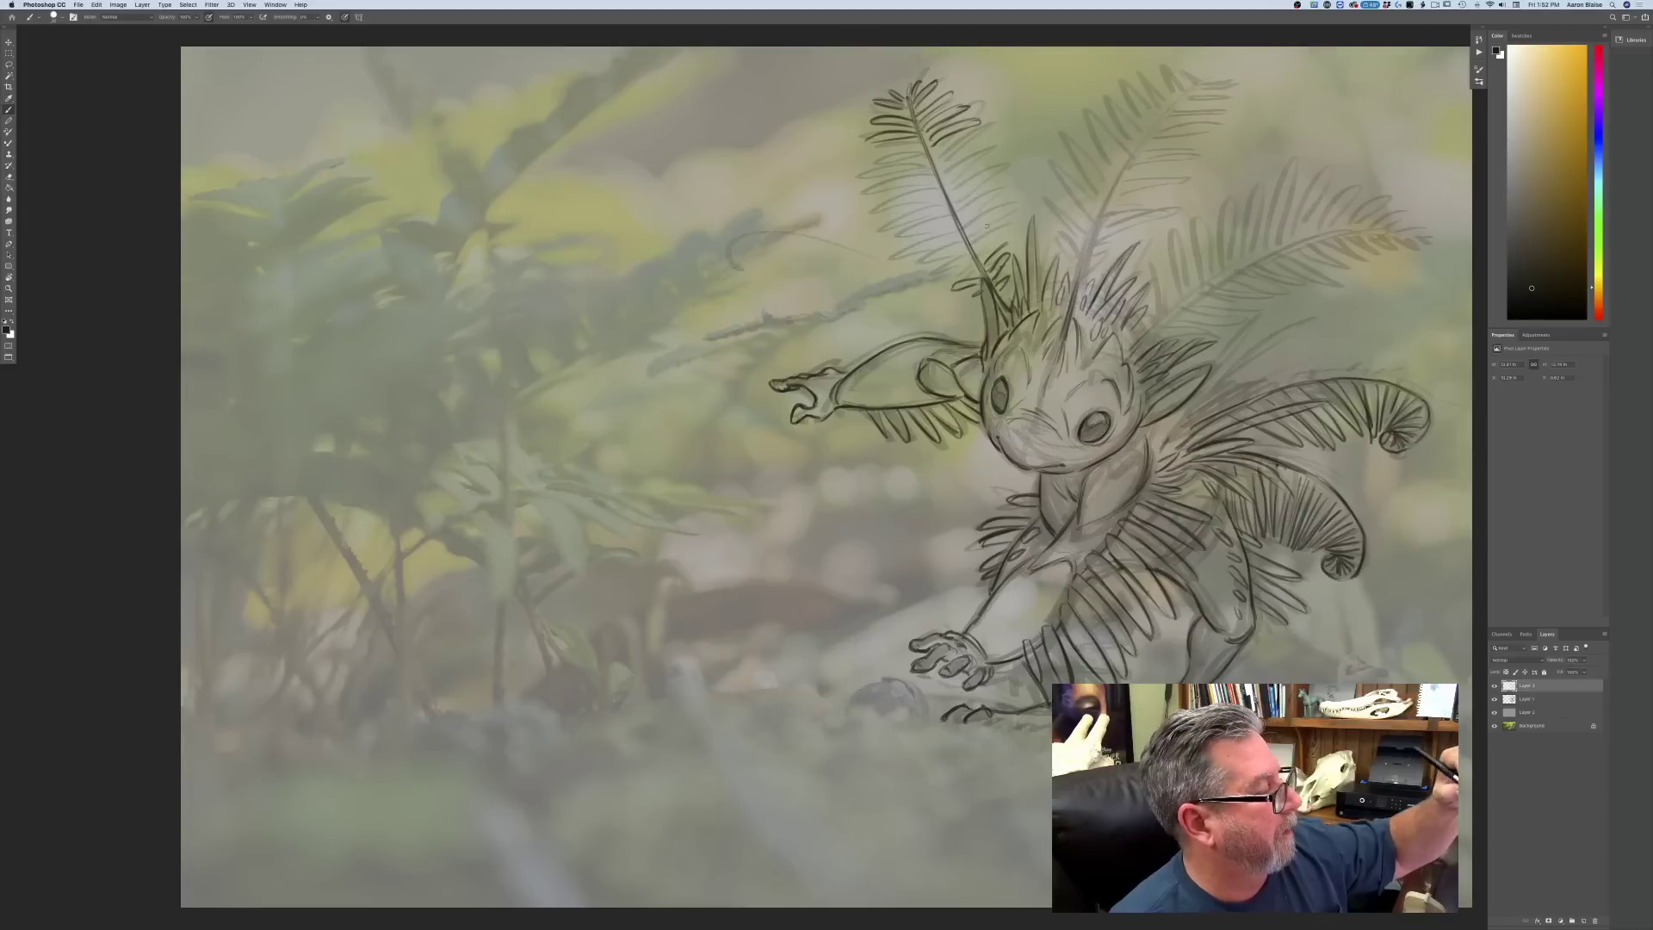
drag(1011, 234, 933, 264)
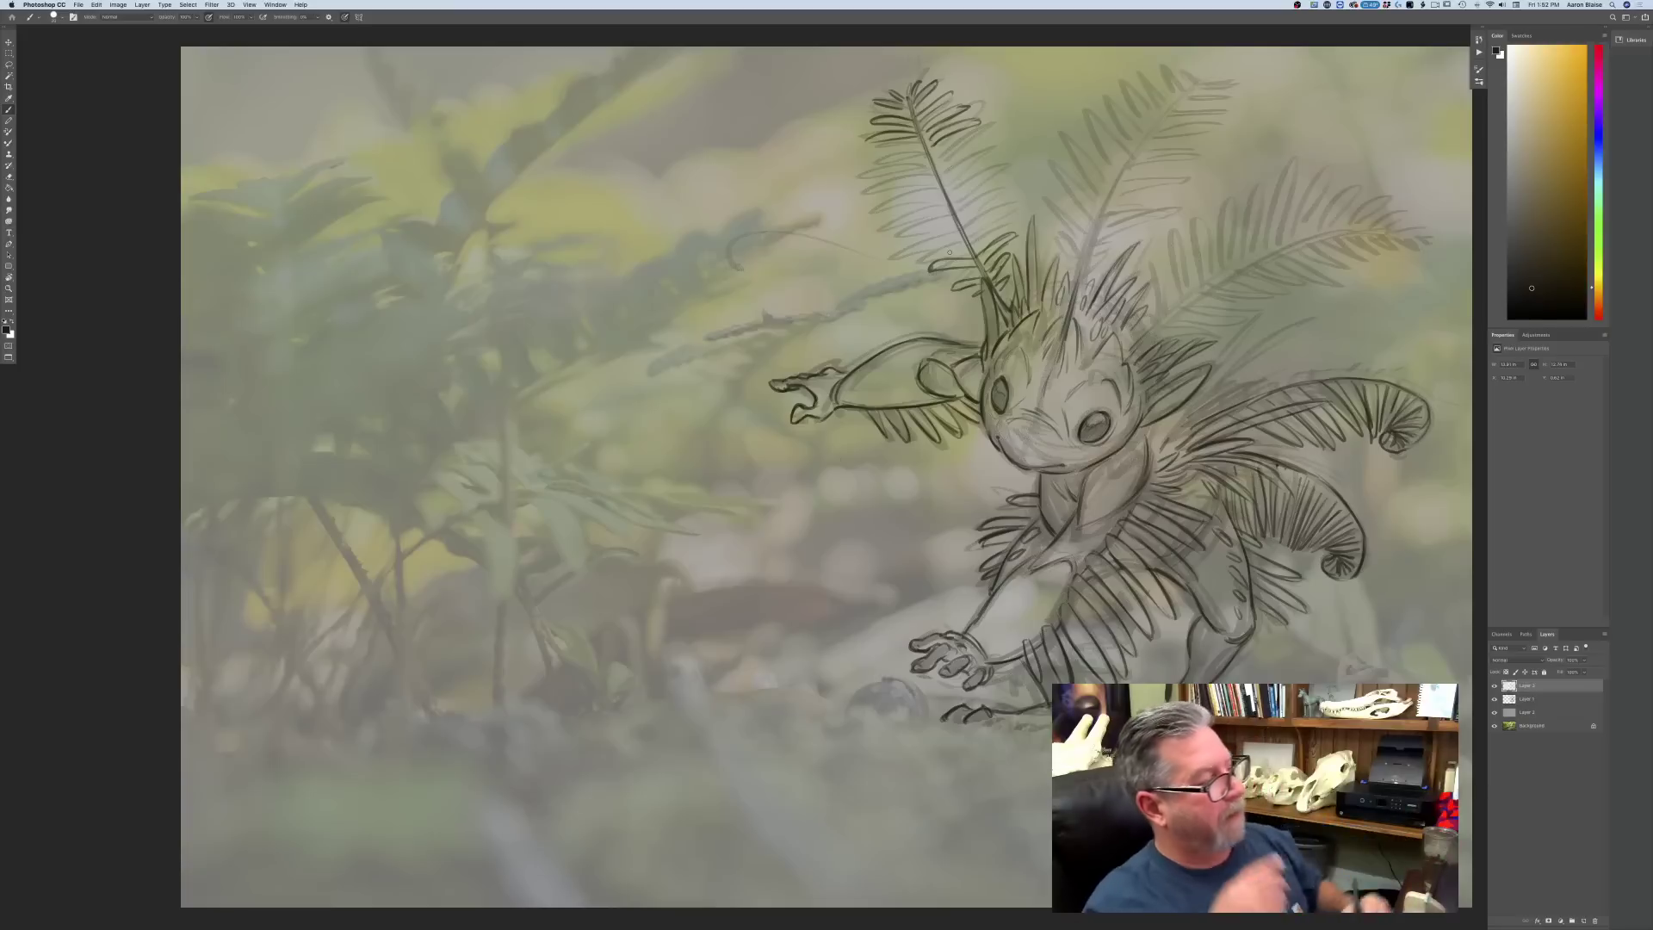
- Fill in the remaining leaflets along both sides of the head frond nearest the outstretched arm
key(super+minus)
key(super+minus)
key(super+minus)
key(ctrl+0)
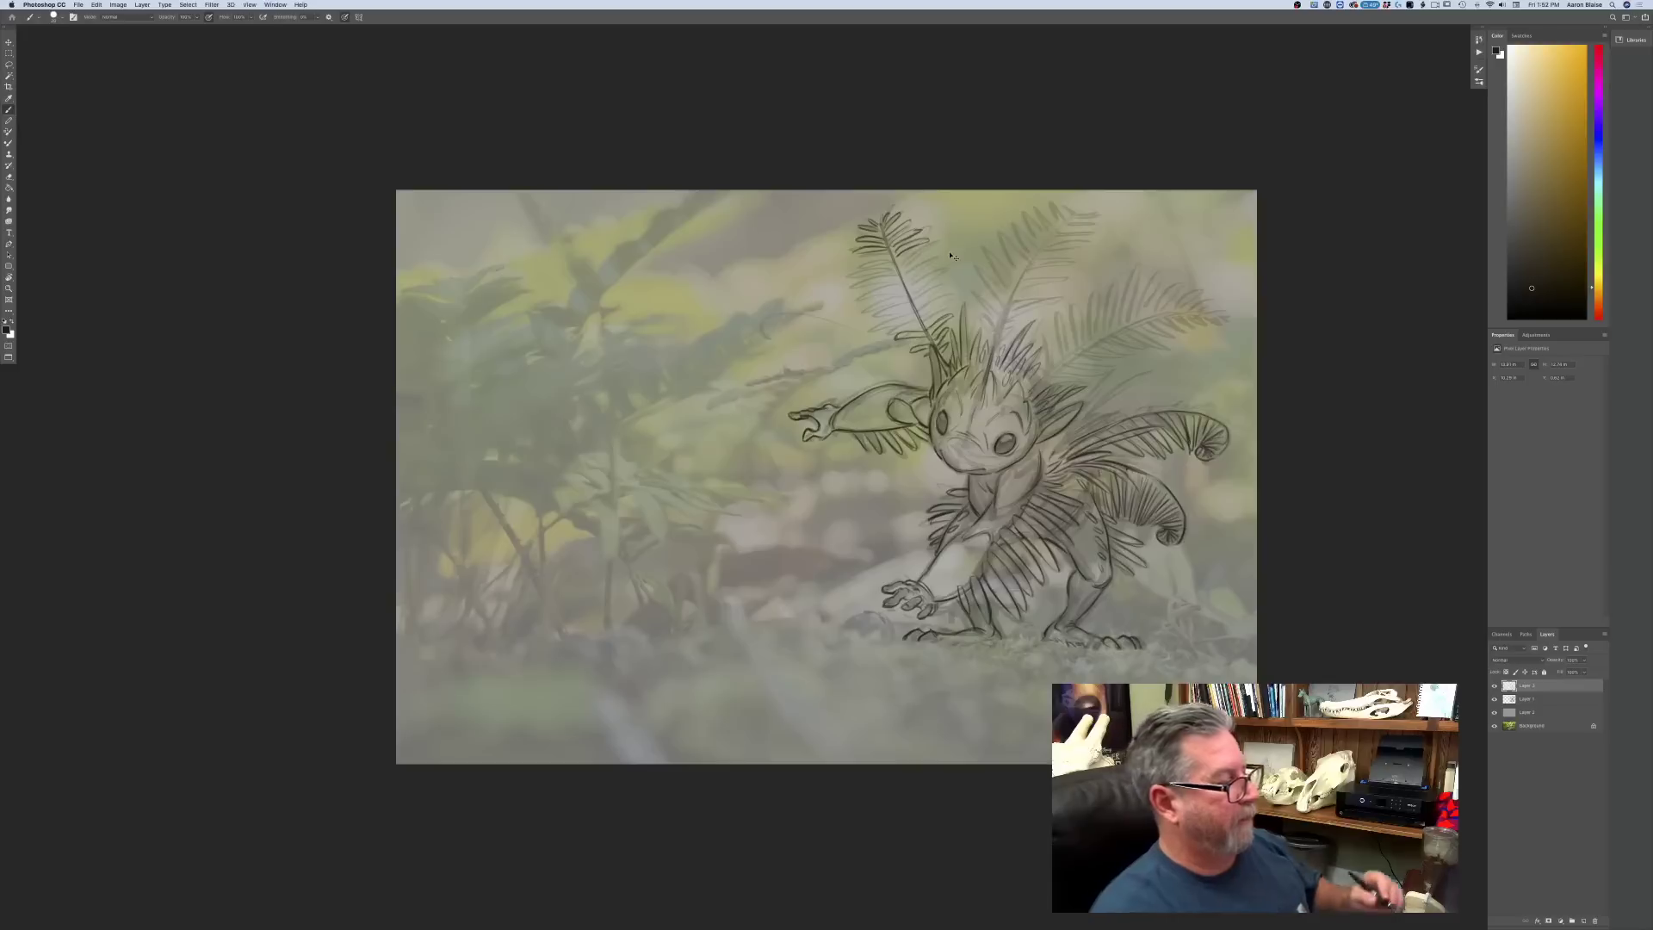
mouse_move(975, 247)
mouse_down()
mouse_move(1013, 222)
mouse_move(1016, 186)
mouse_move(995, 153)
mouse_move(977, 157)
mouse_move(982, 128)
mouse_move(954, 143)
mouse_up()
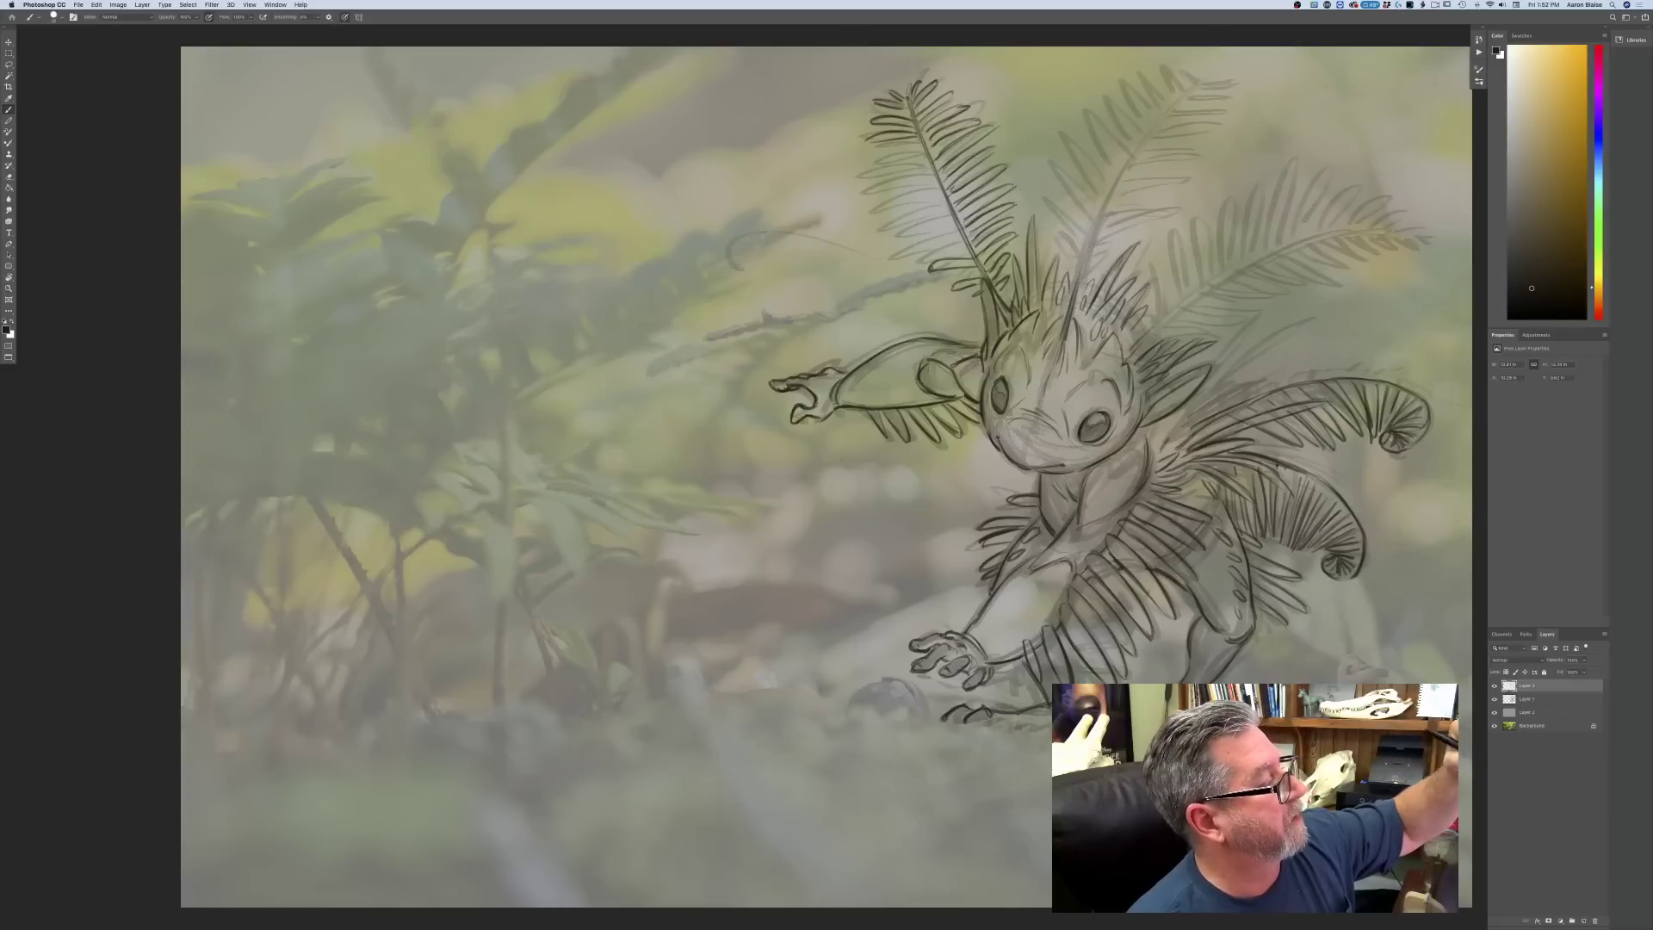
mouse_move(918, 148)
mouse_down()
mouse_move(865, 140)
mouse_move(877, 196)
mouse_up()
mouse_move(911, 184)
mouse_down()
mouse_move(866, 195)
mouse_move(907, 214)
mouse_up()
drag(943, 205, 879, 215)
mouse_move(888, 202)
mouse_down()
mouse_move(870, 214)
mouse_move(902, 220)
mouse_move(881, 229)
mouse_up()
mouse_move(952, 215)
mouse_down()
mouse_move(884, 234)
mouse_move(904, 234)
mouse_move(899, 252)
mouse_up()
drag(963, 241, 910, 257)
drag(963, 246, 904, 271)
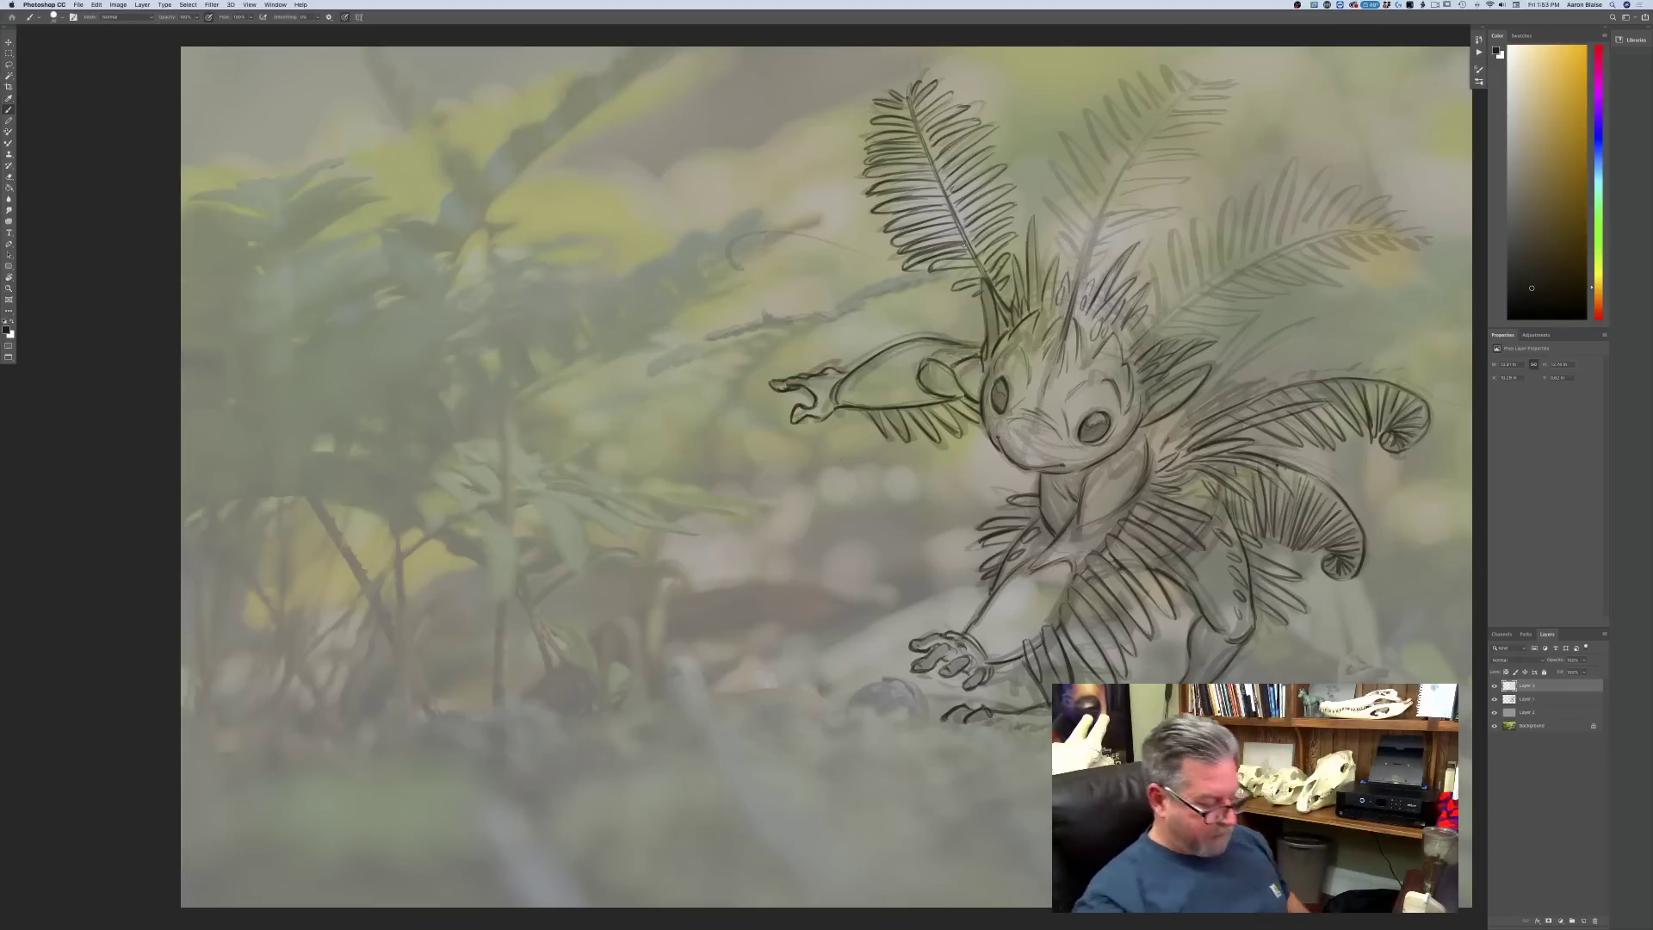
- Clean up the rough sketch lines on the creature's muzzle on the underlying sketch layer and darken its eyes on the top layer
key(super+minus)
key(super+minus)
key(super+minus)
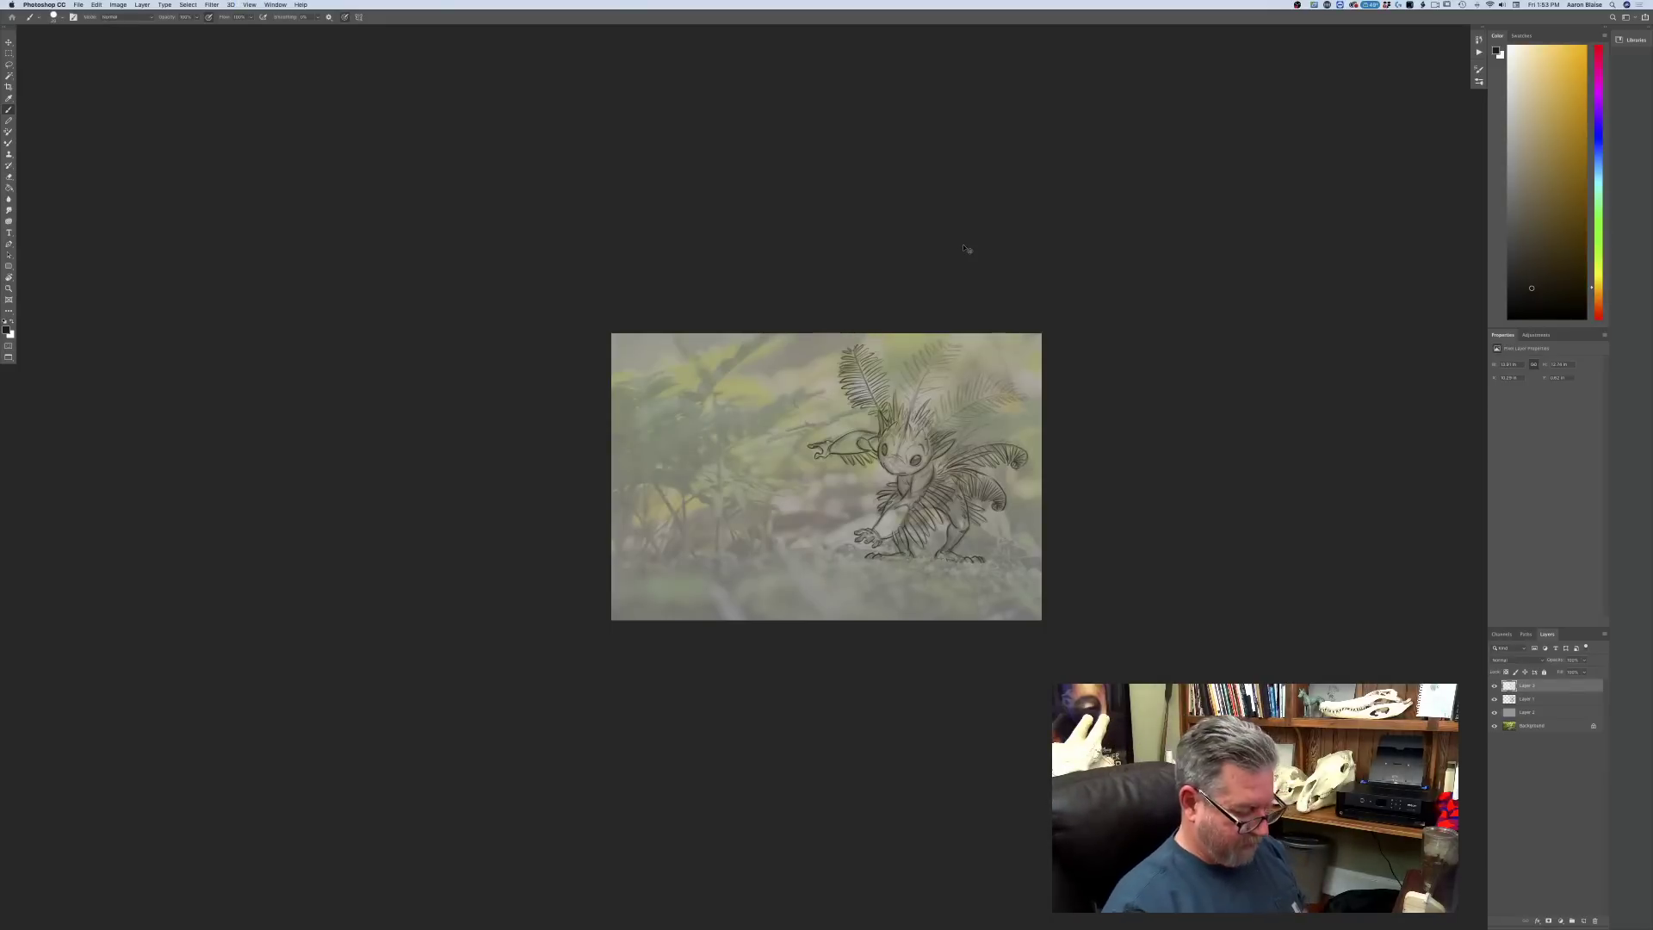
key(super+plus)
key(super+plus)
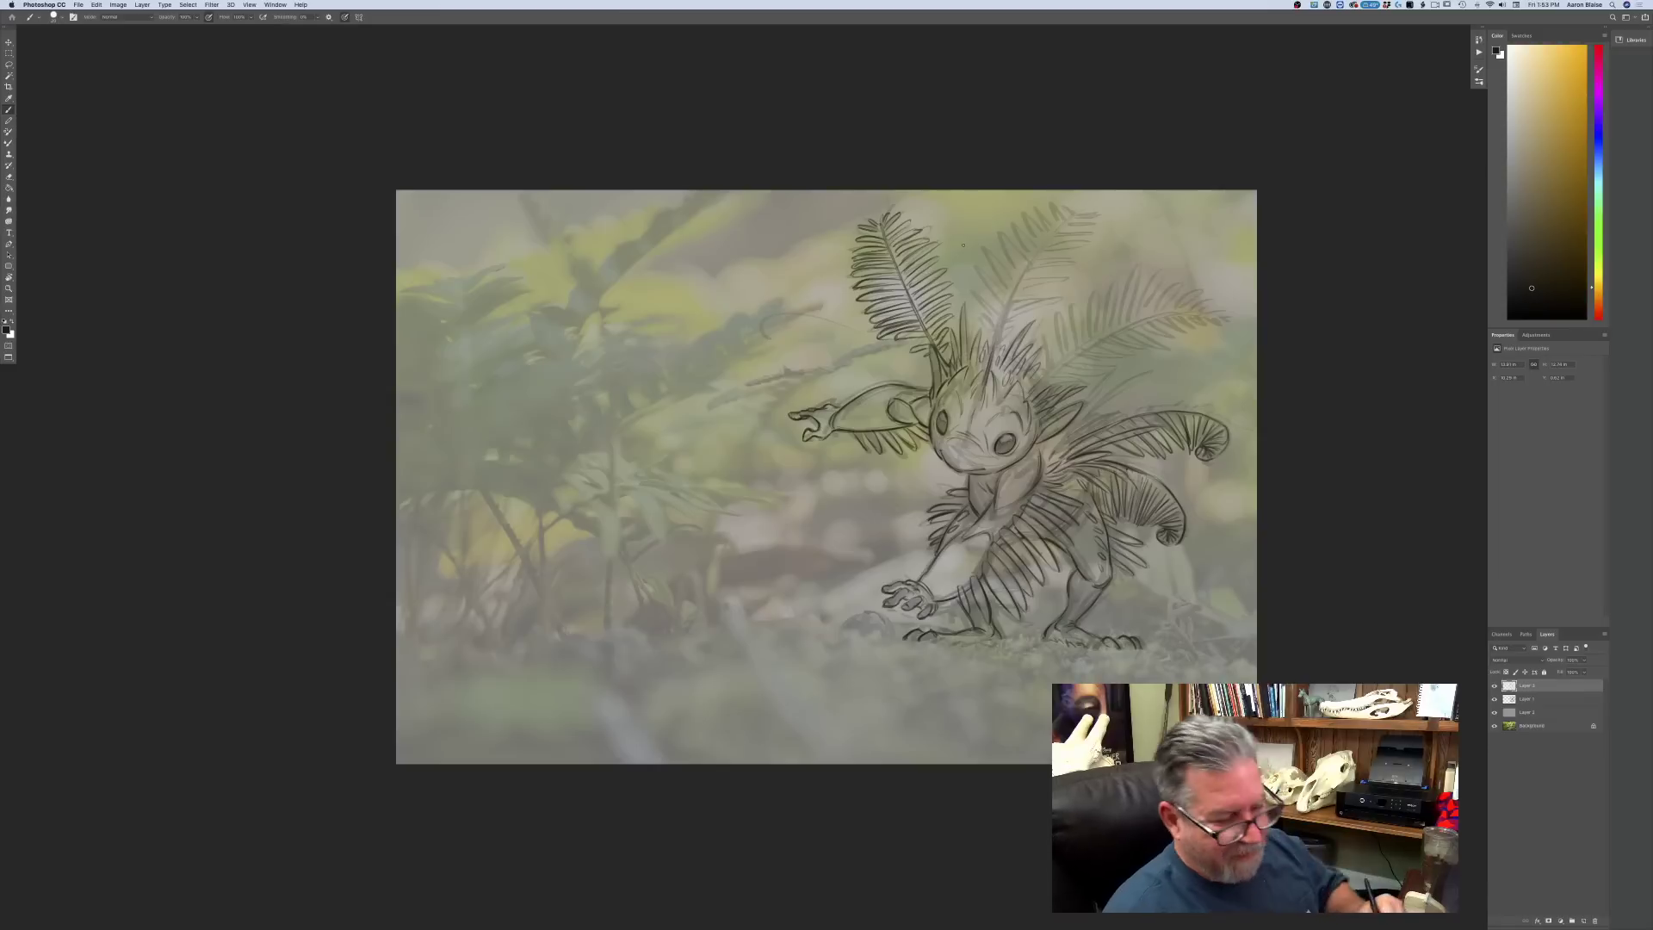
click(1524, 700)
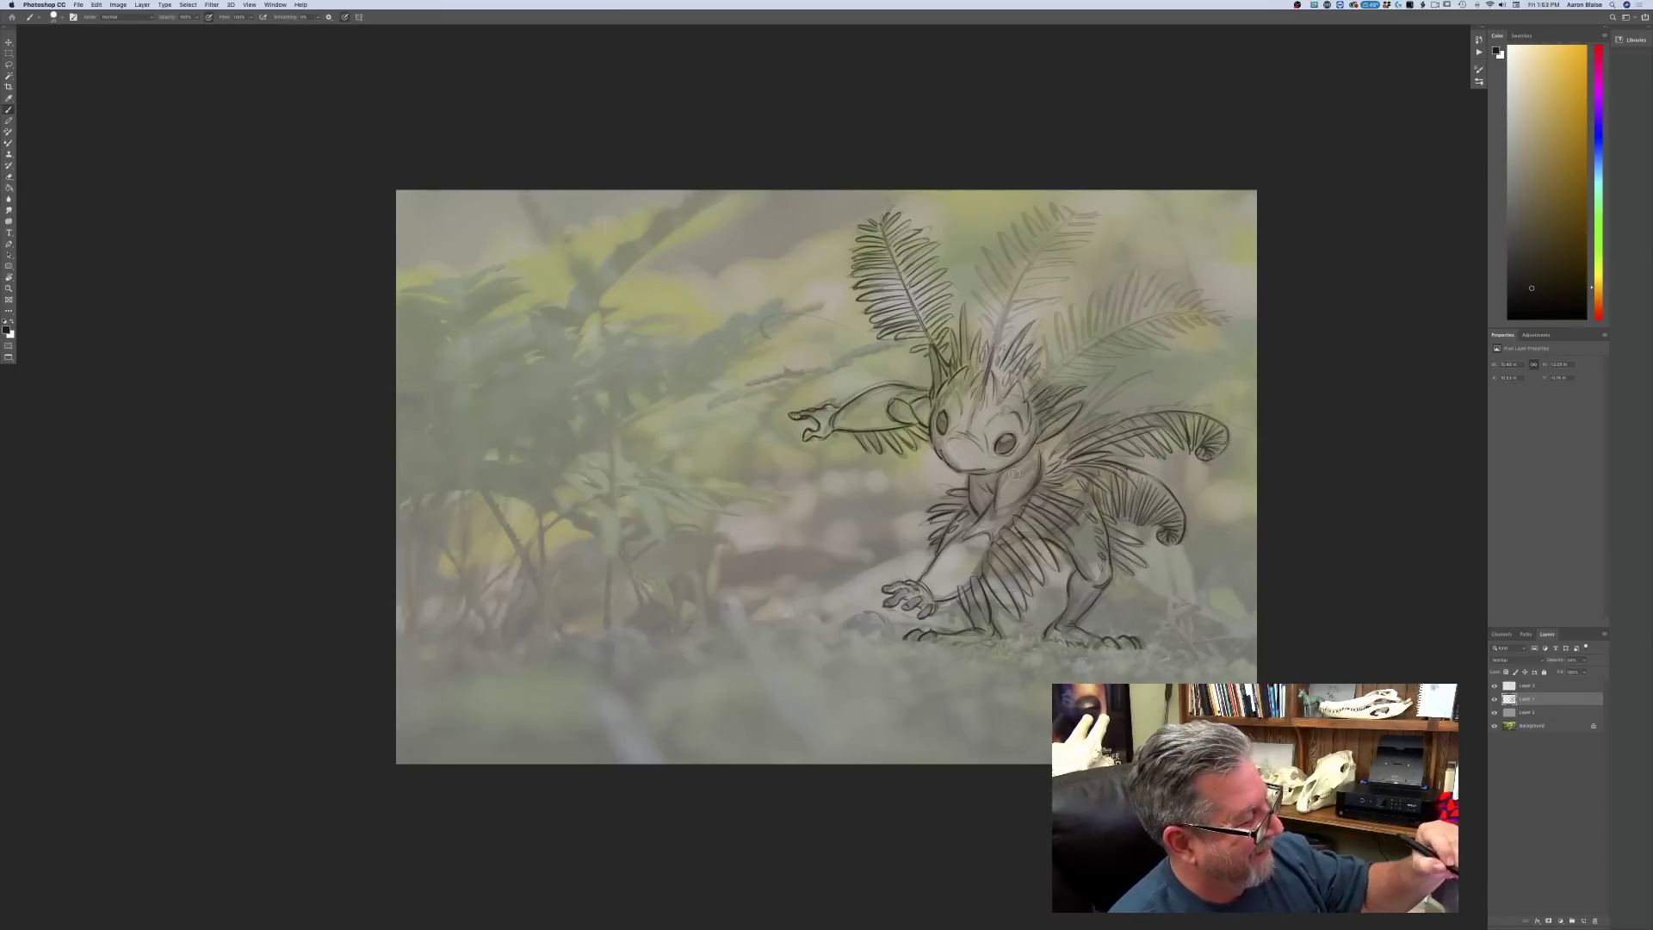
click(1526, 687)
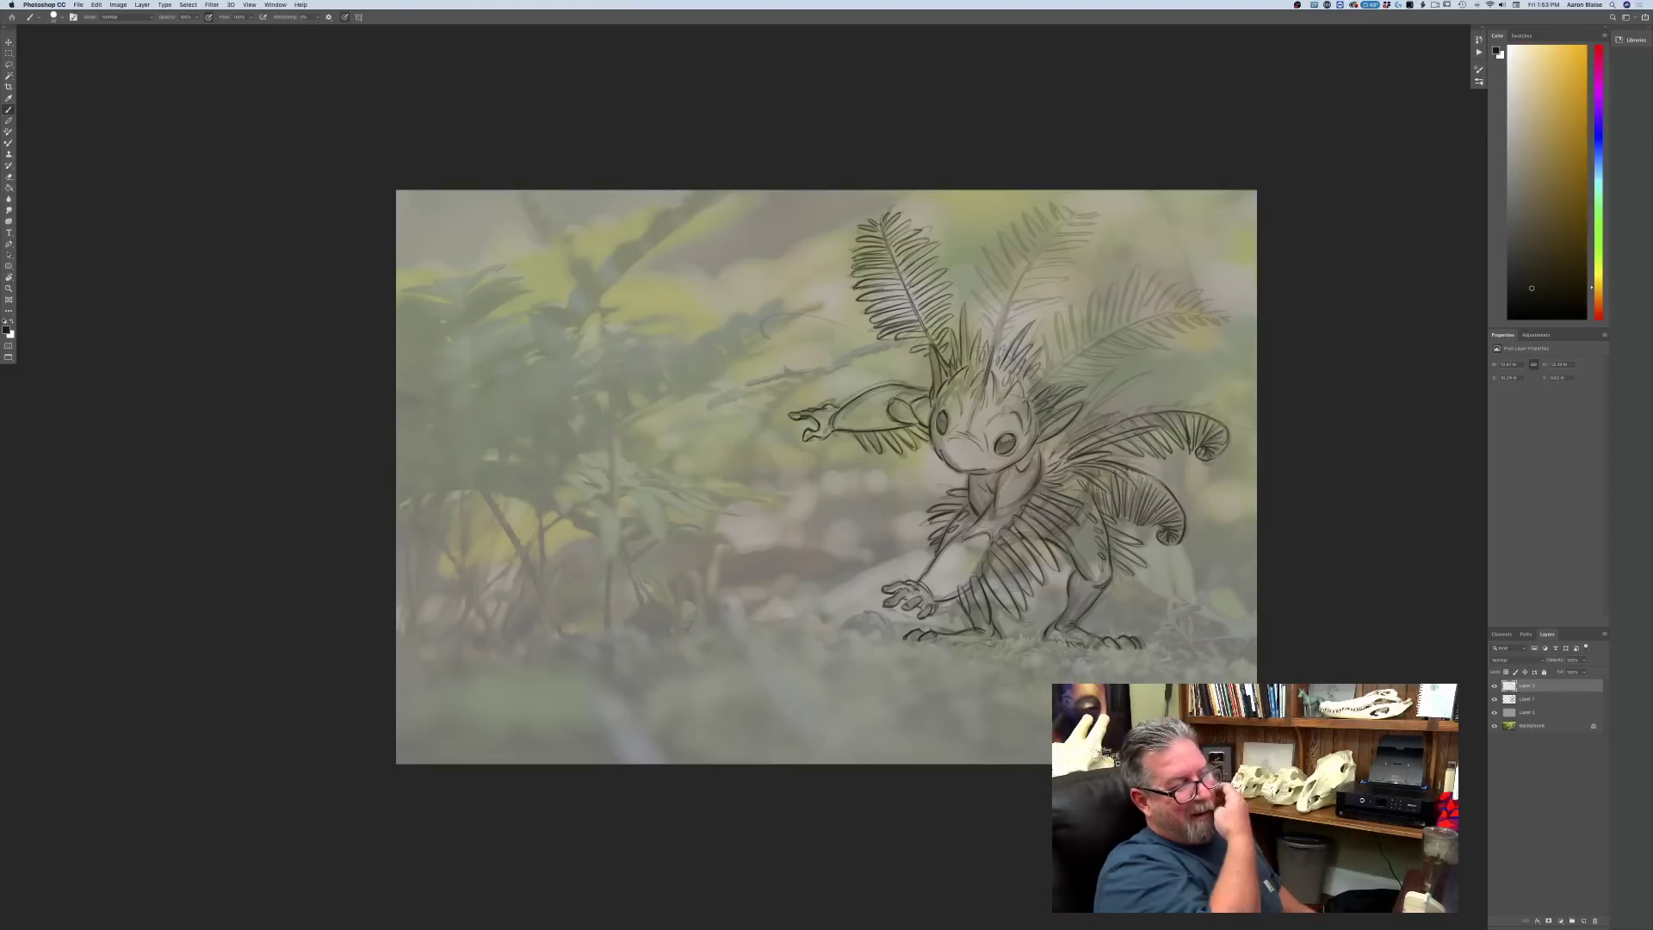
key(super+equal)
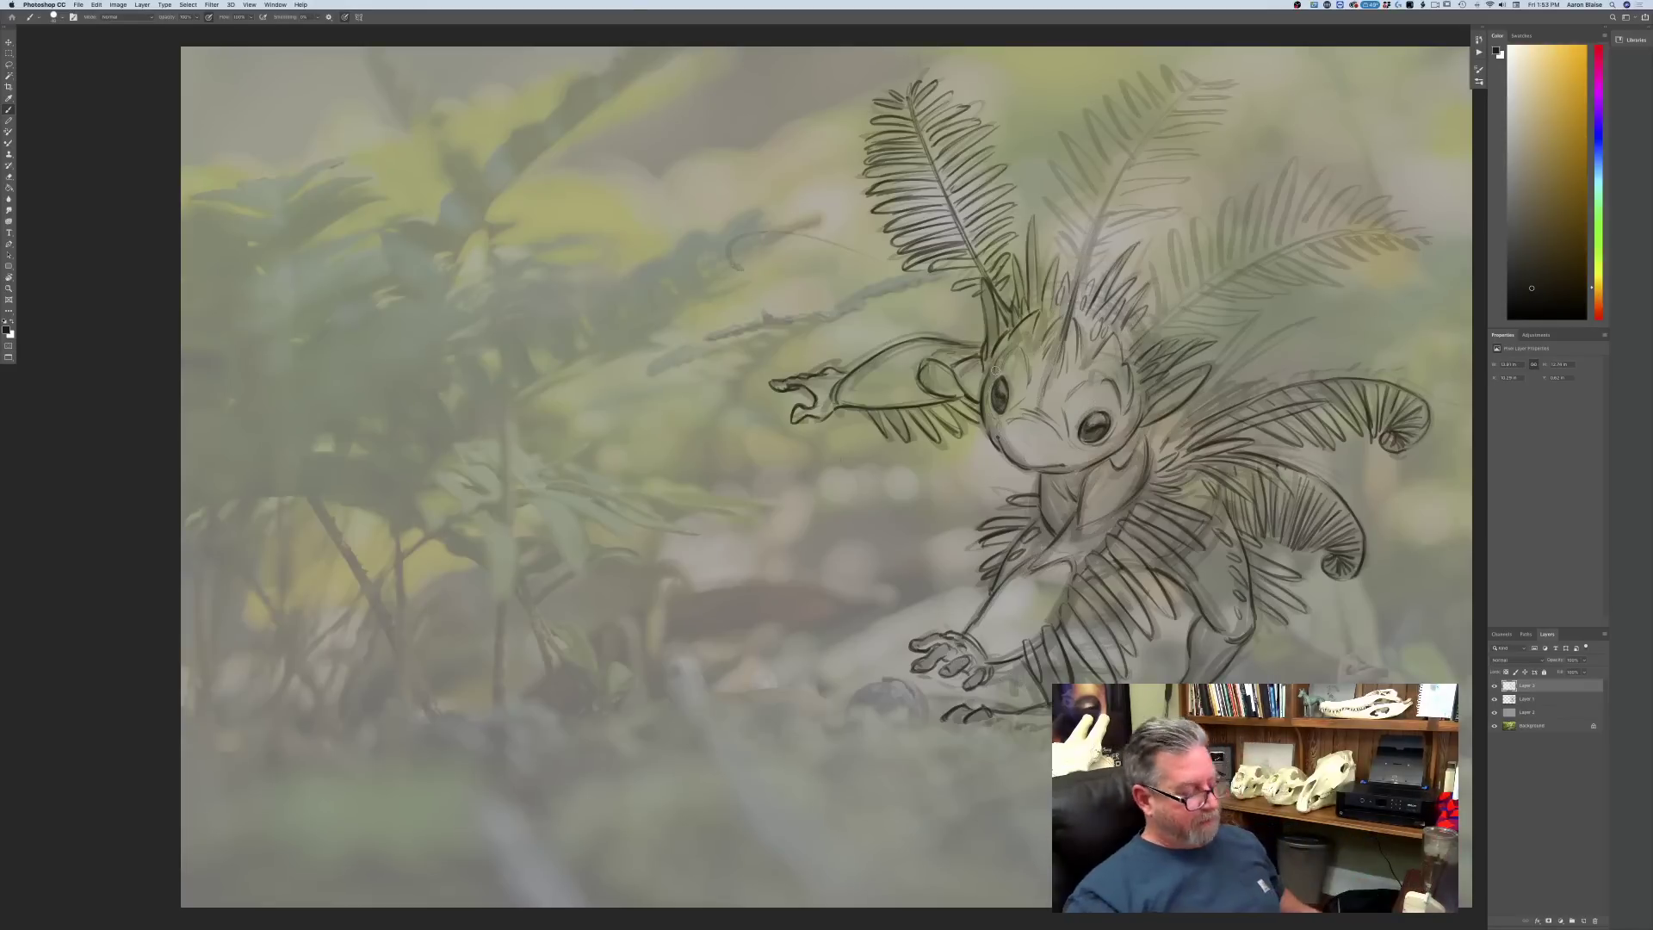
- Ink the curved central stem of the middle head frond from its tip down to the head
key(super+minus)
key(super+minus)
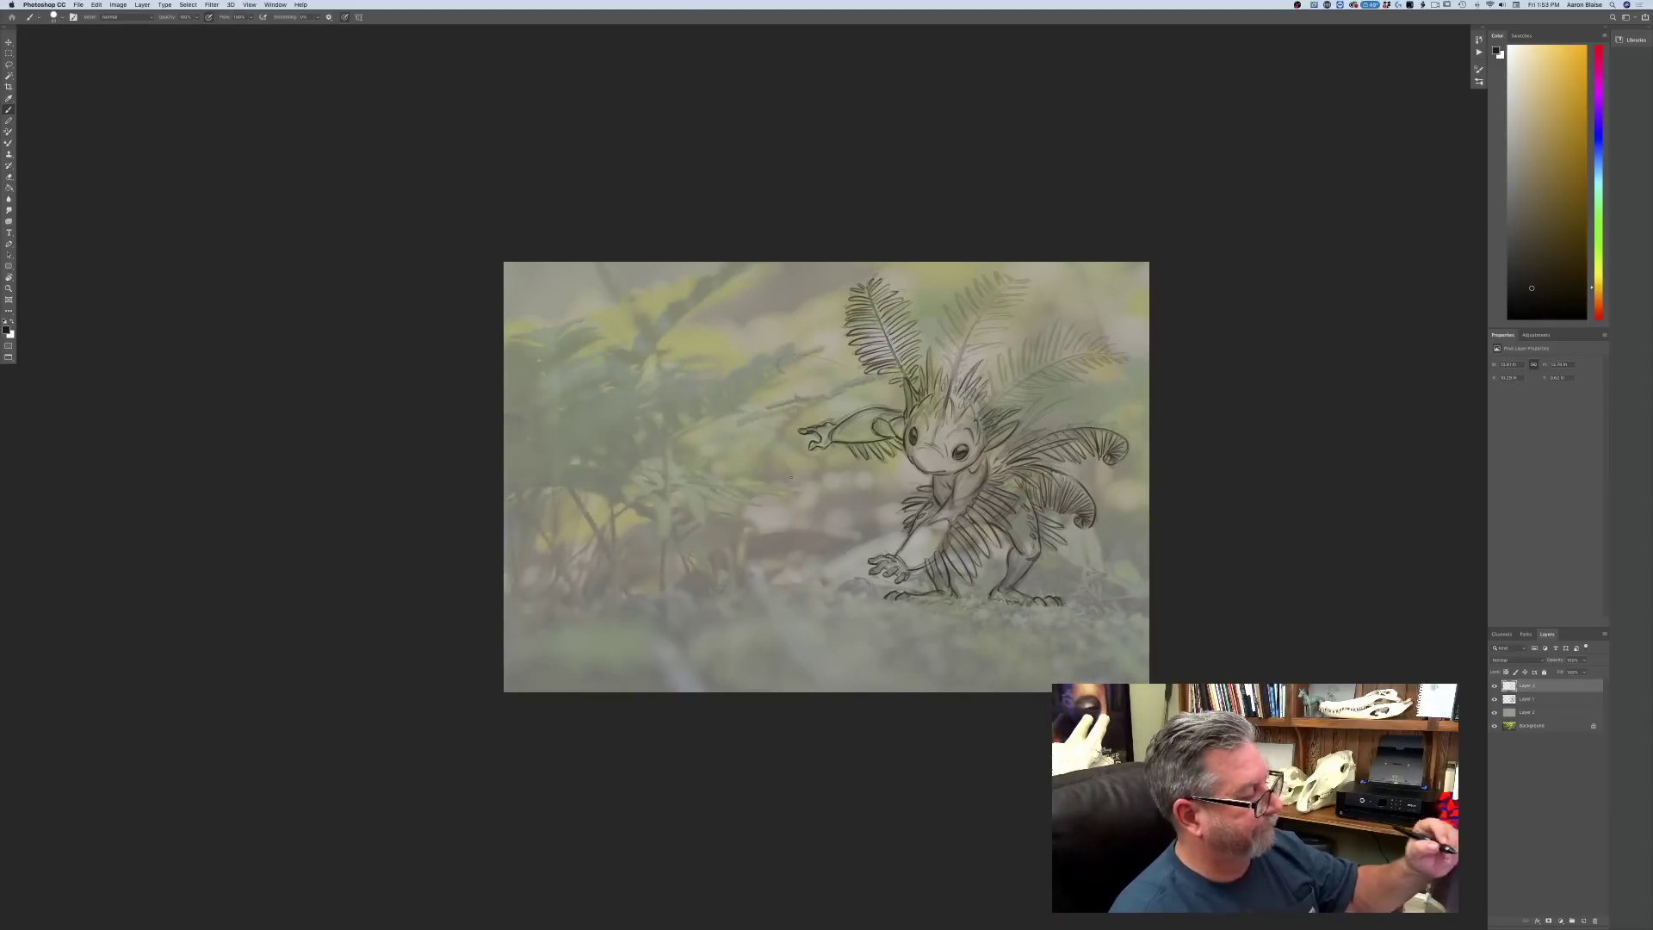
key(super+plus)
key(super+plus)
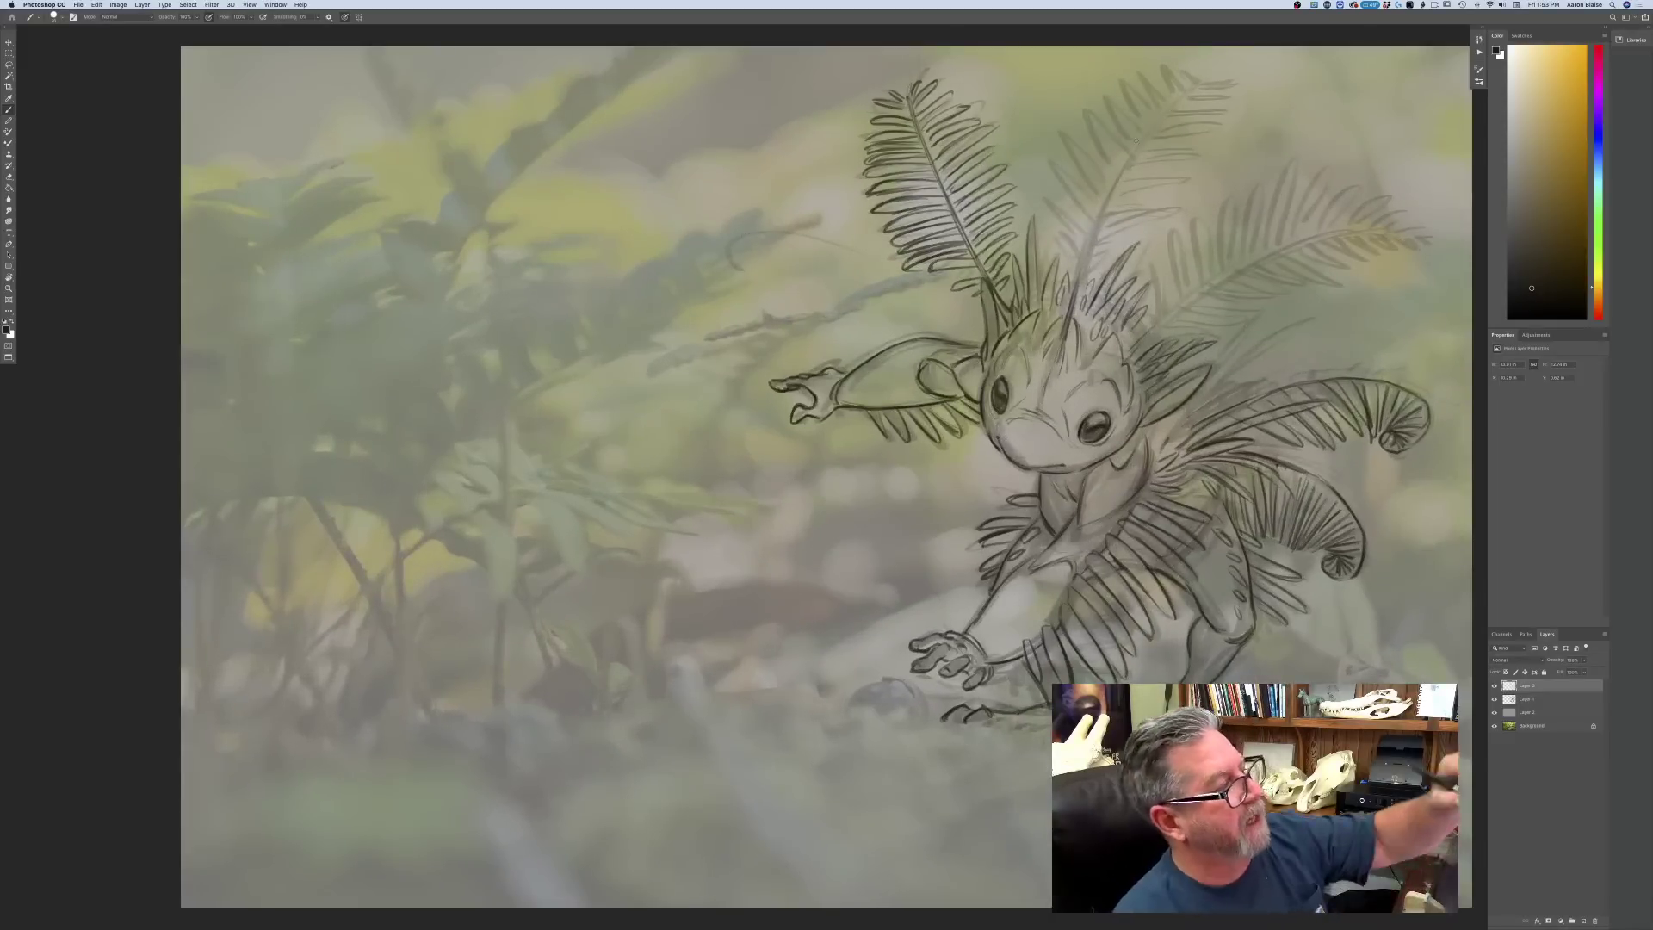
mouse_move(1198, 83)
mouse_down()
mouse_move(1137, 155)
mouse_move(1079, 278)
mouse_up()
drag(1106, 209, 1077, 274)
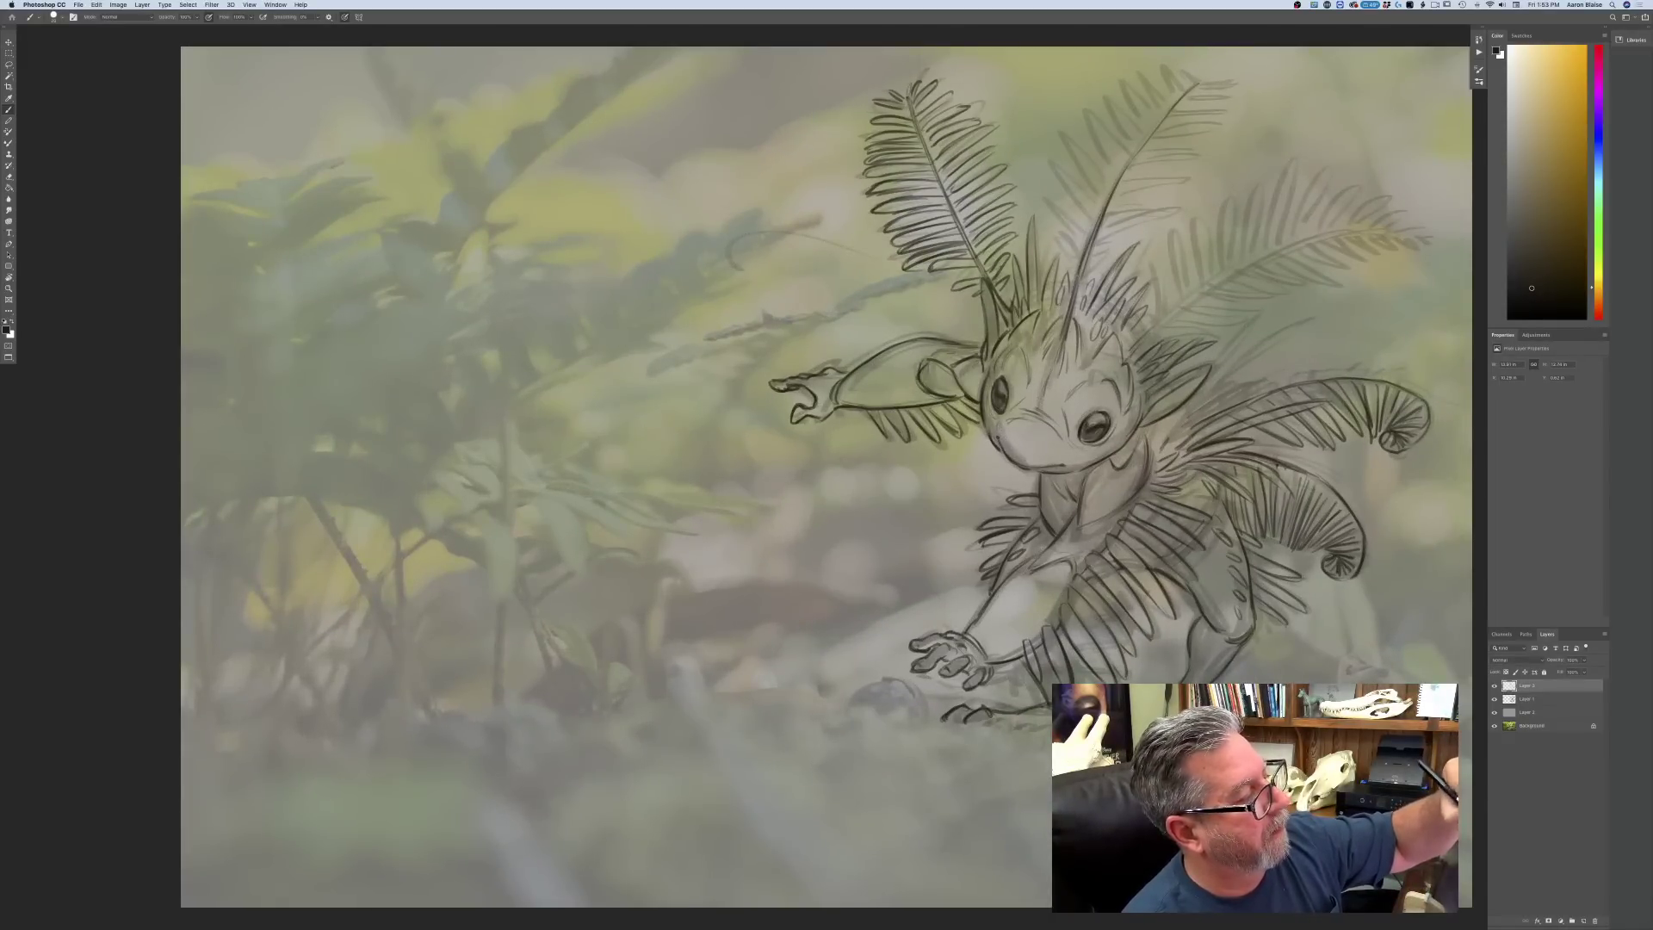
- Ink the leaflets at the tip of the middle head frond and down its side facing the first frond
mouse_move(1199, 84)
mouse_down()
mouse_move(1227, 91)
mouse_move(1186, 66)
mouse_move(1214, 98)
mouse_up()
mouse_move(1202, 92)
mouse_down()
mouse_move(1182, 58)
mouse_move(1162, 75)
mouse_move(1169, 96)
mouse_move(1146, 74)
mouse_move(1135, 85)
mouse_move(1154, 122)
mouse_move(1140, 132)
mouse_move(1112, 98)
mouse_up()
mouse_move(1119, 123)
mouse_down()
mouse_move(1107, 97)
mouse_move(1122, 125)
mouse_move(1080, 117)
mouse_up()
mouse_move(1112, 163)
mouse_down()
mouse_move(1068, 130)
mouse_move(1087, 167)
mouse_move(1066, 150)
mouse_up()
mouse_move(1088, 170)
mouse_down()
mouse_move(1055, 144)
mouse_move(1071, 175)
mouse_up()
drag(1081, 188, 1048, 159)
mouse_move(1068, 190)
mouse_down()
mouse_move(1053, 169)
mouse_move(1071, 203)
mouse_up()
drag(1088, 222, 1035, 169)
drag(1080, 227, 1038, 176)
mouse_move(1085, 235)
mouse_down()
mouse_move(1036, 201)
mouse_move(1059, 256)
mouse_up()
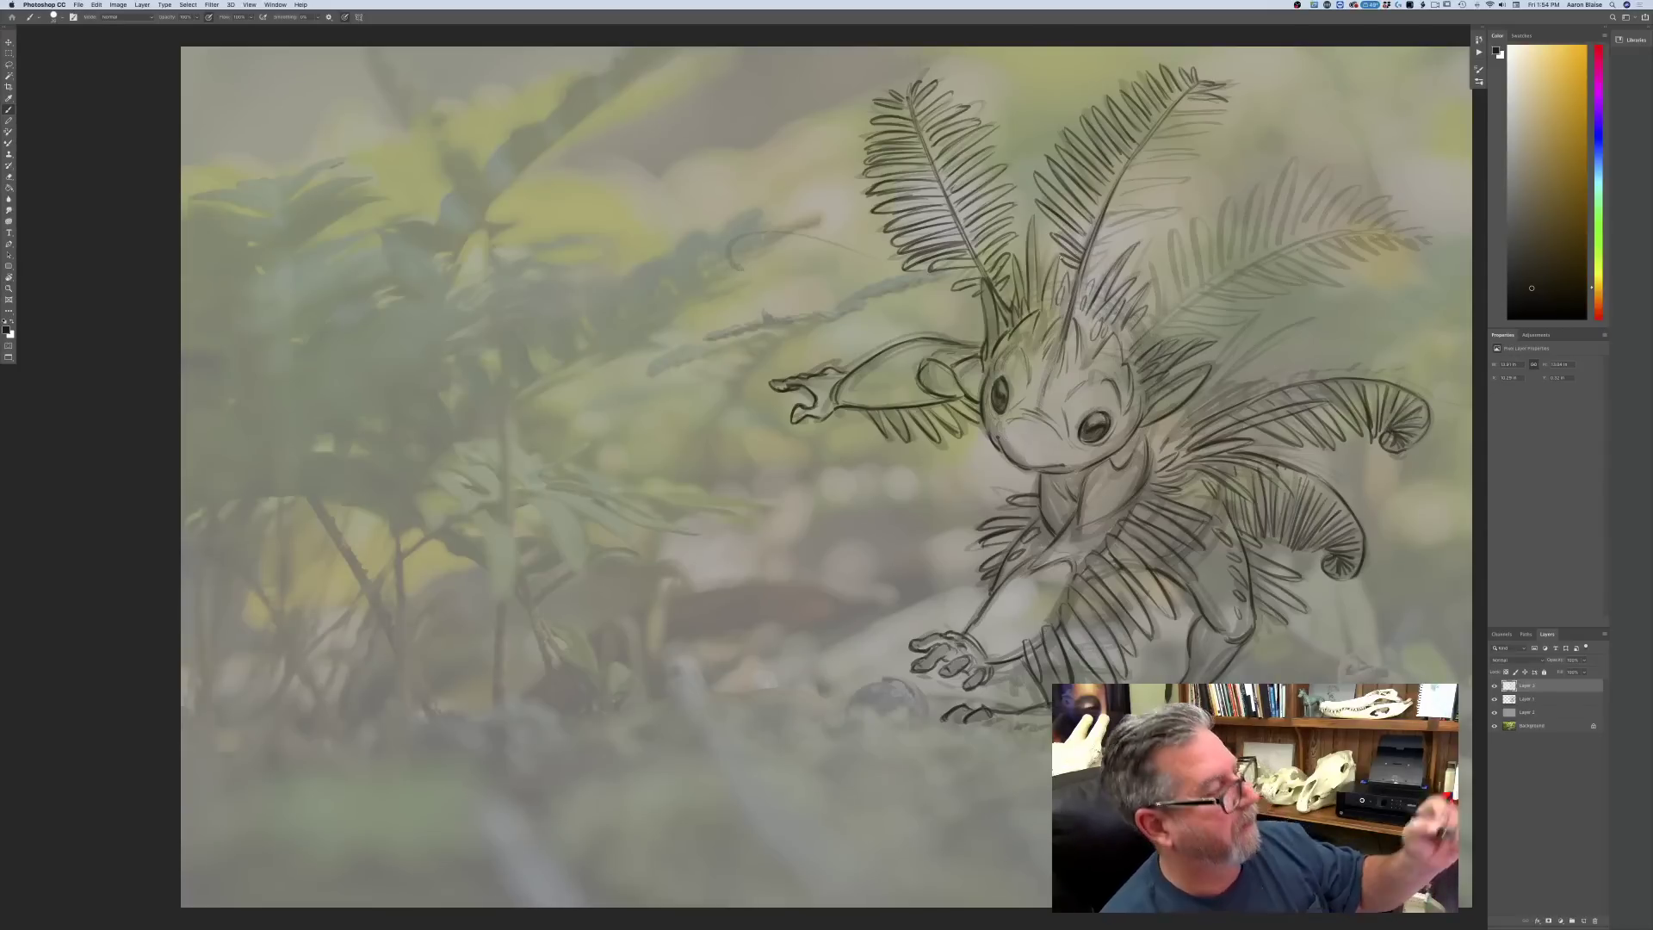
- Flip the canvas horizontally and ink leaflets along the outer side of the middle head frond
key(super+minus)
key(super+minus)
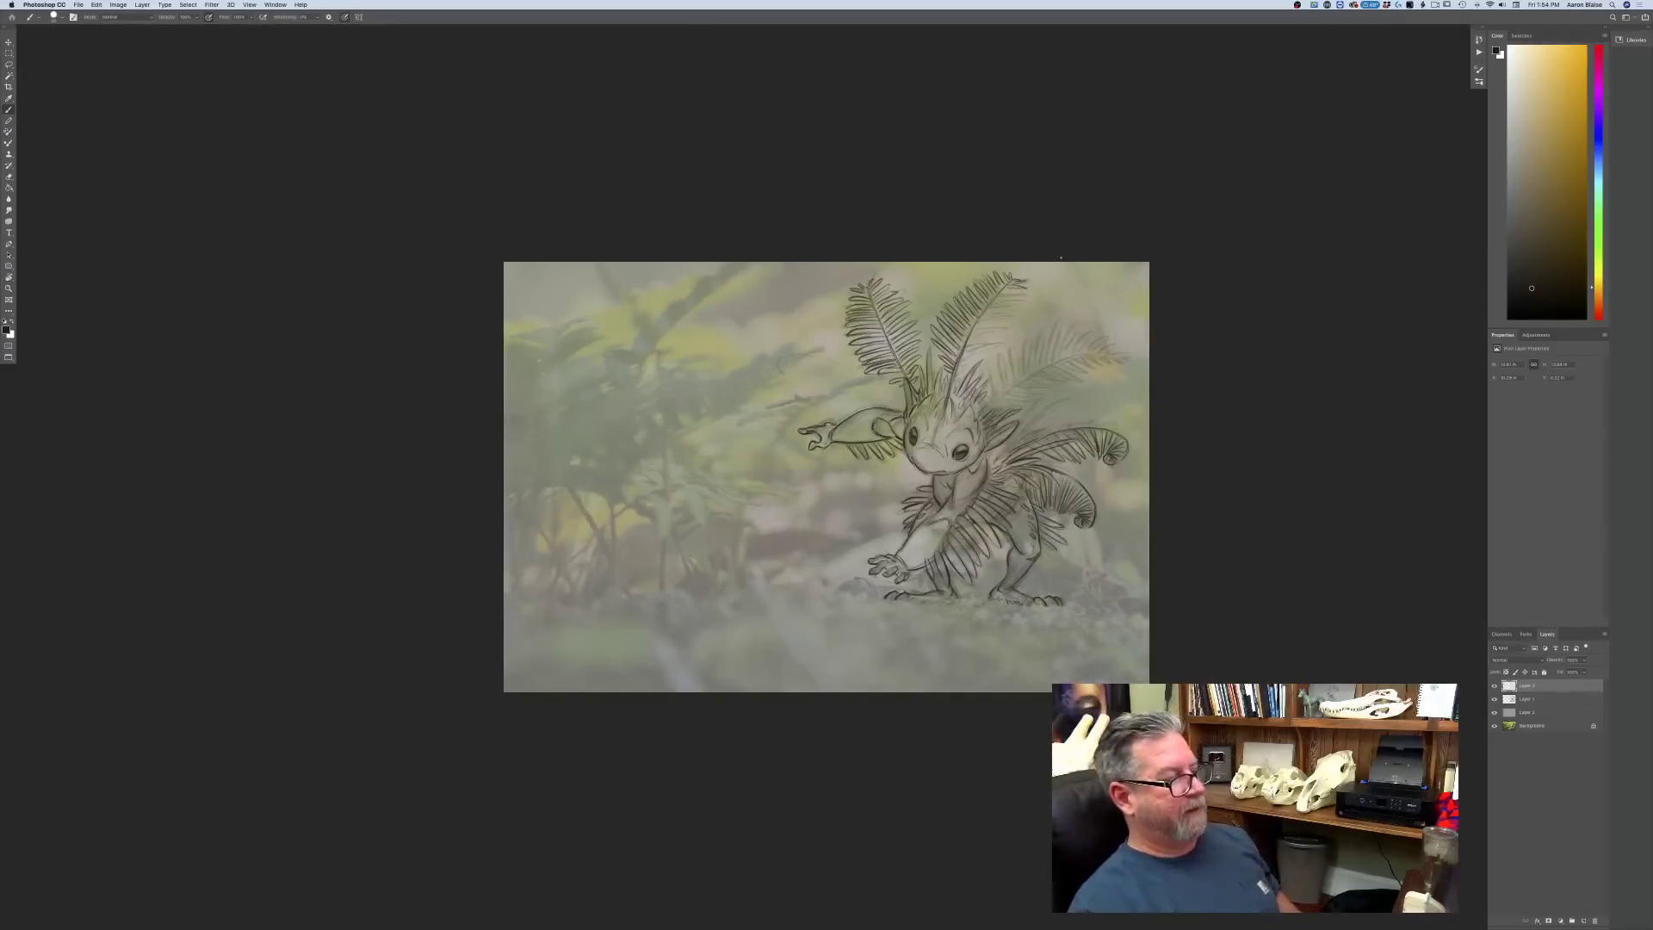
key(super+plus)
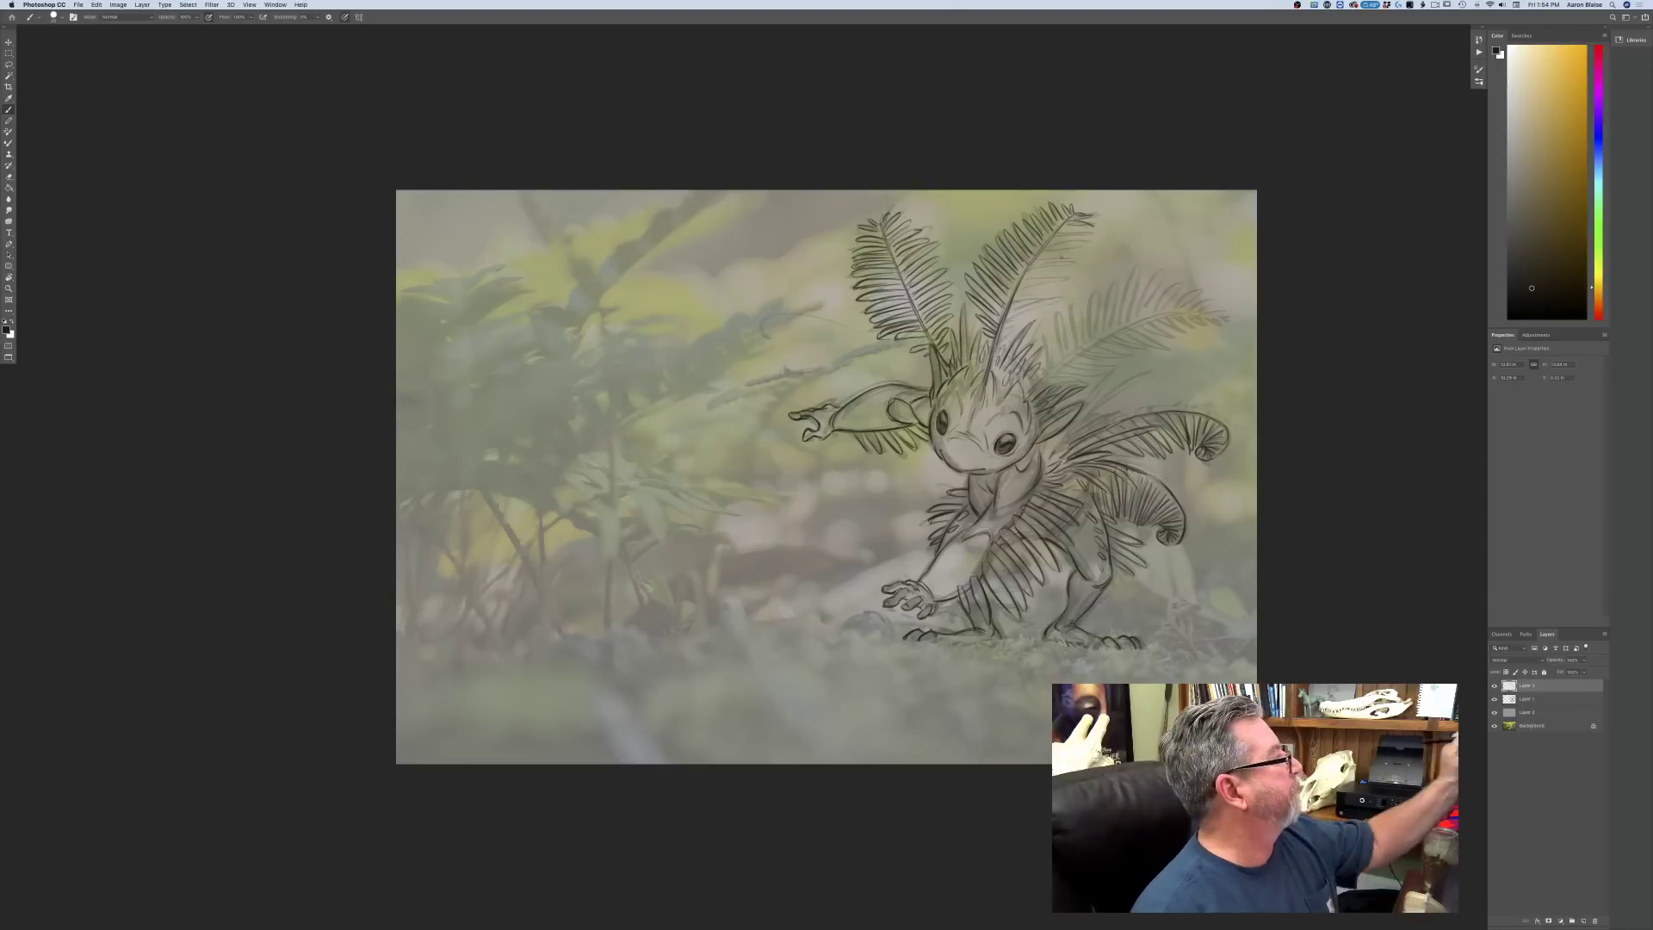
click(118, 4)
mouse_move(138, 88)
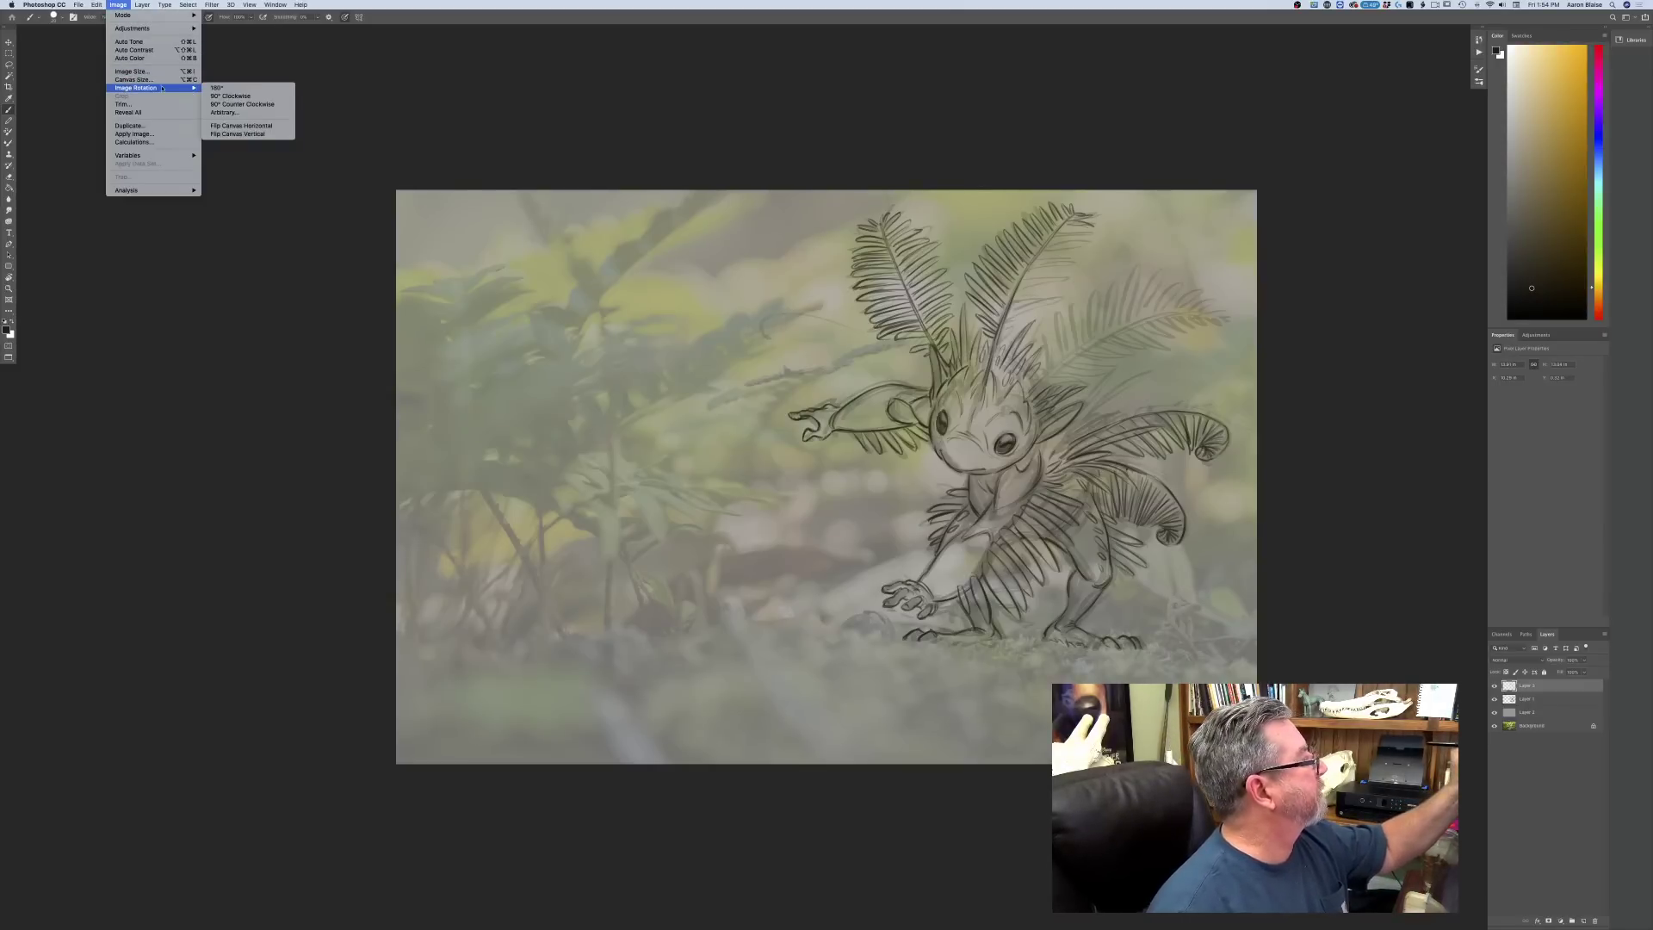
click(232, 126)
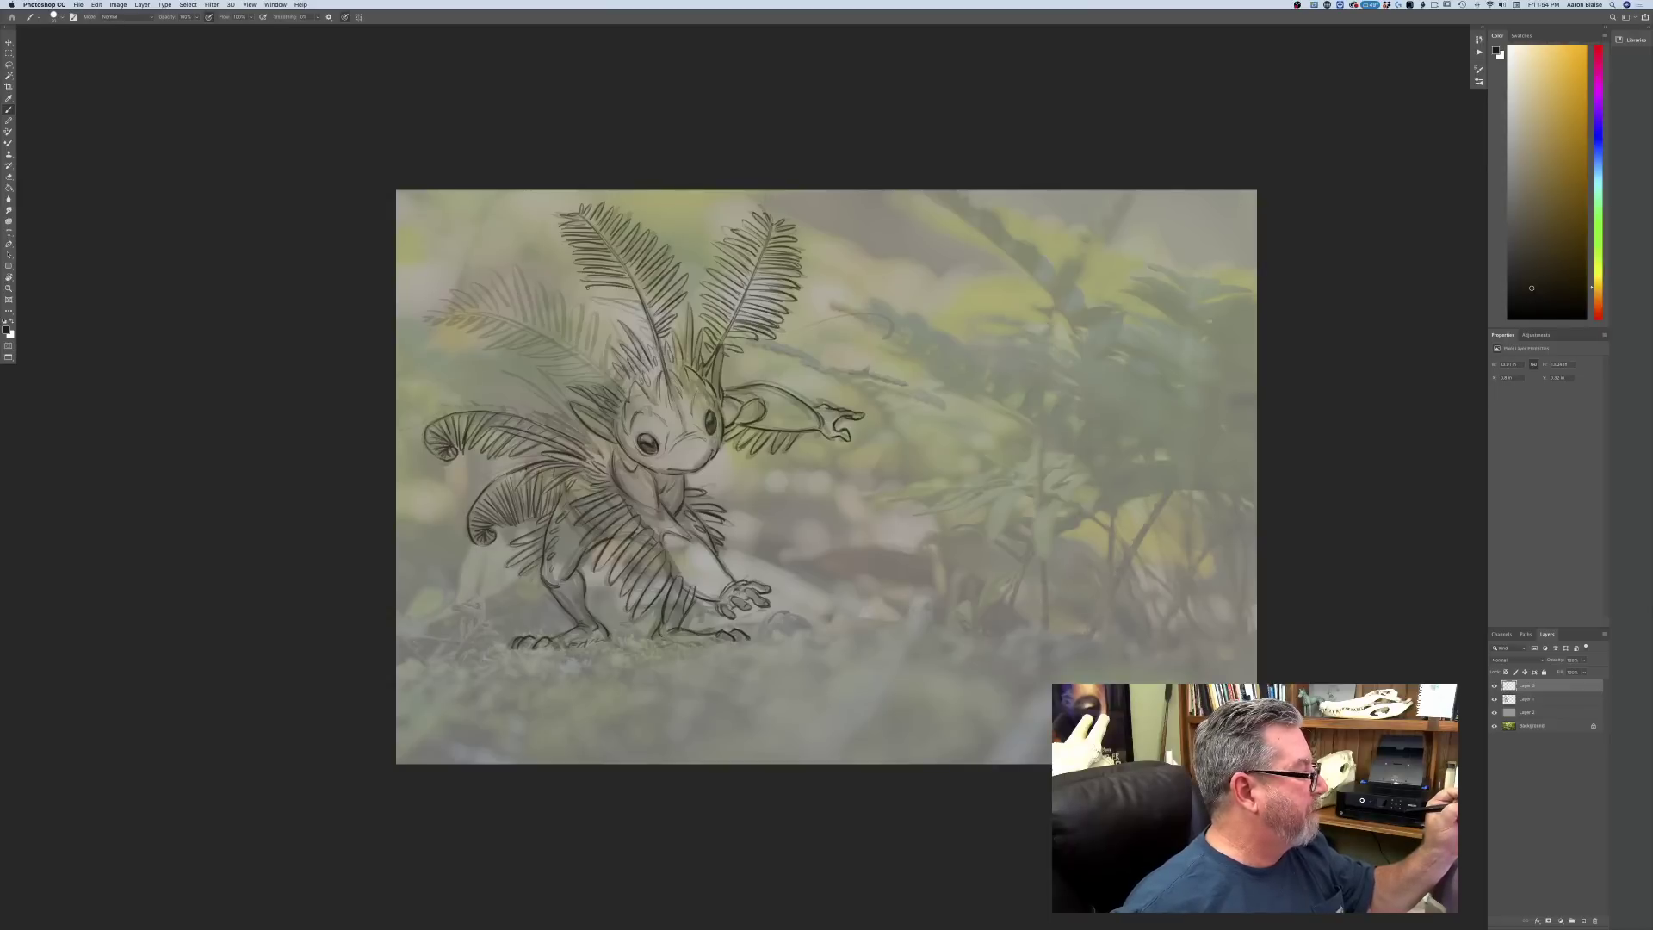
mouse_move(591, 297)
mouse_down()
mouse_move(644, 311)
mouse_move(605, 318)
mouse_move(645, 336)
mouse_up()
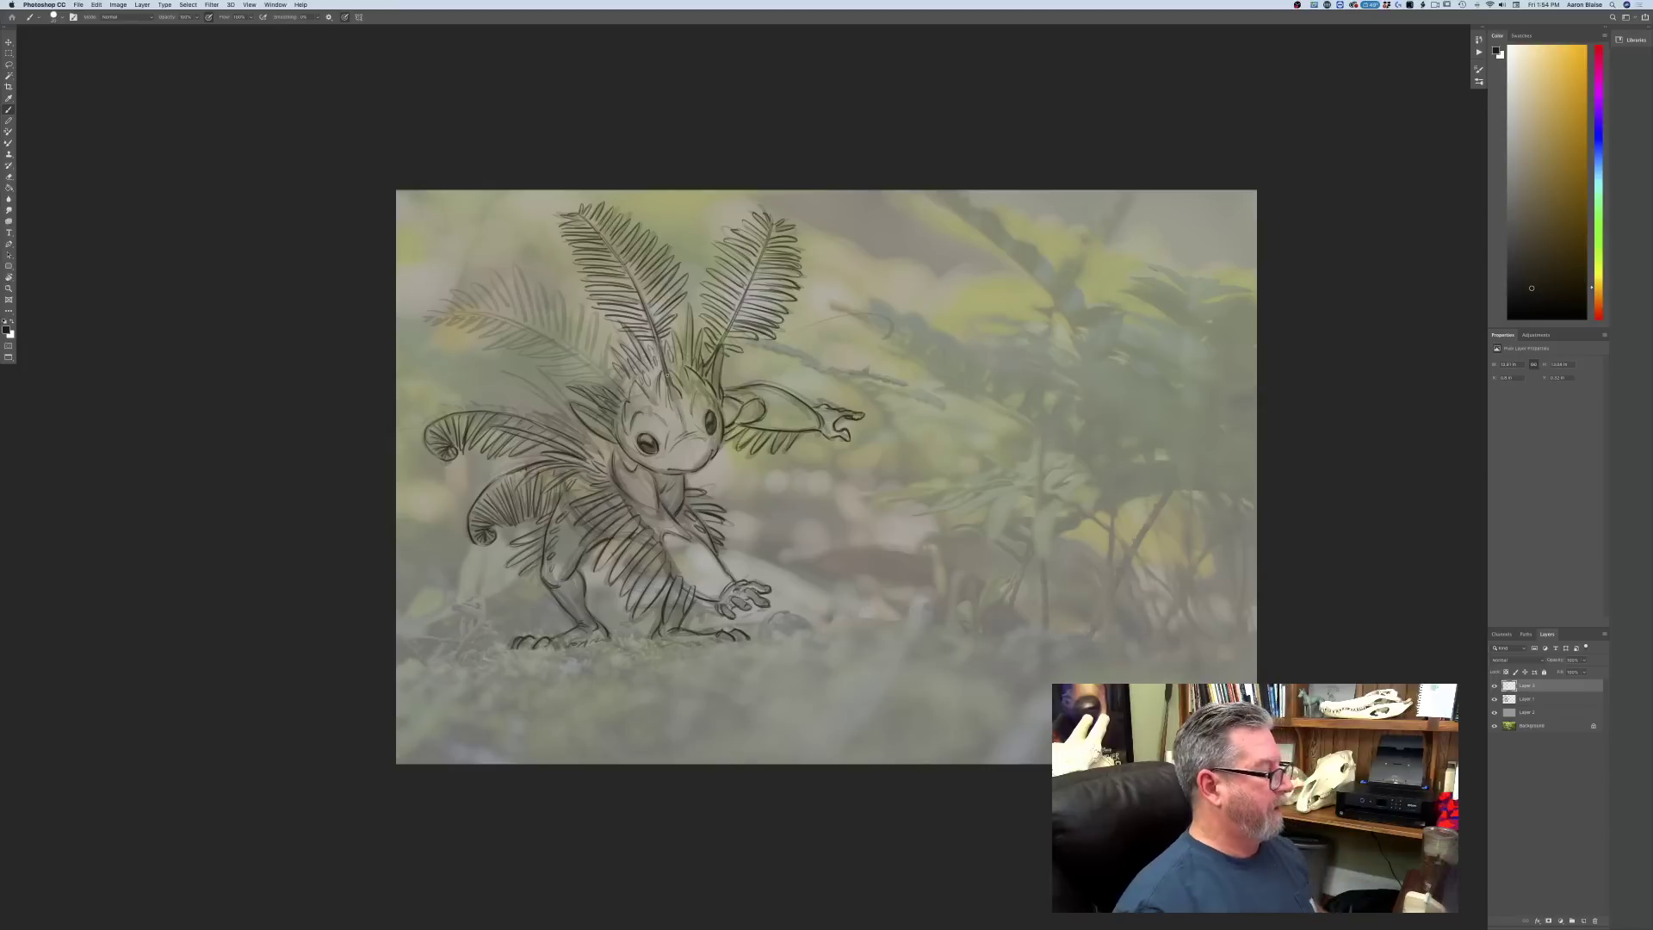
- Ink the arching stem of the rear head frond and the row of leaflets along its upper edge
key(super+minus)
key(super+minus)
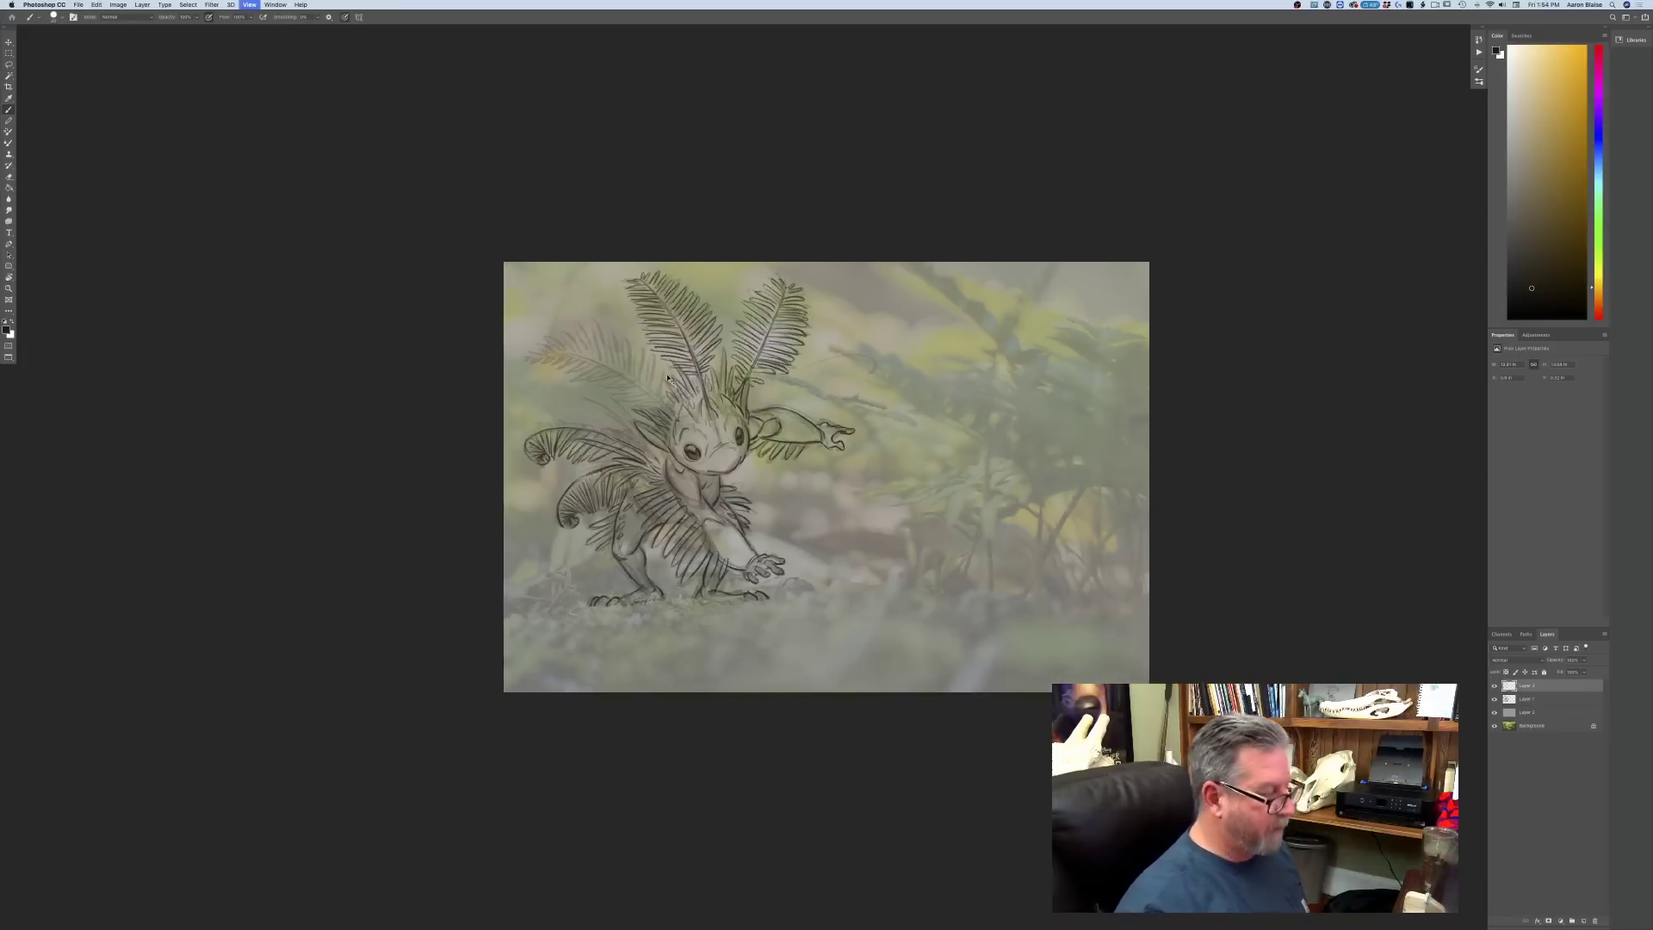
key(super+plus)
key(super+plus)
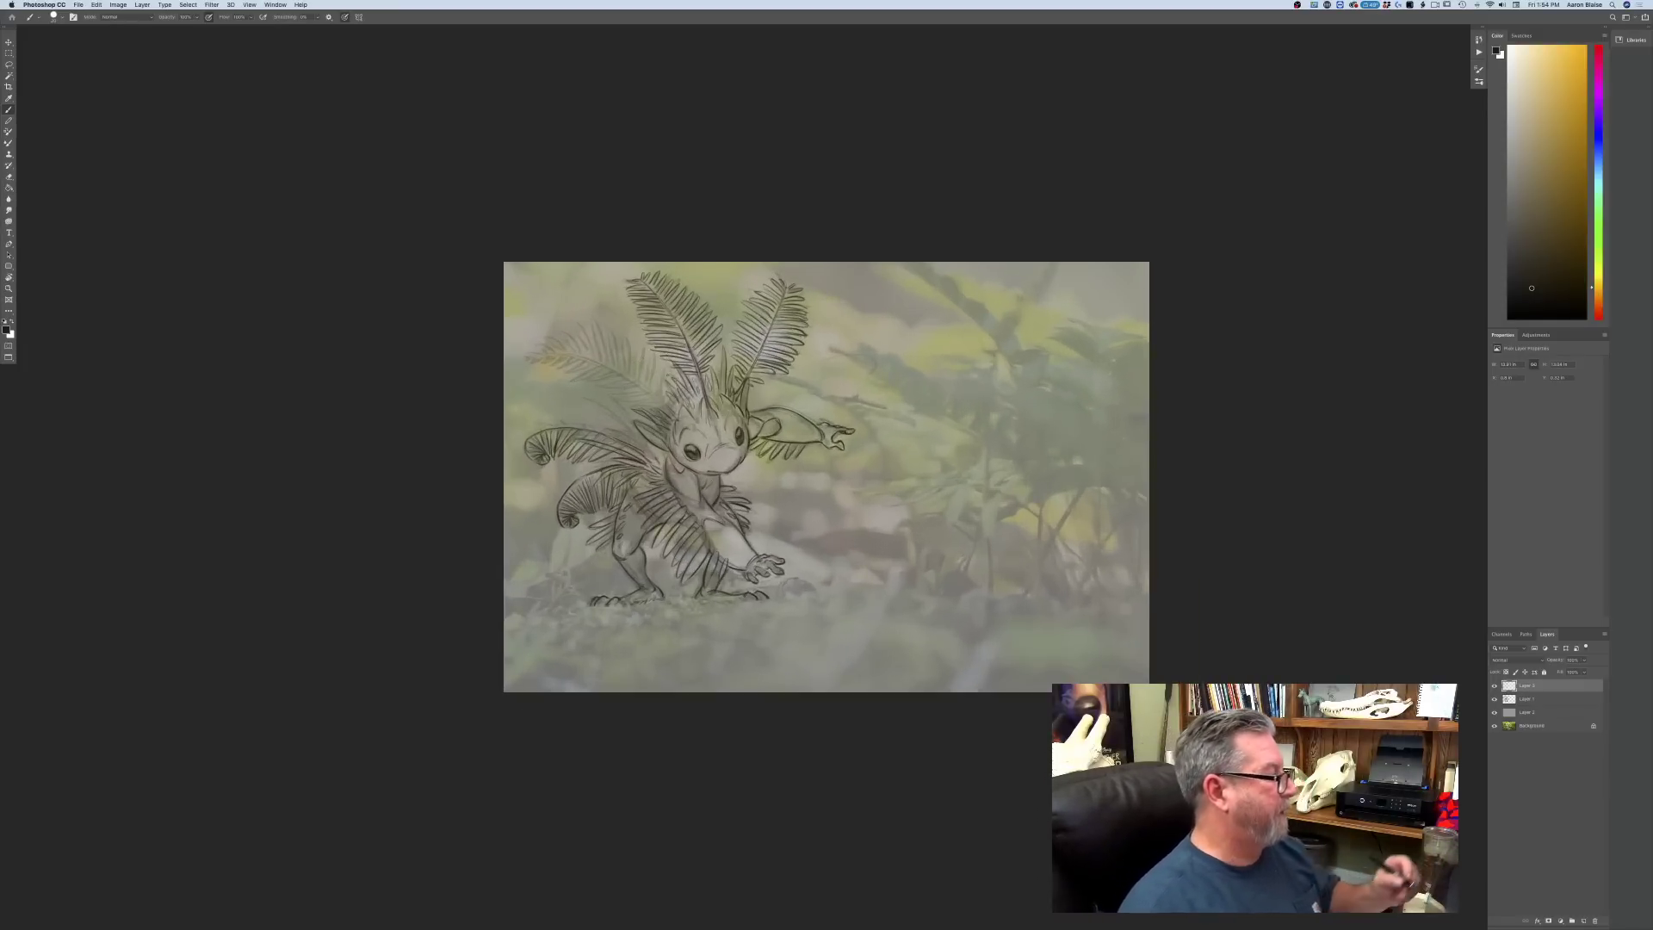
key(super+plus)
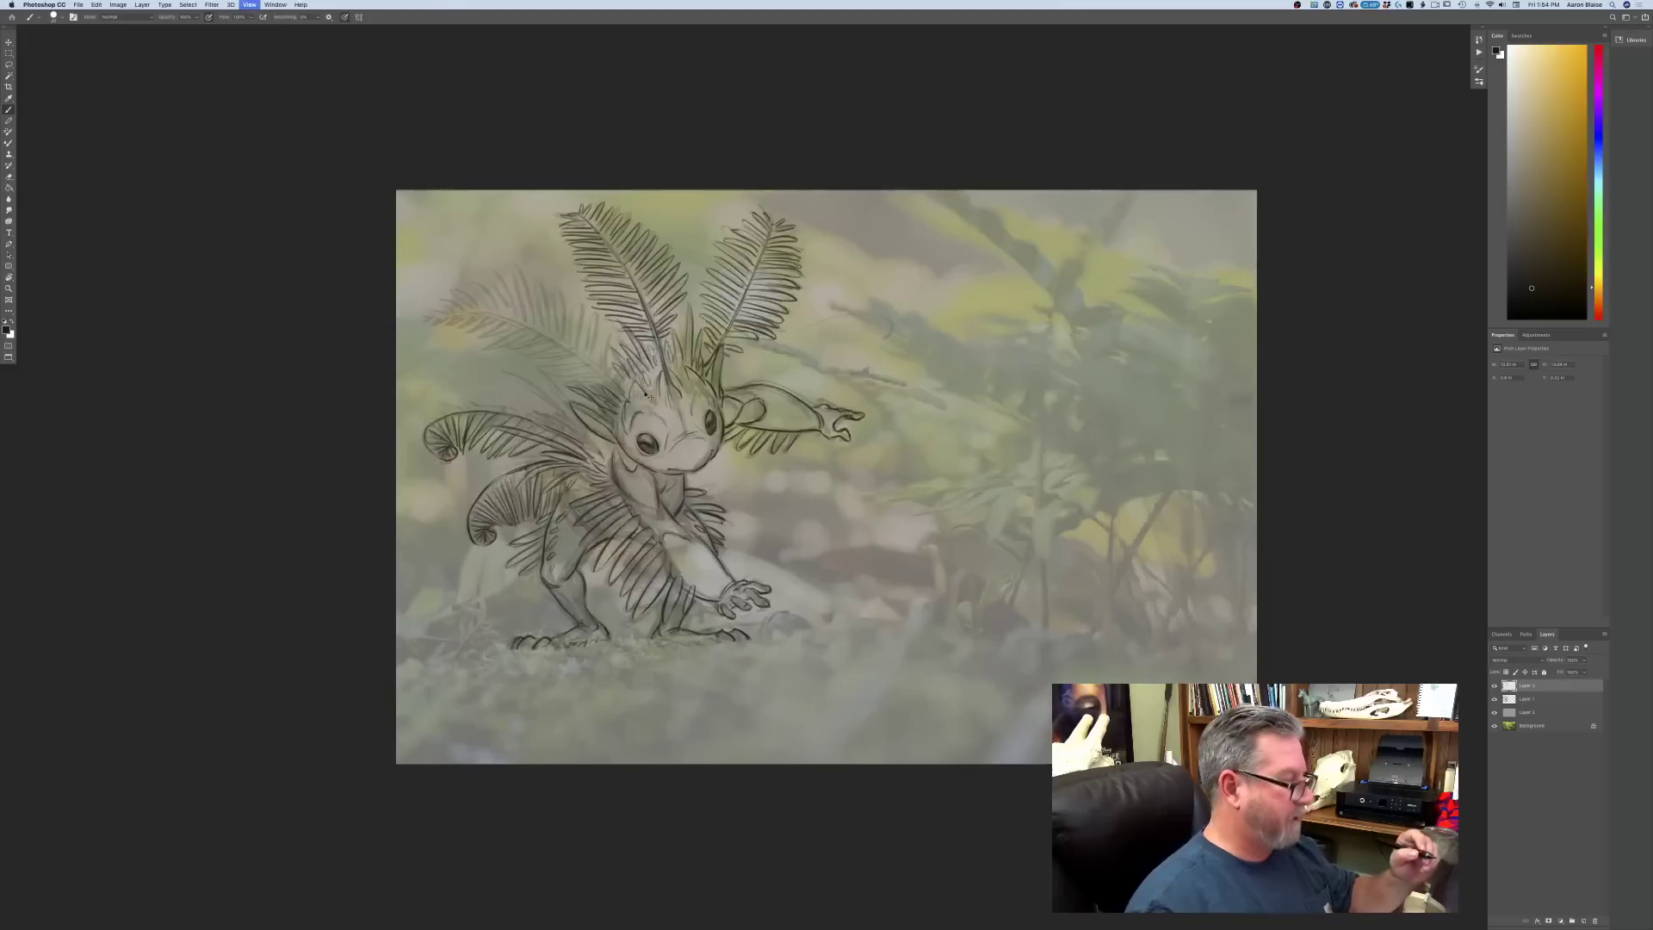
mouse_move(608, 379)
mouse_down()
mouse_move(525, 324)
mouse_move(431, 320)
mouse_up()
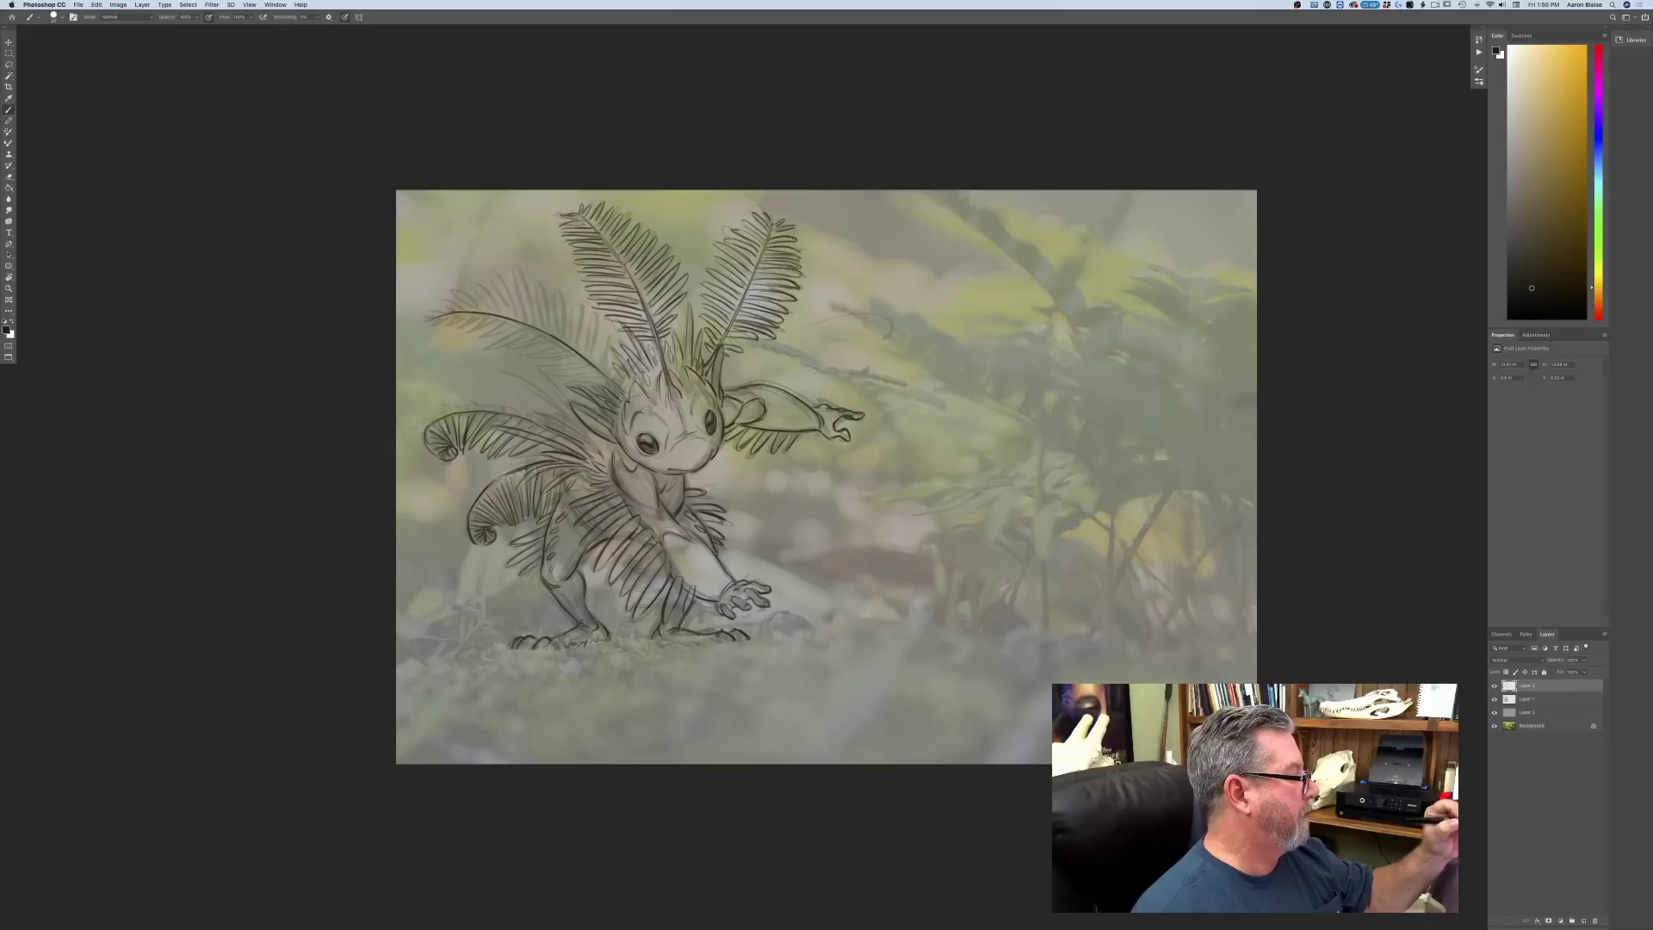
drag(586, 362, 490, 316)
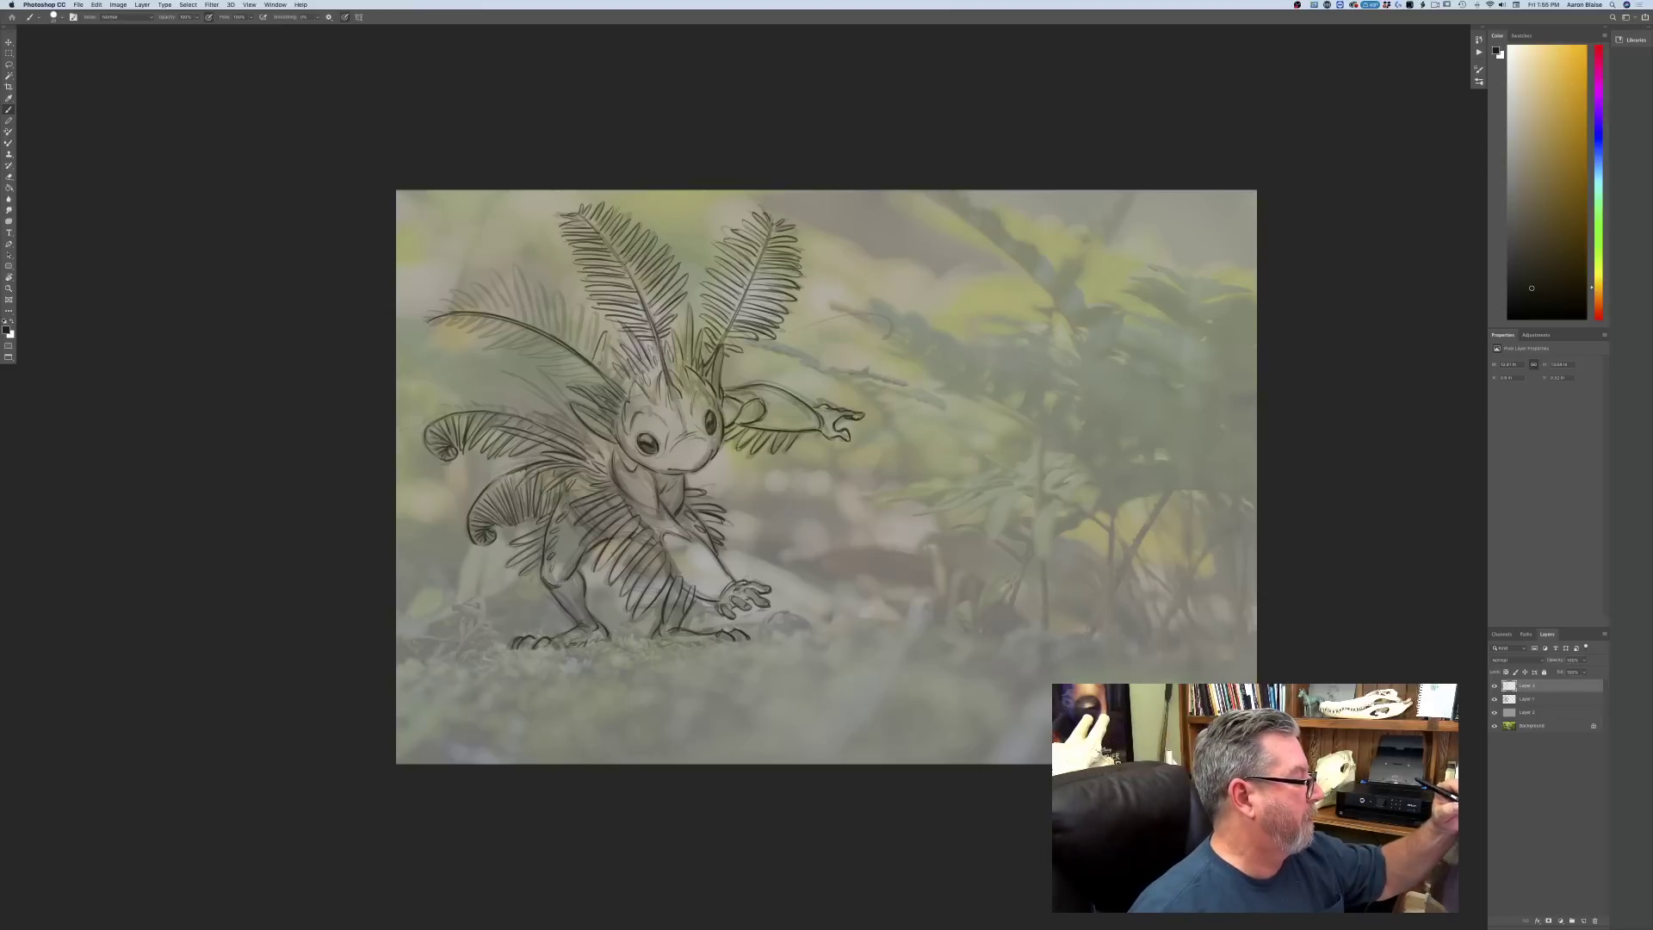
mouse_move(591, 317)
mouse_down()
mouse_move(577, 351)
mouse_move(580, 306)
mouse_move(563, 331)
mouse_move(561, 291)
mouse_move(553, 336)
mouse_up()
mouse_move(555, 279)
mouse_down()
mouse_move(539, 324)
mouse_move(513, 272)
mouse_move(512, 311)
mouse_move(475, 281)
mouse_move(447, 310)
mouse_up()
drag(457, 297, 437, 313)
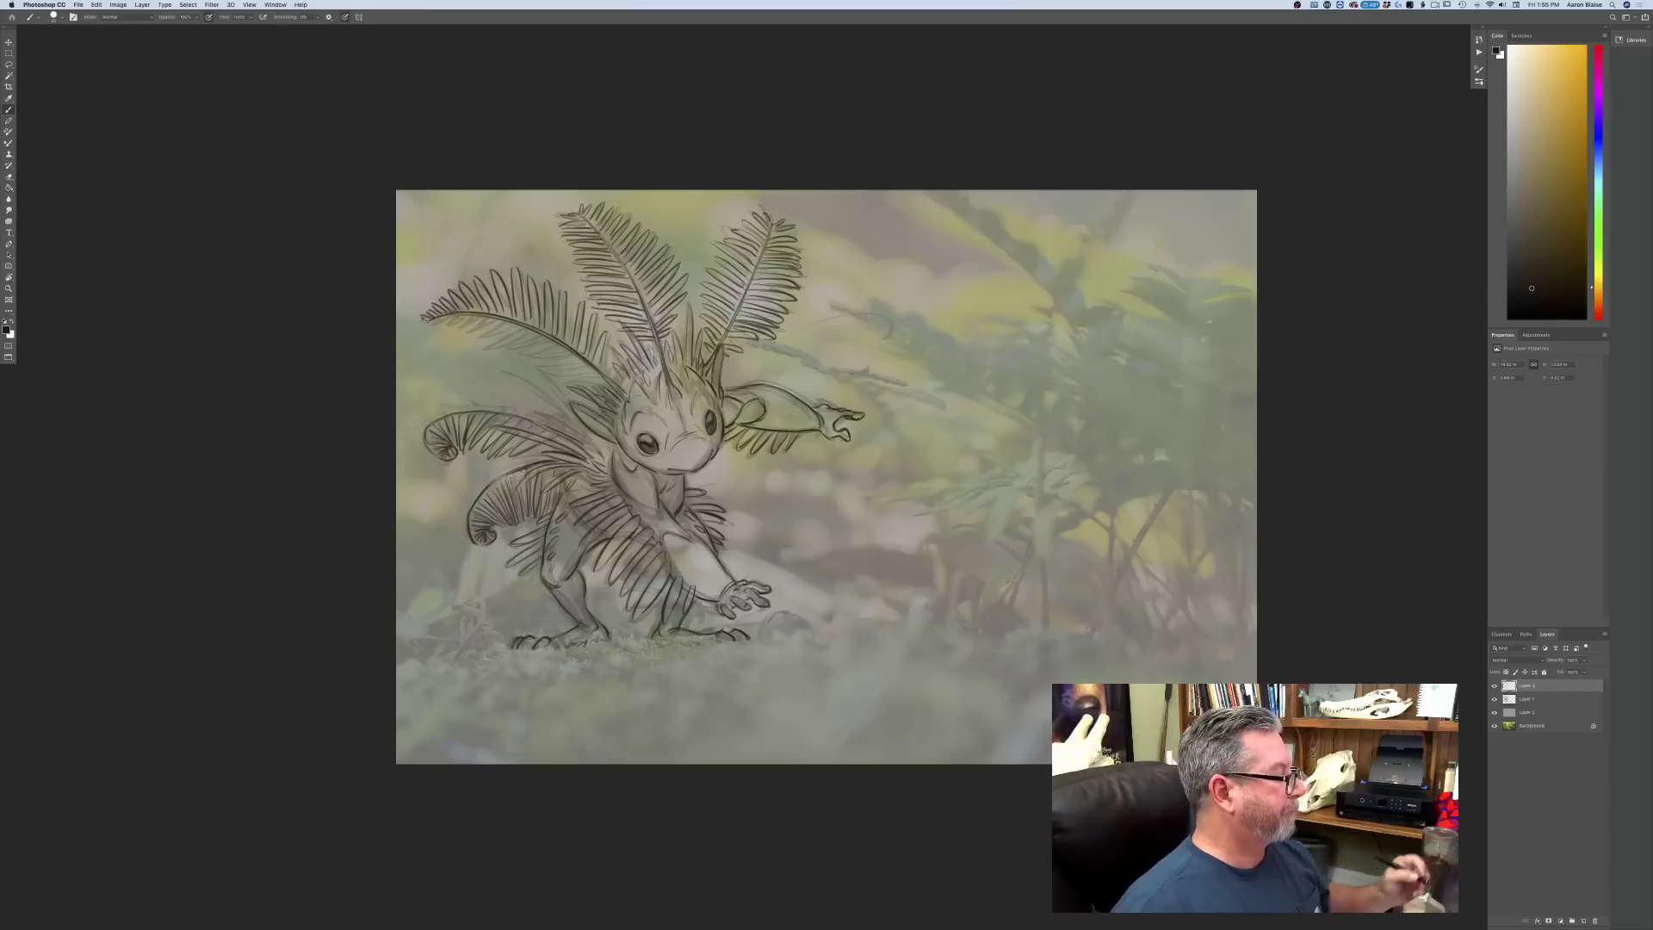
- Add a new layer and sketch the round head, pointed ears, face and cheek fur of a second character in the foliage
click(1573, 923)
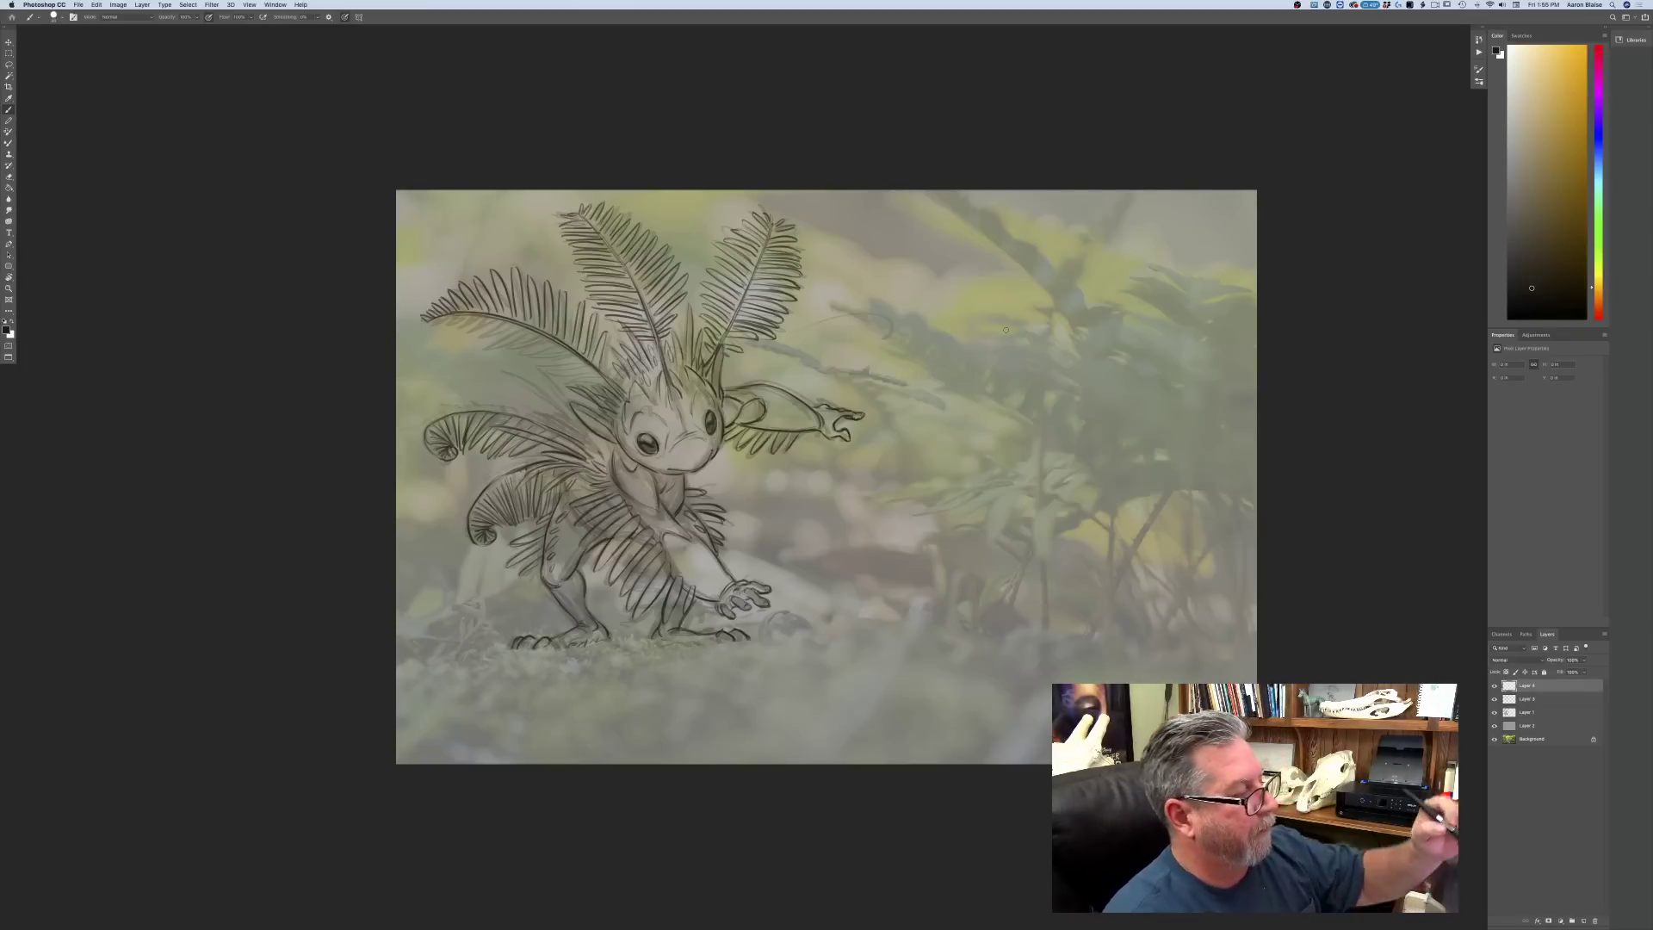
mouse_move(1090, 321)
mouse_down()
mouse_move(1044, 325)
mouse_move(1053, 367)
mouse_up()
mouse_move(1076, 308)
mouse_down()
mouse_move(1048, 342)
mouse_move(1112, 331)
mouse_move(1020, 311)
mouse_move(1021, 338)
mouse_move(1083, 299)
mouse_up()
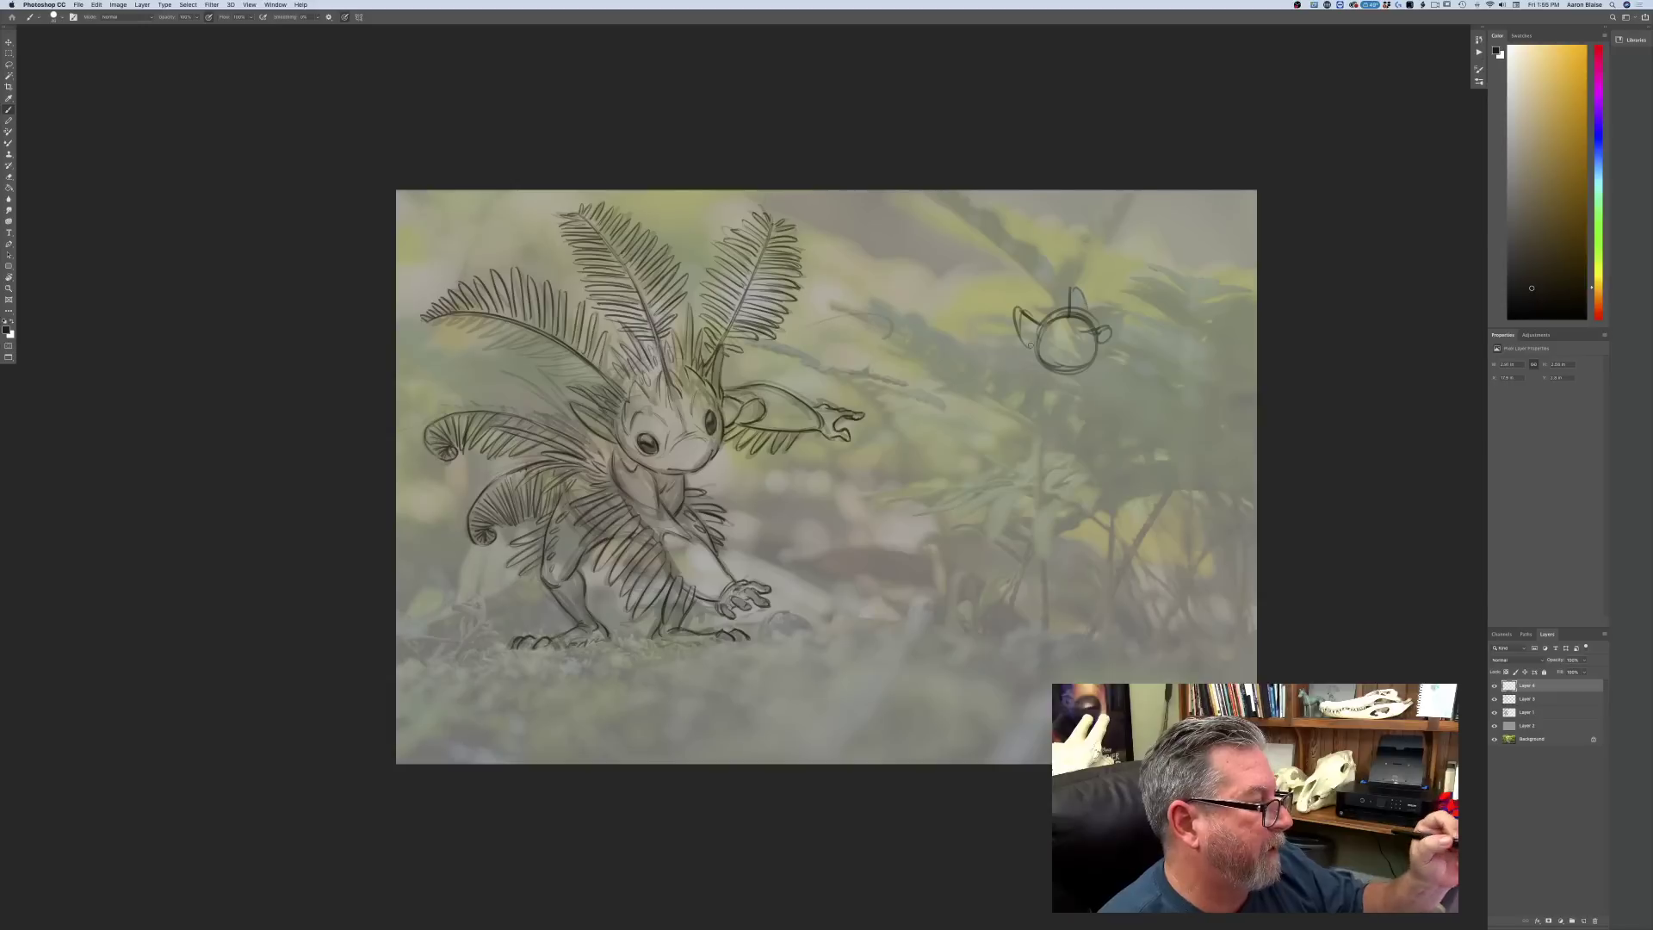
drag(1070, 340, 1058, 337)
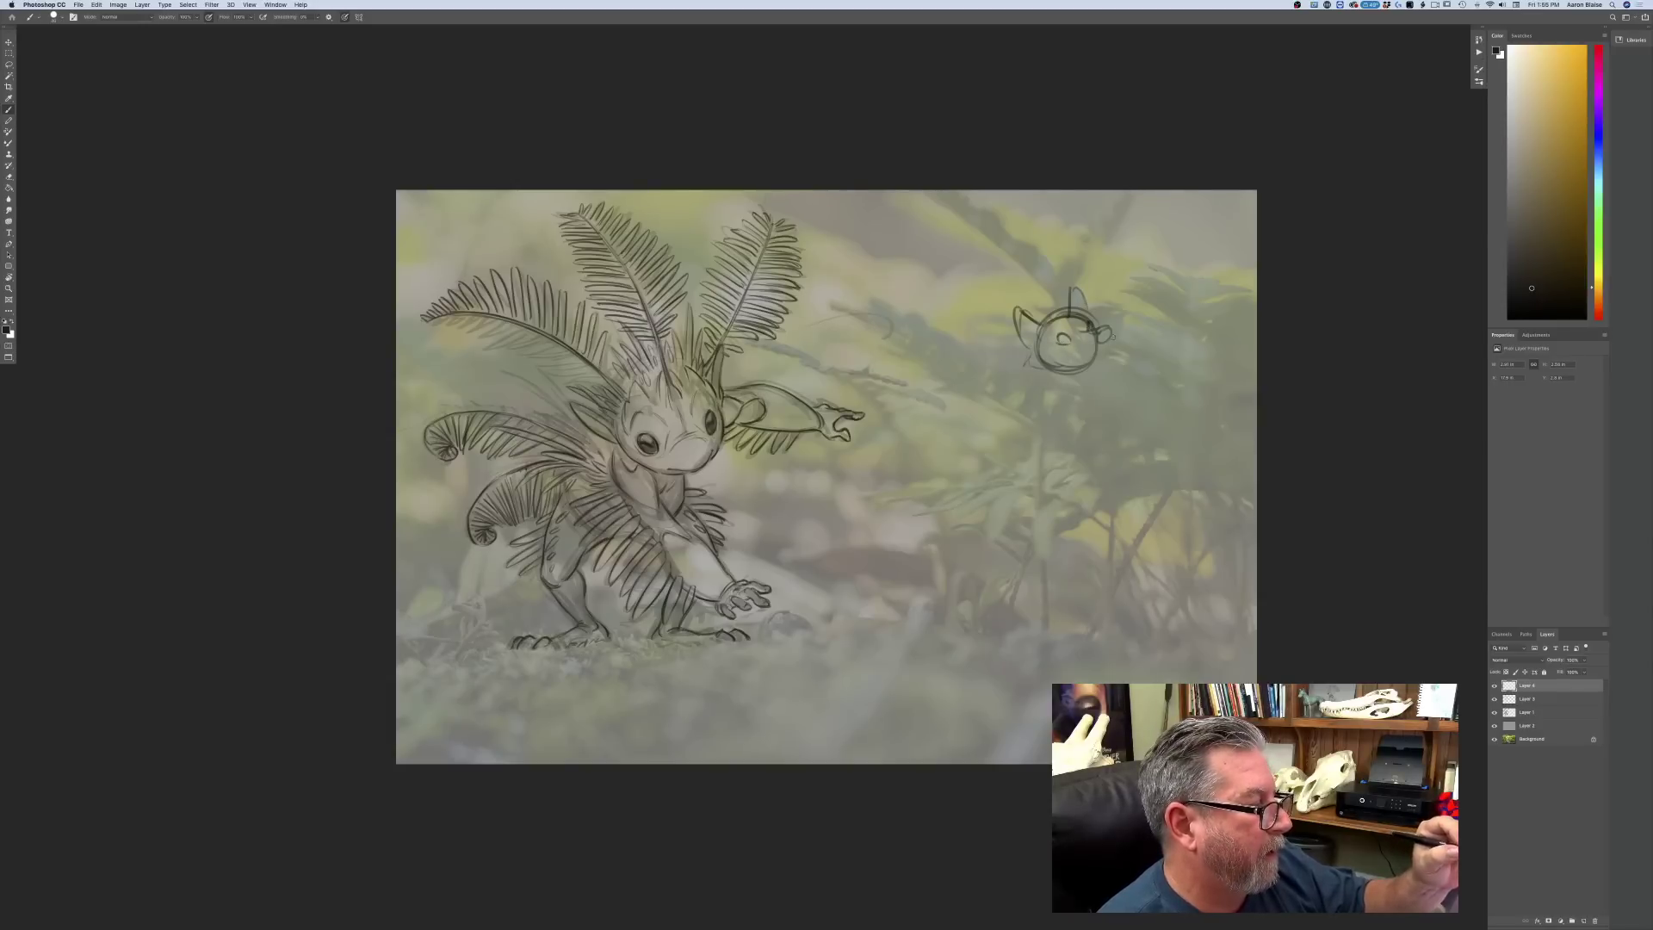
mouse_move(1116, 345)
mouse_down()
mouse_move(1069, 353)
mouse_move(1108, 356)
mouse_move(1090, 375)
mouse_move(1043, 377)
mouse_up()
drag(1013, 312, 1025, 349)
drag(1068, 291, 1089, 308)
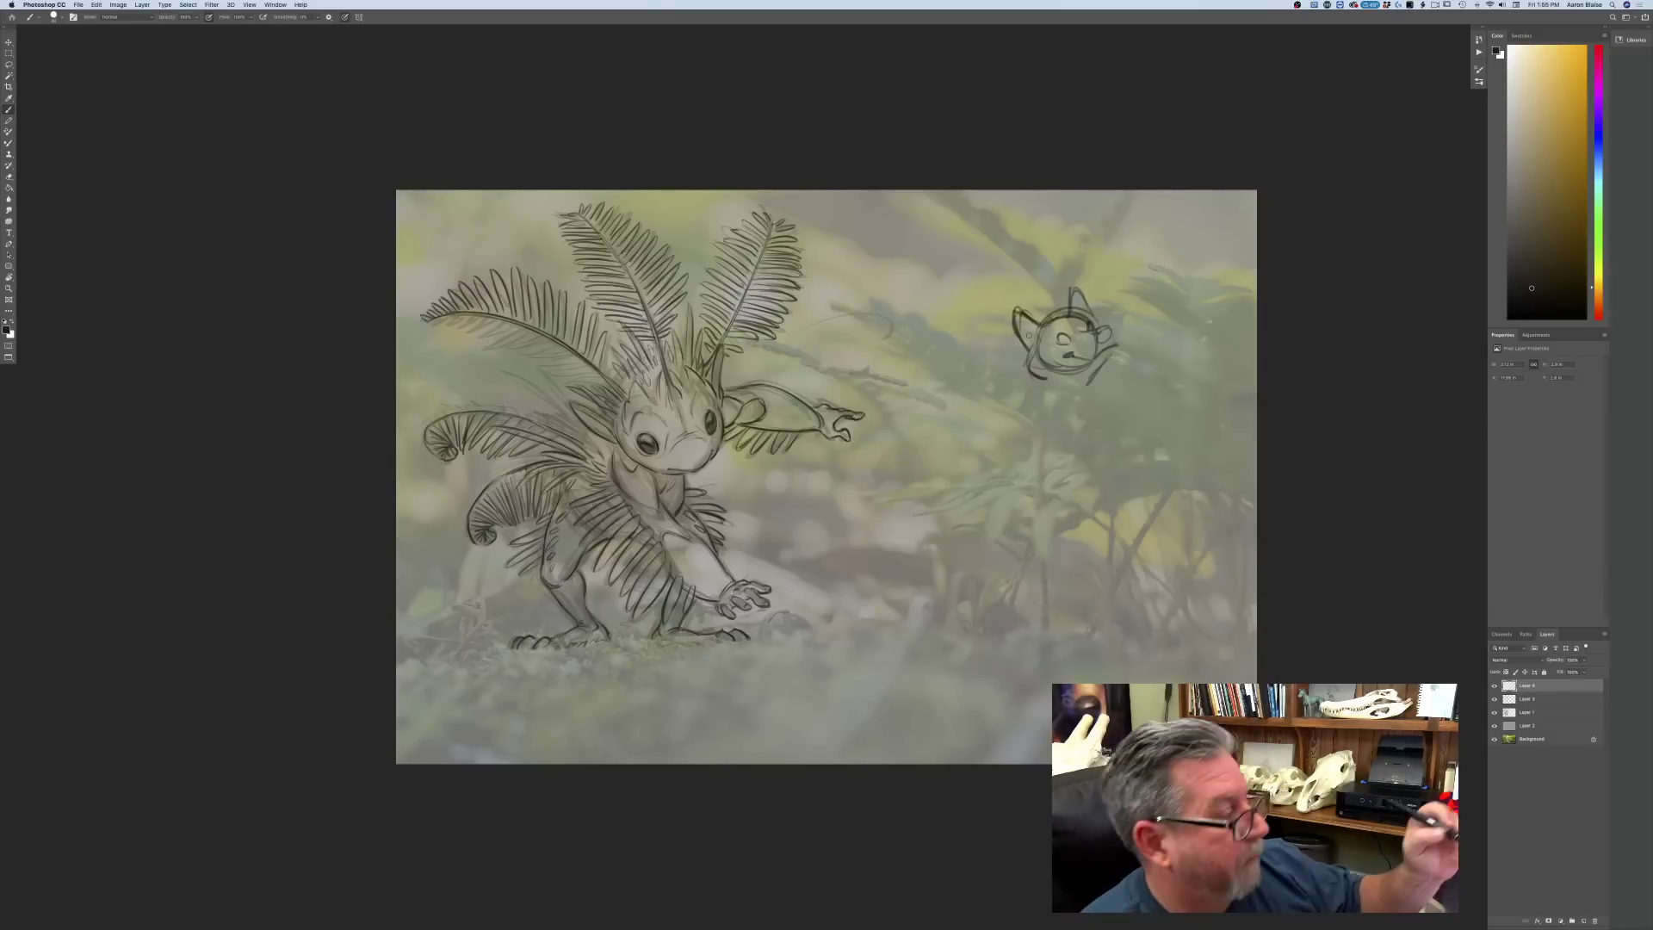
drag(1025, 357, 1048, 387)
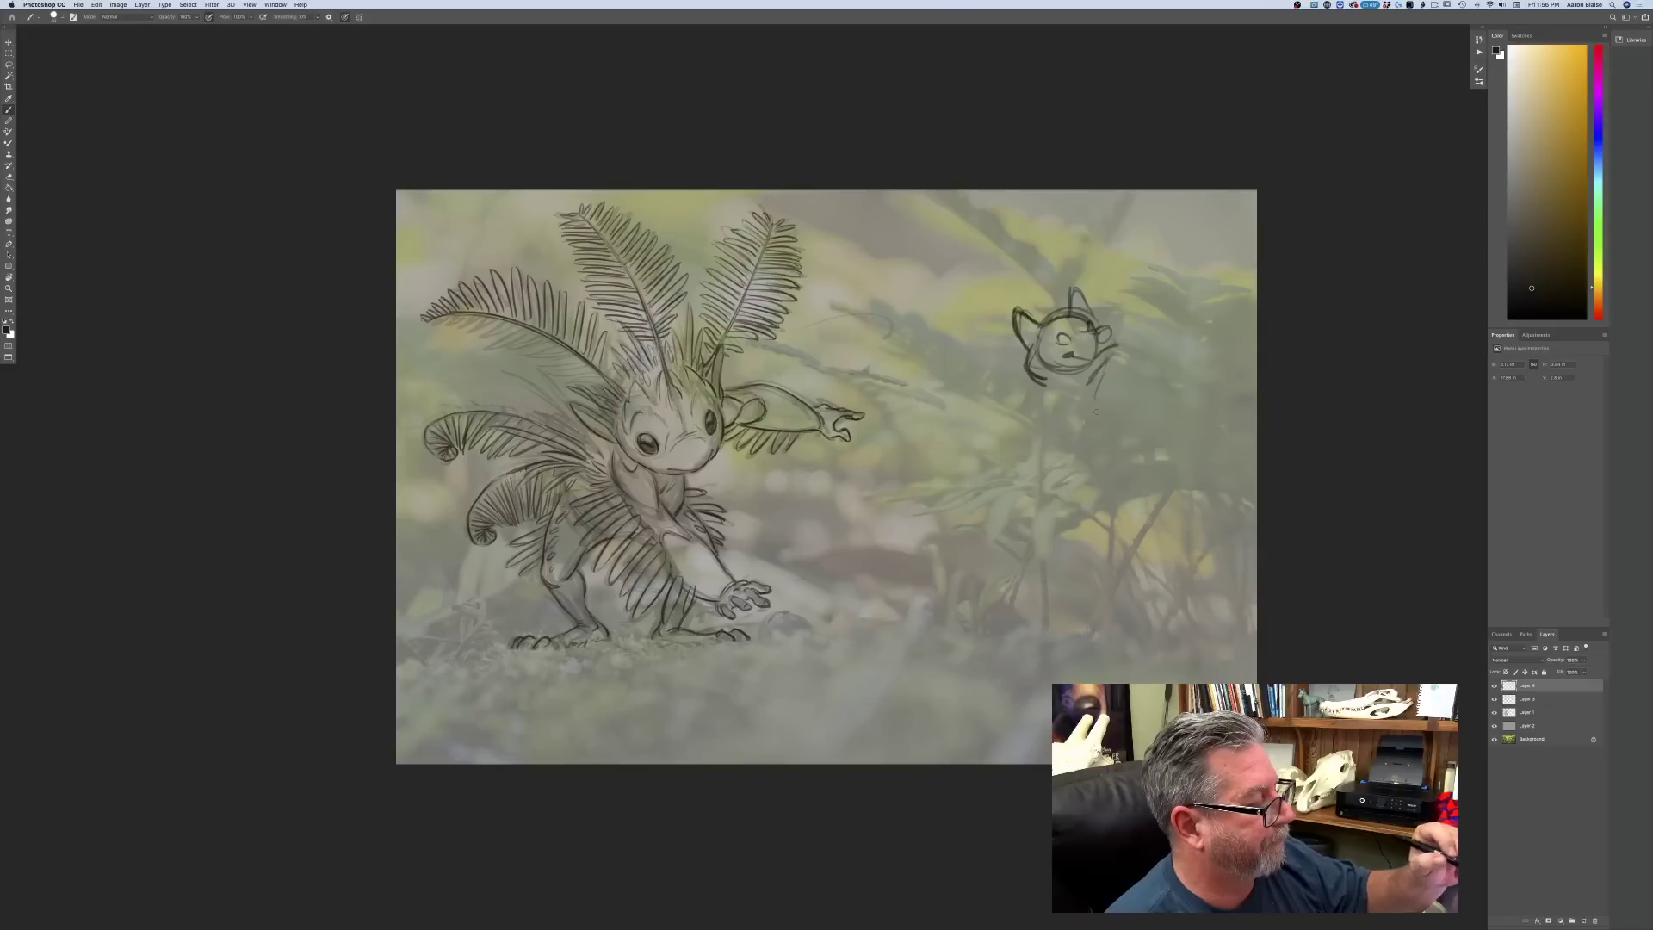
- Sketch the second character's tall upright body with two curved sides, bent legs and feet
drag(1095, 439, 1129, 589)
drag(1117, 527, 1125, 566)
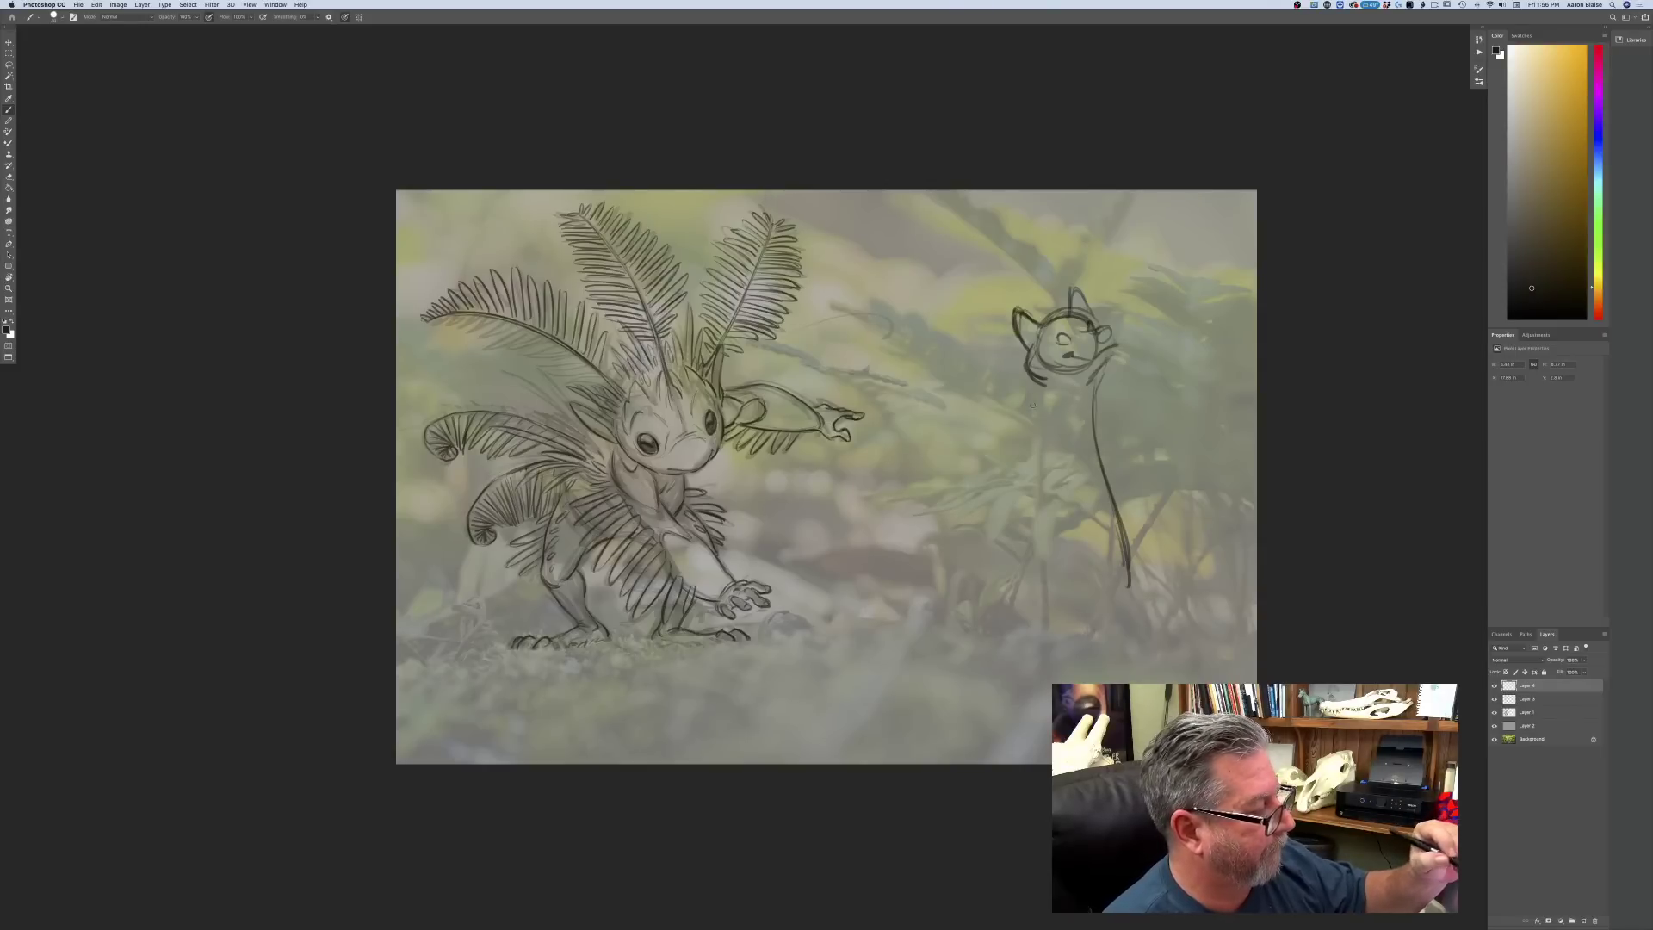
drag(1040, 373, 1009, 500)
drag(1009, 441, 1035, 556)
mouse_move(1007, 498)
mouse_down()
mouse_move(1051, 595)
mouse_move(1102, 628)
mouse_up()
mouse_move(1076, 561)
mouse_down()
mouse_move(1119, 582)
mouse_move(1114, 625)
mouse_move(1136, 648)
mouse_move(1068, 656)
mouse_up()
right_click(1066, 656)
click(1028, 577)
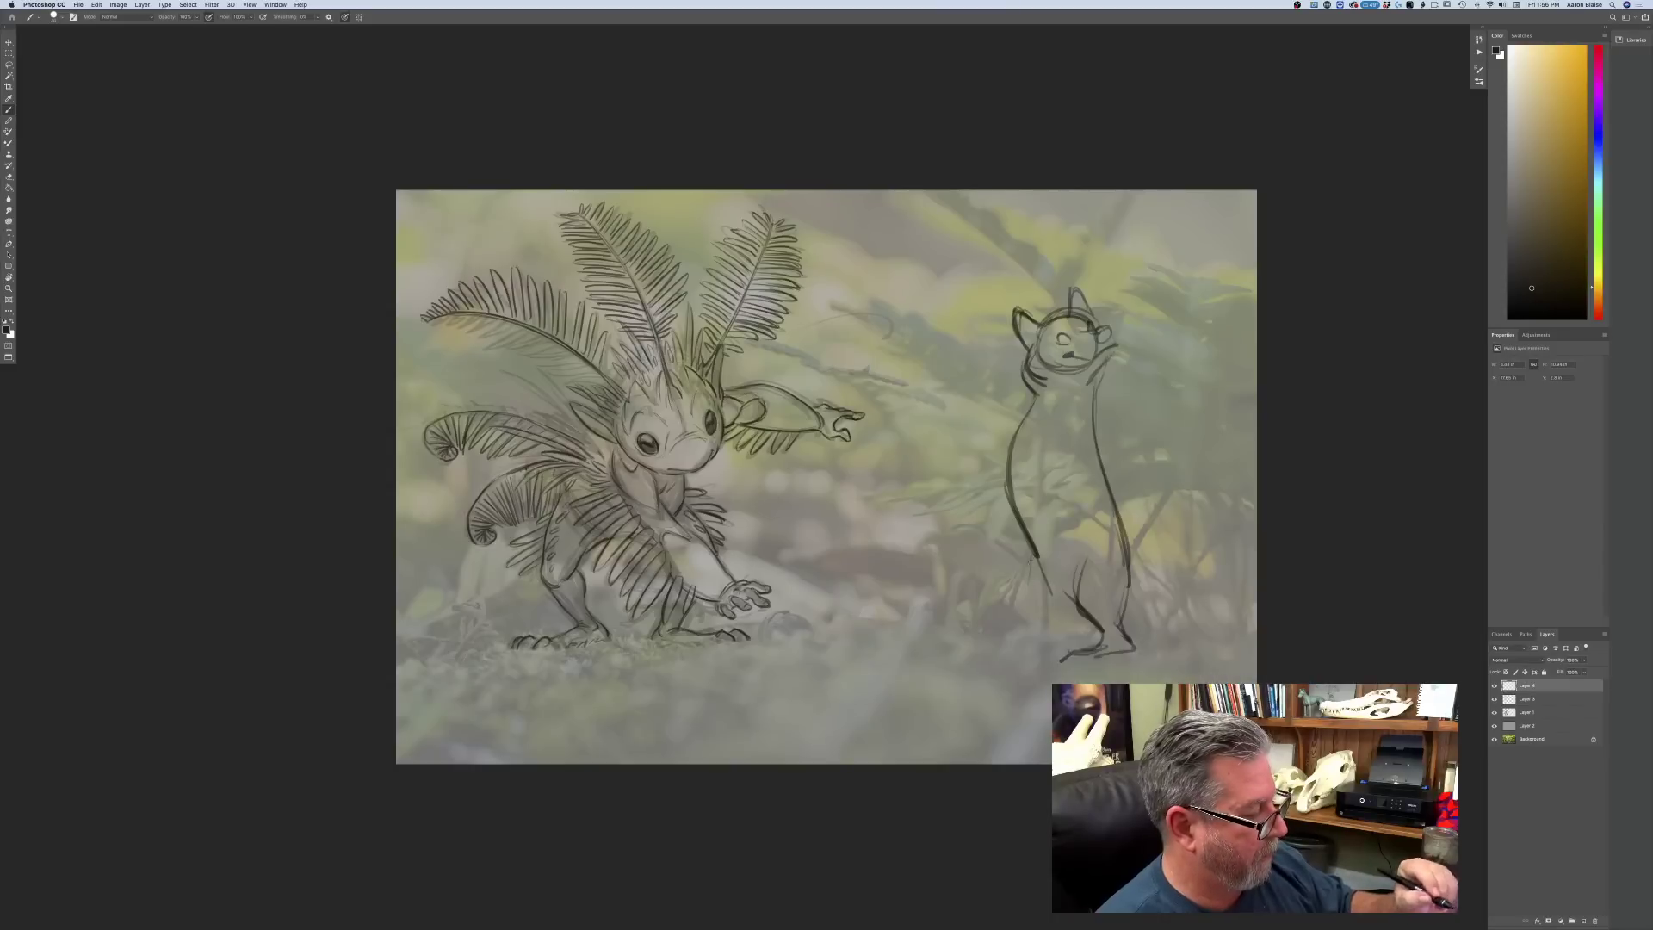
mouse_move(1029, 573)
mouse_down()
mouse_move(1036, 626)
mouse_move(1064, 637)
mouse_move(1036, 652)
mouse_up()
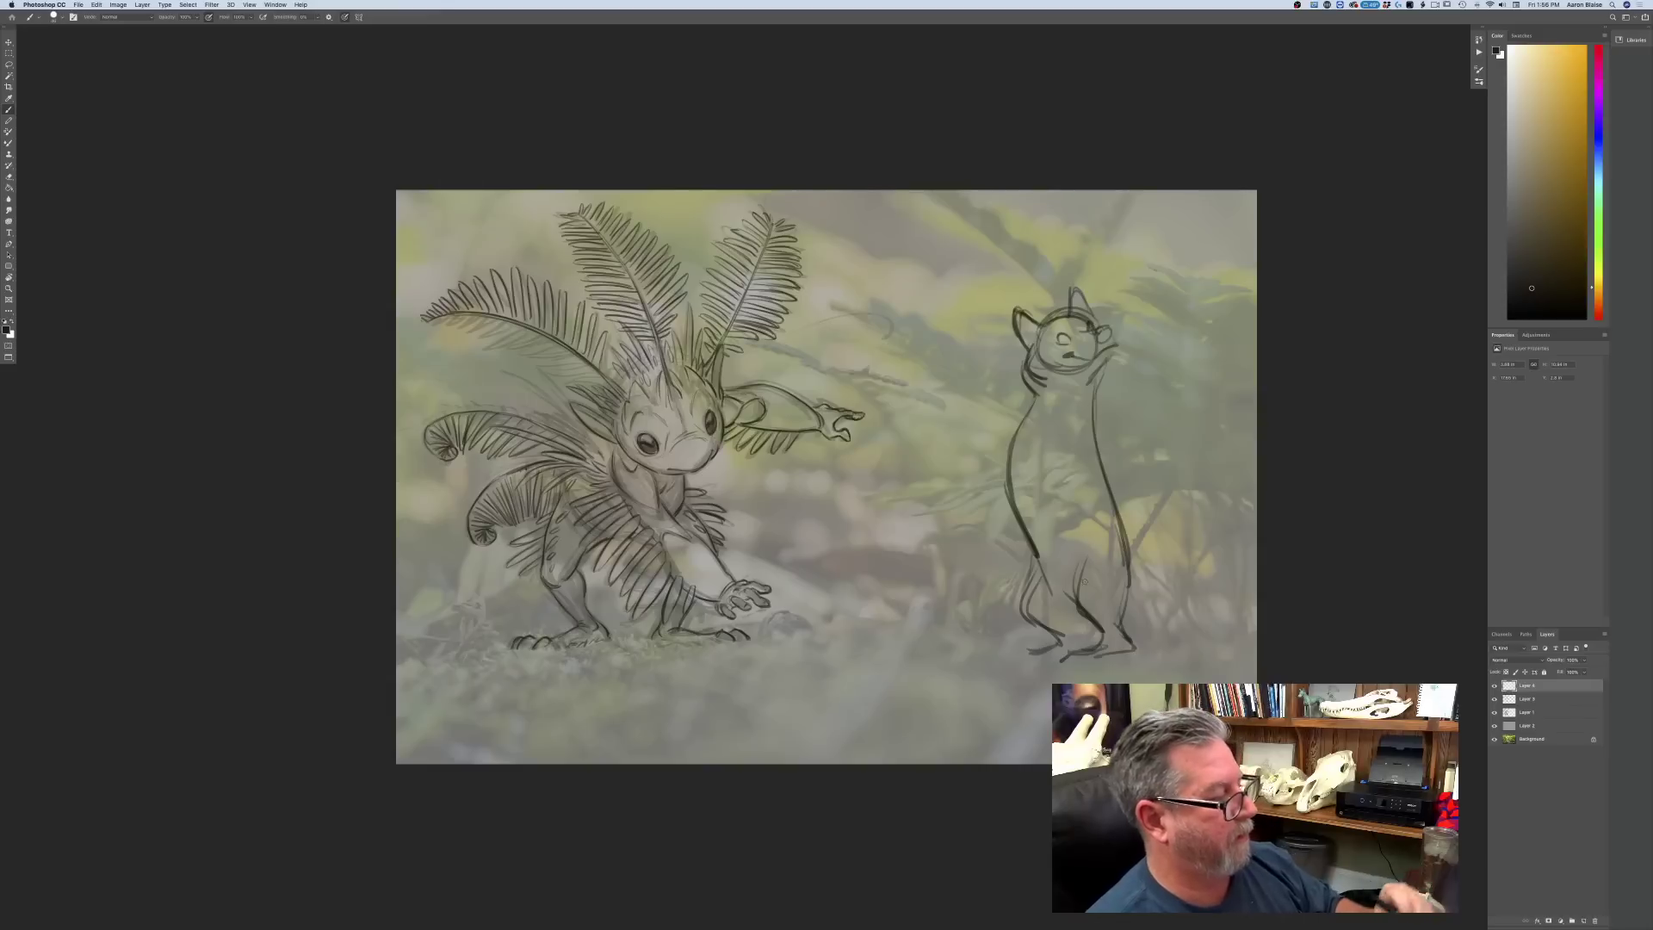
- Sketch the second character's tail, toes and arms, with one hand holding a tray and cup
drag(1094, 440, 1081, 482)
drag(1102, 390, 1086, 460)
mouse_move(1033, 398)
mouse_down()
mouse_move(1017, 515)
mouse_move(1030, 574)
mouse_up()
drag(1102, 478, 1128, 603)
mouse_move(1128, 579)
mouse_down()
mouse_move(1106, 510)
mouse_move(1129, 603)
mouse_move(1209, 594)
mouse_move(1145, 613)
mouse_up()
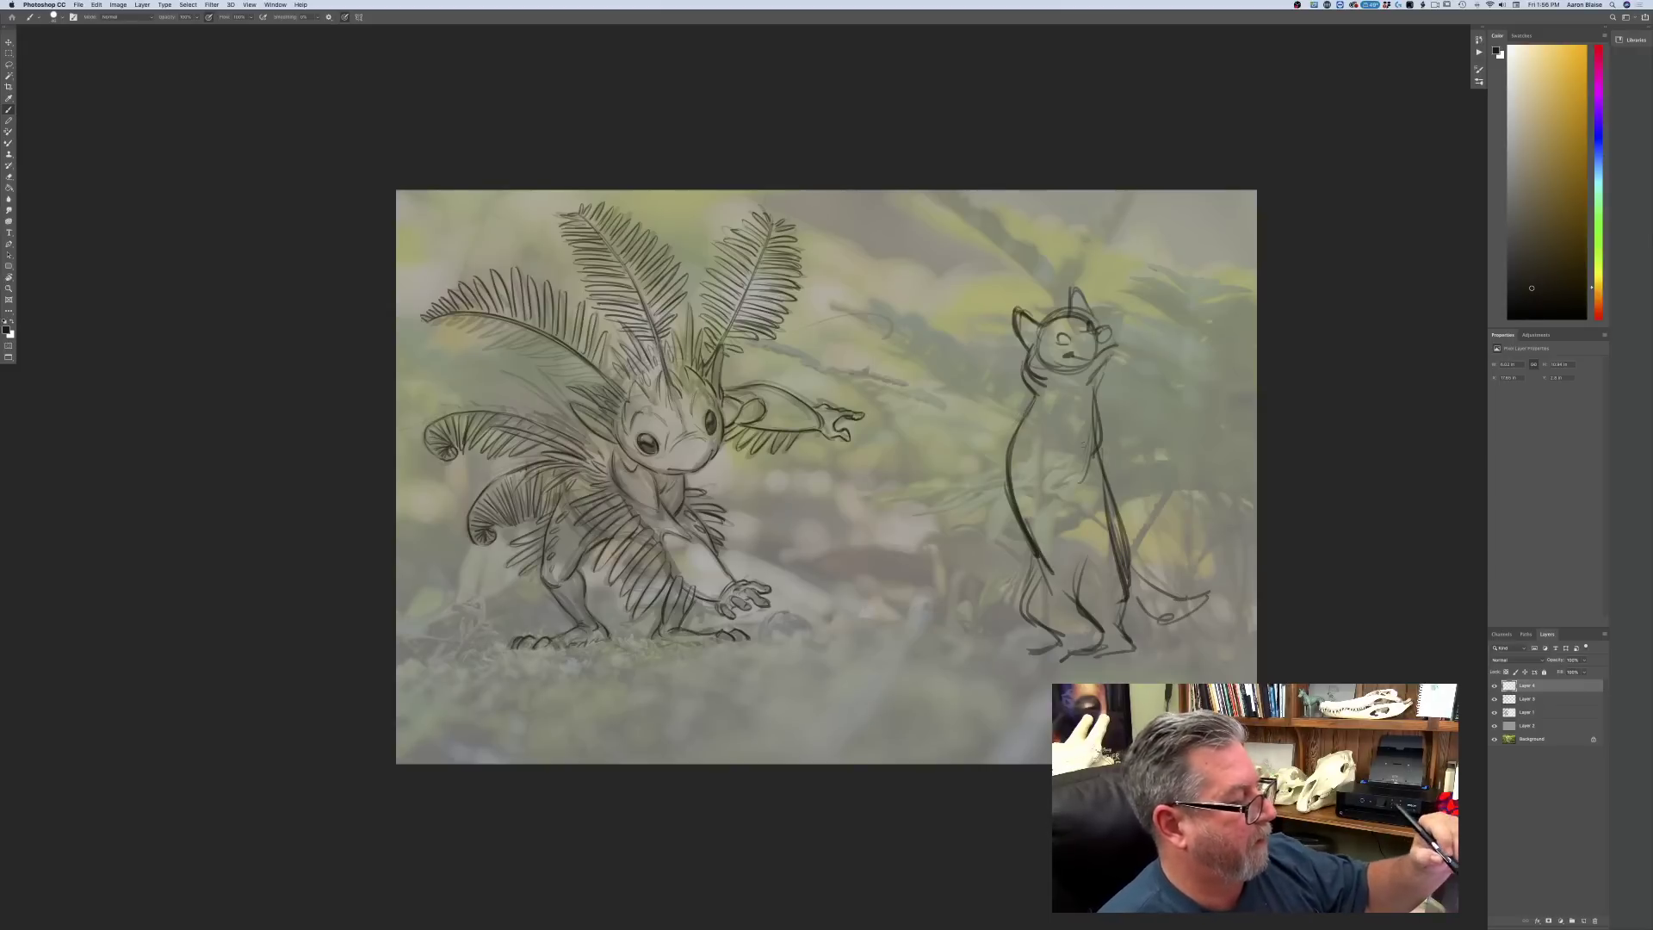
drag(1054, 644, 999, 653)
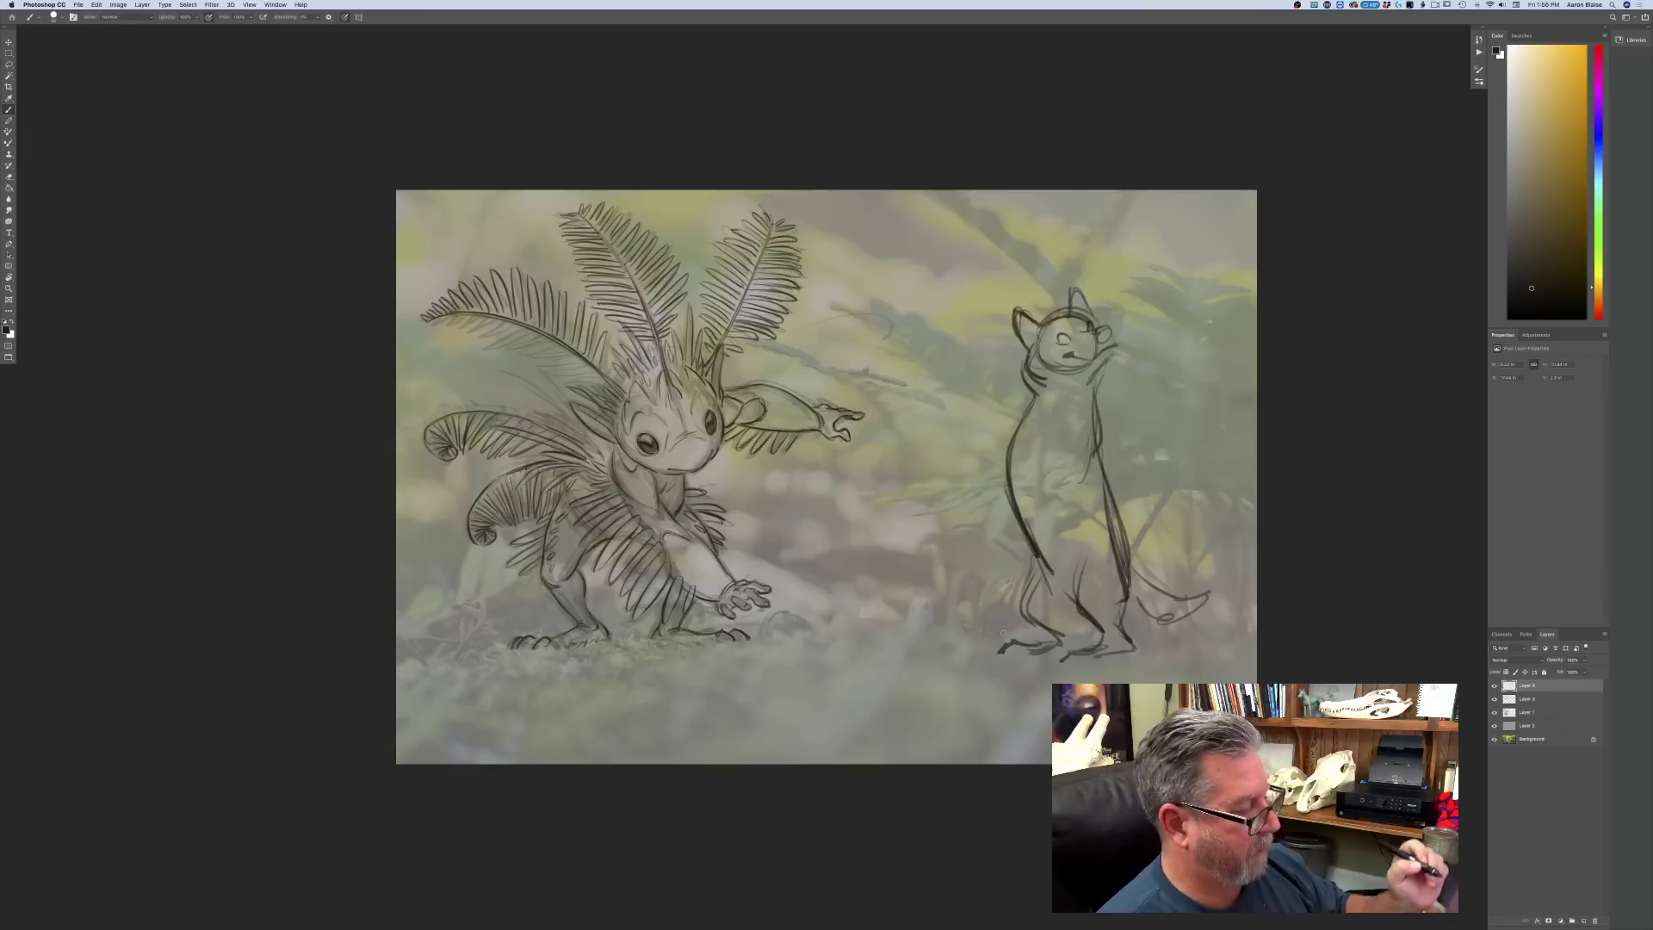
mouse_move(1088, 379)
mouse_down()
mouse_move(1040, 421)
mouse_move(1041, 476)
mouse_move(1064, 501)
mouse_move(949, 430)
mouse_move(959, 461)
mouse_move(1004, 441)
mouse_move(976, 492)
mouse_move(1004, 489)
mouse_move(926, 470)
mouse_move(946, 479)
mouse_up()
drag(963, 474, 949, 485)
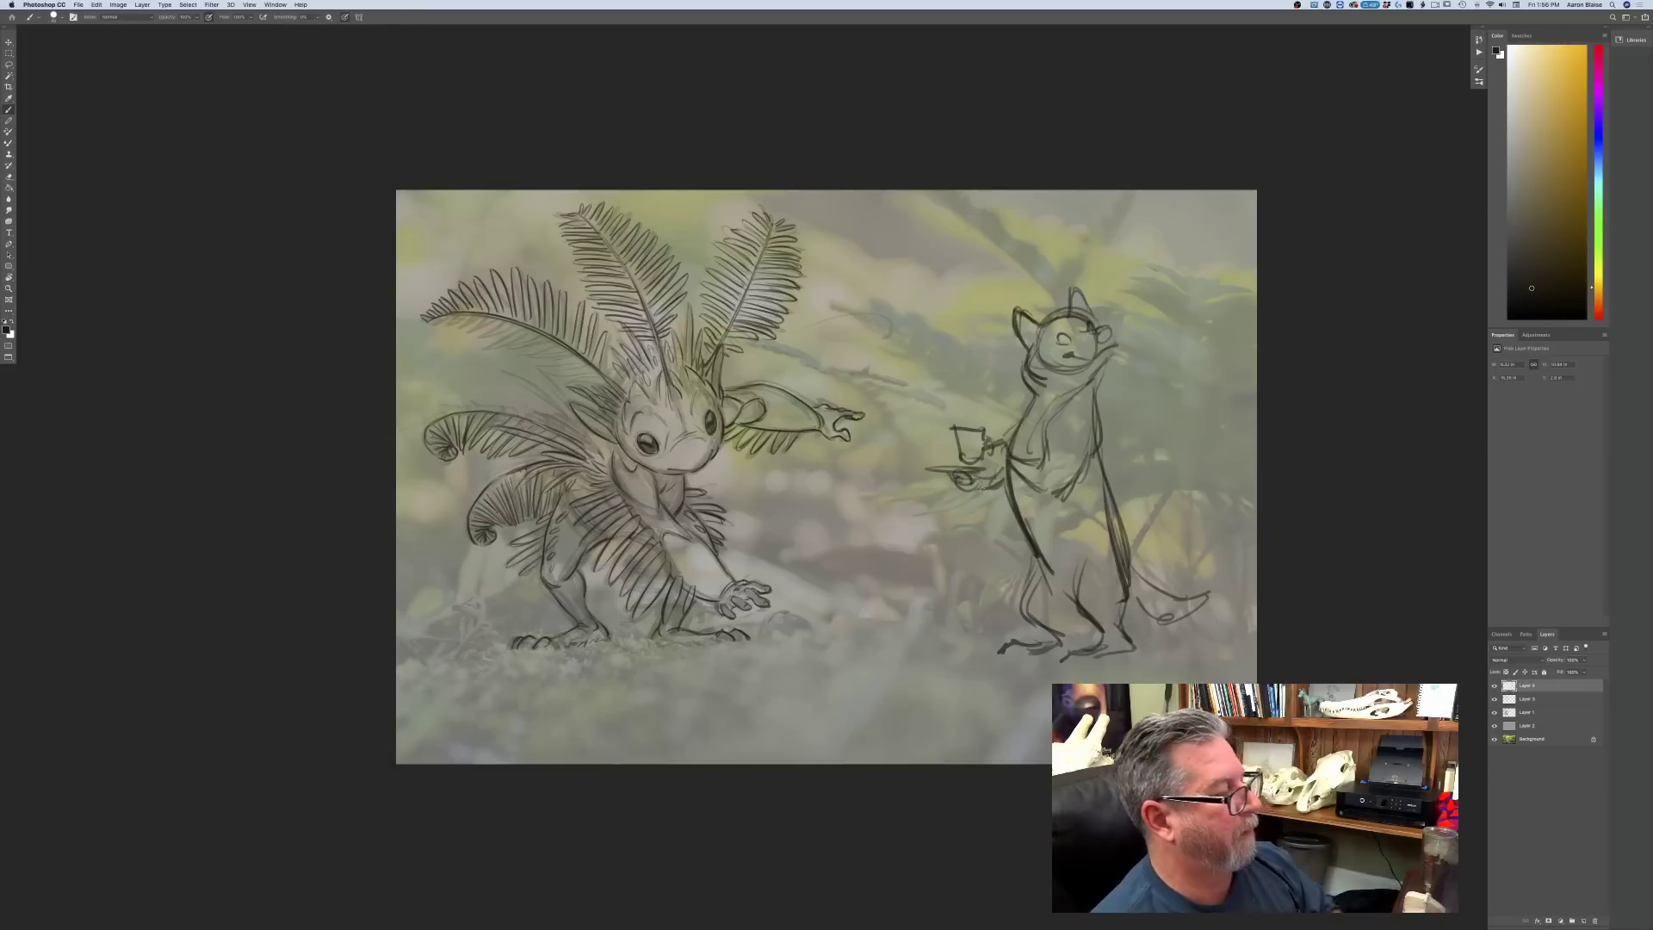
- Darken the second character's body, leg, foot and arm contours, and delete the layer holding its sketch
mouse_move(1036, 363)
mouse_down()
mouse_move(1031, 442)
mouse_move(1094, 479)
mouse_move(1127, 589)
mouse_move(1035, 600)
mouse_up()
drag(1109, 497, 1115, 553)
mouse_move(1037, 489)
mouse_down()
mouse_move(1009, 592)
mouse_move(1025, 609)
mouse_up()
mouse_move(1017, 603)
mouse_down()
mouse_move(1036, 636)
mouse_move(1091, 628)
mouse_move(1130, 650)
mouse_move(1003, 658)
mouse_move(1018, 663)
mouse_up()
drag(1077, 613, 1071, 637)
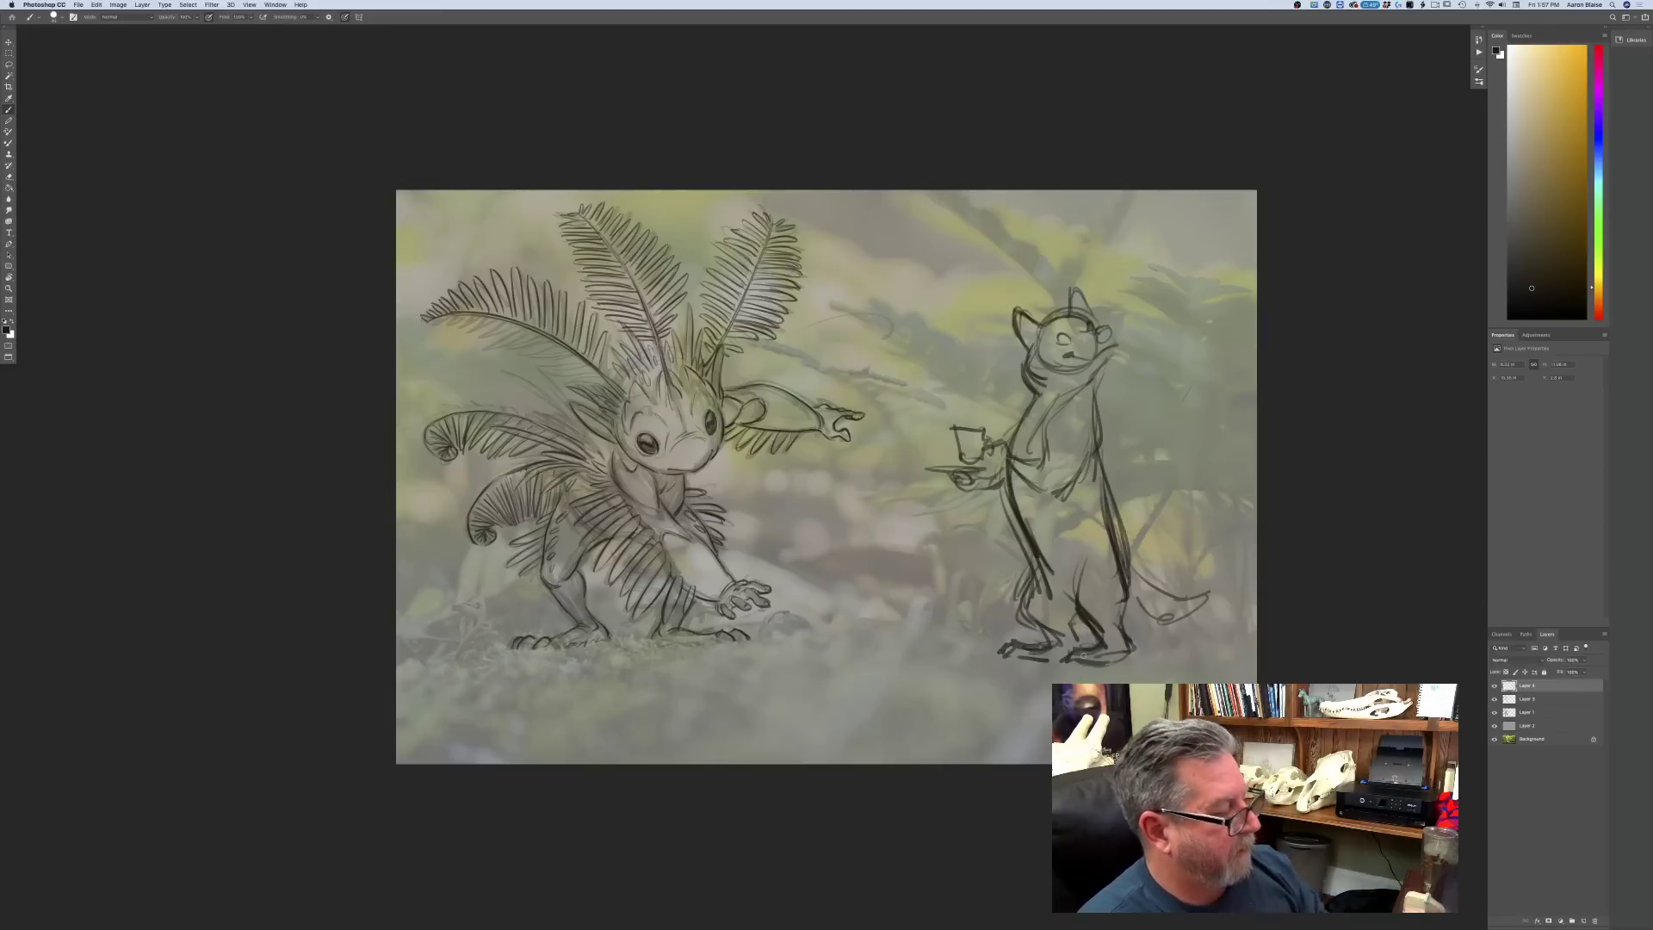
drag(1047, 415, 1032, 457)
mouse_move(1080, 462)
mouse_down()
mouse_move(1058, 486)
mouse_move(1014, 466)
mouse_move(1048, 494)
mouse_move(939, 469)
mouse_move(959, 462)
mouse_up()
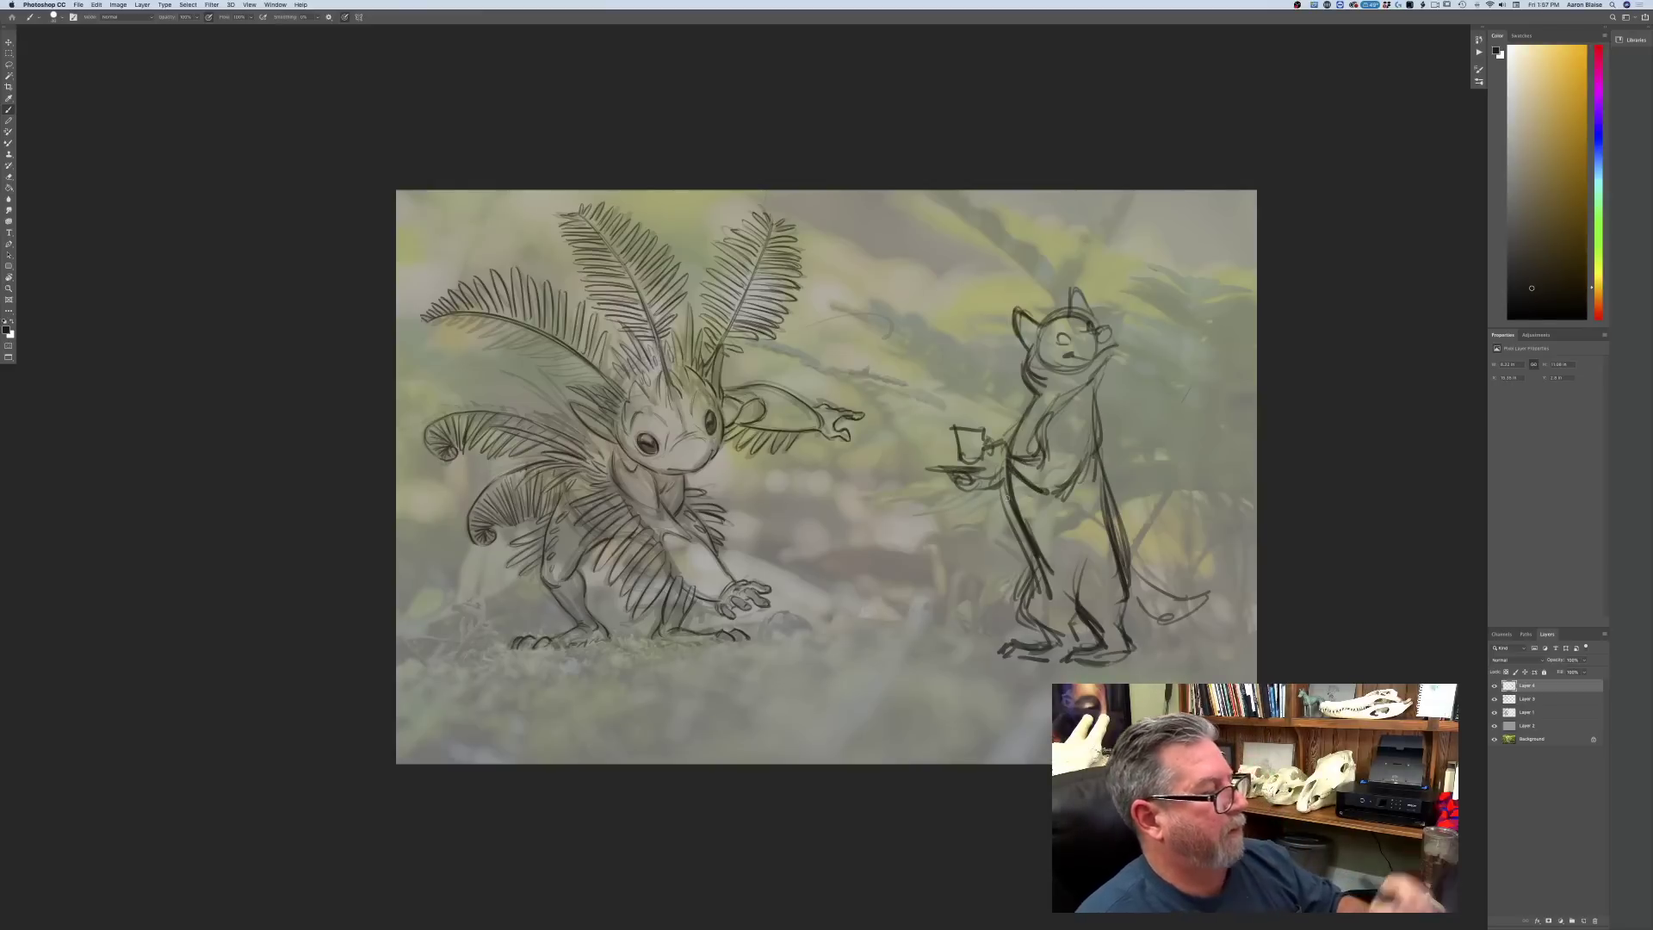
click(1593, 920)
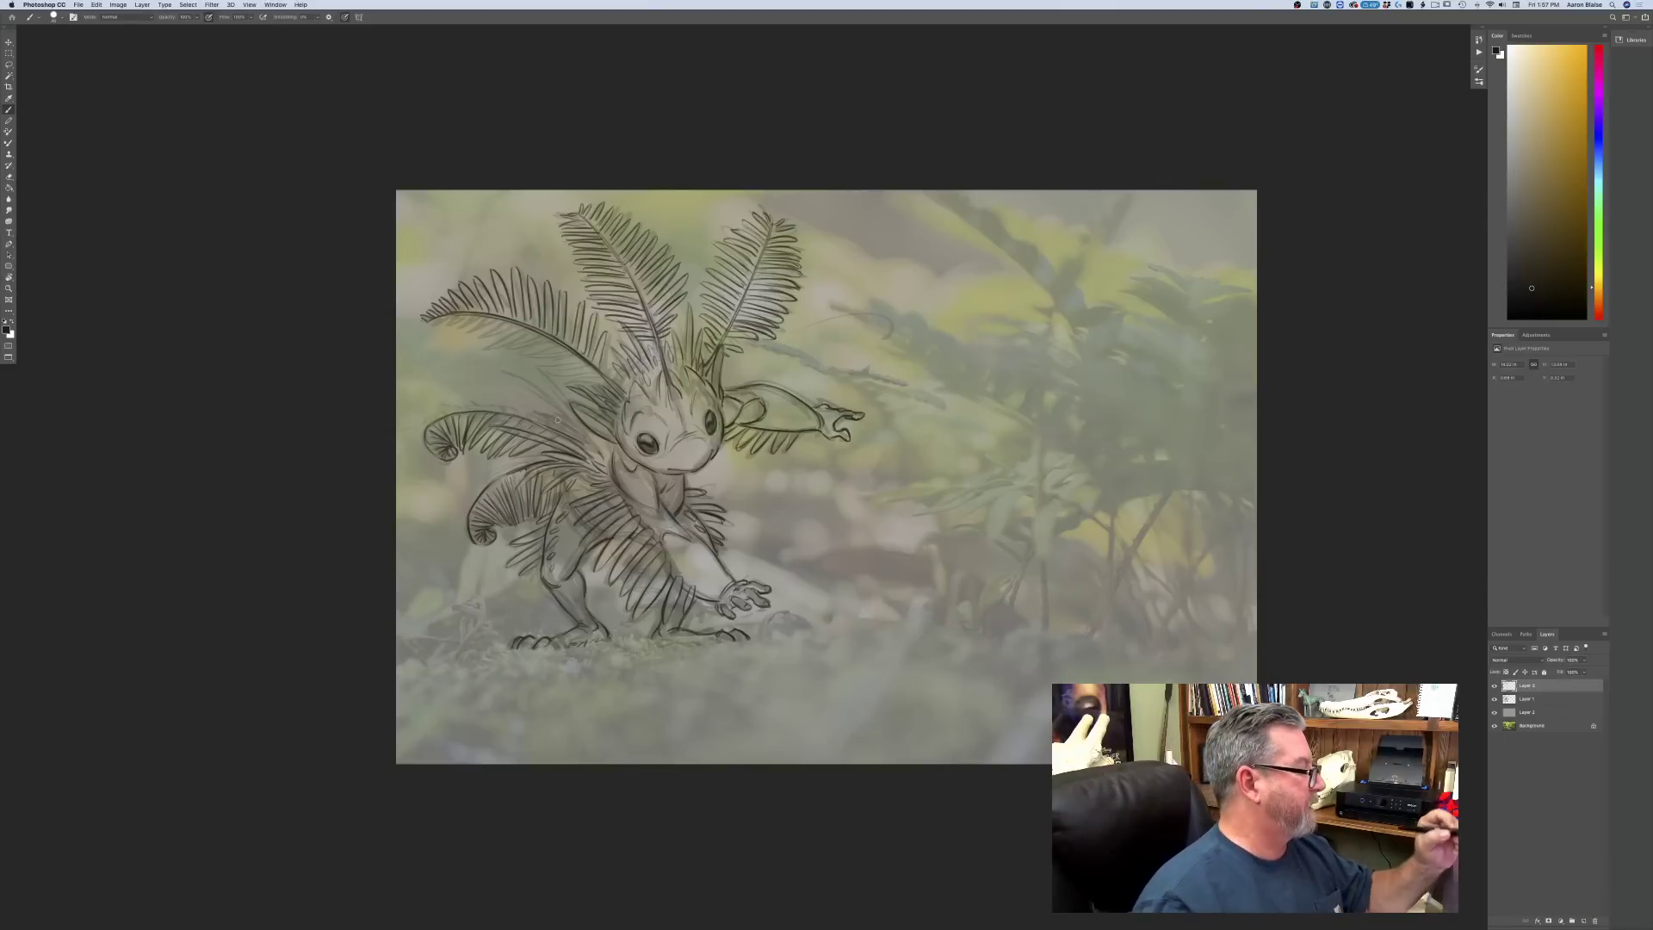
- Ink the pointed leaf tufts behind the creature's head and the leaflets along the underside of the rear head frond
mouse_move(542, 367)
mouse_down()
mouse_move(575, 419)
mouse_move(532, 392)
mouse_move(576, 442)
mouse_up()
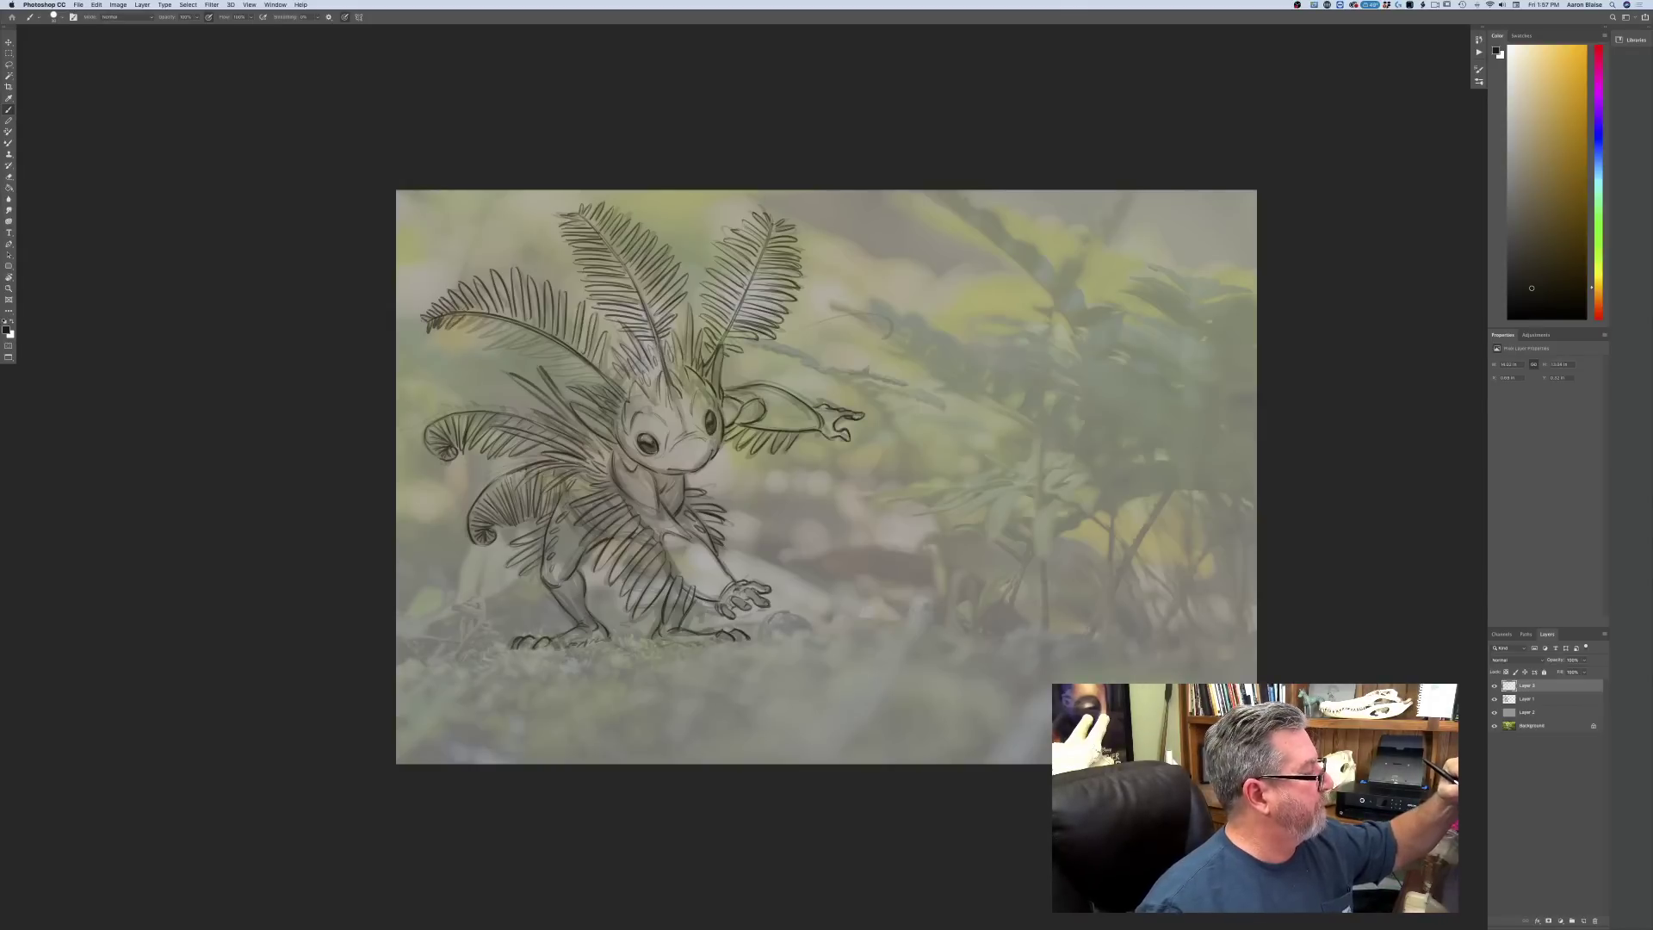
mouse_move(488, 313)
mouse_down()
mouse_move(461, 332)
mouse_move(478, 348)
mouse_move(511, 341)
mouse_up()
mouse_move(511, 339)
mouse_down()
mouse_move(487, 349)
mouse_move(539, 356)
mouse_move(517, 366)
mouse_up()
mouse_move(570, 349)
mouse_down()
mouse_move(519, 365)
mouse_move(561, 380)
mouse_up()
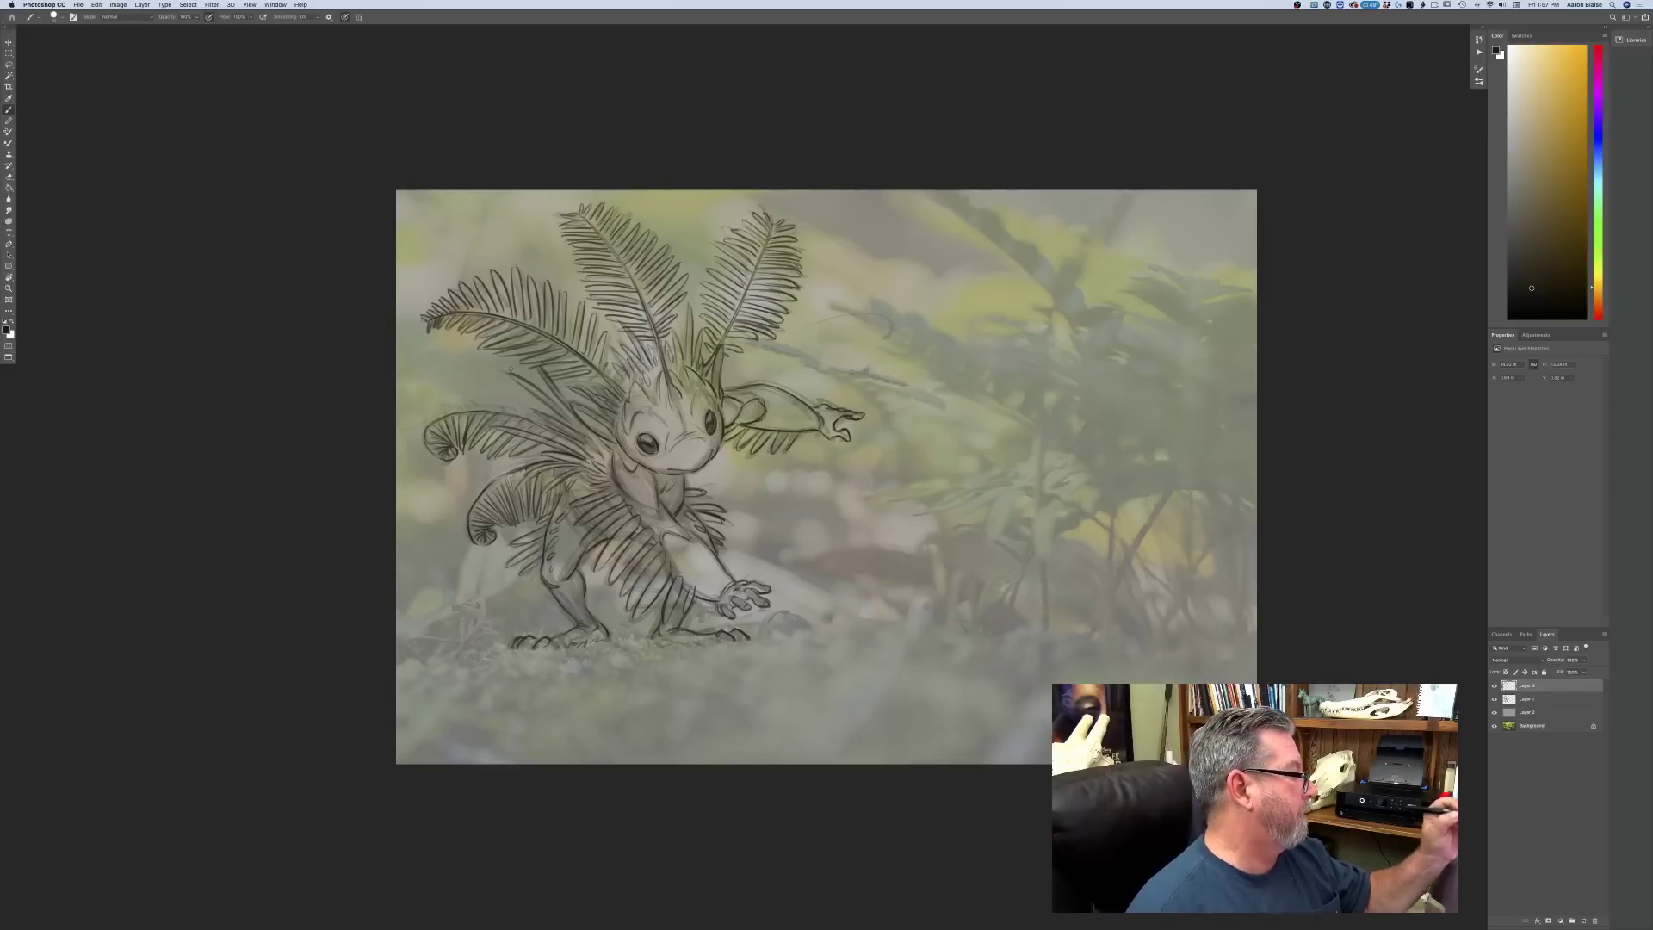
- Ink a small curled frond below the rear head frond, with its arching stem, rolled tip and short leaflets
mouse_move(479, 360)
mouse_down()
mouse_move(514, 374)
mouse_move(453, 360)
mouse_up()
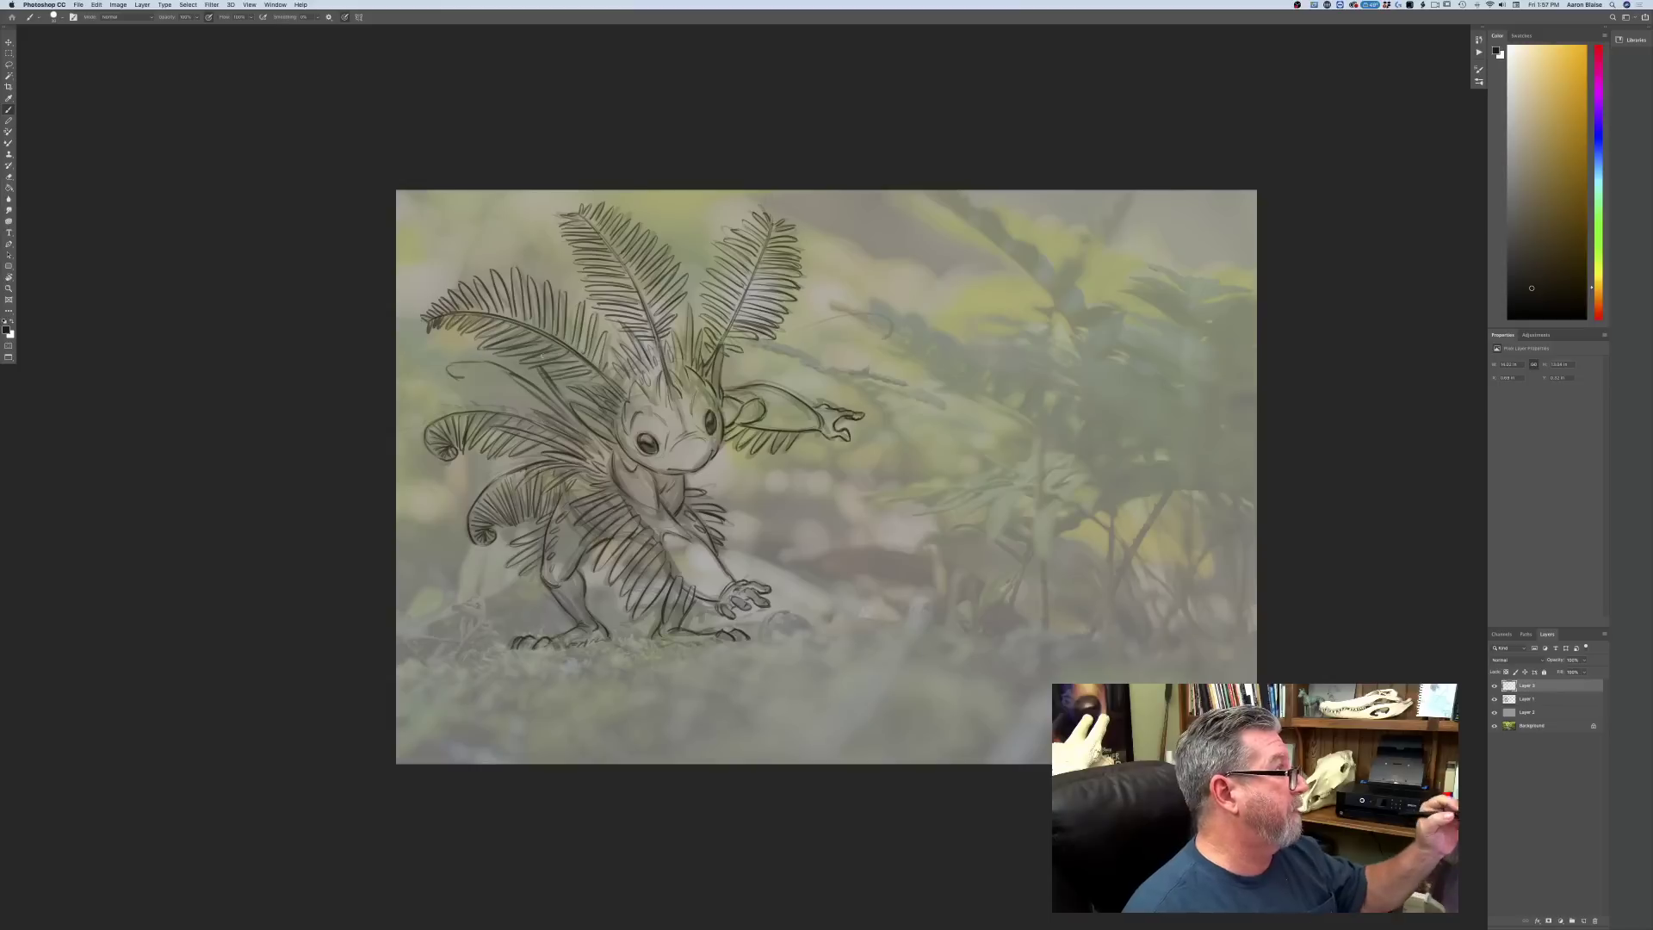
drag(491, 363, 566, 409)
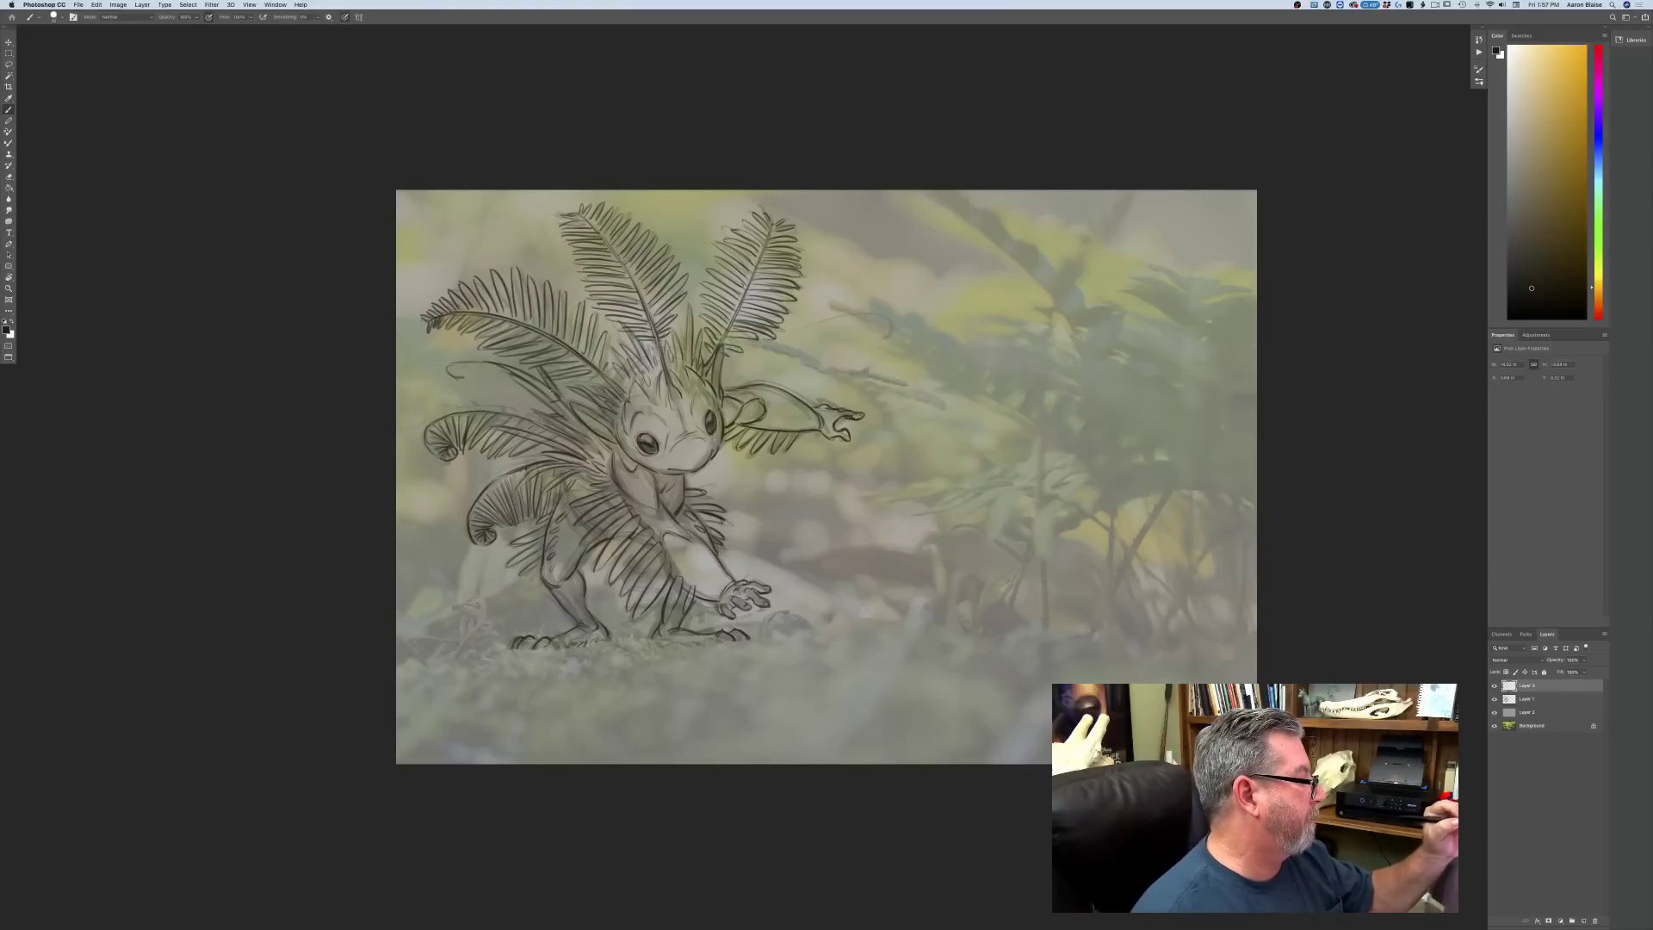
mouse_move(520, 392)
mouse_down()
mouse_move(531, 405)
mouse_move(498, 382)
mouse_up()
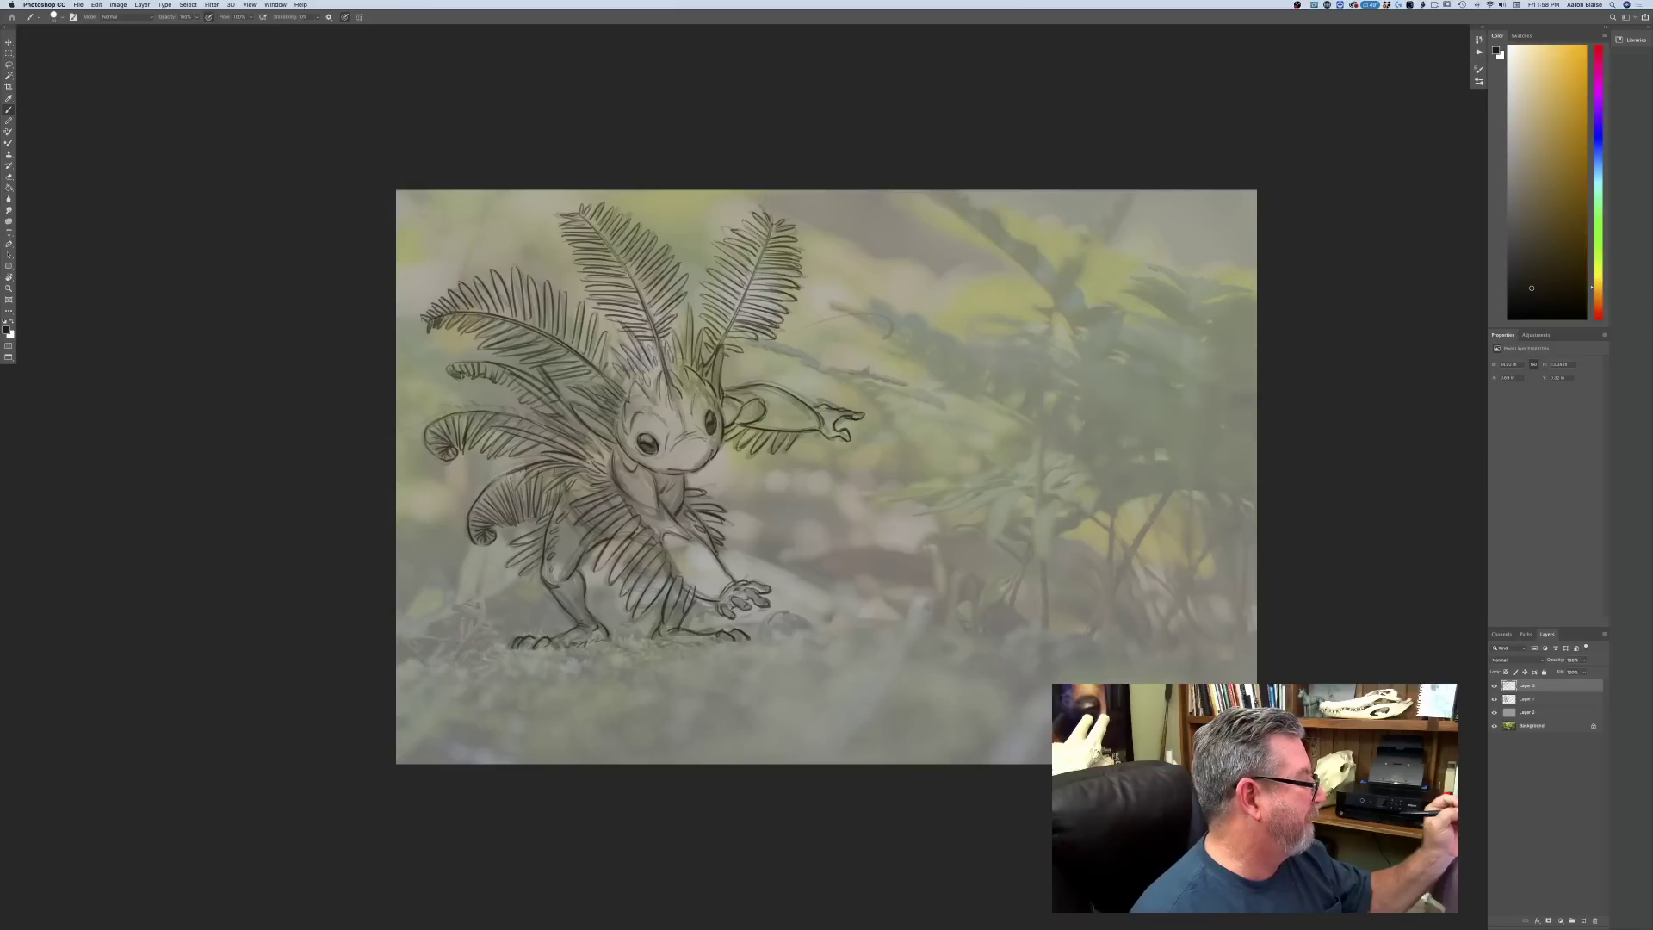
drag(451, 362, 479, 363)
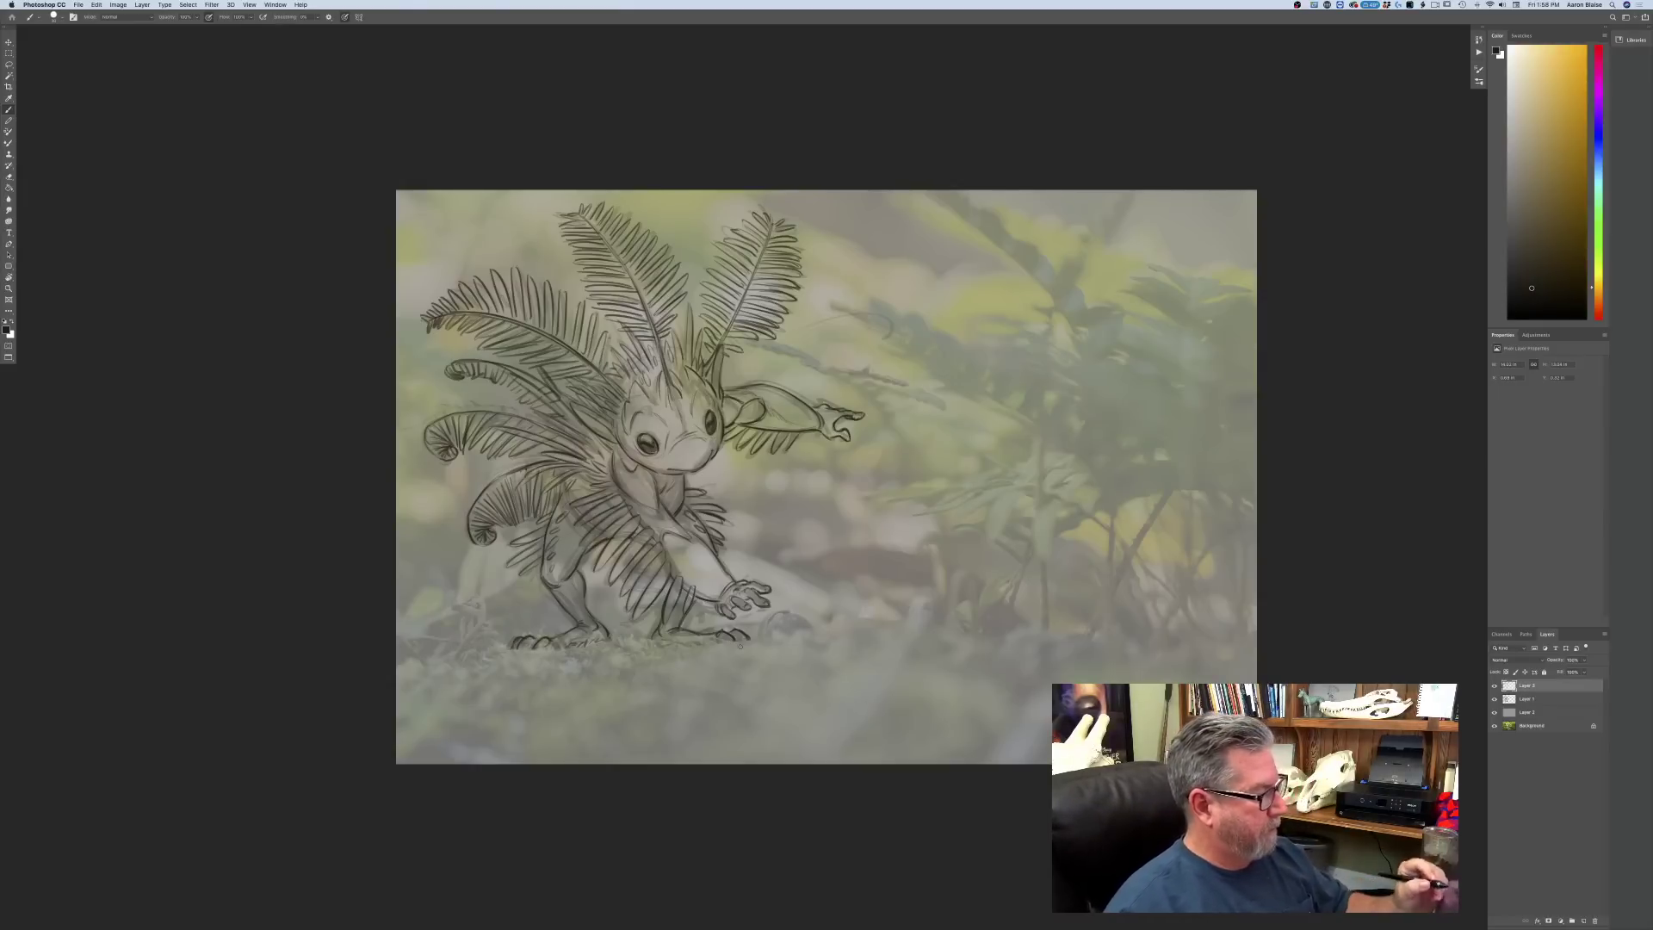
- Flip the canvas horizontally and hide the grey veil layer covering the background photo
key(super+minus)
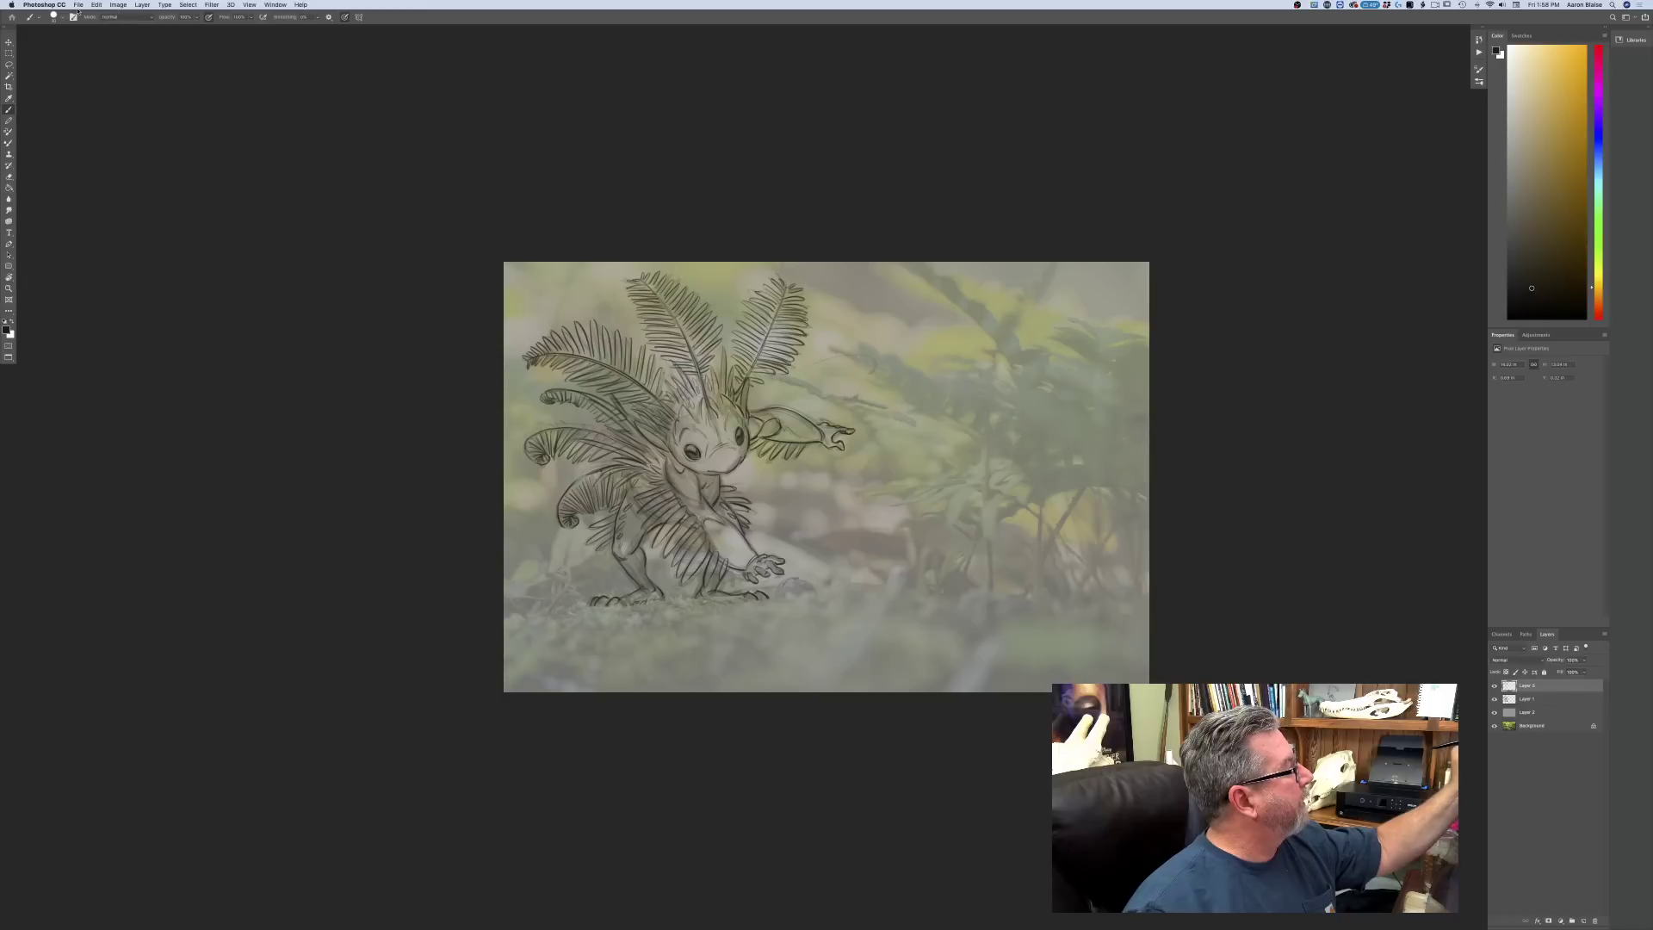
click(117, 6)
click(212, 124)
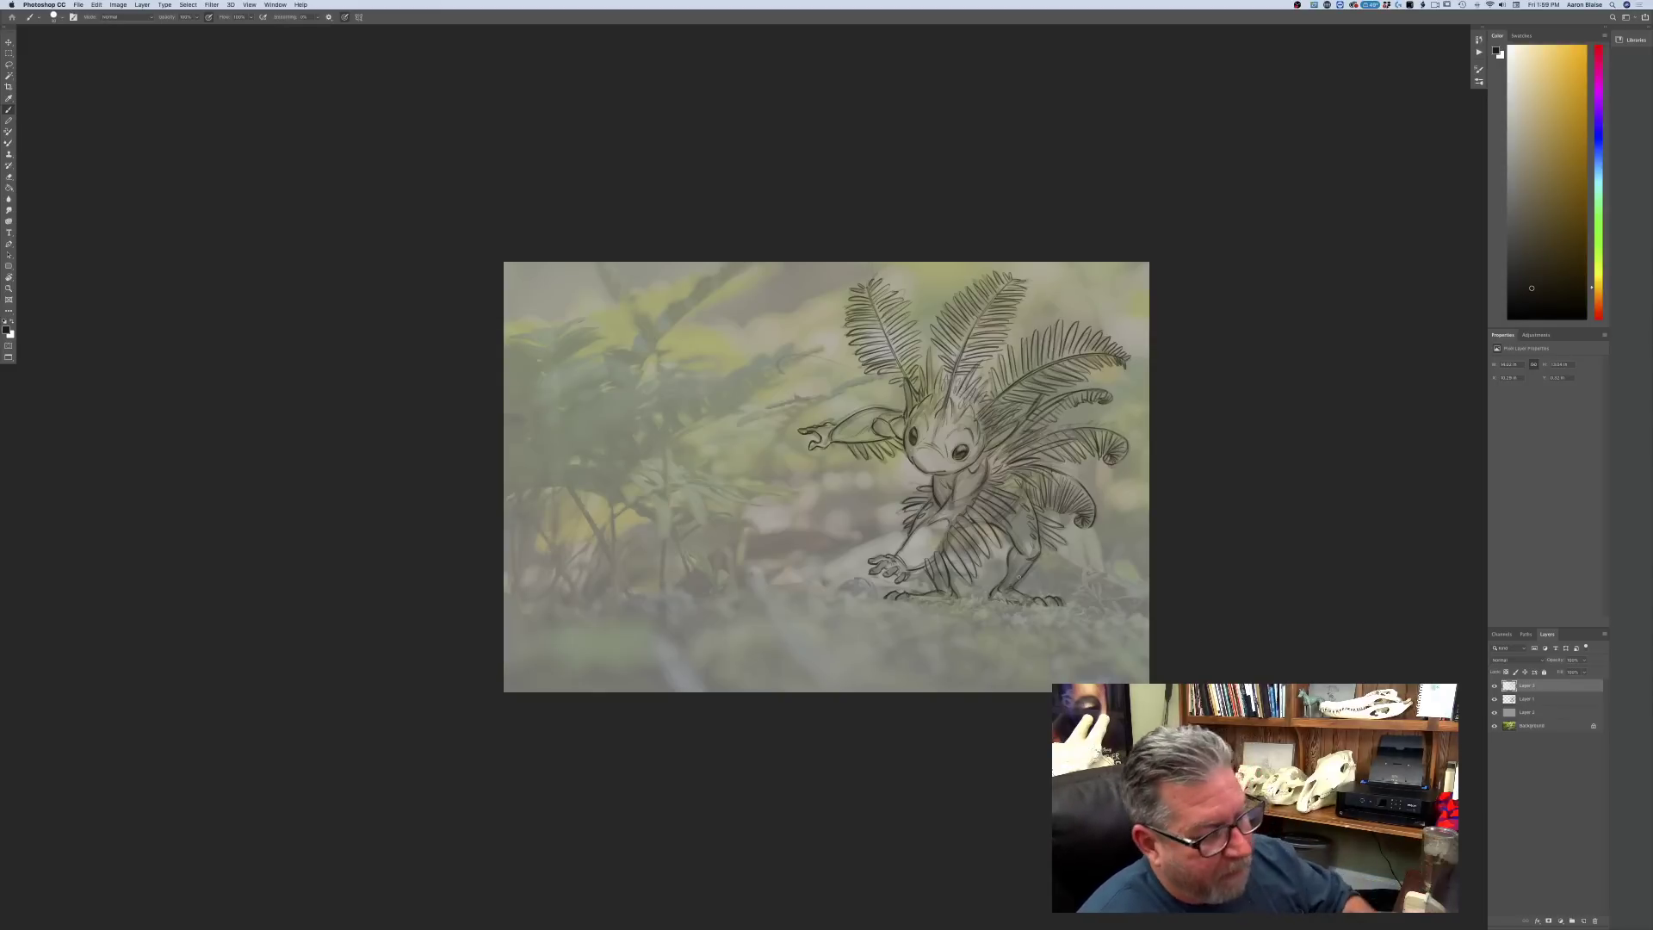
click(1495, 713)
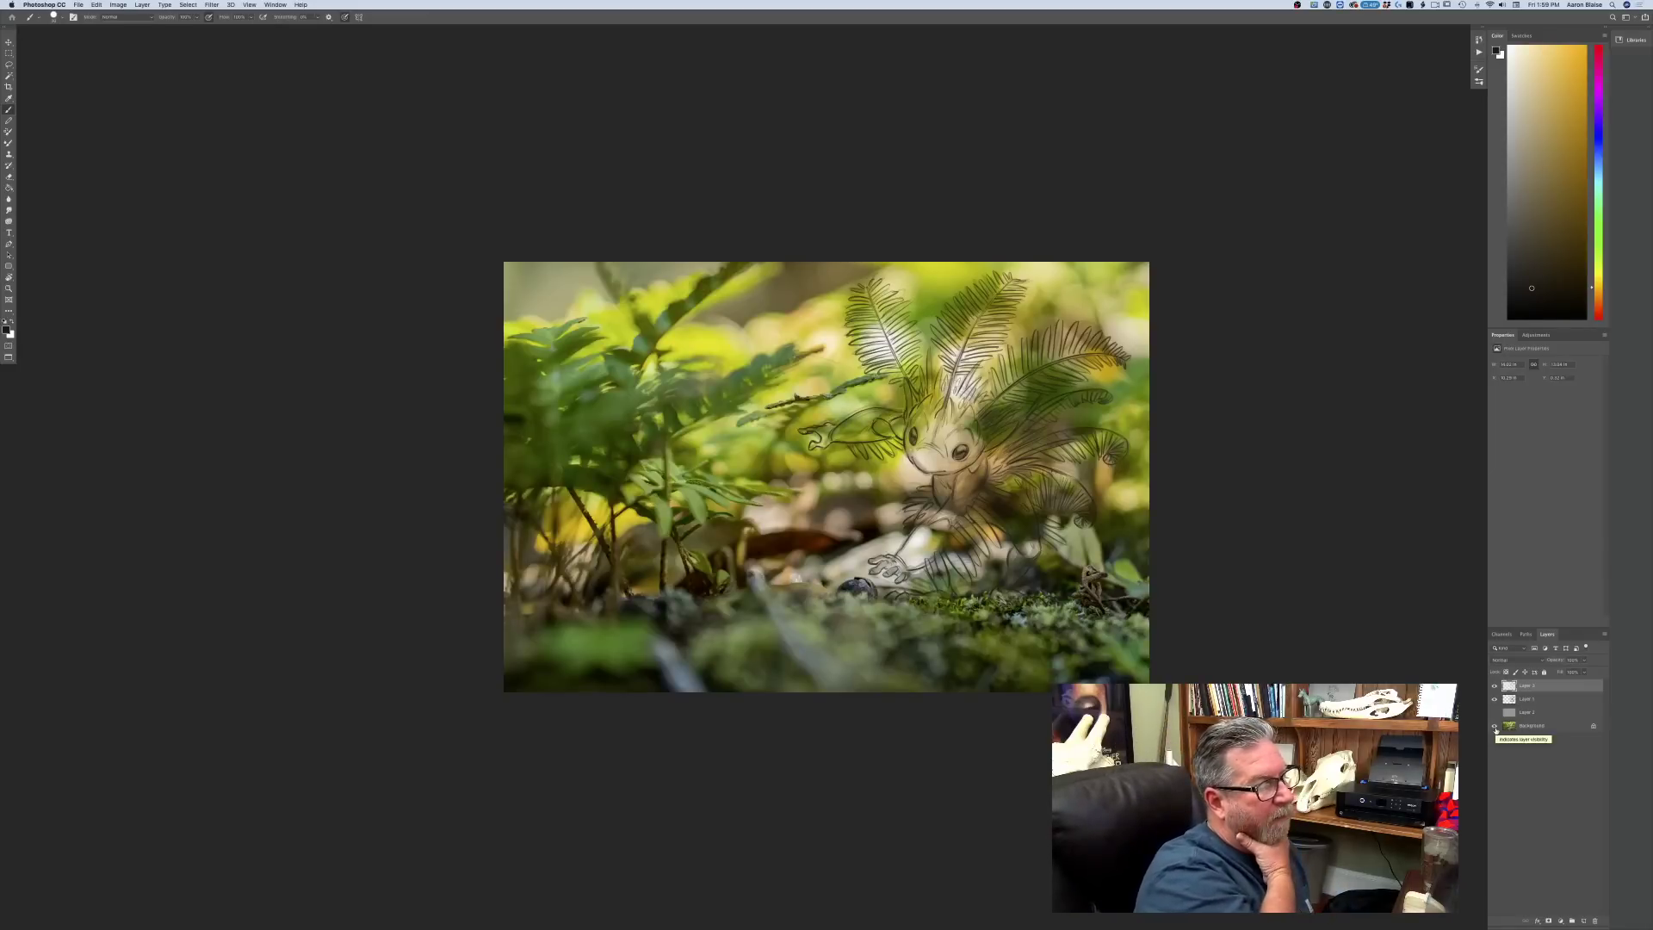
- Sample a dark green from the photo's fern and lighten it for the foreground colour
click(6, 329)
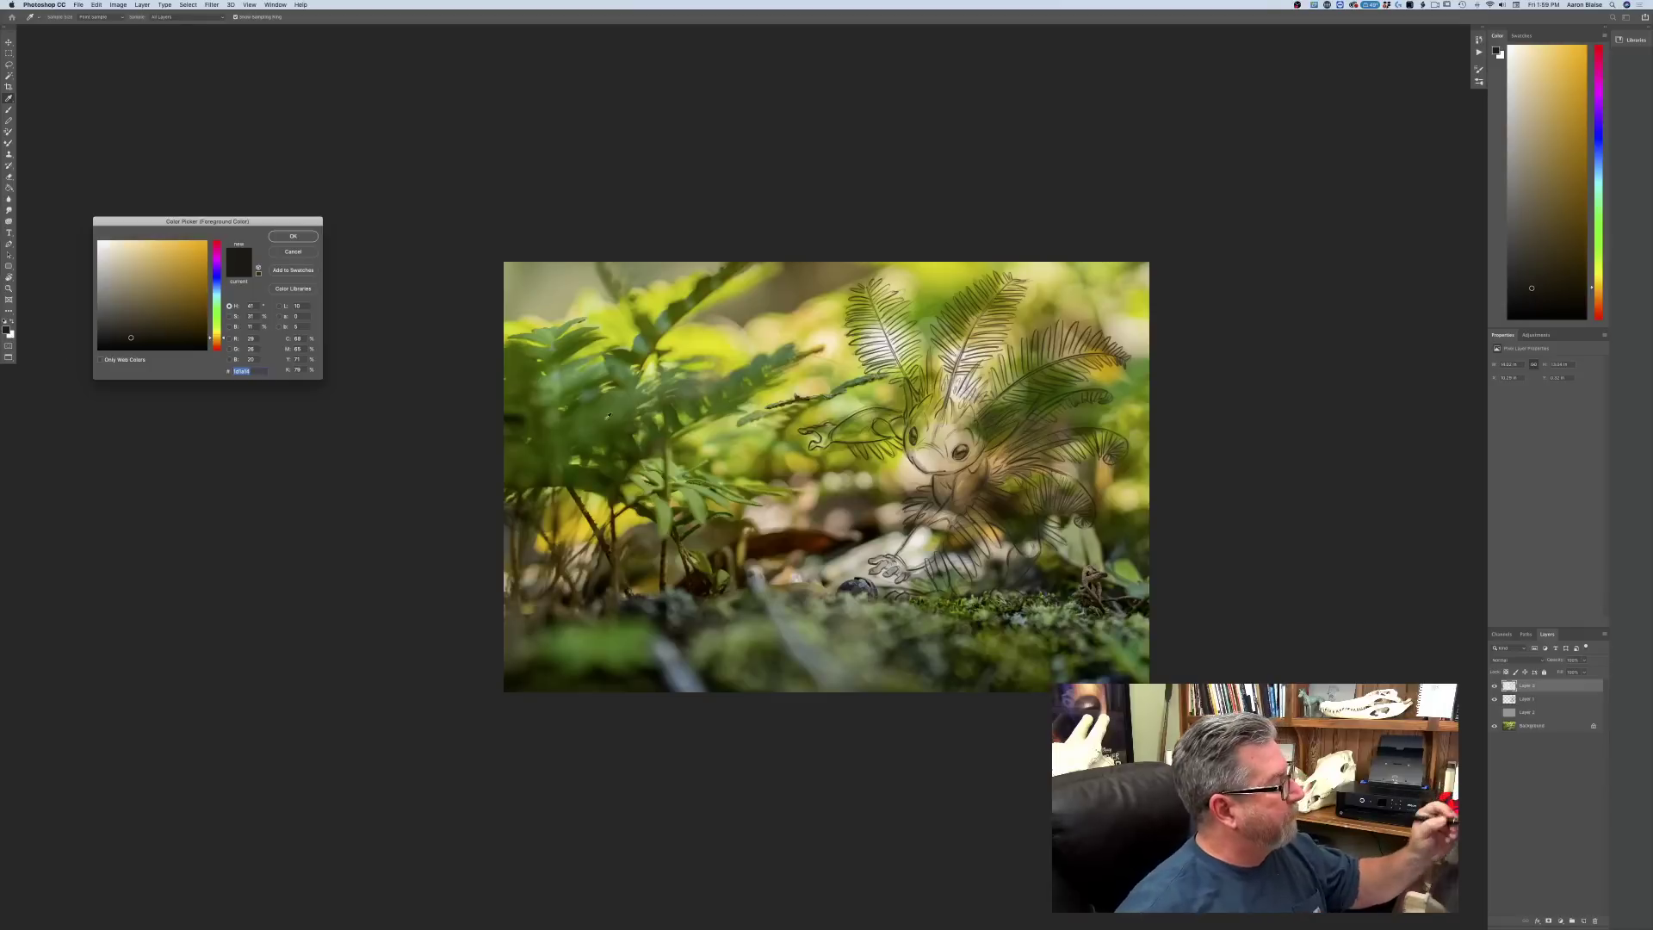
click(622, 401)
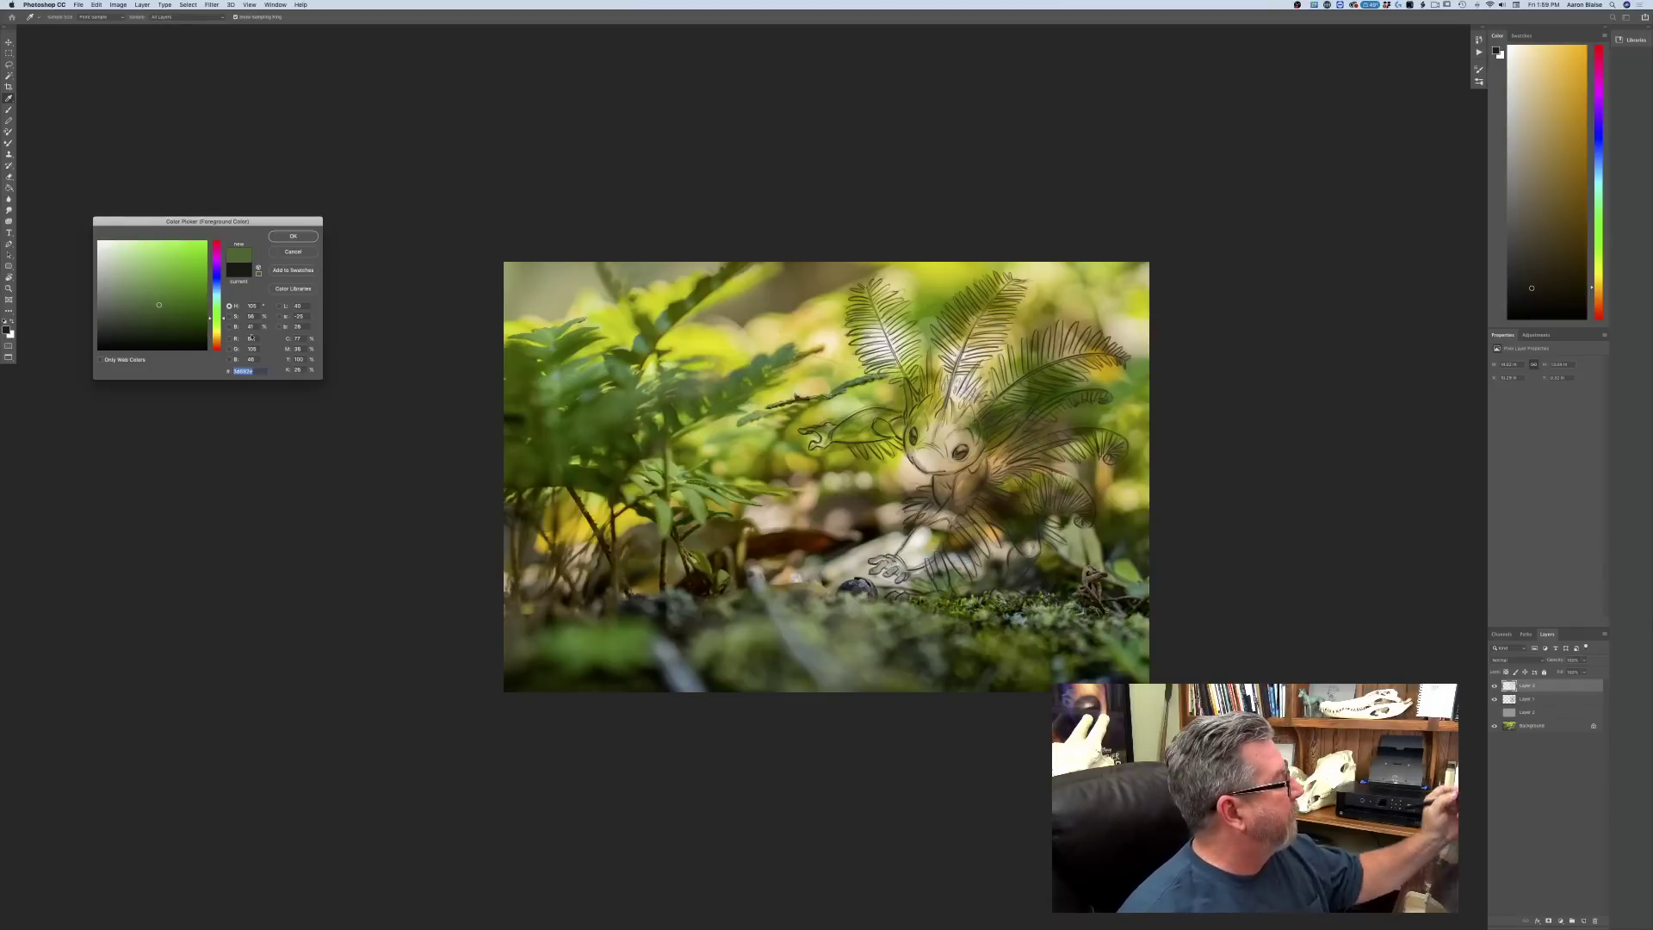
click(149, 290)
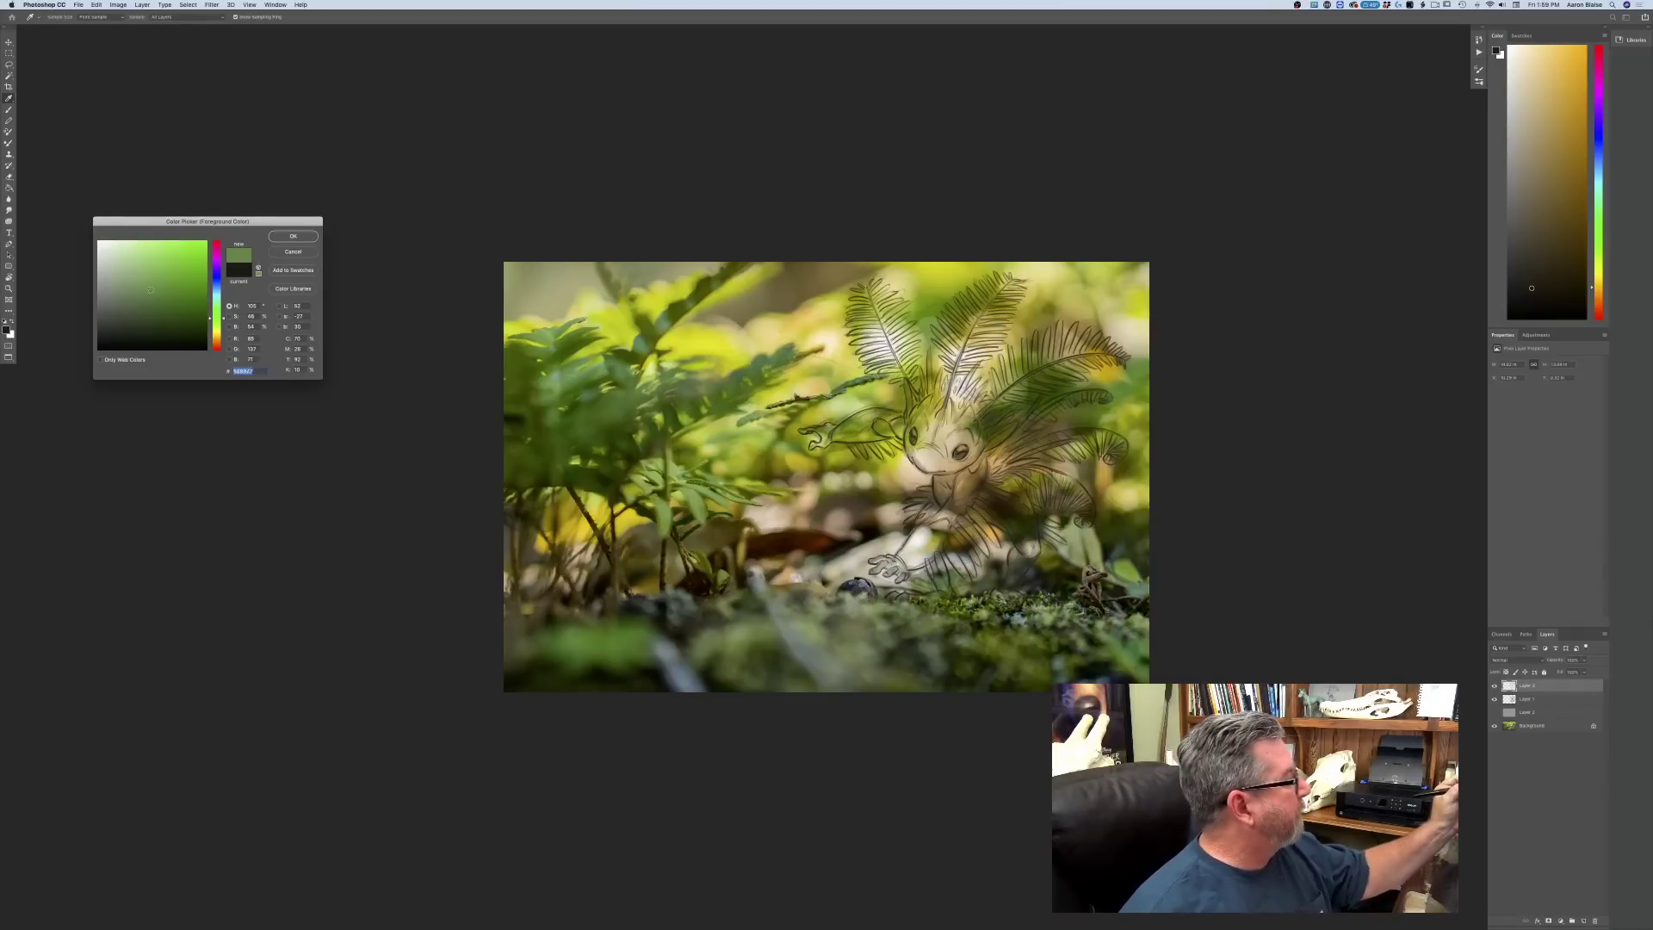
click(293, 235)
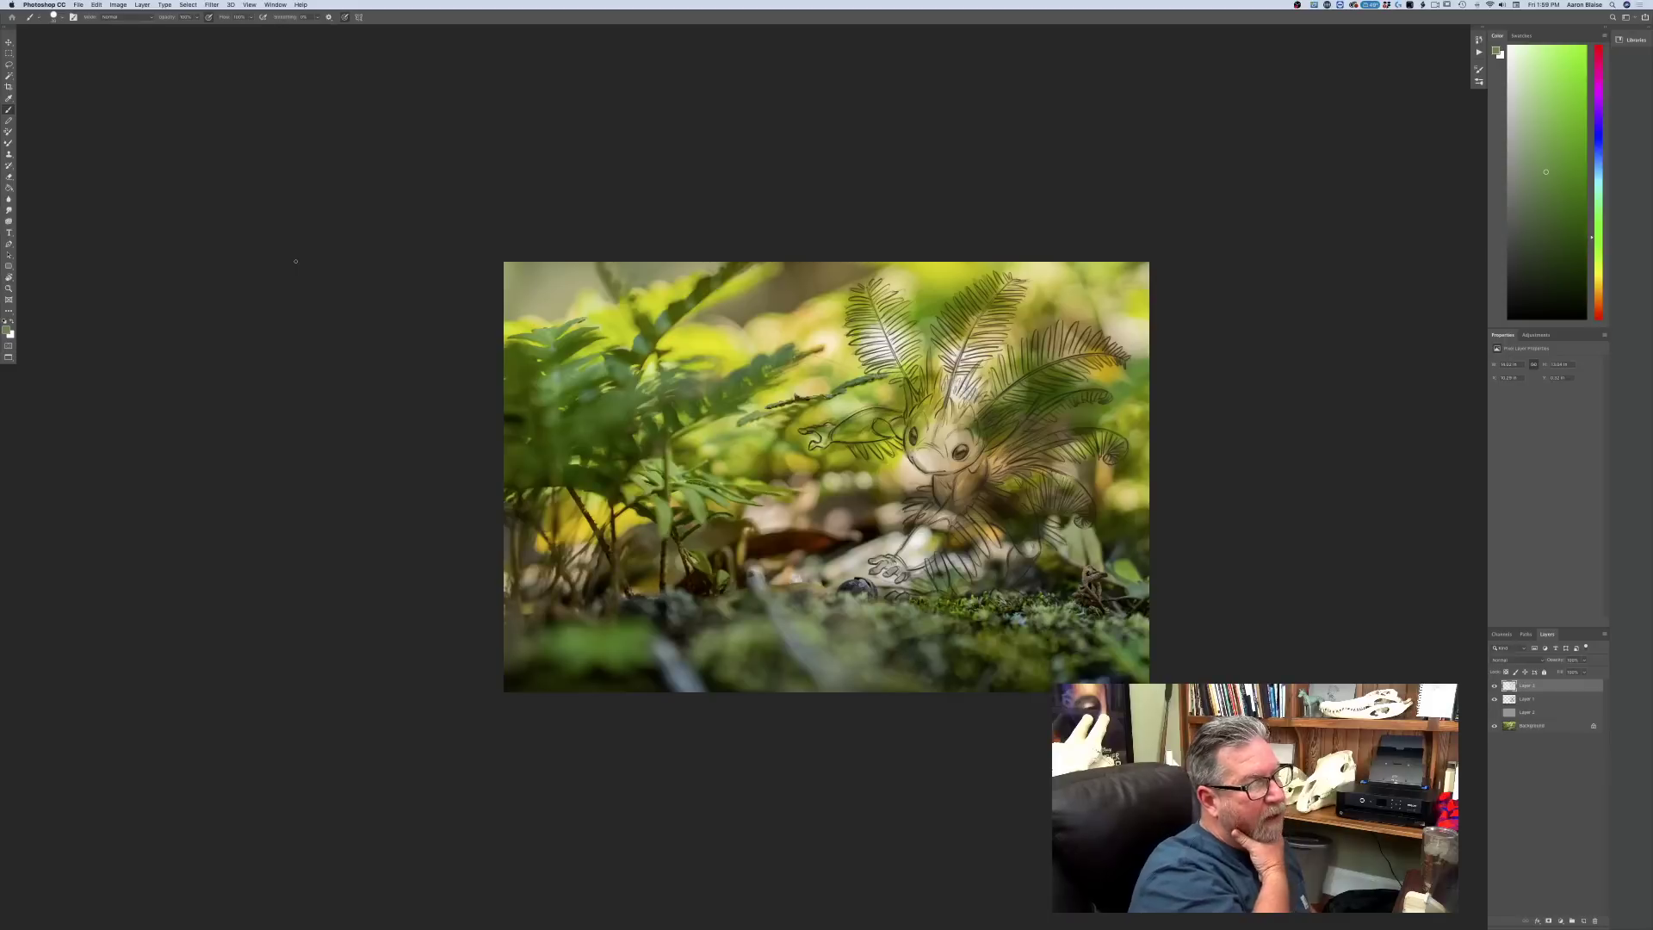
- Add a layer between the hidden veil and the drawing, and set the foreground to a lightened, muted fern green sampled from the photo
click(1550, 712)
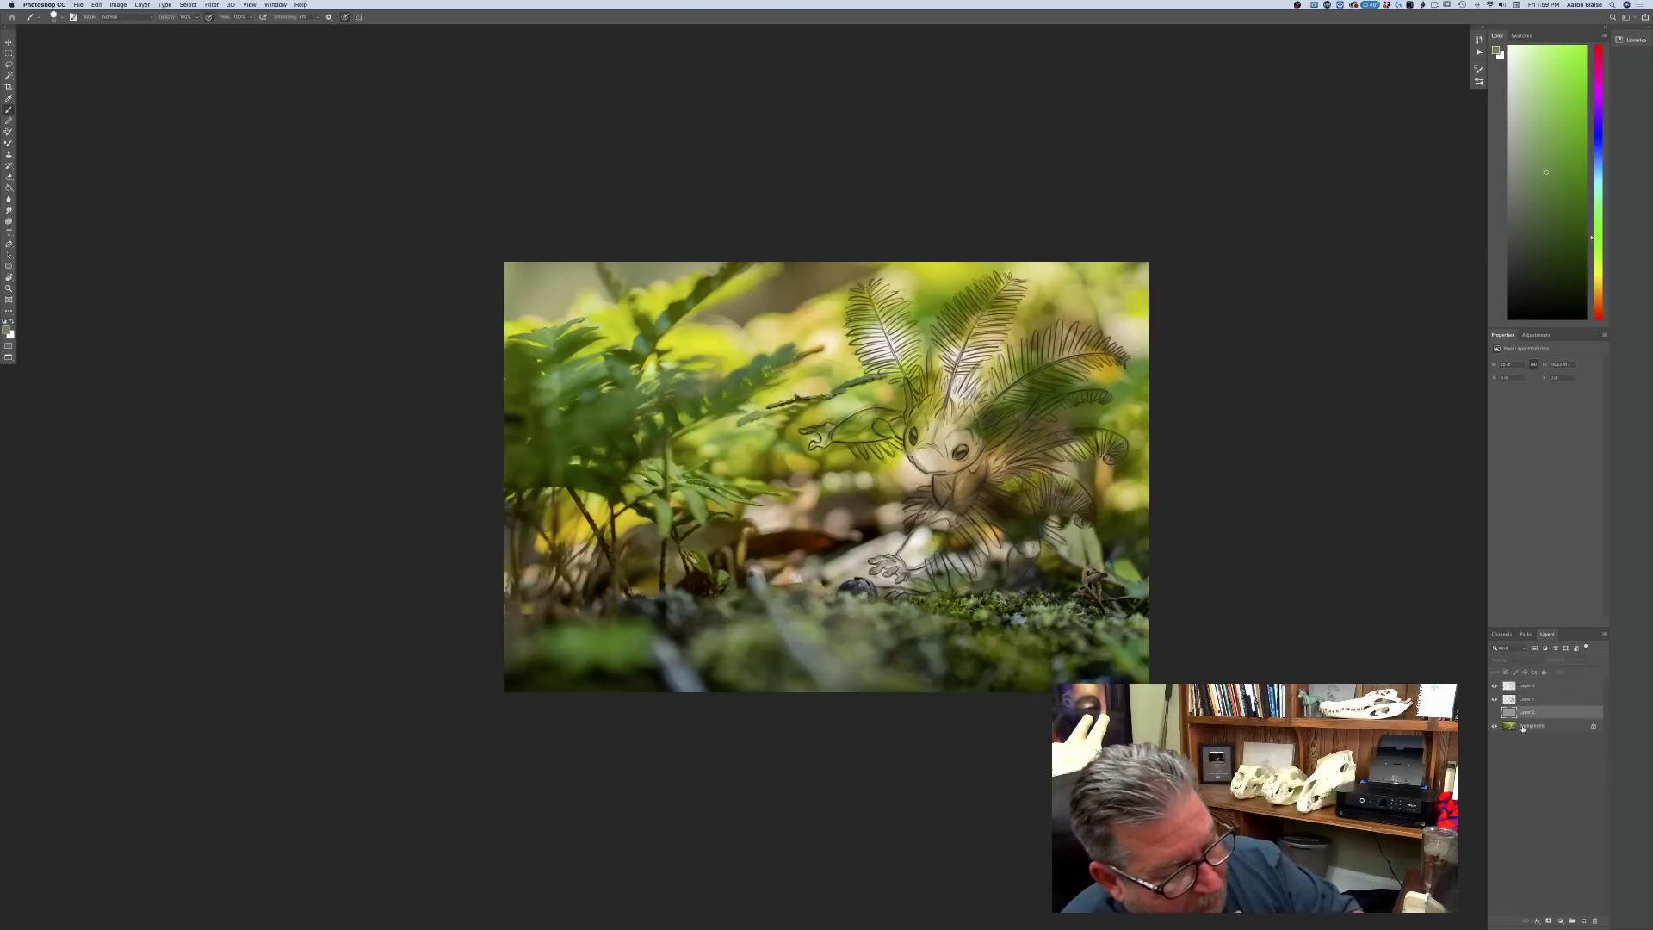
click(1581, 920)
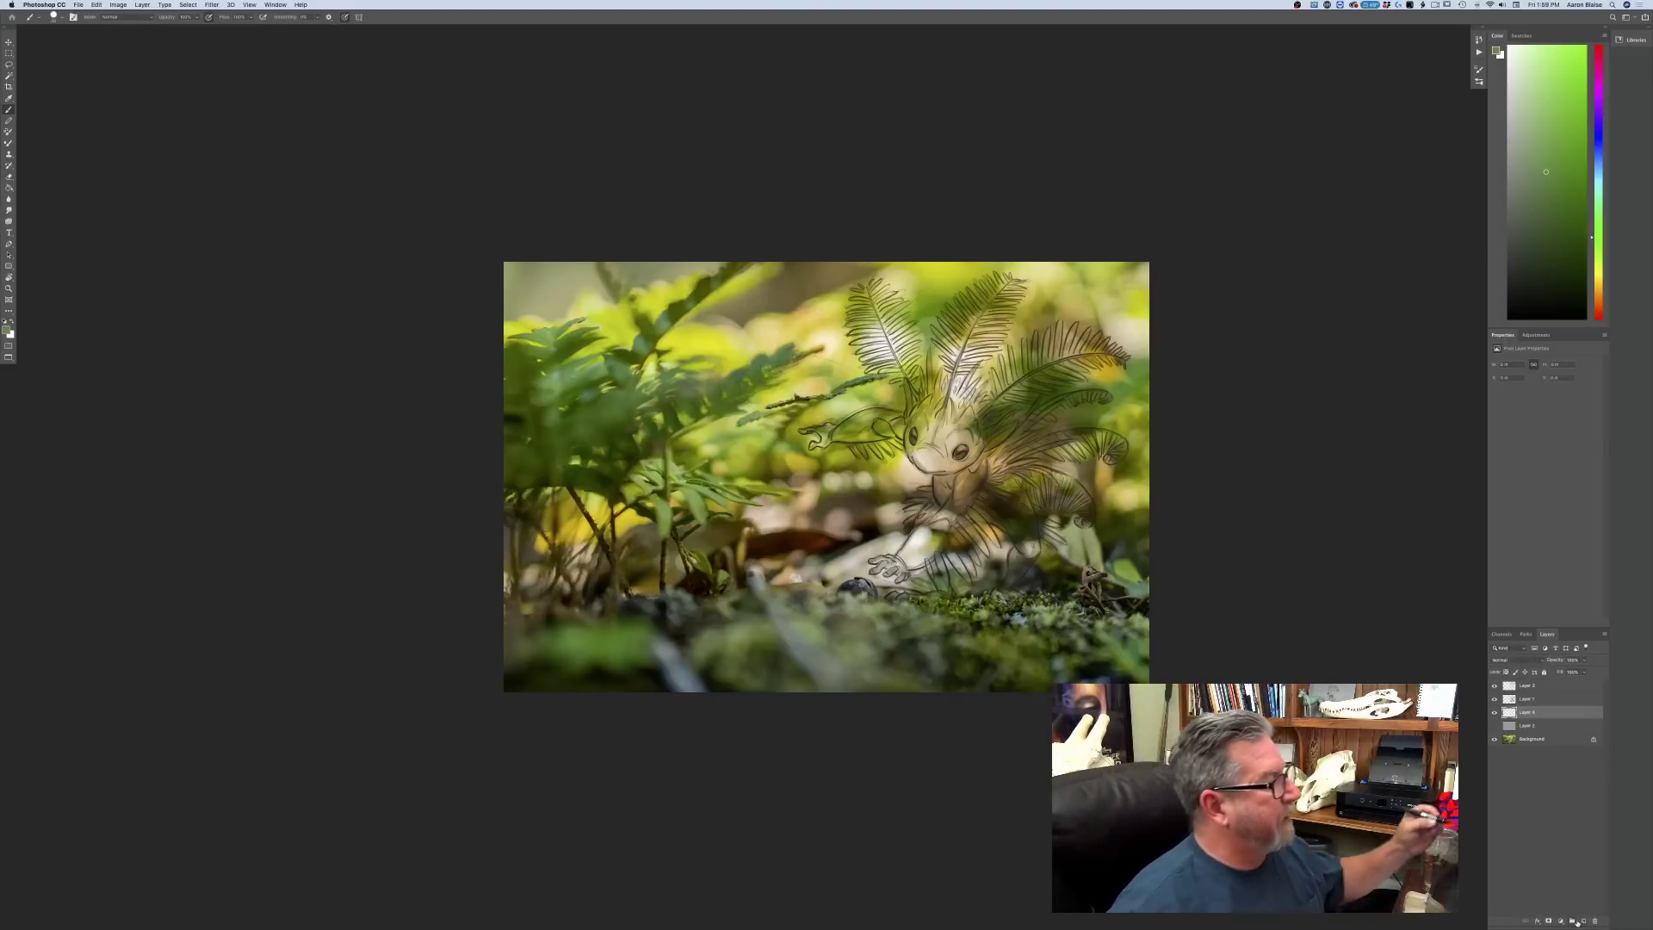
click(7, 329)
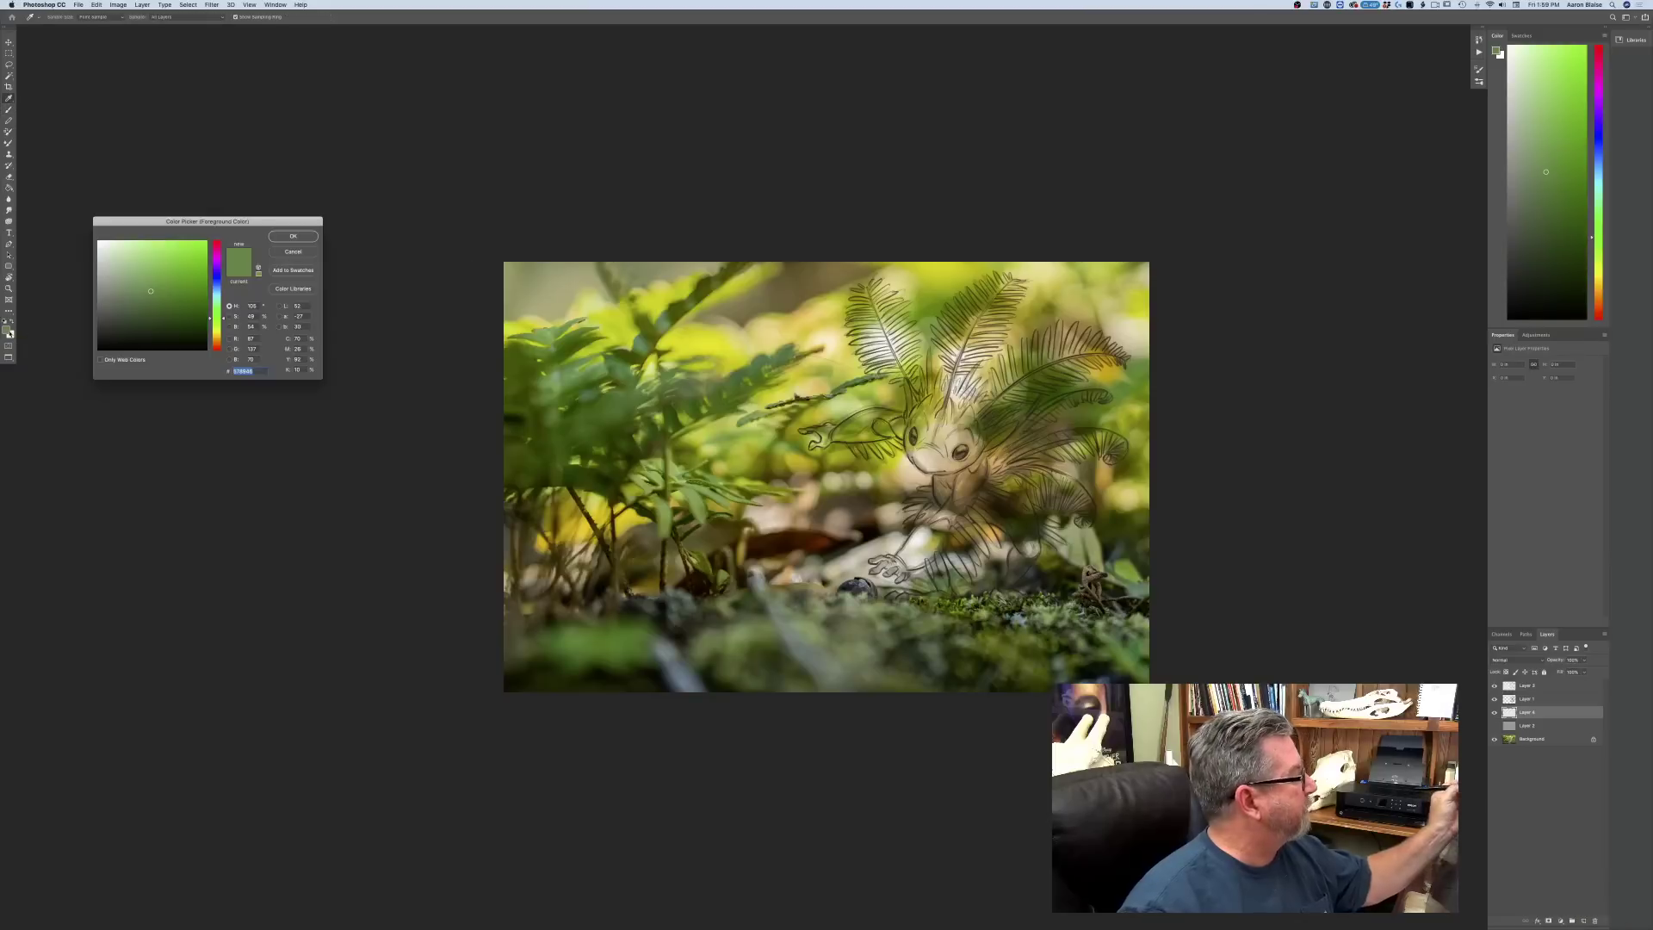
click(711, 433)
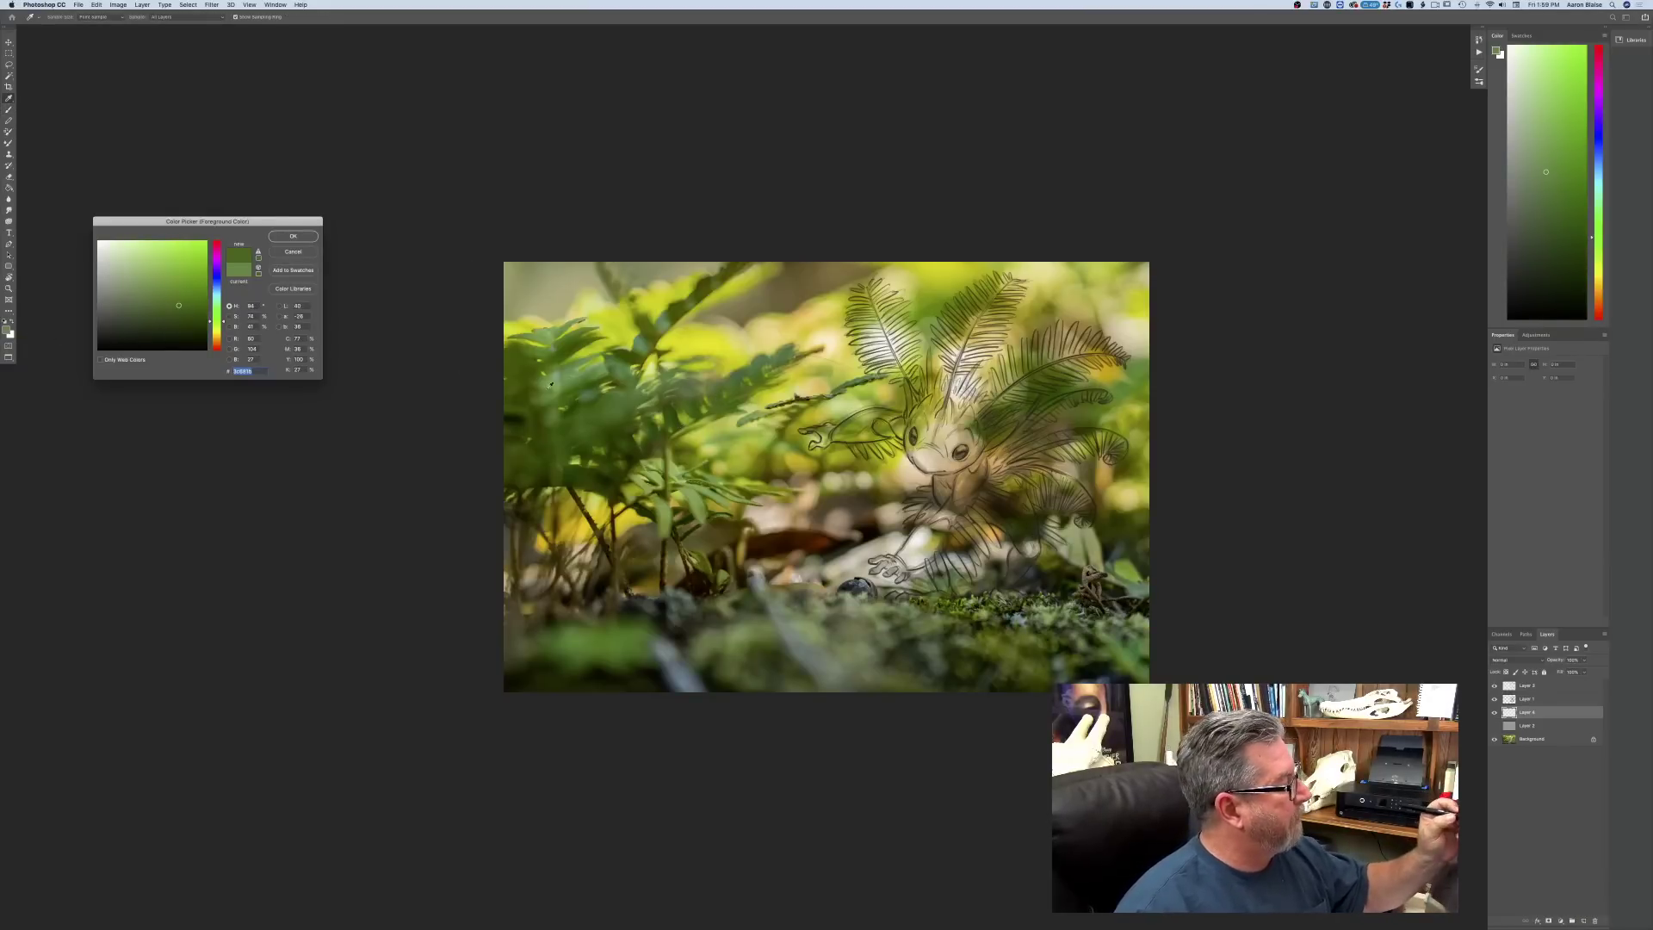
click(157, 291)
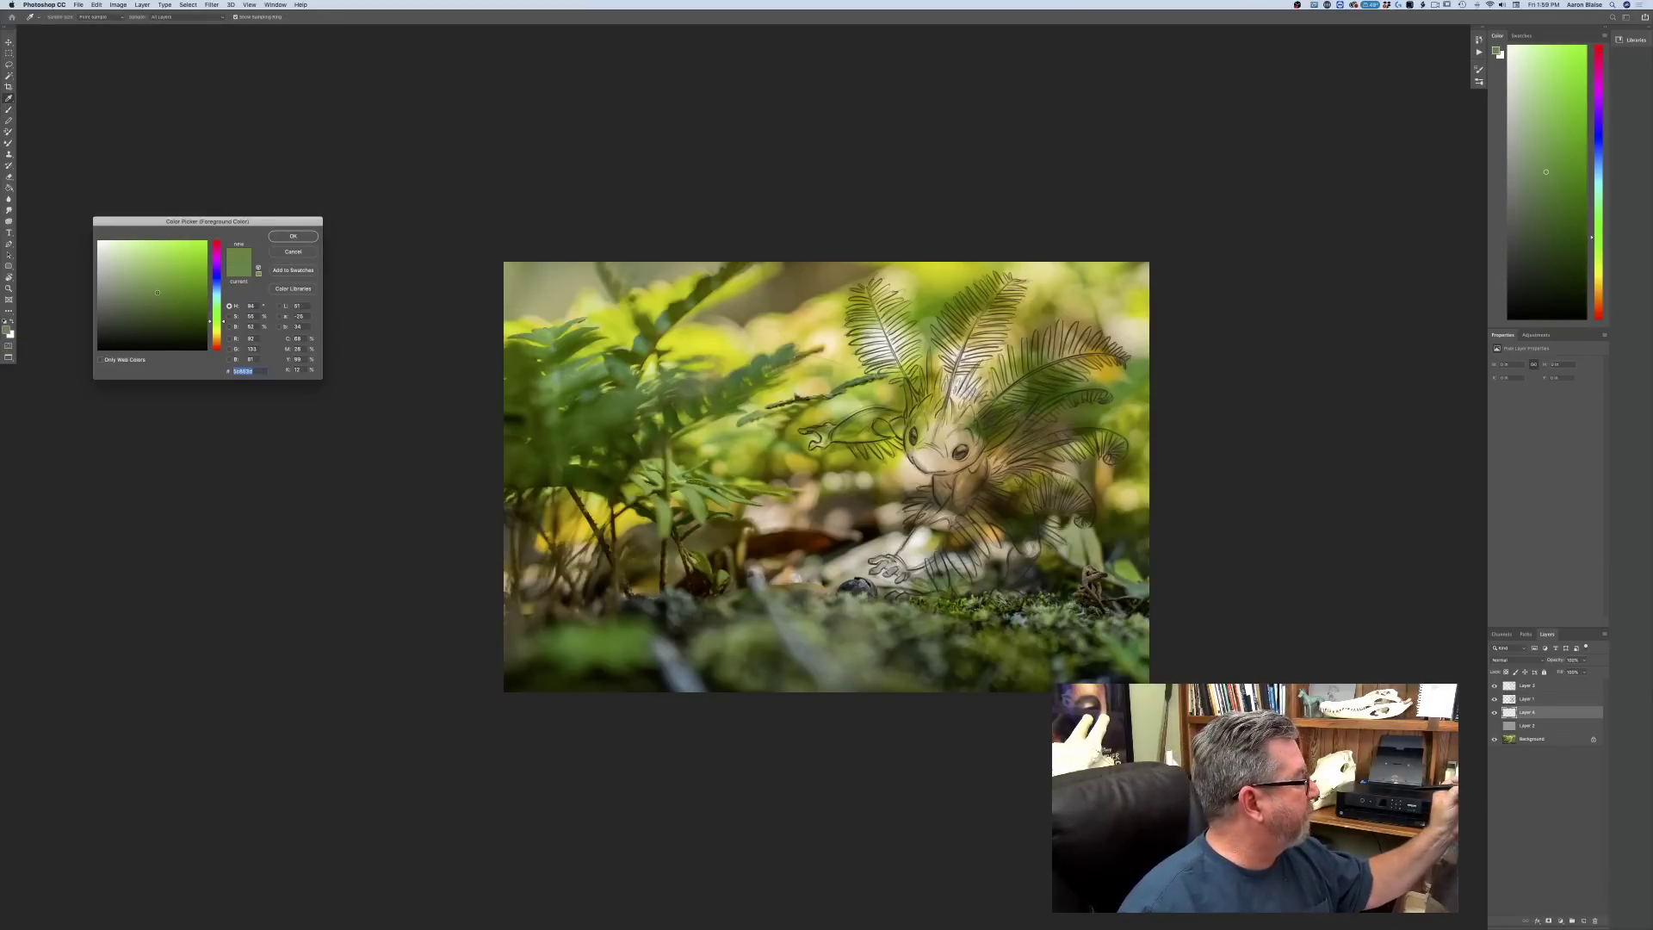
click(293, 236)
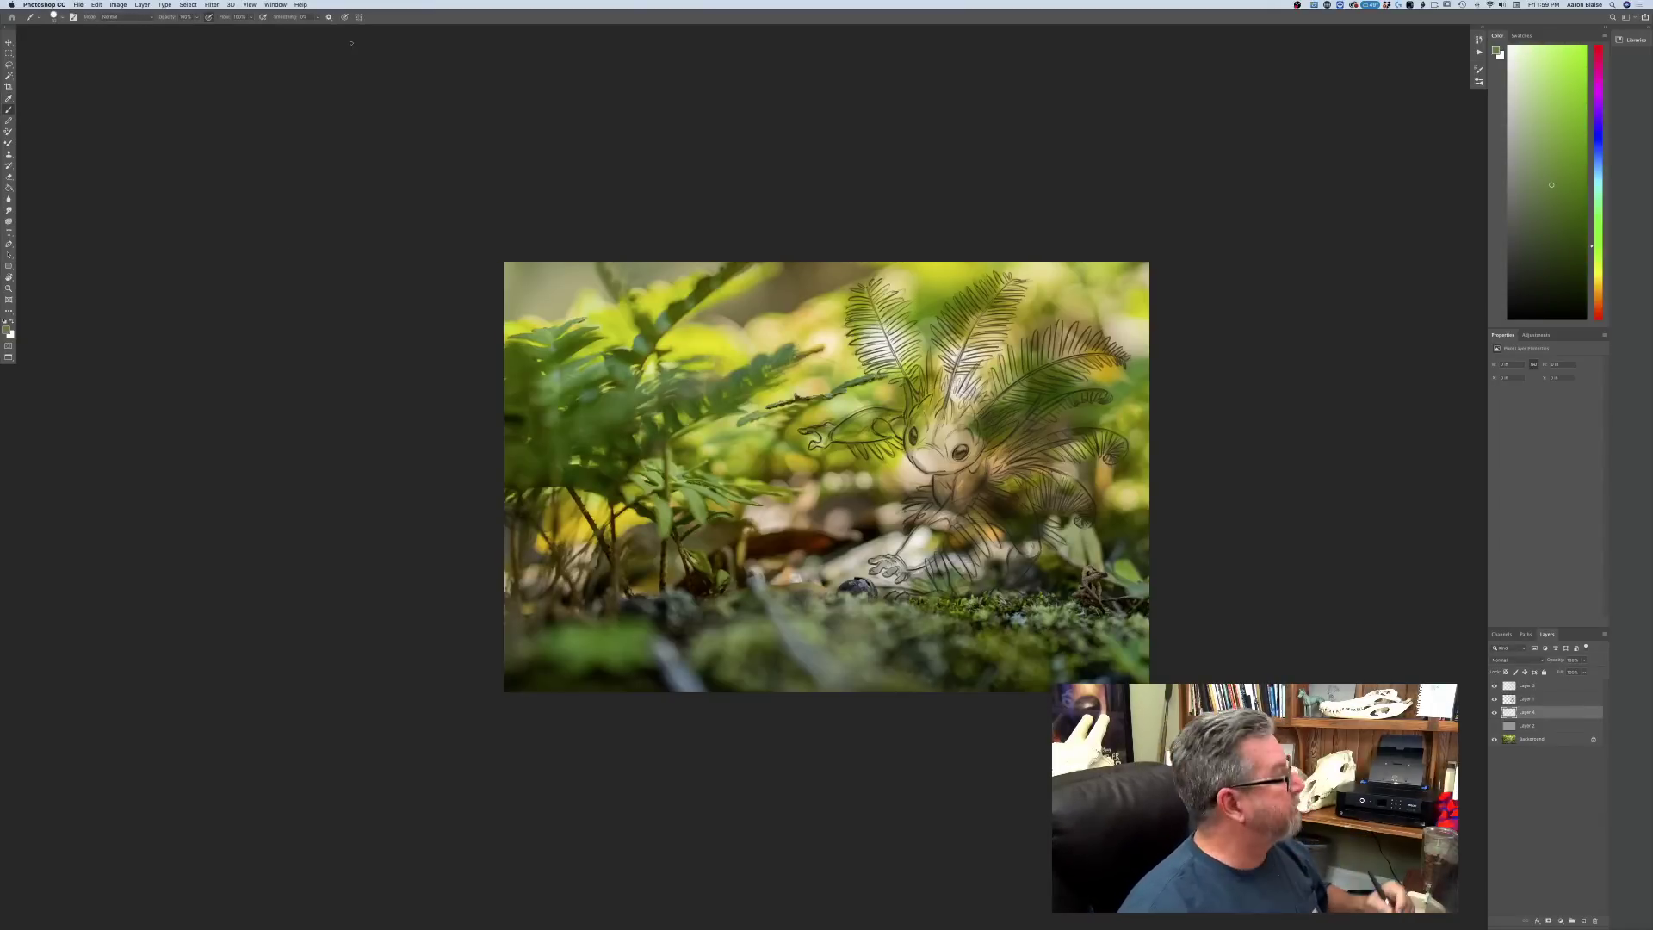
- Paint the creature's head, upper torso and outstretched arm in flat fern green beneath the line art
key(super+equal)
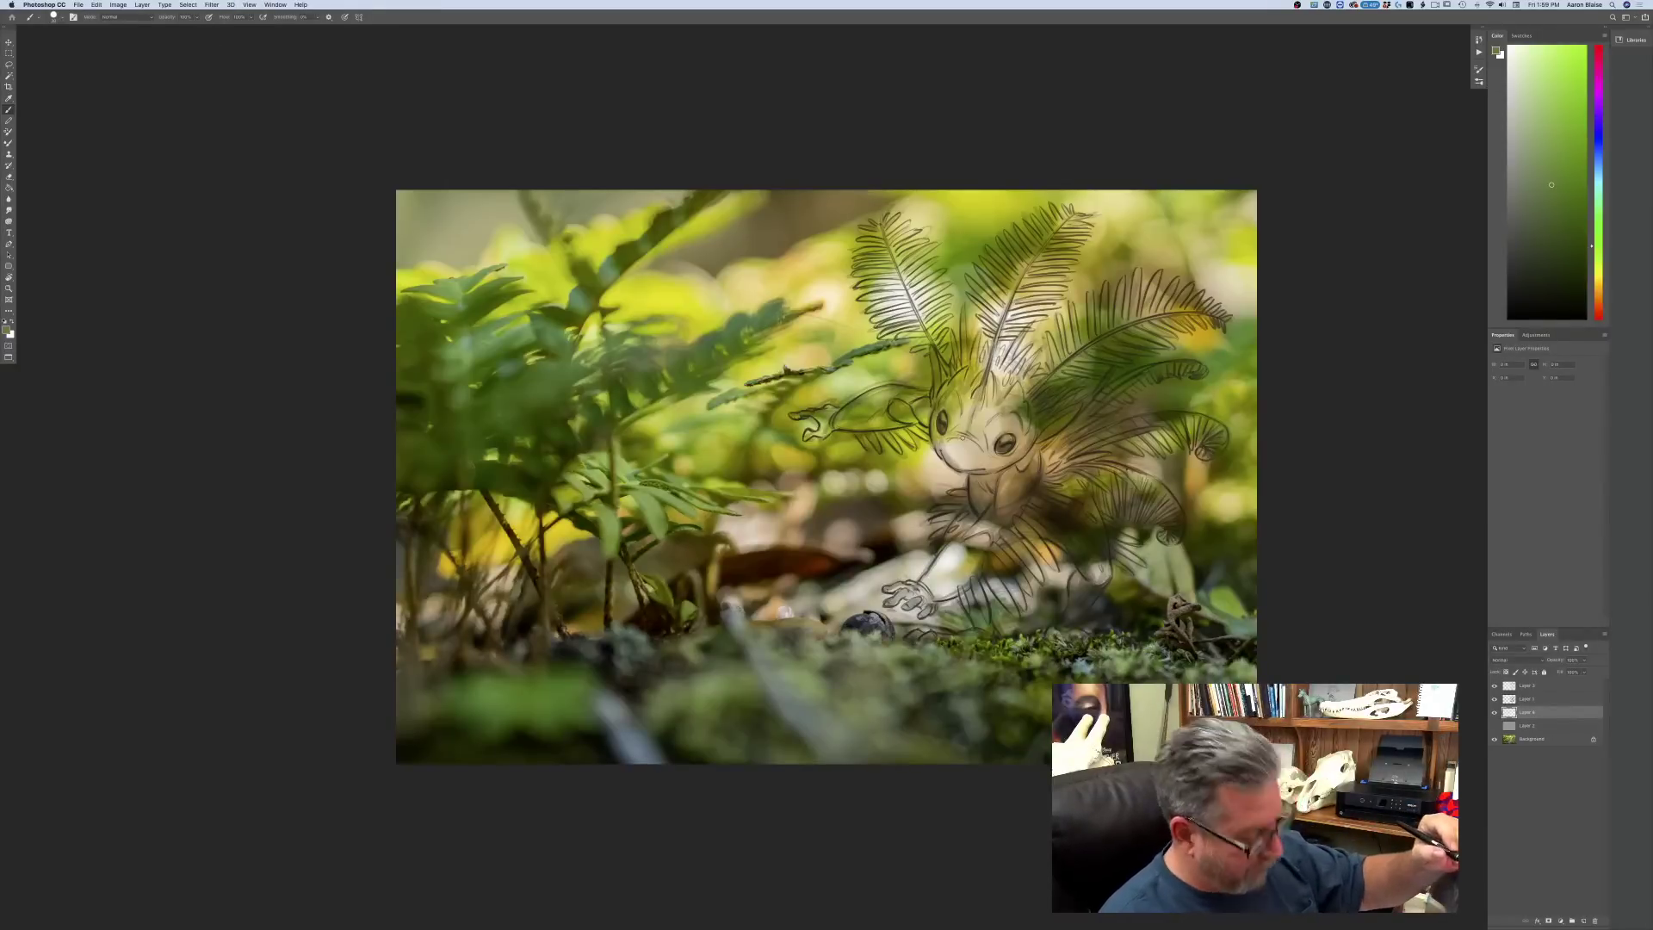
mouse_move(986, 412)
mouse_down()
mouse_move(981, 447)
mouse_move(960, 427)
mouse_up()
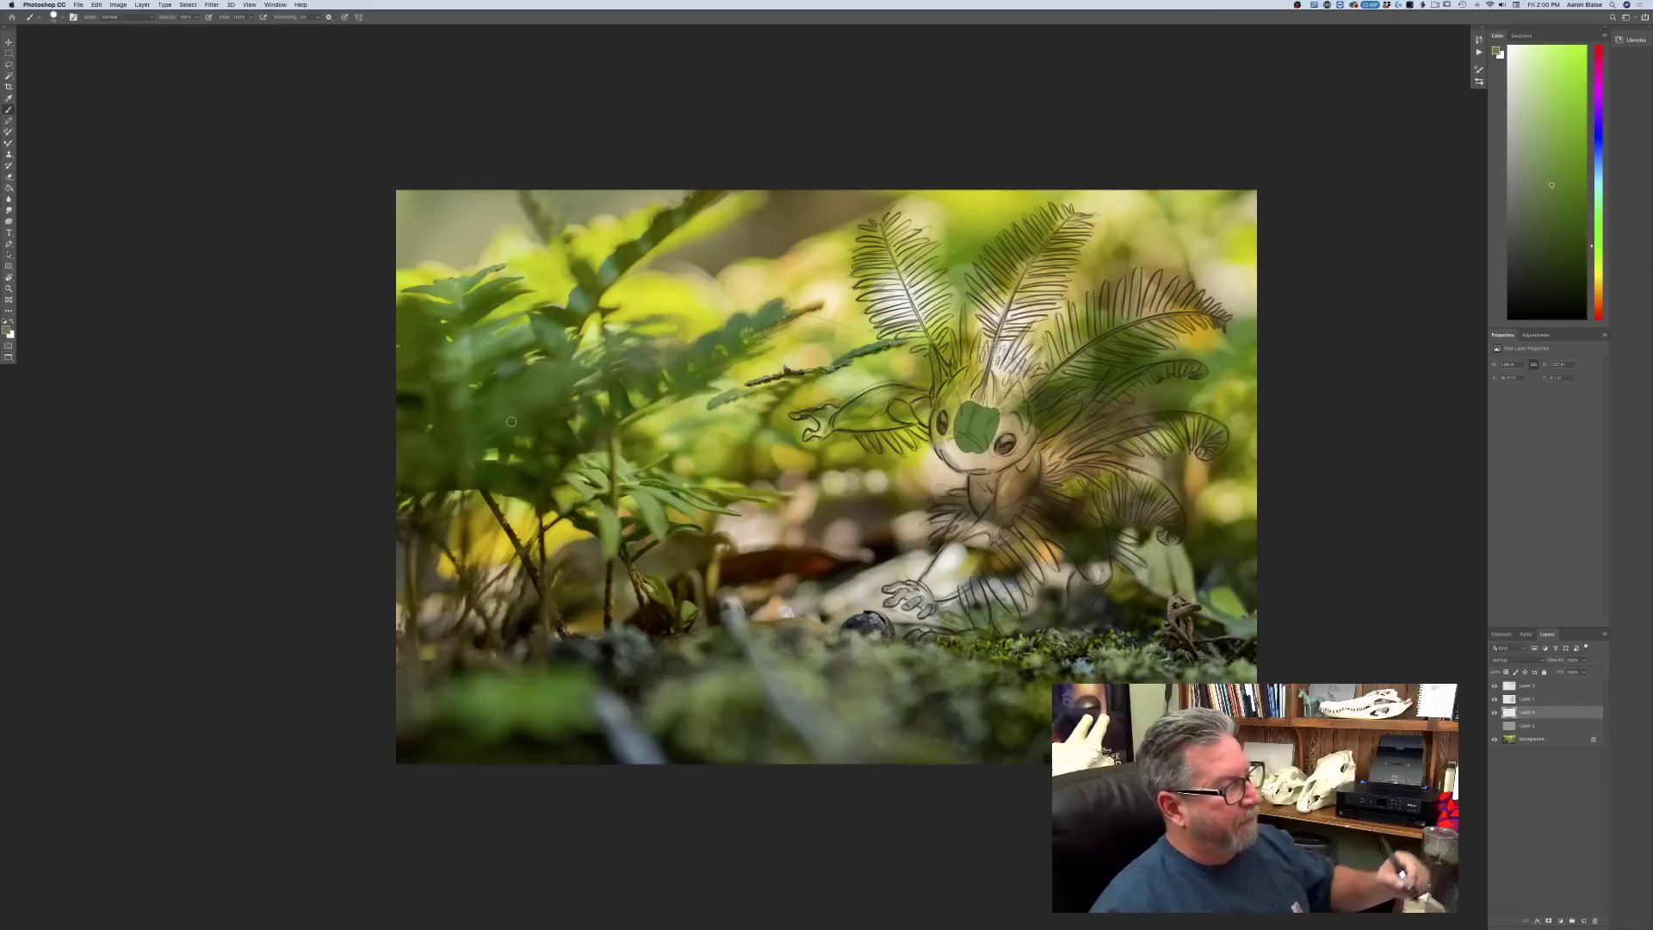
mouse_move(989, 414)
mouse_down()
mouse_move(1019, 502)
mouse_move(1026, 467)
mouse_move(1002, 494)
mouse_move(988, 436)
mouse_move(976, 500)
mouse_move(981, 461)
mouse_move(962, 449)
mouse_move(959, 465)
mouse_move(939, 435)
mouse_move(955, 394)
mouse_move(1023, 421)
mouse_move(1013, 382)
mouse_move(989, 408)
mouse_move(982, 381)
mouse_move(948, 381)
mouse_up()
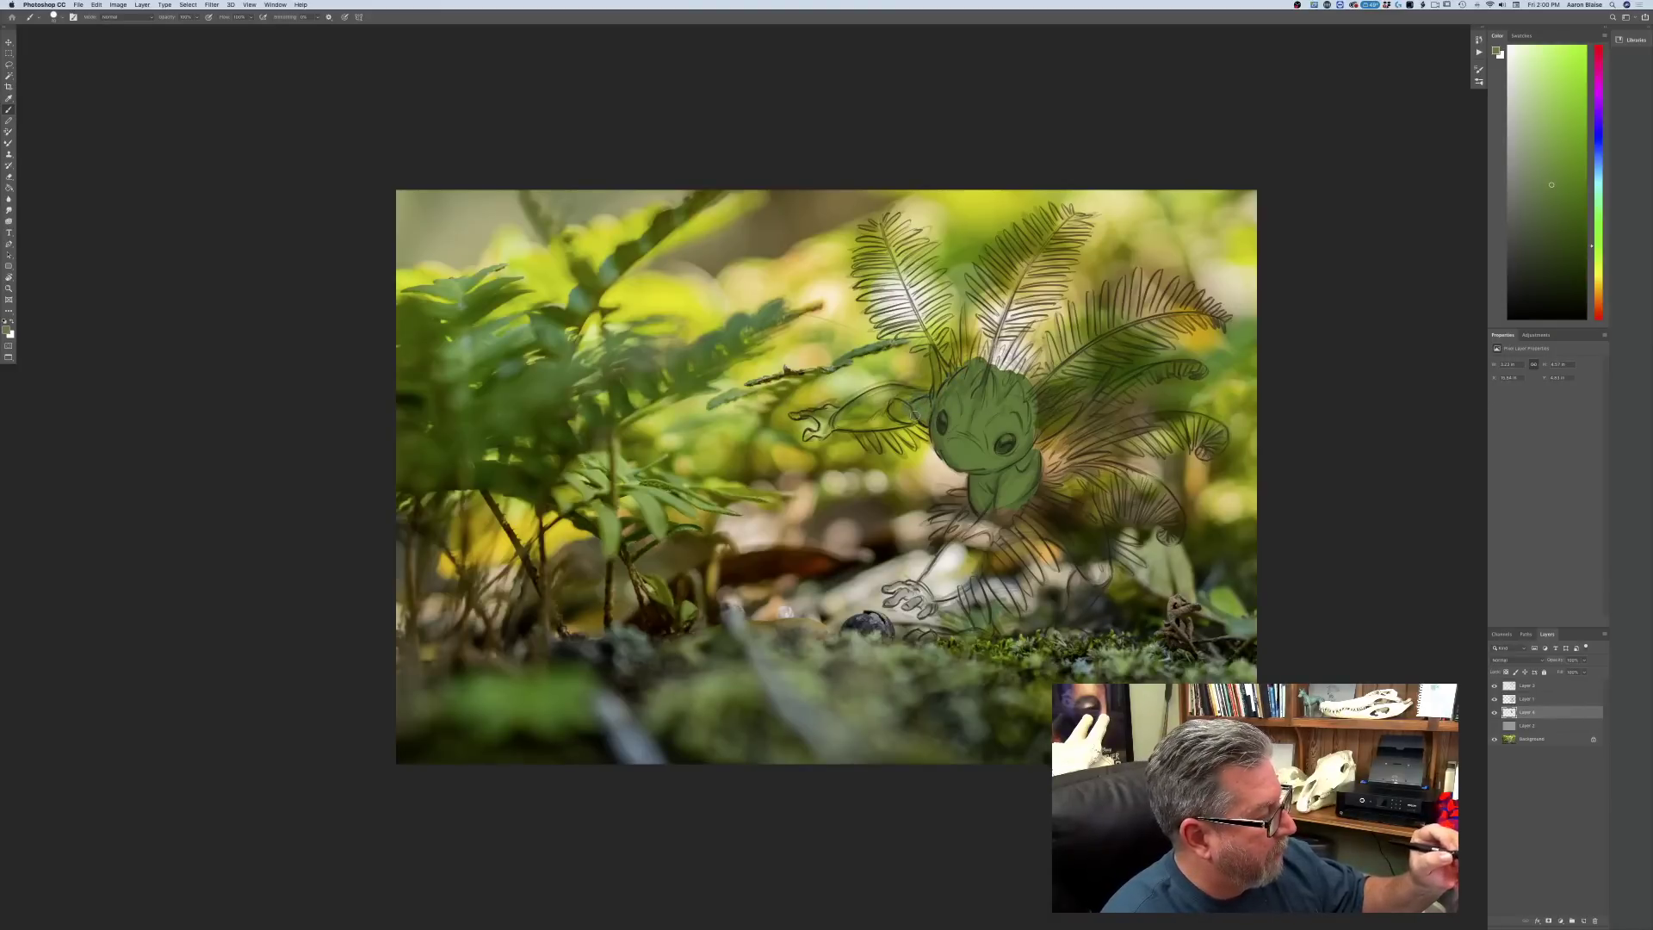
mouse_move(903, 391)
mouse_down()
mouse_move(885, 415)
mouse_move(918, 419)
mouse_move(858, 421)
mouse_move(881, 399)
mouse_move(849, 424)
mouse_move(874, 405)
mouse_up()
- Turn on pen pressure for brush size and paint the lowered arm, its hand and the front leg green
click(346, 20)
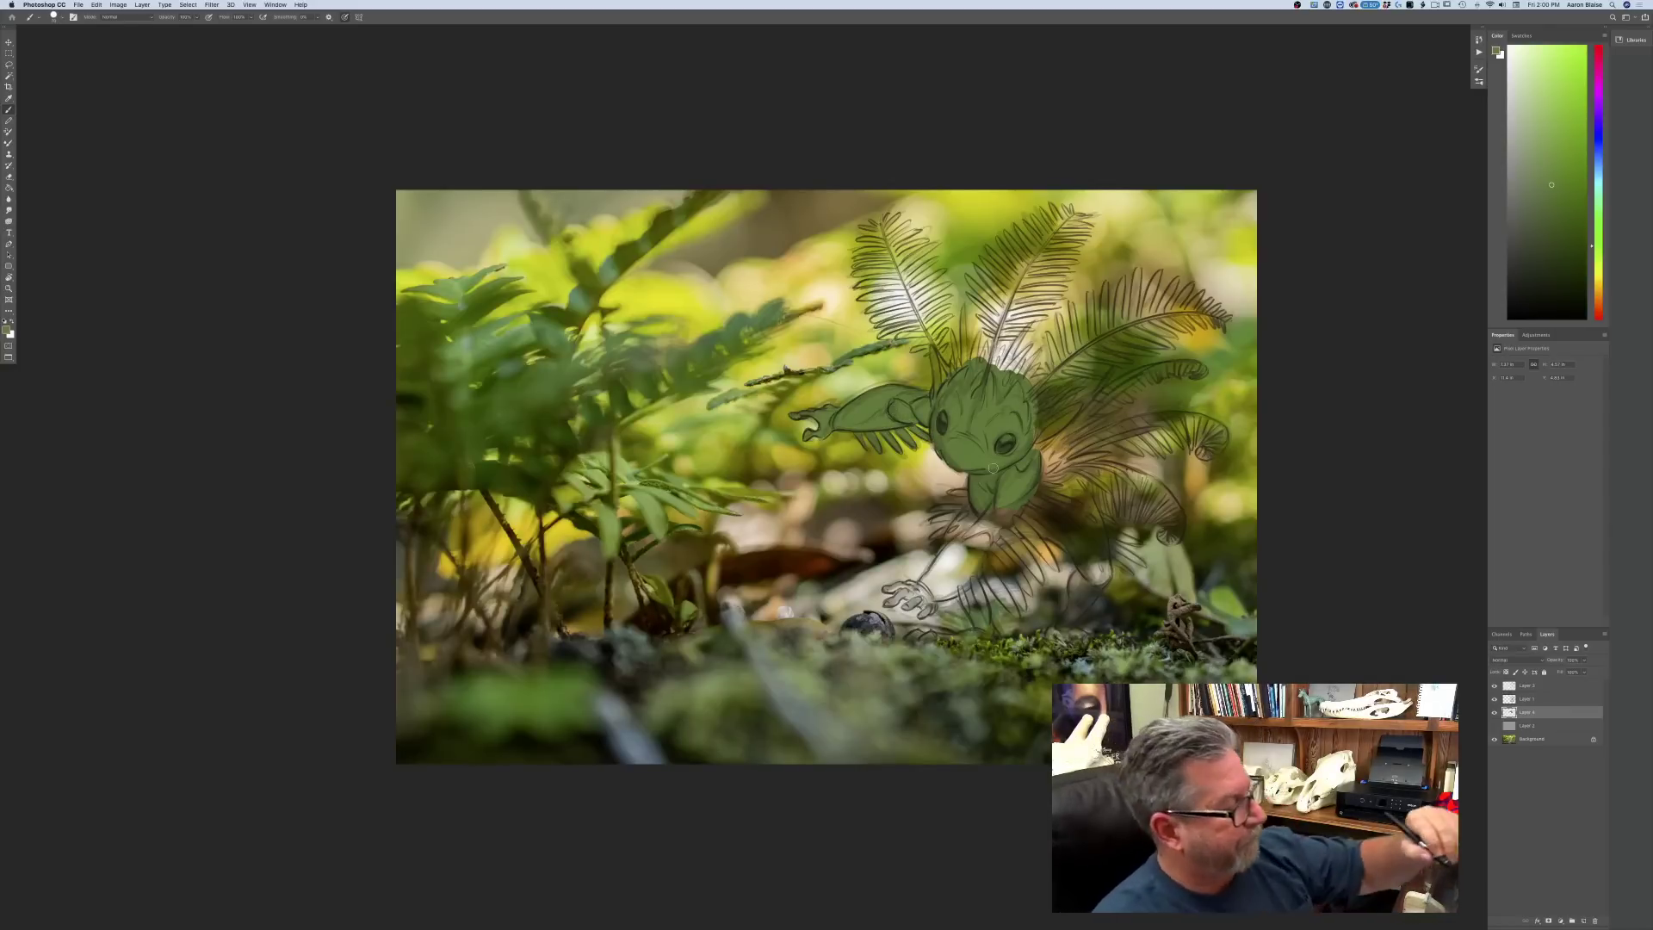
mouse_move(973, 514)
mouse_down()
mouse_move(950, 540)
mouse_move(970, 510)
mouse_up()
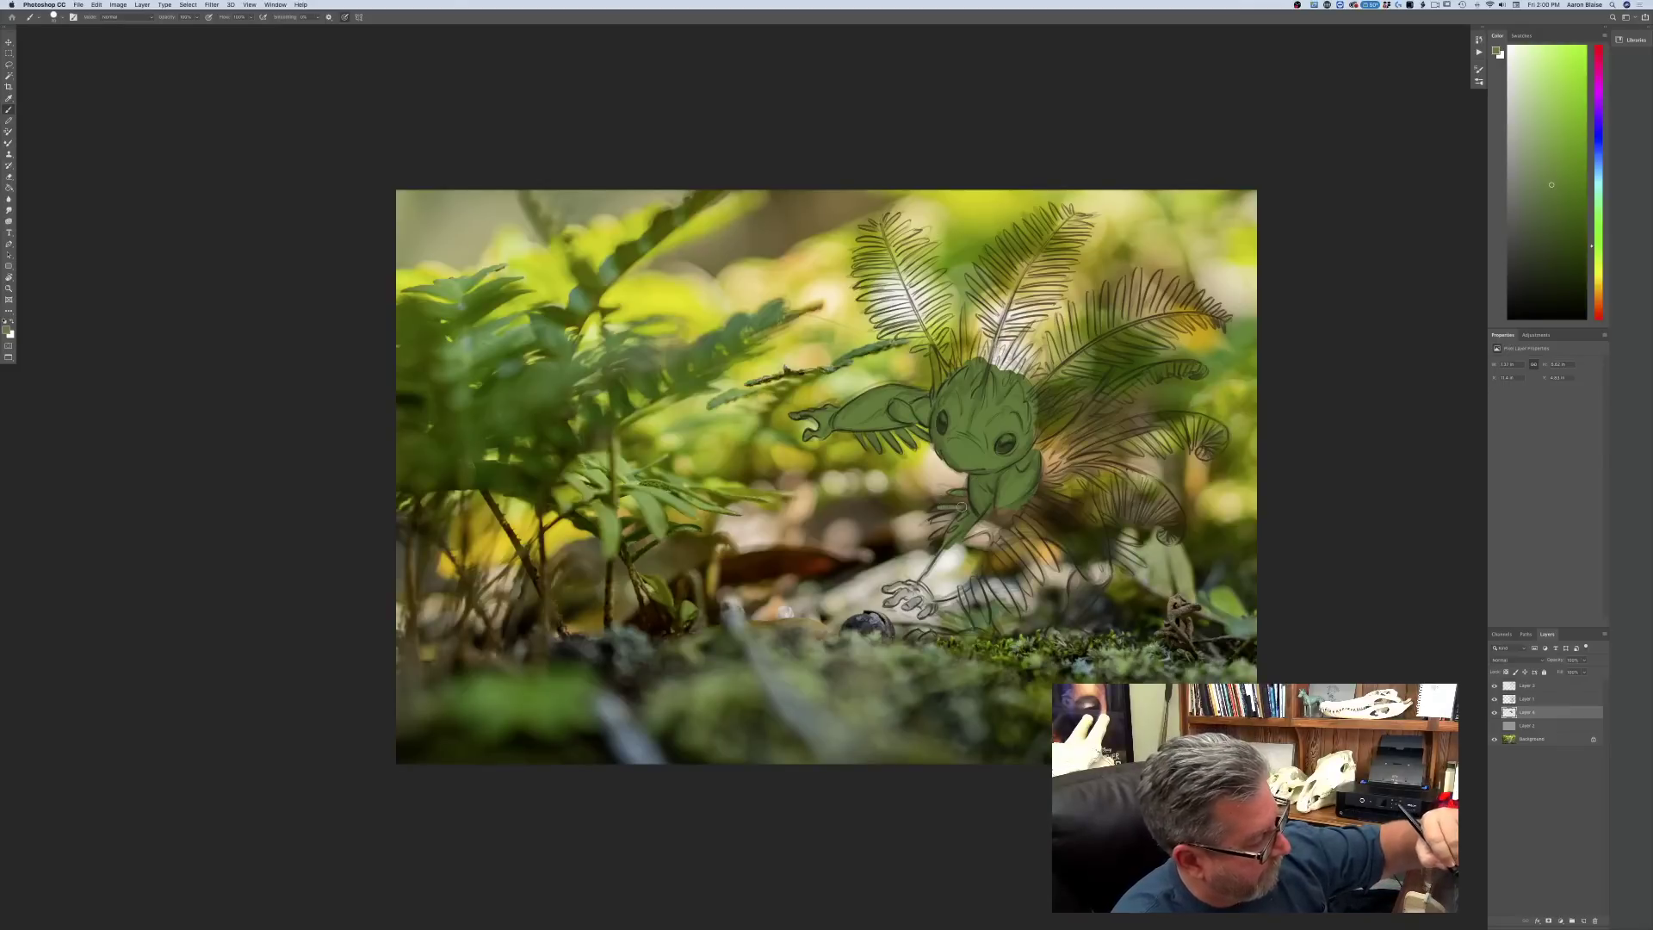
mouse_move(958, 514)
mouse_down()
mouse_move(943, 518)
mouse_move(943, 551)
mouse_move(969, 538)
mouse_move(952, 592)
mouse_move(954, 571)
mouse_move(934, 583)
mouse_move(946, 537)
mouse_move(941, 560)
mouse_up()
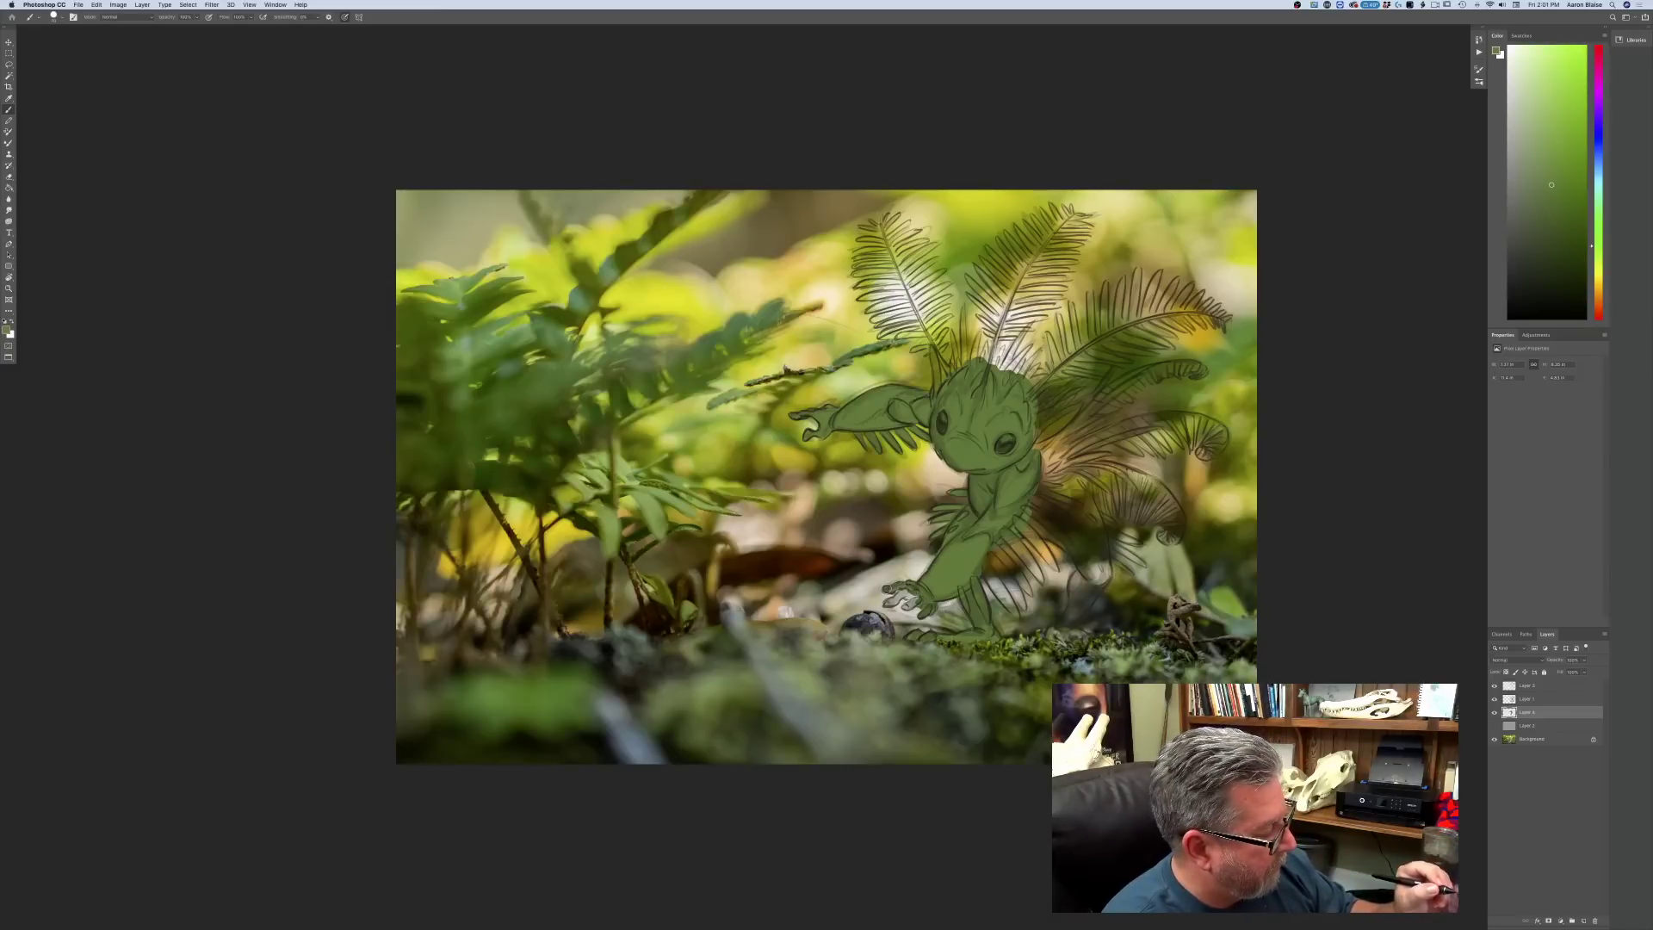
- Paint green over the leaflets under the lowered arm, the feathery fronds on its upper arm, and the hind leg down to the foot
key(super+equal)
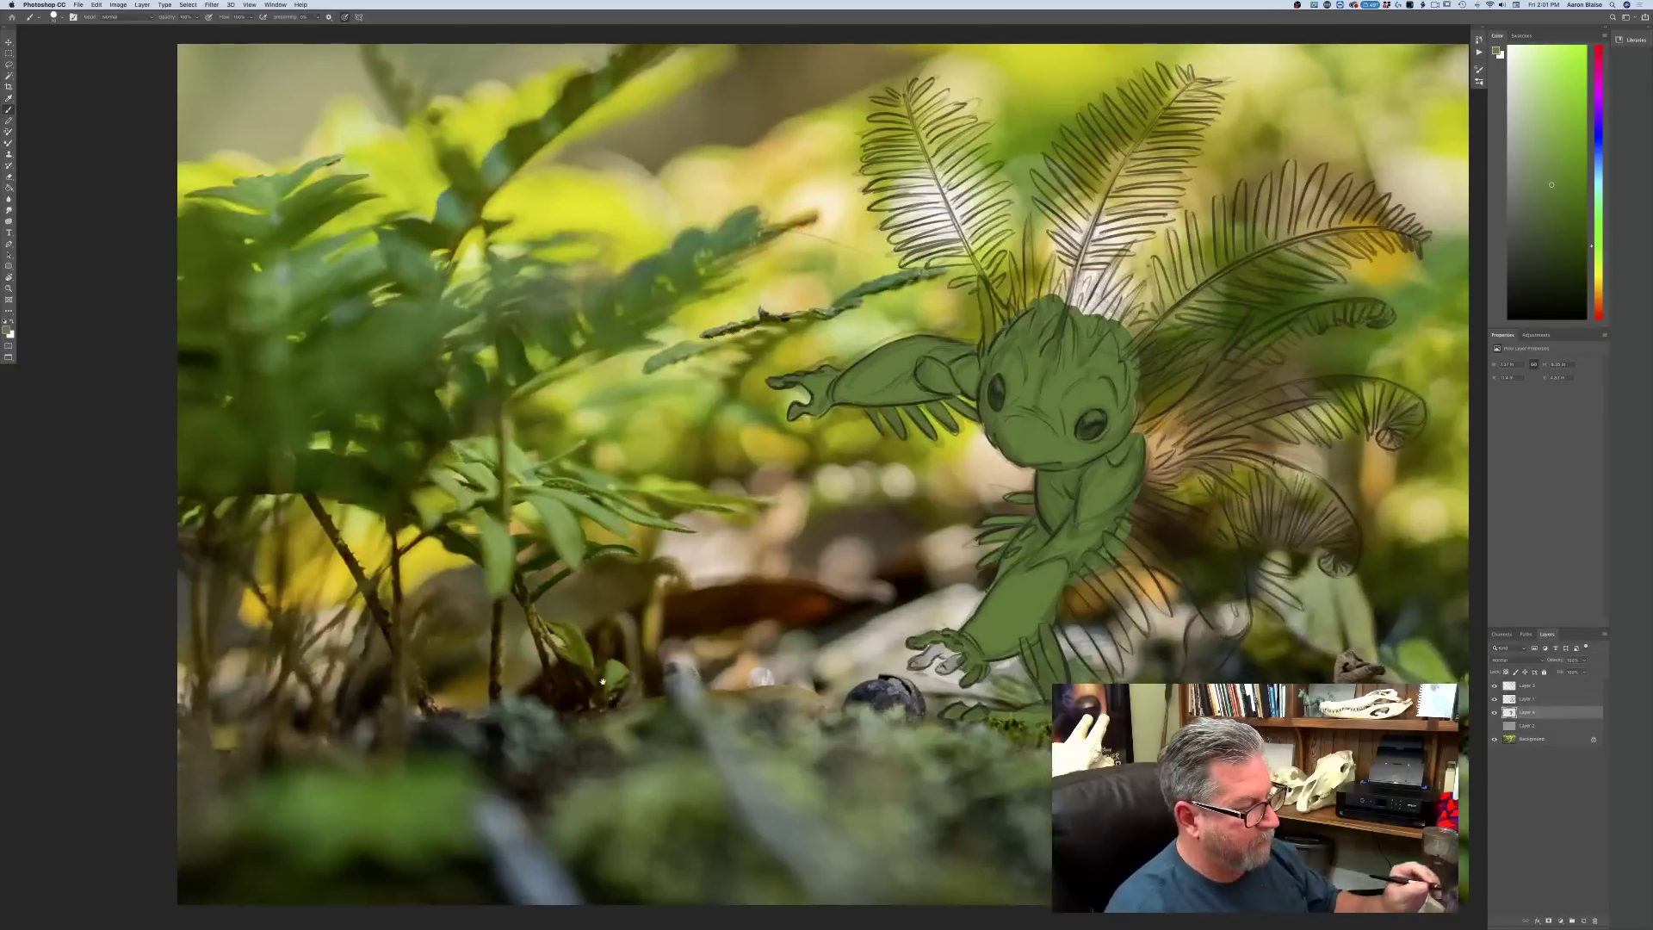
drag(616, 690, 549, 650)
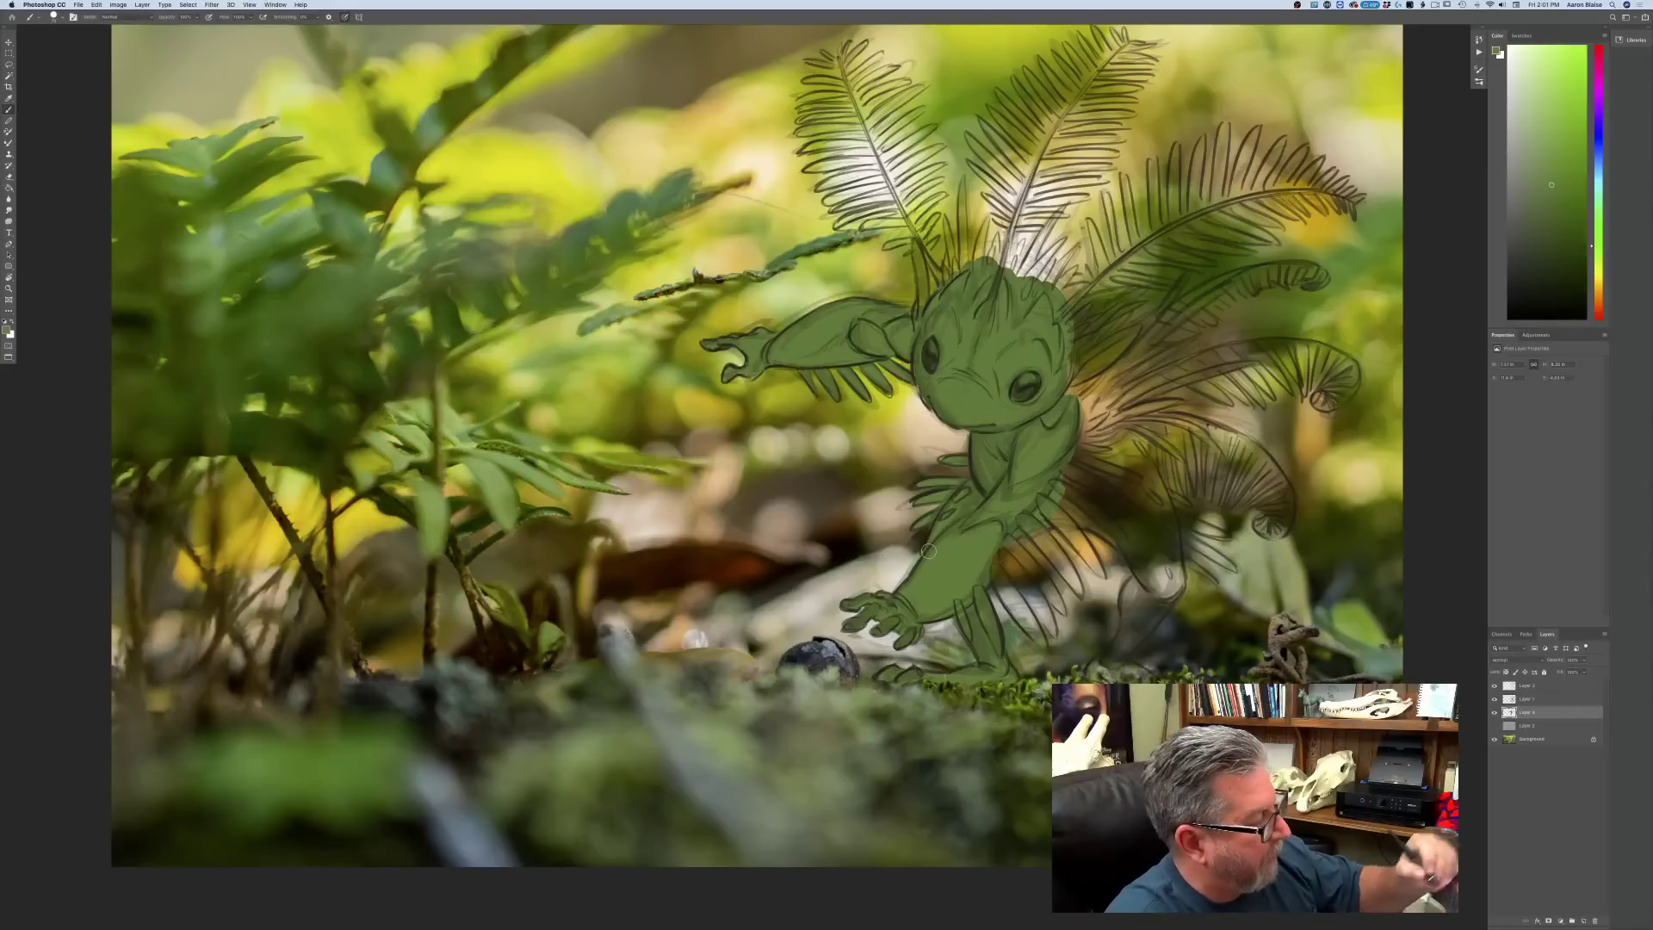
drag(1062, 520, 1101, 571)
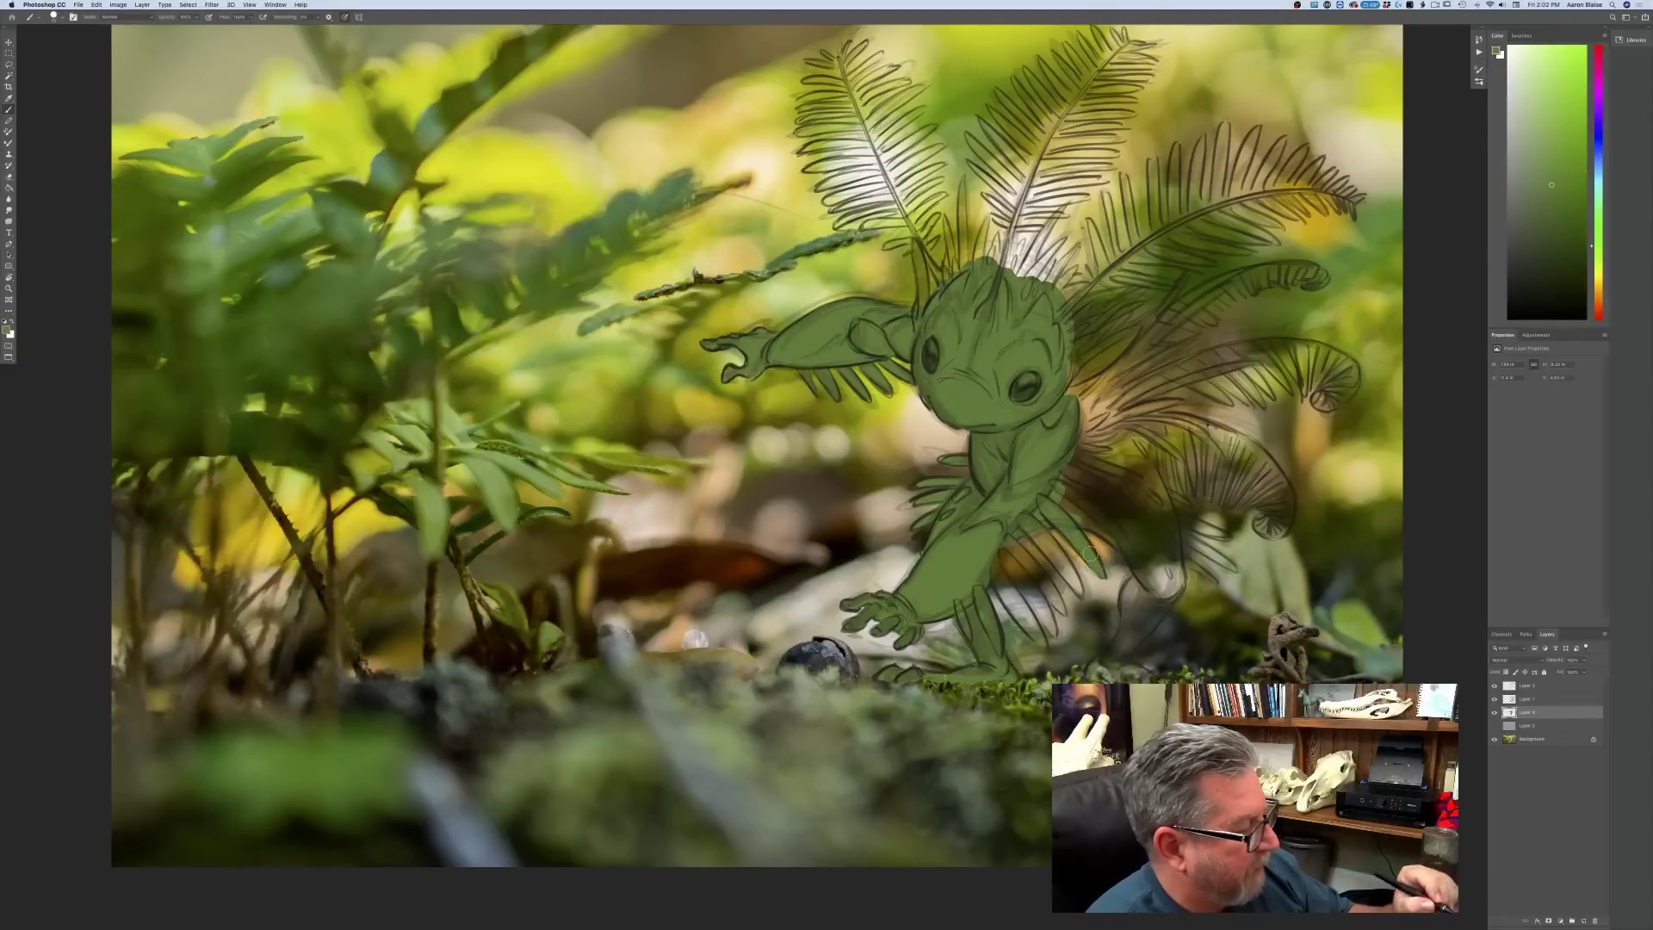
drag(1029, 523, 1076, 578)
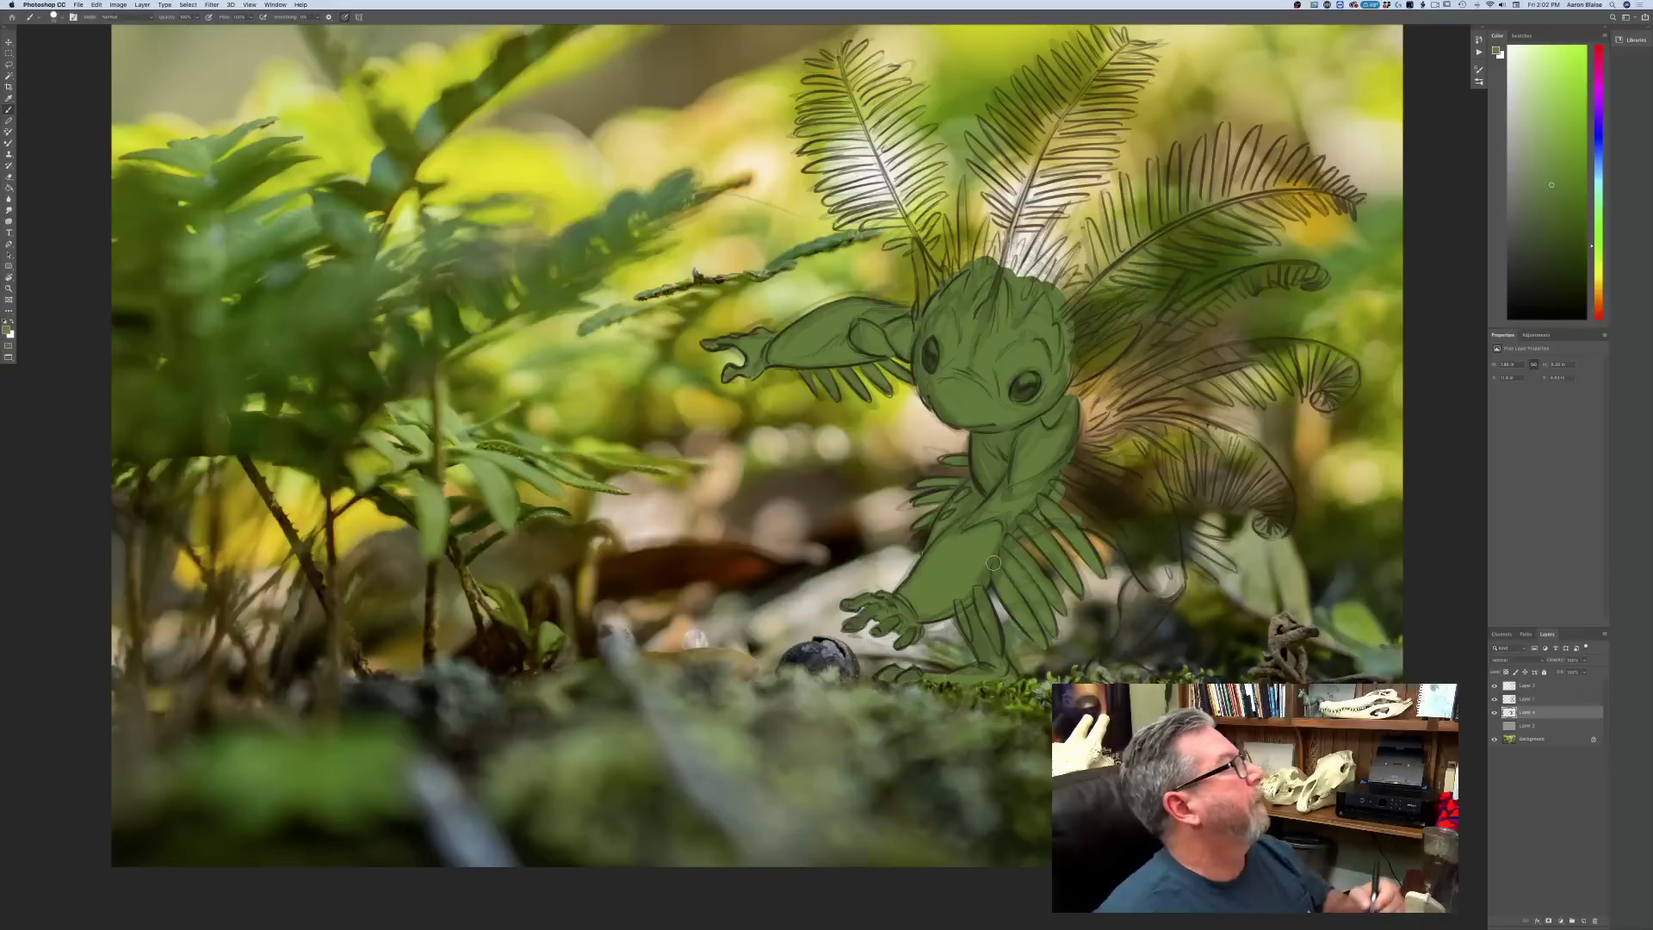
mouse_move(1061, 501)
mouse_down()
mouse_move(1120, 498)
mouse_move(1094, 437)
mouse_move(1120, 426)
mouse_move(1143, 453)
mouse_up()
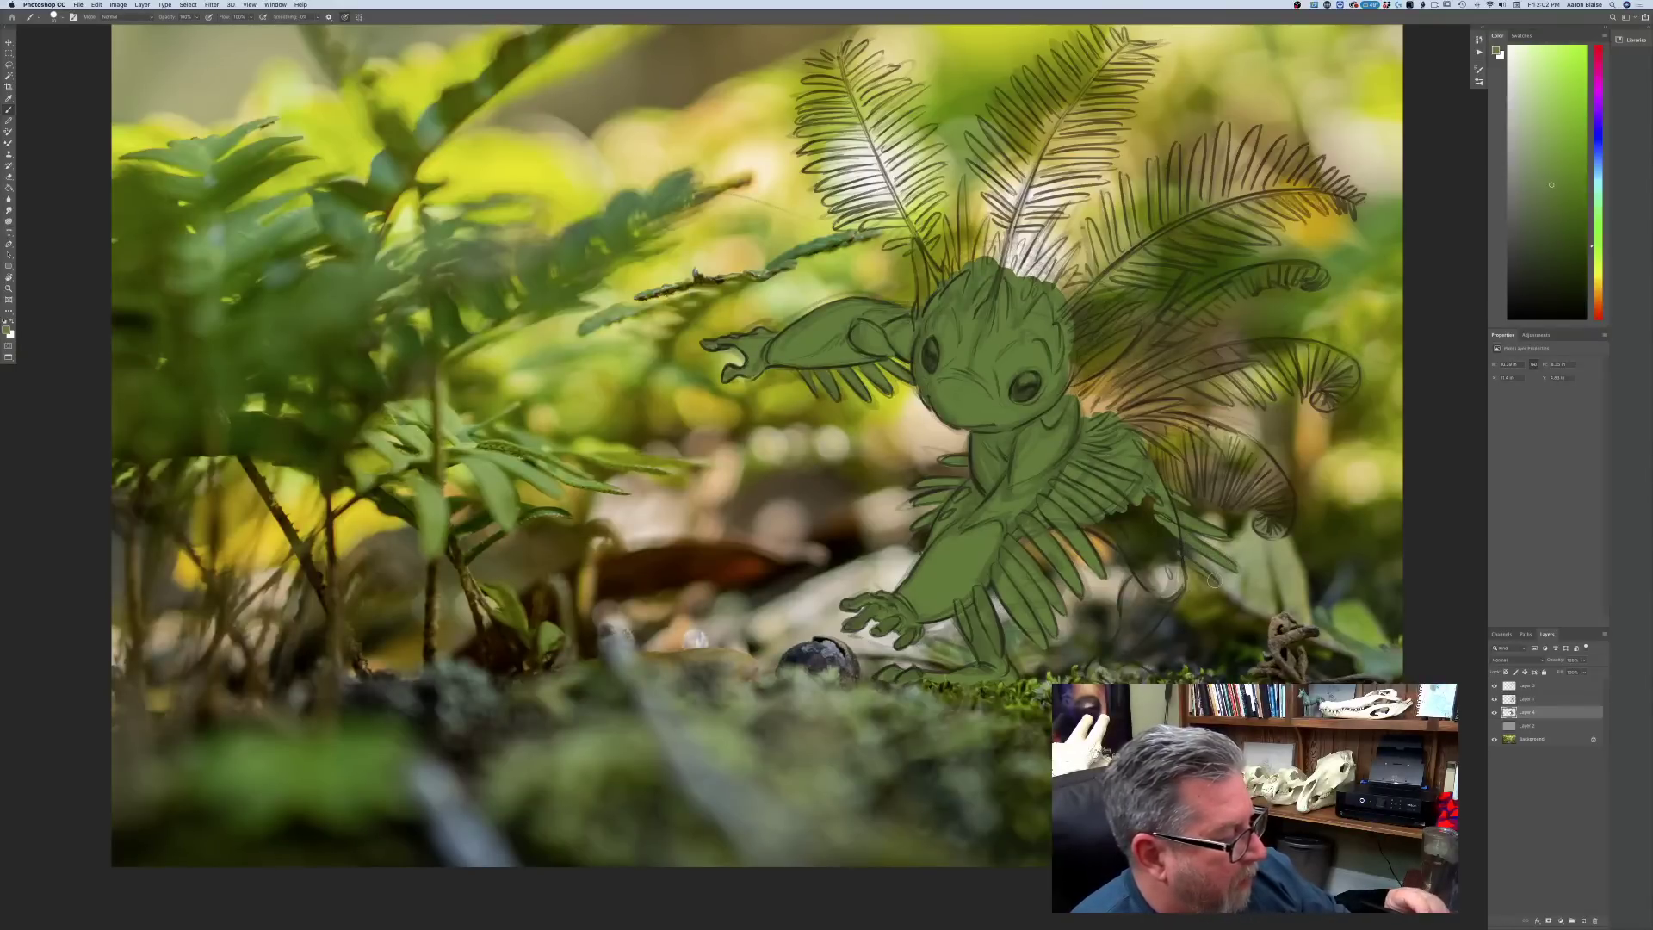
mouse_move(1151, 529)
mouse_down()
mouse_move(1105, 490)
mouse_move(1125, 541)
mouse_move(1070, 519)
mouse_move(1111, 530)
mouse_move(1138, 564)
mouse_move(1155, 550)
mouse_move(1179, 585)
mouse_move(1165, 596)
mouse_move(1163, 569)
mouse_move(1132, 616)
mouse_move(1139, 578)
mouse_move(1131, 639)
mouse_move(1152, 619)
mouse_move(1112, 675)
mouse_up()
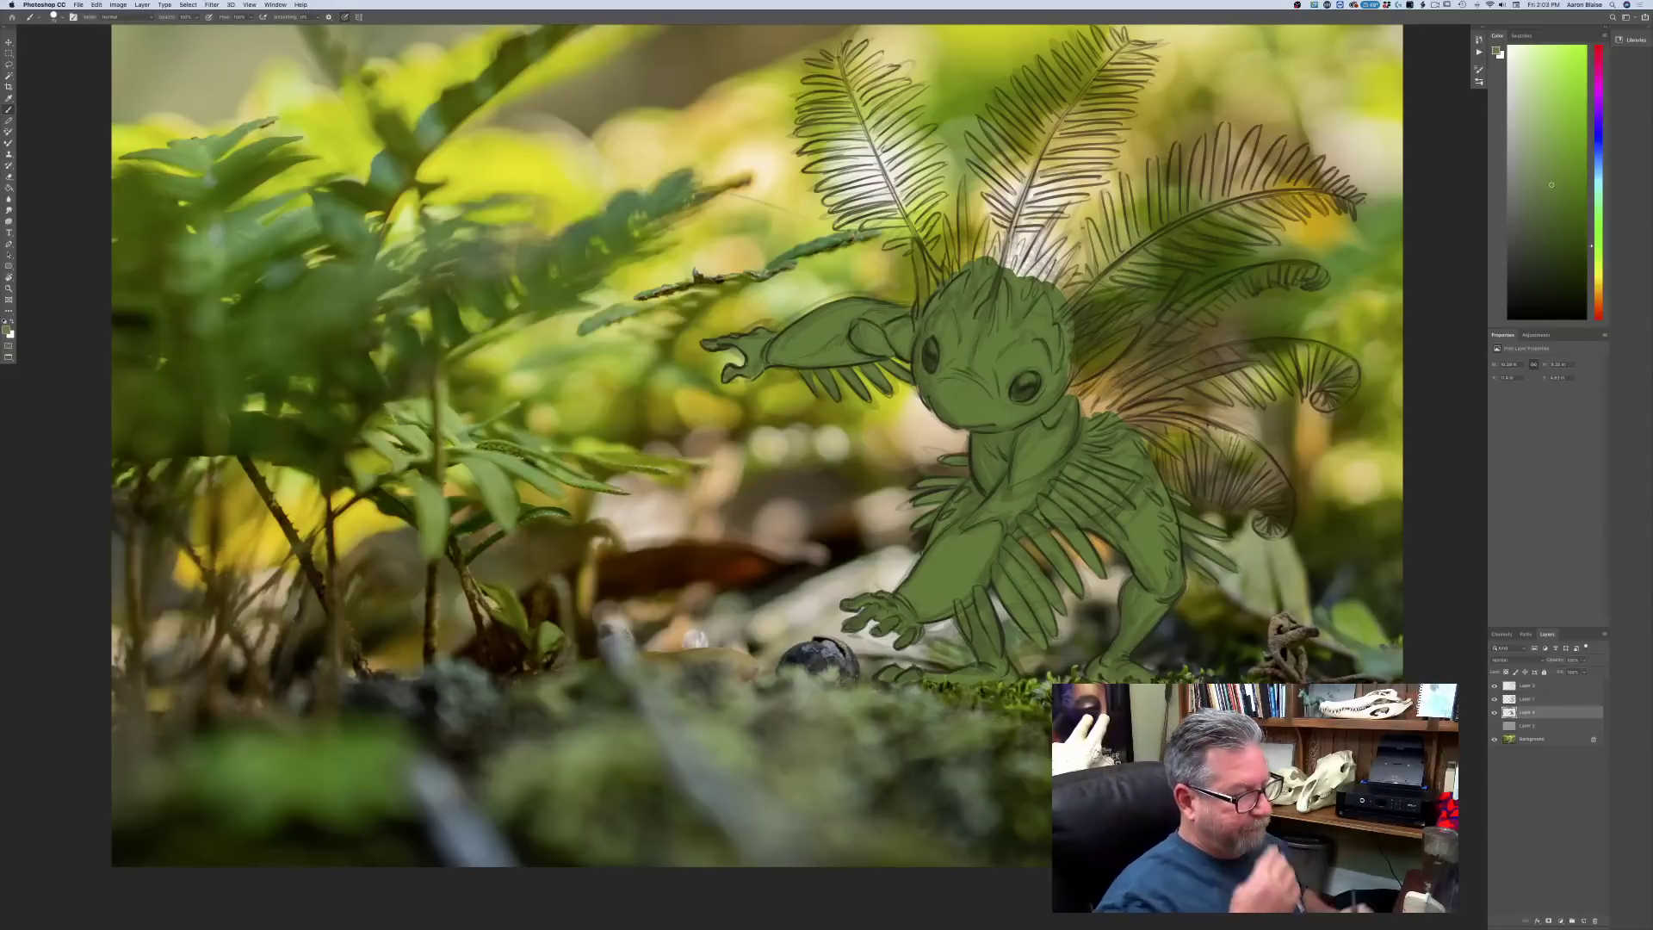
- Paint green over the pointed leaflets behind the head and the spikes along its crown, including the ear-like spike in front
mouse_move(1088, 408)
mouse_down()
mouse_move(1106, 365)
mouse_move(1076, 347)
mouse_move(1140, 305)
mouse_move(1078, 344)
mouse_move(1136, 328)
mouse_move(1069, 378)
mouse_up()
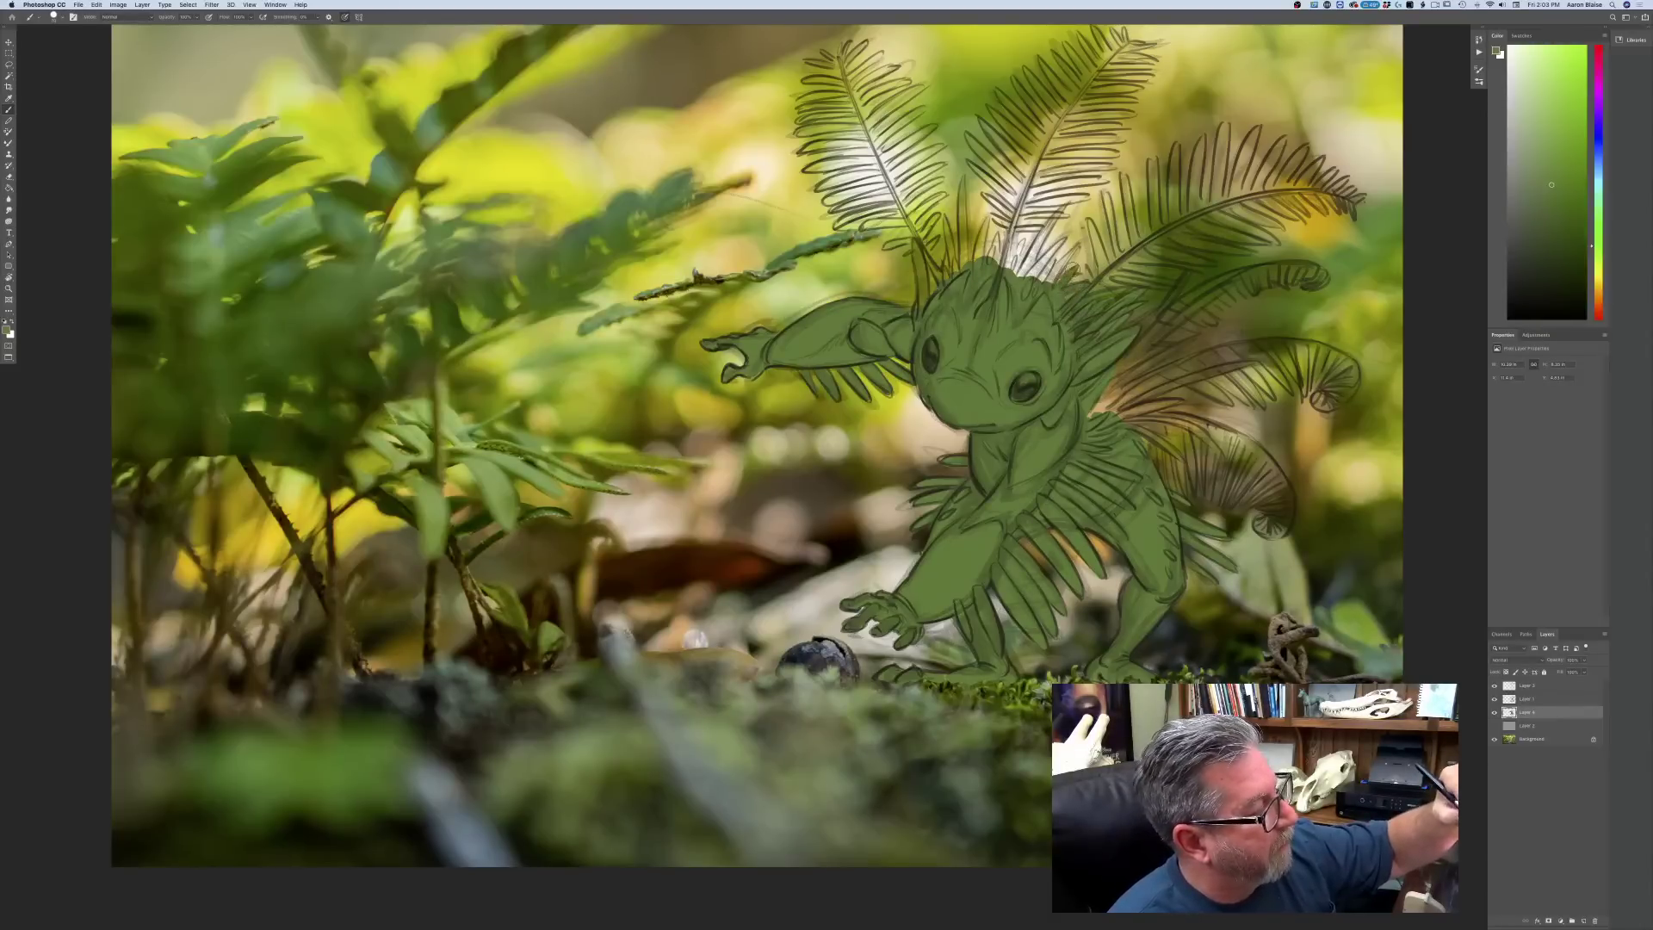
mouse_move(1076, 245)
mouse_down()
mouse_move(1056, 281)
mouse_move(1028, 274)
mouse_up()
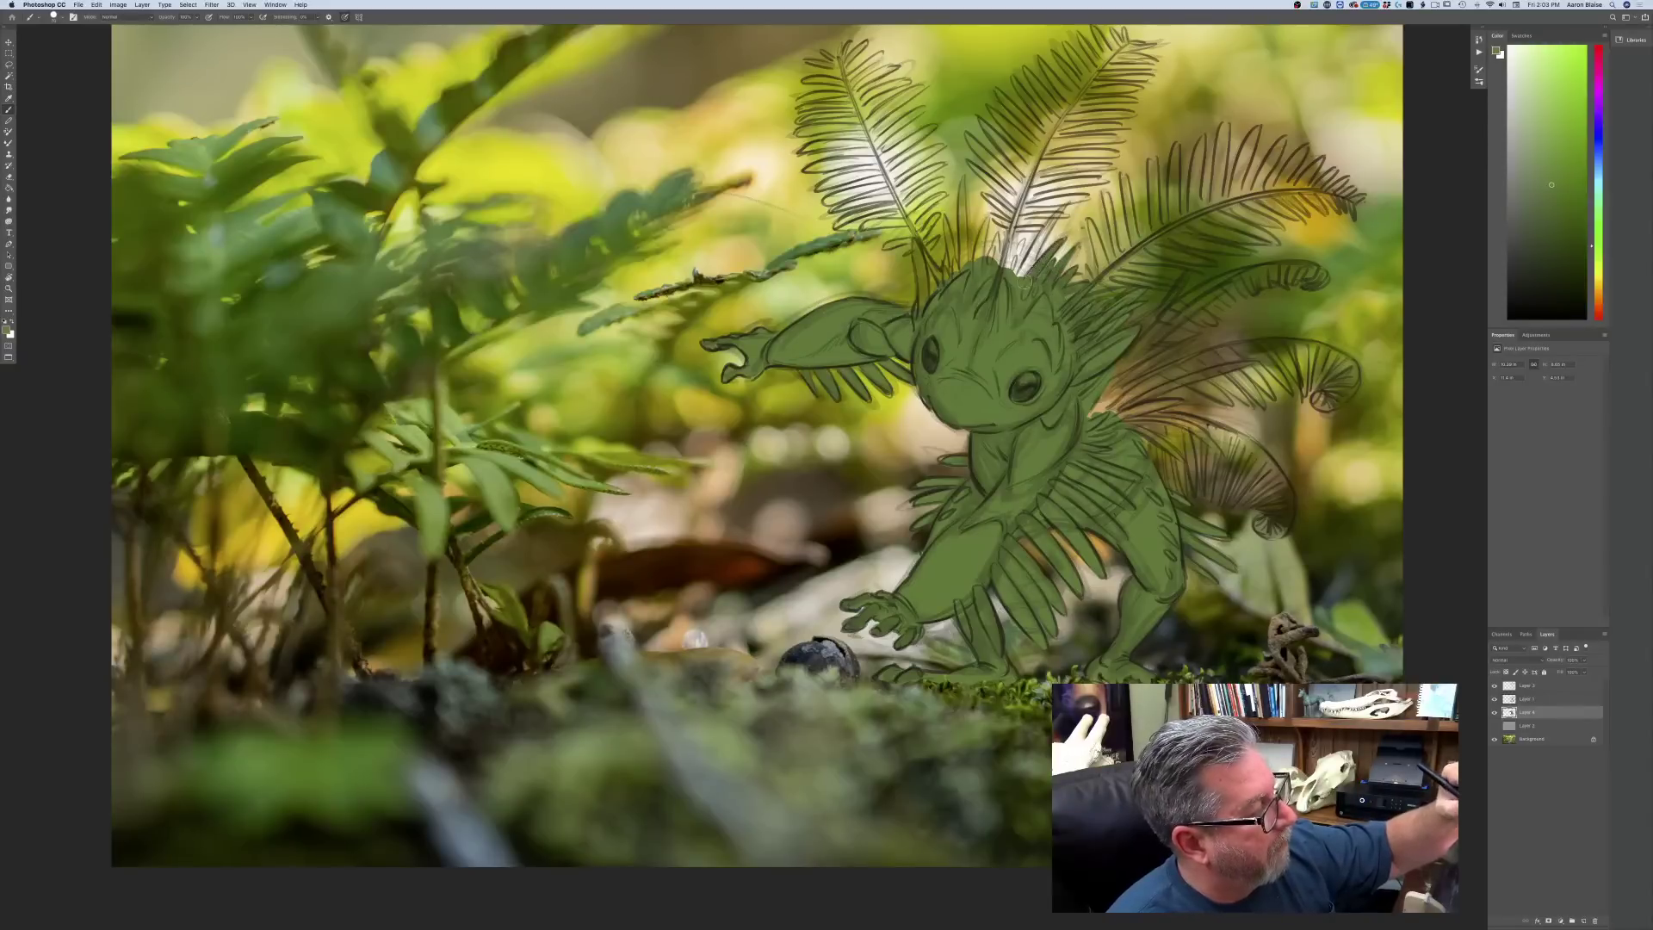
drag(1071, 200, 1025, 262)
mouse_move(1047, 224)
mouse_down()
mouse_move(1019, 285)
mouse_move(1013, 267)
mouse_up()
mouse_move(1032, 236)
mouse_down()
mouse_move(1005, 267)
mouse_move(989, 257)
mouse_up()
mouse_move(1011, 223)
mouse_down()
mouse_move(991, 257)
mouse_move(963, 260)
mouse_up()
drag(965, 179, 948, 275)
drag(951, 215, 944, 258)
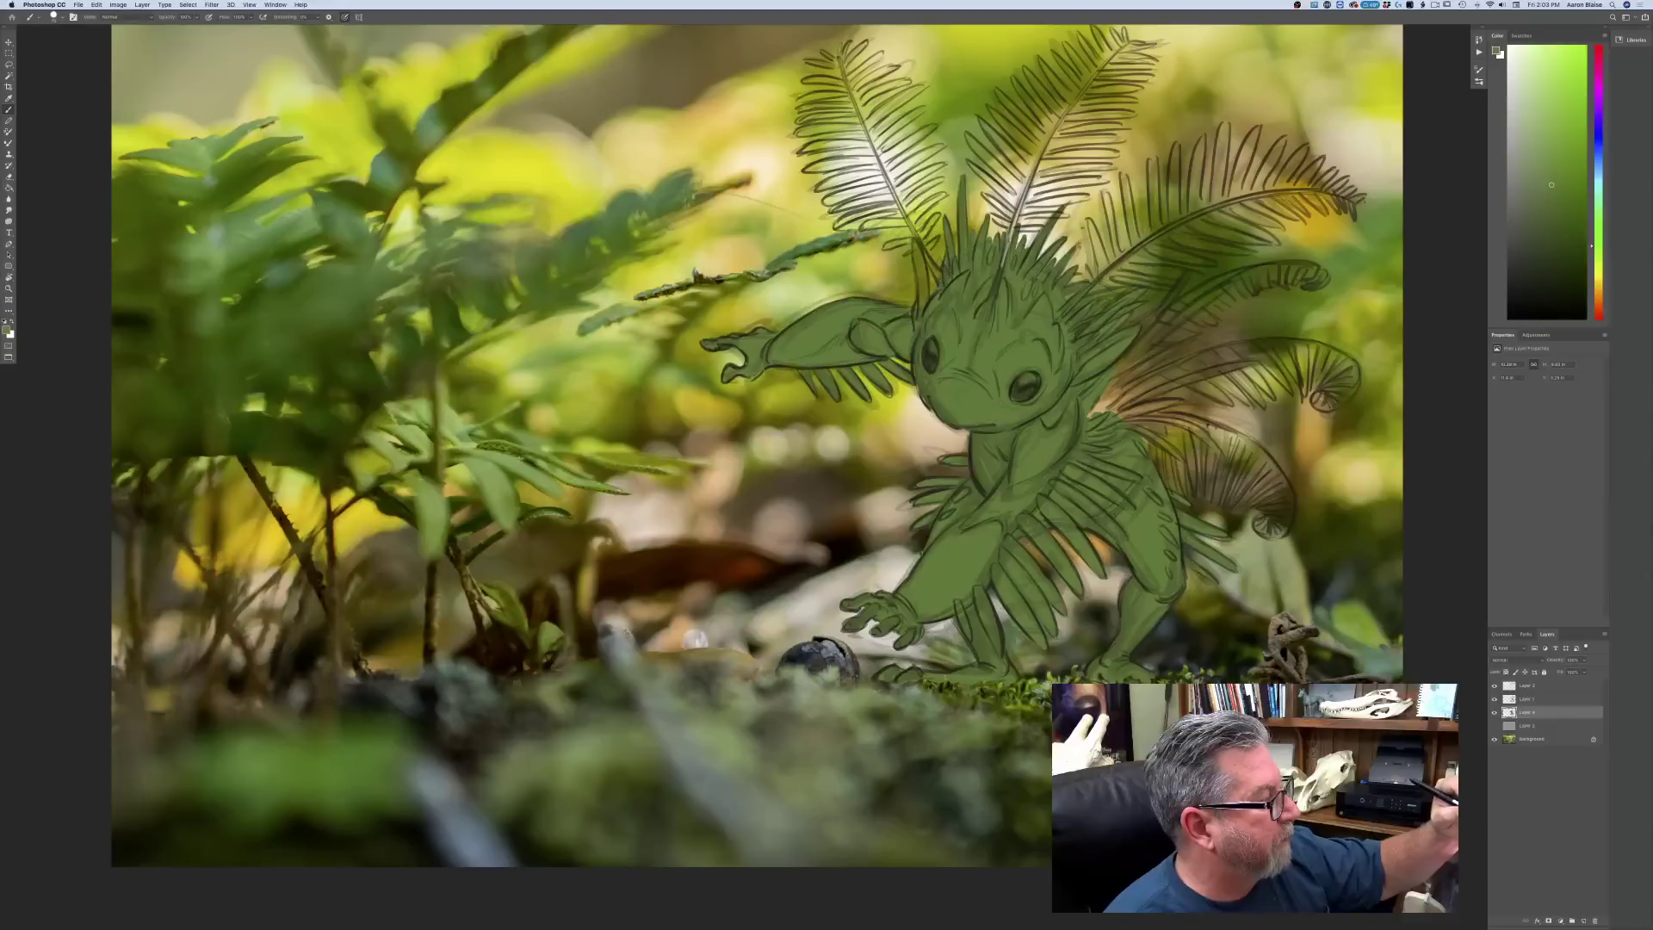
drag(940, 260, 929, 280)
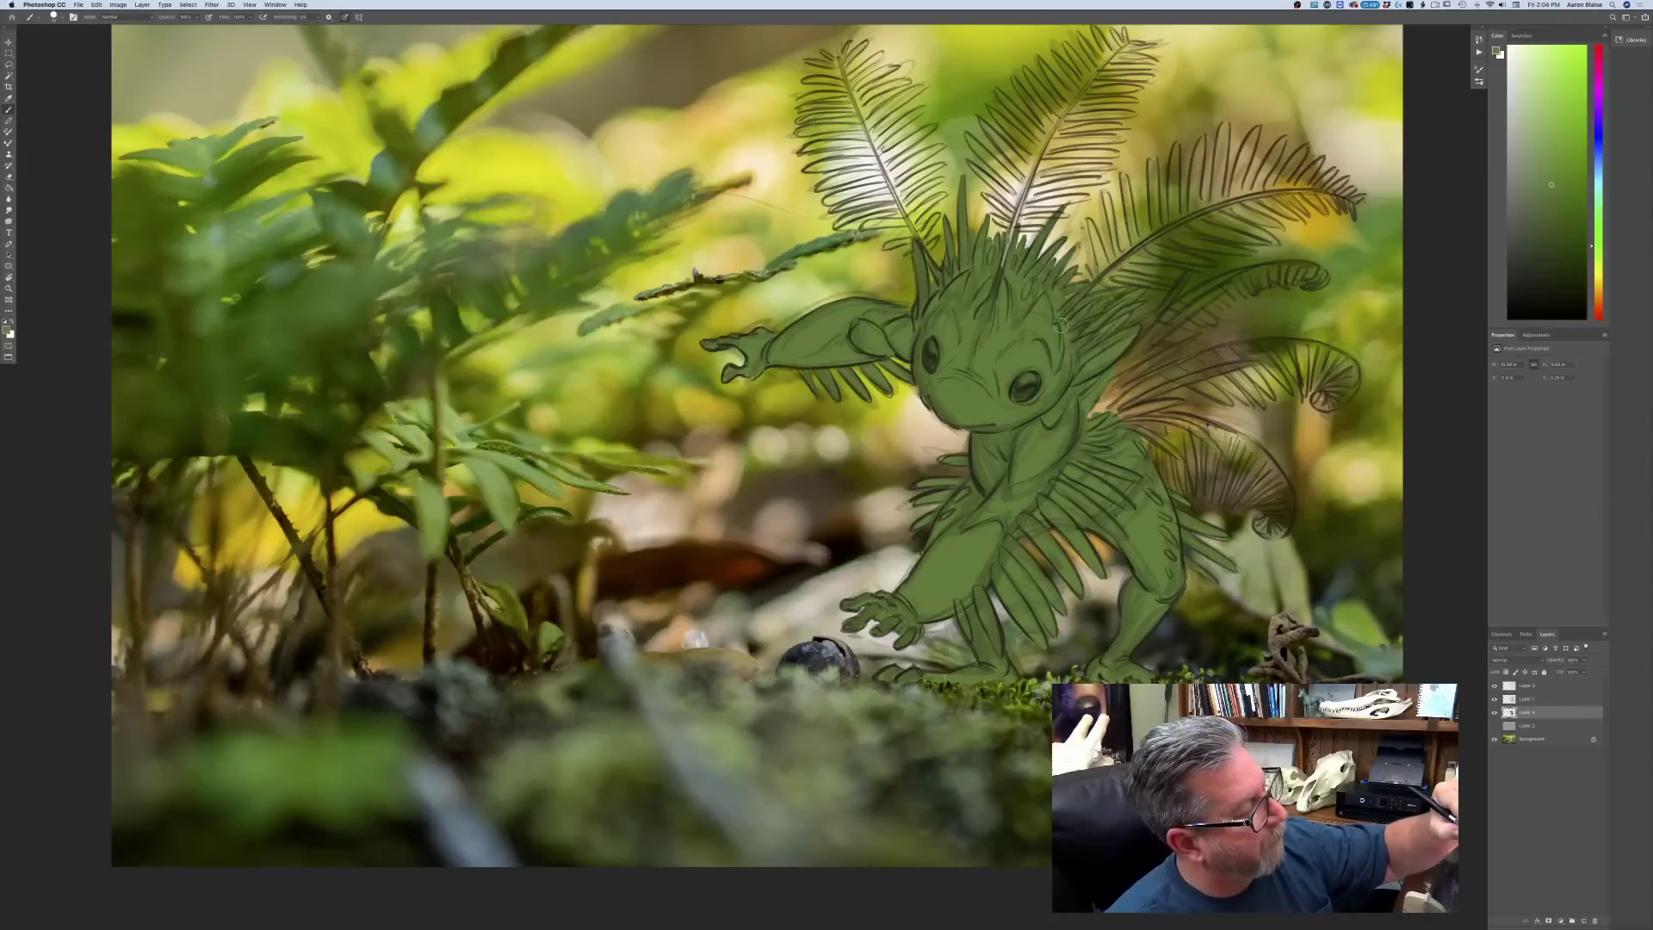
- Paint green over the shoulder and back tufts and the whole lowest curled back frond
mouse_move(1117, 376)
mouse_down()
mouse_move(1086, 422)
mouse_move(1130, 373)
mouse_move(1105, 421)
mouse_move(1130, 395)
mouse_up()
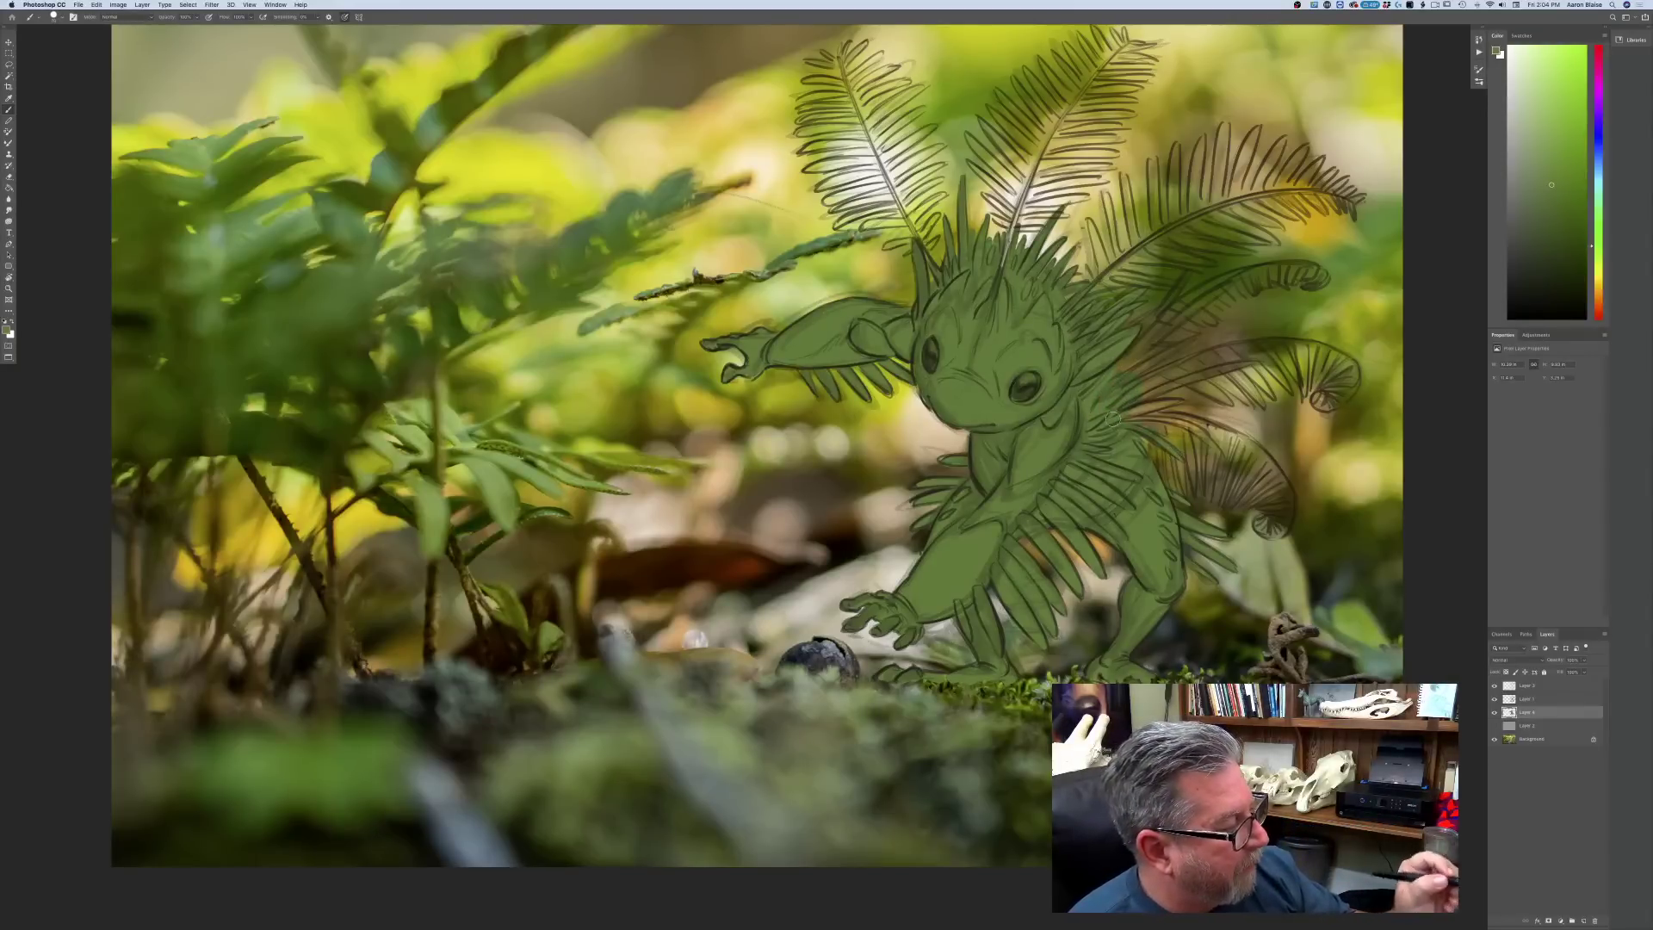
drag(1132, 419, 1197, 431)
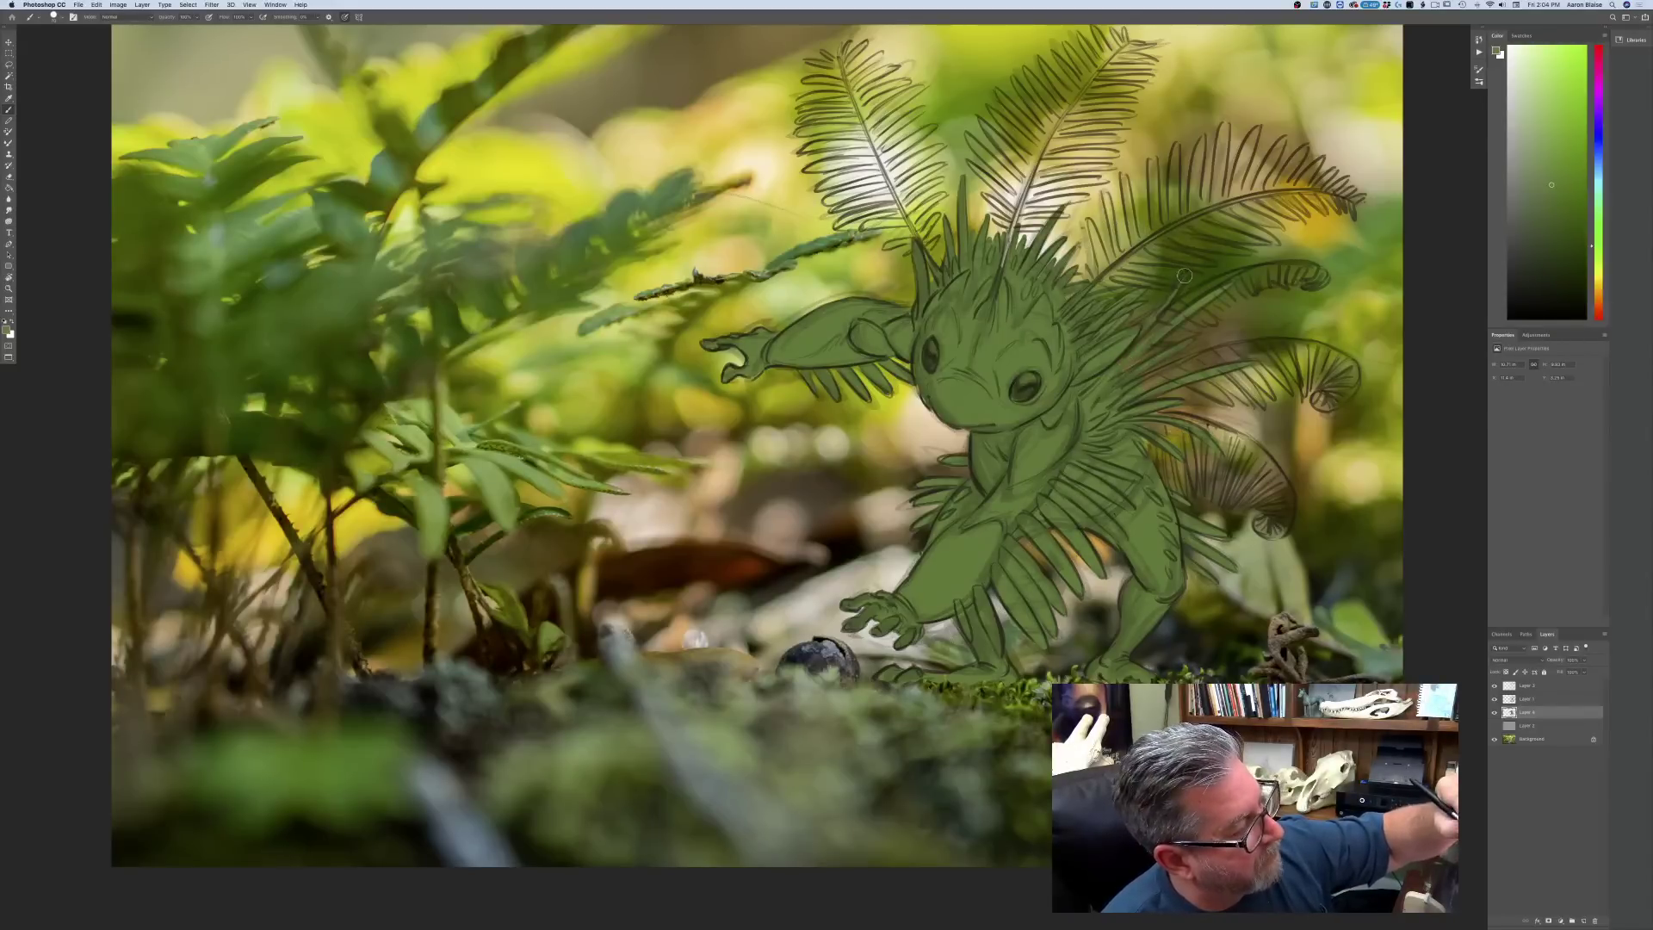
mouse_move(1261, 522)
mouse_down()
mouse_move(1265, 456)
mouse_move(1273, 469)
mouse_move(1234, 432)
mouse_move(1247, 444)
mouse_move(1136, 415)
mouse_move(1230, 438)
mouse_move(1160, 432)
mouse_move(1177, 487)
mouse_move(1142, 427)
mouse_move(1165, 458)
mouse_move(1175, 426)
mouse_up()
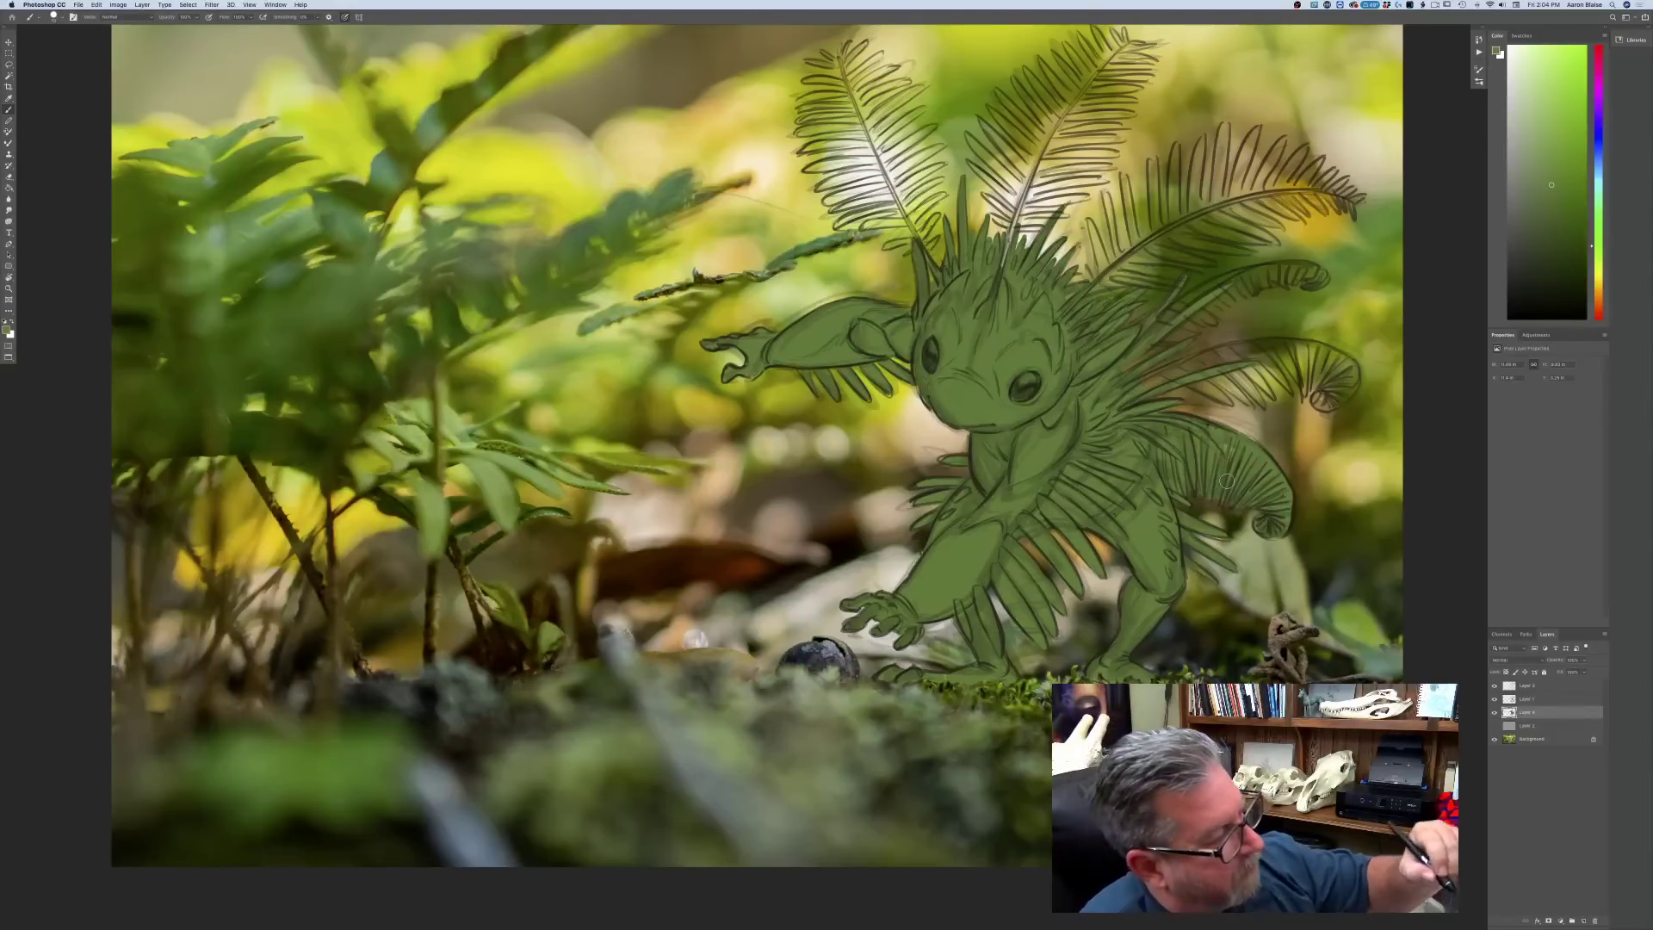
key(super+minus)
key(super+minus)
key(super+minus)
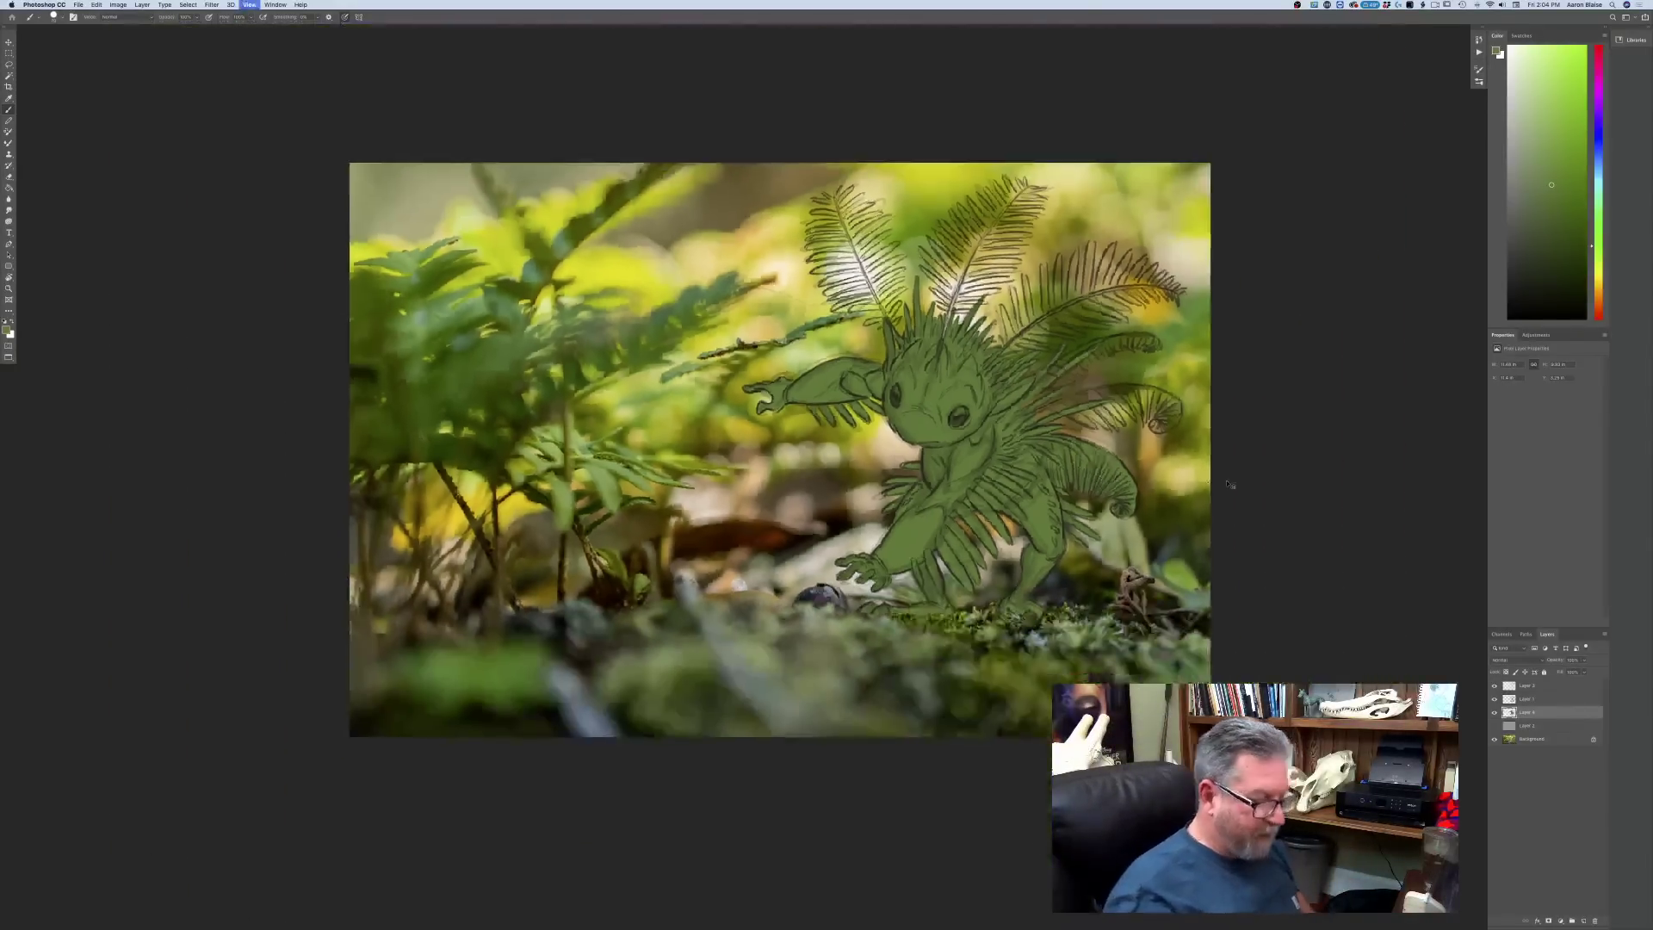
key(super+plus)
key(super+plus)
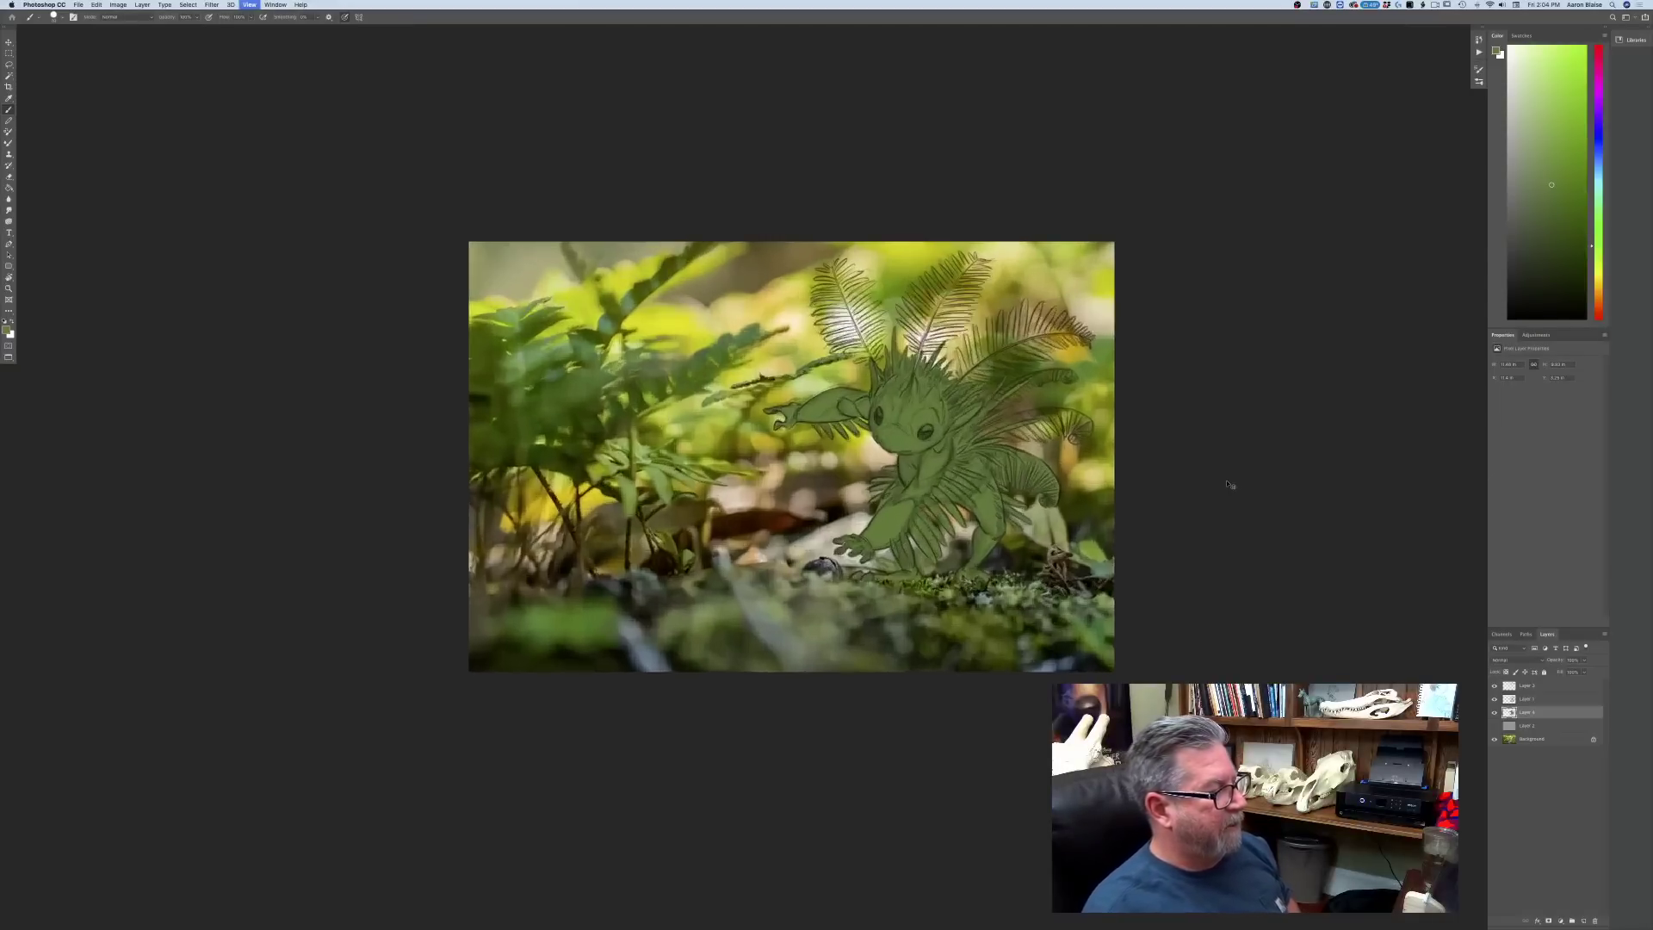
key(super+plus)
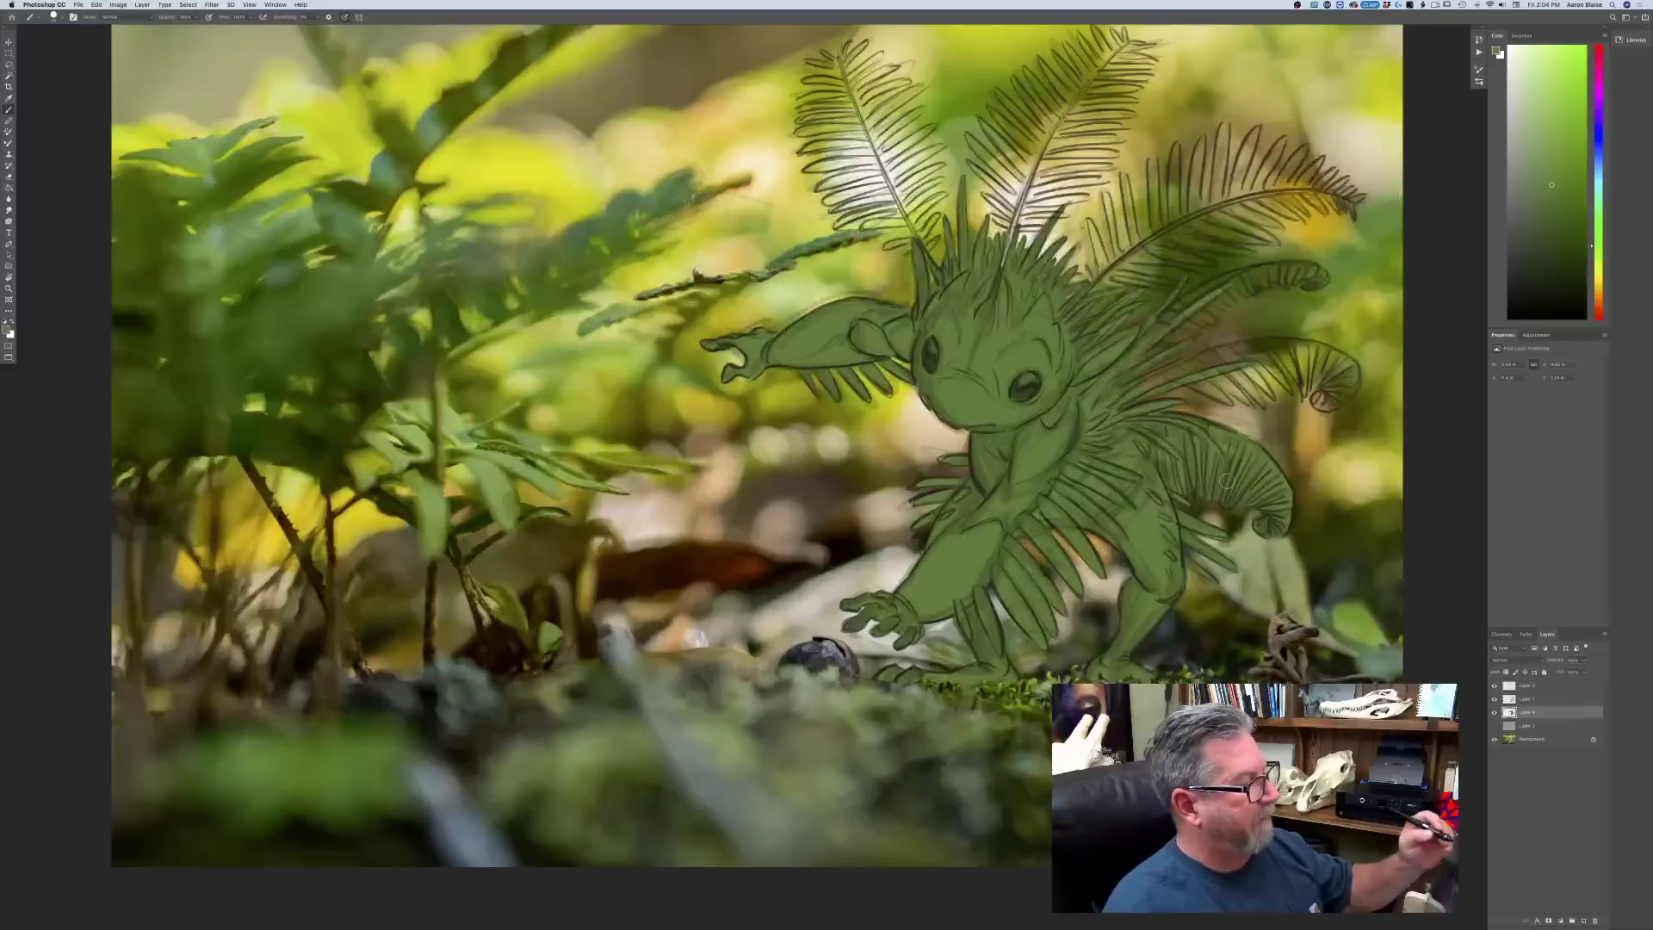
- Paint the front head frond green, covering its stem and the leaflets on both sides
scroll(731, 514, up, 3)
drag(825, 209, 905, 388)
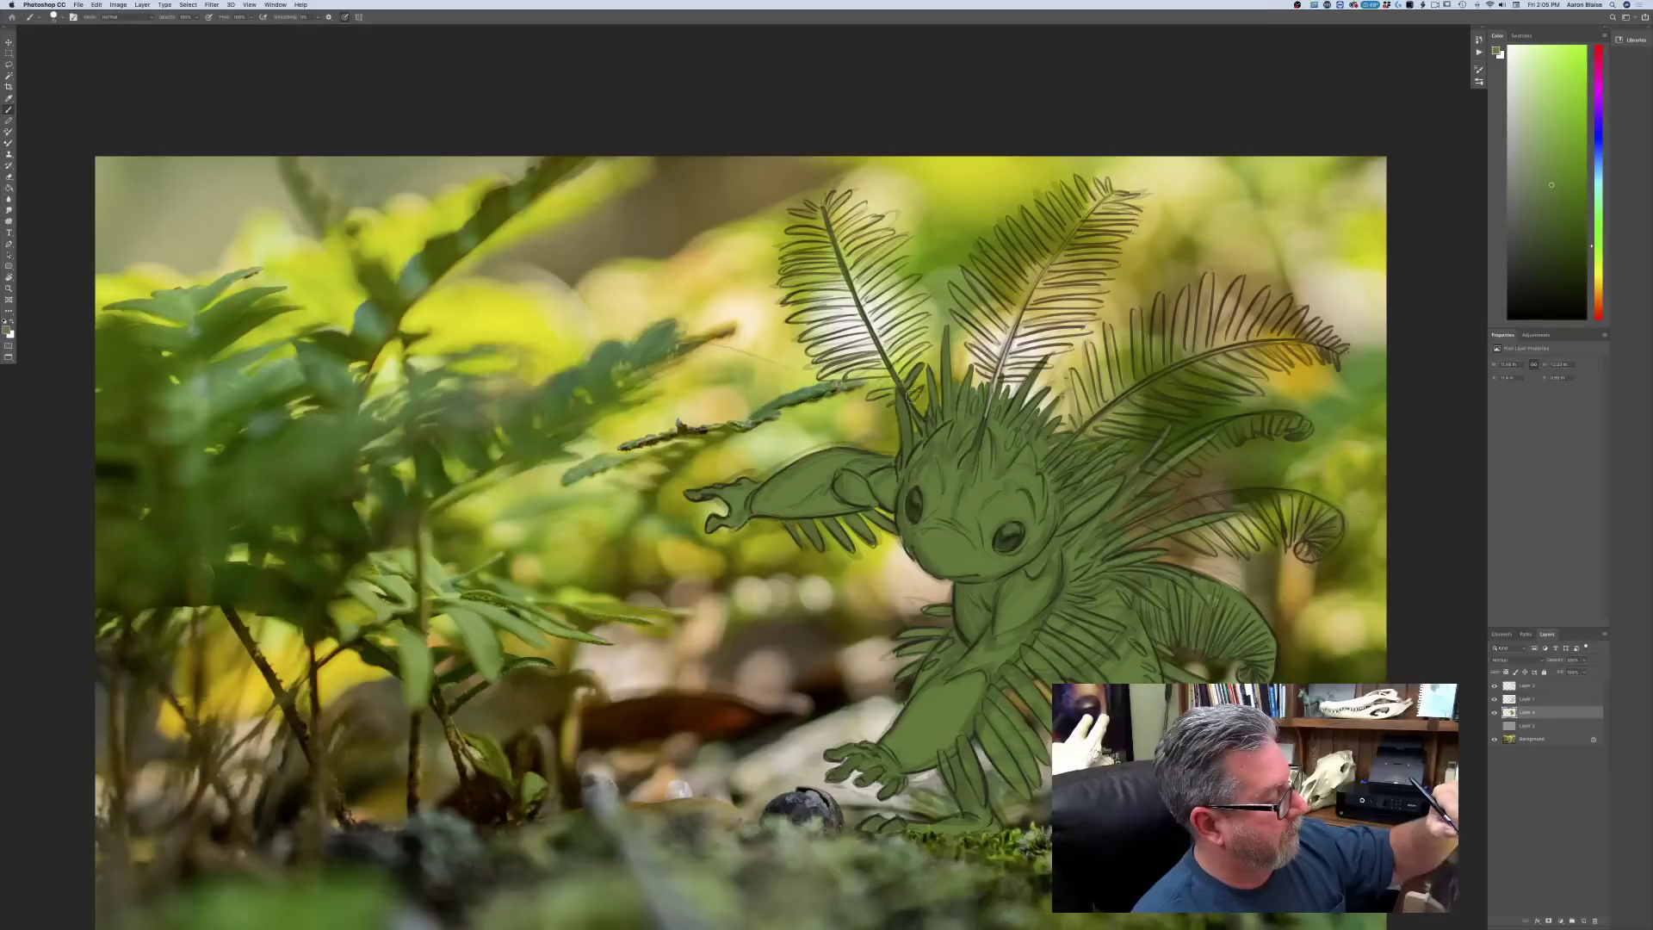
drag(895, 387, 874, 397)
mouse_move(921, 344)
mouse_down()
mouse_move(894, 373)
mouse_move(919, 353)
mouse_move(841, 383)
mouse_up()
mouse_move(923, 331)
mouse_down()
mouse_move(894, 353)
mouse_move(900, 331)
mouse_move(878, 344)
mouse_move(864, 314)
mouse_up()
drag(908, 256, 858, 297)
drag(912, 227, 852, 280)
mouse_move(894, 241)
mouse_down()
mouse_move(855, 272)
mouse_move(861, 243)
mouse_move(845, 255)
mouse_move(883, 243)
mouse_move(841, 259)
mouse_move(839, 203)
mouse_move(807, 203)
mouse_move(779, 272)
mouse_move(801, 281)
mouse_move(787, 280)
mouse_move(790, 321)
mouse_move(823, 334)
mouse_move(808, 338)
mouse_up()
mouse_move(855, 326)
mouse_down()
mouse_move(797, 343)
mouse_move(861, 337)
mouse_move(817, 362)
mouse_up()
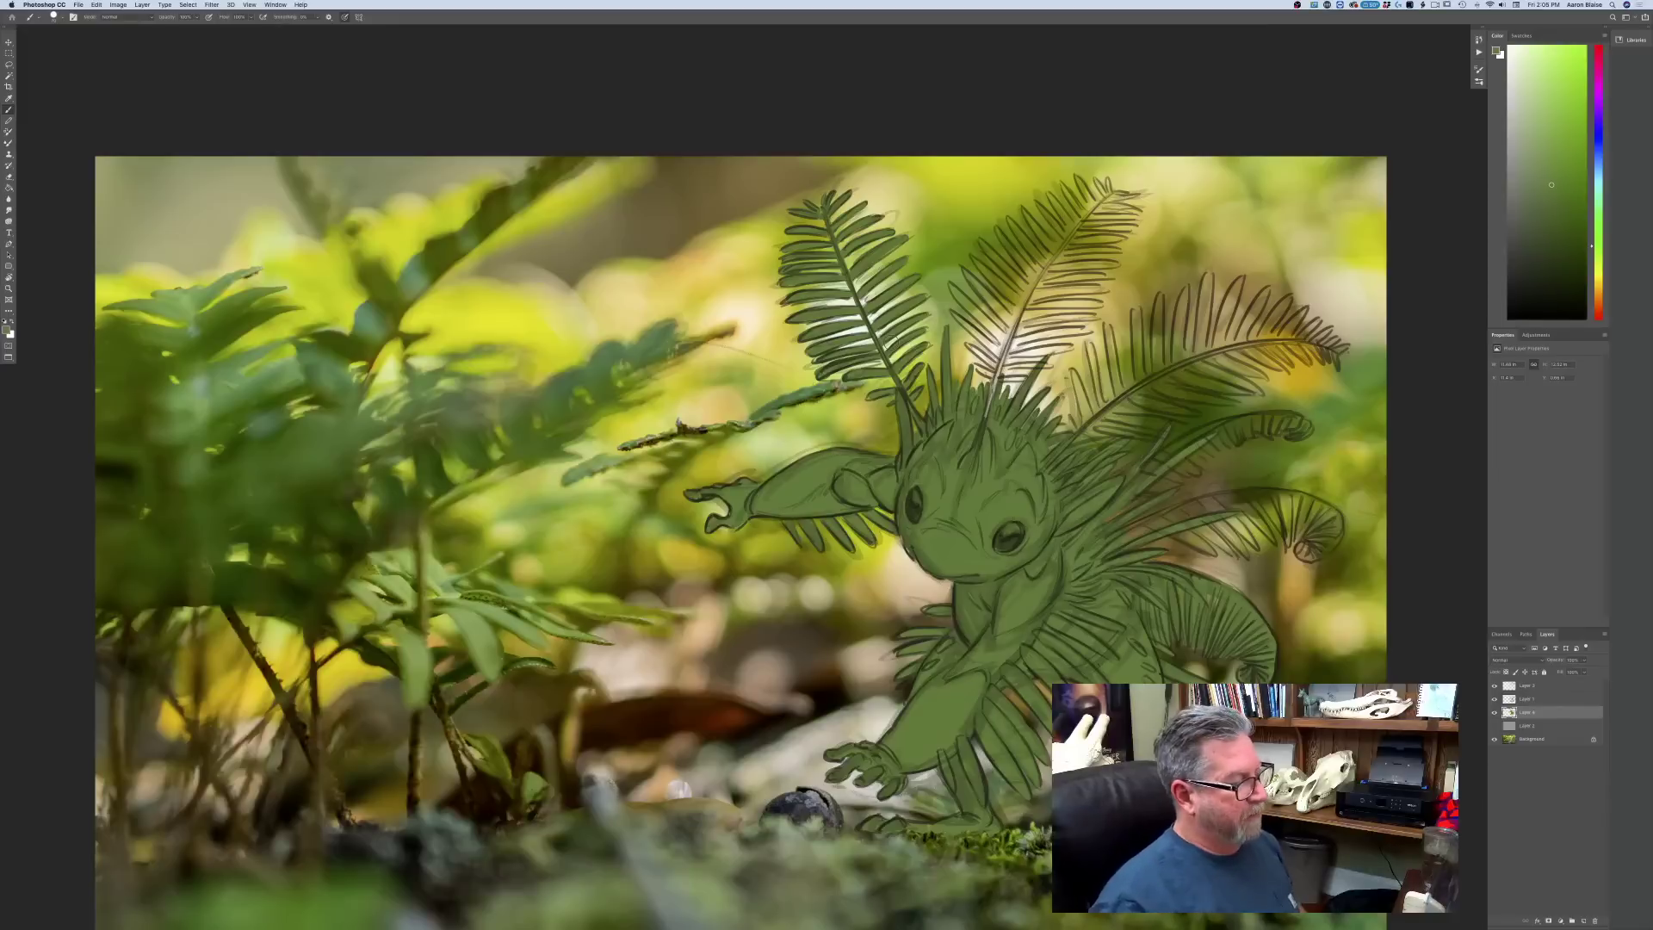
- Paint the stem of the middle head frond green from its tip down to the crown
mouse_move(1107, 180)
mouse_down()
mouse_move(1027, 302)
mouse_move(985, 415)
mouse_up()
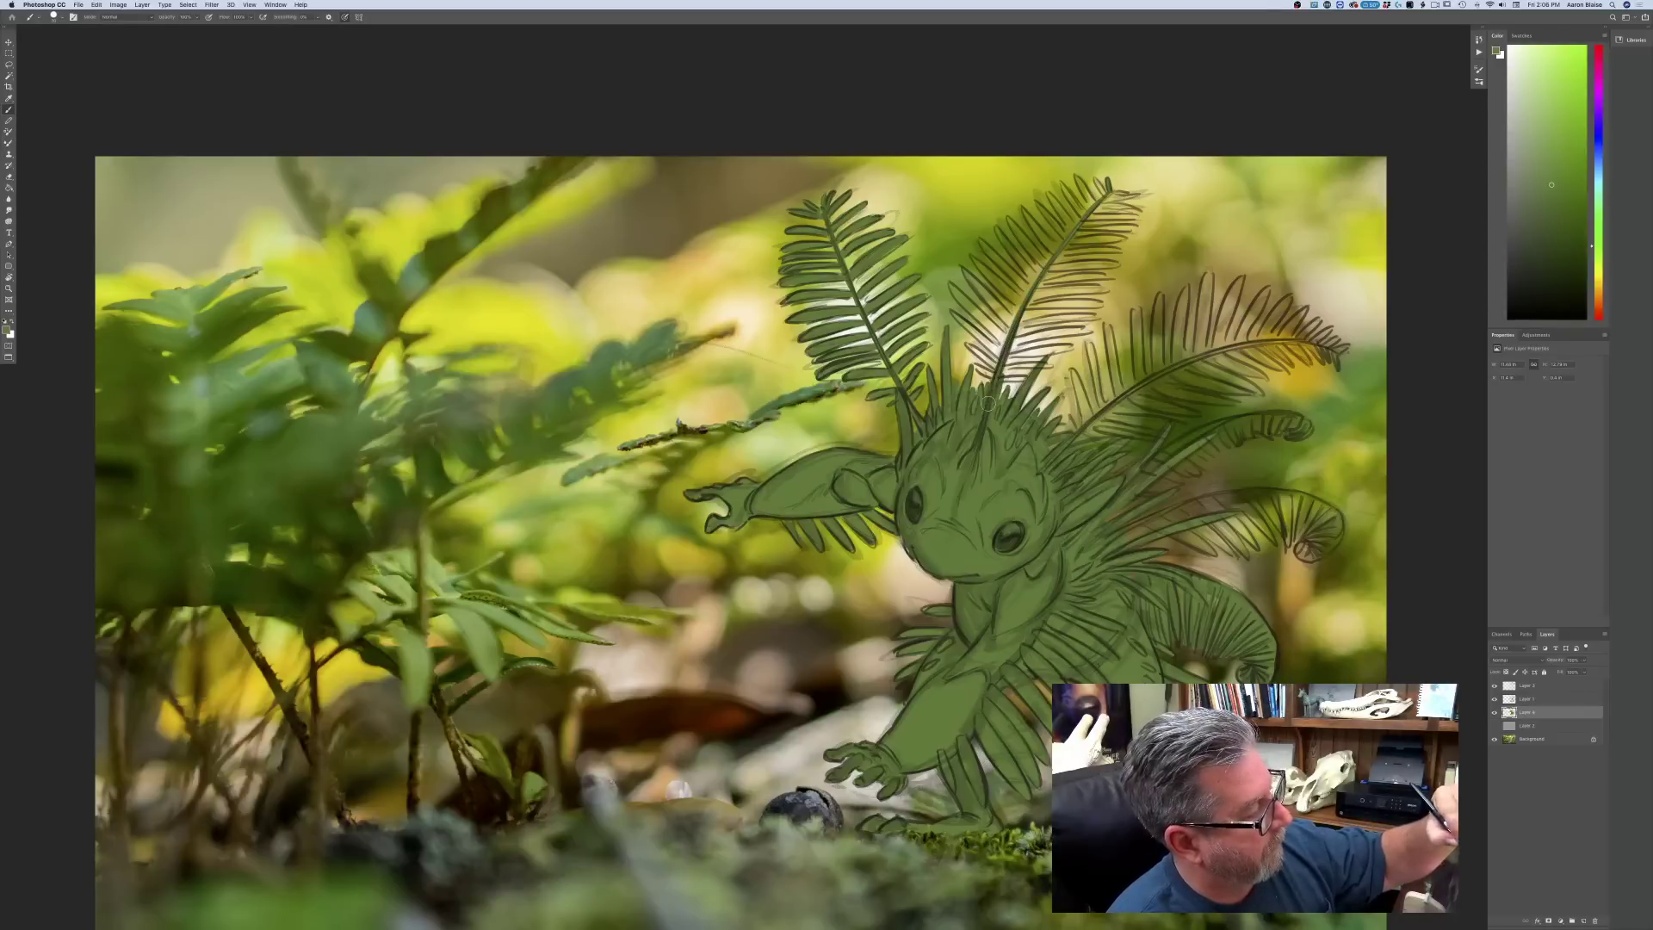
key(super+minus)
key(super+minus)
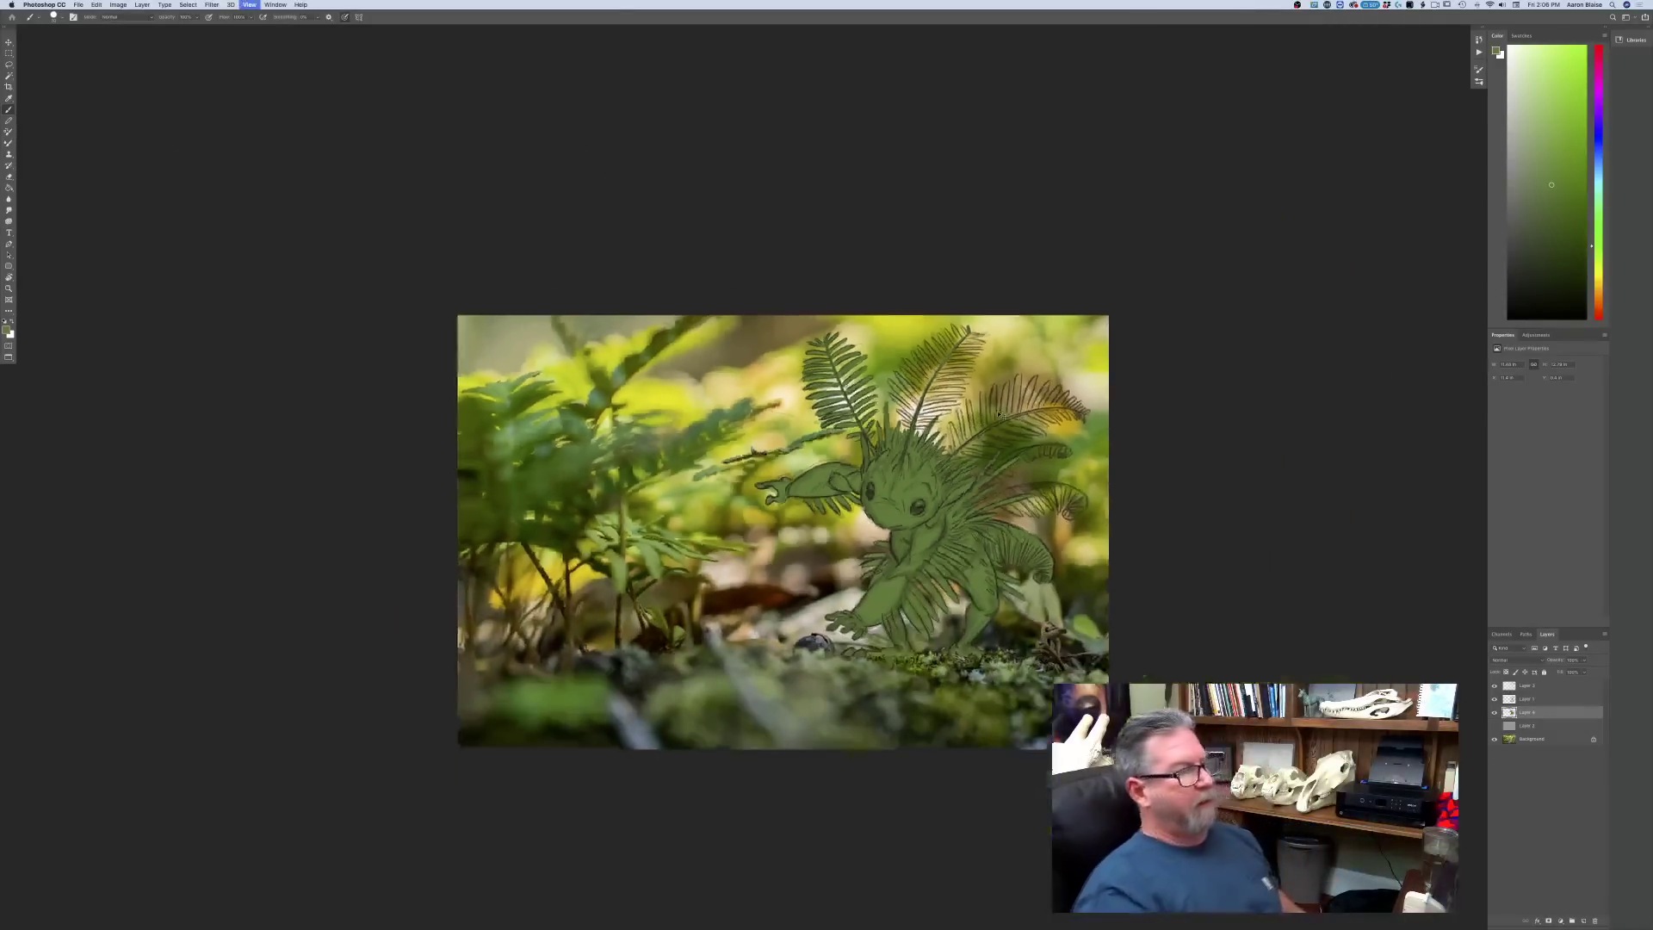
key(super+plus)
key(super+plus)
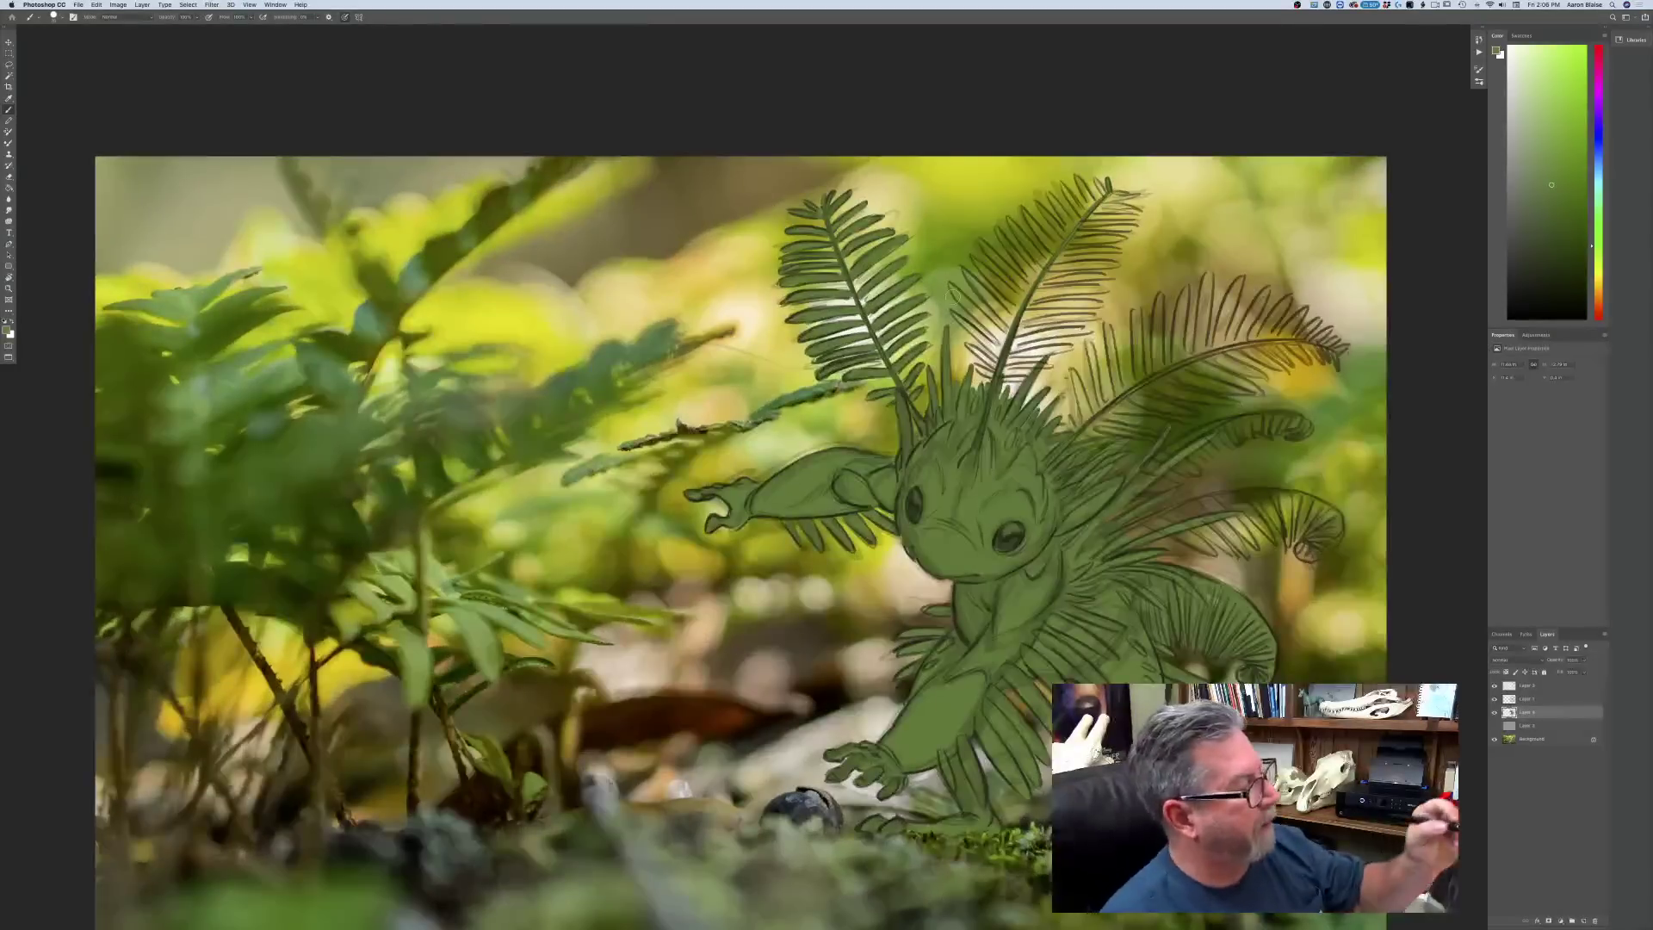
drag(953, 284, 1003, 342)
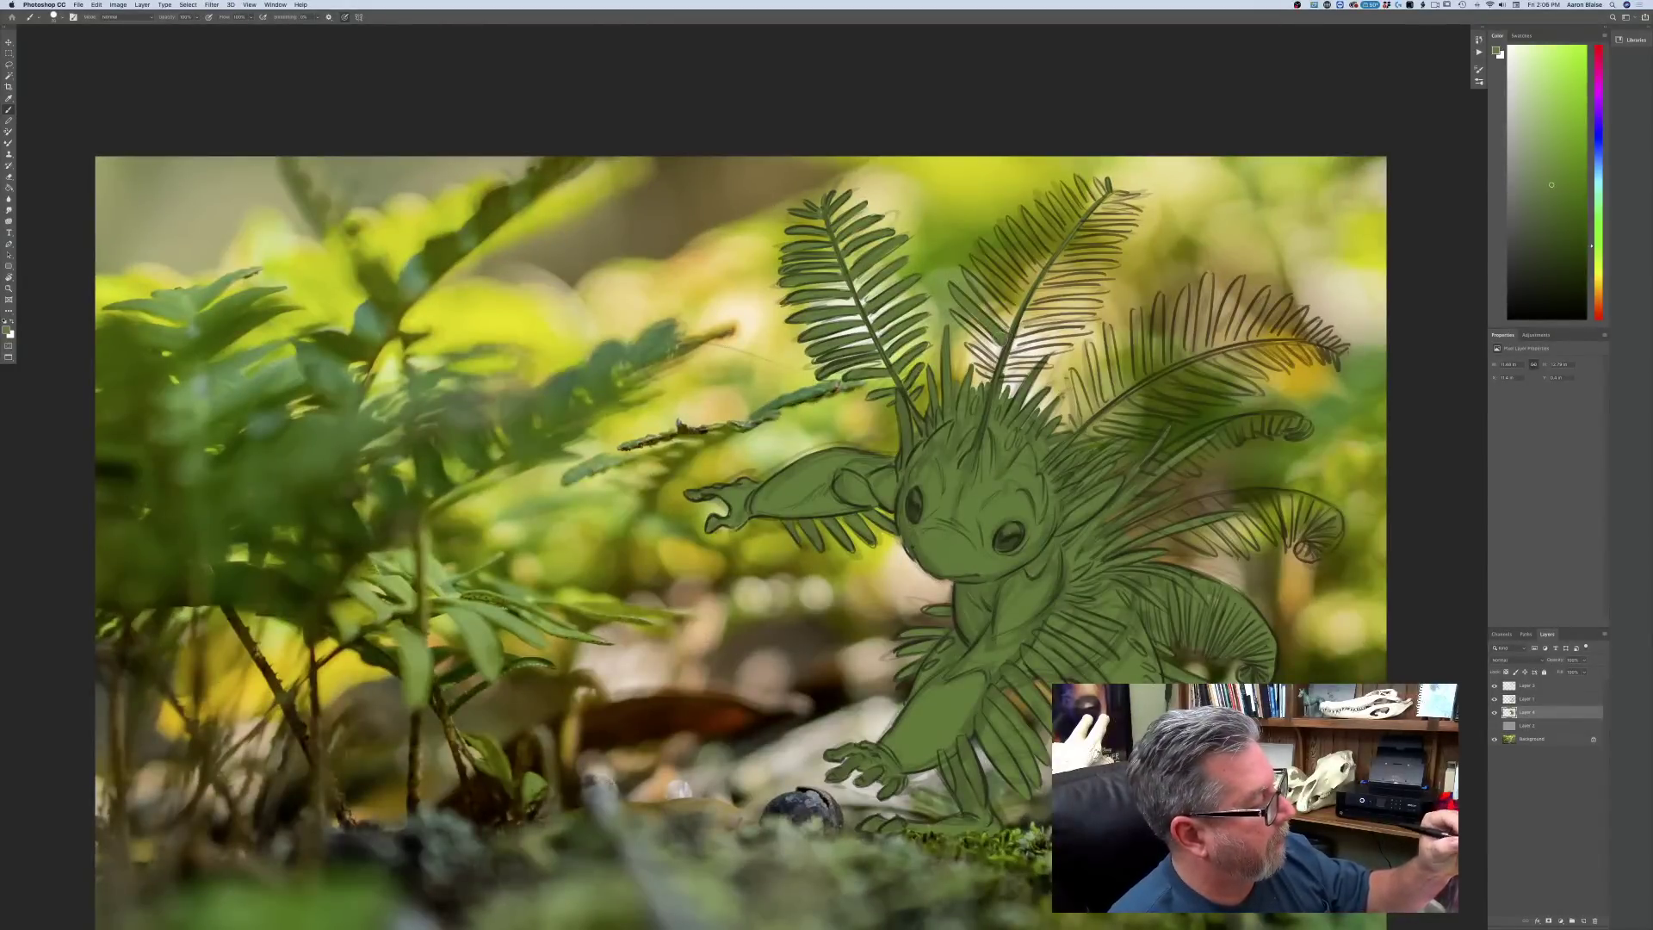
- Darken the green paint layer by lowering its lightness with Hue/Saturation, and sample the darkened green as the foreground colour
click(118, 5)
mouse_move(155, 29)
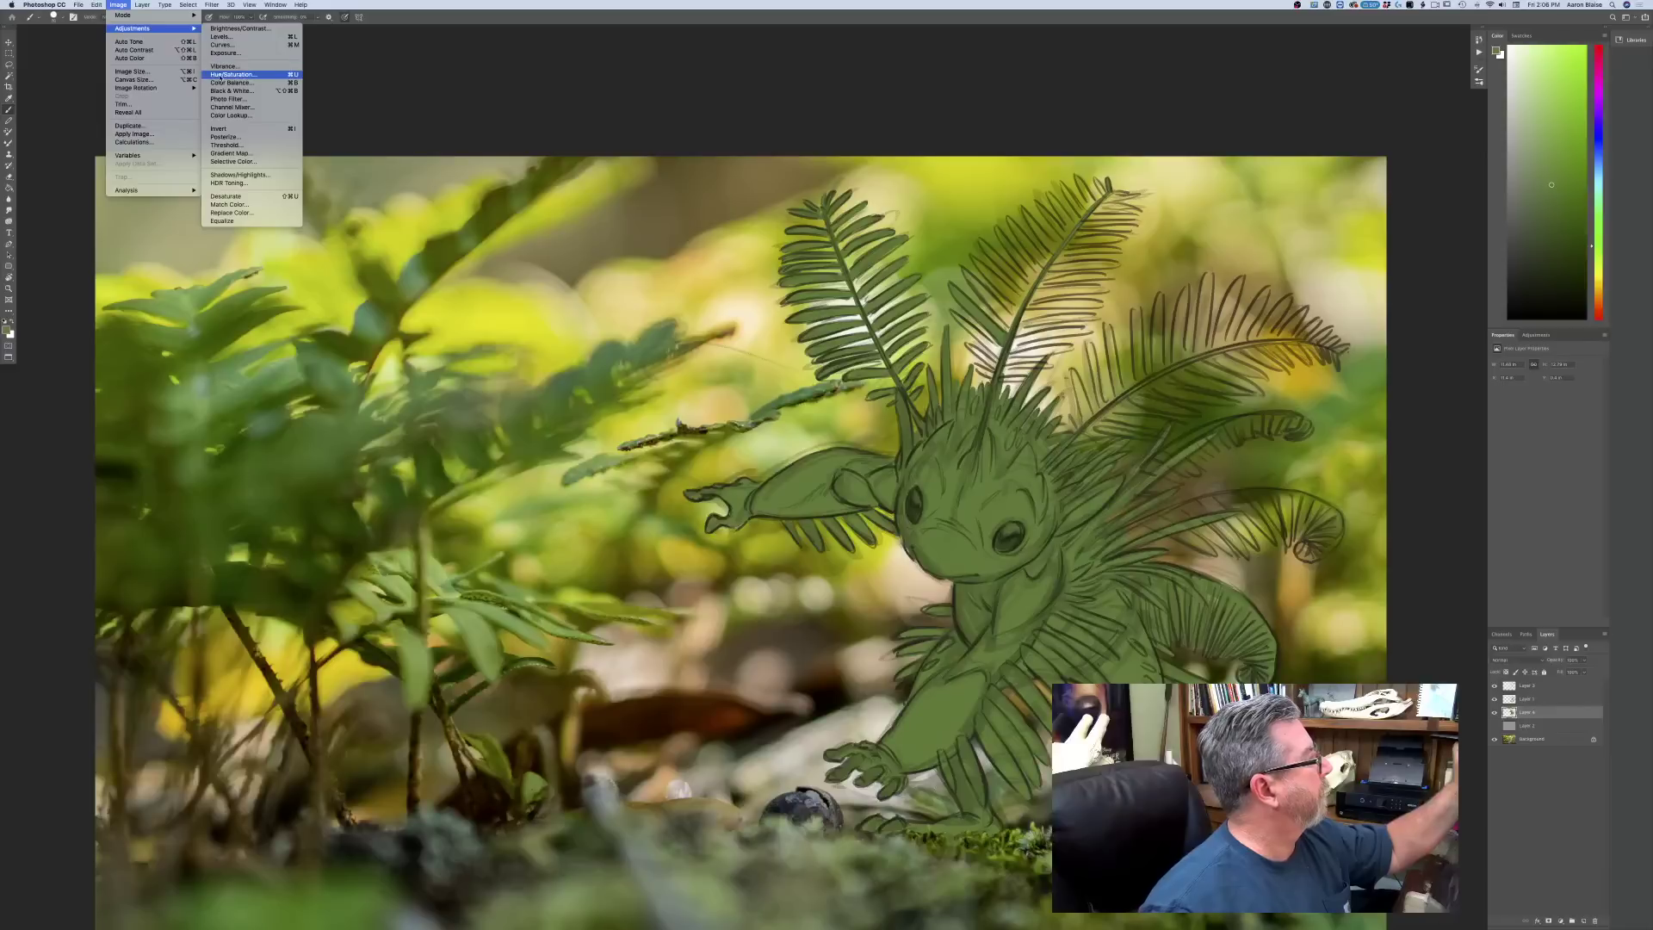
click(219, 75)
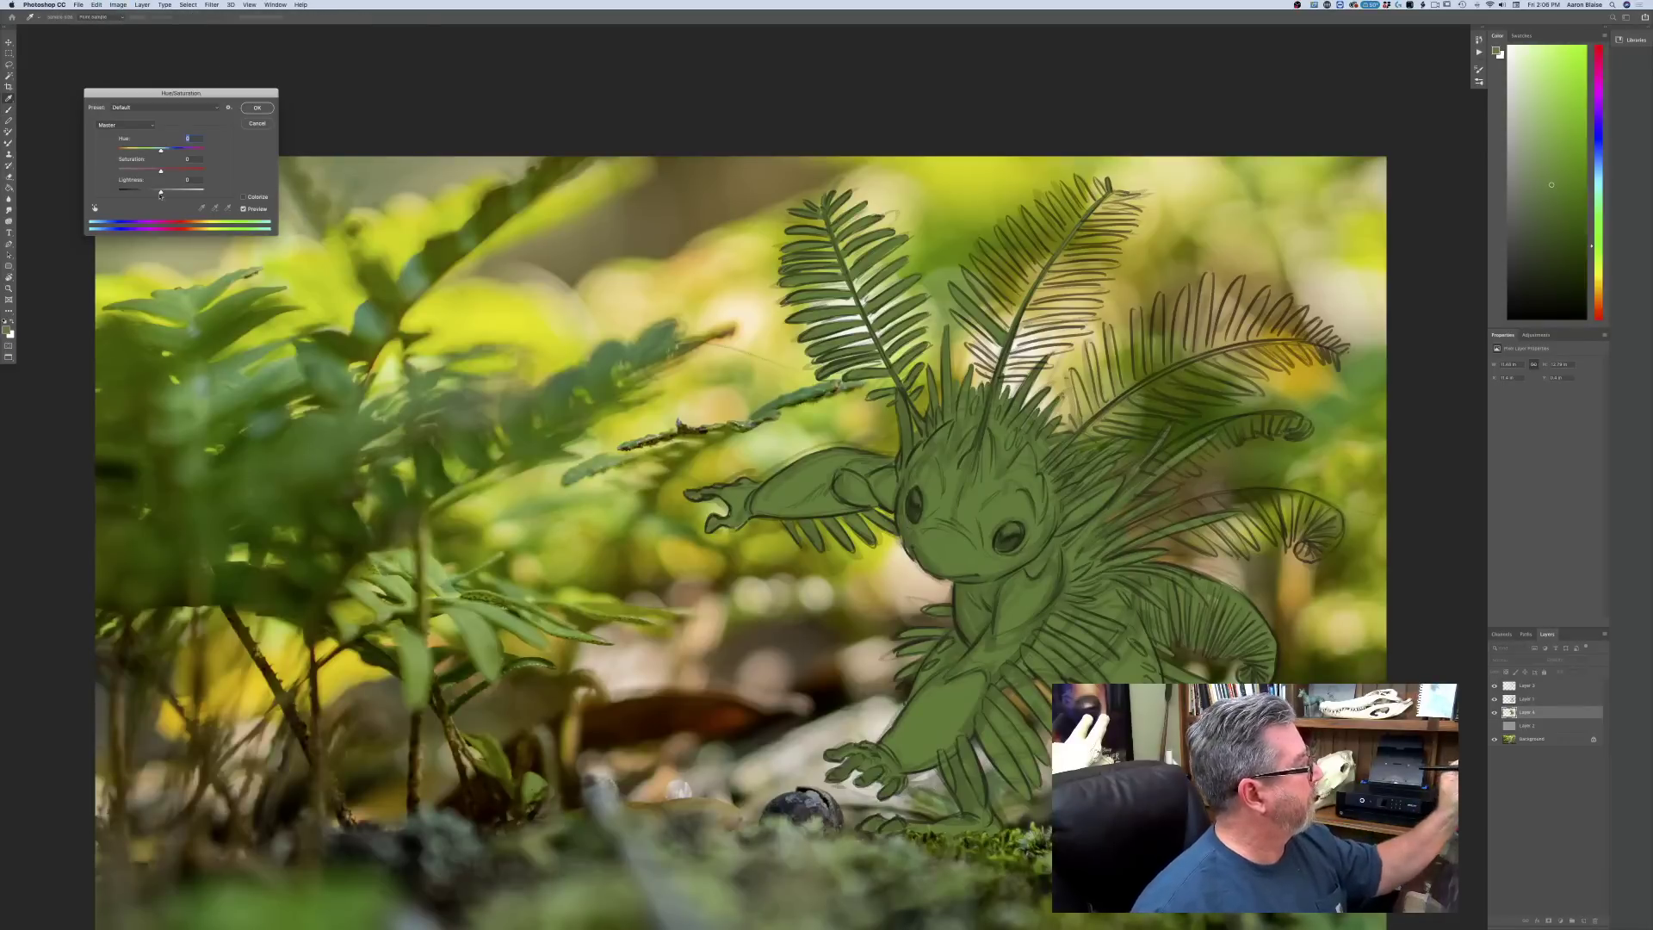
drag(157, 193, 154, 193)
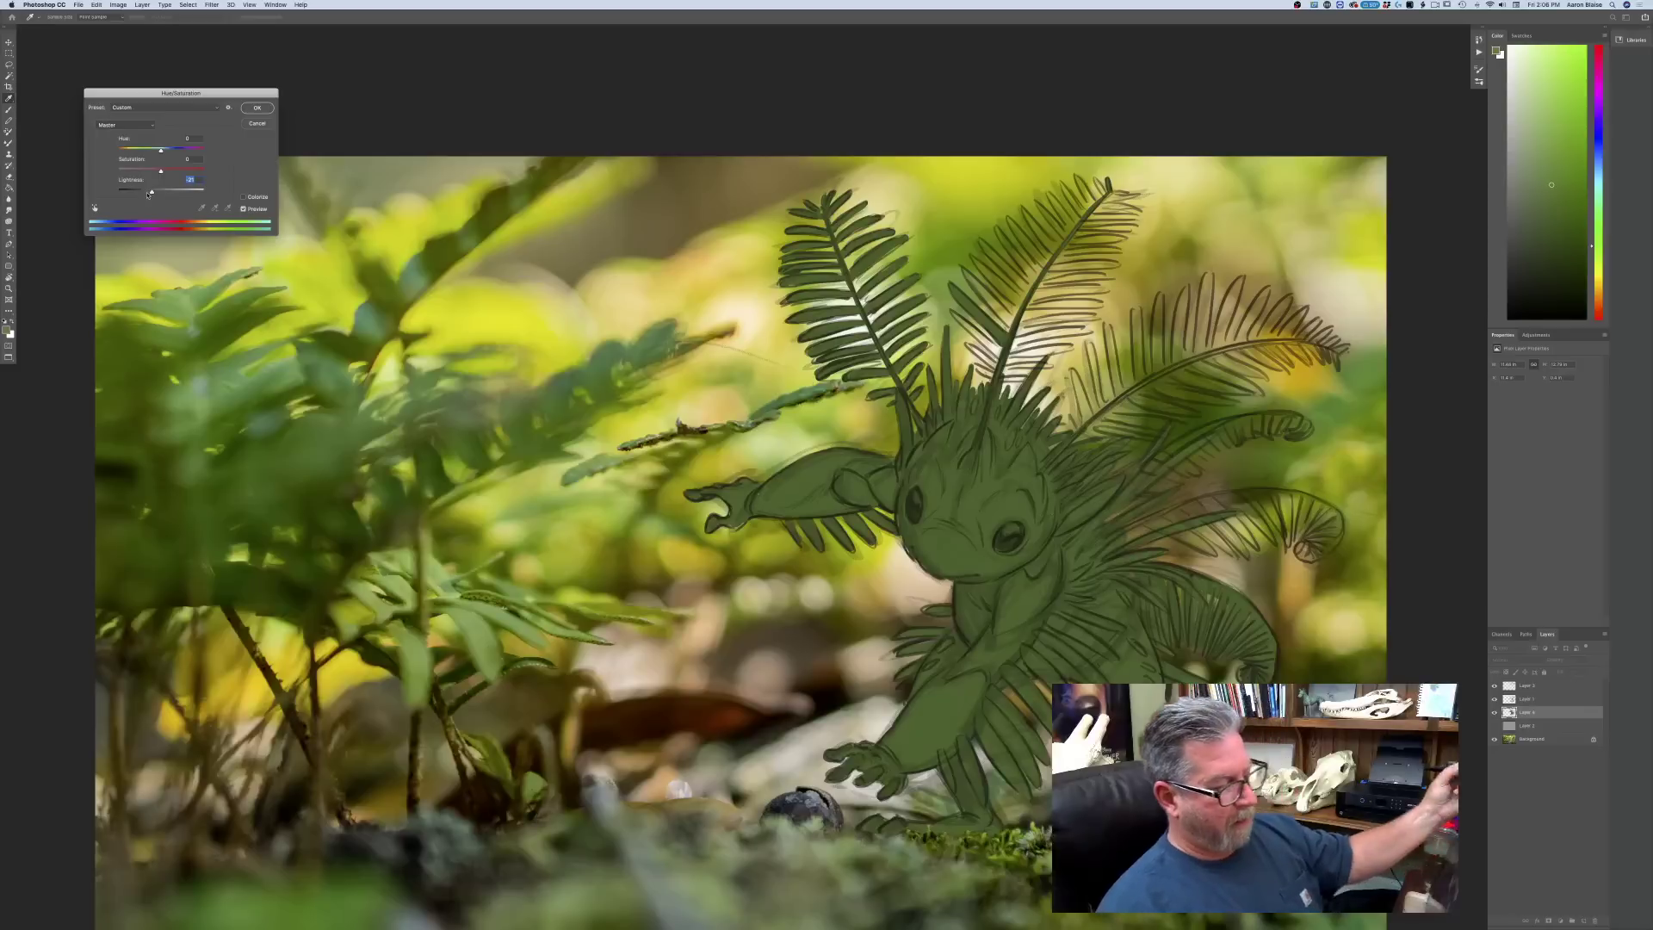
click(256, 109)
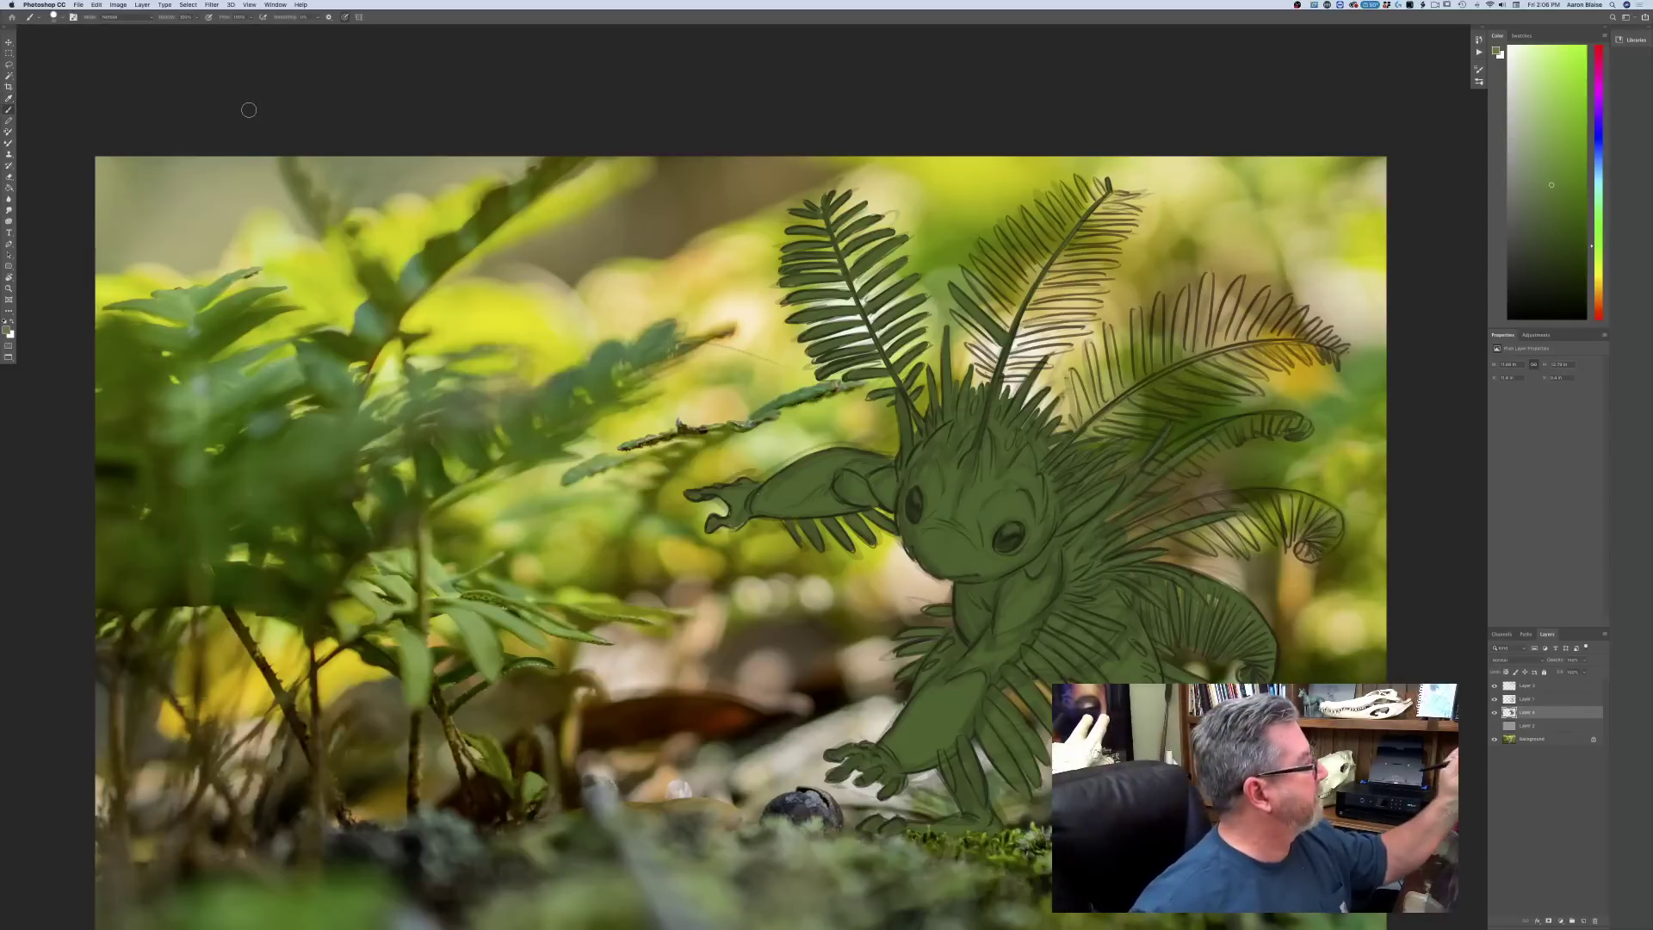
click(977, 498)
click(294, 238)
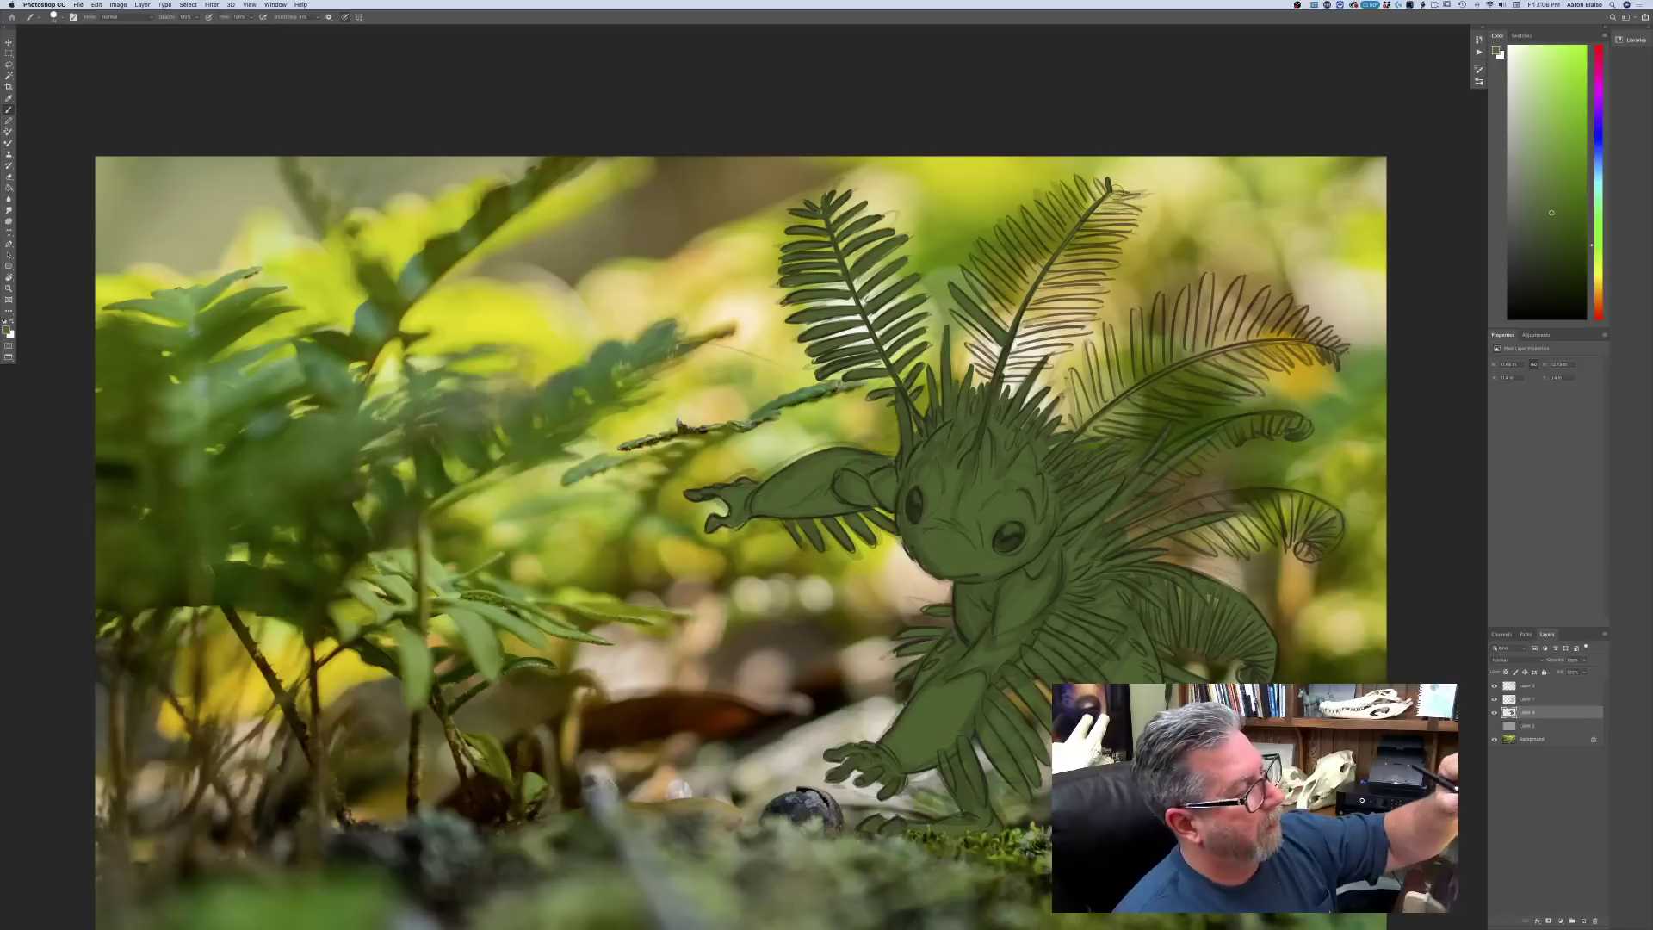
- Paint the leaflets on the front-facing side of the middle head frond with the darker green, from tip to base
mouse_move(1102, 182)
mouse_down()
mouse_move(1072, 226)
mouse_move(1051, 197)
mouse_move(1067, 235)
mouse_move(1049, 194)
mouse_move(1070, 226)
mouse_move(1051, 244)
mouse_move(1023, 208)
mouse_move(1053, 250)
mouse_move(1040, 257)
mouse_move(1006, 217)
mouse_up()
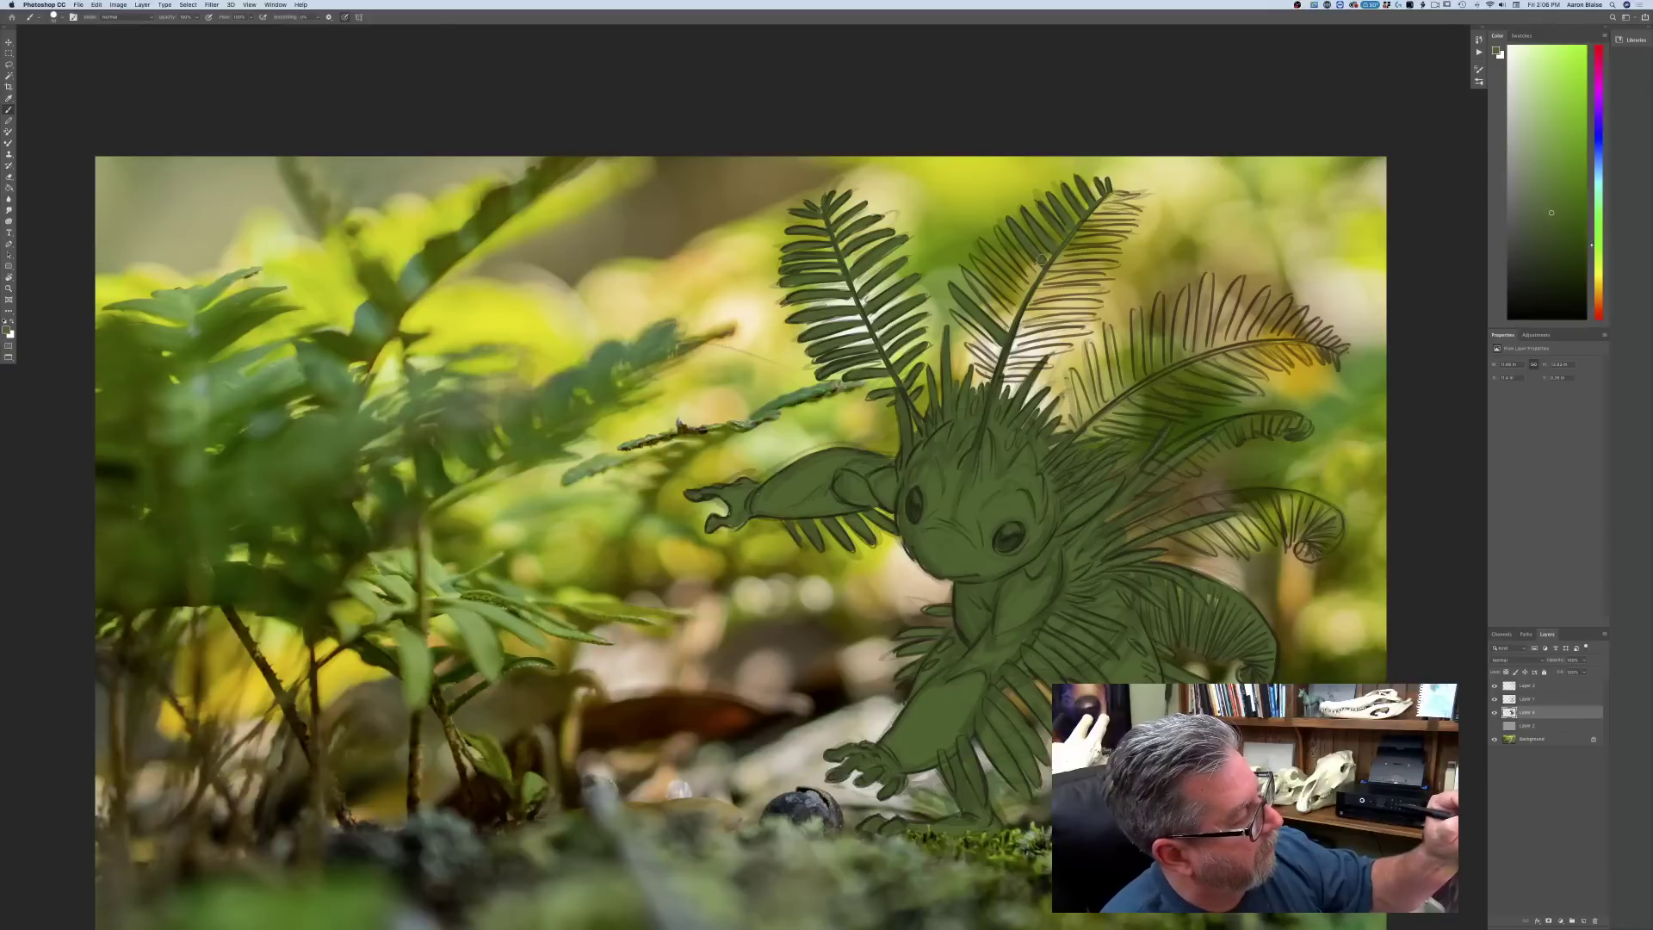
mouse_move(1034, 274)
mouse_down()
mouse_move(980, 239)
mouse_move(1008, 277)
mouse_move(990, 277)
mouse_move(971, 253)
mouse_up()
mouse_move(1016, 303)
mouse_down()
mouse_move(960, 268)
mouse_move(996, 311)
mouse_move(955, 314)
mouse_move(974, 346)
mouse_up()
mouse_move(984, 359)
mouse_down()
mouse_move(966, 340)
mouse_move(973, 361)
mouse_up()
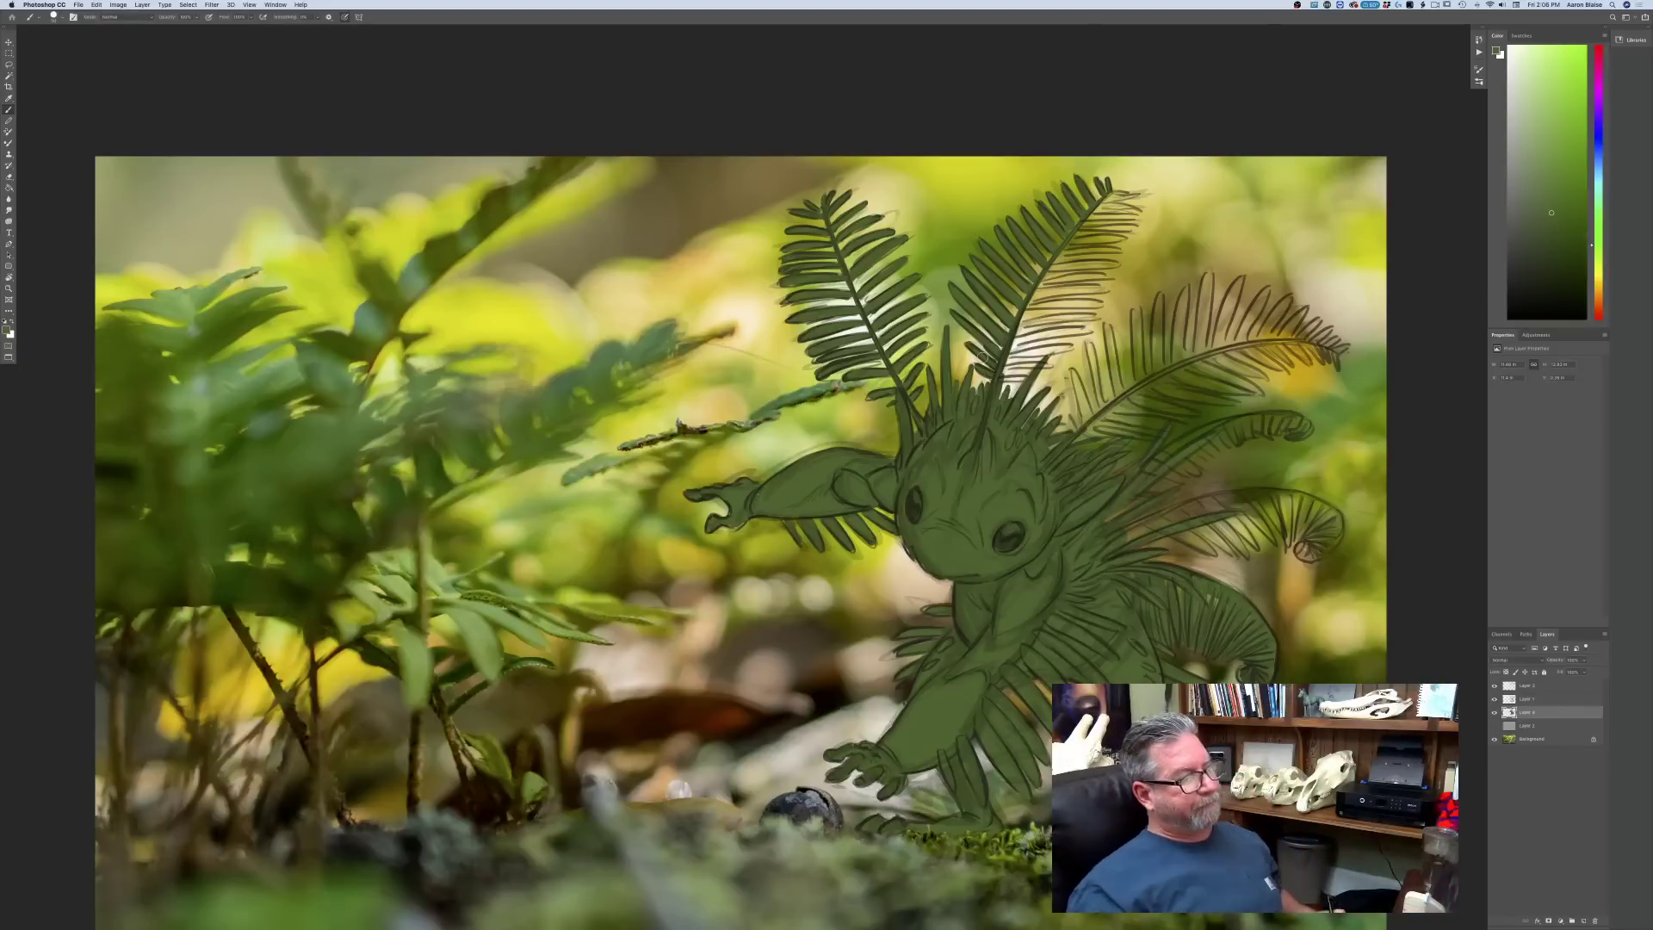
- Paint the leaflets on the rear-facing side of the middle head frond dark green, from tip to base
drag(1111, 190, 1137, 204)
mouse_move(1120, 213)
mouse_down()
mouse_move(1139, 203)
mouse_move(1110, 213)
mouse_up()
mouse_move(1085, 221)
mouse_down()
mouse_move(1130, 210)
mouse_move(1110, 210)
mouse_up()
mouse_move(1102, 229)
mouse_down()
mouse_move(1132, 223)
mouse_move(694, 264)
mouse_up()
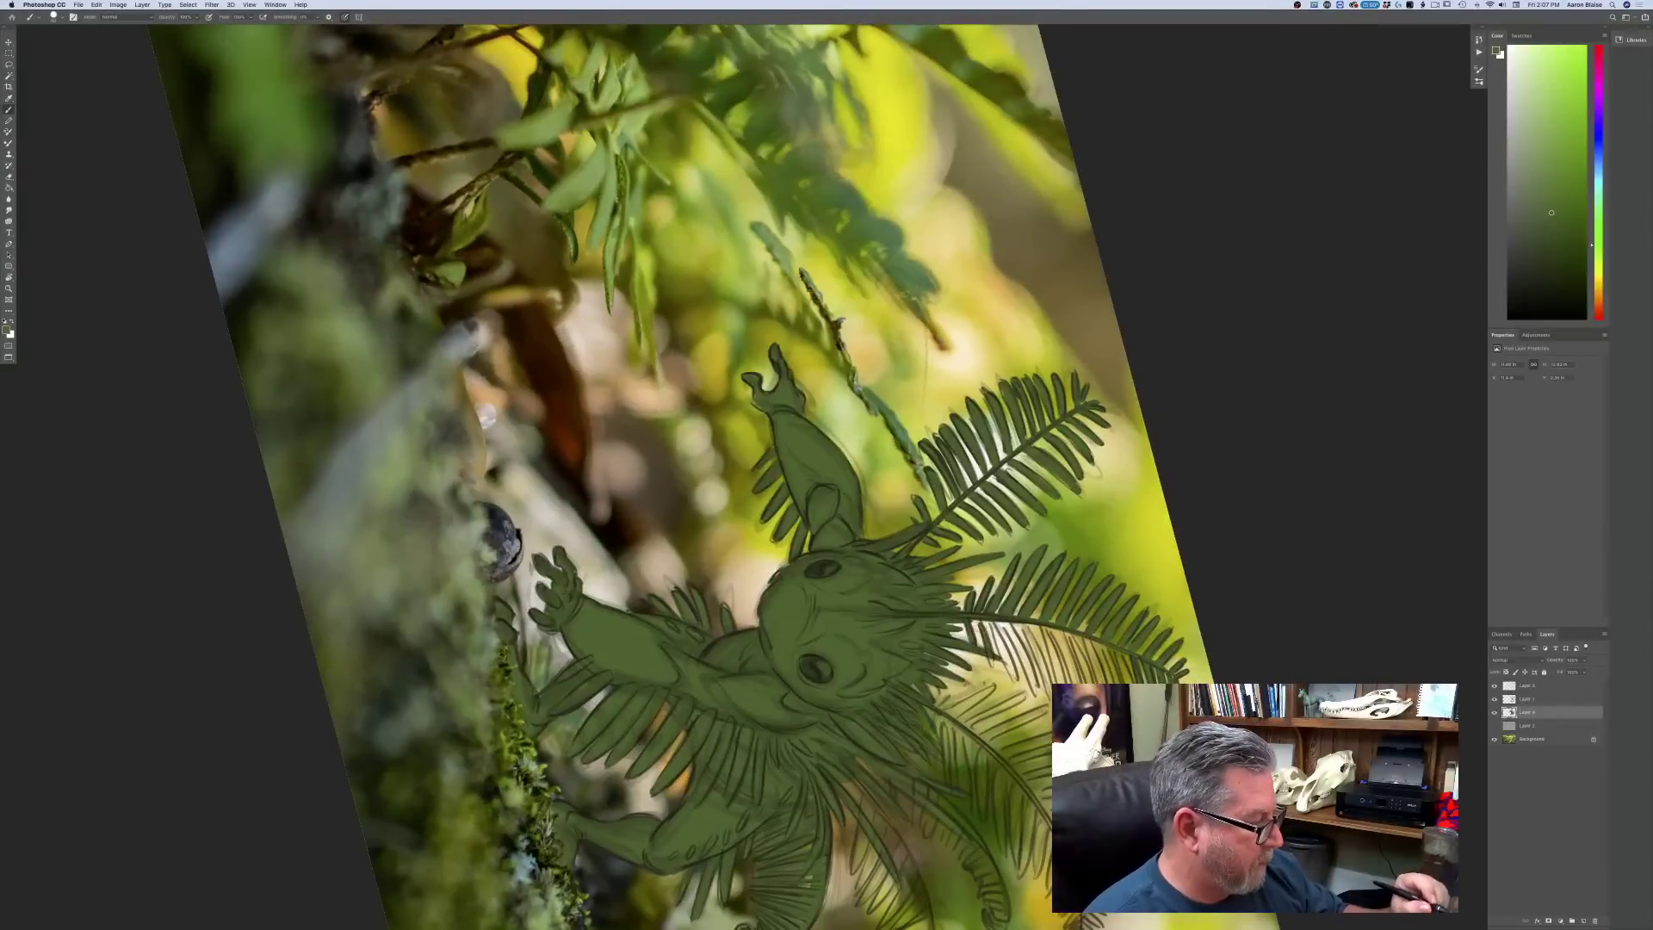
drag(986, 616, 1016, 682)
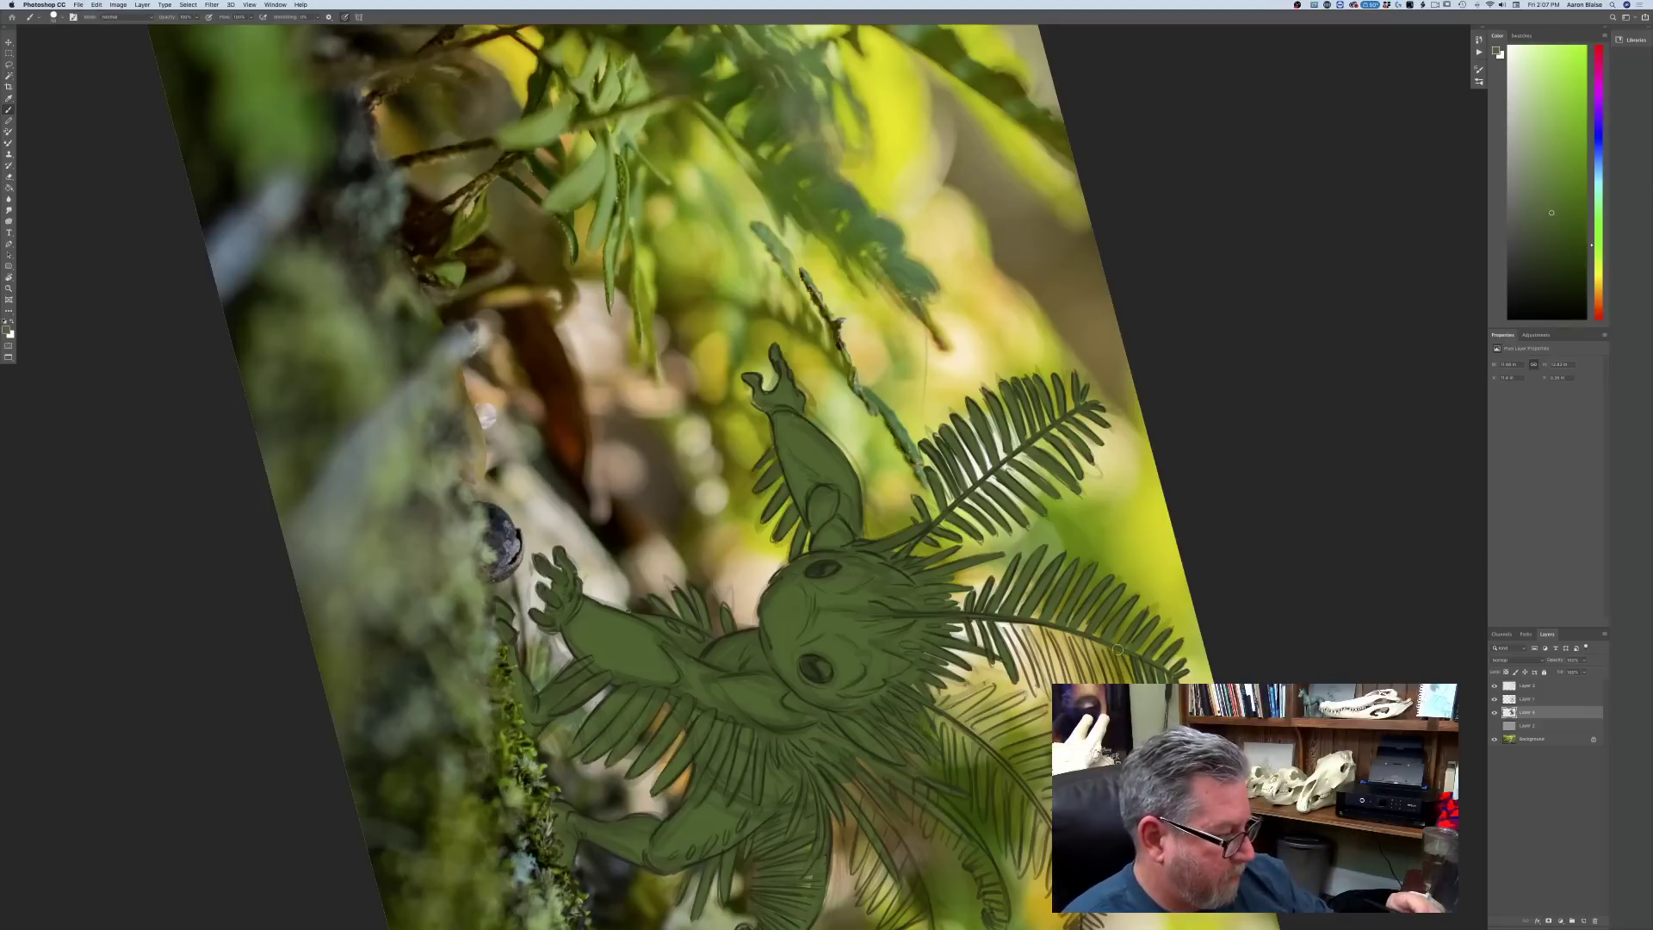
drag(1114, 641, 1089, 683)
mouse_move(1090, 638)
mouse_down()
mouse_move(1091, 682)
mouse_move(1066, 683)
mouse_up()
drag(1044, 637, 1058, 681)
mouse_move(1020, 620)
mouse_down()
mouse_move(1049, 683)
mouse_move(1039, 668)
mouse_move(1036, 688)
mouse_up()
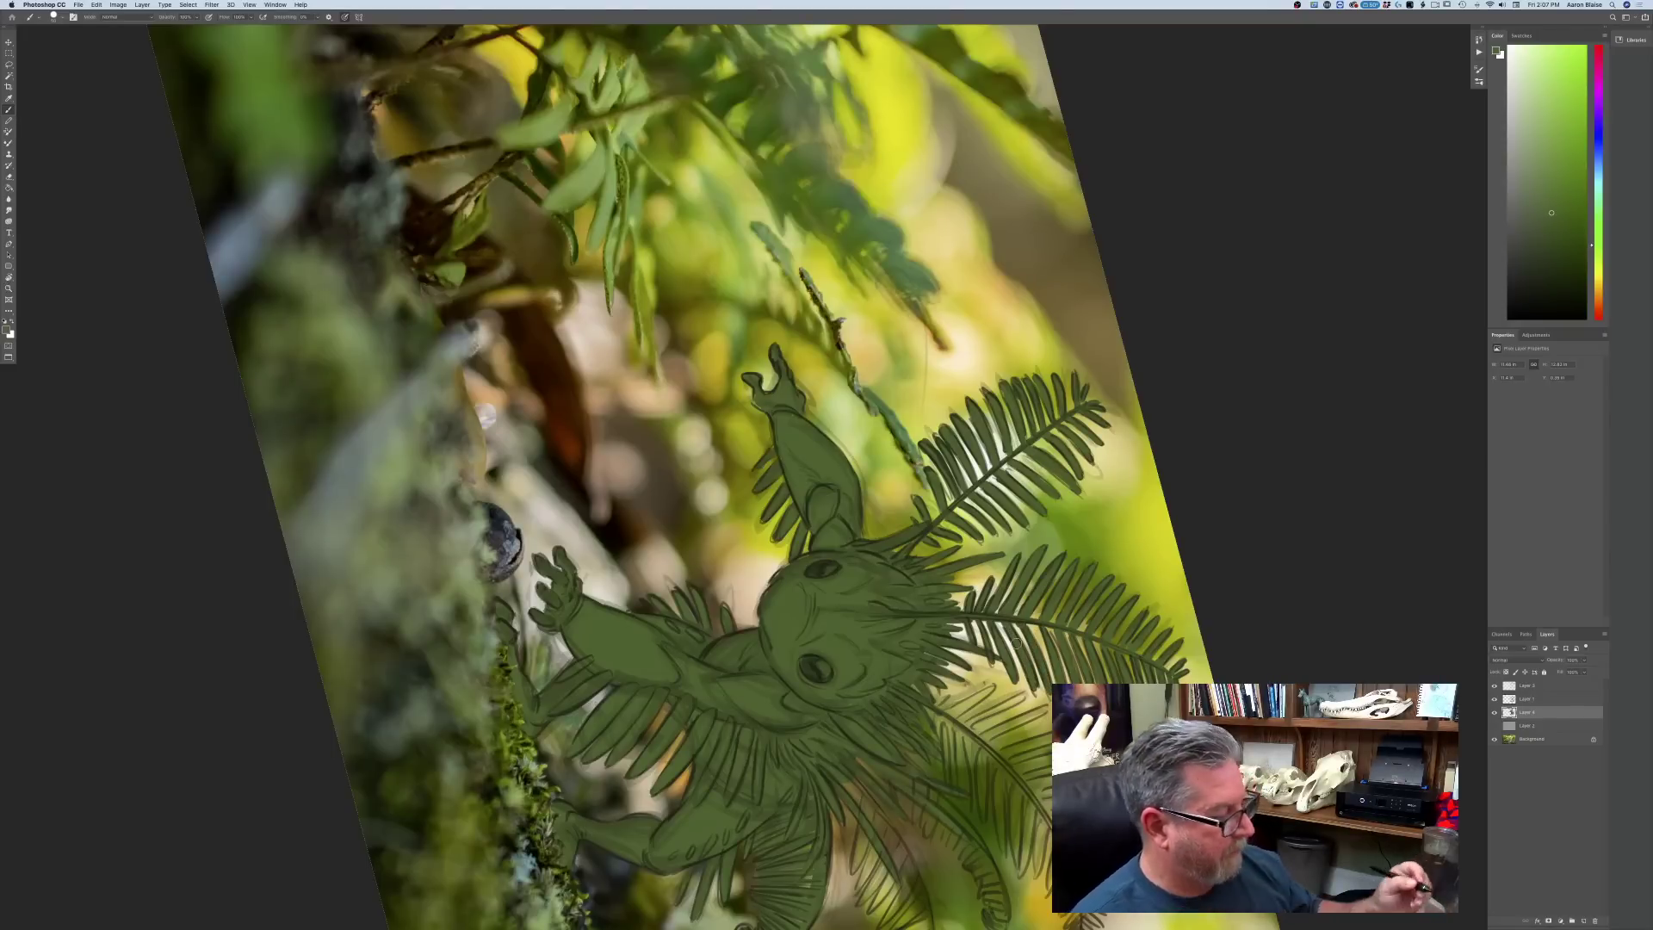
- Paint the leaflets on both sides of the third head frond dark green, from the crown out to the tip
key(r)
drag(485, 415, 615, 814)
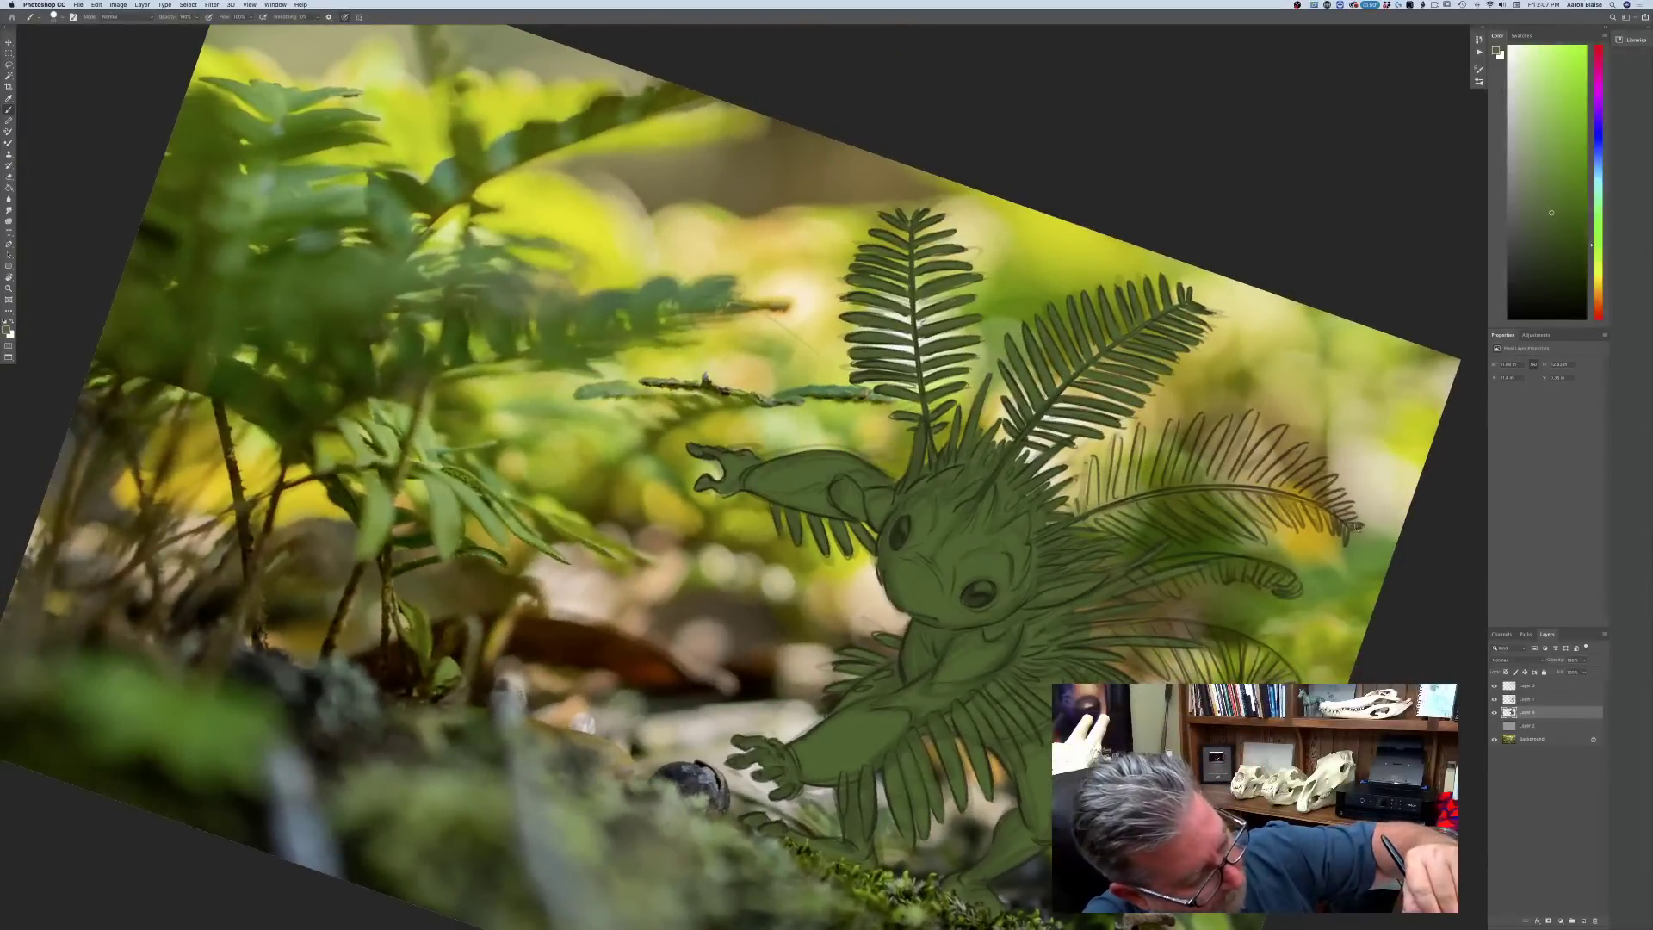
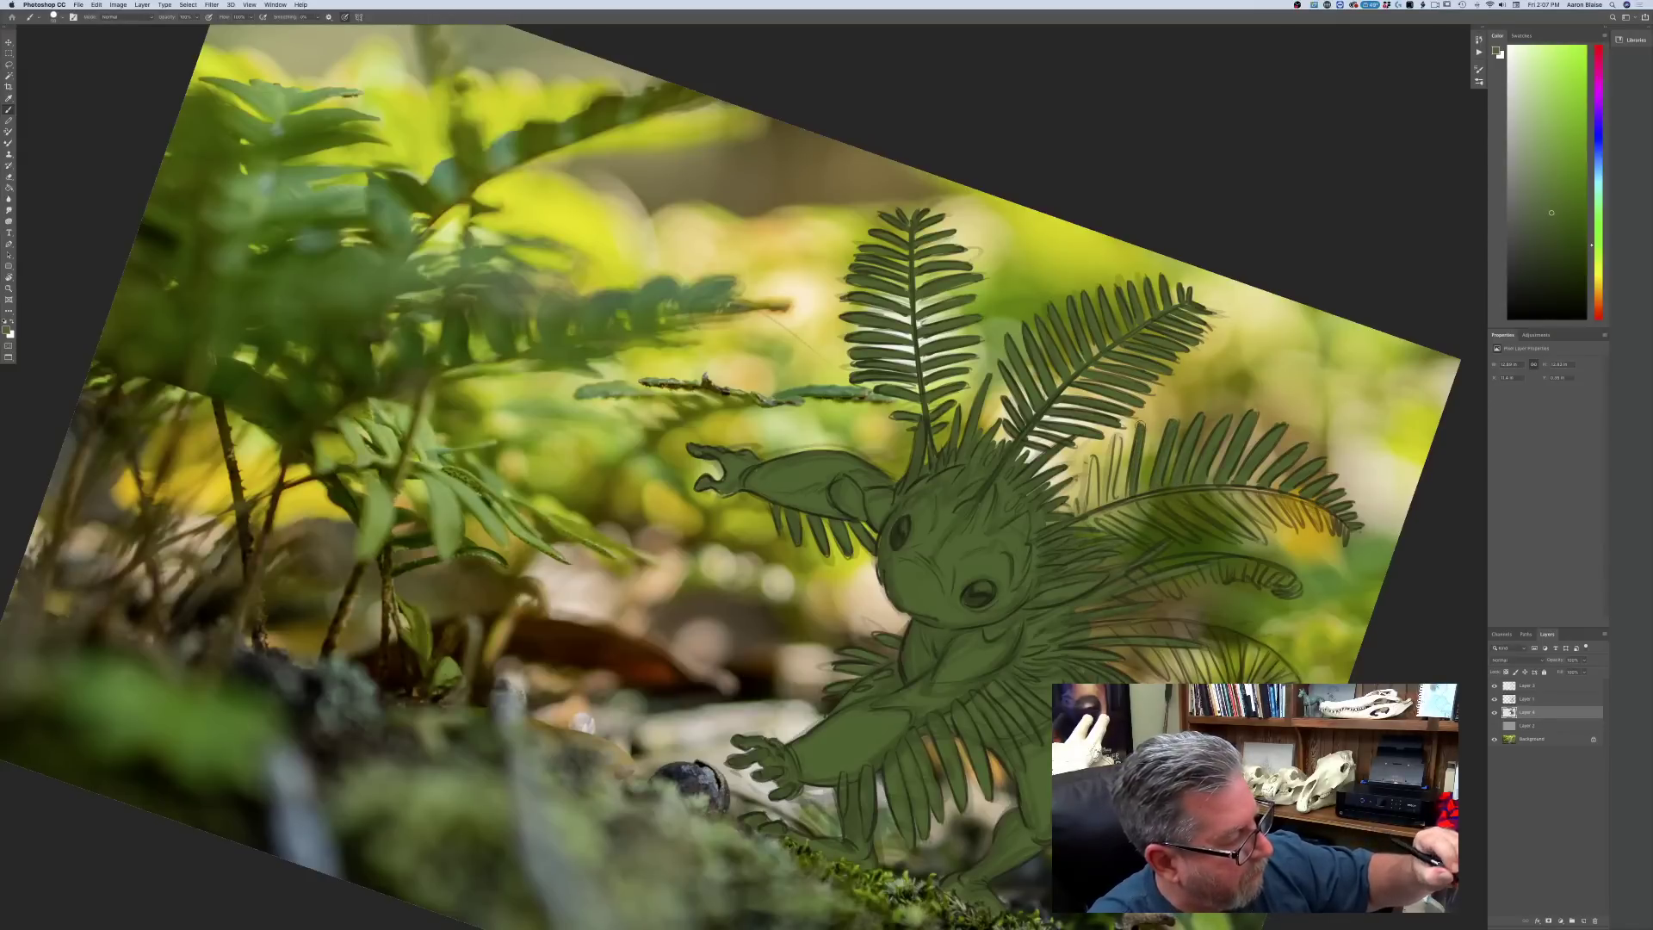
mouse_move(1120, 441)
mouse_down()
mouse_move(1092, 512)
mouse_move(1093, 479)
mouse_move(1075, 511)
mouse_up()
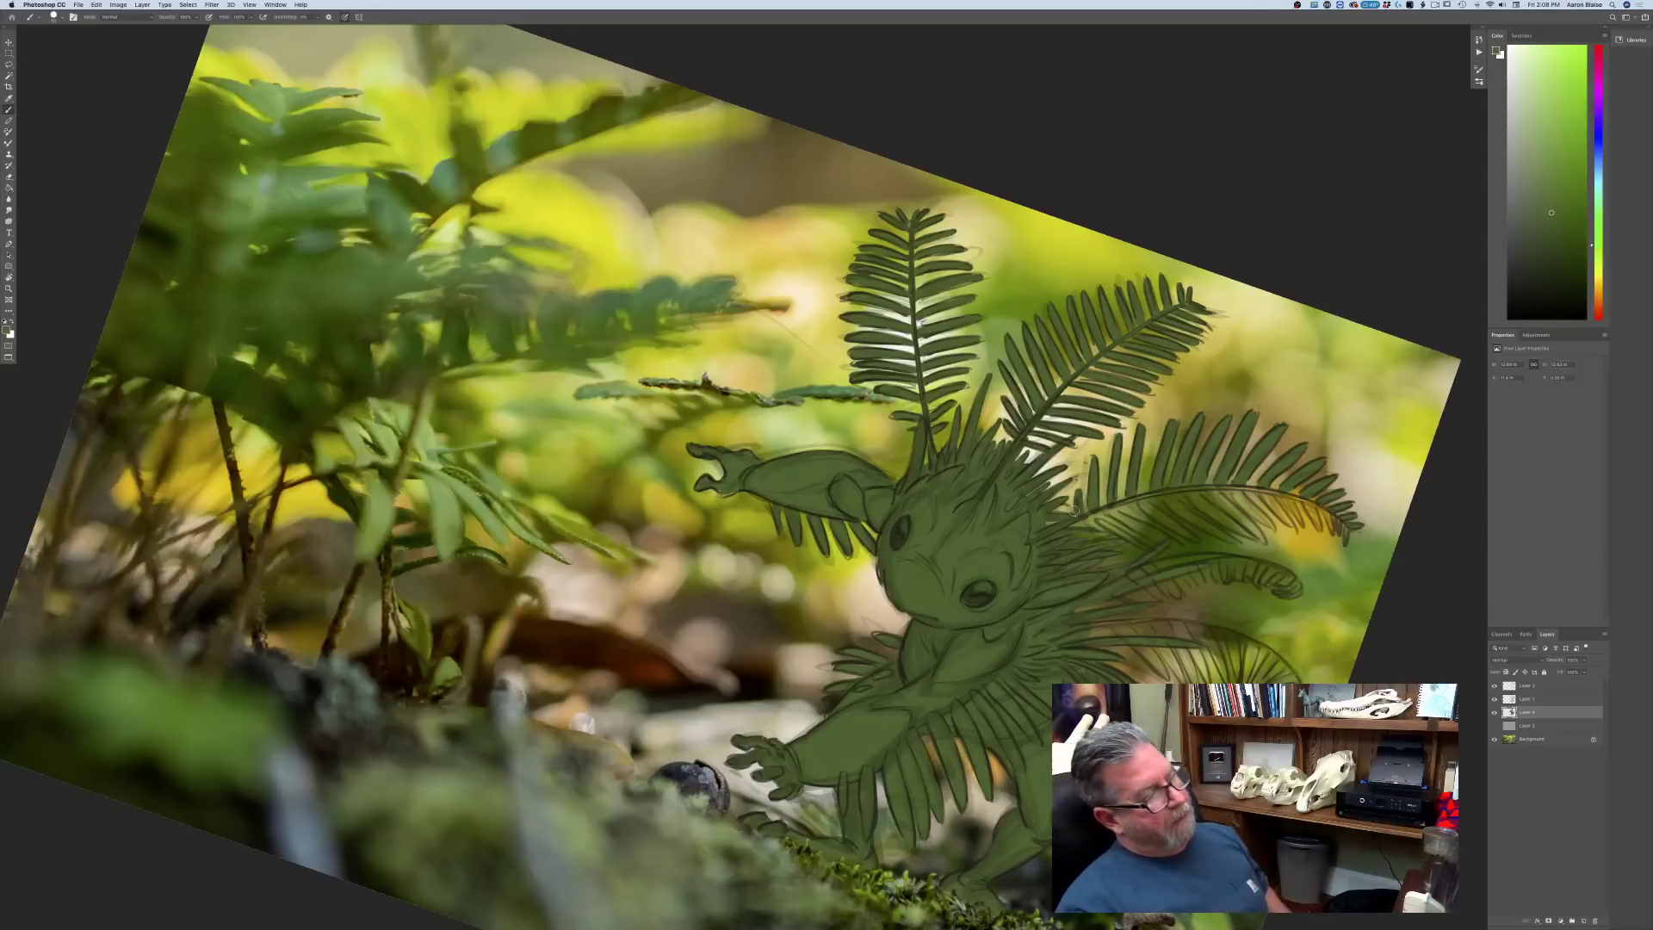
mouse_move(1341, 524)
mouse_down()
mouse_move(1348, 544)
mouse_move(1302, 495)
mouse_move(1302, 527)
mouse_move(1275, 508)
mouse_move(1275, 529)
mouse_move(1226, 521)
mouse_up()
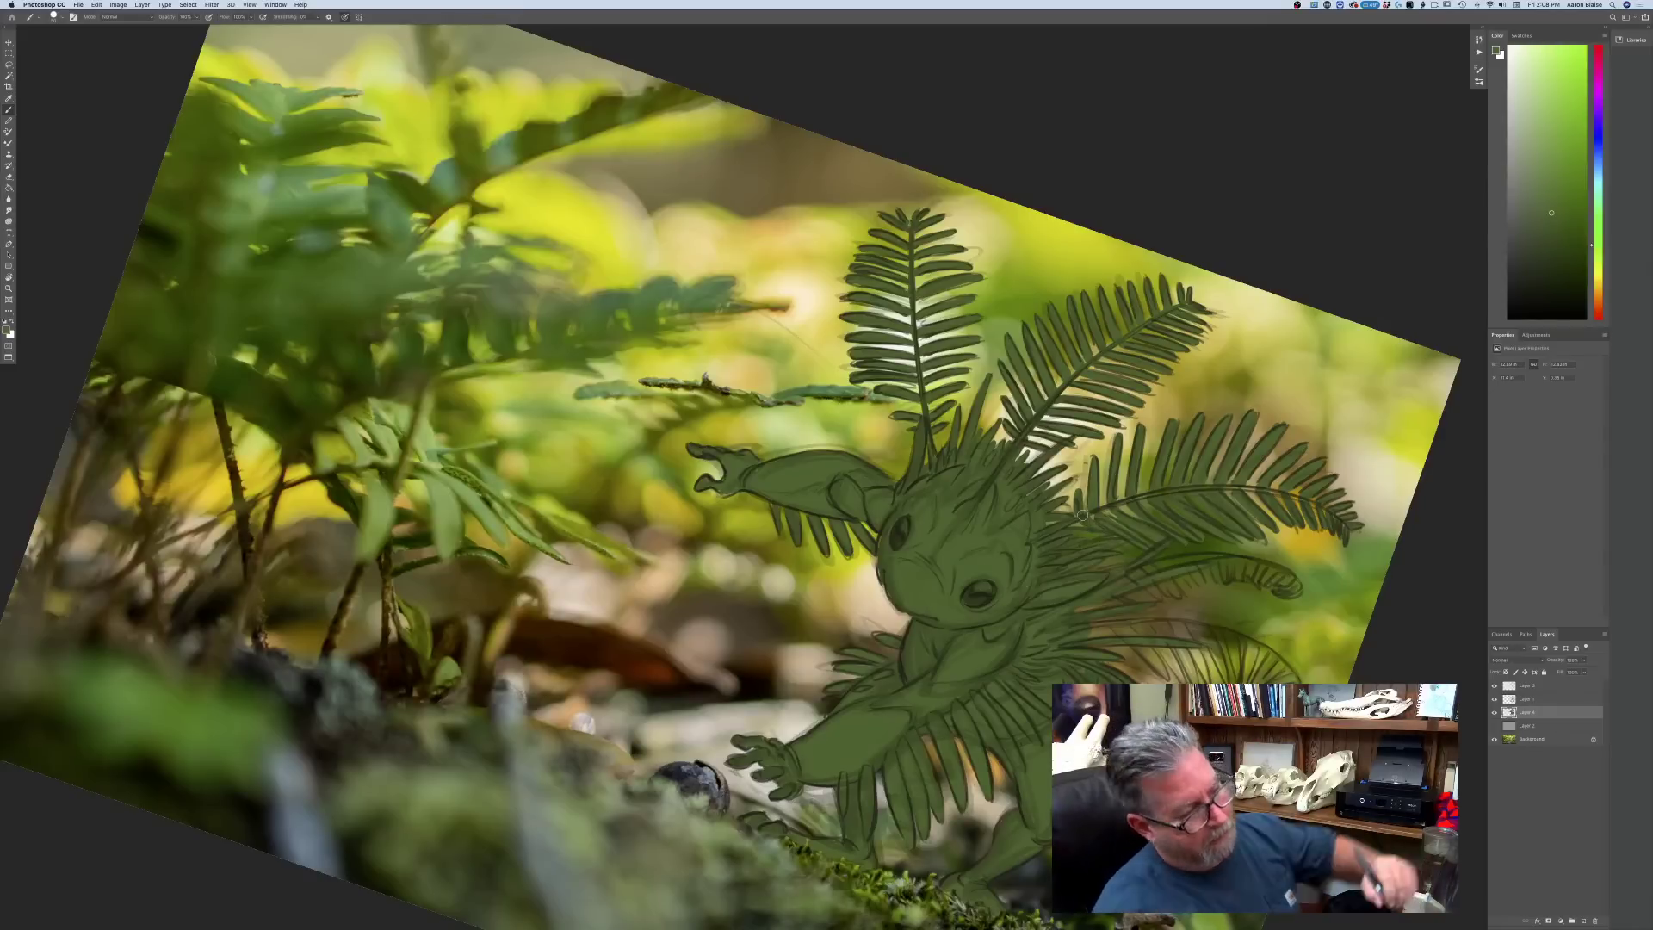
right_click(1263, 490)
click(1246, 487)
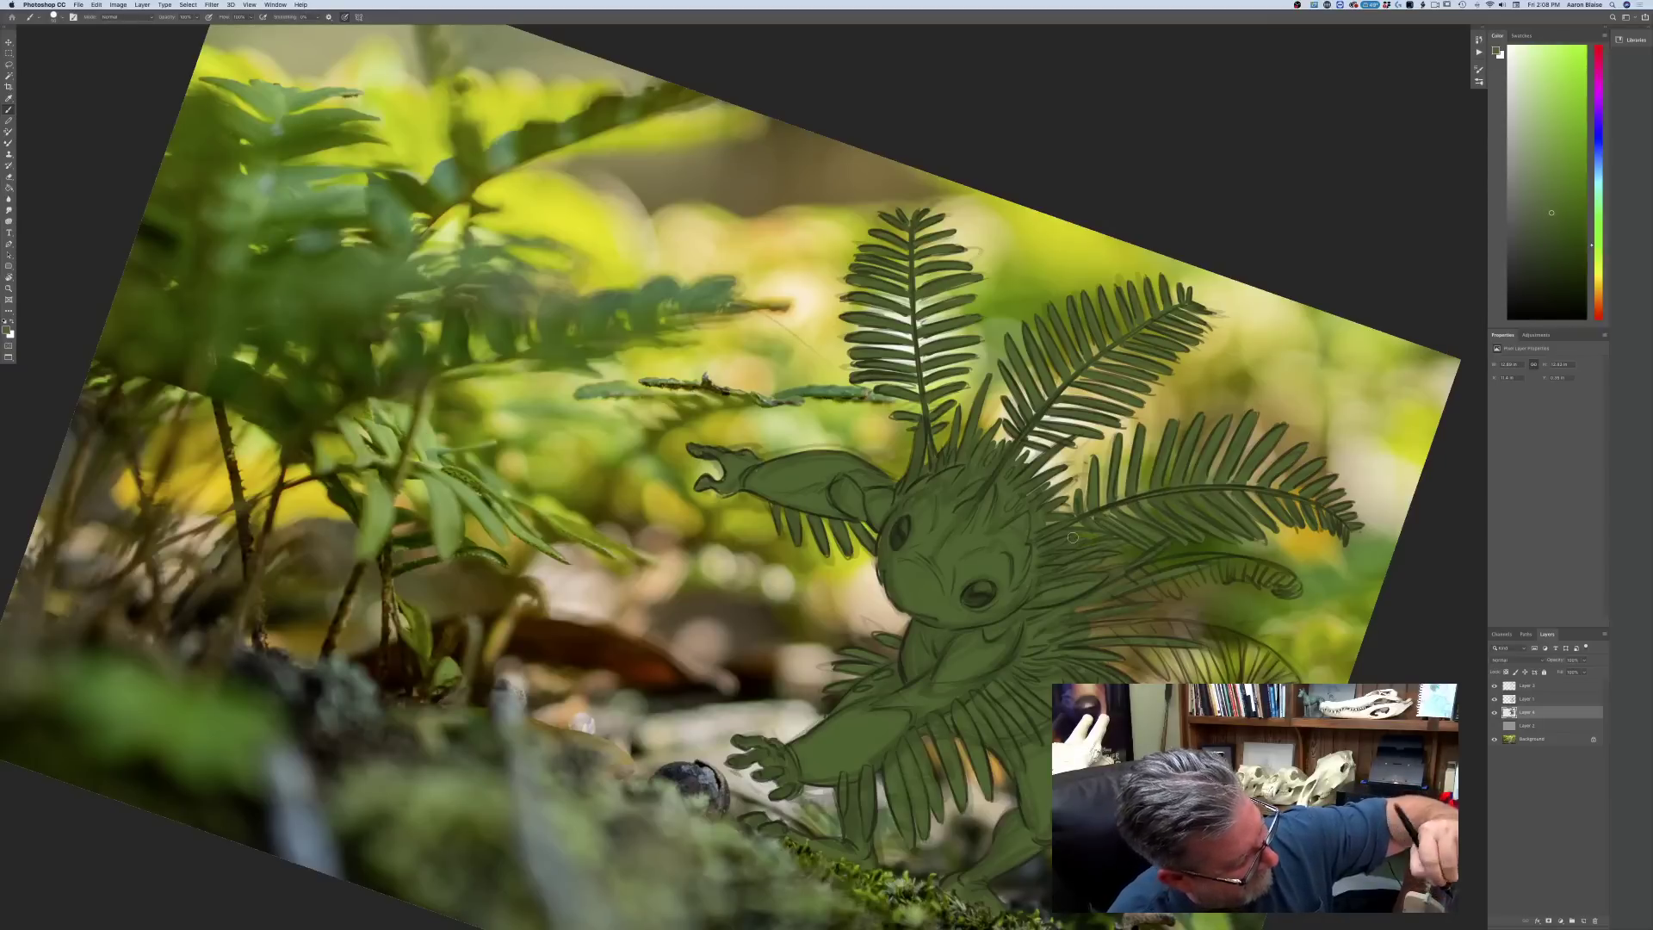
key(r)
drag(510, 383, 453, 562)
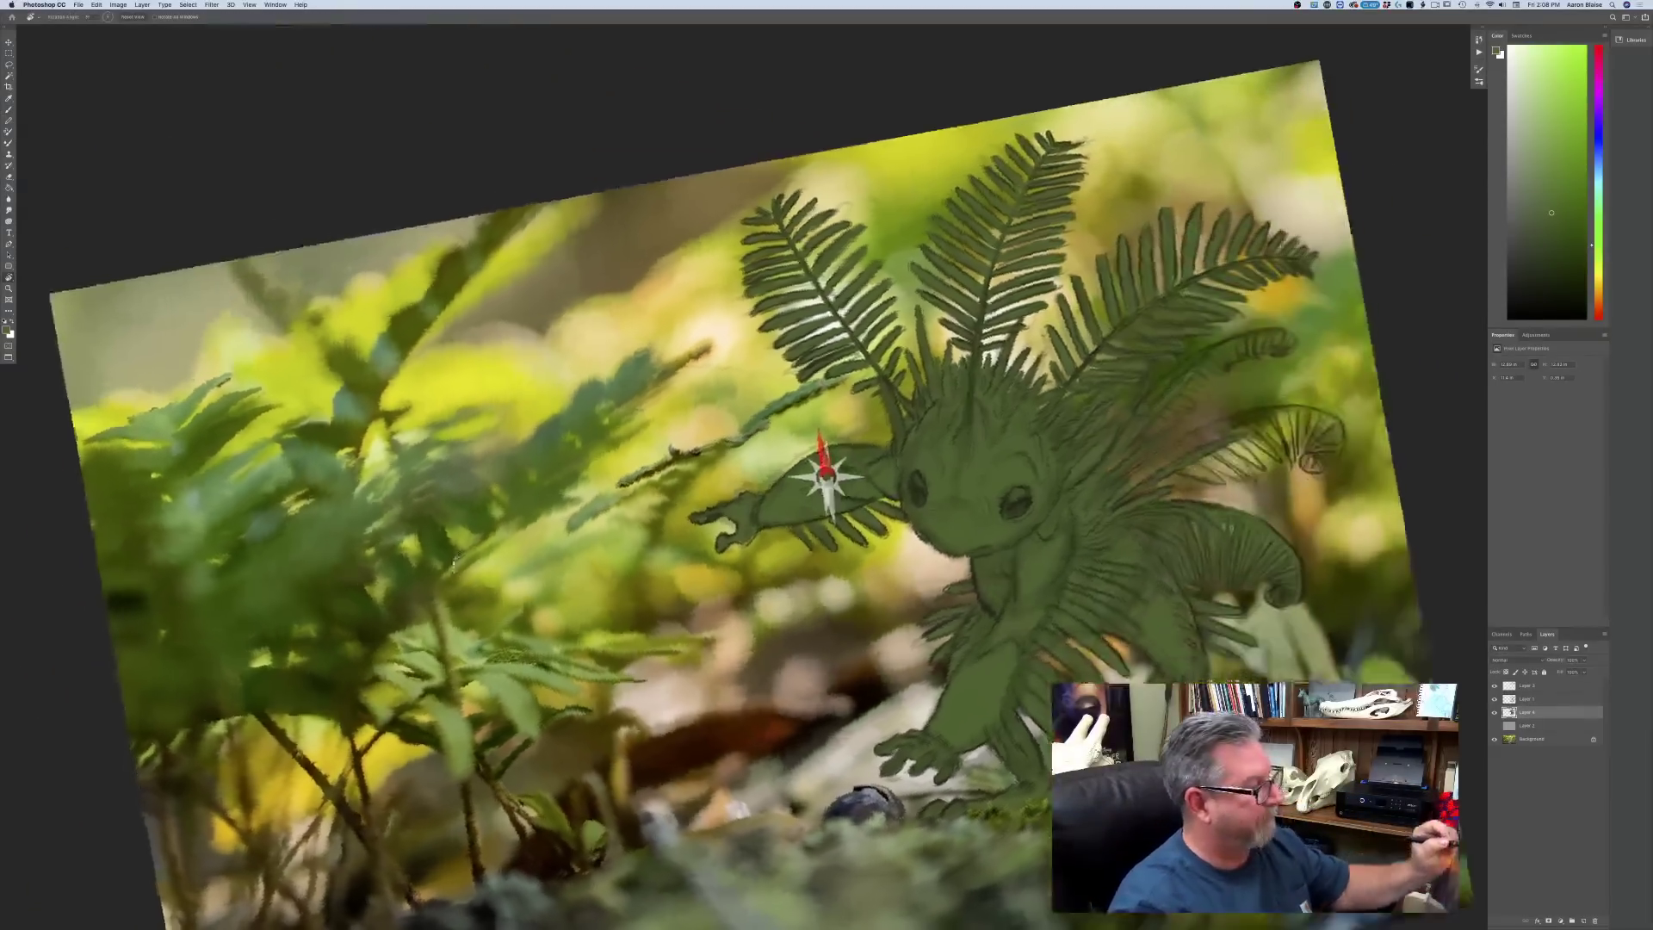
key(Escape)
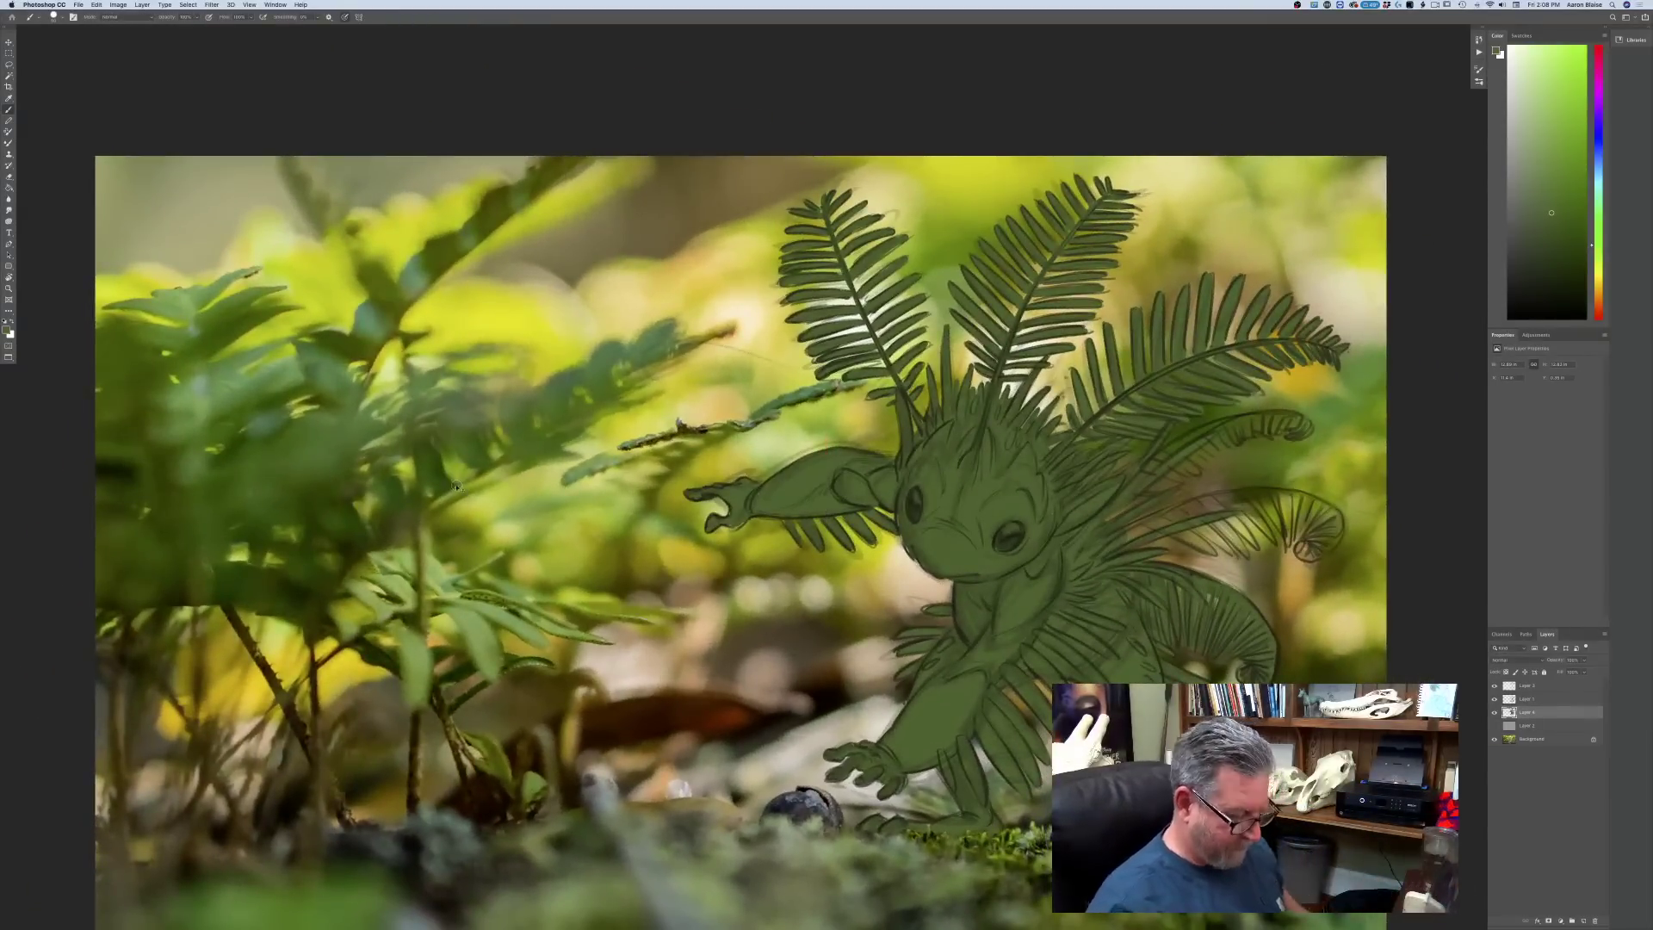
- Examine the whole creature against the forest photo at several zoom levels to judge the silhouette and green base colour
key(super+minus)
key(super+minus)
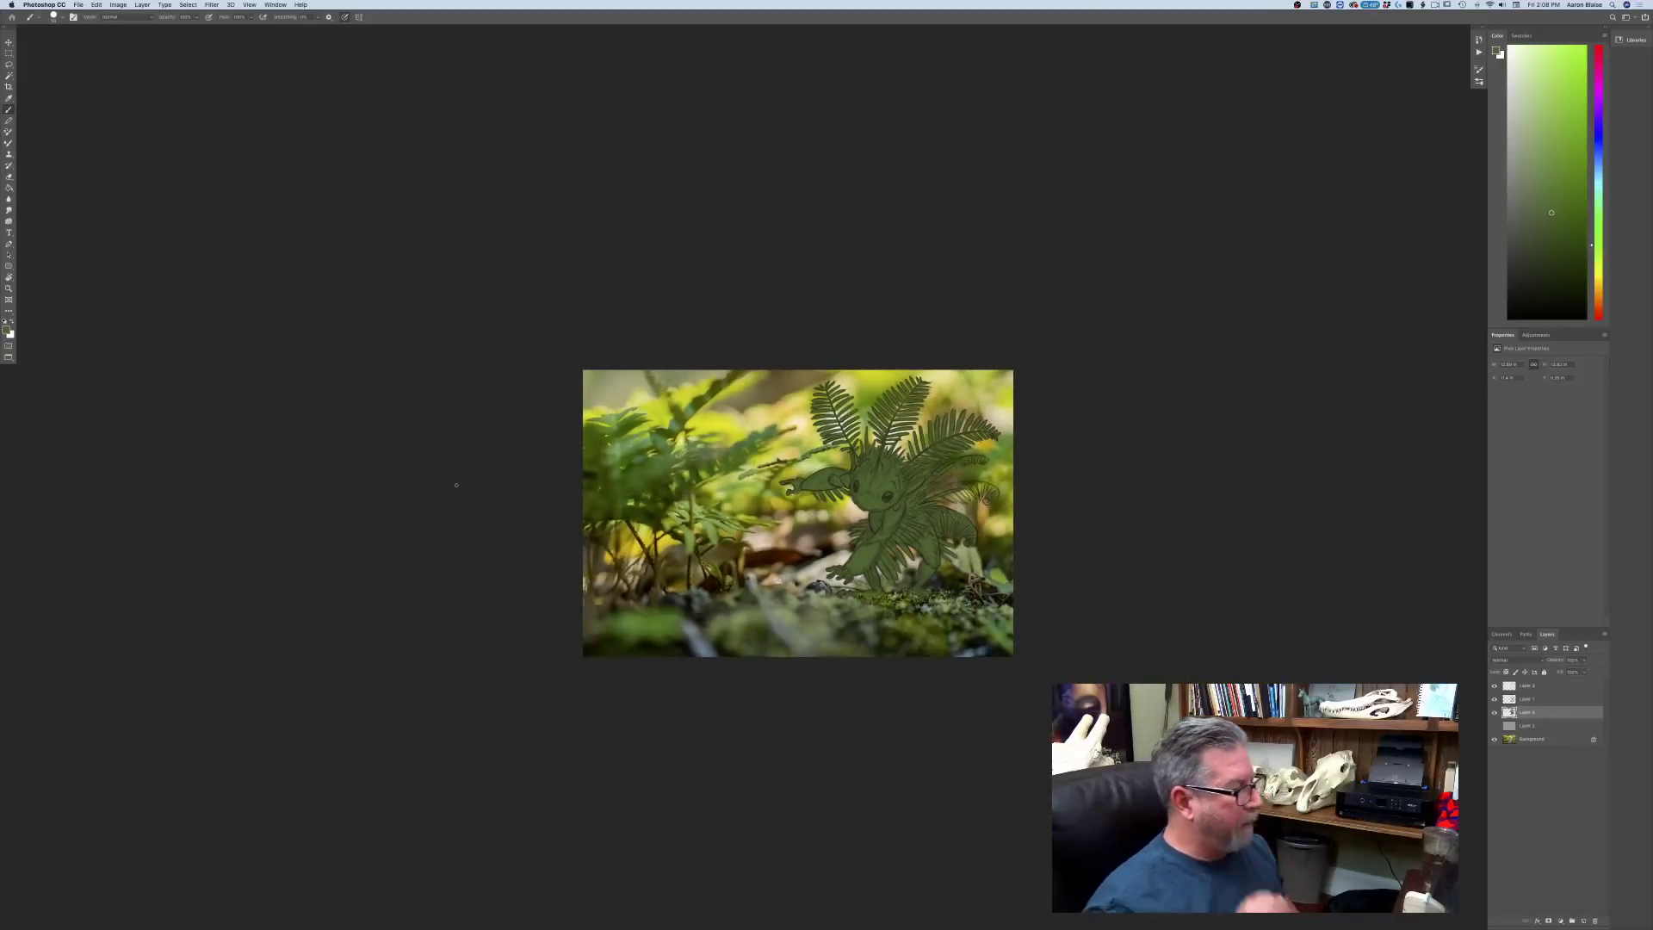
key(super+plus)
key(super+plus)
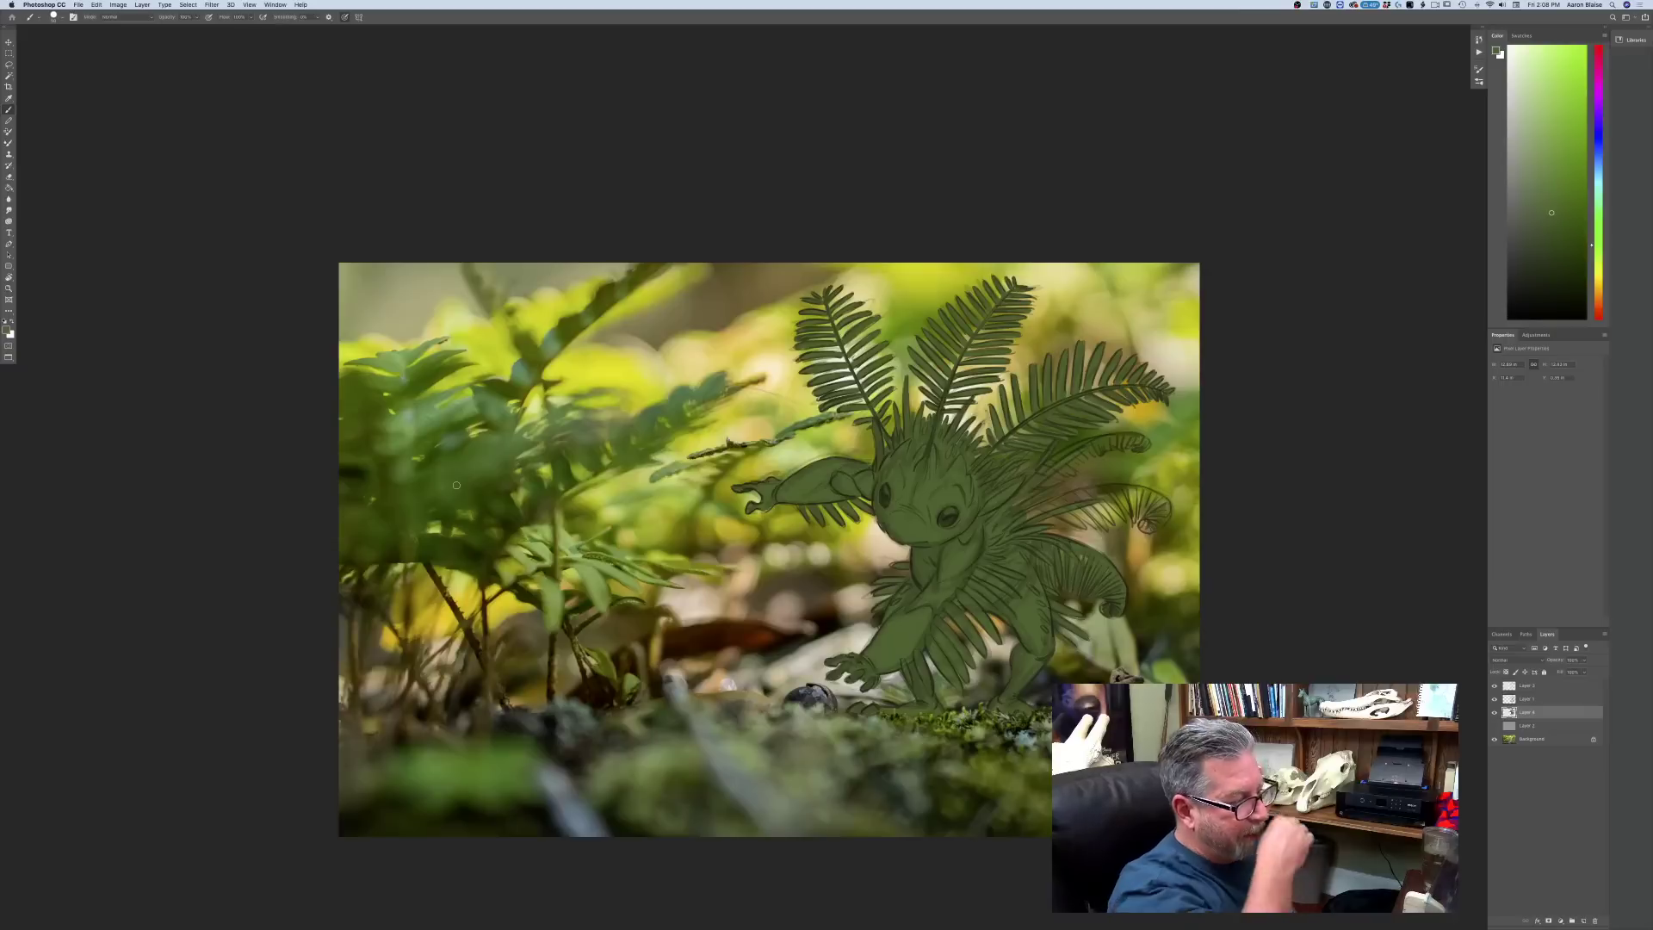
key(super+minus)
key(super+minus)
key(super+minus)
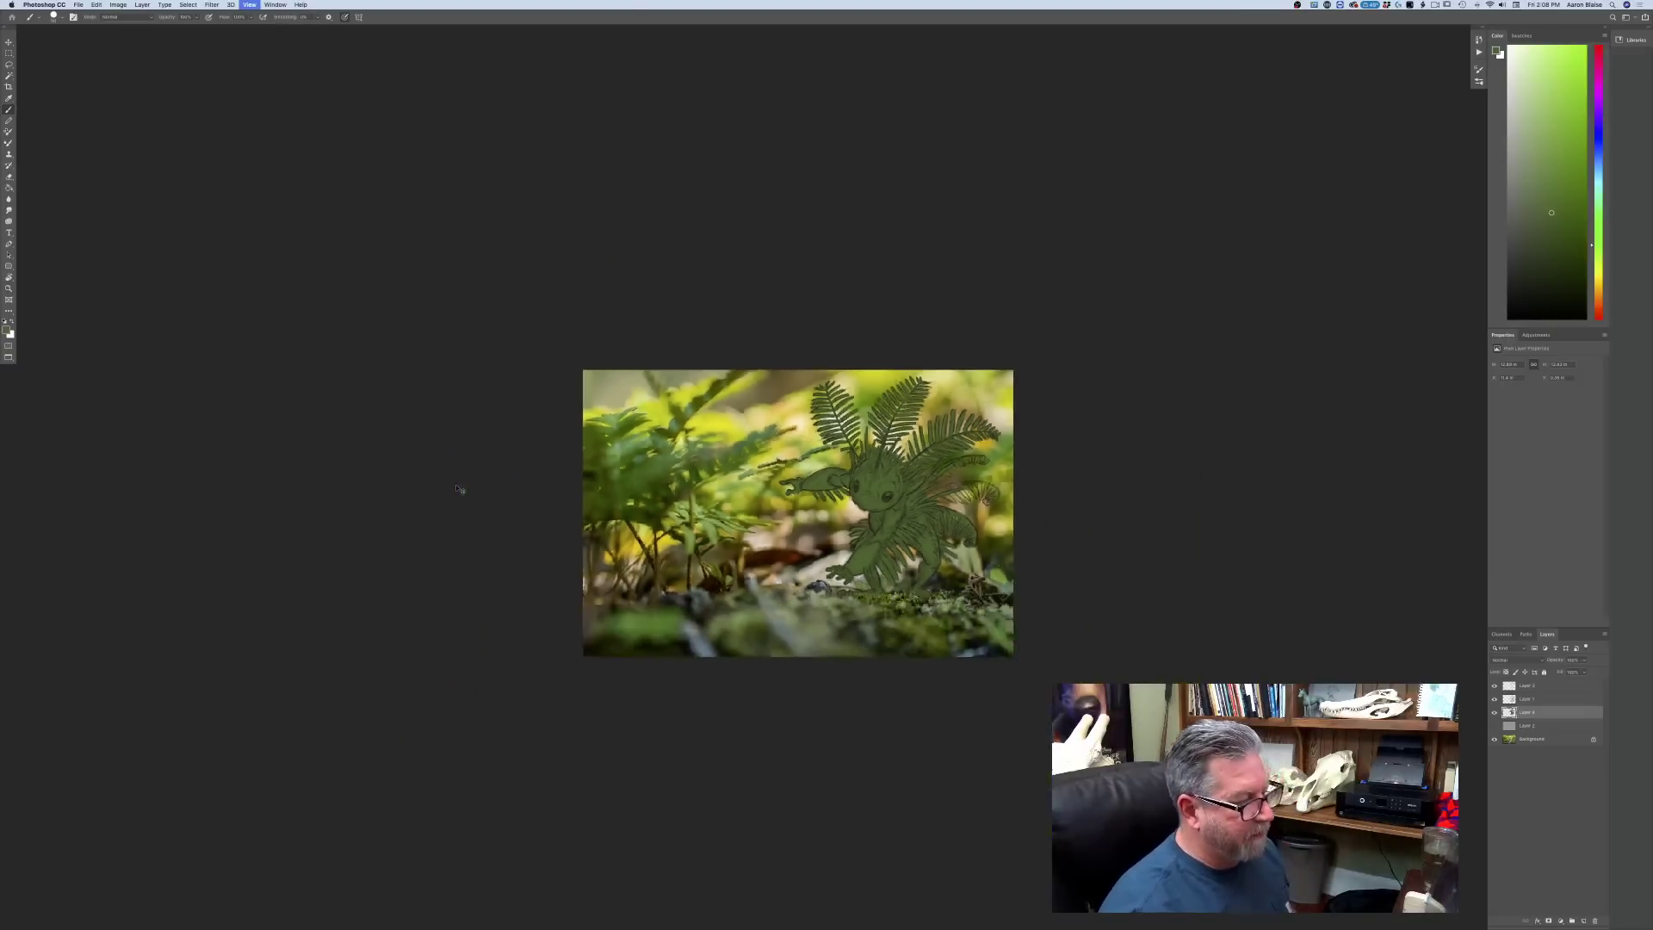
key(super+plus)
key(super+plus)
key(super+plus)
key(super+minus)
key(super+minus)
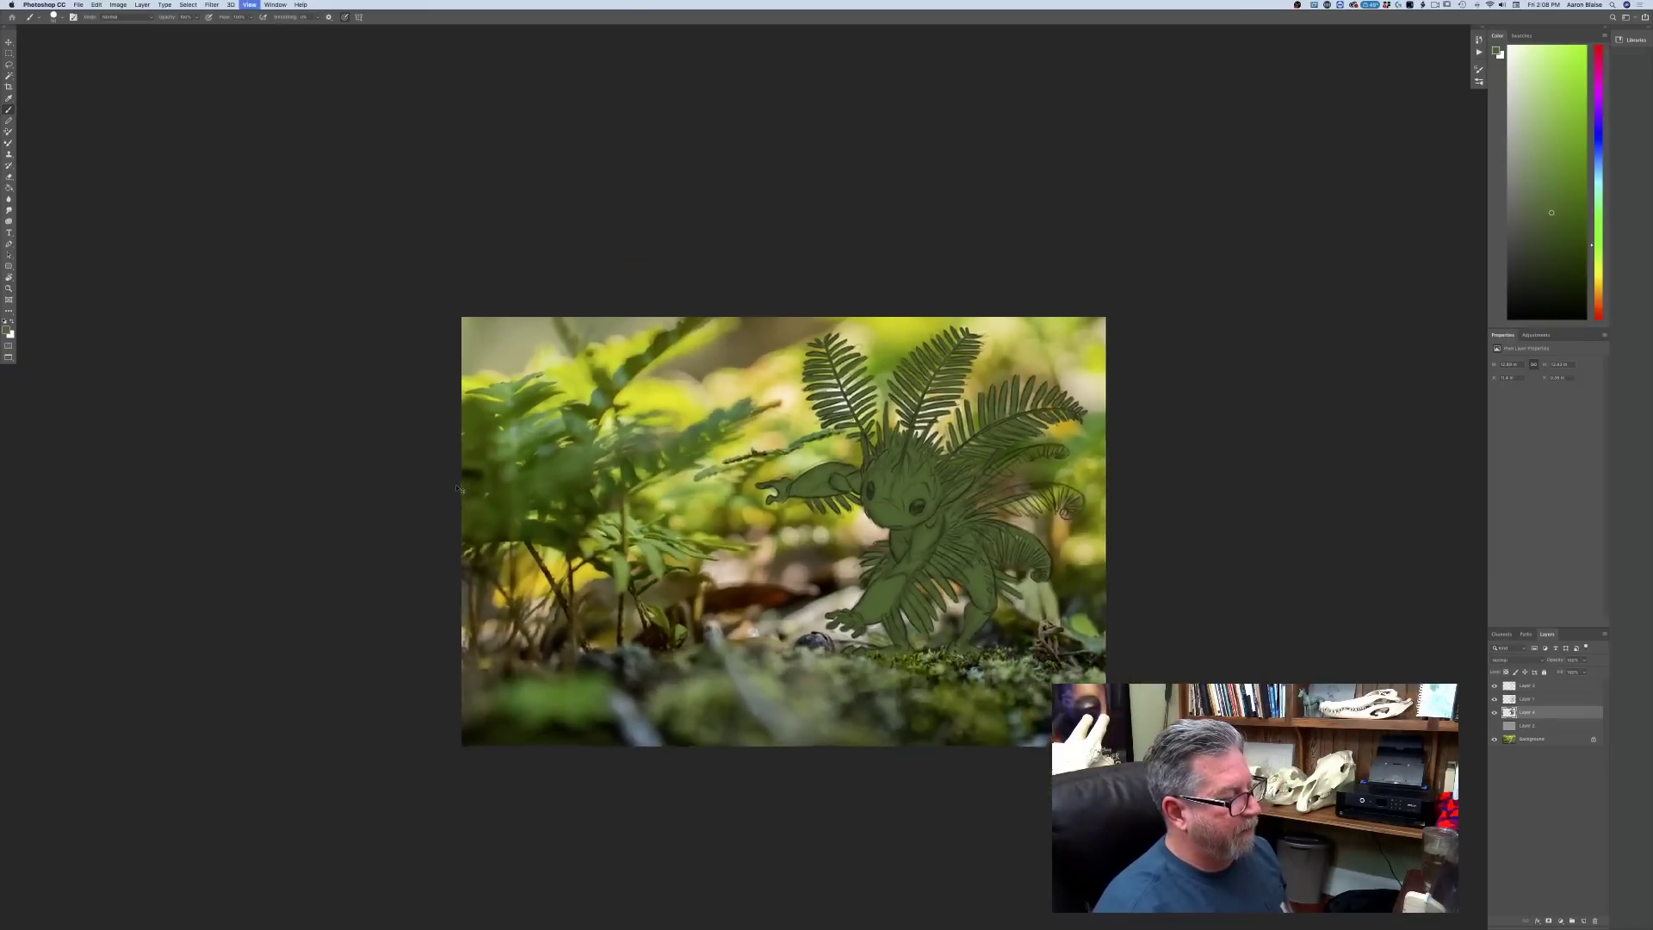
key(super+plus)
key(super+plus)
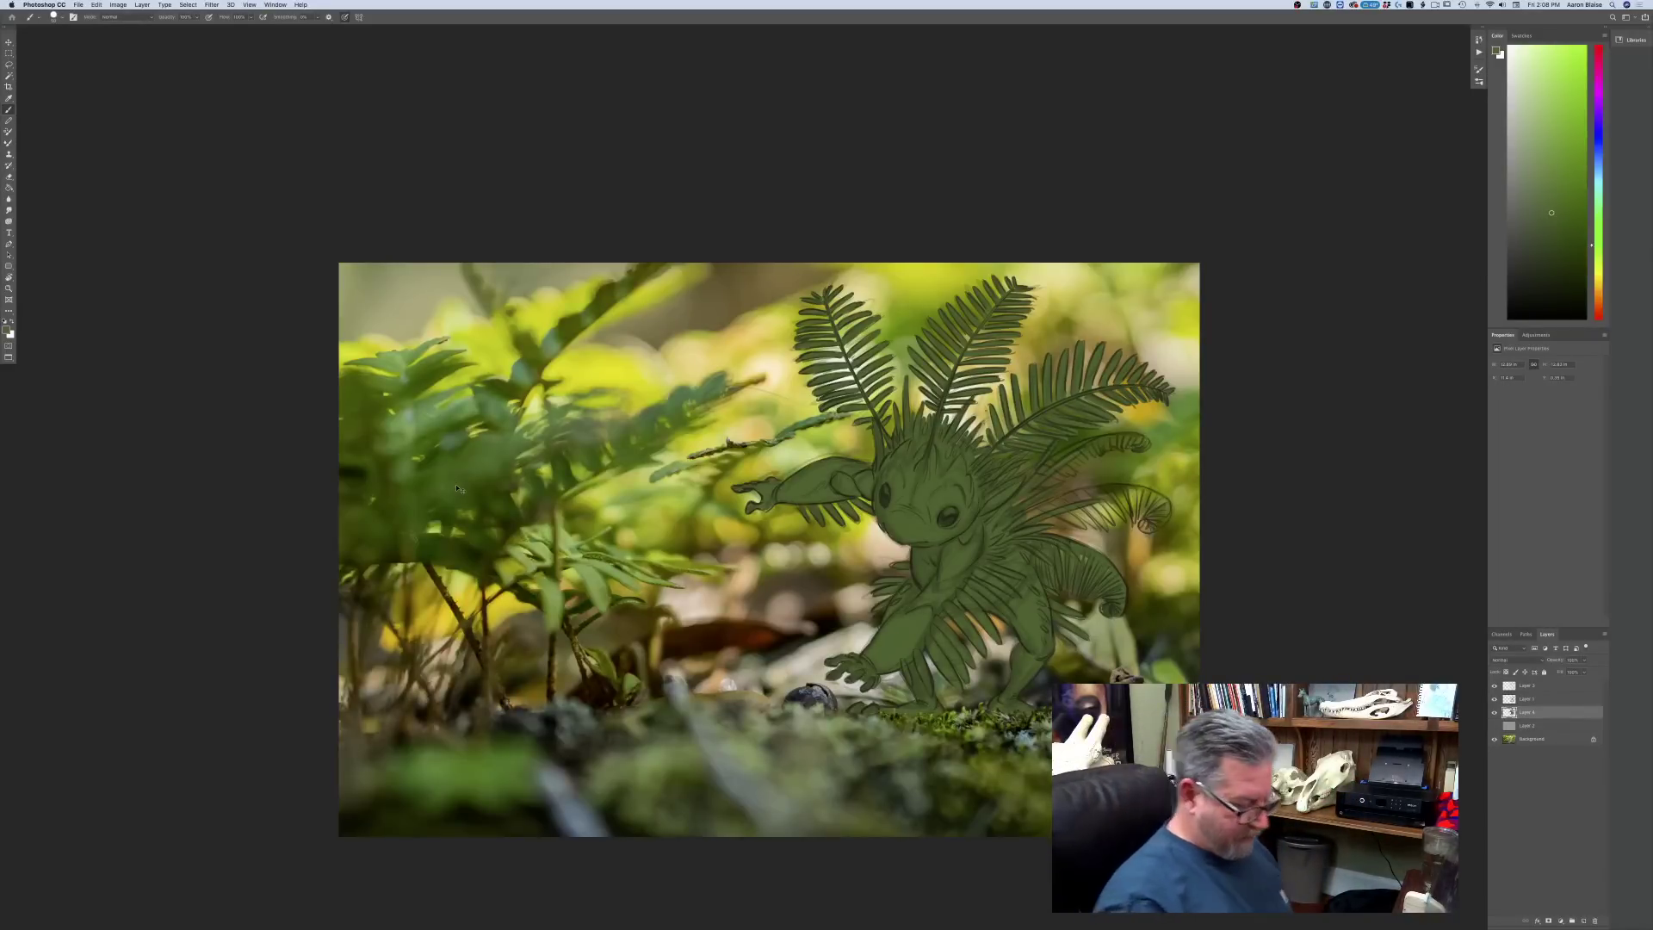
- Flip the canvas horizontally
key(super+minus)
click(121, 6)
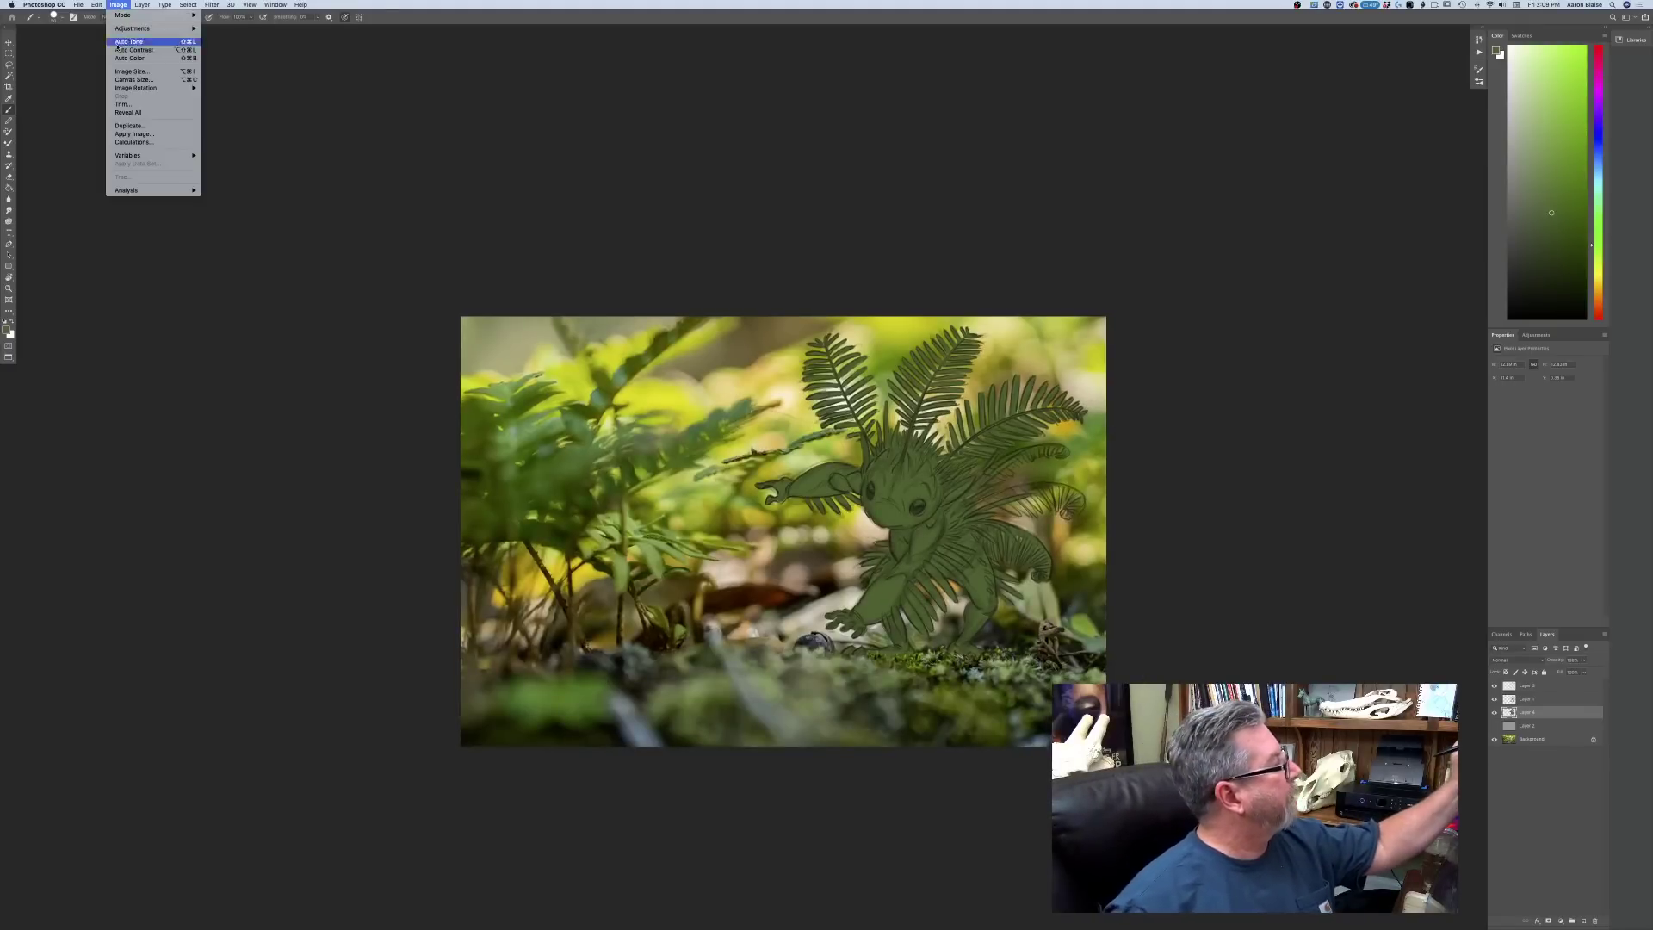
mouse_move(153, 88)
click(249, 128)
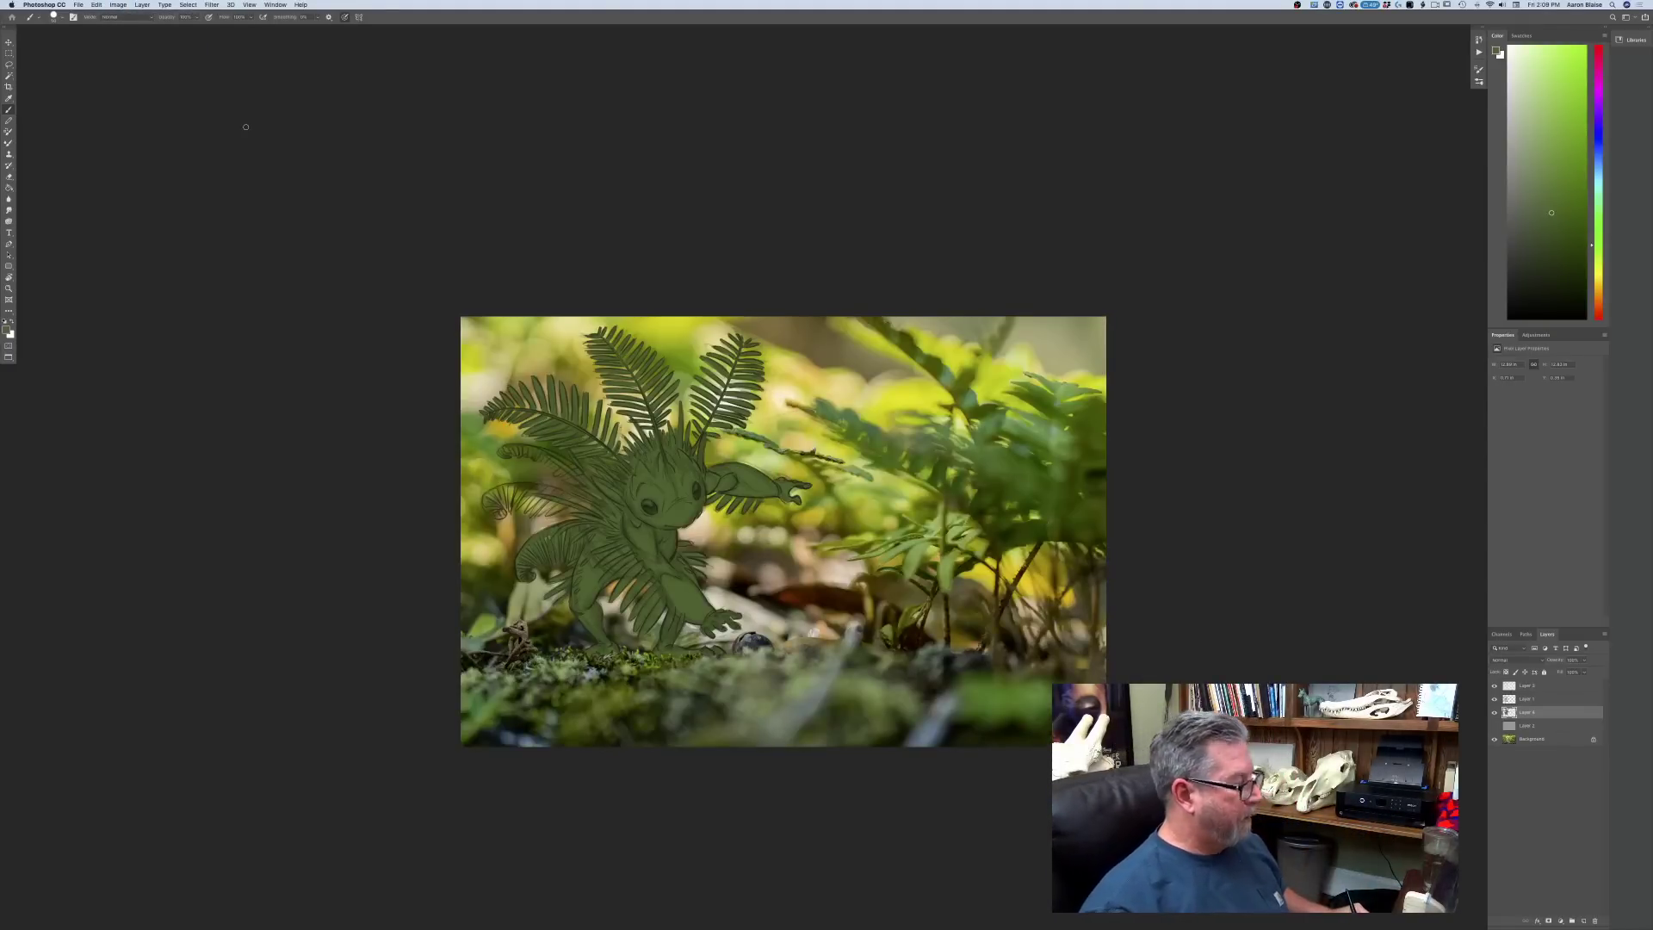
- Paint the two upper curled back fronds dark green, filling the curled tips and the leaflets down to the body
key(super+plus)
key(super+plus)
drag(377, 805, 935, 762)
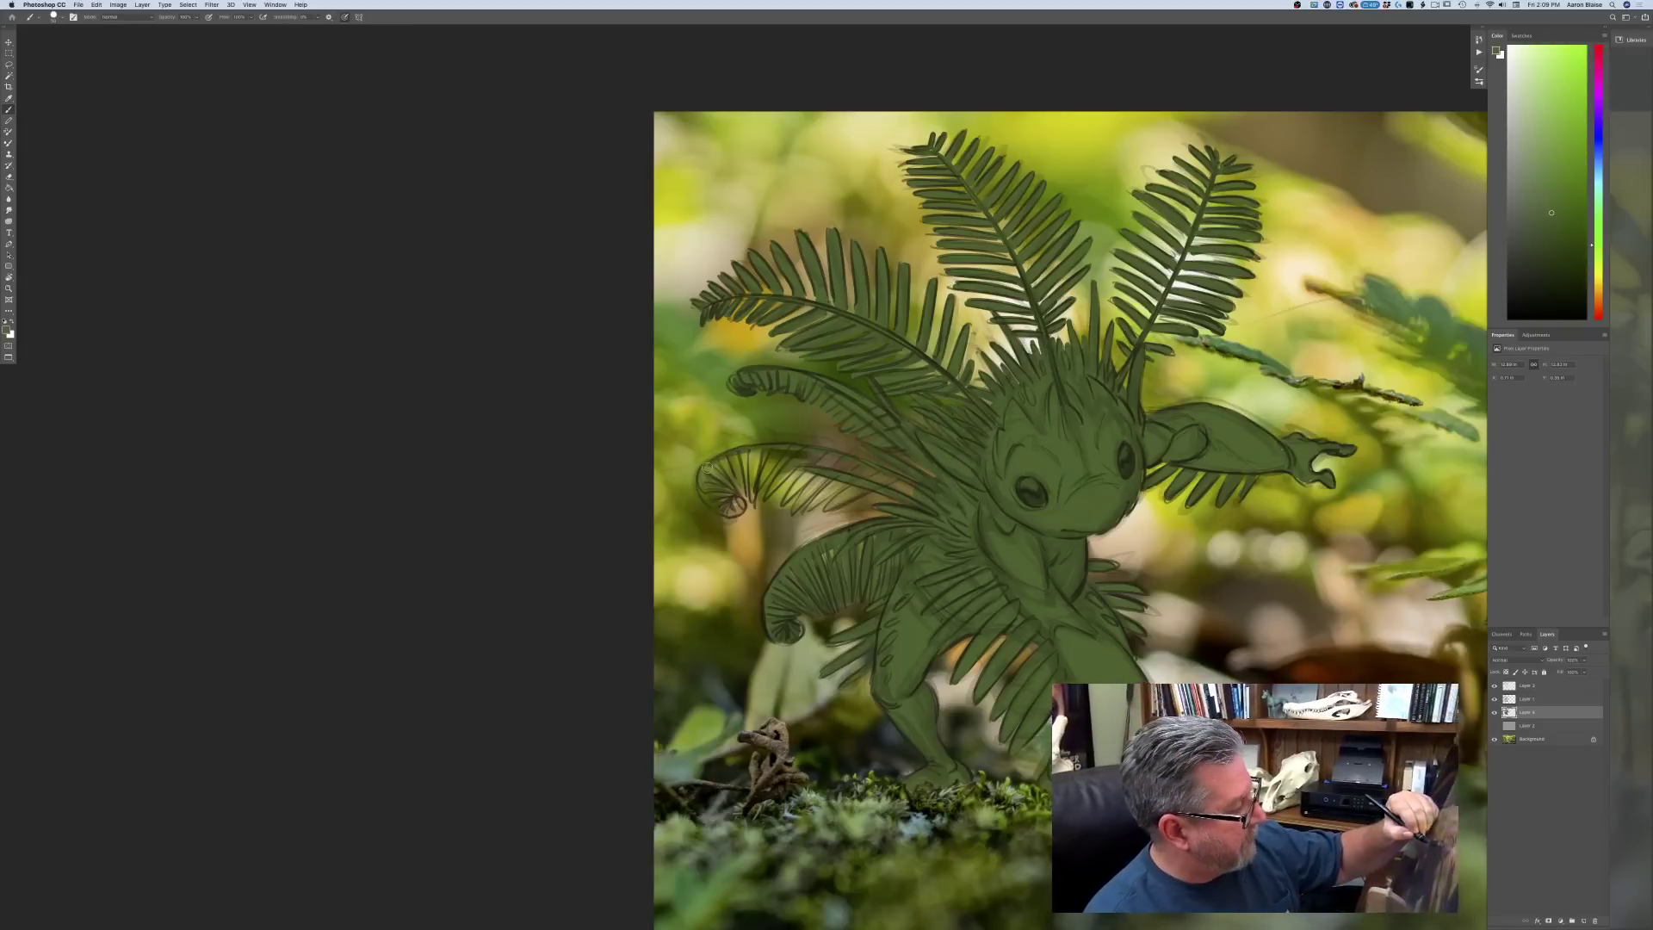
drag(730, 498, 724, 512)
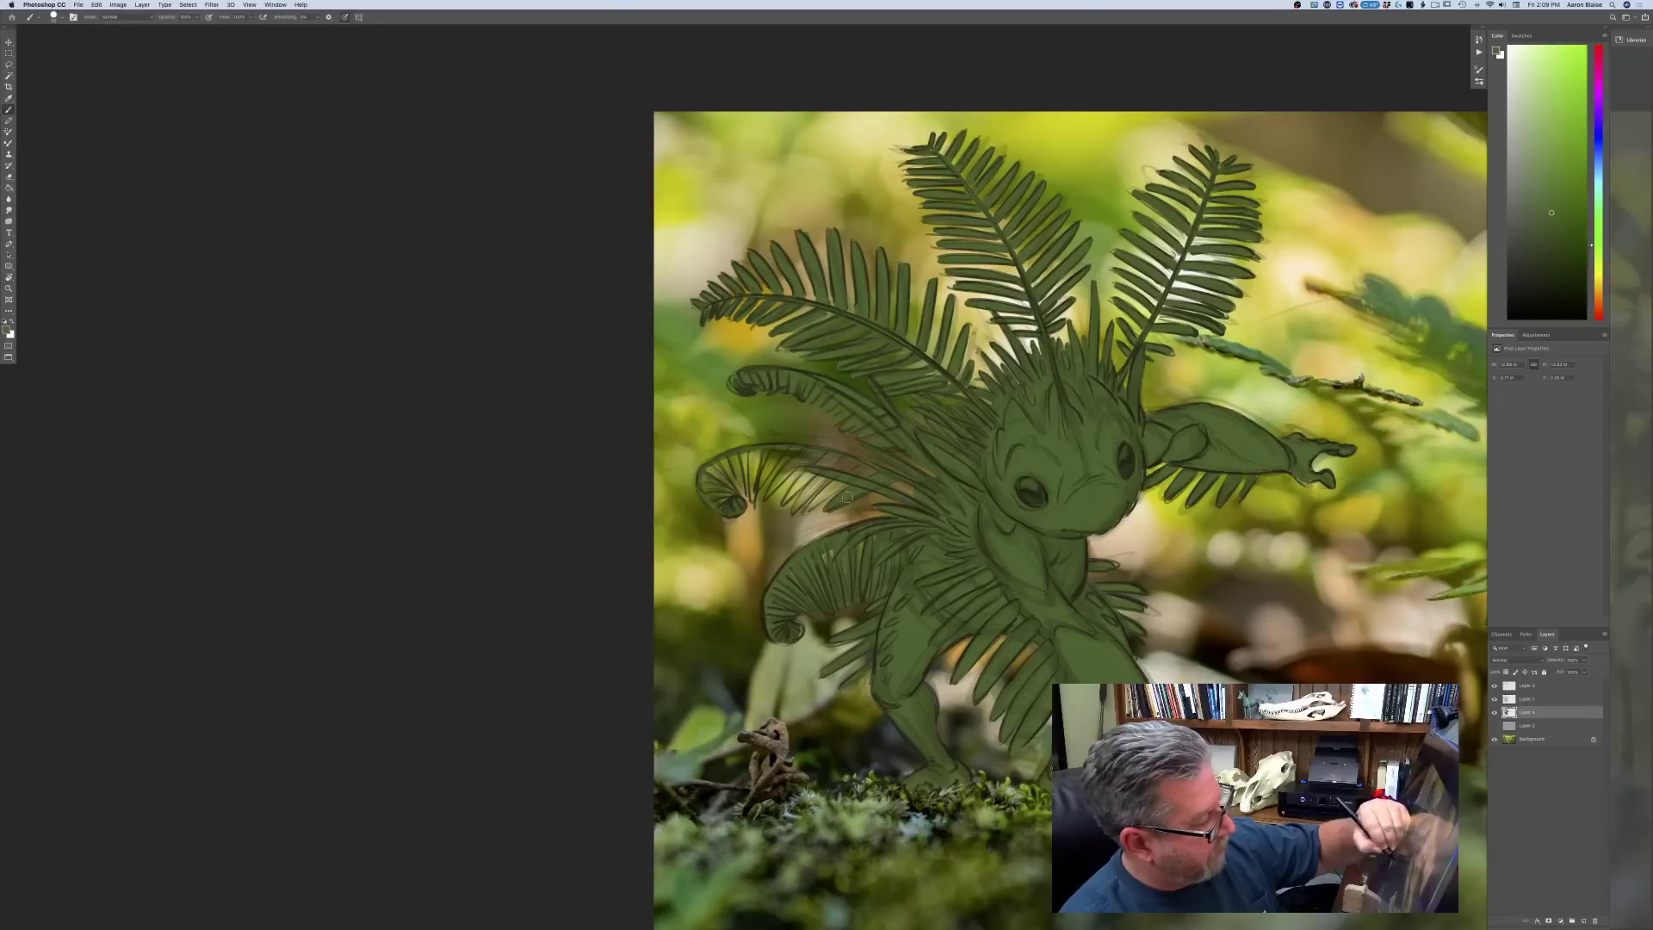
drag(847, 476, 872, 467)
drag(843, 484, 814, 506)
mouse_move(835, 484)
mouse_down()
mouse_move(801, 506)
mouse_move(826, 457)
mouse_move(768, 494)
mouse_move(782, 472)
mouse_move(733, 457)
mouse_move(741, 489)
mouse_move(718, 459)
mouse_move(726, 491)
mouse_move(700, 478)
mouse_move(736, 500)
mouse_up()
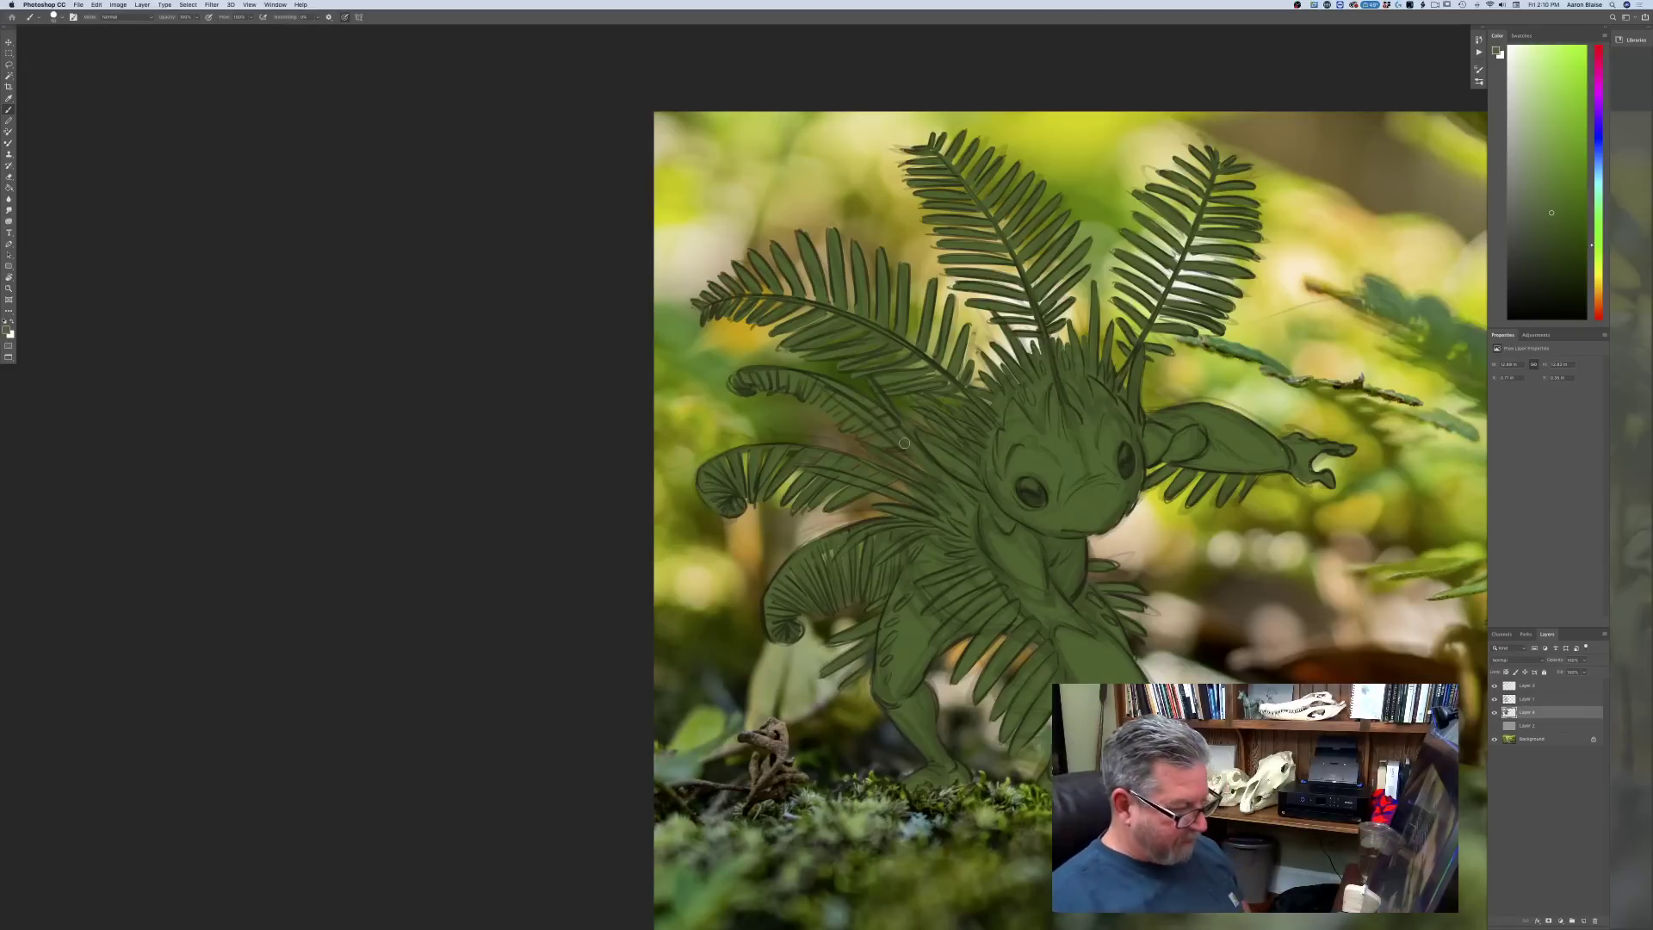
- Flip the canvas horizontally back to its original orientation and lock the transparent pixels of the green paint layer
scroll(906, 446, down, 5)
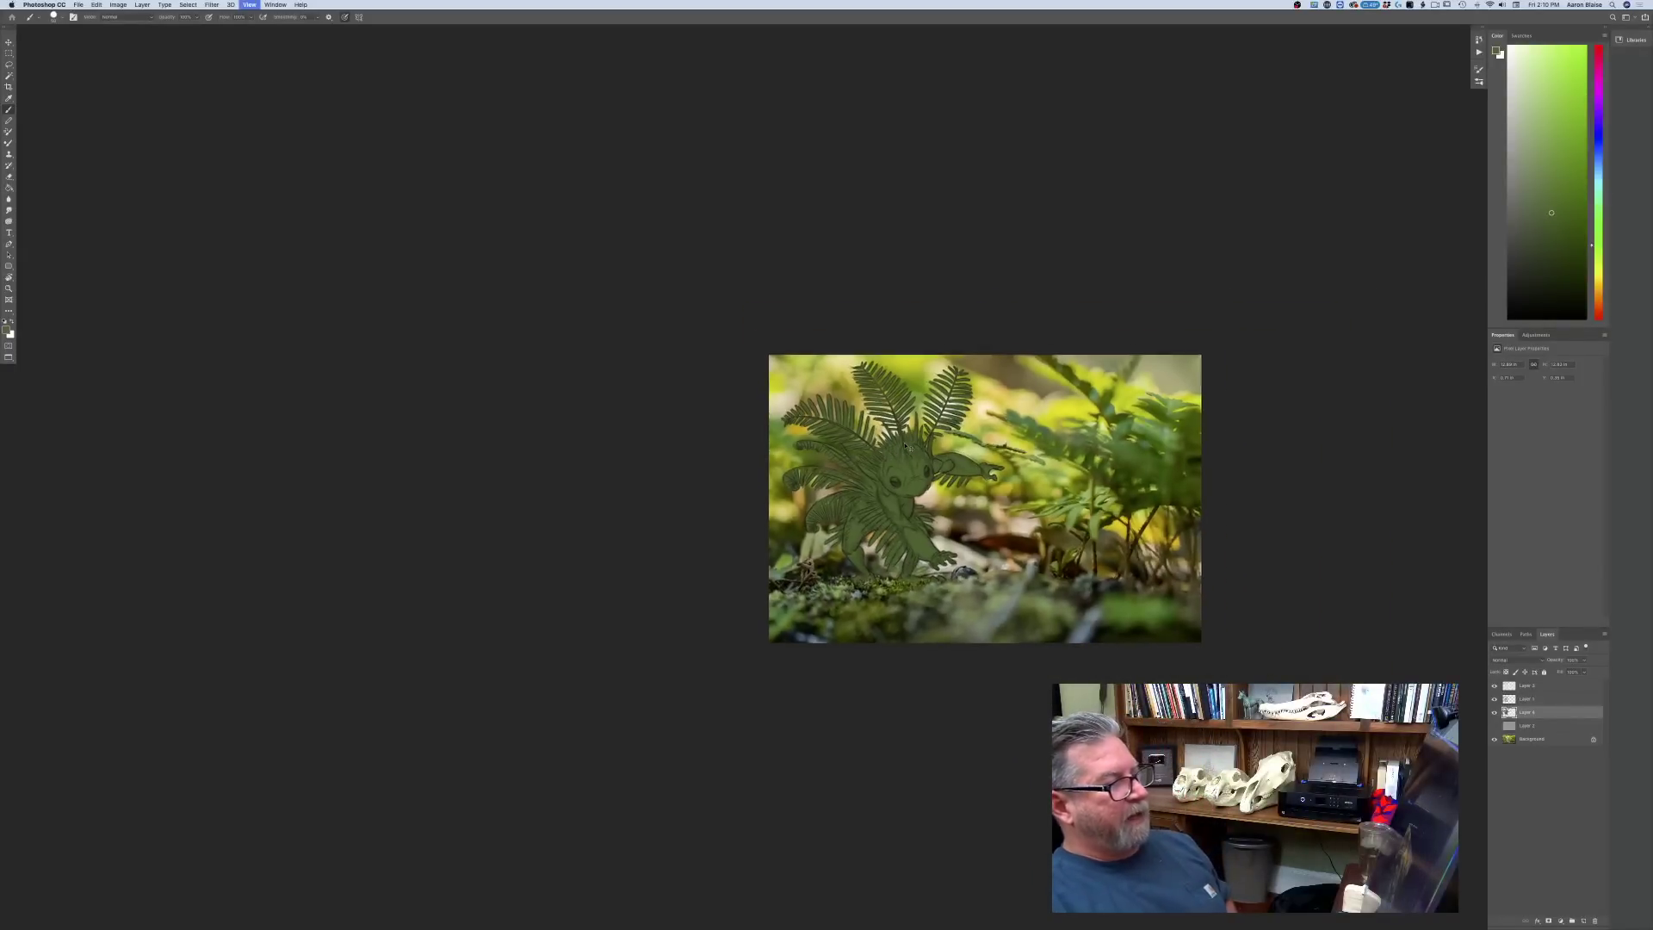
key(super+equal)
click(118, 5)
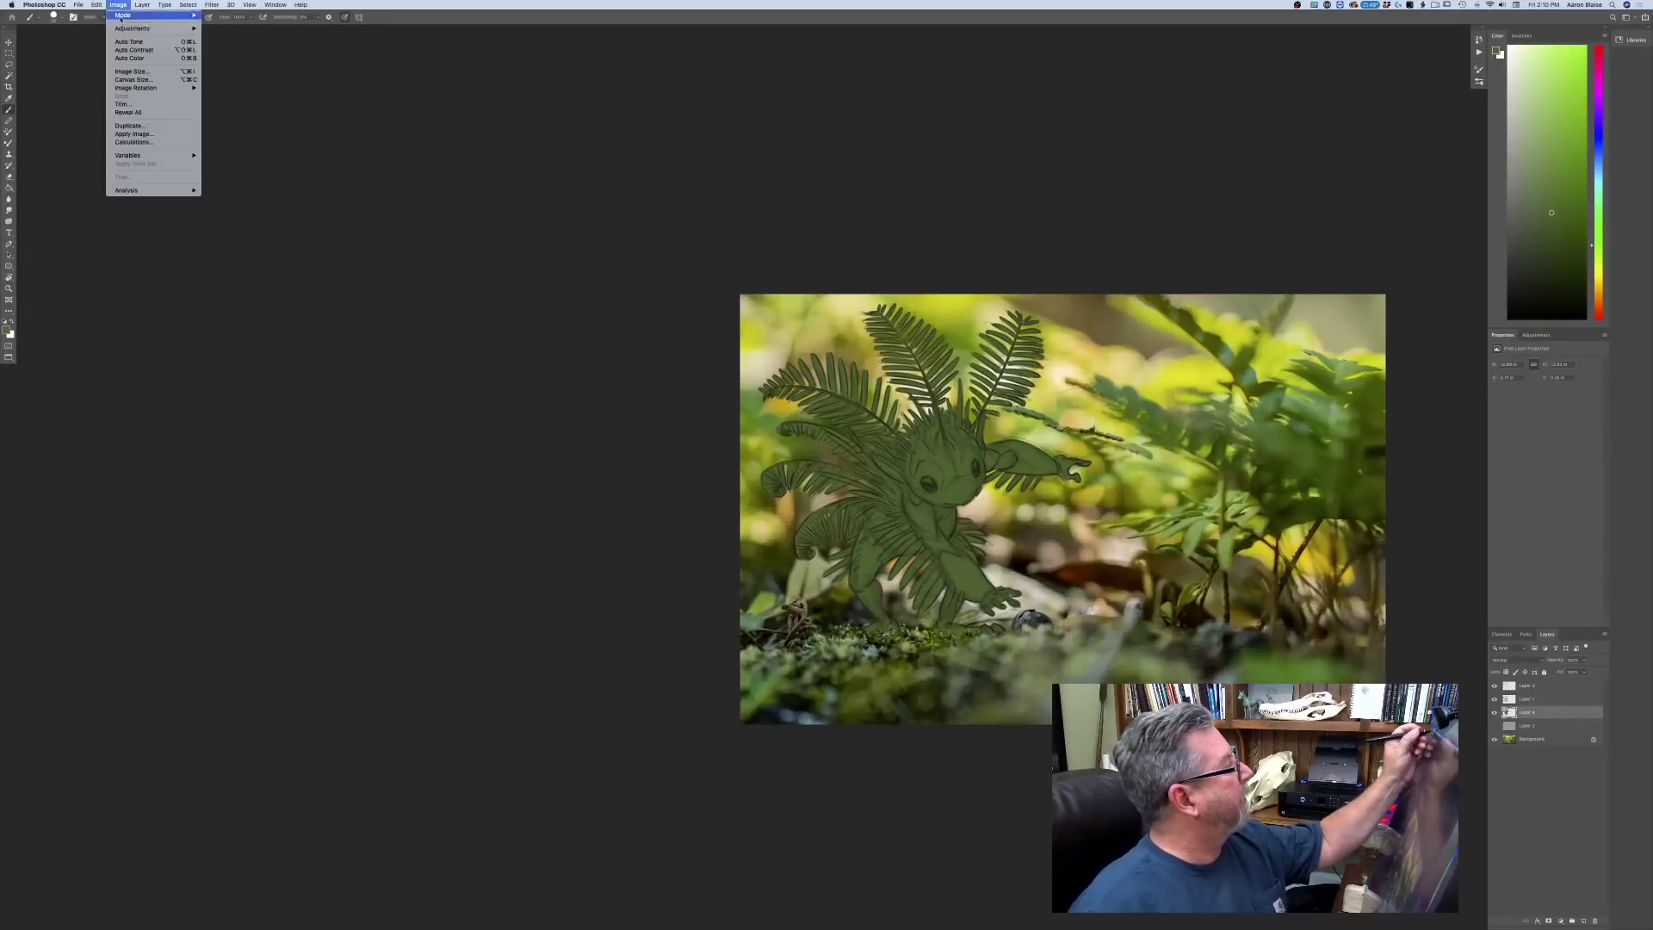
mouse_move(185, 88)
click(233, 126)
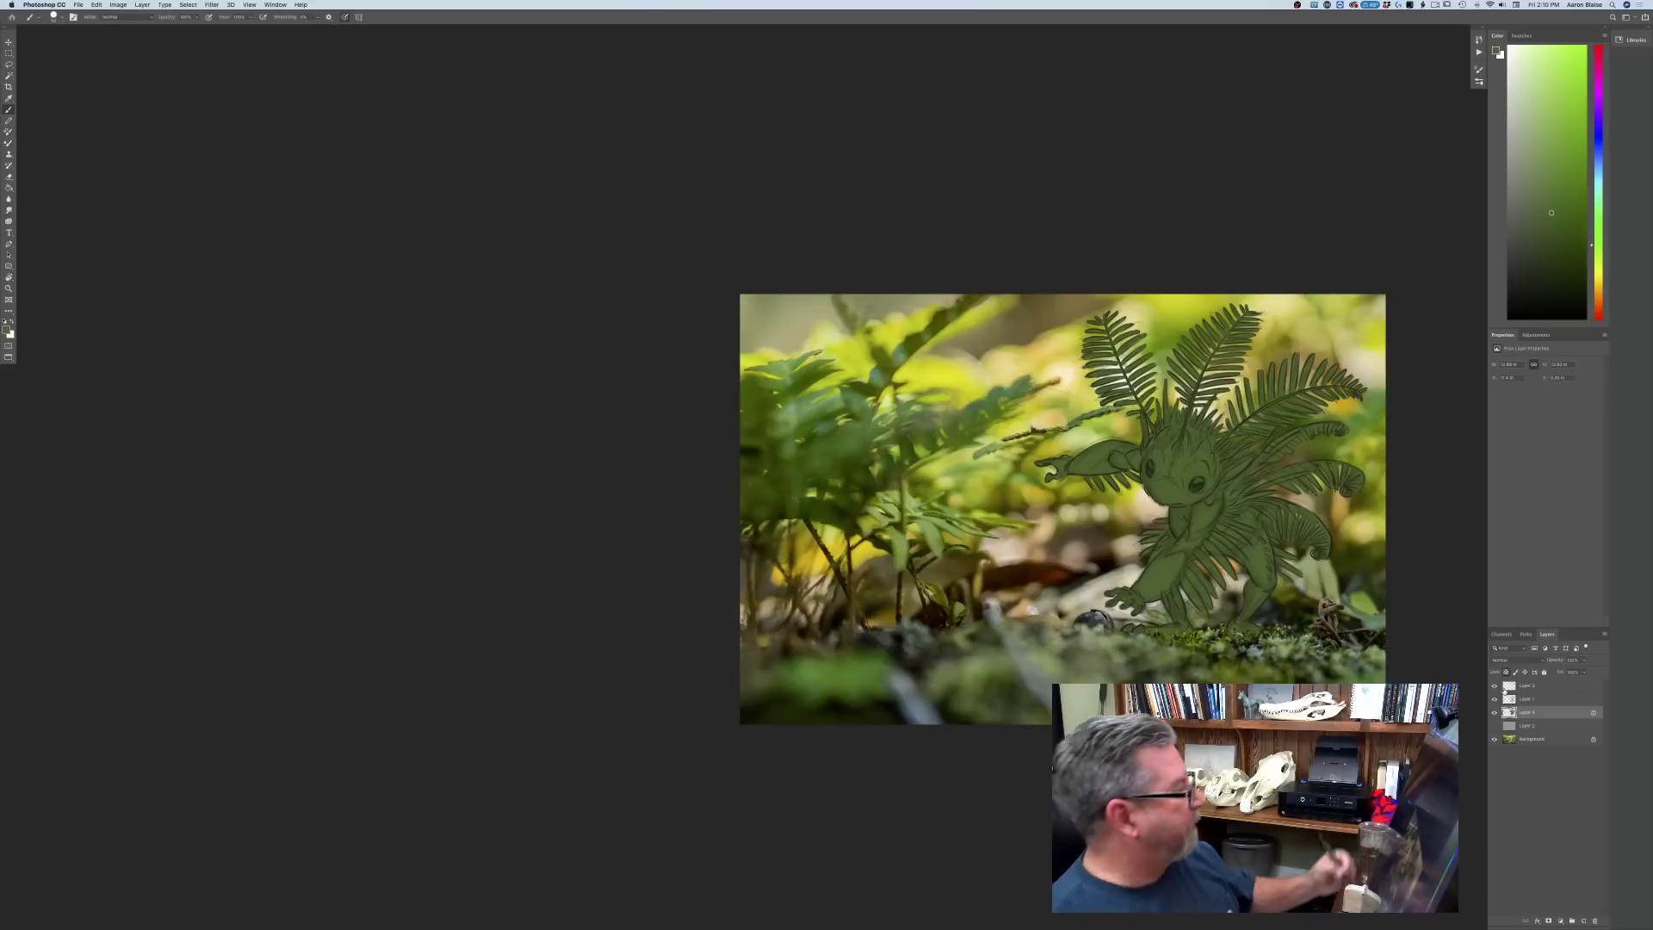
- Set the foreground colour to a brighter, saturated yellow-green and return to the Brush tool
click(7, 331)
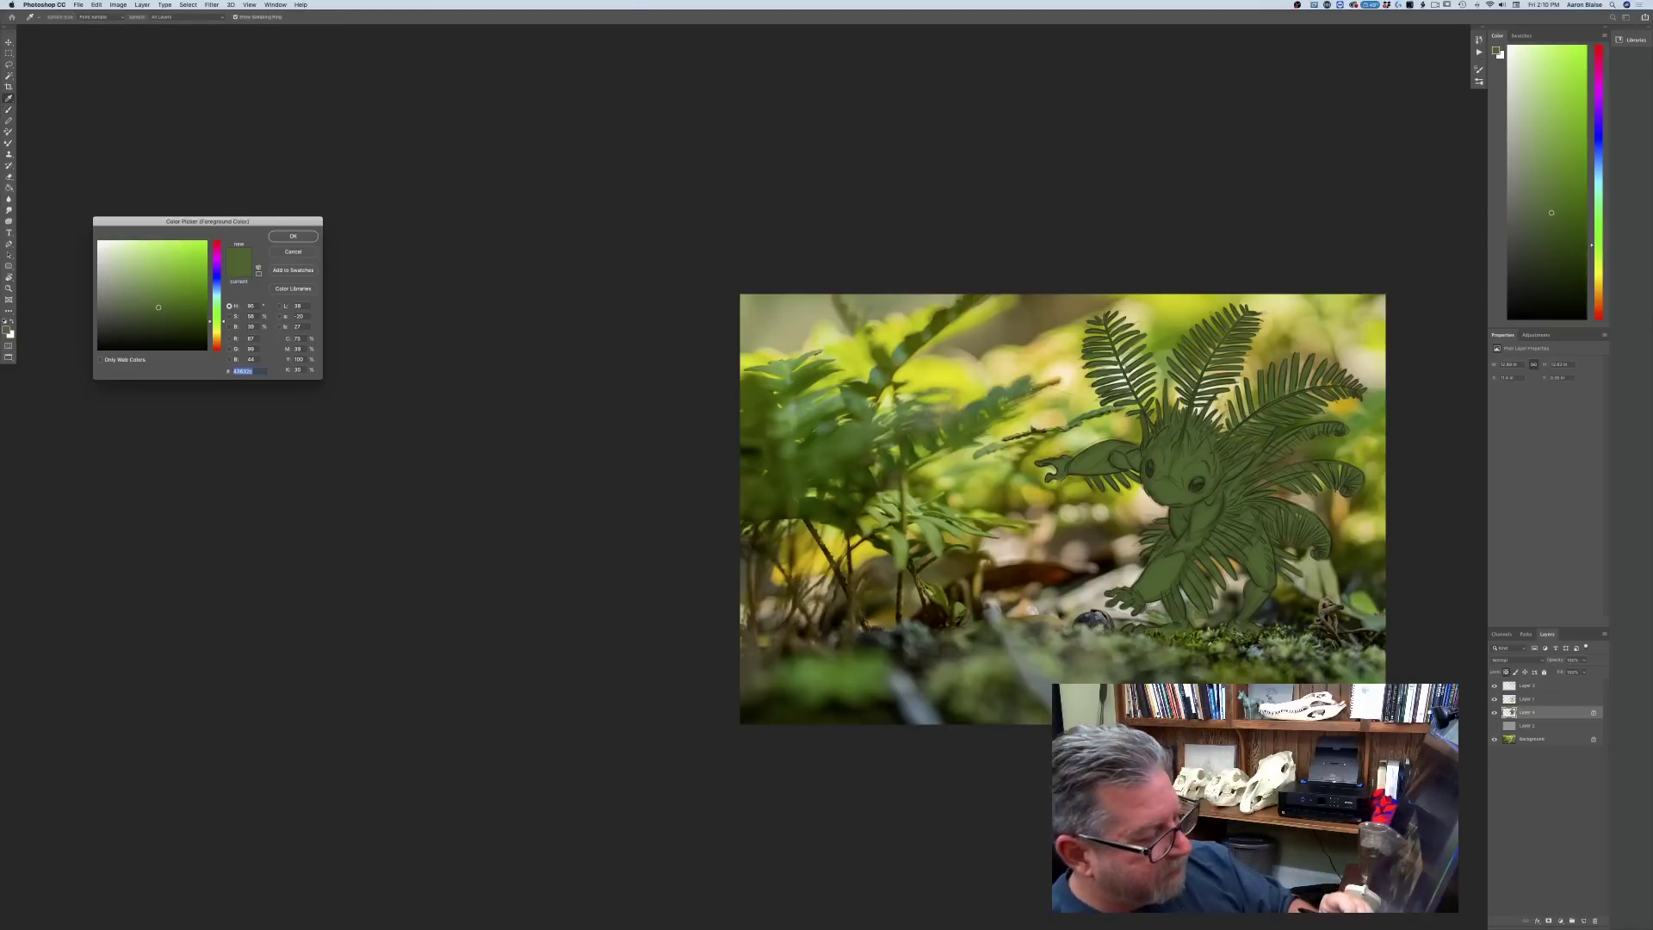
click(206, 288)
drag(206, 285, 204, 284)
key(super+plus)
key(super+plus)
key(super+plus)
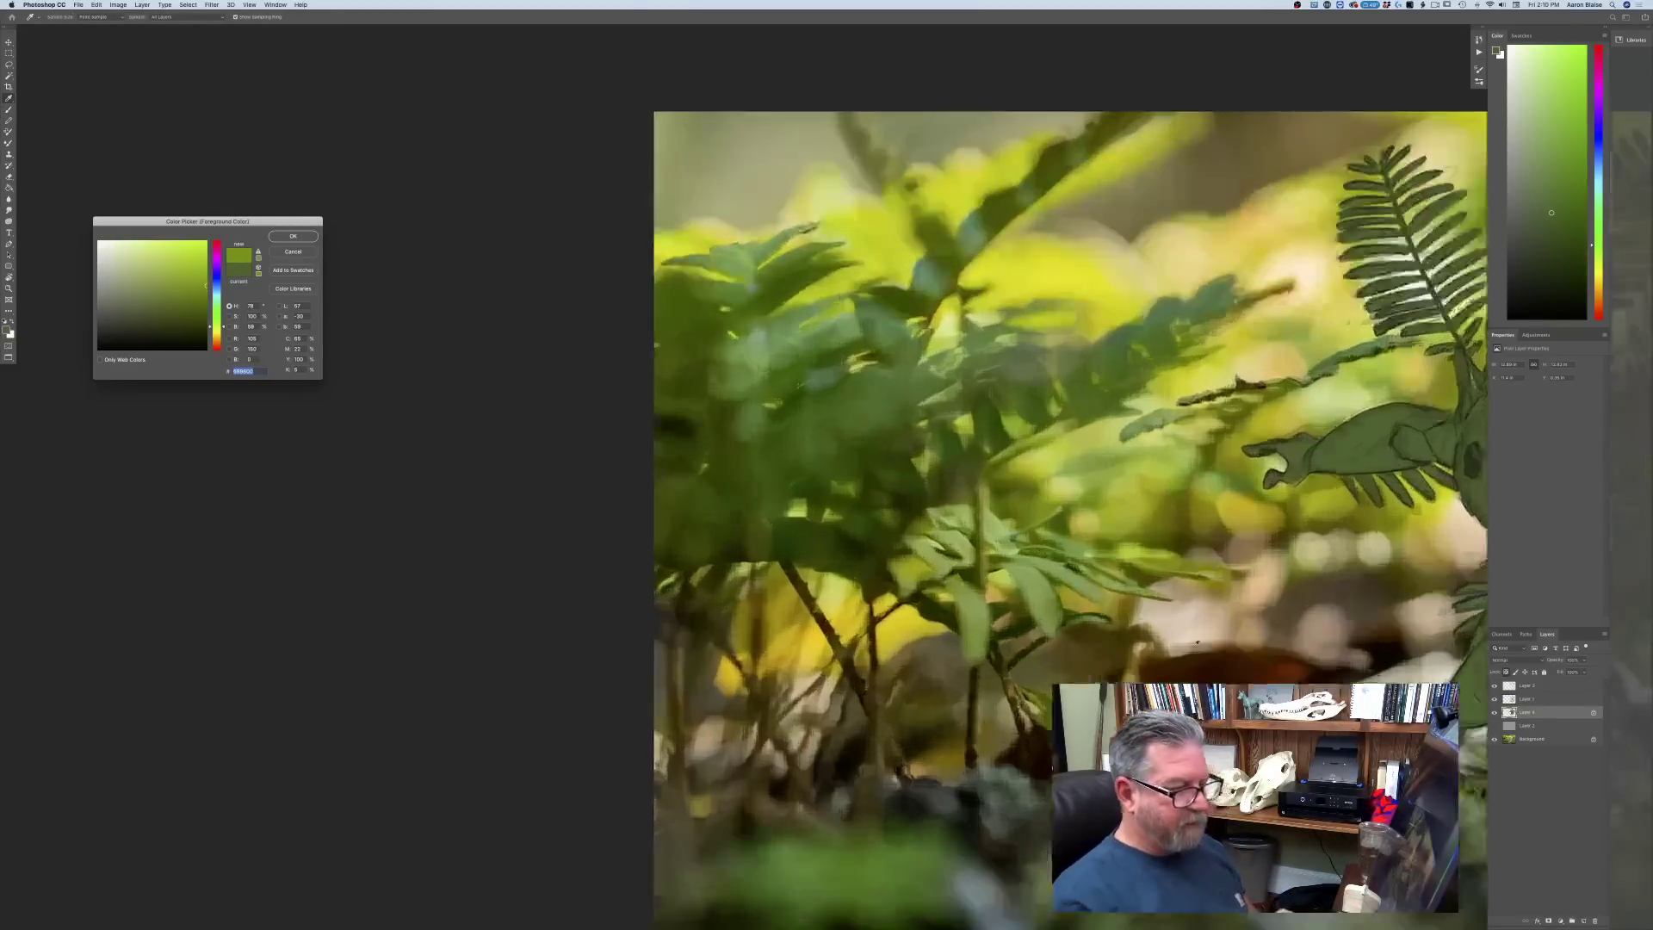
drag(921, 694, 322, 613)
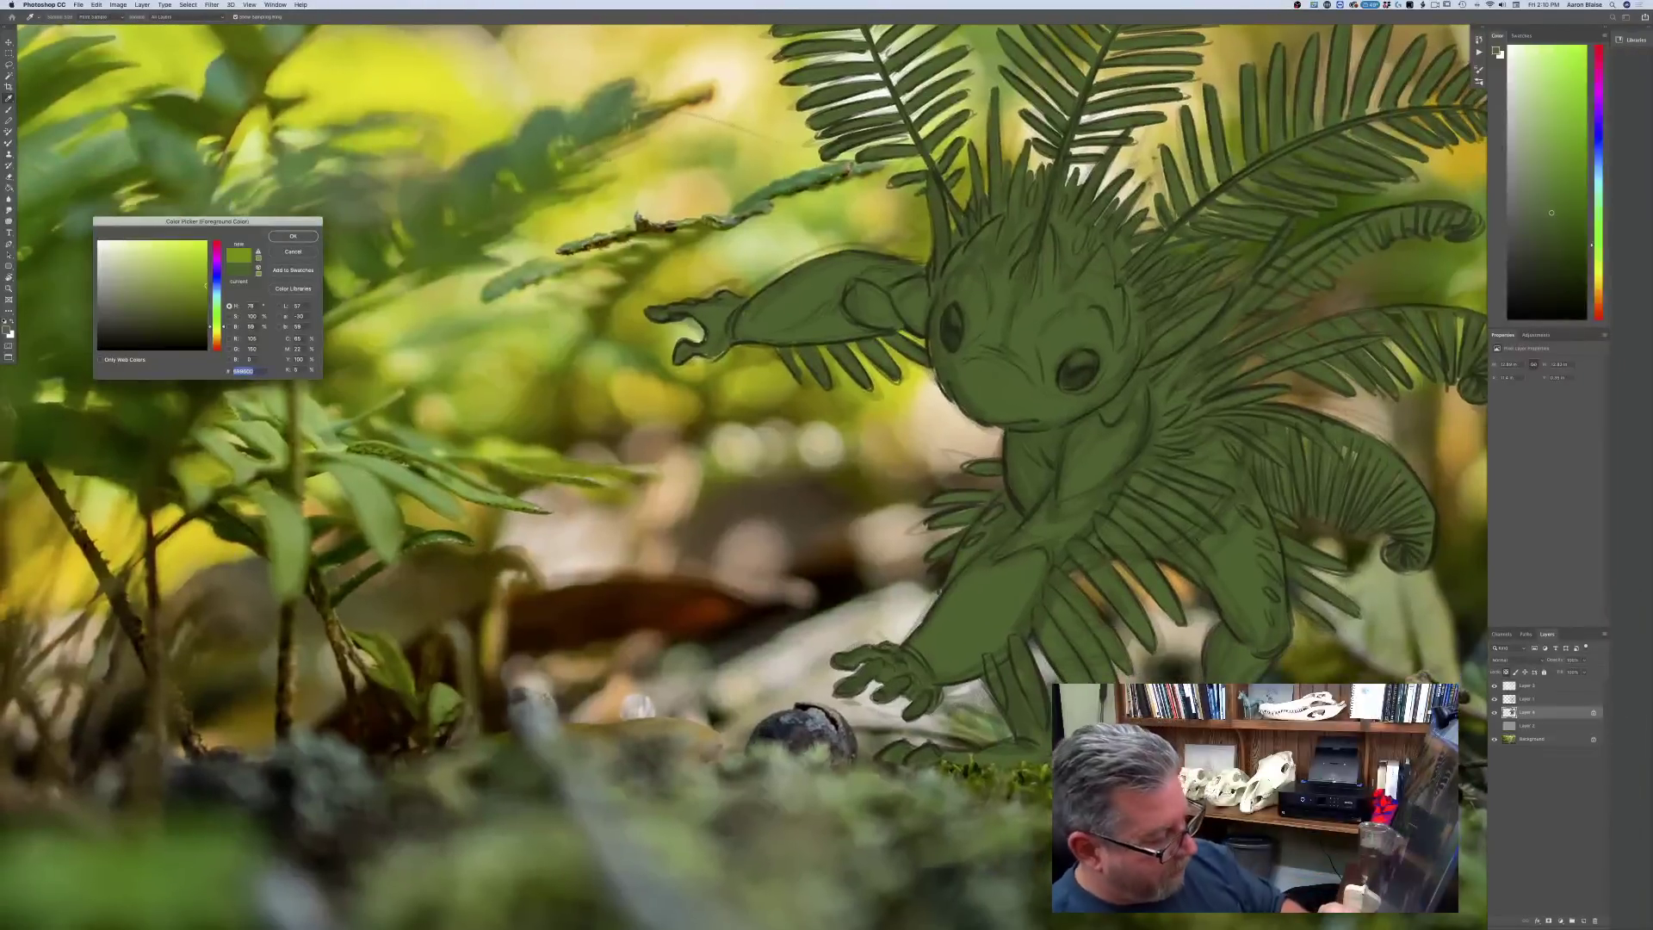
click(205, 281)
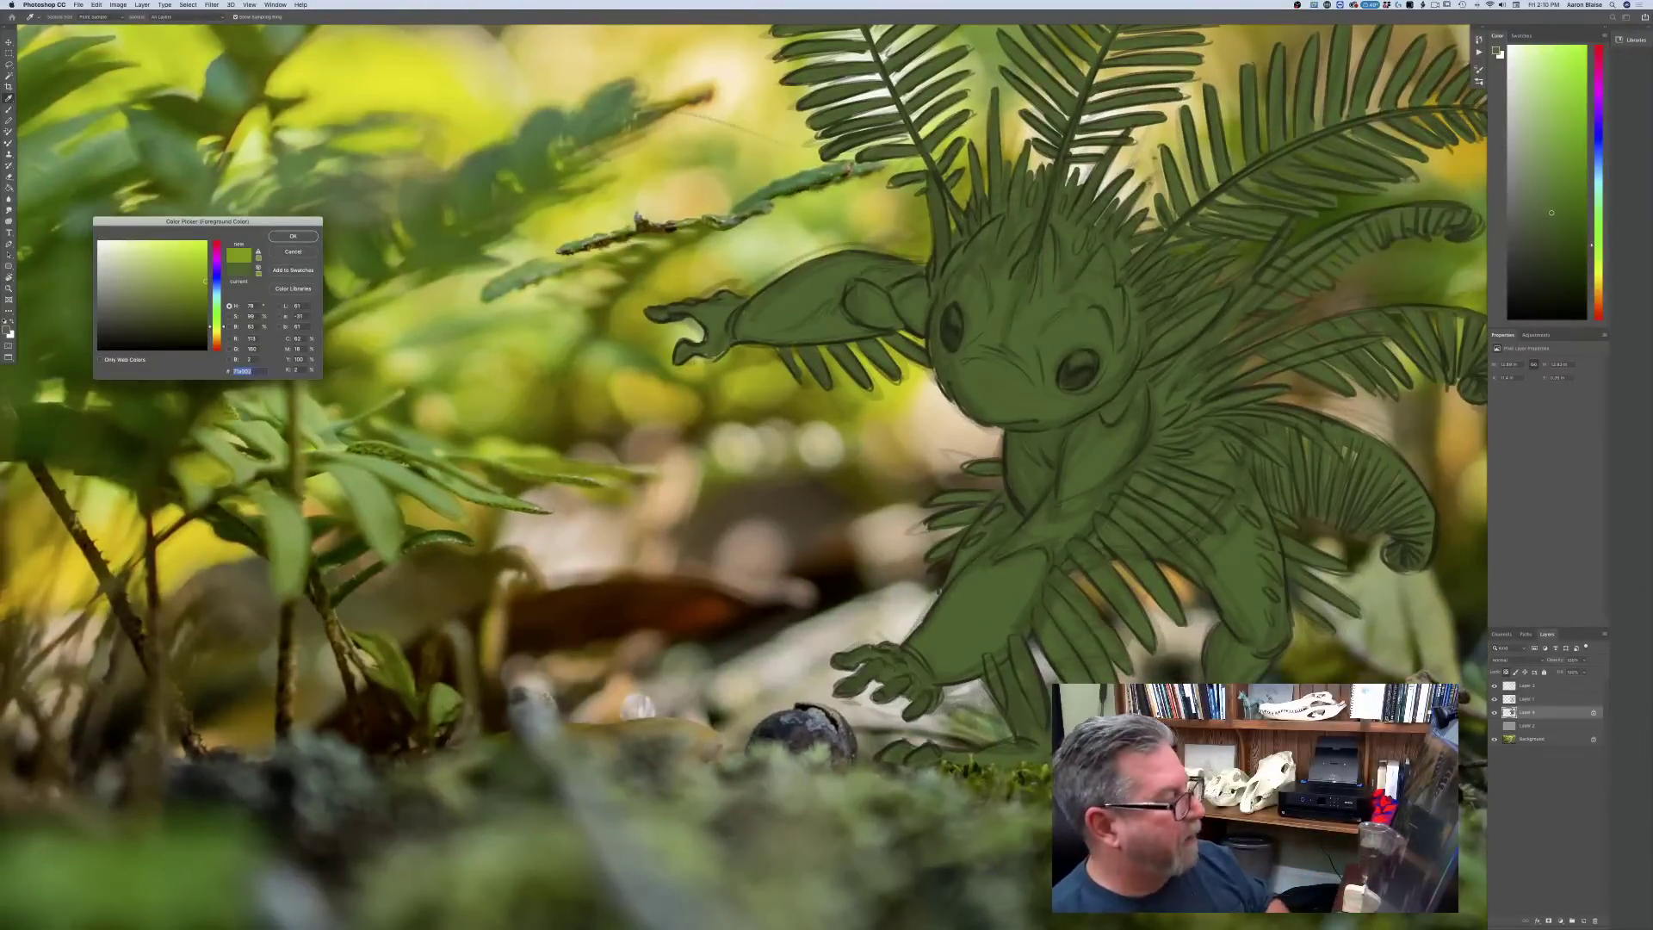
key(Return)
key(b)
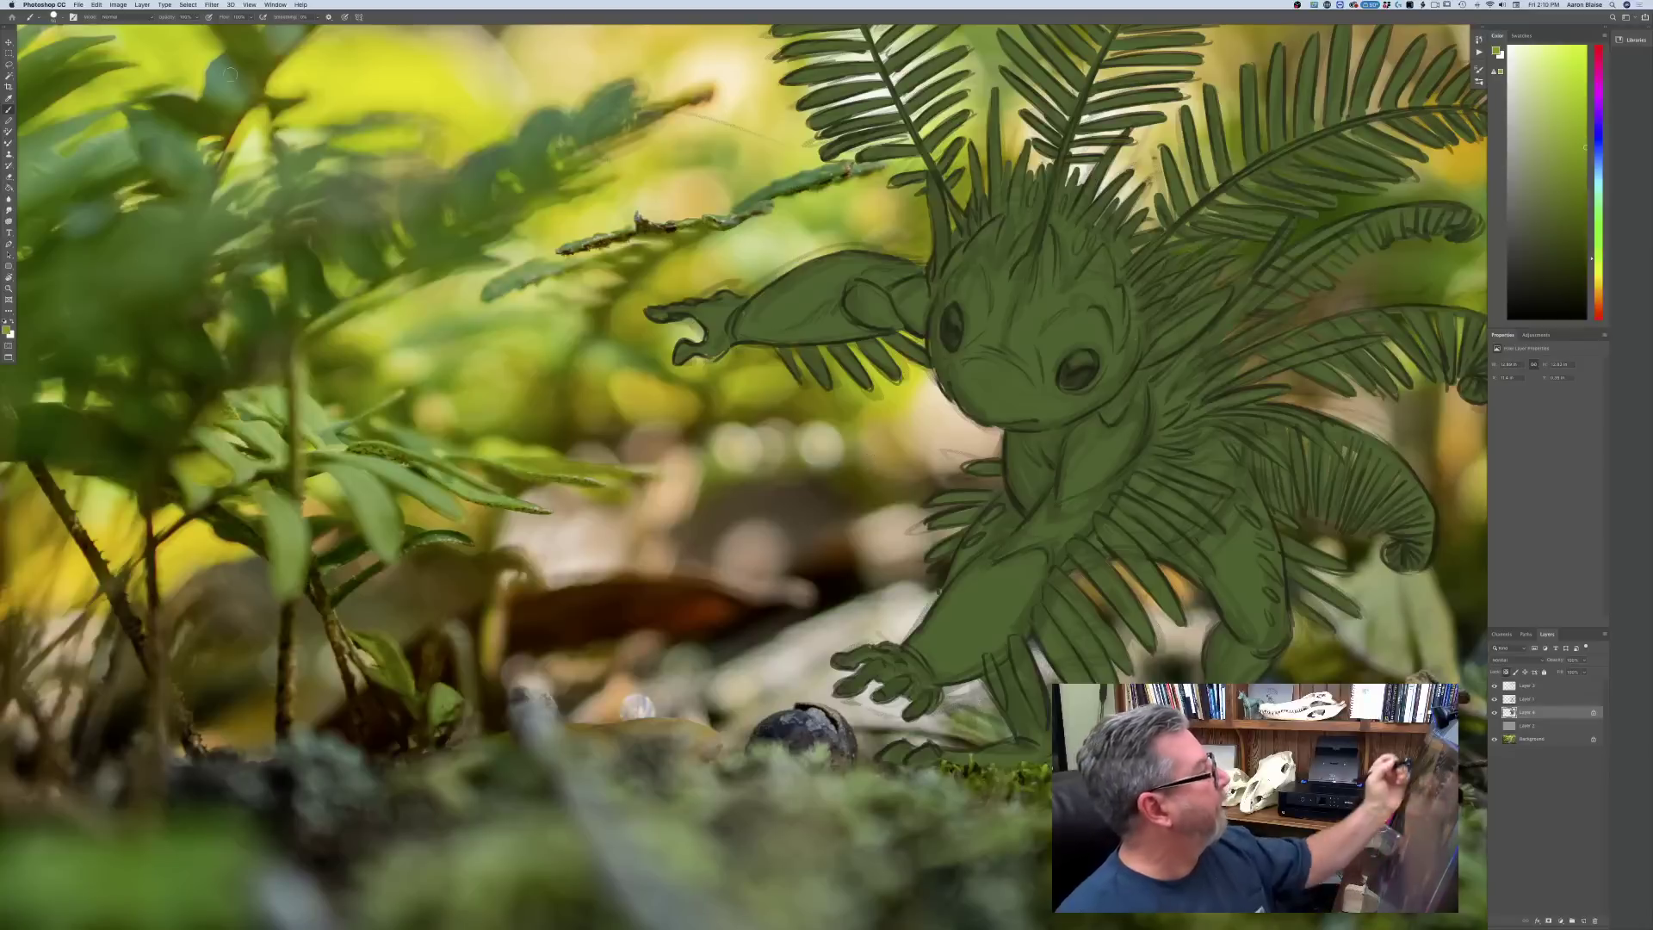
- Adjust the brush opacity and paint a soft yellow-green patch around the creature's eye nearest the back fronds
click(251, 17)
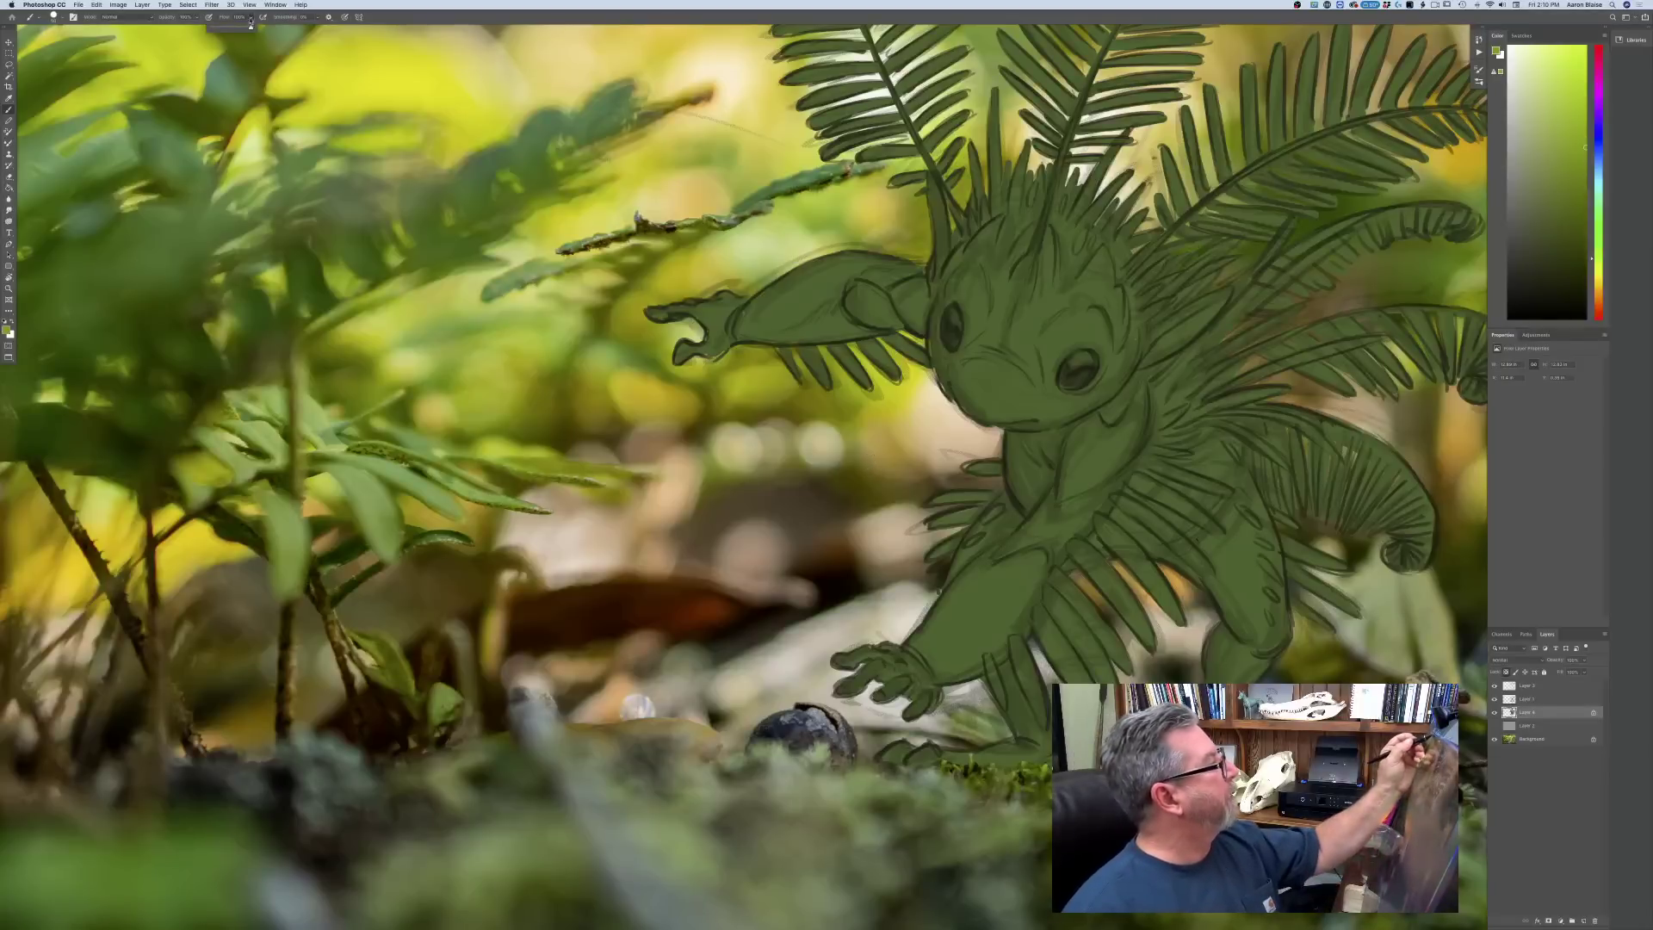
click(197, 18)
click(197, 18)
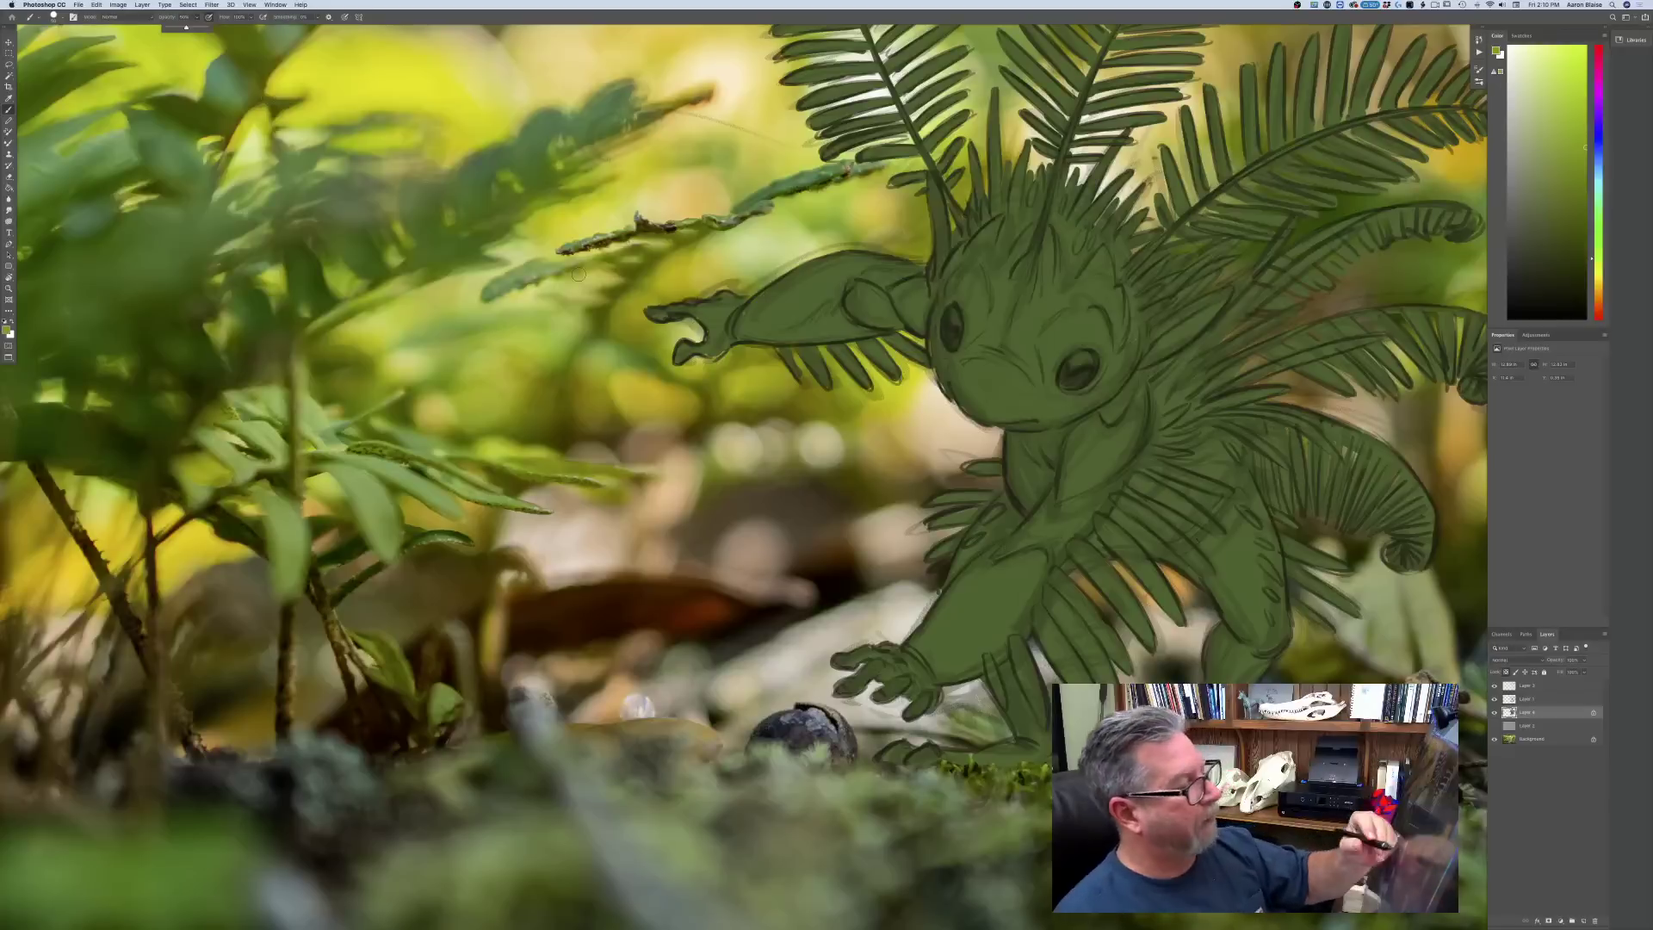
click(992, 361)
mouse_move(1082, 323)
mouse_down()
mouse_move(1047, 375)
mouse_move(1065, 329)
mouse_move(1047, 368)
mouse_move(1072, 346)
mouse_move(1101, 370)
mouse_move(1101, 340)
mouse_move(1051, 357)
mouse_up()
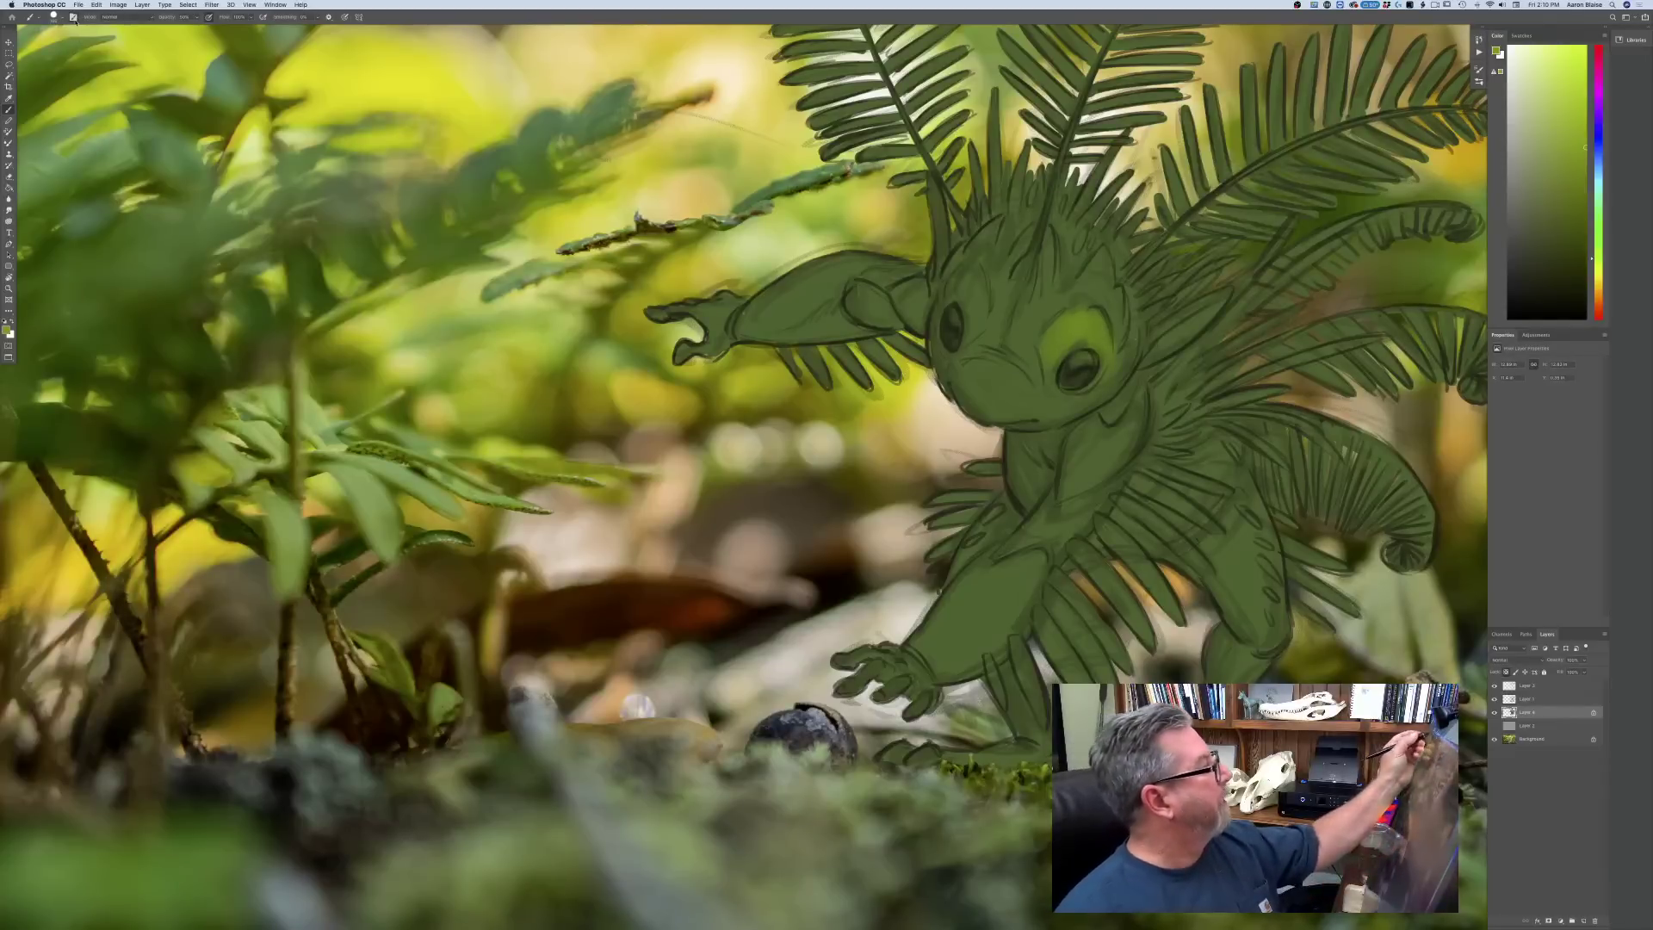
- Check the brush tip settings and paint yellow-green around the other eye and over the muzzle, chest, lower forearm and outstretched arm
key(F5)
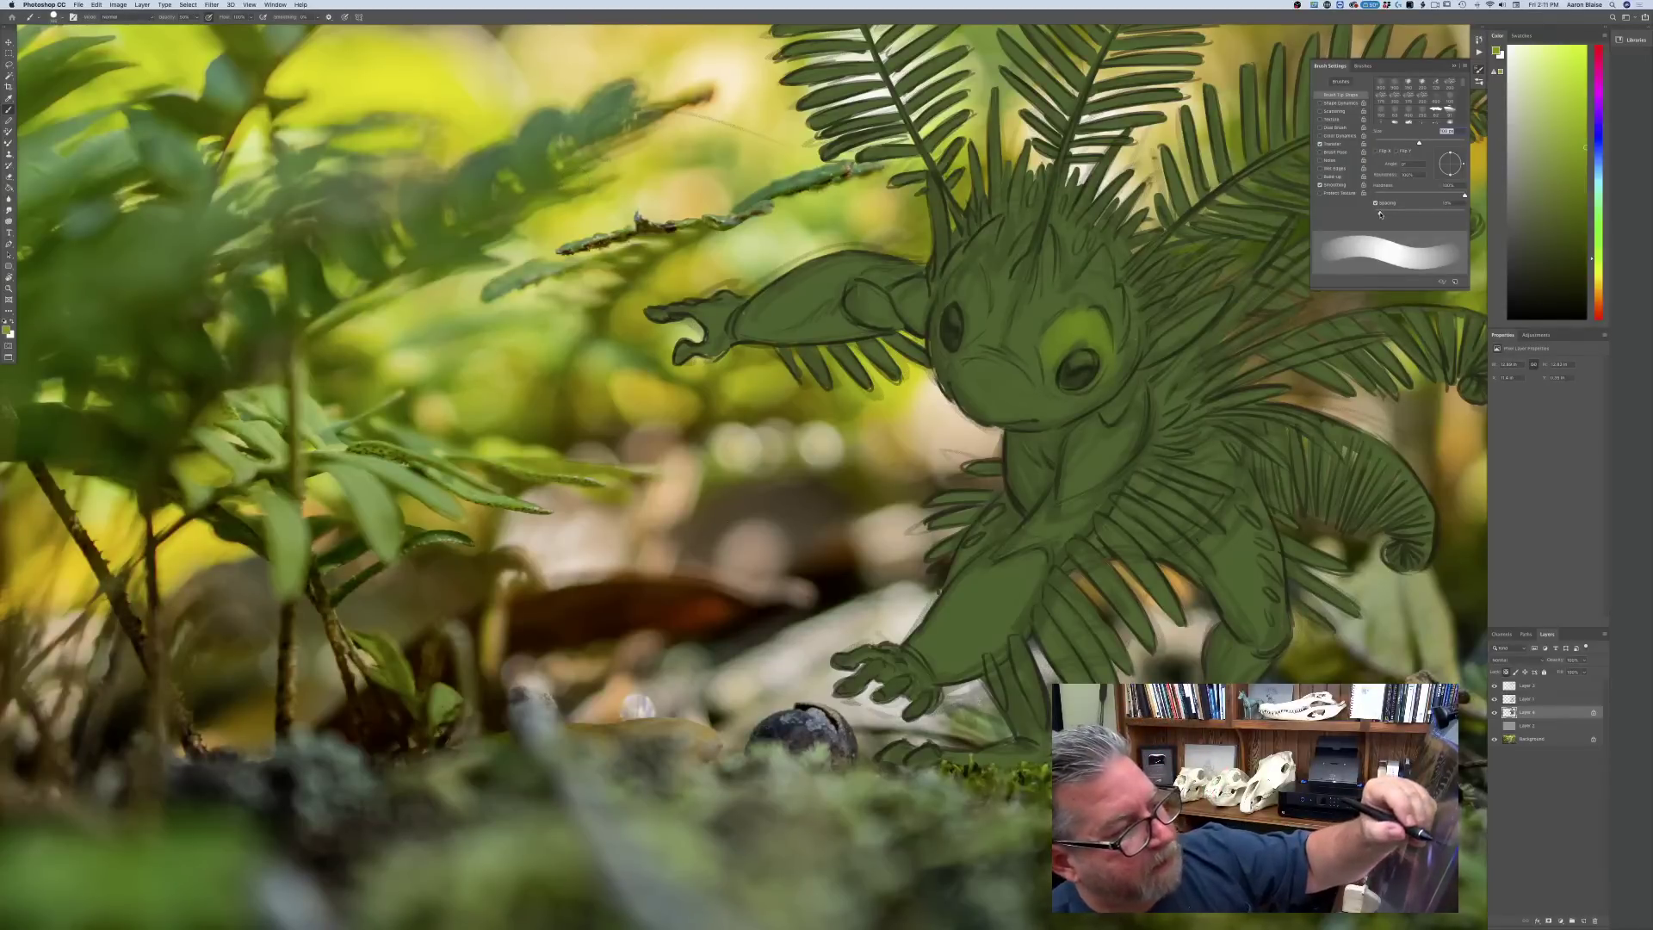
key(F5)
mouse_move(970, 274)
mouse_down()
mouse_move(965, 343)
mouse_move(959, 304)
mouse_up()
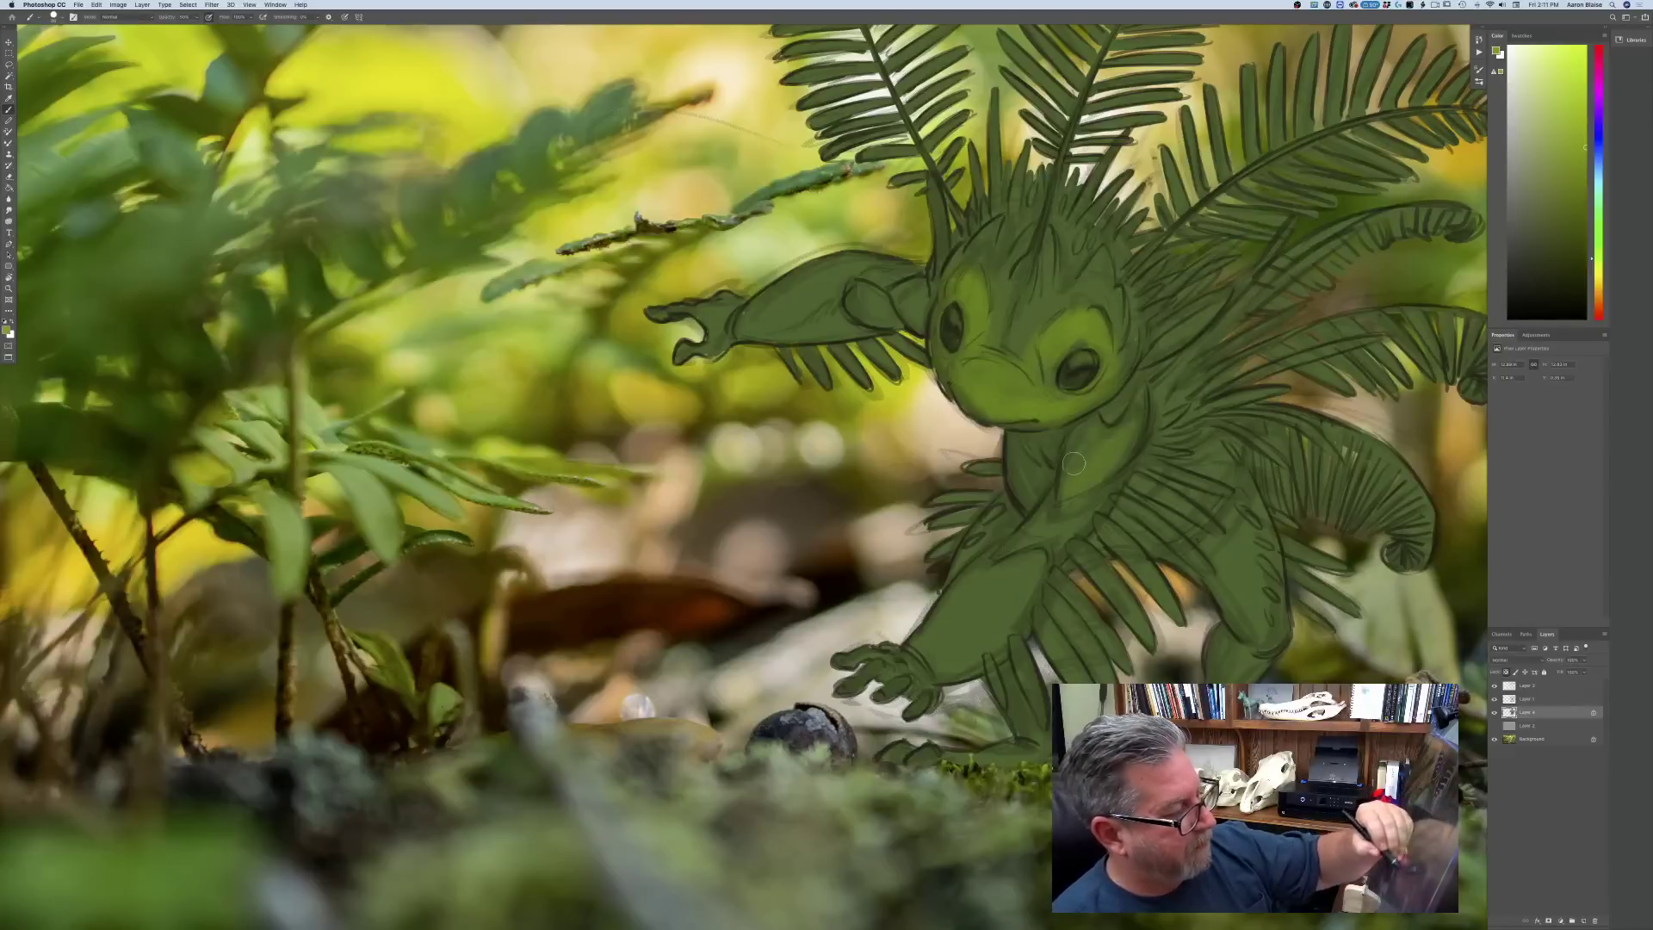
mouse_move(1017, 564)
mouse_down()
mouse_move(995, 633)
mouse_move(956, 663)
mouse_move(1006, 561)
mouse_move(865, 700)
mouse_up()
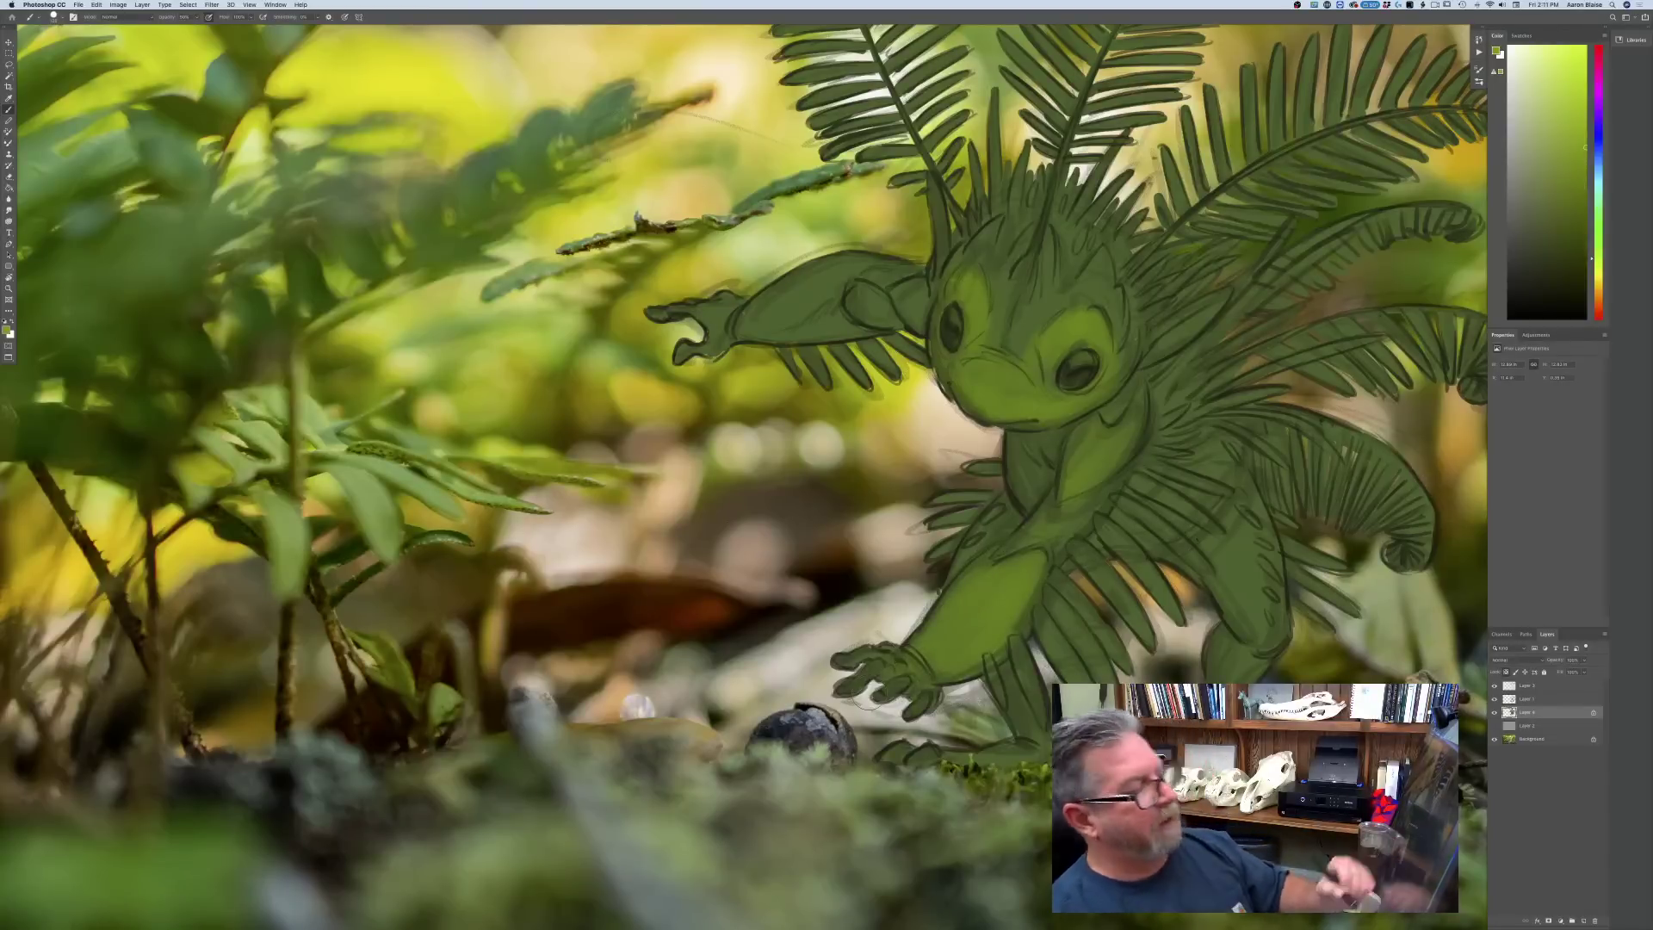
mouse_move(891, 272)
mouse_down()
mouse_move(806, 290)
mouse_move(810, 325)
mouse_move(727, 319)
mouse_move(835, 268)
mouse_move(743, 330)
mouse_move(867, 292)
mouse_move(713, 347)
mouse_up()
key(super+minus)
key(super+minus)
key(super+plus)
key(super+plus)
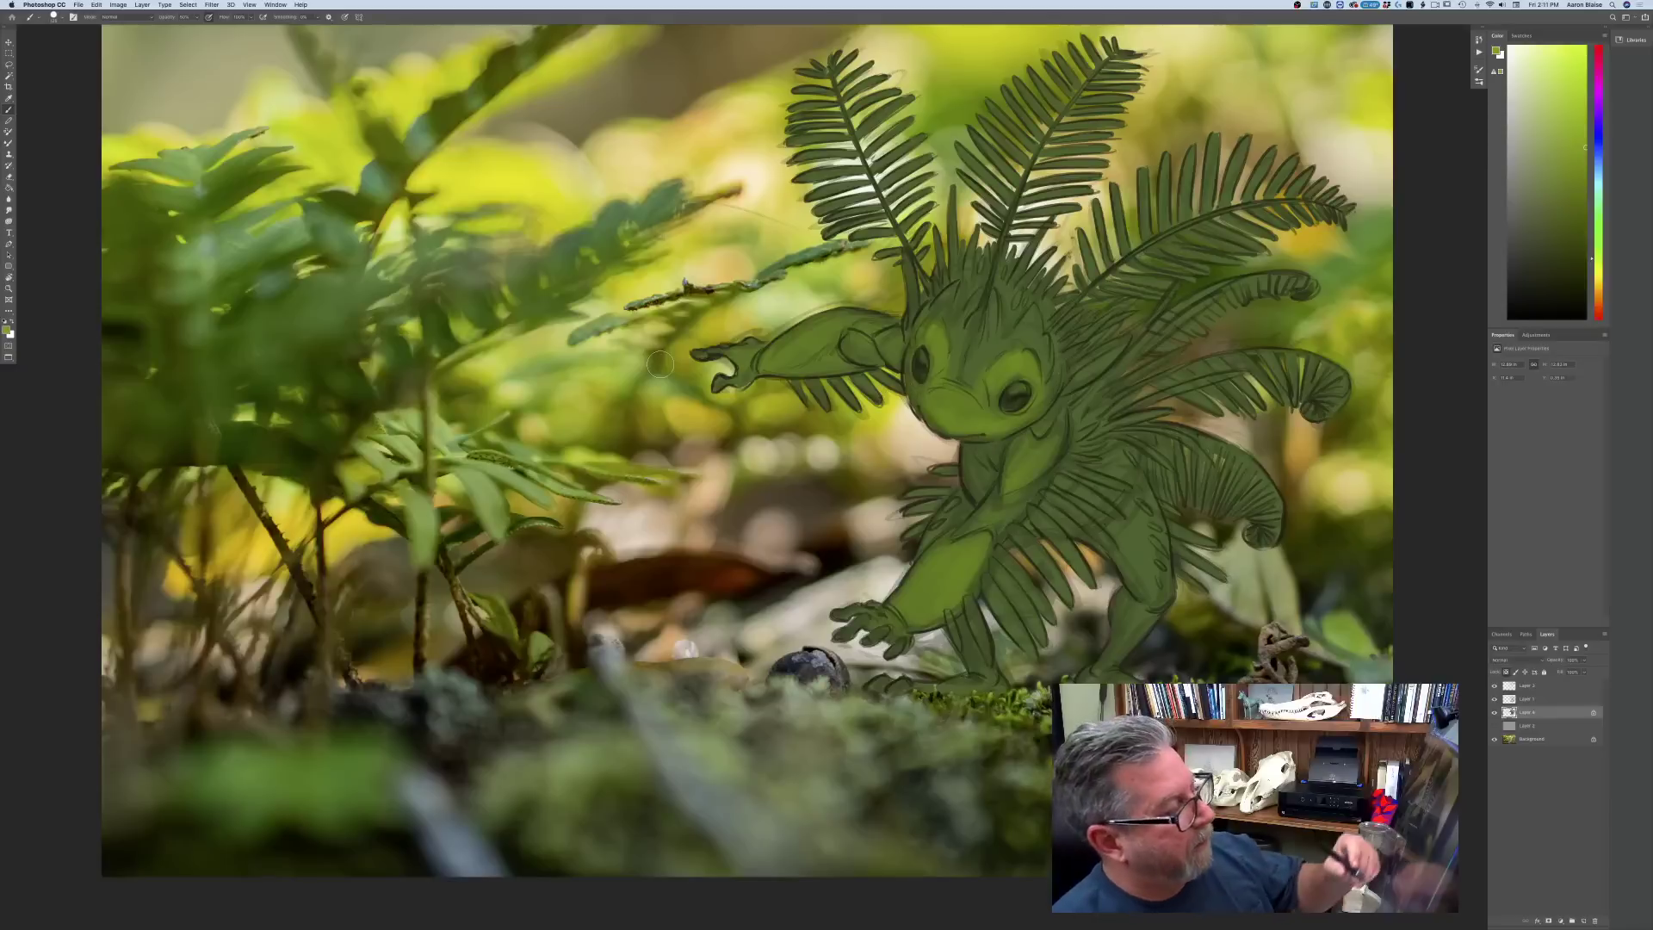
- Set the foreground colour to a dark reddish brown based on the brown tones at the fern stems in the photo
click(7, 330)
click(423, 616)
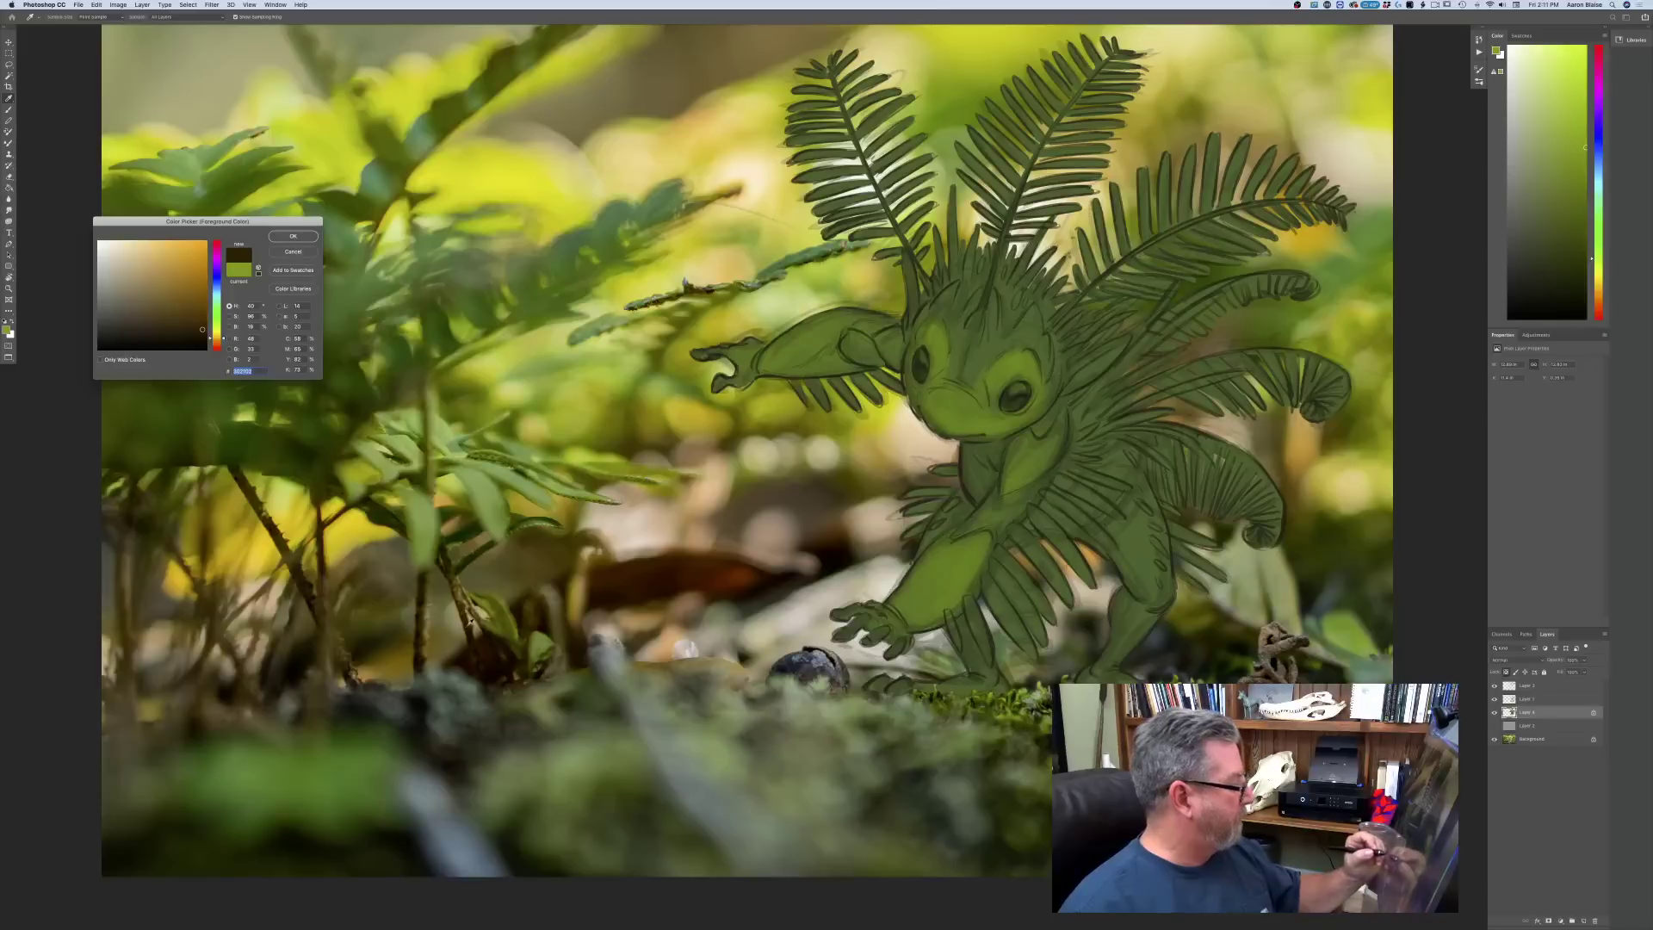
click(444, 602)
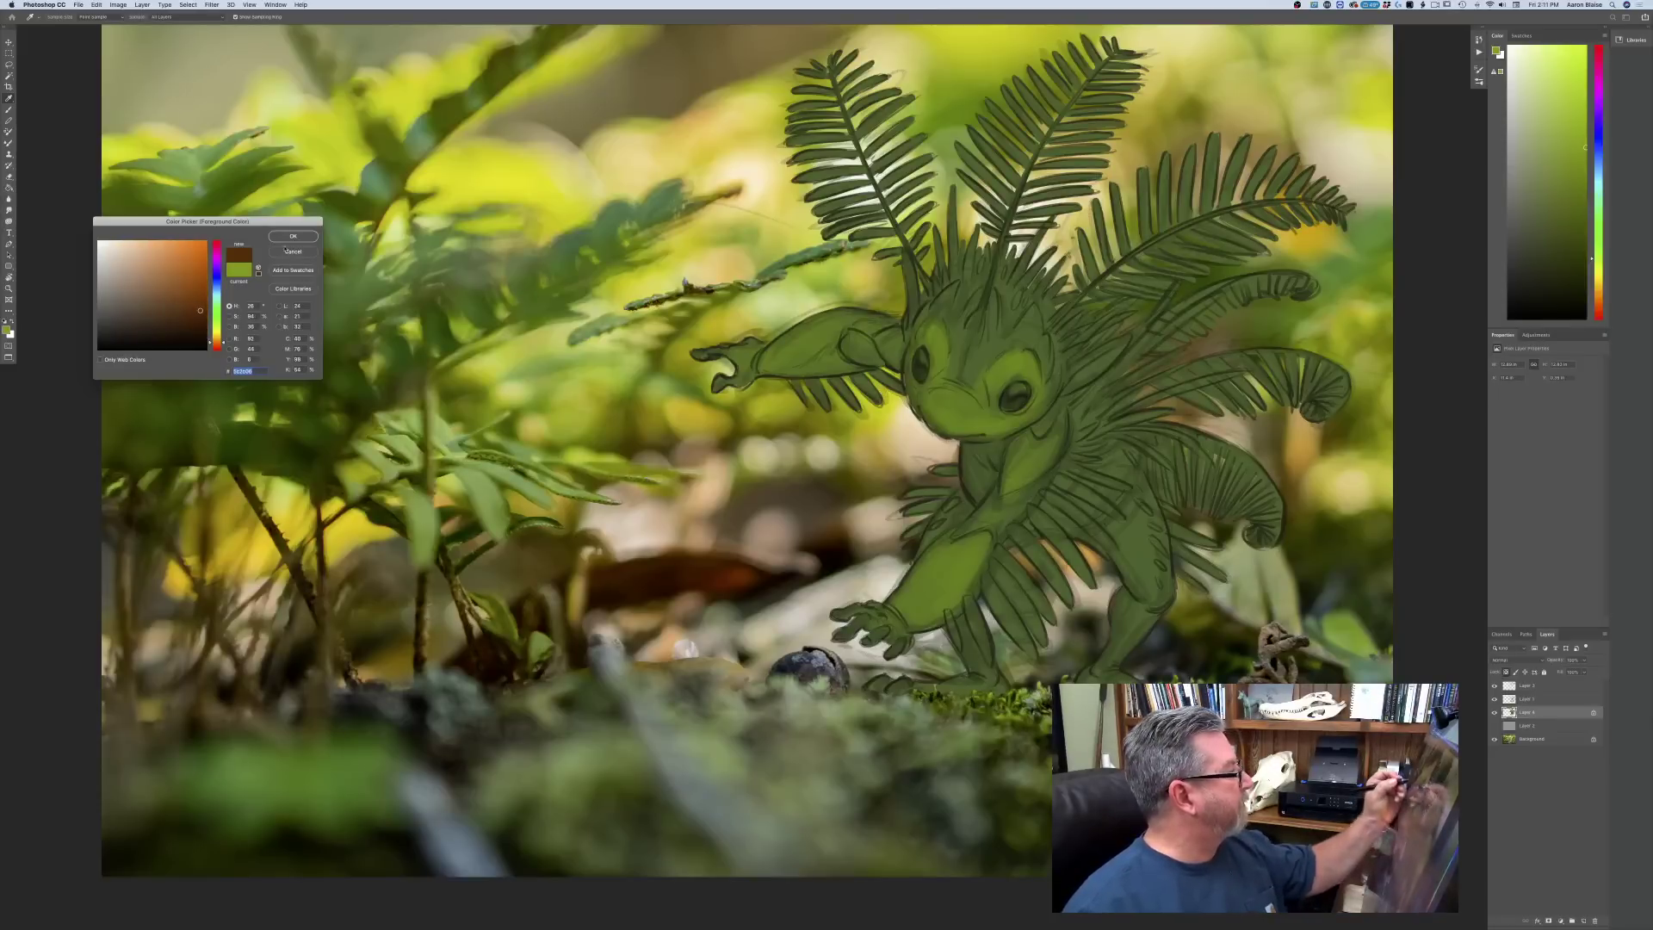
key(Return)
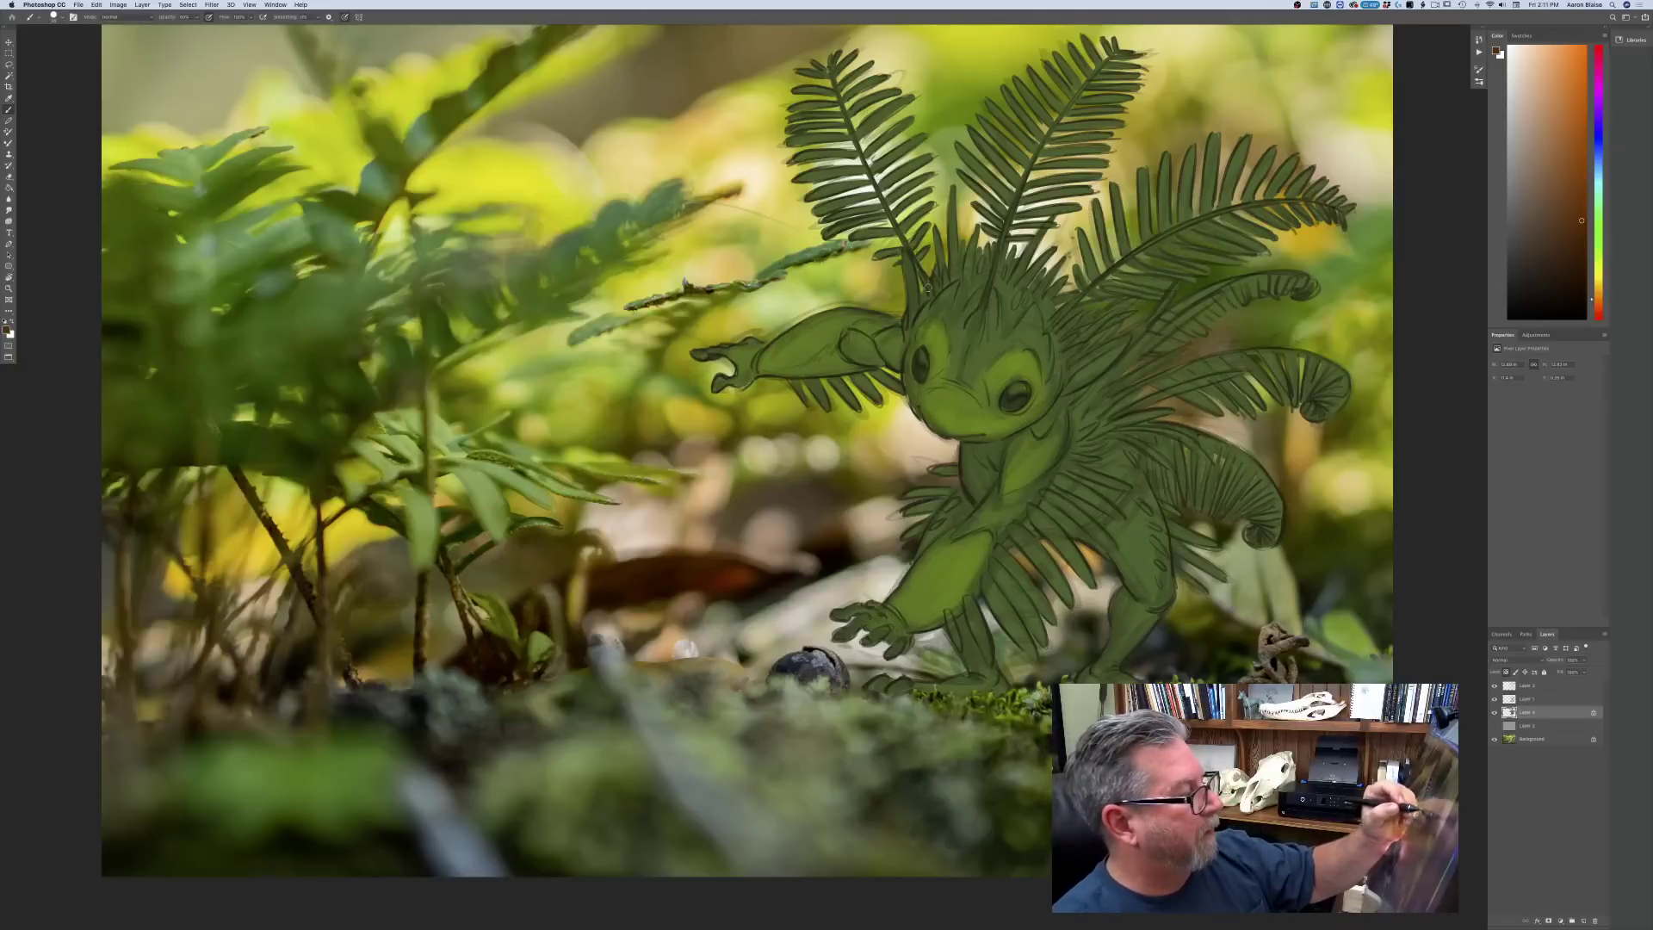
- Adjust the brush opacity and paint reddish-brown streaks on the creature's forehead, head spikes and the stems of the back fronds
click(195, 18)
click(271, 57)
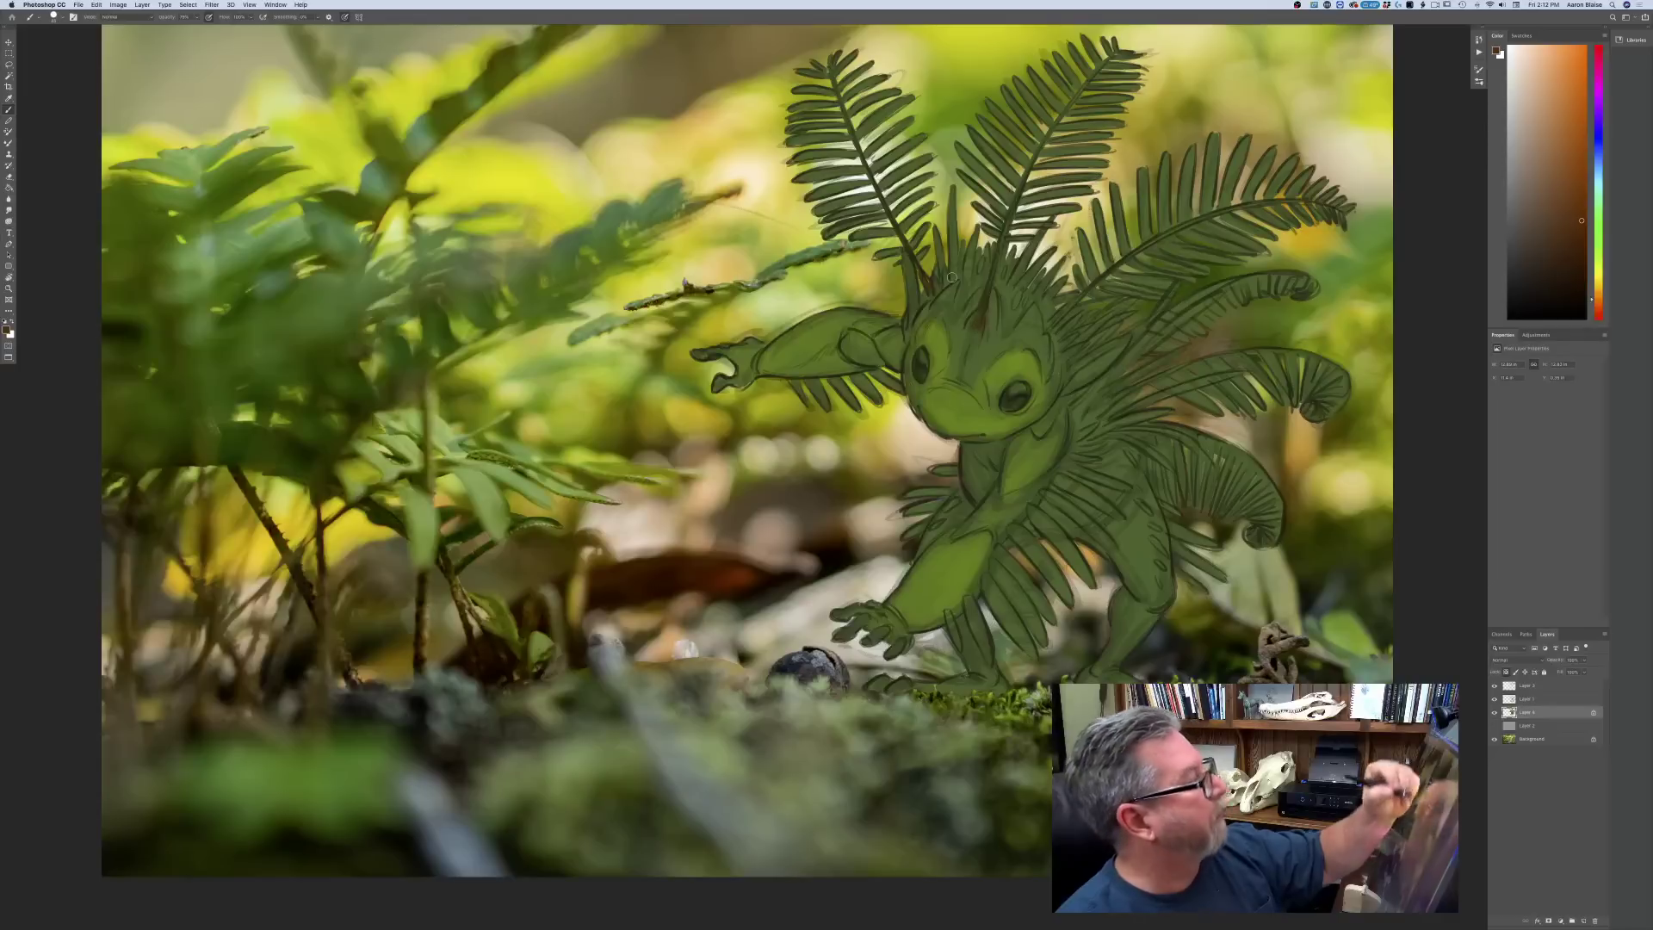
mouse_move(978, 318)
mouse_down()
mouse_move(966, 352)
mouse_move(971, 338)
mouse_up()
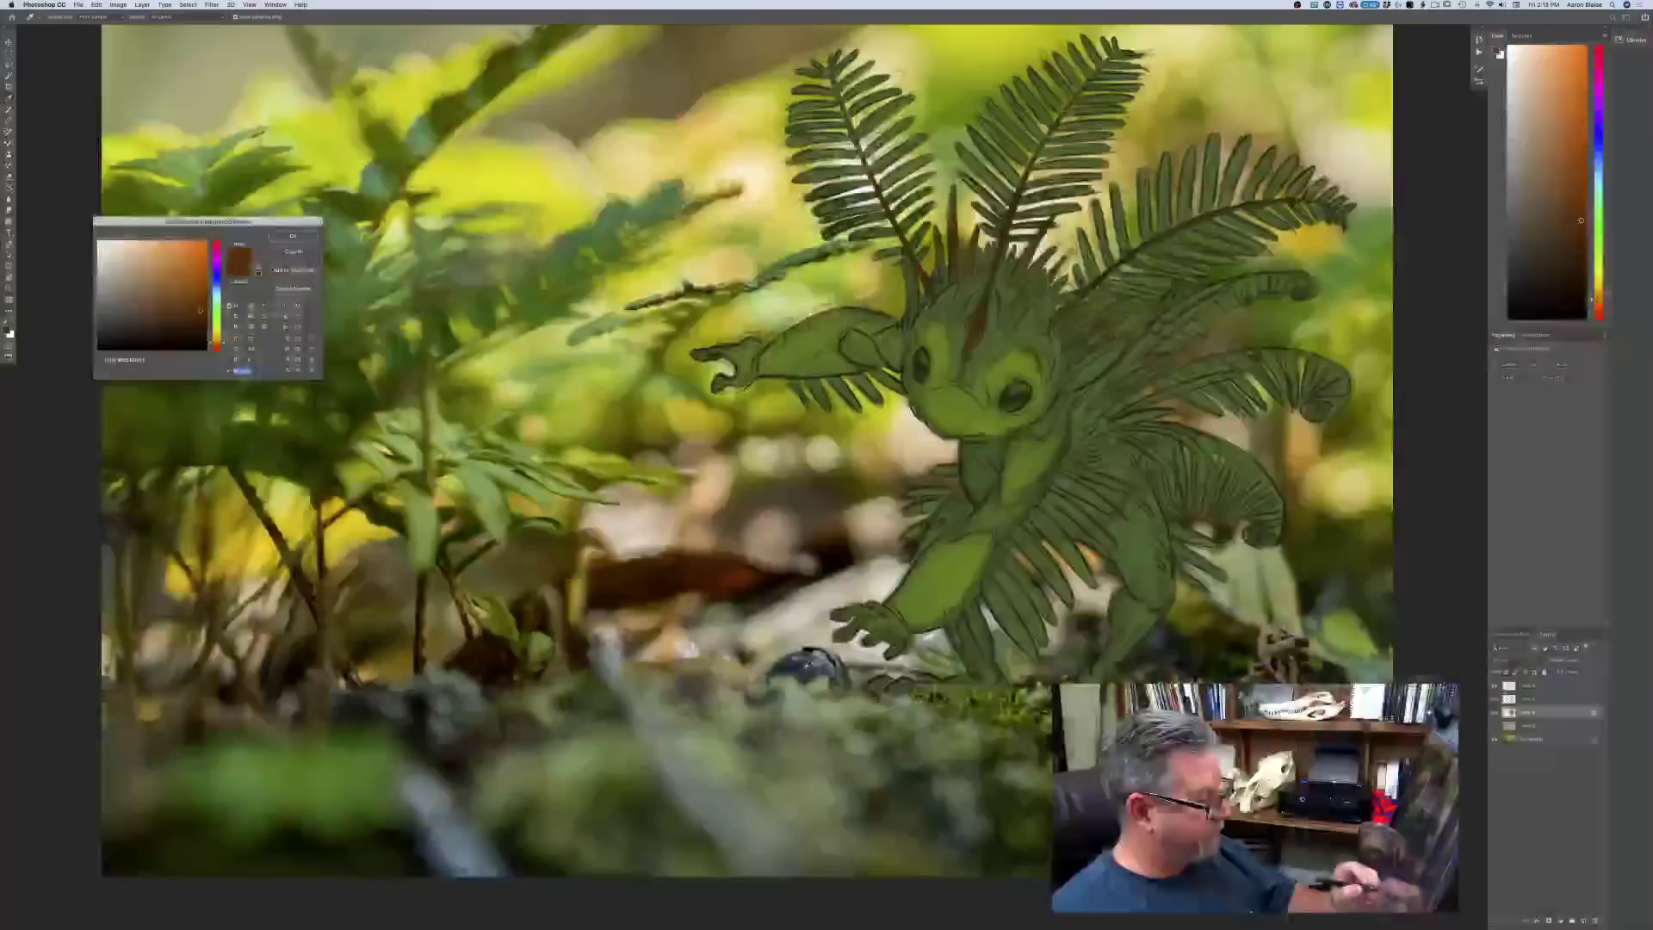
- Set the foreground colour to a muted purplish grey and paint it softly over the creature's throat, chest, head and hind leg
click(110, 302)
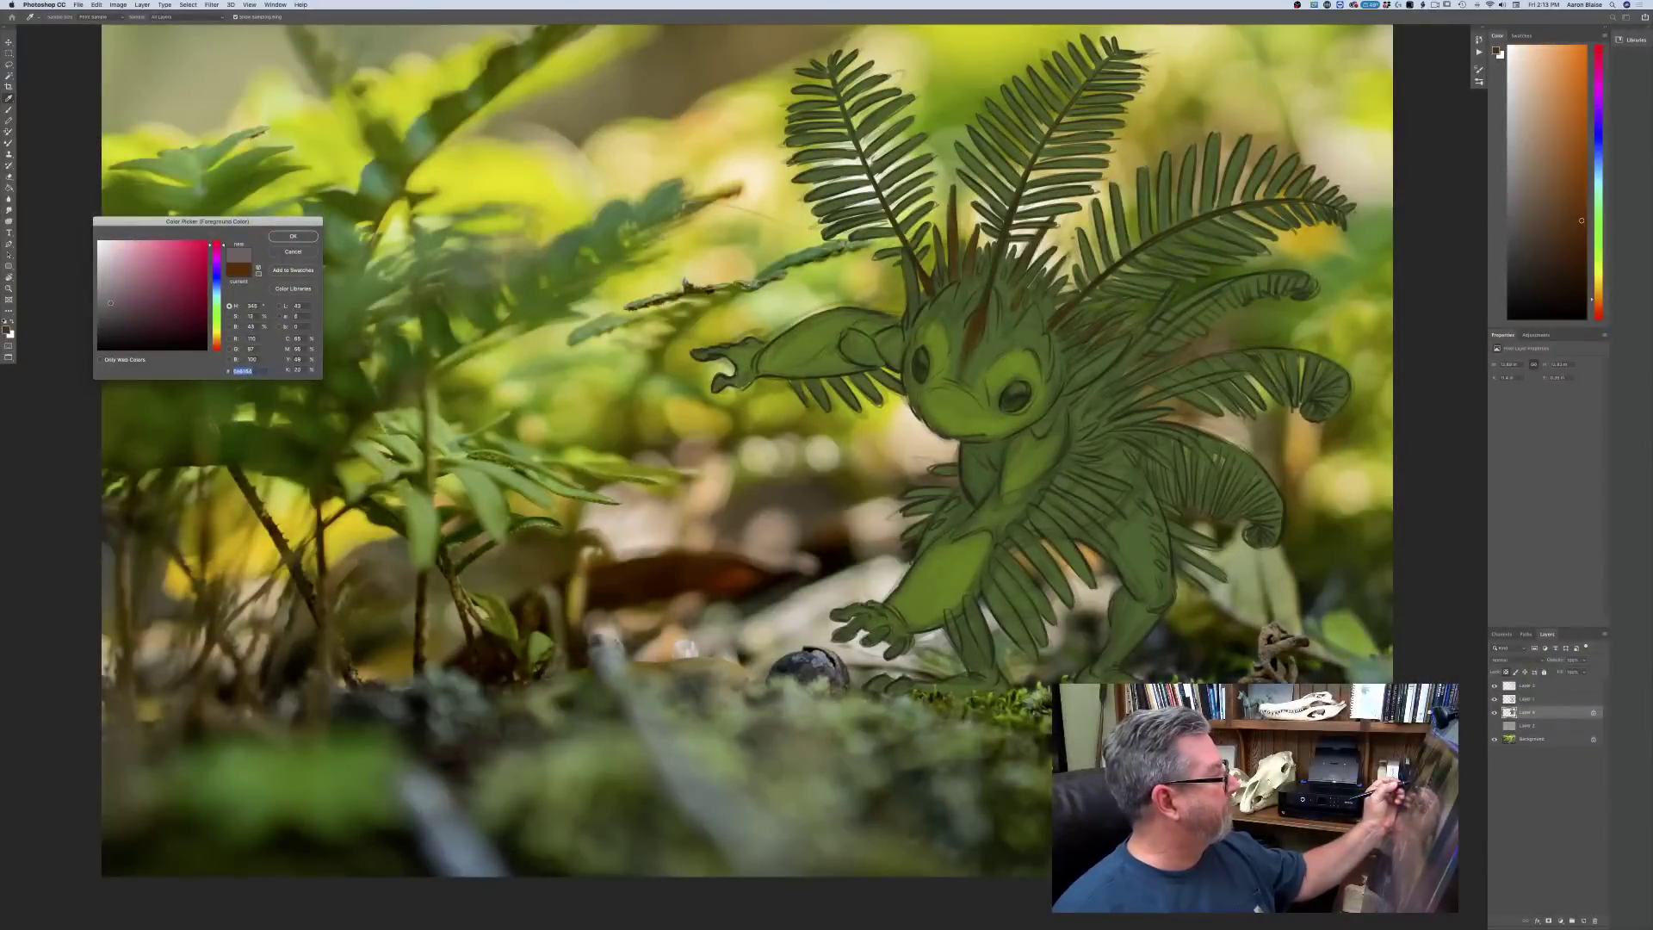
click(285, 240)
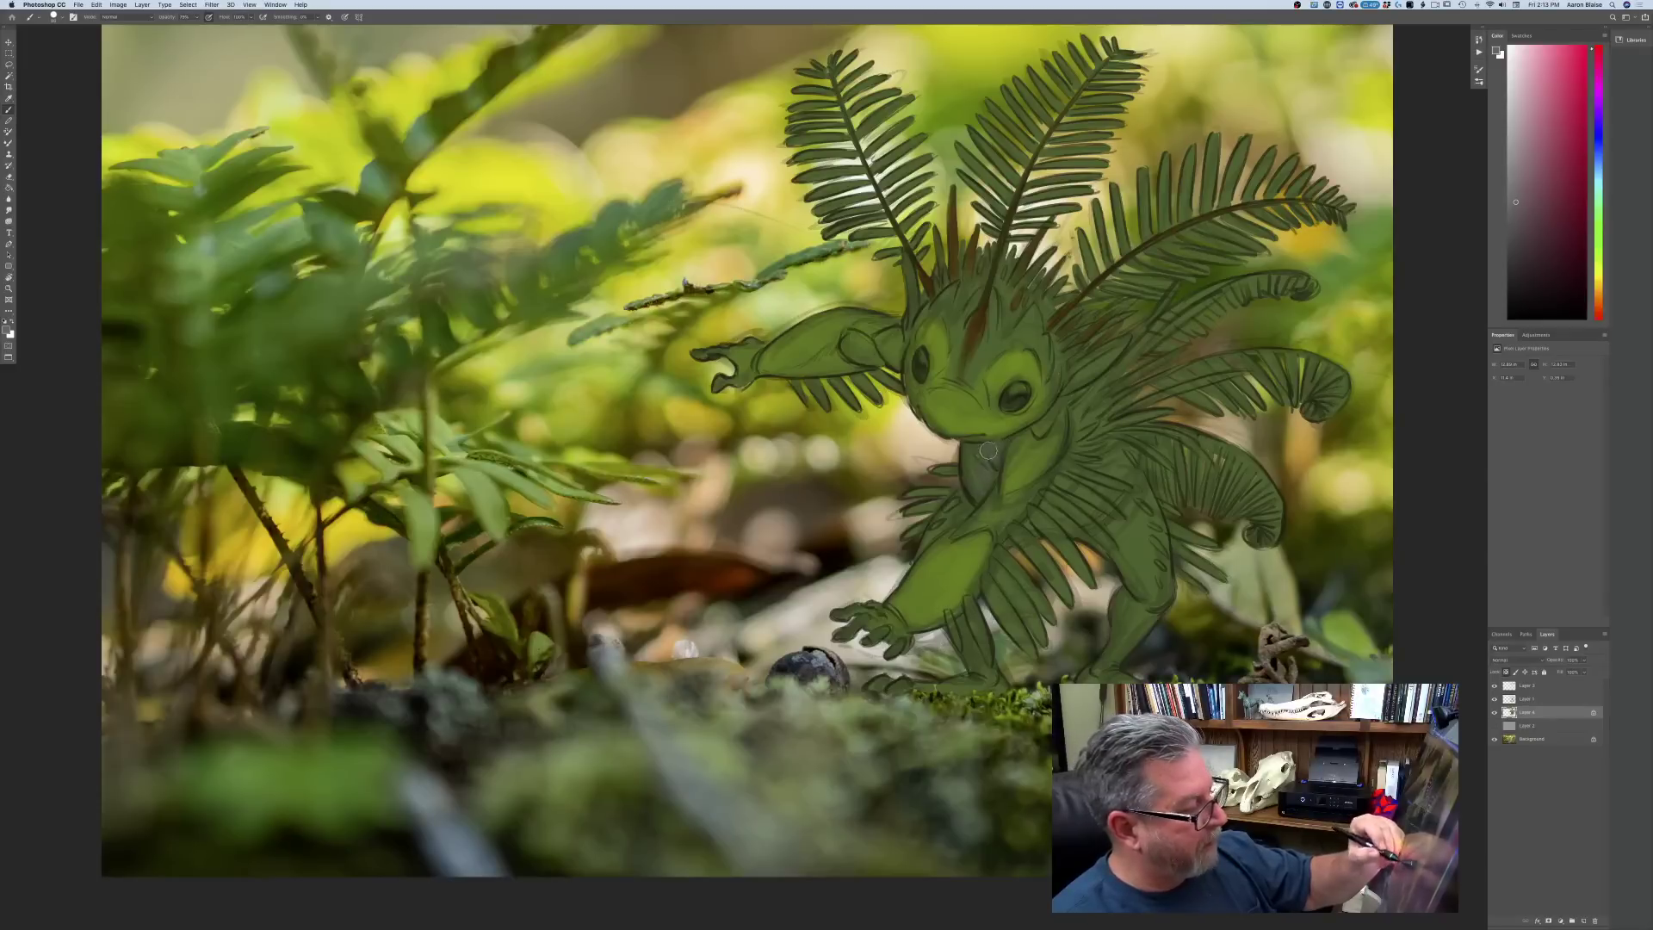
mouse_move(968, 482)
mouse_down()
mouse_move(1003, 451)
mouse_move(940, 522)
mouse_up()
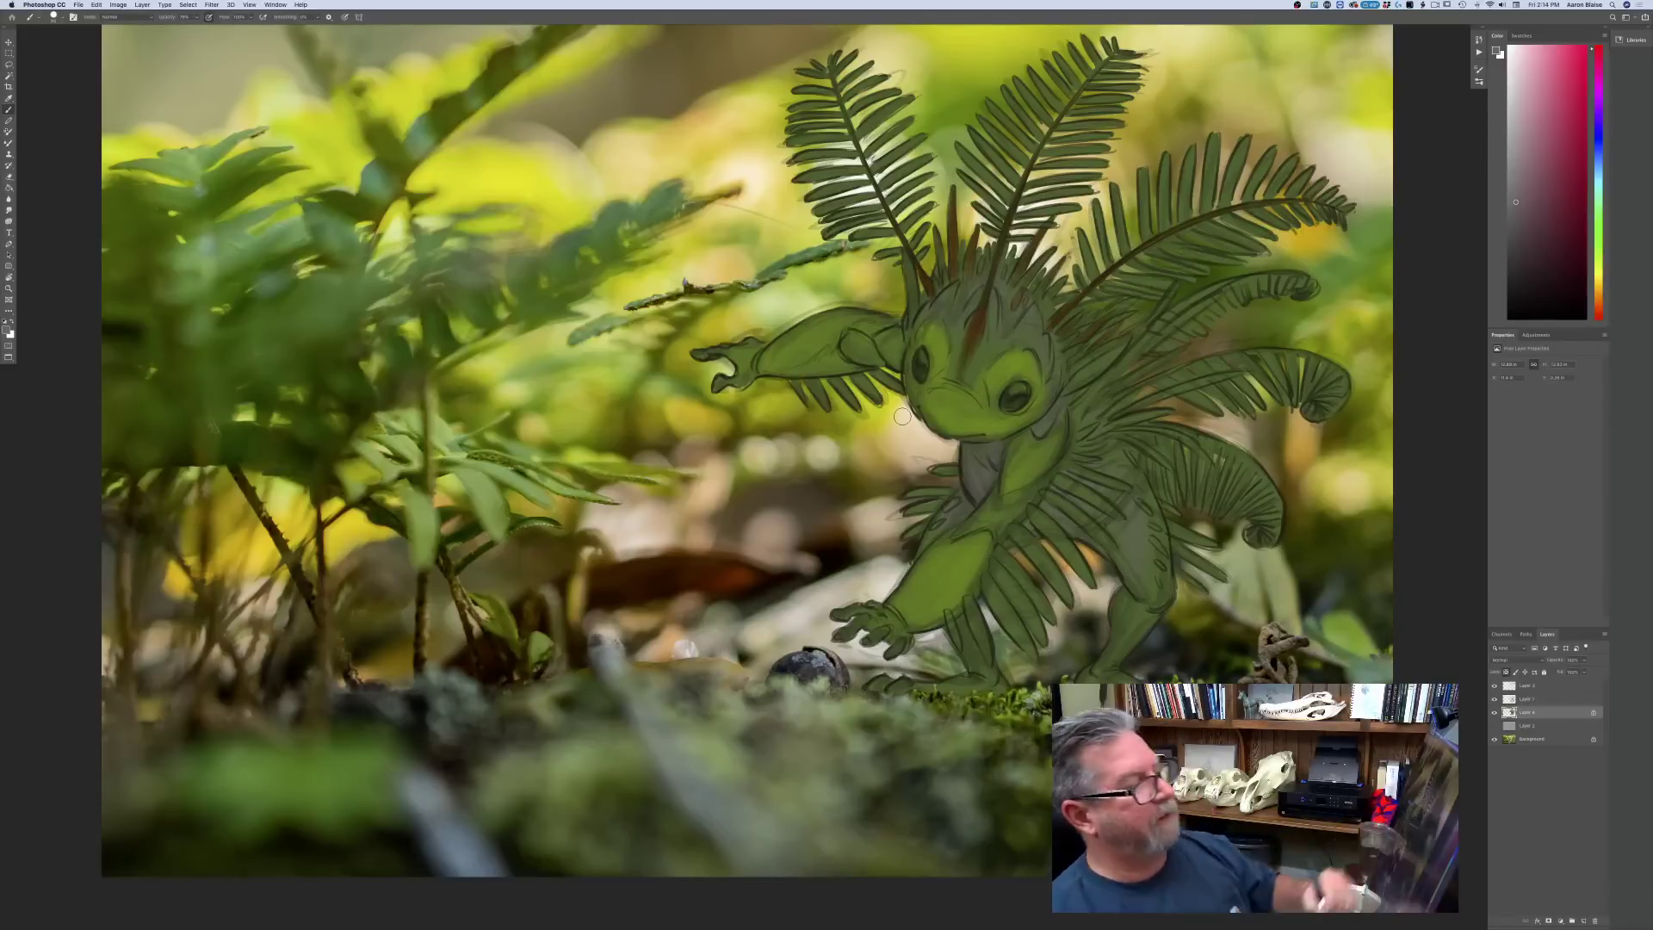
key(super+minus)
key(super+minus)
key(super+minus)
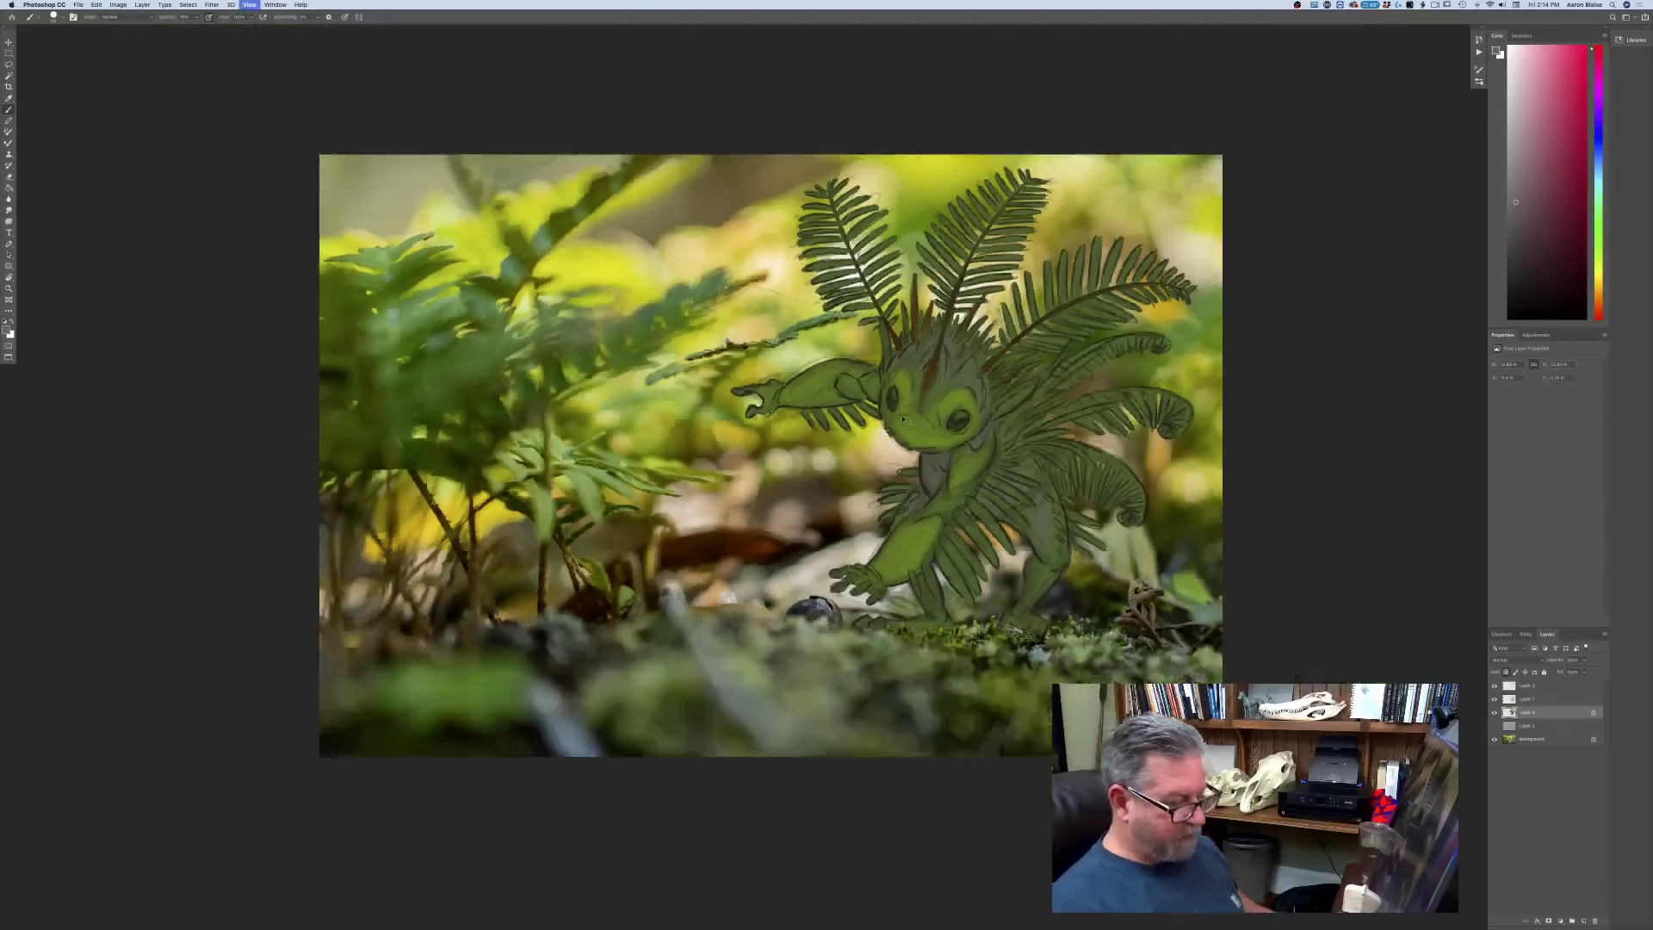
key(super+0)
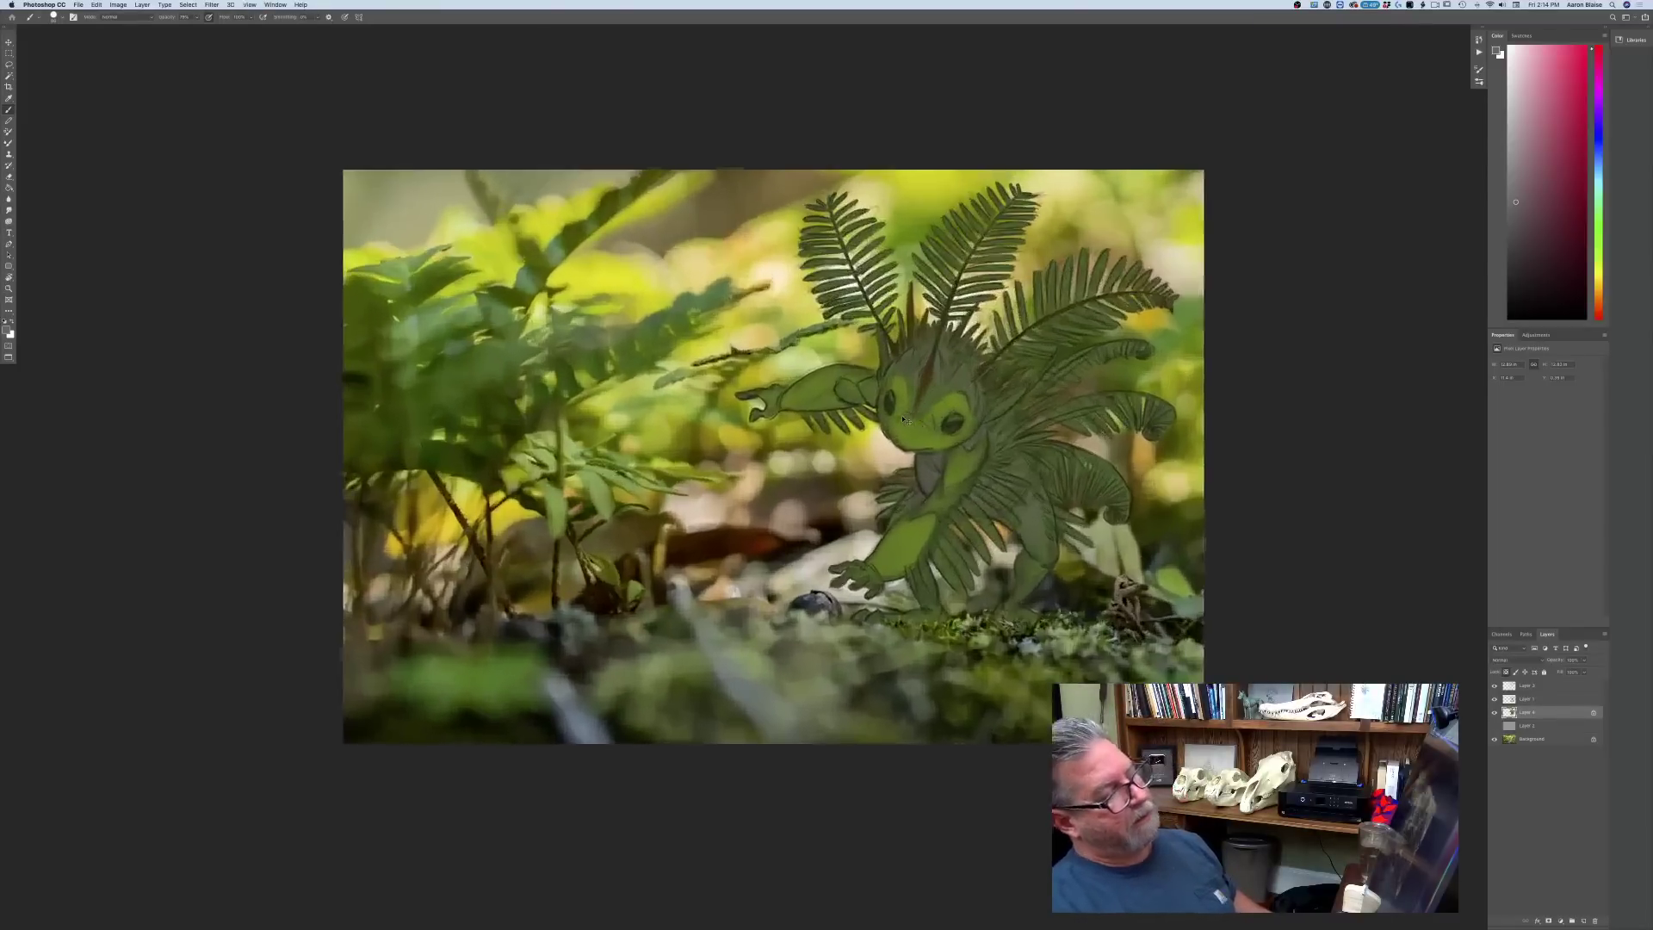
- Set the foreground colour to a very dark brown and fill in both of the creature's eyes
click(6, 330)
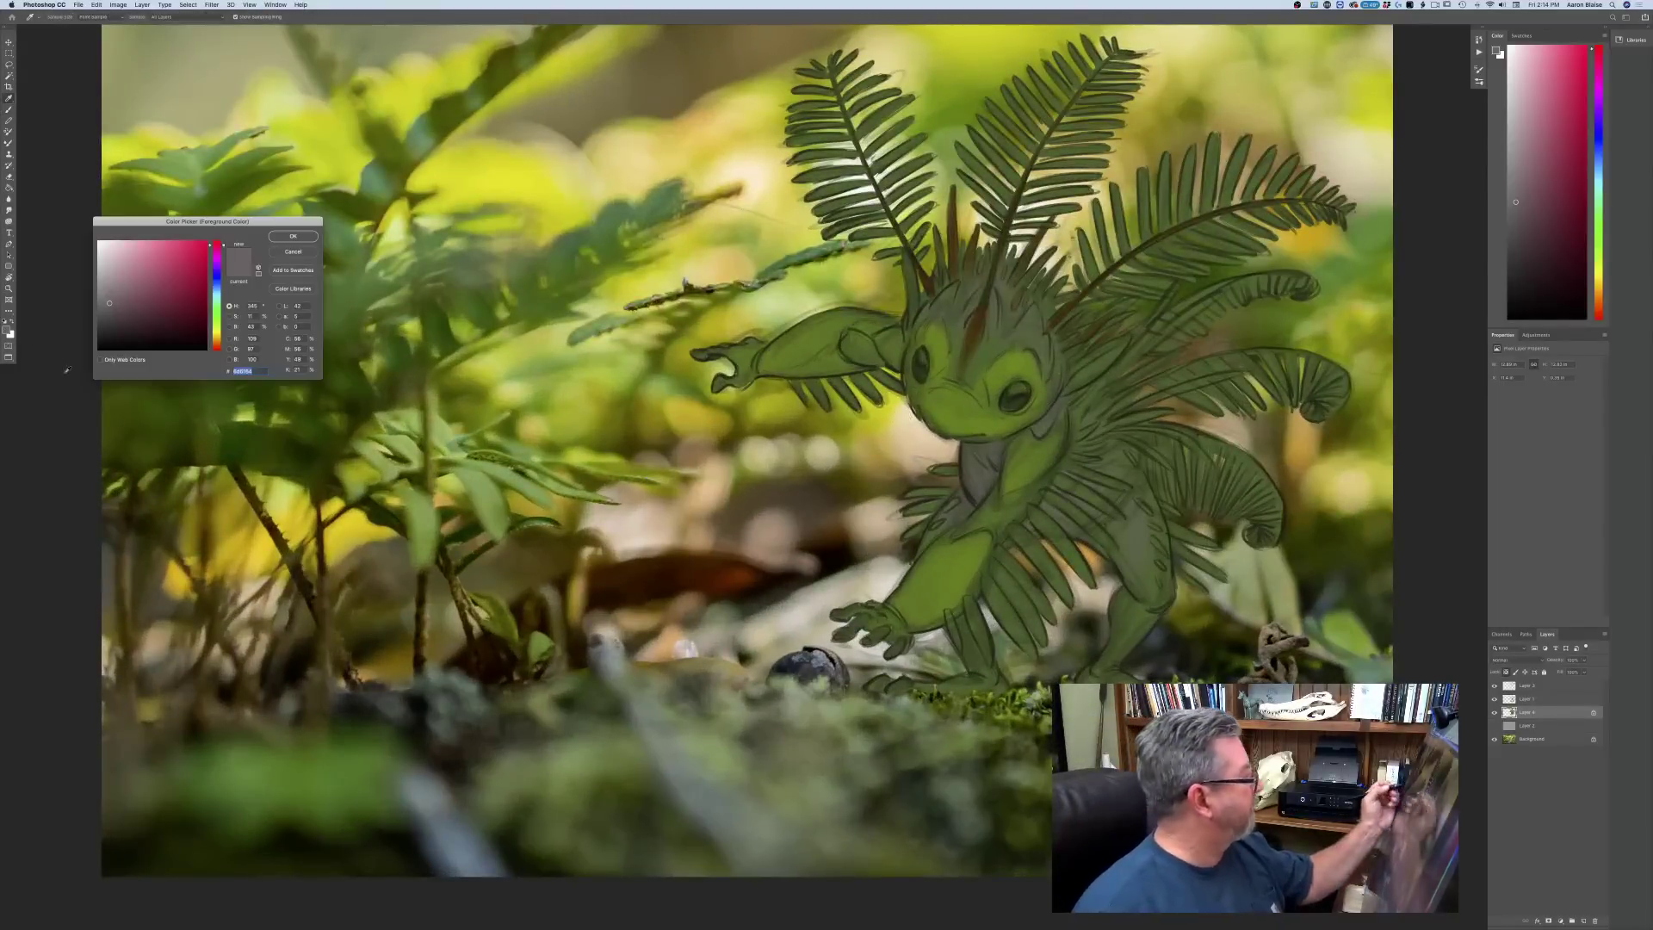
drag(217, 295, 217, 290)
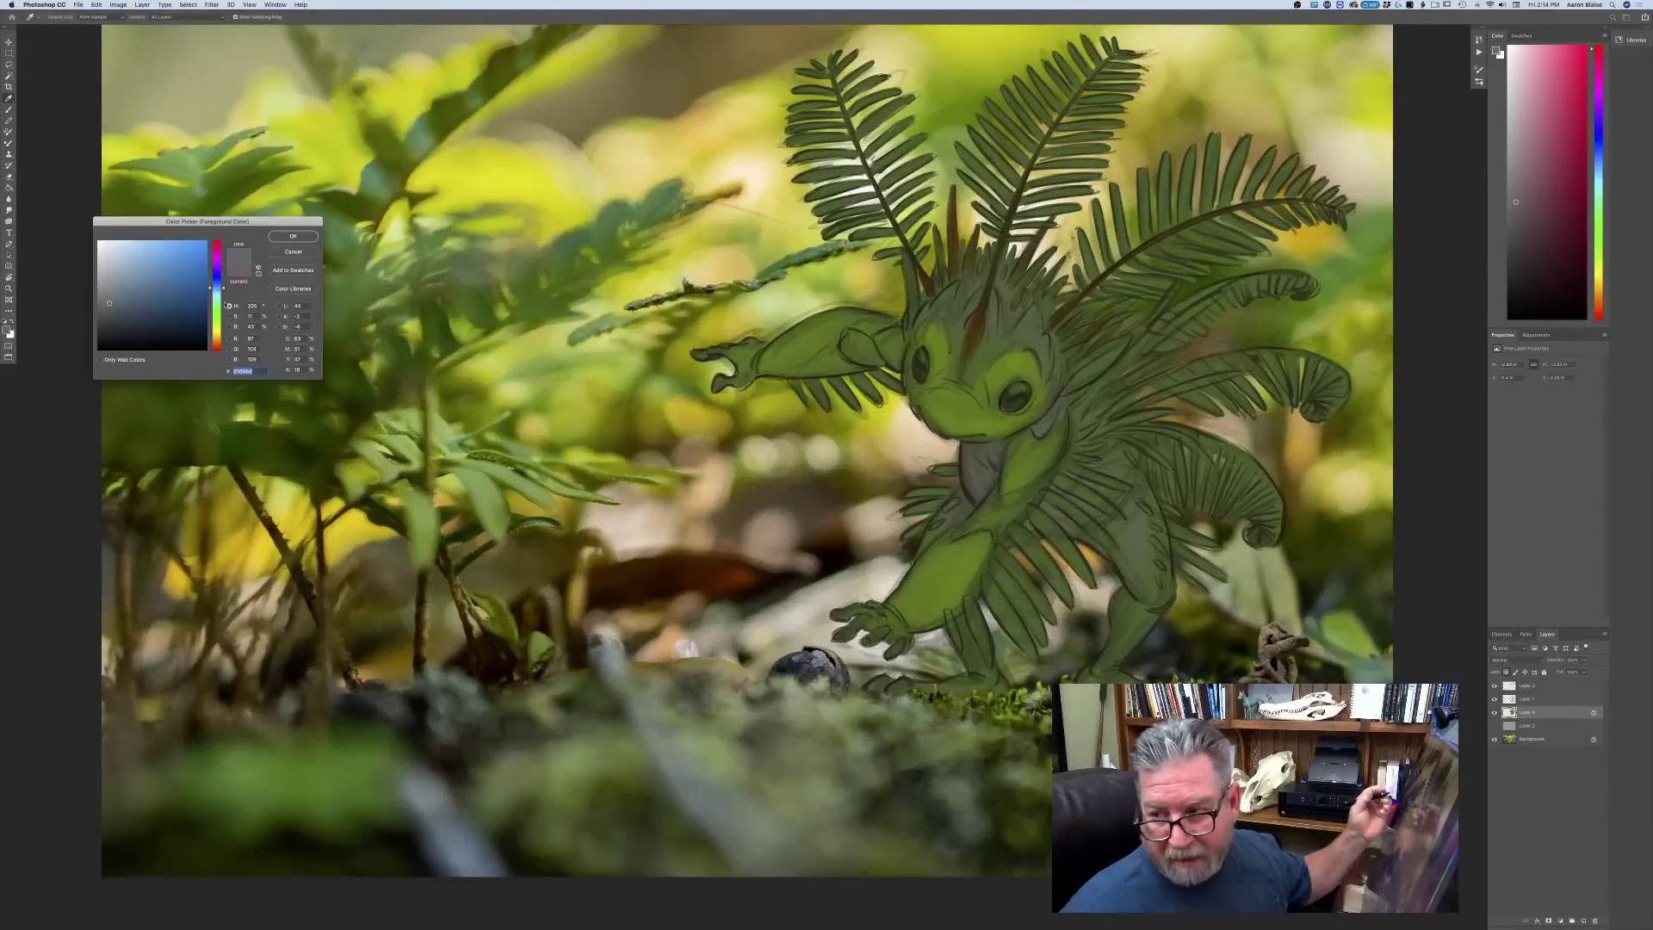
click(216, 342)
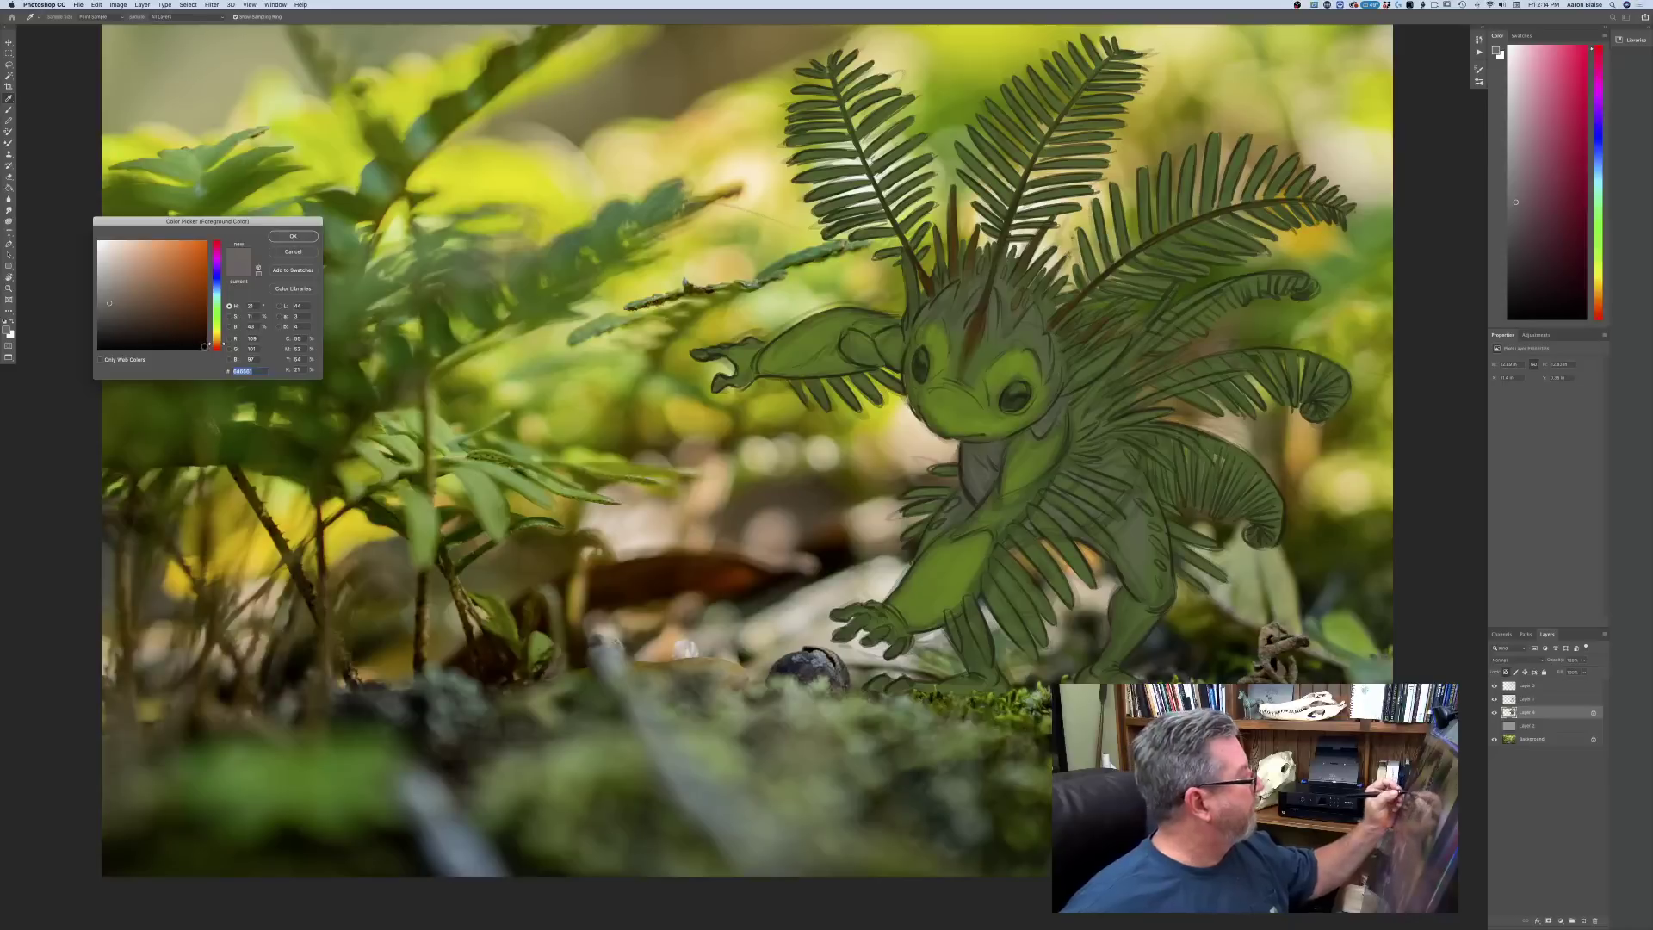
click(155, 333)
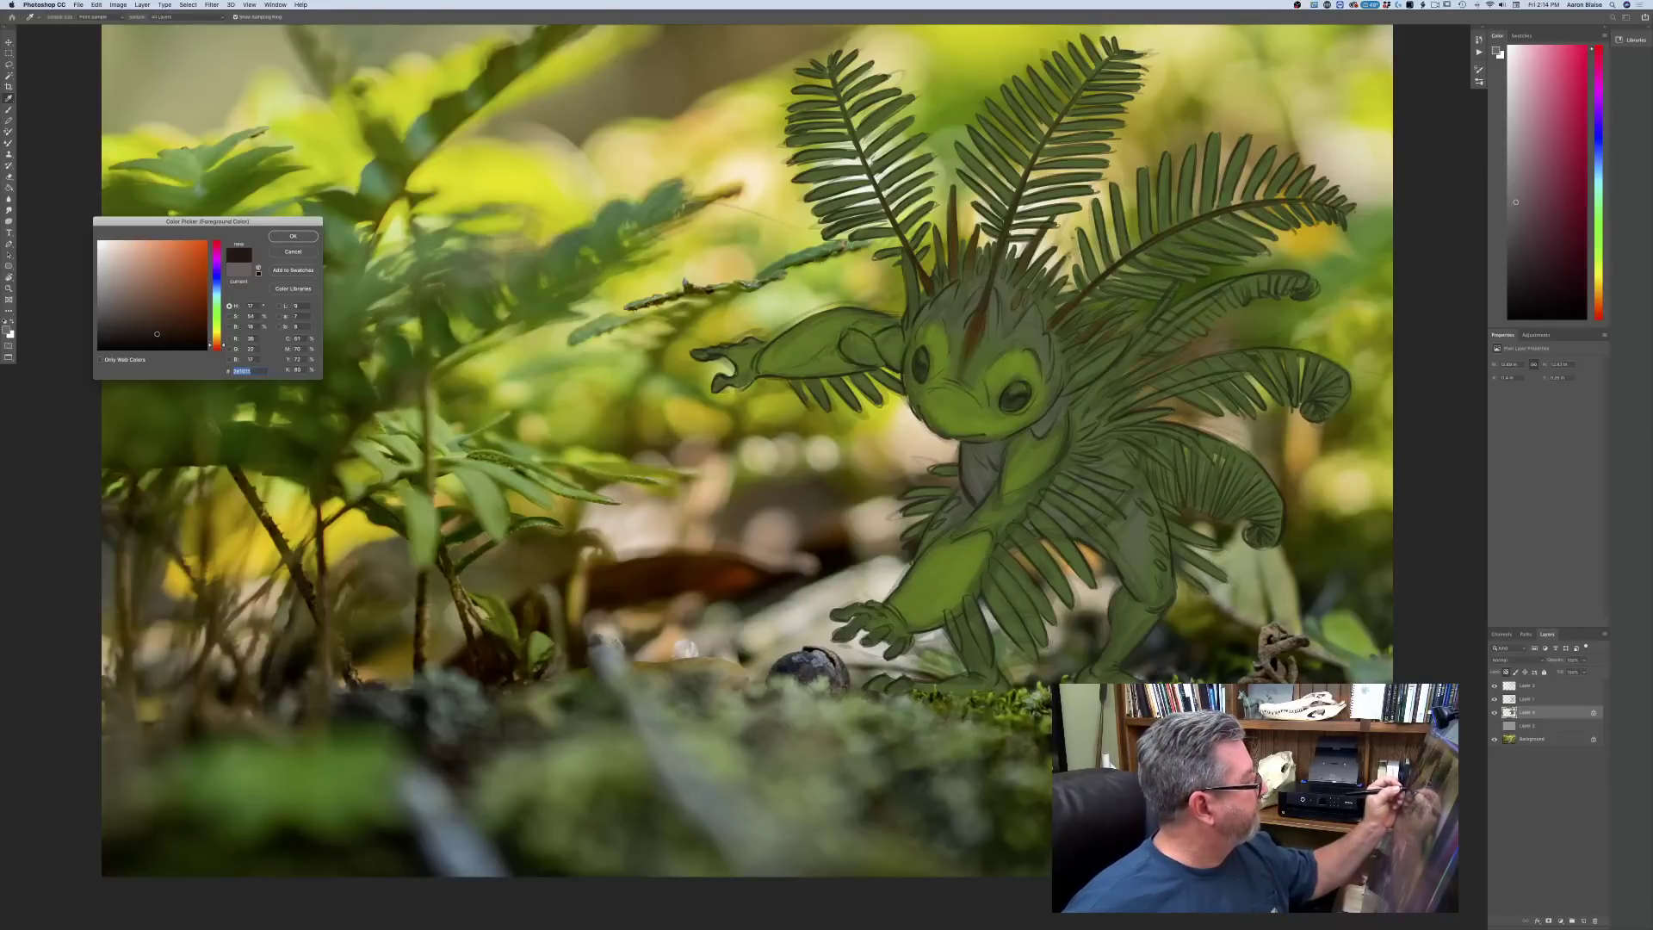
click(293, 236)
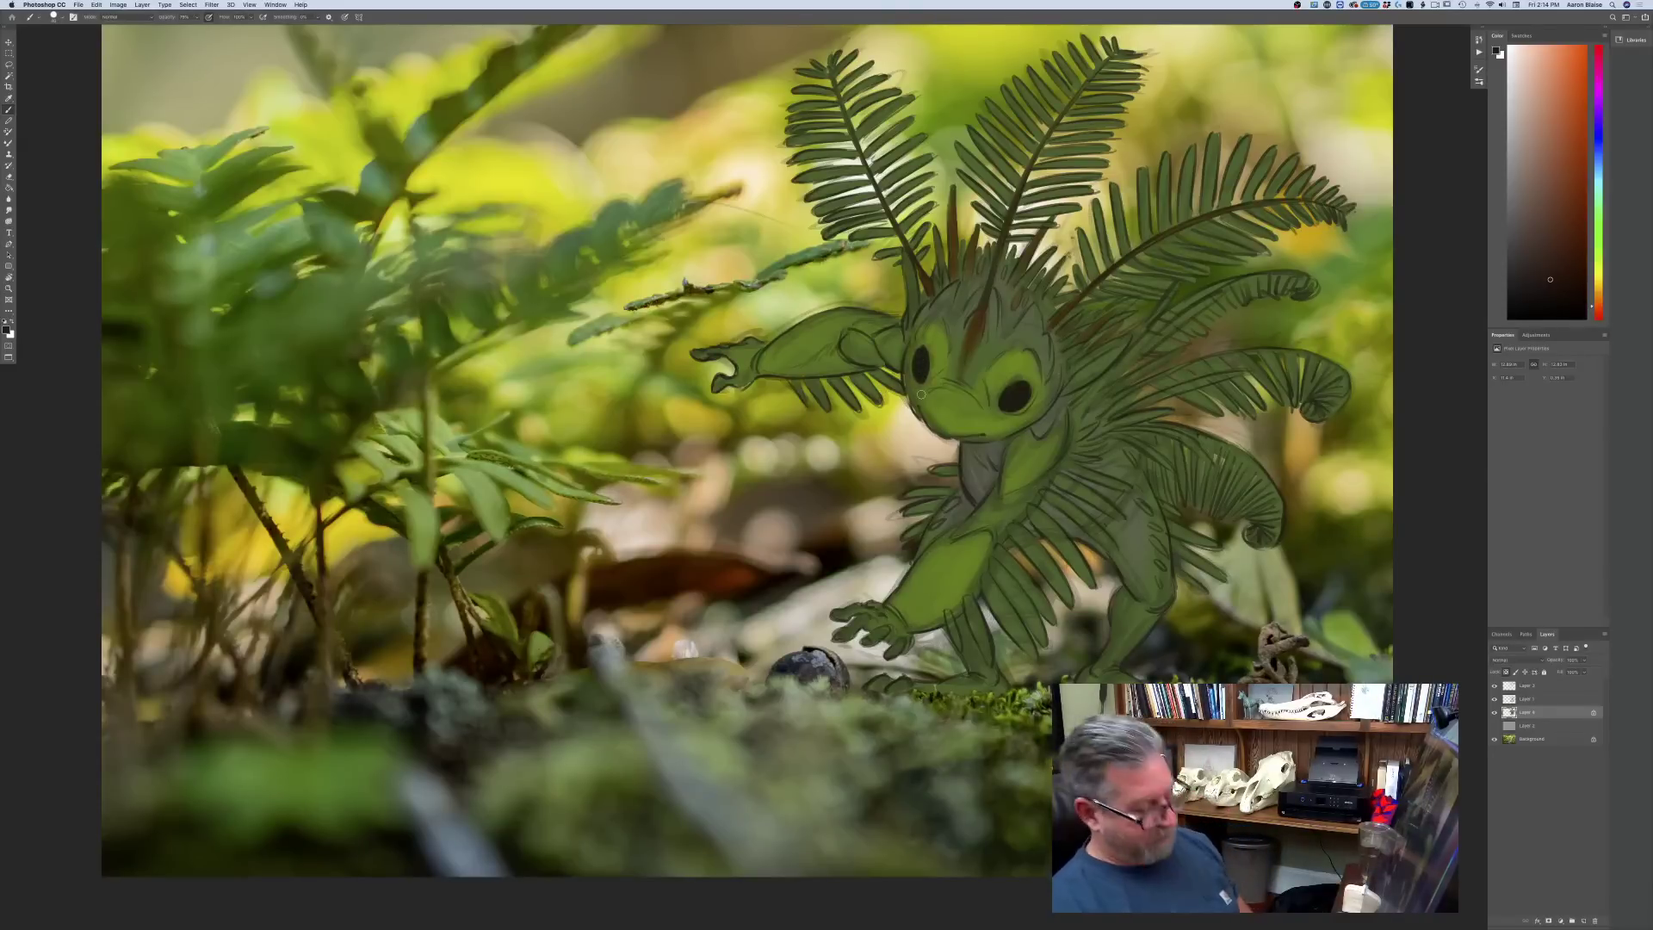
scroll(921, 397, down, 4)
scroll(922, 397, up, 4)
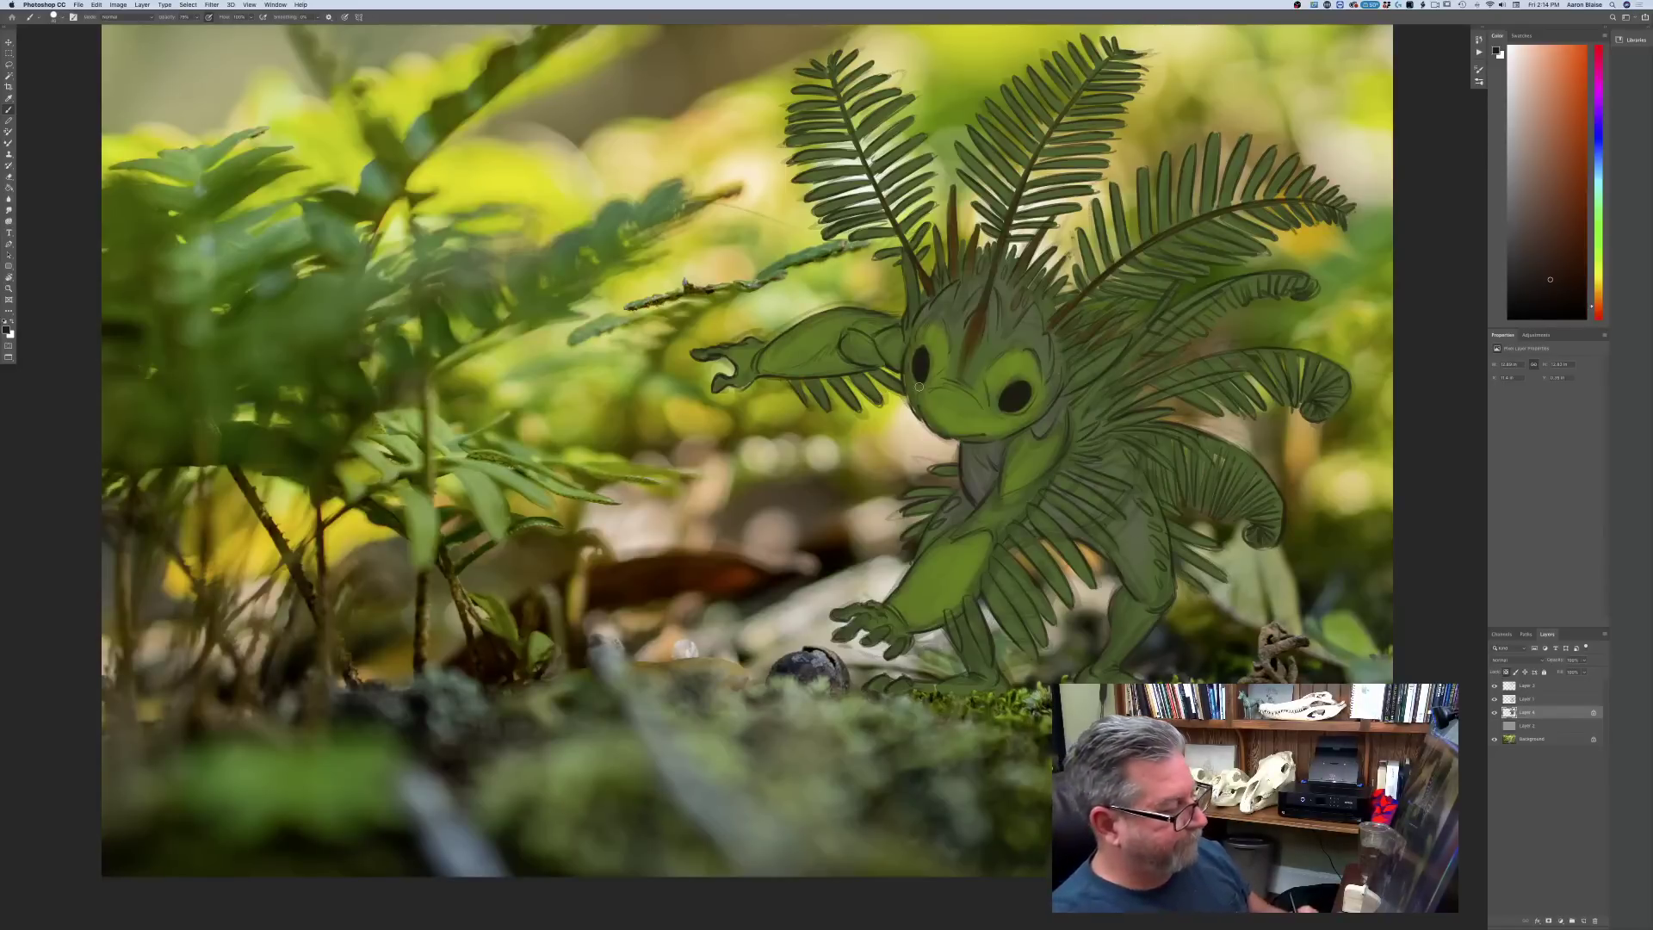
- Set the foreground colour to a muted grey-green sampled from the edge of the creature's cheek
click(7, 329)
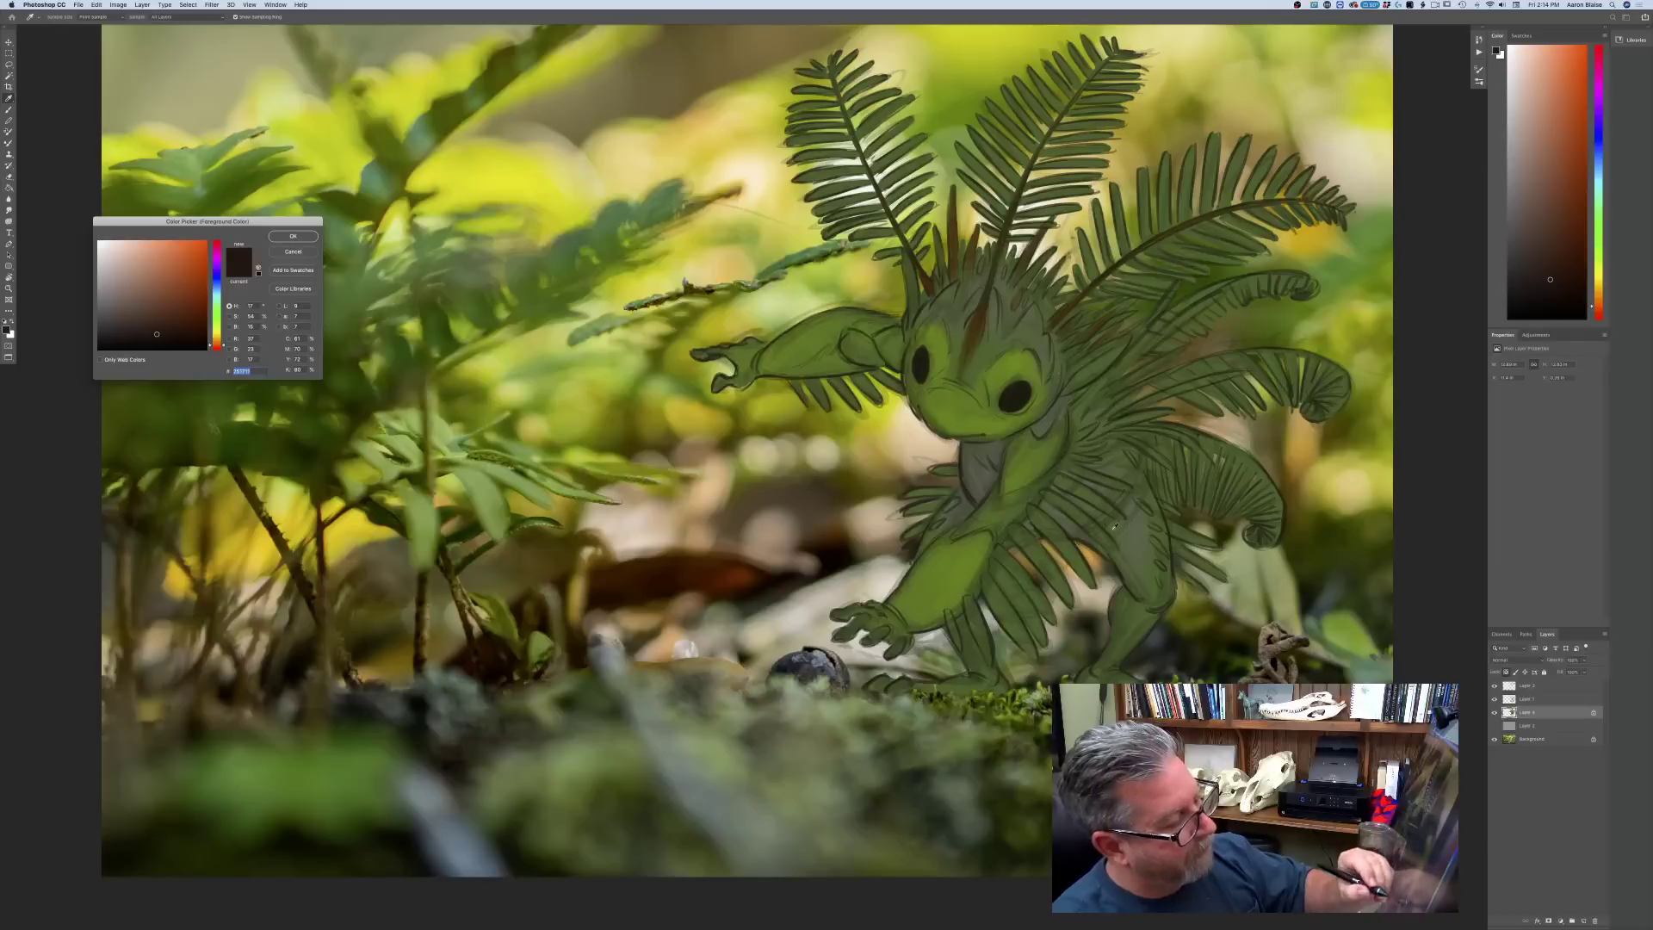
click(1042, 425)
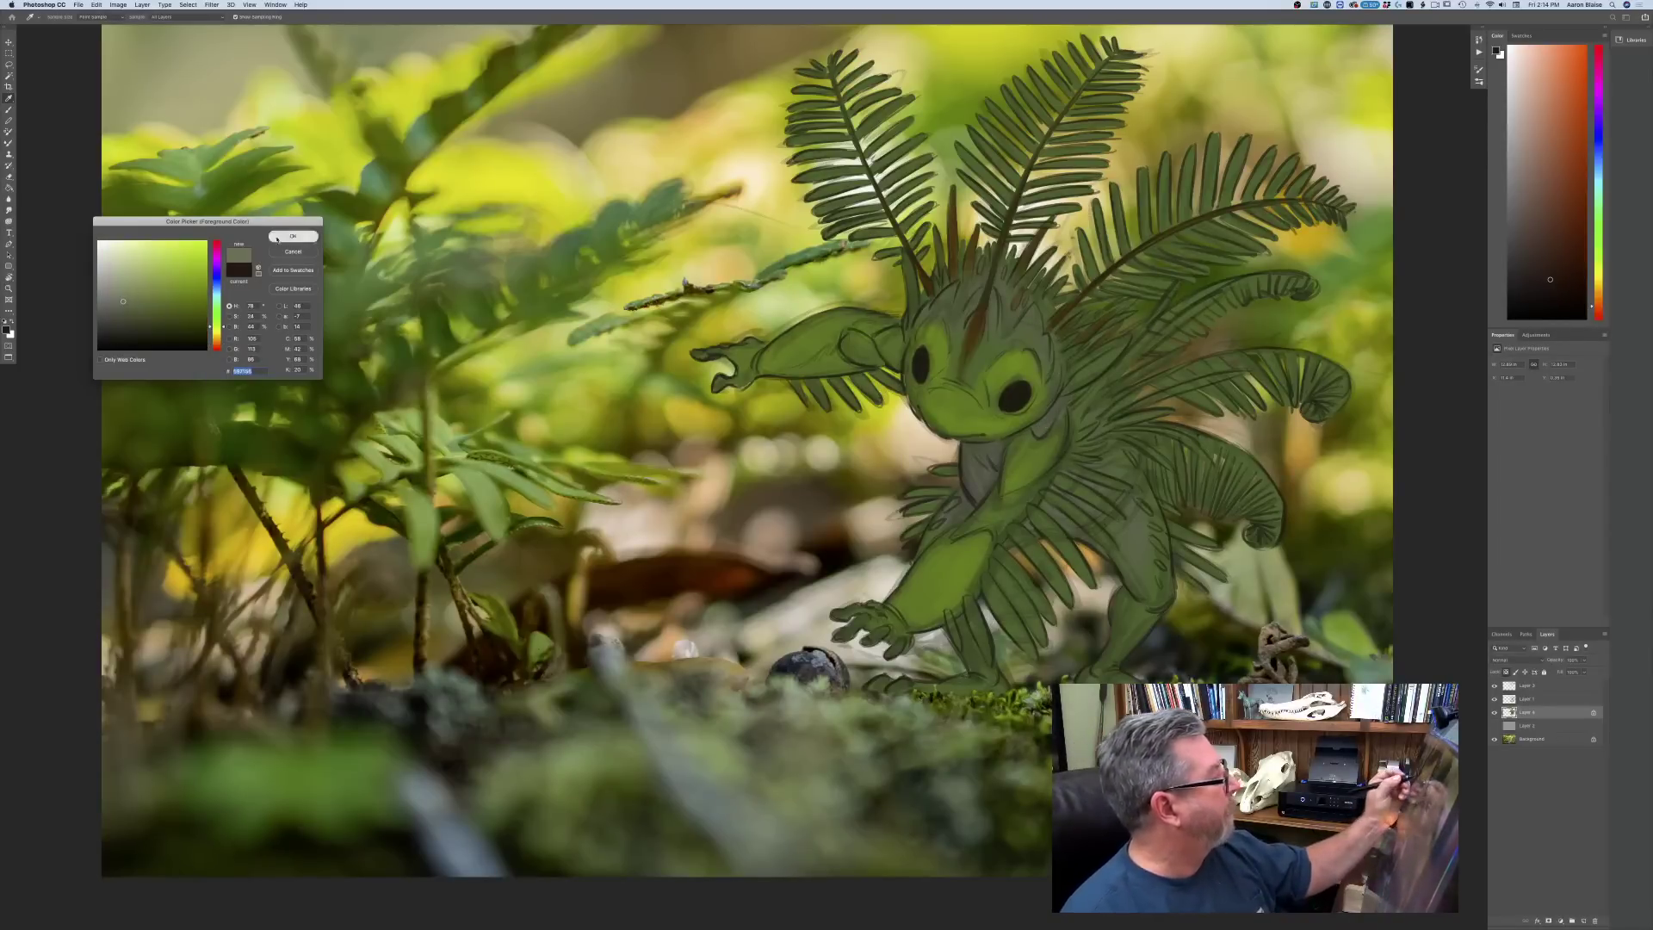
click(293, 236)
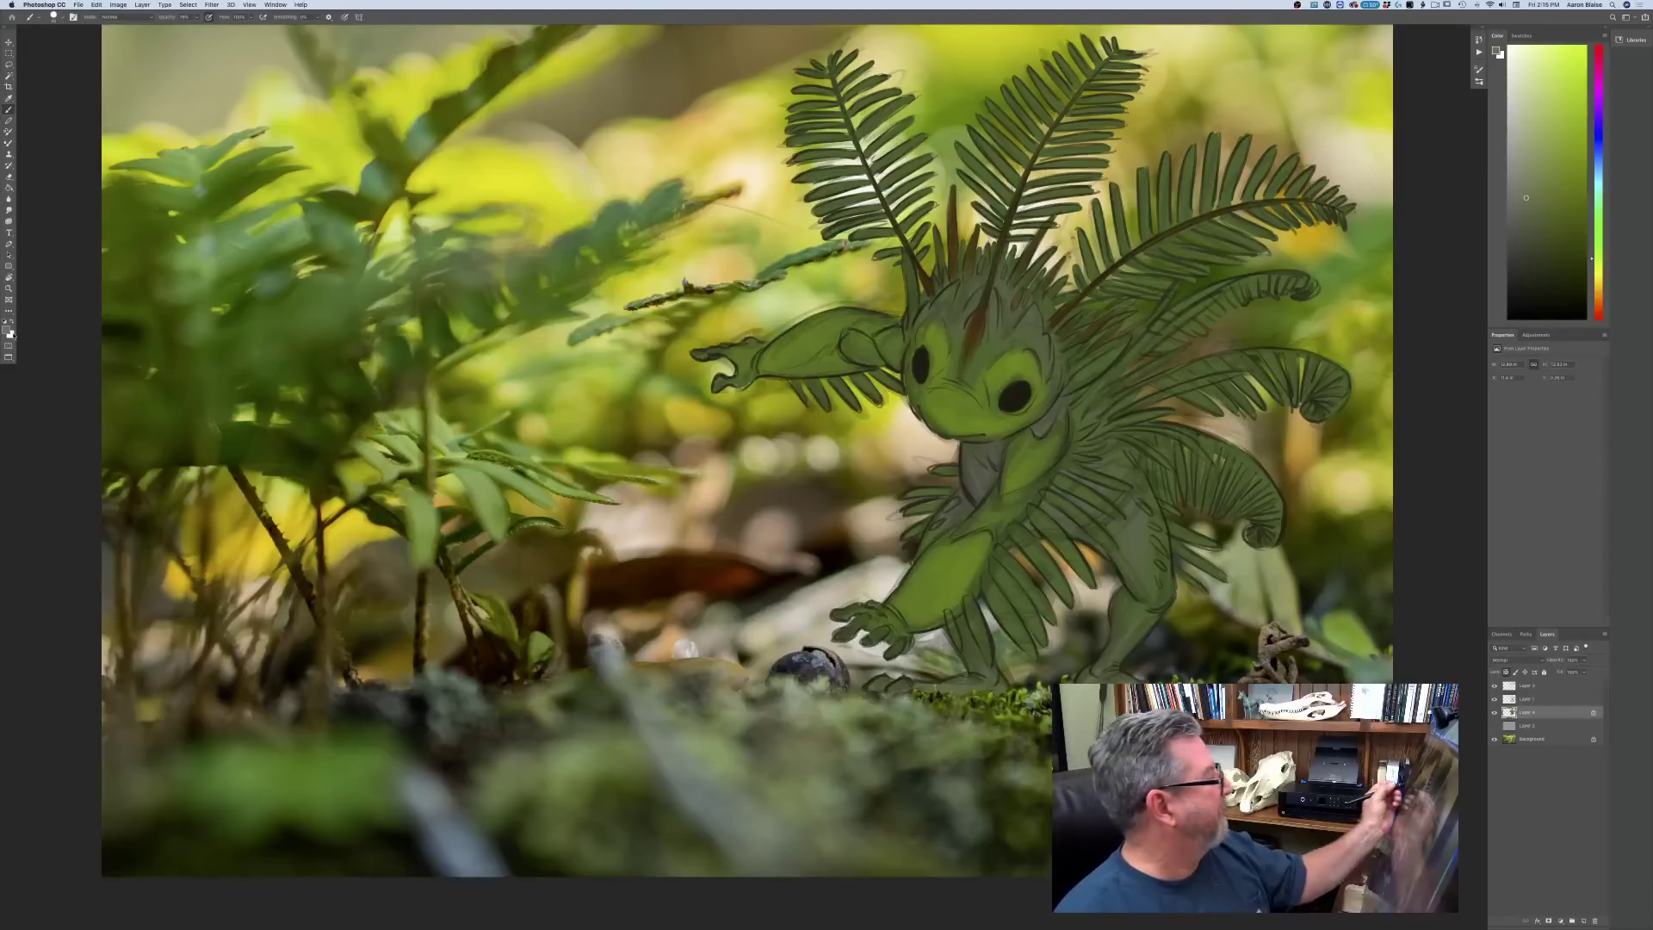
- Set the foreground colour to a warm orange-brown and tint the curled tips of the creature's lower back fronds
click(11, 332)
click(971, 327)
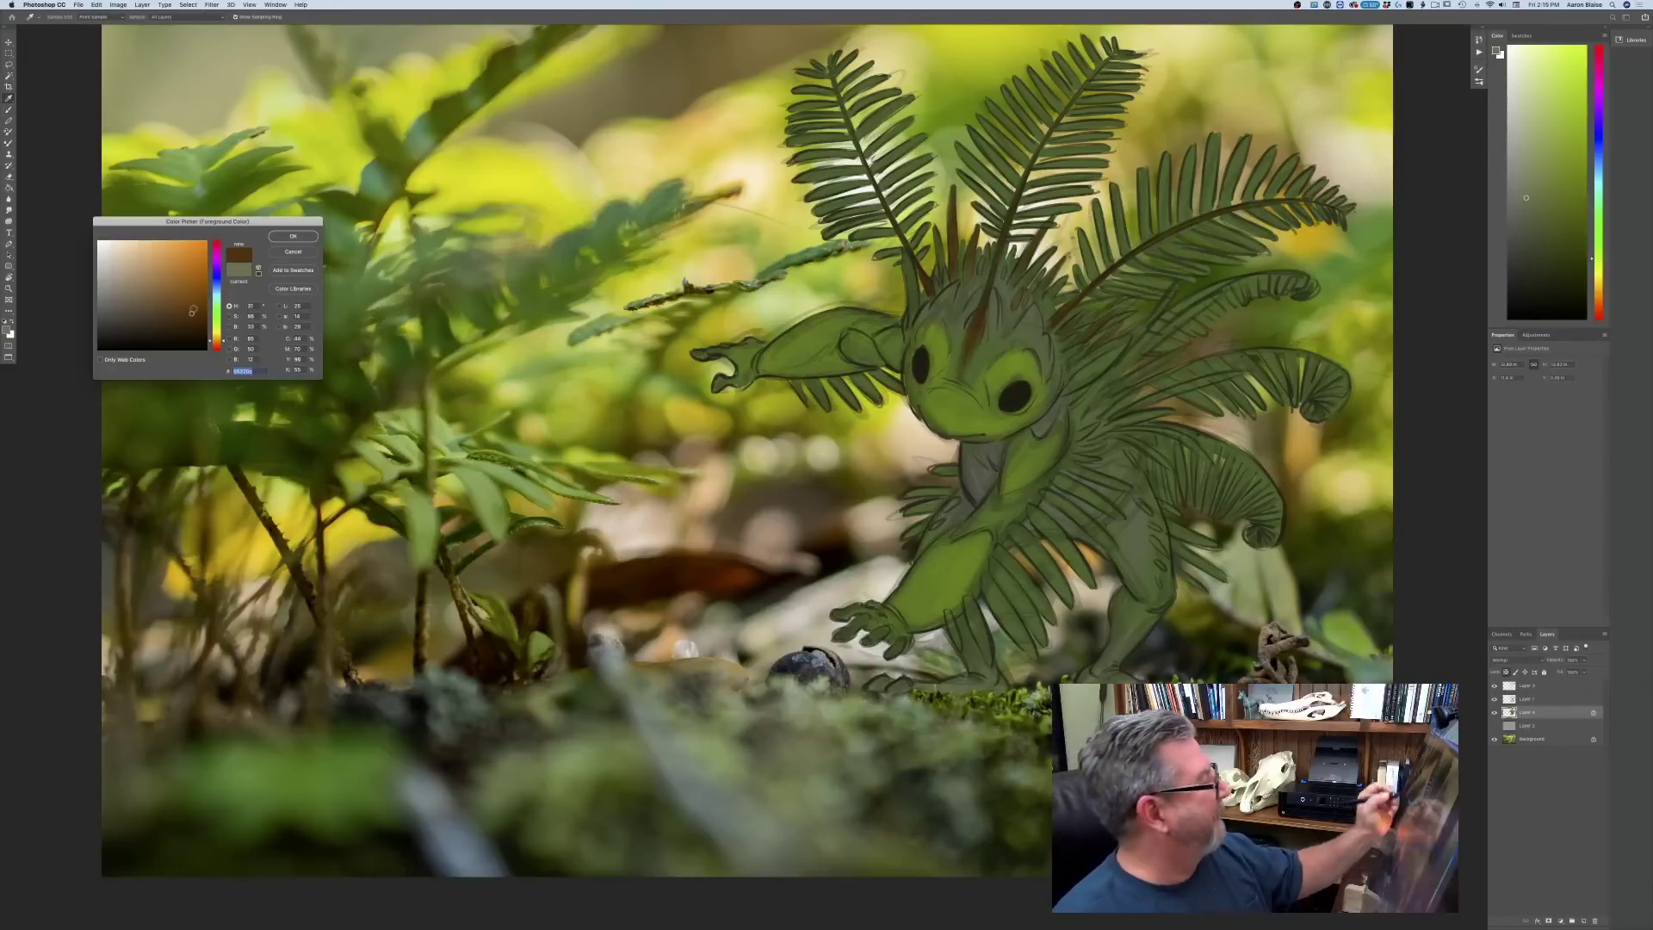
click(292, 238)
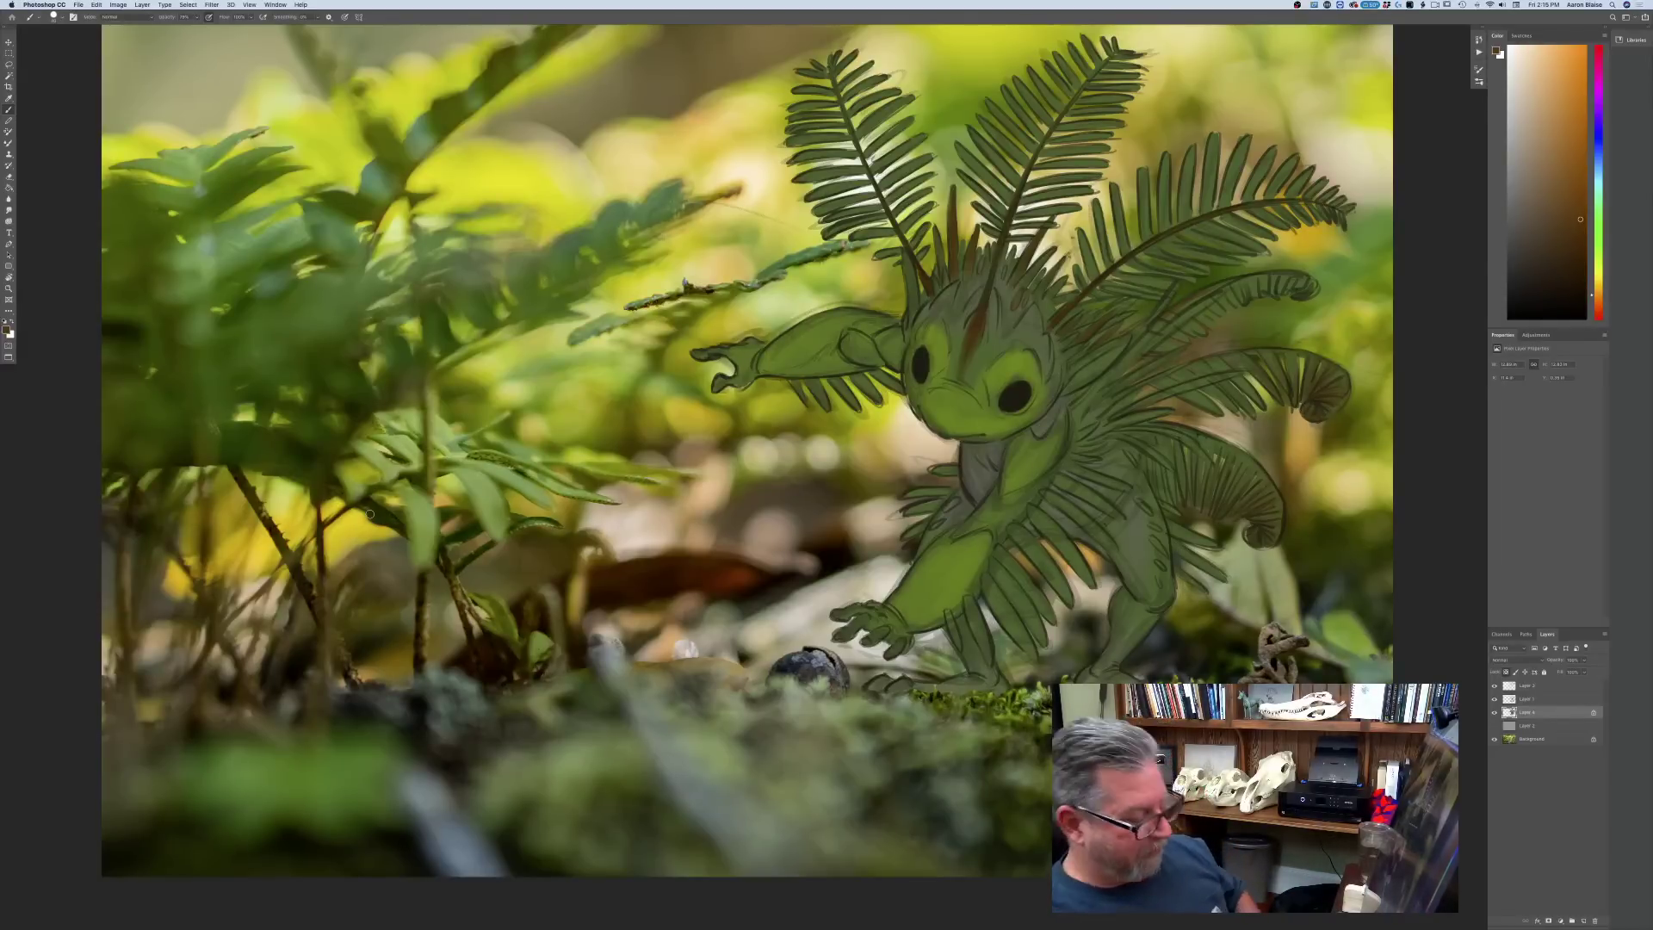
key(super+minus)
key(super+minus)
key(super+minus)
key(super+minus)
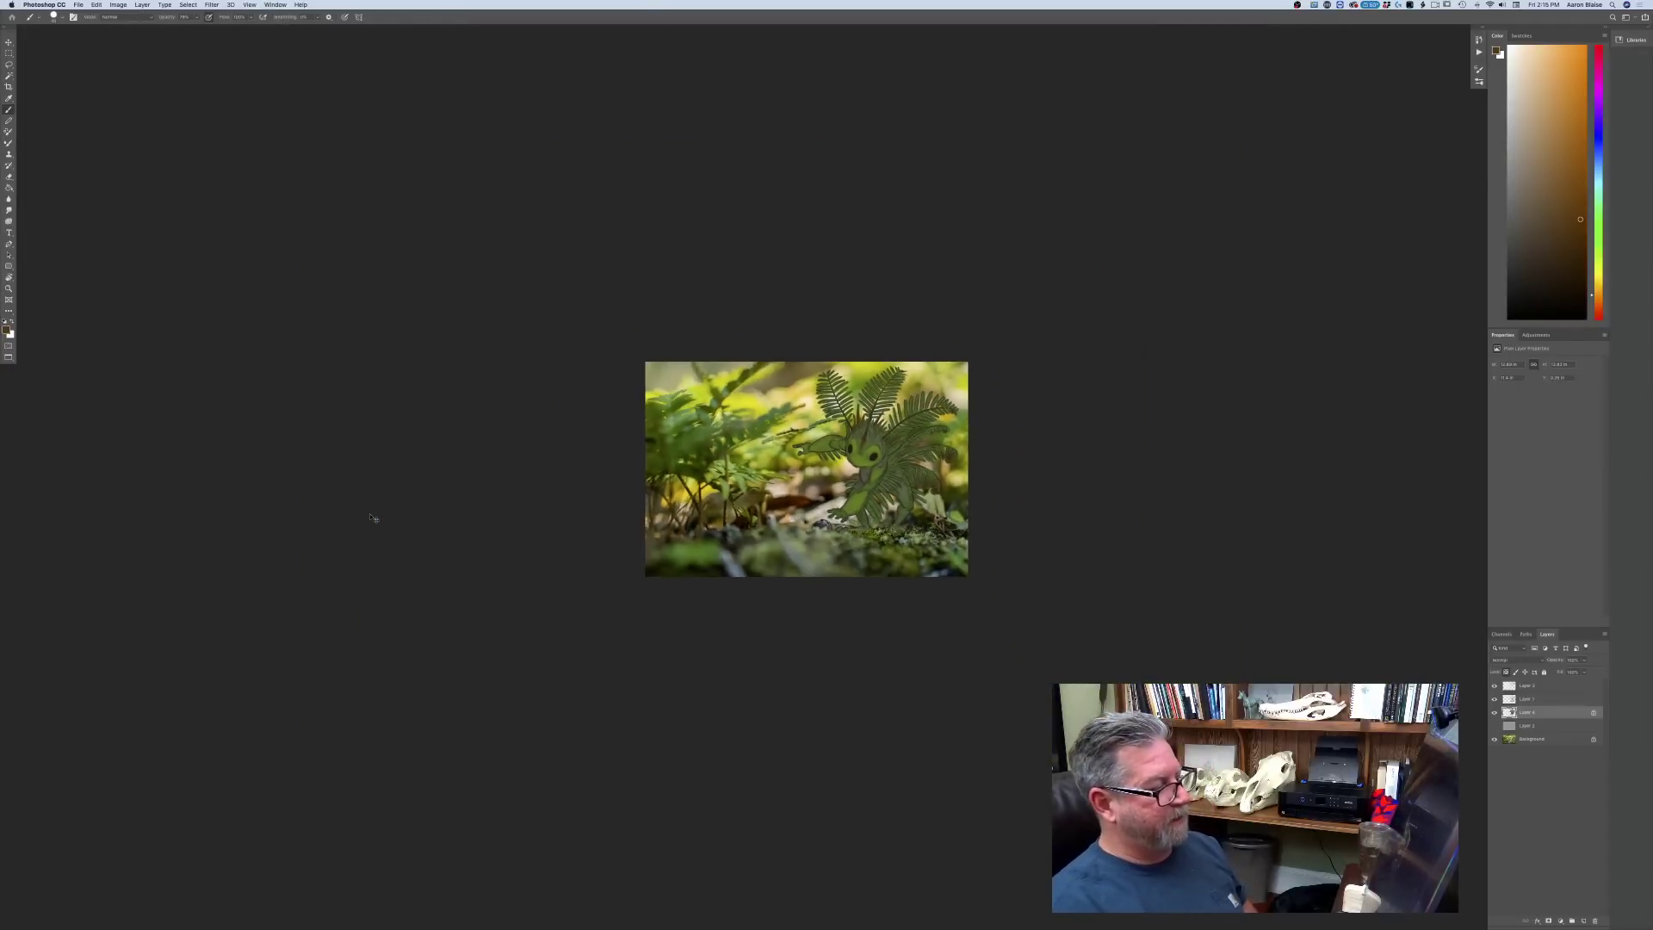
key(super+plus)
key(super+plus)
key(super+plus)
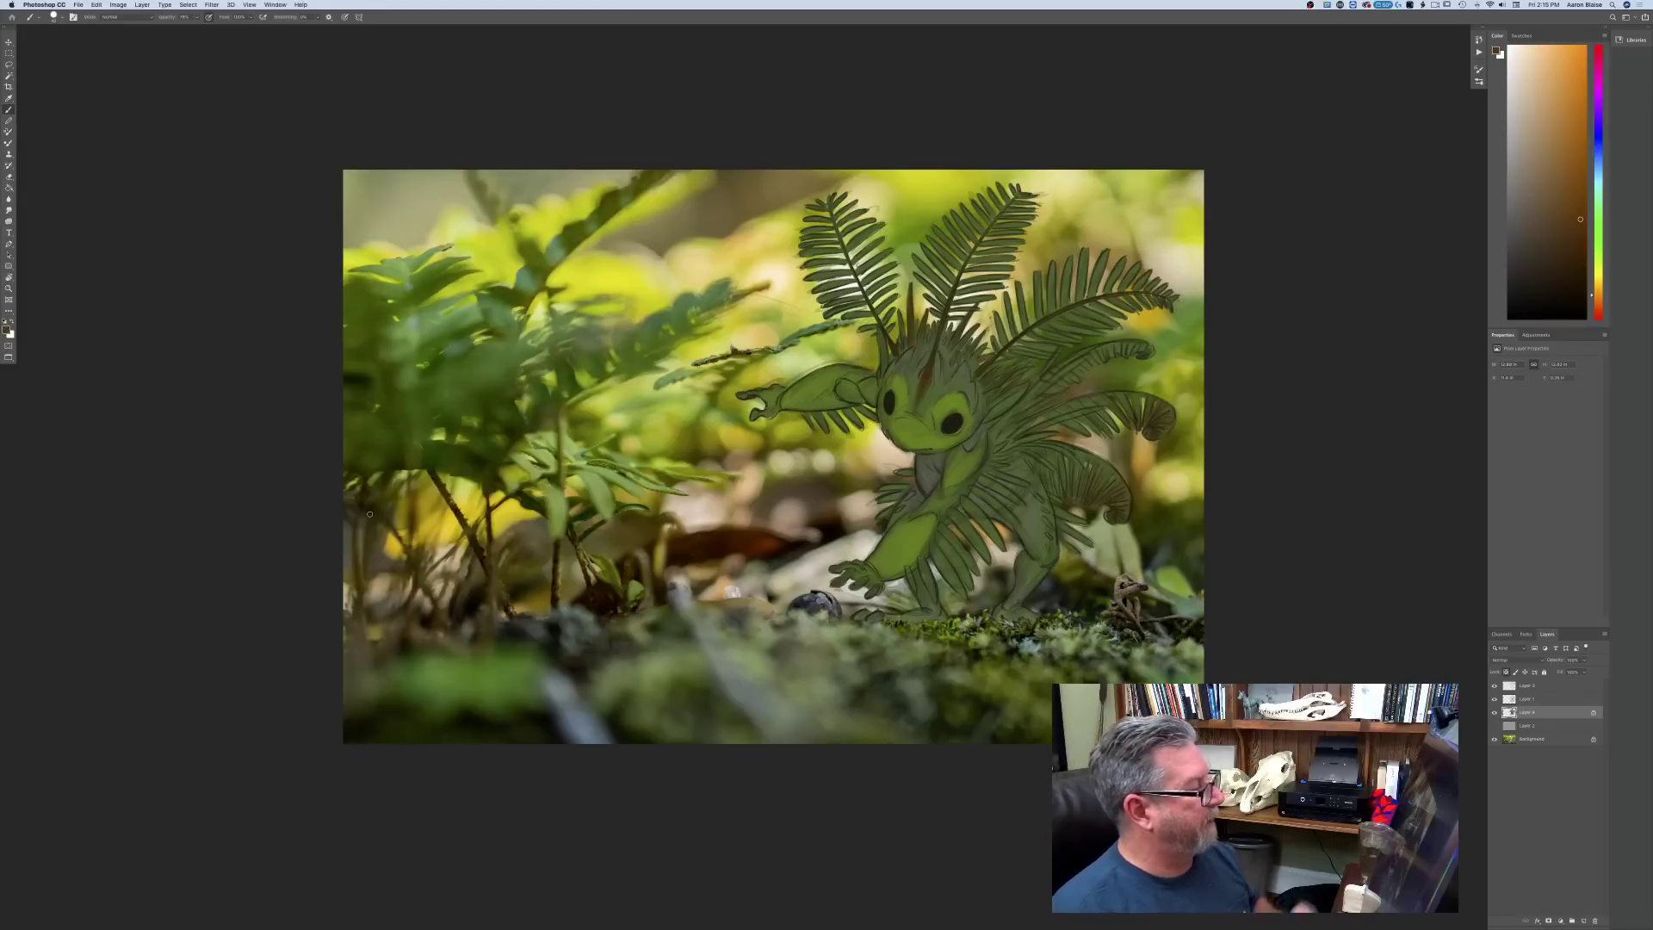
- Set the foreground colour to a dark saturated green and return to the Brush tool
click(6, 330)
click(217, 323)
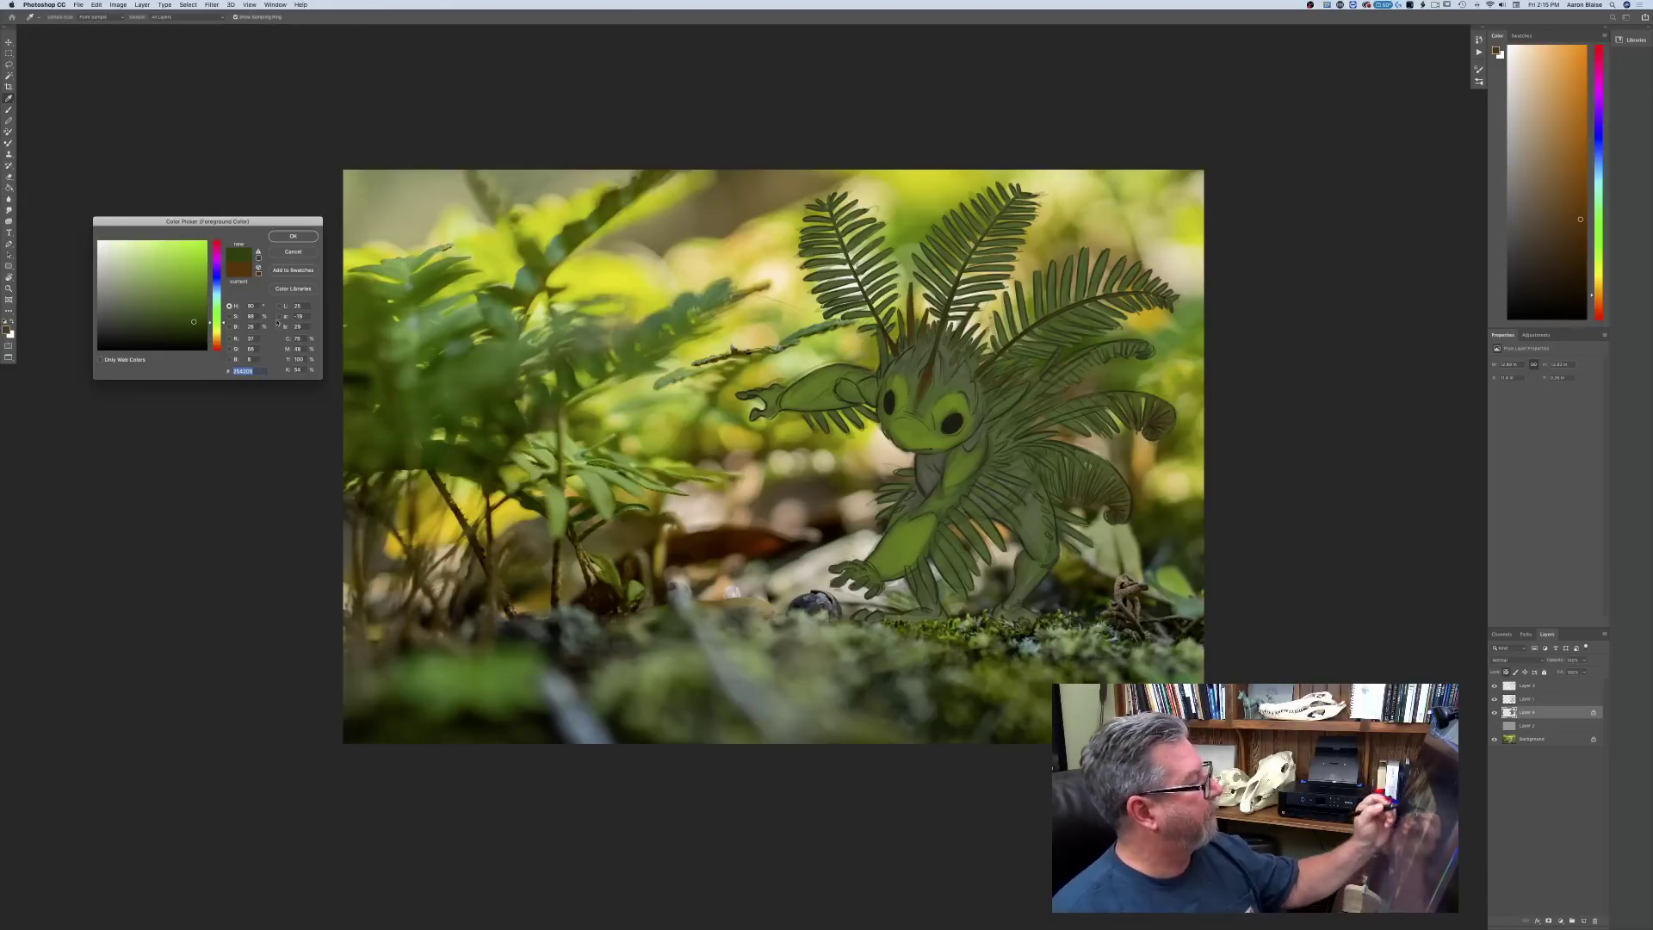
key(Return)
key(b)
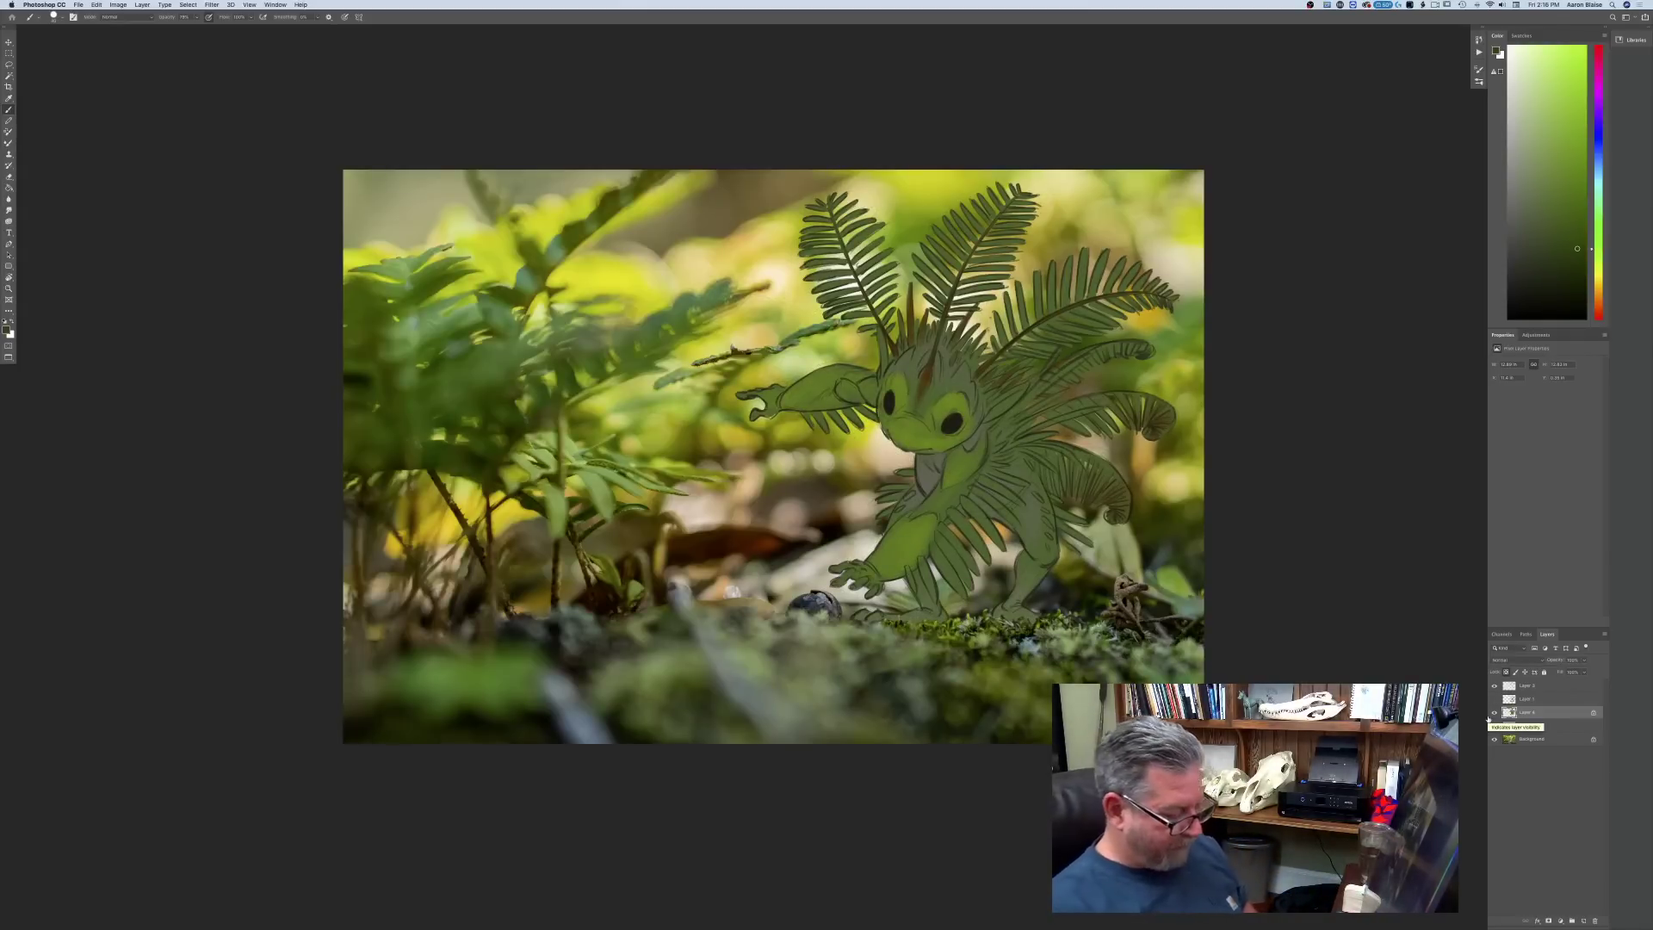
- Add a new layer above the topmost layer and set its blend mode to Multiply
key(super+minus)
key(super+minus)
key(super+minus)
key(super+equal)
key(super+equal)
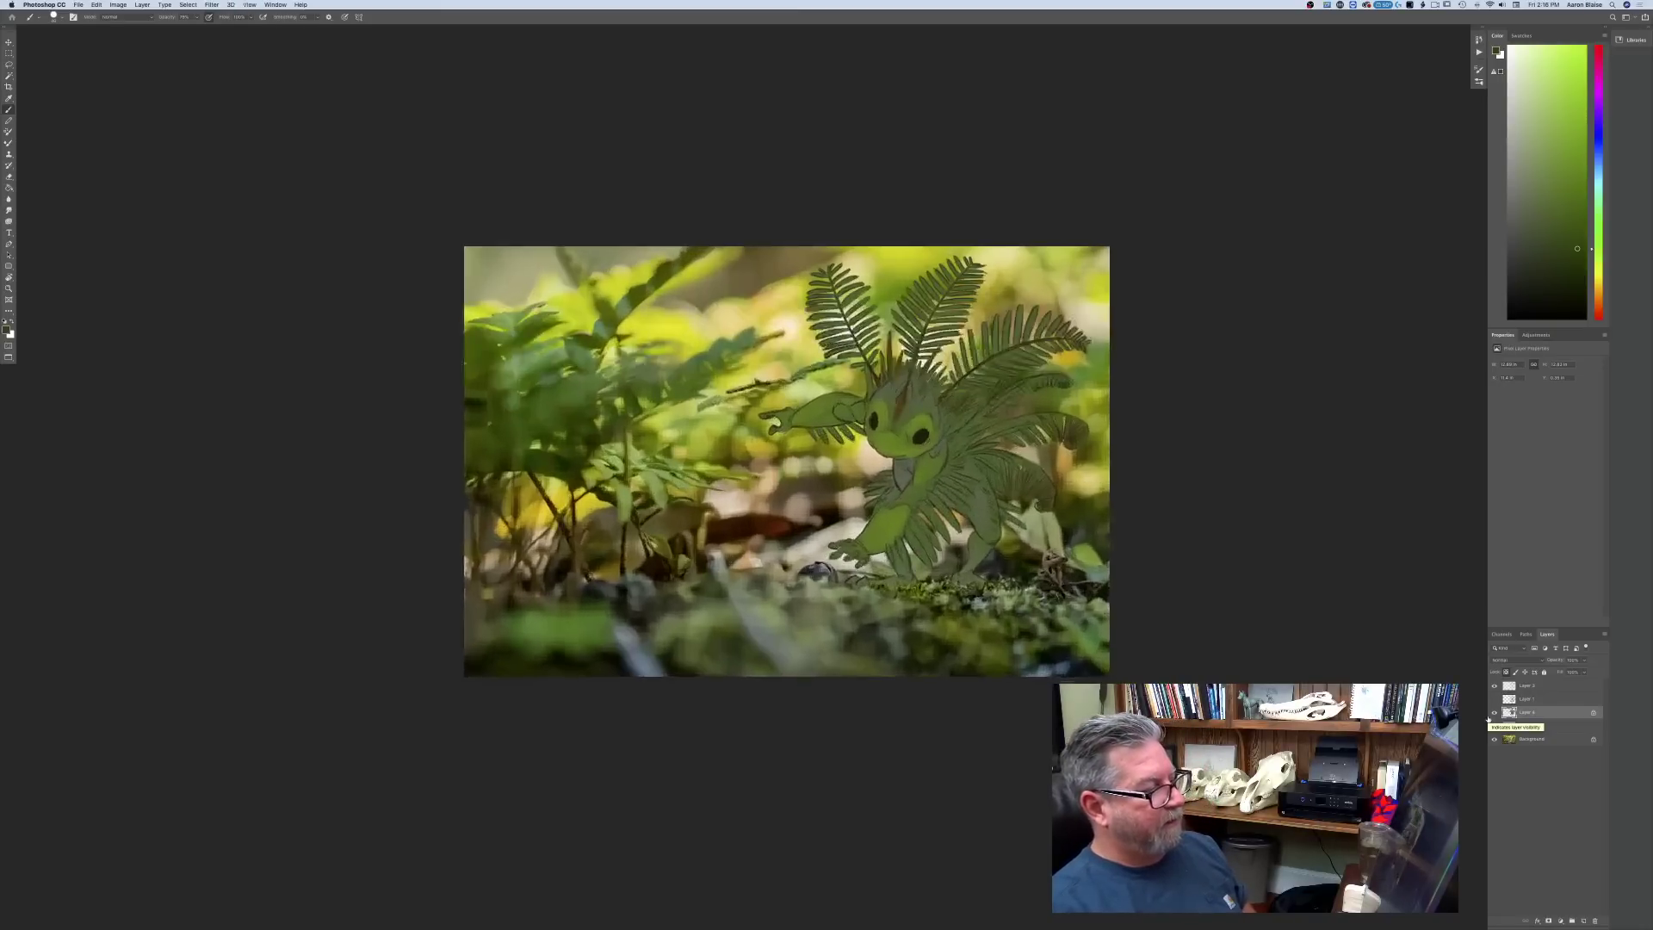
key(super+equal)
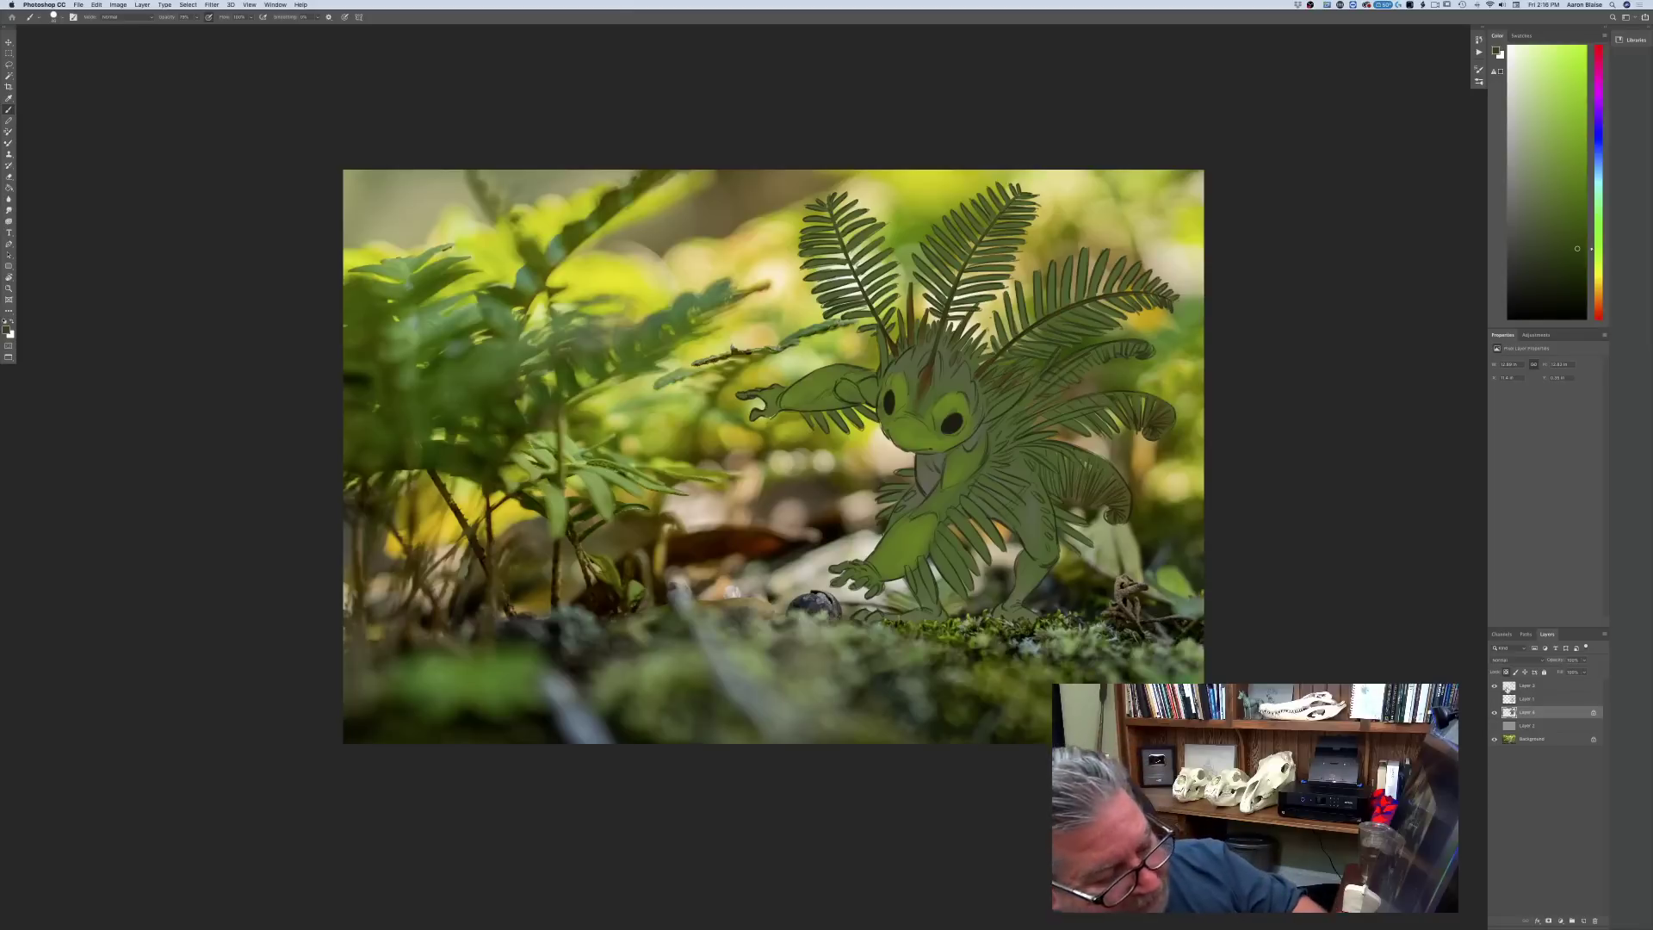
click(1521, 686)
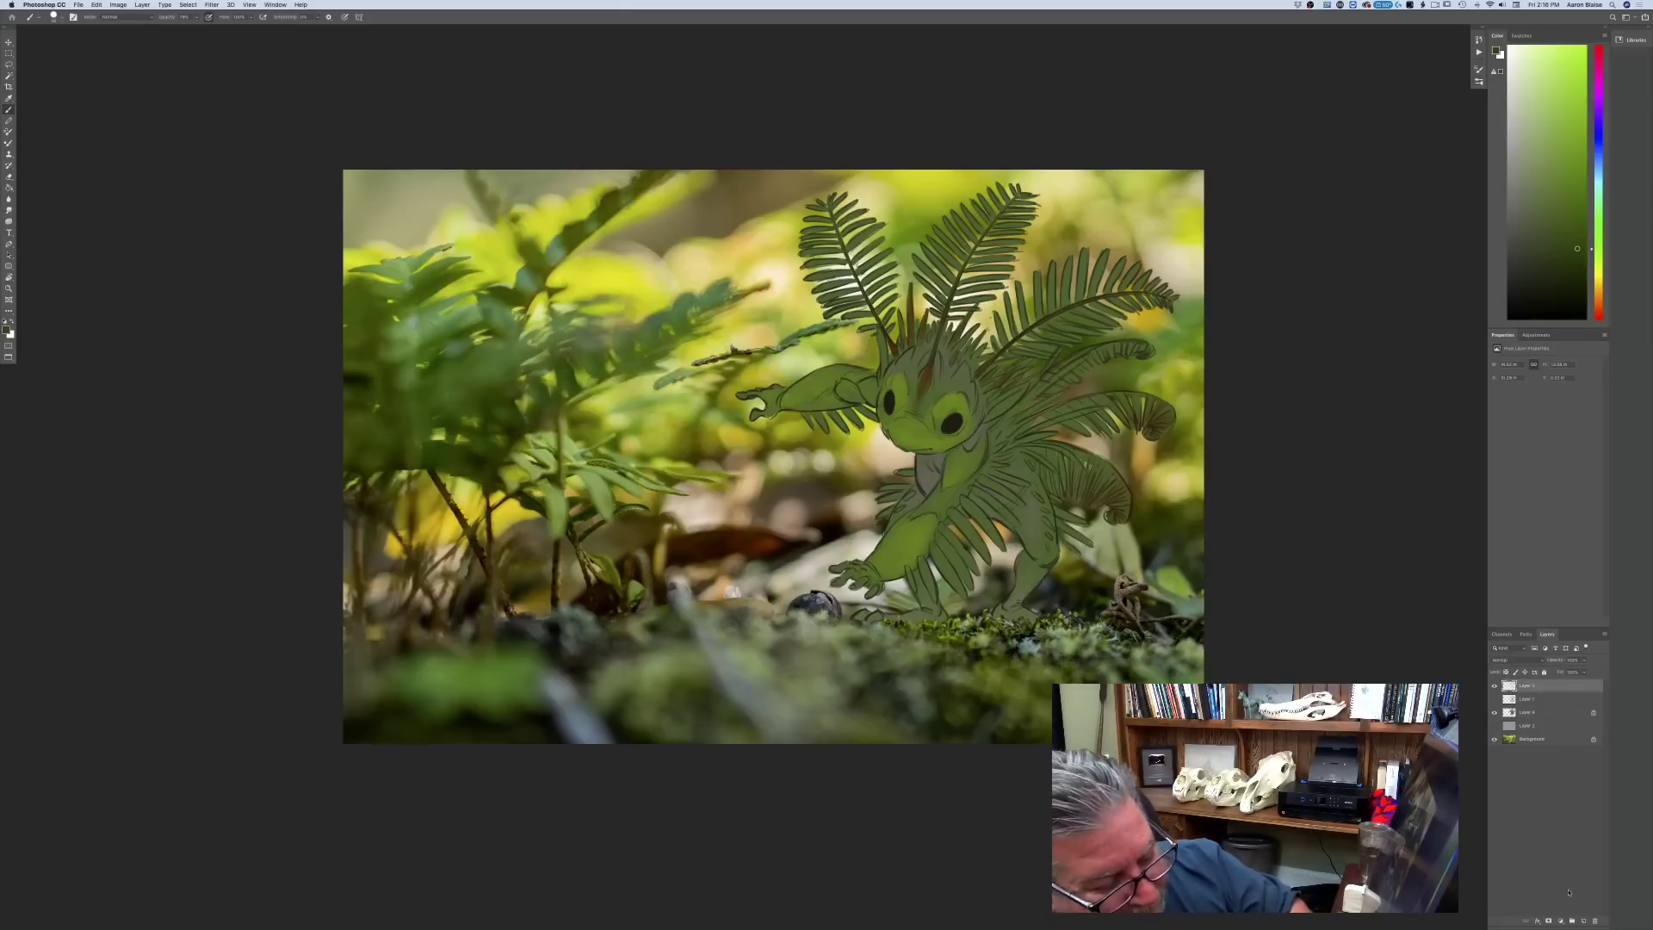
click(1585, 923)
click(1508, 660)
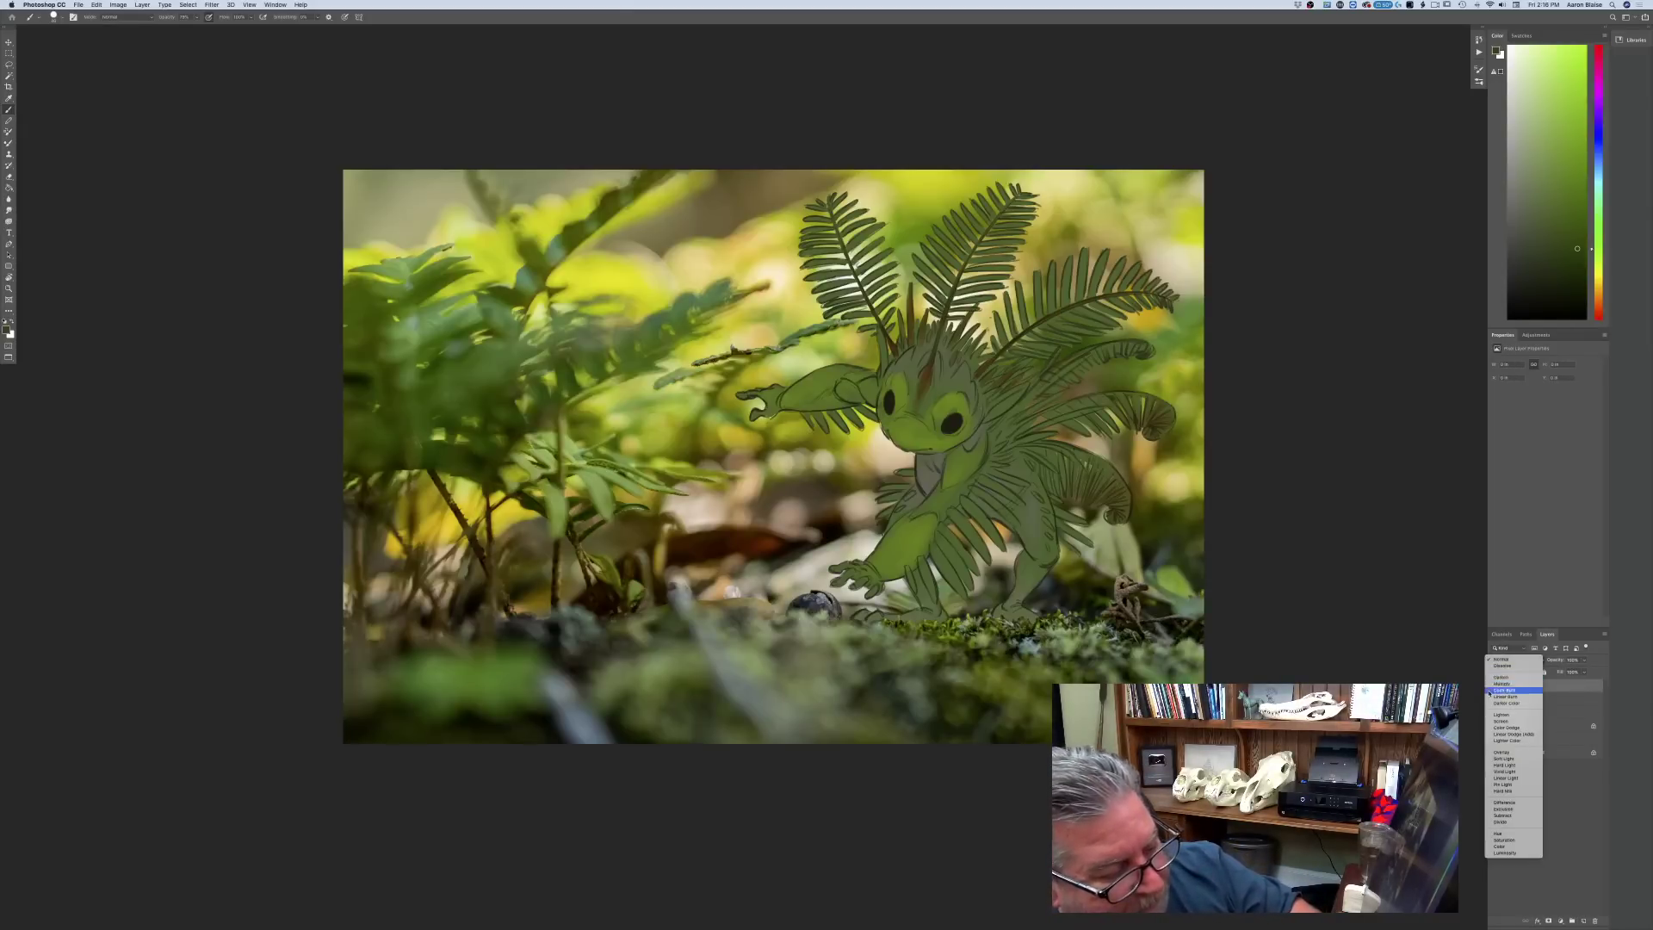
click(1490, 684)
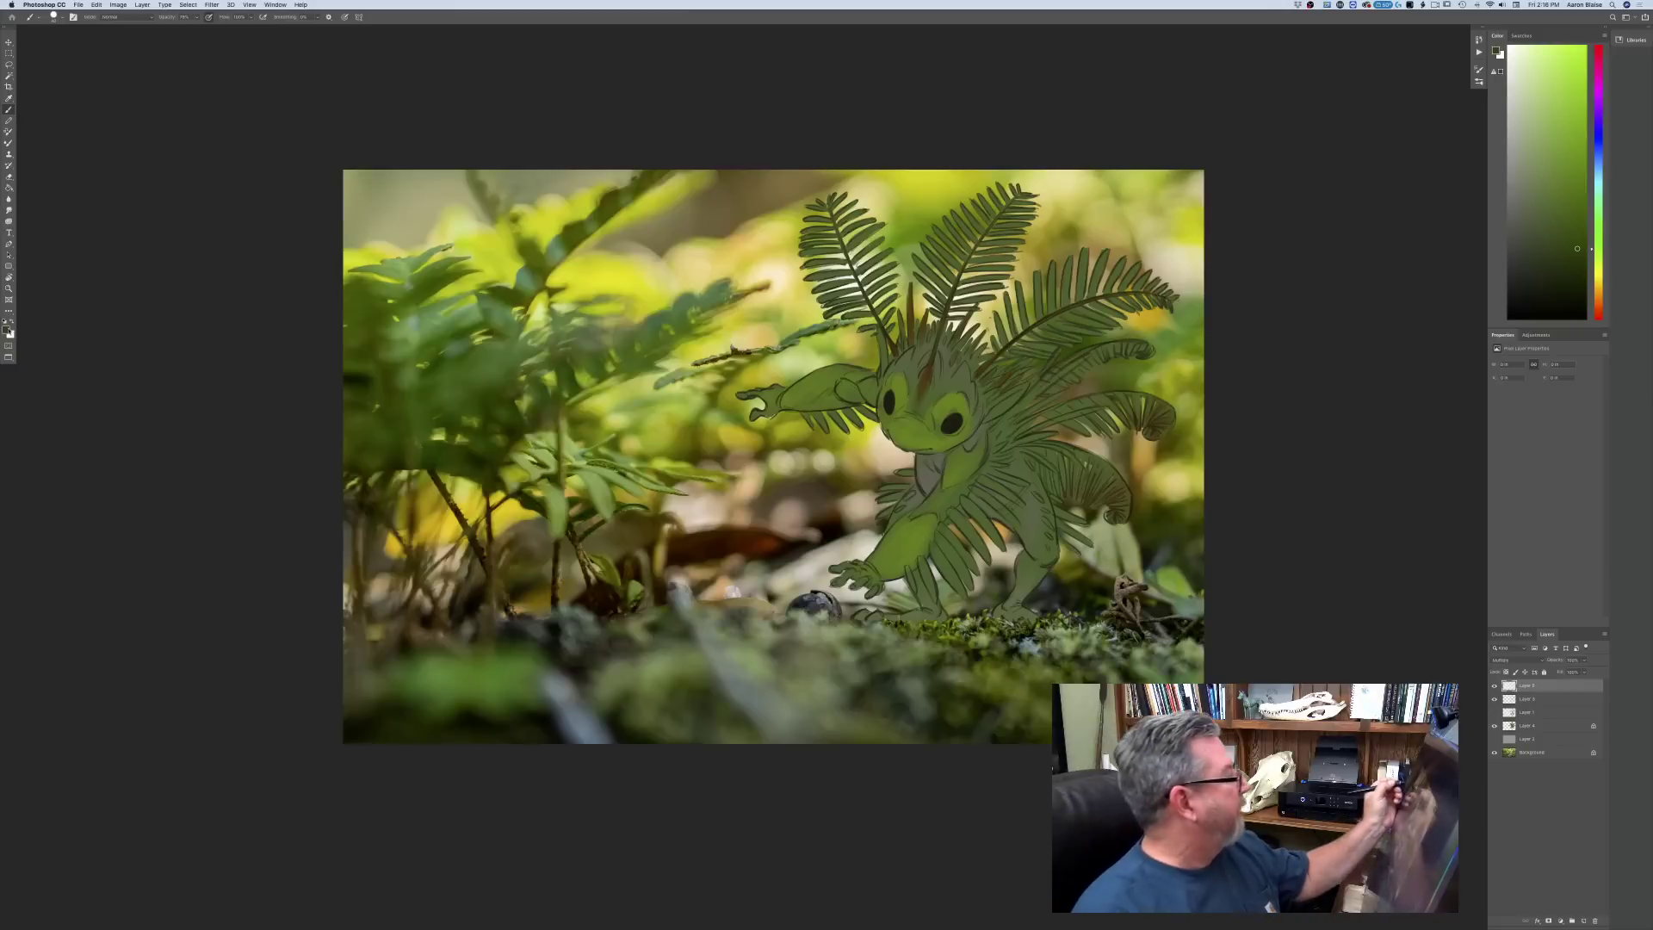
- Set the foreground colour to a light greyish green and paint shadows beneath the creature's chin and down its chest
click(7, 329)
click(119, 287)
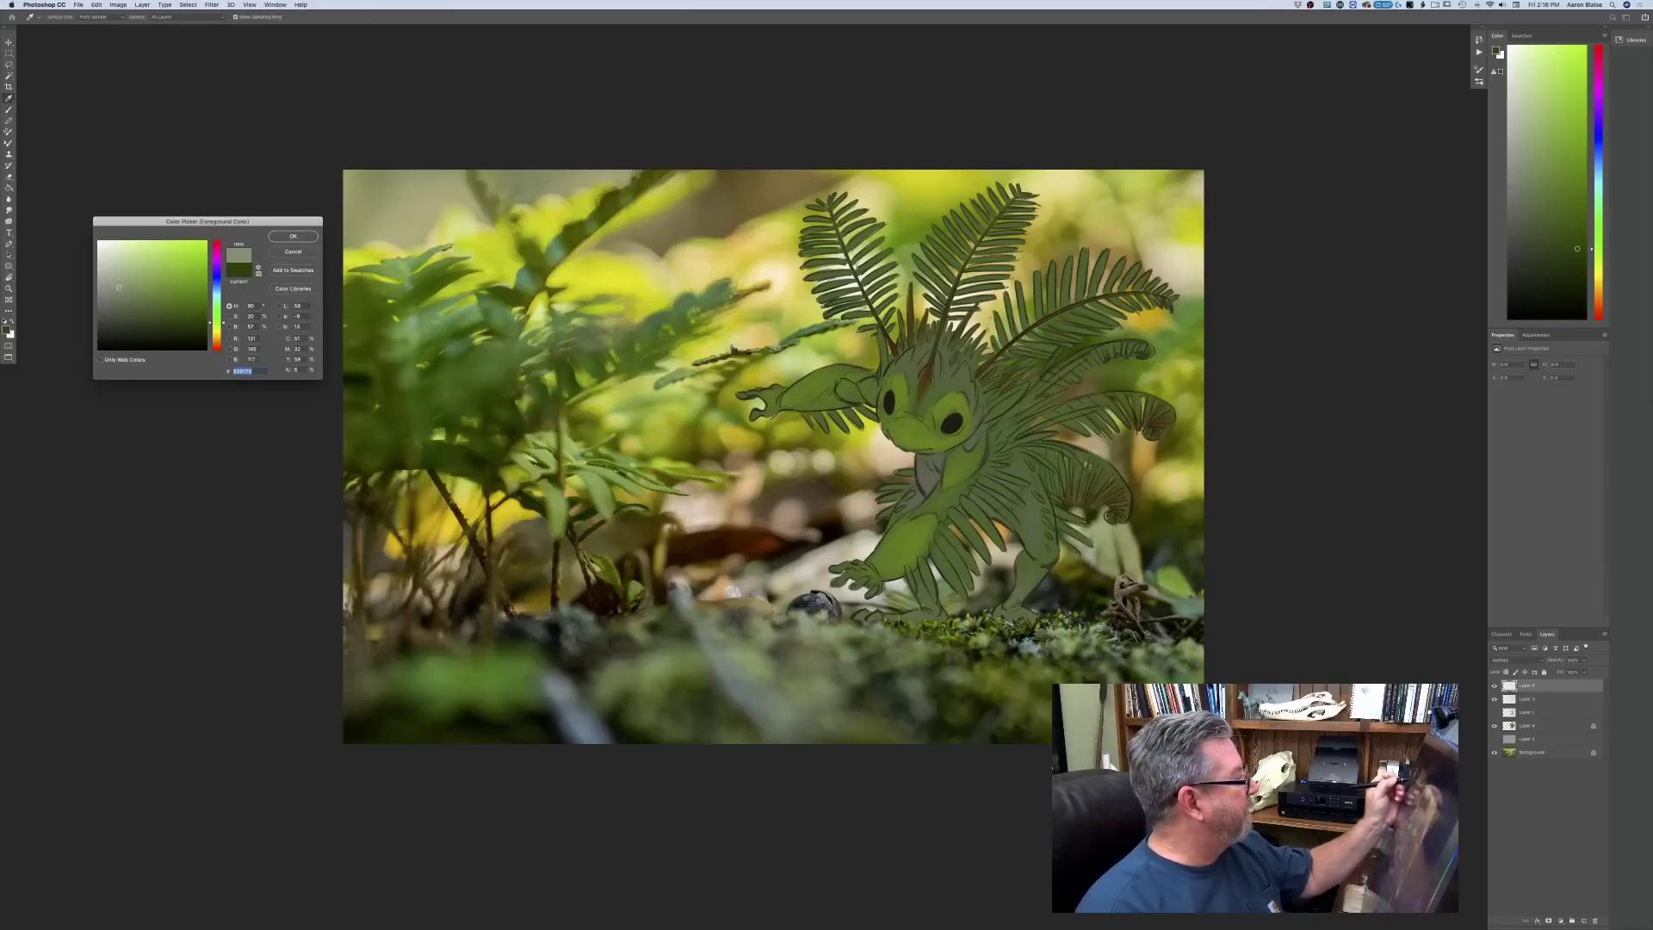
drag(211, 322, 211, 313)
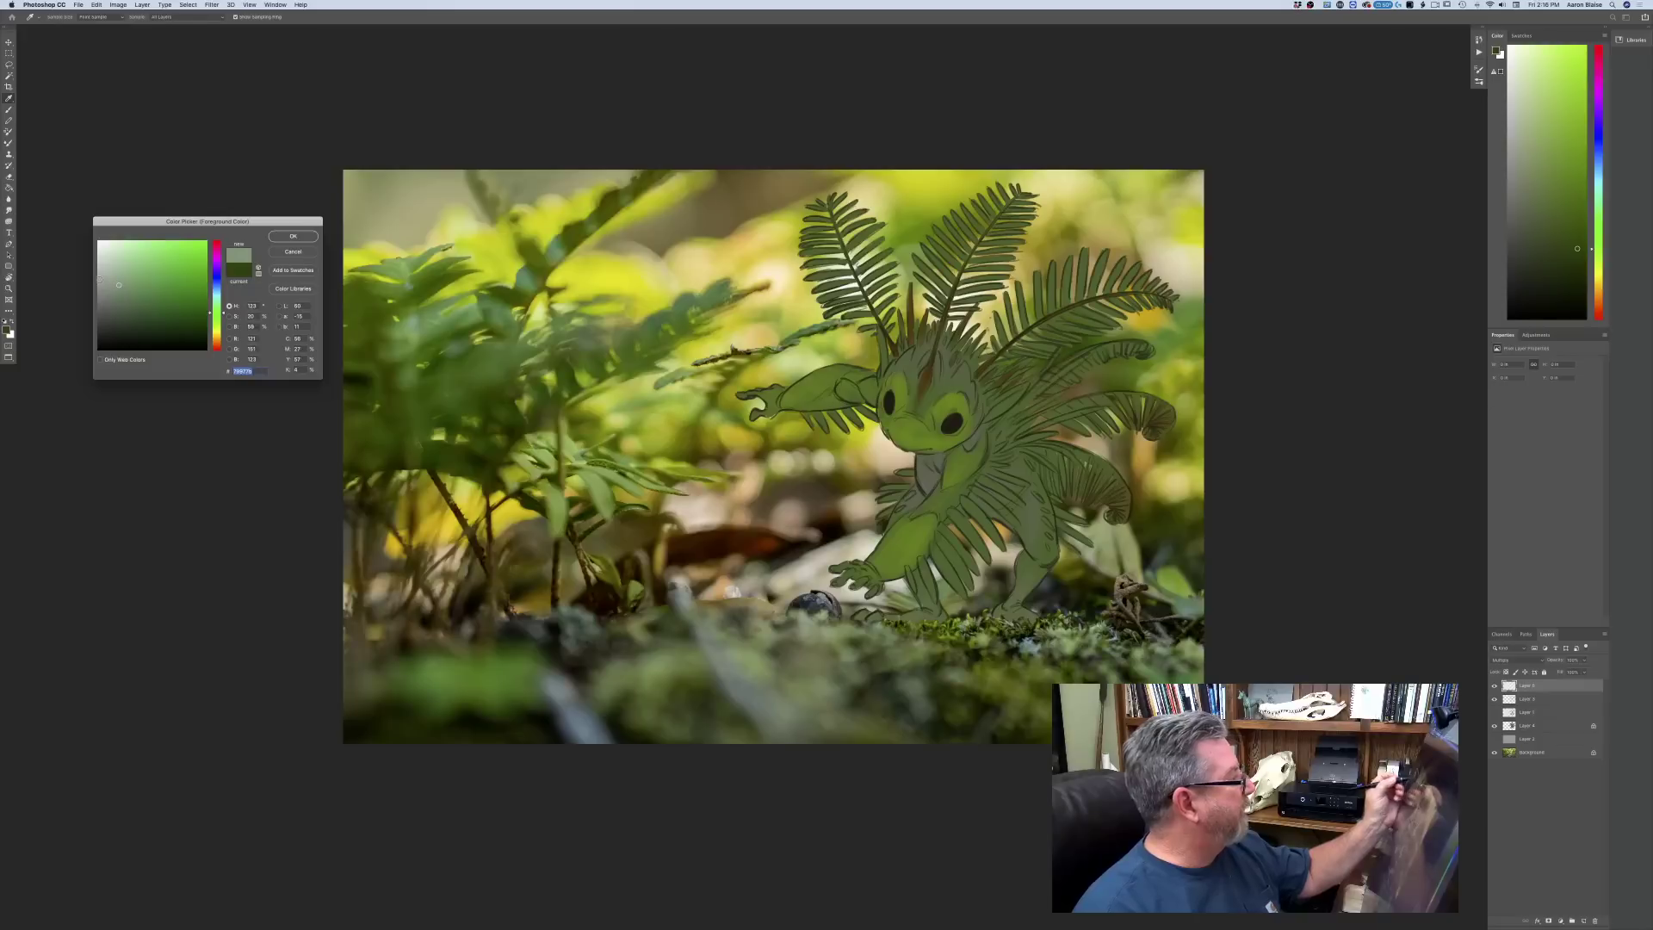
click(274, 240)
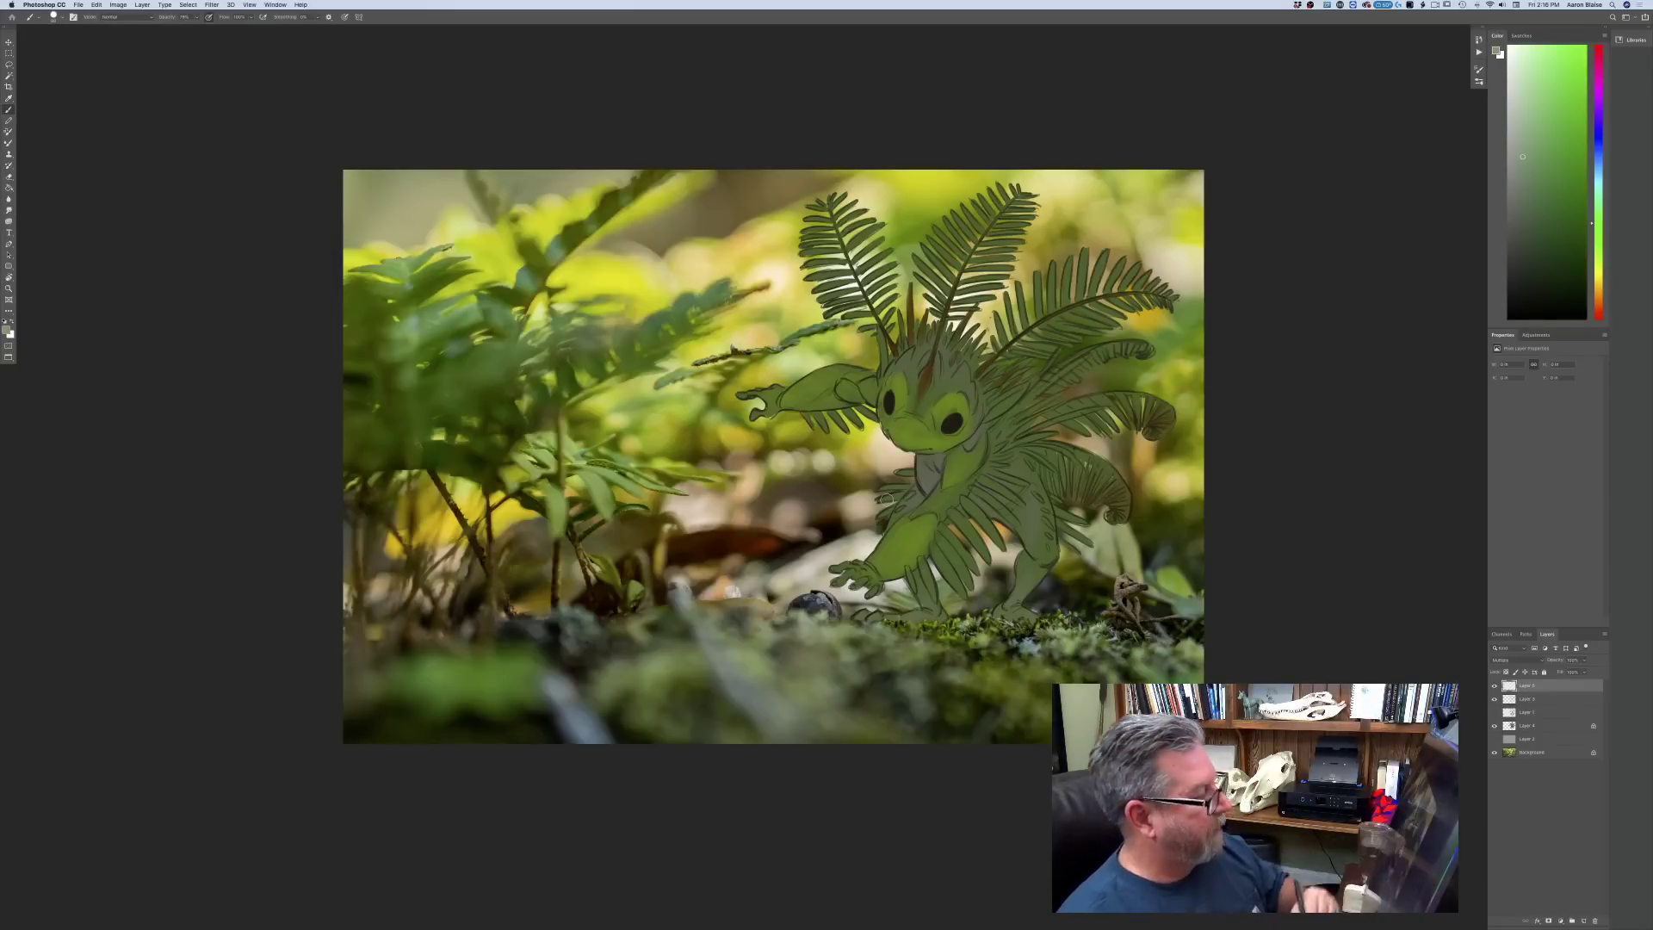
mouse_move(983, 428)
mouse_down()
mouse_move(919, 457)
mouse_move(932, 471)
mouse_up()
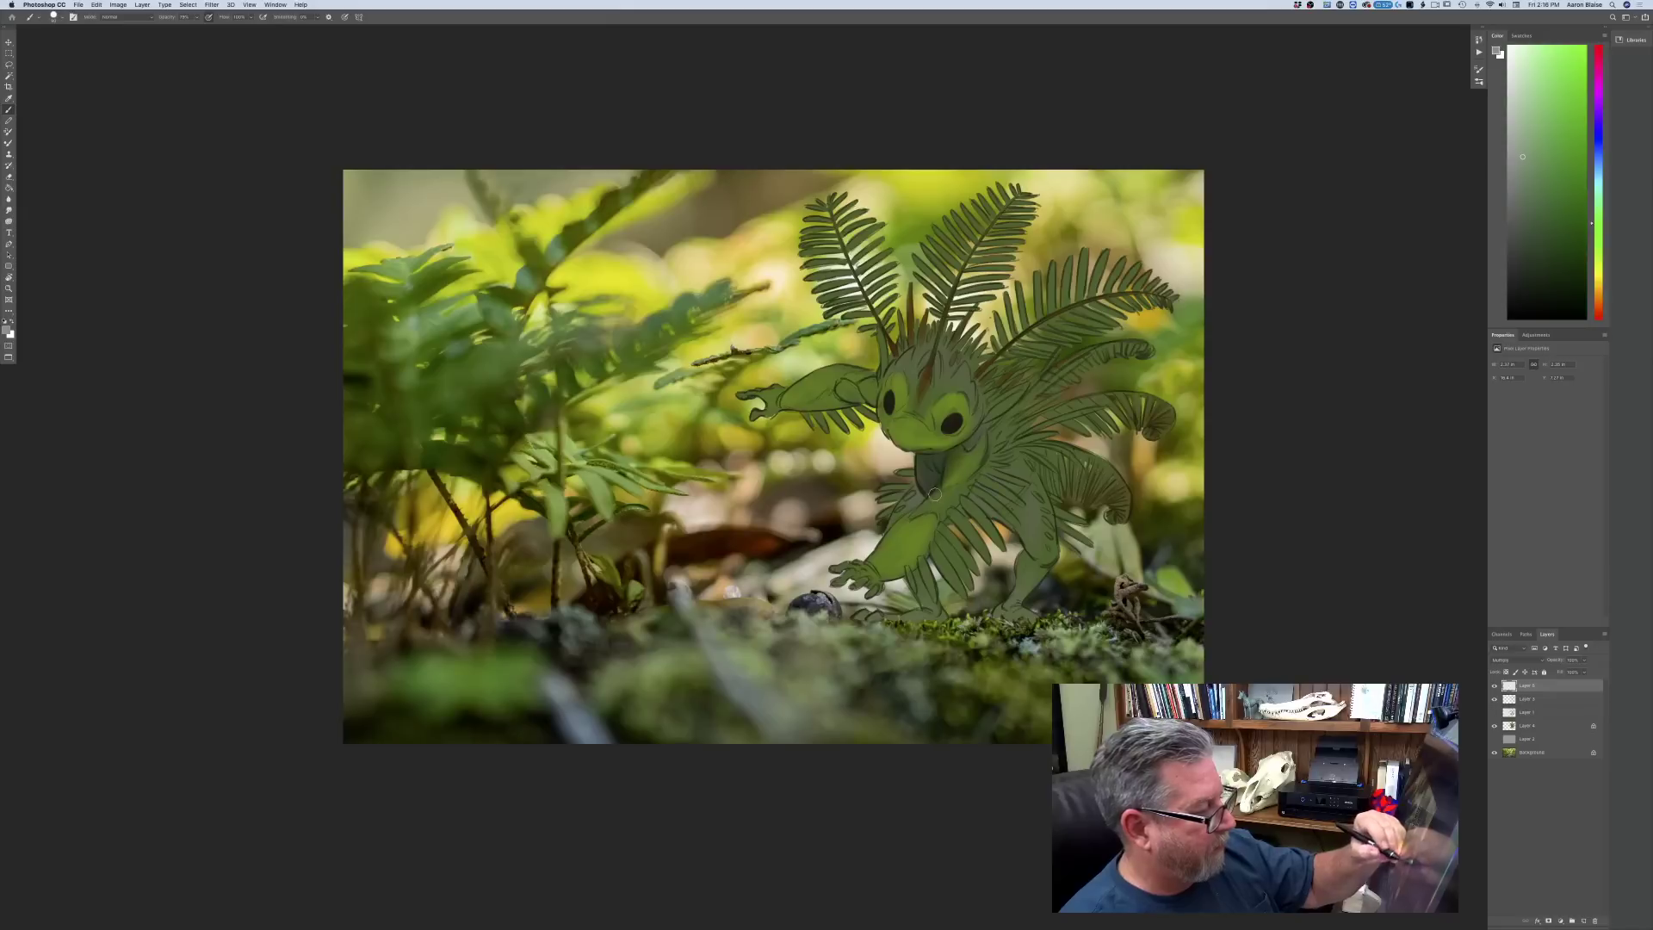
drag(920, 475, 915, 501)
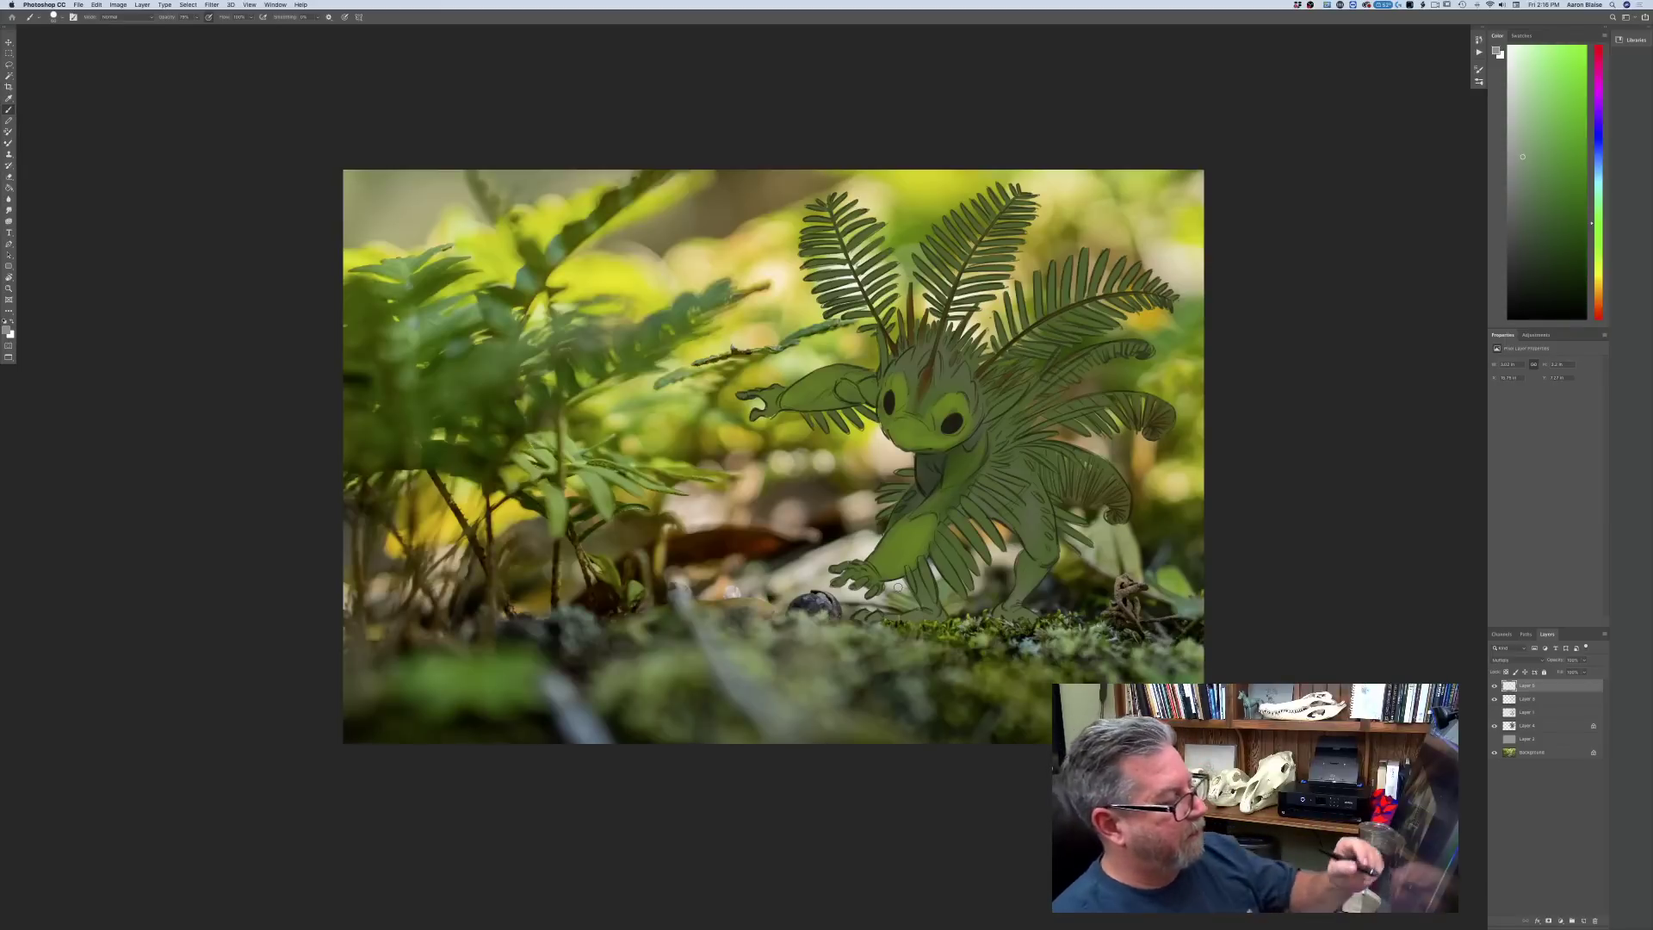
- Paint Multiply shadows over the creature's side and hind leg, and along the far edge of its face
mouse_move(987, 475)
mouse_down()
mouse_move(1029, 494)
mouse_move(983, 473)
mouse_move(1025, 492)
mouse_move(978, 481)
mouse_move(1022, 512)
mouse_move(980, 487)
mouse_move(1007, 524)
mouse_up()
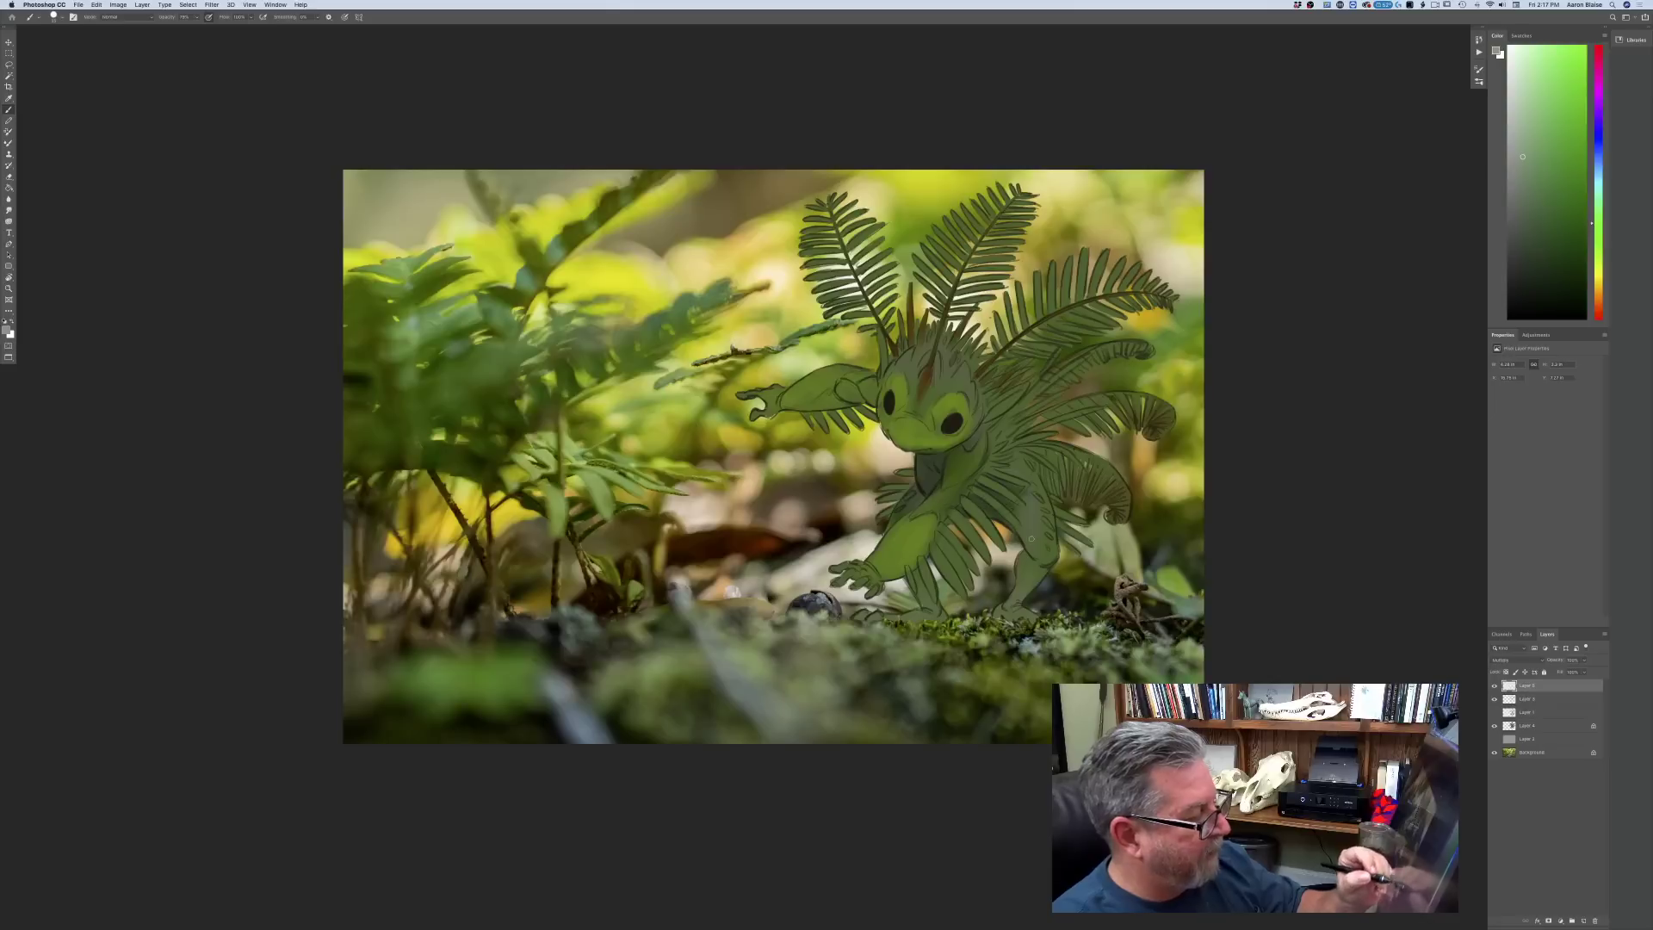
drag(1001, 474, 1018, 475)
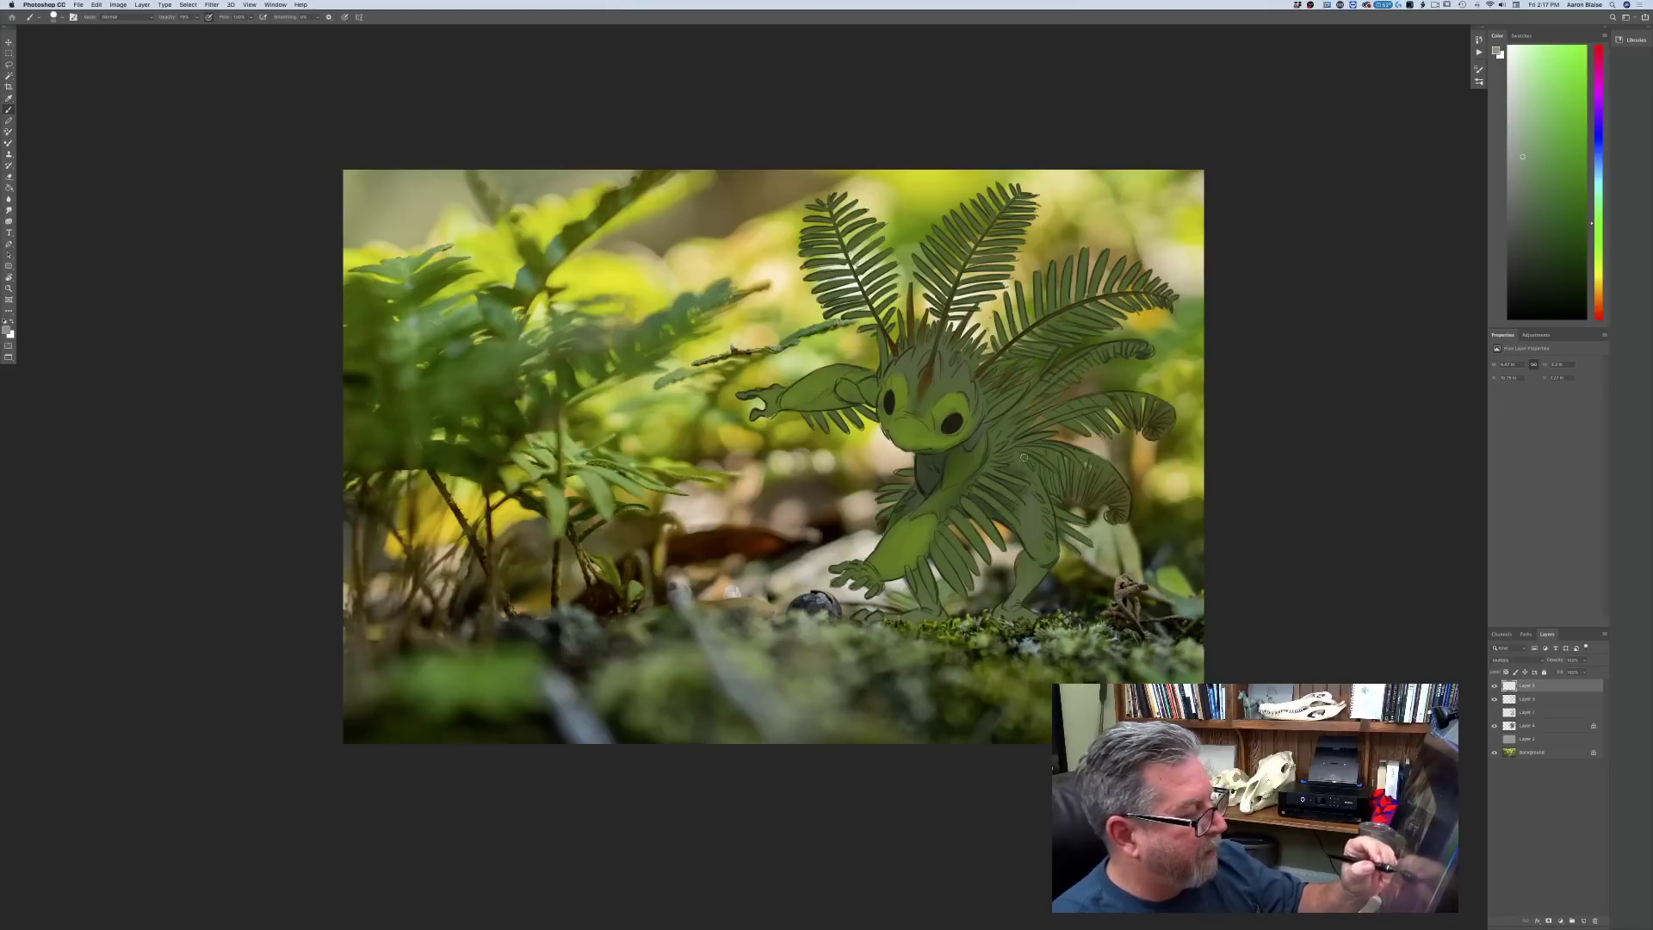
mouse_move(1038, 534)
mouse_down()
mouse_move(1029, 488)
mouse_move(1022, 523)
mouse_up()
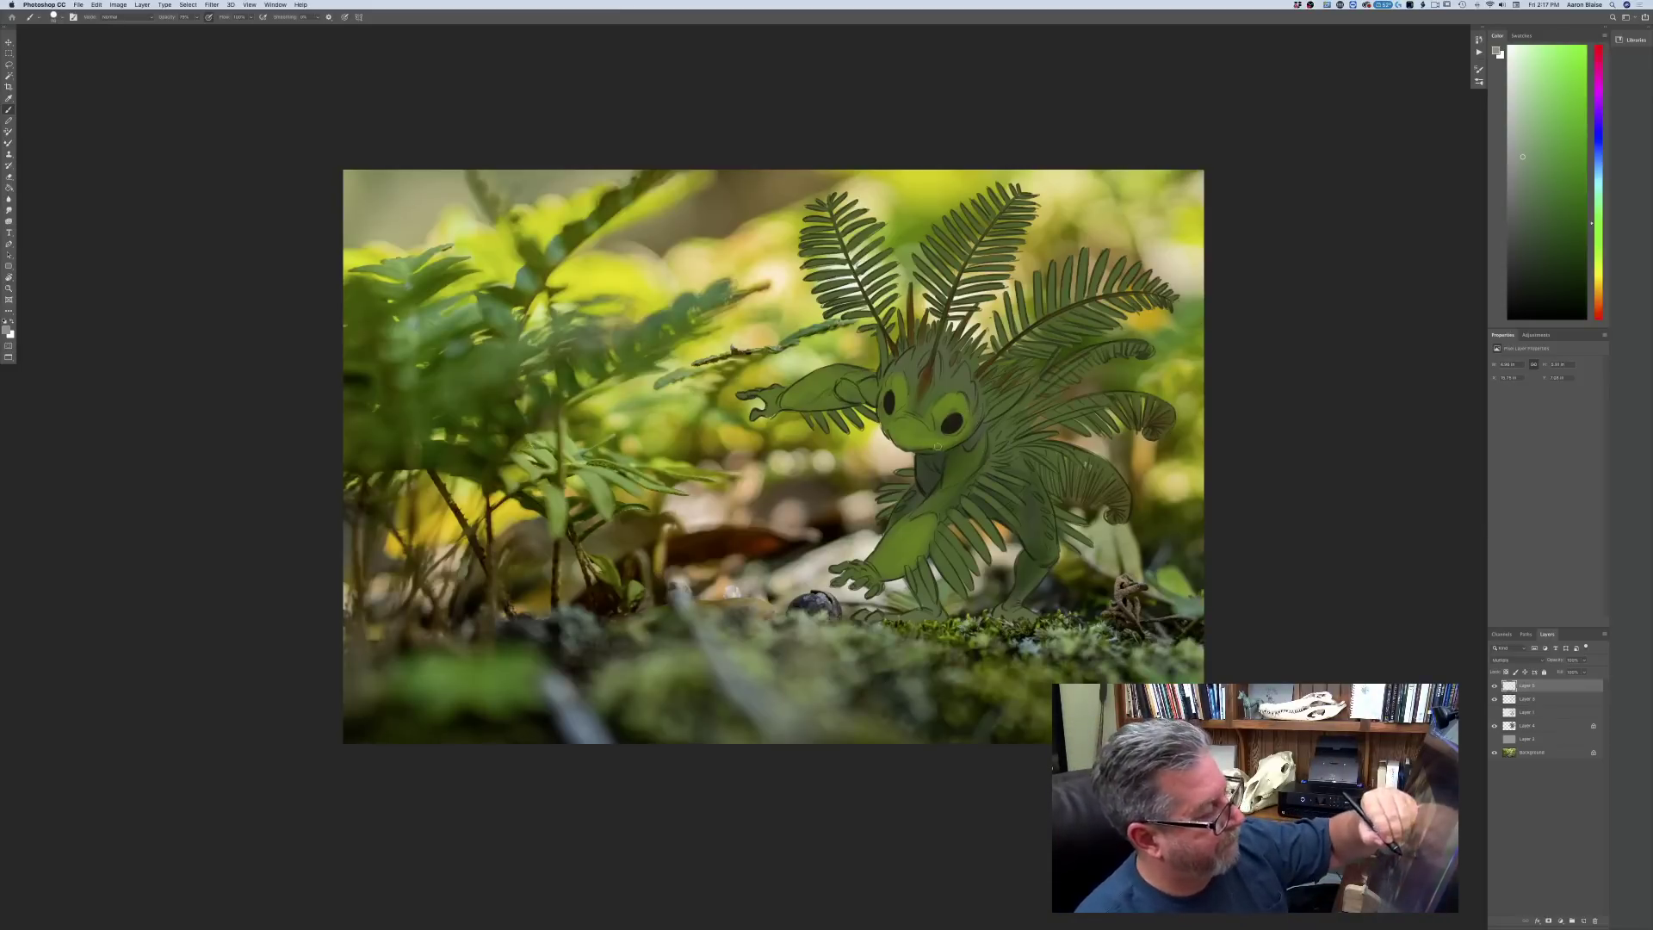
key(super+plus)
key(super+plus)
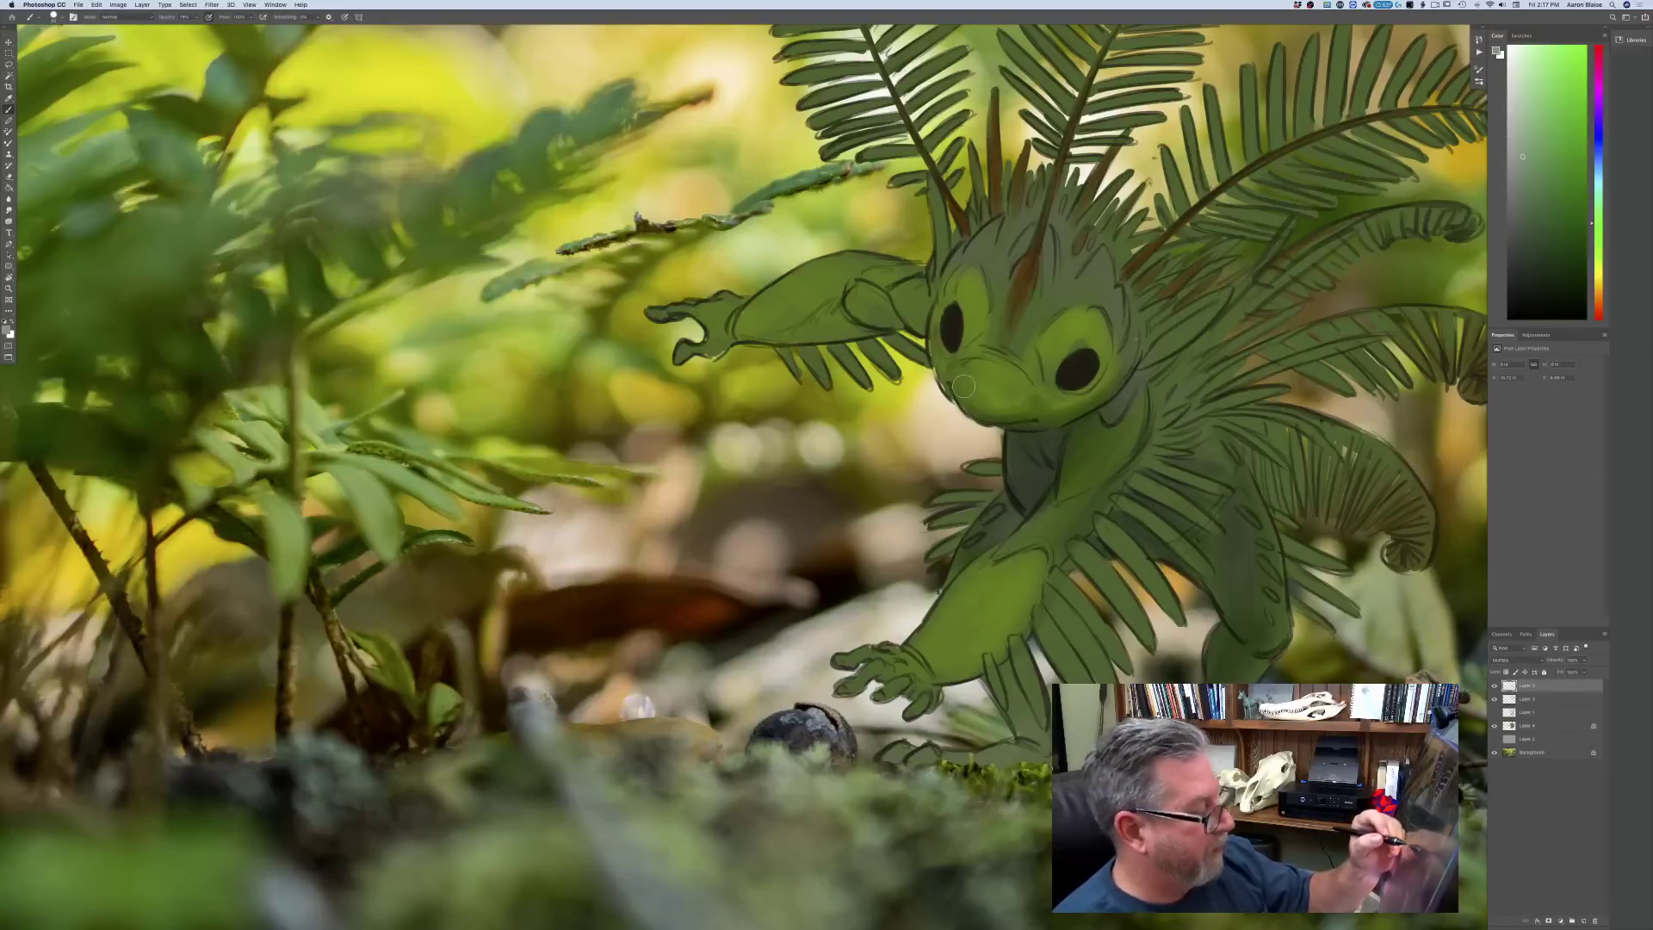
drag(933, 327, 974, 429)
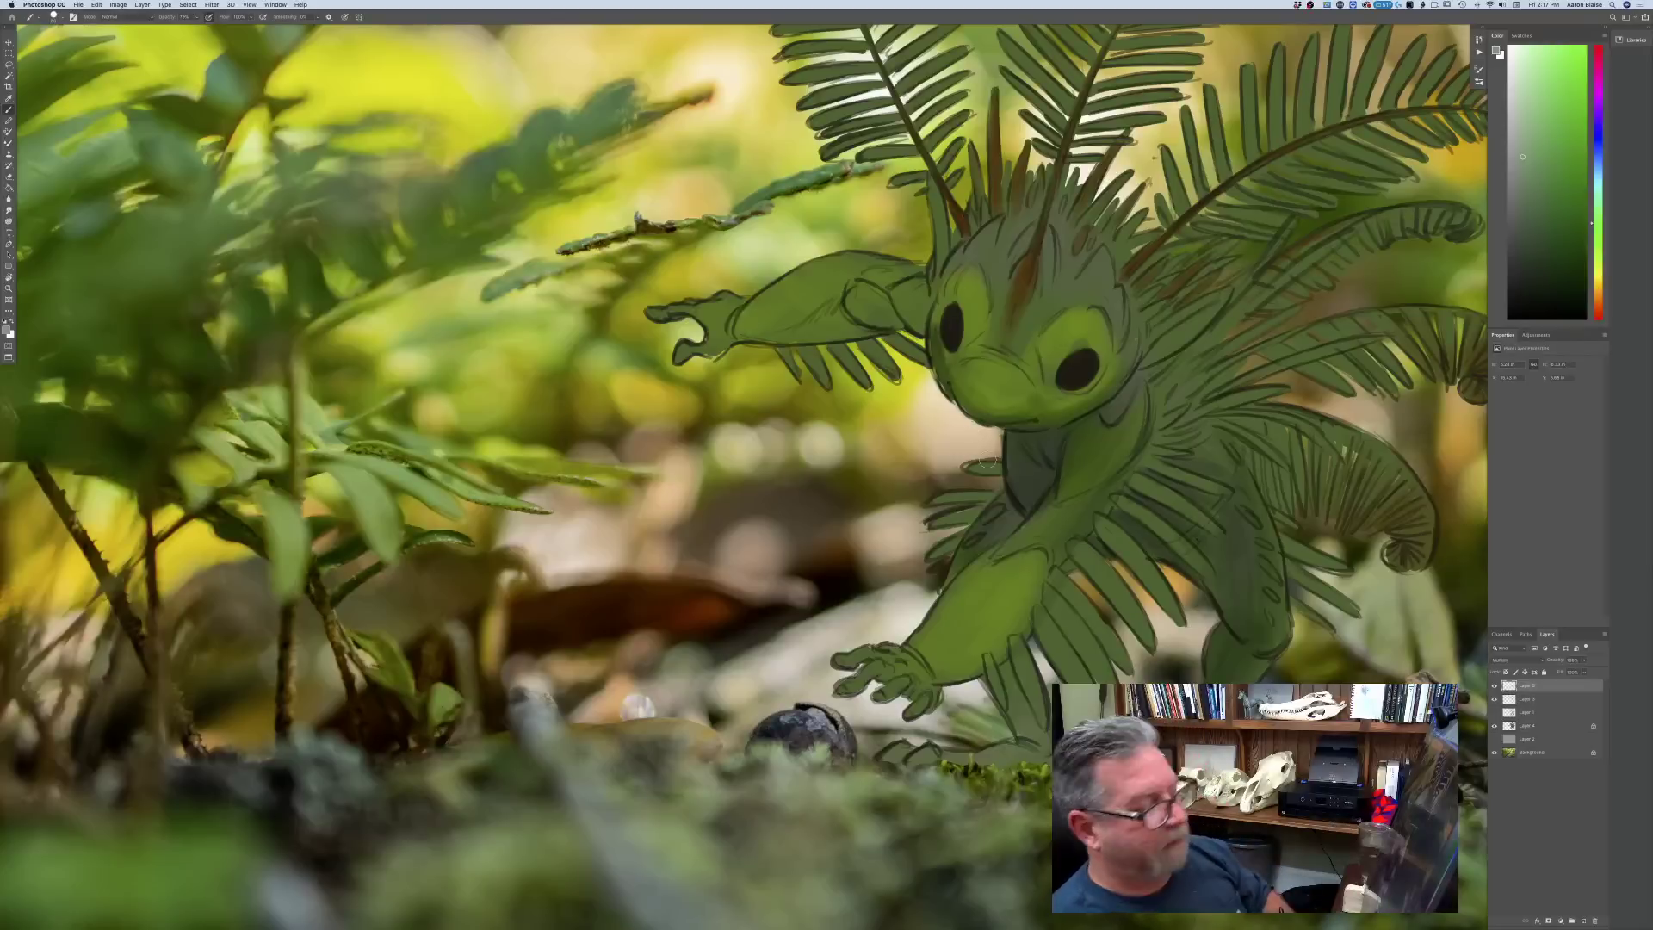
- Select the creature's base colour layer, sample an olive green from its face as foreground colour, and unlock the layer's transparent pixels
click(1524, 726)
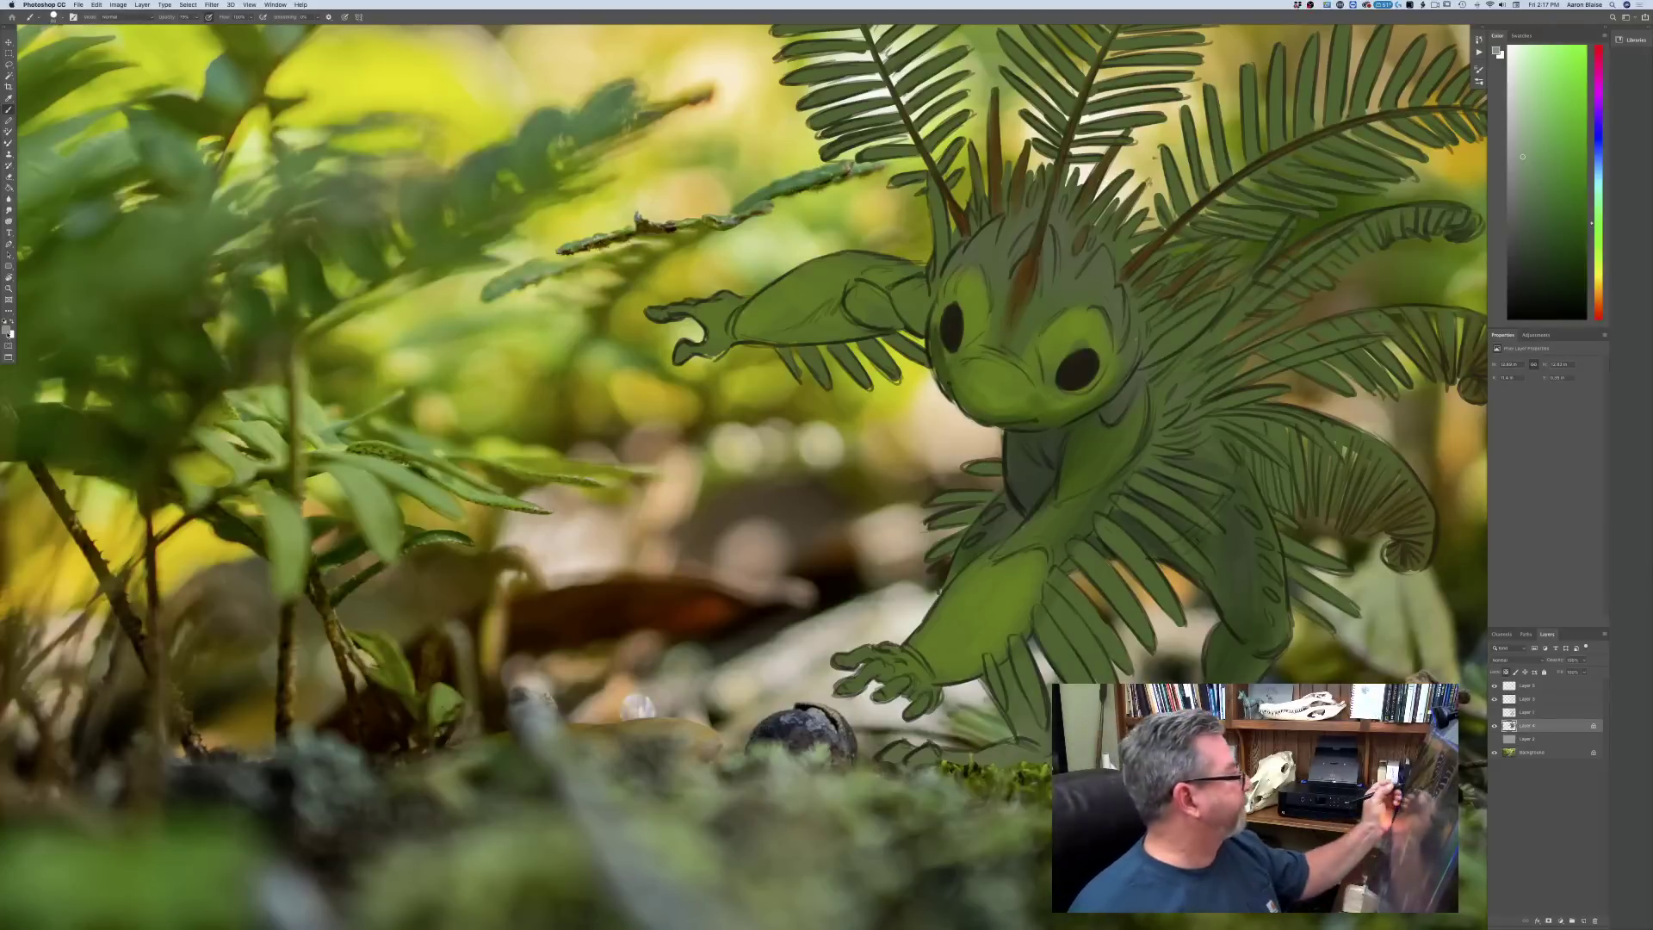
click(7, 329)
click(973, 299)
click(292, 236)
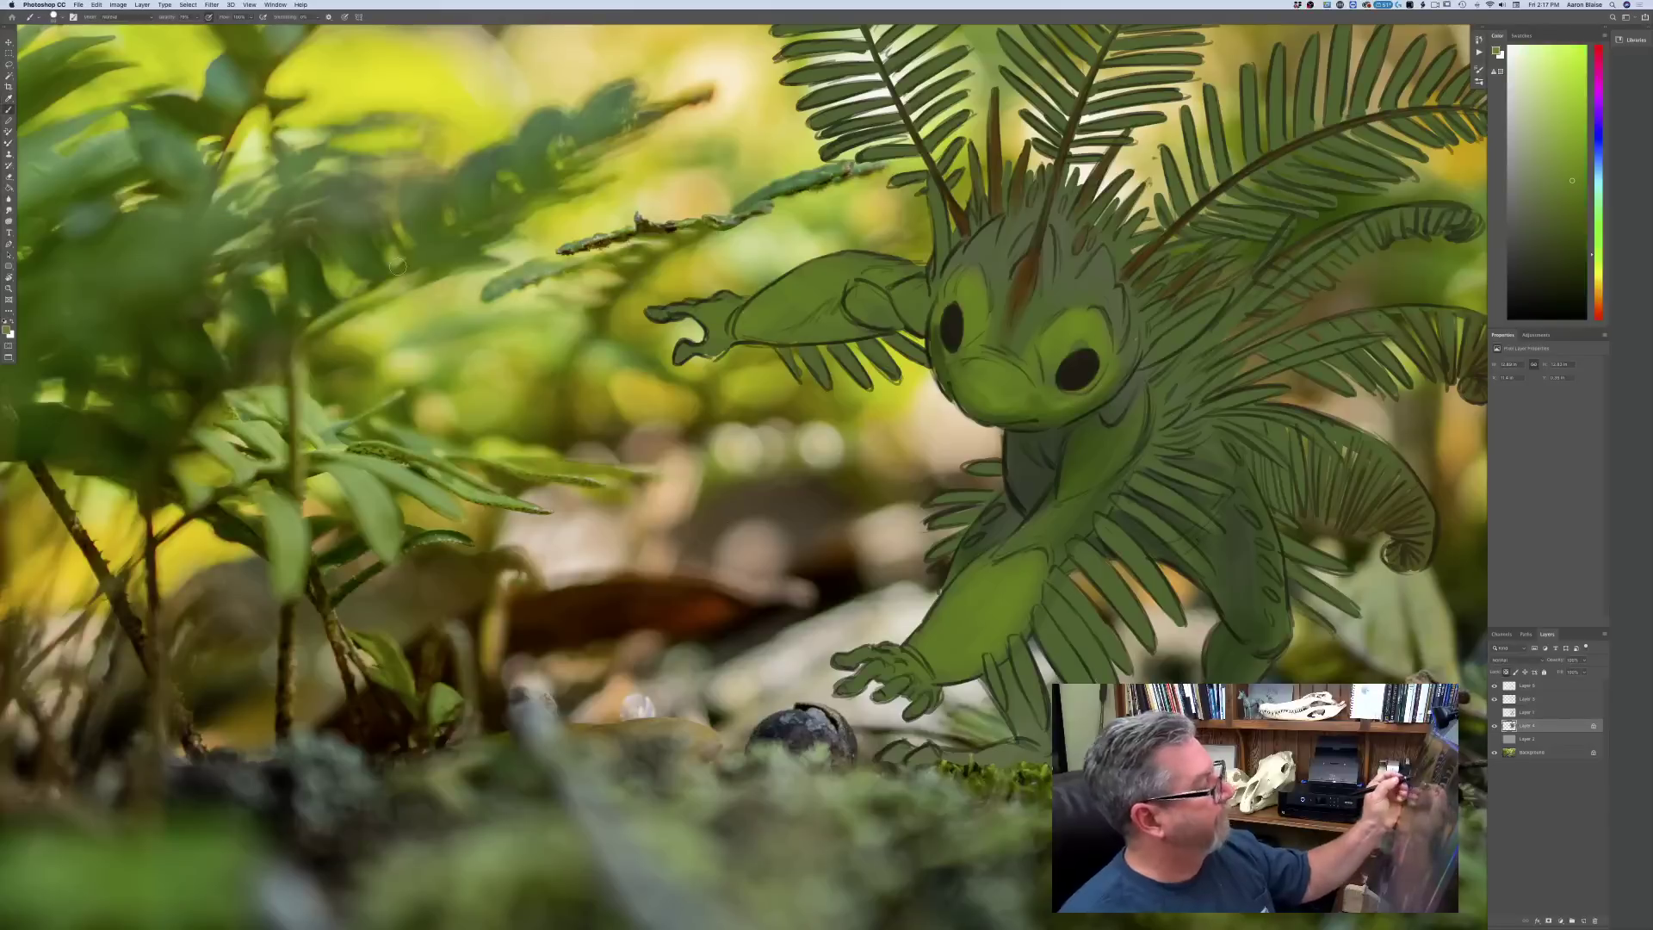
key(slash)
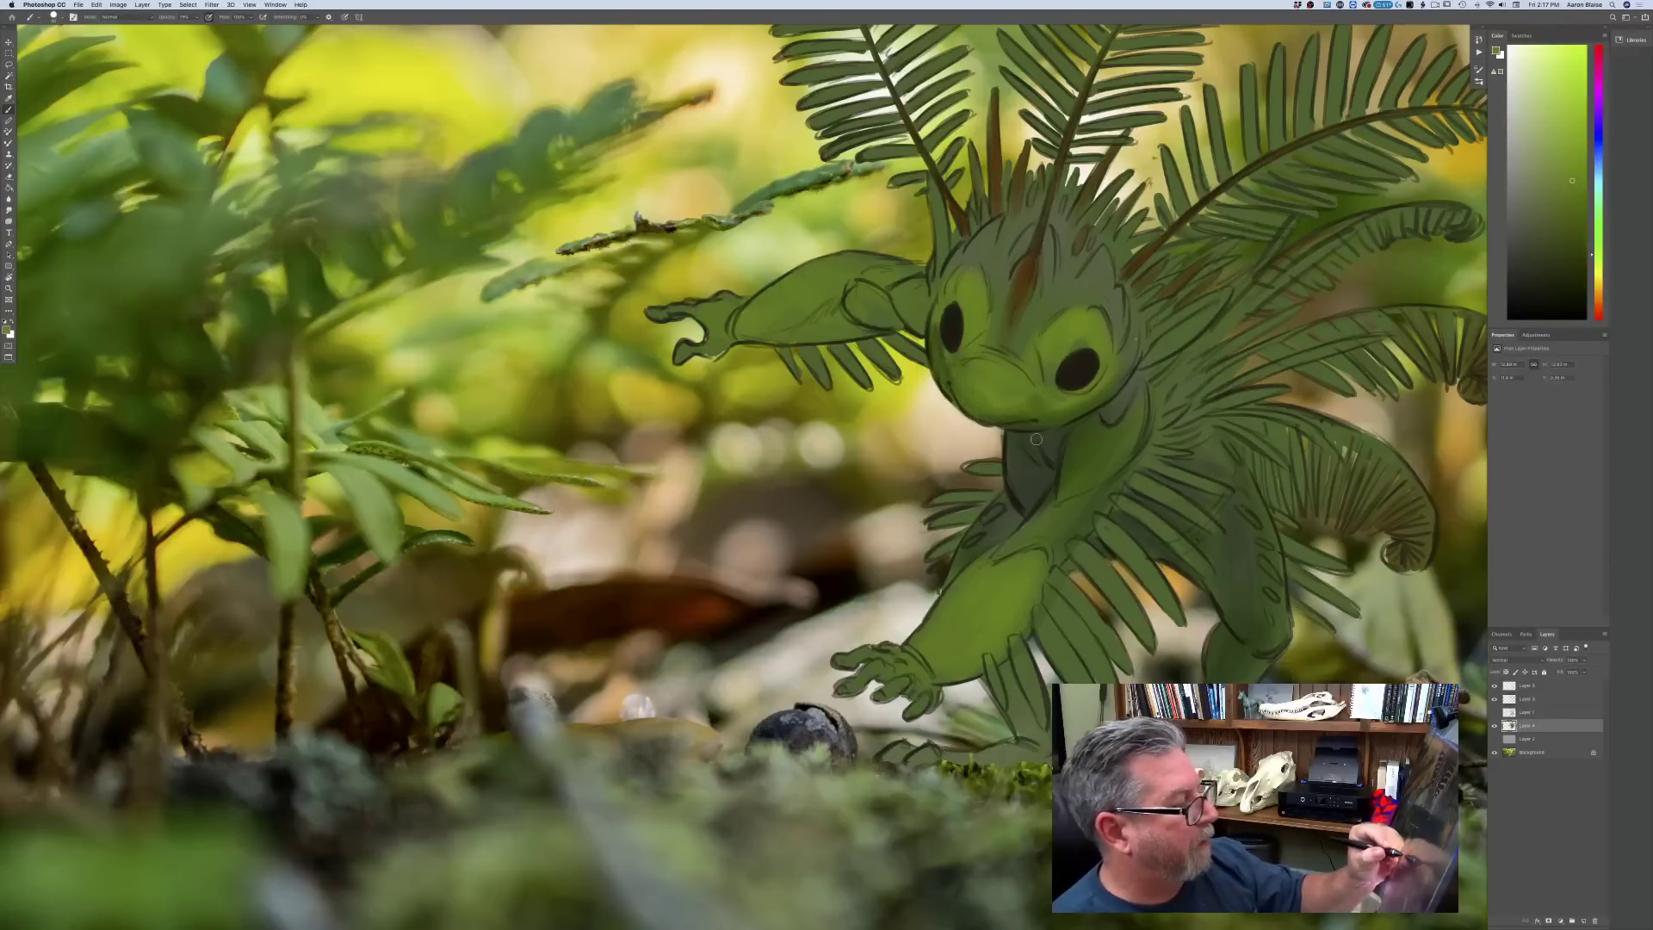
- Reselect the topmost Multiply layer, set the foreground colour to a light greyish green and return to the Brush tool
click(1521, 687)
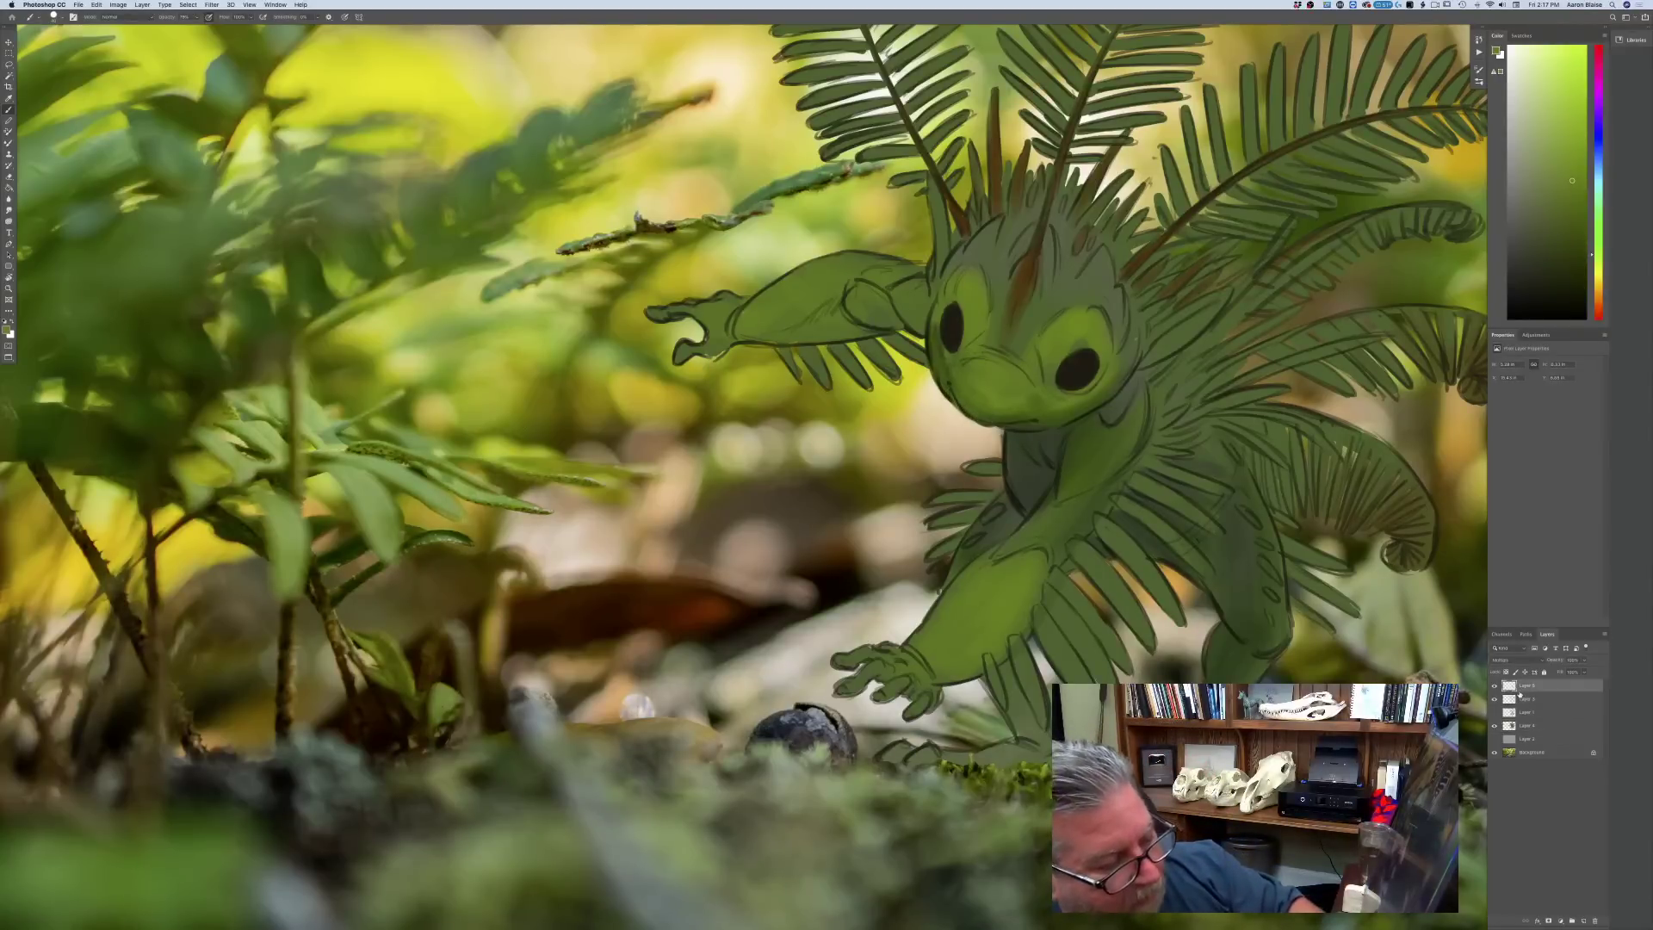
key(i)
click(7, 330)
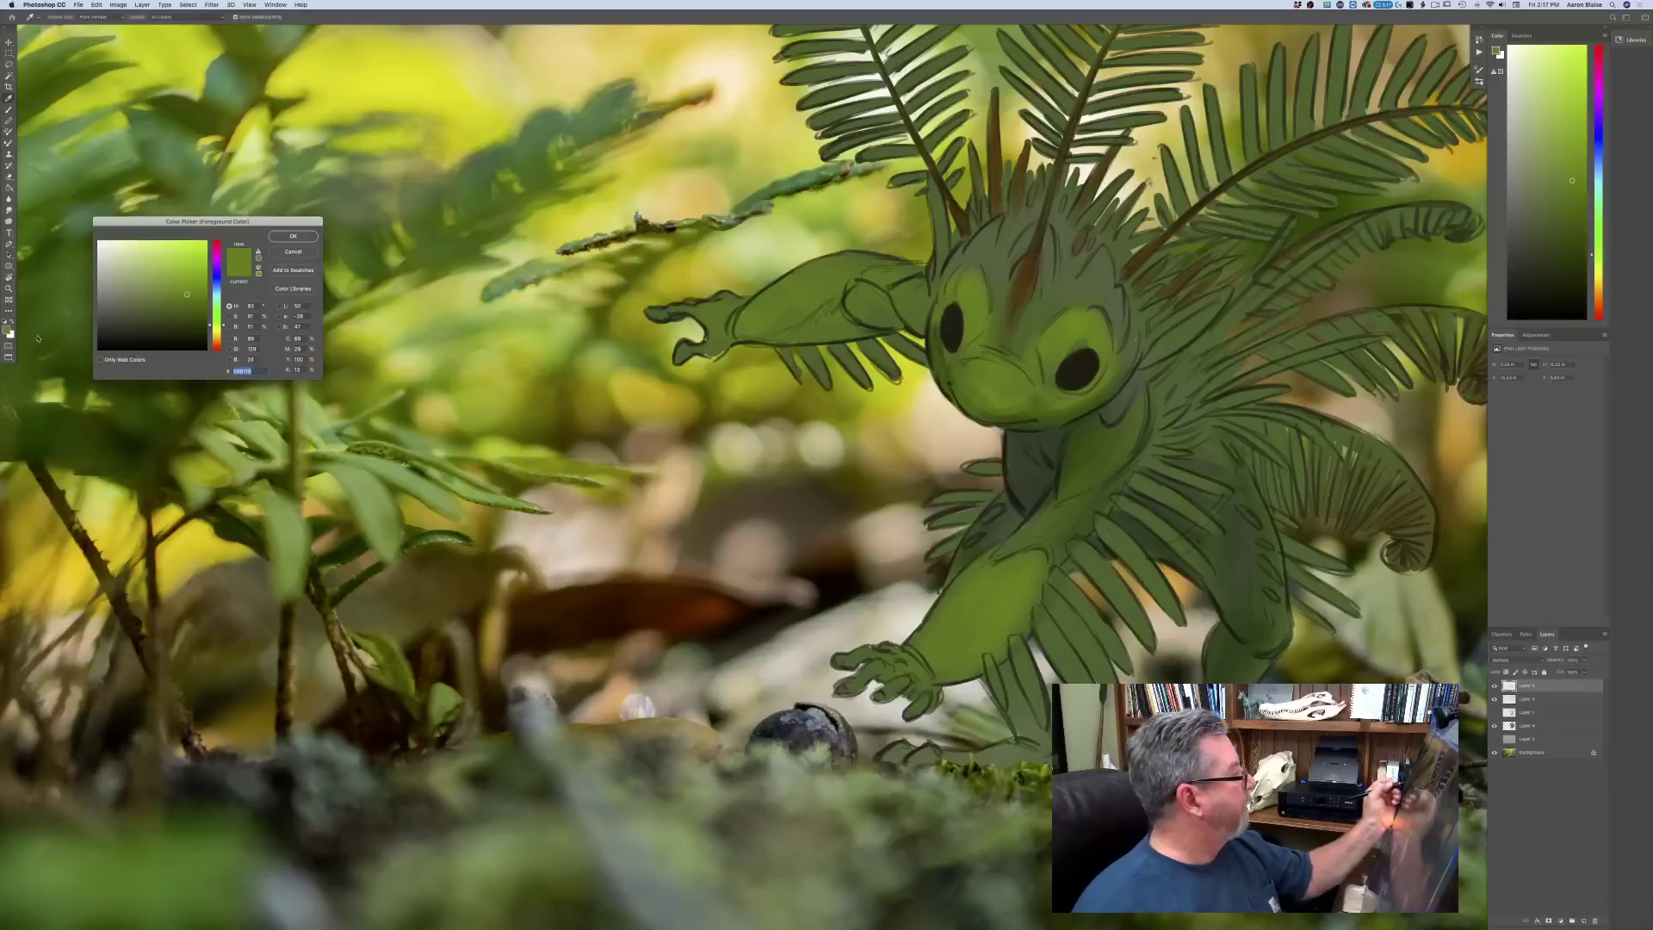
drag(212, 320, 210, 309)
click(124, 280)
click(284, 238)
key(b)
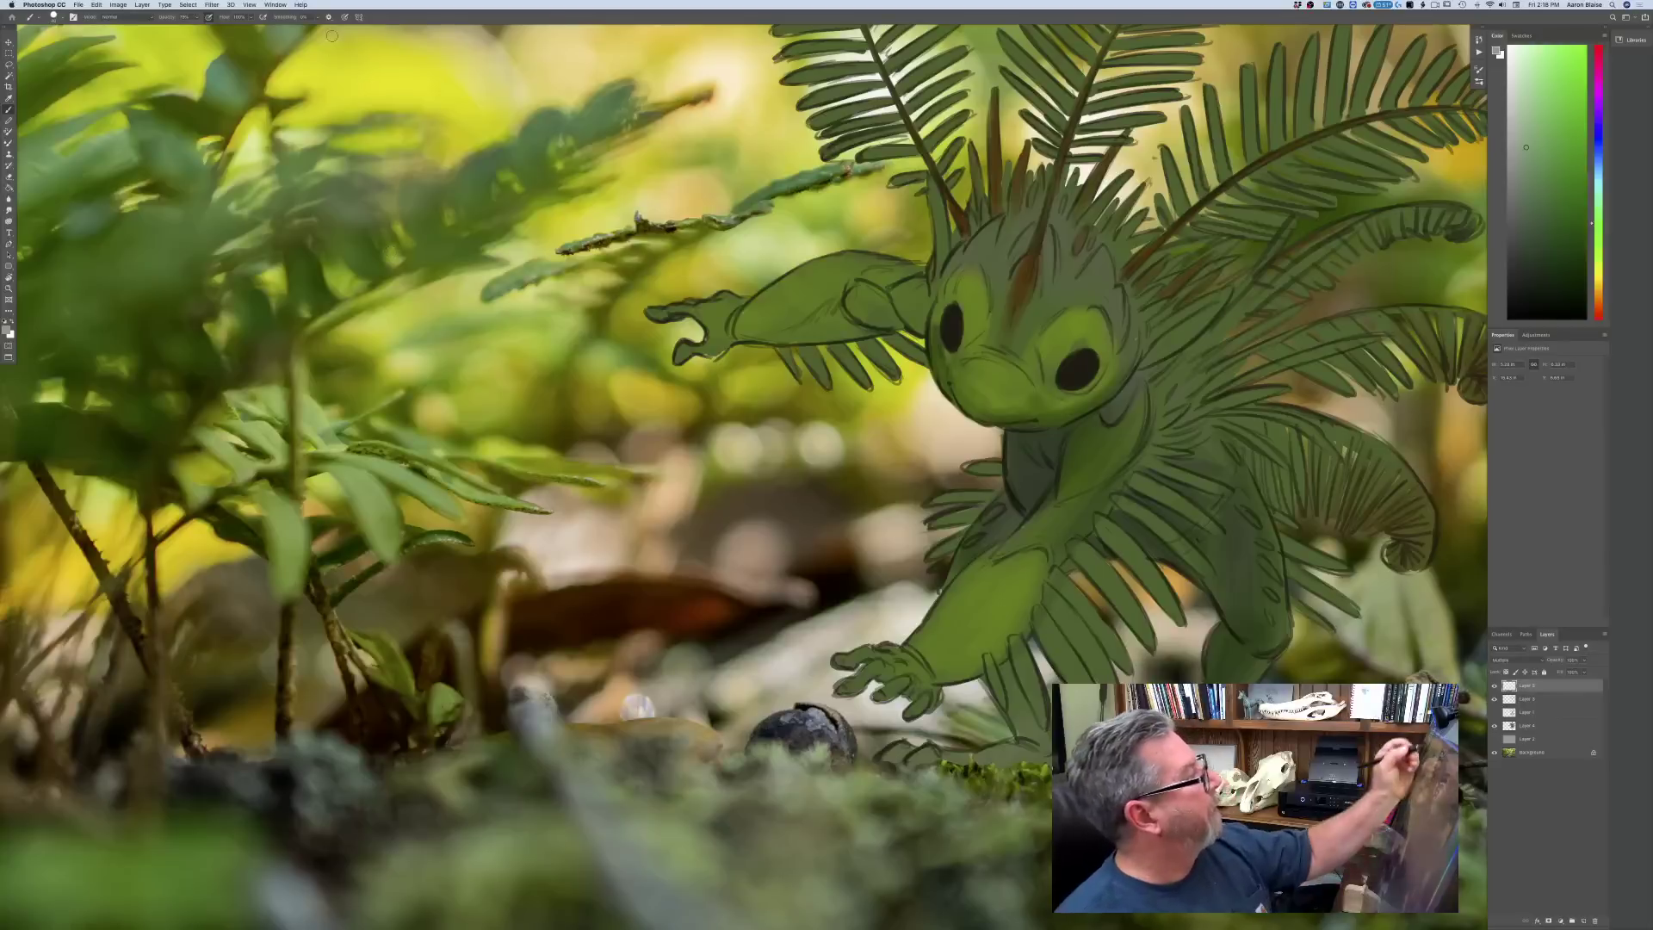
- Paint shadows along the creature's outstretched arm, the small fronds beneath it, and the side of its forehead
mouse_move(926, 303)
mouse_down()
mouse_move(944, 274)
mouse_move(918, 326)
mouse_move(894, 300)
mouse_move(910, 278)
mouse_move(872, 275)
mouse_move(894, 268)
mouse_move(900, 312)
mouse_move(850, 312)
mouse_move(886, 286)
mouse_move(850, 292)
mouse_move(859, 274)
mouse_move(884, 292)
mouse_move(880, 317)
mouse_move(847, 334)
mouse_move(861, 280)
mouse_move(808, 332)
mouse_move(797, 322)
mouse_move(806, 304)
mouse_move(799, 337)
mouse_move(819, 313)
mouse_move(874, 331)
mouse_move(771, 321)
mouse_move(809, 274)
mouse_move(808, 320)
mouse_move(859, 292)
mouse_move(793, 338)
mouse_move(766, 333)
mouse_move(770, 306)
mouse_move(728, 336)
mouse_move(742, 297)
mouse_move(720, 328)
mouse_move(721, 307)
mouse_move(653, 312)
mouse_move(723, 333)
mouse_move(681, 354)
mouse_up()
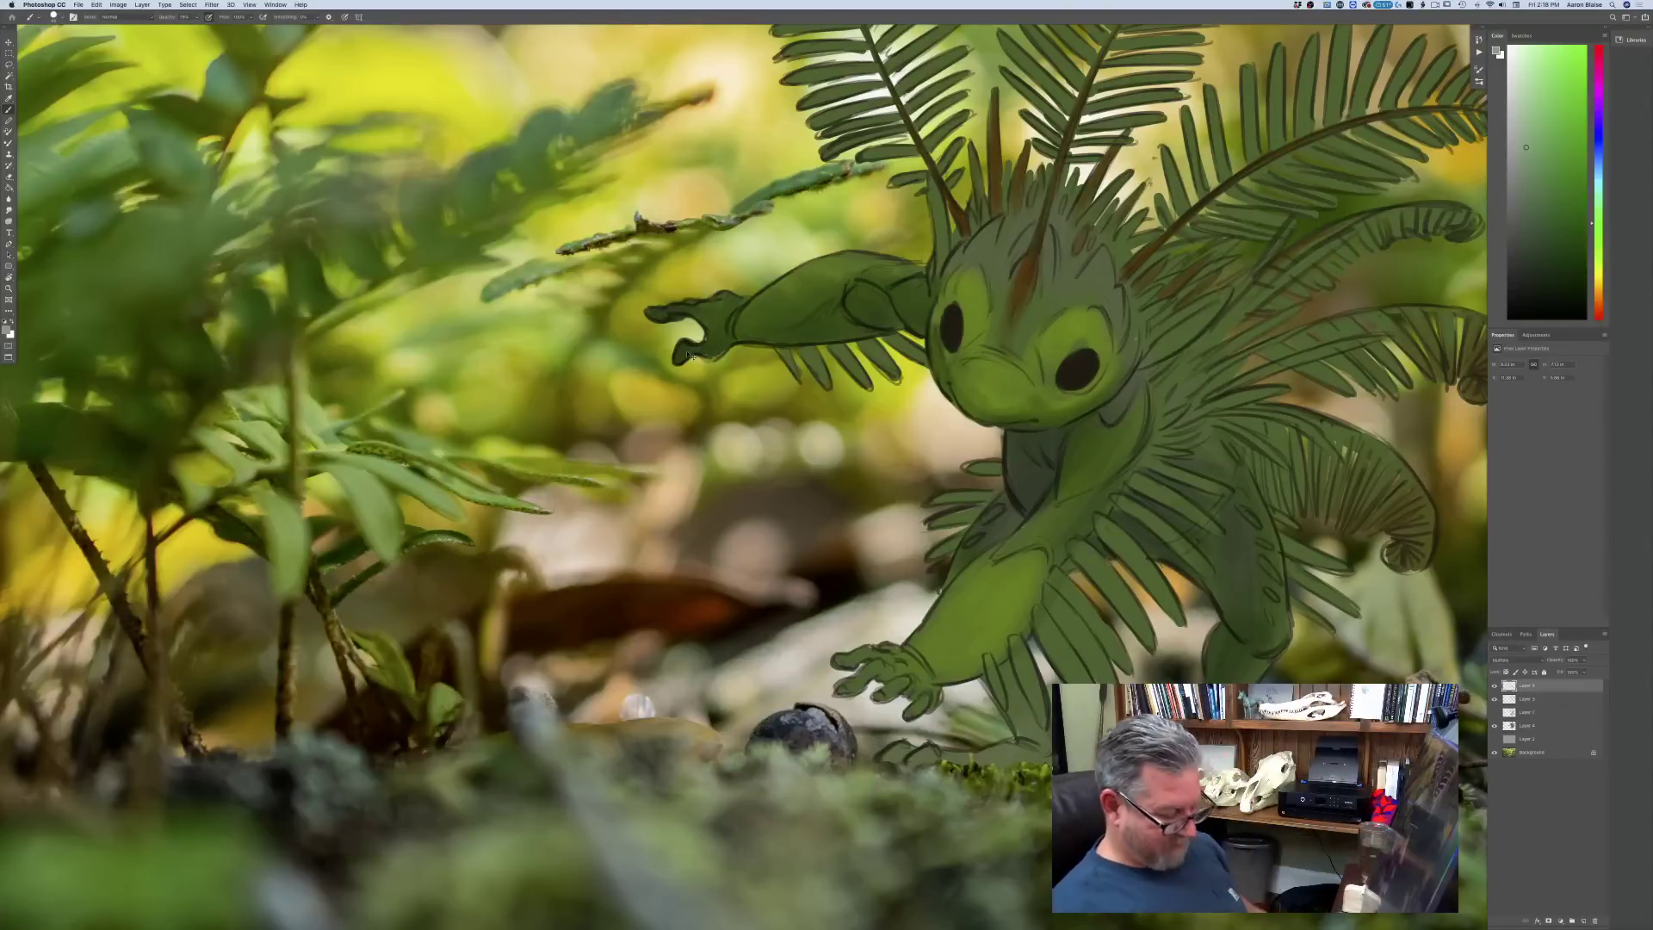
key(super+minus)
key(super+minus)
key(super+minus)
key(super+minus)
key(super+equal)
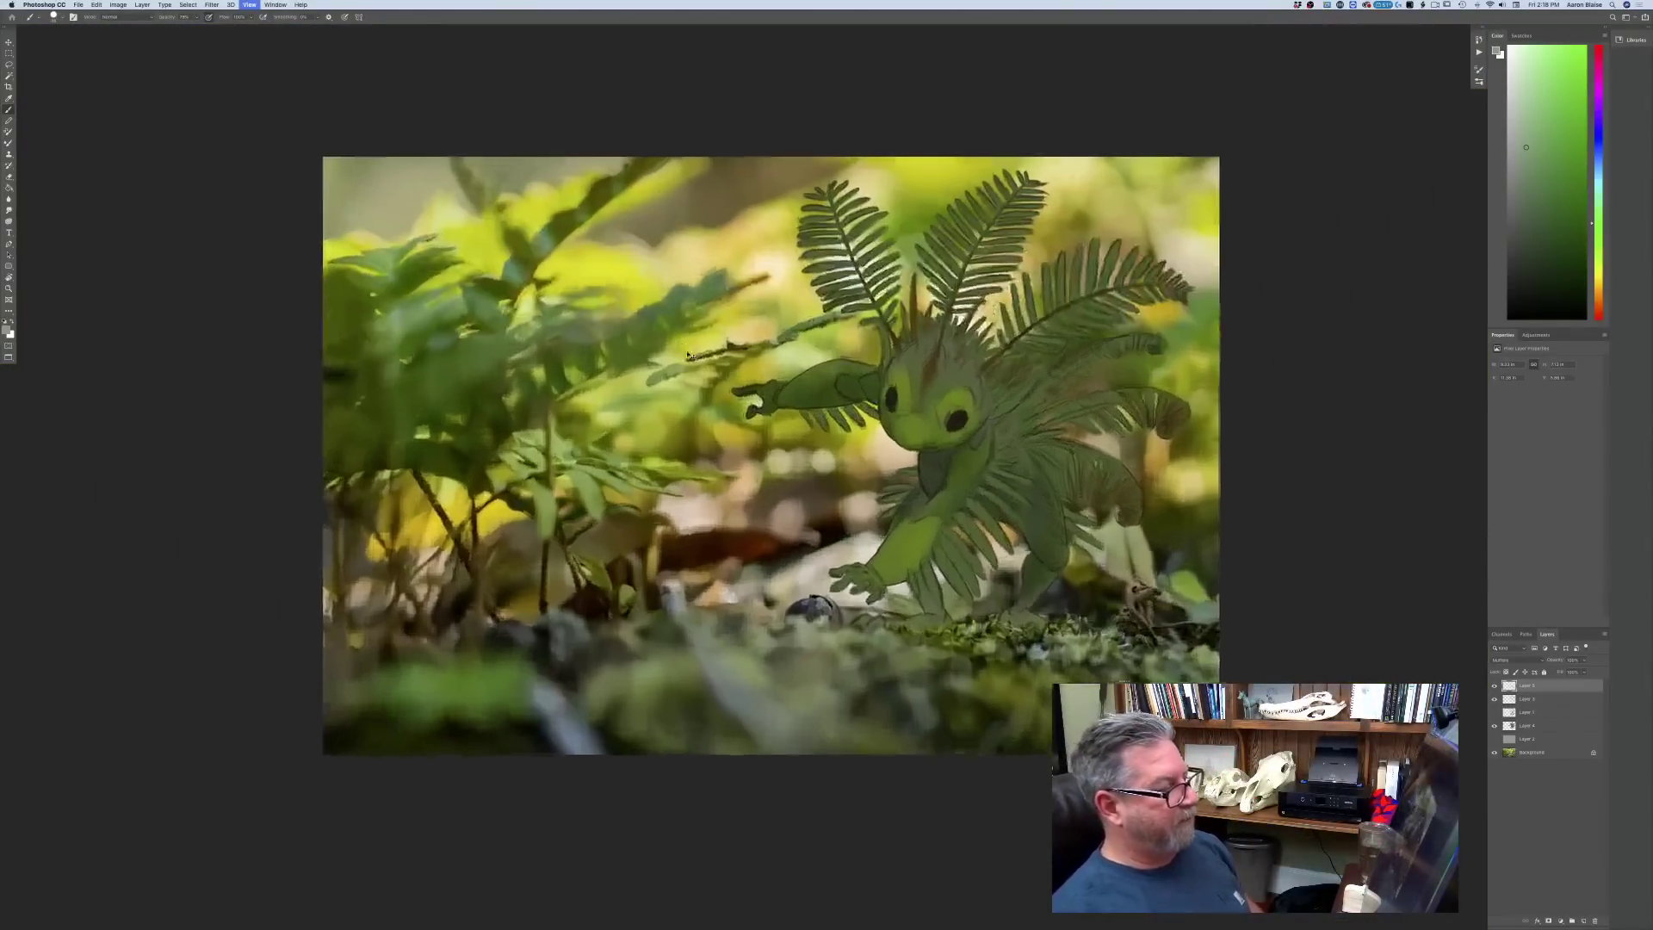
key(super+equal)
mouse_move(853, 316)
mouse_down()
mouse_move(796, 342)
mouse_move(823, 328)
mouse_up()
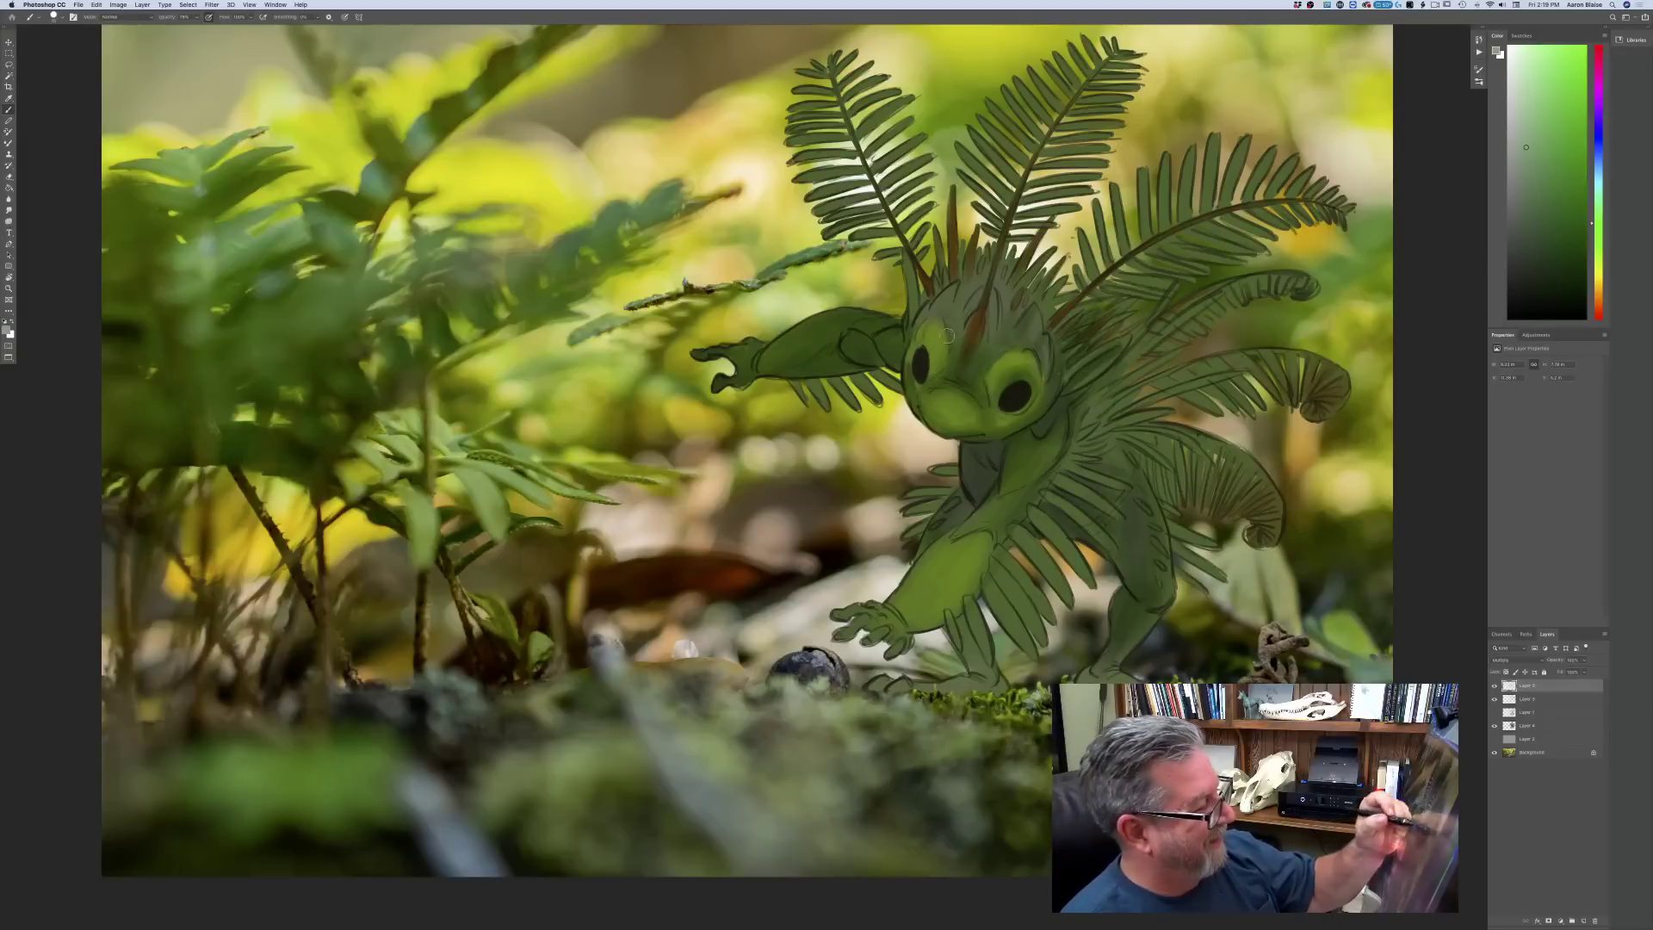
mouse_move(955, 338)
mouse_down()
mouse_move(923, 294)
mouse_move(934, 268)
mouse_move(915, 308)
mouse_move(909, 293)
mouse_move(905, 341)
mouse_up()
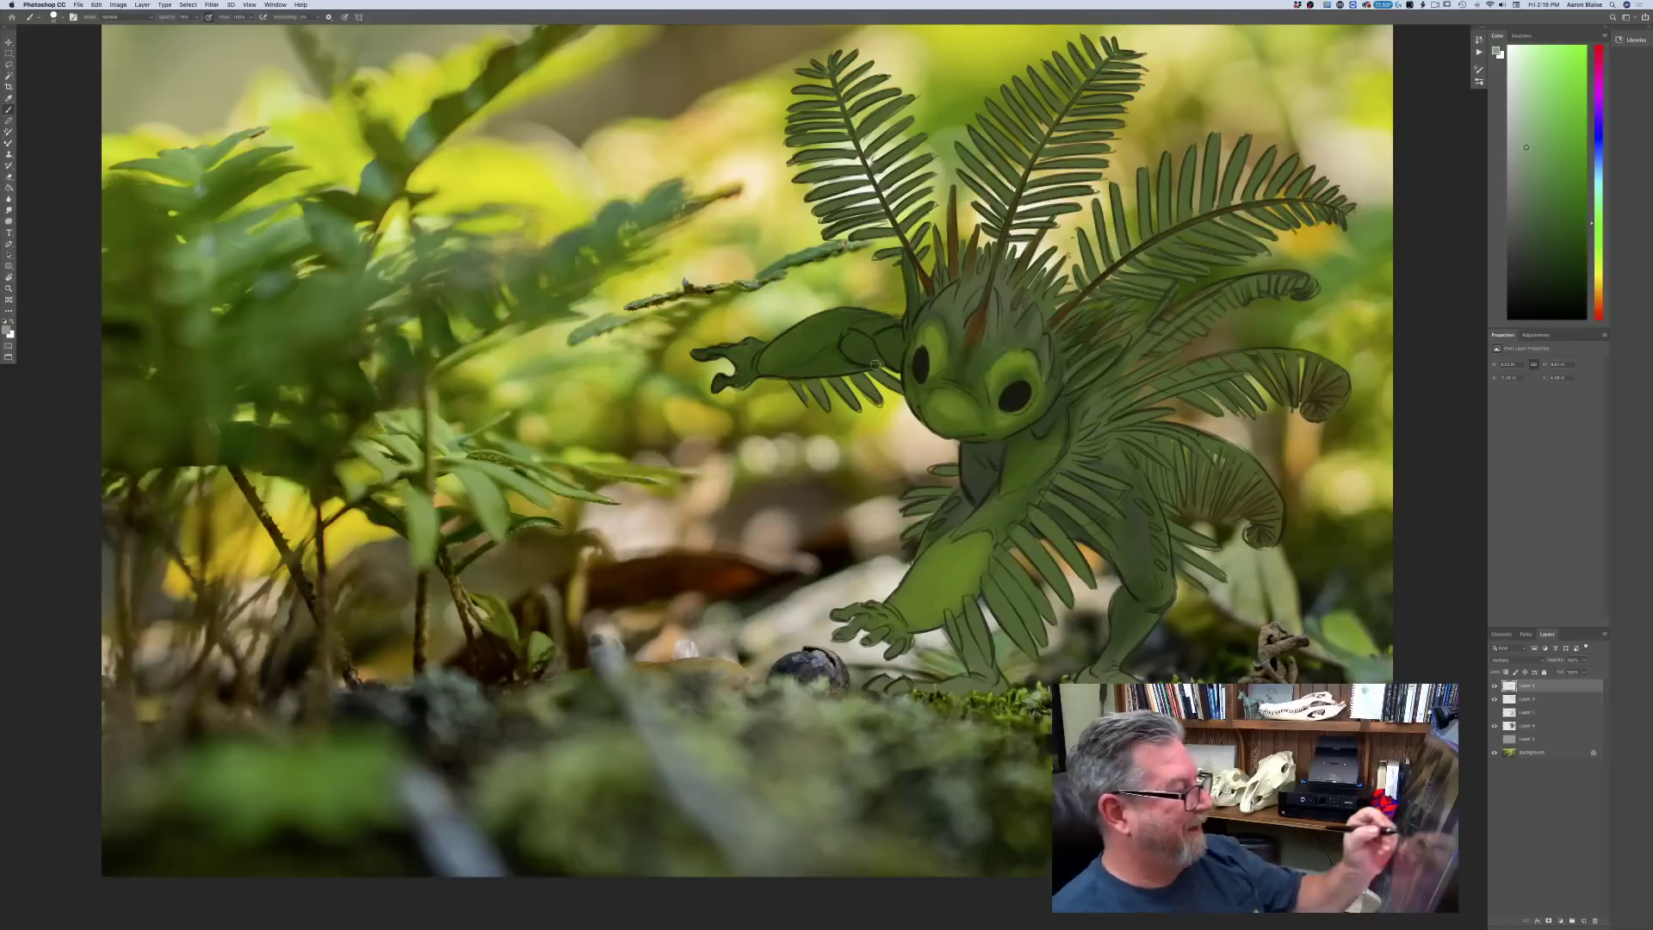
mouse_move(876, 399)
mouse_down()
mouse_move(850, 375)
mouse_move(852, 403)
mouse_move(839, 385)
mouse_move(821, 399)
mouse_move(782, 367)
mouse_up()
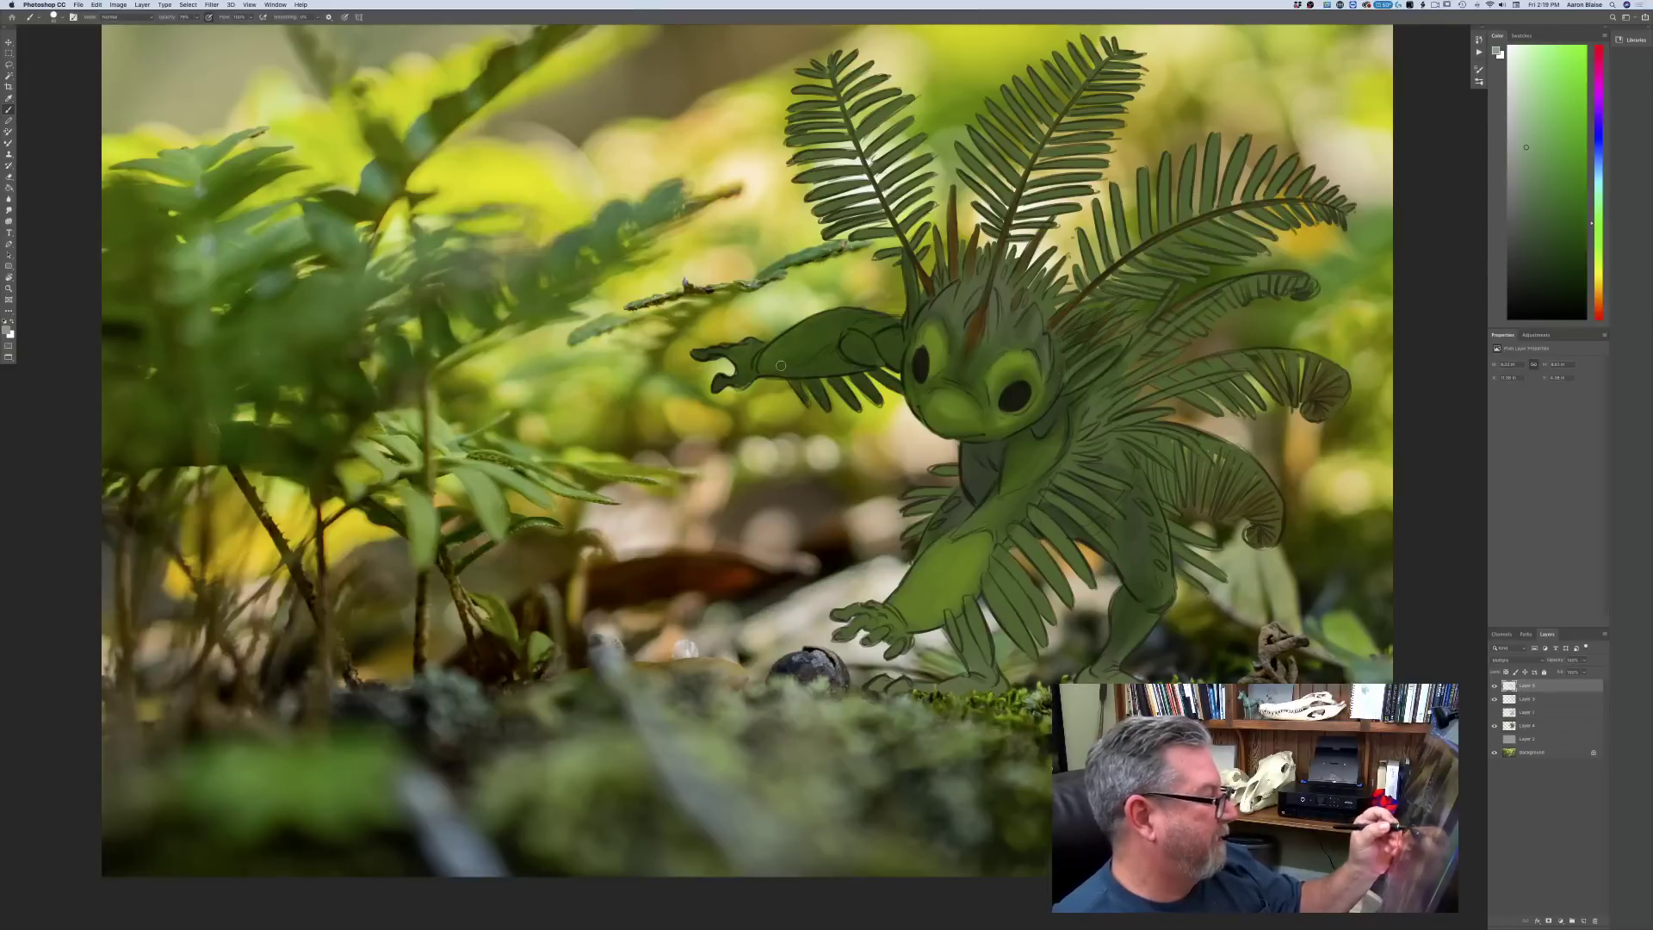
- Set the foreground colour to a slightly darker greyish green and shade the creature's lower back fronds and curled tips
key(super+minus)
key(super+minus)
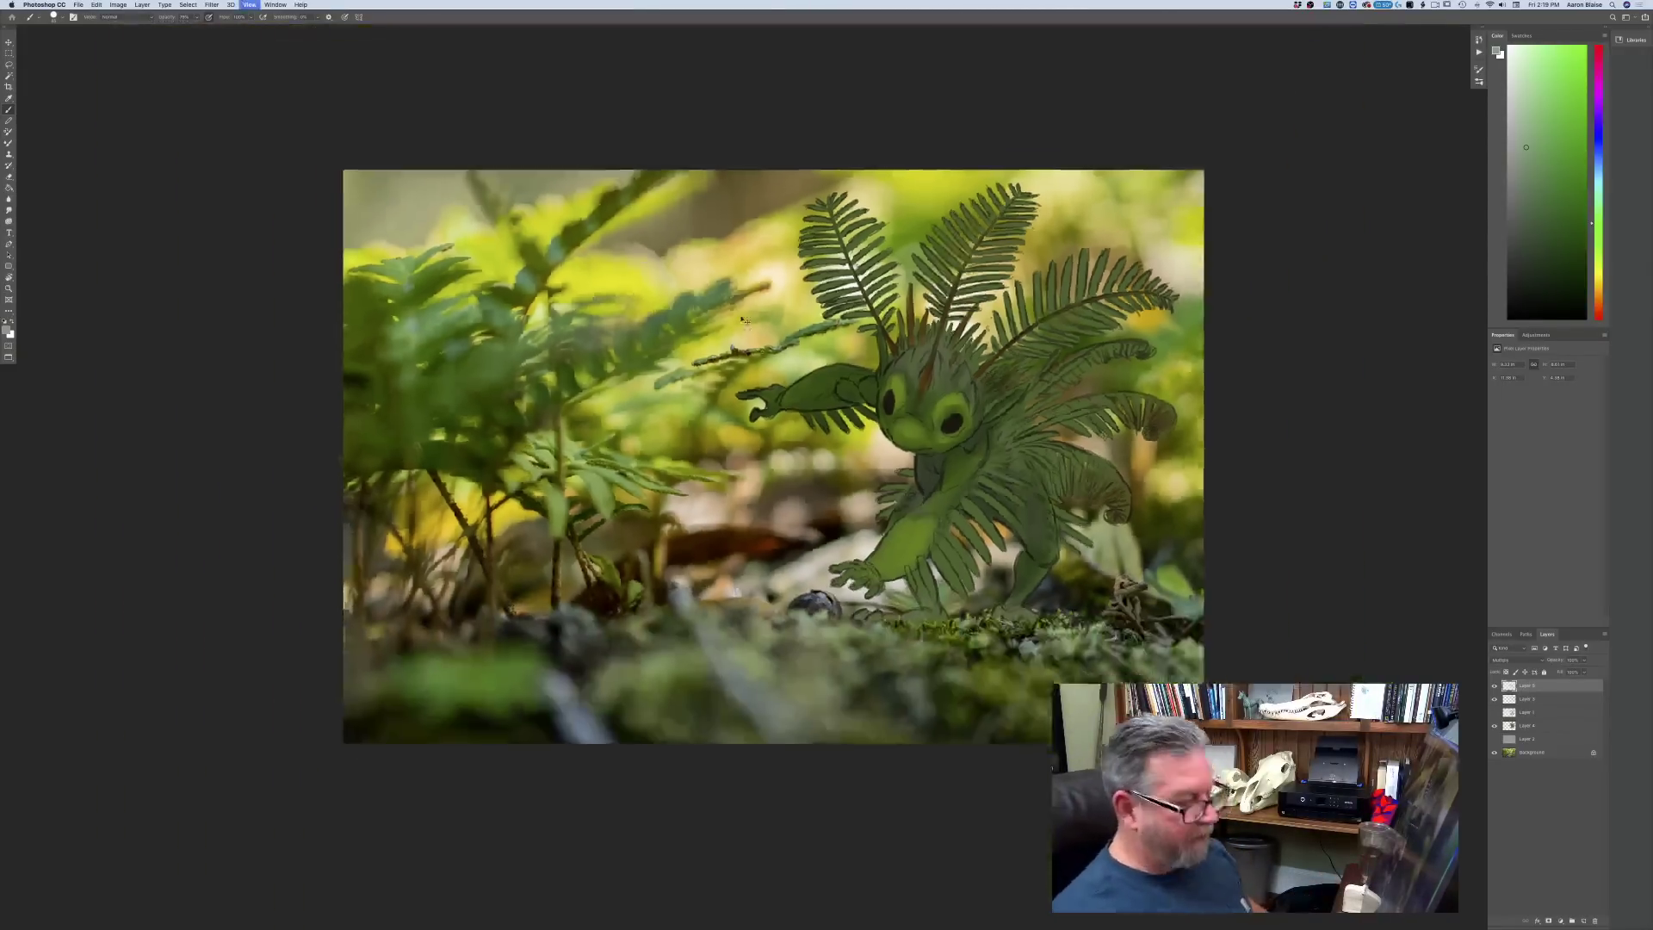
key(super+equal)
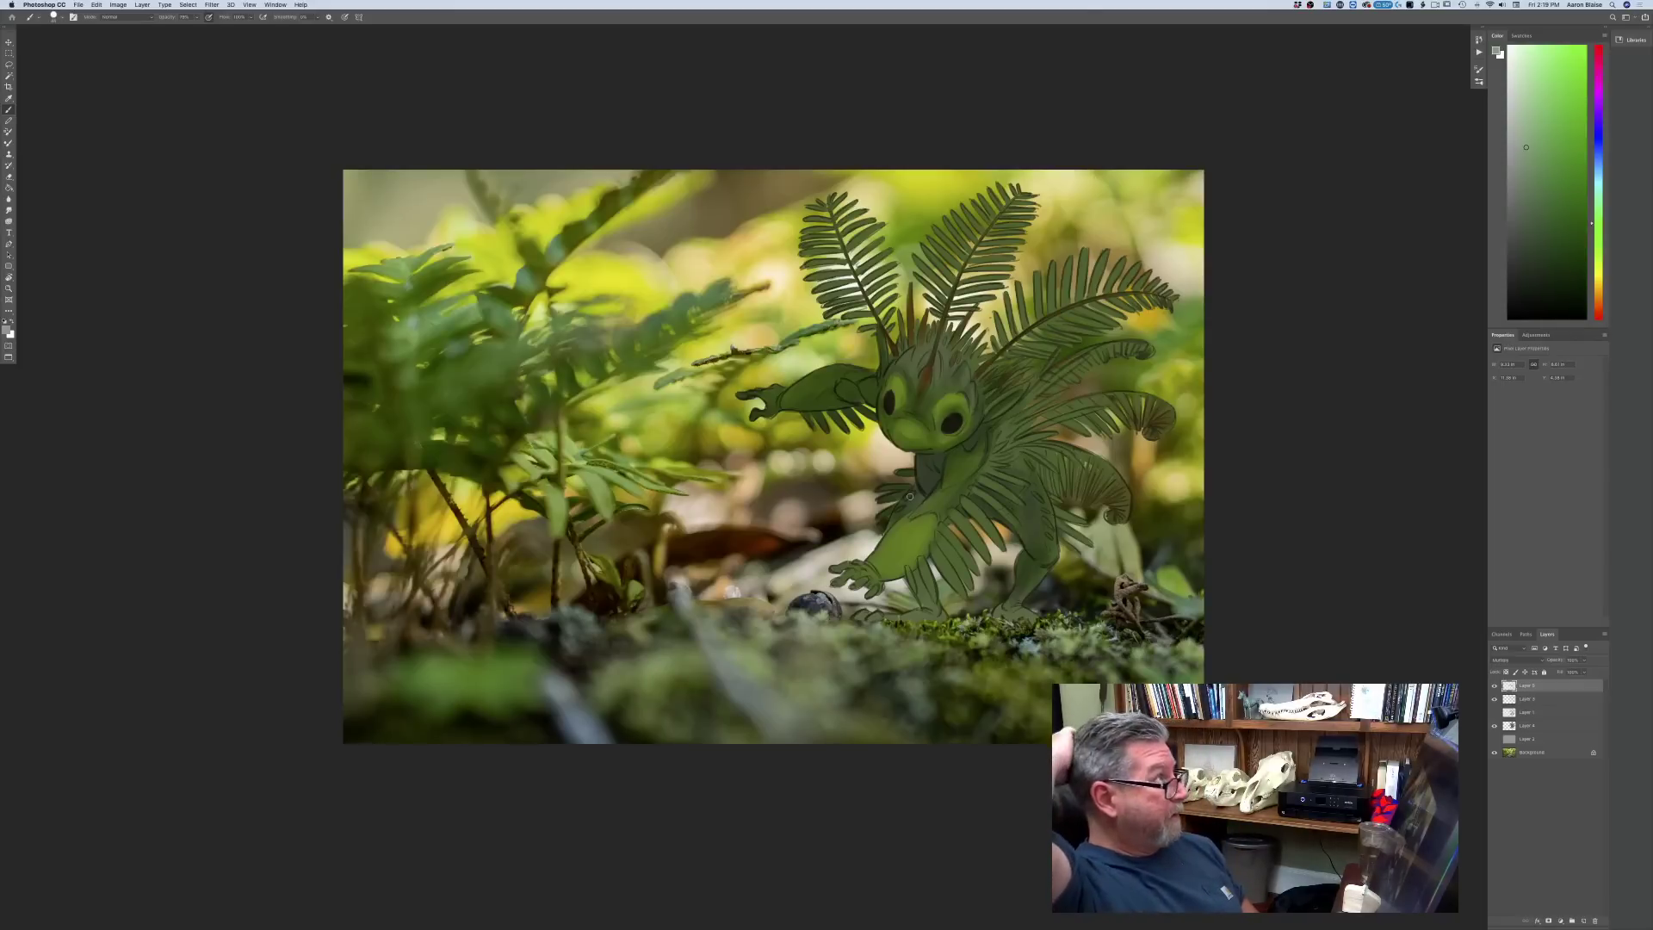
key(super+plus)
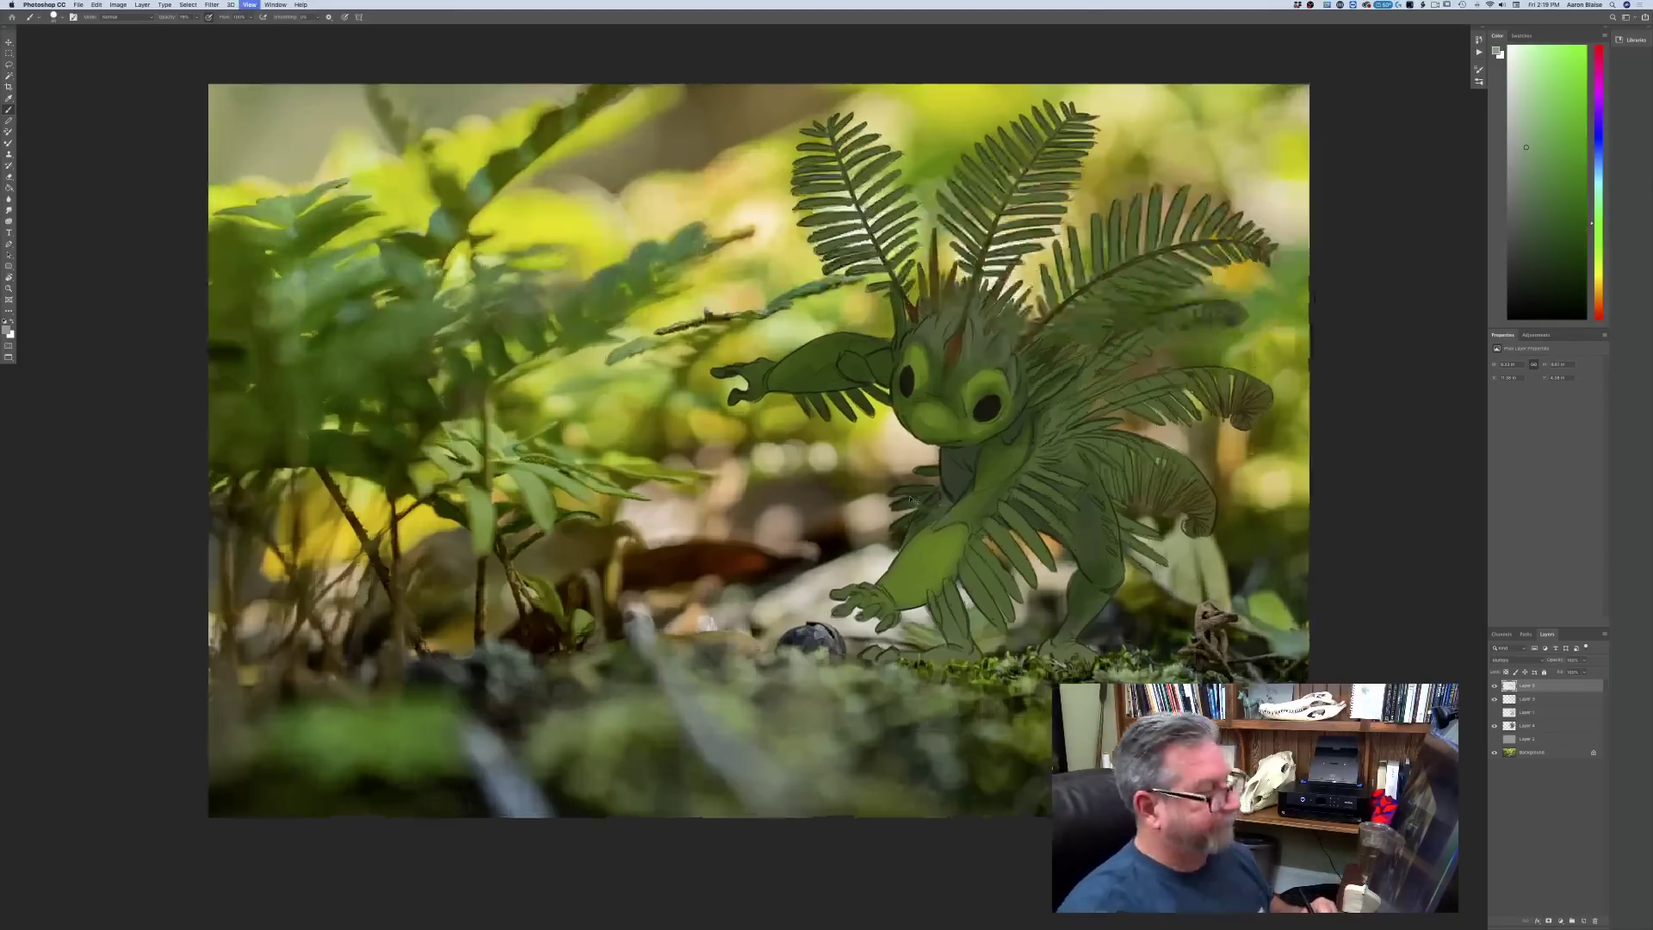
drag(623, 428, 585, 619)
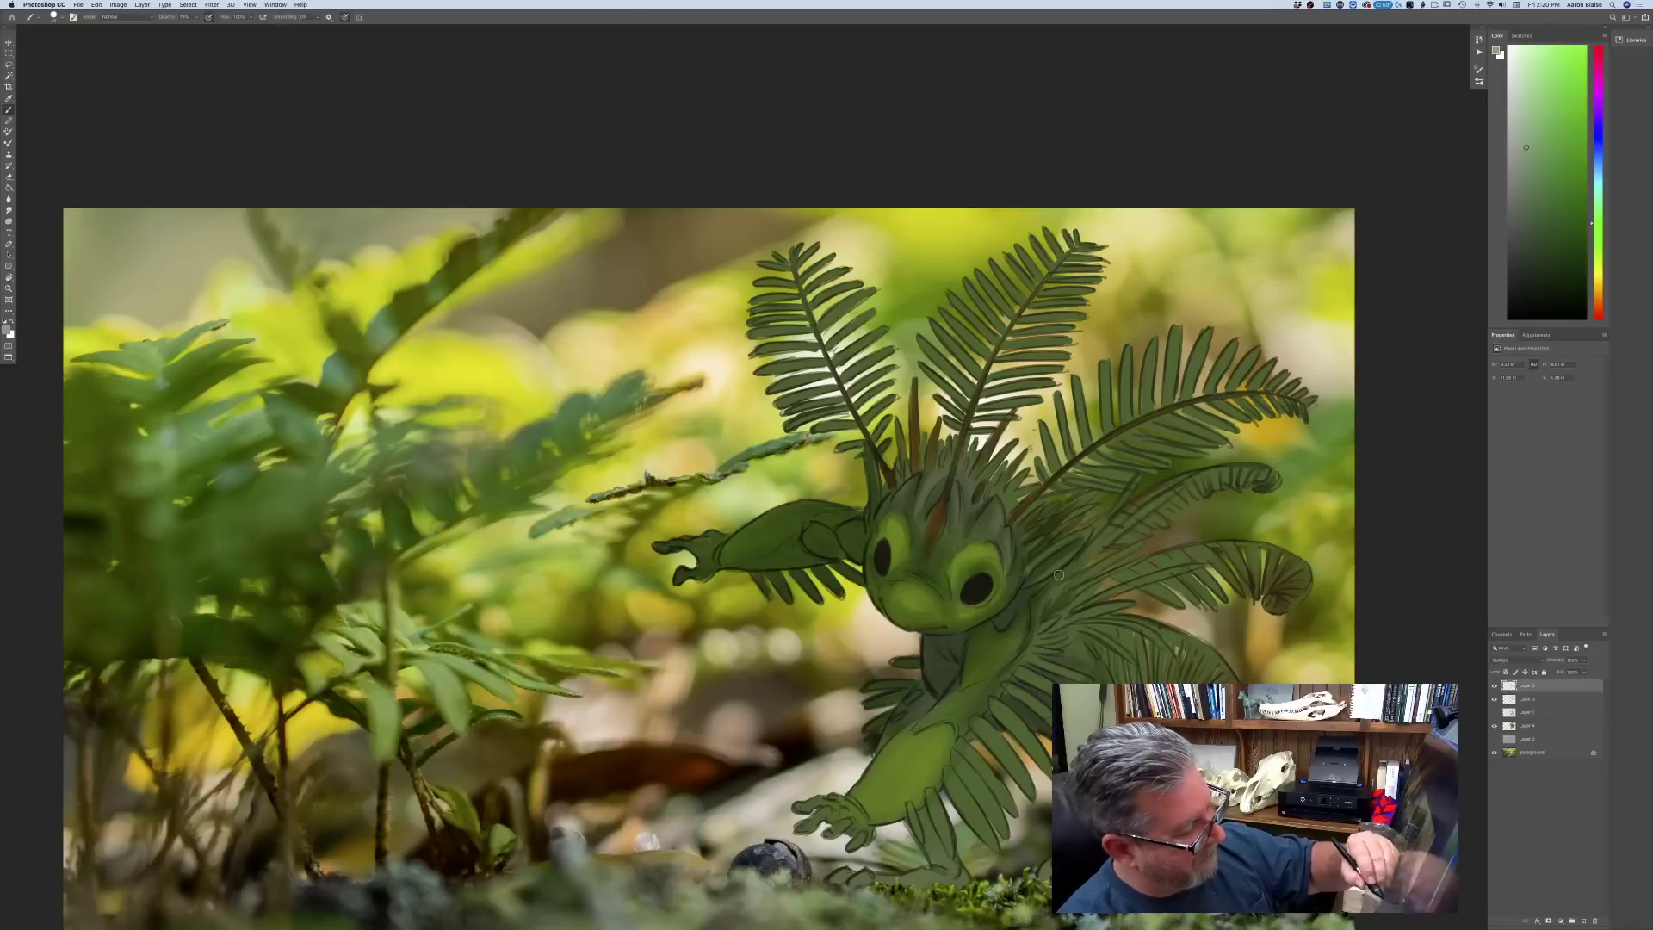
click(9, 330)
click(122, 286)
click(293, 236)
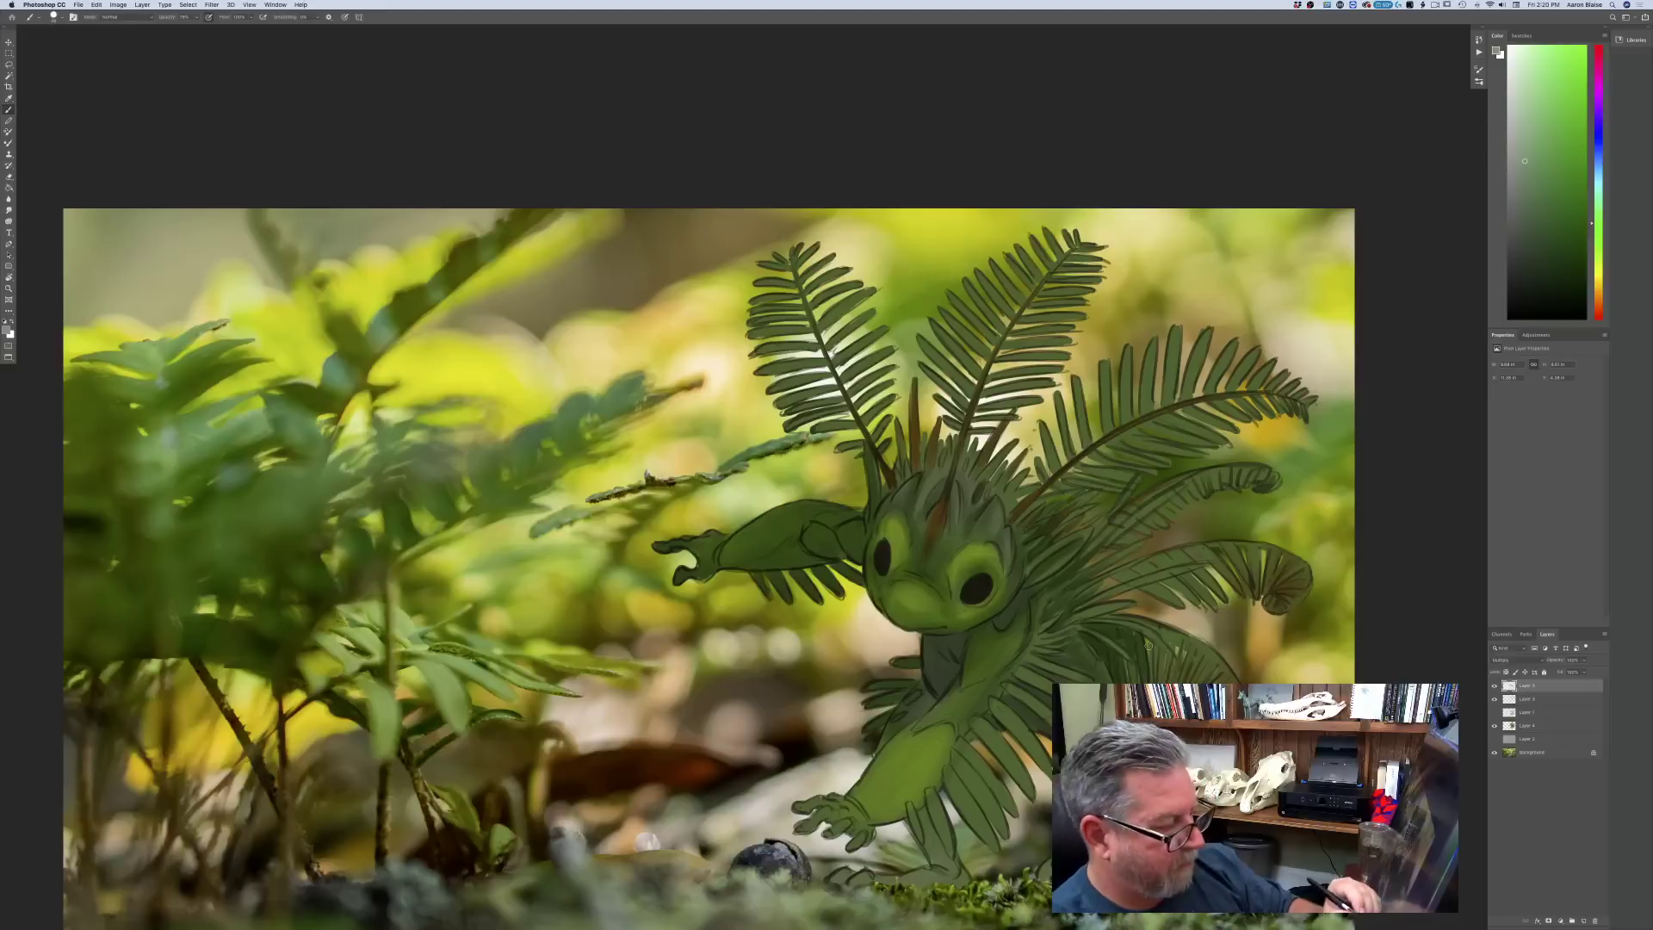
drag(1135, 620, 1169, 644)
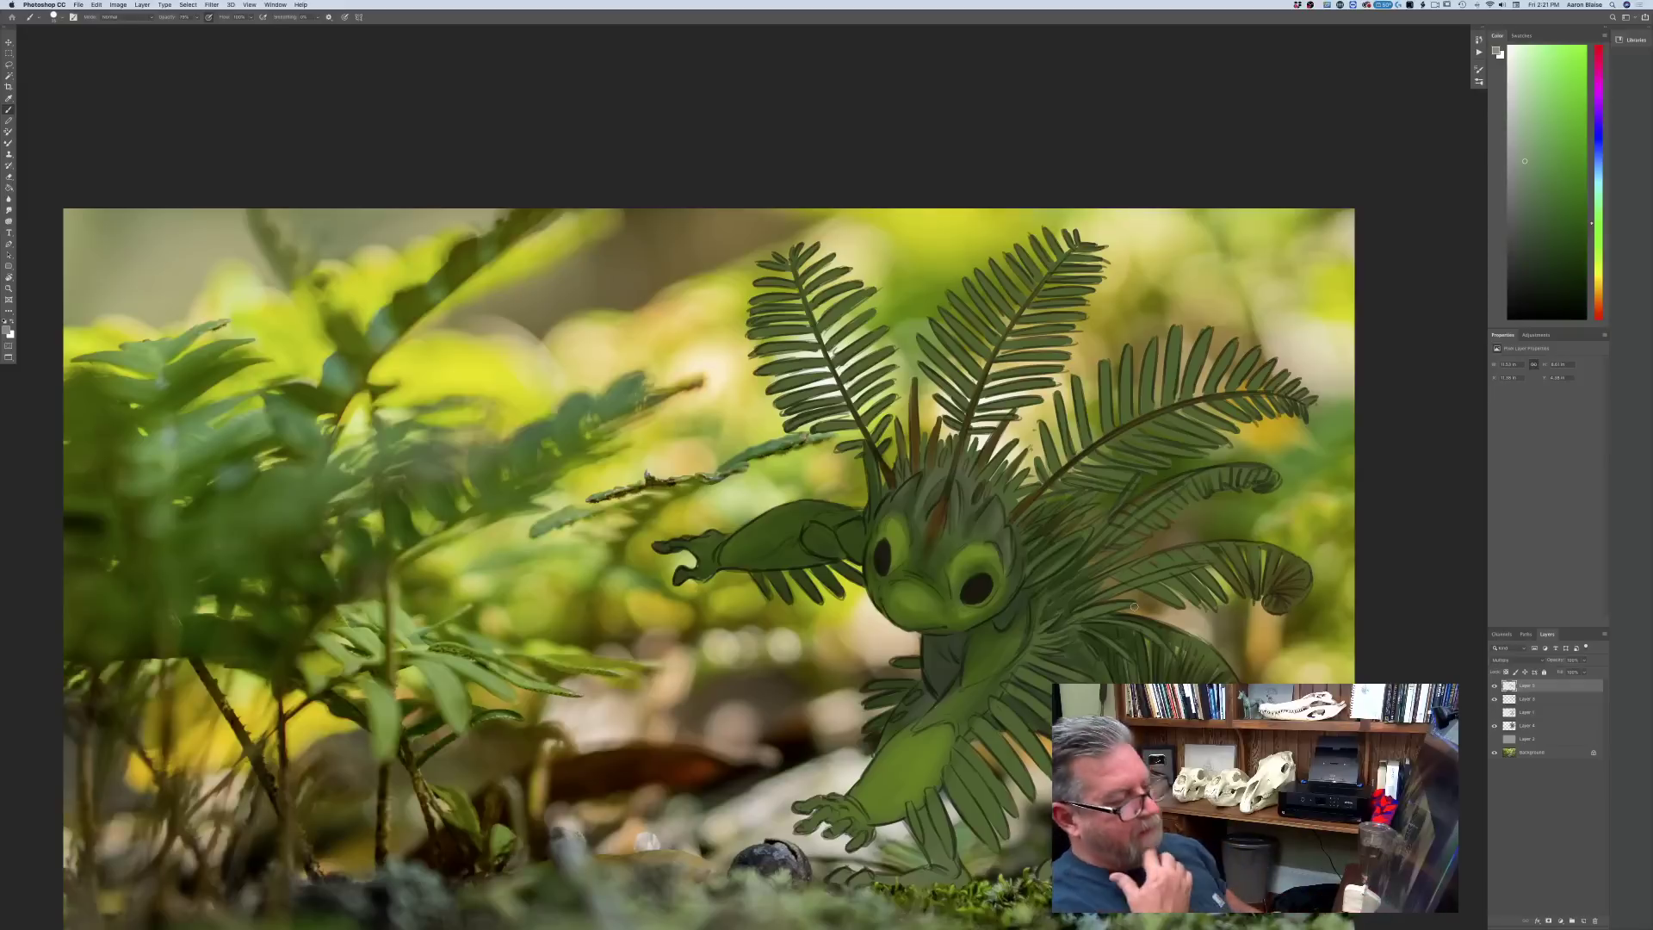
mouse_move(1268, 606)
mouse_down()
mouse_move(1302, 594)
mouse_move(1273, 610)
mouse_move(1294, 561)
mouse_move(1265, 588)
mouse_move(1271, 562)
mouse_move(1257, 586)
mouse_move(1251, 547)
mouse_move(1247, 586)
mouse_move(1210, 560)
mouse_move(1216, 593)
mouse_move(1147, 595)
mouse_move(1134, 577)
mouse_up()
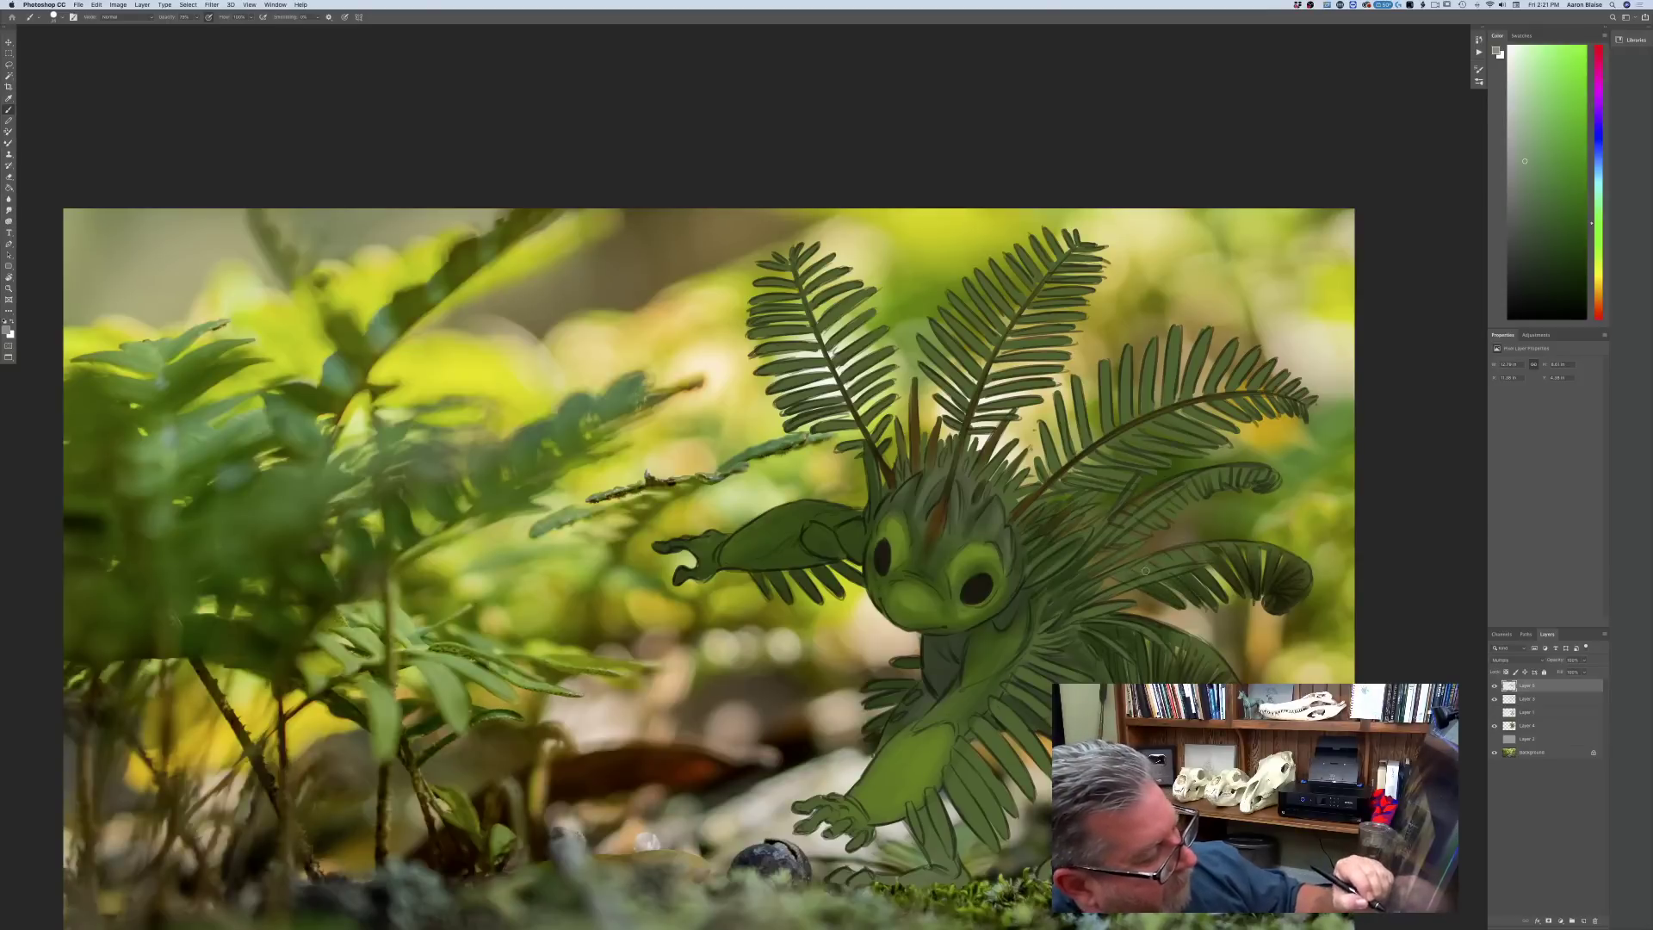
mouse_move(1254, 479)
mouse_down()
mouse_move(1200, 491)
mouse_move(1179, 469)
mouse_move(1174, 517)
mouse_move(1143, 516)
mouse_move(1159, 526)
mouse_move(1122, 543)
mouse_move(1176, 485)
mouse_move(1133, 511)
mouse_up()
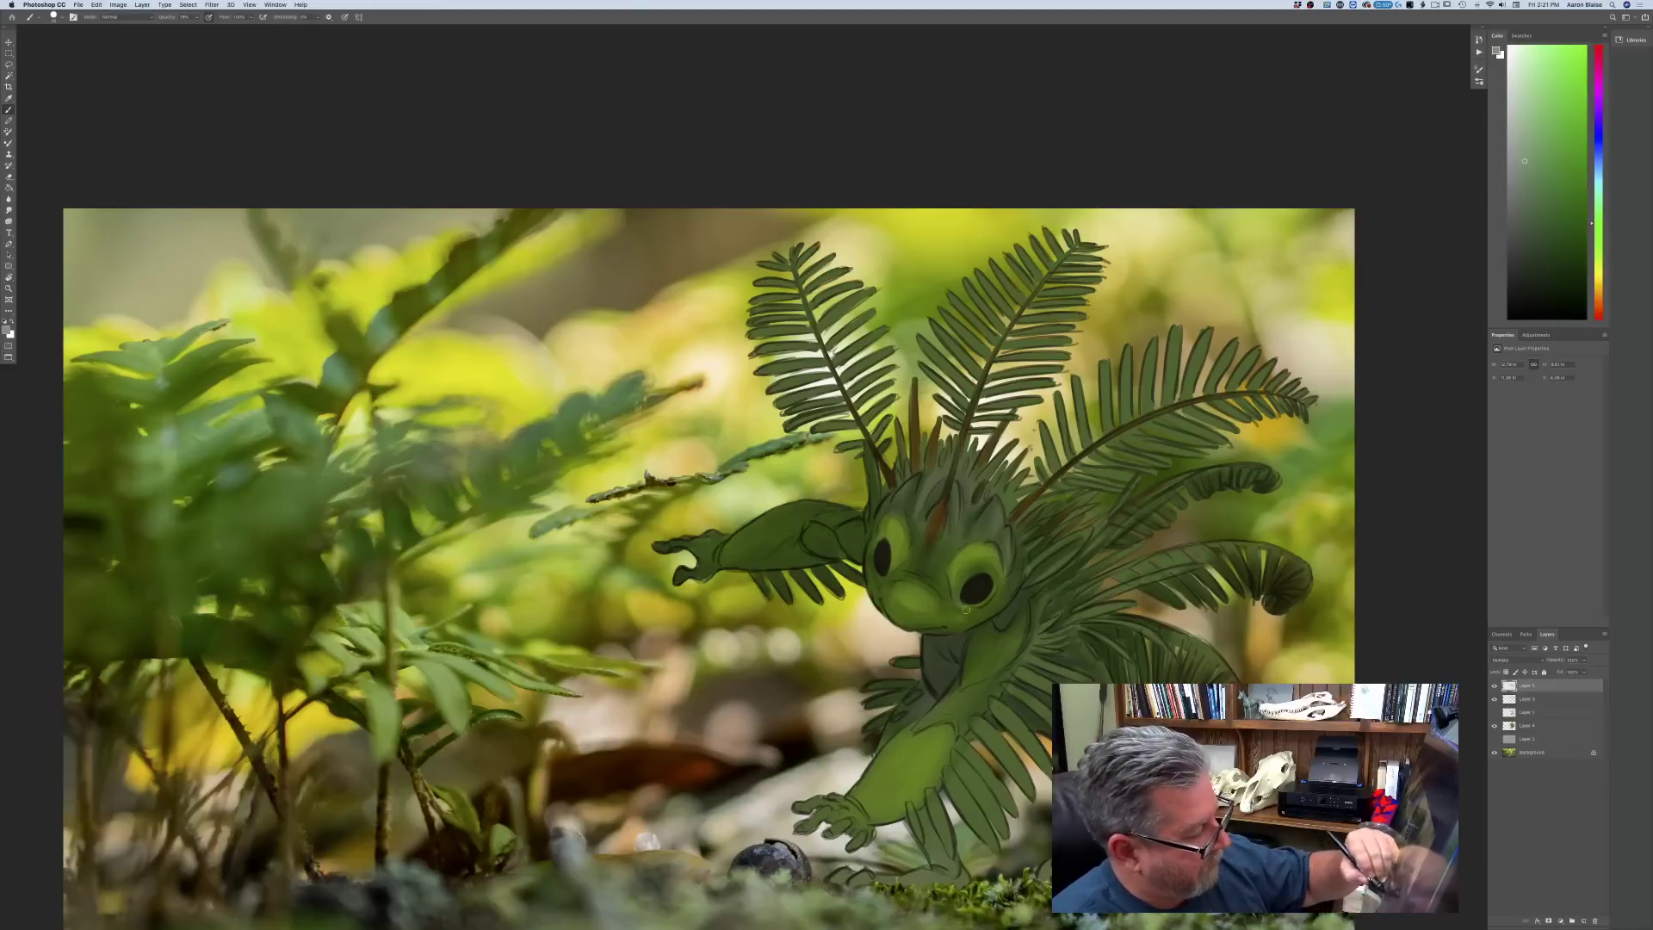
- Deepen the shadows under the creature's muzzle and across the spiky crest on top of its head
drag(955, 618, 939, 608)
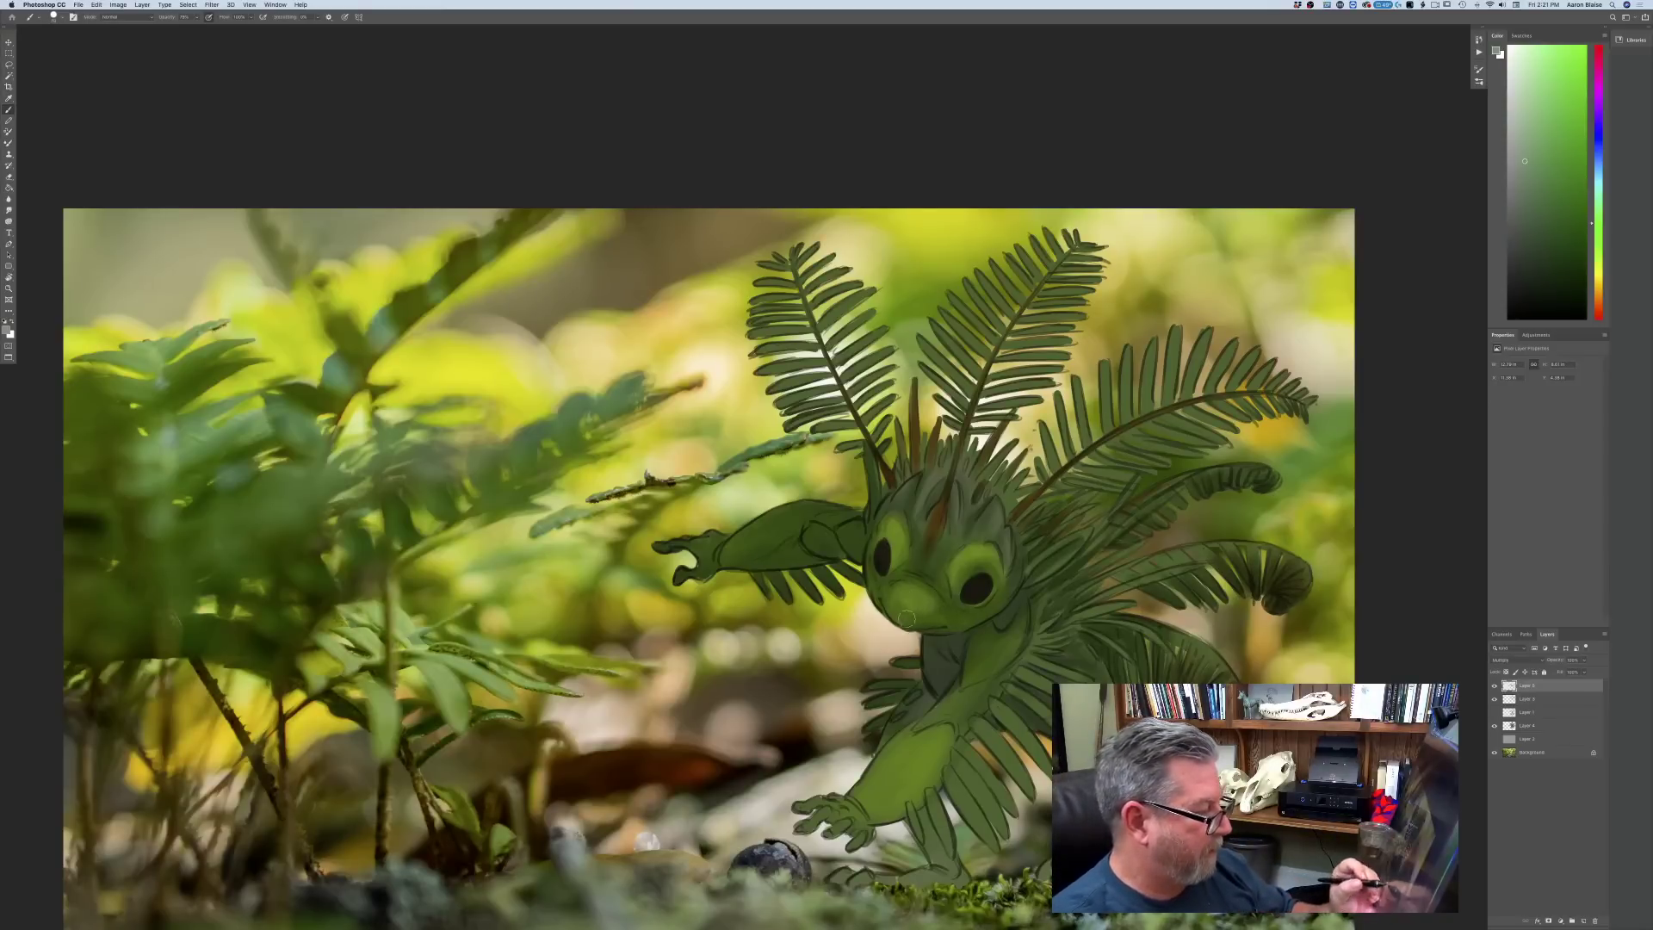
mouse_move(936, 620)
mouse_down()
mouse_move(895, 601)
mouse_move(909, 596)
mouse_move(919, 623)
mouse_move(900, 620)
mouse_move(879, 594)
mouse_up()
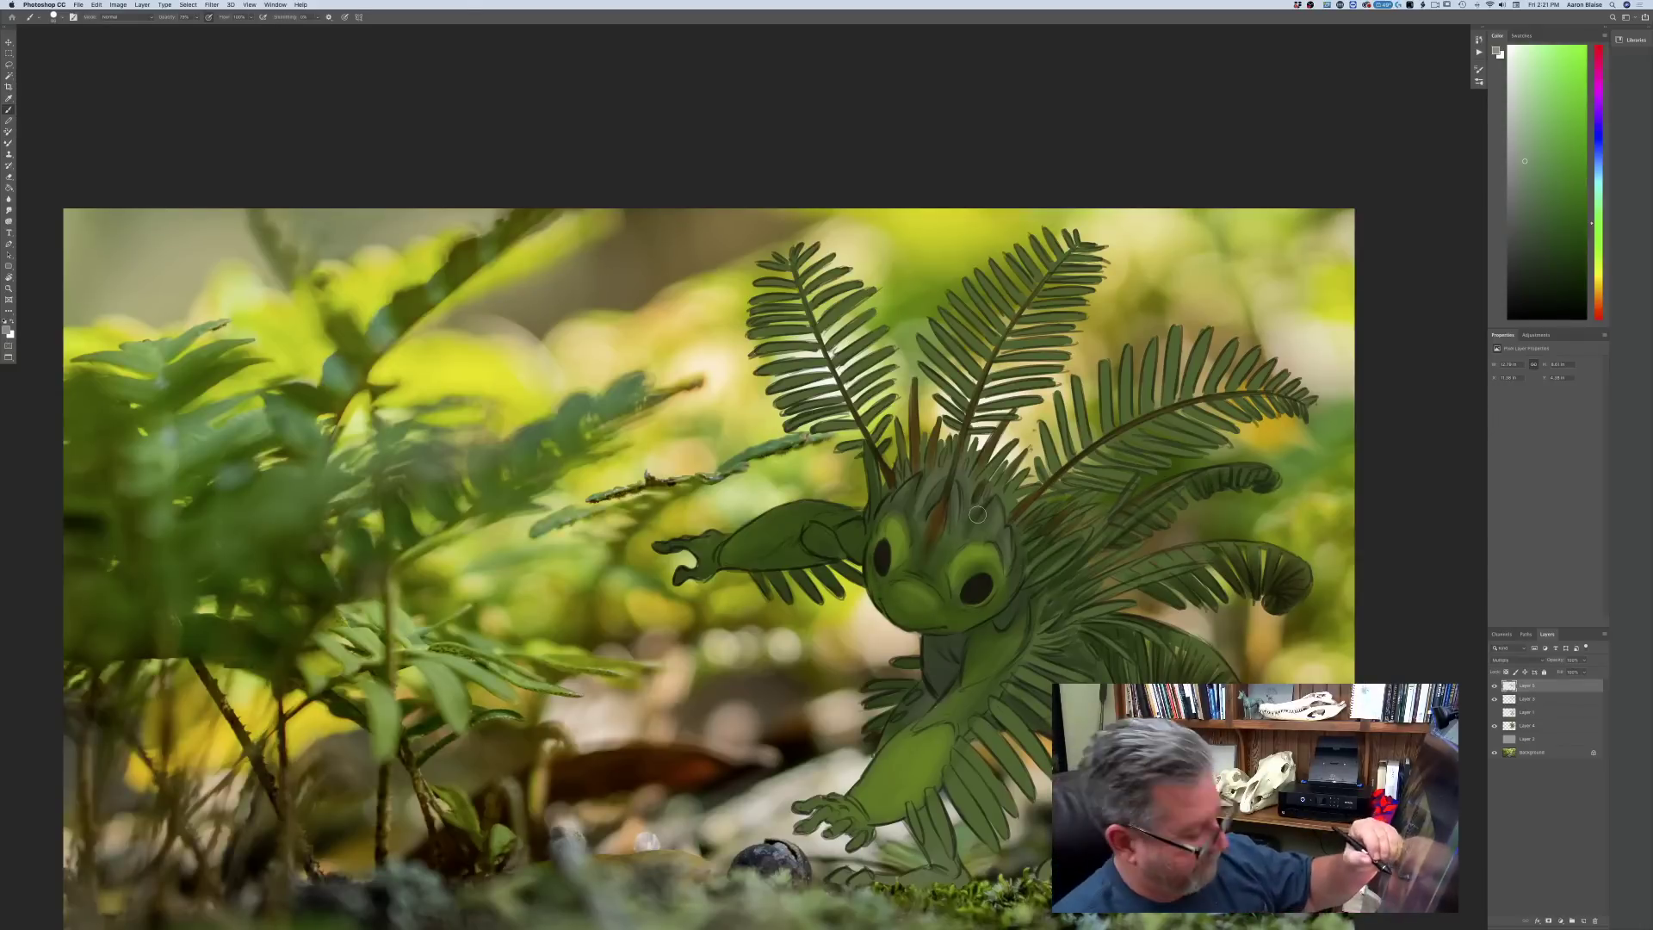
mouse_move(996, 471)
mouse_down()
mouse_move(1034, 488)
mouse_move(1007, 514)
mouse_move(989, 480)
mouse_move(999, 529)
mouse_move(996, 465)
mouse_move(980, 478)
mouse_move(992, 444)
mouse_move(967, 516)
mouse_move(977, 452)
mouse_move(961, 470)
mouse_move(955, 446)
mouse_move(942, 472)
mouse_move(931, 442)
mouse_move(926, 471)
mouse_move(915, 401)
mouse_move(916, 470)
mouse_move(901, 417)
mouse_move(928, 467)
mouse_move(922, 508)
mouse_move(894, 489)
mouse_up()
- Darken the bases of the two upright head fronds with short shadow strokes
drag(851, 401, 869, 438)
drag(833, 380, 848, 406)
mouse_move(981, 429)
mouse_down()
mouse_move(963, 433)
mouse_move(993, 412)
mouse_move(932, 379)
mouse_move(921, 347)
mouse_up()
drag(973, 397, 920, 343)
drag(957, 383, 917, 333)
drag(984, 383, 935, 329)
drag(967, 362, 945, 335)
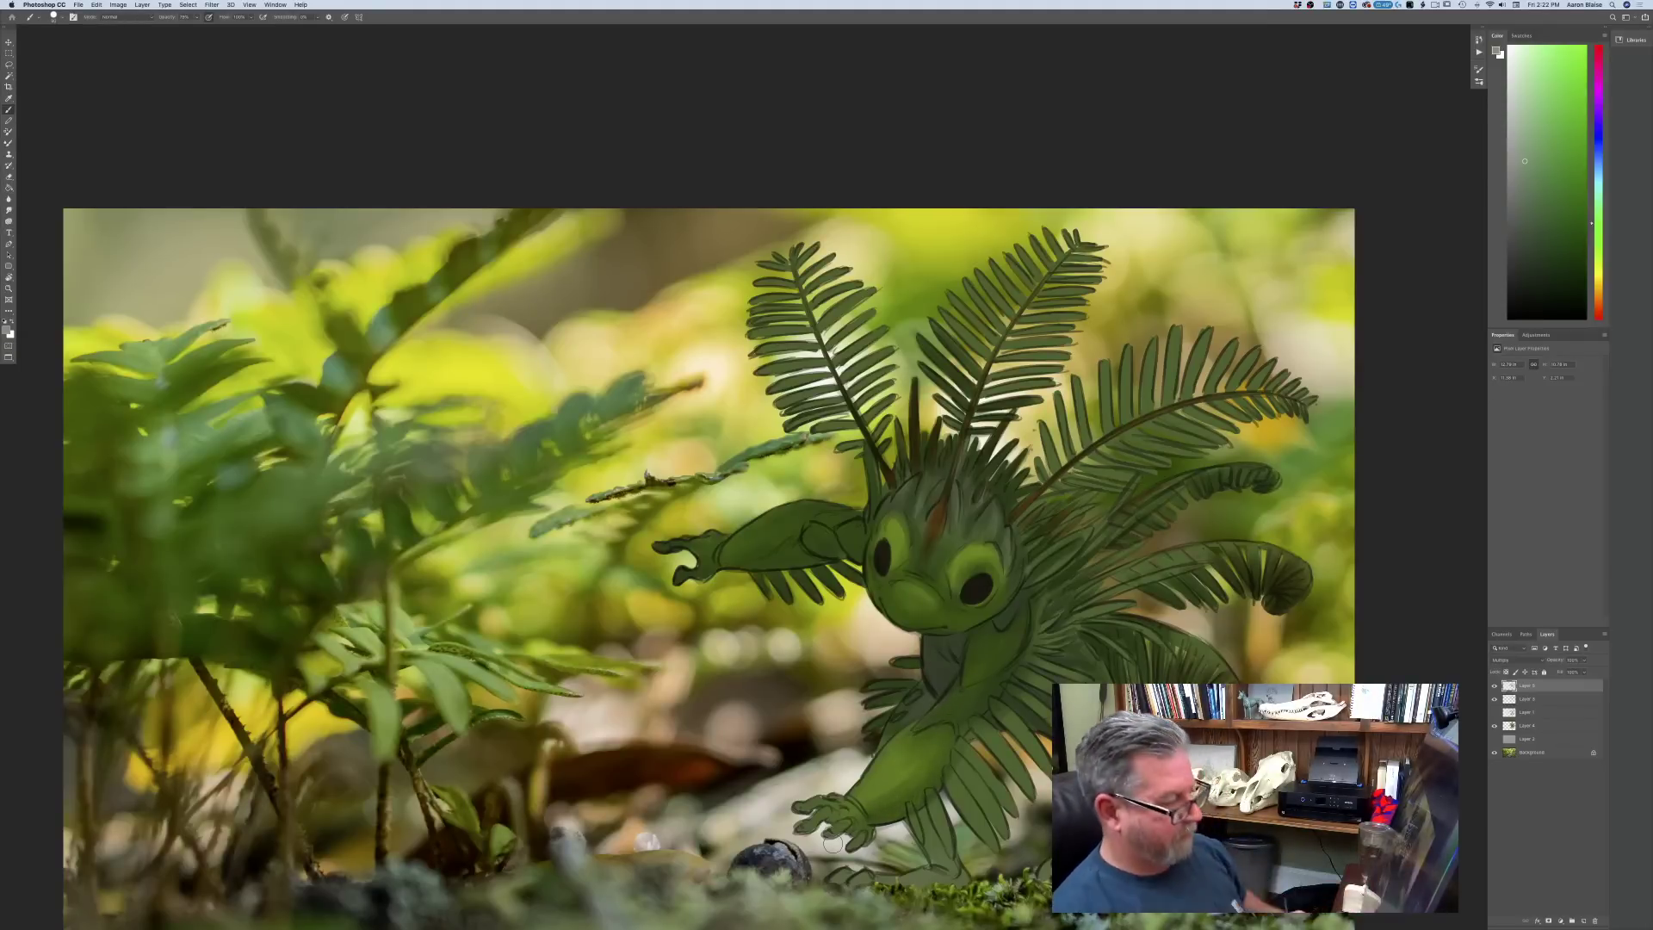
- Reduce the brush size and paint shadows on the creature's lowered forearm and the front leg behind it
drag(833, 845, 789, 587)
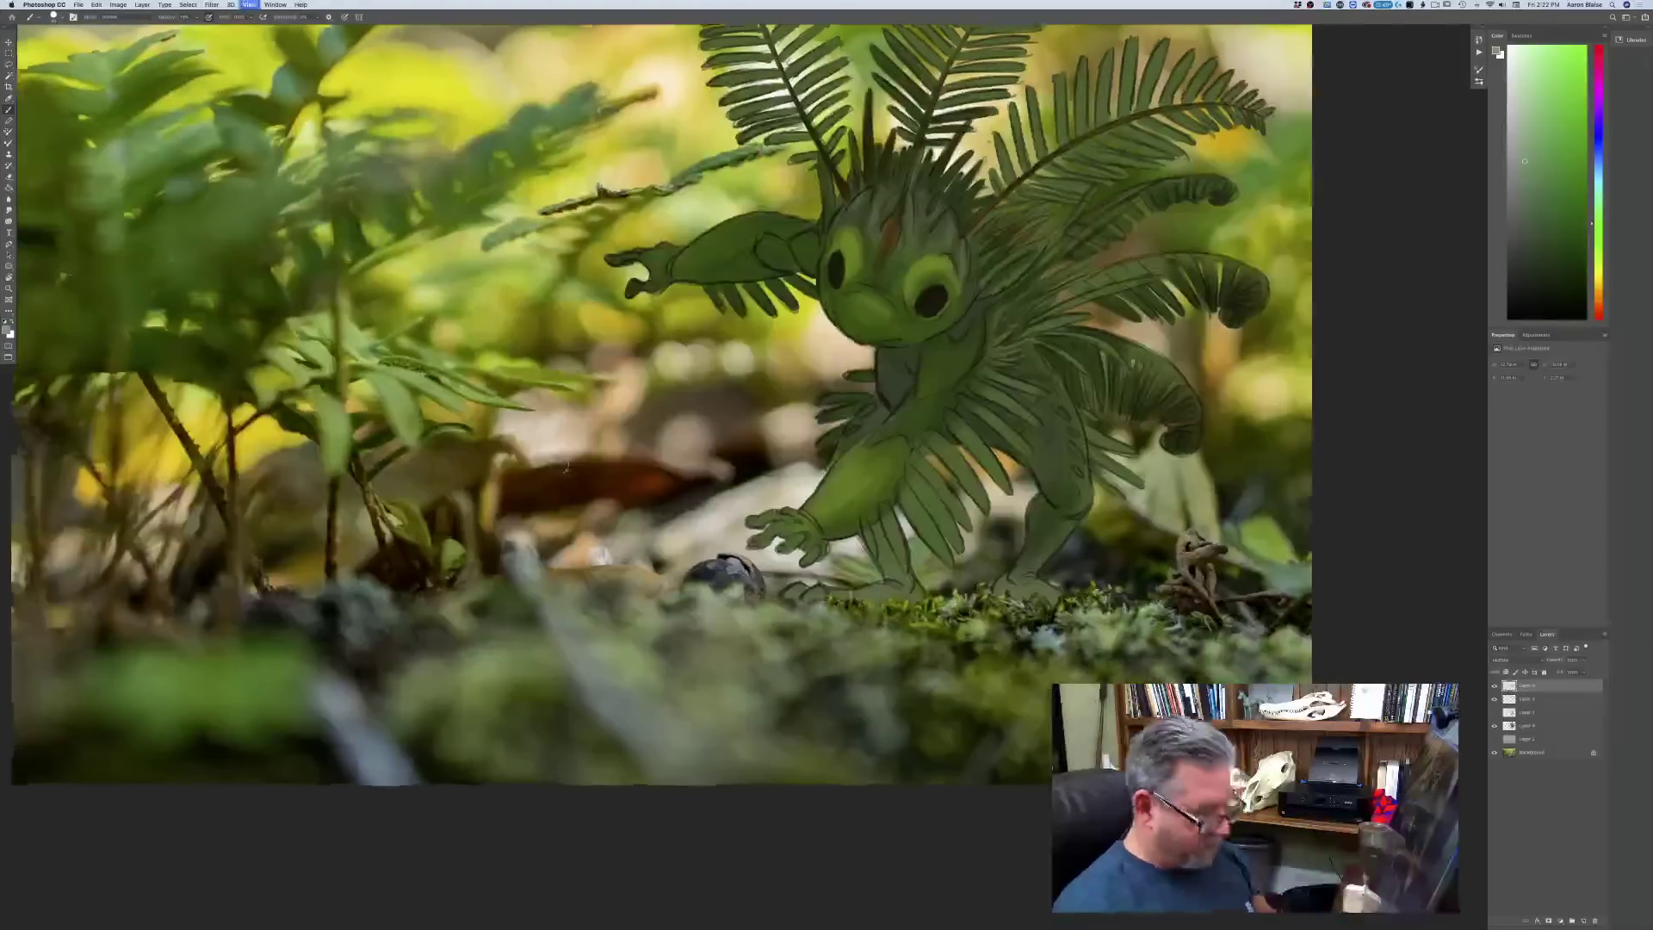
key(super+plus)
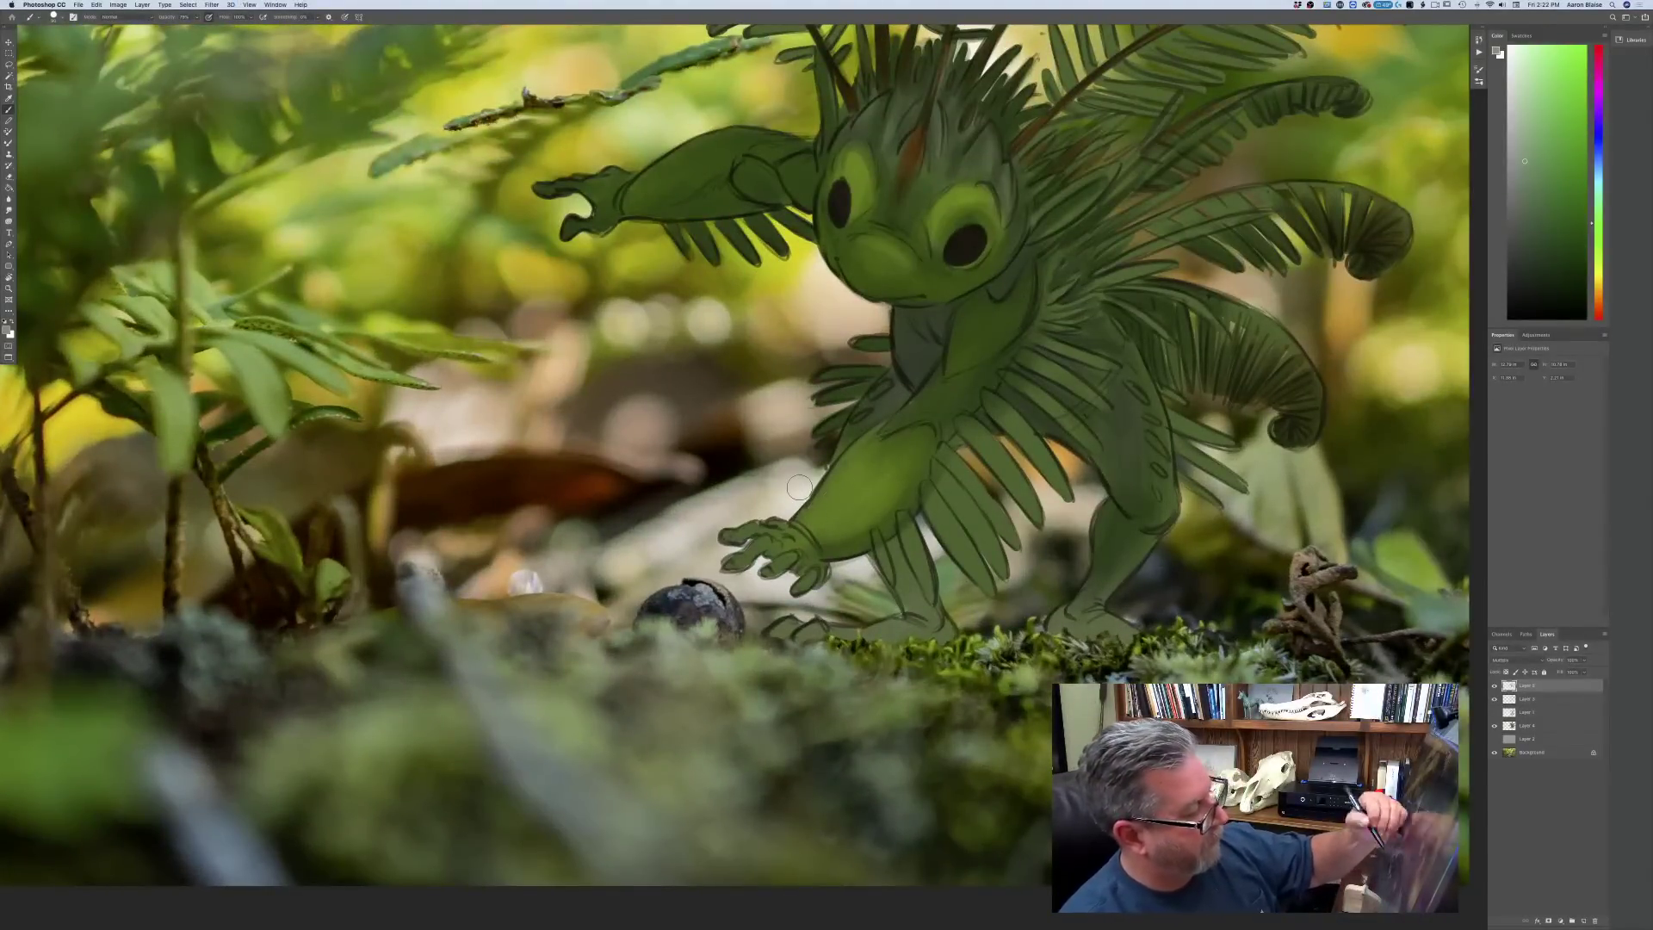
key(bracketleft)
key(bracketleft)
key(bracketleft)
key(bracketleft)
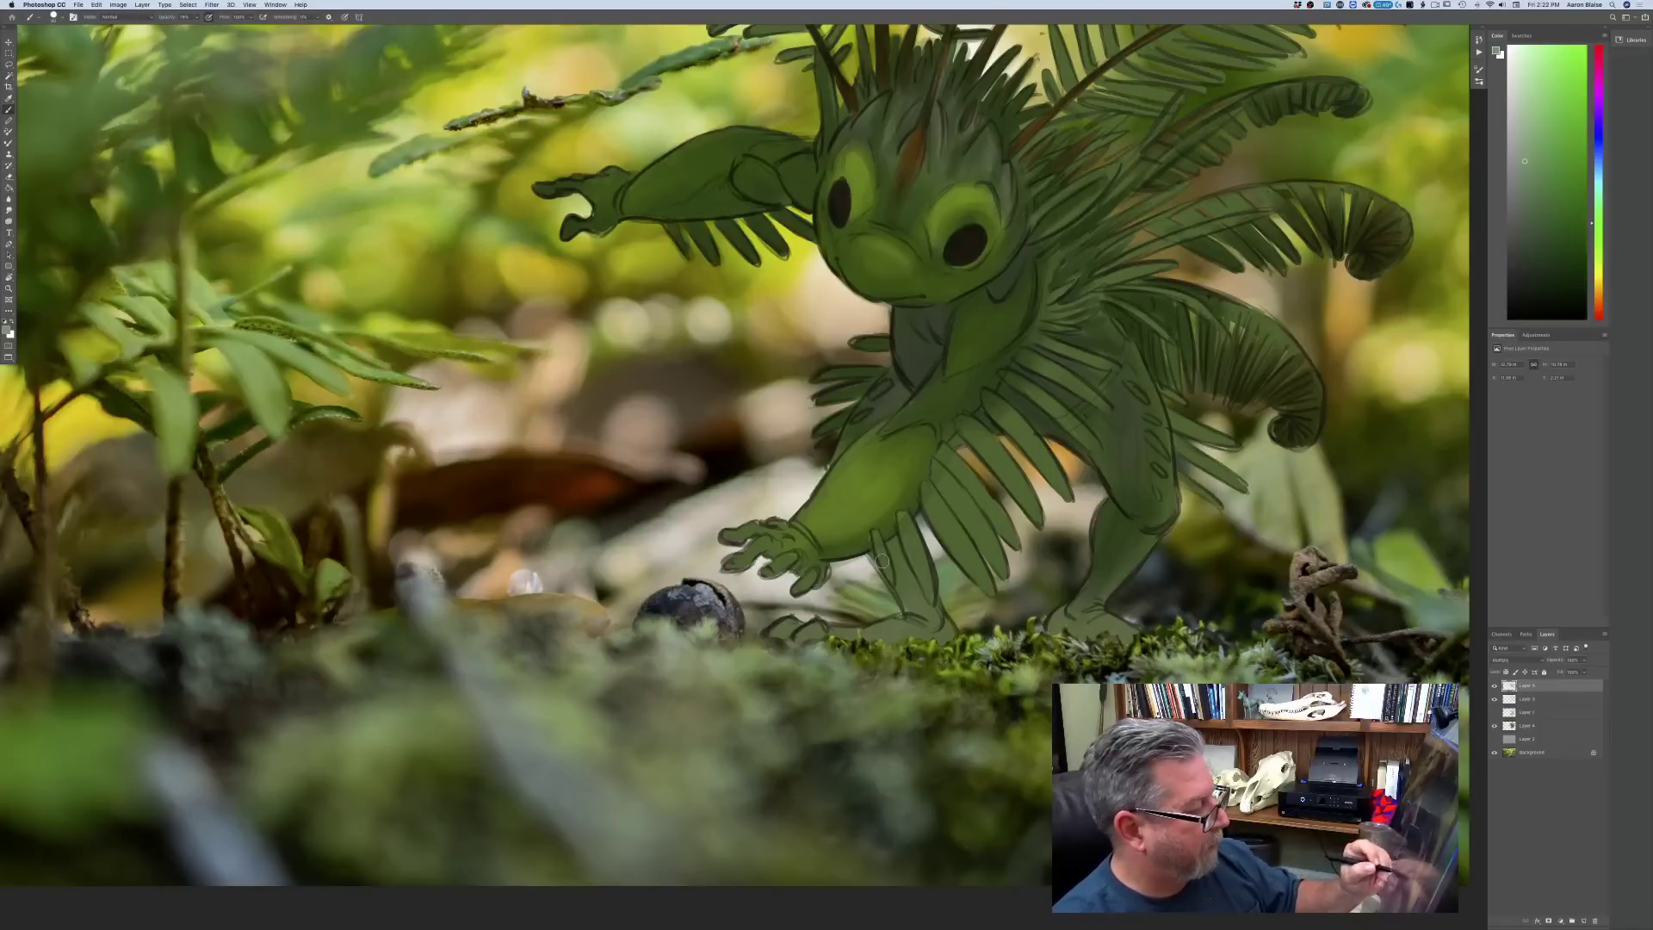
mouse_move(872, 536)
mouse_down()
mouse_move(861, 544)
mouse_move(860, 523)
mouse_move(913, 445)
mouse_move(816, 538)
mouse_up()
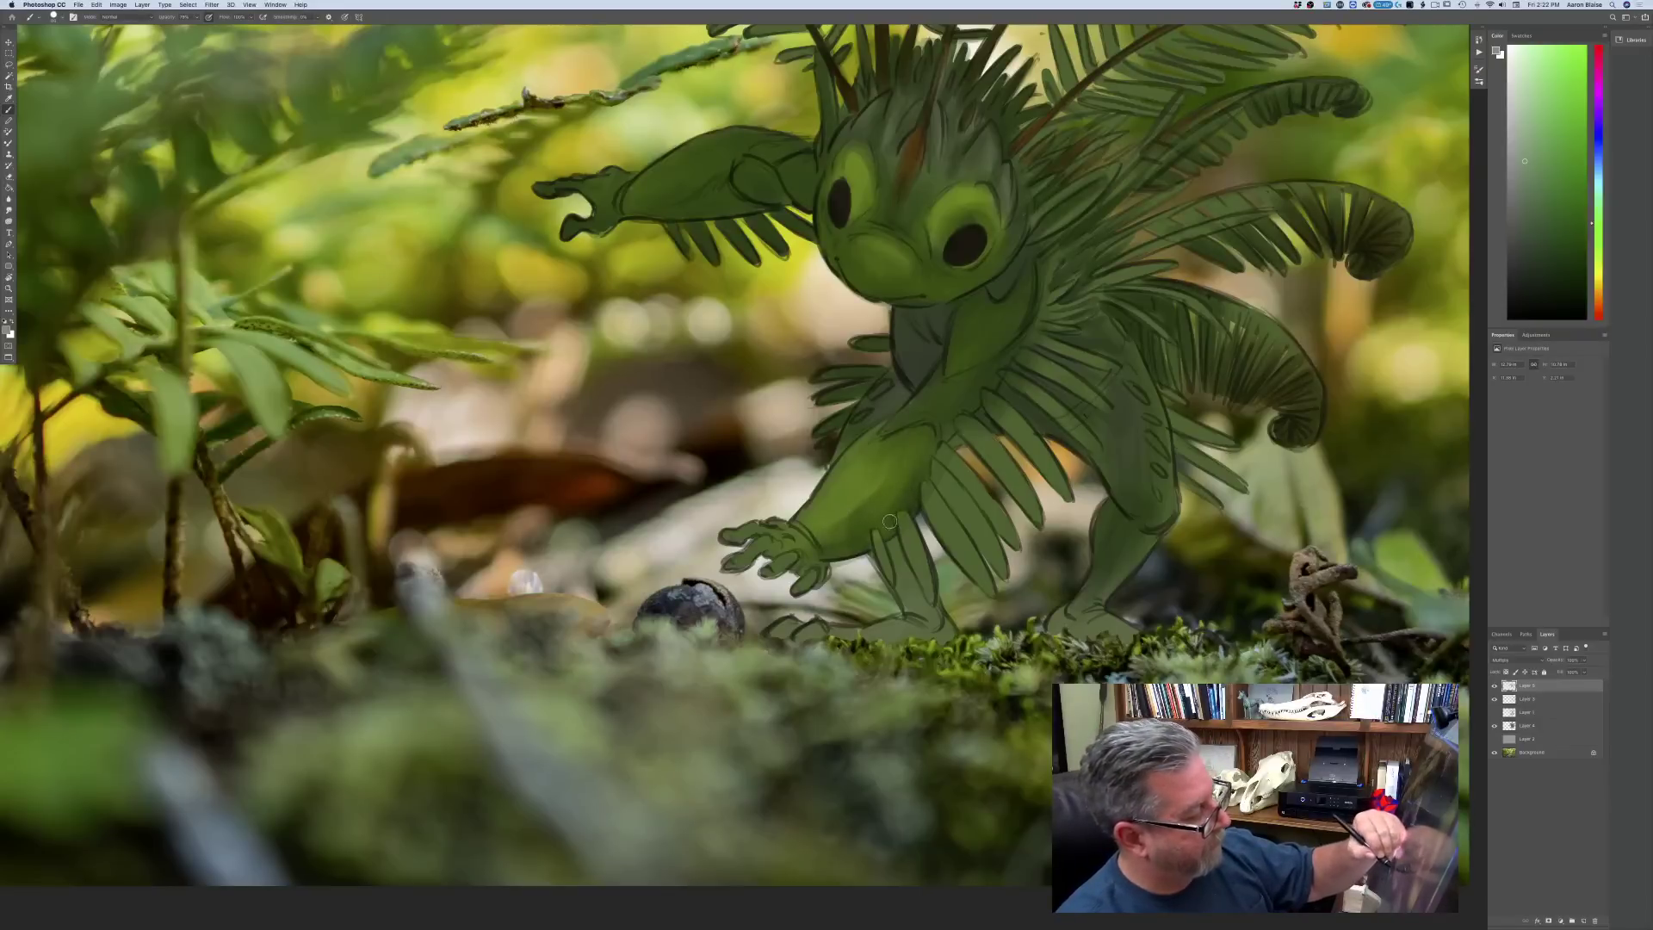
mouse_move(895, 545)
mouse_down()
mouse_move(923, 615)
mouse_move(910, 604)
mouse_move(898, 581)
mouse_move(947, 627)
mouse_move(923, 614)
mouse_move(872, 633)
mouse_move(940, 637)
mouse_move(845, 636)
mouse_up()
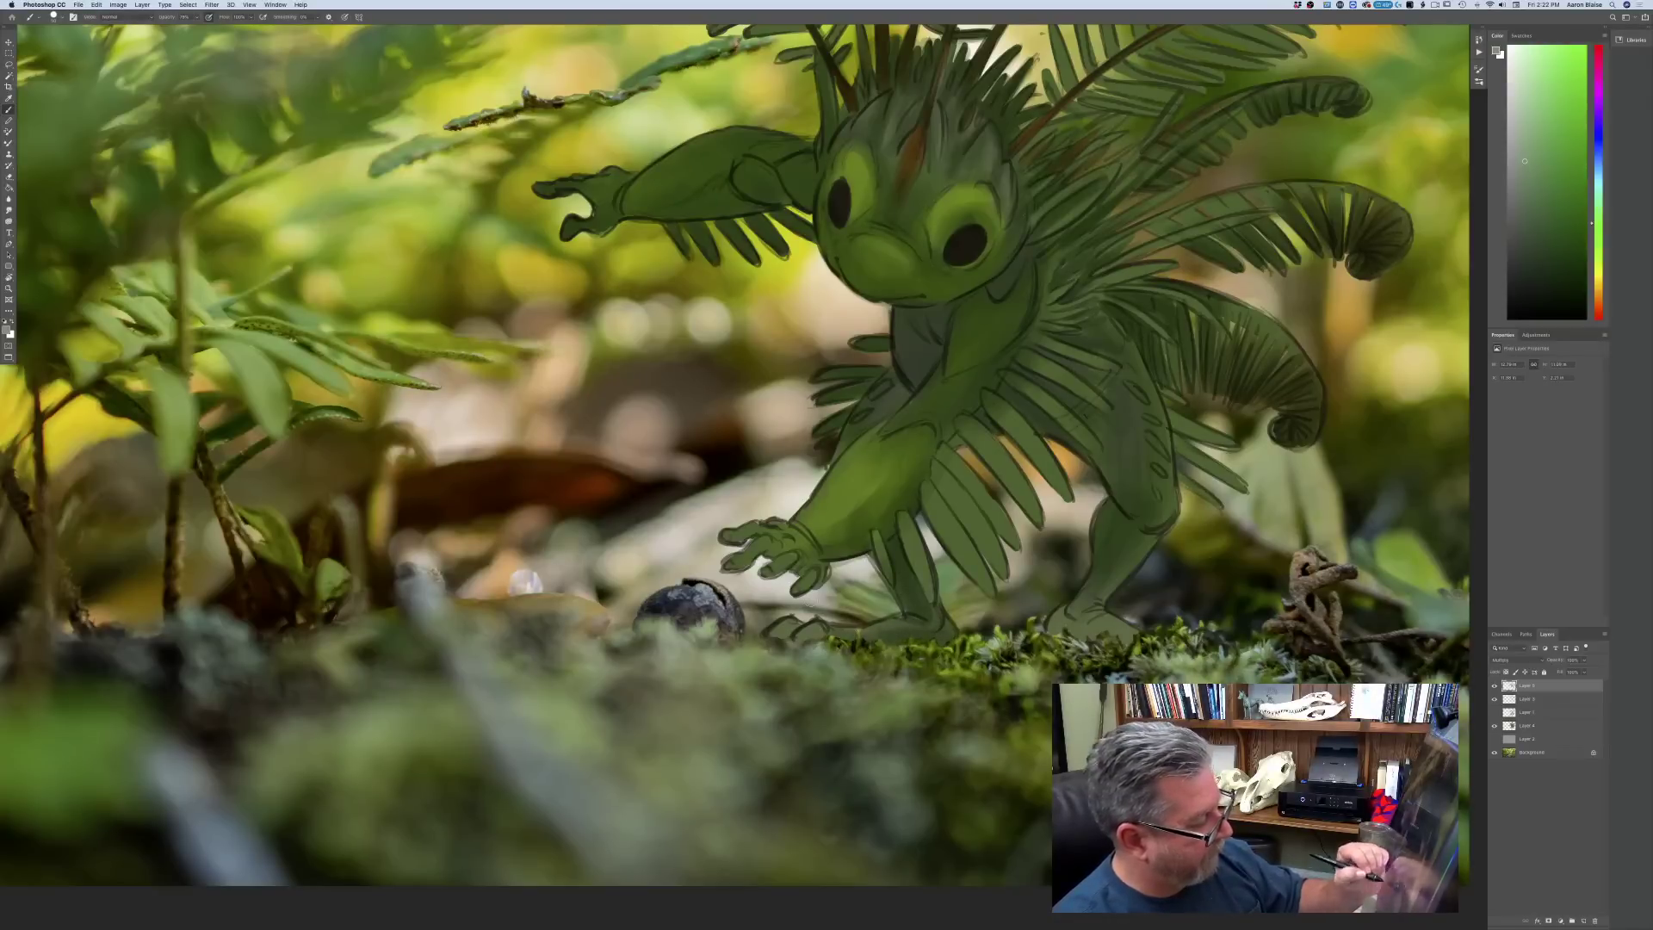
- Shade the creature's hind leg and foot, and deepen the shadow on its outstretched arm
mouse_move(1059, 619)
mouse_down()
mouse_move(1132, 647)
mouse_move(1067, 613)
mouse_move(1072, 632)
mouse_up()
drag(1095, 519, 1094, 619)
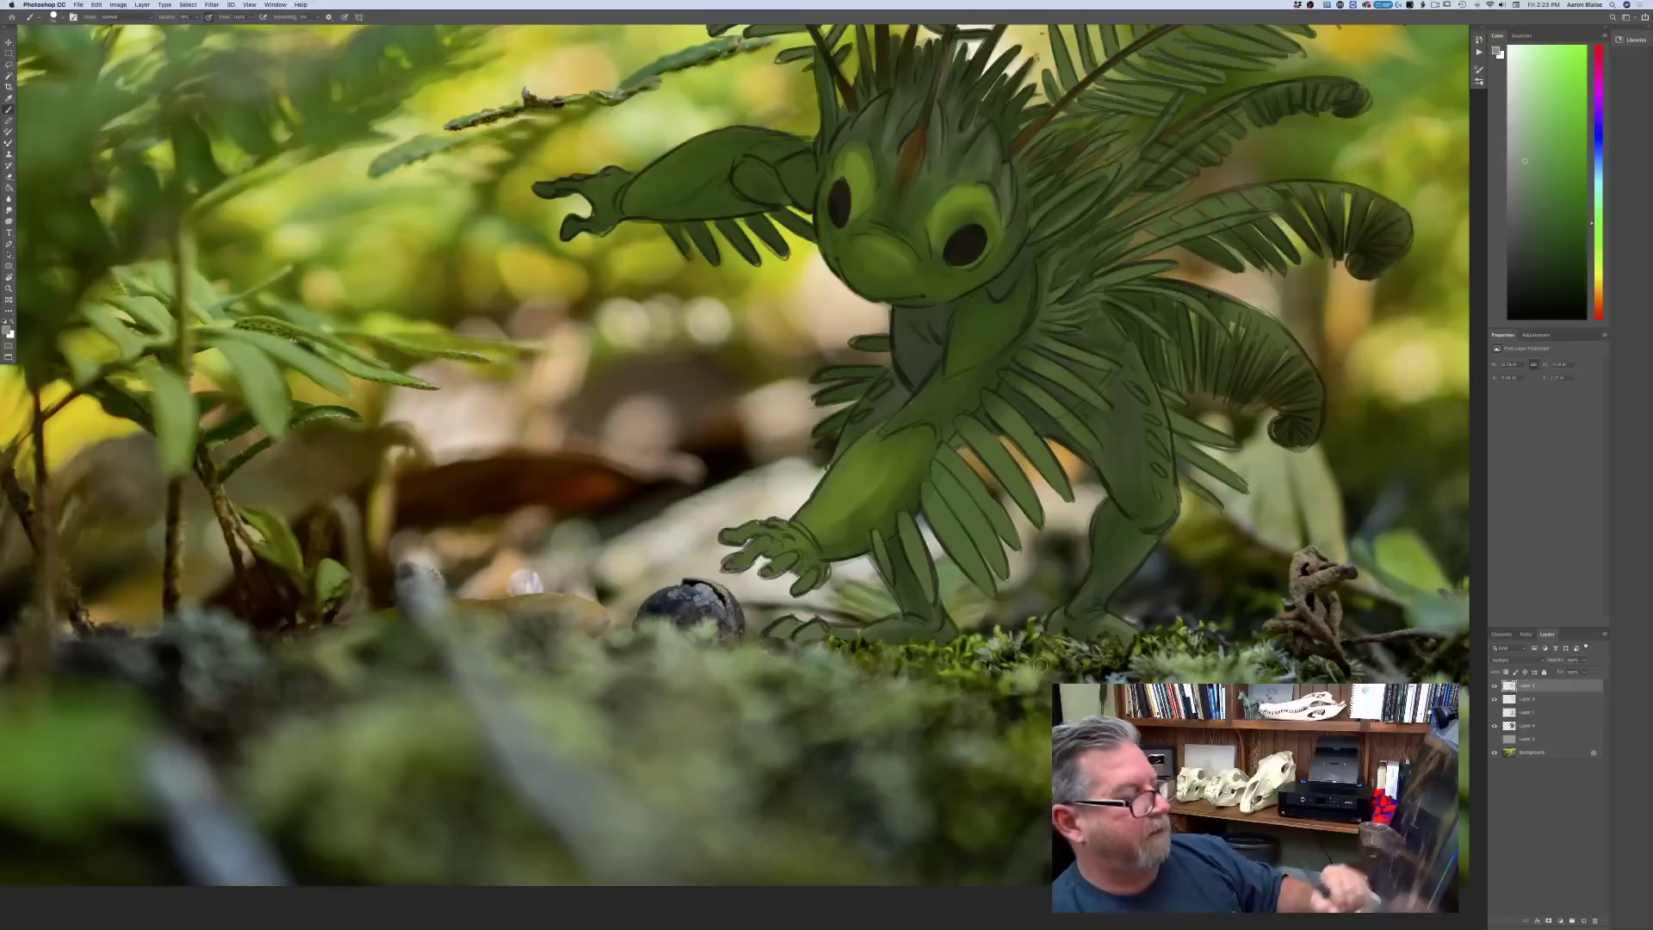
mouse_move(1150, 538)
mouse_down()
mouse_move(1093, 583)
mouse_move(1107, 603)
mouse_up()
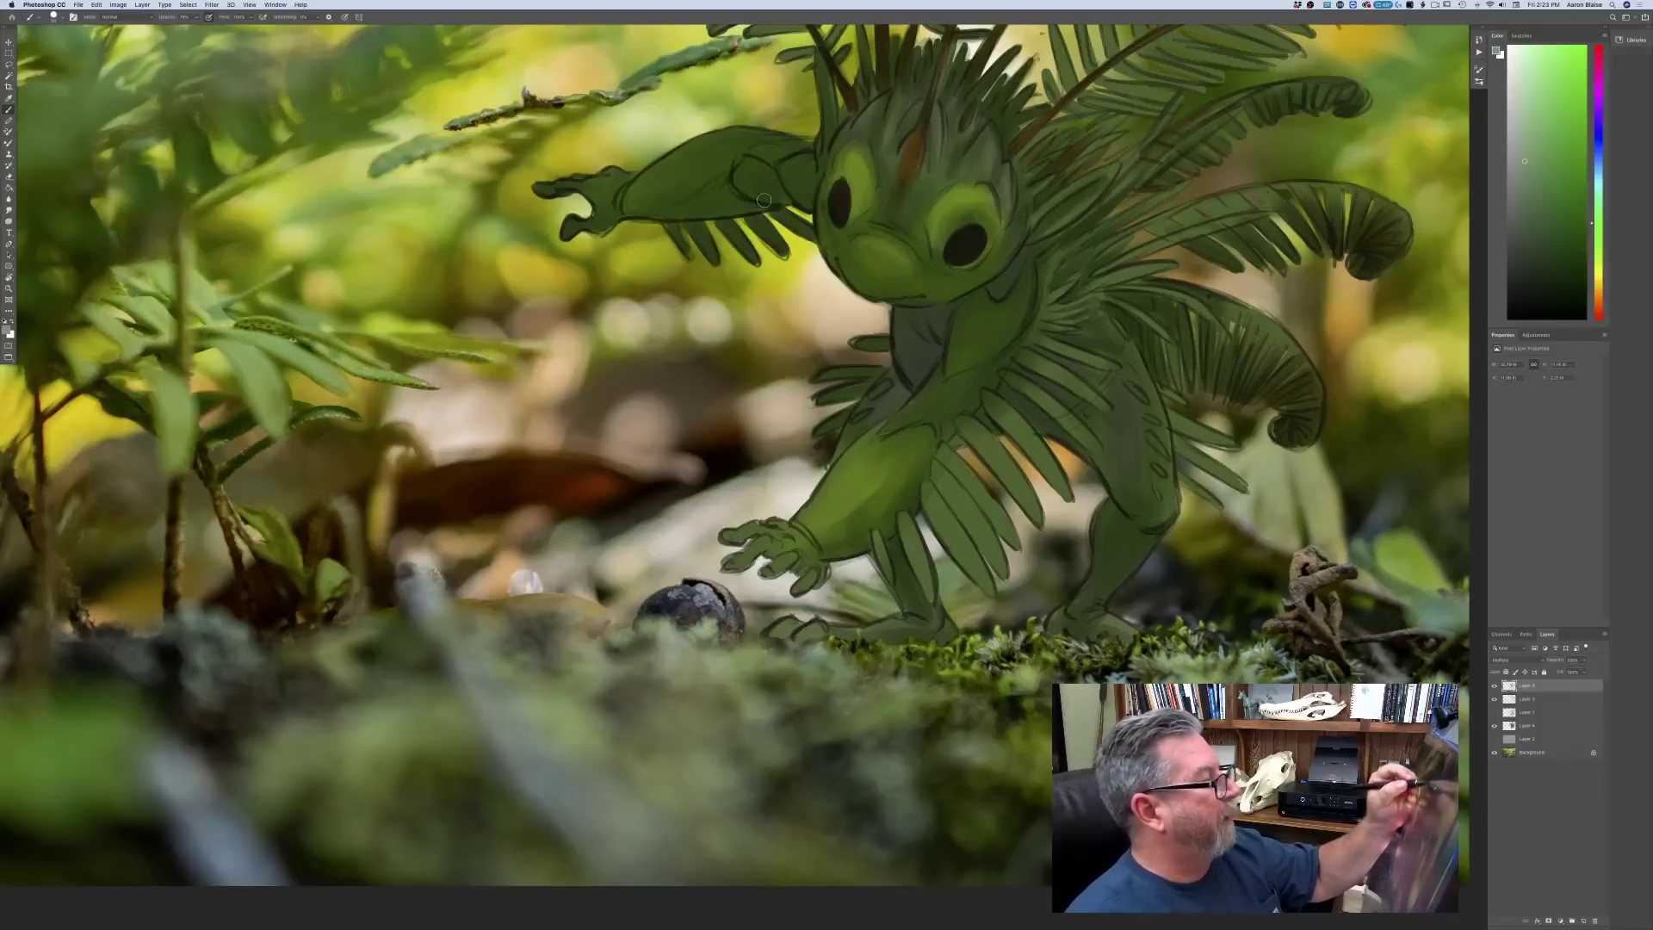
mouse_move(724, 186)
mouse_down()
mouse_move(683, 193)
mouse_move(692, 211)
mouse_move(624, 198)
mouse_up()
key(super+minus)
key(super+minus)
key(super+minus)
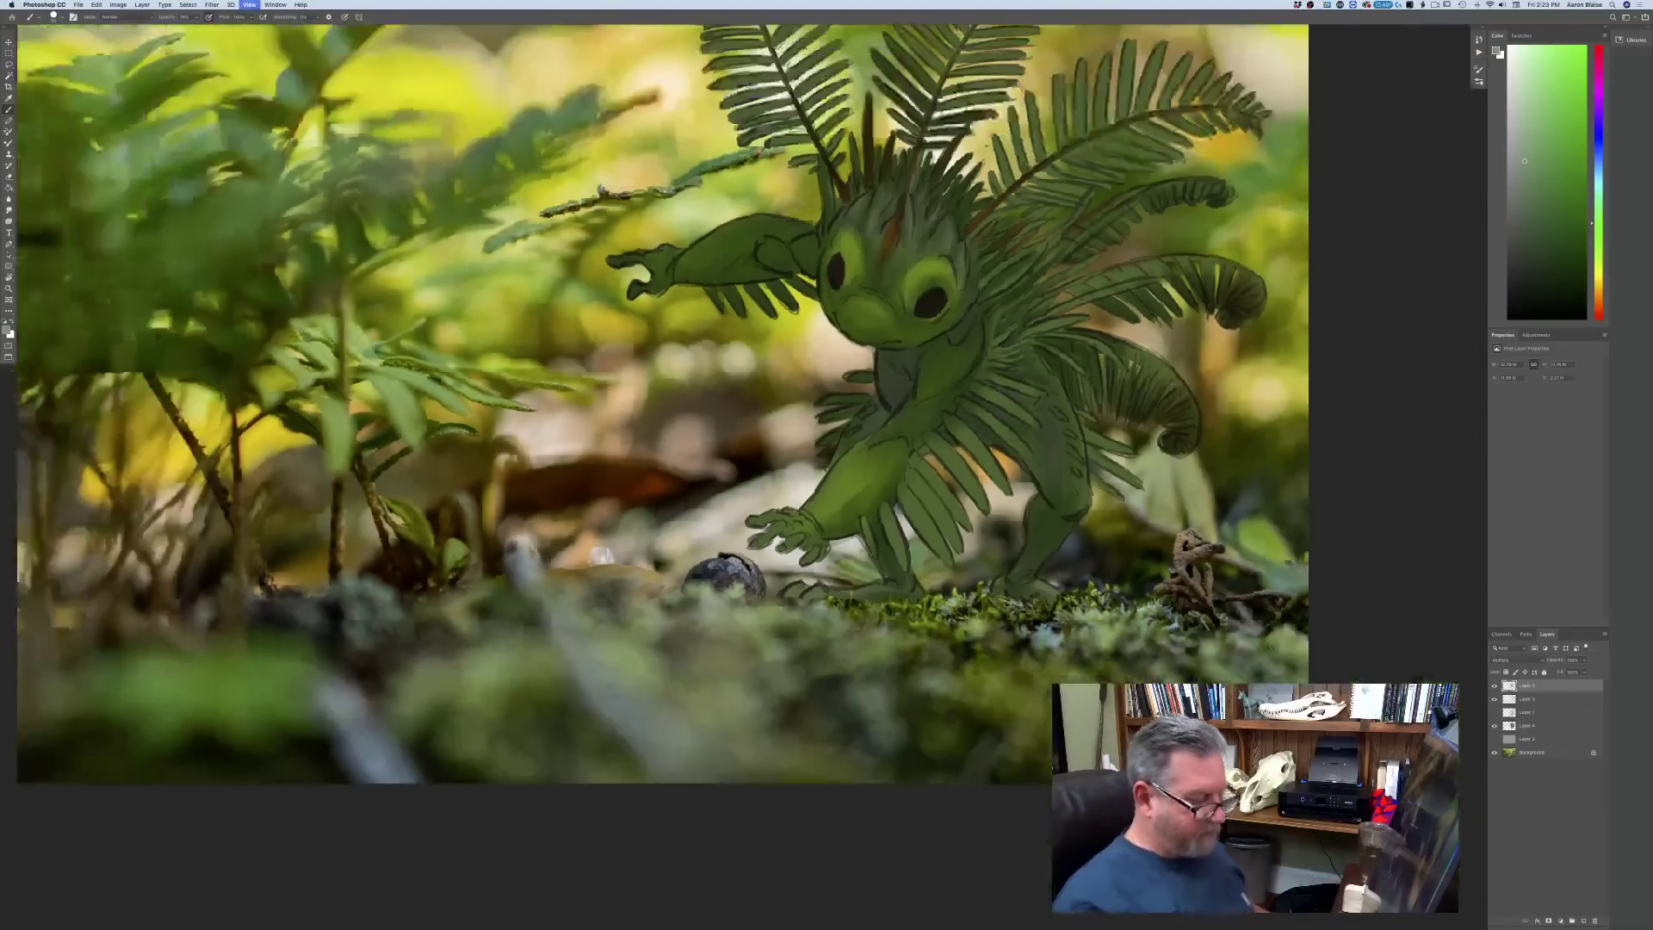
- Examine the shaded creature up close and as part of the whole forest image to judge its shadows
key(super+plus)
key(super+plus)
key(super+plus)
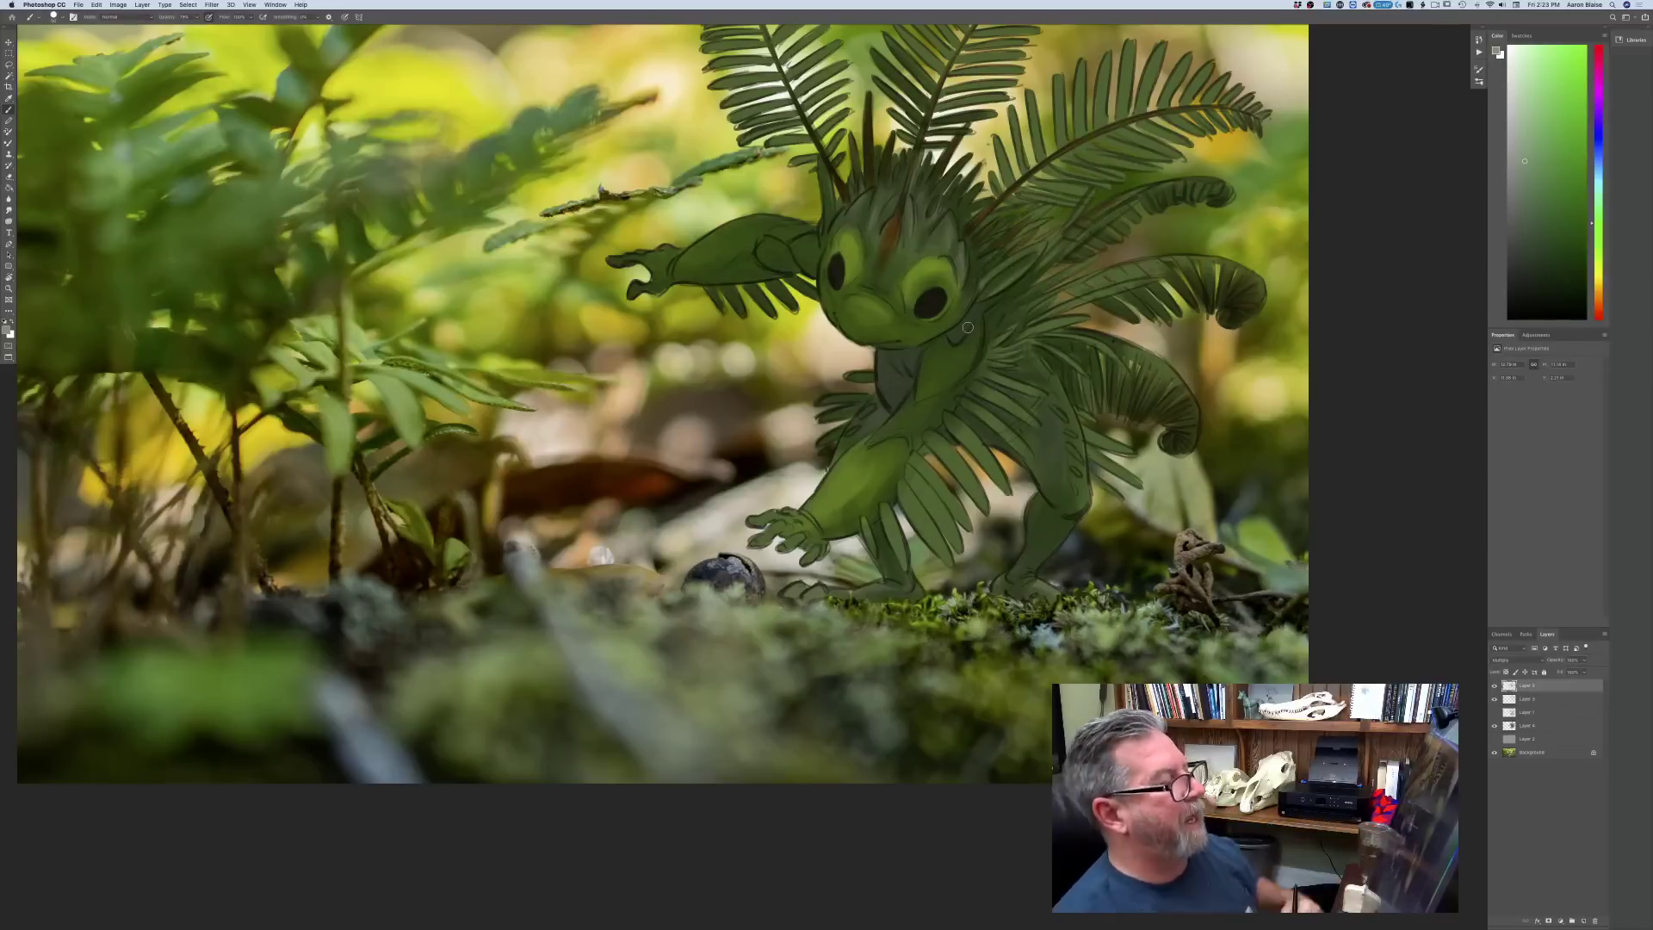
key(super+minus)
key(super+minus)
key(super+equal)
key(super+equal)
key(super+minus)
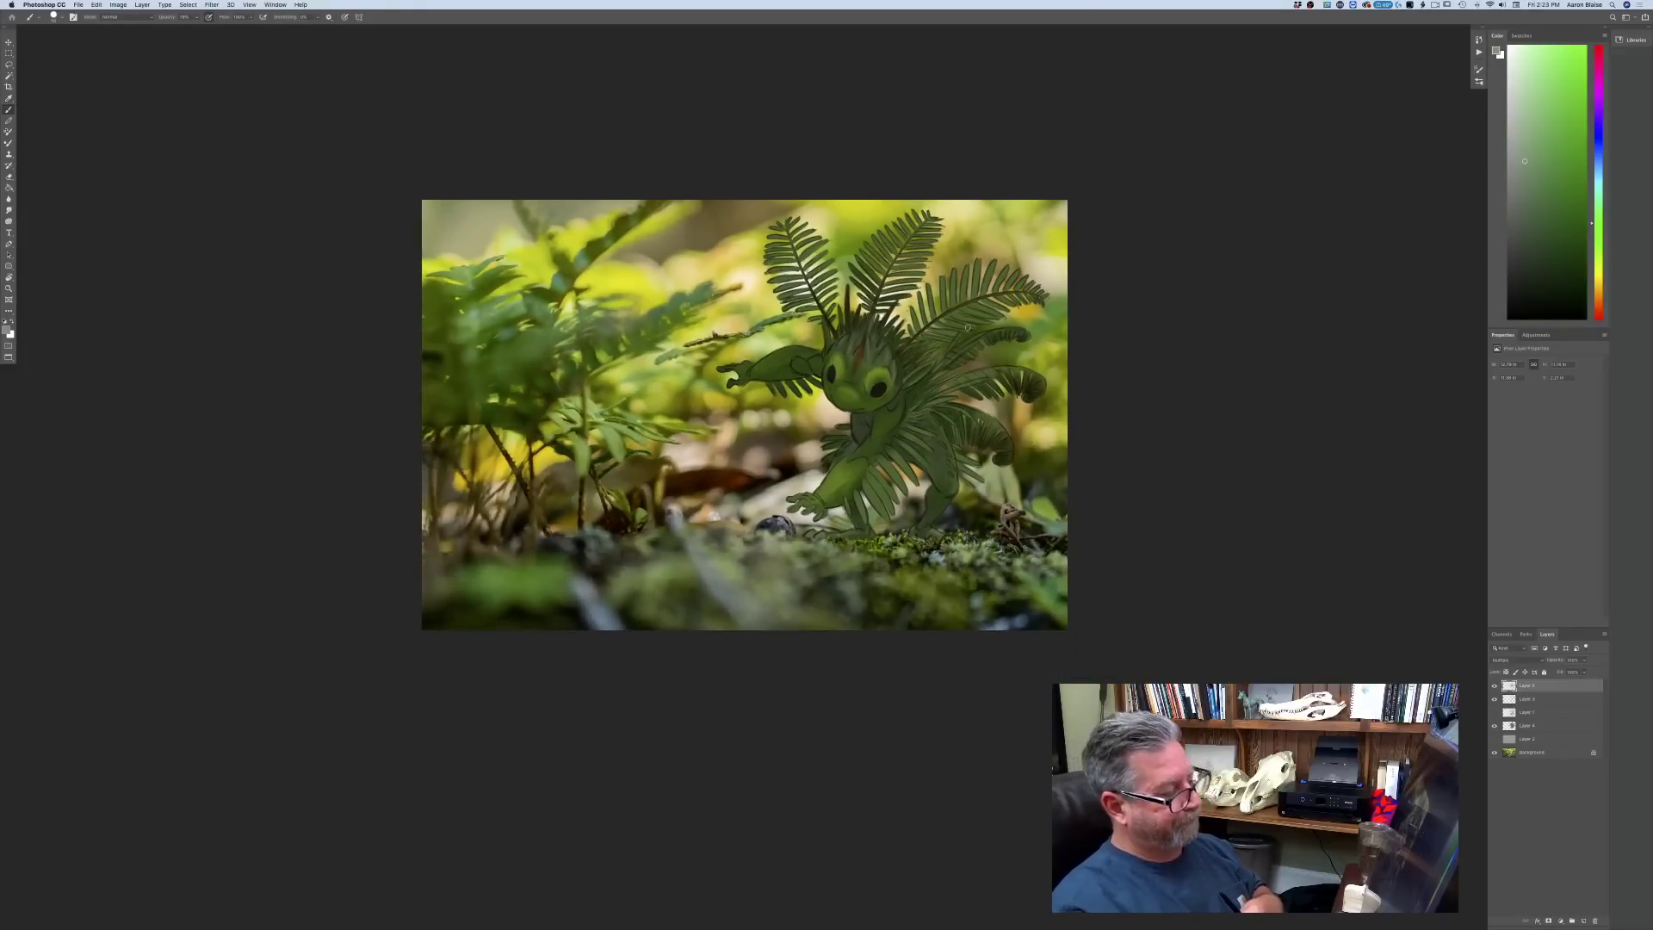
key(super+equal)
key(super+equal)
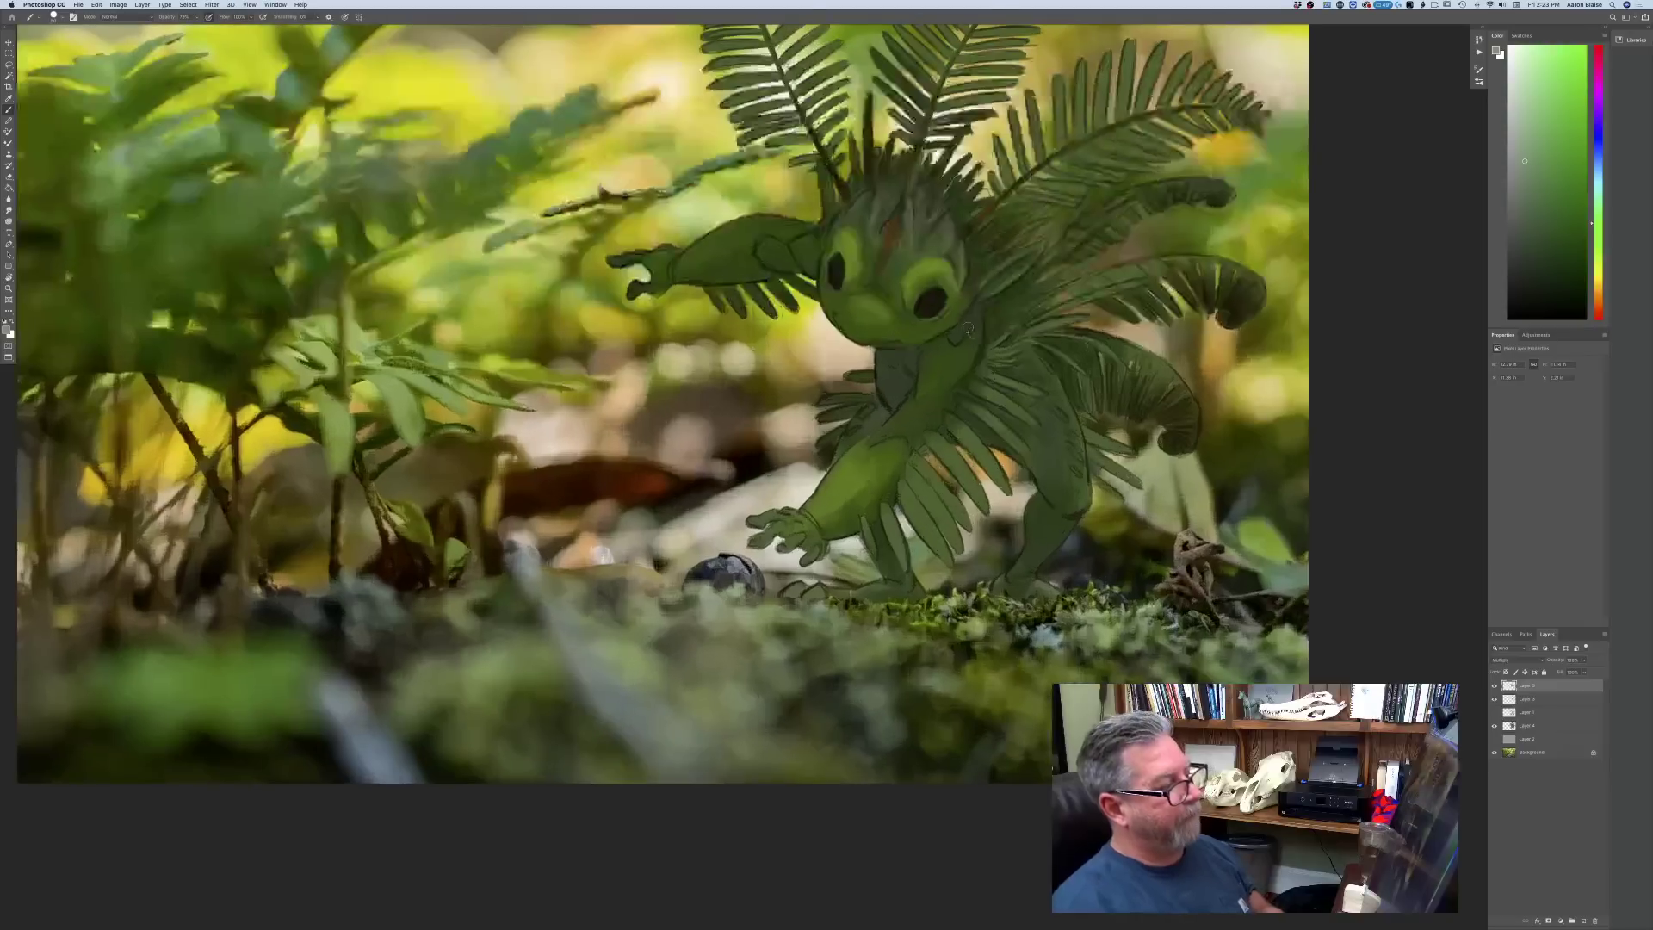
key(super+minus)
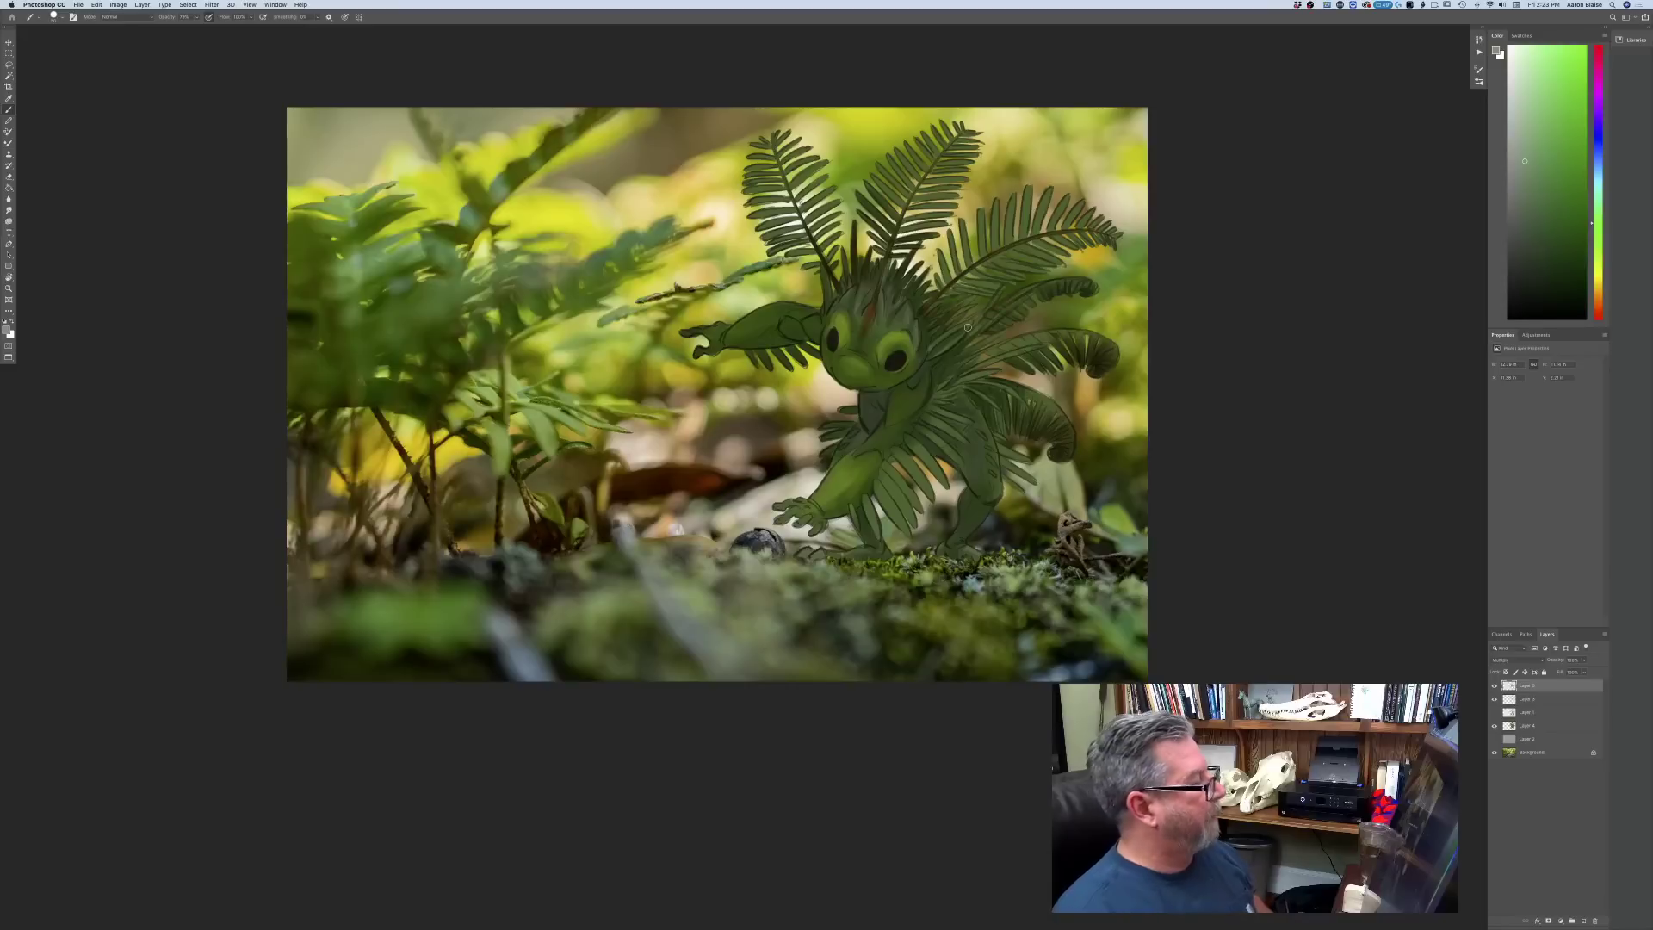
click(6, 330)
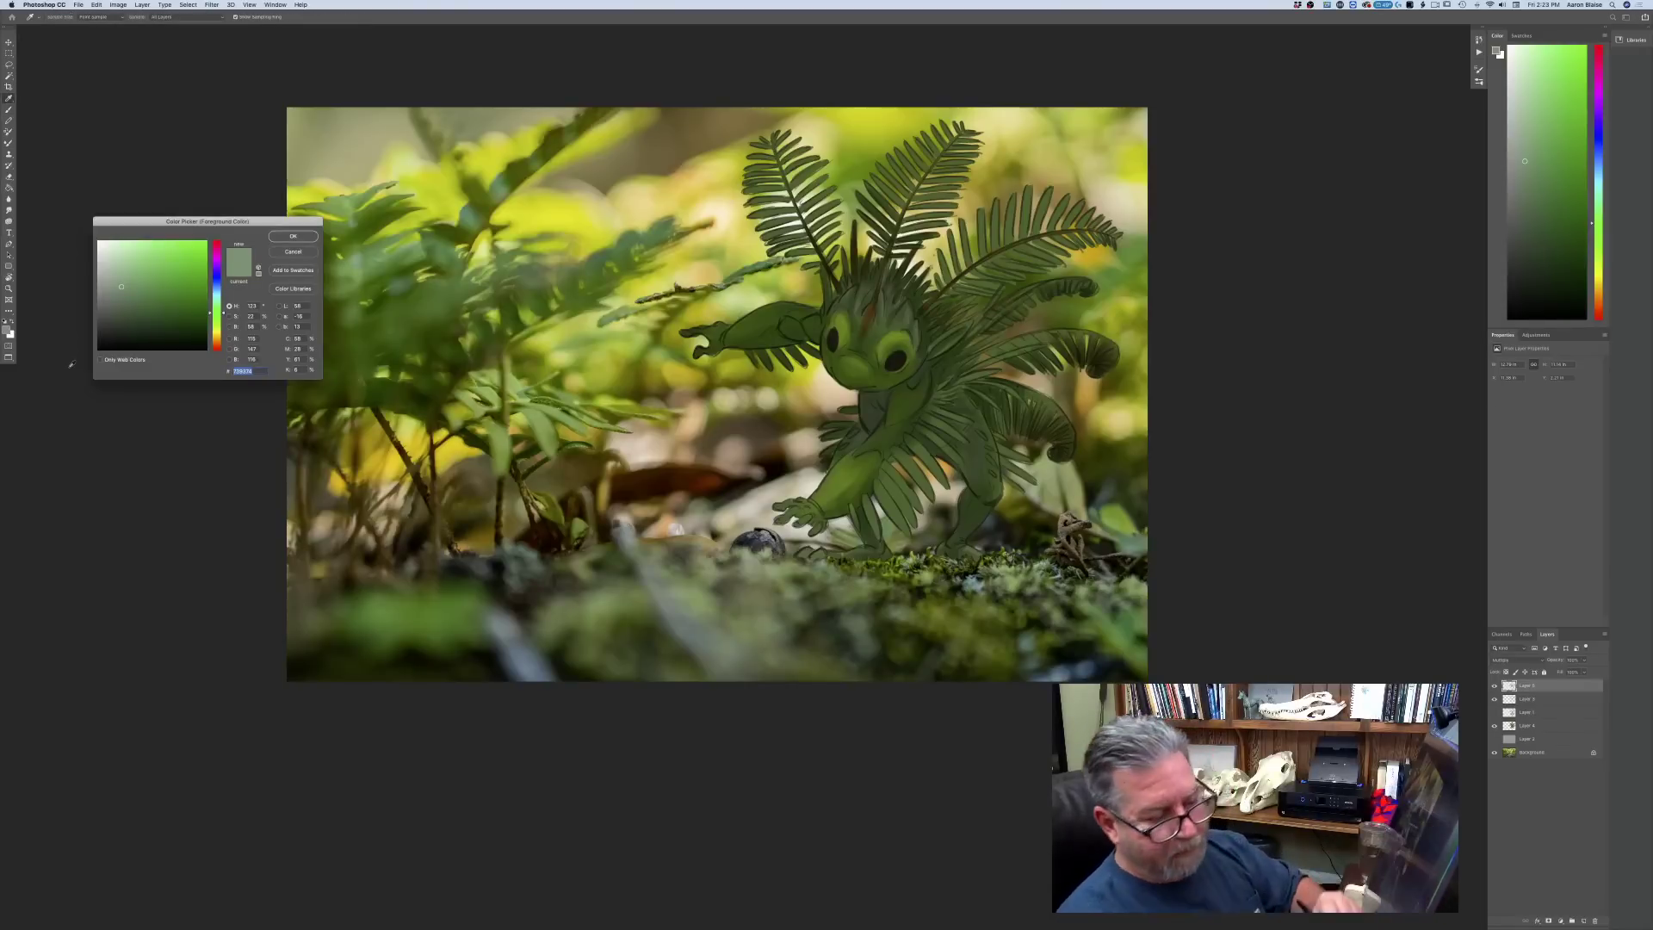
click(98, 350)
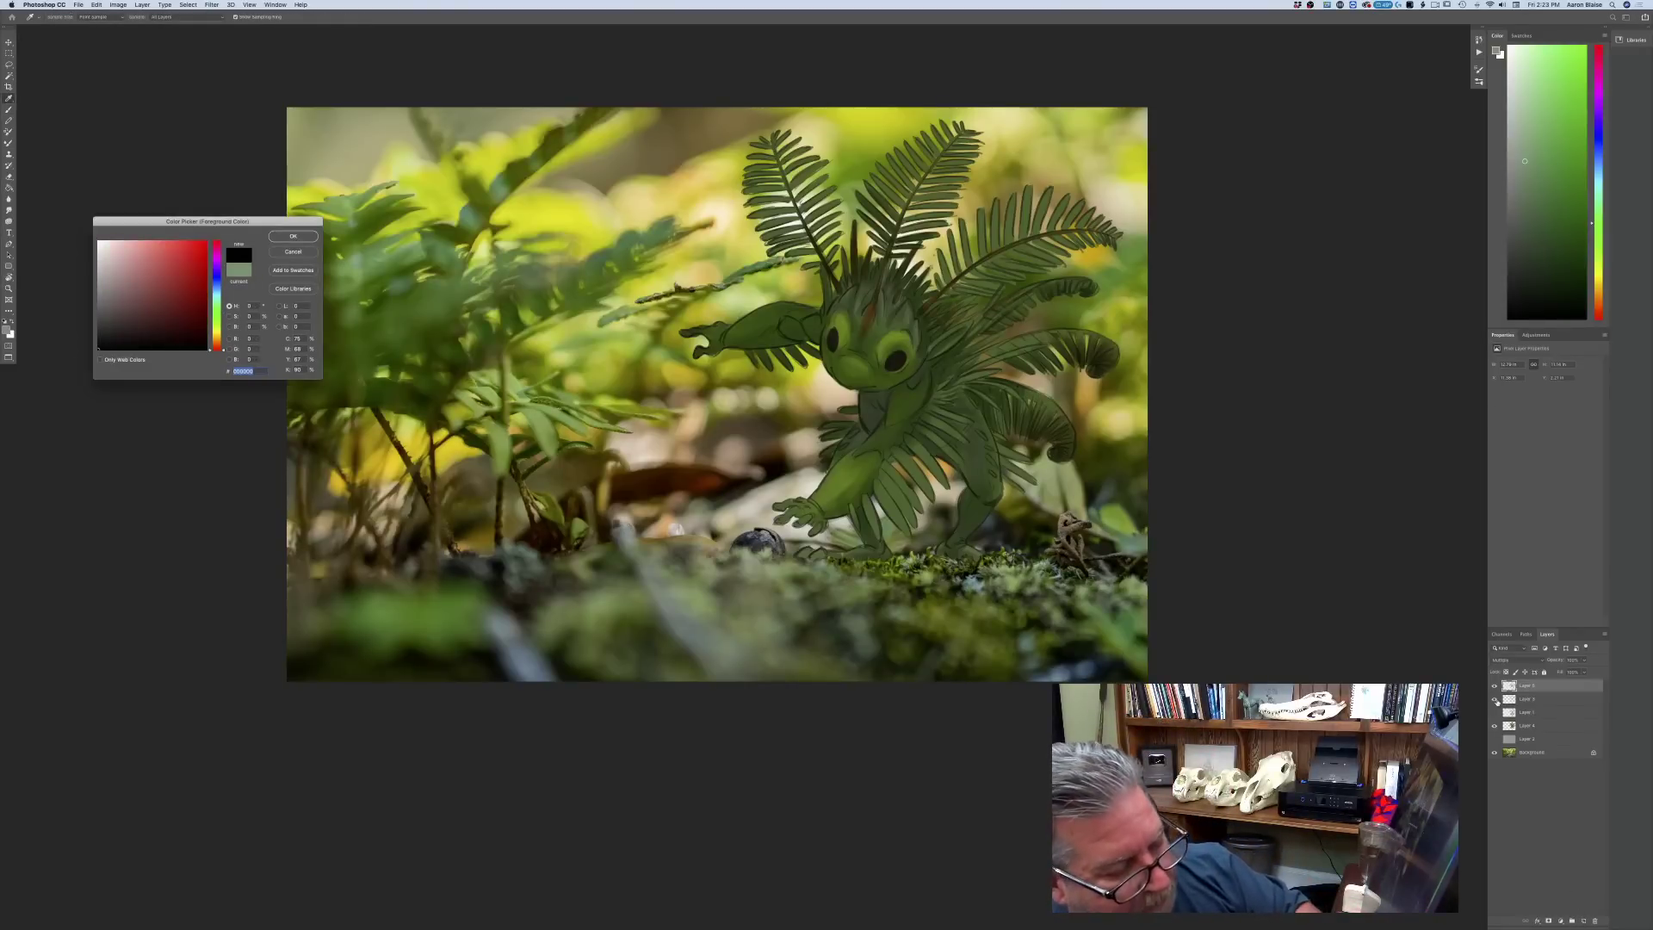
click(294, 252)
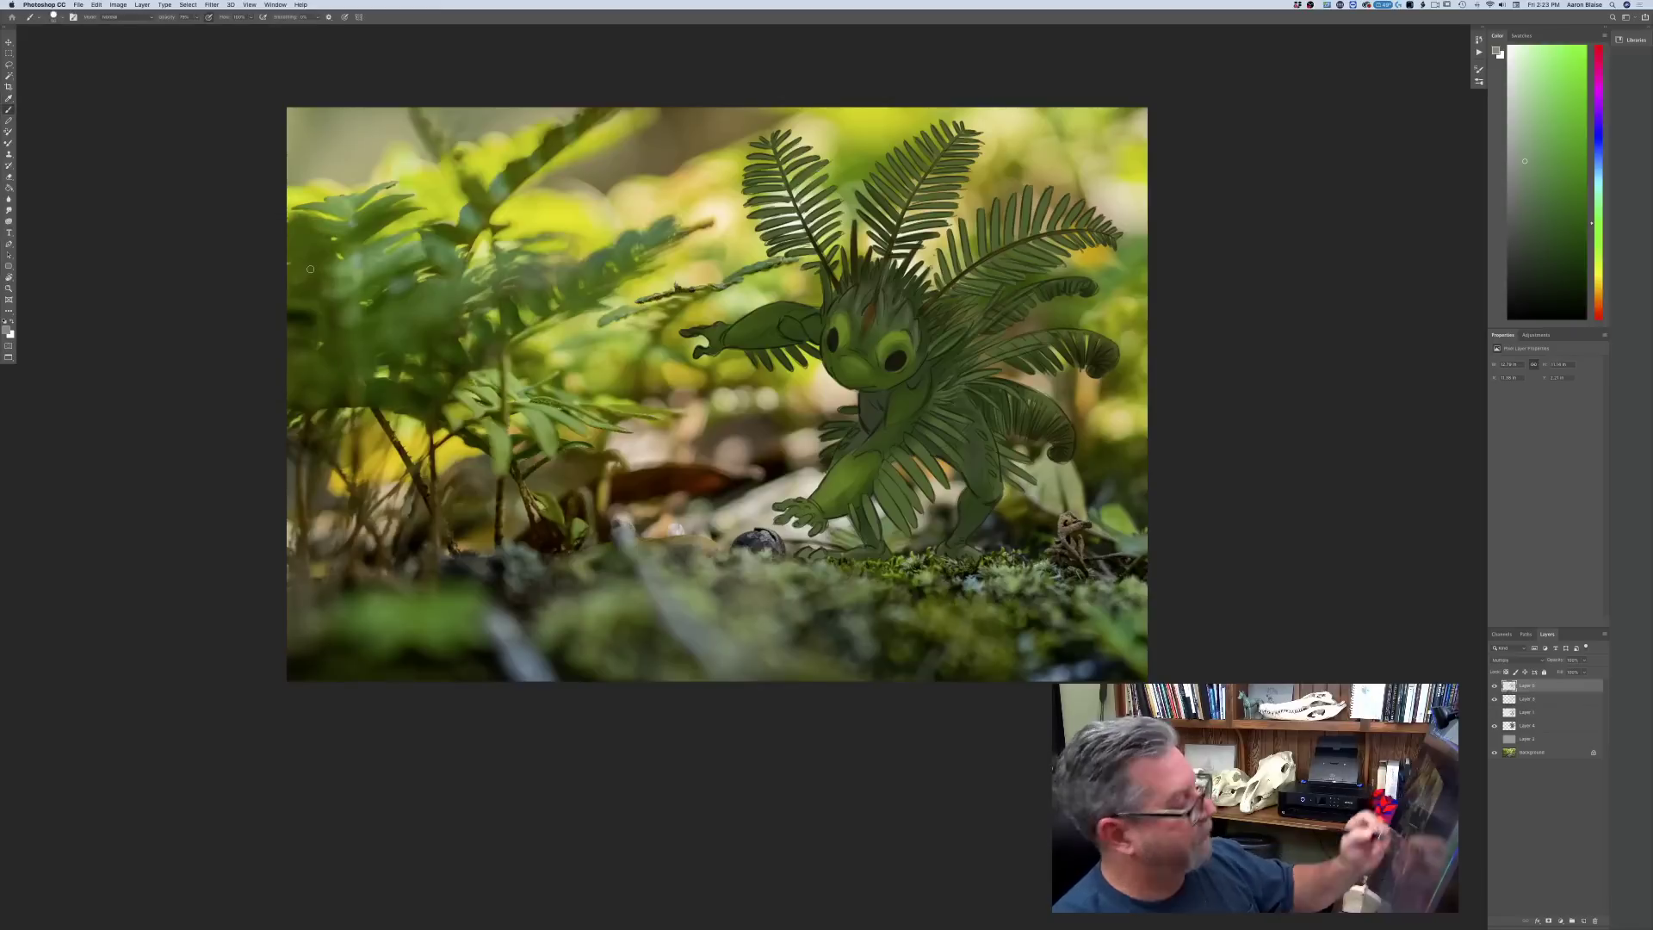
- Add a new layer above the shadow layer and set its blend mode to Overlay
click(1517, 661)
click(1457, 674)
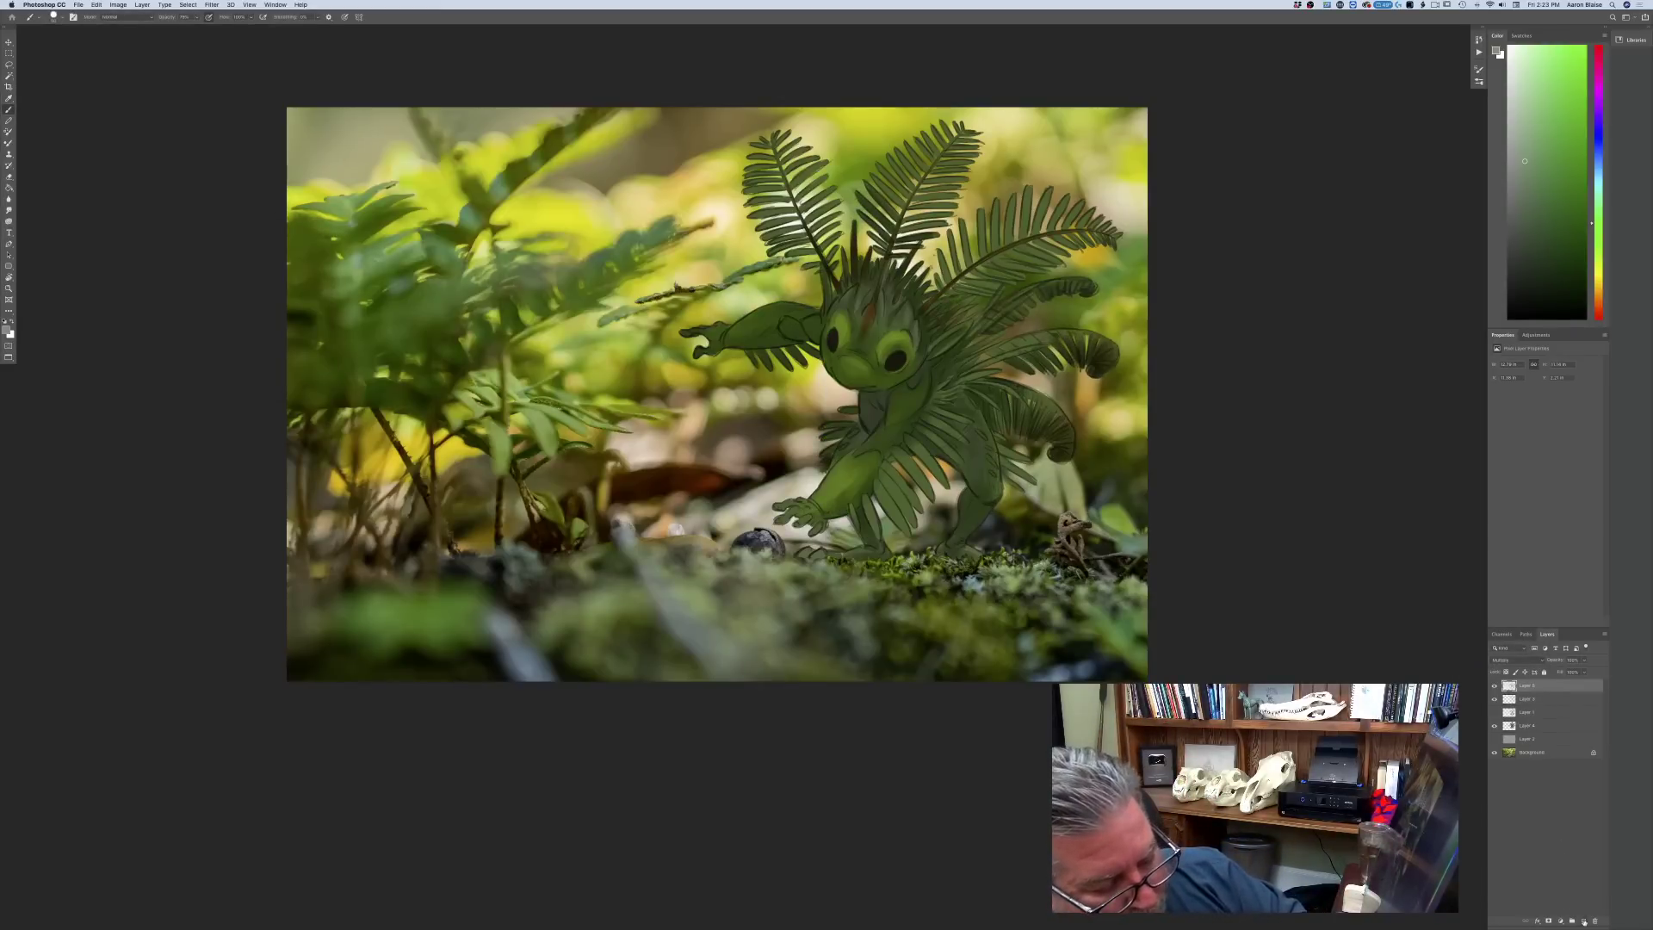
click(1517, 660)
click(1501, 753)
- Set the foreground colour to a light, soft yellow-green for painting highlights
click(7, 329)
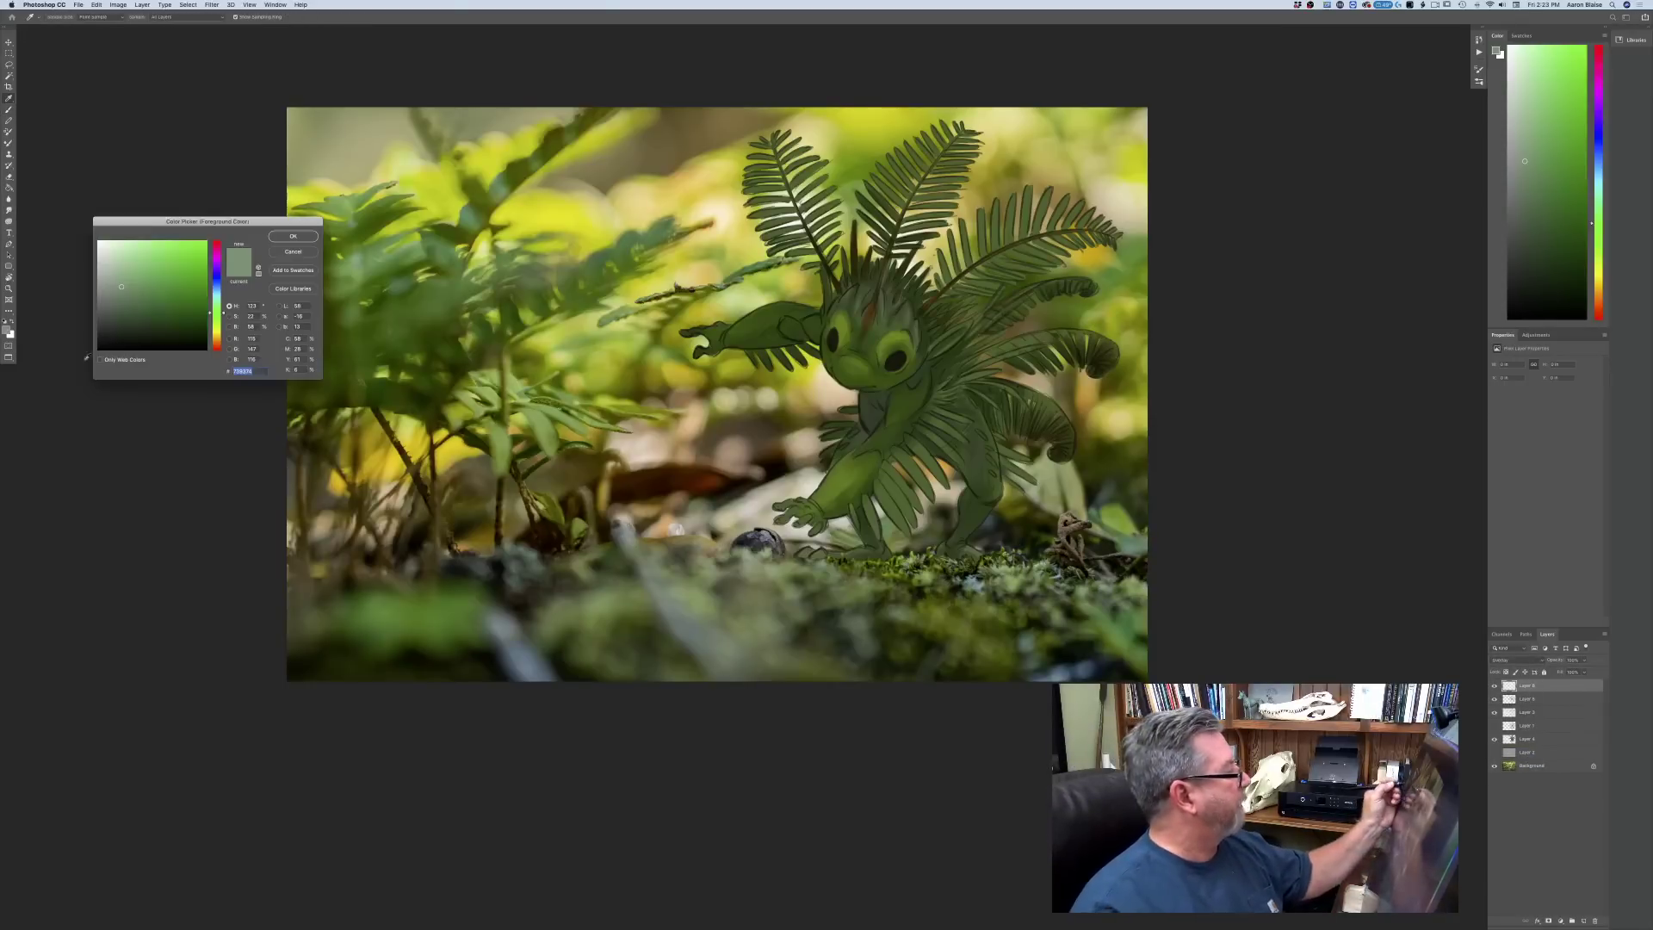
click(217, 322)
click(147, 281)
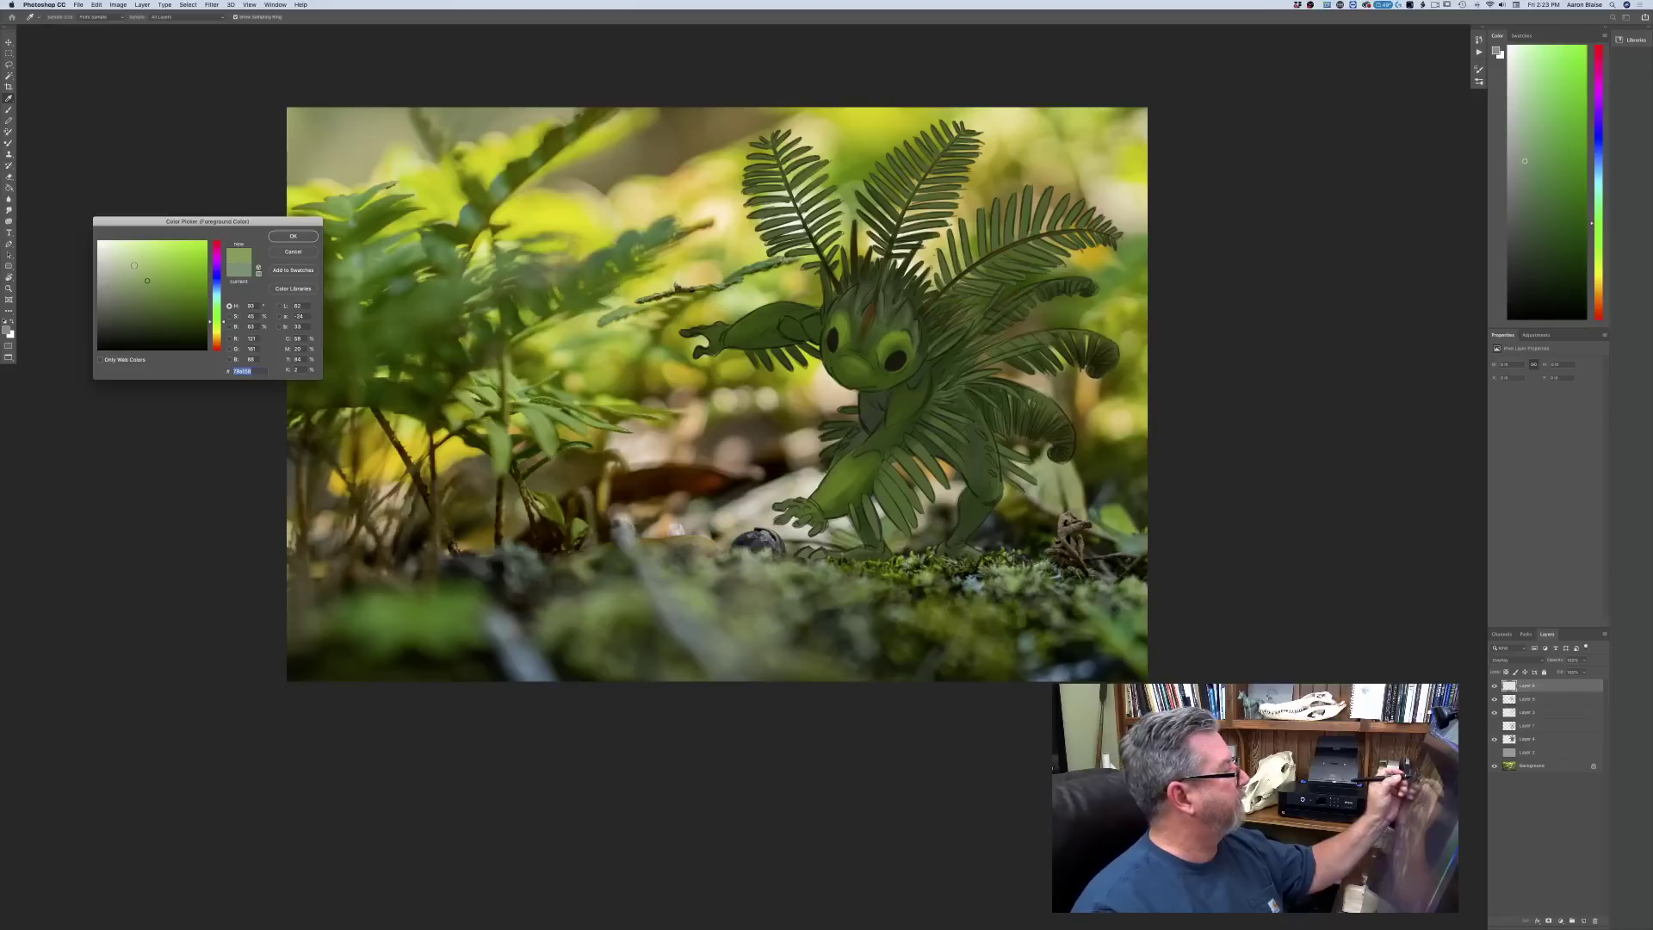
key(Return)
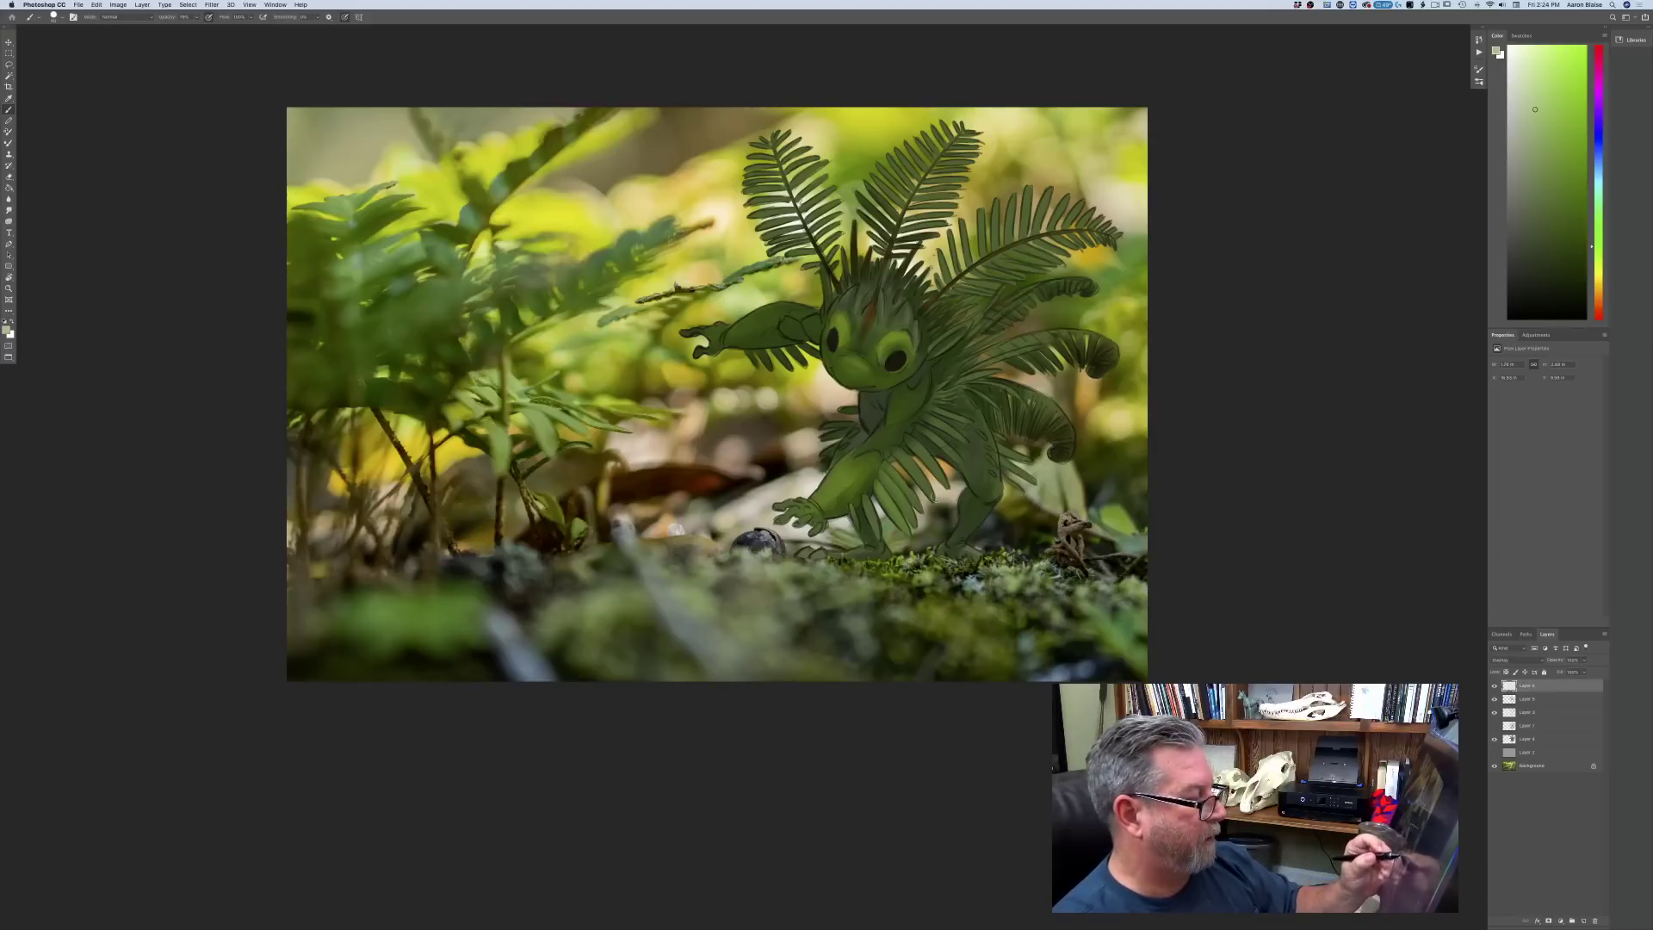
- Brush soft highlights onto the creature's chest, hind leg, muzzle and outstretched arm
drag(925, 374, 922, 401)
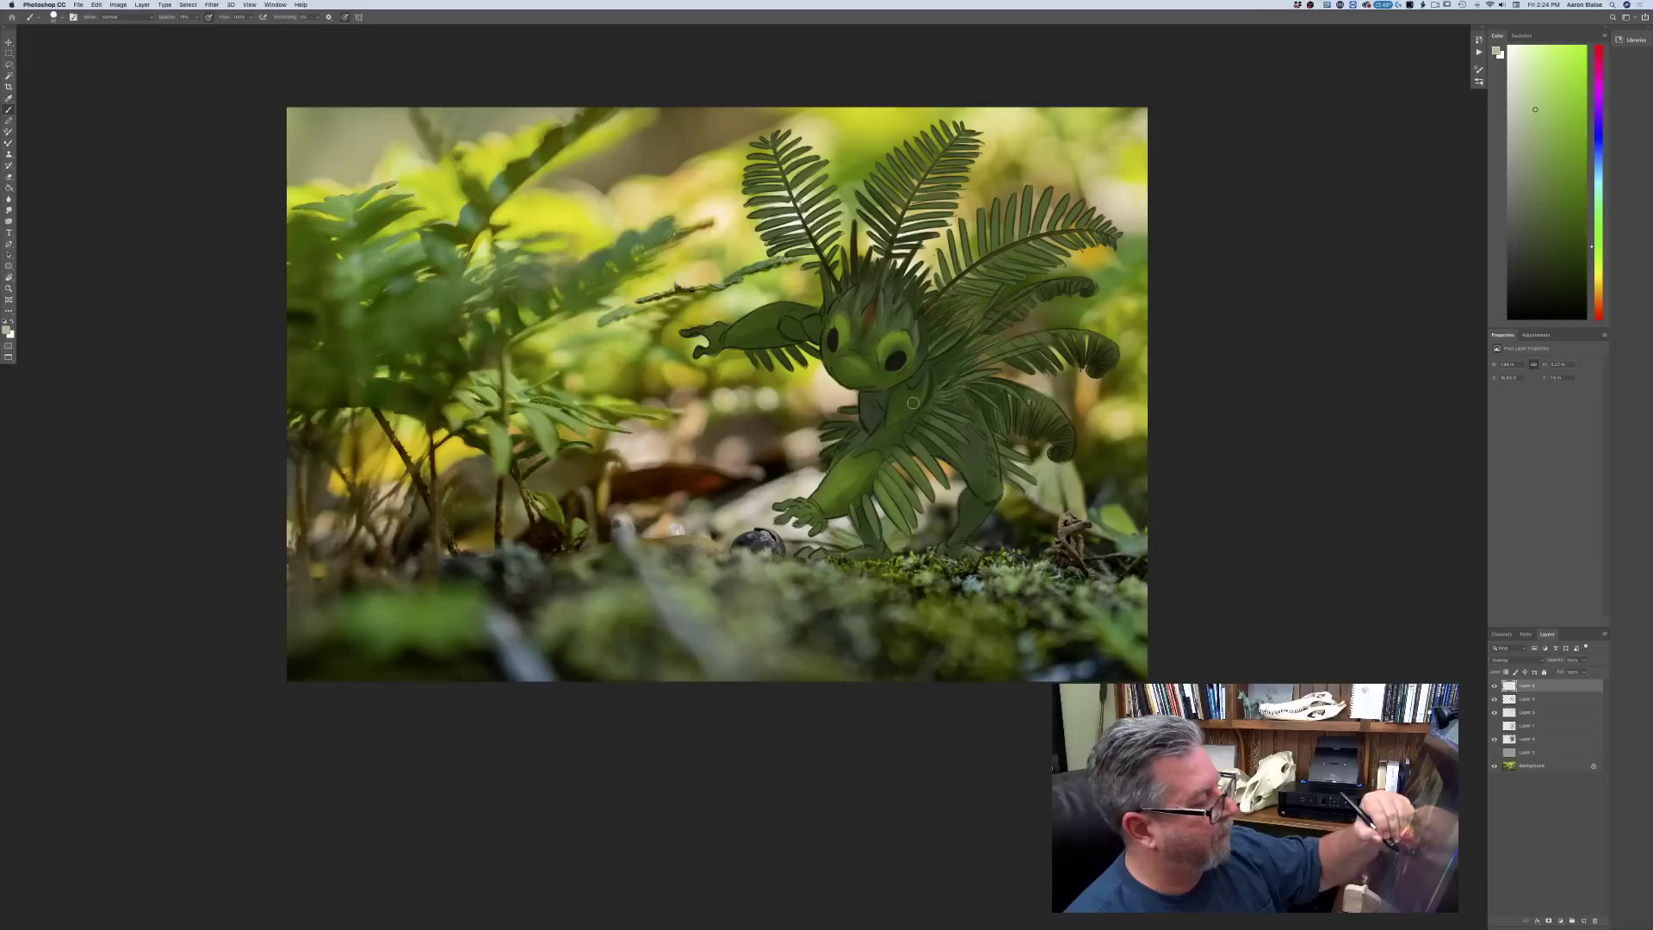
drag(978, 473, 998, 446)
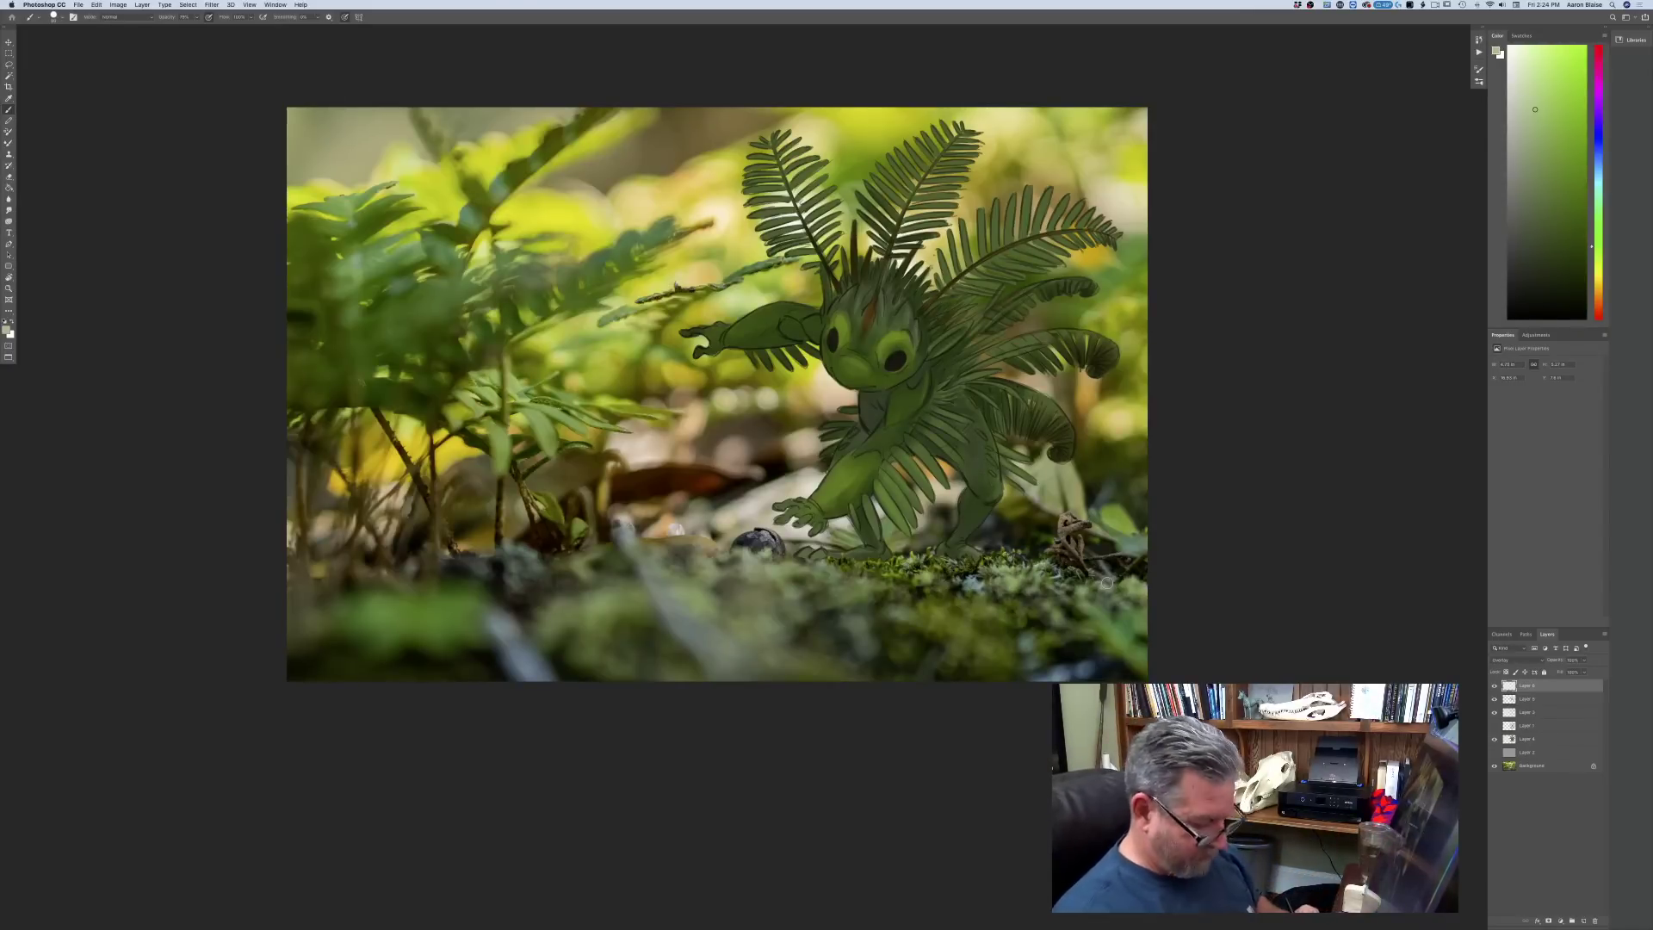
key(super+equal)
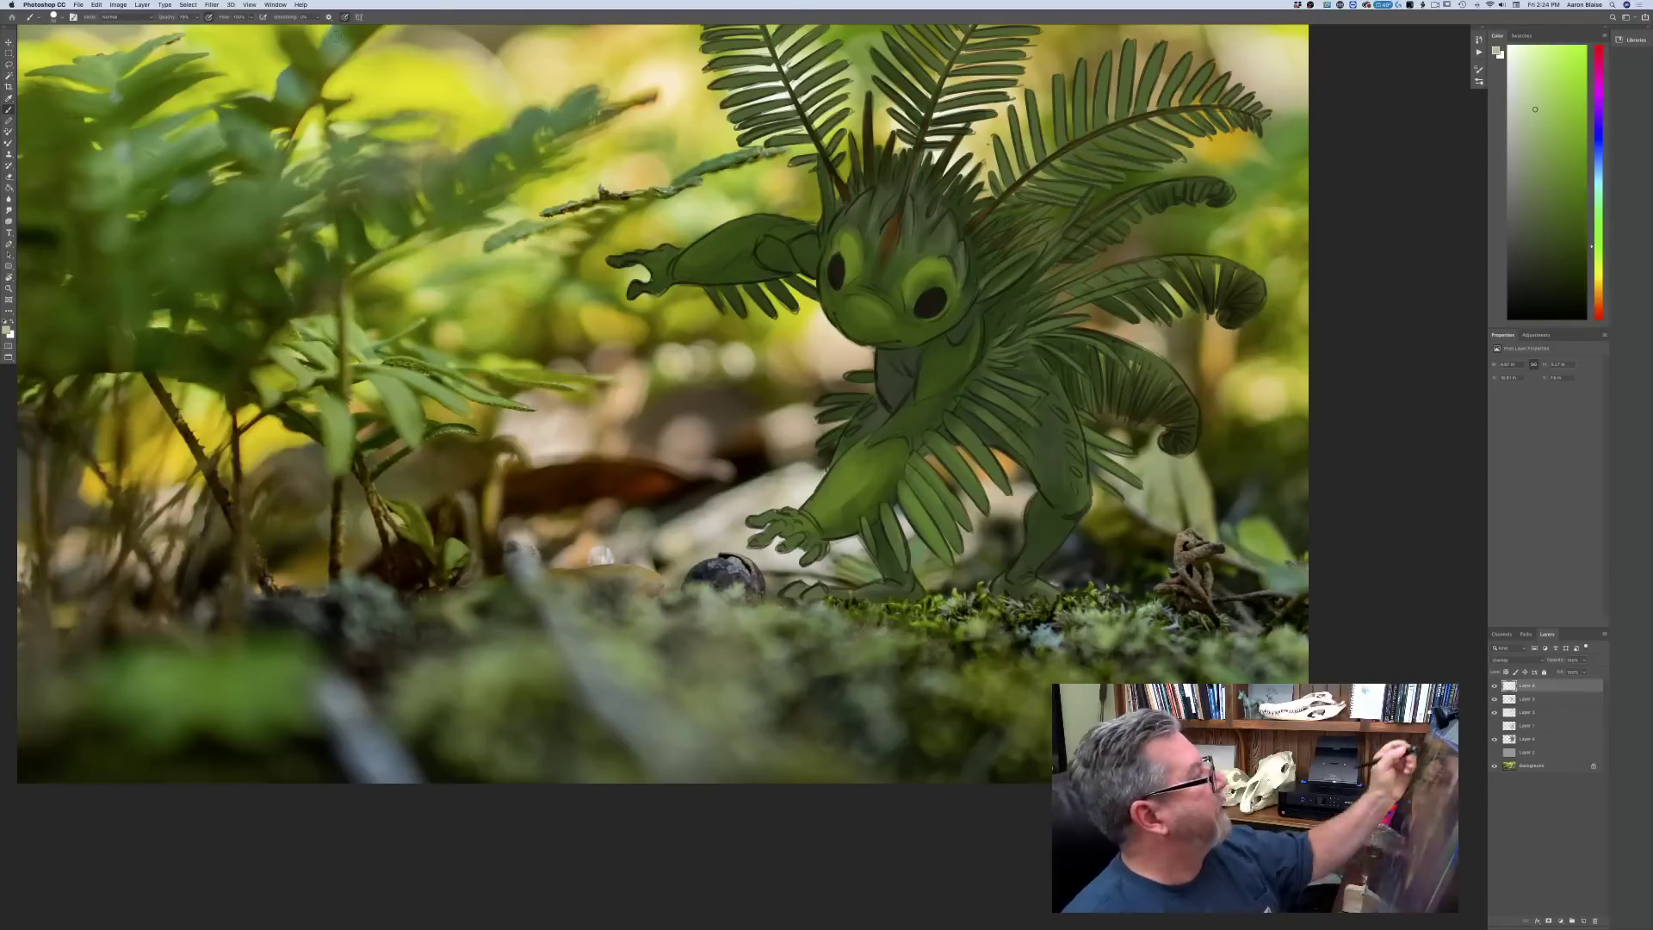
mouse_move(885, 319)
mouse_down()
mouse_move(856, 306)
mouse_move(889, 331)
mouse_up()
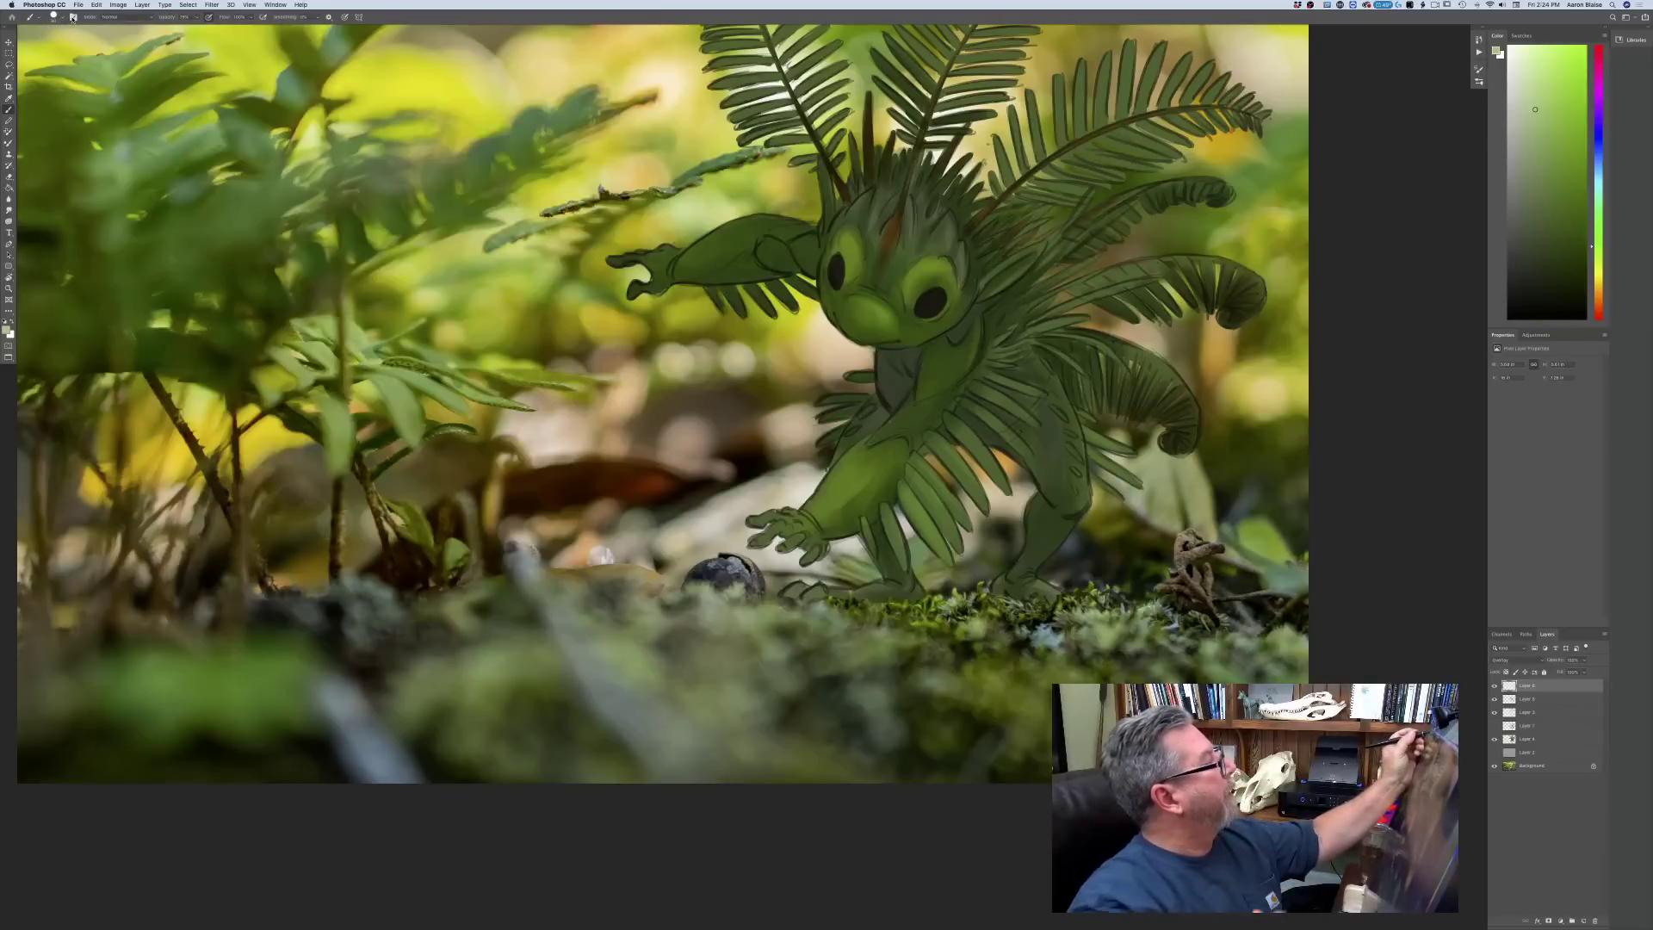
click(73, 17)
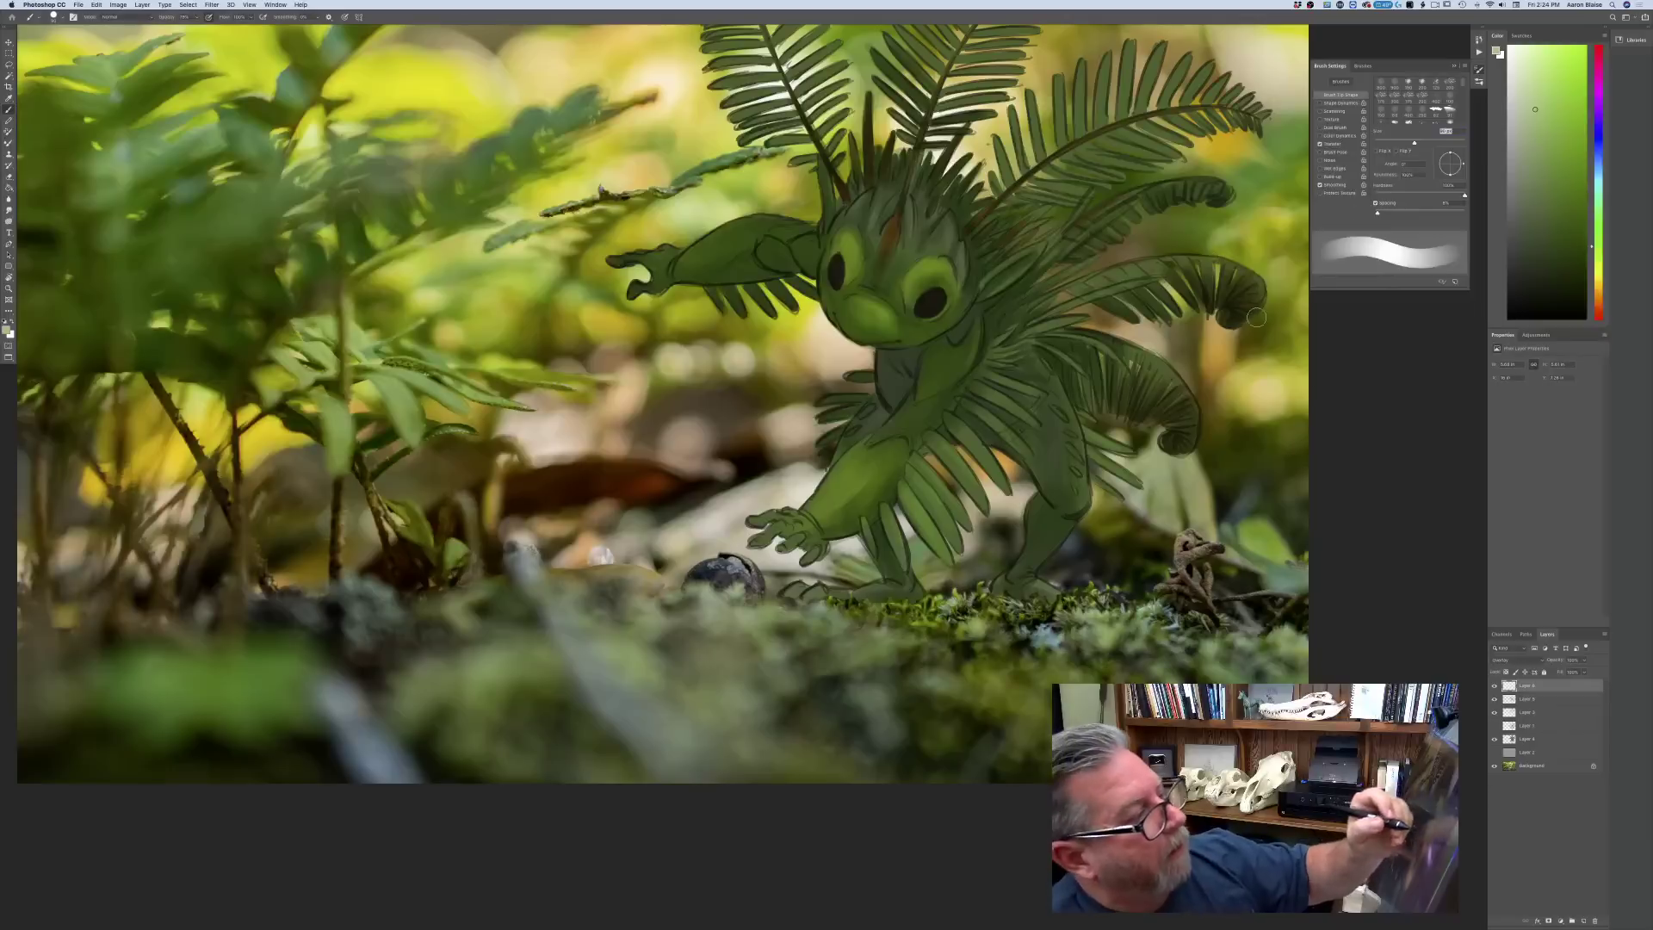
click(1451, 67)
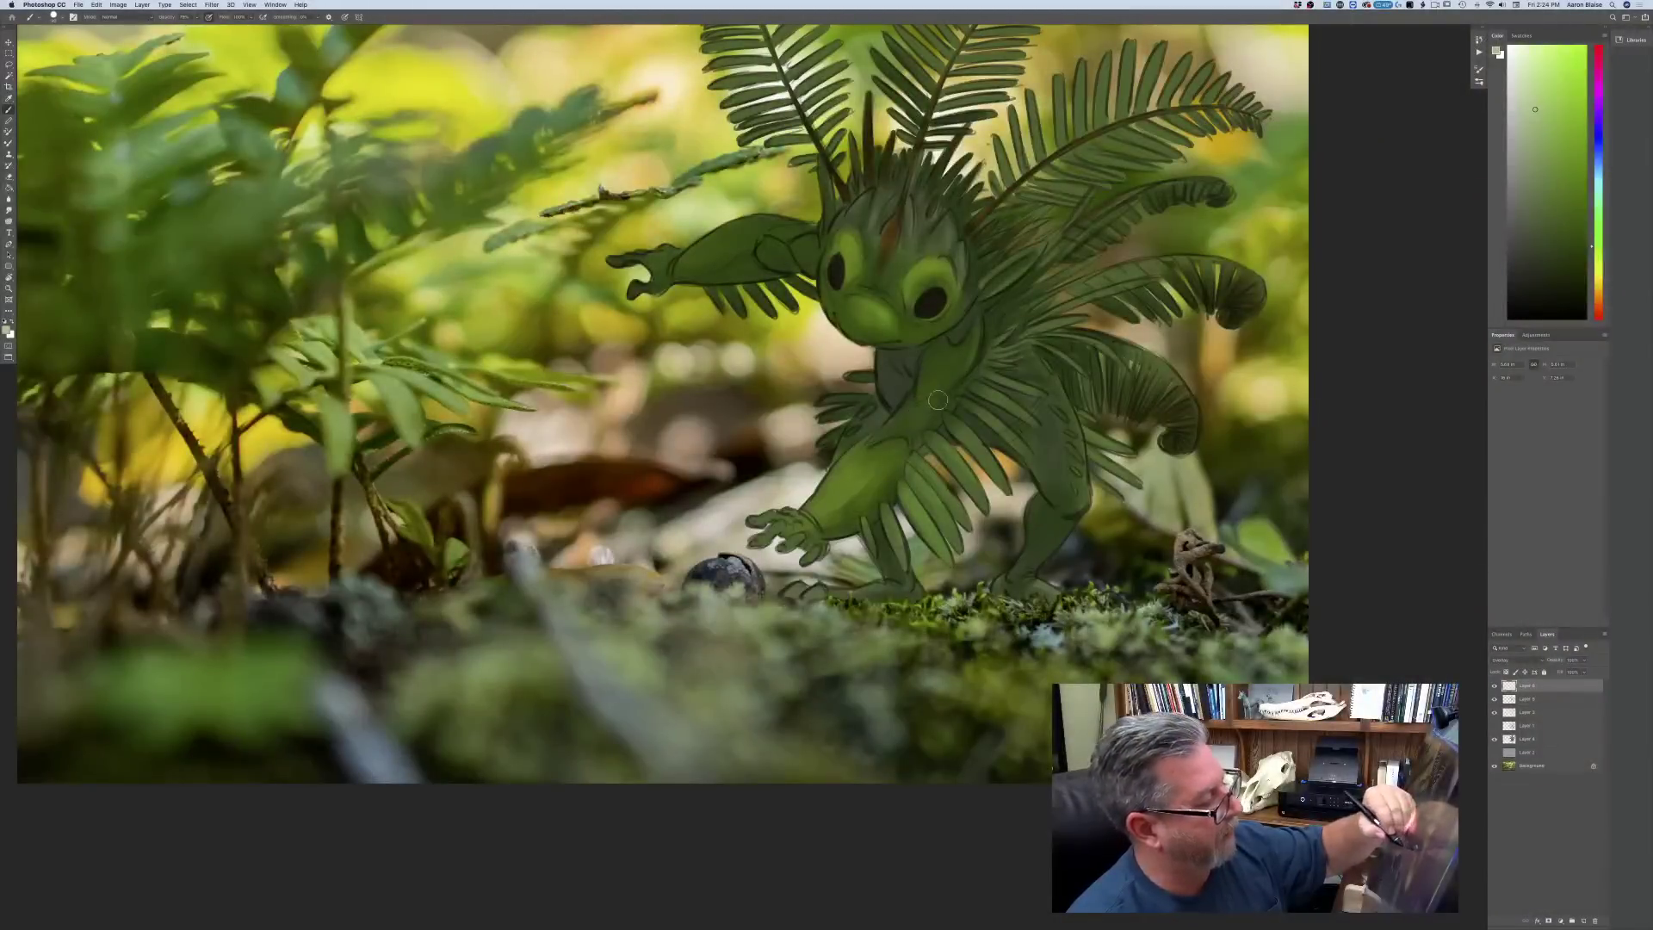
mouse_move(792, 234)
mouse_down()
mouse_move(672, 271)
mouse_move(726, 253)
mouse_up()
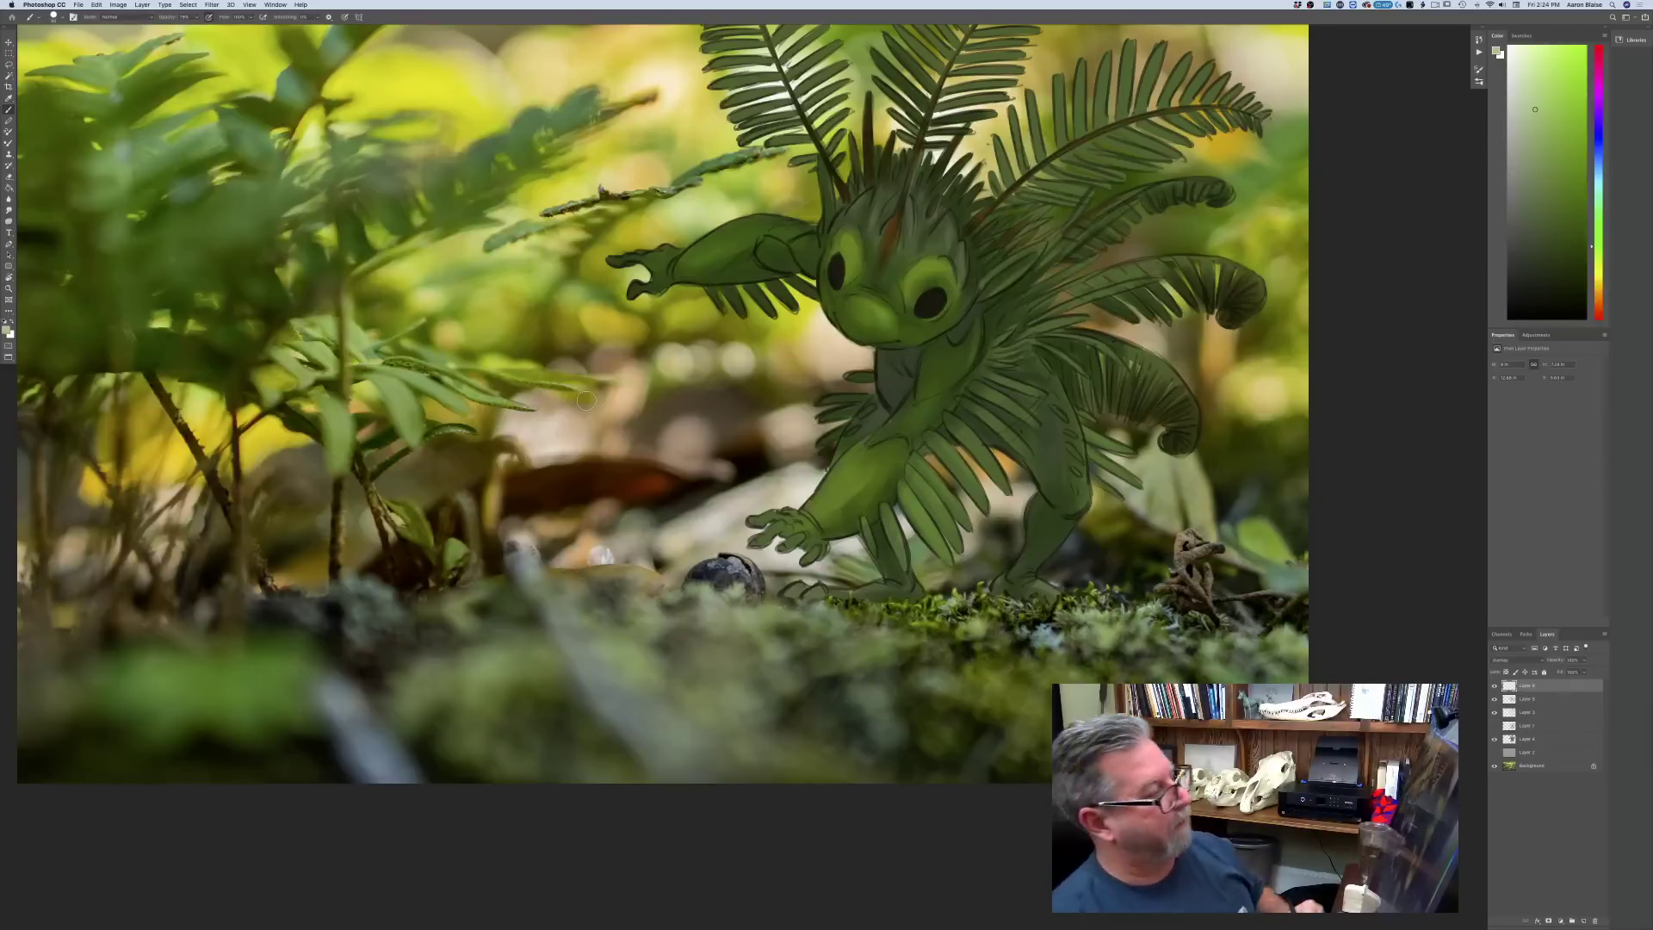
- Paint a brighter highlight along the creature's lowered forearm
key(super+minus)
key(super+minus)
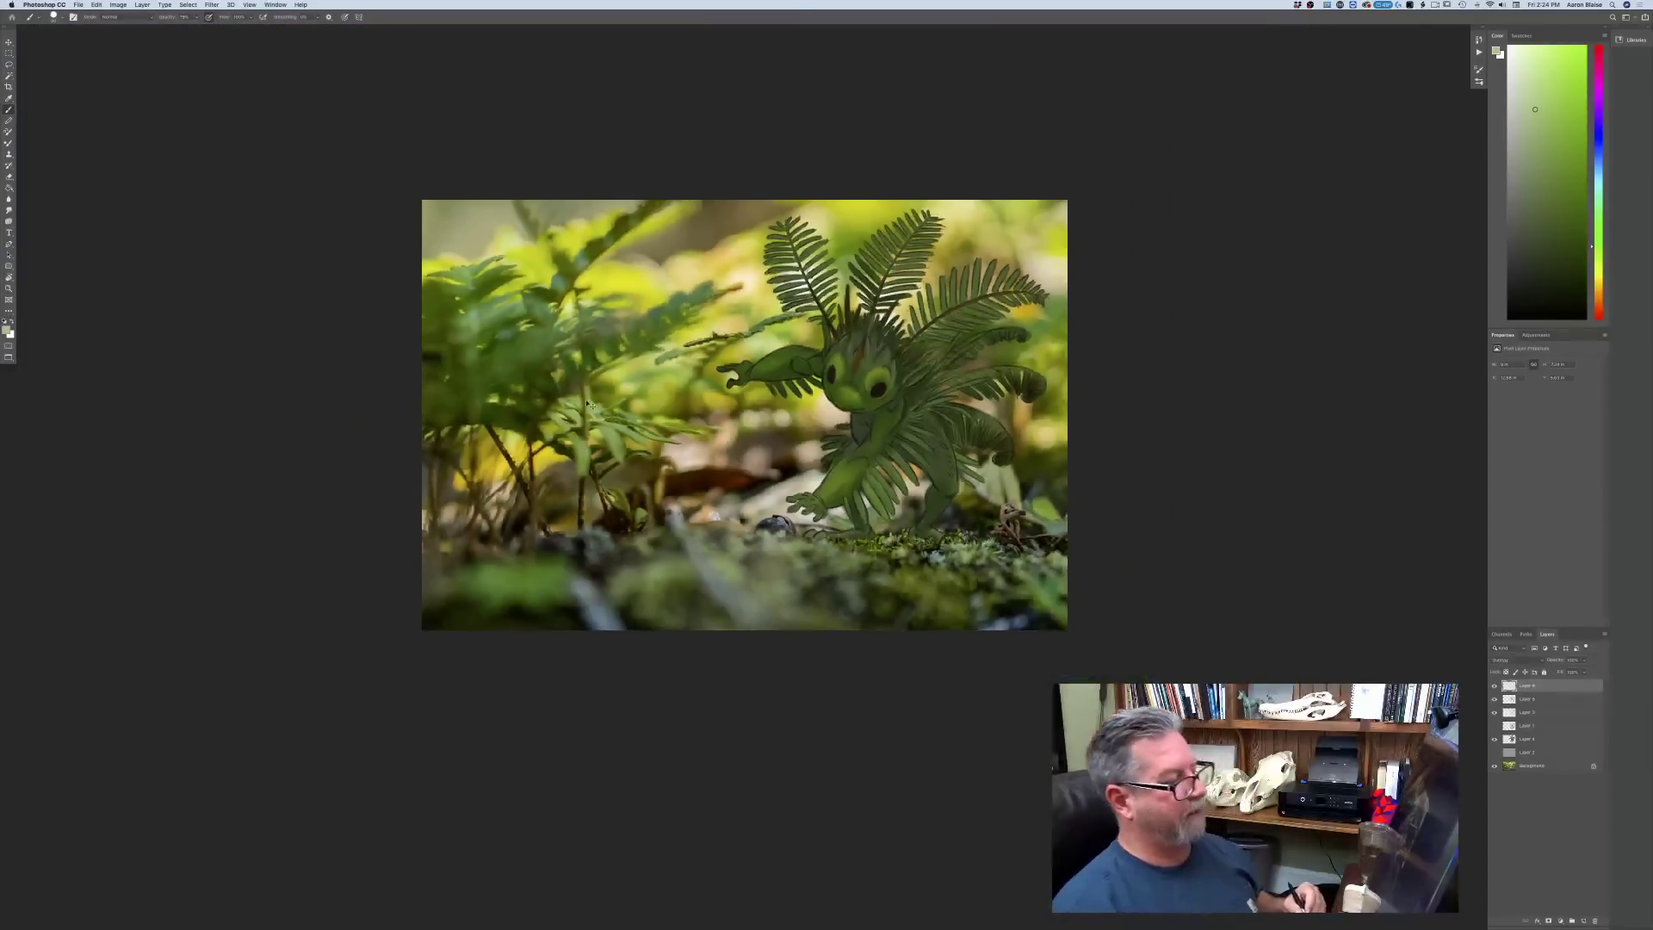
key(super+plus)
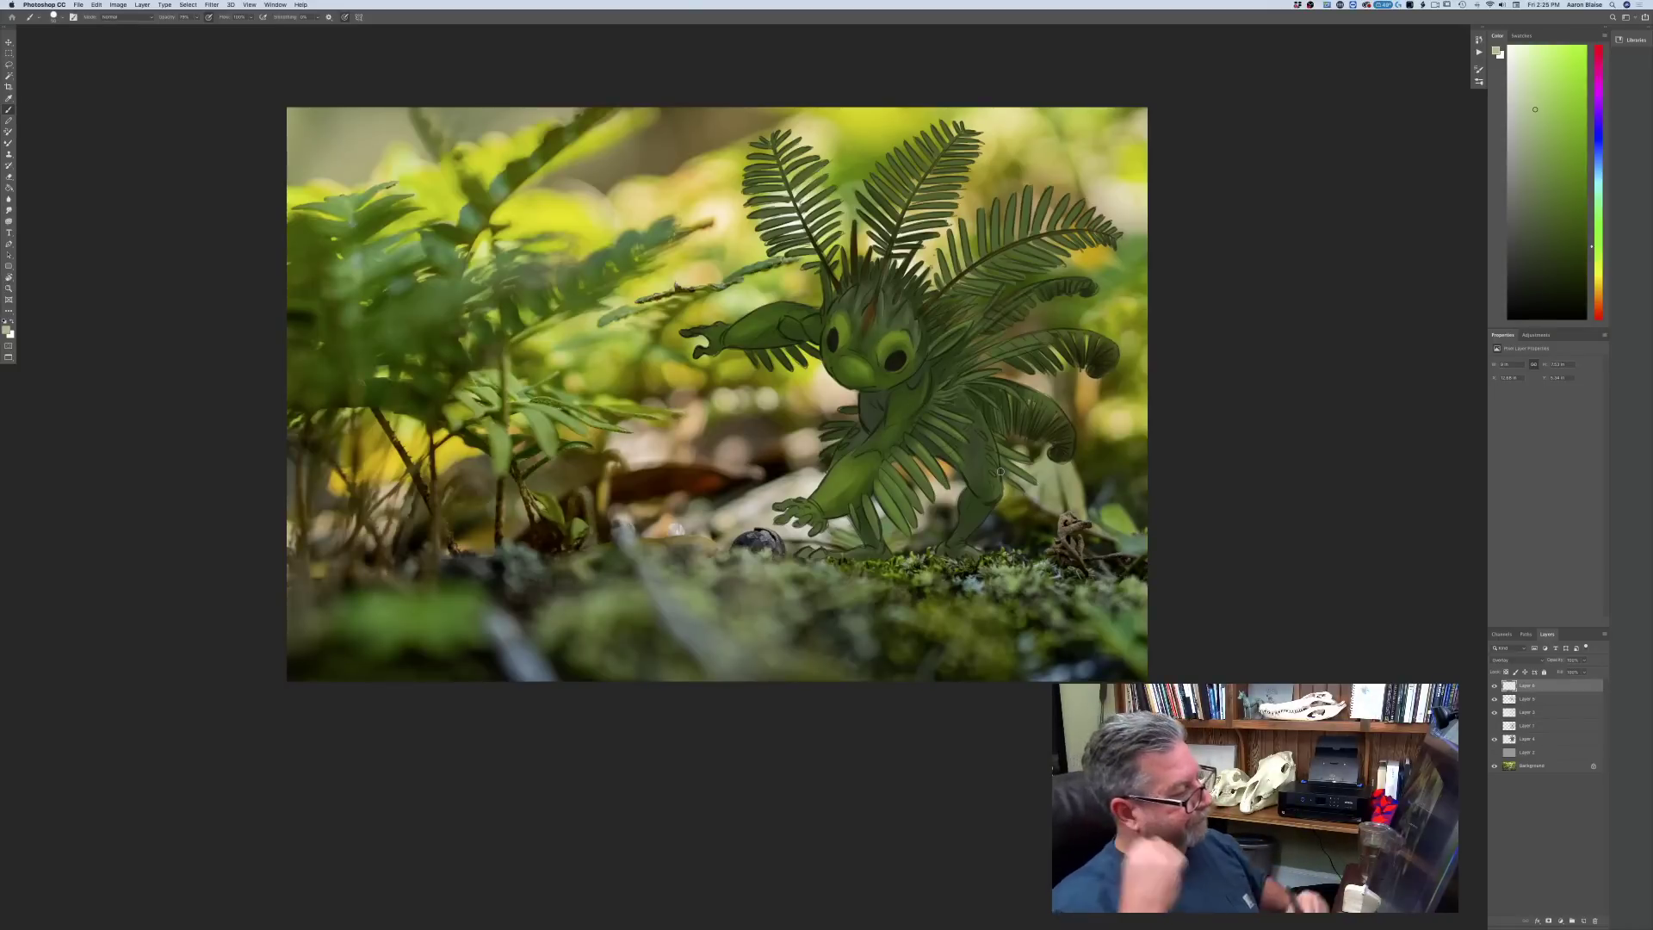
key(super+plus)
key(super+plus)
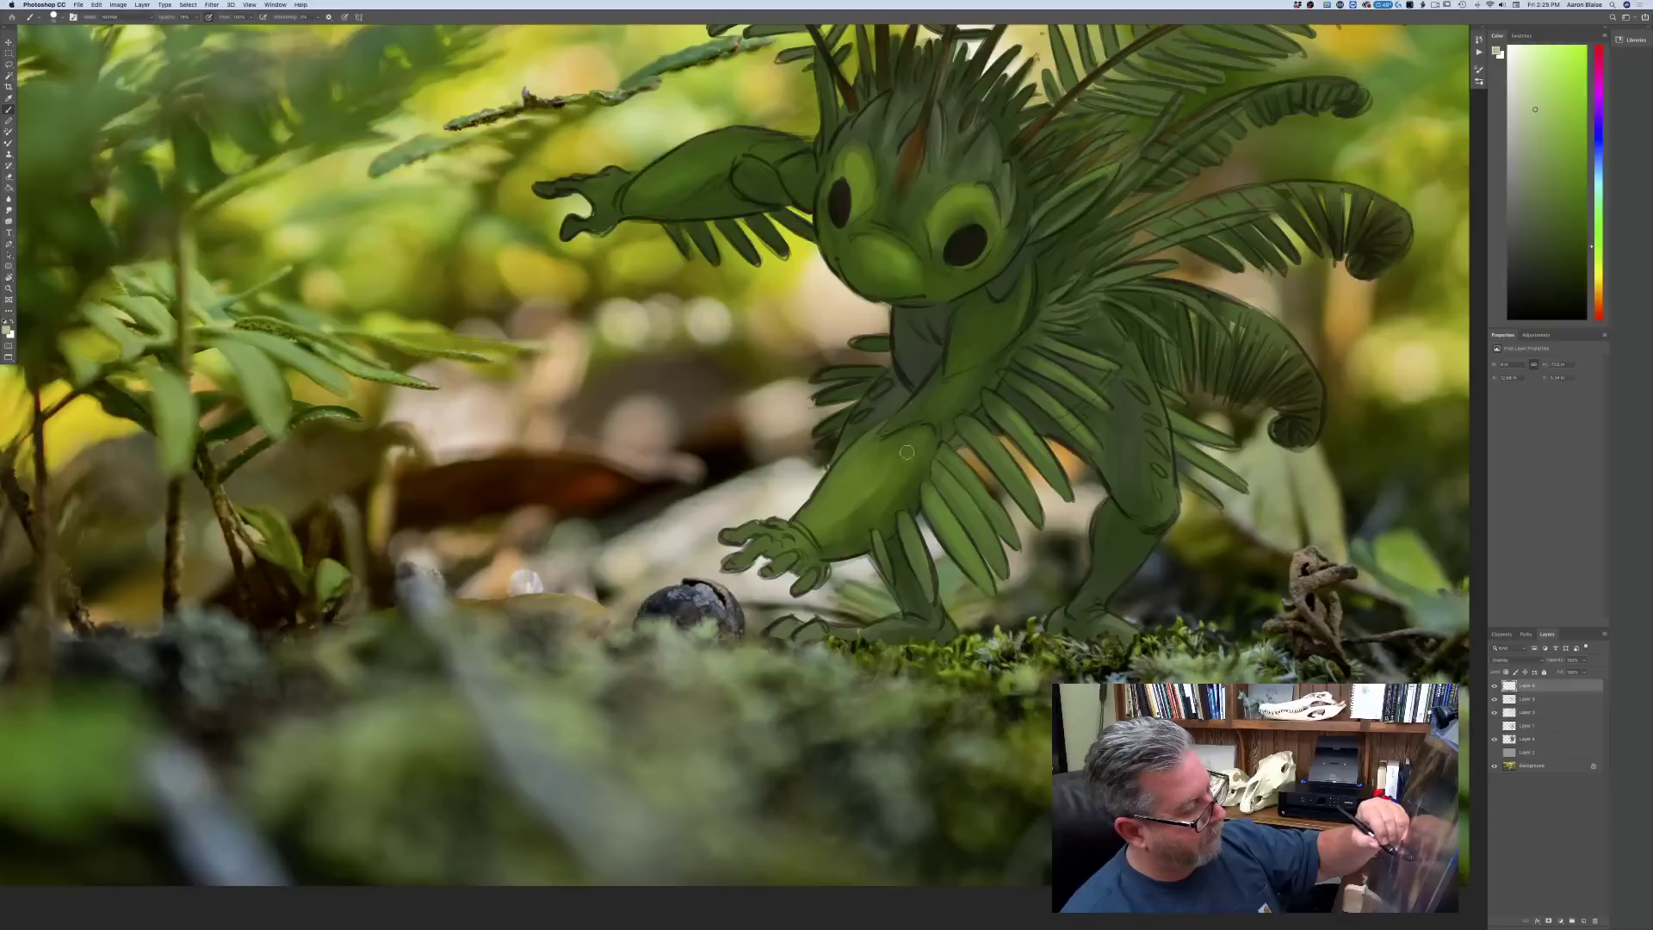
mouse_move(876, 482)
mouse_down()
mouse_move(908, 445)
mouse_move(862, 509)
mouse_move(882, 459)
mouse_move(810, 507)
mouse_move(880, 424)
mouse_move(831, 486)
mouse_up()
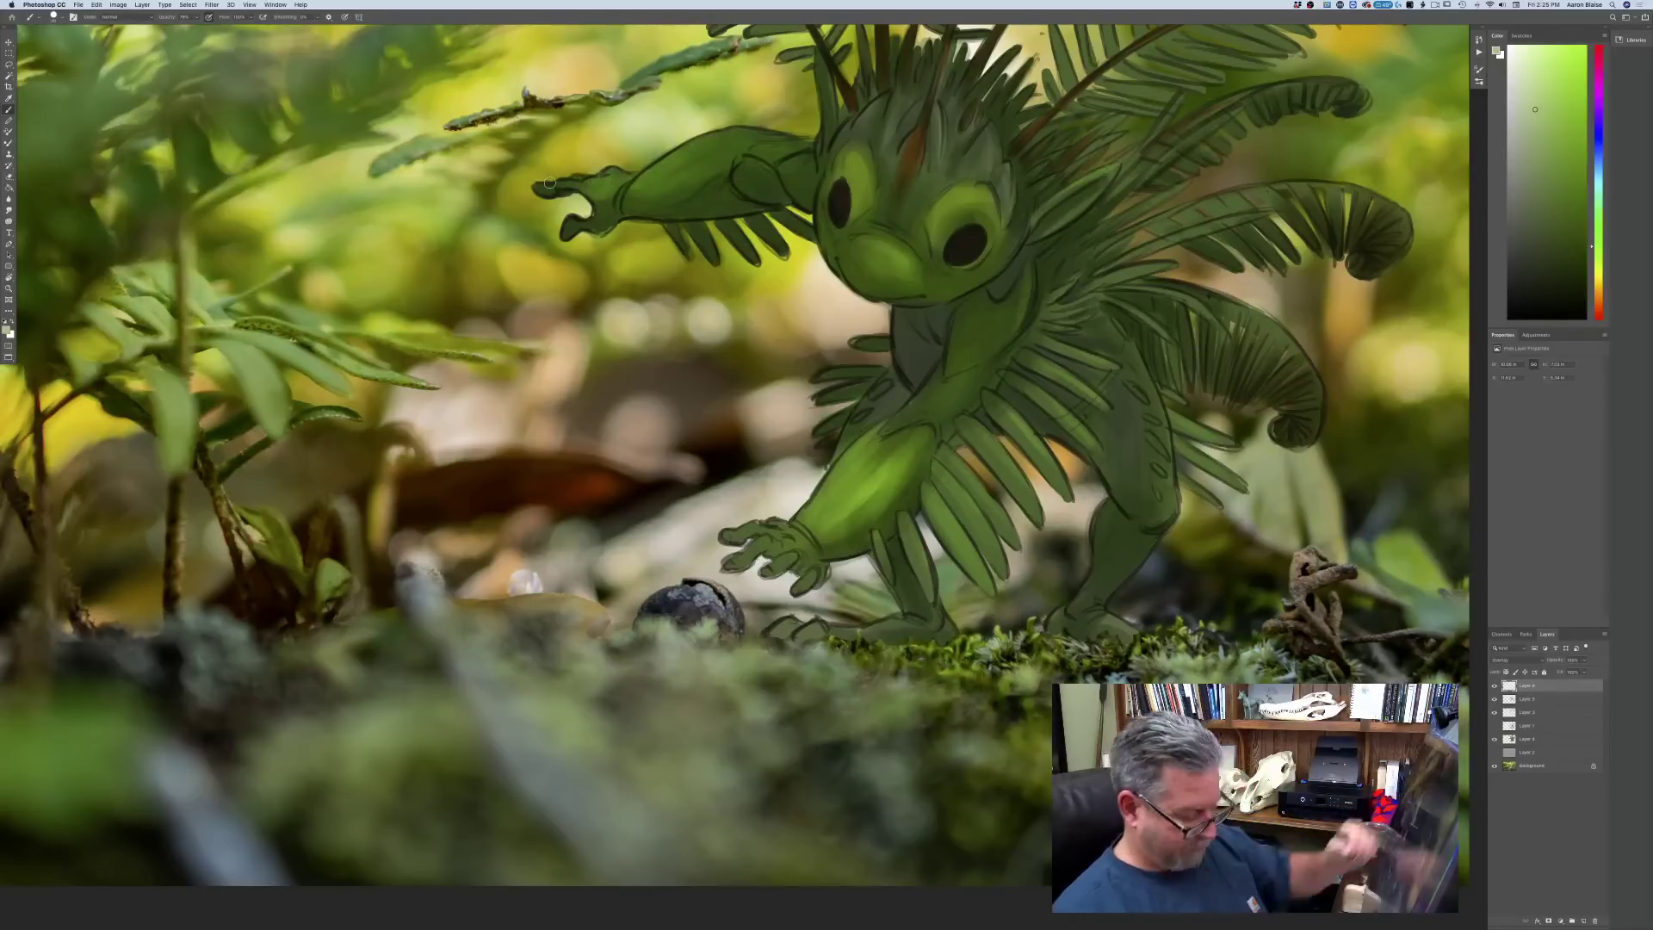
- Examine the creature's new highlights against the forest background at several magnifications
key(super+0)
key(super+minus)
key(super+minus)
key(super+plus)
key(super+plus)
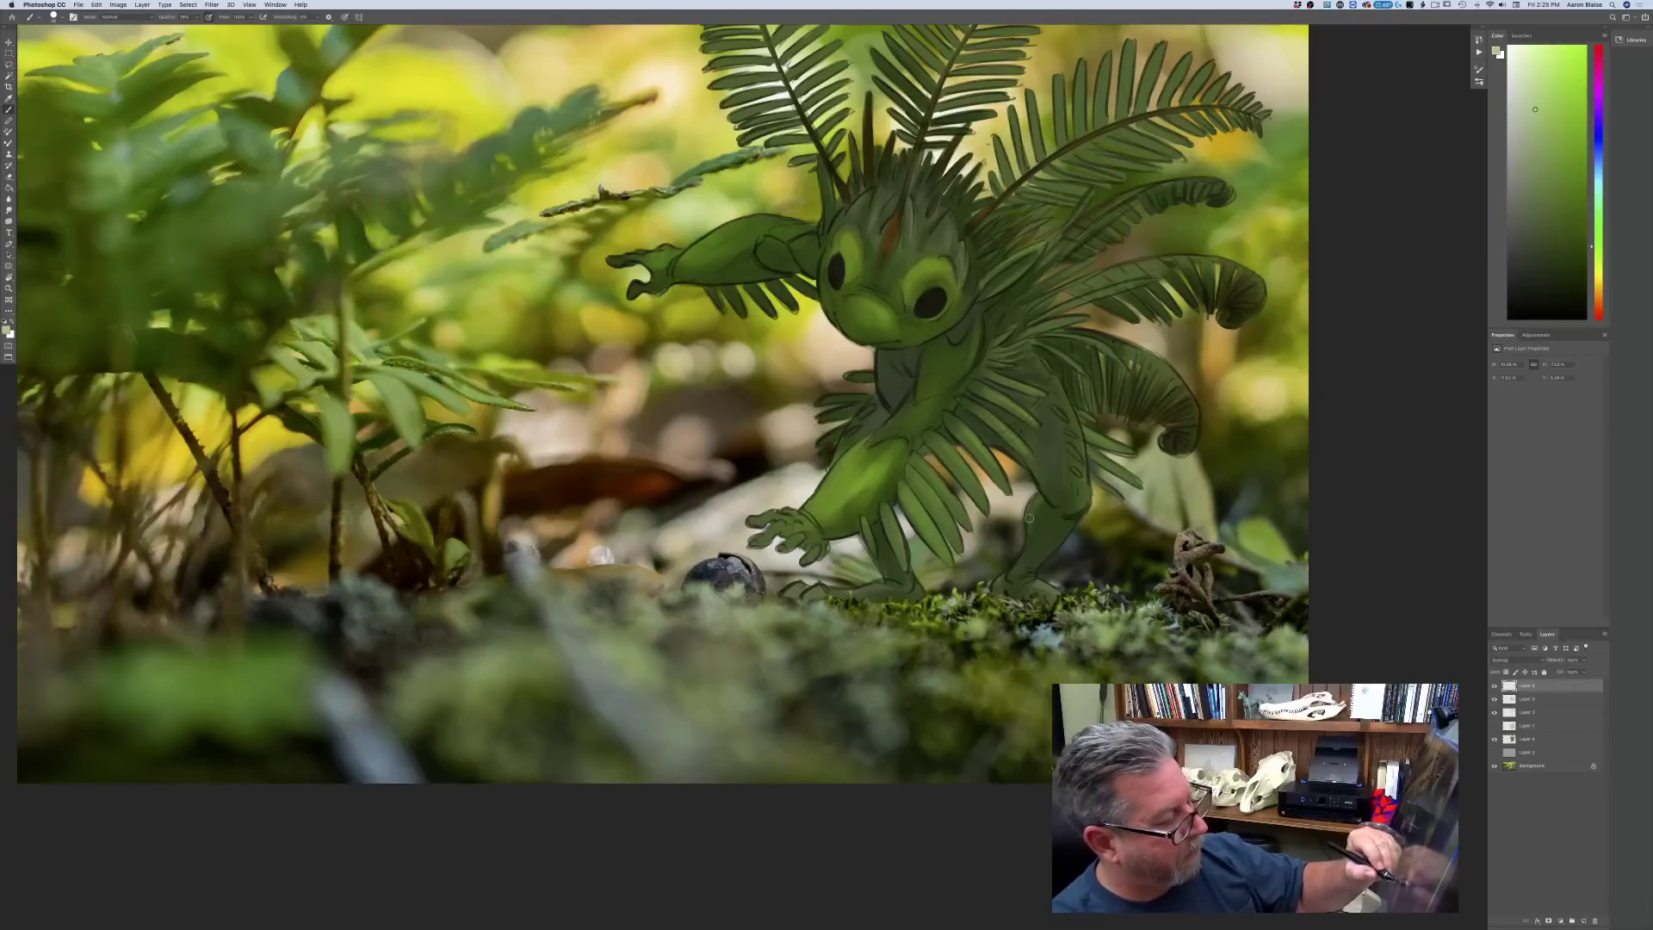
key(super+minus)
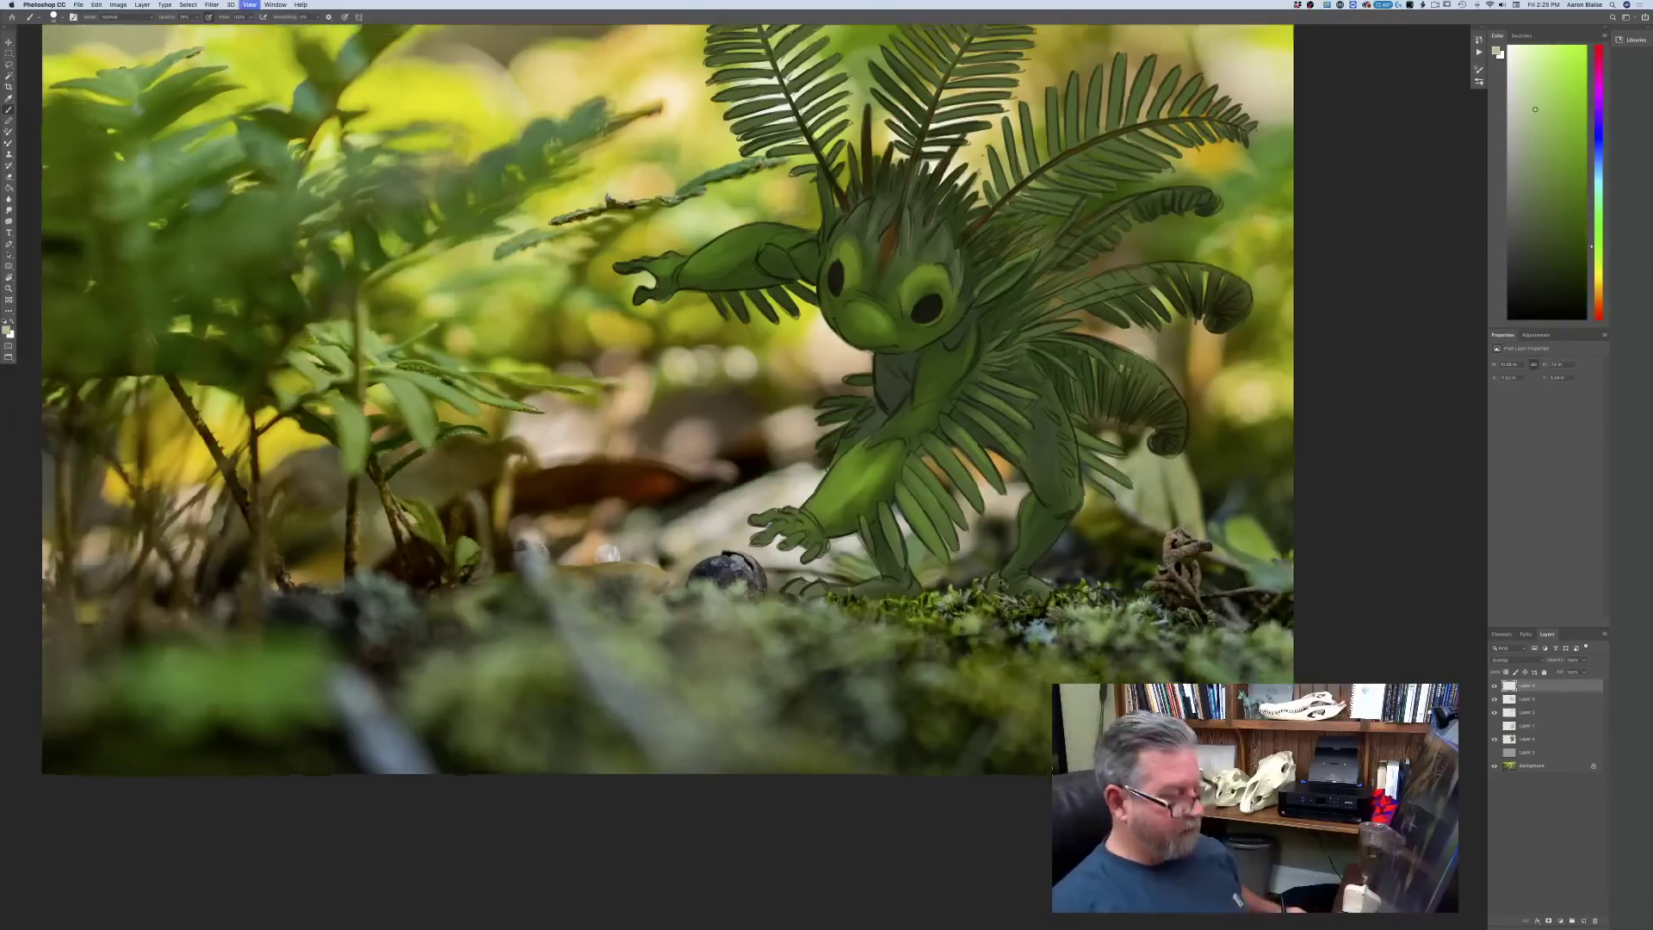
key(super+minus)
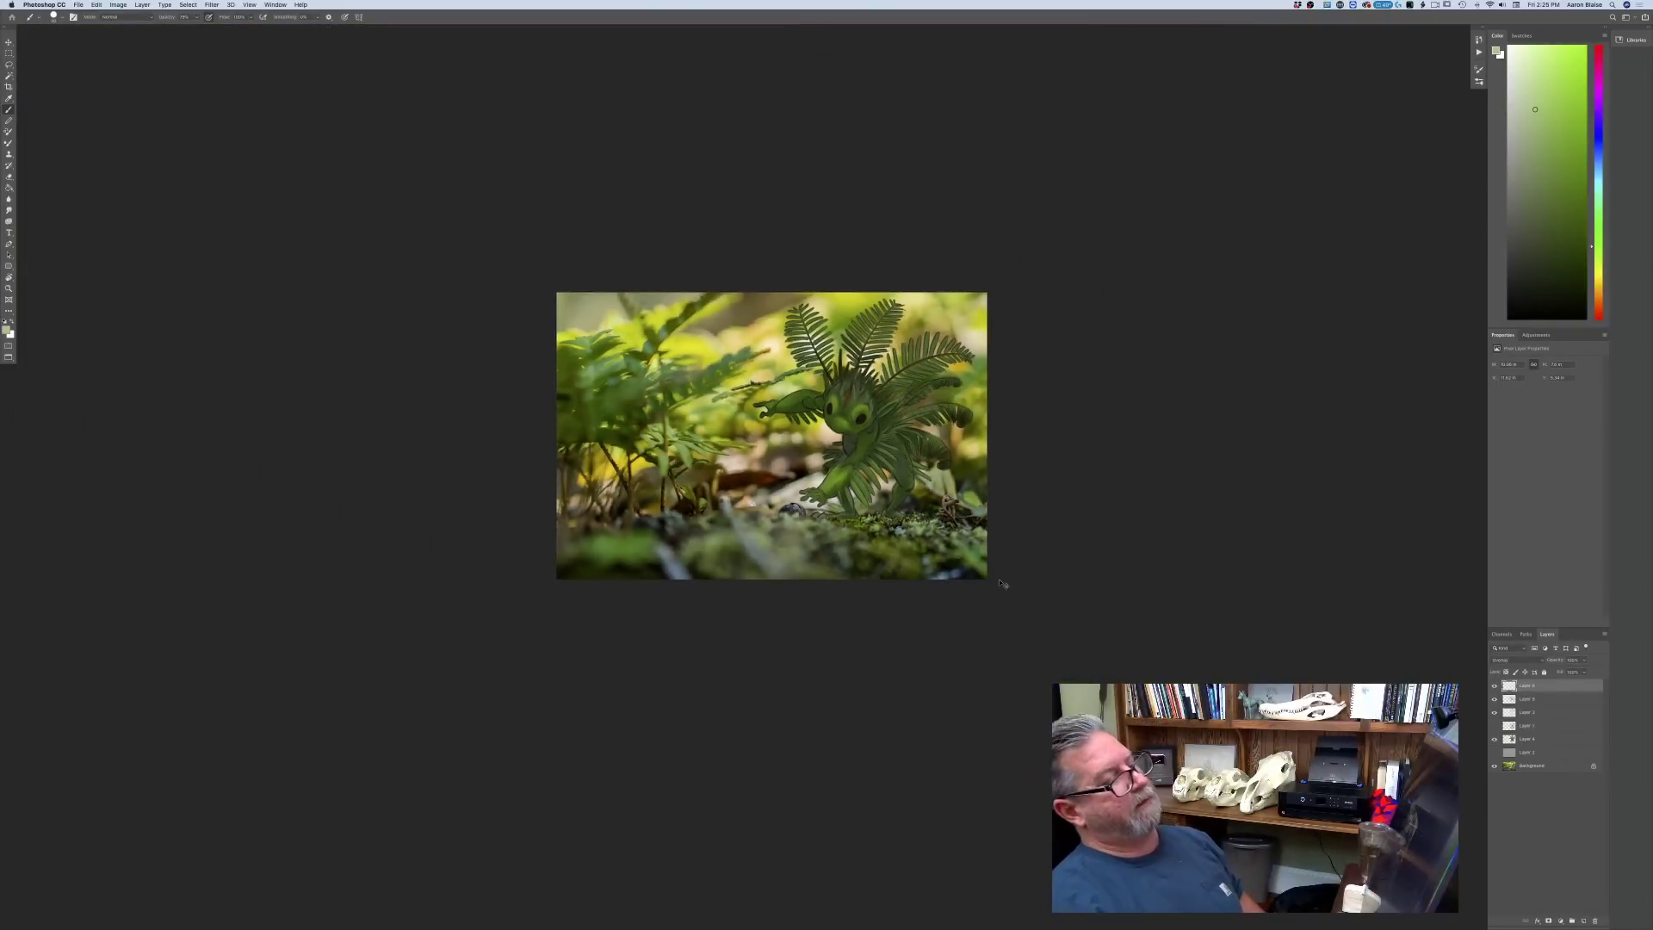
key(super+plus)
key(super+plus)
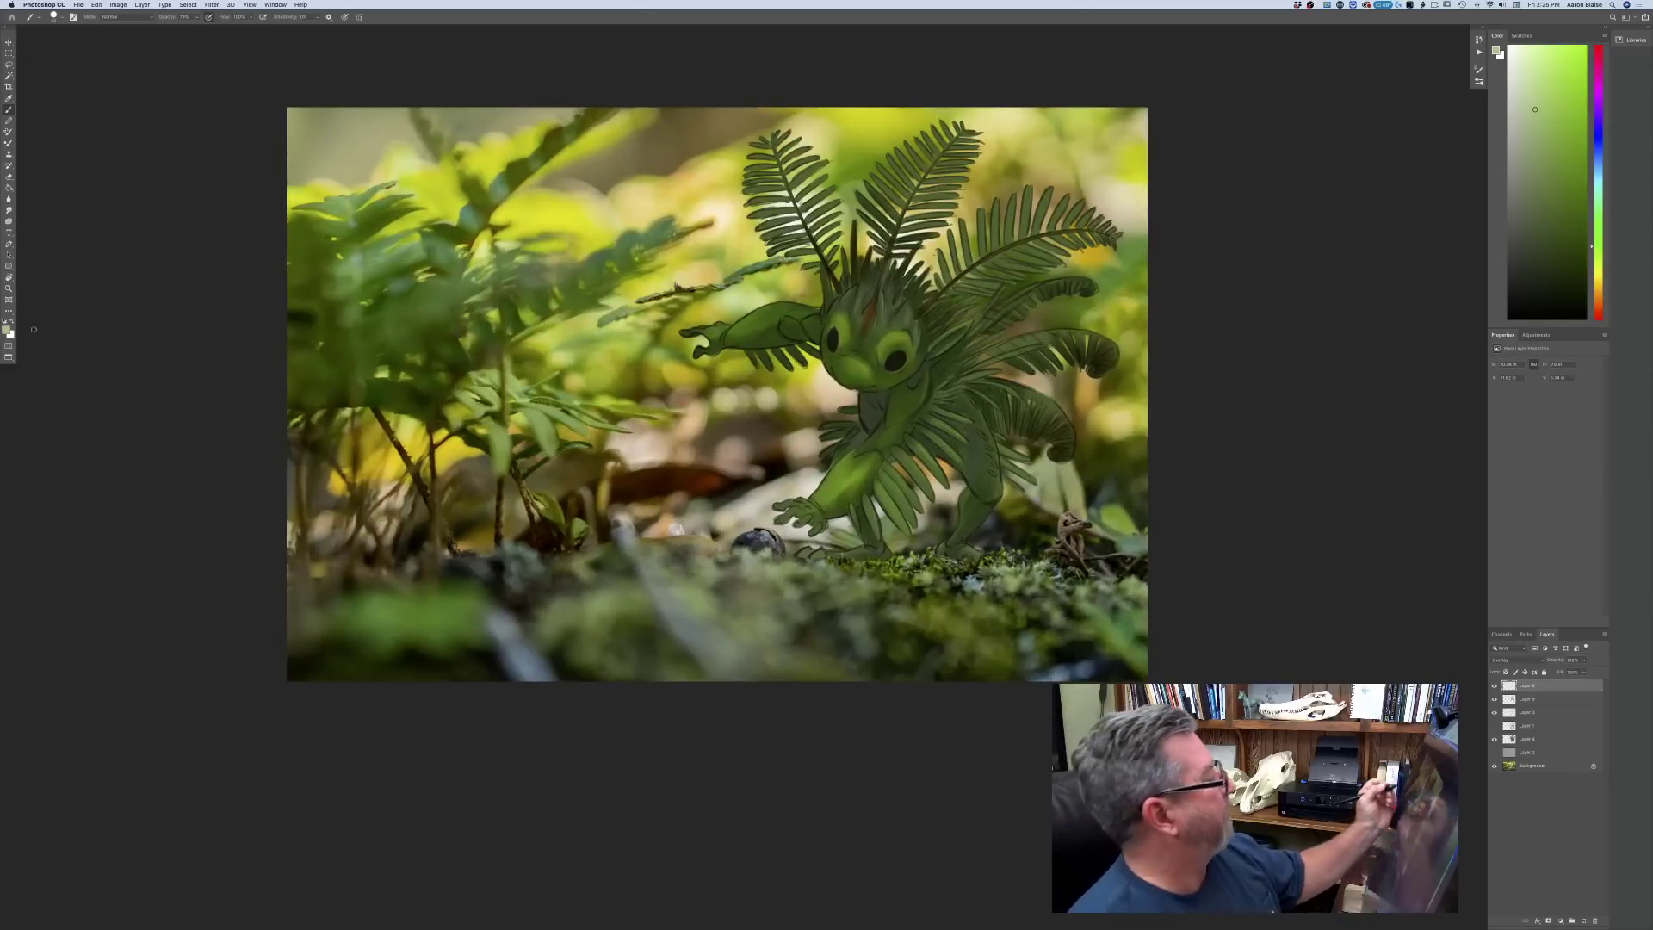
- Pick a muted grey-green and deepen the shadows on the two upright head fronds on the Multiply layer
click(6, 328)
click(122, 290)
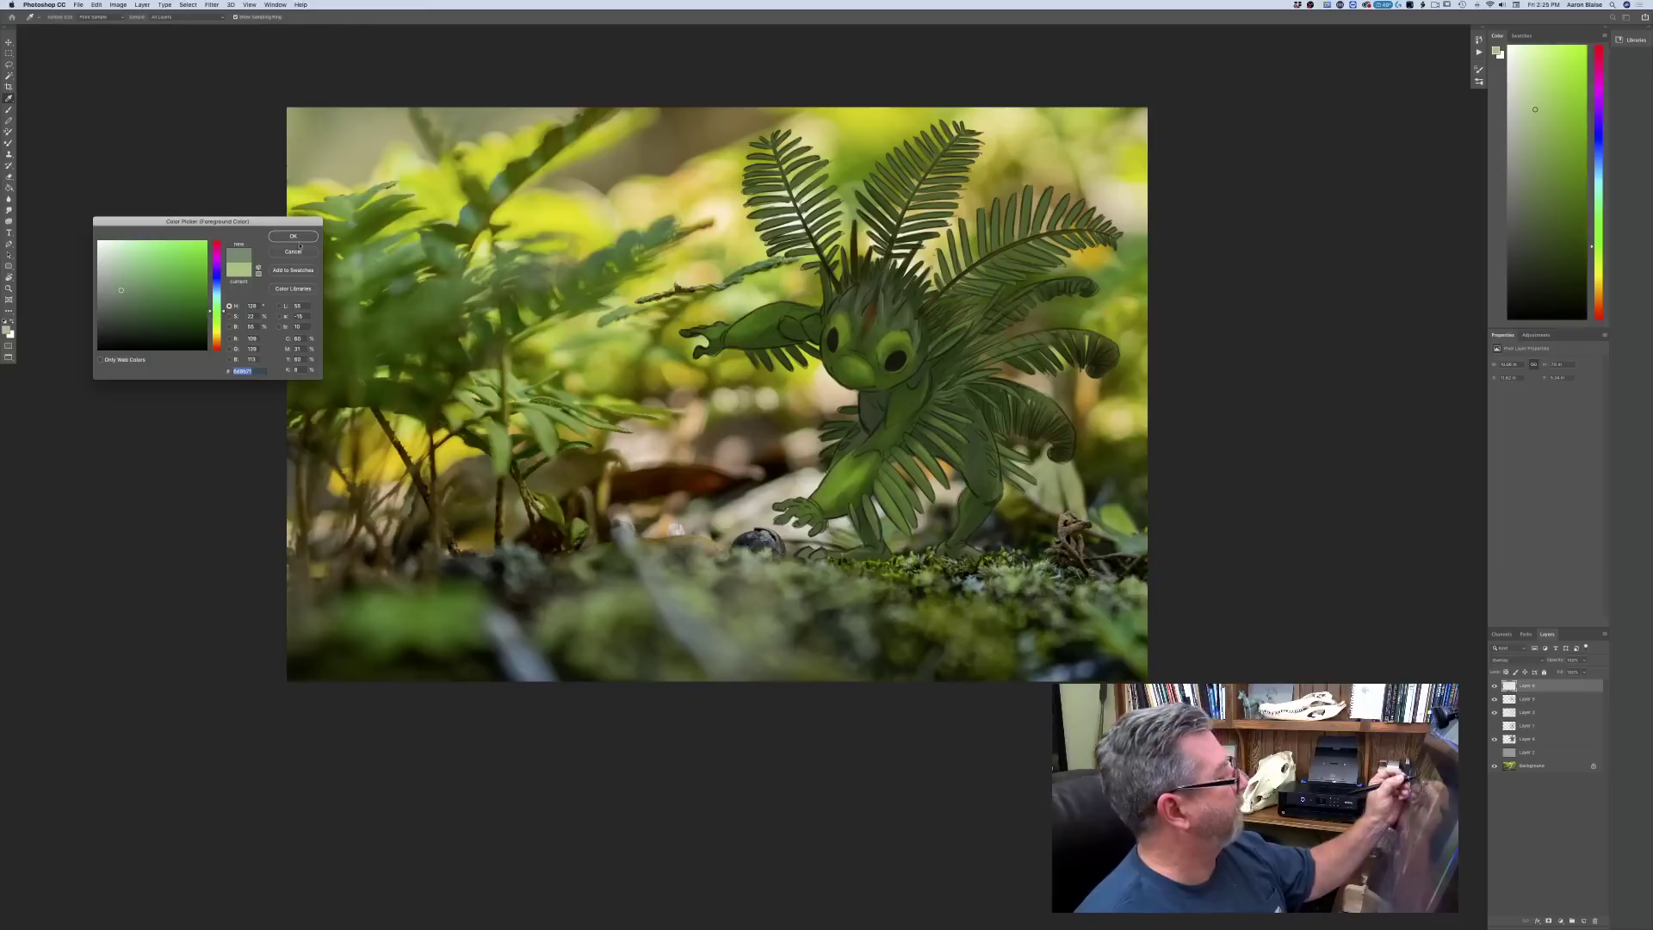
click(291, 237)
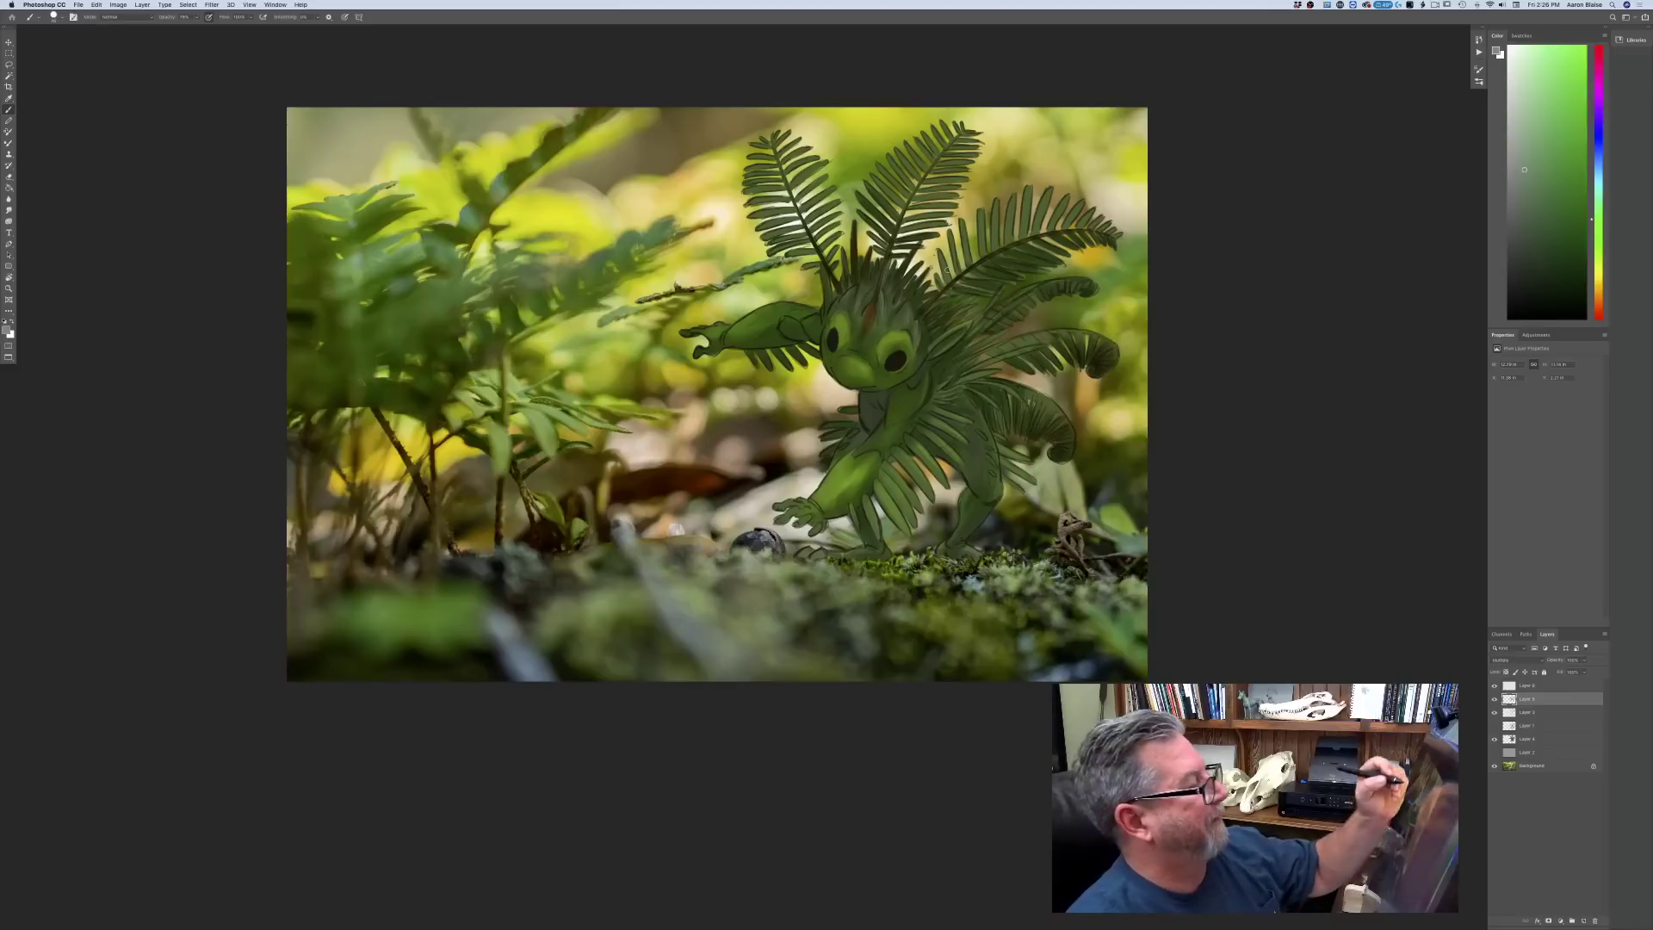
mouse_move(842, 229)
mouse_down()
mouse_move(788, 256)
mouse_move(813, 242)
mouse_move(771, 255)
mouse_move(810, 229)
mouse_move(765, 240)
mouse_up()
drag(837, 198, 760, 230)
drag(829, 188, 768, 215)
mouse_move(887, 229)
mouse_down()
mouse_move(867, 246)
mouse_move(878, 178)
mouse_move(942, 203)
mouse_up()
mouse_move(907, 199)
mouse_down()
mouse_move(947, 195)
mouse_move(866, 160)
mouse_move(895, 162)
mouse_up()
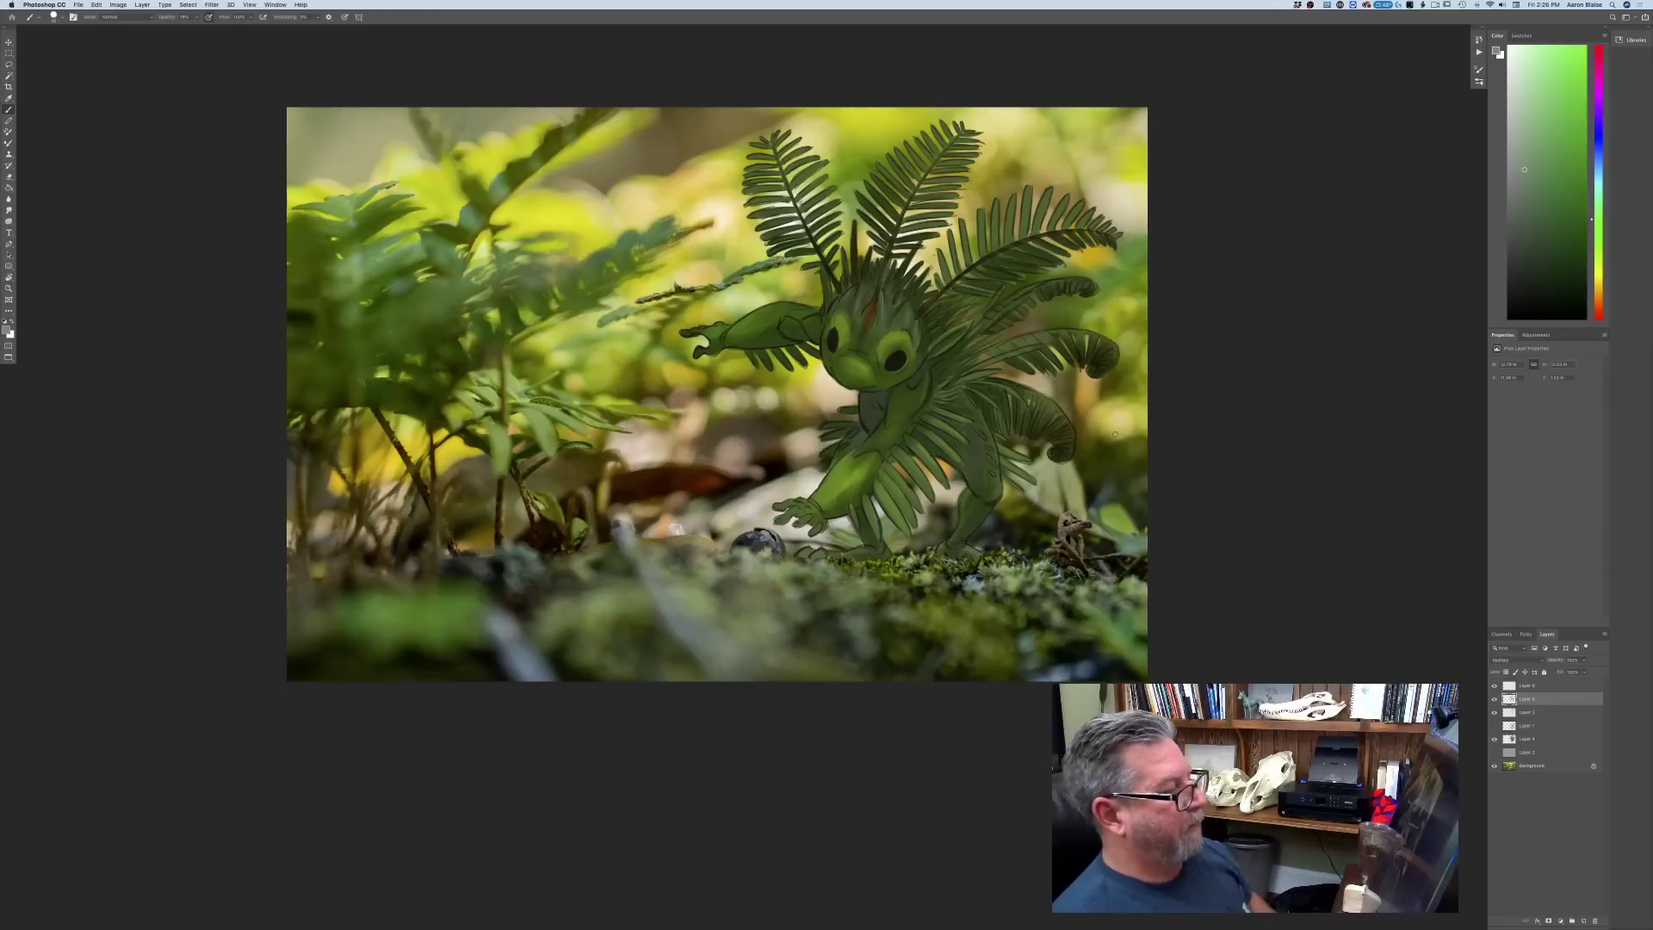
- Return to the top Overlay layer and set the brush colour to a lighter soft green
click(1524, 686)
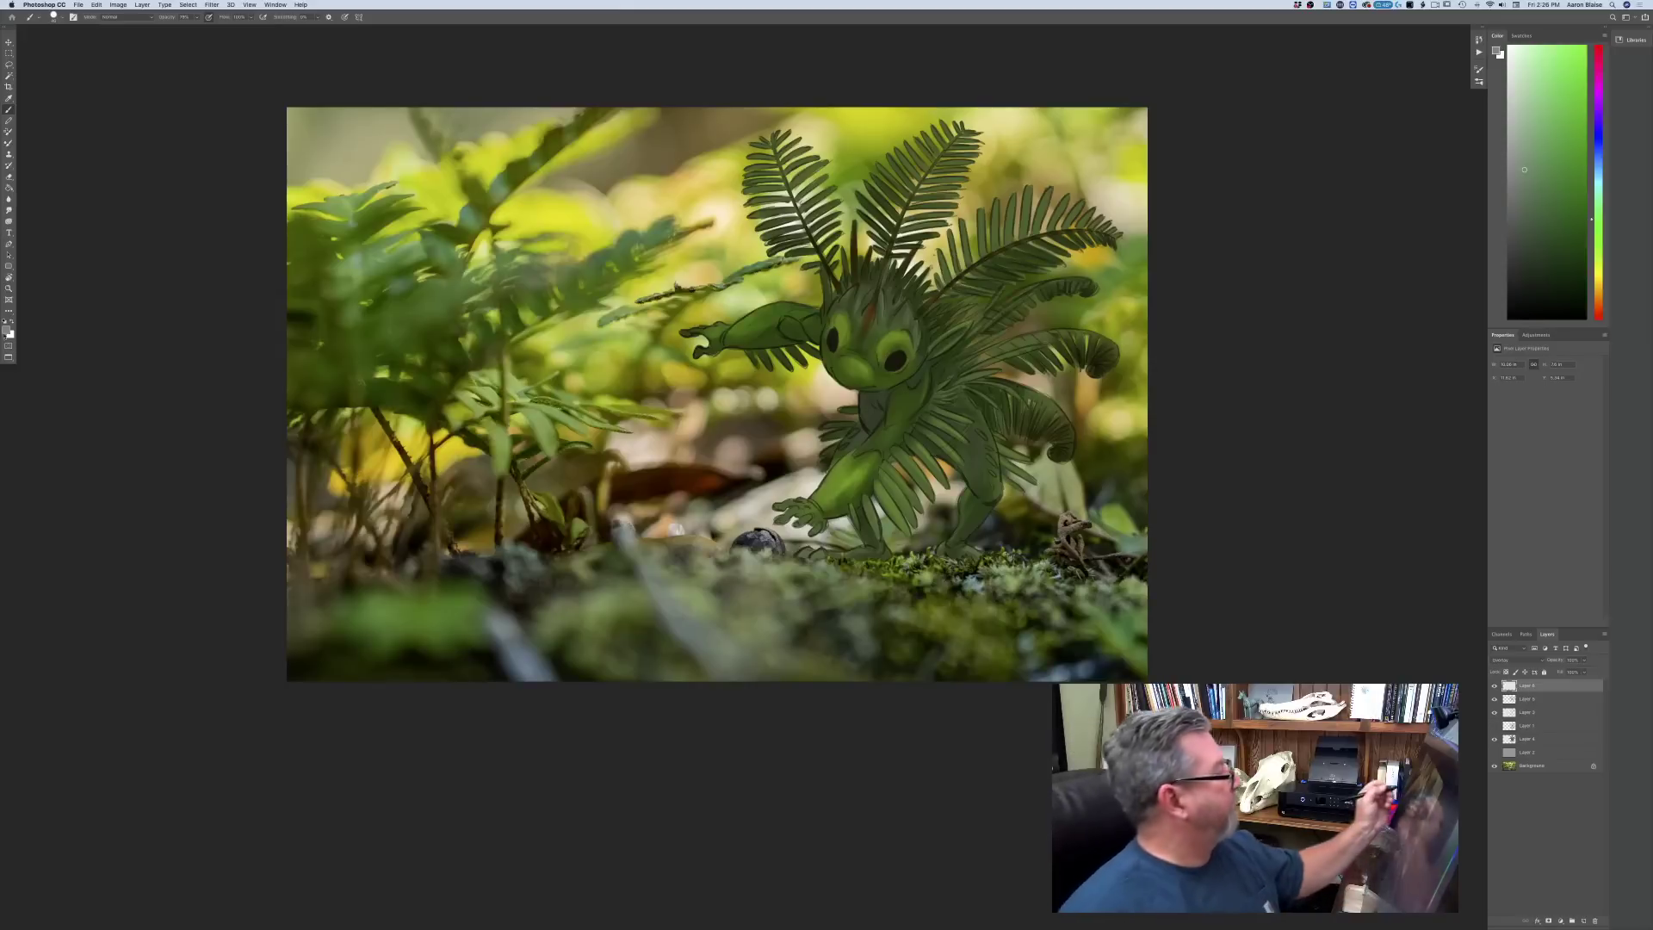
key(i)
click(6, 328)
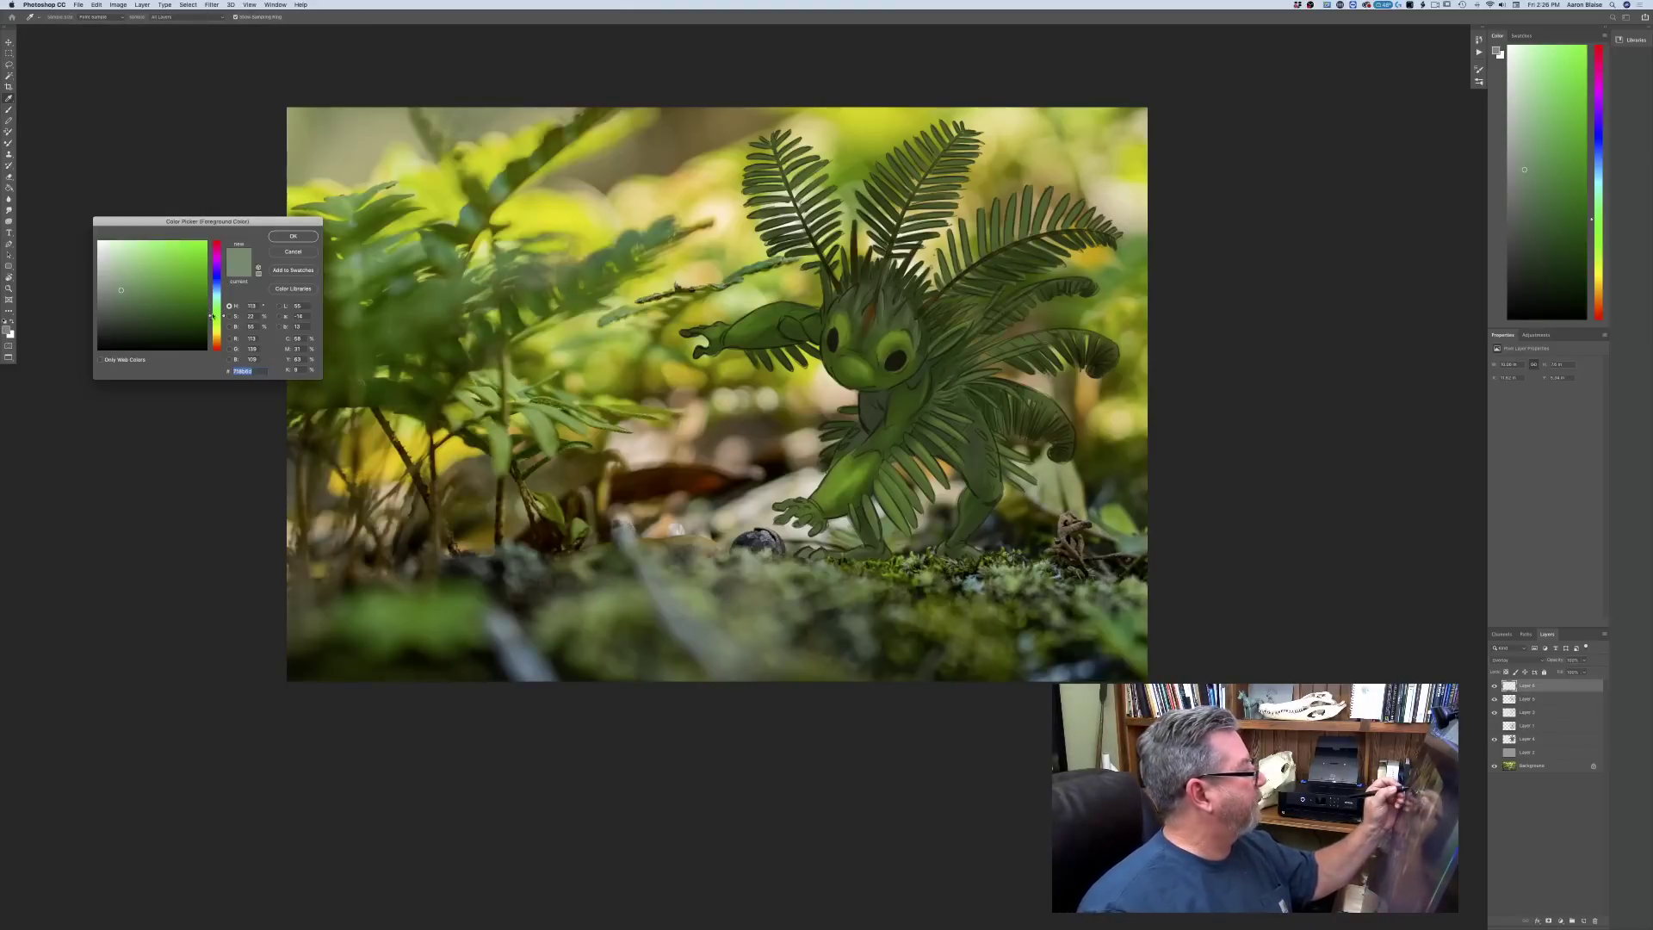
click(135, 267)
click(280, 240)
key(b)
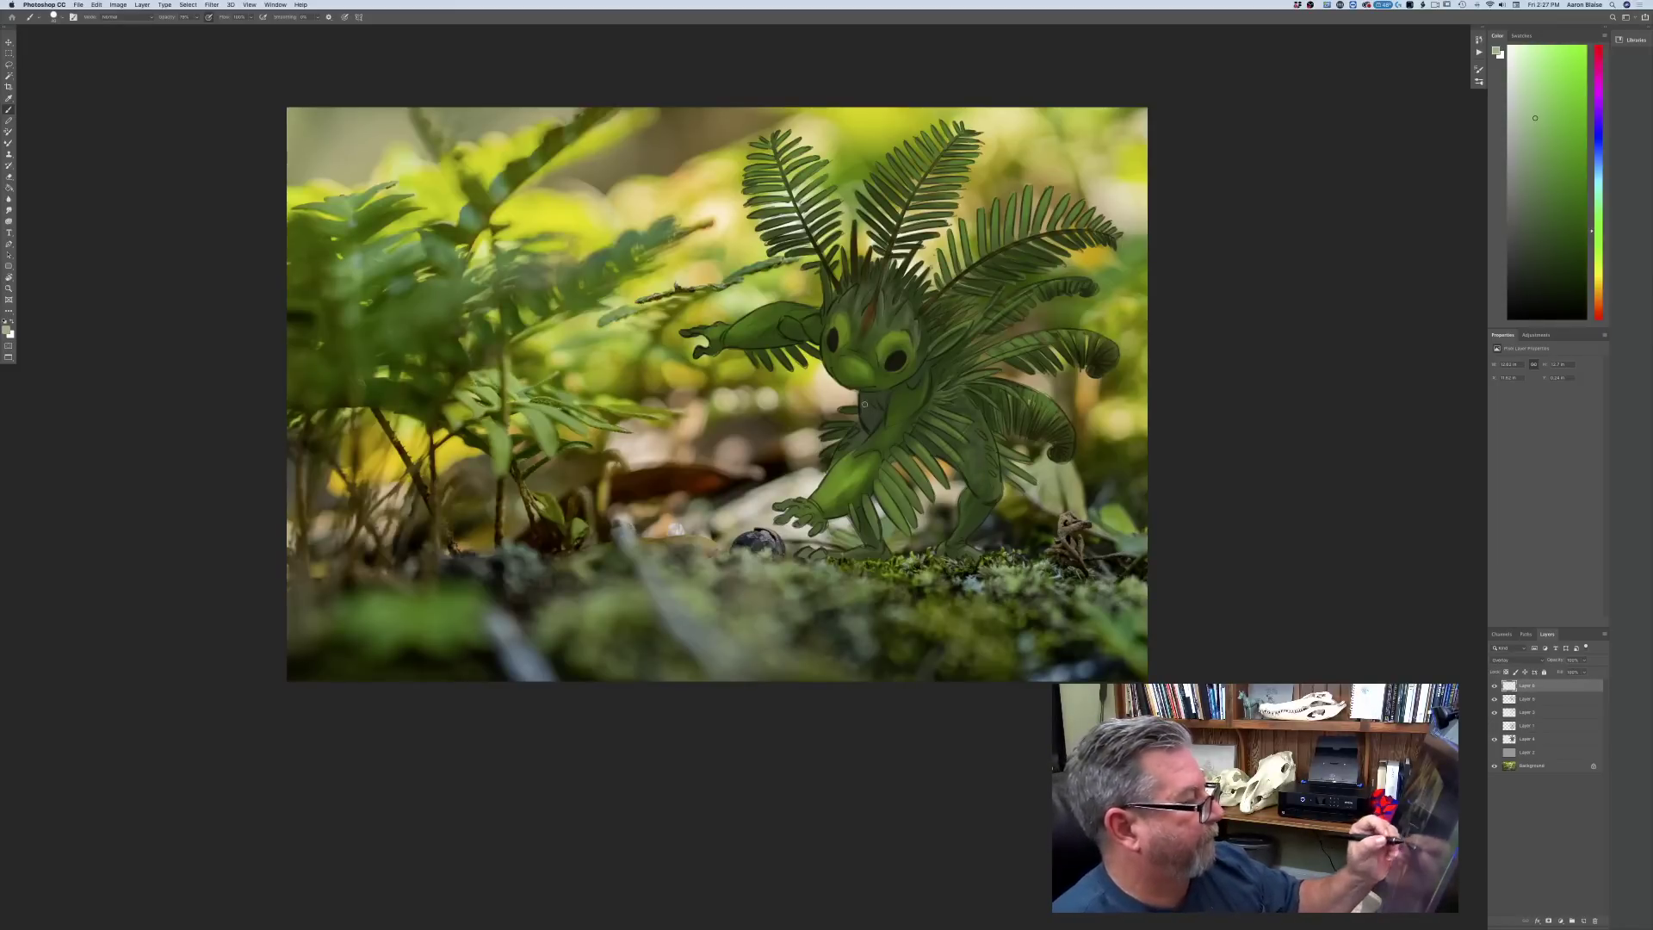
- Check how the lit fronds and body read in the whole composition and at closer range
key(super+minus)
key(super+minus)
key(super+minus)
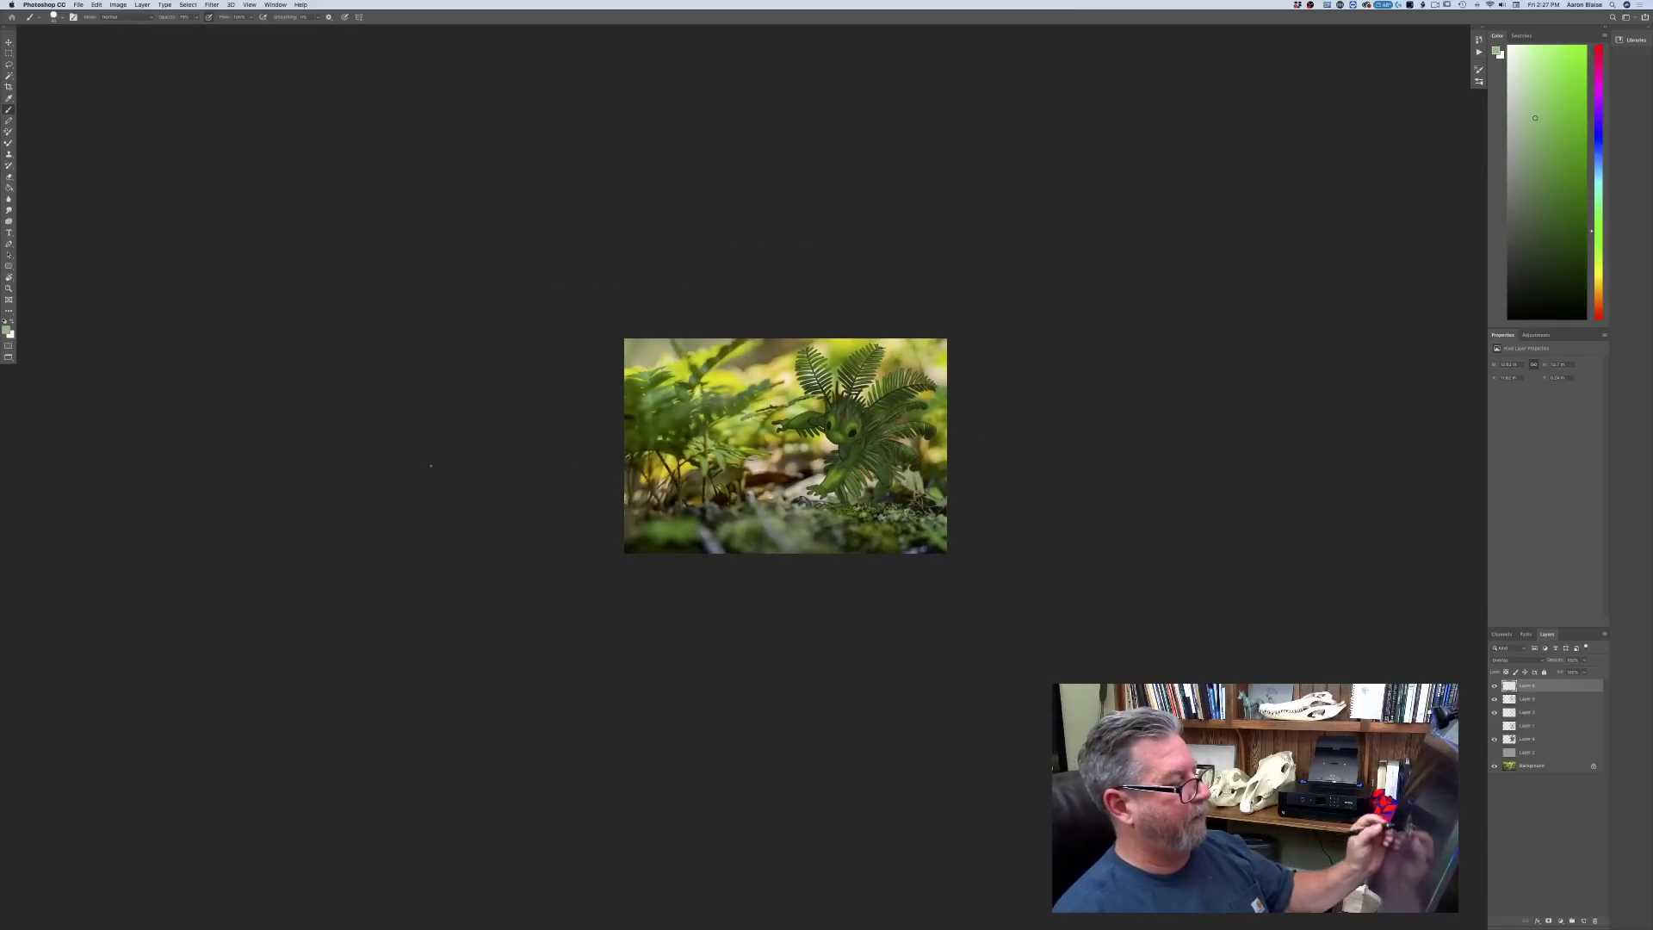
key(super+plus)
key(super+plus)
key(super+plus)
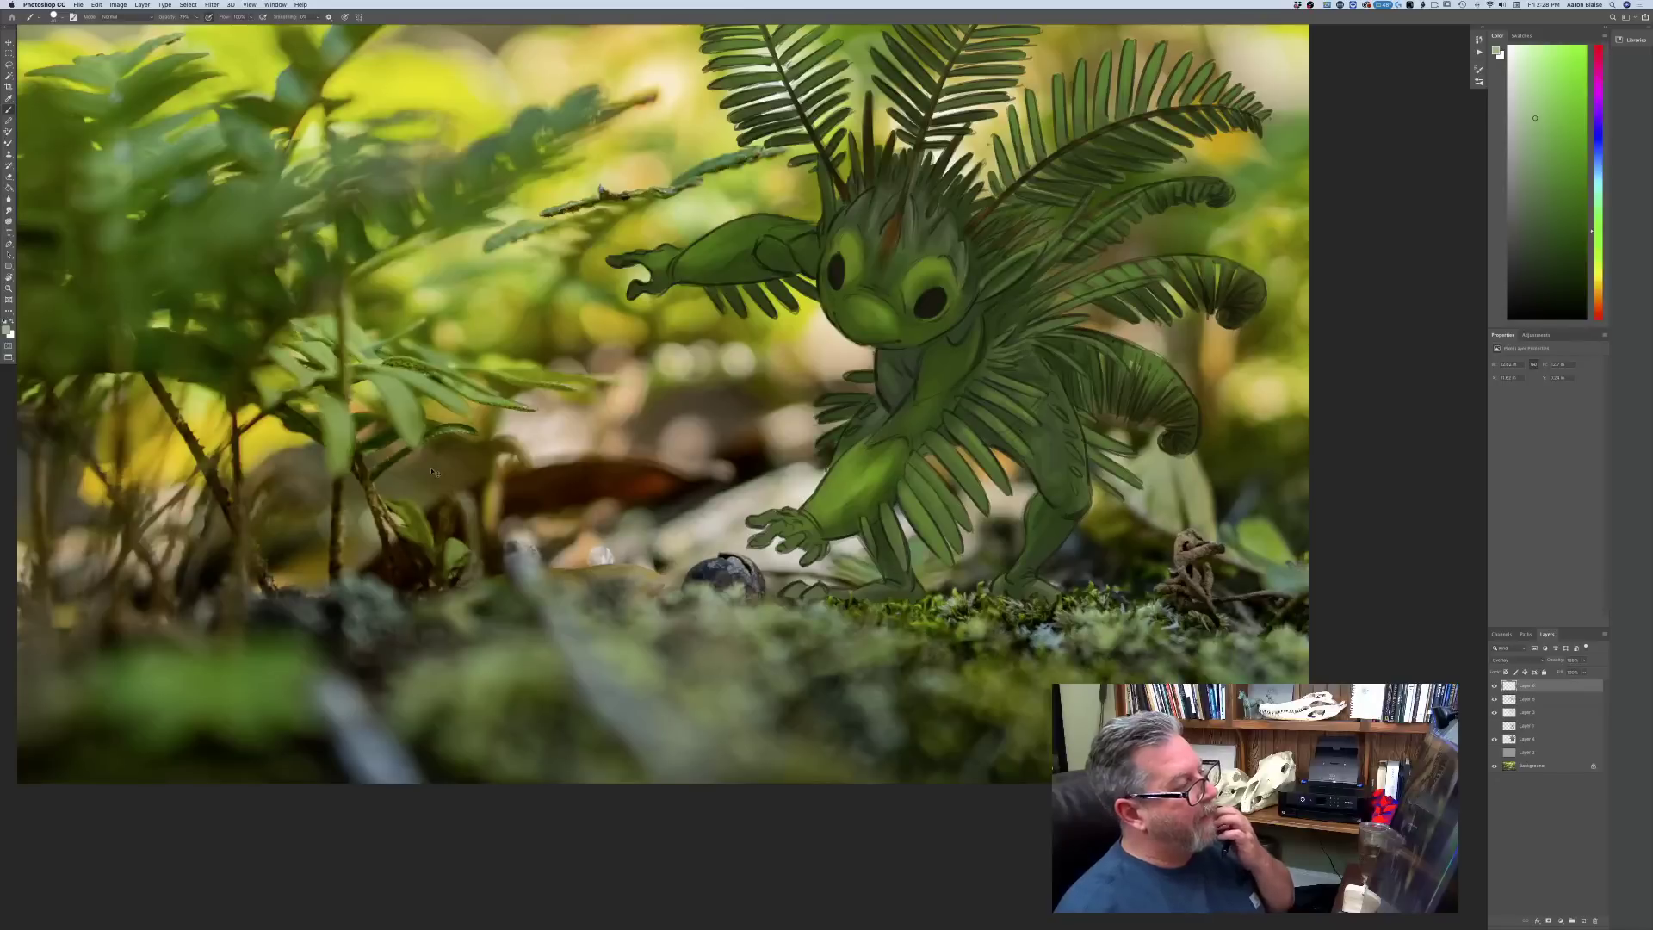
key(super+0)
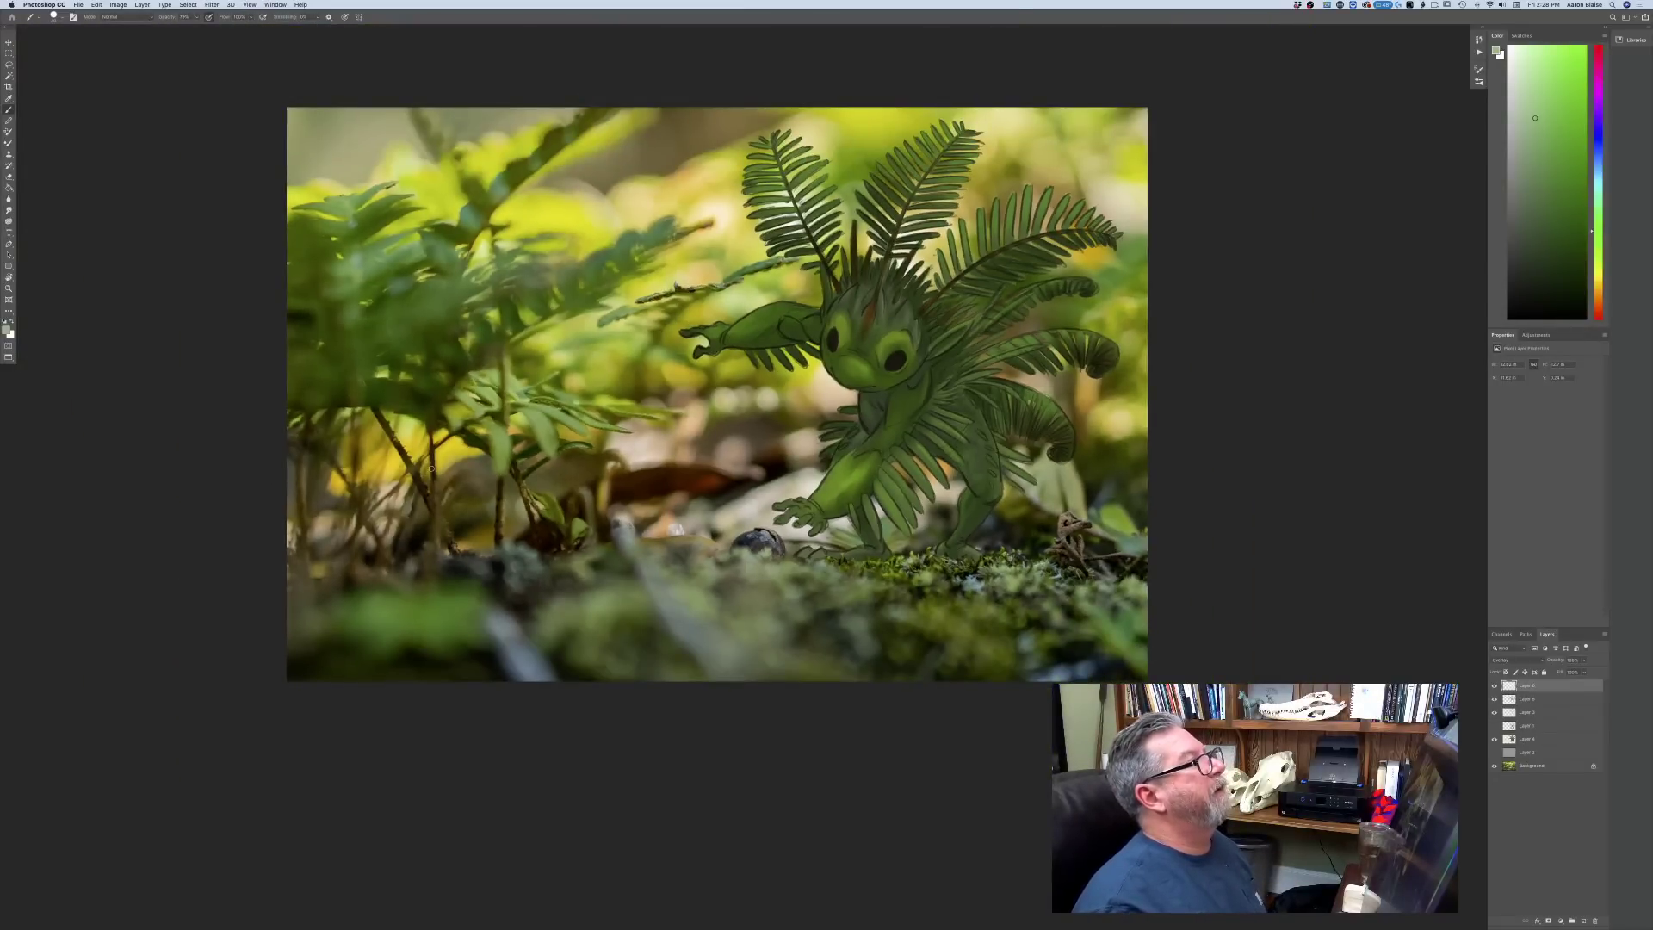
- Add a new Normal layer on top of the stack and set the brush to an olive yellow-green sampled from the background
key(super+plus)
key(super+plus)
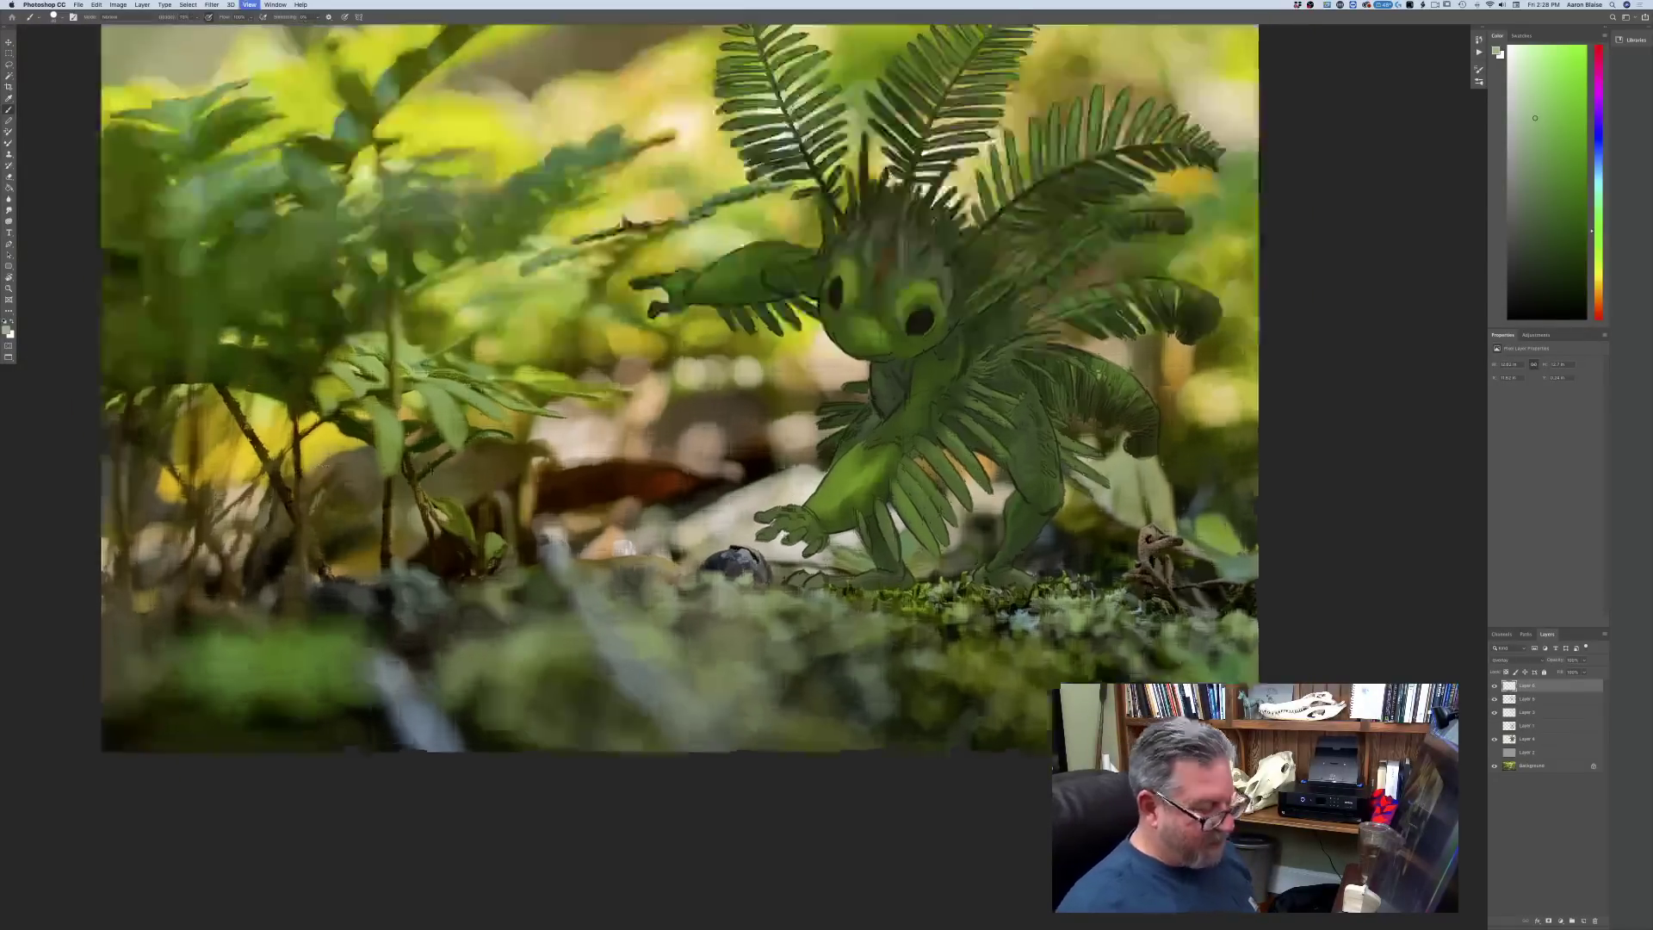
key(super+minus)
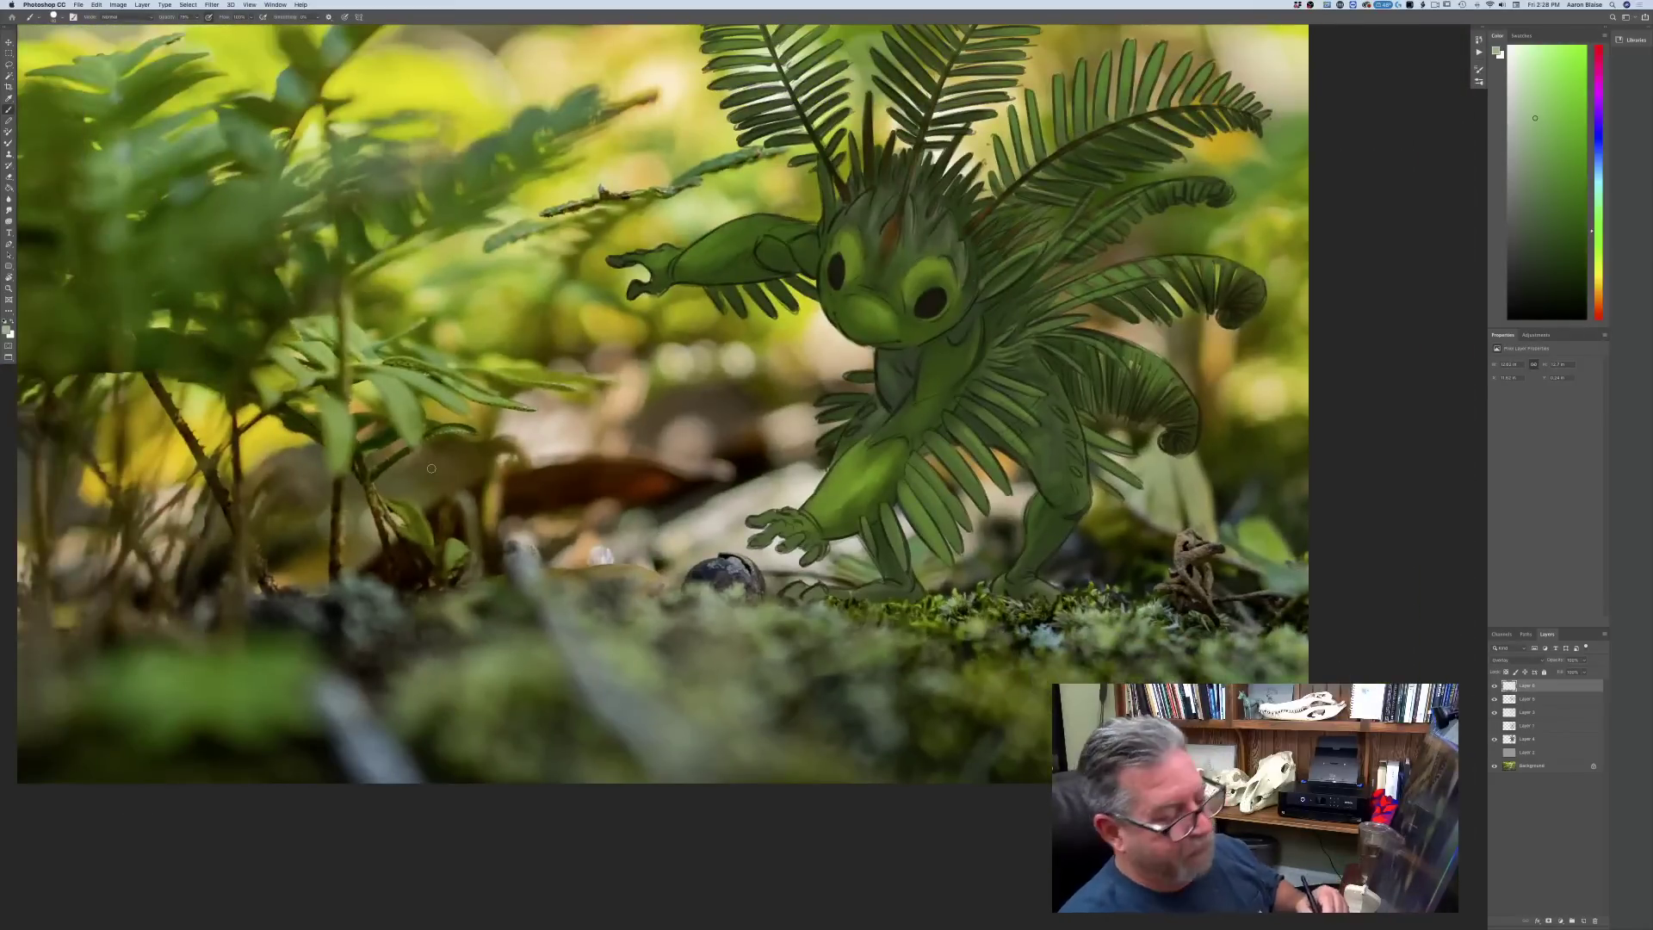
key(super+alt+shift+n)
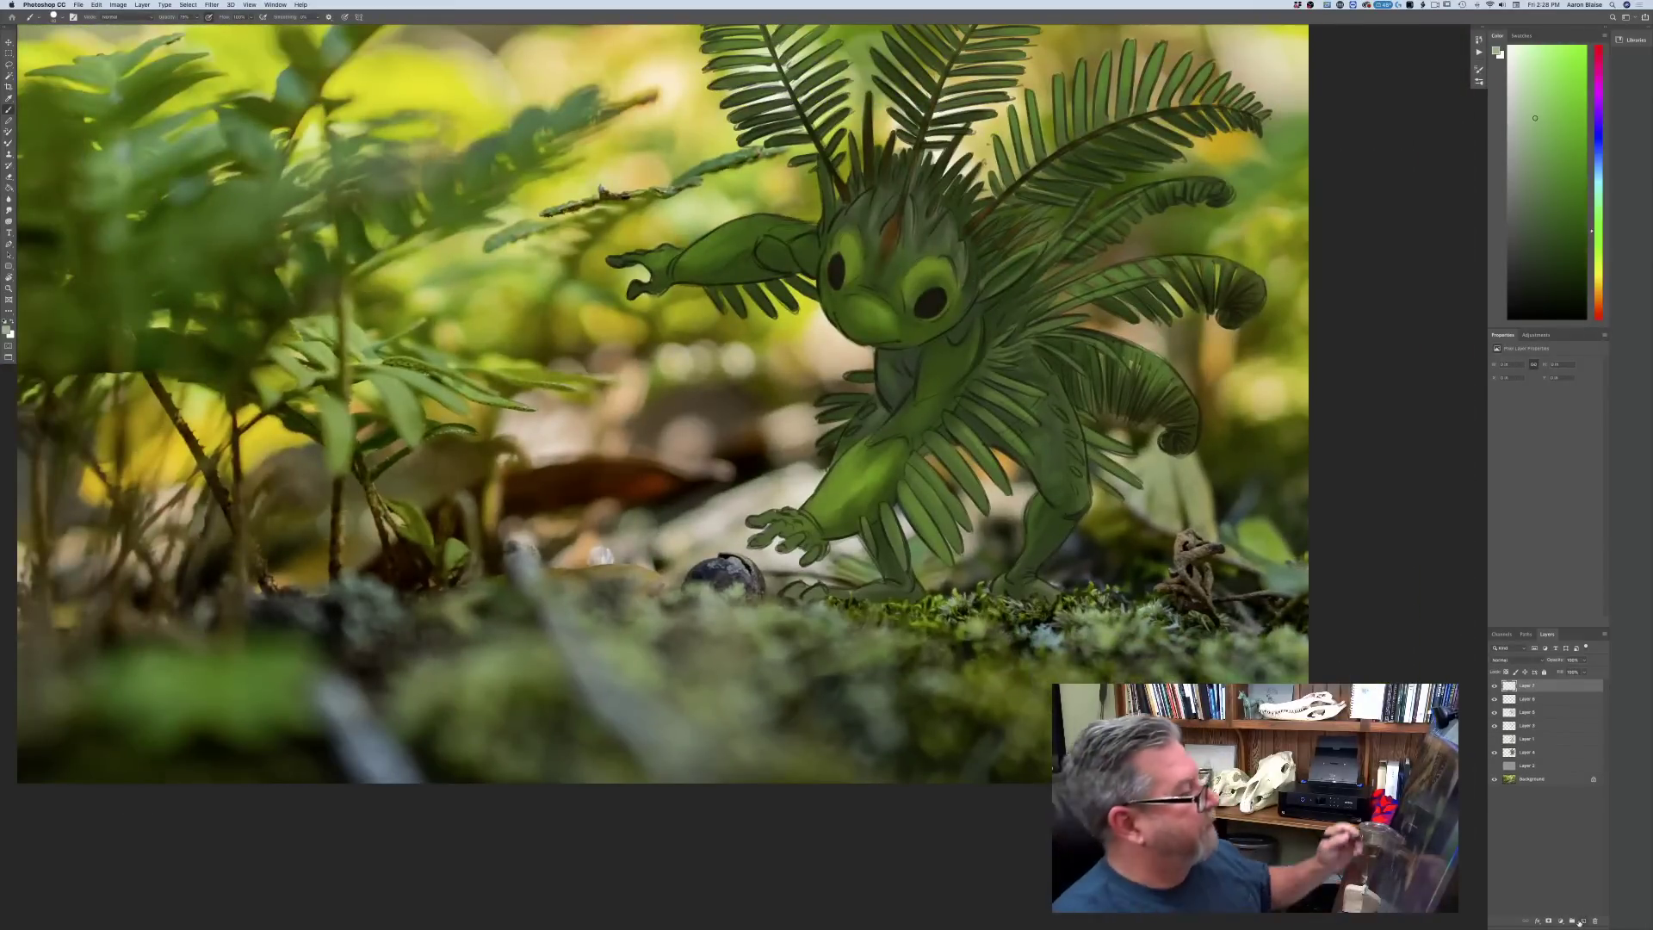
click(6, 330)
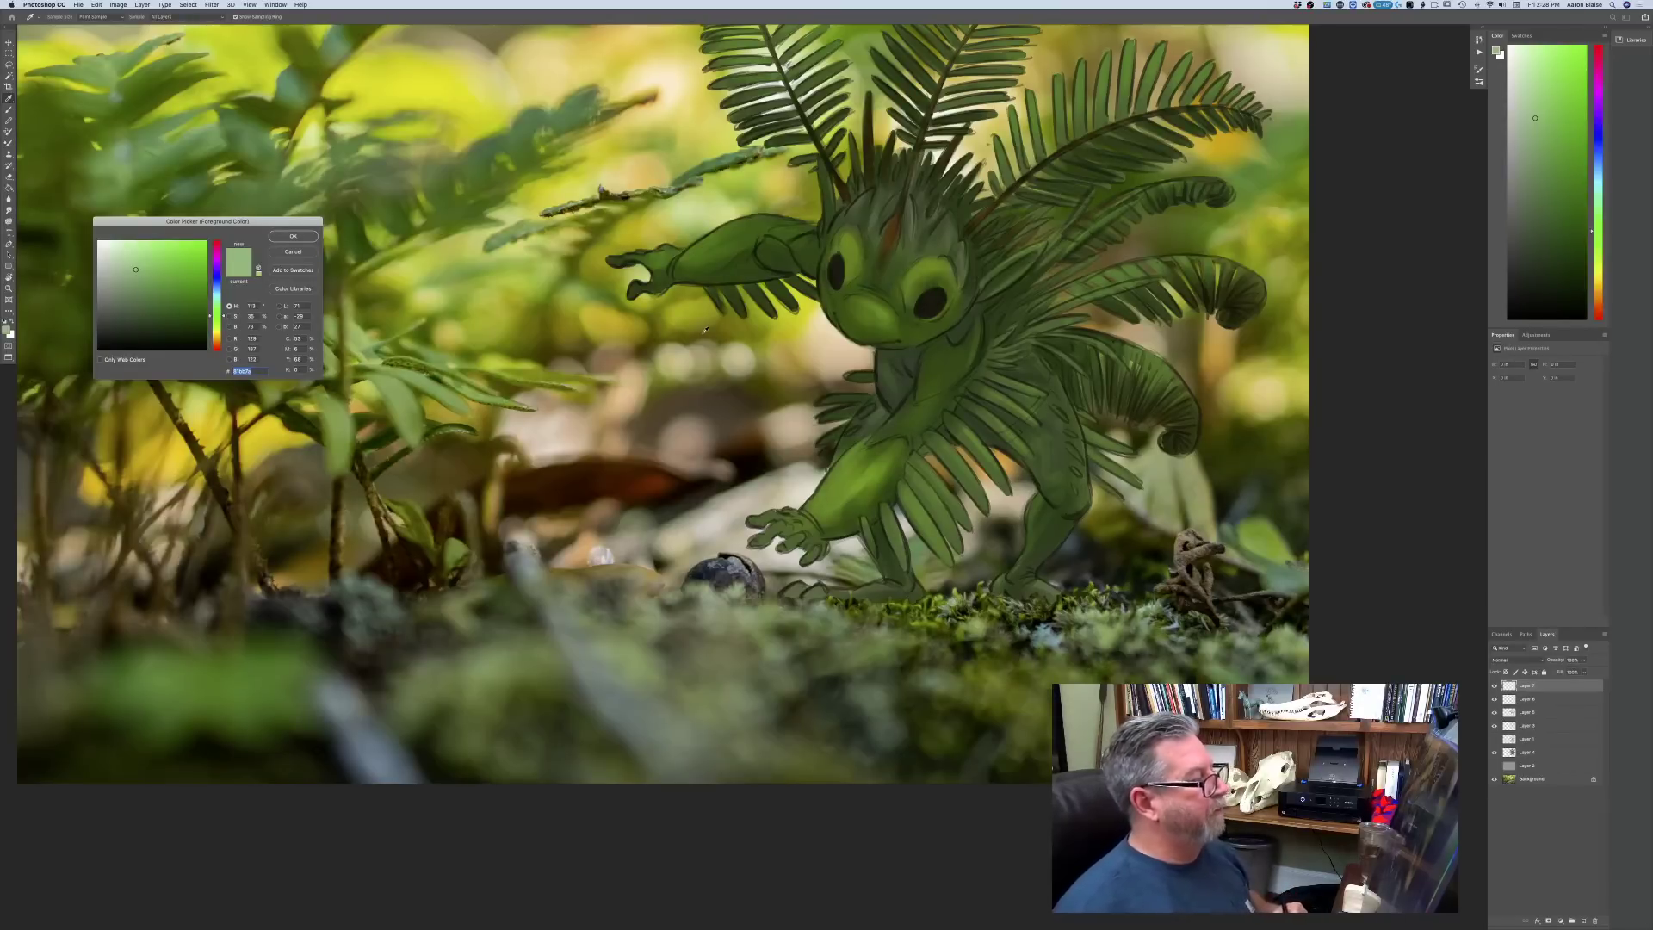
click(782, 318)
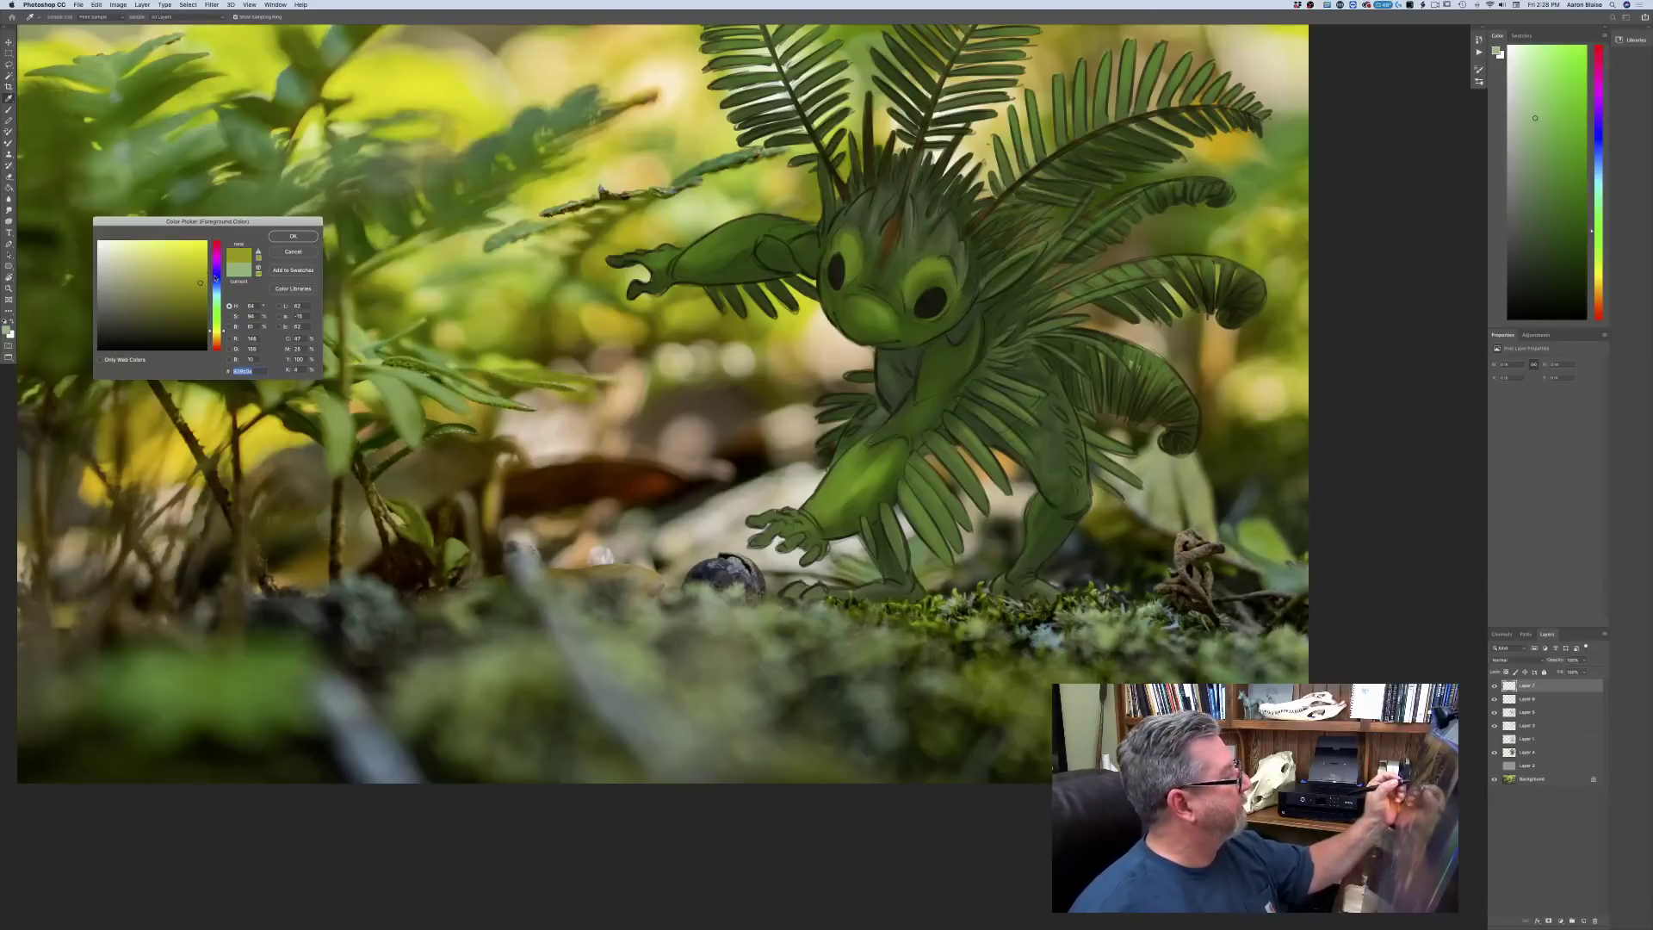
click(290, 238)
key(b)
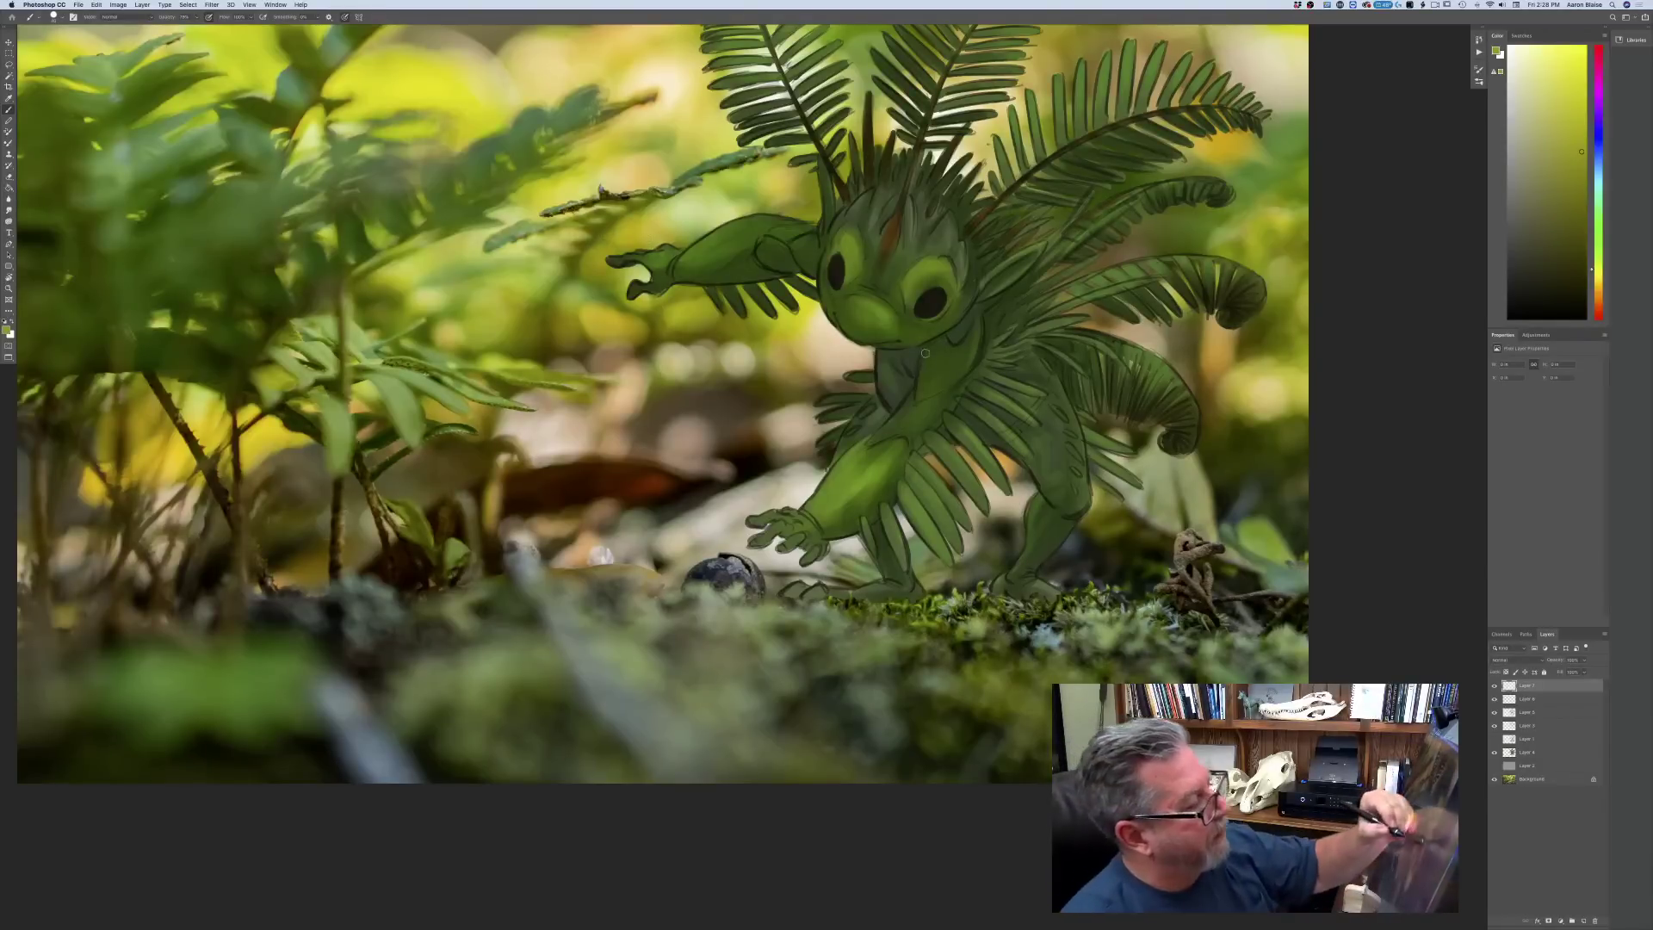
- Paint warm rim light on the creature's chest, lowered arm and hand, reducing the brush opacity after the first stroke
mouse_move(923, 351)
mouse_down()
mouse_move(925, 354)
mouse_move(915, 400)
mouse_move(930, 344)
mouse_move(892, 421)
mouse_up()
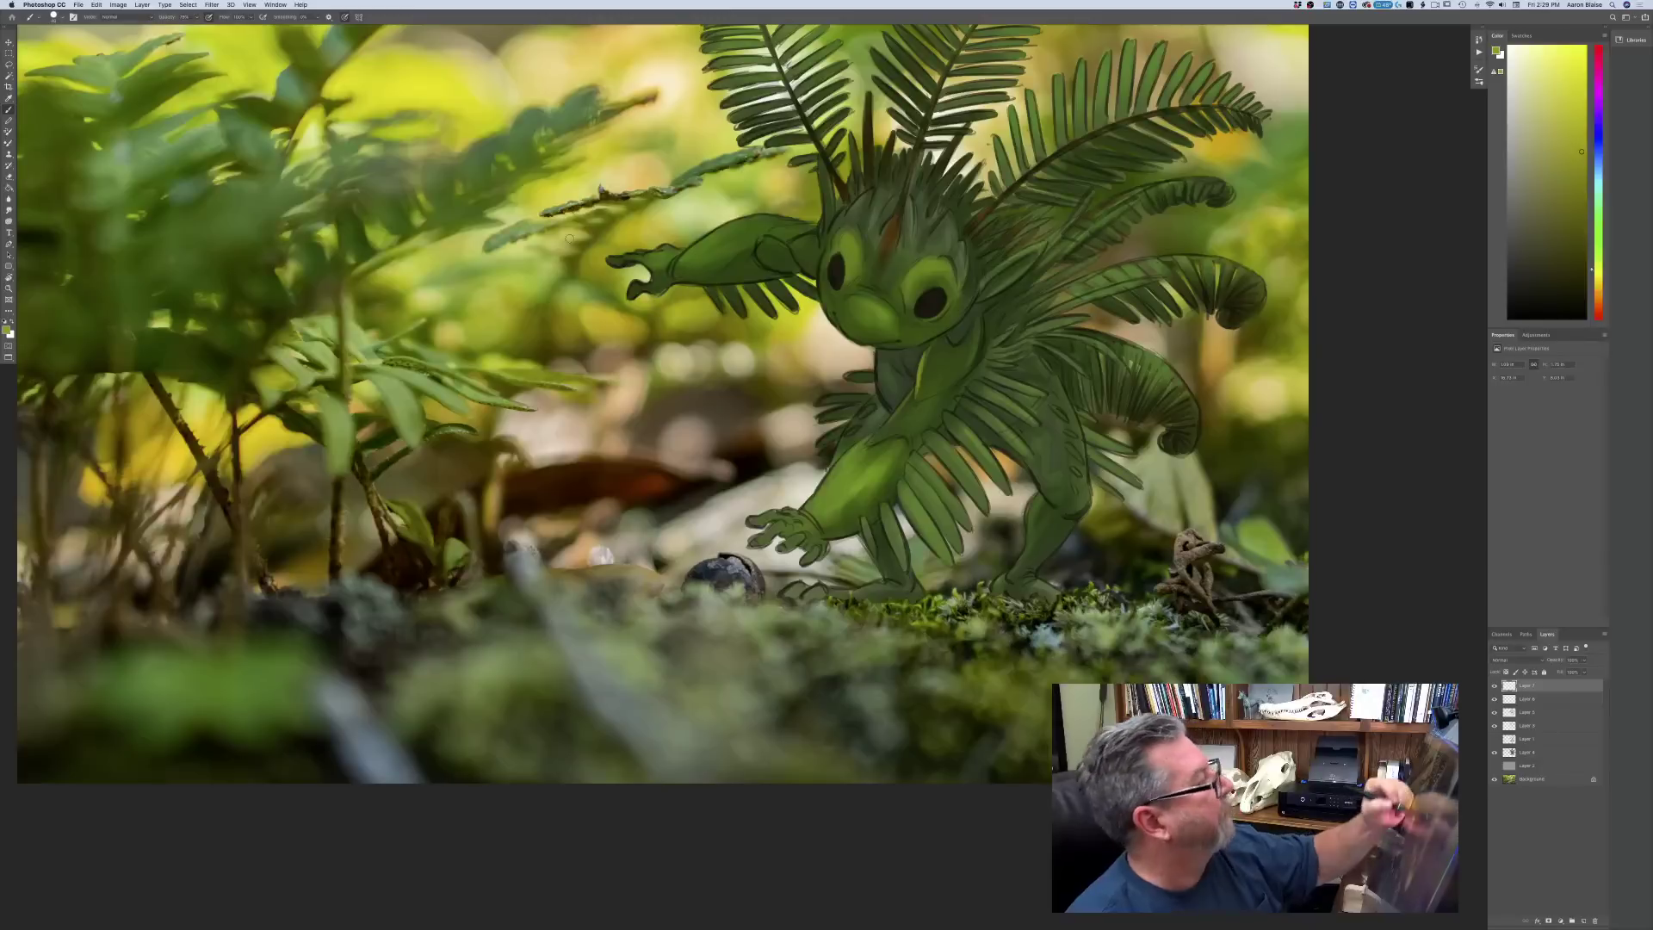
click(196, 16)
drag(196, 27, 188, 28)
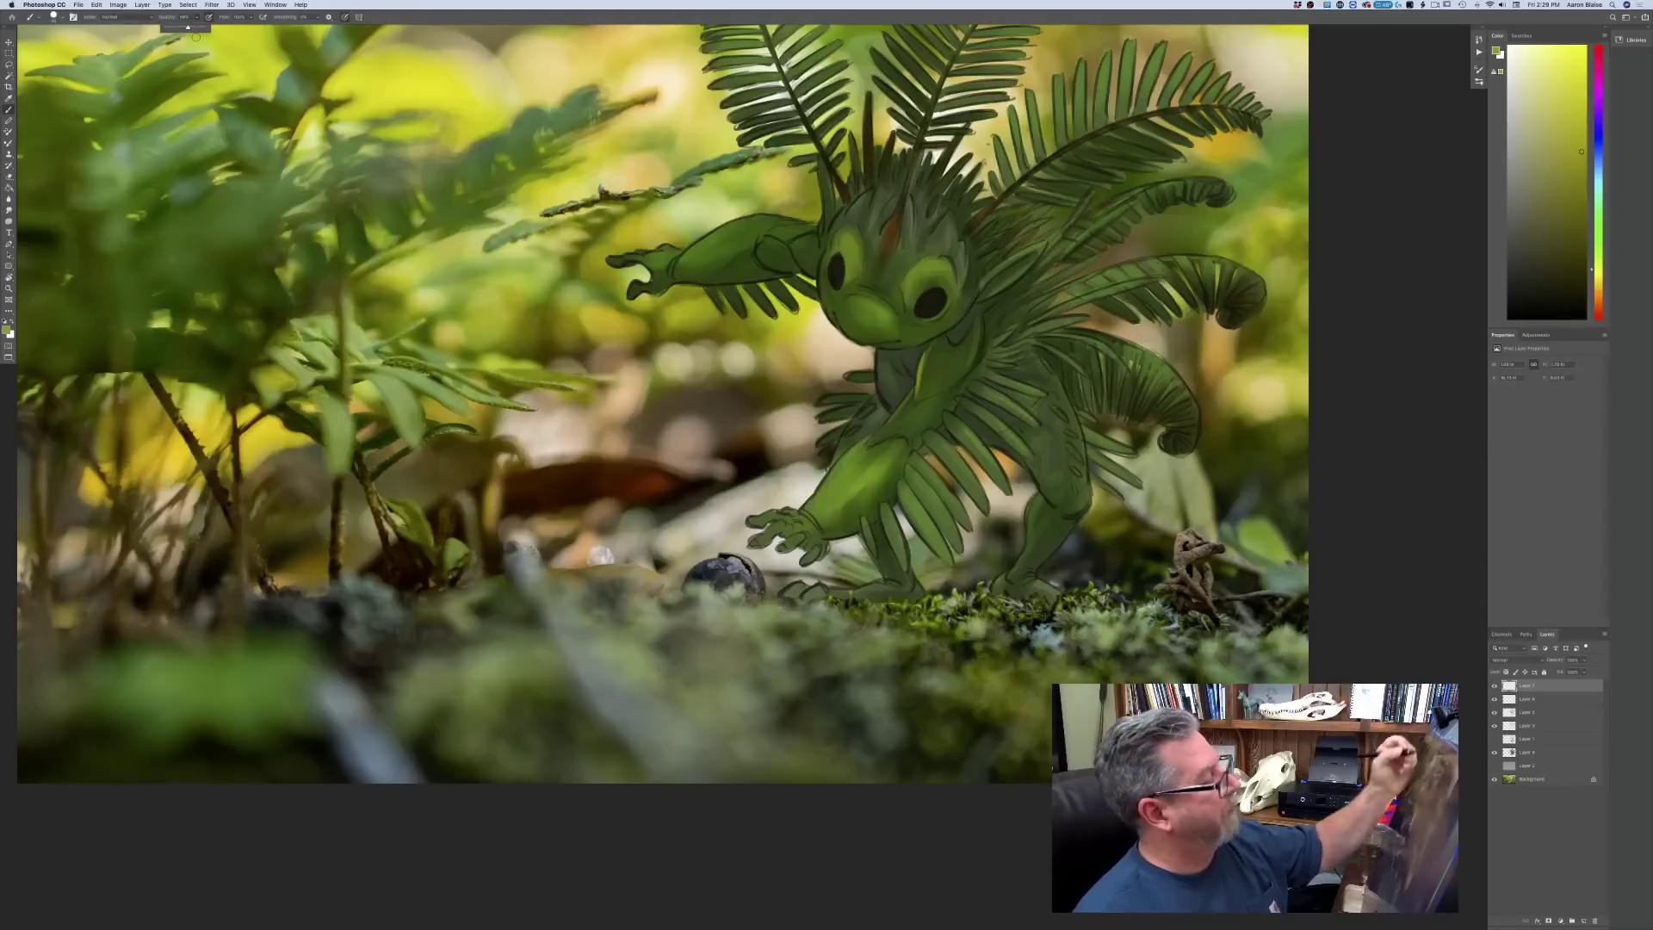
click(195, 37)
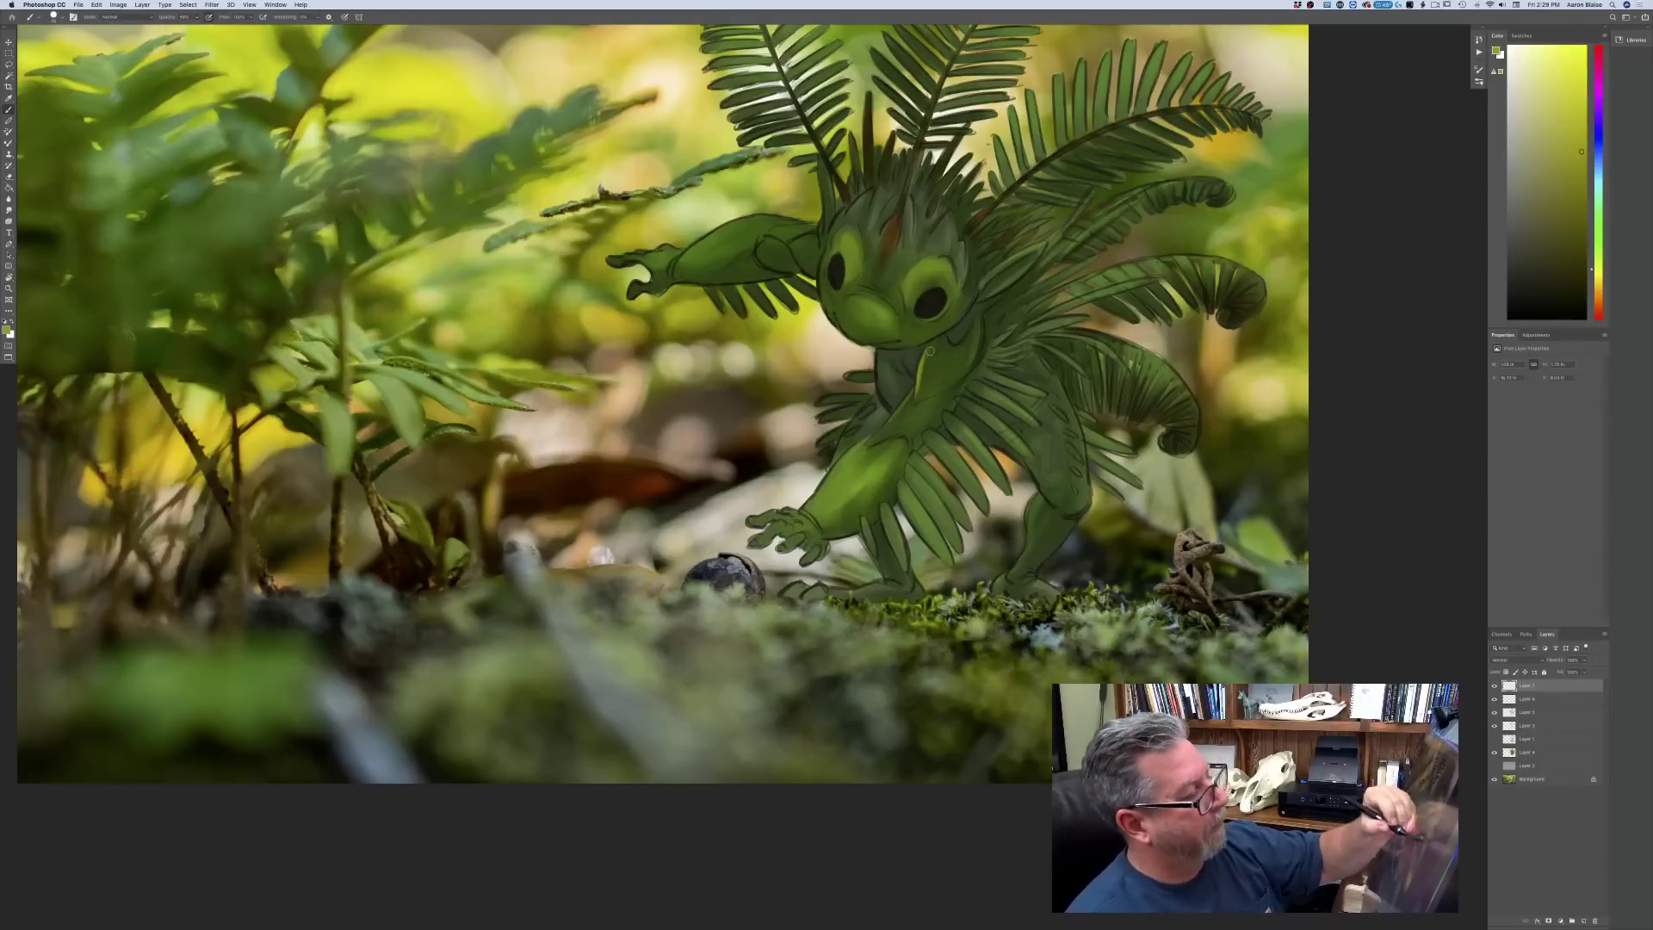
drag(917, 381, 895, 418)
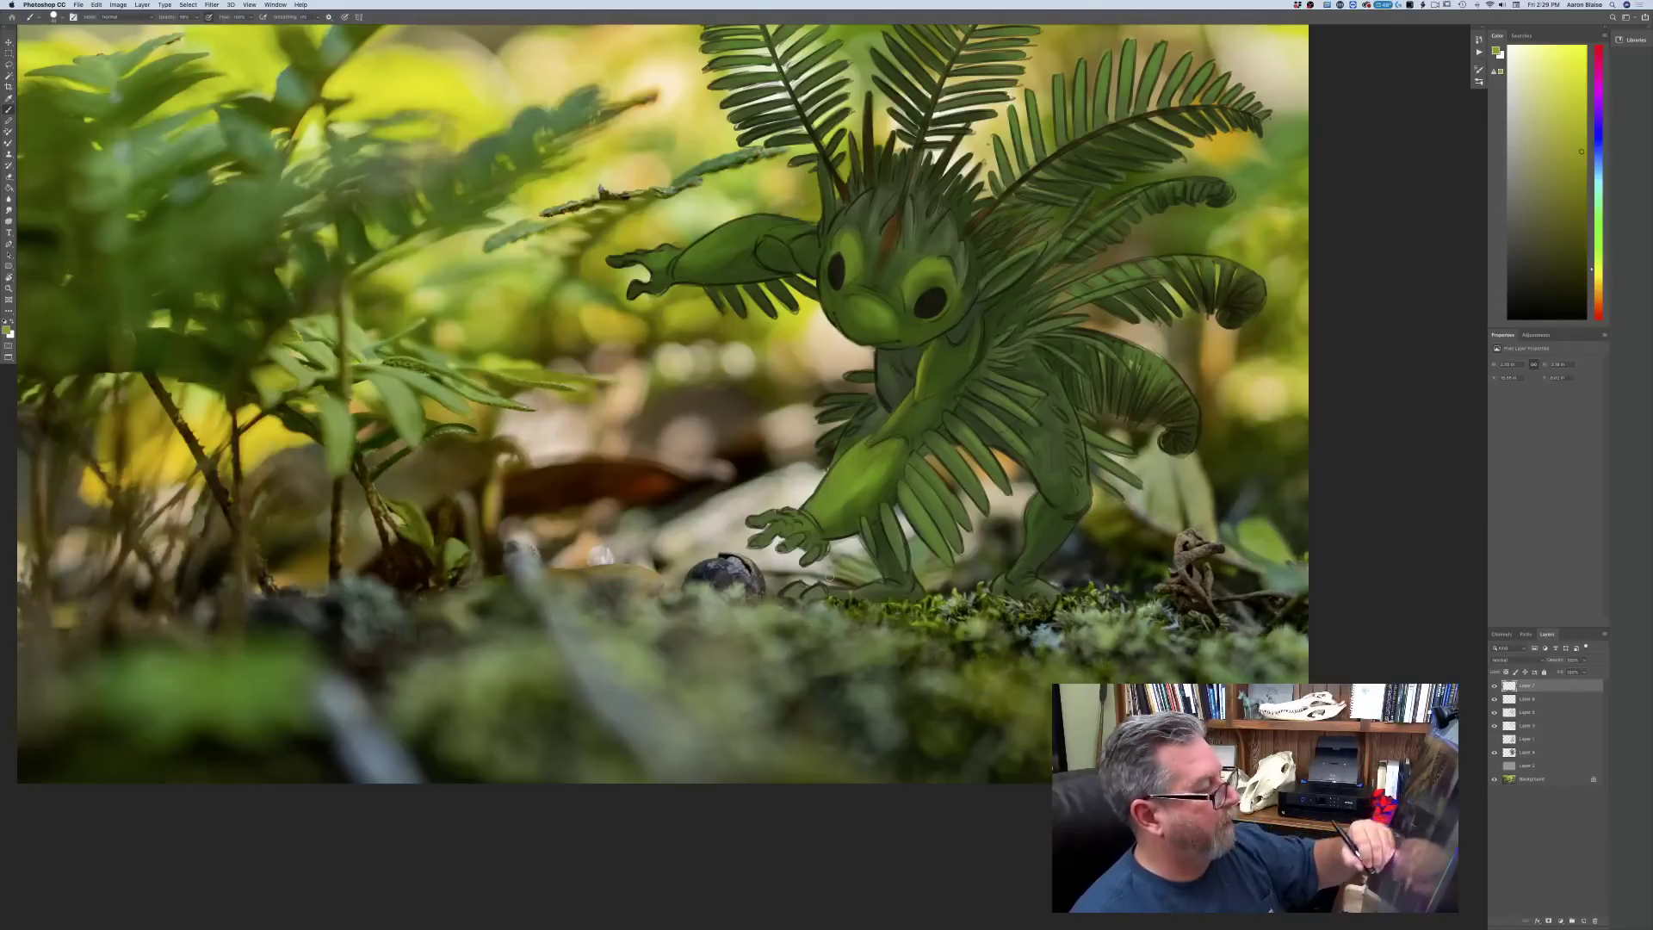
drag(876, 354, 884, 400)
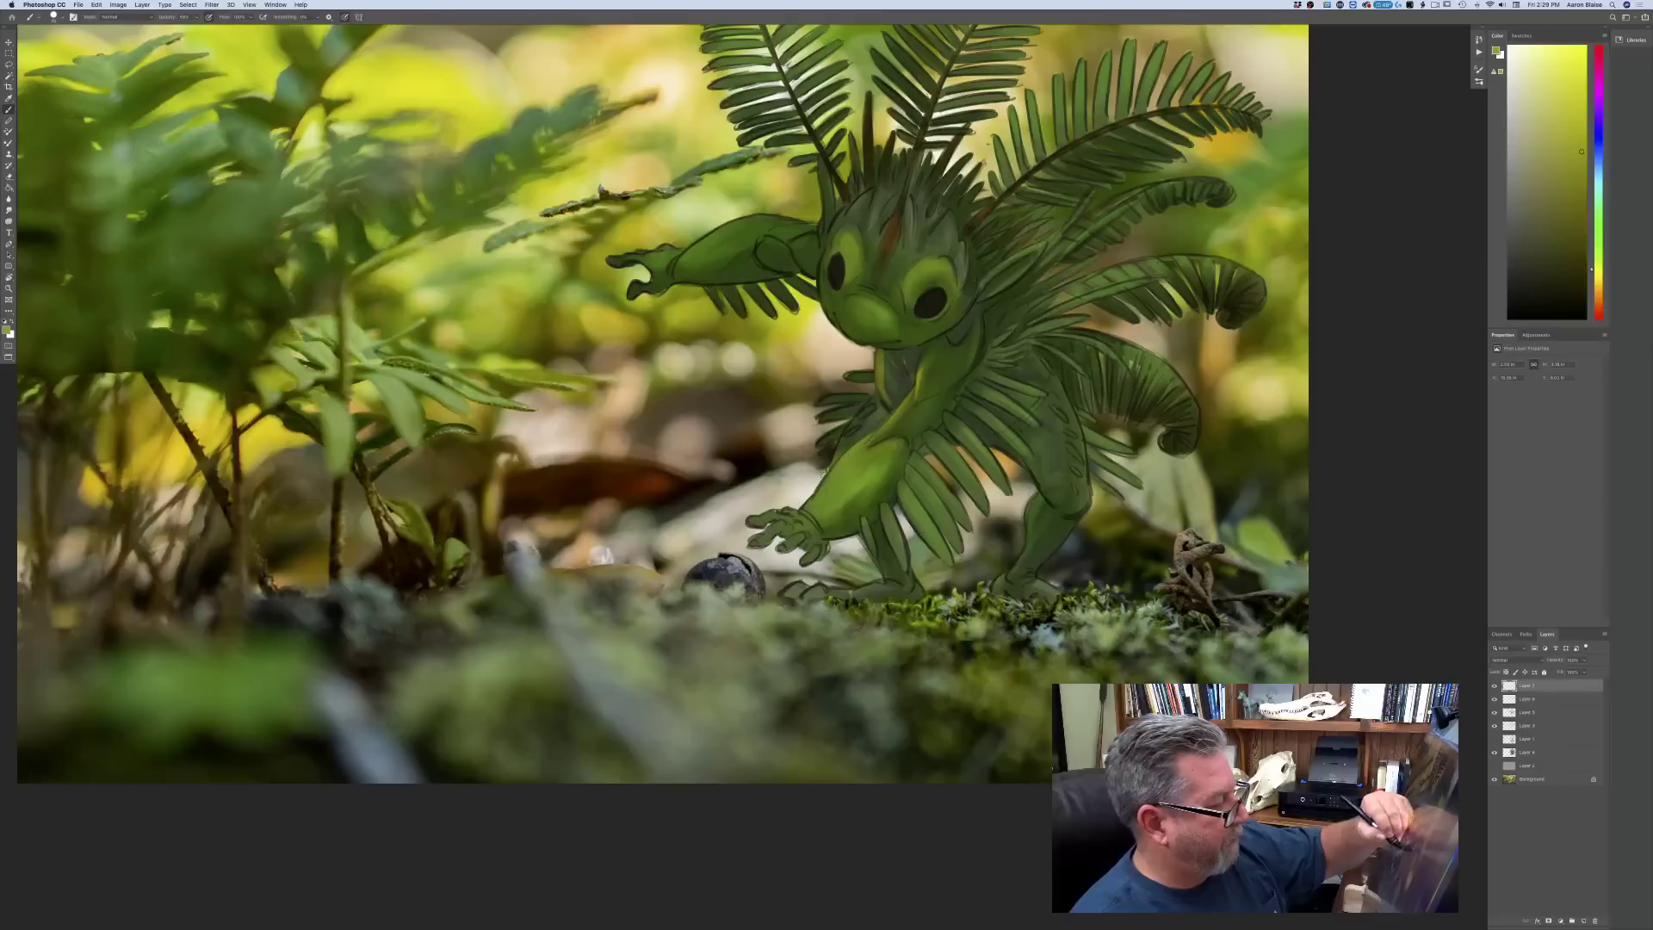
drag(826, 483, 800, 513)
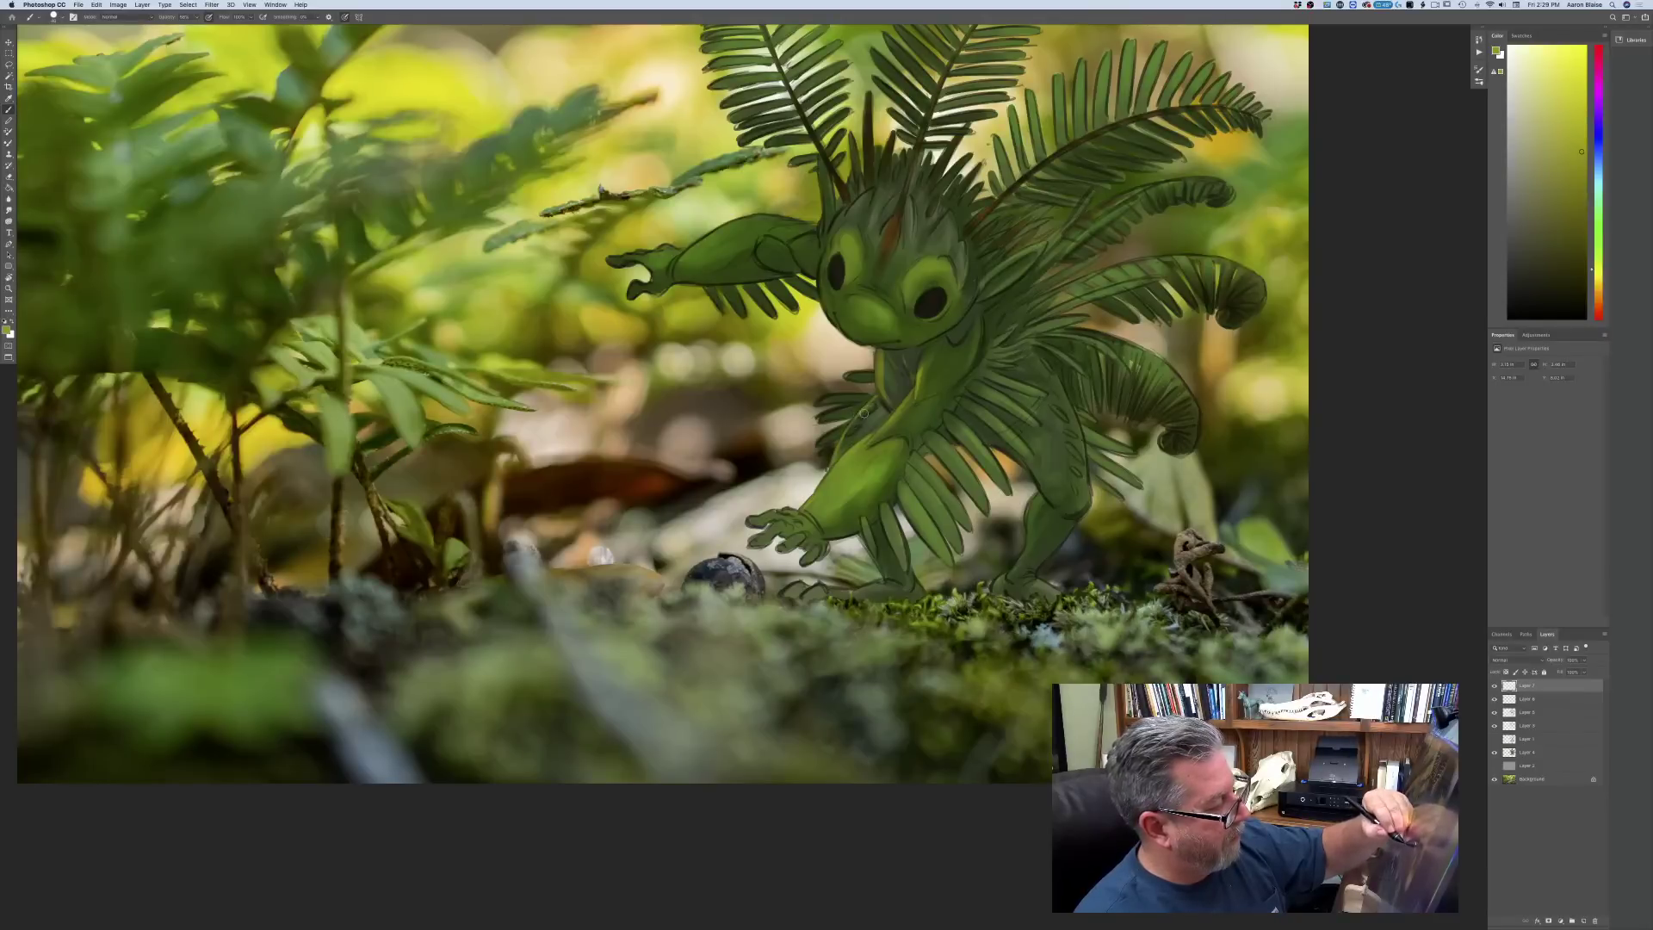
- Brighten the olive brush colour slightly, enlarge the brush and paint soft light around the creature's nose, eye and forehead
key(super+plus)
key(super+minus)
key(super+minus)
key(super+plus)
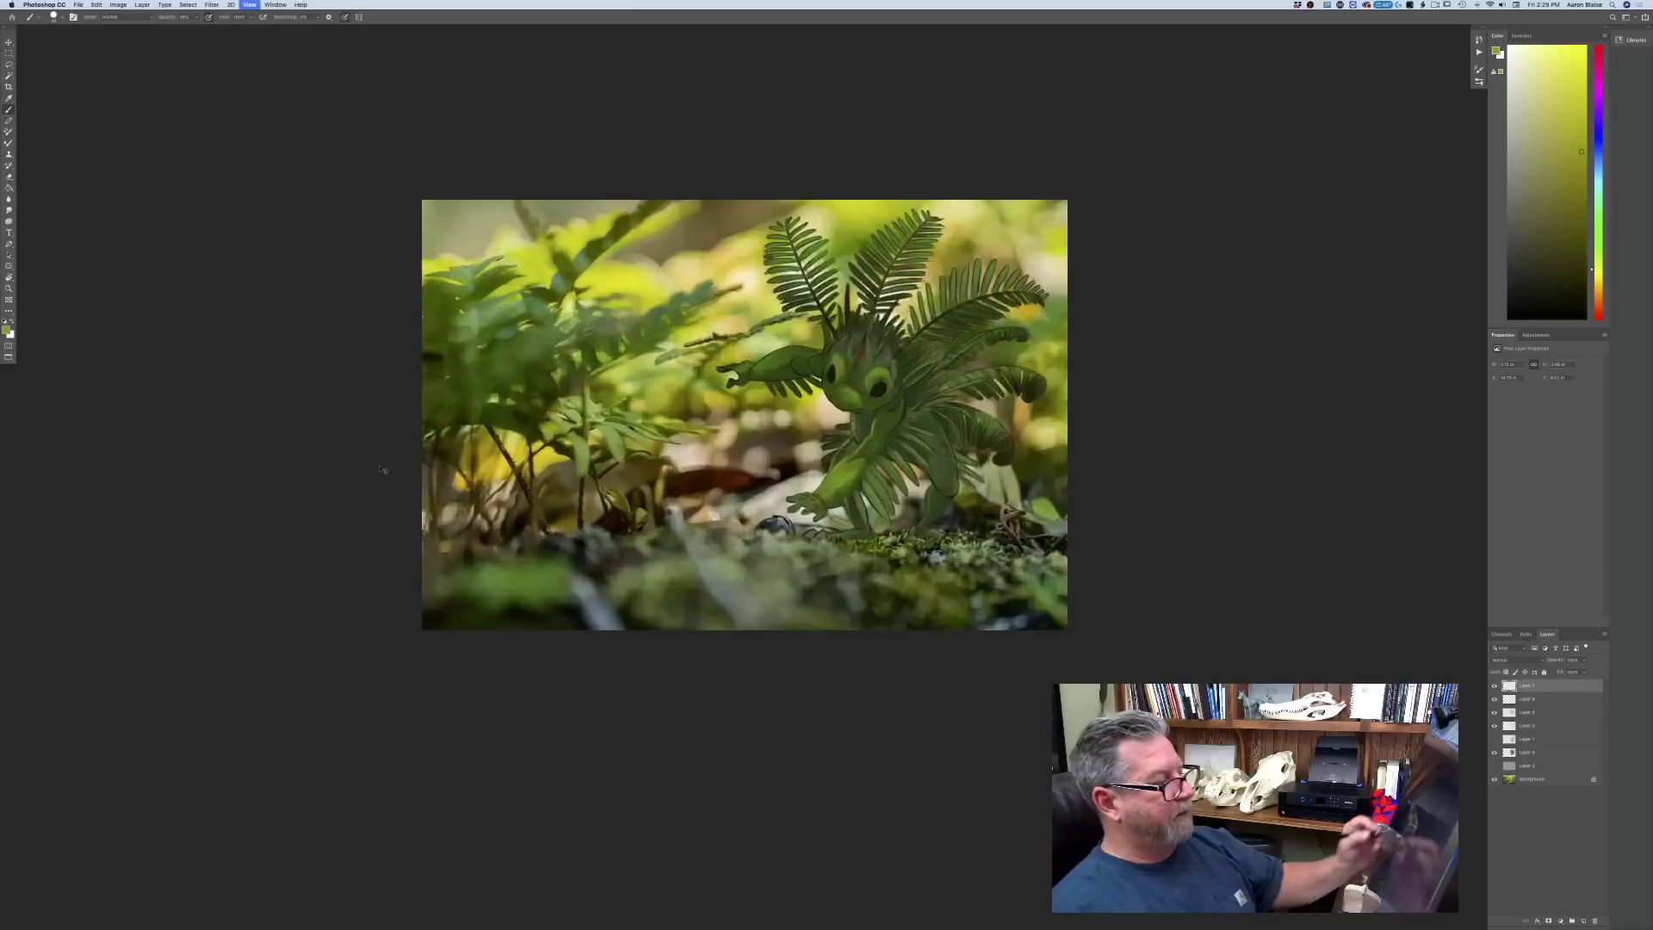
key(super+plus)
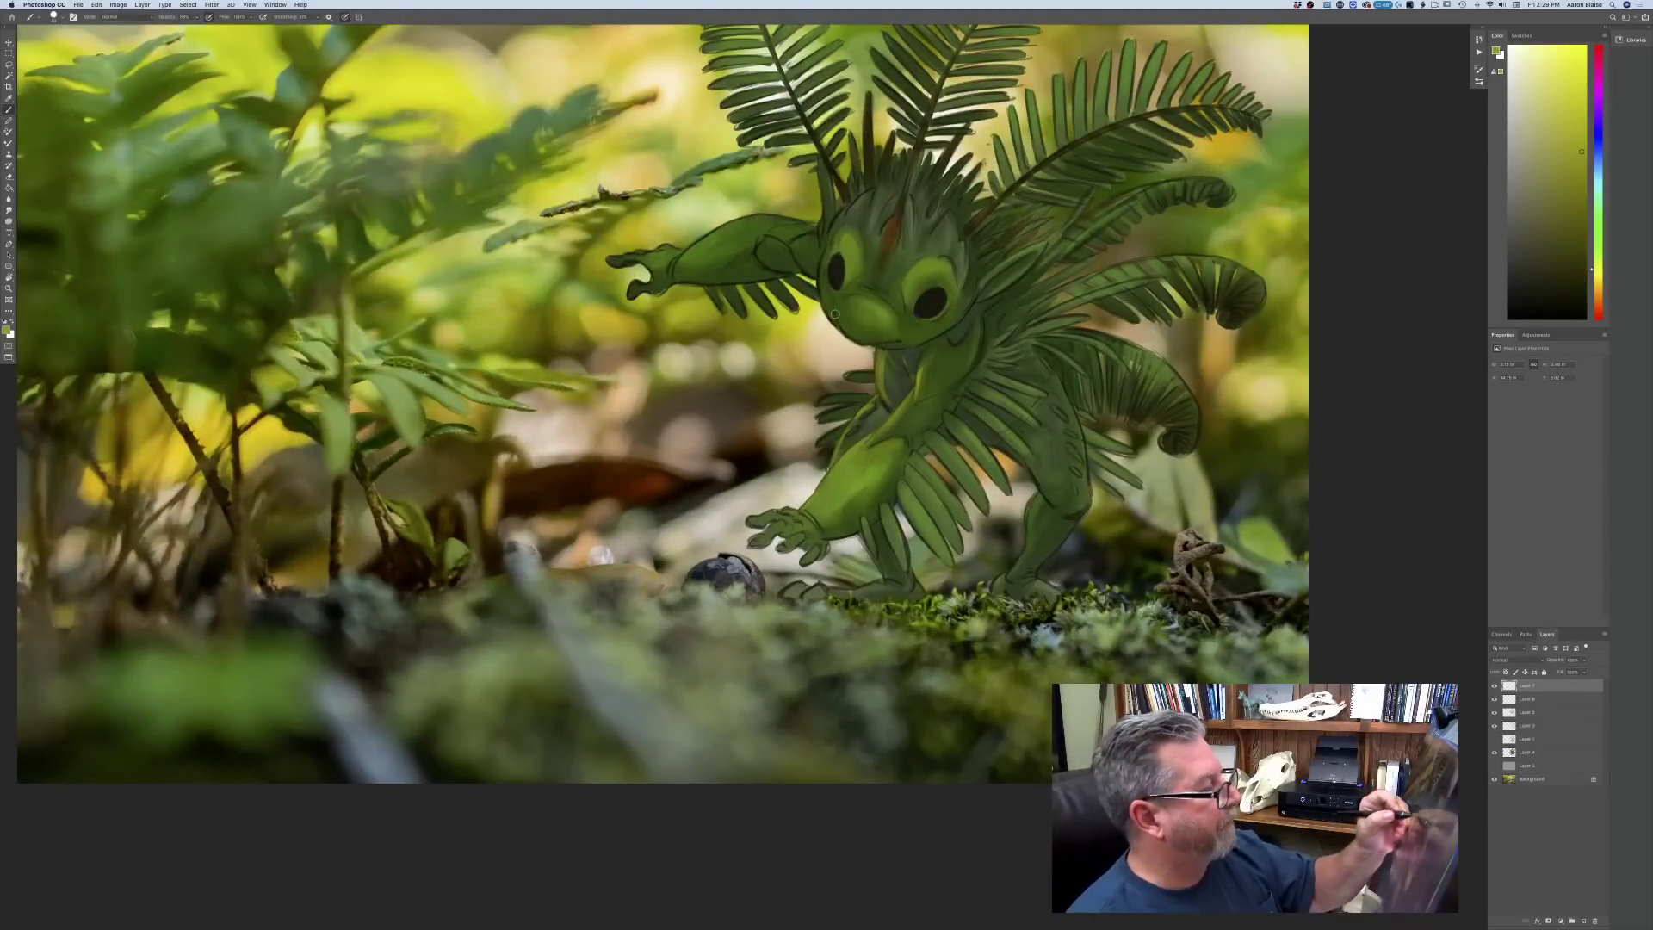
key(super+plus)
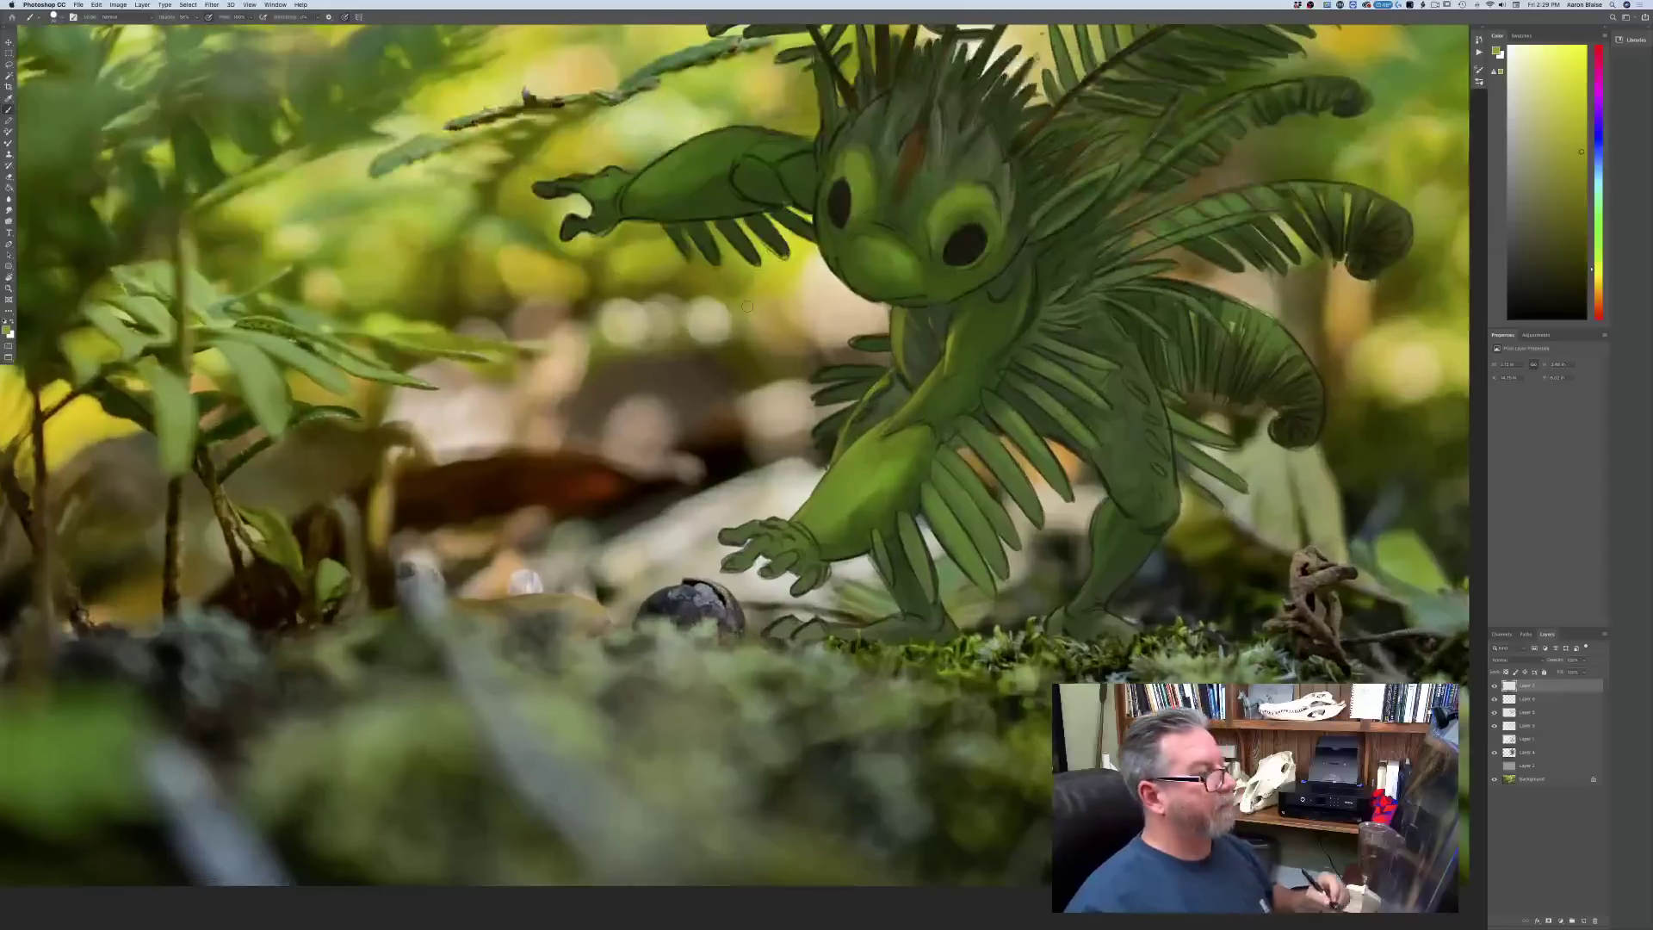
key(super+plus)
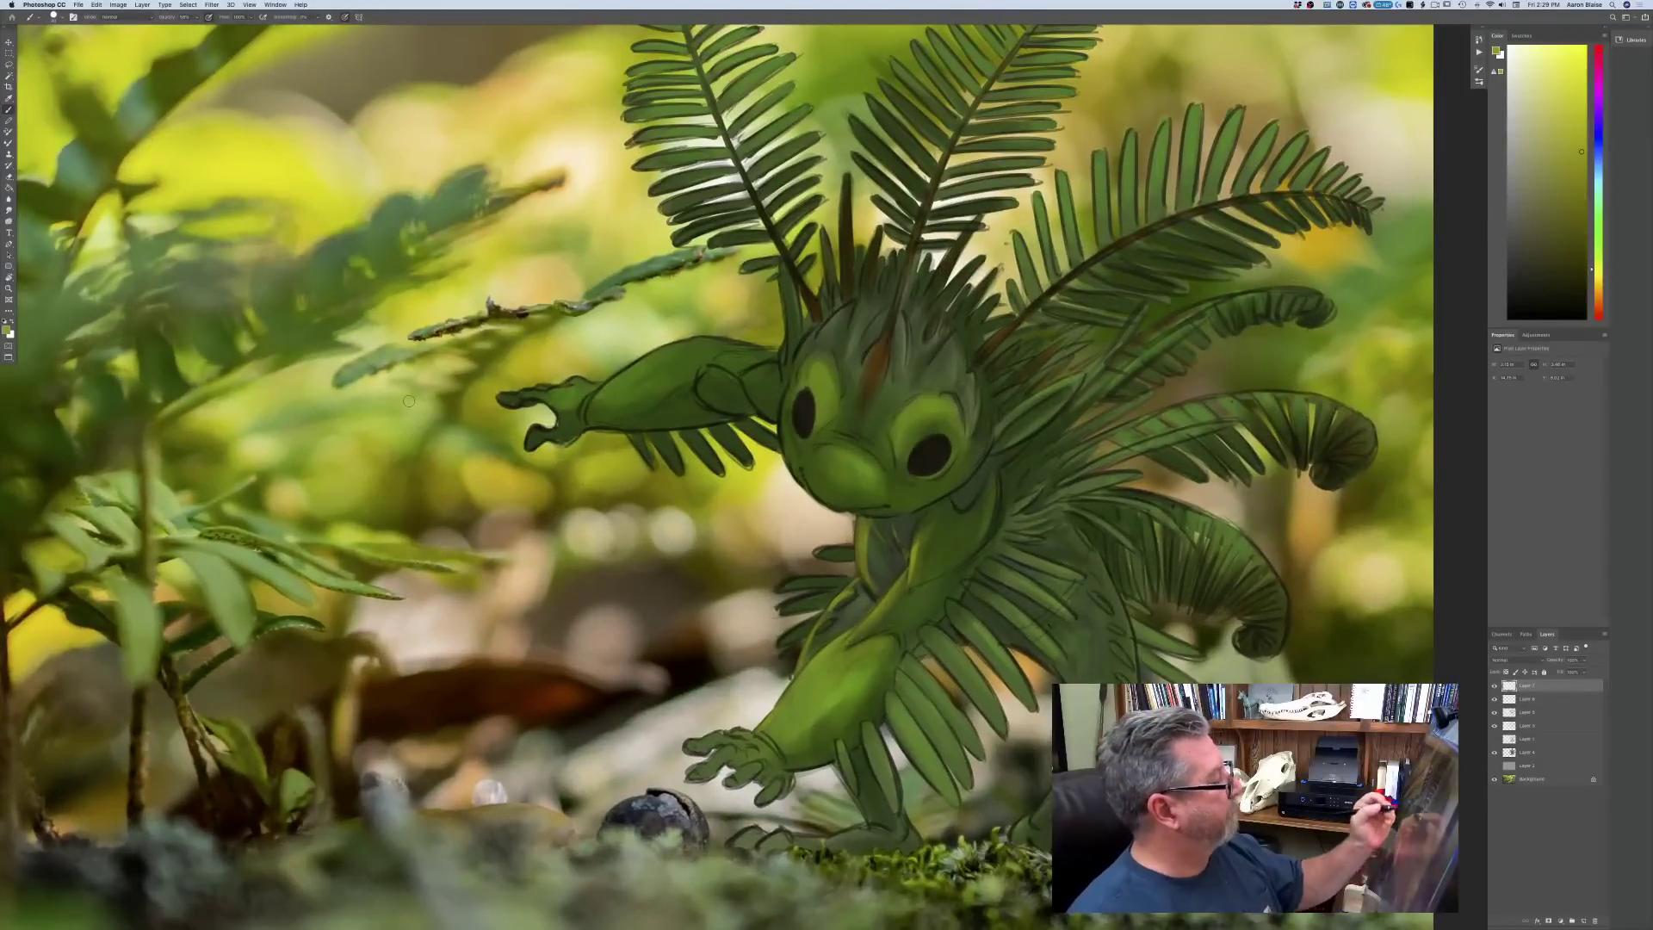
click(6, 330)
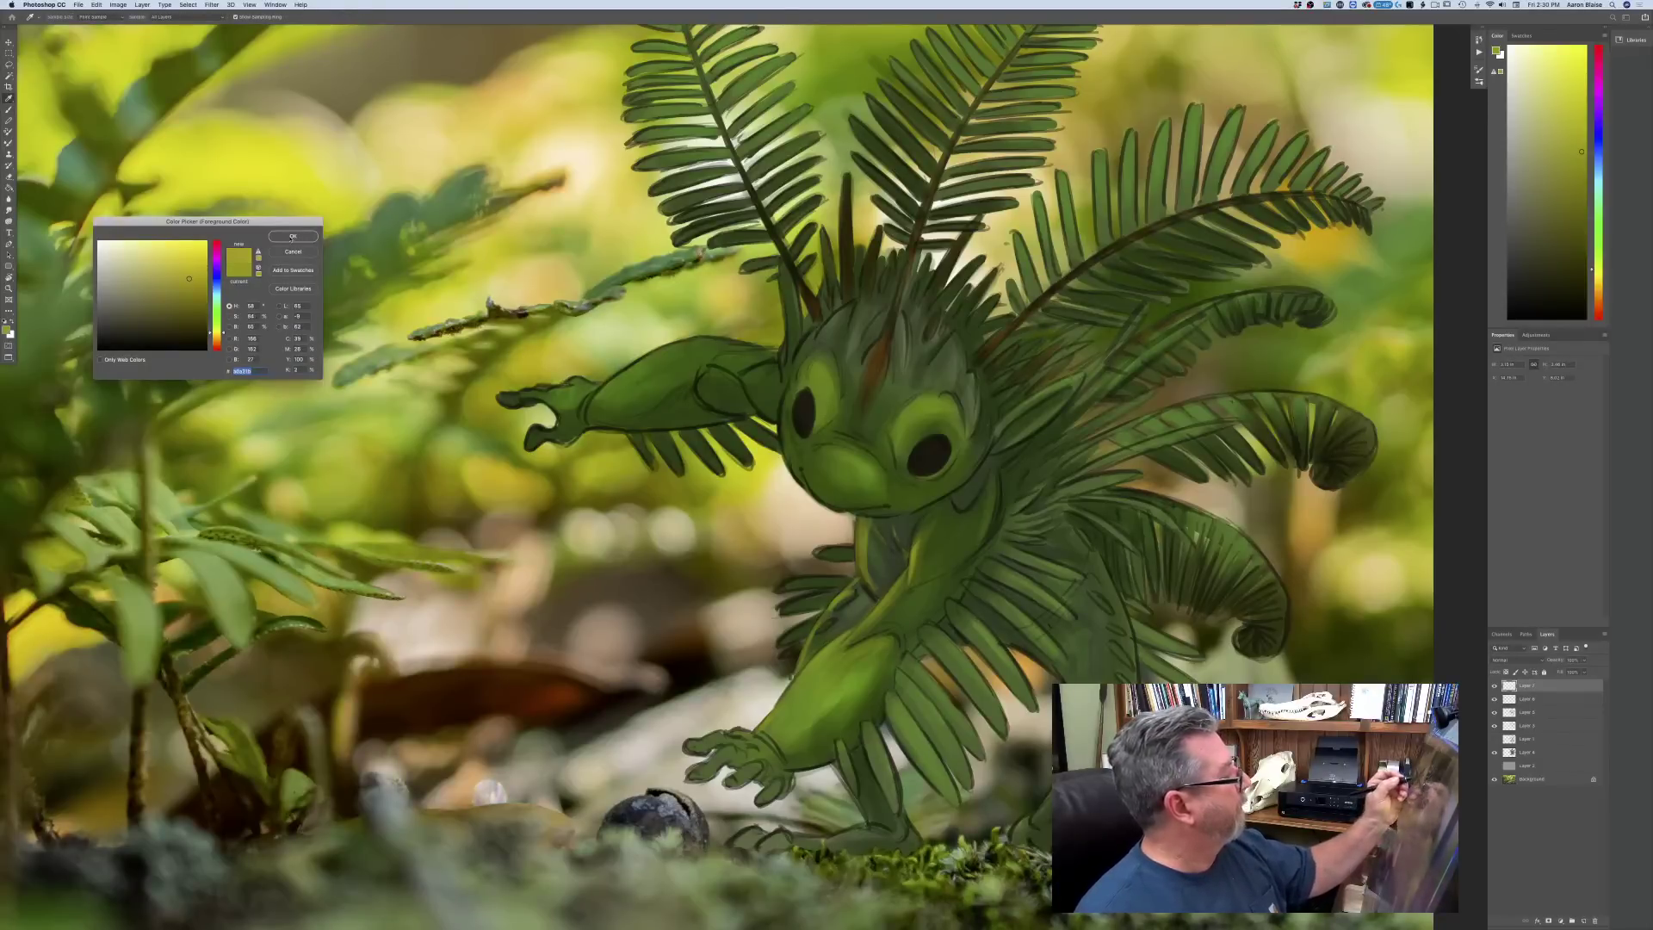
key(Return)
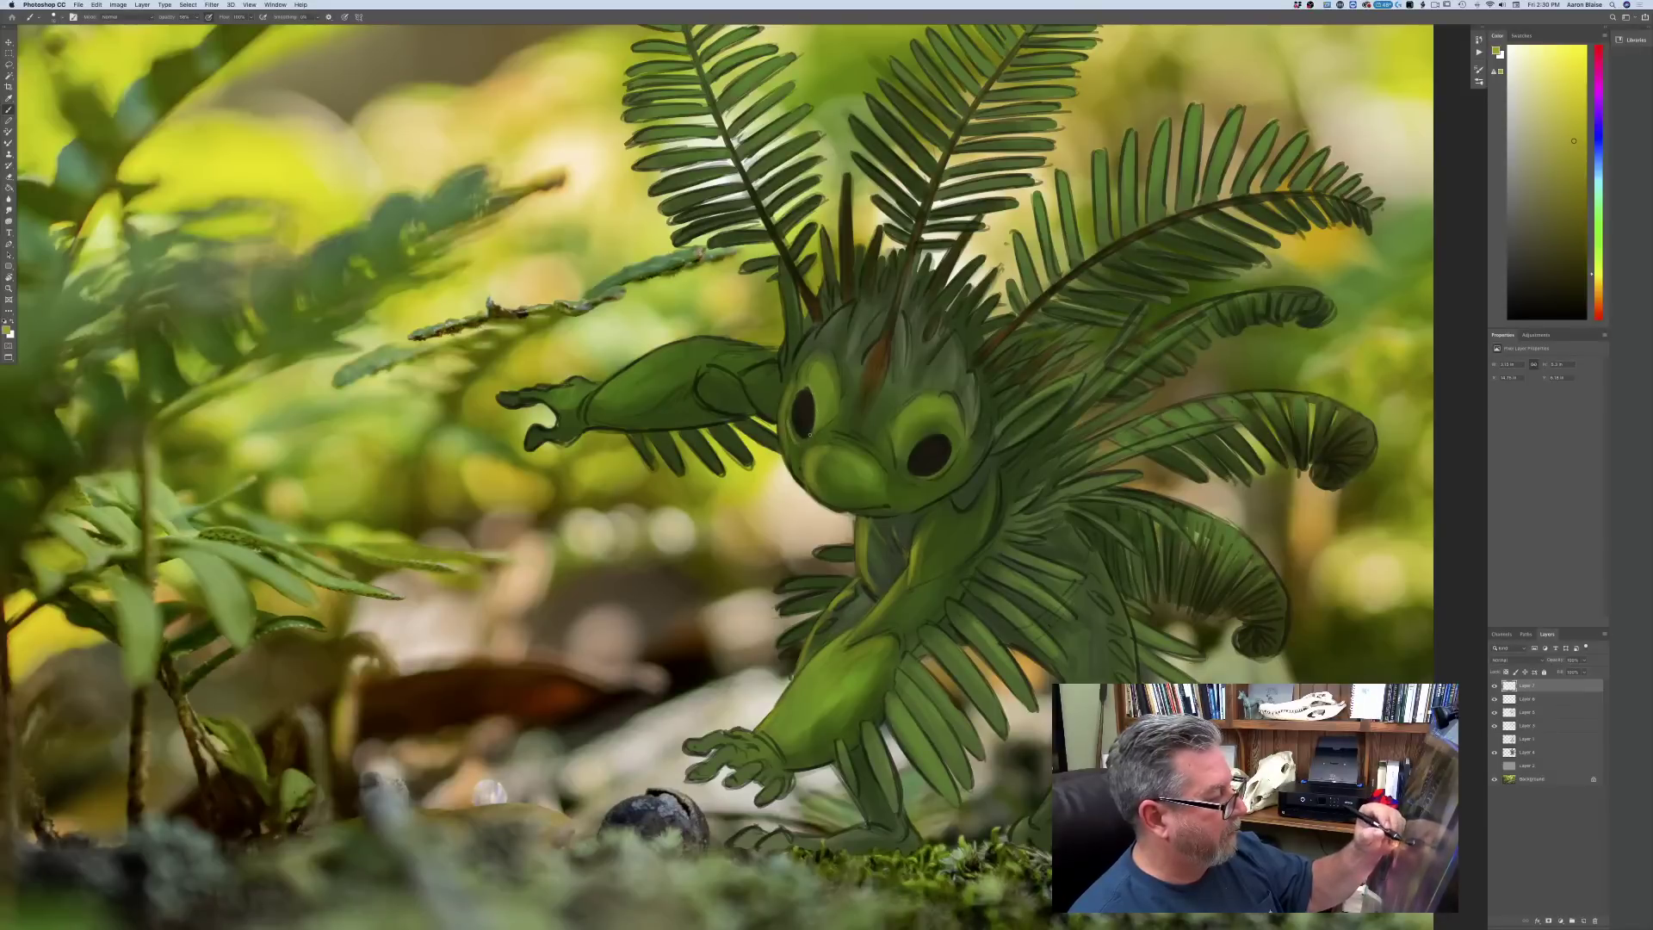
key(bracketright)
key(bracketright)
mouse_move(806, 381)
mouse_down()
mouse_move(815, 358)
mouse_move(860, 368)
mouse_up()
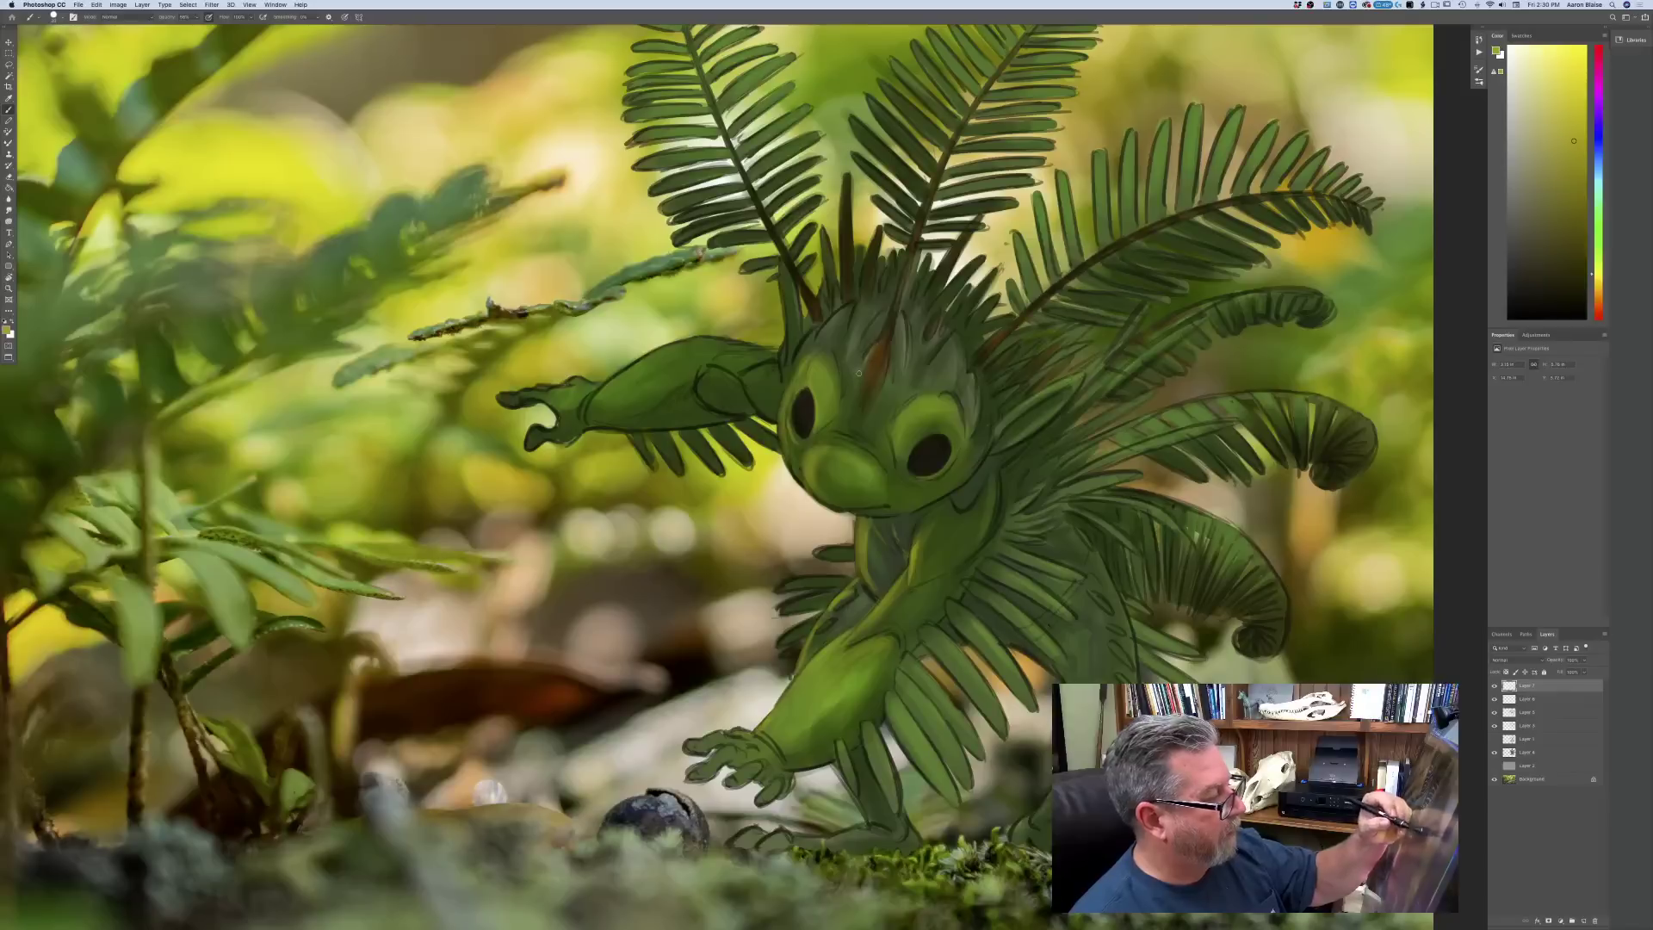
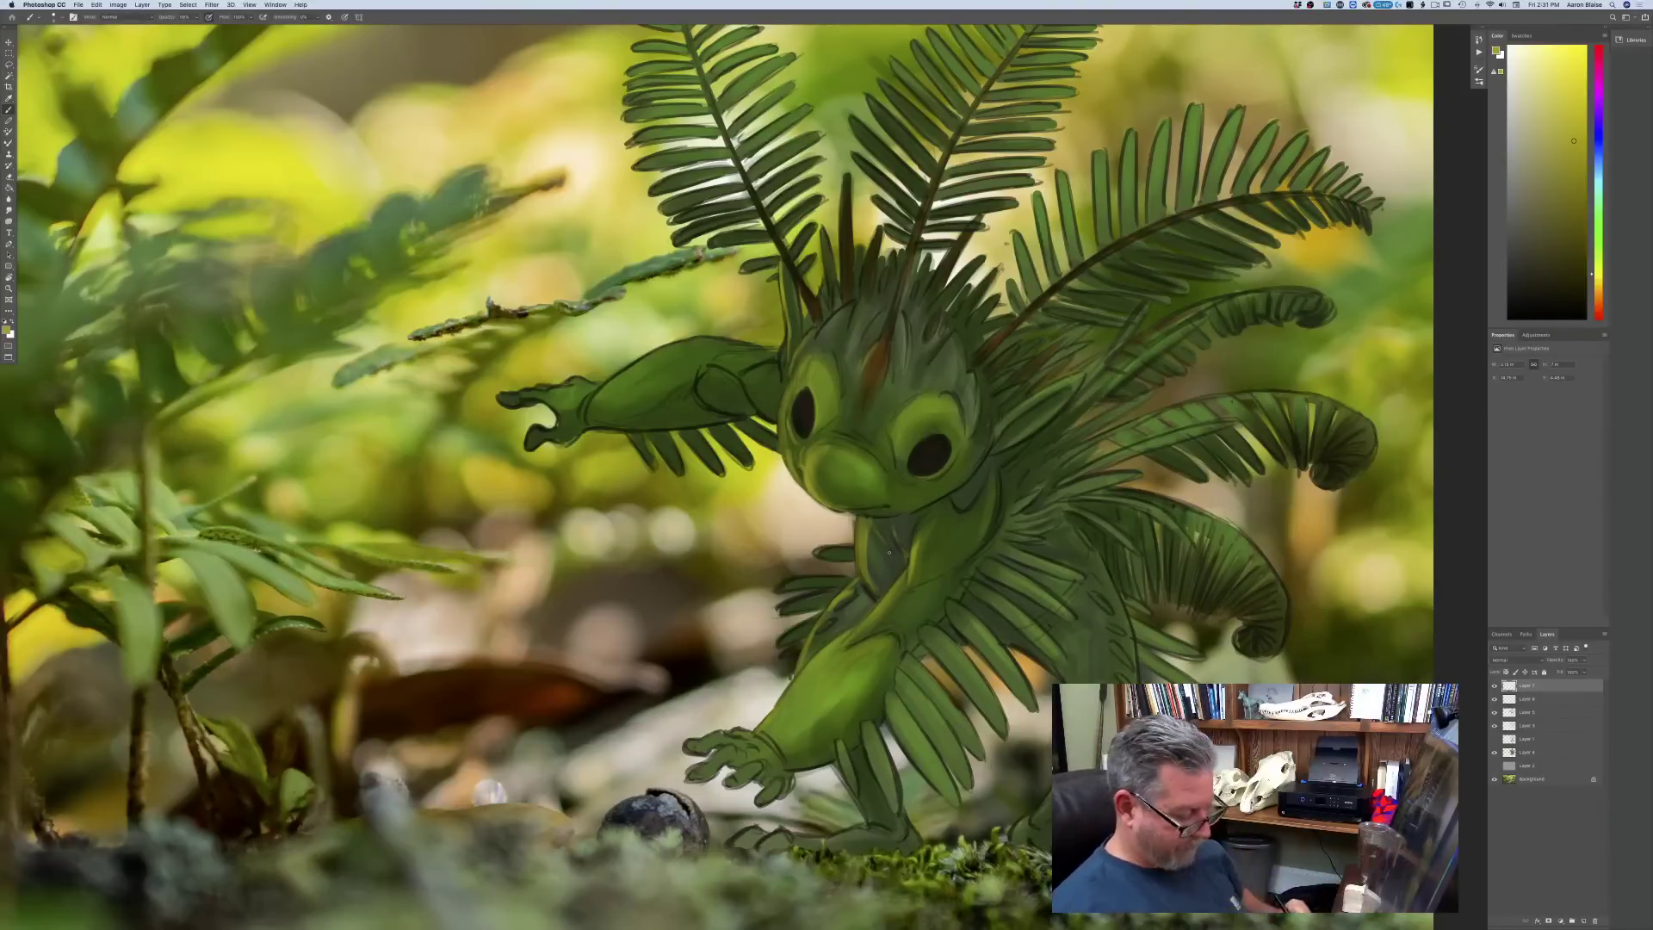
- Sample a darker olive from the background and paint reflected light along the underside of the outstretched arm
key(super+minus)
key(super+minus)
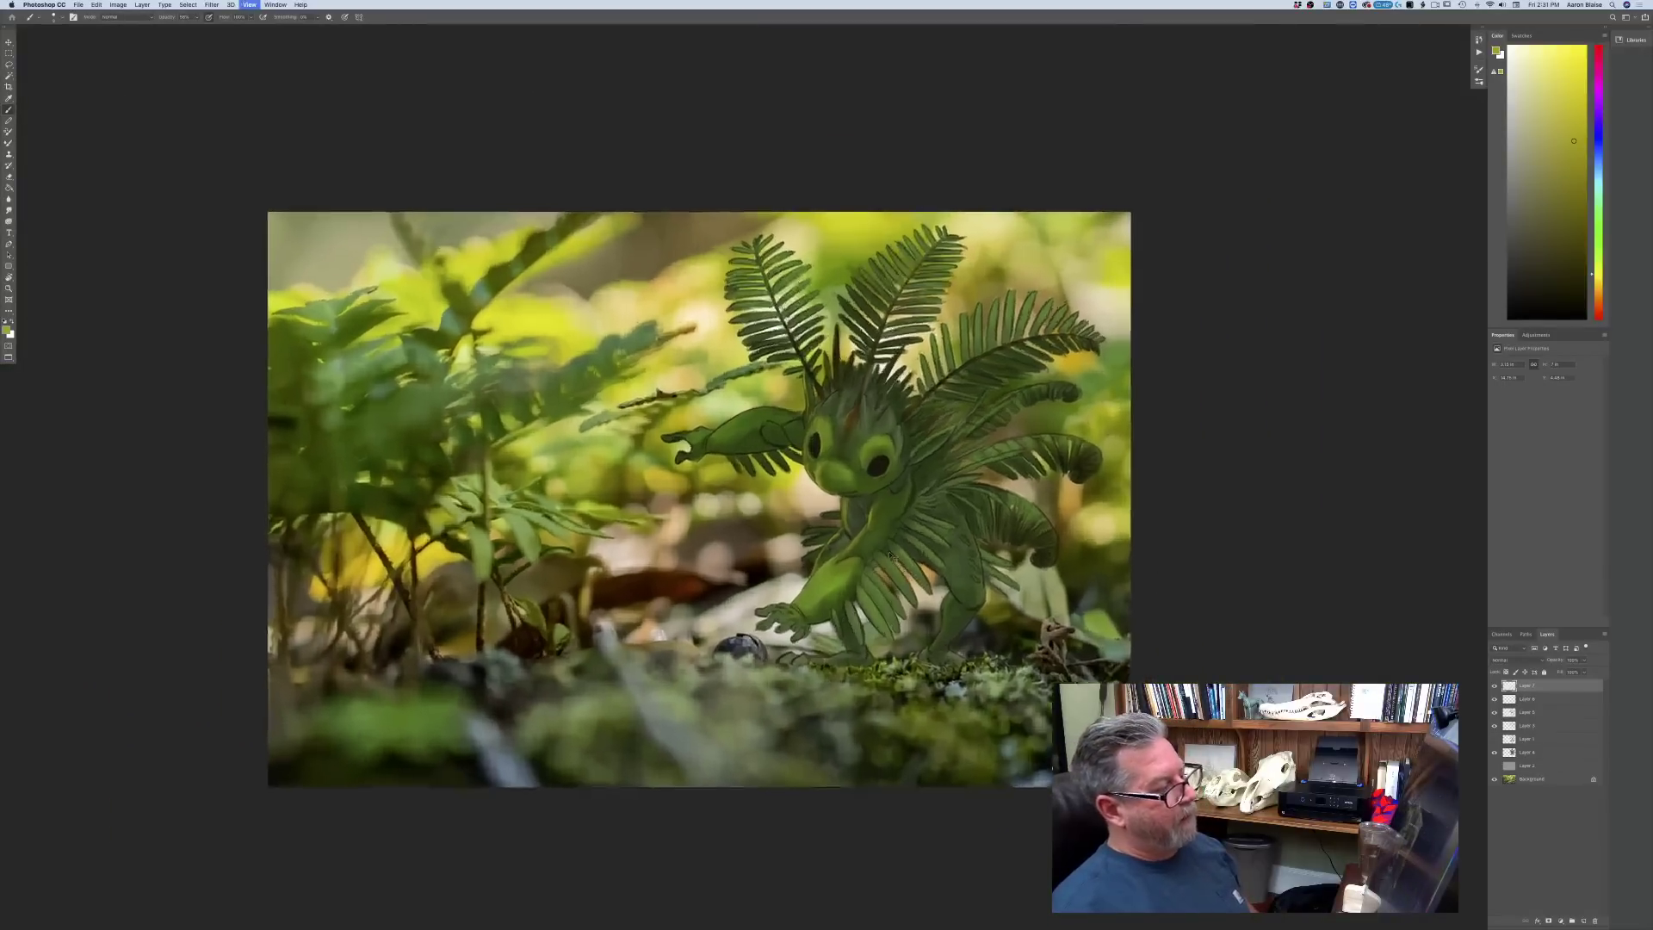
key(super+plus)
key(super+plus)
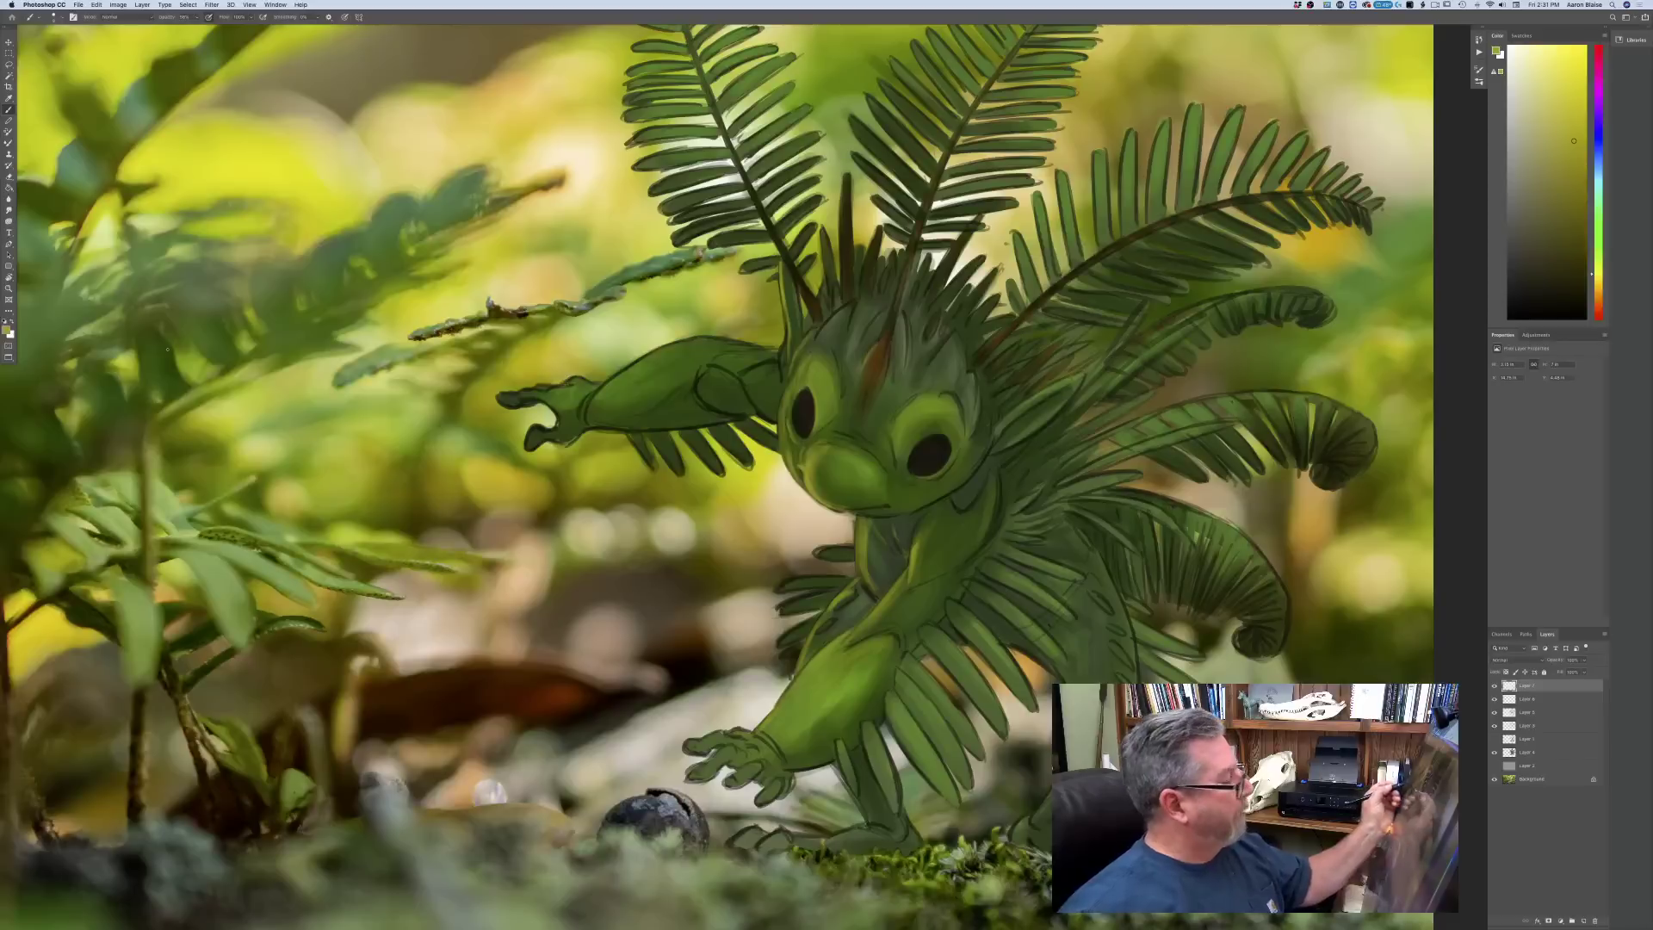
click(6, 329)
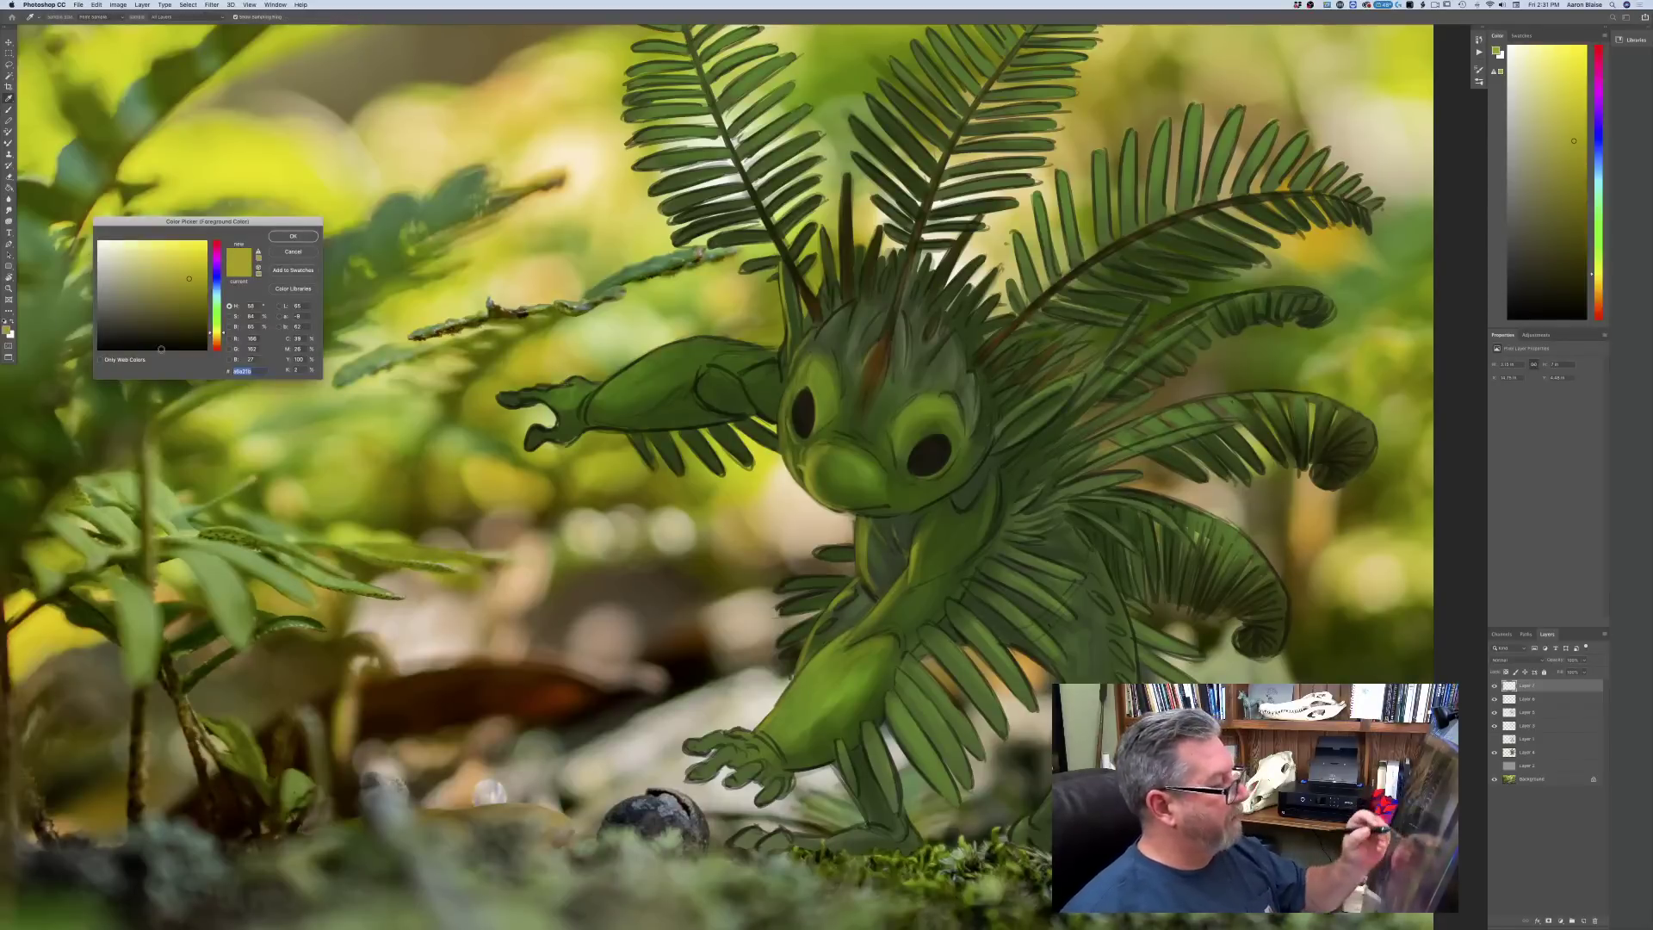
click(659, 482)
click(293, 237)
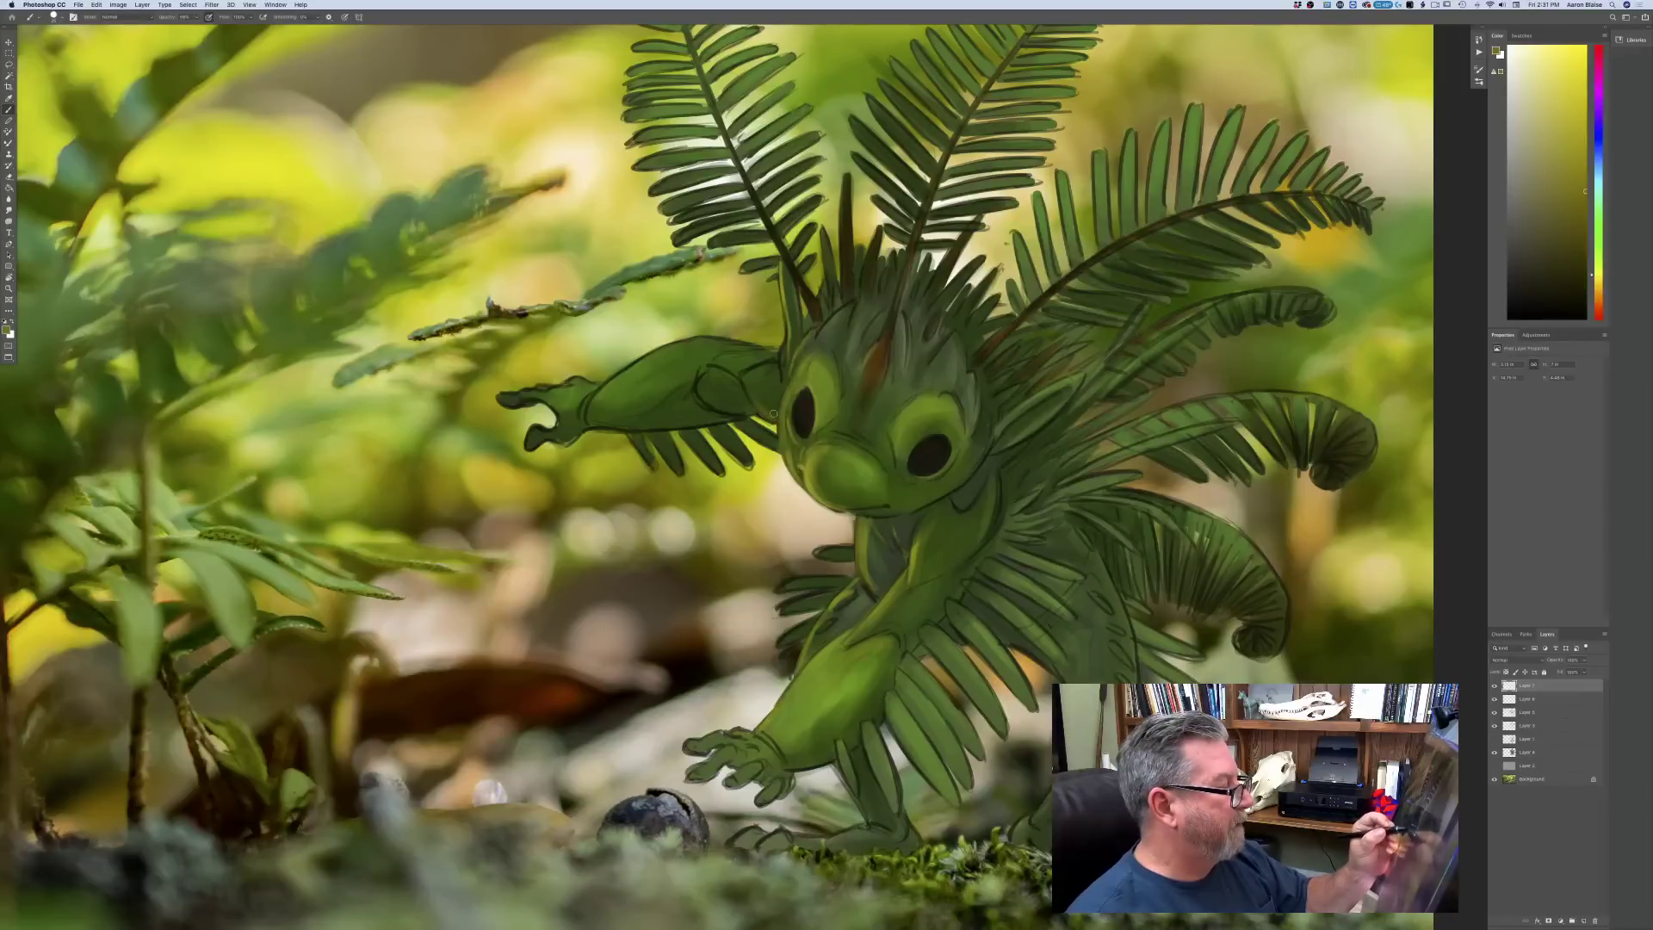
drag(782, 422, 764, 415)
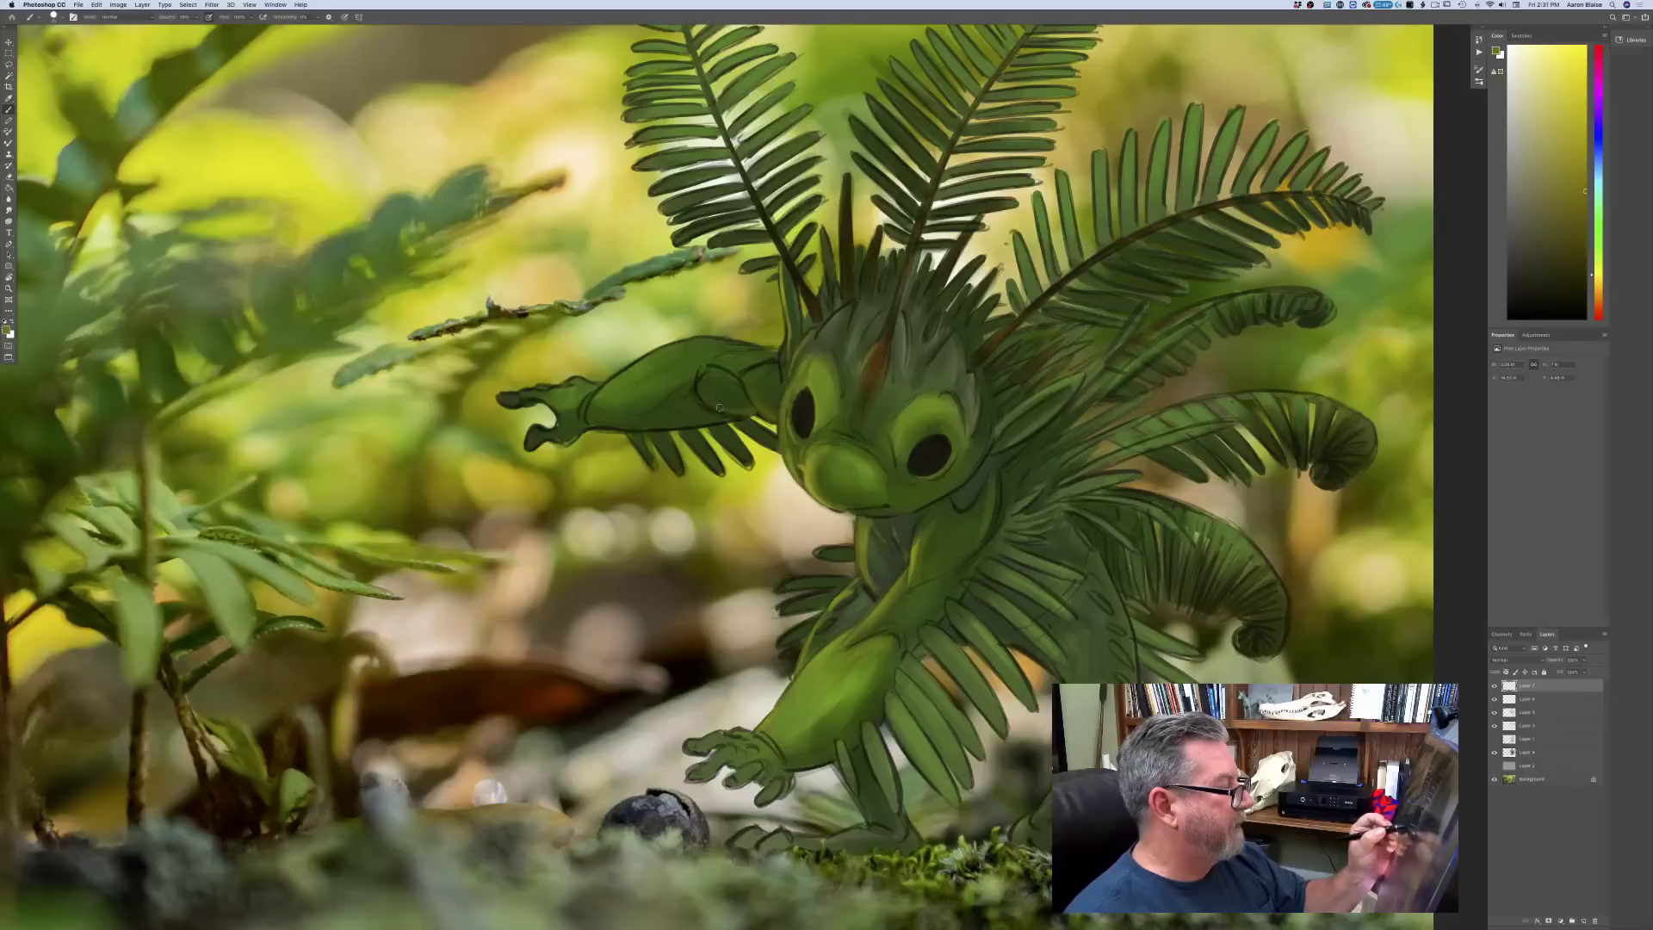
drag(712, 421, 695, 426)
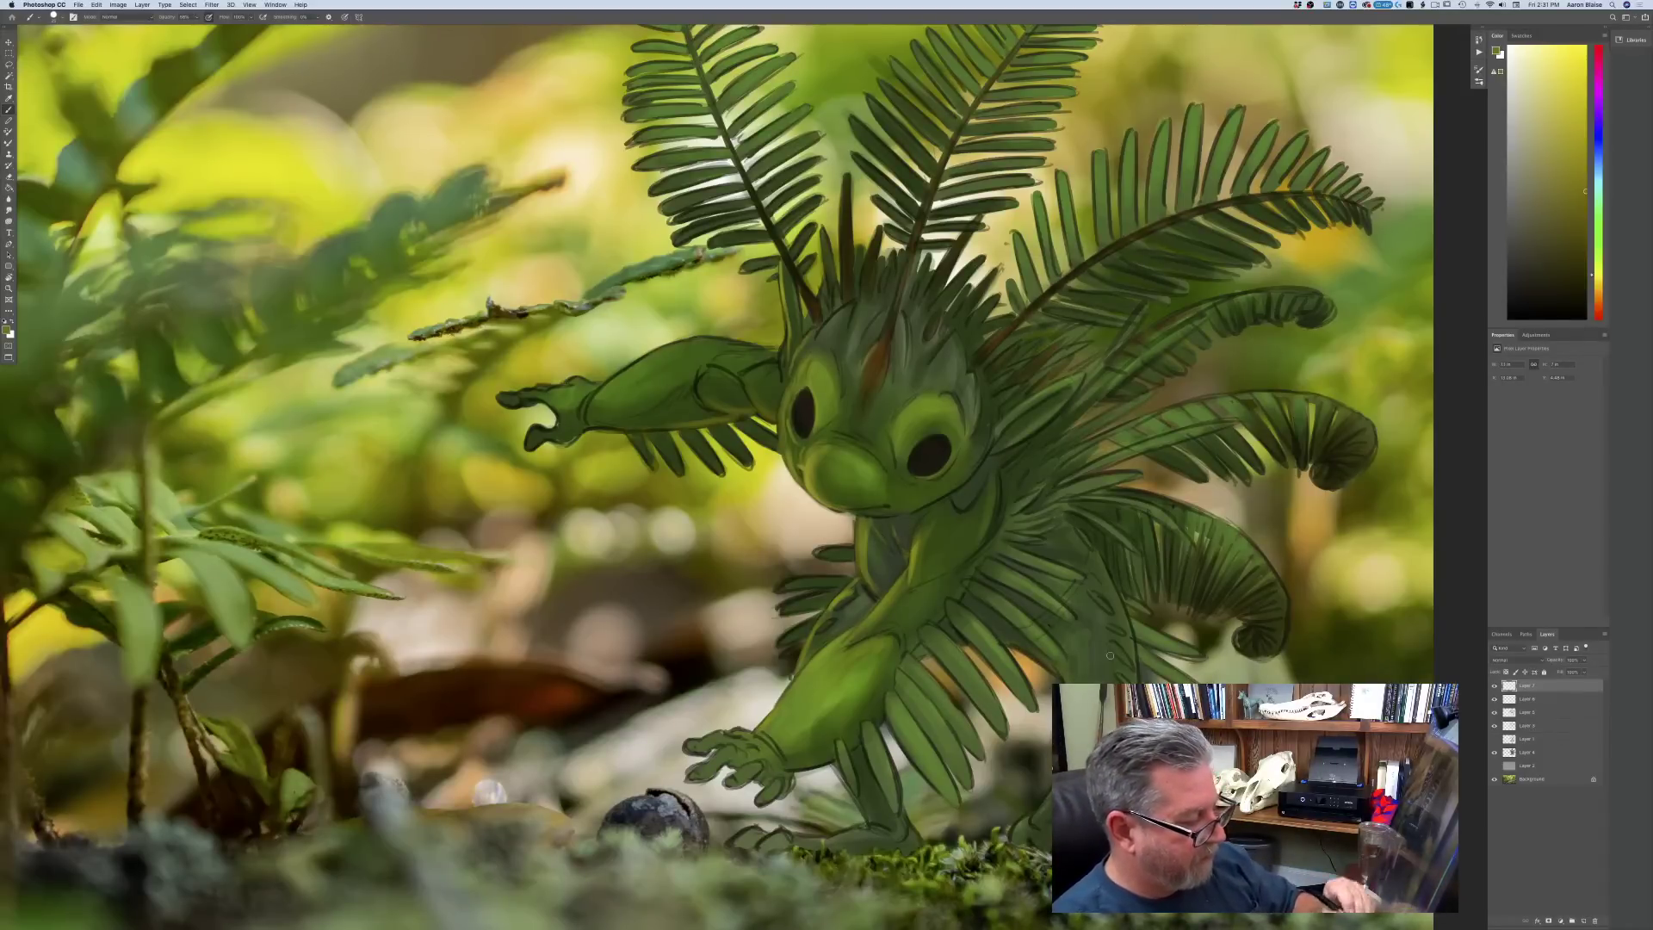
- Set the brush to a muted olive sampled from the blurred background beside the curled lower fern frond
click(7, 330)
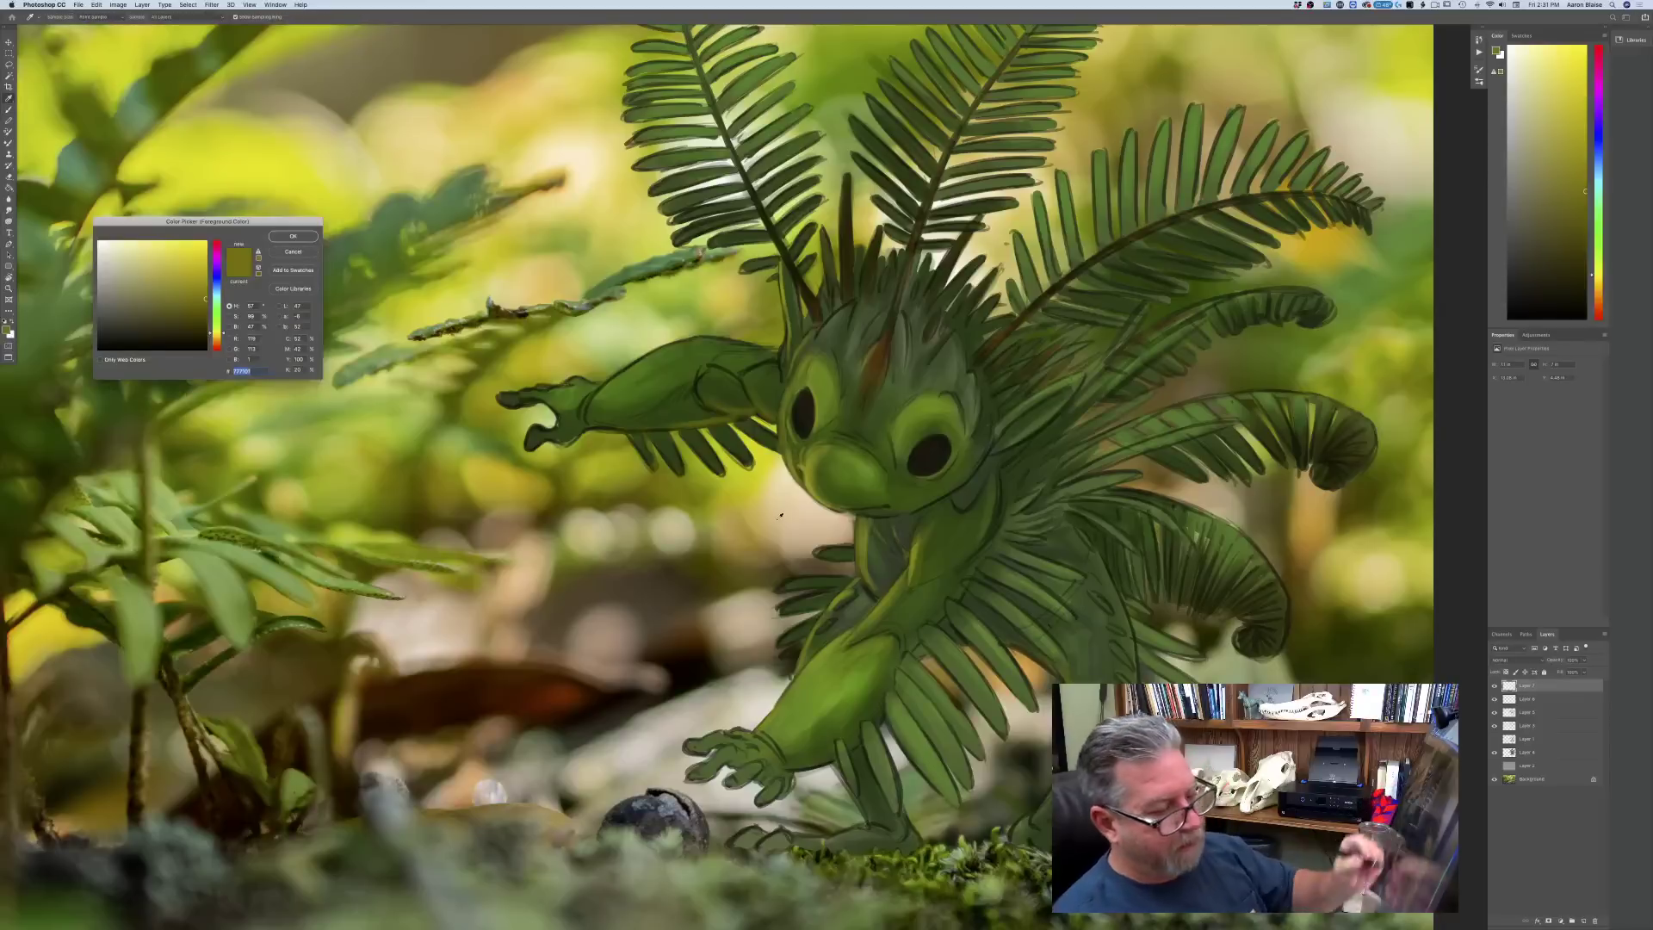
click(1329, 588)
key(Return)
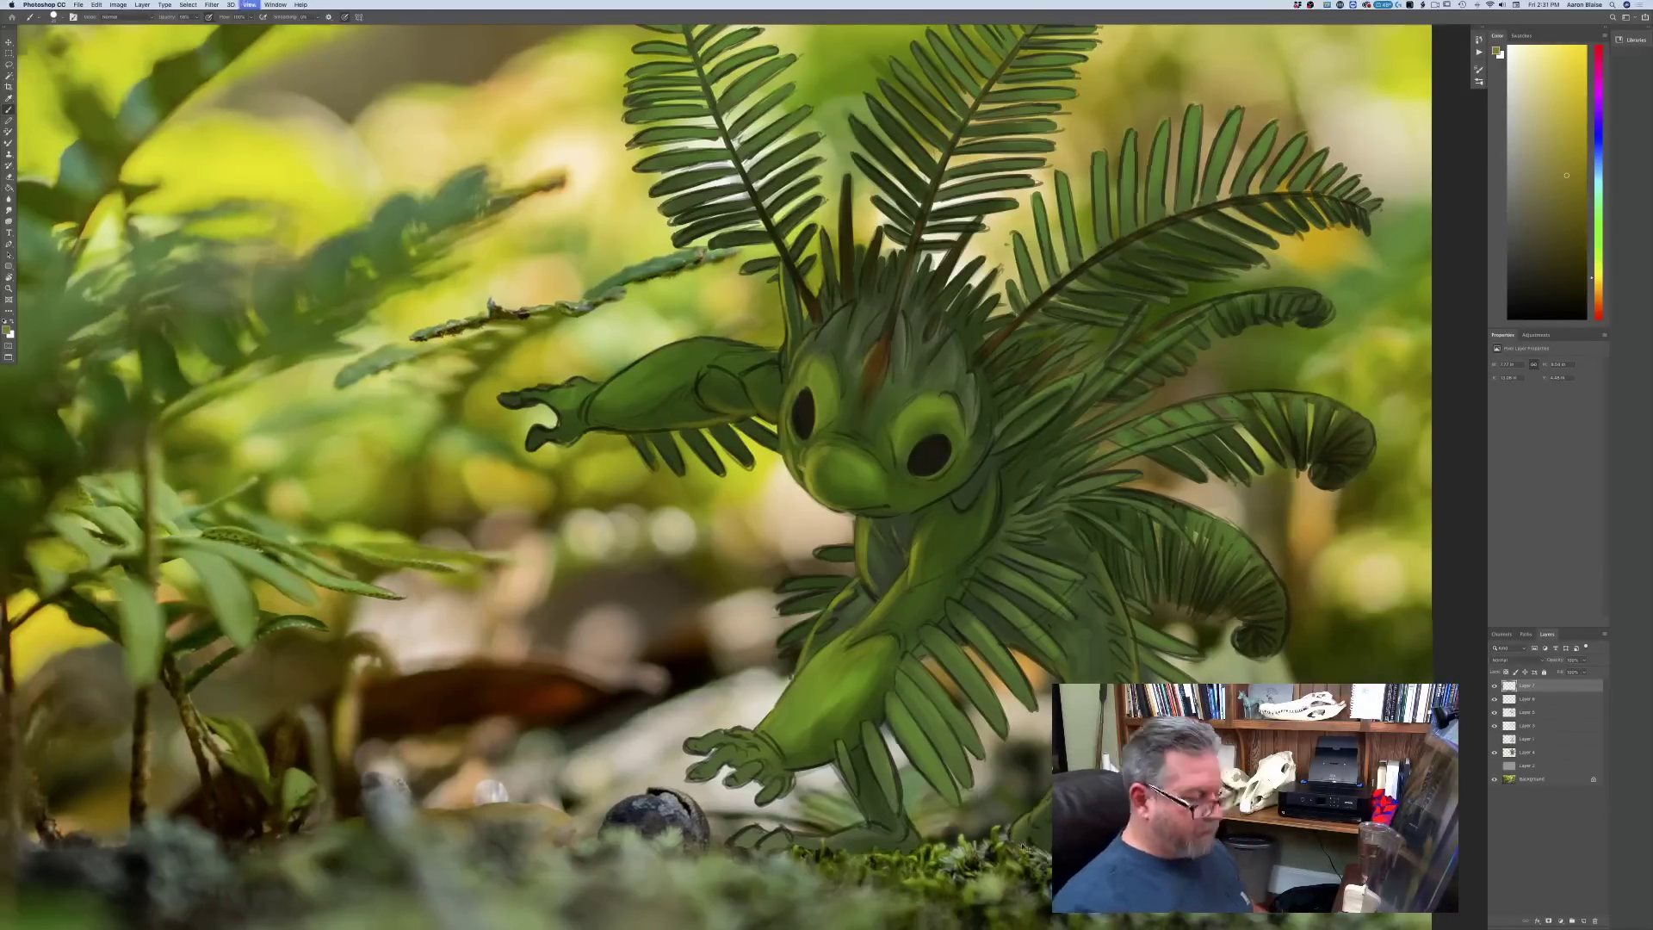
- Examine how the creature's rim light reads against the forest photo at thumbnail size and at closer range
key(super+minus)
key(super+minus)
key(super+minus)
key(super+minus)
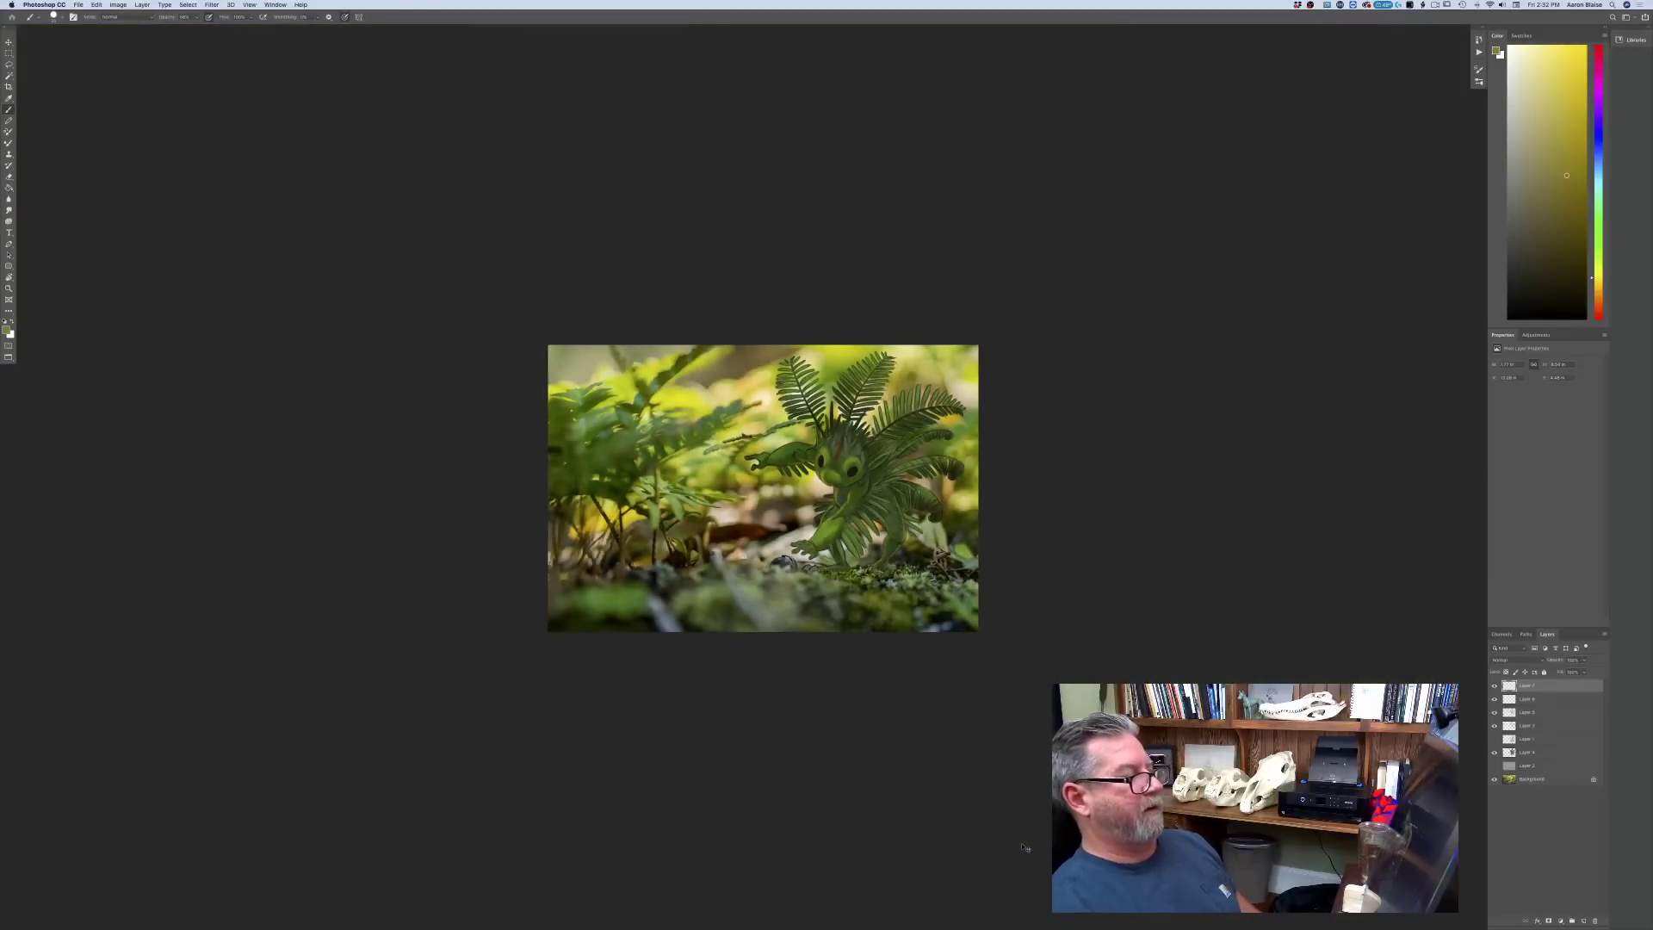
key(super+plus)
key(super+plus)
key(super+minus)
key(super+minus)
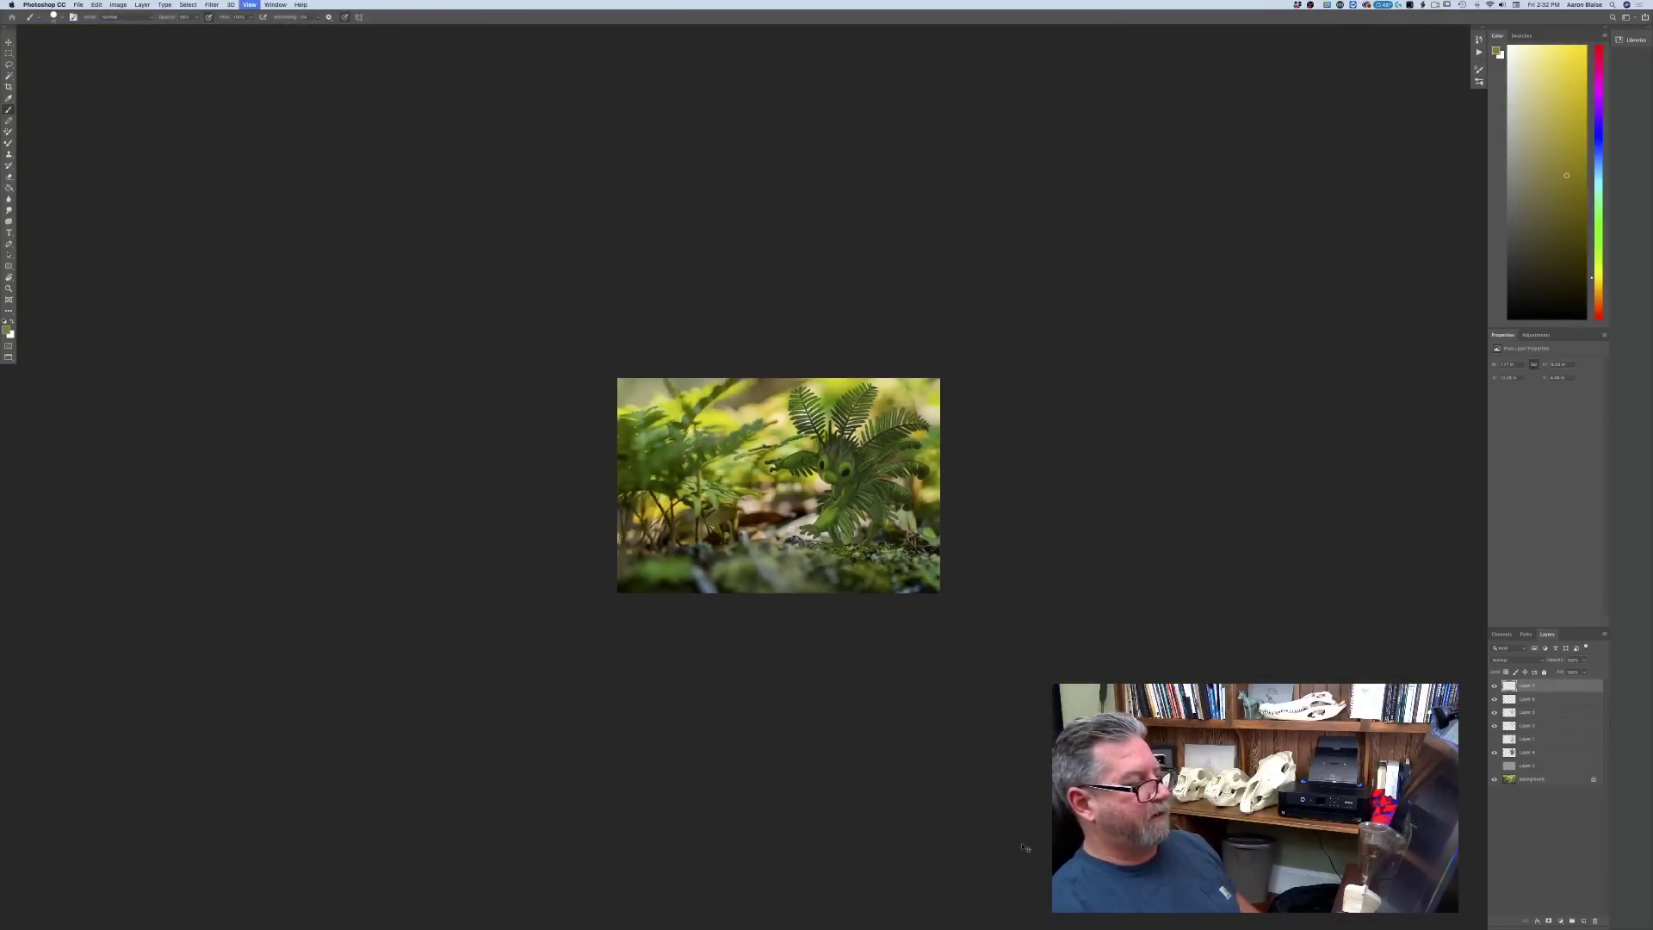
key(super+plus)
key(super+plus)
key(super+plus)
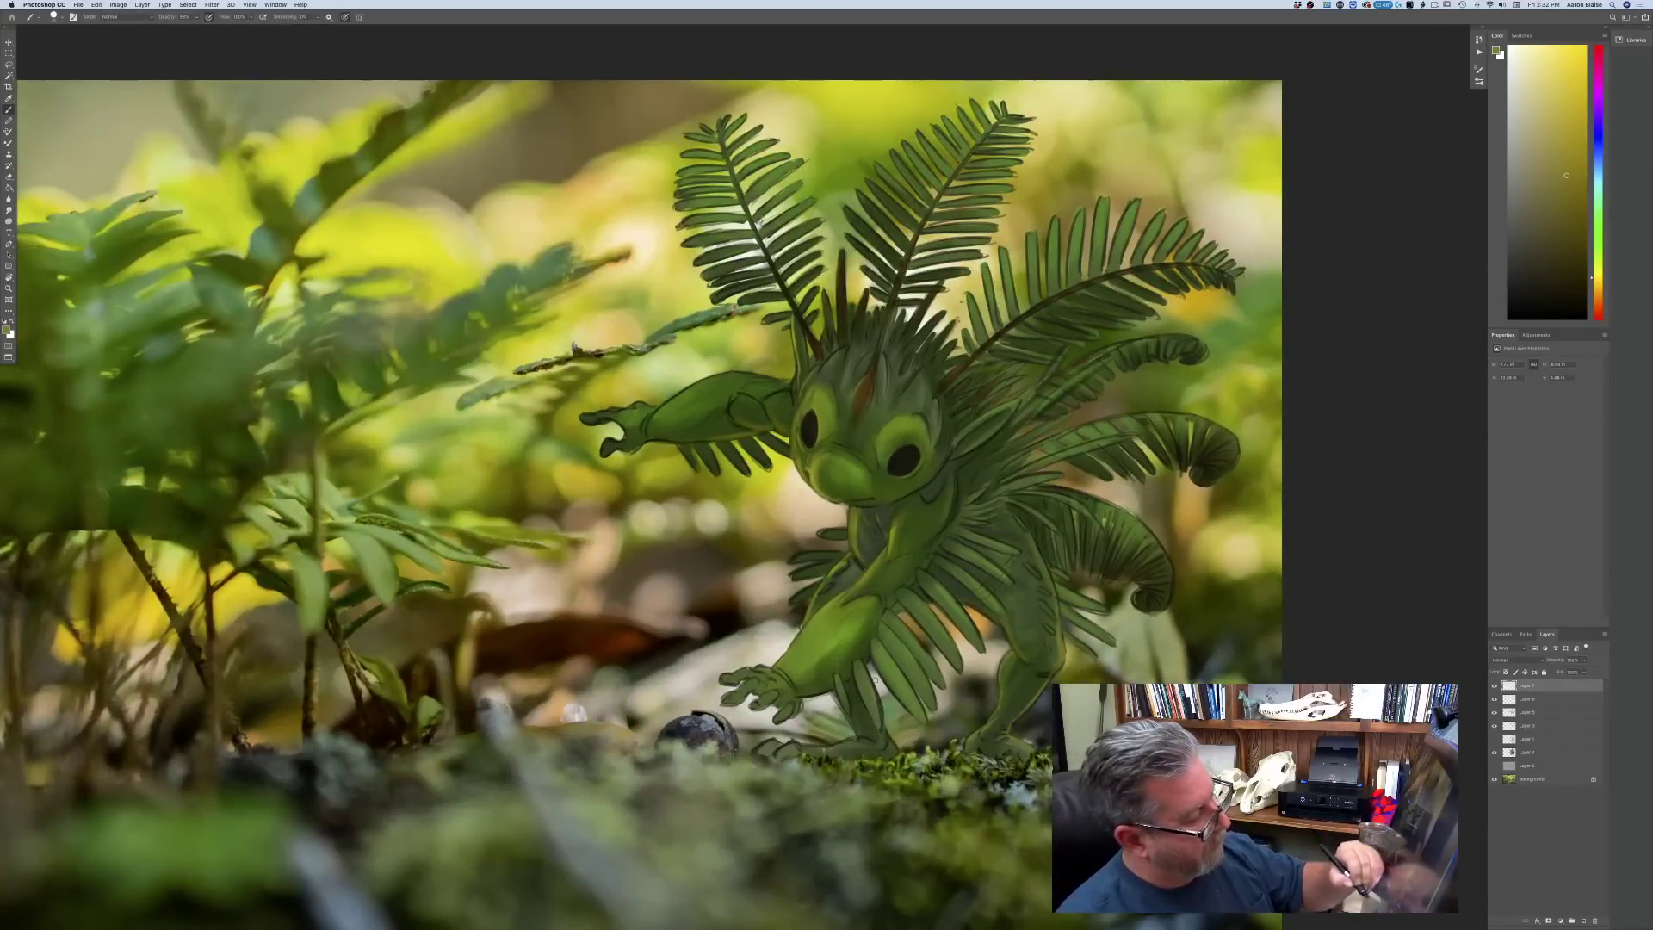
- Sample a dark green from the fronds on the creature's body and deepen it to a near-black green for the brush
click(6, 331)
click(944, 575)
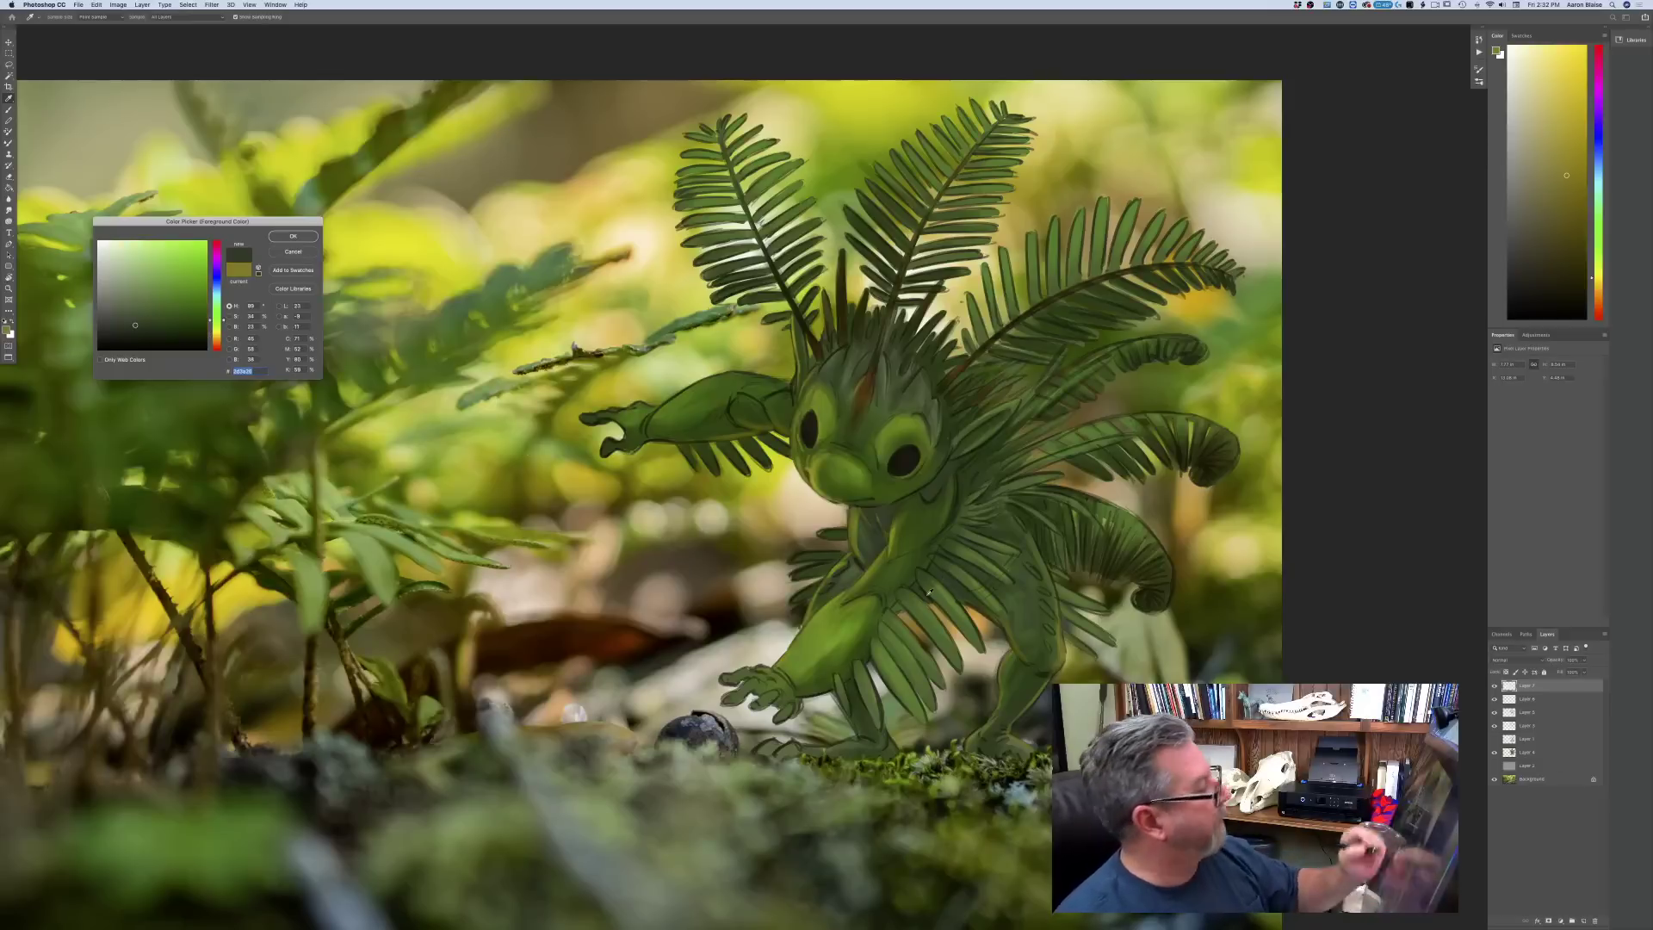
click(289, 236)
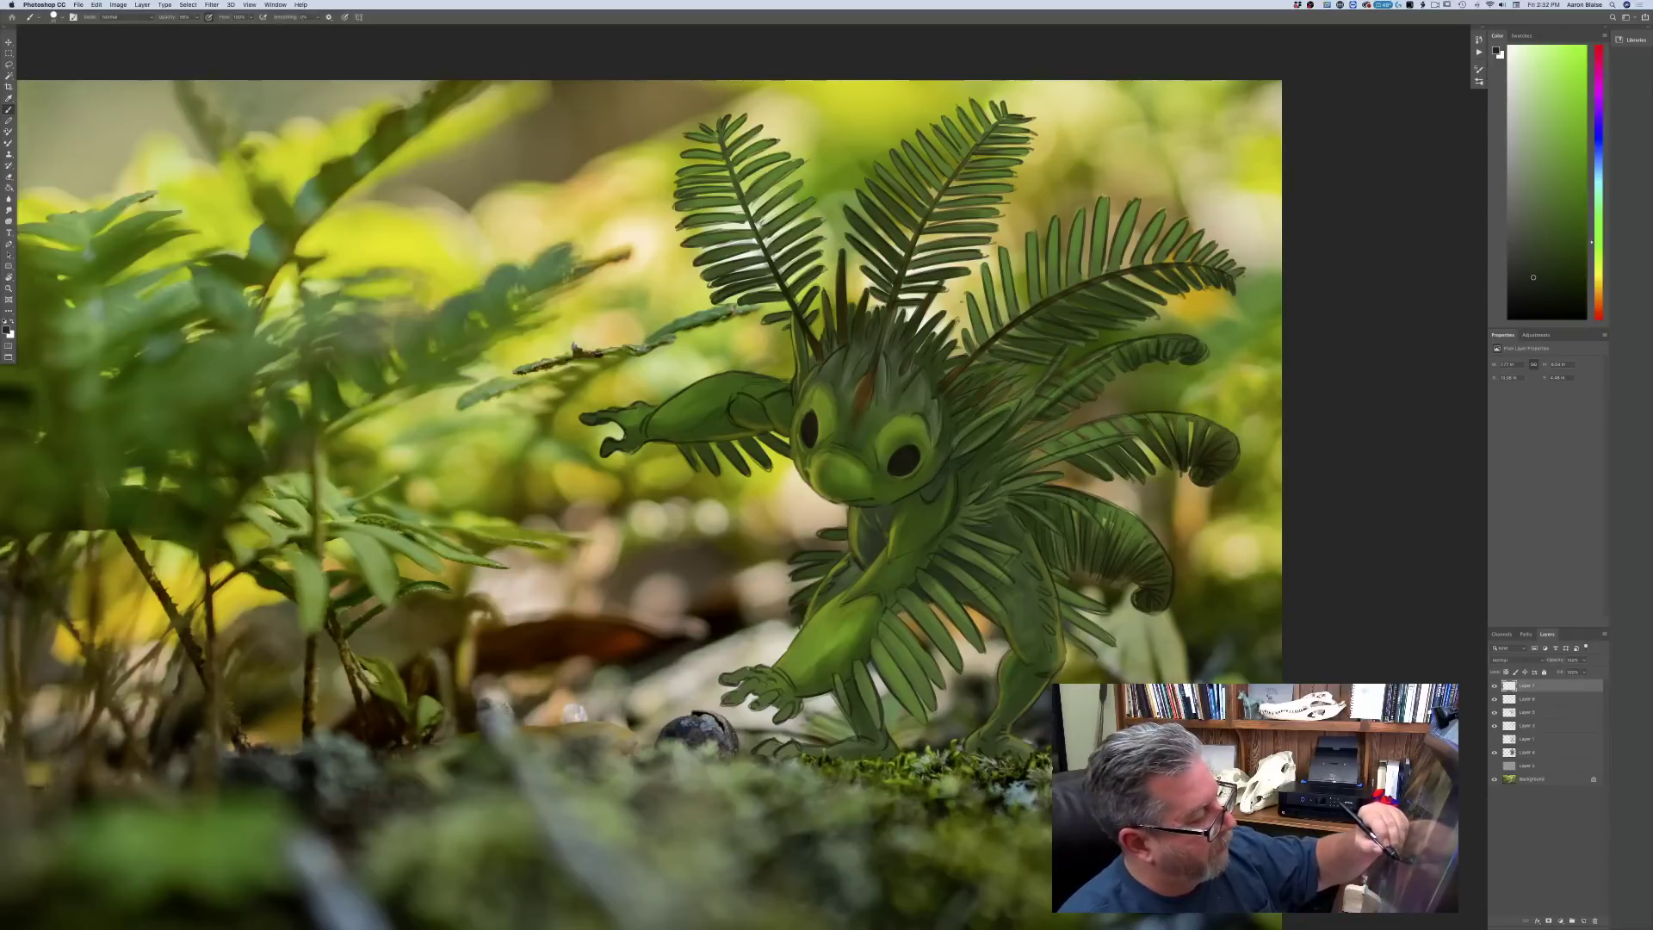
click(6, 328)
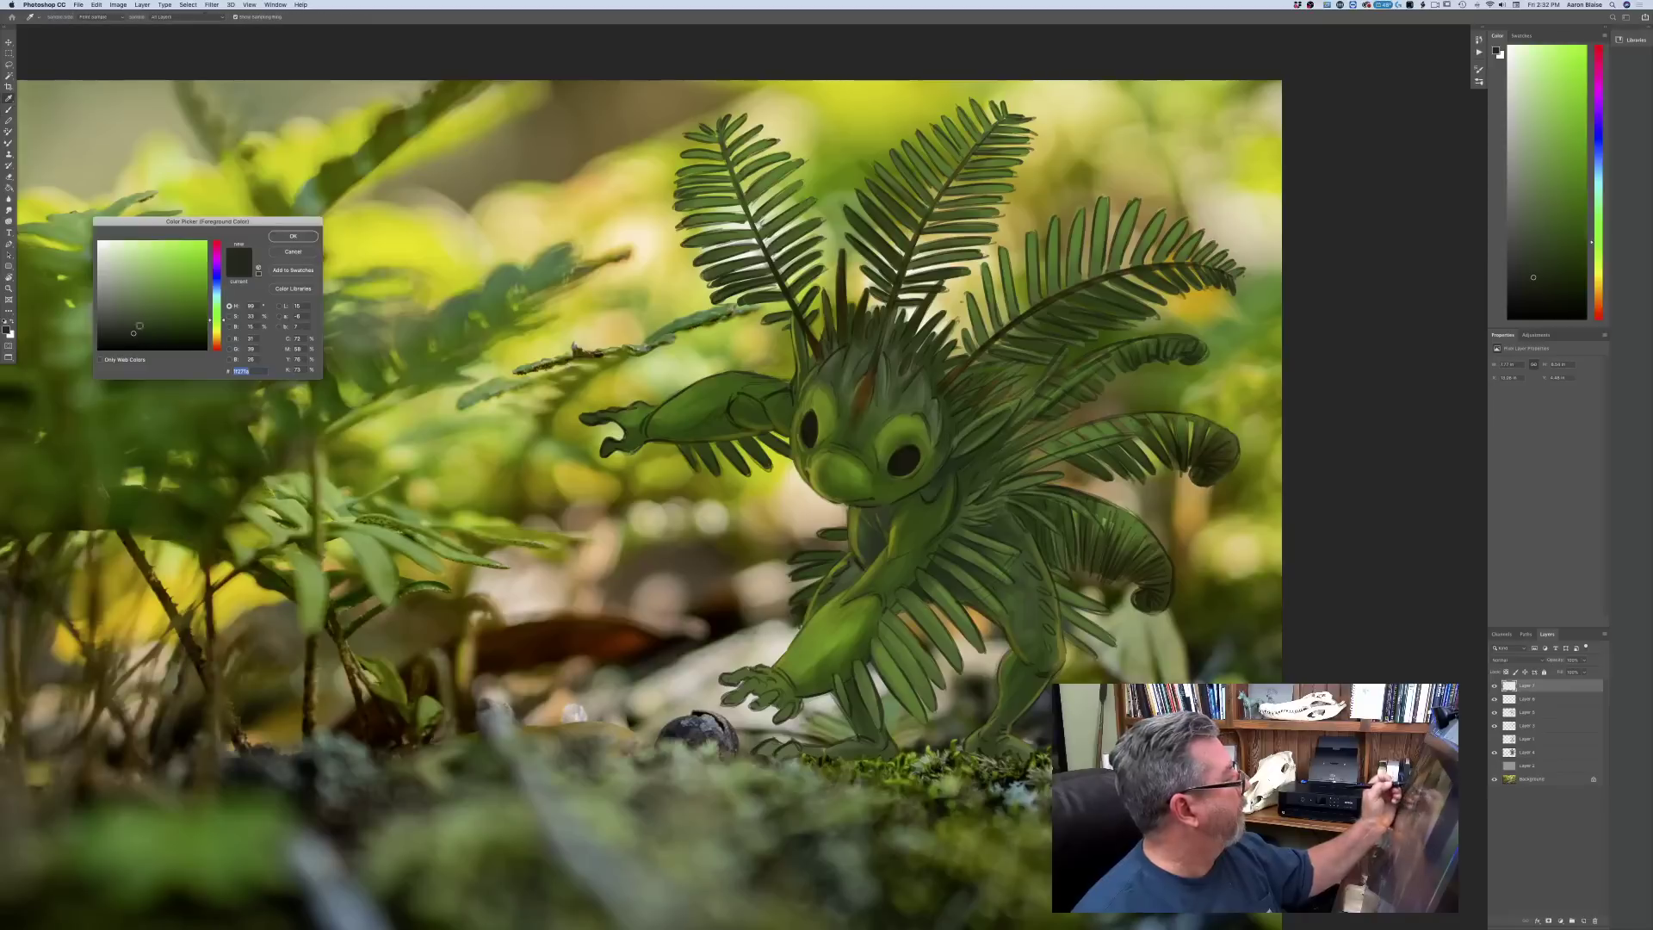
click(132, 339)
key(Return)
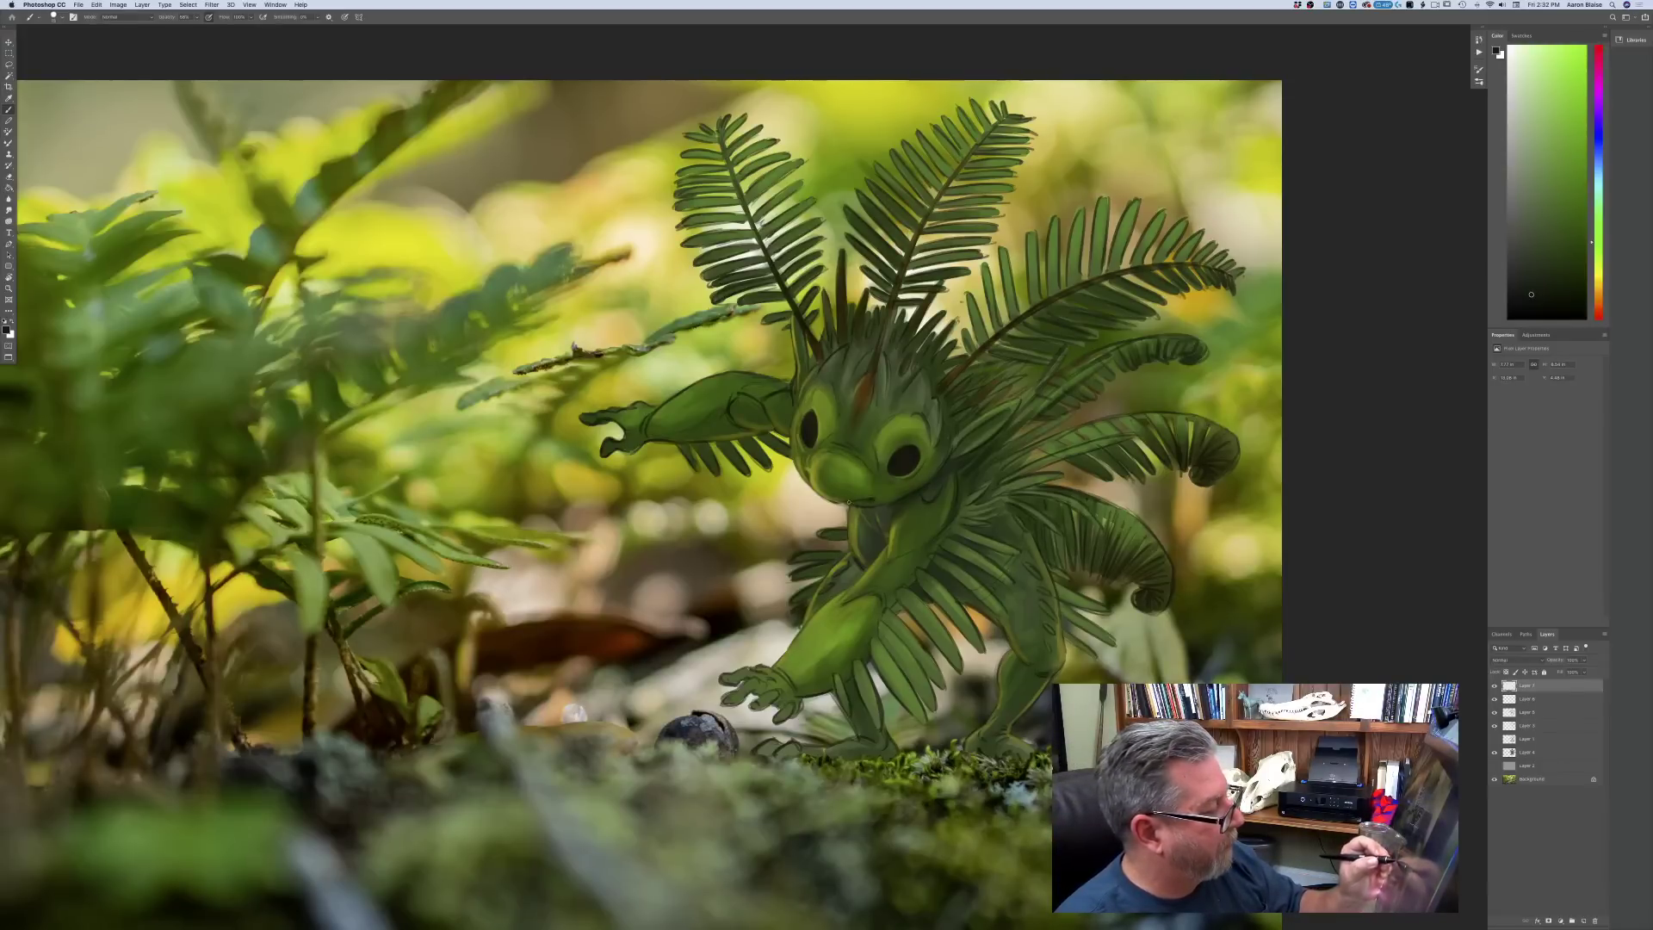
- Paint near-black green shading over the upper surface and forearm of the outstretched arm
key(super+plus)
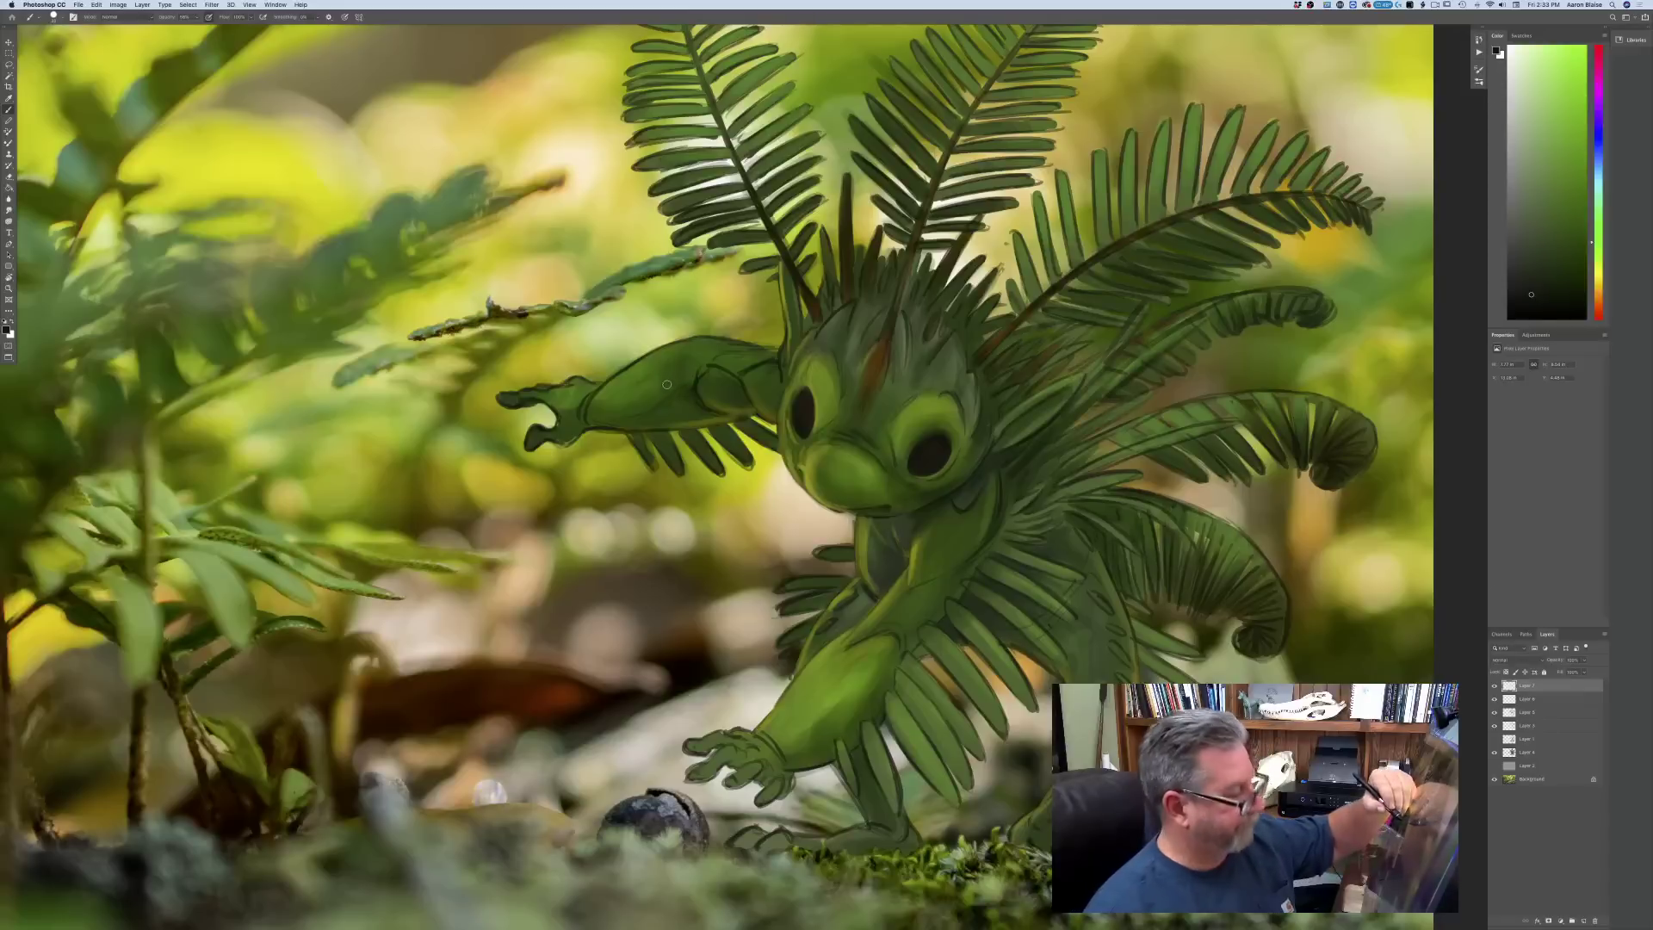
drag(689, 362, 599, 406)
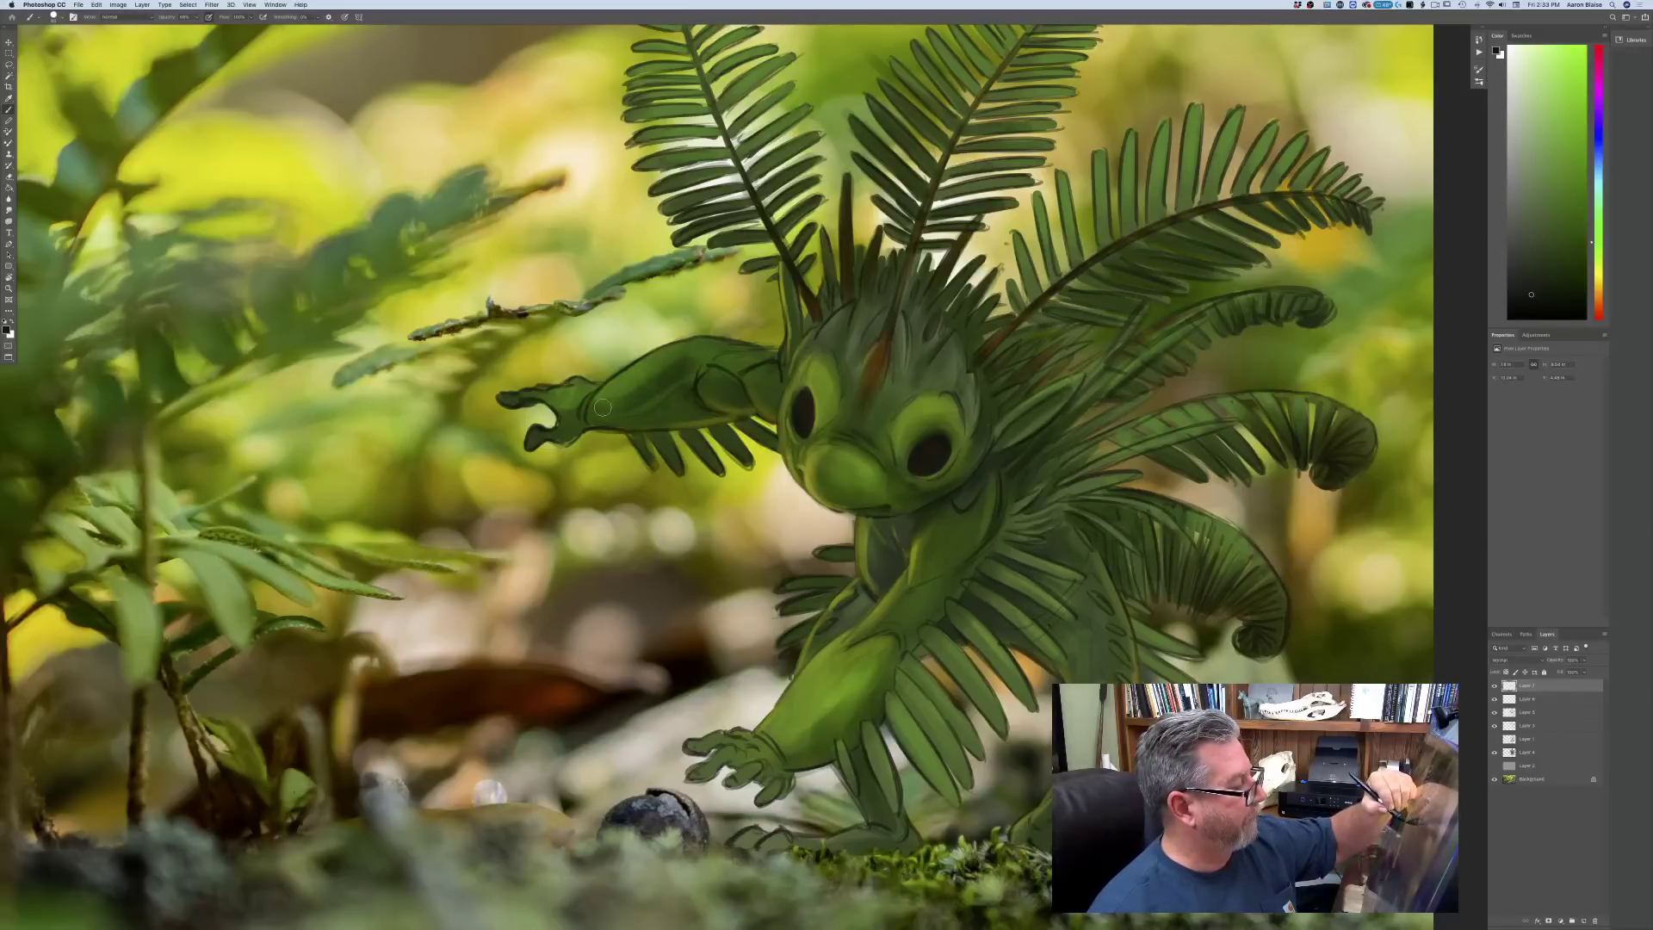
mouse_move(683, 360)
mouse_down()
mouse_move(679, 385)
mouse_move(699, 384)
mouse_move(687, 361)
mouse_move(641, 388)
mouse_up()
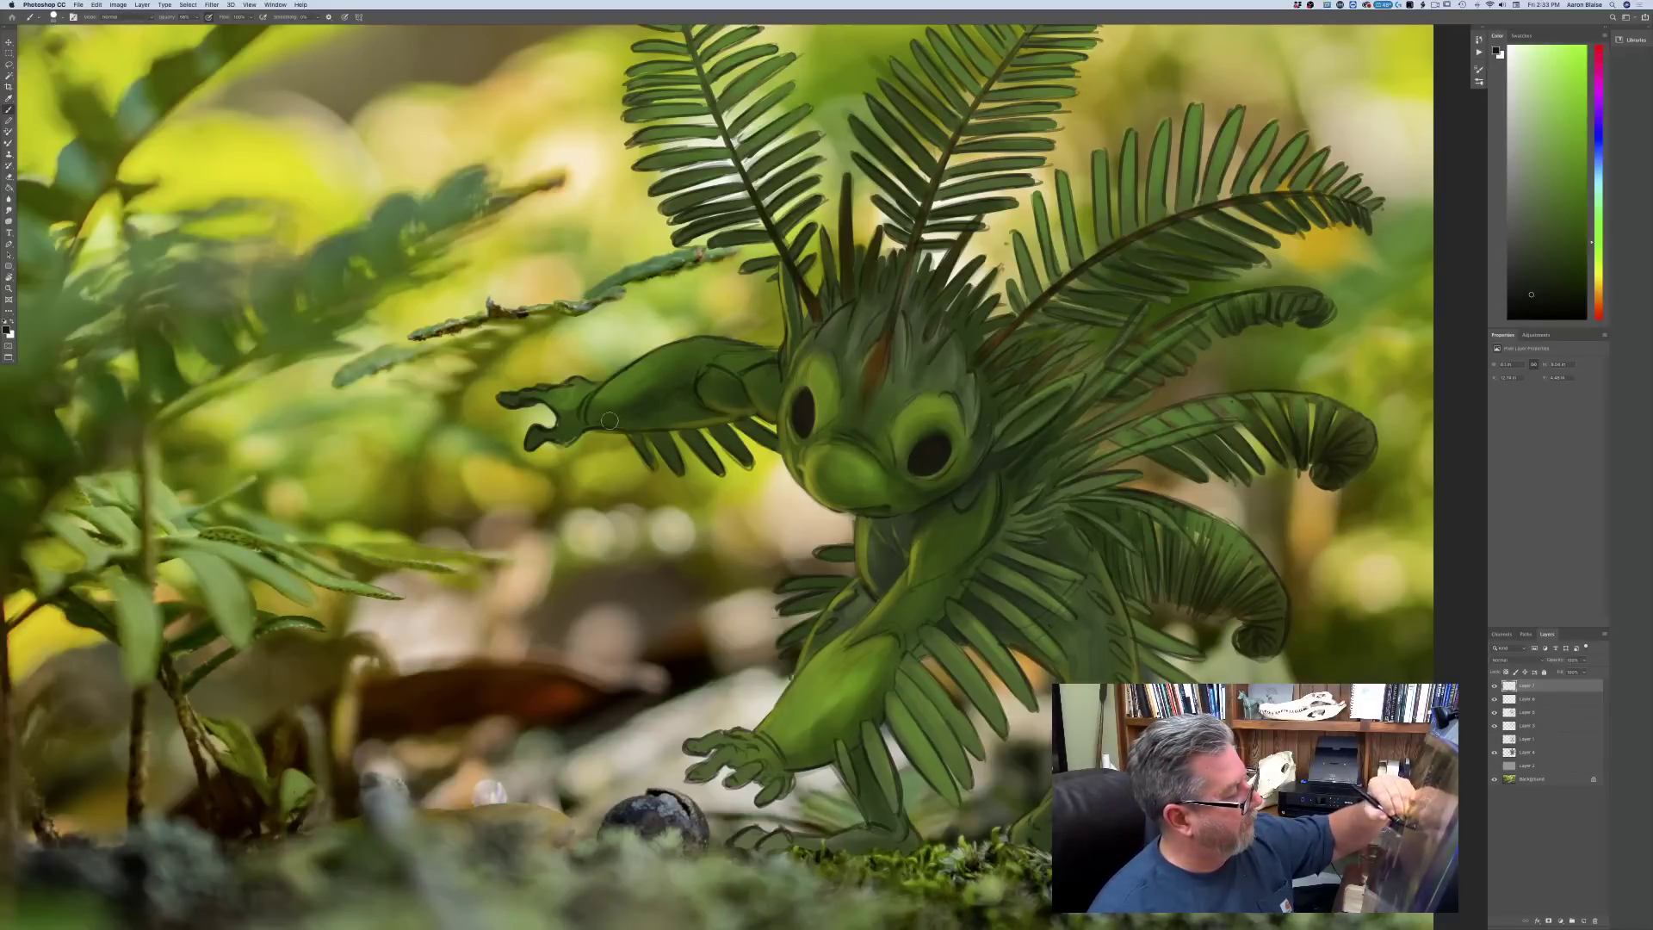
- Examine how the shaded creature reads against the forest photo at thumbnail size and at closer range
key(super+minus)
key(super+minus)
key(super+minus)
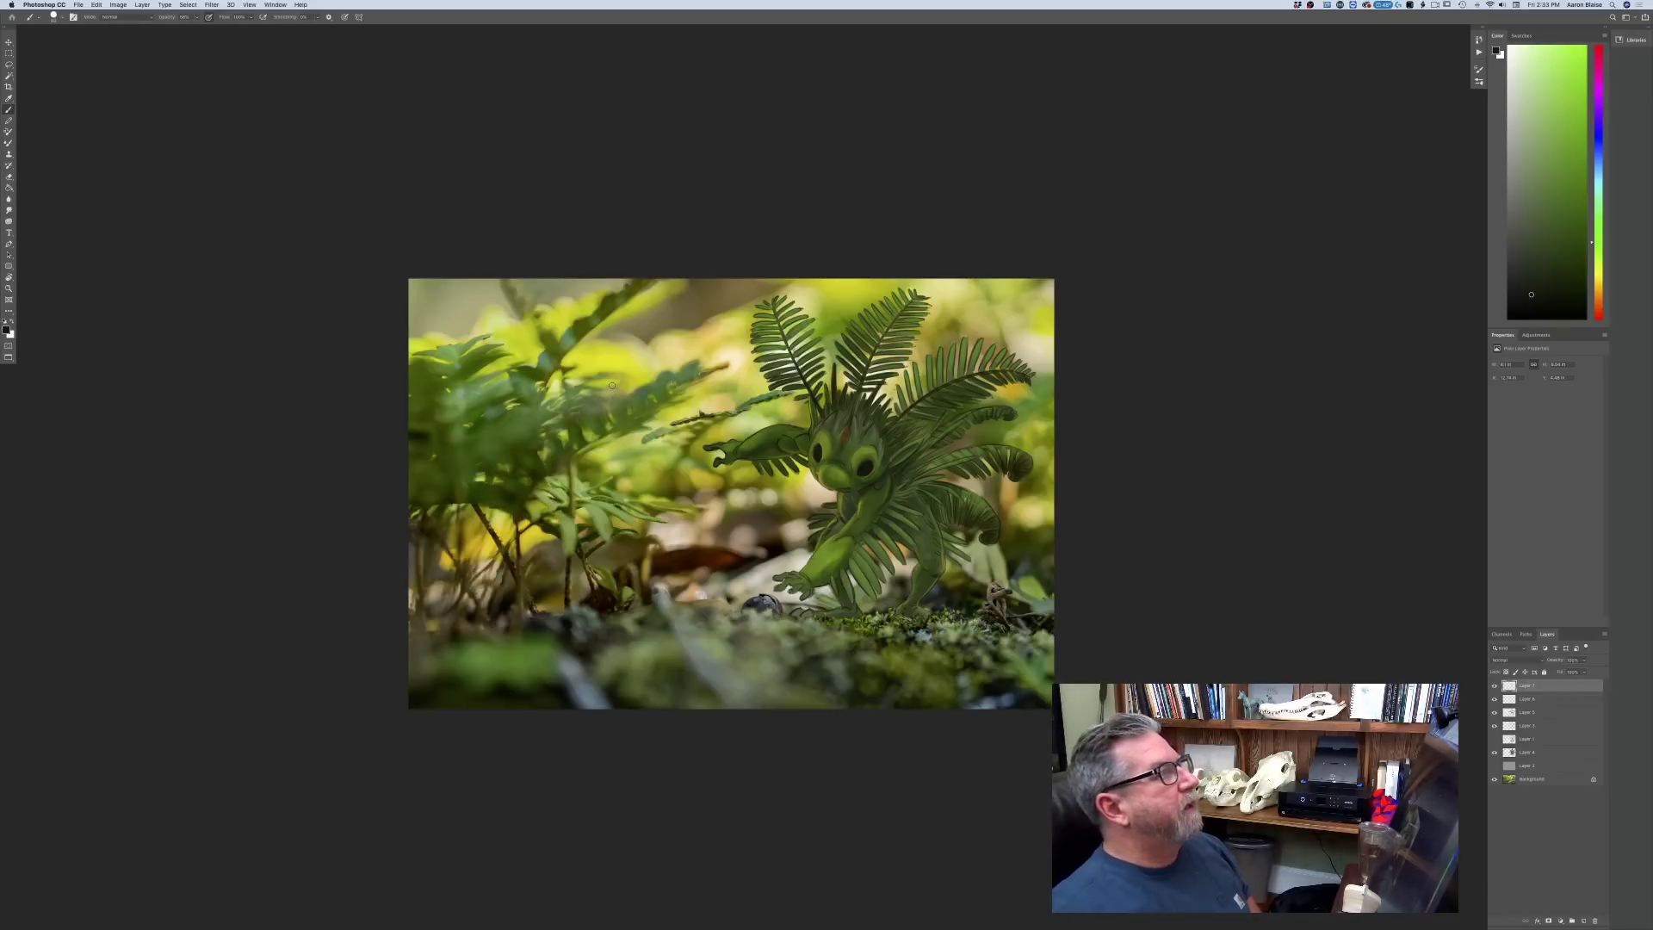
key(super+plus)
key(super+plus)
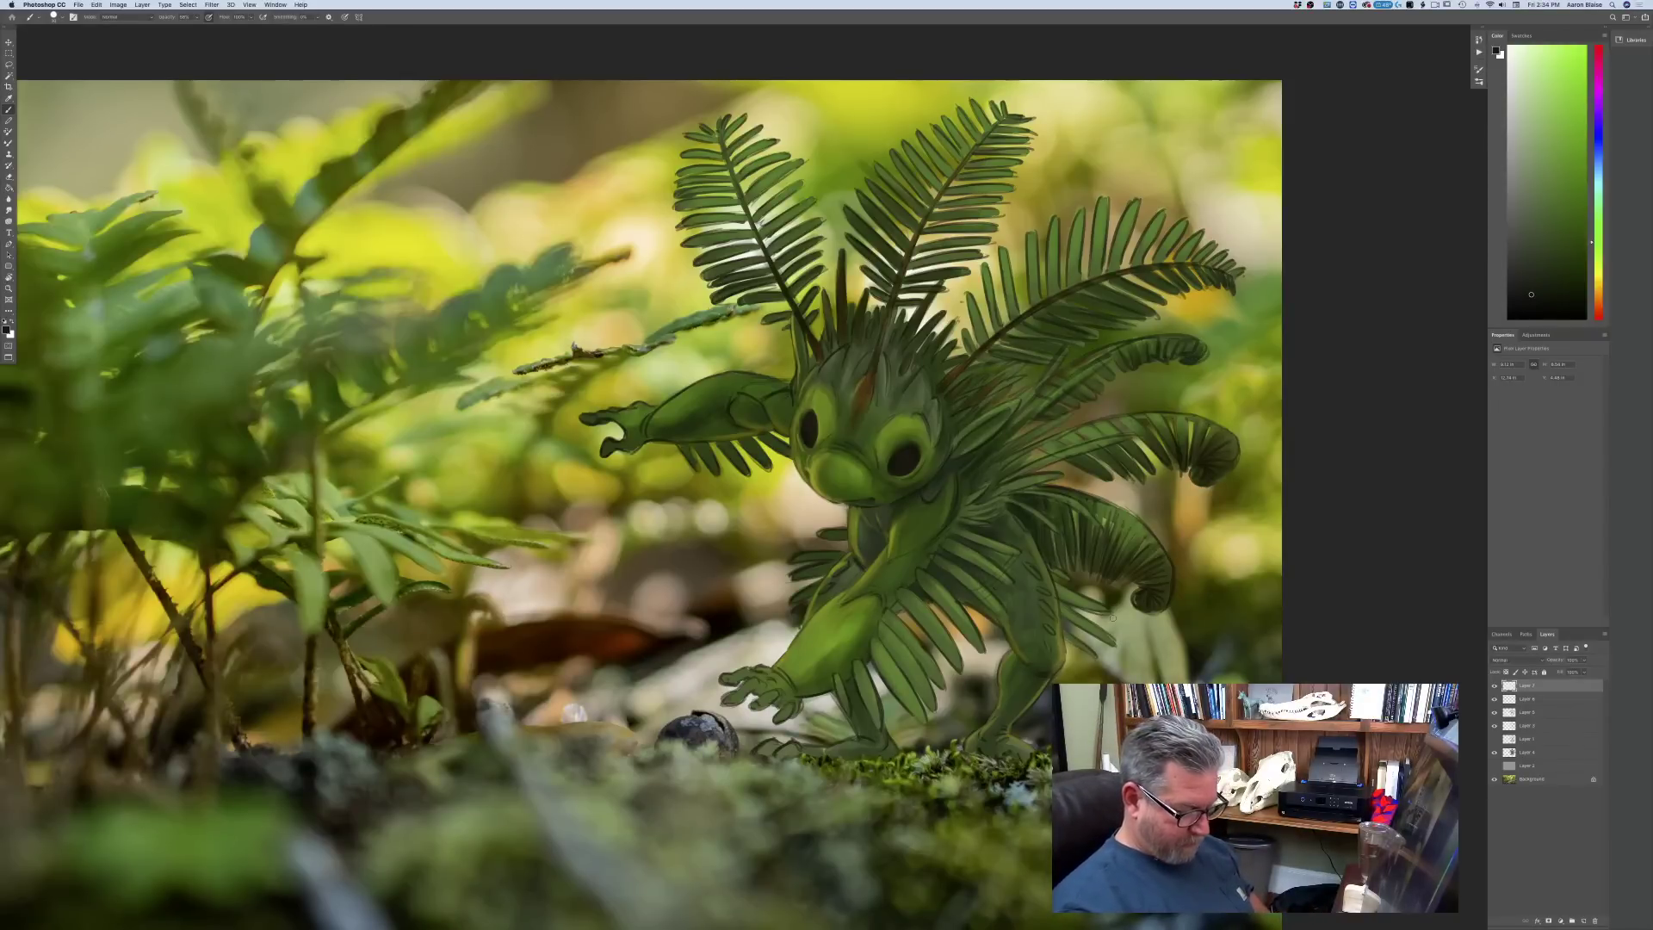
key(super+minus)
key(super+minus)
key(super+plus)
key(super+plus)
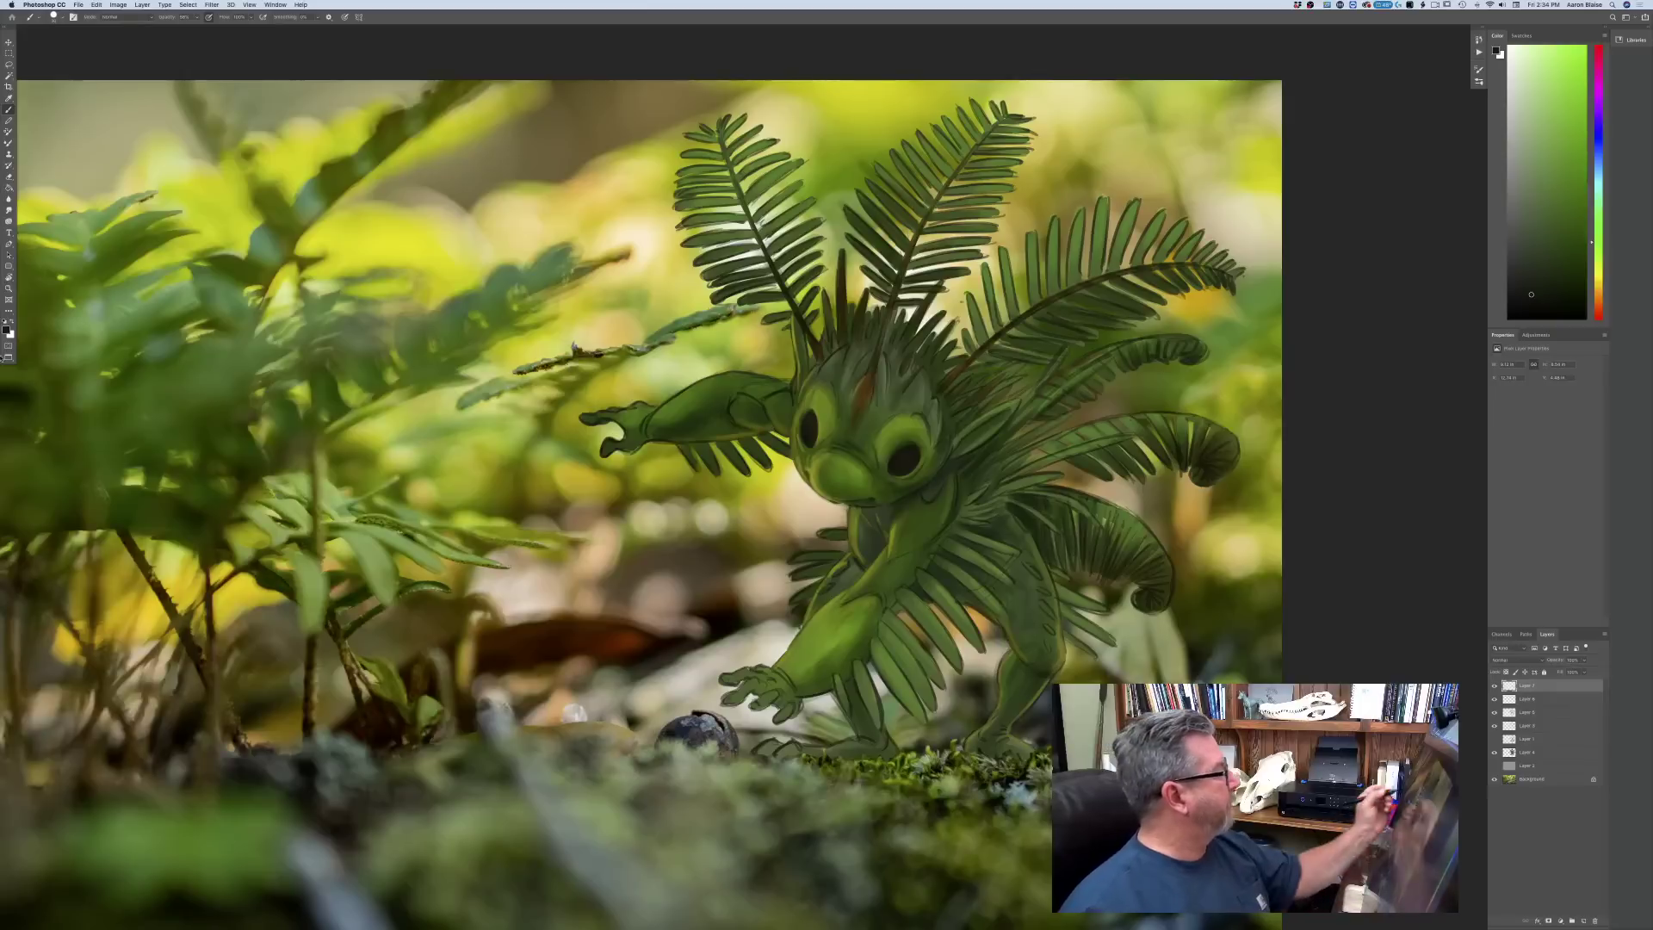
- Sample a soft green from the background plant's leaves and paint highlights on the fronds below the torso and the curled frond tip
click(6, 330)
click(398, 534)
key(Return)
mouse_move(913, 602)
mouse_down()
mouse_move(956, 656)
mouse_move(917, 670)
mouse_move(915, 702)
mouse_move(875, 694)
mouse_move(849, 714)
mouse_up()
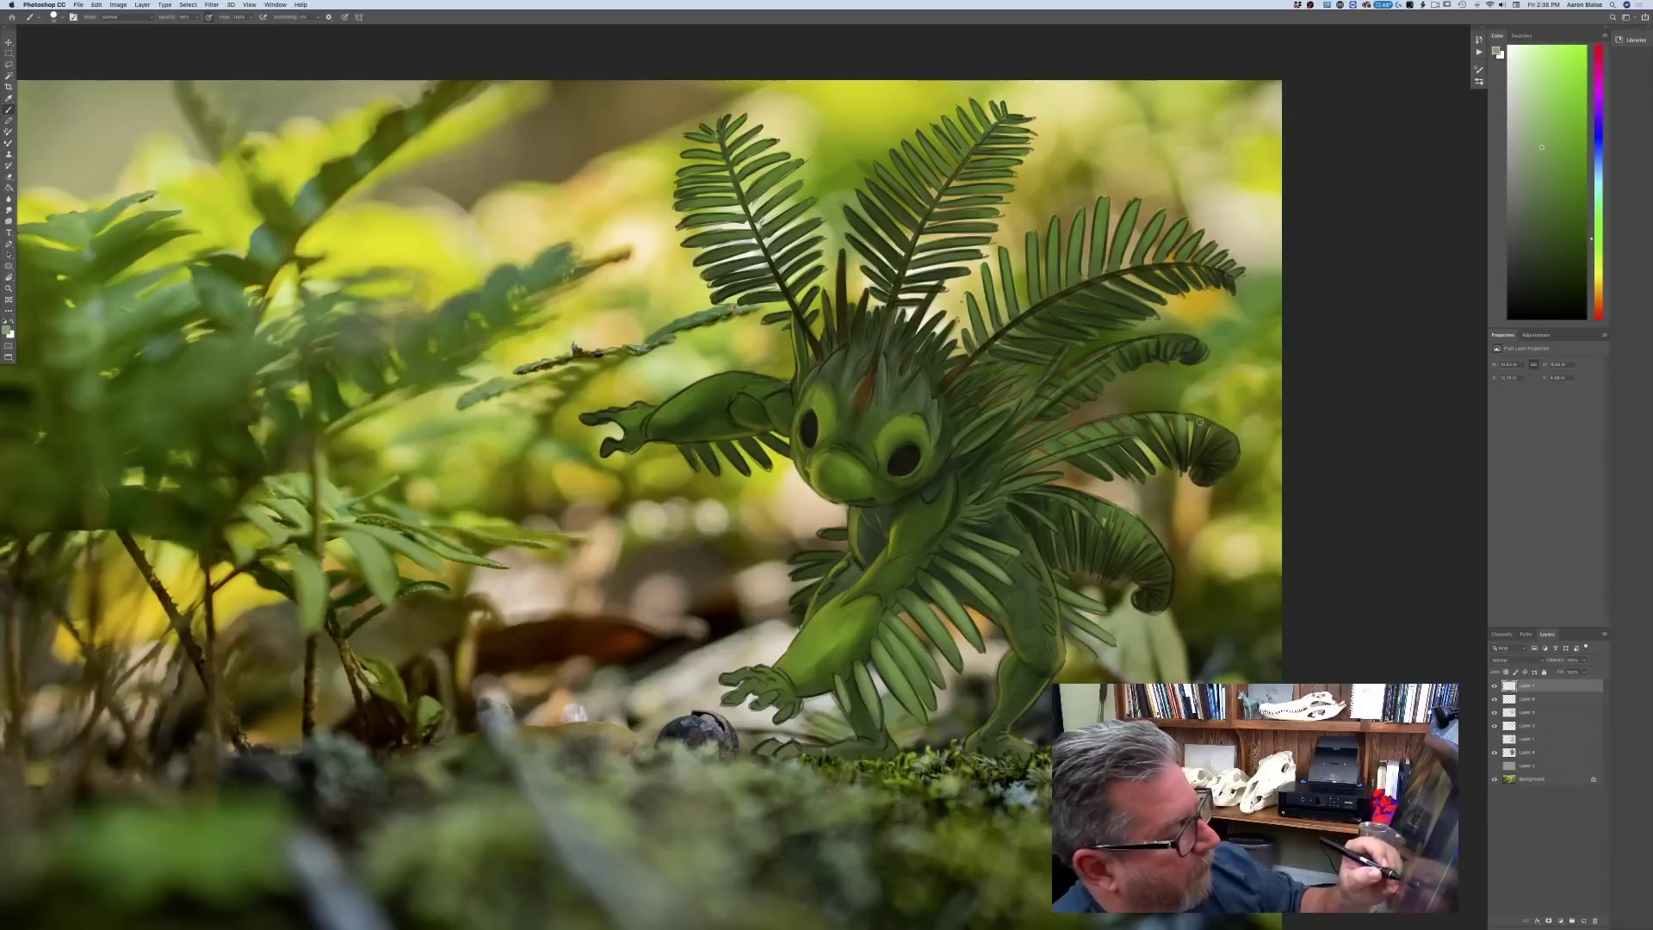
drag(1223, 432, 1220, 450)
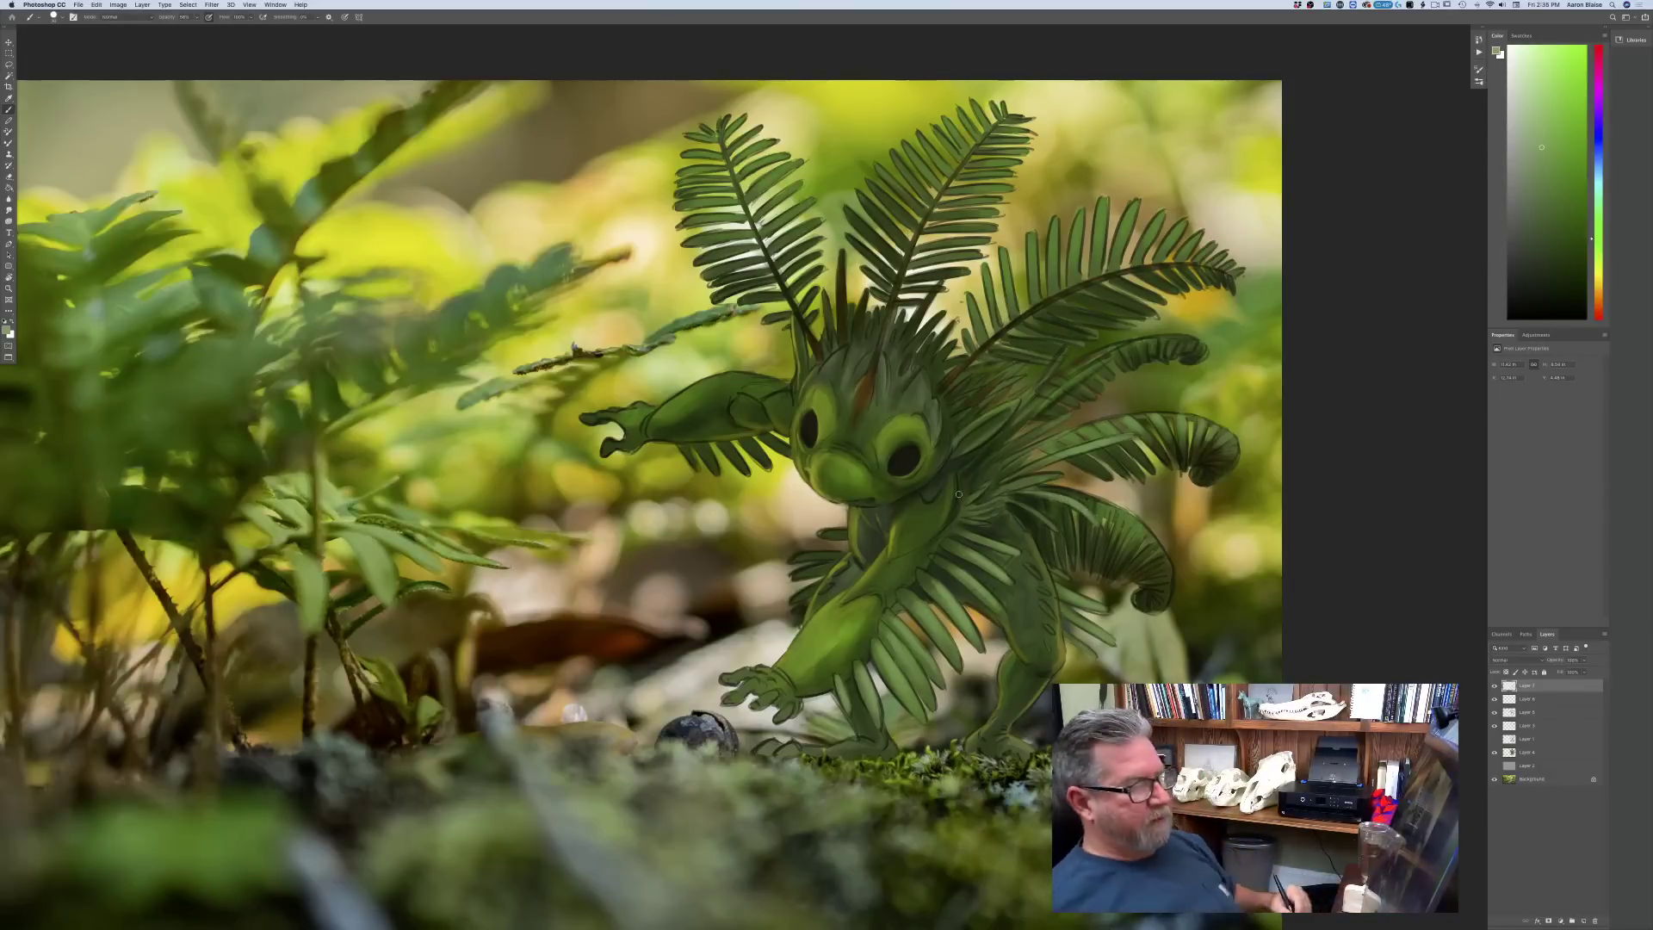
key(super+minus)
key(super+minus)
key(super+minus)
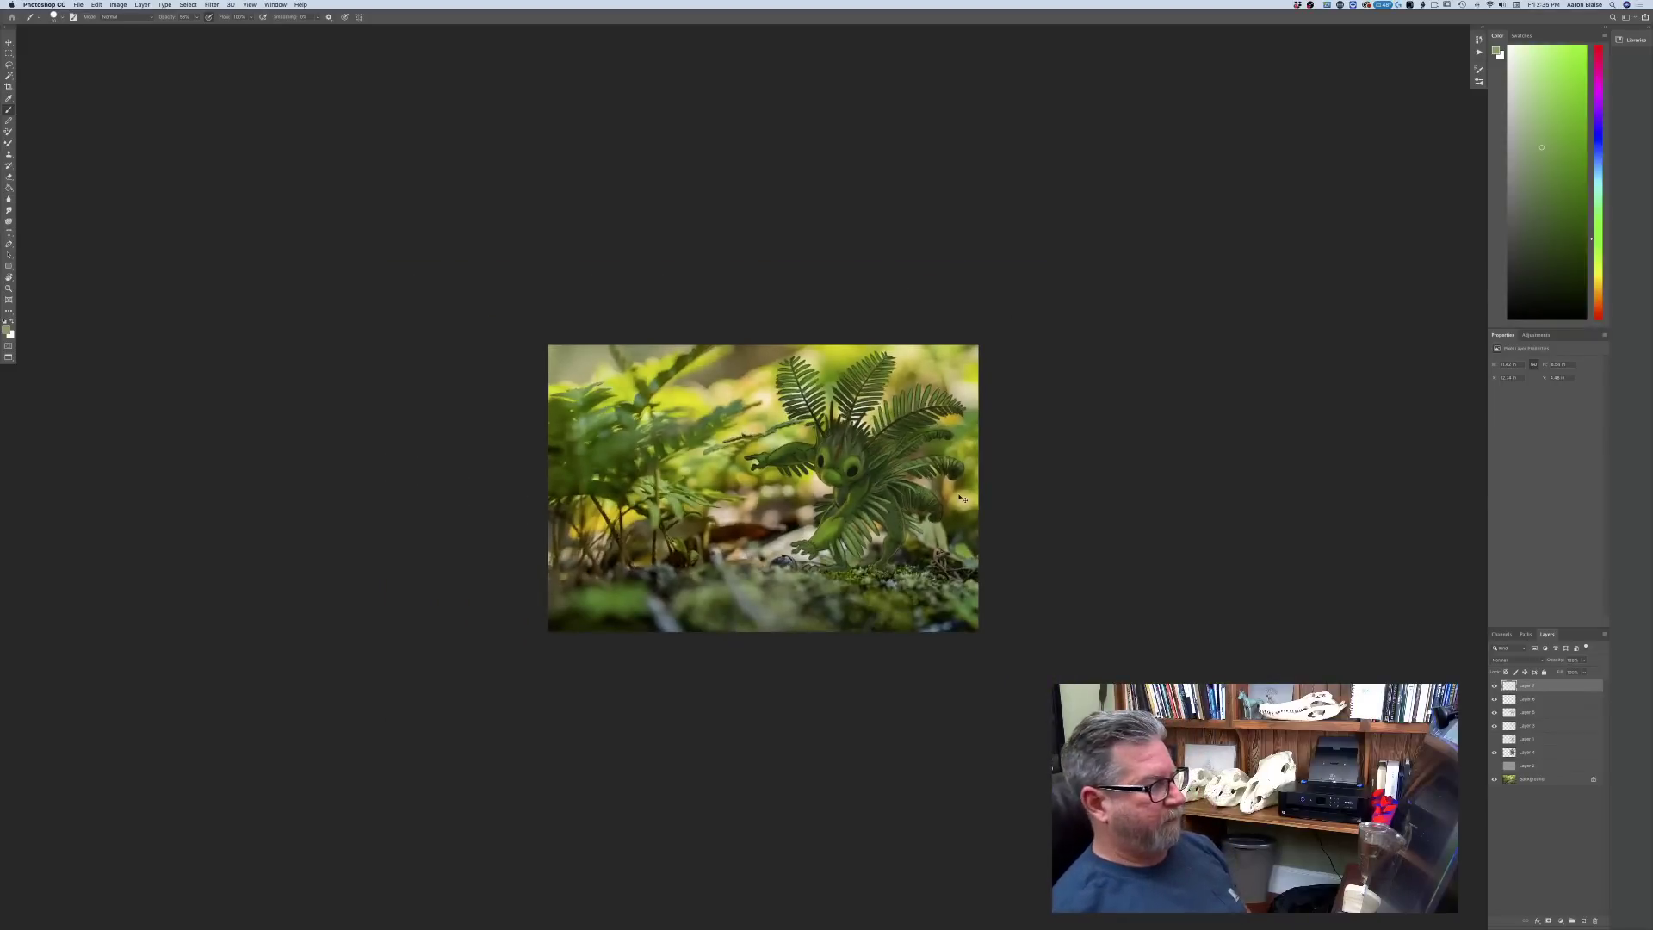
key(super+plus)
key(super+plus)
key(super+plus)
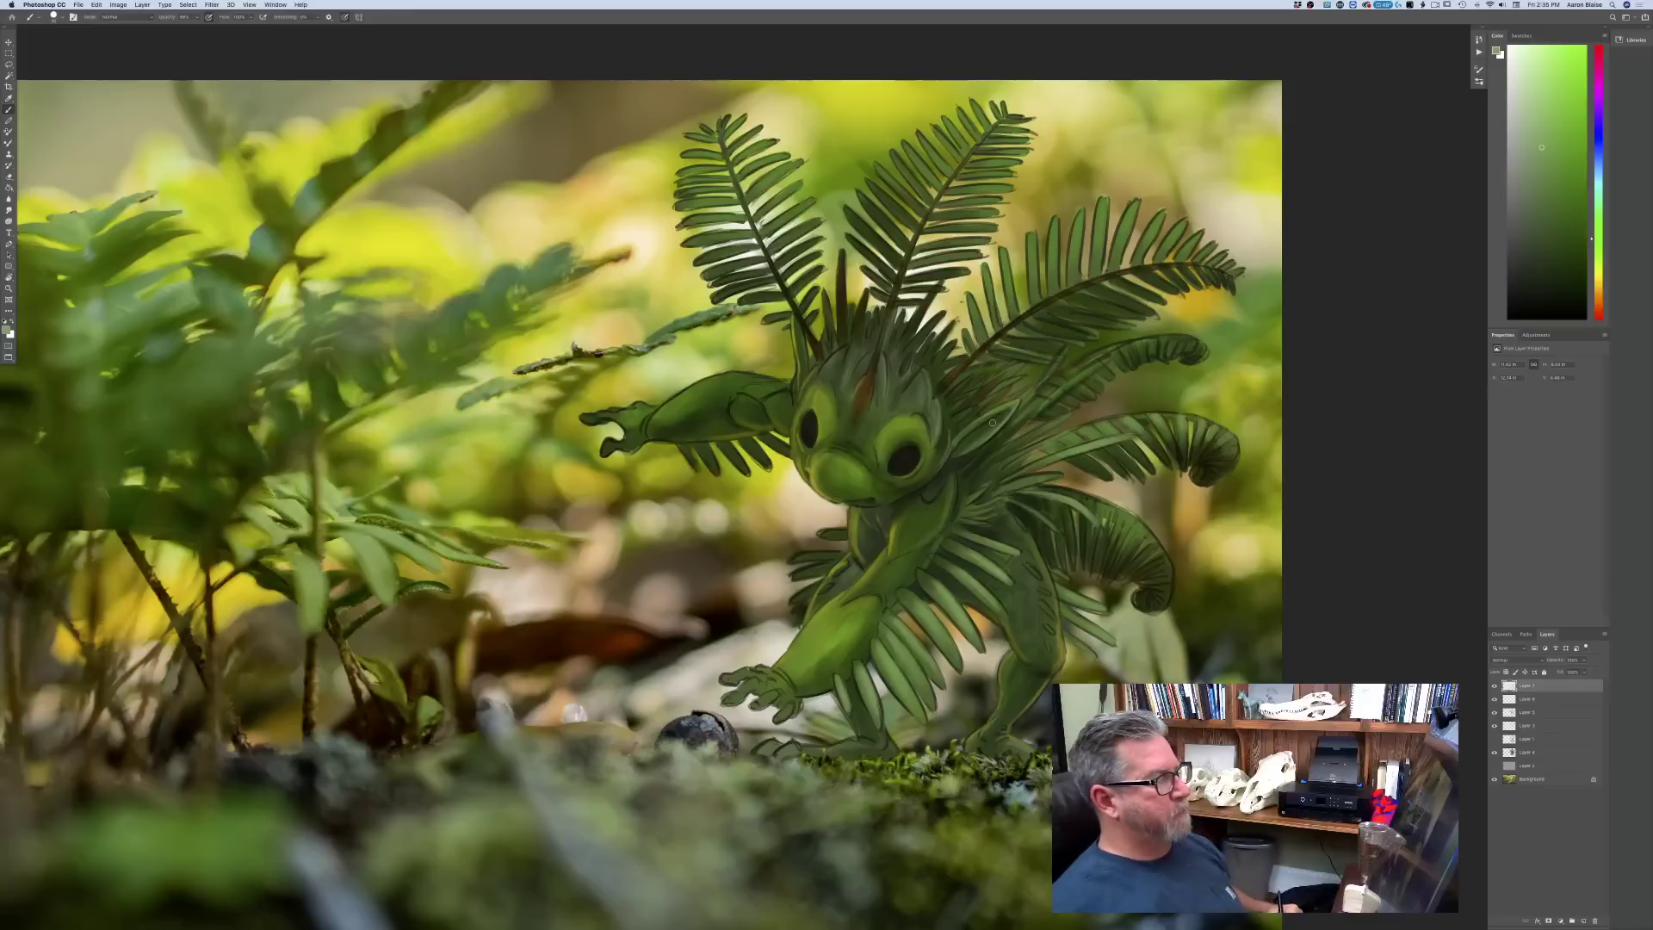
- Set the brush to a warm yellow sampled from the bright blurred foliage behind the background fern
click(6, 329)
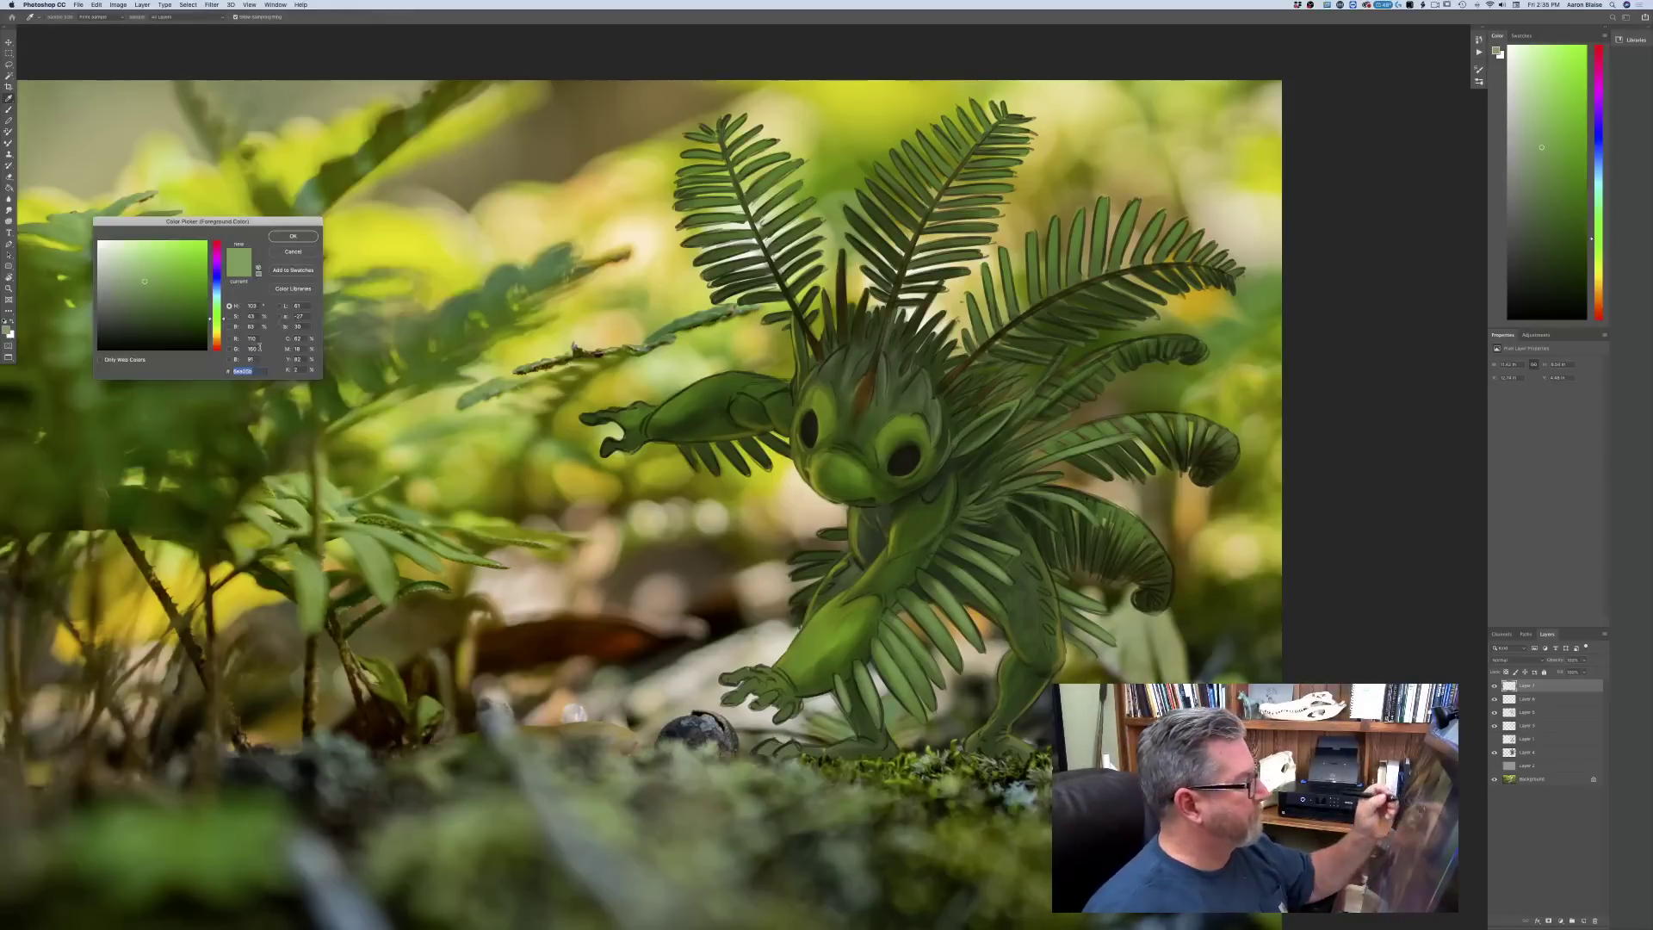
click(339, 248)
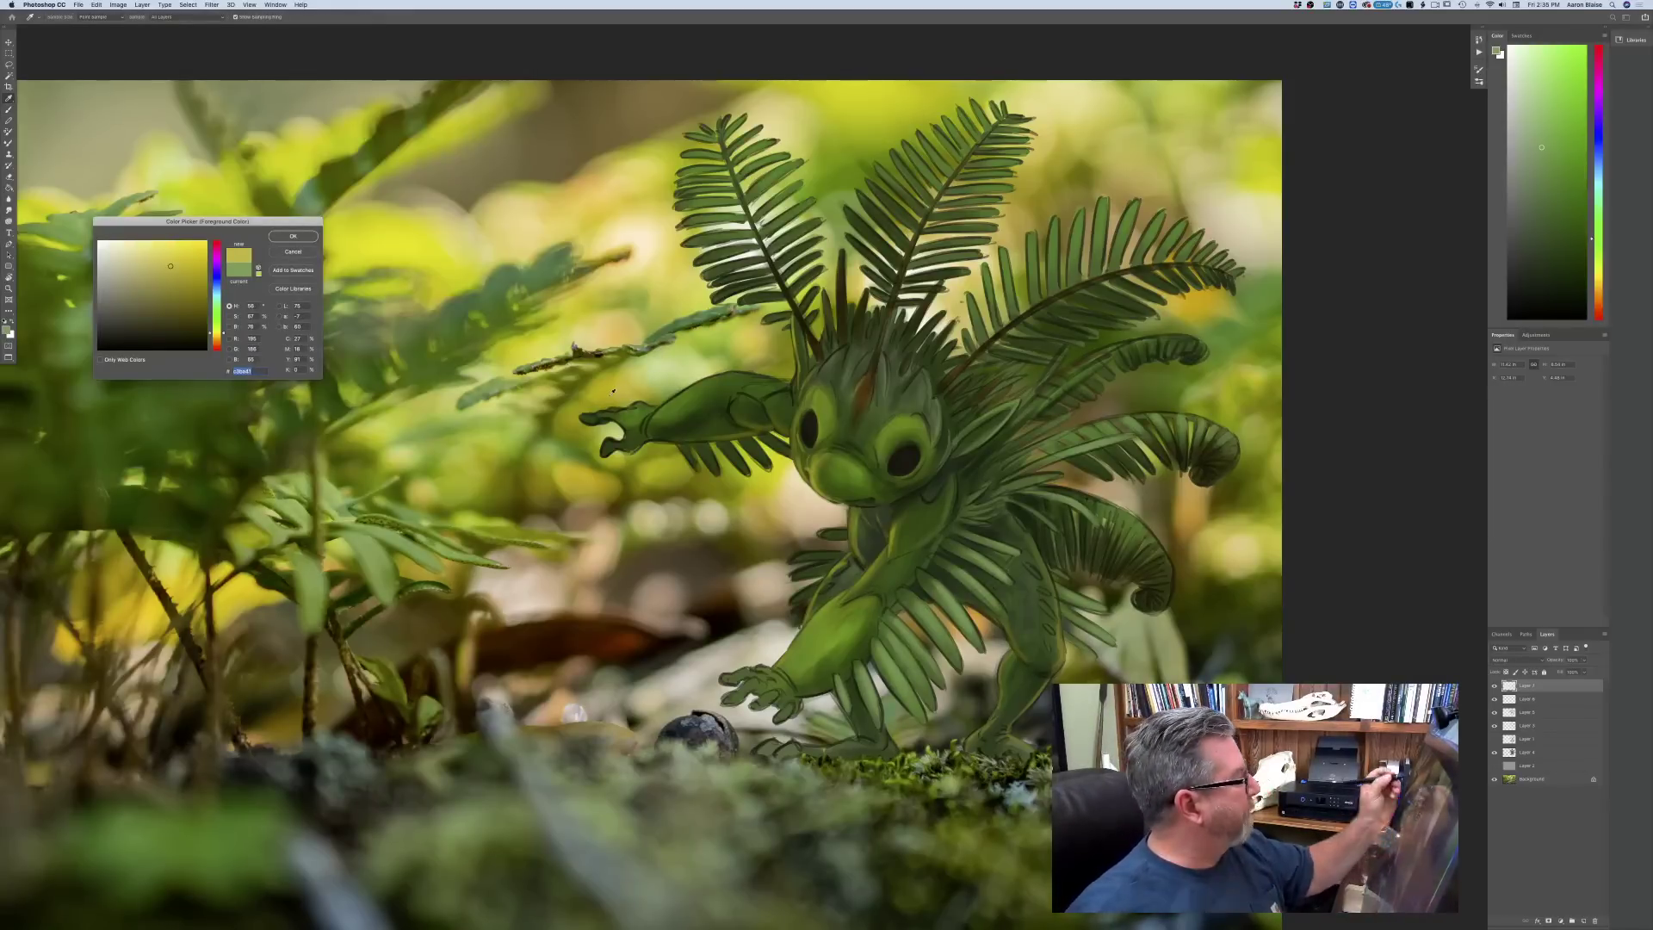
key(Return)
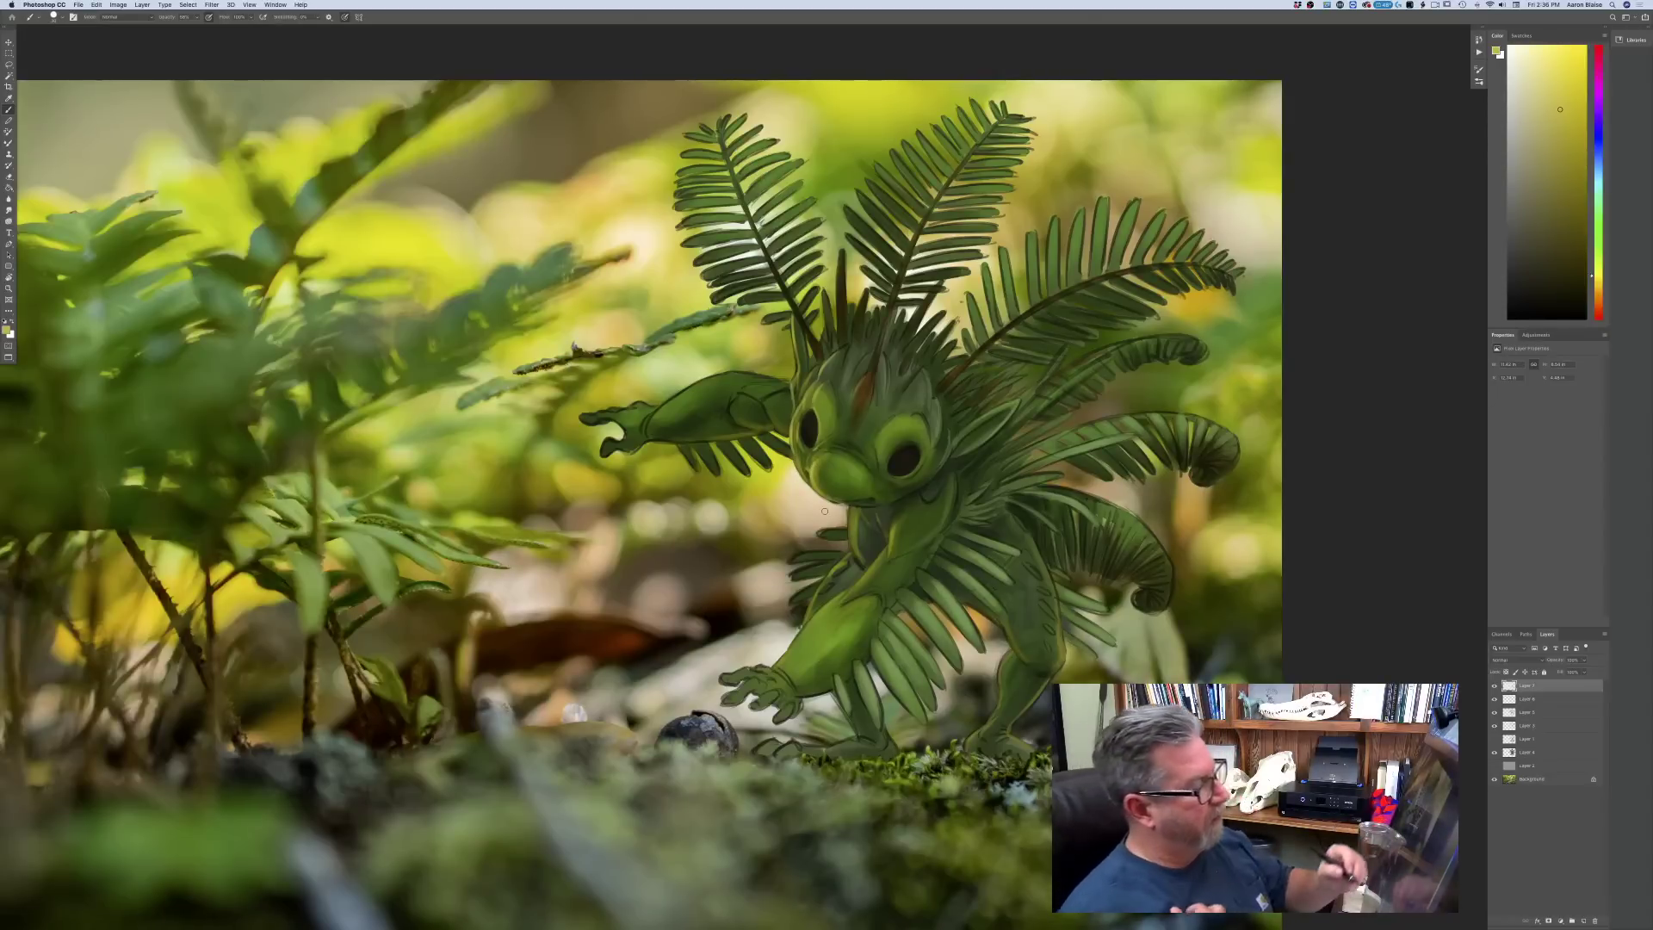
scroll(824, 512, up, 2)
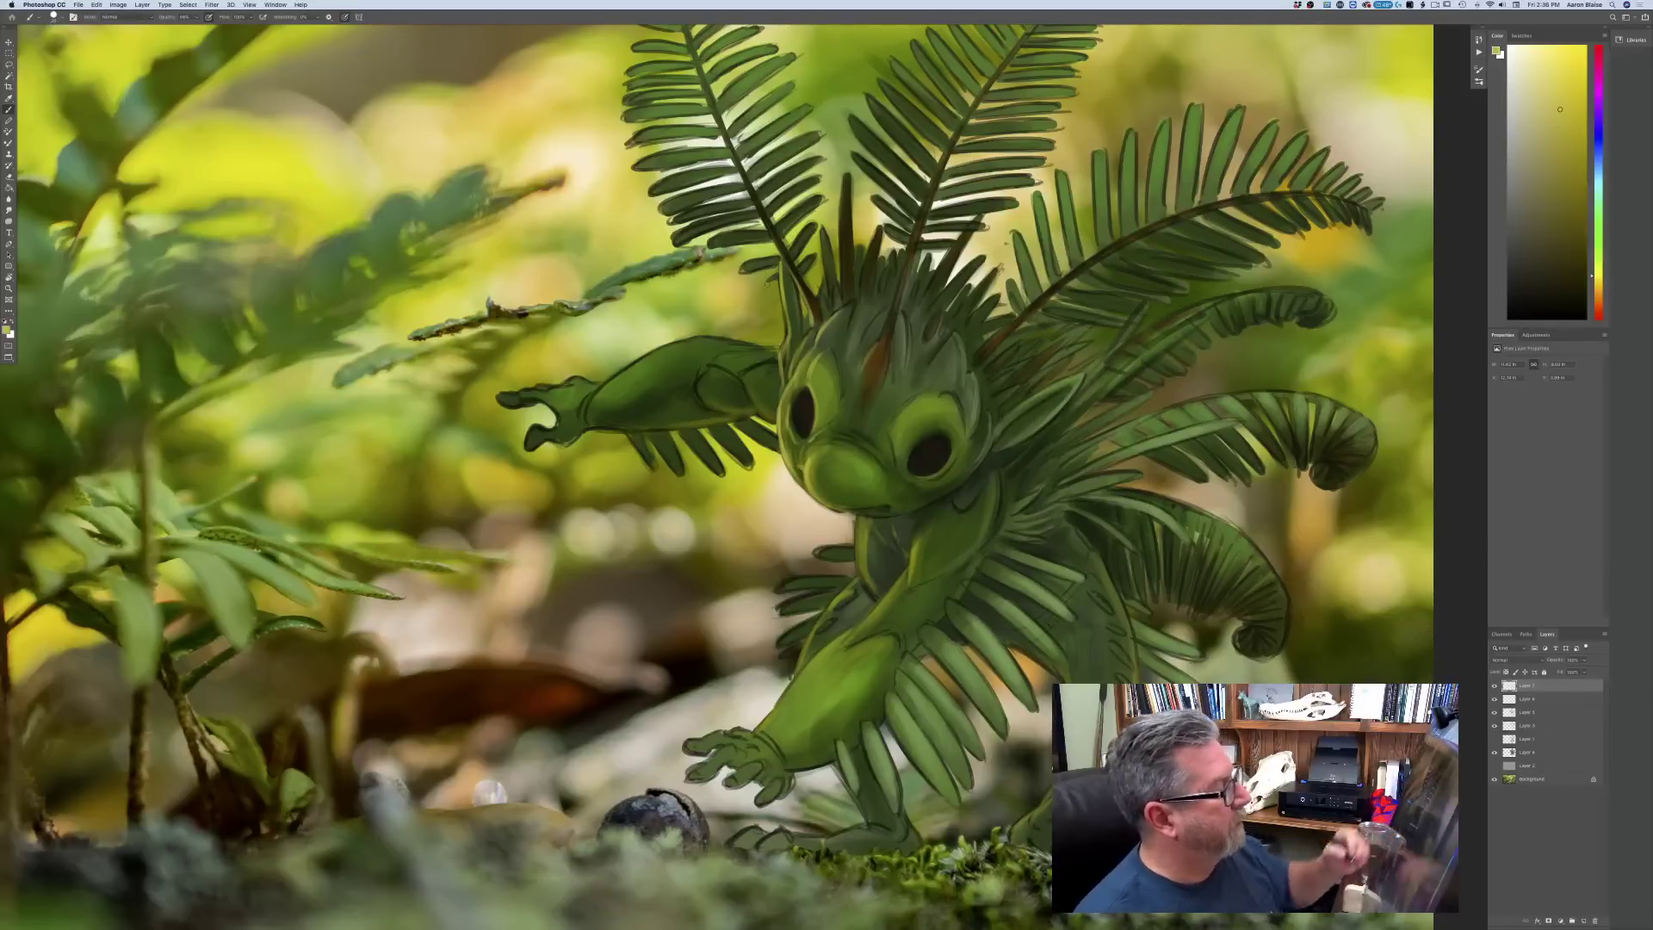
- Set the brush to a medium green based on the creature's upper arm beside the head
click(8, 329)
click(744, 373)
click(172, 298)
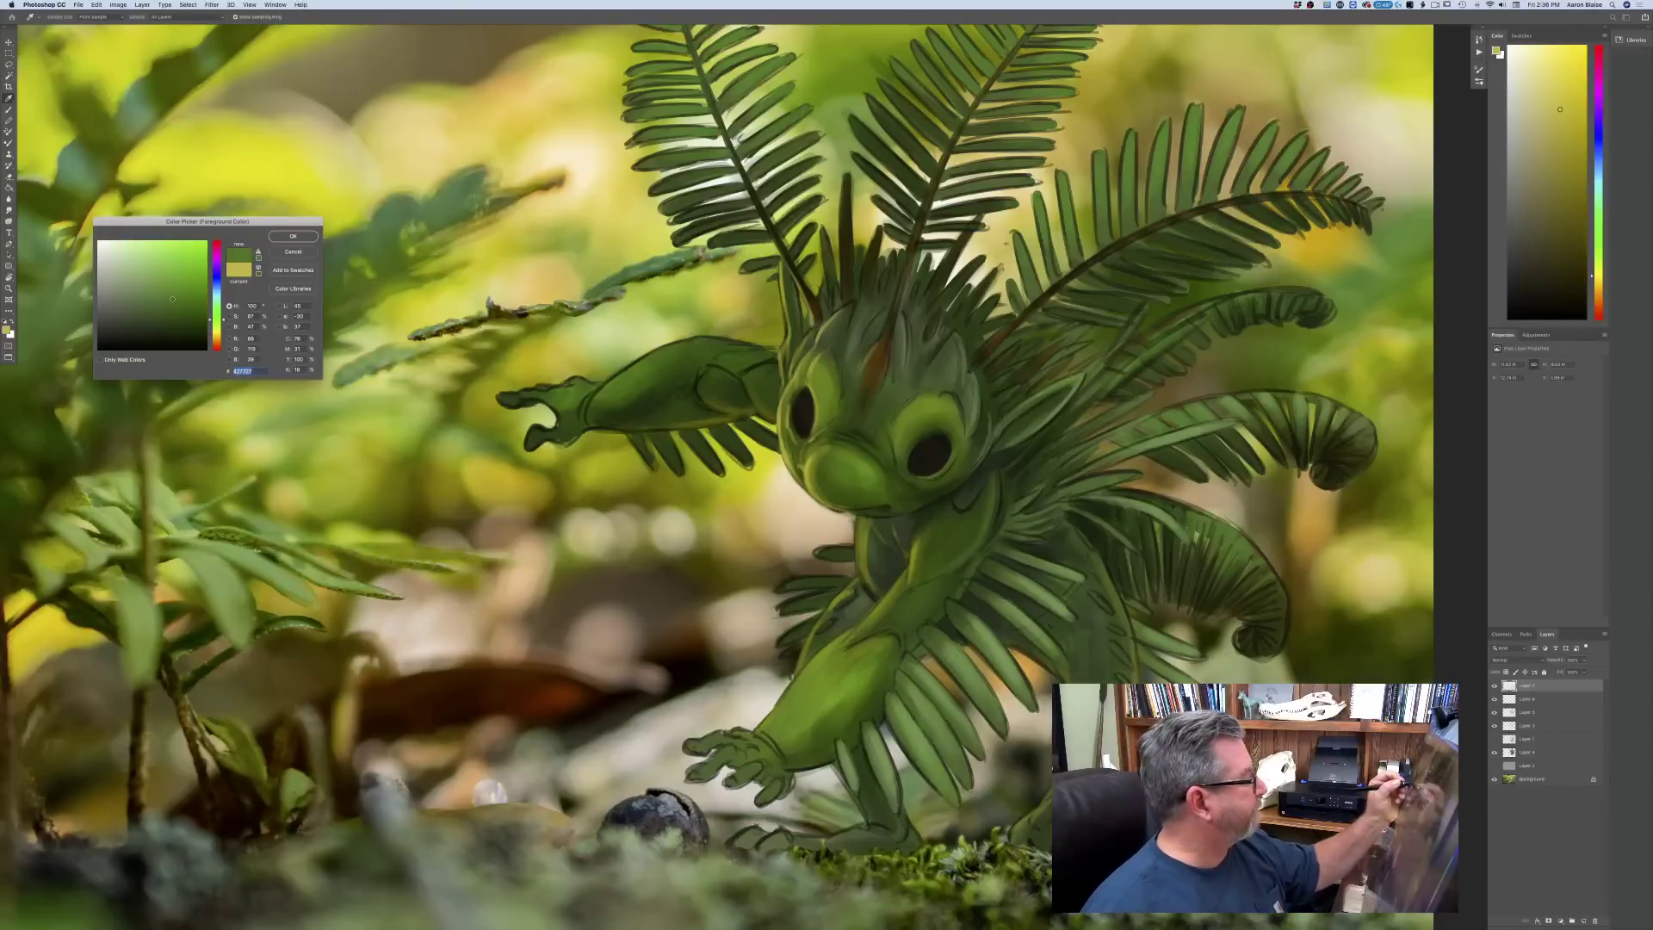
click(291, 236)
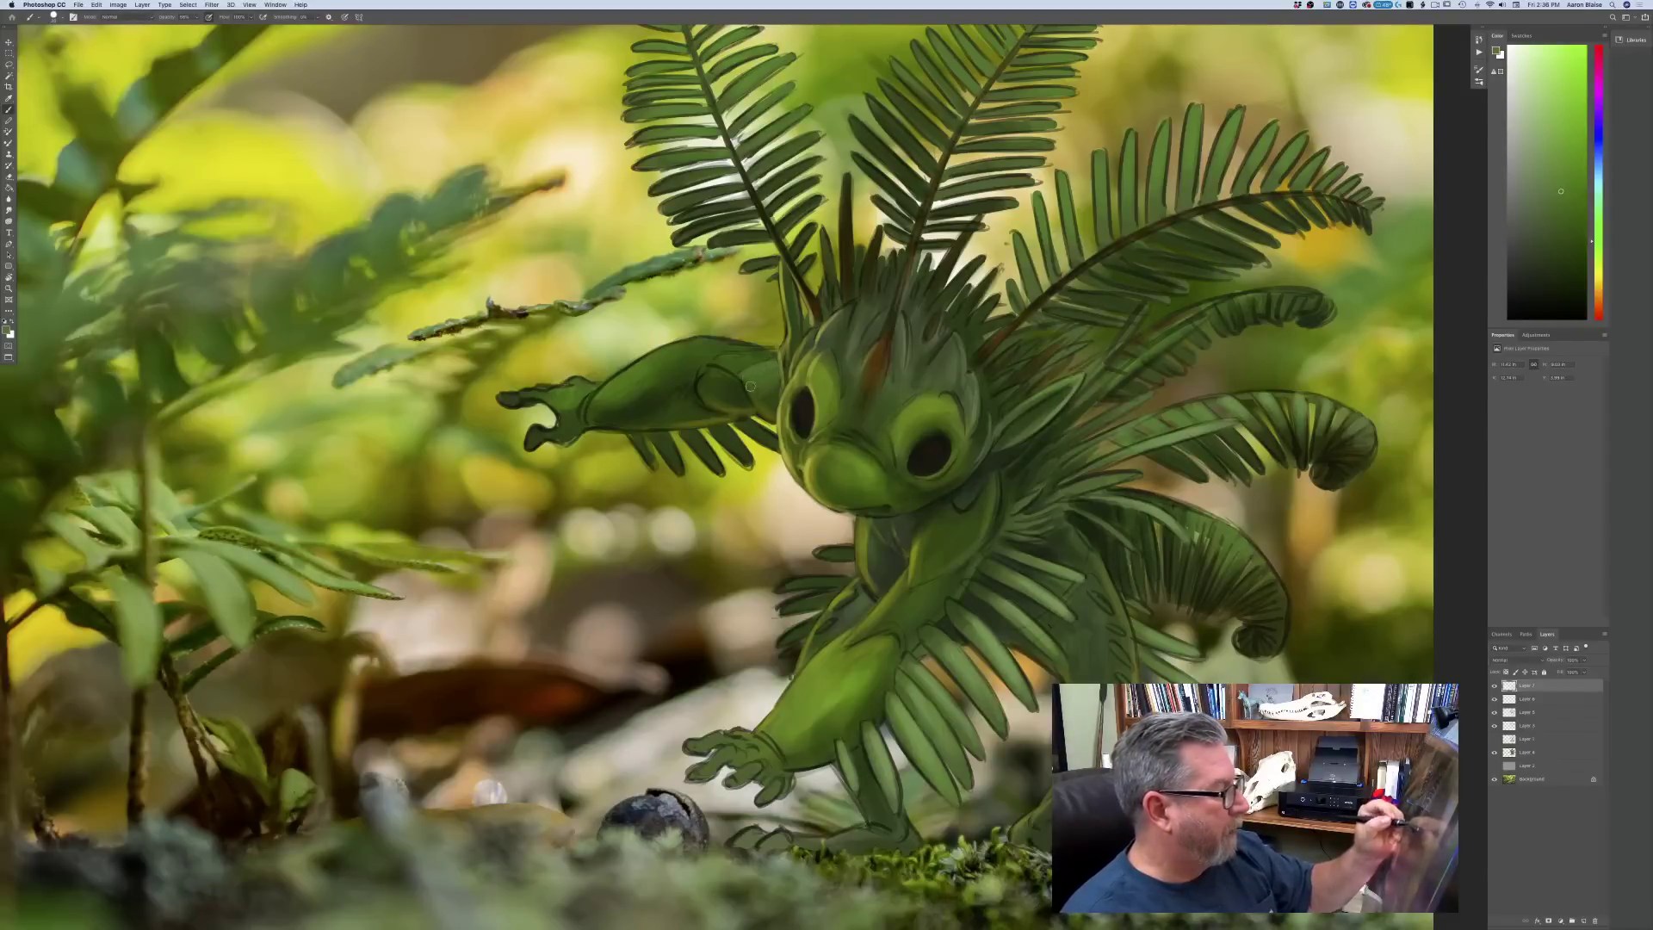
key(super+0)
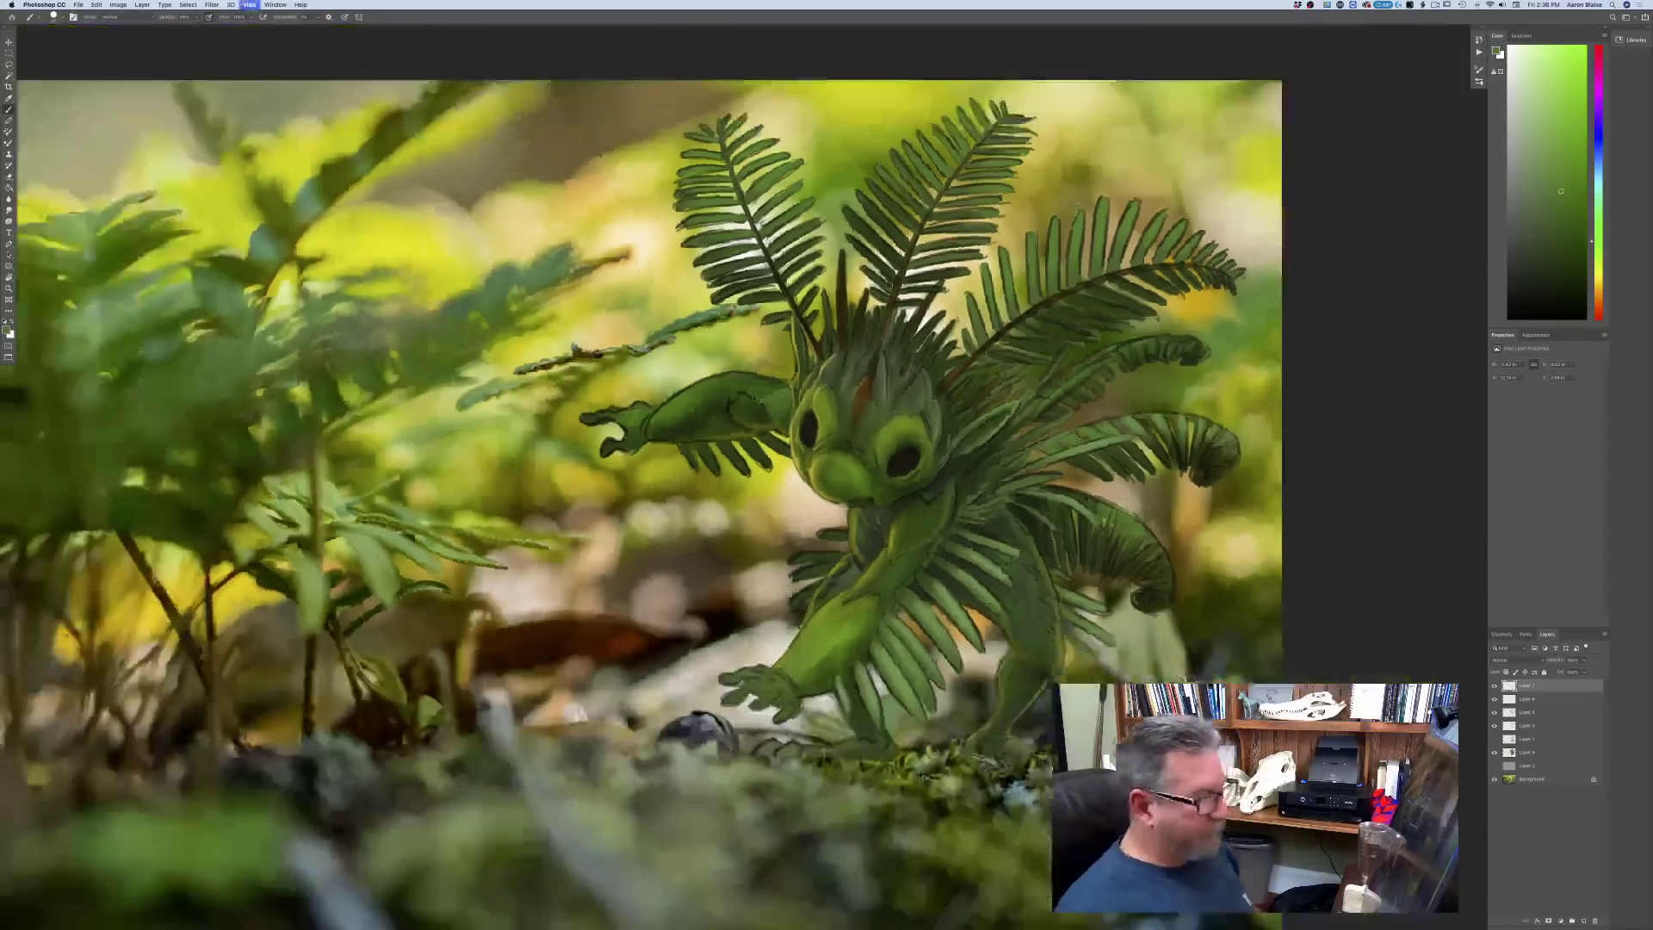
key(super+1)
key(super+1)
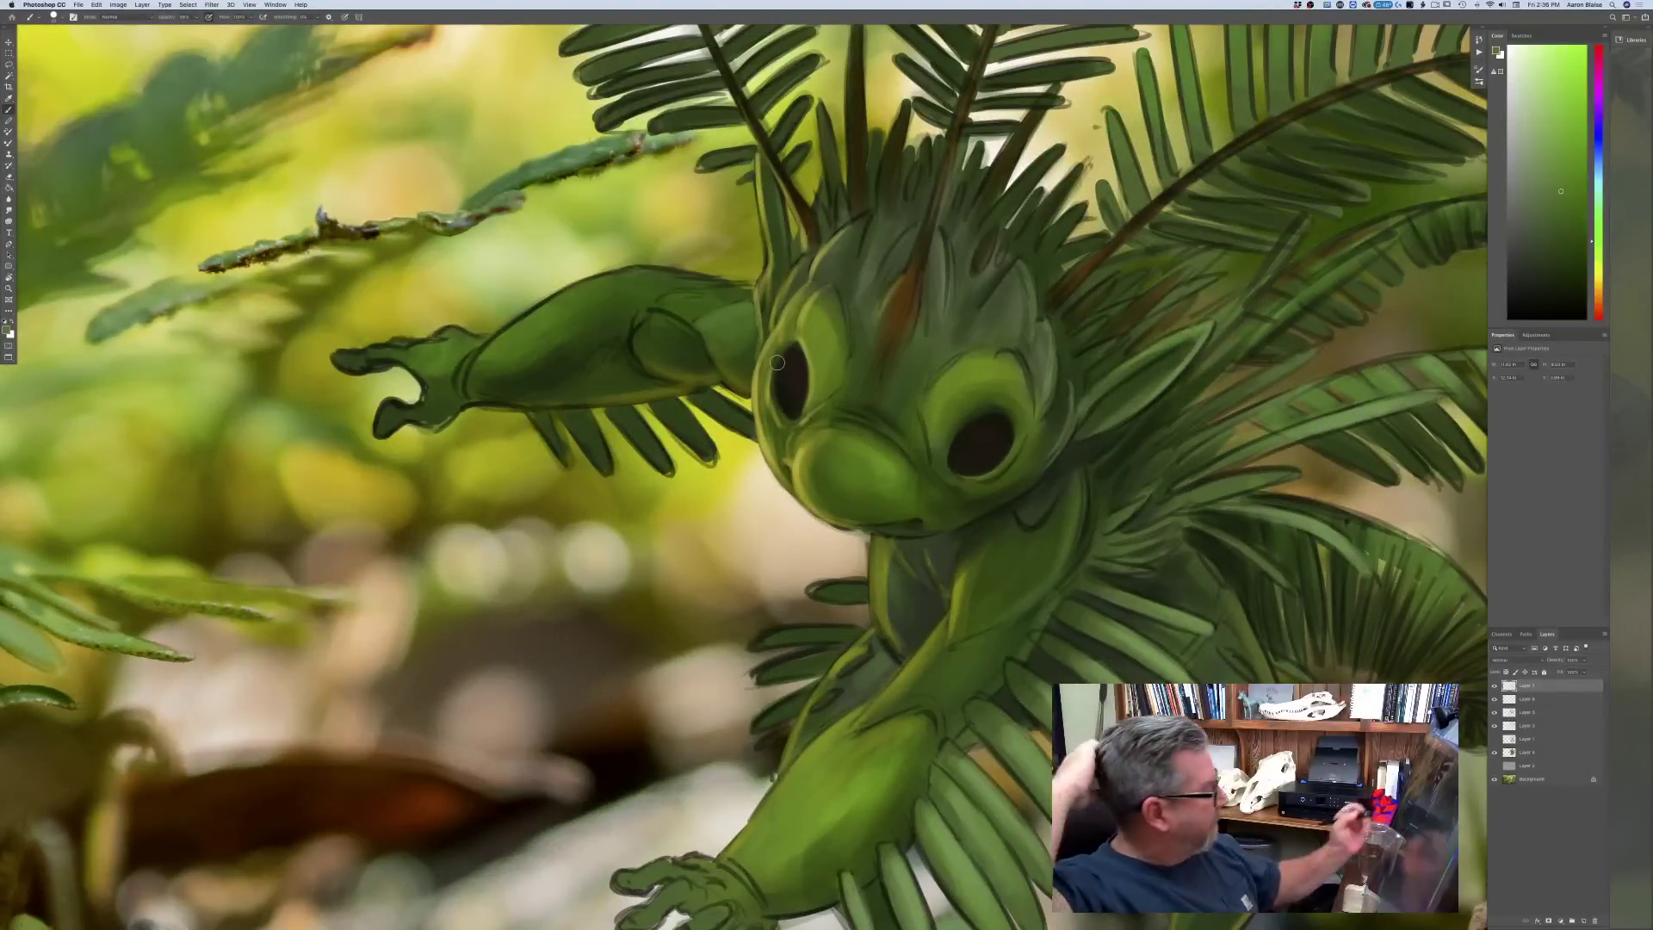
- Shift the brush colour to a brighter yellow-green
click(7, 331)
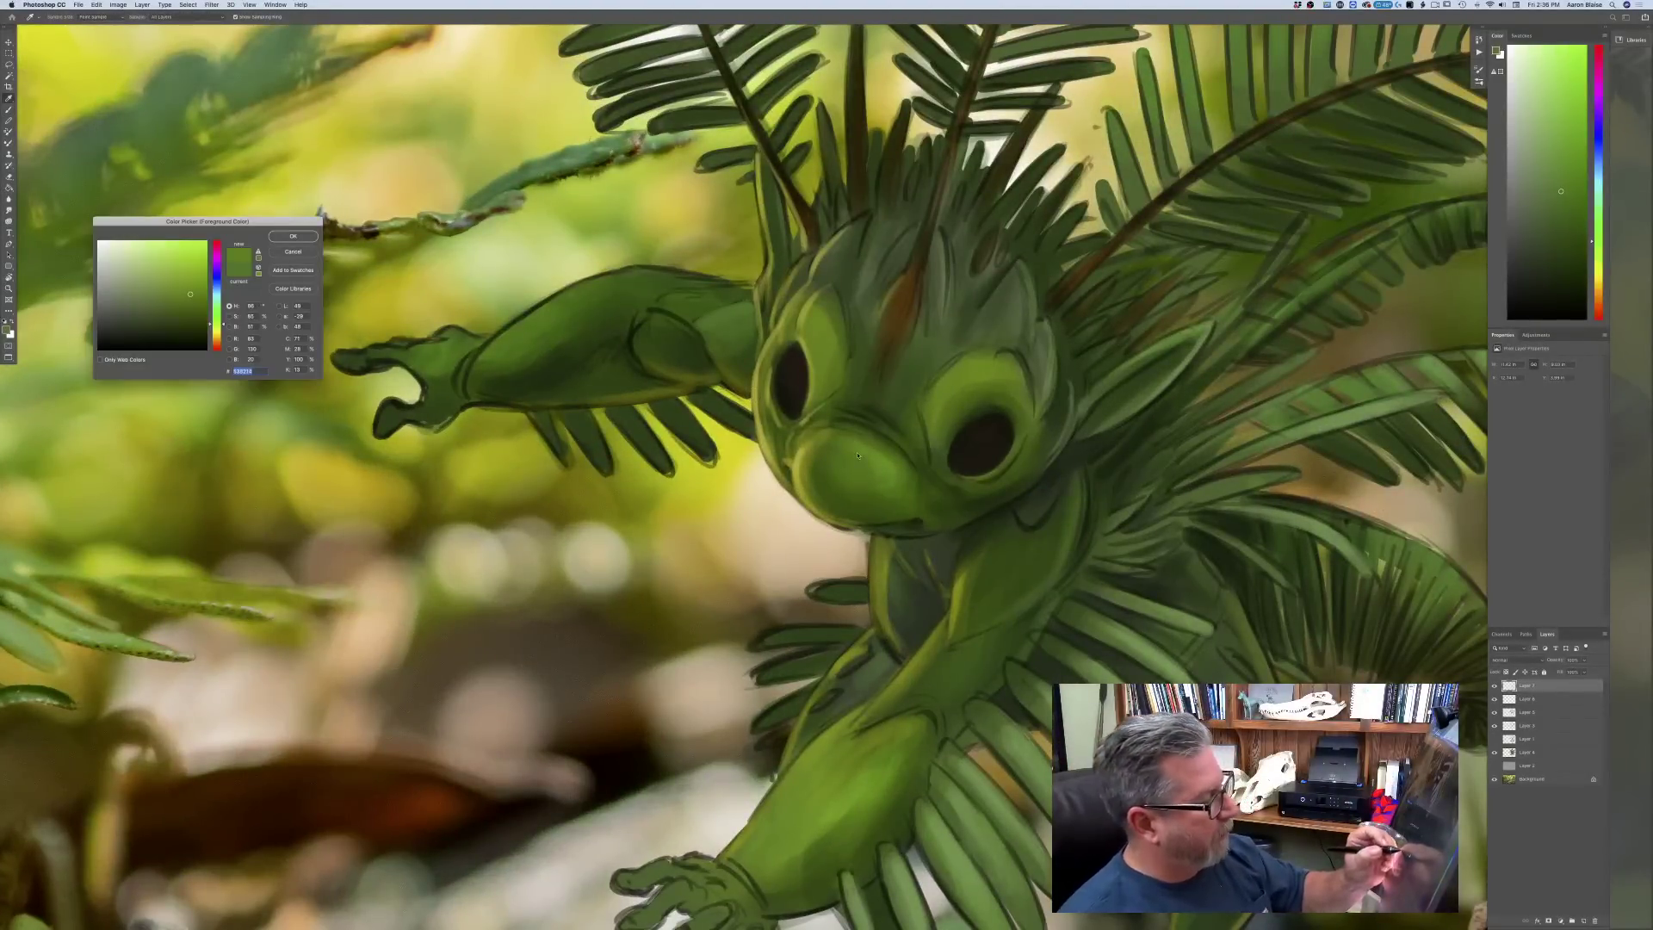
key(Return)
key(b)
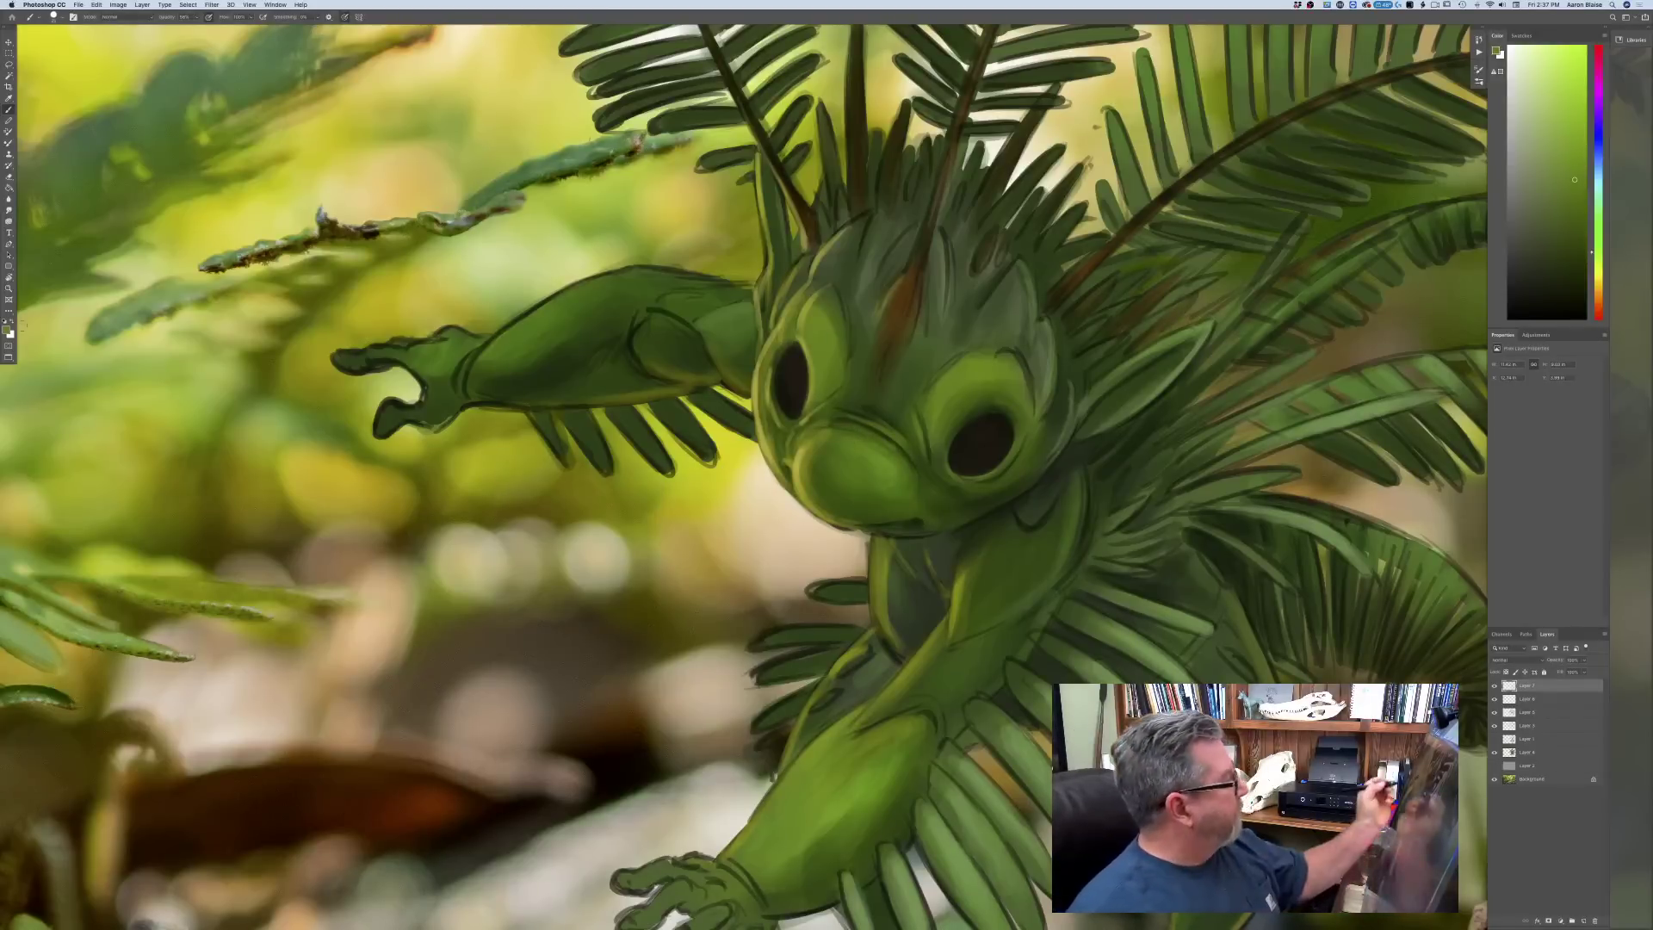
- Choose a golden yellow brush colour and paint irises into both dark eyes on a new top layer
click(8, 331)
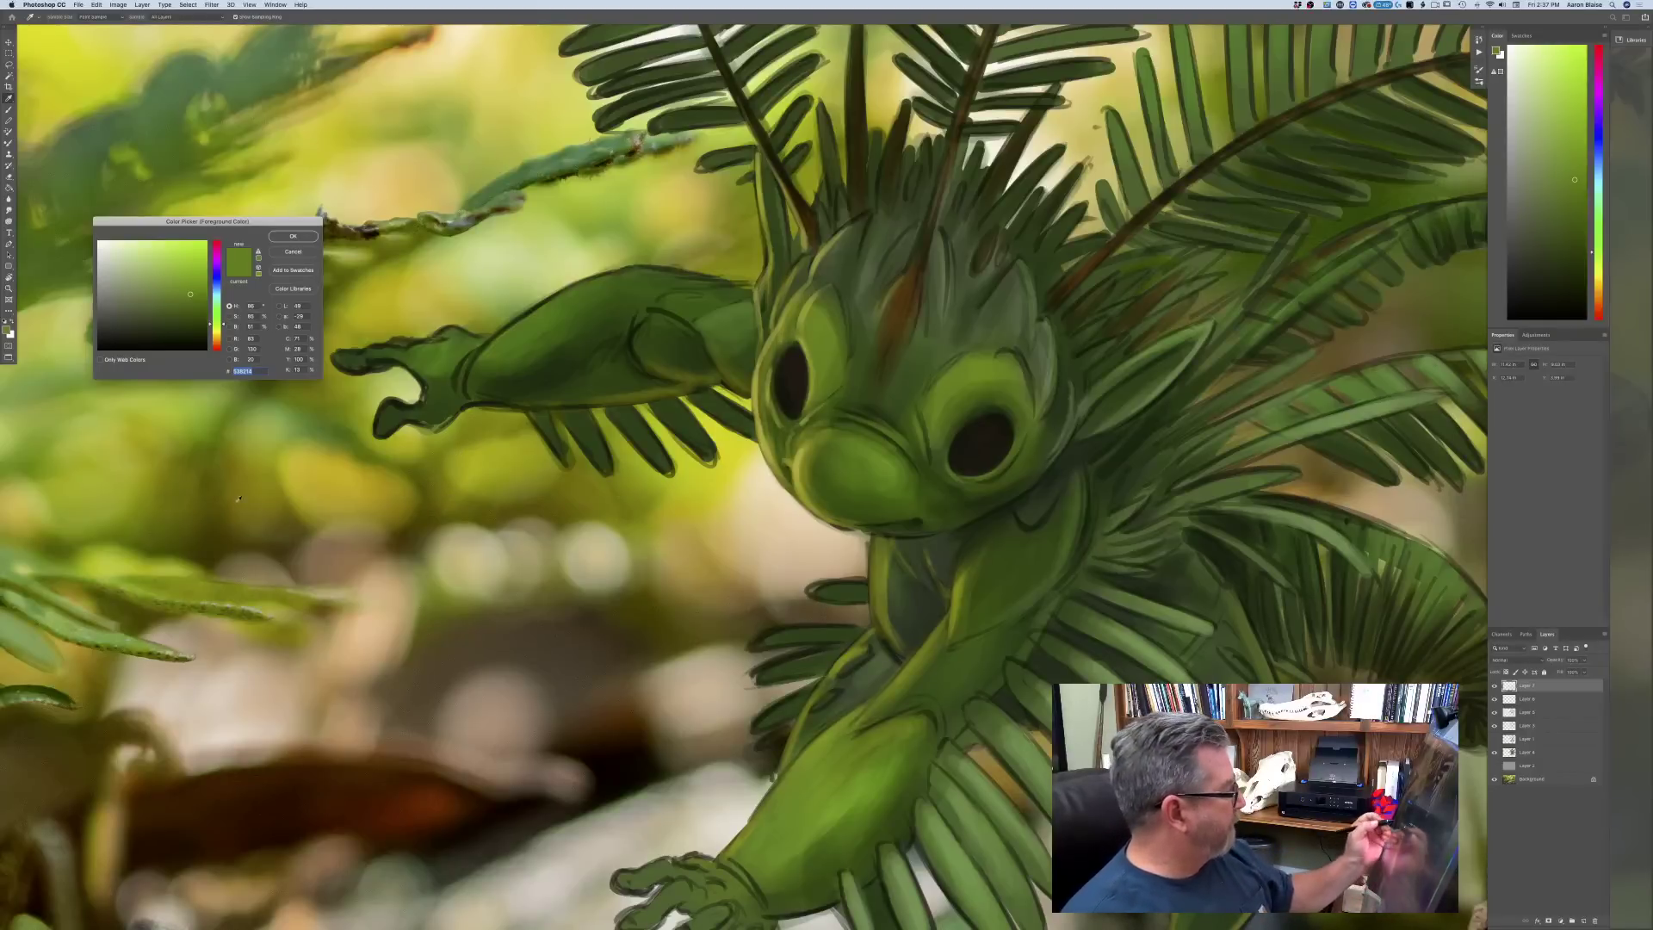
click(294, 237)
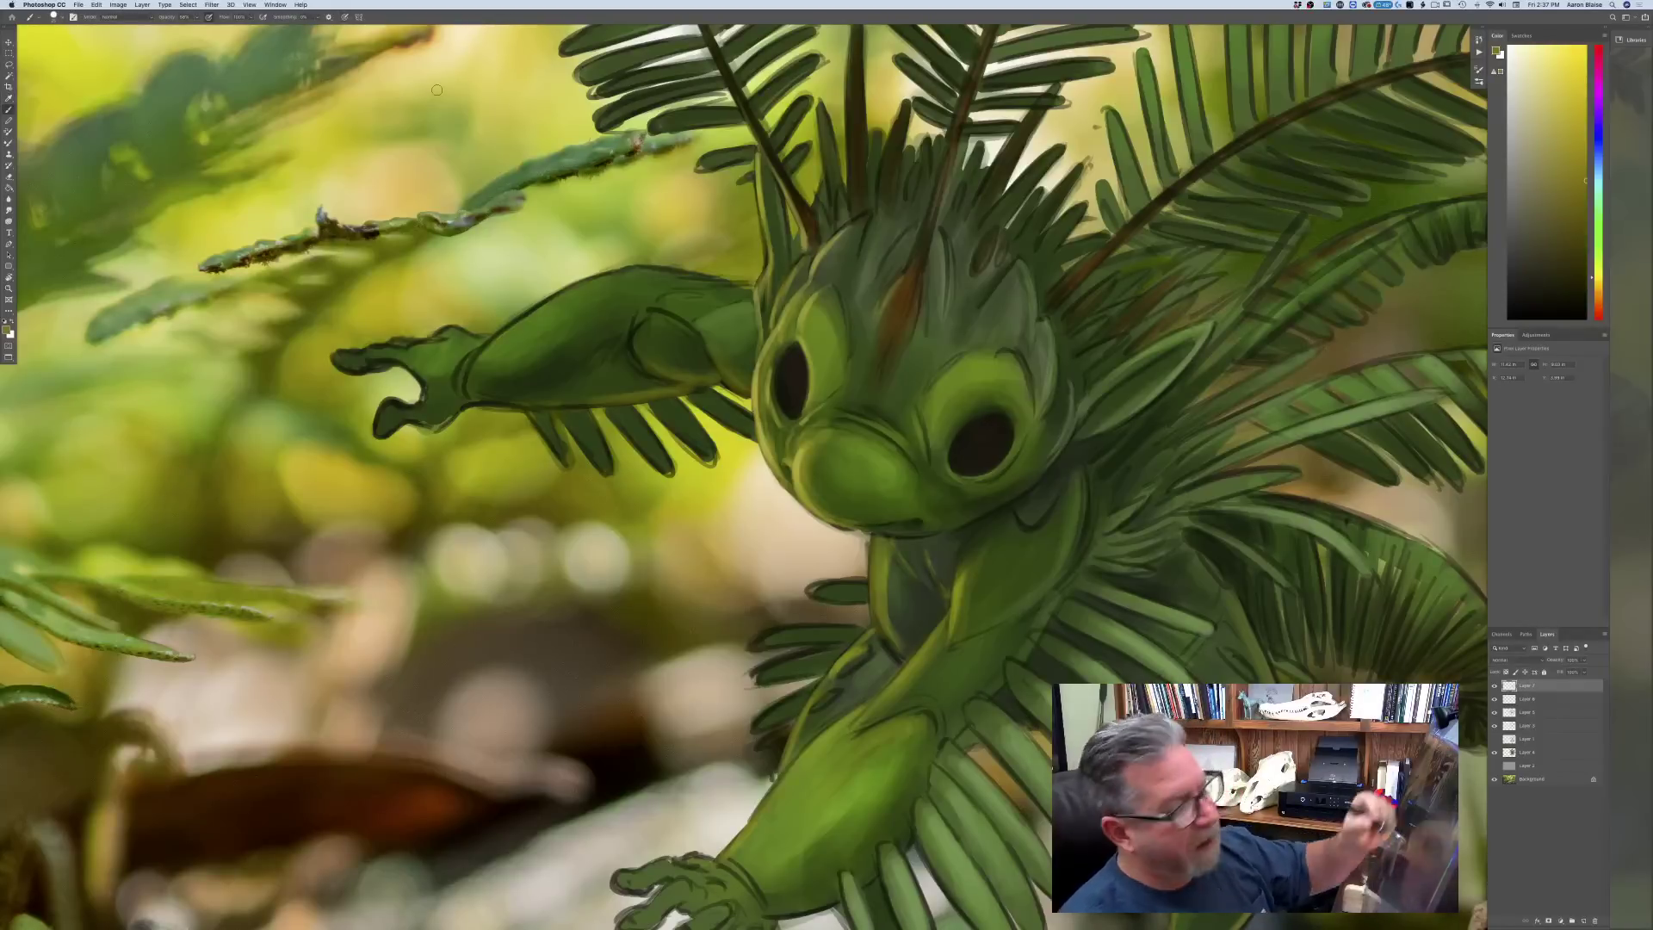
click(1584, 921)
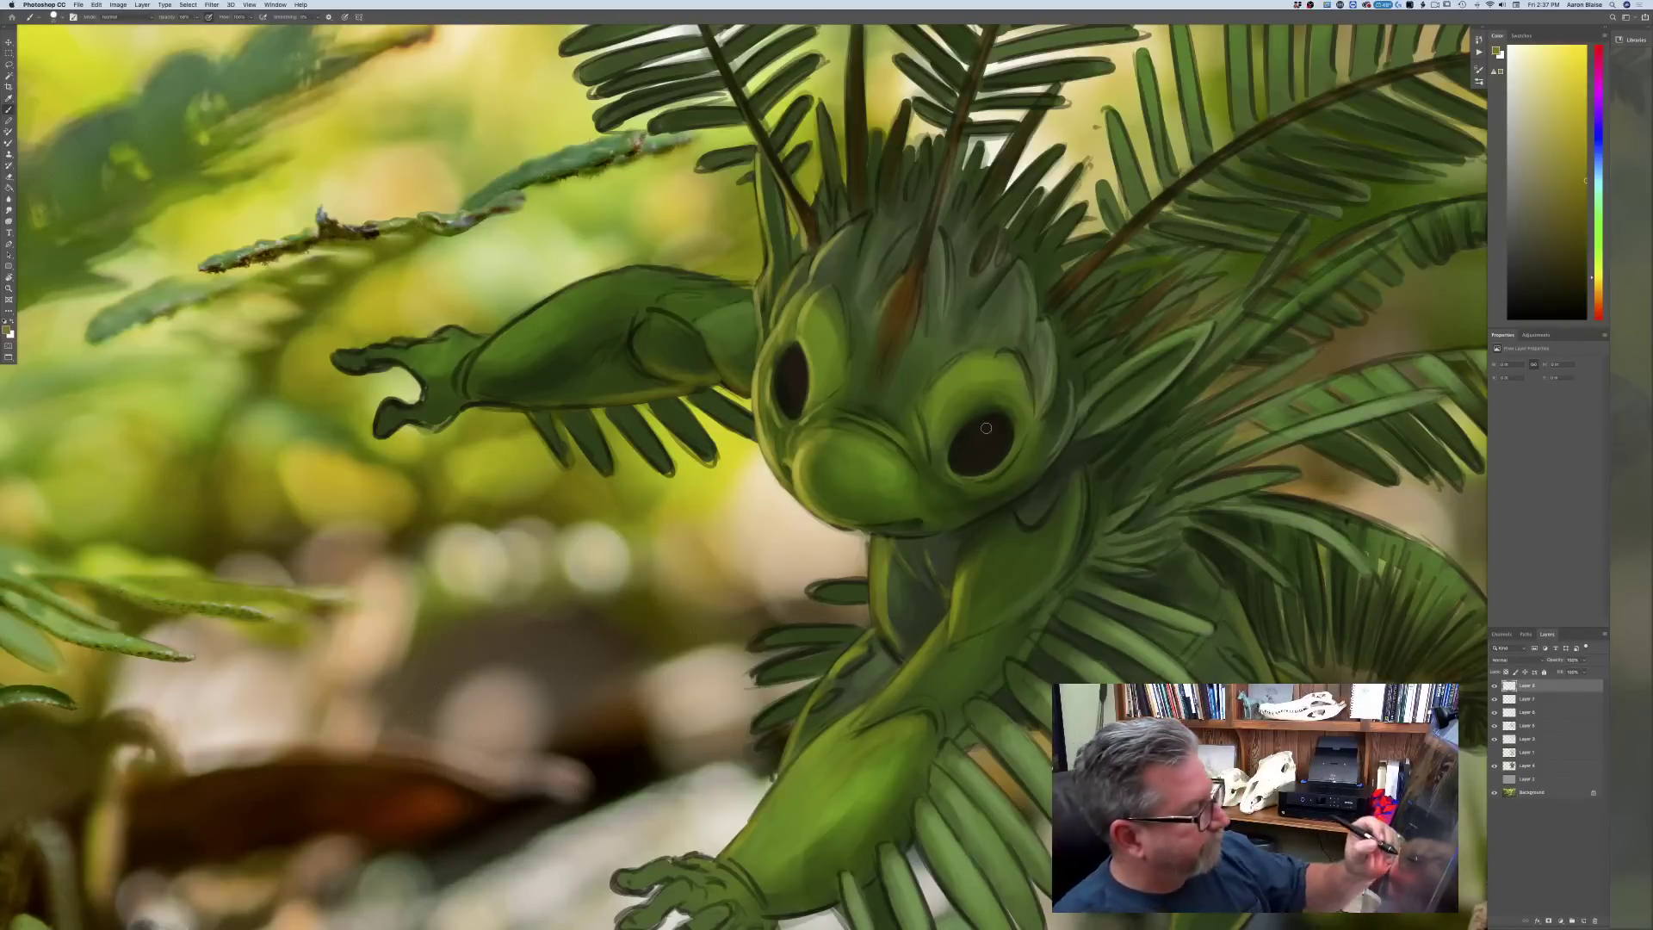
mouse_move(999, 426)
mouse_down()
mouse_move(994, 460)
mouse_move(997, 420)
mouse_move(971, 453)
mouse_move(1003, 435)
mouse_move(977, 433)
mouse_up()
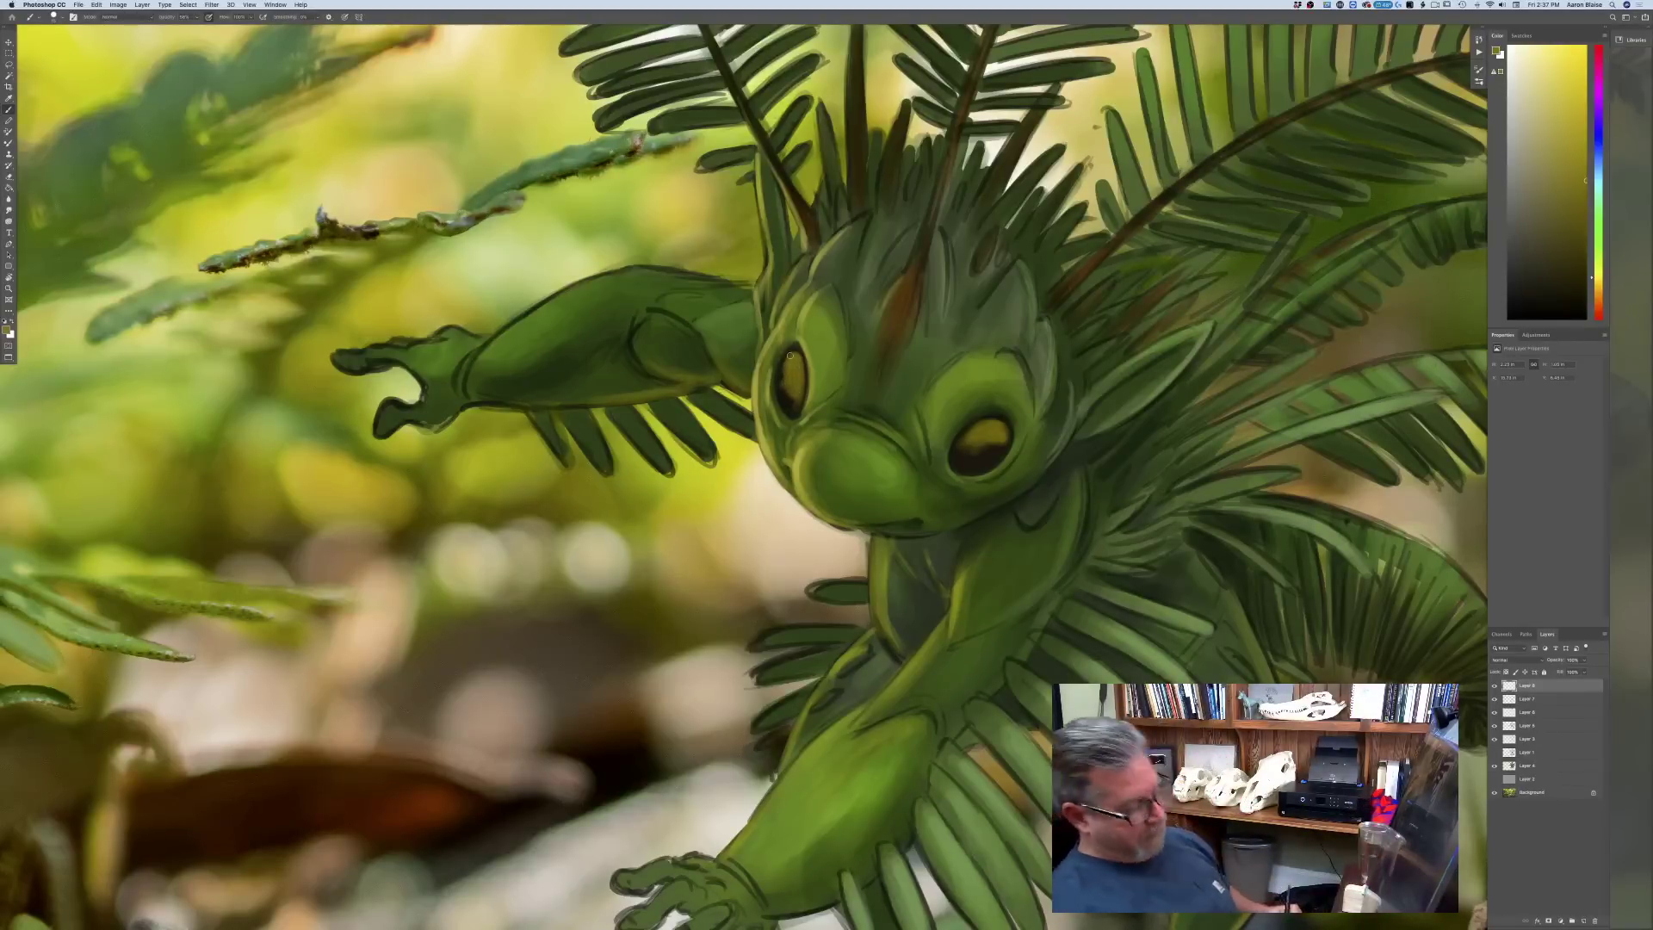
key(super+0)
scroll(789, 401, up, 5)
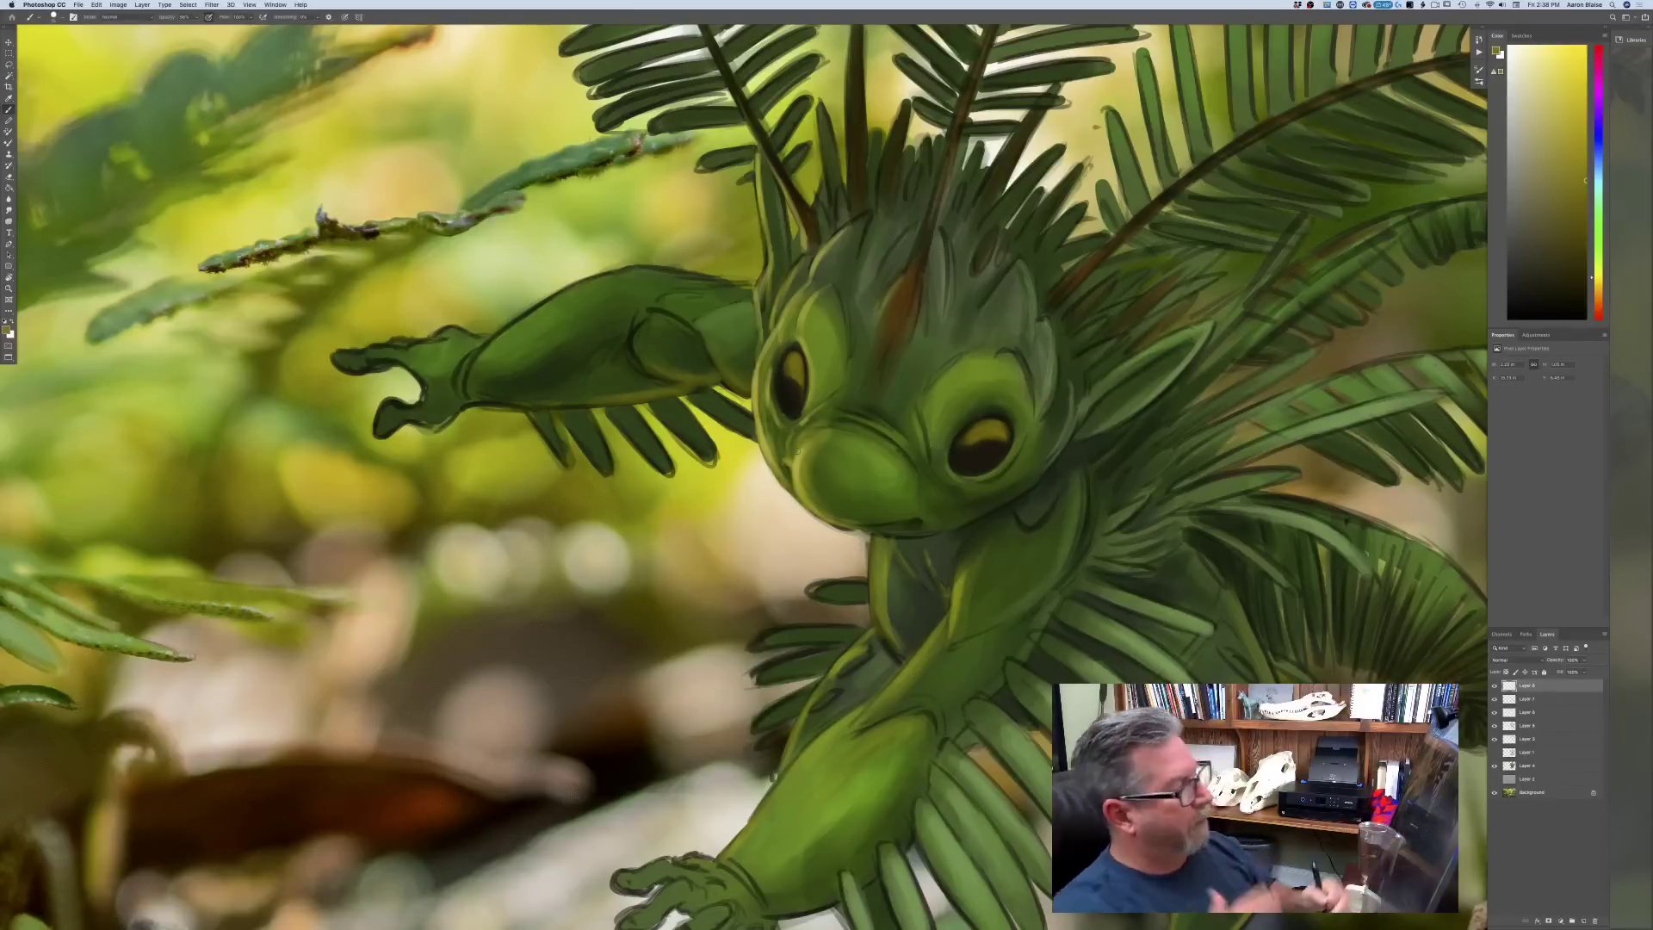
- Paint soft olive-toned brush strokes into the irises of both of the creature's eyes
scroll(797, 451, down, 5)
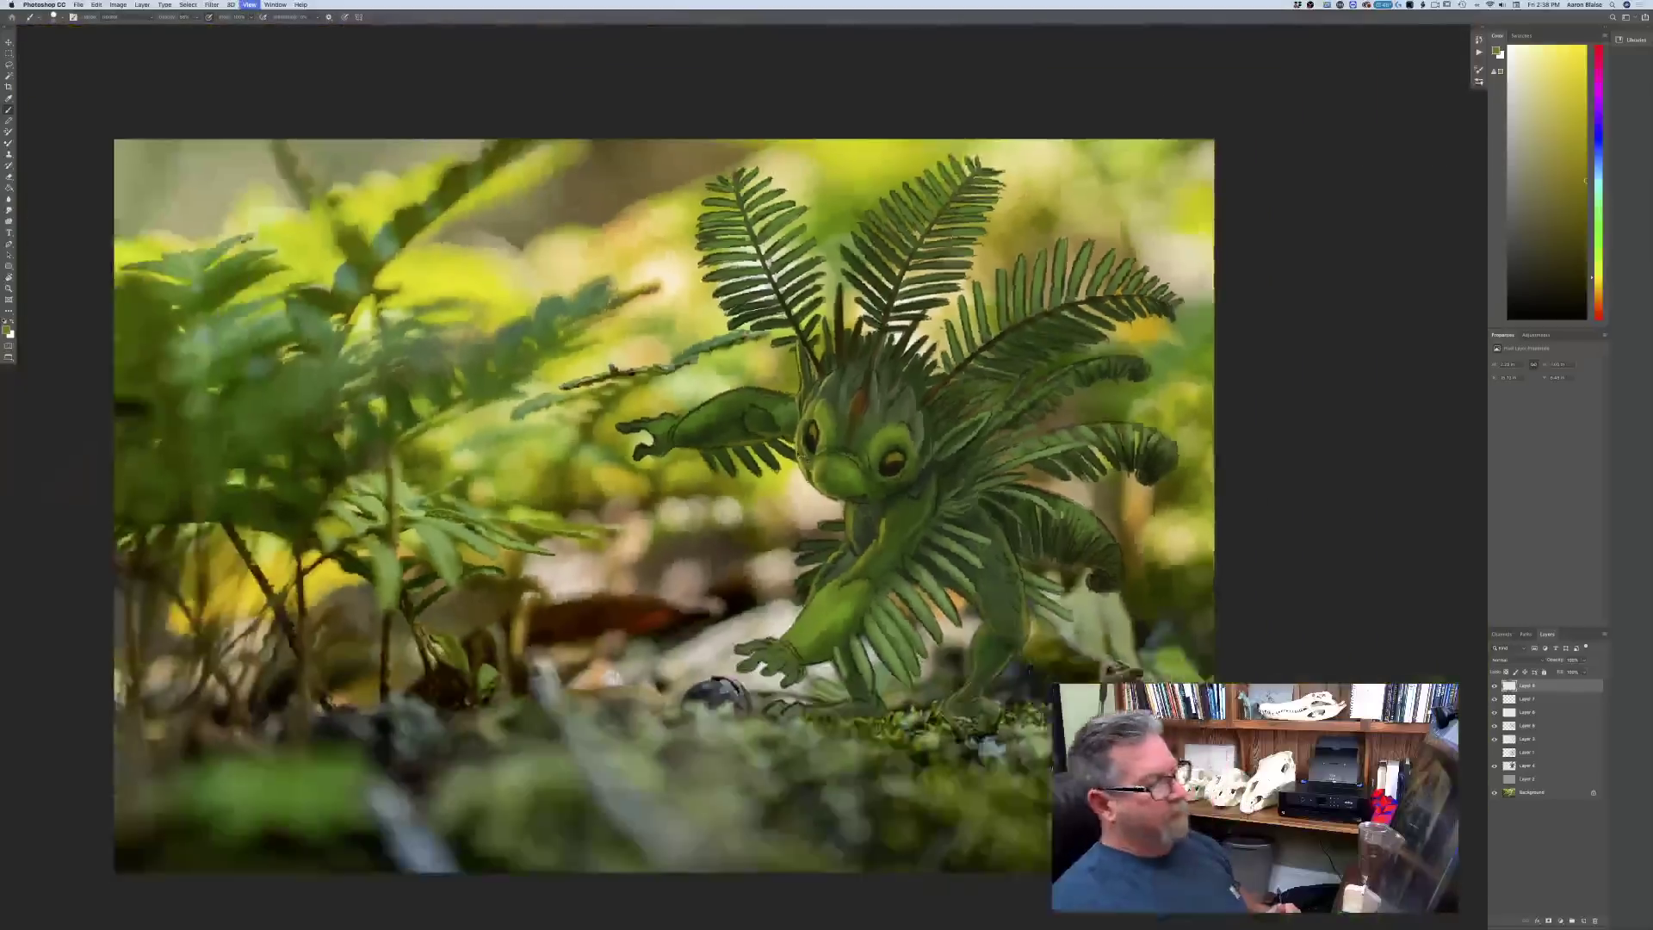
scroll(797, 455, up, 5)
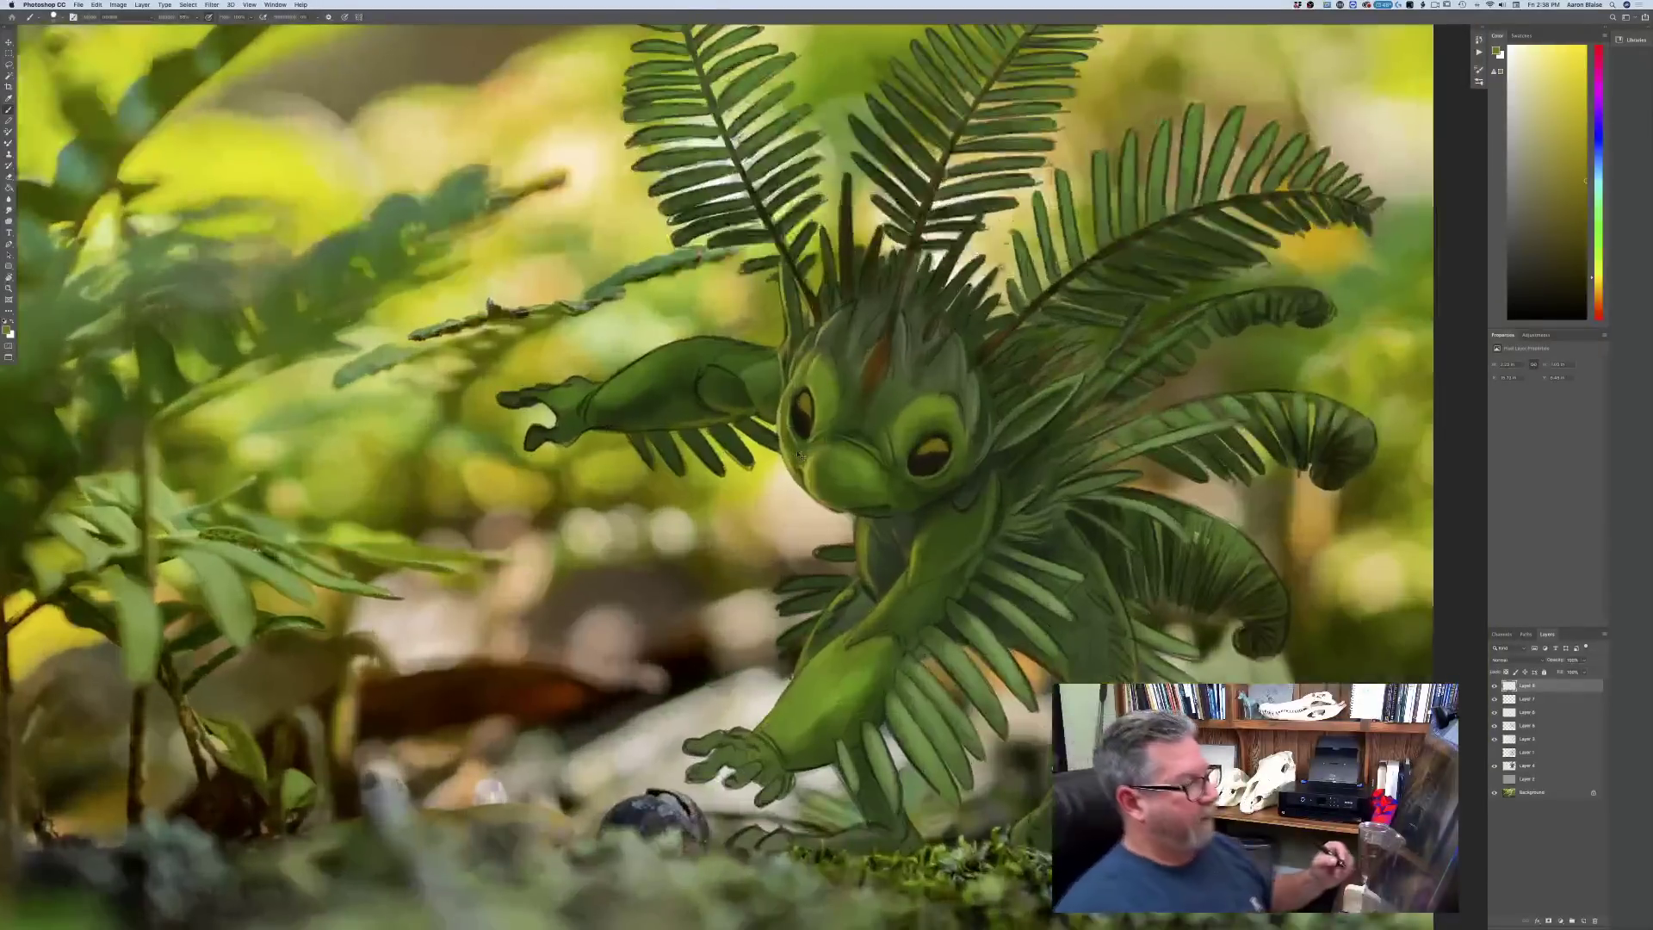
drag(930, 455, 920, 452)
drag(804, 412, 805, 428)
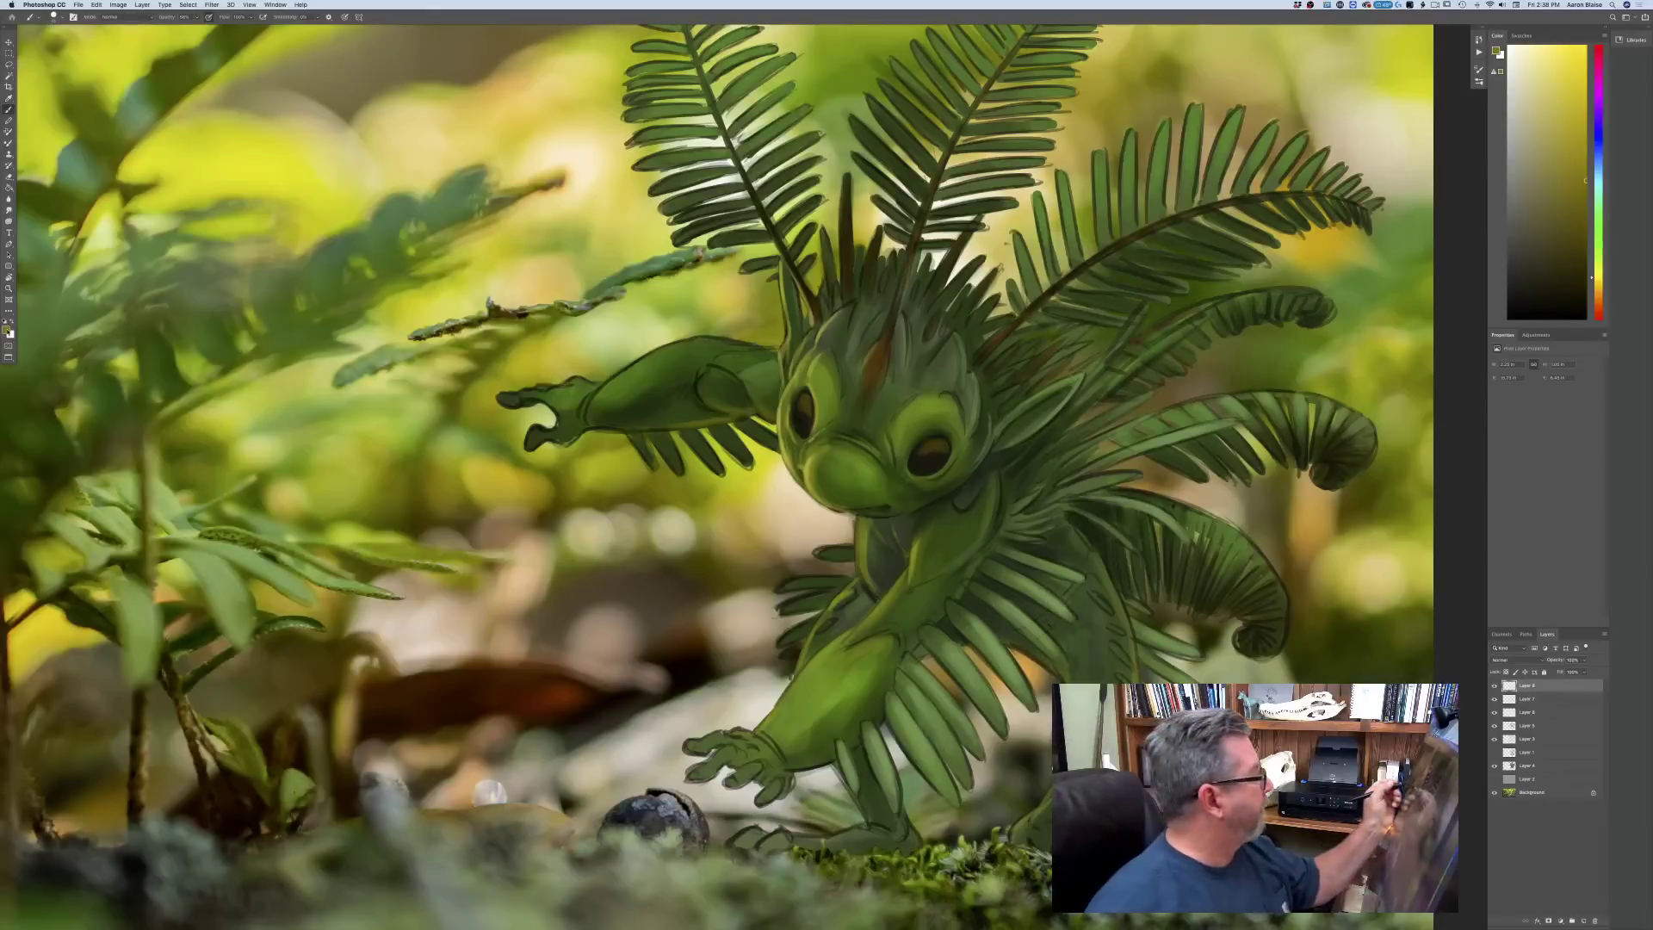
- Choose a dark yellow and a muted green brush colour for the reflections inside both eyes
click(7, 332)
click(295, 237)
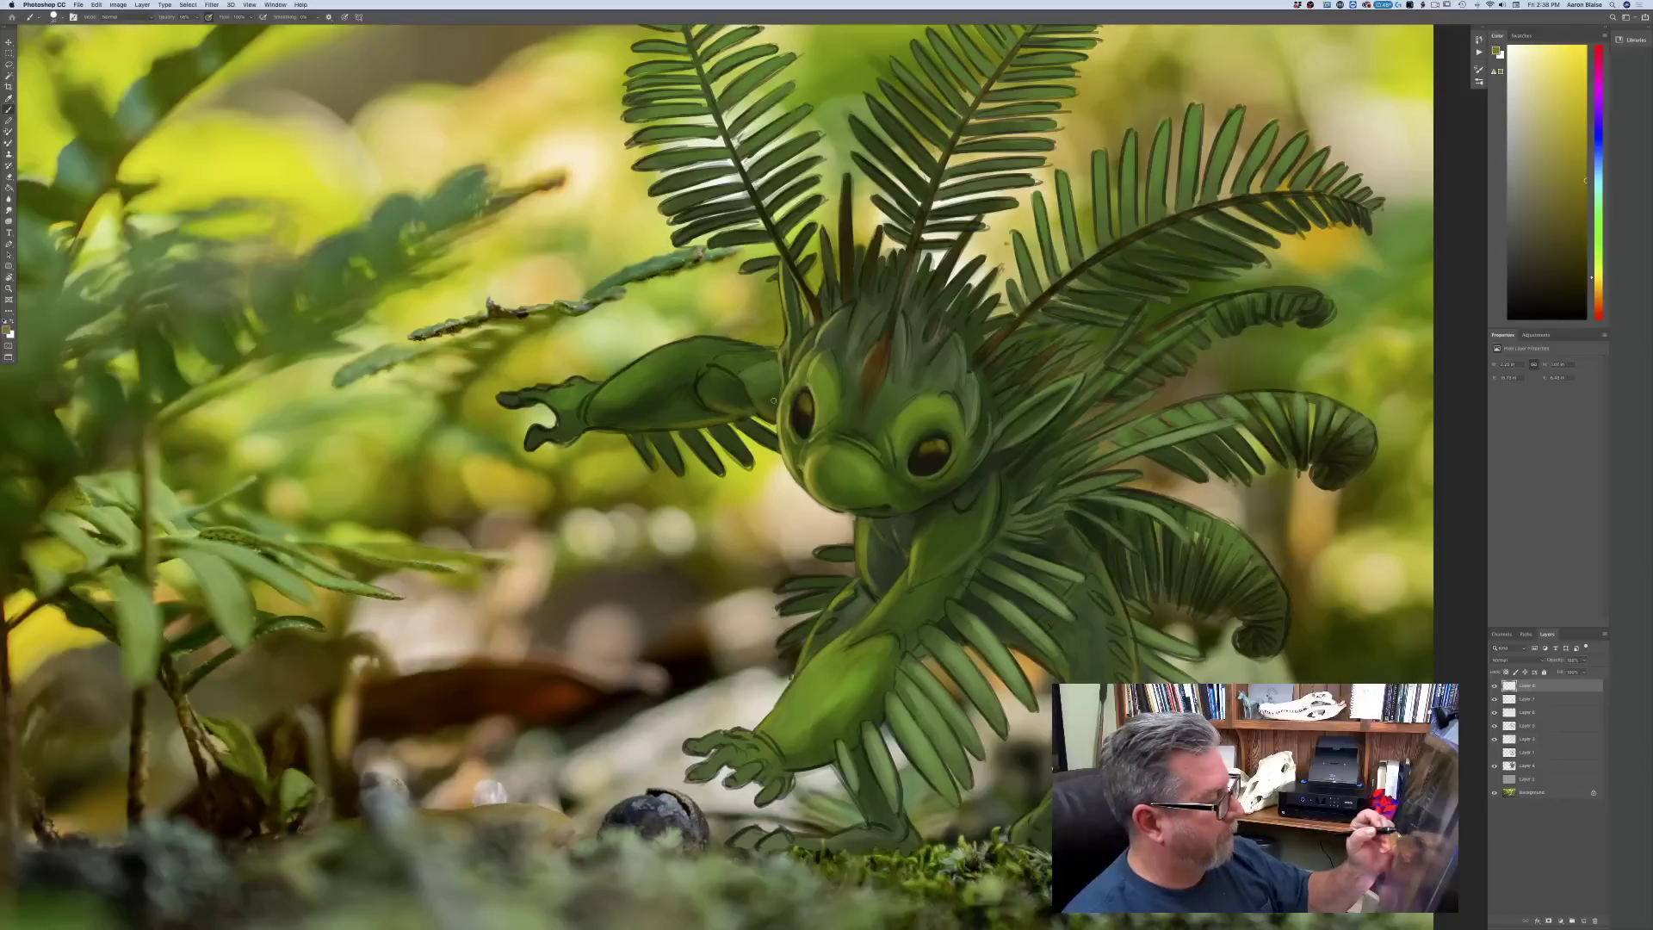
click(7, 329)
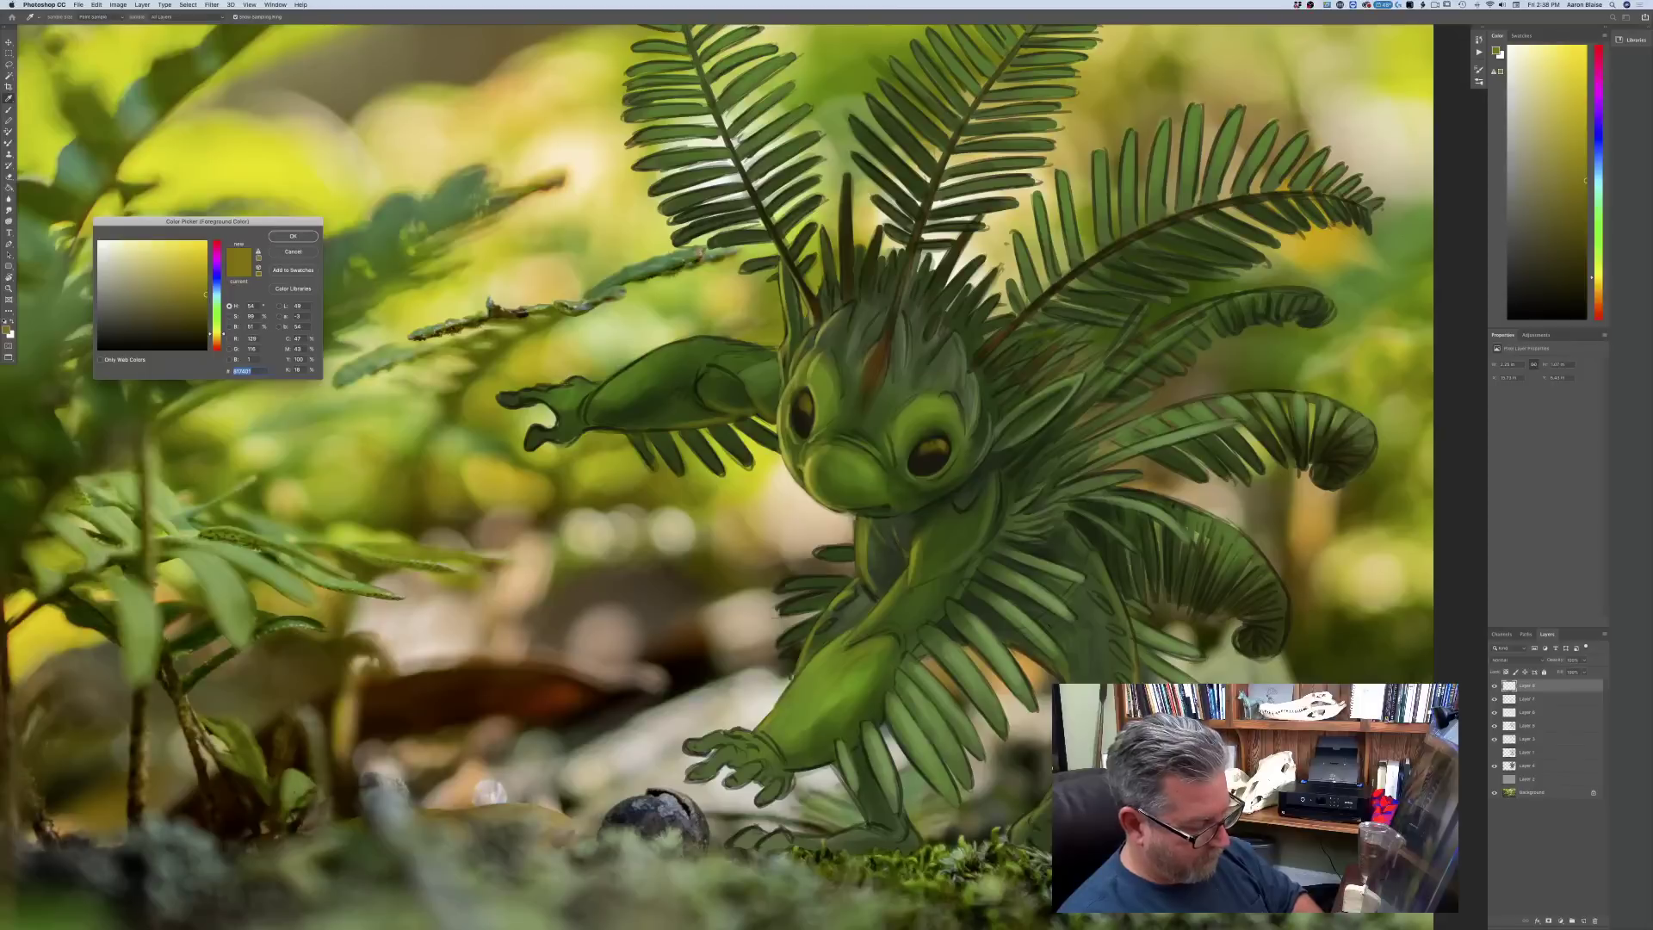
key(Return)
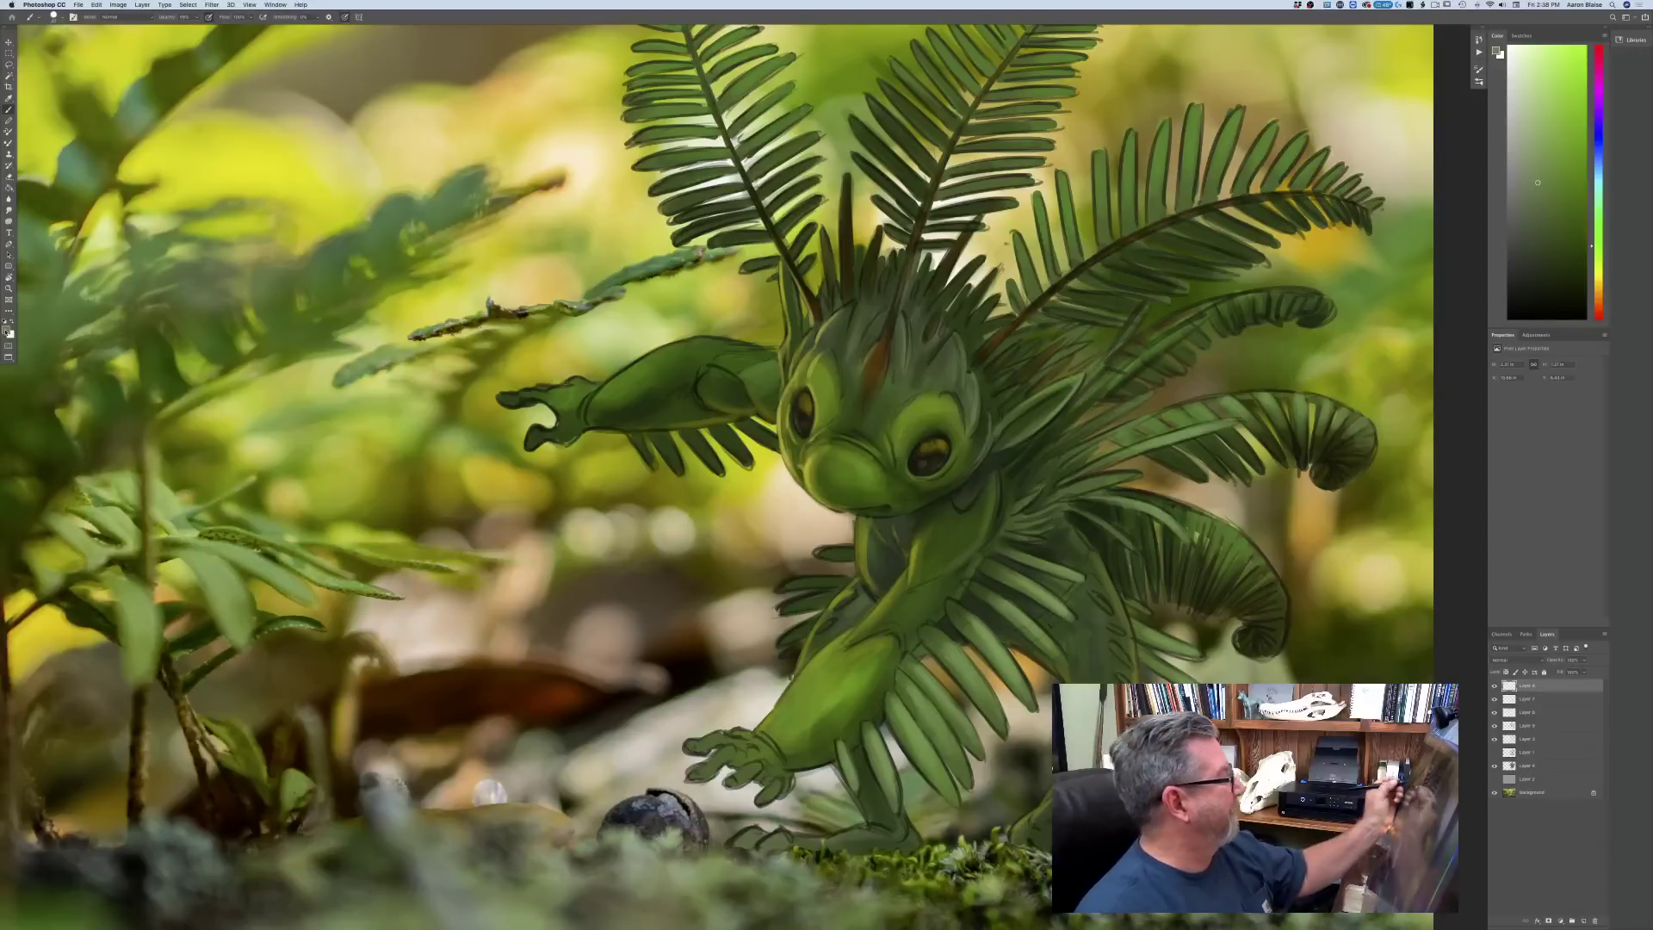
- Sample a warm light tan from the blurred background as the brush colour for soft reflections in both eyes
click(7, 329)
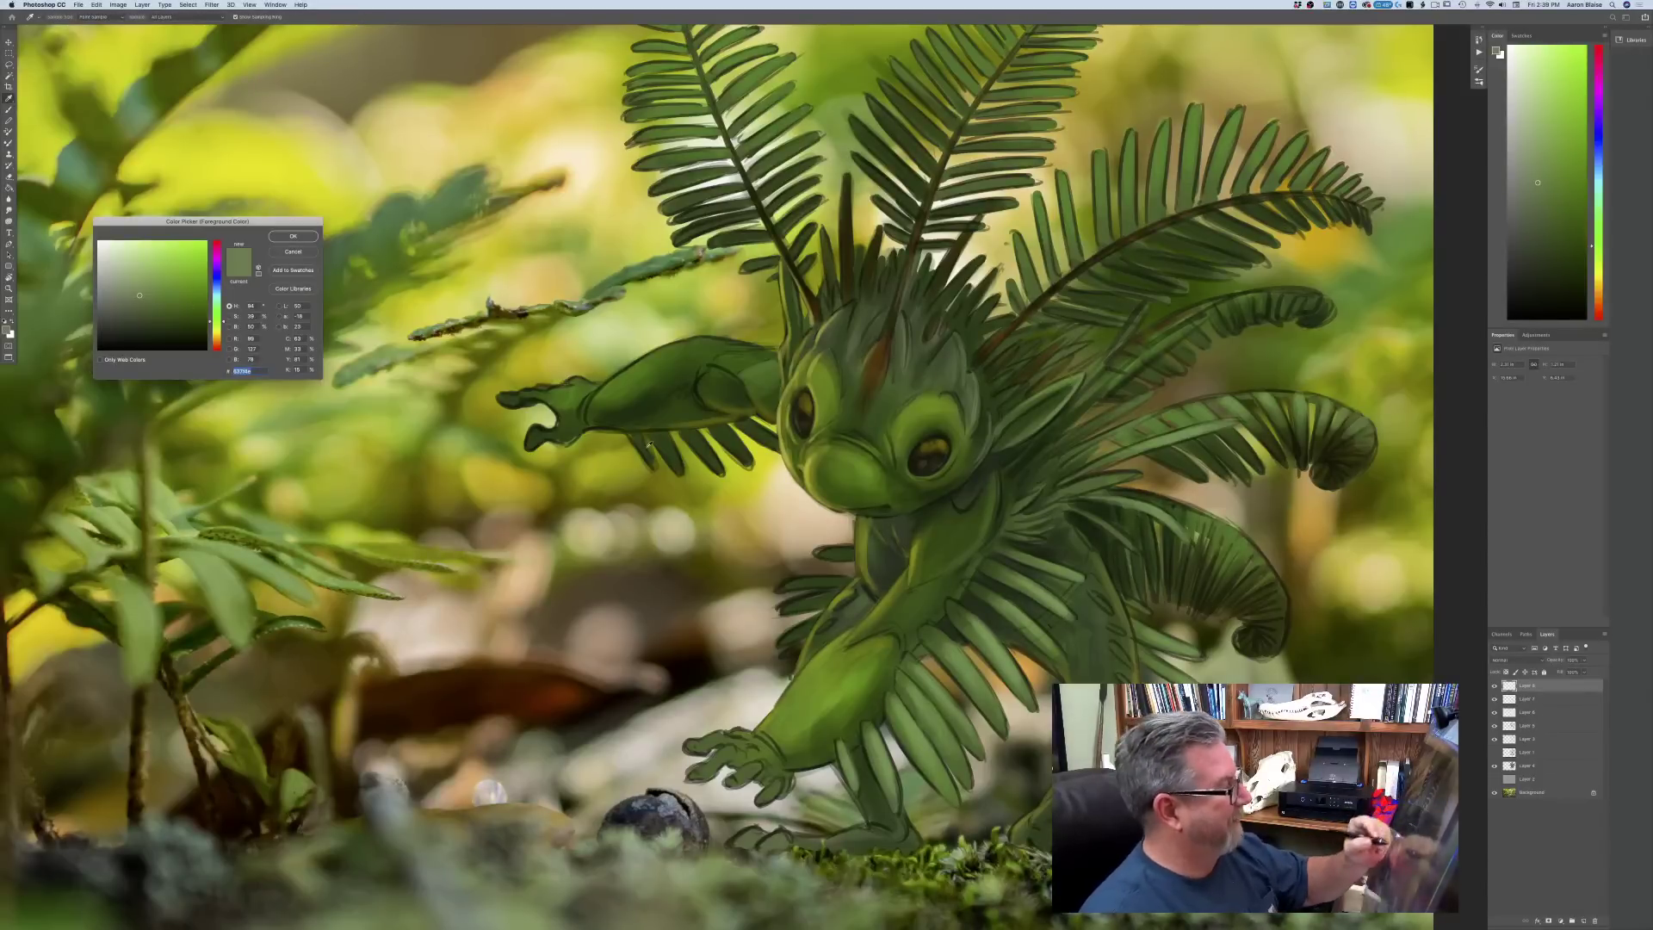
click(445, 283)
click(293, 236)
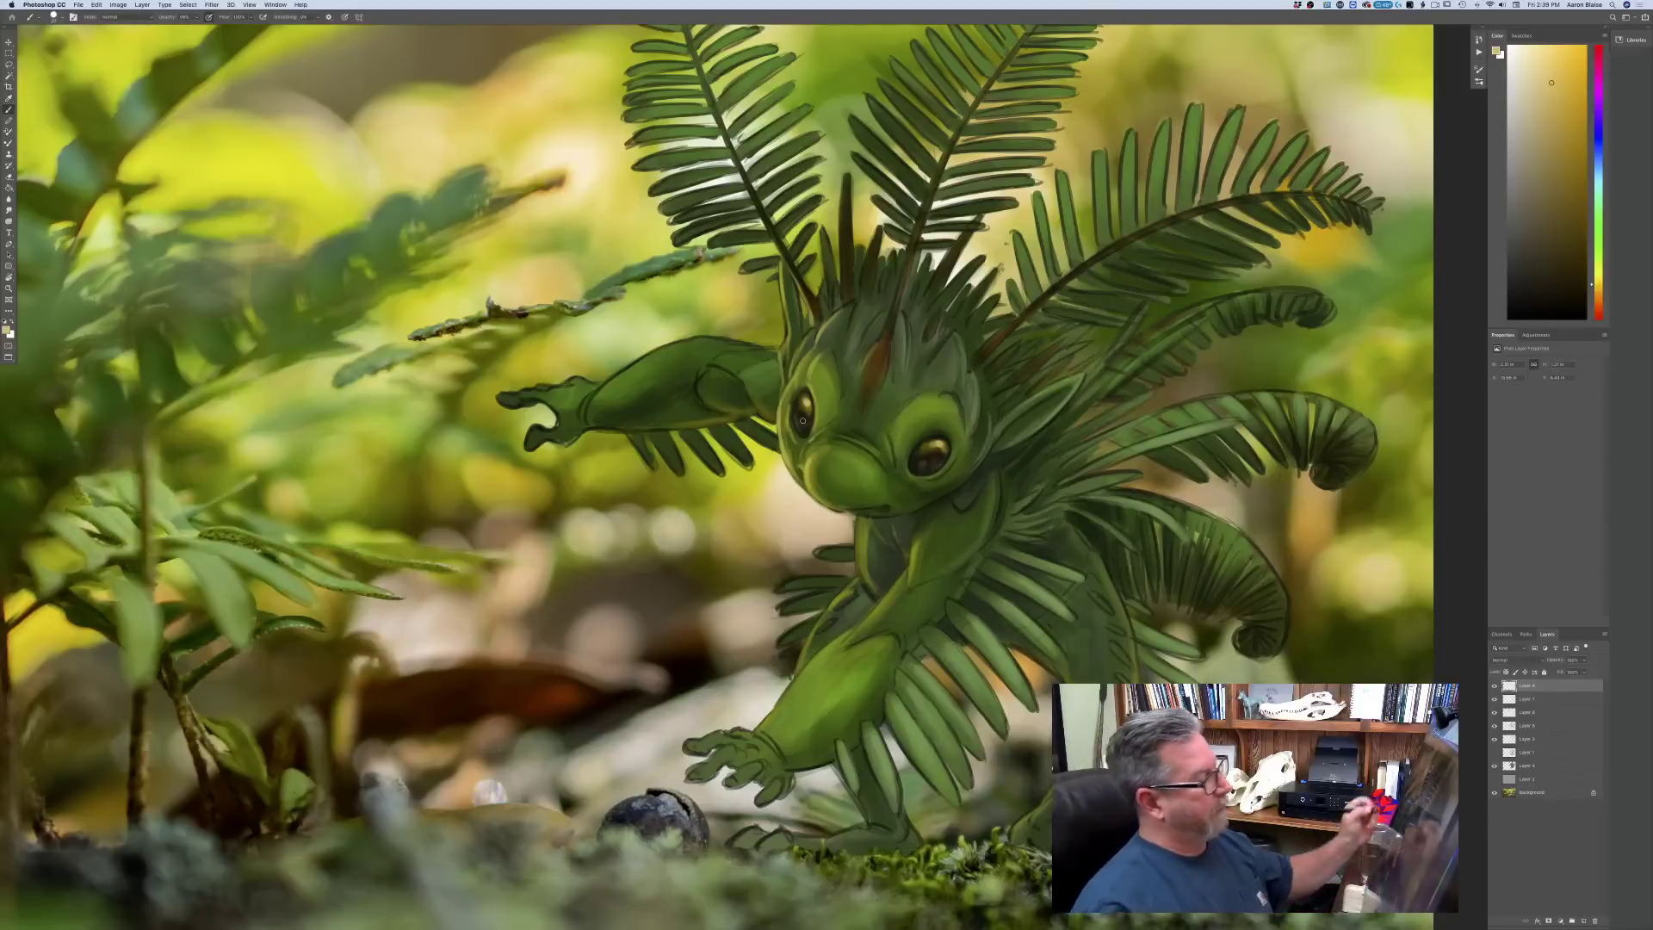
- Sample a pale yellow from the background and paint bright highlights in the eyes, including a fine rim light on the outer eye
click(6, 331)
click(577, 198)
click(293, 236)
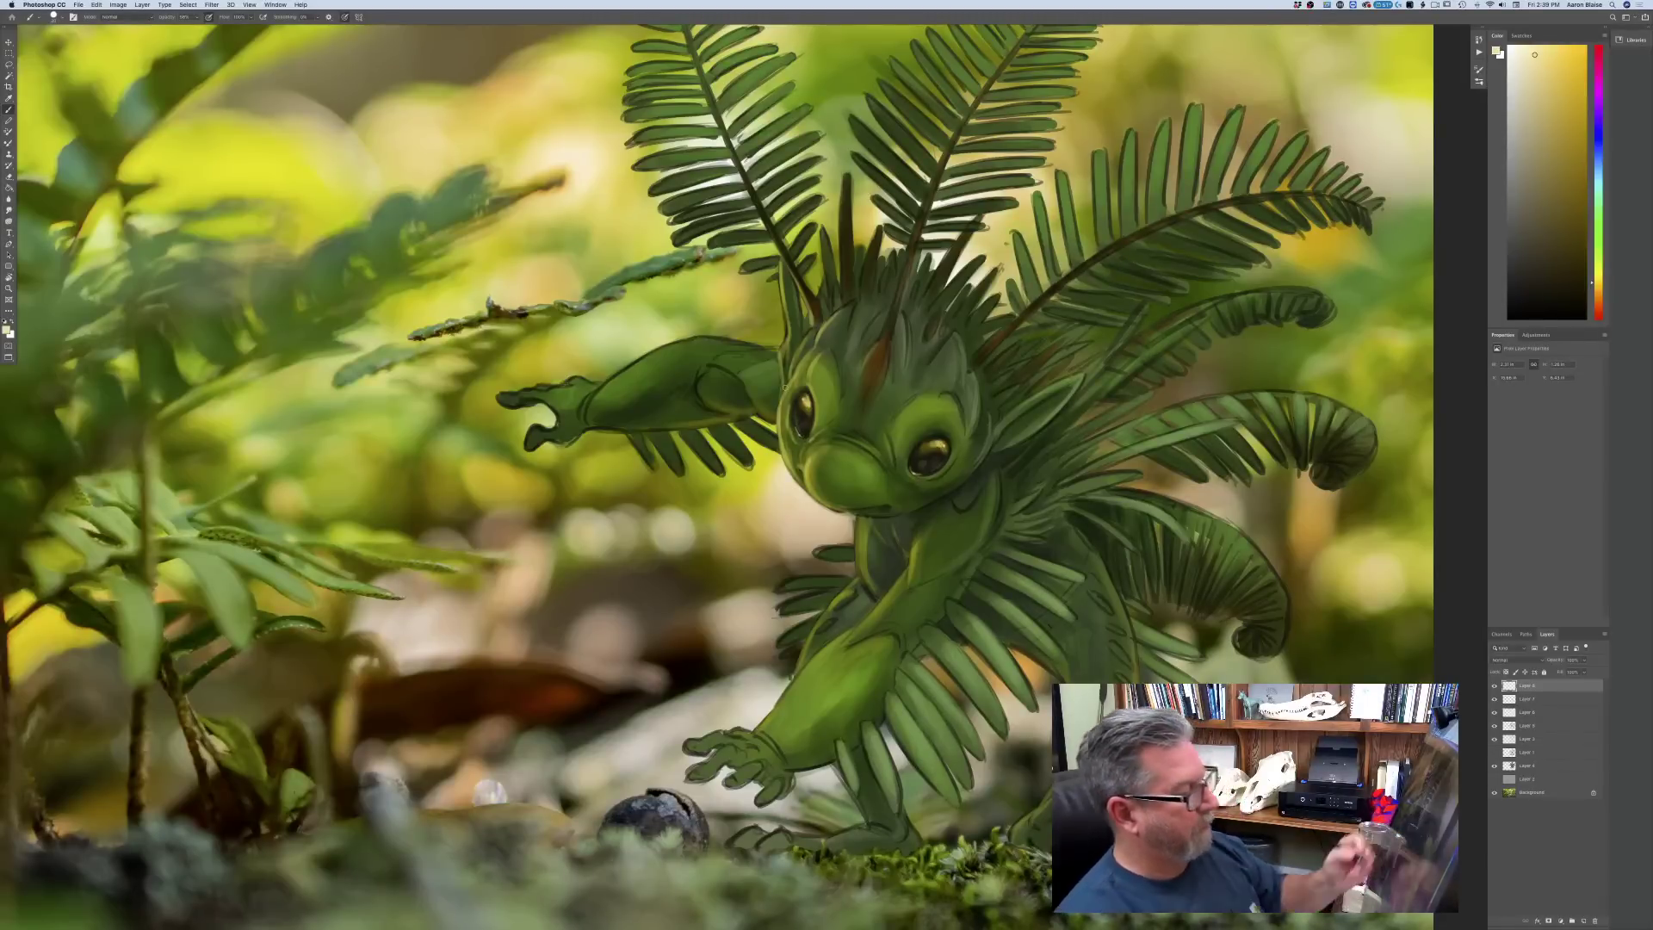
key(super+equal)
key(super+equal)
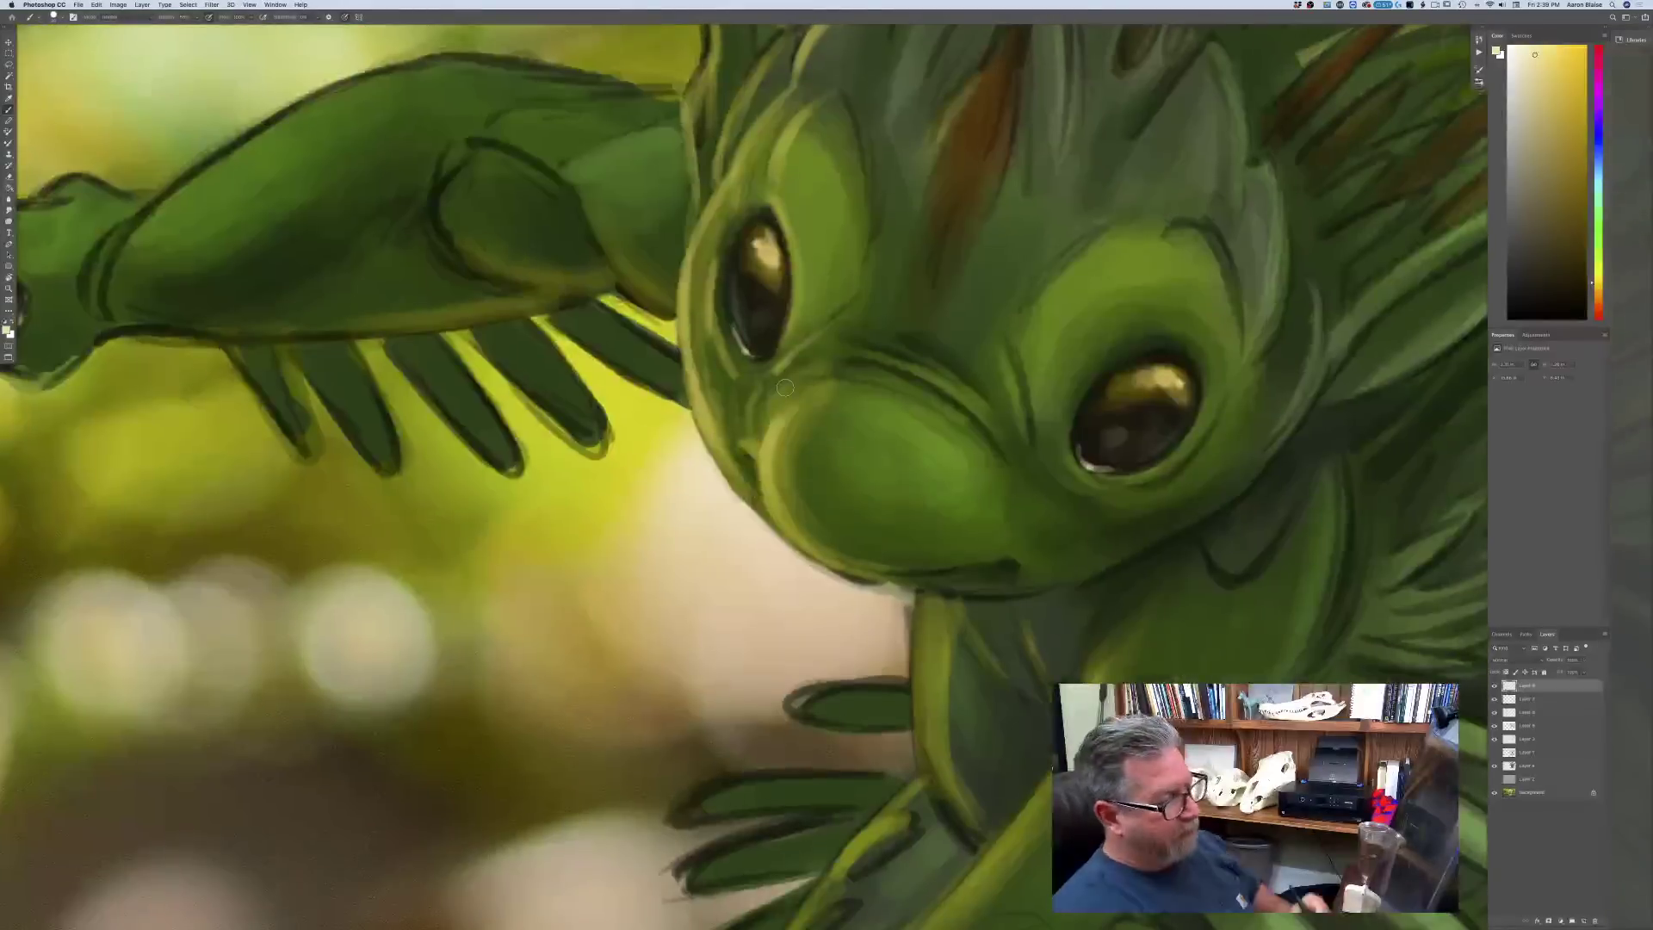
key(super+minus)
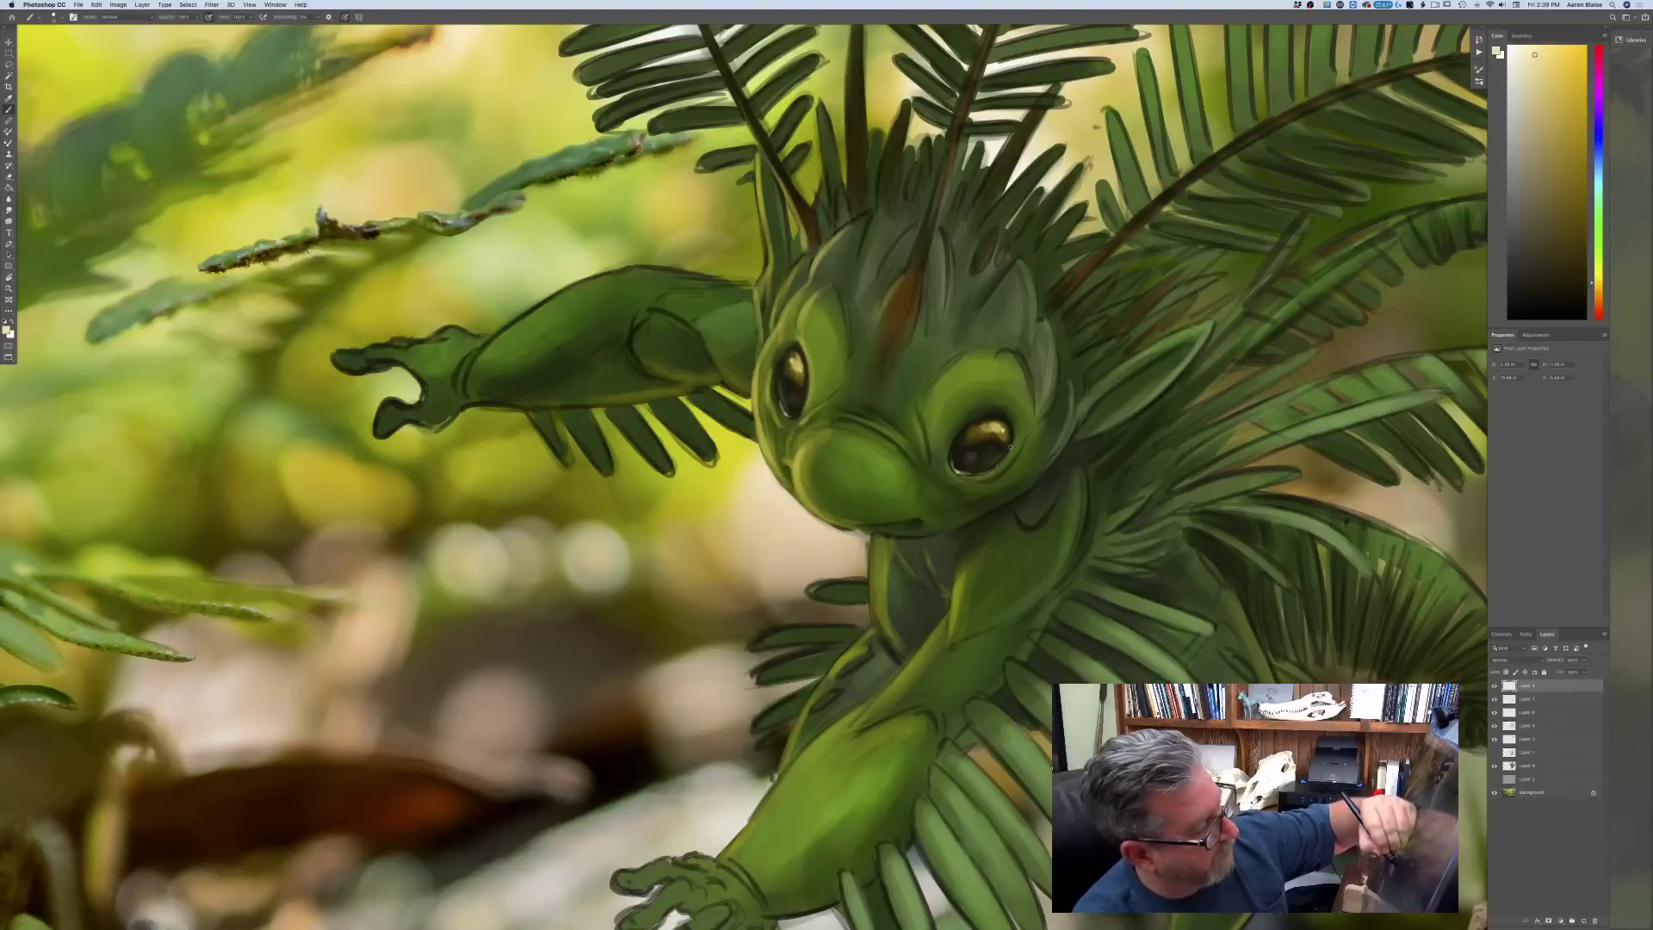
drag(777, 393, 781, 404)
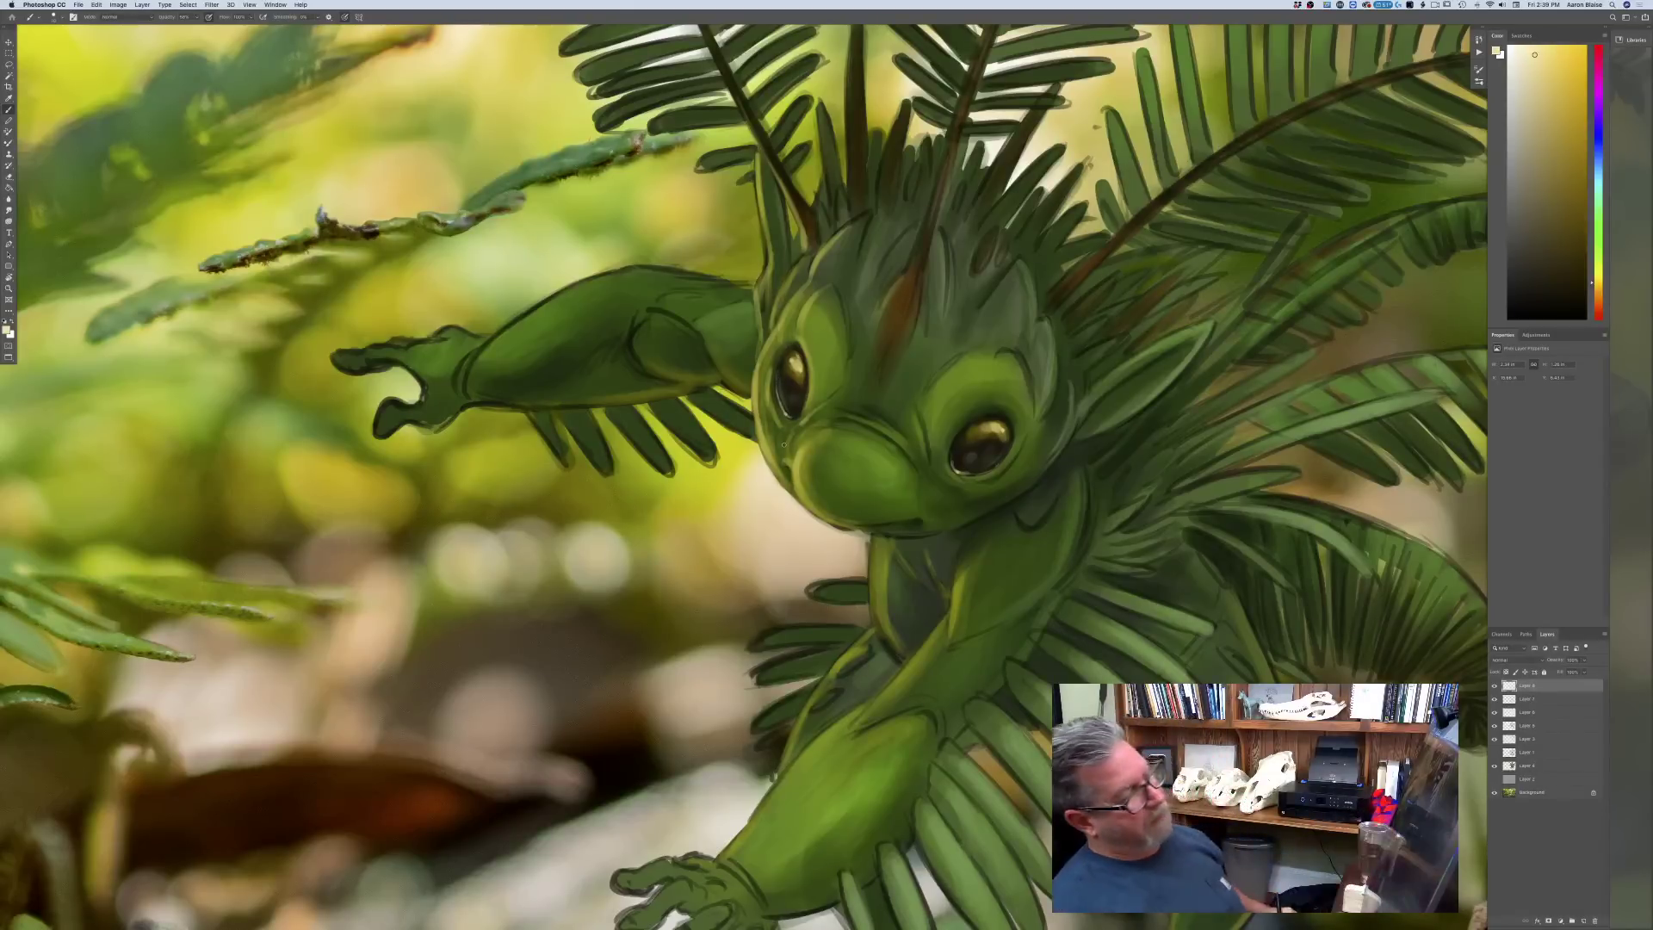
- Set a bright yellow-green brush colour and dab a glossy highlight onto the creature's nose
key(super+minus)
key(super+minus)
key(super+minus)
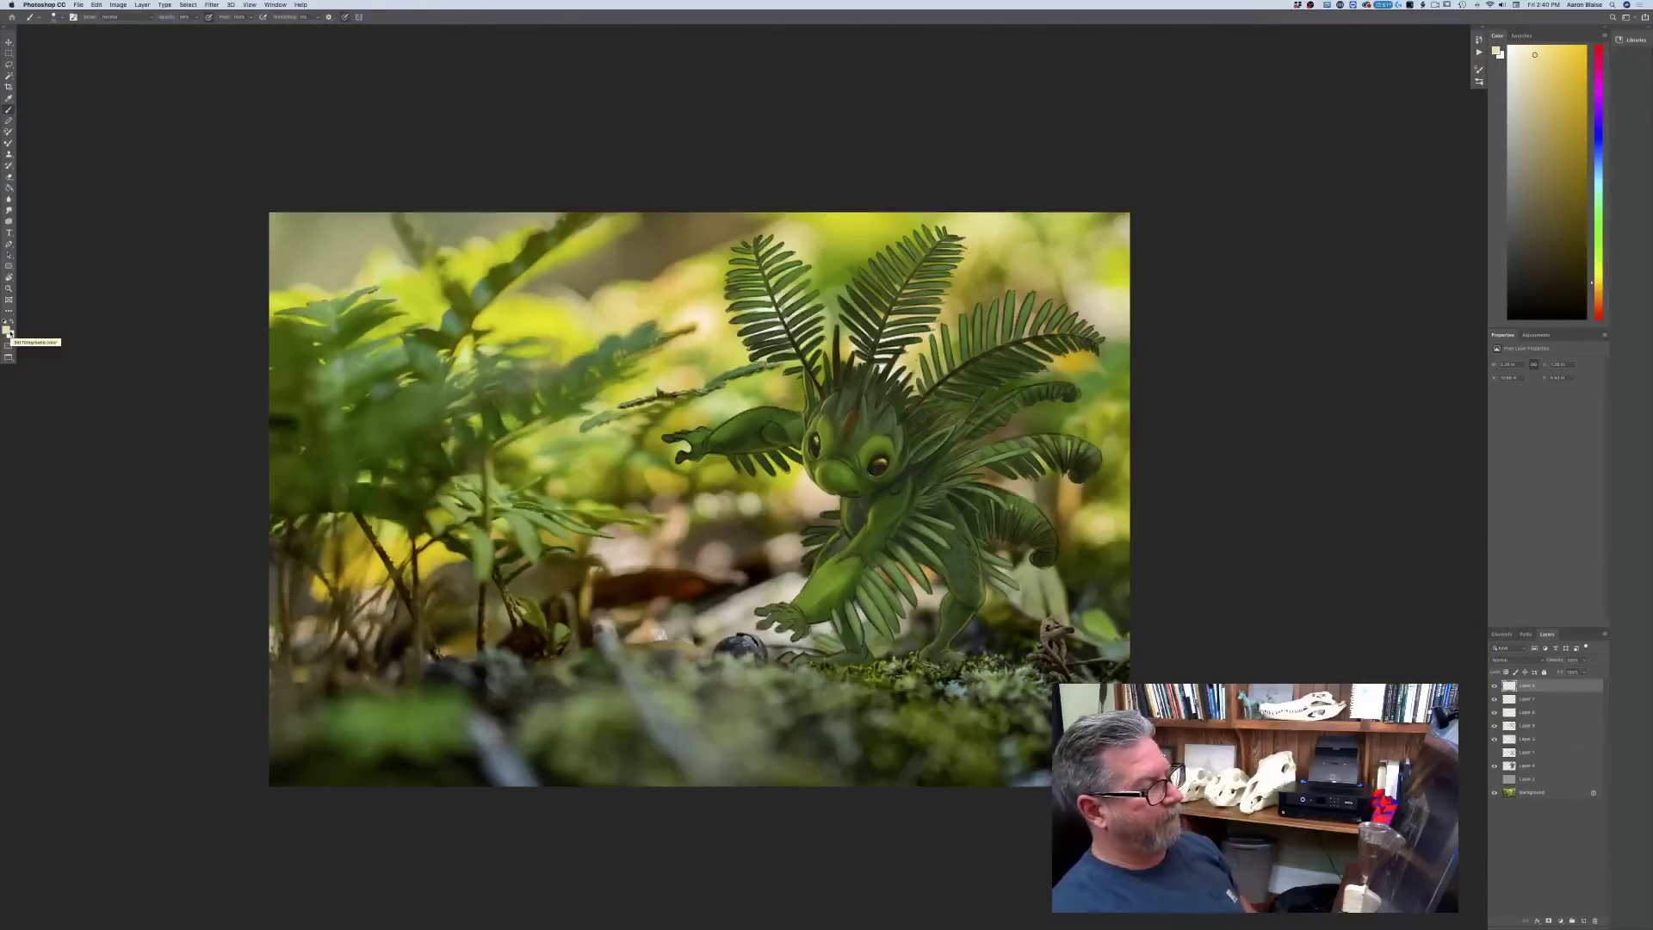
key(super+plus)
key(super+plus)
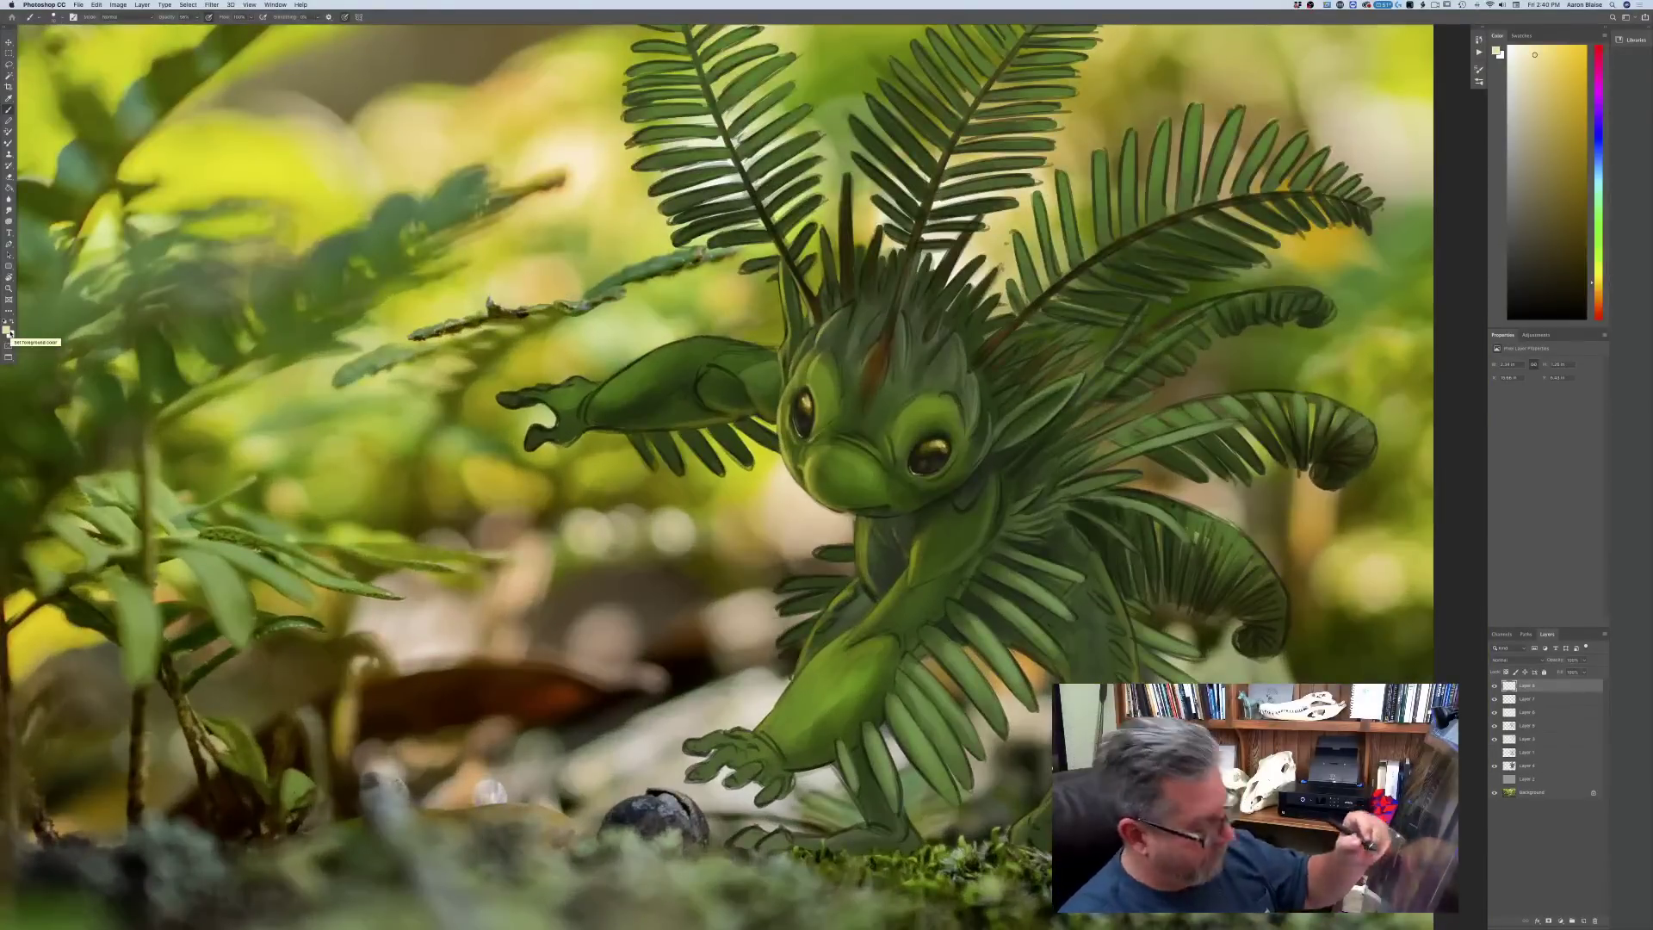
key(super+plus)
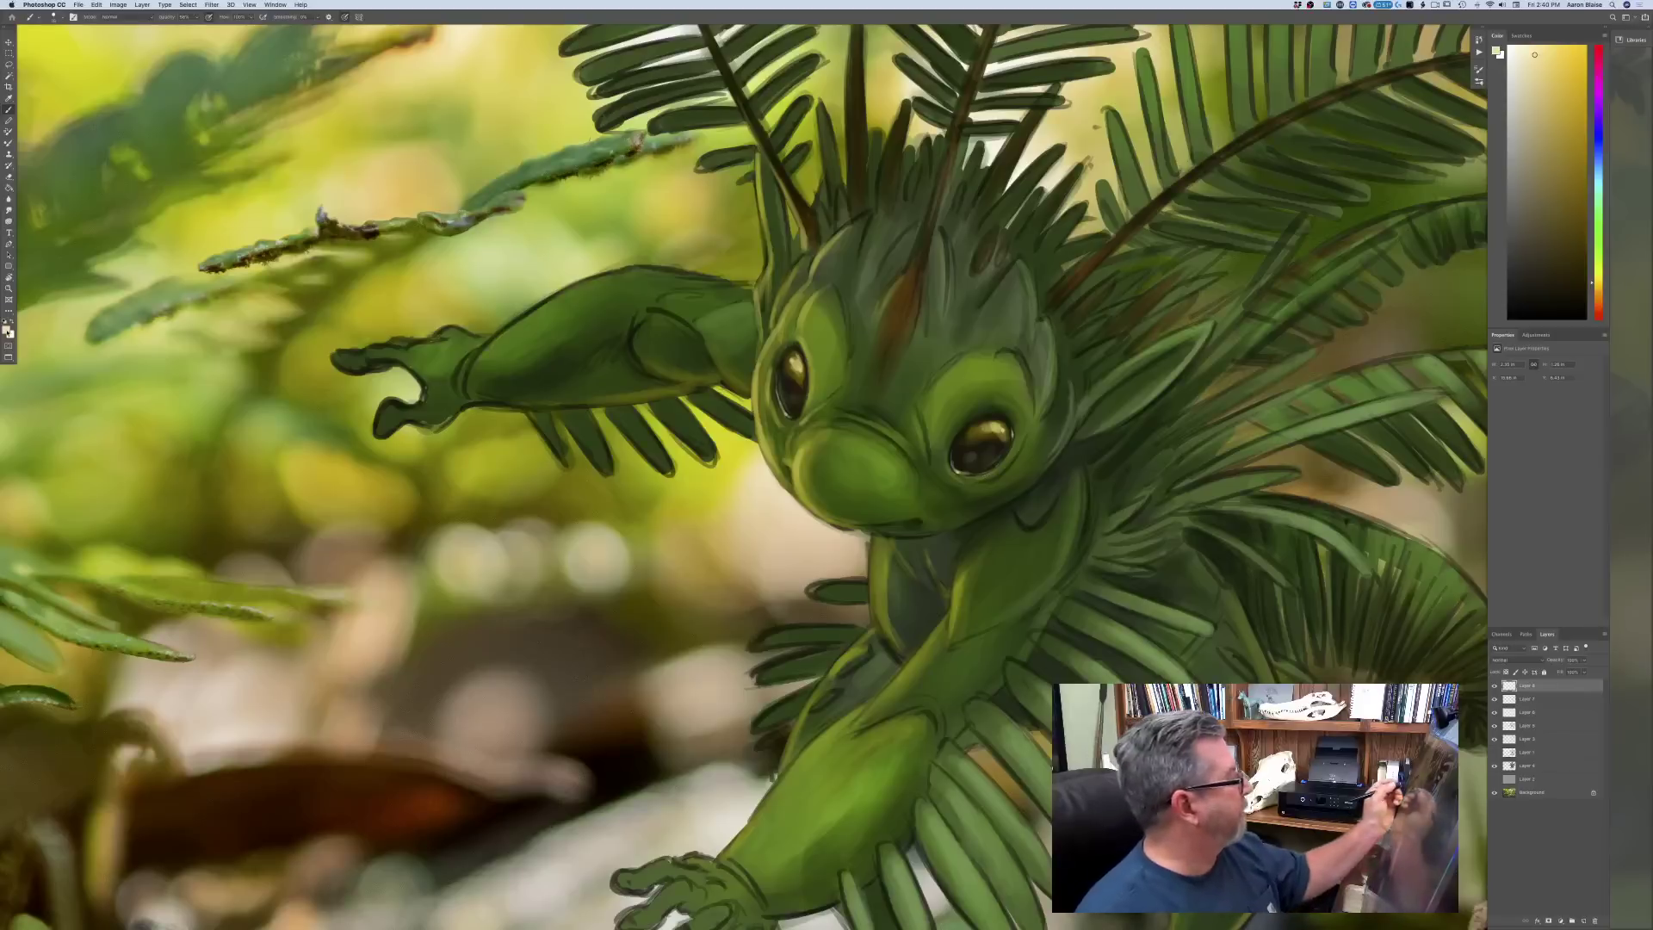
click(7, 330)
click(879, 463)
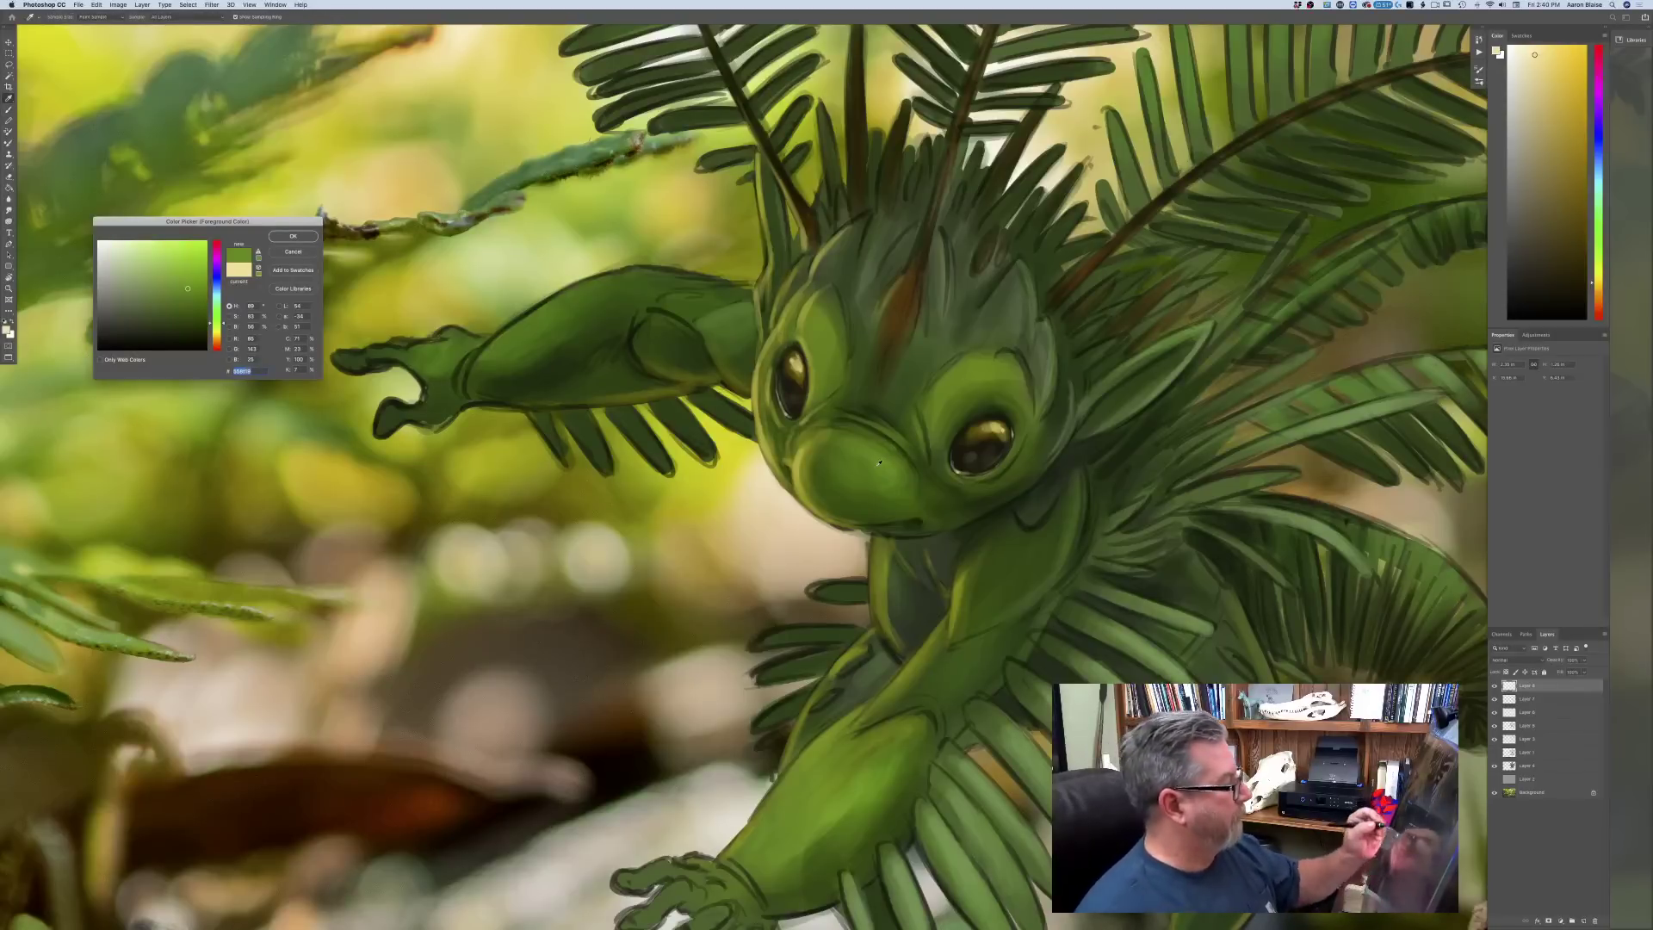
key(Return)
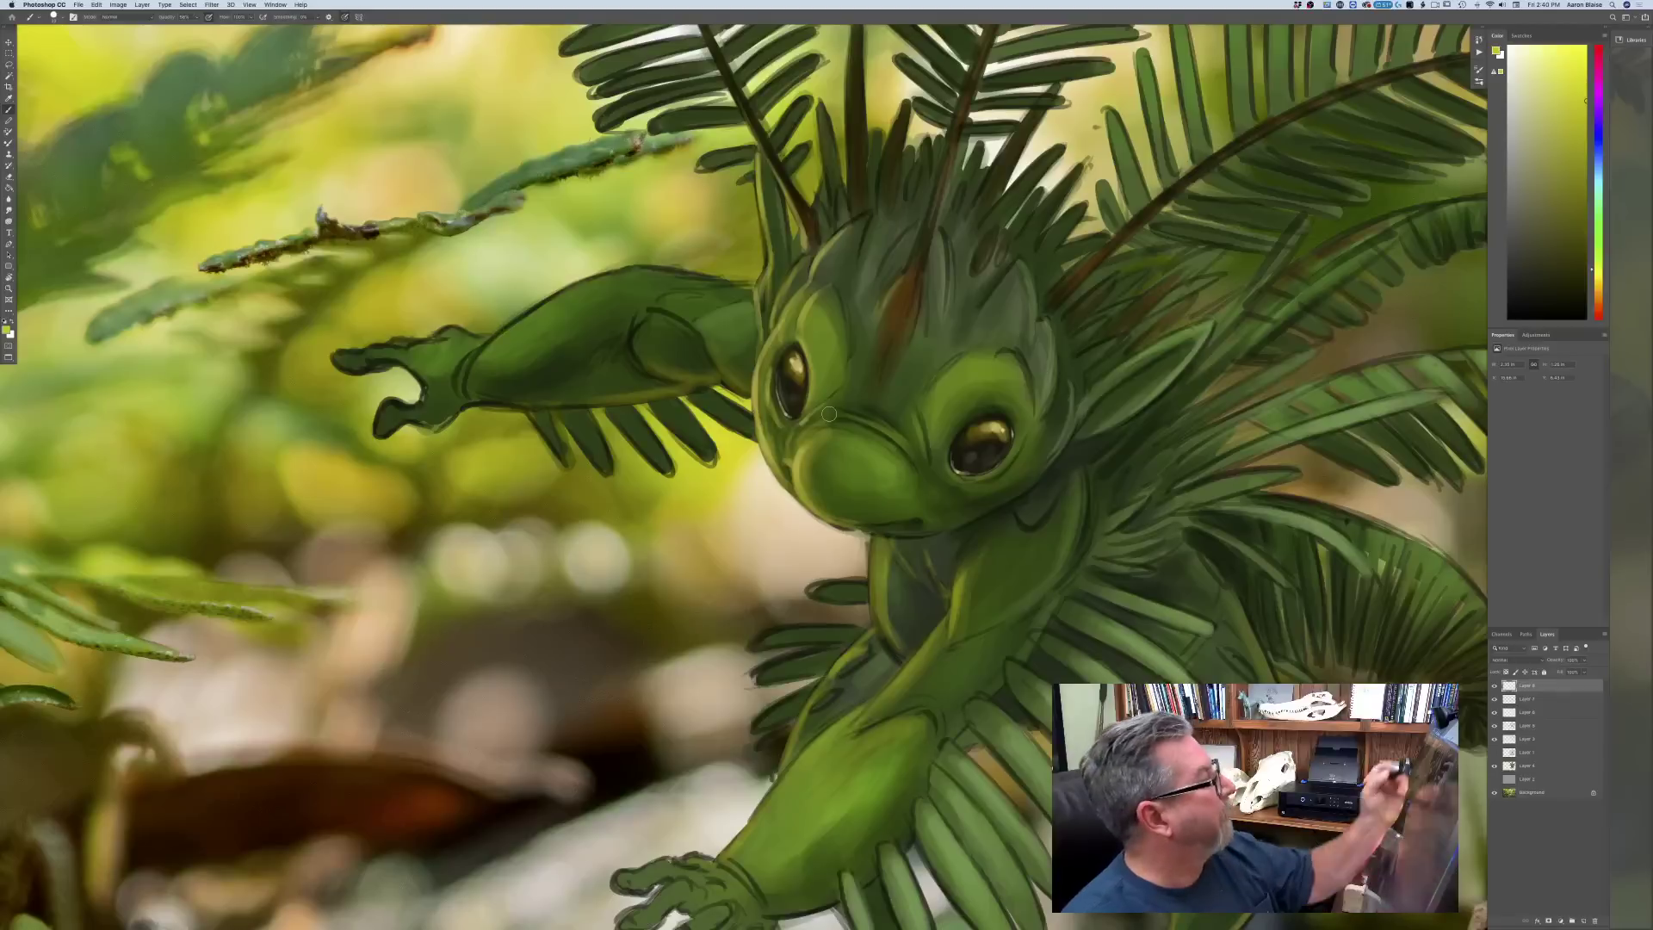
click(891, 468)
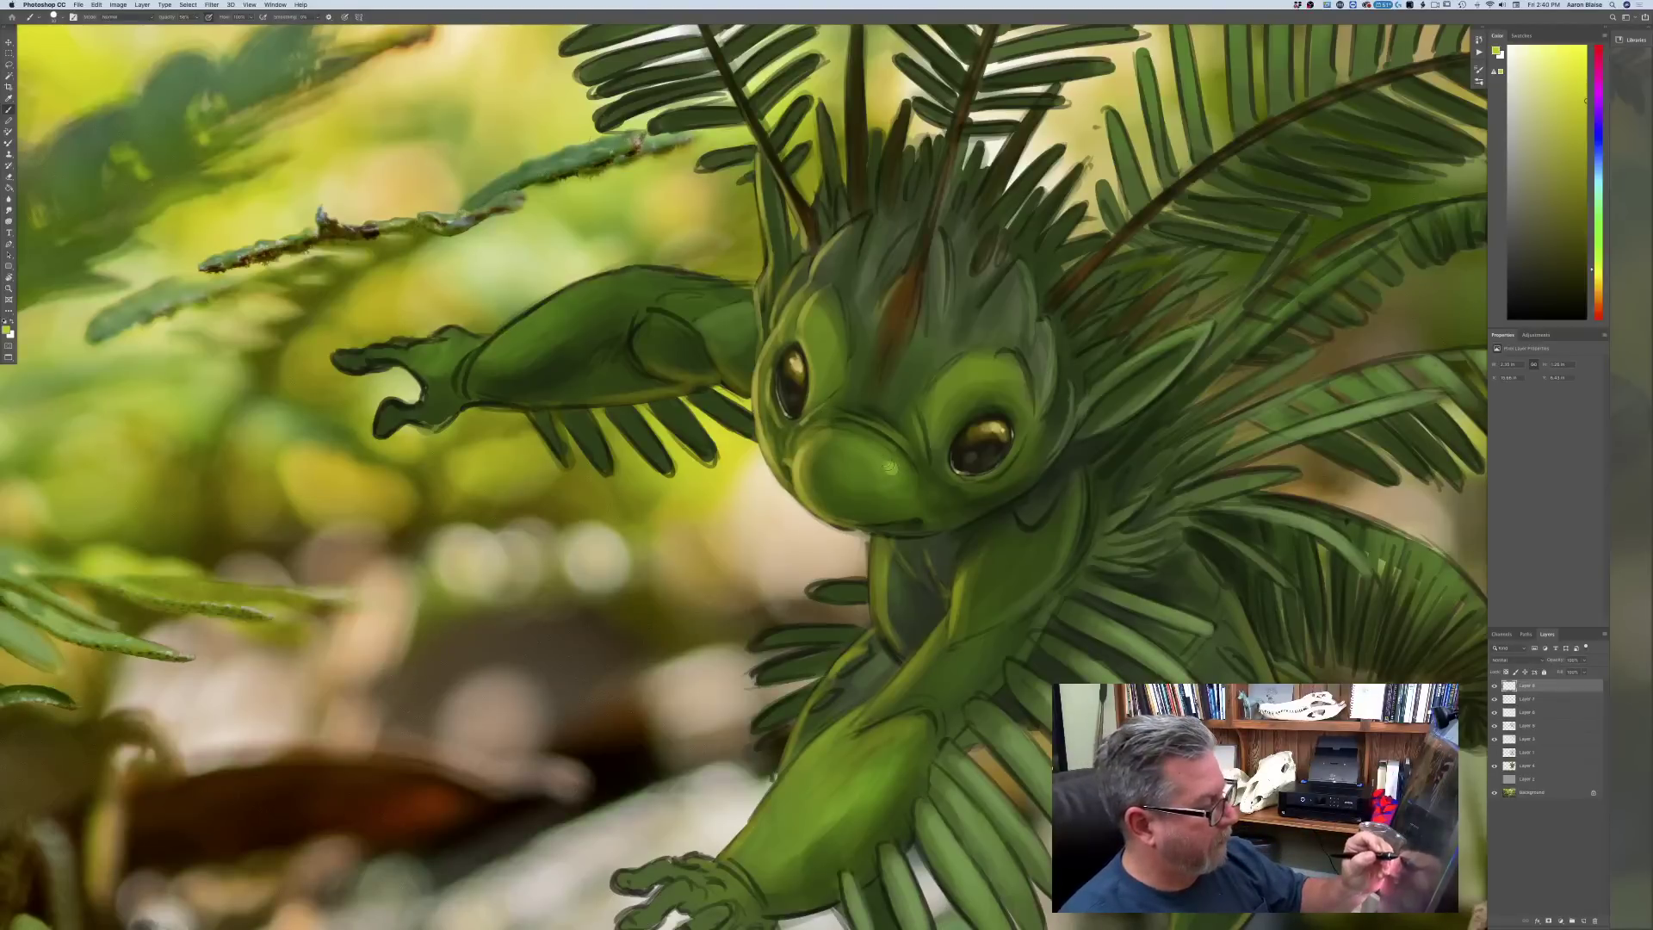
click(902, 486)
click(889, 476)
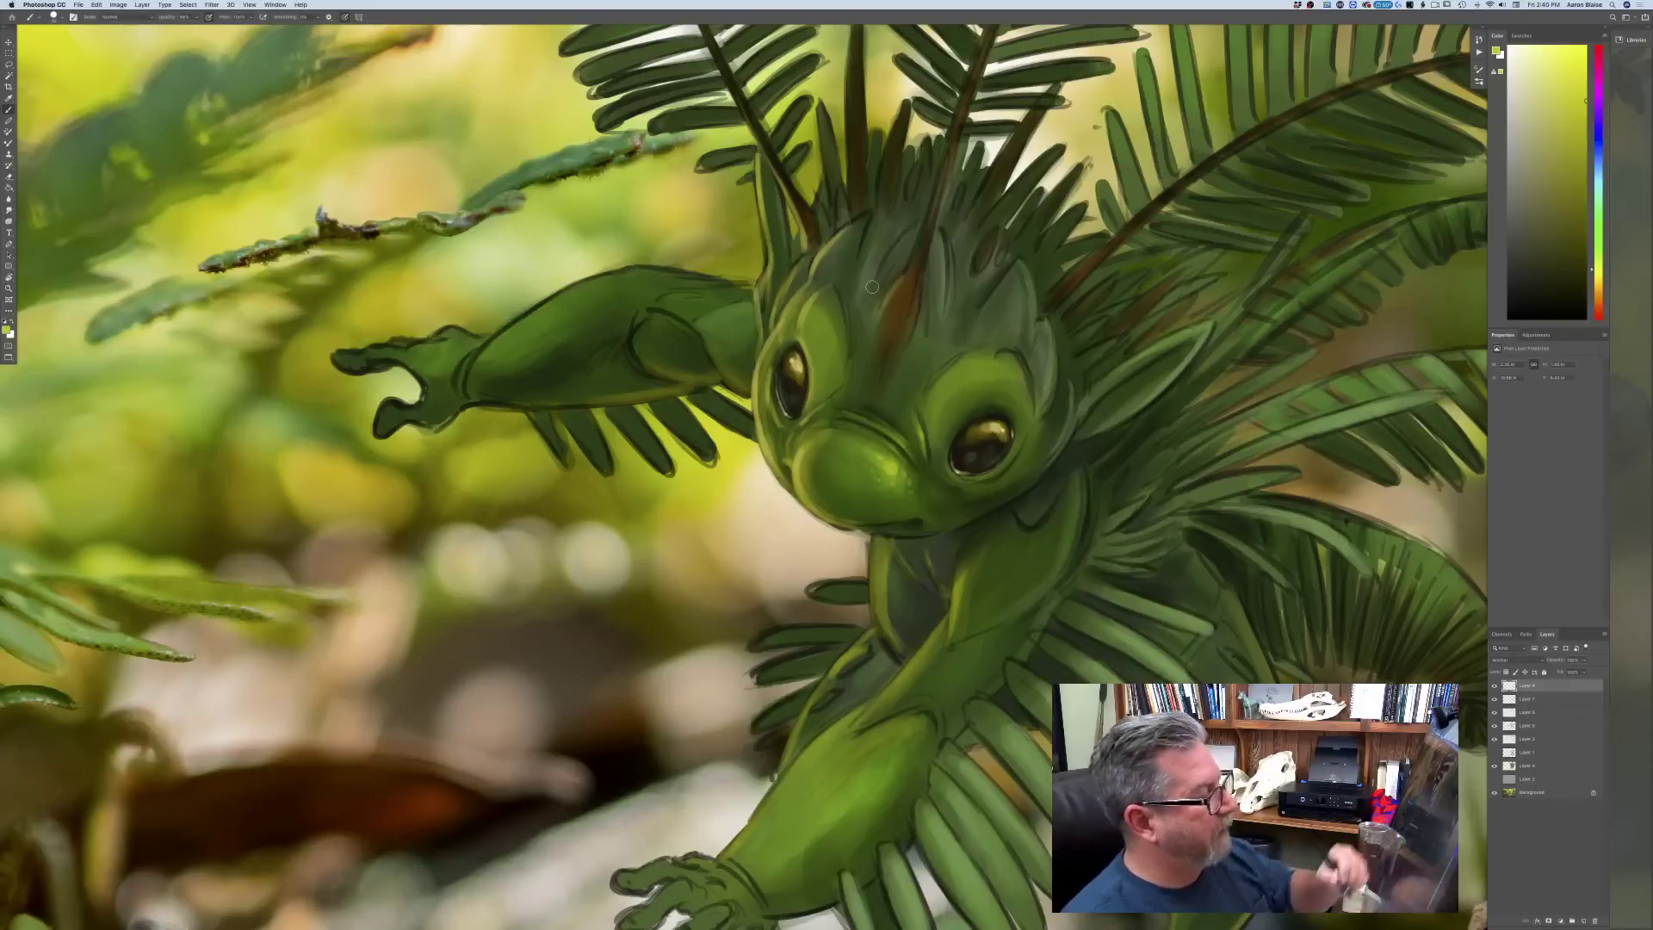
- Review the eye and nose highlights against the whole composition
key(super+minus)
key(super+minus)
key(super+minus)
key(super+minus)
key(super+minus)
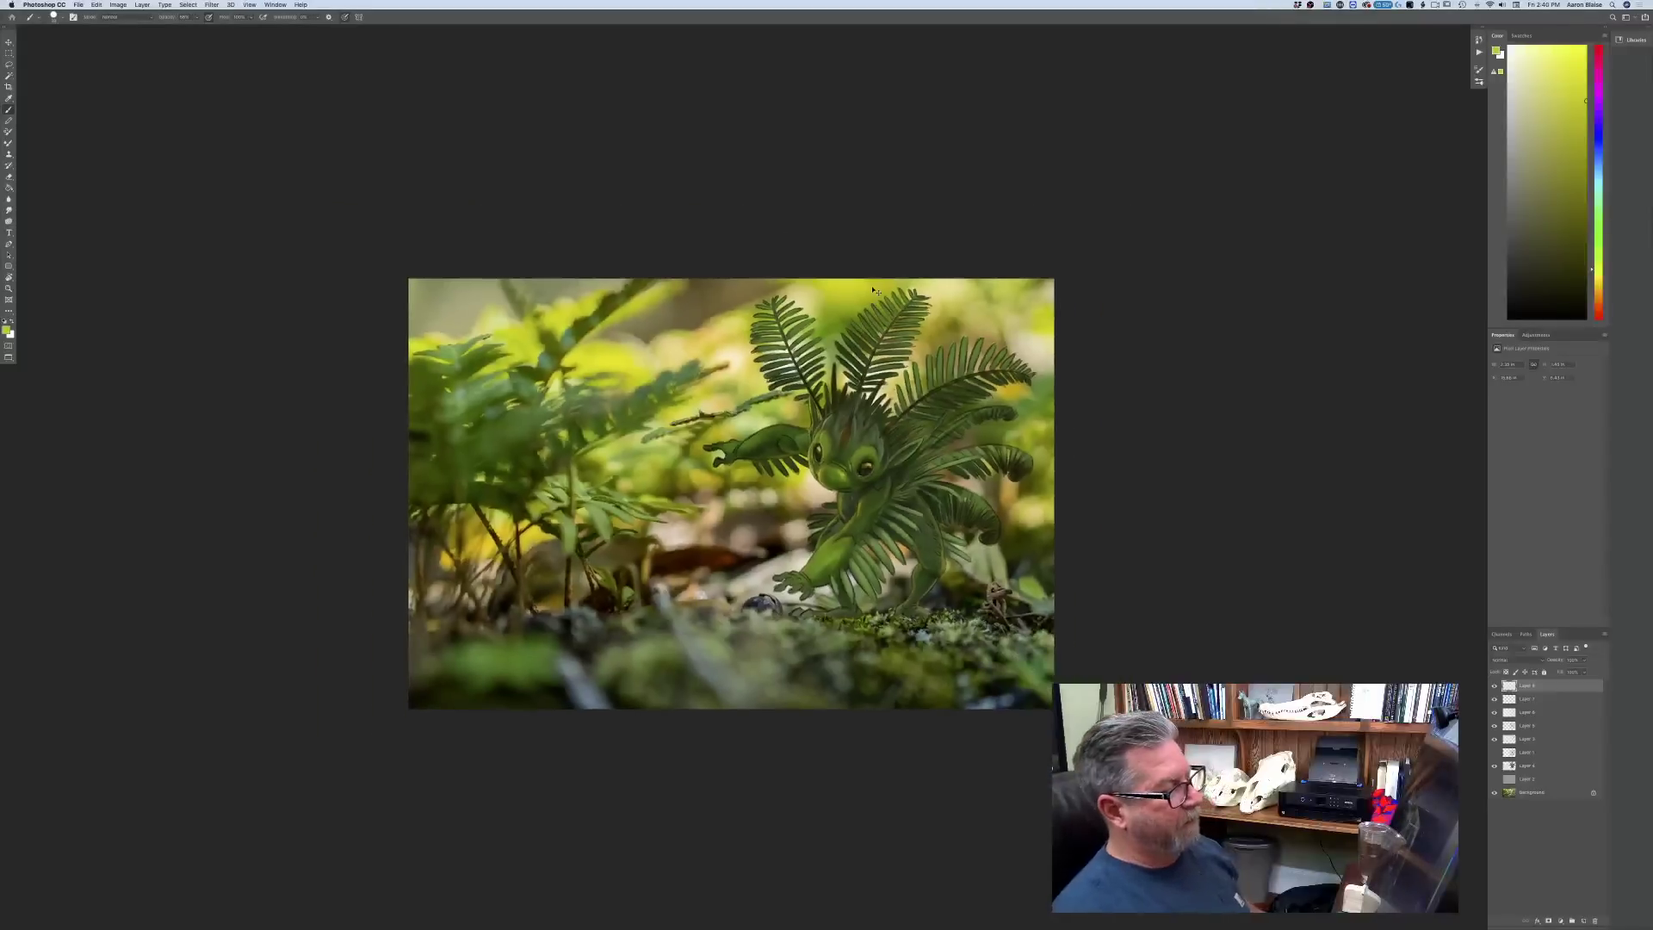
key(super+plus)
key(super+plus)
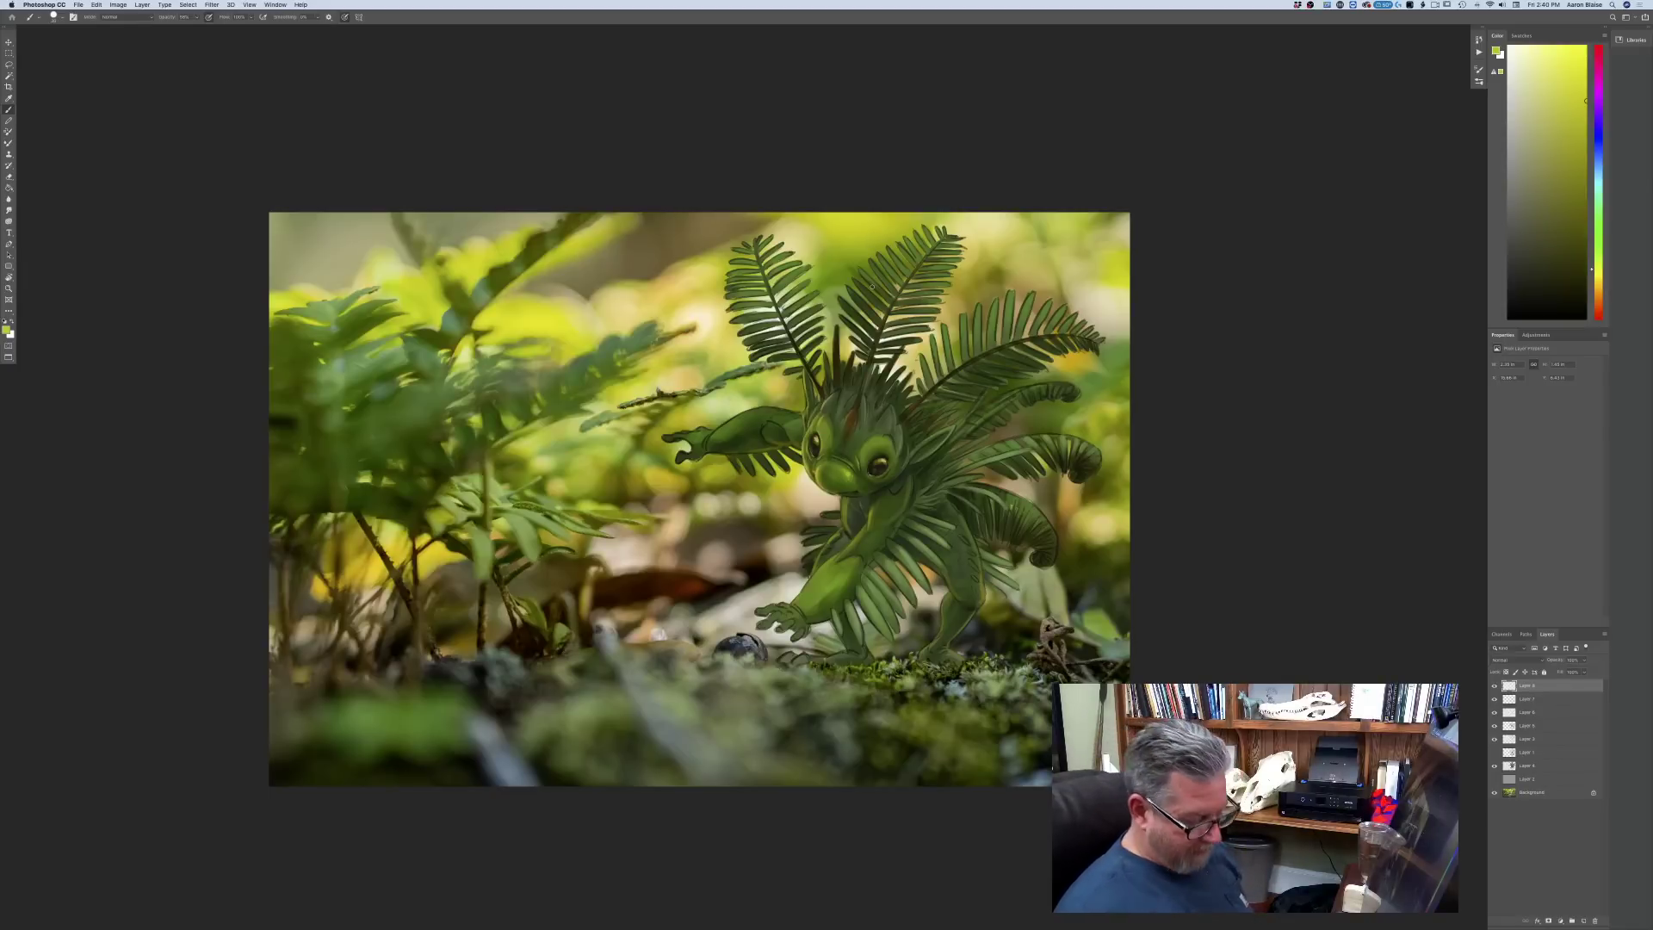
key(super+plus)
key(super+plus)
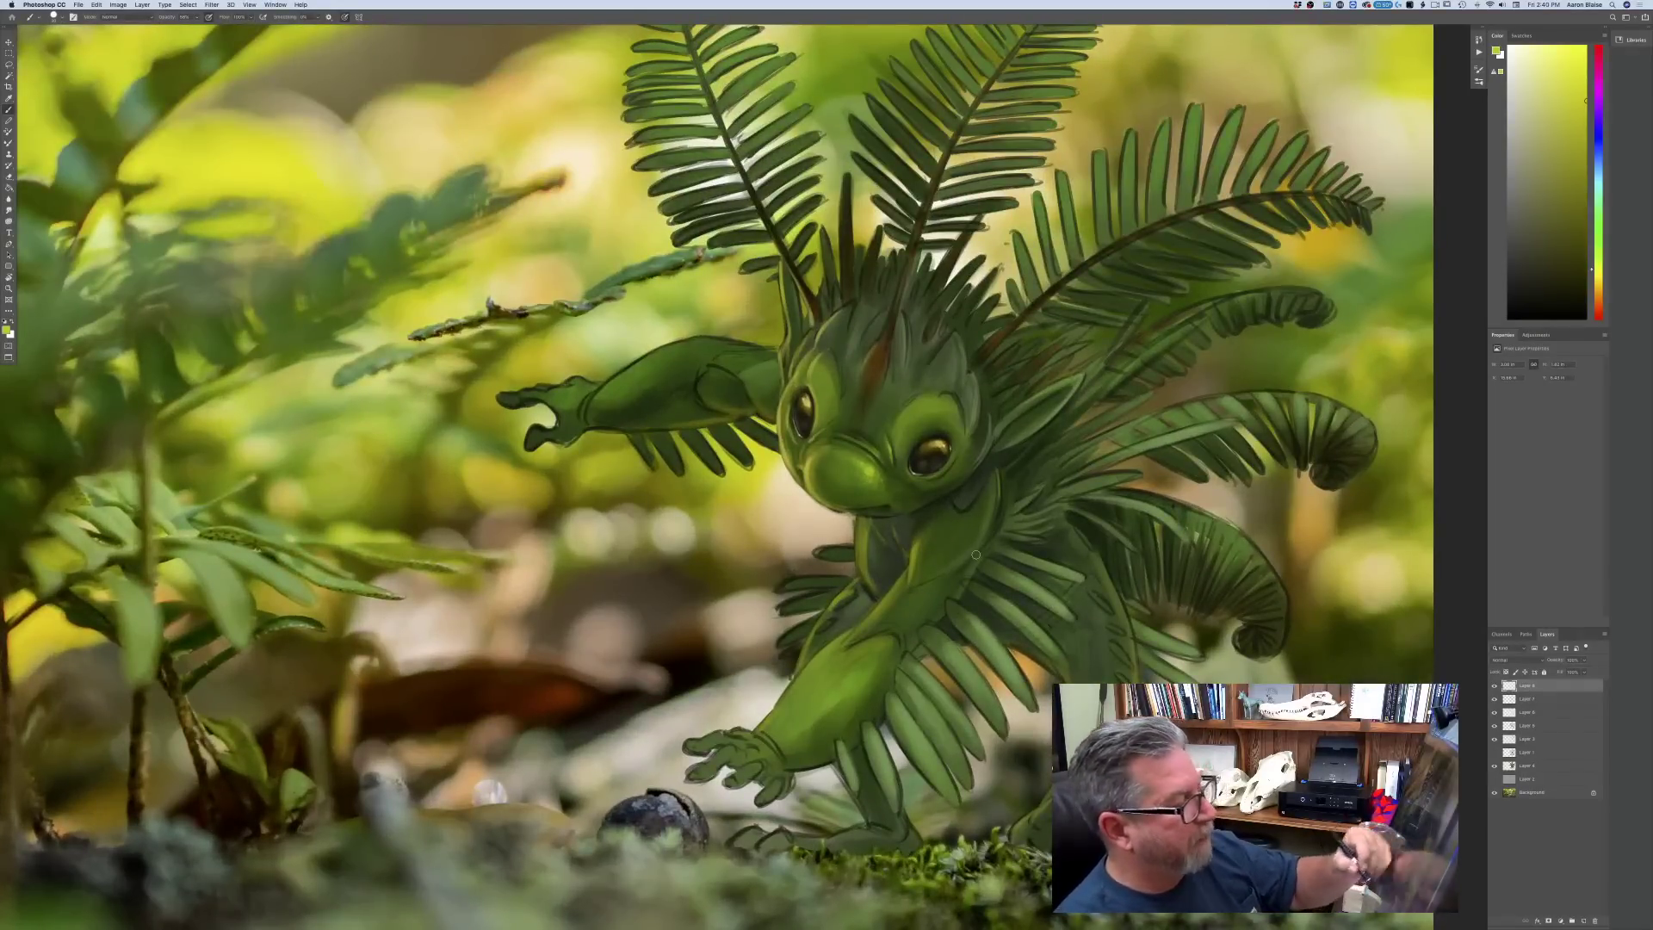
- Sample a medium green from the shoulder fronds and brush a first stroke along the fronds beside the chest
click(6, 329)
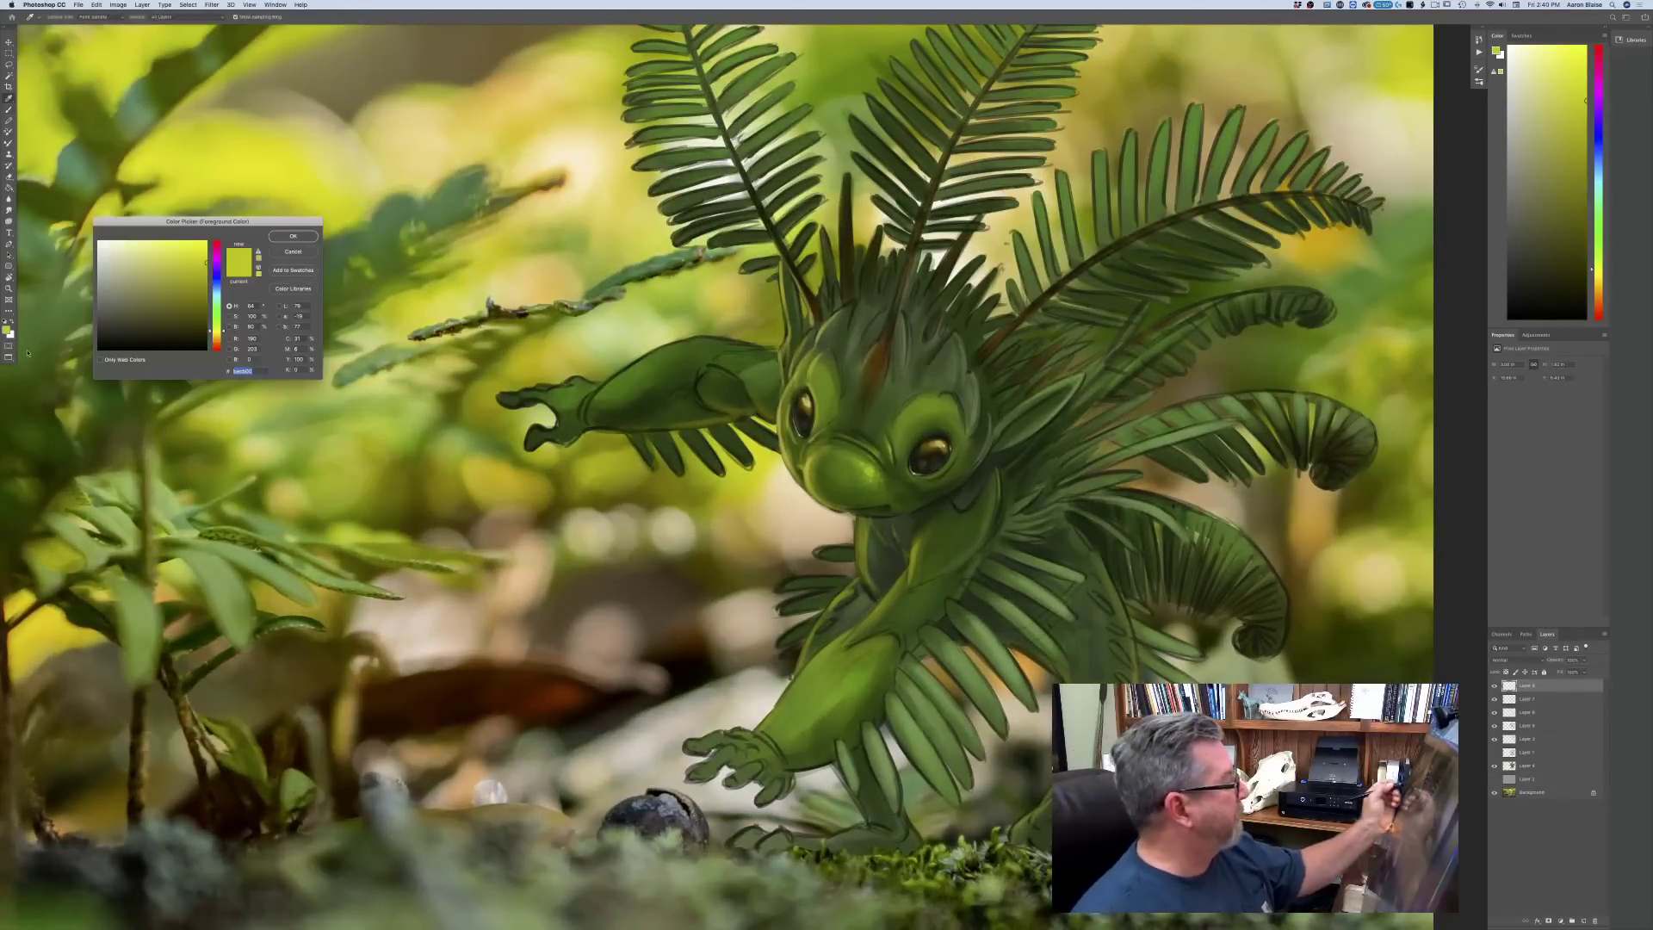
click(1041, 592)
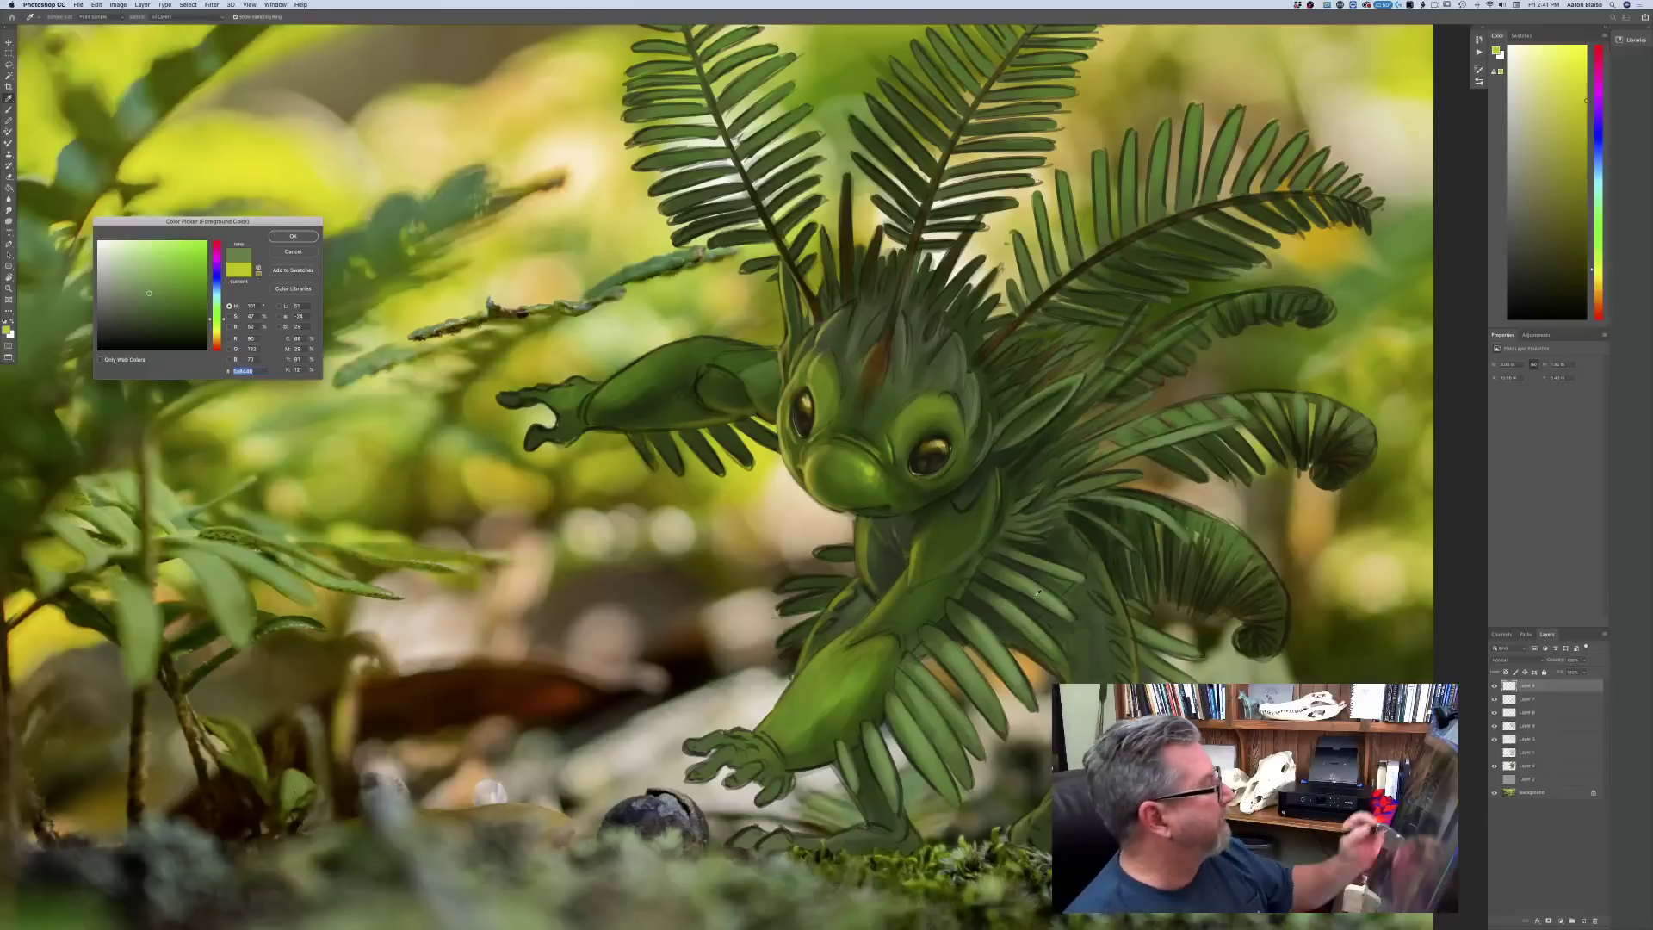
key(Return)
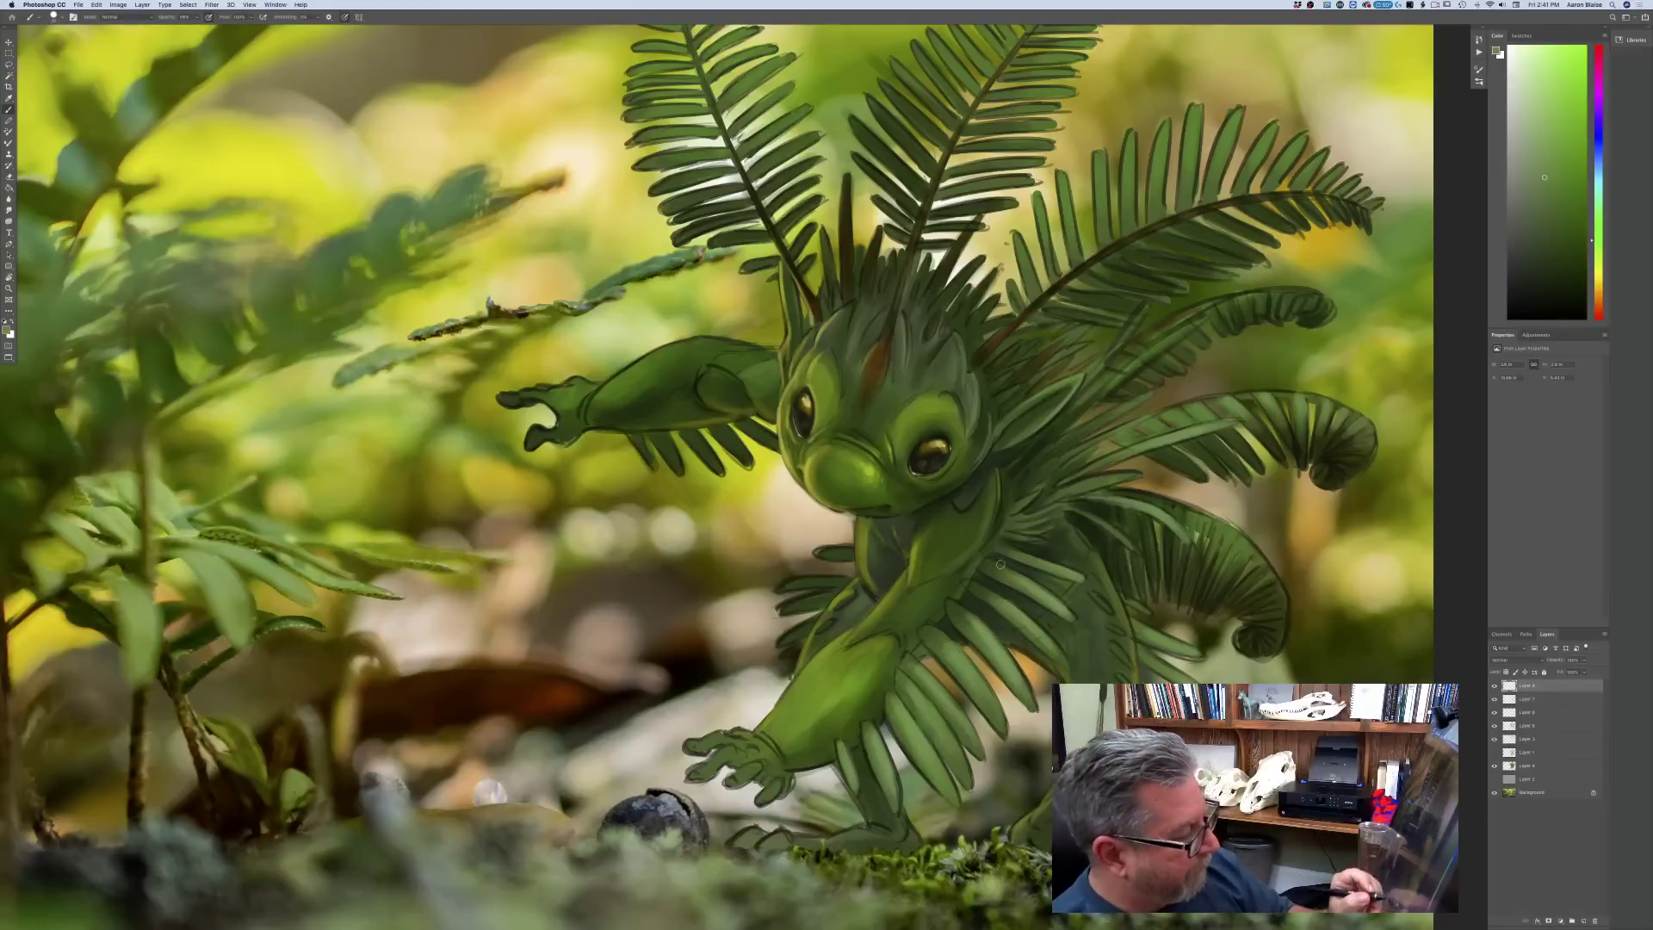
drag(999, 563, 1036, 583)
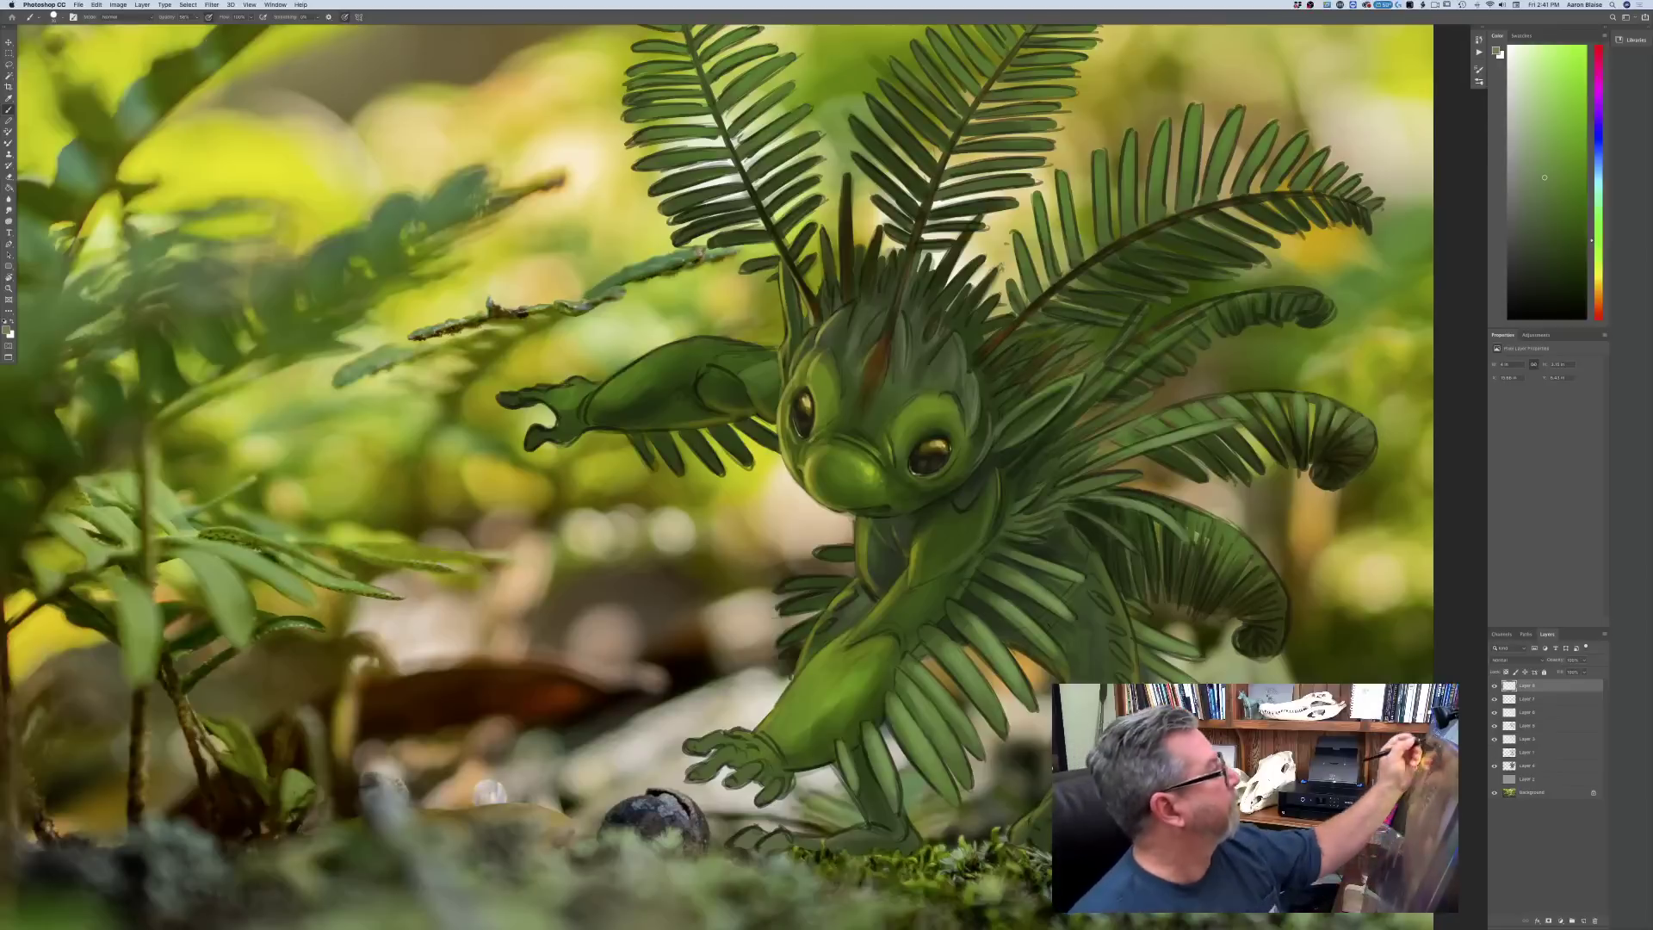
- Increase the brush opacity and paint lighter green strokes over the small fronds behind the shoulder
click(196, 17)
drag(196, 27, 206, 28)
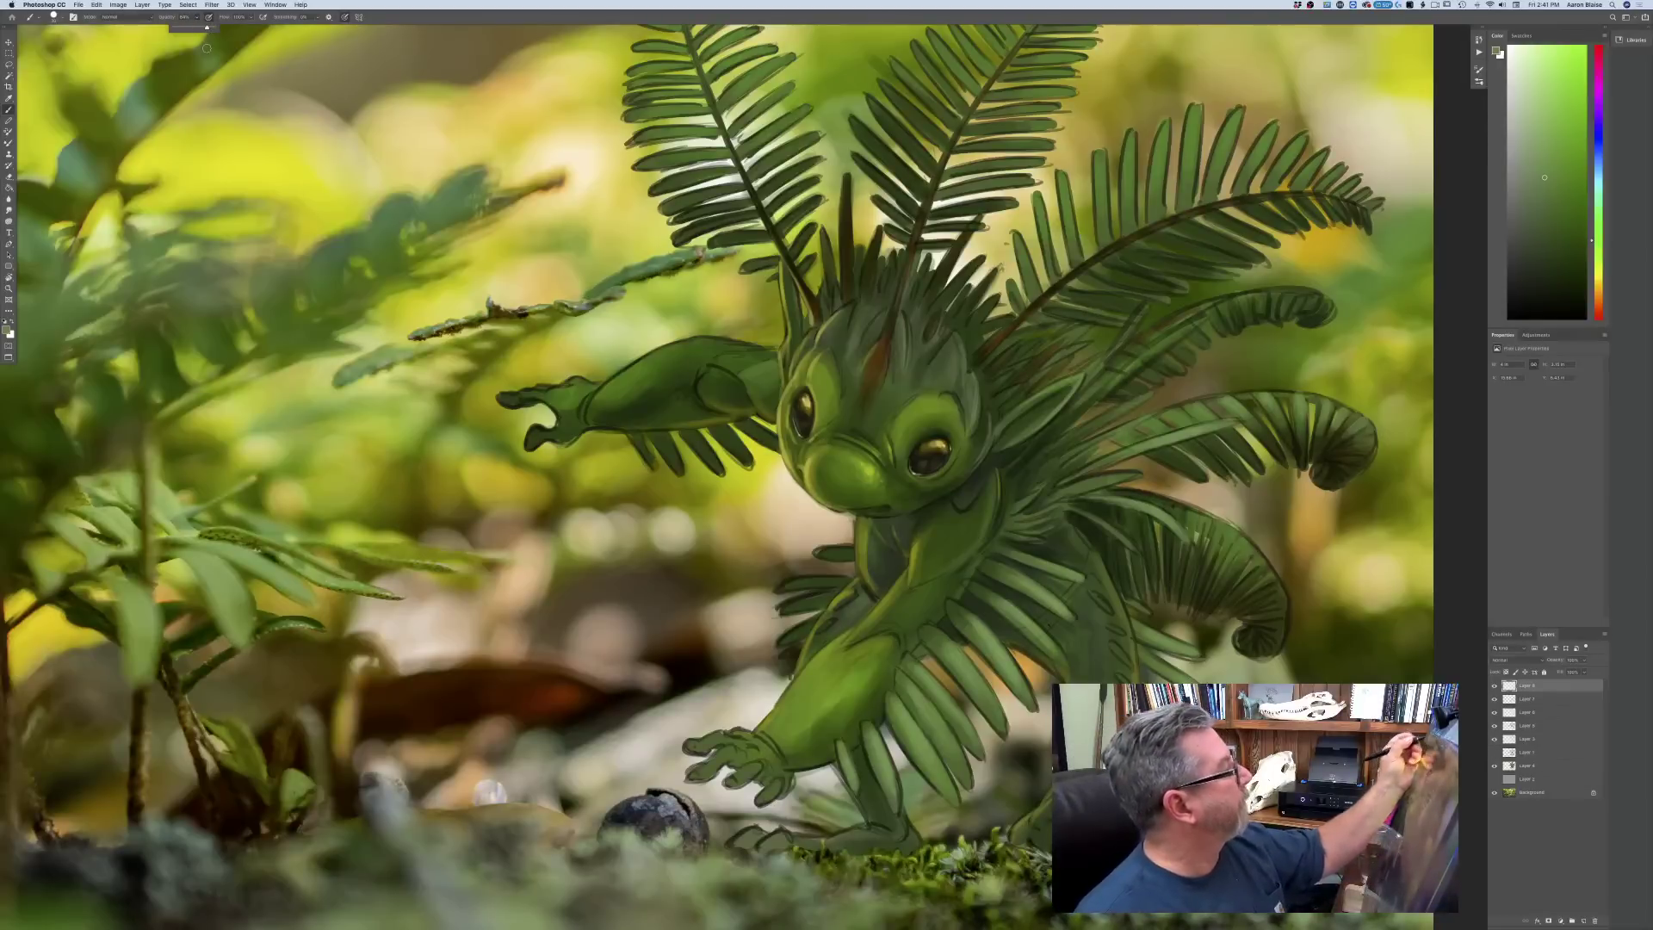
click(1016, 575)
drag(1020, 577, 1056, 597)
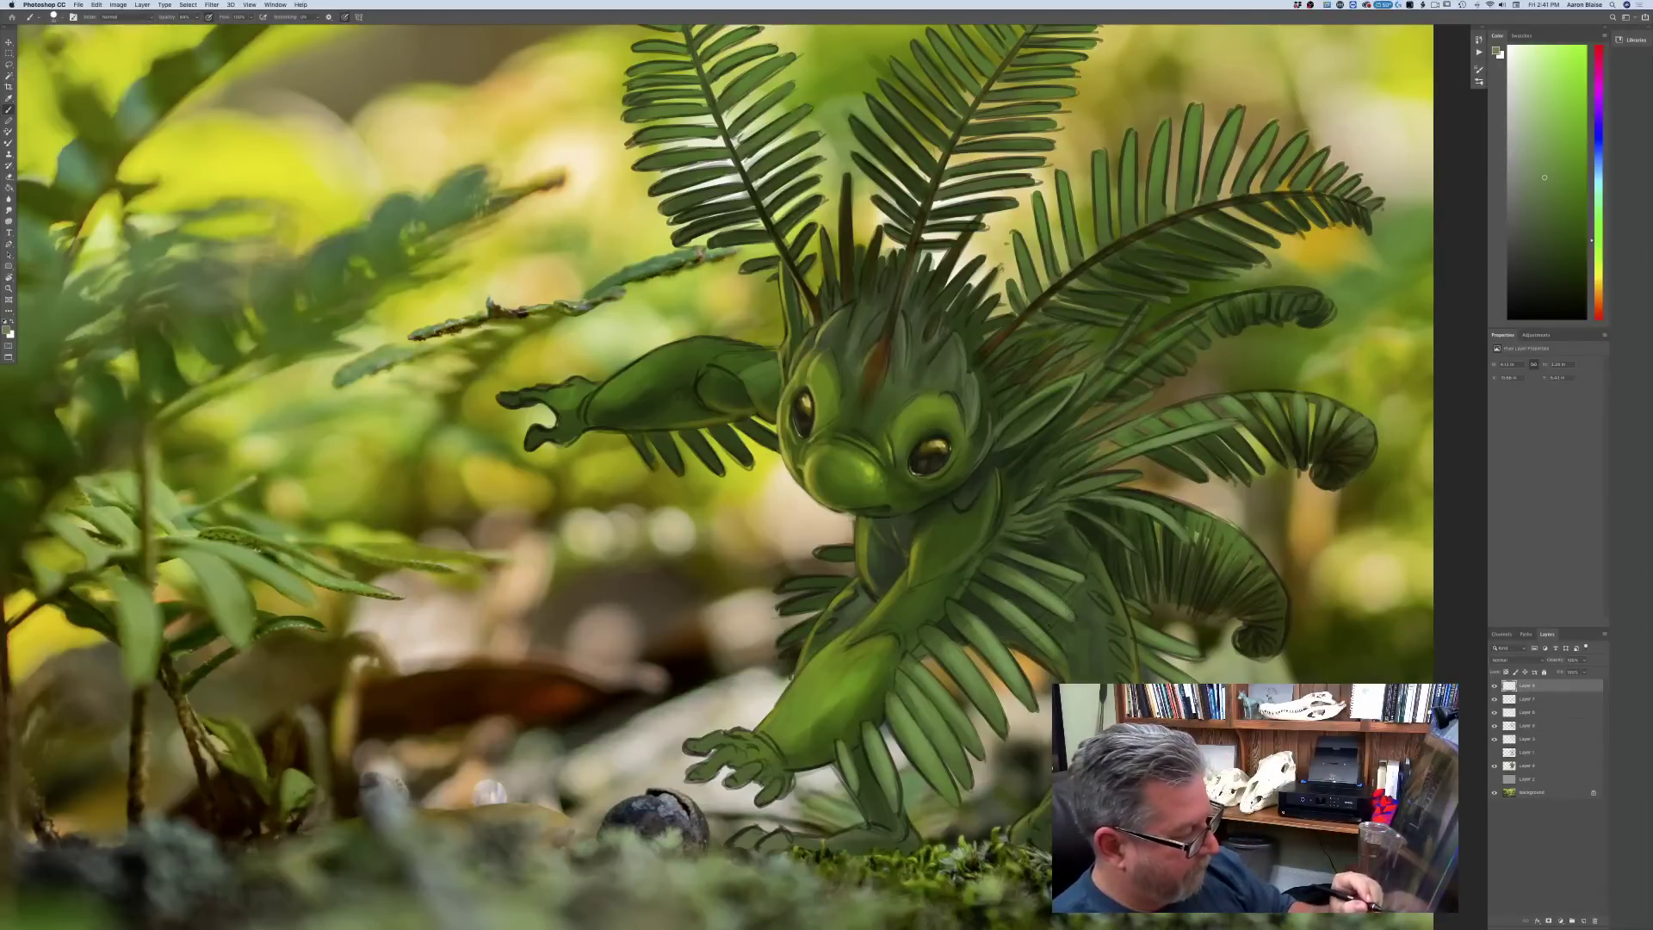
mouse_move(1006, 549)
mouse_down()
mouse_move(1083, 577)
mouse_move(1003, 530)
mouse_move(1040, 542)
mouse_up()
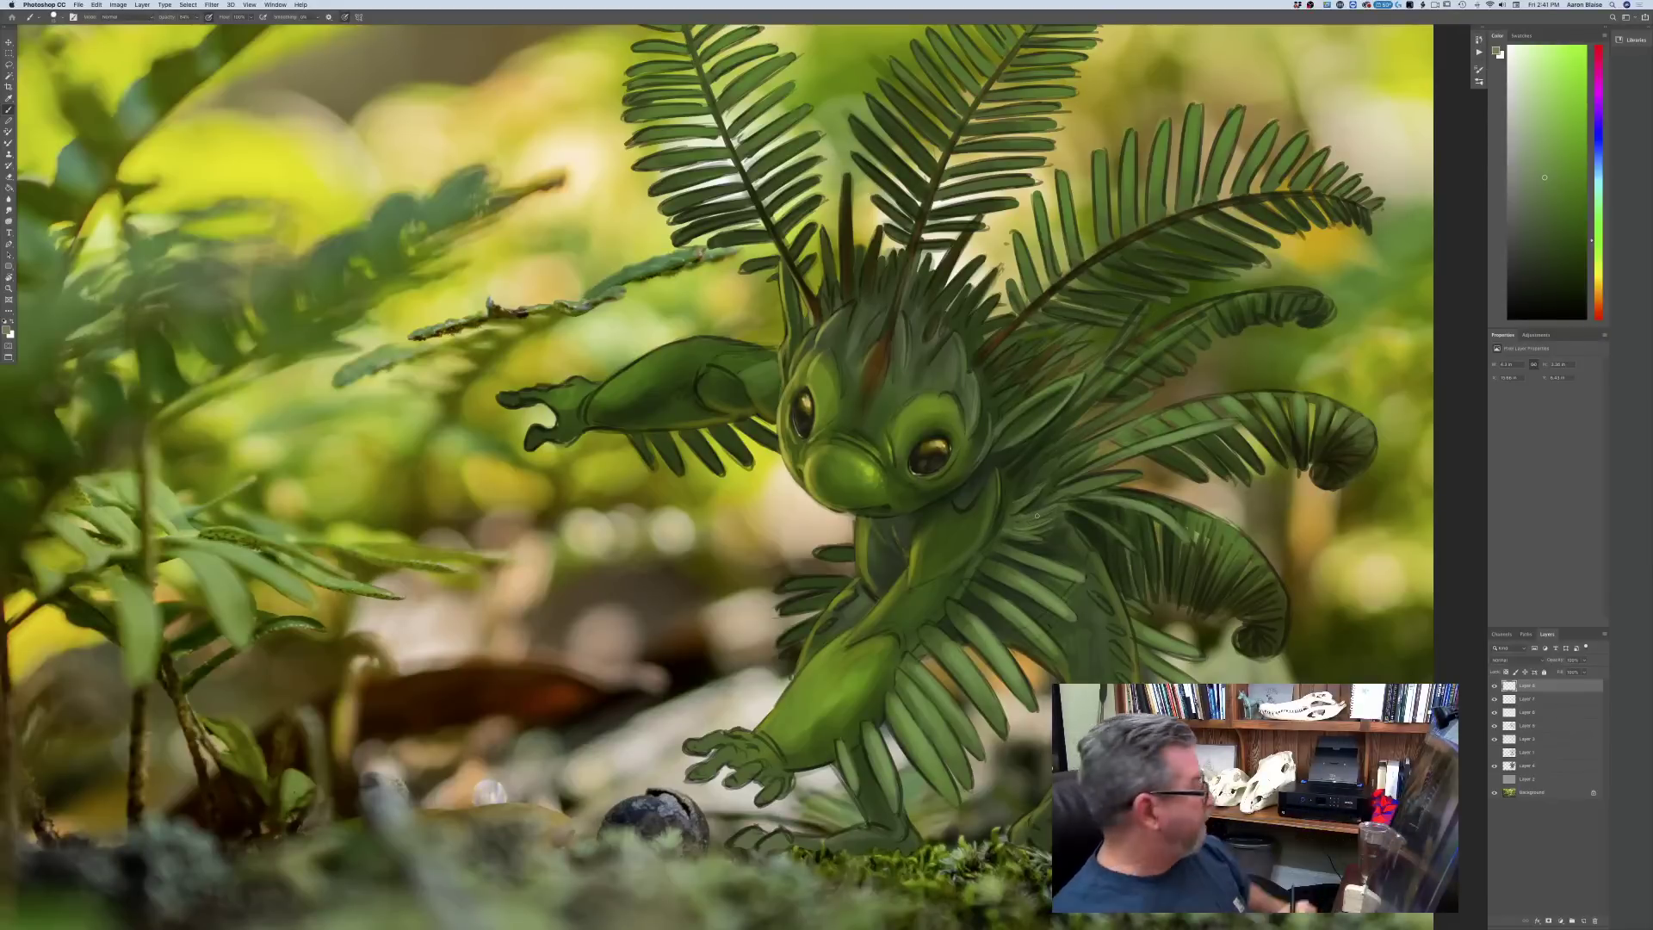
- Sample a dark green from the lowest curled frond and shift its hue to a dark brownish yellow as the brush colour
click(7, 330)
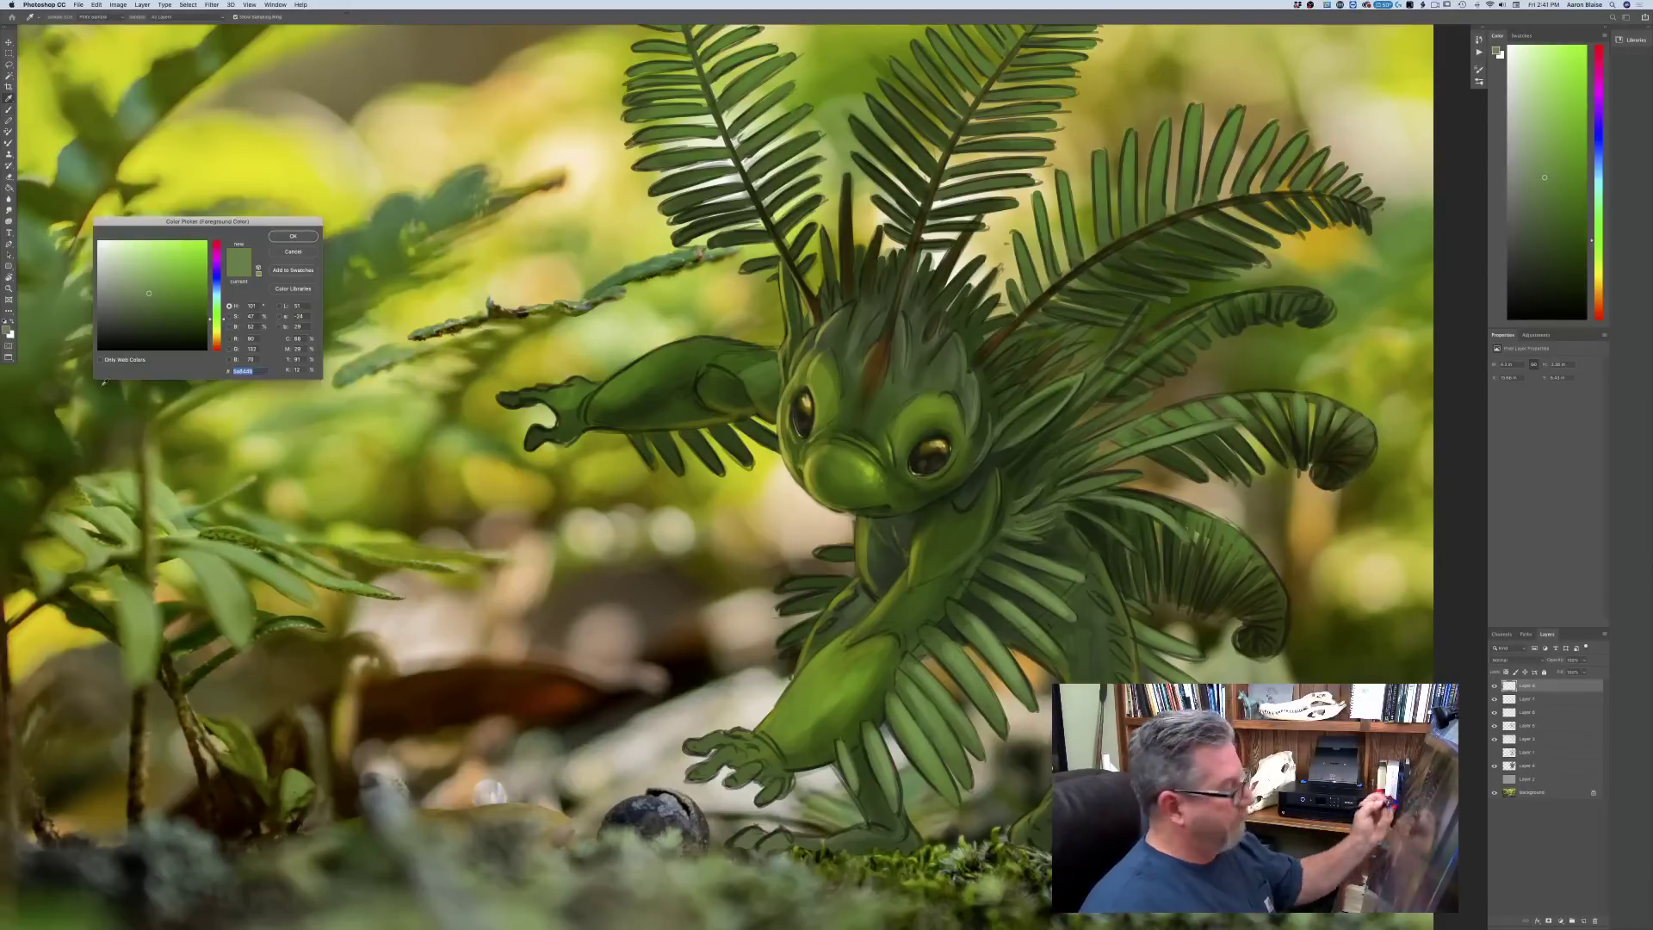
click(1270, 615)
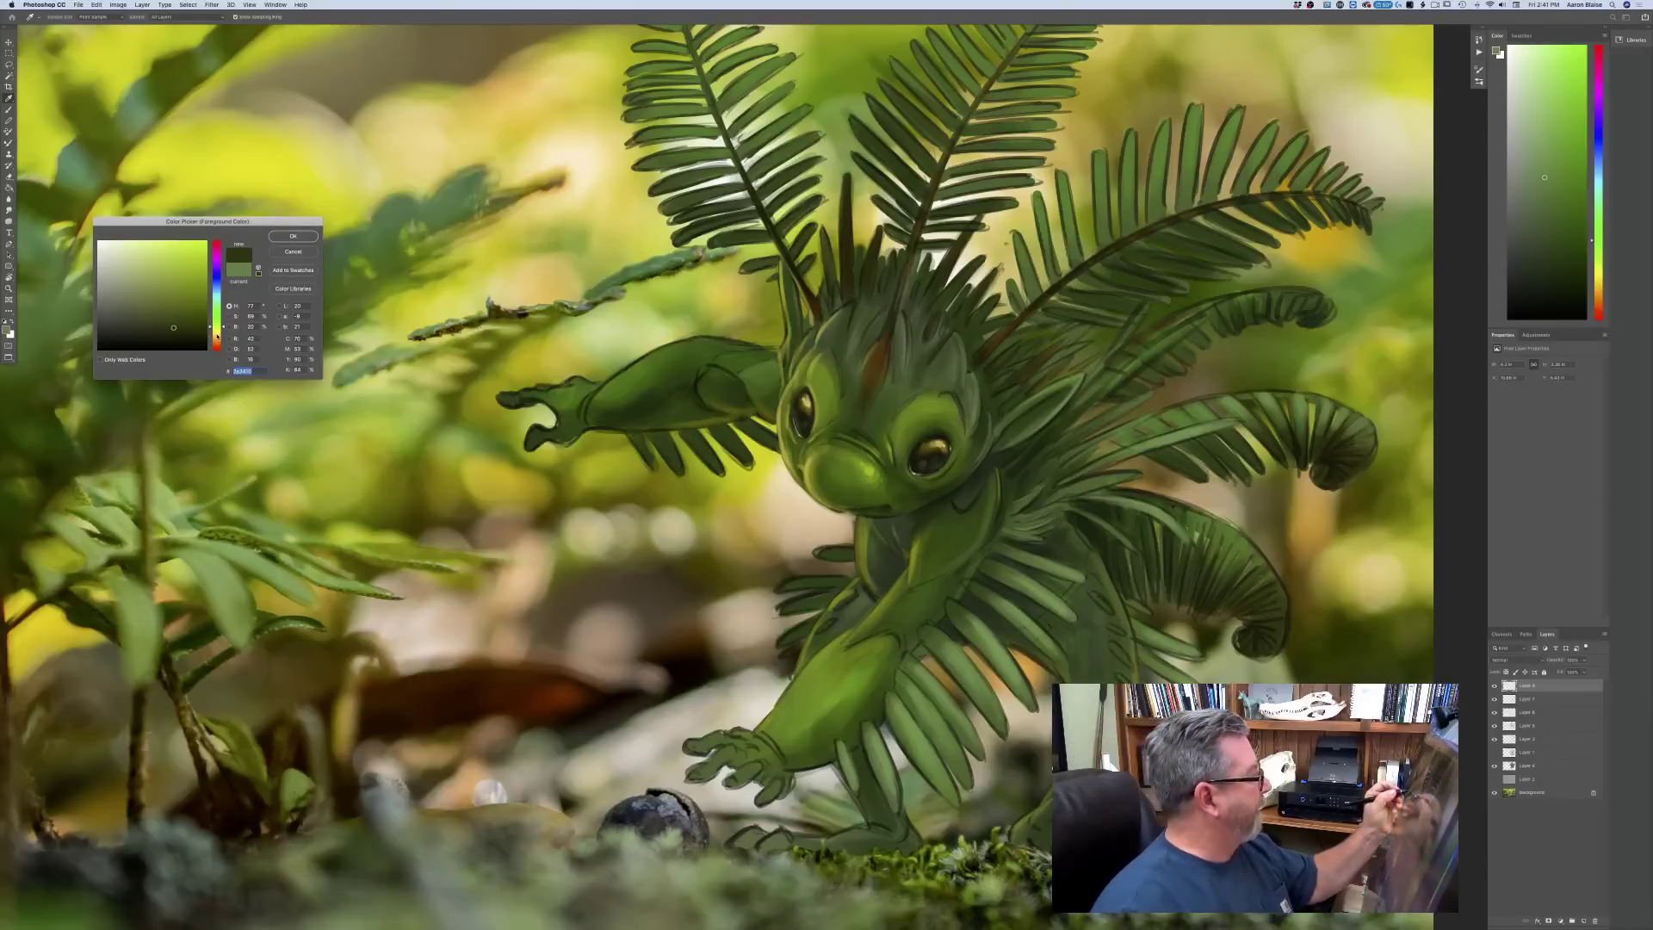
click(217, 336)
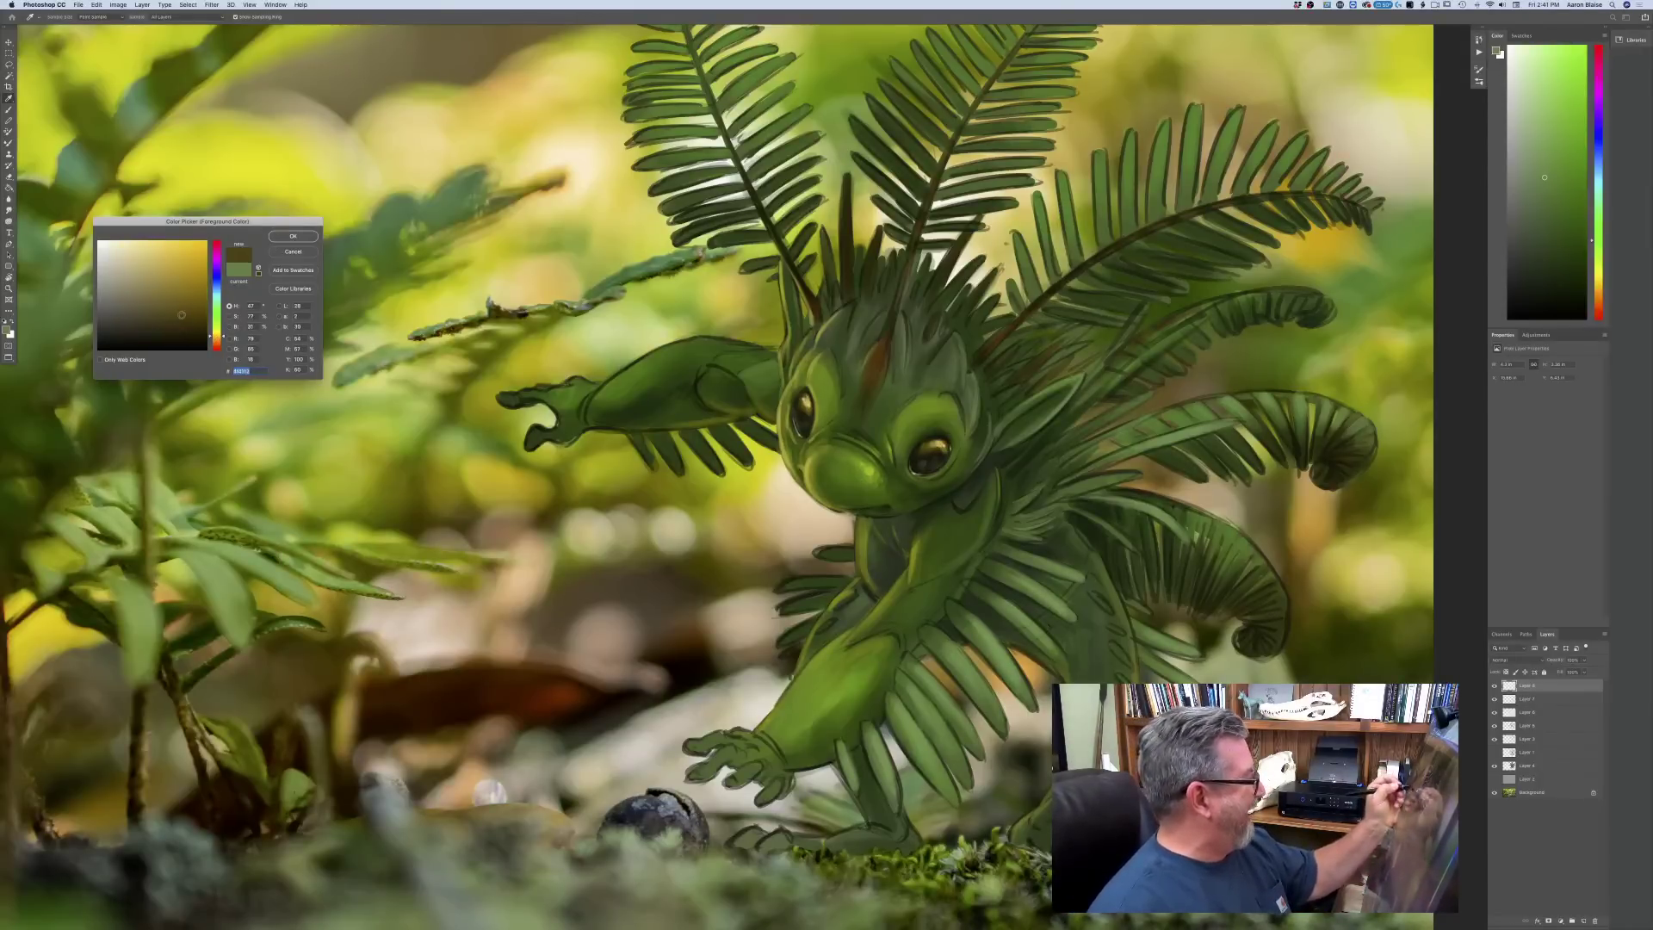
click(292, 236)
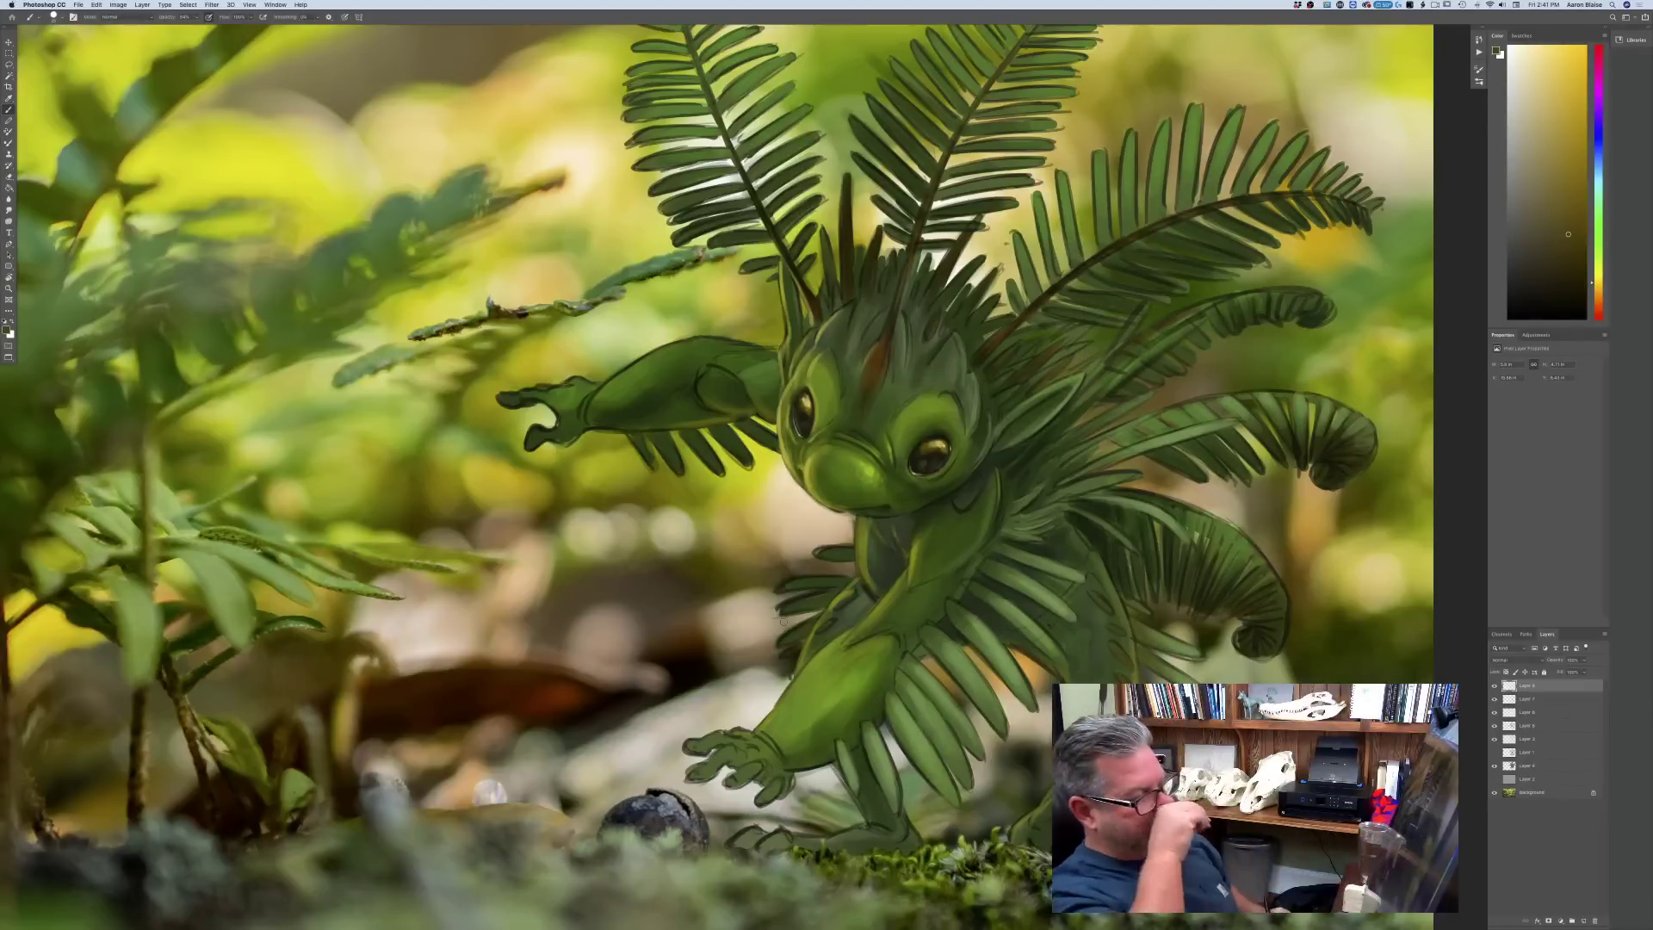
- Sample a greyish green from the head and brush soft strokes over the leafy tufts on top of the head
scroll(782, 620, down, 5)
scroll(784, 623, up, 4)
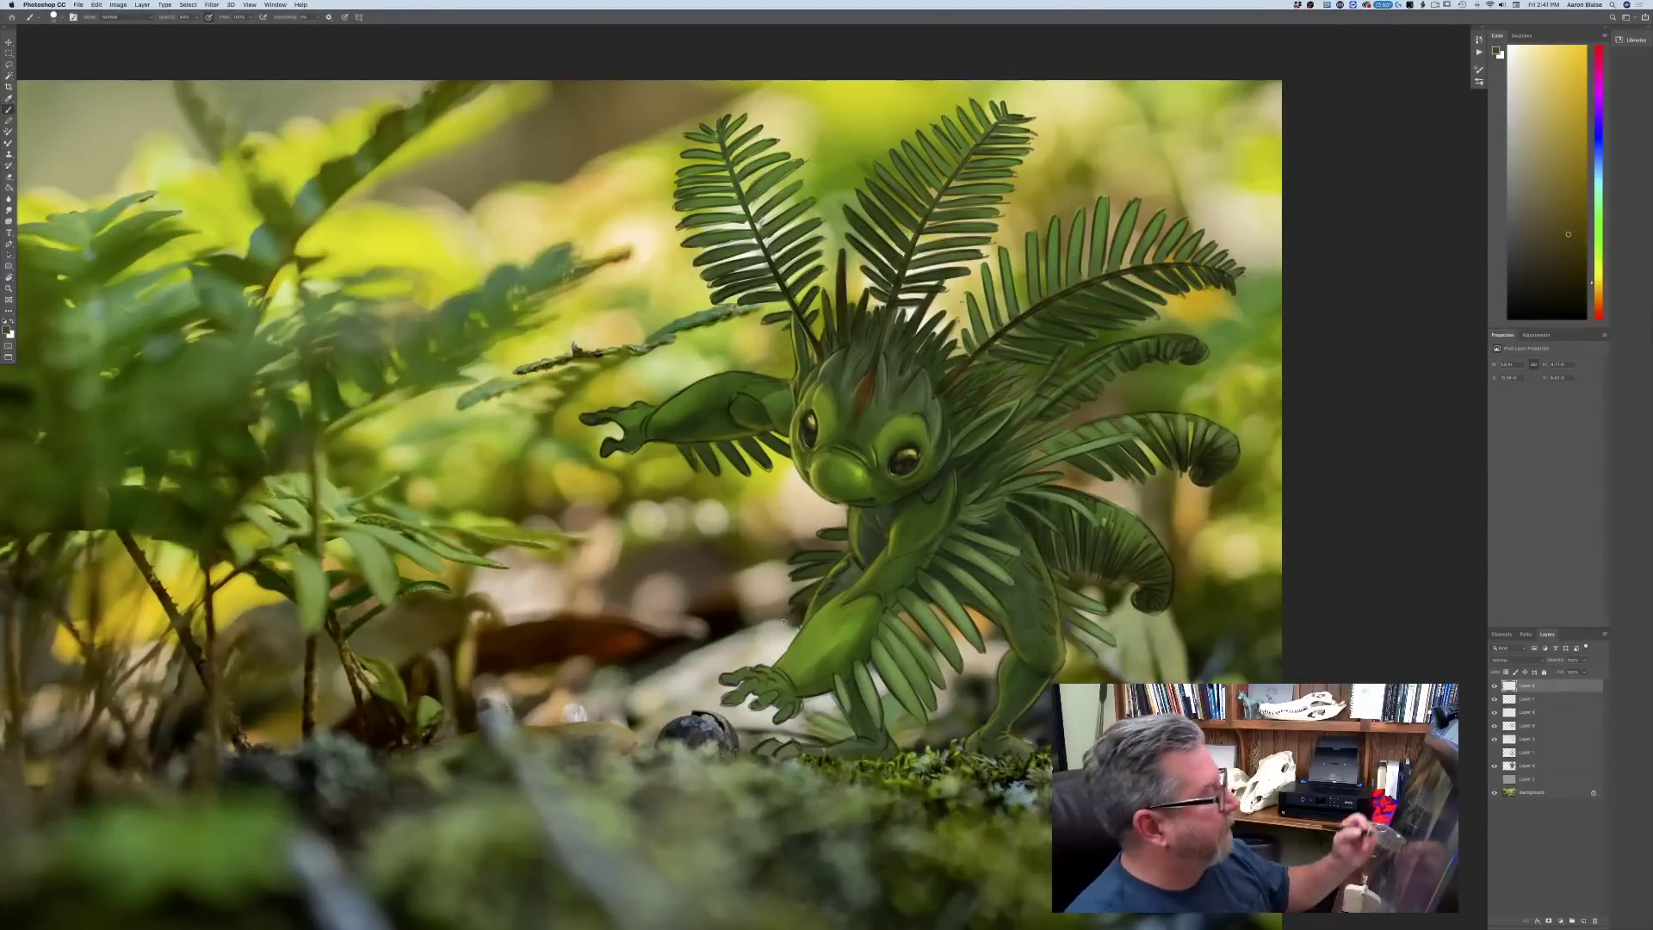
click(7, 329)
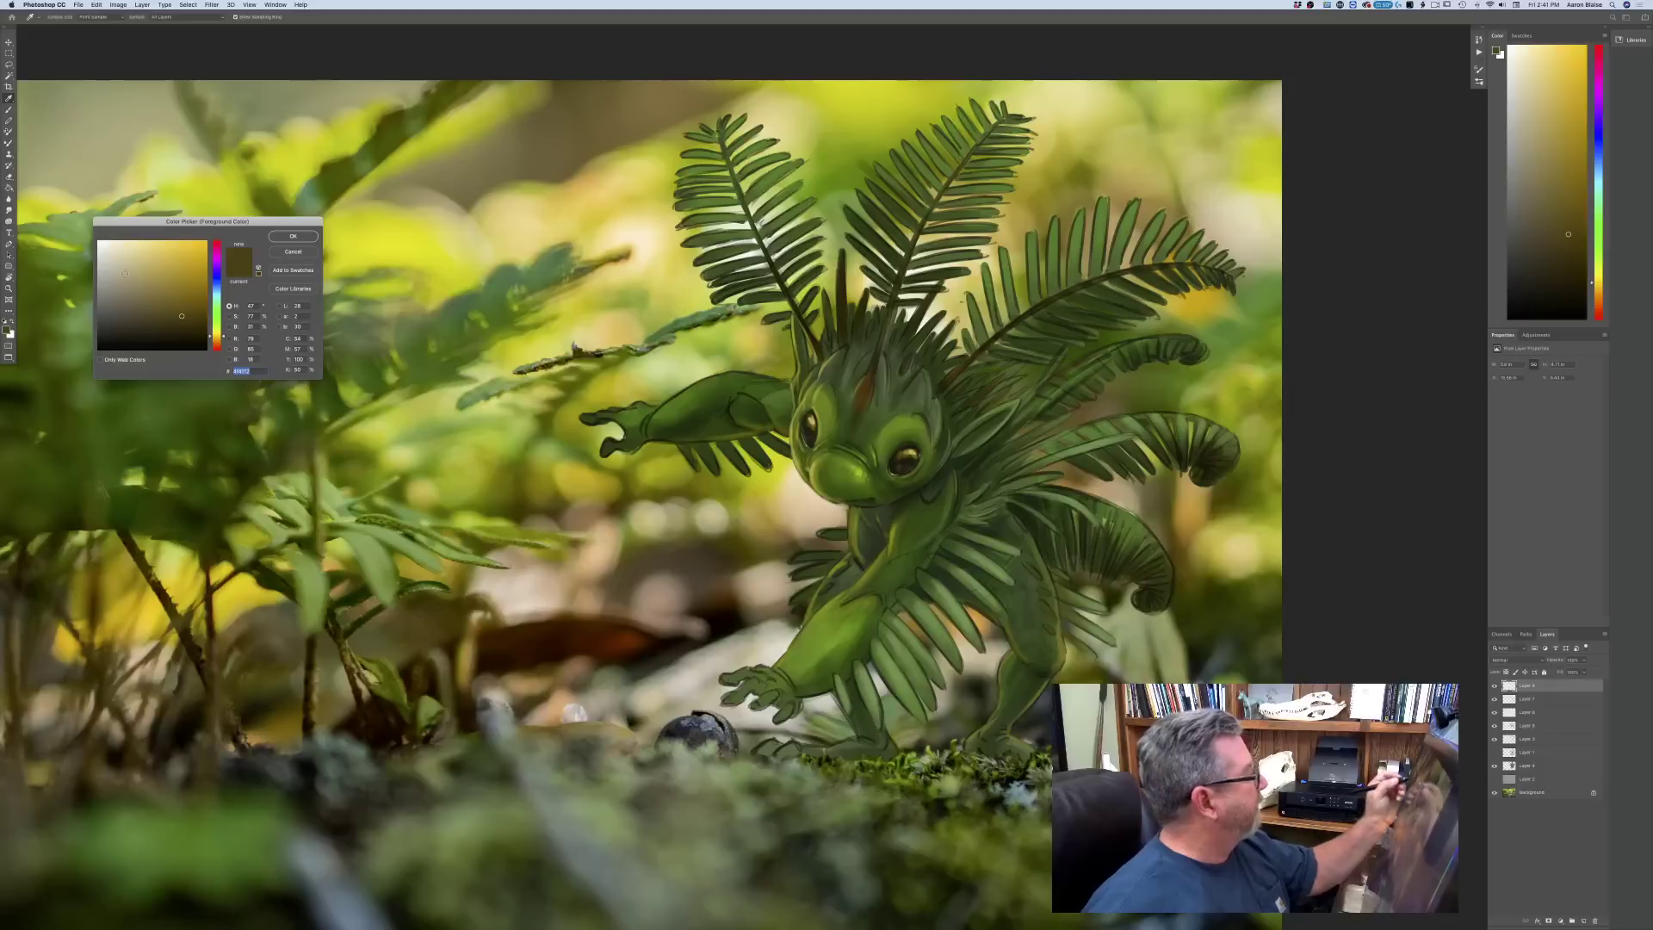
click(917, 389)
click(130, 292)
click(292, 236)
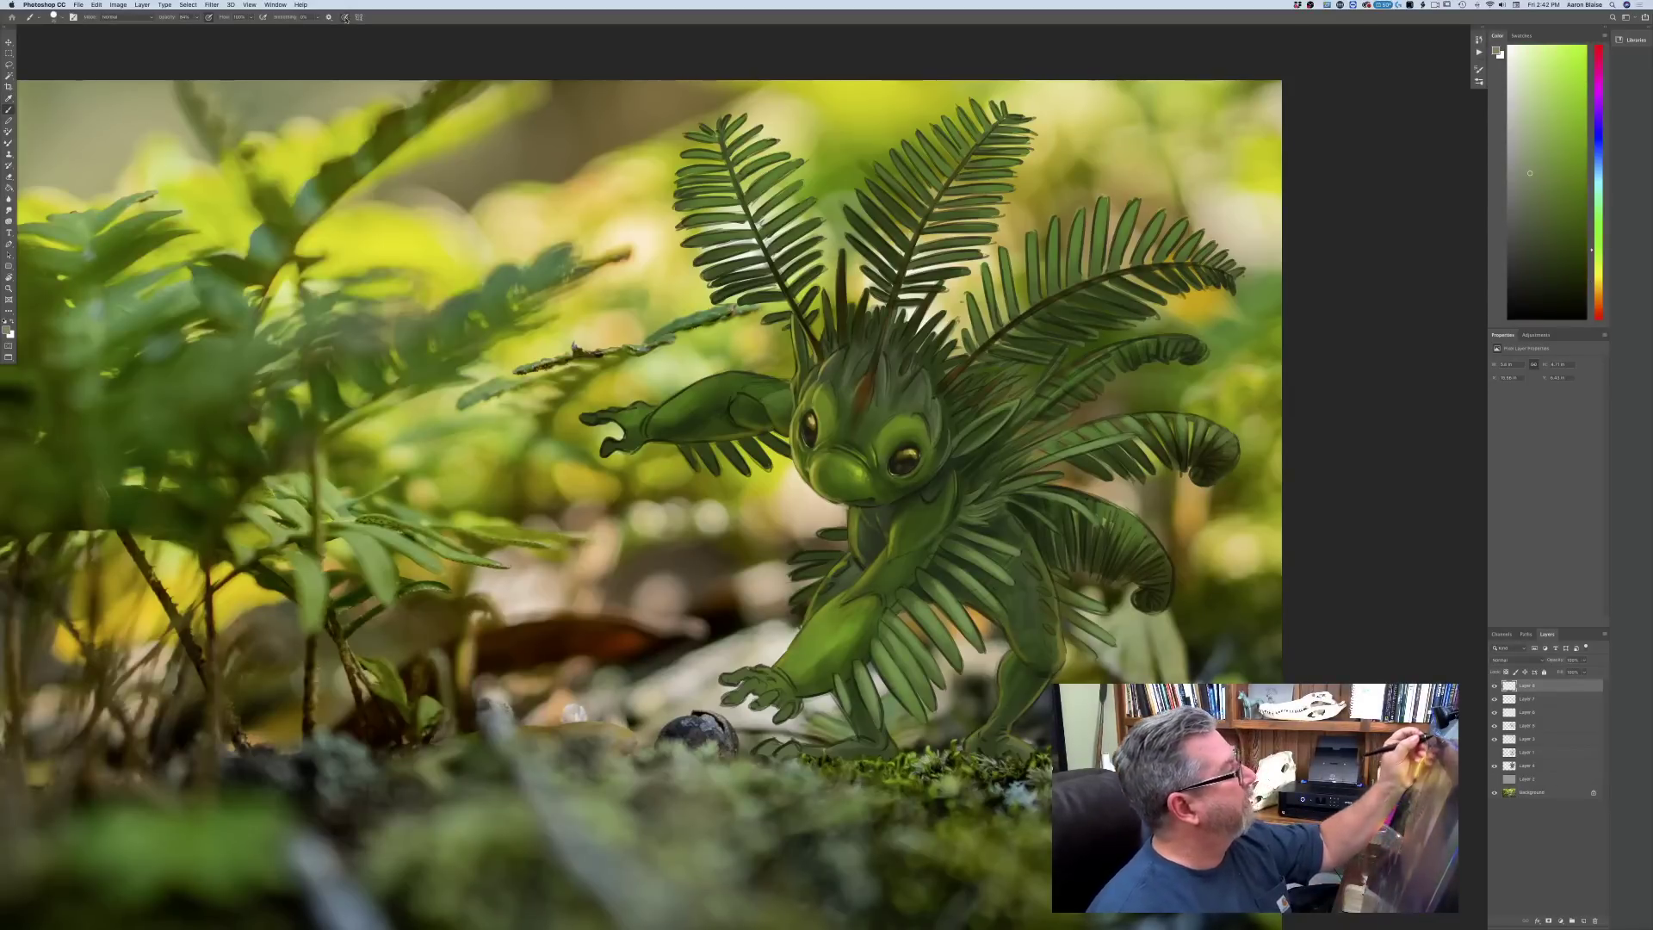
mouse_move(886, 349)
mouse_down()
mouse_move(877, 385)
mouse_move(853, 380)
mouse_move(847, 353)
mouse_up()
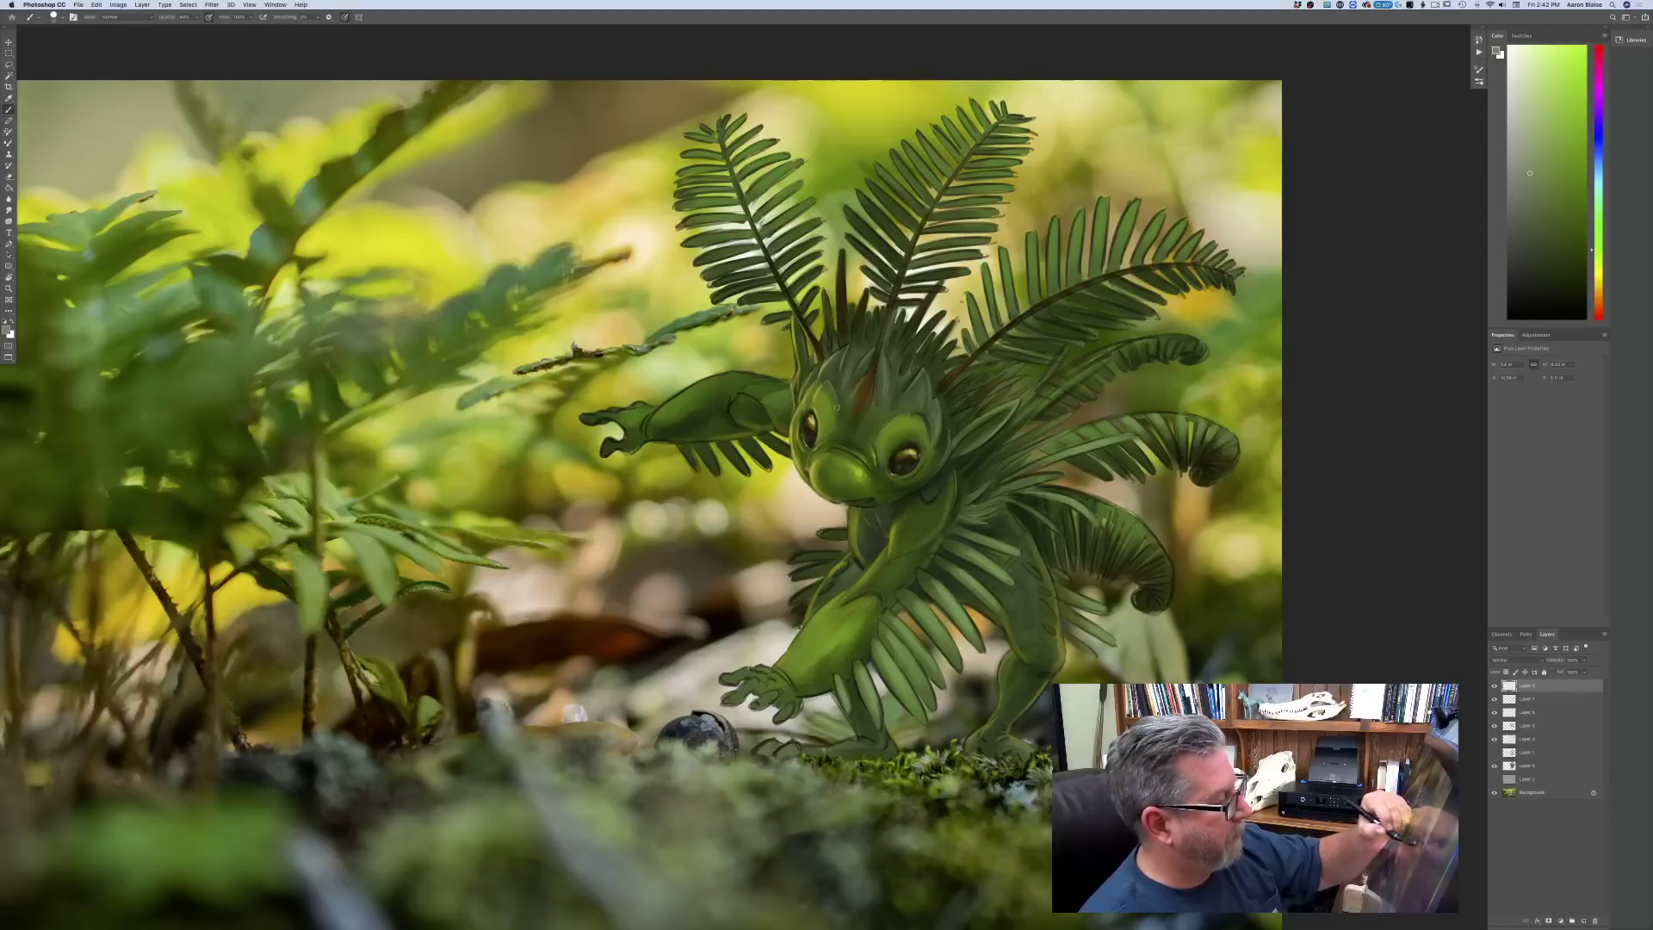
mouse_move(880, 372)
mouse_down()
mouse_move(895, 330)
mouse_move(916, 344)
mouse_up()
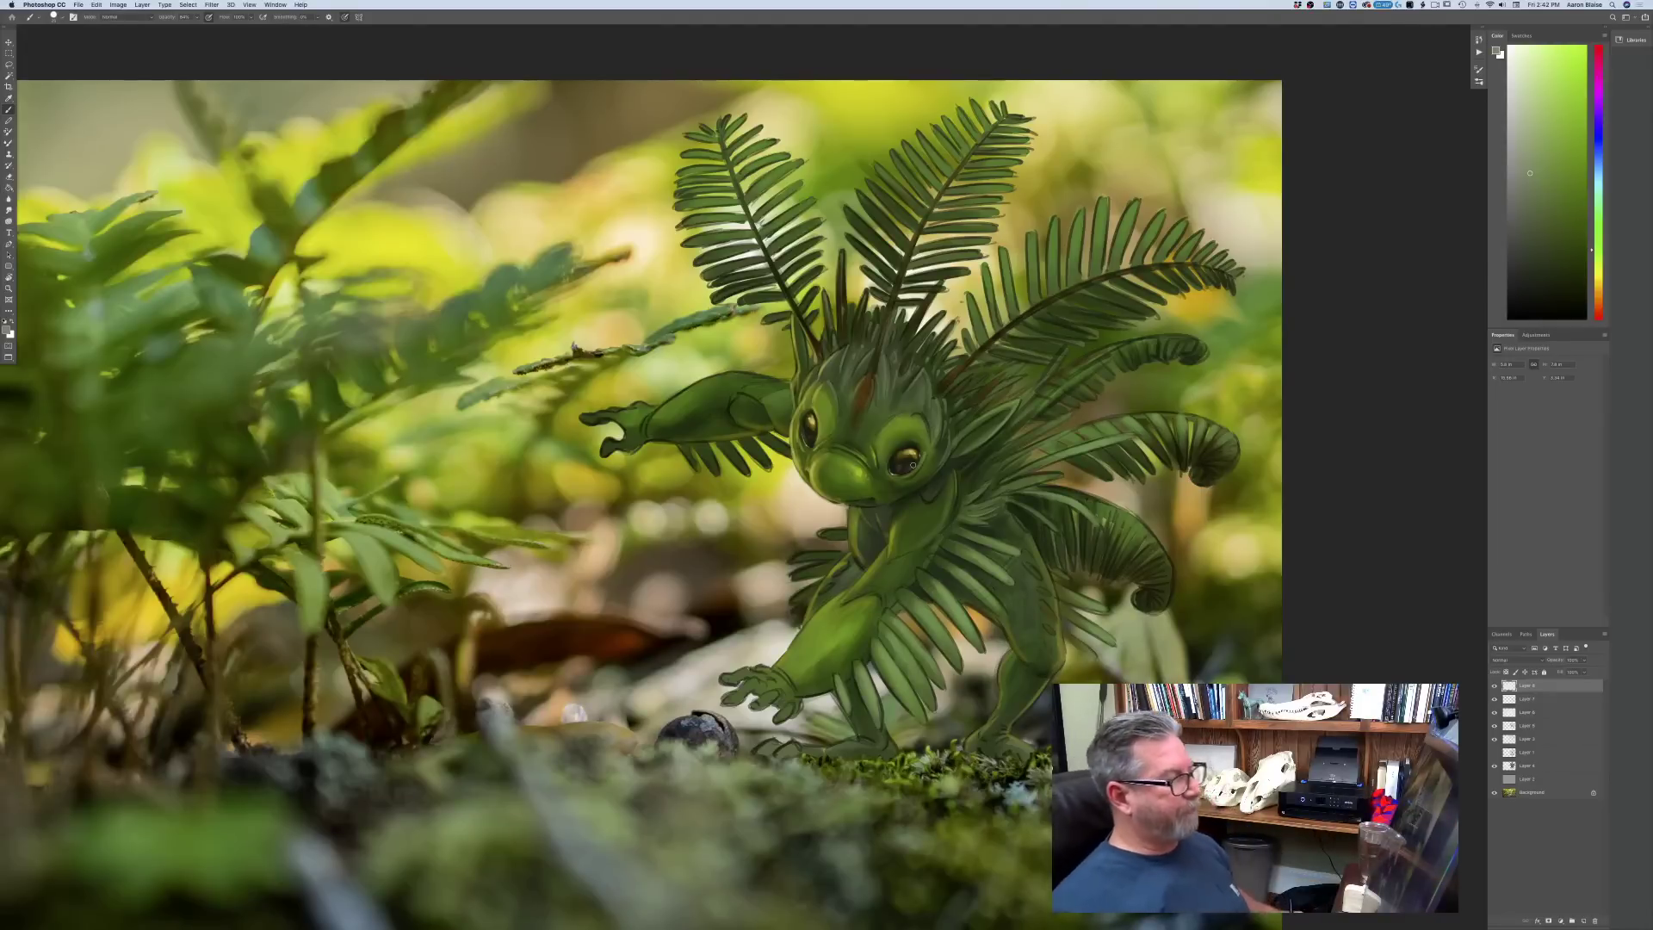
- Sample a medium green from the shoulder of the outstretched arm and paint along that arm down to the hand
click(6, 330)
click(735, 407)
click(173, 303)
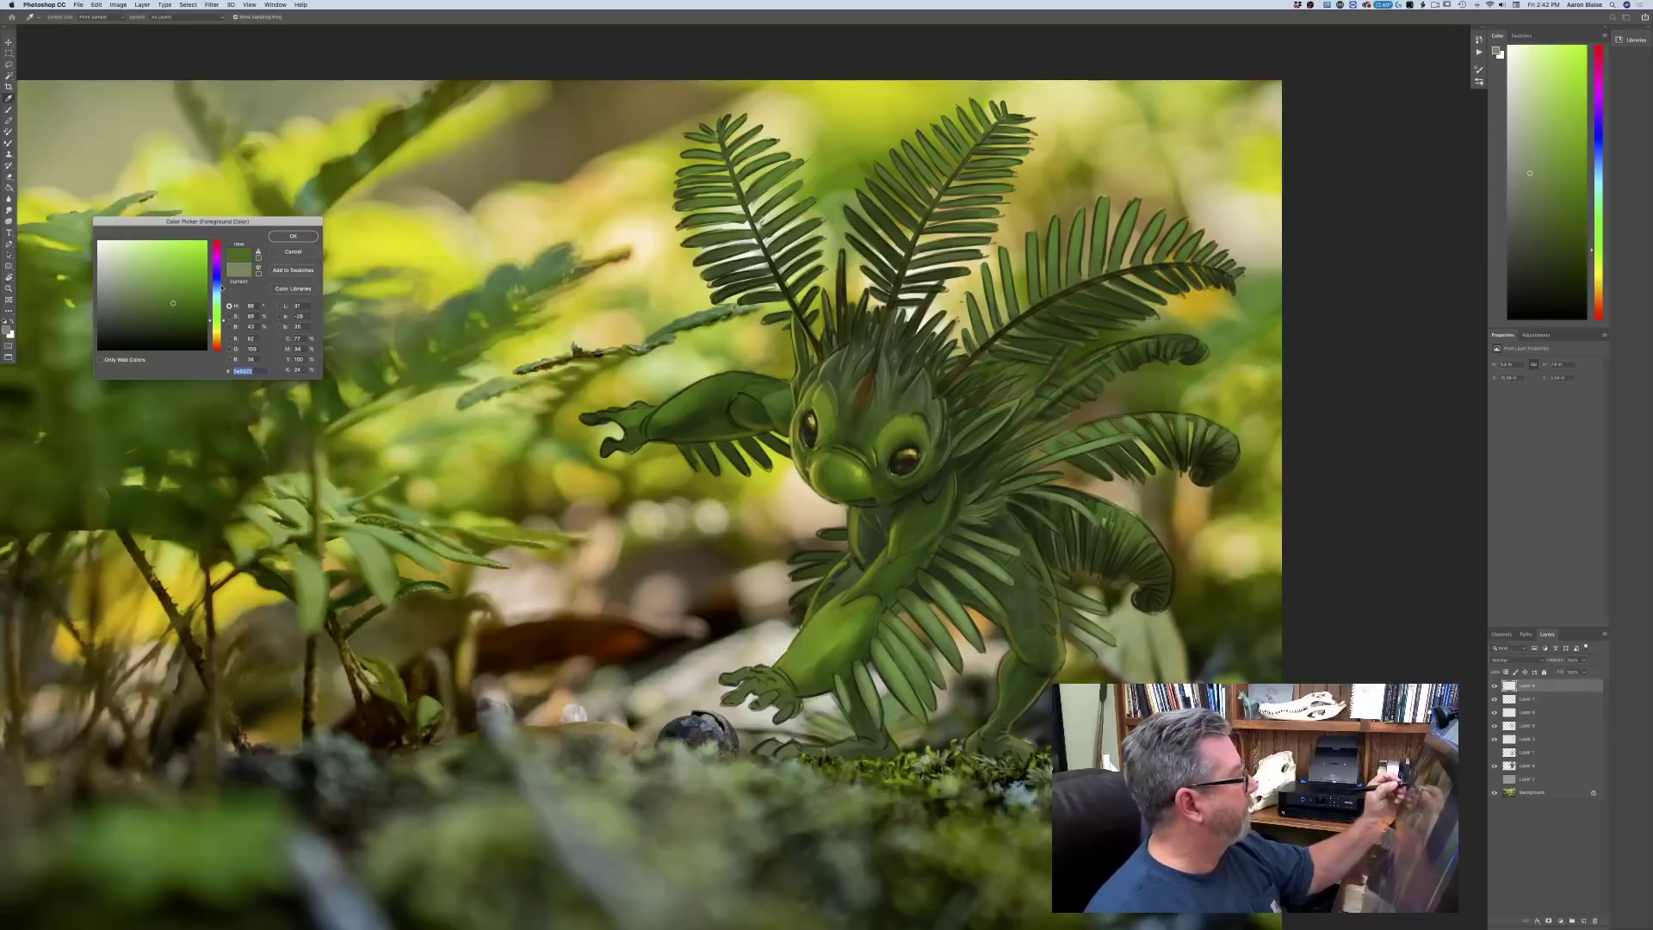
click(293, 236)
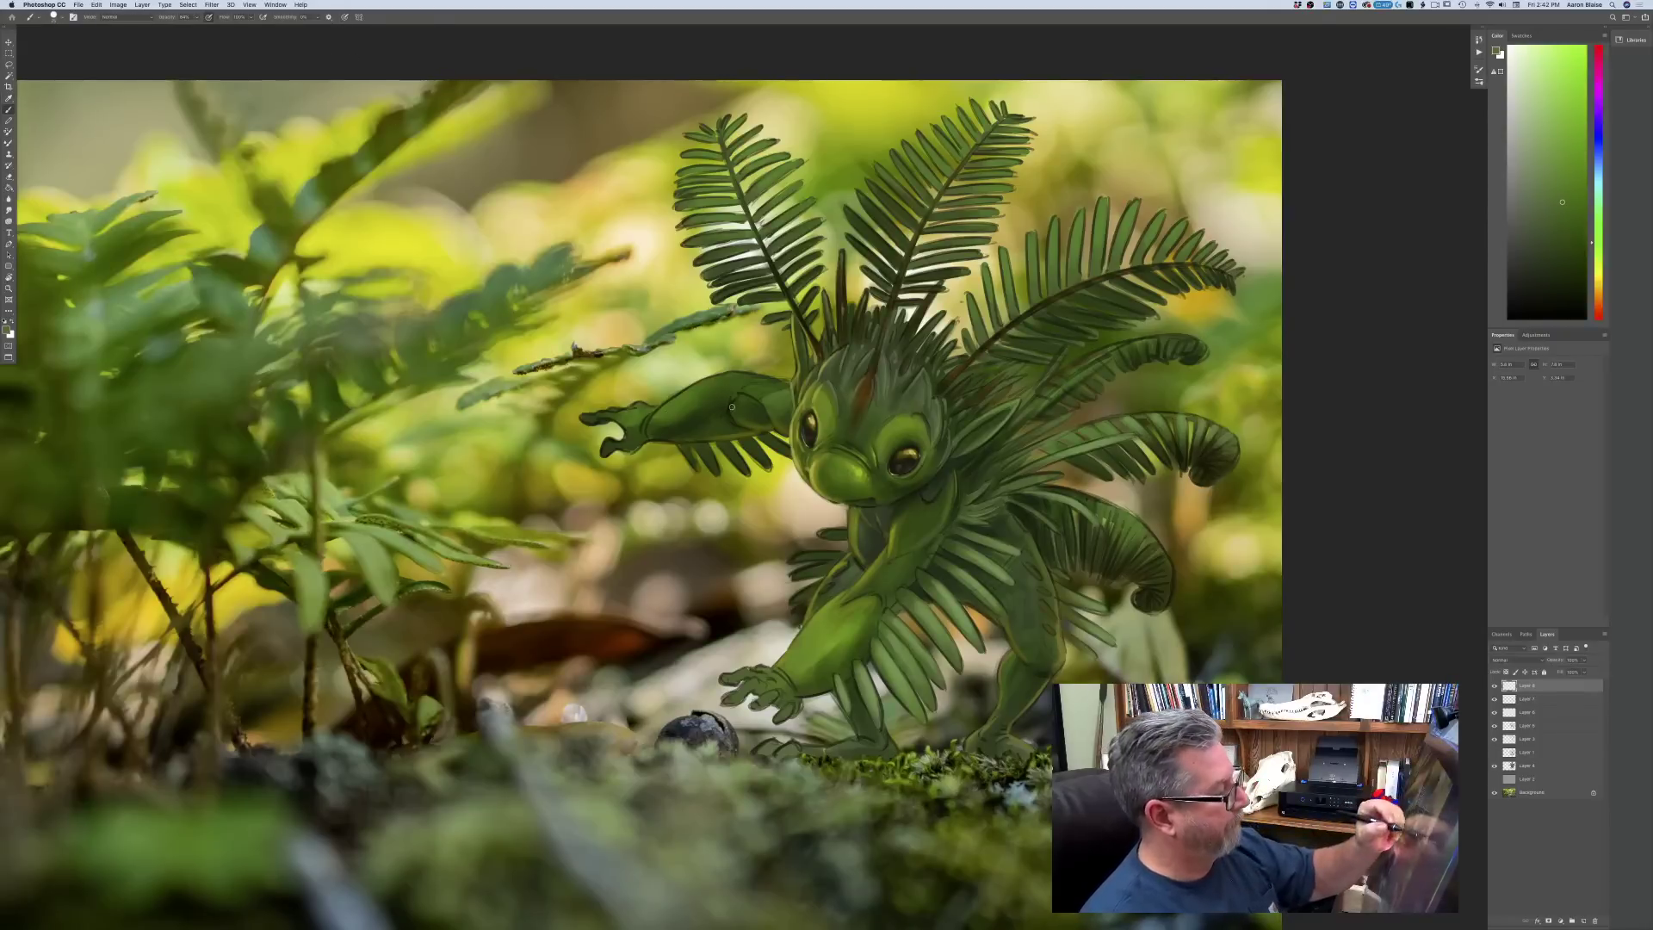
drag(734, 406, 757, 433)
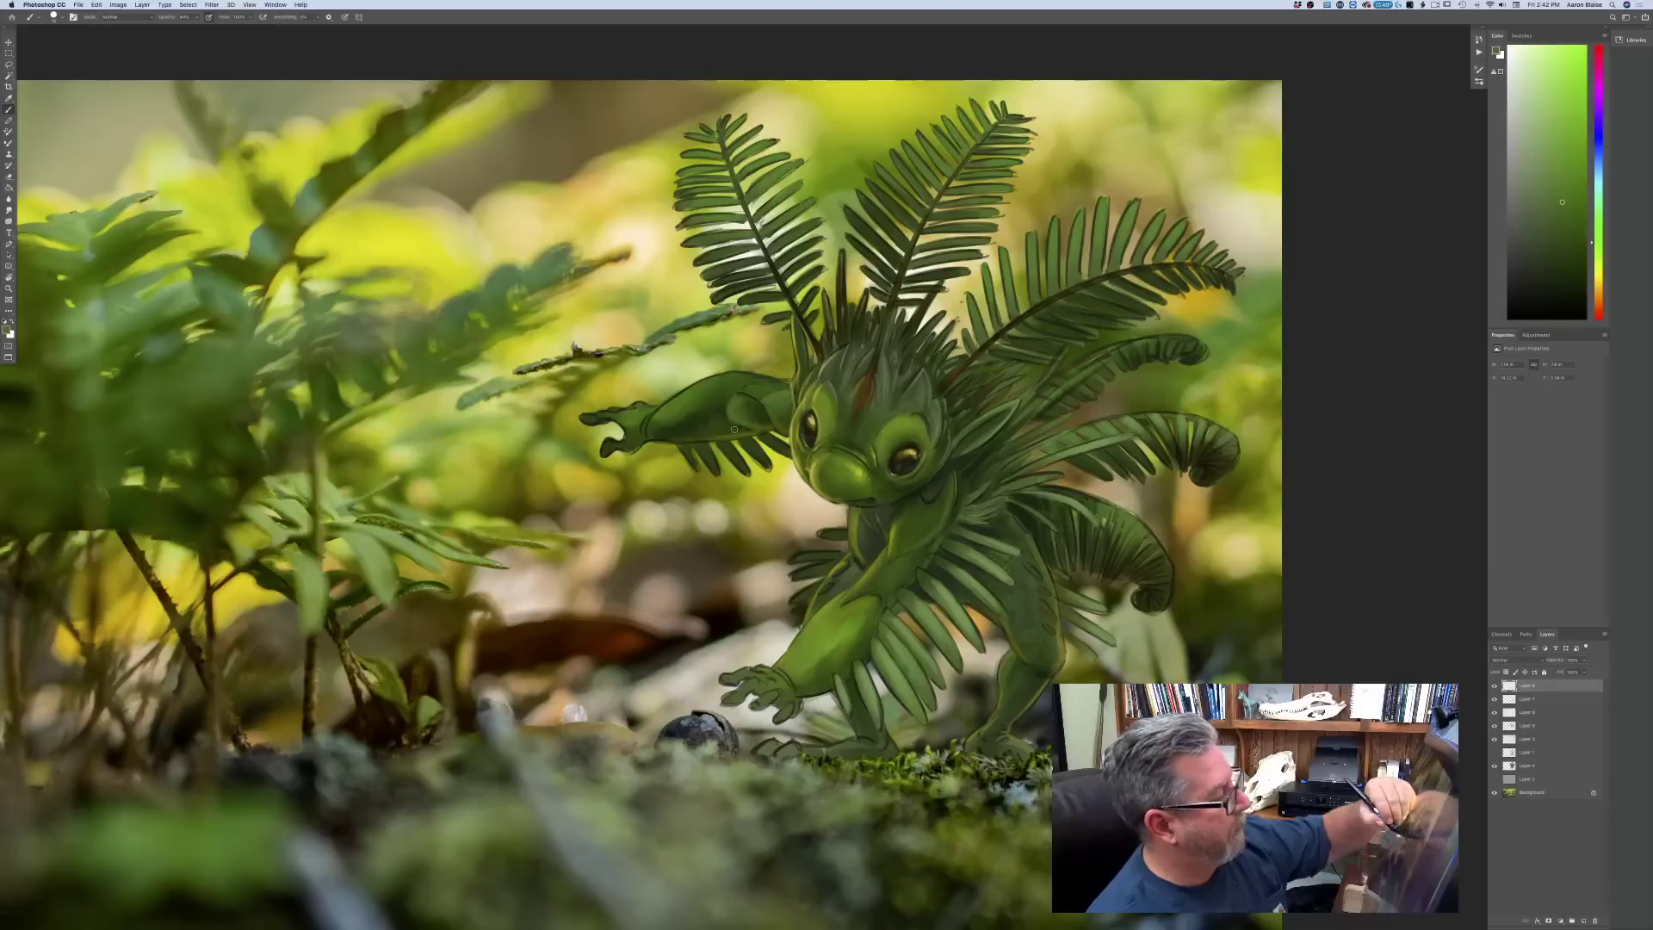
mouse_move(725, 432)
mouse_down()
mouse_move(686, 416)
mouse_move(709, 413)
mouse_move(610, 452)
mouse_up()
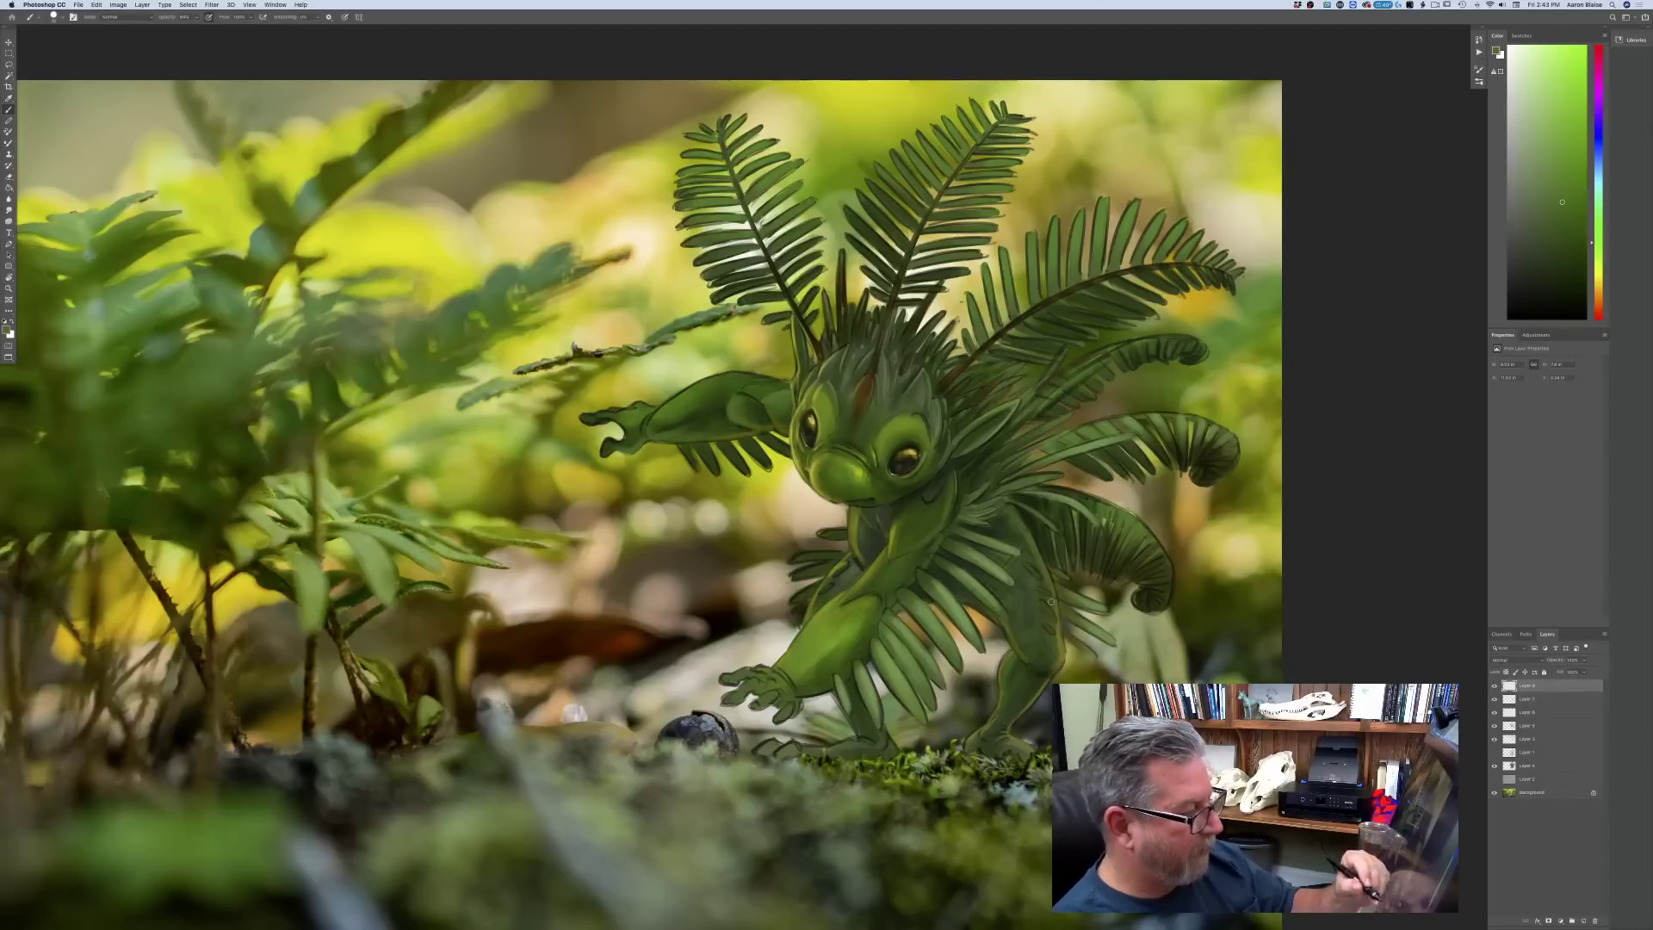
- Add a new layer on top of the stack and set its blending mode to Multiply
key(super+minus)
key(super+minus)
key(super+minus)
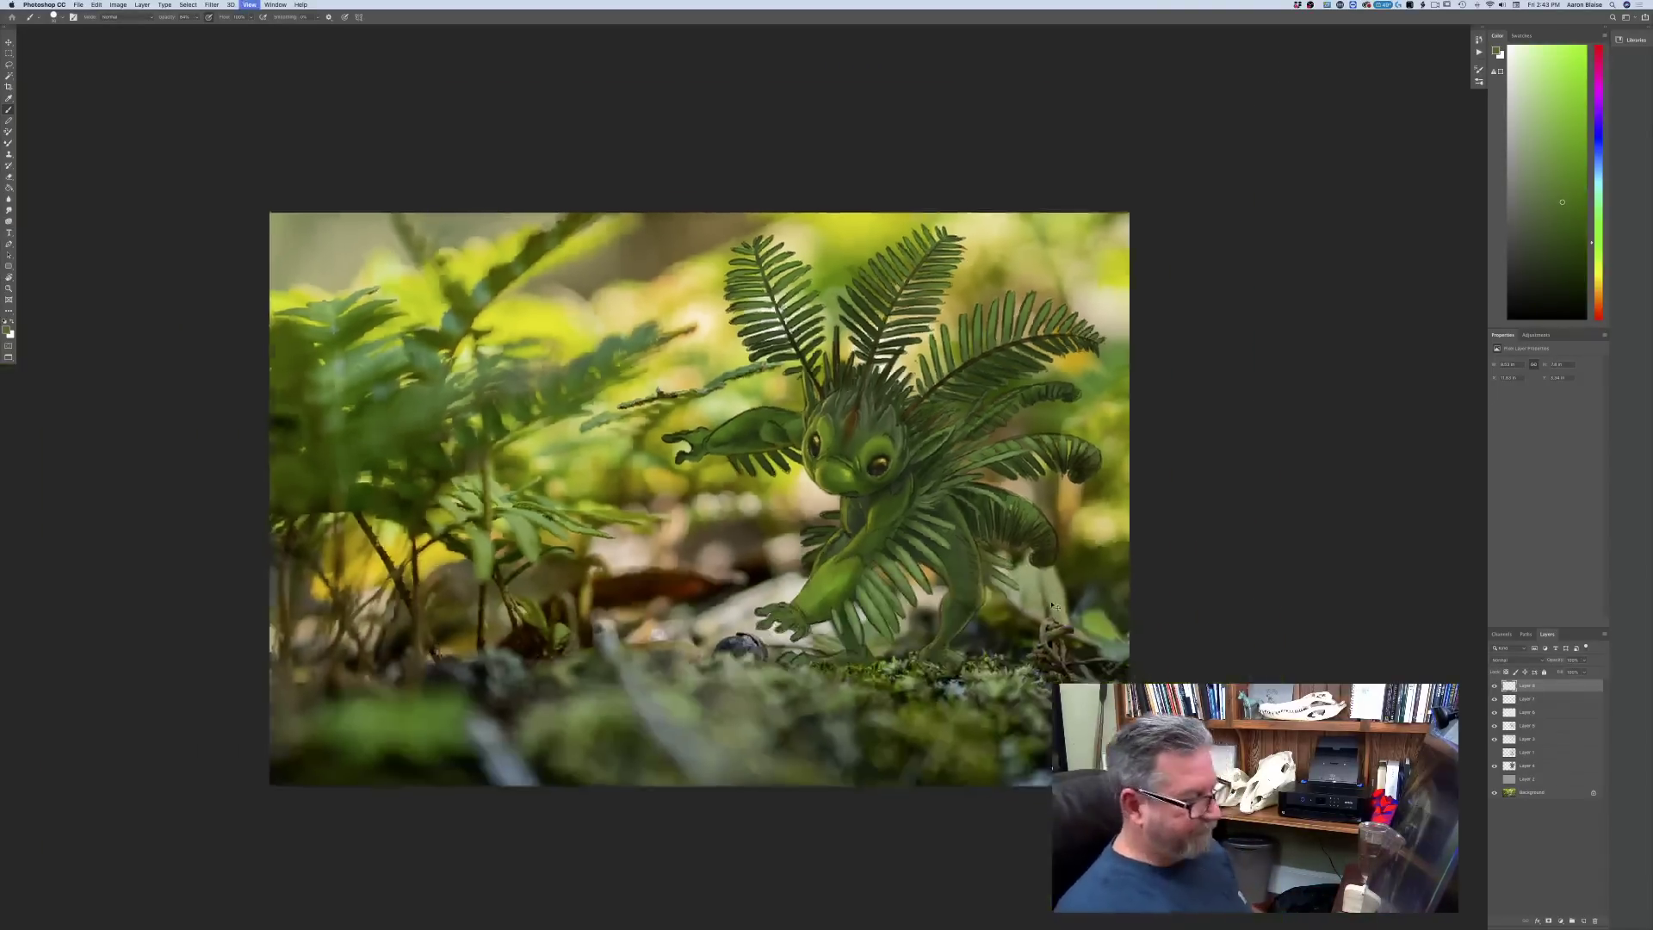
key(super+equal)
key(super+equal)
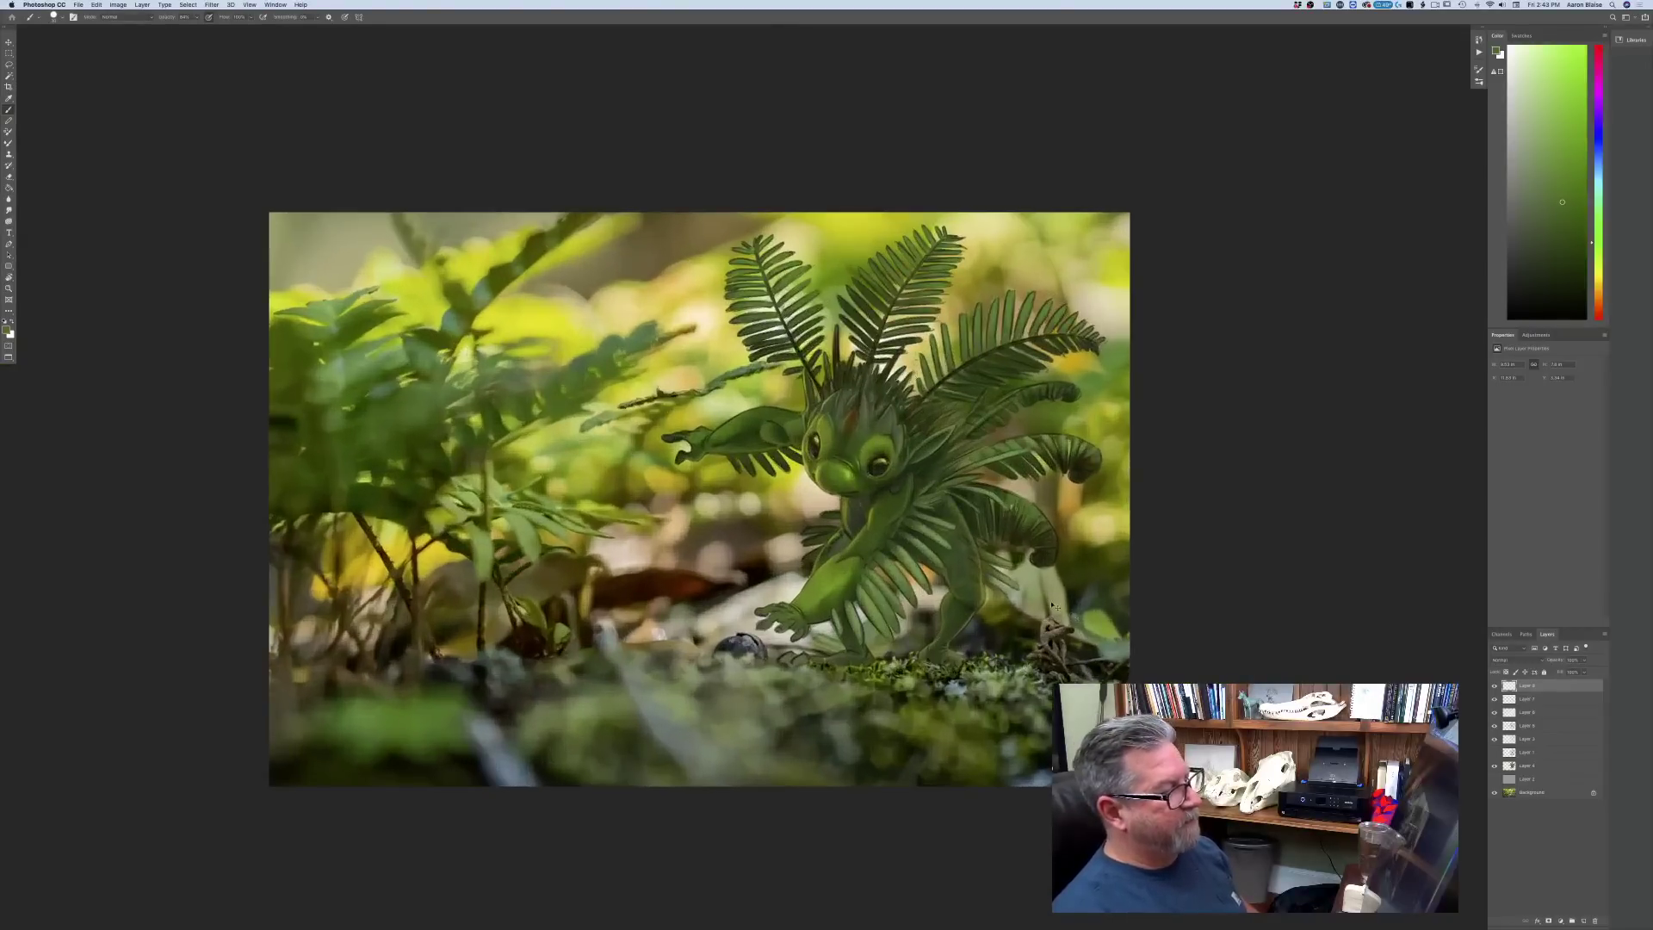
key(super+minus)
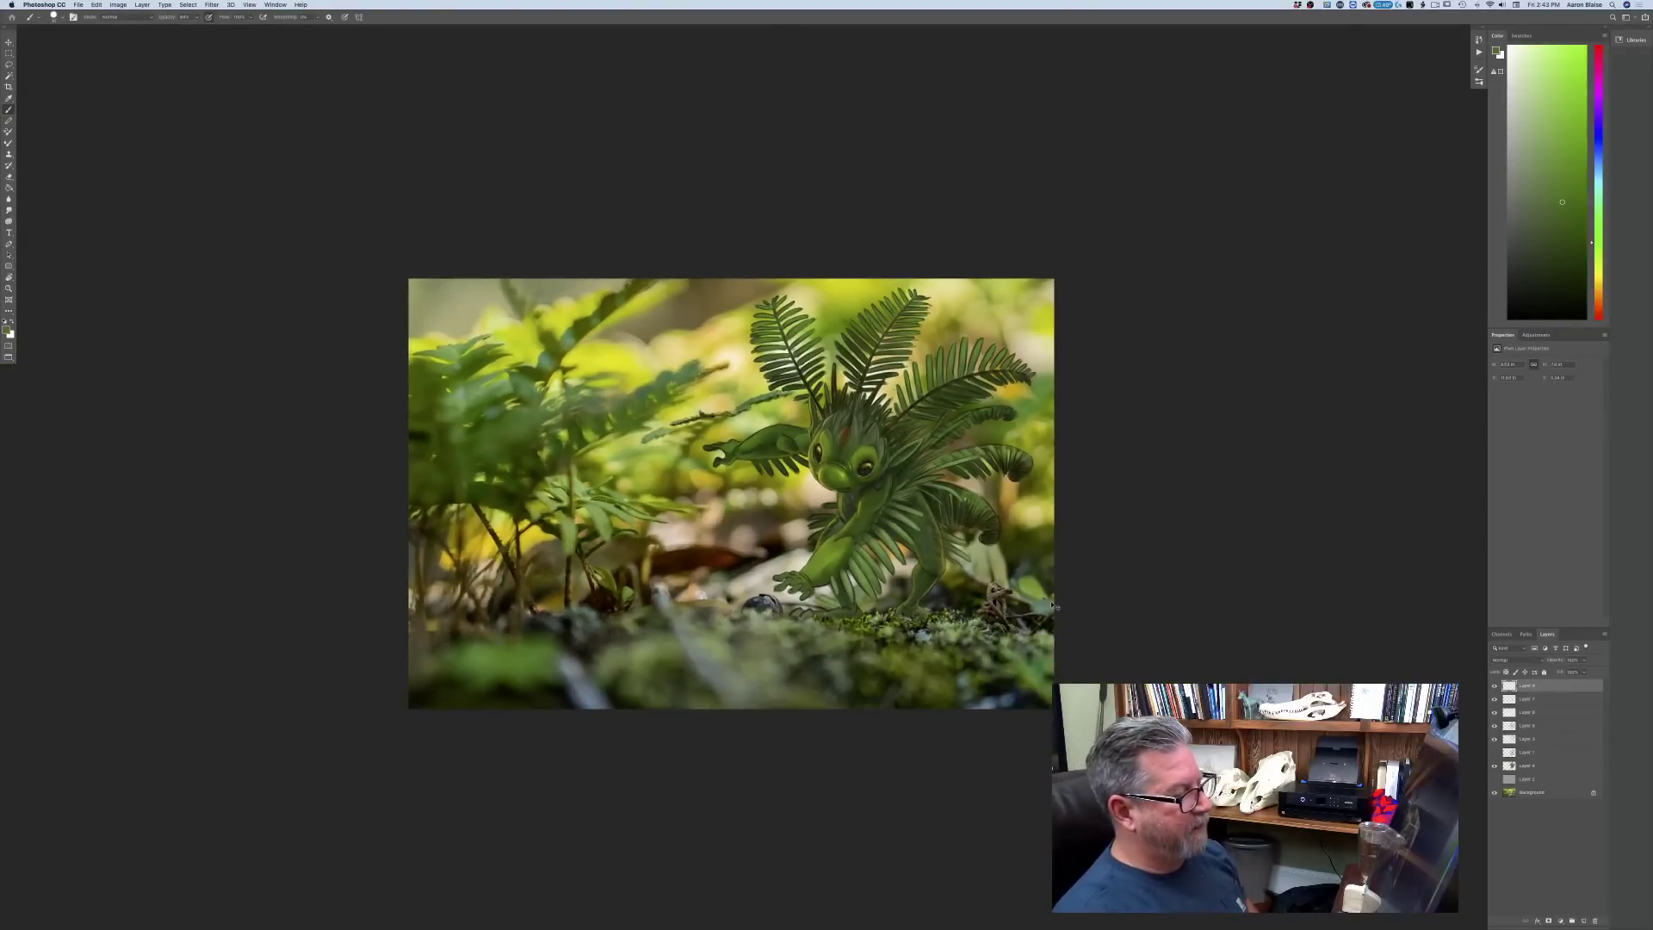
key(super+equal)
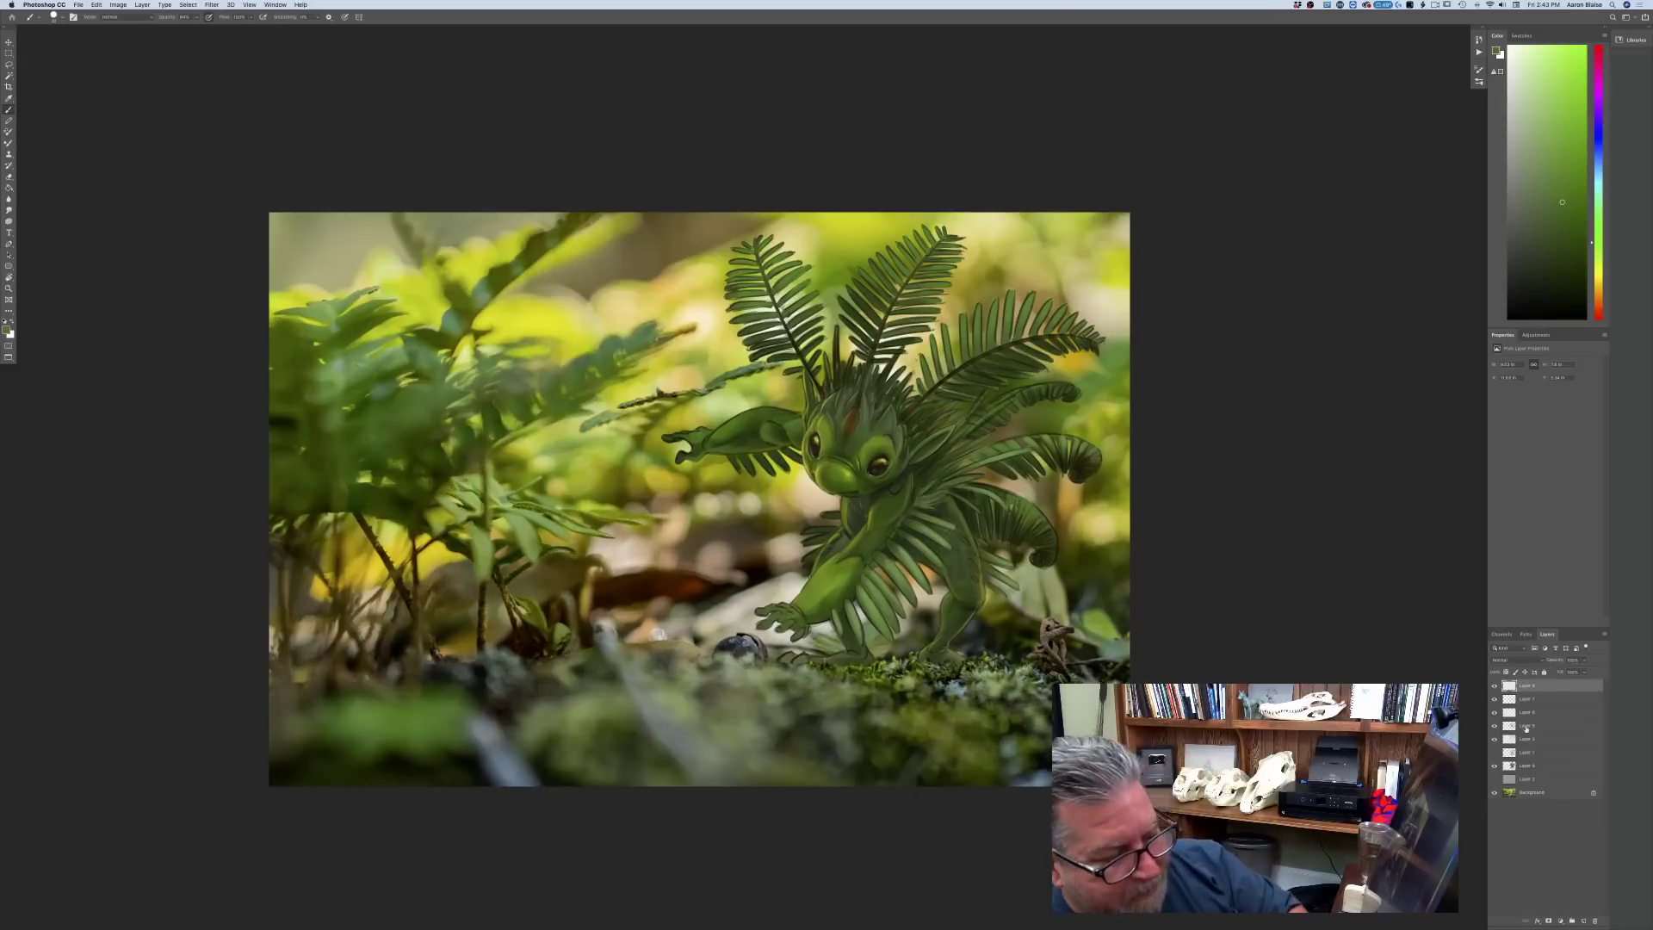
click(1580, 920)
click(1500, 660)
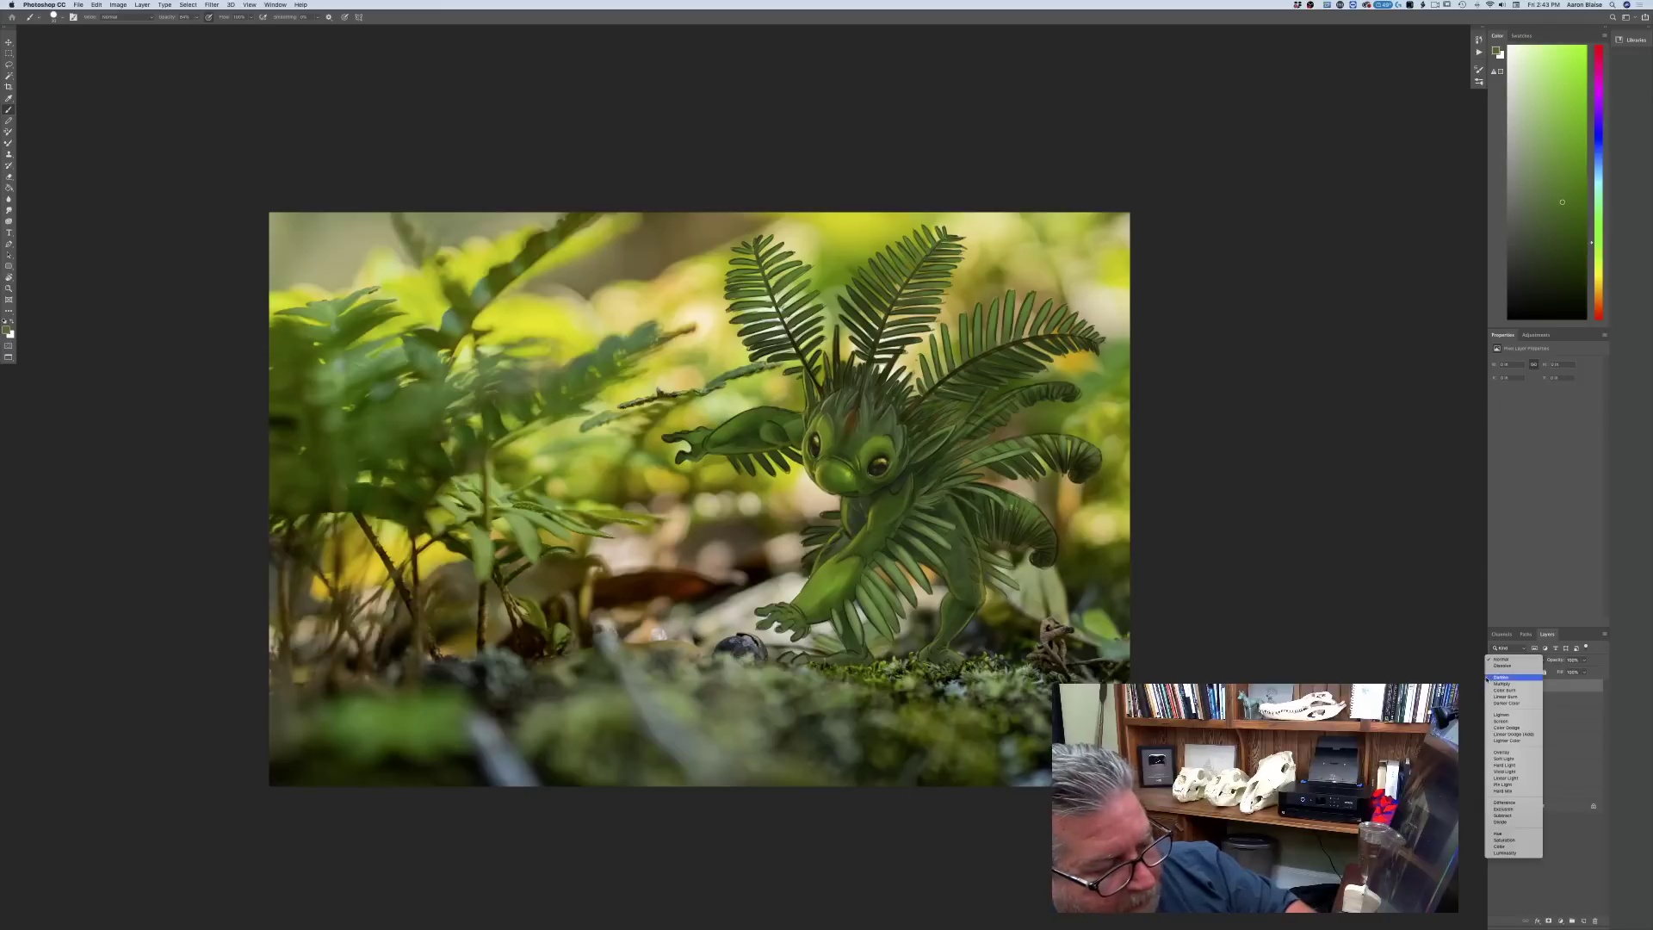
click(1487, 686)
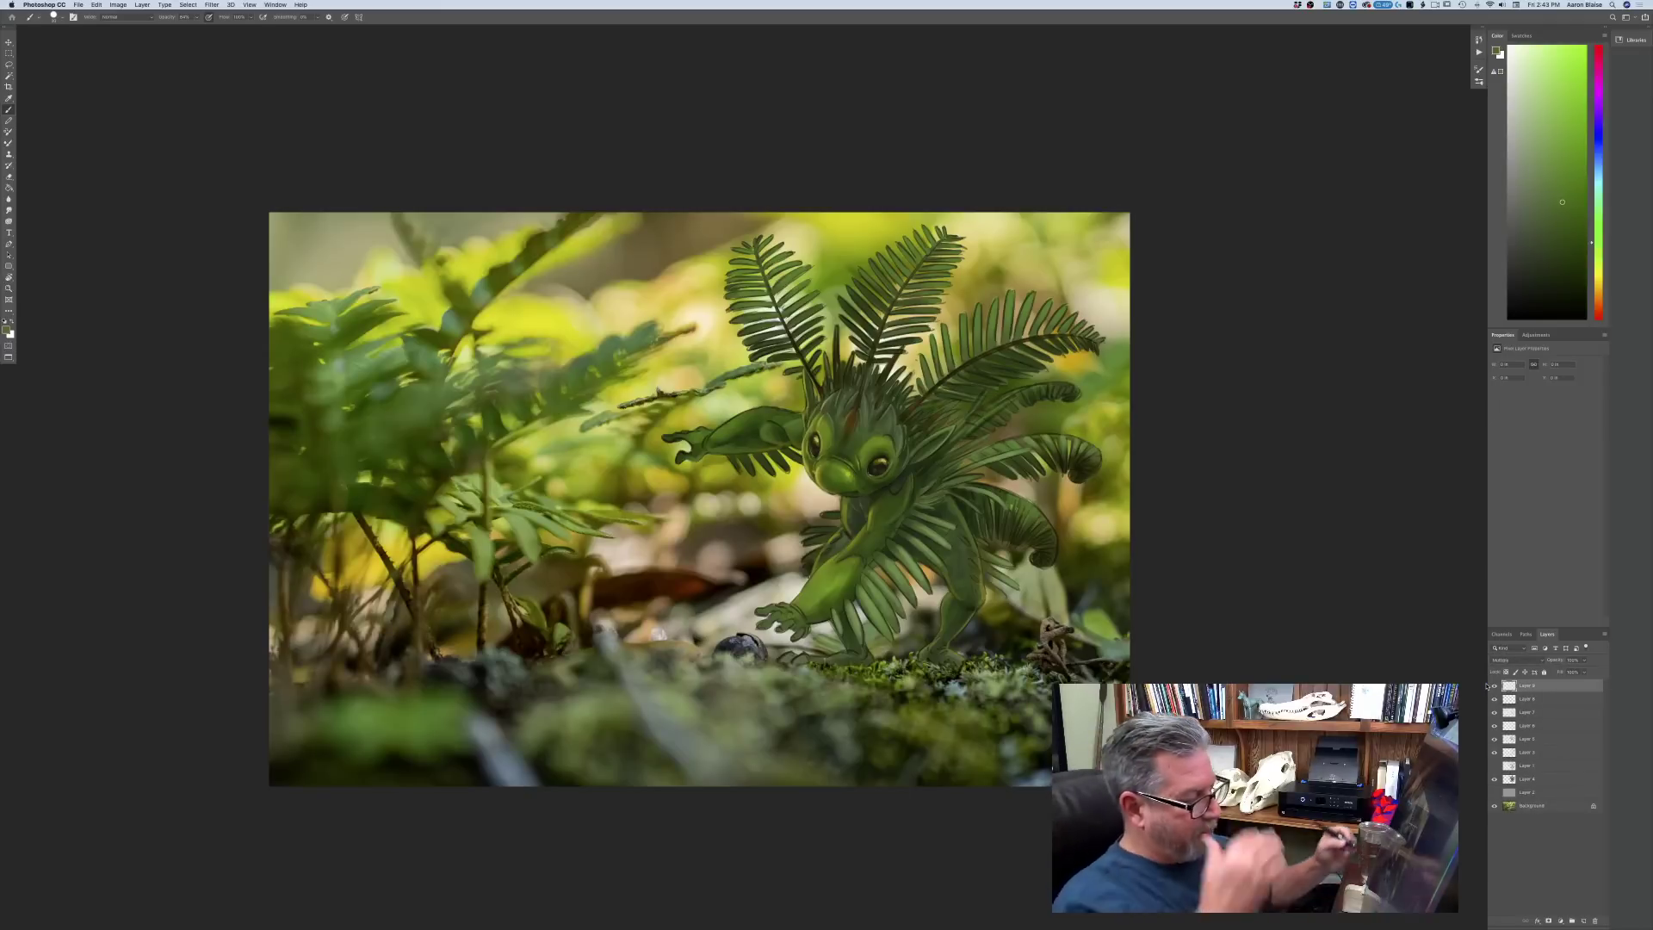
- Set the brush colour to a muted blue-grey and paint shadows over the creature's flank, hind leg and chest below the chin
click(7, 329)
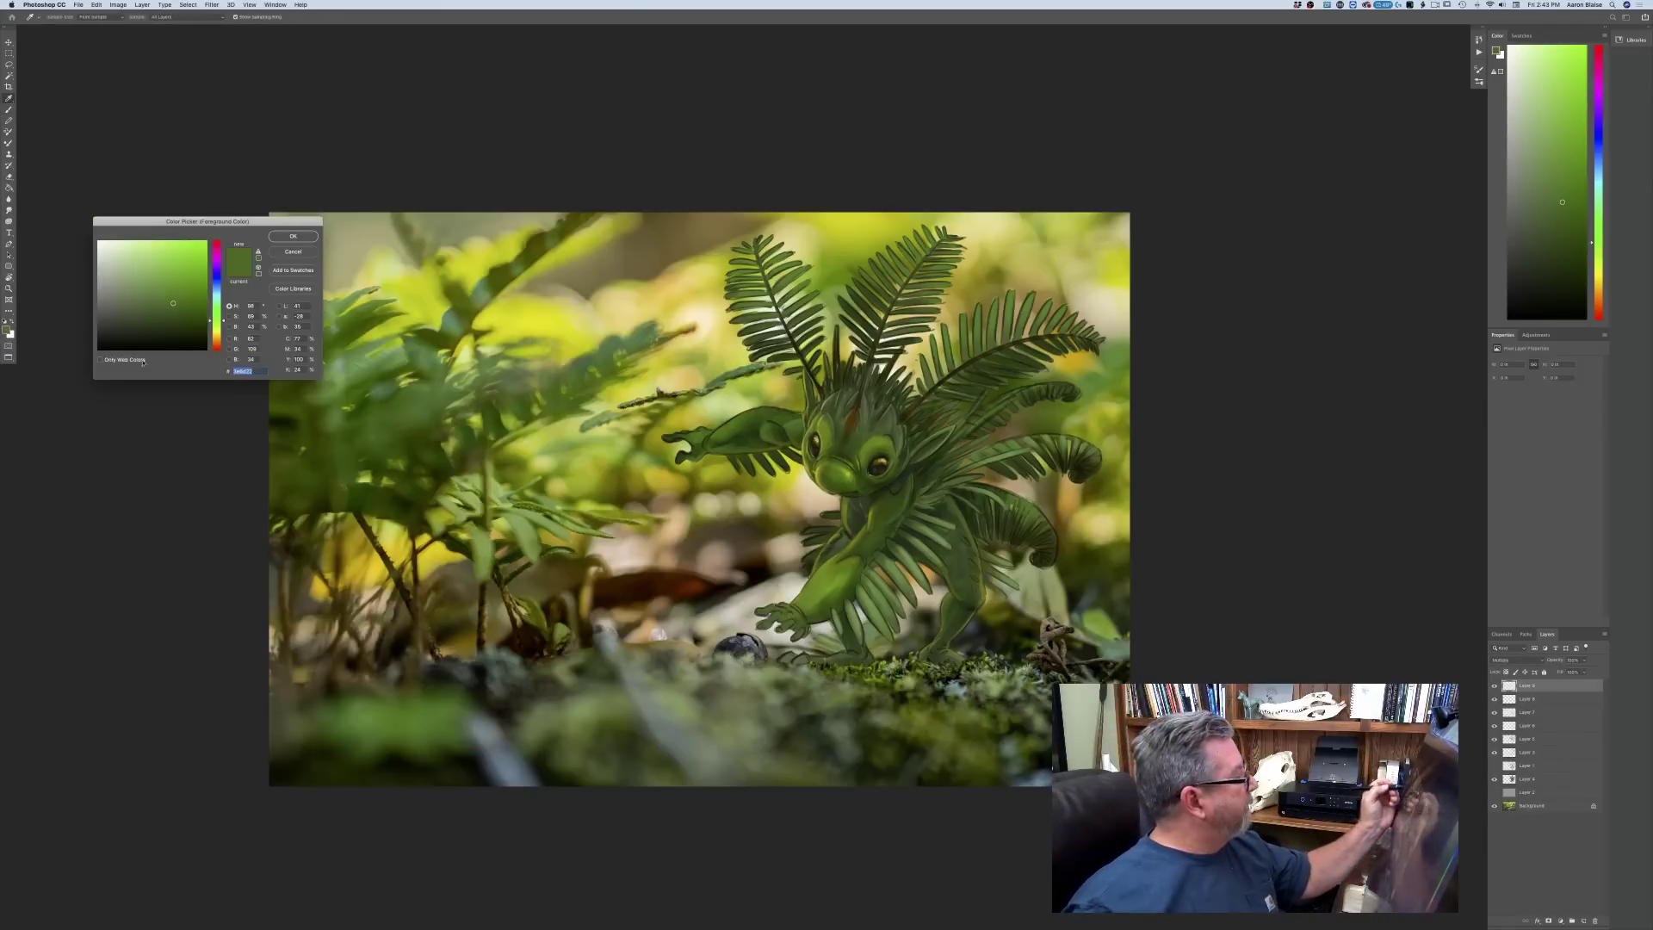
drag(222, 301, 222, 287)
click(122, 293)
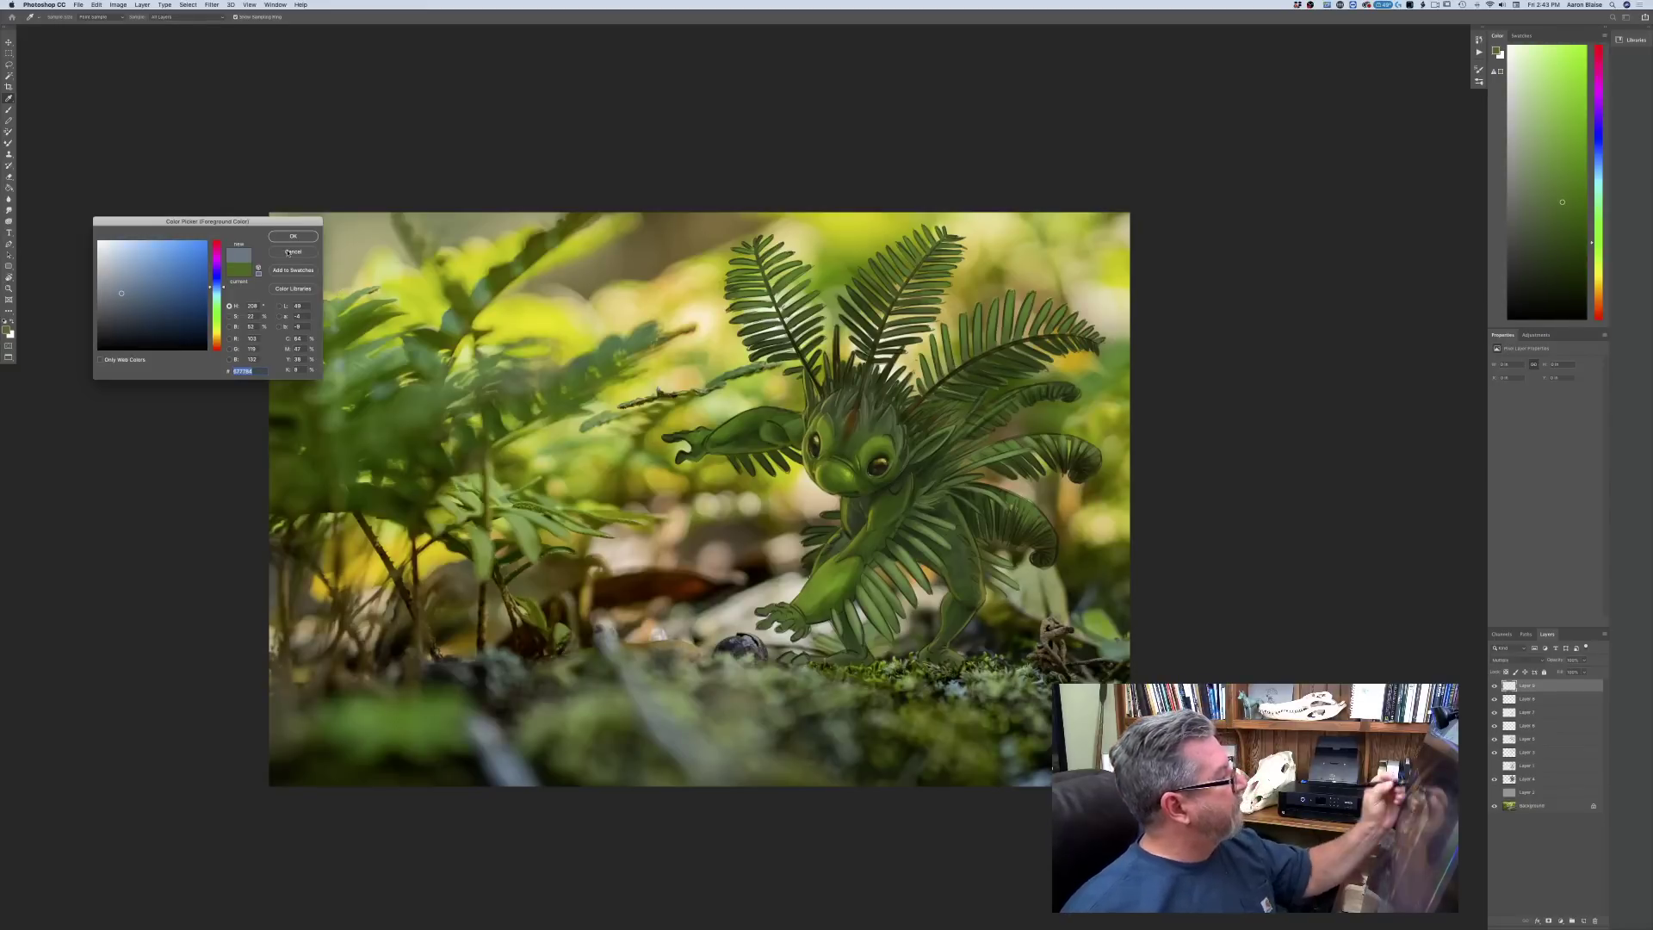
click(293, 236)
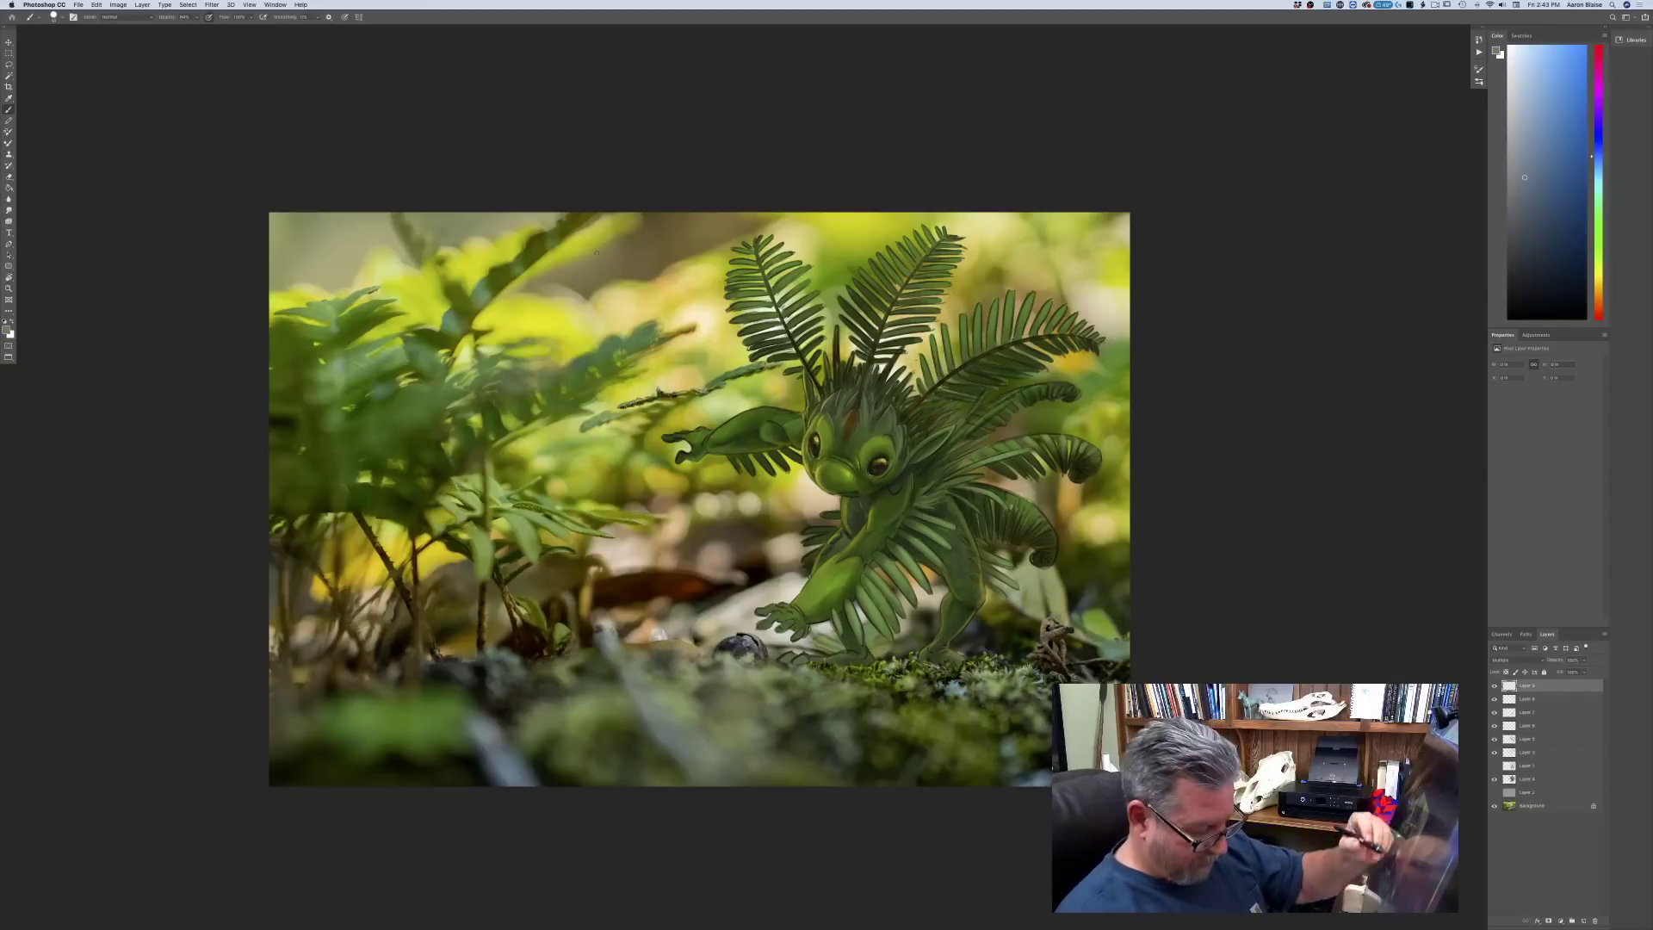
mouse_move(960, 555)
mouse_down()
mouse_move(964, 542)
mouse_move(972, 583)
mouse_move(954, 538)
mouse_move(928, 540)
mouse_move(956, 548)
mouse_move(933, 528)
mouse_move(964, 530)
mouse_move(939, 498)
mouse_move(977, 496)
mouse_move(958, 576)
mouse_move(982, 552)
mouse_move(1008, 566)
mouse_move(997, 575)
mouse_up()
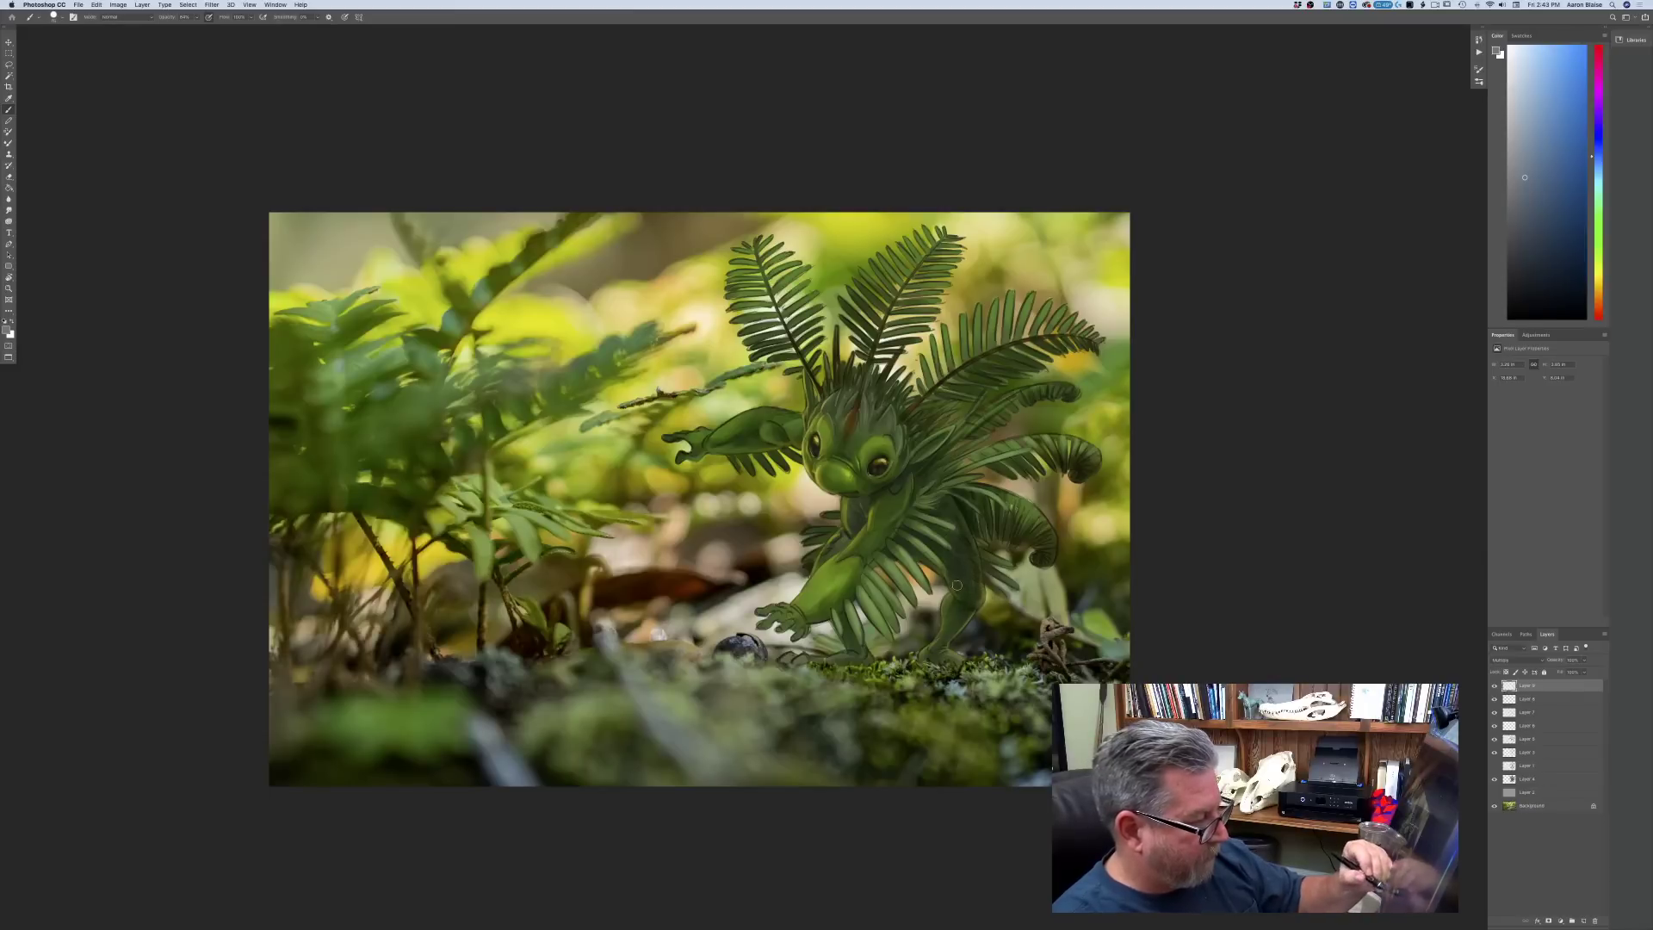
drag(863, 512, 859, 522)
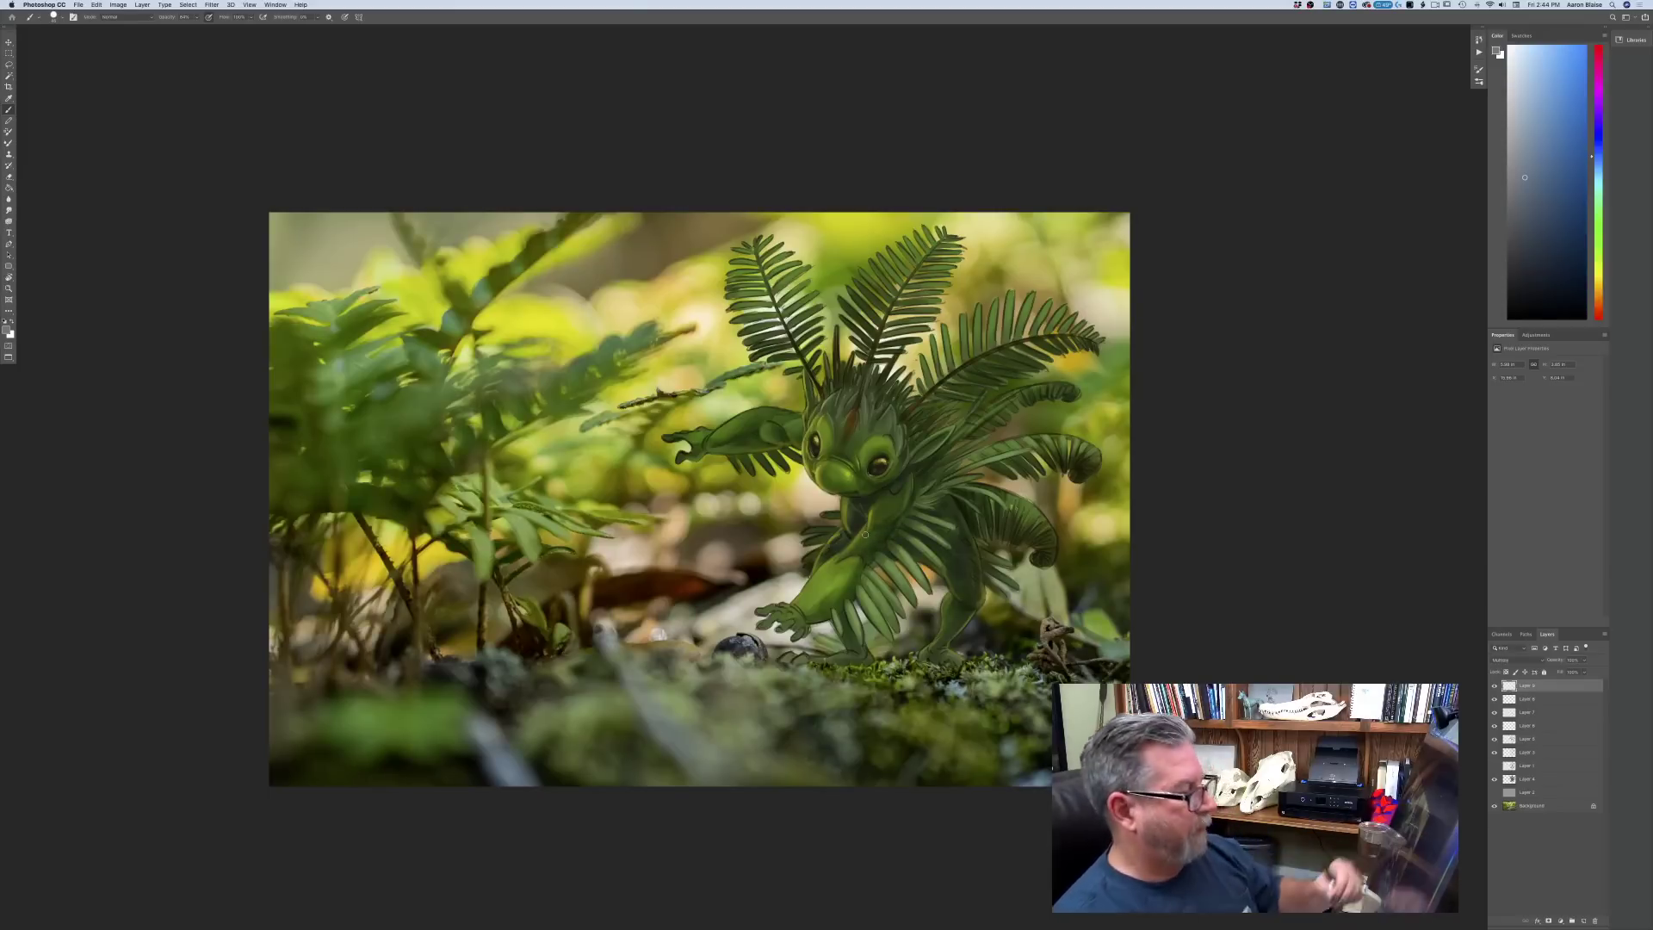
- Paint blue-grey shading along the underside of the lowered forearm, around both feet, and behind the head
key(super+plus)
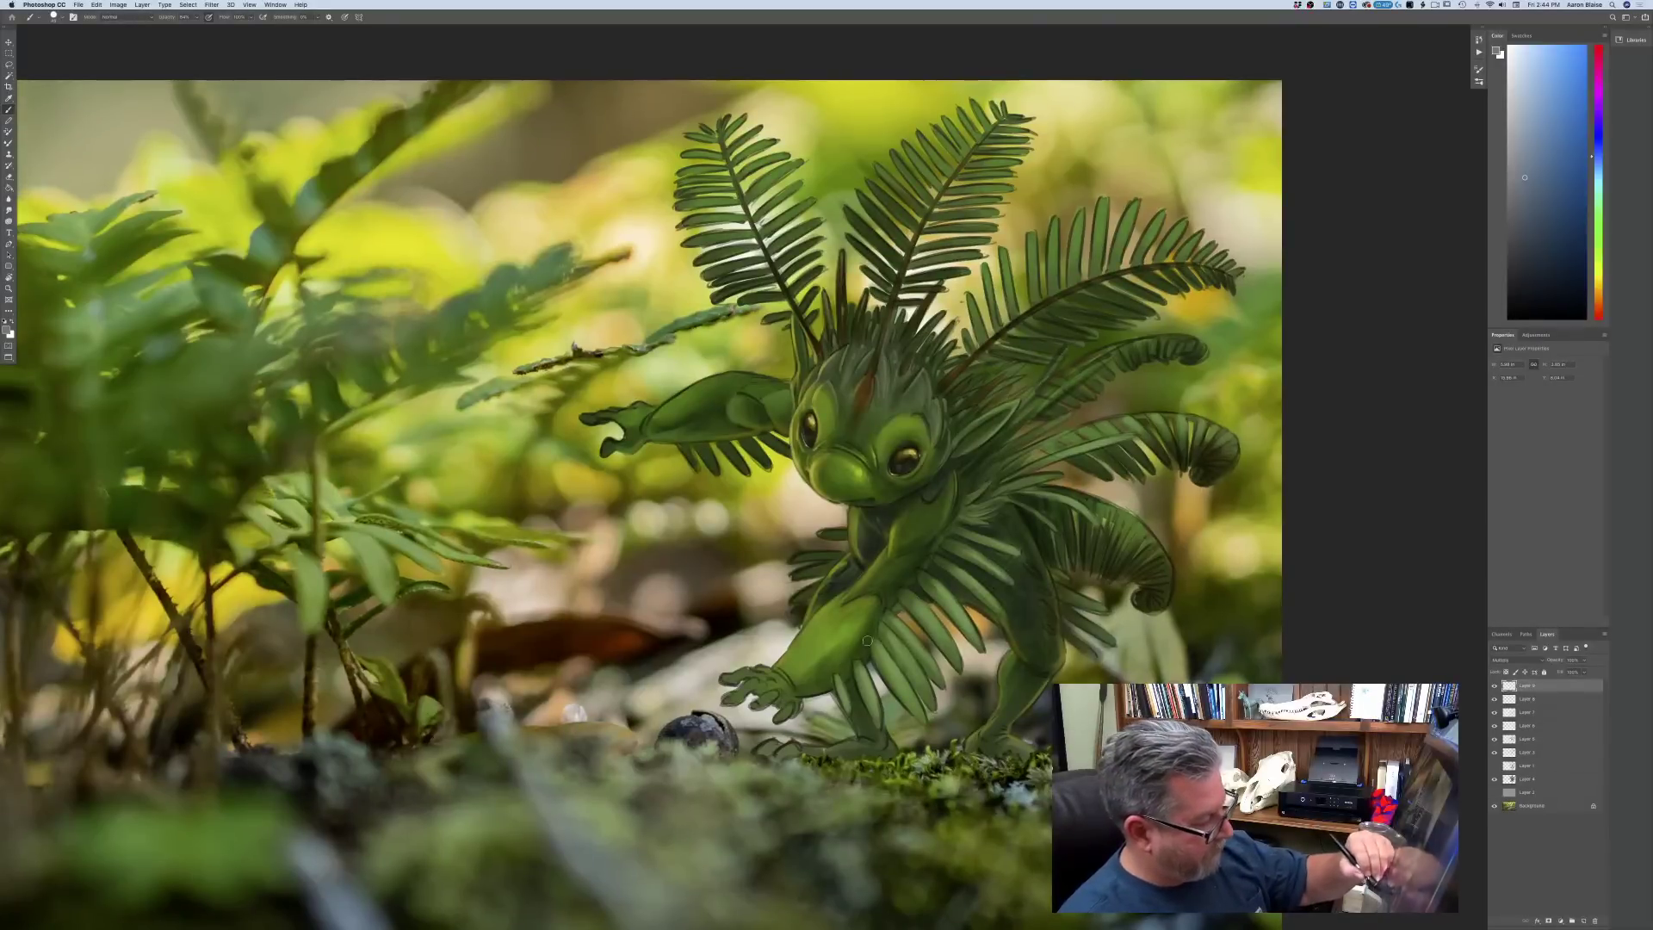
mouse_move(852, 652)
mouse_down()
mouse_move(779, 698)
mouse_move(736, 698)
mouse_move(746, 676)
mouse_move(726, 681)
mouse_move(780, 700)
mouse_move(781, 719)
mouse_up()
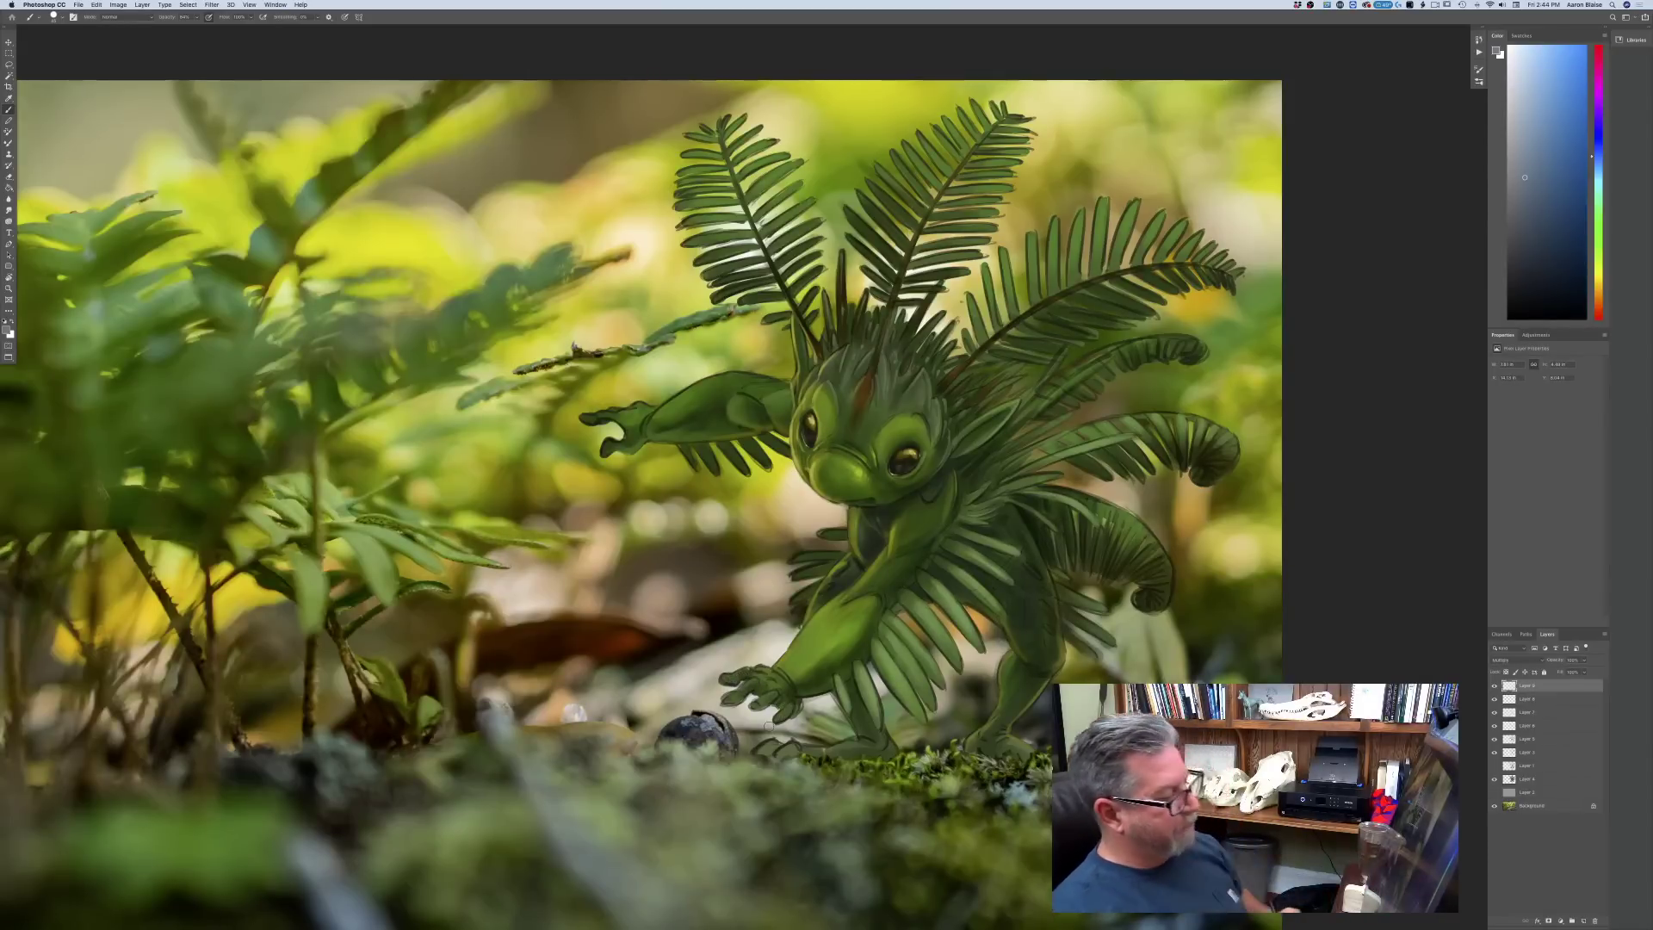
drag(883, 745, 766, 751)
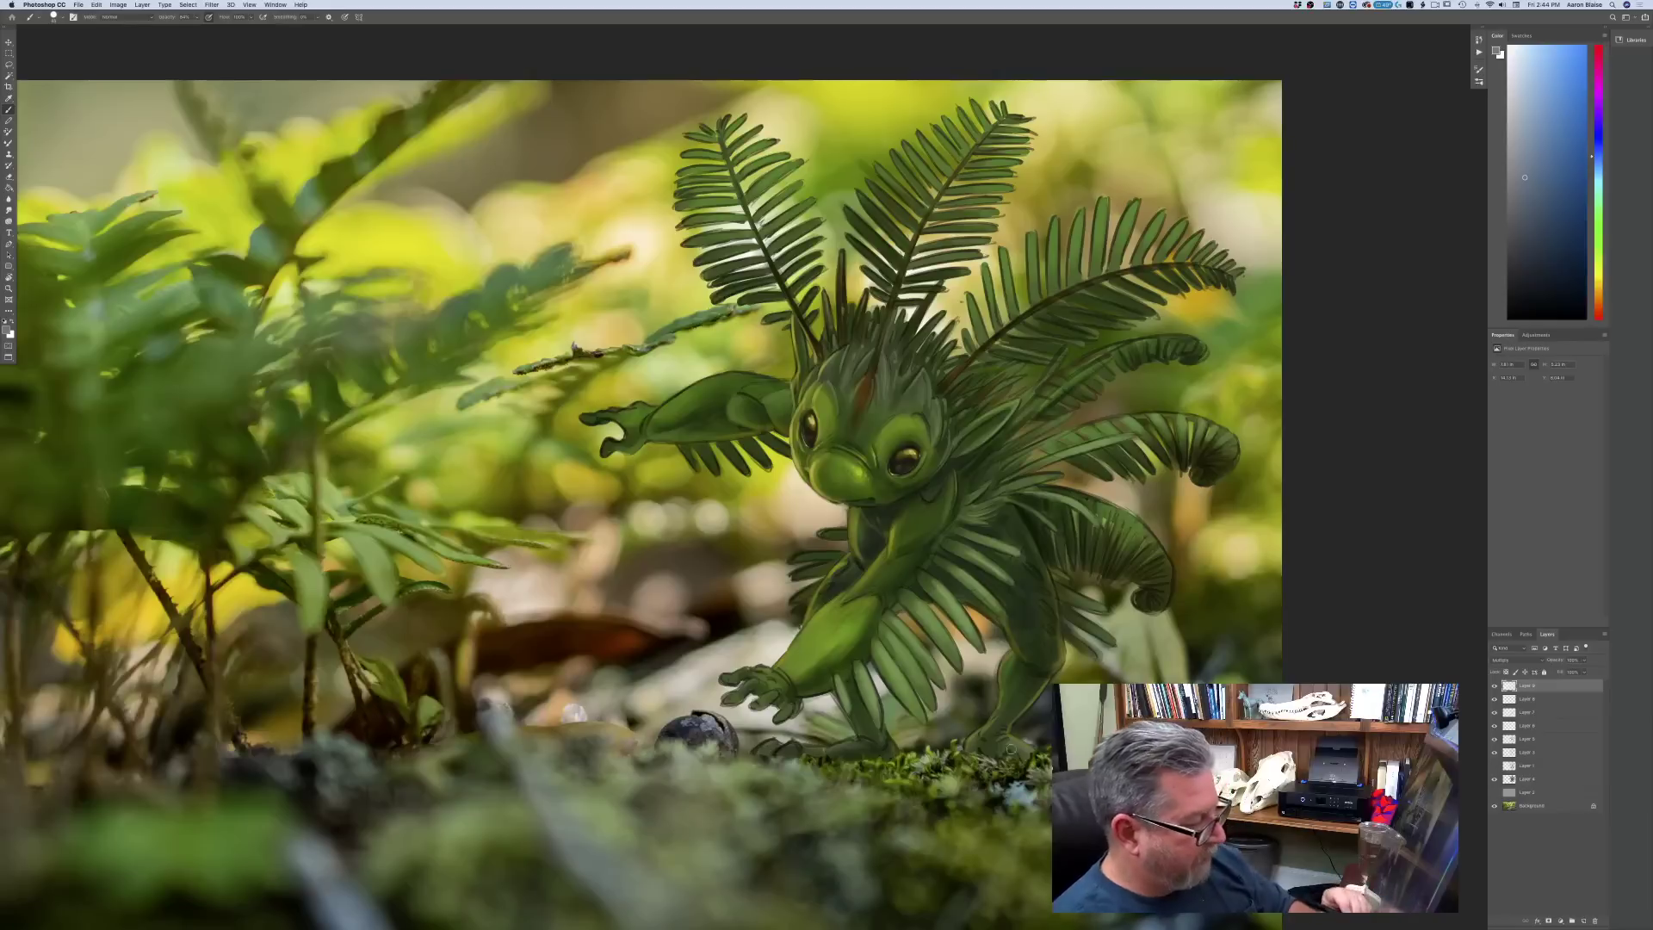
drag(989, 755, 972, 766)
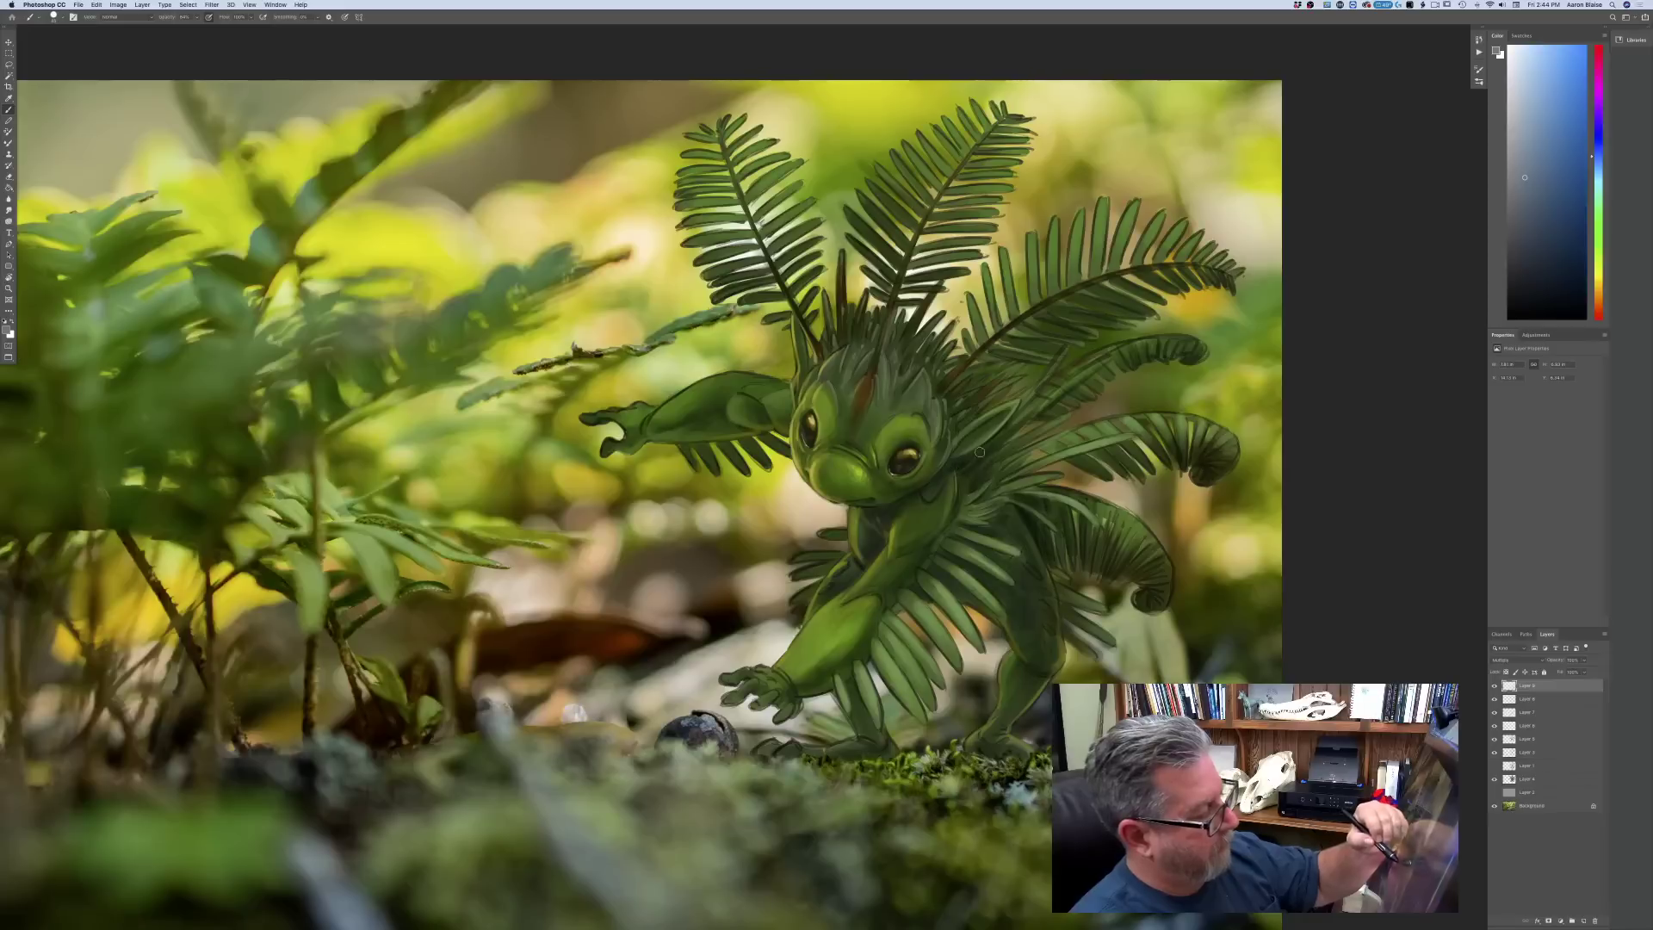
mouse_move(956, 415)
mouse_down()
mouse_move(970, 401)
mouse_move(950, 385)
mouse_up()
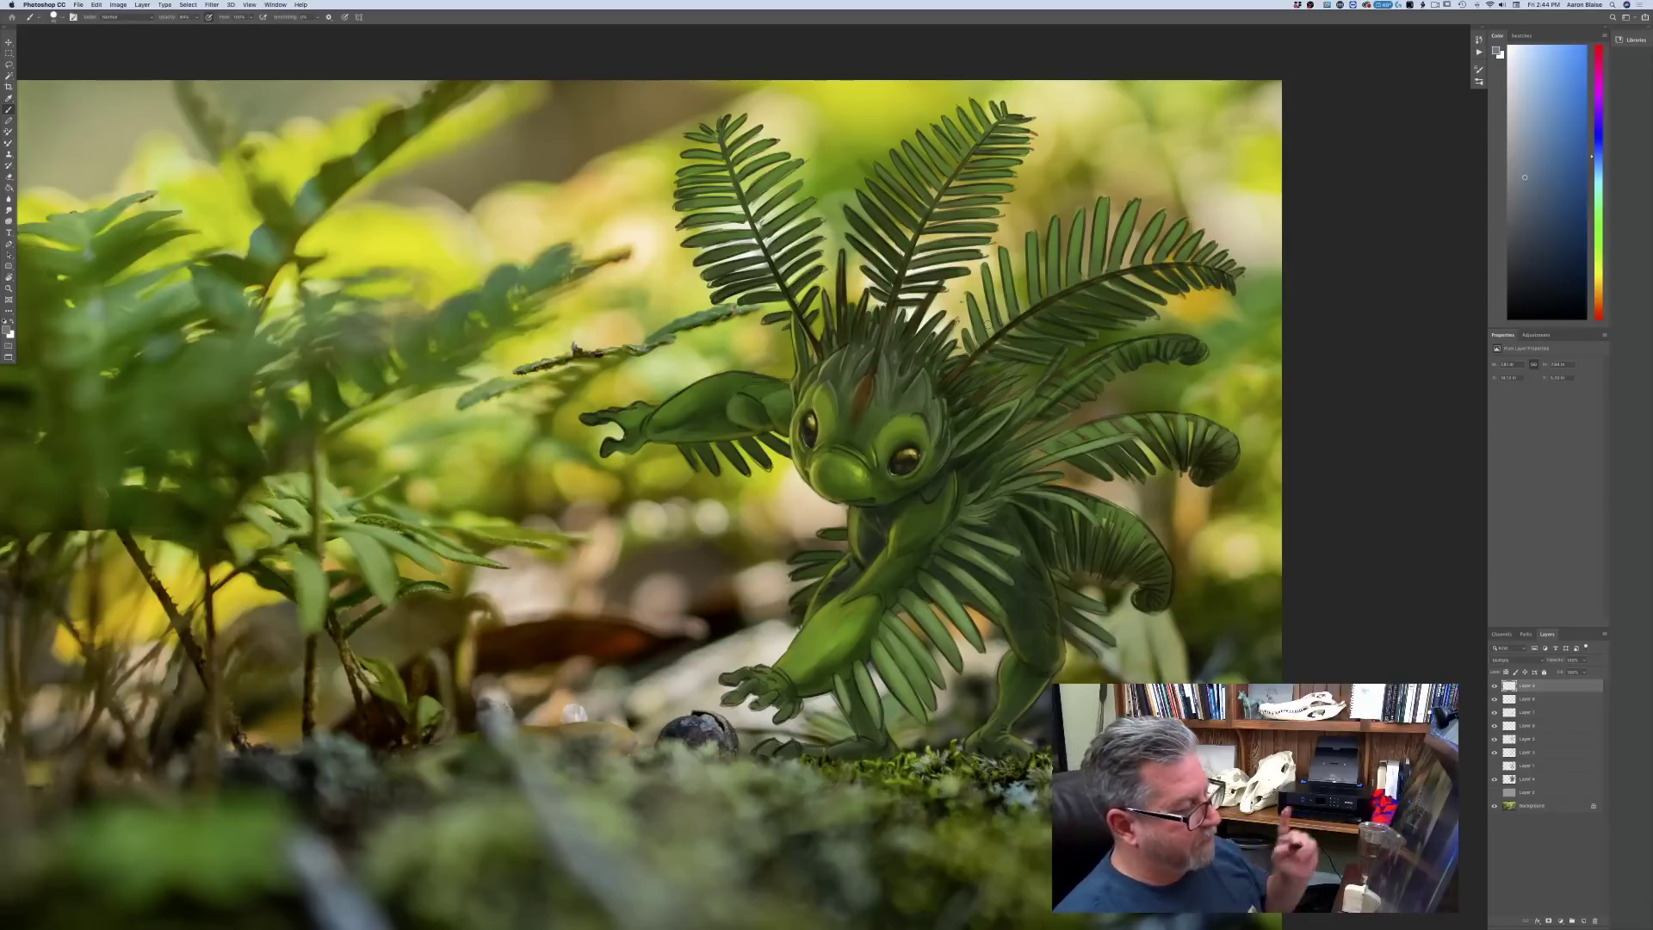
- Identify the layer holding the creature's dark outlines by toggling layer visibility, and hide it
click(1494, 739)
click(1494, 739)
click(1495, 752)
click(1494, 754)
click(1494, 754)
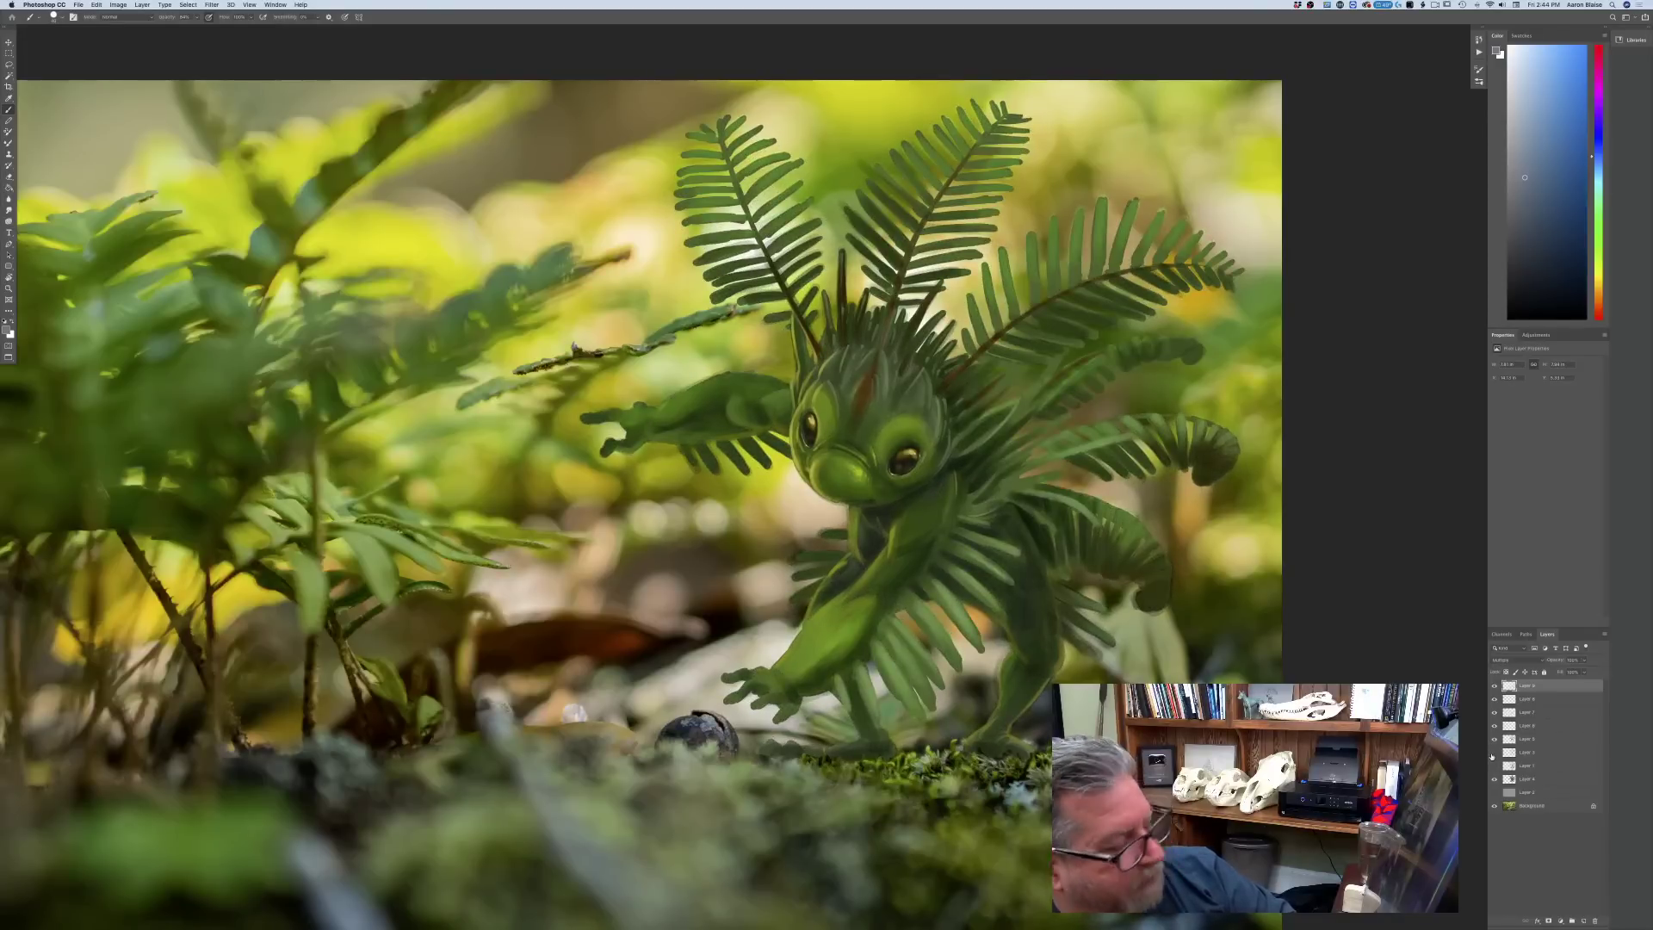
- Compare the creature with and without its dark outlines at several view sizes, leaving the outline layer hidden
key(super+minus)
key(super+minus)
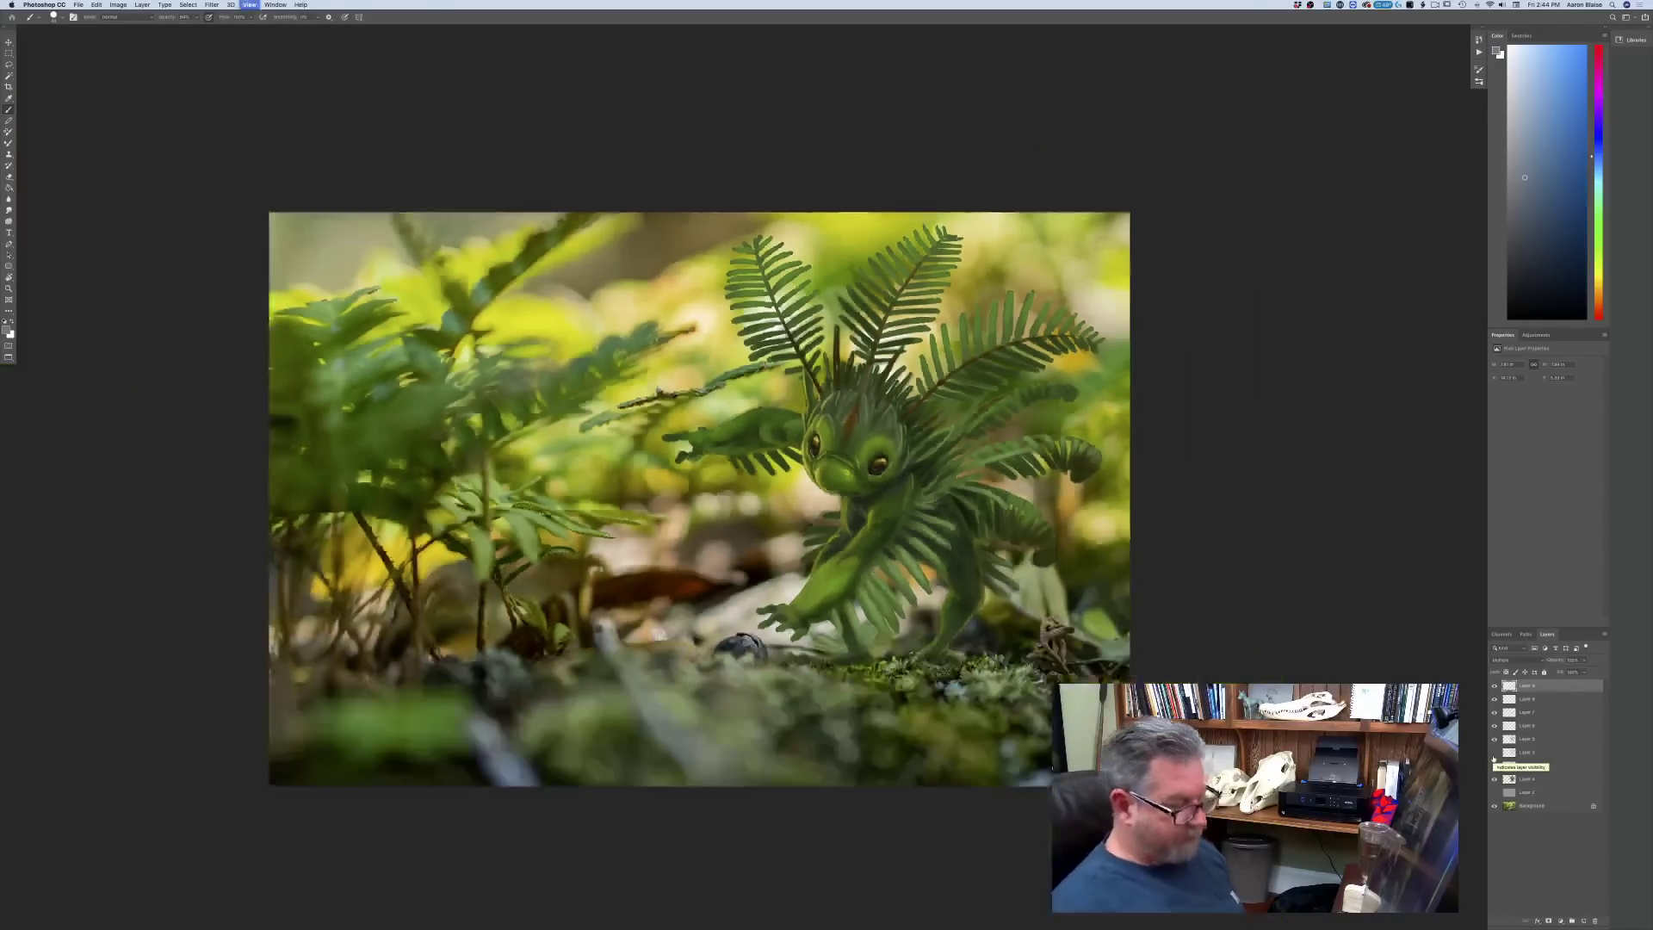
key(super+minus)
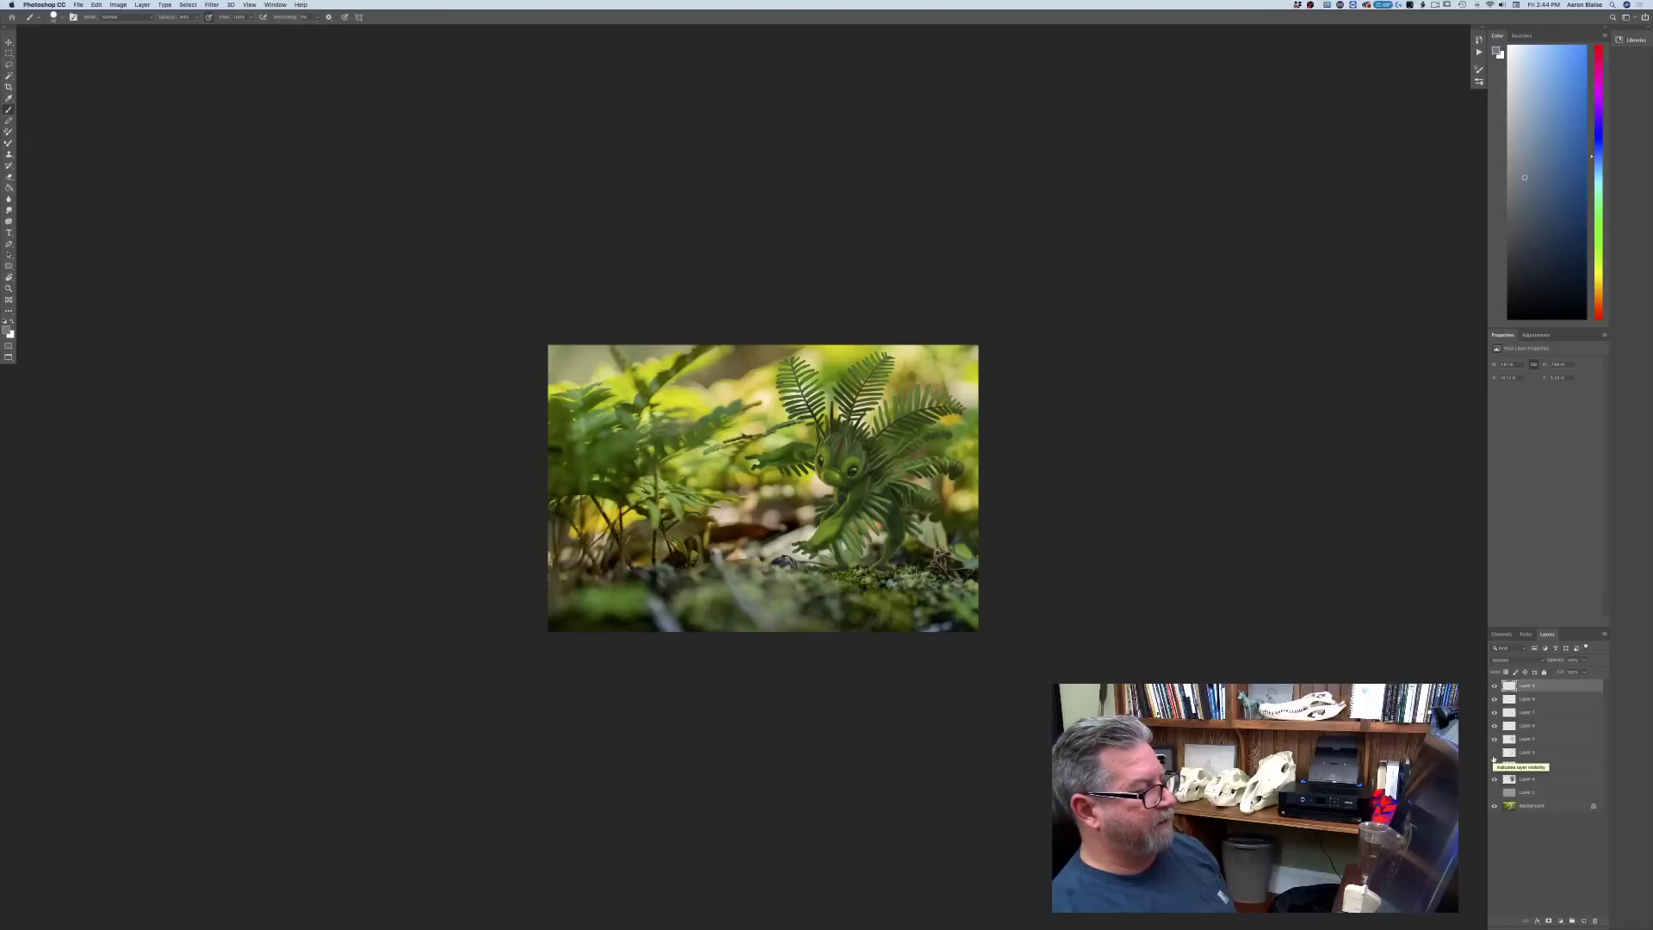
key(super+plus)
key(super+plus)
key(super+plus)
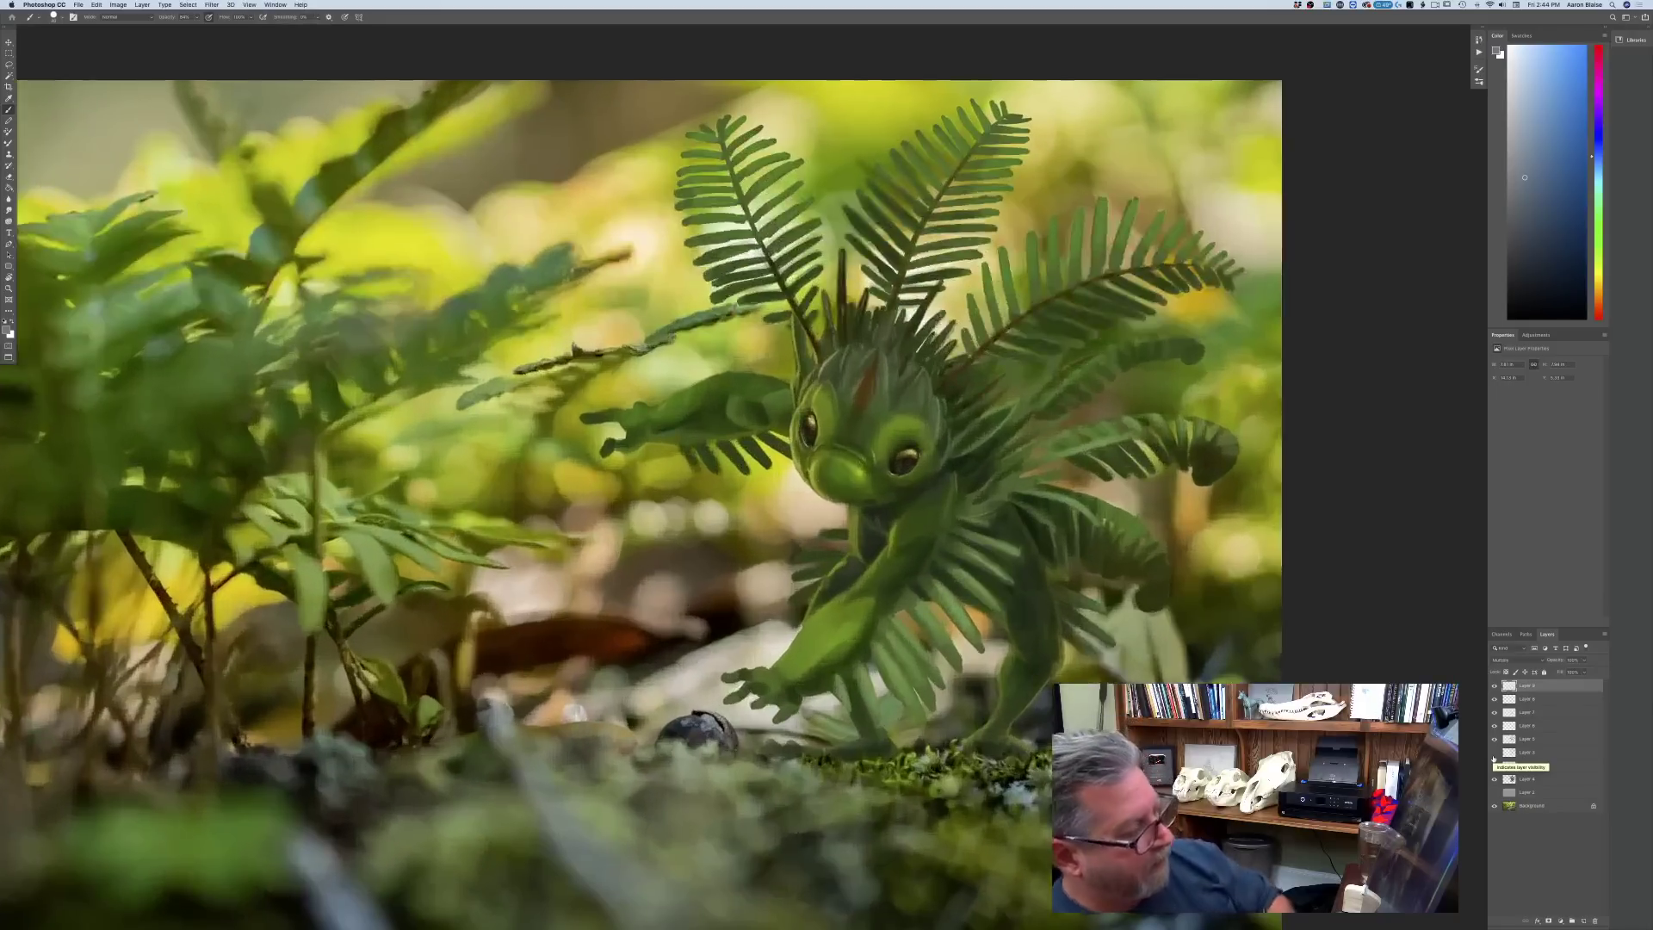
click(1494, 764)
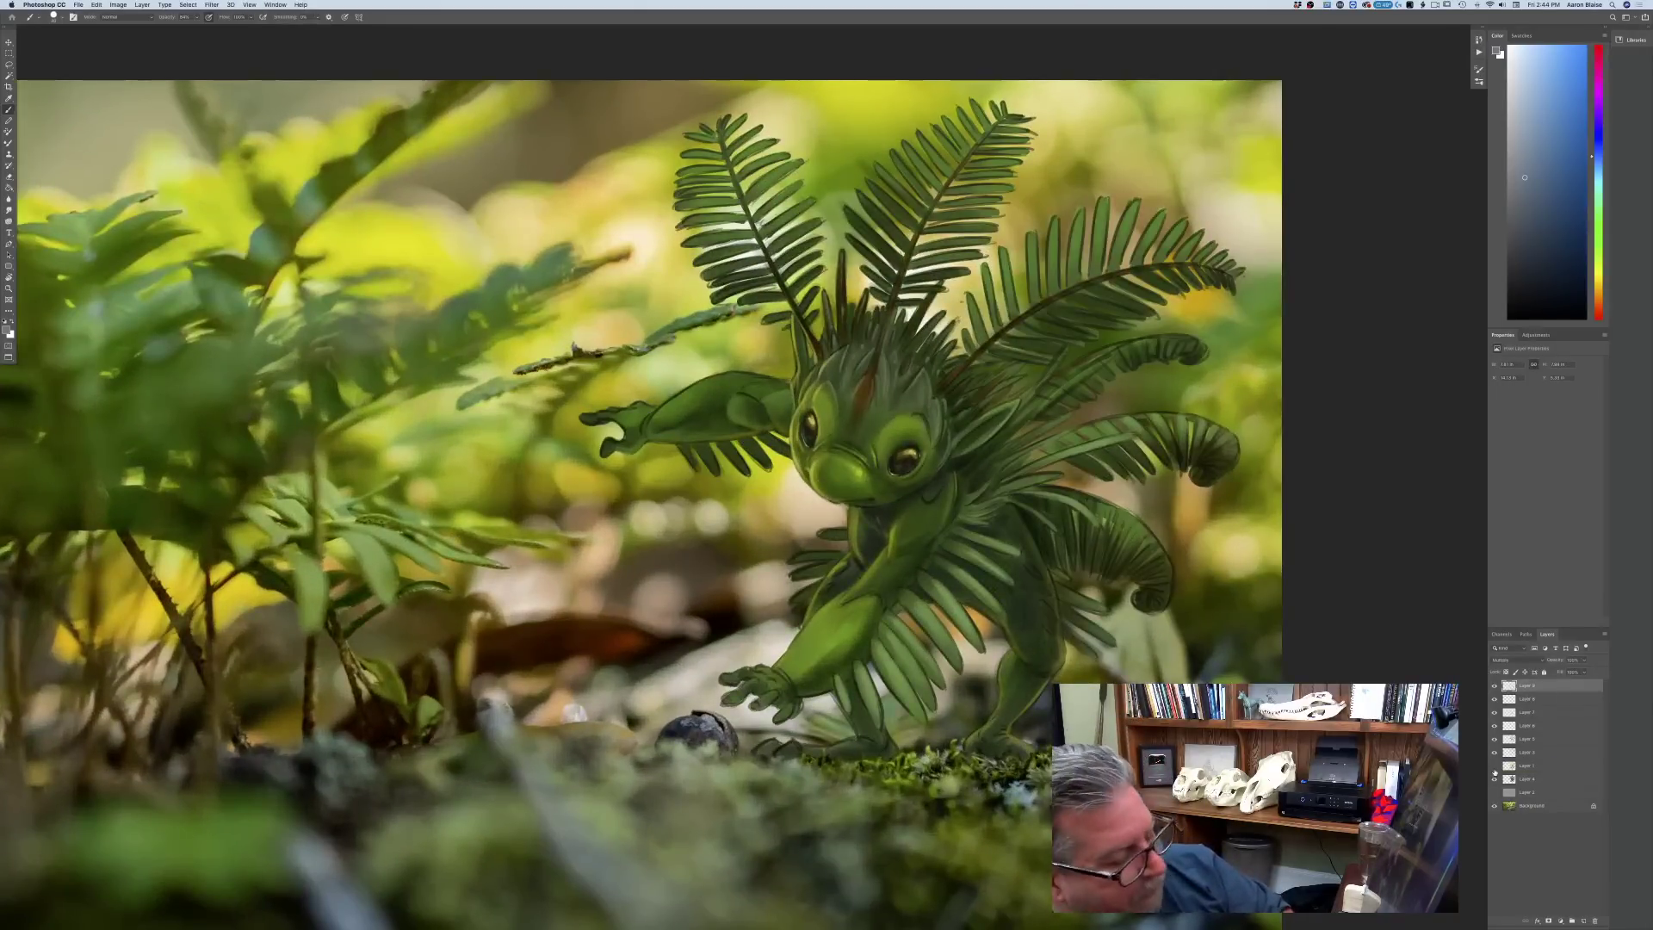
click(1495, 765)
click(1495, 753)
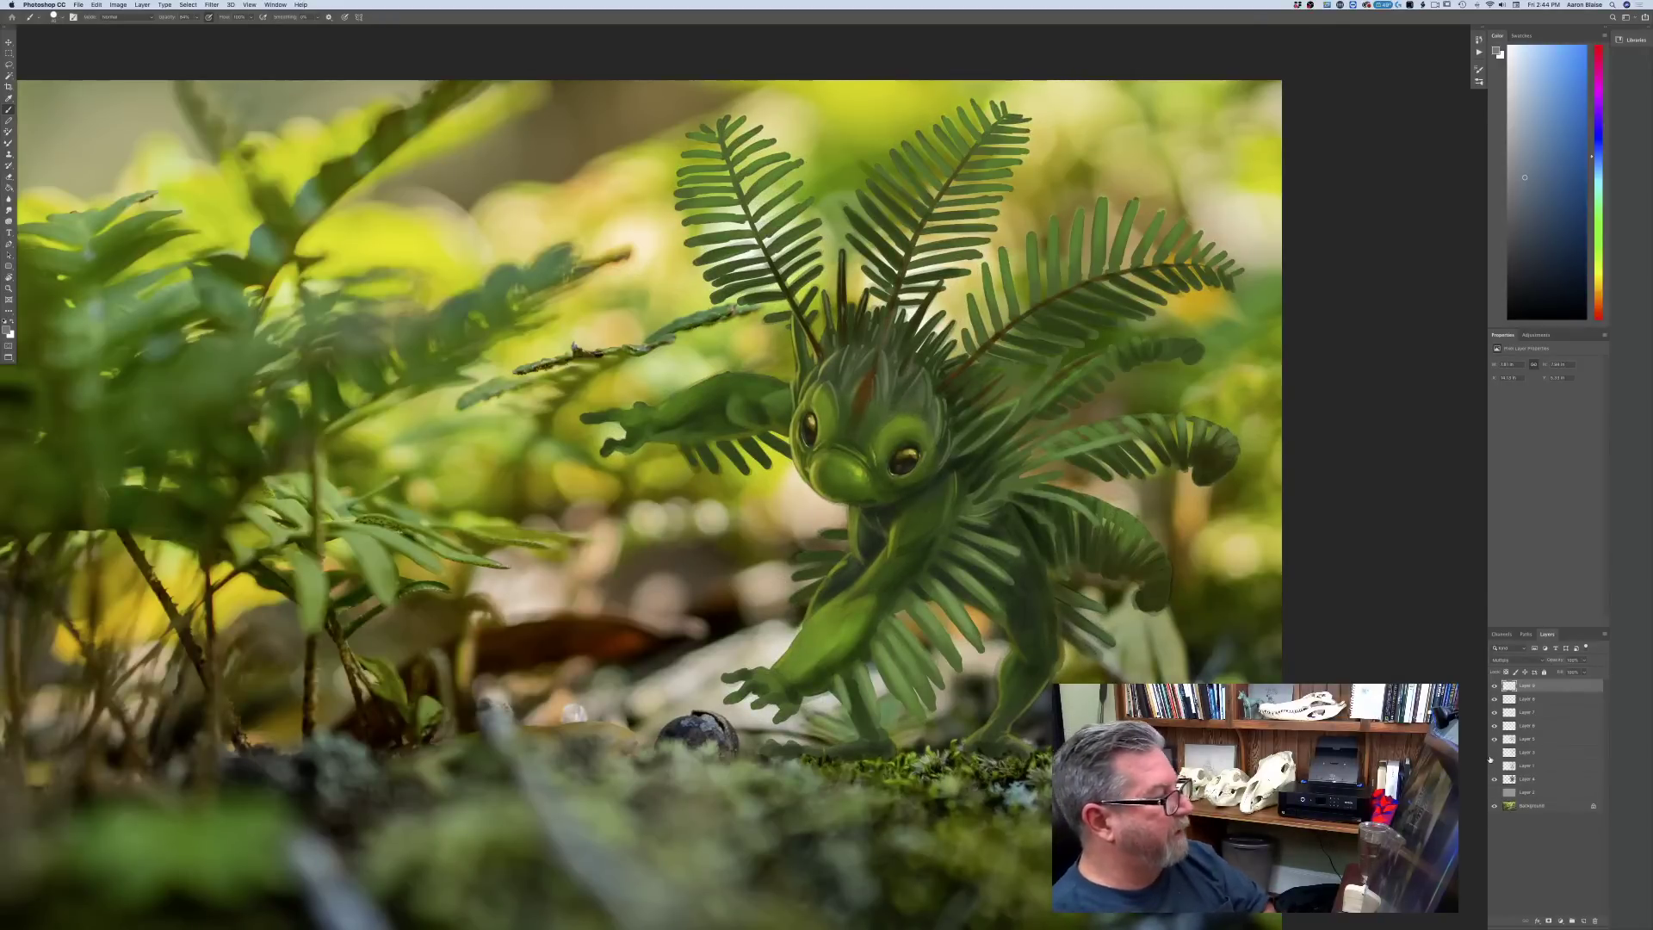
- Flip the whole canvas horizontally to check the composition in mirror image
key(super+minus)
key(super+equal)
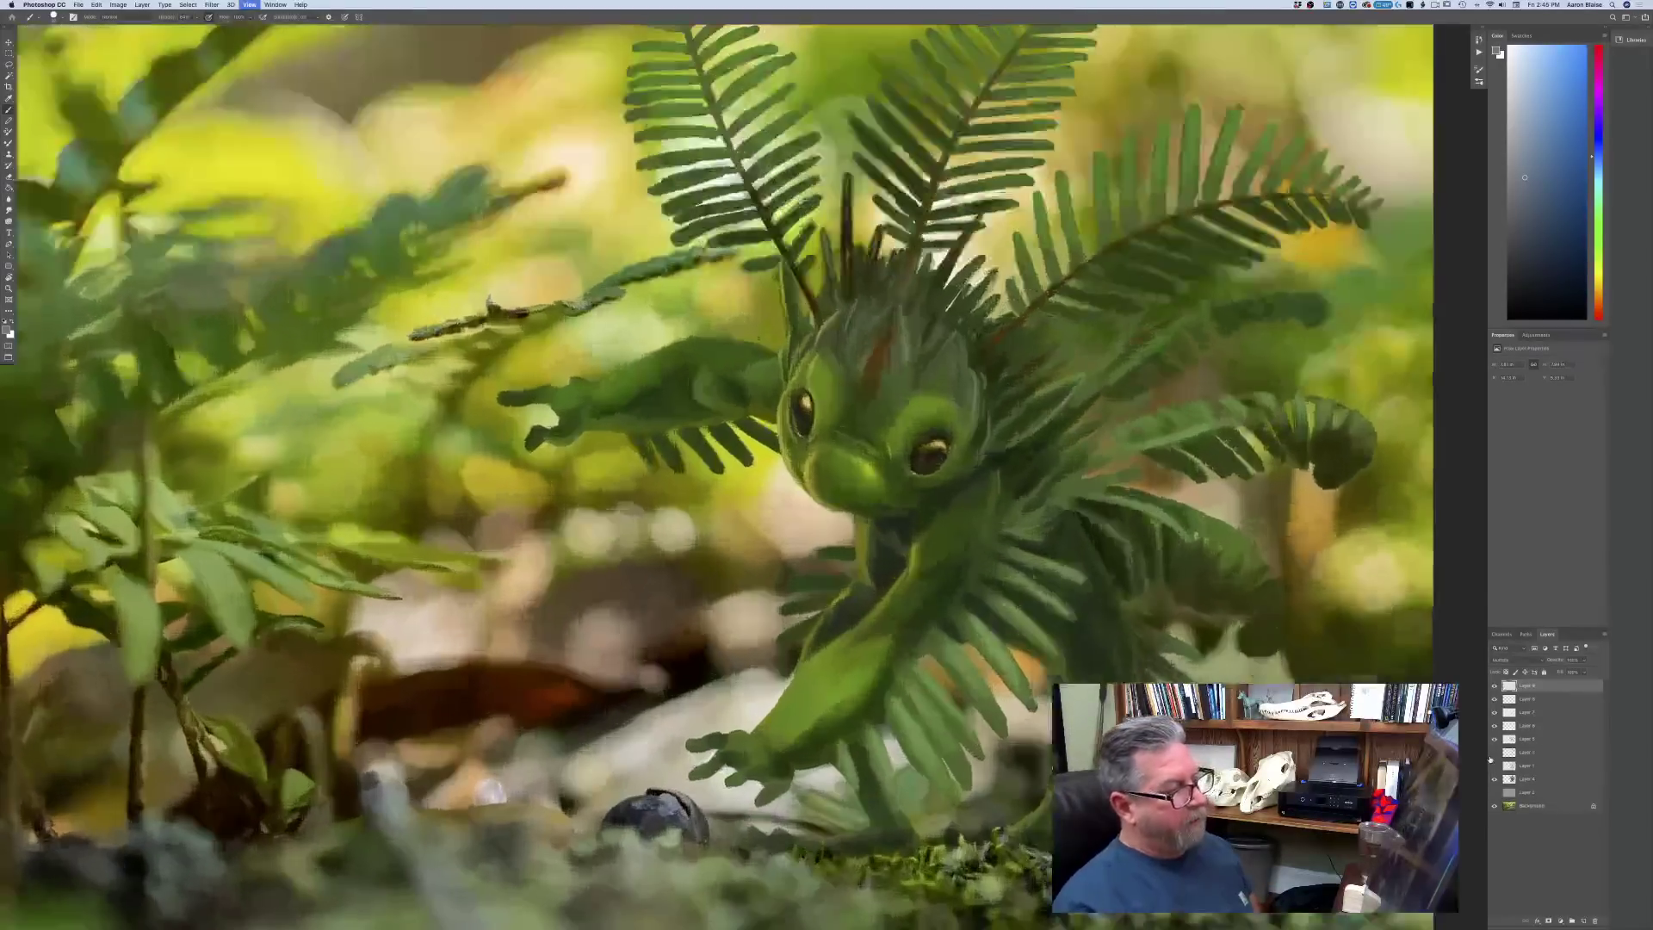
key(super+equal)
key(super+minus)
key(super+minus)
key(super+minus)
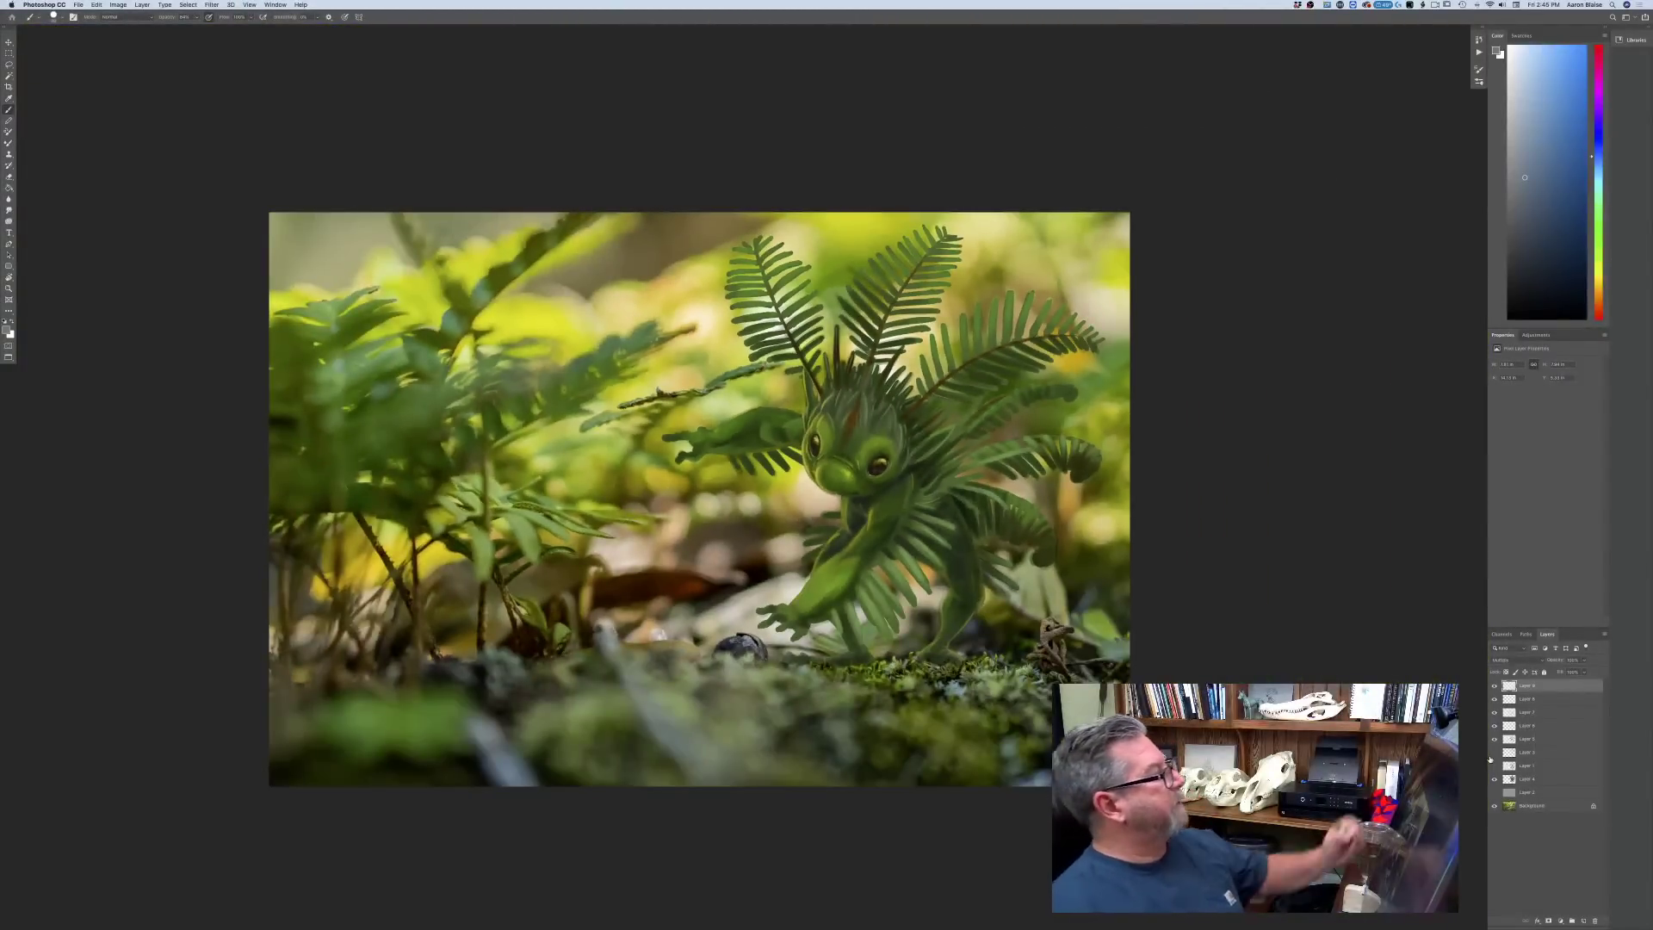
click(118, 4)
mouse_move(127, 88)
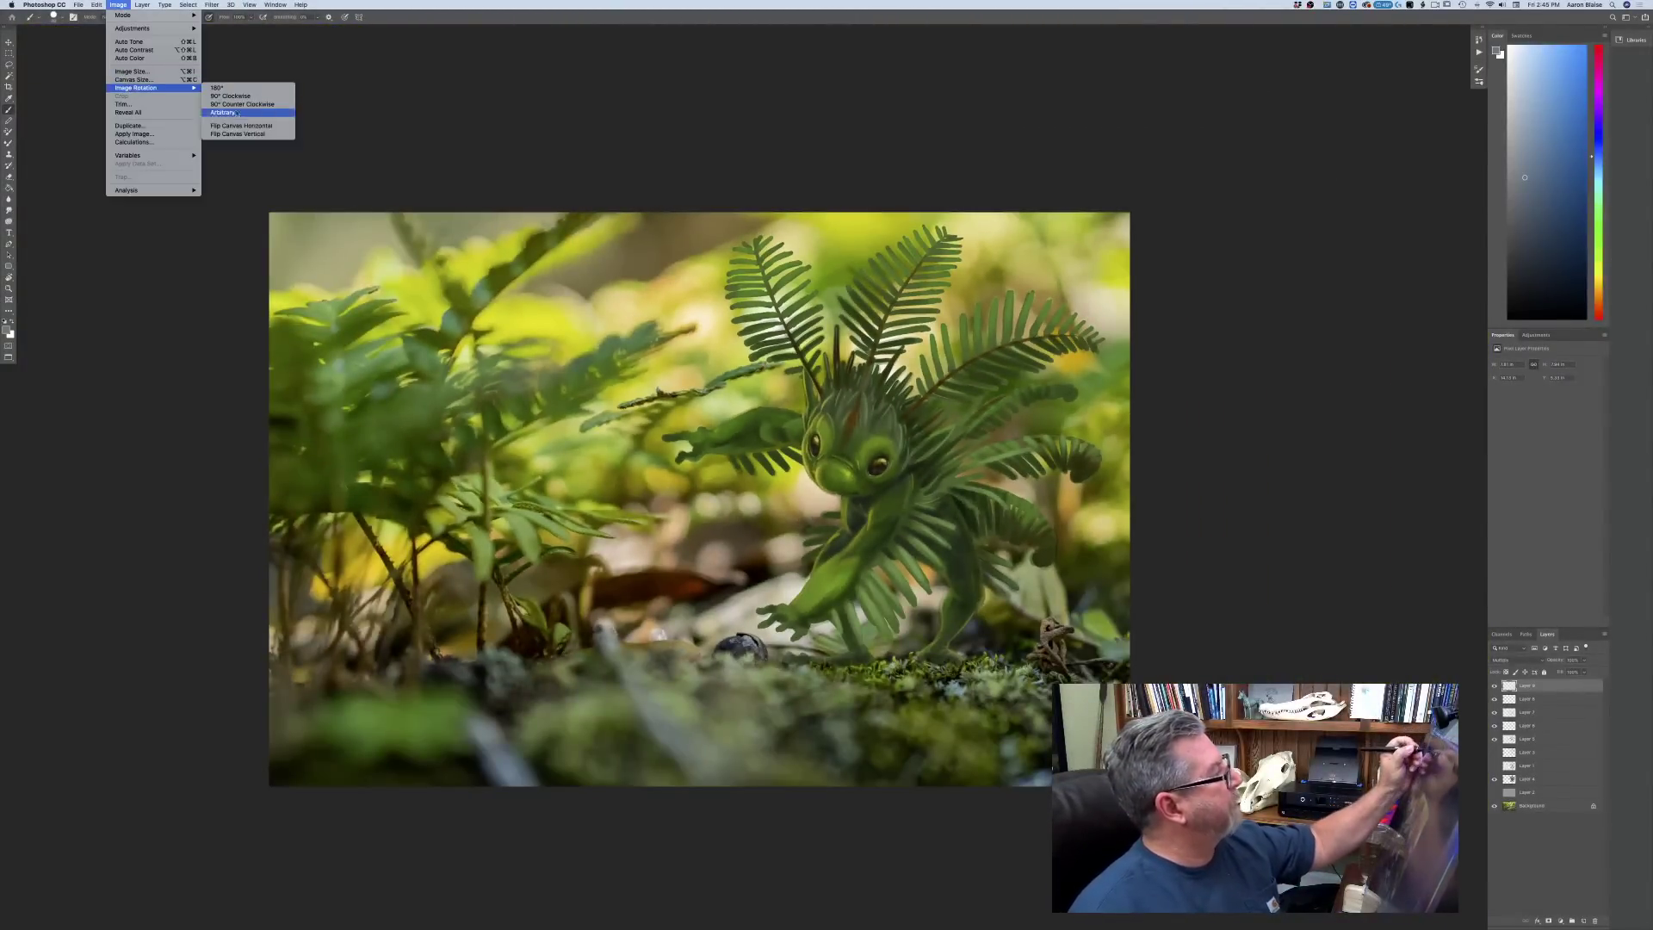
click(239, 124)
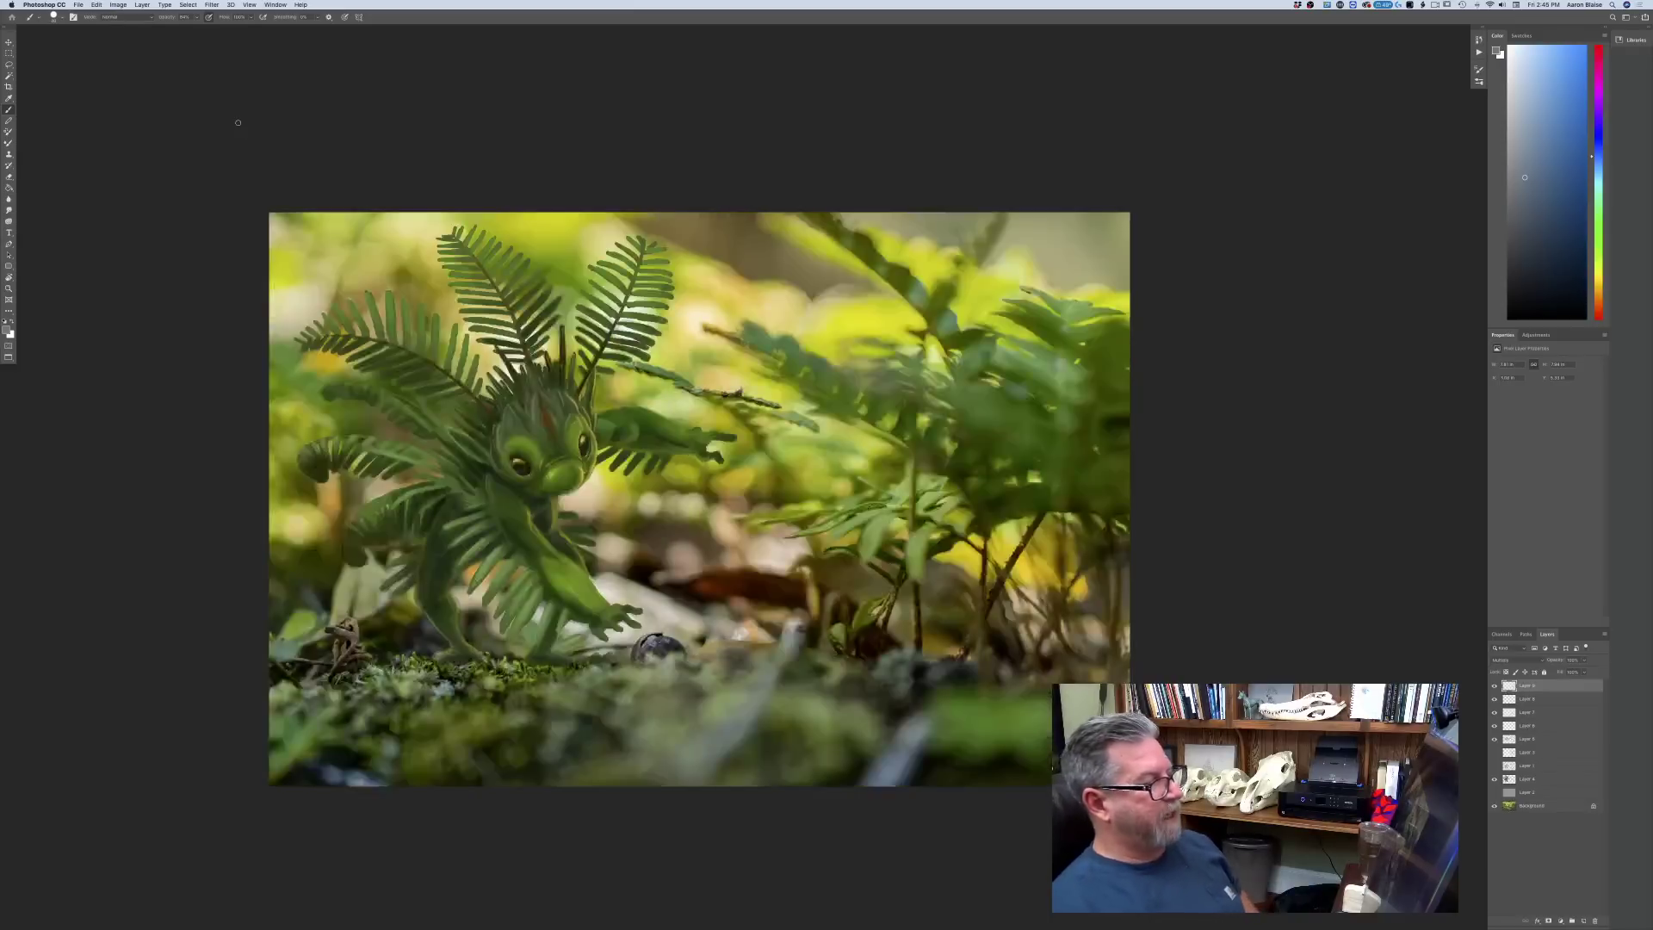
- Sample a dark green from the creature's raised arm as the foreground colour
key(super+minus)
key(super+minus)
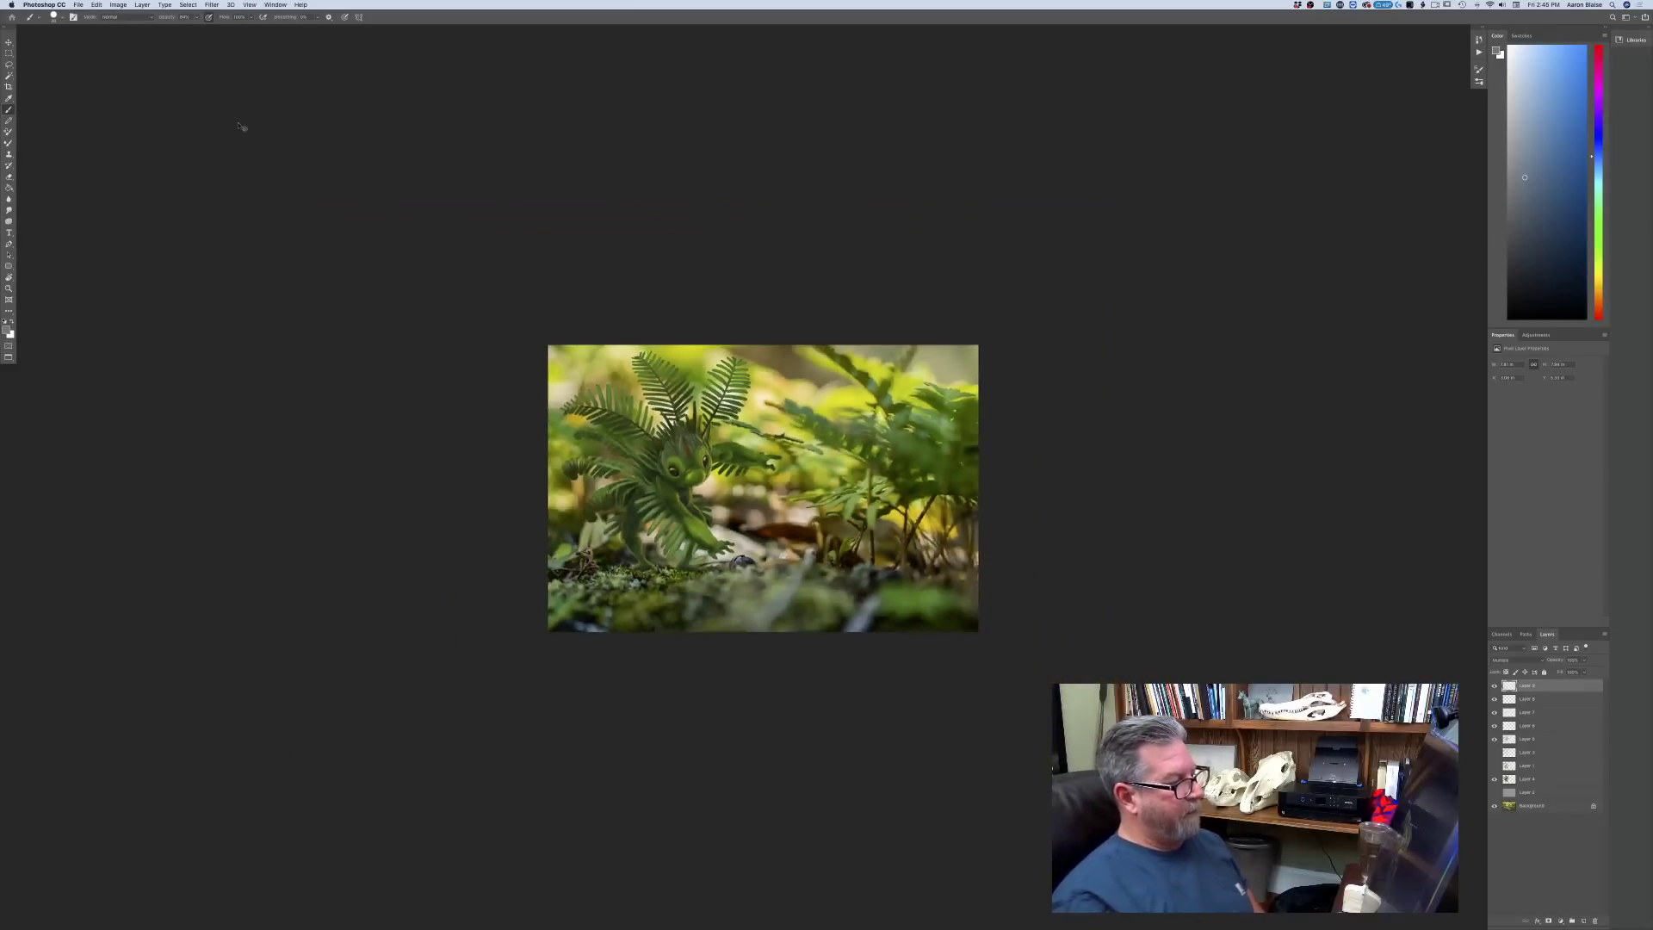
key(super+plus)
key(super+plus)
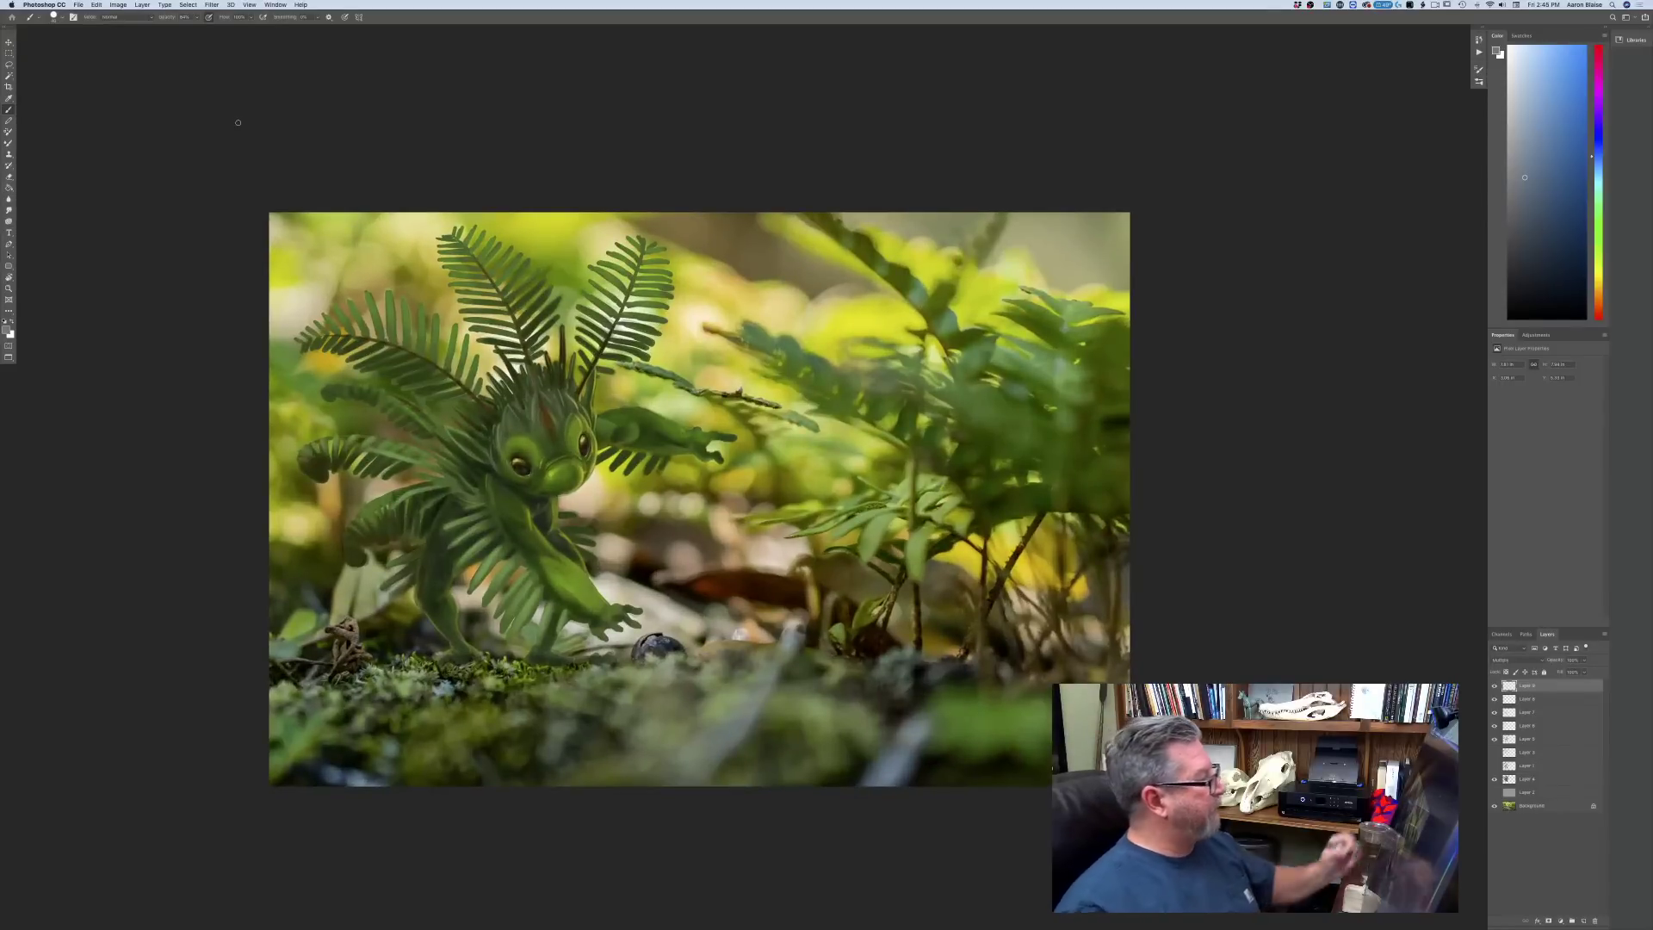
click(7, 331)
click(652, 414)
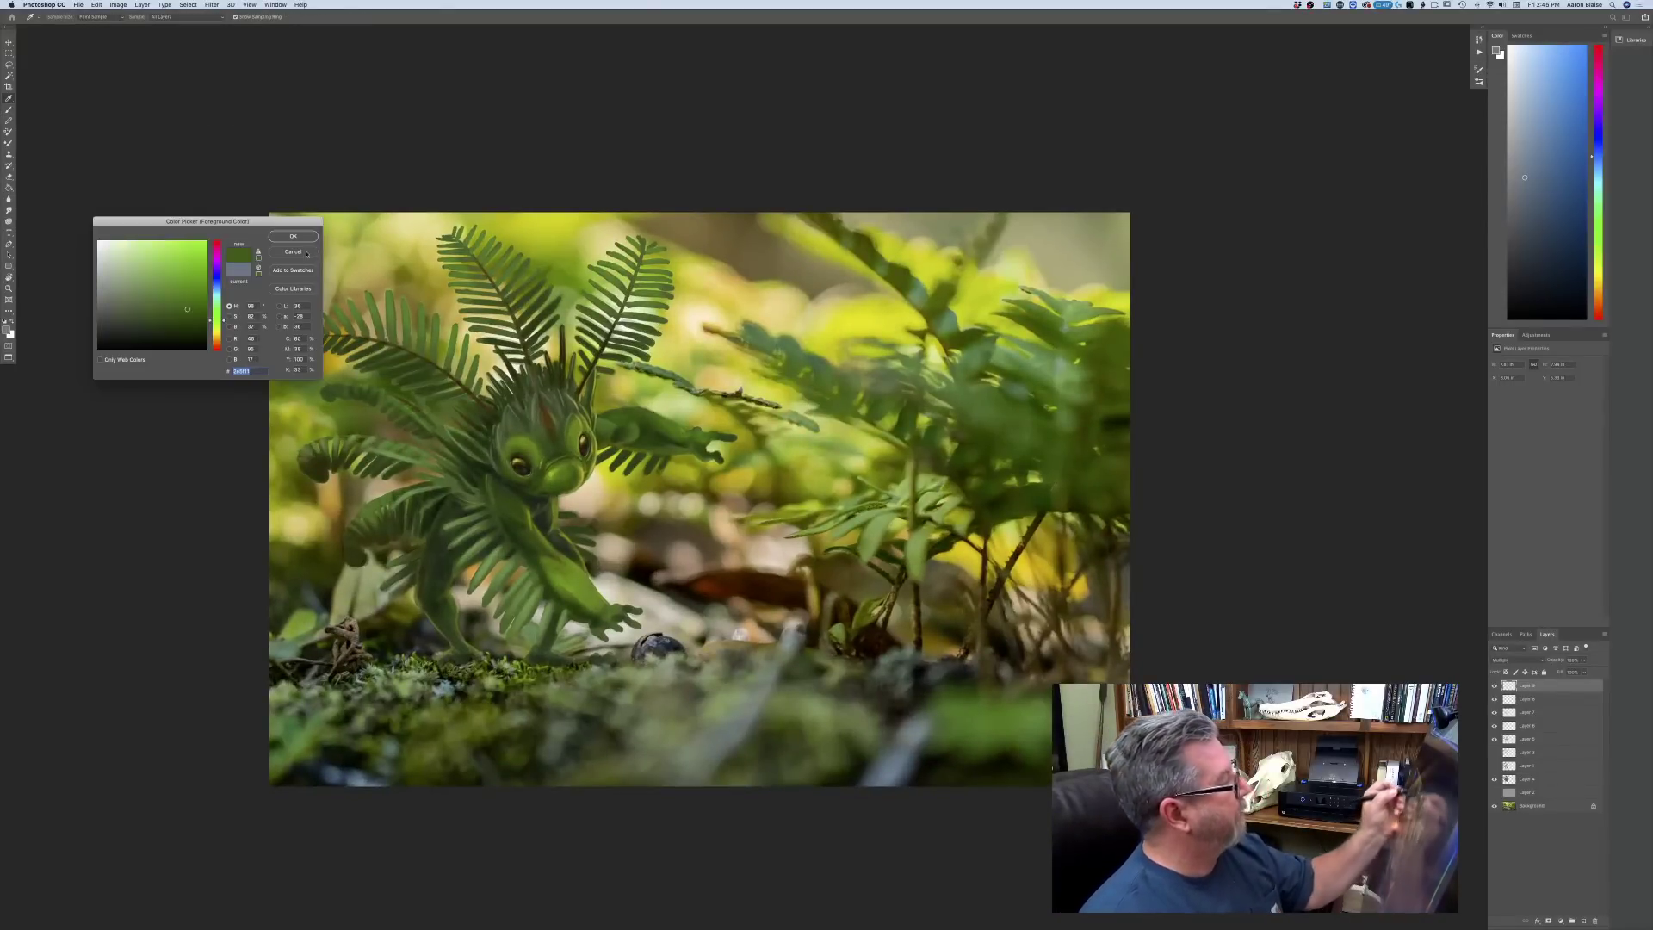
click(292, 236)
- Add a new layer, resample a slightly brighter green from the raised arm, and paint it along that arm to the fingertips
key(super+plus)
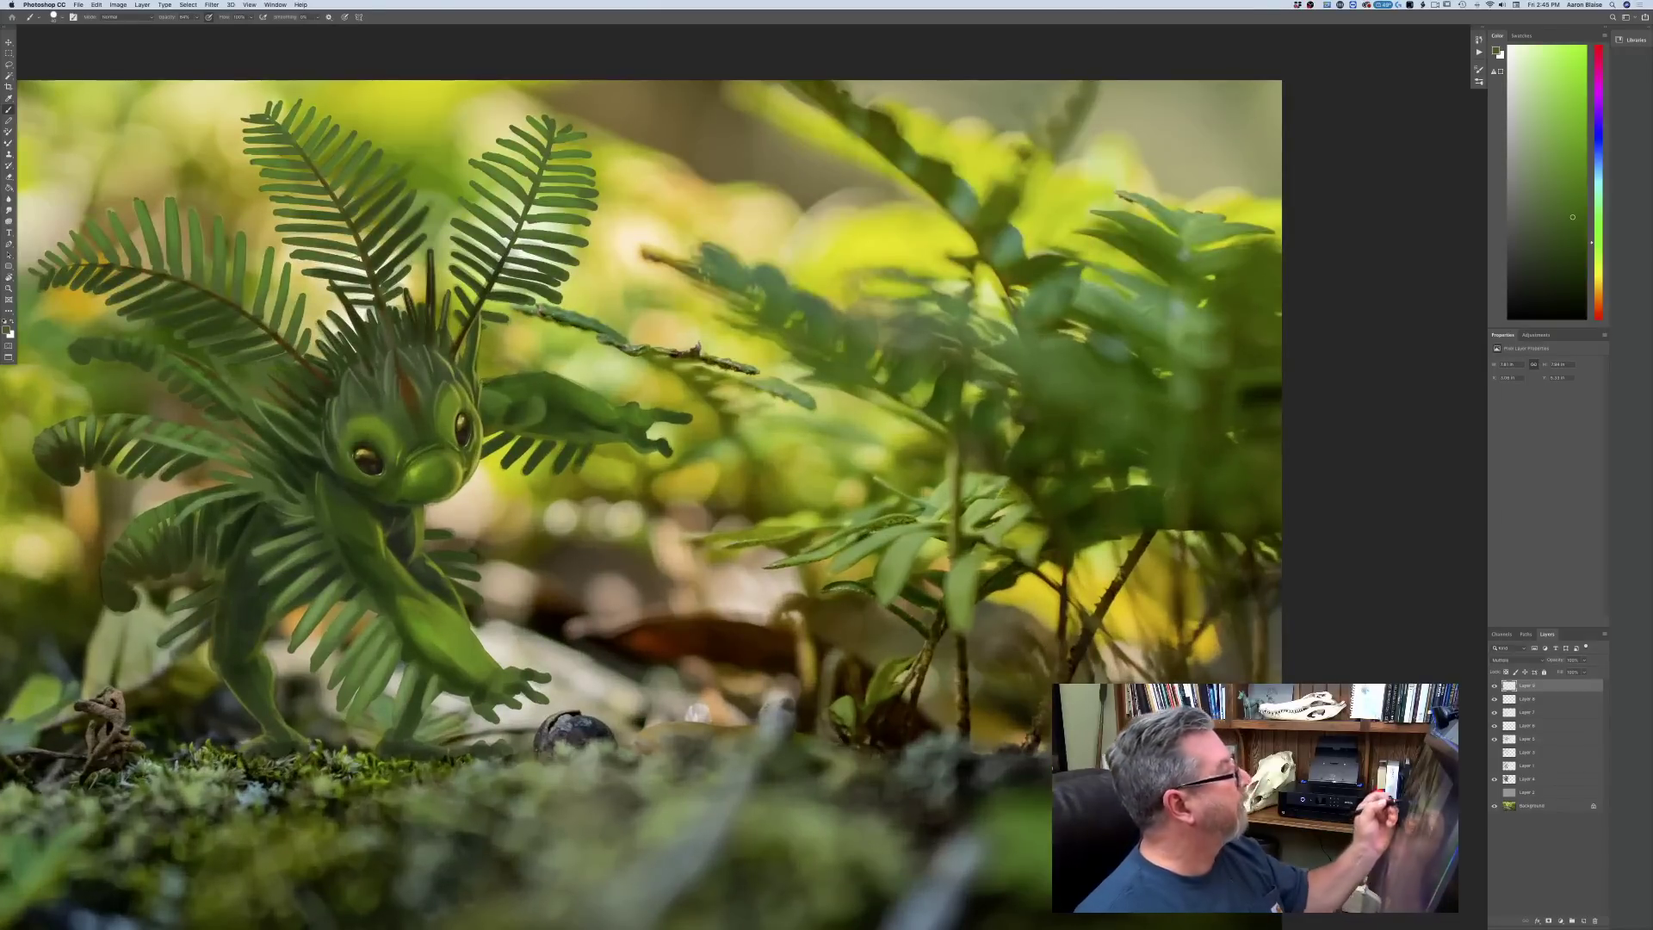
key(super+alt+shift+n)
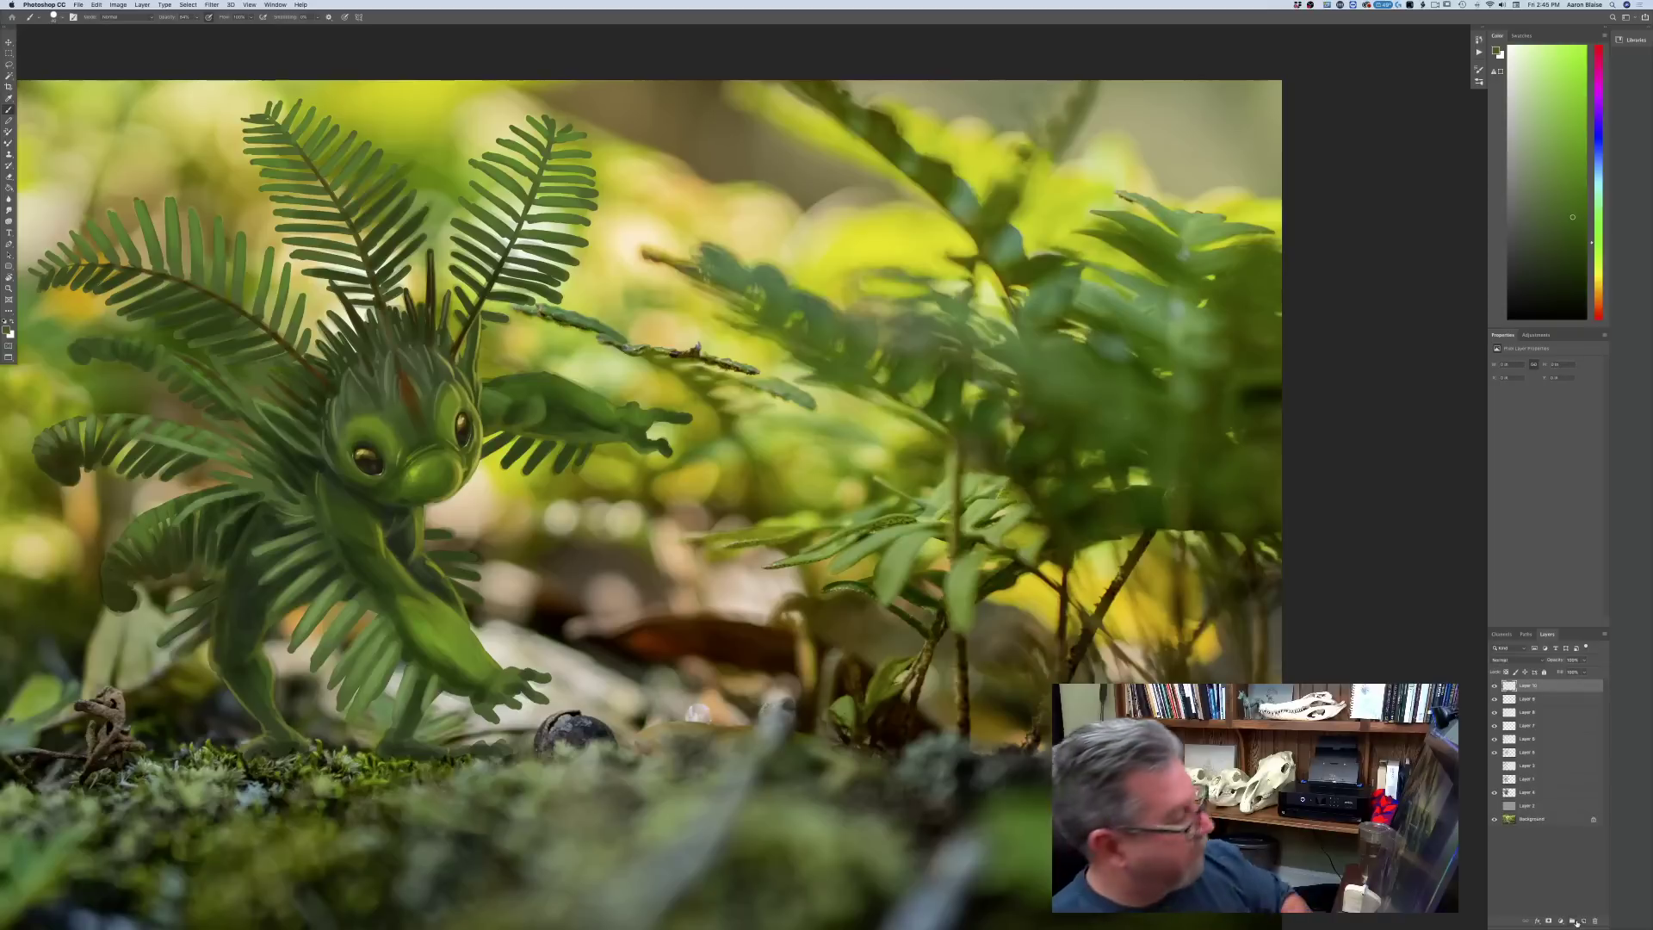
click(7, 329)
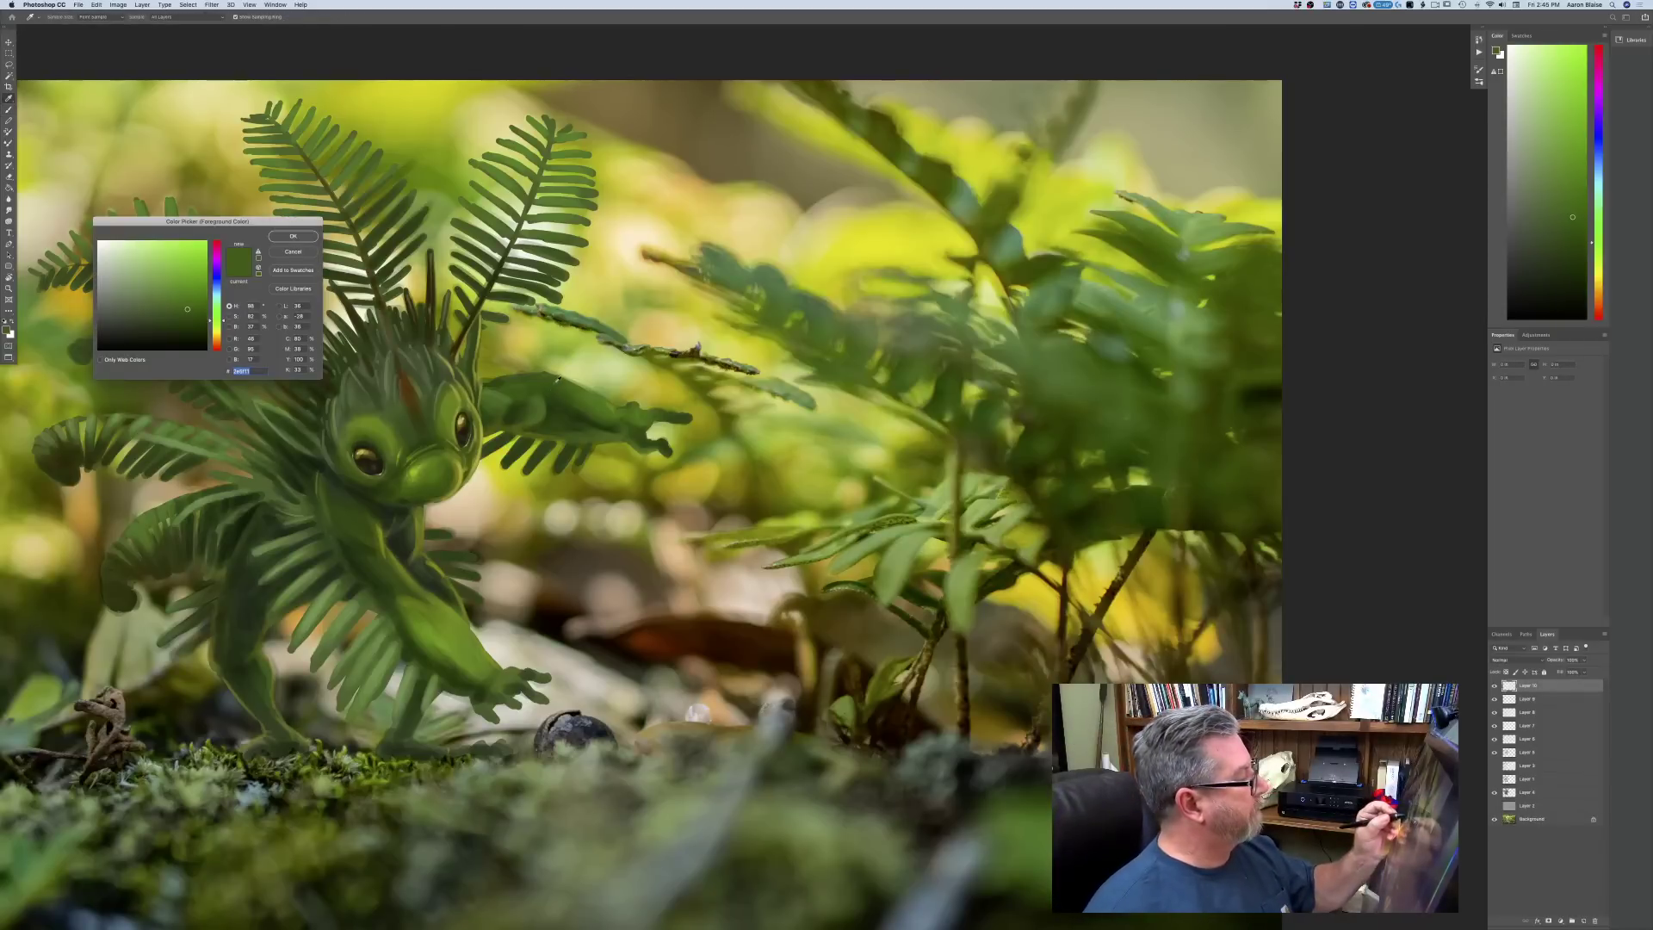
click(579, 389)
key(Return)
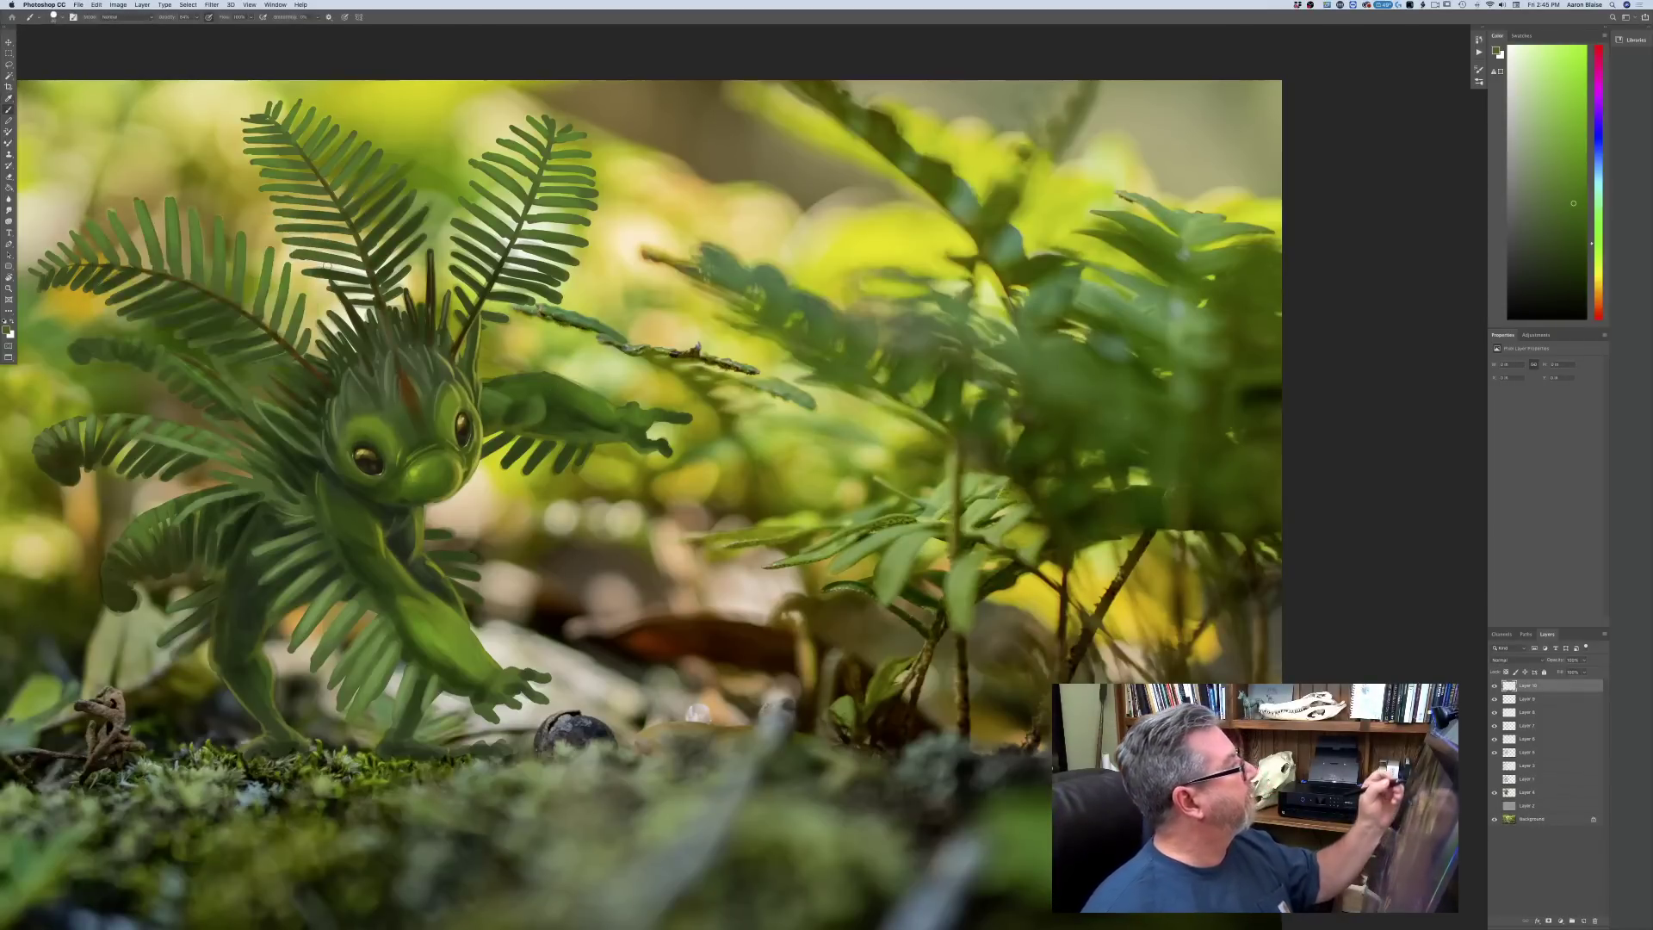
drag(514, 379, 618, 410)
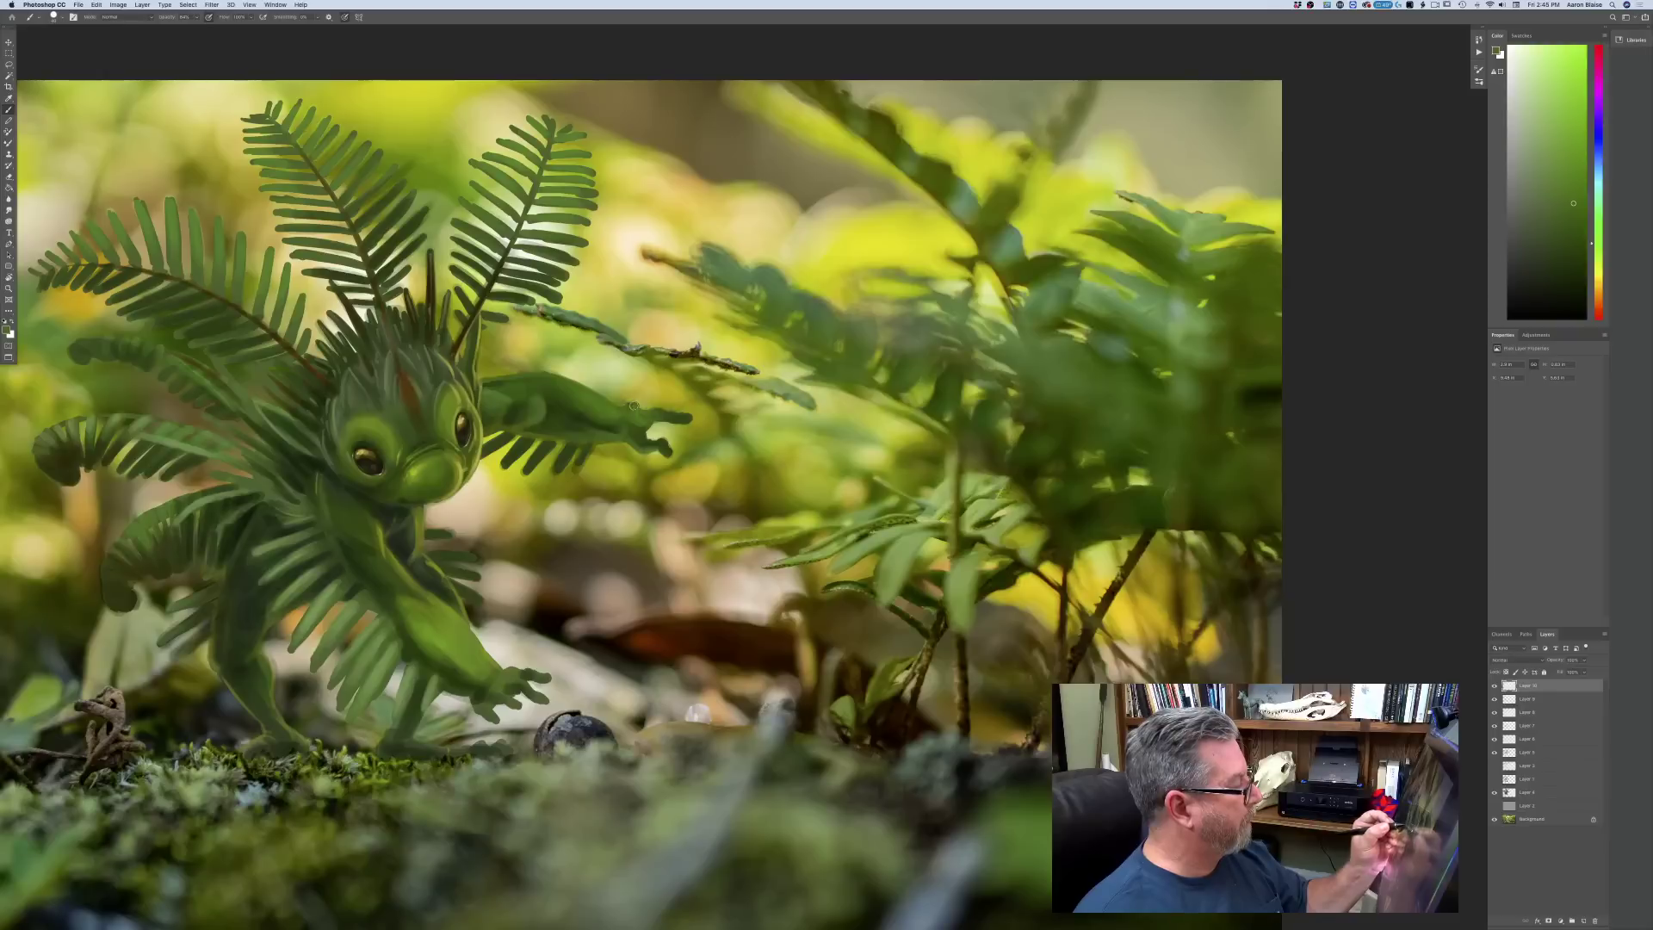
drag(677, 416, 687, 418)
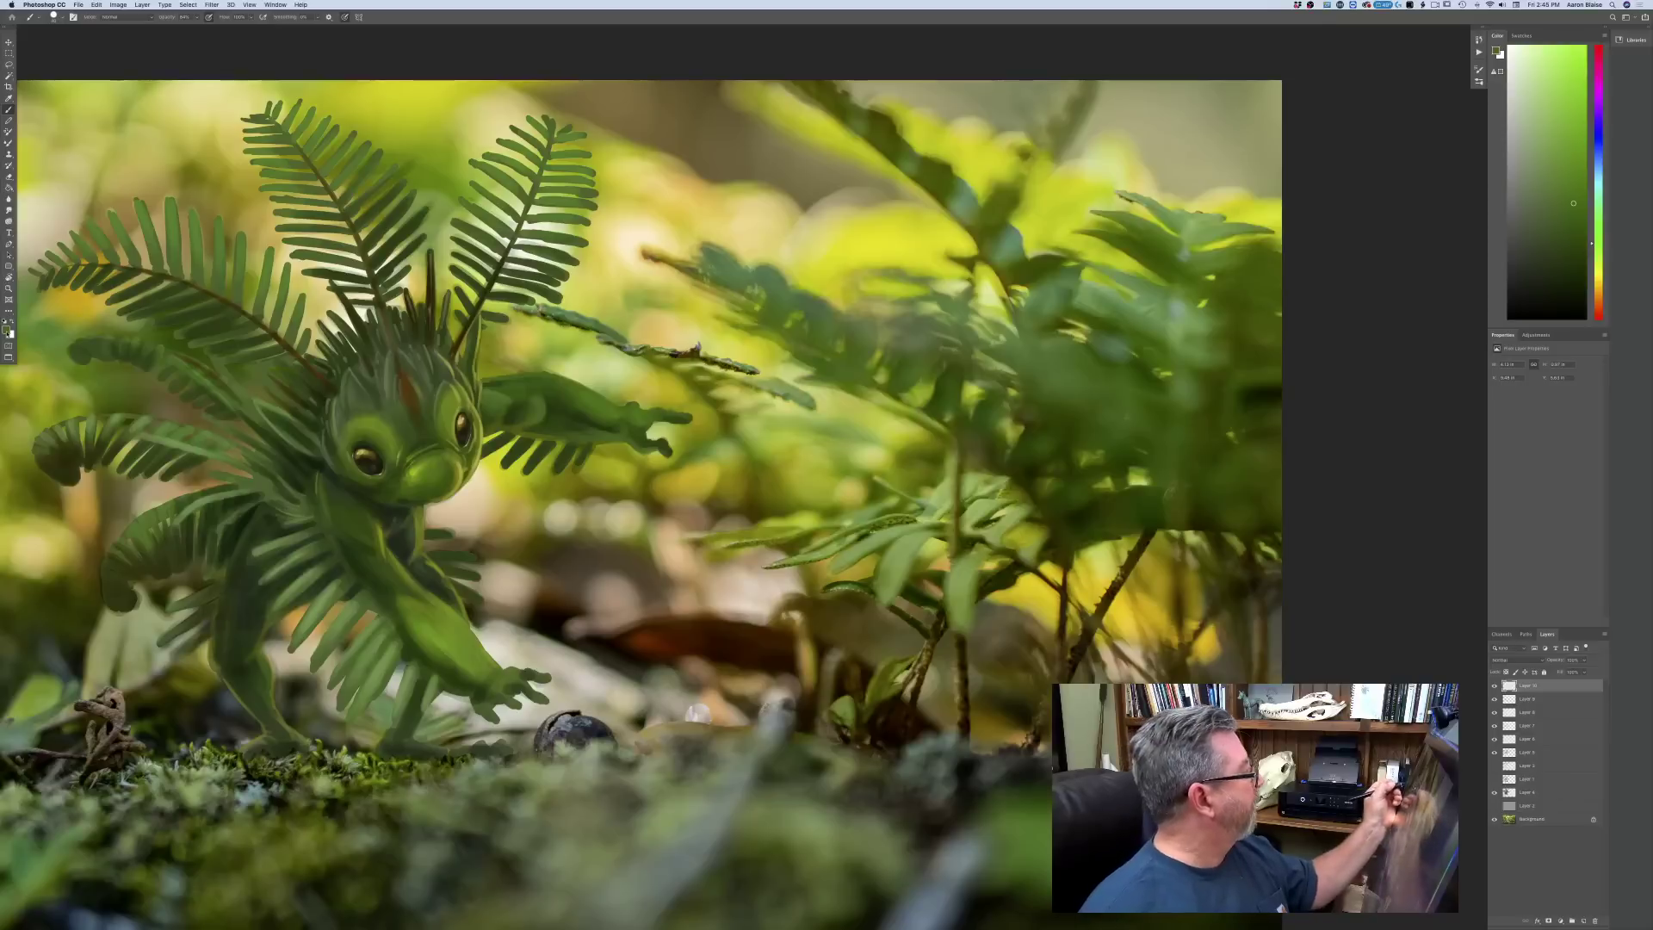
- Choose a darker and a brighter green in turn and touch up the fronds behind the creature's shoulder
click(9, 331)
click(244, 256)
key(Return)
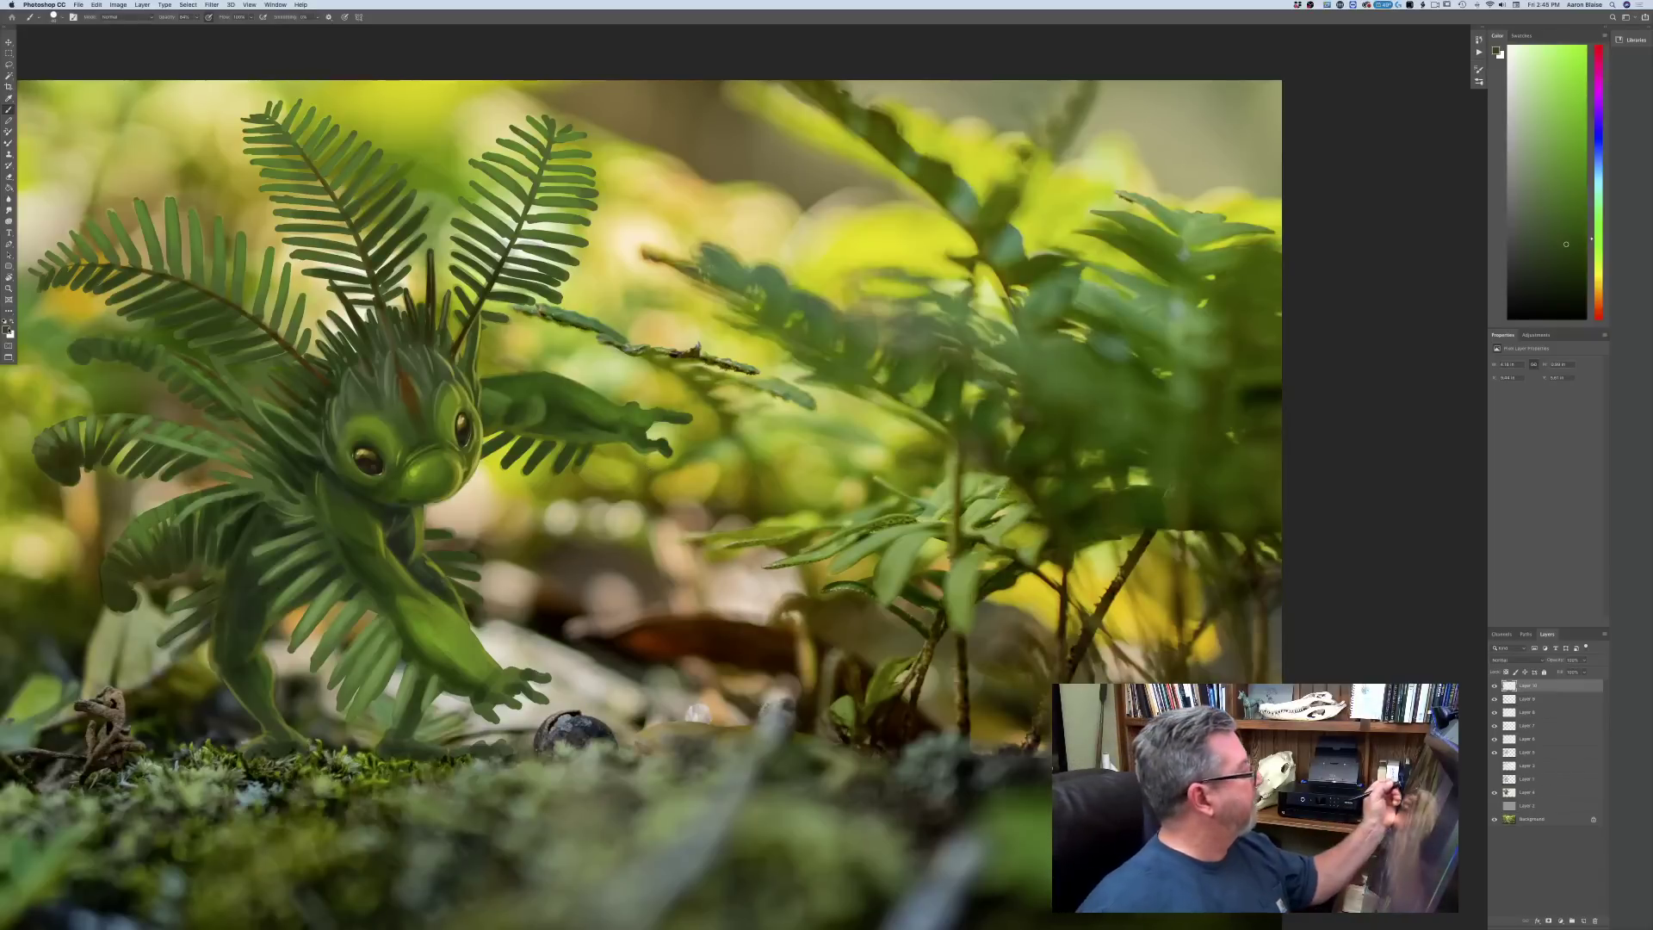
click(6, 330)
click(292, 236)
key(b)
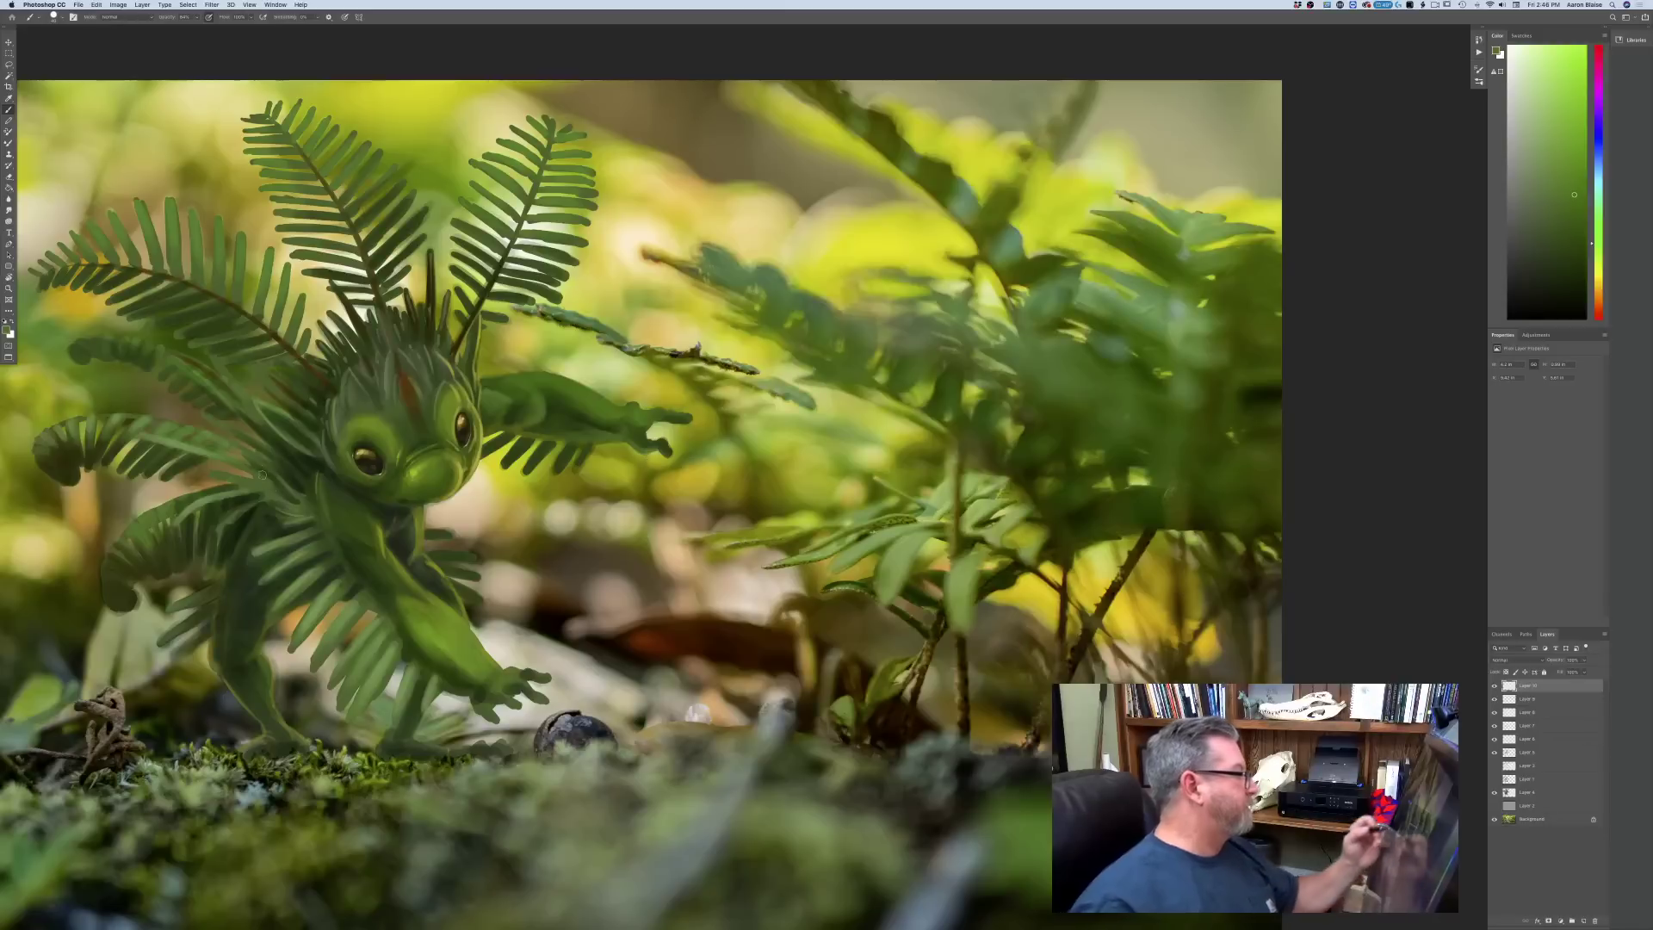
drag(251, 482, 234, 472)
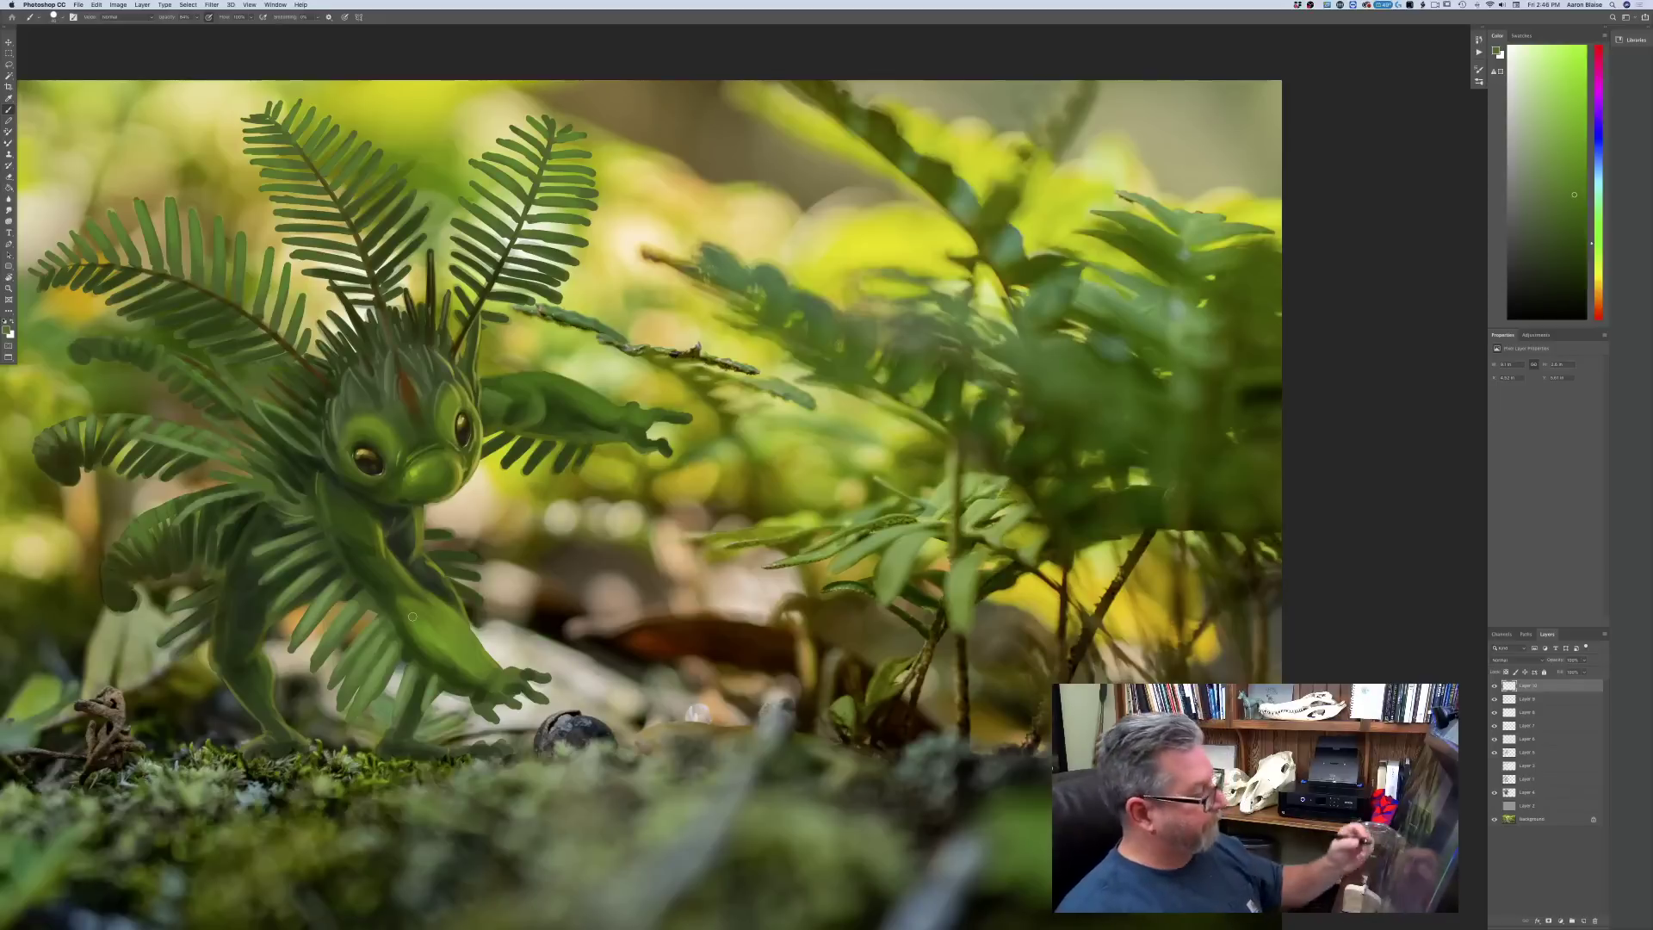
- Show the dark outline layer and flip the whole canvas horizontally back to its original orientation
click(1494, 765)
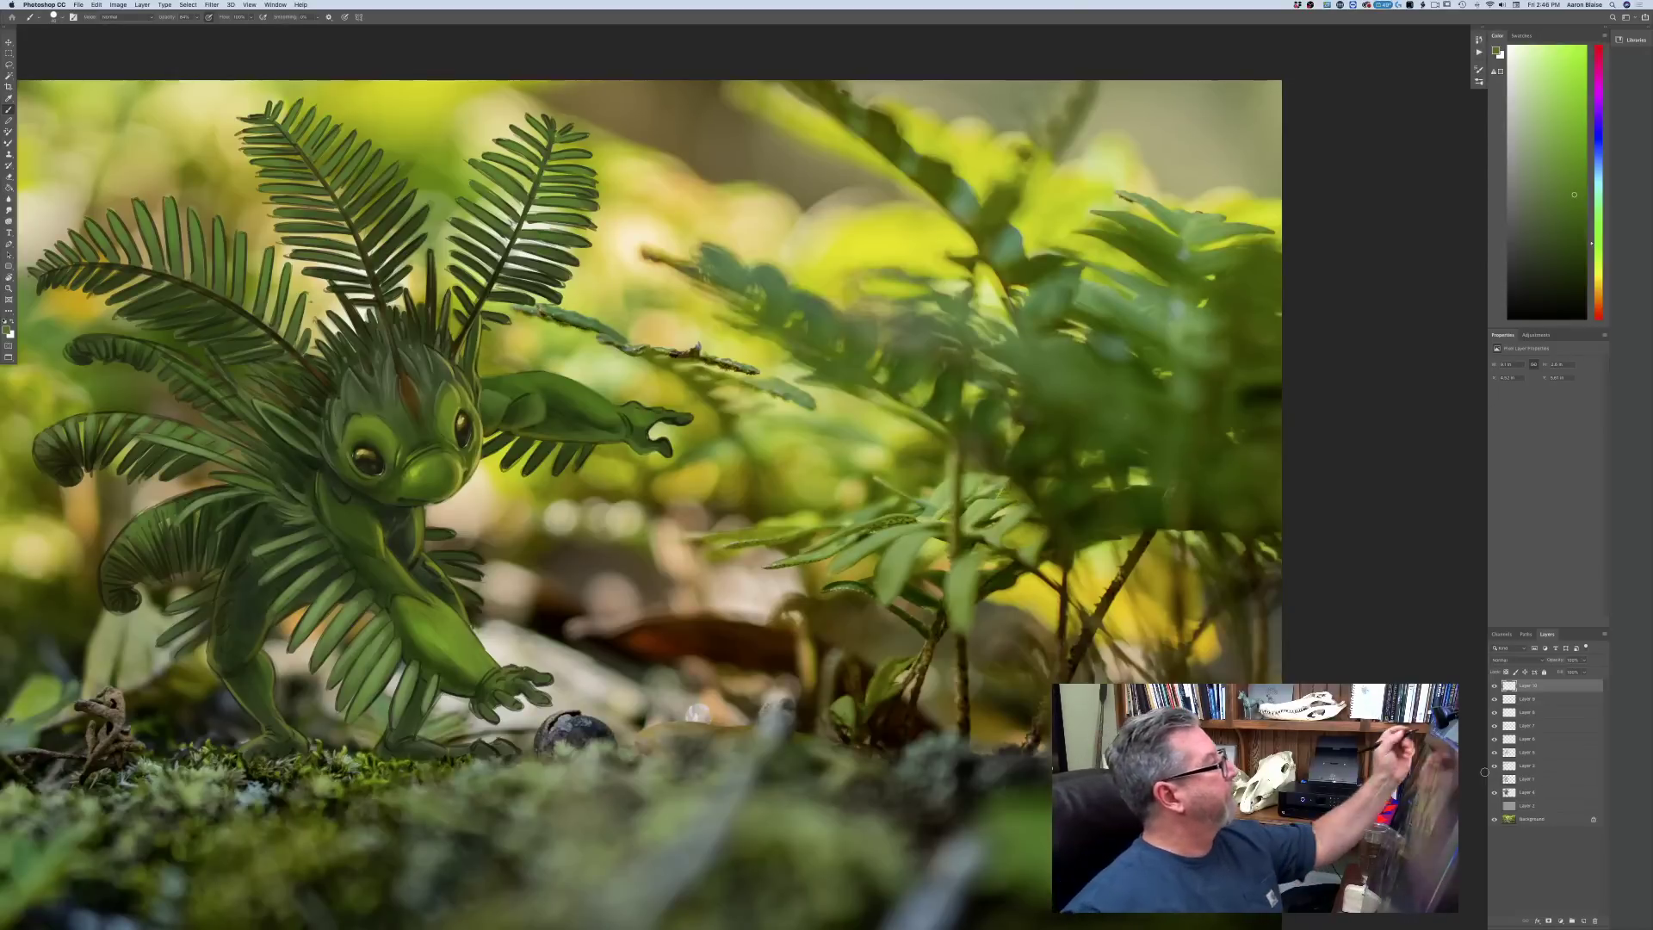
click(118, 5)
mouse_move(155, 87)
click(241, 126)
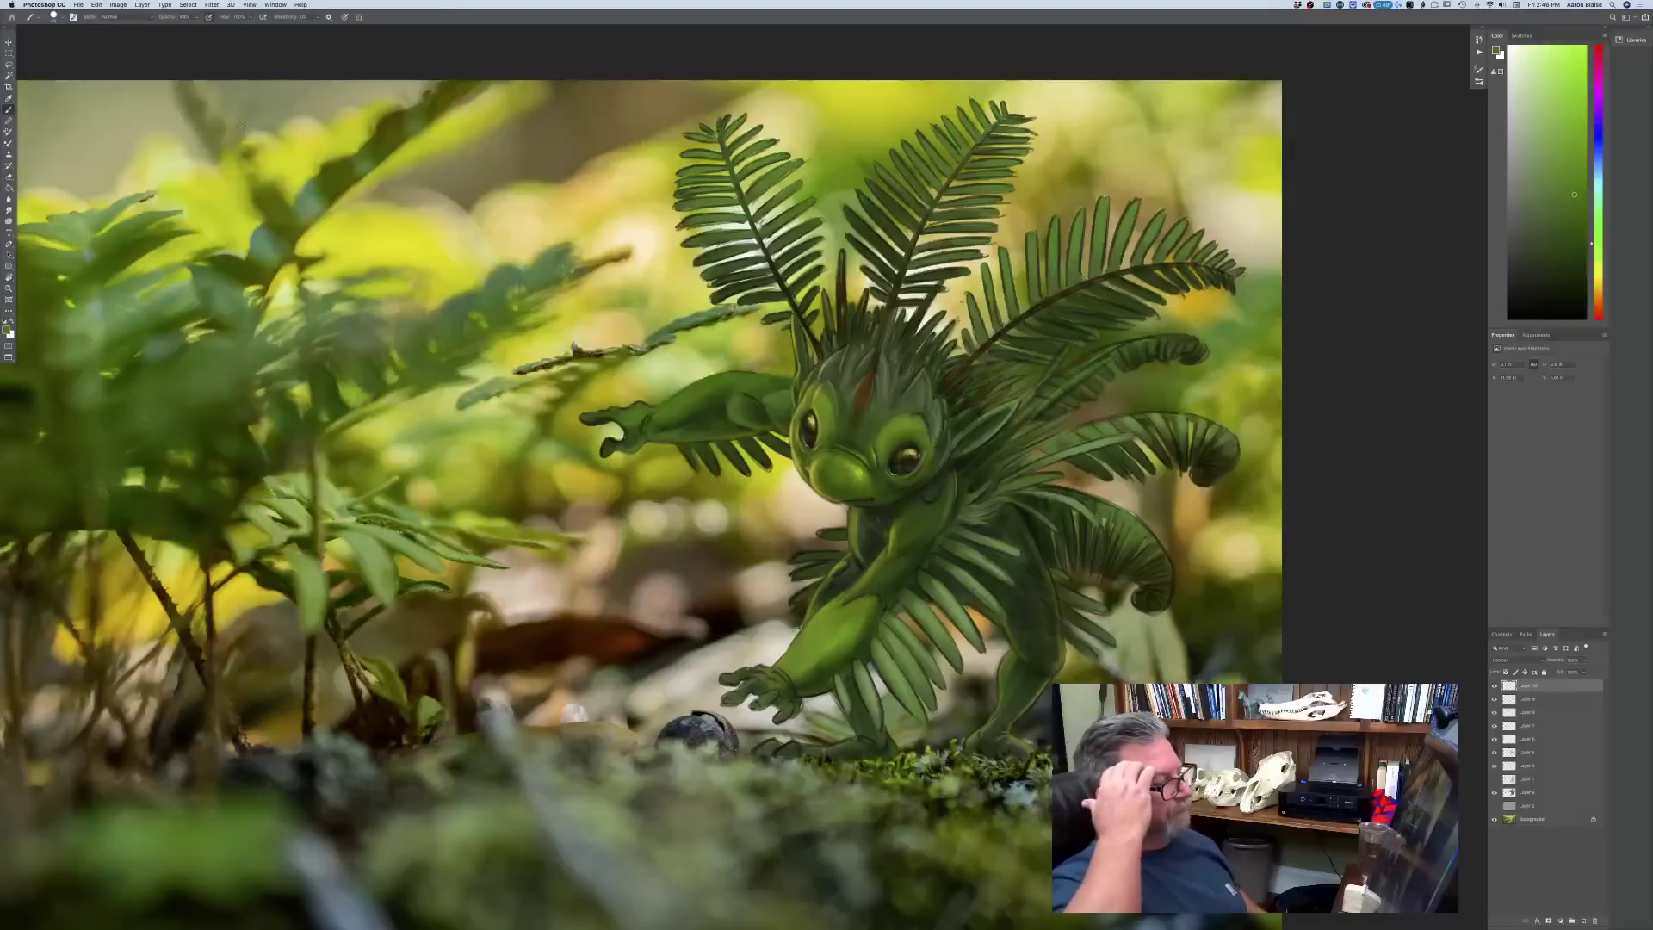
- Create a new layer in Multiply mode and pick a muted golden ochre as the foreground colour
click(1584, 921)
click(1514, 660)
click(1494, 685)
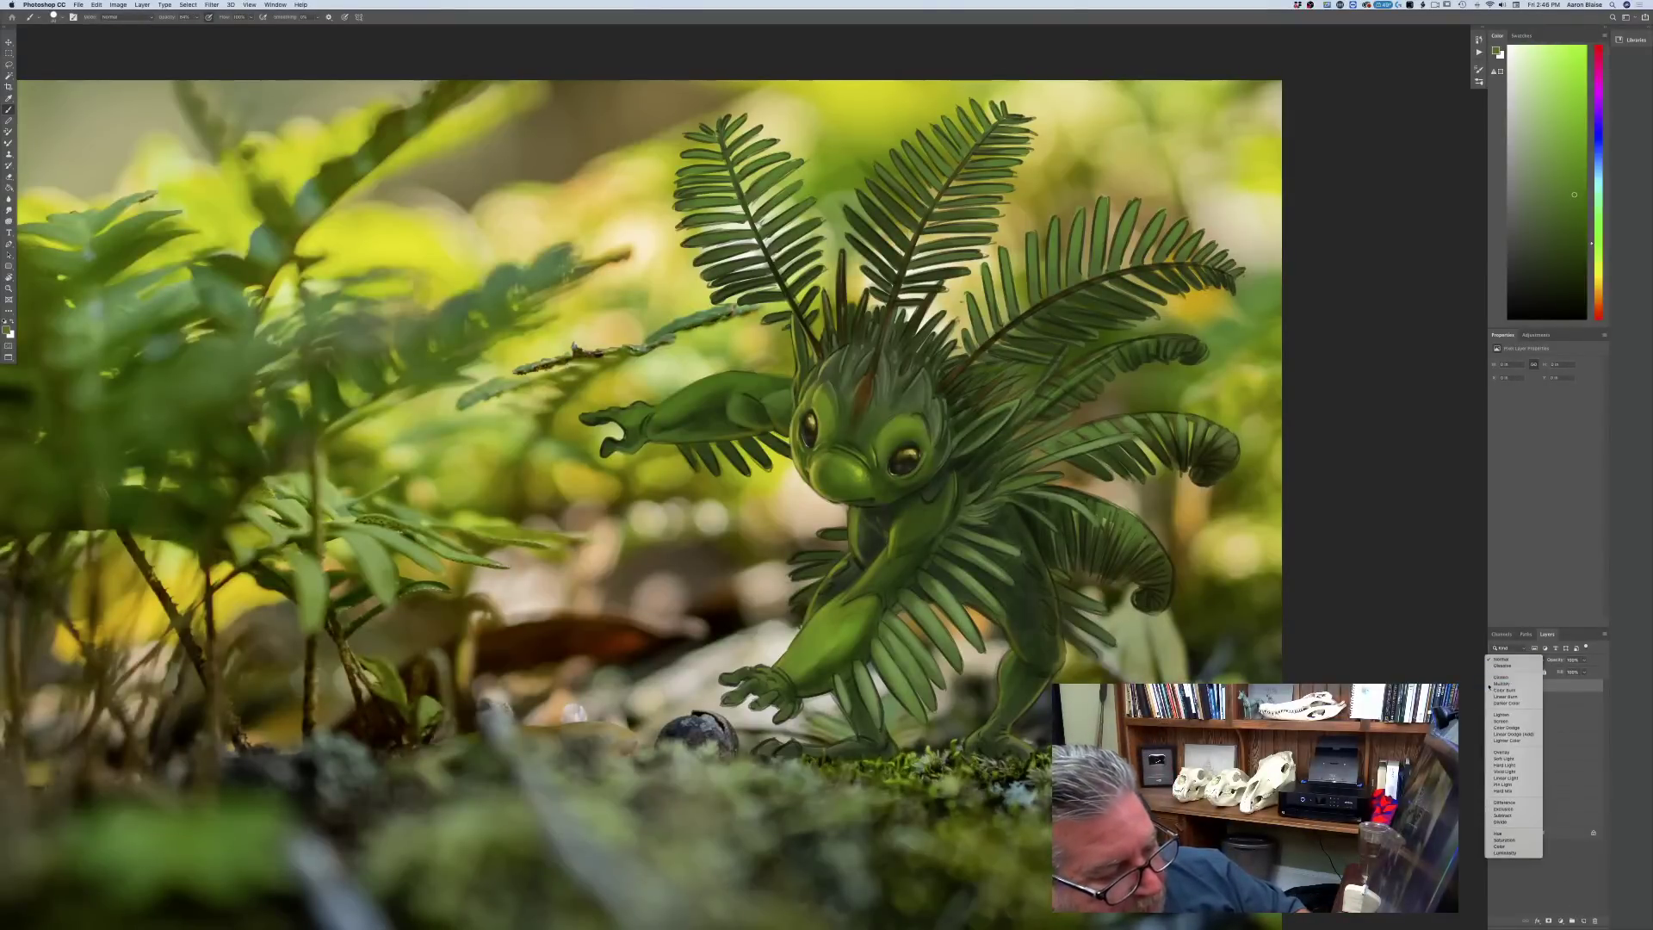
click(7, 330)
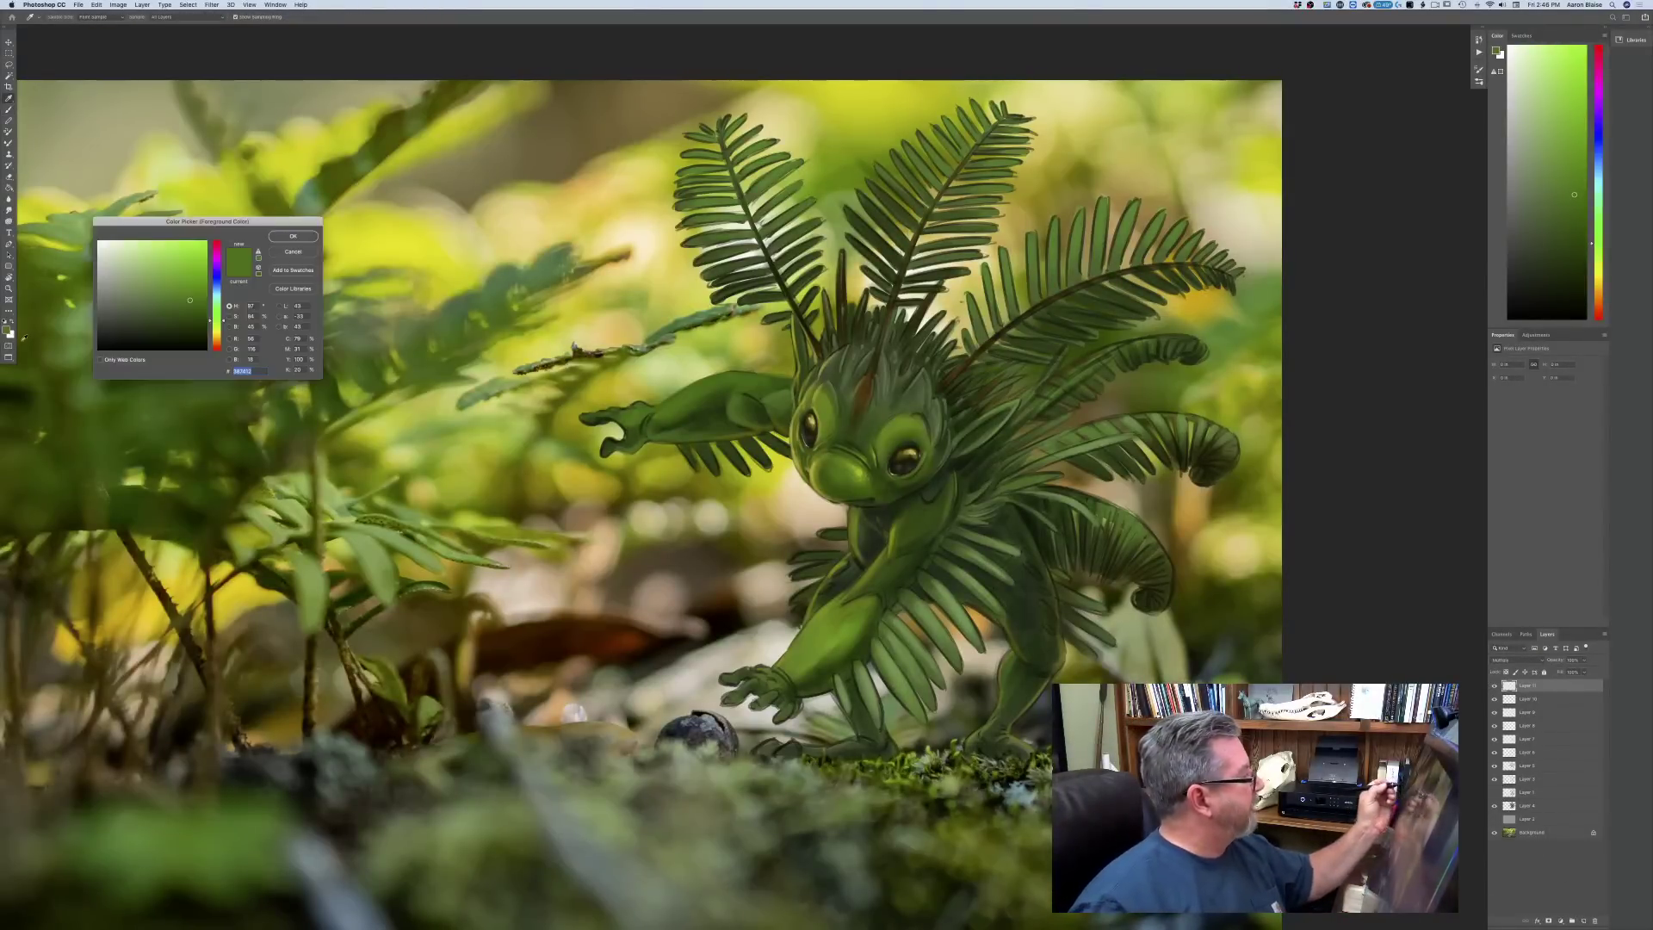
click(216, 338)
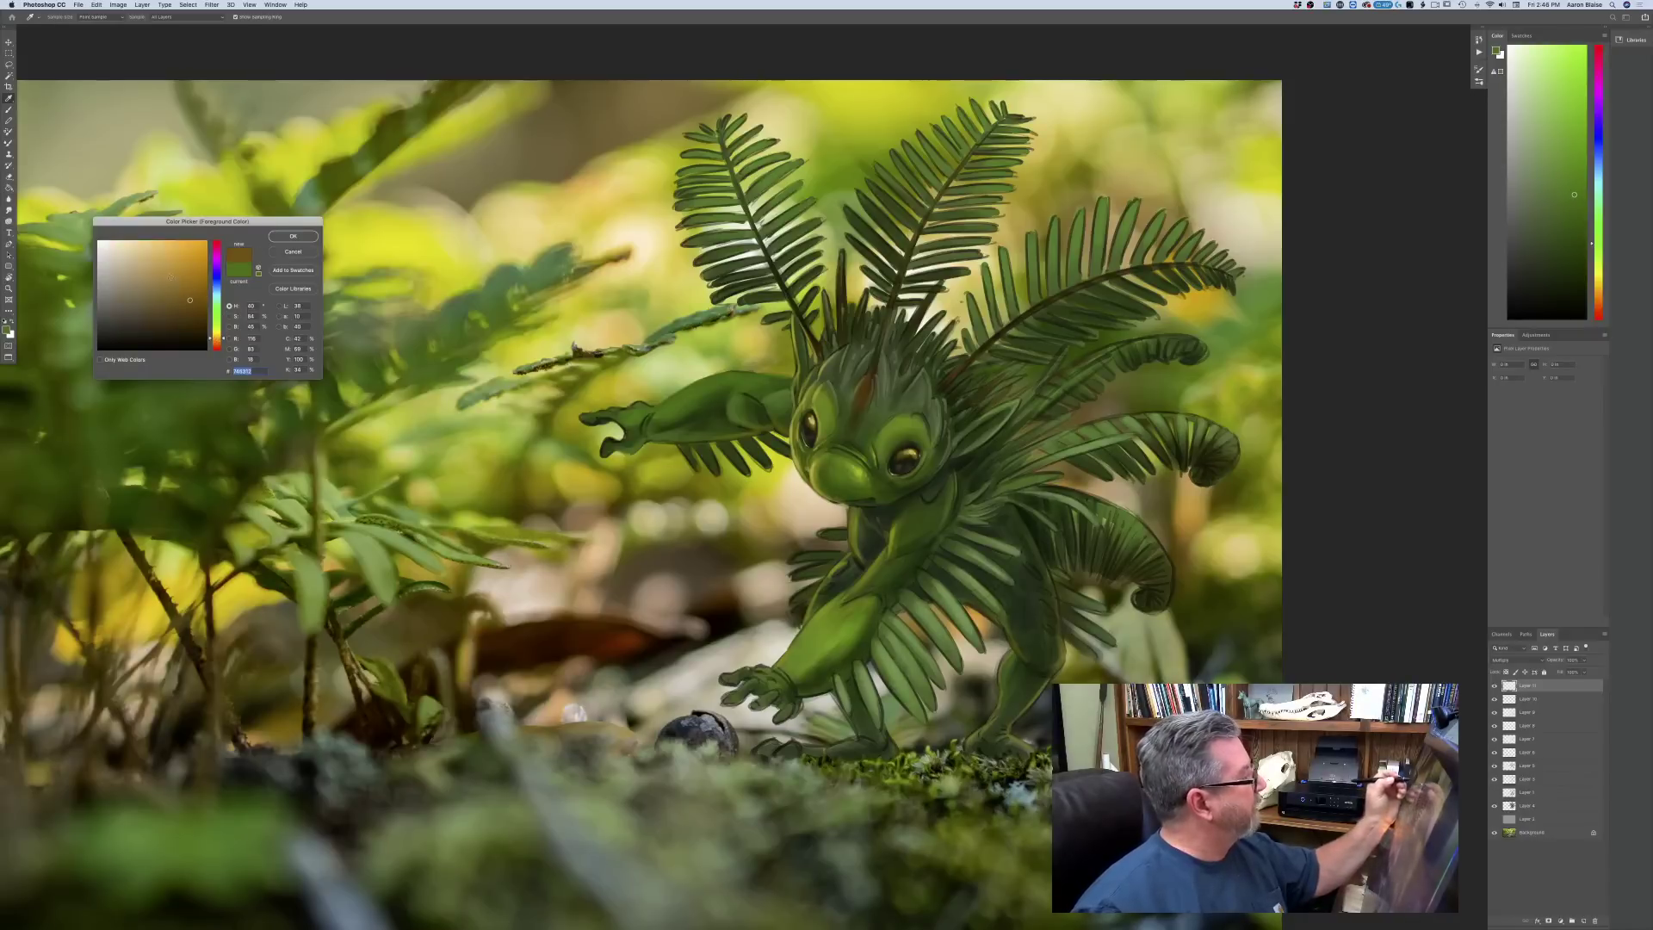
click(173, 278)
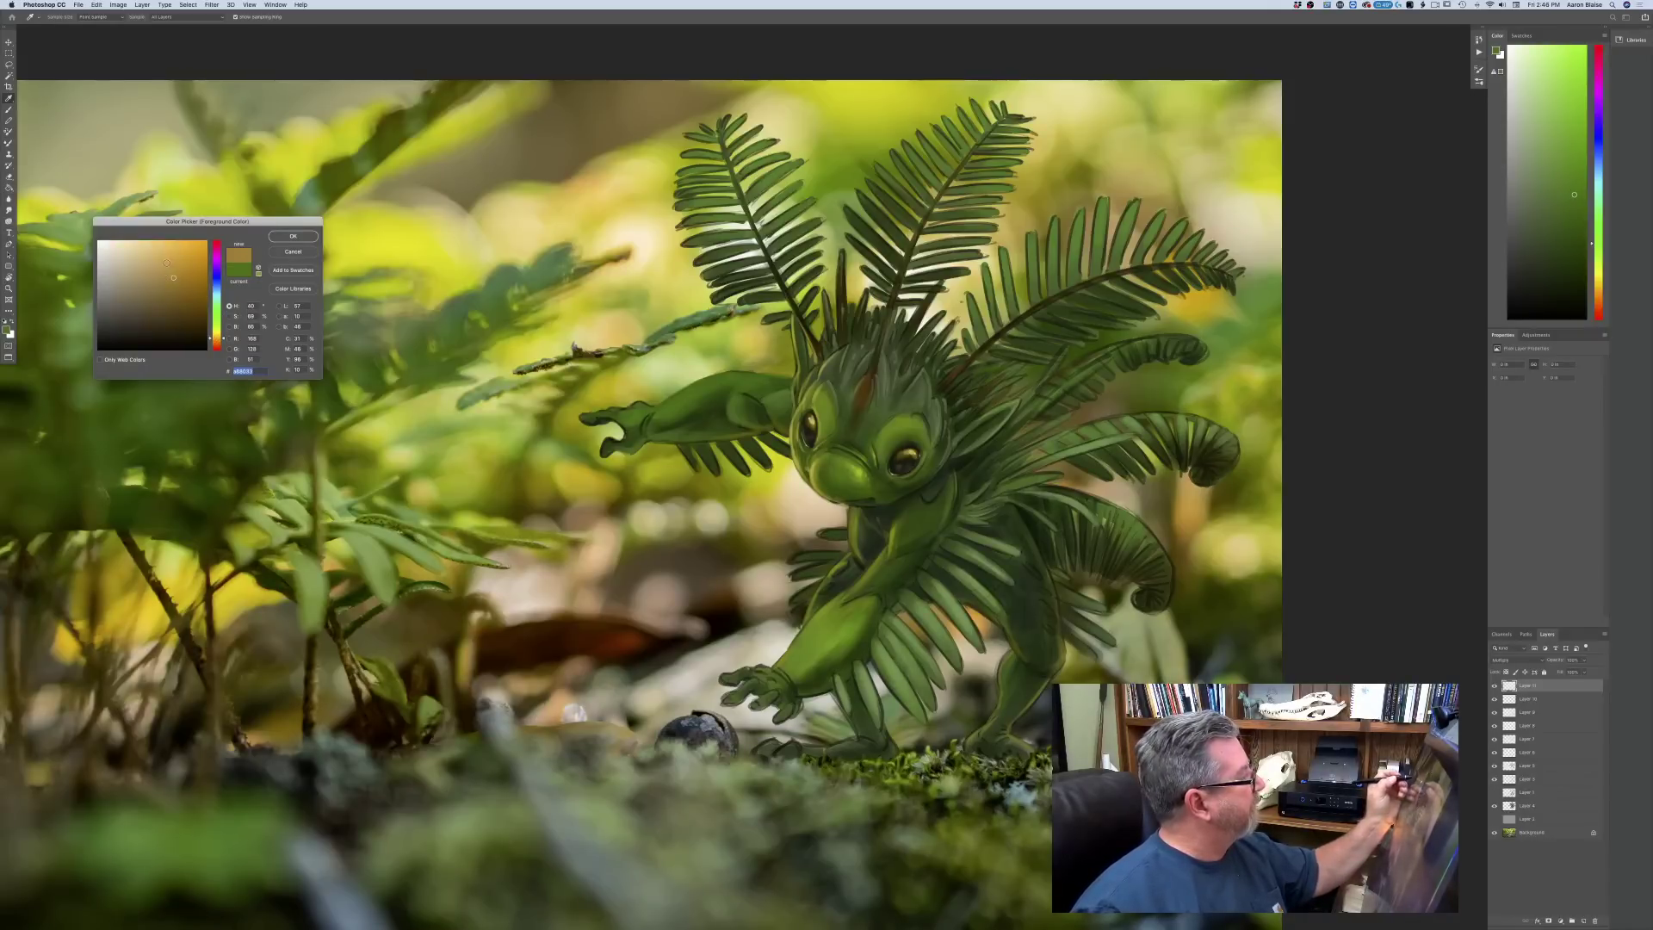
key(Return)
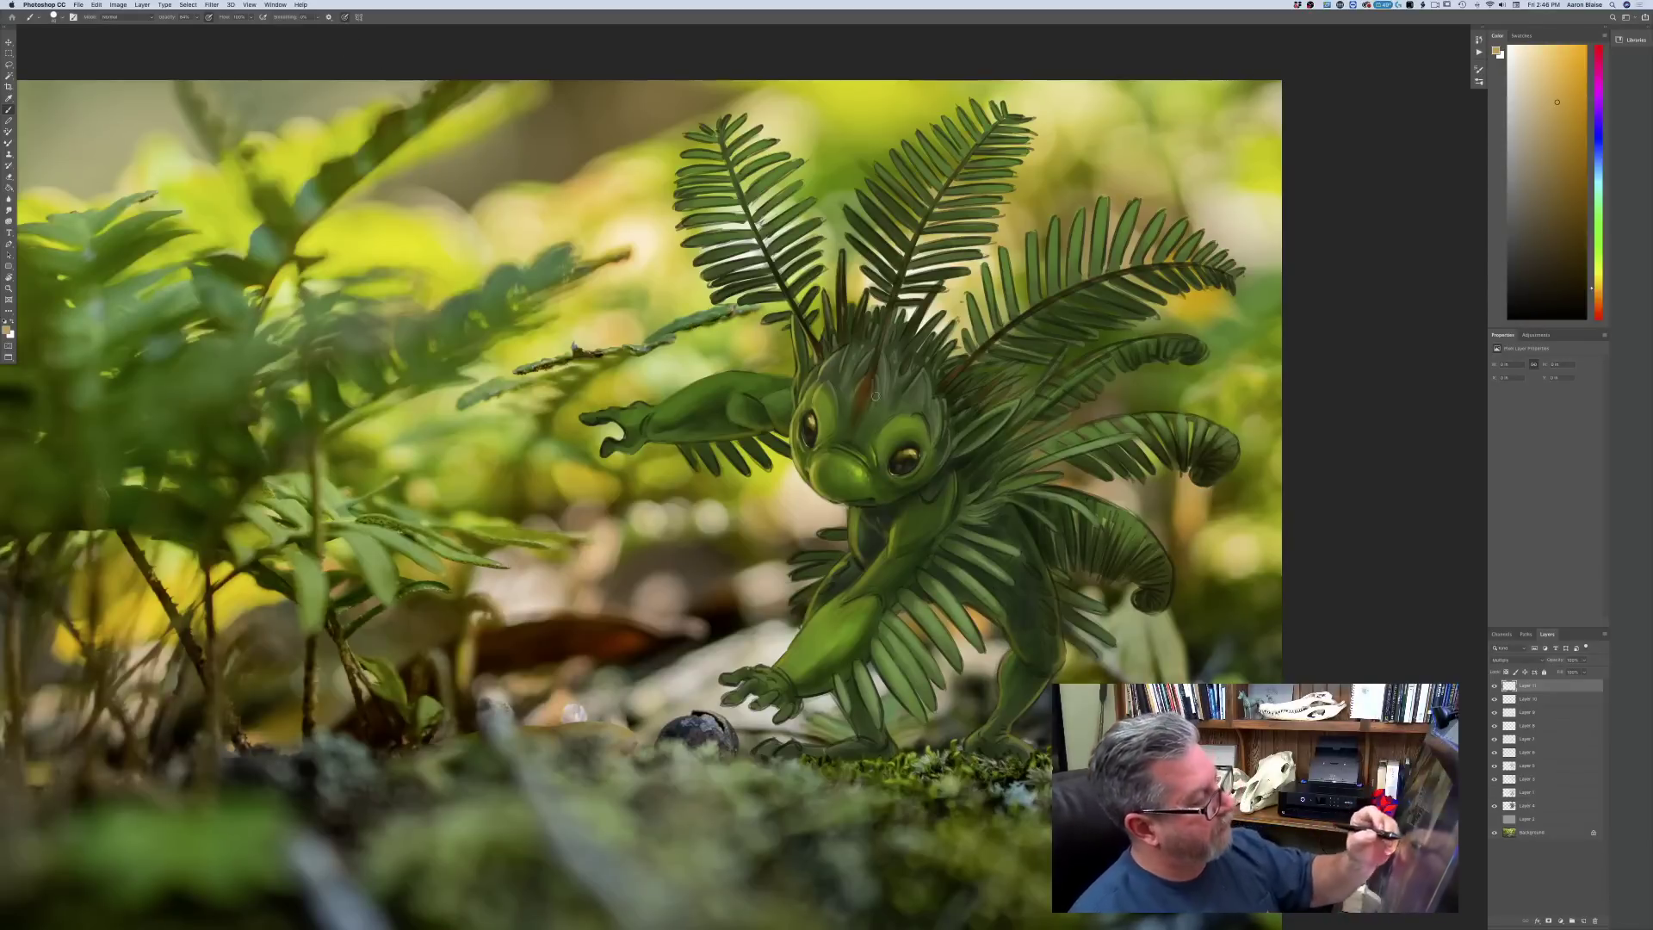
- Paint small ochre-toned markings across the creature's forehead on both sides of the red crest mark
scroll(877, 392, up, 1)
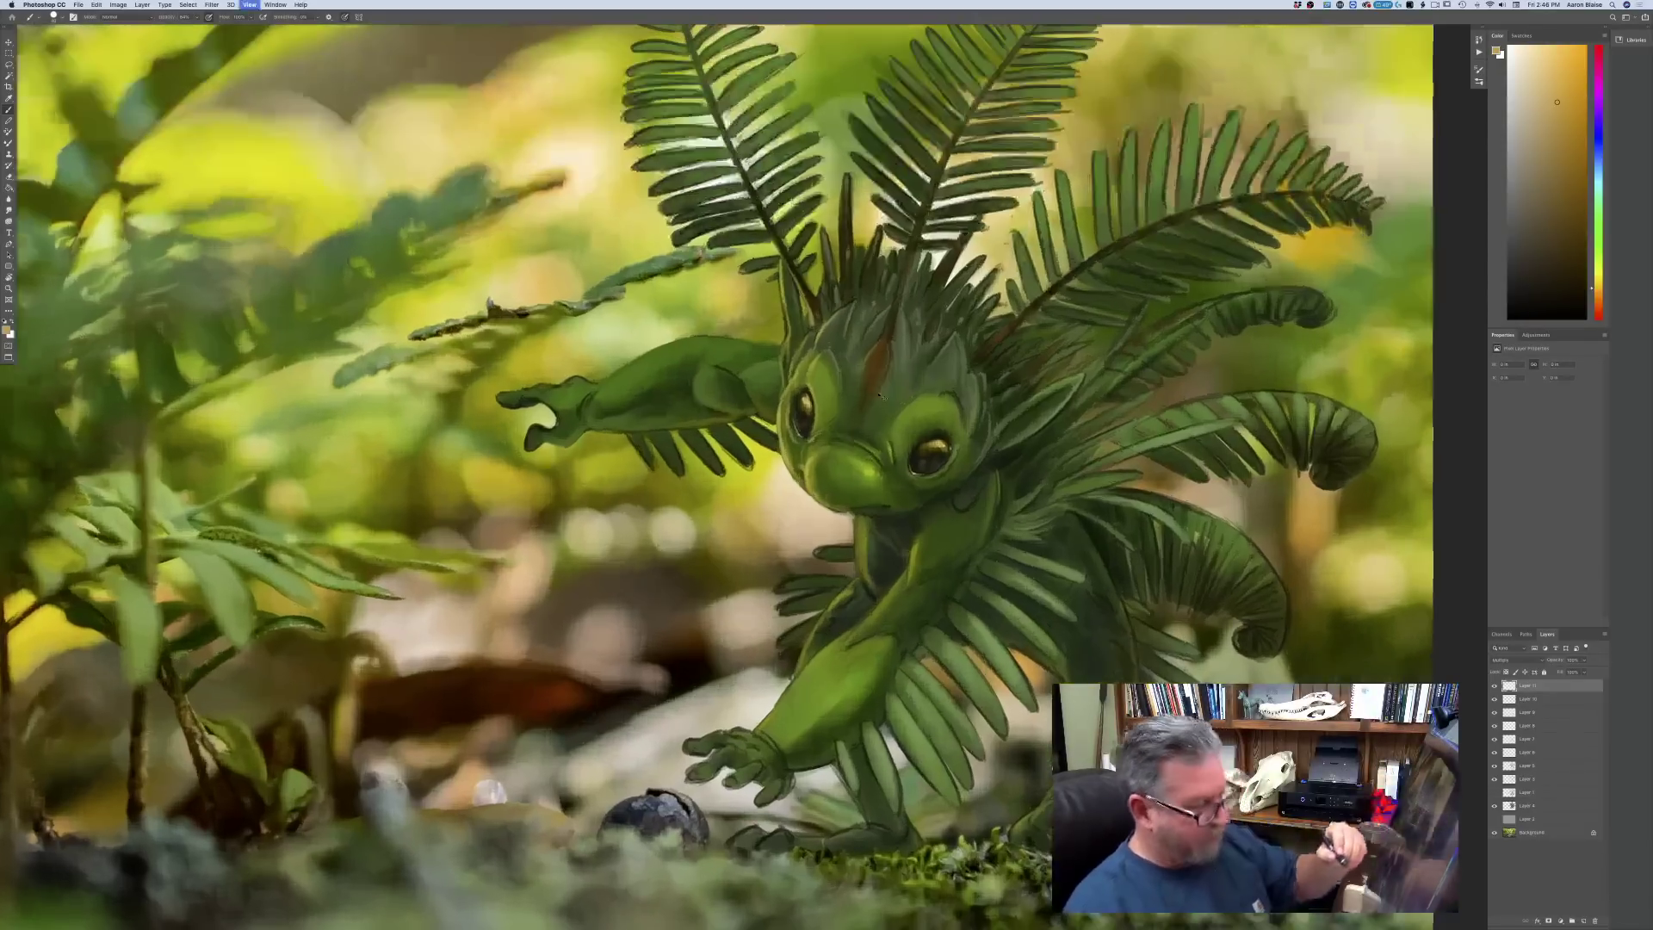
scroll(880, 395, up, 1)
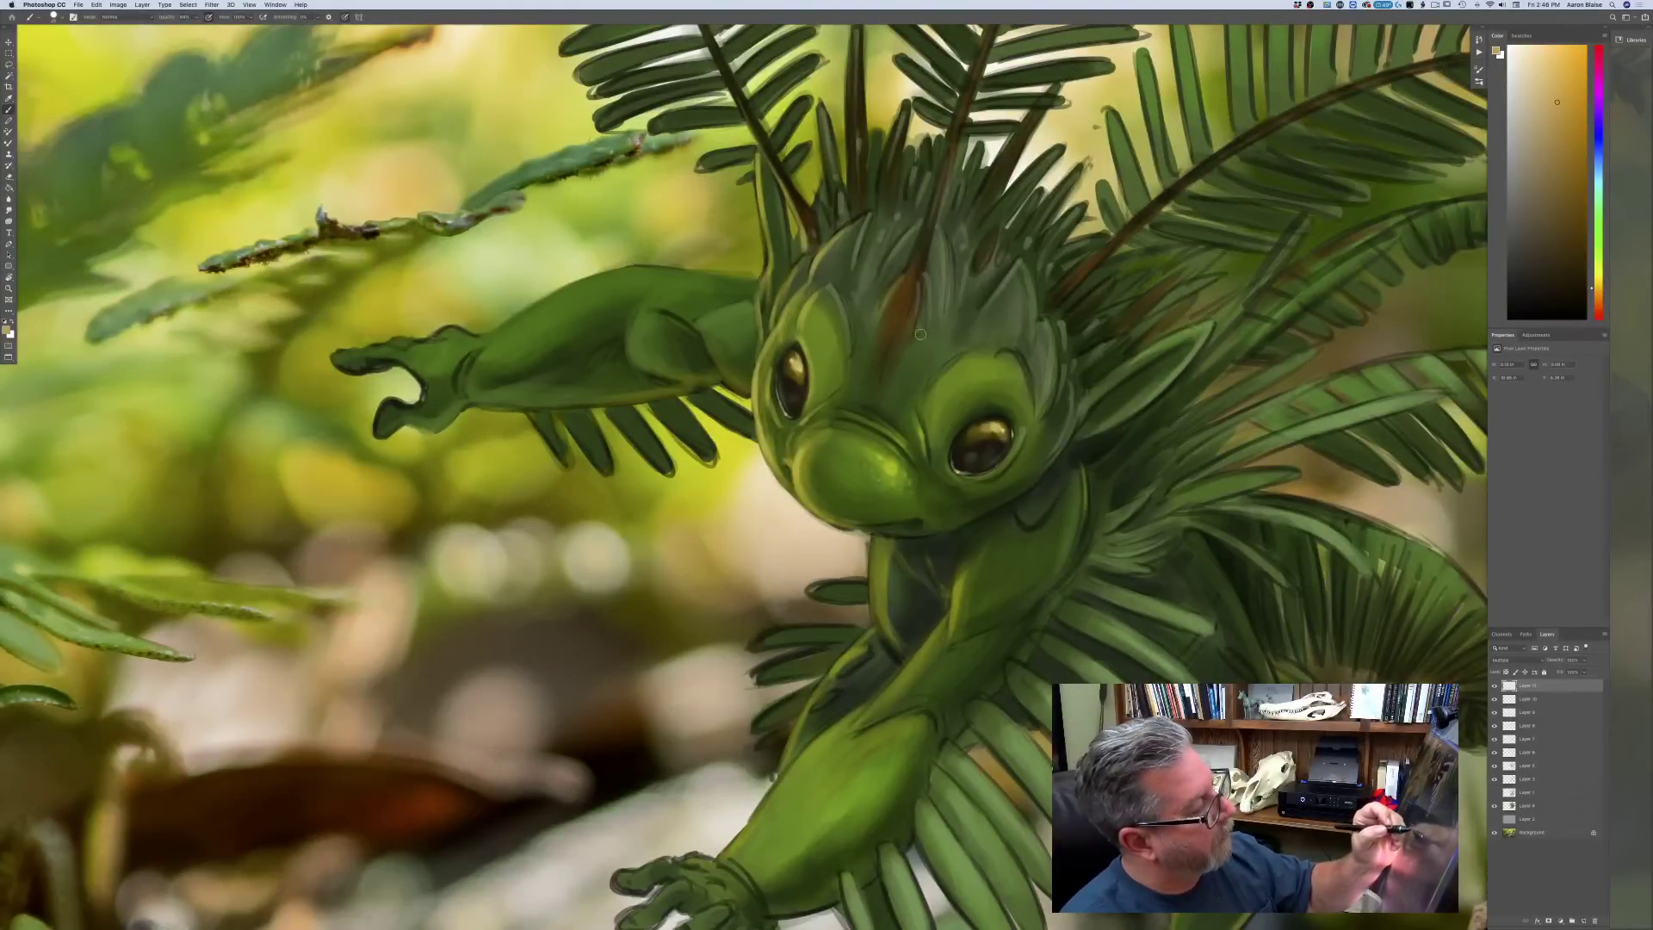
drag(940, 331, 956, 330)
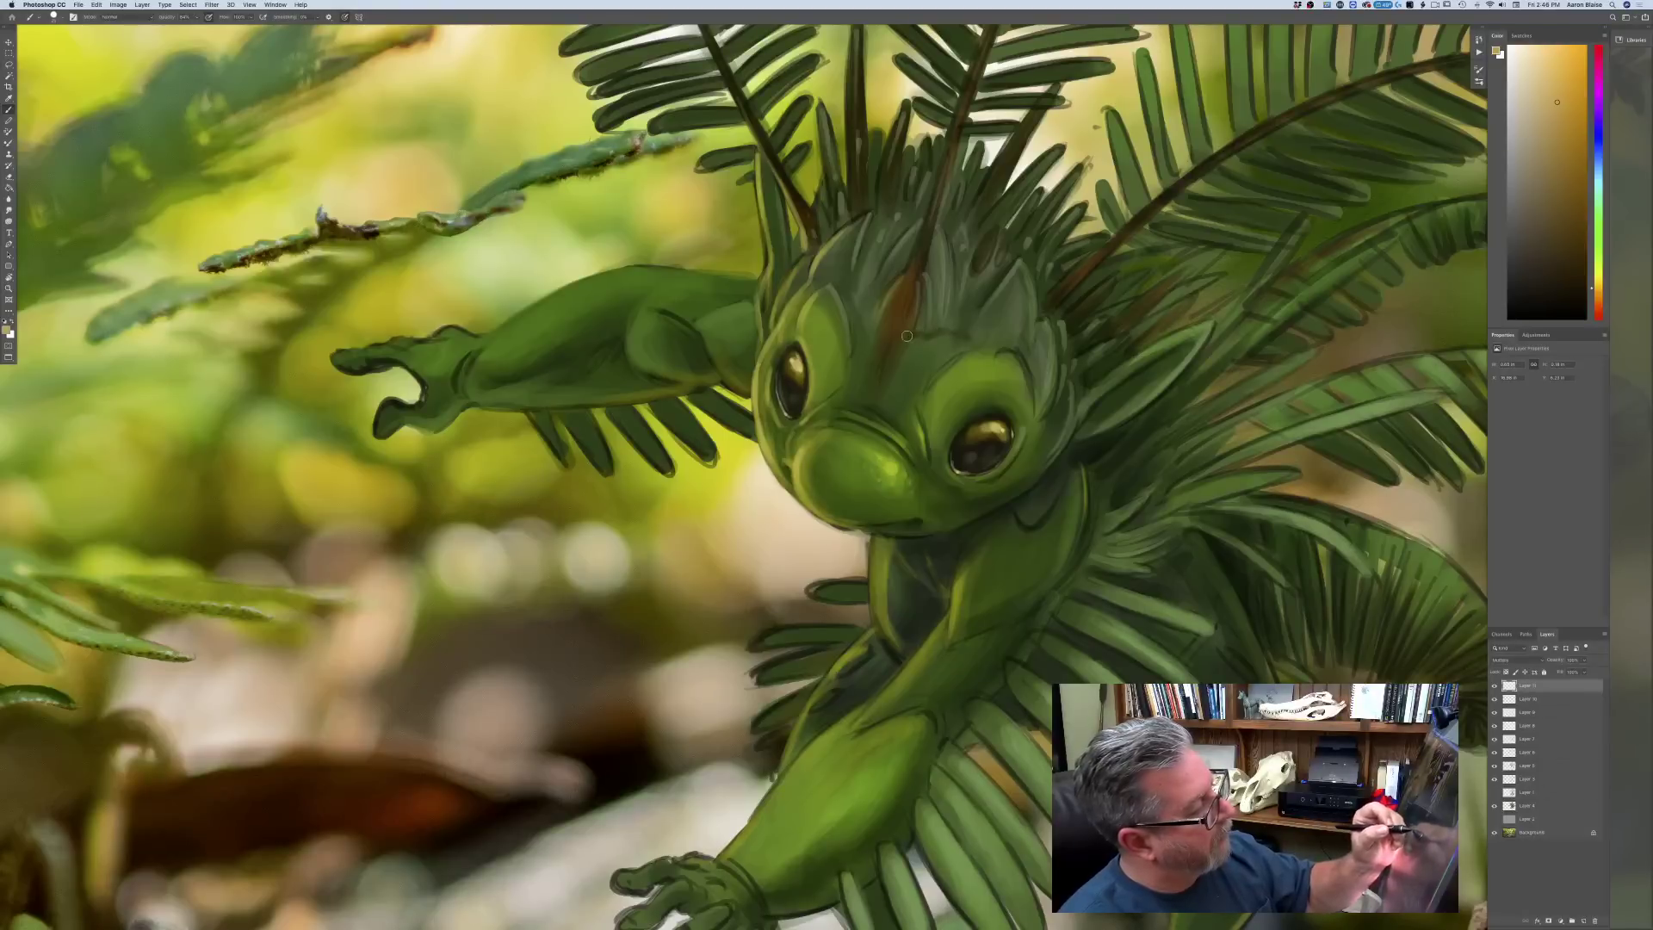
drag(905, 337, 855, 302)
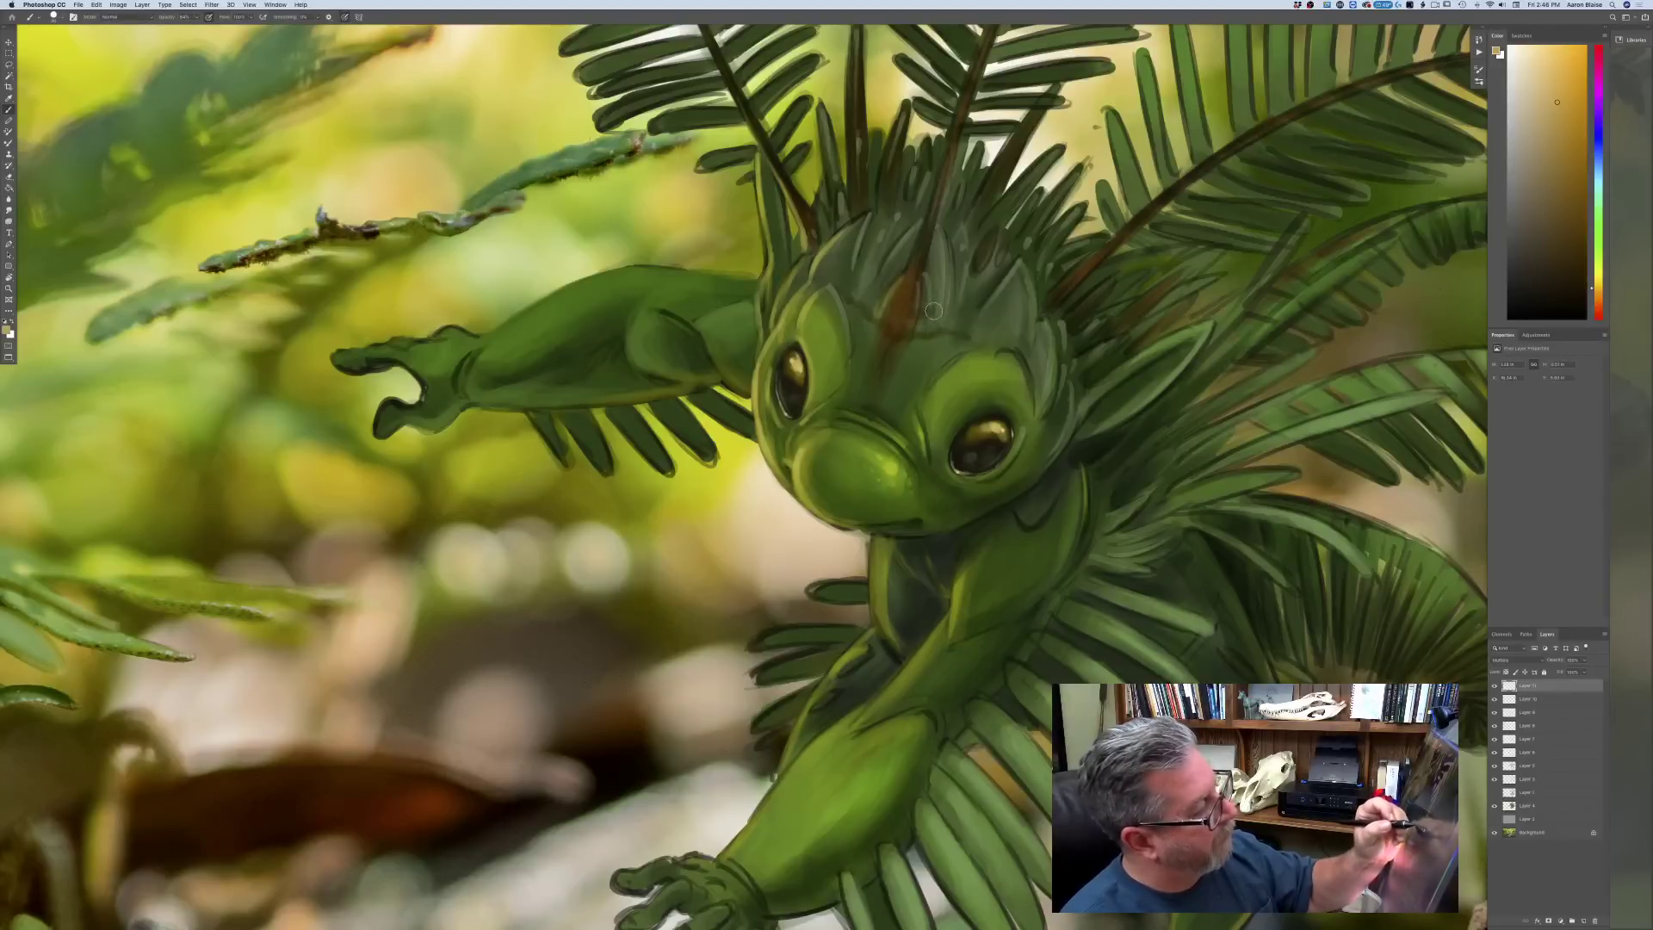
mouse_move(953, 317)
mouse_down()
mouse_move(877, 293)
mouse_move(901, 307)
mouse_move(913, 293)
mouse_move(905, 308)
mouse_move(932, 287)
mouse_move(907, 286)
mouse_up()
- Adjust the brush opacity and paint darker stripes and spots over the crest feathers, brow, nose and around both eyes
drag(197, 16, 224, 47)
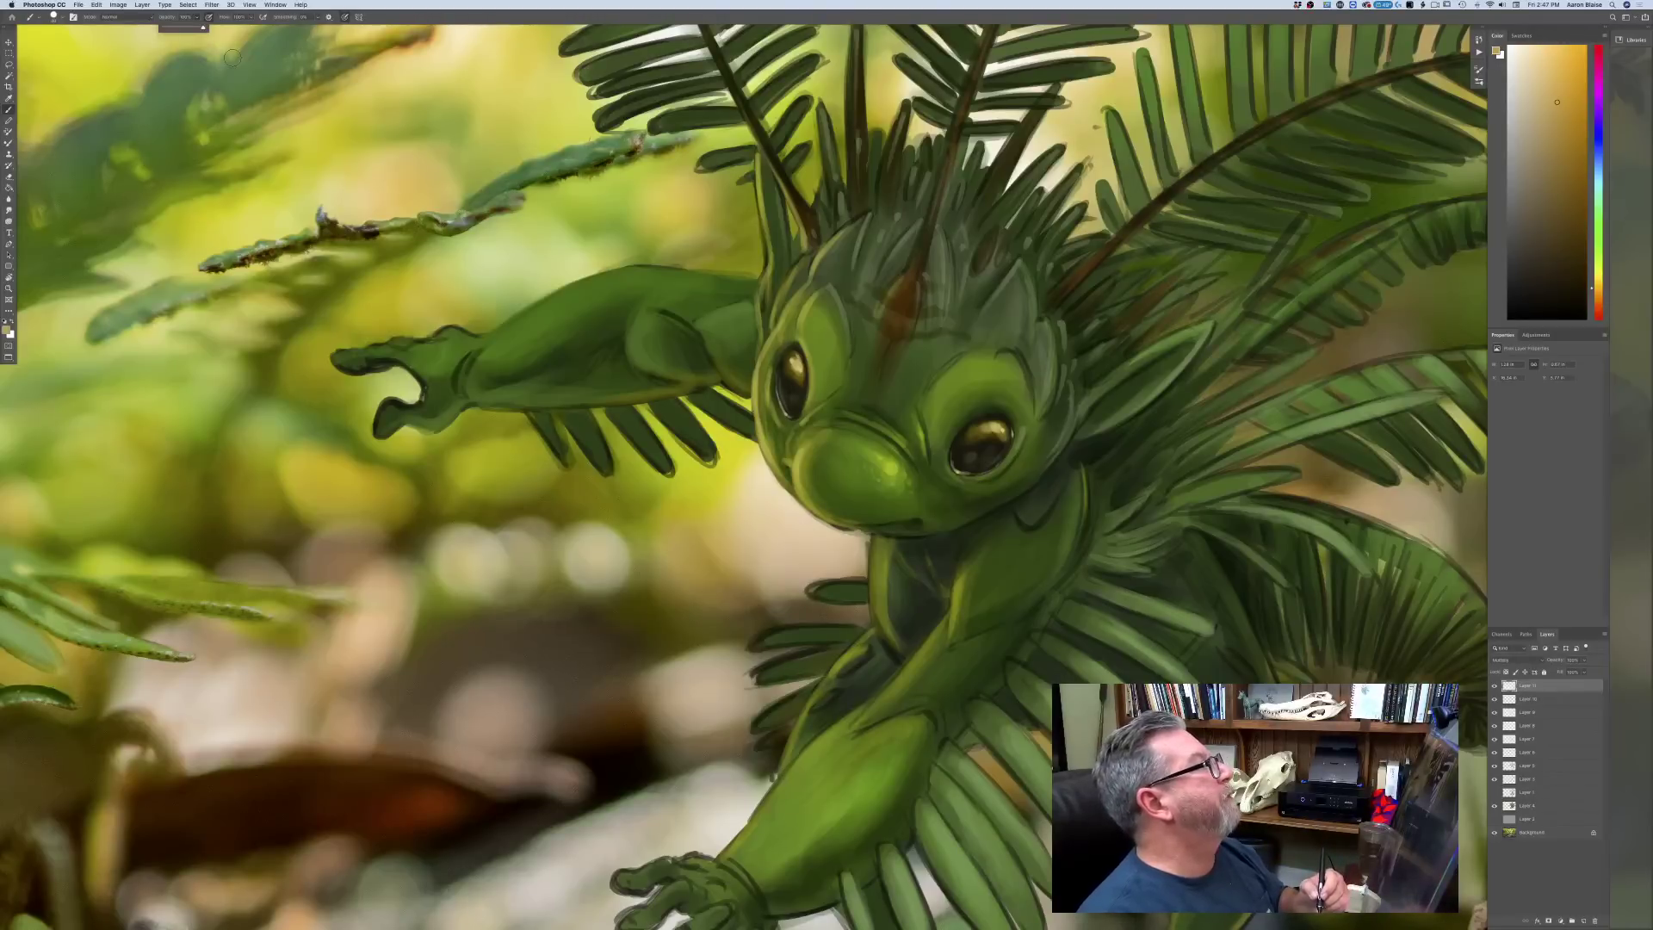
mouse_move(895, 284)
mouse_down()
mouse_move(913, 273)
mouse_move(889, 268)
mouse_move(935, 289)
mouse_move(876, 269)
mouse_move(928, 250)
mouse_move(864, 258)
mouse_move(884, 340)
mouse_move(843, 282)
mouse_move(1002, 330)
mouse_up()
mouse_move(824, 273)
mouse_down()
mouse_move(886, 363)
mouse_move(910, 363)
mouse_move(883, 375)
mouse_move(864, 344)
mouse_move(923, 363)
mouse_up()
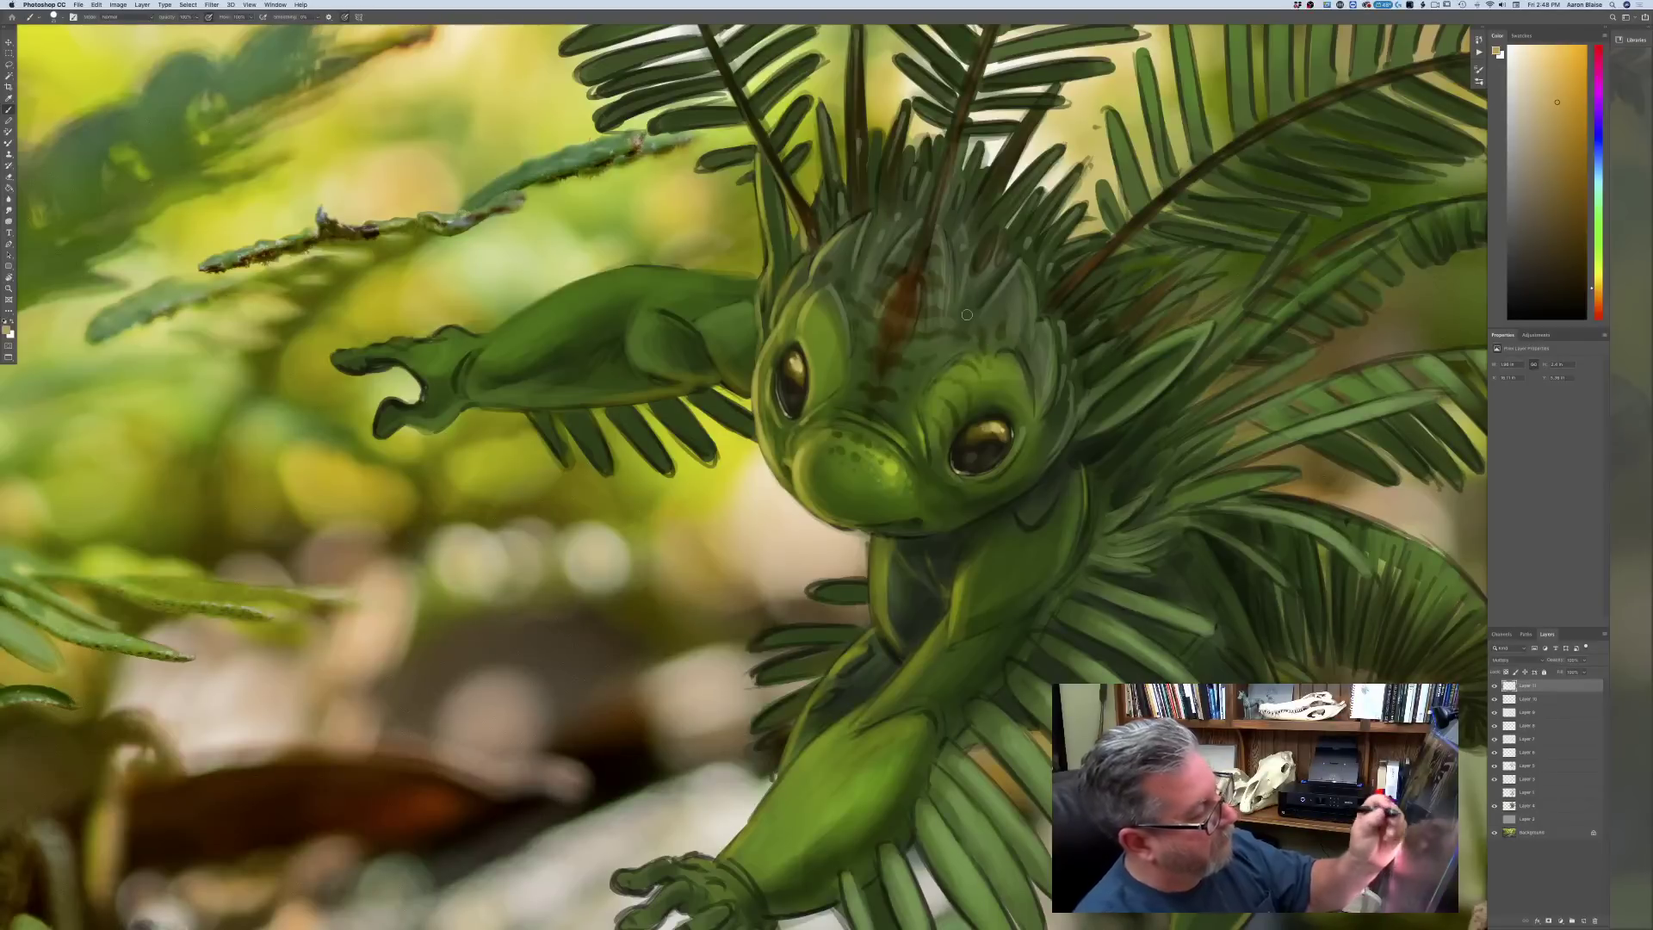
drag(822, 385, 817, 396)
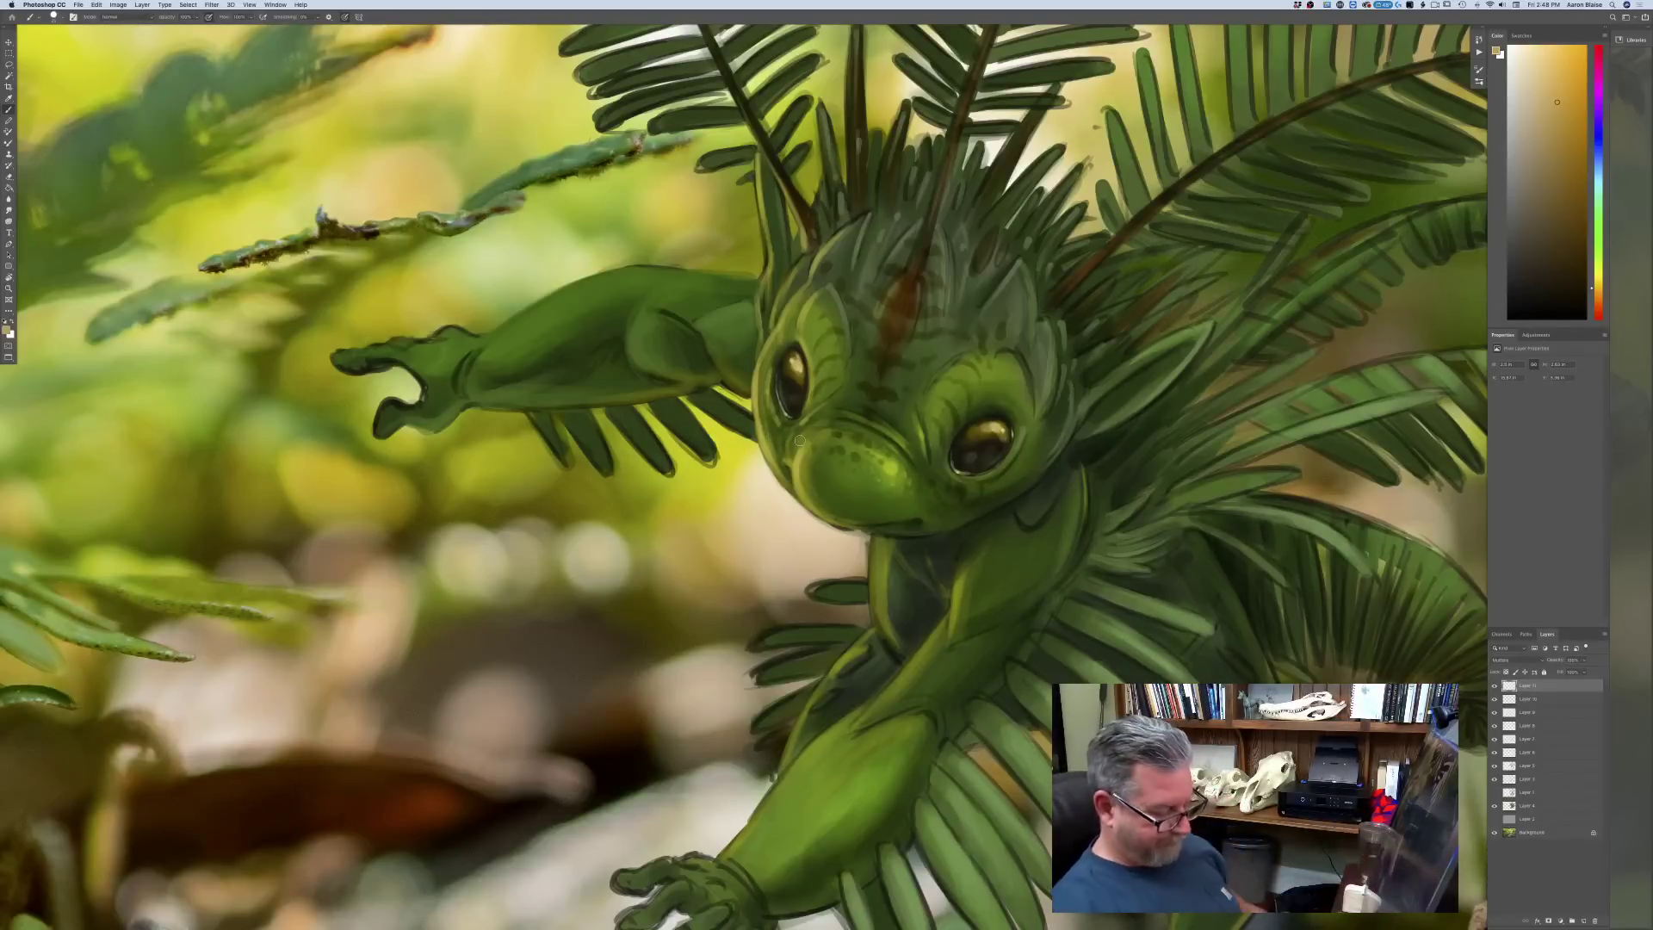
- Paint dark bands down the shoulder and lowered arm to the wrist, and along the whole raised arm
key(super+0)
key(super+plus)
key(super+plus)
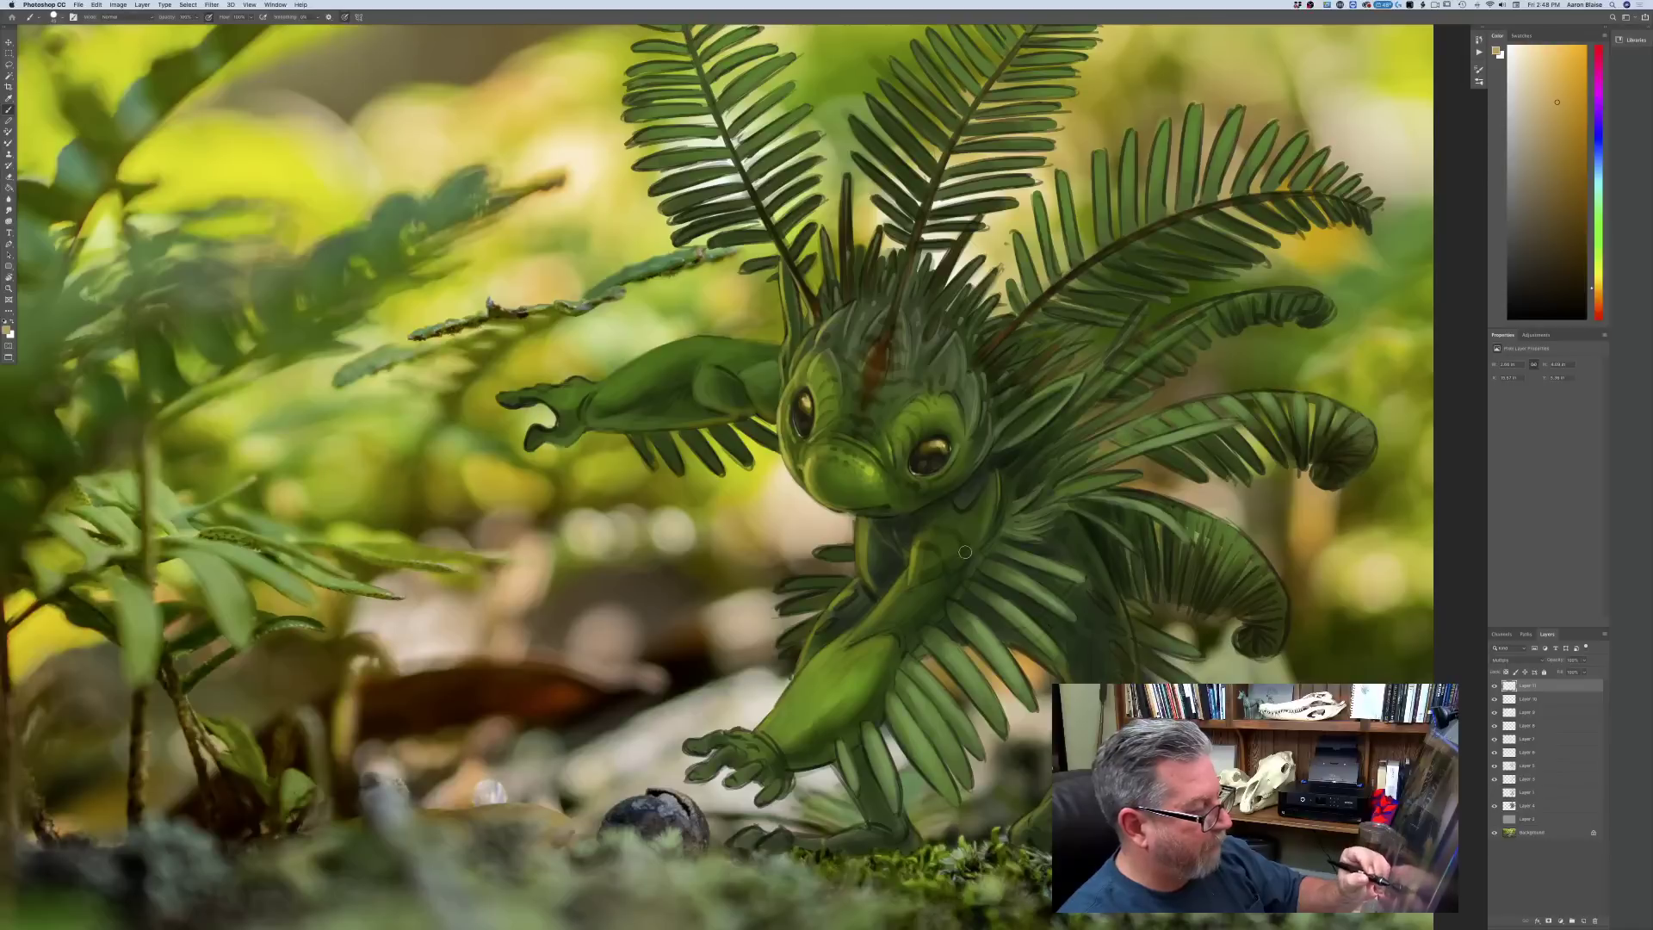
mouse_move(965, 538)
mouse_down()
mouse_move(964, 582)
mouse_move(914, 587)
mouse_move(927, 596)
mouse_move(911, 579)
mouse_move(934, 618)
mouse_move(896, 596)
mouse_move(916, 636)
mouse_move(899, 601)
mouse_move(908, 617)
mouse_move(873, 622)
mouse_move(890, 632)
mouse_move(870, 623)
mouse_move(897, 653)
mouse_move(737, 607)
mouse_move(860, 656)
mouse_move(884, 686)
mouse_move(864, 658)
mouse_move(880, 697)
mouse_move(872, 657)
mouse_move(810, 660)
mouse_move(866, 673)
mouse_move(846, 704)
mouse_up()
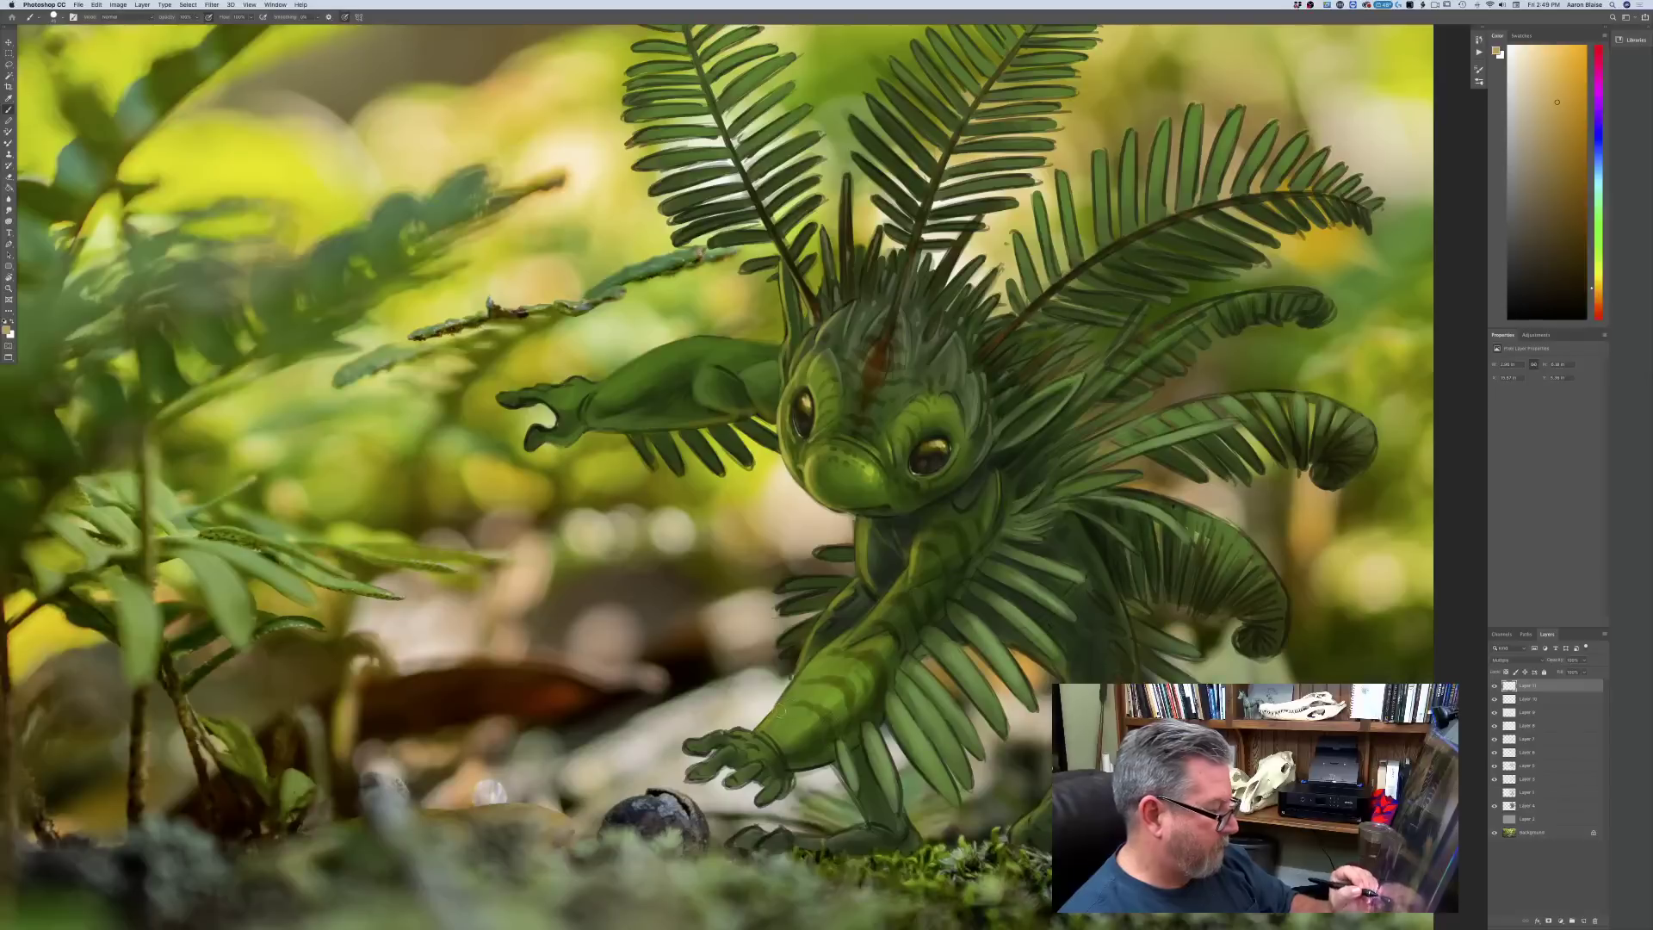
drag(787, 730, 801, 746)
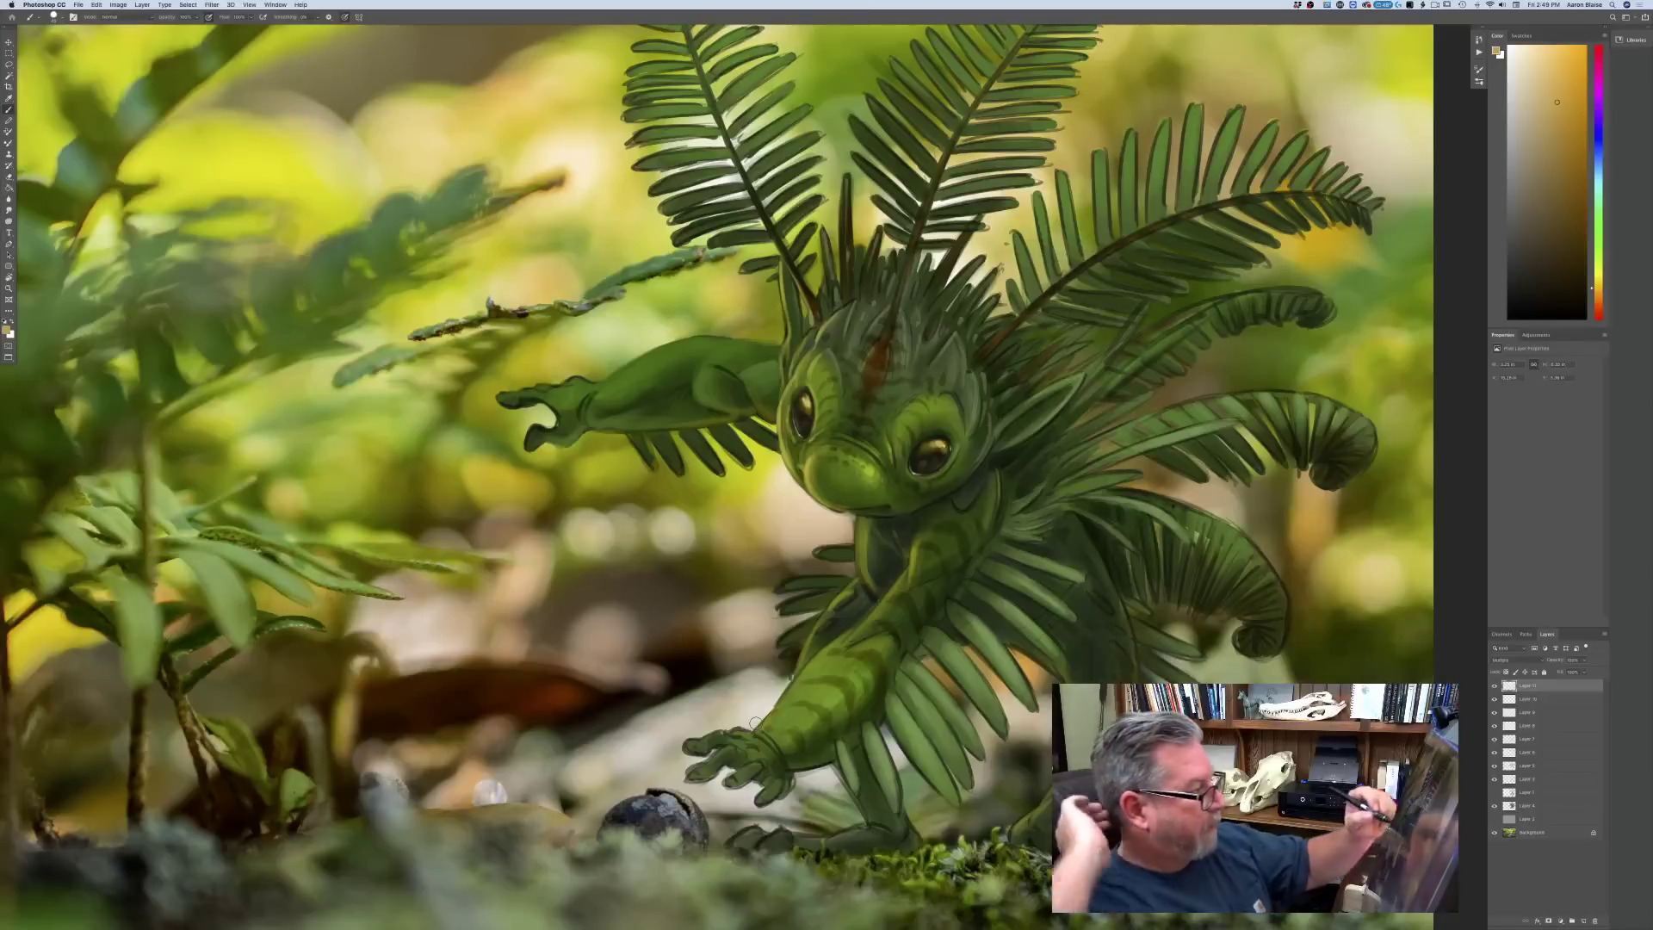
mouse_move(767, 385)
mouse_down()
mouse_move(753, 396)
mouse_move(762, 363)
mouse_move(739, 383)
mouse_move(753, 351)
mouse_move(724, 375)
mouse_move(727, 401)
mouse_move(725, 383)
mouse_move(741, 409)
mouse_move(719, 354)
mouse_move(712, 400)
mouse_move(710, 374)
mouse_move(702, 392)
mouse_move(679, 357)
mouse_move(695, 341)
mouse_move(670, 390)
mouse_move(689, 418)
mouse_move(649, 360)
mouse_move(672, 361)
mouse_move(649, 382)
mouse_up()
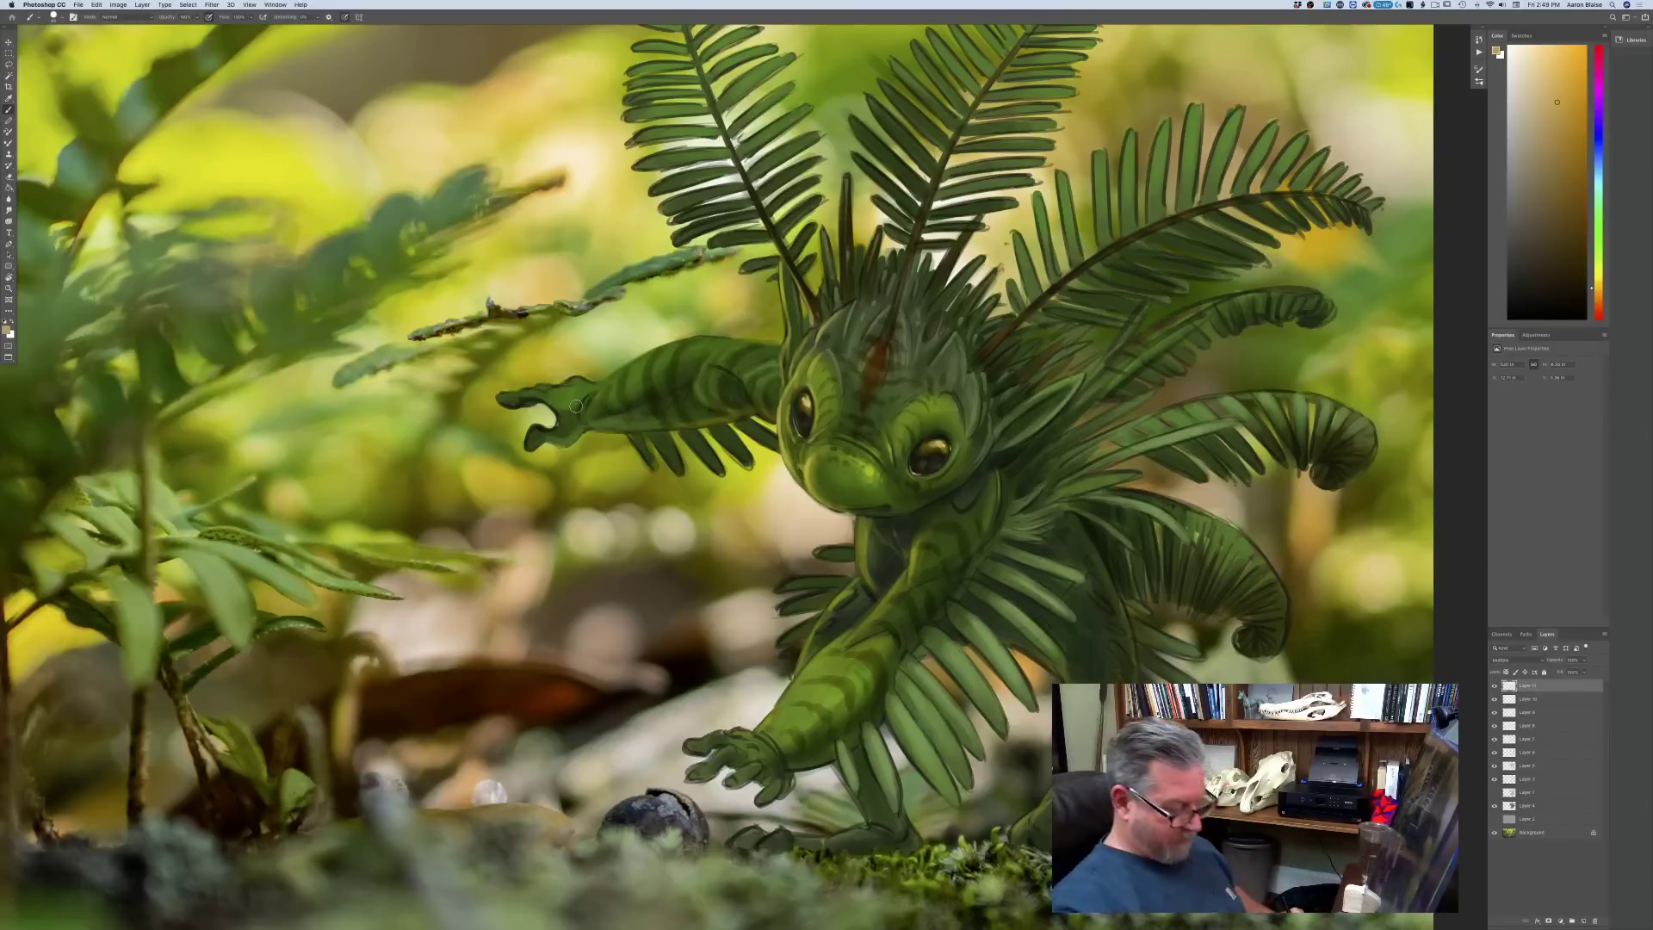
- Examine the striped creature within the full composition at several view sizes
key(super+minus)
key(super+minus)
key(super+minus)
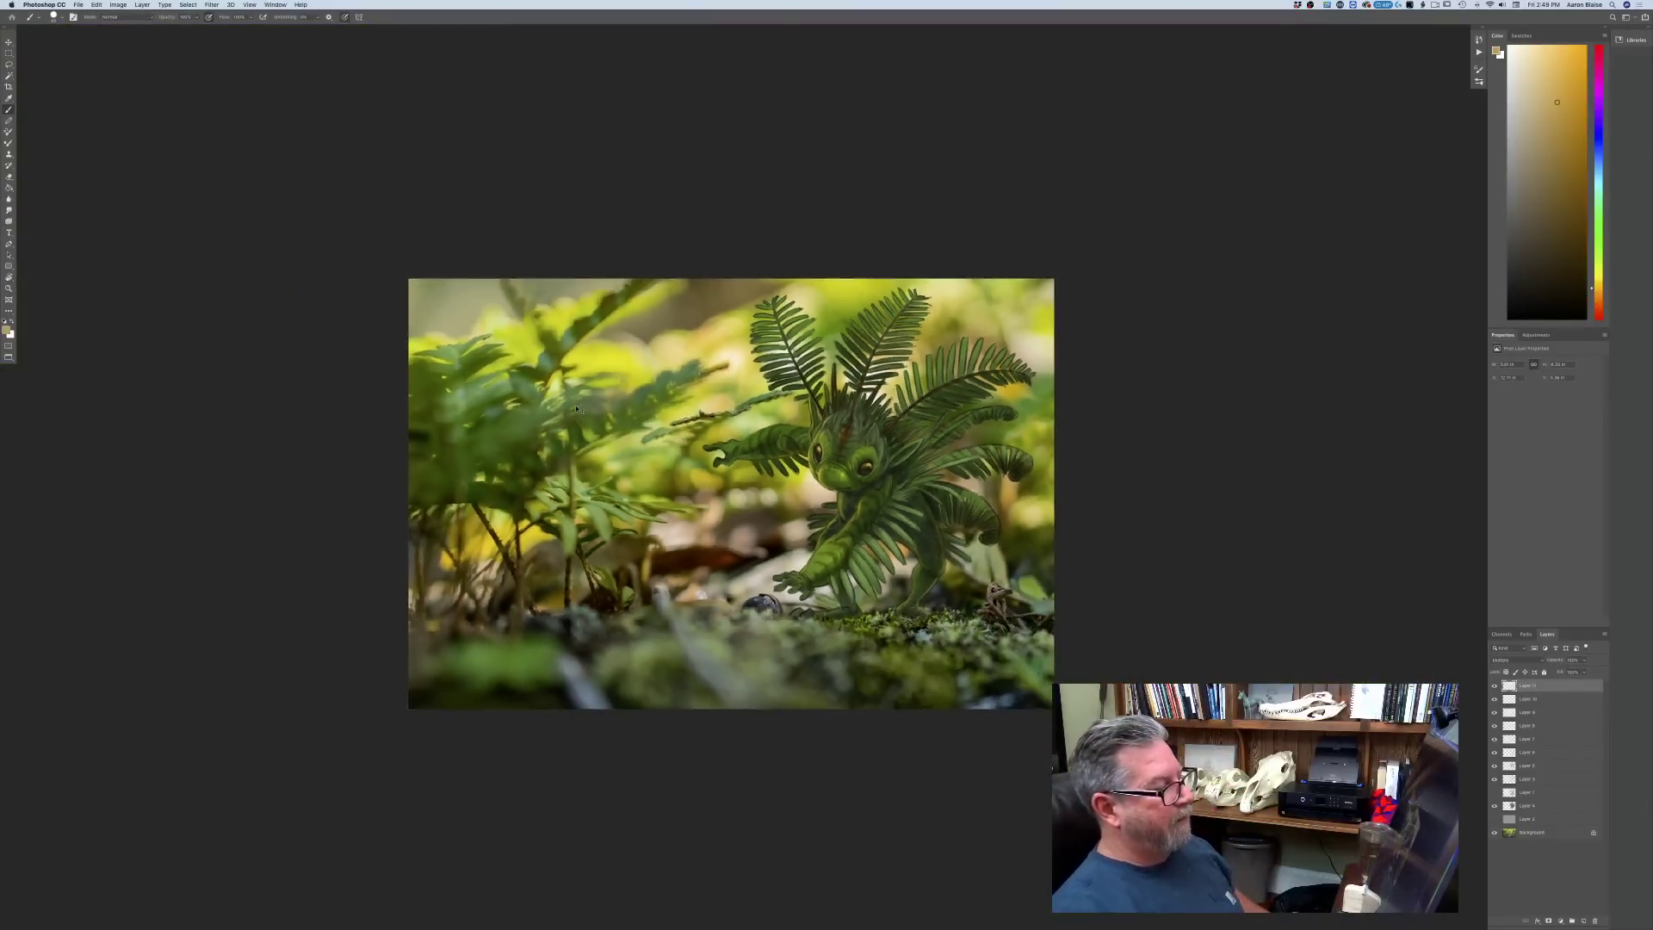
key(super+plus)
key(super+plus)
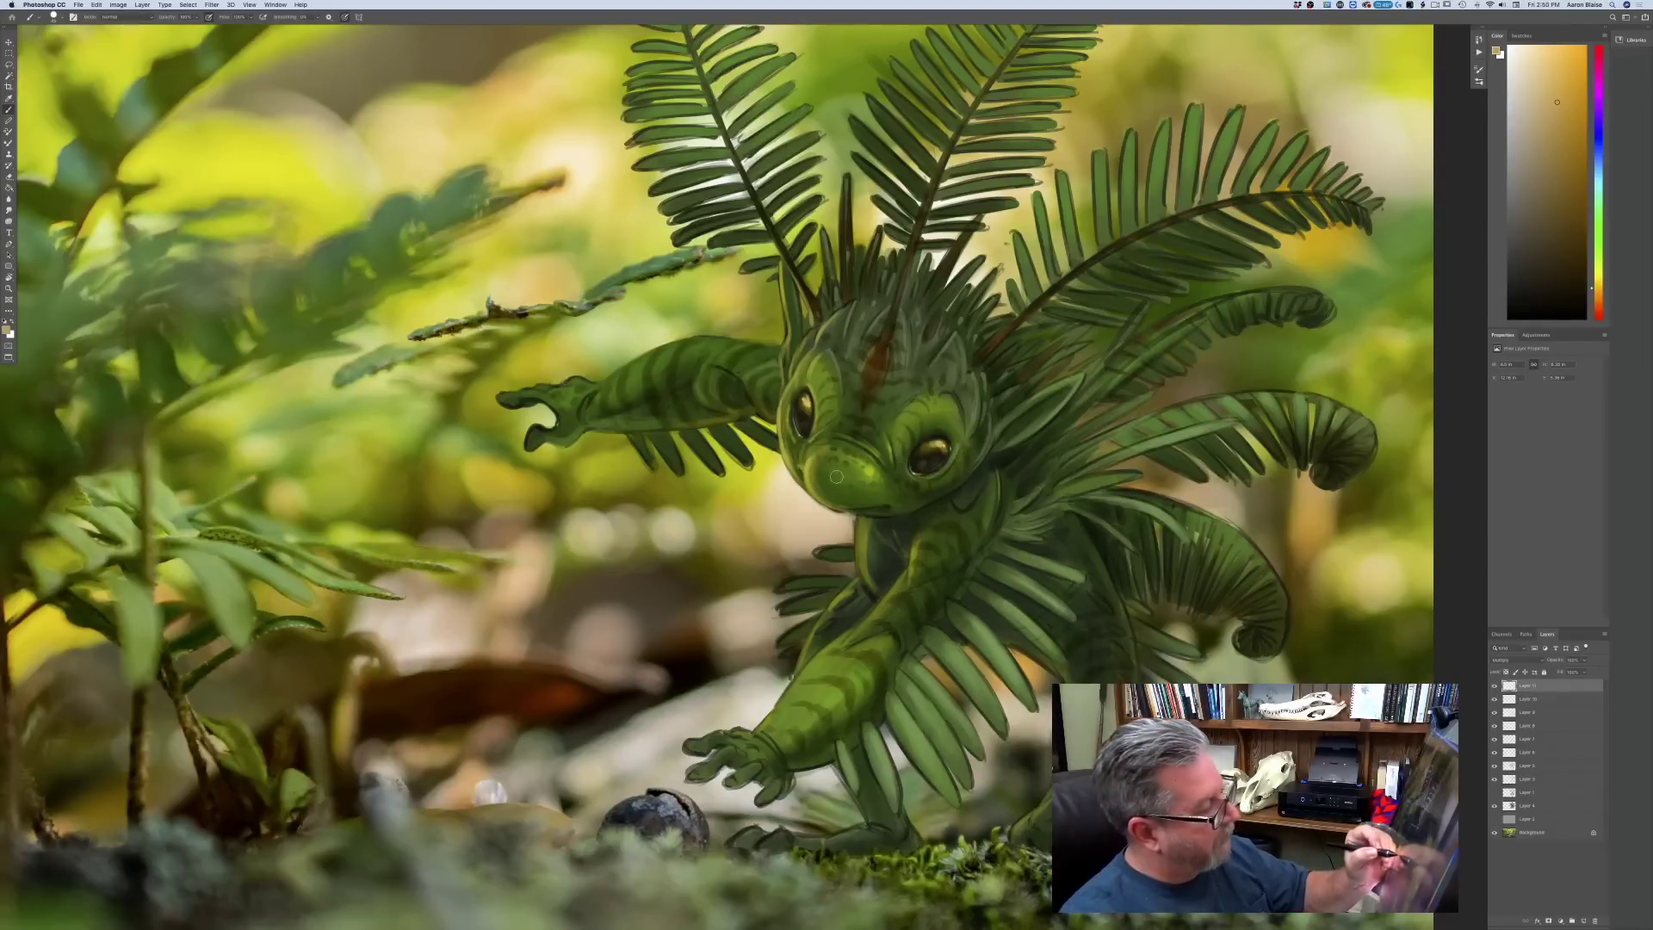
key(super+minus)
key(super+minus)
key(super+minus)
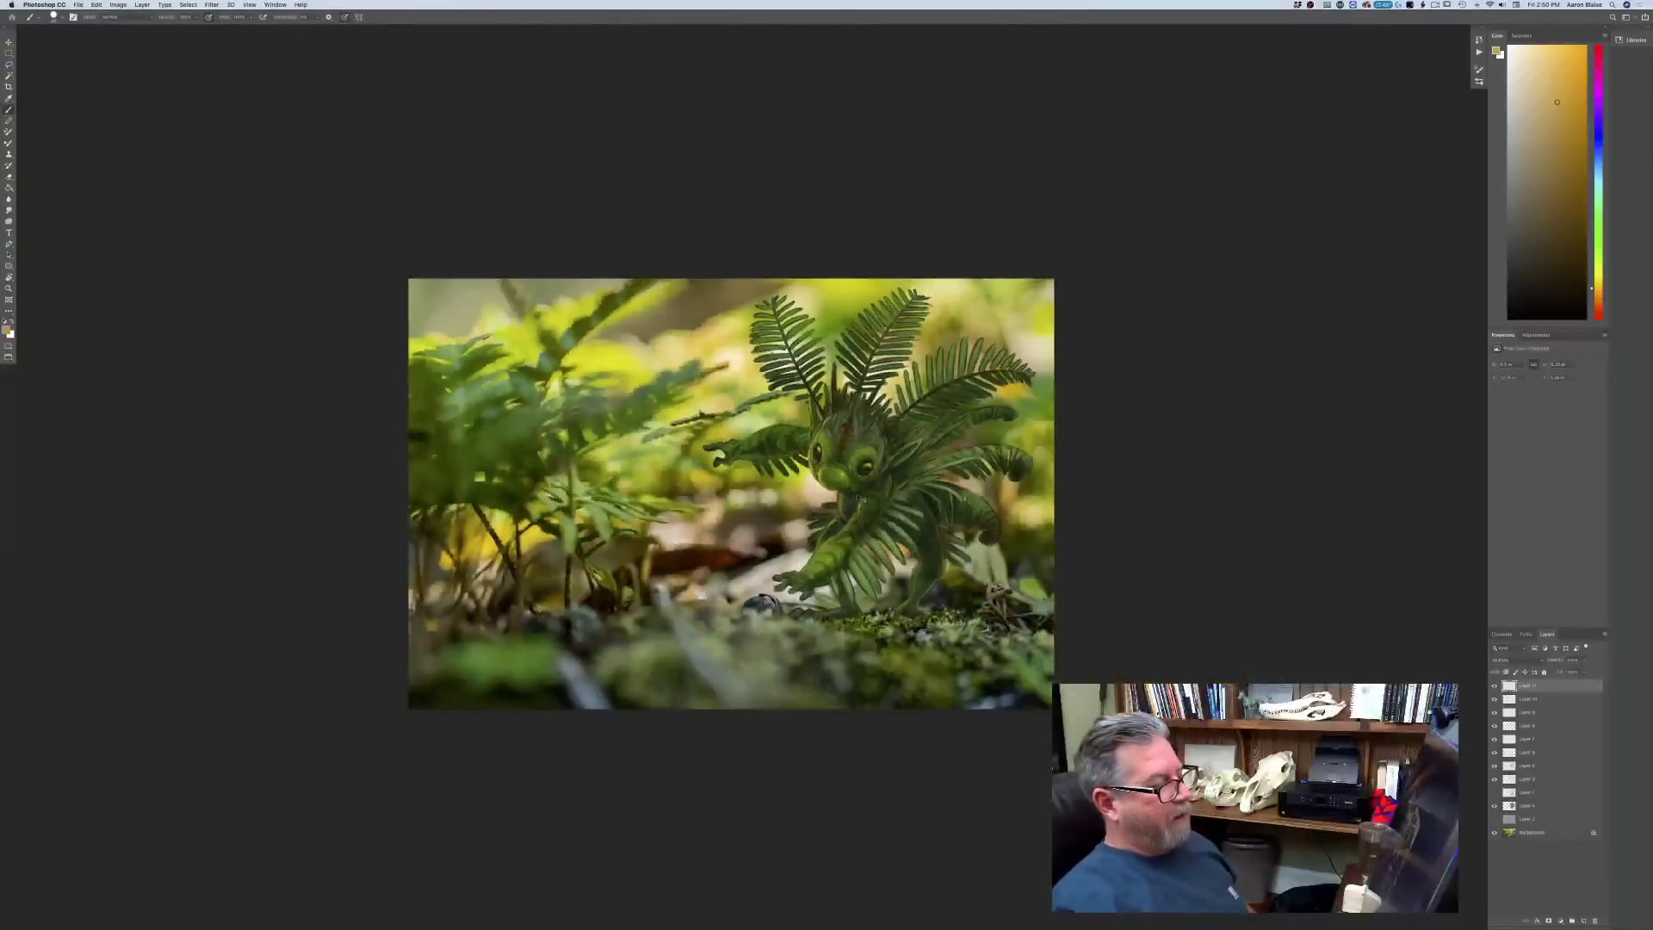
key(super+minus)
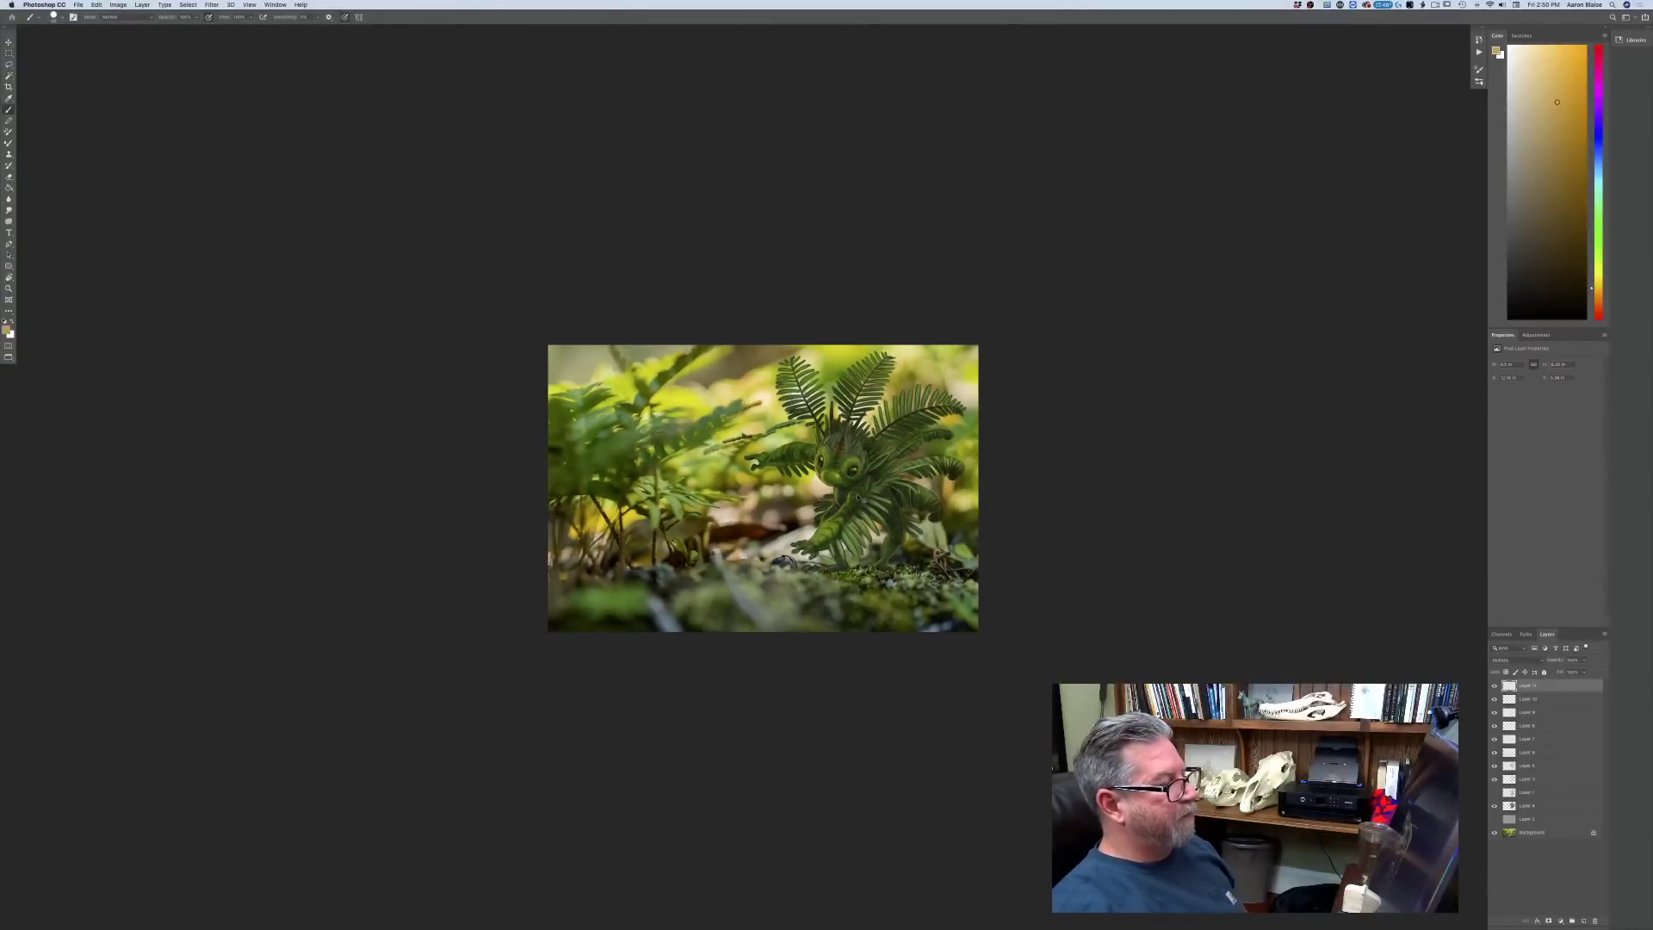
key(super+plus)
key(super+plus)
key(super+plus)
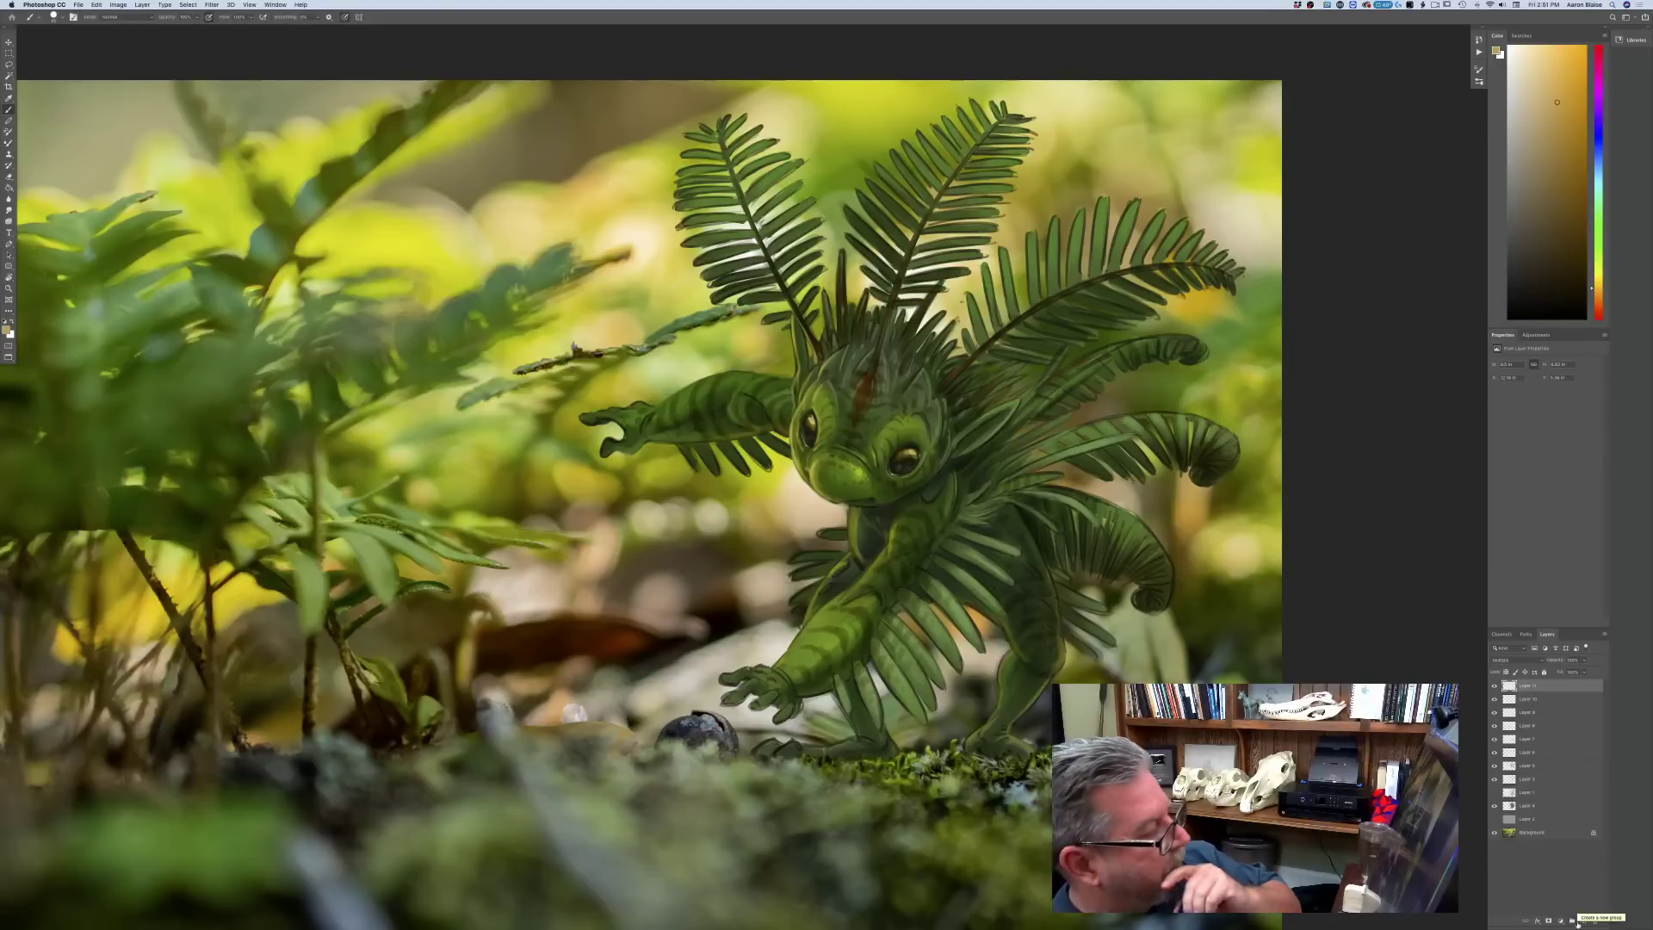
- Sample a dark muted green from beside the jaw, add a new layer, and paint along the cheek and lowered arm's shoulder
key(super+minus)
key(super+minus)
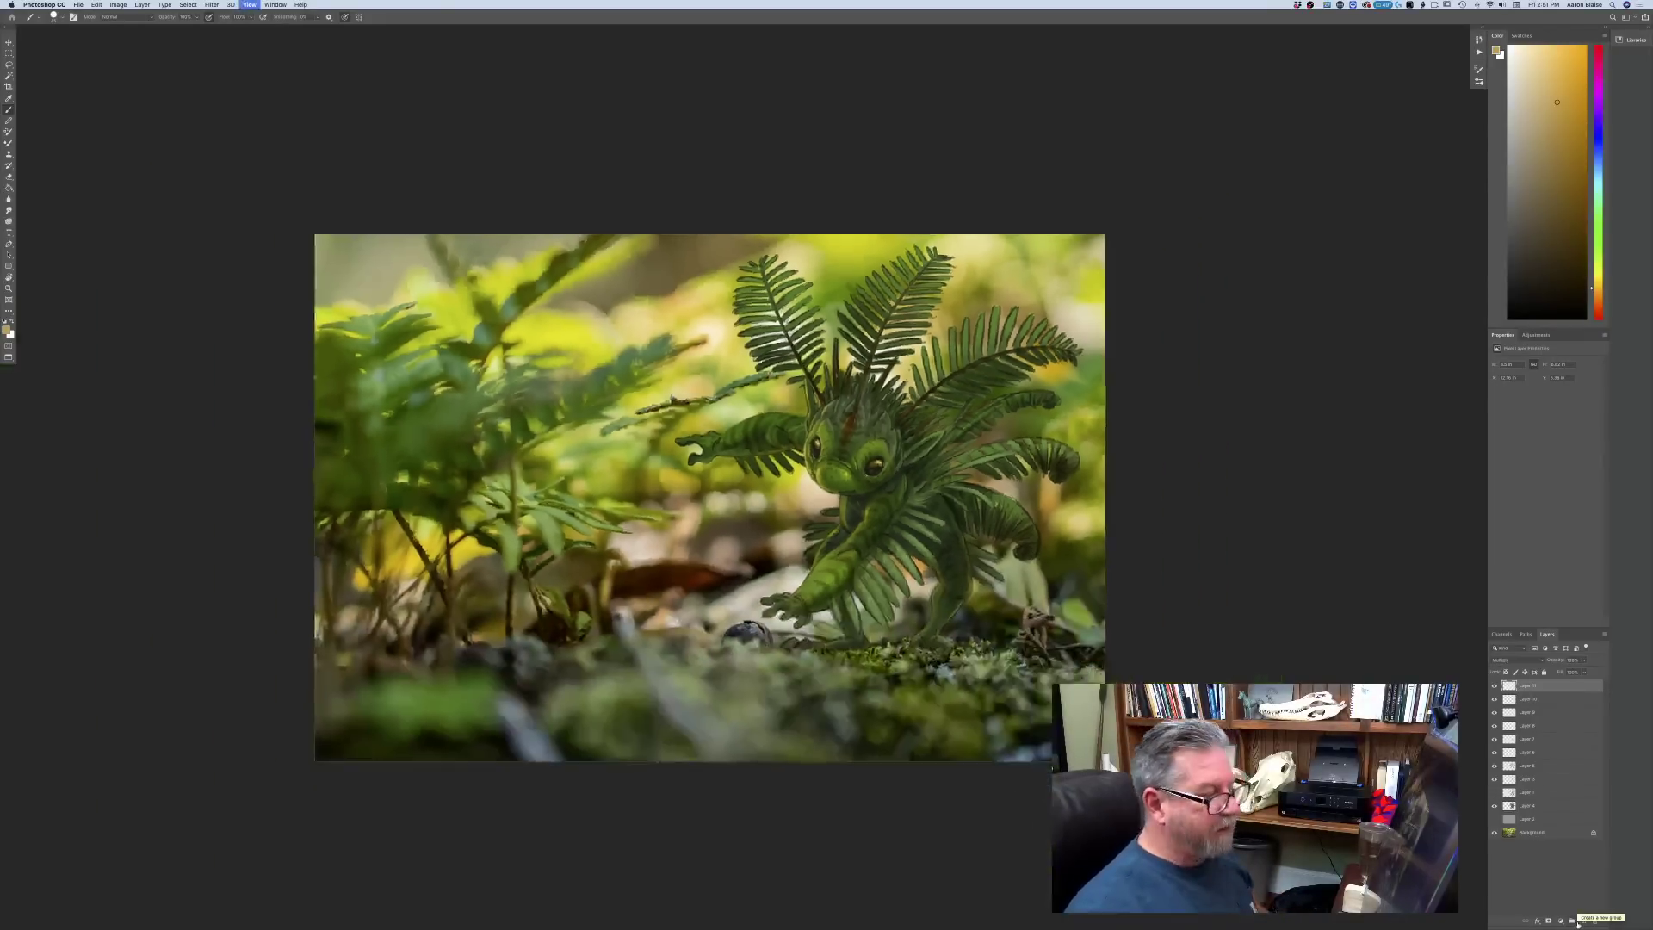
key(super+plus)
key(super+plus)
key(super+plus)
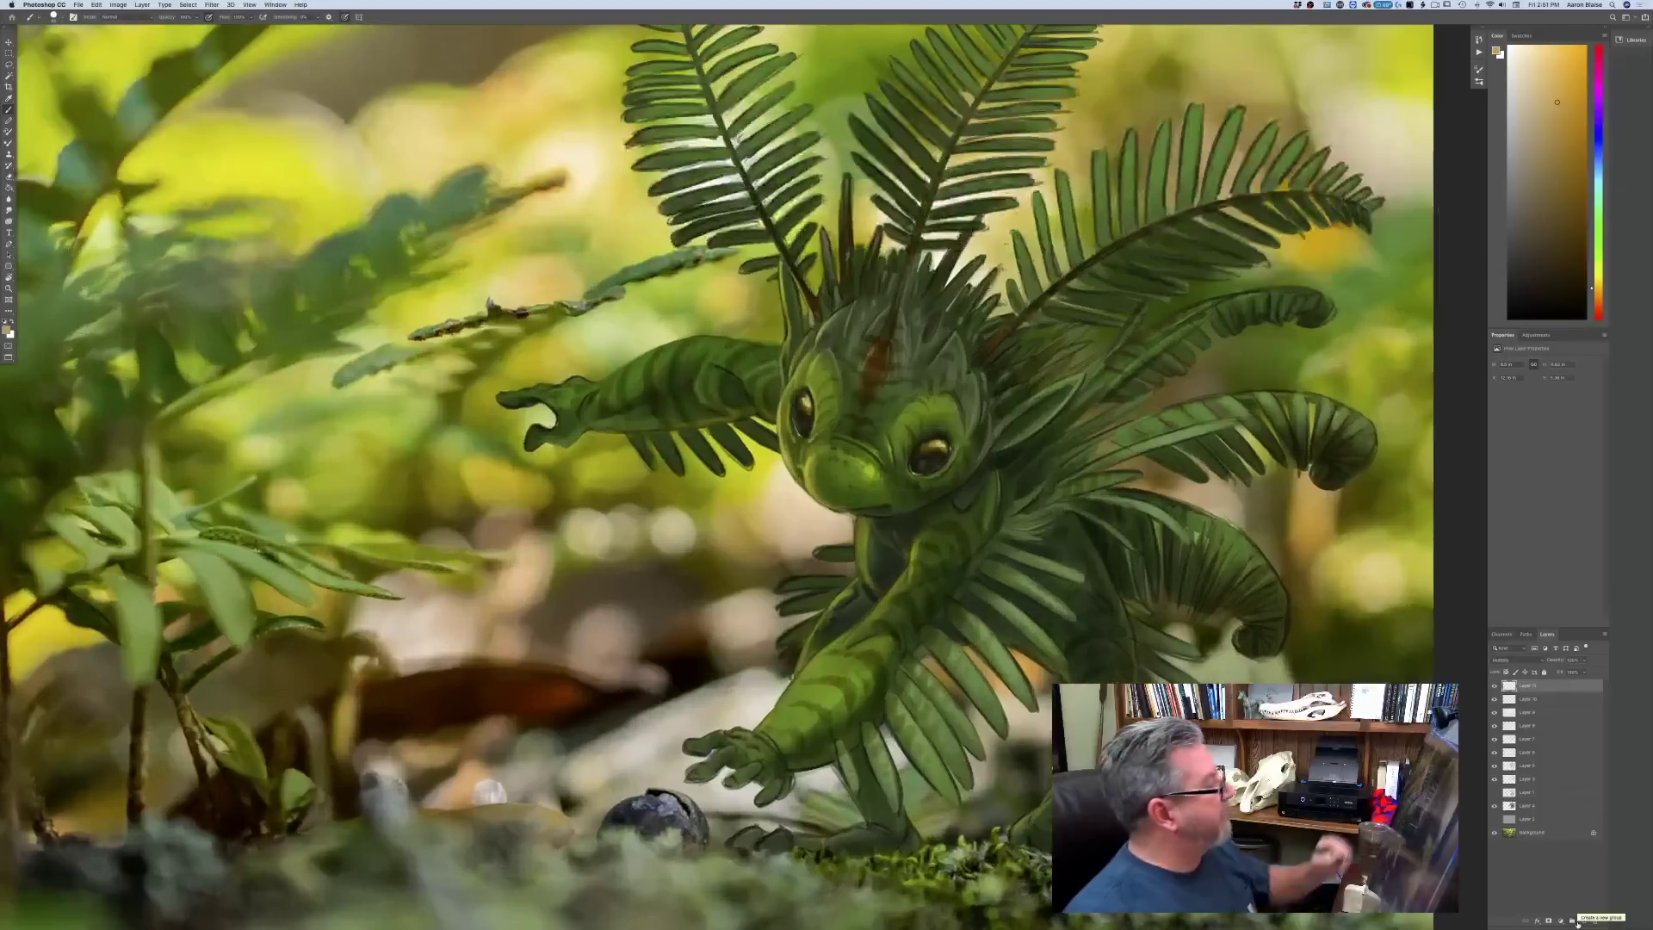
click(7, 331)
click(971, 494)
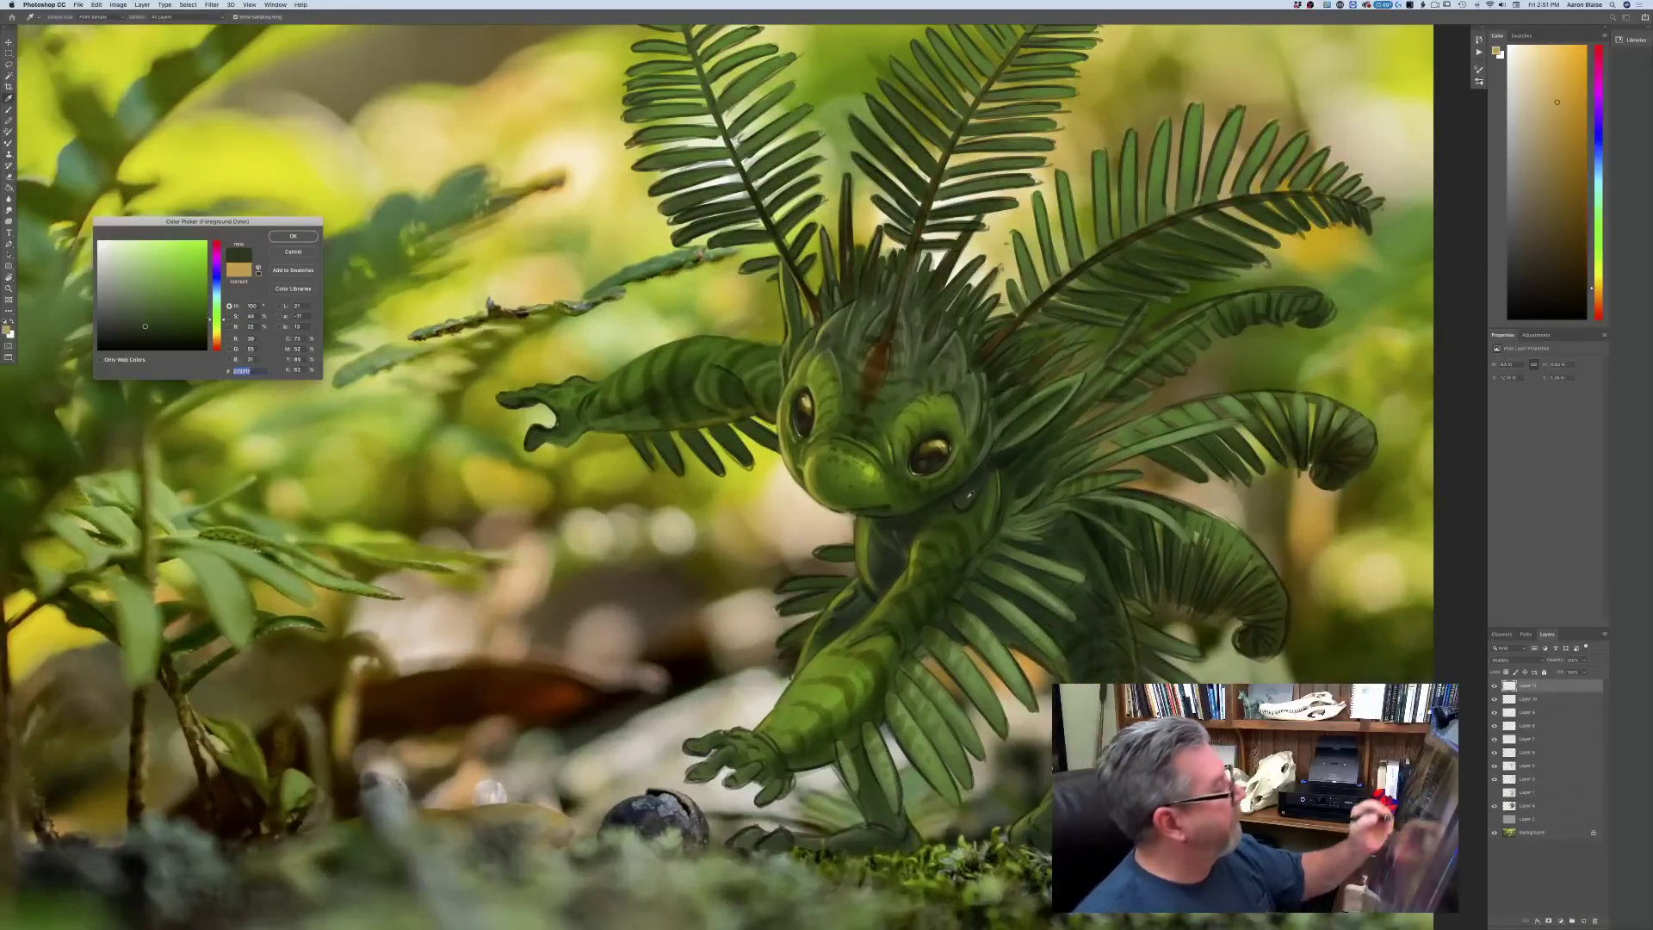
click(138, 313)
click(293, 236)
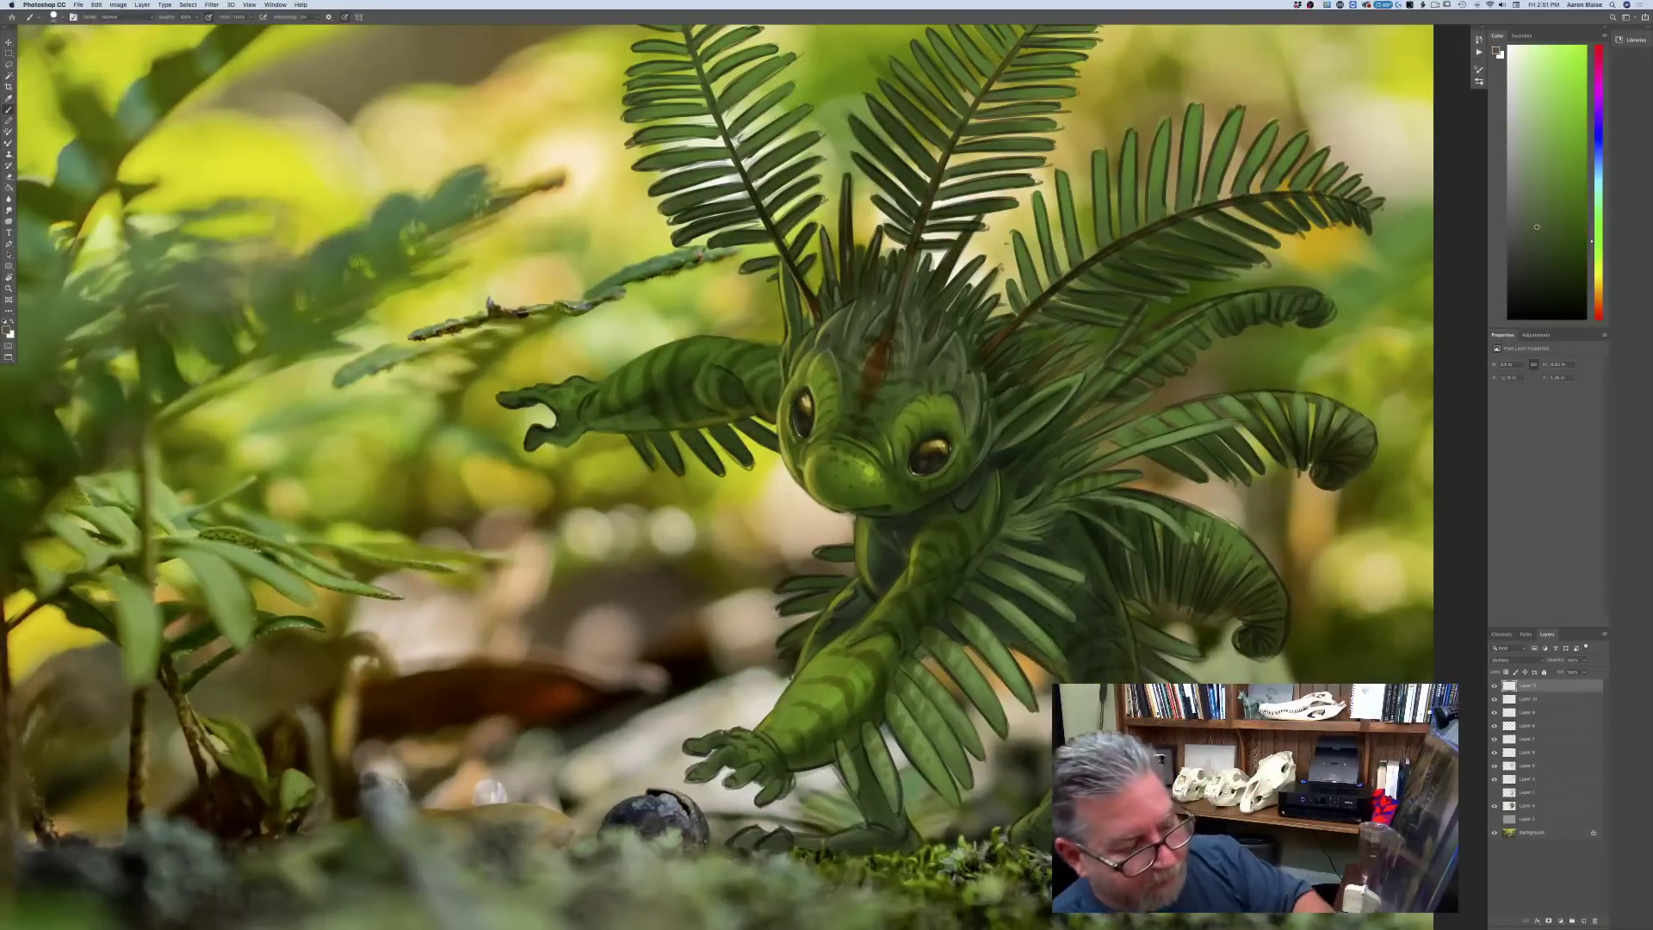
click(1583, 920)
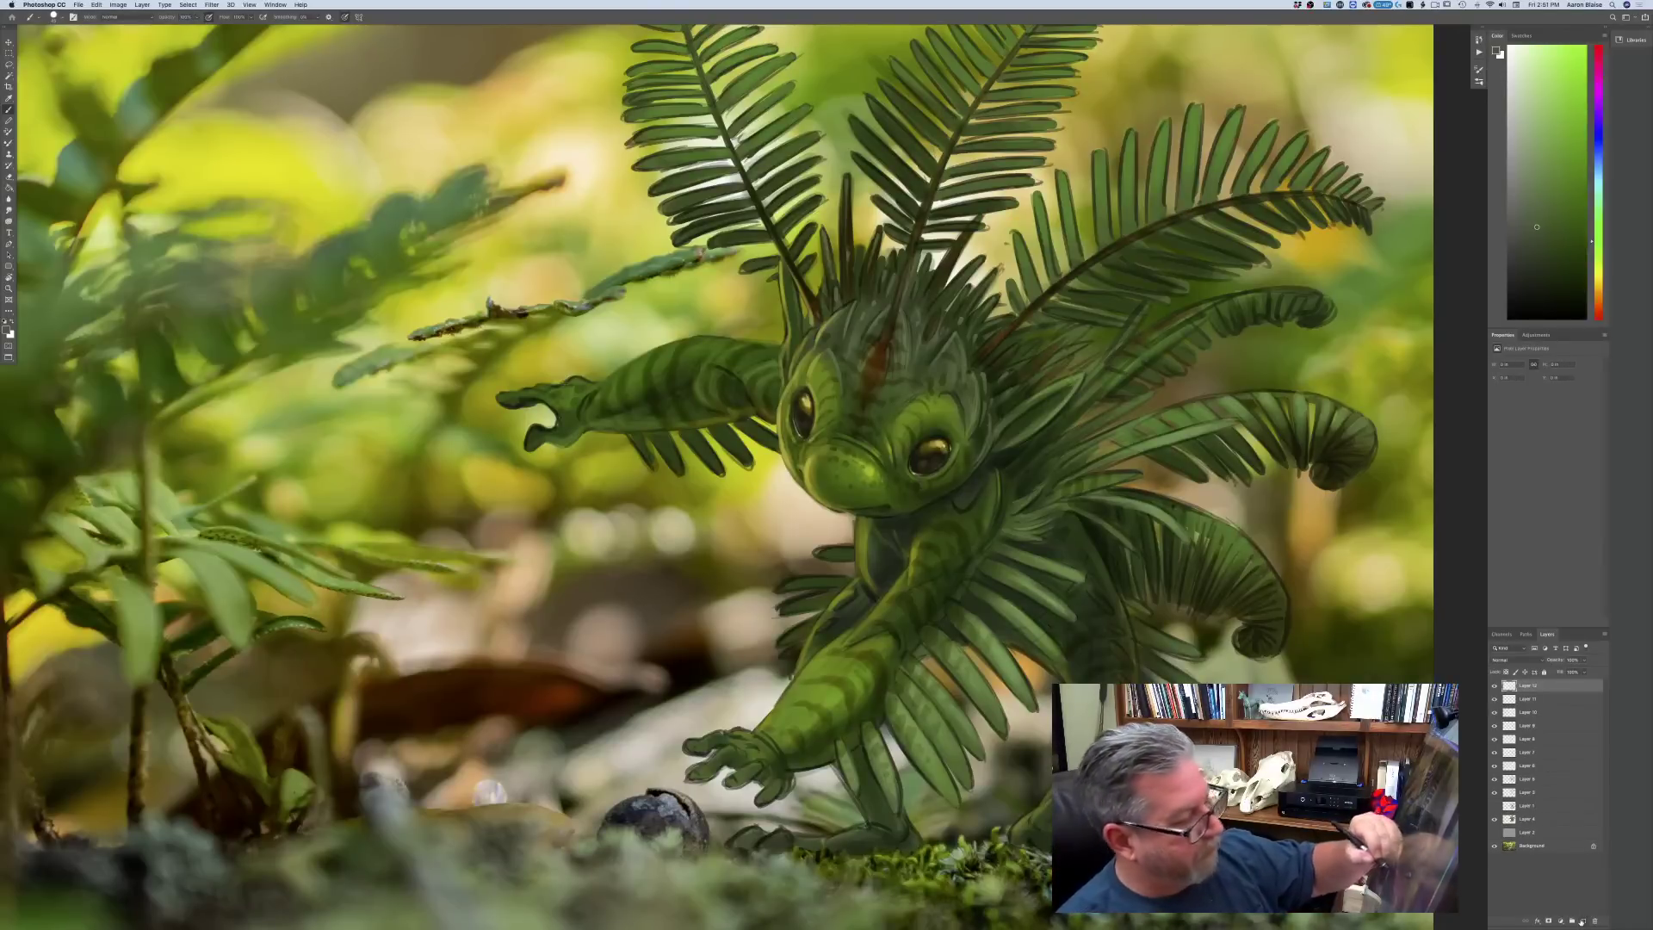
mouse_move(988, 462)
mouse_down()
mouse_move(964, 506)
mouse_move(991, 510)
mouse_move(943, 583)
mouse_up()
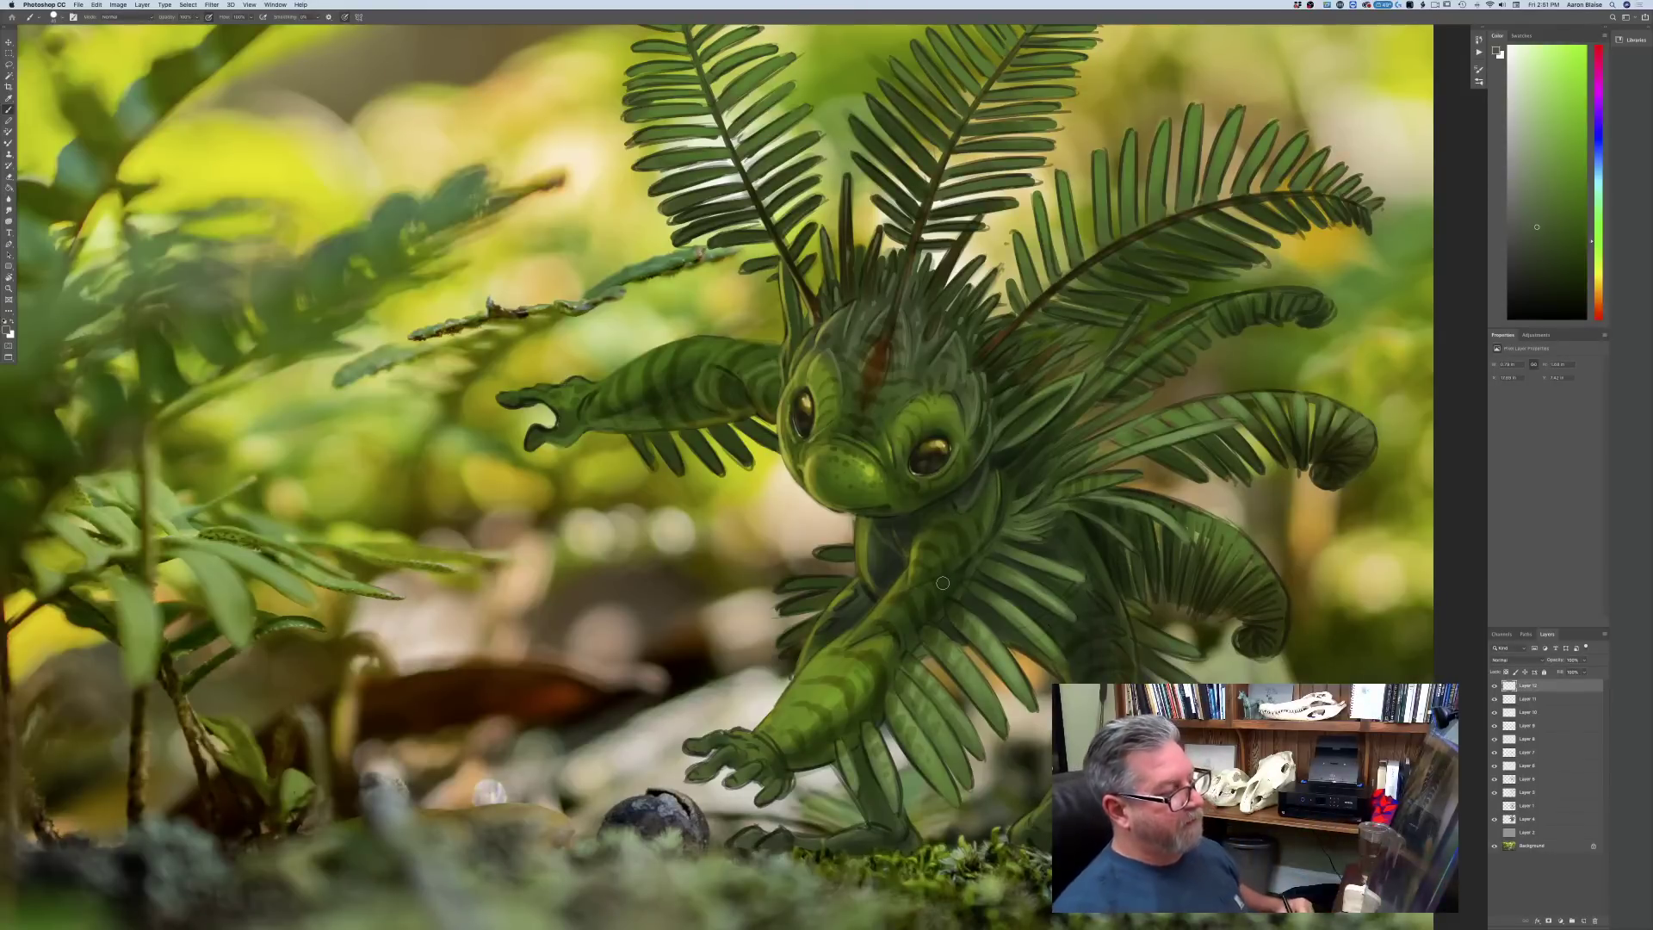
- Pick a light yellow-green and paint rim light along the raised arm's upper edge and hand
click(6, 328)
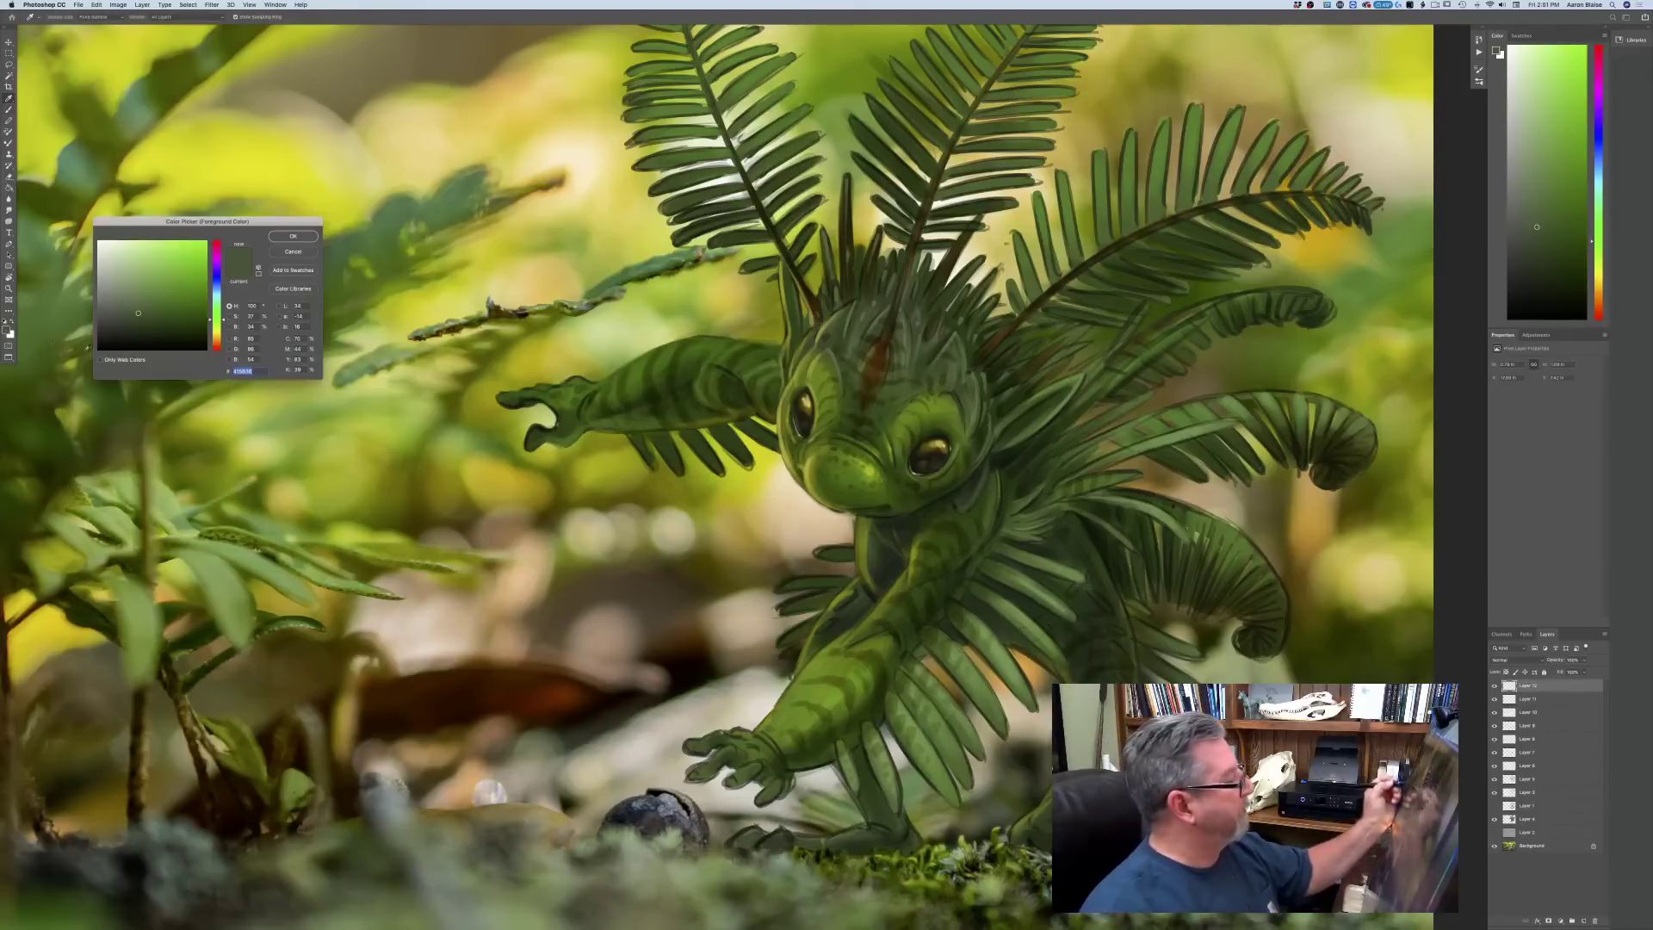
click(783, 445)
click(173, 265)
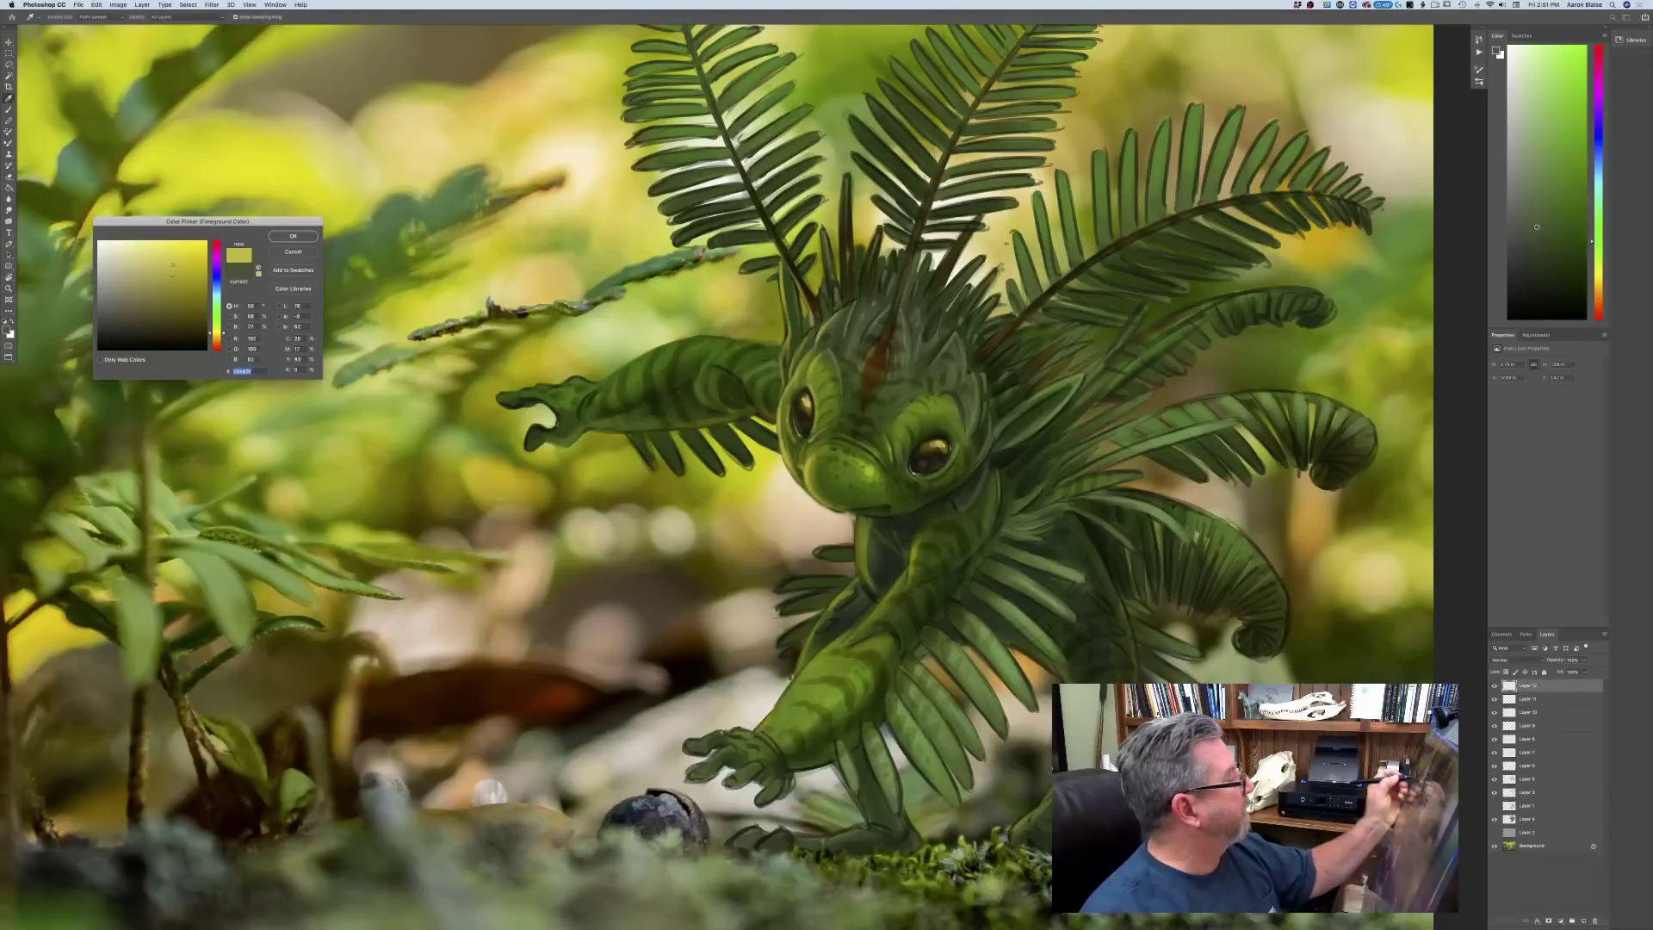
click(292, 237)
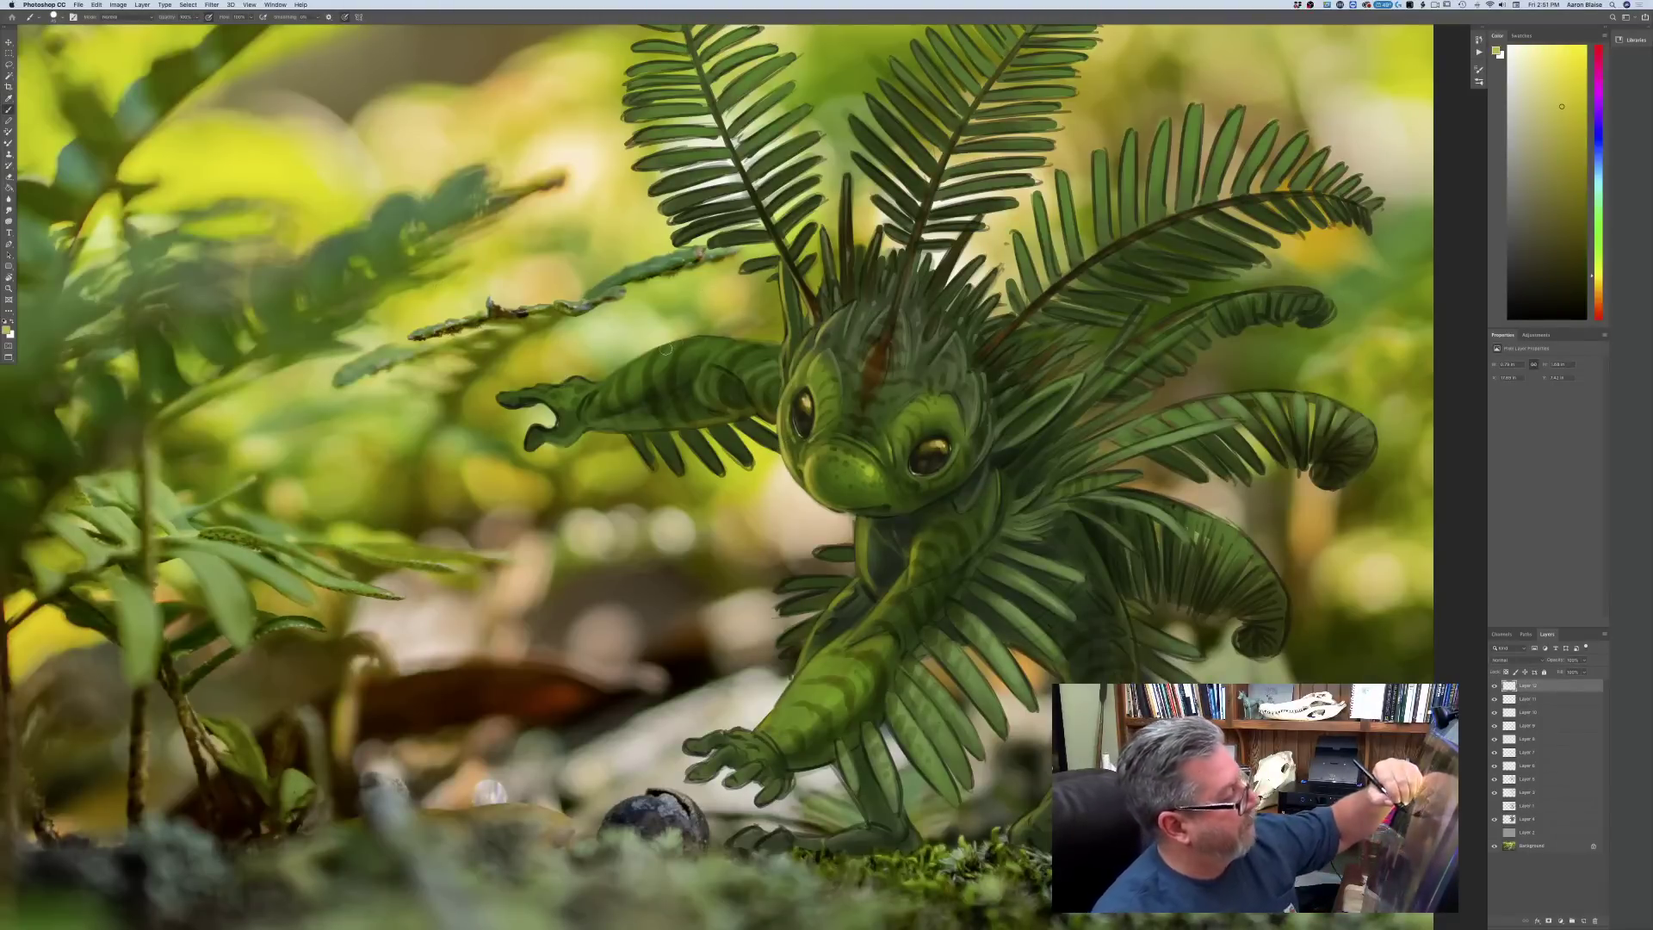
drag(694, 338, 594, 383)
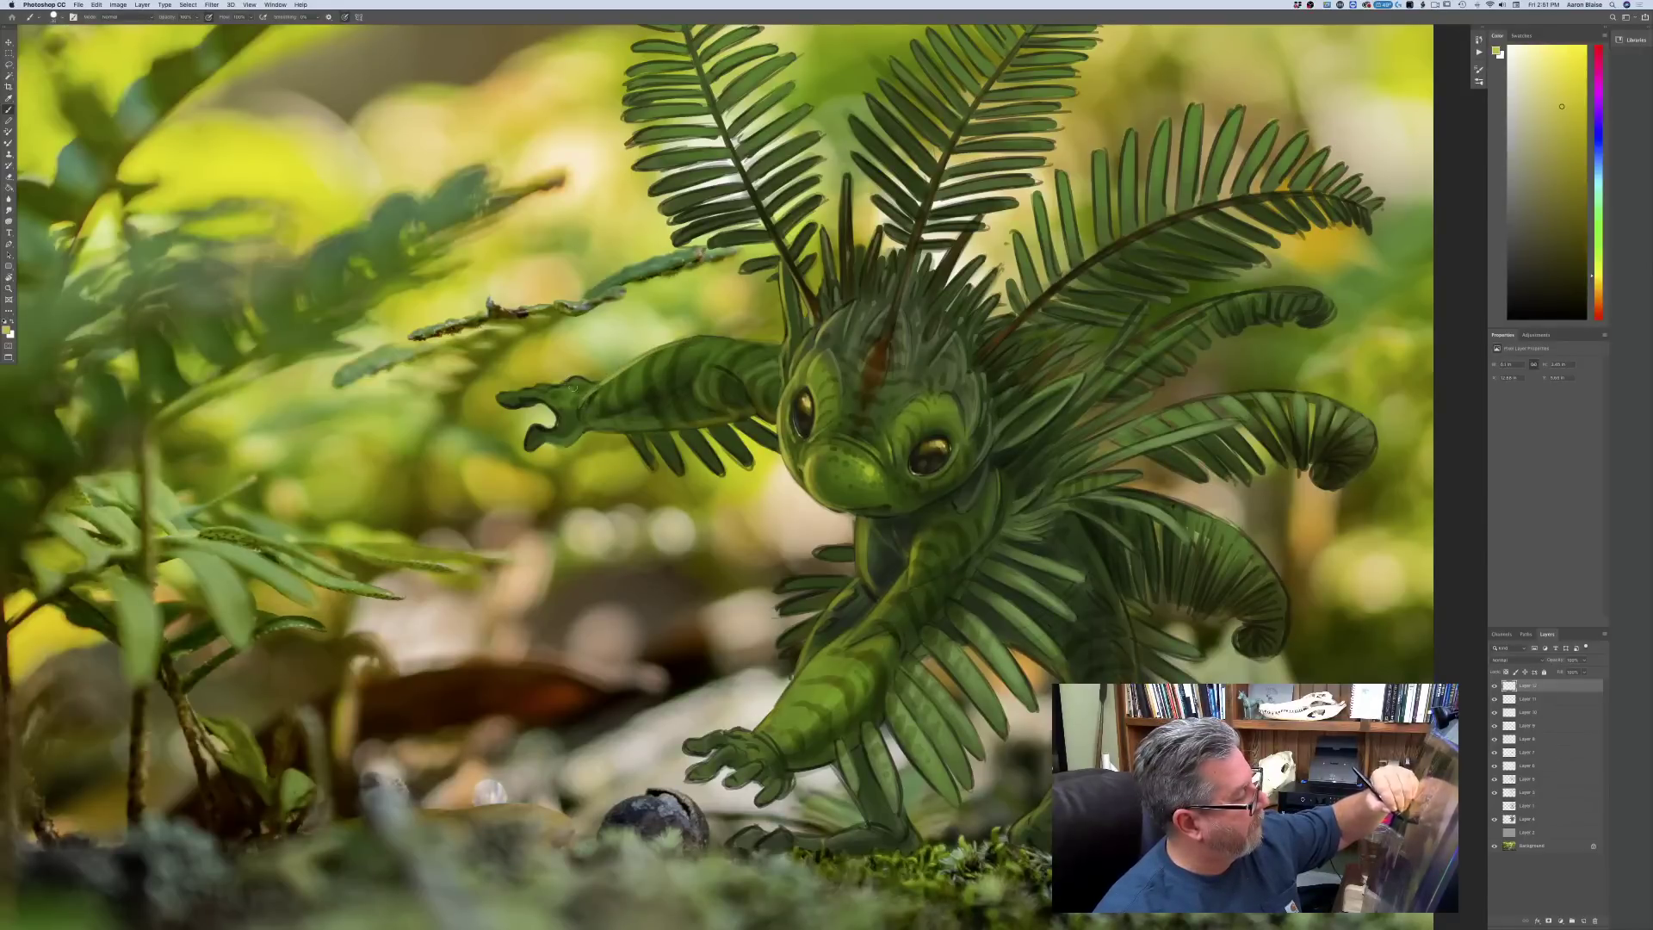
drag(569, 381, 530, 436)
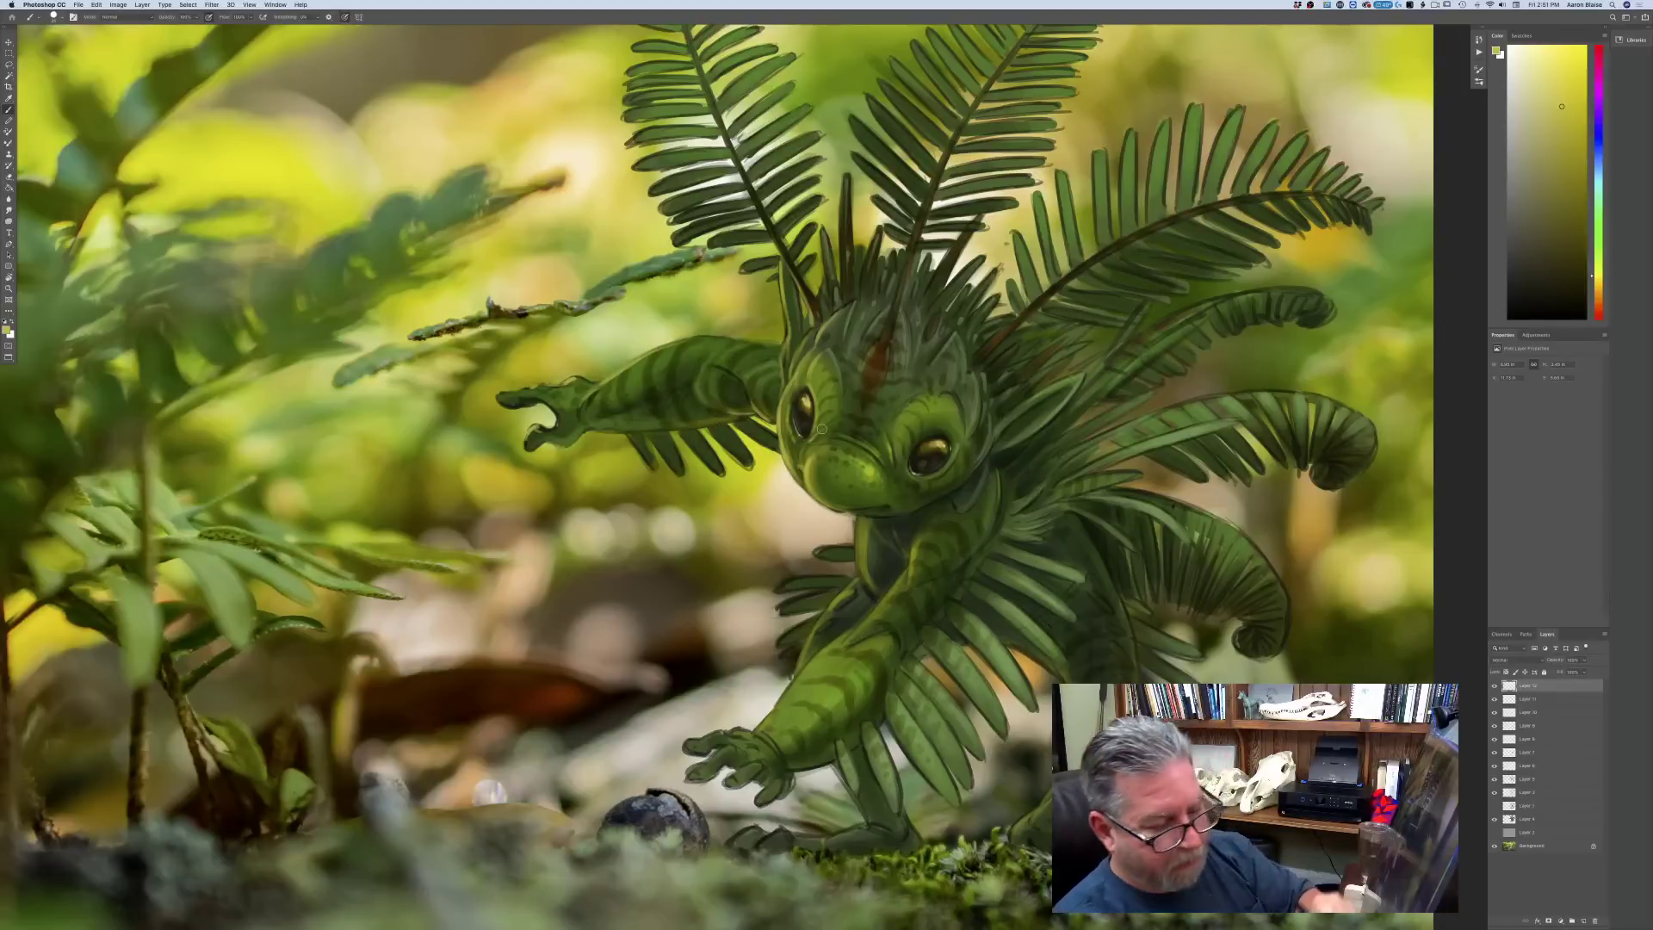
- Move the new layer below the stripe layer and paint the small fronds behind the lowered arm with a sampled mid green
drag(1527, 685, 1527, 703)
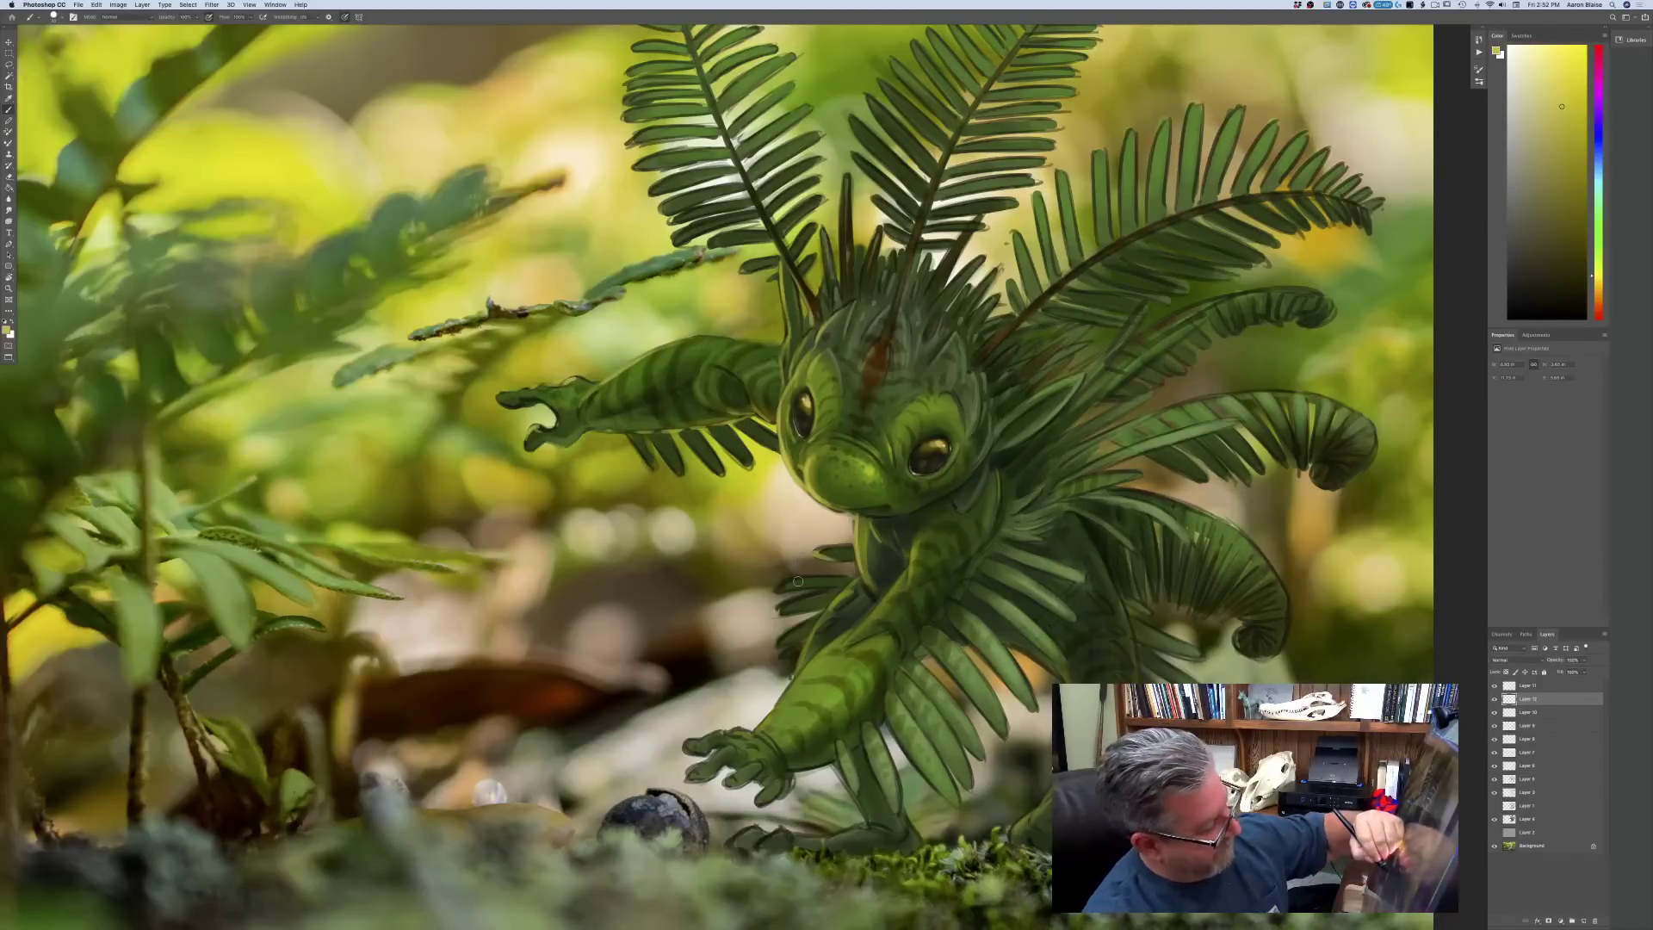
click(6, 330)
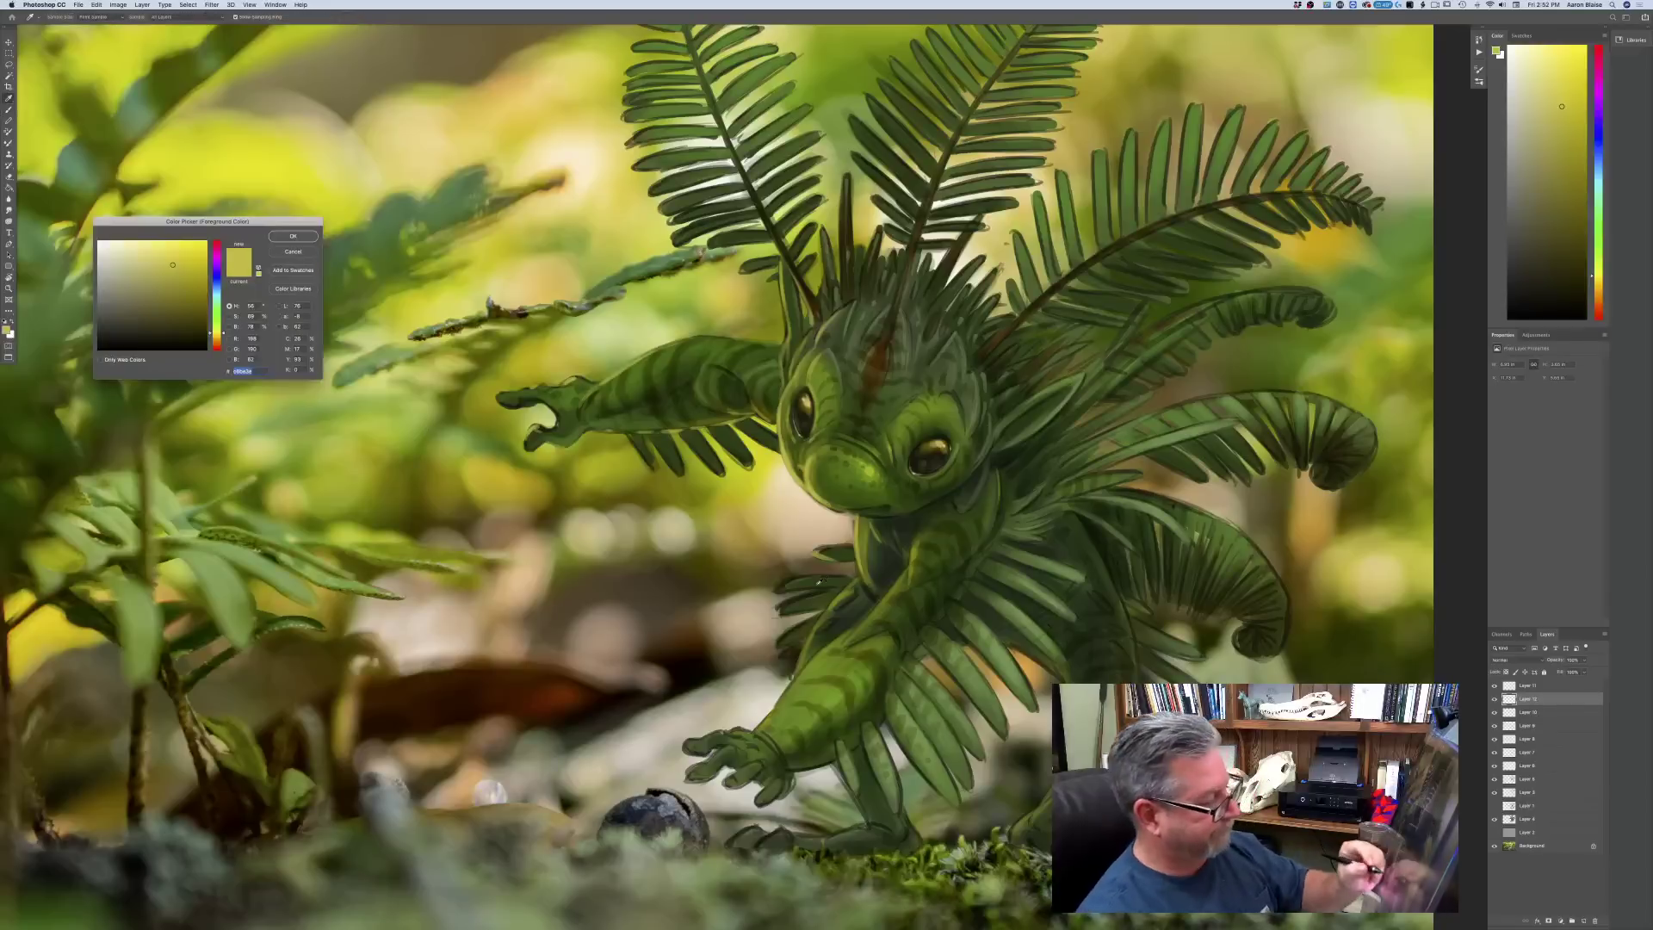
click(796, 584)
key(Return)
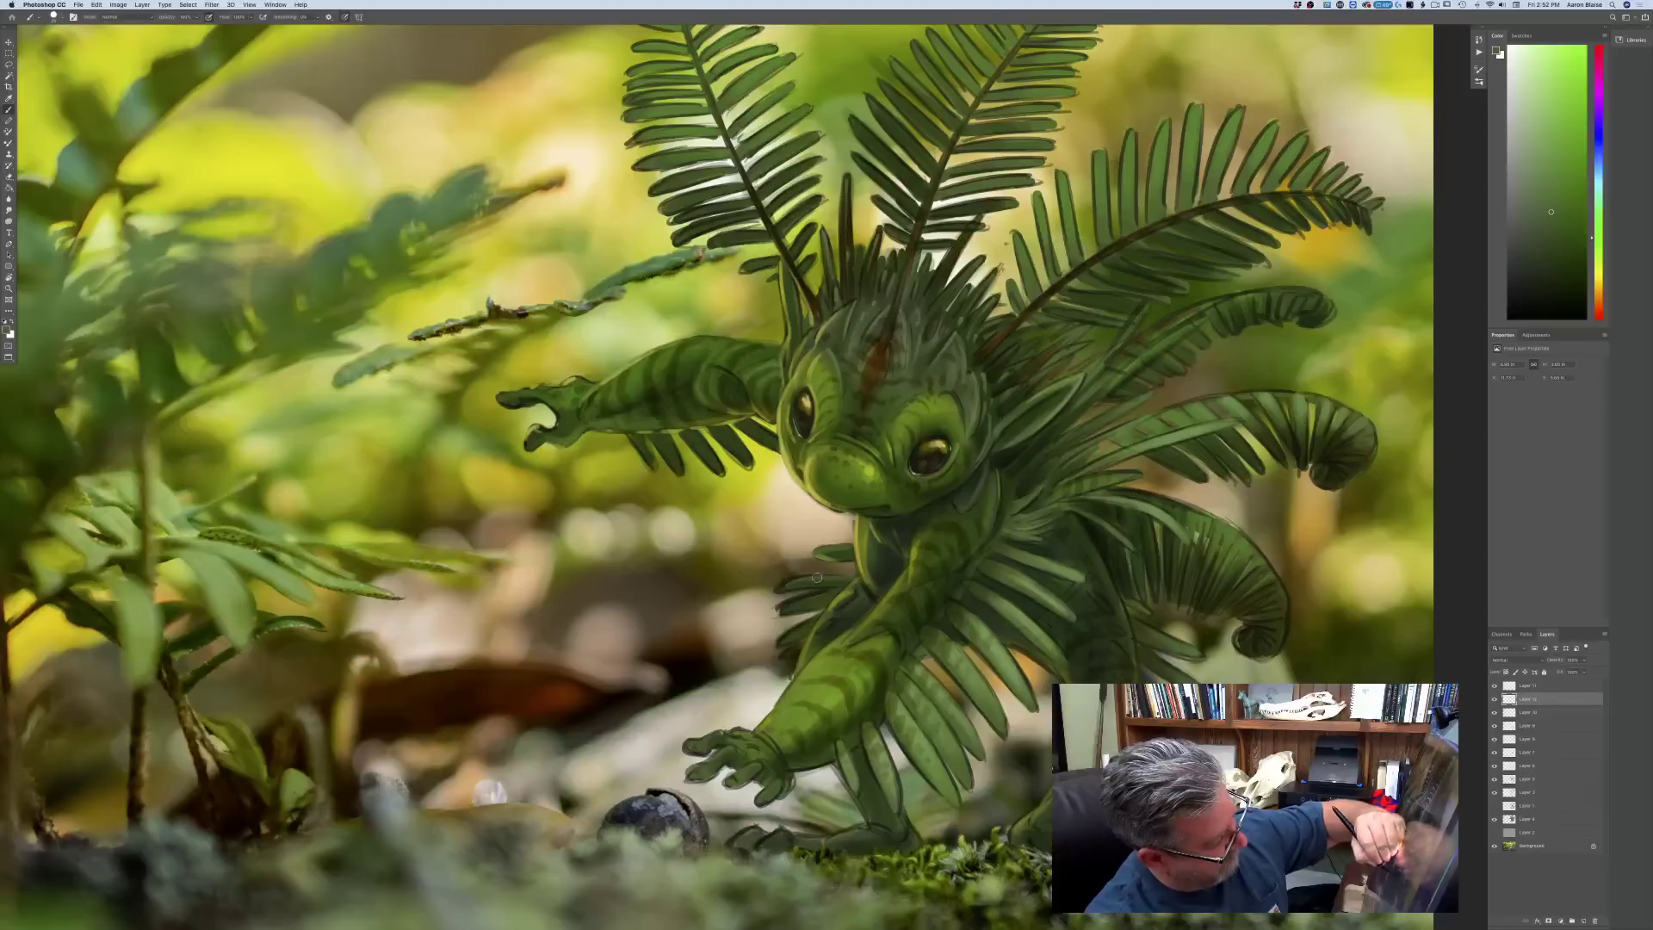
mouse_move(814, 582)
mouse_down()
mouse_move(831, 583)
mouse_move(796, 602)
mouse_up()
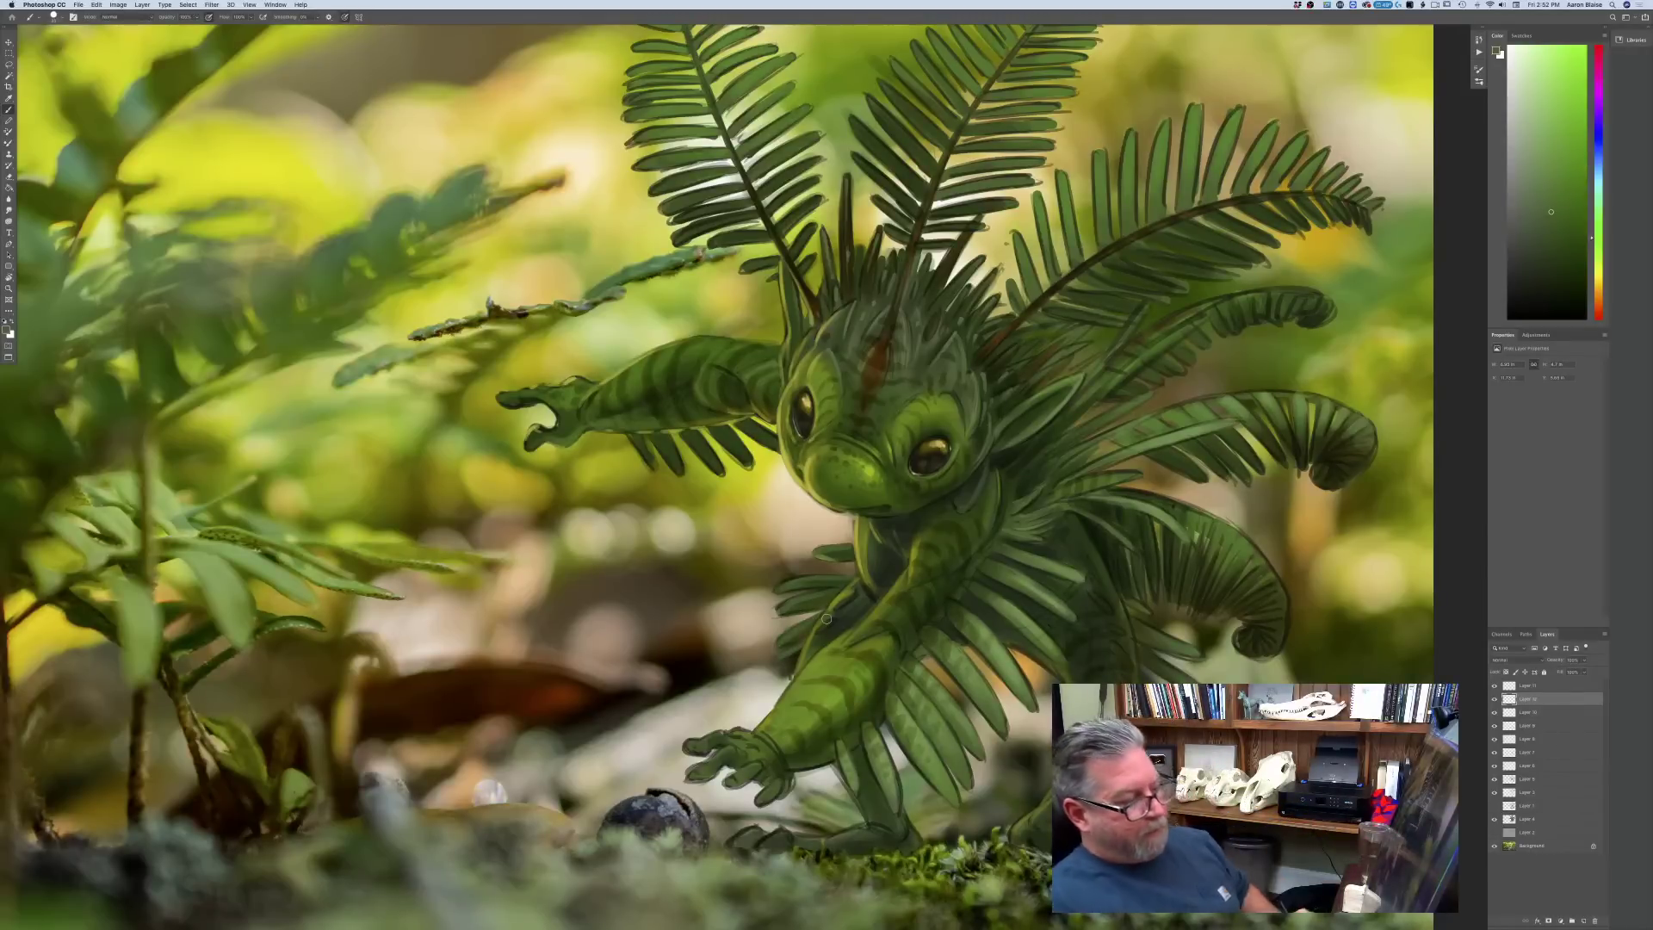
- Sample a lighter green from the chest fronds and paint highlights on the fronds behind the lowered arm and the lower leg
click(8, 331)
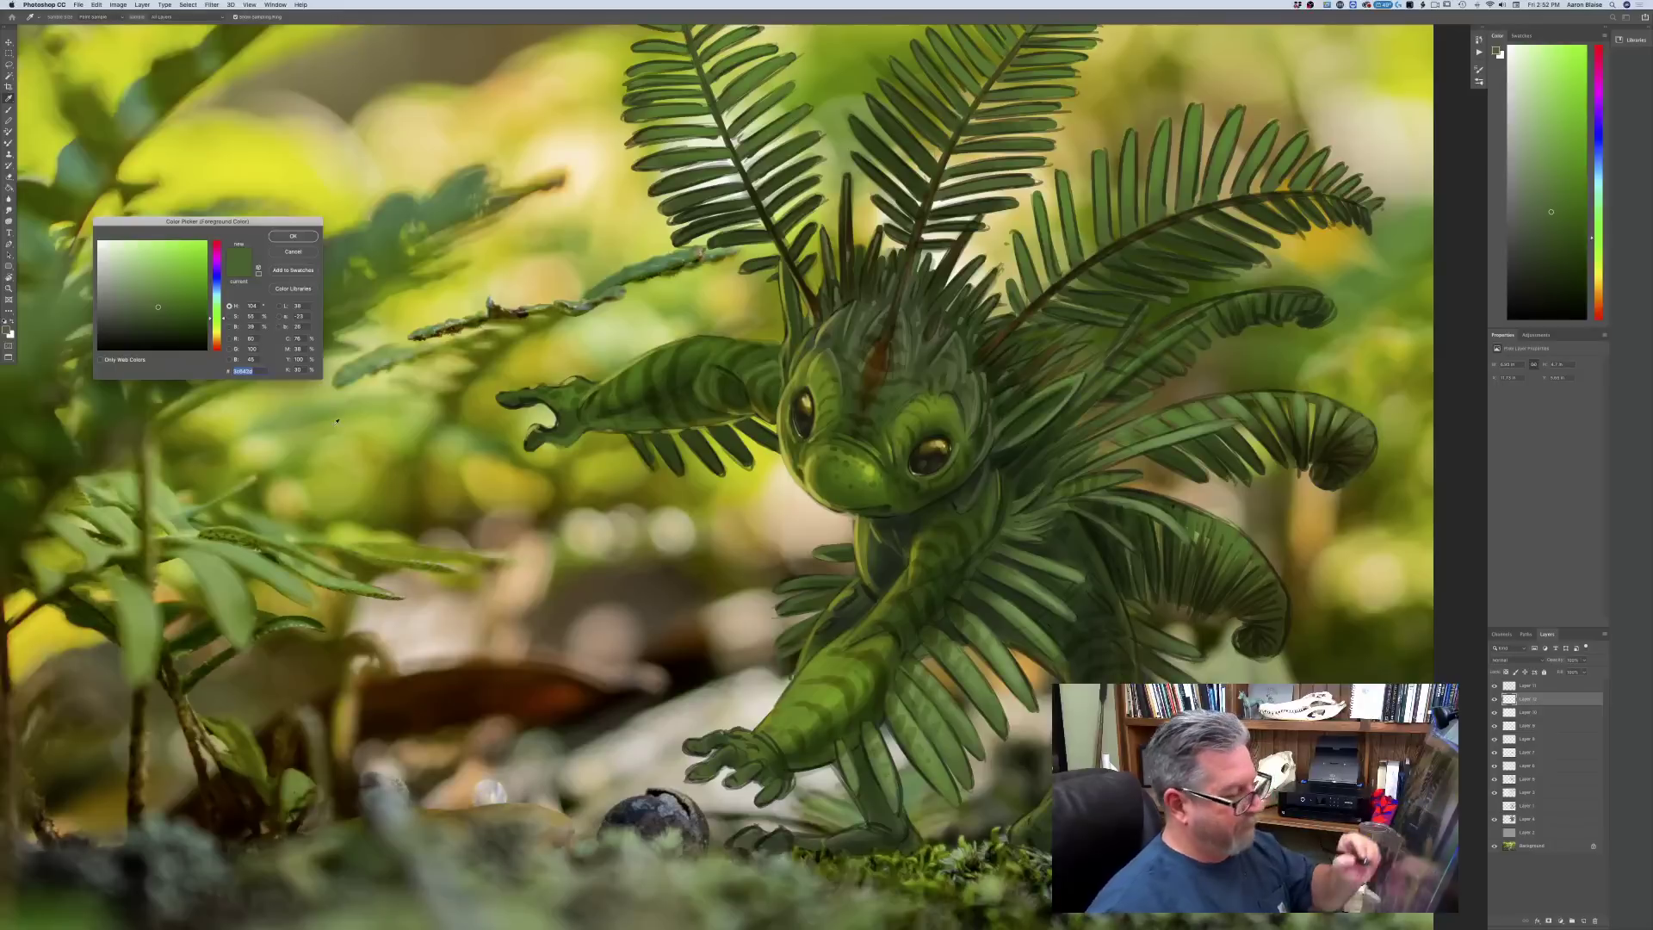
click(1023, 616)
click(292, 235)
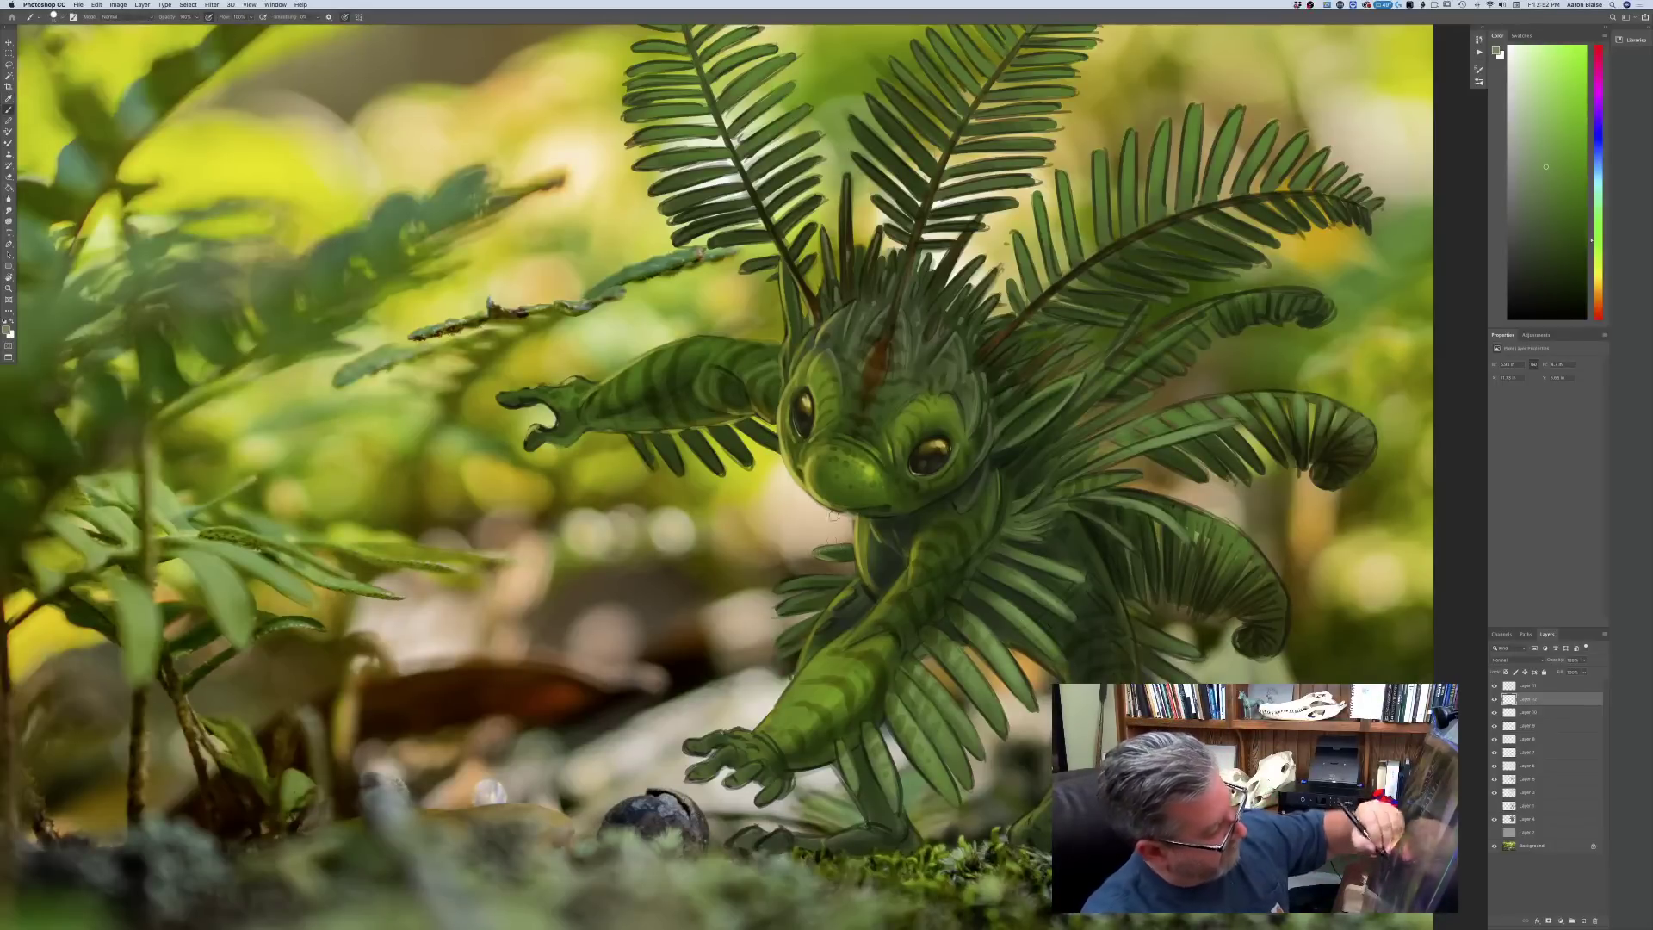
mouse_move(771, 573)
mouse_down()
mouse_move(822, 592)
mouse_move(818, 579)
mouse_move(780, 609)
mouse_up()
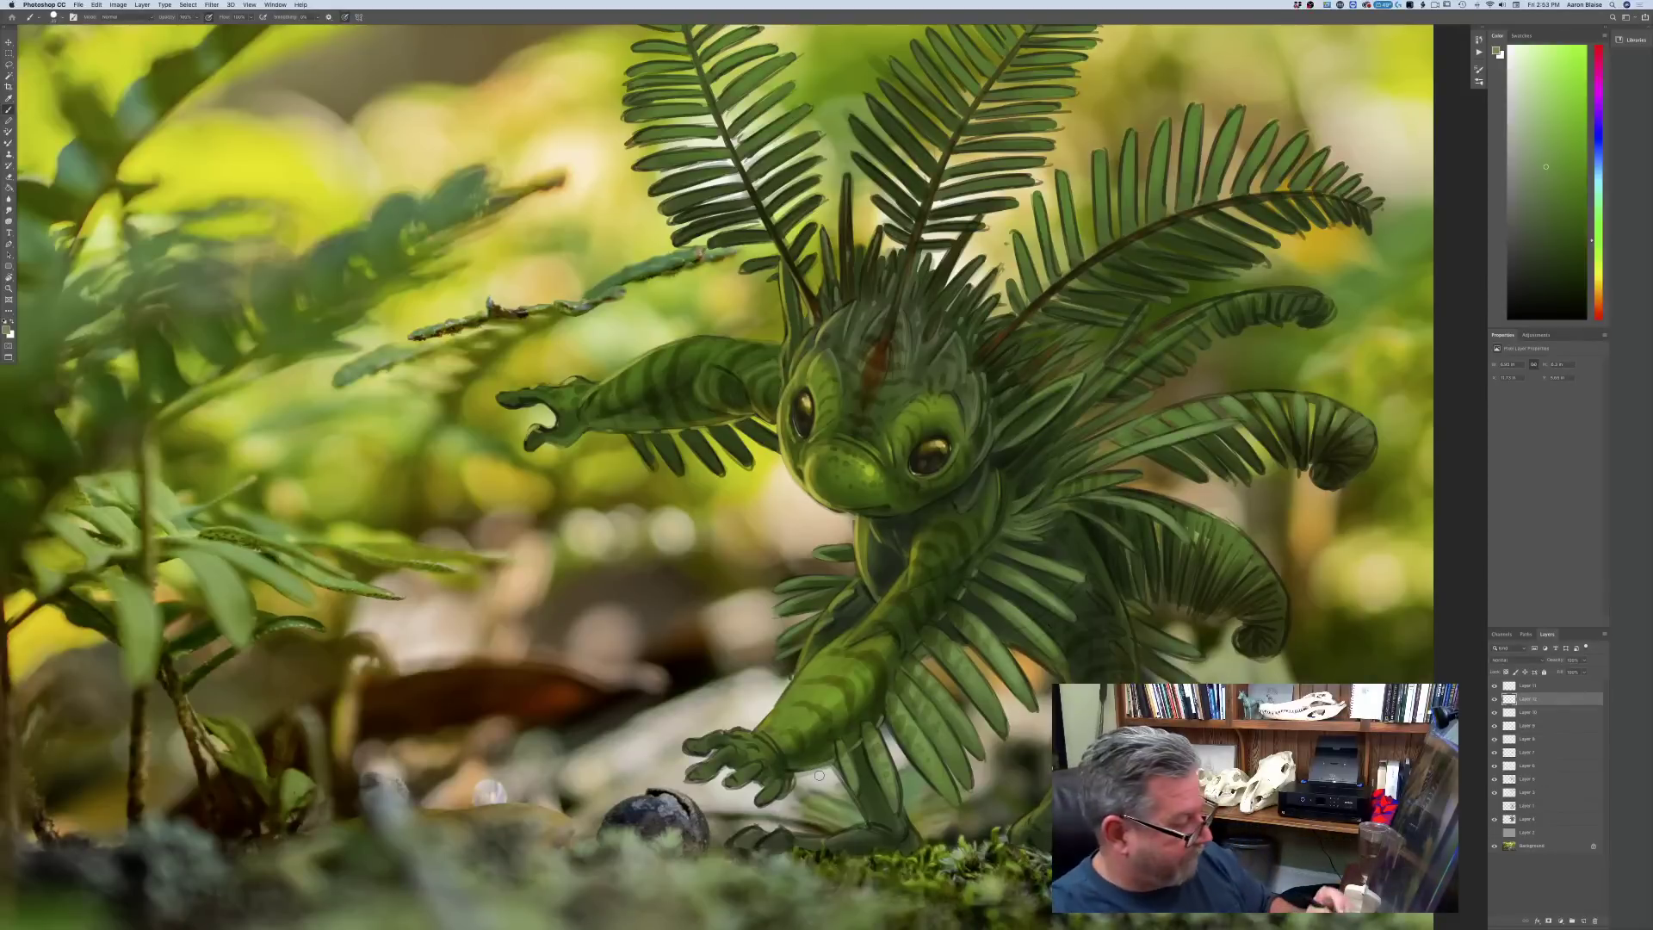
drag(904, 814, 906, 852)
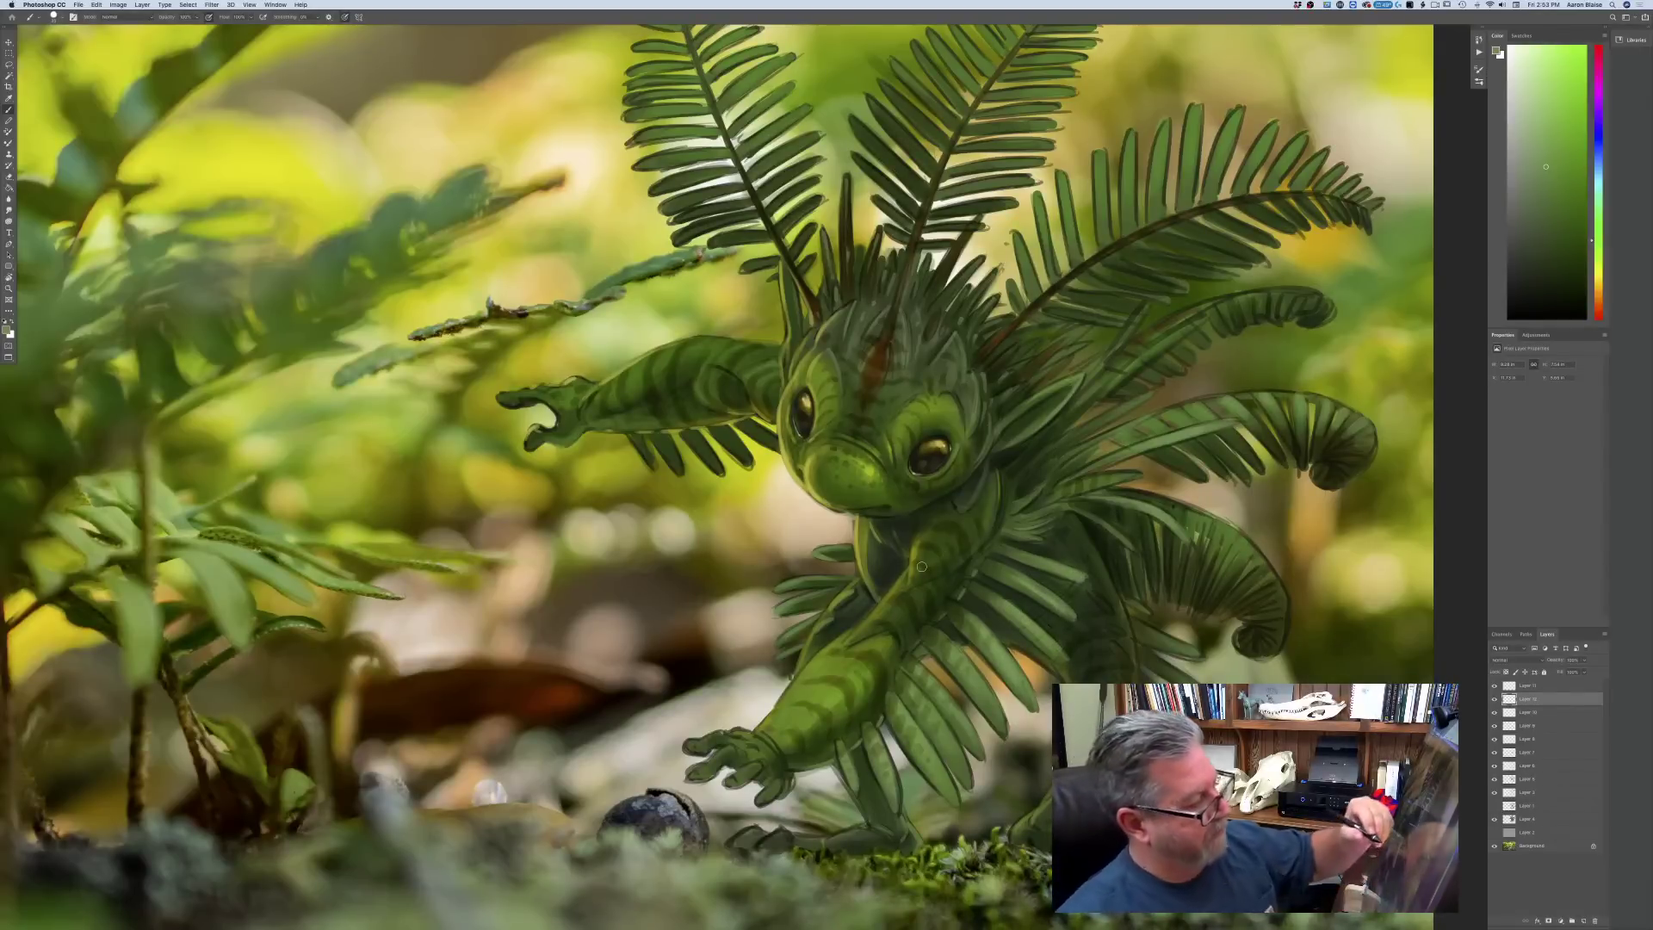
- Change the painting colour to a darker, more saturated green
click(6, 328)
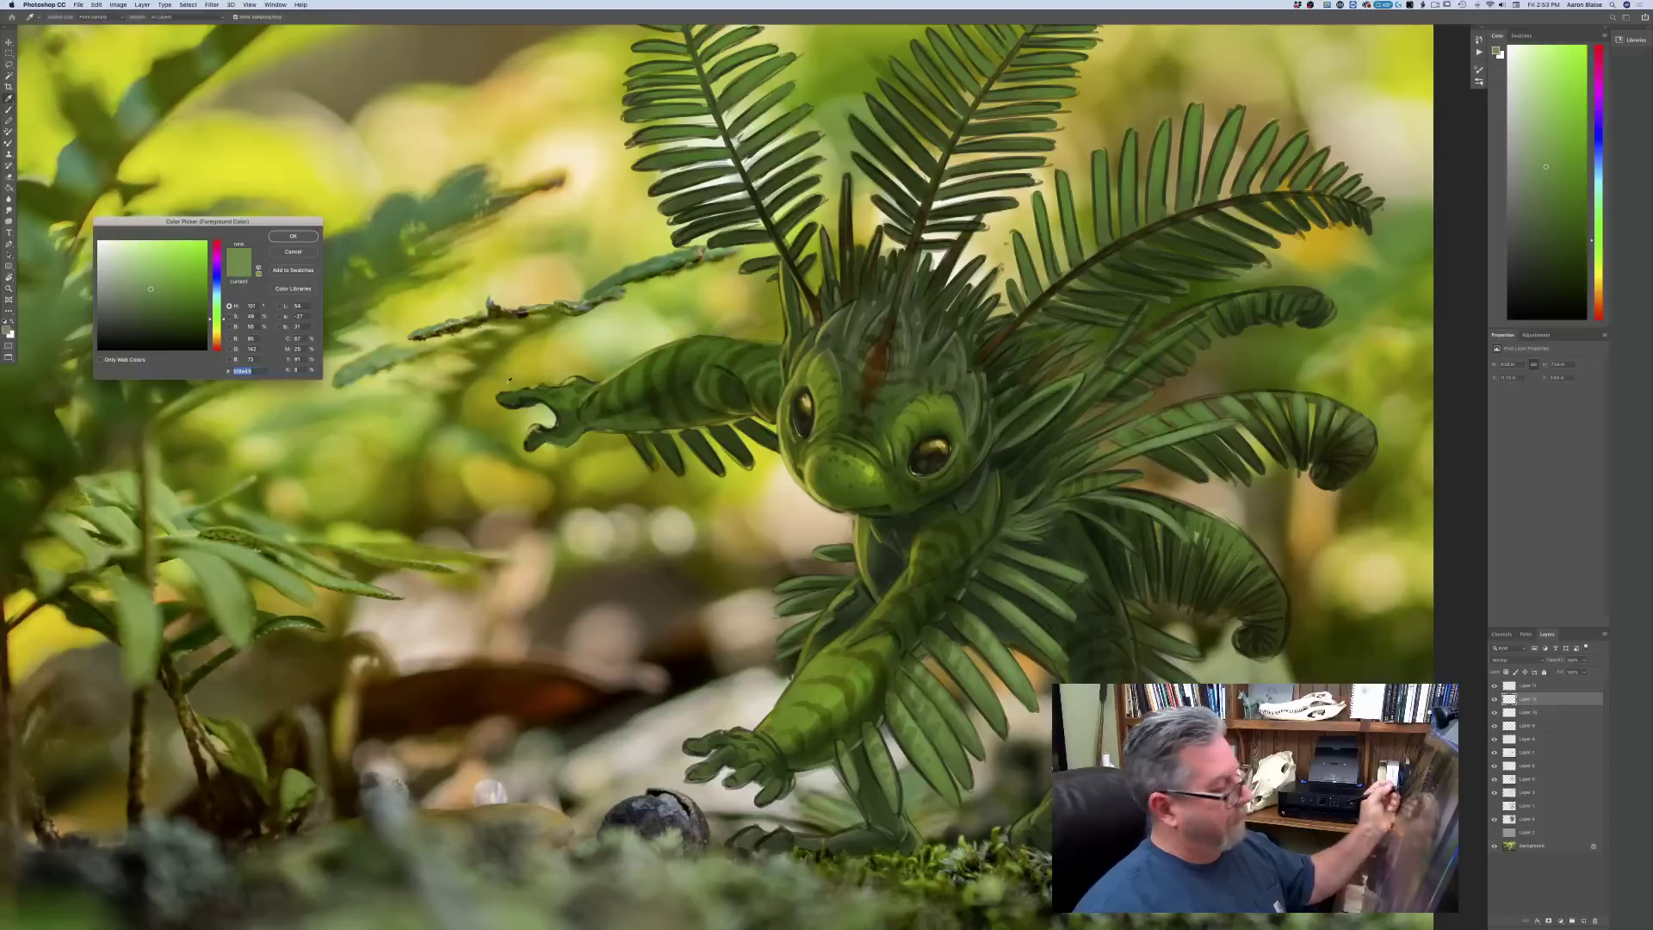
click(168, 318)
click(295, 237)
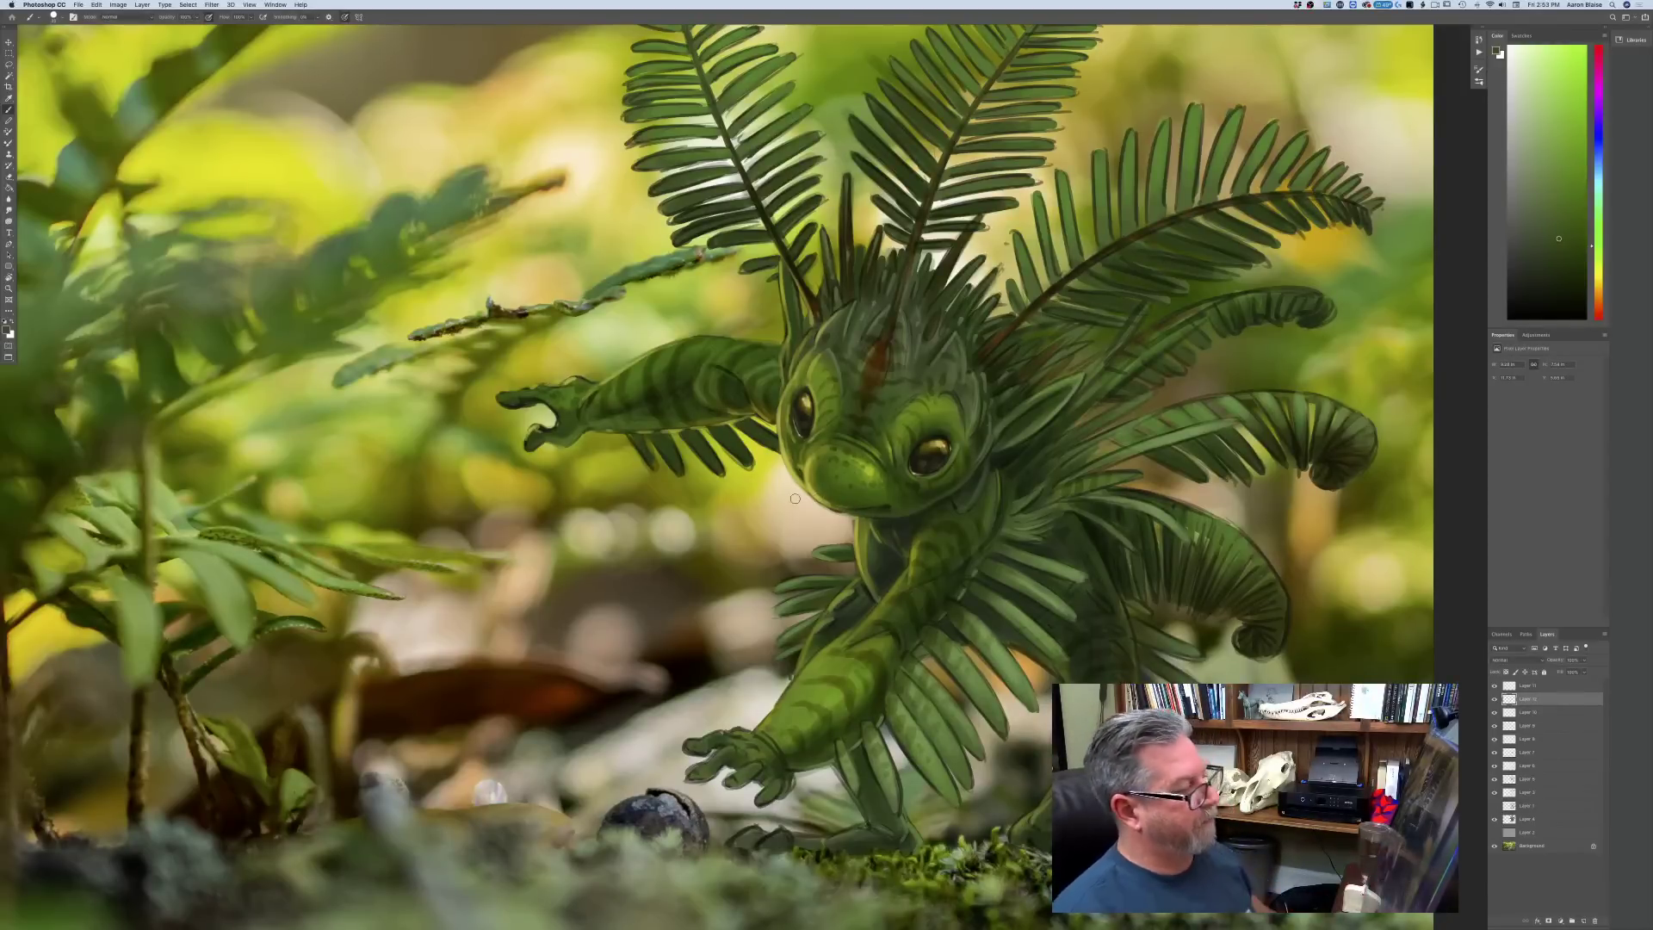
- Paint yellow-green rim light along the jaw and neck with lowered brush opacity, and choose a paler yellow-green
click(7, 328)
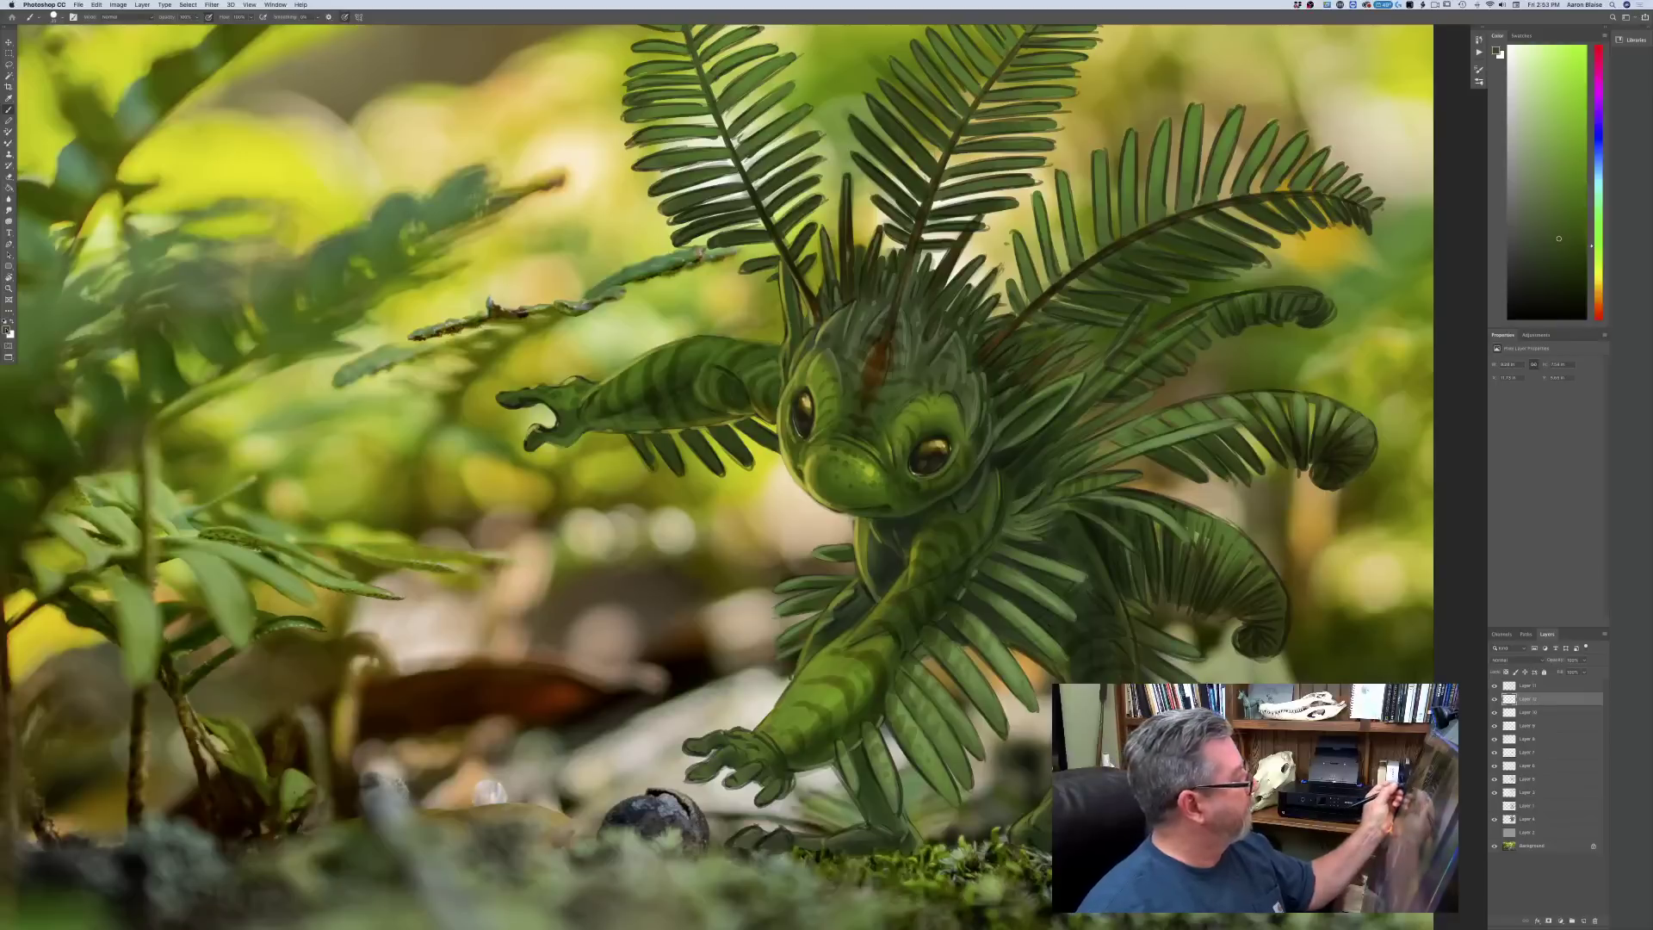
click(822, 493)
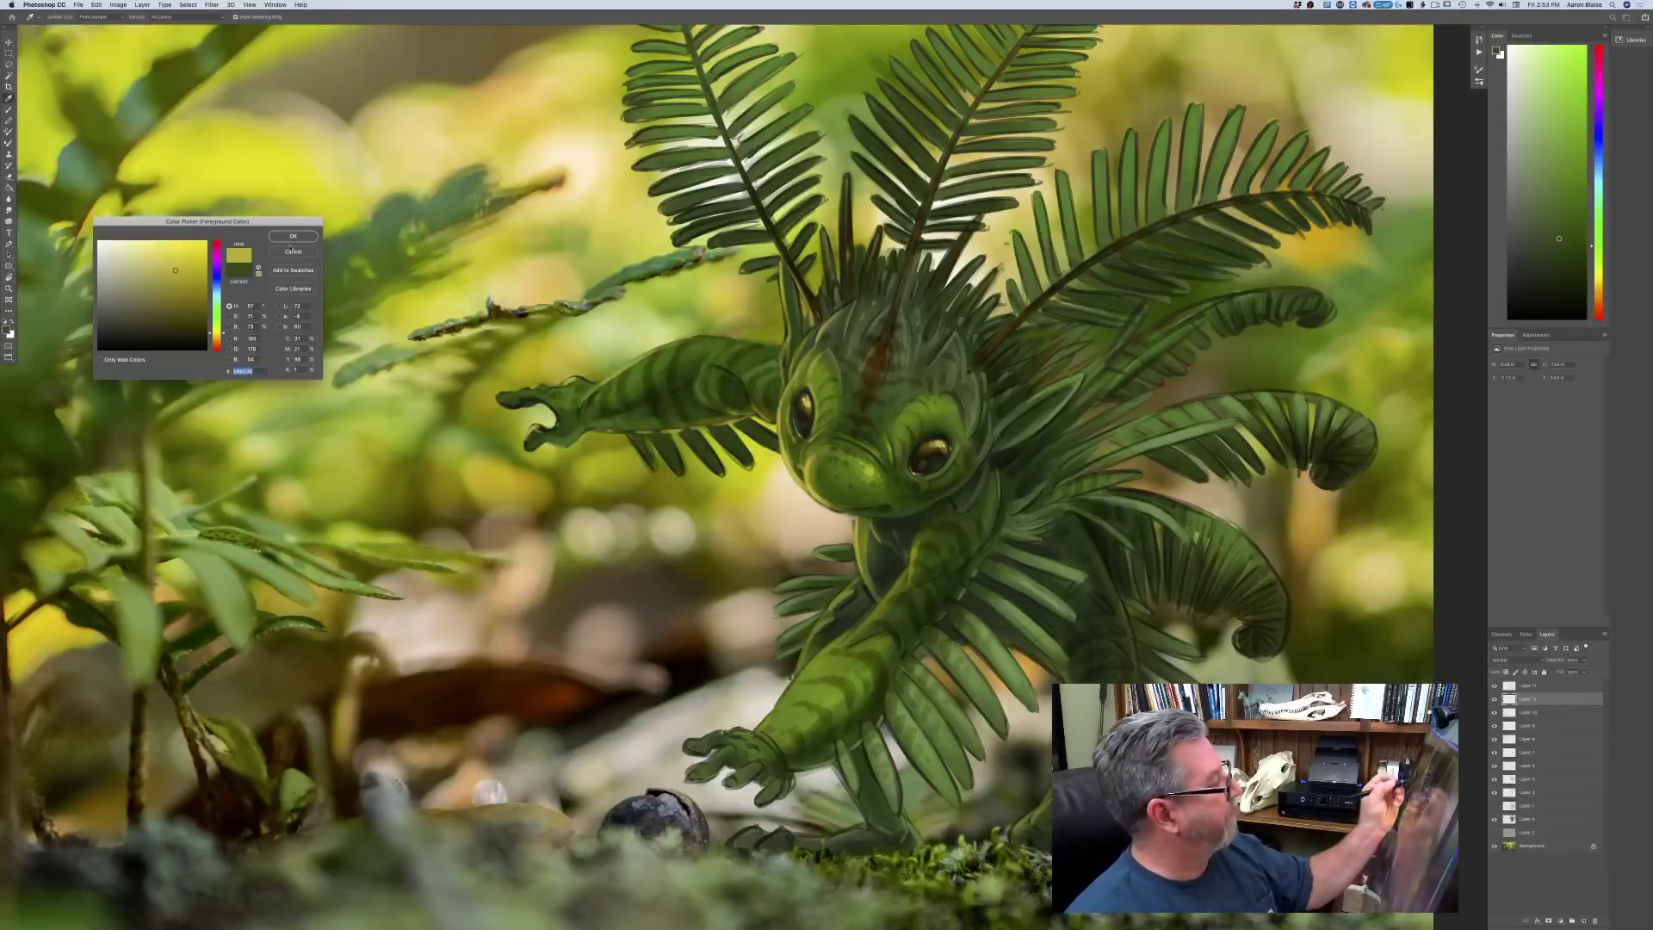
click(293, 237)
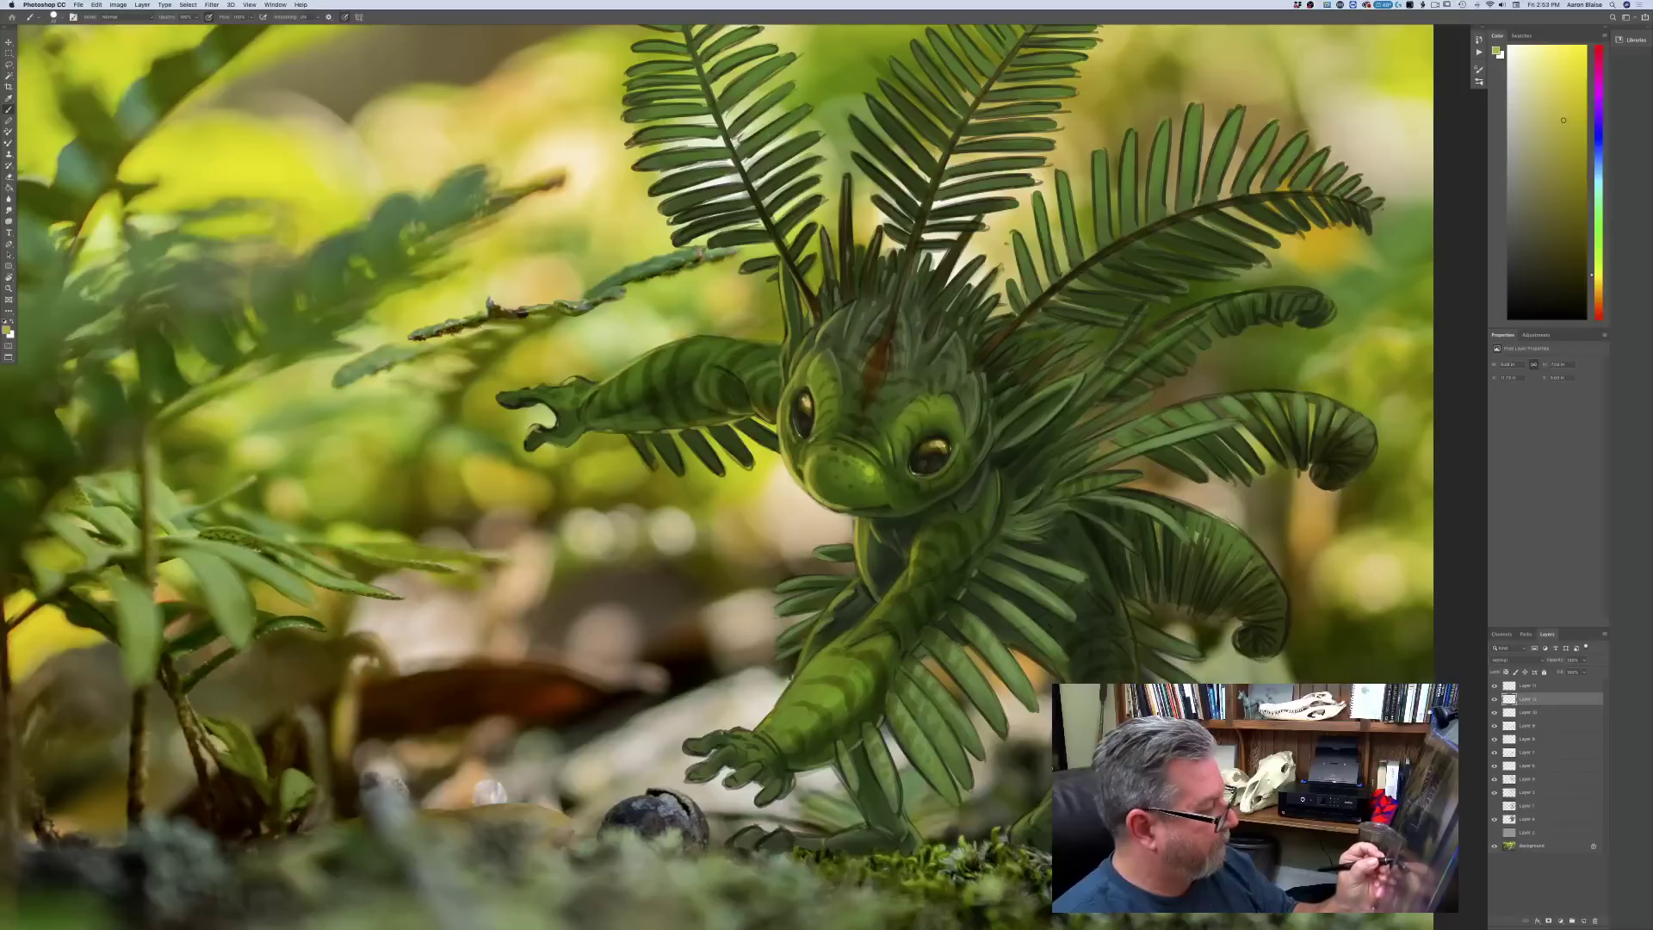
click(197, 18)
drag(201, 28, 176, 28)
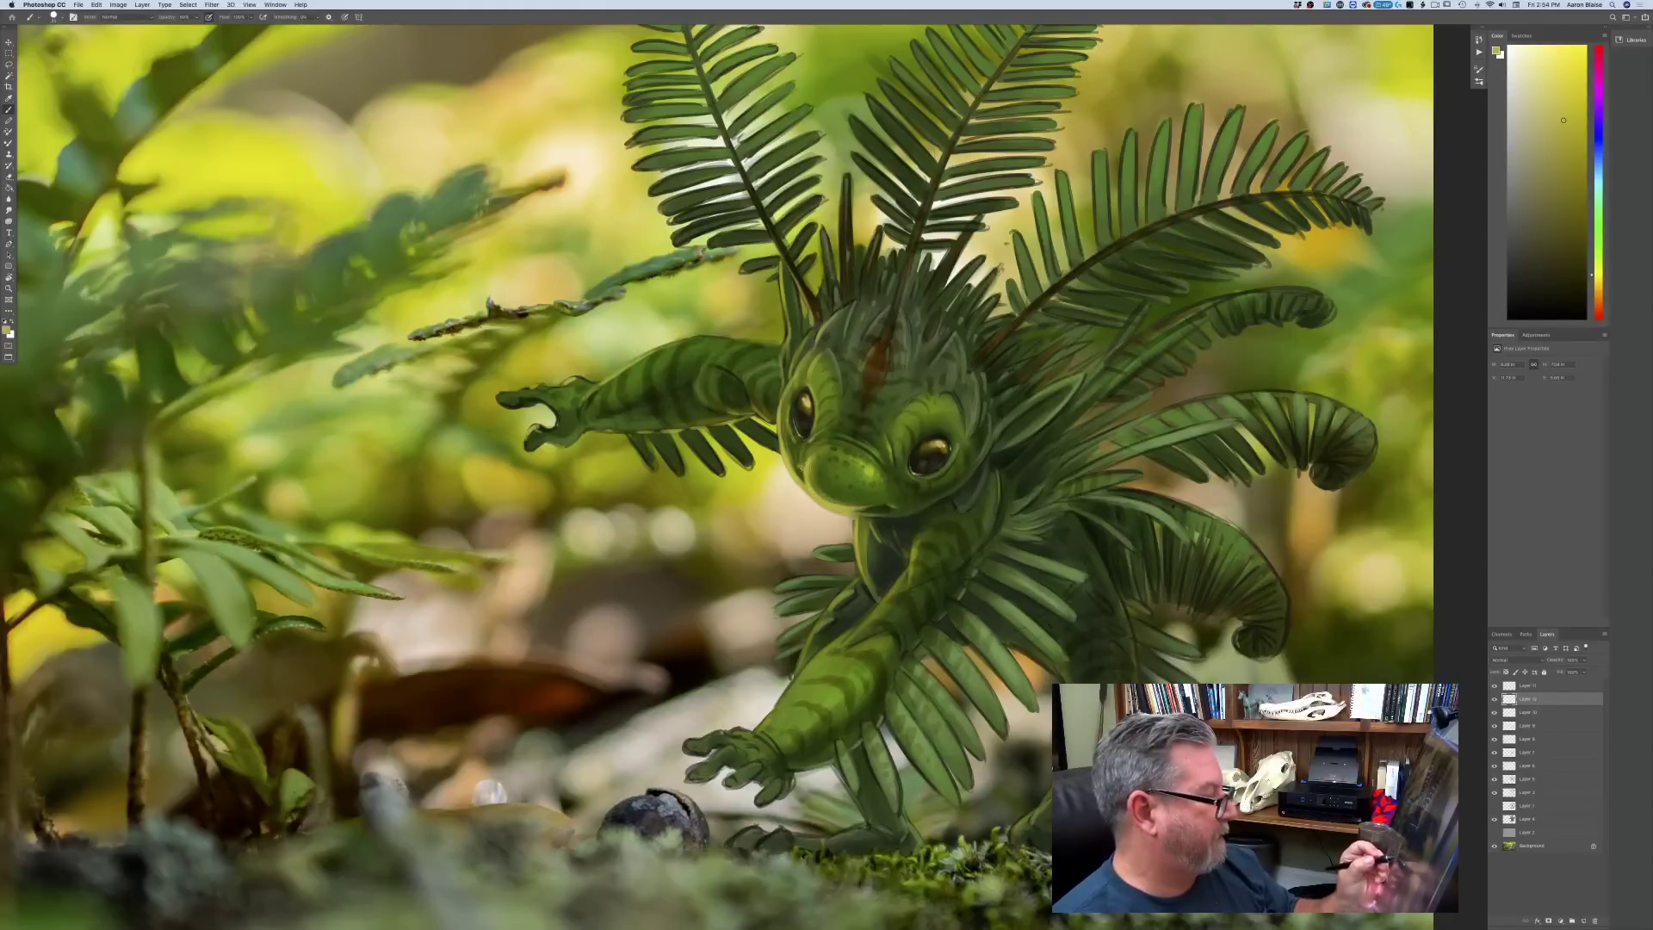
click(7, 329)
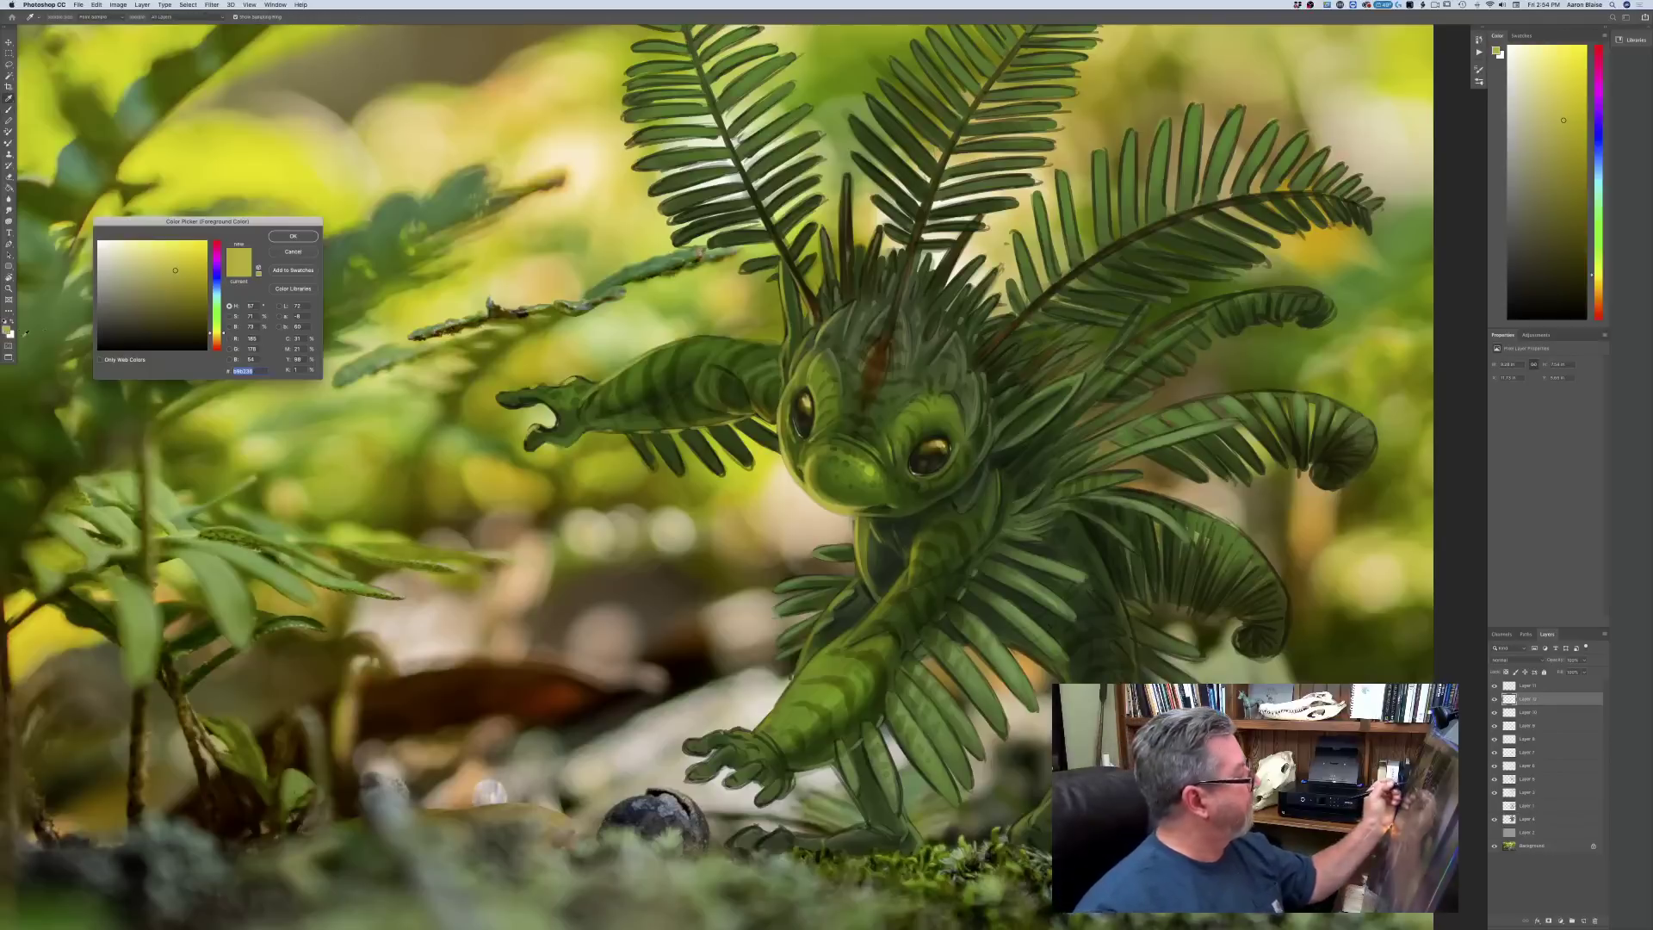
click(162, 254)
click(292, 235)
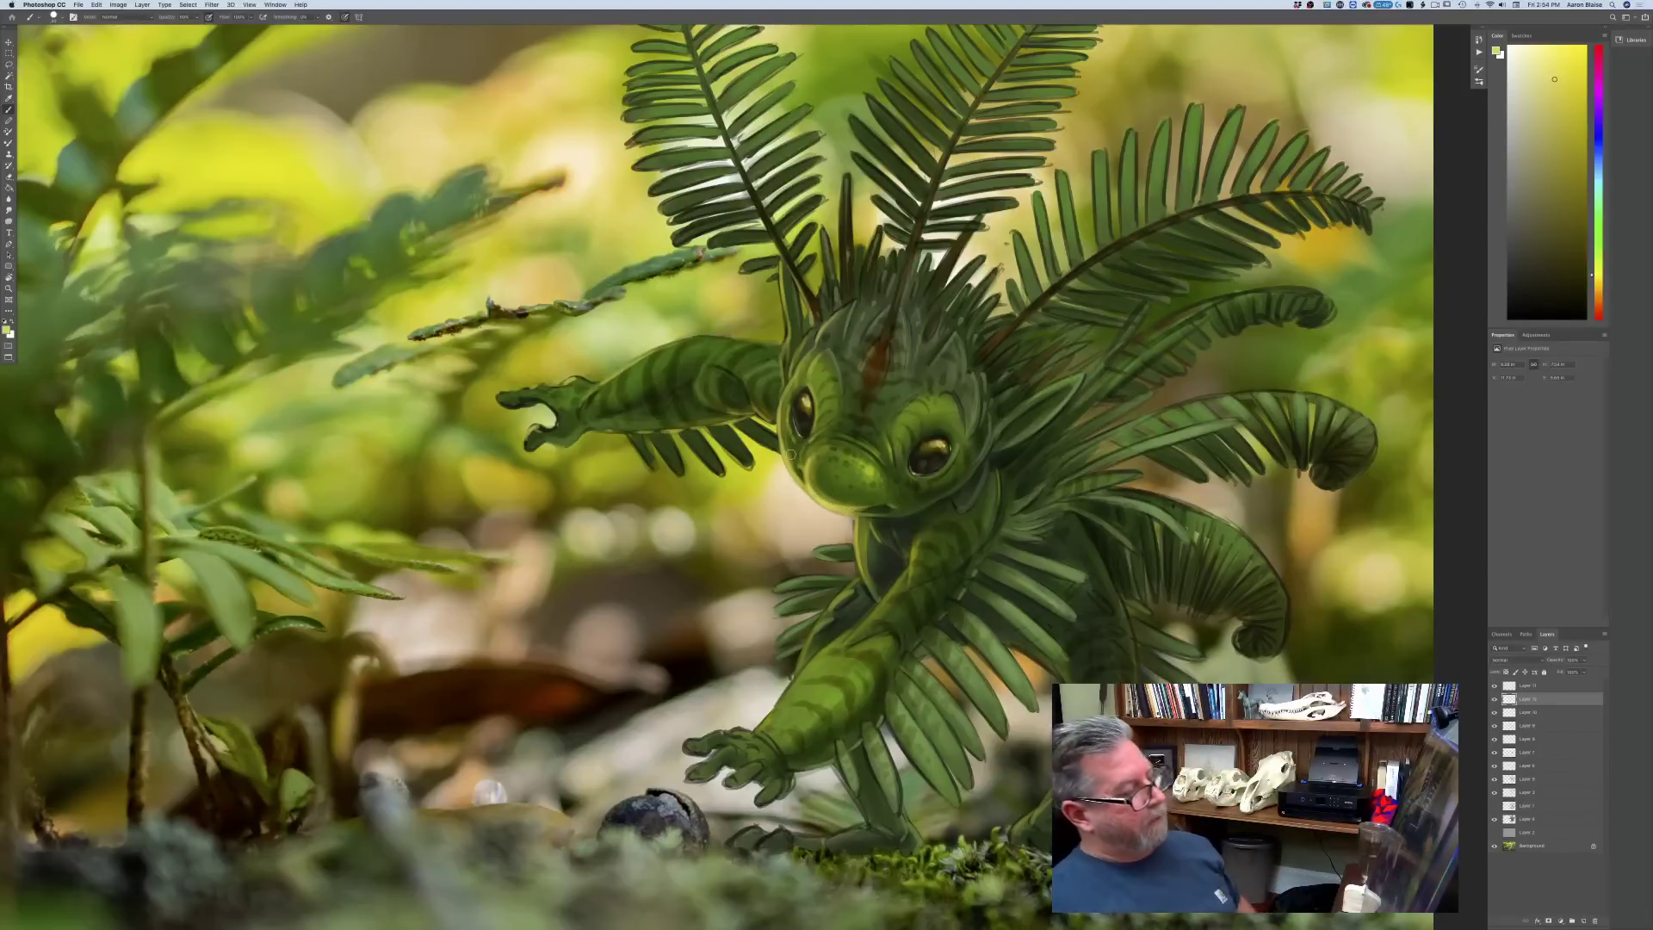
- Gather all visible creature layers above the background into one layer group
key(super+minus)
key(super+minus)
key(super+minus)
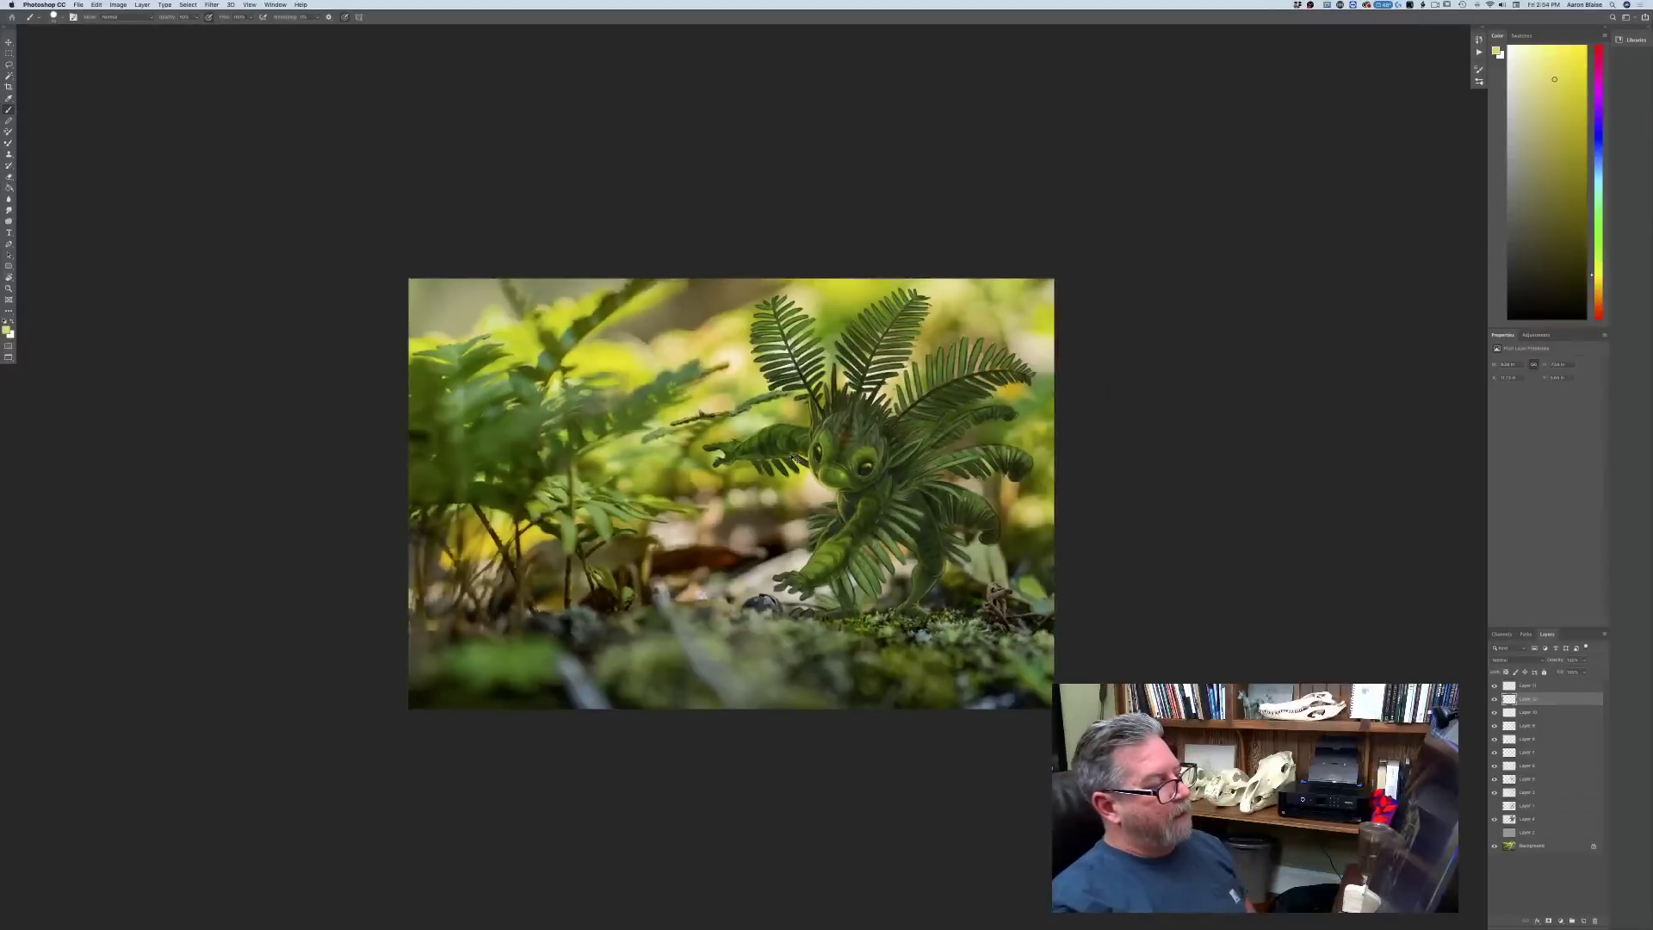
key(super+0)
scroll(797, 459, up, 4)
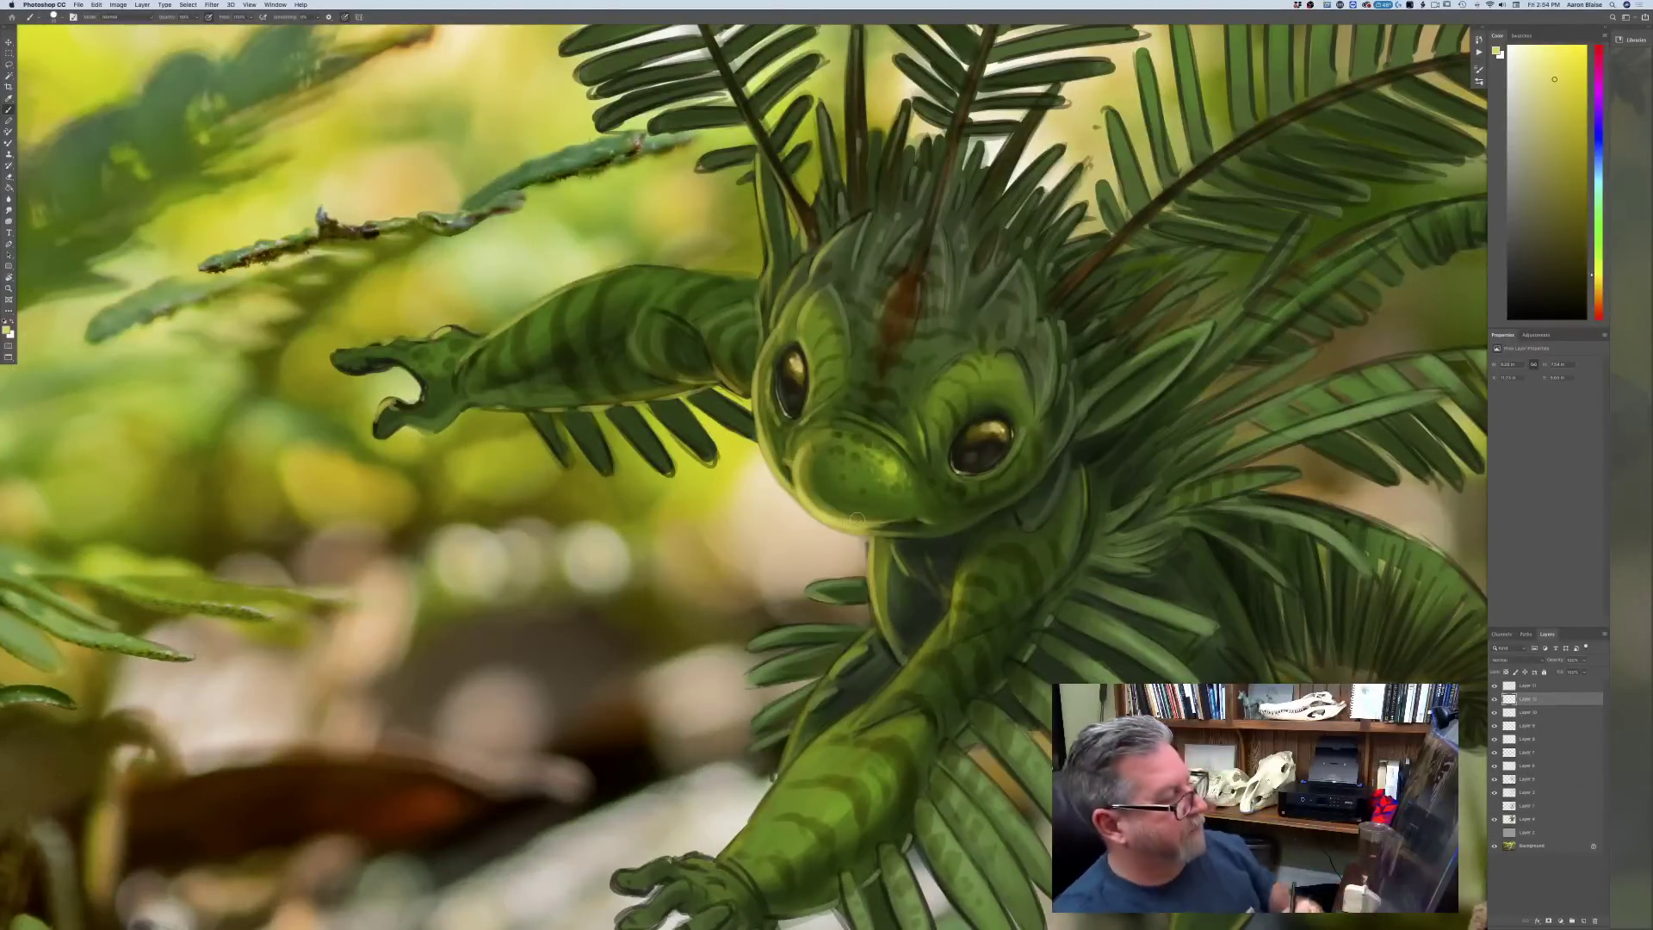
scroll(857, 519, down, 4)
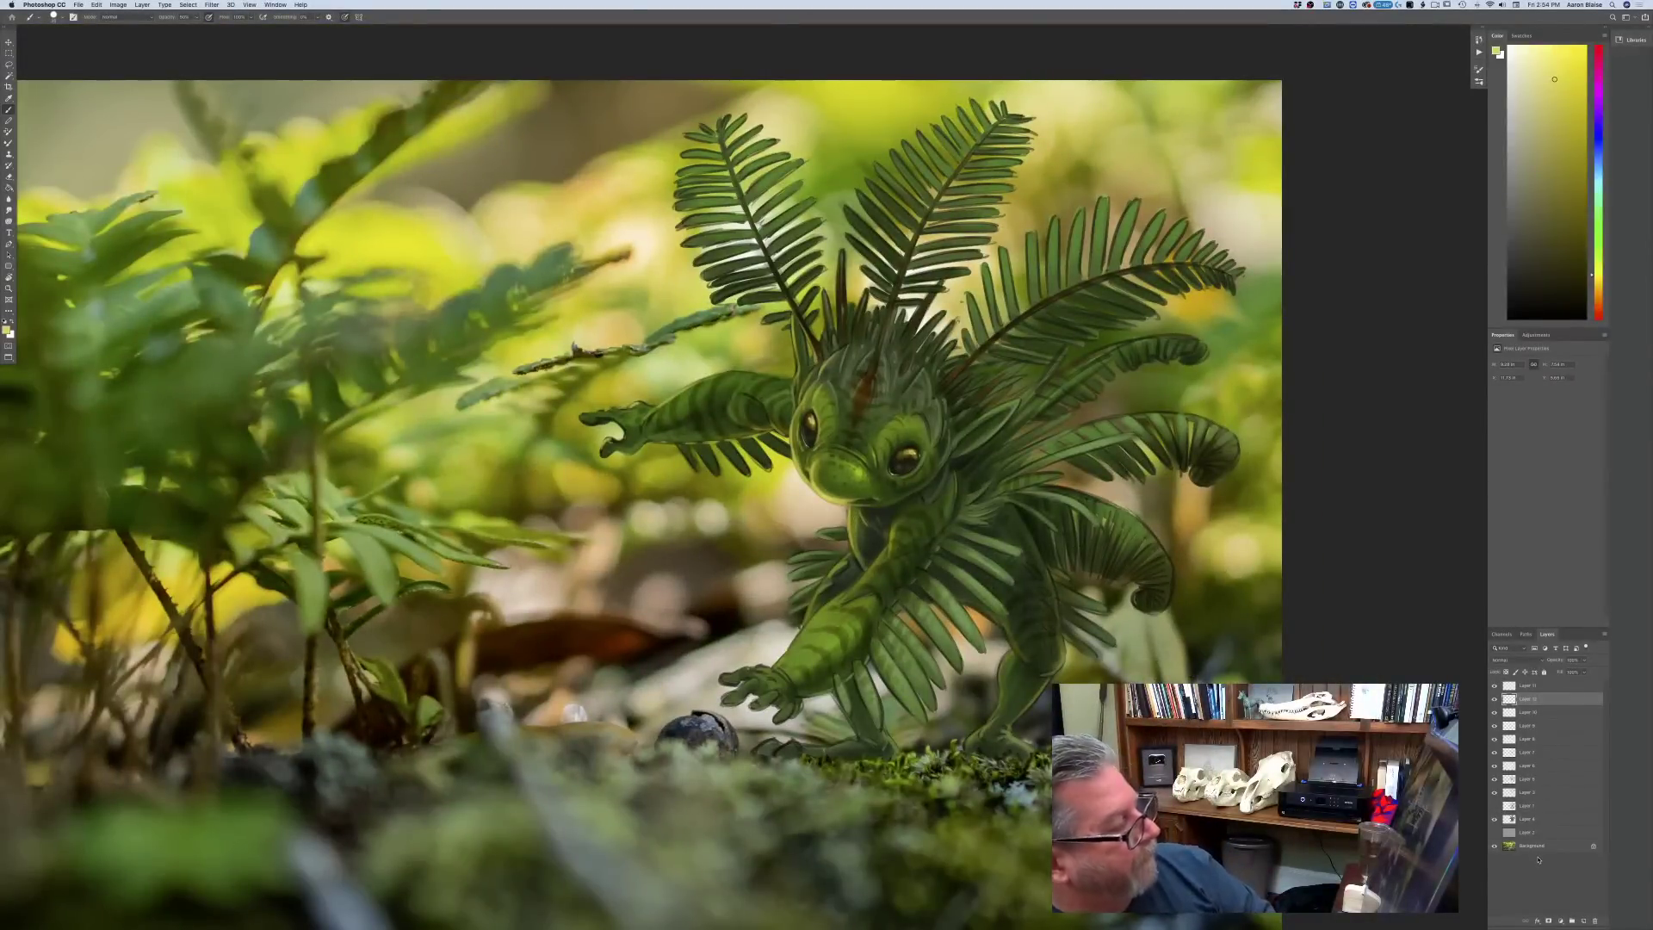
click(1525, 819)
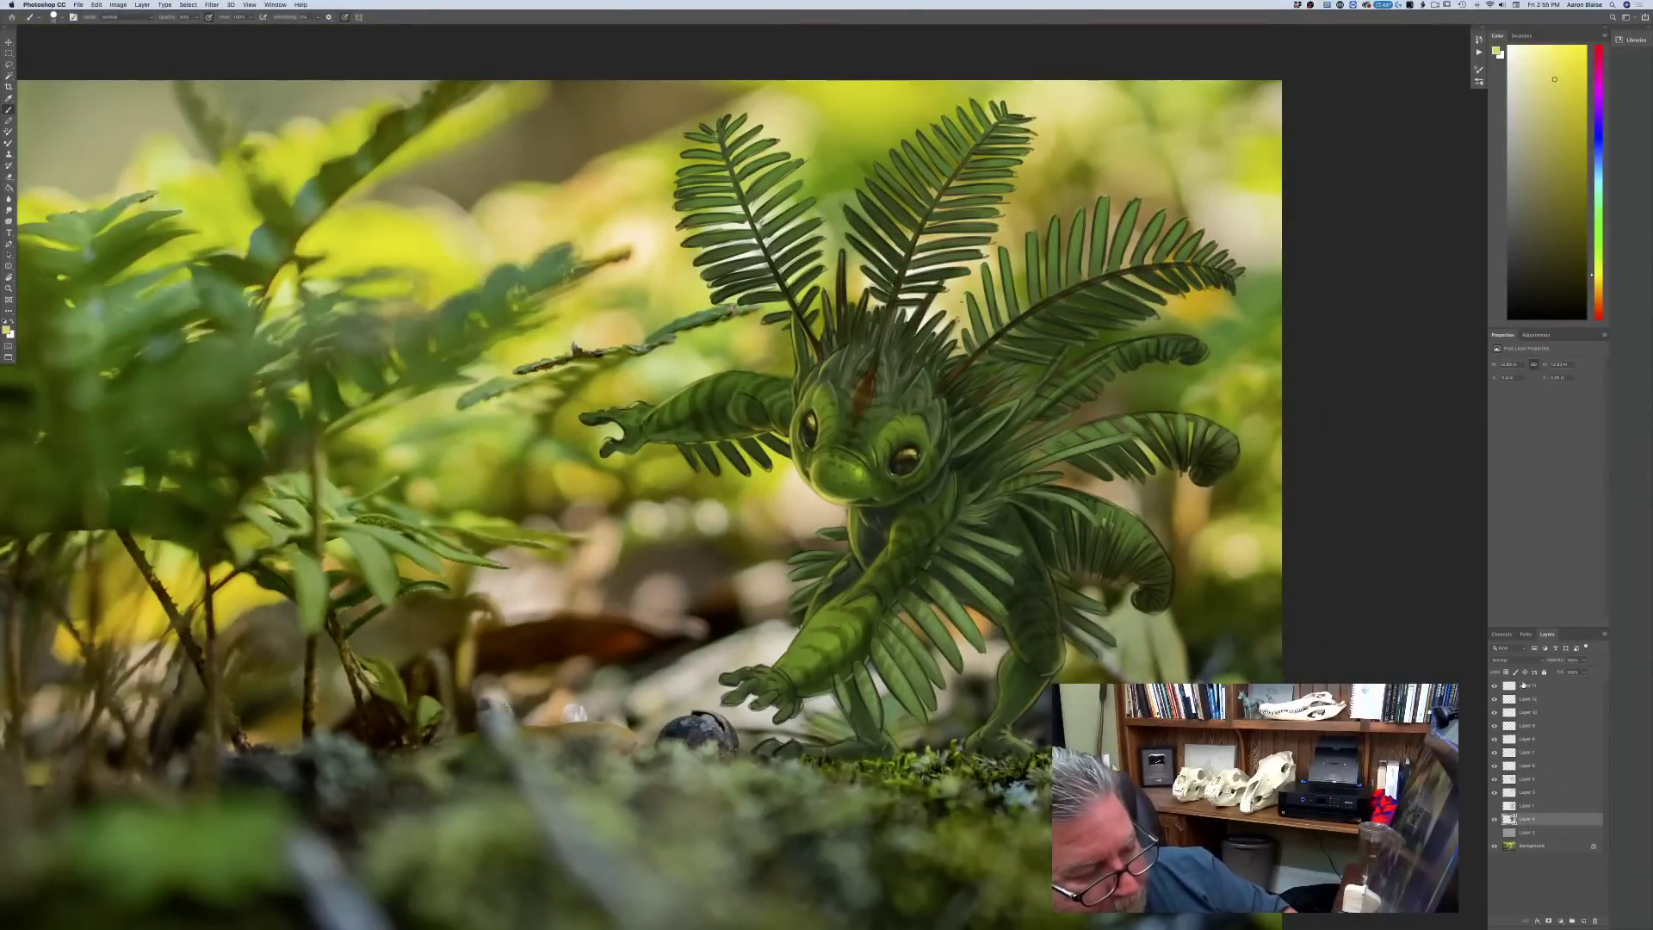
shift+click(1521, 686)
click(1573, 920)
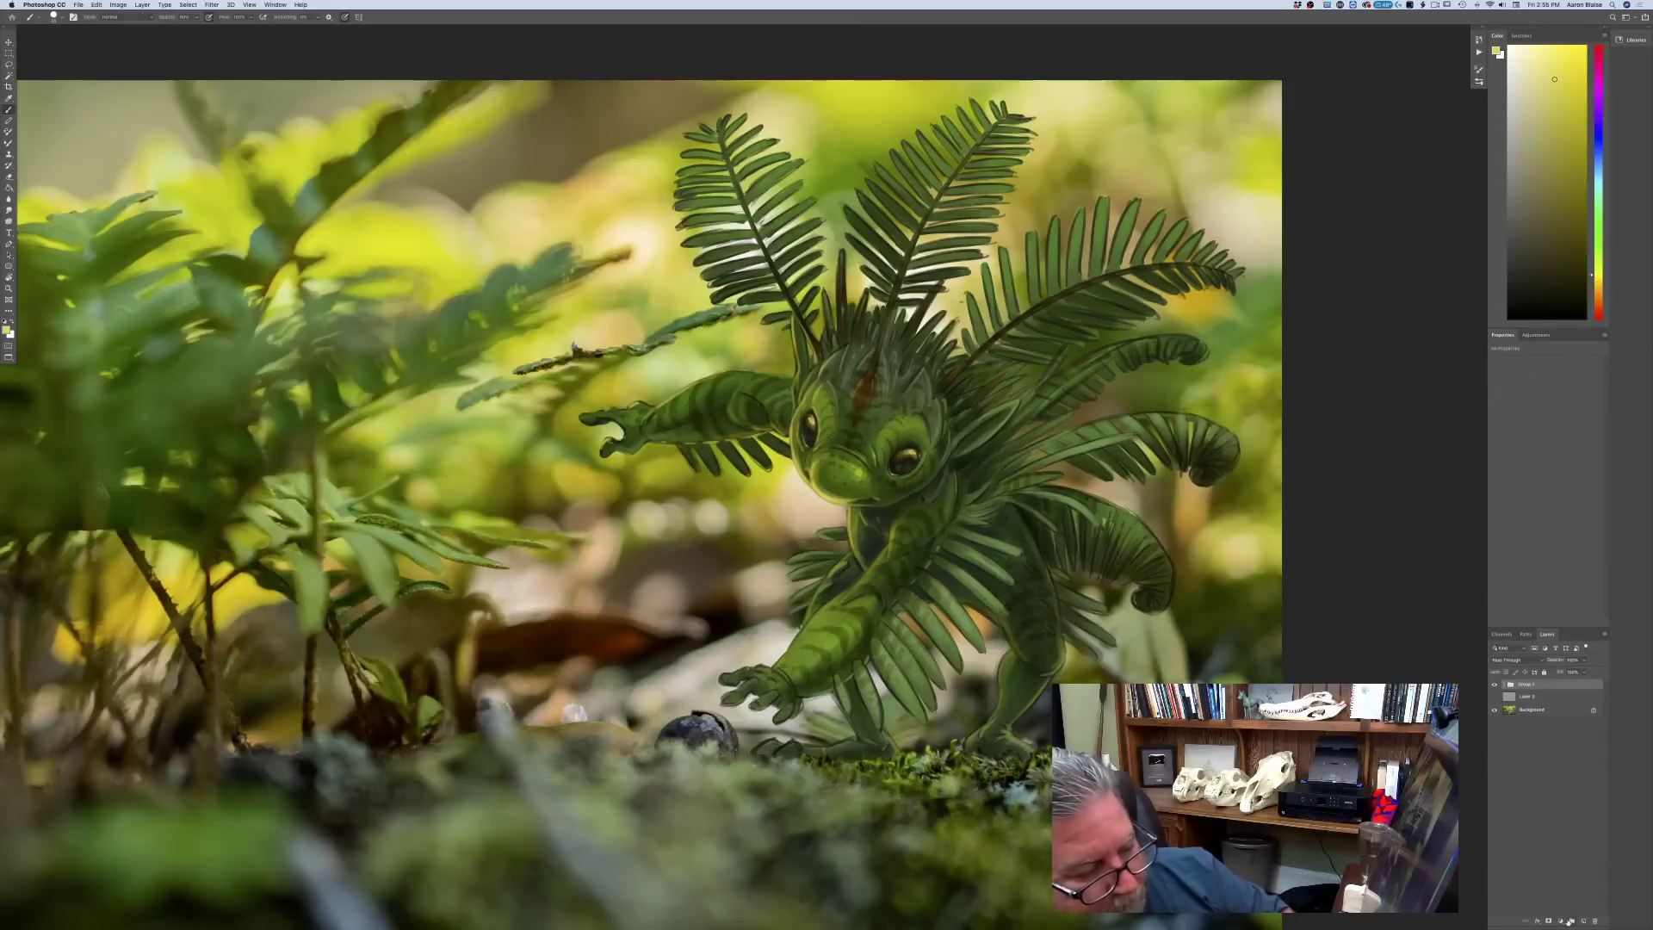
click(1572, 920)
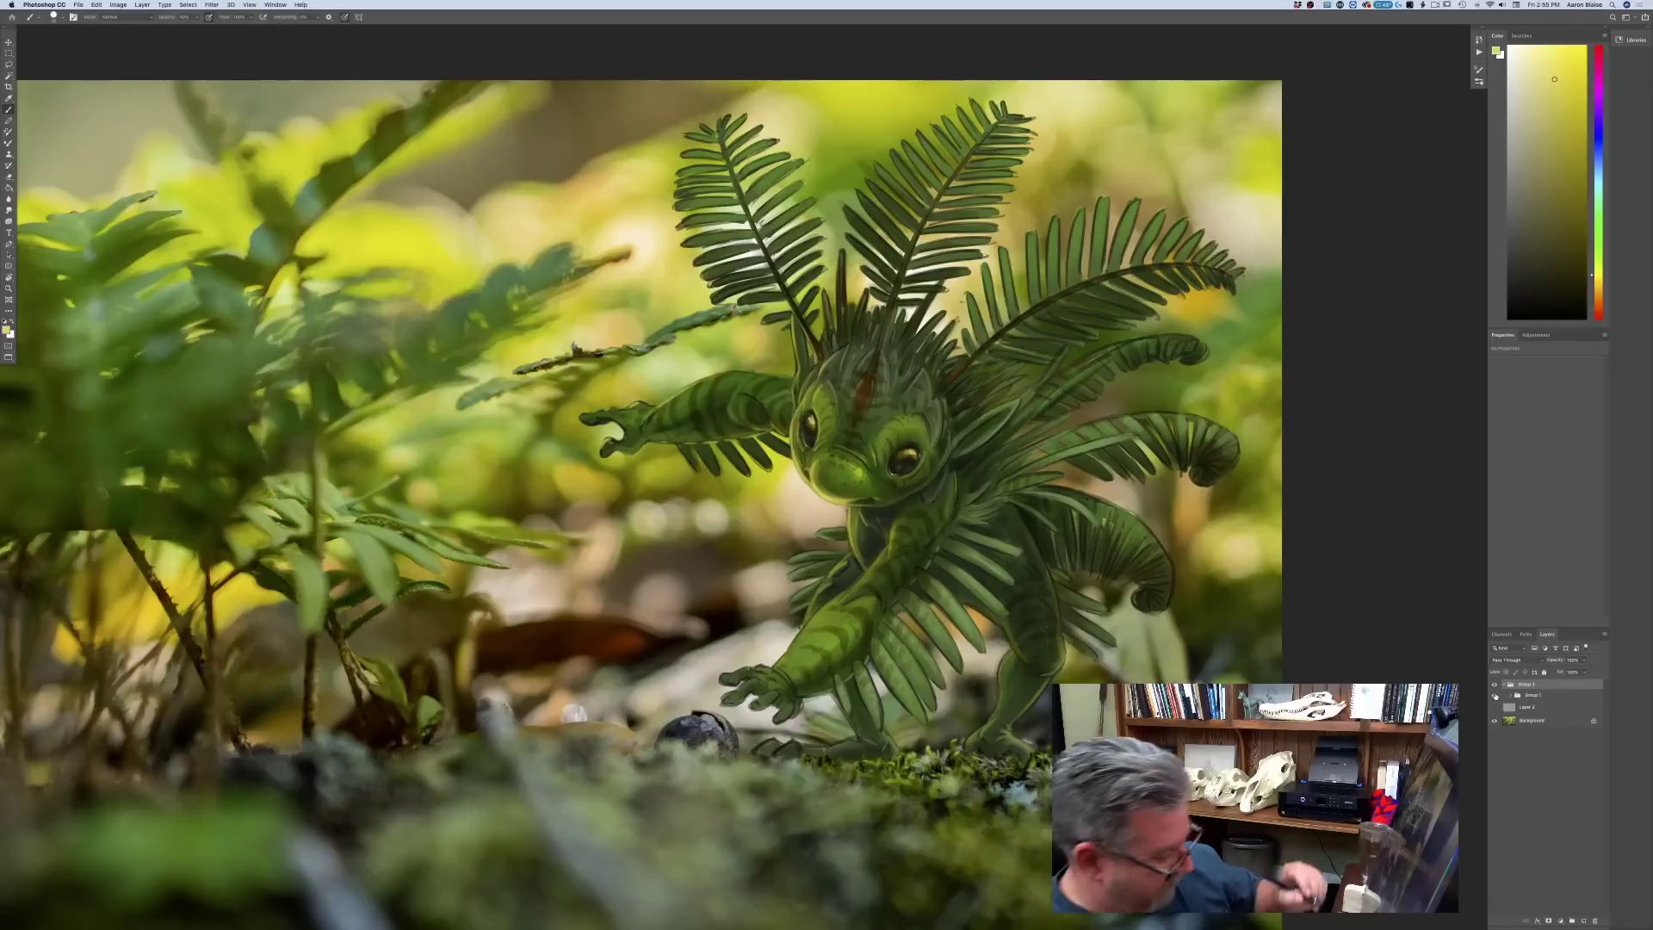
key(ctrl+z)
click(1496, 697)
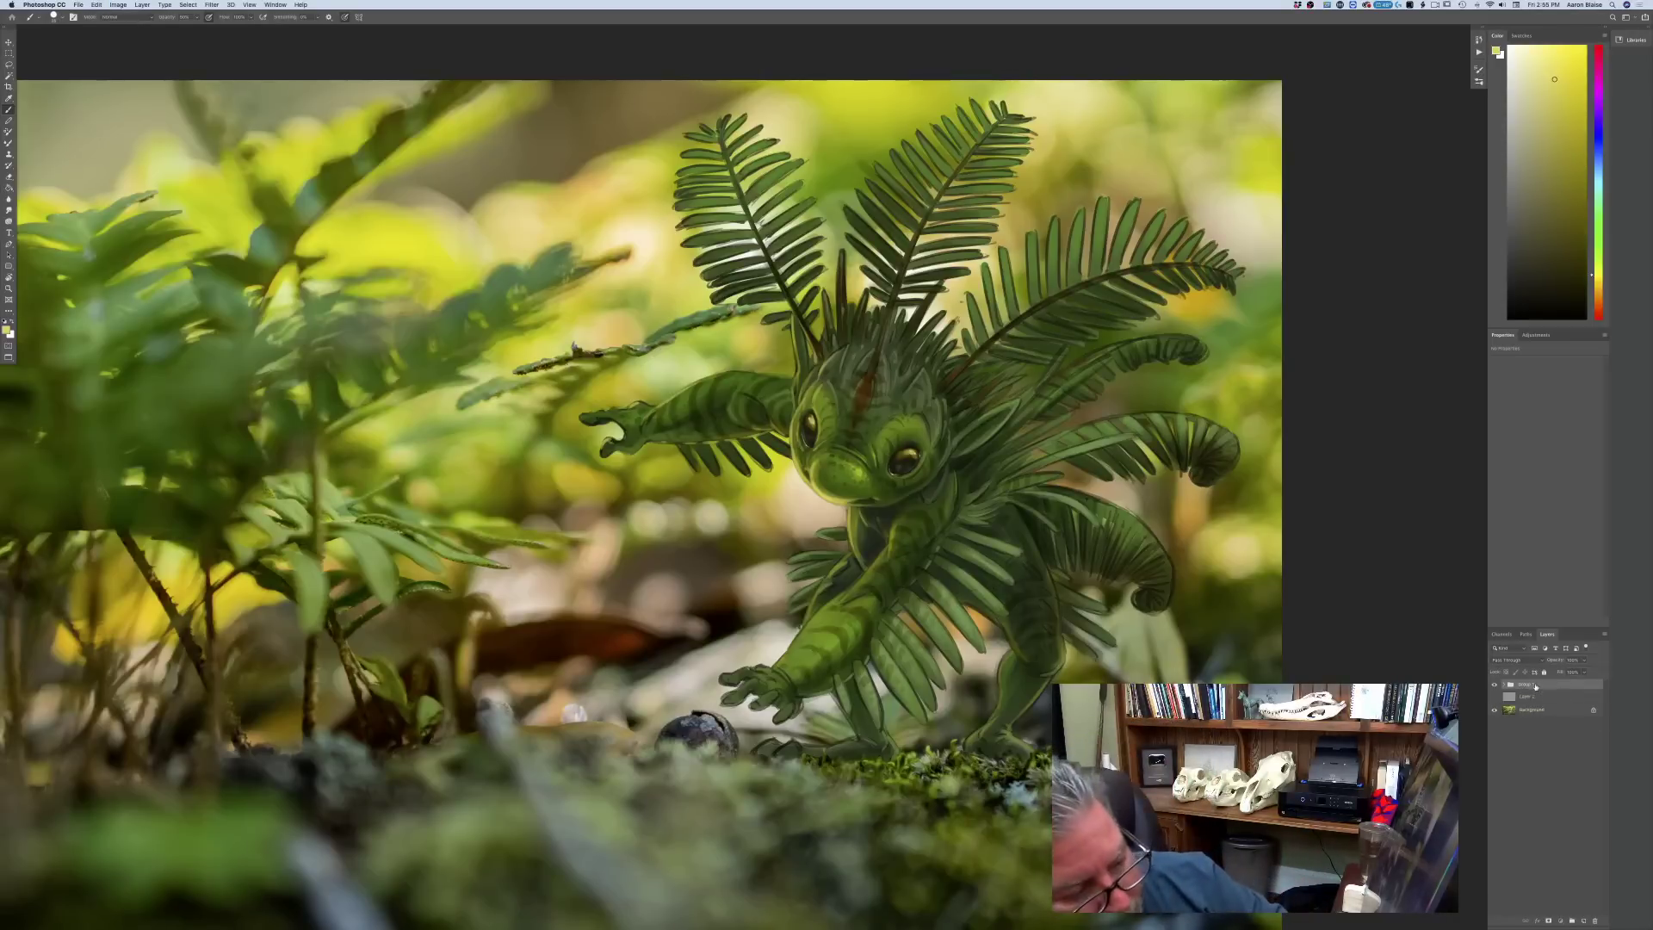
- Duplicate the creature's layer group and hide the original group
drag(1580, 684, 1584, 921)
click(1494, 695)
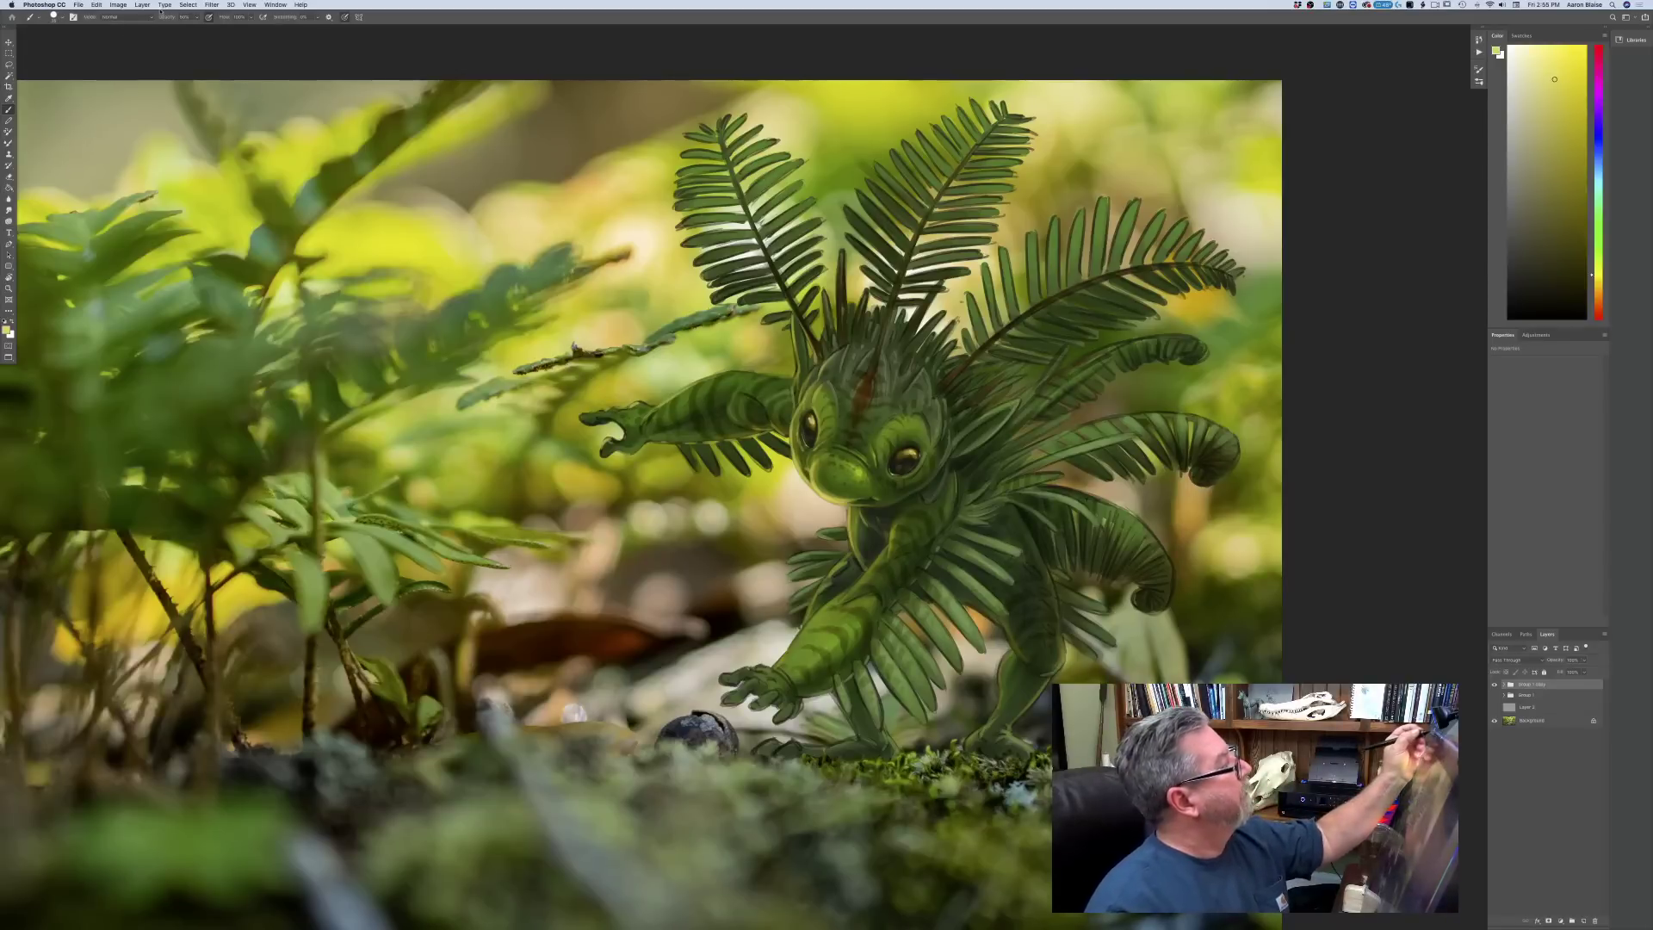
- Merge the duplicated creature group into a single layer
click(142, 5)
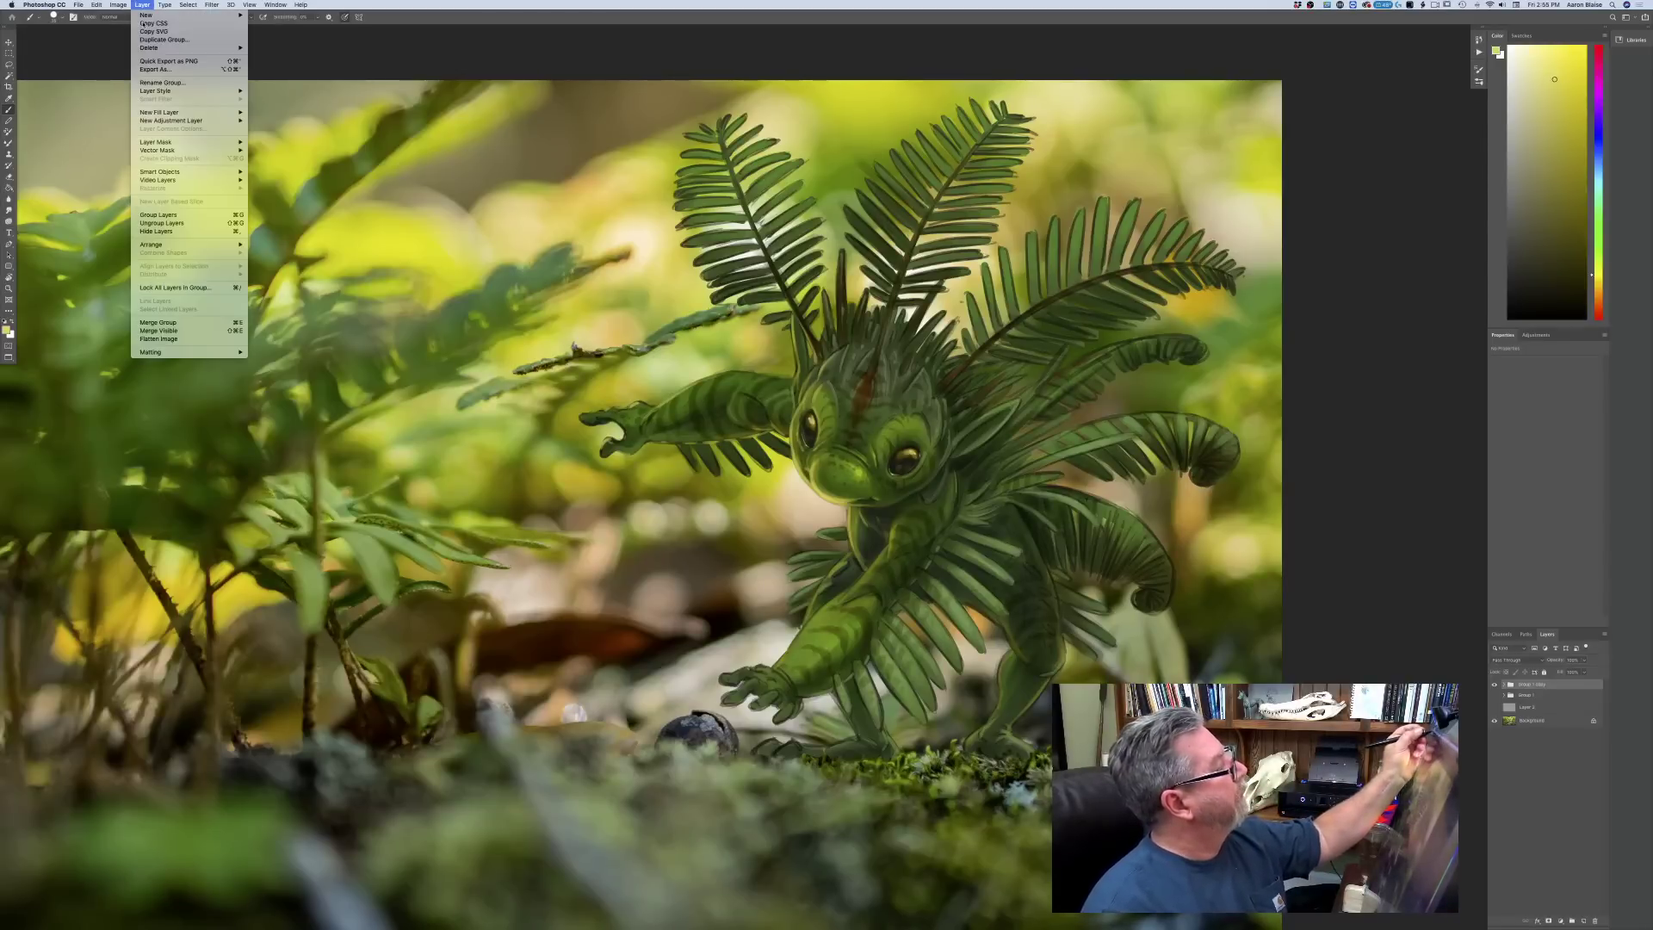
click(155, 321)
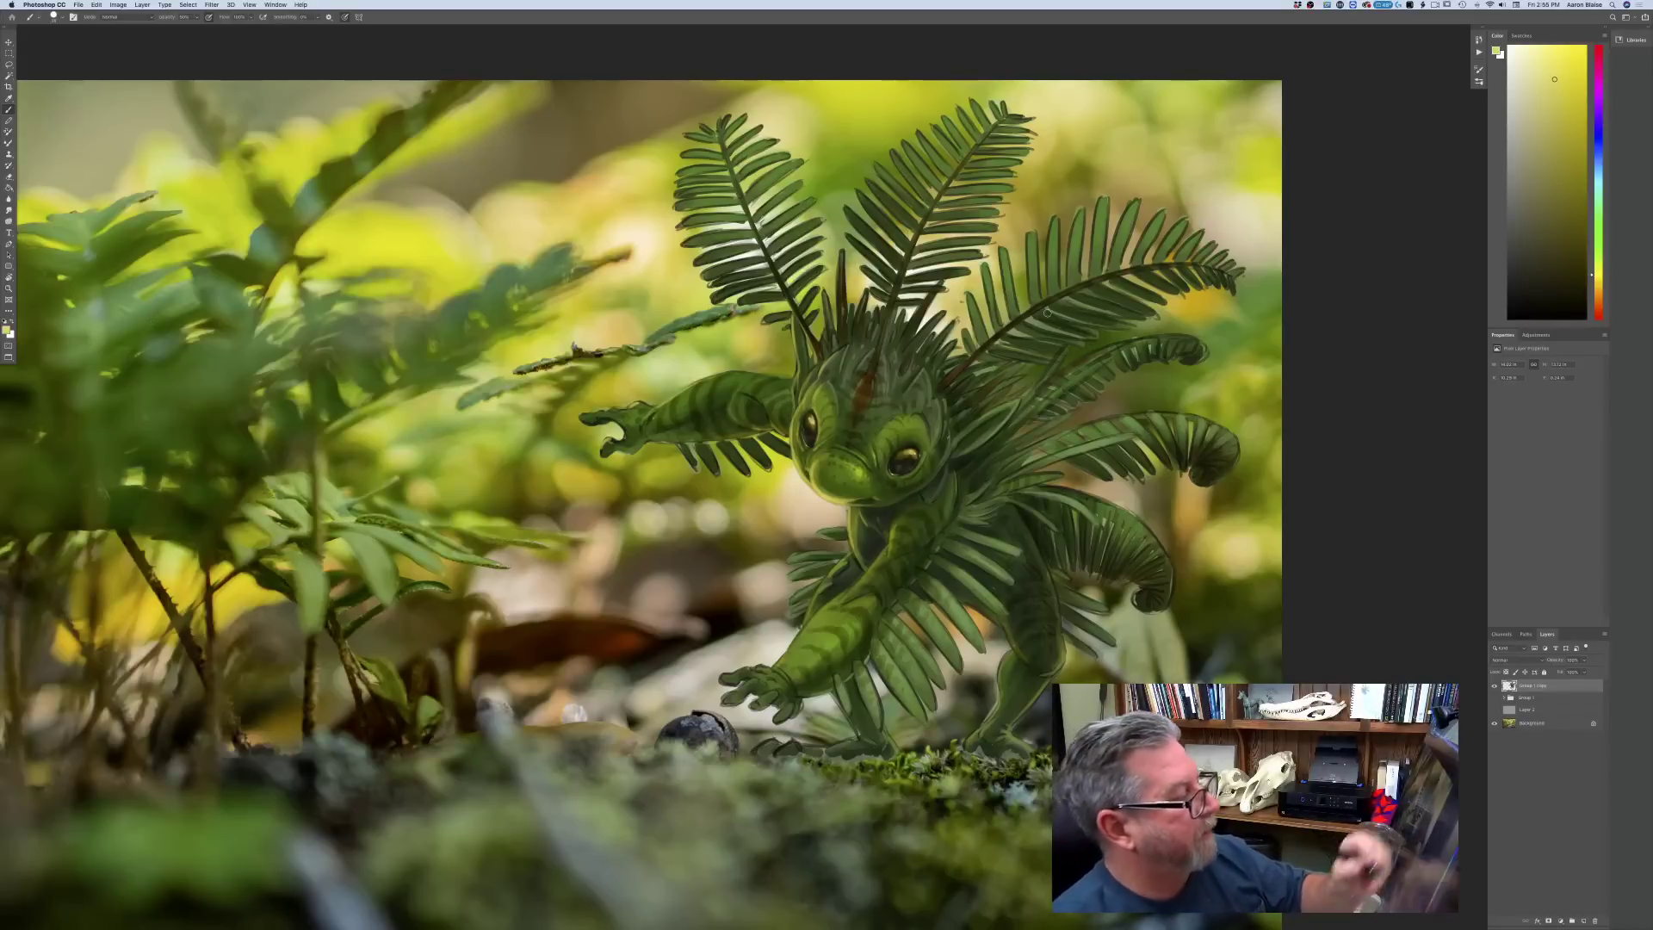
key(super+plus)
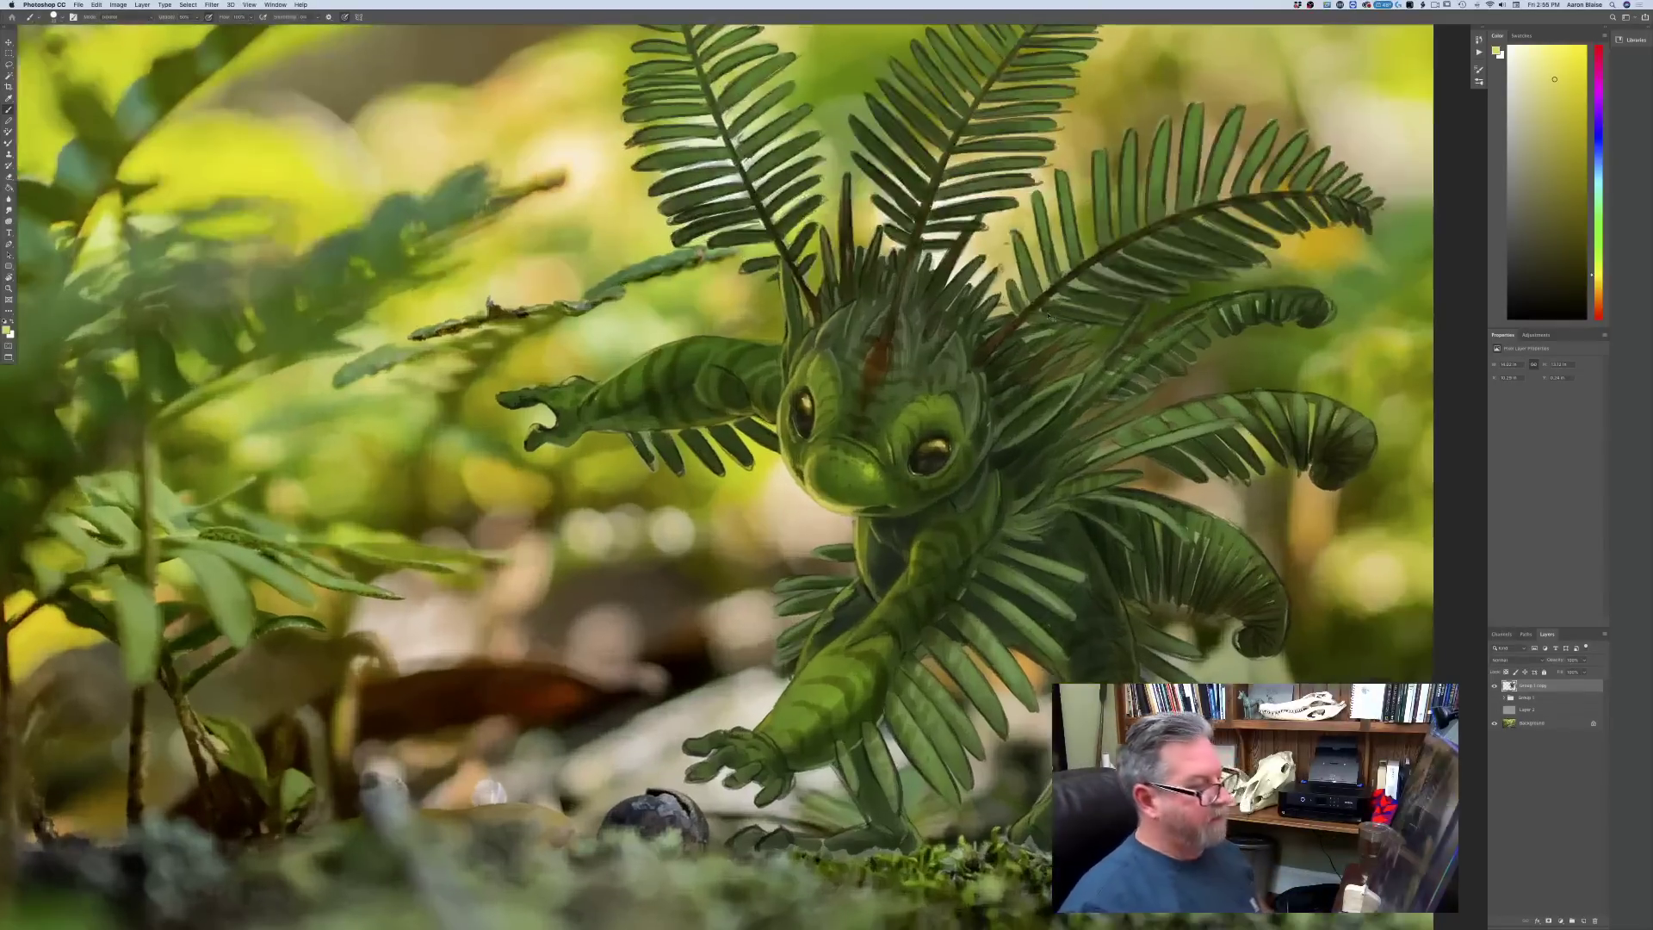
key(super+plus)
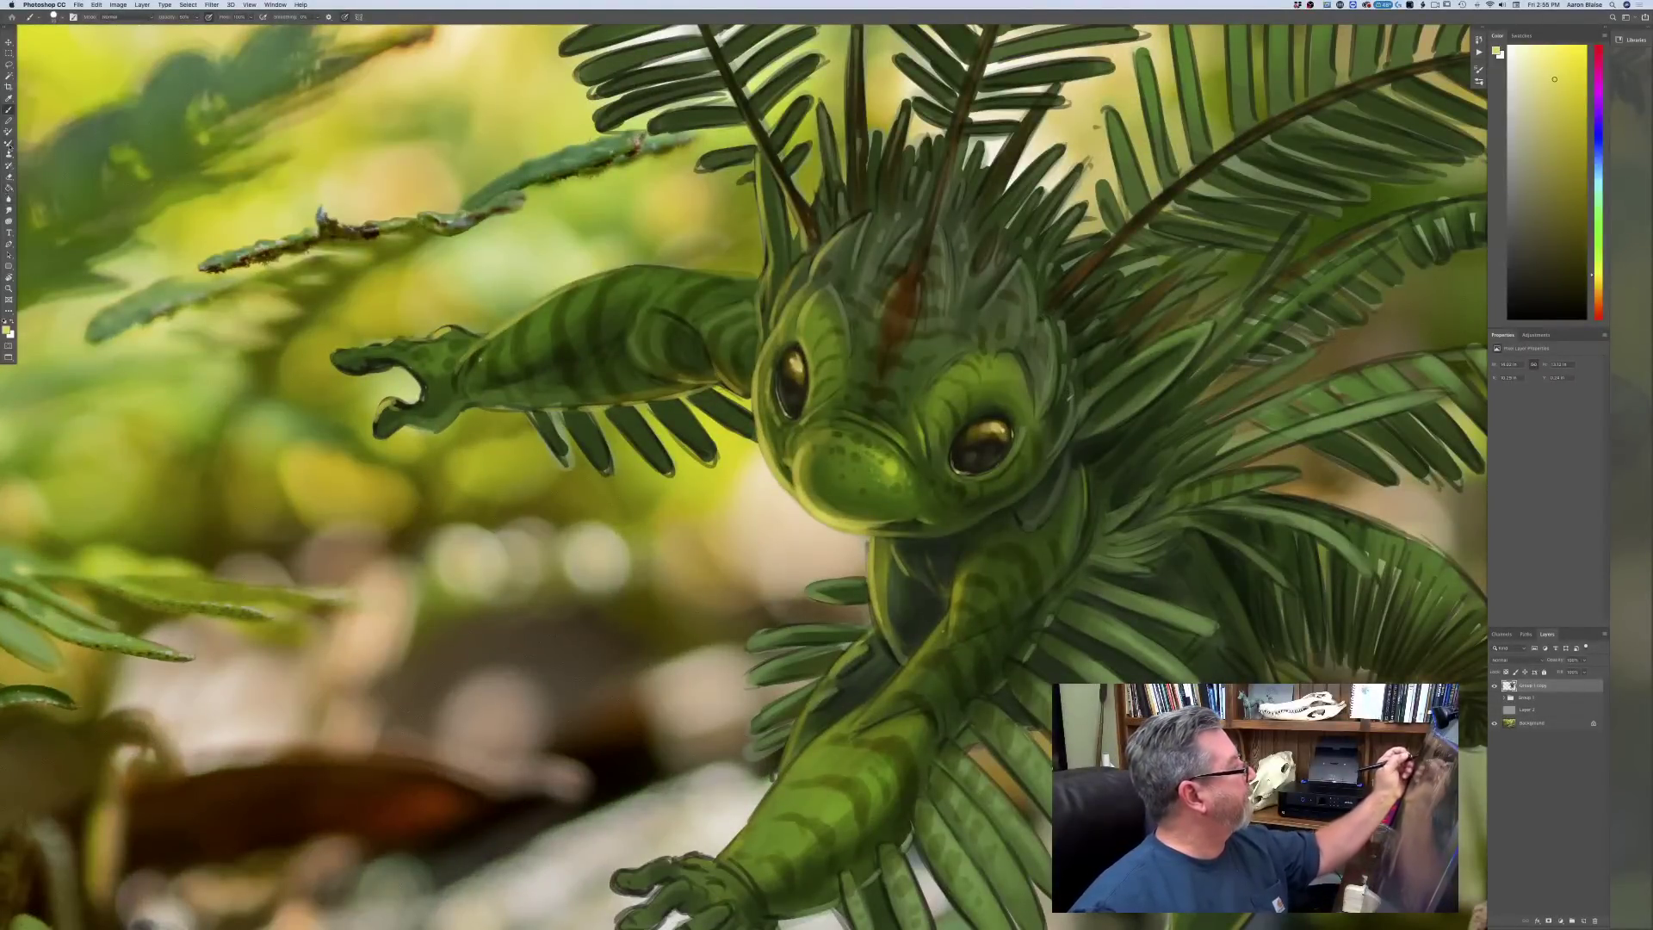
- Erase stray edges around the fronds under the creature's outstretched arm and along its rear fronds
click(8, 178)
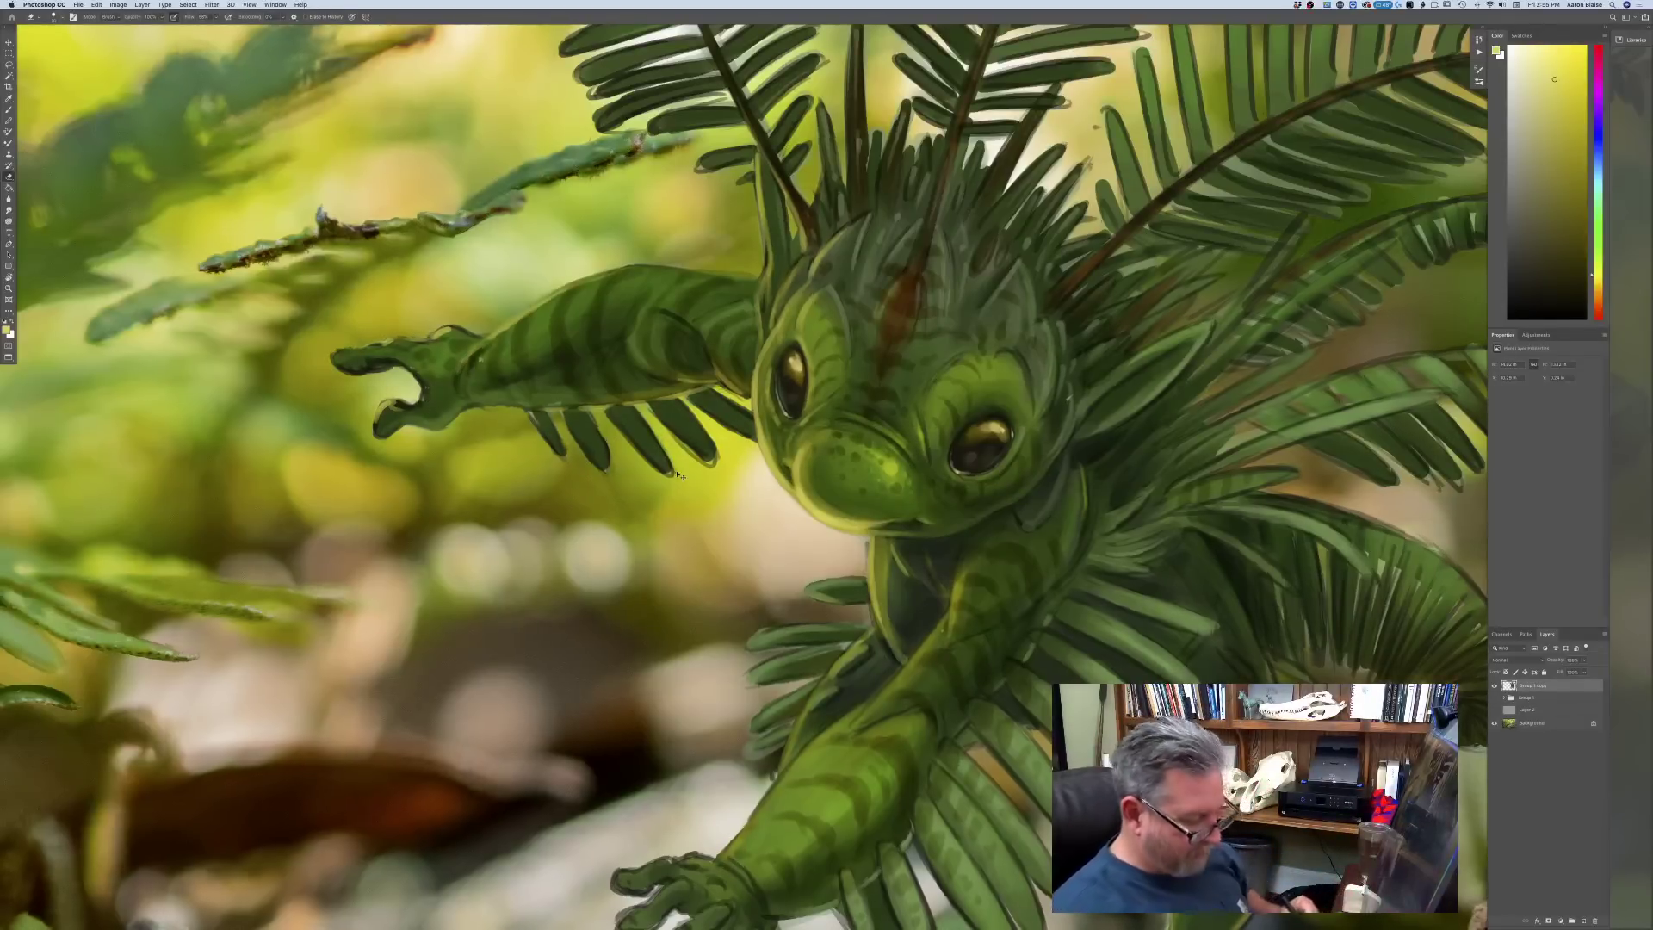
key(super+minus)
key(super+minus)
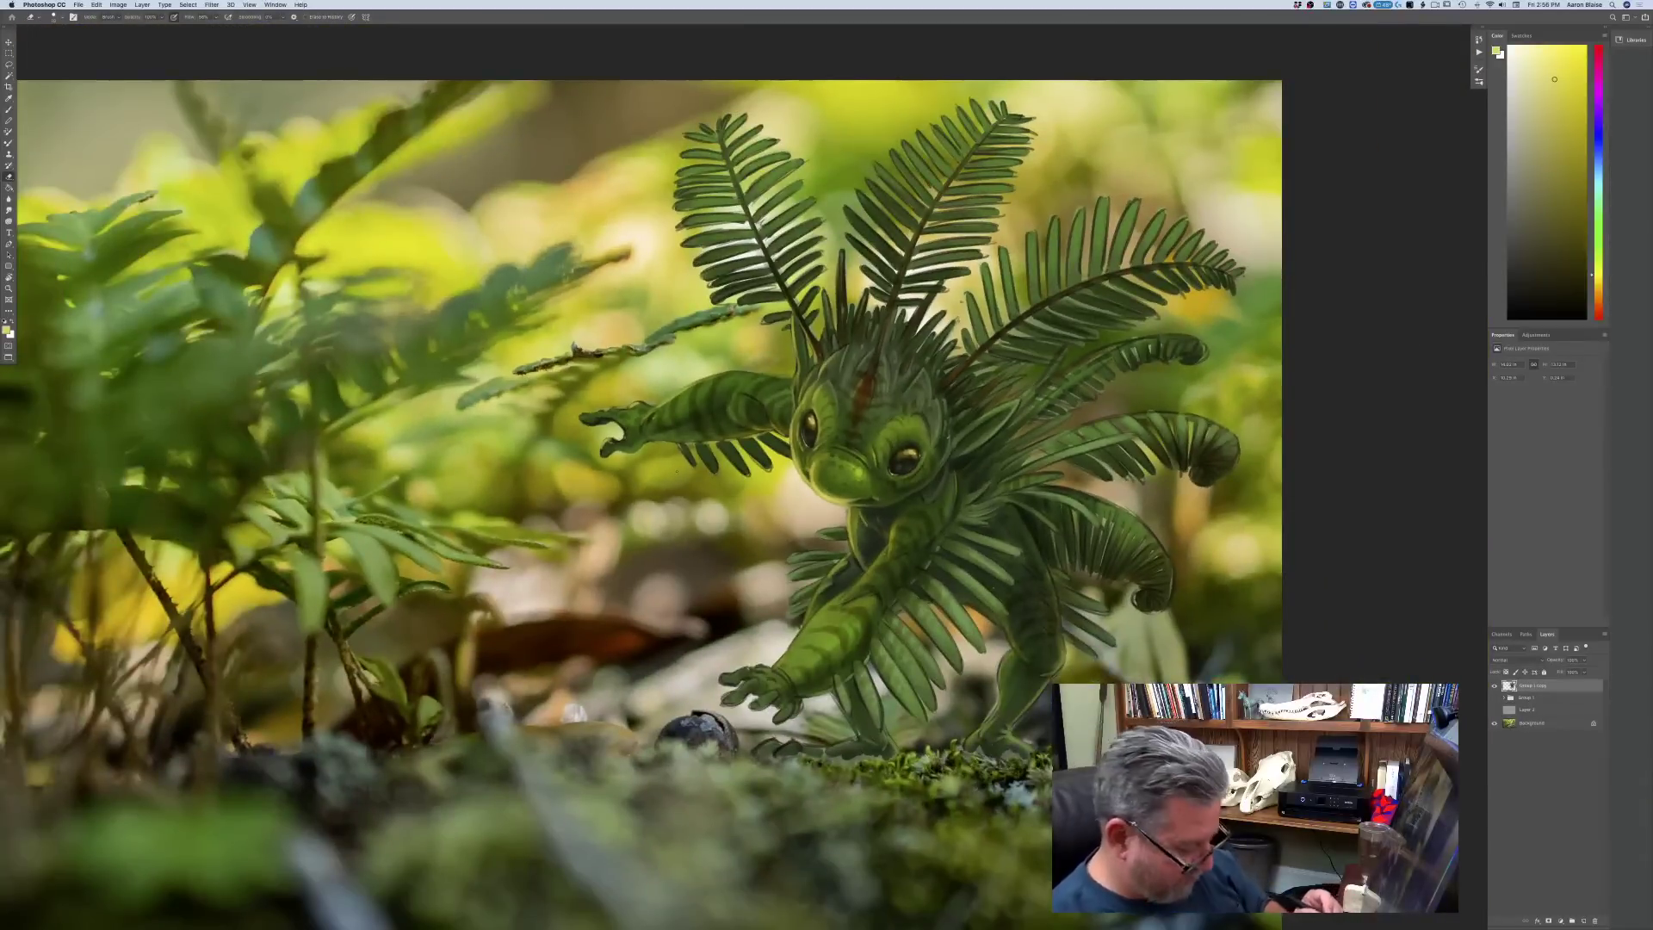
key(super+plus)
drag(1166, 689, 858, 561)
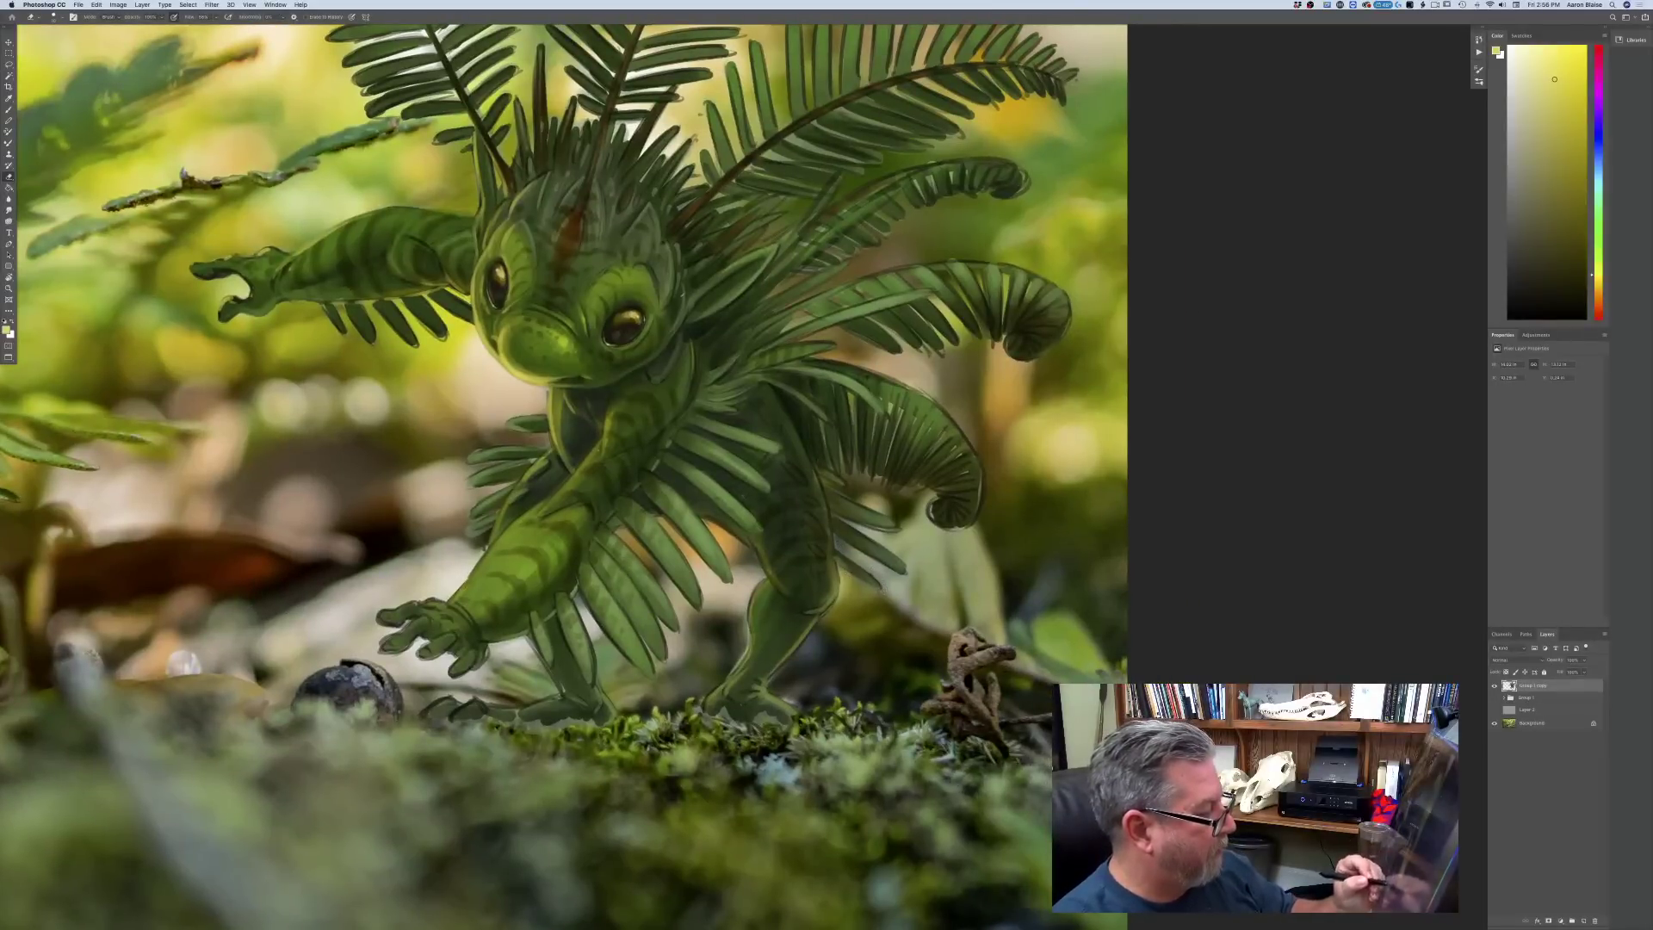
drag(887, 549, 853, 525)
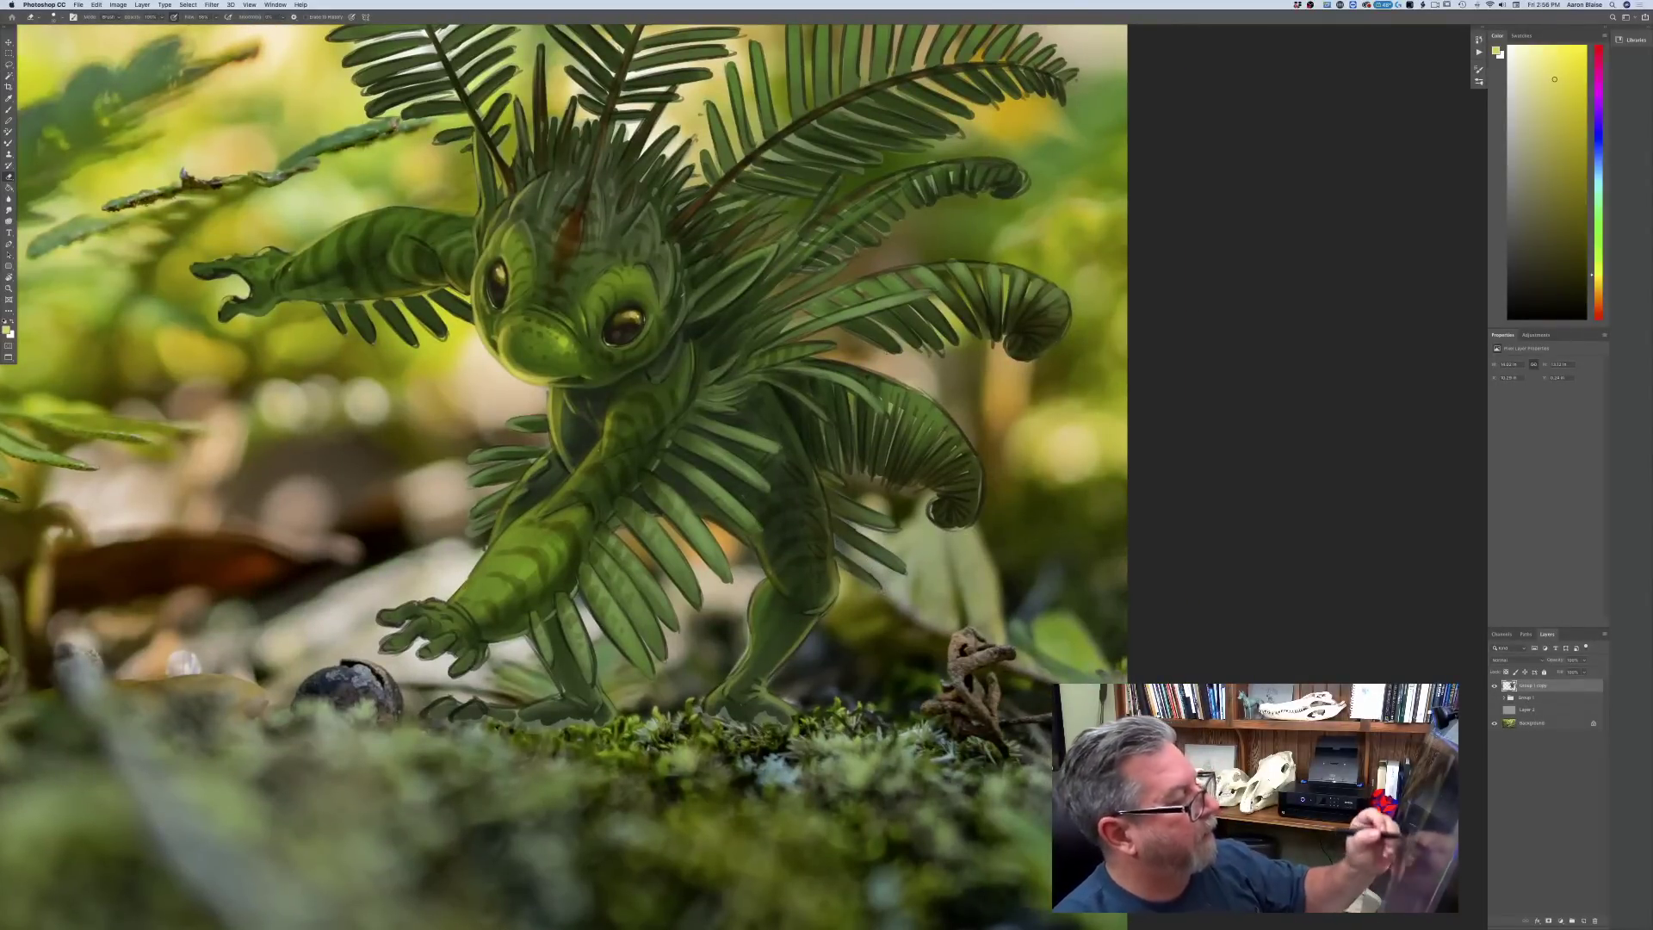
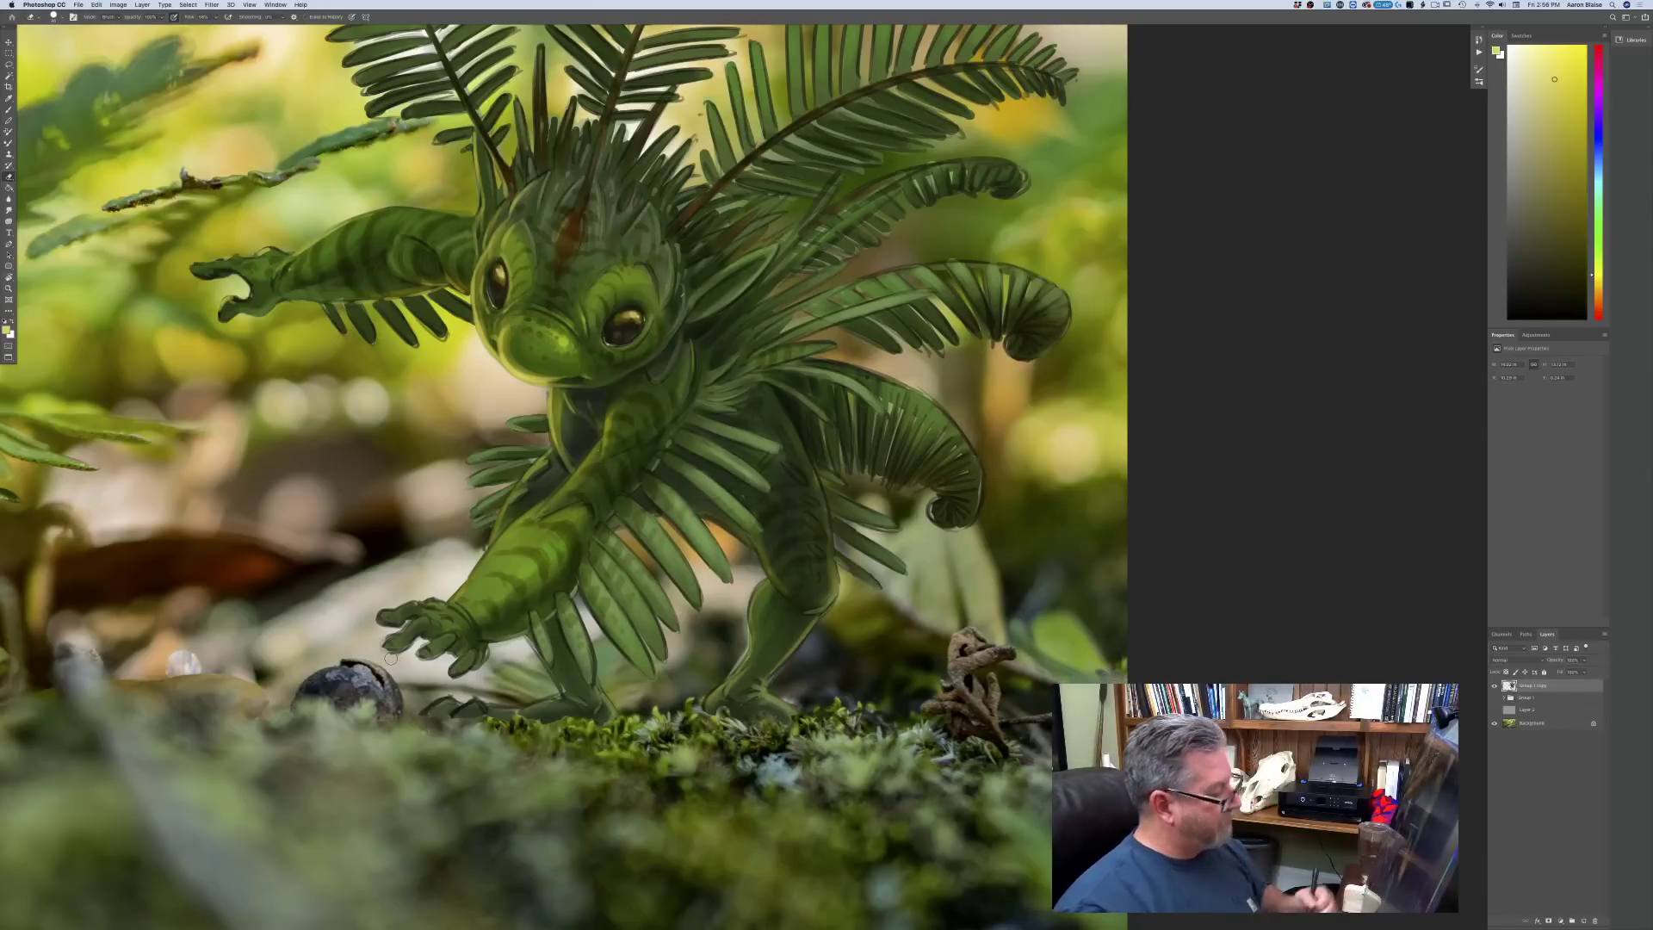
- Examine how the merged creature sits within the whole woodland composition
key(super+minus)
key(super+minus)
key(super+minus)
key(super+minus)
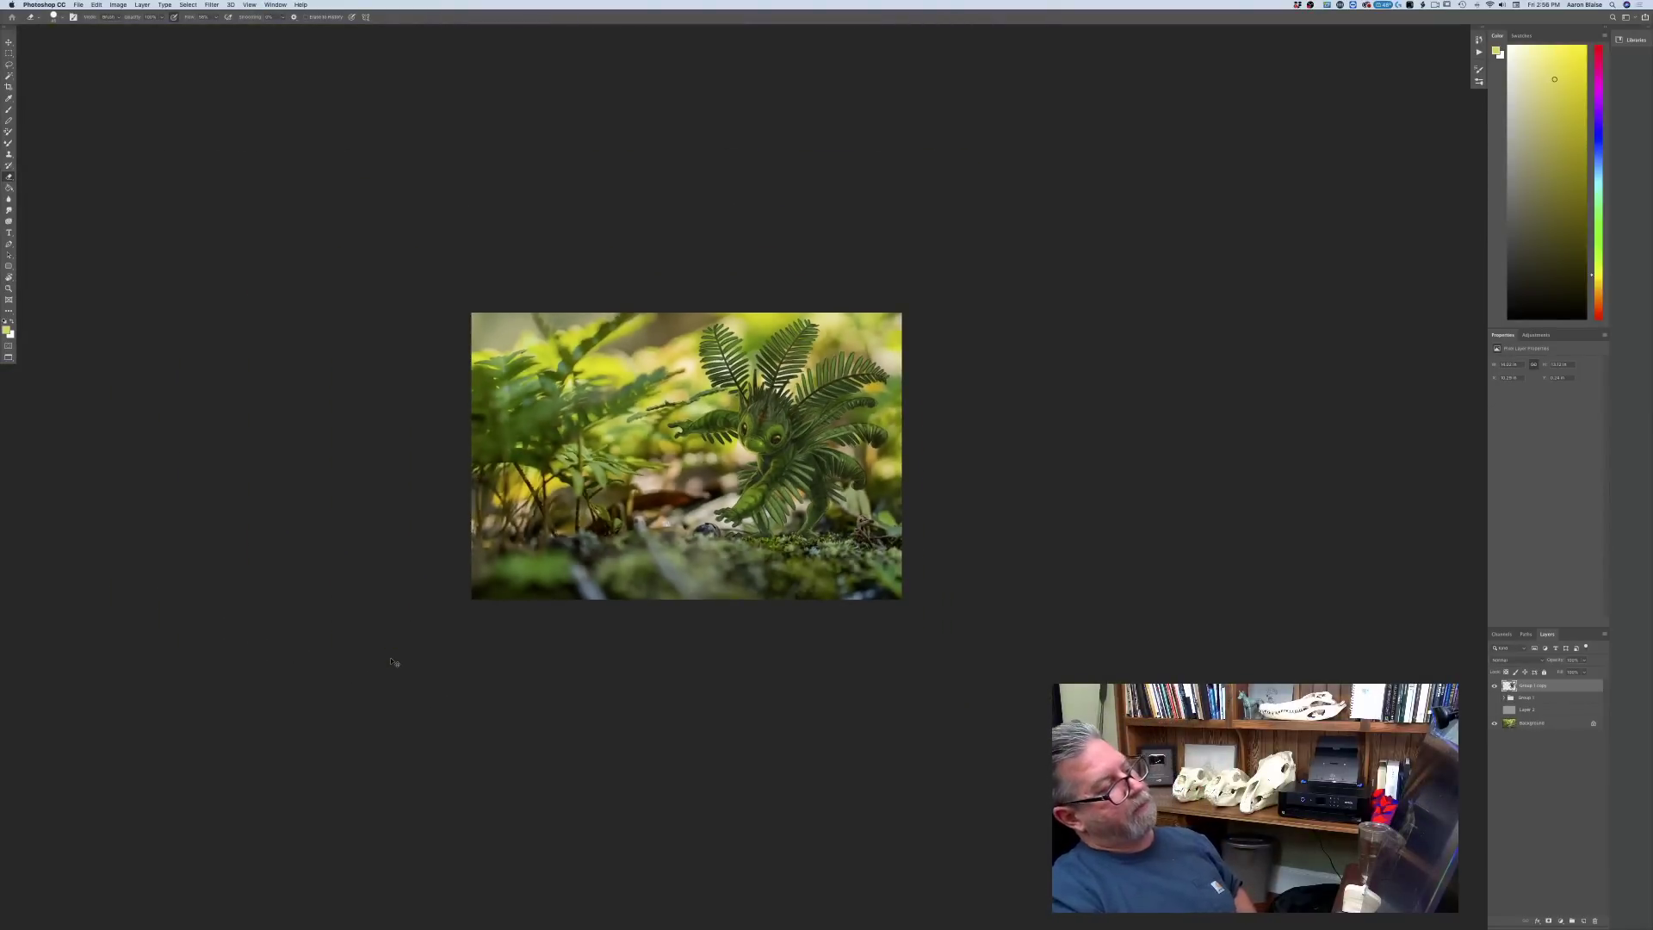
key(super+plus)
key(super+plus)
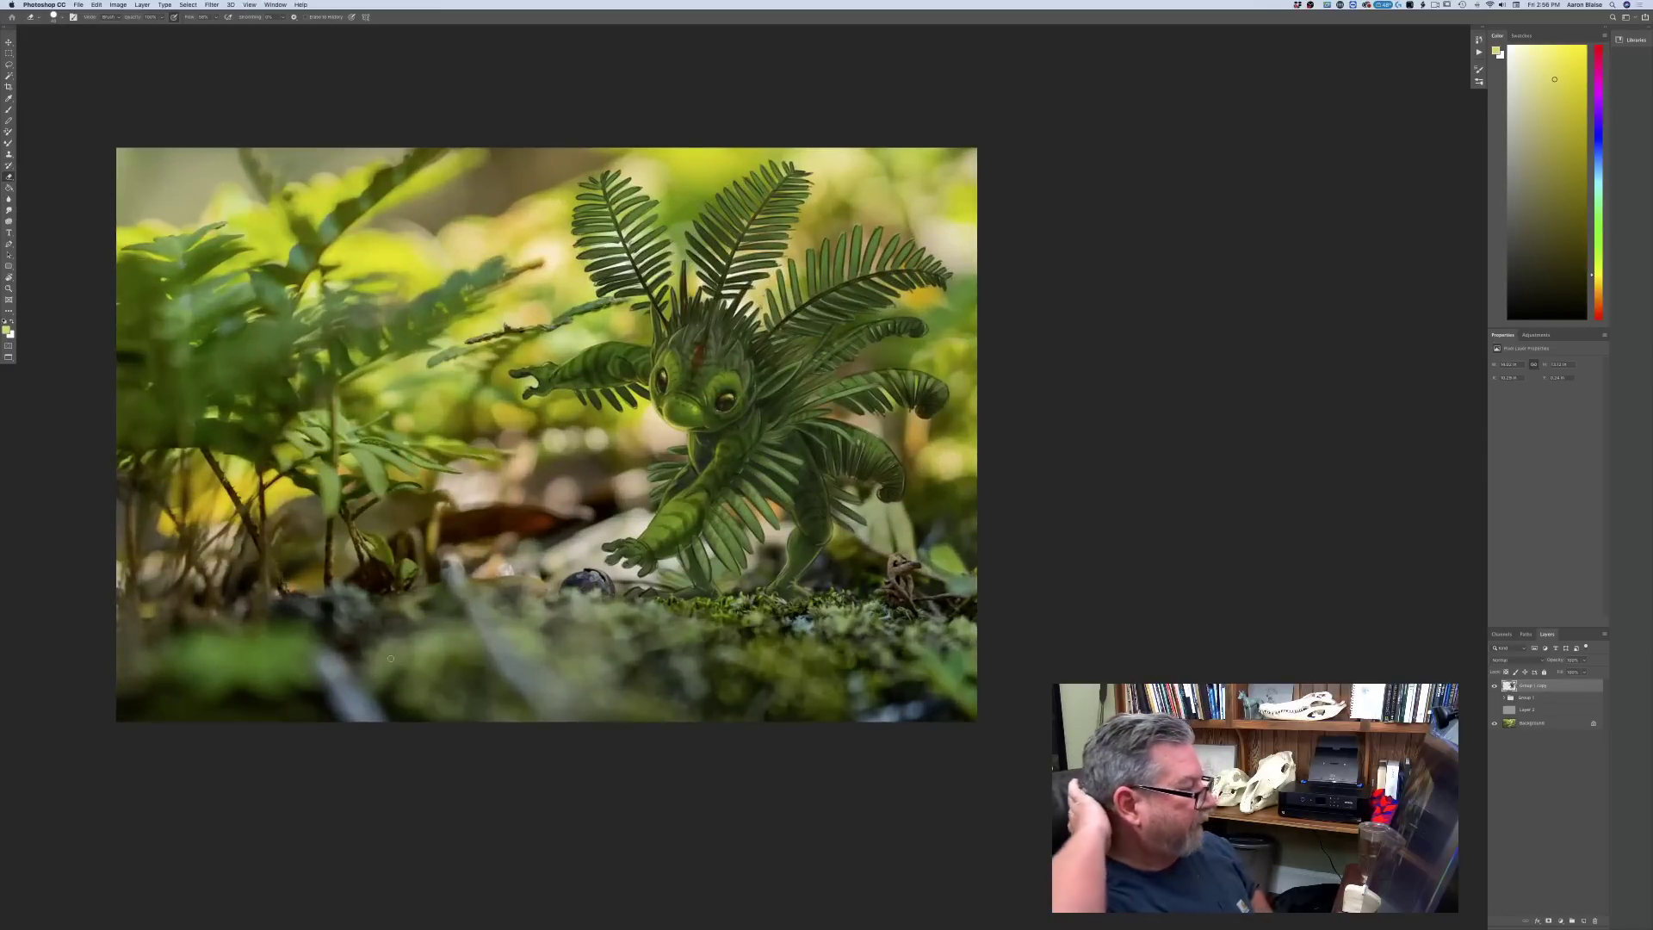
drag(508, 749, 723, 771)
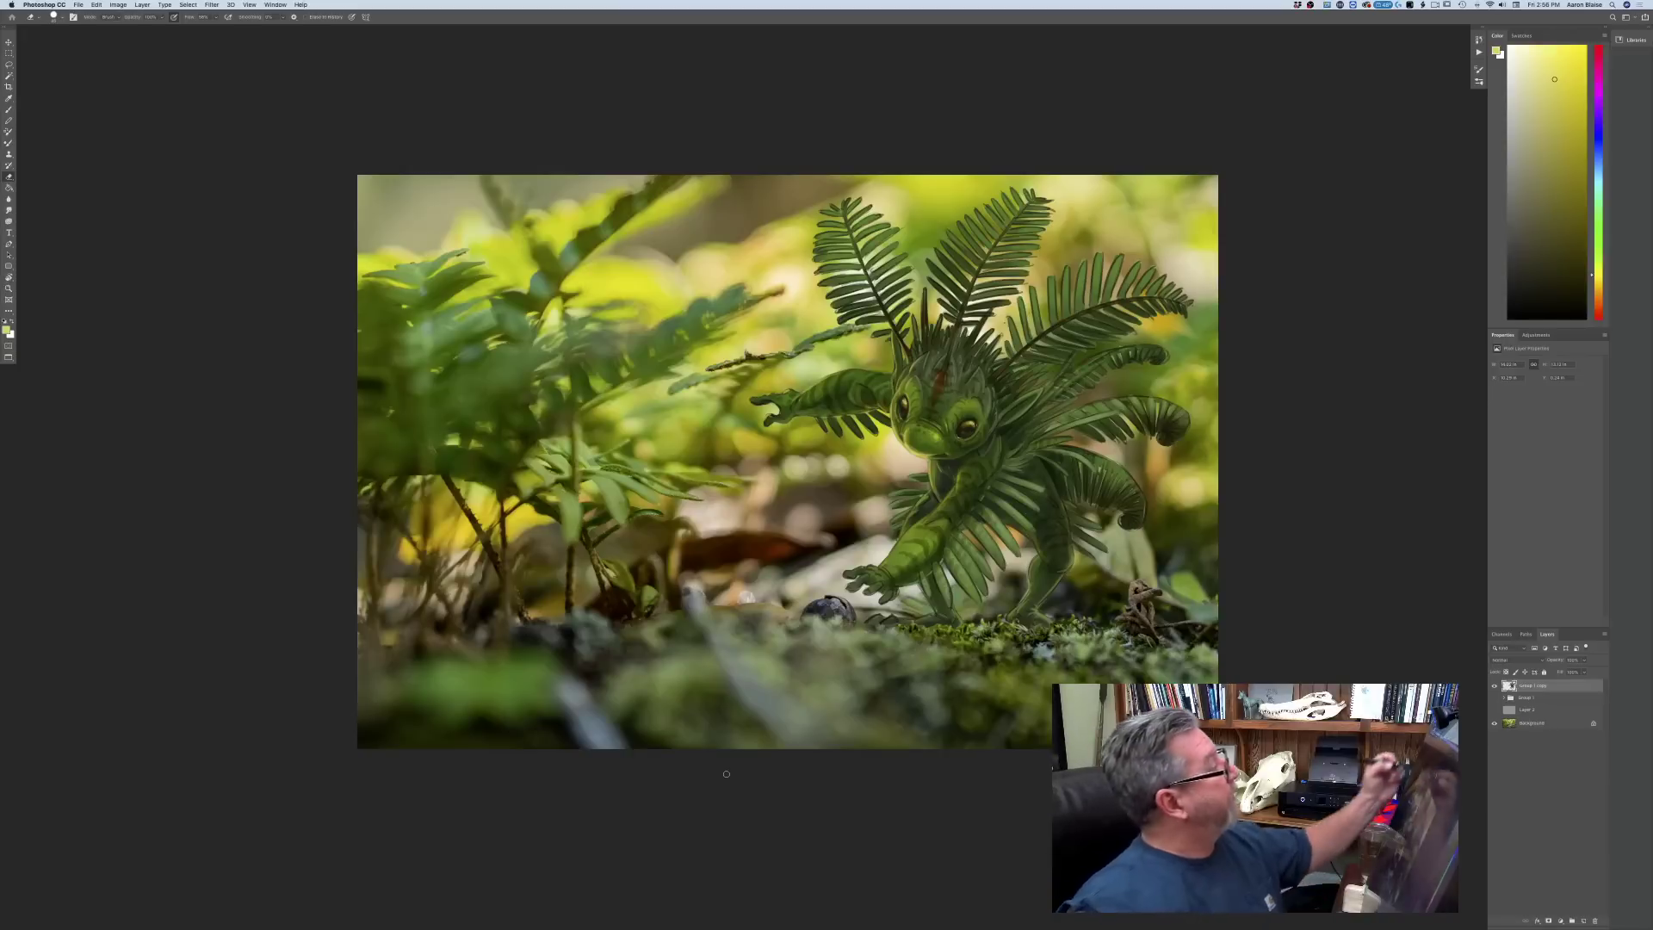
- Look through the Smudge tool's brush presets for a suitable textured brush
key(r)
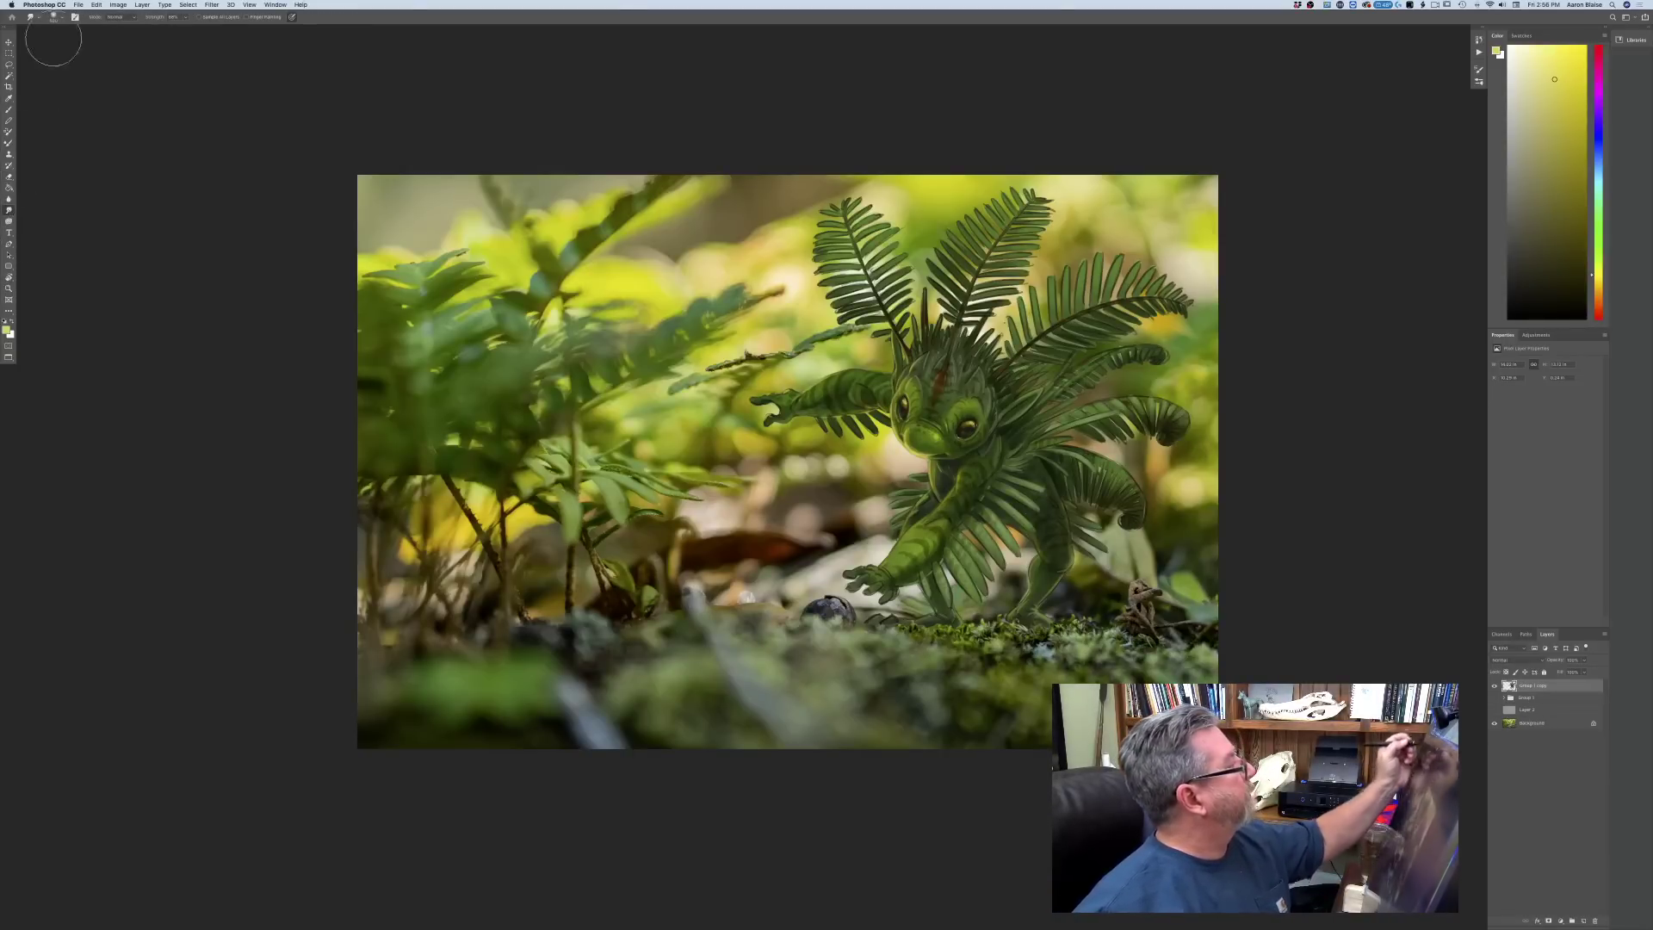
click(36, 17)
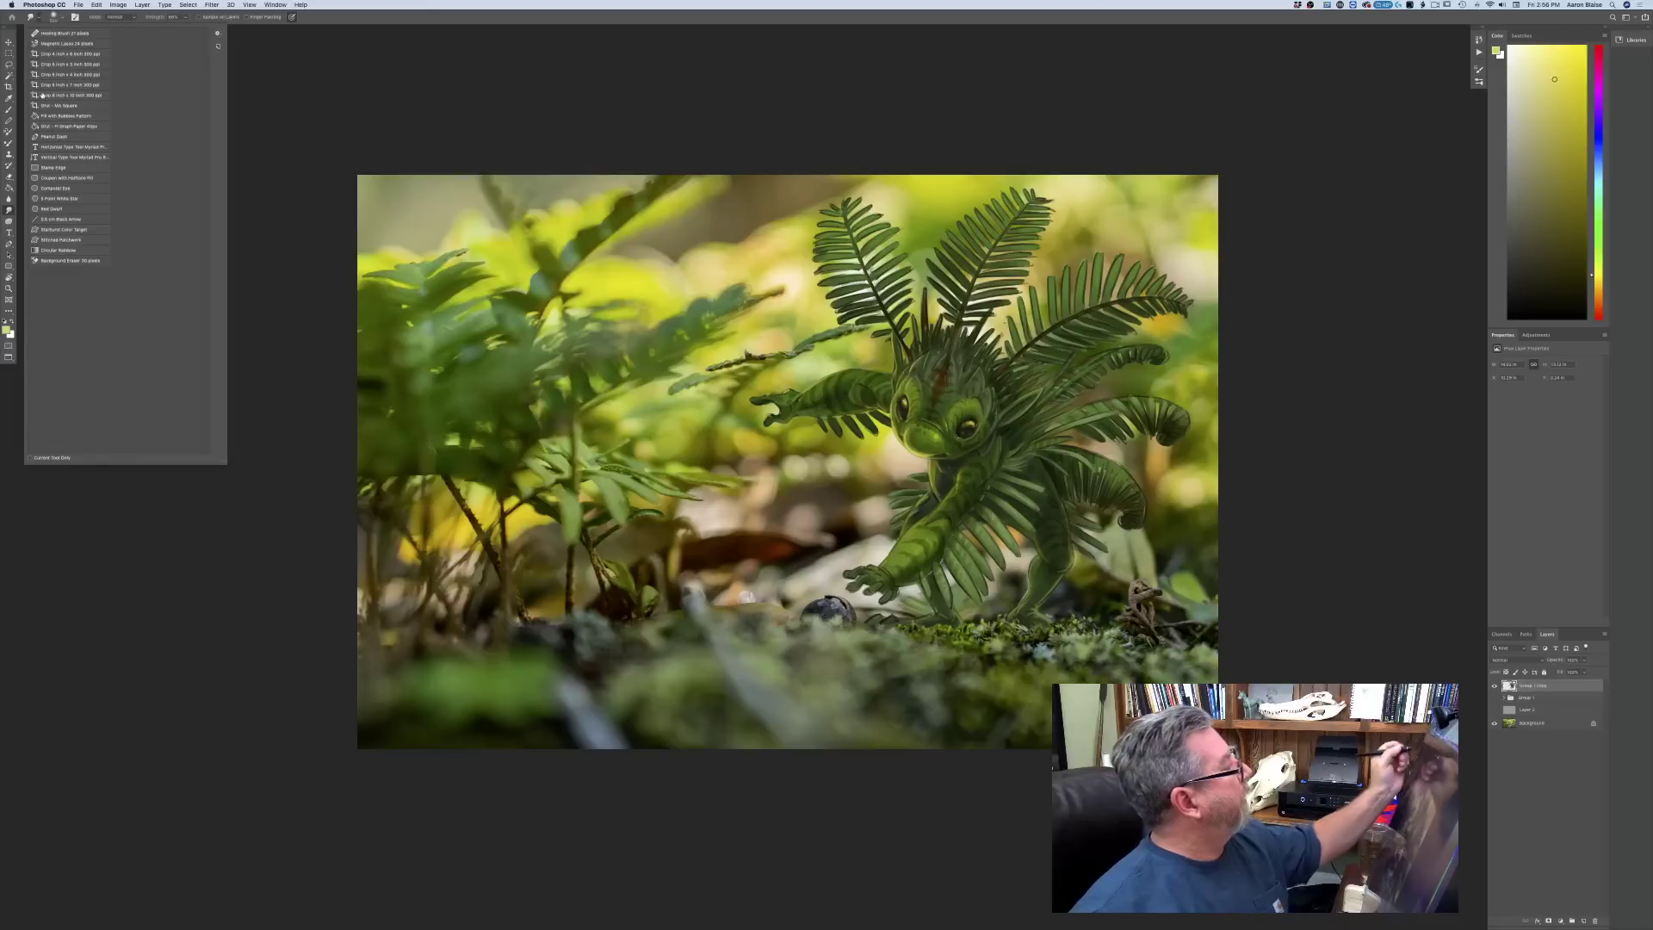
click(275, 217)
click(54, 17)
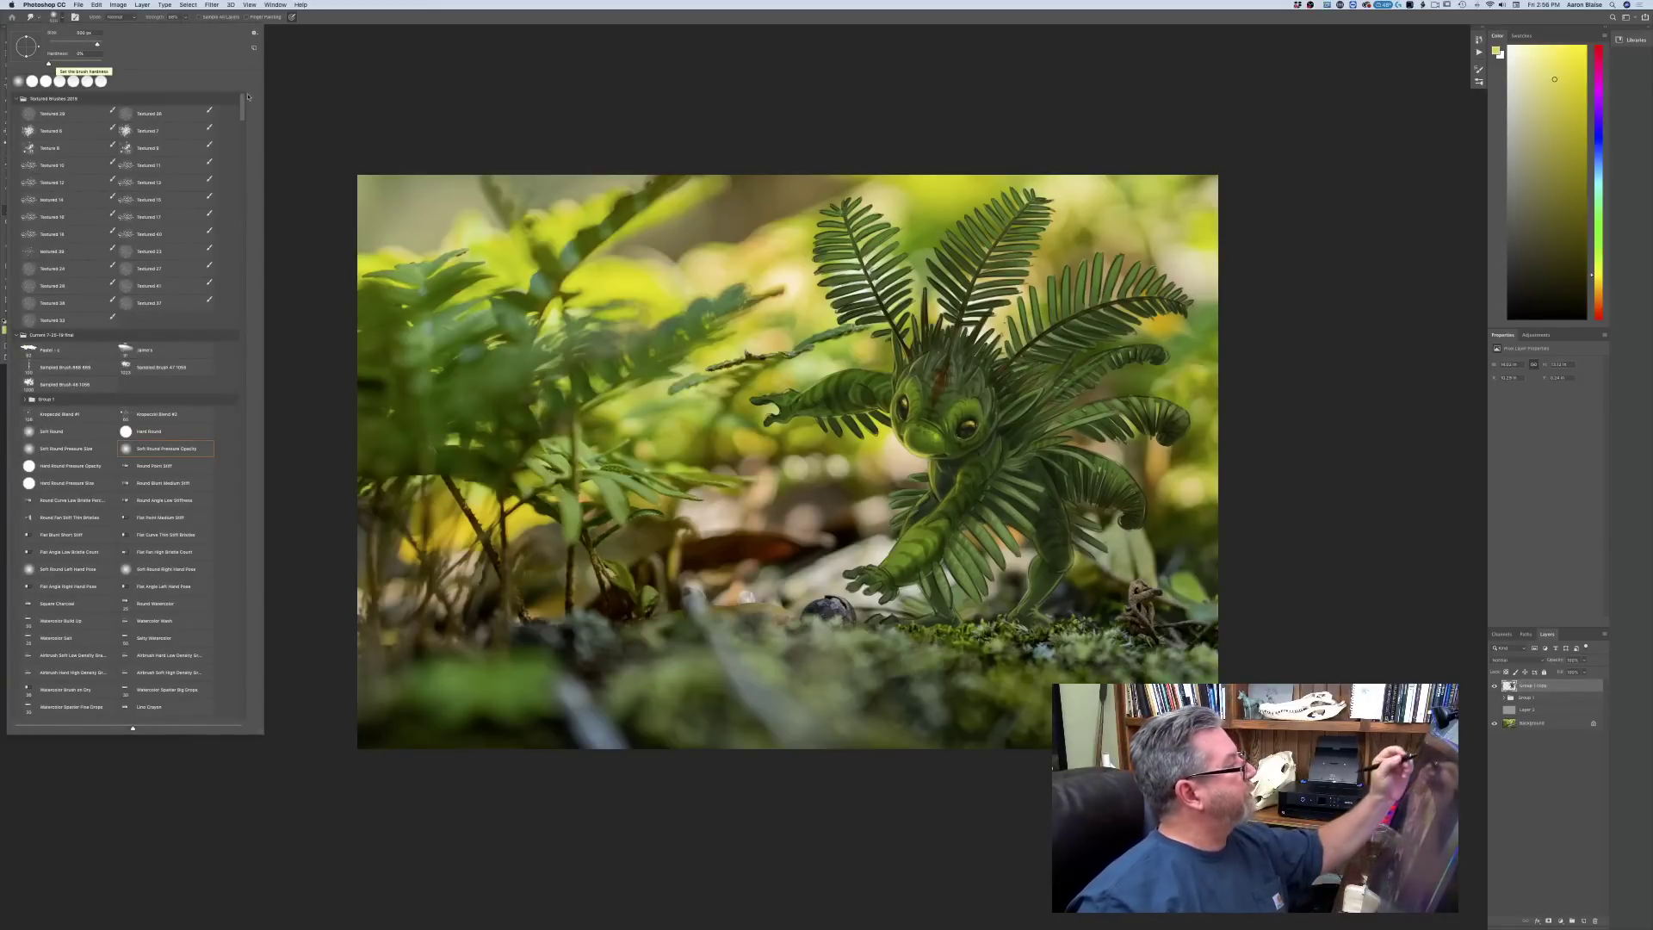
mouse_move(242, 107)
mouse_down()
mouse_move(270, 521)
mouse_move(251, 737)
mouse_up()
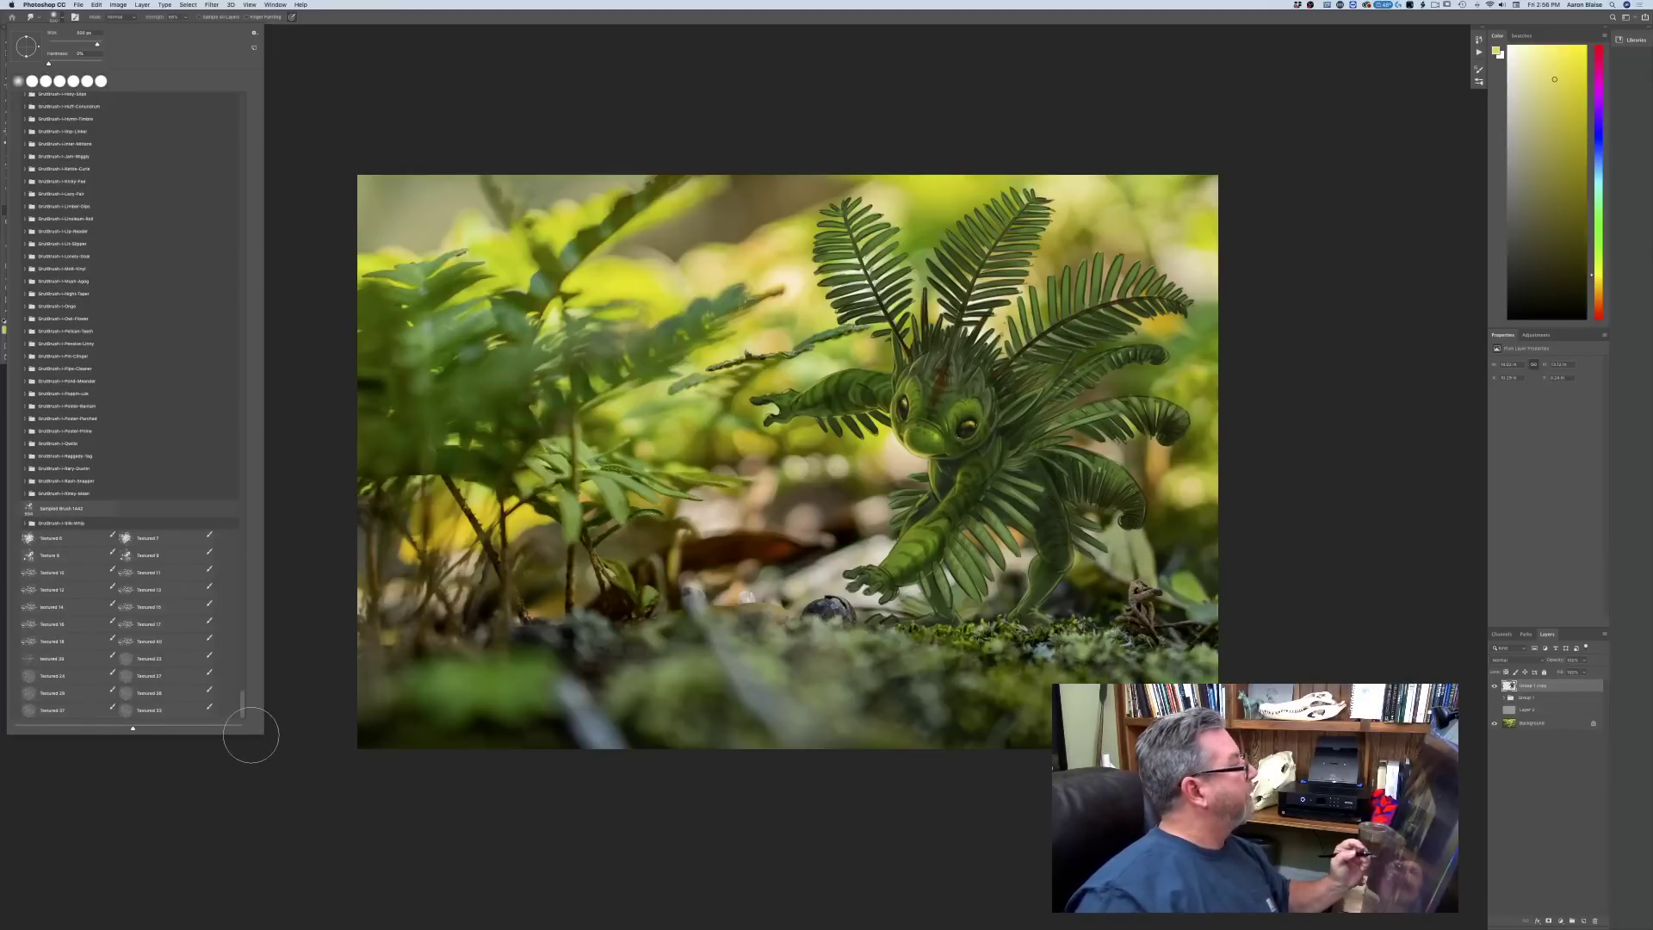
mouse_move(242, 717)
mouse_down()
mouse_move(236, 482)
mouse_move(234, 509)
mouse_up()
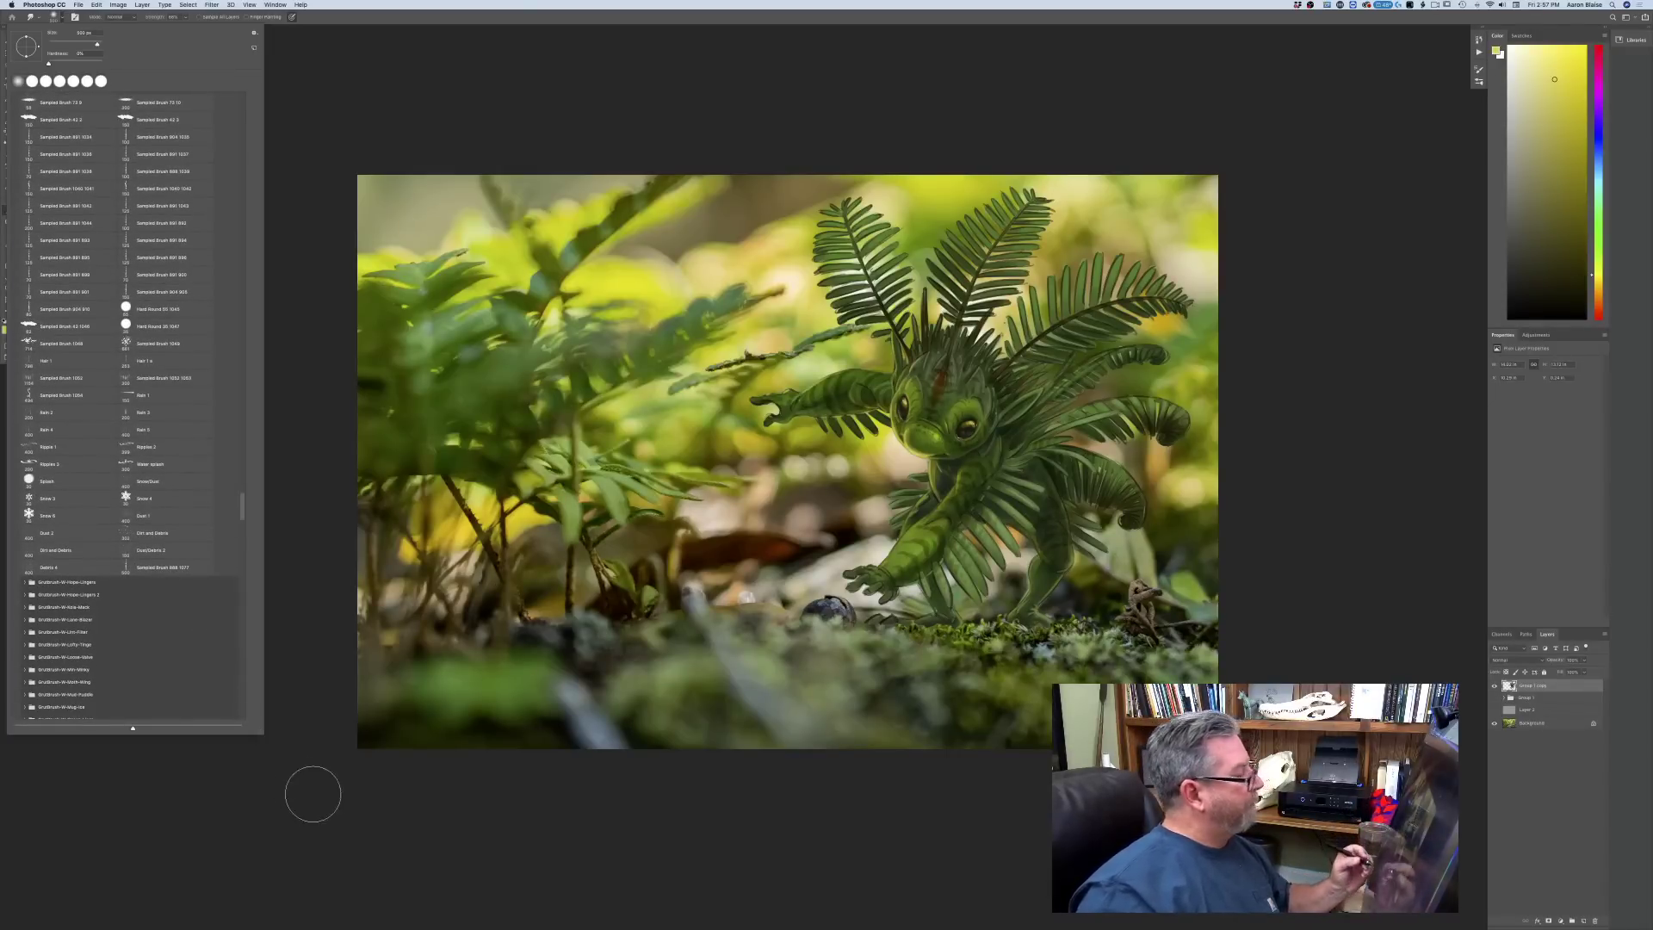
click(311, 782)
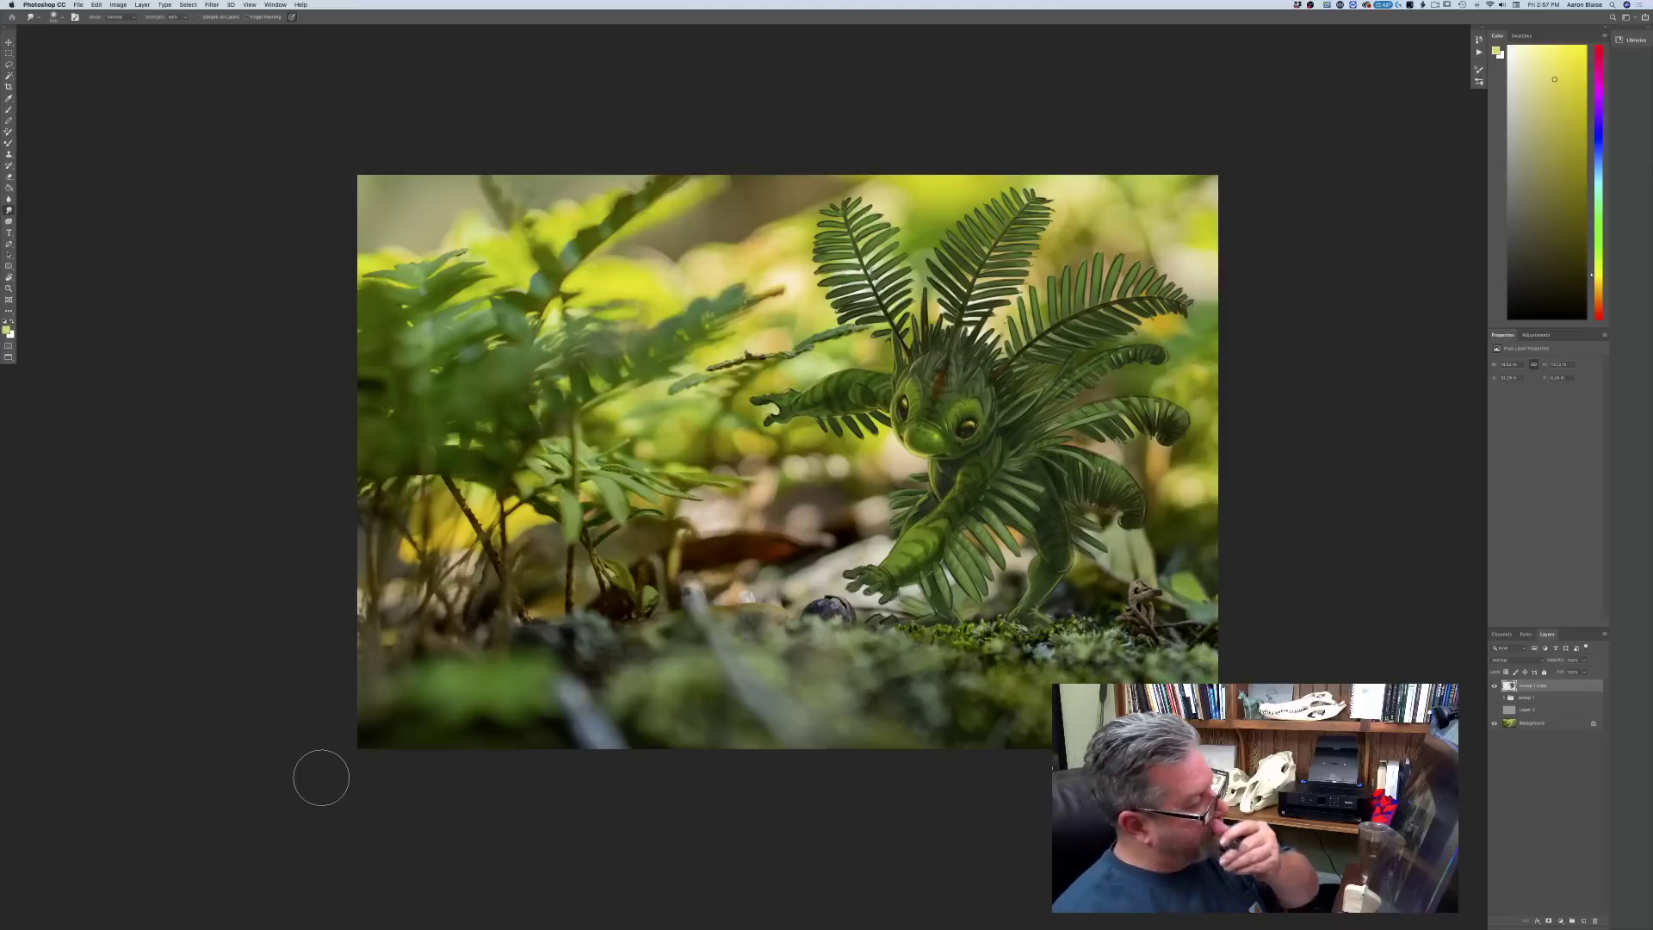
- Switch to the Brush tool and set the foreground colour to near-black
click(10, 110)
click(6, 328)
click(135, 338)
click(293, 236)
- Create a new square document measured in inches with a white background
click(78, 5)
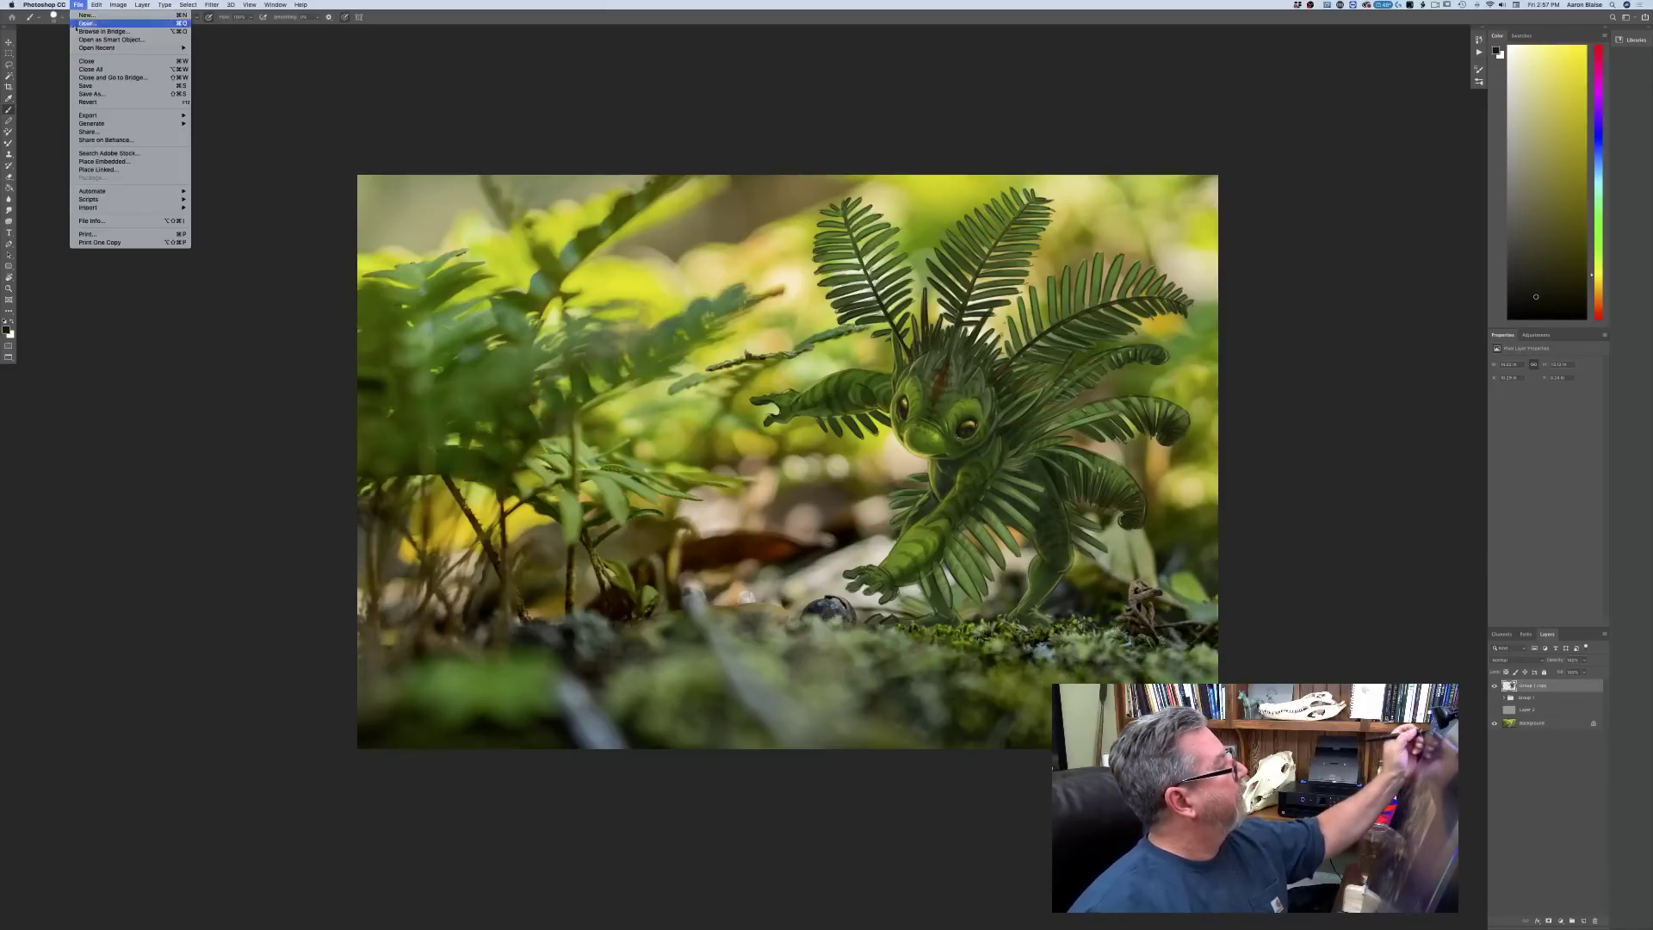
click(85, 15)
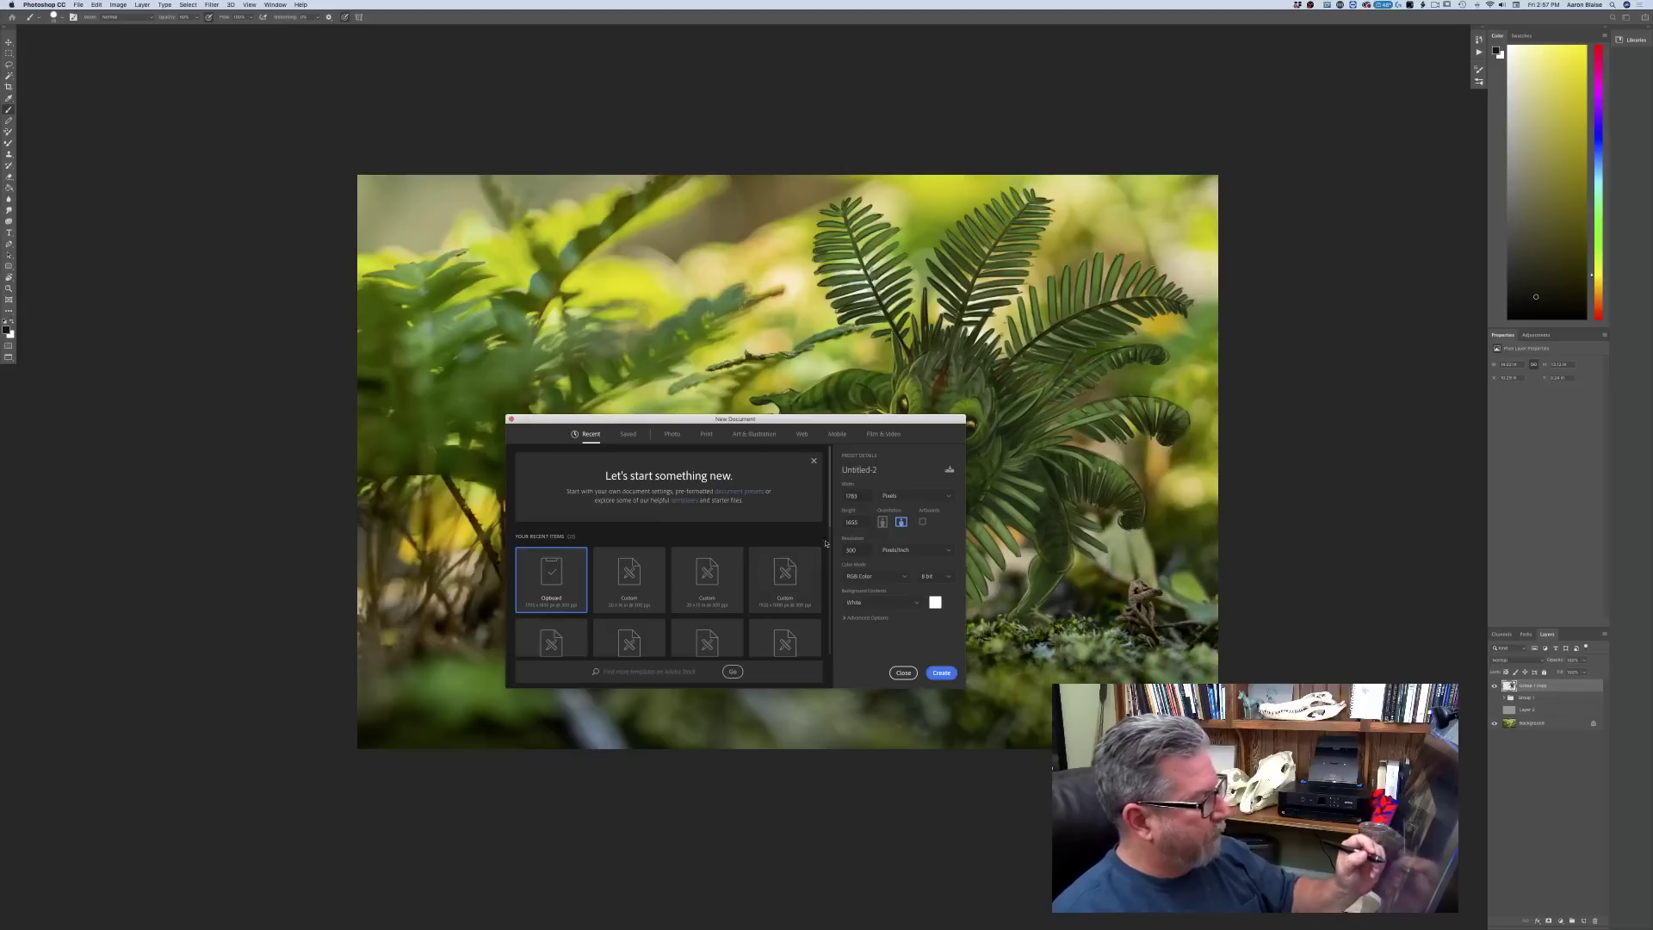
click(885, 497)
click(890, 525)
double_click(854, 498)
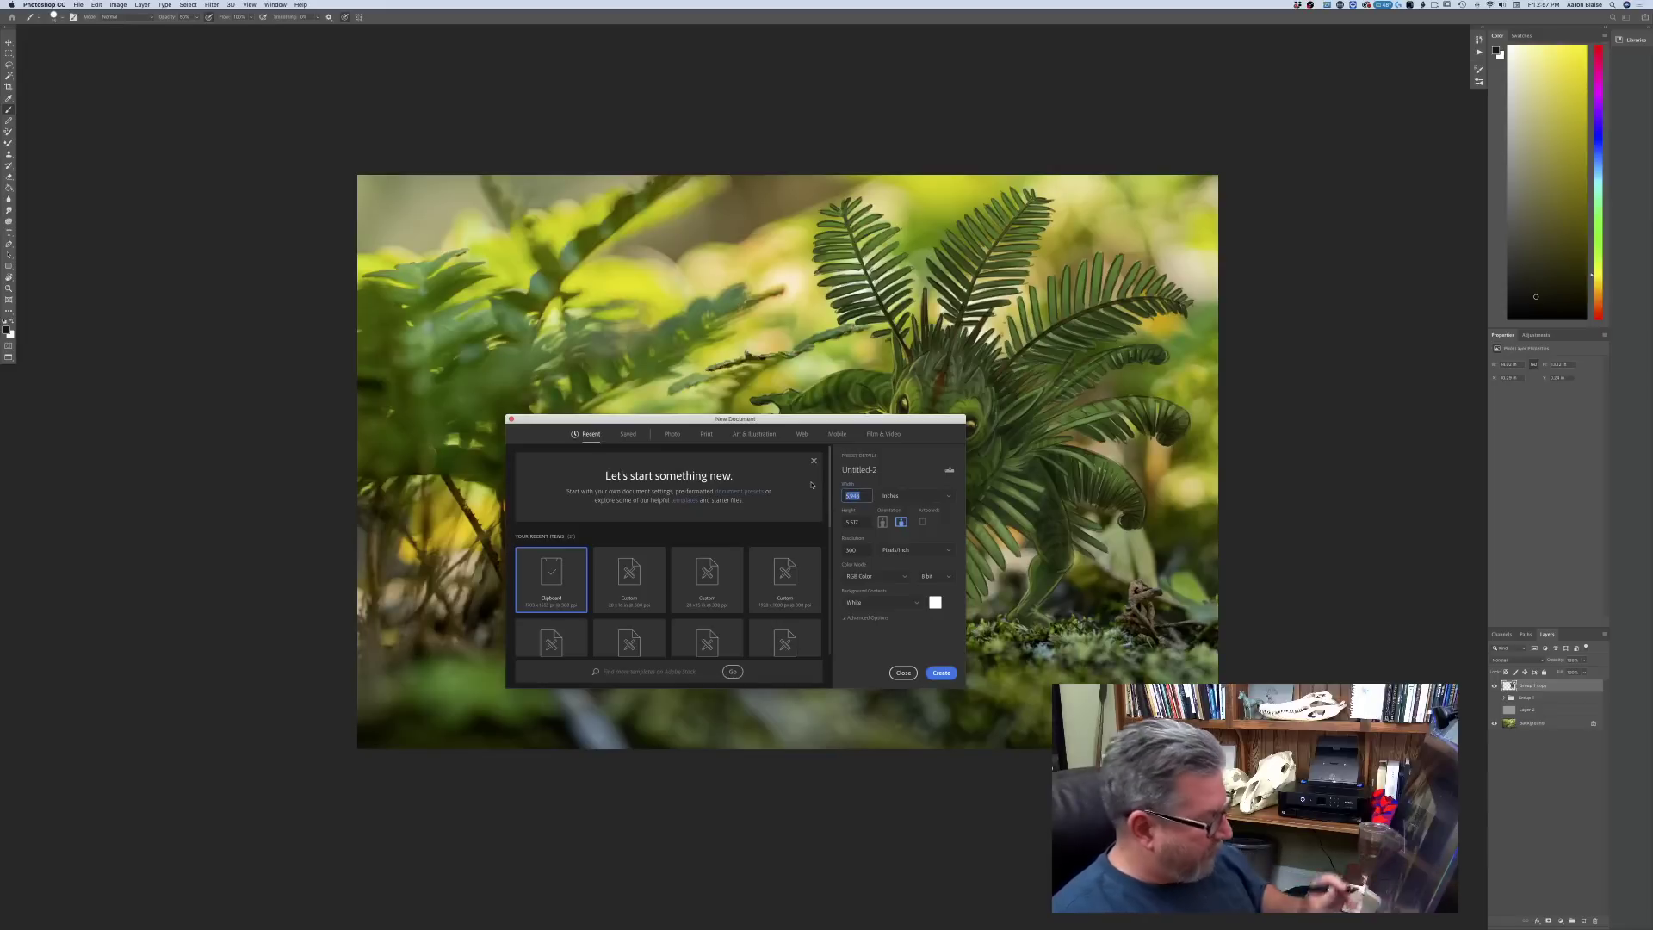
key(Tab)
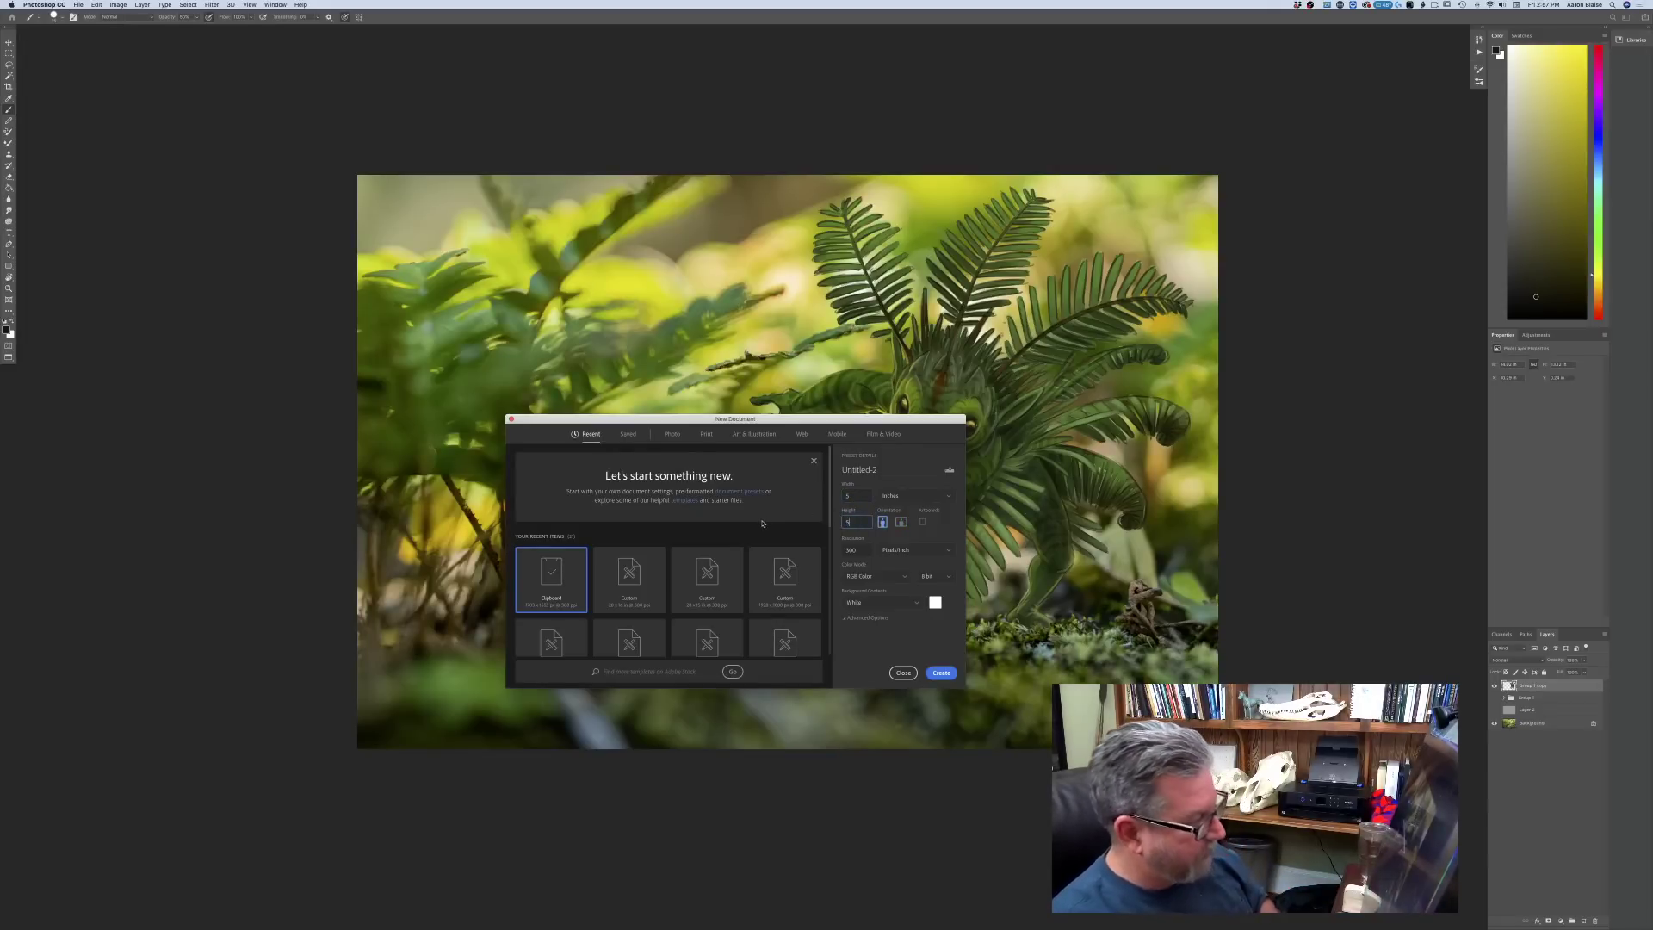
click(941, 674)
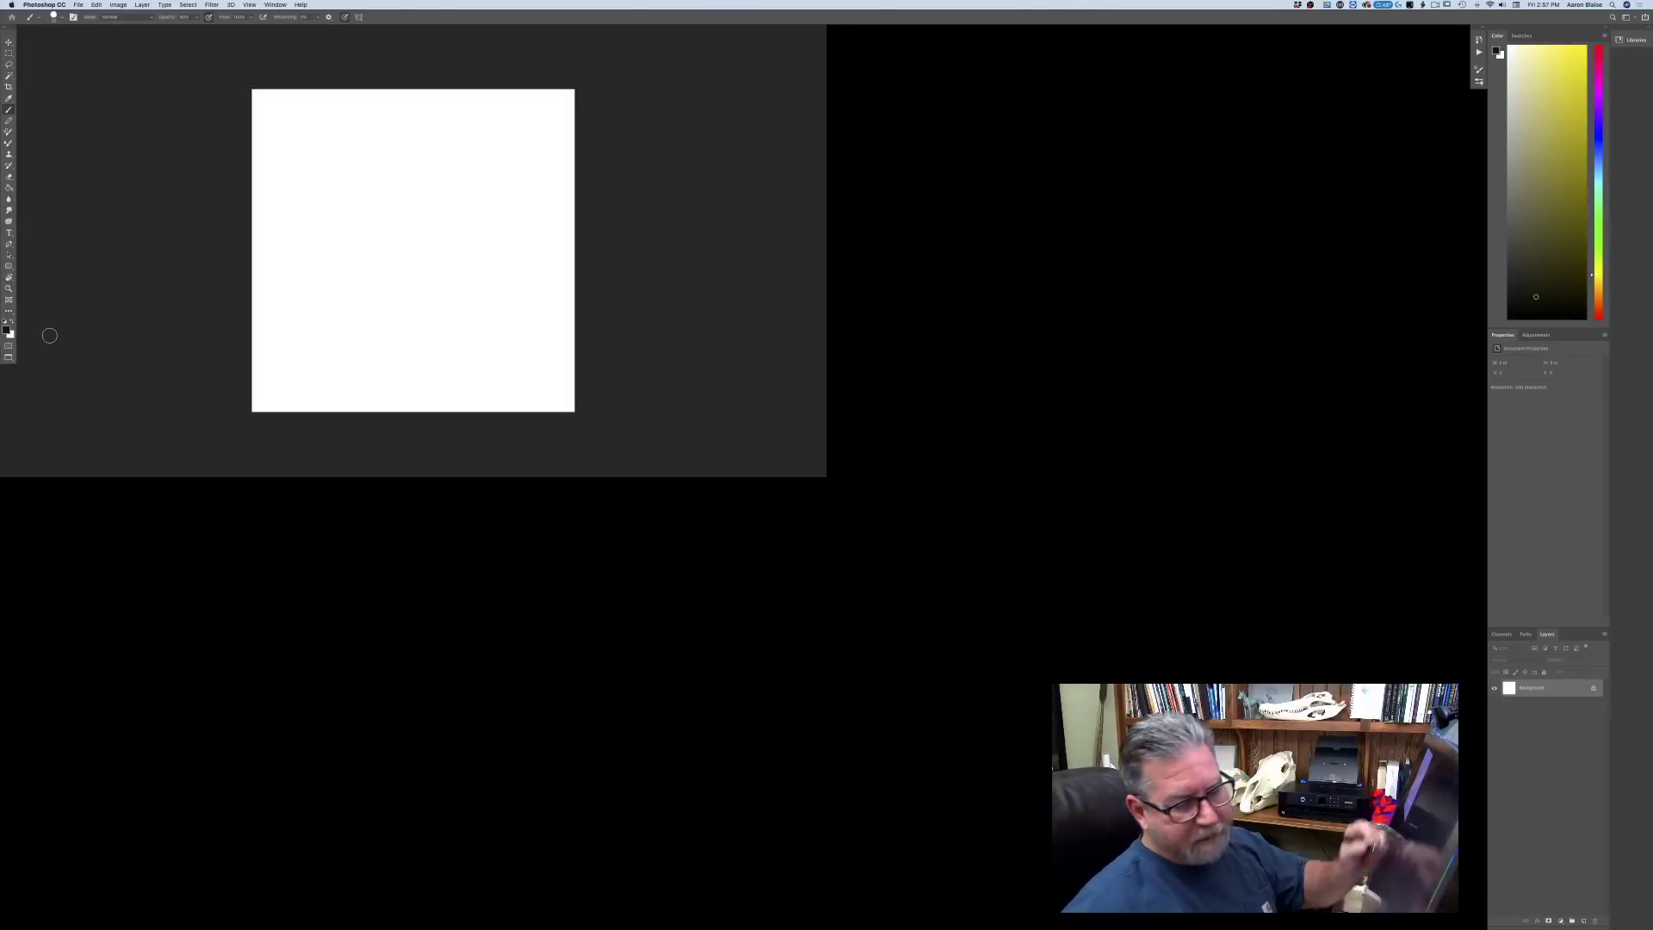
- Add an empty layer above the white background and cycle the screen modes until the canvas is centred in the full workspace
click(1582, 921)
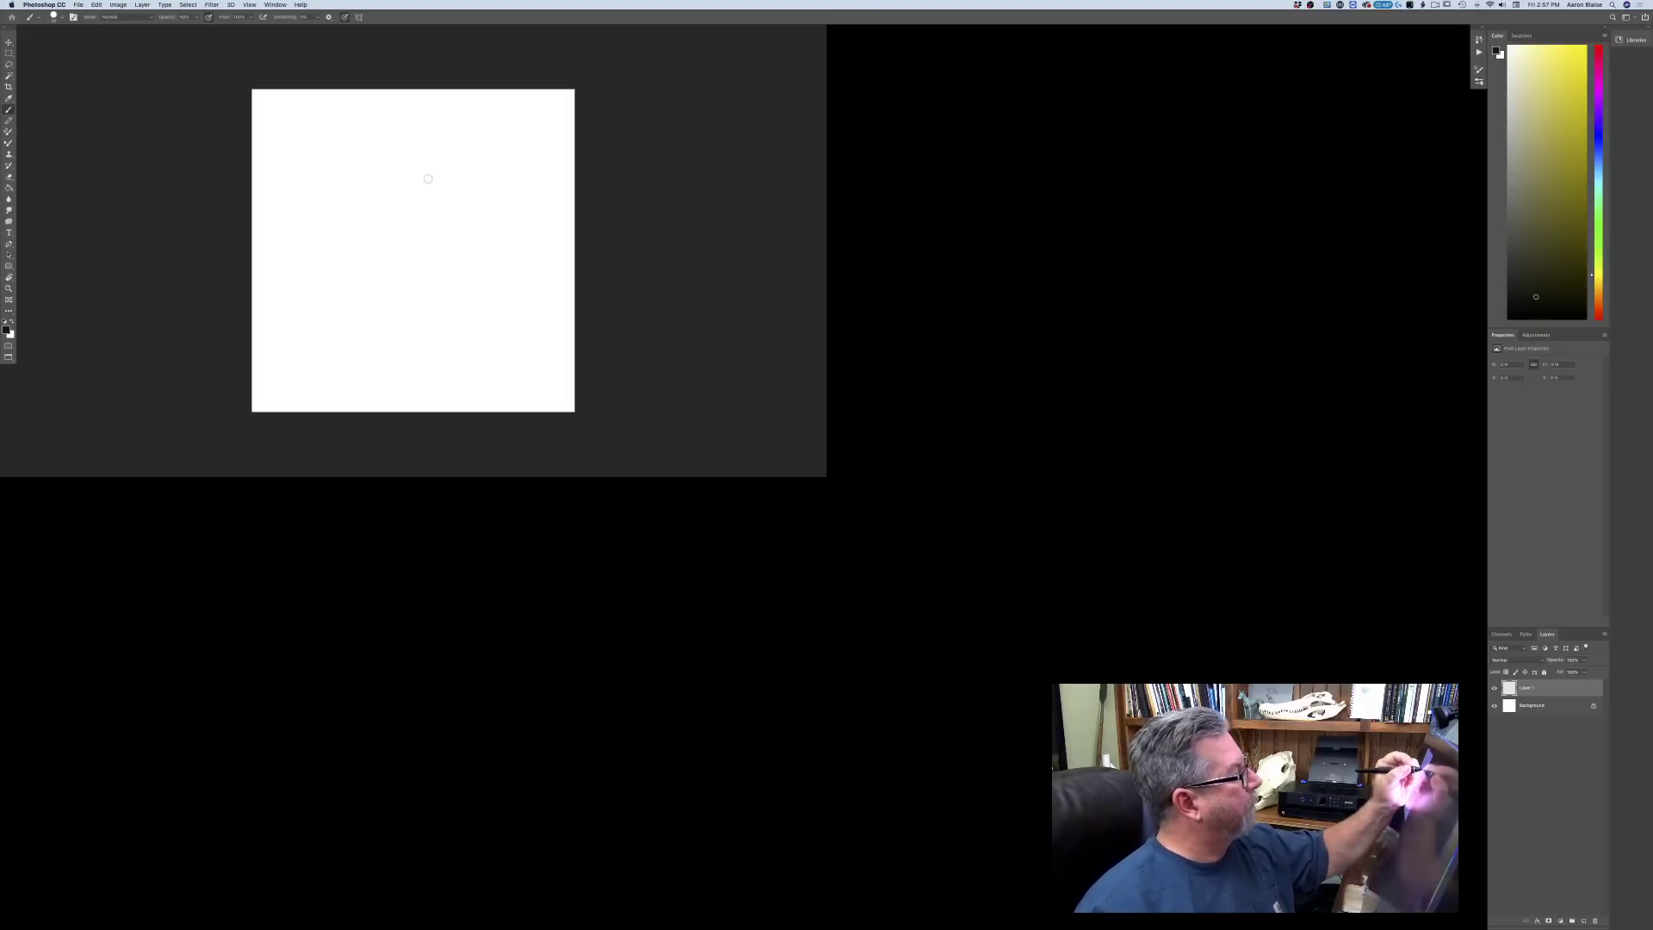
key(f)
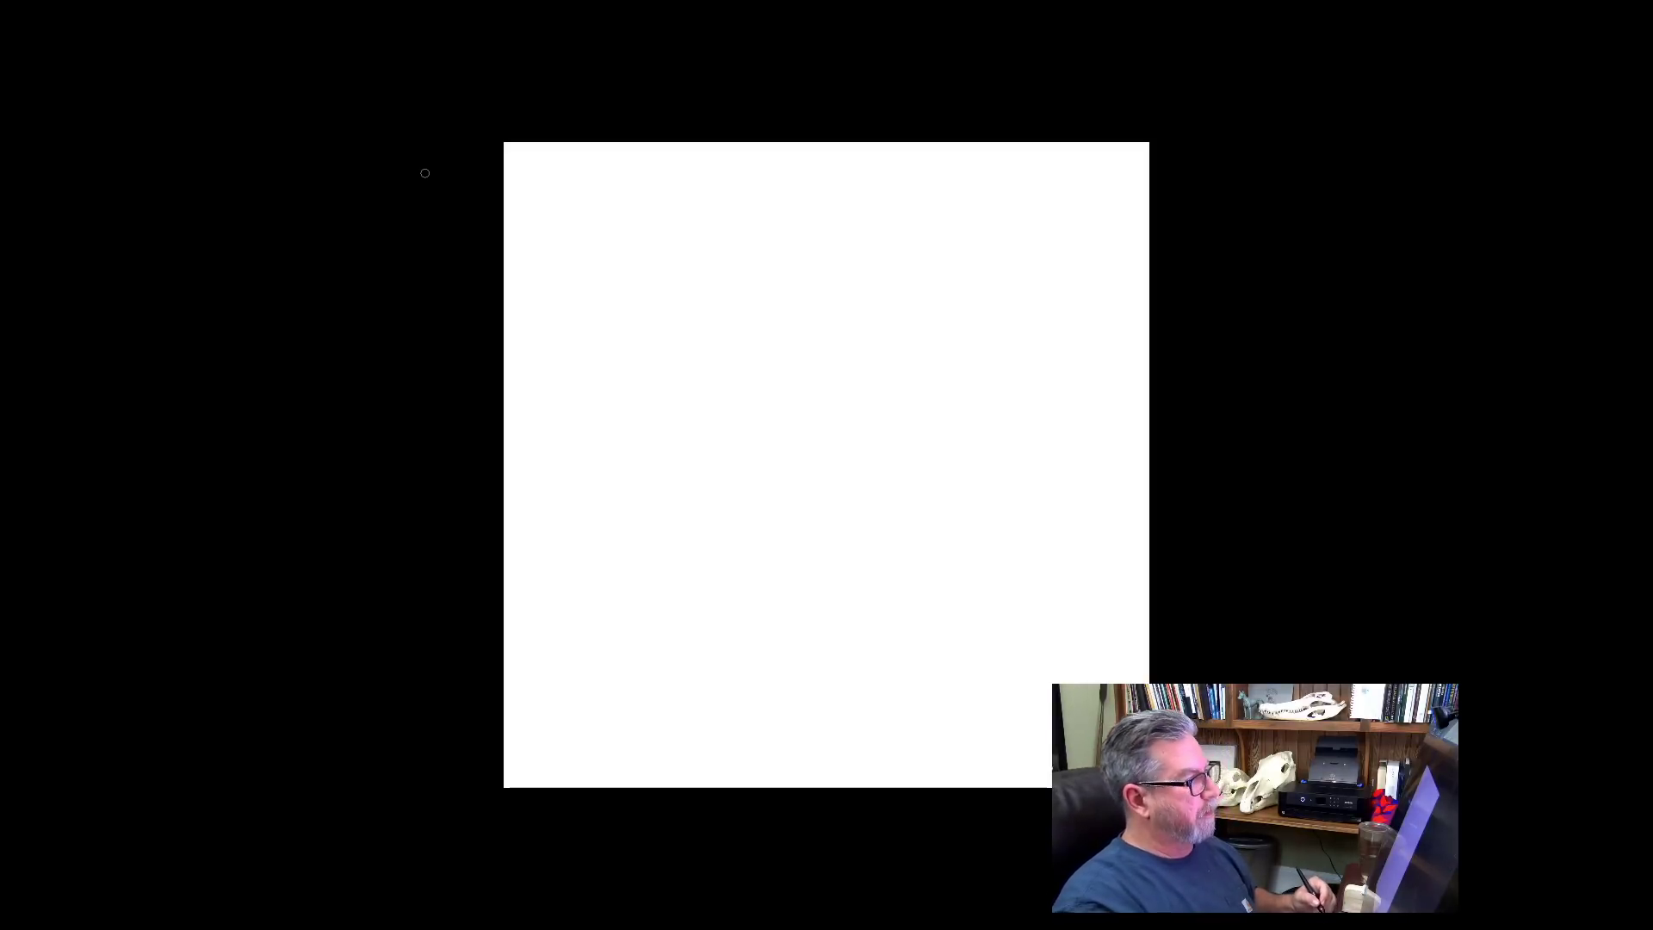
key(f)
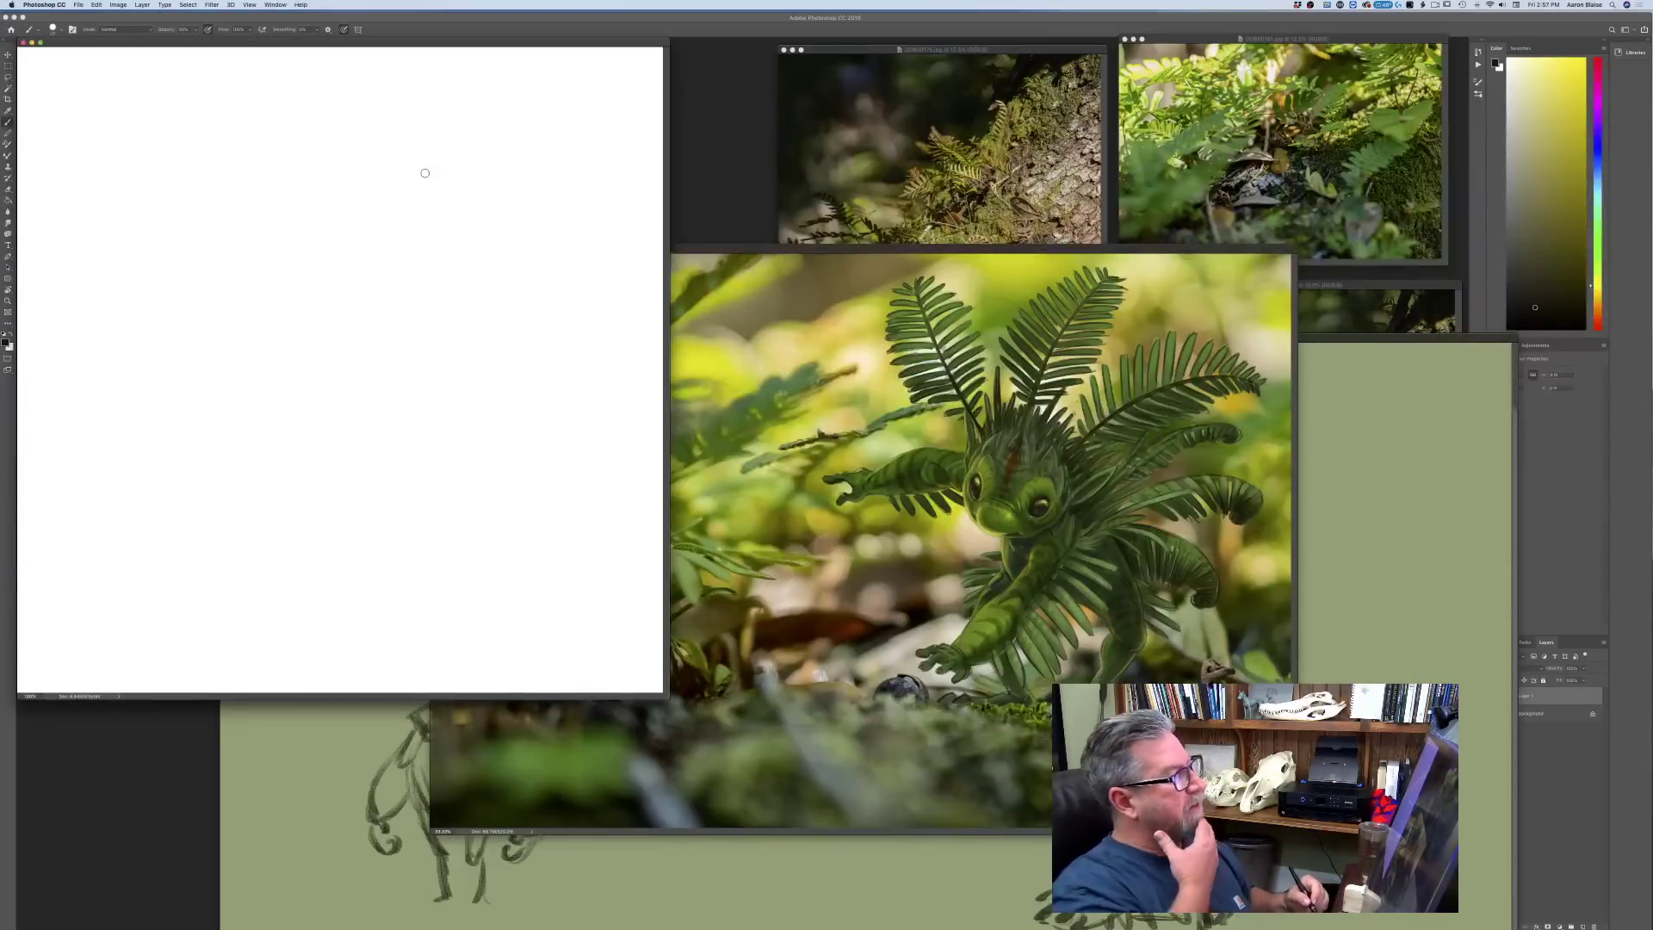
key(f)
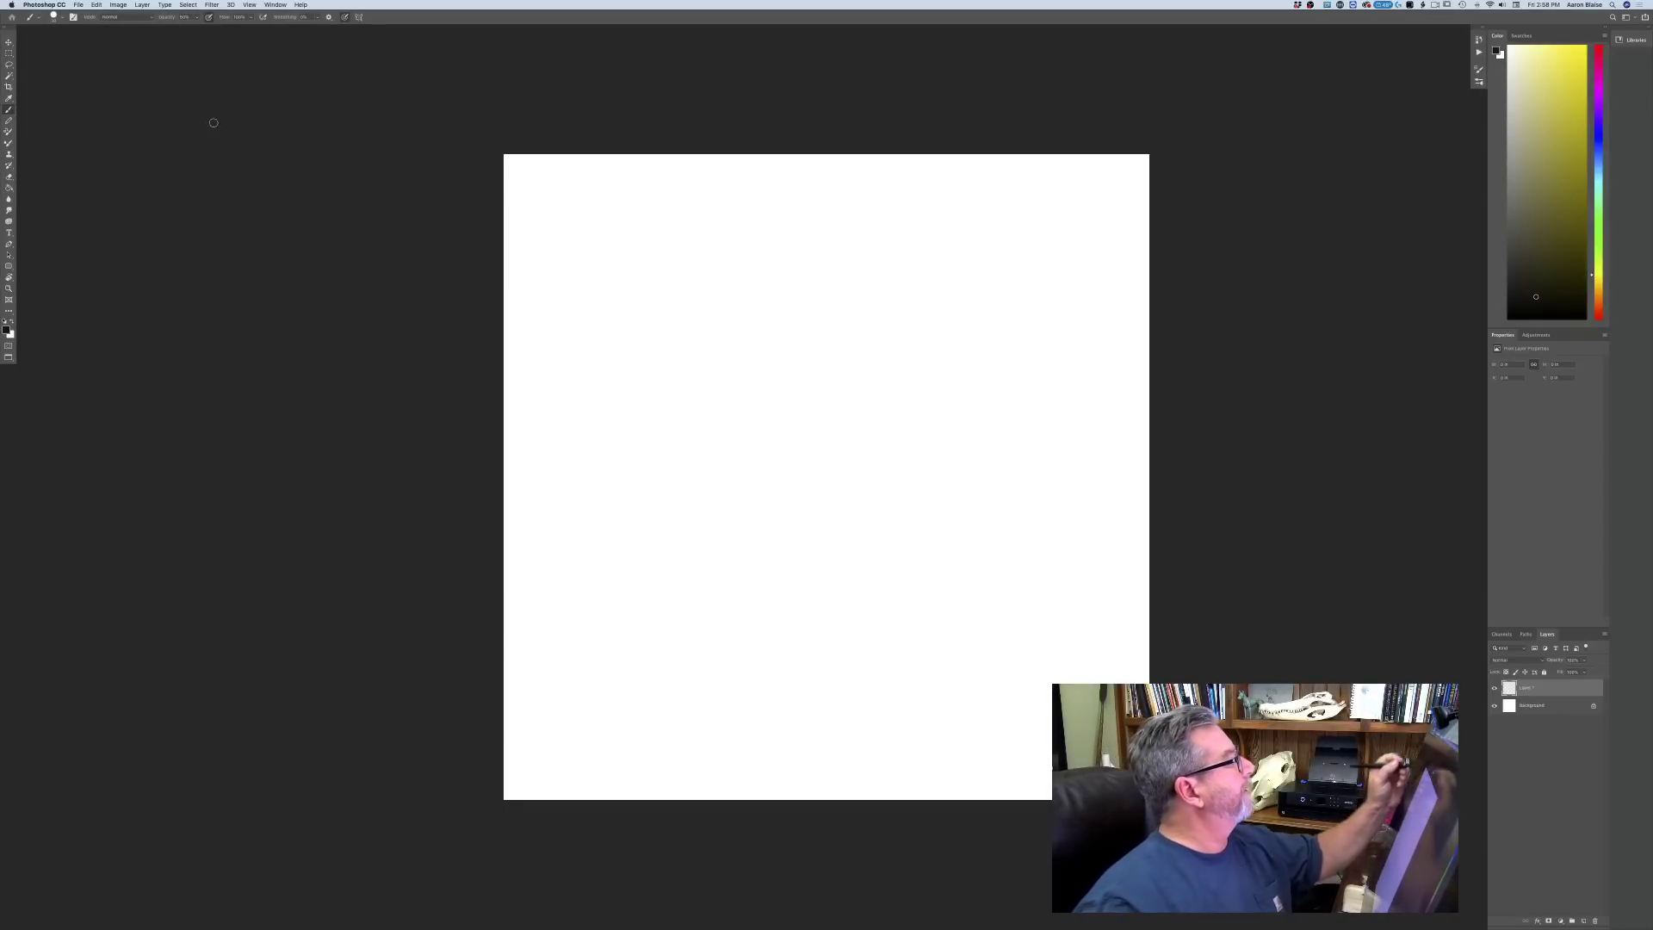
- Raise the brush opacity to maximum and paint scattered, irregular black dots and blobs of varied sizes around the middle of the canvas
drag(197, 16, 226, 37)
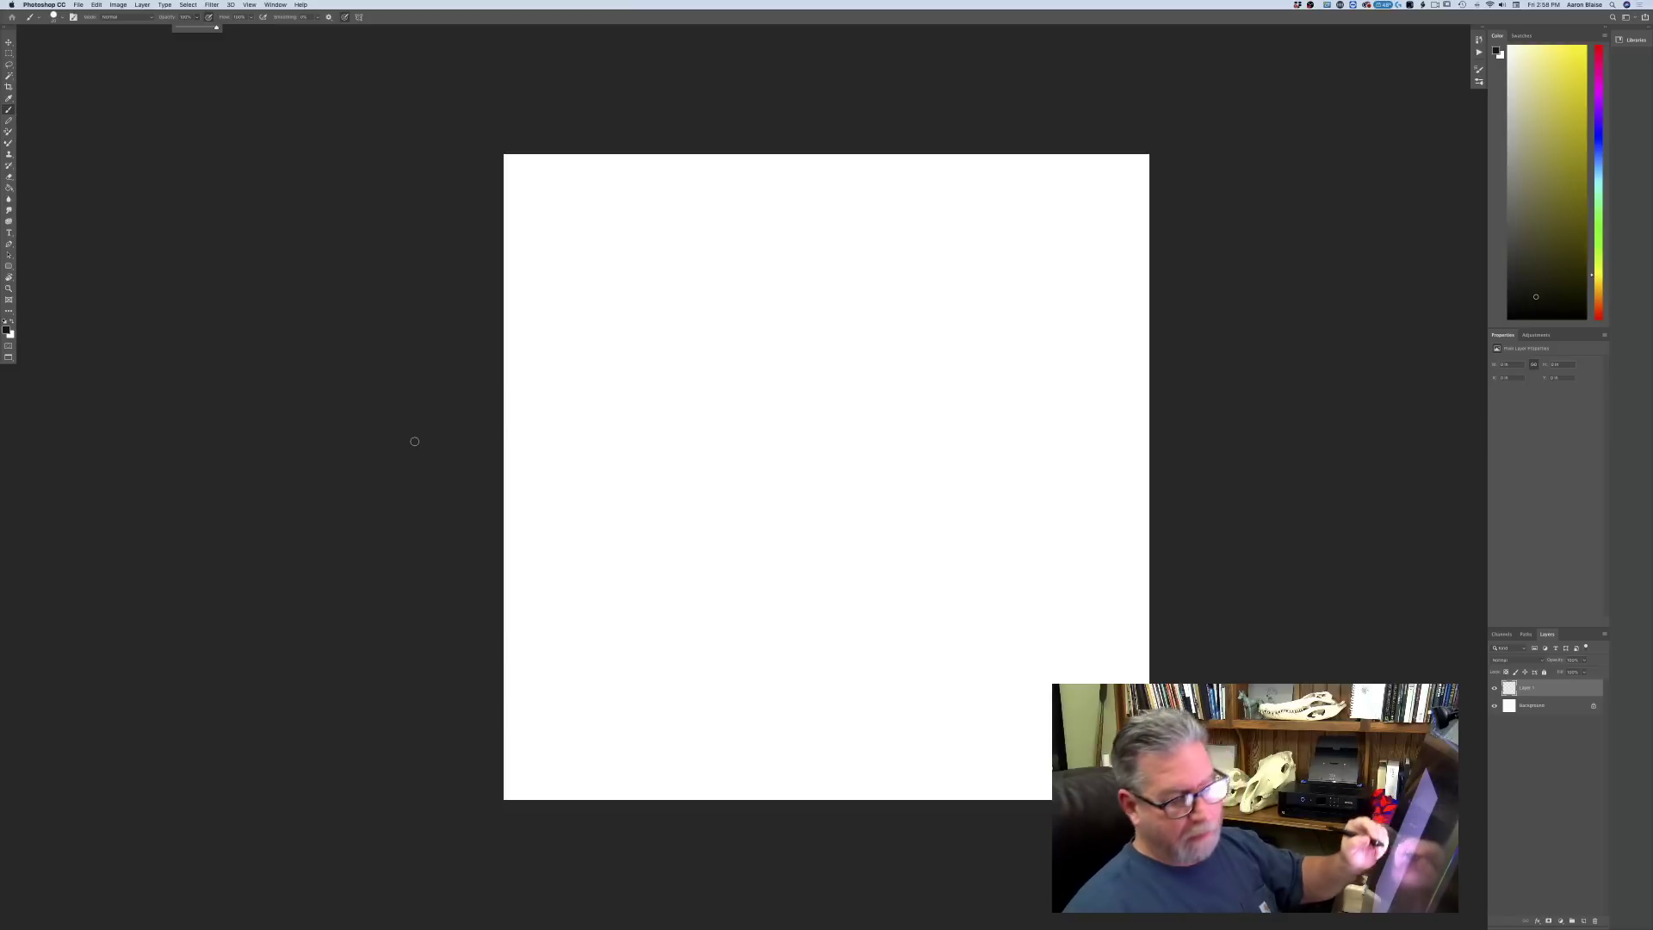
click(817, 386)
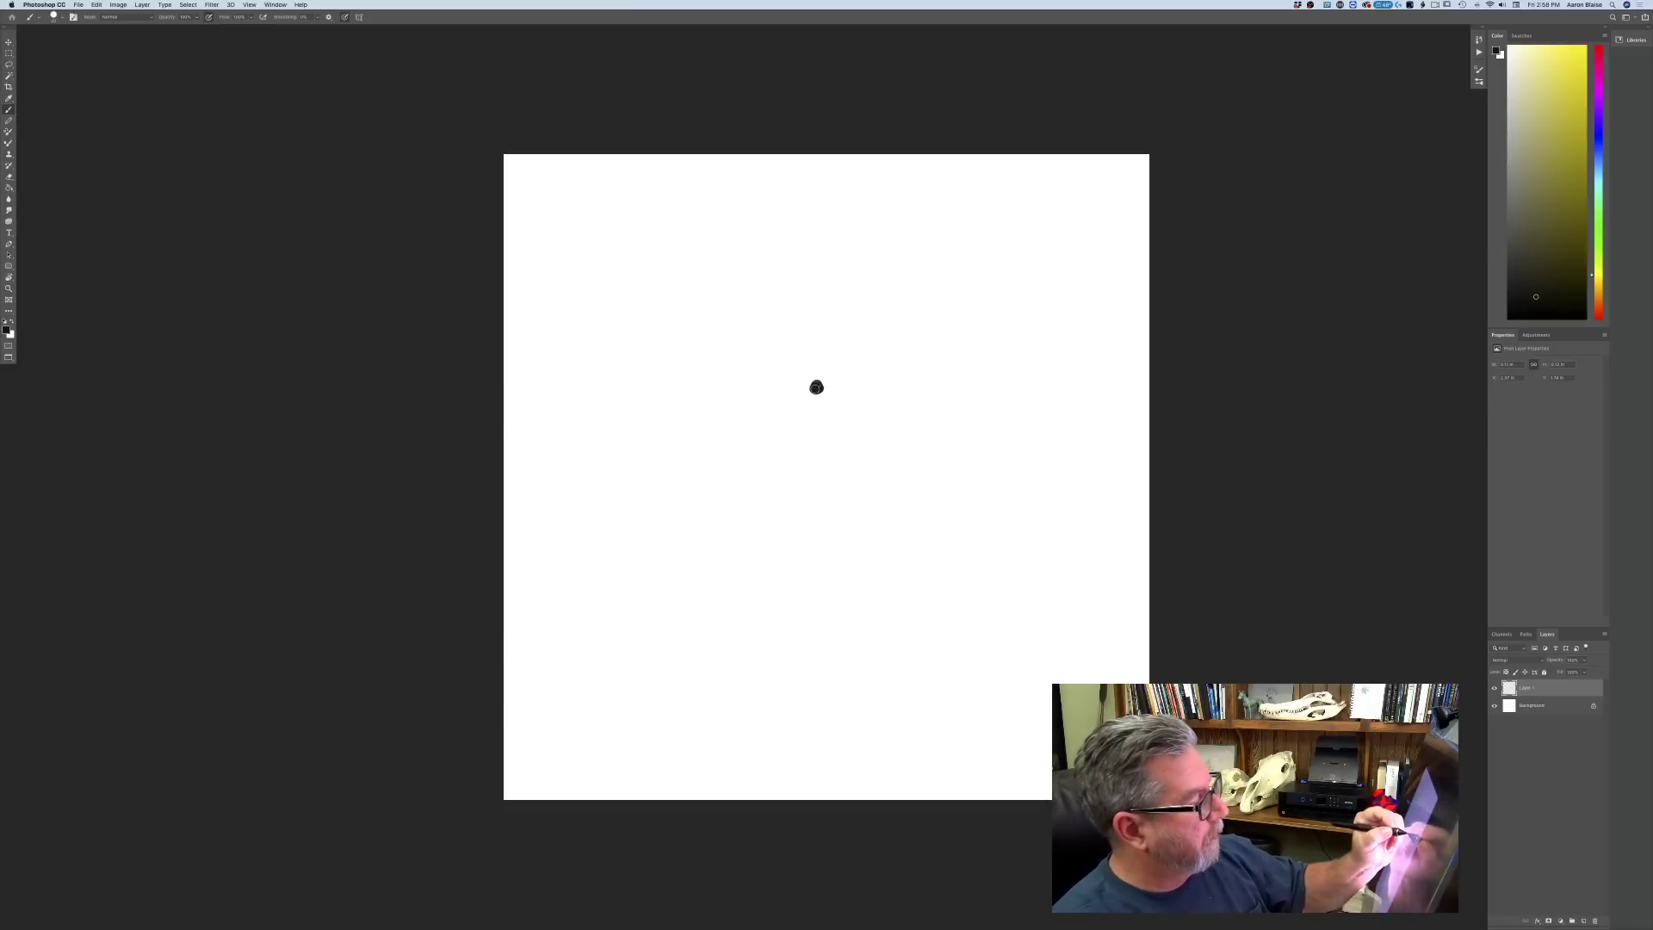
drag(765, 366, 751, 370)
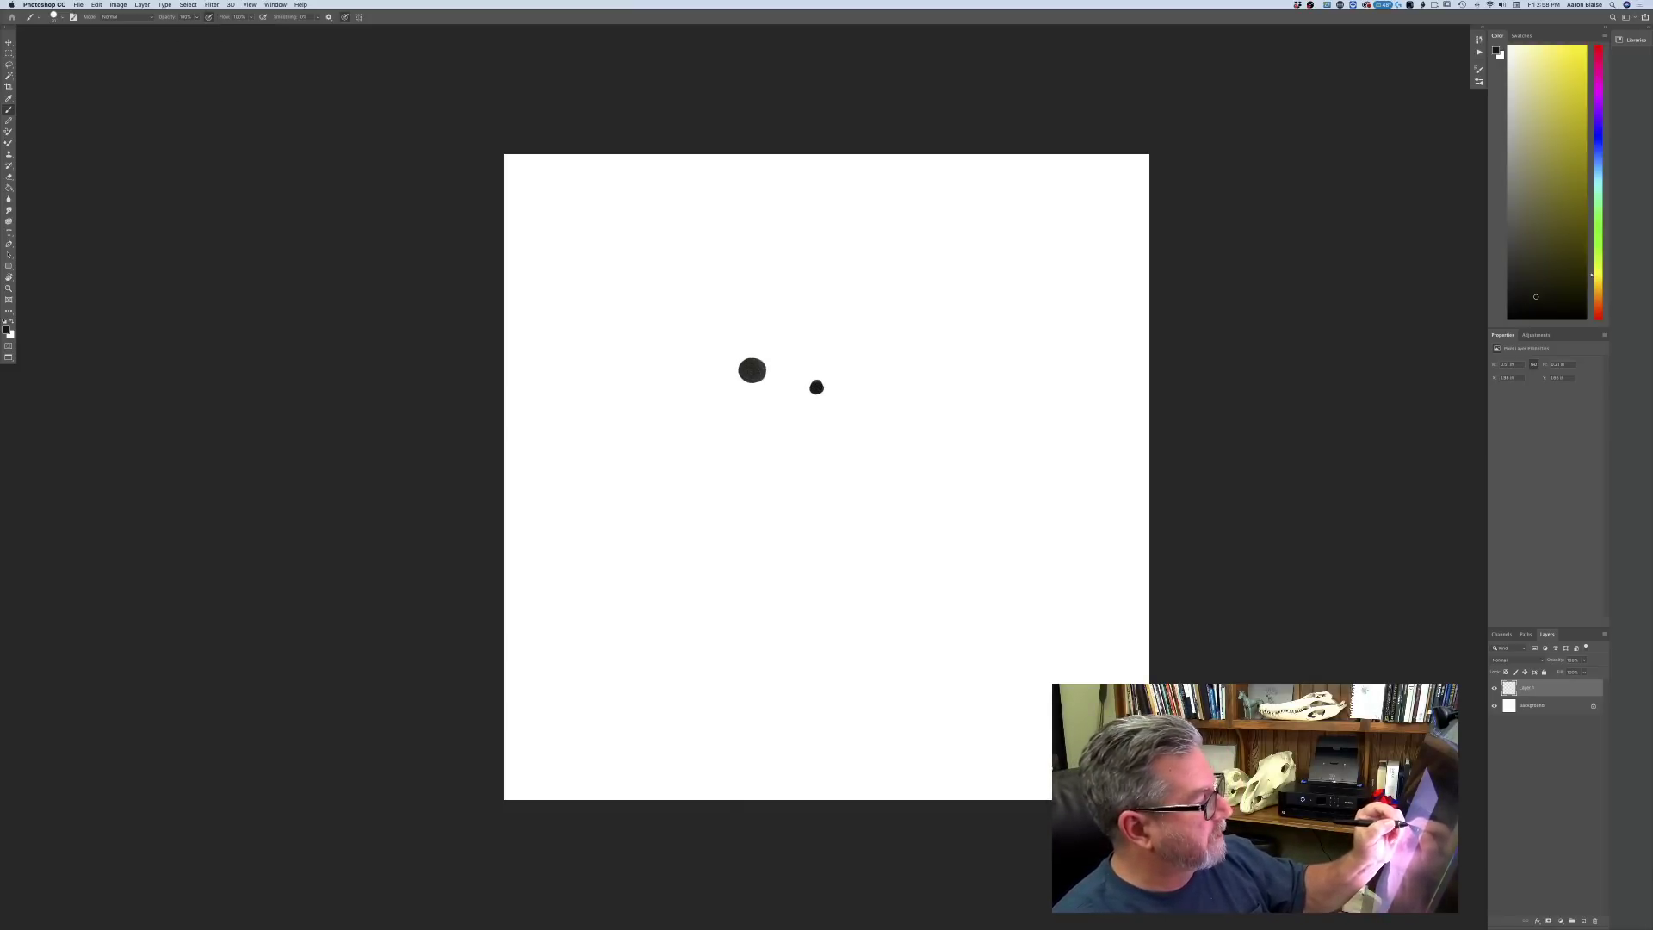
mouse_move(931, 455)
mouse_down()
mouse_move(919, 479)
mouse_move(909, 443)
mouse_move(853, 465)
mouse_move(849, 441)
mouse_up()
drag(816, 557, 800, 549)
drag(779, 461, 754, 492)
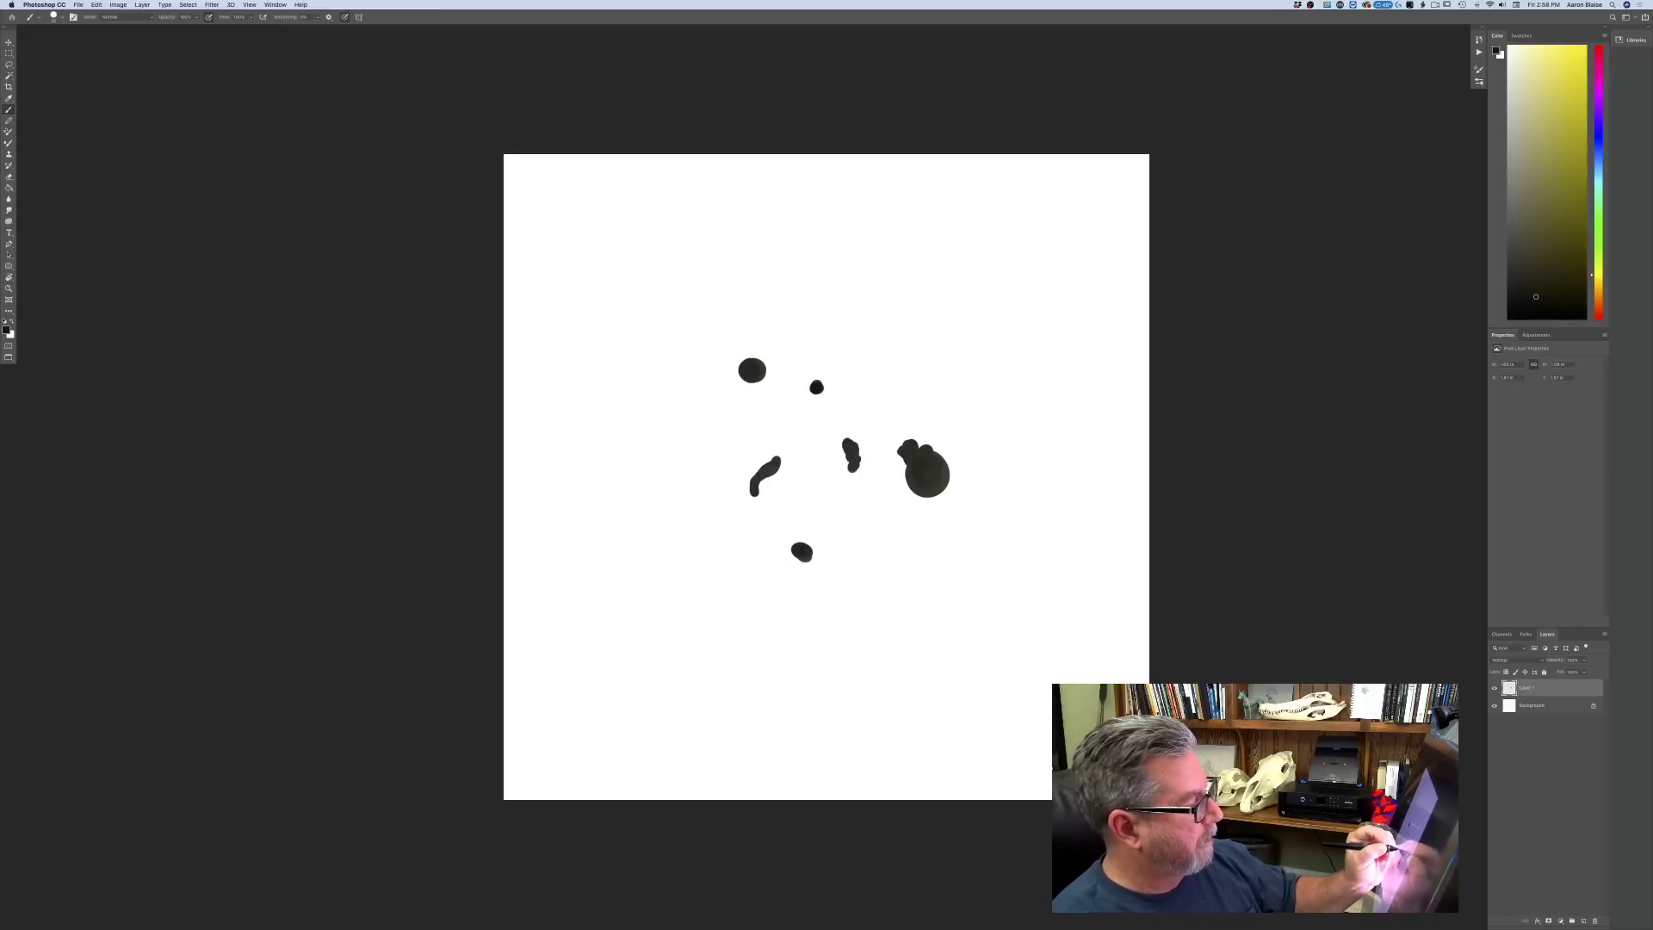
drag(755, 373, 763, 361)
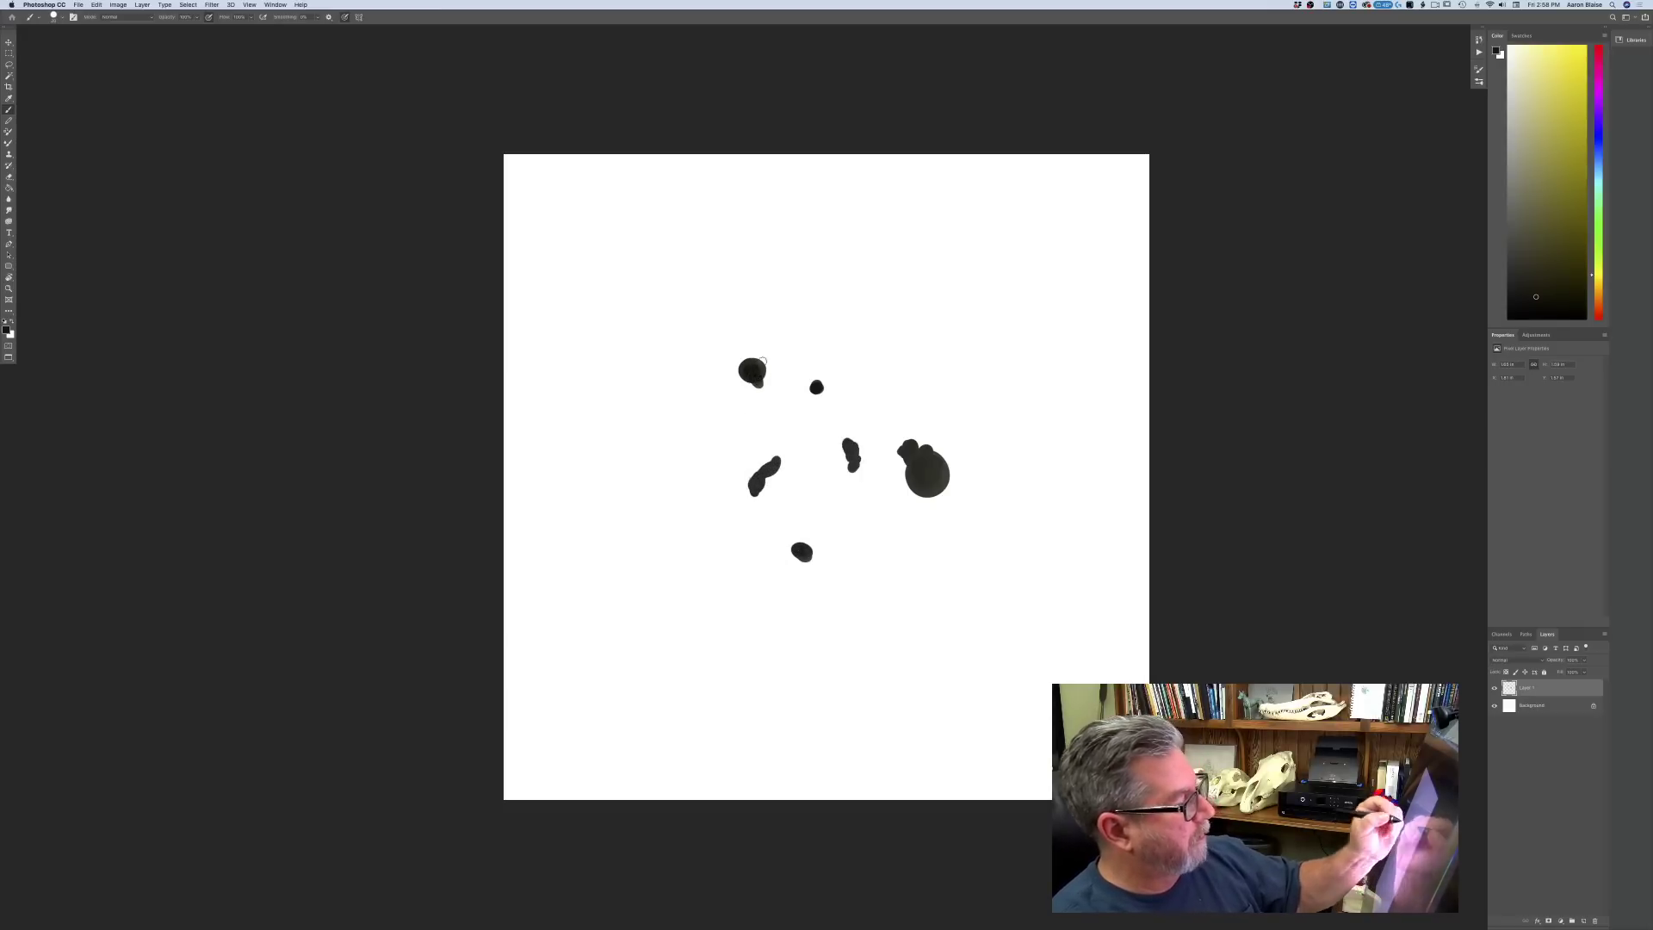
drag(901, 368, 871, 400)
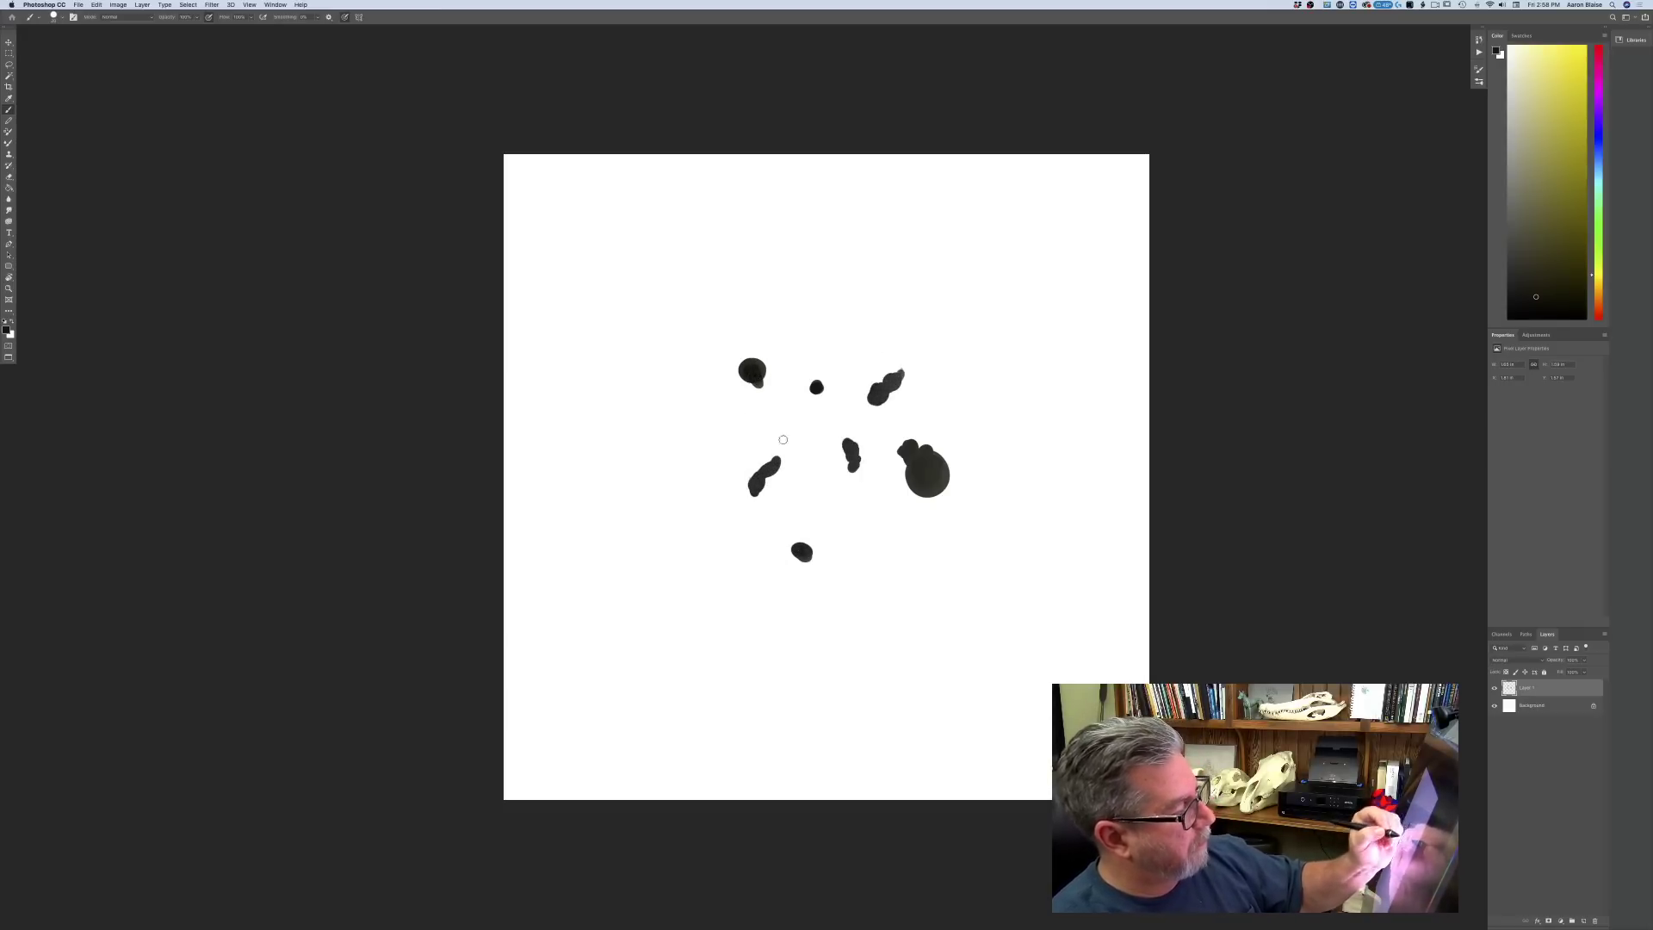
drag(652, 511, 643, 478)
drag(758, 618, 726, 587)
drag(902, 589, 908, 577)
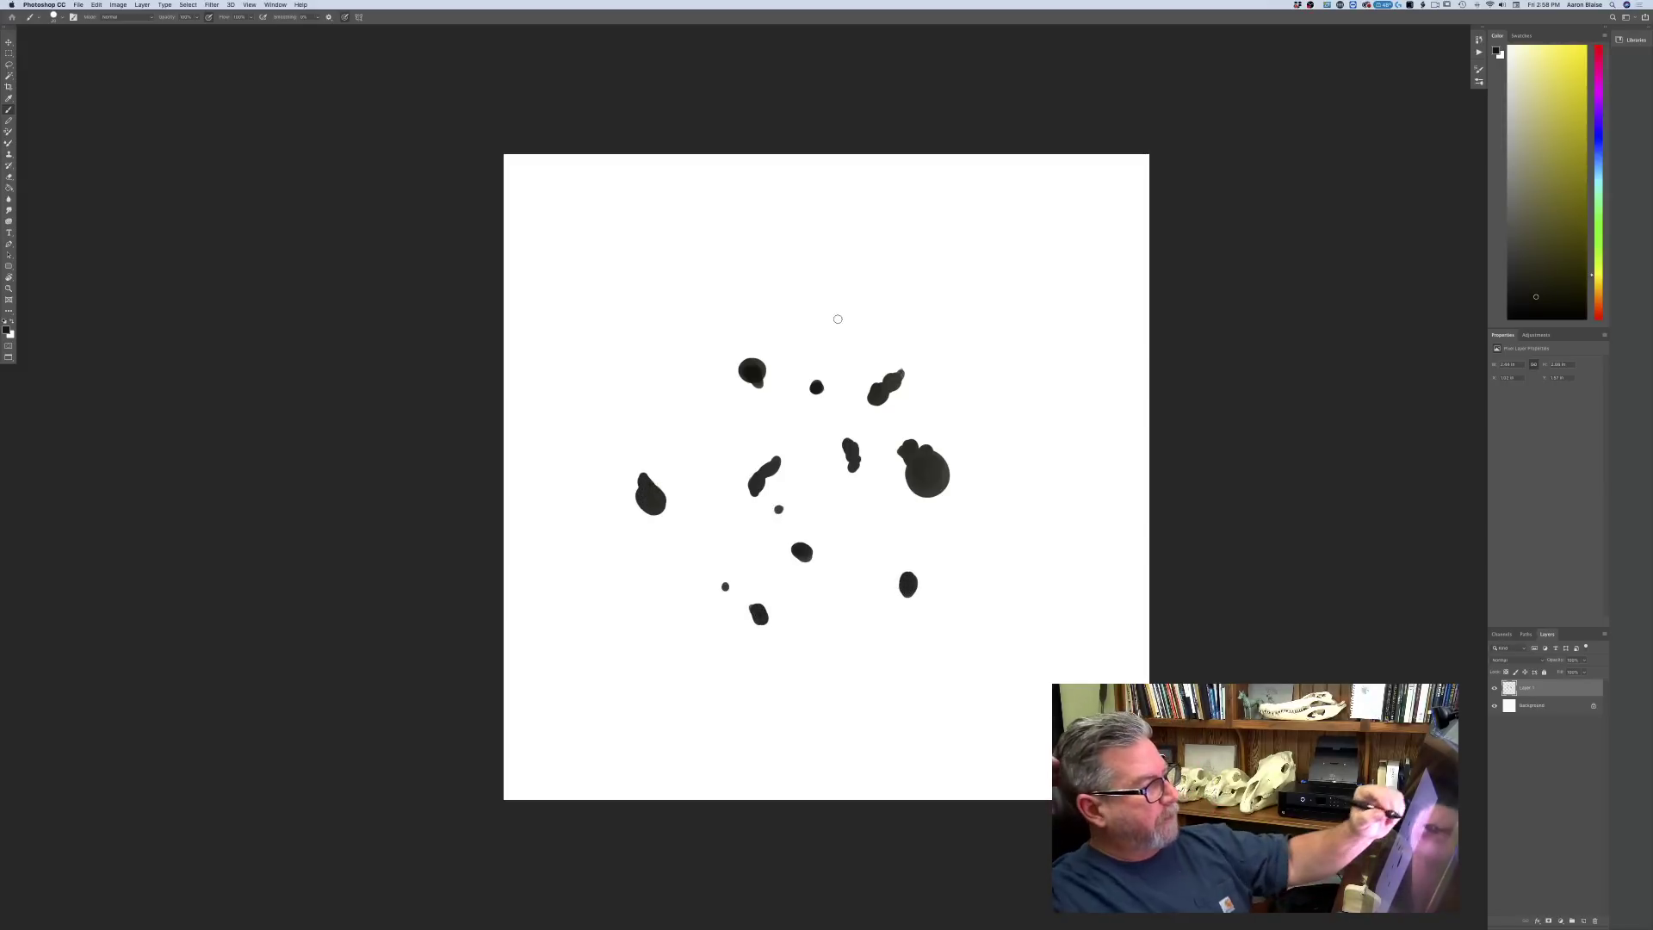
mouse_move(827, 312)
mouse_down()
mouse_move(840, 297)
mouse_move(800, 340)
mouse_move(851, 300)
mouse_up()
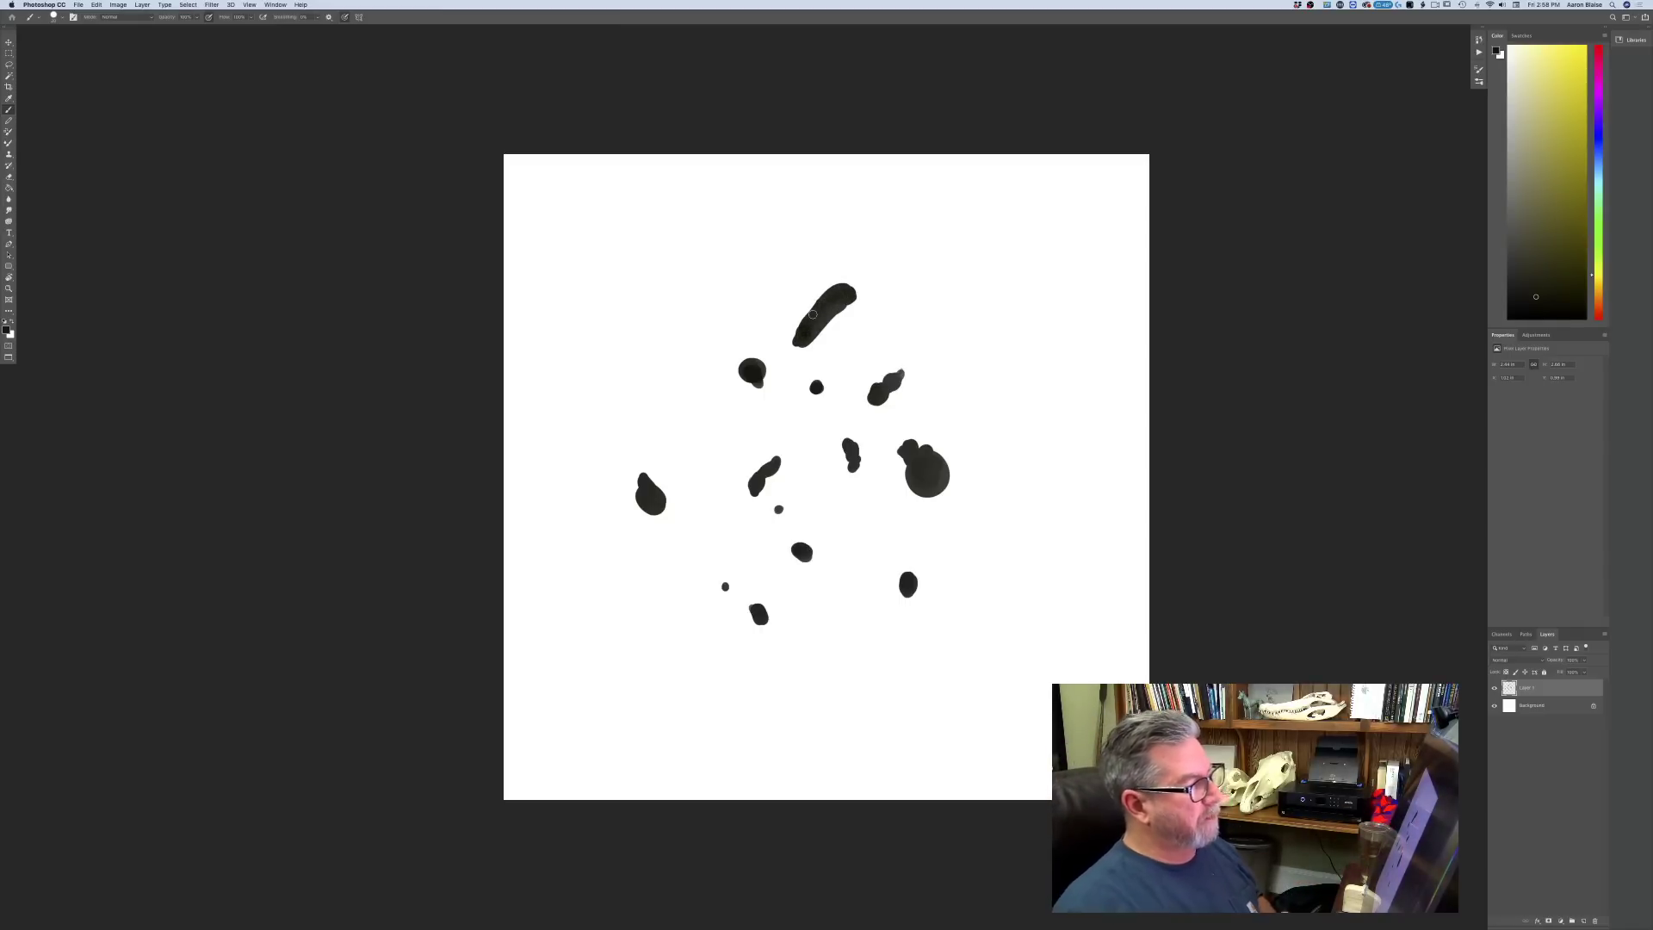
- Hide the white background and define the painted blobs as a new brush preset with the suggested name
click(1494, 707)
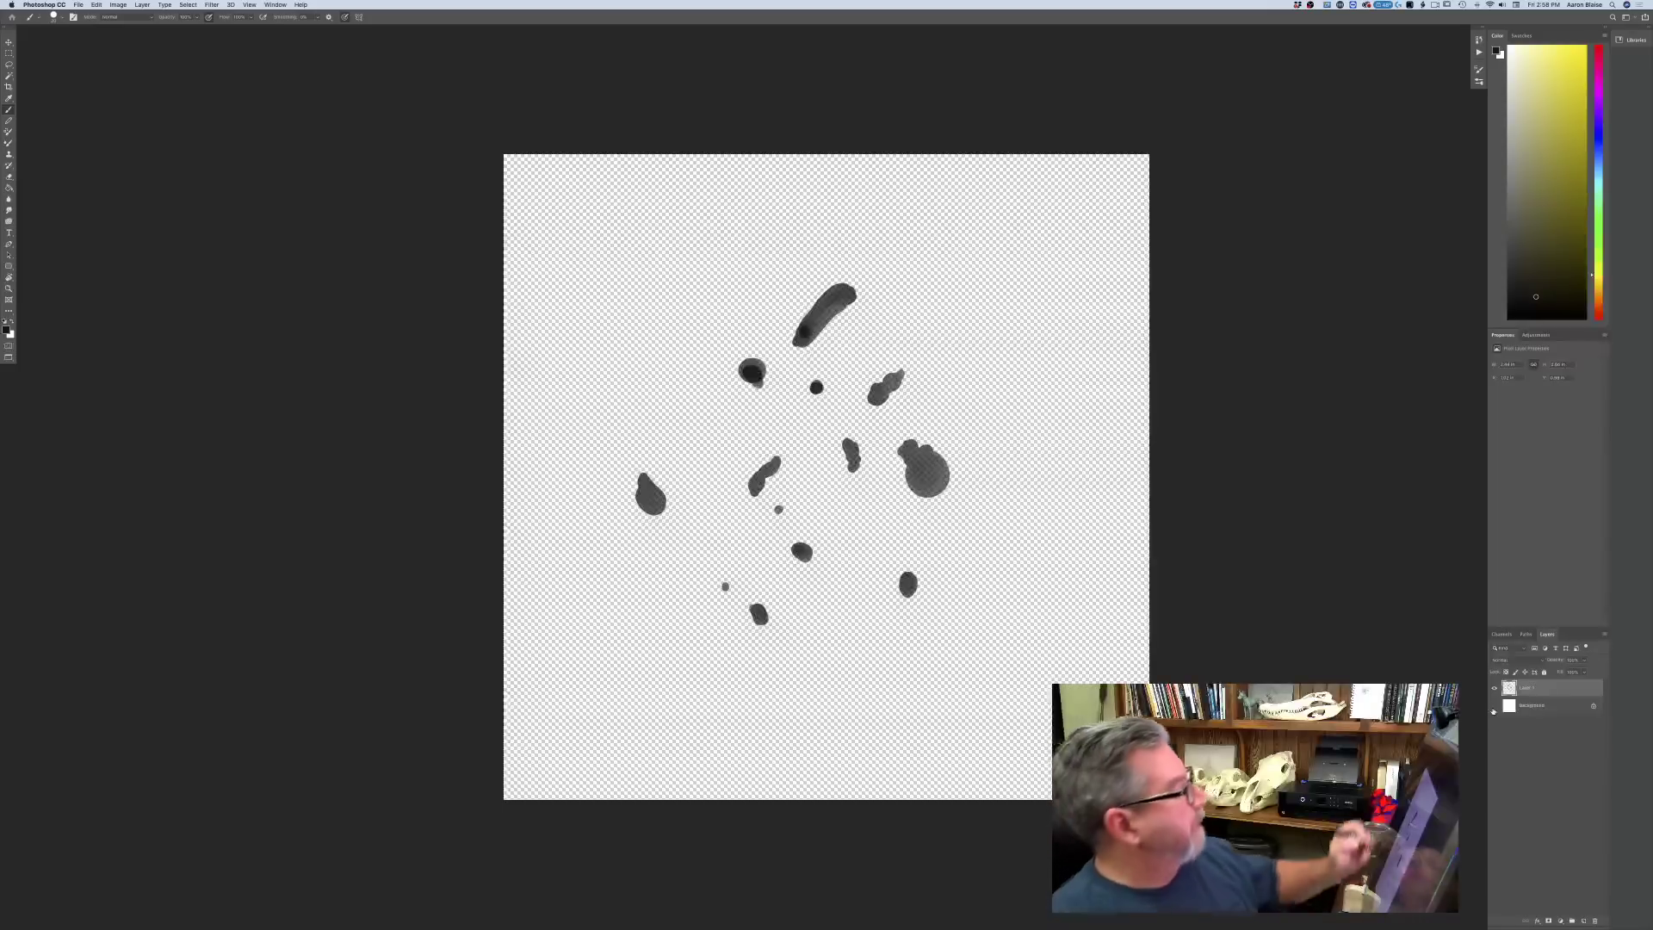
click(96, 4)
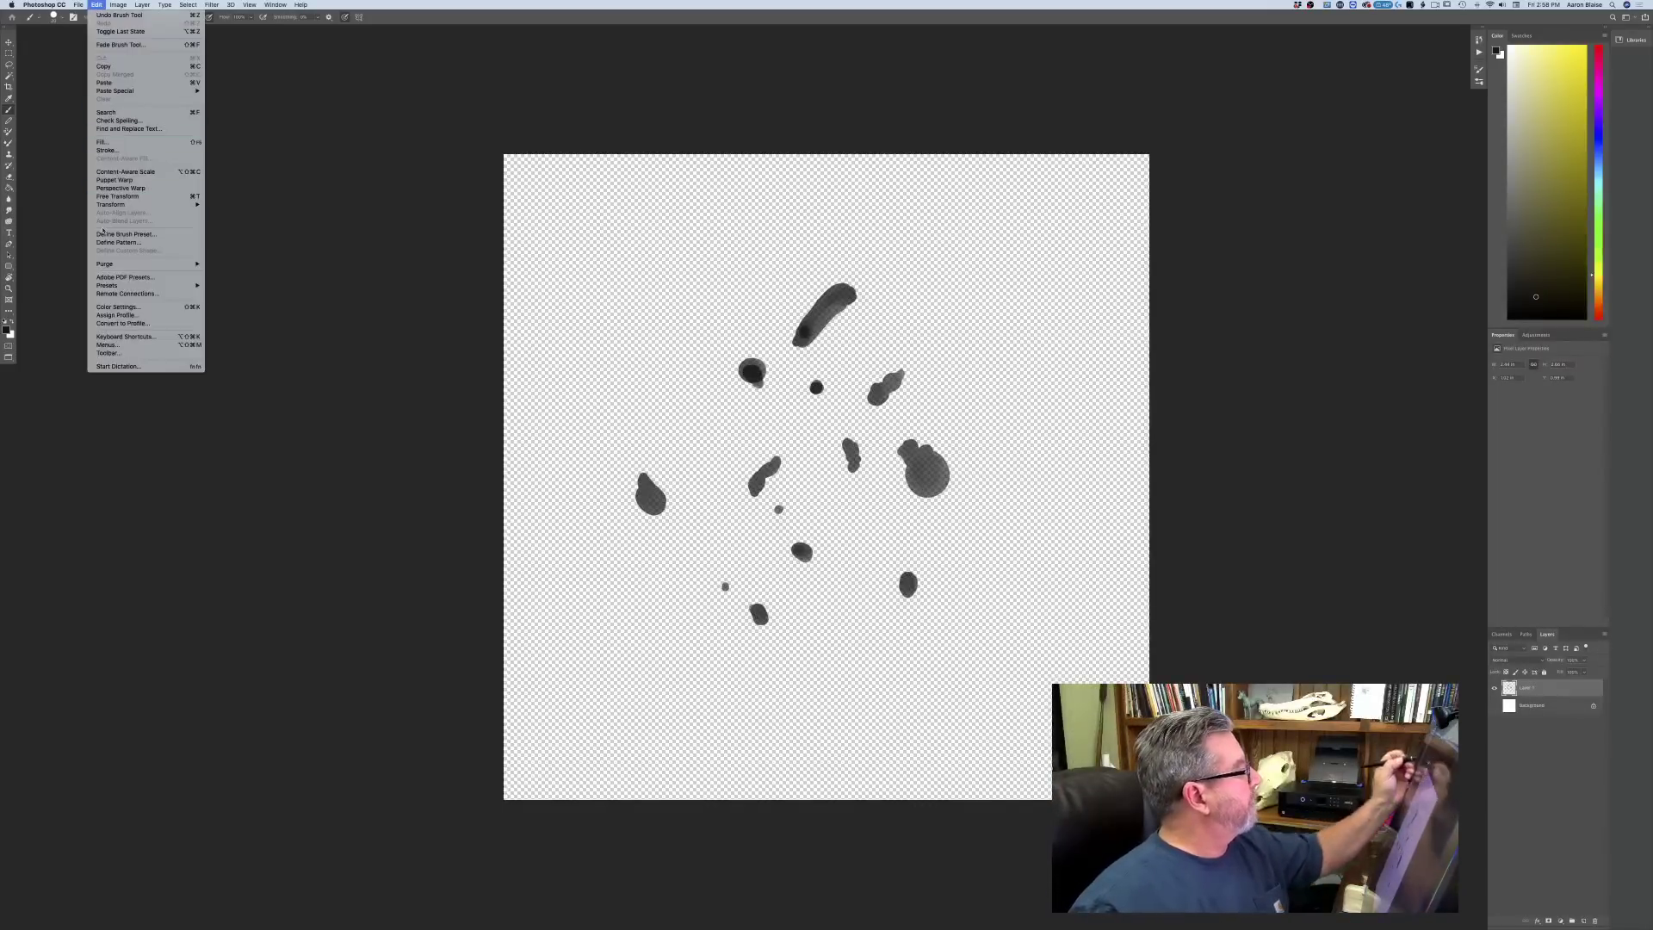
click(103, 235)
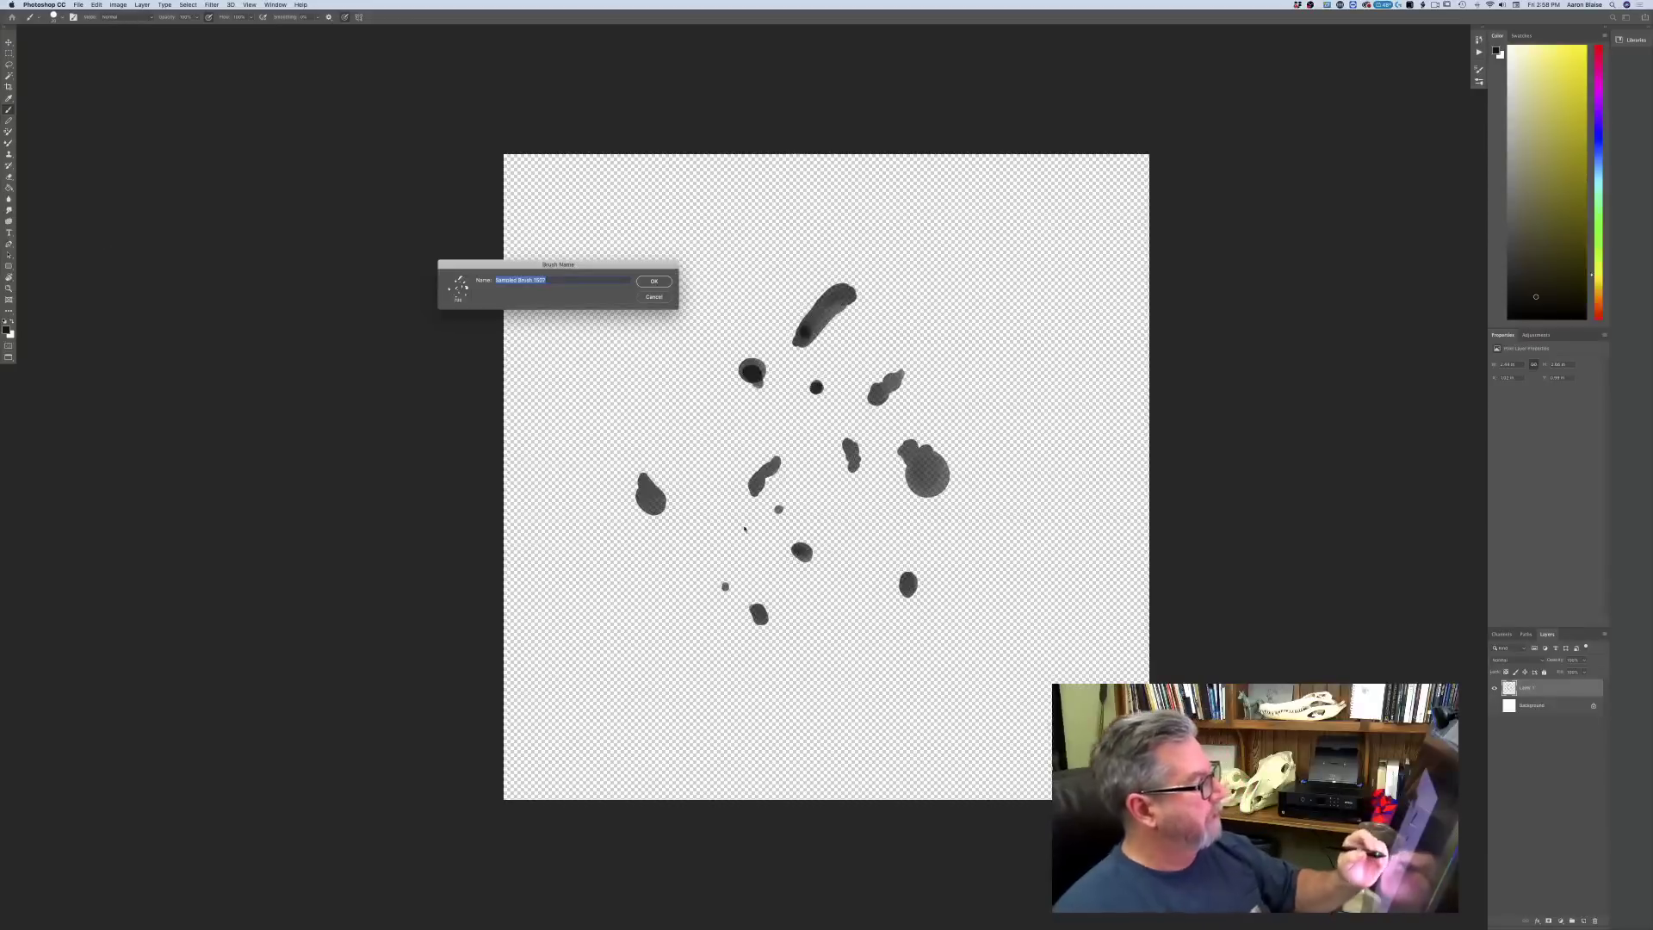
click(653, 283)
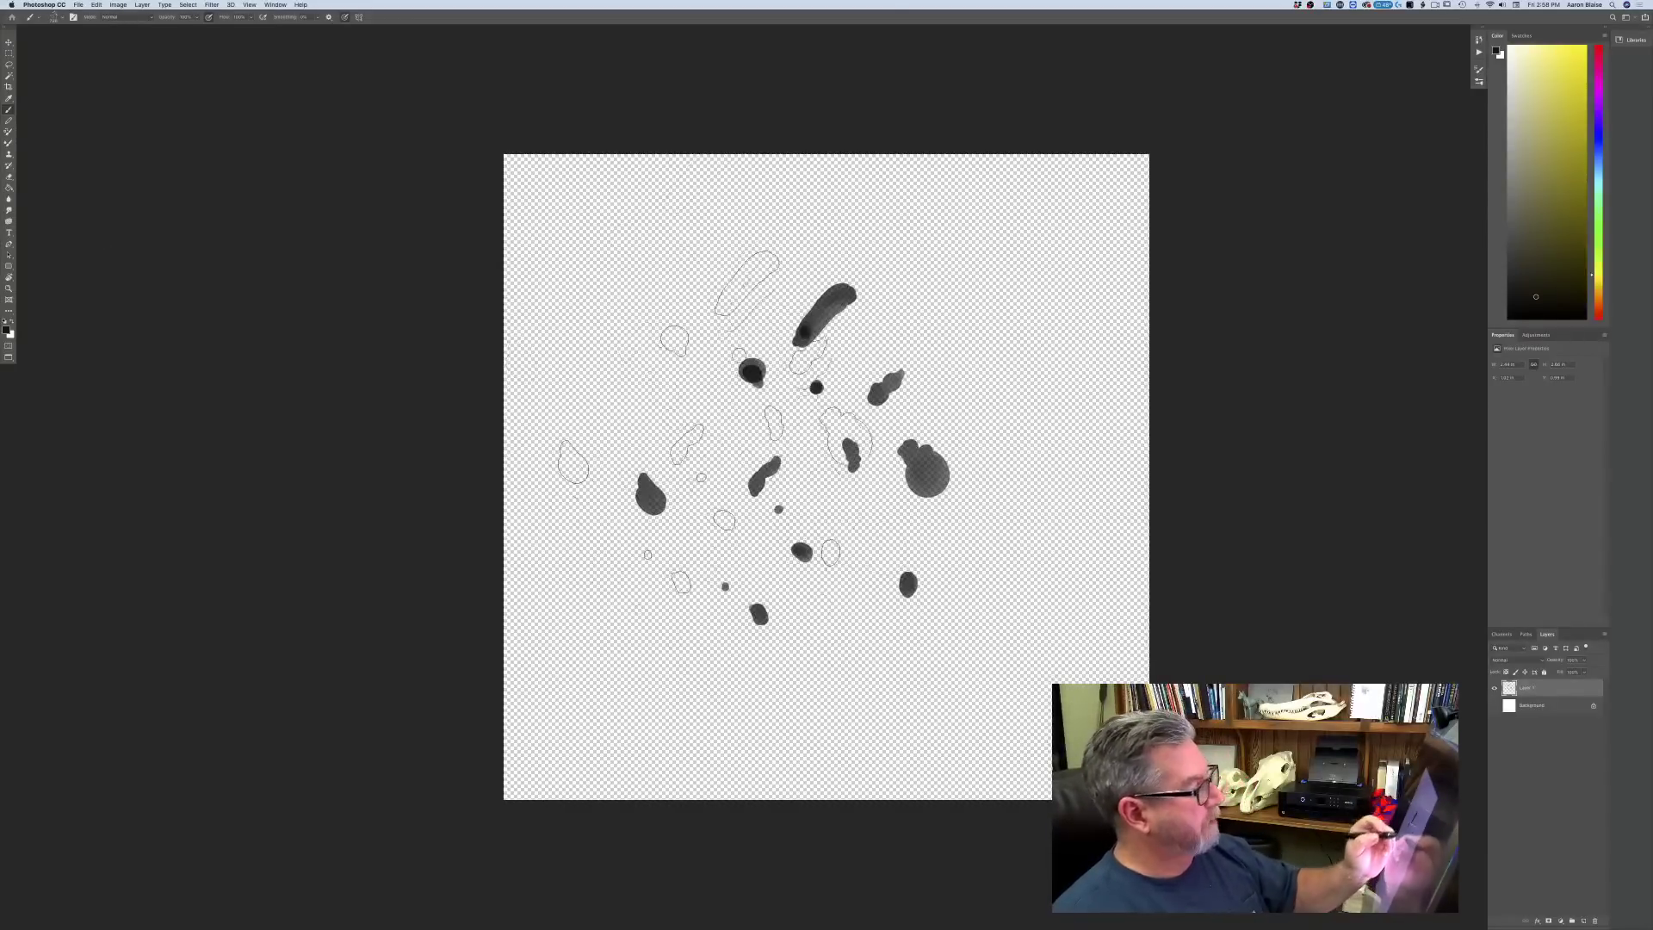
- Hide the blob layer, show the white background again and add a new empty layer on top
click(1495, 688)
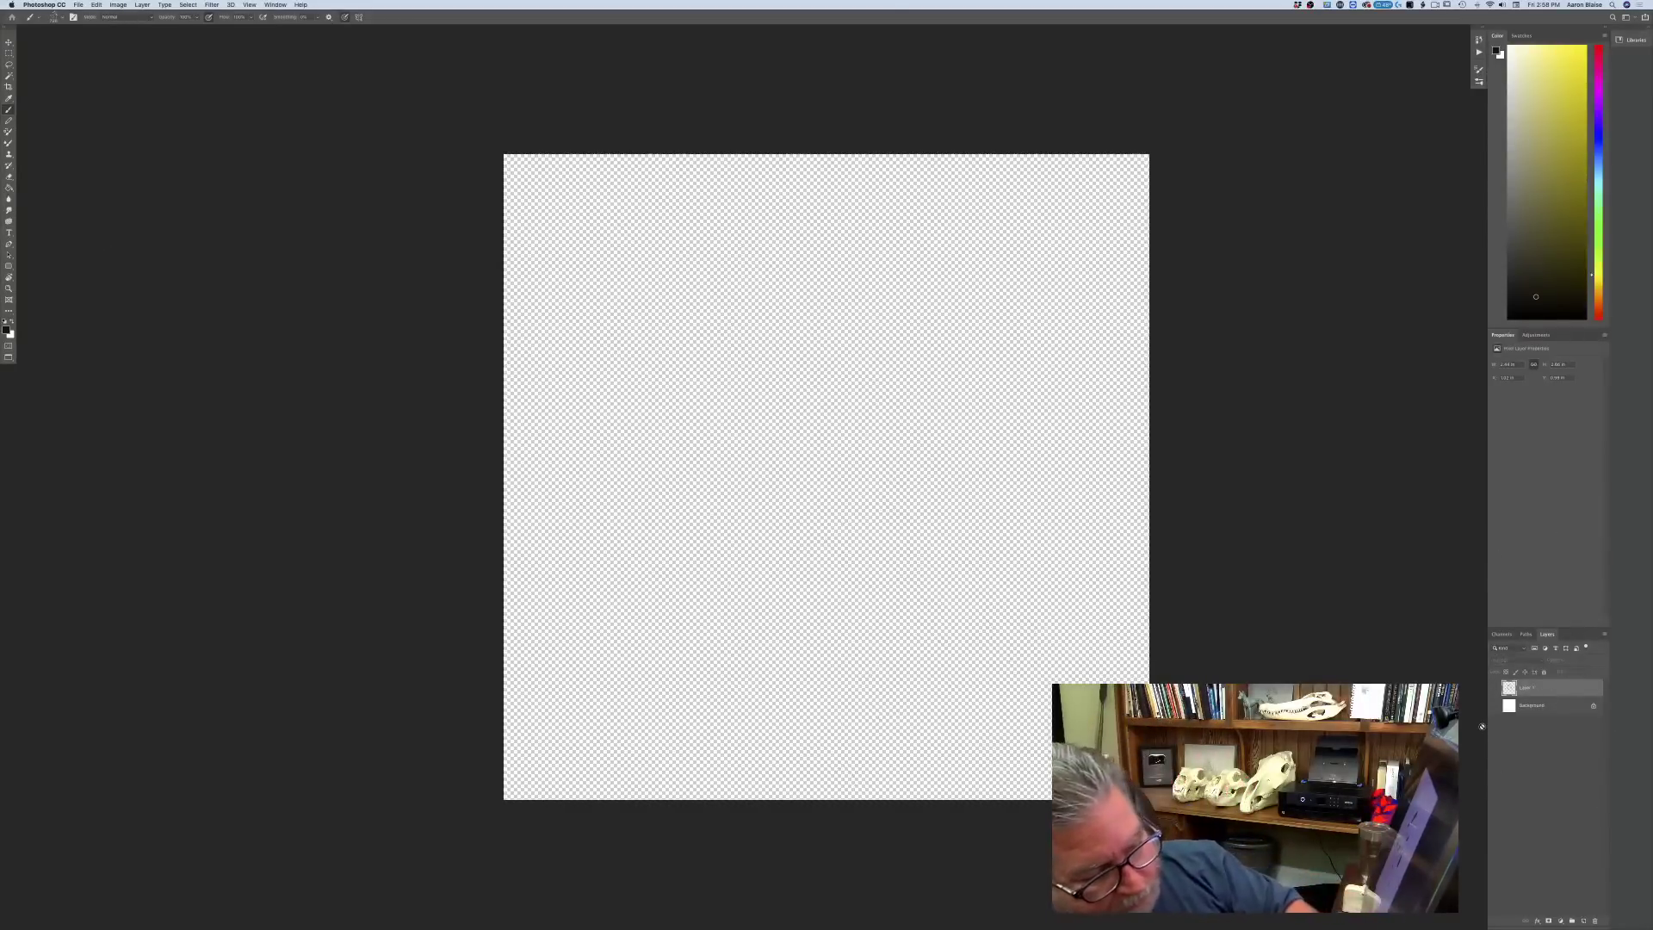
click(1495, 705)
click(1584, 921)
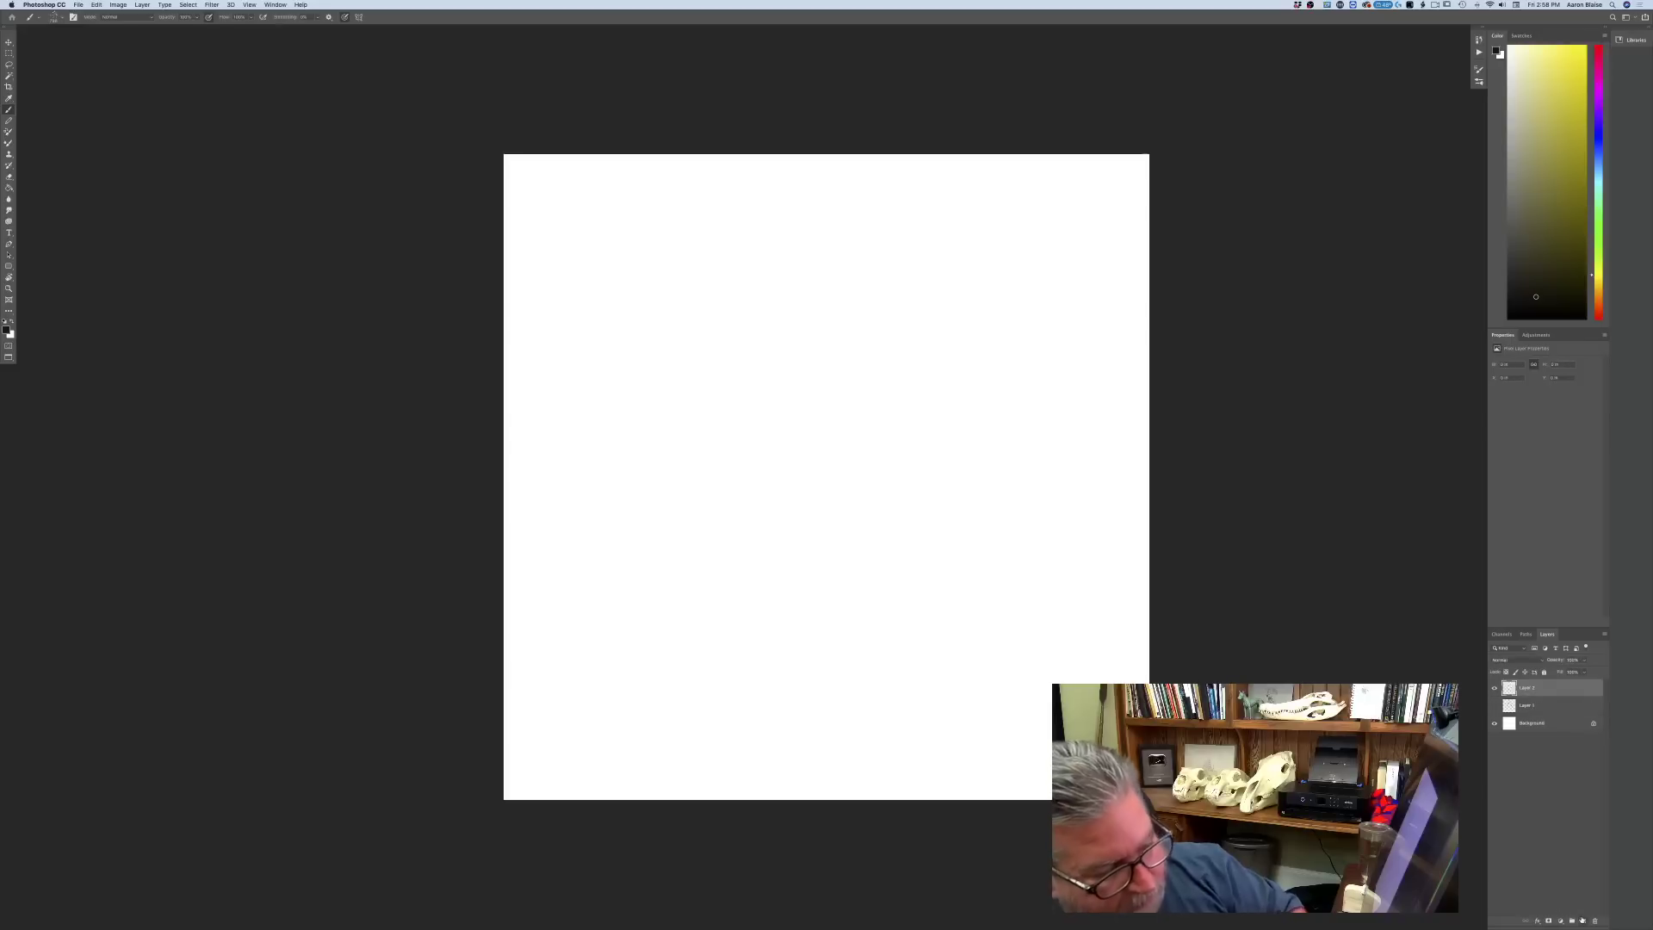
- Shrink the new blob brush and paint two short vertical test strokes along the canvas's left side
key(bracketleft)
key(bracketleft)
key(bracketleft)
key(bracketleft)
key(bracketleft)
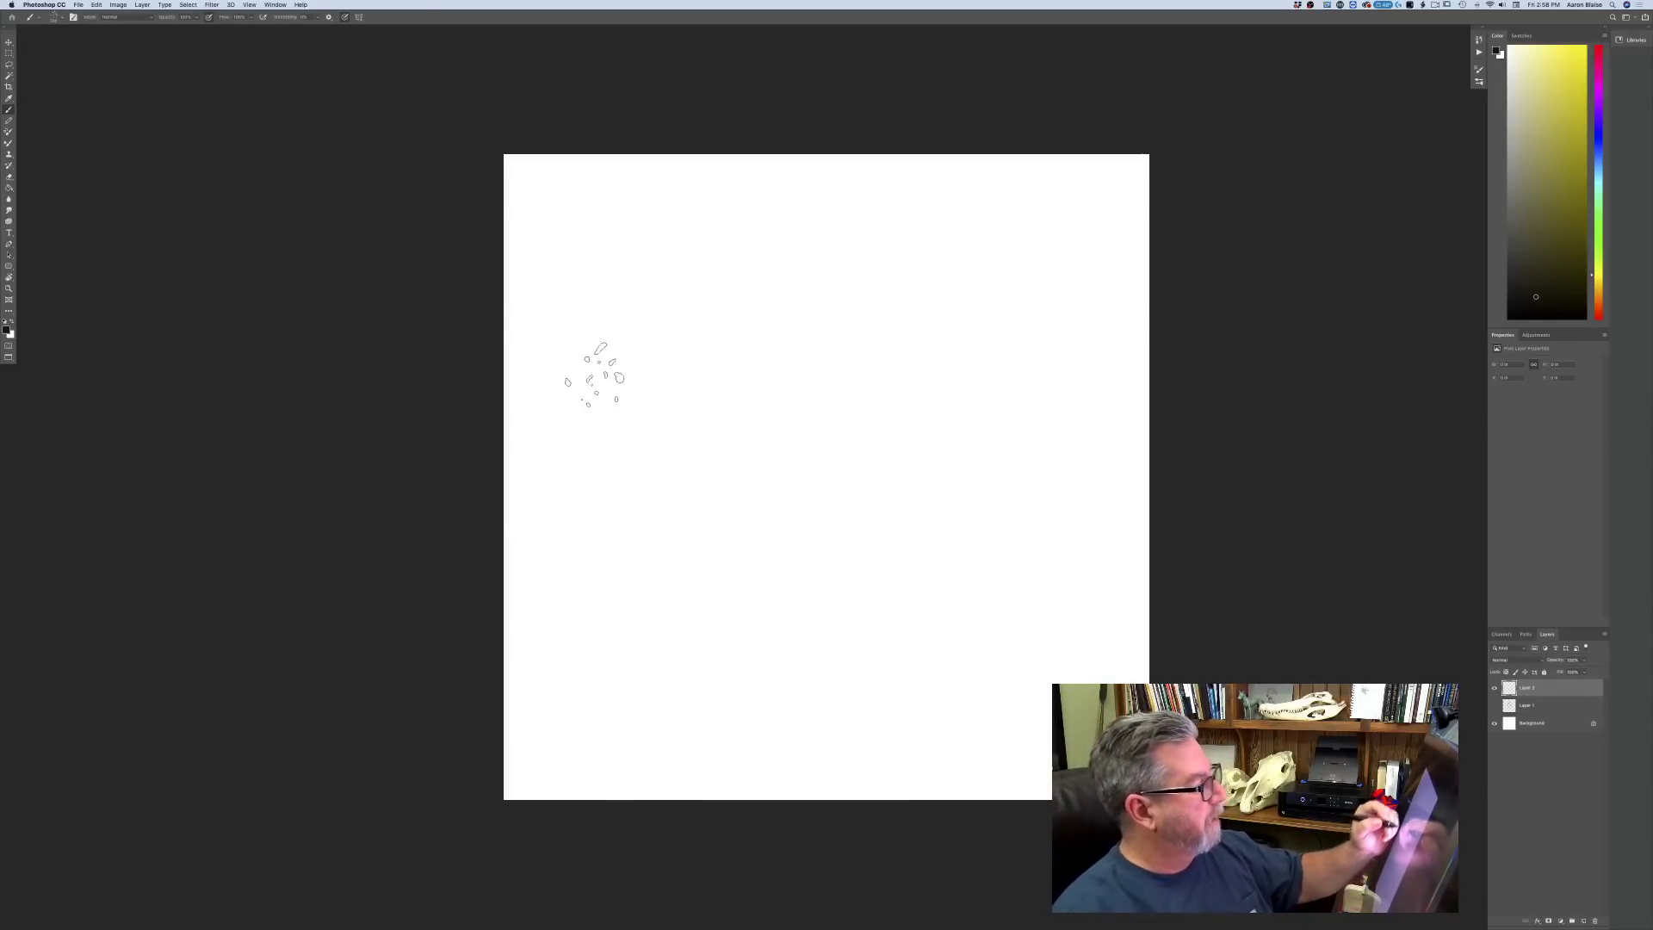
mouse_move(563, 214)
mouse_down()
mouse_move(570, 361)
mouse_move(622, 510)
mouse_up()
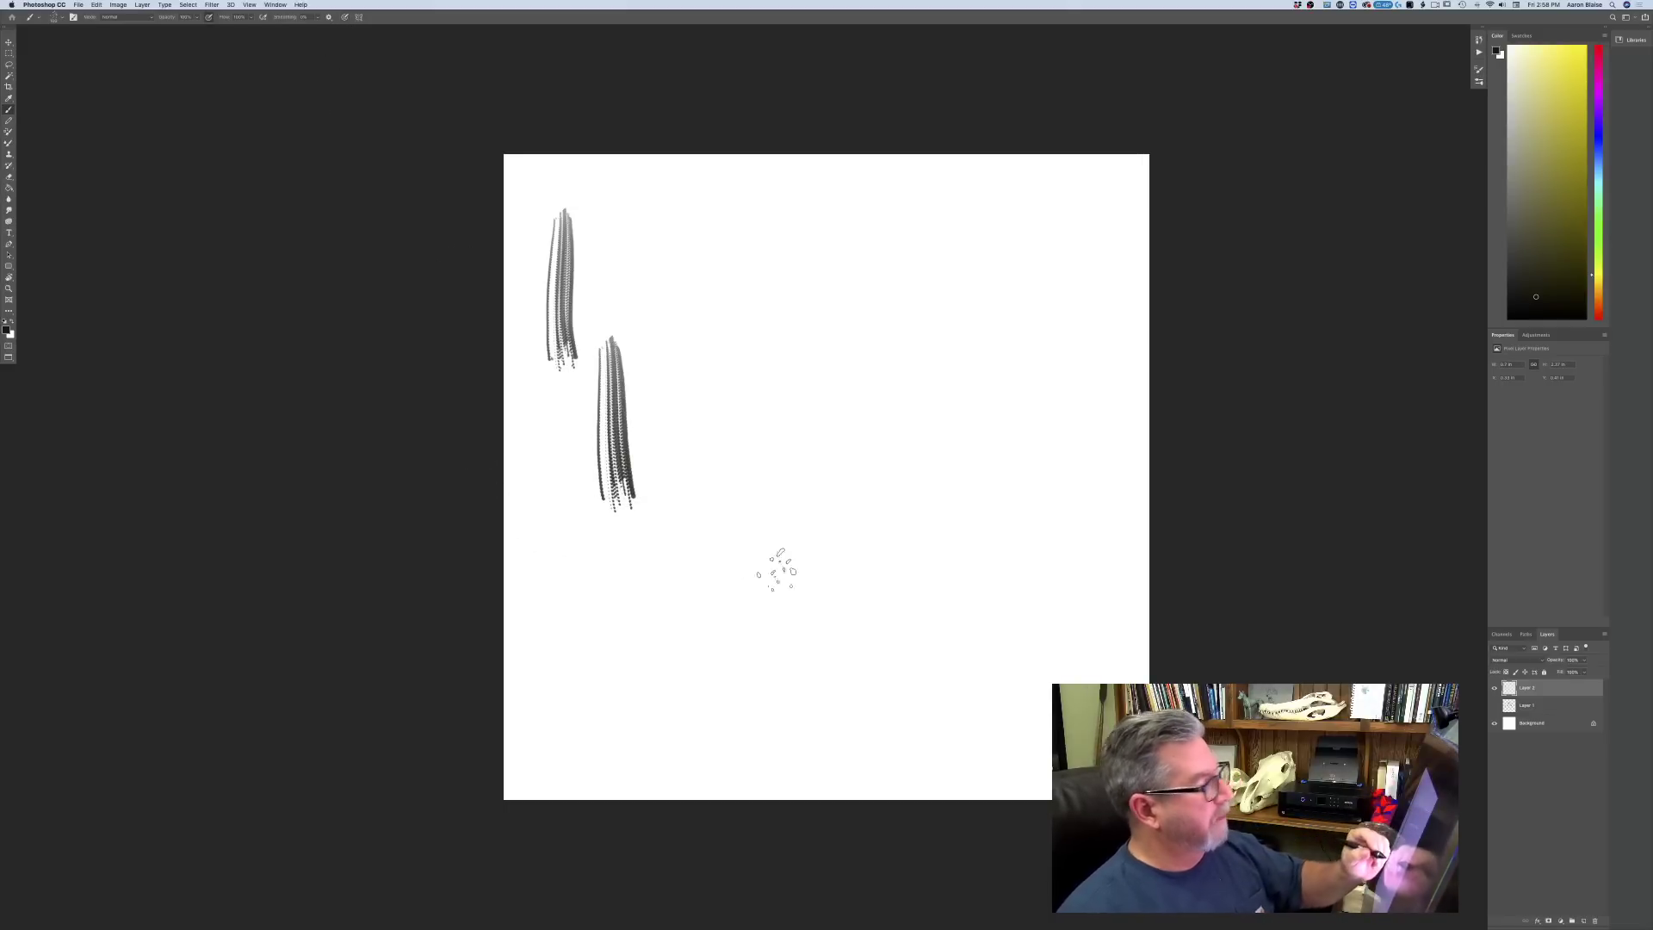
- Enable Shape Dynamics for the brush with moderate size and angle jitter plus Flip X and Flip Y Jitter
click(73, 16)
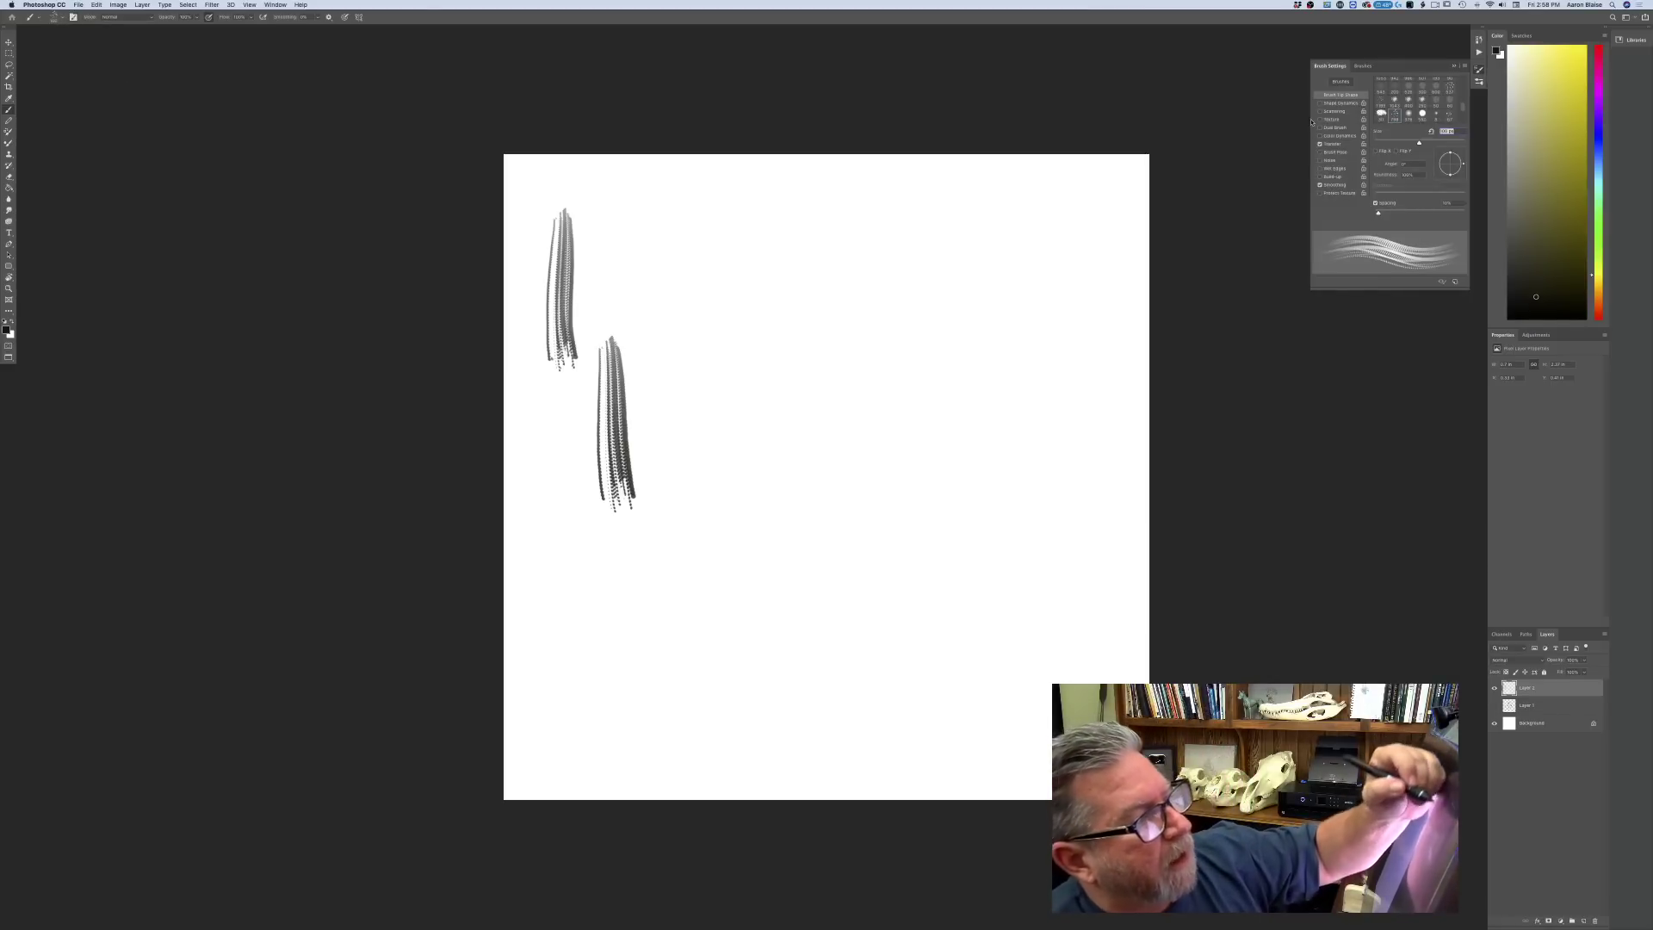
click(1319, 104)
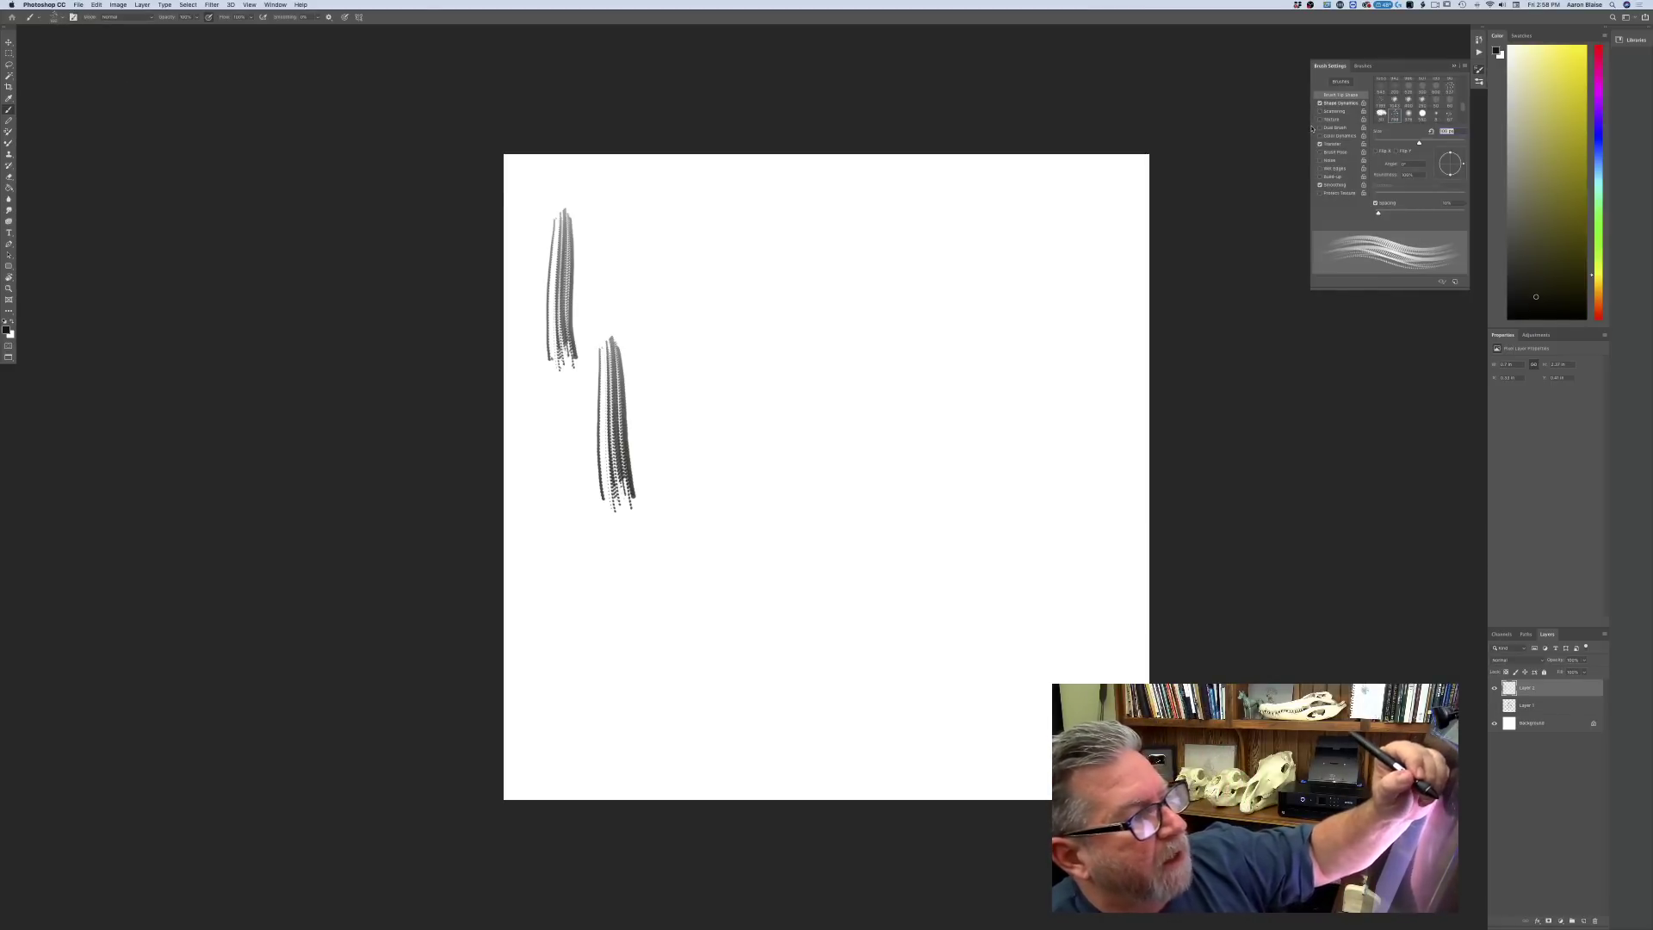
click(1338, 102)
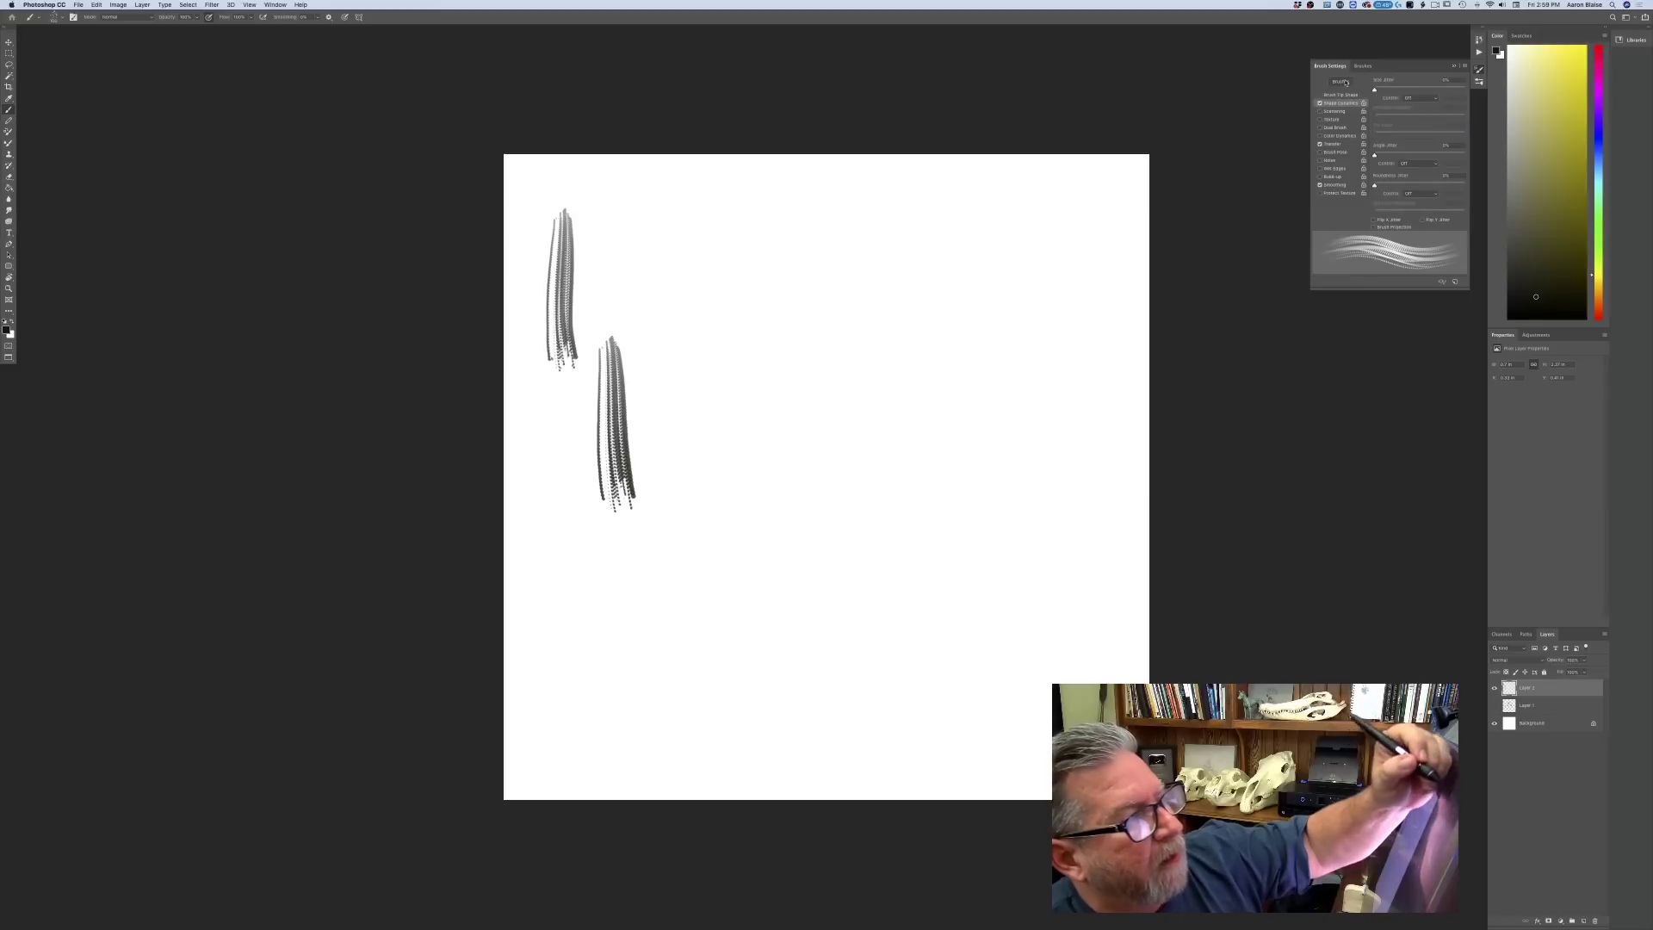
drag(1380, 90, 1403, 90)
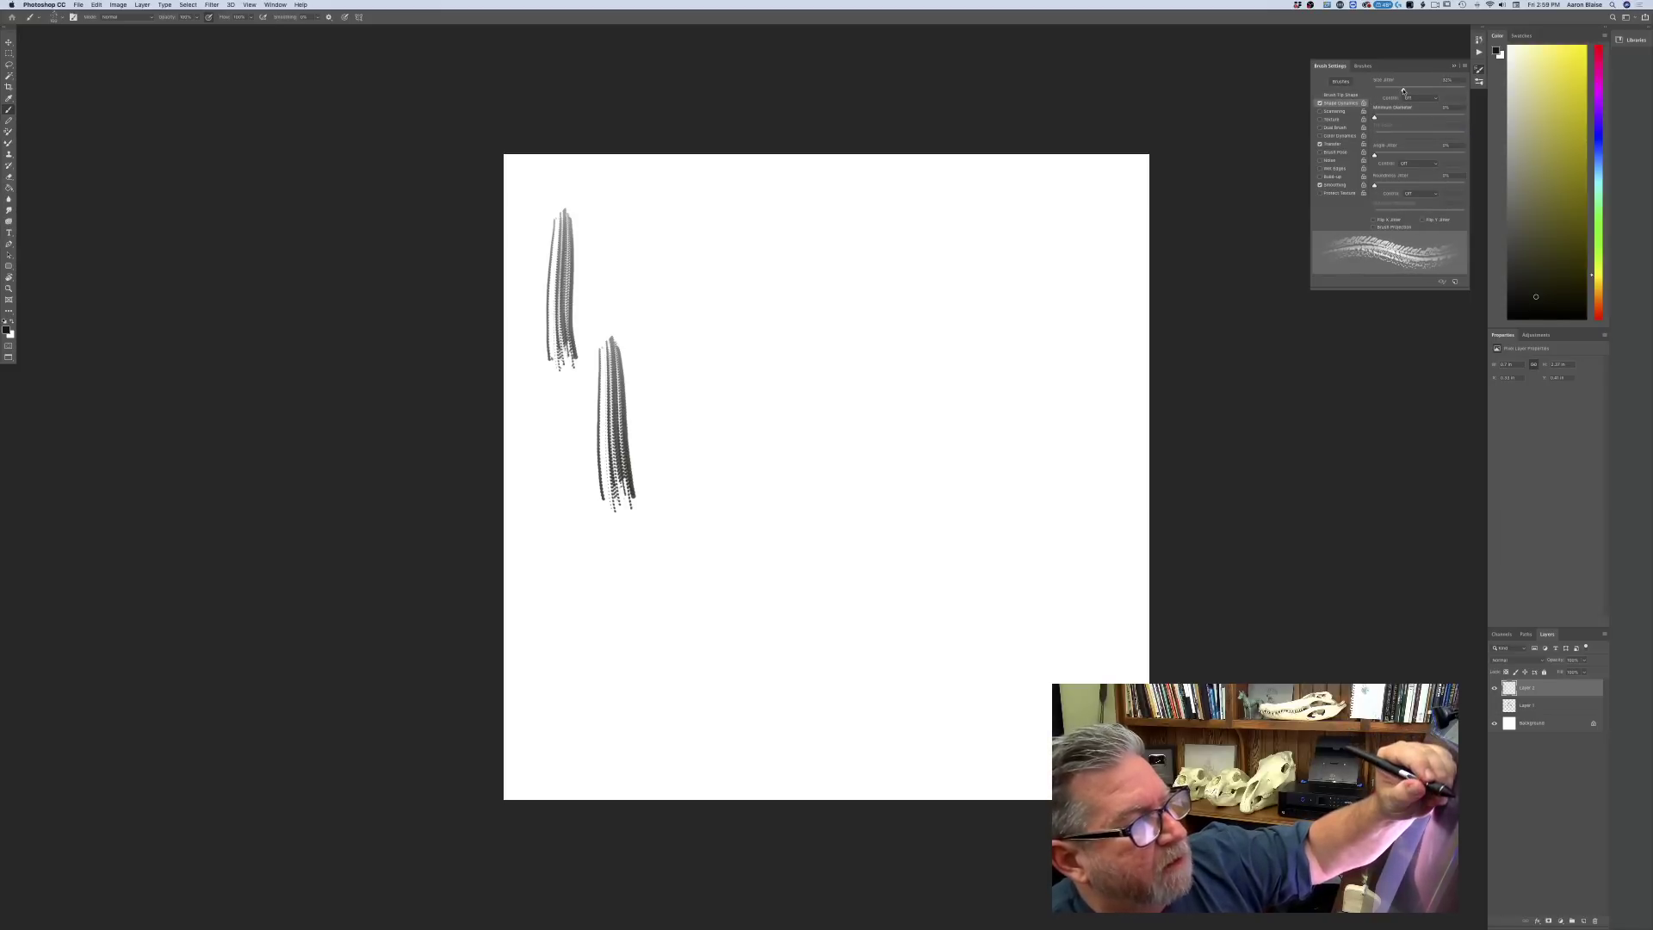
click(1374, 220)
click(1422, 220)
drag(1374, 154, 1406, 154)
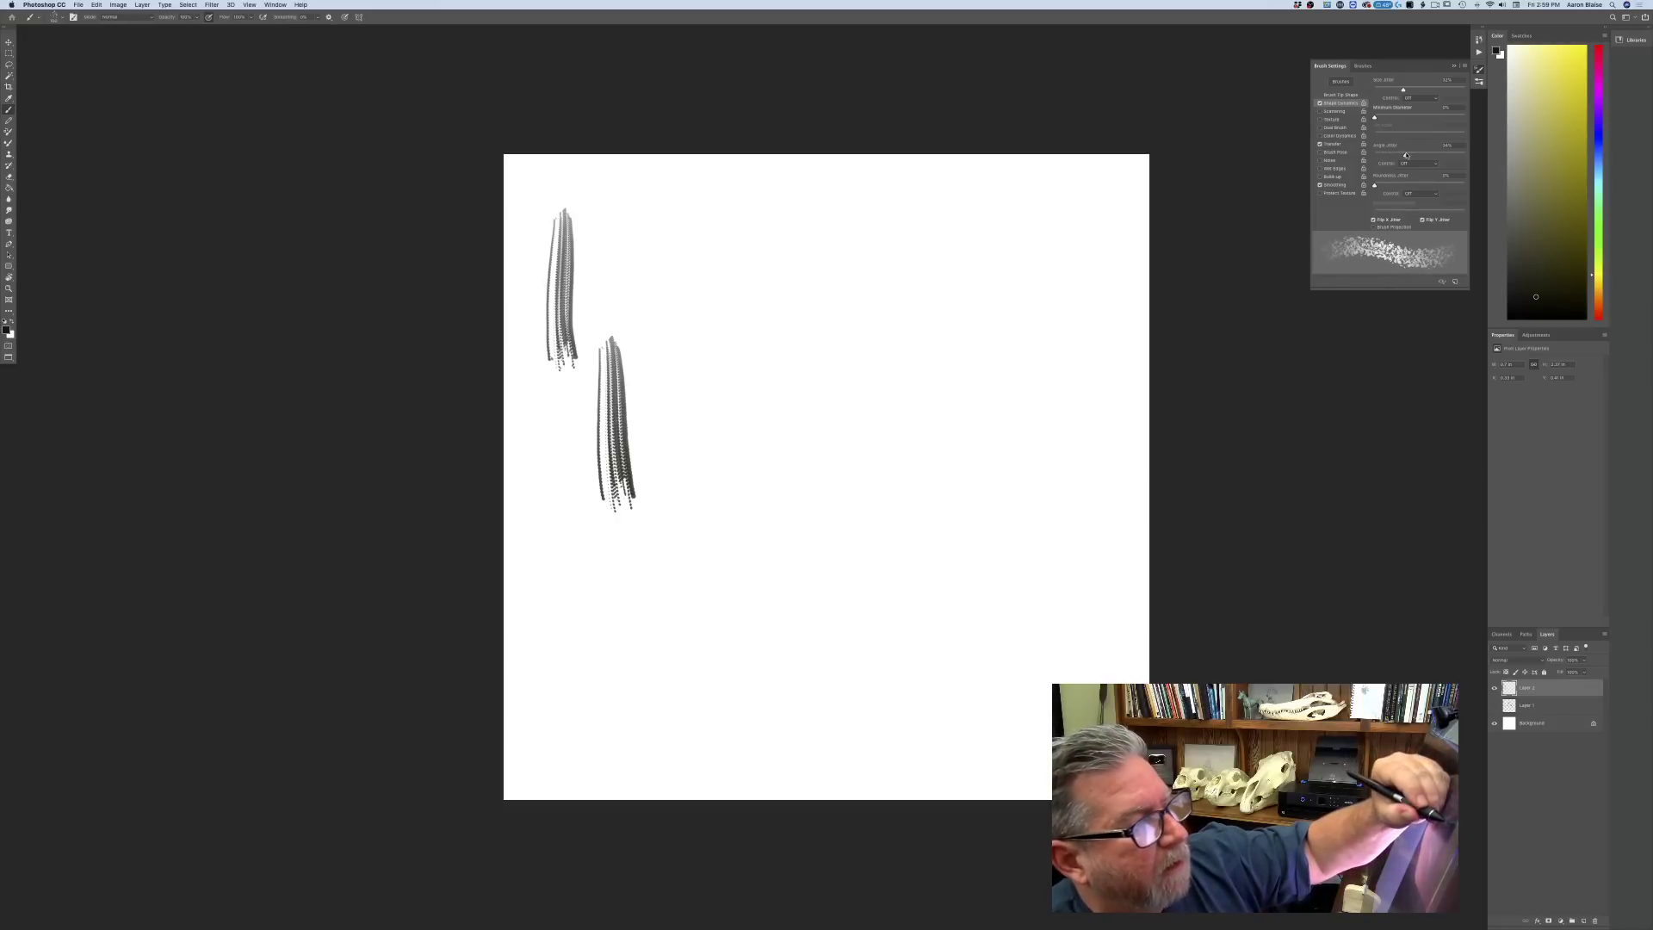
- Increase the brush tip spacing slightly and paint several vertical test strokes and one curved stroke across the canvas
click(1340, 95)
drag(1379, 213, 1384, 214)
drag(893, 248, 887, 560)
mouse_move(814, 246)
mouse_down()
mouse_move(822, 517)
mouse_move(805, 335)
mouse_move(813, 529)
mouse_move(792, 529)
mouse_up()
mouse_move(749, 254)
mouse_down()
mouse_move(751, 469)
mouse_move(716, 284)
mouse_move(745, 551)
mouse_up()
drag(951, 254, 943, 513)
mouse_move(969, 254)
mouse_down()
mouse_move(972, 508)
mouse_move(1003, 530)
mouse_up()
mouse_move(979, 588)
mouse_down()
mouse_move(884, 634)
mouse_move(622, 665)
mouse_up()
- Raise the brush's size jitter and angle jitter further in Shape Dynamics
click(1340, 103)
mouse_move(1402, 90)
mouse_down()
mouse_move(1449, 90)
mouse_move(1371, 121)
mouse_move(1430, 155)
mouse_up()
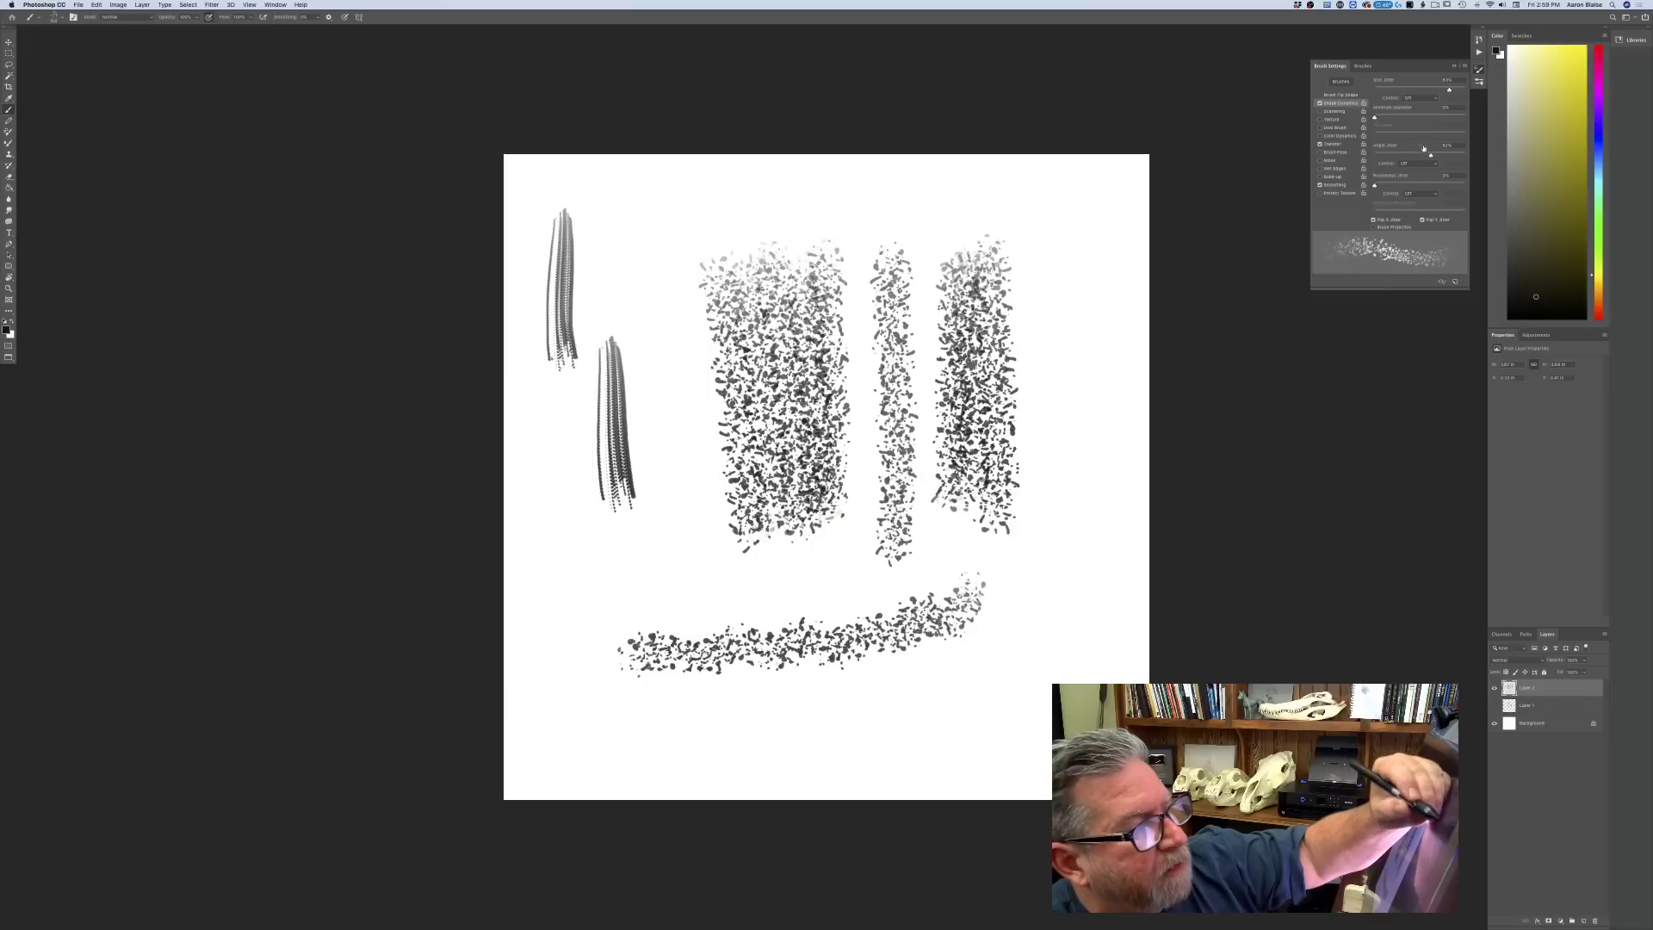
click(1373, 228)
click(1372, 227)
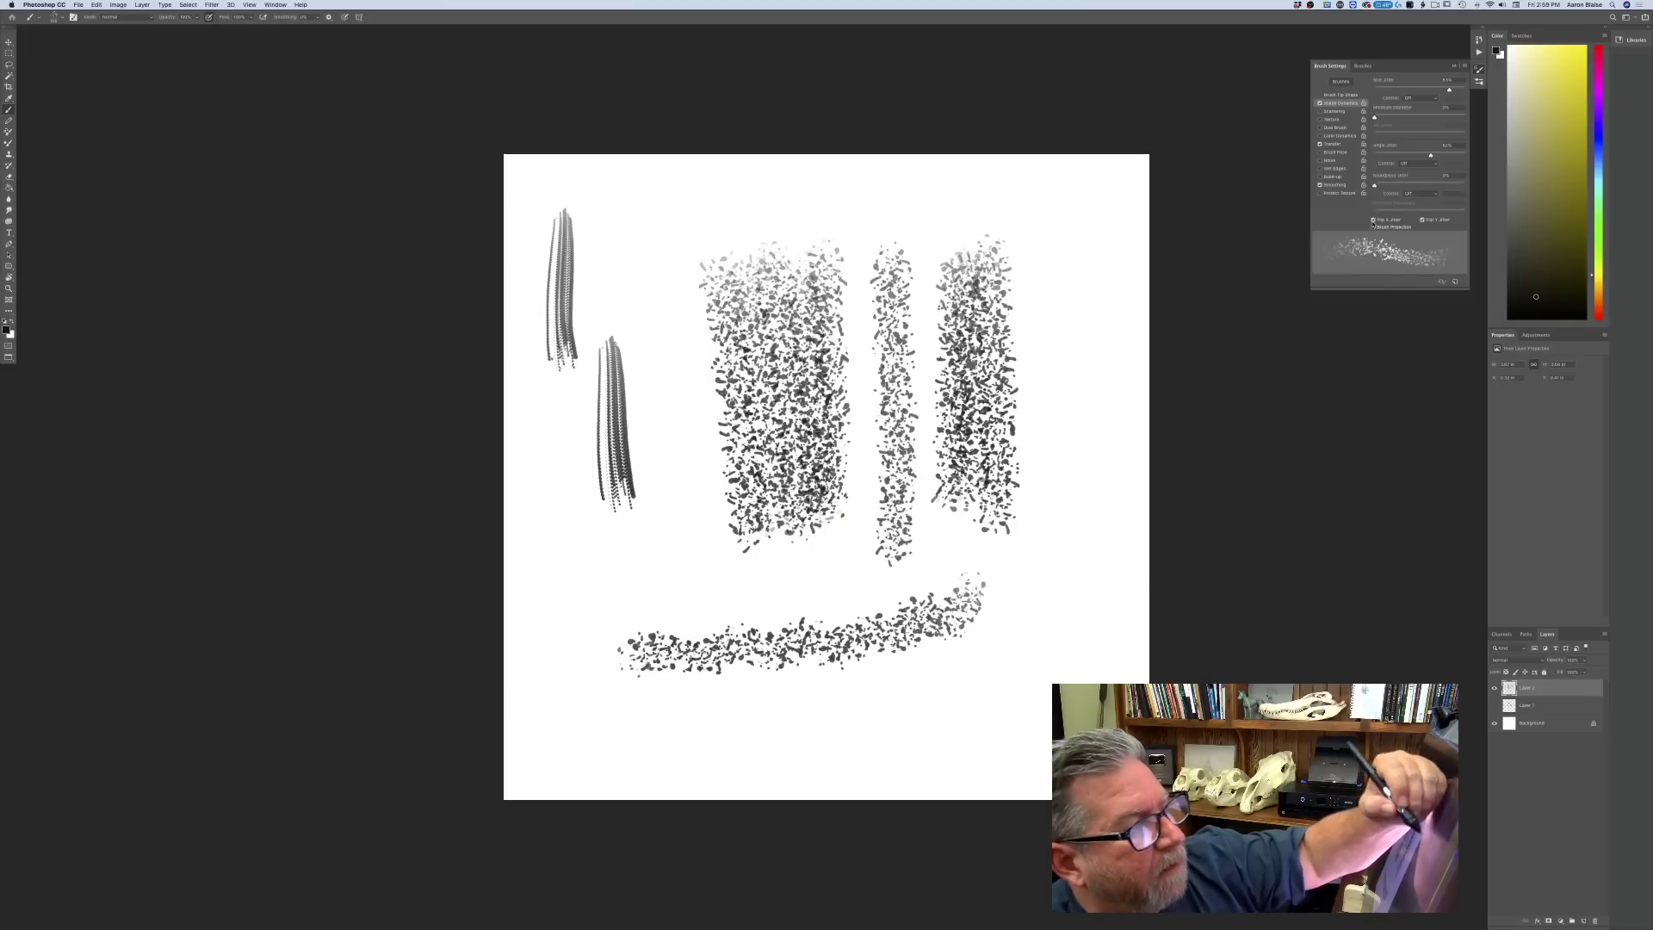
- Enable Scattering with a small scatter amount and paint more test strokes around the existing ones
click(1320, 112)
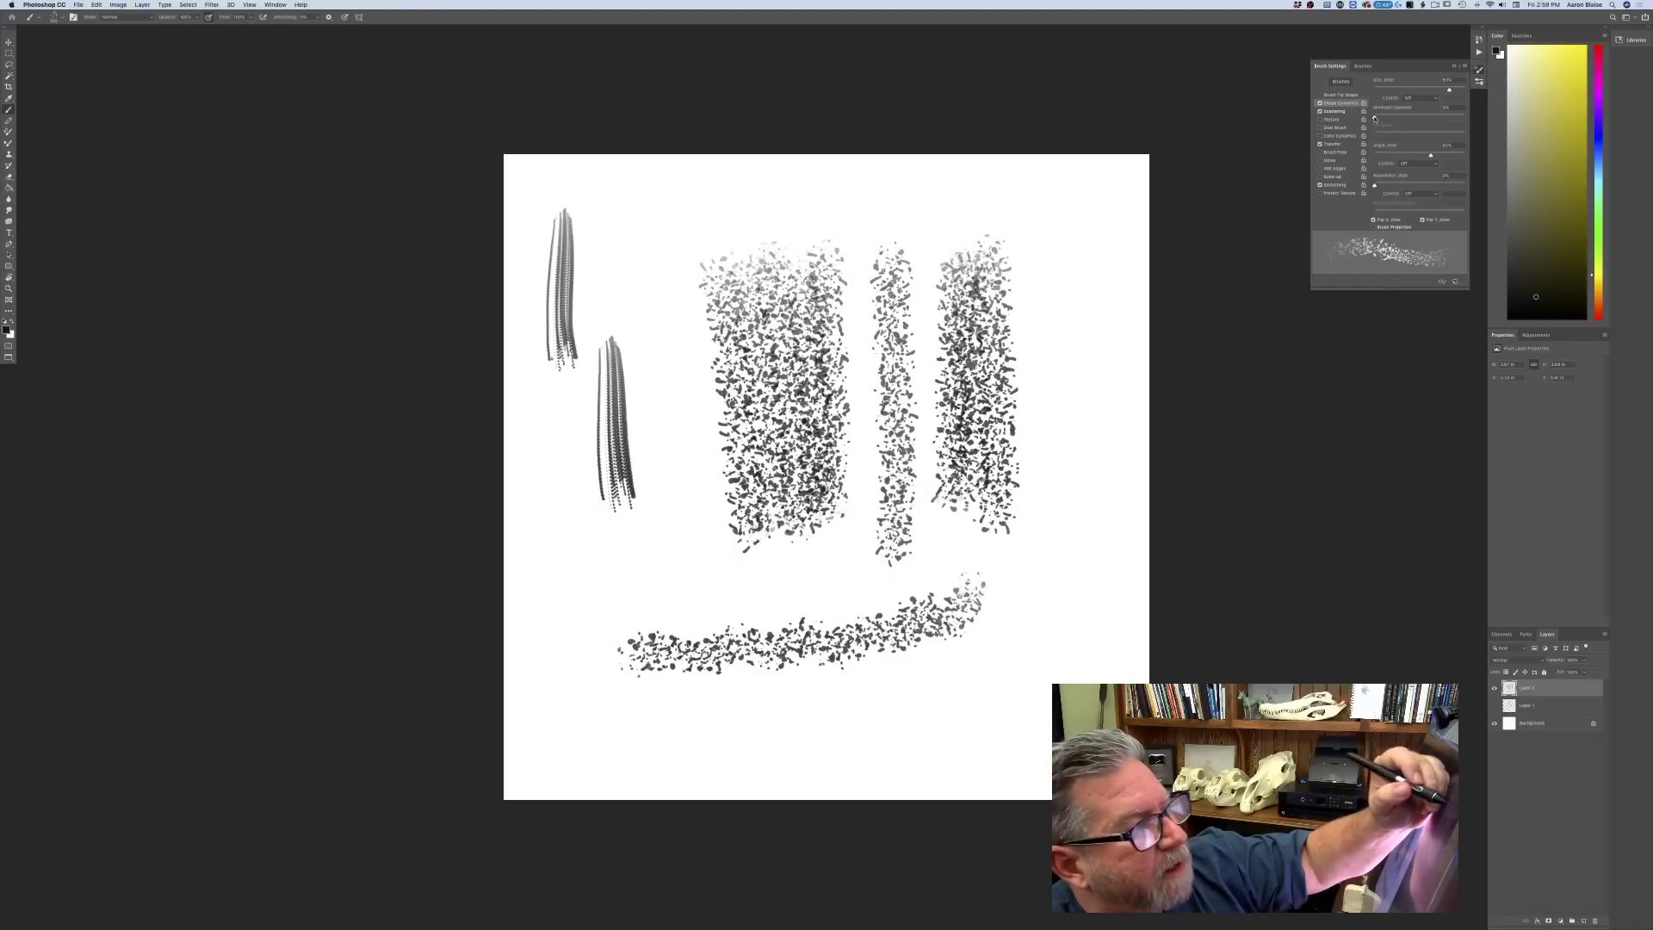
click(1334, 111)
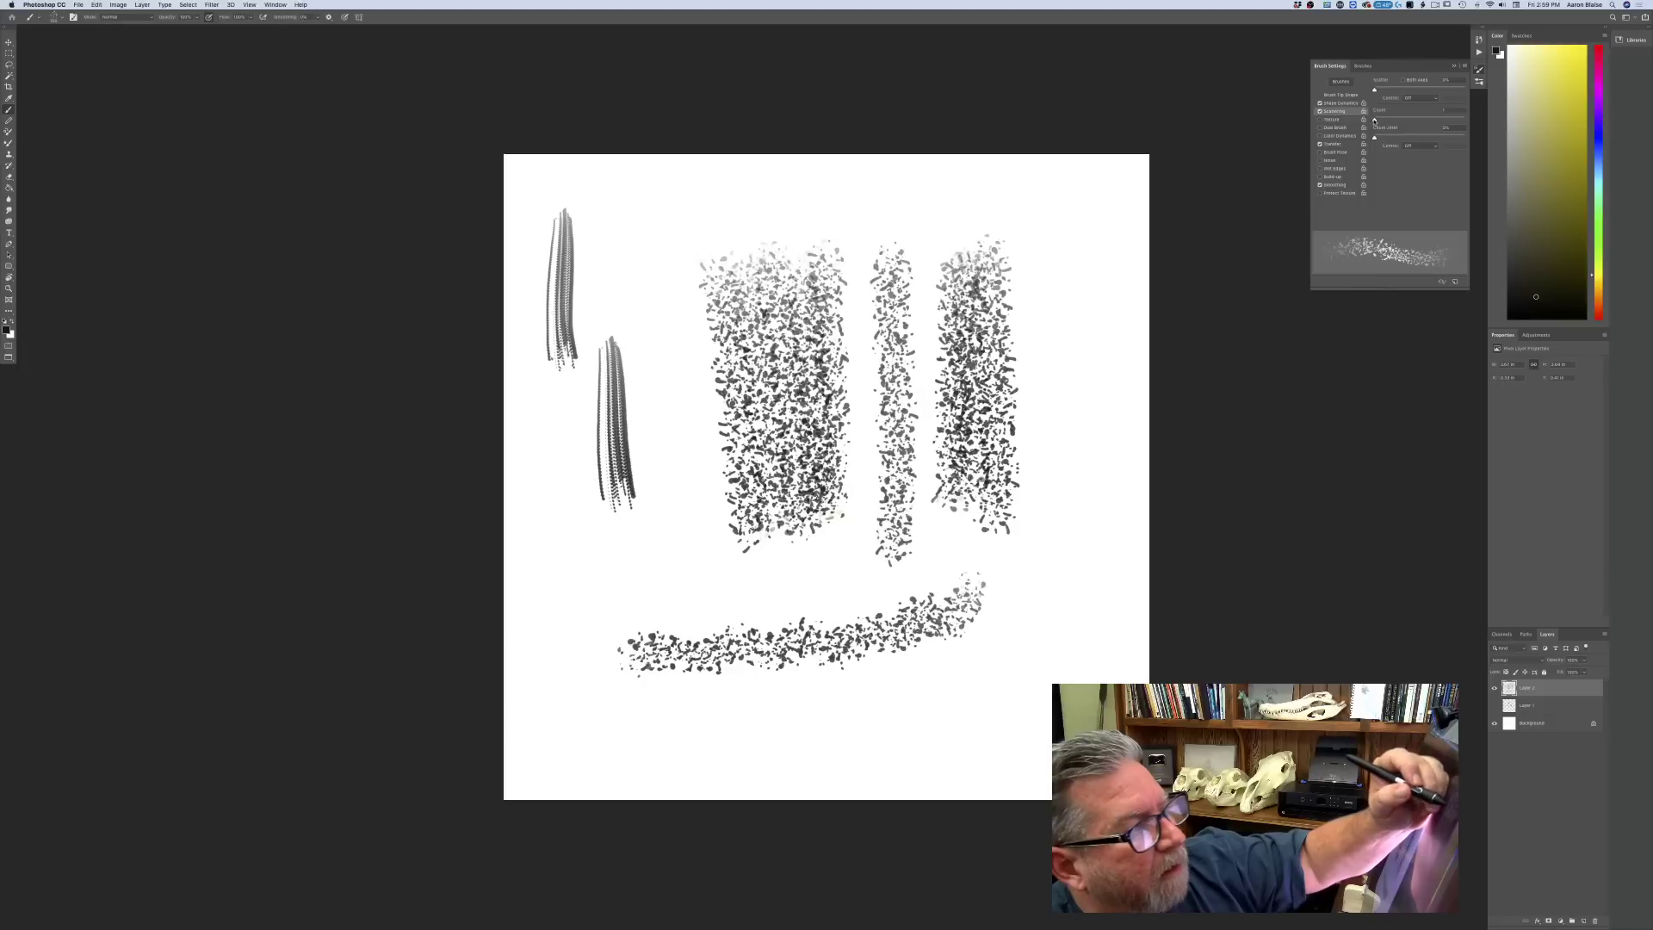
drag(1378, 121, 1381, 91)
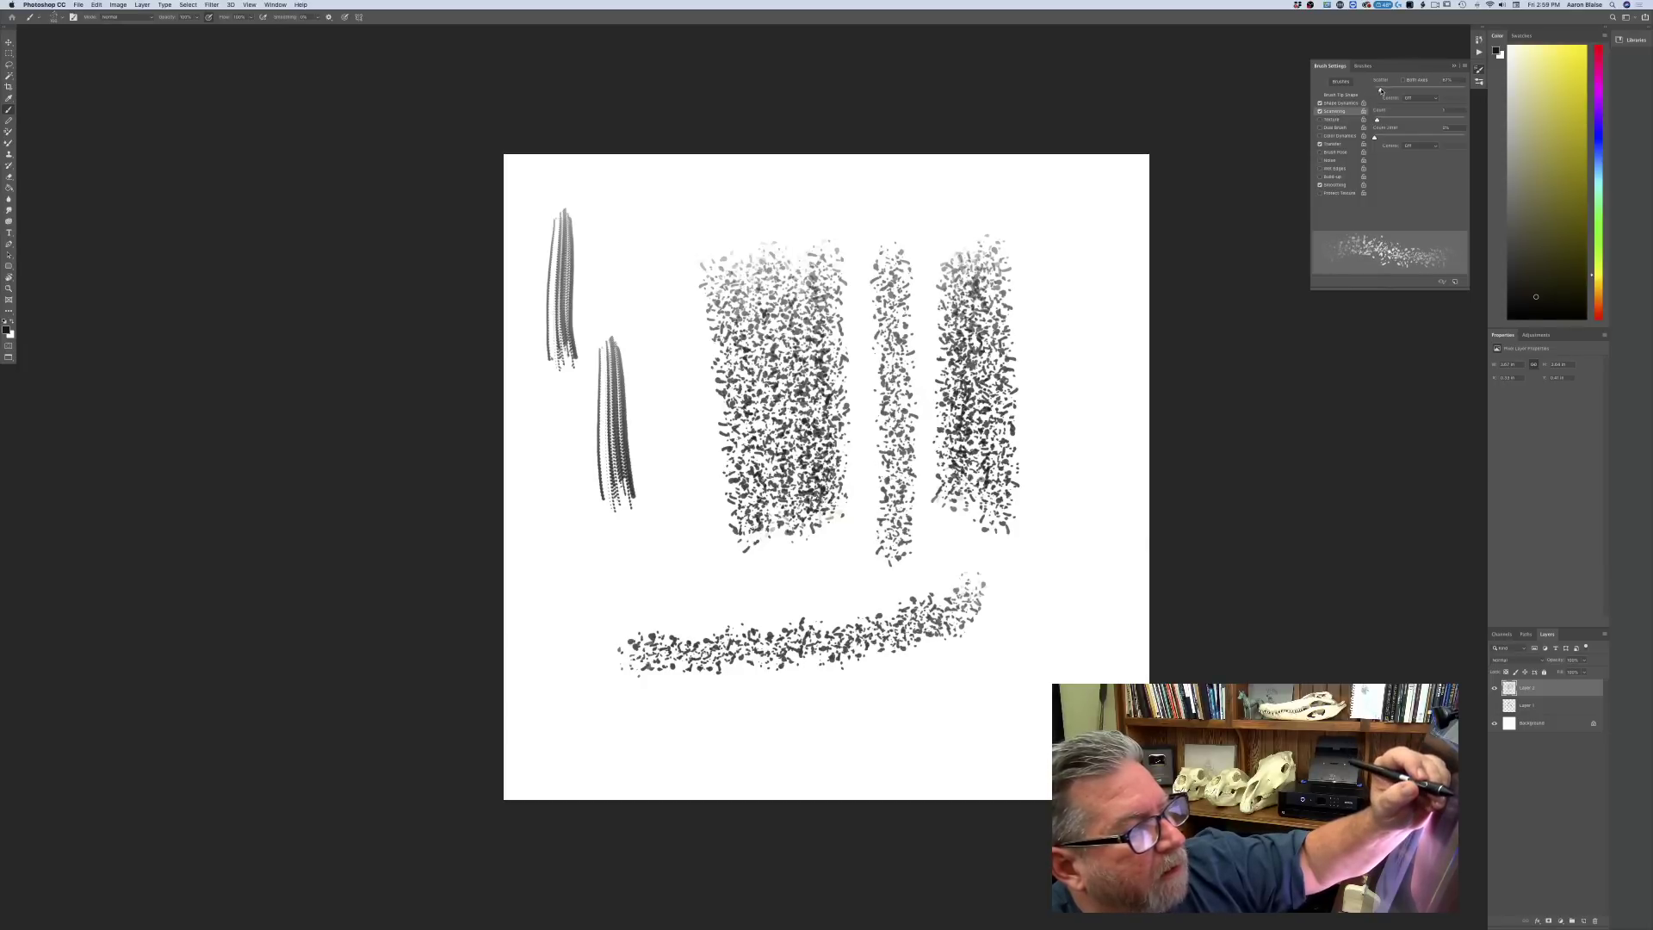
mouse_move(1071, 274)
mouse_down()
mouse_move(1067, 478)
mouse_move(1086, 538)
mouse_move(1063, 613)
mouse_move(1003, 680)
mouse_move(870, 740)
mouse_move(788, 732)
mouse_up()
mouse_move(685, 538)
mouse_down()
mouse_move(590, 606)
mouse_move(582, 693)
mouse_move(599, 723)
mouse_move(655, 706)
mouse_up()
drag(688, 366, 667, 503)
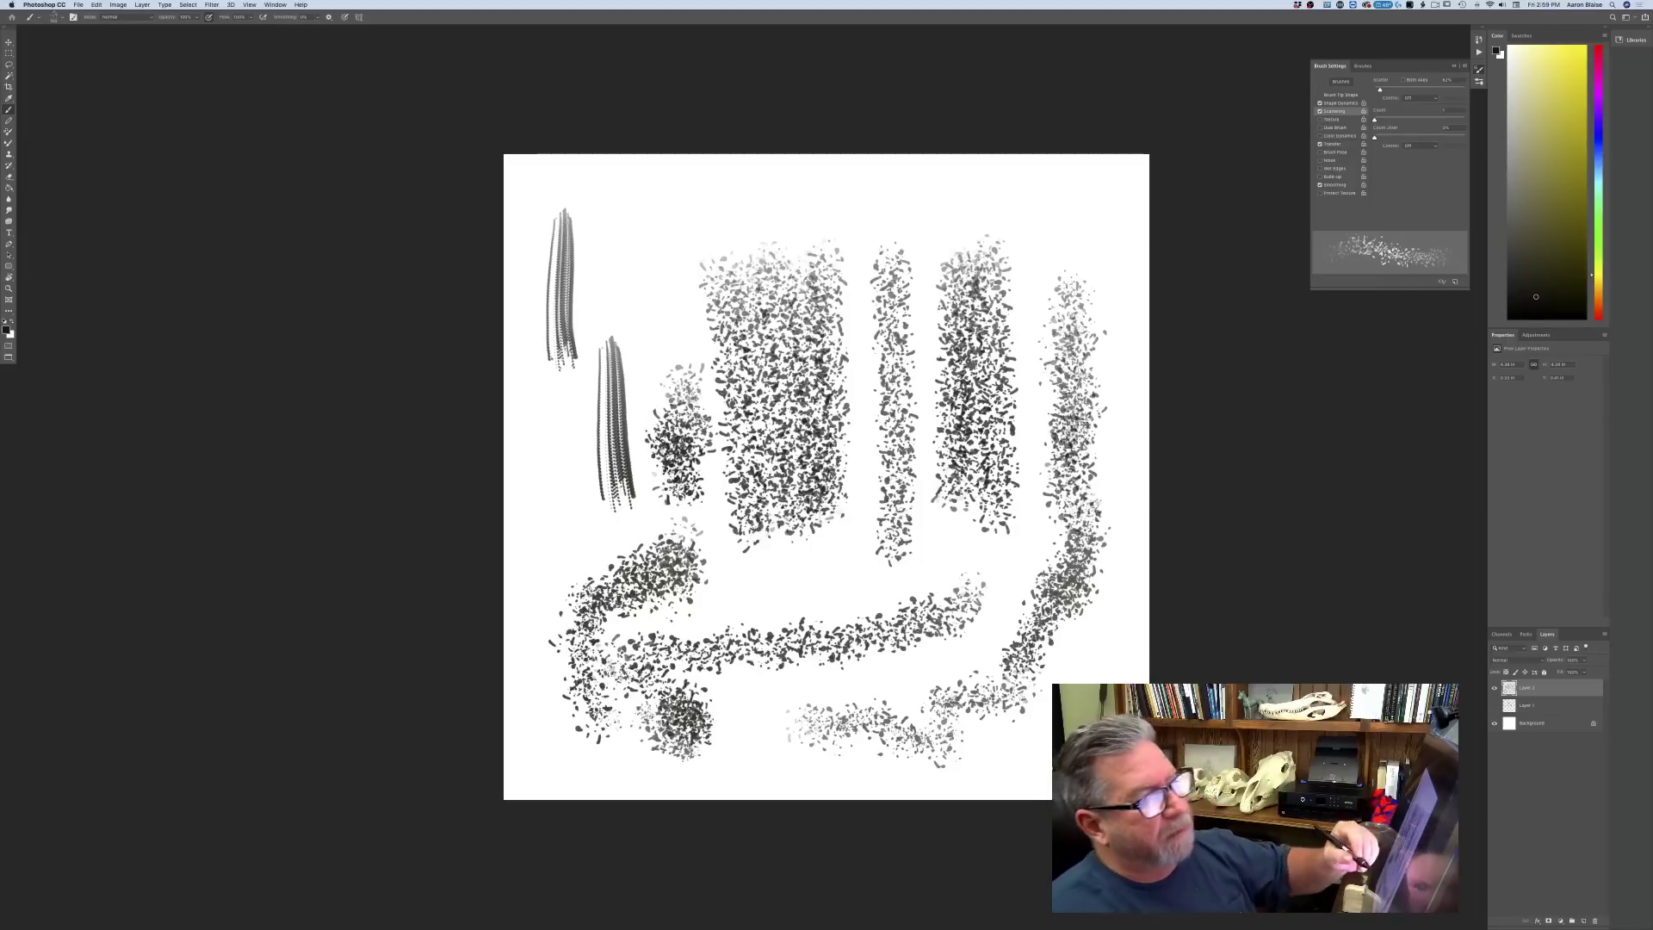
- Save the adjusted brush as a new preset with its tool settings included
click(1455, 283)
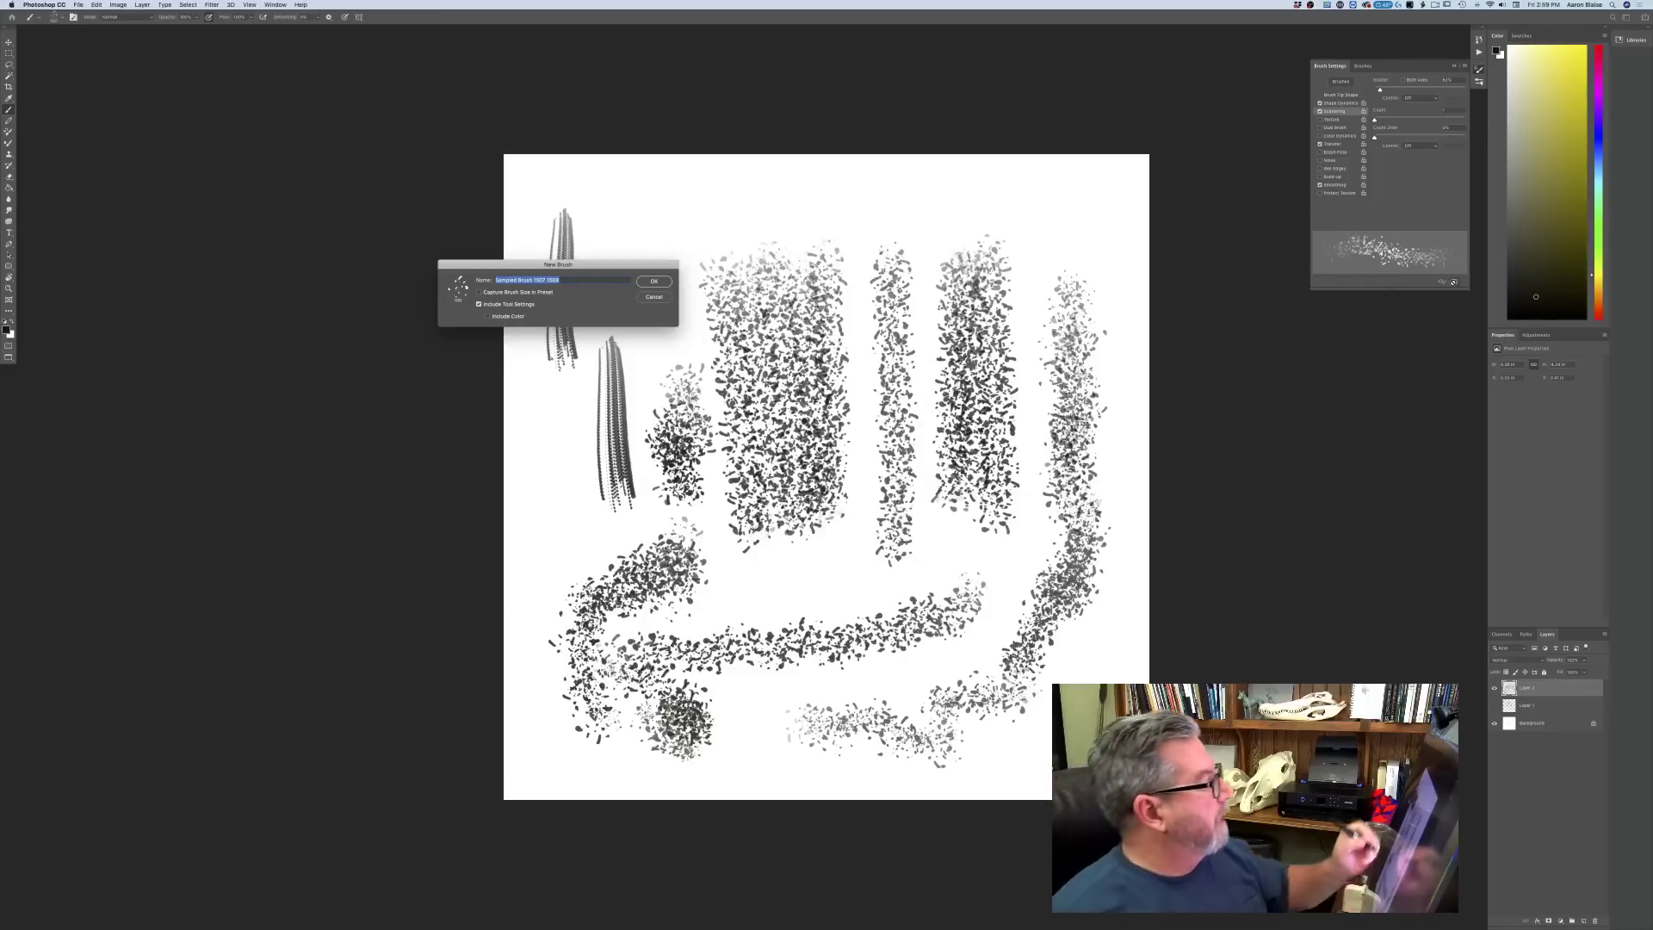
click(643, 283)
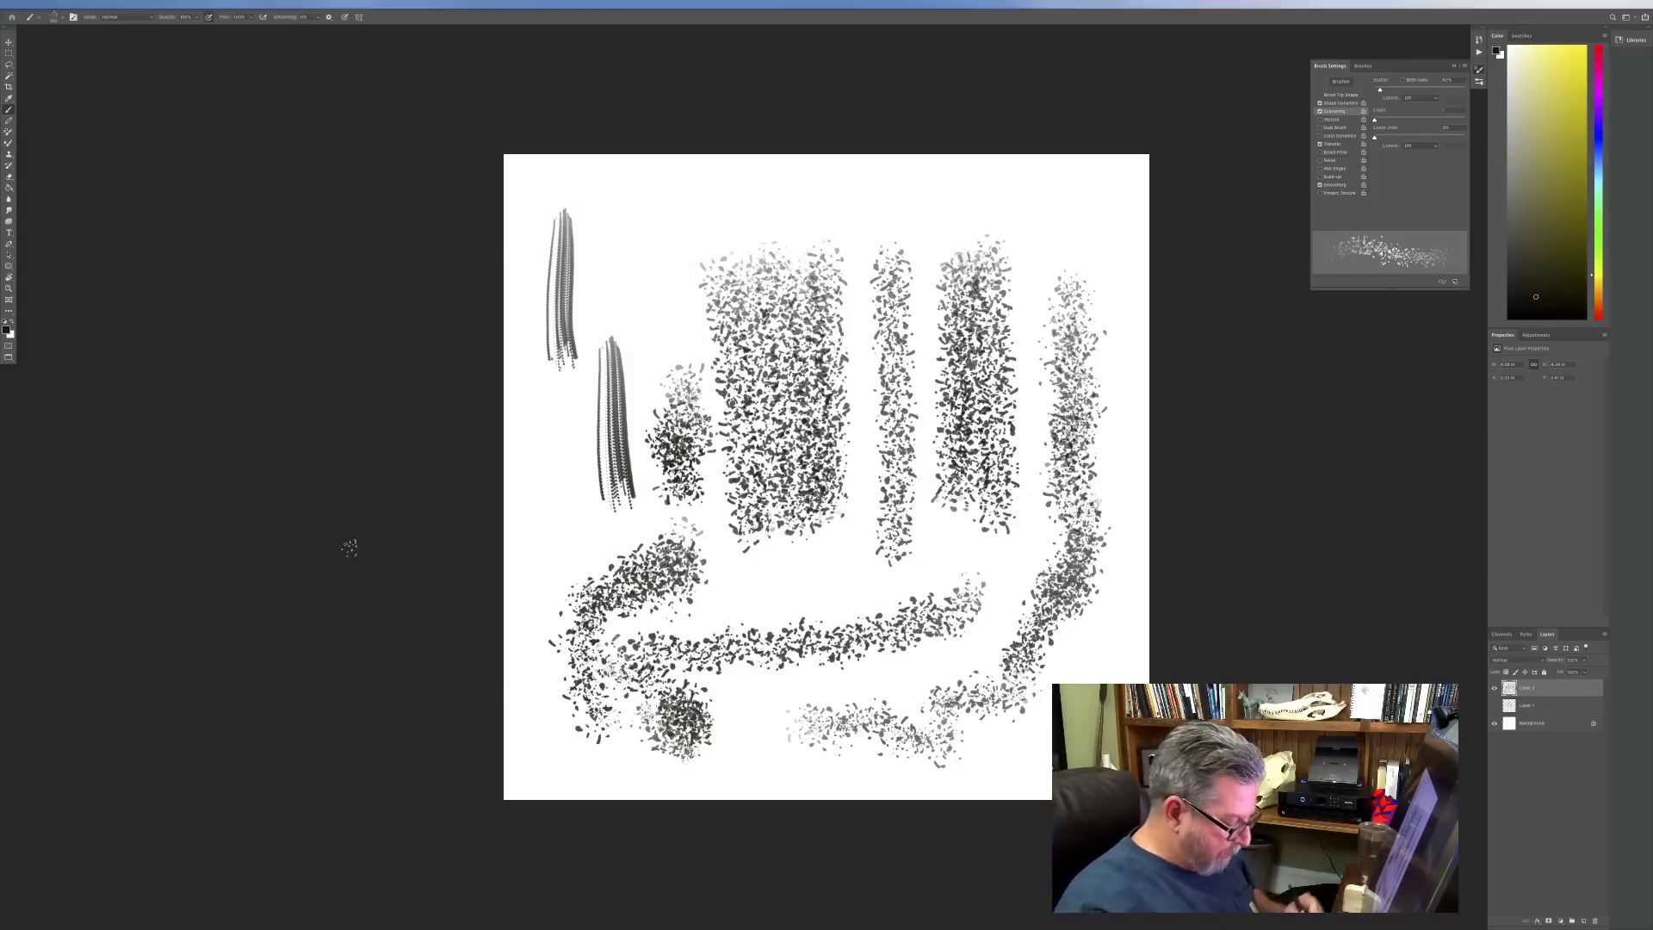
- Switch to the fern creature document in full-screen view, enlarged with the creature centred
key(f)
key(f)
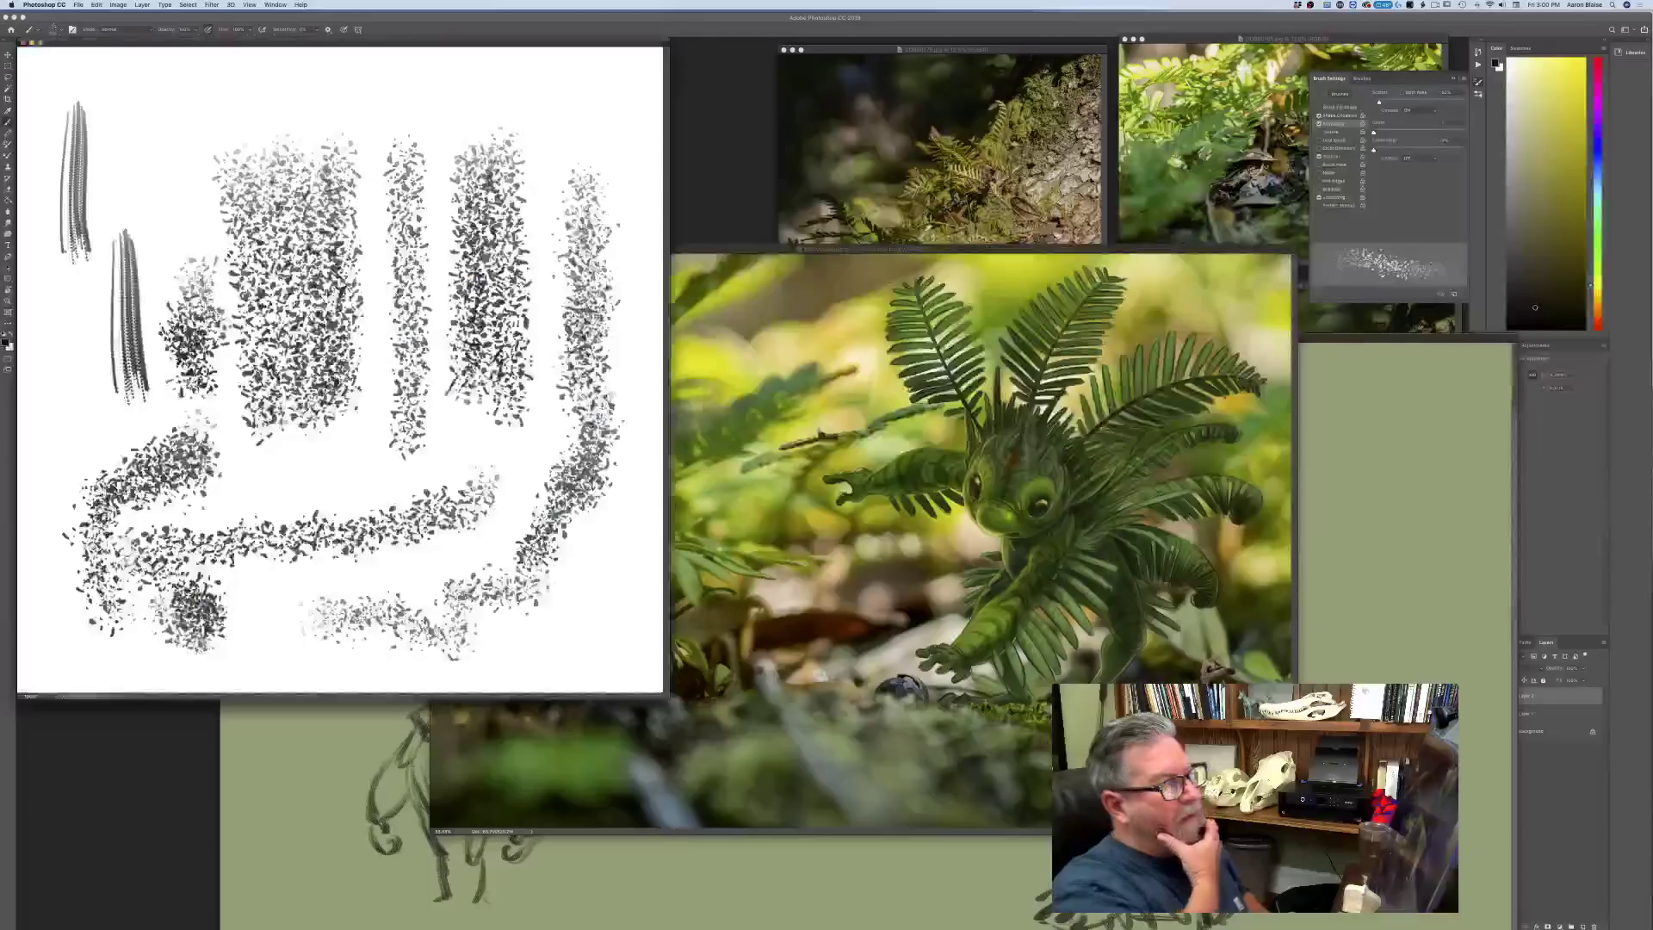
click(701, 250)
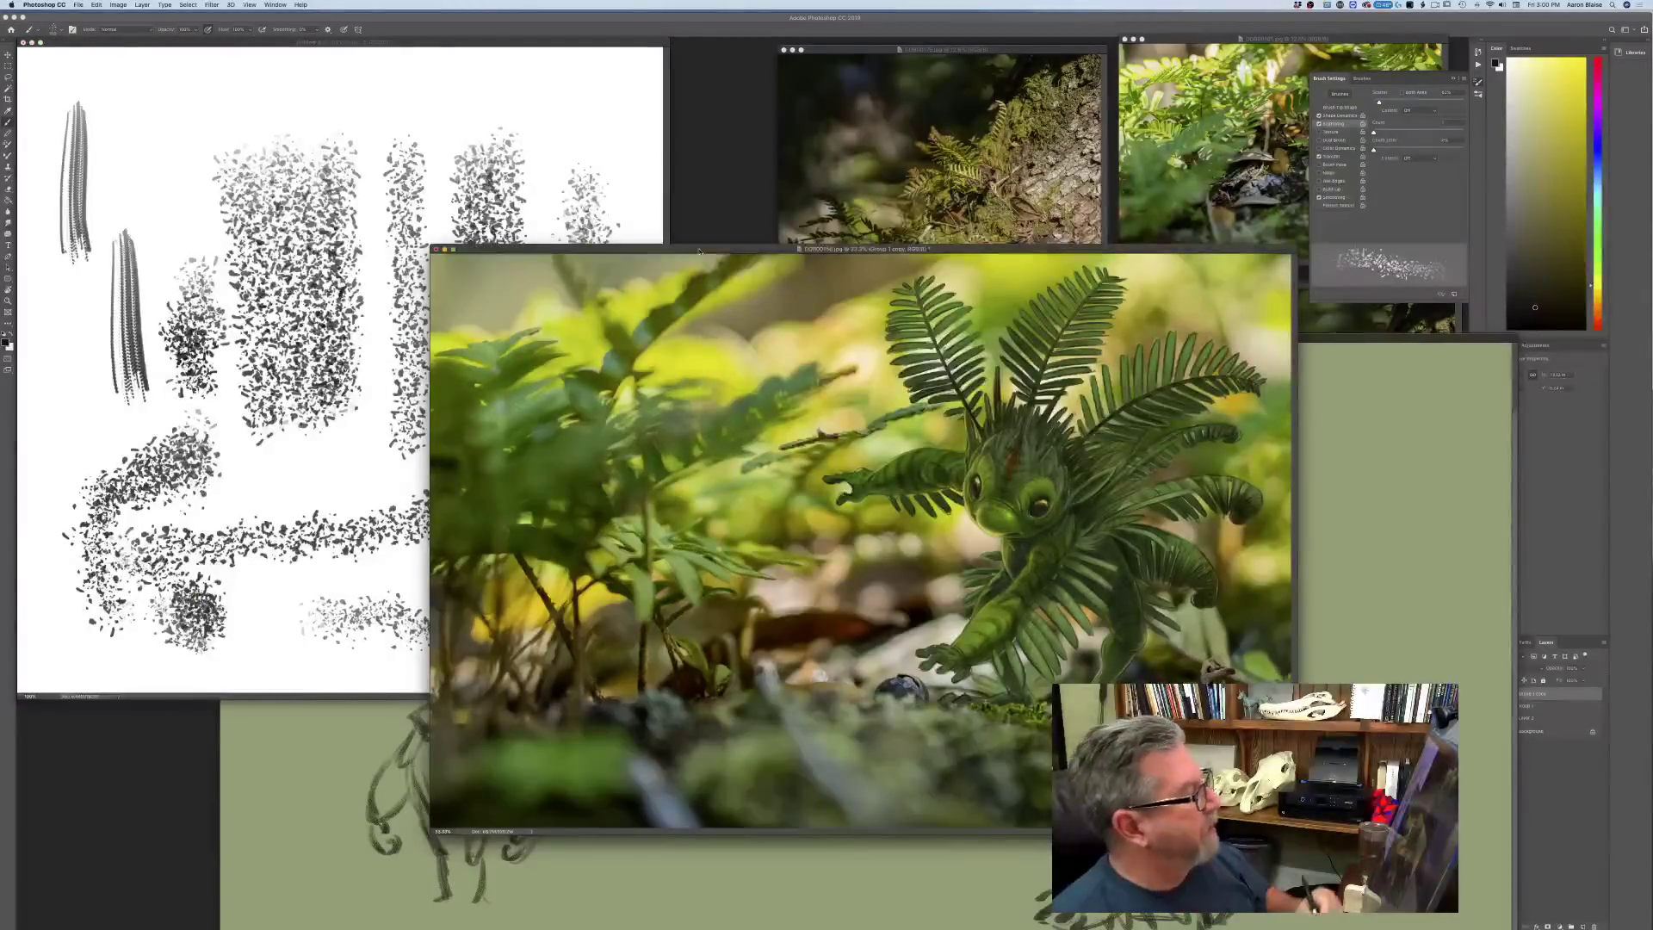
key(f)
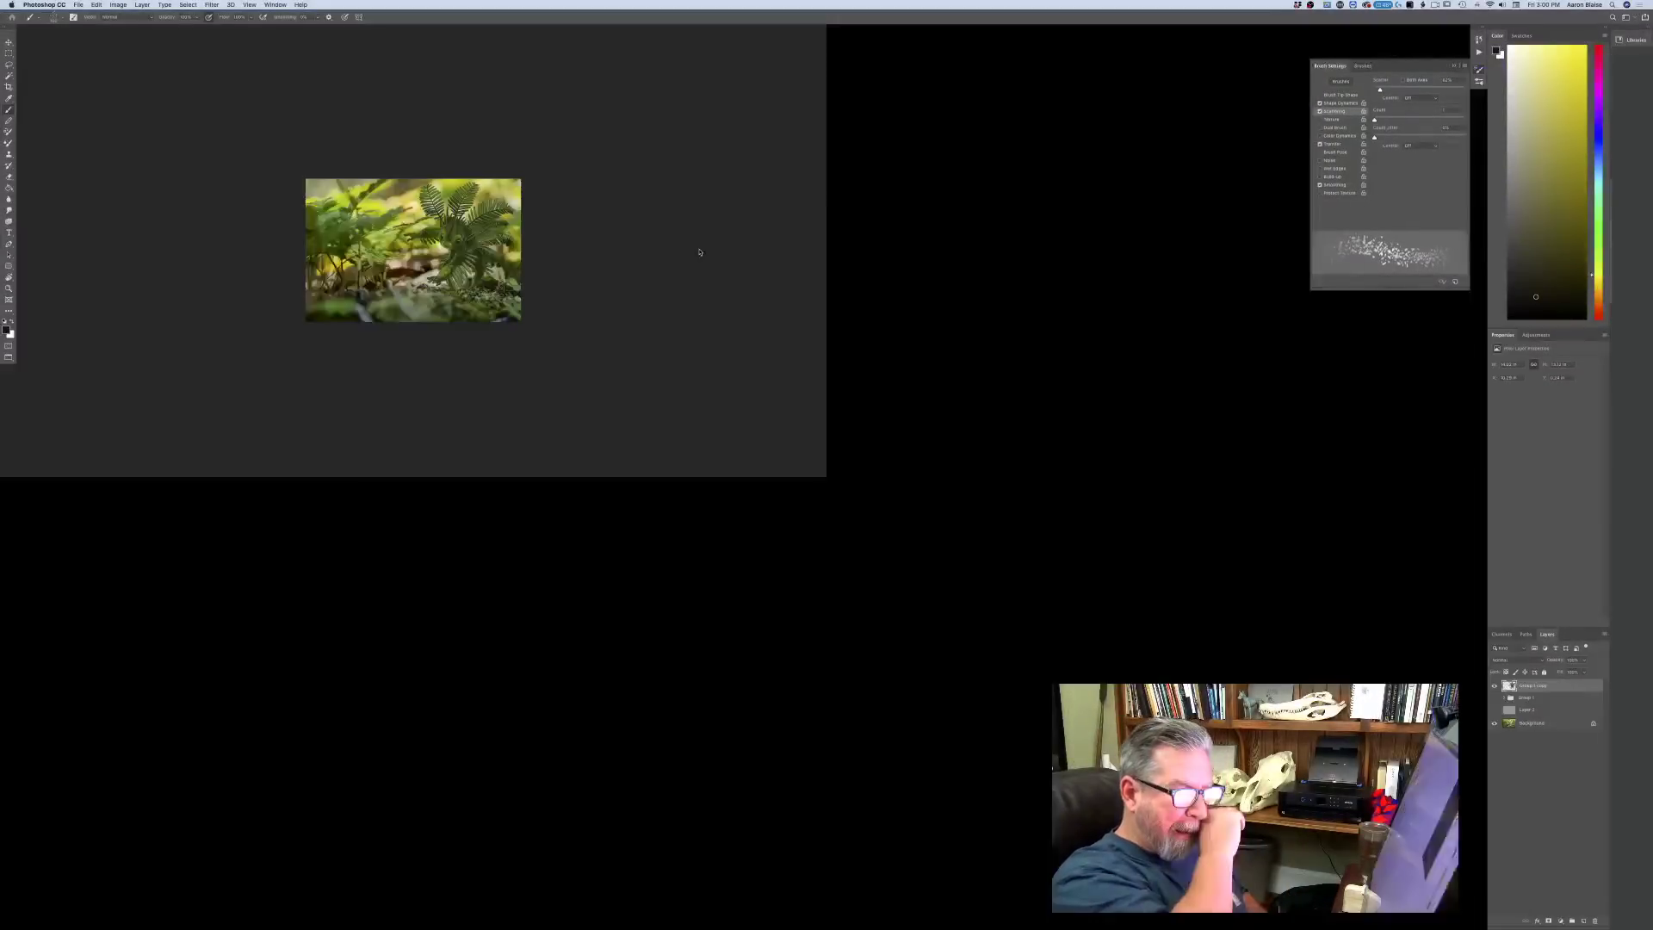
key(super+0)
key(super+plus)
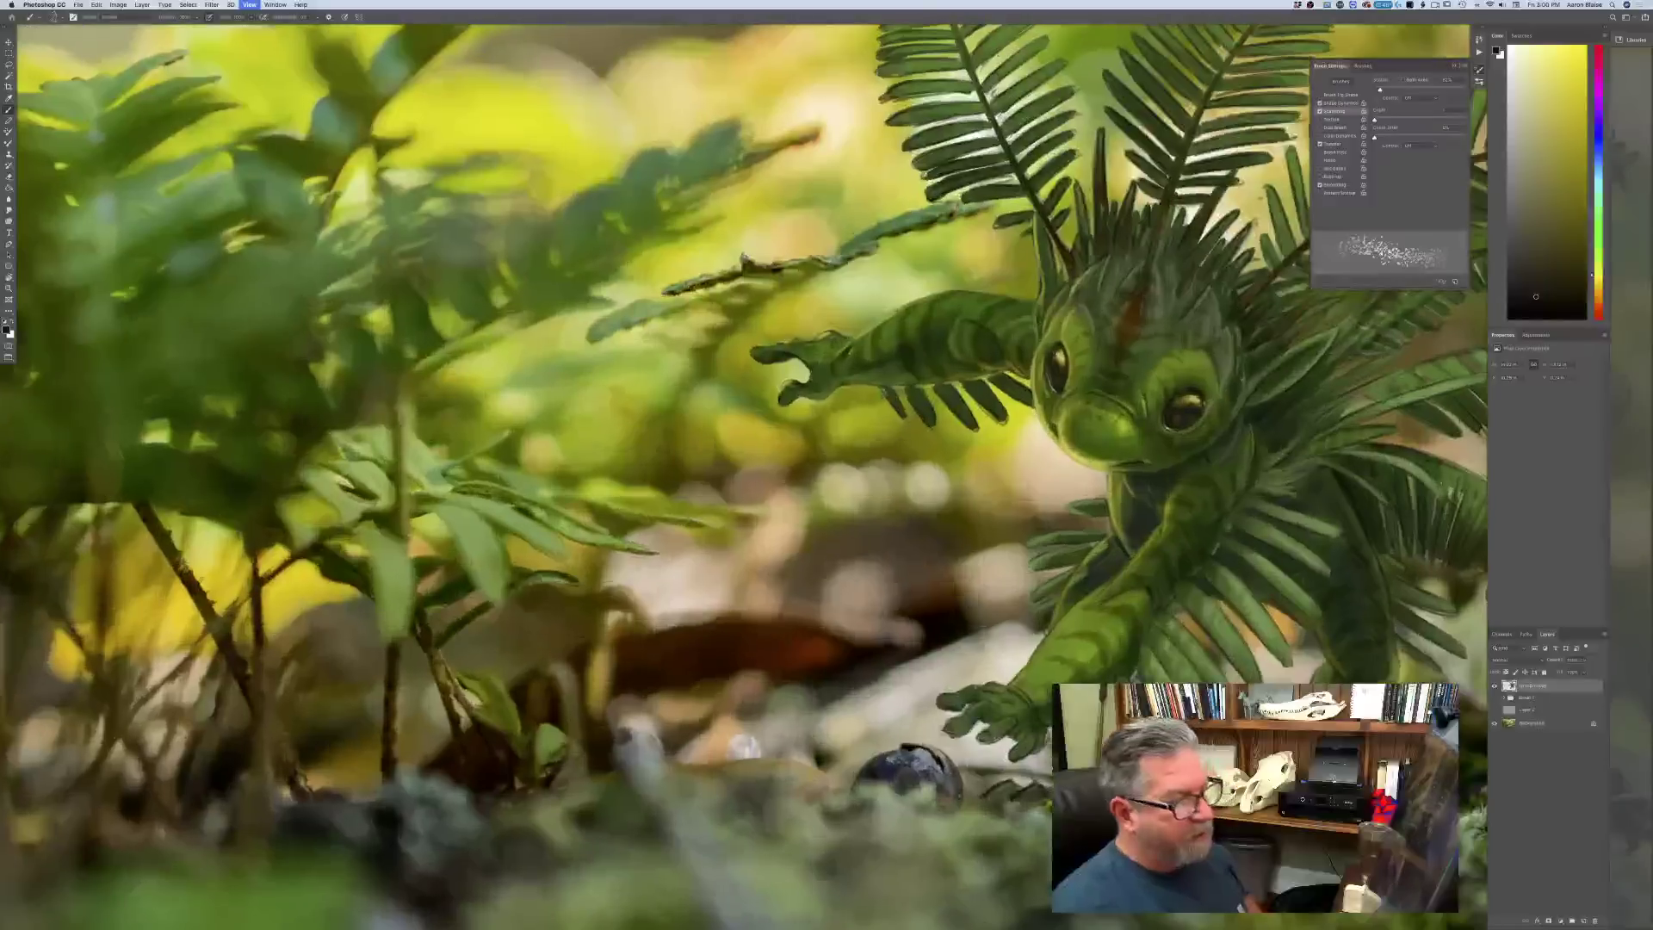
drag(582, 668, 271, 632)
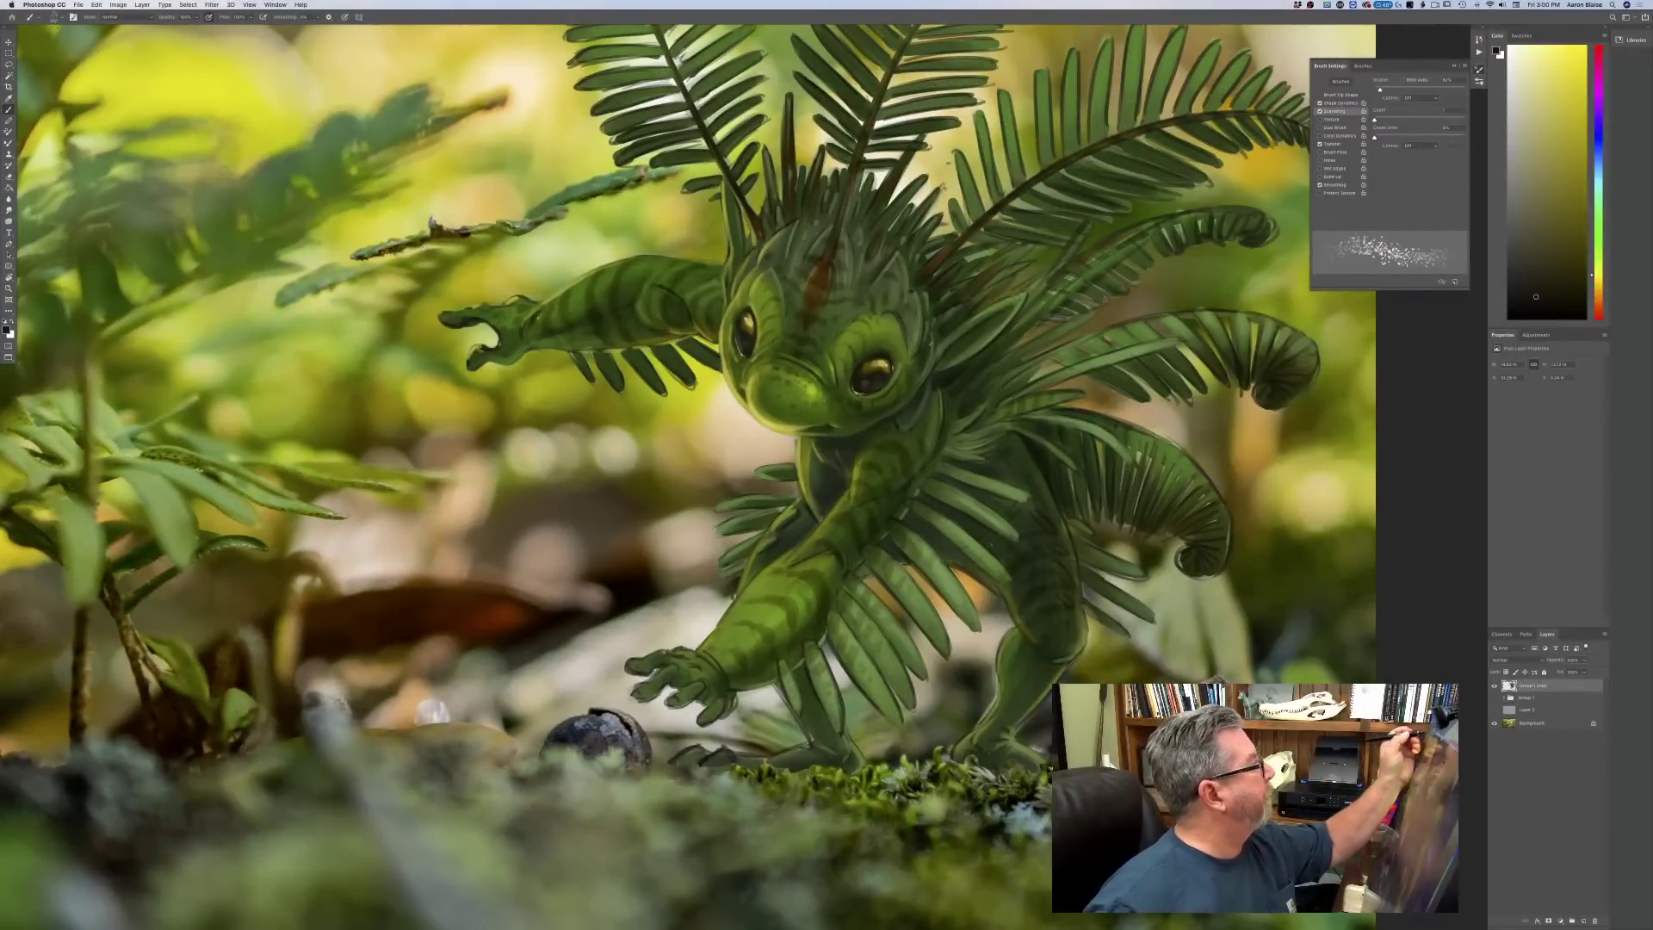
- Set the brush to Color Dodge mode with a light yellow-green foreground colour and a reduced opacity
click(119, 17)
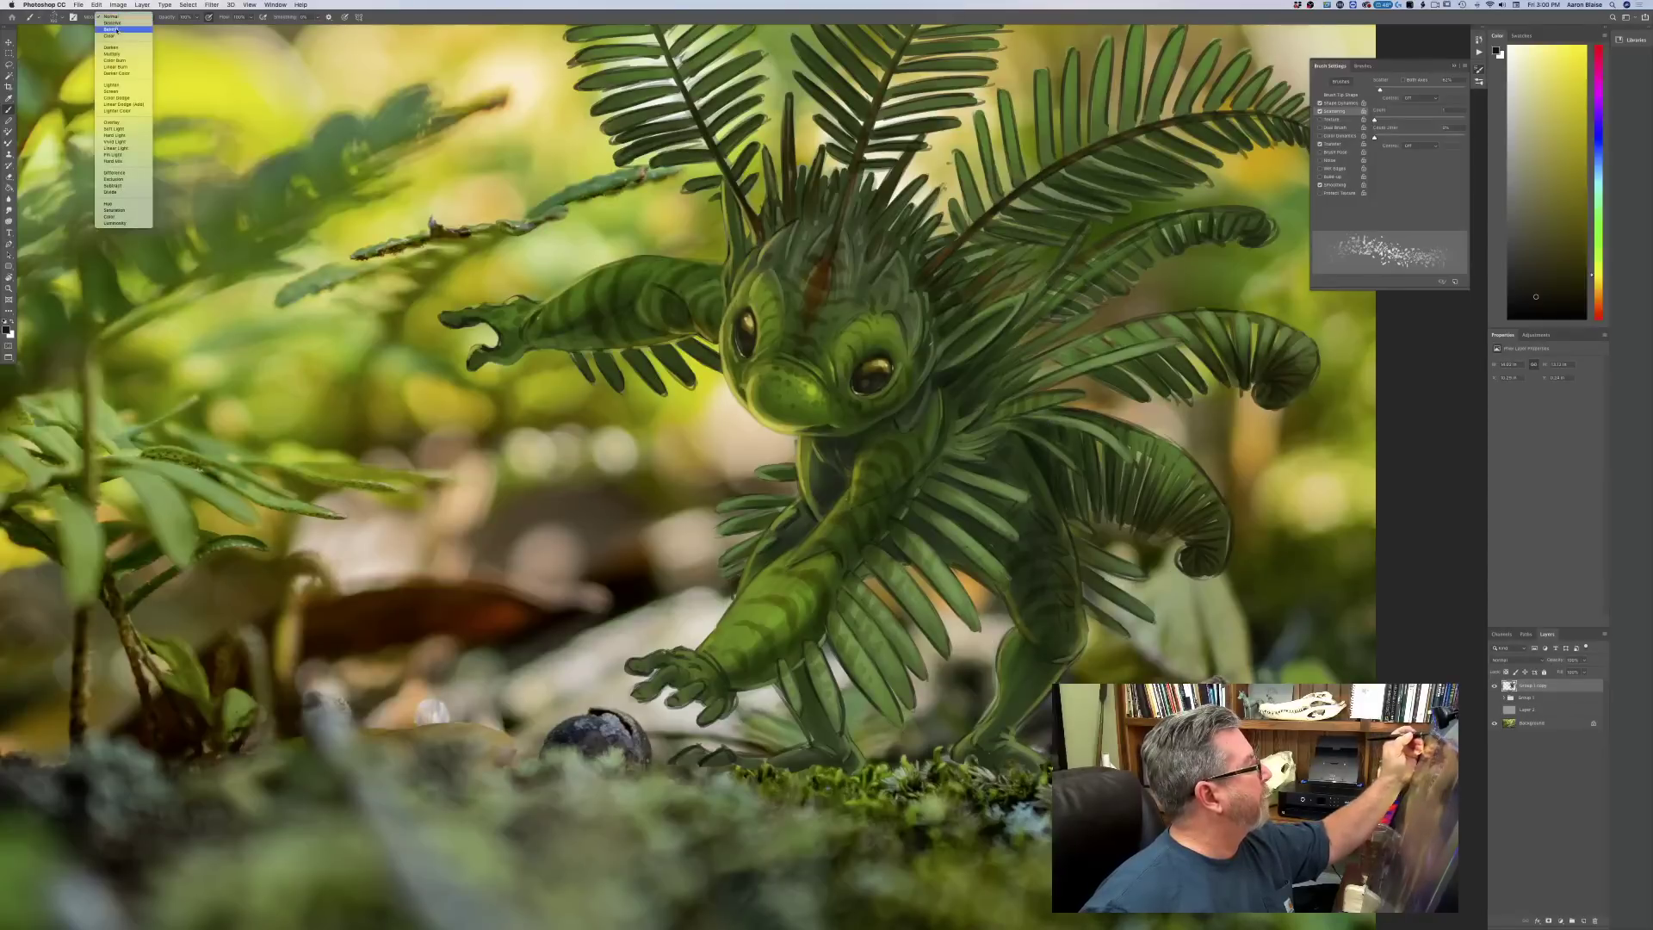
click(108, 99)
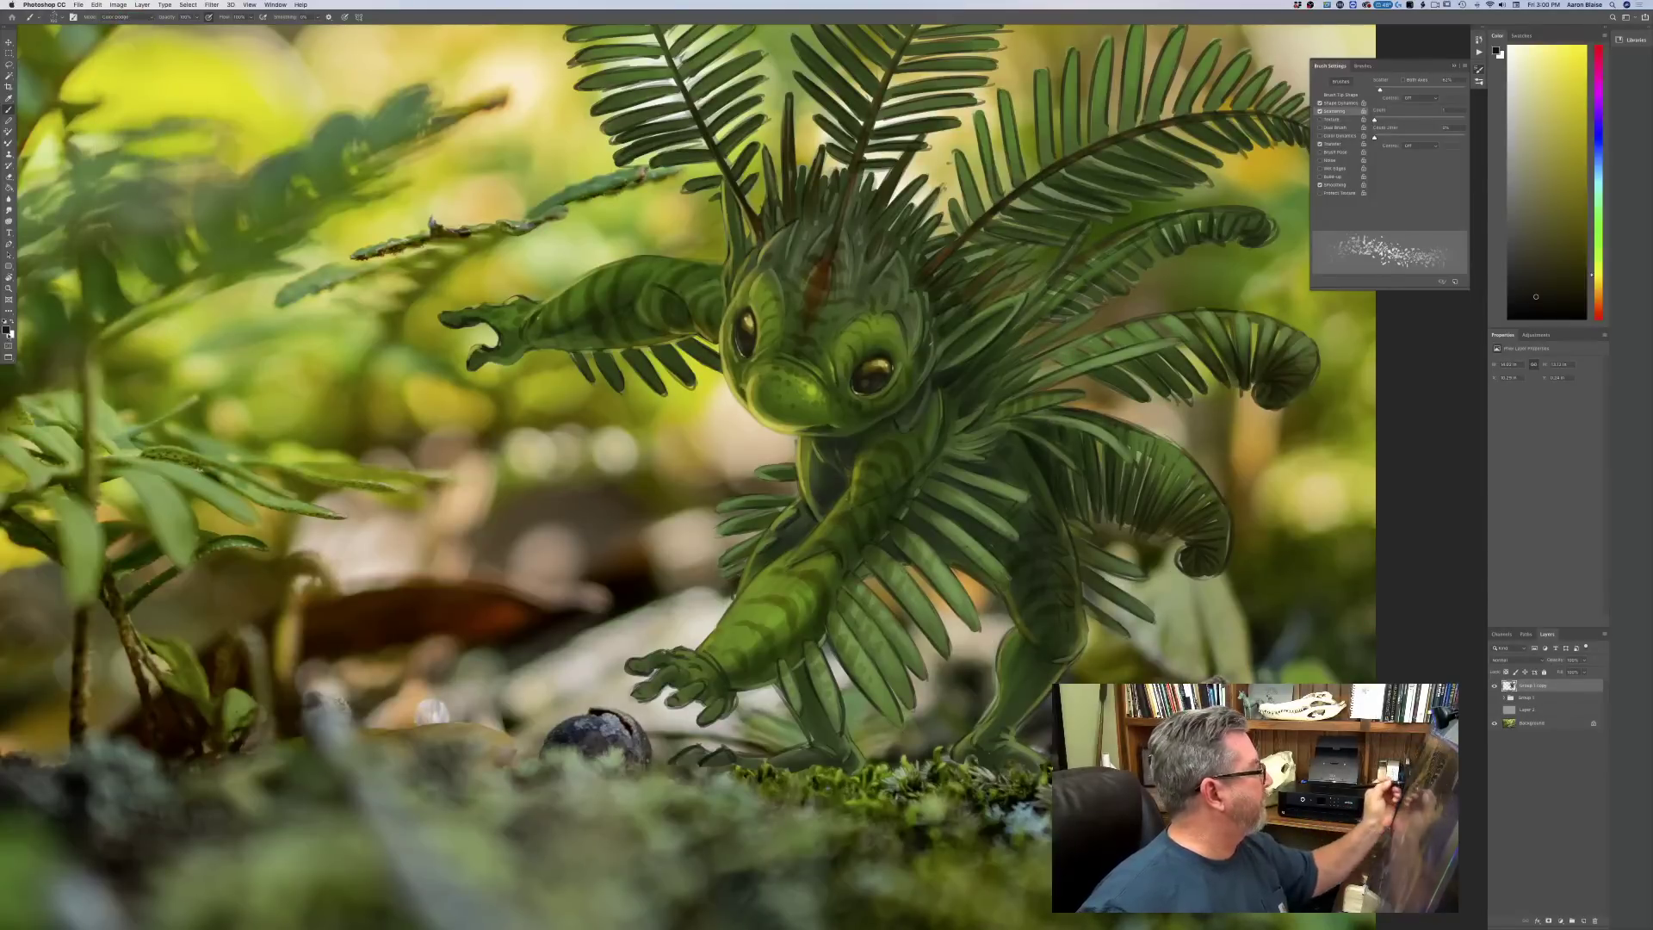
click(9, 98)
click(7, 329)
click(214, 324)
click(156, 264)
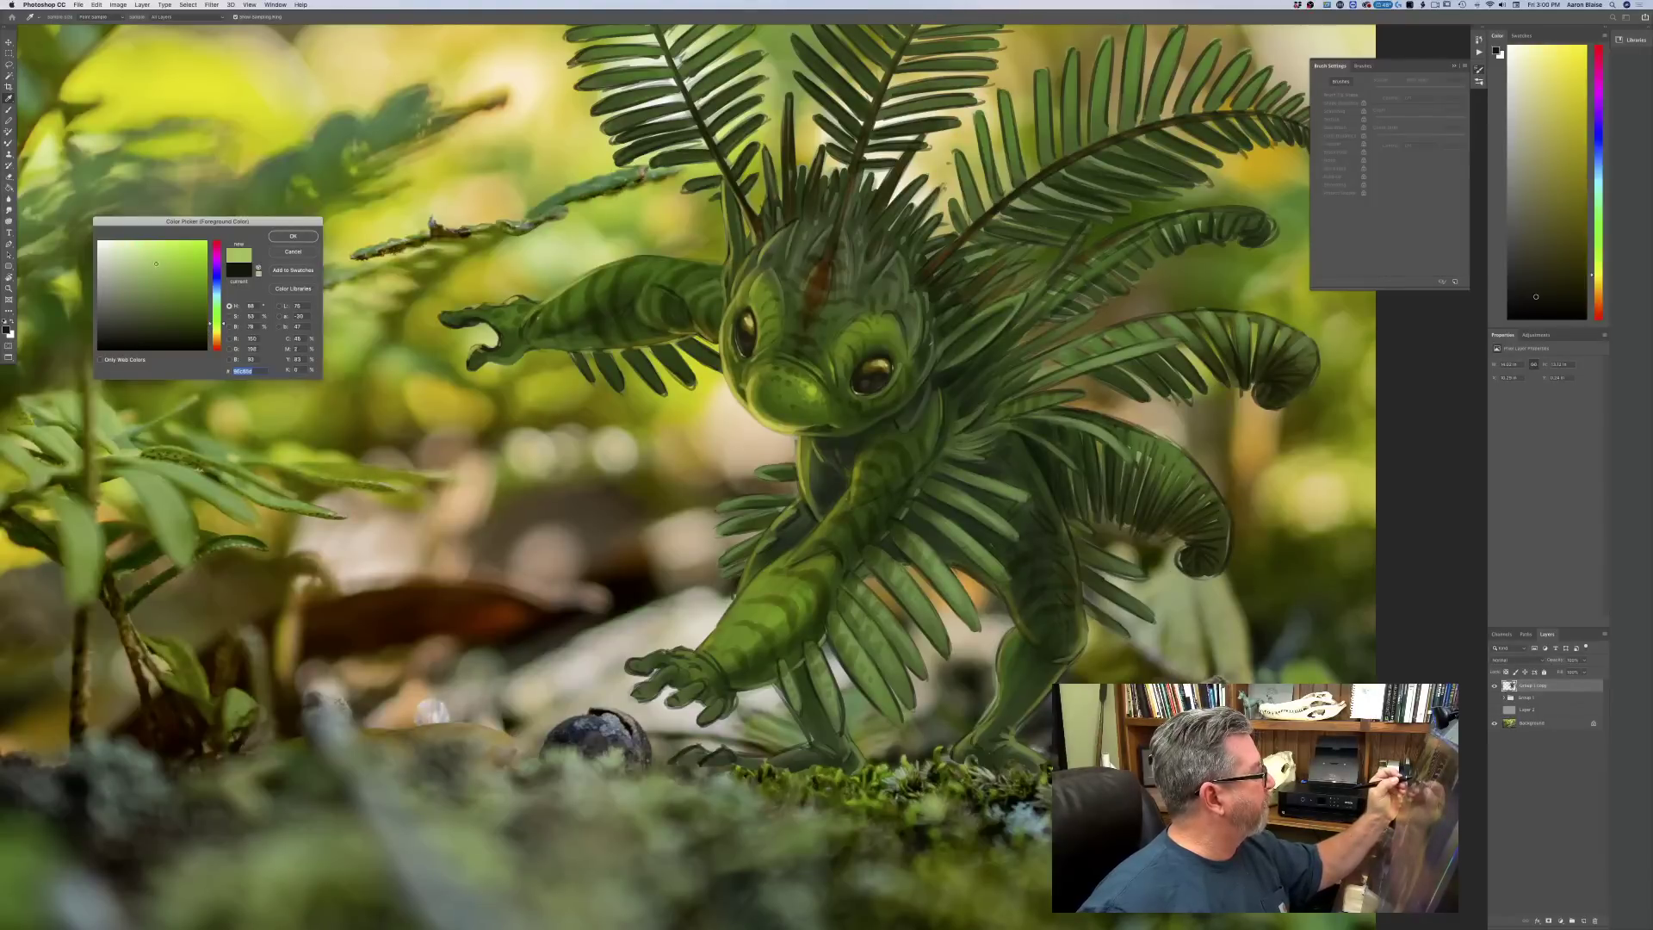
click(284, 237)
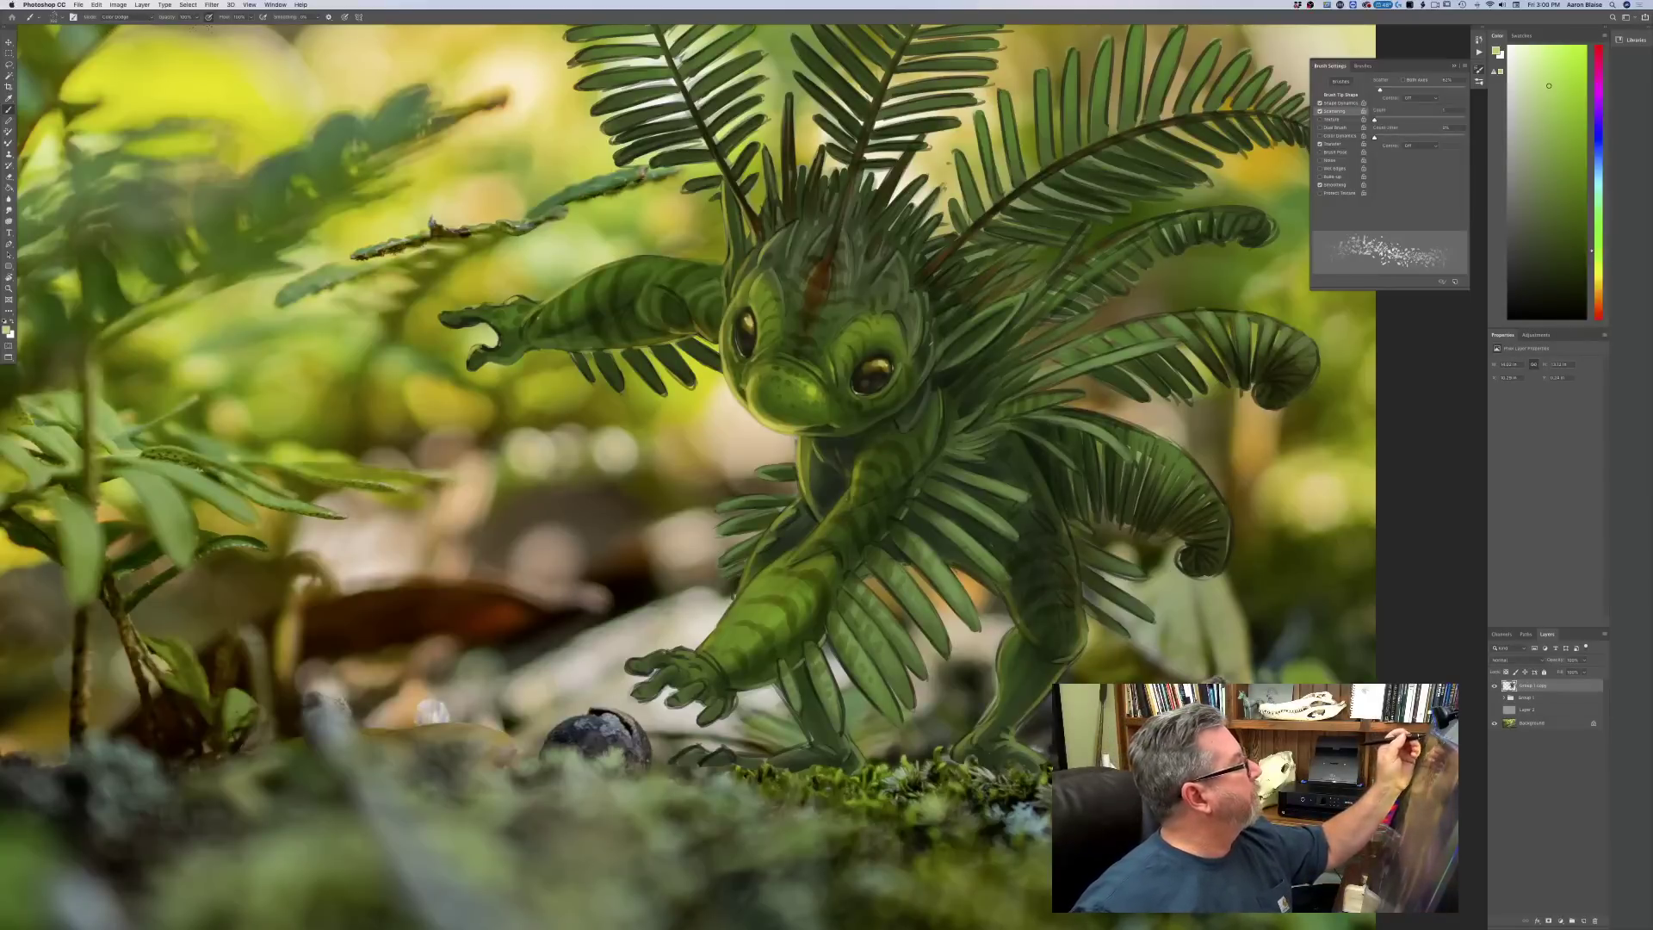
click(196, 17)
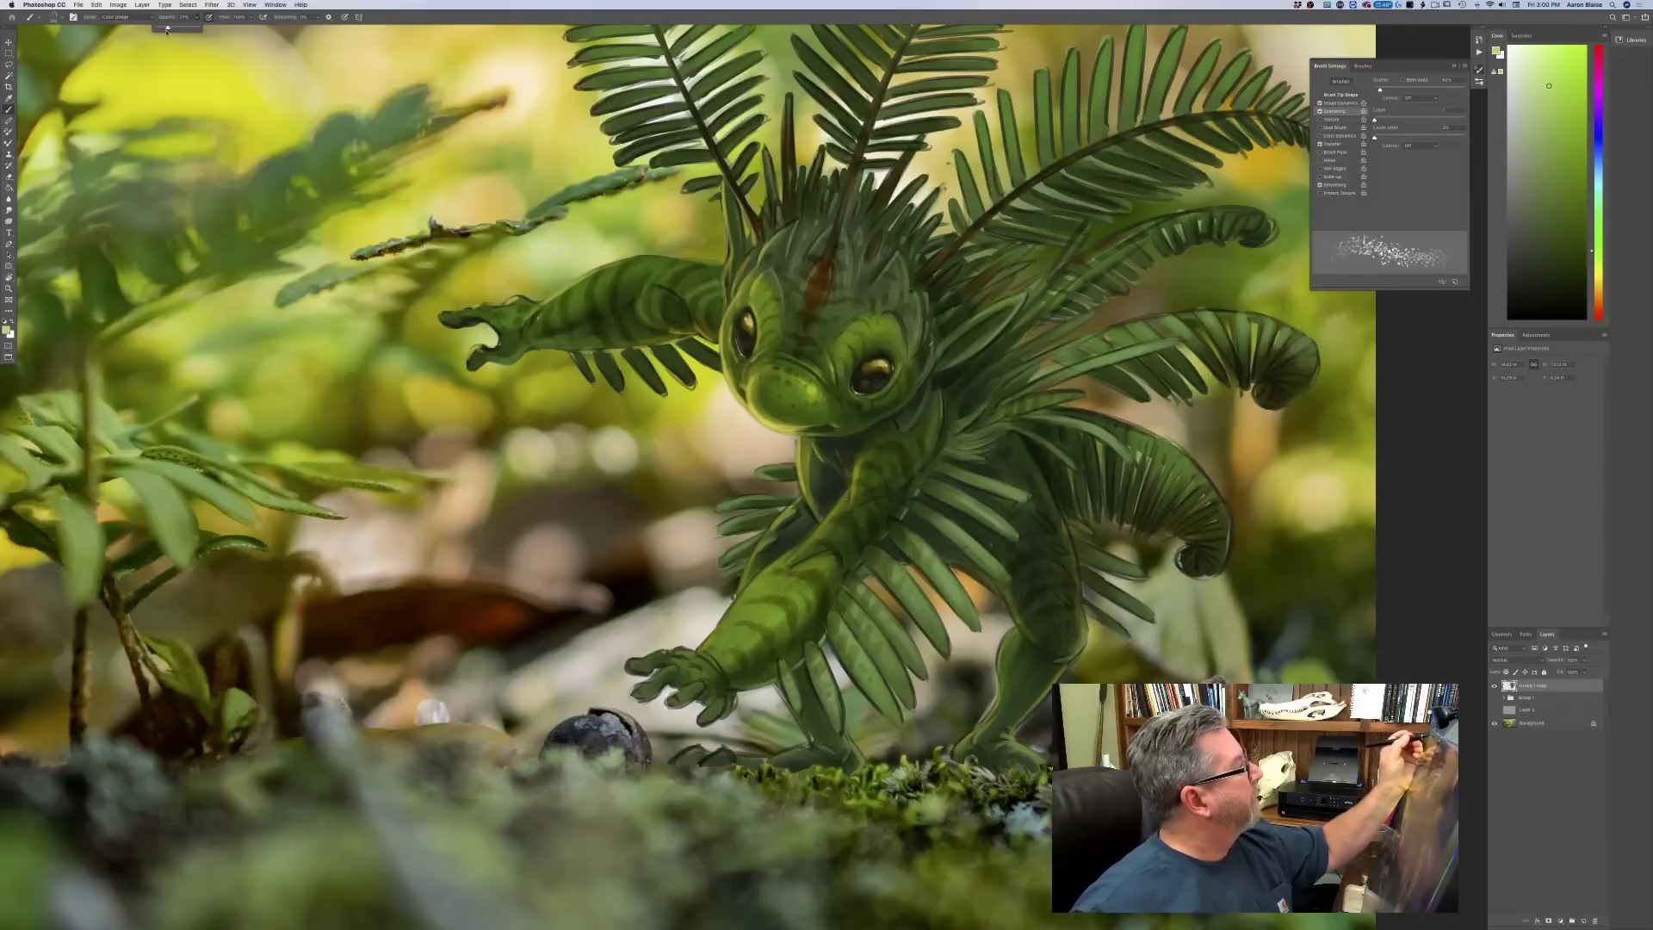
drag(168, 31, 165, 30)
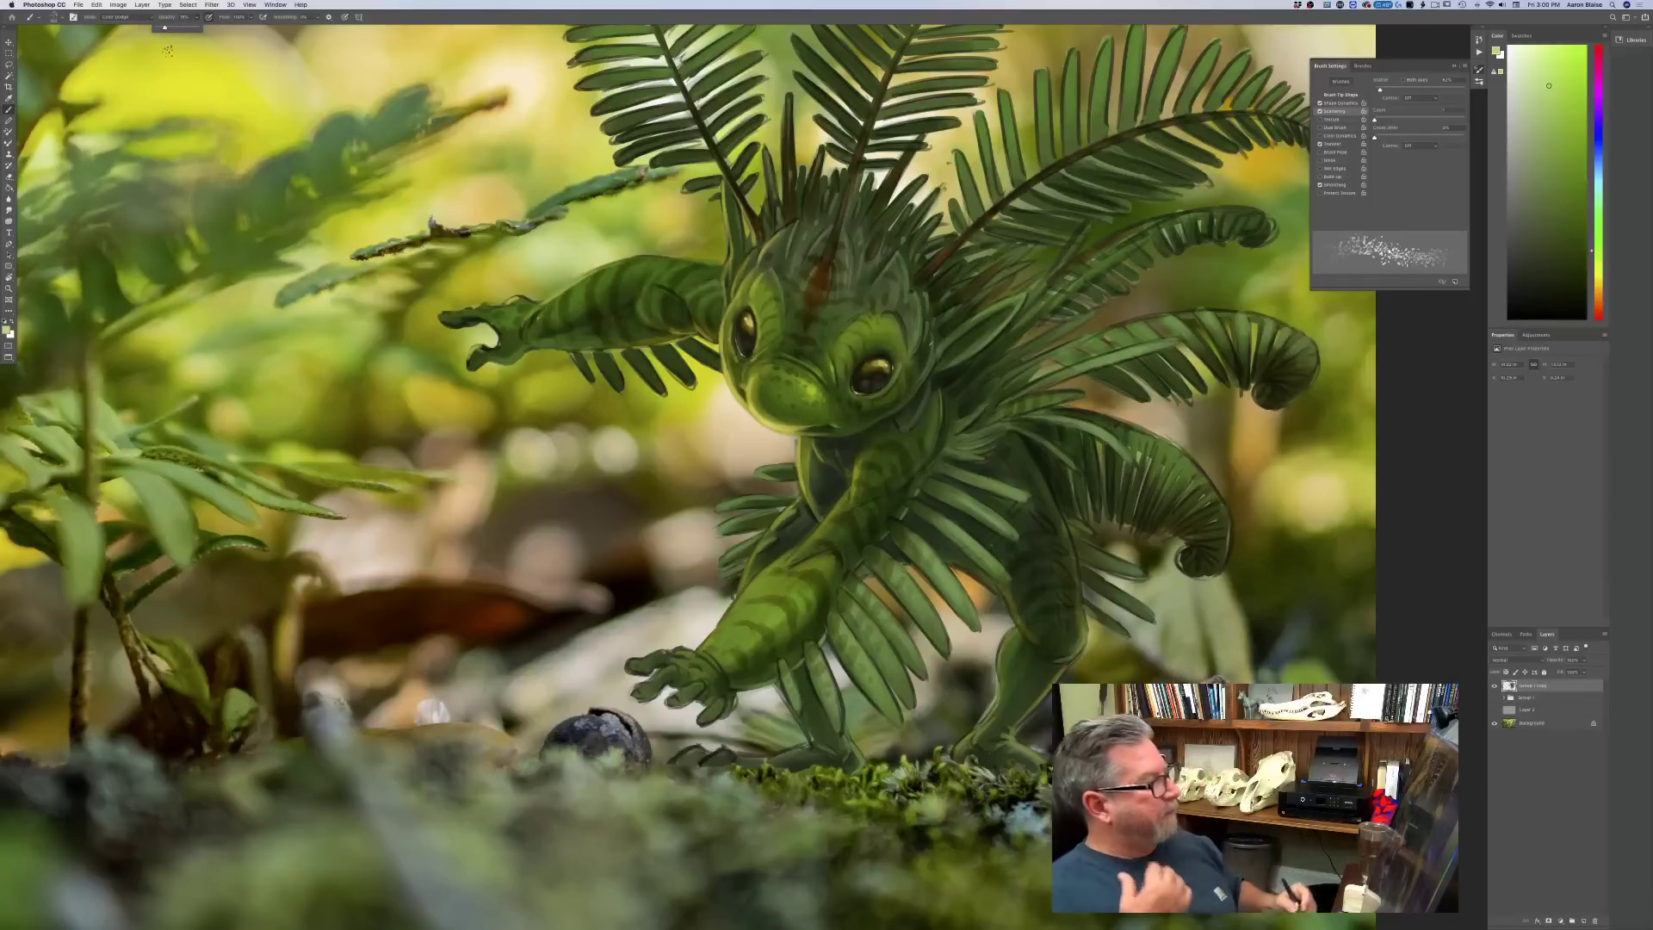
- Duplicate the merged creature layer and dab speckled highlights onto the creature's snout
click(785, 389)
drag(1528, 689, 1584, 920)
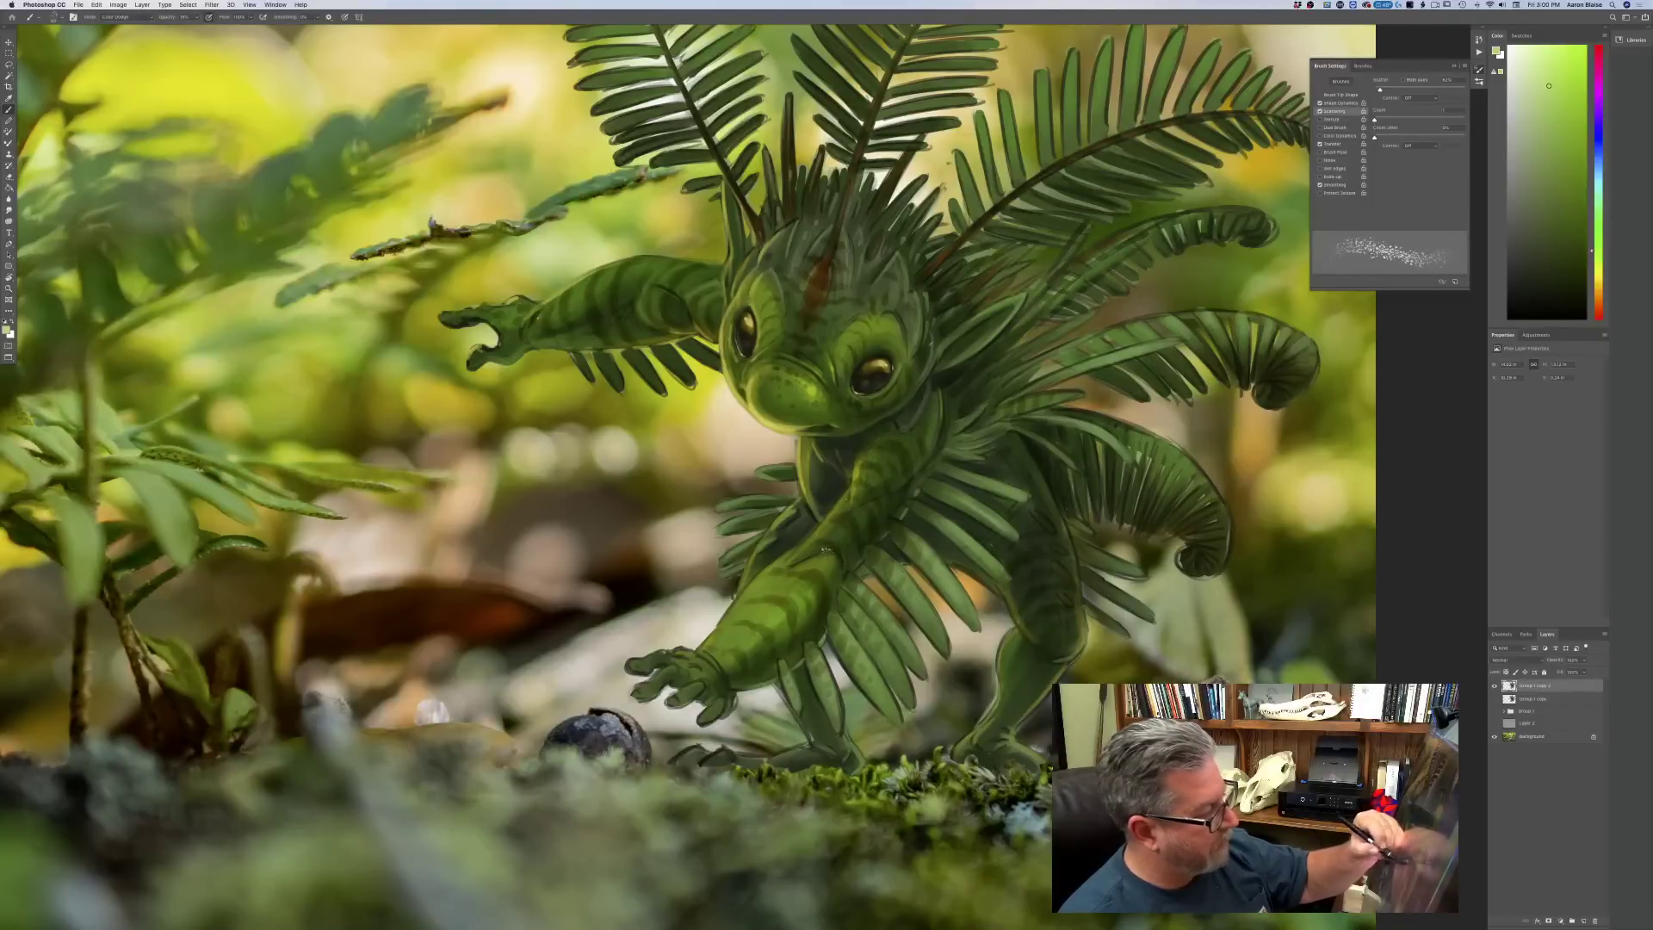
key(super+plus)
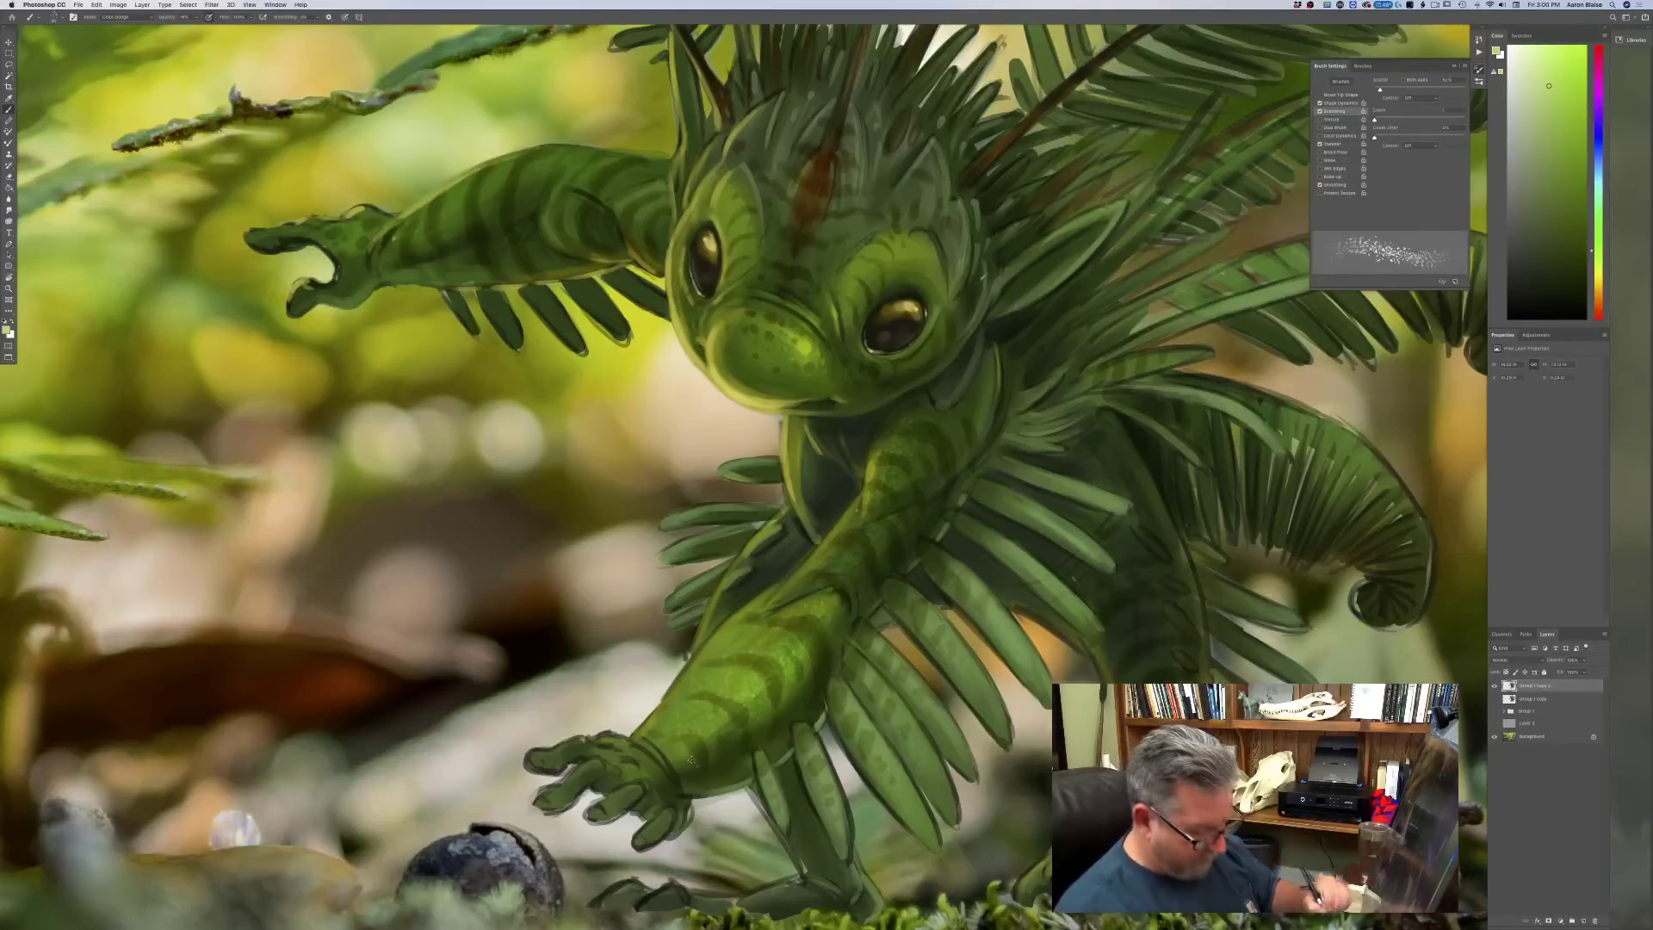
- Dab speckled highlights over the creature's lower striped forearm and up toward the elbow
key(super+equal)
key(super+equal)
drag(521, 545, 522, 495)
scroll(523, 495, down, 5)
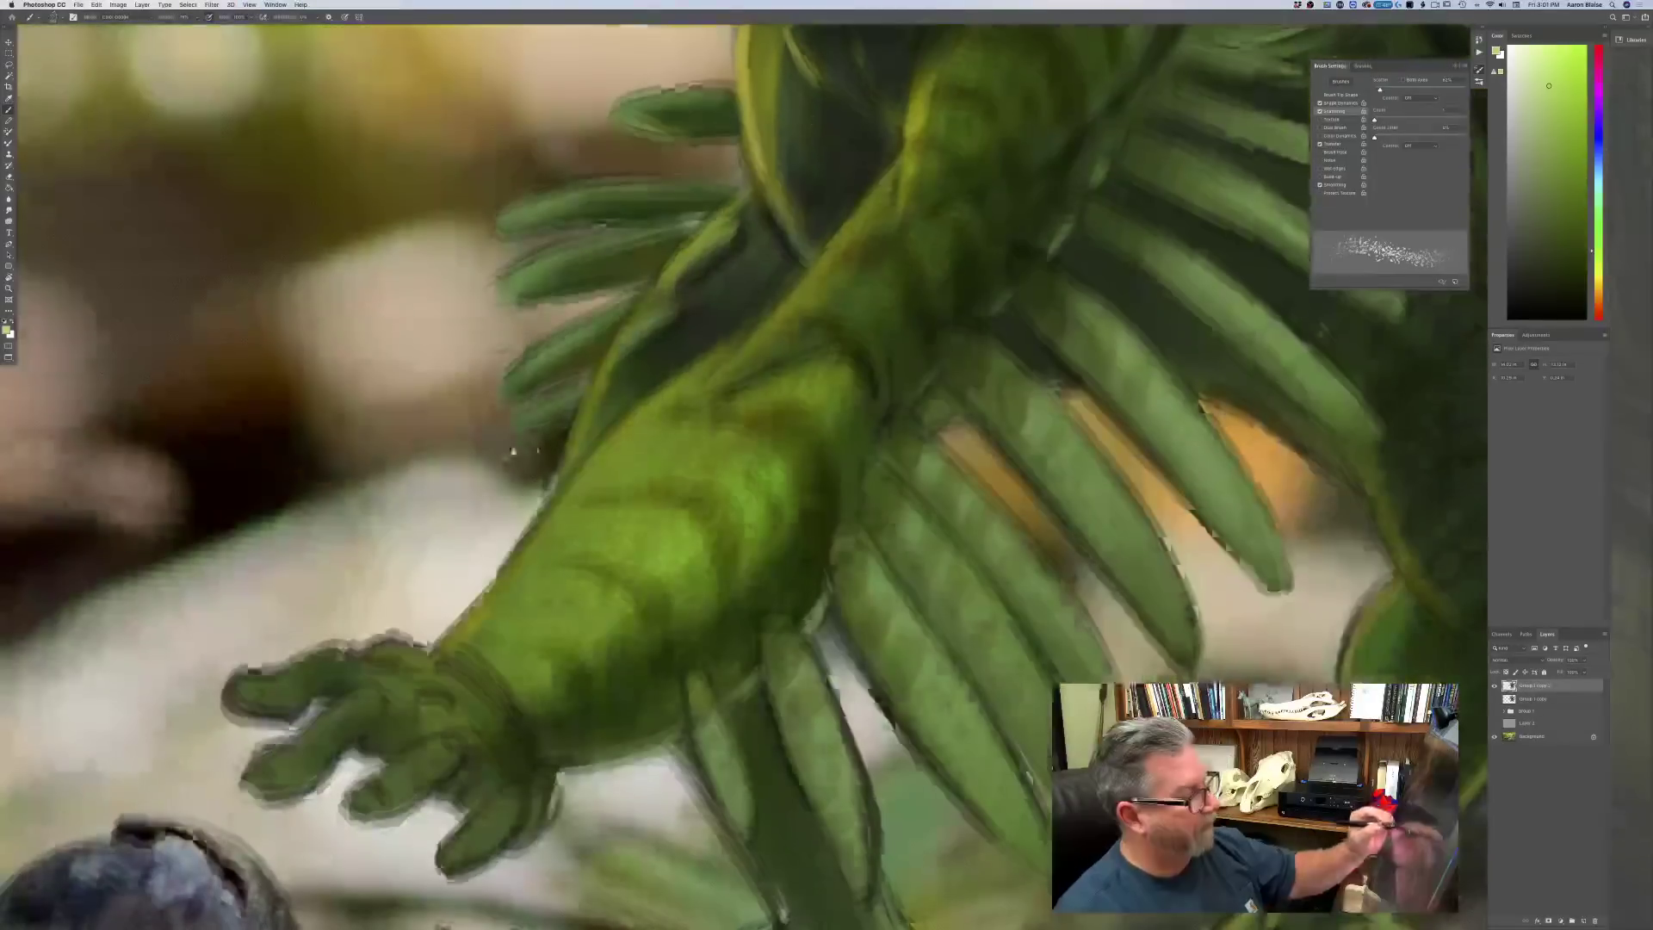
mouse_move(465, 680)
mouse_down()
mouse_move(430, 697)
mouse_move(457, 719)
mouse_move(445, 697)
mouse_up()
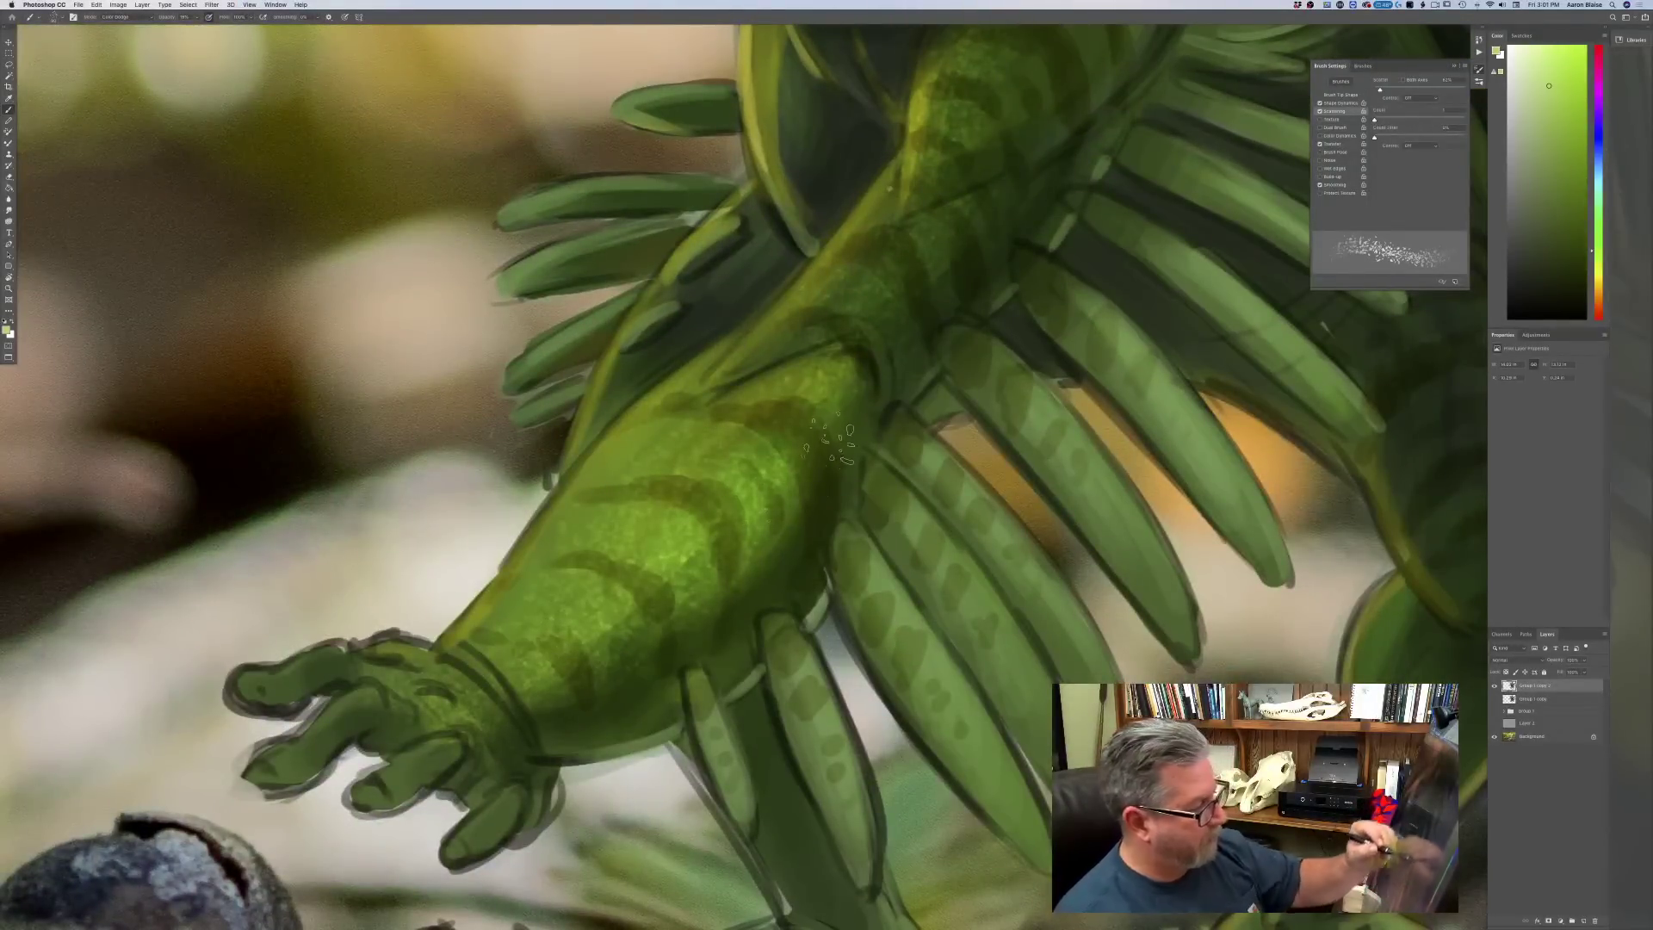
- Reduce the speckle brush size and texture the leaf fronds hanging beneath the lower arm
key(bracketleft)
drag(896, 603, 947, 543)
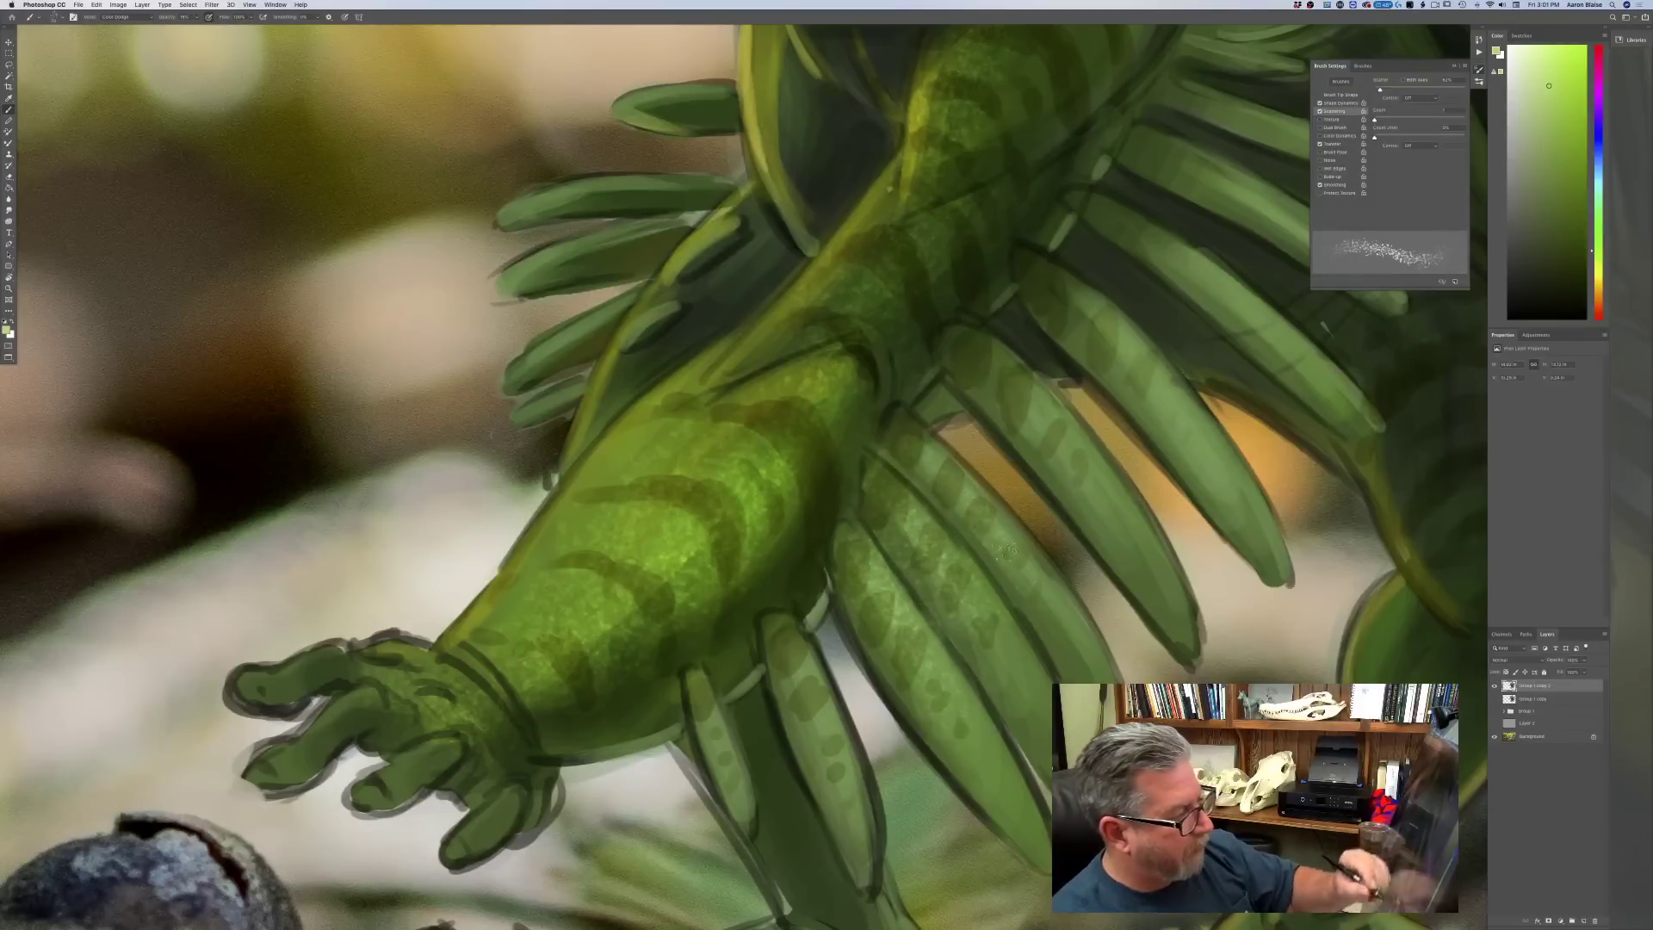
drag(963, 334, 1012, 392)
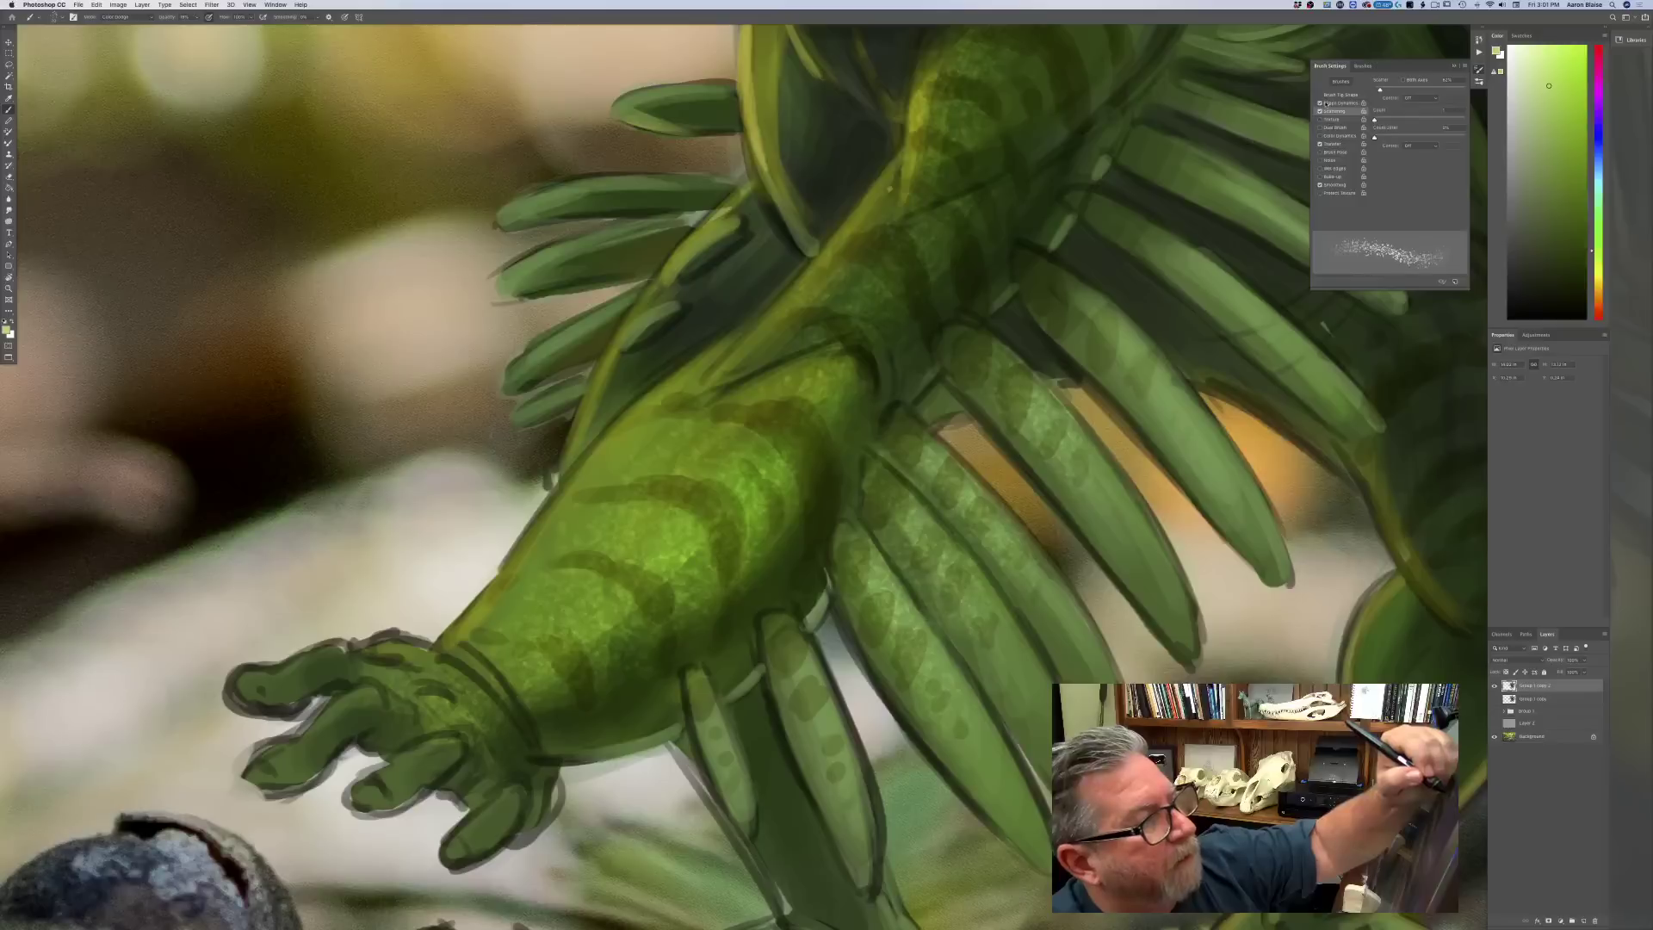
- Increase the brush tip spacing and dab speckled highlights over the snout and the skin around both eyes
click(1339, 95)
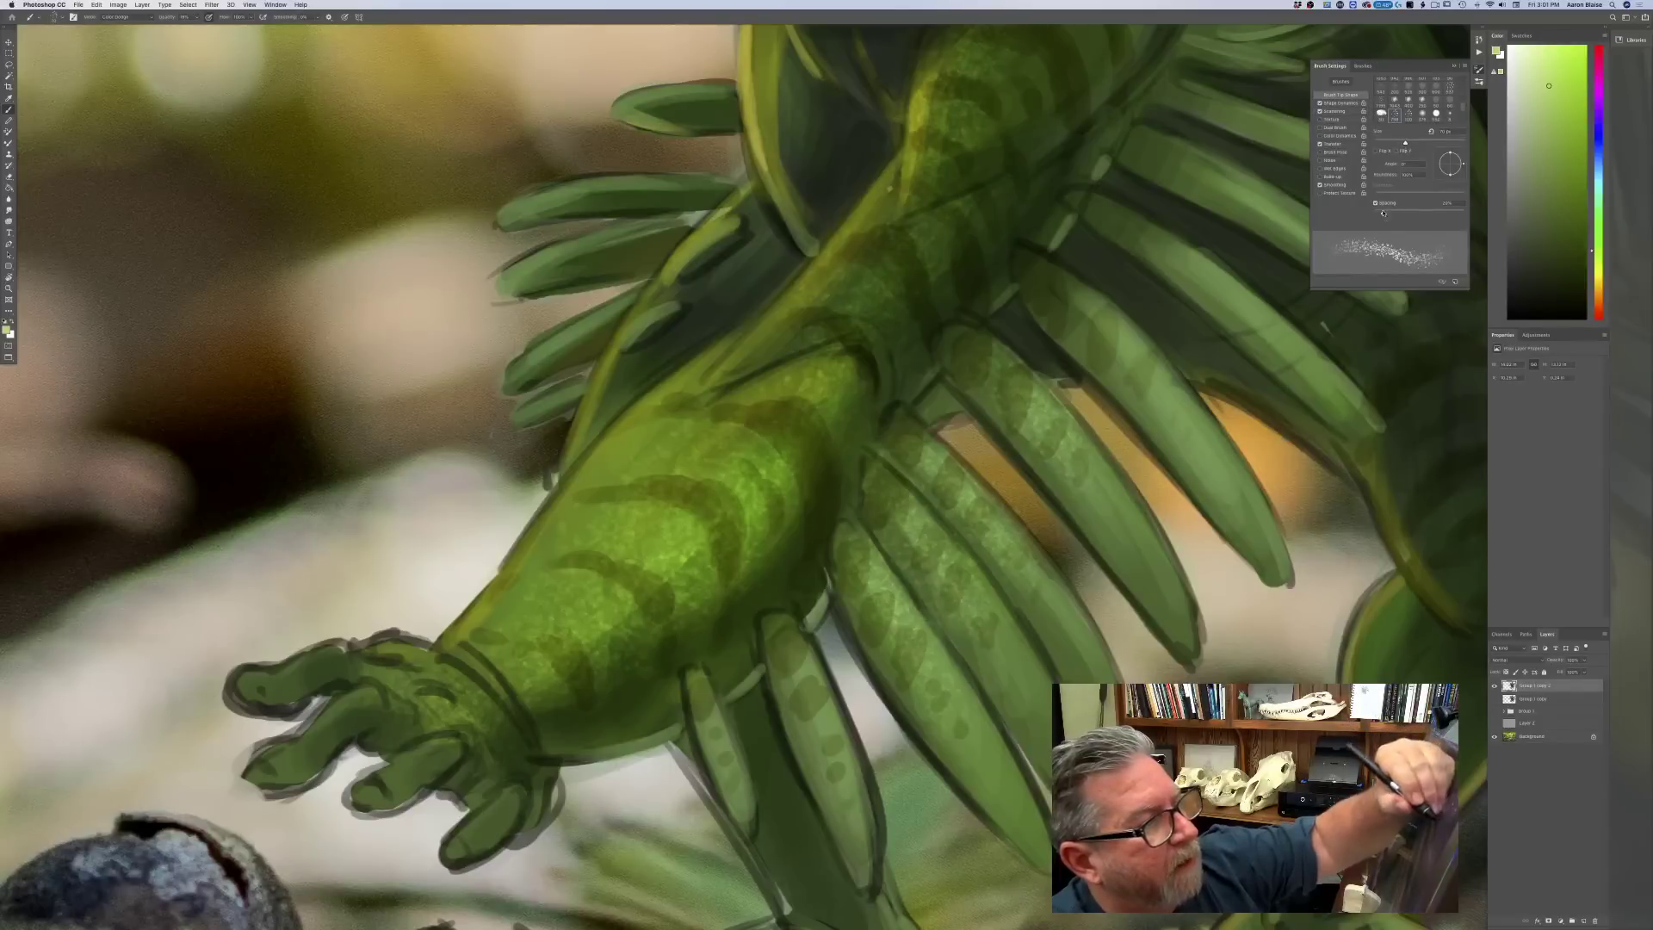
drag(1383, 213, 1396, 213)
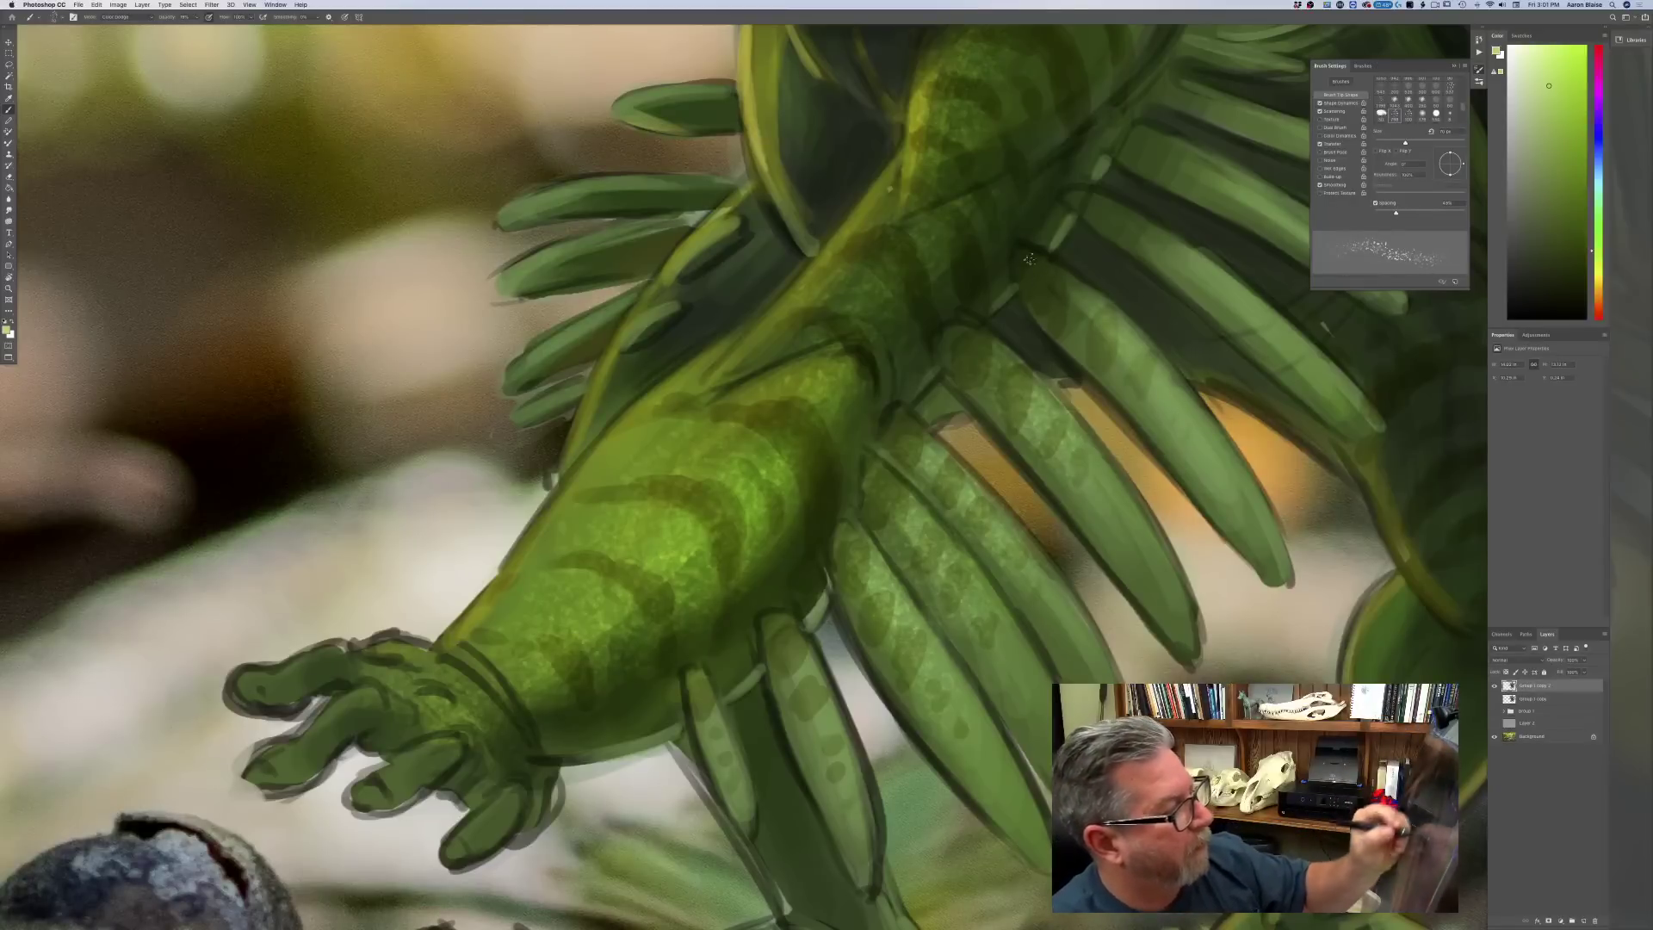
mouse_move(506, 173)
mouse_down()
mouse_move(361, 581)
mouse_move(368, 711)
mouse_up()
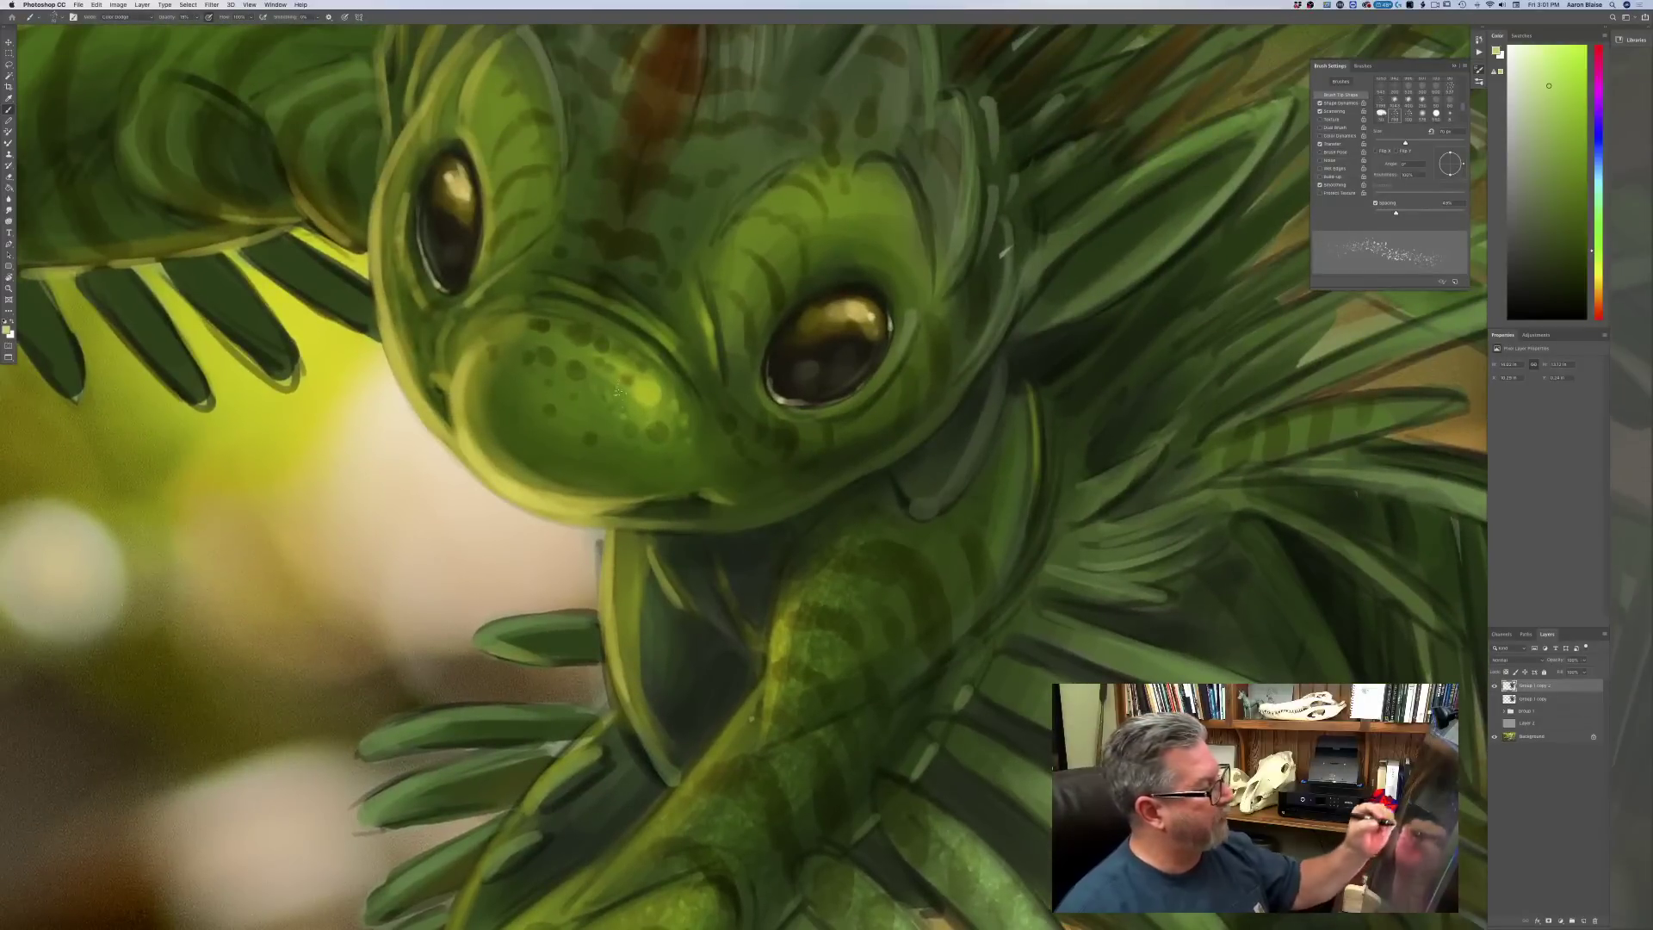
key(bracketright)
key(bracketright)
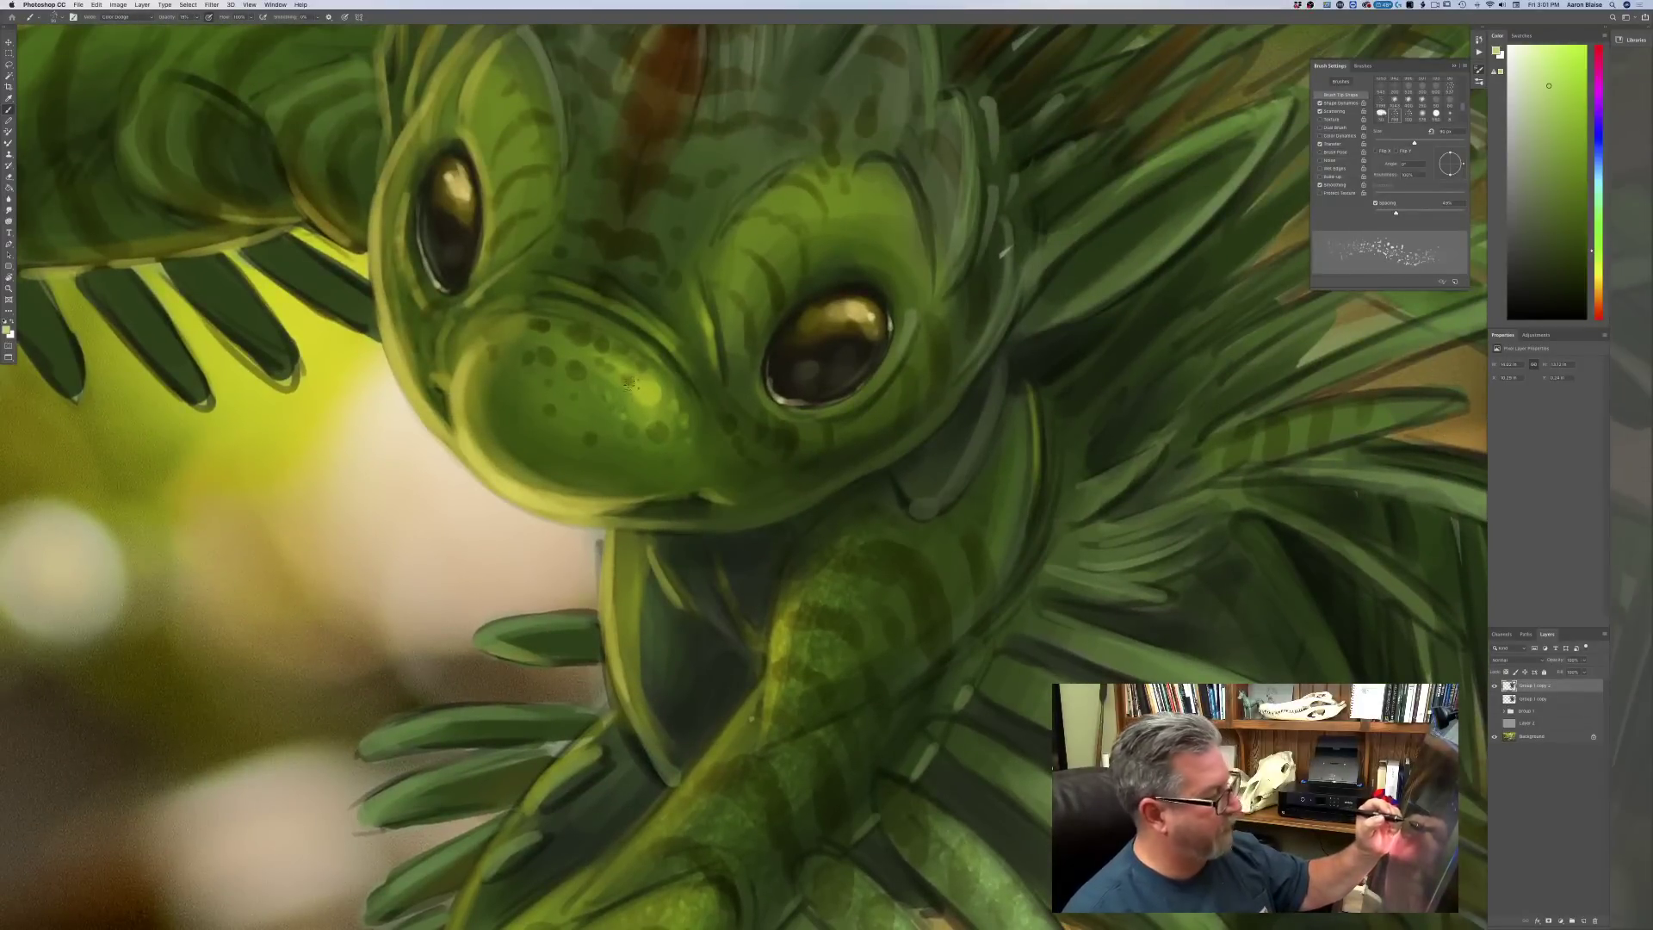
key(bracketleft)
click(639, 392)
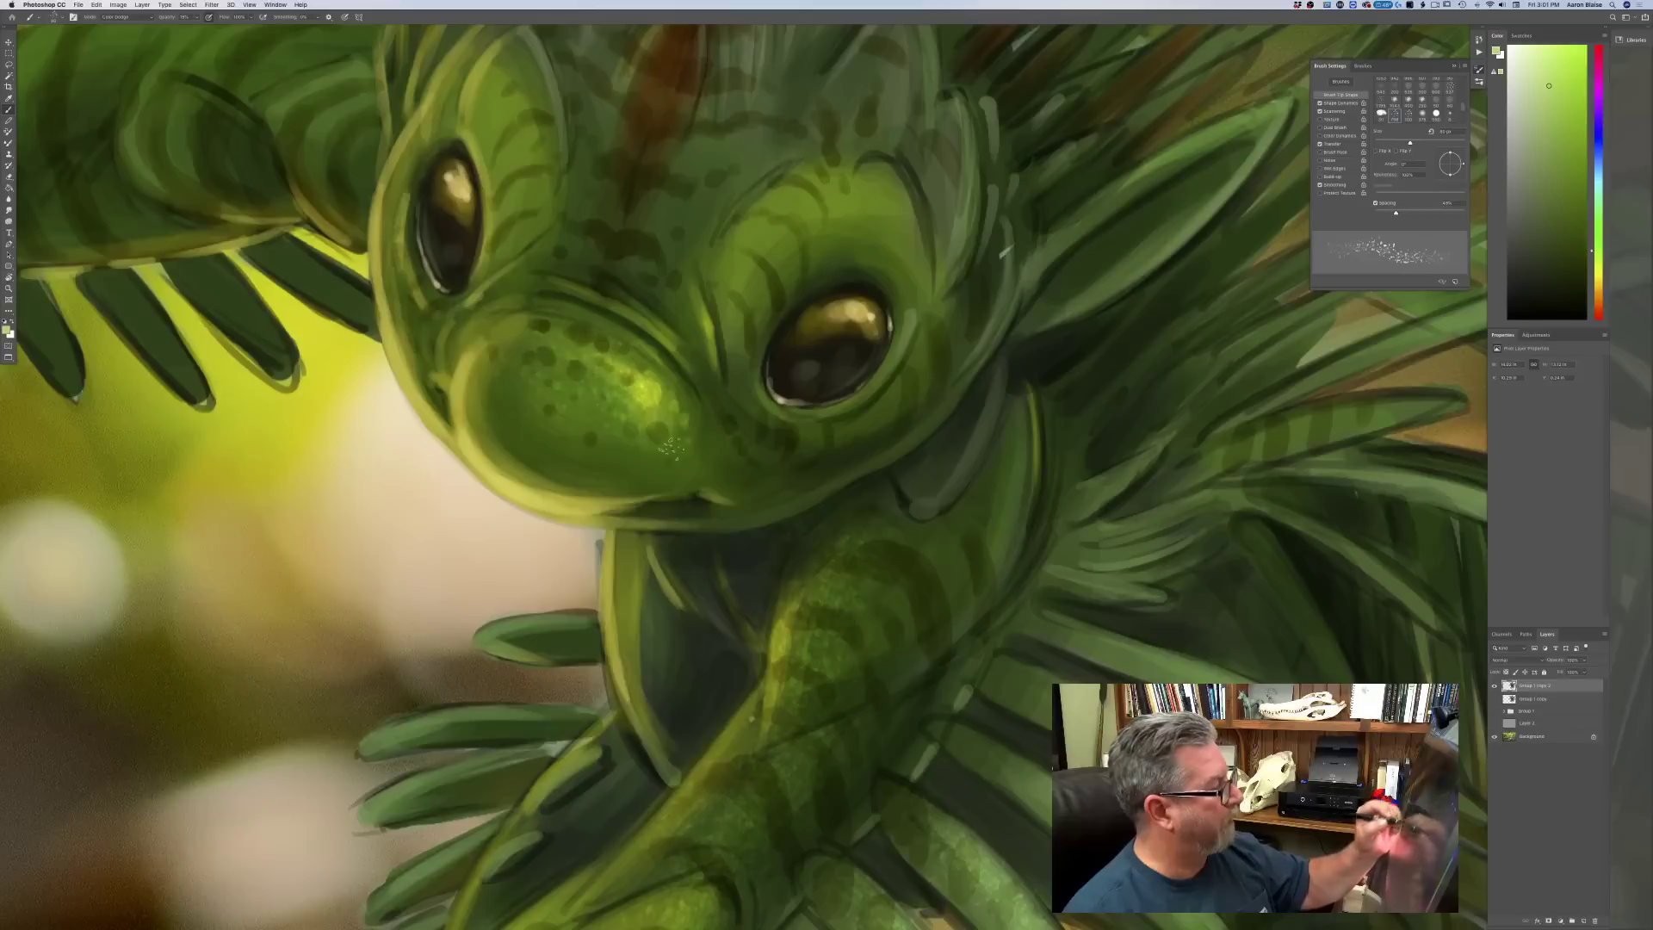
key(bracketleft)
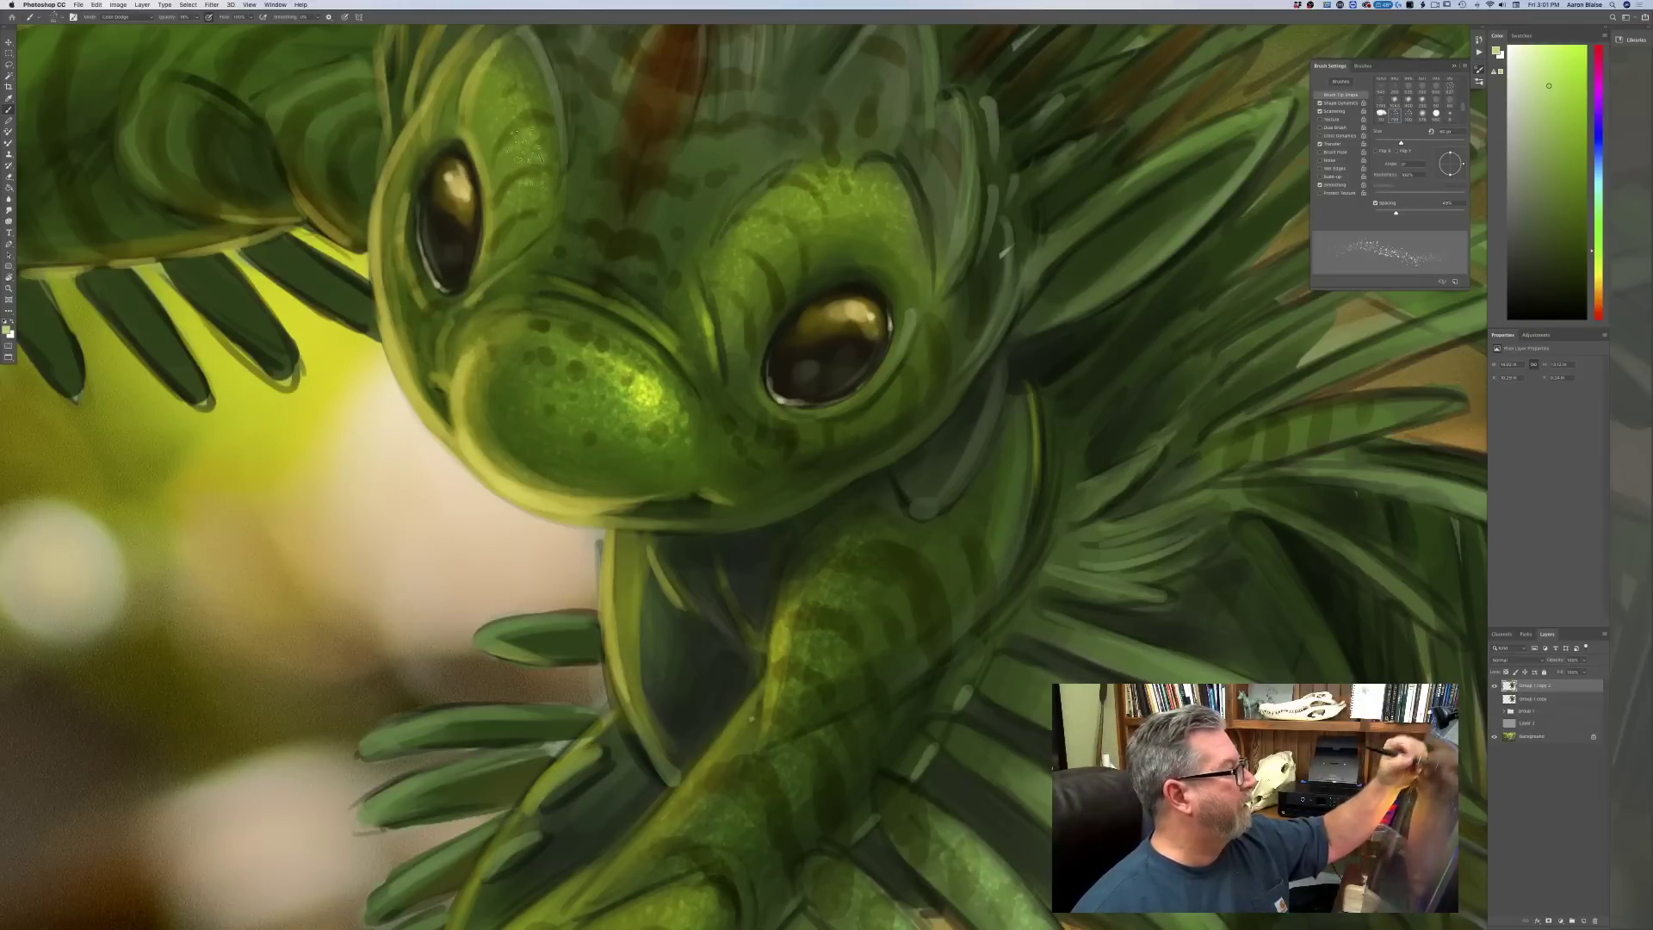
- Speckle the light rim along the edge of the creature's face and snout with a smaller brush
drag(468, 440, 589, 650)
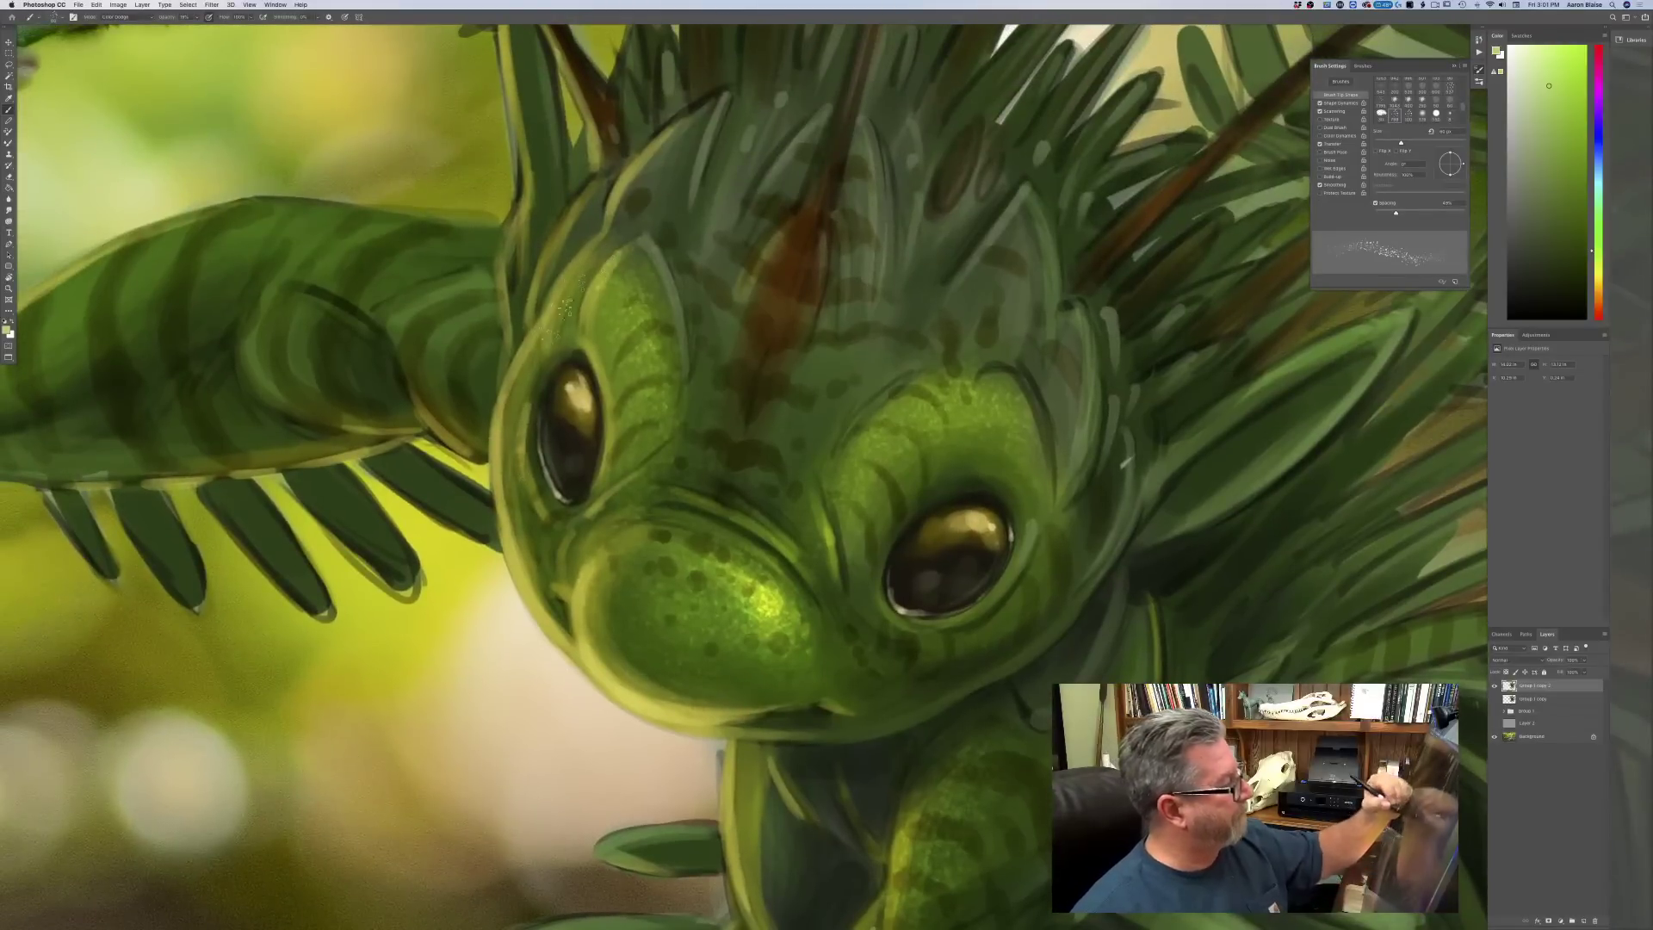
key(bracketleft)
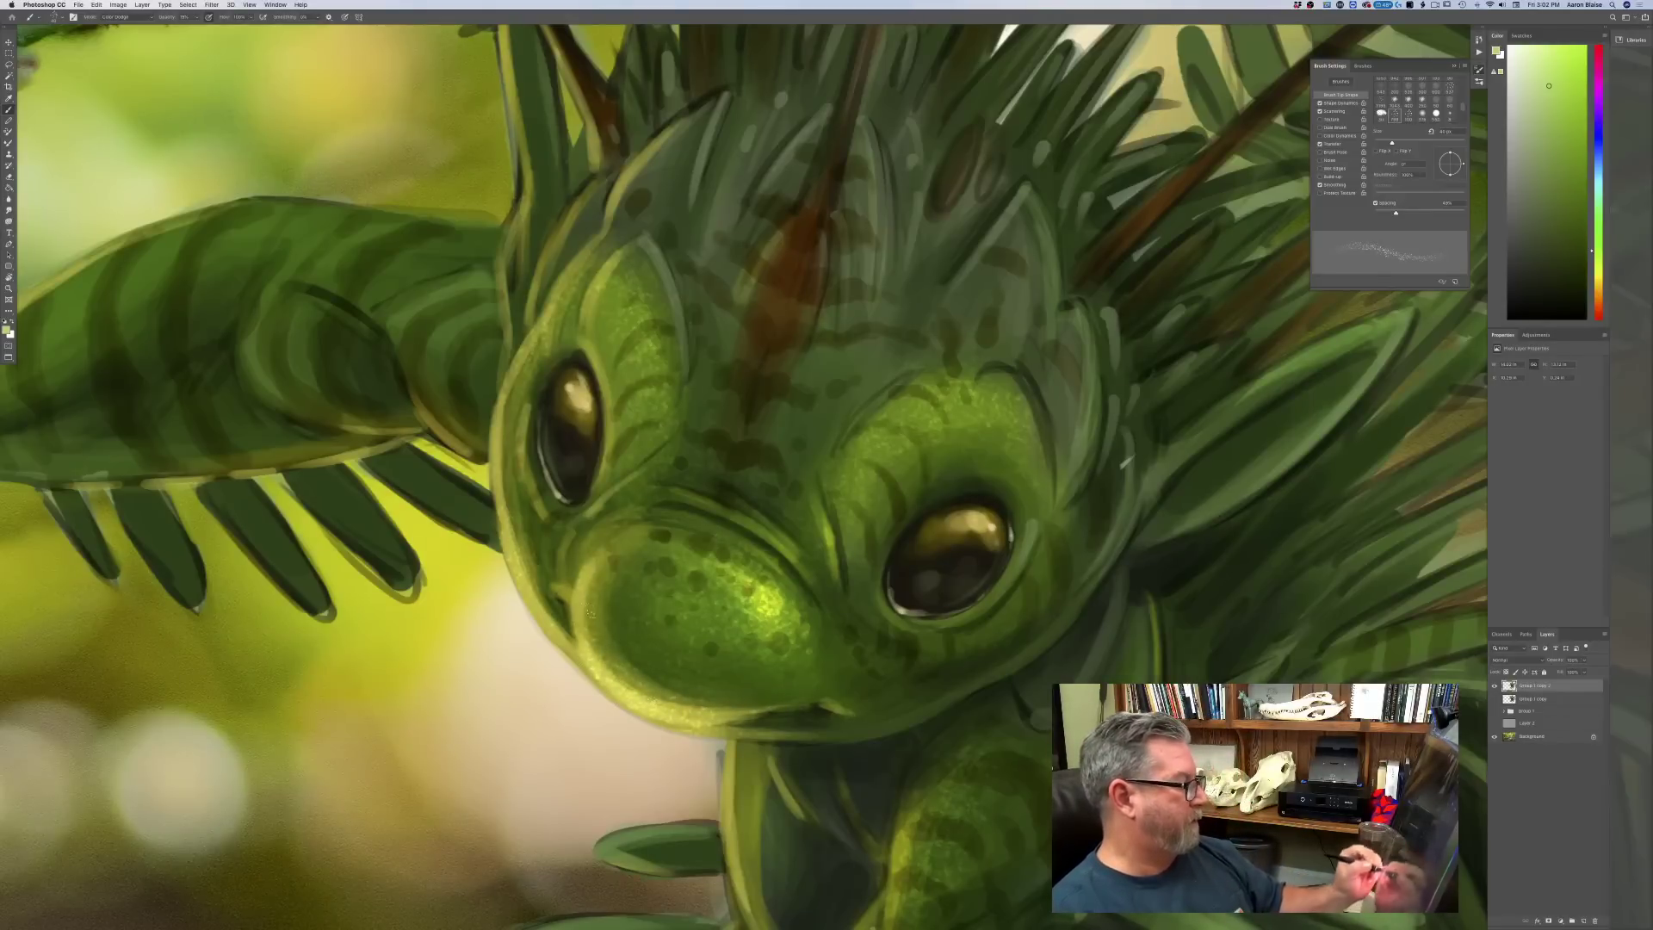
- Enlarge the speckle brush and texture the outstretched arm, the forehead and its reddish marking
key(super+minus)
key(super+minus)
key(super+minus)
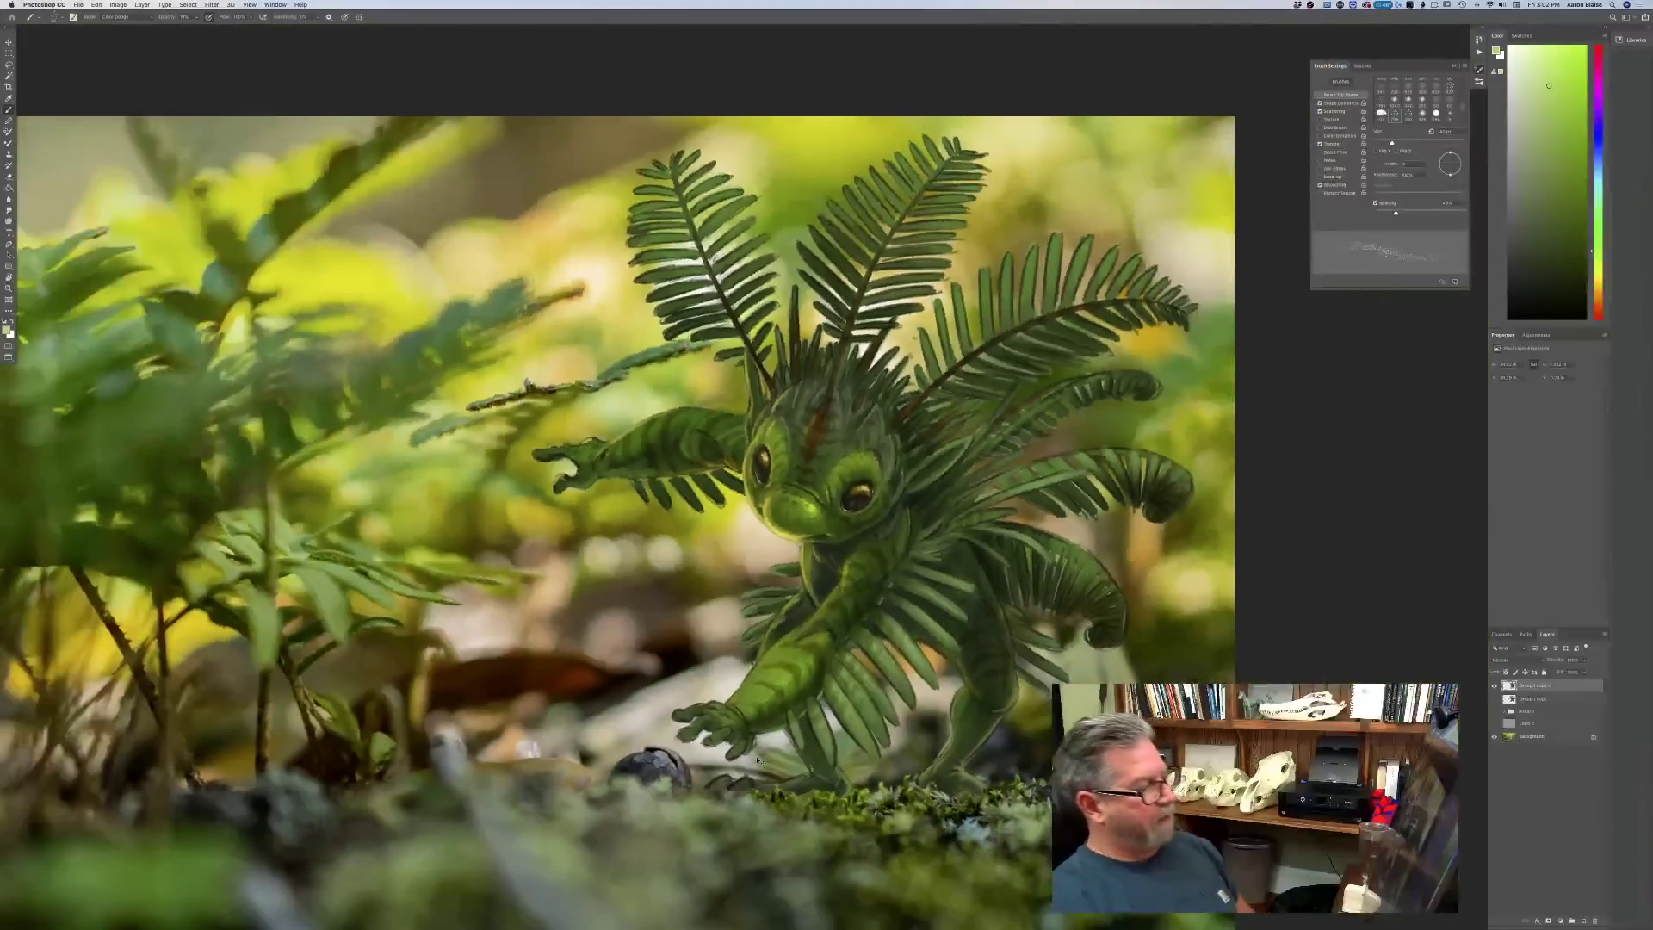
key(super+plus)
key(super+plus)
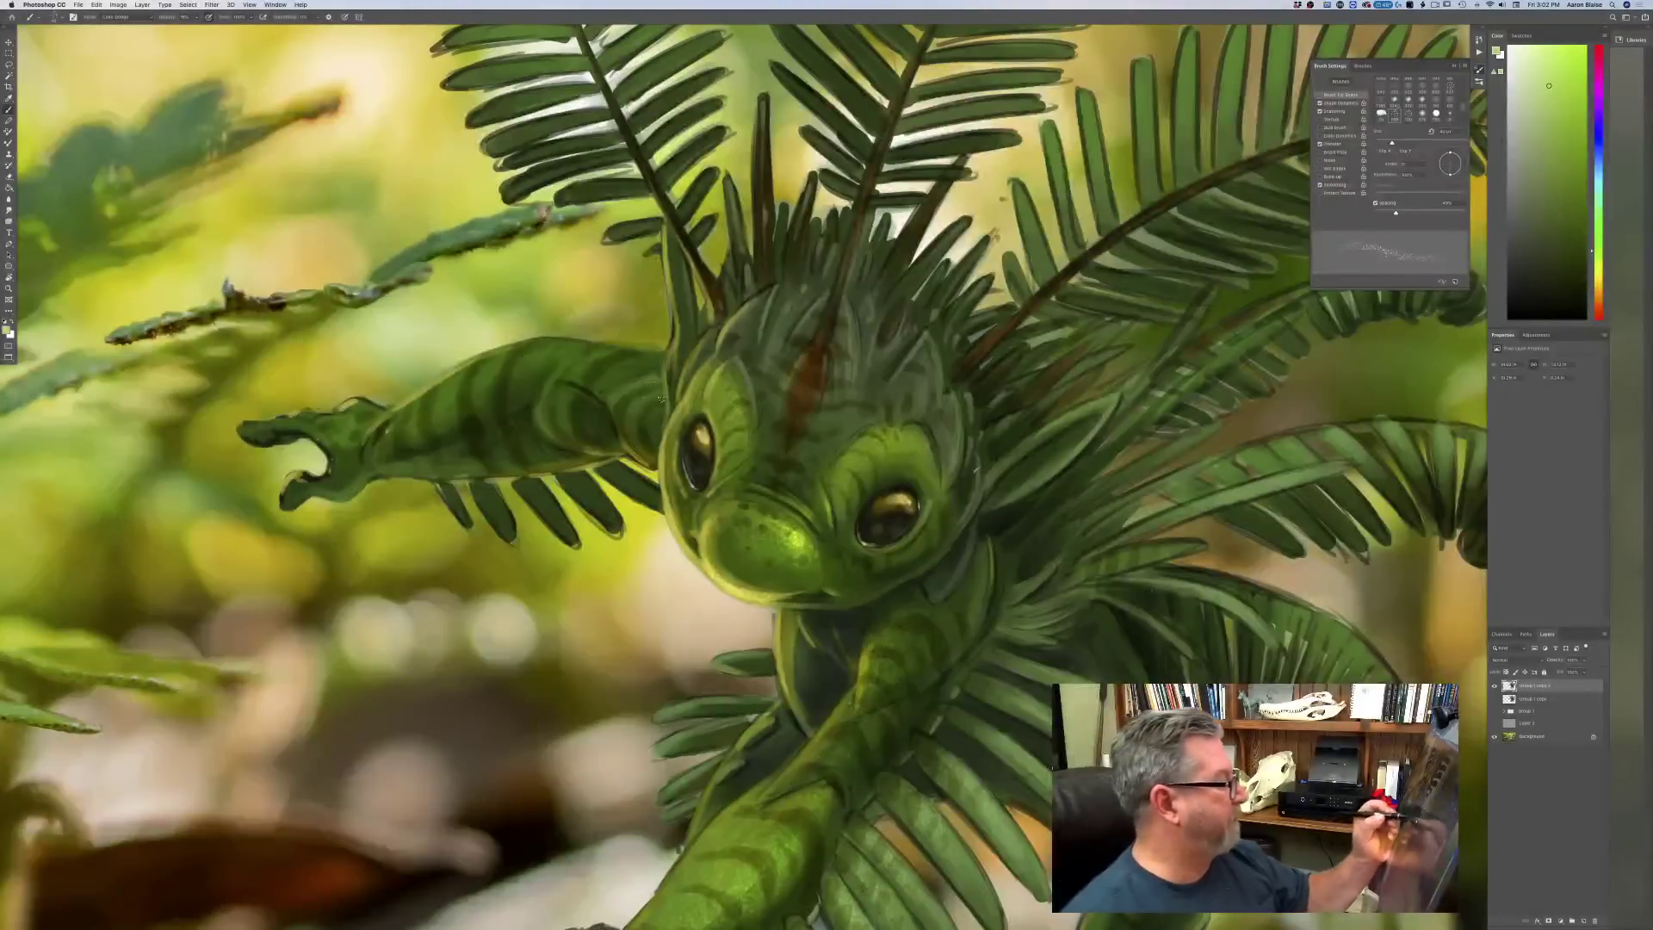
key(bracketright)
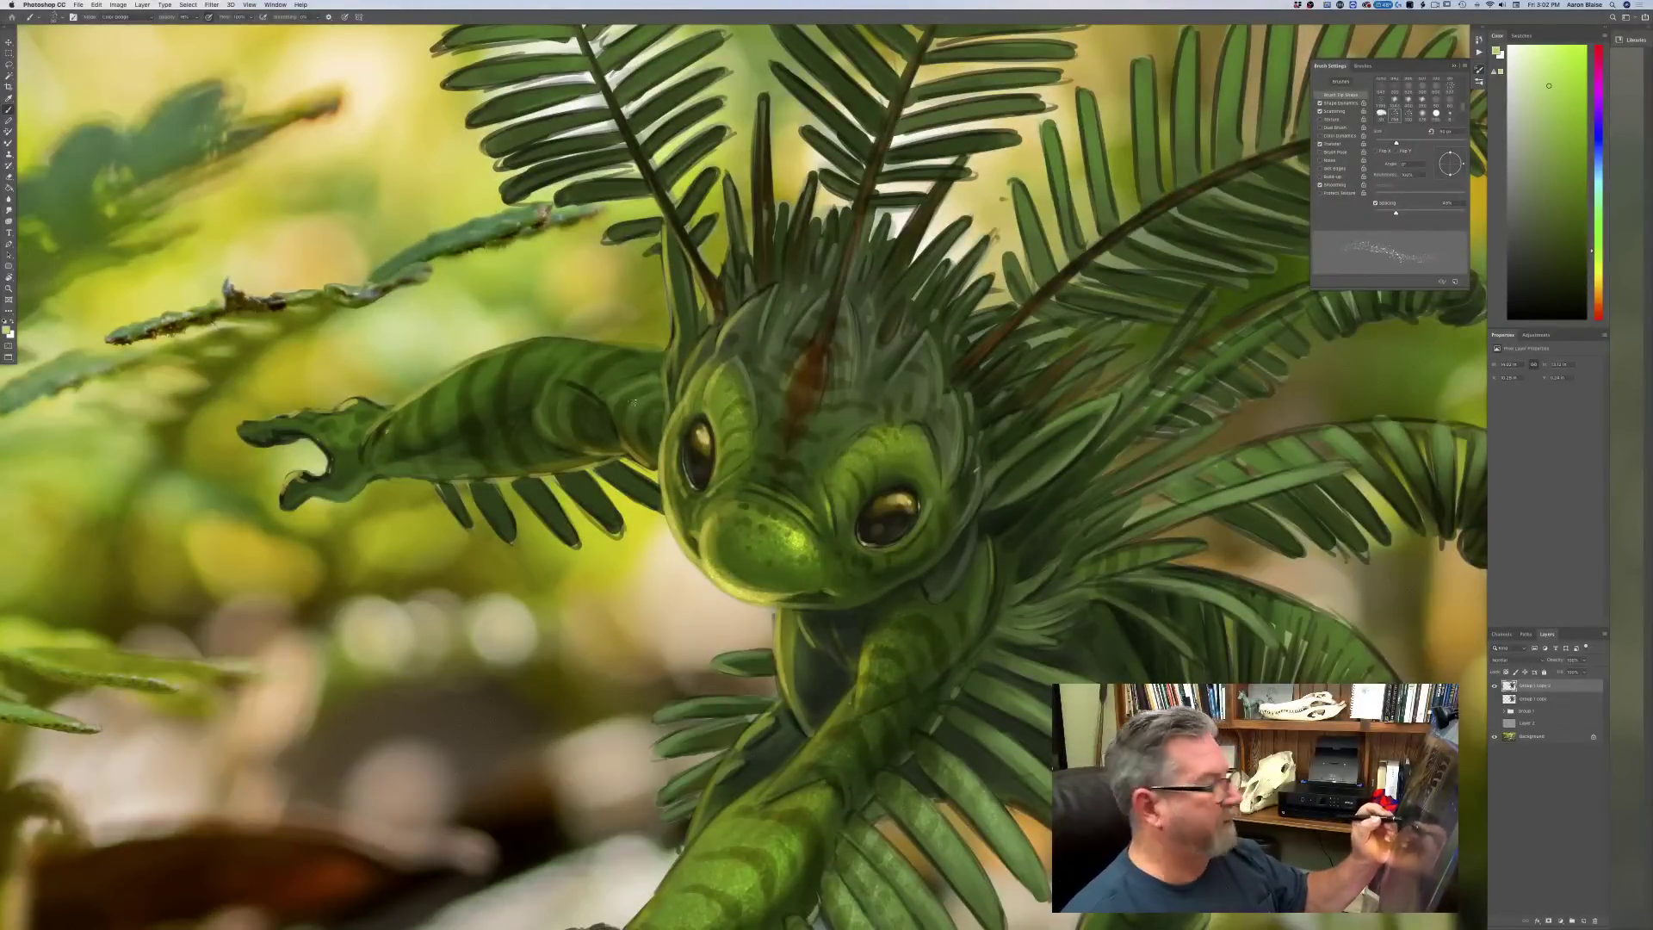
key(bracketright)
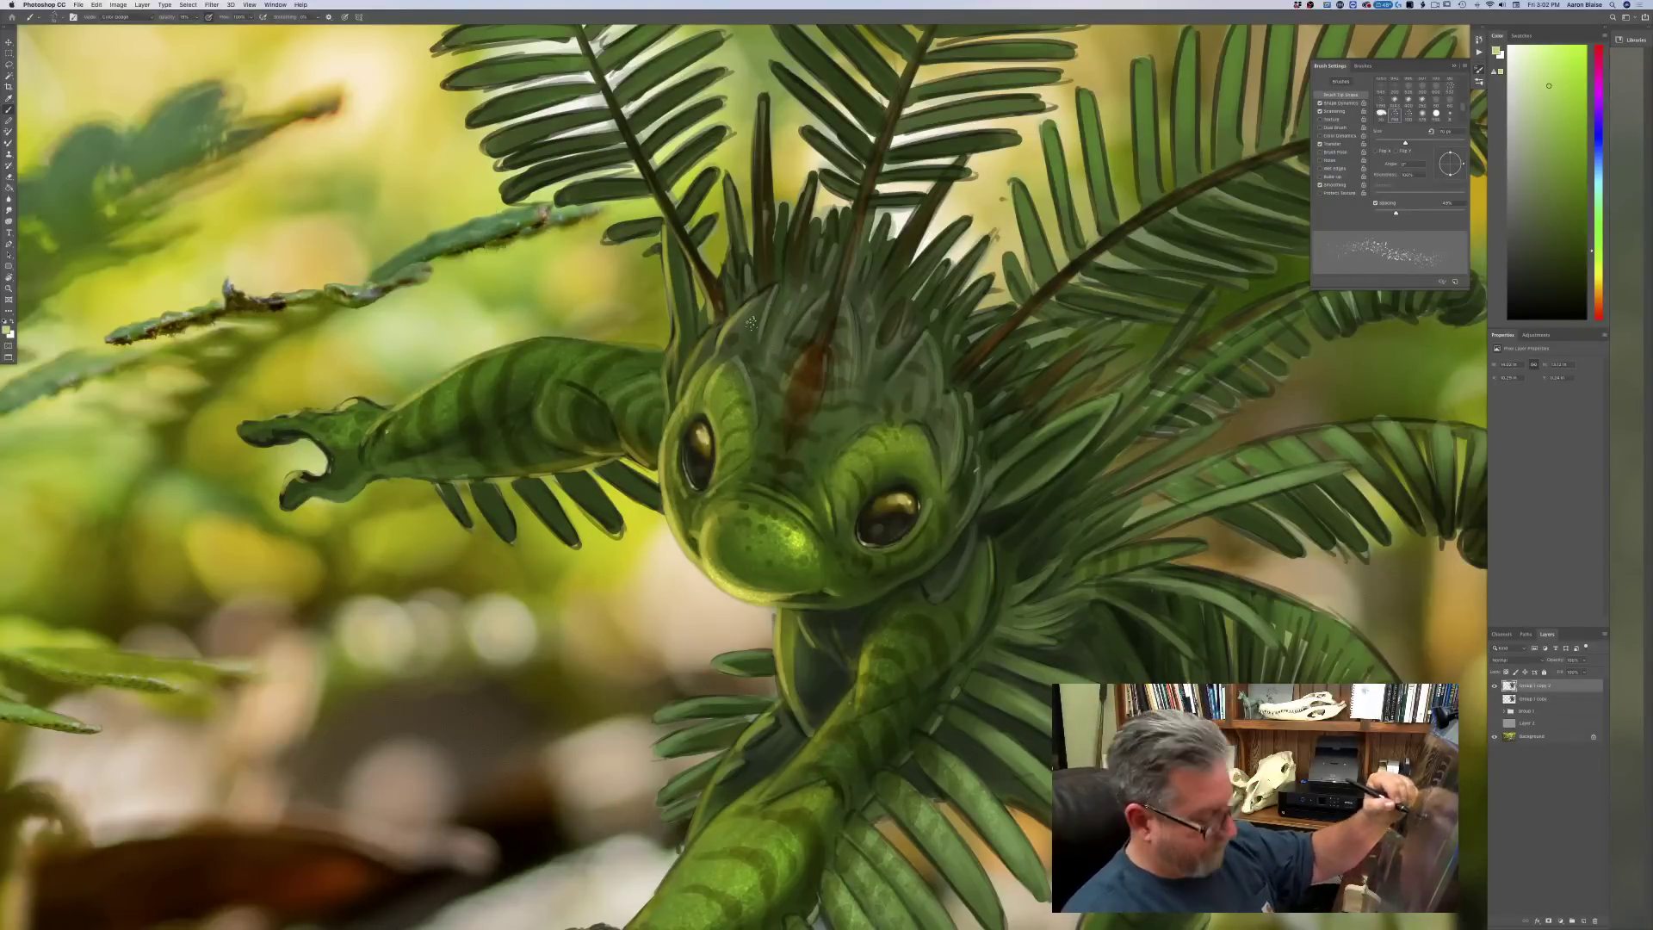
key(period)
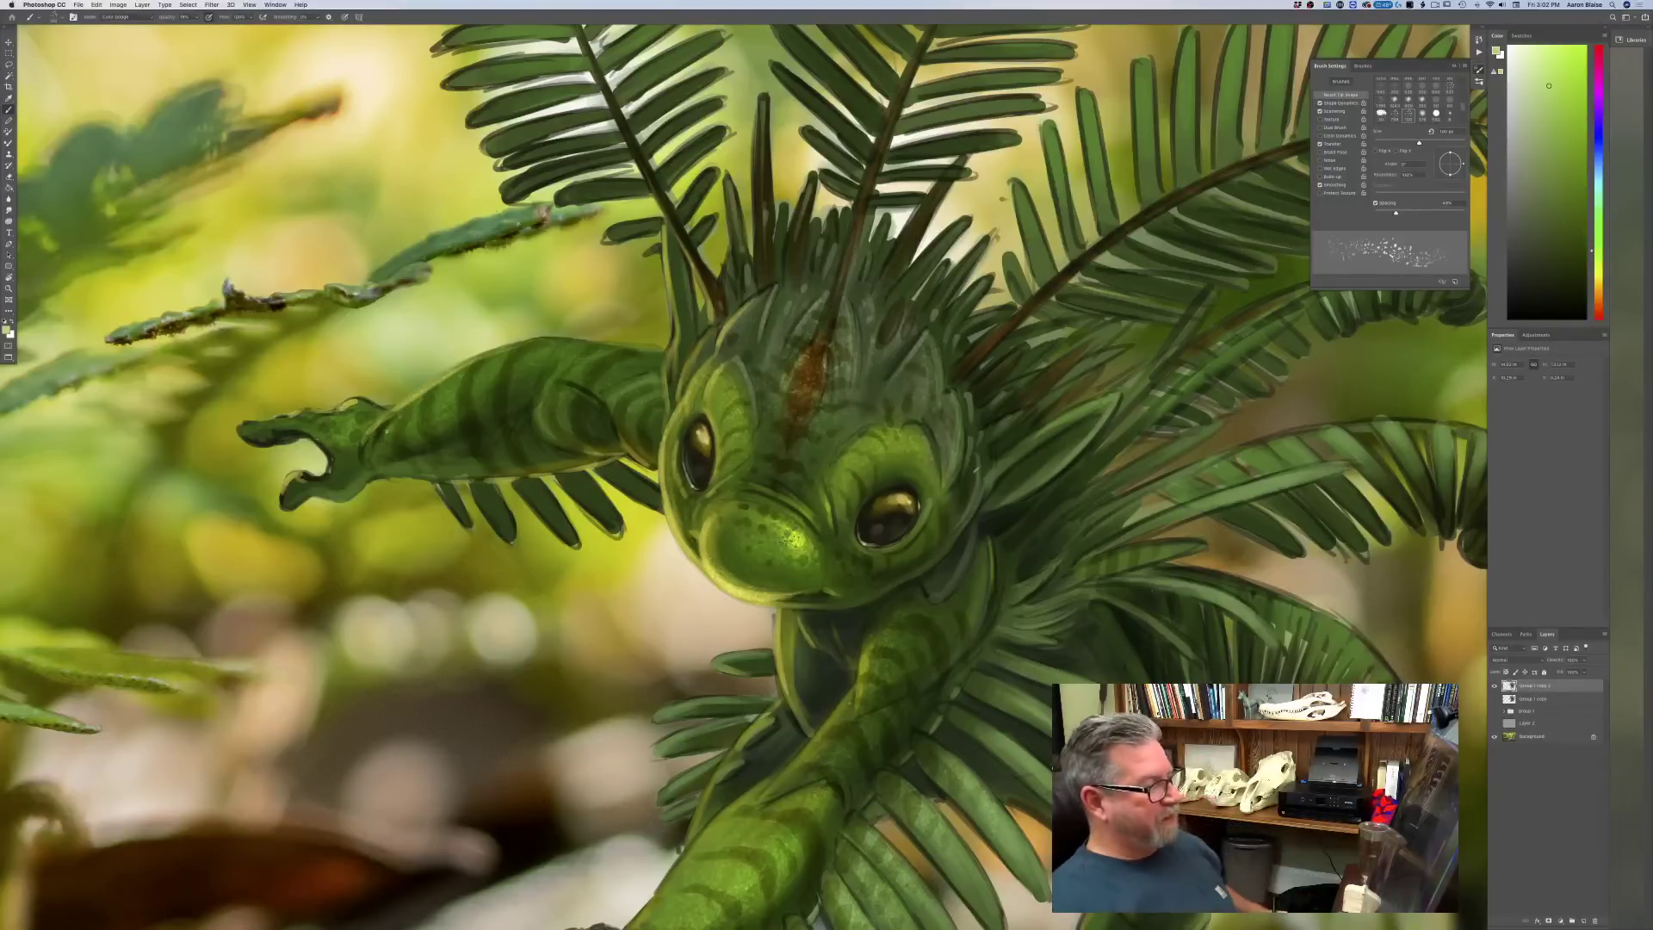
- Examine the speckled skin texture on the face up close and in the whole picture
scroll(789, 543, down, 3)
scroll(791, 542, up, 6)
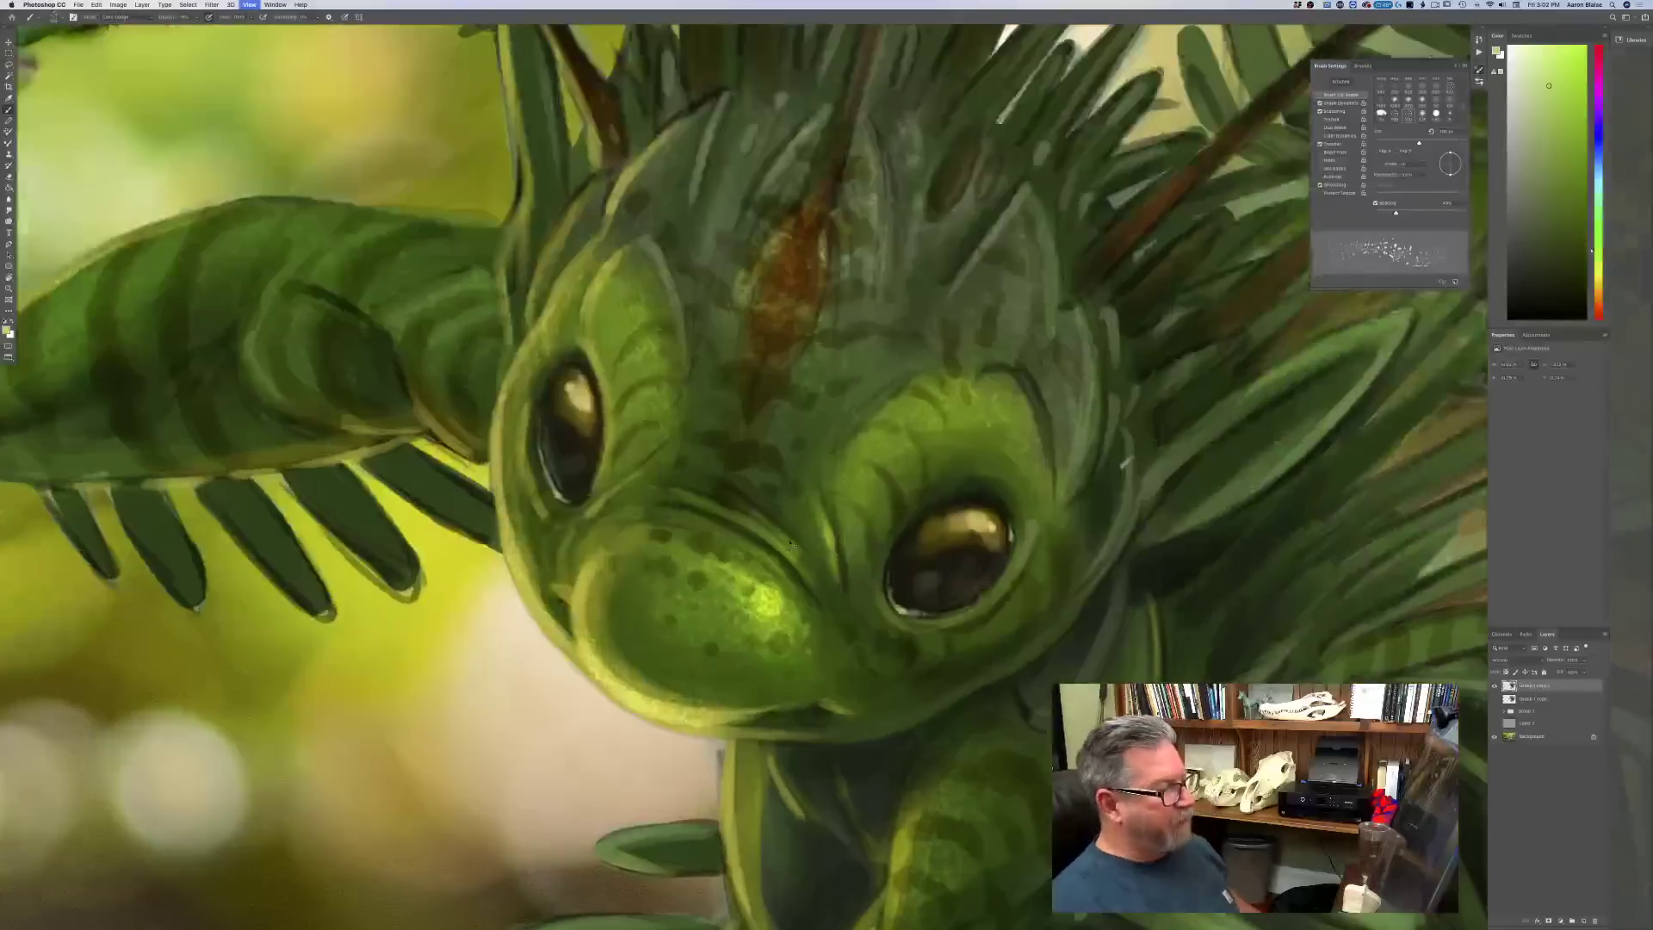
scroll(789, 544, down, 2)
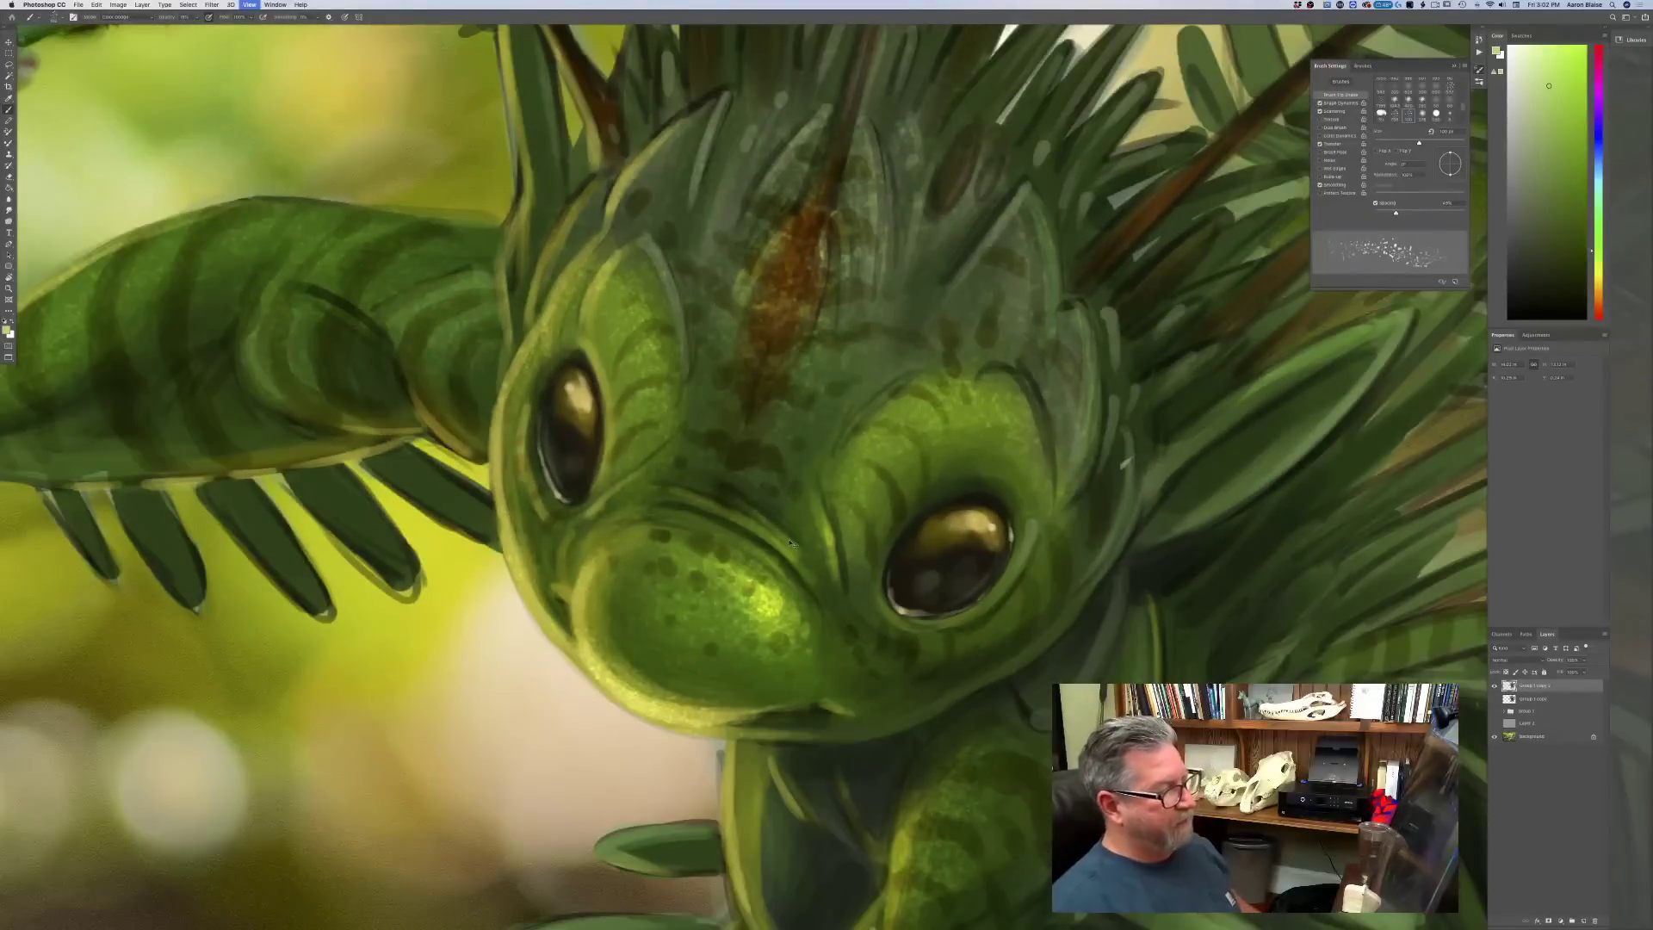
scroll(790, 543, down, 4)
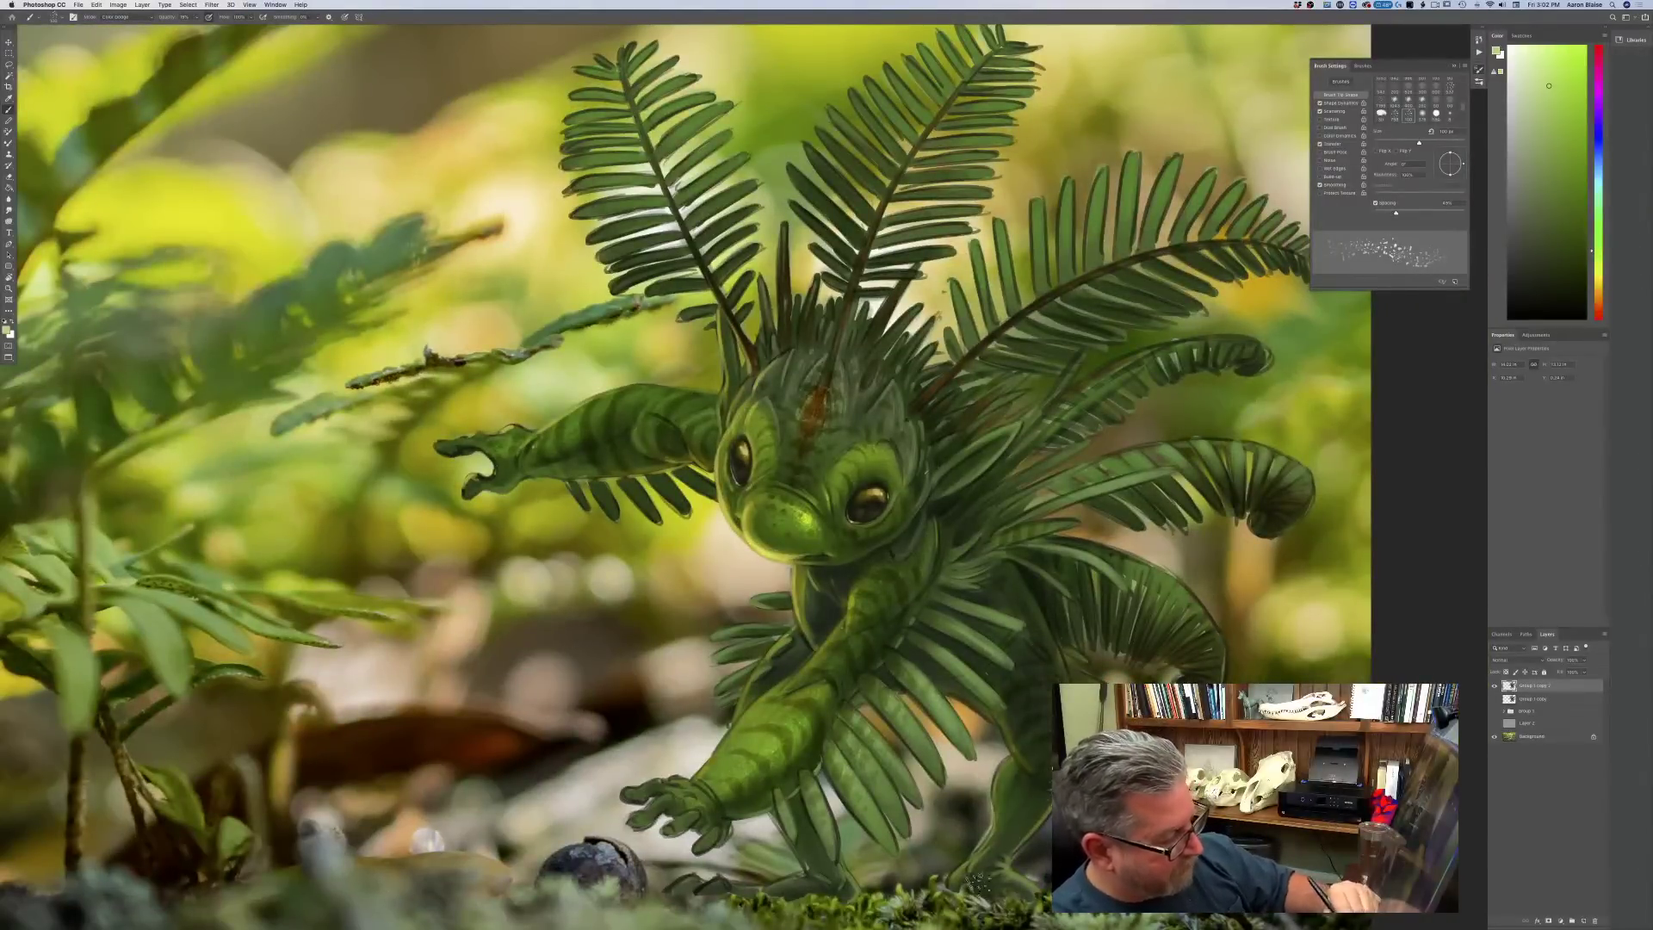
key(super+minus)
key(super+minus)
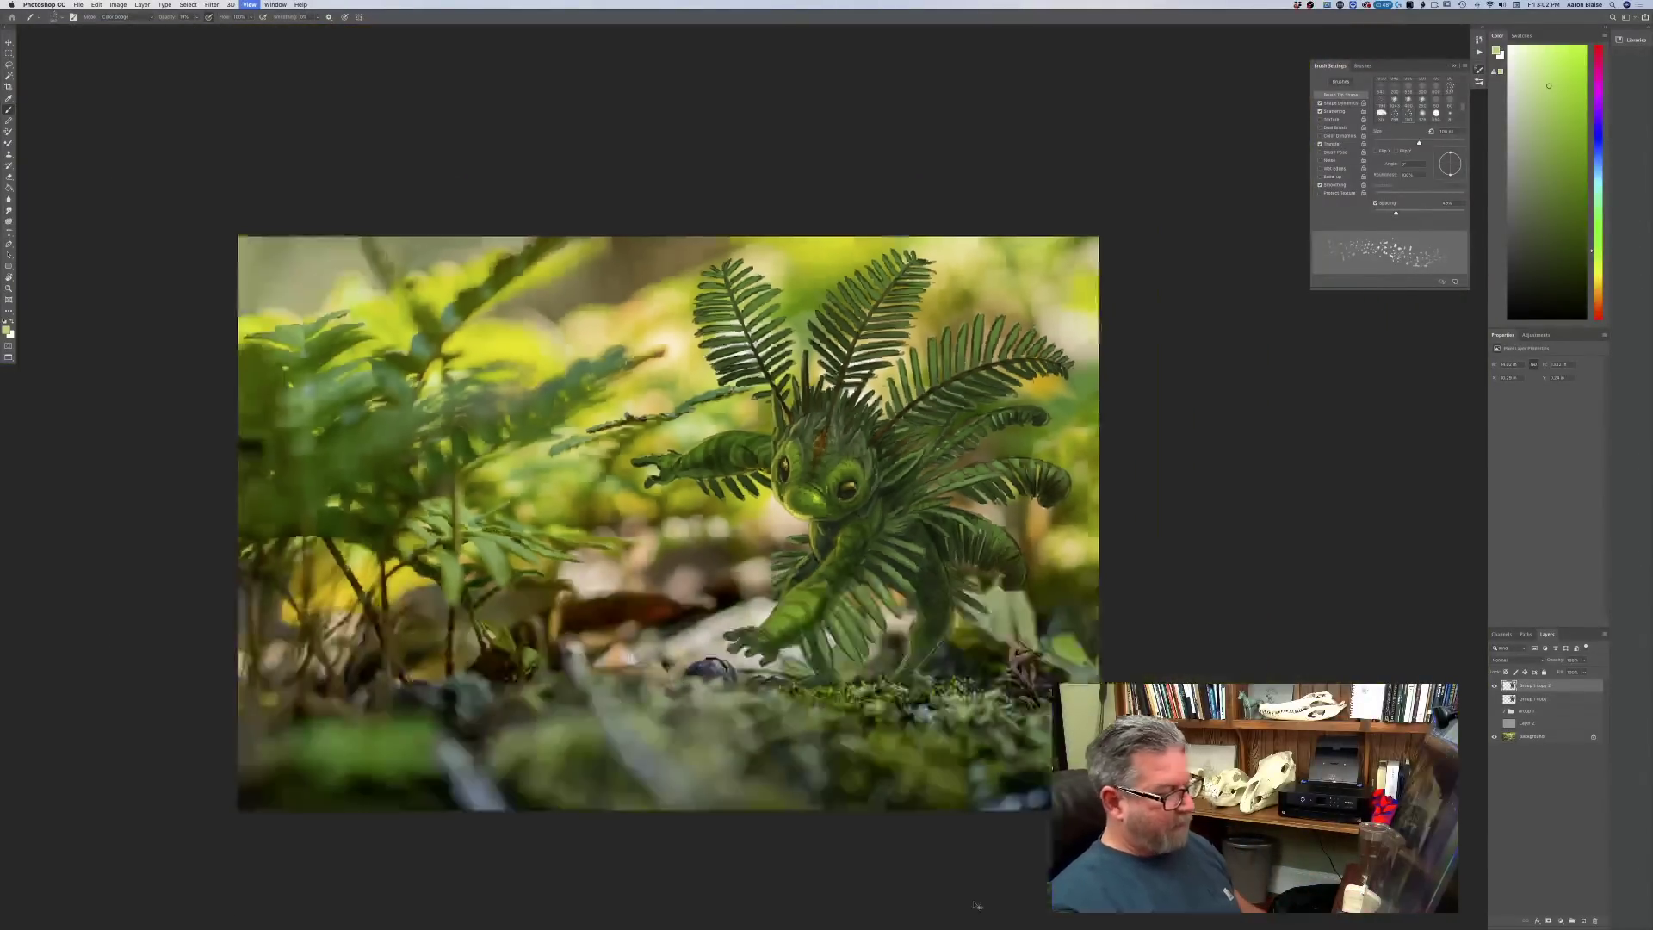
- Adjust the speckle brush size and add further speckled highlights to the creature's snout
key(super+equal)
key(super+equal)
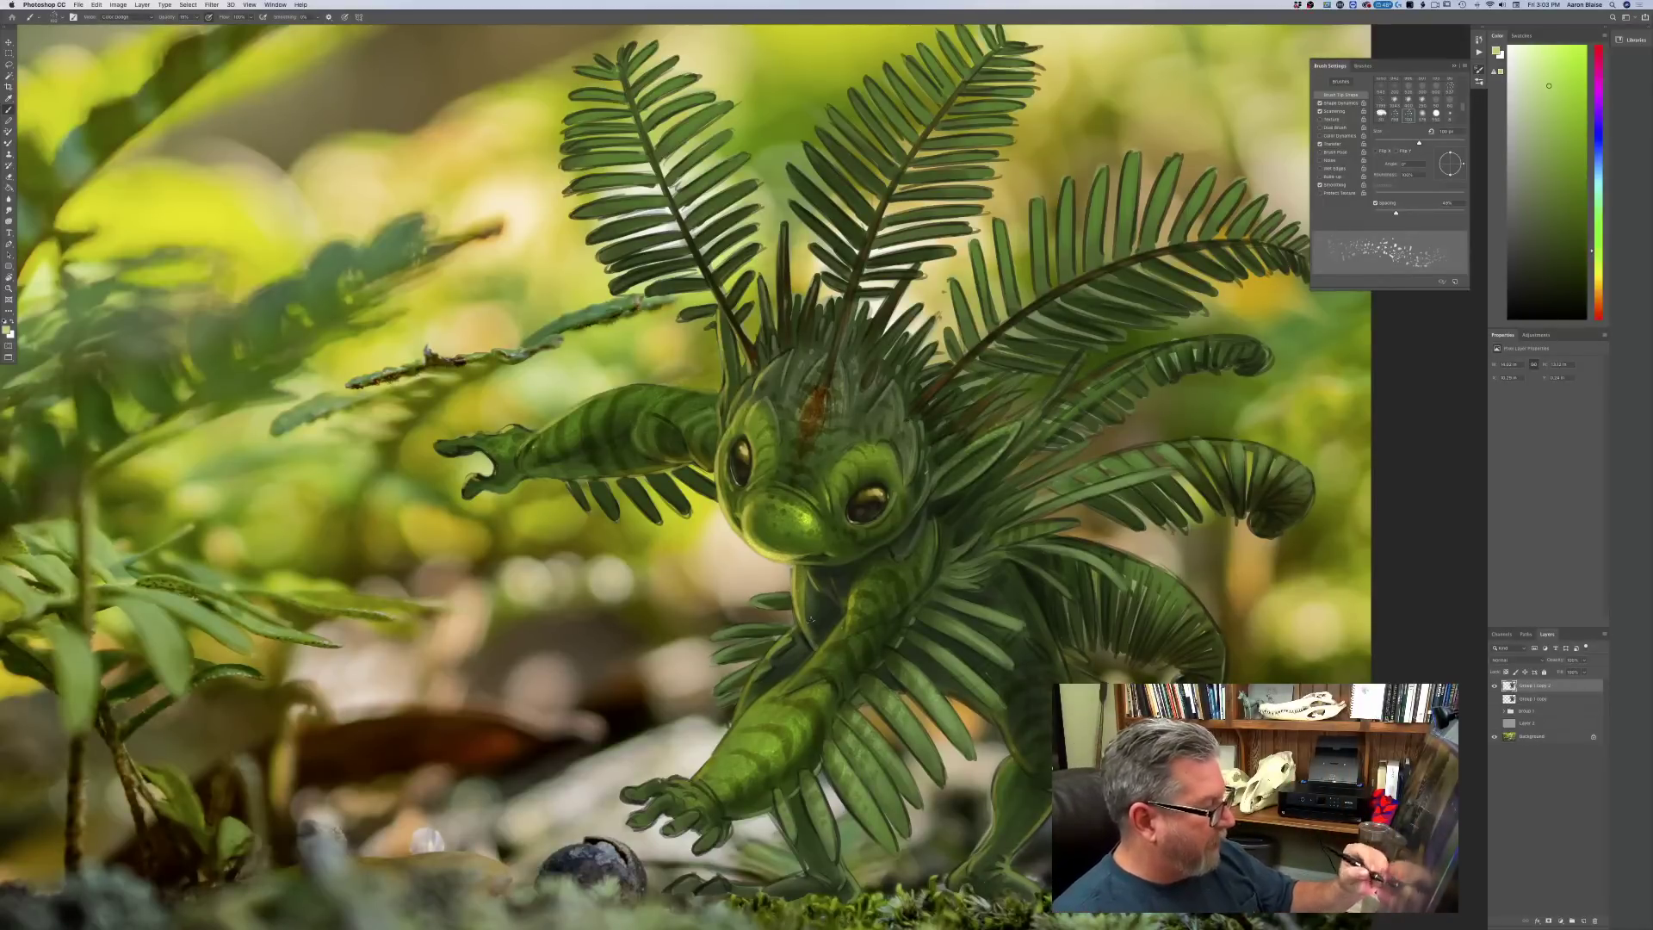
key(bracketleft)
key(bracketleft)
key(bracketleft)
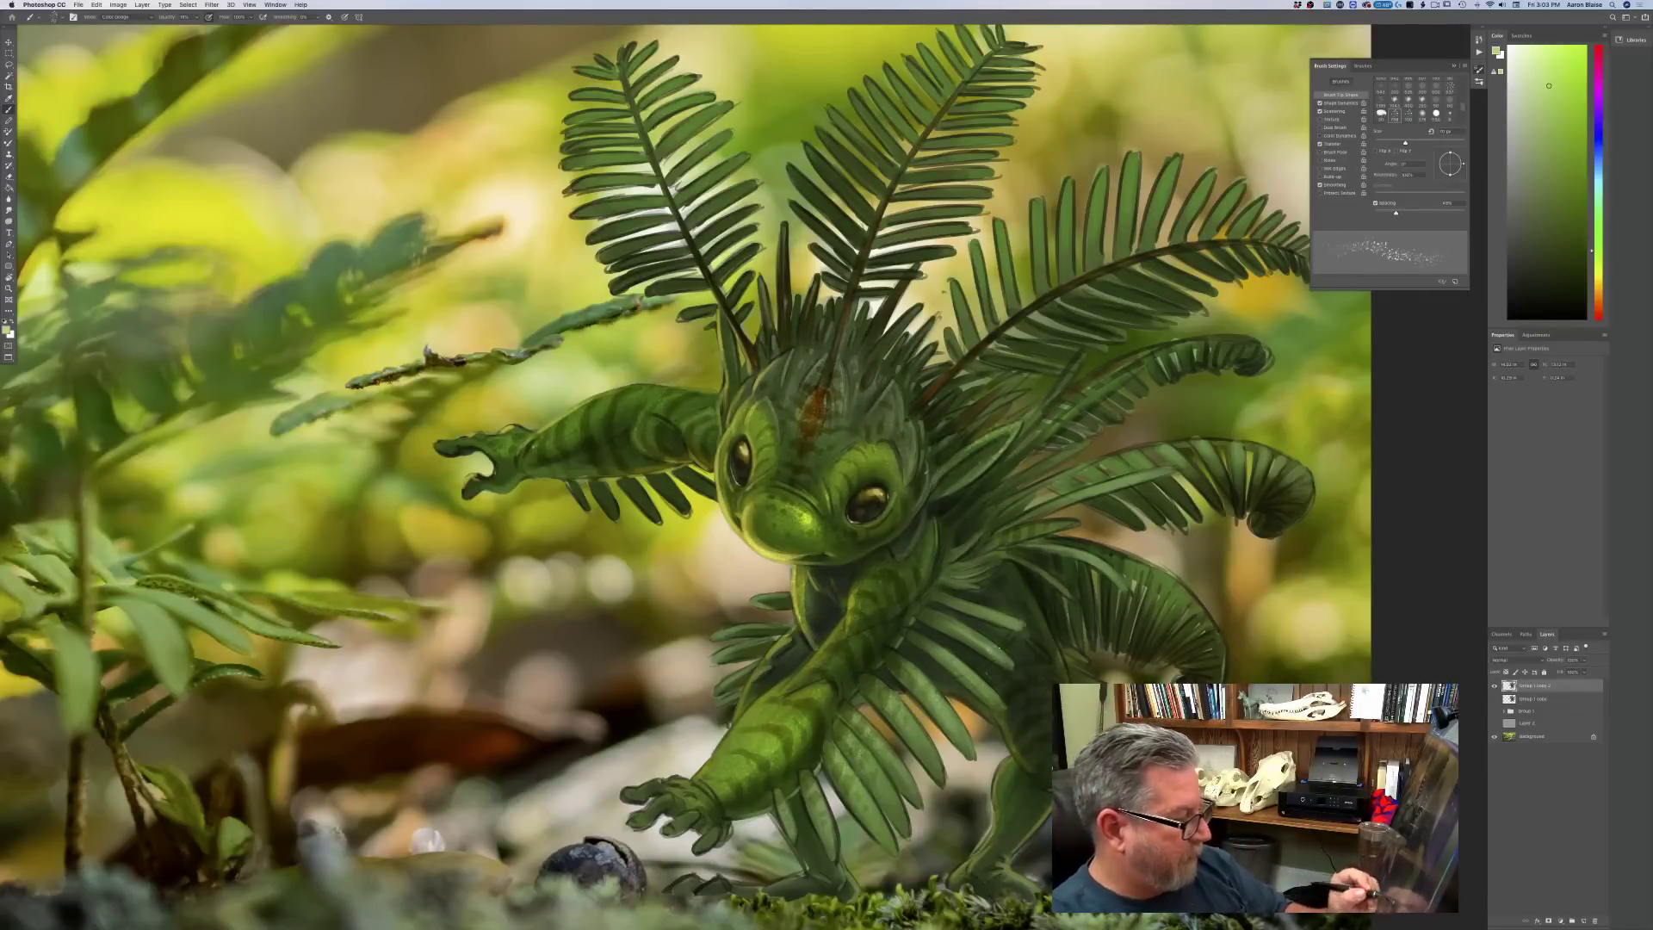
key(bracketright)
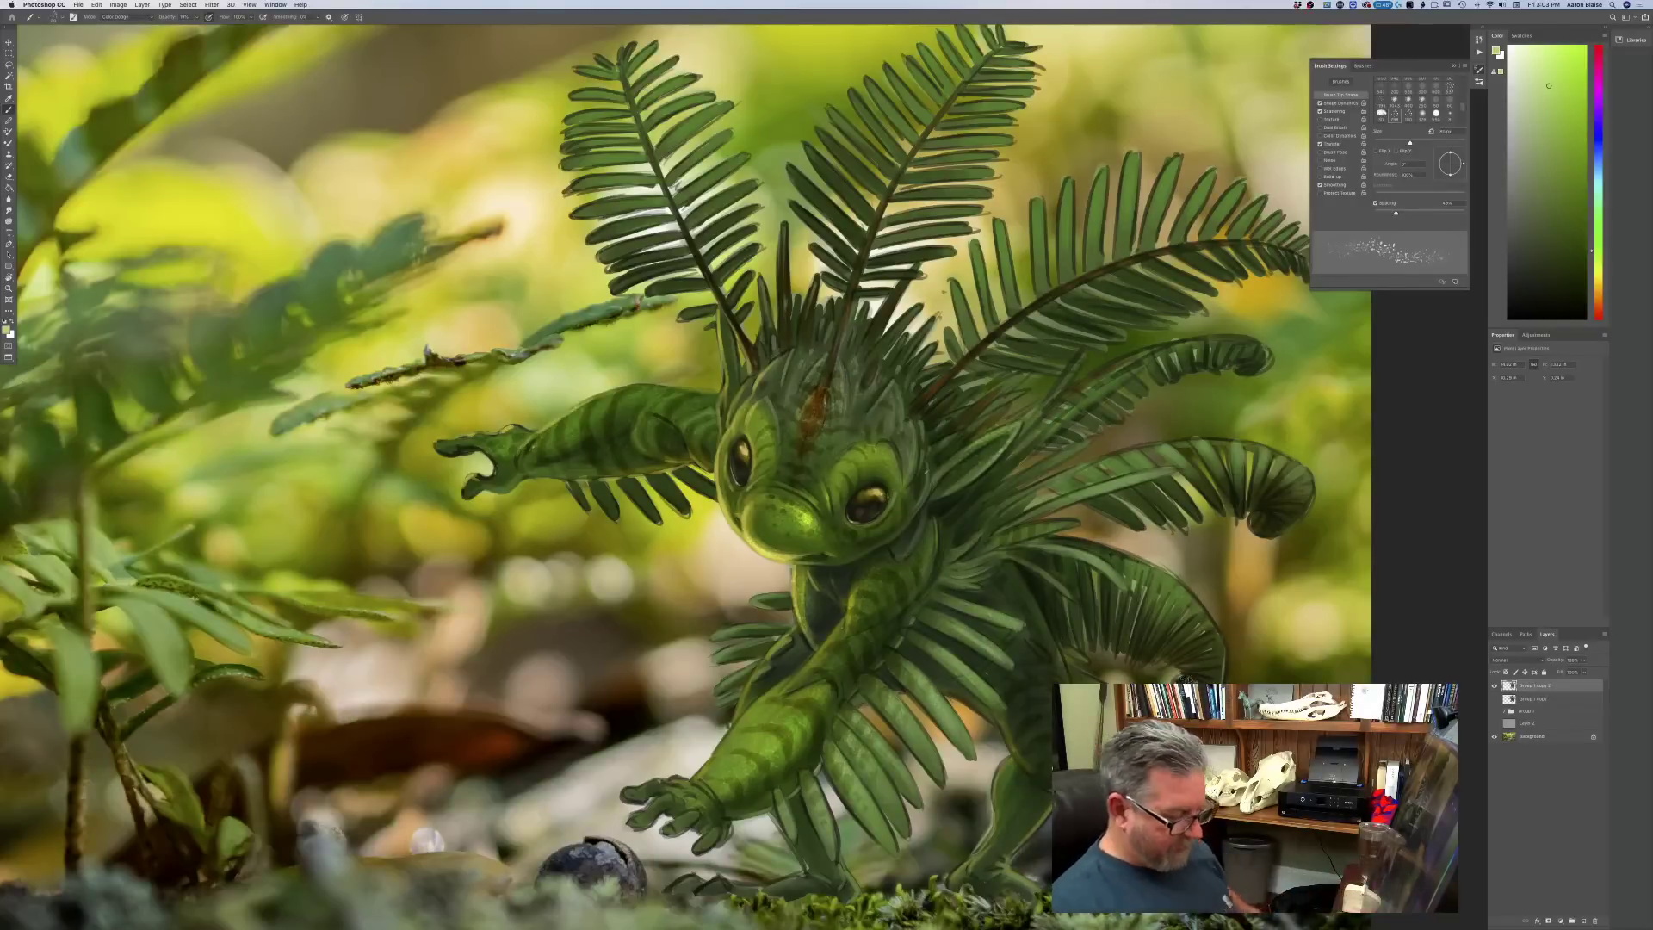
- Examine the complete illustration at several magnifications to judge how the creature blends into the scene
key(super+minus)
key(super+minus)
key(super+minus)
key(super+plus)
key(super+plus)
key(super+plus)
key(super+minus)
key(super+minus)
key(super+minus)
key(super+minus)
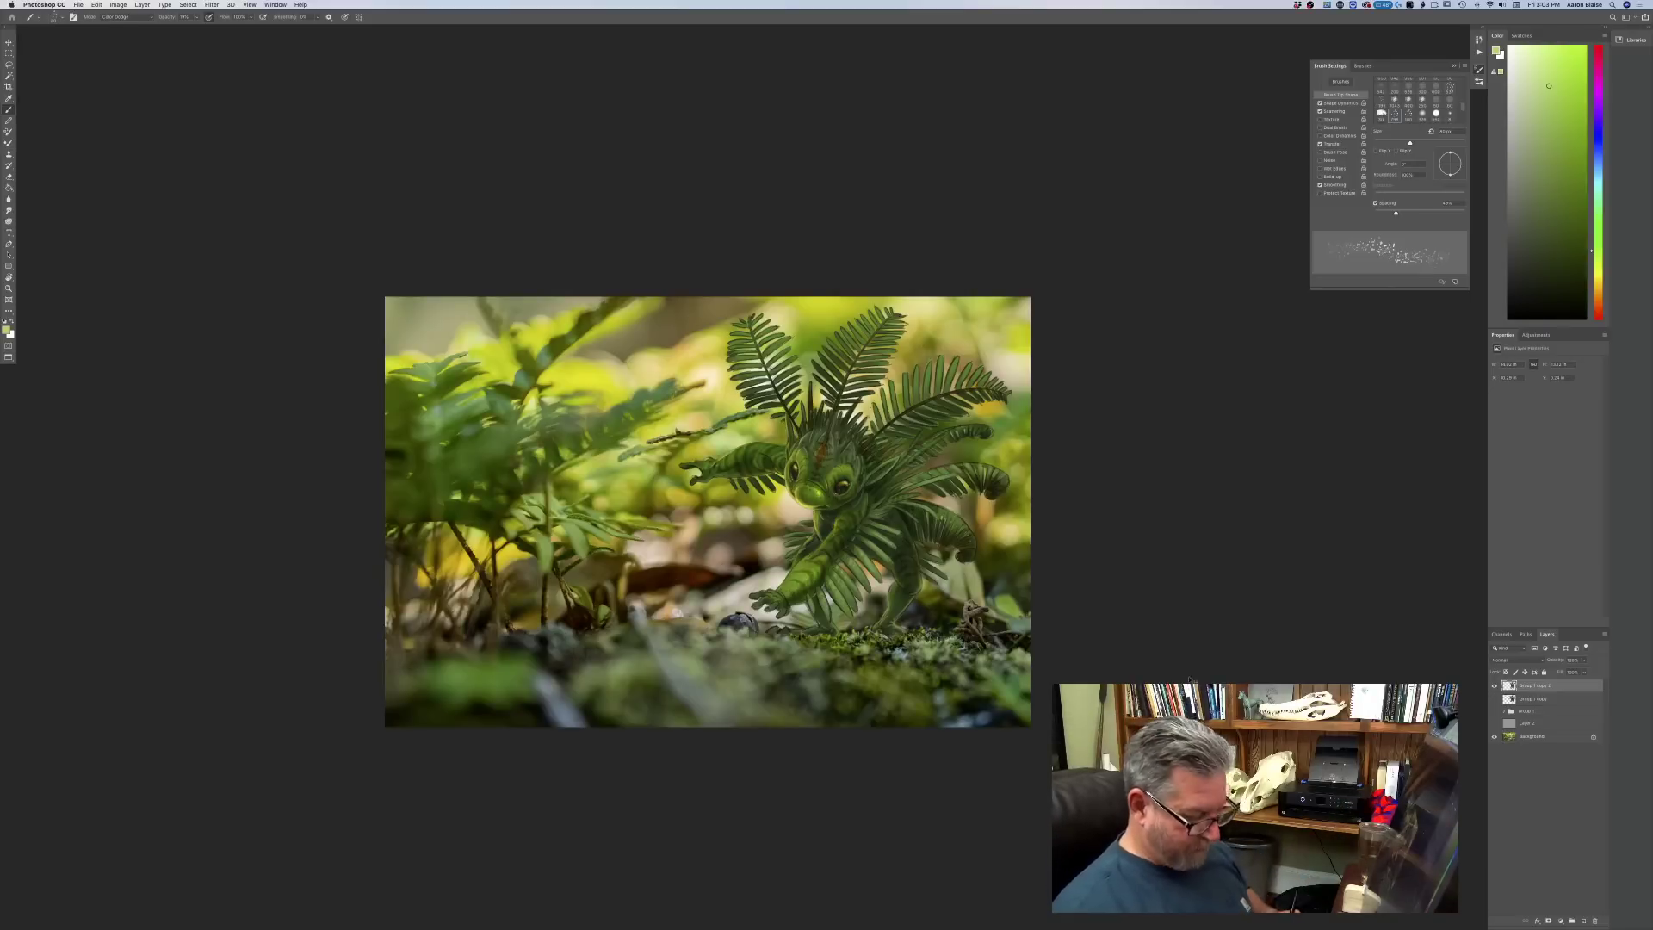
key(super+plus)
key(super+plus)
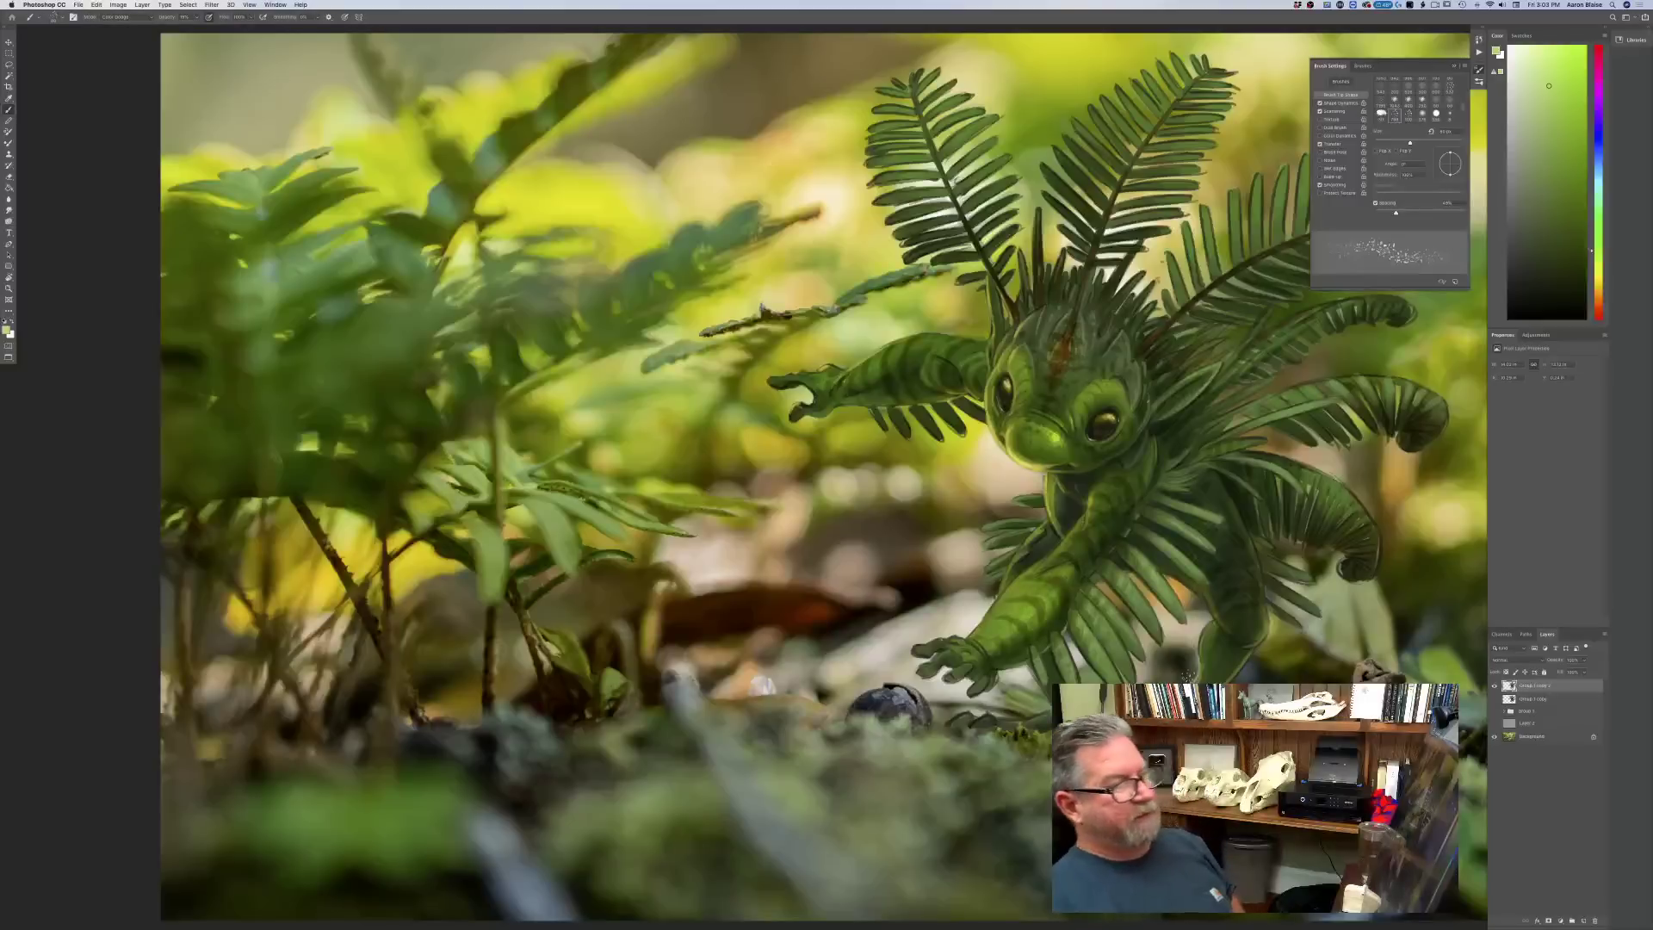
- Hide the brush settings and view the illustration in the different screen modes, including without the interface
key(F5)
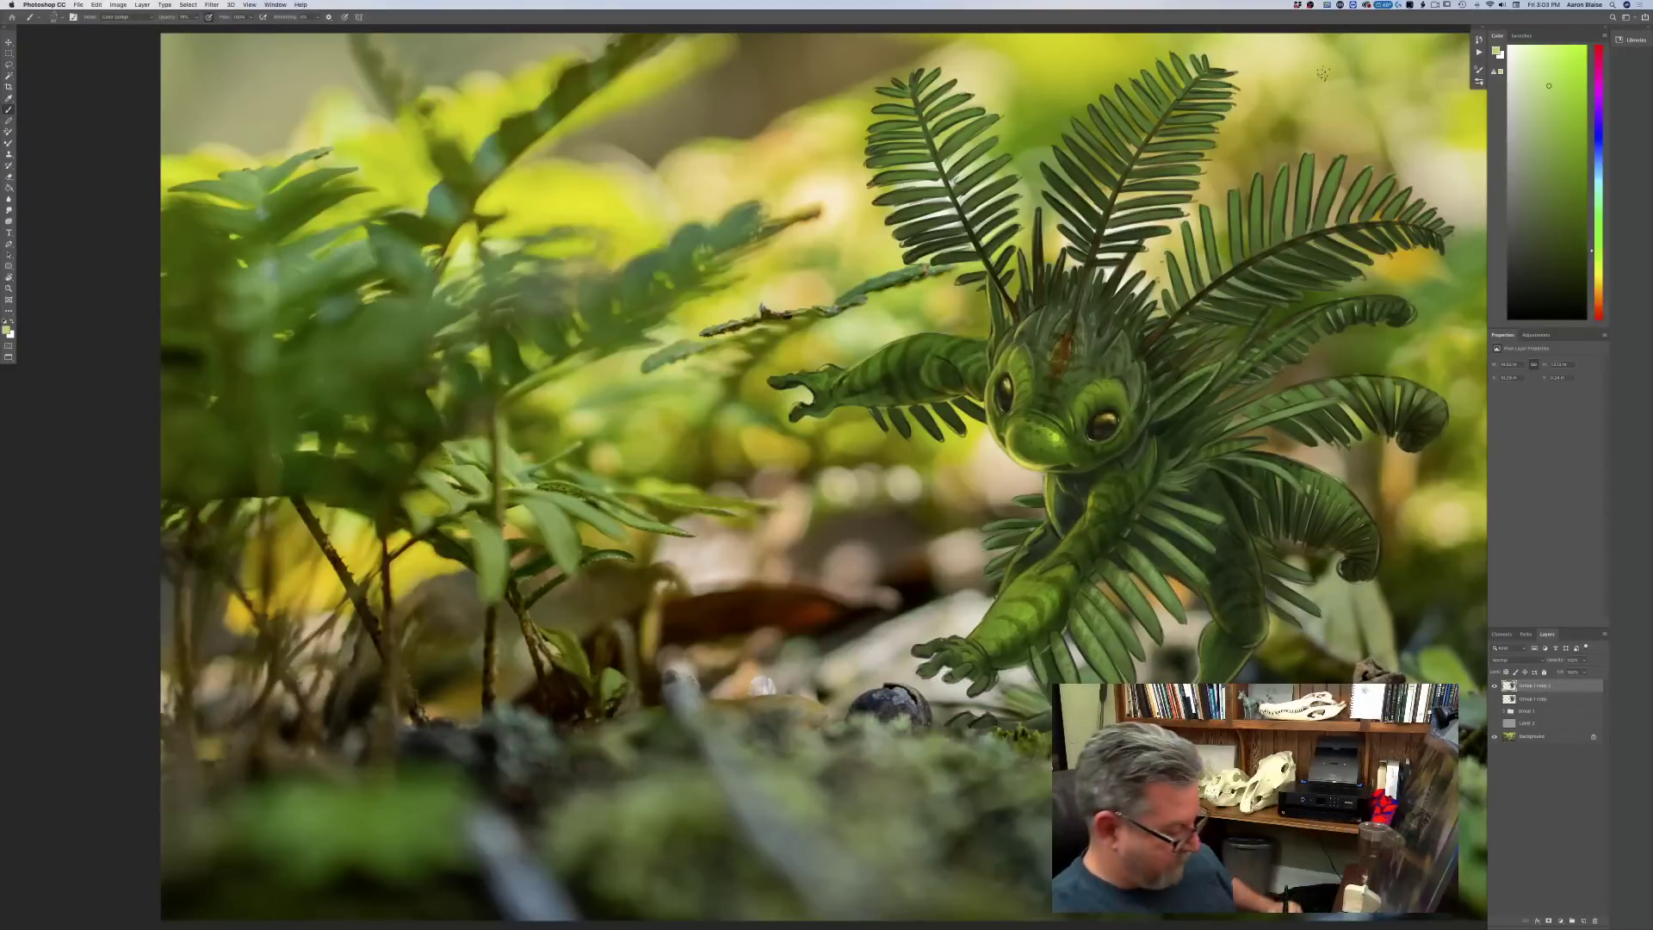
key(f)
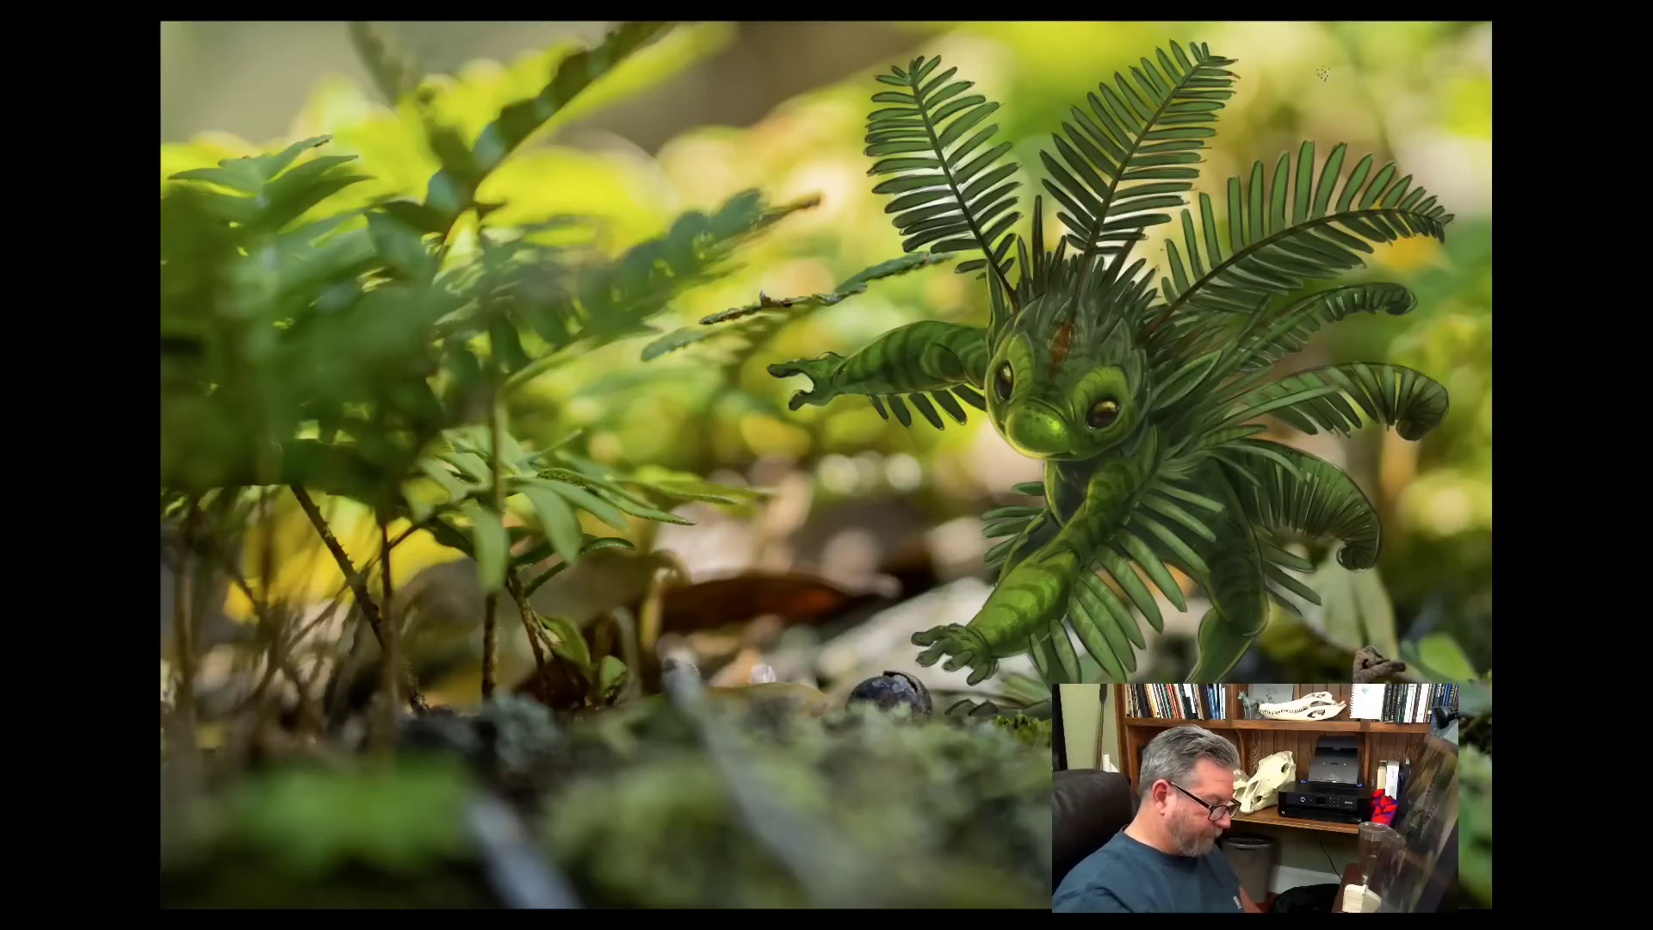
key(f)
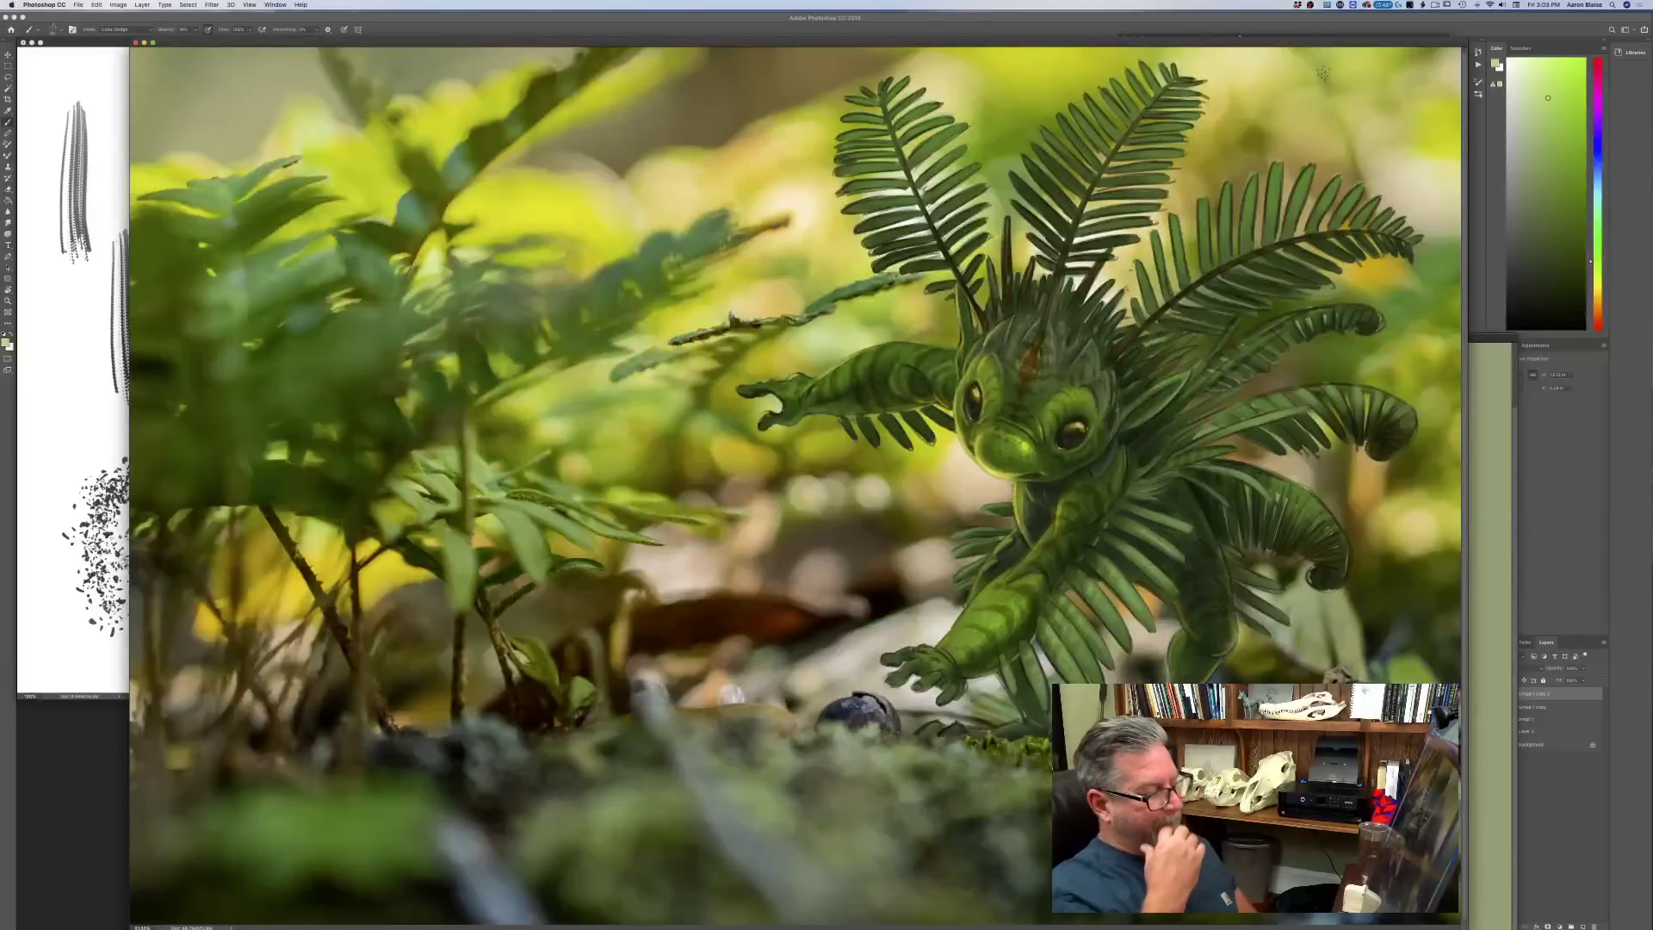
key(f)
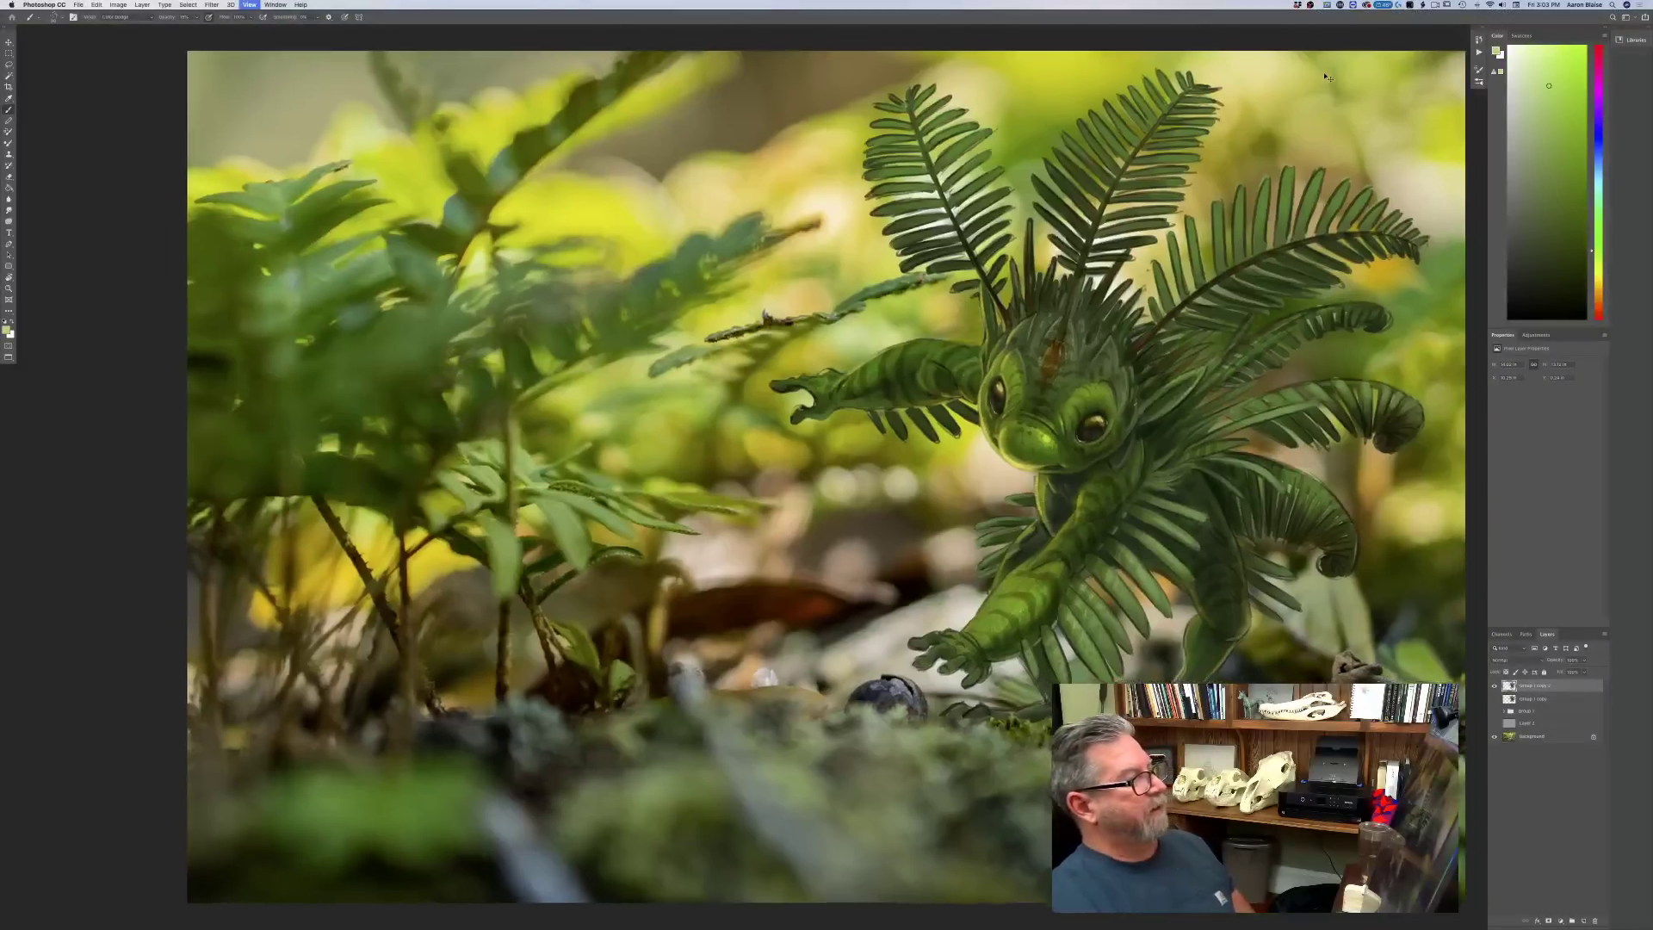
key(super+minus)
key(super+plus)
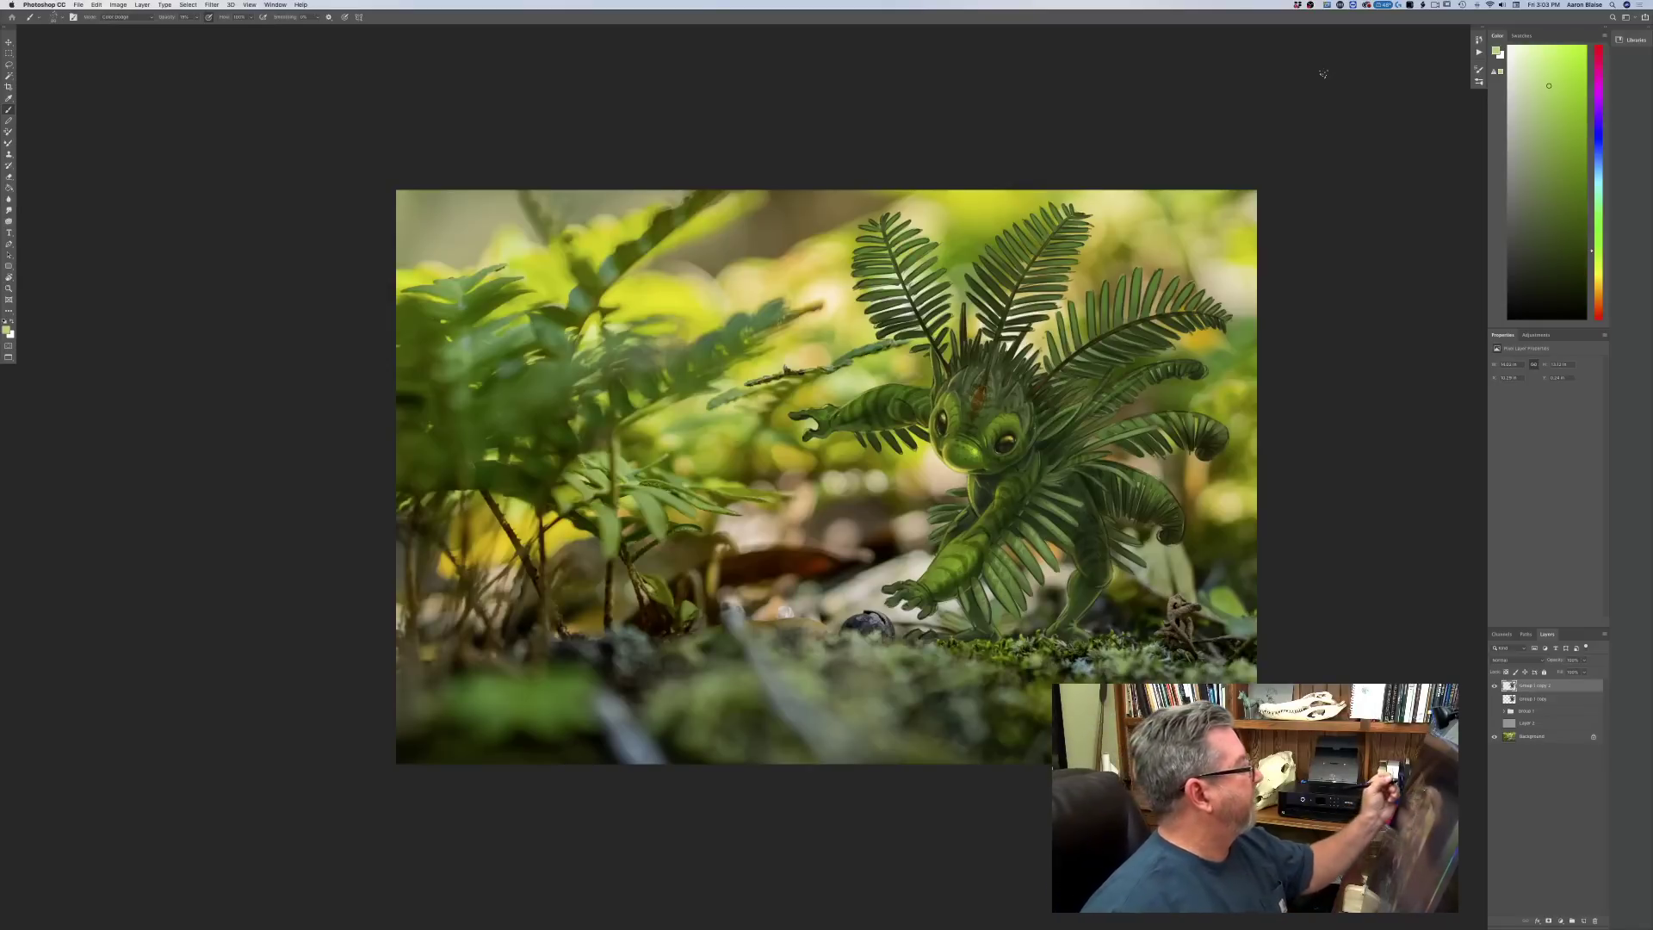
- Duplicate the merged creature layer and set up the Smudge tool with the Soft Round Pressure Opacity brush
key(super+j)
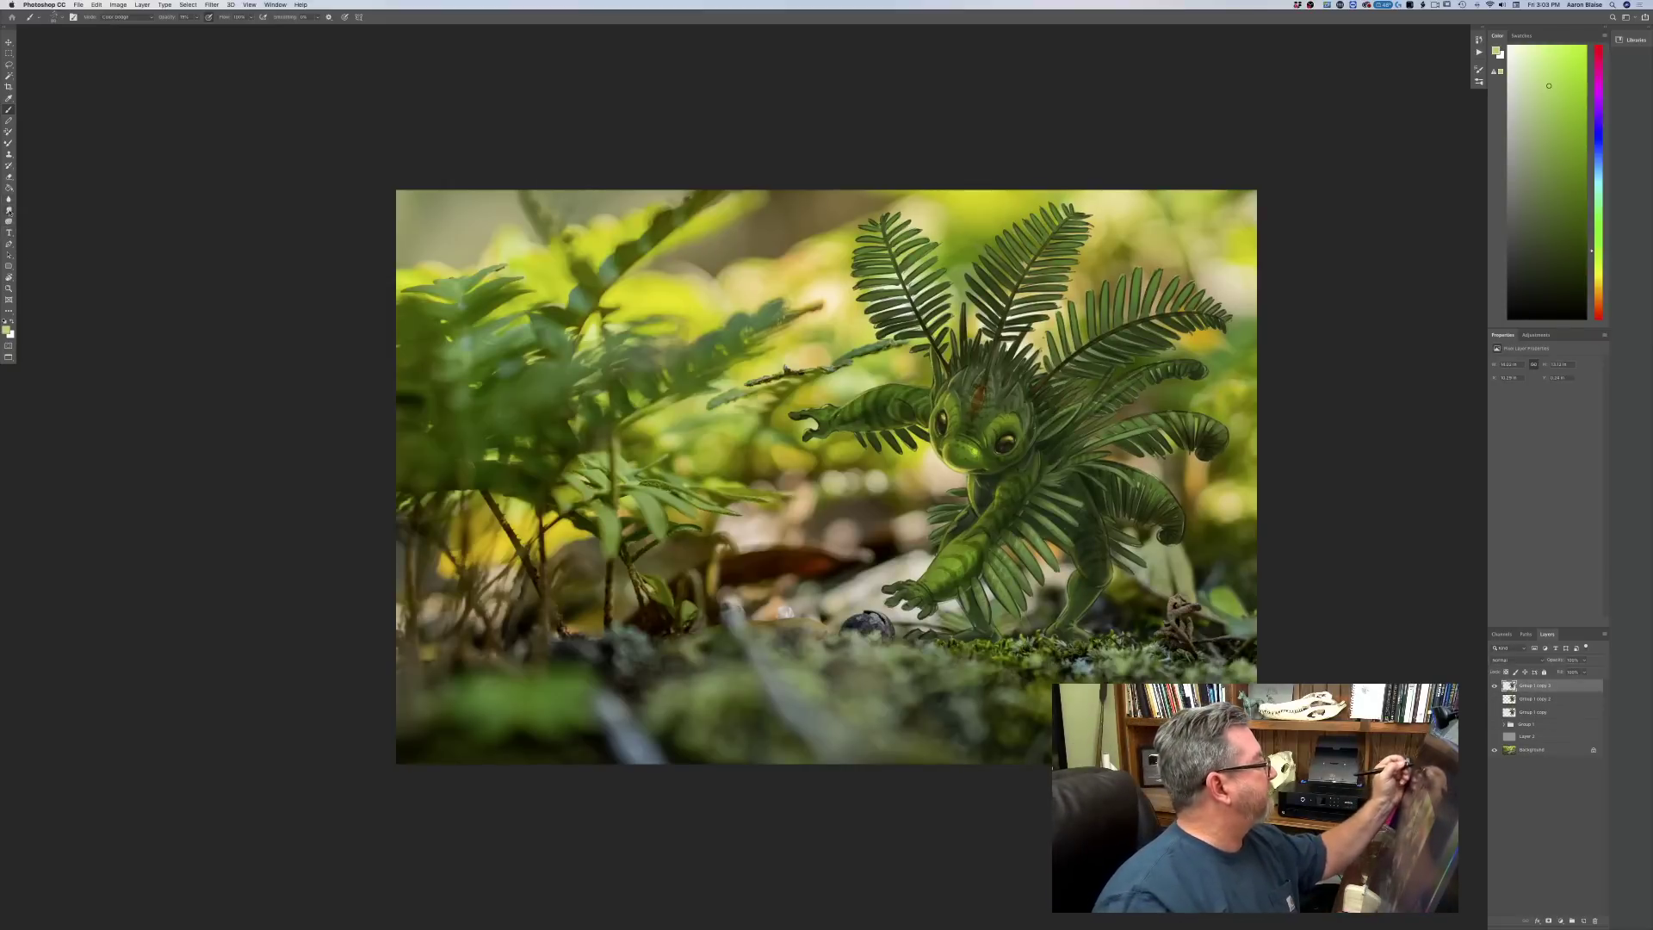
click(8, 211)
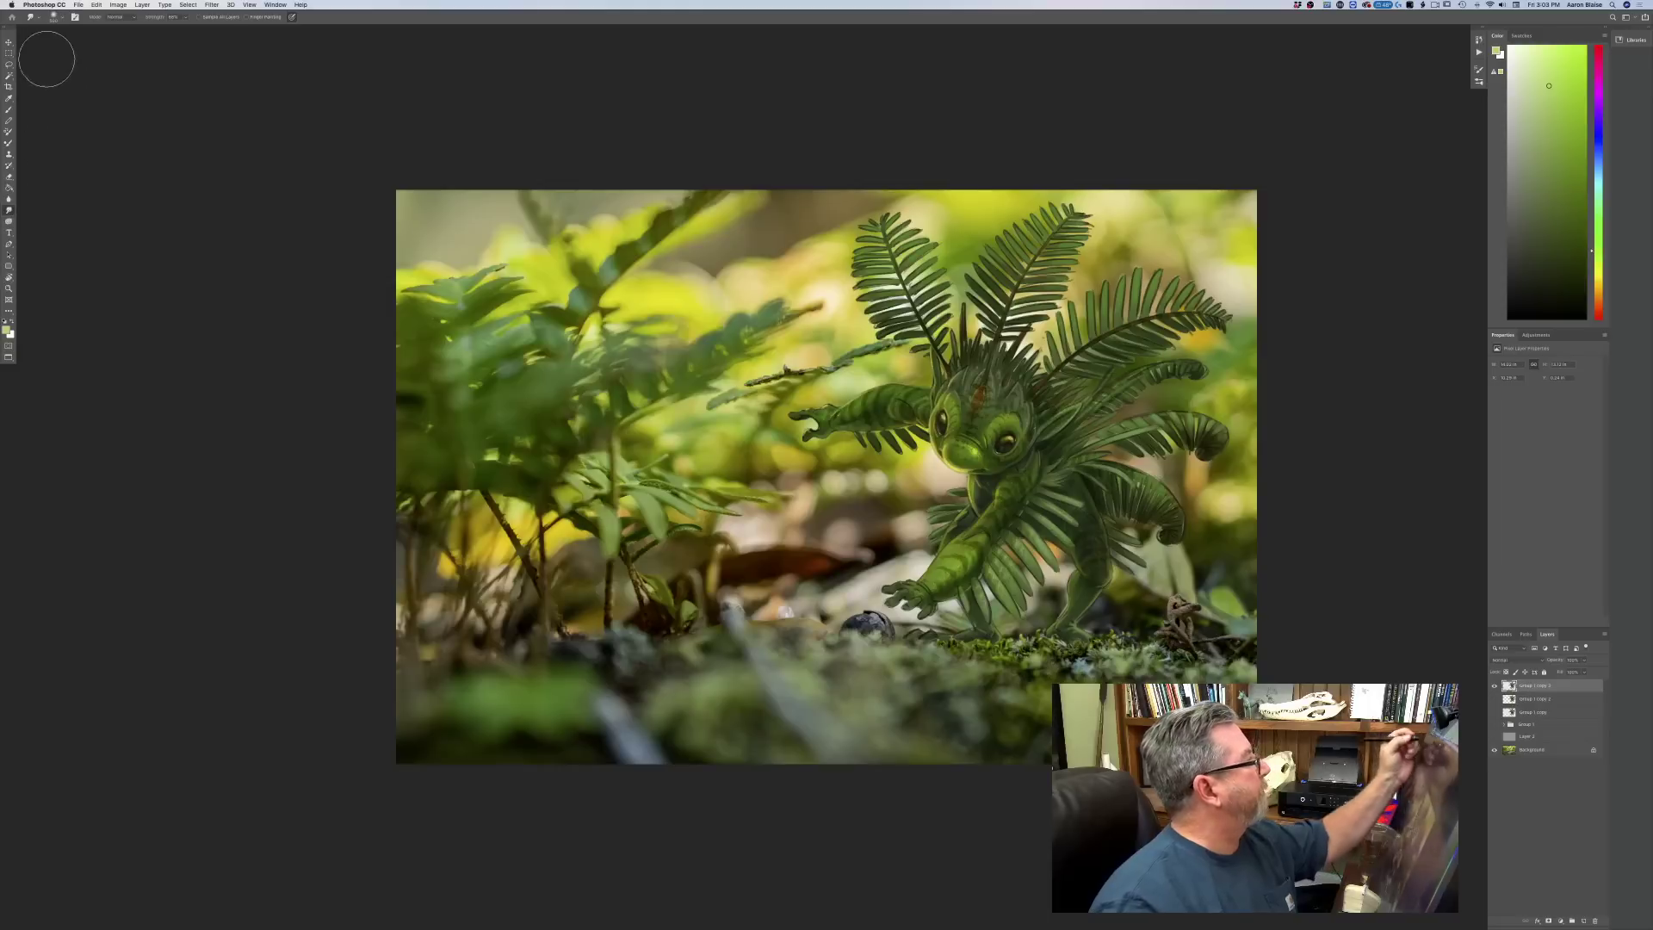
key(bracketleft)
key(bracketleft)
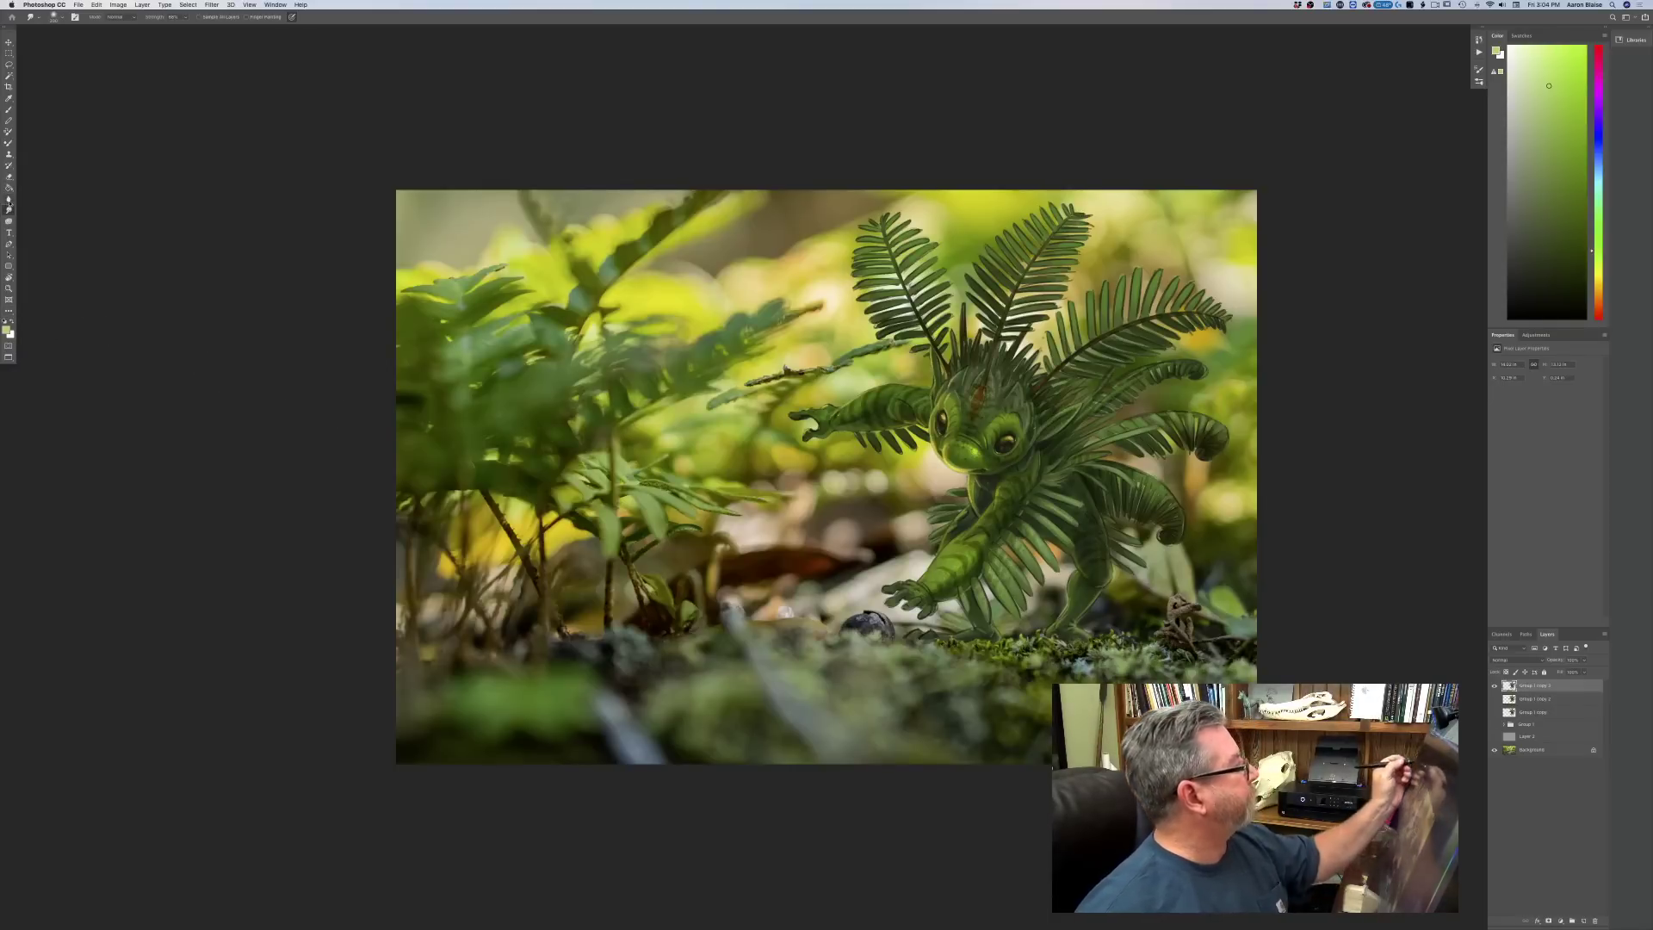
click(53, 17)
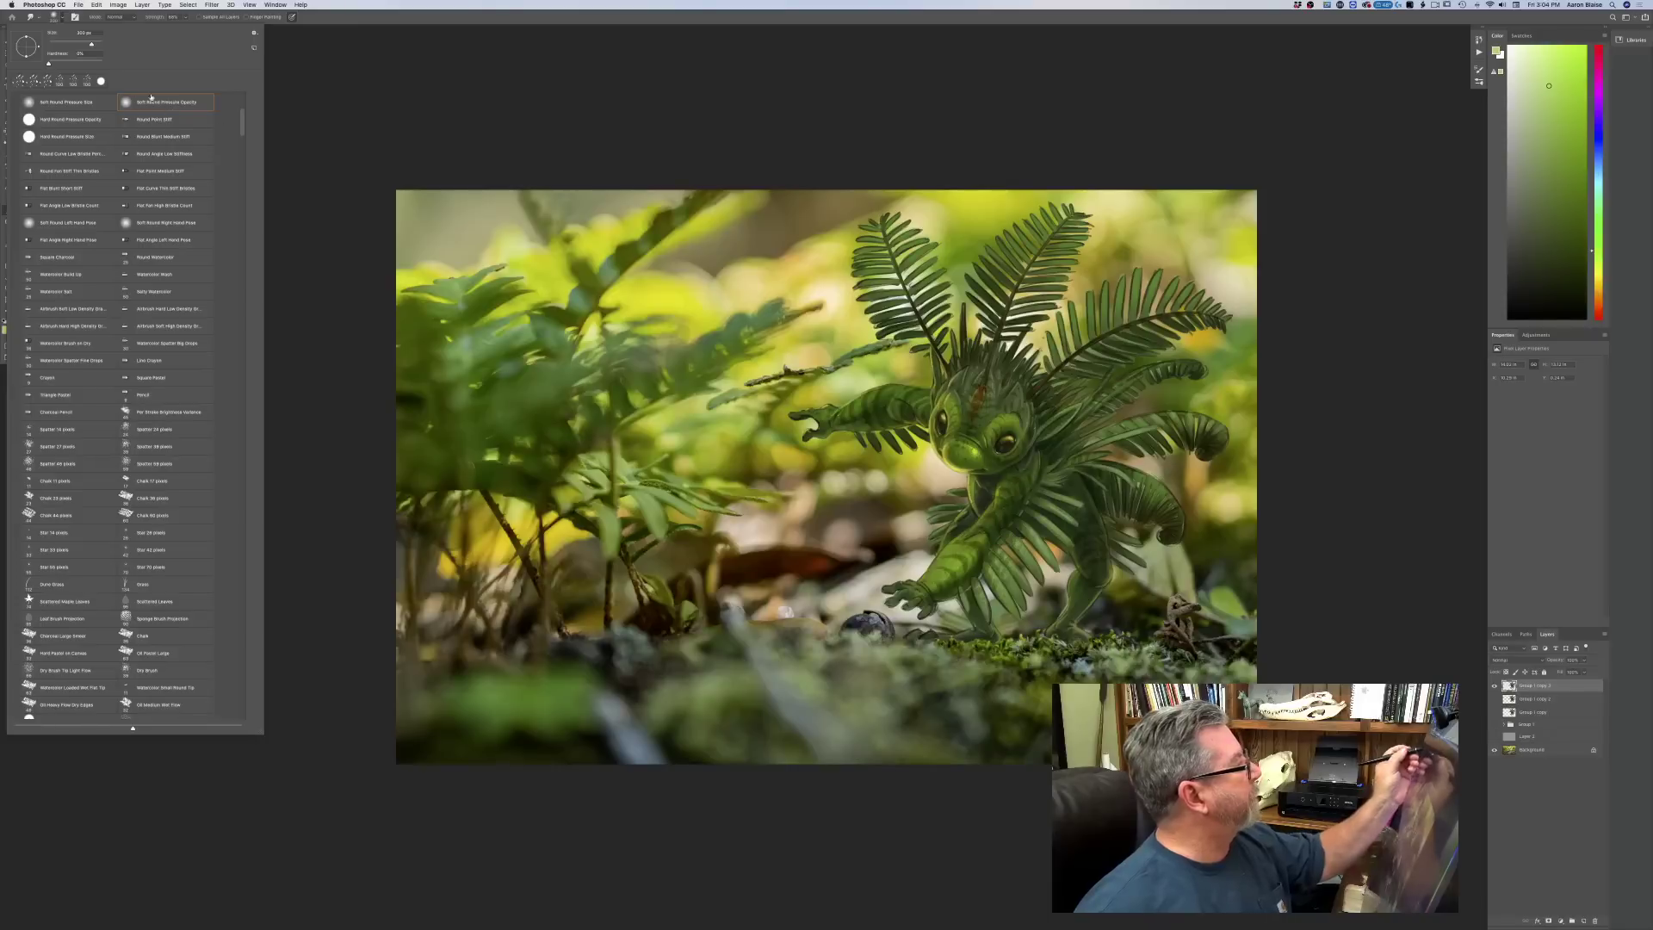
click(327, 171)
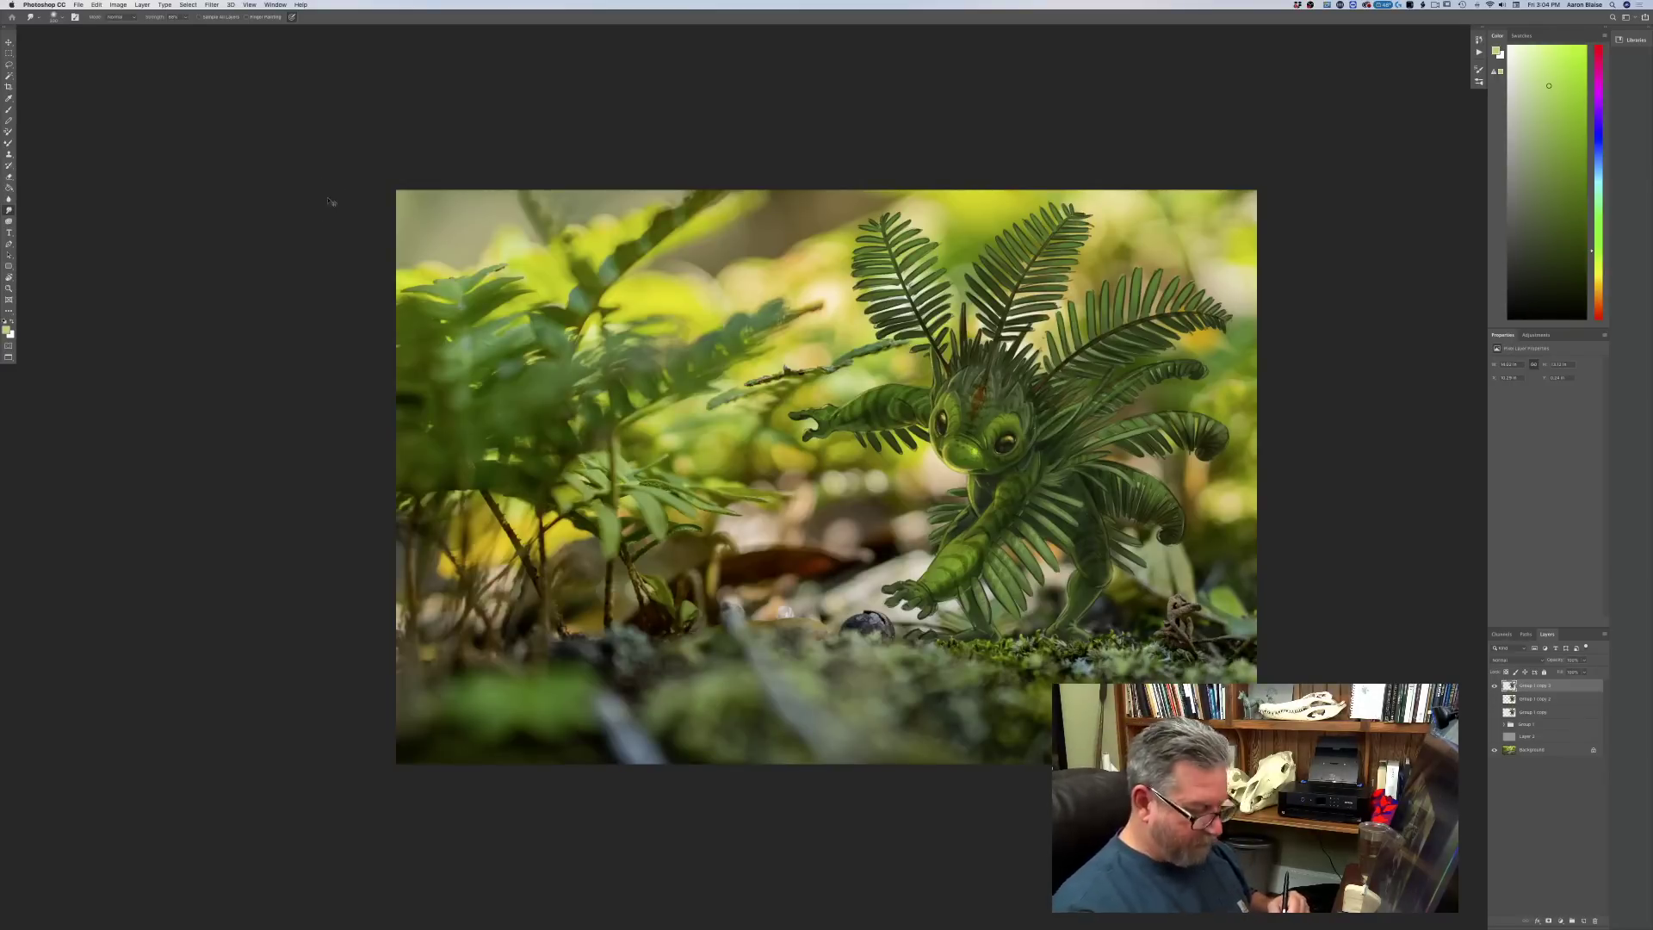
- Smudge the leaf tips of the creature's upper fronds to soften them into the blurred background
key(super+equal)
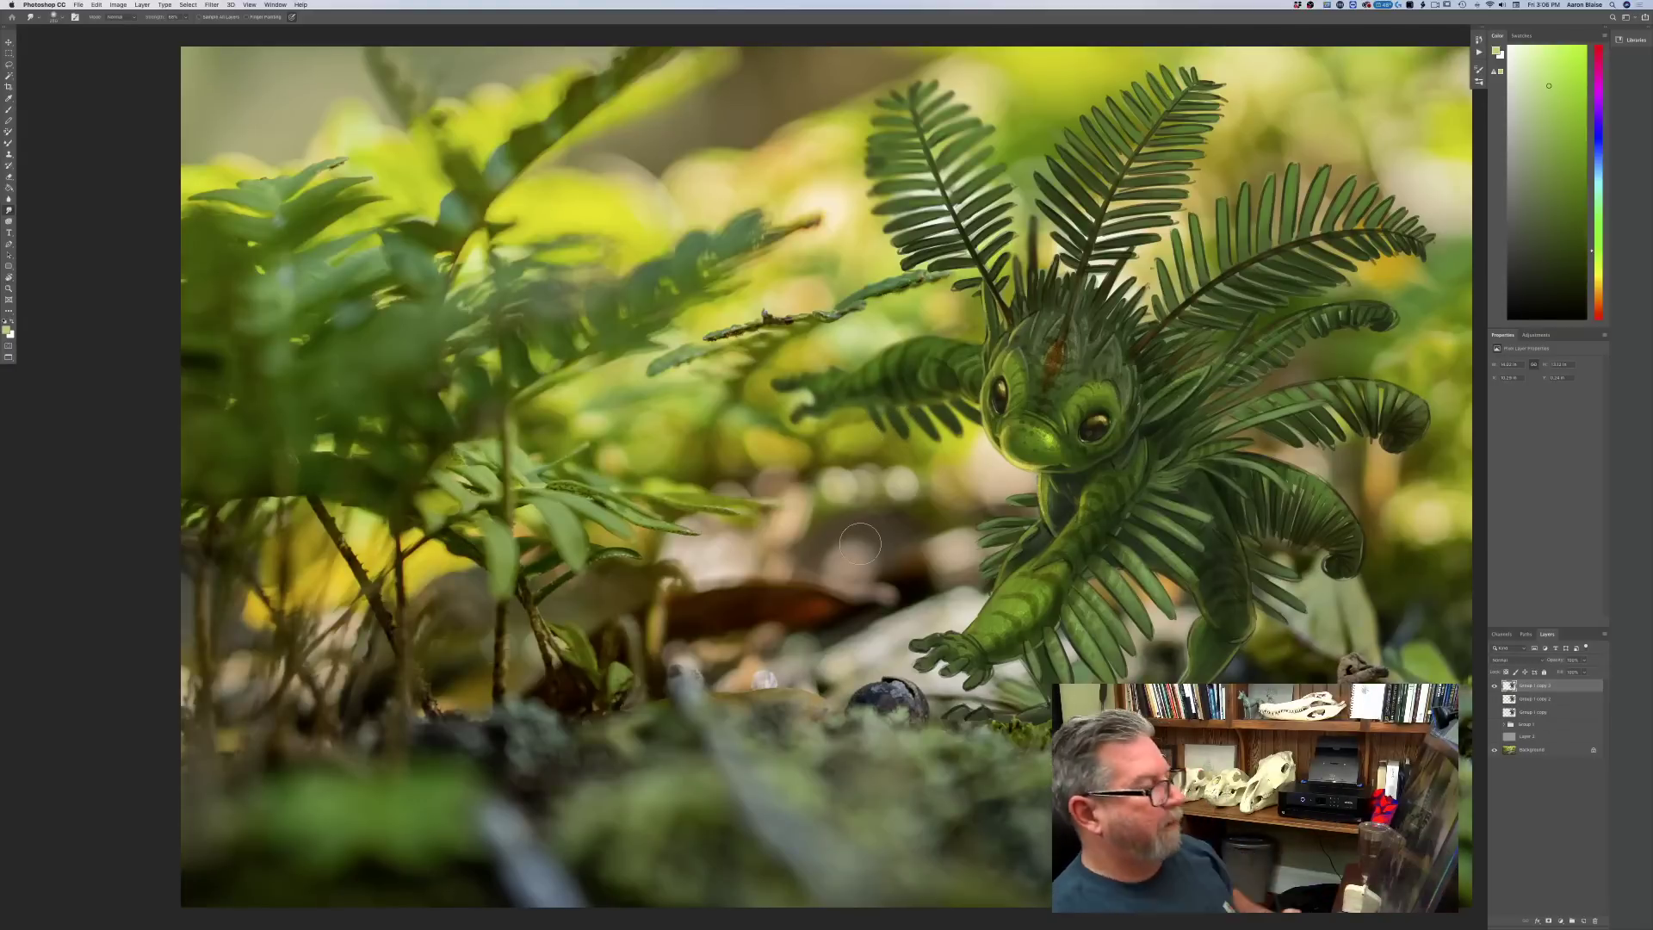
key(super+minus)
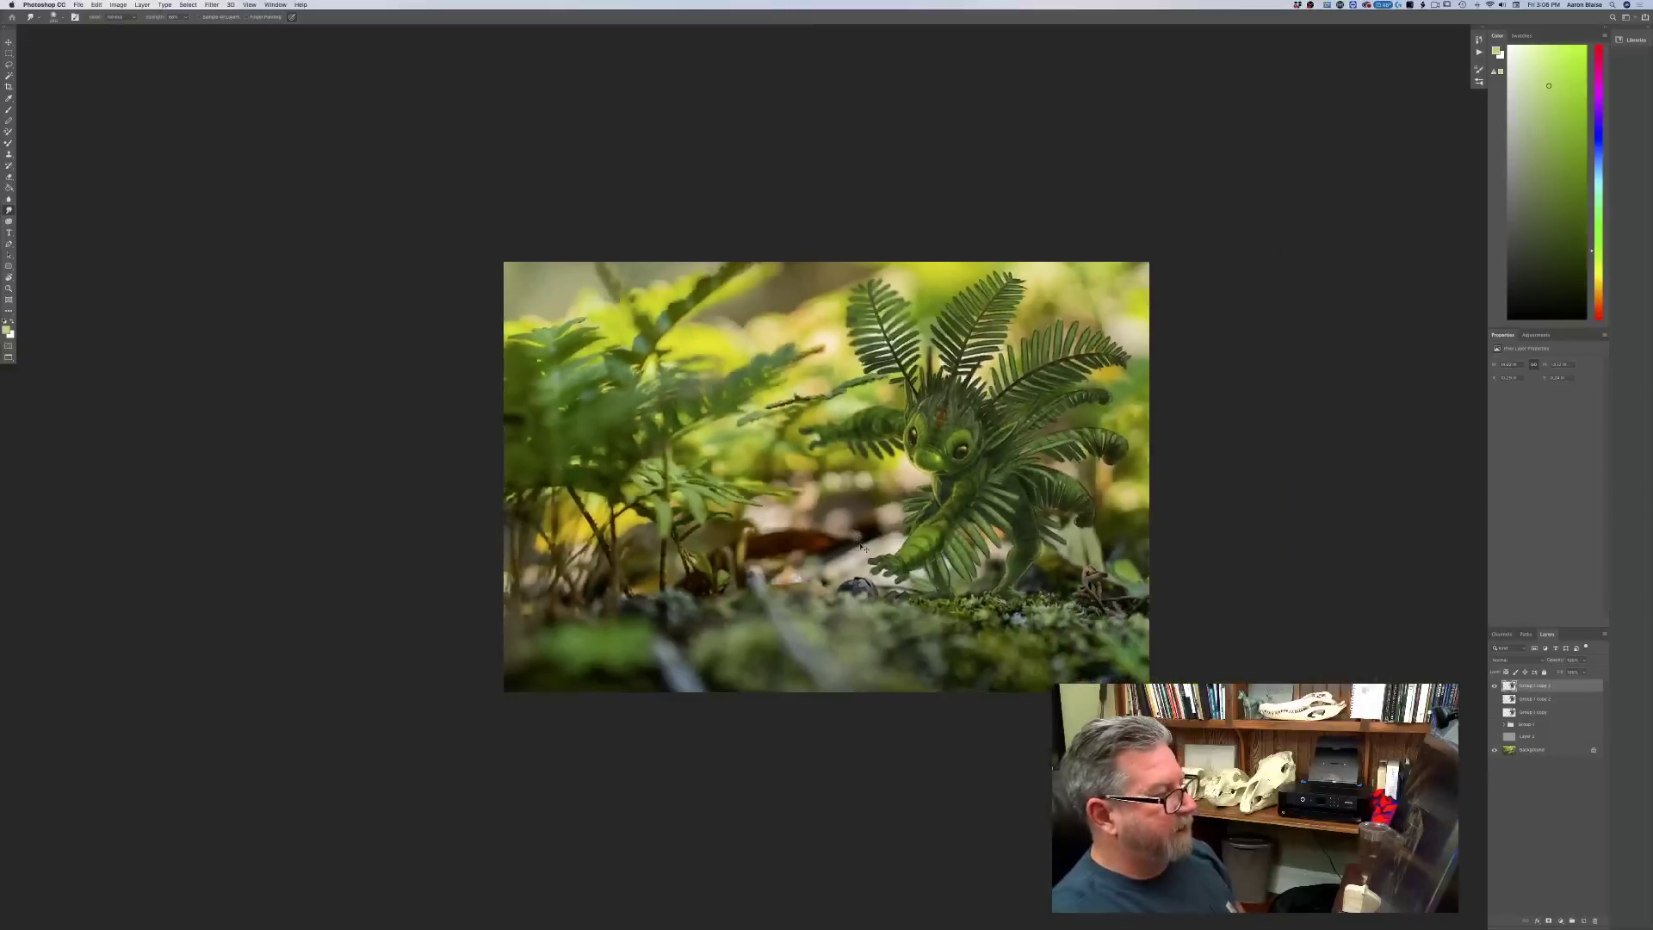
key(super+plus)
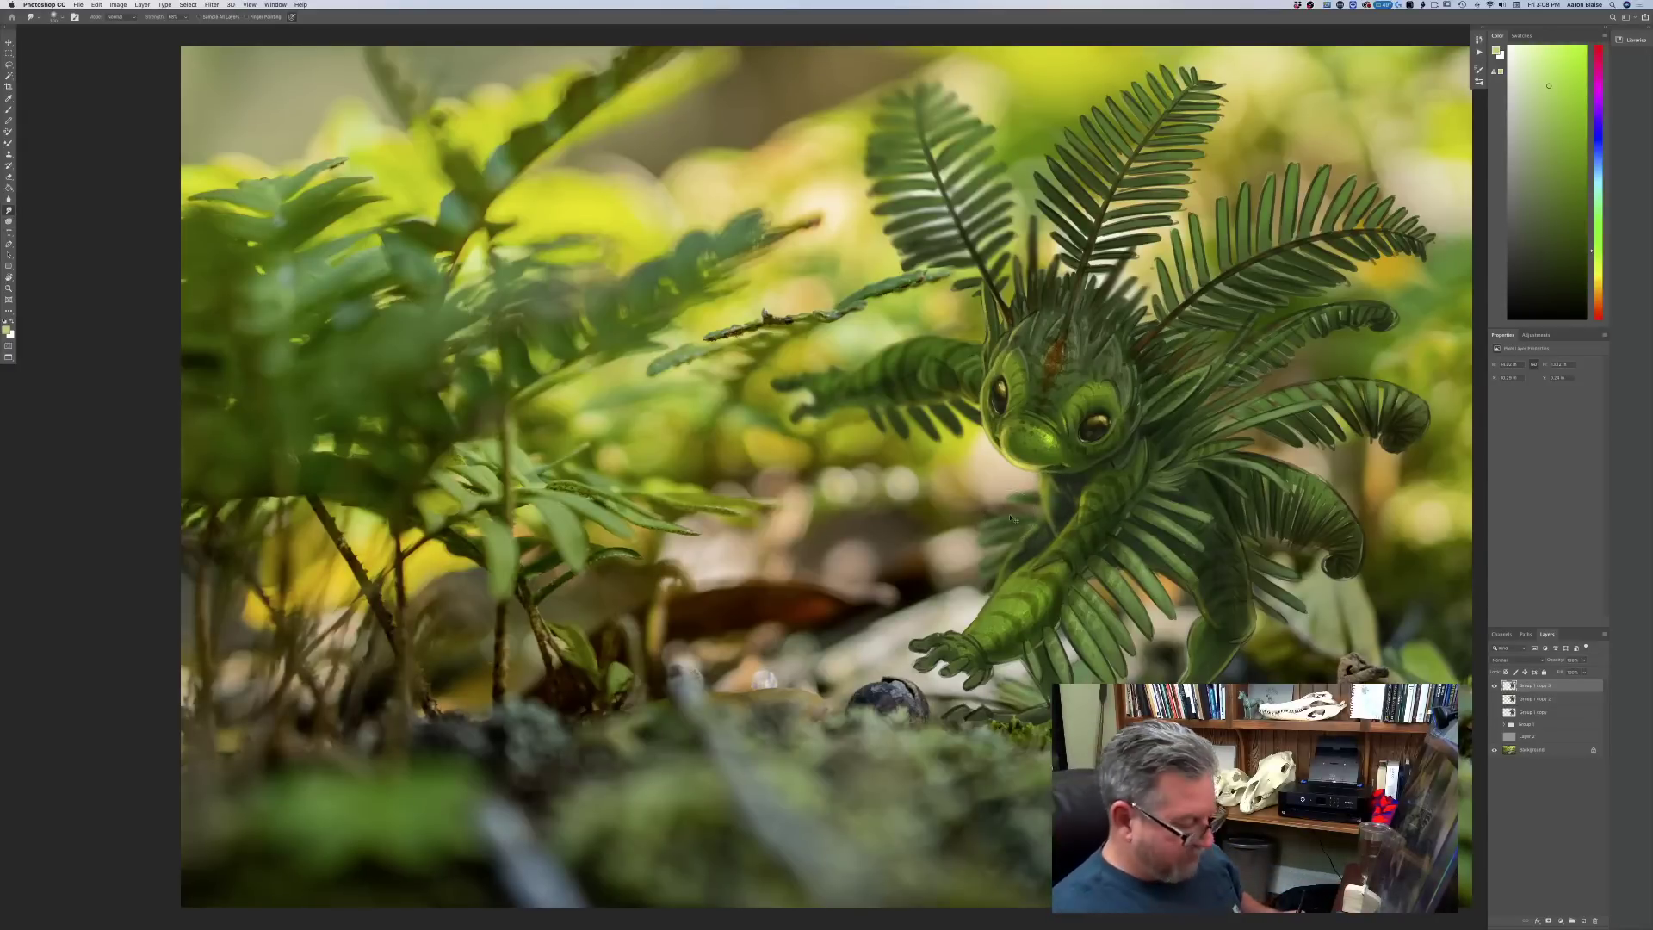
key(super+minus)
key(super+equal)
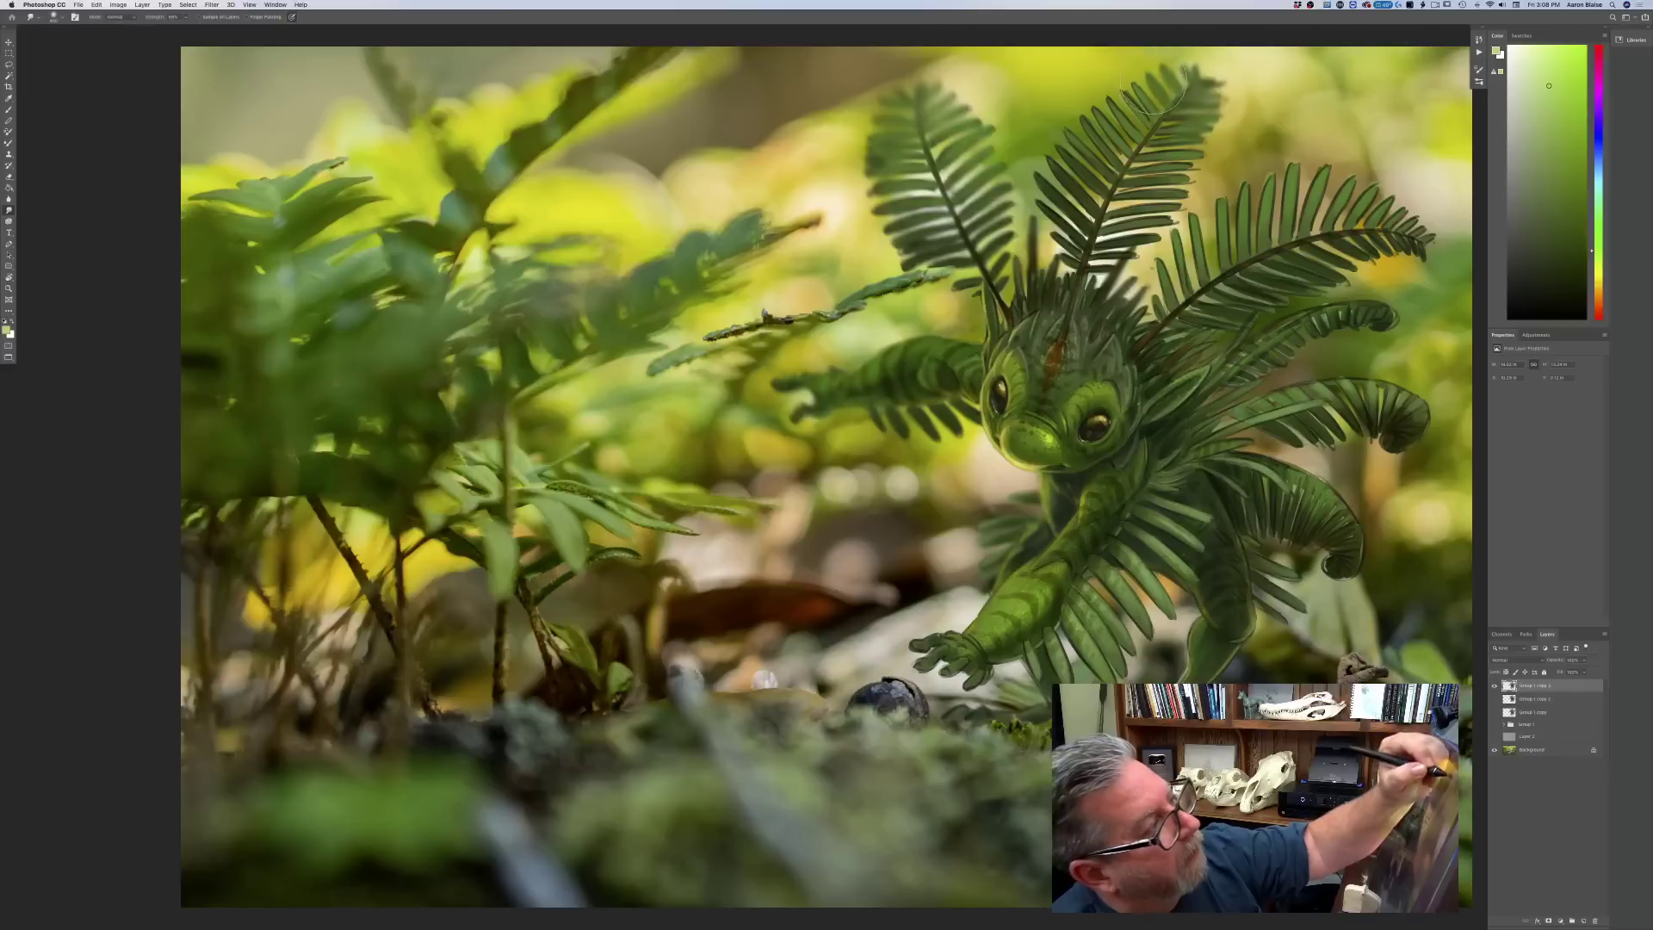
drag(1155, 81, 1151, 91)
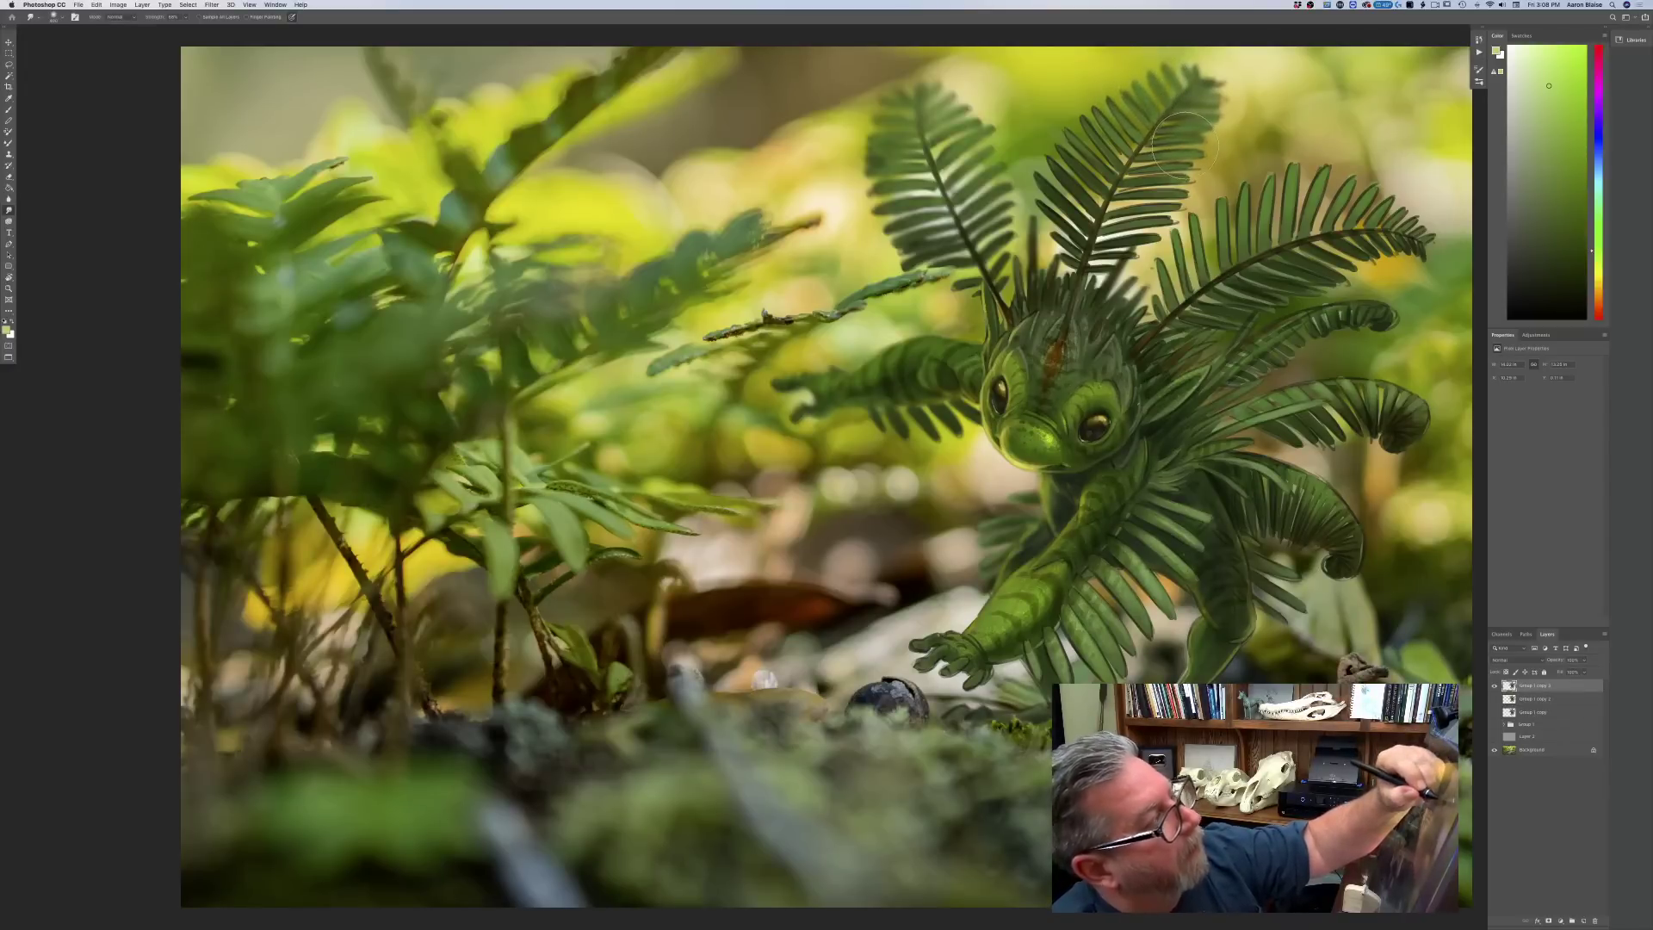
drag(1171, 148, 1119, 114)
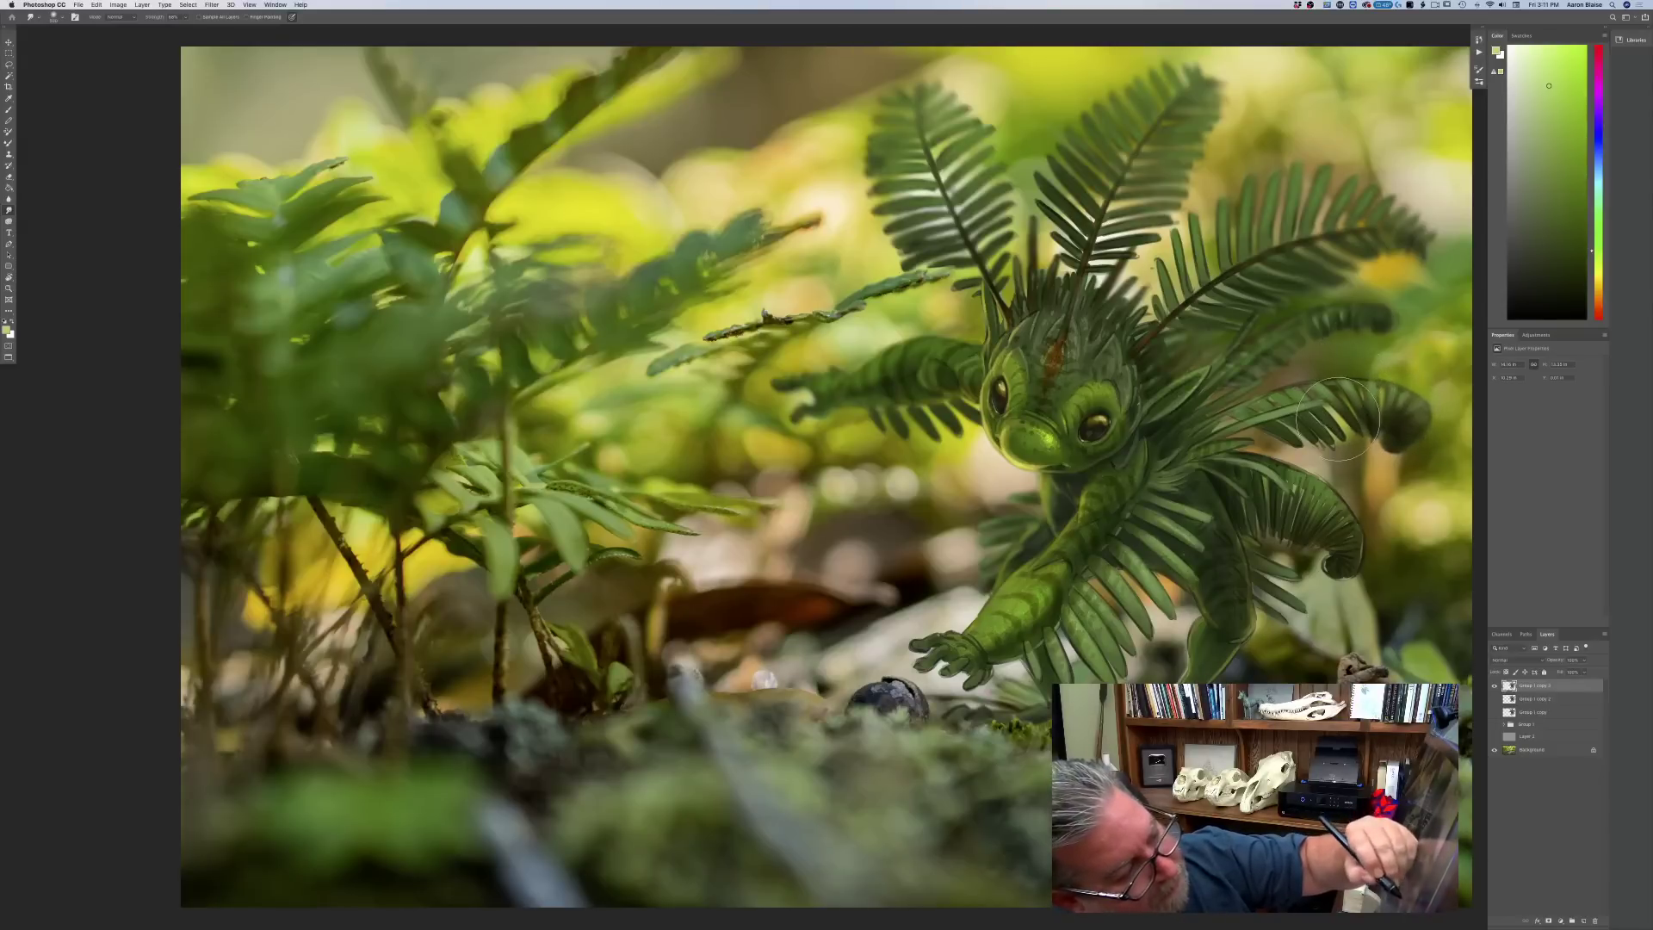
- Soften the curled fronds along the creature's back and tail with a smaller Smudge brush
key(bracketleft)
key(bracketleft)
drag(1352, 437, 1300, 439)
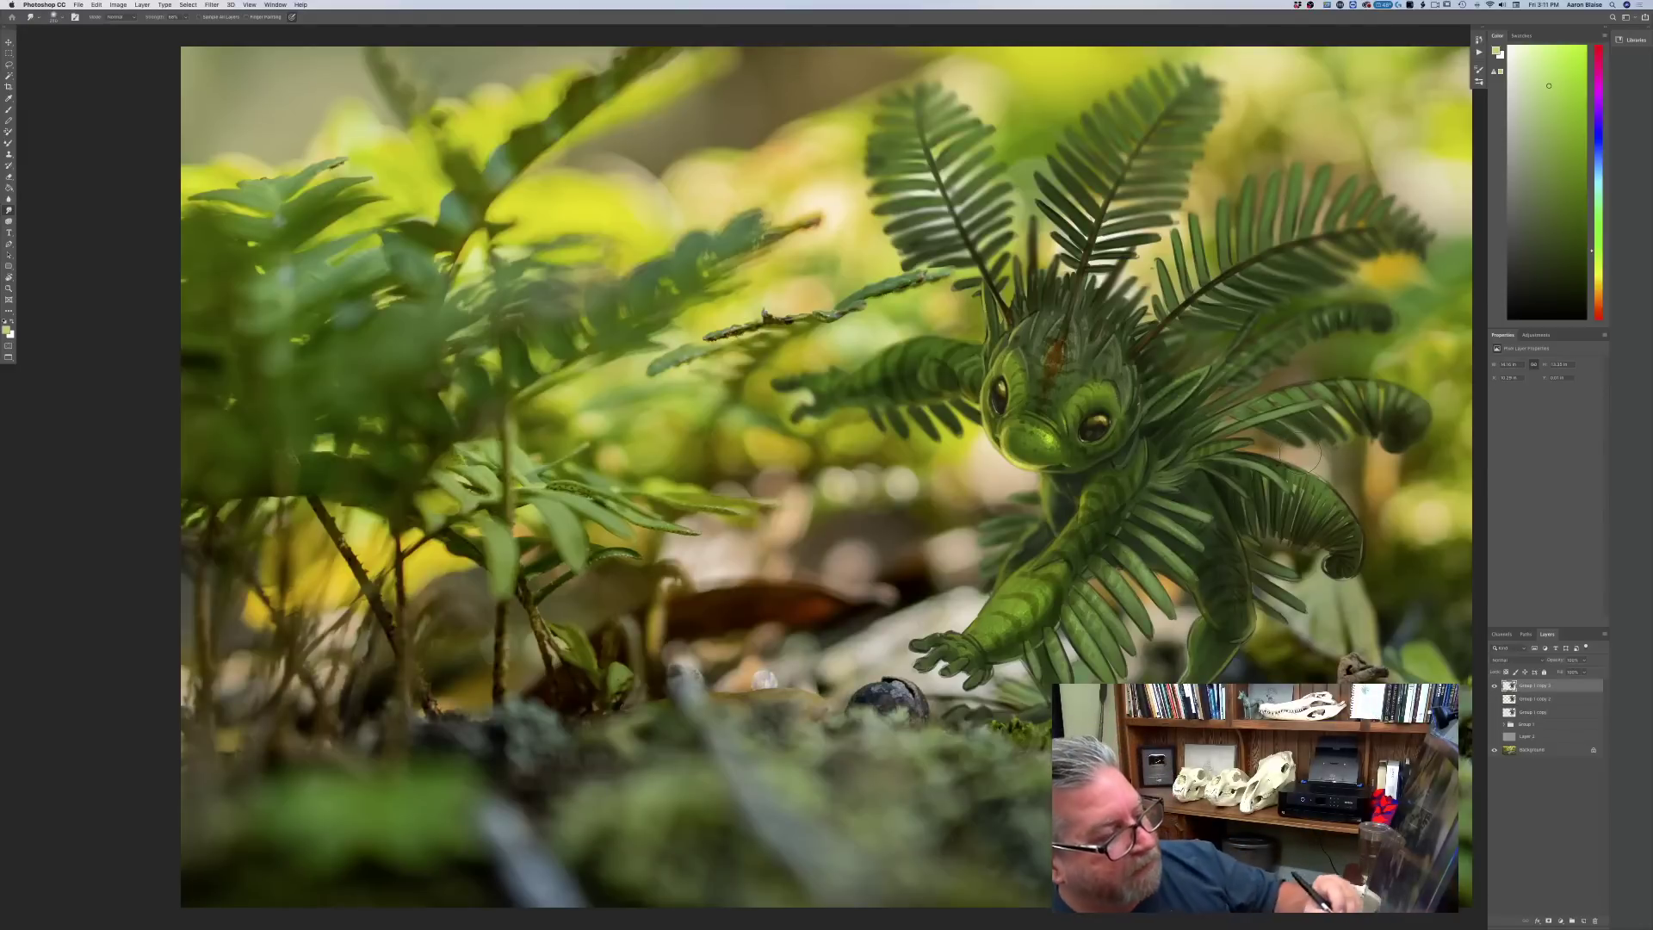
mouse_move(1326, 561)
mouse_down()
mouse_move(1347, 544)
mouse_move(1343, 512)
mouse_move(1357, 575)
mouse_up()
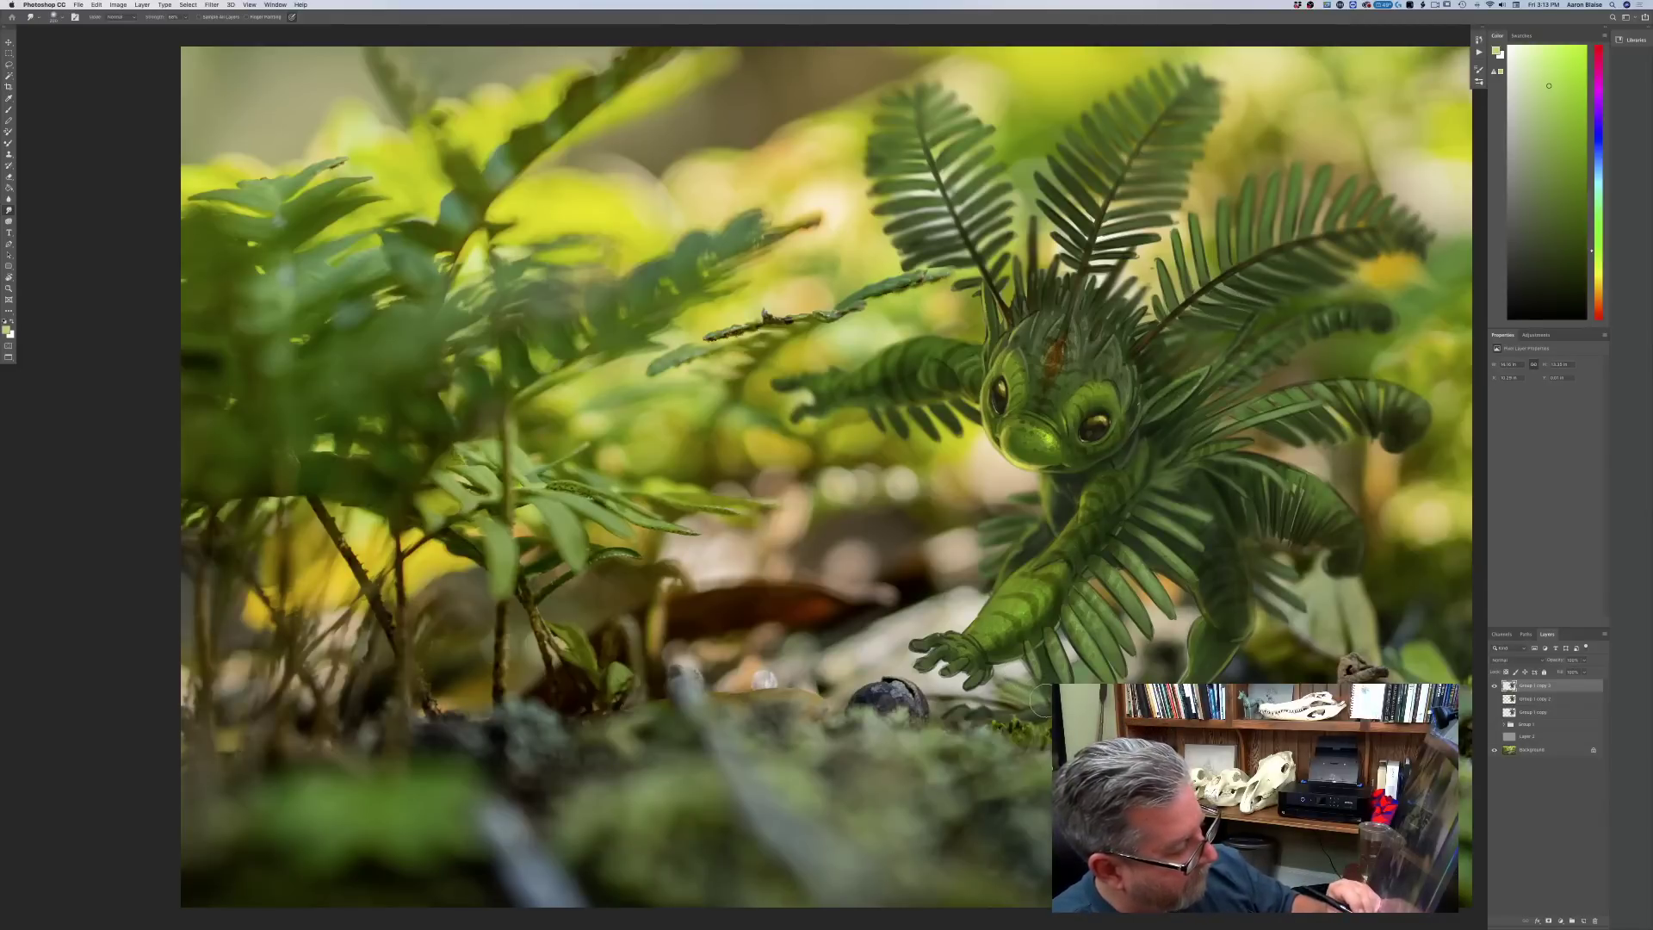
key(super+minus)
key(super+minus)
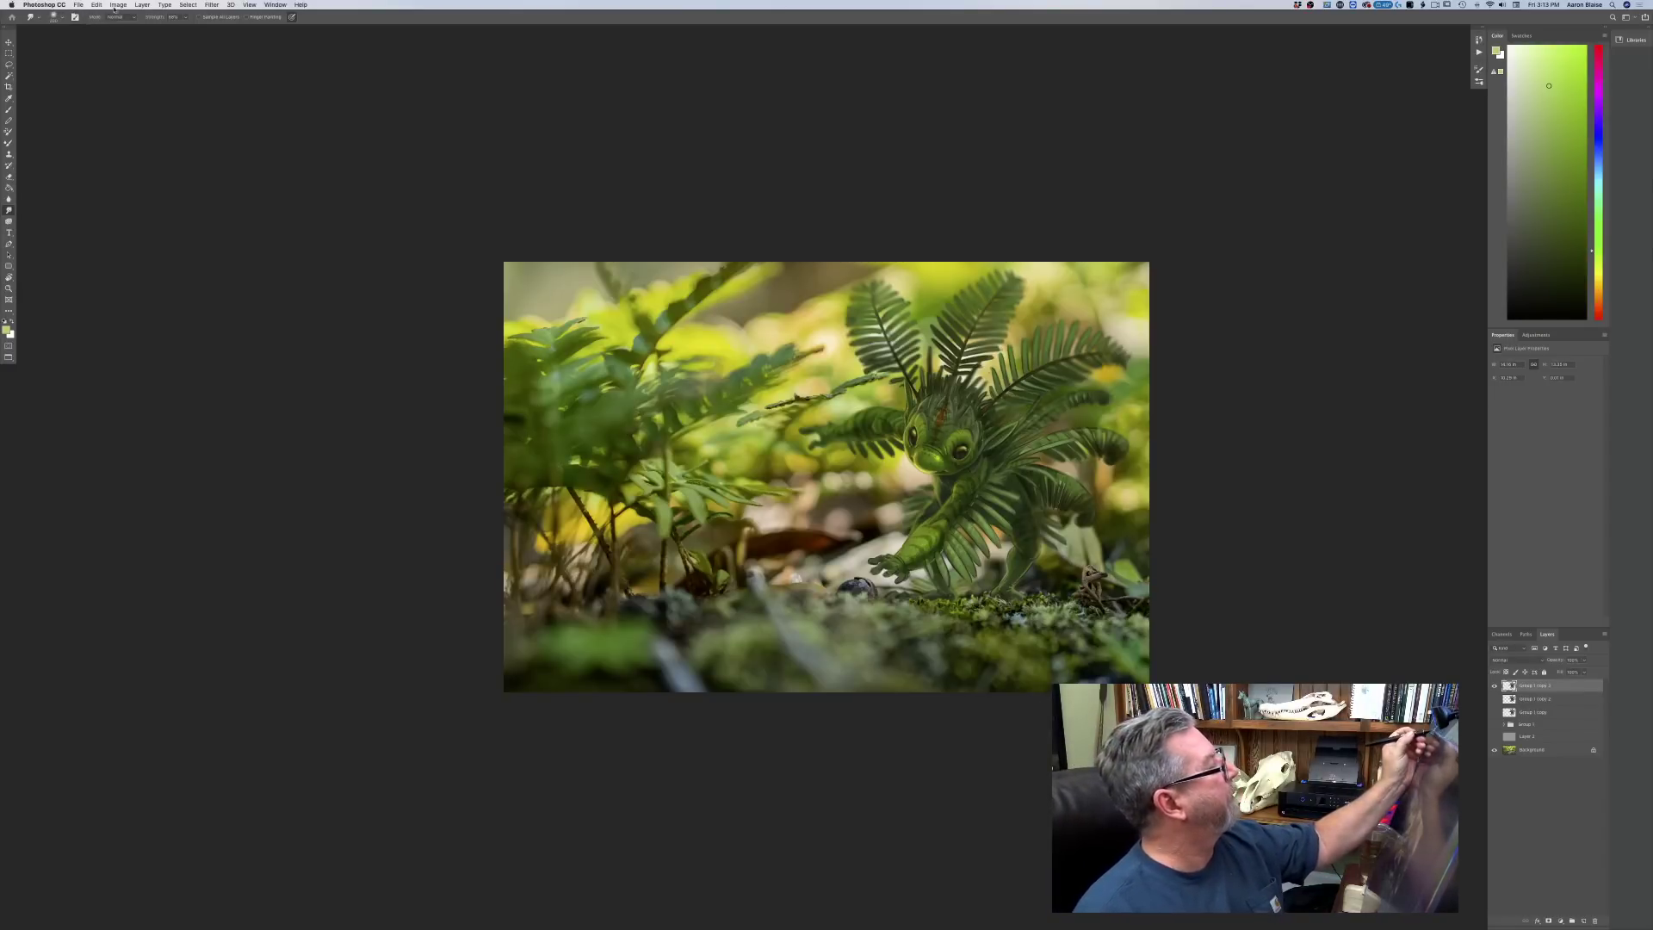
- Duplicate the smudged creature layer and darken the copy by lowering Lightness in Hue/Saturation
click(117, 5)
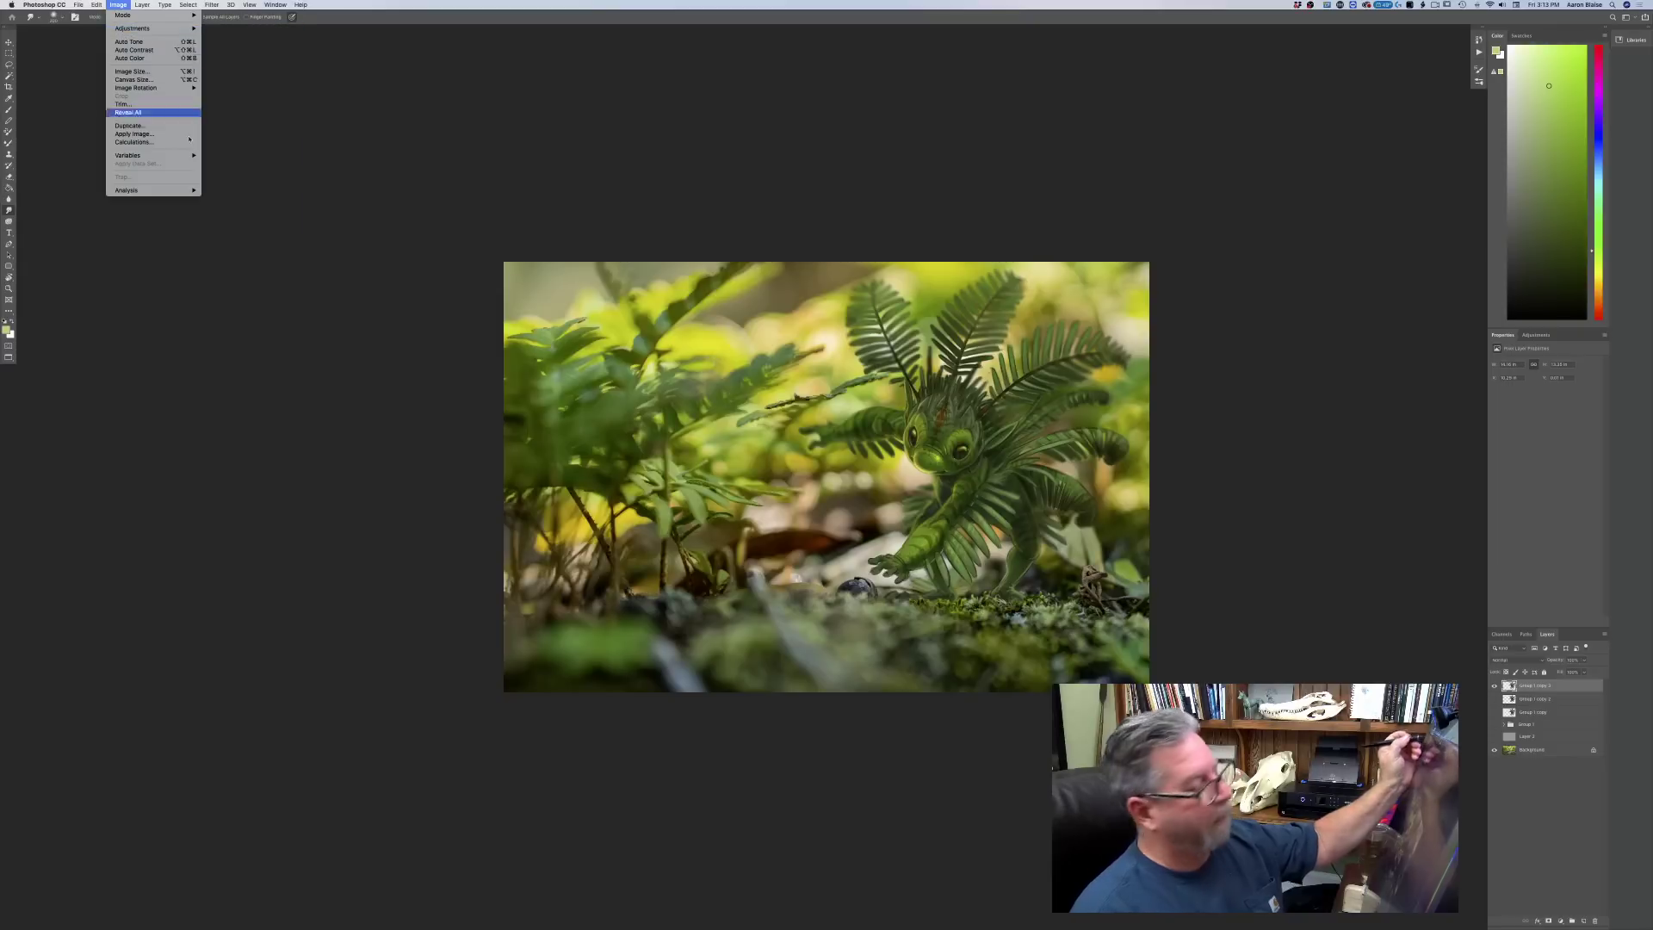
key(Escape)
drag(1527, 738, 1581, 920)
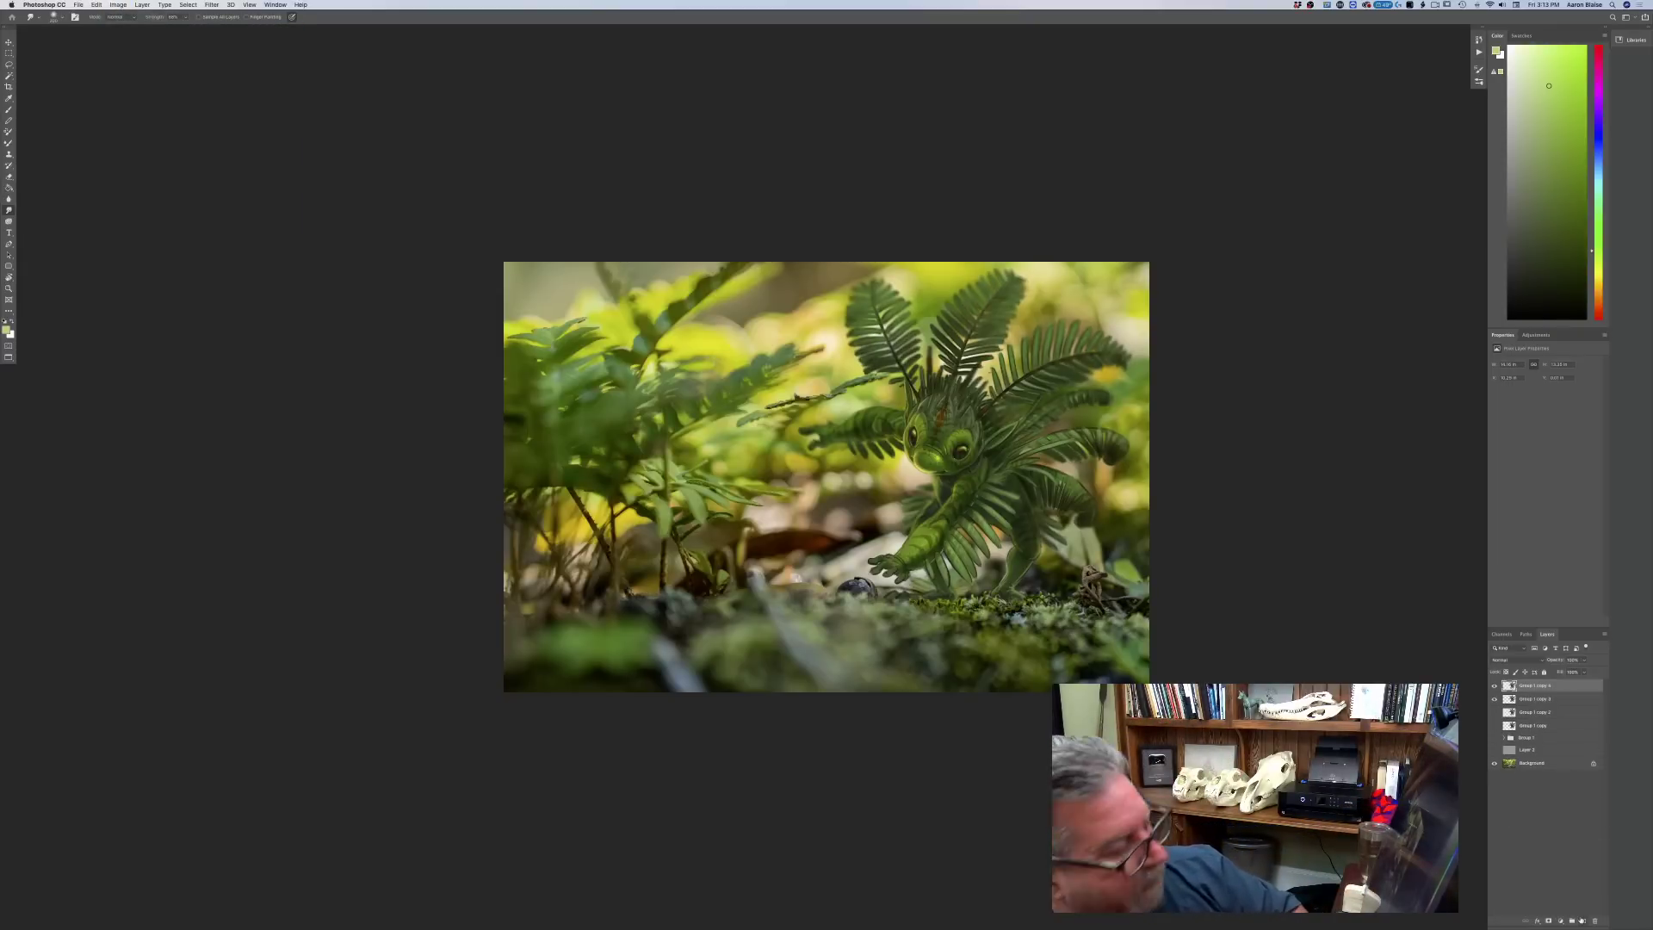
click(117, 5)
mouse_move(164, 28)
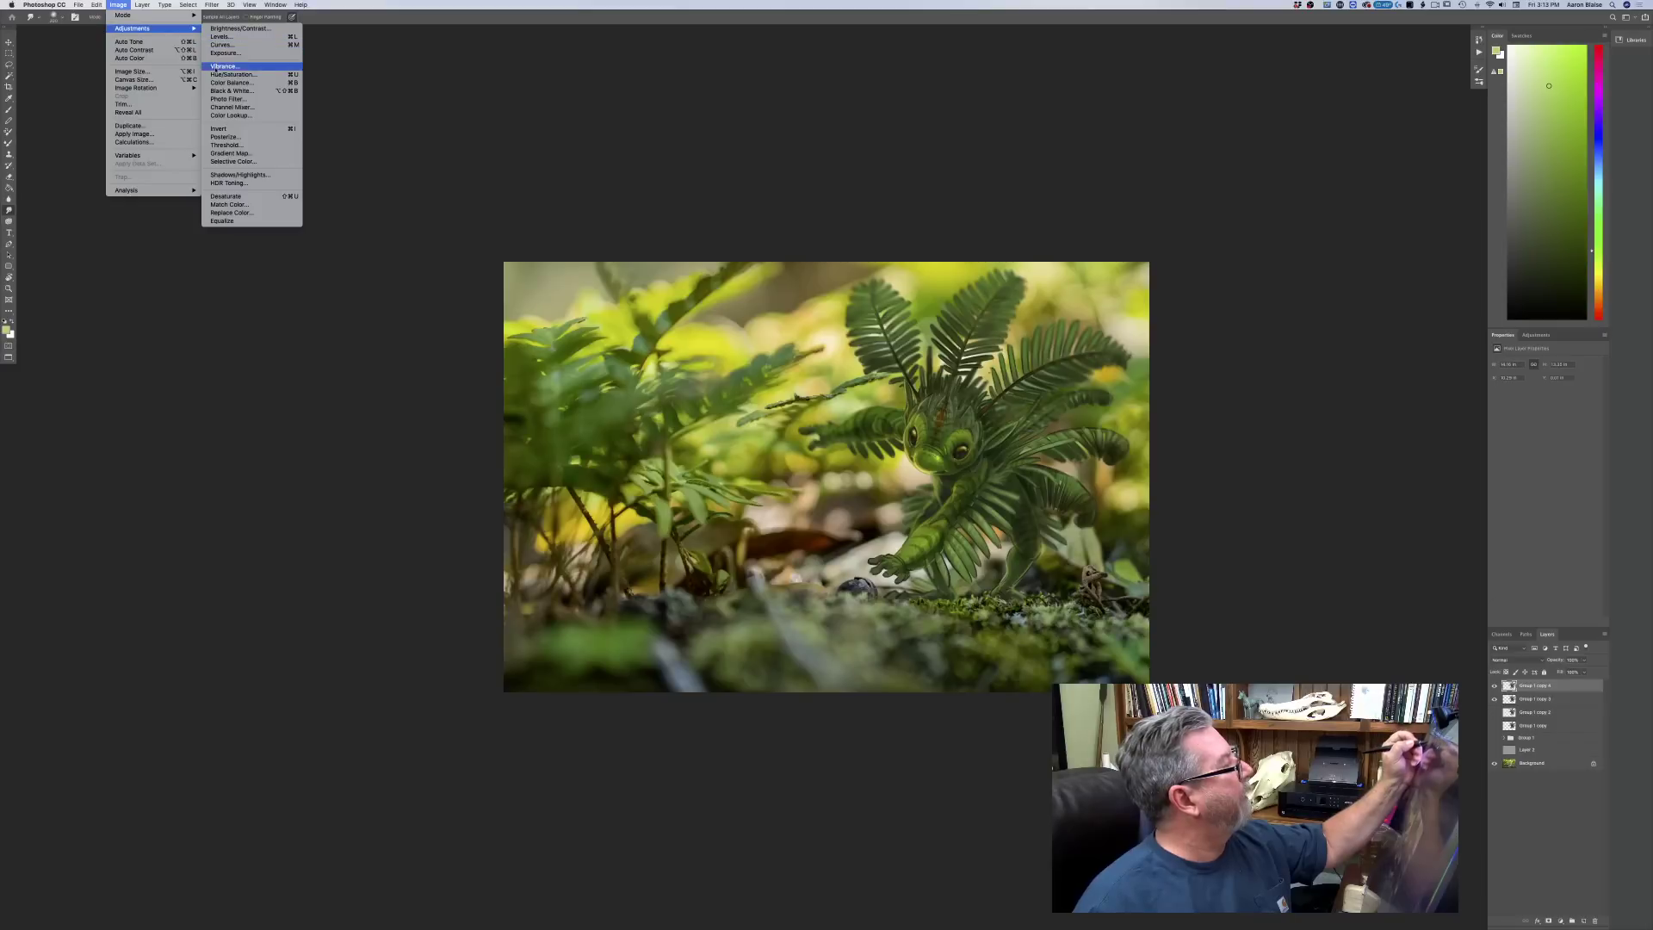
click(226, 75)
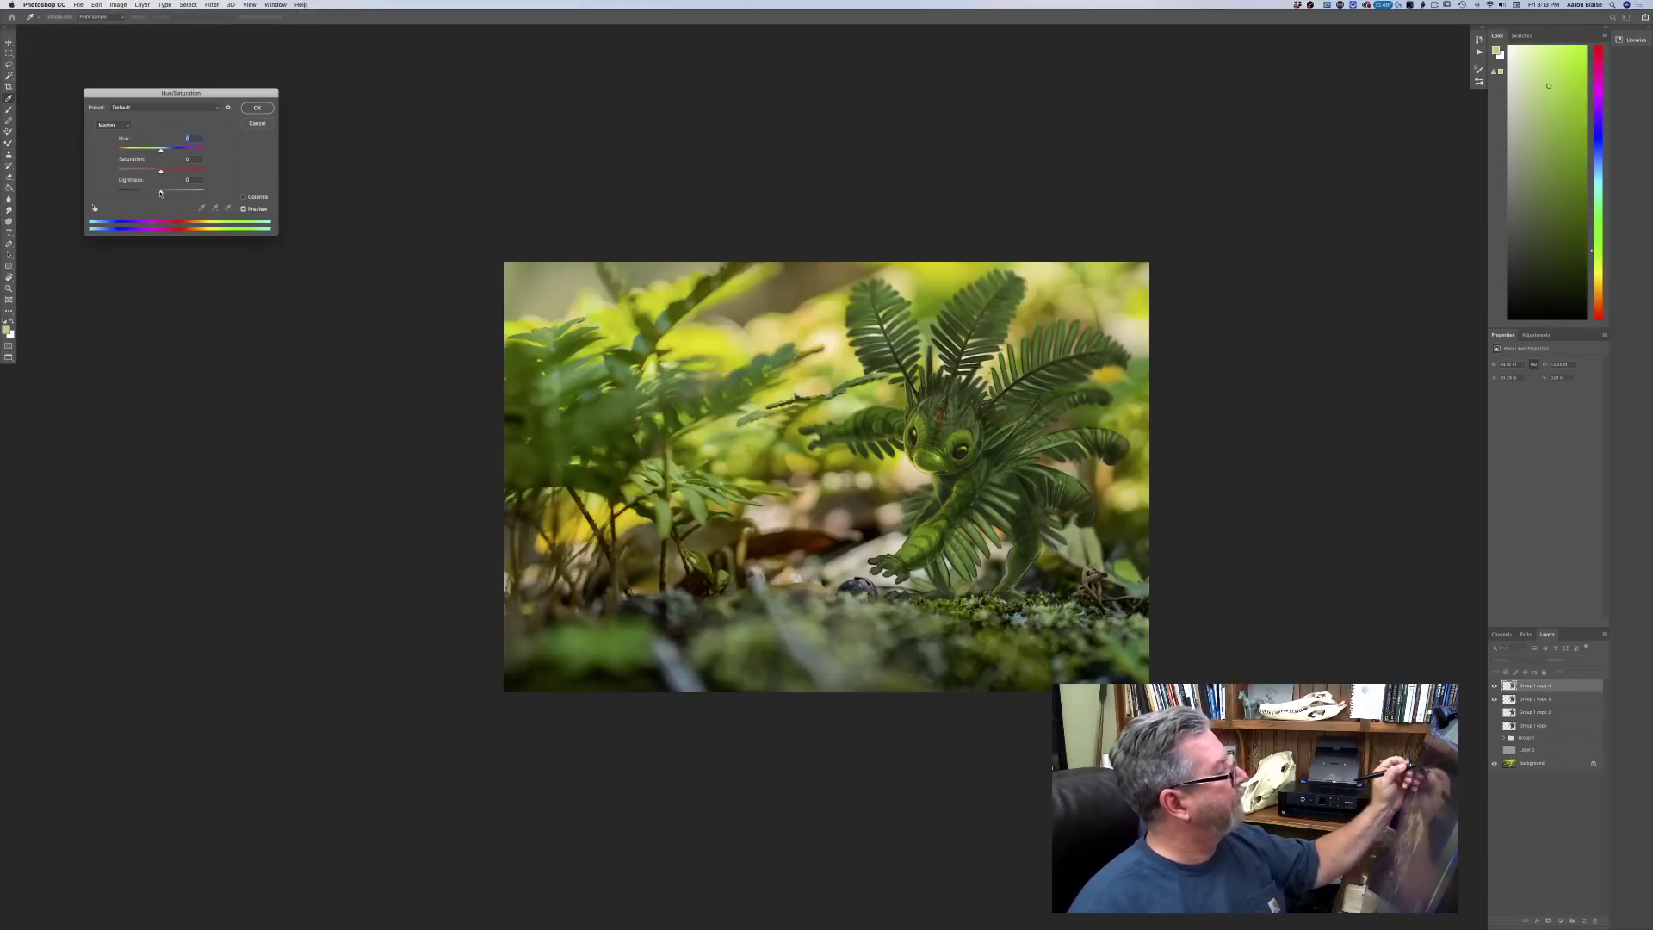
drag(154, 192, 152, 193)
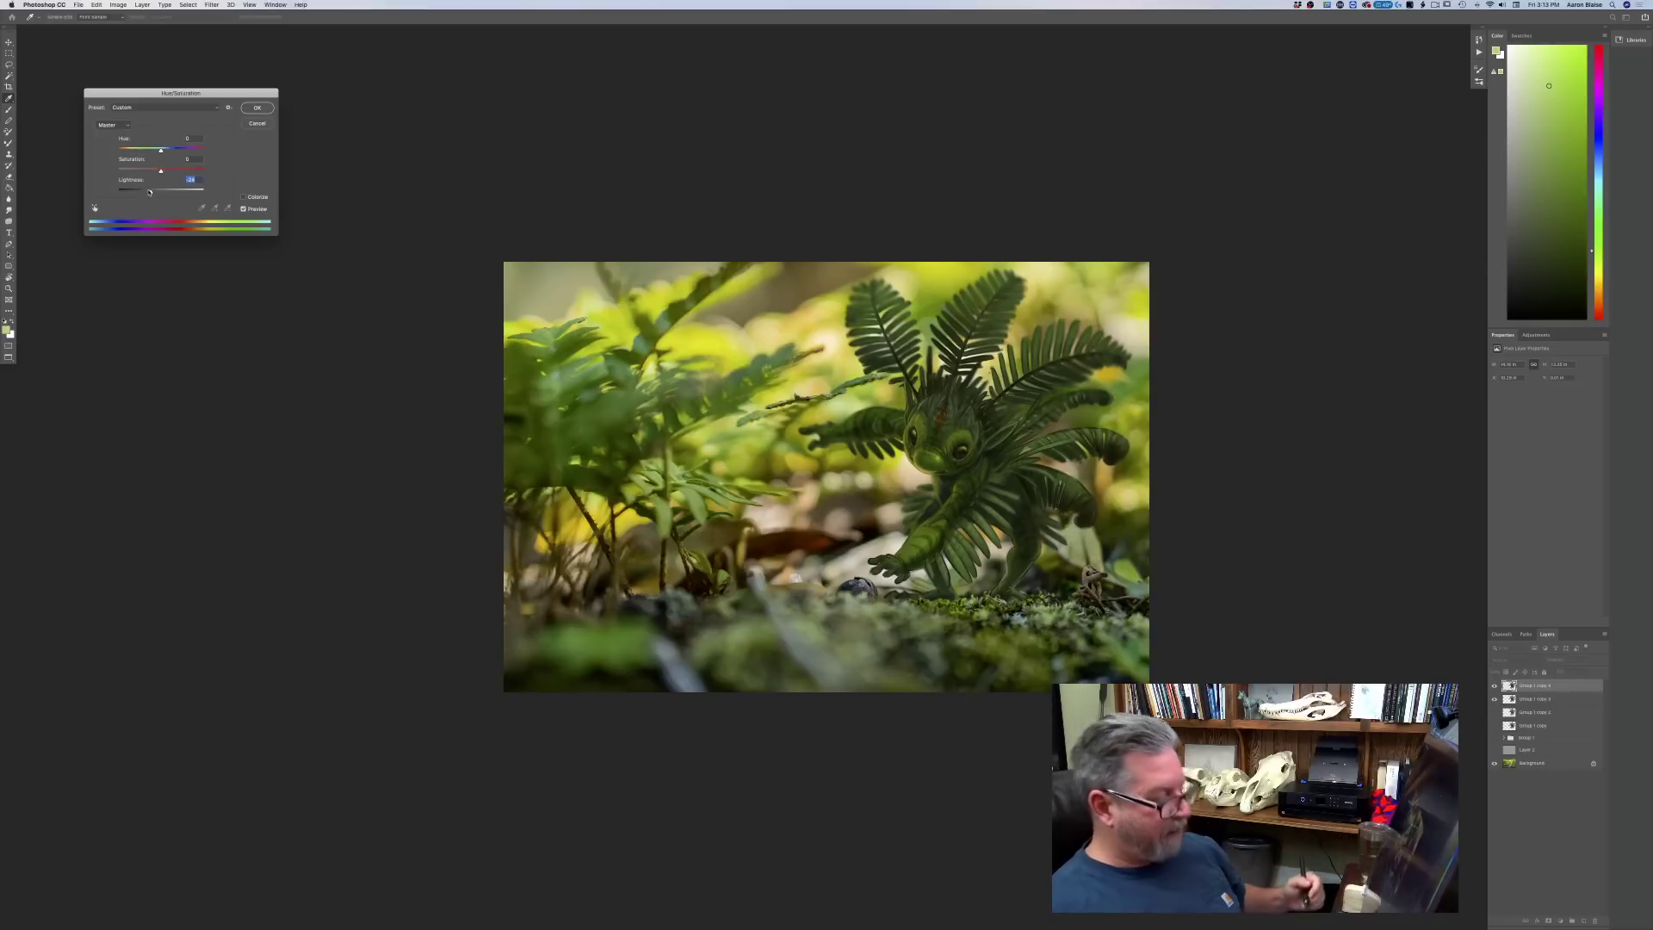
key(Return)
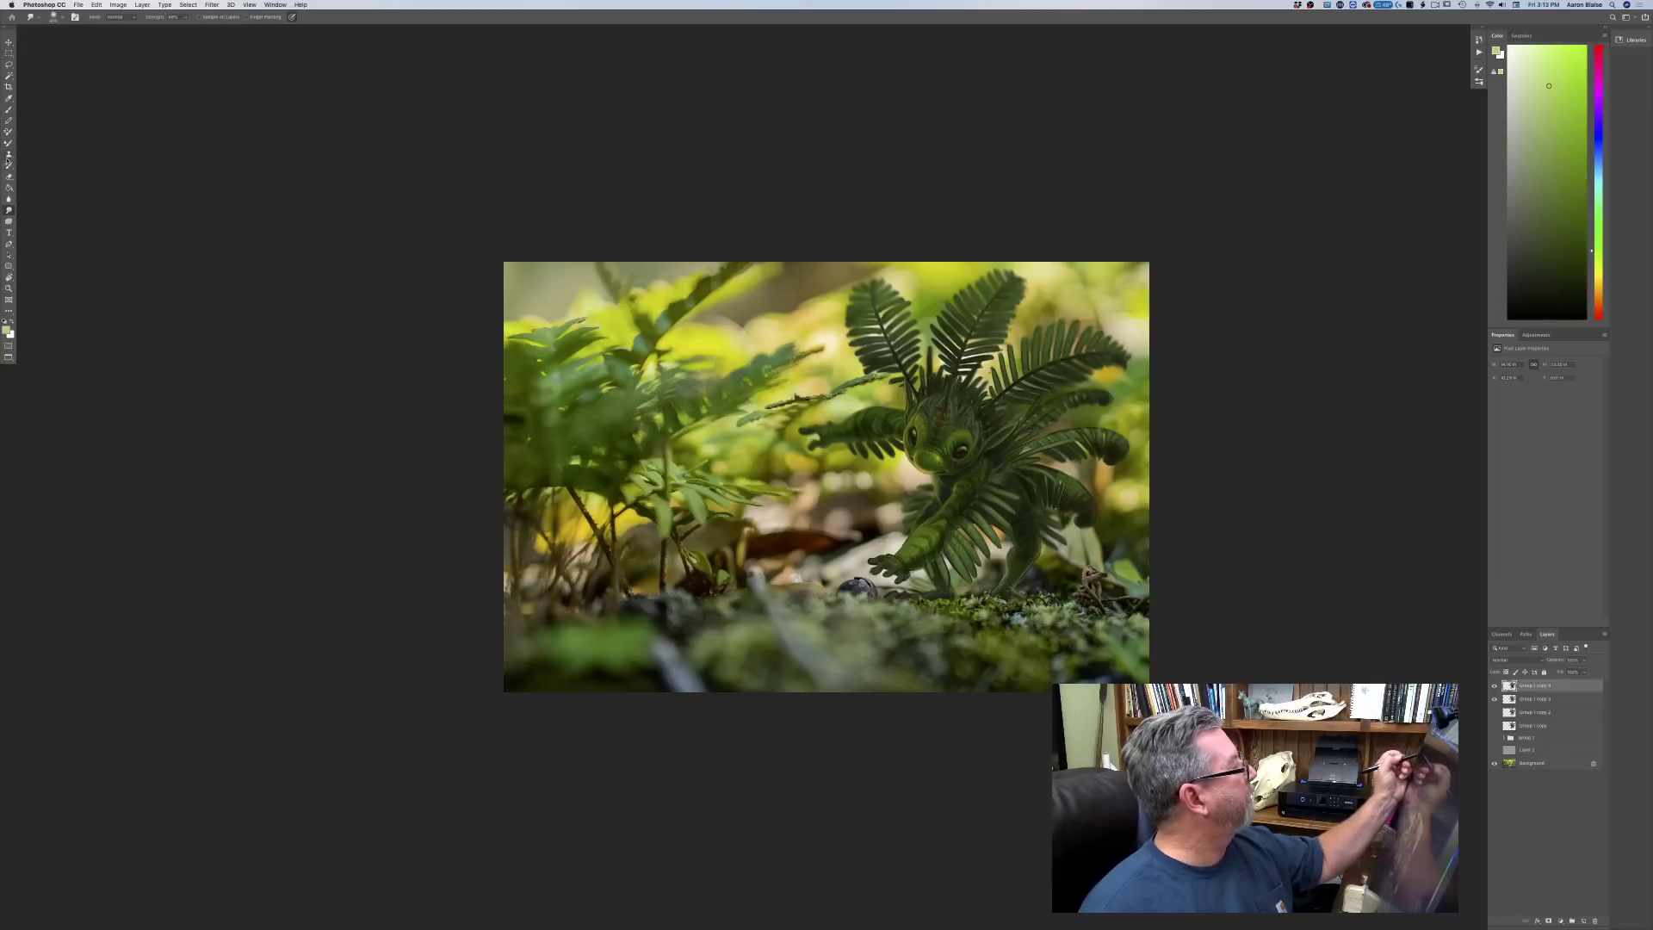
- Erase parts of the darkened copy over the face and front arm with a larger, reduced-opacity Eraser
click(9, 176)
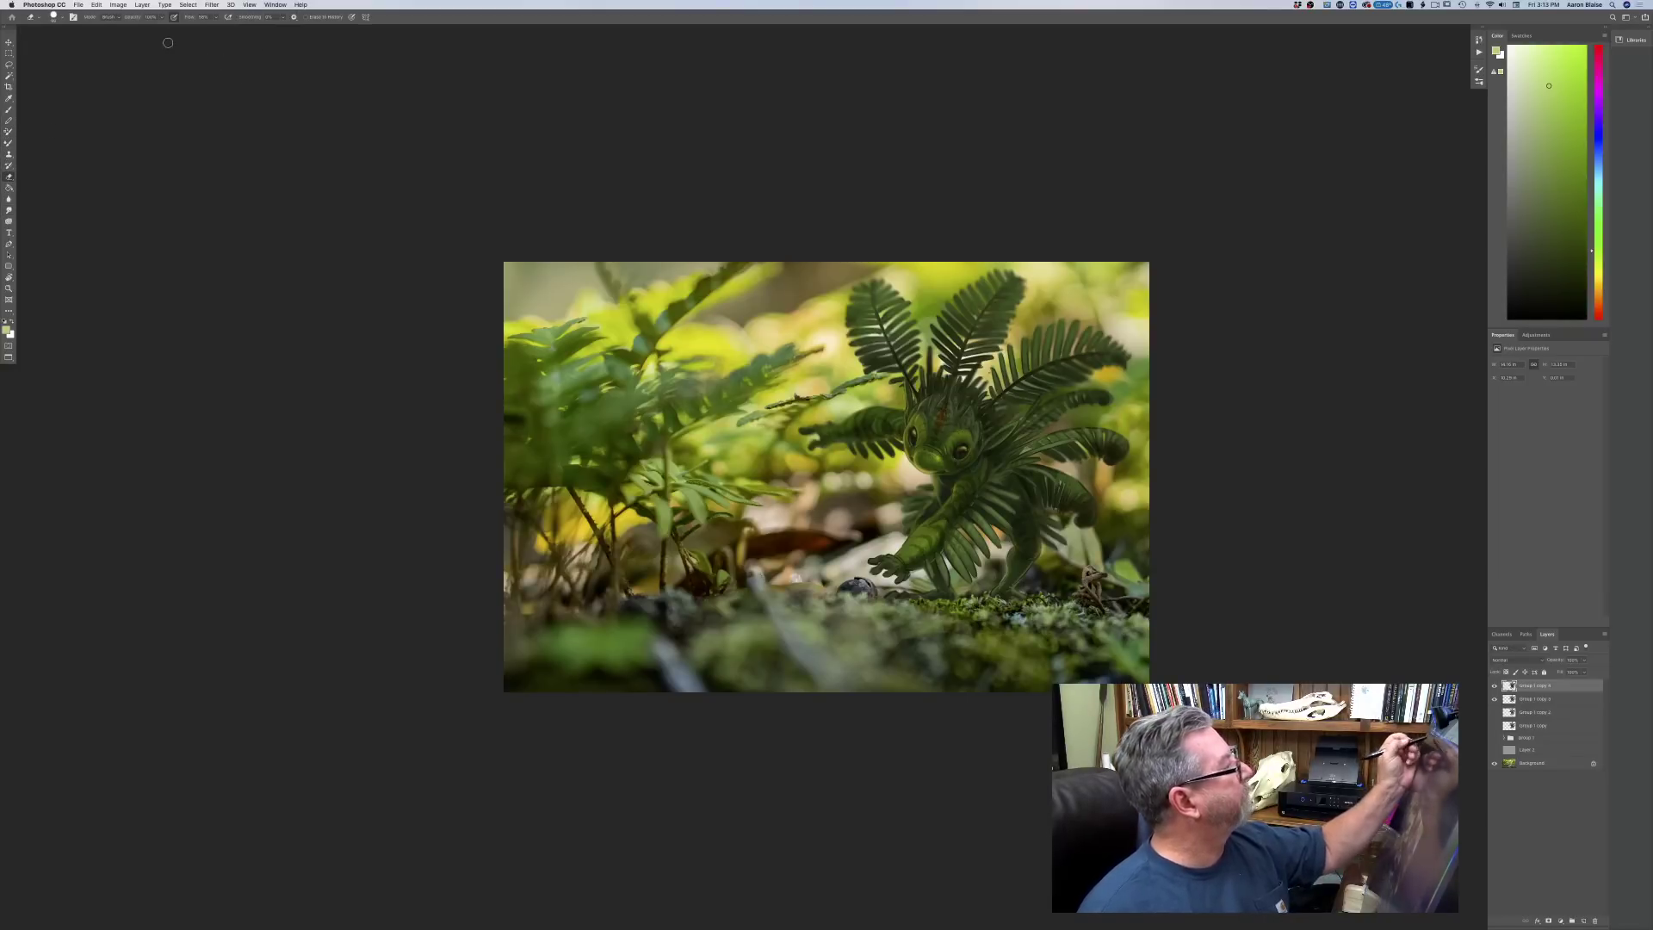
key(bracketright)
key(bracketright)
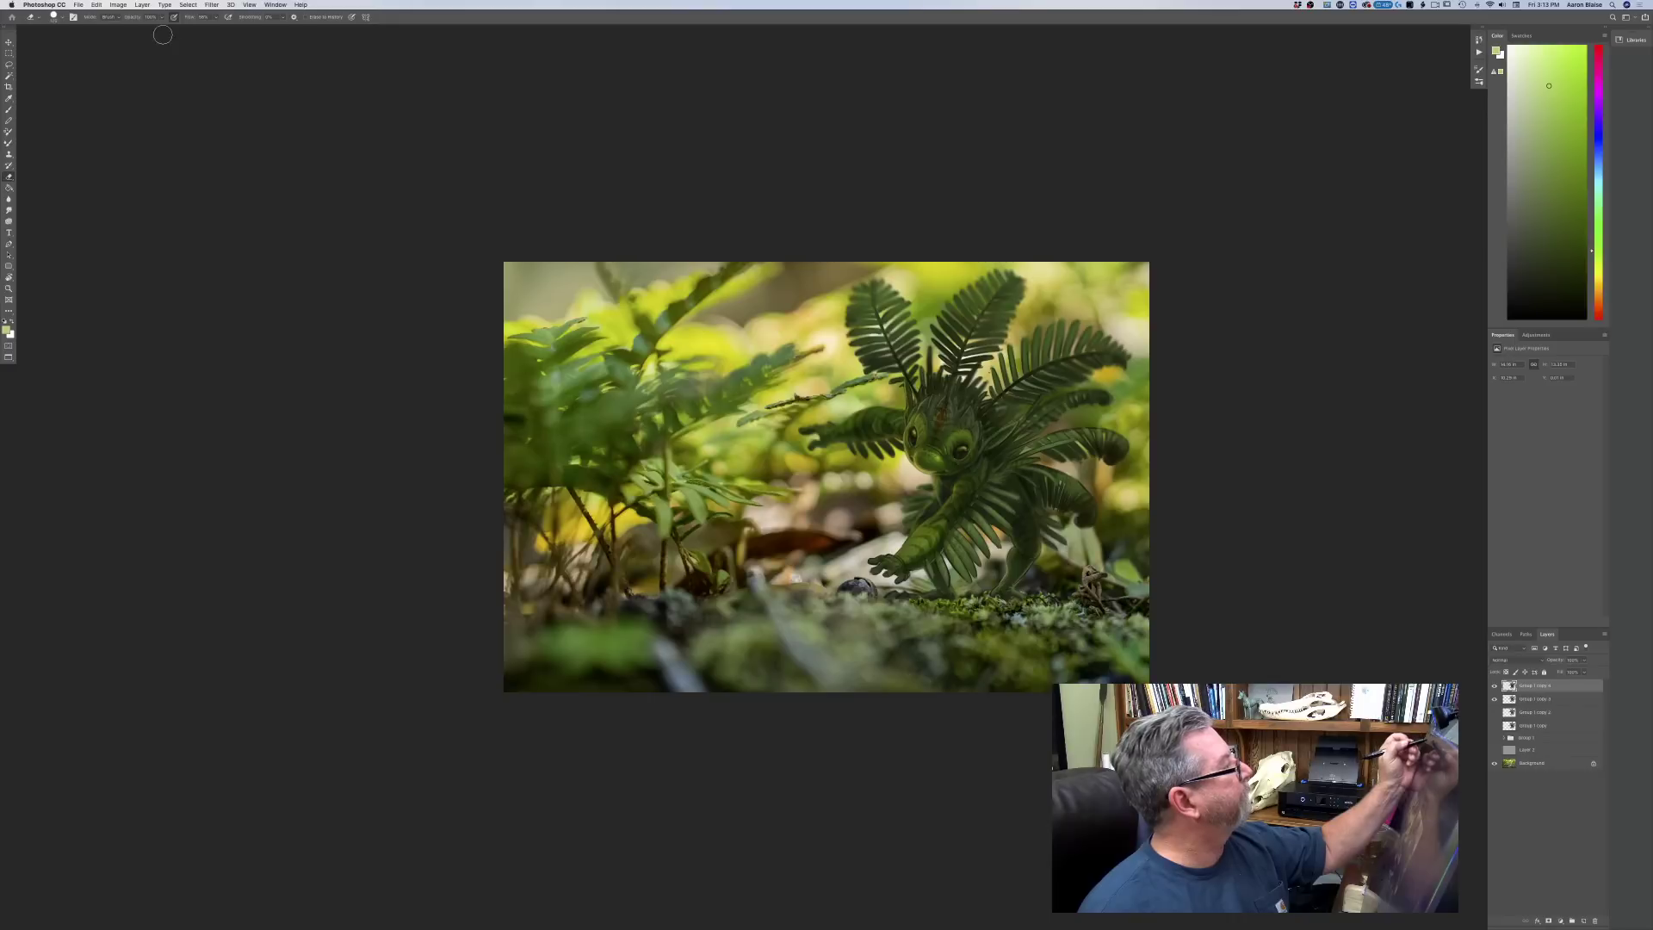
click(161, 17)
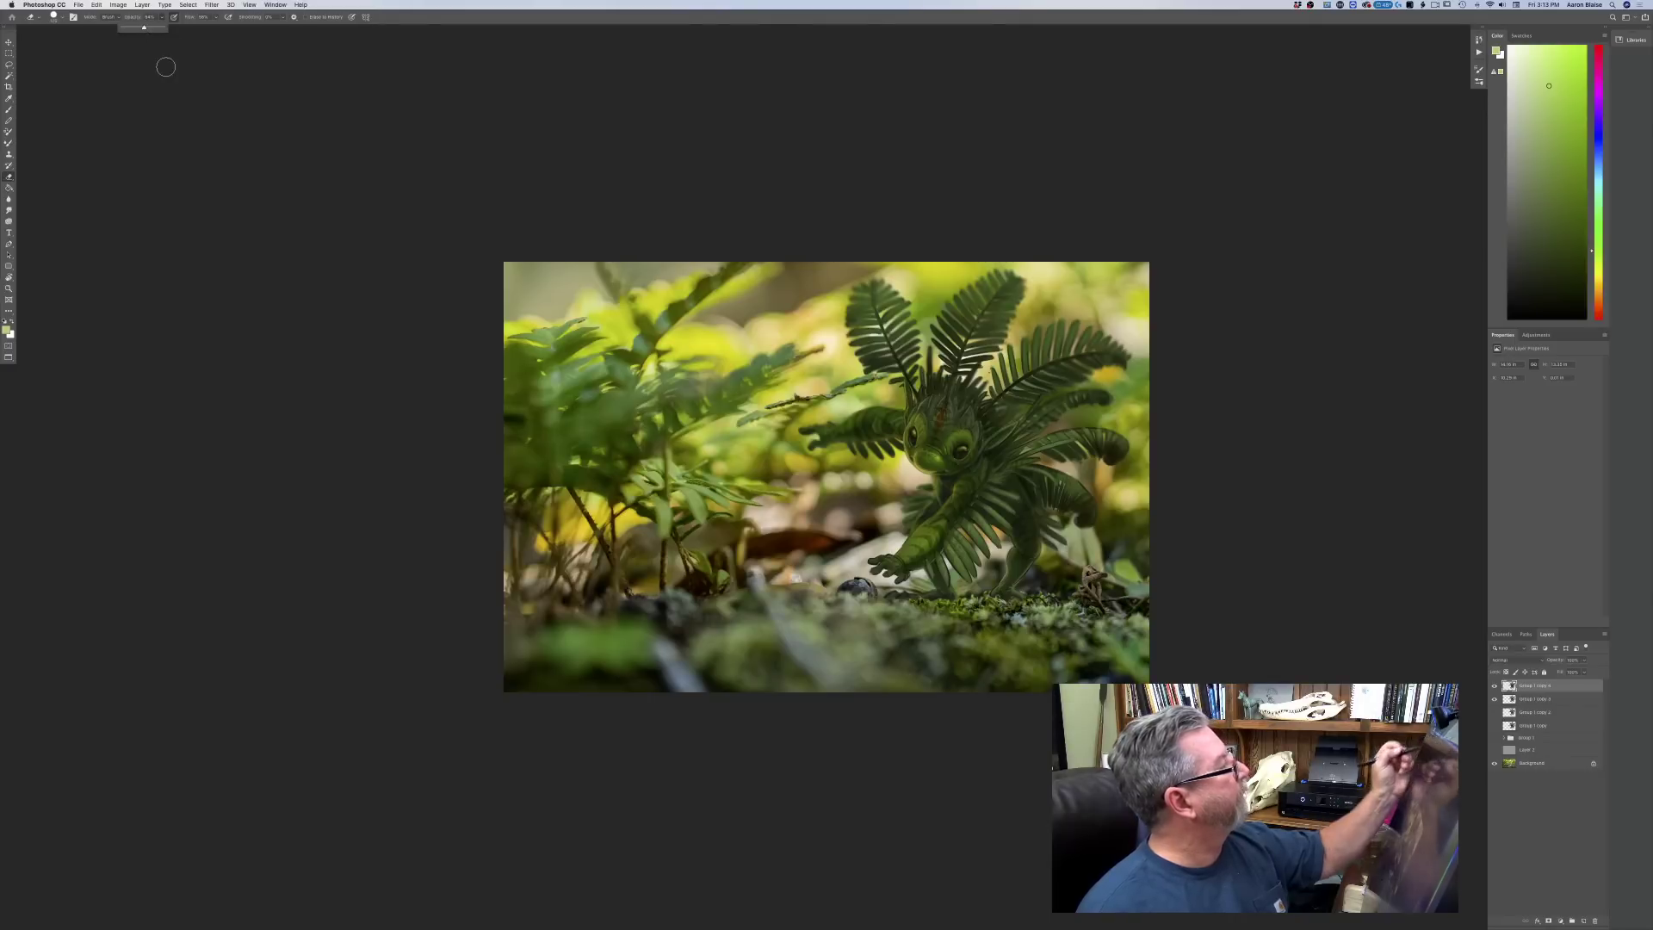
key(bracketright)
key(bracketright)
key(bracketright)
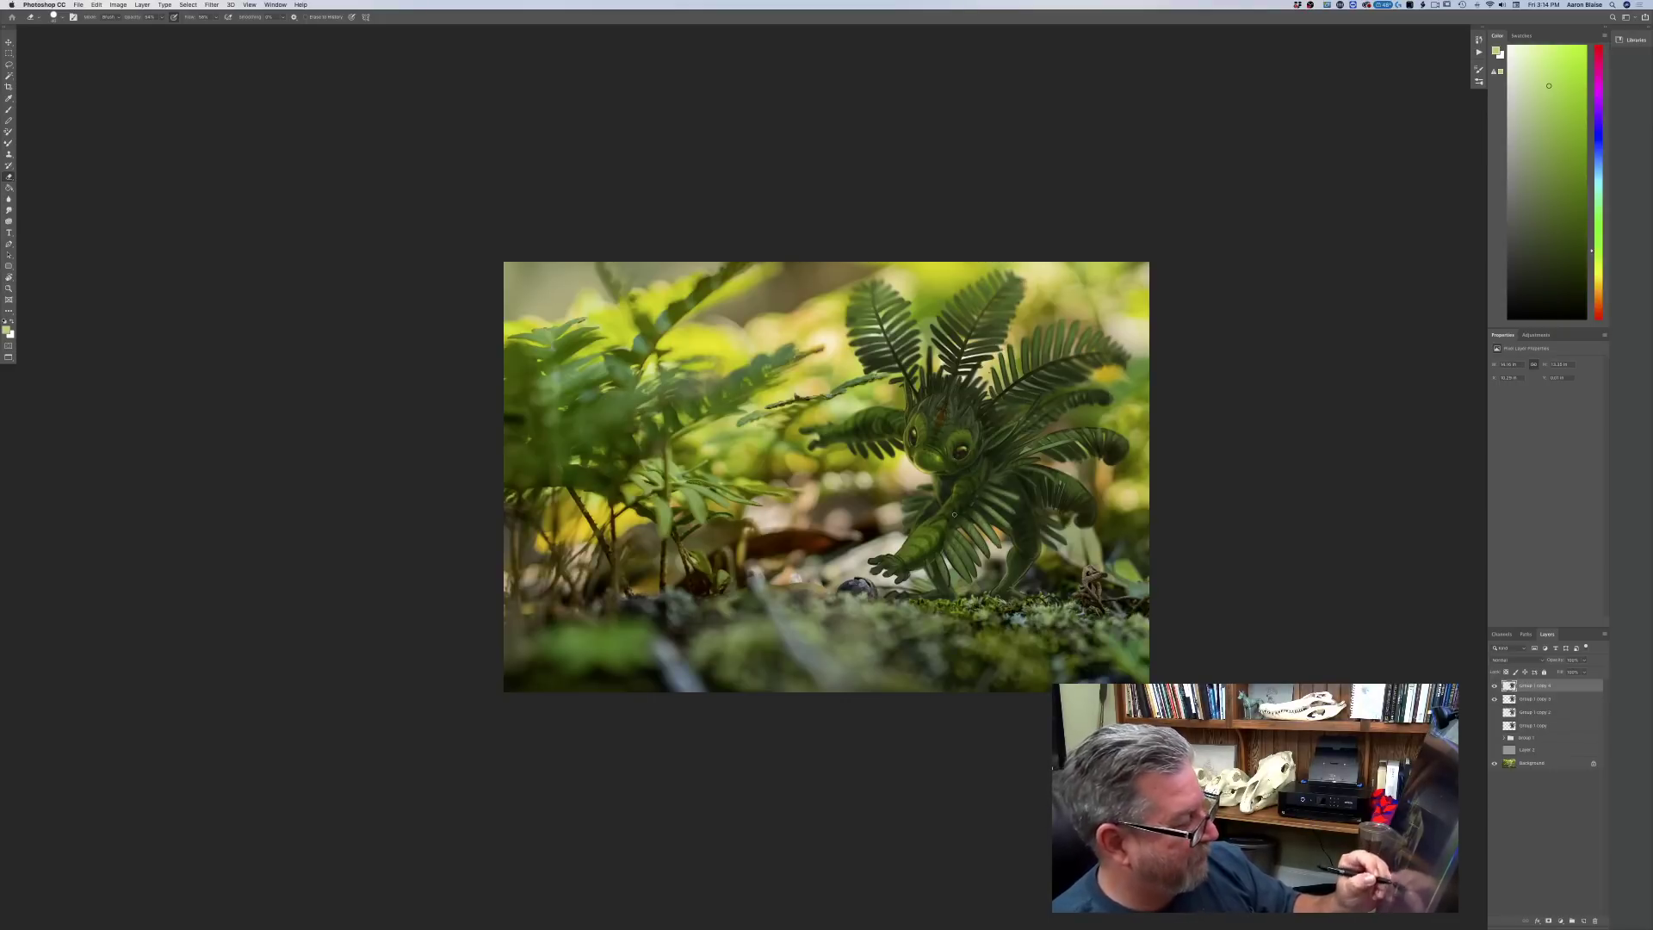
- Examine the shaded creature at several magnifications to judge its lighting against the forest scene
key(super+plus)
key(super+plus)
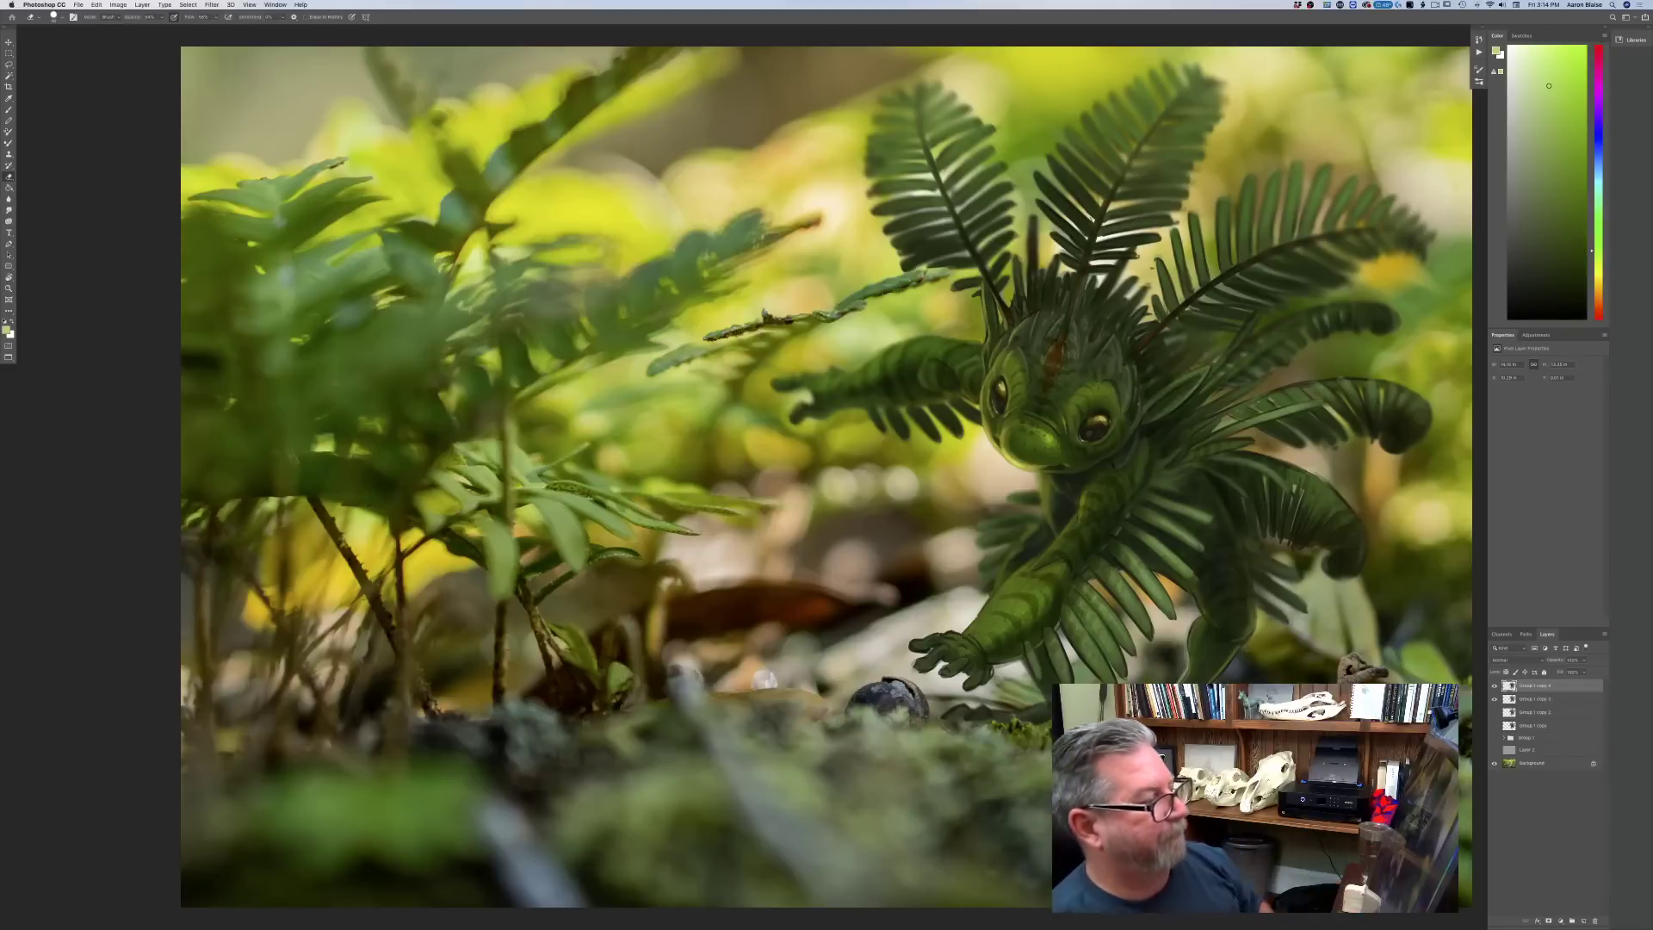
key(super+minus)
key(super+minus)
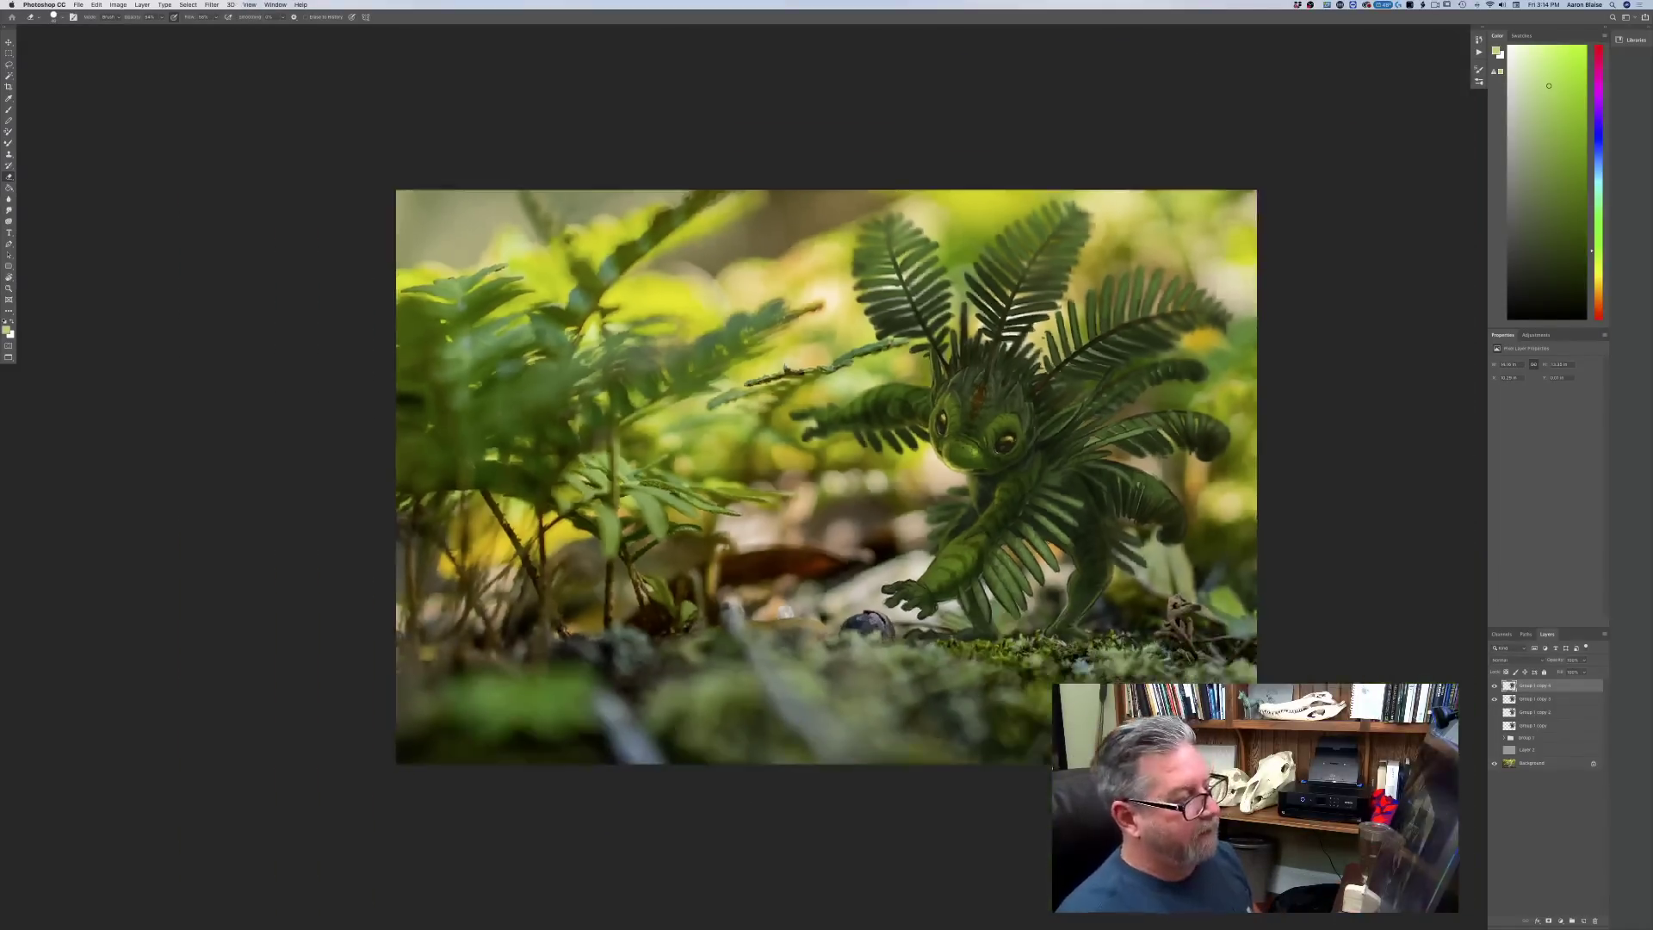
key(super+minus)
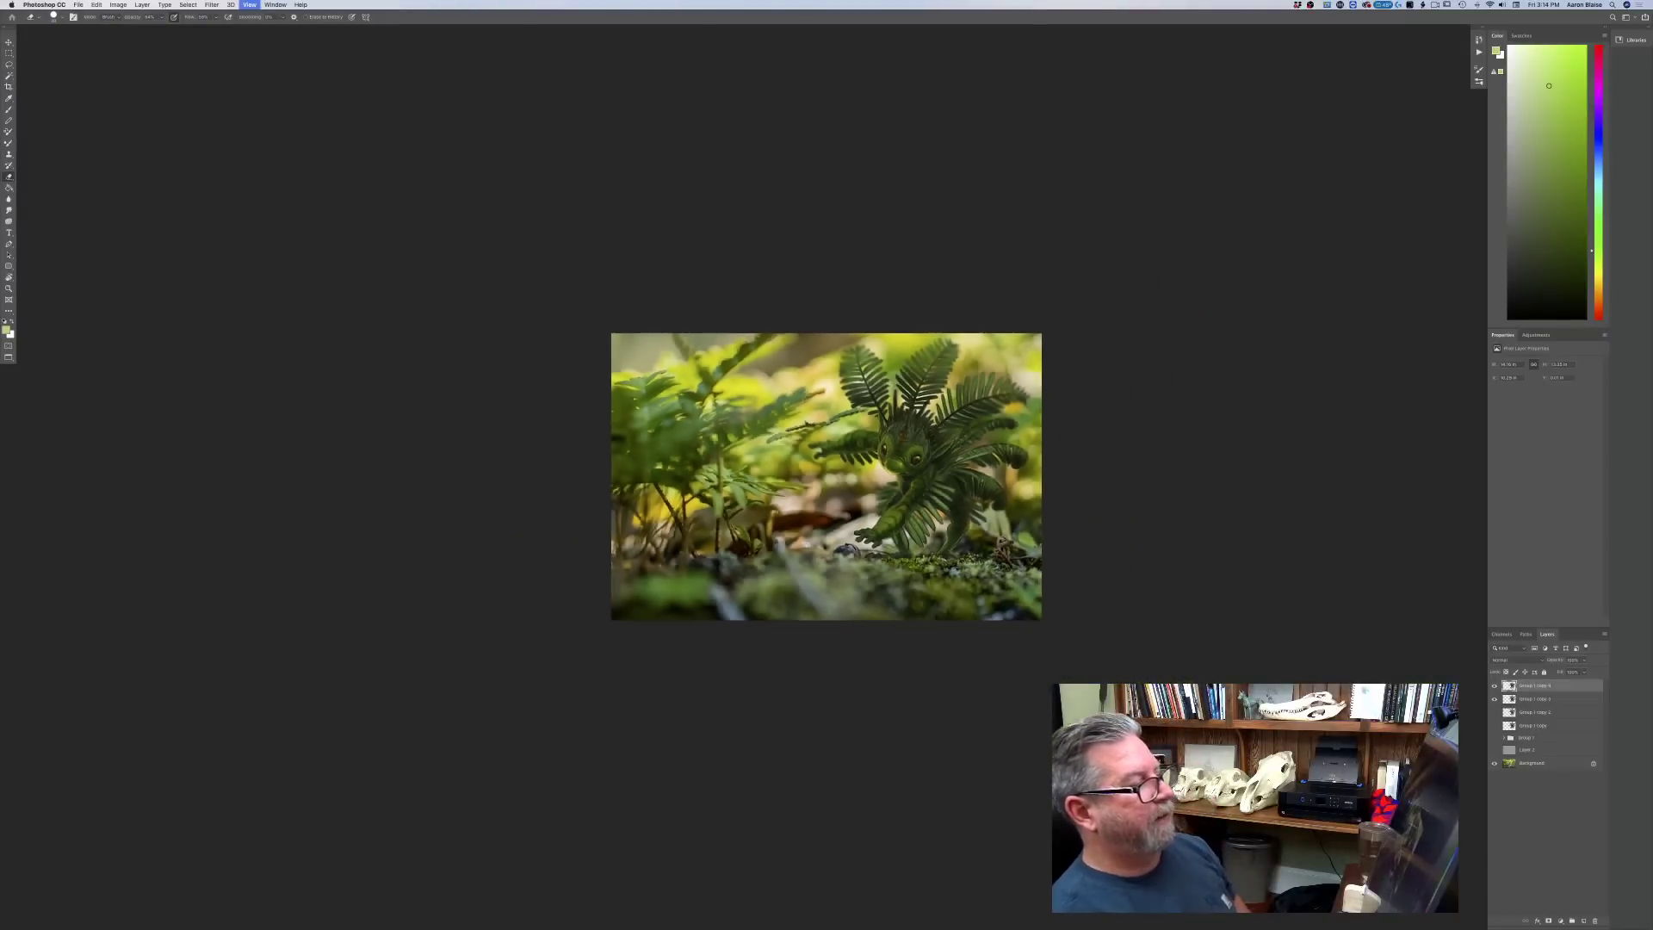
key(super+plus)
key(super+plus)
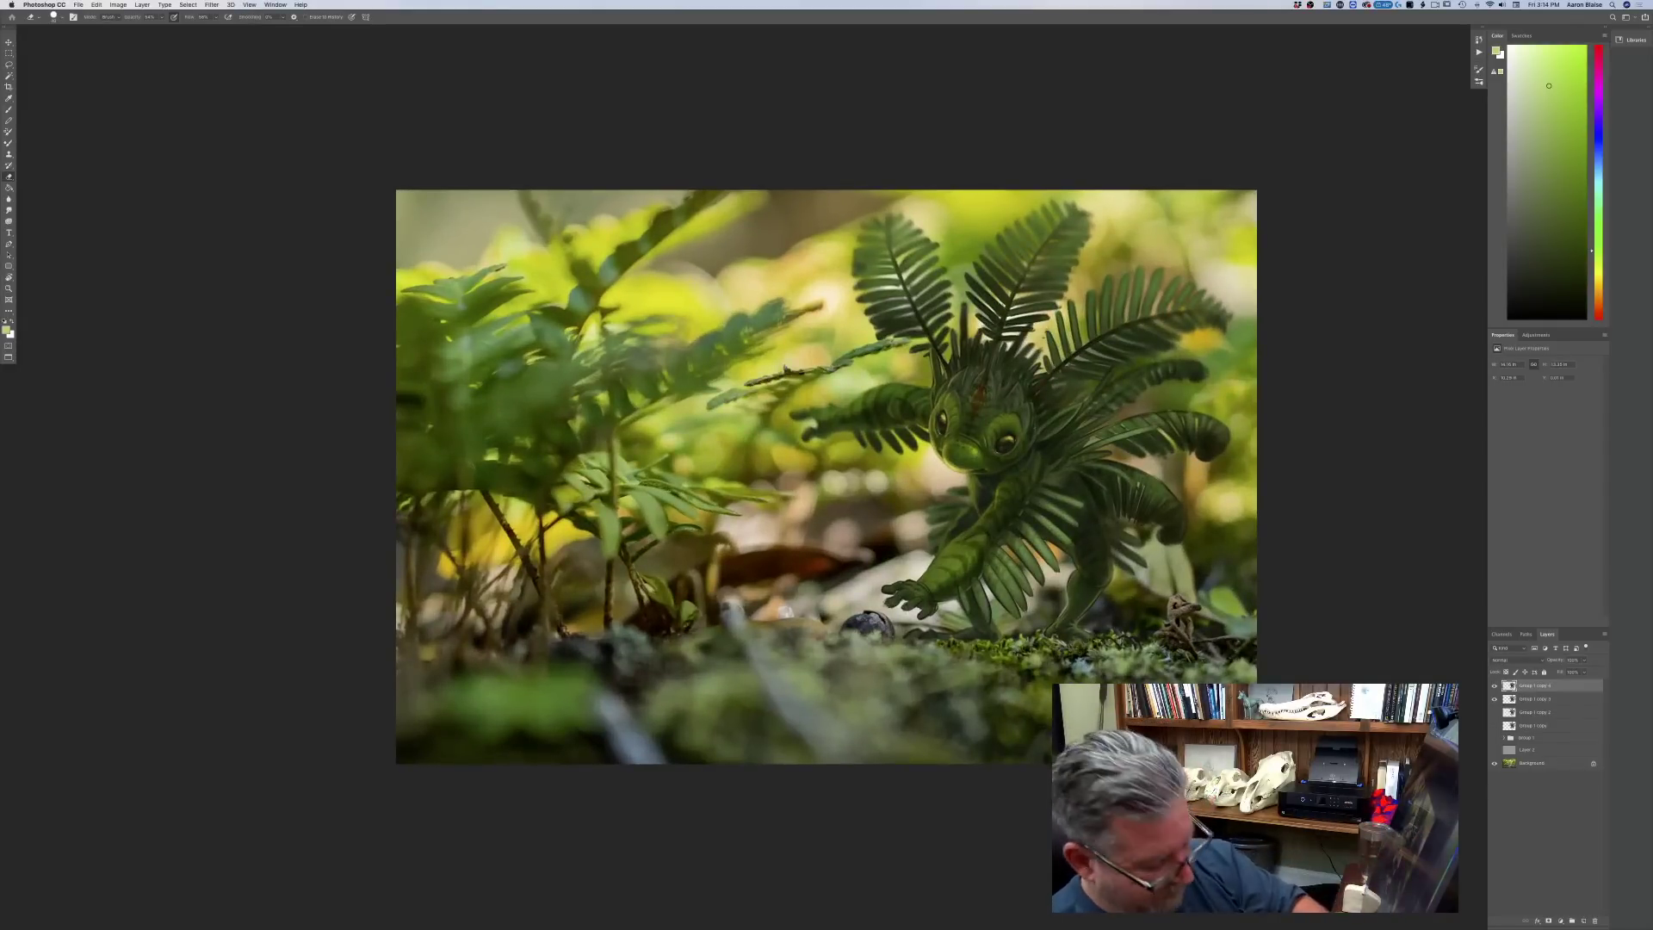
- Merge the darkened copy with the creature layer beneath it
shift+click(1517, 699)
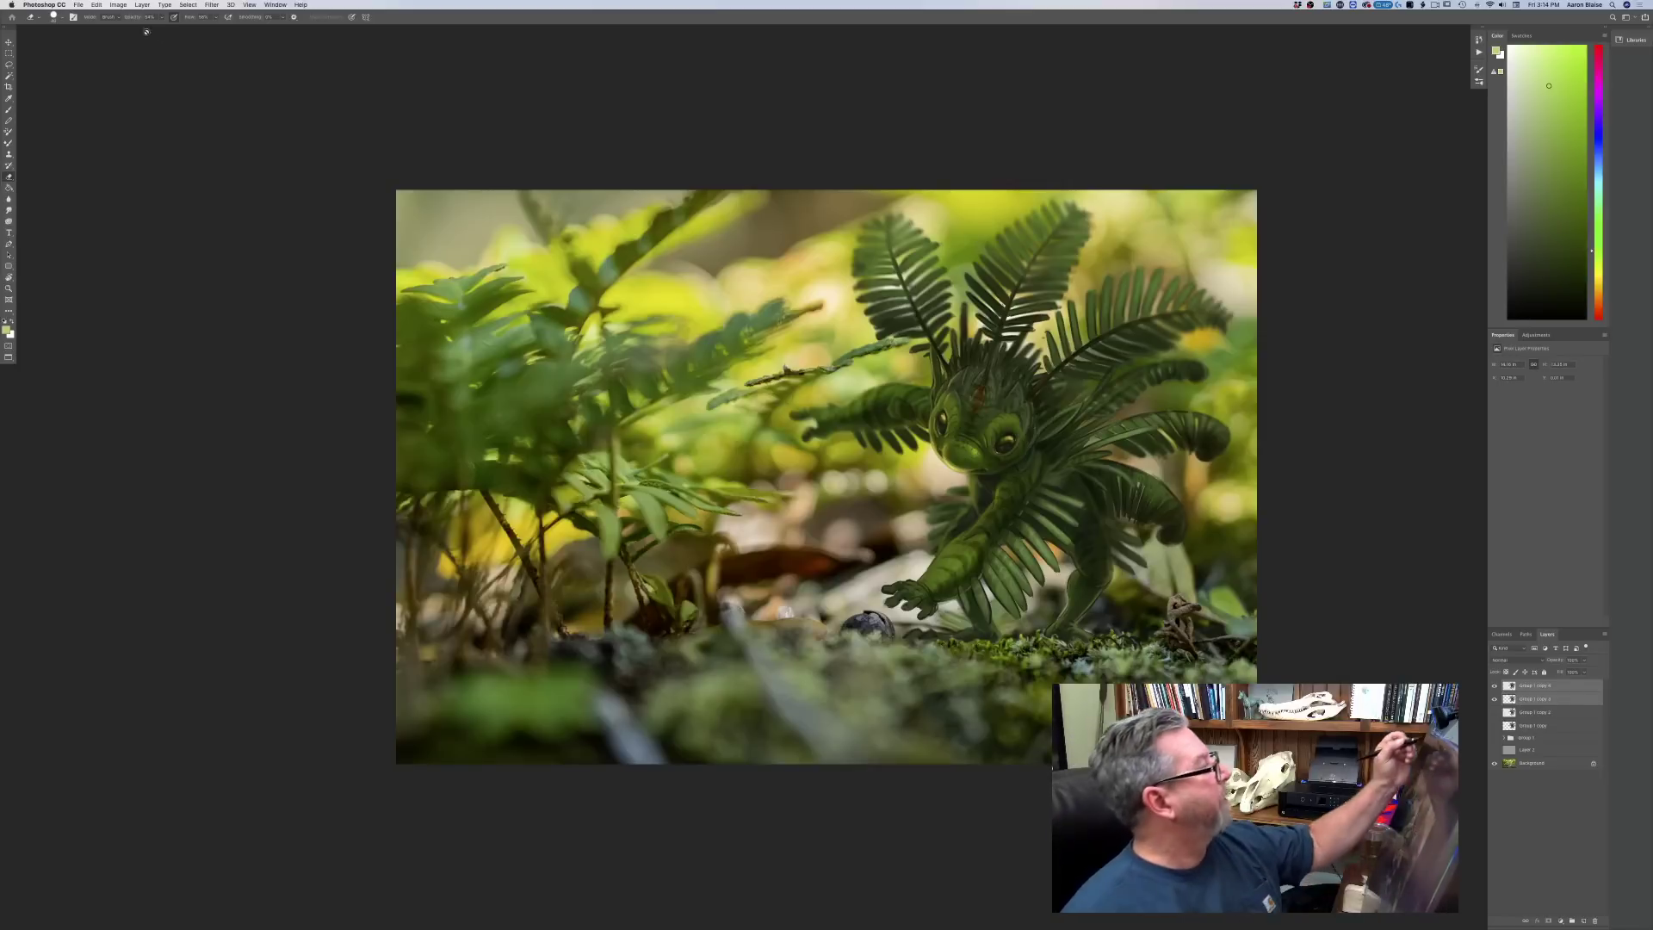
click(142, 5)
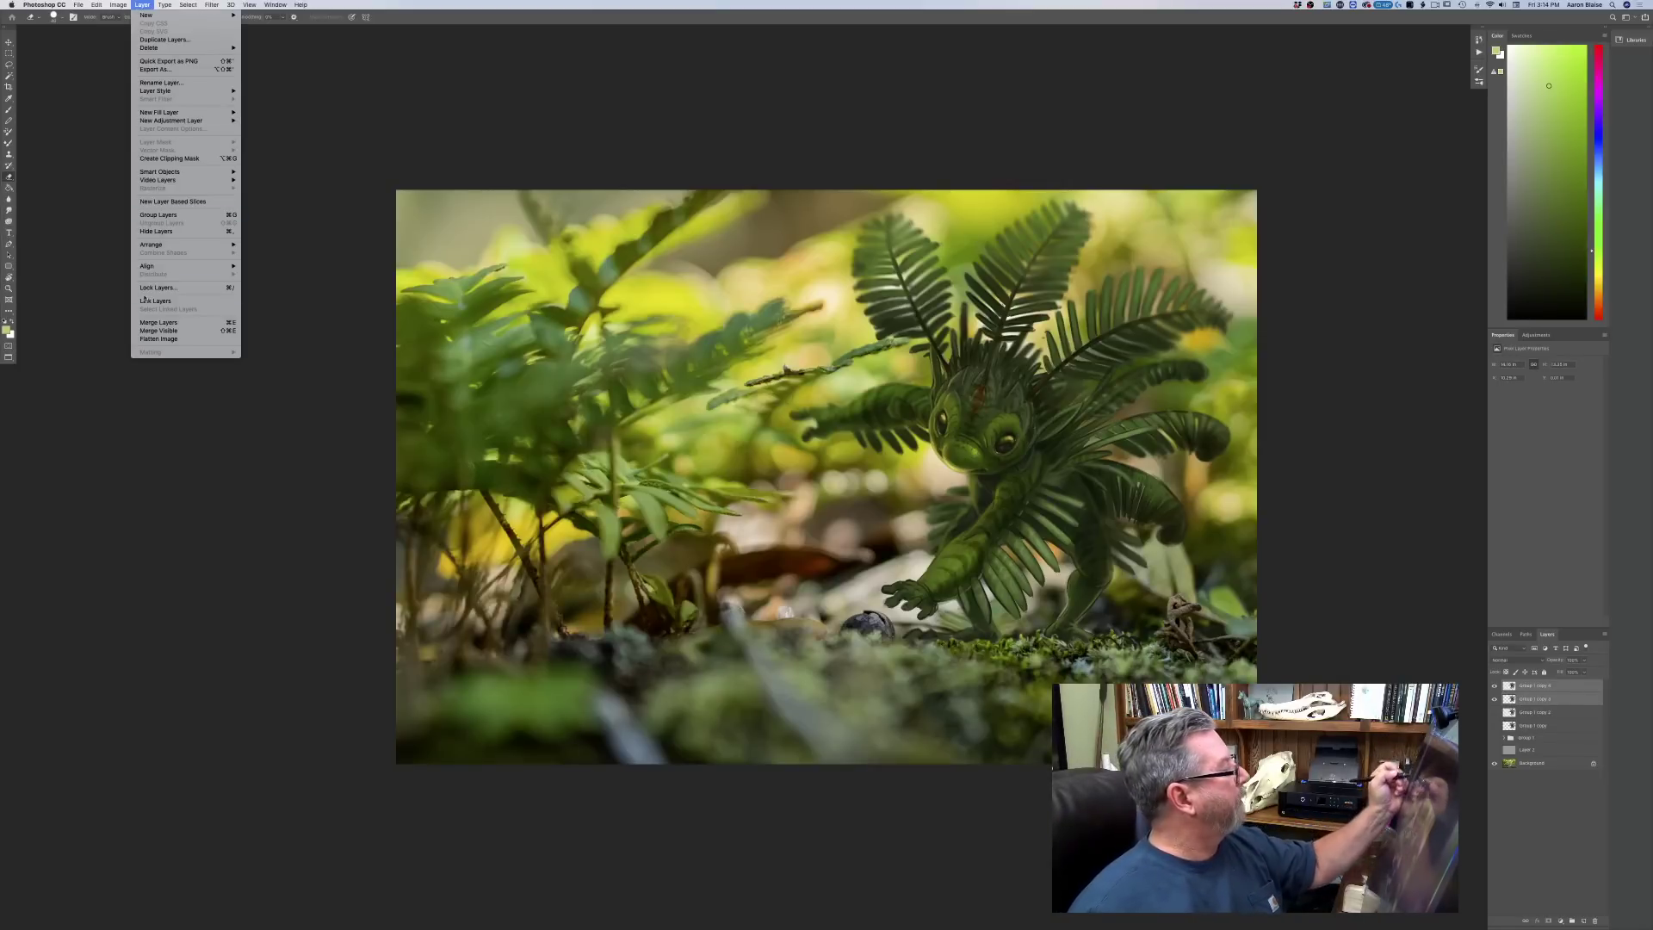
click(148, 323)
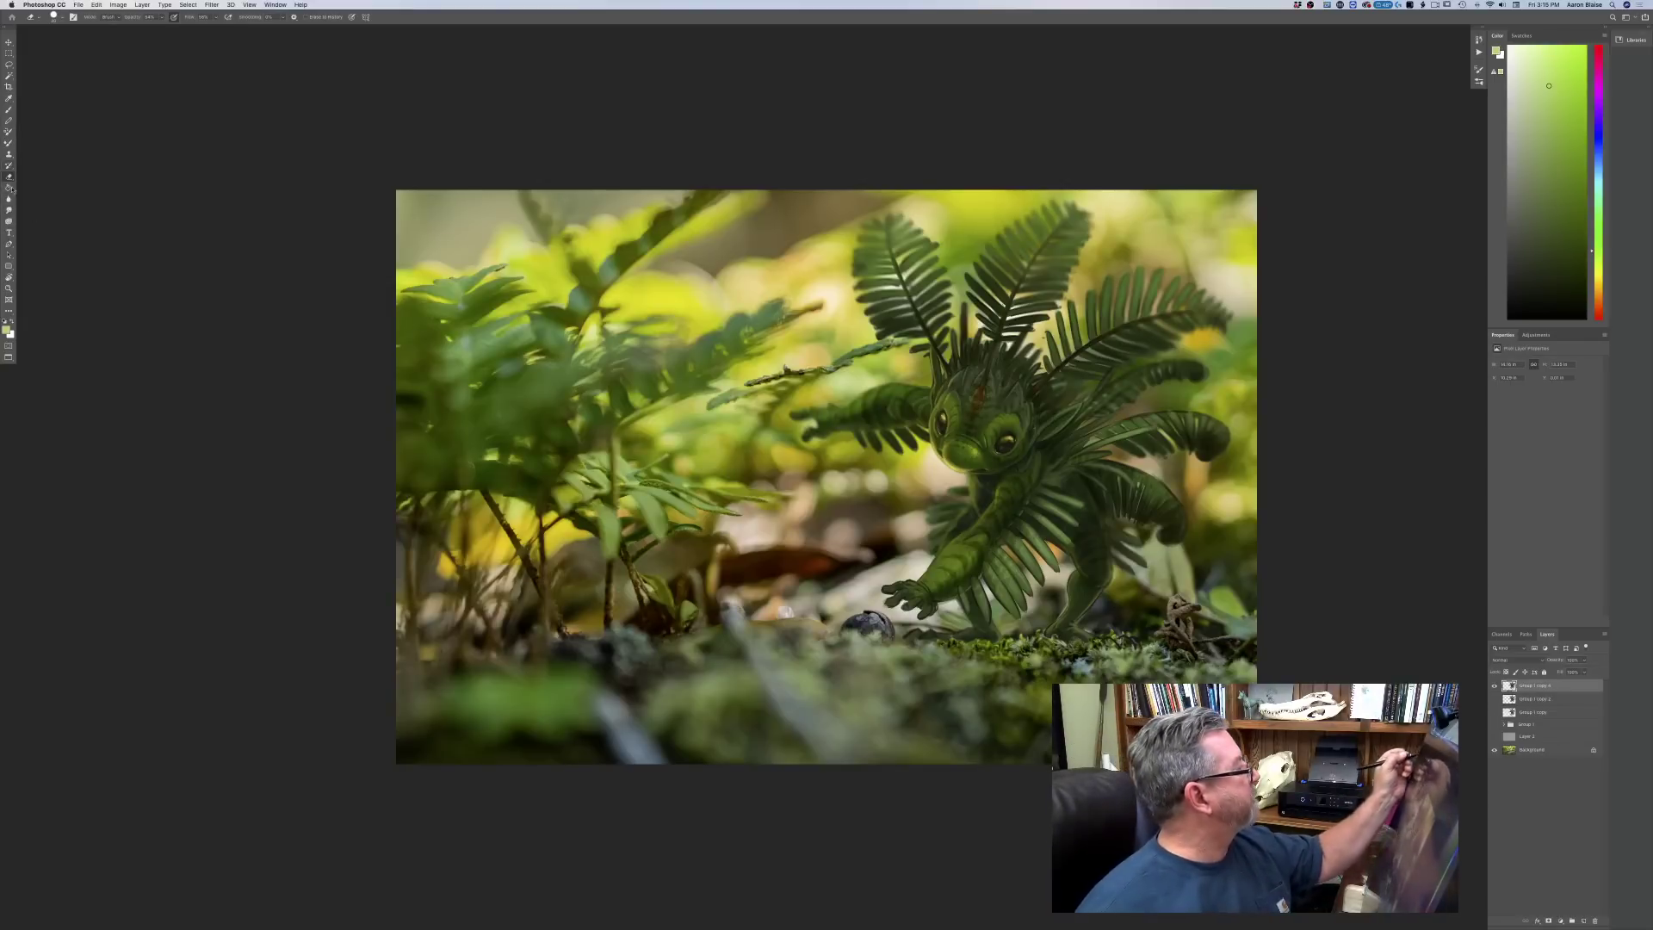
- Refine the merged creature's edges with the Smudge tool and duplicate its layer, keeping the original hidden
click(8, 211)
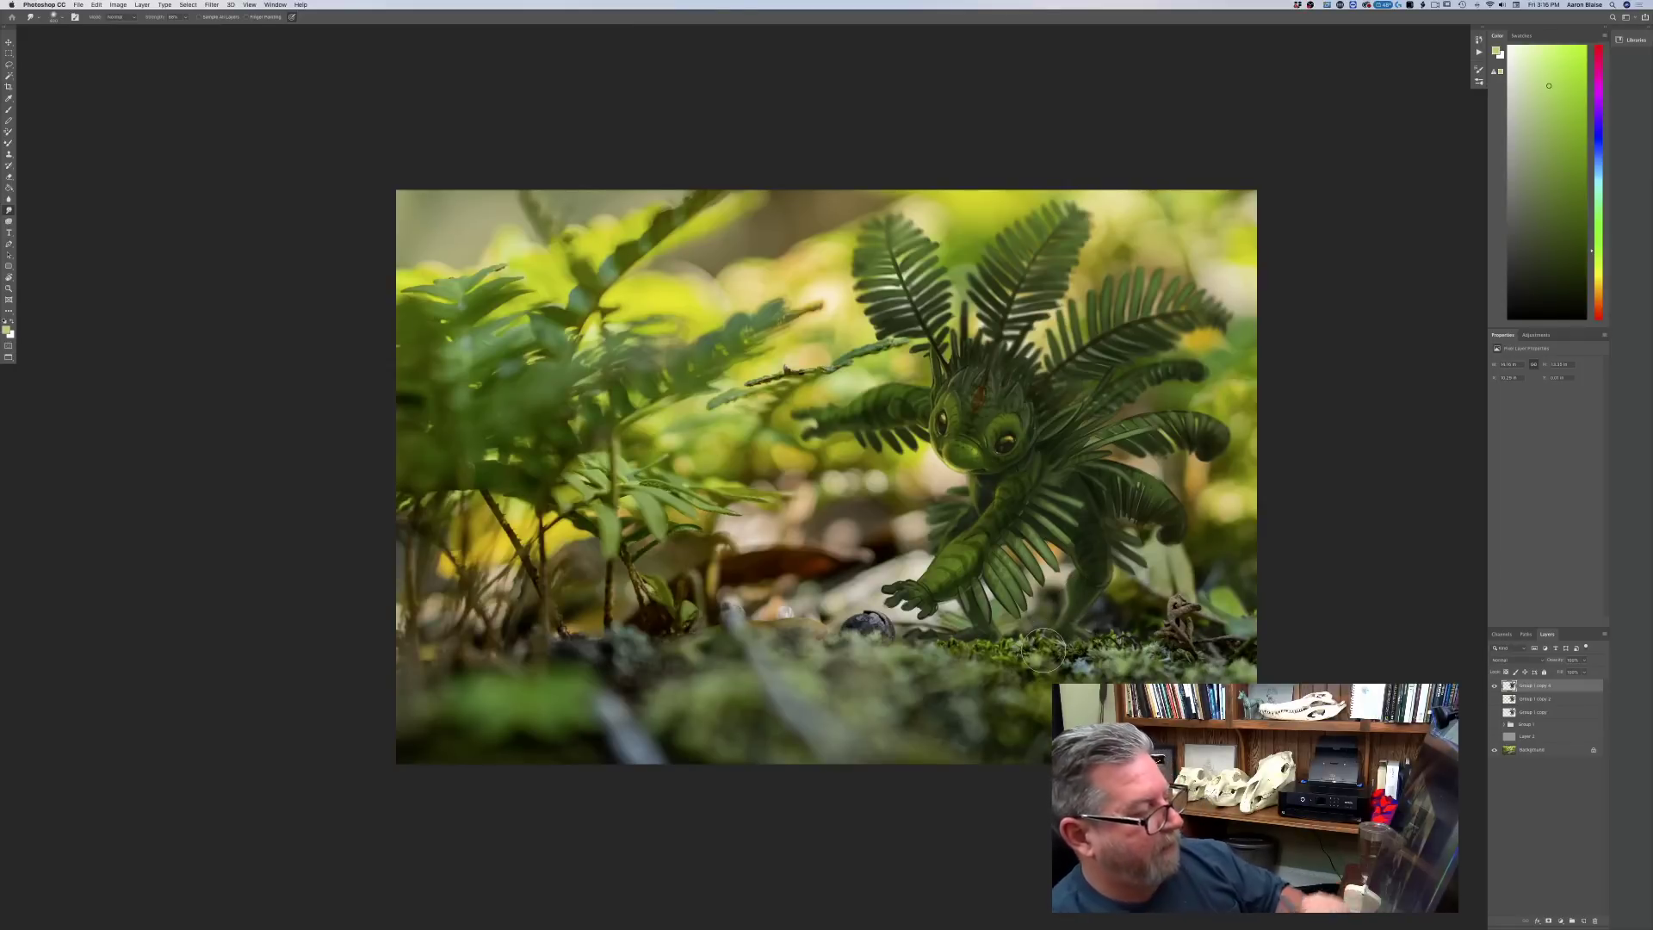
key(super+minus)
key(super+minus)
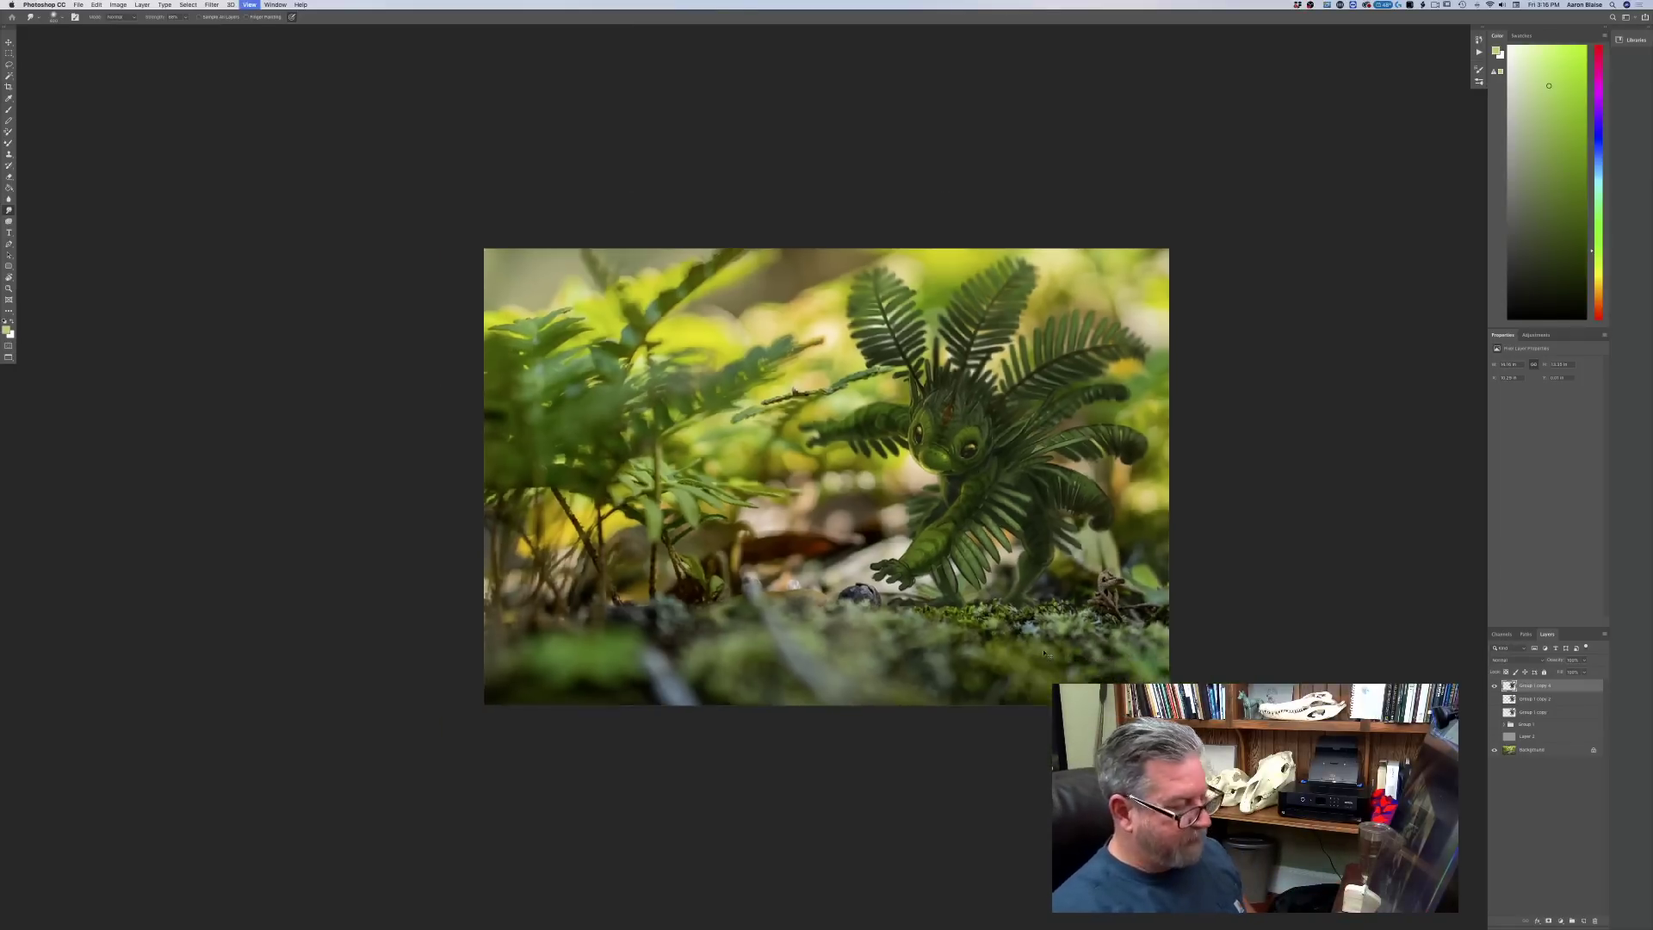
key(super+plus)
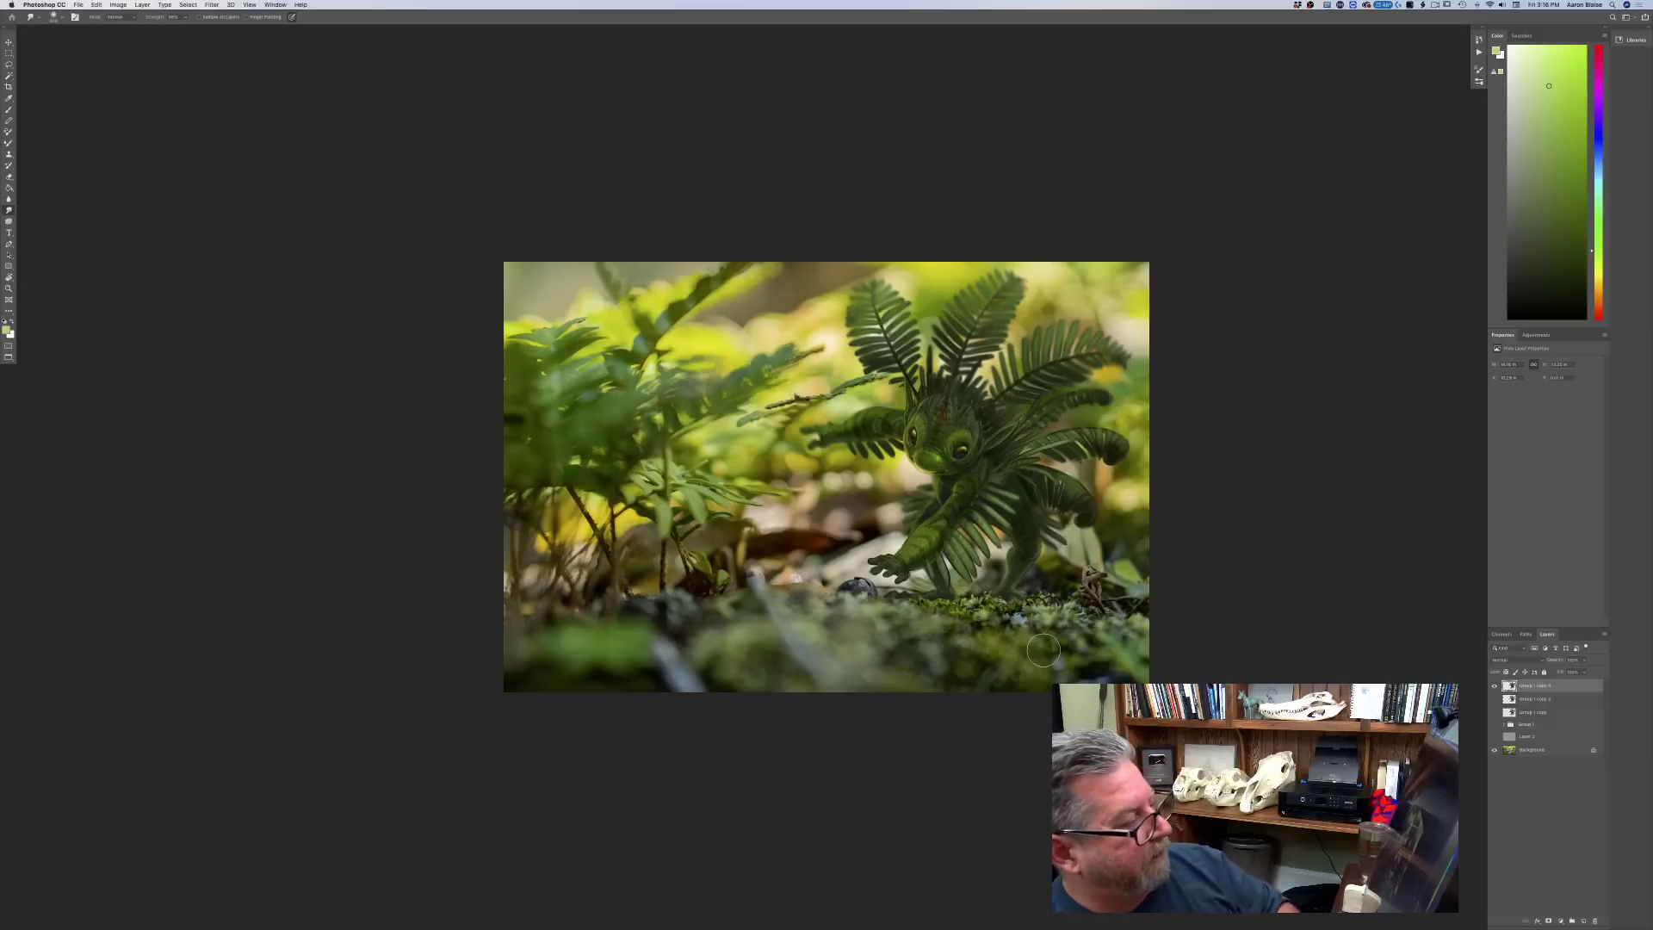
drag(1536, 694, 1583, 920)
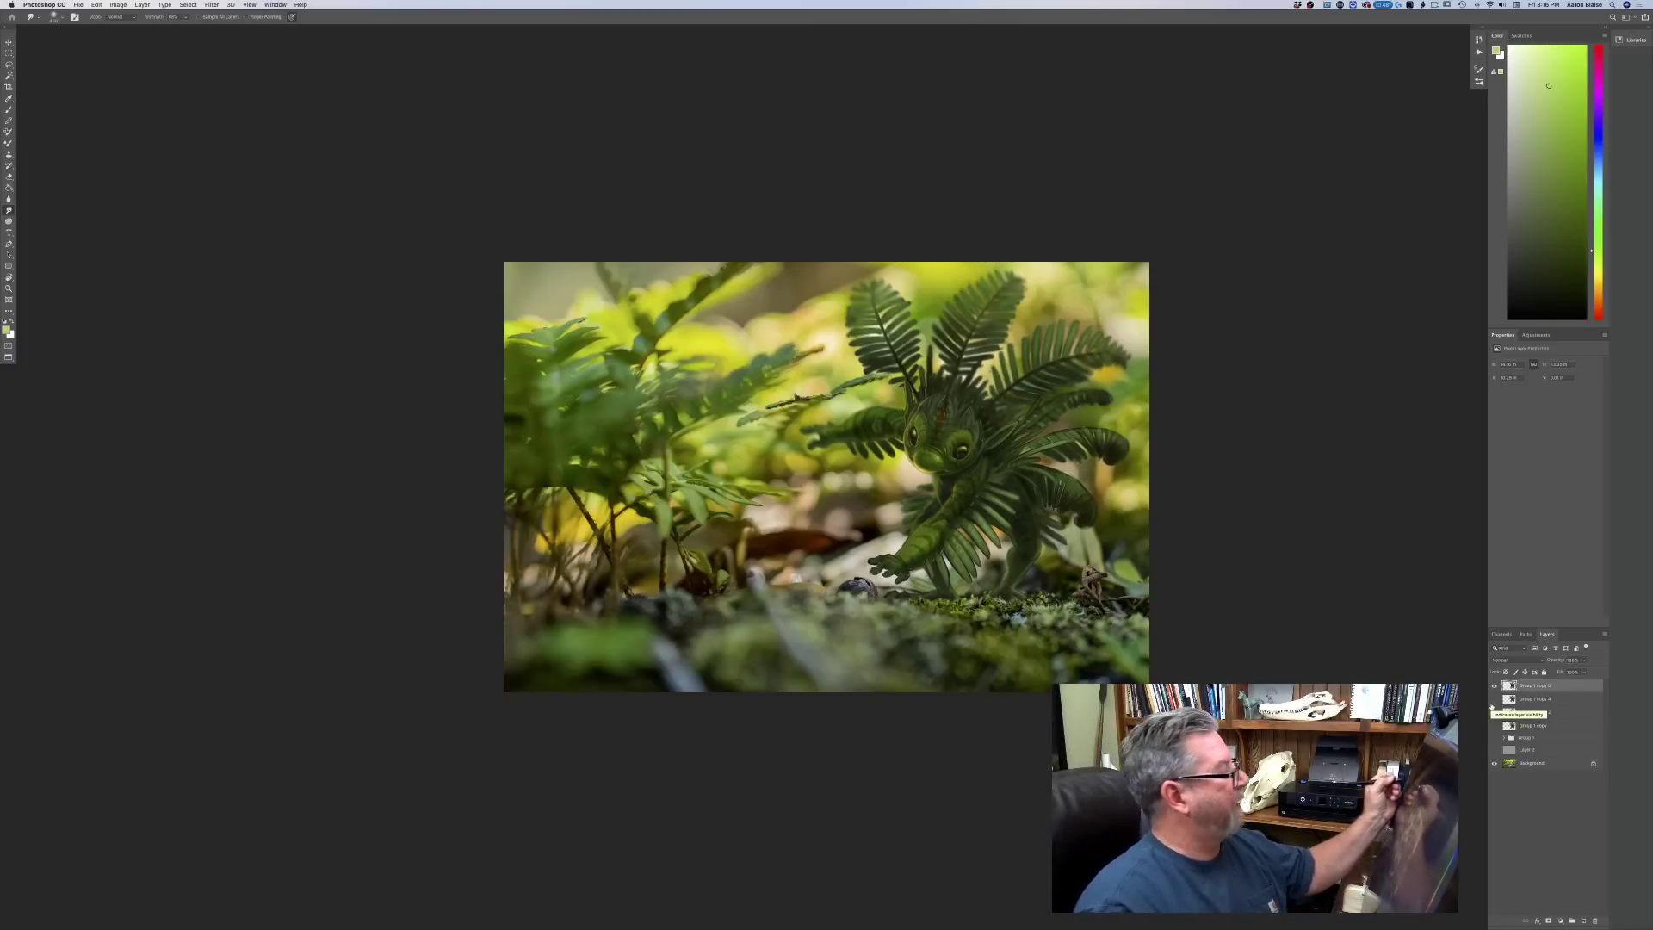
- Change the foreground color from green to a light, pale yellow for highlights
click(7, 331)
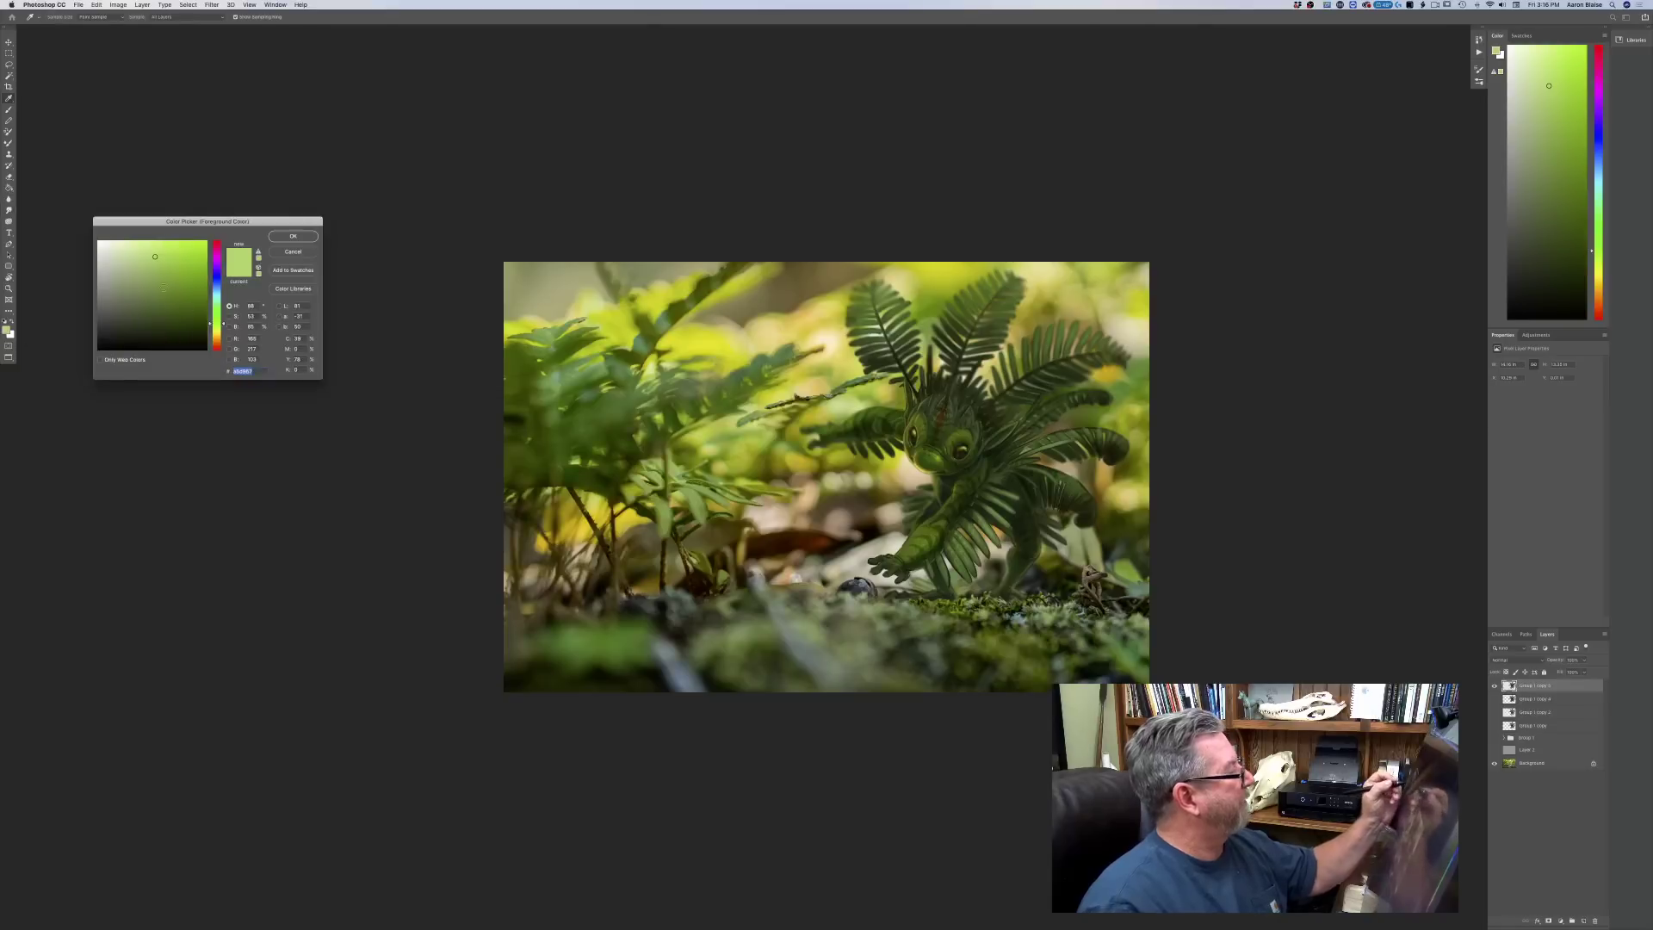
click(216, 332)
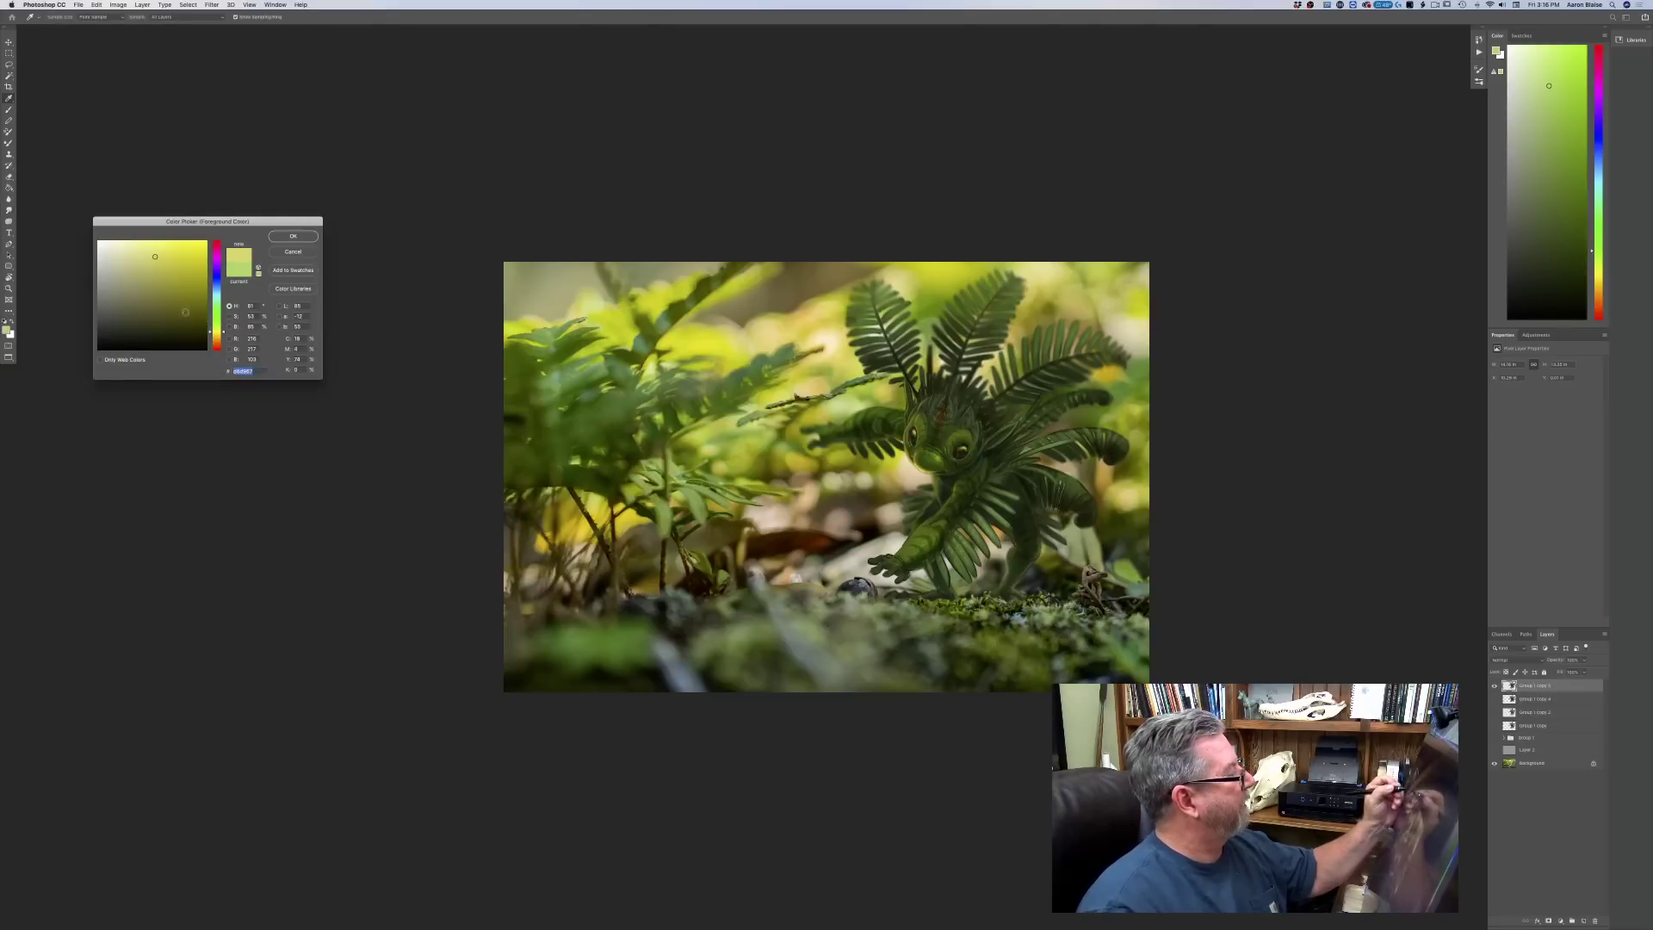
click(141, 248)
click(293, 236)
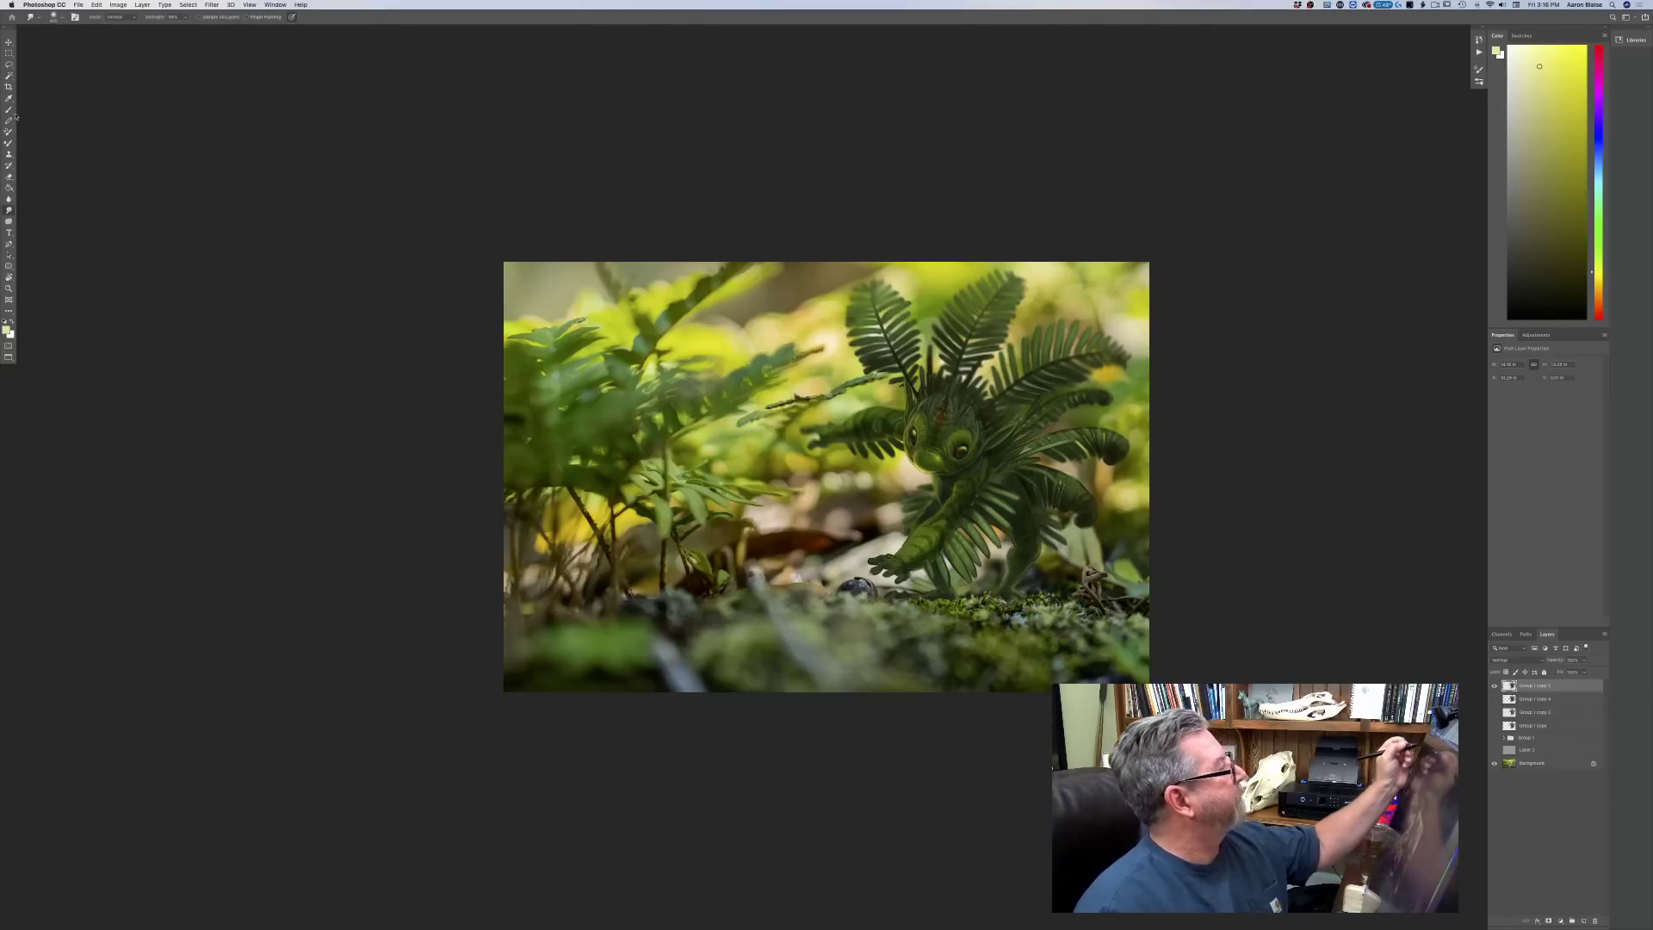
- Switch to the Brush tool and choose the Soft Round Pressure Opacity preset
key(b)
click(53, 17)
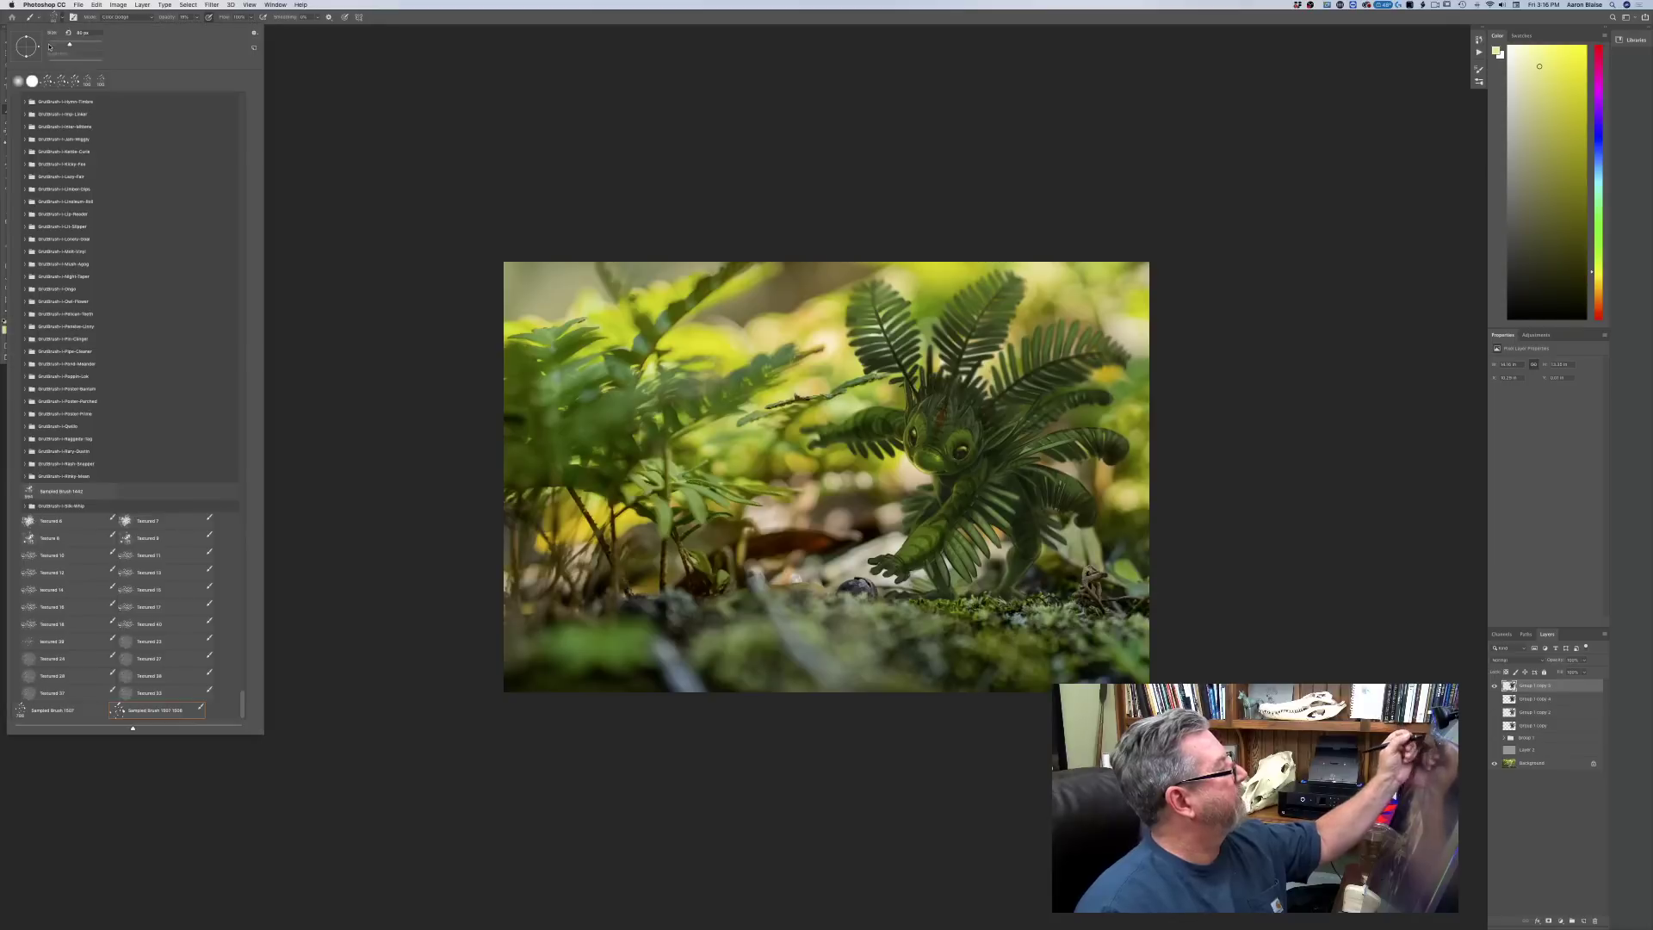
drag(242, 705, 215, 62)
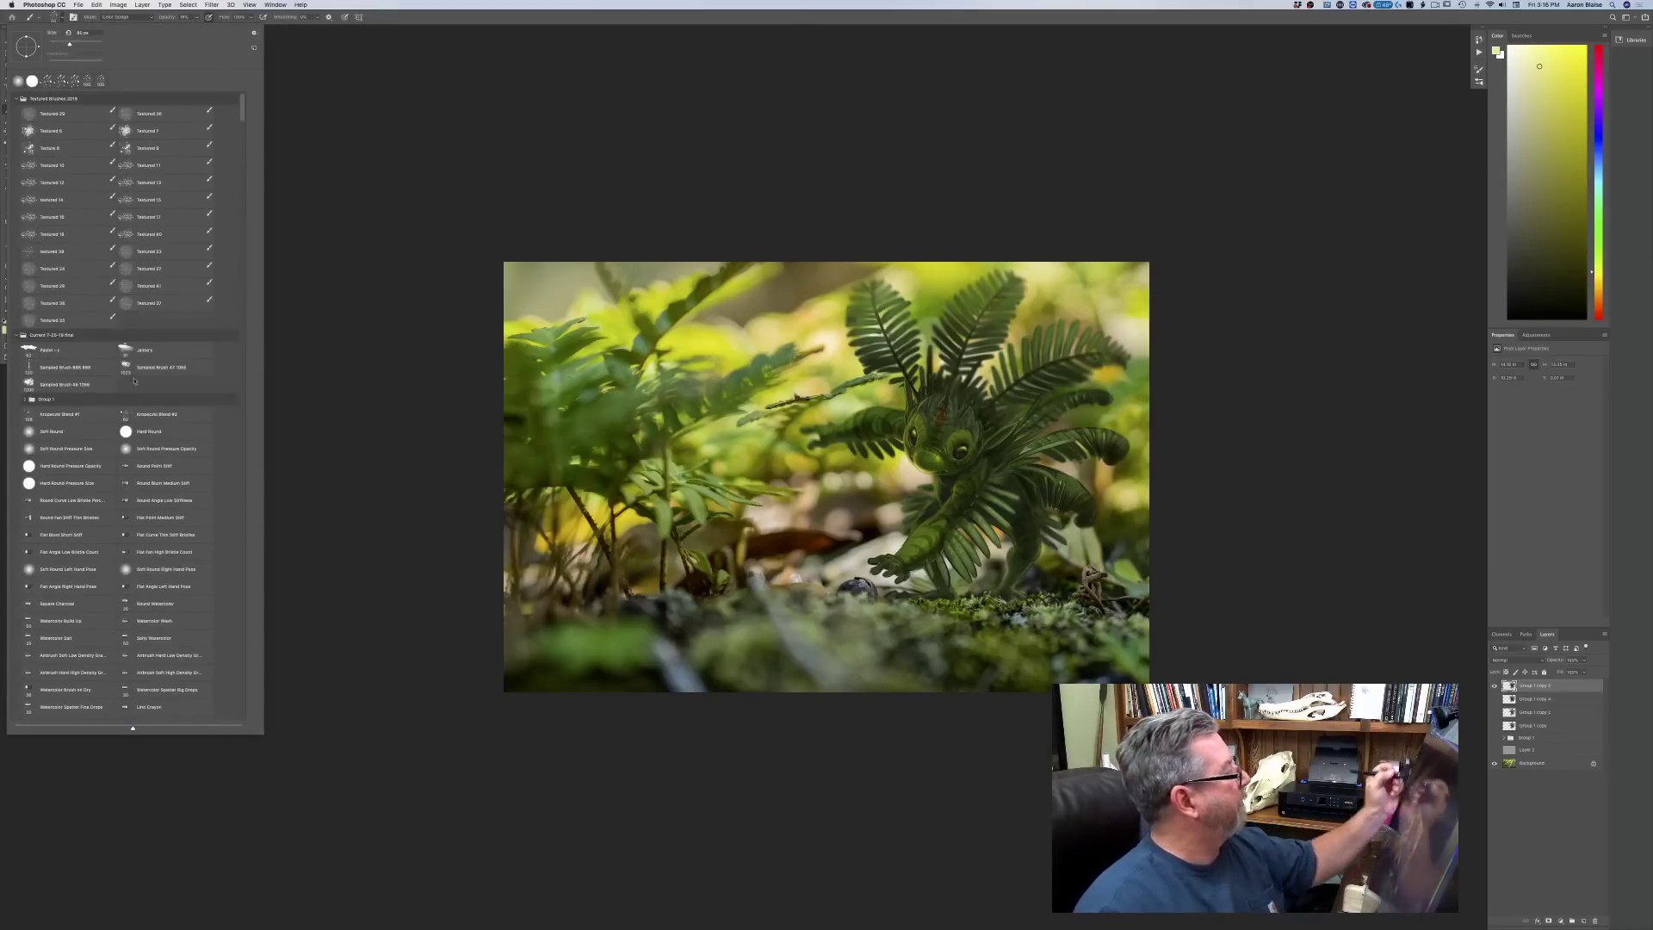
click(138, 454)
click(360, 464)
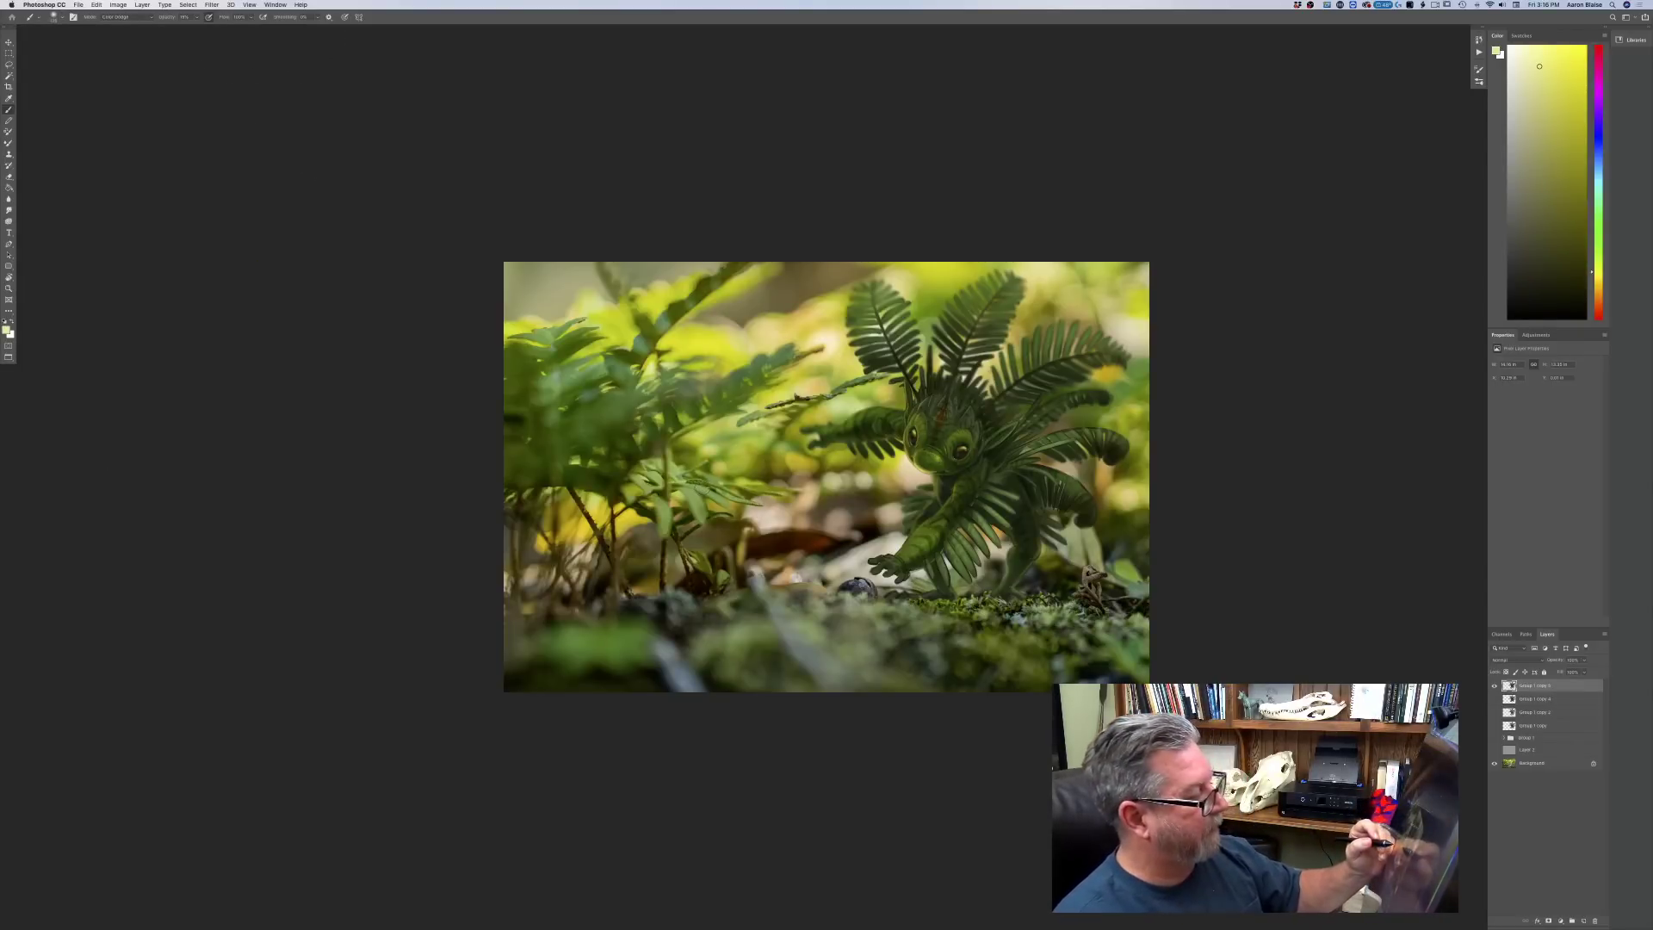
- Paint soft yellow highlights over the creature's face and front arm, reducing the brush size for finer areas
mouse_move(936, 509)
mouse_down()
mouse_move(913, 548)
mouse_move(945, 518)
mouse_up()
mouse_move(939, 437)
mouse_down()
mouse_move(930, 456)
mouse_move(918, 443)
mouse_move(940, 471)
mouse_move(969, 444)
mouse_move(931, 452)
mouse_move(918, 419)
mouse_move(935, 502)
mouse_move(974, 466)
mouse_move(935, 536)
mouse_move(943, 505)
mouse_up()
key(bracketleft)
key(bracketleft)
key(bracketleft)
key(bracketleft)
key(bracketleft)
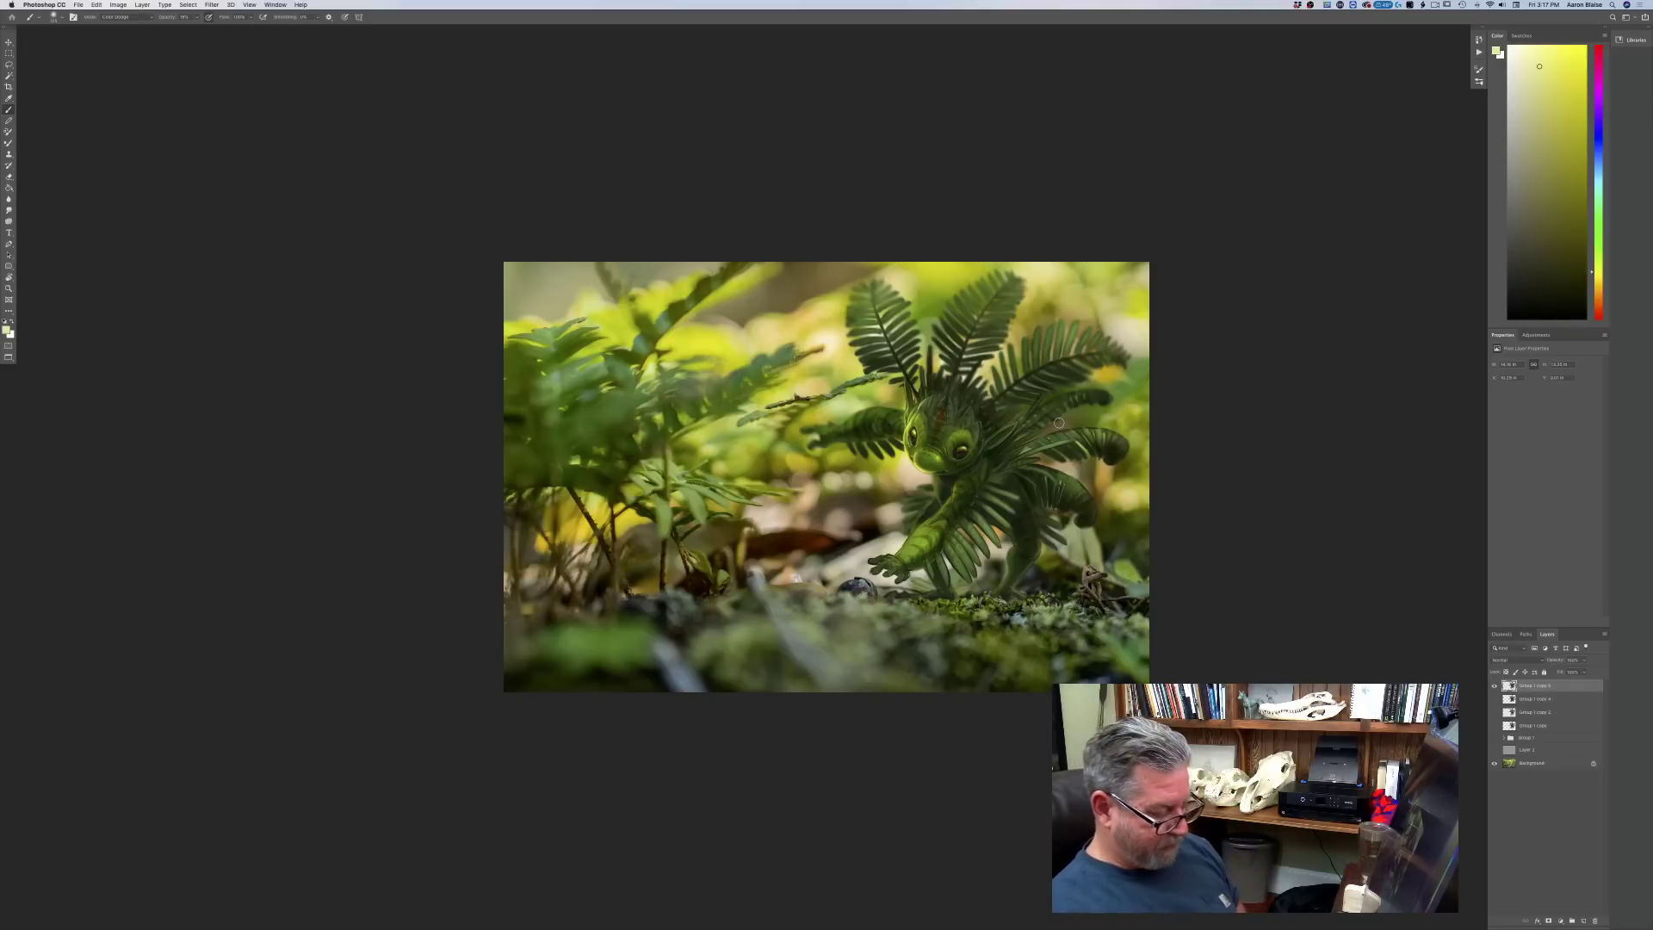
- Examine the highlighted creature against the forest scene at several magnifications and in full-screen view
key(super+equal)
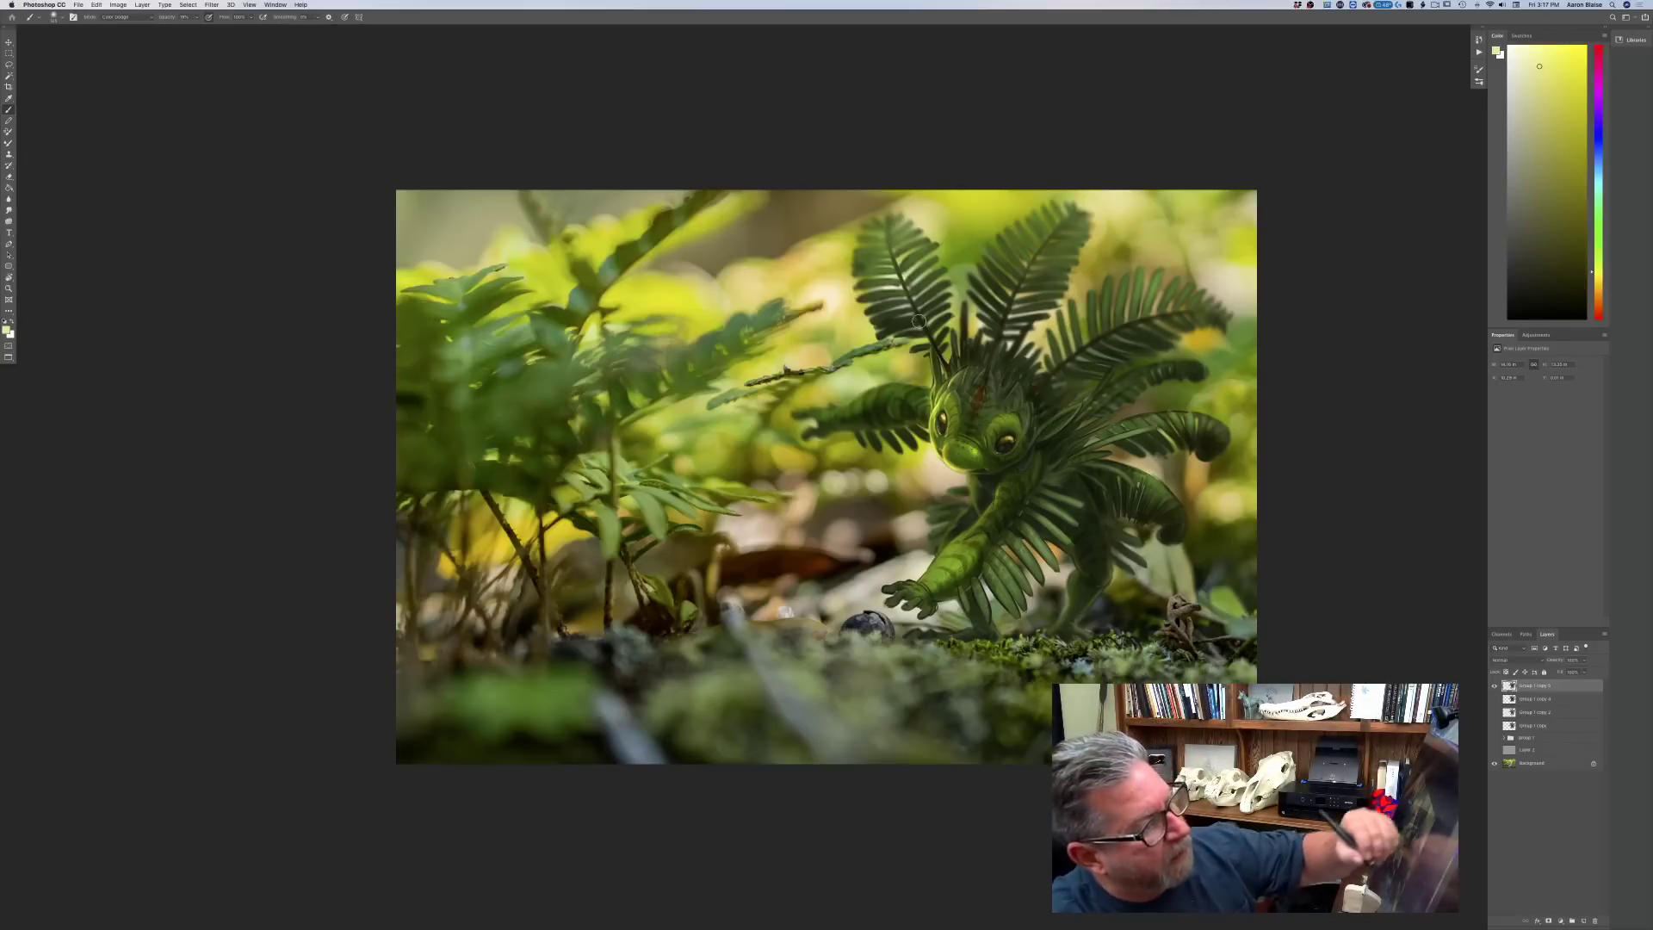
click(9, 210)
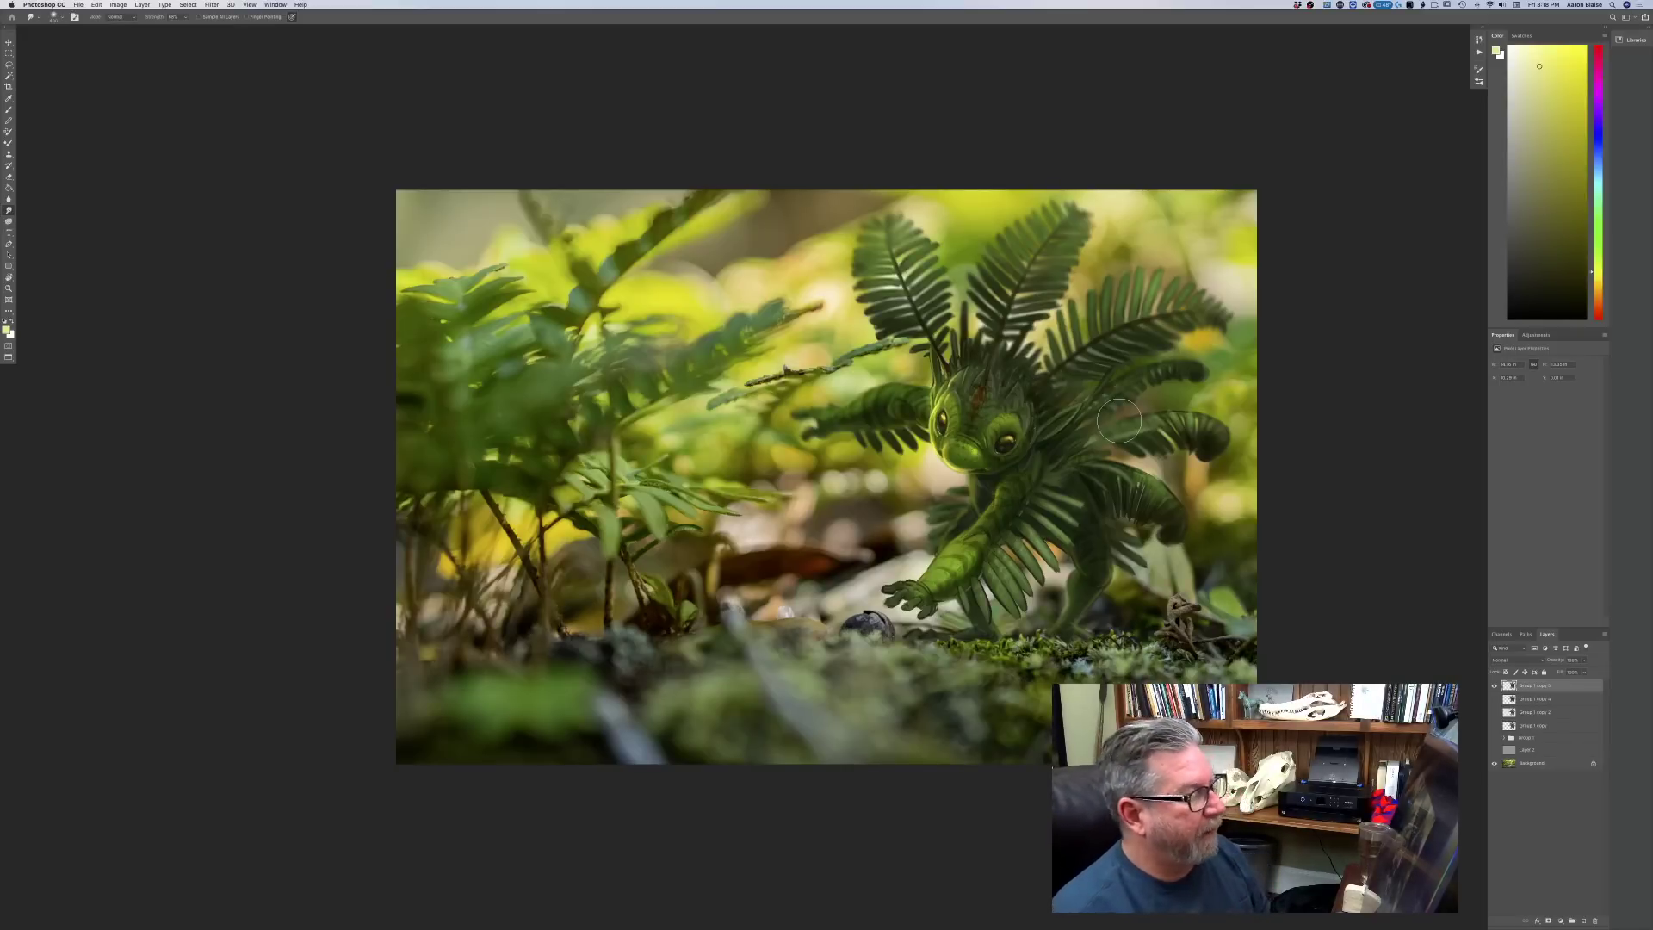
key(super+equal)
key(super+minus)
key(super+minus)
key(super+equal)
key(super+equal)
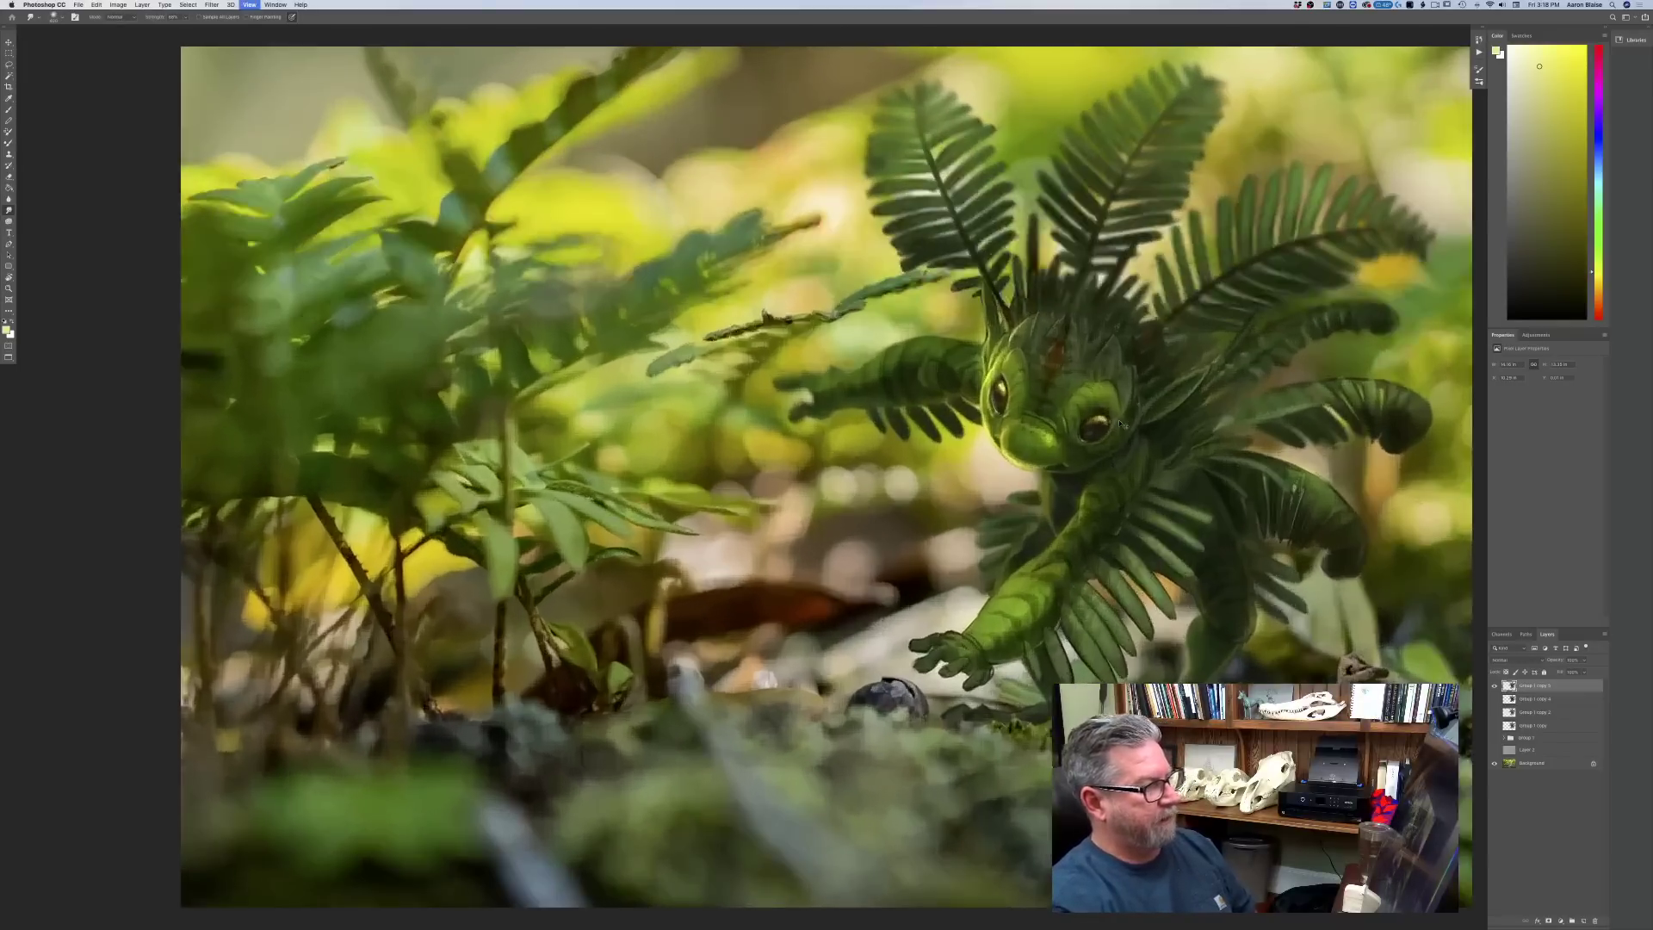
key(super+minus)
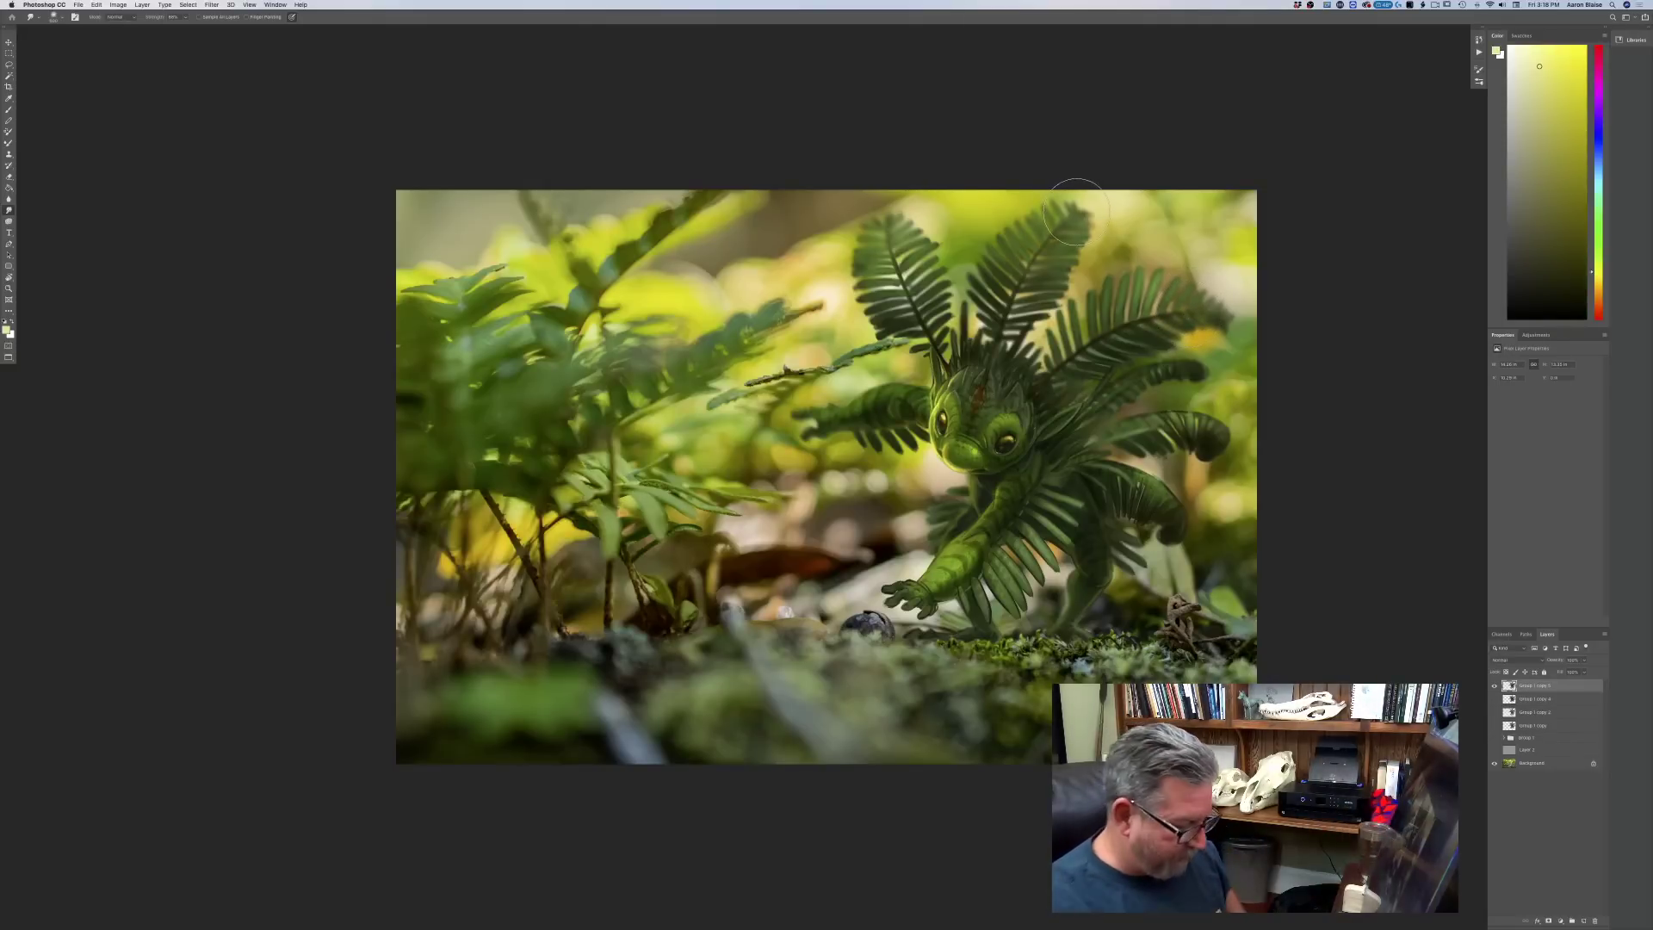
key(f)
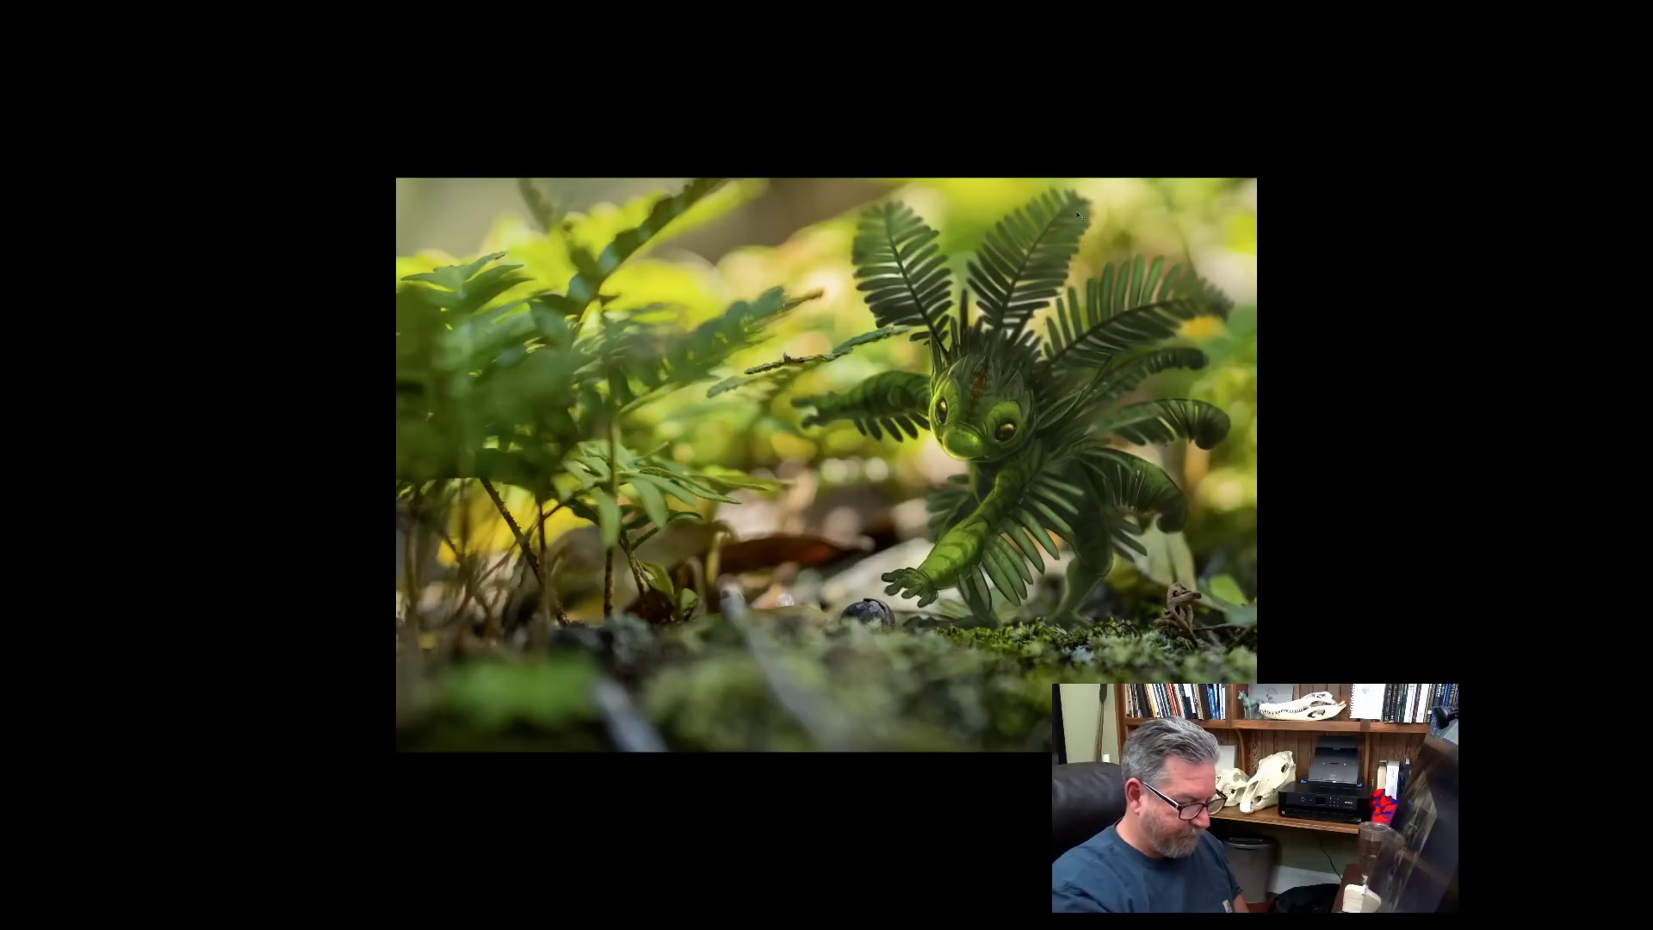
key(ctrl+0)
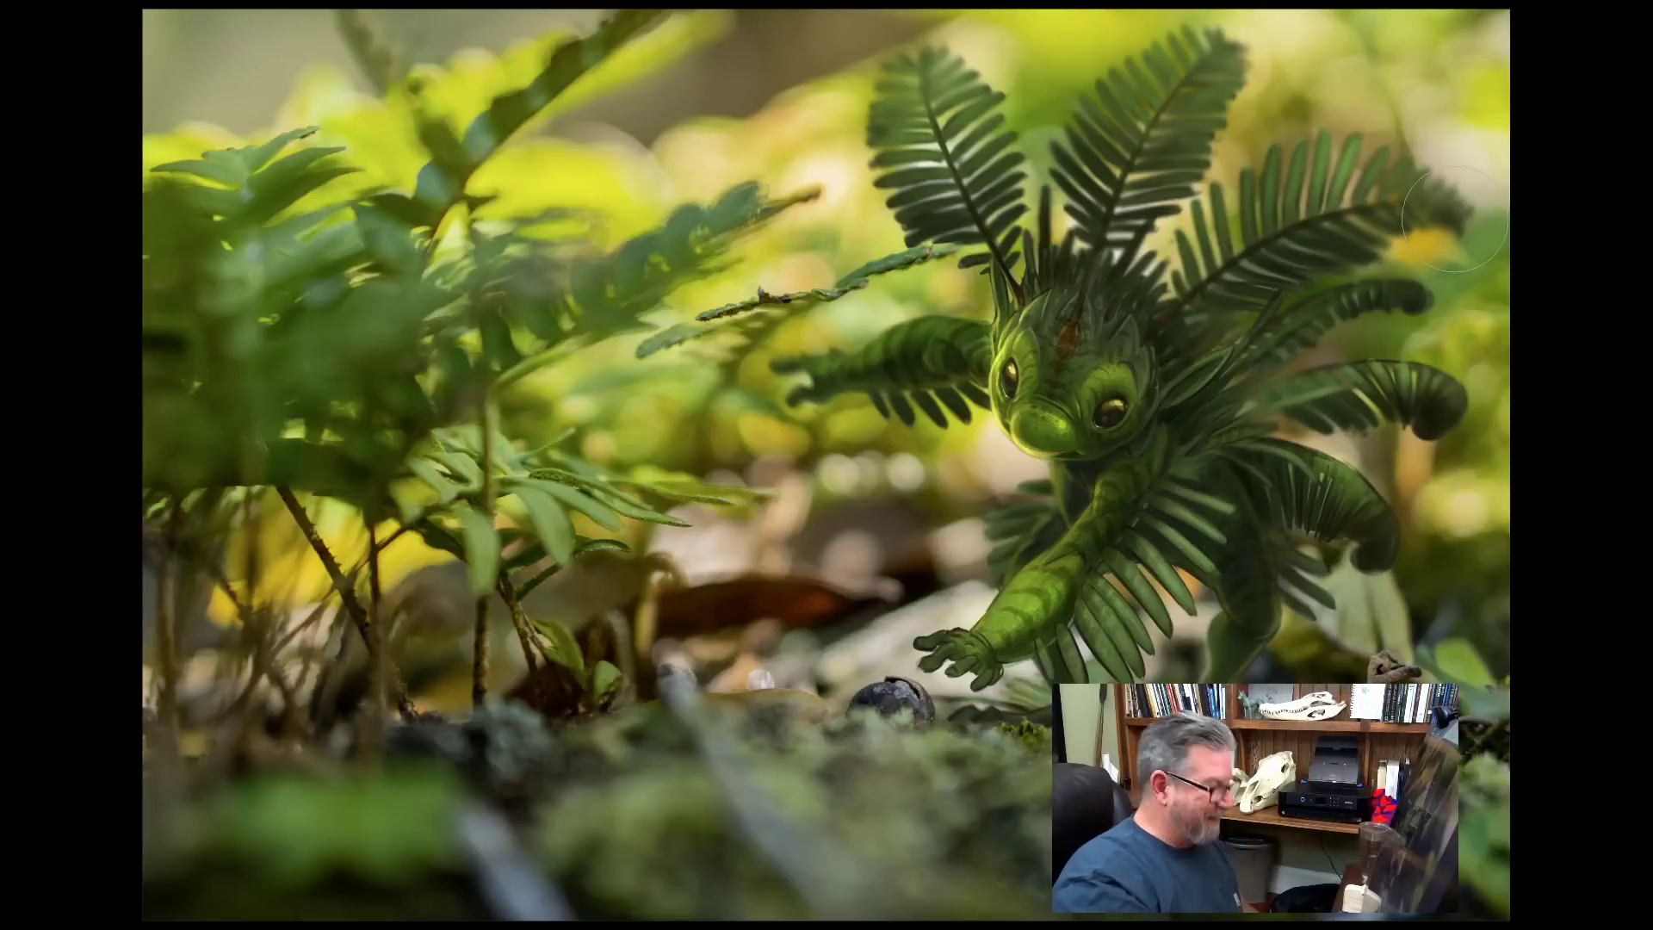
key(f)
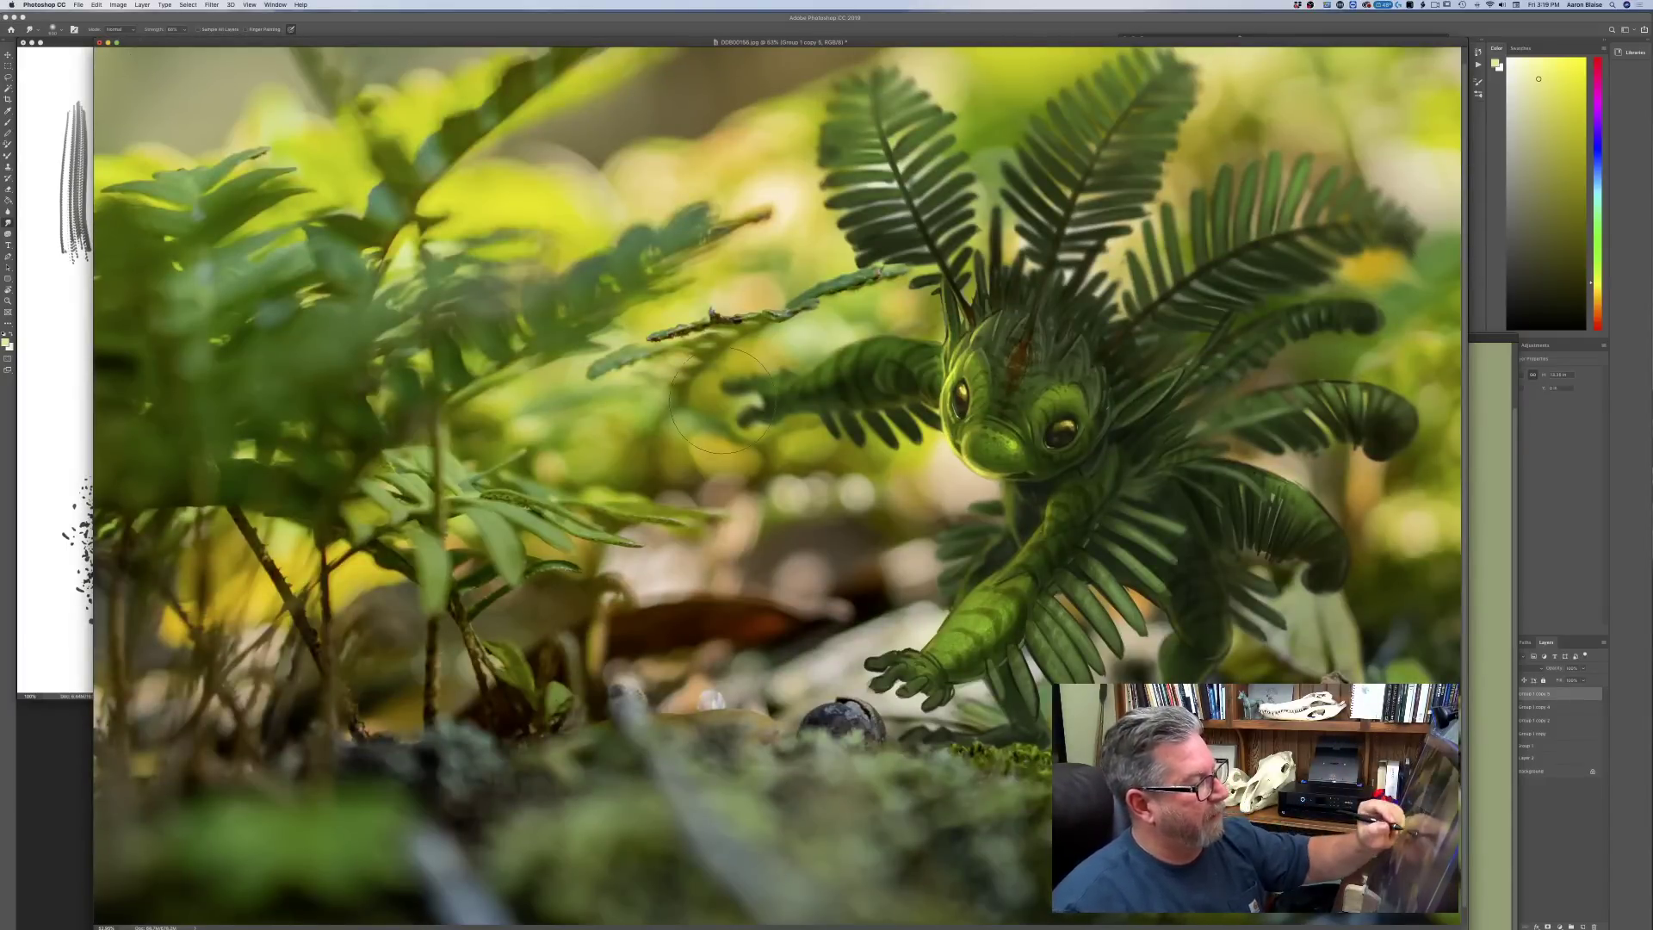
- Save the layered document as a Photoshop file named Fernie 2 in the Fantasy Reference folder, with the default compatibility option
click(78, 4)
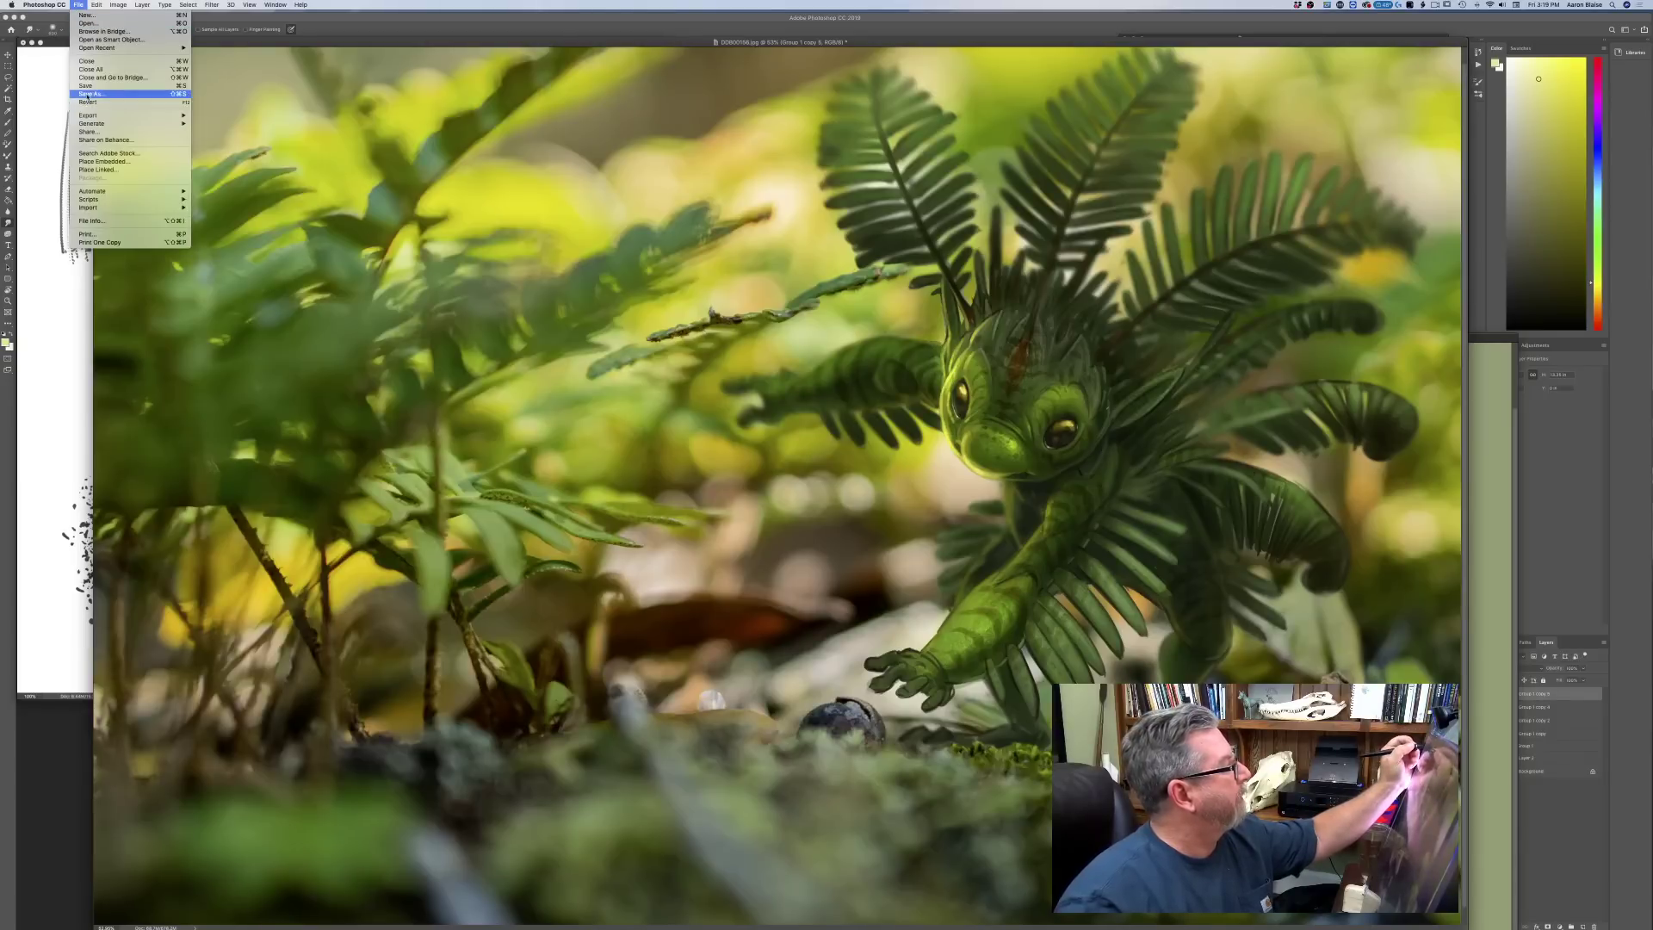
click(89, 102)
key(super+shift+s)
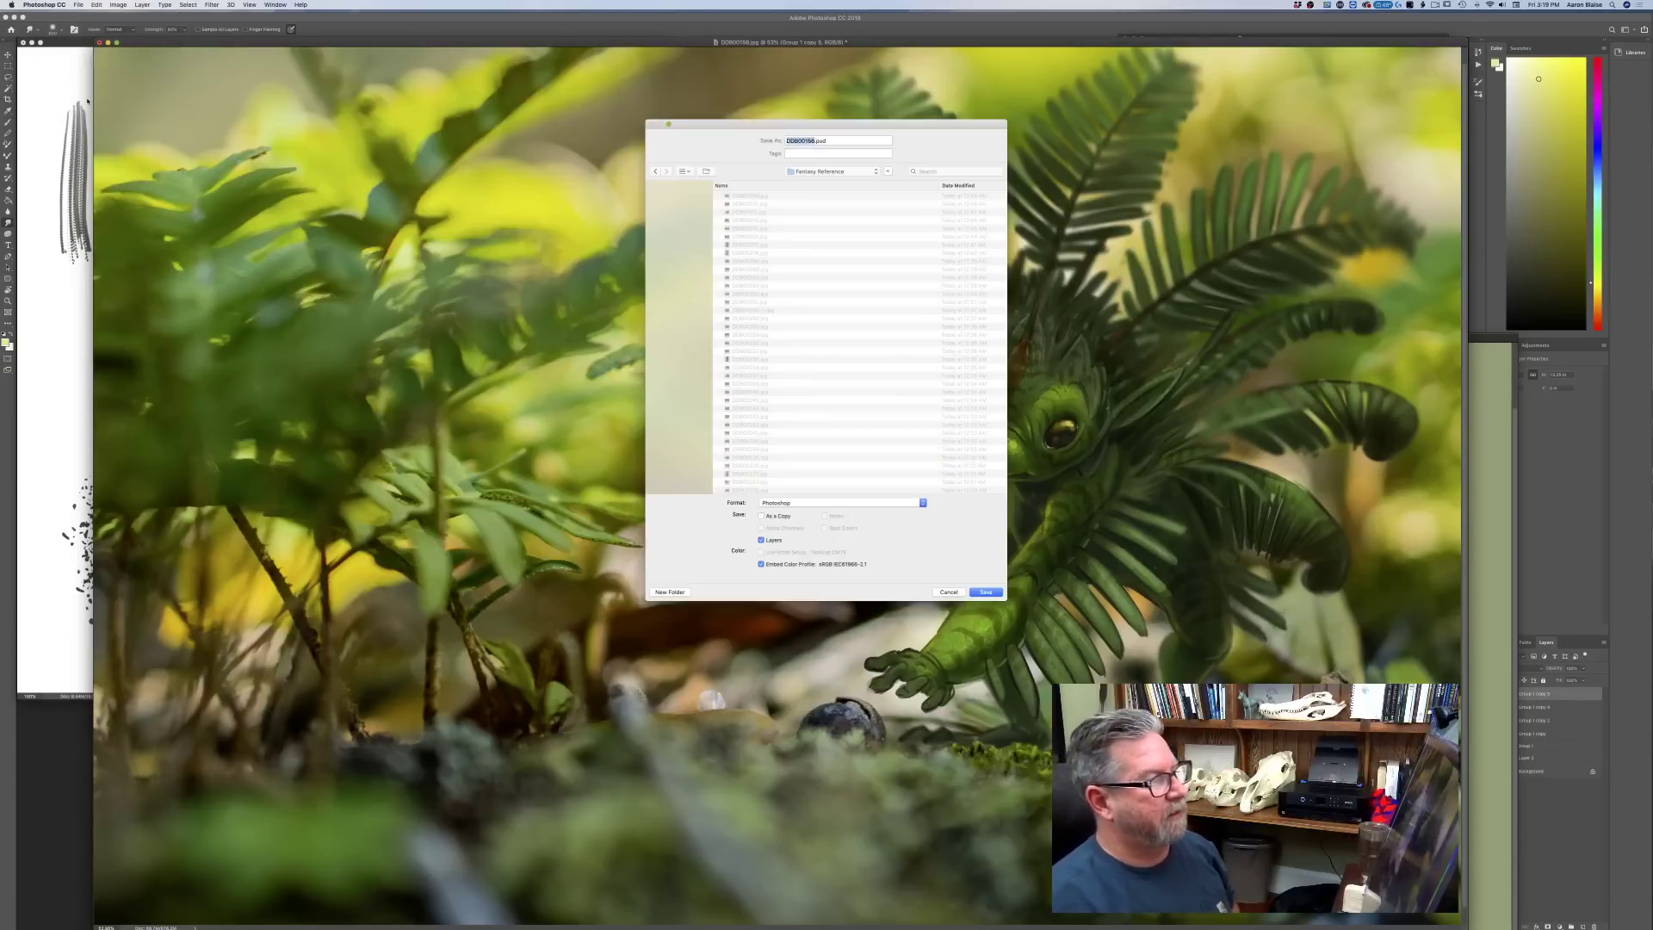
text(Fern)
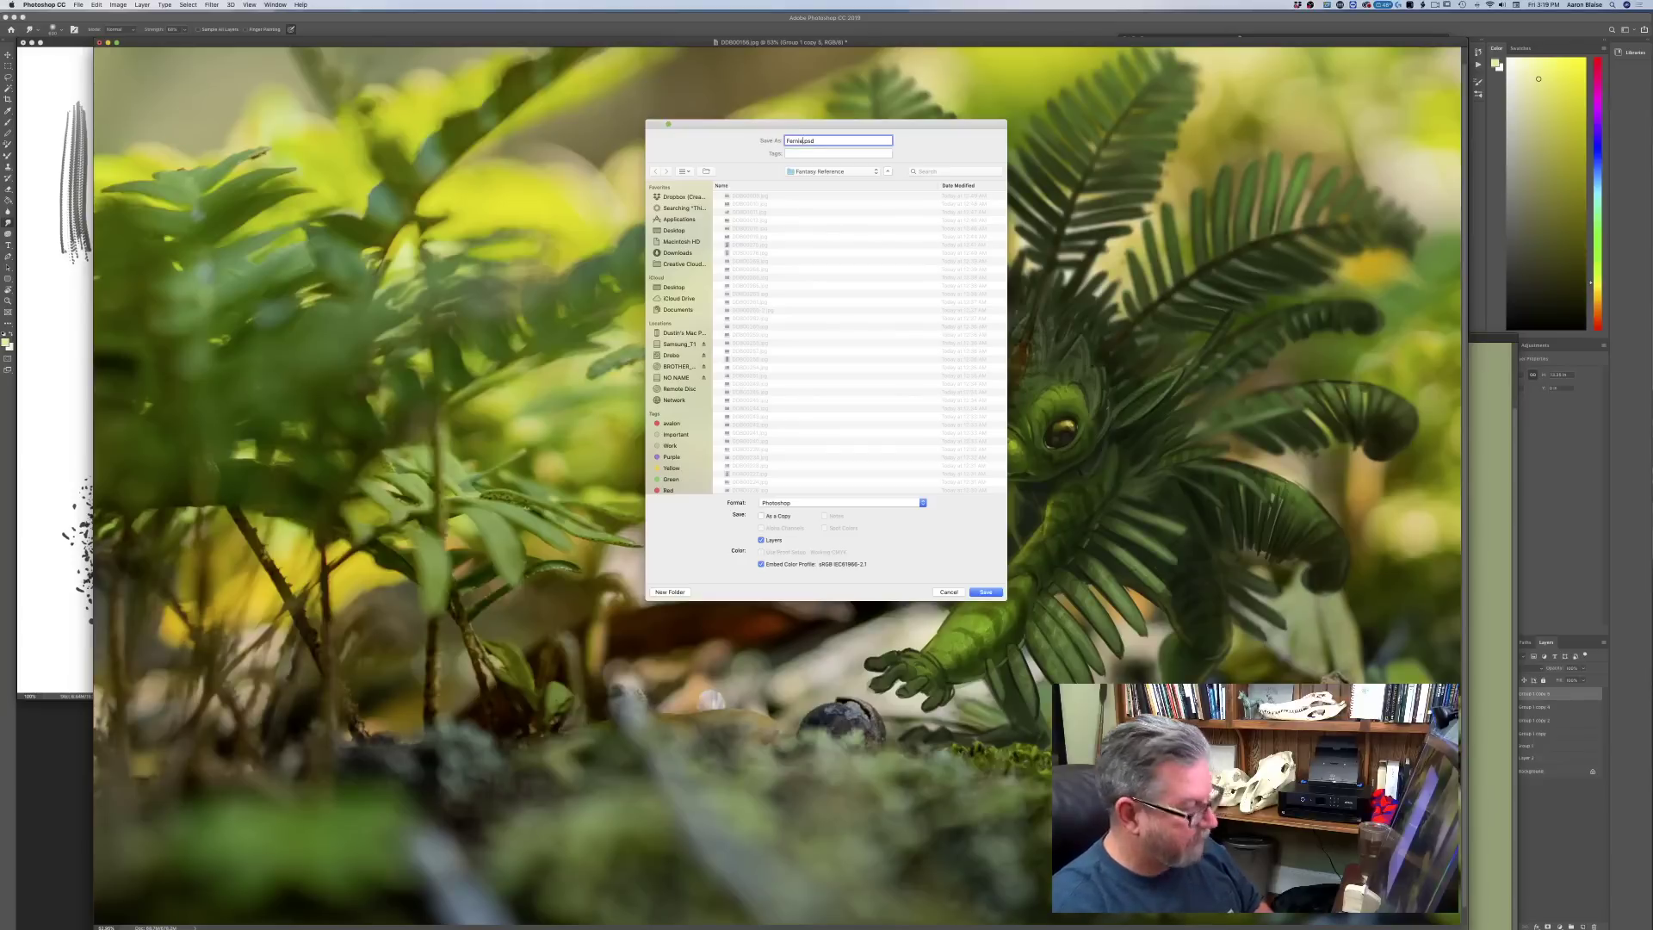
text(ie)
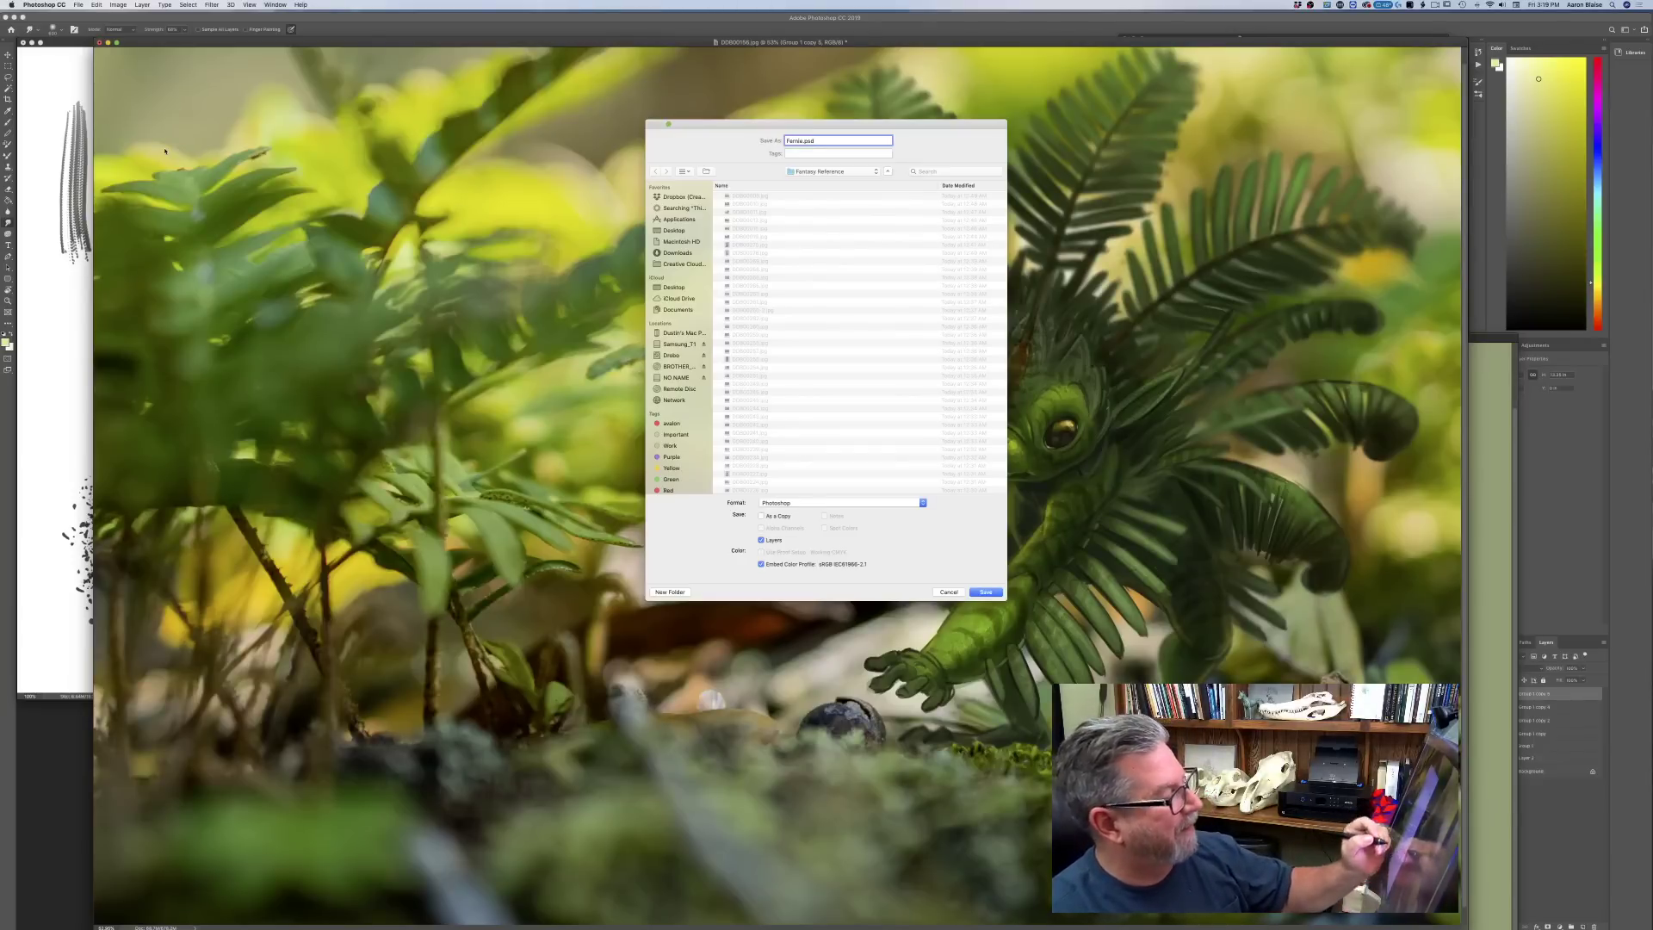
text( 2)
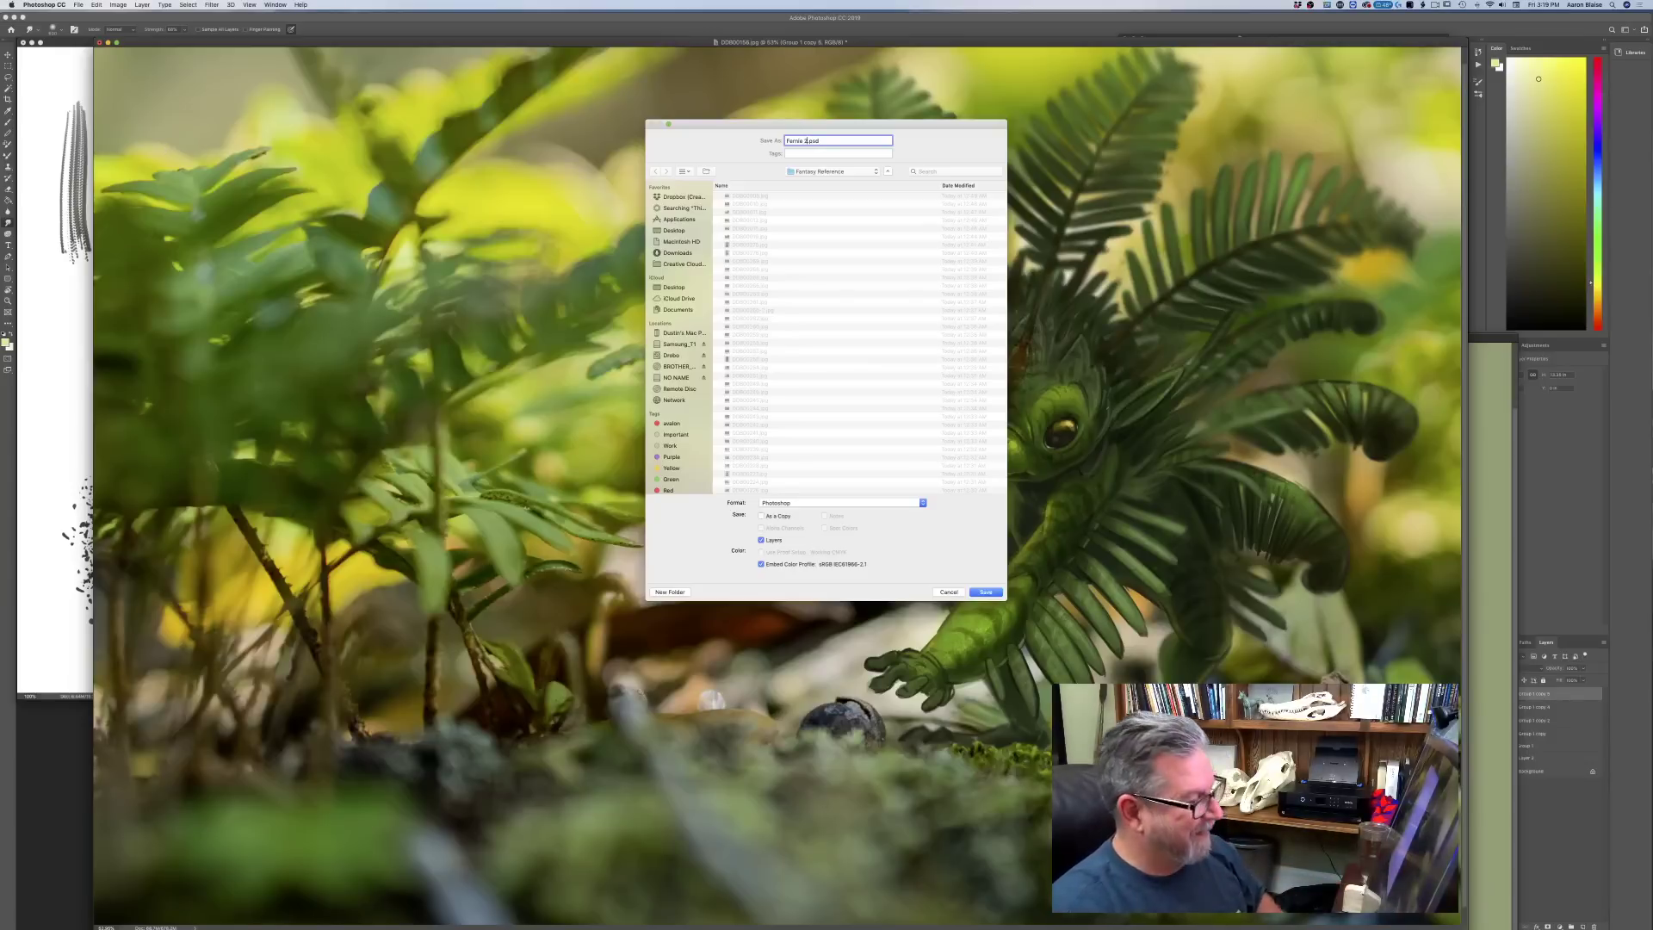
key(Return)
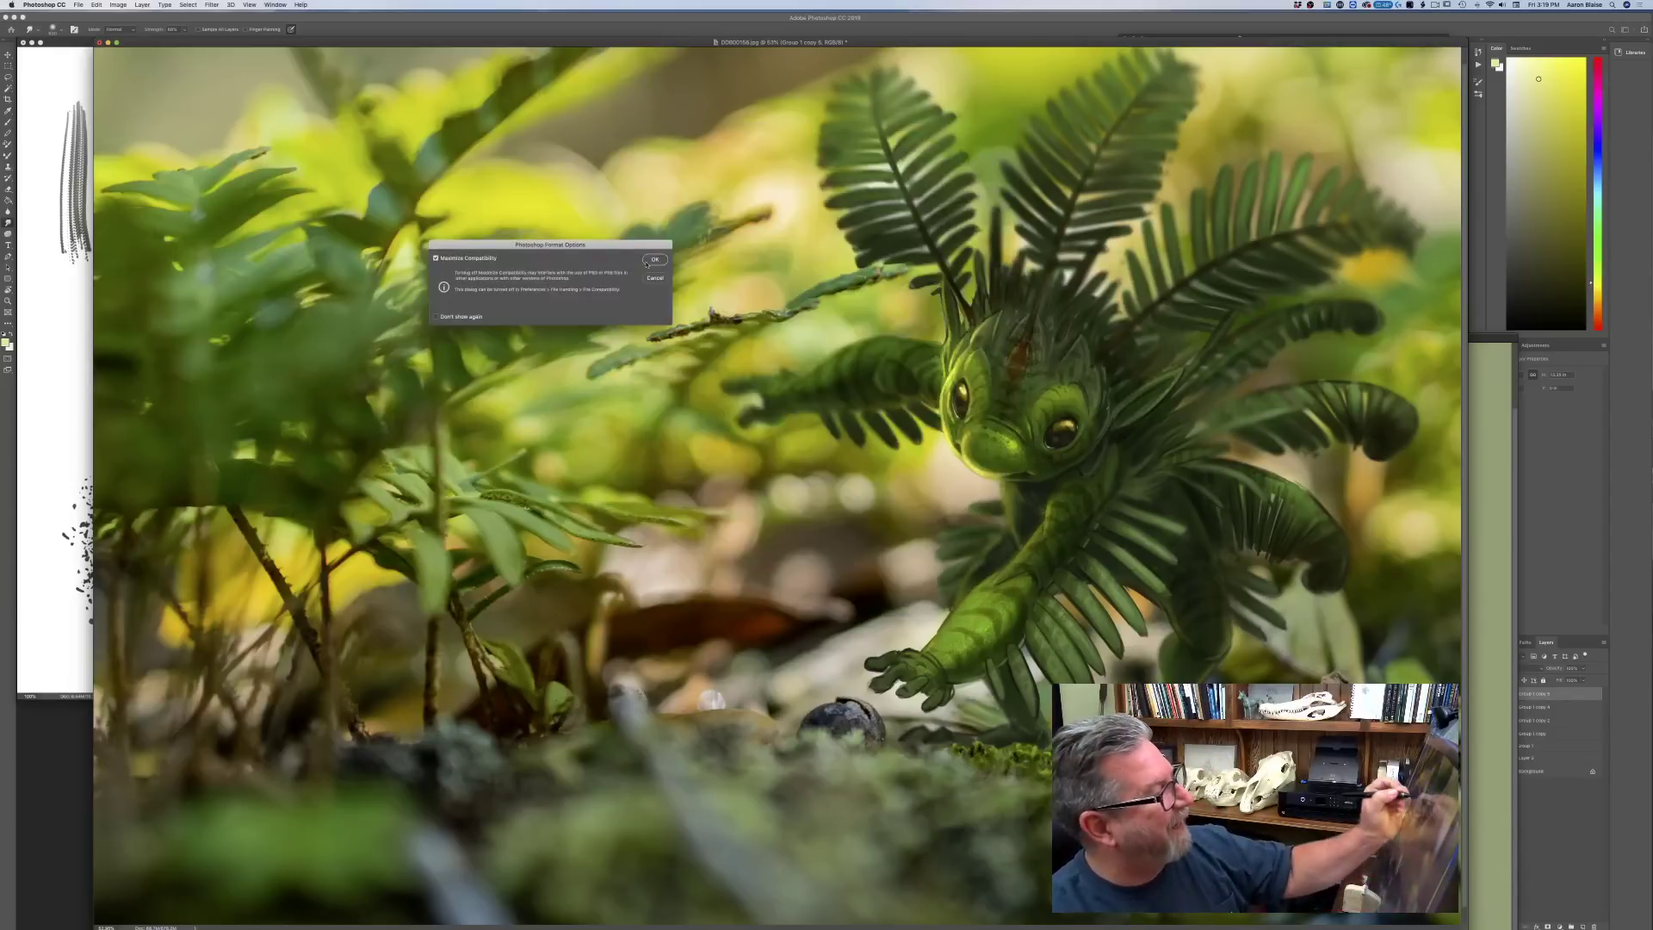
click(653, 260)
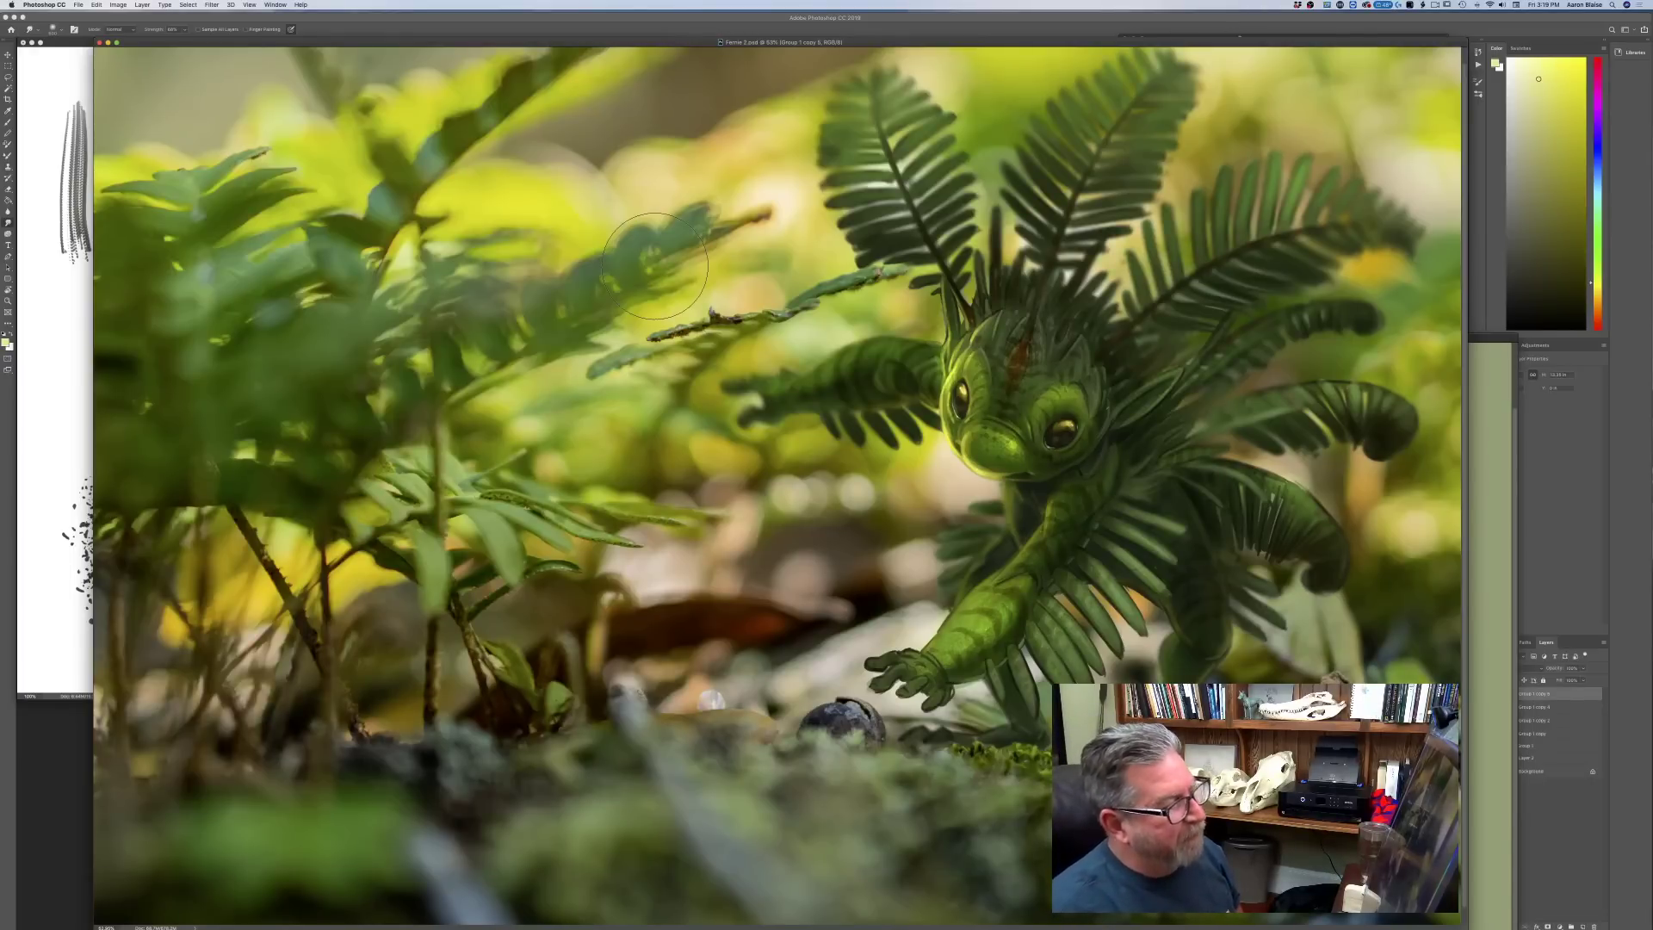
- Save a JPEG version of Fernie 2 at Maximum quality with the Baseline (Standard) format option
click(79, 4)
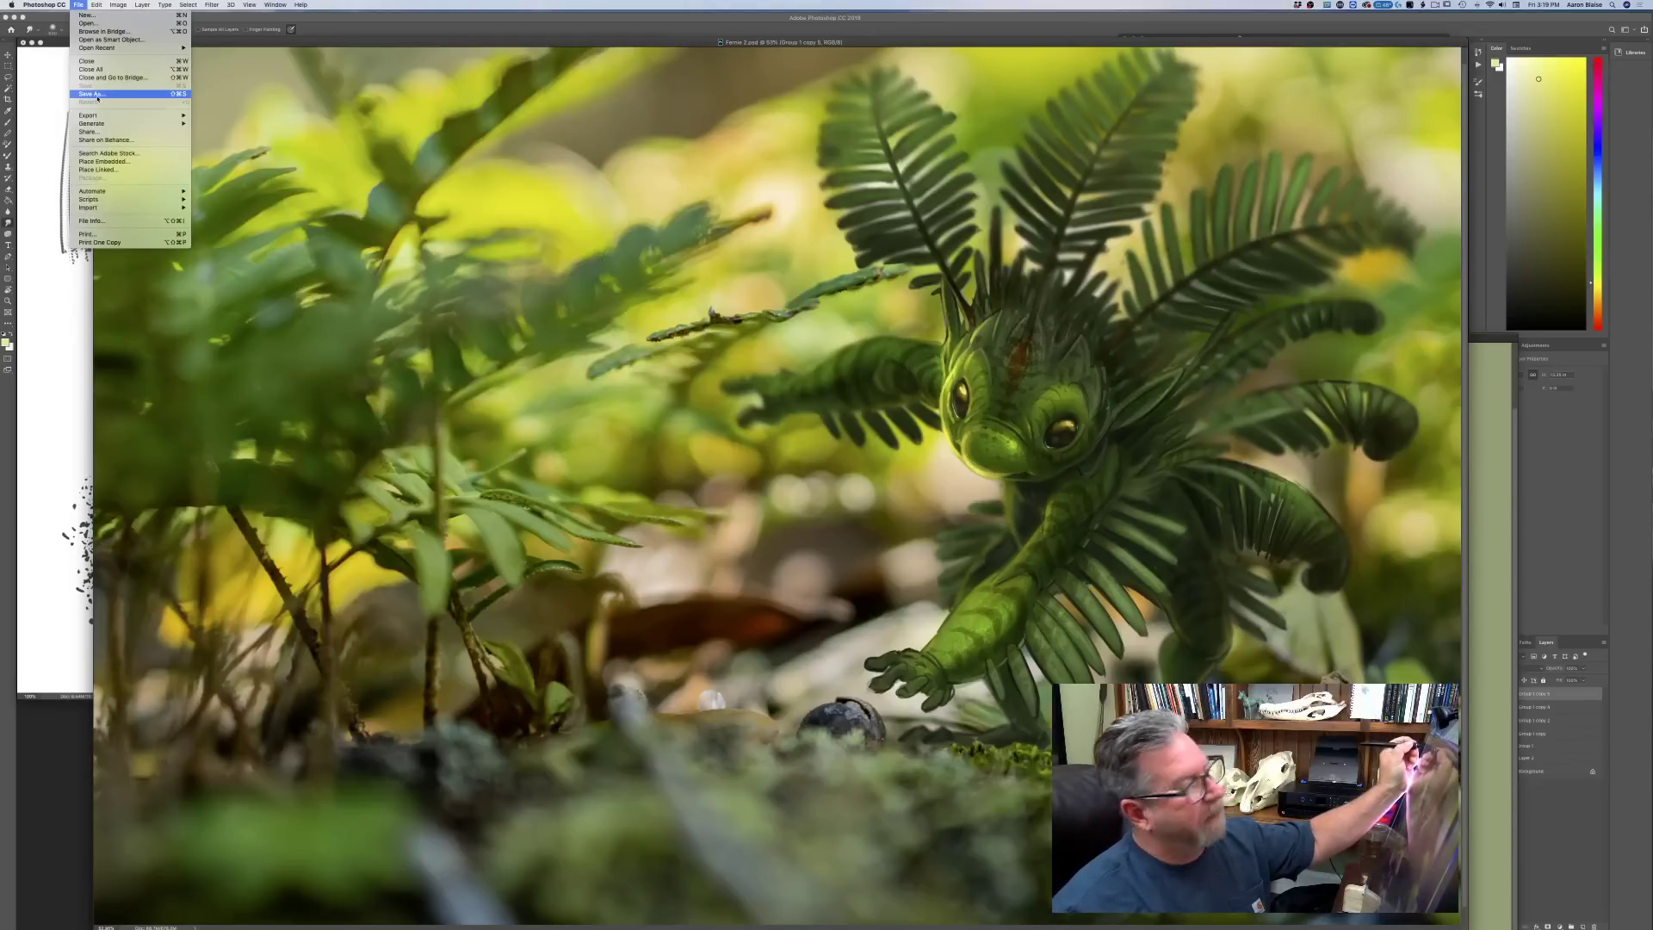
click(89, 94)
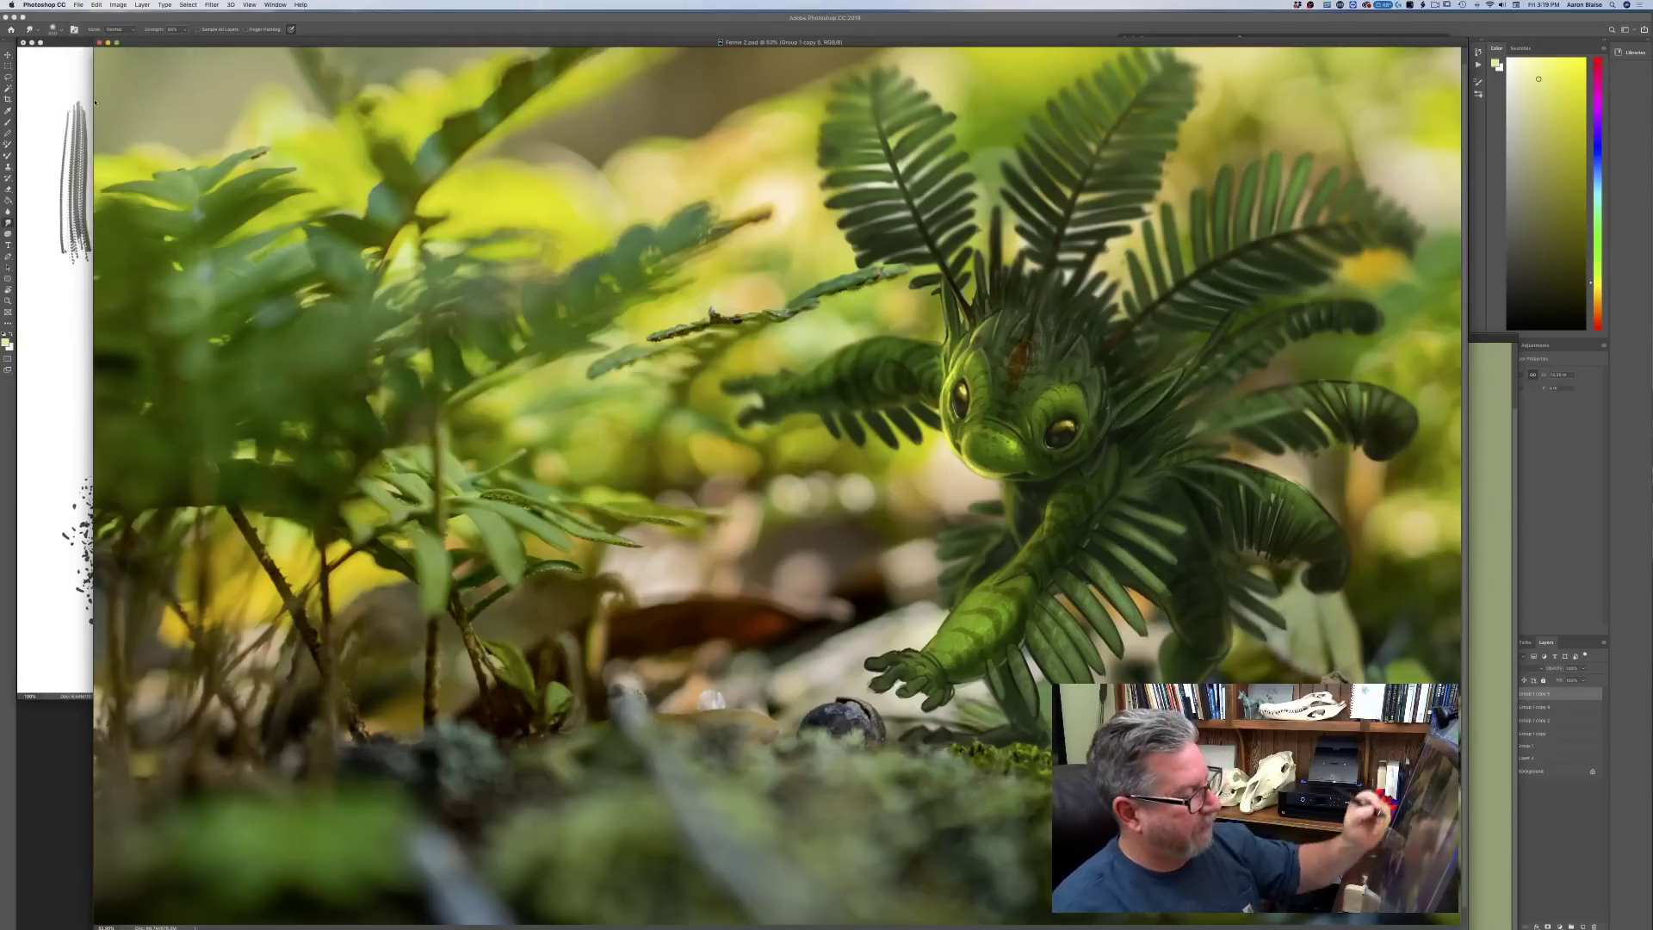
click(771, 505)
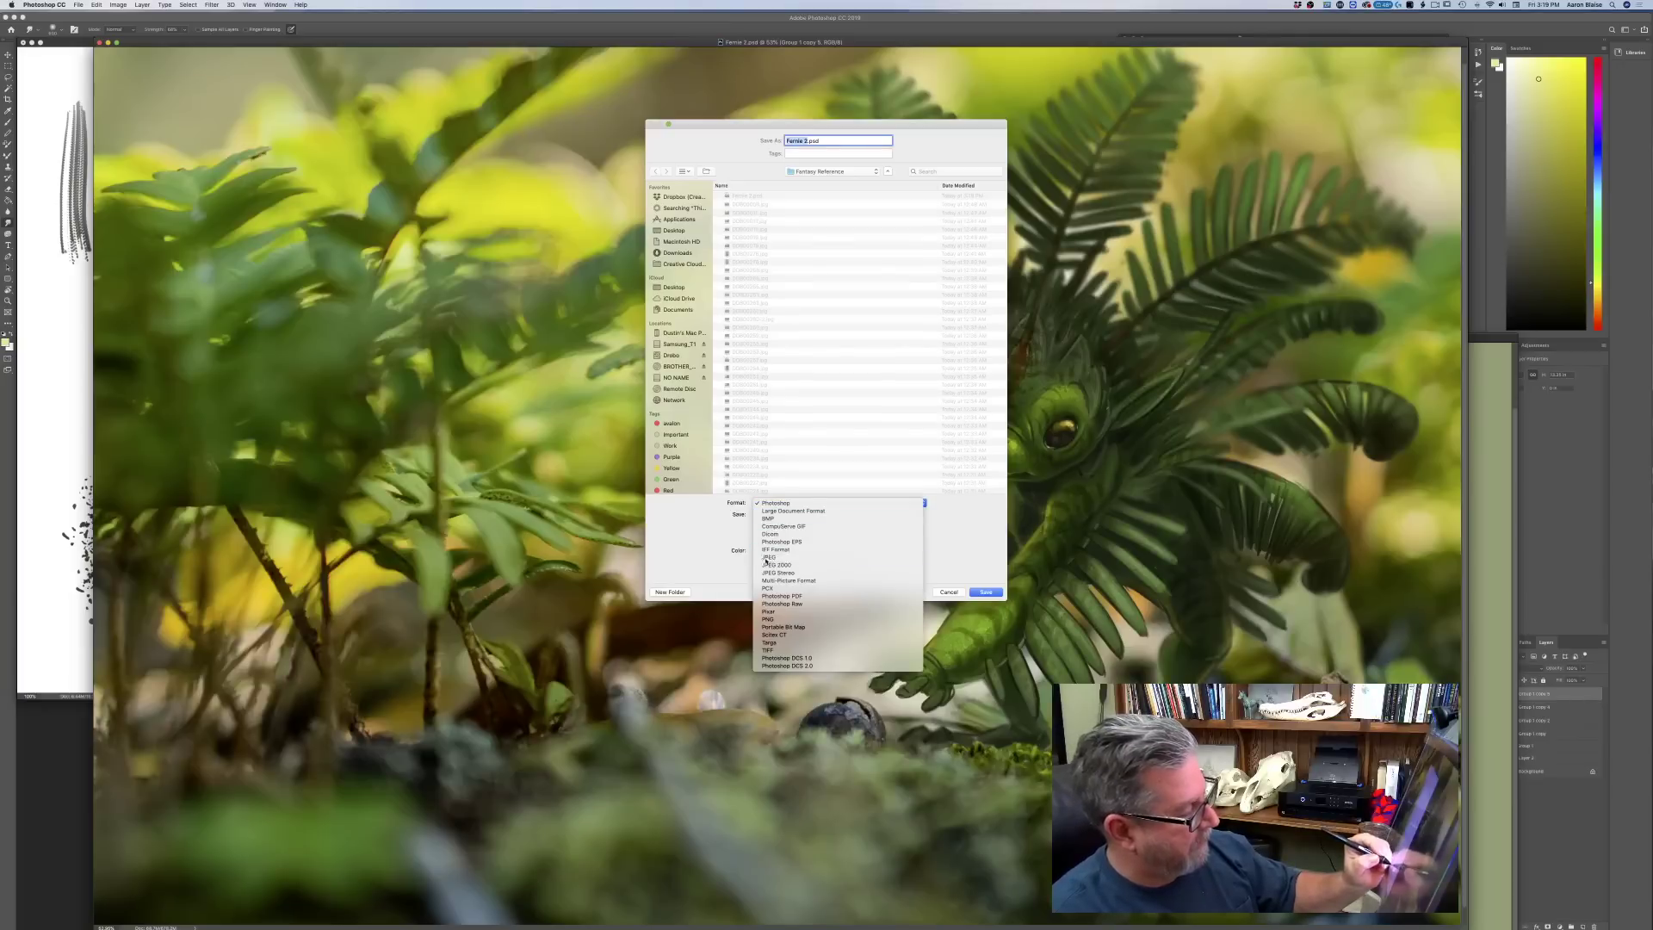
click(783, 558)
click(986, 593)
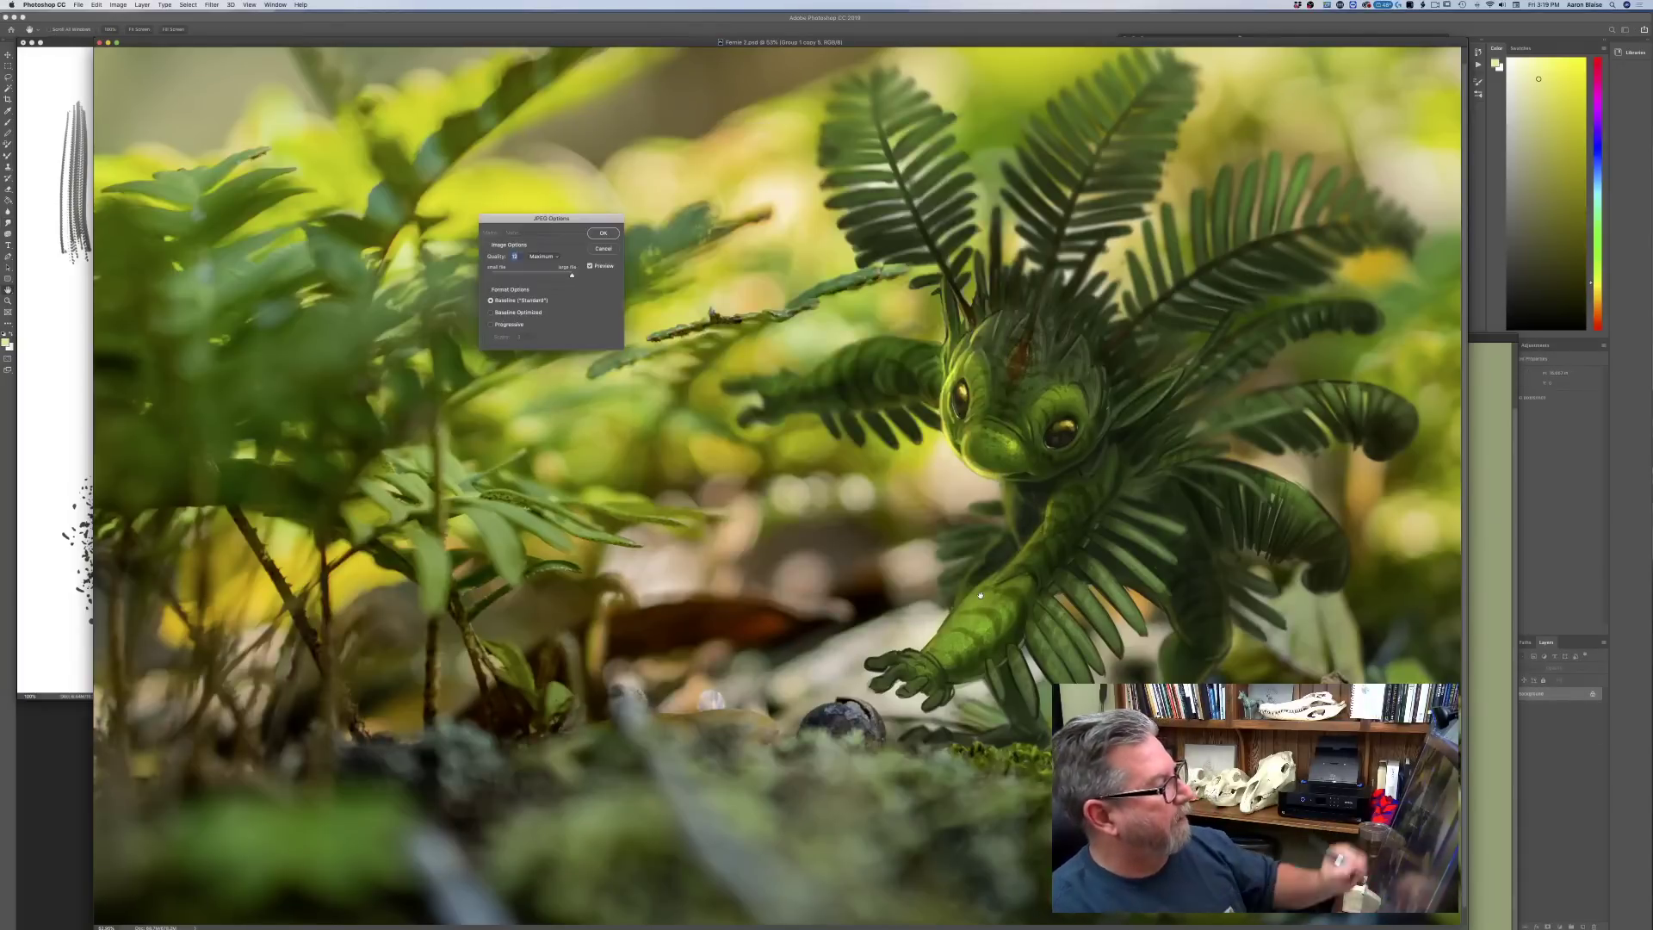
key(Return)
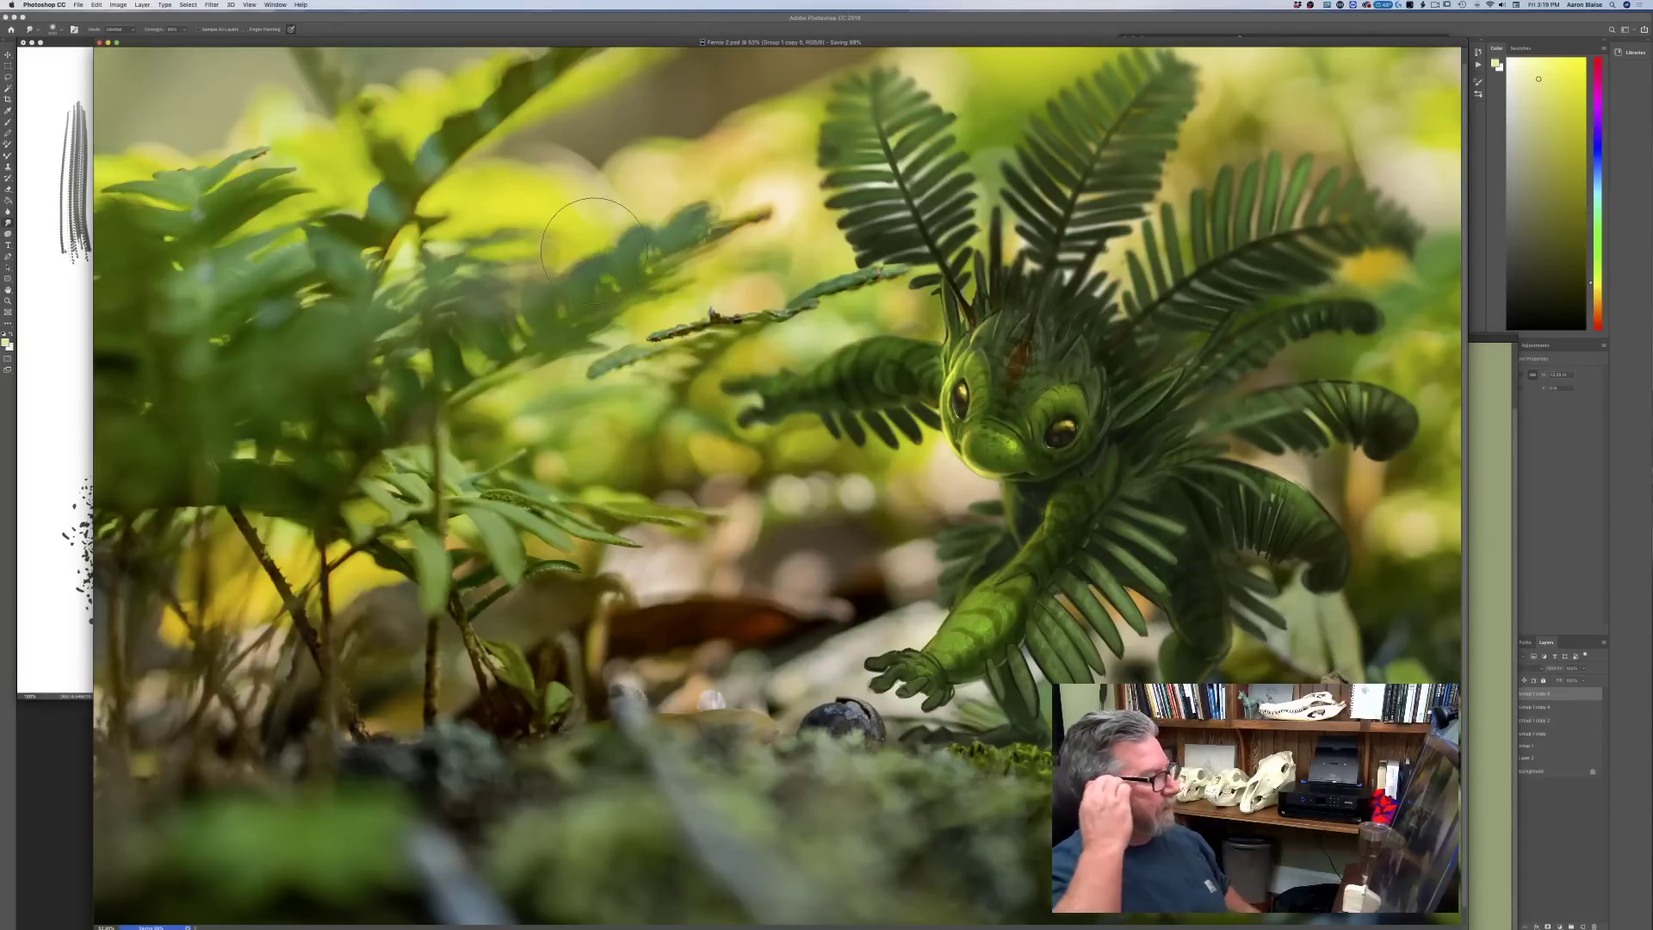